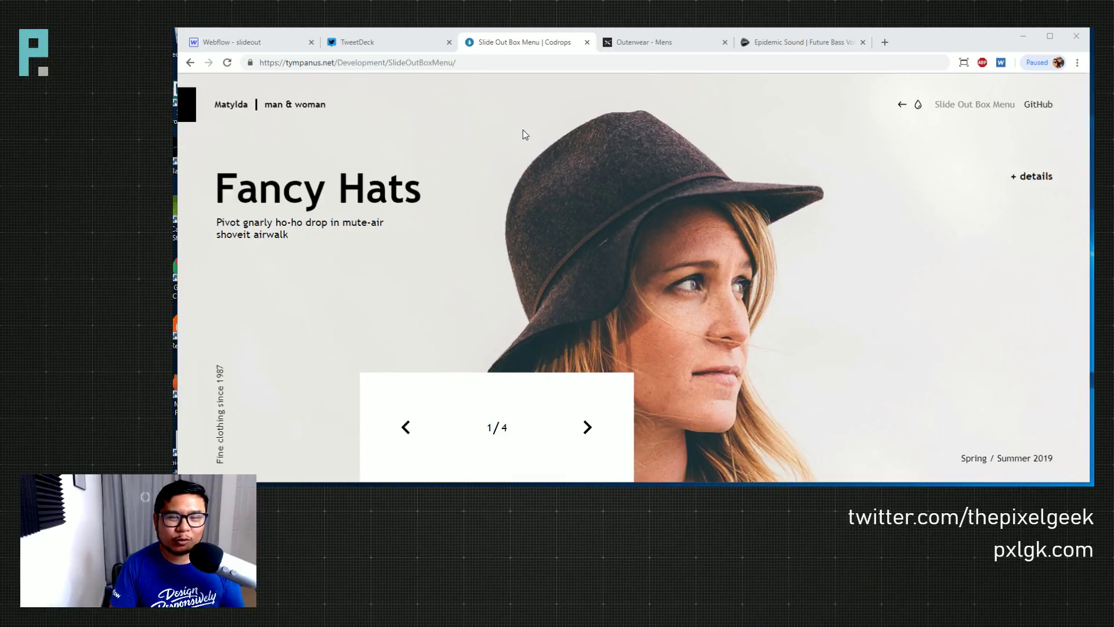
Examine how the Fancy Hats details panel slides in and out by opening and closing it repeatedly
{"action": "left_click", "coordinate": [1027, 181]}
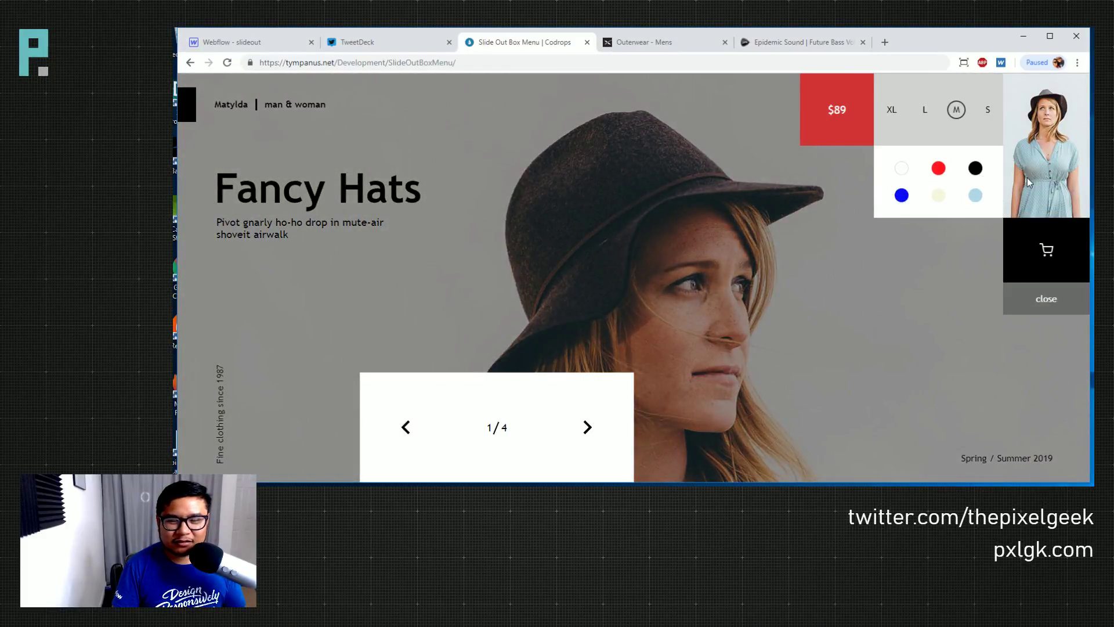
{"action": "left_click", "coordinate": [1041, 299]}
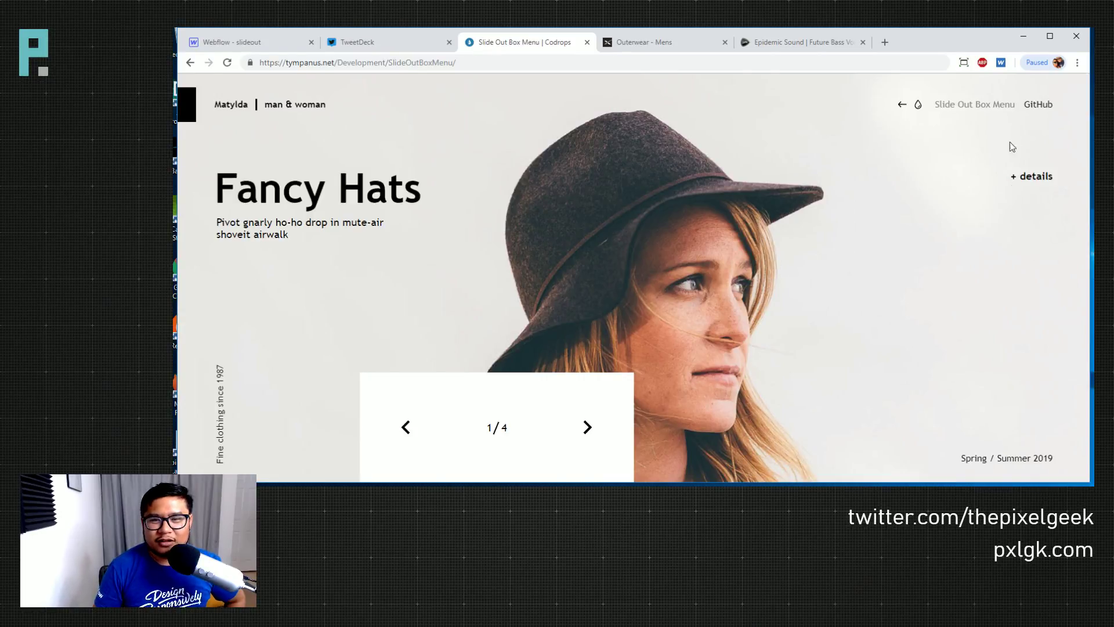
{"action": "left_click", "coordinate": [1041, 187]}
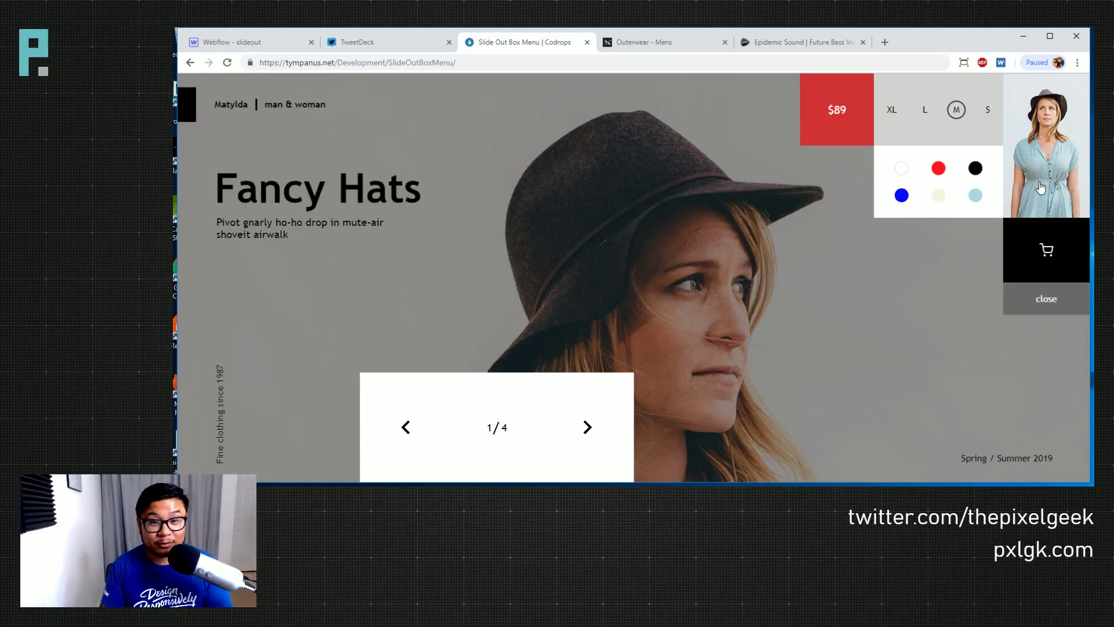
{"action": "left_click", "coordinate": [1050, 298]}
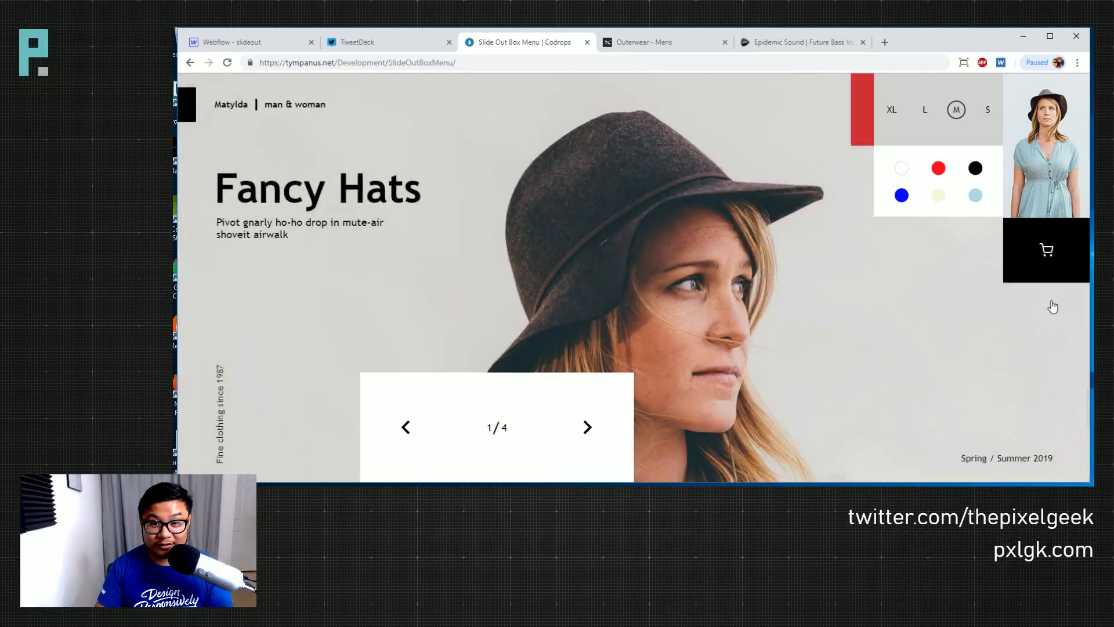
{"action": "left_click", "coordinate": [1036, 177]}
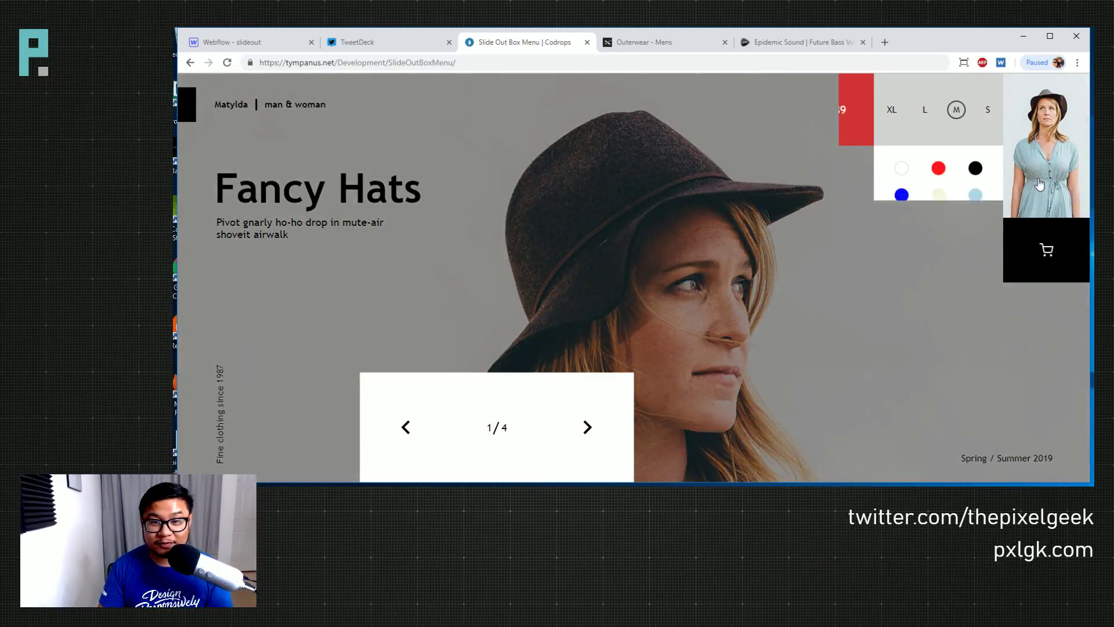
{"action": "left_click", "coordinate": [1042, 301]}
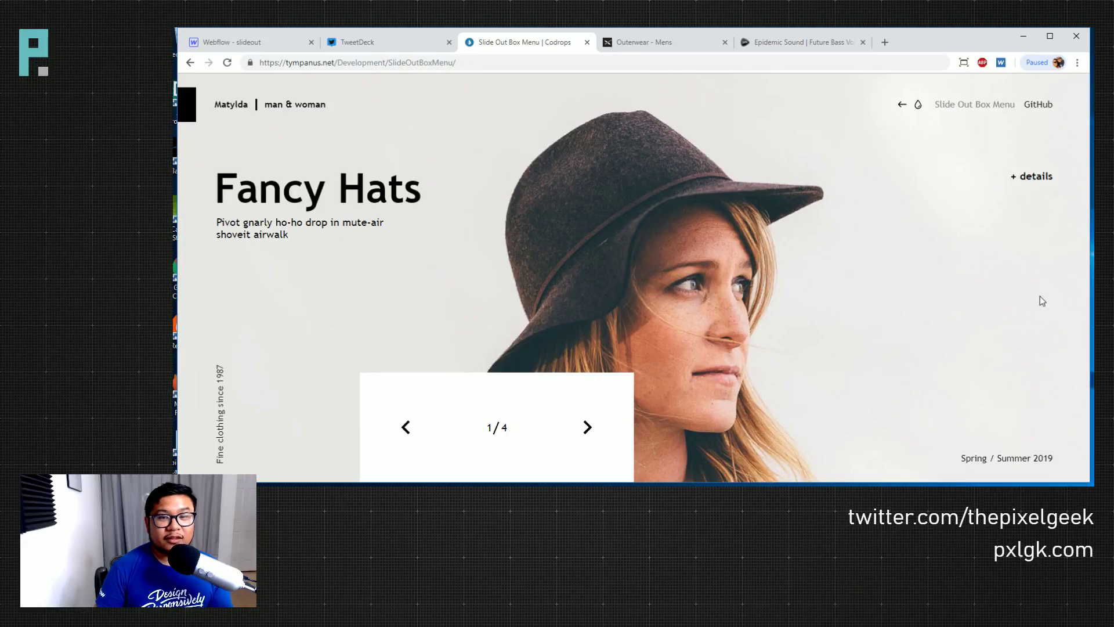
{"action": "left_click", "coordinate": [1048, 181]}
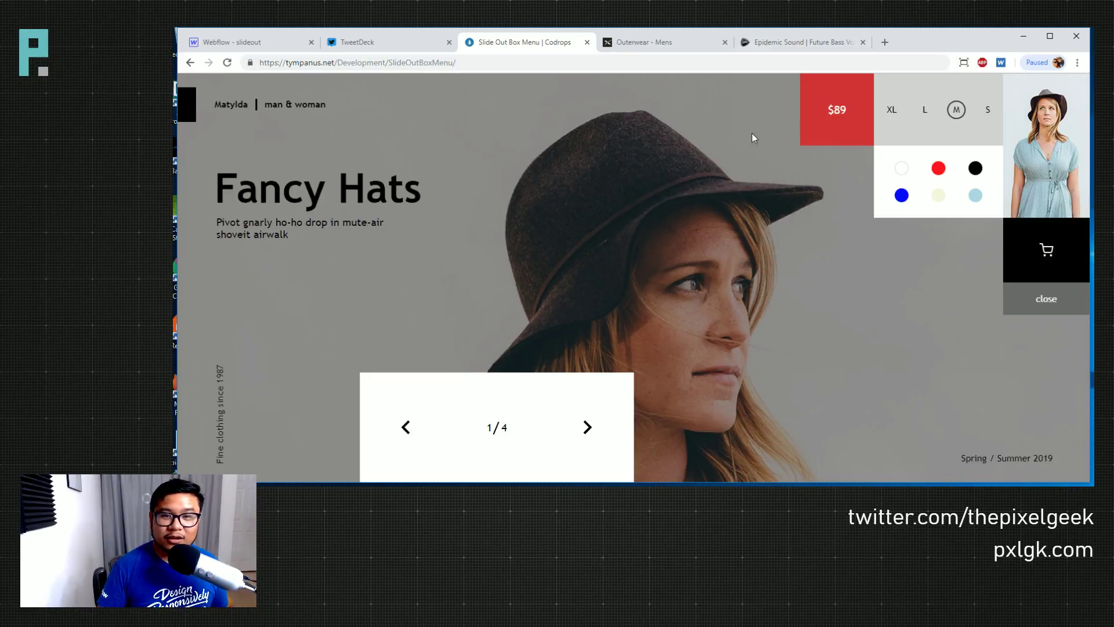
{"action": "left_click", "coordinate": [1061, 311]}
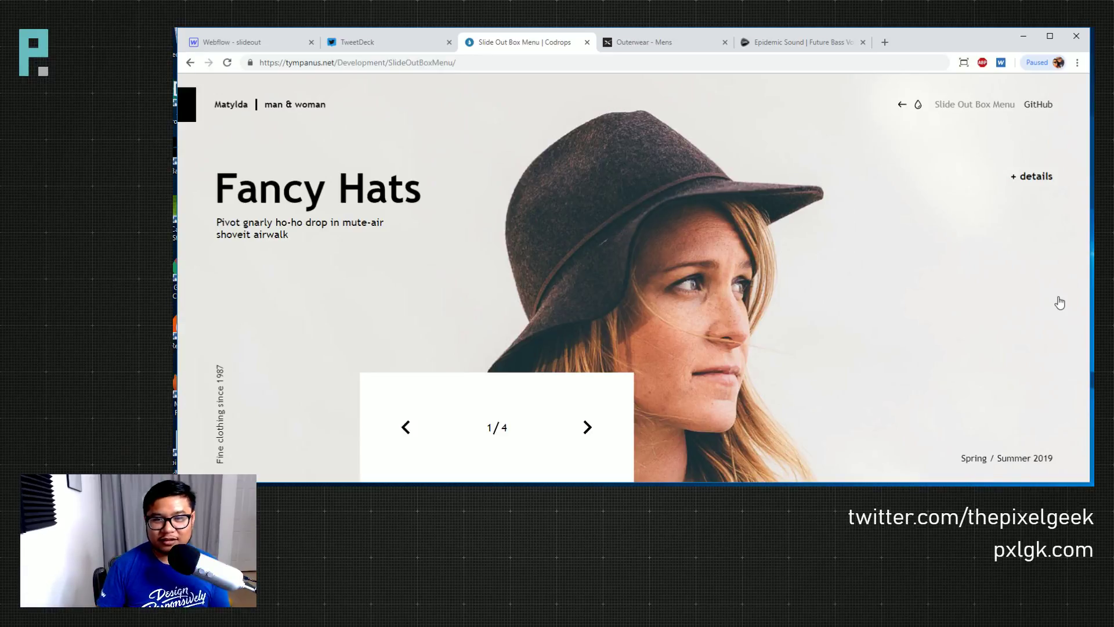
{"action": "left_click", "coordinate": [1042, 182]}
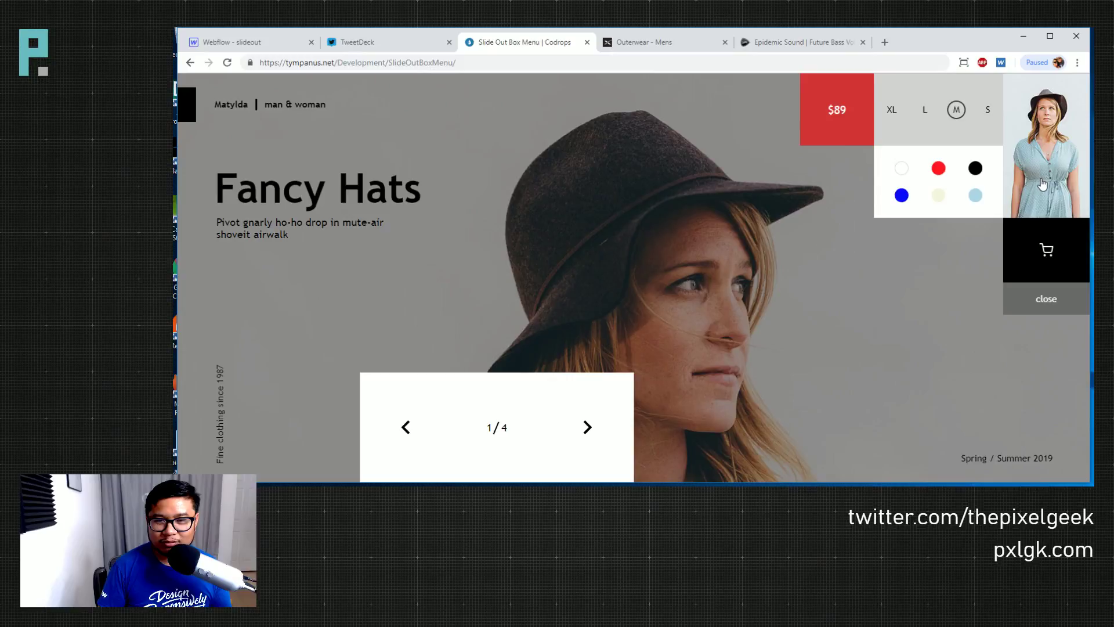
{"action": "left_click", "coordinate": [1063, 306]}
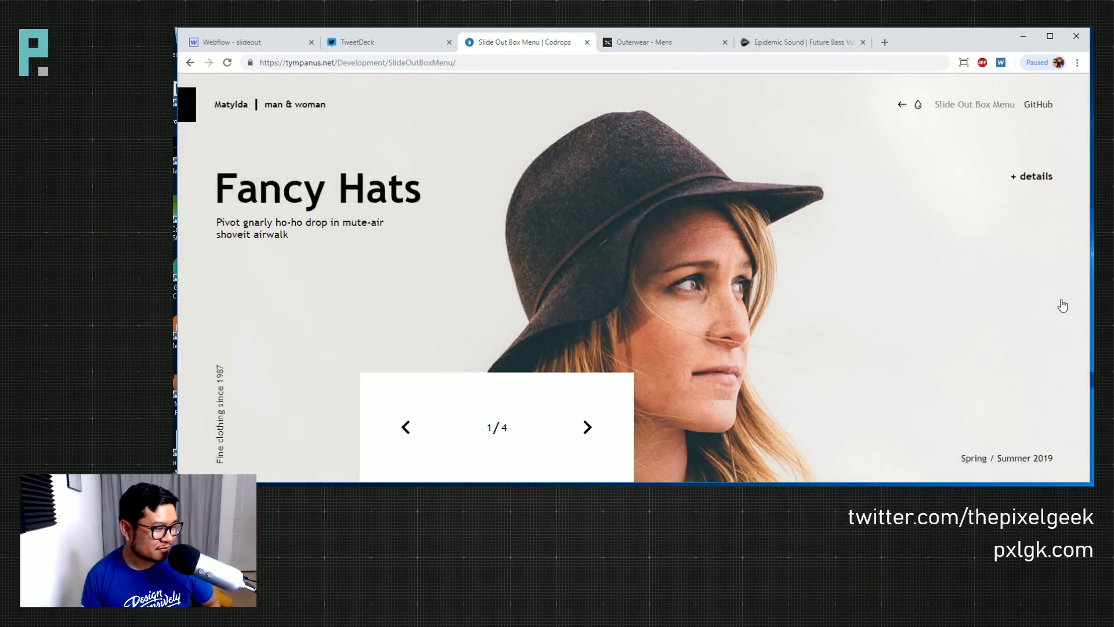
Cycle through all four demo slides back to Fancy Hats, and view its details panel once more
{"action": "left_click", "coordinate": [587, 428]}
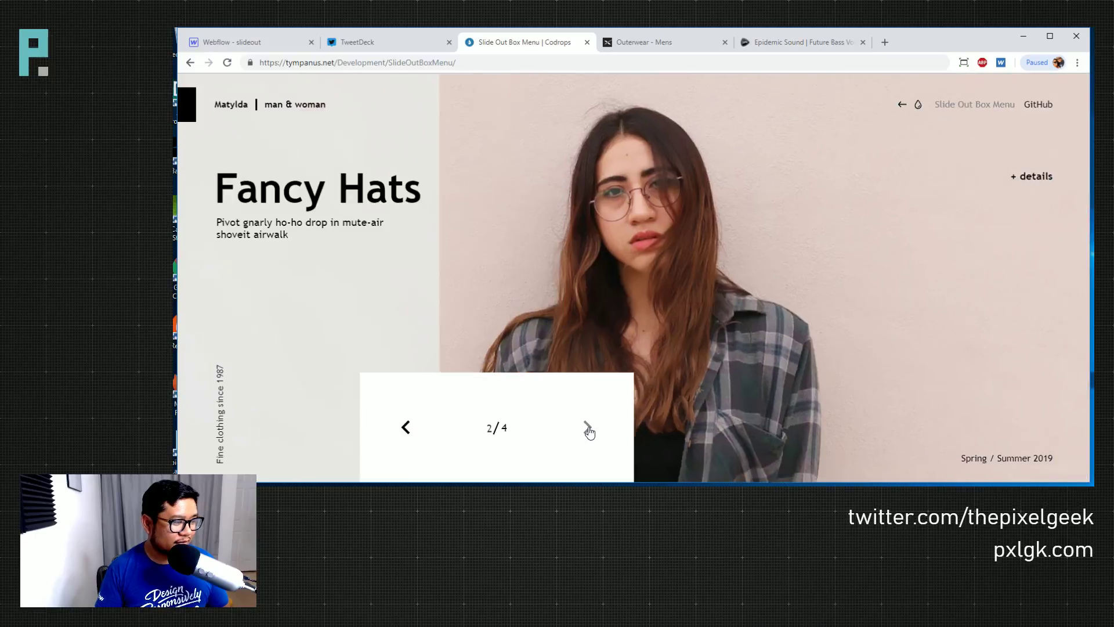
{"action": "left_click", "coordinate": [587, 428]}
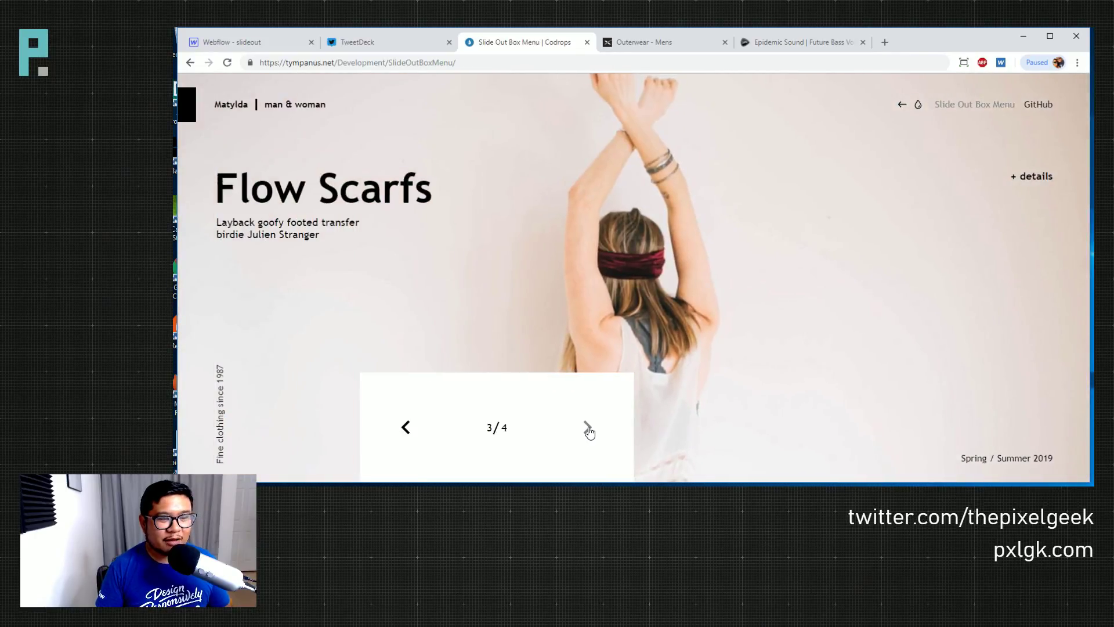
{"action": "left_click", "coordinate": [587, 429]}
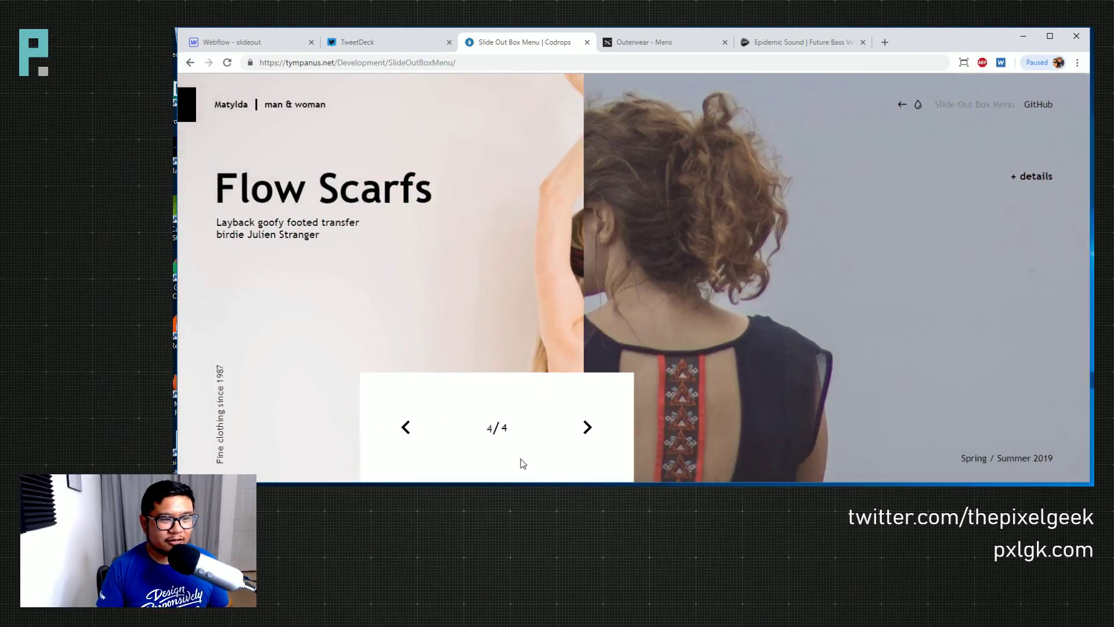
{"action": "left_click", "coordinate": [587, 429]}
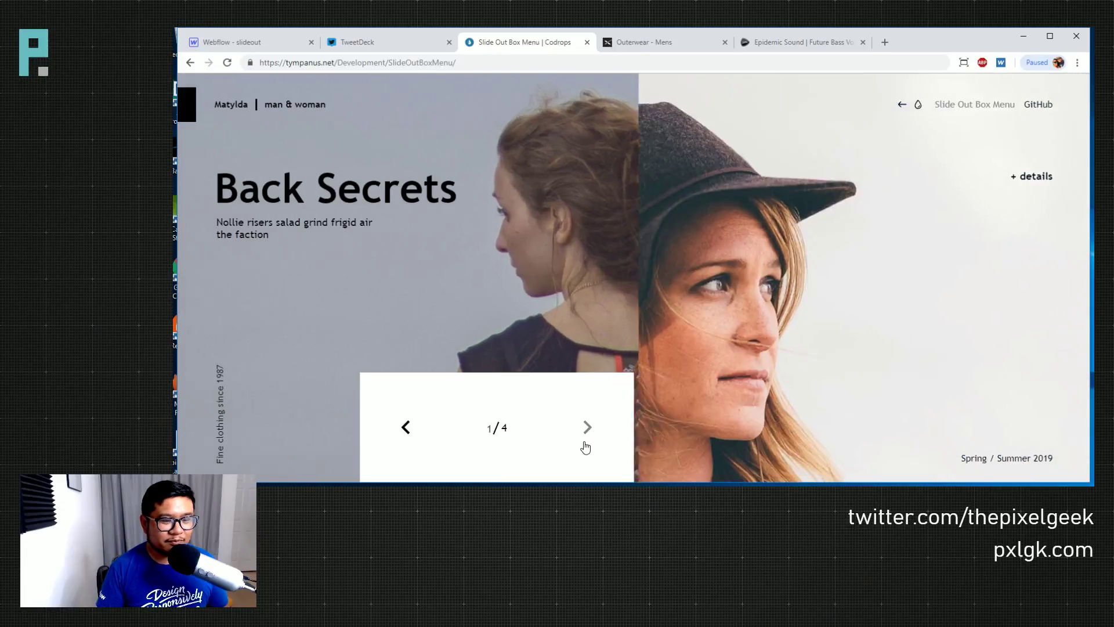
{"action": "left_click", "coordinate": [1035, 177]}
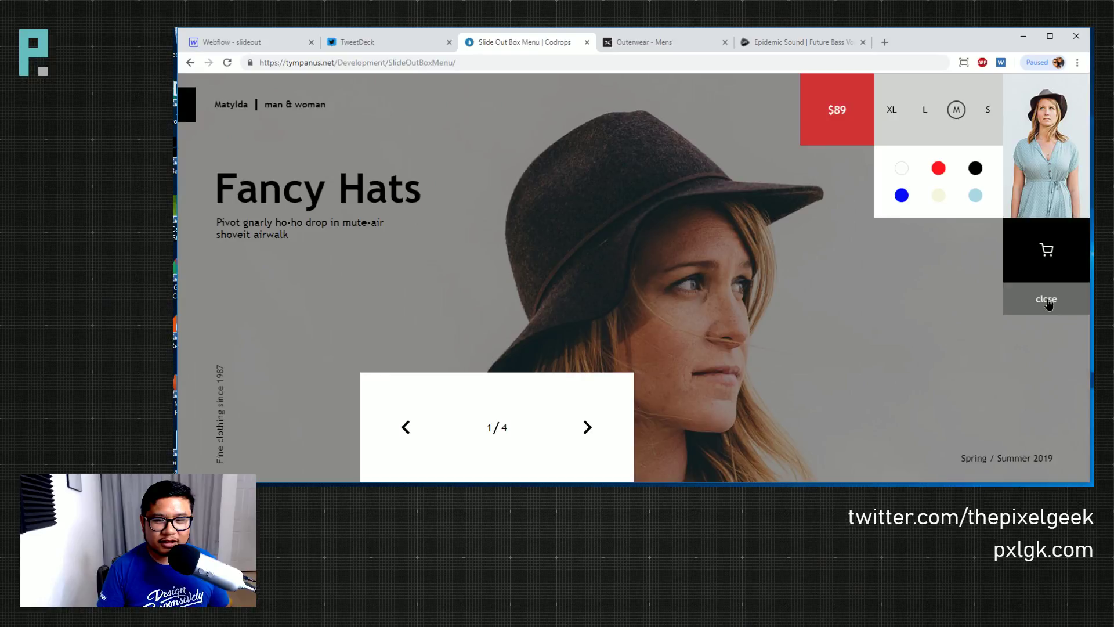
{"action": "left_click", "coordinate": [1047, 302]}
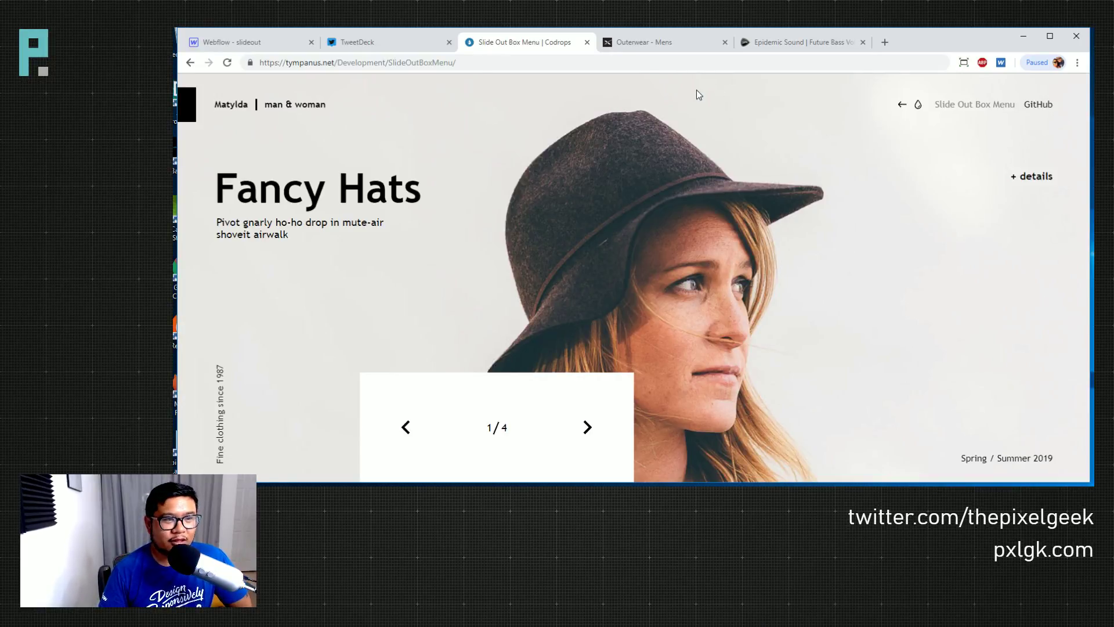
Bring up the SpaceX men's outerwear page and close the TweetDeck and Epidemic Sound pages
{"action": "left_click", "coordinate": [654, 45]}
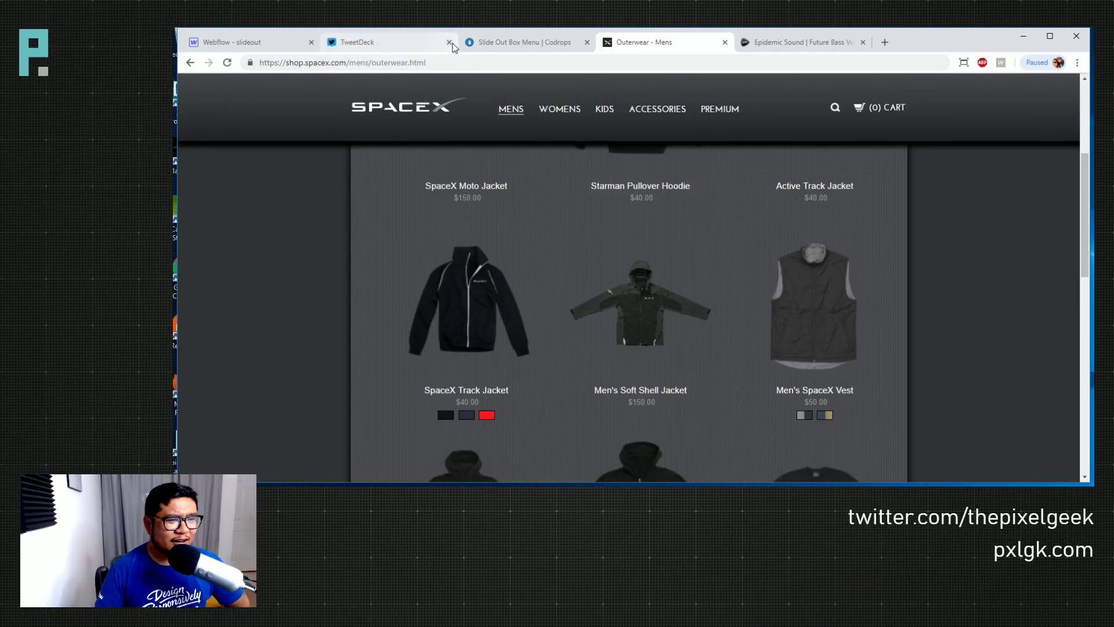
{"action": "left_click", "coordinate": [449, 42]}
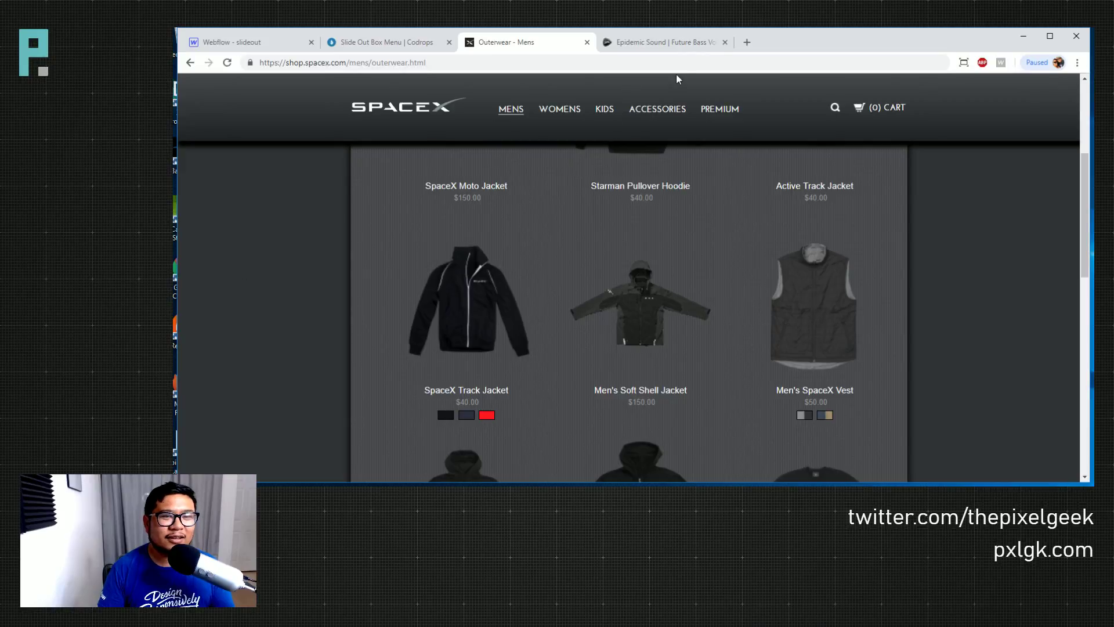
{"action": "left_click", "coordinate": [724, 41]}
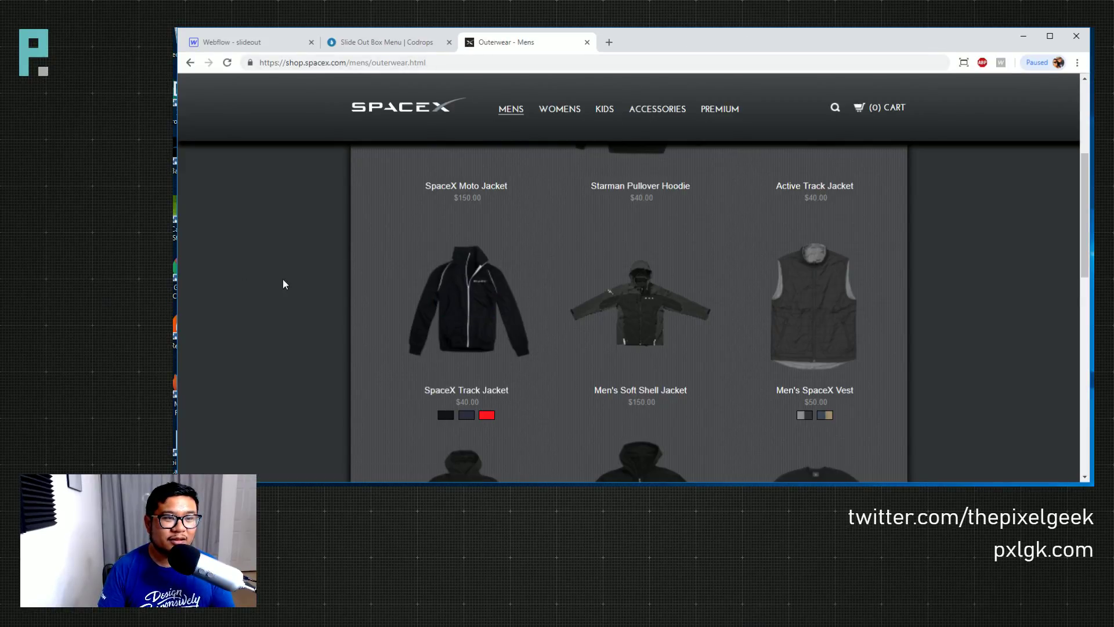
Compare the SpaceX outerwear page with the Slide Out Box Menu demo, viewing the demo's details panel
{"action": "left_click", "coordinate": [409, 45]}
{"action": "left_click", "coordinate": [534, 47]}
{"action": "mouse_move", "coordinate": [469, 312]}
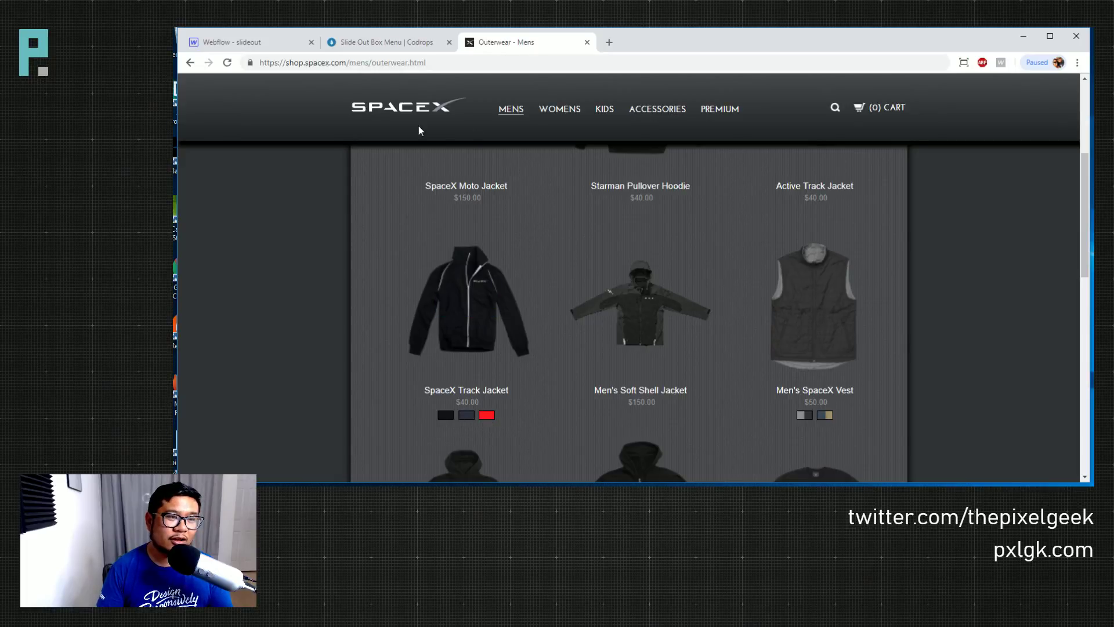
{"action": "left_click", "coordinate": [385, 43]}
{"action": "left_click", "coordinate": [1050, 176]}
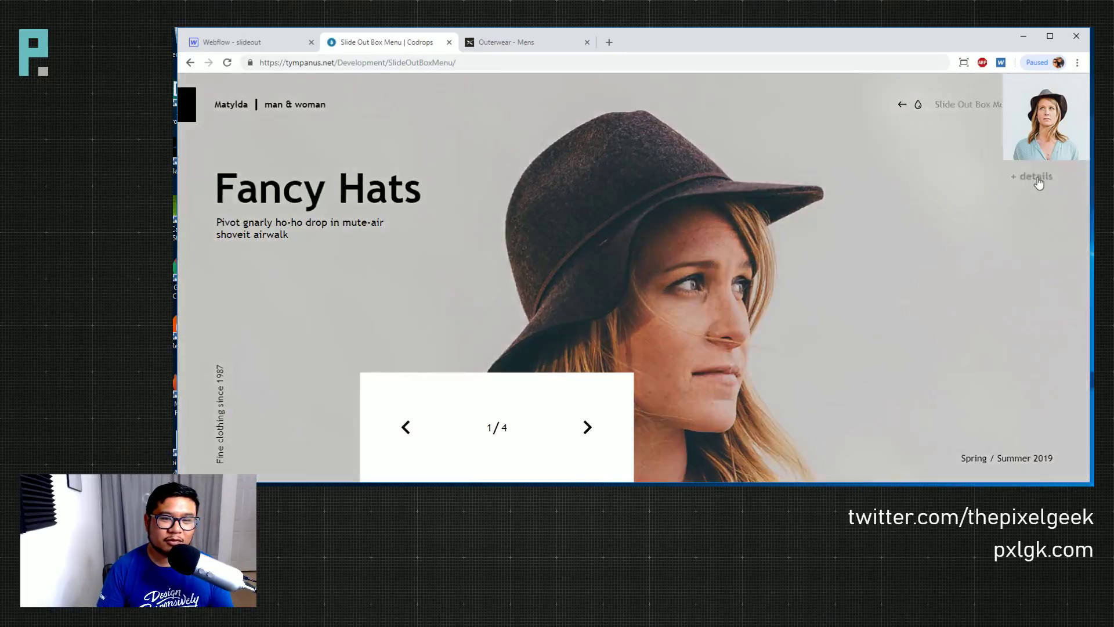
{"action": "left_click", "coordinate": [1053, 295]}
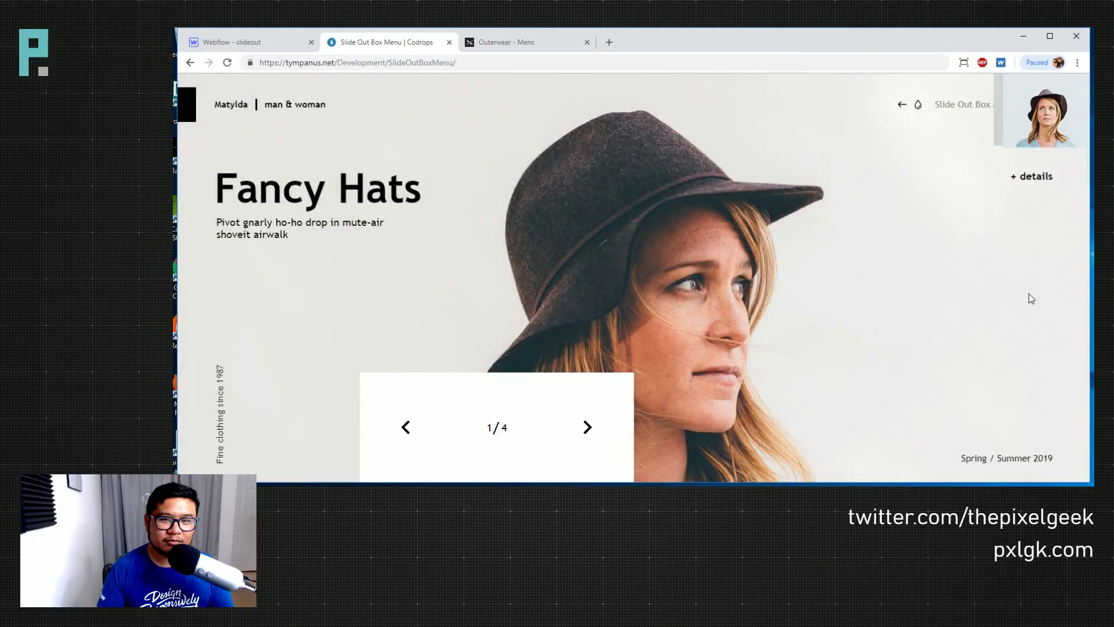
Switch to the Webflow slideout project, add a div block to the page body and set its height to 100 VH
{"action": "left_click", "coordinate": [244, 42]}
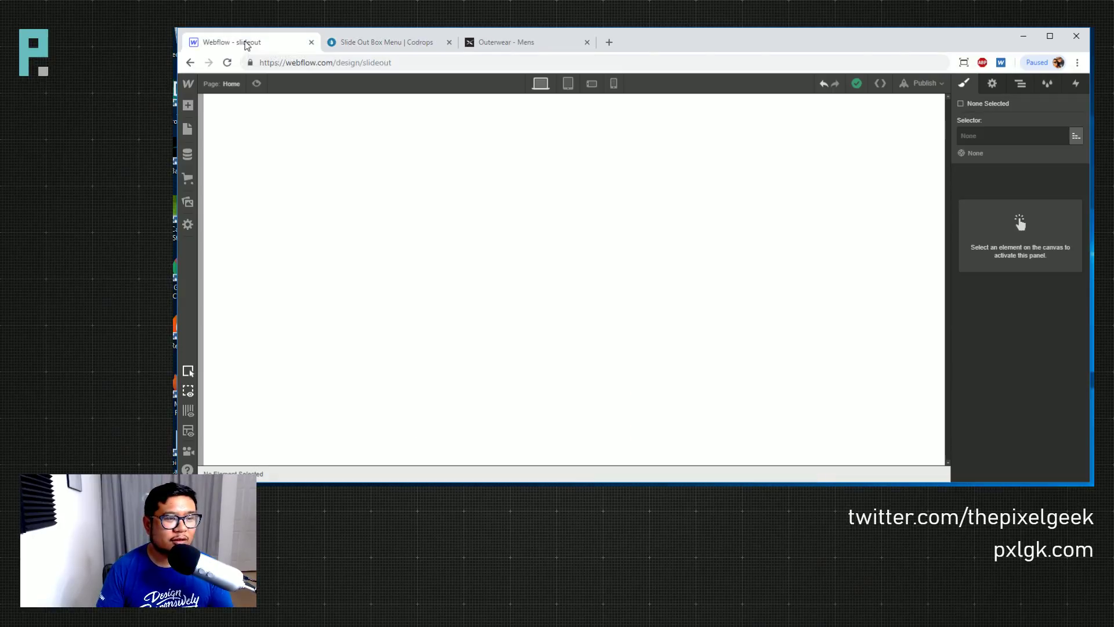
{"action": "left_click", "coordinate": [184, 207]}
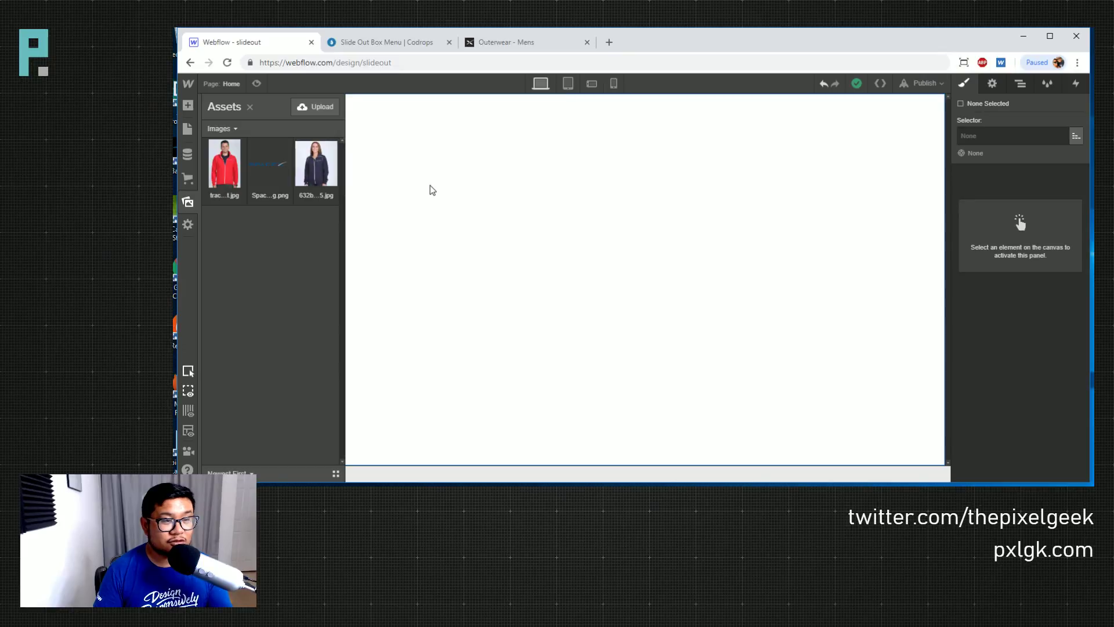
{"action": "left_click", "coordinate": [431, 193]}
{"action": "key", "text": "a"}
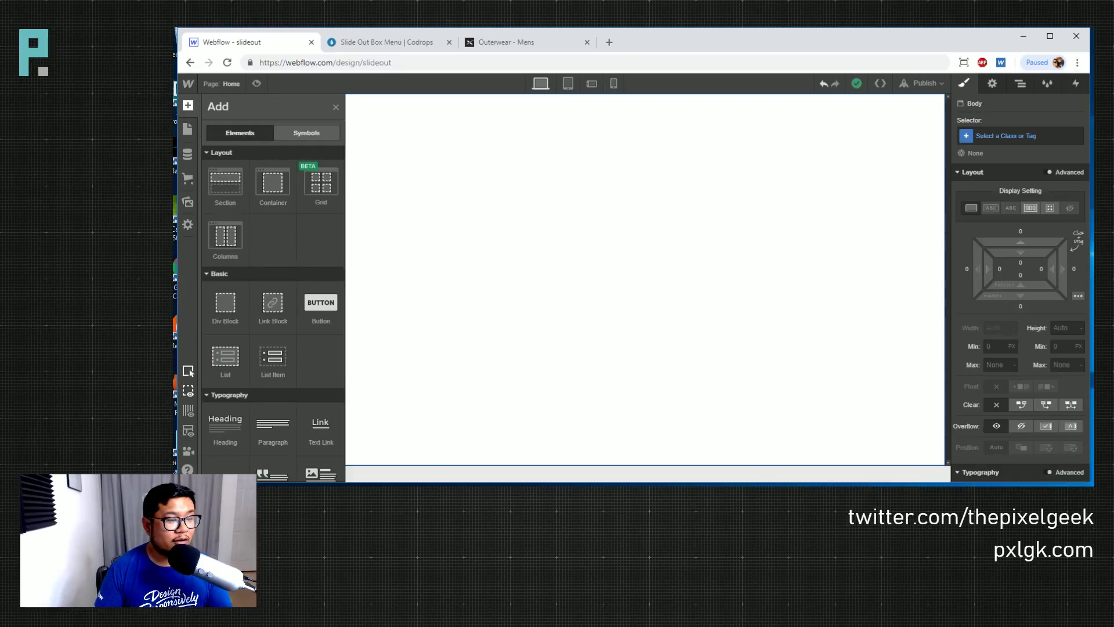
{"action": "left_click_drag", "start_coordinate": [225, 302], "coordinate": [543, 296]}
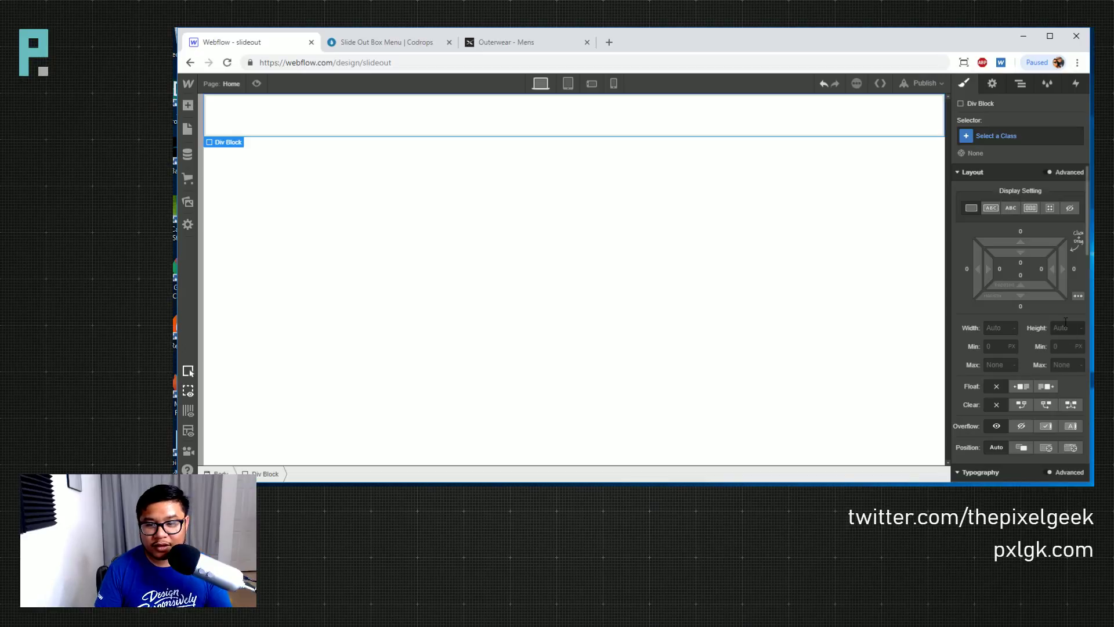
{"action": "left_click", "coordinate": [1065, 325]}
{"action": "type", "text": "100vh"}
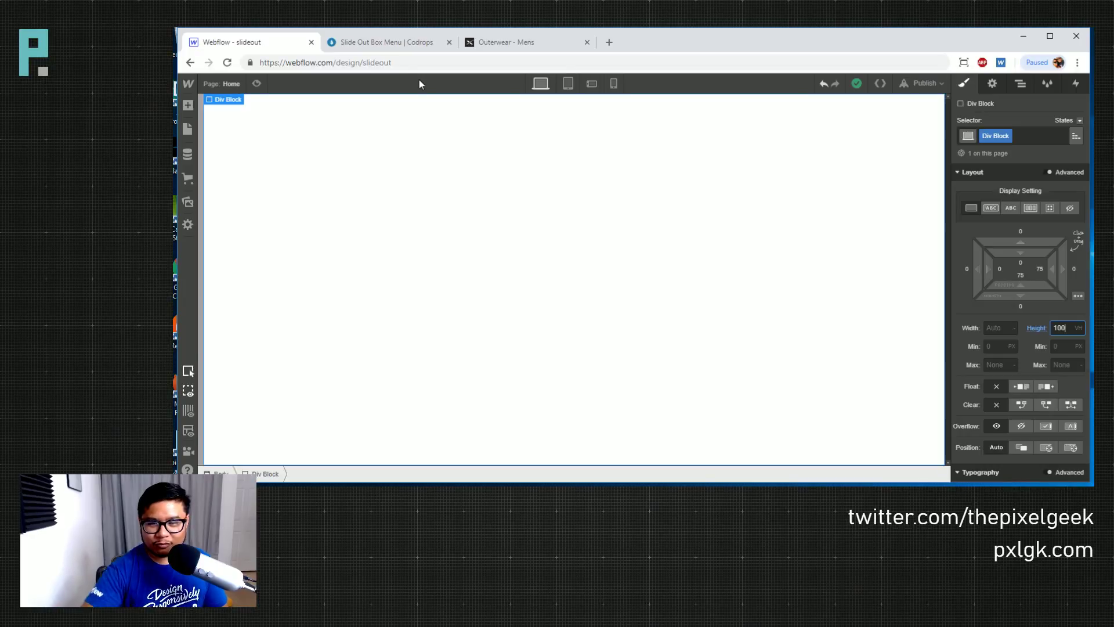
{"action": "left_click", "coordinate": [465, 185]}
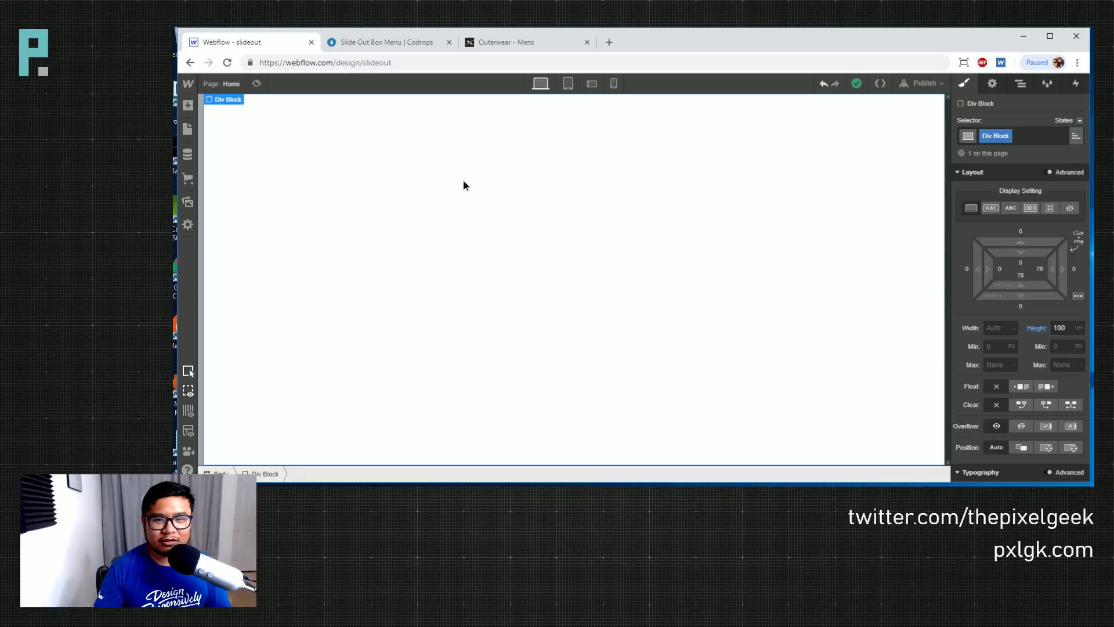
Rename the full-height div block's class as product
{"action": "left_click", "coordinate": [378, 45]}
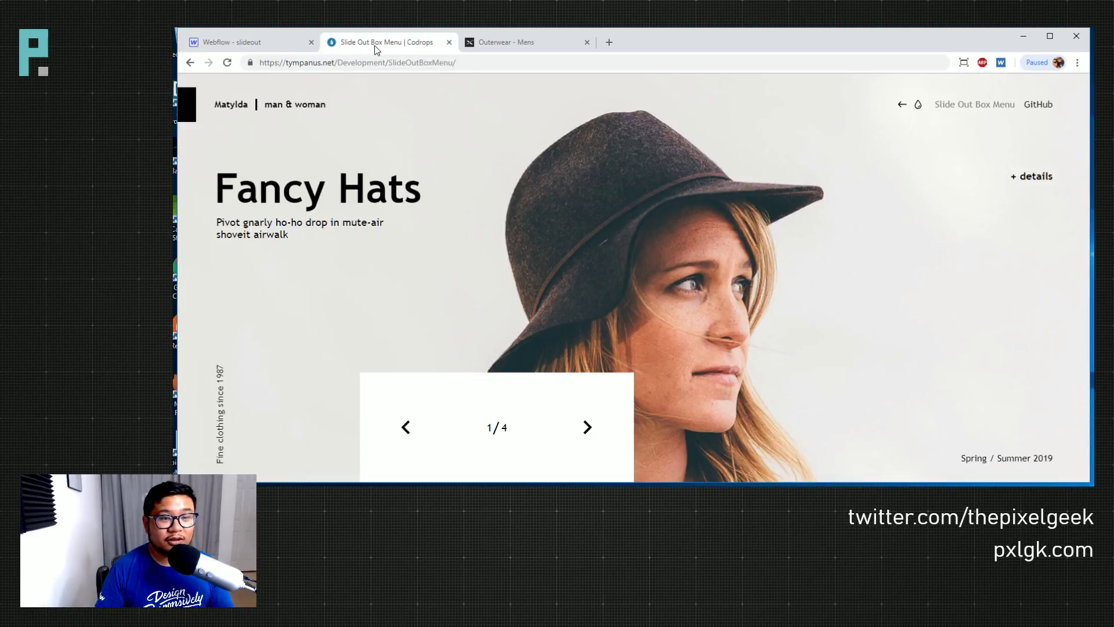
{"action": "left_click", "coordinate": [249, 43]}
{"action": "scroll", "coordinate": [1022, 352], "scroll_direction": "down", "scroll_amount": 5}
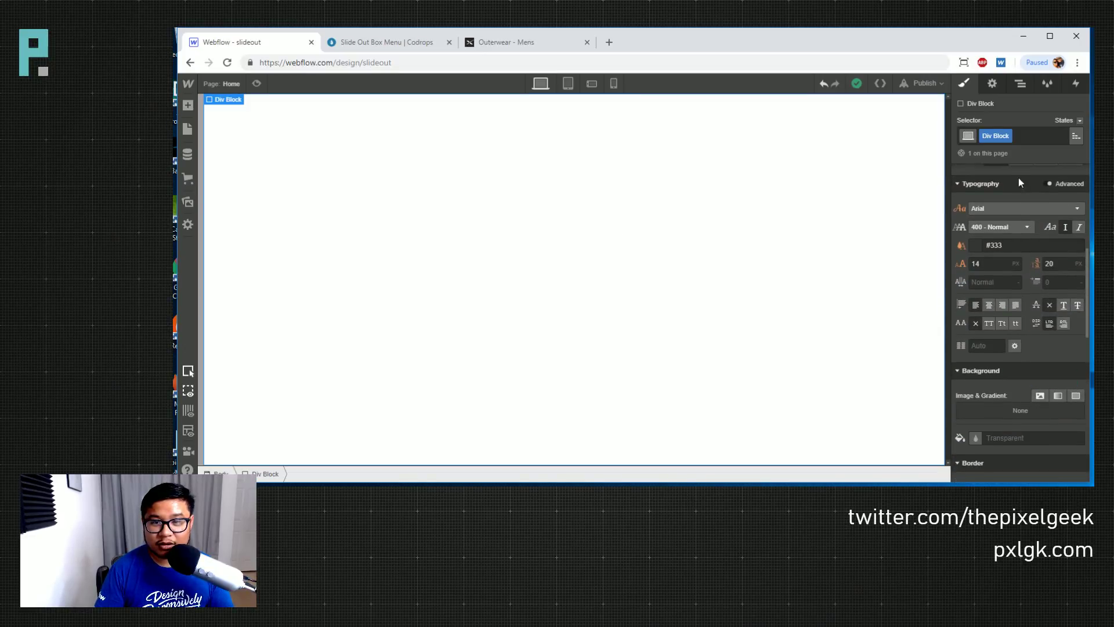
{"action": "double_click", "coordinate": [993, 135]}
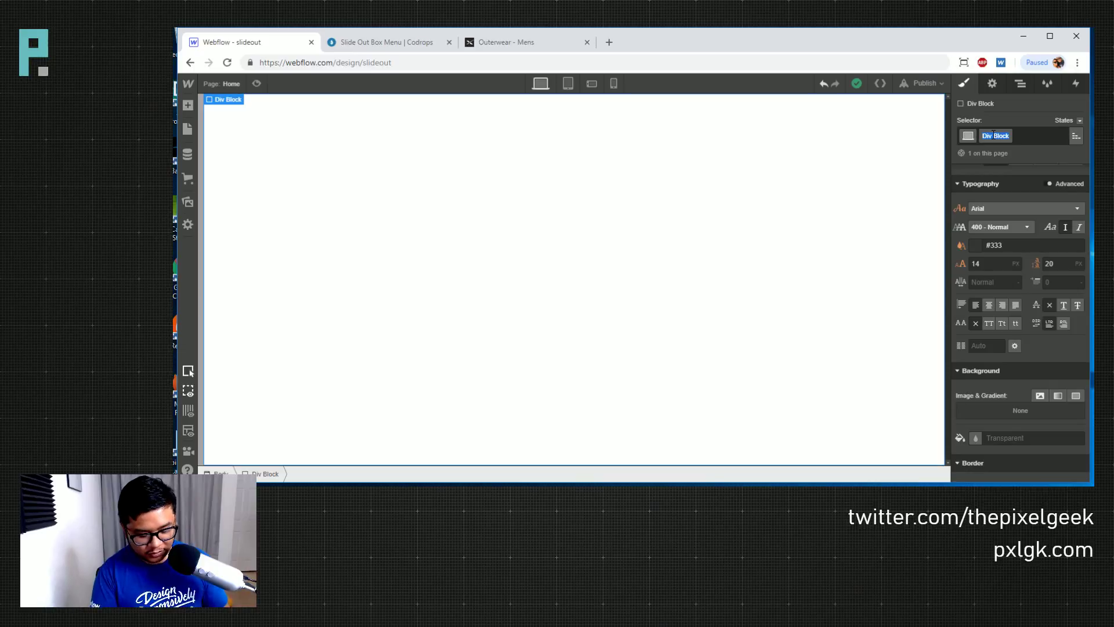
{"action": "type", "text": "product"}
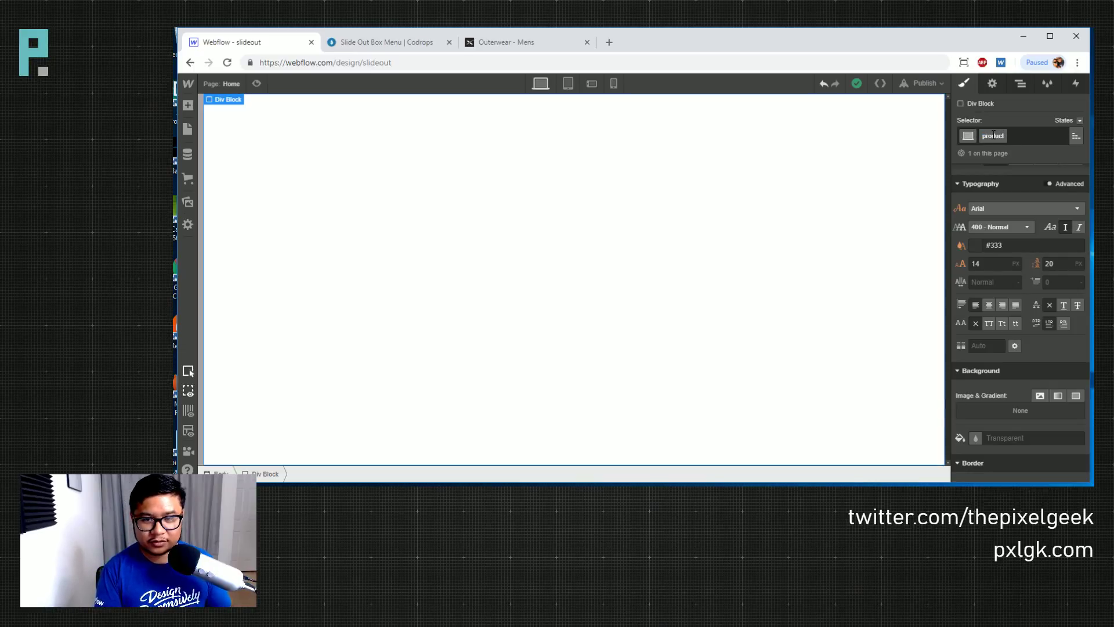
{"action": "key", "text": "Return"}
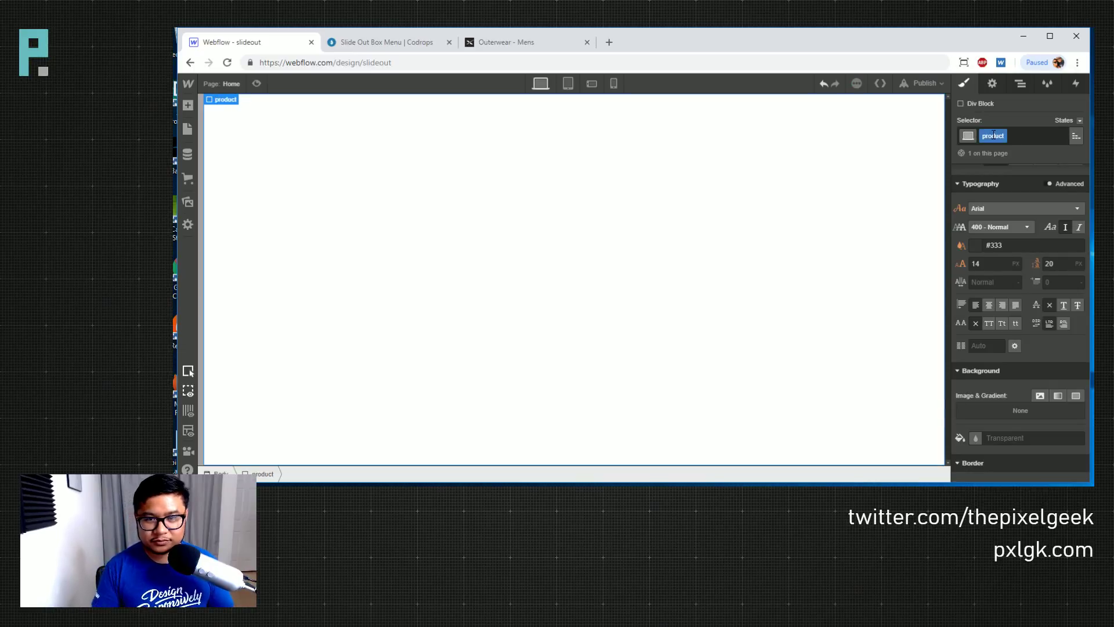
Add a background image to the product block, using the uploaded photo of the woman in the navy track jacket
{"action": "left_click", "coordinate": [1042, 399]}
{"action": "left_click", "coordinate": [1009, 177]}
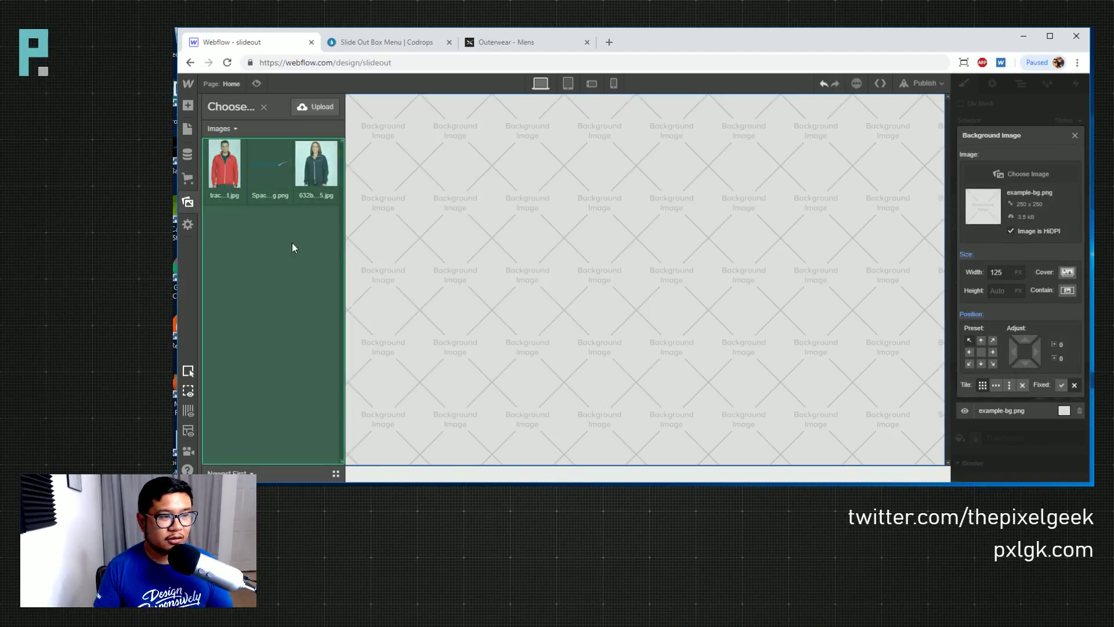
{"action": "left_click", "coordinate": [316, 165]}
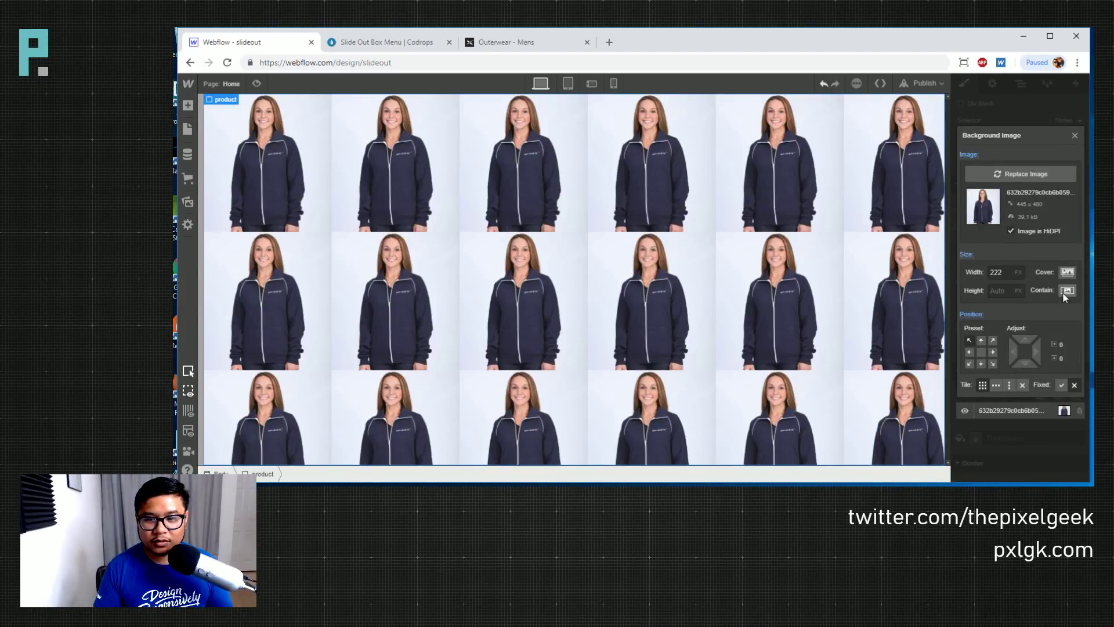
Set the product block's background image to contain, centre it and turn off tiling
{"action": "left_click", "coordinate": [1066, 290]}
{"action": "left_click", "coordinate": [981, 351]}
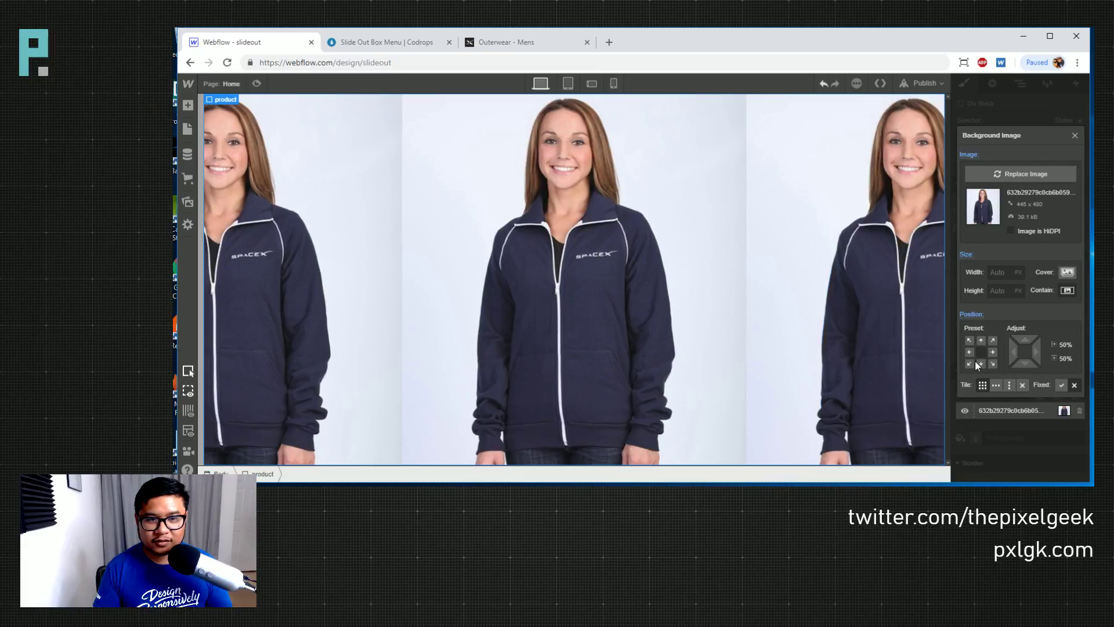
{"action": "left_click", "coordinate": [1022, 385]}
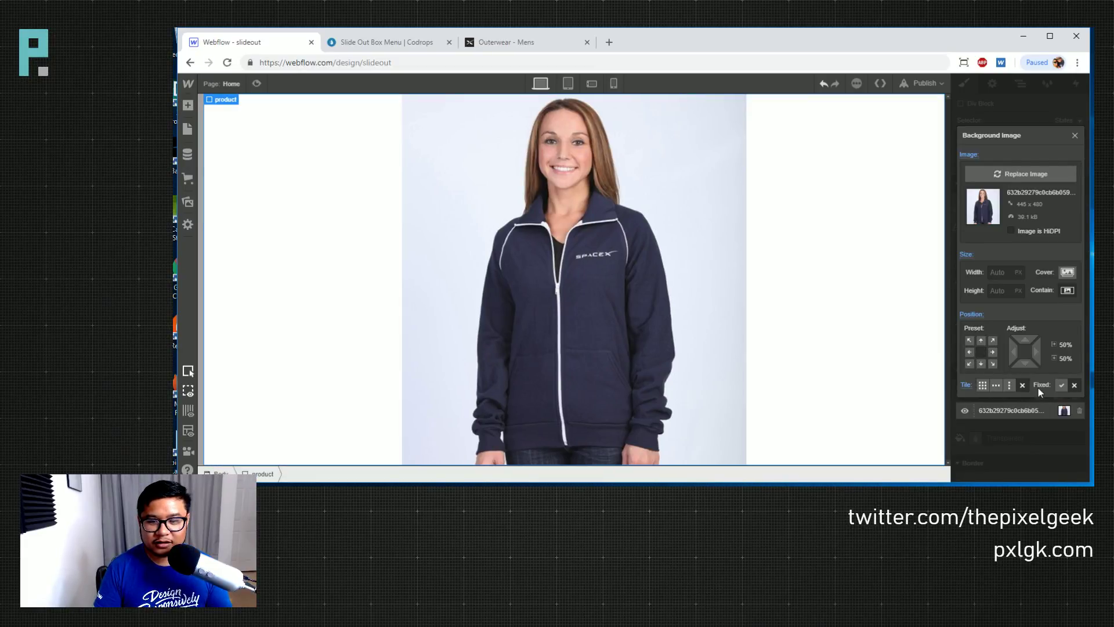
{"action": "left_click", "coordinate": [1074, 137]}
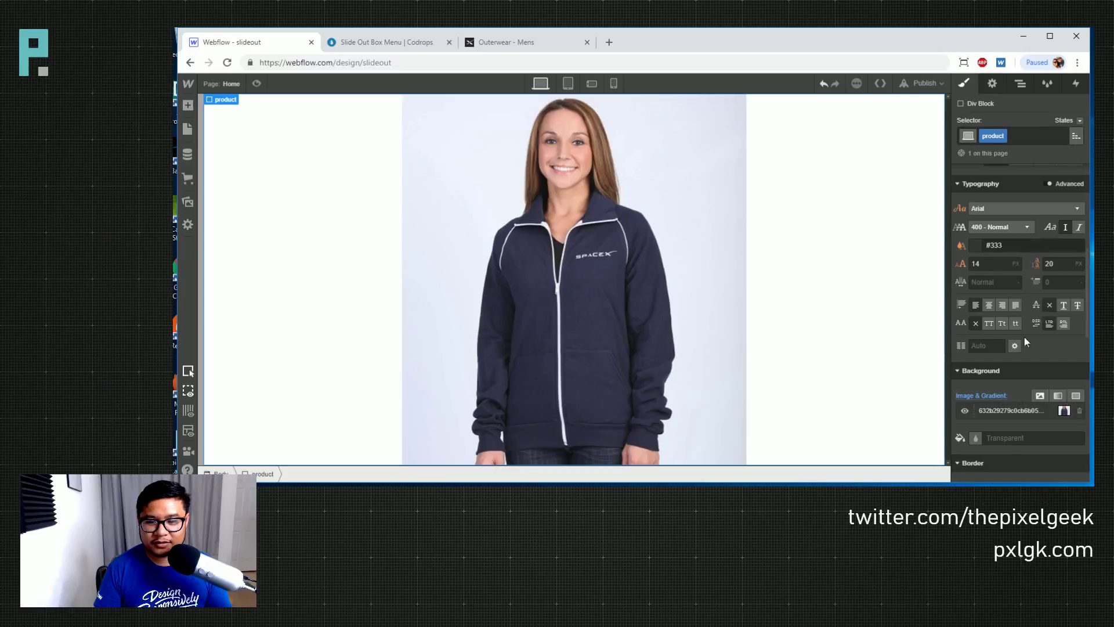
Set the product block's background color to #dae0ee, sampled from the photo's backdrop
{"action": "left_click", "coordinate": [977, 439]}
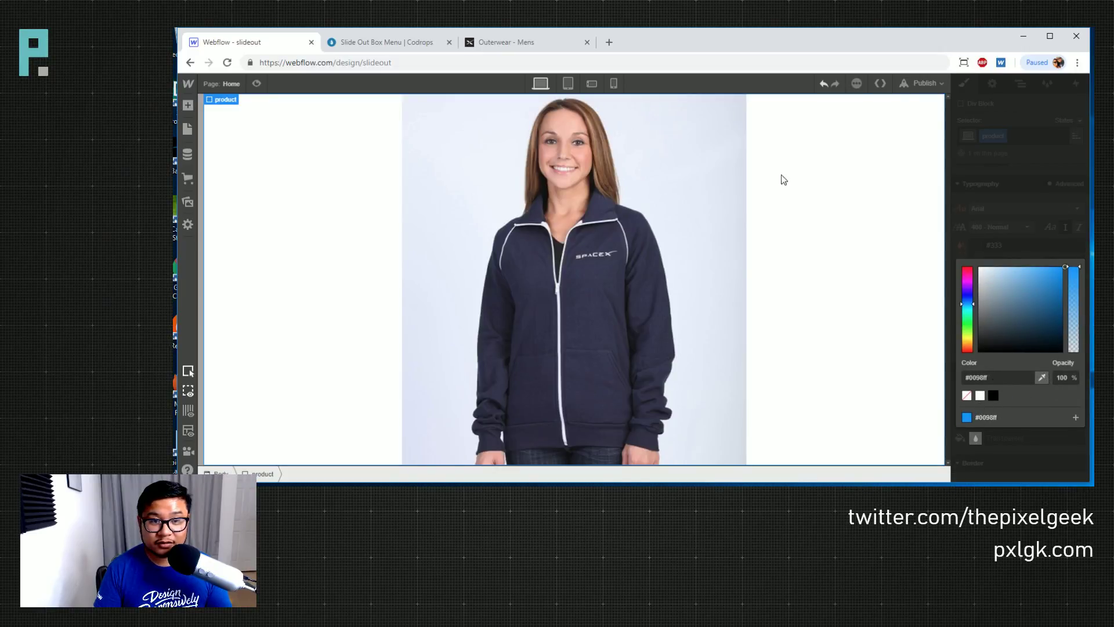
{"action": "left_click", "coordinate": [744, 180]}
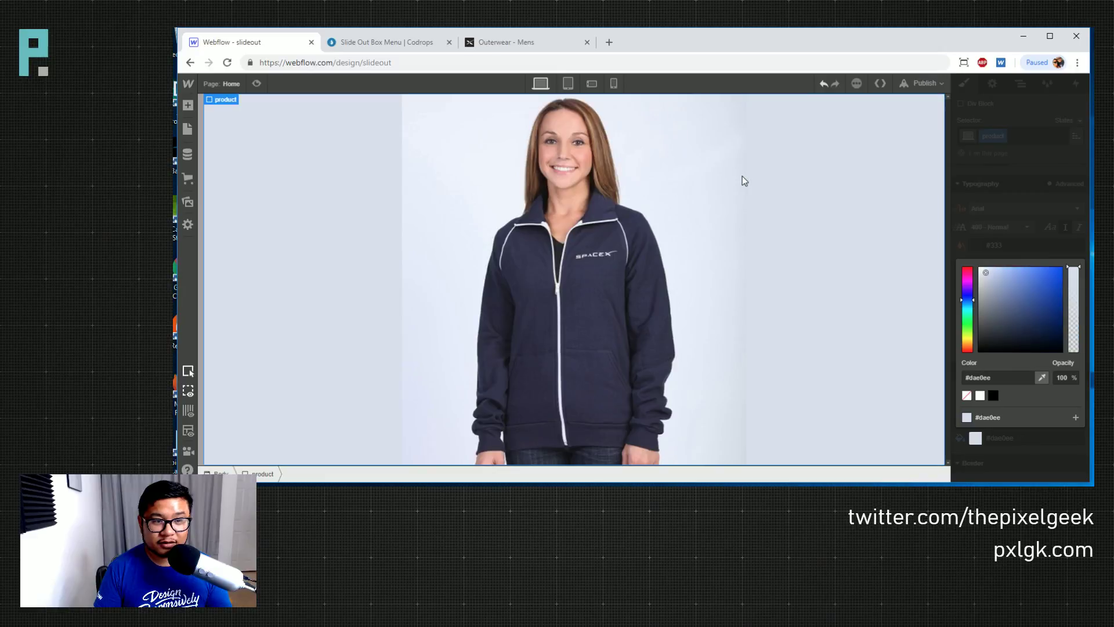
{"action": "left_click", "coordinate": [1055, 240]}
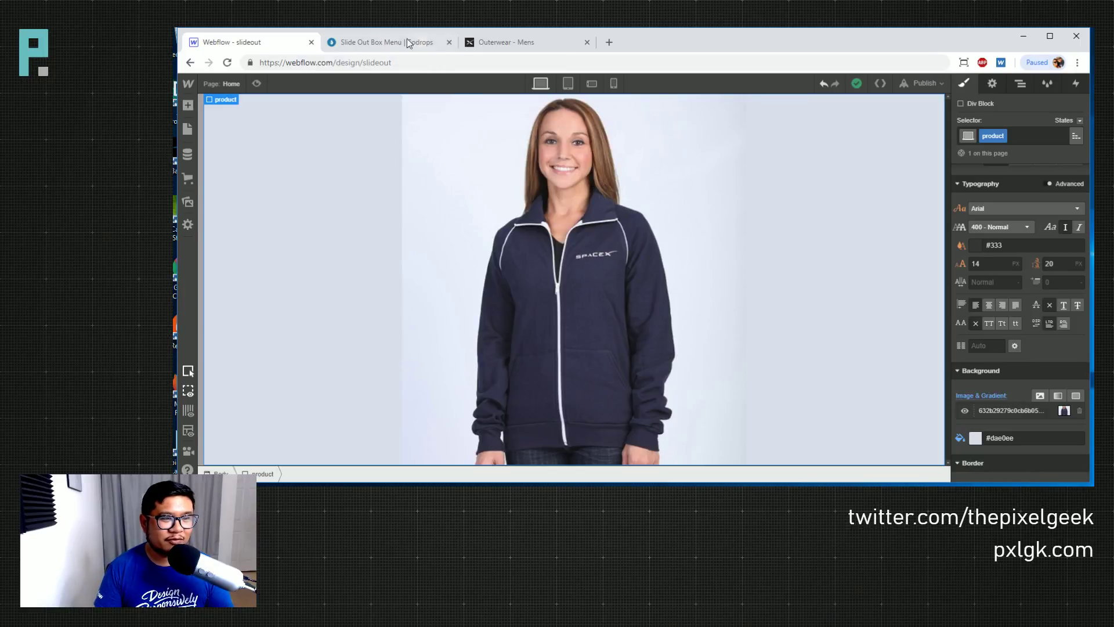
Check the Slide Out Box Menu demo, then add an image element with the uploaded SpaceX logo PNG to the product block
{"action": "left_click", "coordinate": [335, 44]}
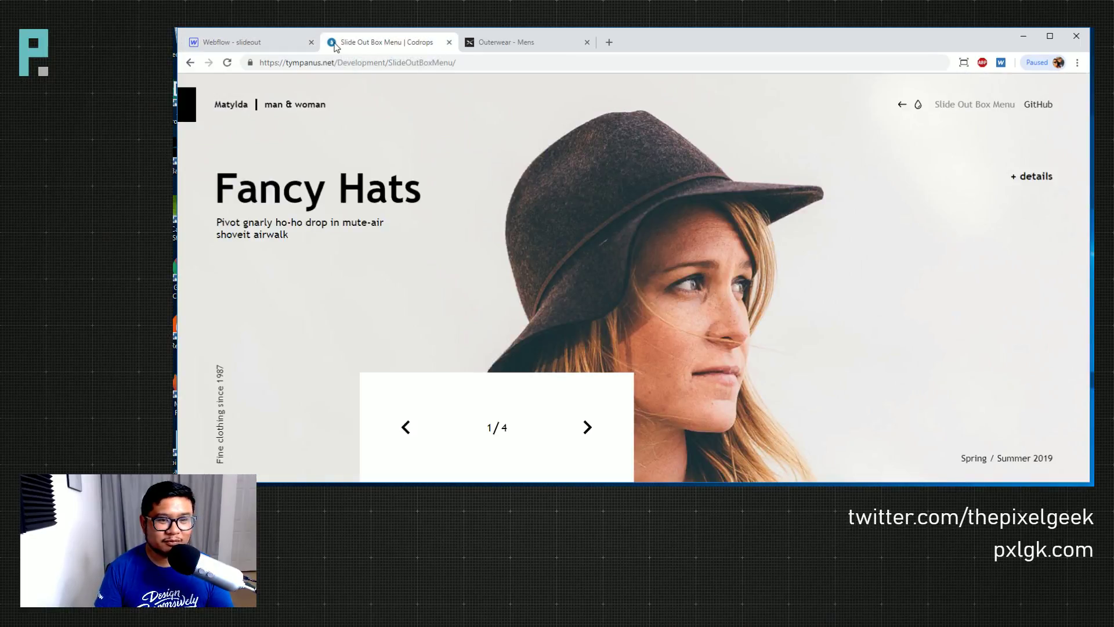
{"action": "left_click", "coordinate": [266, 44]}
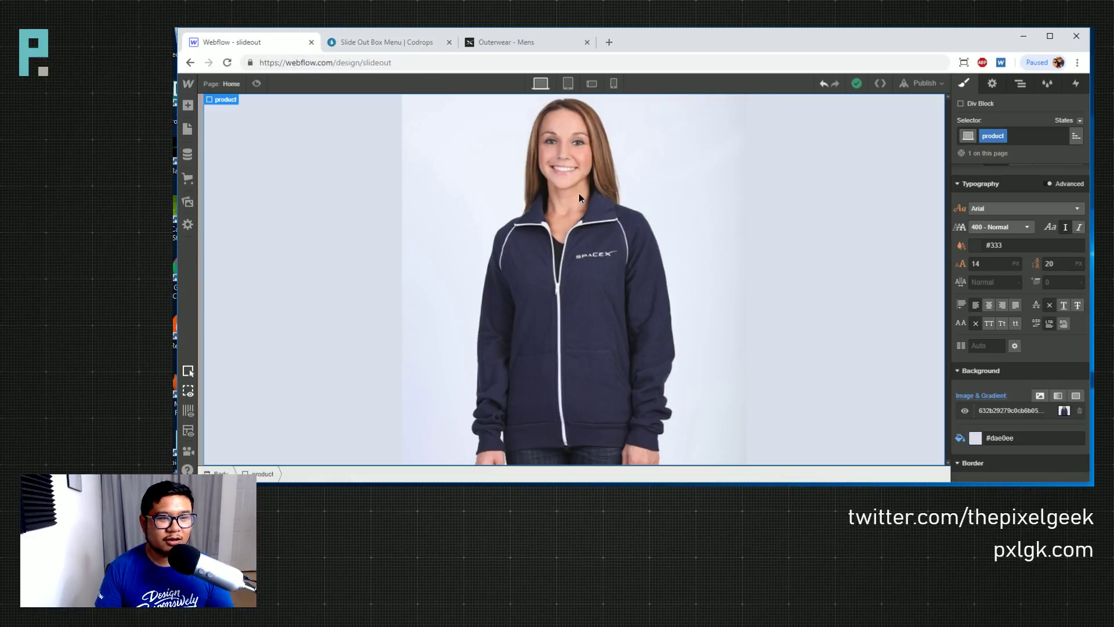
{"action": "key", "text": "a"}
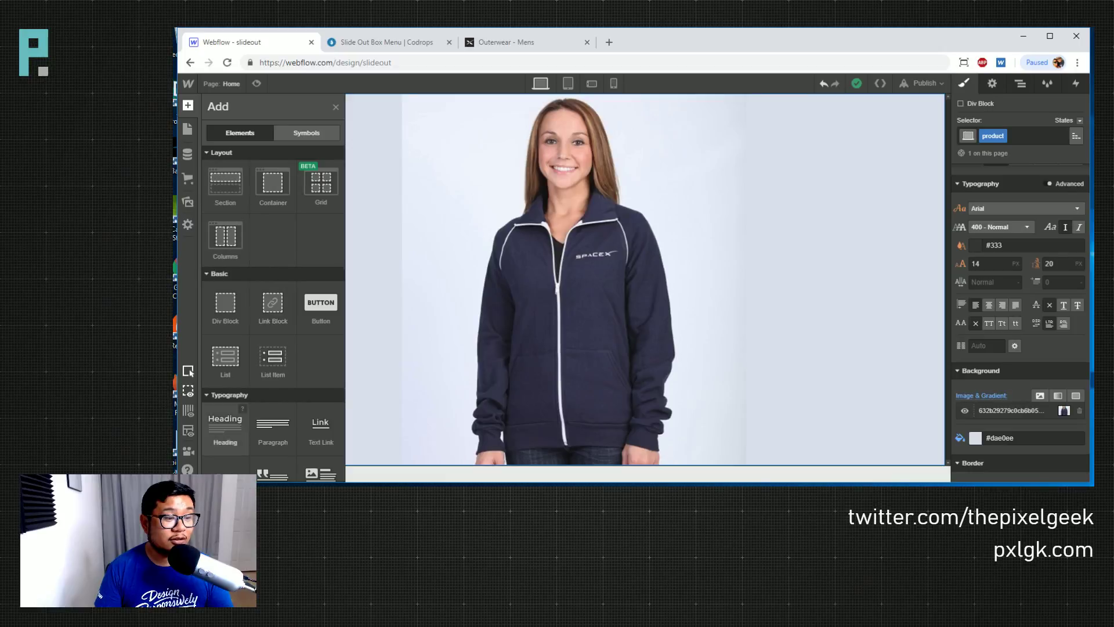
{"action": "scroll", "coordinate": [273, 290], "scroll_direction": "down", "scroll_amount": 2}
{"action": "left_click_drag", "start_coordinate": [225, 382], "coordinate": [426, 325]}
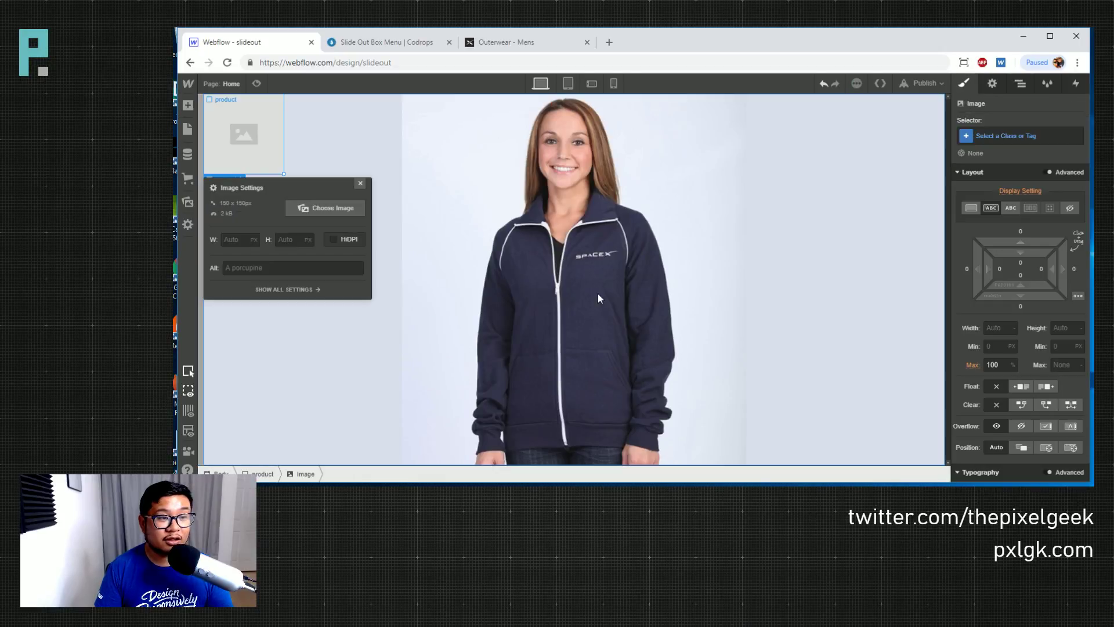
{"action": "left_click", "coordinate": [348, 209]}
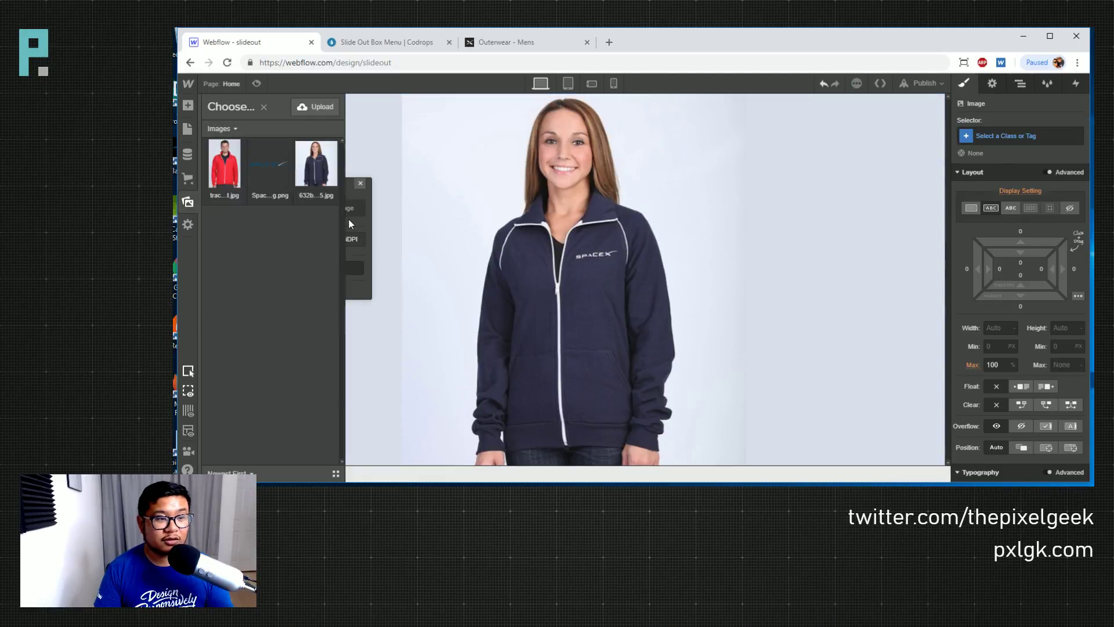
{"action": "left_click", "coordinate": [260, 167]}
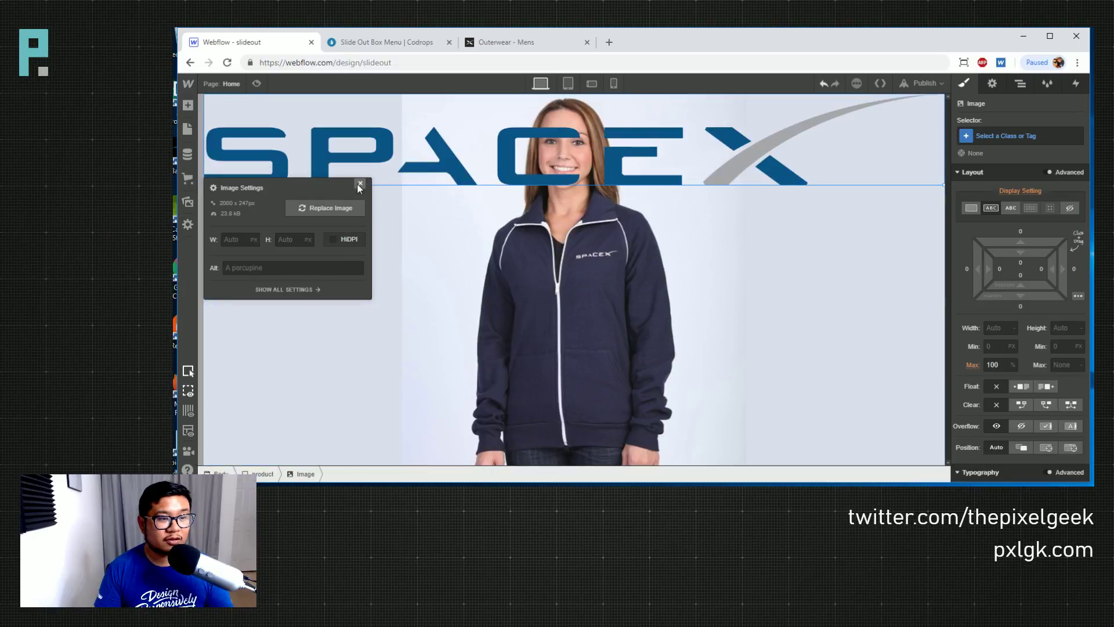
Give the SpaceX logo image the class logo
{"action": "left_click", "coordinate": [889, 152]}
{"action": "left_click", "coordinate": [1021, 135]}
{"action": "type", "text": "logo"}
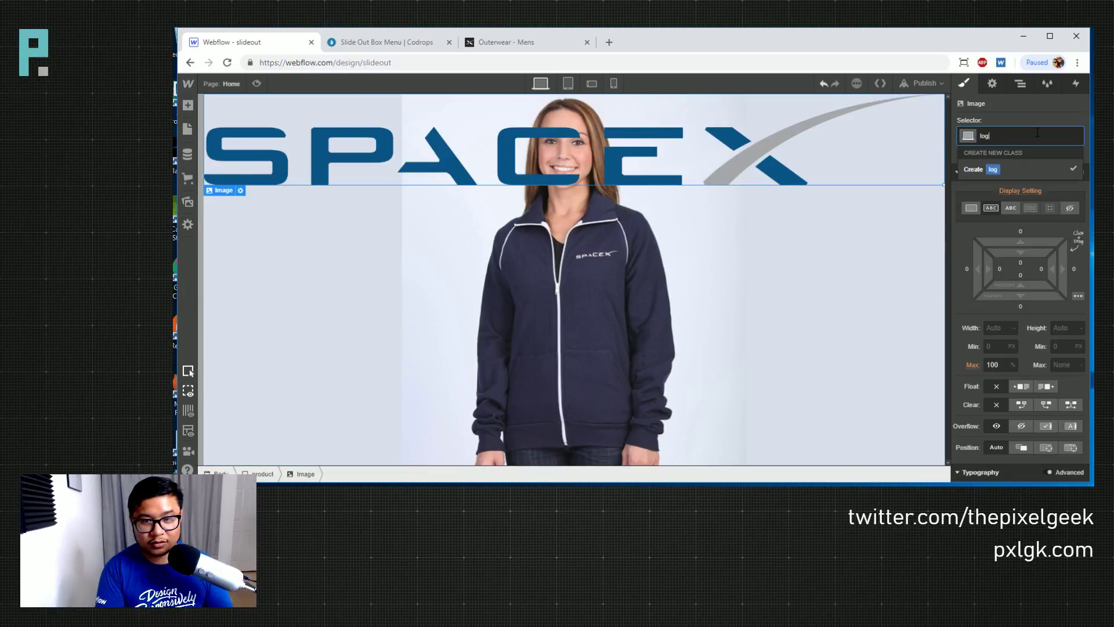
{"action": "key", "text": "Return"}
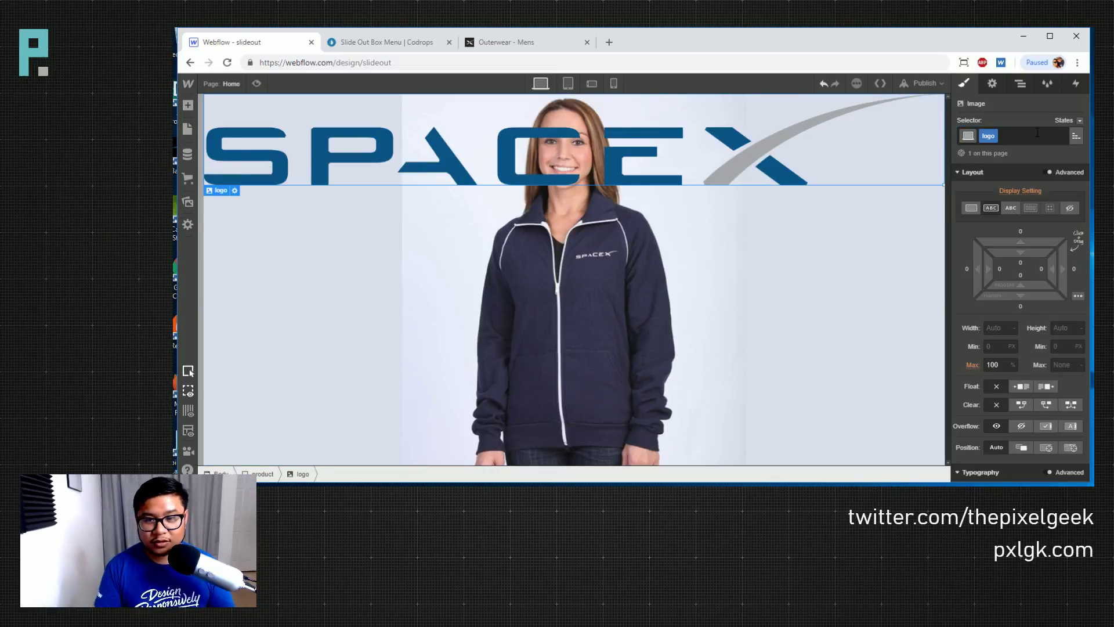
Give the logo a fixed position in the page's top-left corner and set its width to 180 px
{"action": "left_click", "coordinate": [1071, 448]}
{"action": "left_click", "coordinate": [966, 469]}
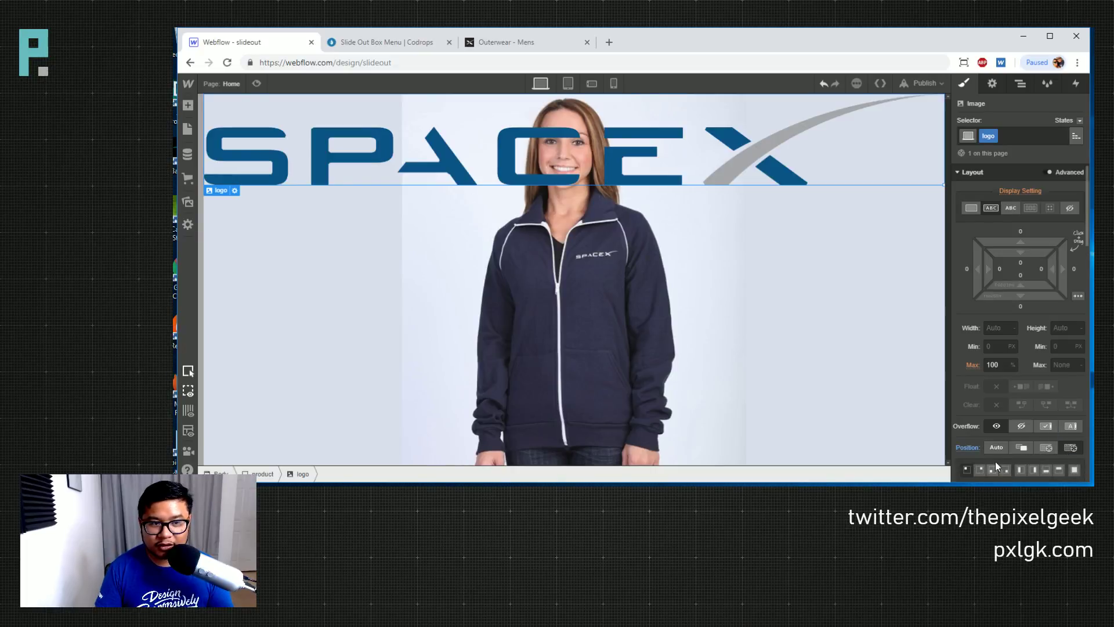
{"action": "scroll", "coordinate": [1010, 348], "scroll_direction": "down", "scroll_amount": 2}
{"action": "left_click", "coordinate": [991, 212]}
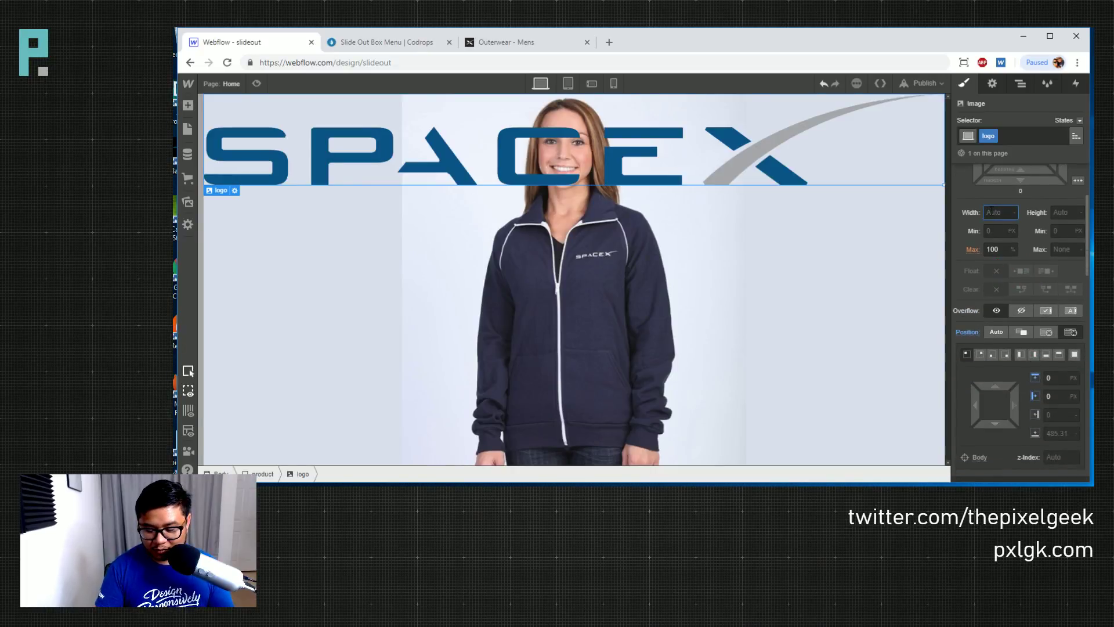
{"action": "type", "text": "150"}
{"action": "key", "text": "shift+Up"}
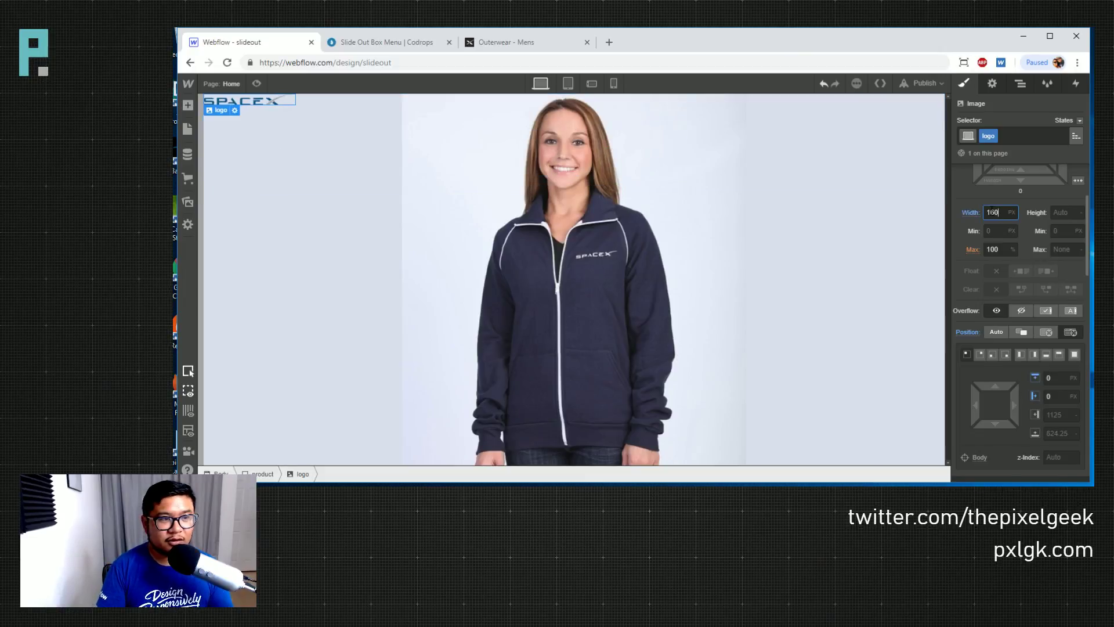
{"action": "key", "text": "shift+Up"}
{"action": "key", "text": "shift+Up"}
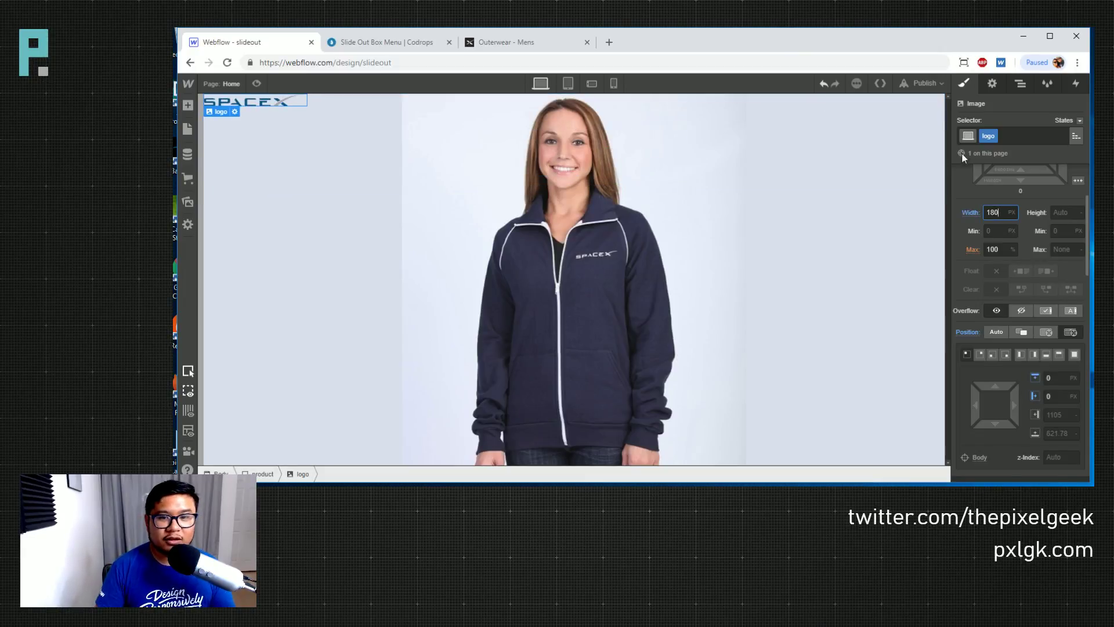
Set the logo's top and left offsets to 30 px each
{"action": "scroll", "coordinate": [994, 325], "scroll_direction": "down", "scroll_amount": 1}
{"action": "left_click", "coordinate": [1055, 320]}
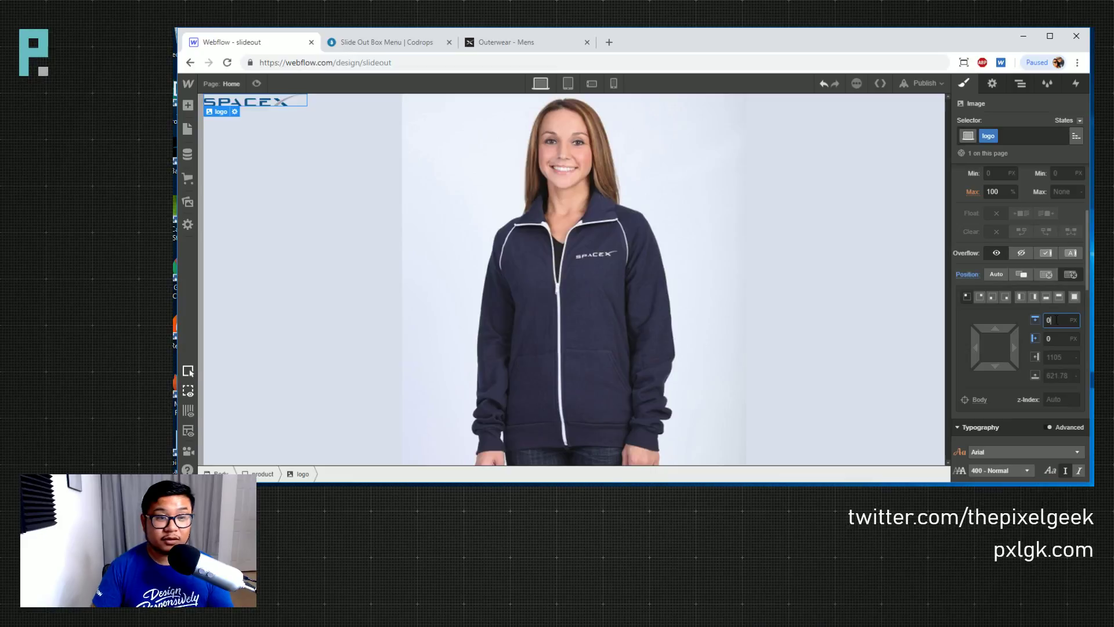
{"action": "key", "text": "shift+Up"}
{"action": "key", "text": "shift+Up"}
{"action": "key", "text": "Tab"}
{"action": "key", "text": "shift+Up"}
{"action": "key", "text": "shift+Up"}
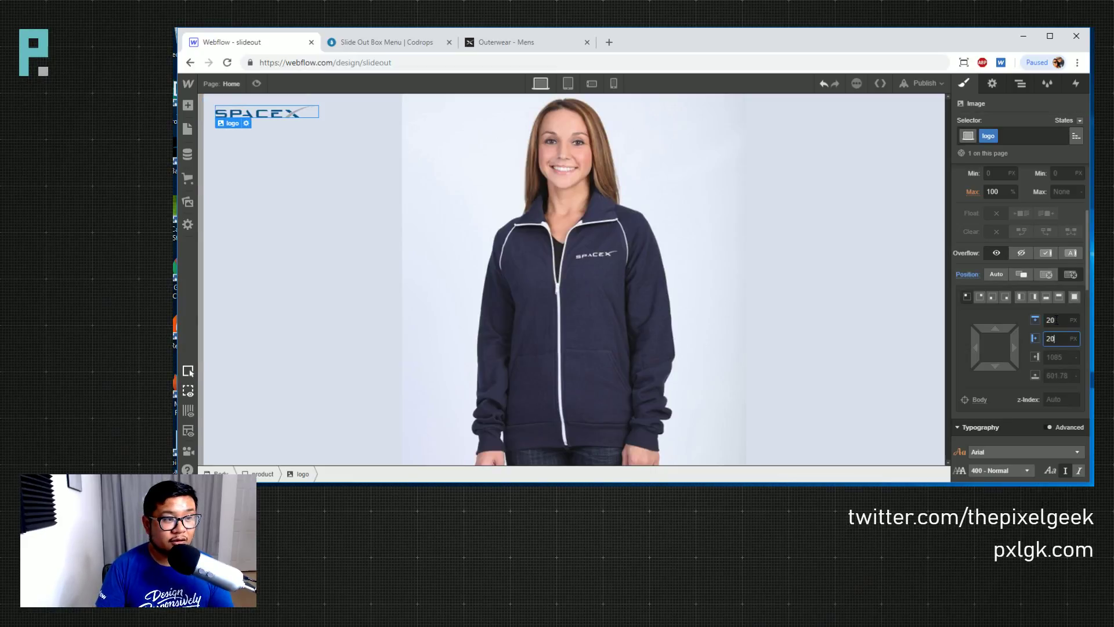
{"action": "key", "text": "shift+Up"}
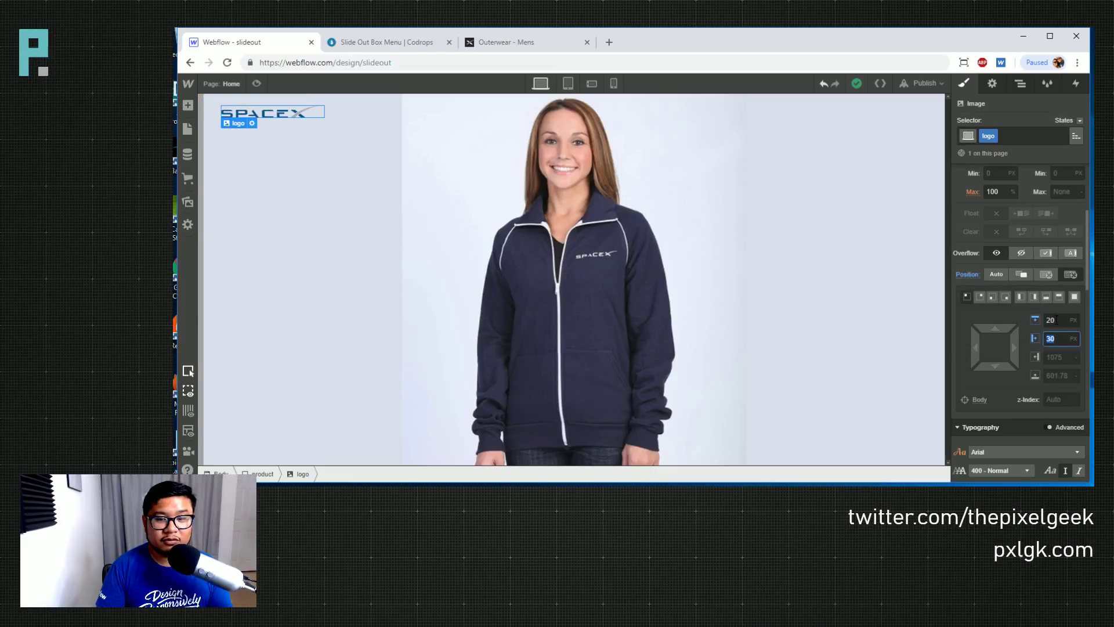
{"action": "left_click", "coordinate": [1055, 319]}
{"action": "key", "text": "shift+Up"}
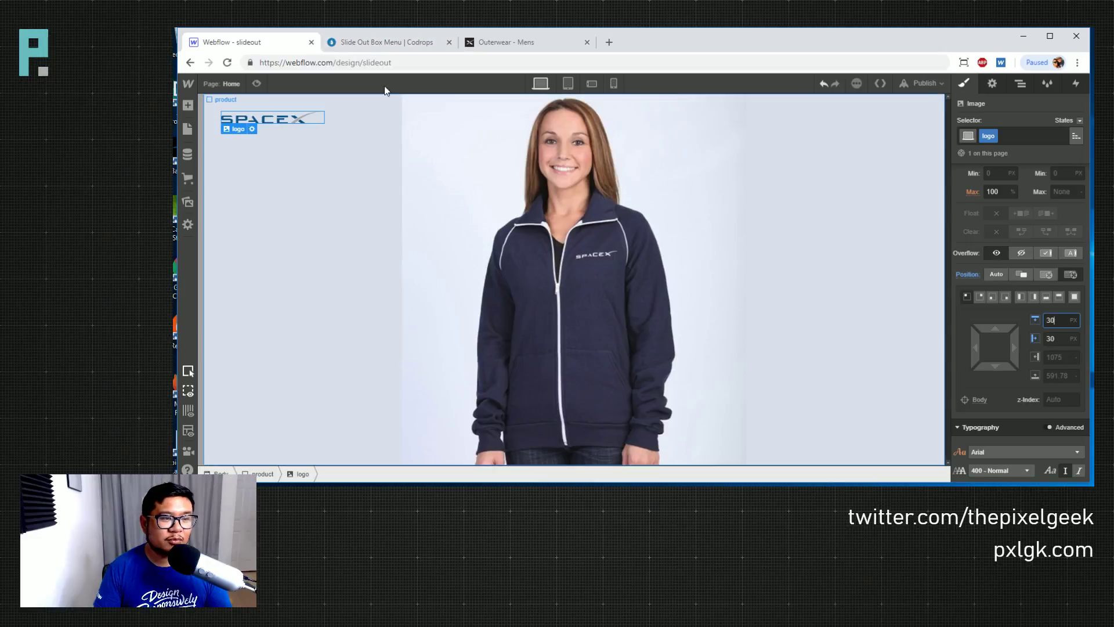
Check the Slide Out Box Menu demo again and open the SpaceX Track Jacket's quick view on the outerwear page
{"action": "left_click", "coordinate": [381, 43]}
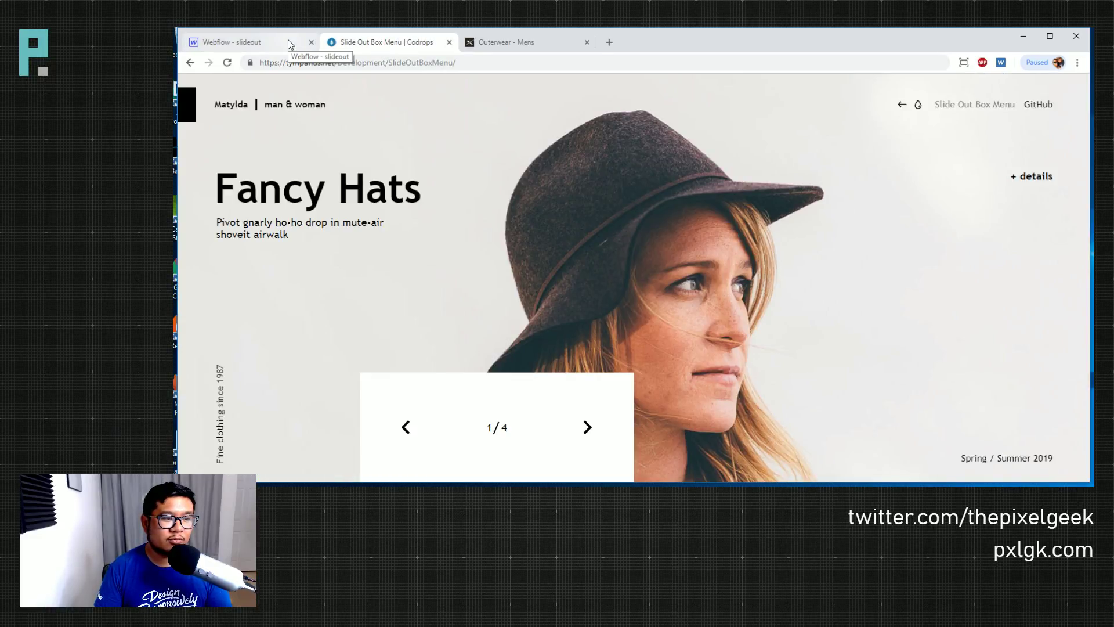
{"action": "left_click", "coordinate": [498, 42]}
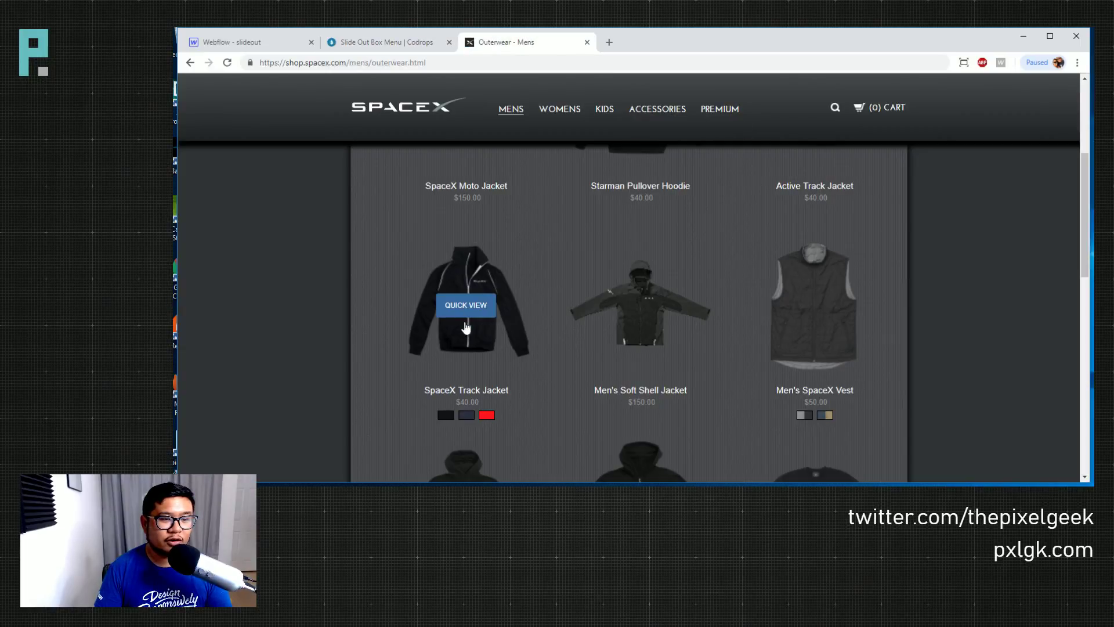
{"action": "left_click", "coordinate": [457, 309]}
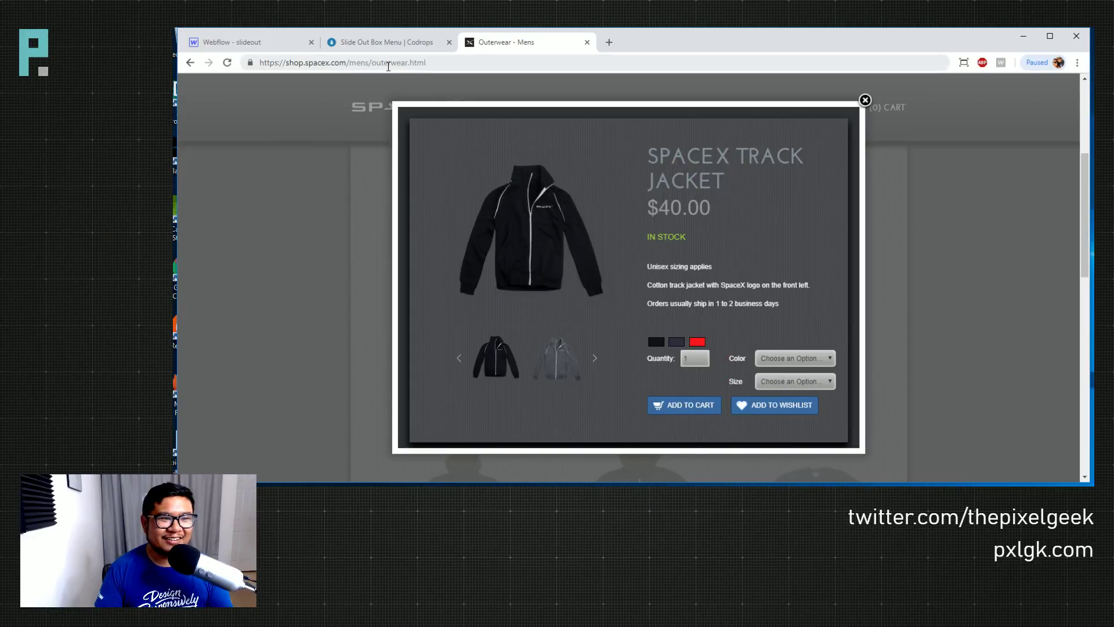
{"action": "left_click", "coordinate": [385, 63]}
{"action": "left_click", "coordinate": [369, 63]}
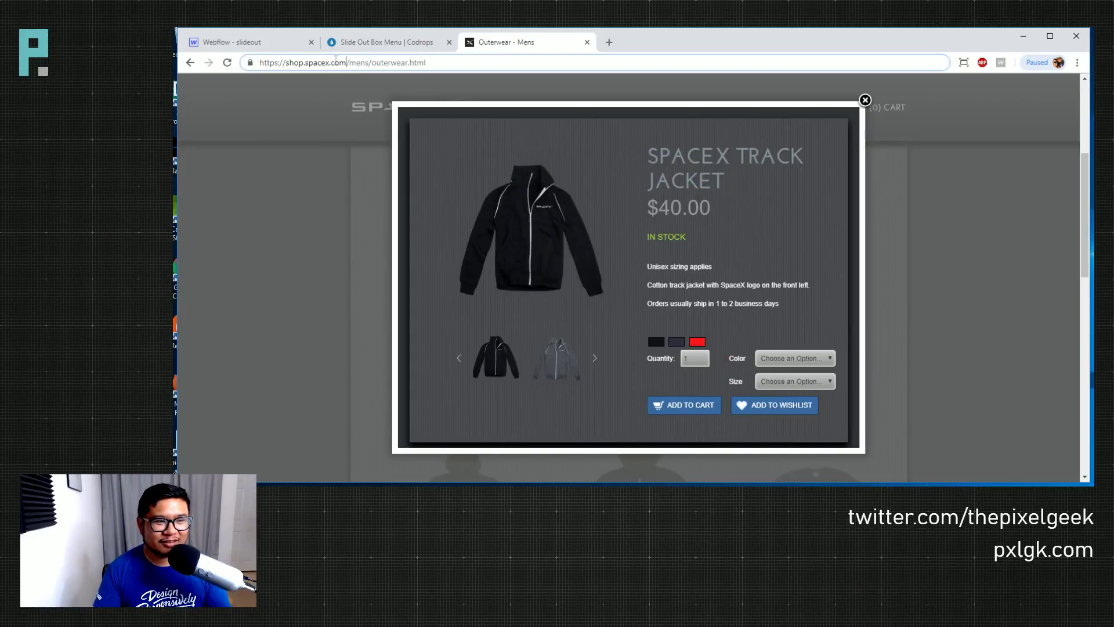
{"action": "key", "text": "ctrl+t"}
{"action": "type", "text": "b"}
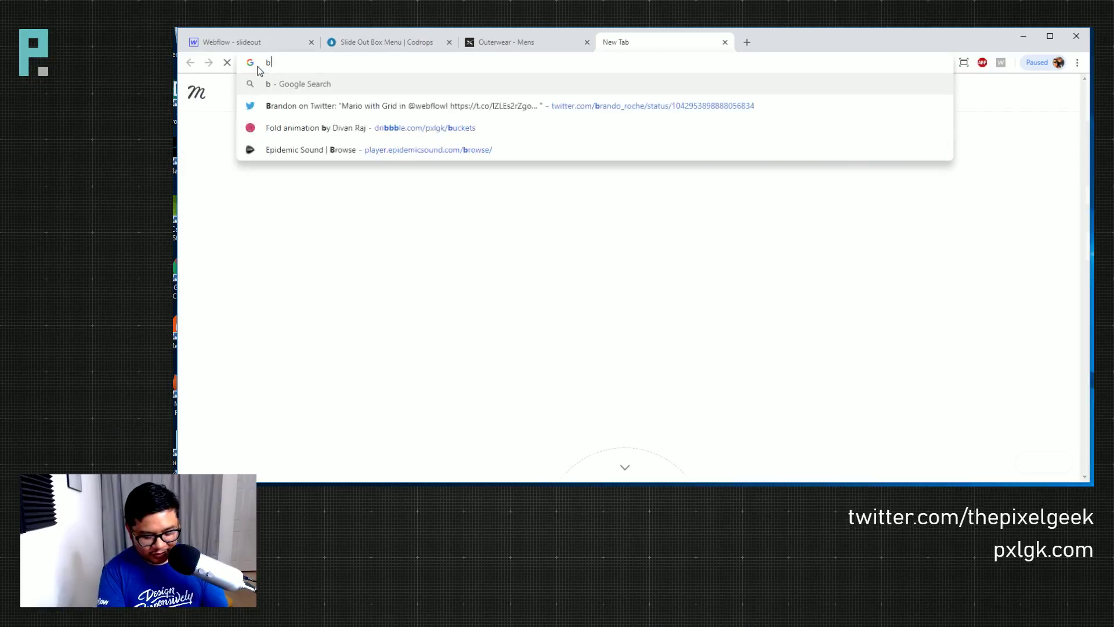
{"action": "type", "text": "uiltwith.co"}
{"action": "key", "text": "Return"}
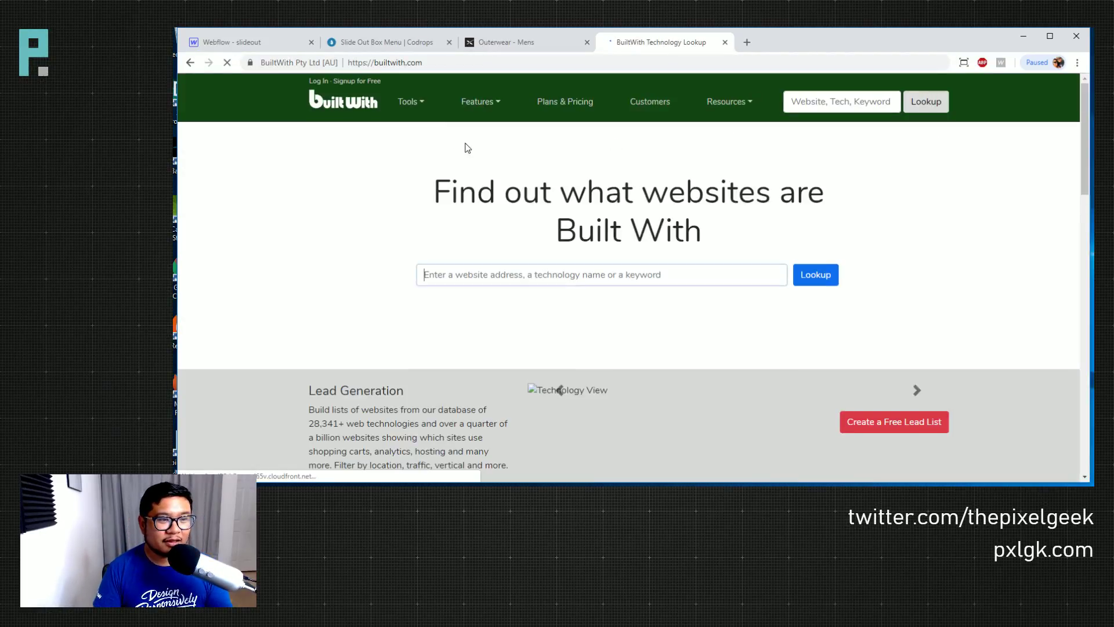
{"action": "left_click", "coordinate": [590, 273]}
{"action": "type", "text": "https://shop.spacex.com"}
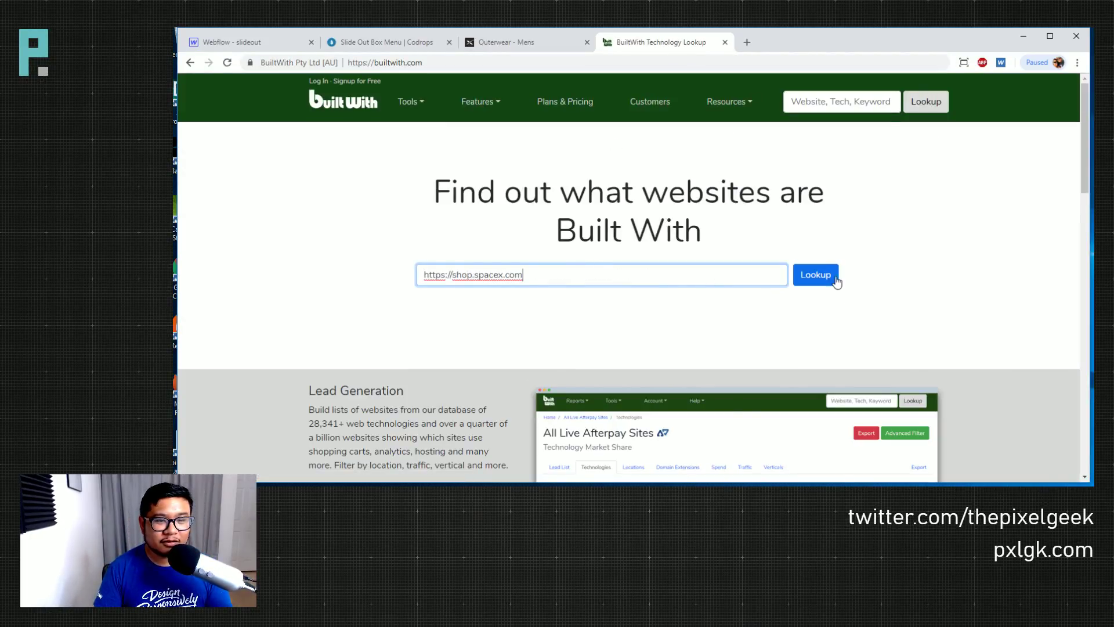
{"action": "left_click", "coordinate": [834, 278]}
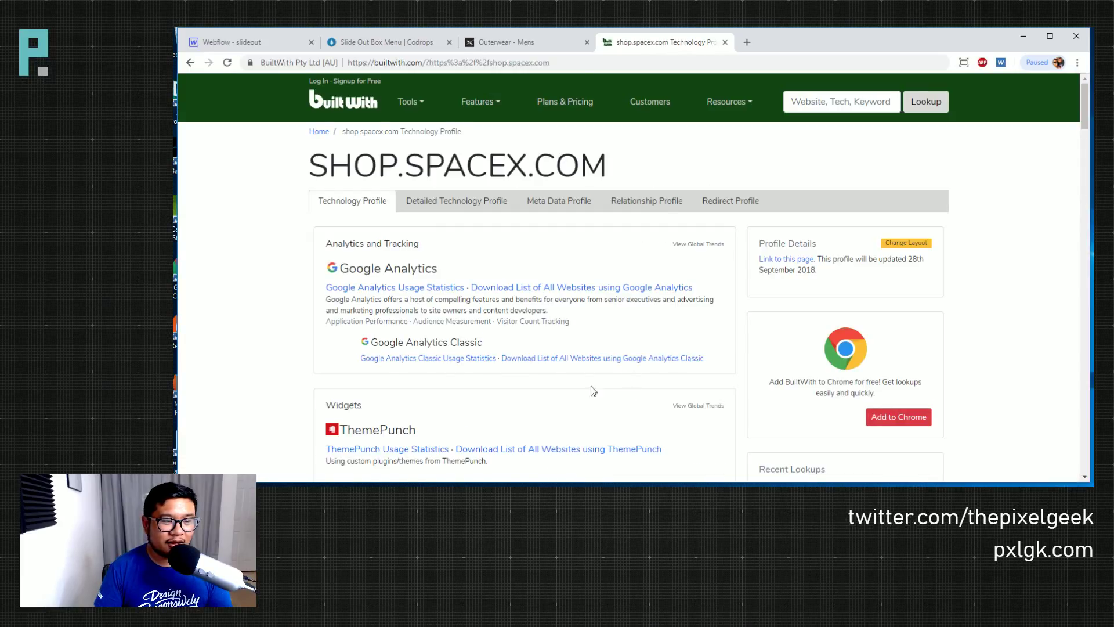
Examine the technologies listed in the shop.spacex.com profile, then return to the track jacket's quick view
{"action": "scroll", "coordinate": [593, 390], "scroll_direction": "down", "scroll_amount": 2}
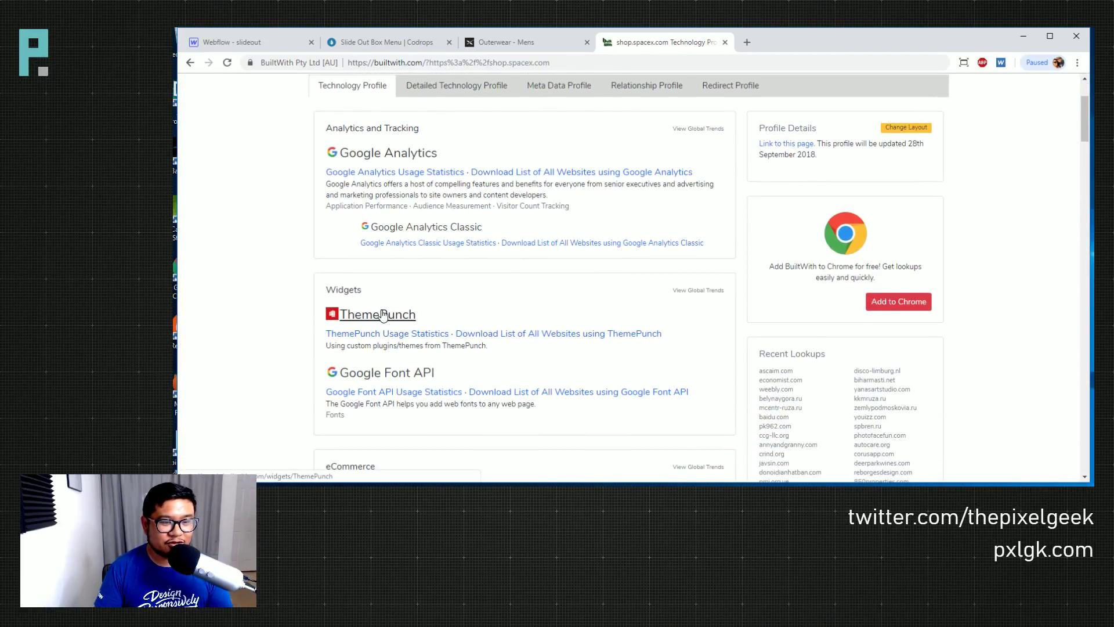
{"action": "scroll", "coordinate": [383, 314], "scroll_direction": "down", "scroll_amount": 4}
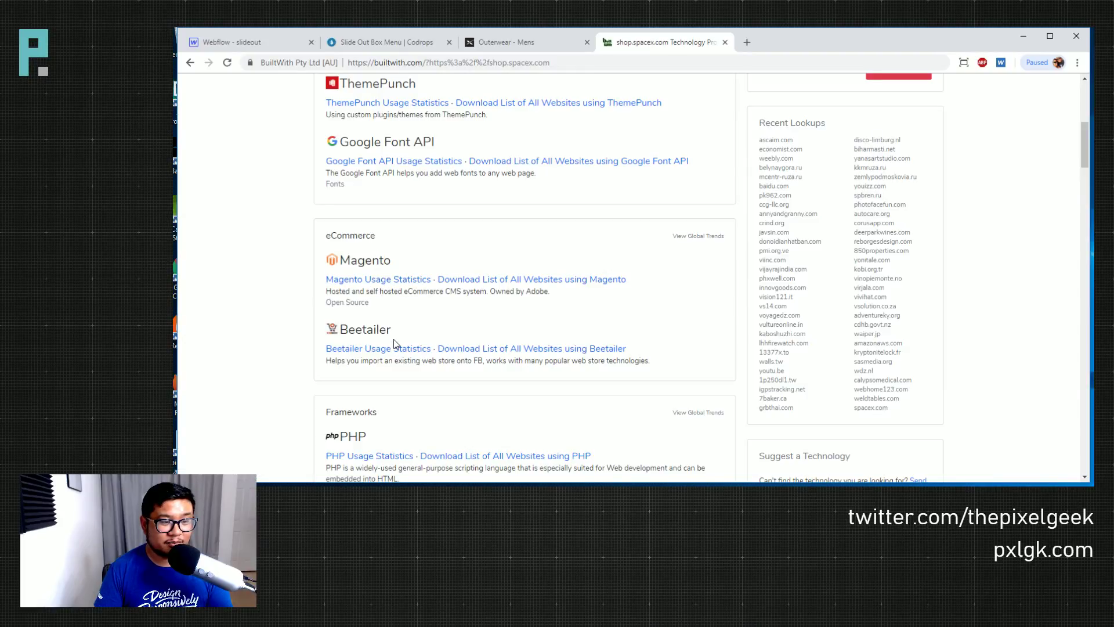
{"action": "scroll", "coordinate": [393, 340], "scroll_direction": "down", "scroll_amount": 7}
{"action": "scroll", "coordinate": [395, 345], "scroll_direction": "down", "scroll_amount": 8}
{"action": "scroll", "coordinate": [394, 343], "scroll_direction": "up", "scroll_amount": 2}
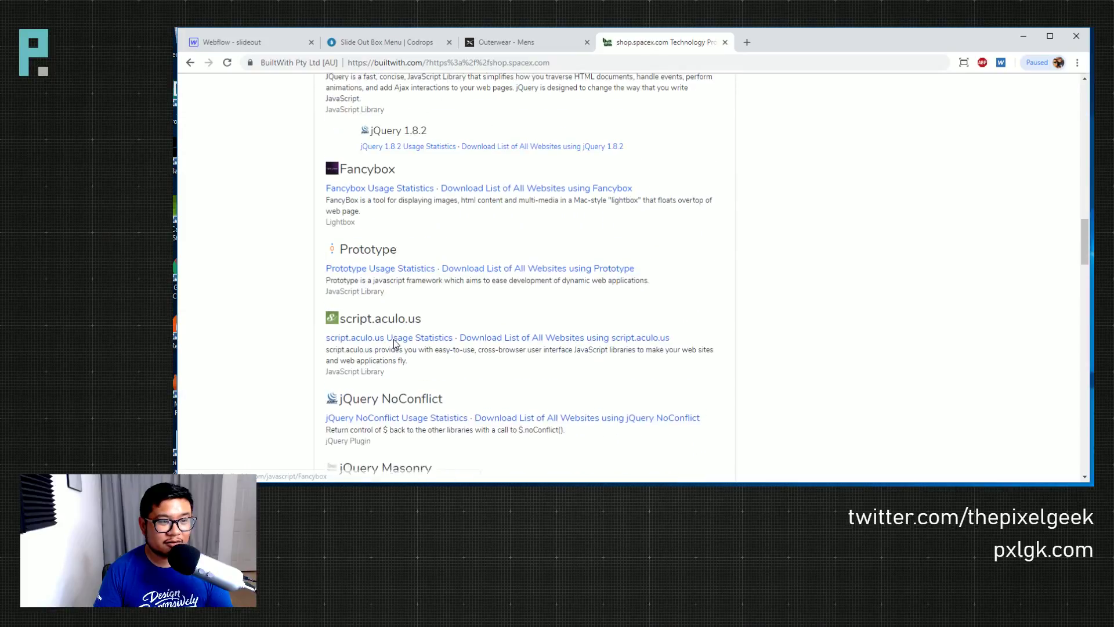
{"action": "scroll", "coordinate": [394, 342], "scroll_direction": "down", "scroll_amount": 4}
{"action": "scroll", "coordinate": [395, 341], "scroll_direction": "down", "scroll_amount": 12}
{"action": "scroll", "coordinate": [394, 344], "scroll_direction": "down", "scroll_amount": 5}
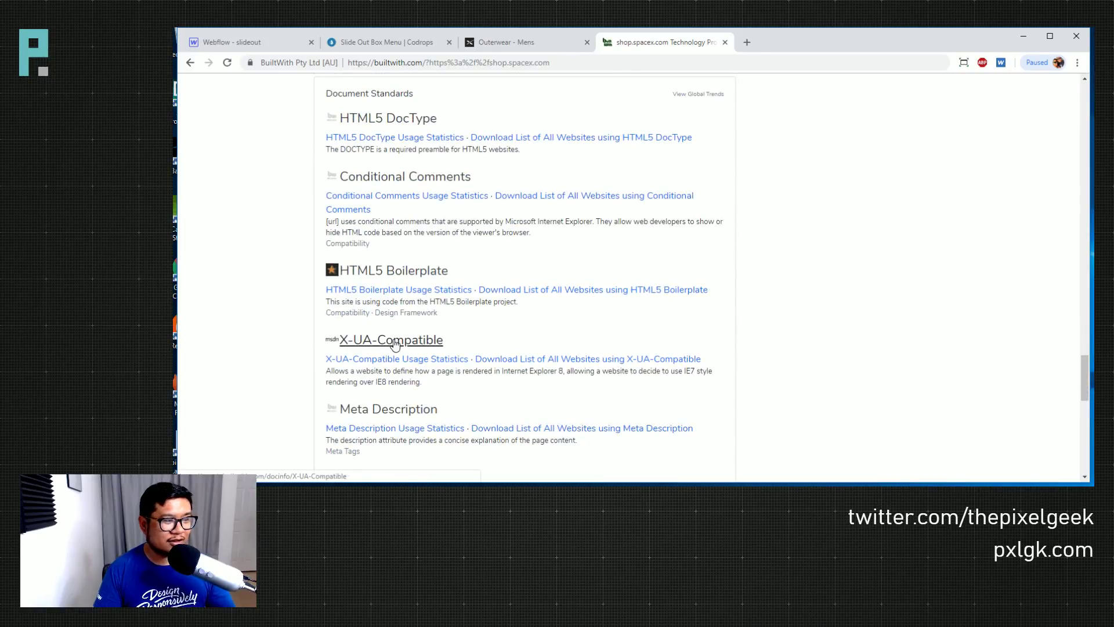
{"action": "left_click", "coordinate": [491, 47]}
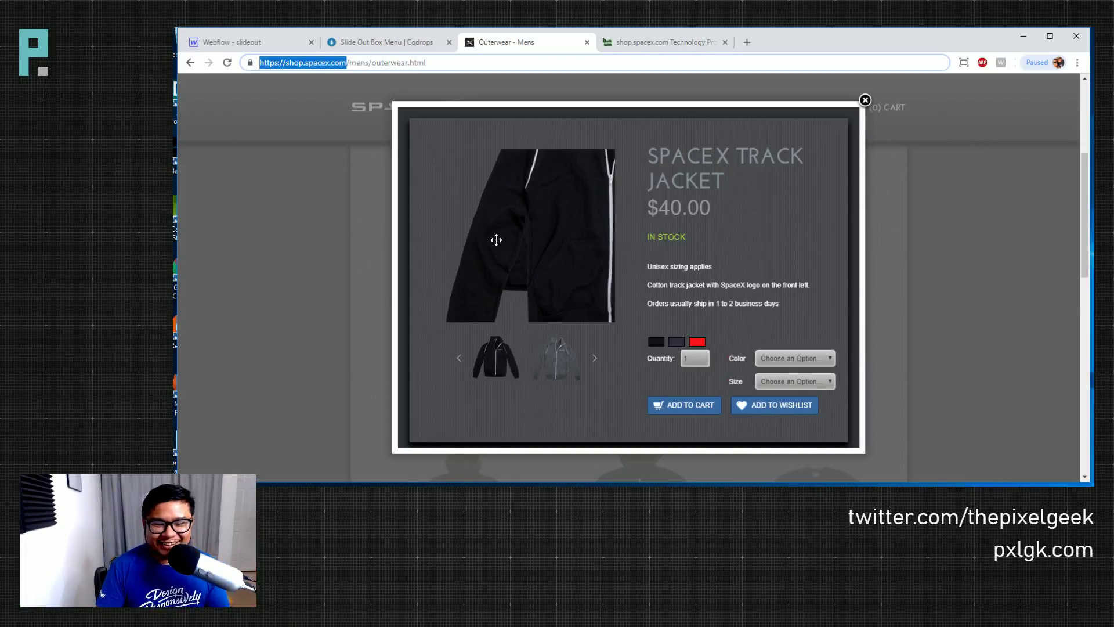
Copy the "SpaceX Track Jacket" product title from the quick view
{"action": "scroll", "coordinate": [557, 232], "scroll_direction": "down", "scroll_amount": 3}
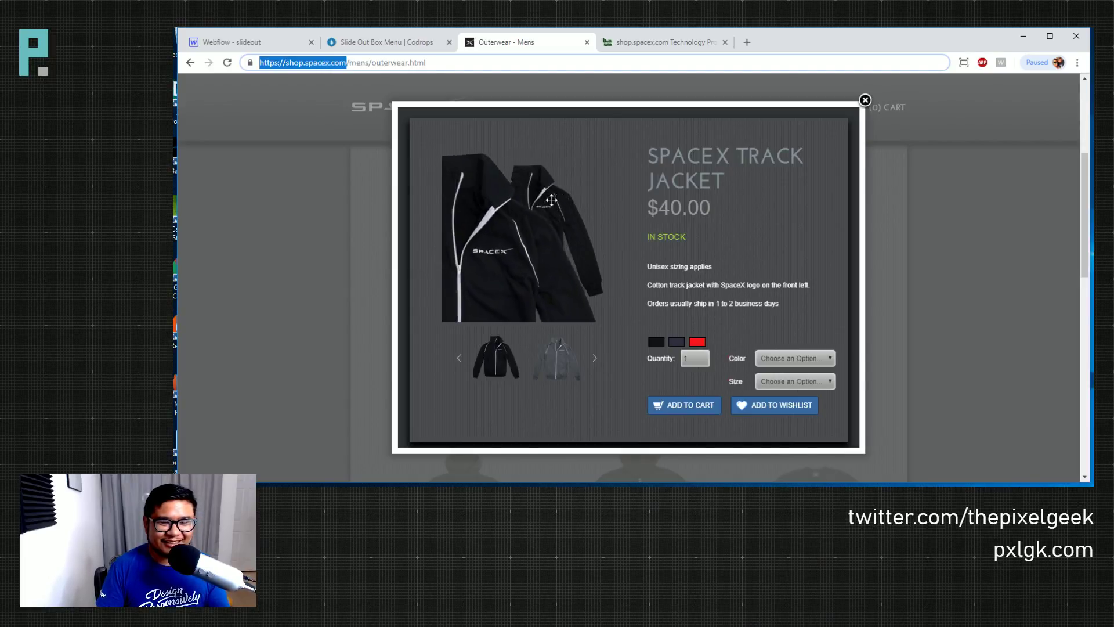
{"action": "left_click_drag", "start_coordinate": [727, 187], "coordinate": [650, 150]}
{"action": "key", "text": "ctrl+c"}
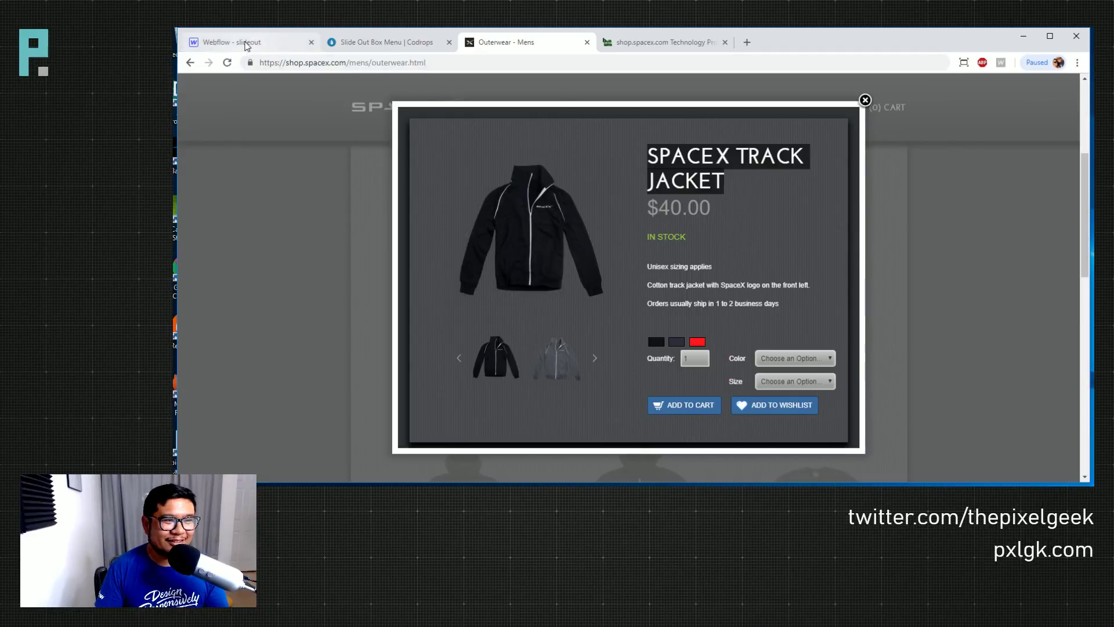
Switch back to the Webflow slideout project and set the product block's padding to 30 px on all sides
{"action": "left_click", "coordinate": [247, 43]}
{"action": "left_click", "coordinate": [350, 230]}
{"action": "key", "text": "a"}
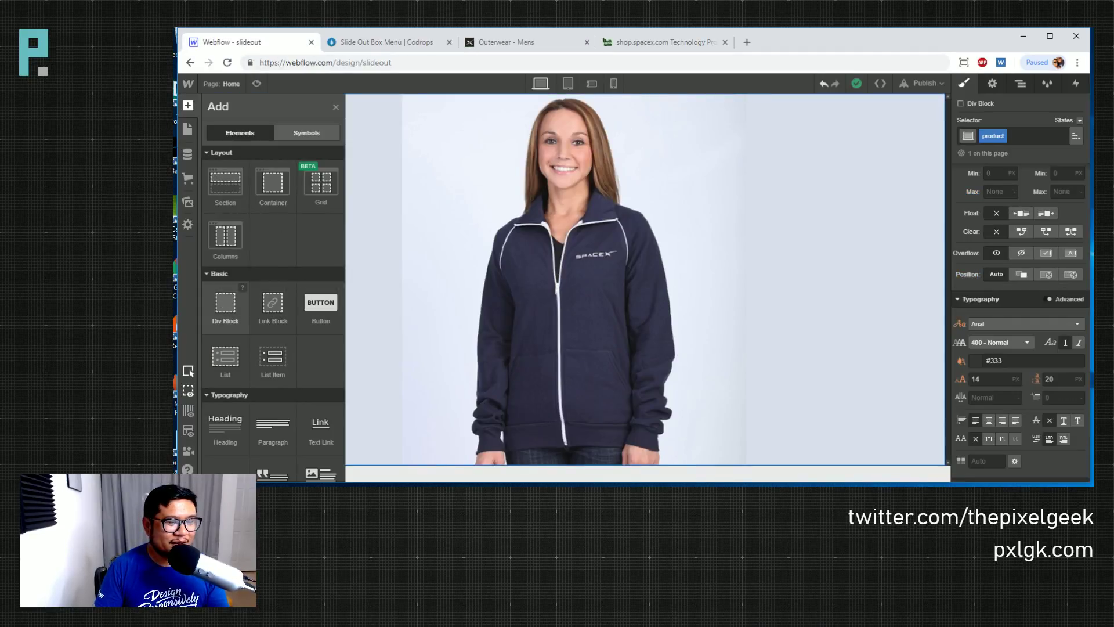
{"action": "left_click", "coordinate": [550, 276]}
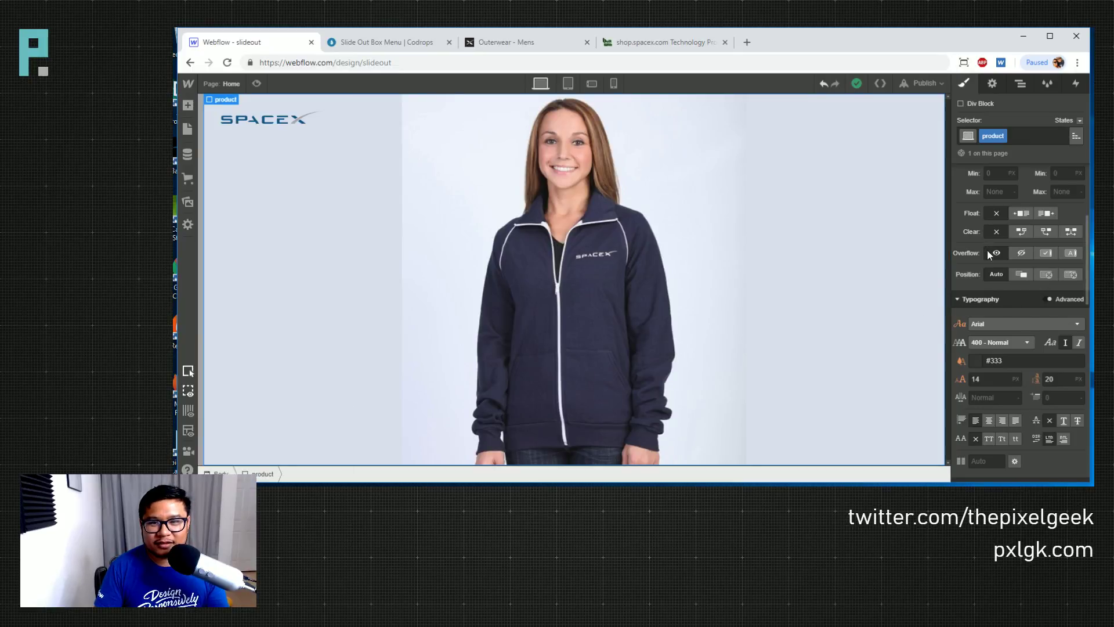
{"action": "scroll", "coordinate": [990, 252], "scroll_direction": "up", "scroll_amount": 3}
{"action": "left_click_drag", "start_coordinate": [1040, 303], "coordinate": [1040, 303]}
Add a div block inside the product block and give it the class "product copy"
{"action": "key", "text": "a"}
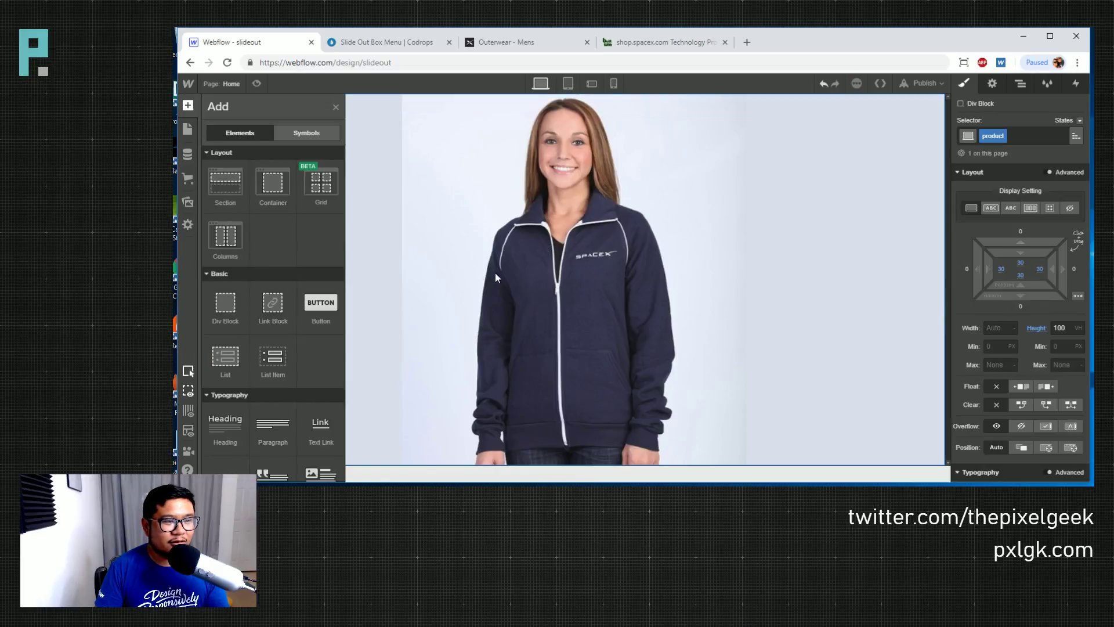
{"action": "left_click_drag", "start_coordinate": [225, 302], "coordinate": [428, 270]}
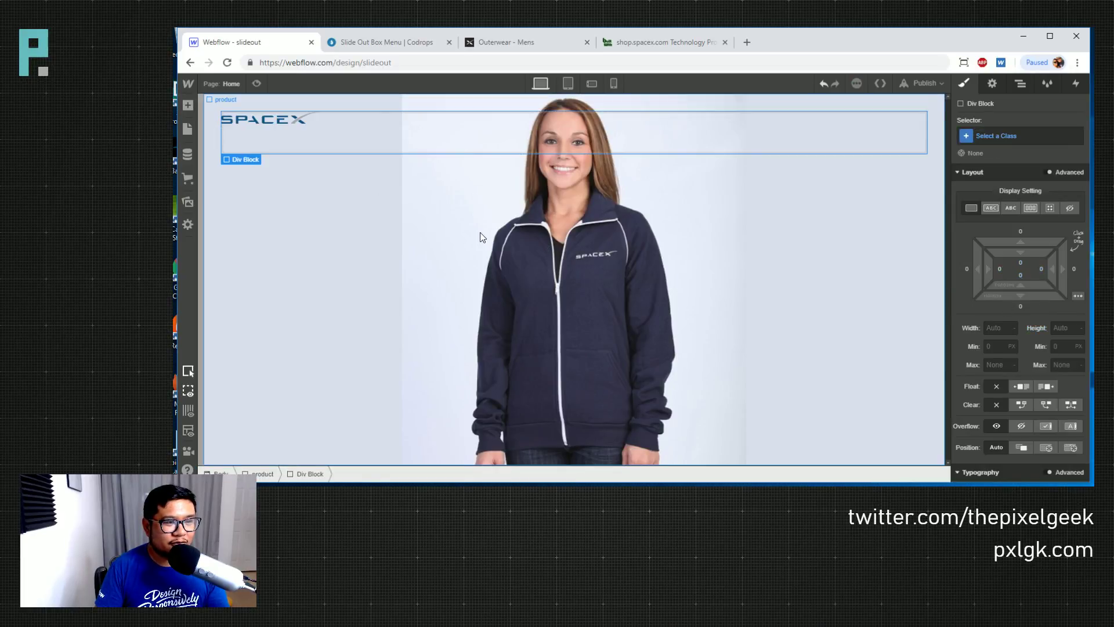
{"action": "left_click", "coordinate": [1001, 135]}
{"action": "type", "text": "product copy"}
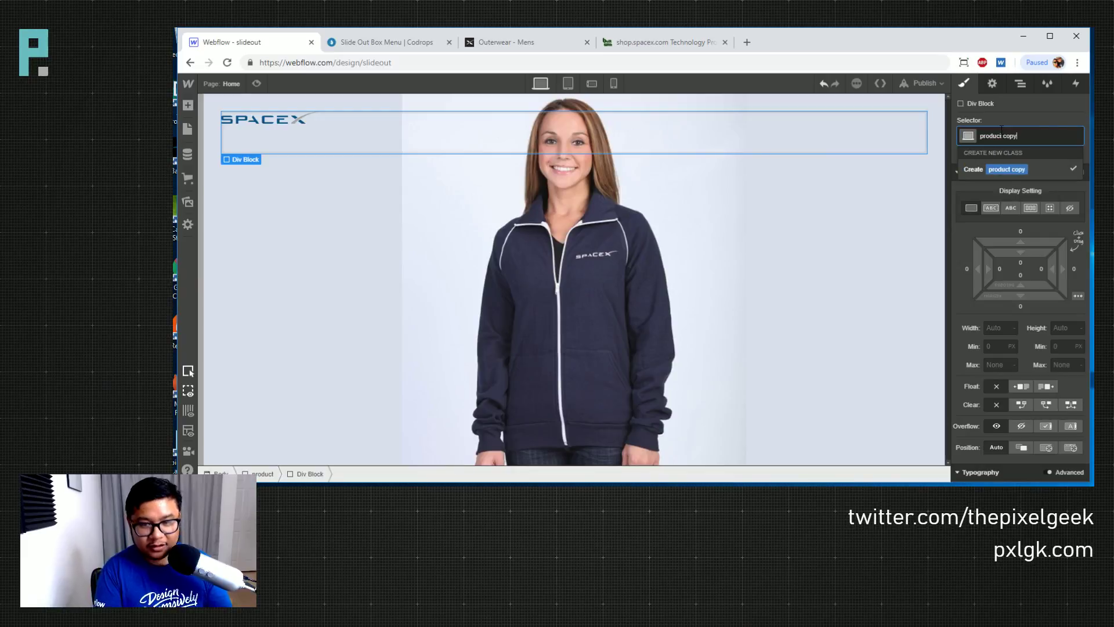
{"action": "key", "text": "Return"}
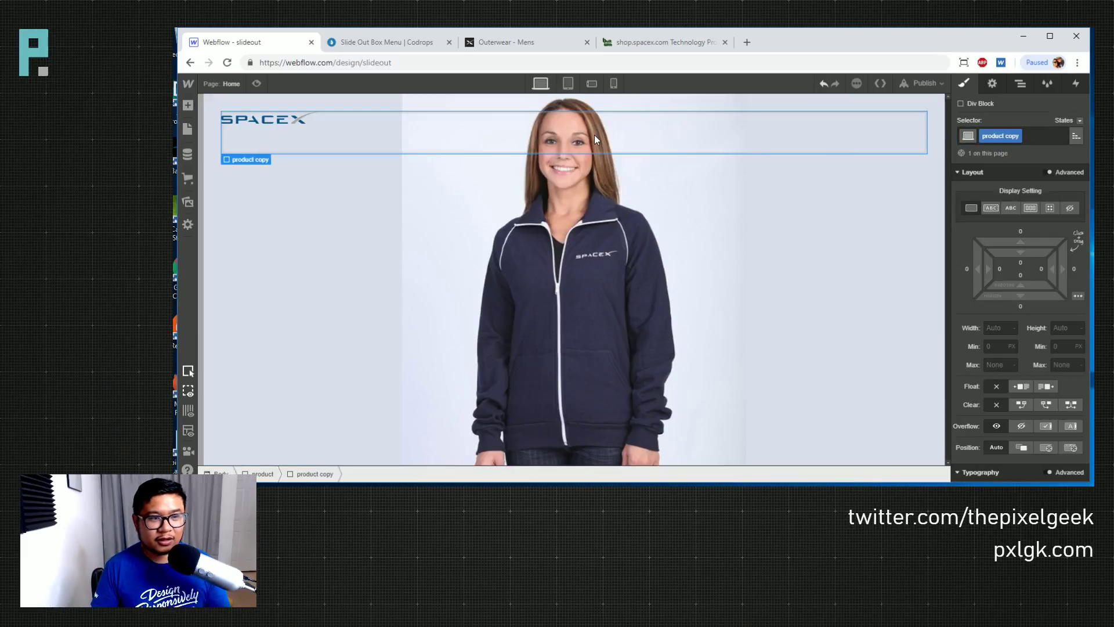
Add an H1 heading inside the product copy block and replace its text with the copied product title
{"action": "key", "text": "a"}
{"action": "left_click", "coordinate": [225, 435]}
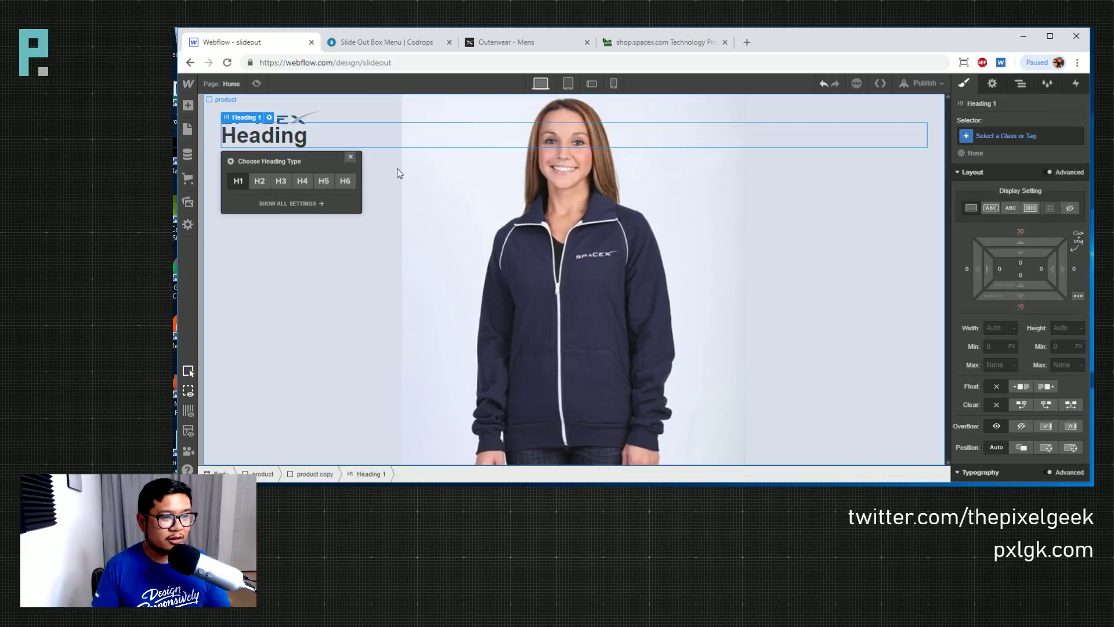
{"action": "double_click", "coordinate": [272, 135]}
{"action": "key", "text": "ctrl+v"}
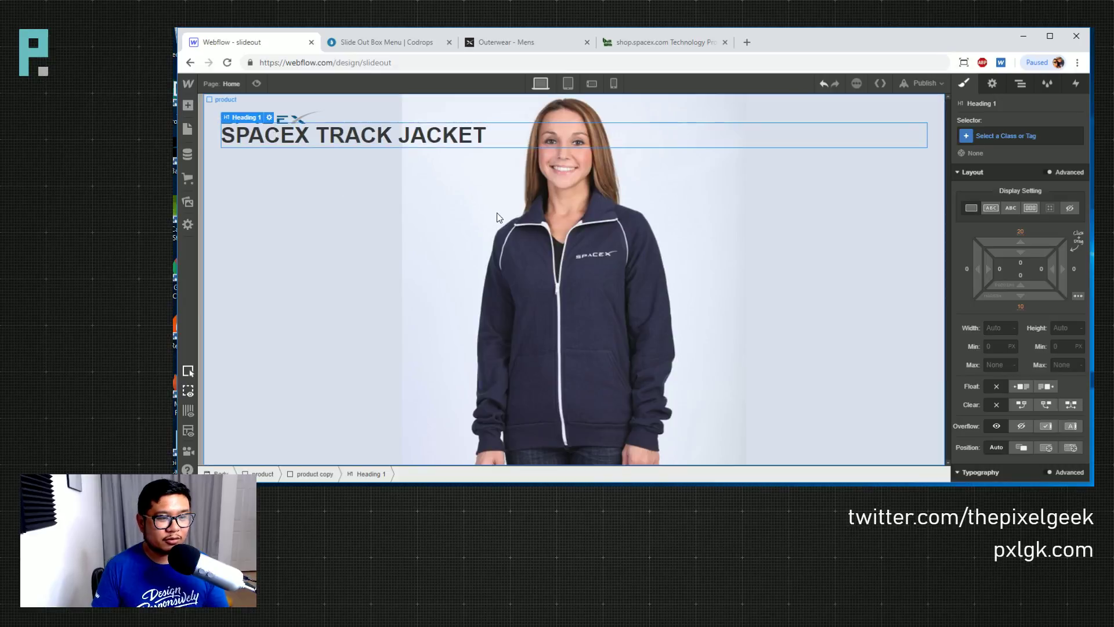
Try capitalized and lowercase text casing on the All H1 Headings tag, then reset the casing to none
{"action": "left_click", "coordinate": [1046, 137]}
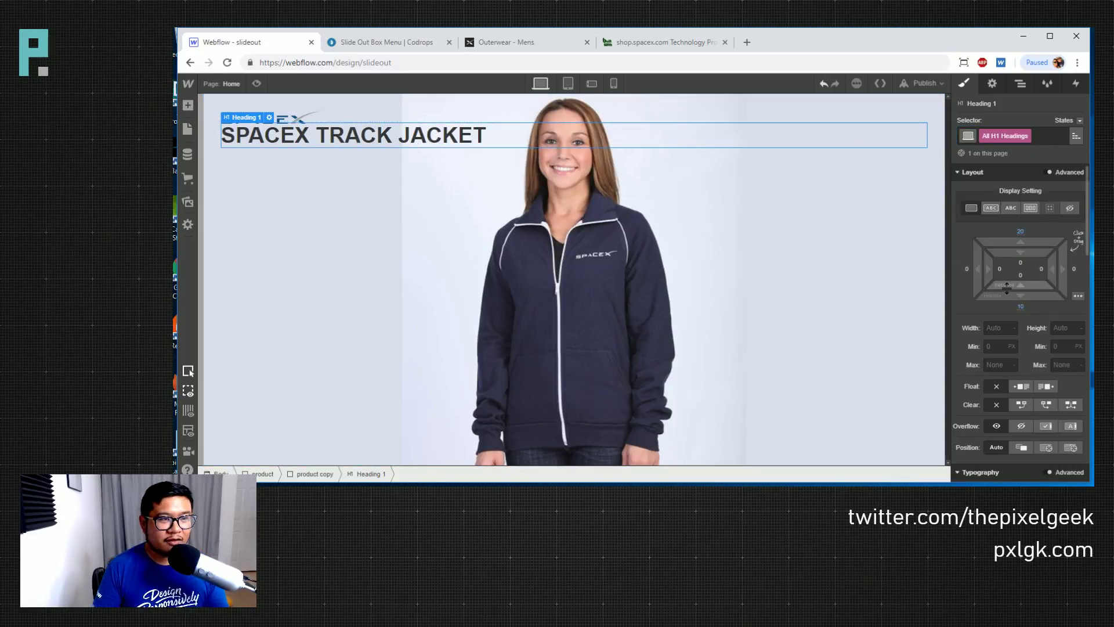
{"action": "scroll", "coordinate": [998, 383], "scroll_direction": "down", "scroll_amount": 4}
{"action": "scroll", "coordinate": [1010, 353], "scroll_direction": "down", "scroll_amount": 2}
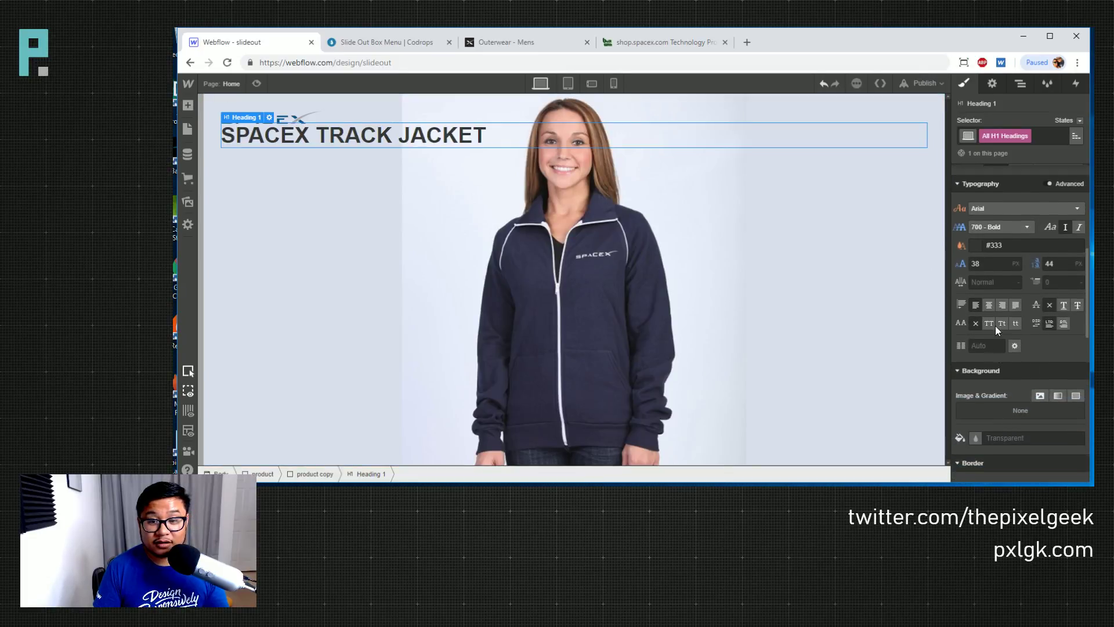
{"action": "left_click", "coordinate": [1000, 324]}
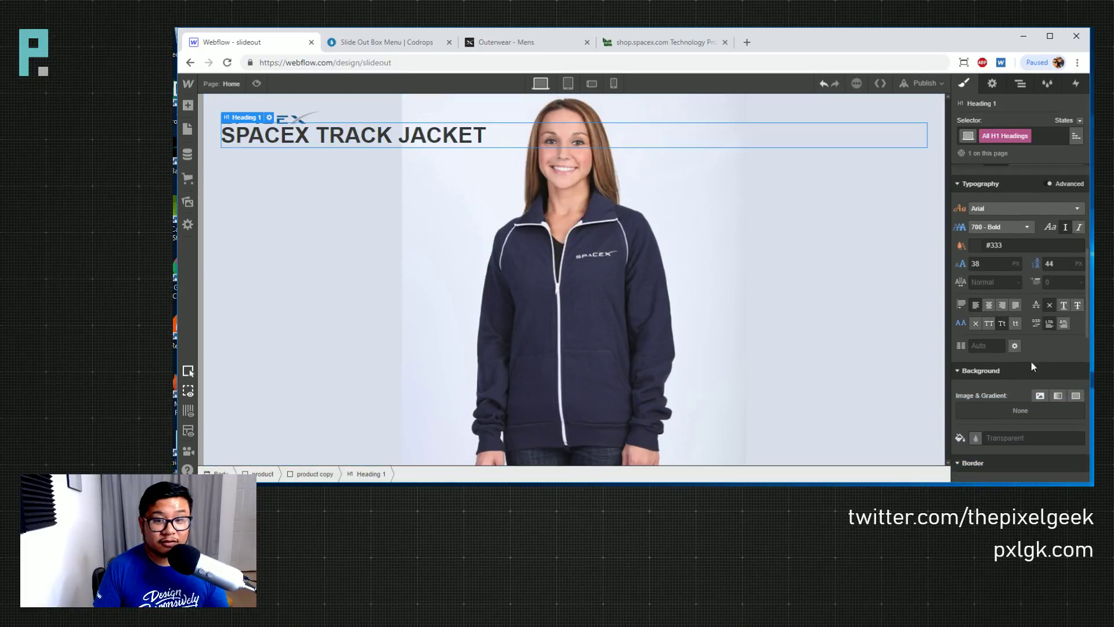
{"action": "left_click", "coordinate": [1014, 323]}
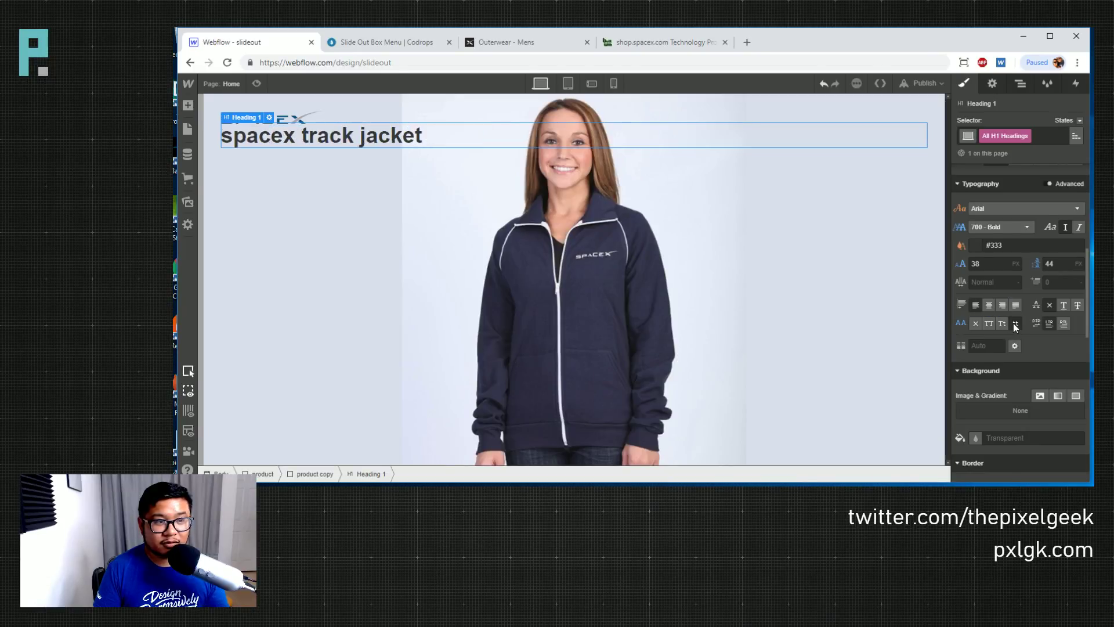
{"action": "left_click", "coordinate": [975, 323]}
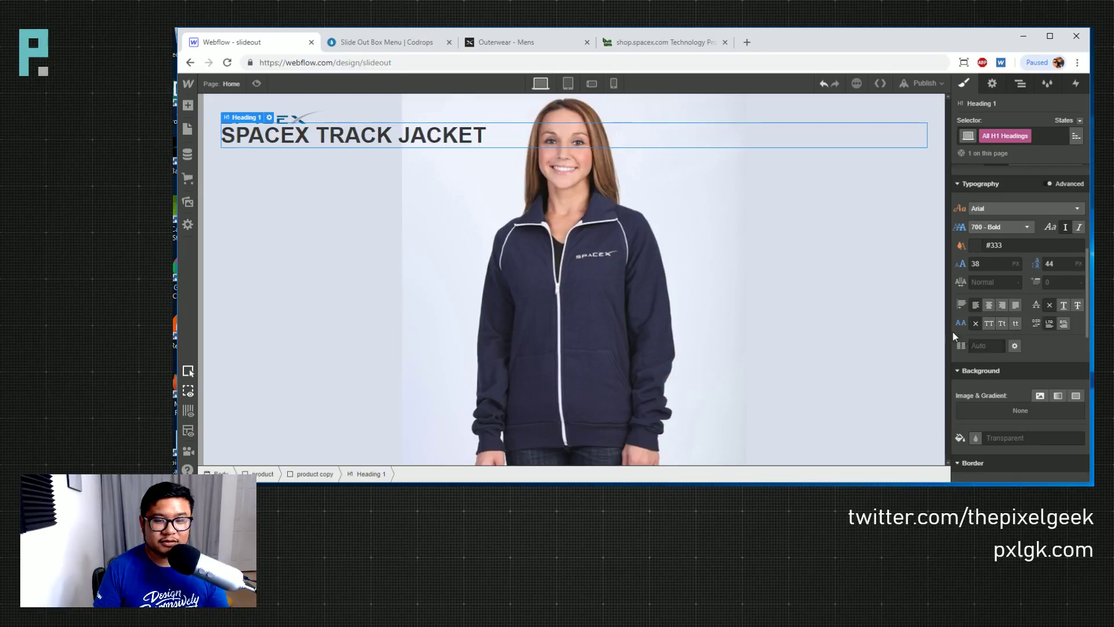
Retype the heading in mixed case as "SpaceX Track Jacket"
{"action": "double_click", "coordinate": [326, 141]}
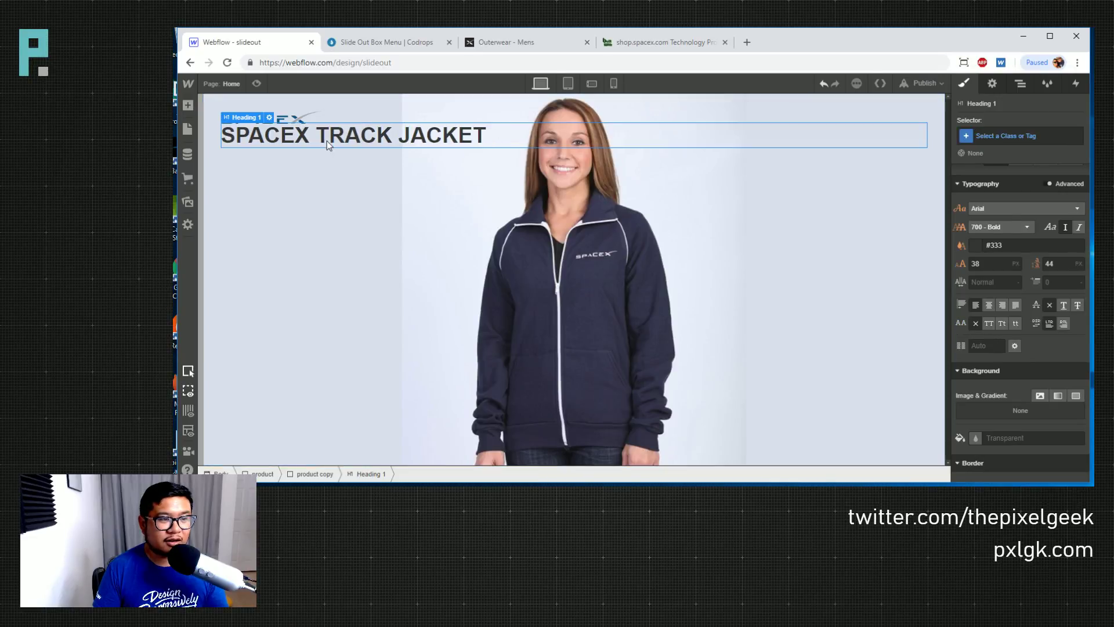
{"action": "left_click_drag", "start_coordinate": [235, 135], "coordinate": [280, 135]}
{"action": "left_click_drag", "start_coordinate": [385, 134], "coordinate": [510, 124]}
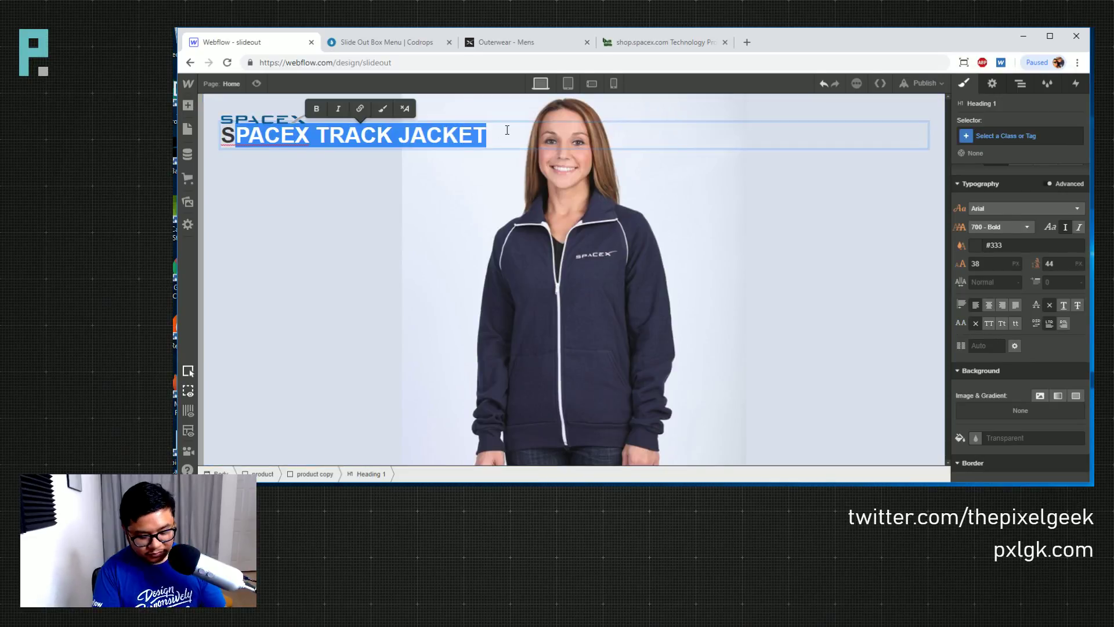
{"action": "type", "text": "pacex"}
{"action": "key", "text": "BackSpace"}
{"action": "key", "text": "BackSpace"}
{"action": "type", "text": "X Track J"}
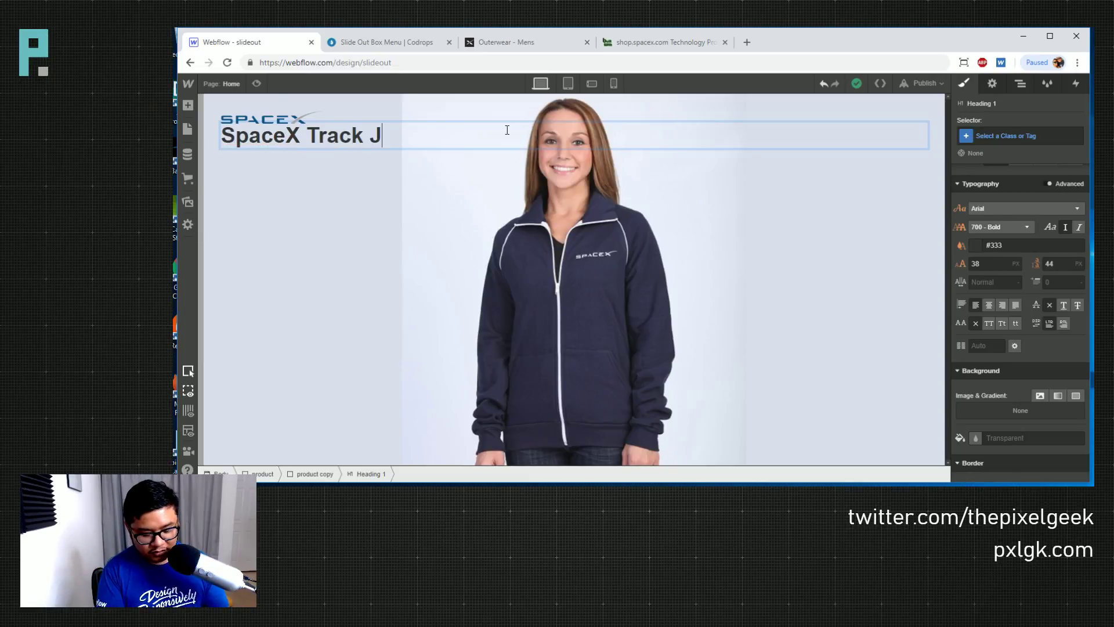
{"action": "type", "text": "acket"}
{"action": "key", "text": "Escape"}
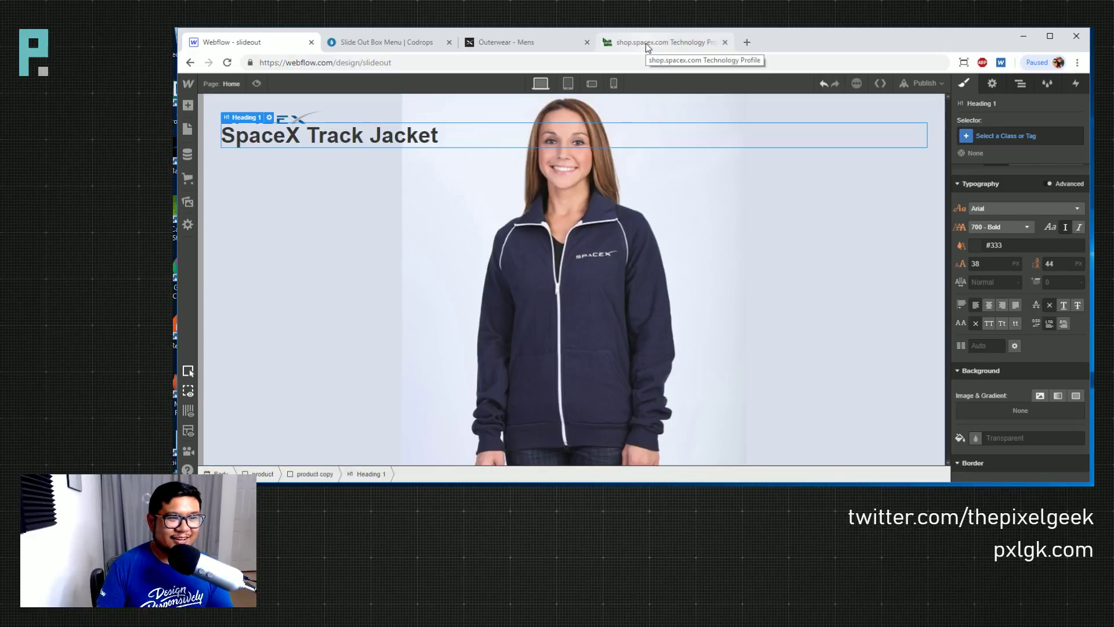
Set the product block to a horizontal flex layout with its content aligned to the vertical center
{"action": "key", "text": "ctrl+Up"}
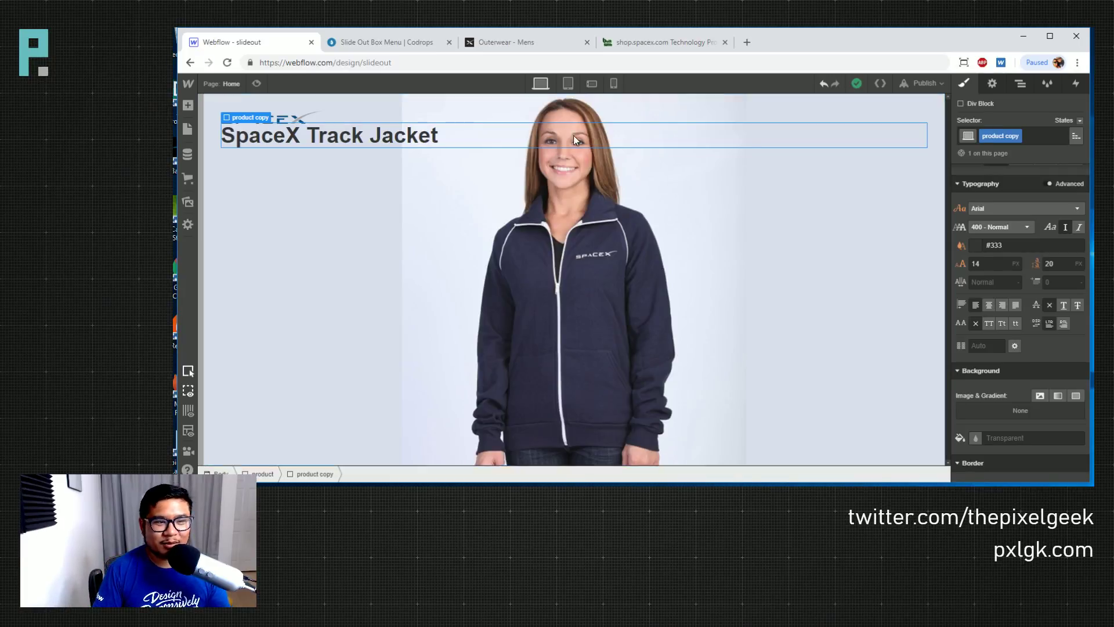
{"action": "left_click", "coordinate": [860, 297]}
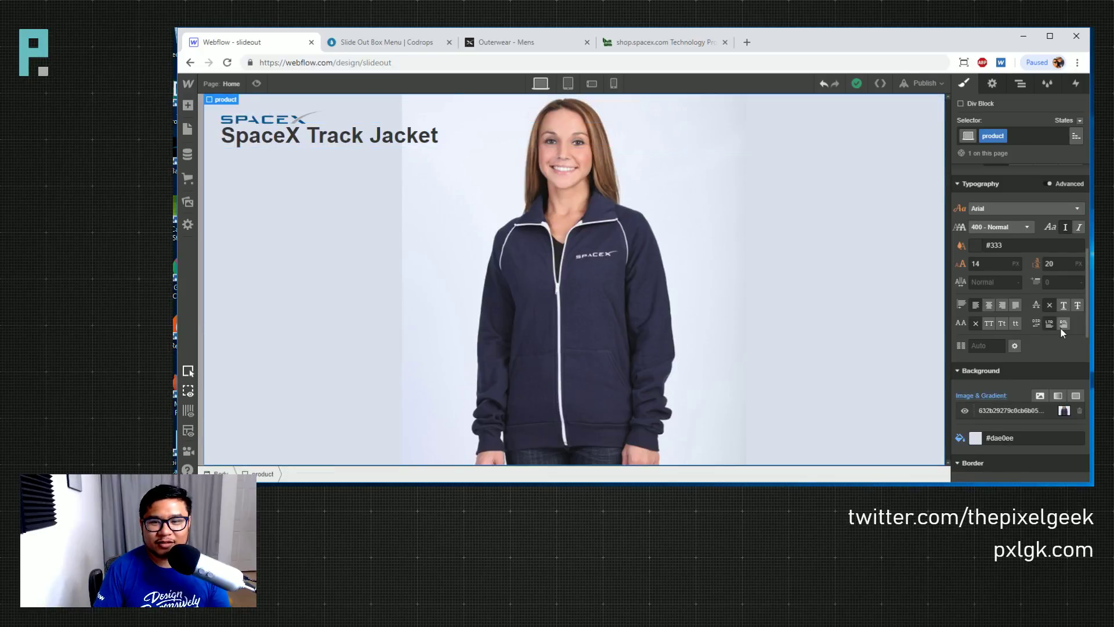
{"action": "scroll", "coordinate": [1061, 328], "scroll_direction": "up", "scroll_amount": 5}
{"action": "left_click", "coordinate": [1029, 207]}
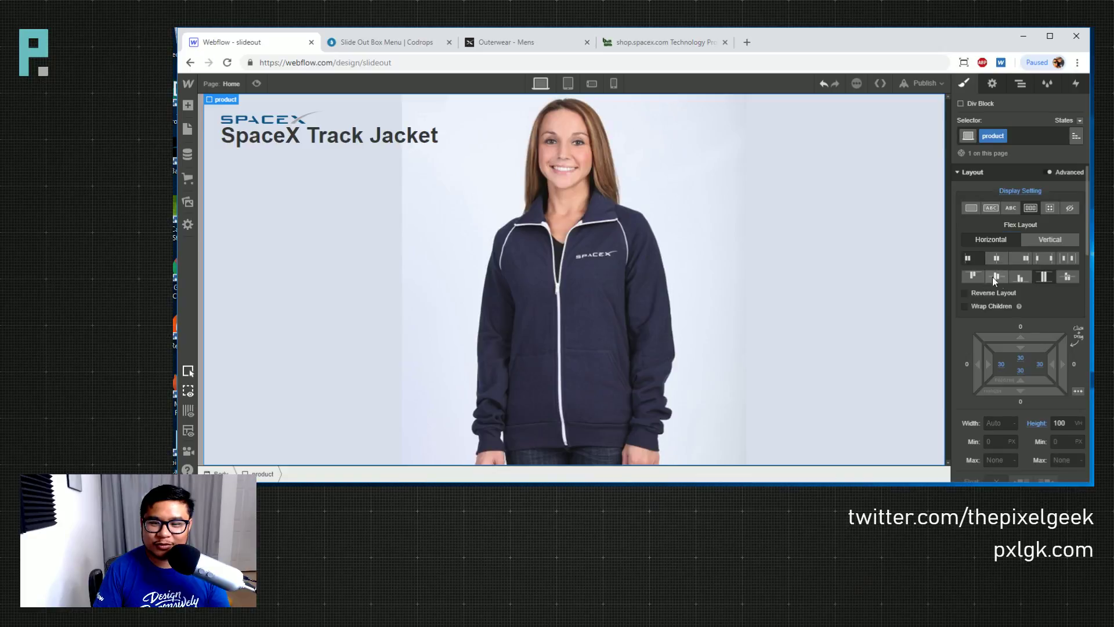
{"action": "left_click", "coordinate": [992, 277]}
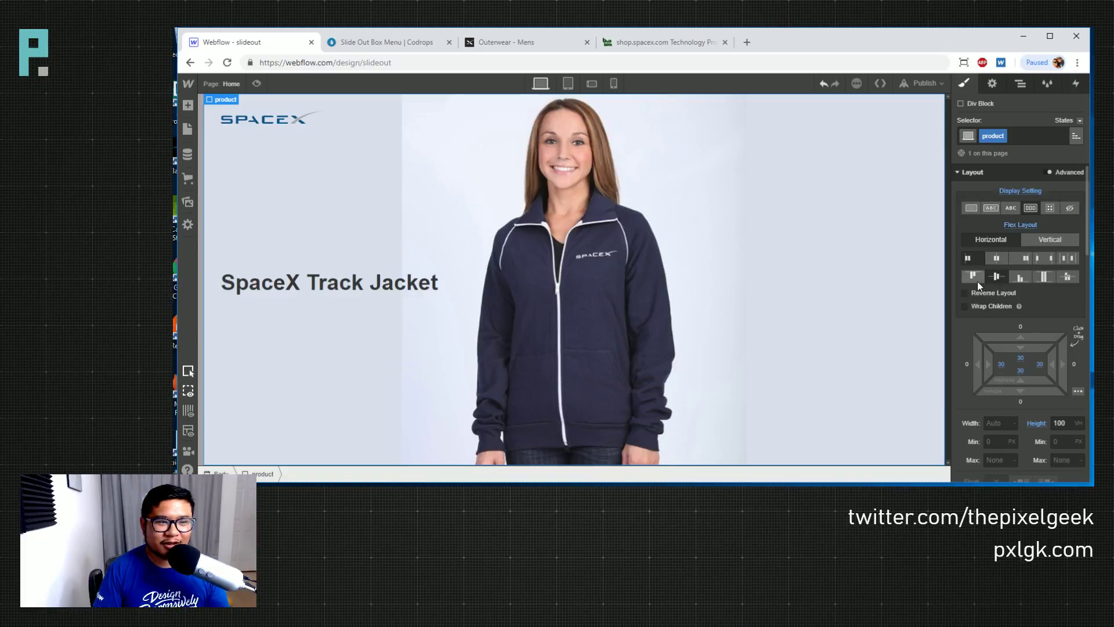
Give the product copy block relative positioning with a top offset of -100 px
{"action": "left_click", "coordinate": [392, 301]}
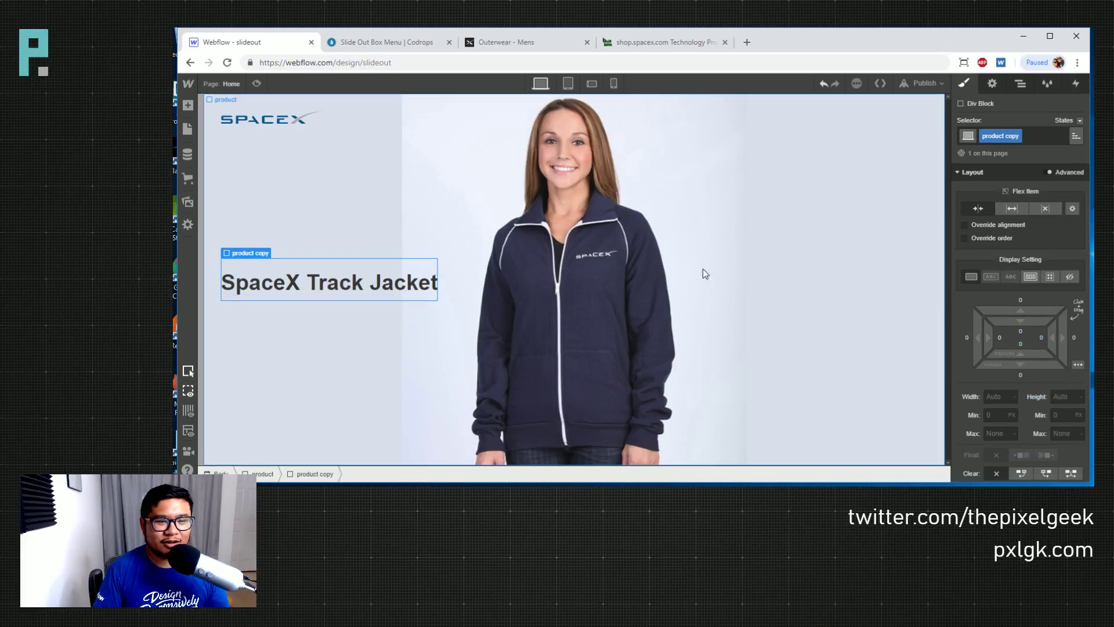
{"action": "left_click", "coordinate": [496, 362]}
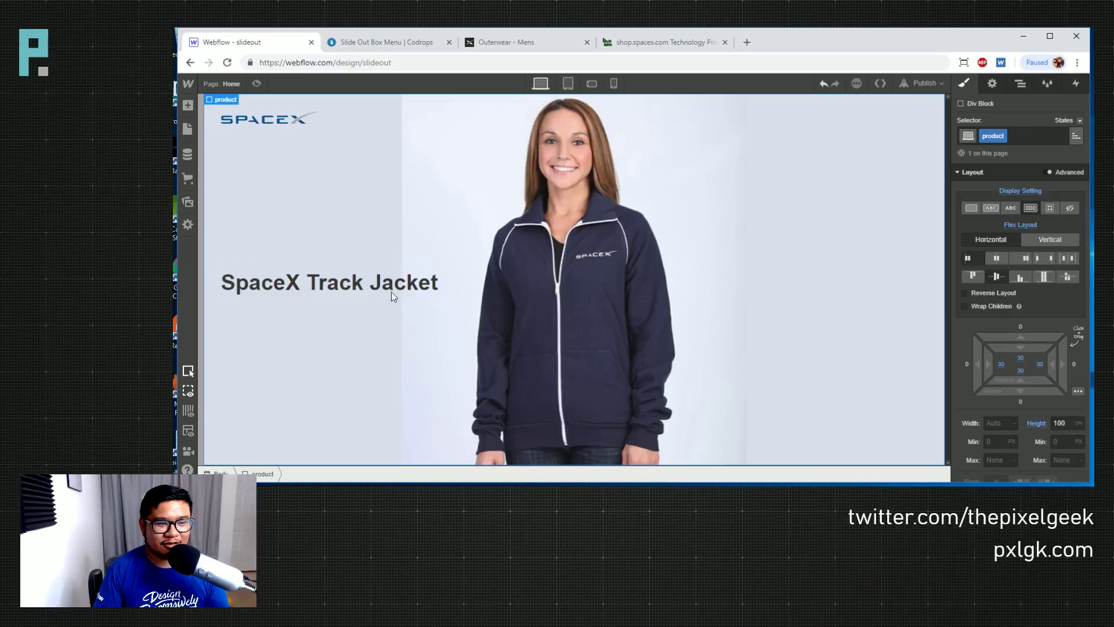
{"action": "left_click", "coordinate": [376, 289]}
{"action": "left_click", "coordinate": [376, 288]}
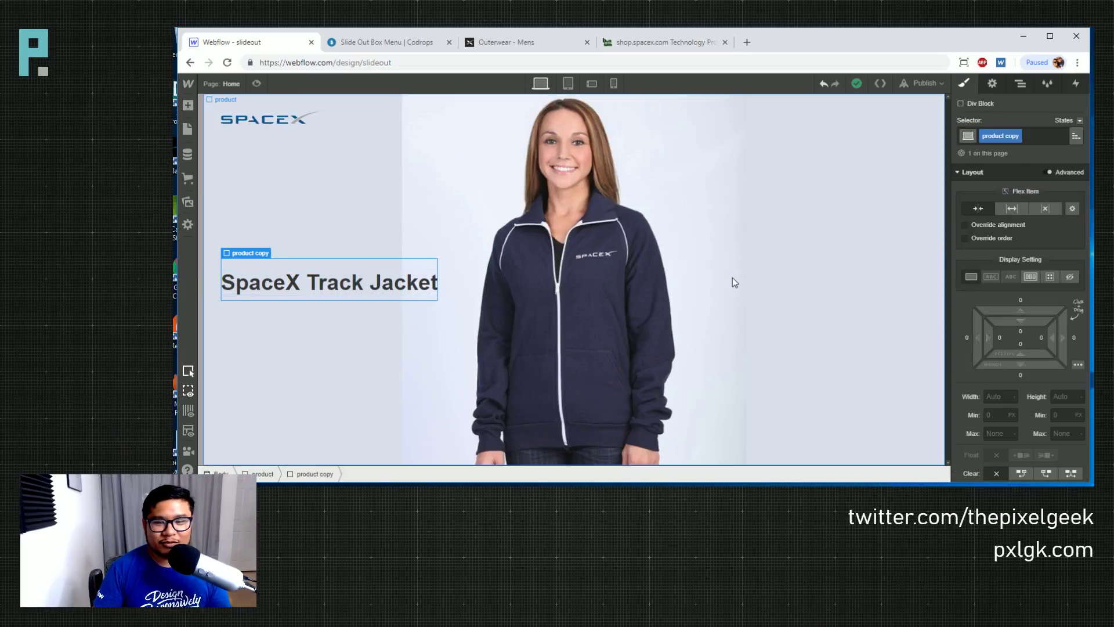
{"action": "scroll", "coordinate": [1045, 350], "scroll_direction": "down", "scroll_amount": 3}
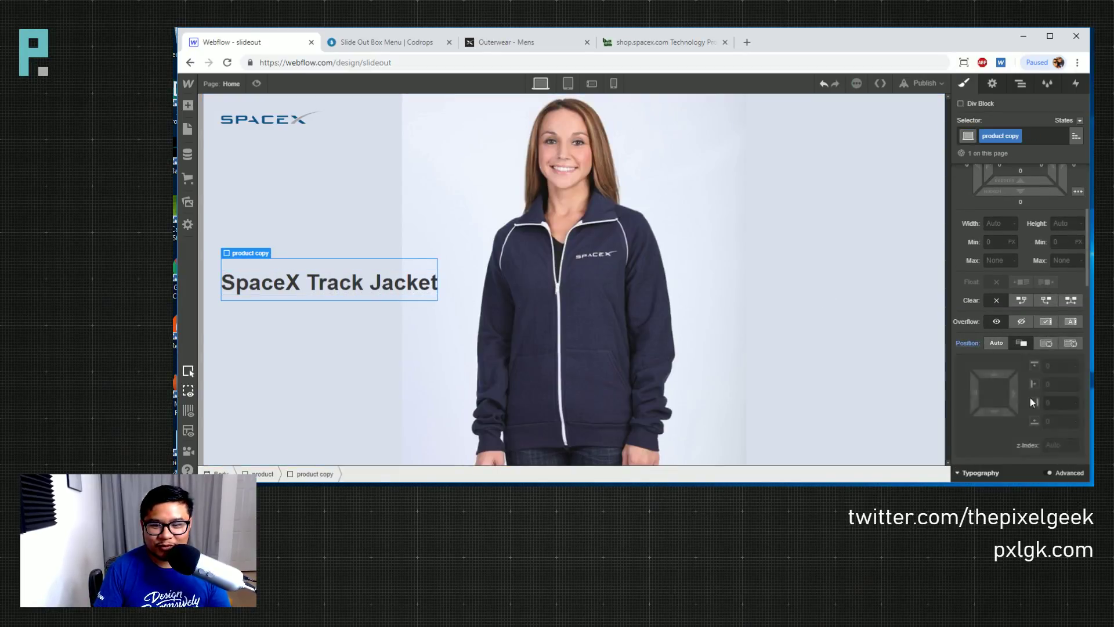
{"action": "left_click_drag", "start_coordinate": [994, 373], "coordinate": [998, 201]}
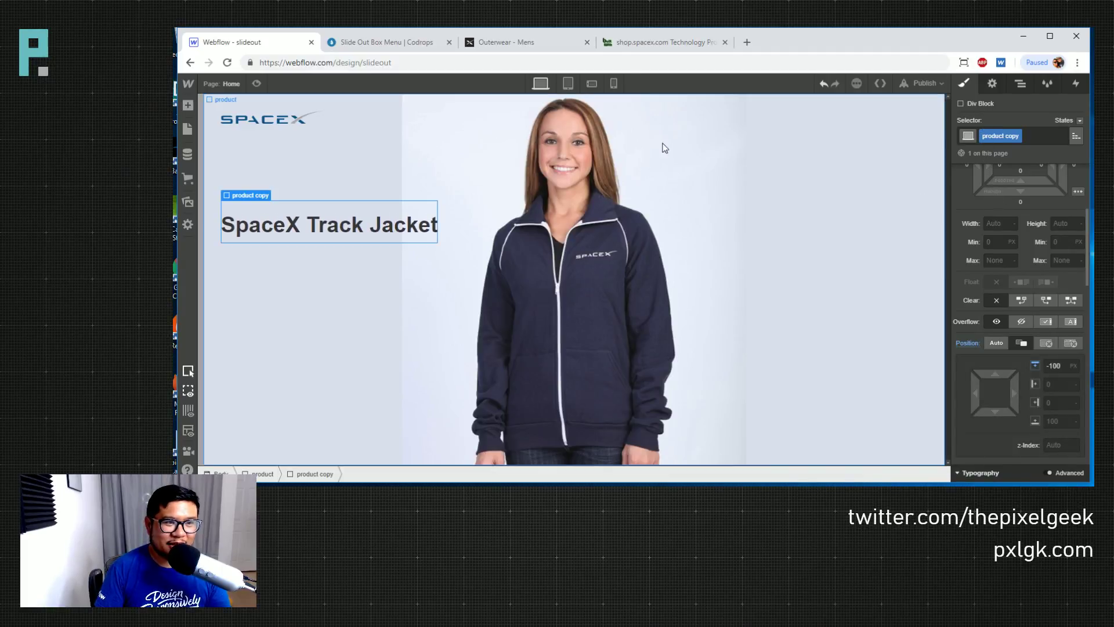
Check the Codrops demo's text layout and add a paragraph below the SpaceX Track Jacket heading in the product copy block
{"action": "left_click", "coordinate": [373, 44]}
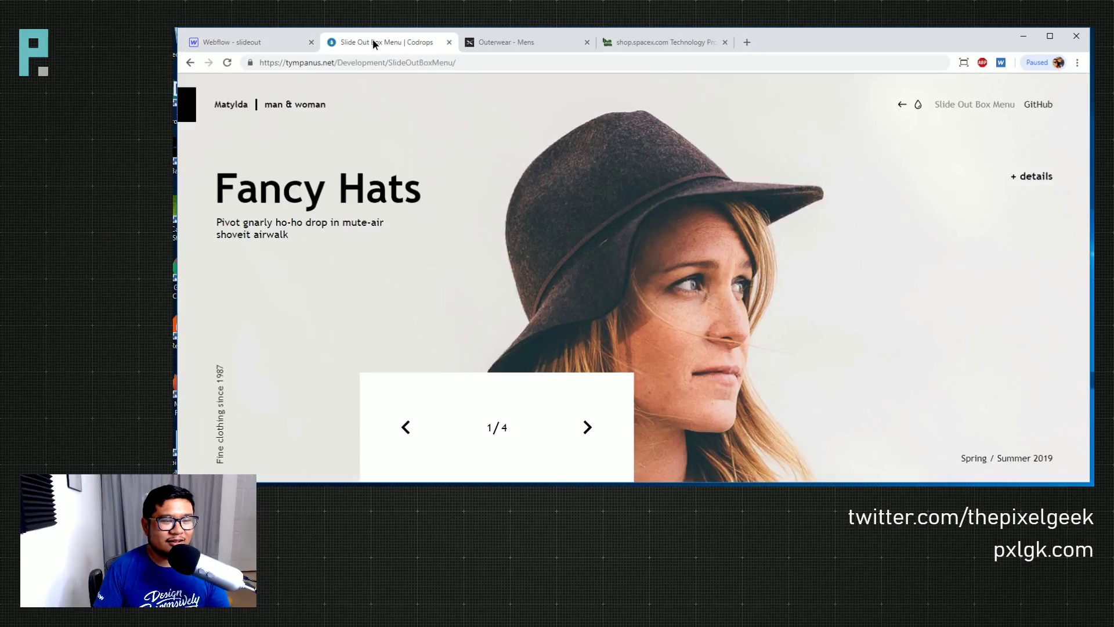
{"action": "left_click", "coordinate": [251, 45]}
{"action": "key", "text": "a"}
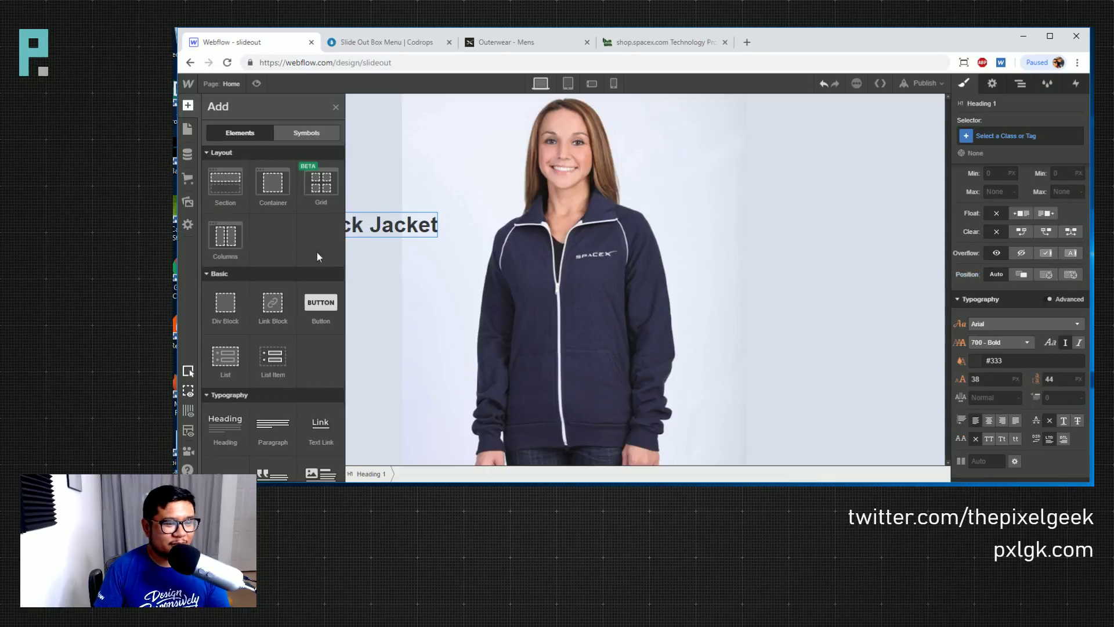
{"action": "left_click_drag", "start_coordinate": [273, 426], "coordinate": [388, 280]}
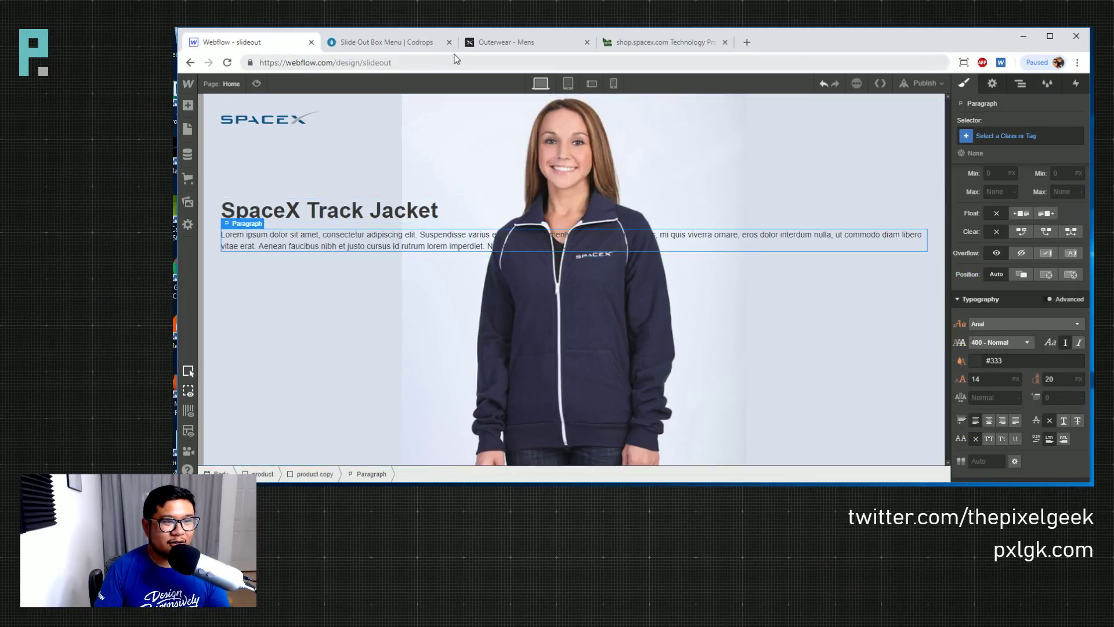
Replace the placeholder paragraph with "Cotton track jacket with SpaceX logo on the front left." copied from the SpaceX shop's track jacket page
{"action": "left_click", "coordinate": [518, 43]}
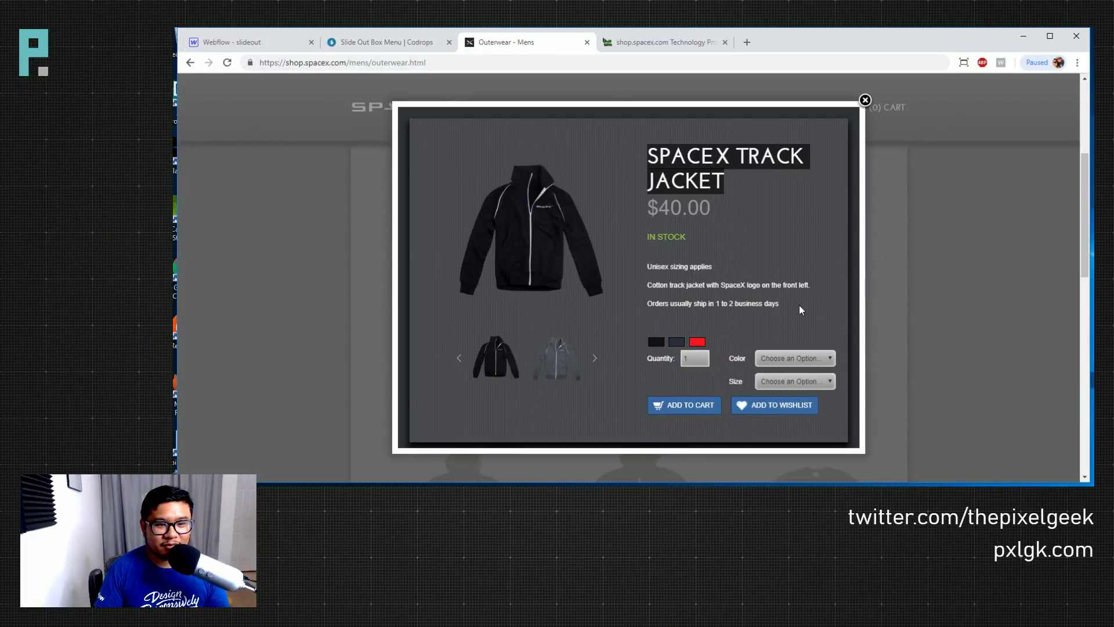
{"action": "left_click_drag", "start_coordinate": [821, 292], "coordinate": [649, 287]}
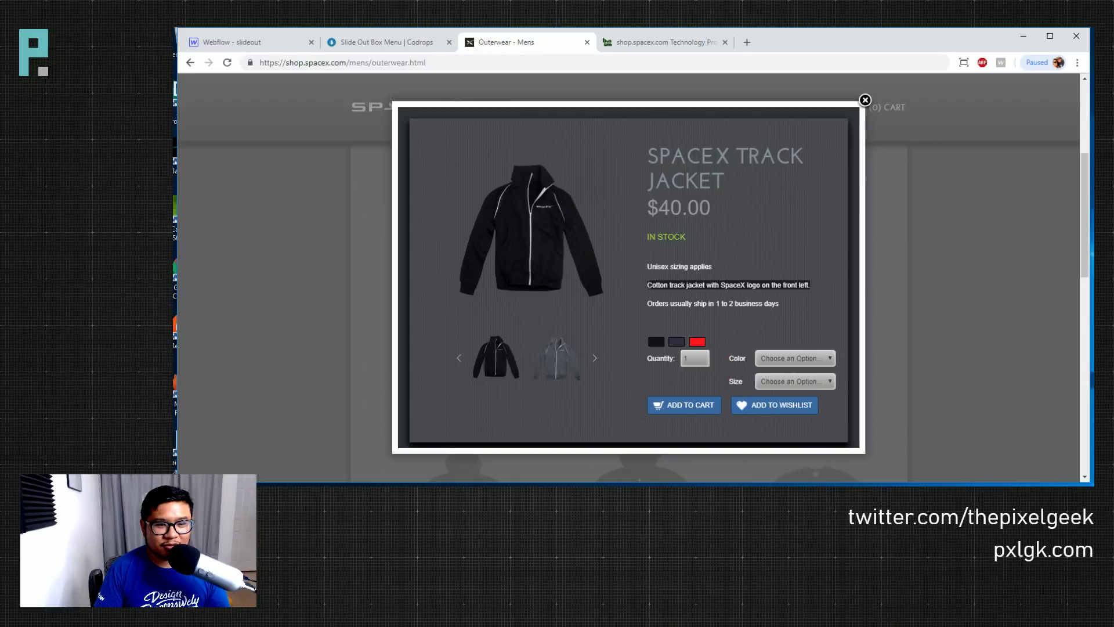
{"action": "left_click", "coordinate": [361, 279]}
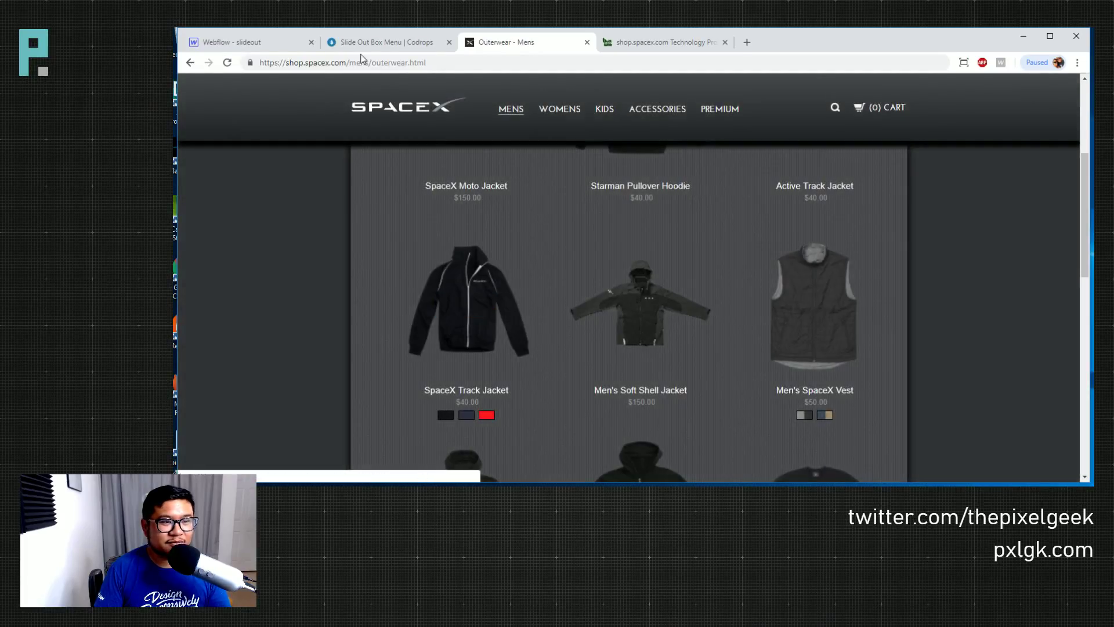
{"action": "key", "text": "ctrl+1"}
{"action": "double_click", "coordinate": [391, 234]}
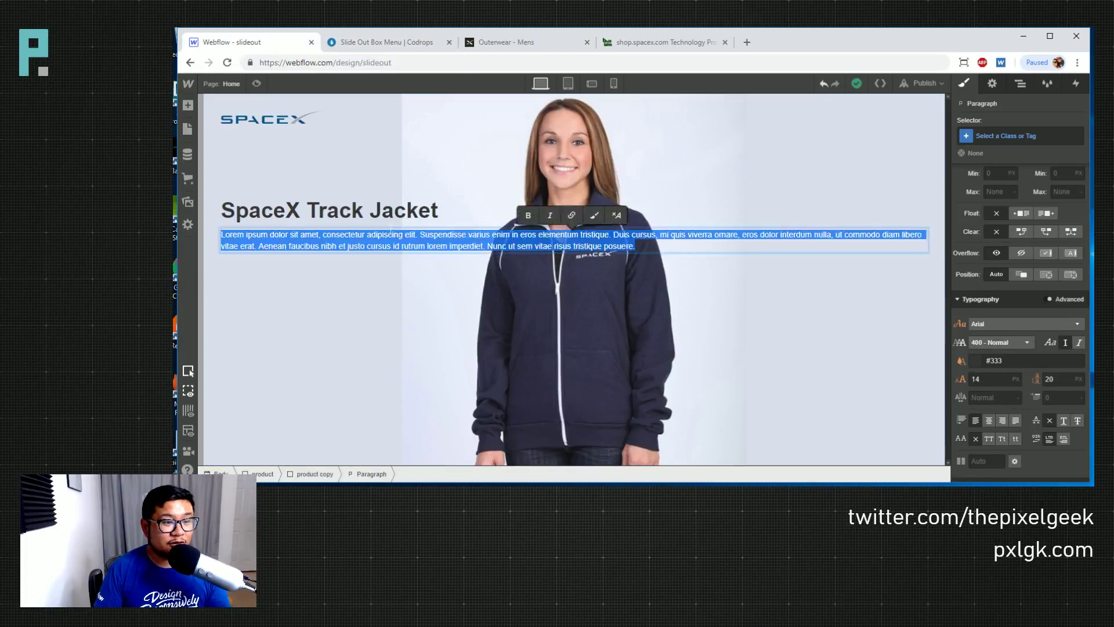
{"action": "key", "text": "ctrl+v"}
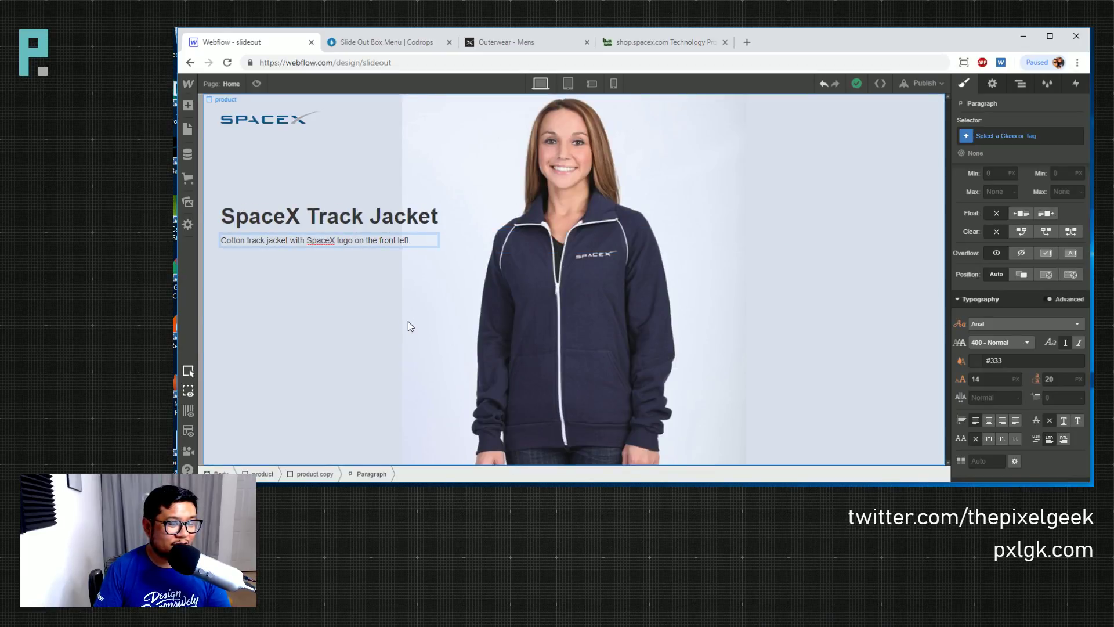
{"action": "left_click", "coordinate": [350, 296]}
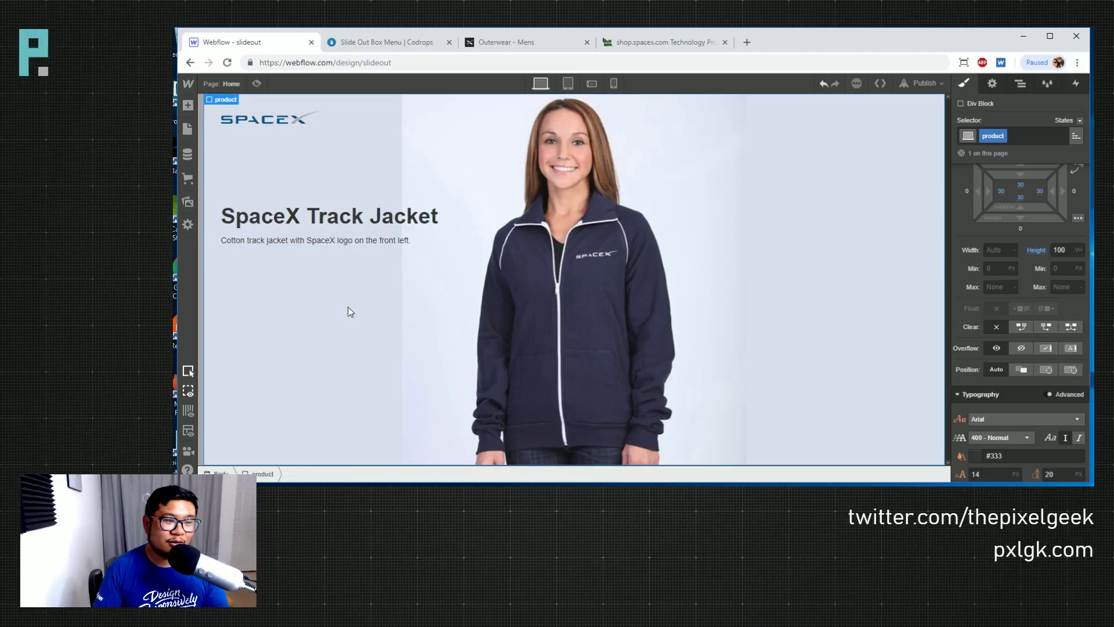
Set the font of the Body (All Pages) tag to Montserrat
{"action": "left_click", "coordinate": [321, 219]}
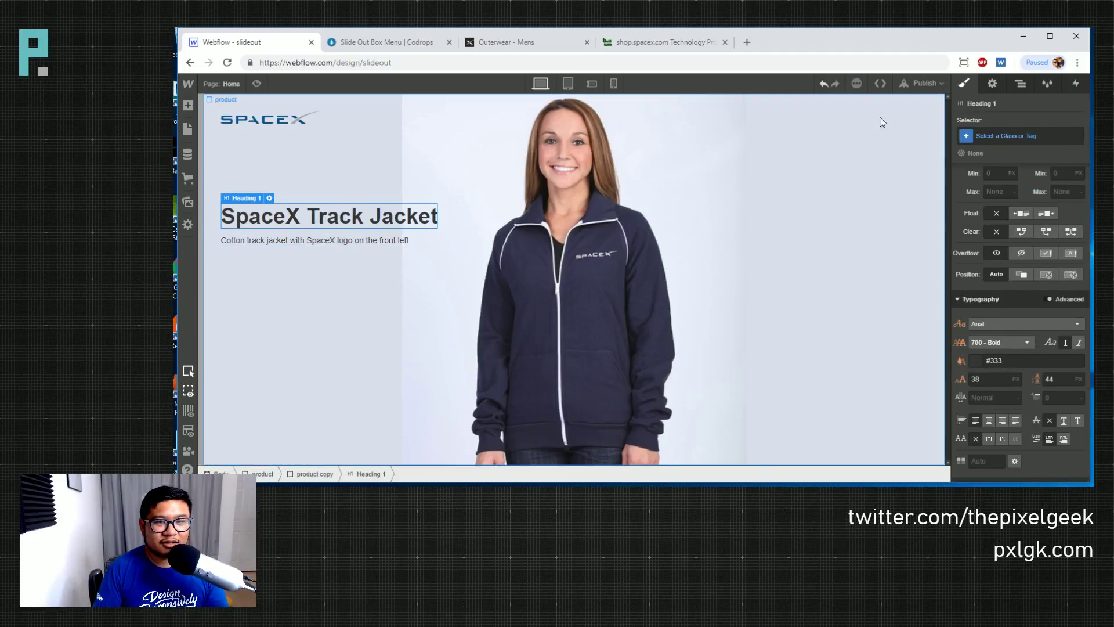
{"action": "left_click", "coordinate": [864, 144]}
{"action": "left_click", "coordinate": [1076, 137]}
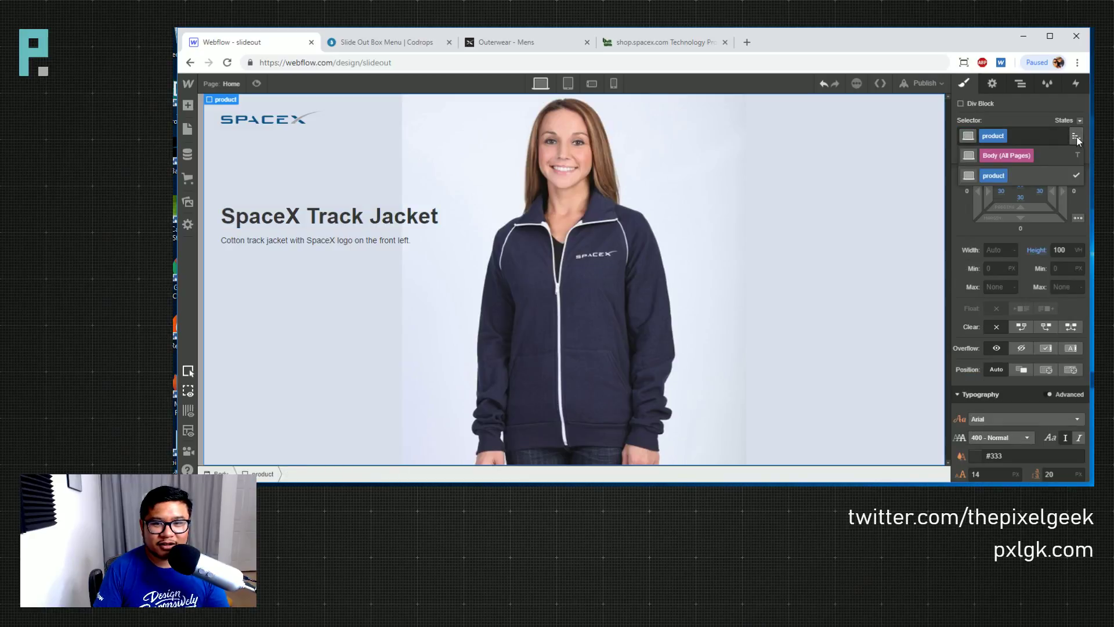
{"action": "left_click", "coordinate": [1010, 154]}
{"action": "left_click", "coordinate": [1010, 199]}
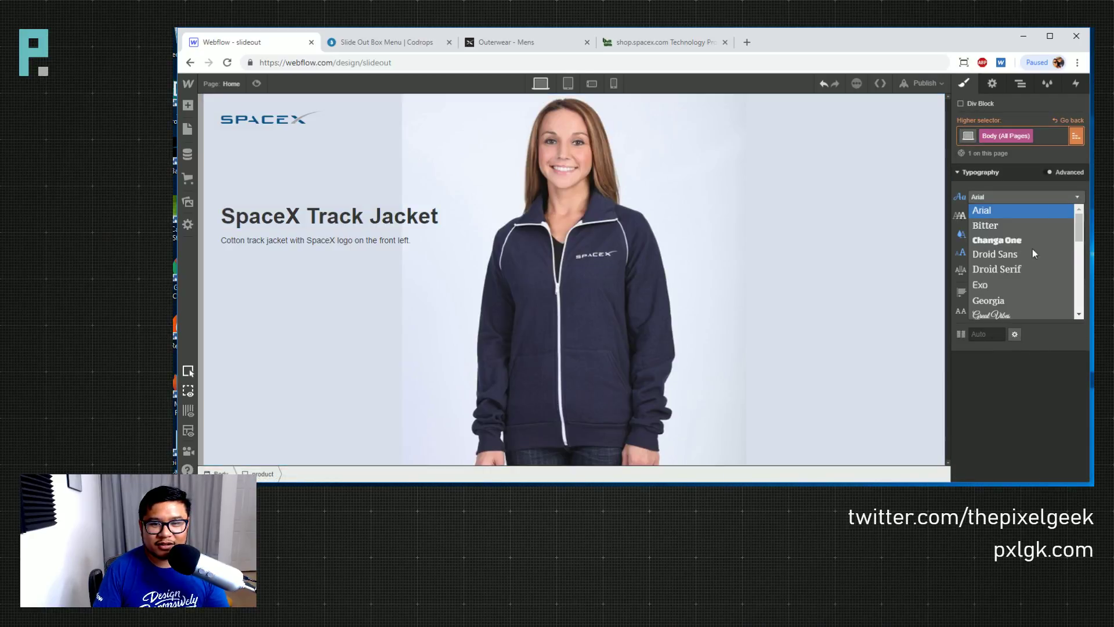
{"action": "scroll", "coordinate": [1042, 270], "scroll_direction": "down", "scroll_amount": 2}
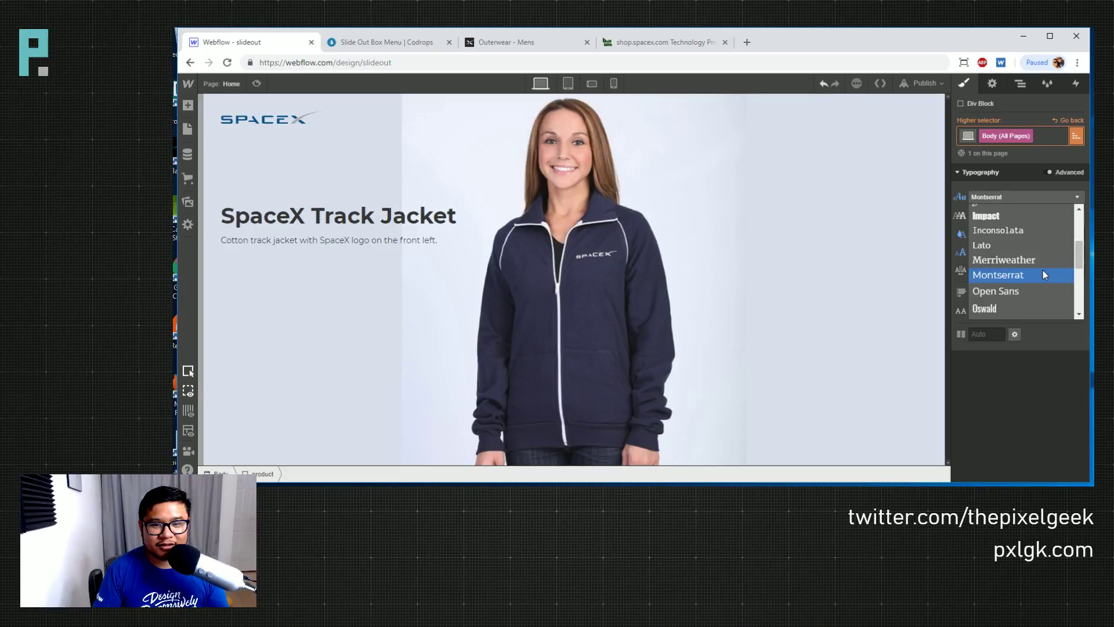
{"action": "left_click", "coordinate": [1043, 270]}
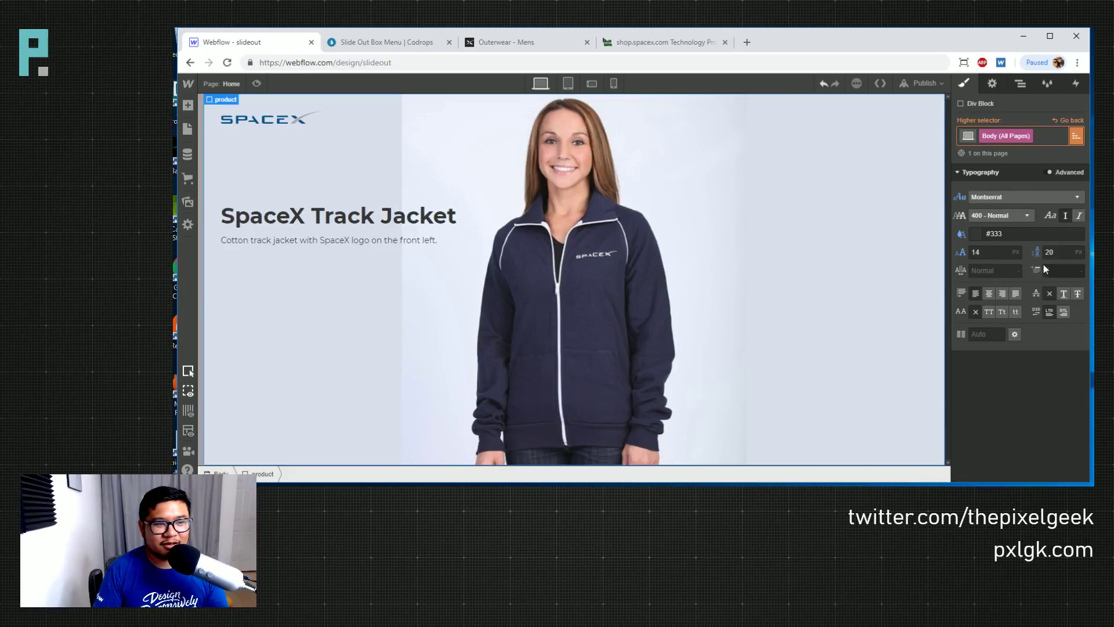
Set the font weight of the All H1 Headings tag to 300 - Light
{"action": "left_click", "coordinate": [446, 219]}
{"action": "scroll", "coordinate": [1031, 399], "scroll_direction": "down", "scroll_amount": 5}
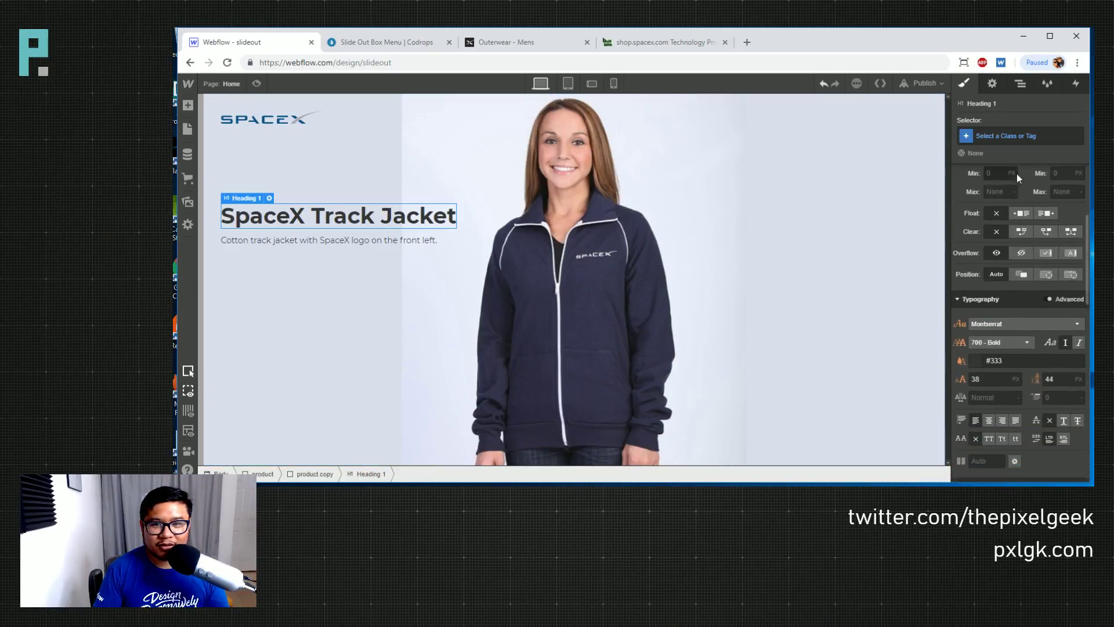
{"action": "left_click", "coordinate": [1010, 135]}
{"action": "left_click", "coordinate": [989, 271]}
{"action": "left_click", "coordinate": [1017, 343]}
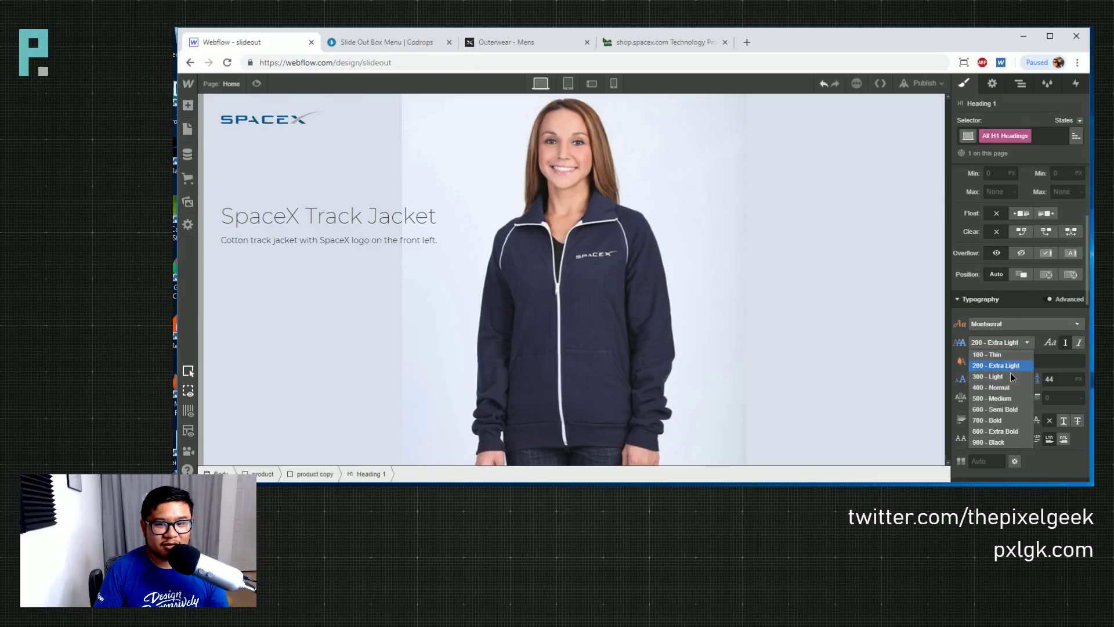
{"action": "left_click", "coordinate": [1011, 375]}
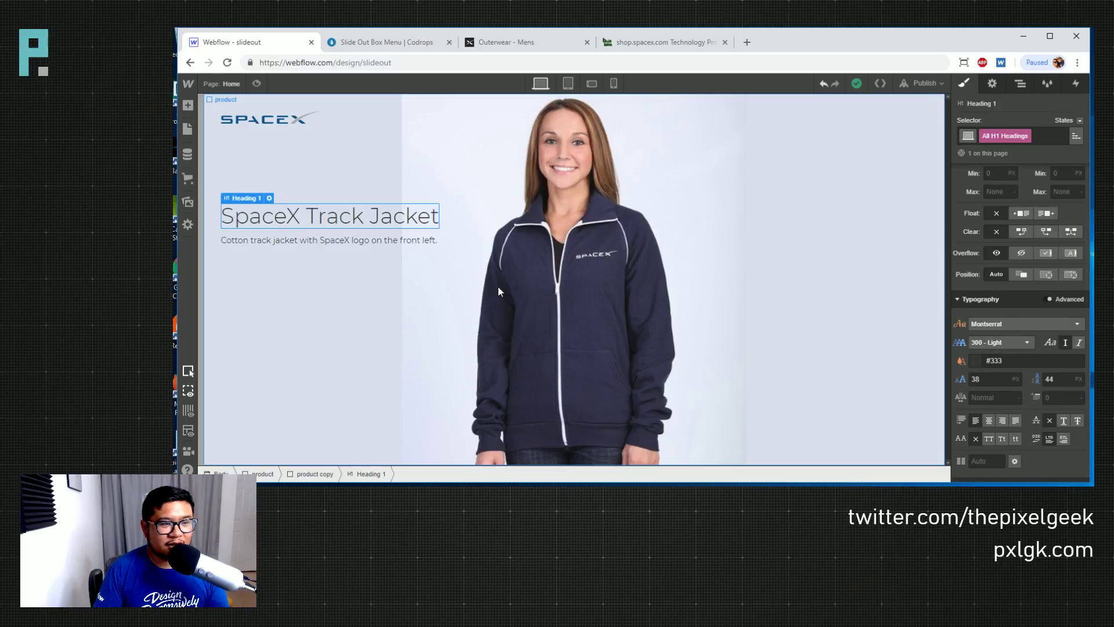
Try other fonts such as Inconsolata on the SpaceX Track Jacket heading and return it to Montserrat
{"action": "left_click", "coordinate": [391, 240]}
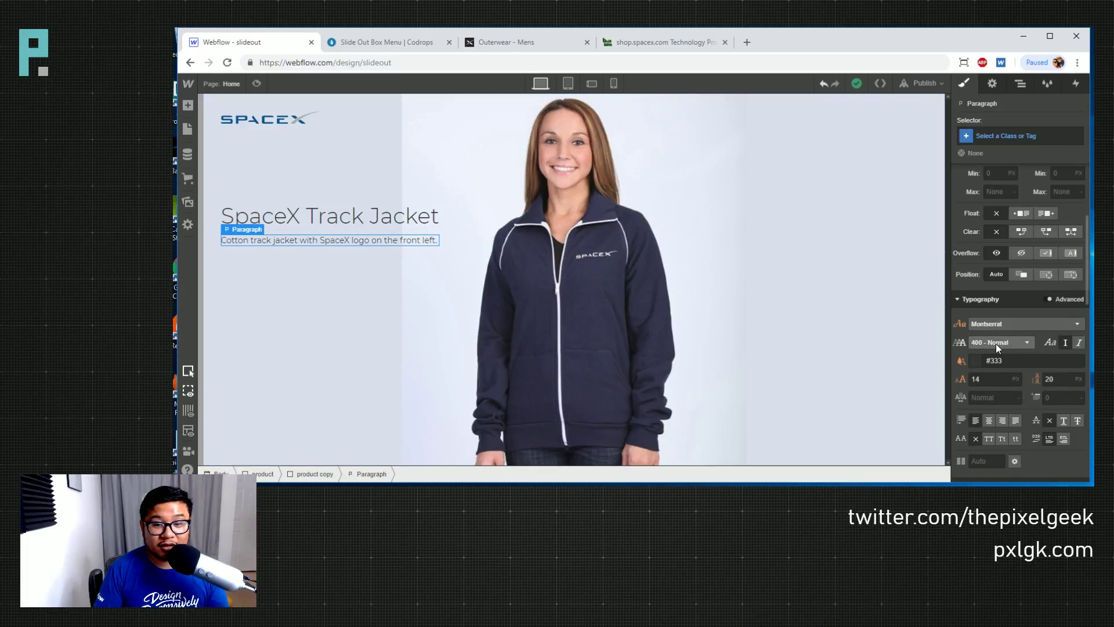
{"action": "left_click", "coordinate": [348, 215]}
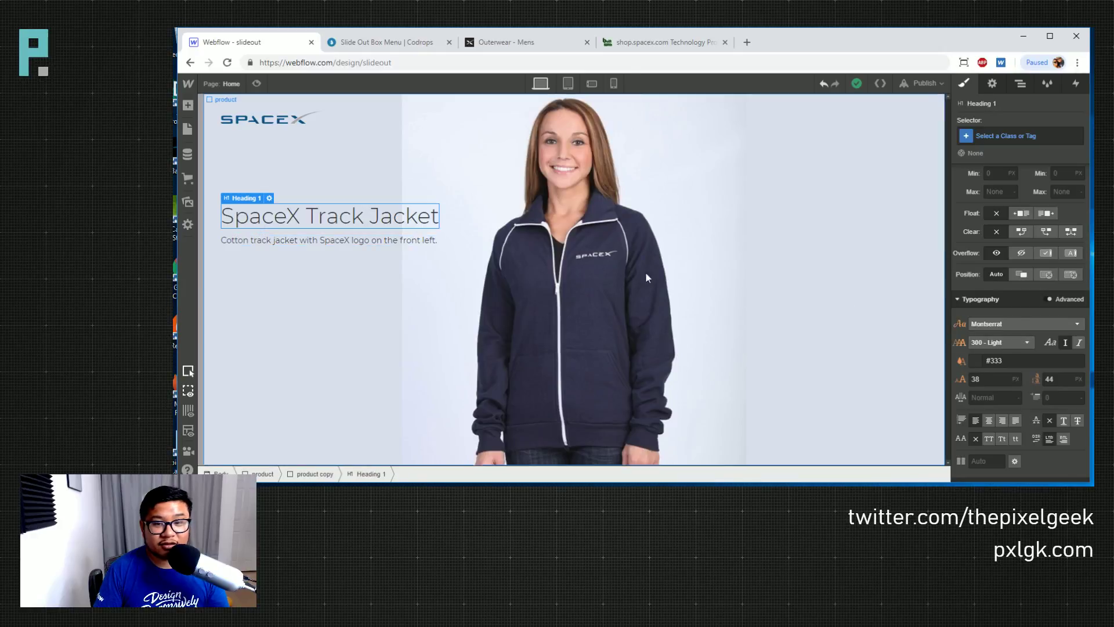
{"action": "left_click", "coordinate": [1028, 323]}
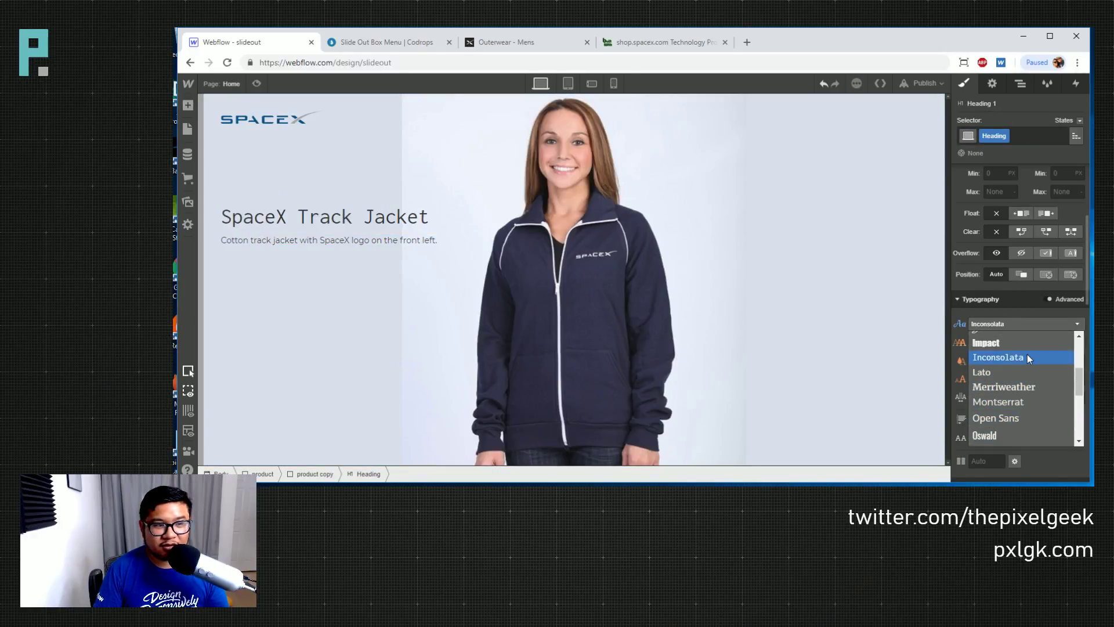
{"action": "left_click", "coordinate": [1015, 402]}
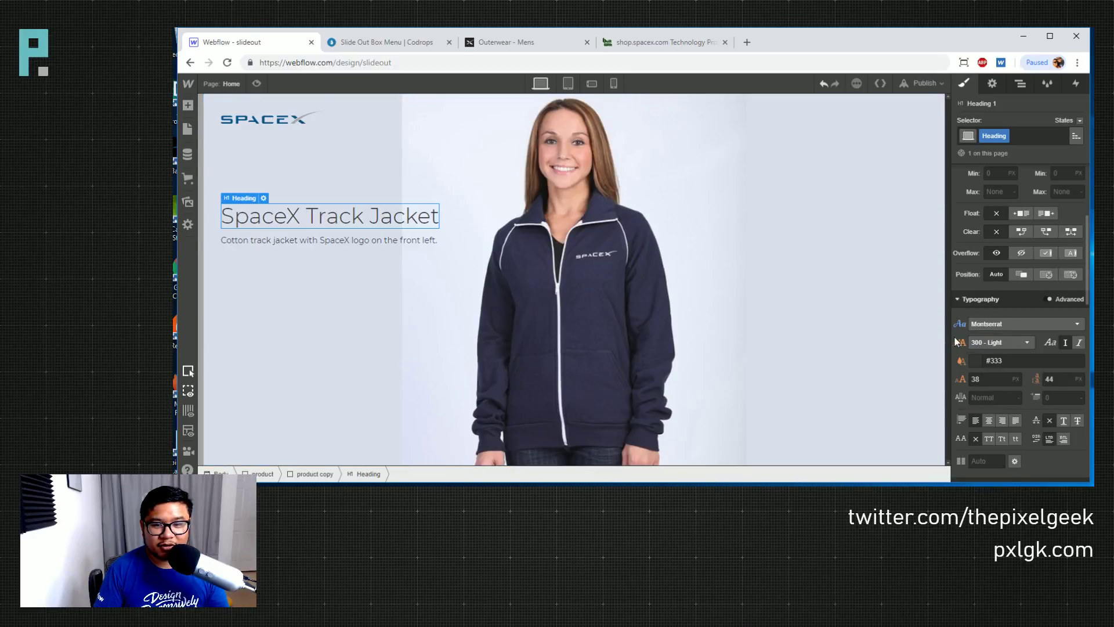
Try alternative fonts and the 200 - Extra Light weight on the description paragraph, keeping Montserrat as its font
{"action": "left_click", "coordinate": [335, 240]}
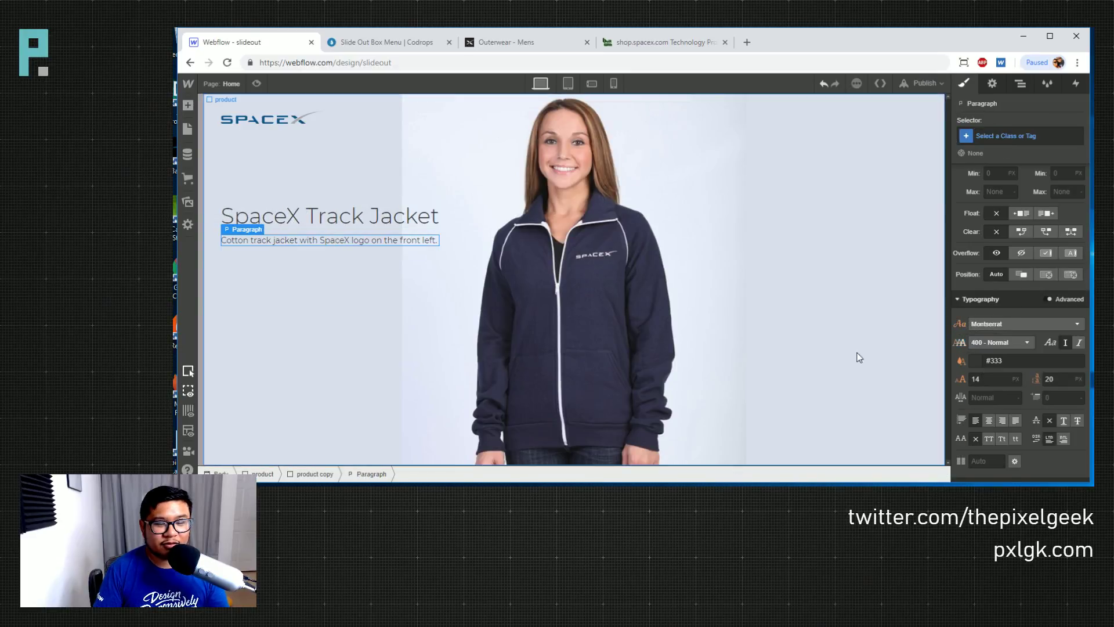
{"action": "left_click", "coordinate": [999, 325]}
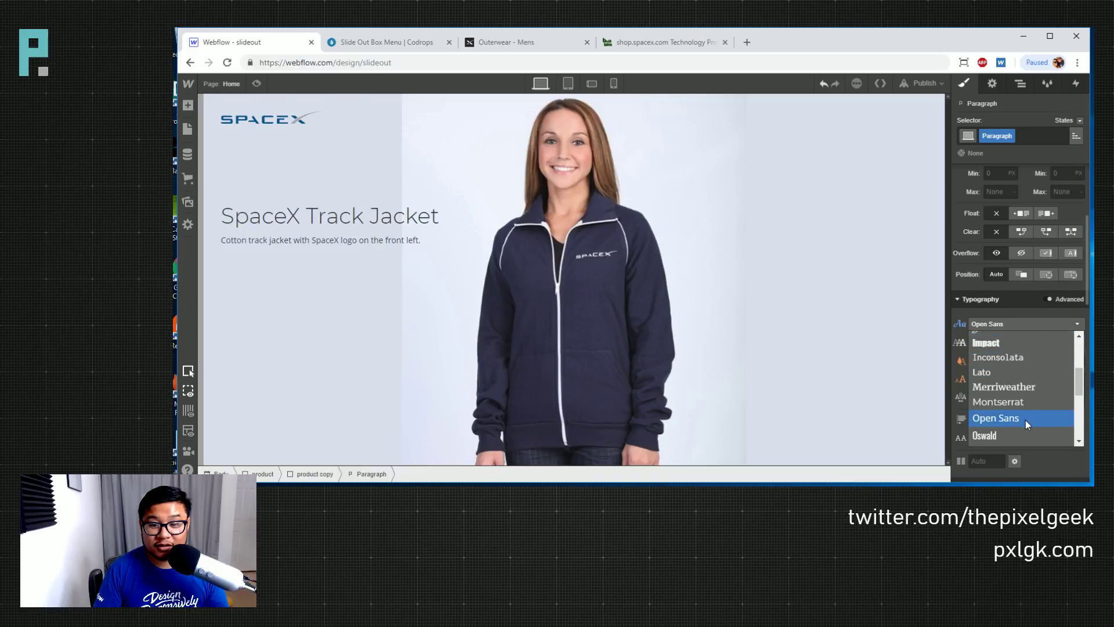
{"action": "scroll", "coordinate": [1025, 420], "scroll_direction": "up", "scroll_amount": 2}
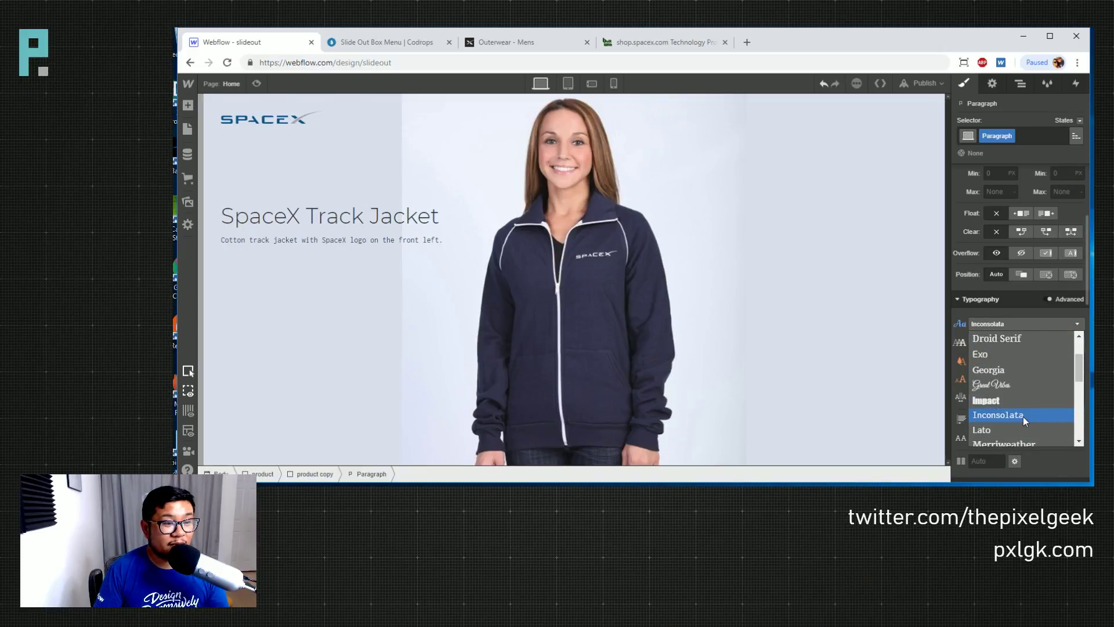
{"action": "scroll", "coordinate": [1022, 416], "scroll_direction": "up", "scroll_amount": 2}
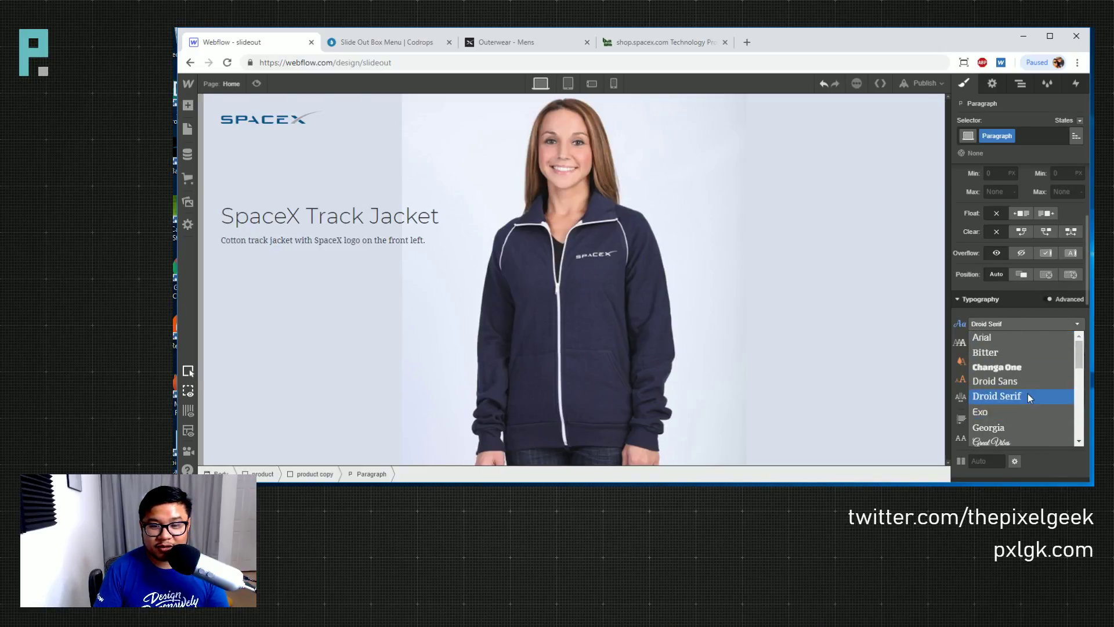
{"action": "scroll", "coordinate": [1035, 401], "scroll_direction": "down", "scroll_amount": 4}
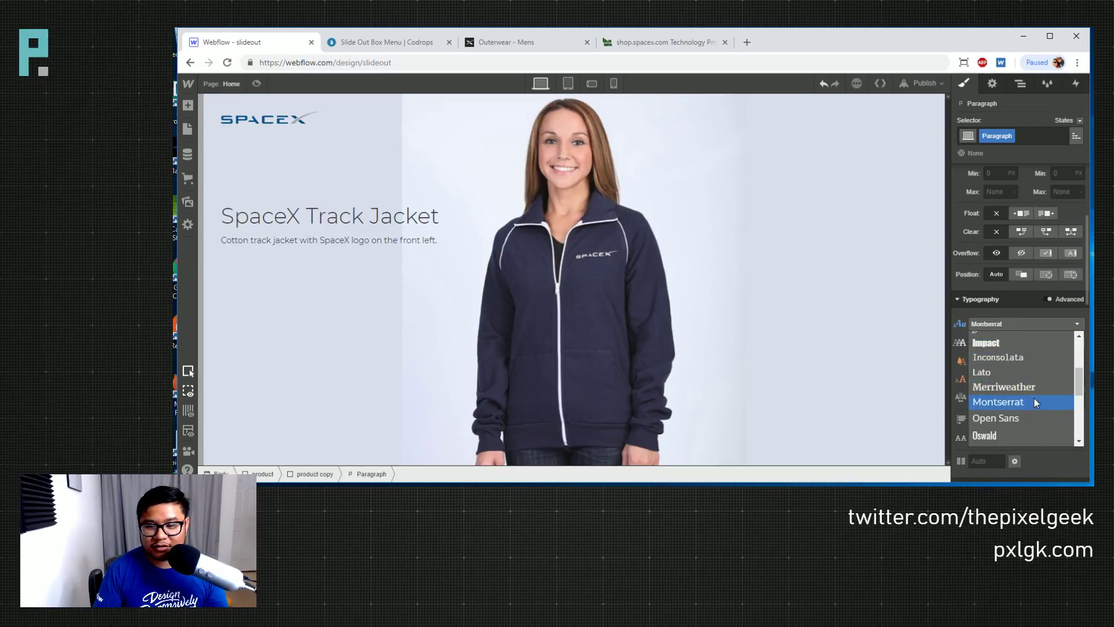
{"action": "scroll", "coordinate": [1033, 423], "scroll_direction": "down", "scroll_amount": 2}
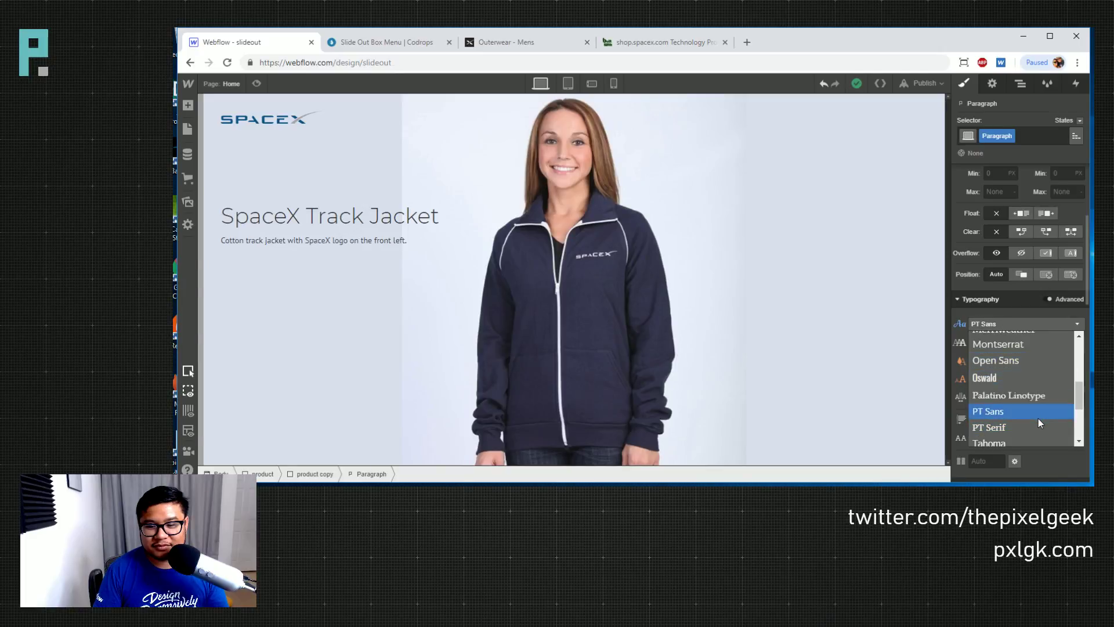
{"action": "scroll", "coordinate": [1038, 419], "scroll_direction": "up", "scroll_amount": 2}
{"action": "left_click", "coordinate": [998, 401]}
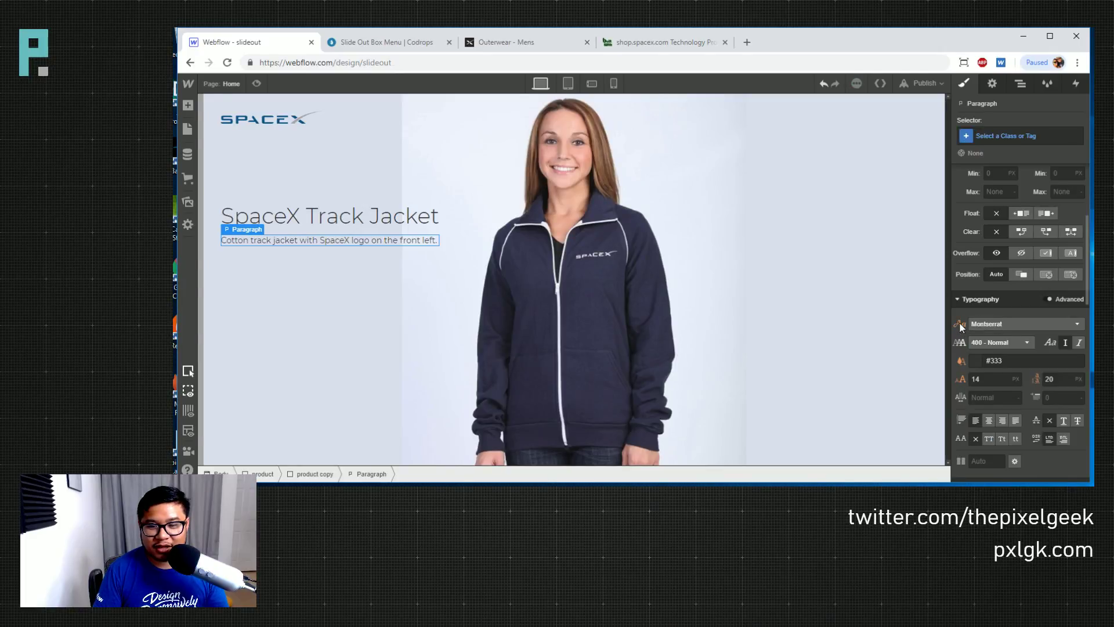
{"action": "left_click", "coordinate": [999, 343]}
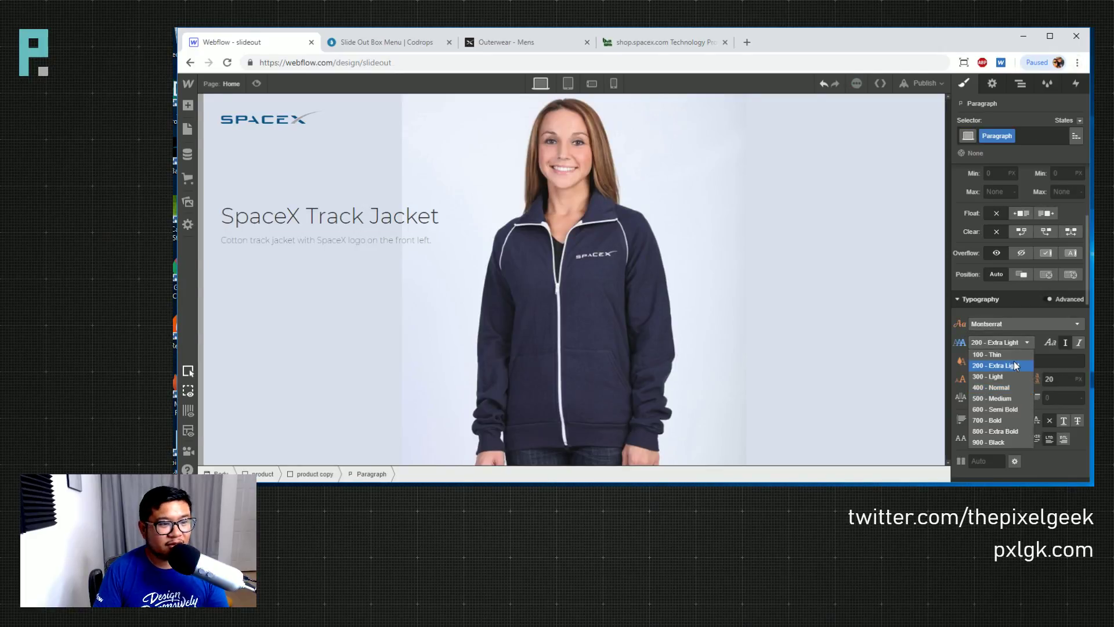
{"action": "left_click", "coordinate": [1015, 364]}
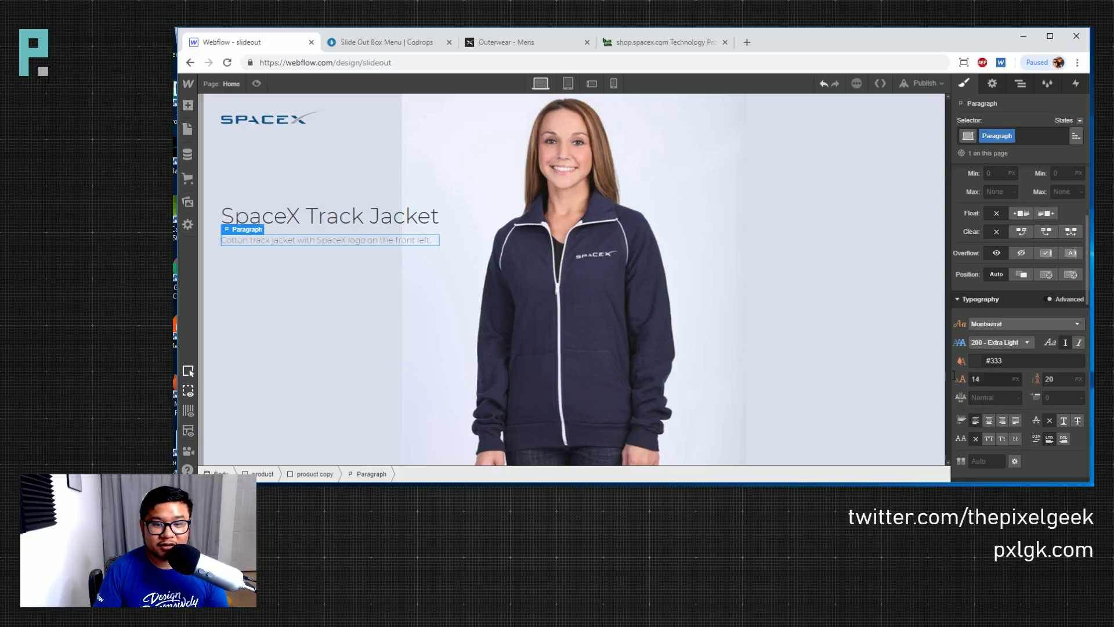
Set the SpaceX Track Jacket heading's font size to 48 px and its line height to 44 px
{"action": "left_click", "coordinate": [328, 216]}
{"action": "left_click", "coordinate": [989, 379]}
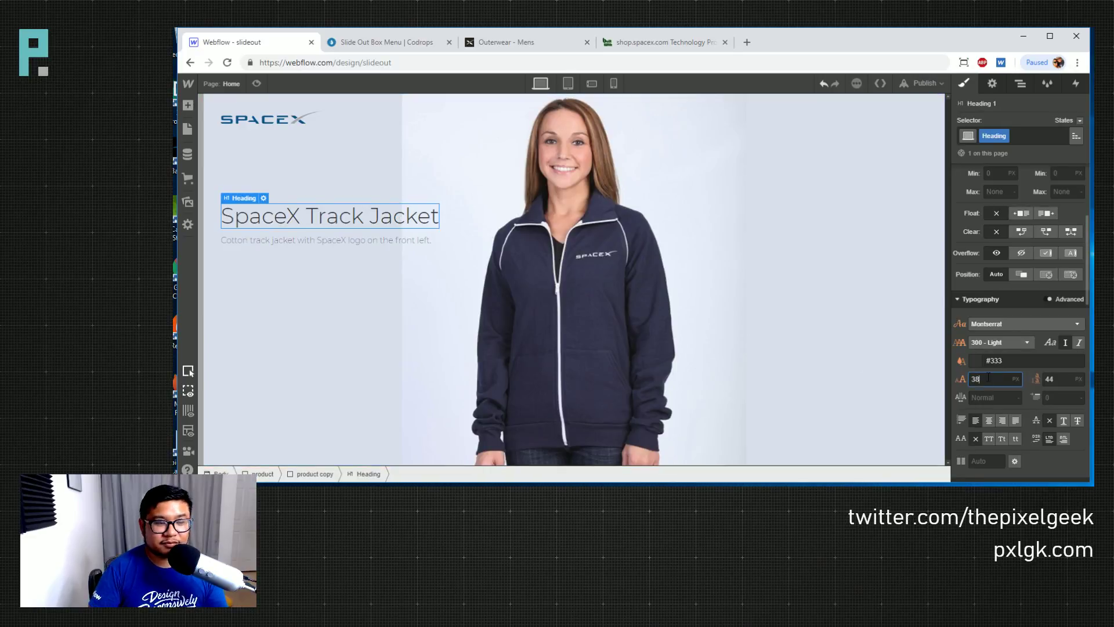
{"action": "type", "text": "58"}
{"action": "key", "text": "BackSpace"}
{"action": "key", "text": "BackSpace"}
{"action": "type", "text": "48"}
{"action": "key", "text": "Tab"}
{"action": "type", "text": "64"}
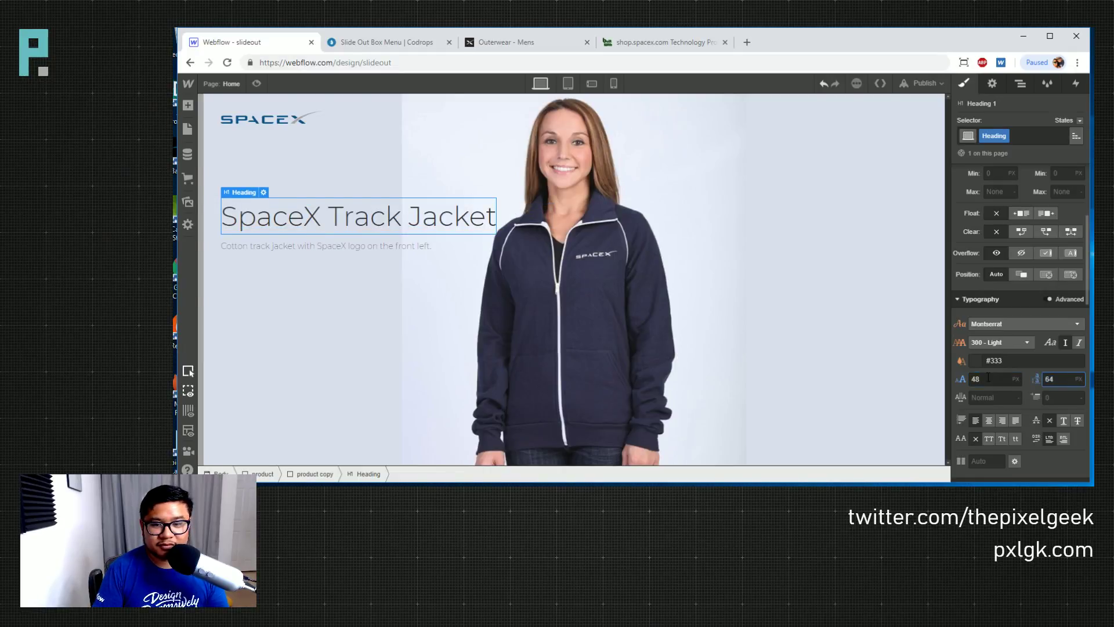
{"action": "key", "text": "BackSpace"}
{"action": "key", "text": "BackSpace"}
{"action": "type", "text": "34"}
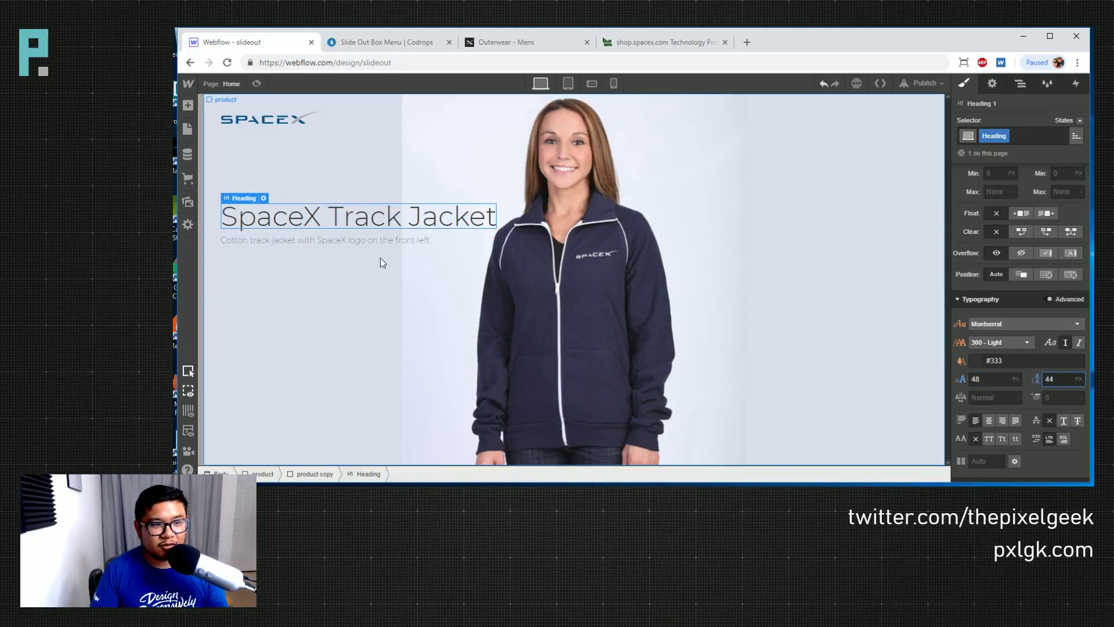
Set the description paragraph's font weight to 400 - Normal
{"action": "left_click", "coordinate": [348, 241]}
{"action": "left_click", "coordinate": [991, 342]}
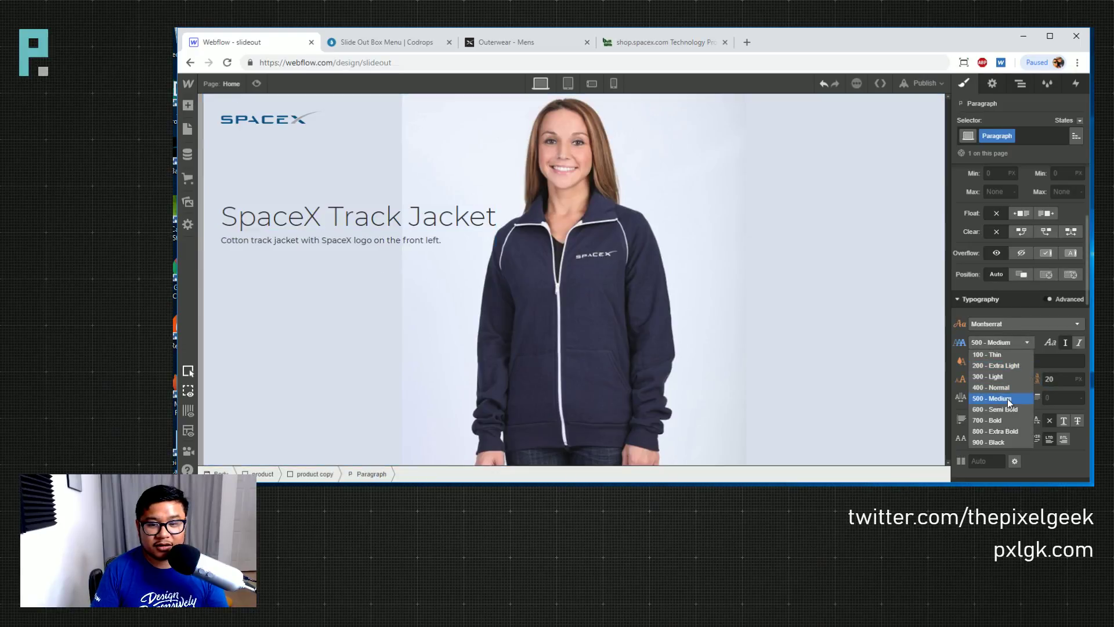
{"action": "left_click", "coordinate": [1008, 388]}
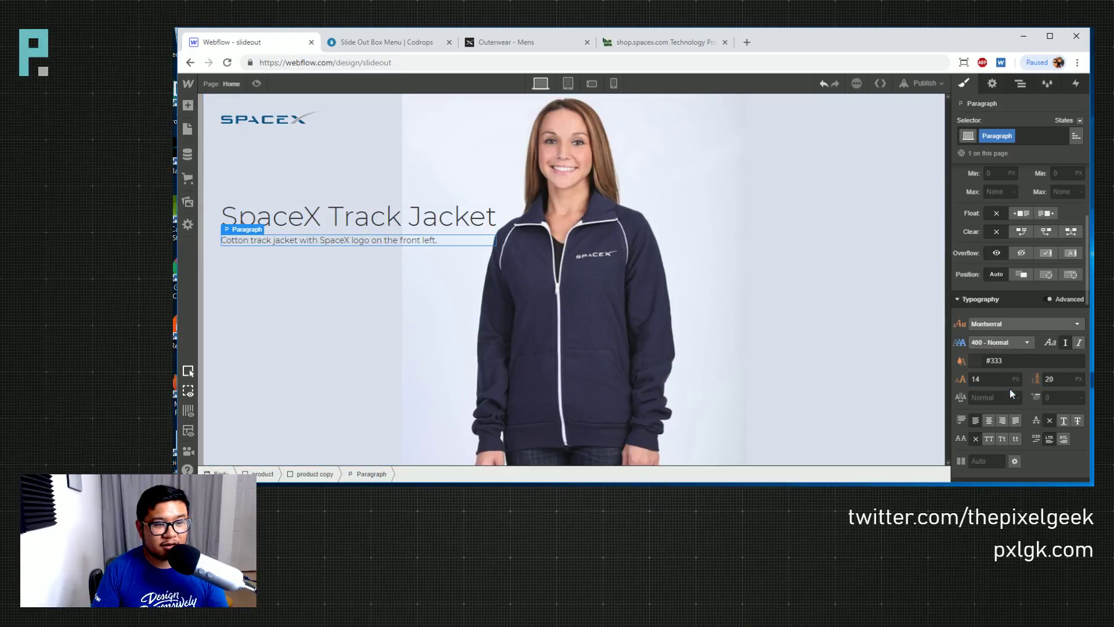
Set the description paragraph's font size to 16 px and its line height to 22 px
{"action": "left_click", "coordinate": [997, 384]}
{"action": "type", "text": "24"}
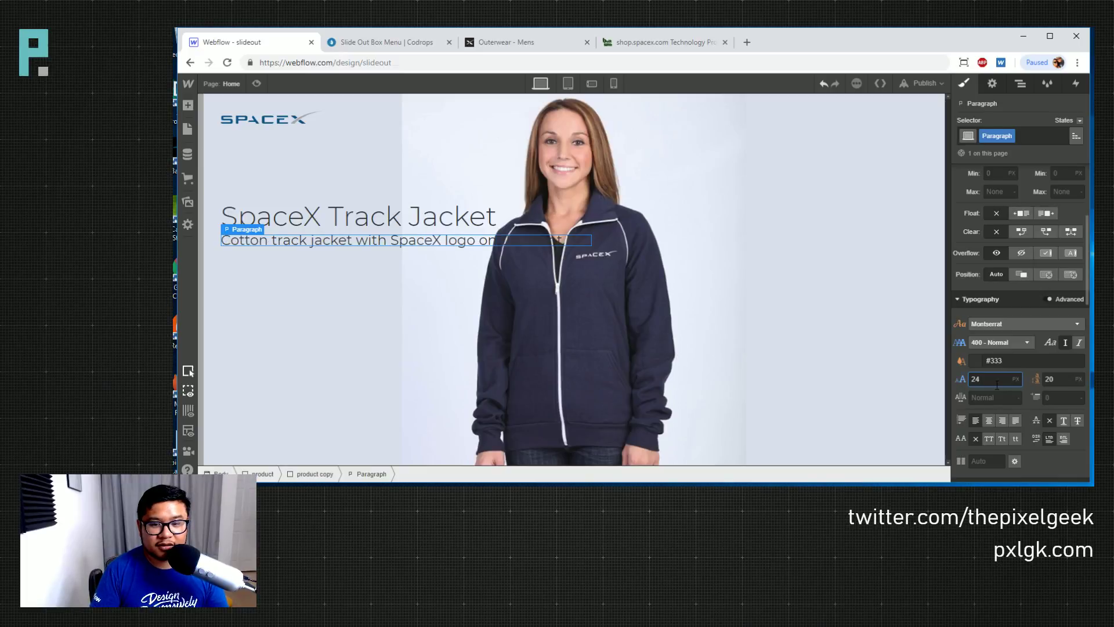
{"action": "key", "text": "BackSpace"}
{"action": "key", "text": "BackSpace"}
{"action": "type", "text": "14"}
{"action": "key", "text": "Up"}
{"action": "key", "text": "Up"}
{"action": "key", "text": "Tab"}
{"action": "key", "text": "Up"}
{"action": "key", "text": "Up"}
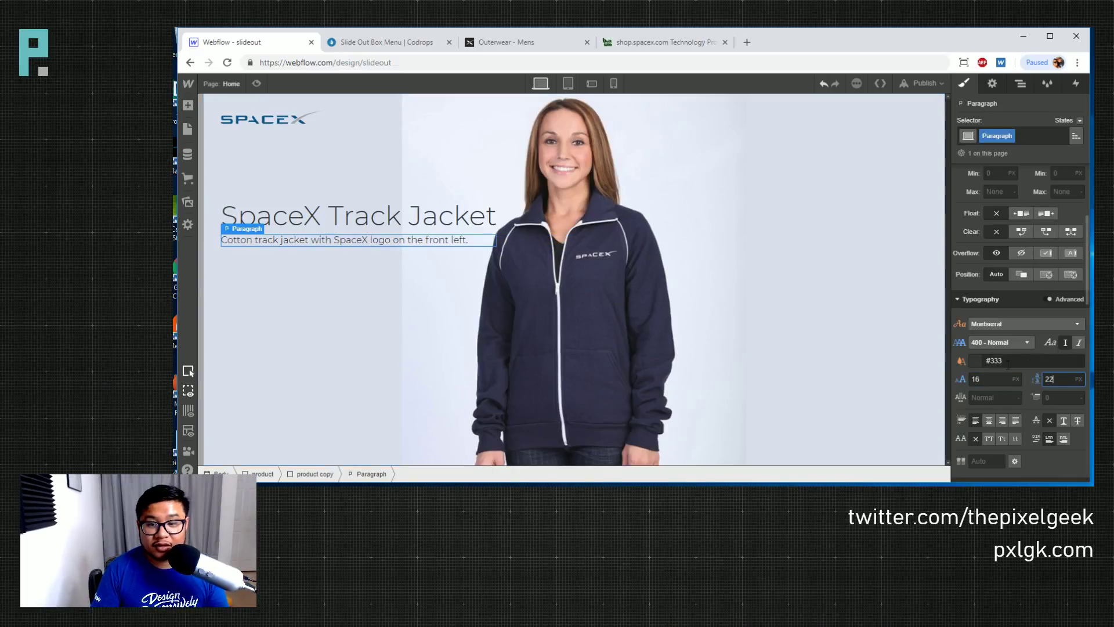
Set the description paragraph's text color to the light grey #a7a7a7
{"action": "left_click", "coordinate": [994, 361]}
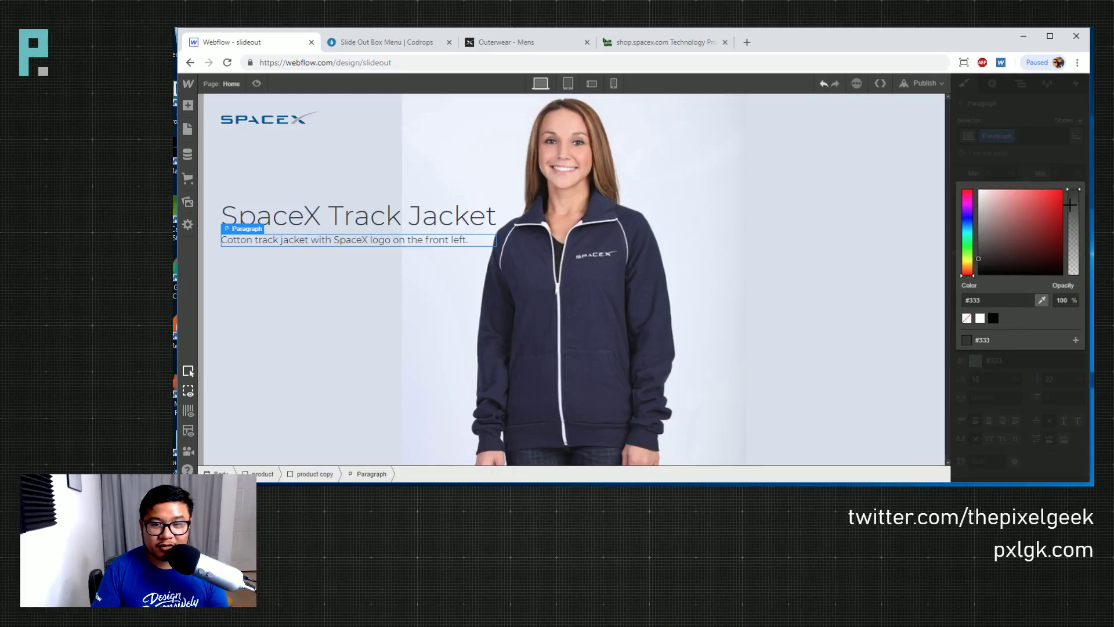
{"action": "mouse_move", "coordinate": [992, 258]}
{"action": "left_mouse_down"}
{"action": "mouse_move", "coordinate": [966, 250]}
{"action": "mouse_move", "coordinate": [963, 218]}
{"action": "left_mouse_up"}
{"action": "left_click", "coordinate": [1025, 153]}
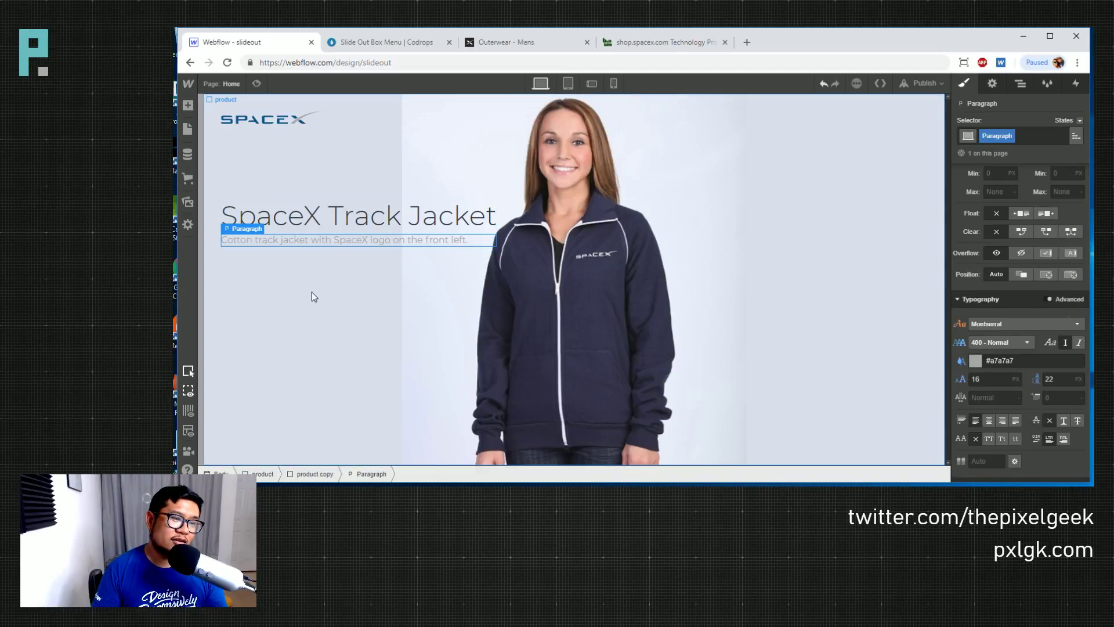
{"action": "left_click", "coordinate": [362, 306]}
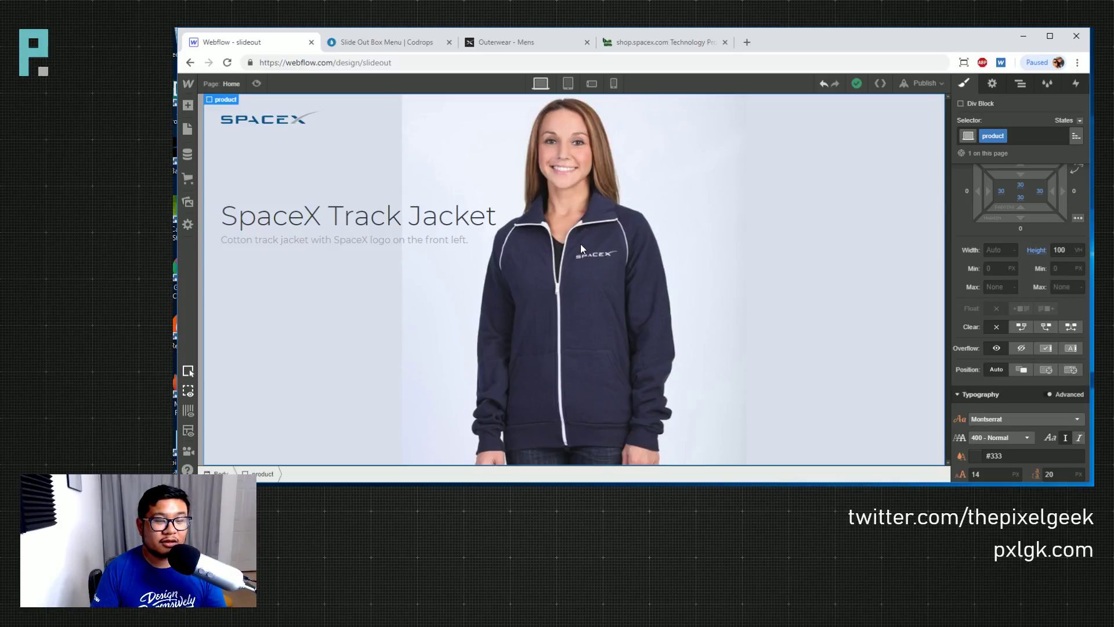
Examine how the details menu opens and closes on the Codrops Slide Out Box Menu demo, and return to Webflow
{"action": "left_click", "coordinate": [408, 46]}
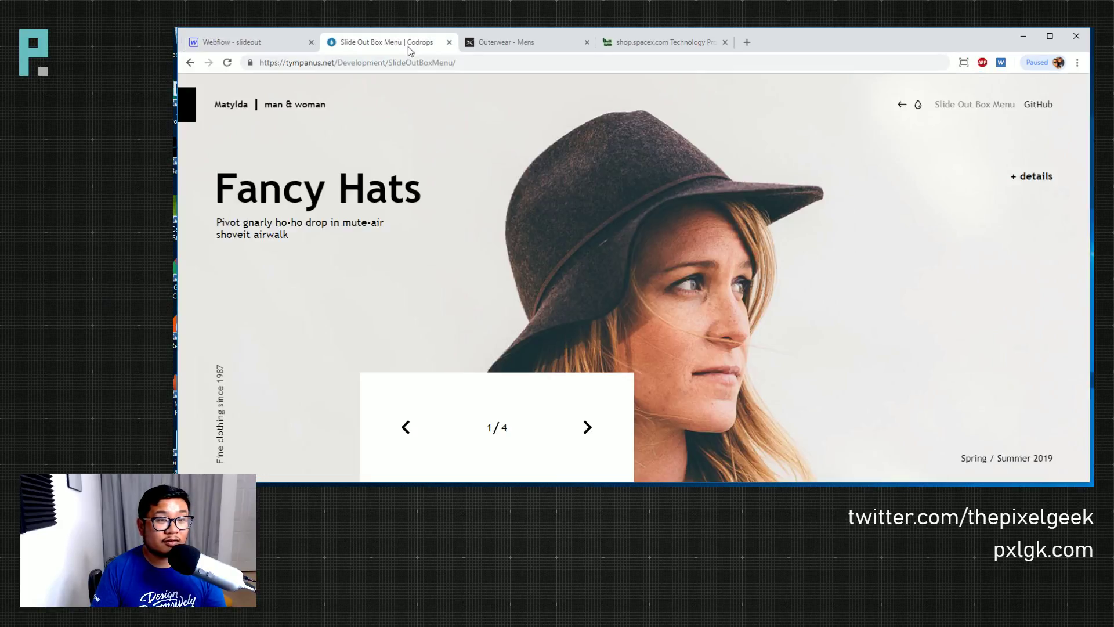
{"action": "left_click", "coordinate": [1031, 177]}
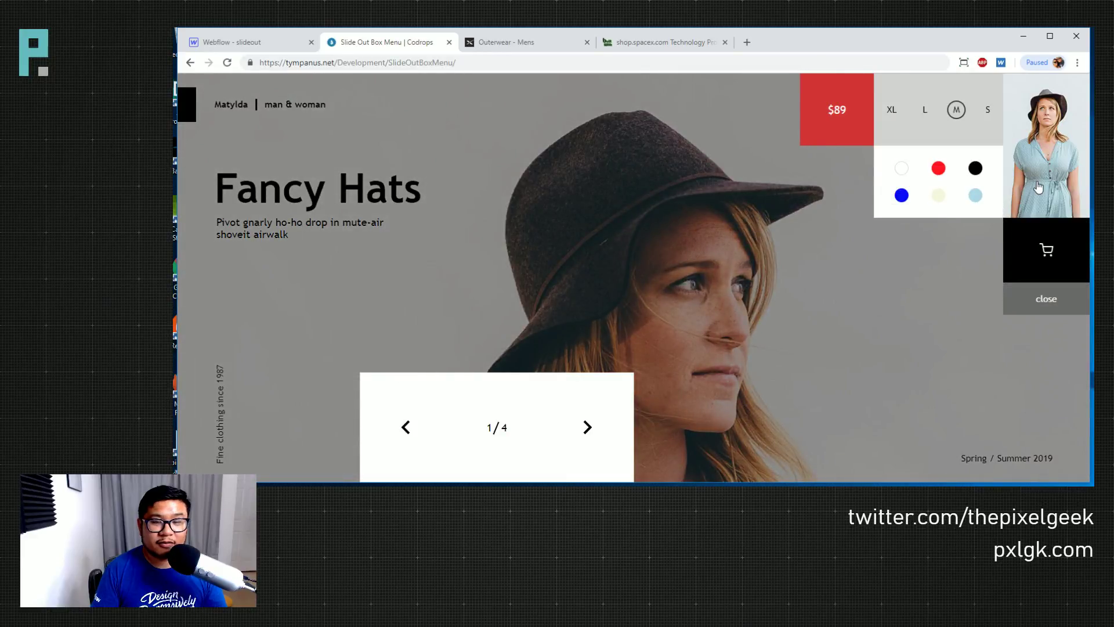
{"action": "left_click", "coordinate": [1041, 310]}
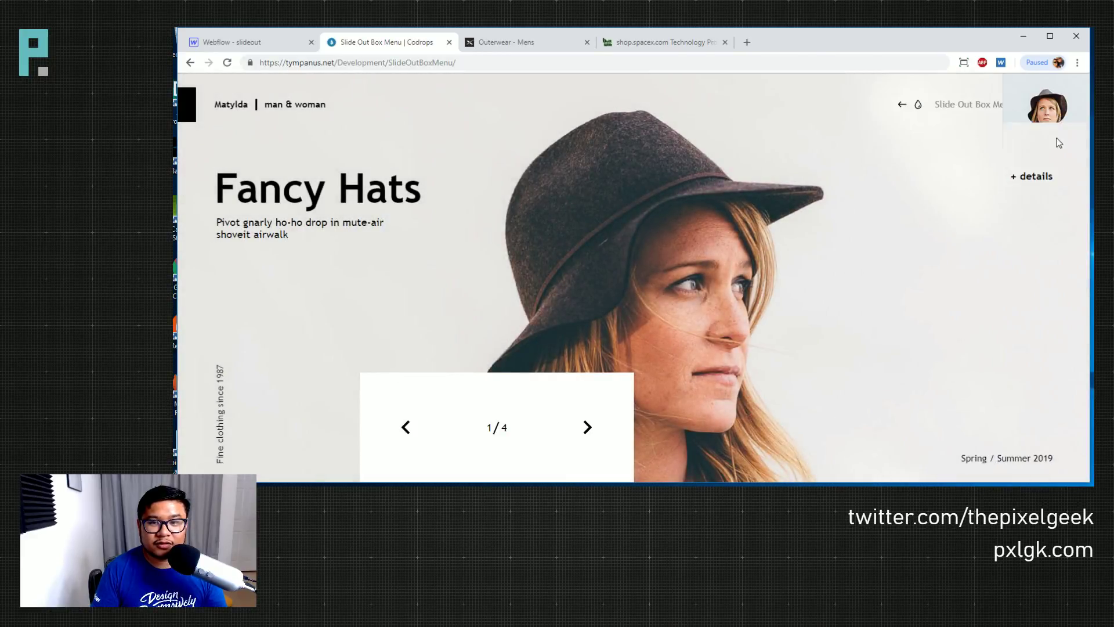
{"action": "left_click", "coordinate": [1026, 184]}
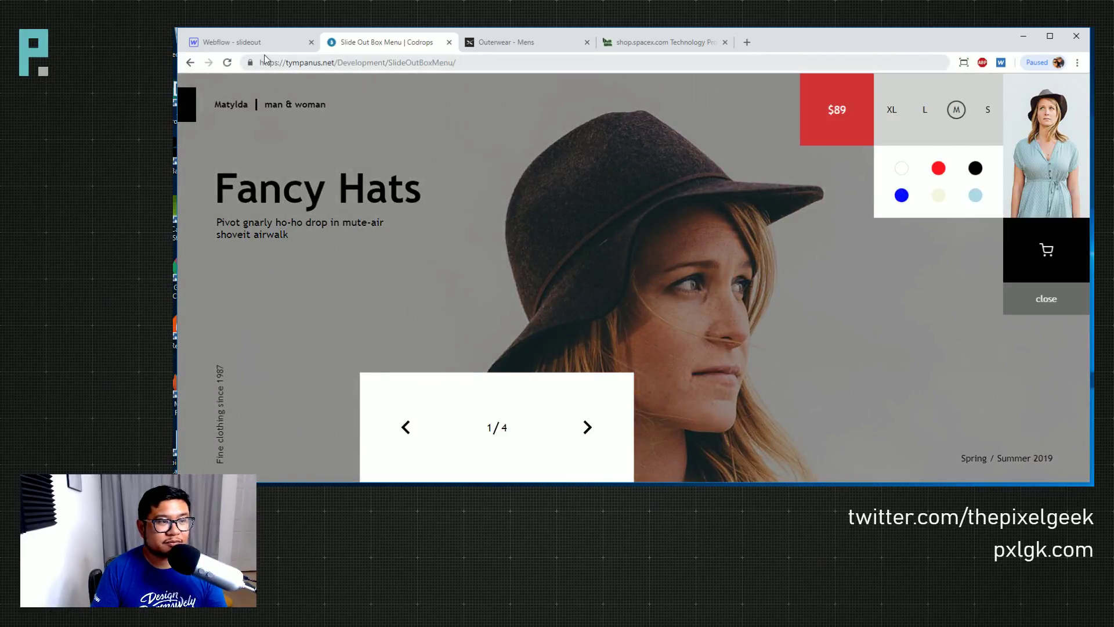
{"action": "key", "text": "ctrl+shift+Tab"}
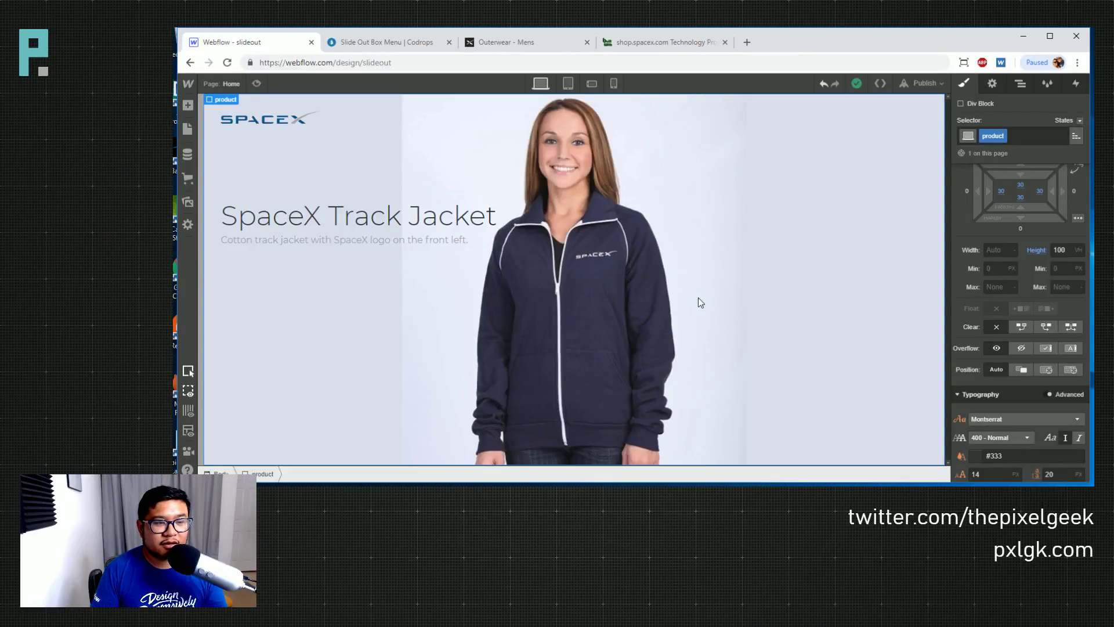
Set the product div block's position to relative
{"action": "key", "text": "a"}
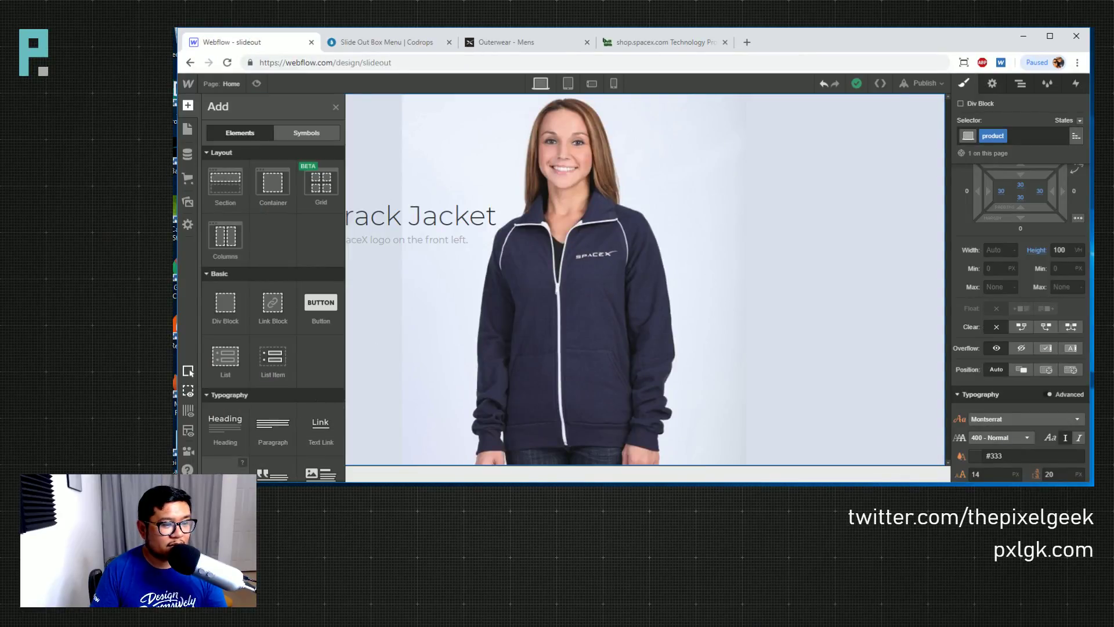
{"action": "scroll", "coordinate": [272, 348], "scroll_direction": "down", "scroll_amount": 2}
{"action": "scroll", "coordinate": [272, 313], "scroll_direction": "up", "scroll_amount": 1}
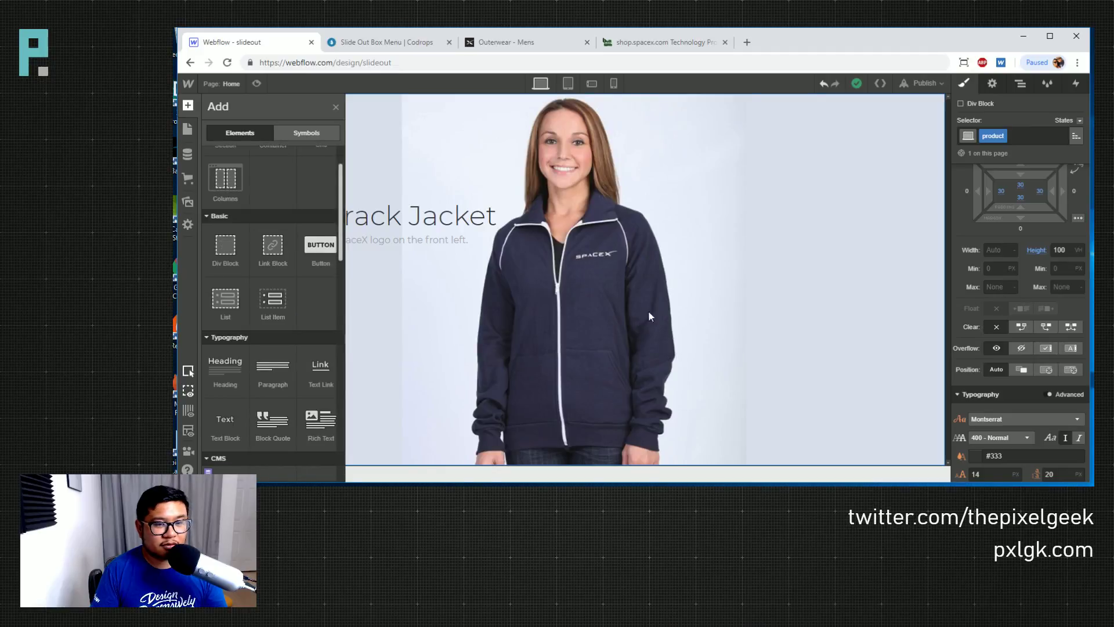
{"action": "left_click", "coordinate": [648, 311]}
{"action": "left_click", "coordinate": [1021, 370]}
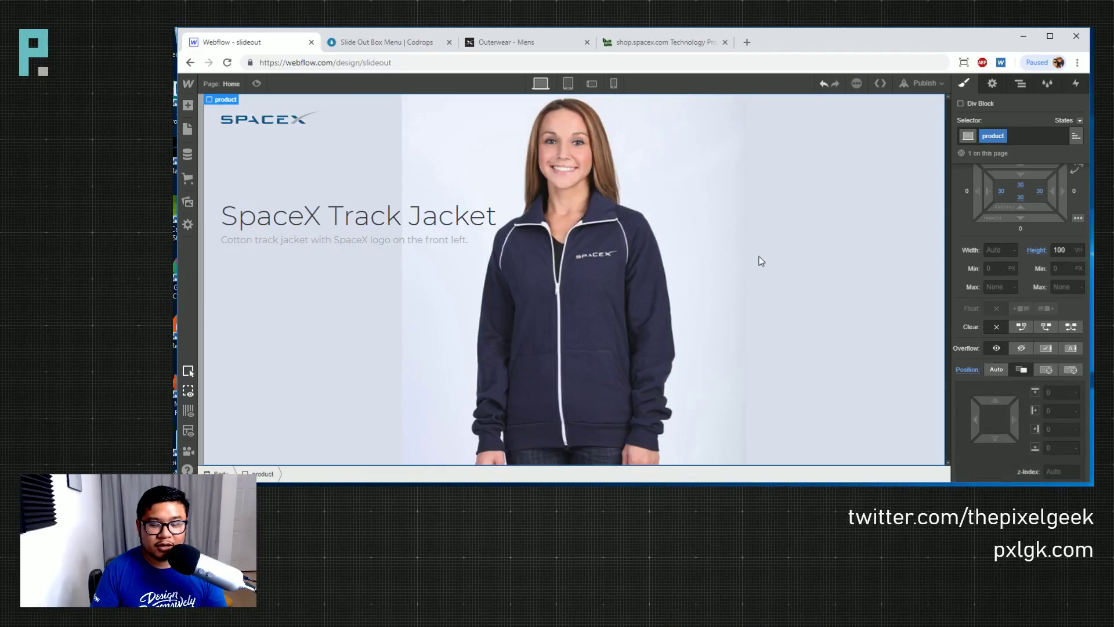
Add a text link inside the product block and position it absolutely in the block's top-right corner
{"action": "key", "text": "a"}
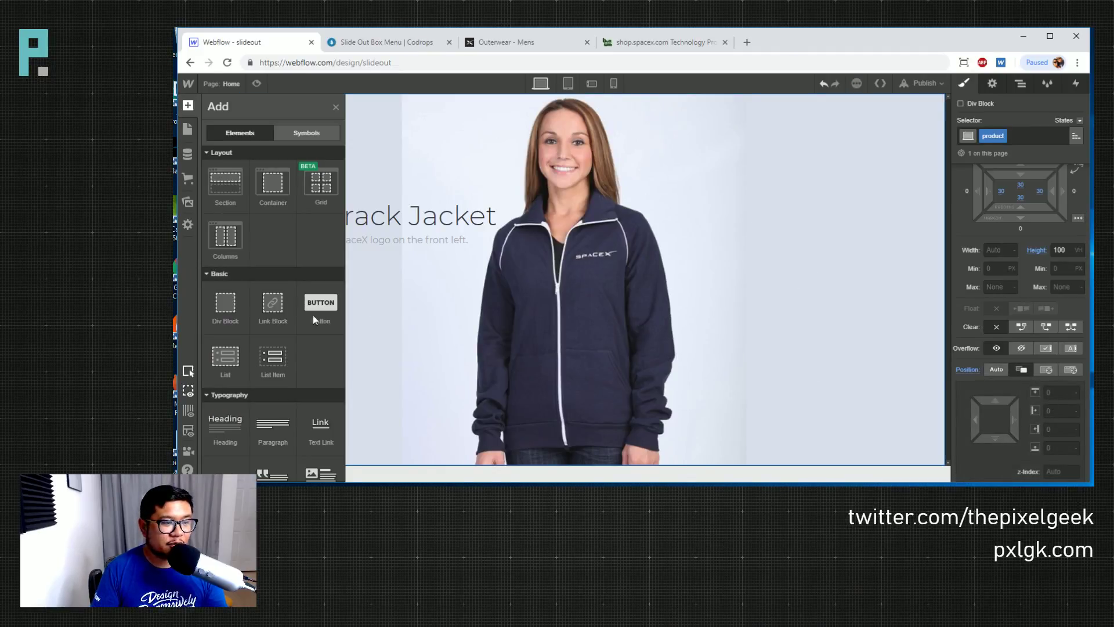
{"action": "left_click_drag", "start_coordinate": [320, 429], "coordinate": [883, 395]}
{"action": "scroll", "coordinate": [1044, 429], "scroll_direction": "down", "scroll_amount": 2}
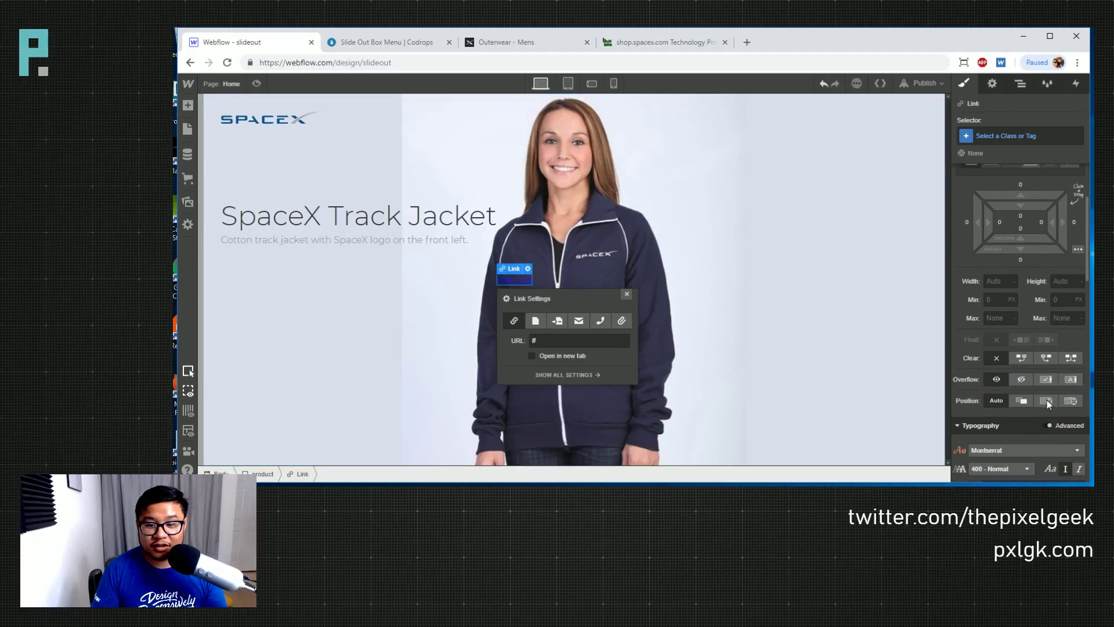
{"action": "left_click", "coordinate": [1046, 401]}
{"action": "scroll", "coordinate": [997, 426], "scroll_direction": "down", "scroll_amount": 3}
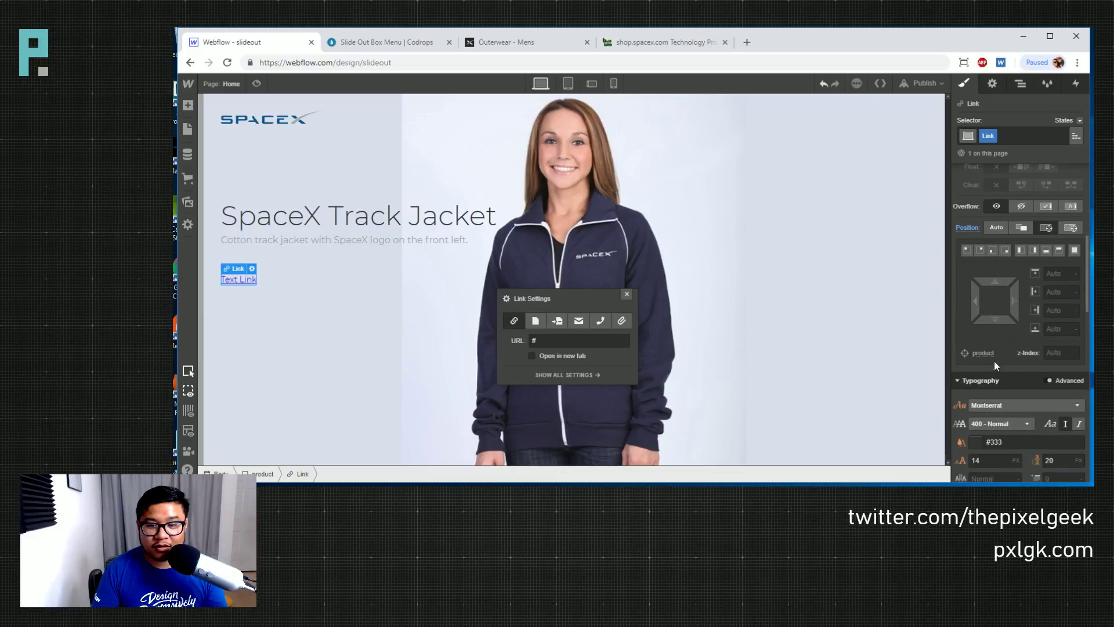
{"action": "left_click", "coordinate": [979, 250]}
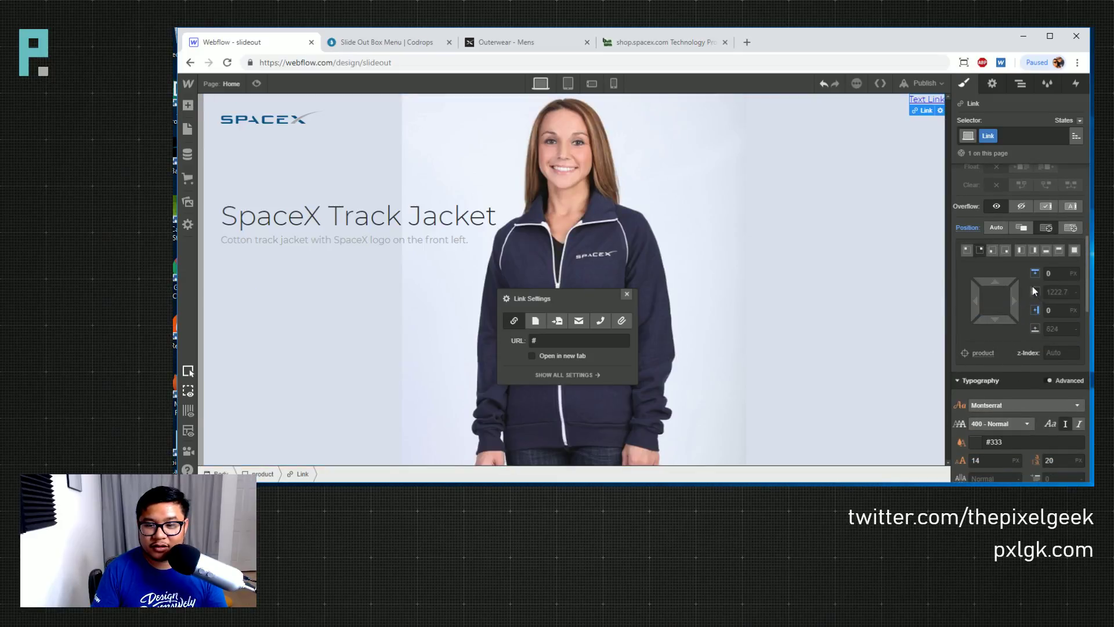
Try top and right offsets of 50 px for the text link and close its link settings
{"action": "left_click_drag", "start_coordinate": [994, 283], "coordinate": [998, 369]}
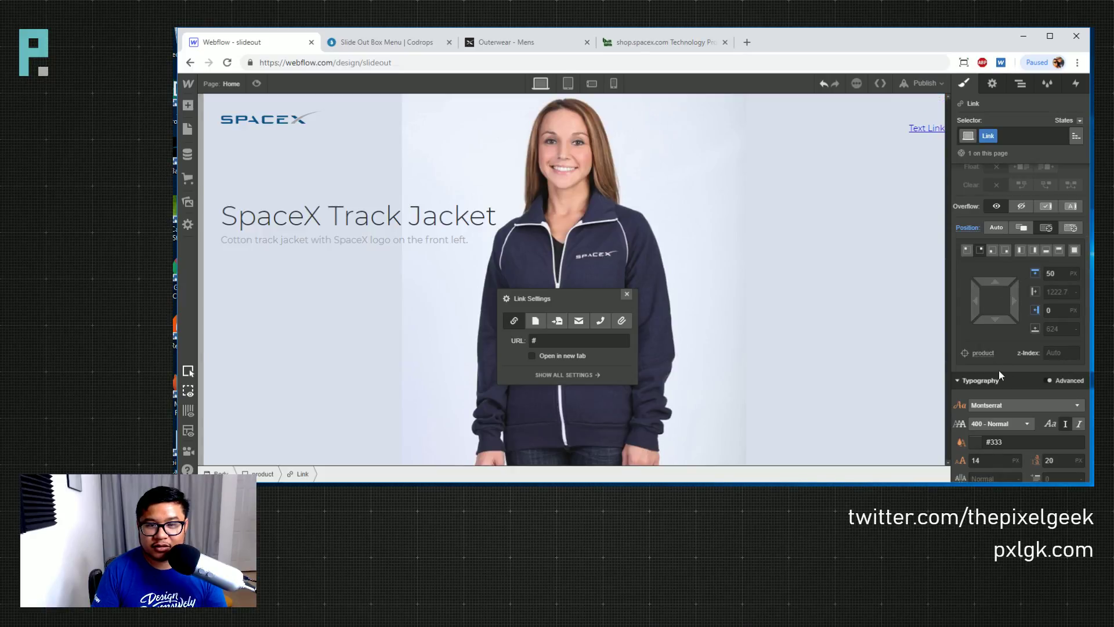
{"action": "left_click", "coordinate": [1050, 309]}
{"action": "type", "text": "50"}
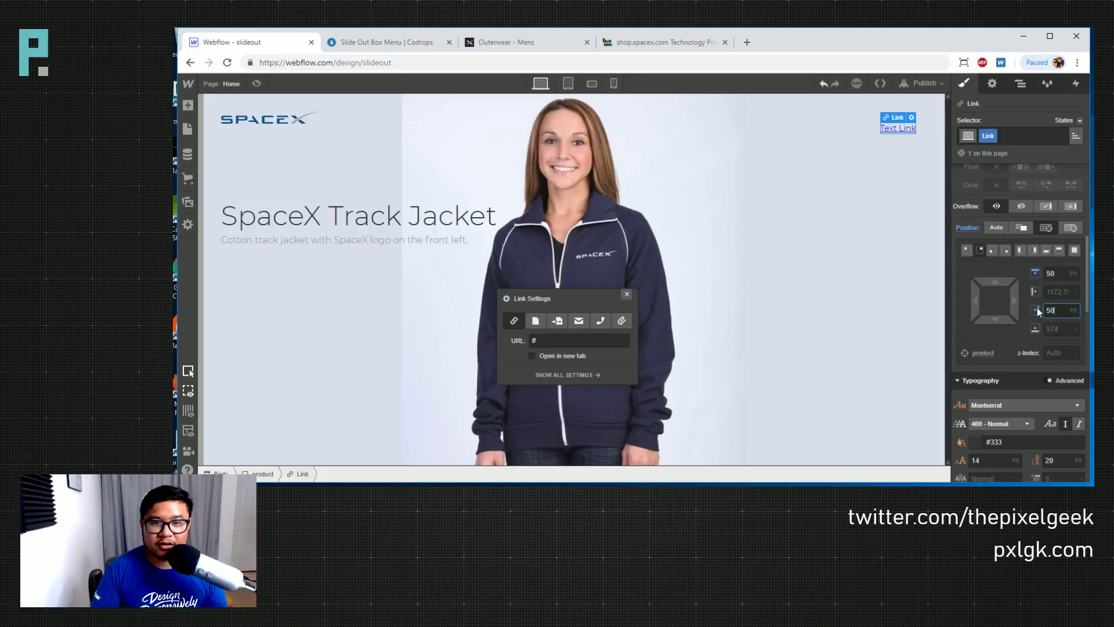
{"action": "left_click", "coordinate": [626, 294]}
{"action": "double_click", "coordinate": [888, 128]}
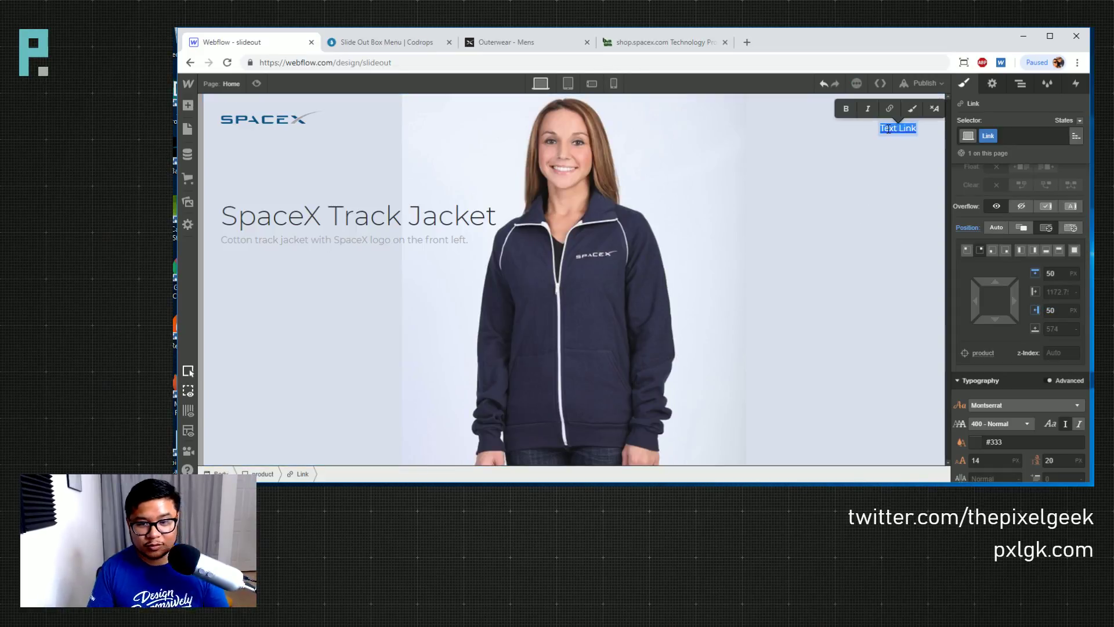
{"action": "key", "text": "Escape"}
Try top and right offsets of 150 px for the text link
{"action": "left_click", "coordinate": [1055, 273]}
{"action": "type", "text": "150"}
{"action": "key", "text": "Tab"}
{"action": "type", "text": "150"}
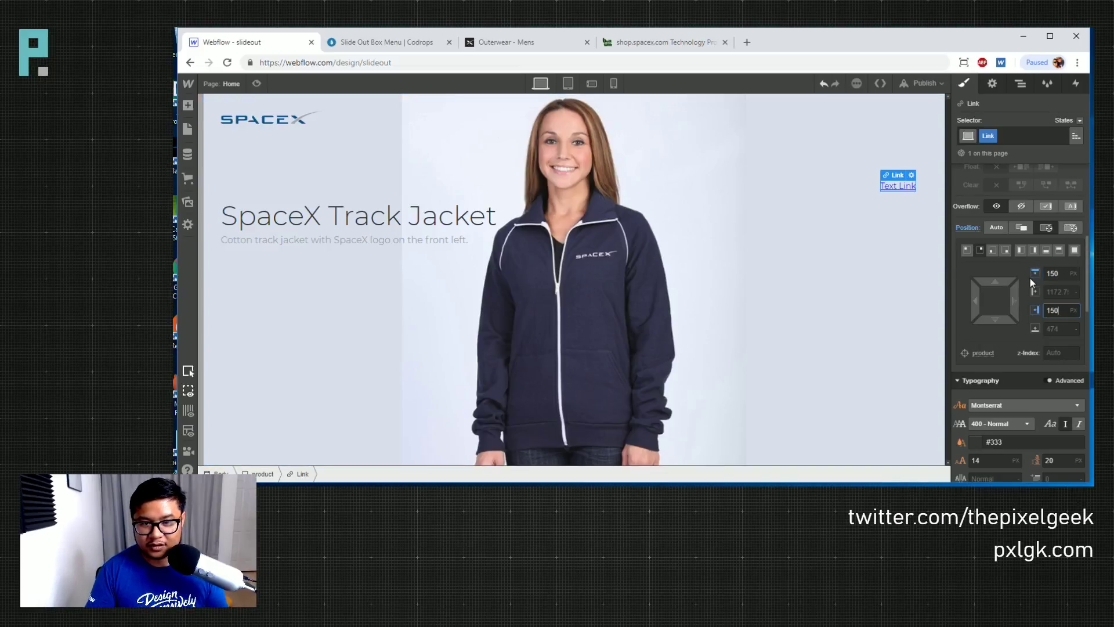
Set the text link's top and right offsets to 100 px
{"action": "left_click", "coordinate": [1036, 275]}
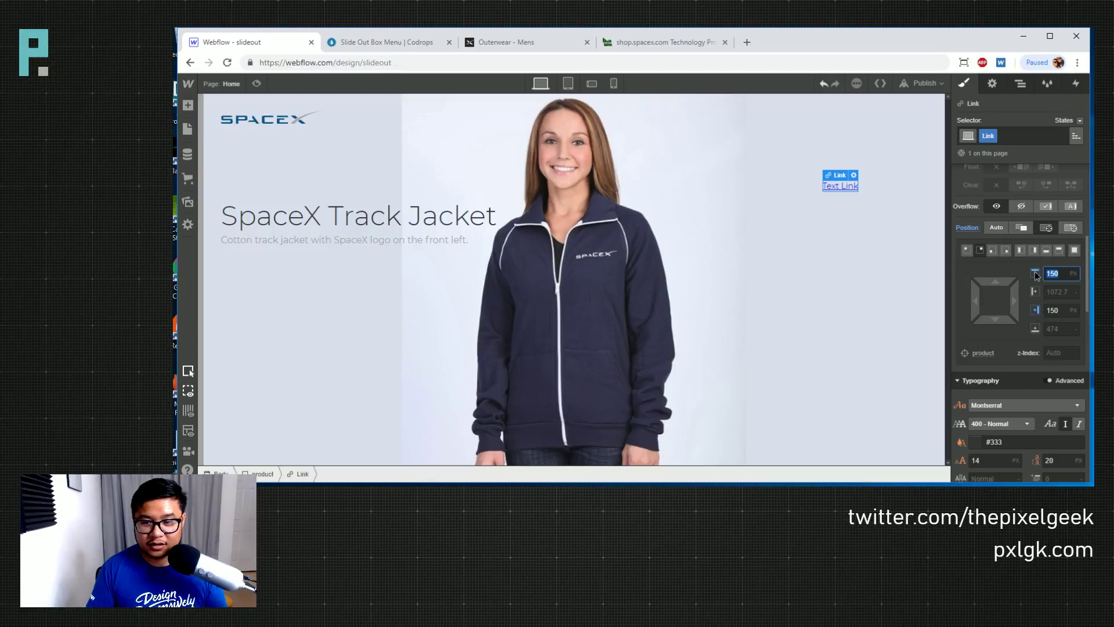
{"action": "type", "text": "100"}
{"action": "key", "text": "Tab"}
{"action": "type", "text": "10"}
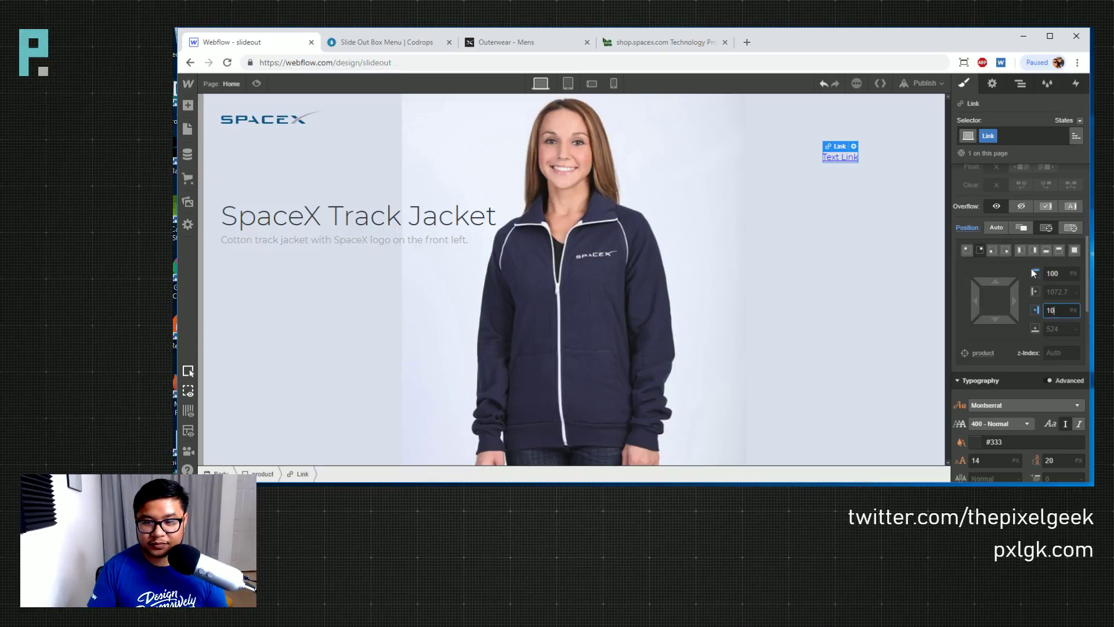
{"action": "type", "text": "0"}
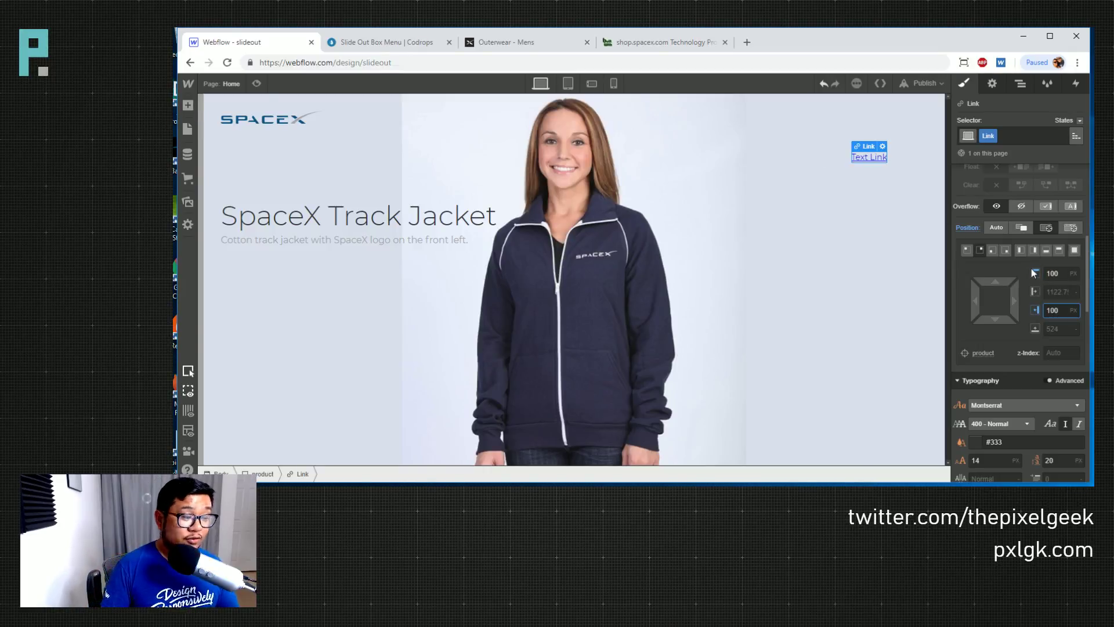
Change the text link's wording to "+ Details"
{"action": "left_click", "coordinate": [860, 160]}
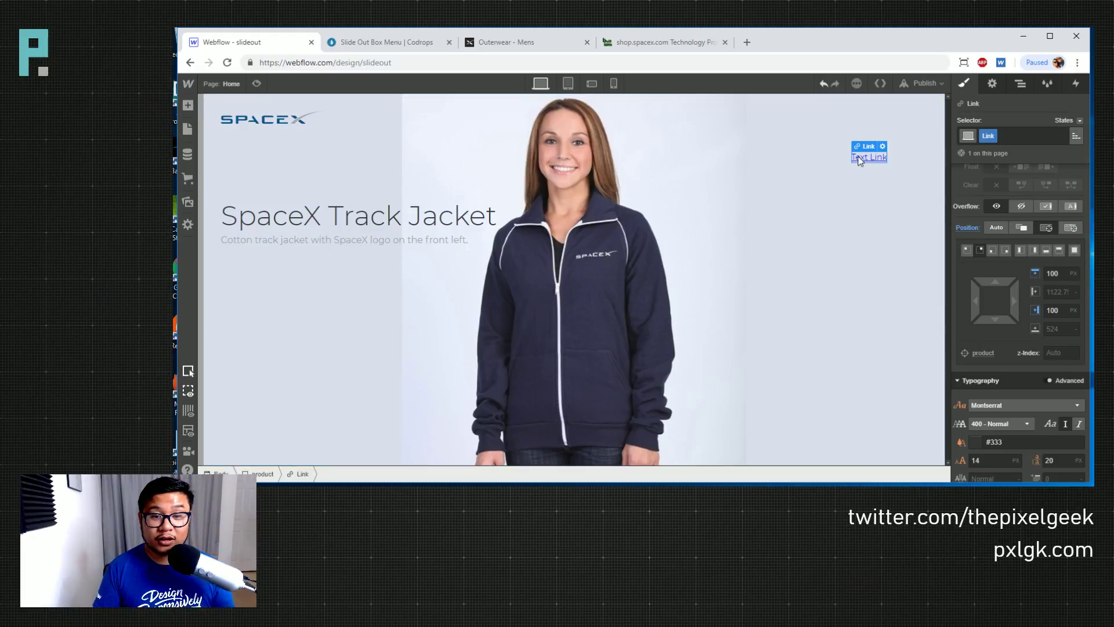
{"action": "double_click", "coordinate": [859, 159]}
{"action": "type", "text": "+ Details"}
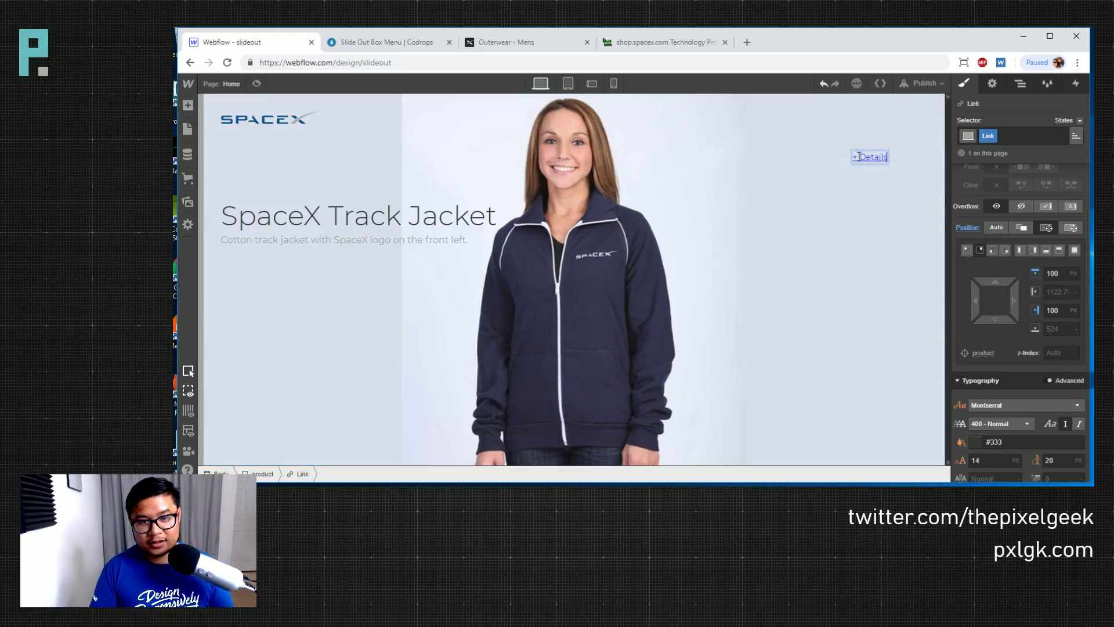
{"action": "key", "text": "Escape"}
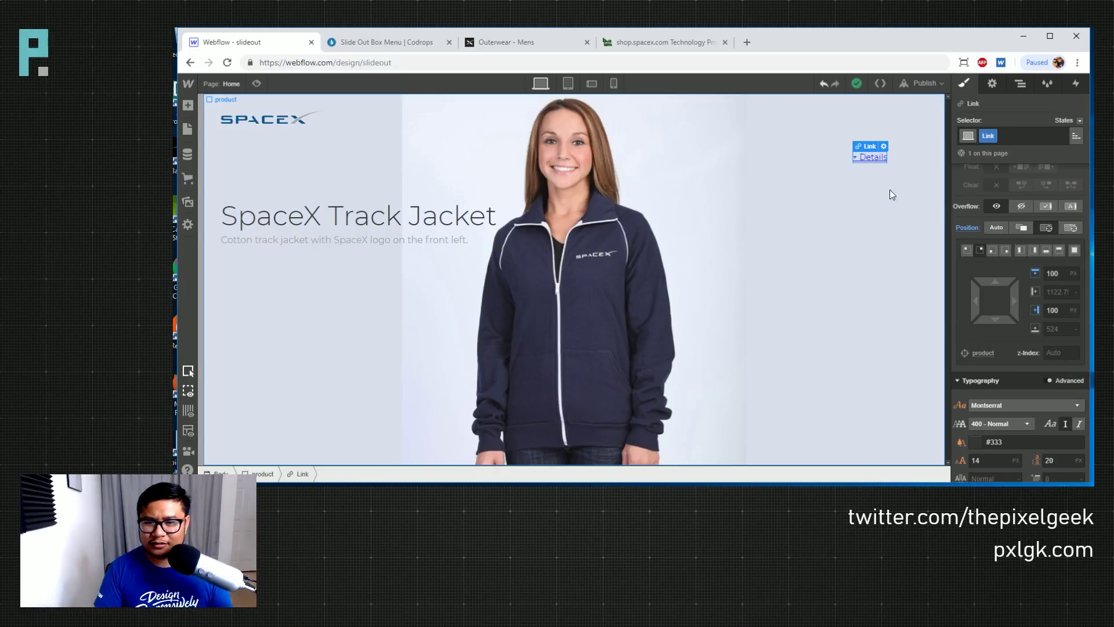
Set the + Details link's text color to the dark grey #303030
{"action": "scroll", "coordinate": [1011, 410], "scroll_direction": "down", "scroll_amount": 3}
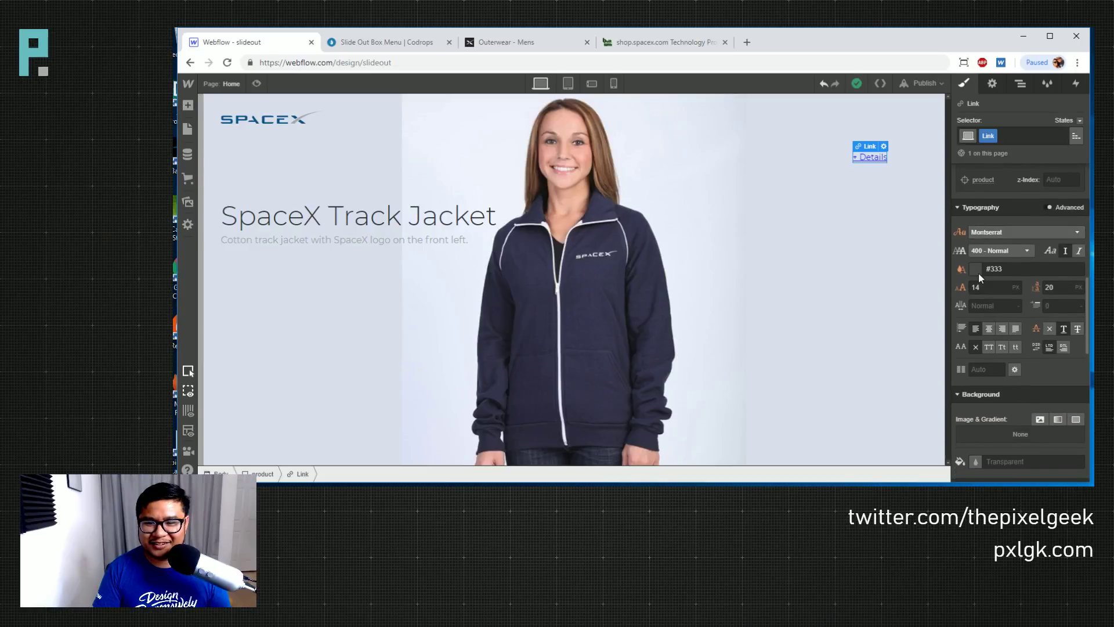
{"action": "left_click", "coordinate": [975, 268]}
{"action": "left_click_drag", "start_coordinate": [1017, 352], "coordinate": [968, 358]}
{"action": "left_click", "coordinate": [1024, 231]}
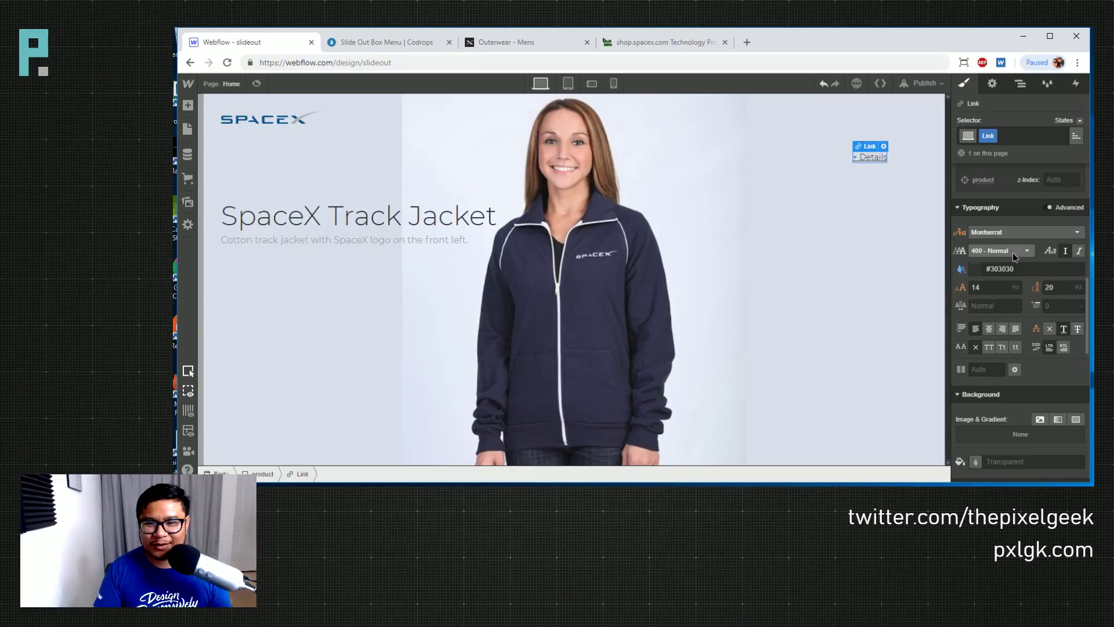
Give the + Details link the 700 - Bold weight and uppercase lettering
{"action": "left_click", "coordinate": [1013, 251]}
{"action": "left_click", "coordinate": [1001, 328]}
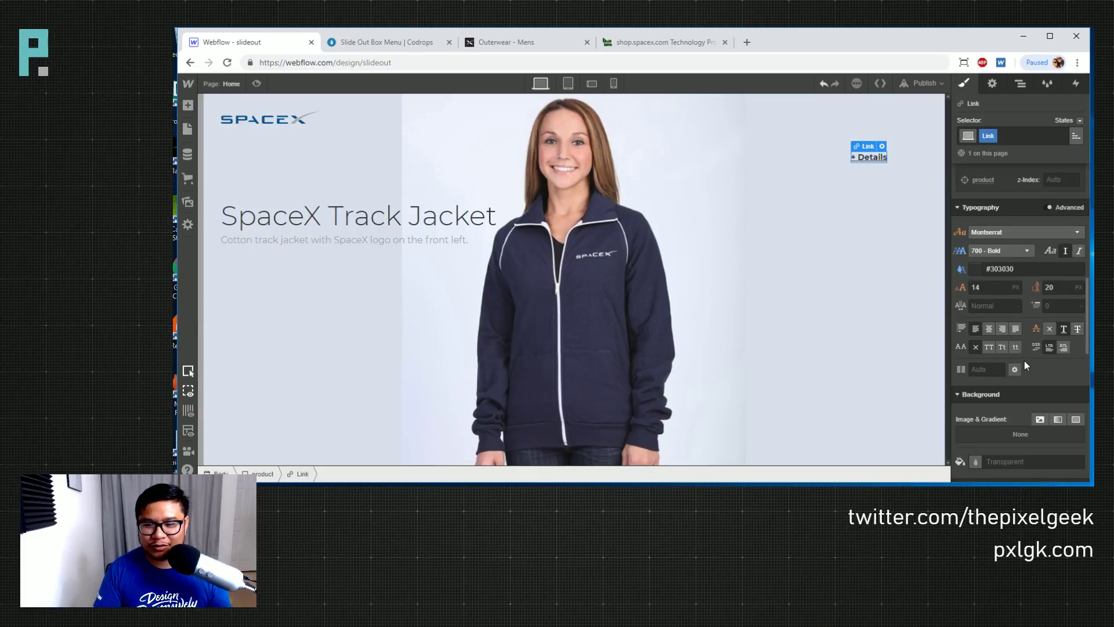
{"action": "left_click", "coordinate": [989, 347]}
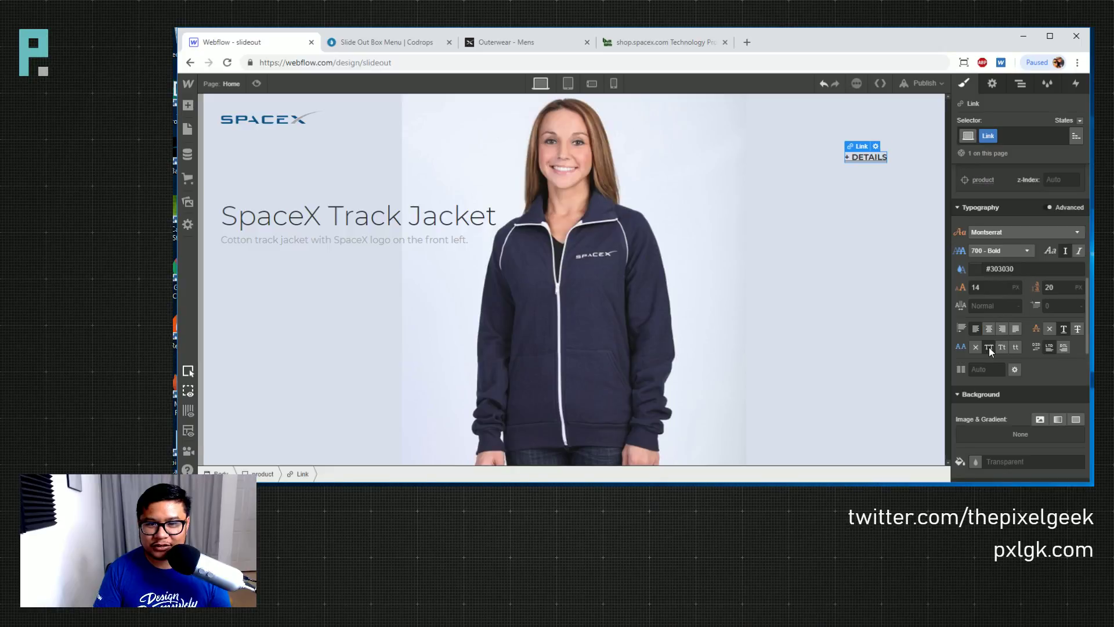
Set the + Details link's font size to 18 px and its line height to 24 px
{"action": "left_click", "coordinate": [991, 288]}
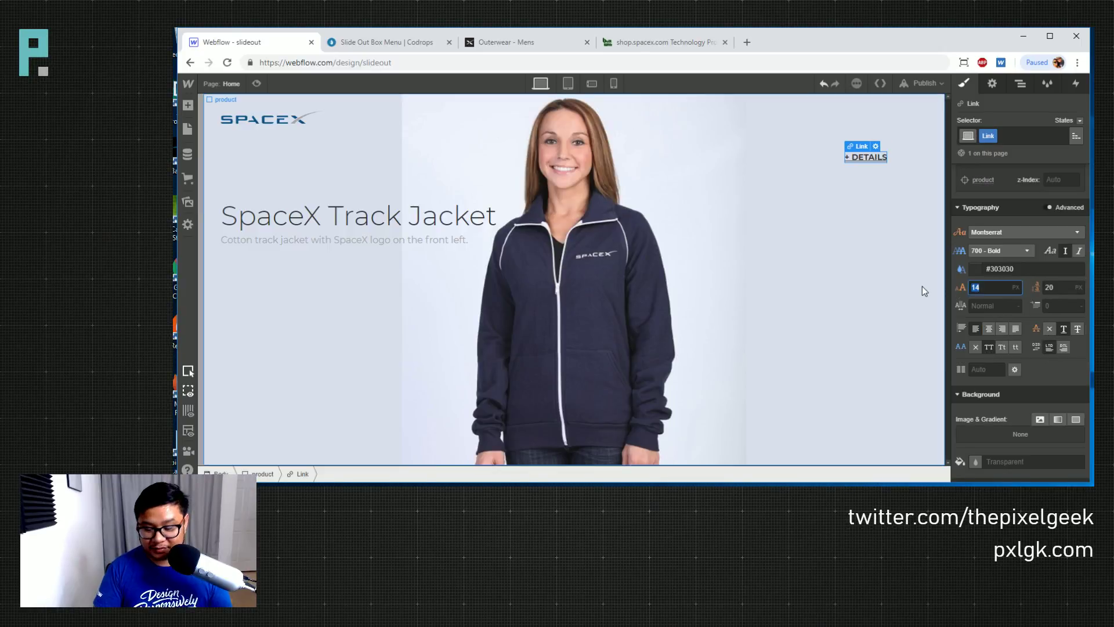
{"action": "type", "text": "24"}
{"action": "key", "text": "Down"}
{"action": "key", "text": "Down"}
{"action": "key", "text": "Down"}
{"action": "key", "text": "Down"}
{"action": "key", "text": "Down"}
{"action": "key", "text": "Down"}
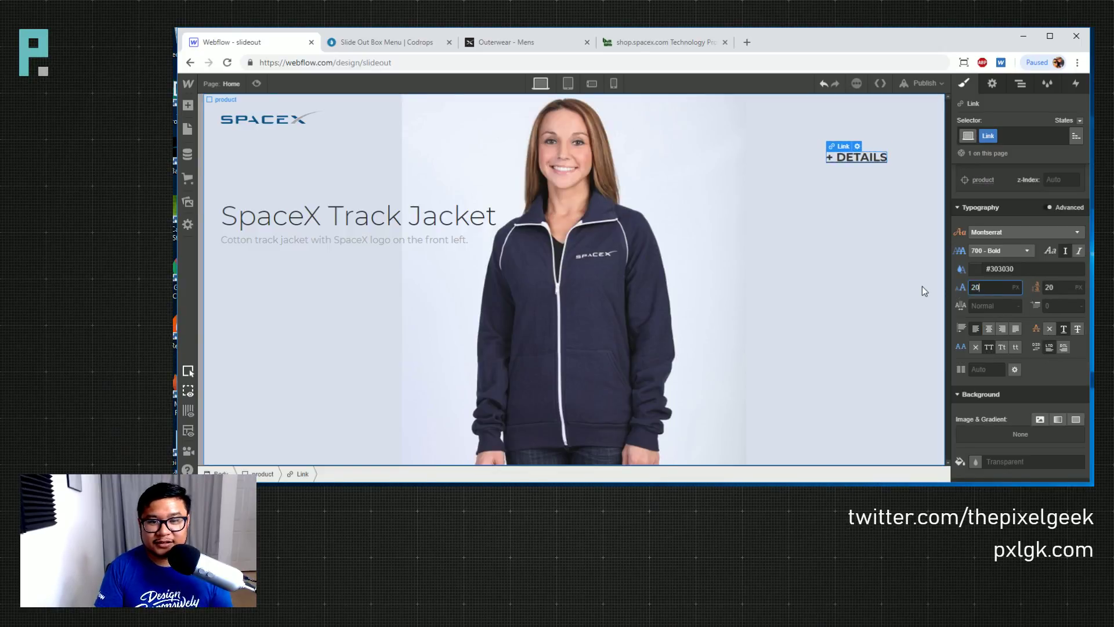
{"action": "key", "text": "Tab"}
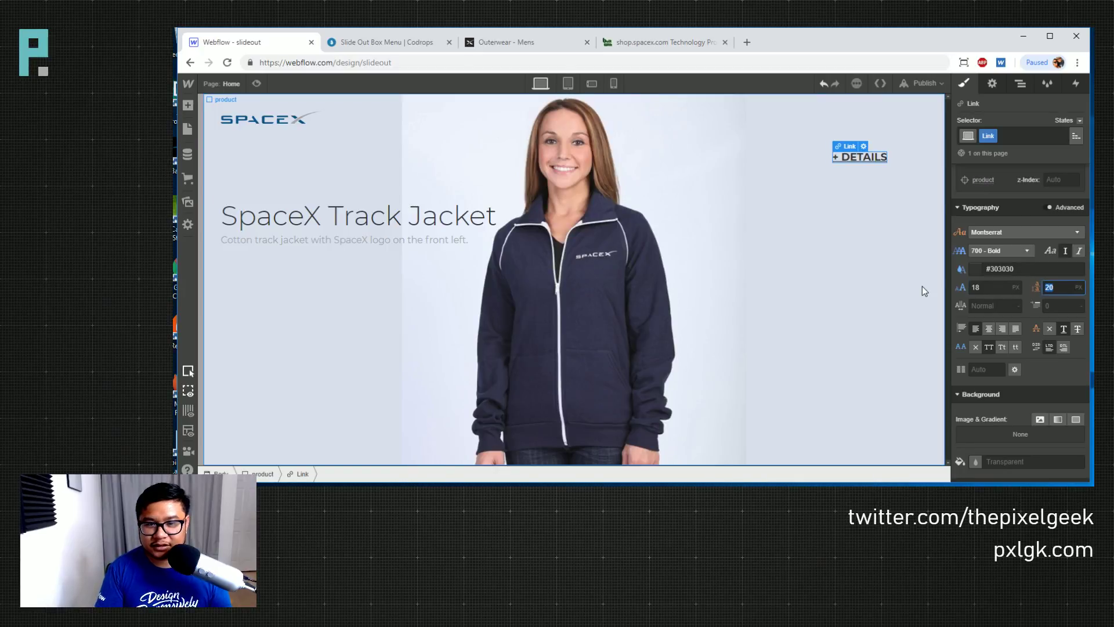
{"action": "type", "text": "24"}
{"action": "key", "text": "Return"}
Remove the + Details link's default underline and apply an underline only in its Hover state
{"action": "left_click", "coordinate": [1078, 120]}
{"action": "left_click", "coordinate": [1067, 145]}
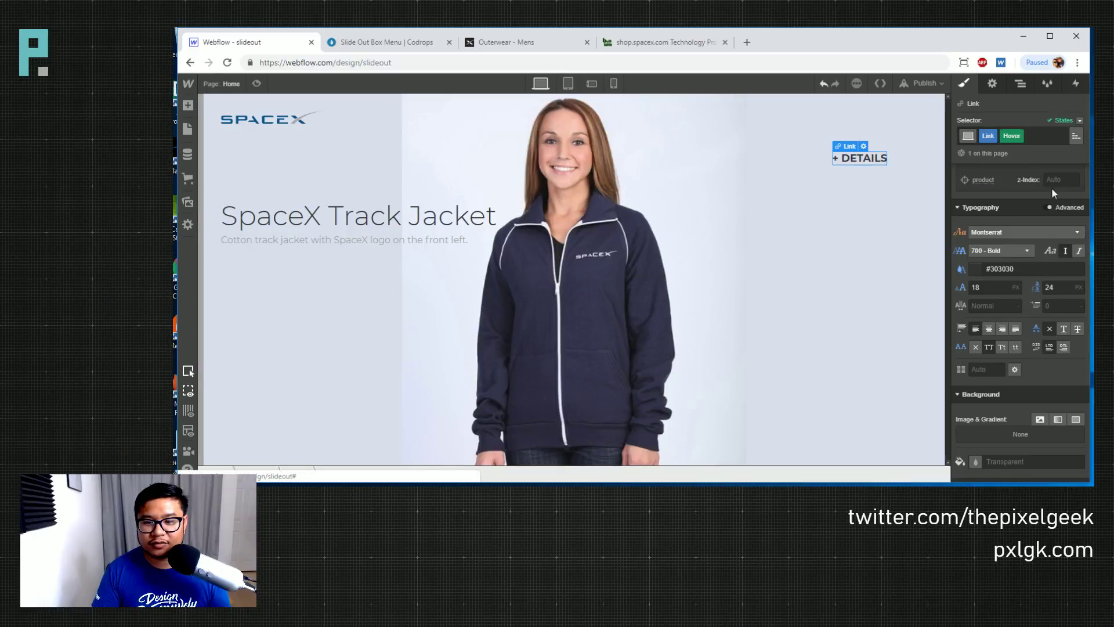
{"action": "left_click", "coordinate": [1065, 329]}
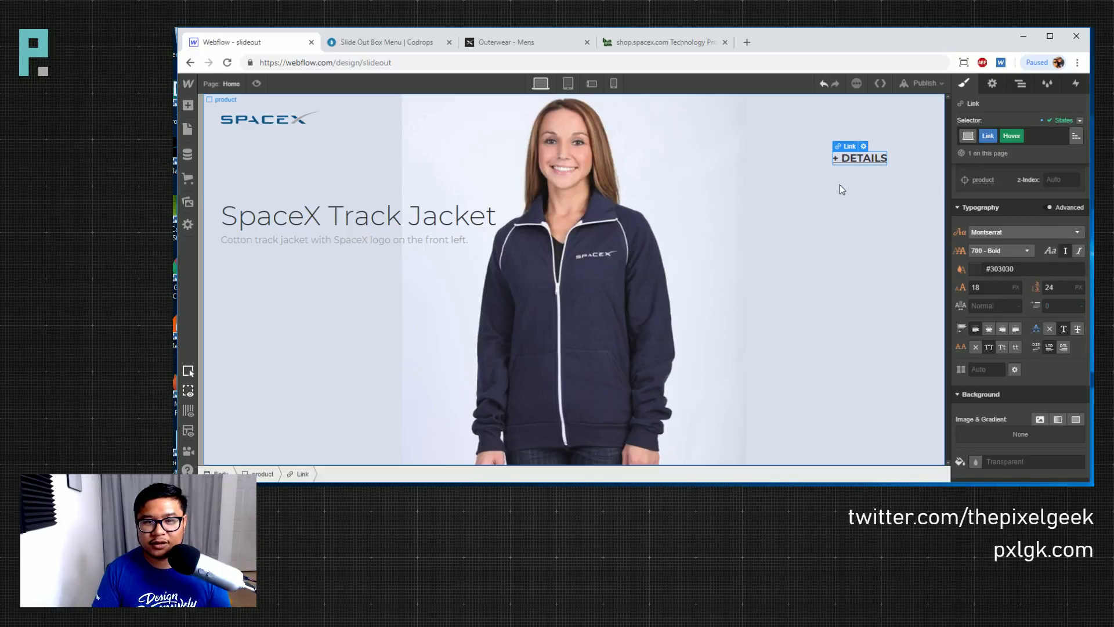
{"action": "left_click", "coordinate": [817, 169]}
{"action": "left_click", "coordinate": [857, 159]}
{"action": "left_click", "coordinate": [853, 251]}
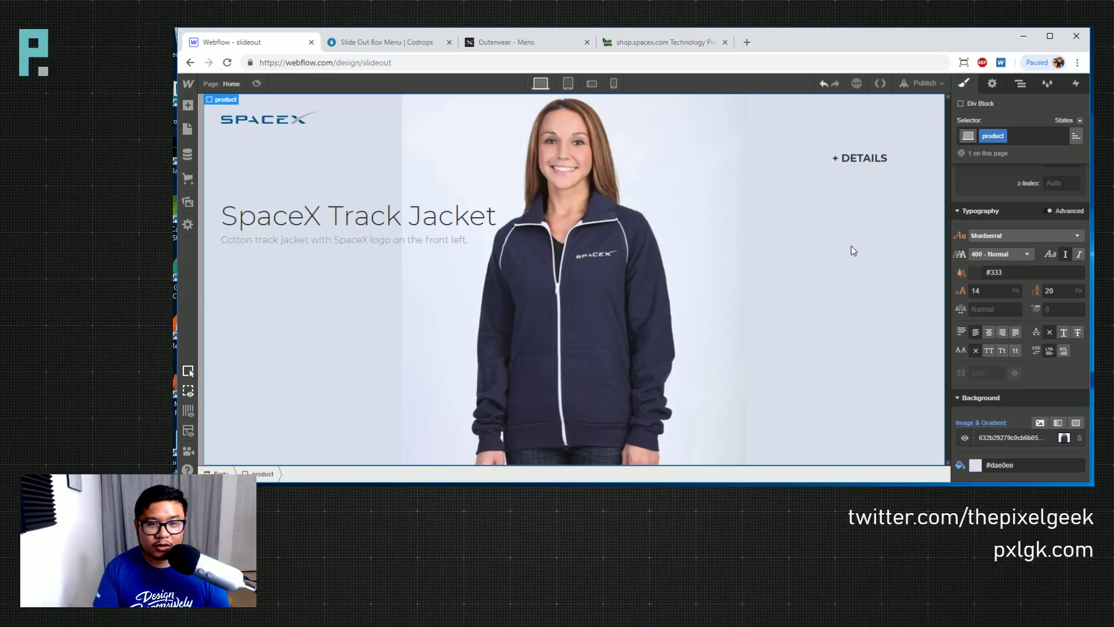
Close the SpaceX shop page and examine the slide-out box menu's layout in the Codrops demo, closing and reopening it
{"action": "left_click", "coordinate": [725, 42]}
{"action": "left_click", "coordinate": [385, 43]}
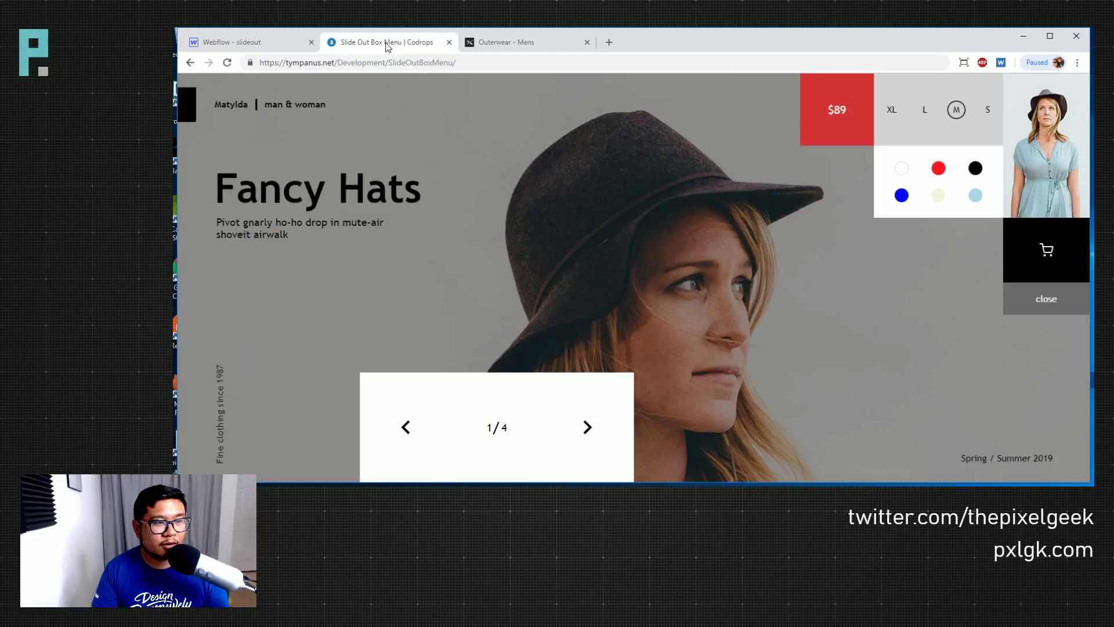
{"action": "left_click", "coordinate": [1036, 306]}
{"action": "left_click", "coordinate": [1044, 181]}
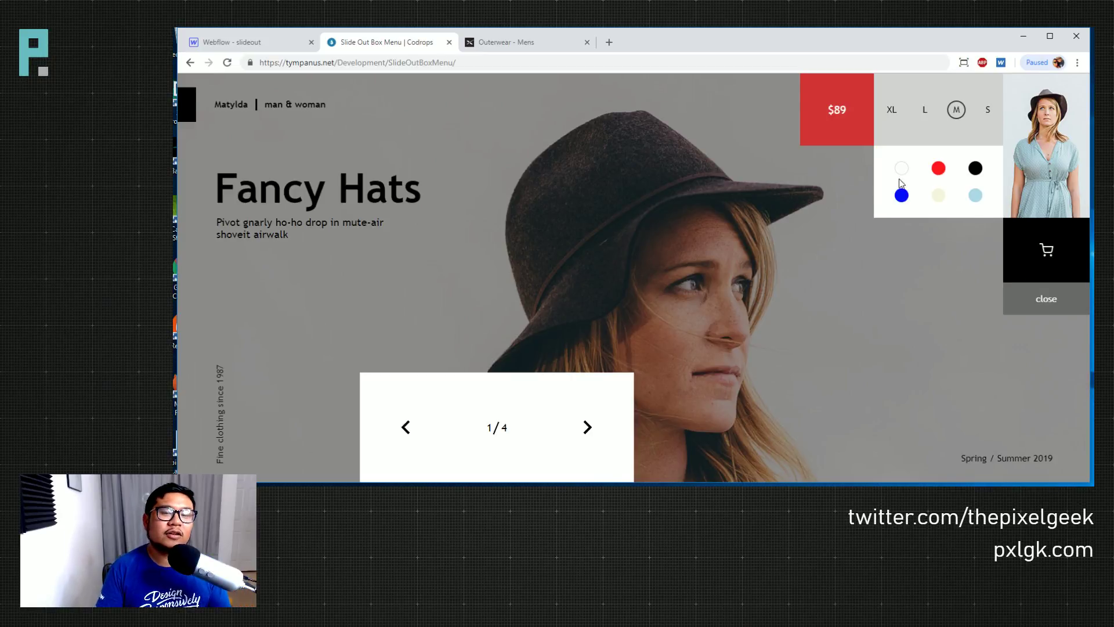
In the Webflow project, add a div block with the class "lightbox" and move it directly under Body, above the product block
{"action": "left_click", "coordinate": [249, 44]}
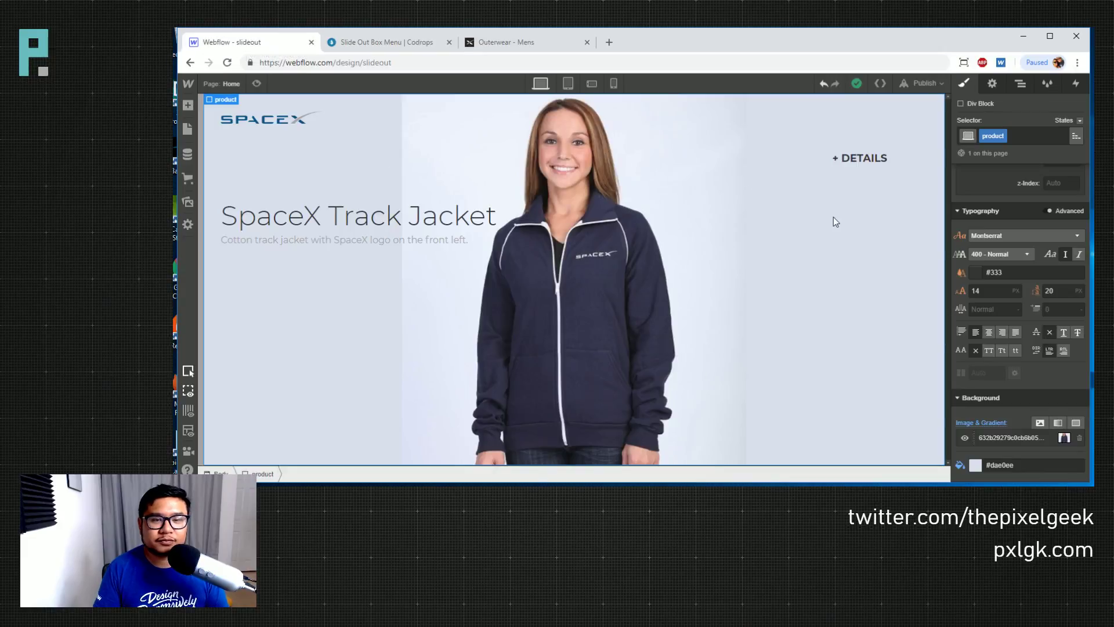
{"action": "key", "text": "a"}
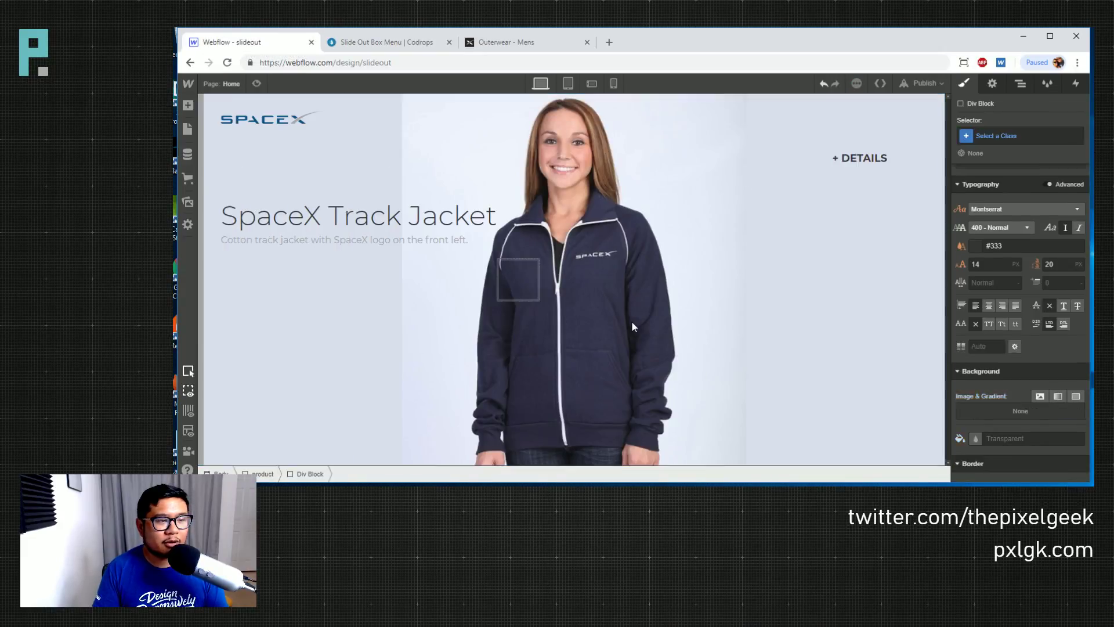
{"action": "left_click", "coordinate": [225, 304]}
{"action": "left_click", "coordinate": [1005, 136]}
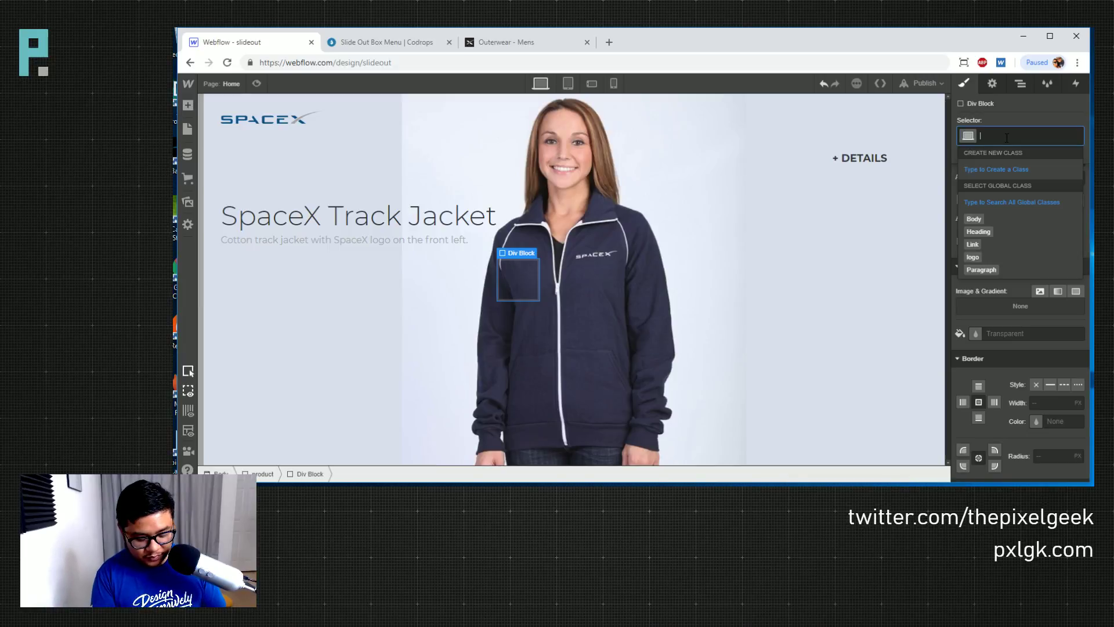
{"action": "type", "text": "lightbox"}
{"action": "key", "text": "Return"}
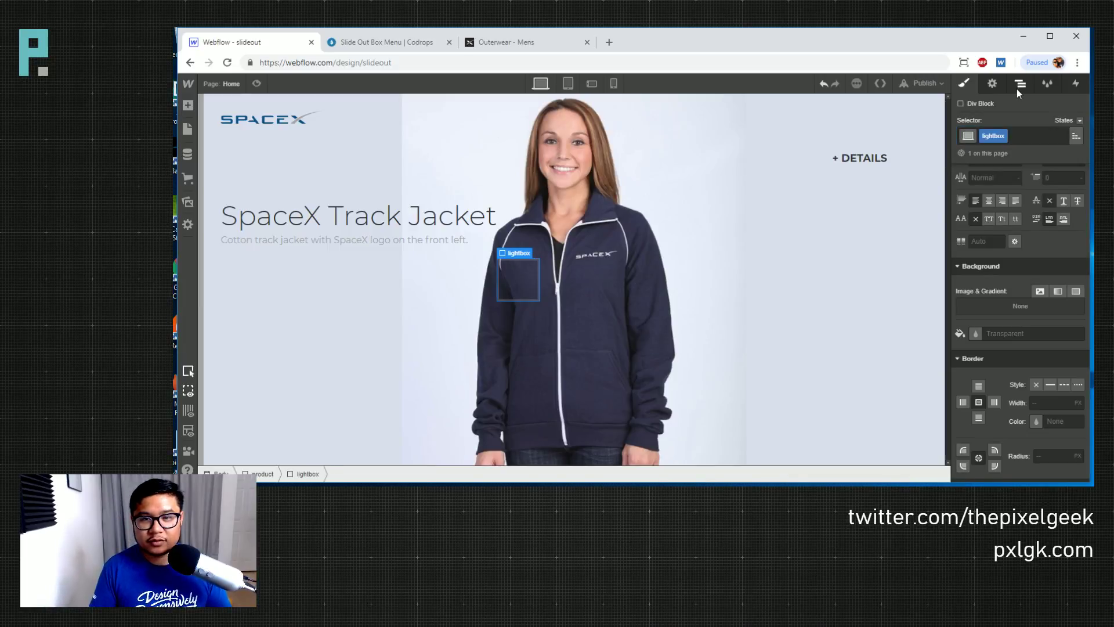
{"action": "left_click", "coordinate": [1020, 84]}
{"action": "left_click_drag", "start_coordinate": [992, 225], "coordinate": [1004, 127]}
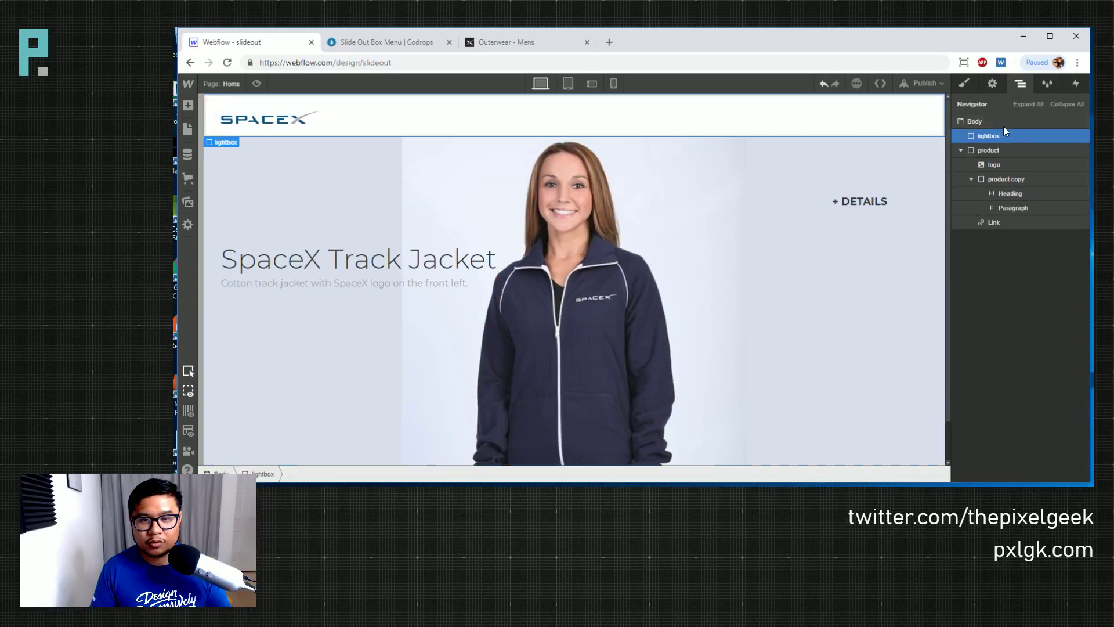
Rename the lightbox div's class to "shopping modal"
{"action": "left_click", "coordinate": [963, 84]}
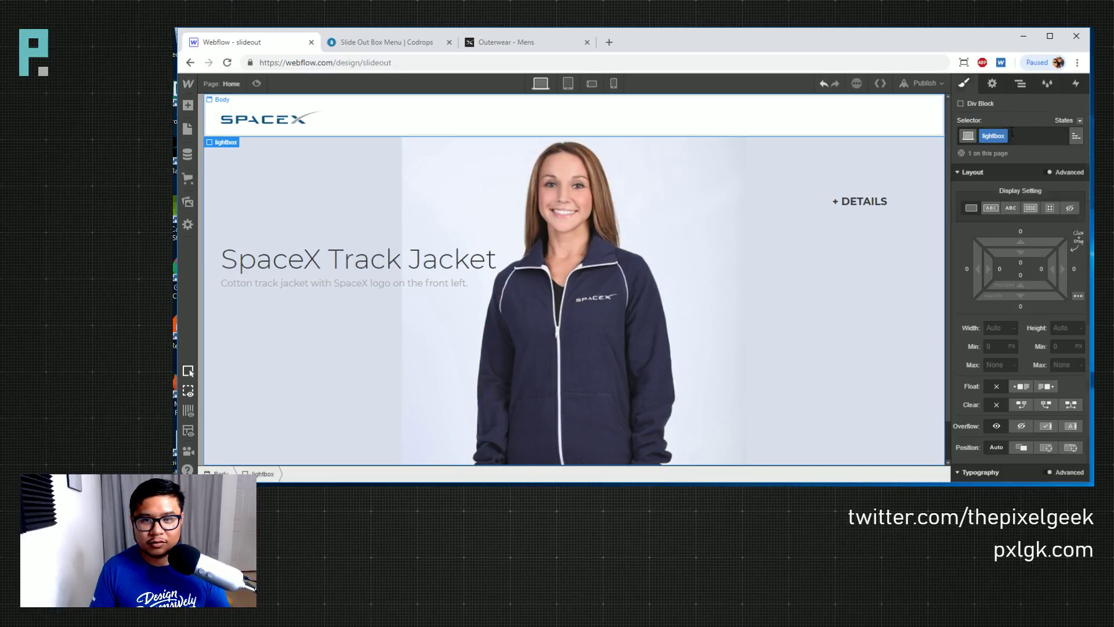
{"action": "double_click", "coordinate": [992, 136]}
{"action": "type", "text": "sopping modal"}
{"action": "key", "text": "Return"}
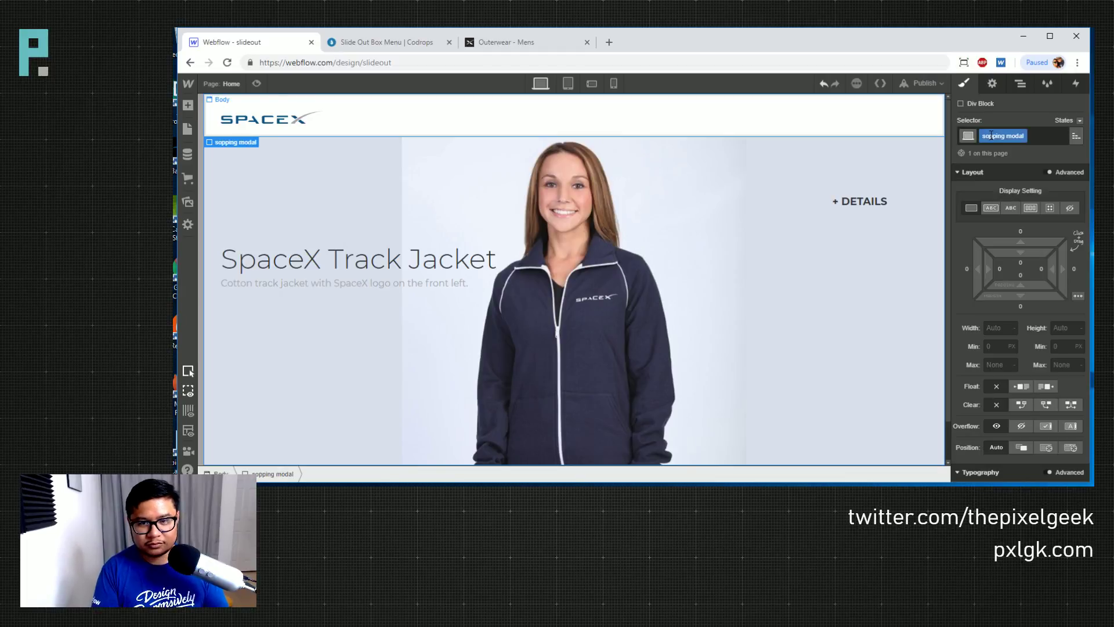
{"action": "double_click", "coordinate": [986, 134]}
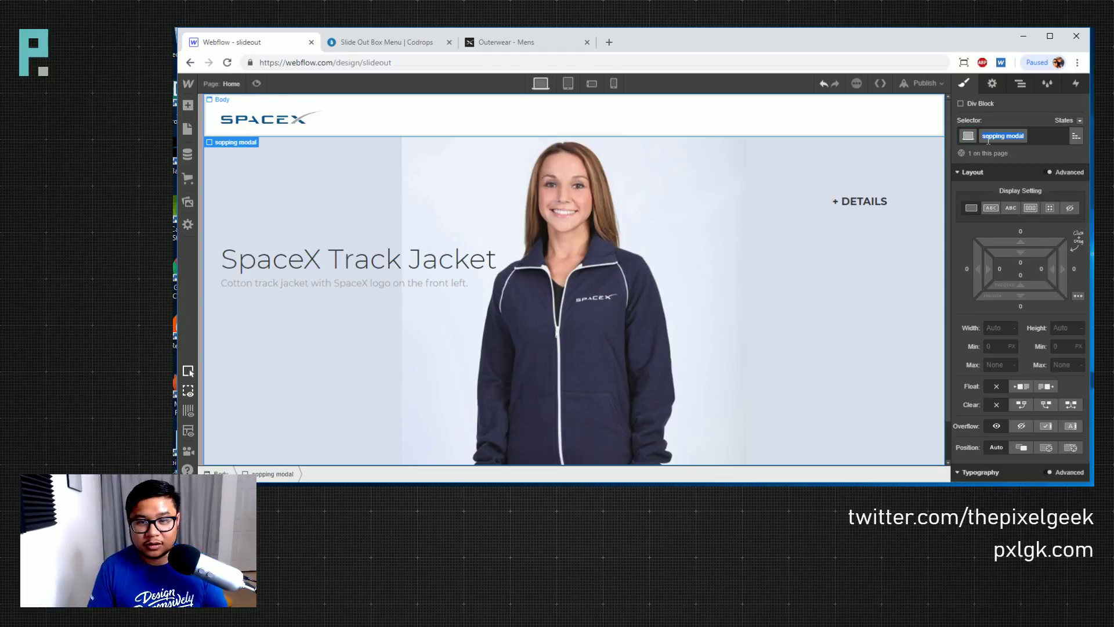
{"action": "left_click", "coordinate": [985, 134]}
{"action": "type", "text": "h"}
{"action": "key", "text": "Return"}
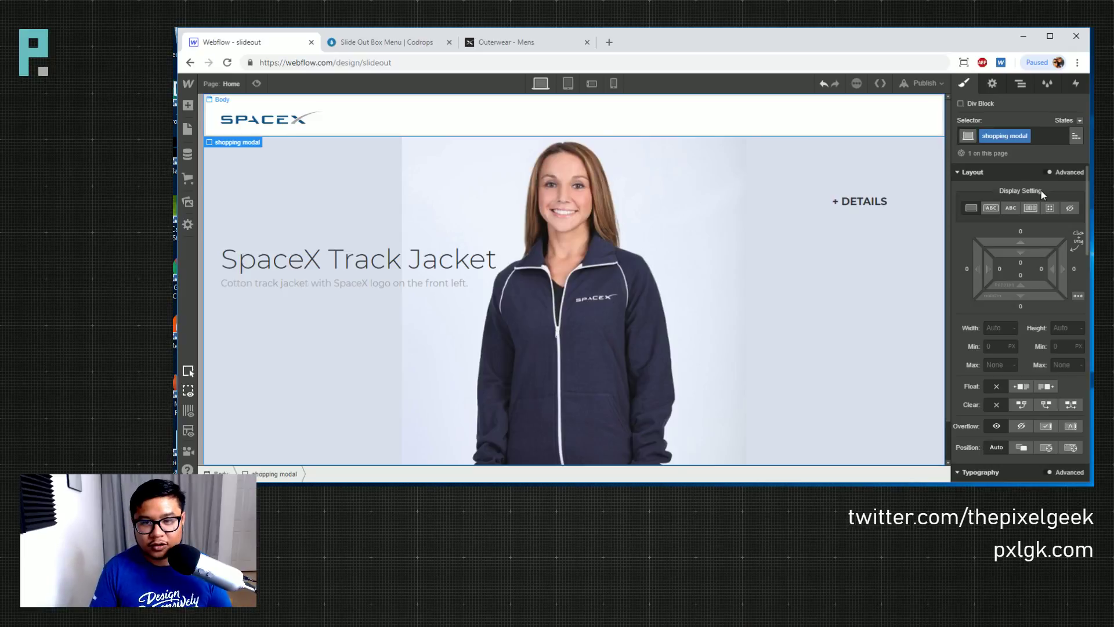
Give the shopping modal a fixed position covering the full page, with 0 px offsets on all sides and z-index 10000
{"action": "left_click", "coordinate": [1050, 448]}
{"action": "scroll", "coordinate": [1051, 311], "scroll_direction": "down", "scroll_amount": 3}
{"action": "left_click", "coordinate": [1075, 296]}
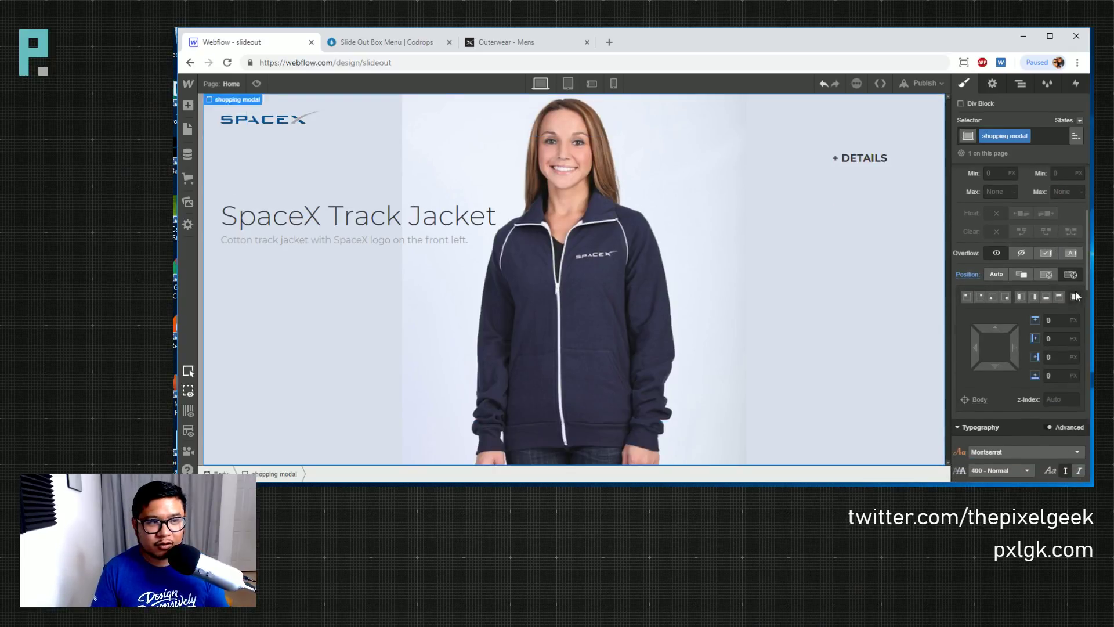
{"action": "left_click", "coordinate": [1054, 398]}
{"action": "type", "text": "10000"}
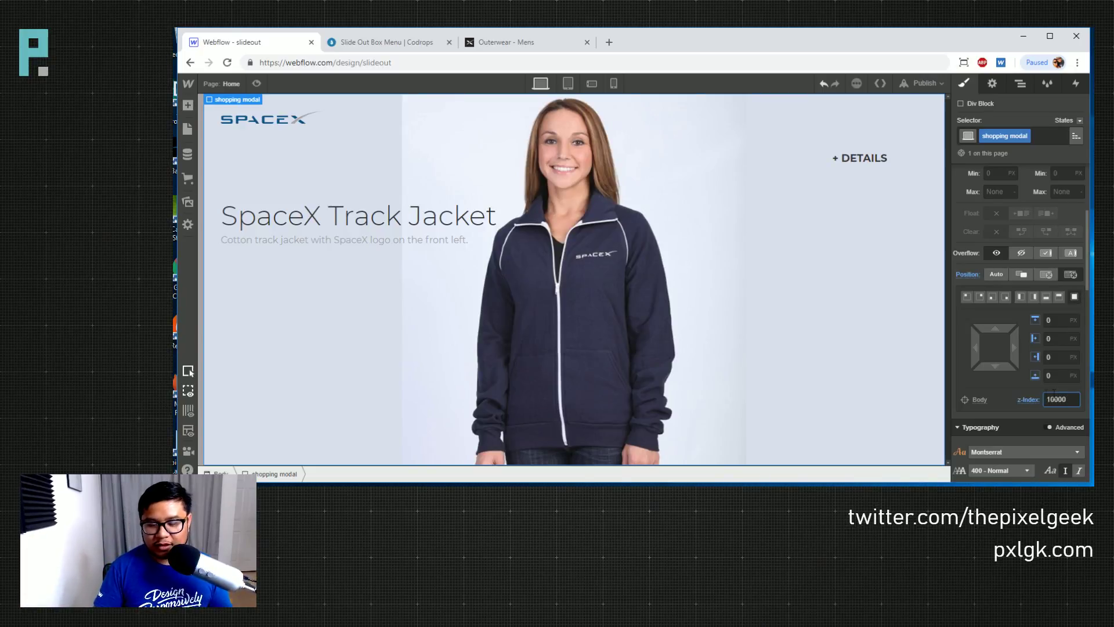
Set the shopping modal's background to black at 60% opacity, rgba(0, 0, 0, 0.6)
{"action": "scroll", "coordinate": [1001, 315], "scroll_direction": "down", "scroll_amount": 1}
{"action": "scroll", "coordinate": [1001, 315], "scroll_direction": "down", "scroll_amount": 4}
{"action": "left_click", "coordinate": [974, 336]}
{"action": "left_click", "coordinate": [1009, 221]}
{"action": "left_click_drag", "start_coordinate": [986, 174], "coordinate": [994, 189]}
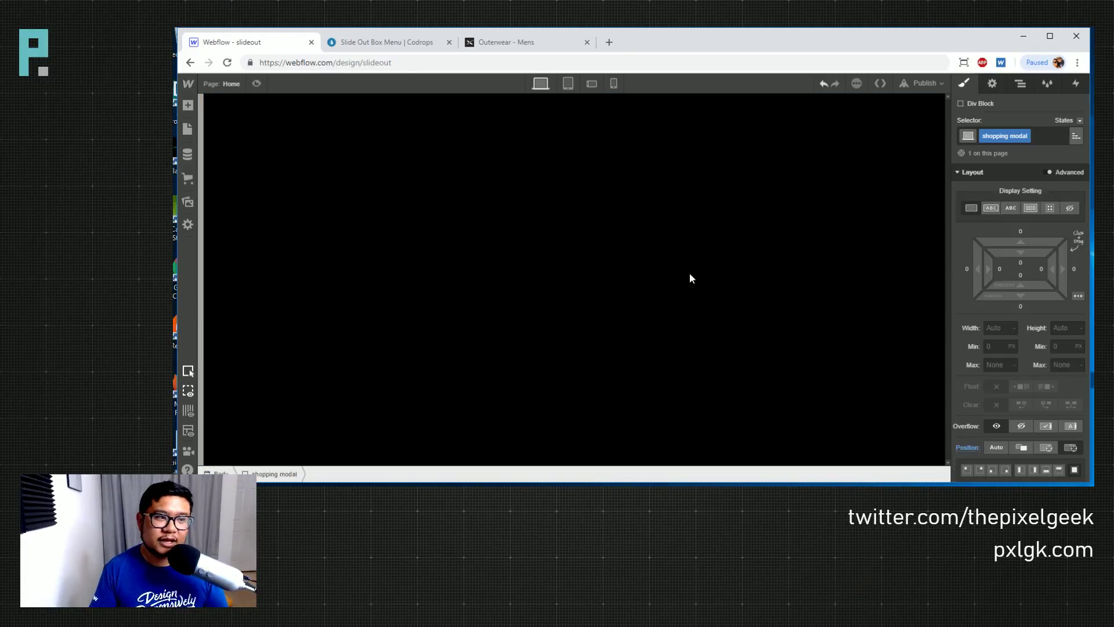
{"action": "scroll", "coordinate": [1041, 416], "scroll_direction": "down", "scroll_amount": 10}
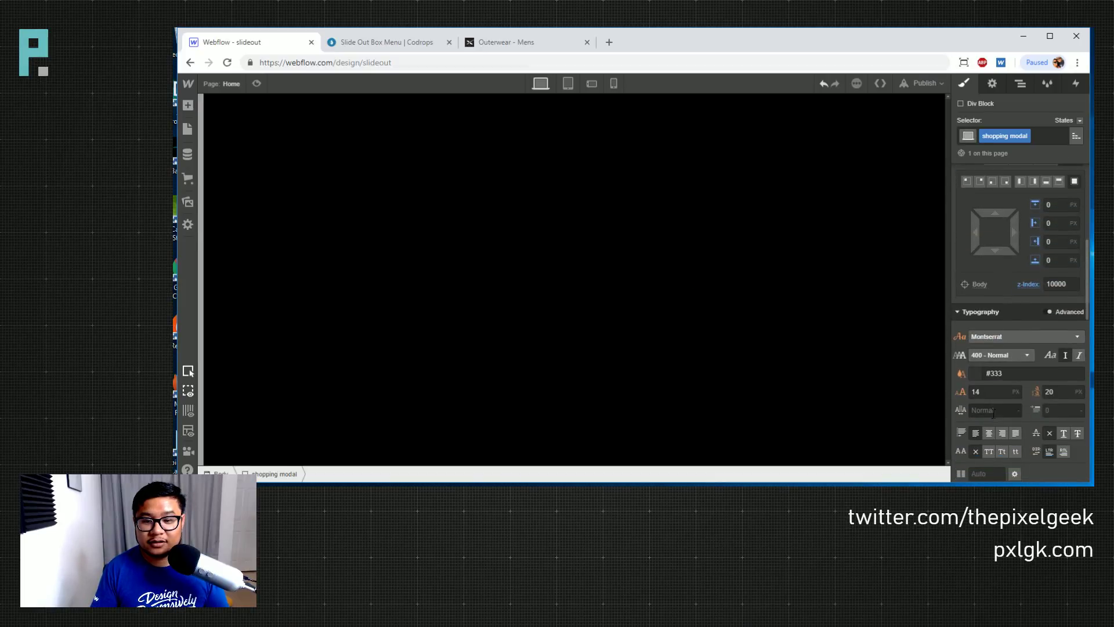
{"action": "left_click", "coordinate": [976, 336]}
{"action": "mouse_move", "coordinate": [1073, 210]}
{"action": "left_mouse_down"}
{"action": "mouse_move", "coordinate": [1074, 184]}
{"action": "mouse_move", "coordinate": [1073, 197]}
{"action": "left_mouse_up"}
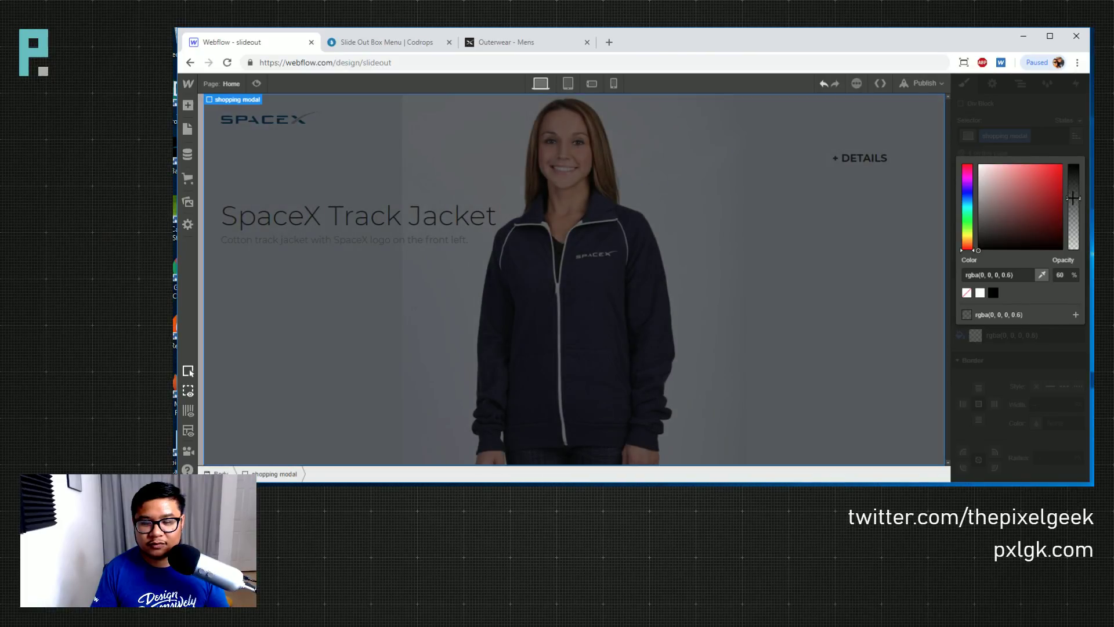
{"action": "left_click", "coordinate": [1023, 102]}
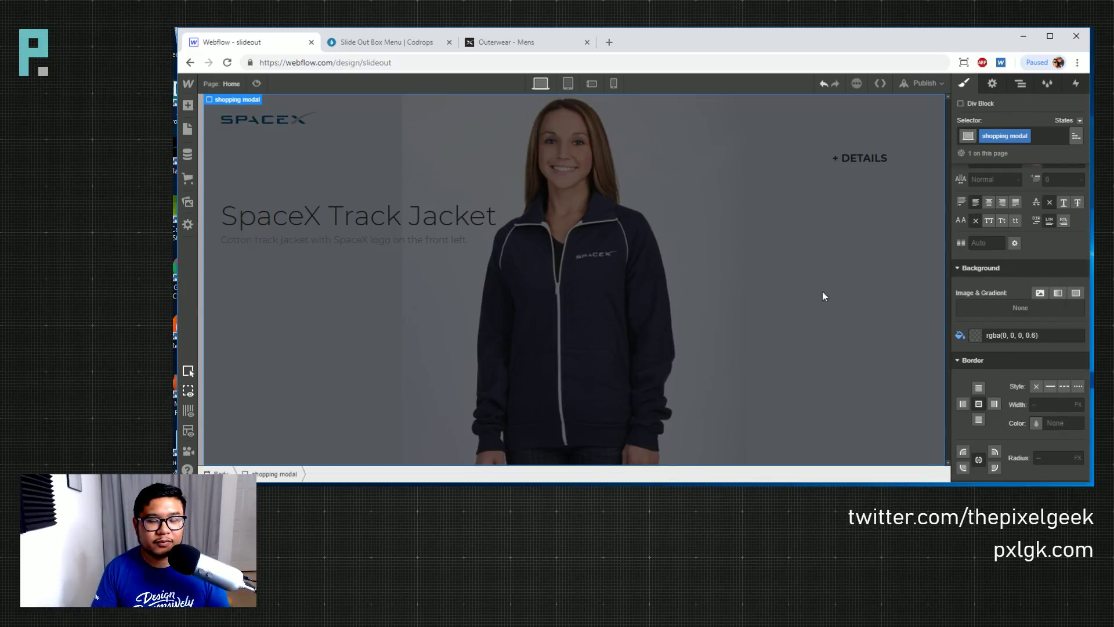
Add a div block inside the shopping modal and give it the class "shopping details wrapper"
{"action": "key", "text": "a"}
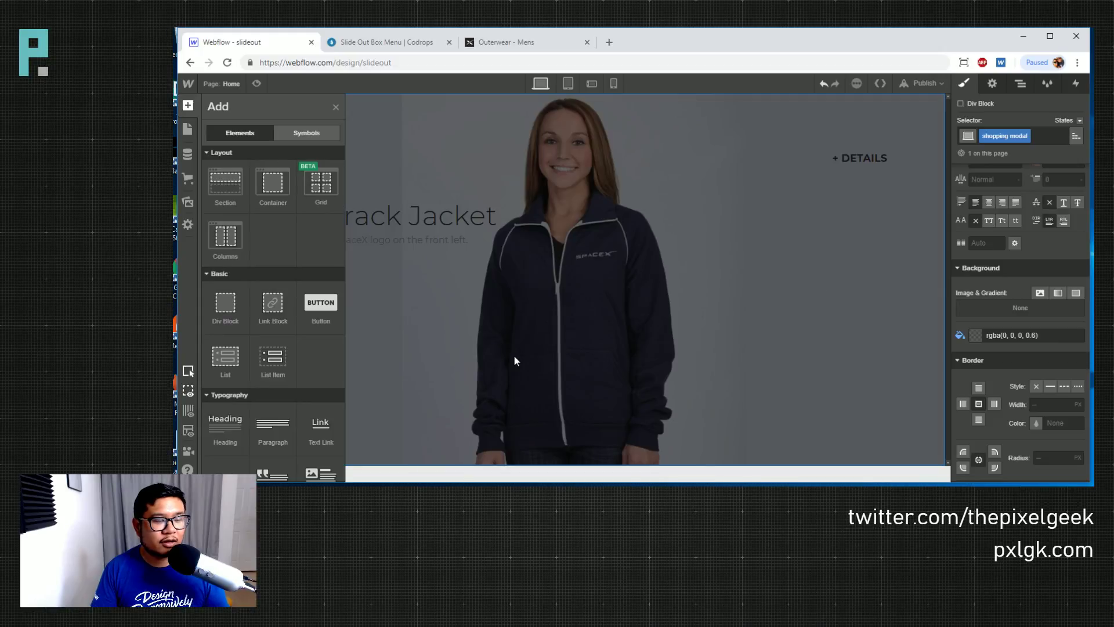
{"action": "left_click", "coordinate": [225, 302]}
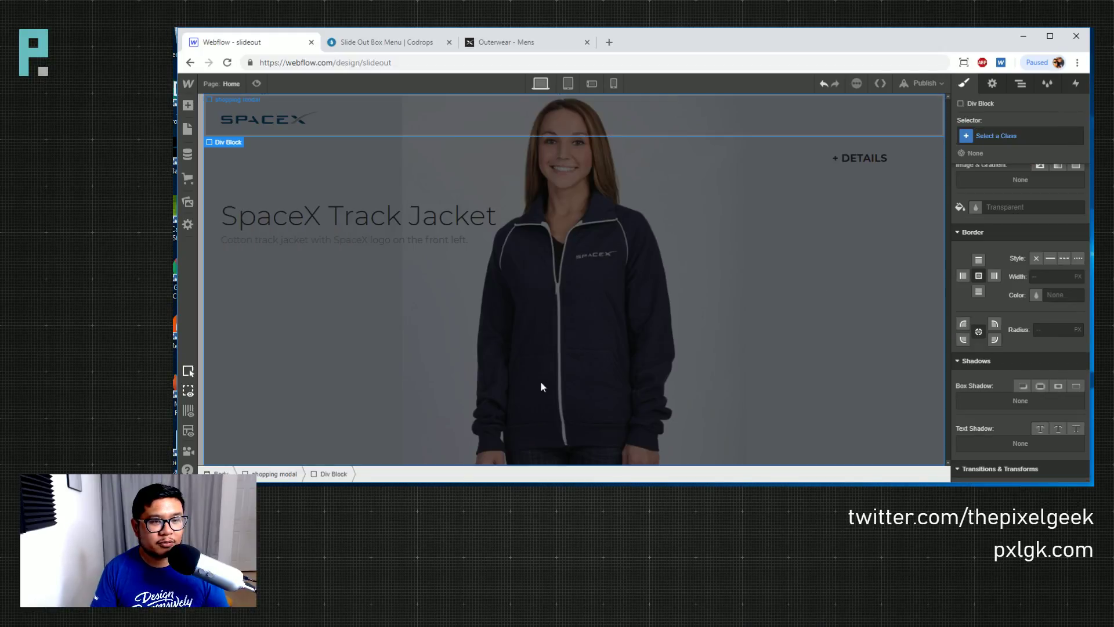
{"action": "left_click", "coordinate": [1011, 136]}
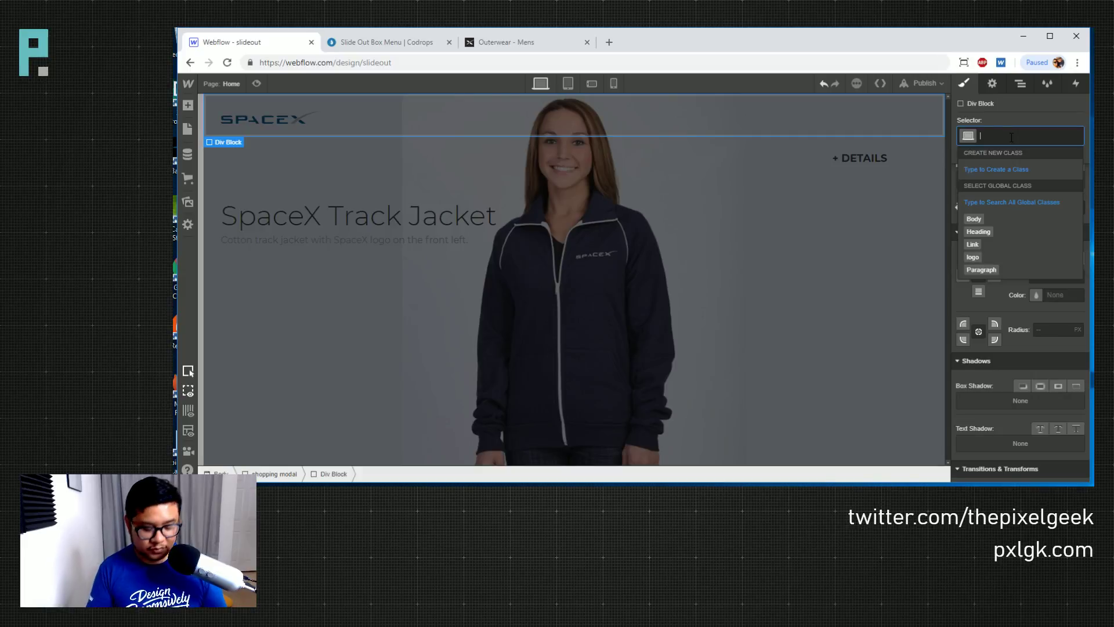
{"action": "type", "text": "shopping "}
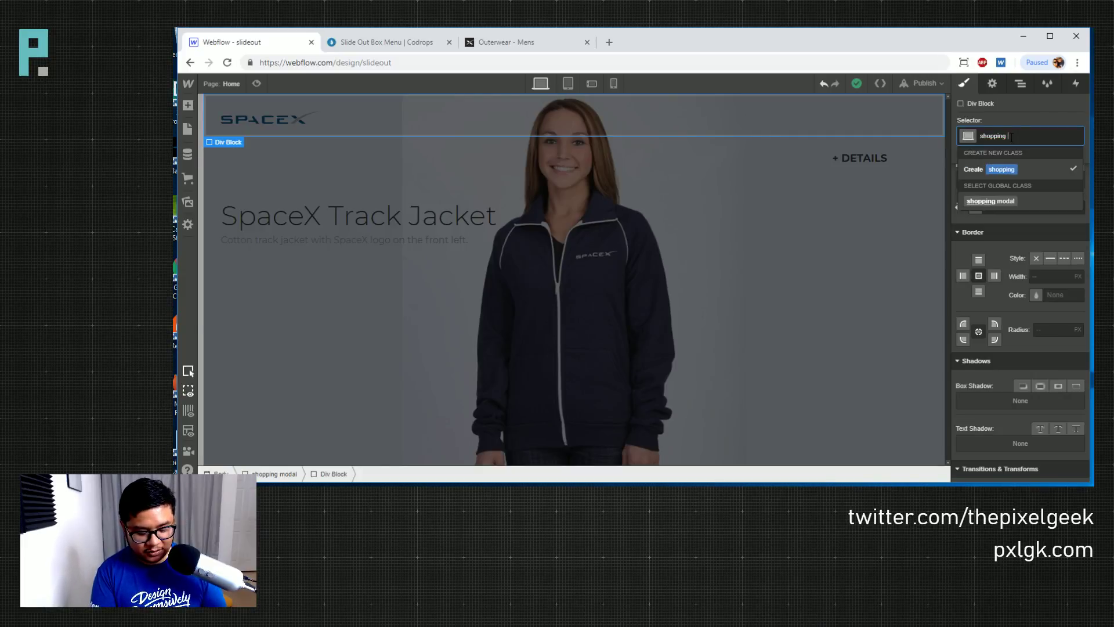
{"action": "type", "text": "details wrapper"}
{"action": "key", "text": "Return"}
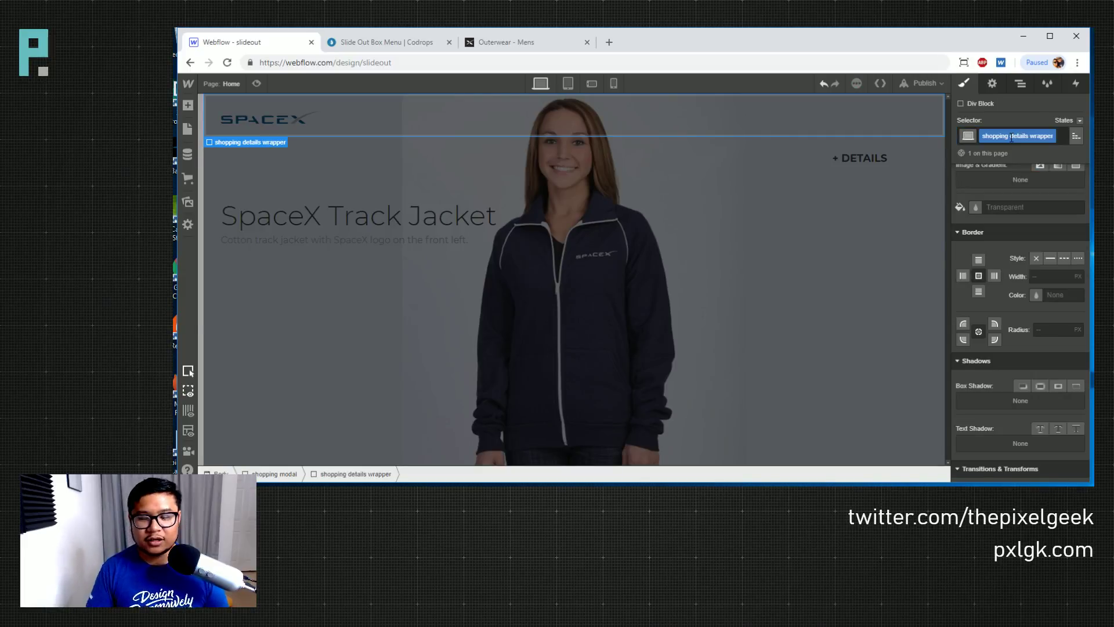
Position the shopping details wrapper absolutely in the modal's top-right corner
{"action": "scroll", "coordinate": [1007, 321], "scroll_direction": "up", "scroll_amount": 5}
{"action": "scroll", "coordinate": [1010, 323], "scroll_direction": "up", "scroll_amount": 3}
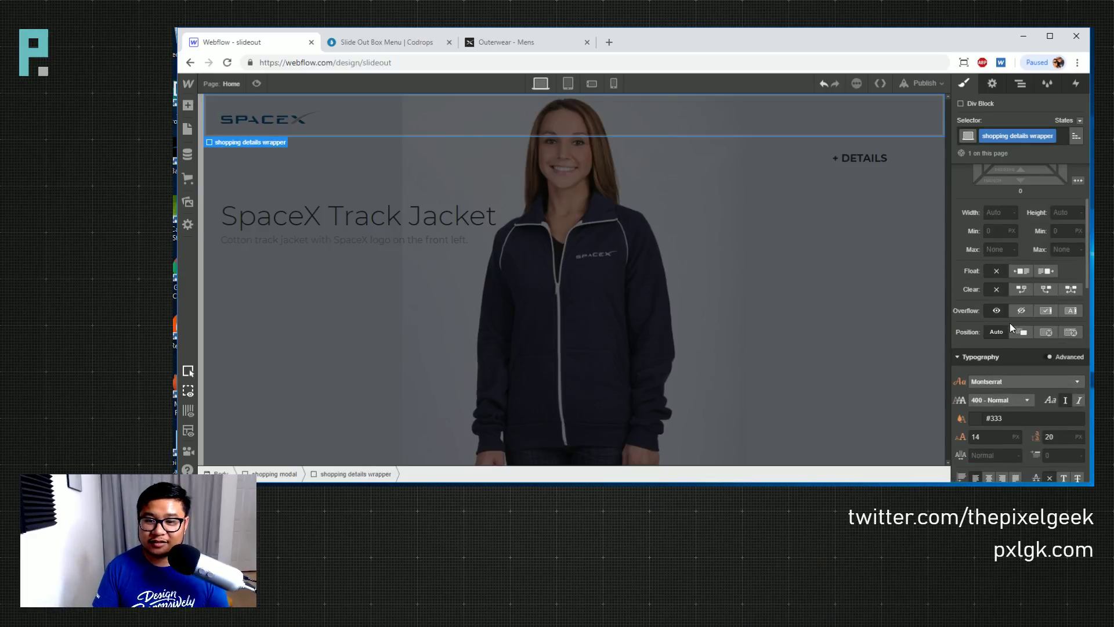
{"action": "left_click", "coordinate": [1041, 333]}
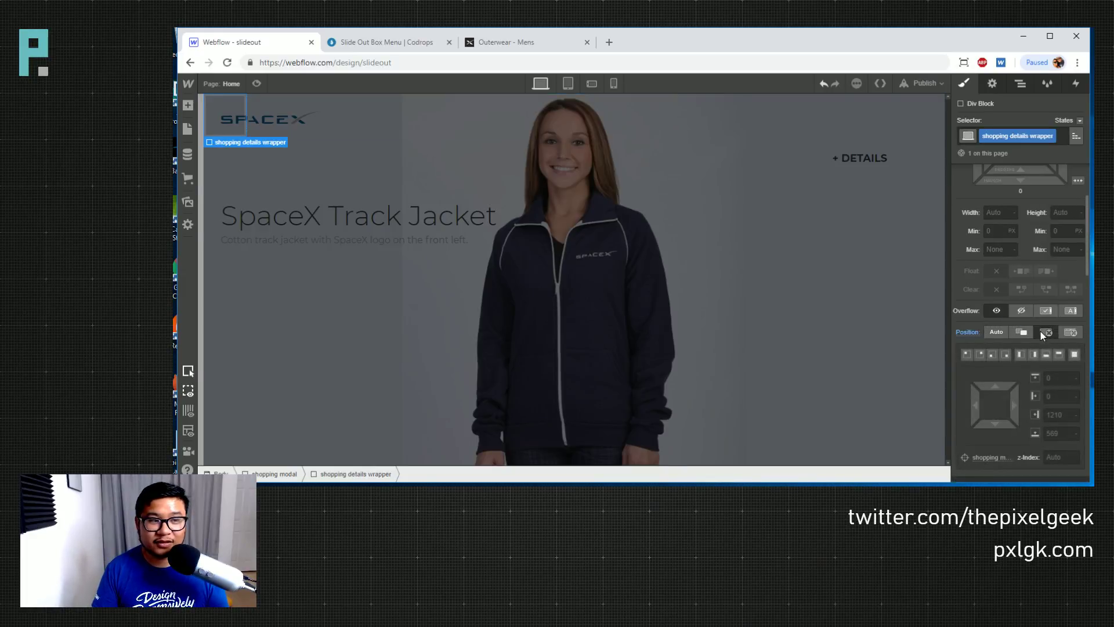
{"action": "left_click", "coordinate": [979, 354]}
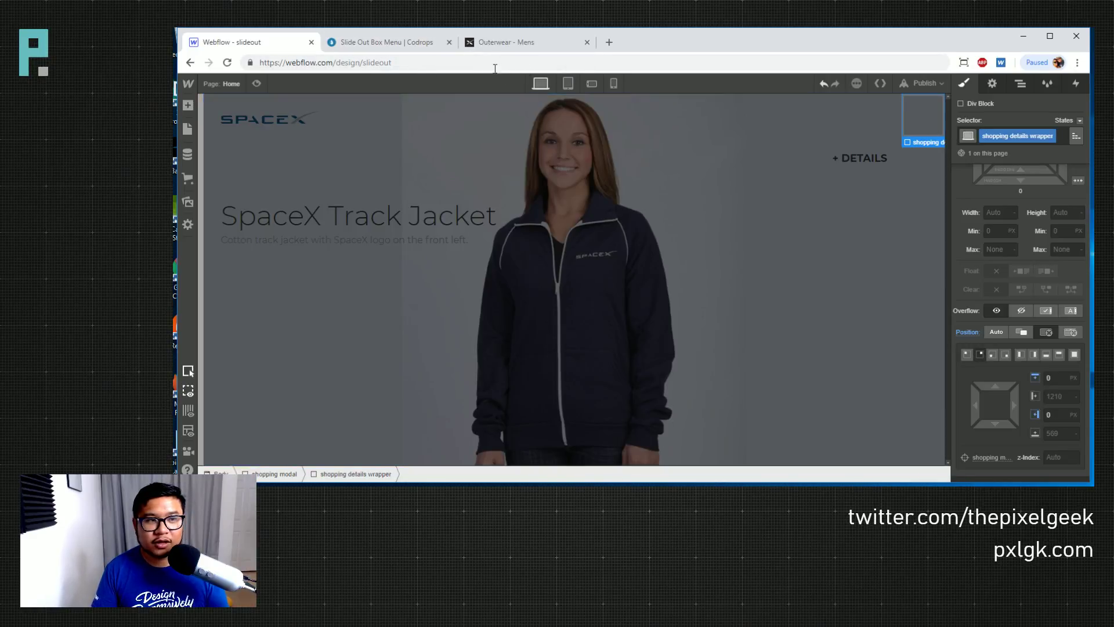
Check the menu's proportions in the Codrops demo and set the shopping details wrapper to 500 px wide and 300 px high
{"action": "left_click", "coordinate": [362, 43]}
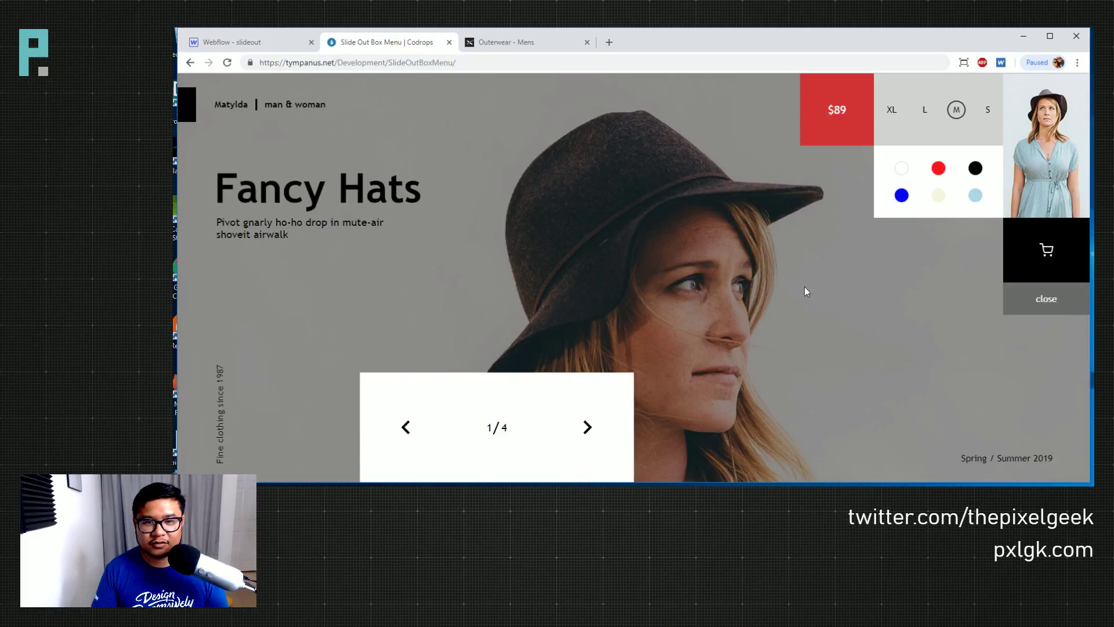
{"action": "left_click", "coordinate": [232, 43]}
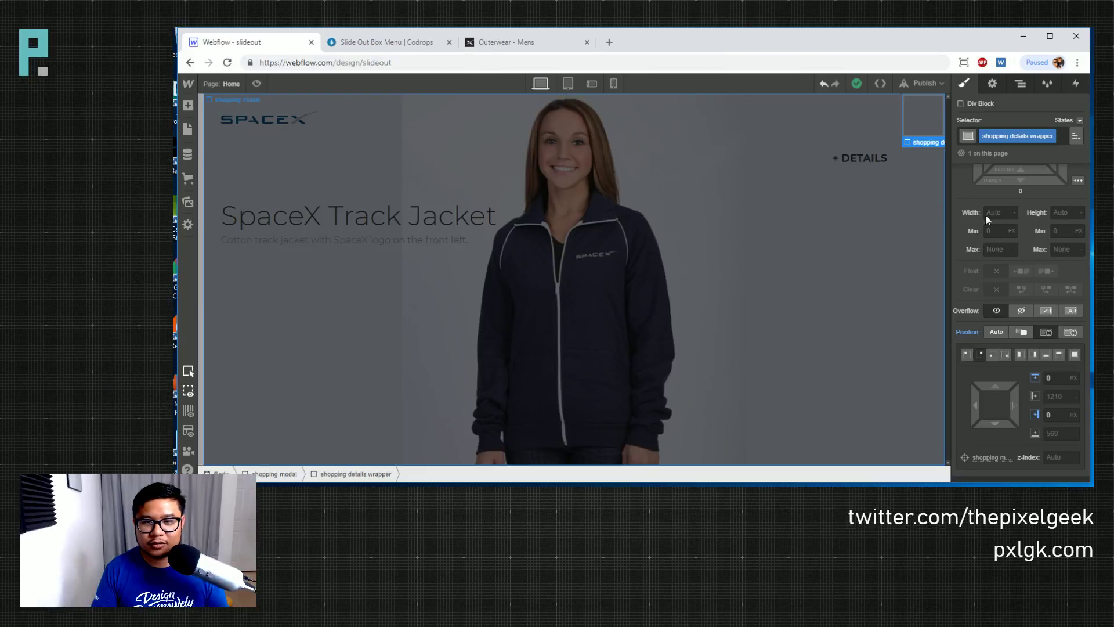
{"action": "left_click", "coordinate": [1002, 216]}
{"action": "type", "text": "500"}
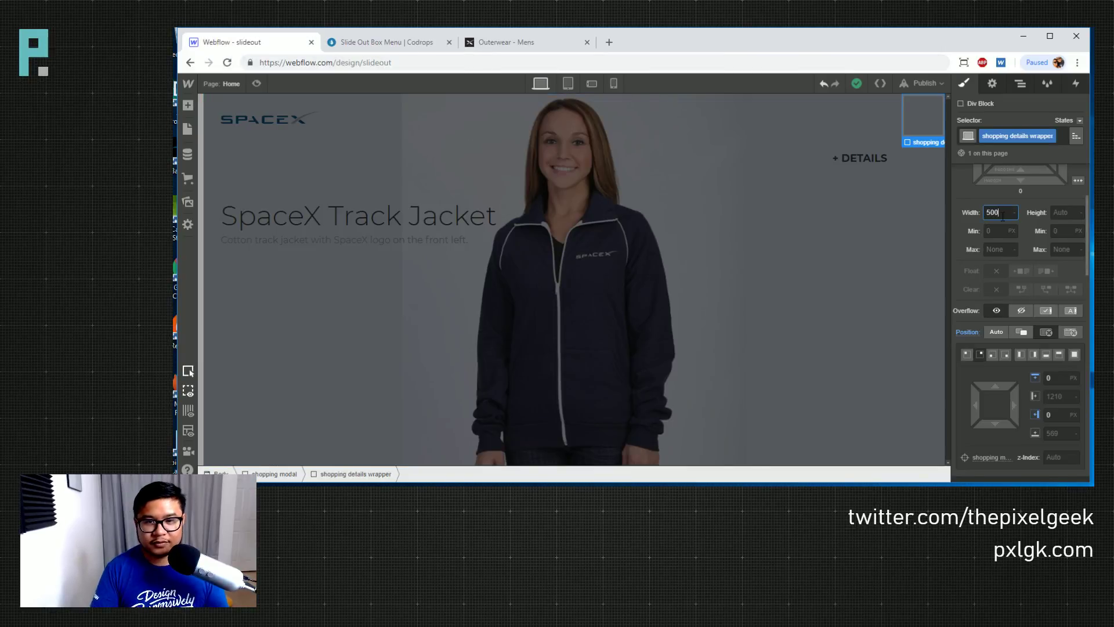
{"action": "key", "text": "Return"}
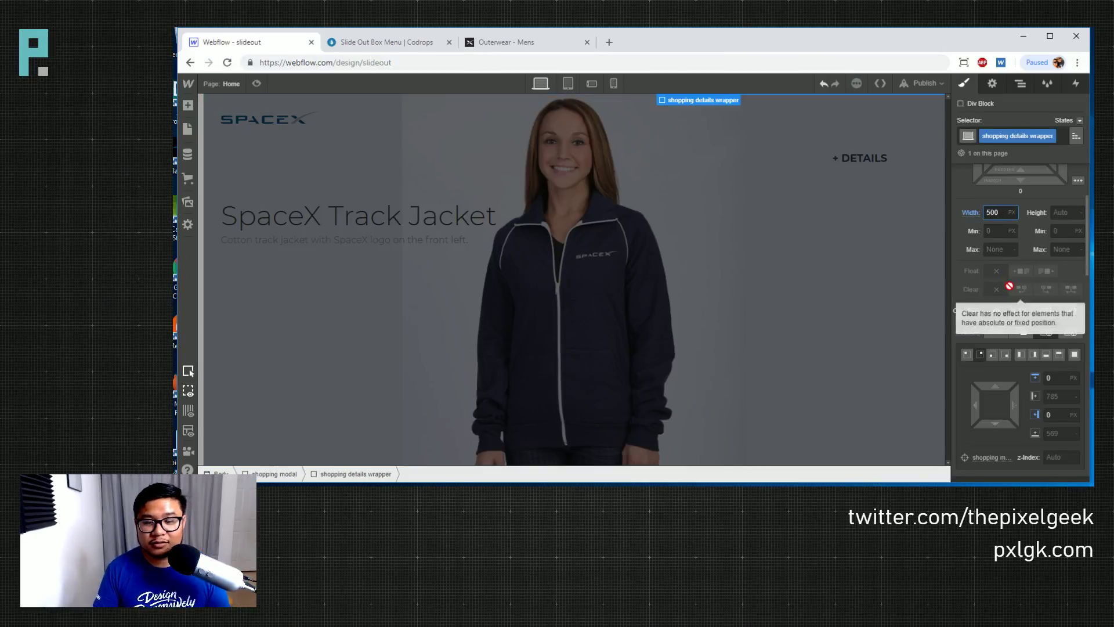
{"action": "left_click", "coordinate": [1069, 214]}
{"action": "type", "text": "300"}
{"action": "key", "text": "Return"}
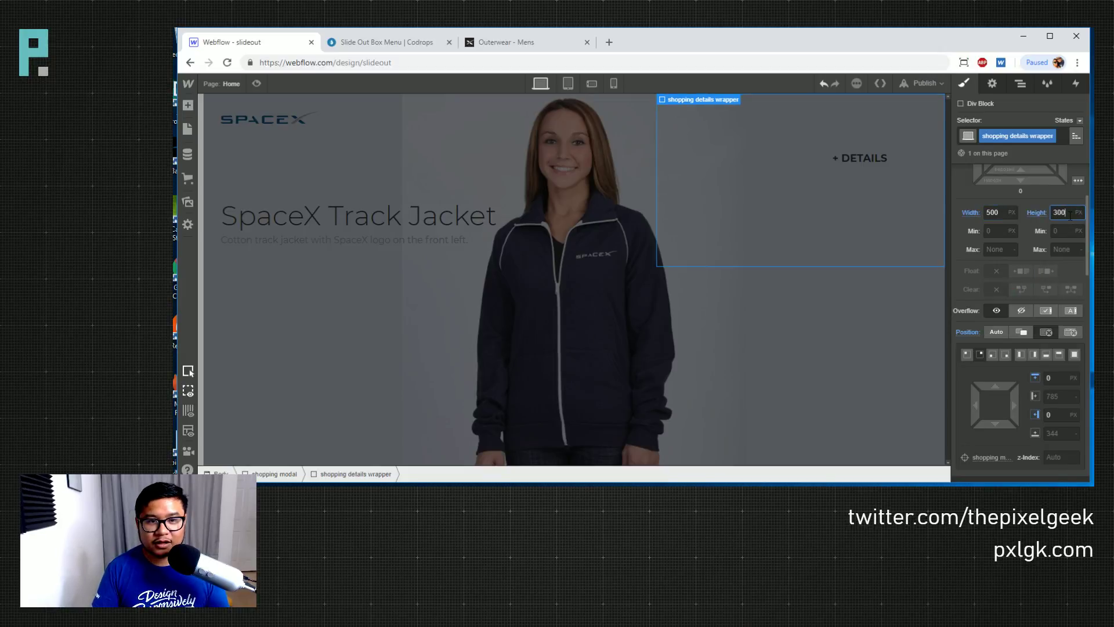
Compare the wrapper with the Codrops demo, try a height of 500 px, and settle on 400 px
{"action": "left_click", "coordinate": [417, 44]}
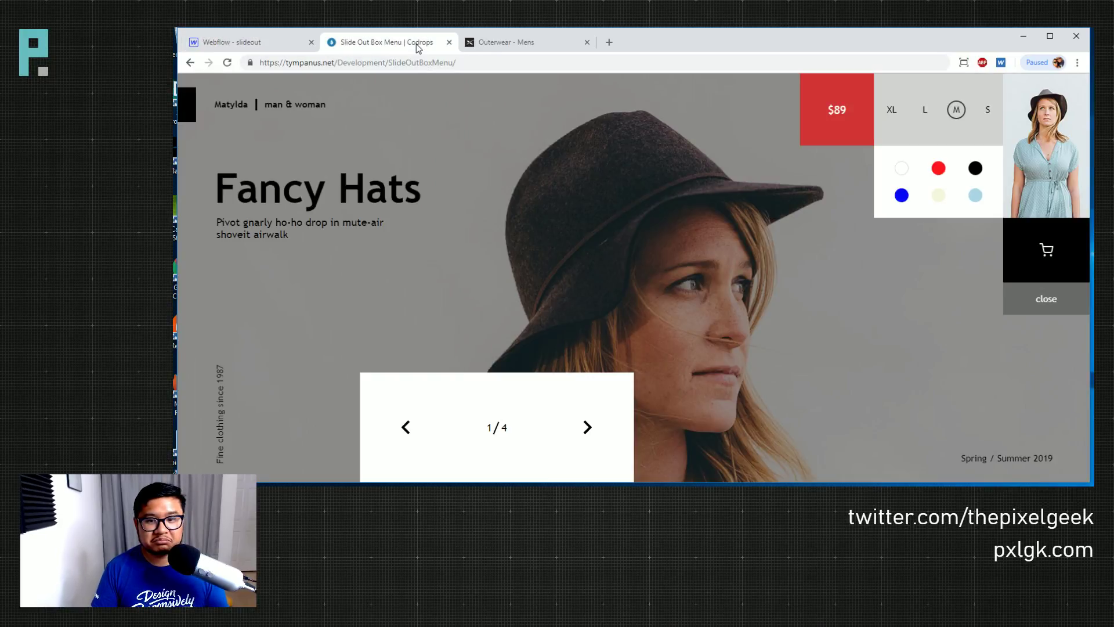
{"action": "left_click", "coordinate": [264, 43]}
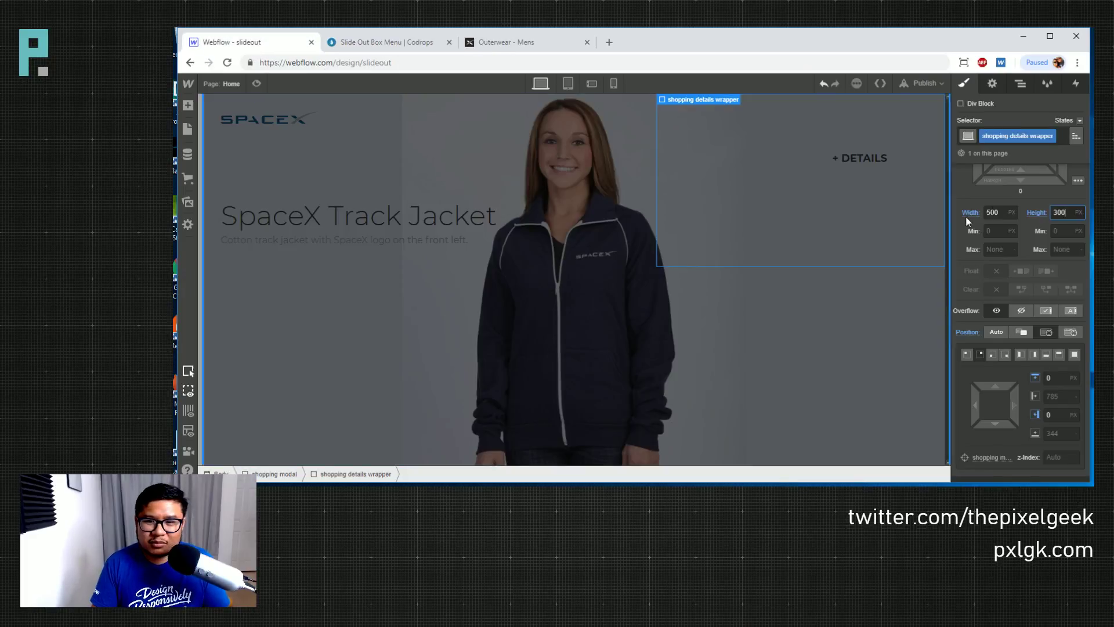
{"action": "key", "text": "BackSpace"}
{"action": "key", "text": "BackSpace"}
{"action": "key", "text": "BackSpace"}
{"action": "type", "text": "500"}
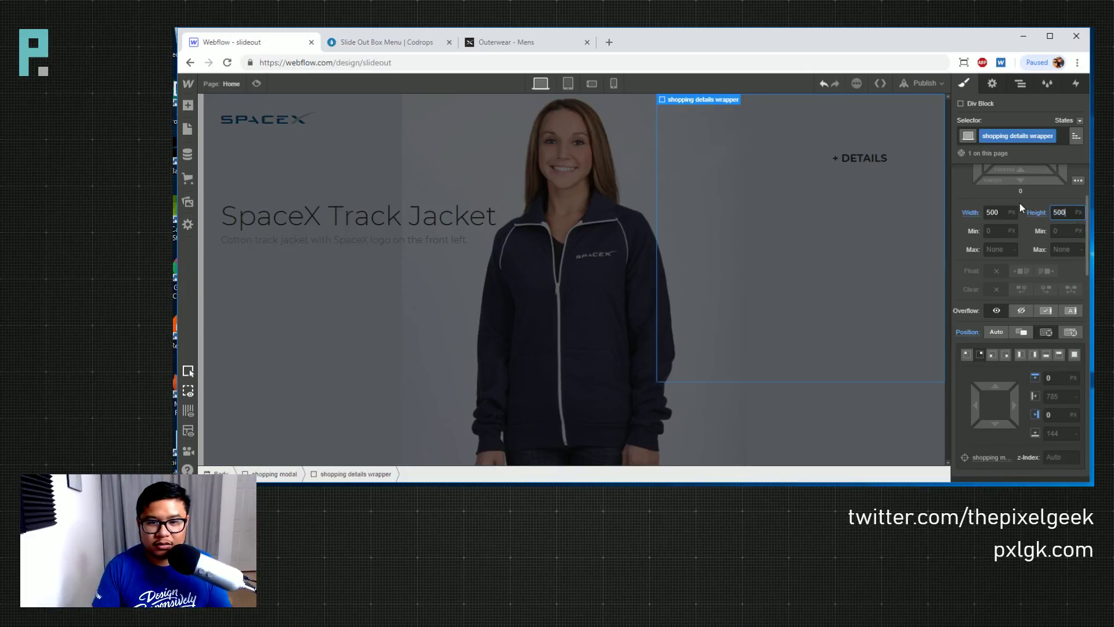
{"action": "key", "text": "BackSpace"}
{"action": "key", "text": "BackSpace"}
{"action": "key", "text": "BackSpace"}
{"action": "type", "text": "400"}
{"action": "key", "text": "Return"}
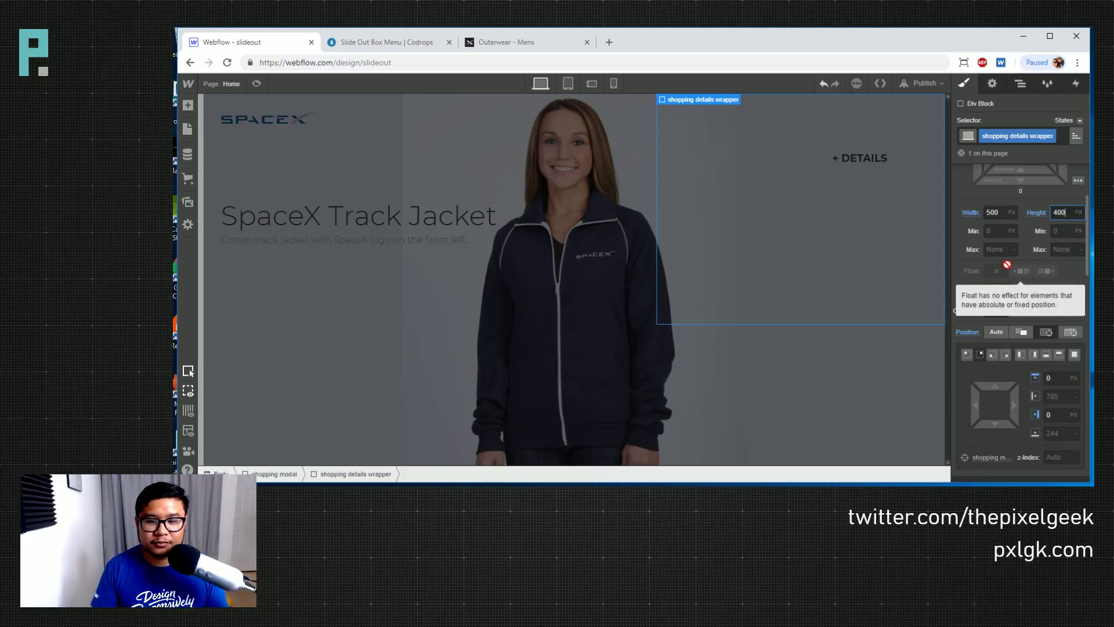
{"action": "left_click", "coordinate": [841, 256]}
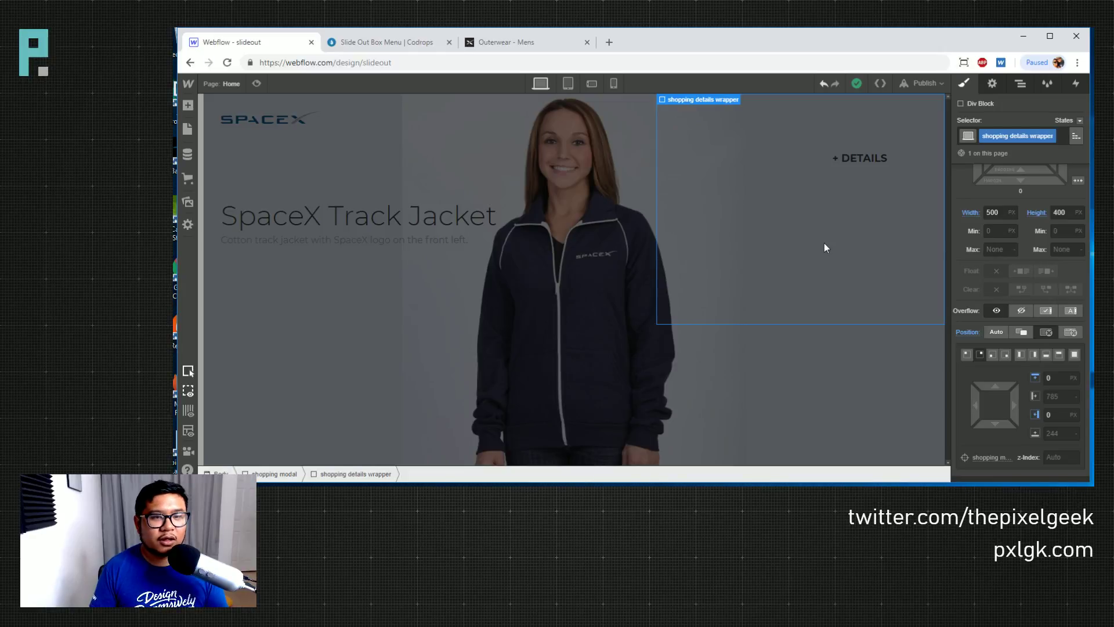
Set the shopping details wrapper to a vertical flex layout and add two div blocks inside it
{"action": "scroll", "coordinate": [1016, 262], "scroll_direction": "up", "scroll_amount": 3}
{"action": "scroll", "coordinate": [1017, 262], "scroll_direction": "up", "scroll_amount": 1}
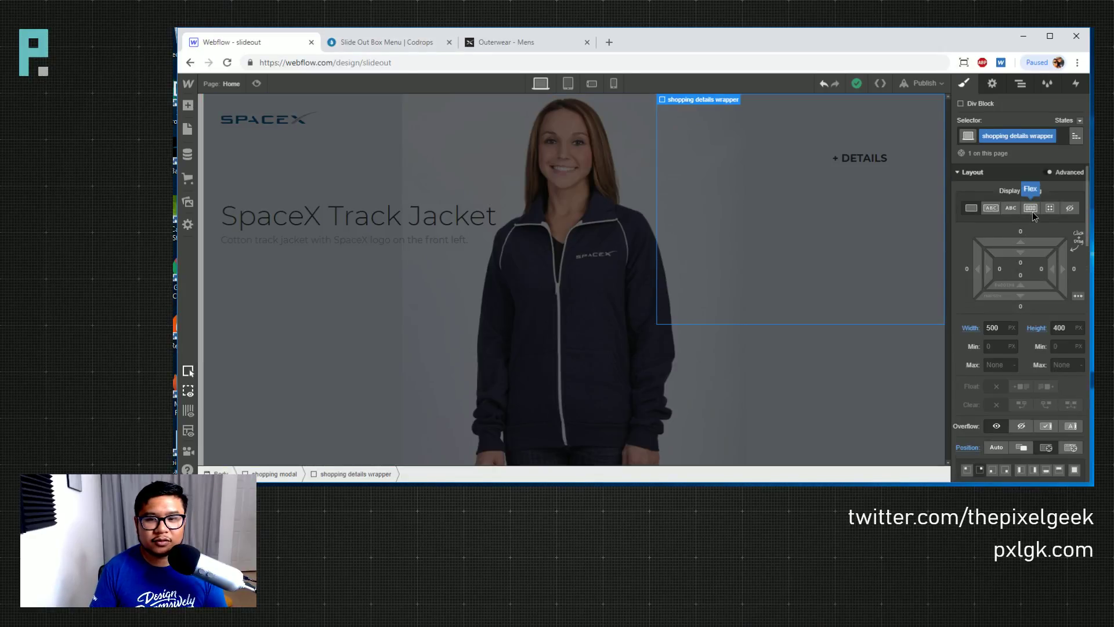
{"action": "left_click", "coordinate": [1031, 210]}
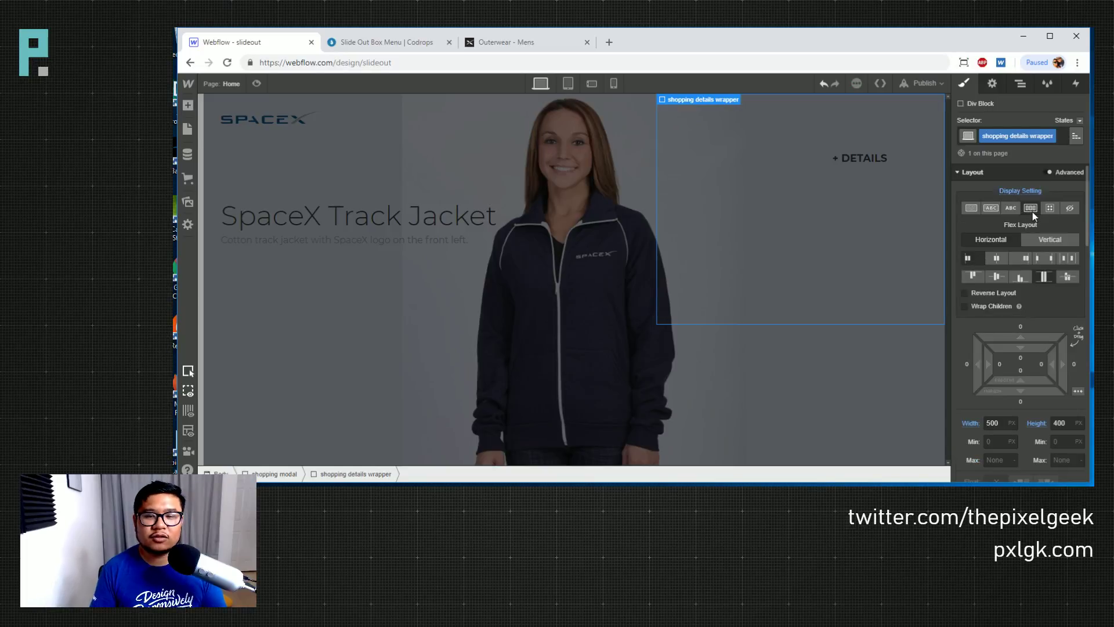
{"action": "left_click", "coordinate": [1050, 240]}
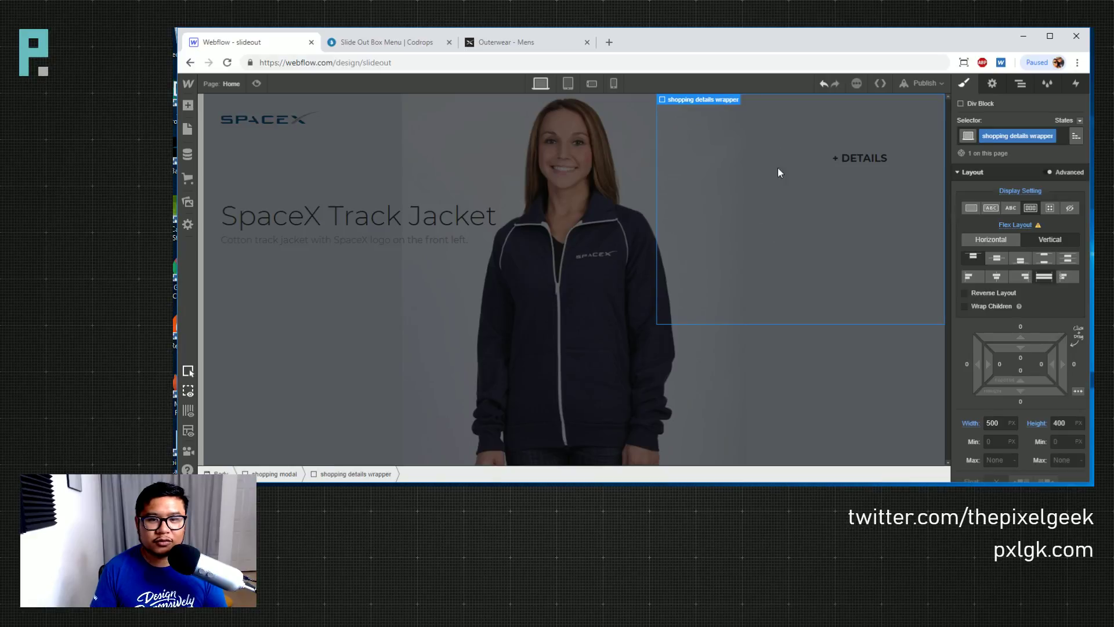
{"action": "key", "text": "a"}
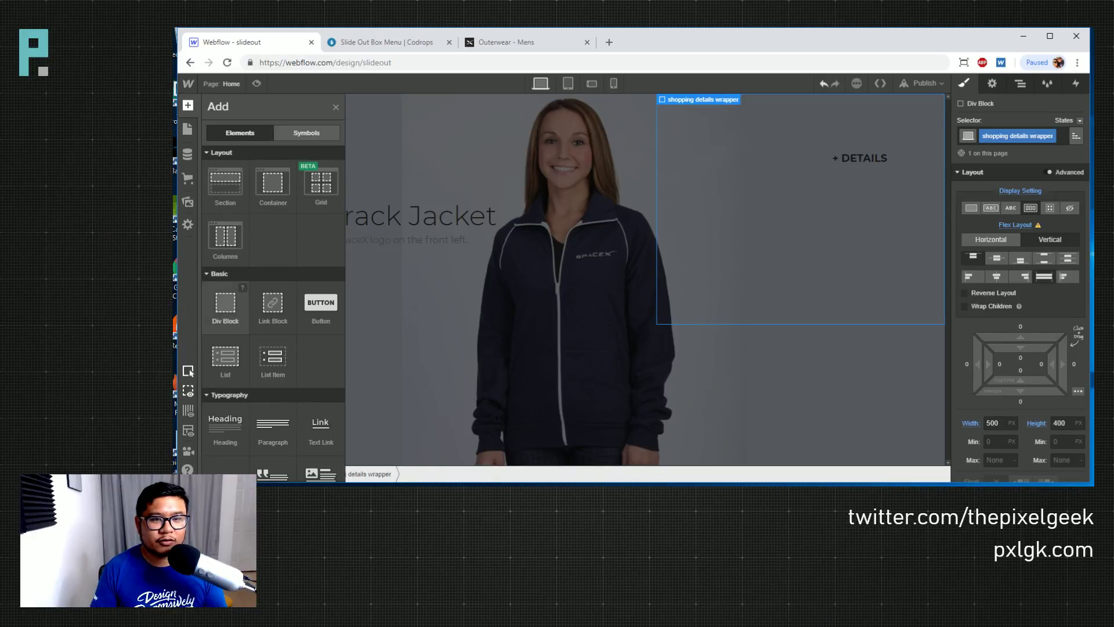
{"action": "left_click_drag", "start_coordinate": [225, 302], "coordinate": [700, 273]}
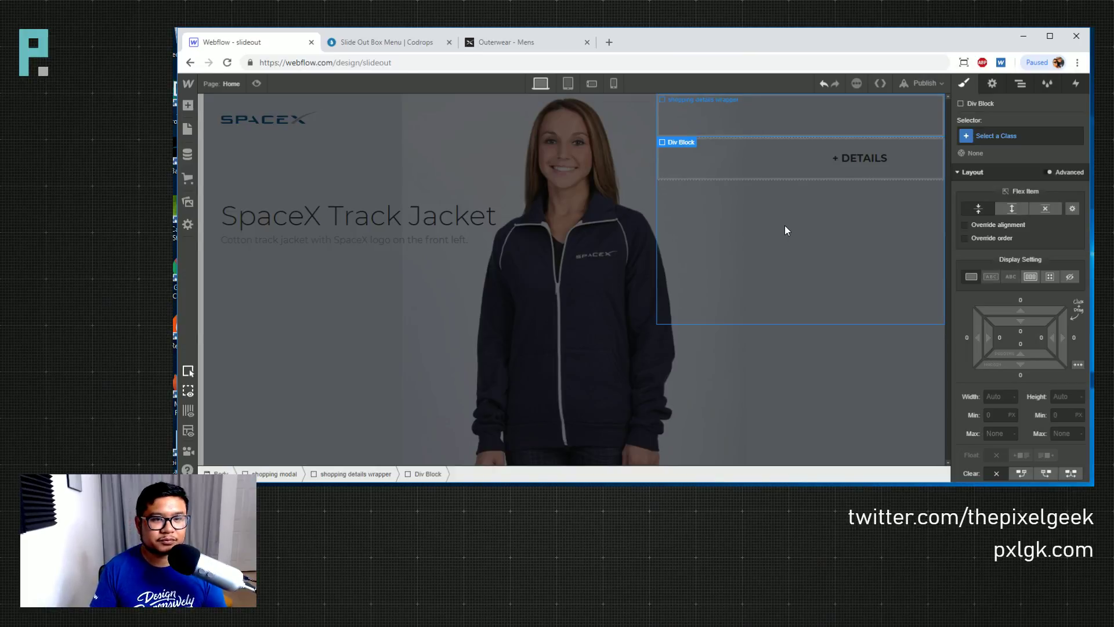
Check the Codrops demo, give the first div block the class "flex v row", and set it to grow into the available height
{"action": "left_click", "coordinate": [413, 44]}
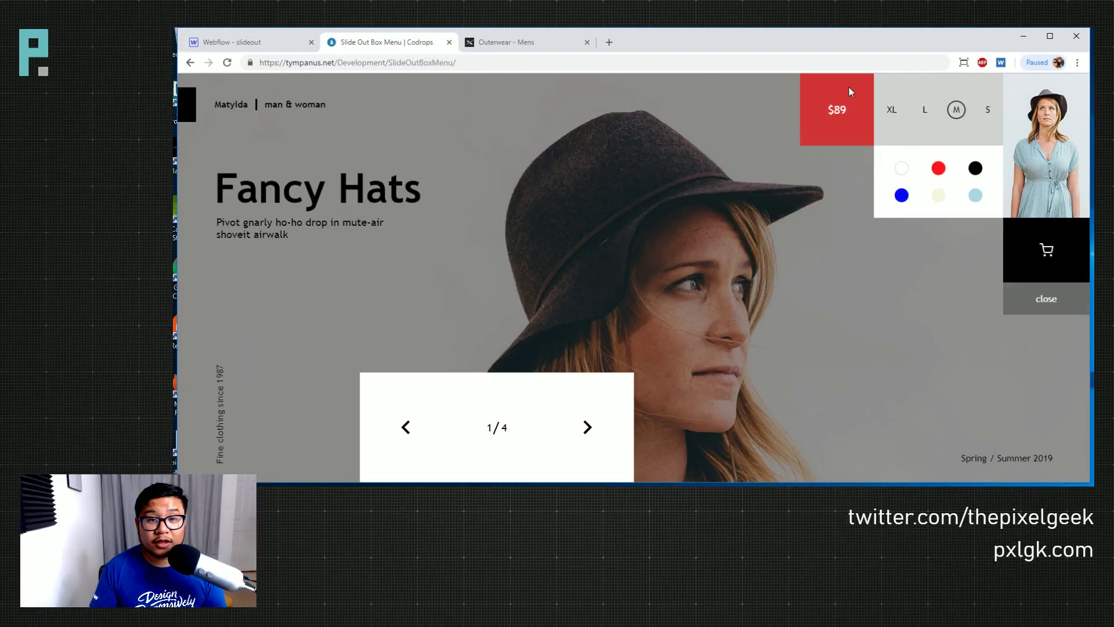
{"action": "left_click", "coordinate": [251, 44]}
{"action": "left_click", "coordinate": [1030, 137]}
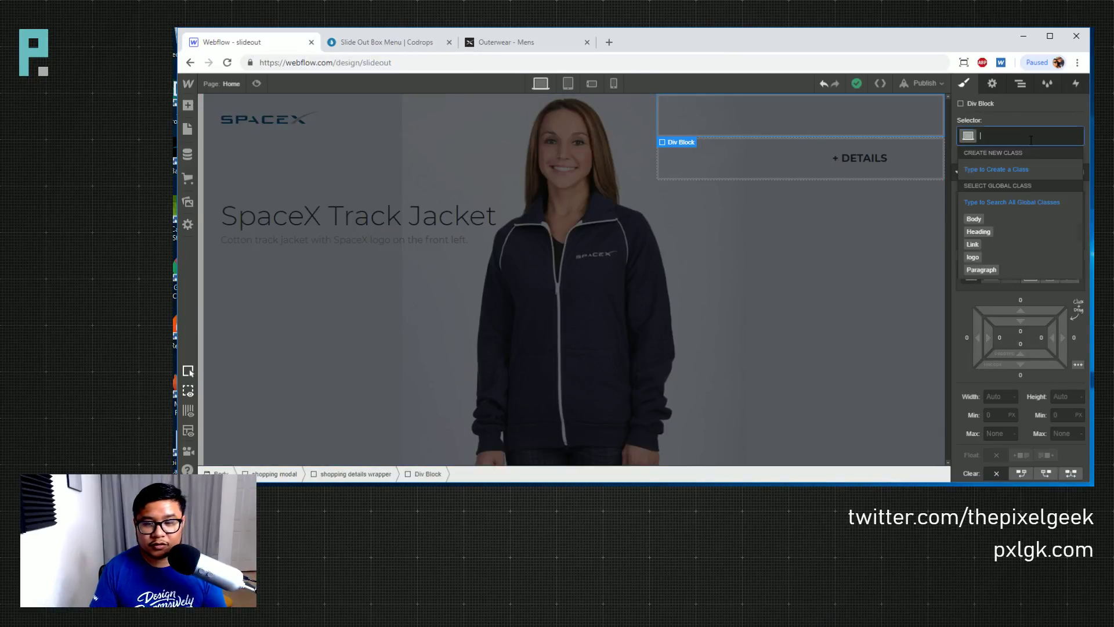
{"action": "type", "text": "flw"}
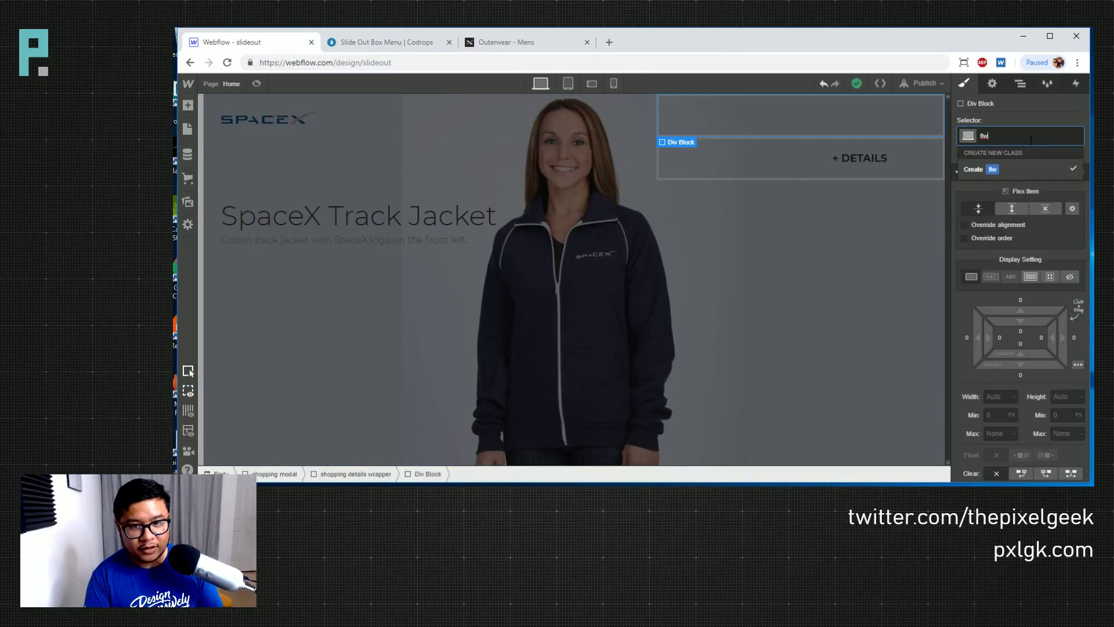
{"action": "key", "text": "BackSpace"}
{"action": "type", "text": "ex v row"}
{"action": "key", "text": "Return"}
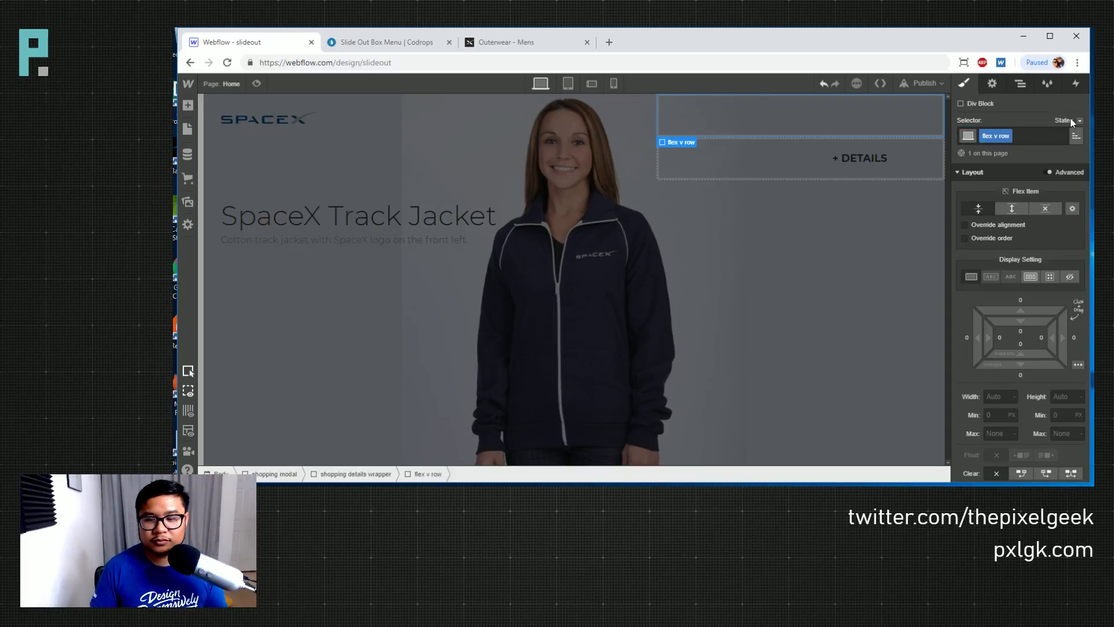
{"action": "left_click", "coordinate": [1012, 209]}
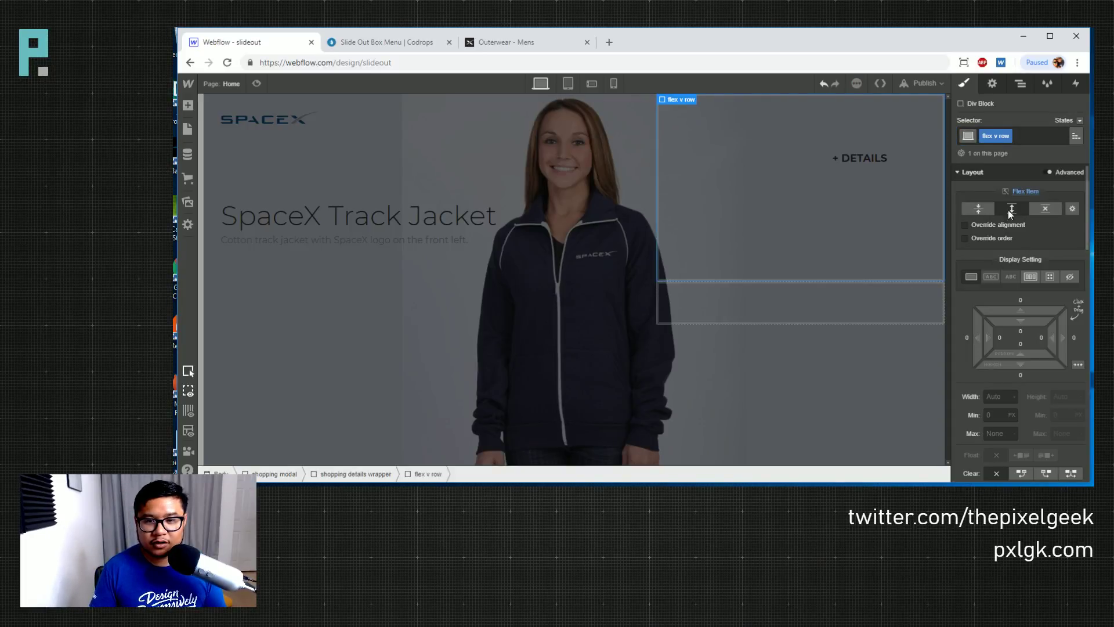
Apply the existing "flex v row" class to the second div block in the shopping details wrapper
{"action": "left_click", "coordinate": [836, 309]}
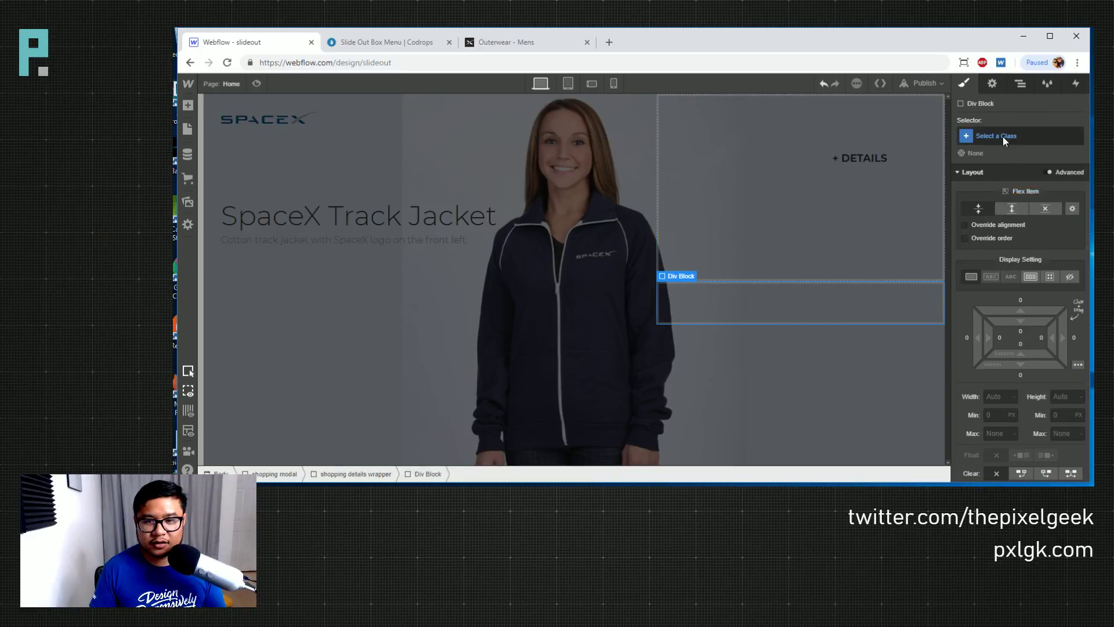
{"action": "left_click", "coordinate": [1004, 138]}
{"action": "type", "text": "fle"}
{"action": "key", "text": "Down"}
{"action": "key", "text": "Return"}
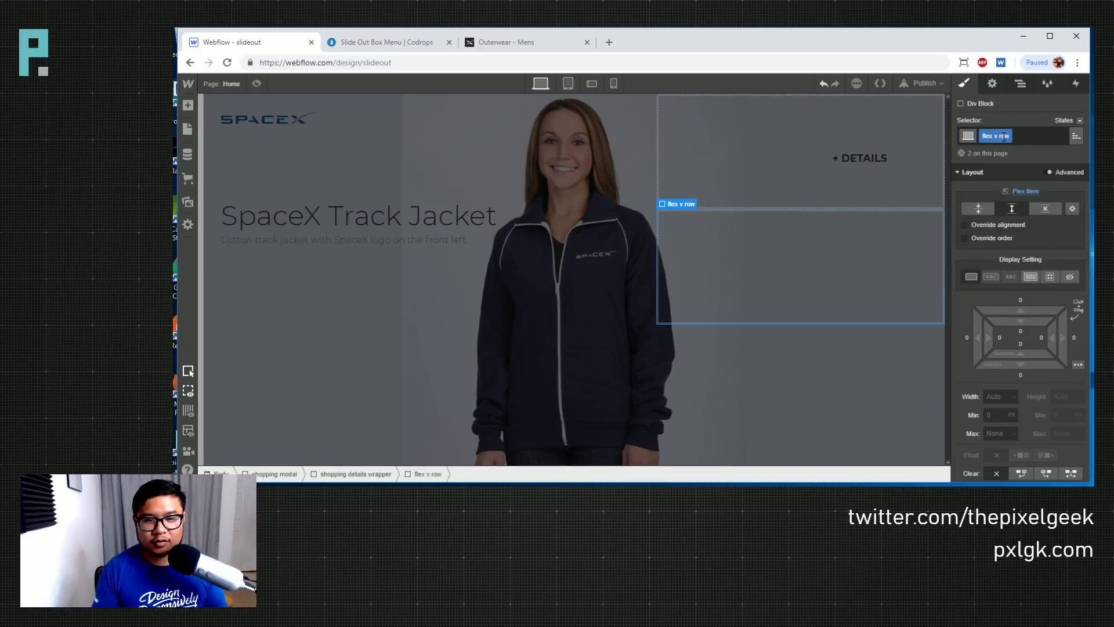
Compare with the Codrops demo, add the combo class "row 1" to the first row, and set its flex grow to 2
{"action": "left_click", "coordinate": [398, 45]}
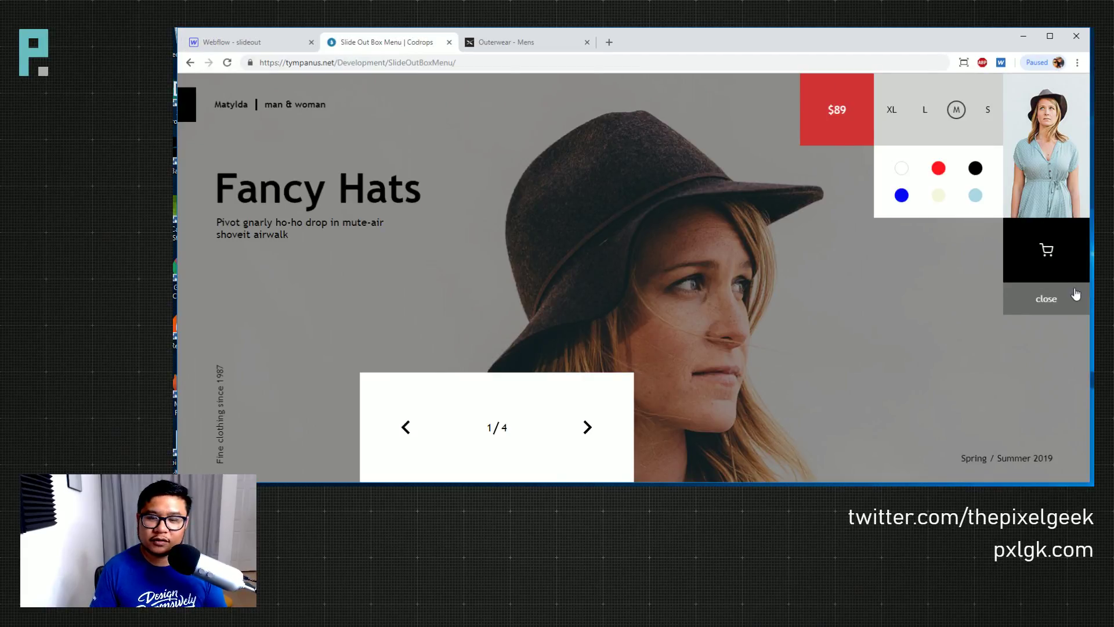
{"action": "left_click", "coordinate": [256, 45]}
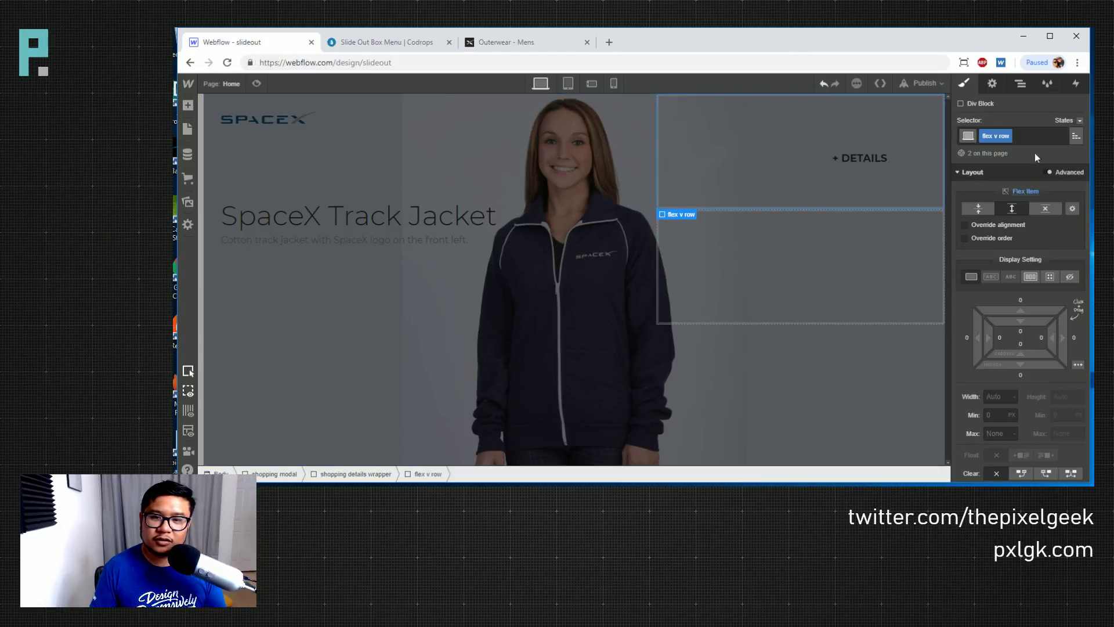
{"action": "left_click", "coordinate": [1040, 136]}
{"action": "type", "text": "row"}
{"action": "key", "text": "Return"}
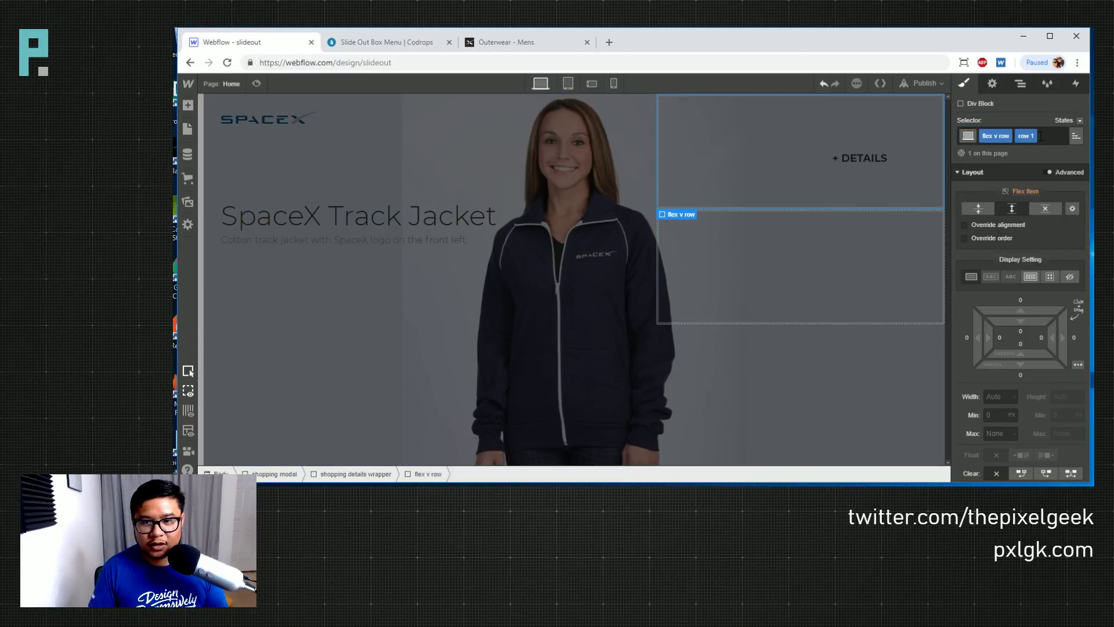
{"action": "left_click", "coordinate": [1072, 208]}
{"action": "left_click", "coordinate": [1057, 228]}
{"action": "key", "text": "BackSpace"}
{"action": "type", "text": "2"}
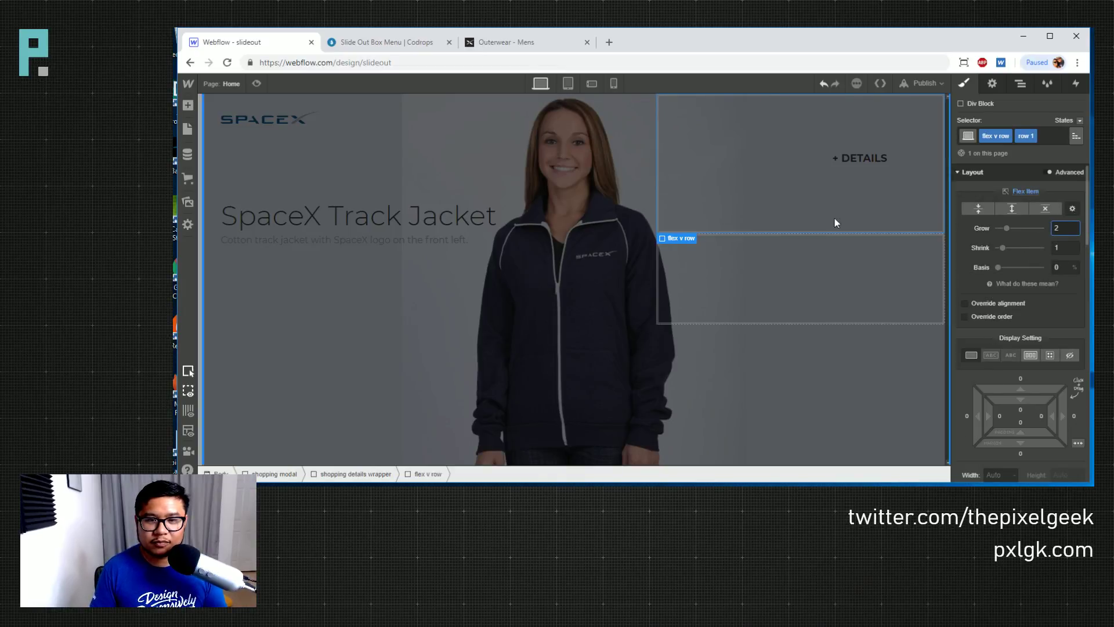
Check the demo's column arrangement and place three div blocks inside the first flex v row
{"action": "left_click", "coordinate": [745, 282]}
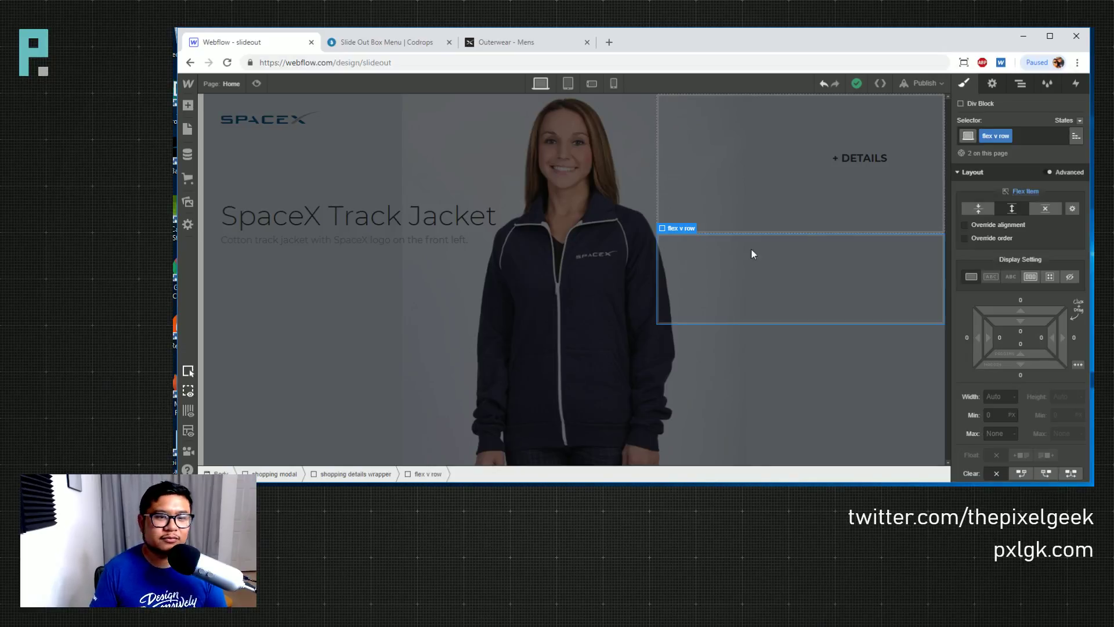
{"action": "left_click", "coordinate": [764, 212]}
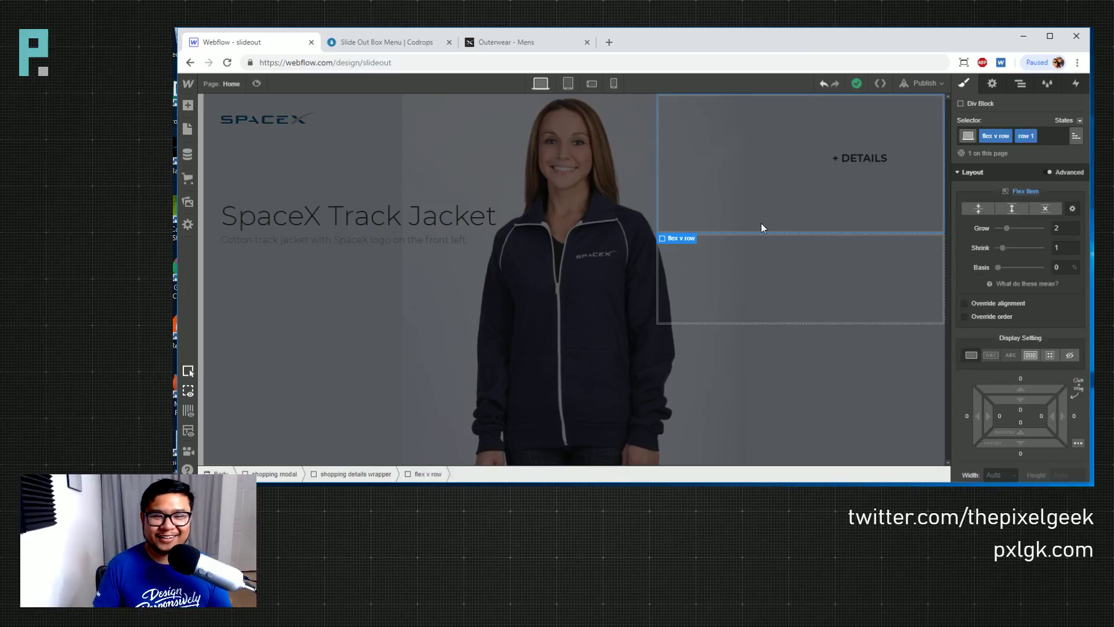
{"action": "left_click", "coordinate": [371, 47]}
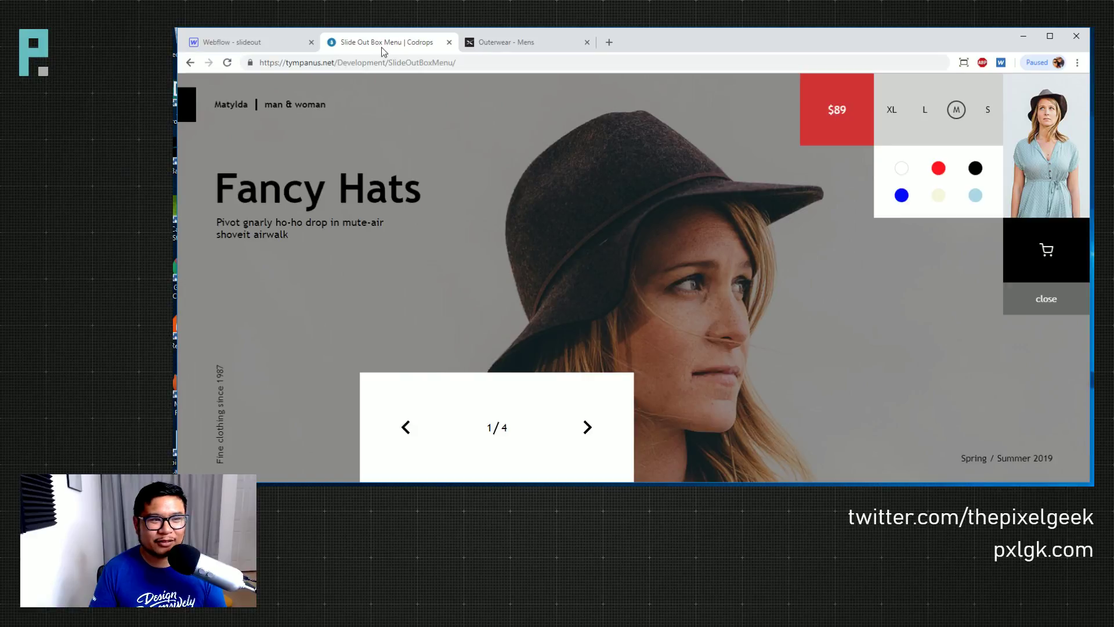
{"action": "left_click", "coordinate": [290, 44]}
{"action": "key", "text": "a"}
{"action": "left_click_drag", "start_coordinate": [225, 302], "coordinate": [736, 217]}
{"action": "left_click", "coordinate": [823, 193]}
{"action": "left_click", "coordinate": [807, 129]}
{"action": "left_click", "coordinate": [1020, 83]}
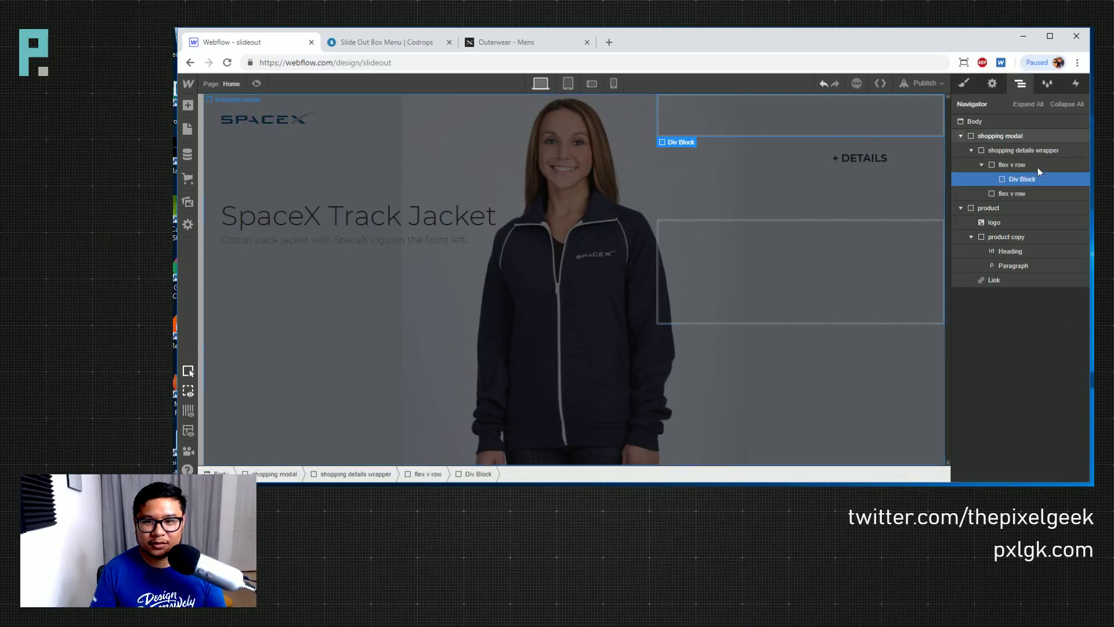
{"action": "left_click", "coordinate": [1038, 166]}
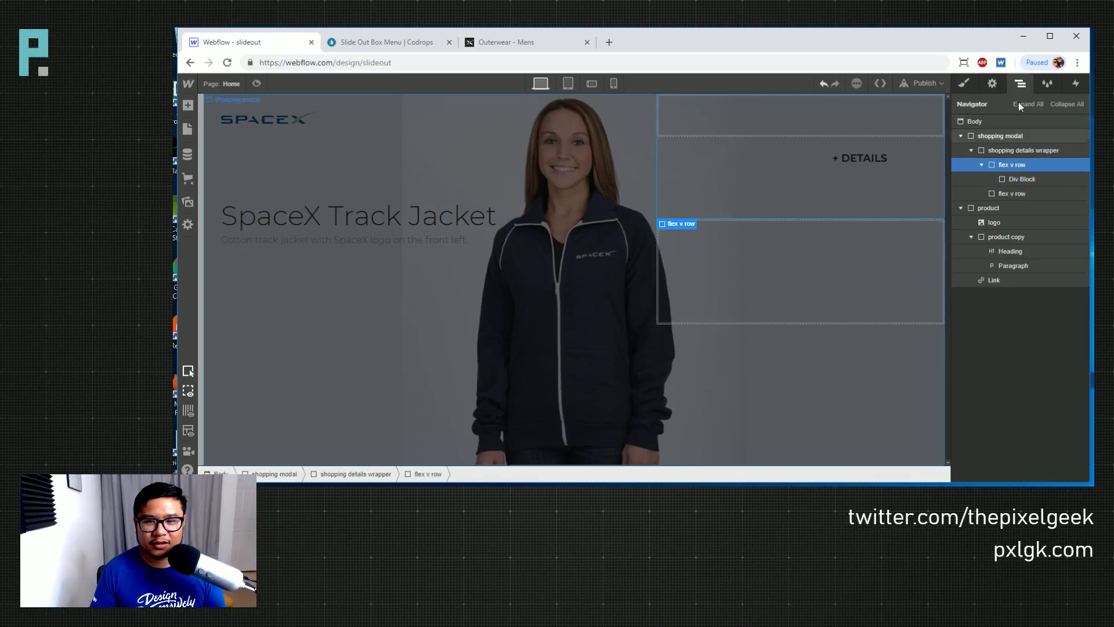
{"action": "left_click", "coordinate": [965, 85]}
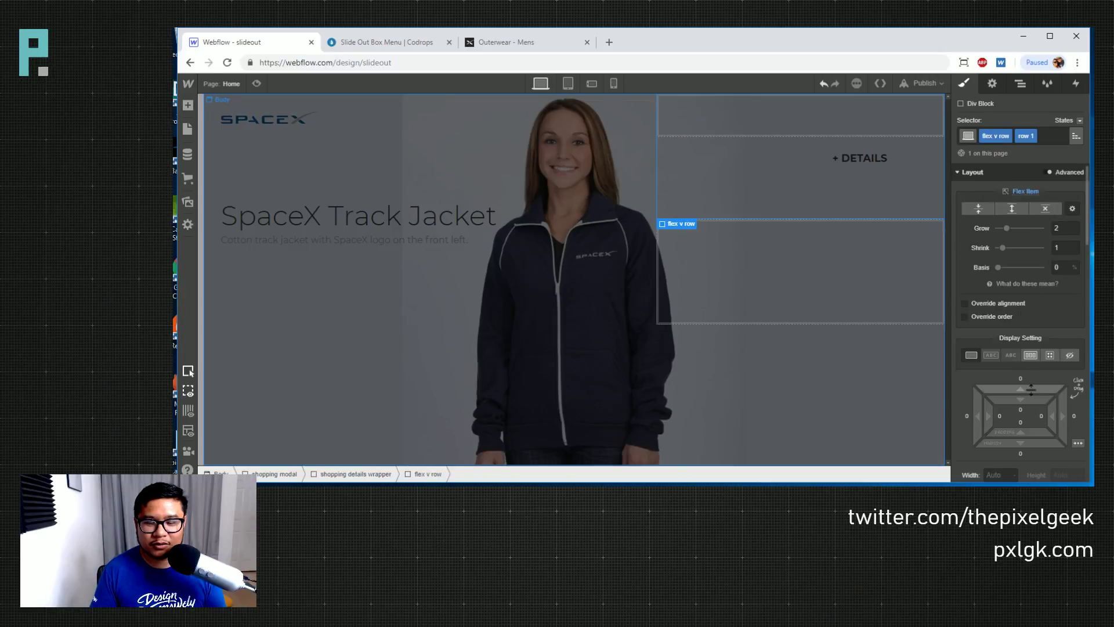
{"action": "left_click", "coordinate": [771, 122]}
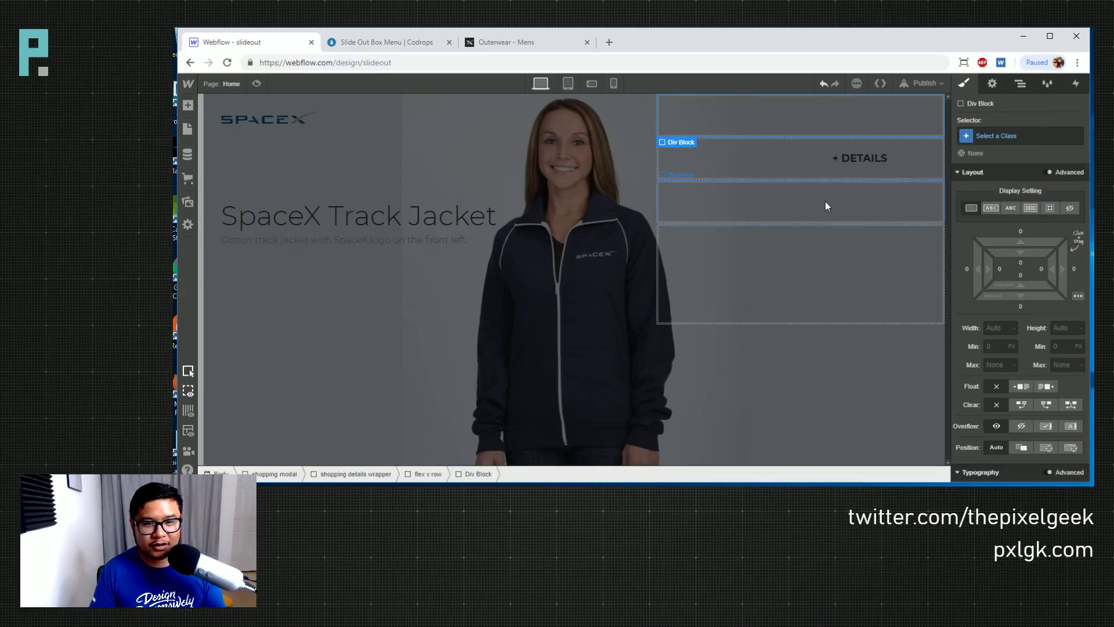
Give the "flex v row" class a horizontal flex layout and compare the columns with the Codrops demo
{"action": "left_click", "coordinate": [772, 277]}
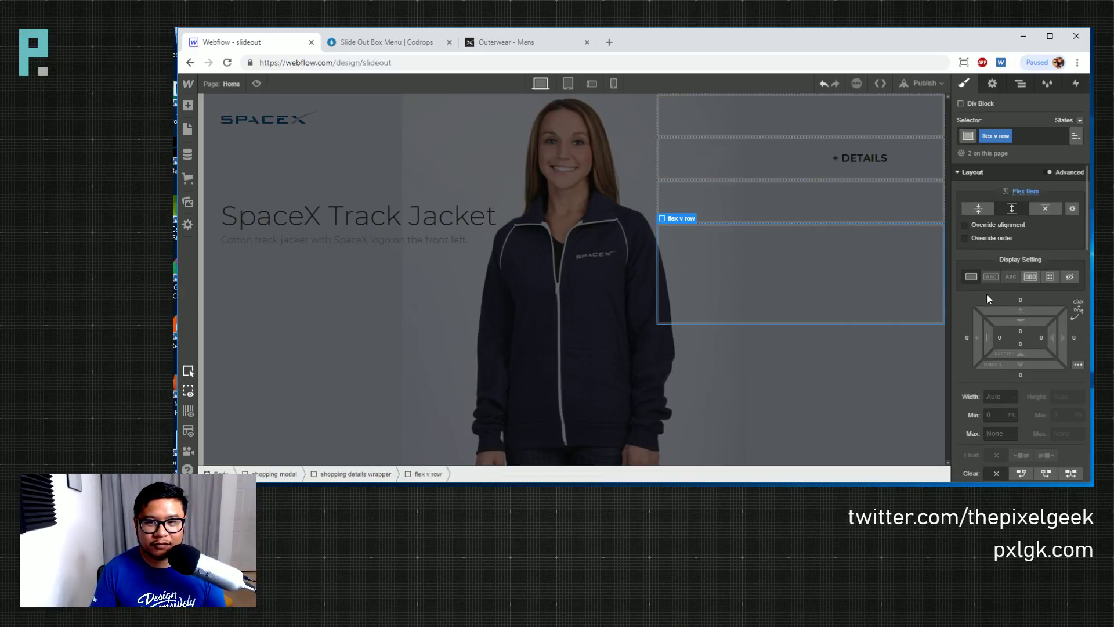
{"action": "left_click", "coordinate": [1028, 277]}
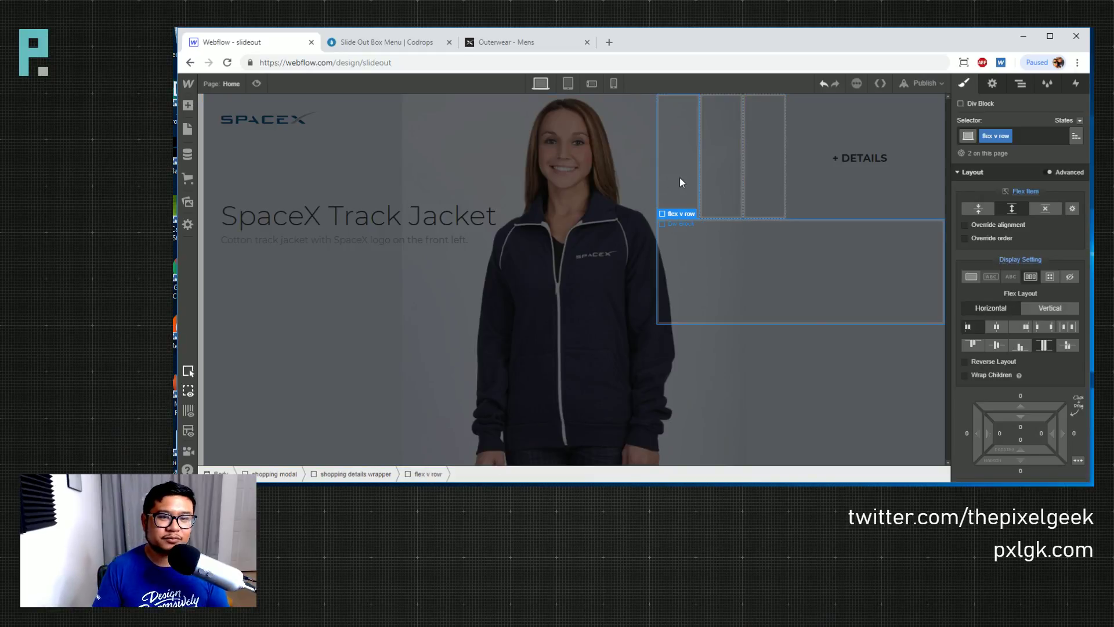
{"action": "double_click", "coordinate": [395, 32]}
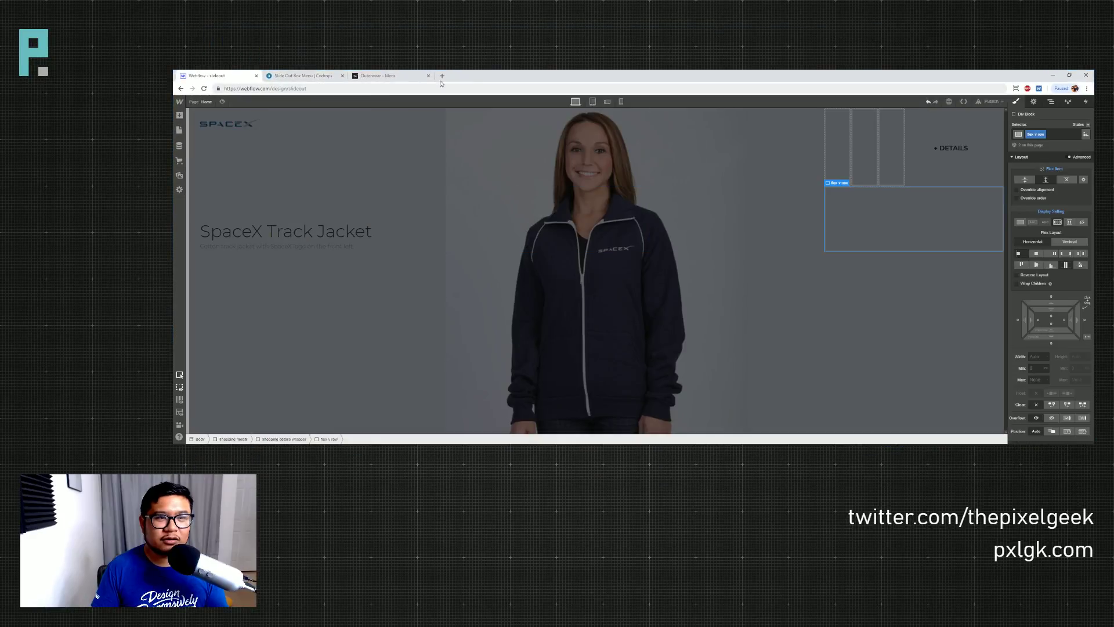
{"action": "double_click", "coordinate": [440, 81]}
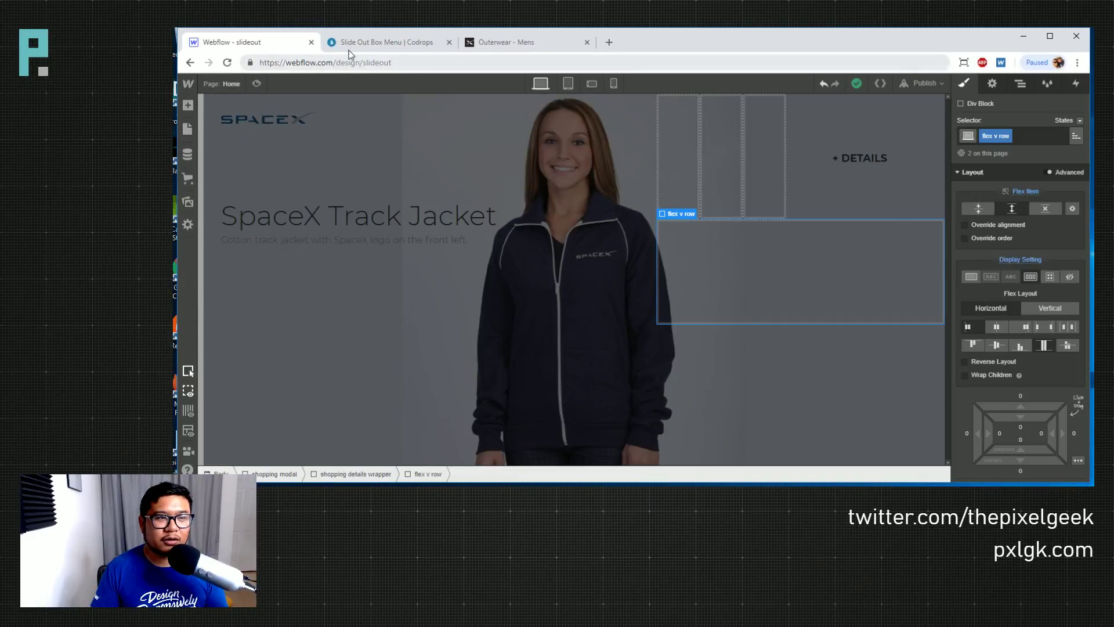
{"action": "left_click", "coordinate": [350, 45]}
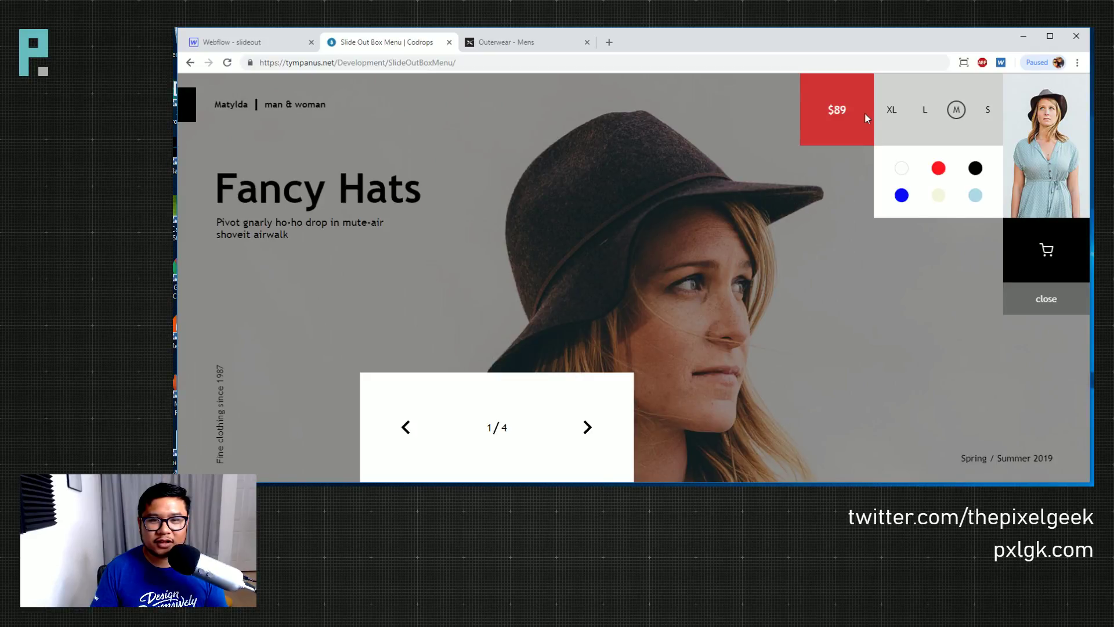
{"action": "left_click", "coordinate": [270, 46]}
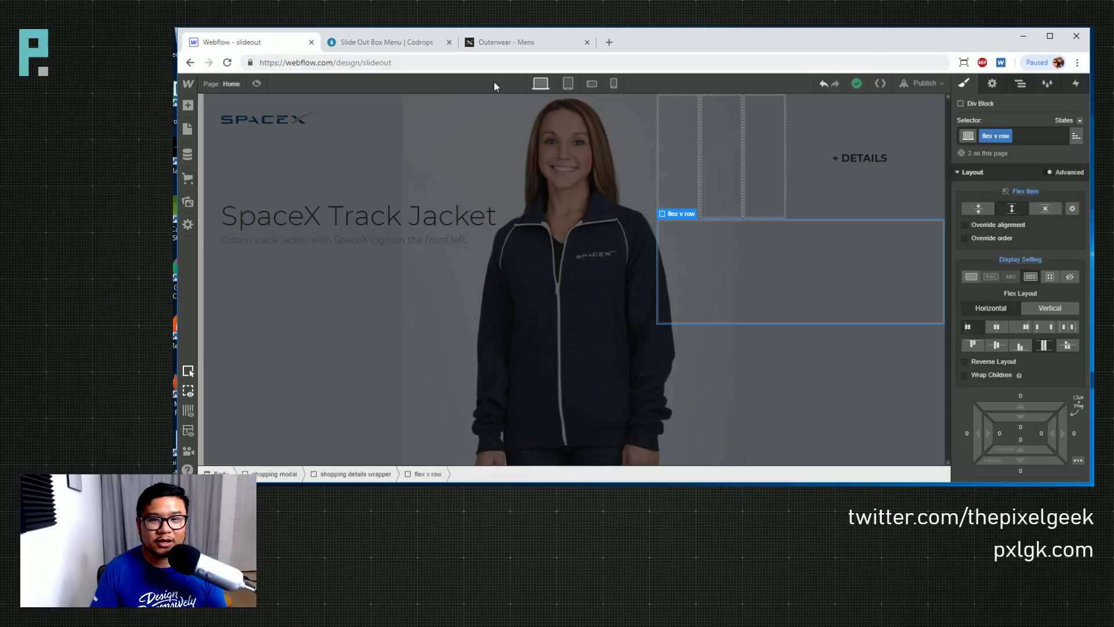
Give the first column div the class "flex col" and set it to grow into the available width
{"action": "left_click", "coordinate": [667, 163]}
{"action": "left_click", "coordinate": [1010, 136]}
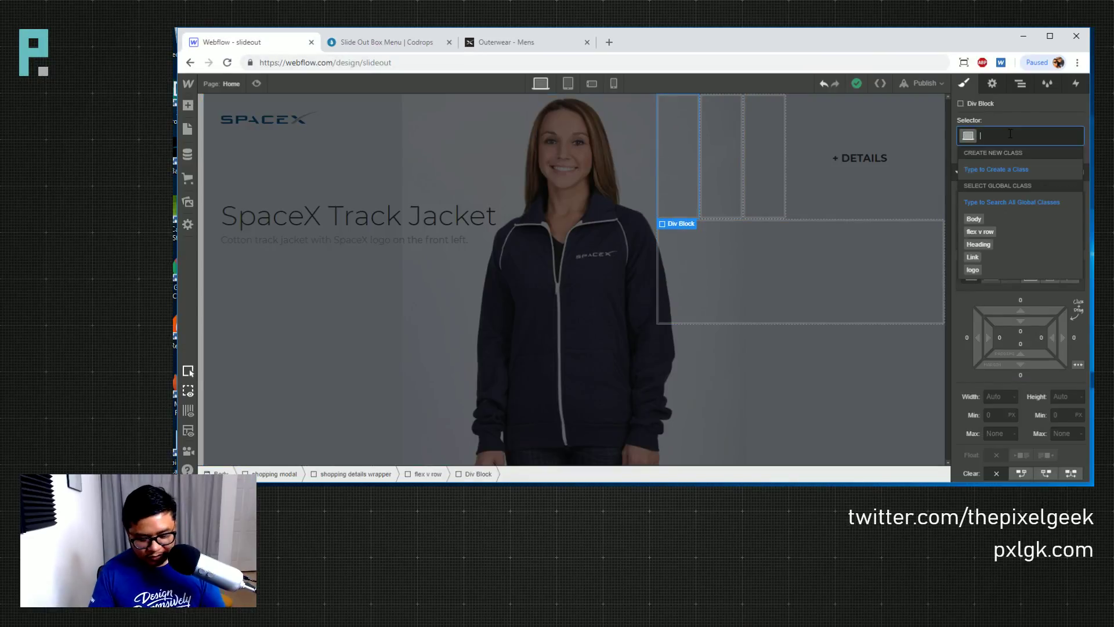
{"action": "type", "text": "flex"}
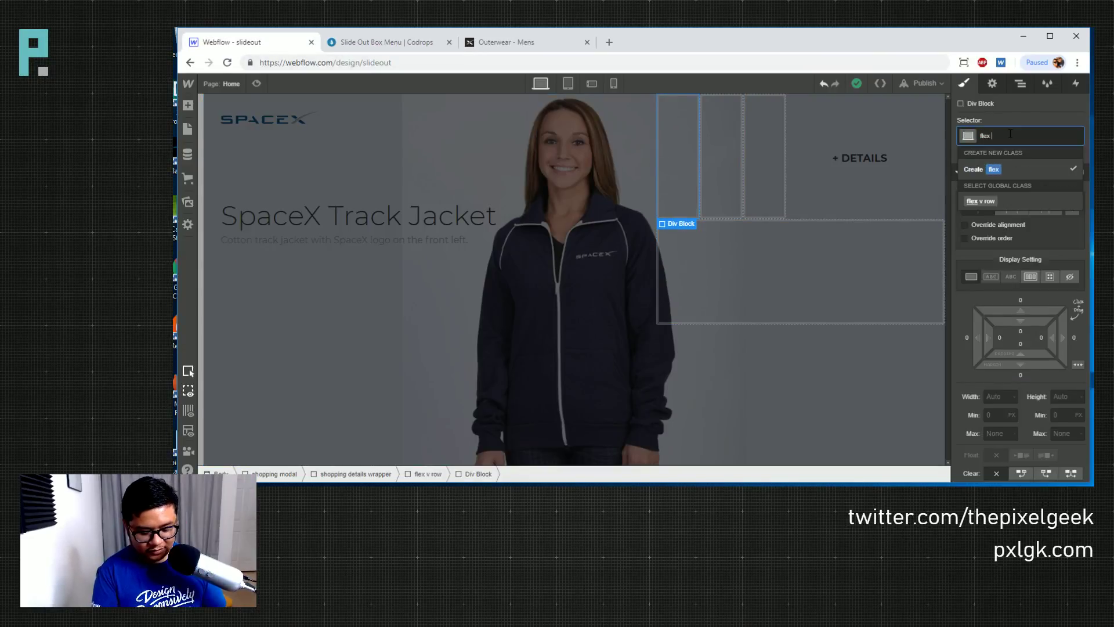
{"action": "type", "text": " col"}
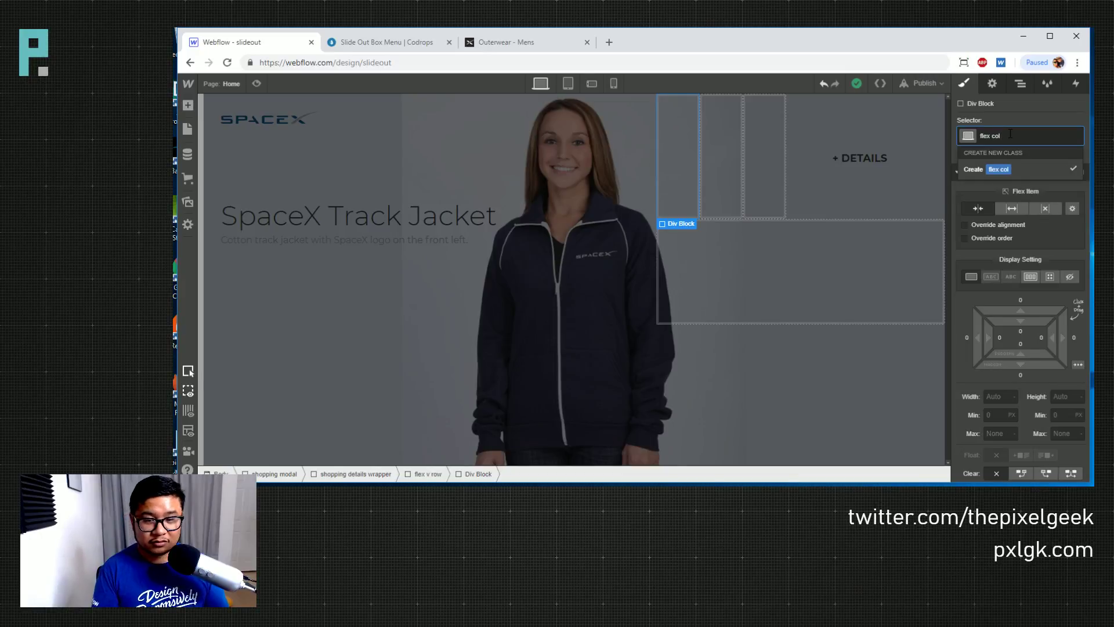
{"action": "key", "text": "Return"}
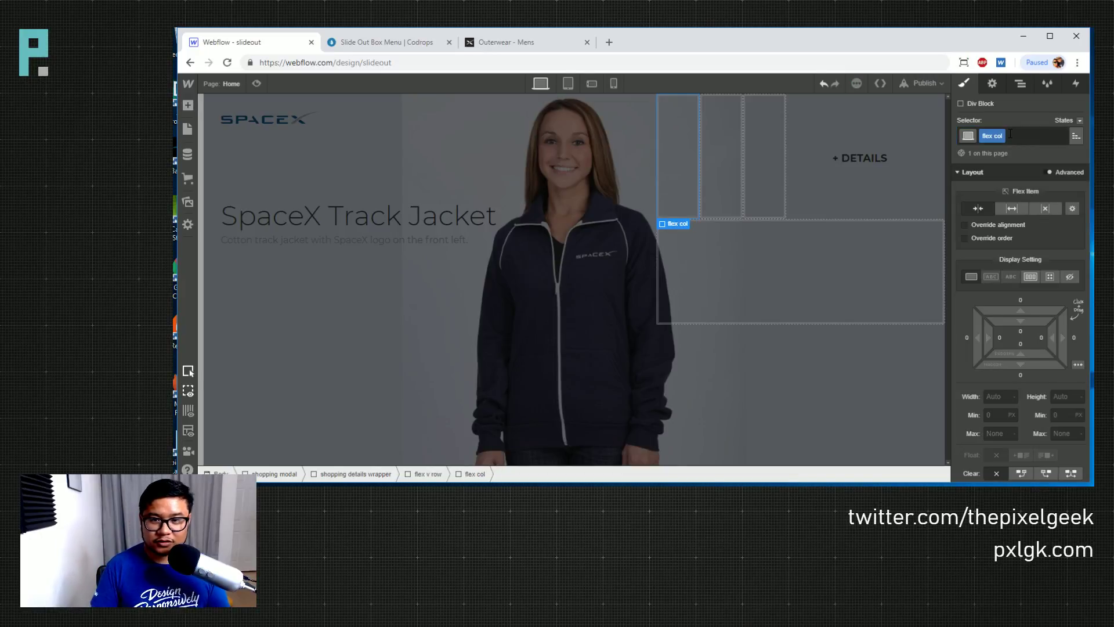
{"action": "left_click", "coordinate": [1012, 208]}
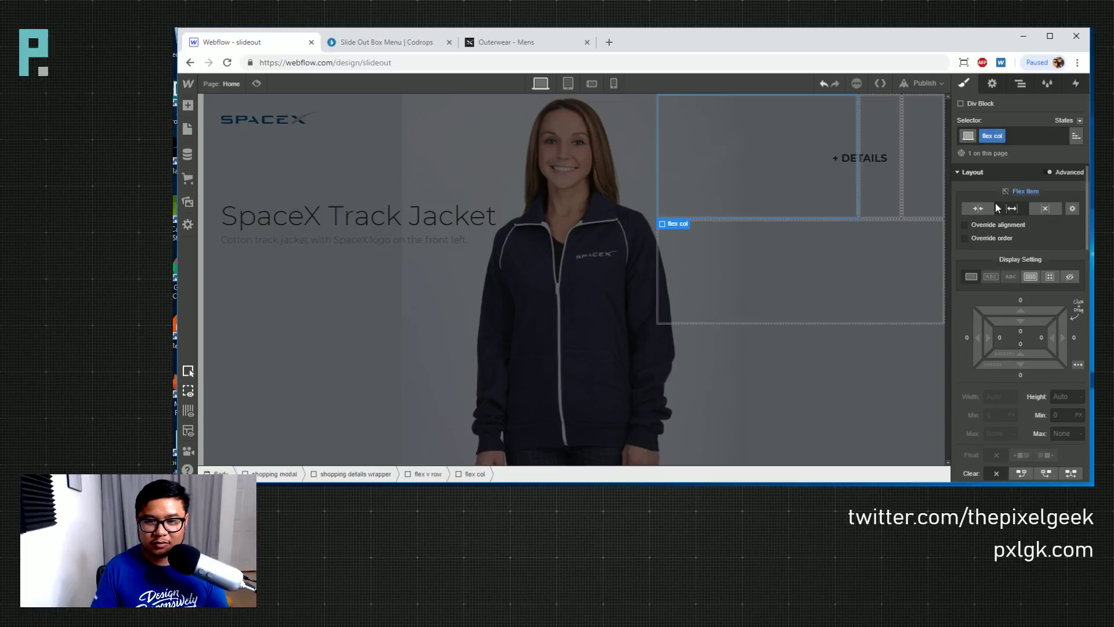
Delete the unclassed div blocks in the first row and duplicate the "flex col" block twice to make three equal columns
{"action": "left_click", "coordinate": [885, 149]}
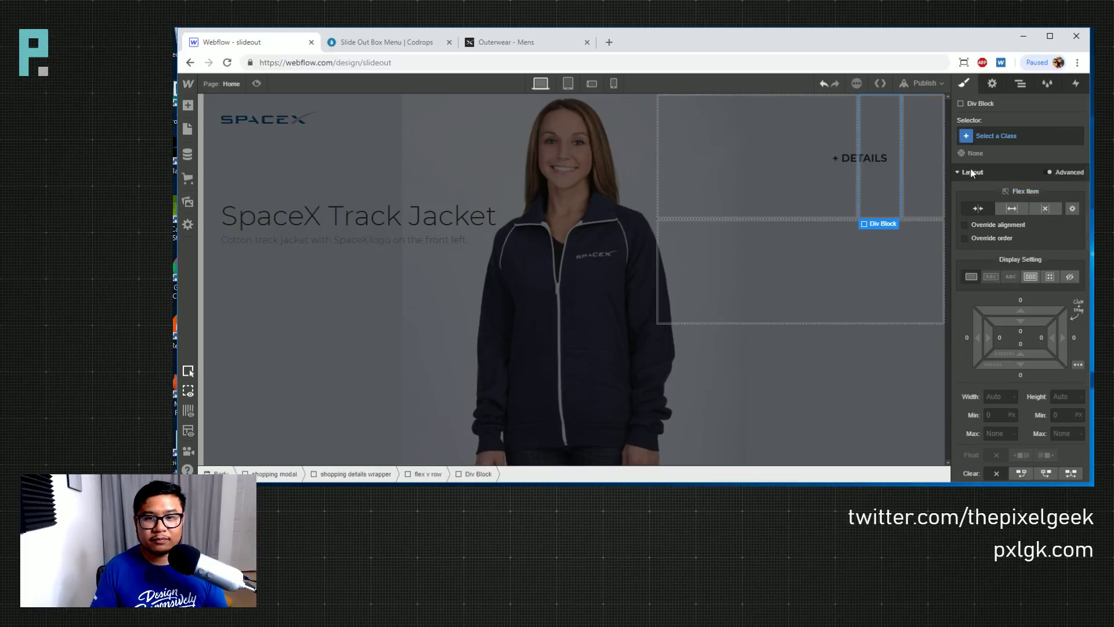
{"action": "key", "text": "Delete"}
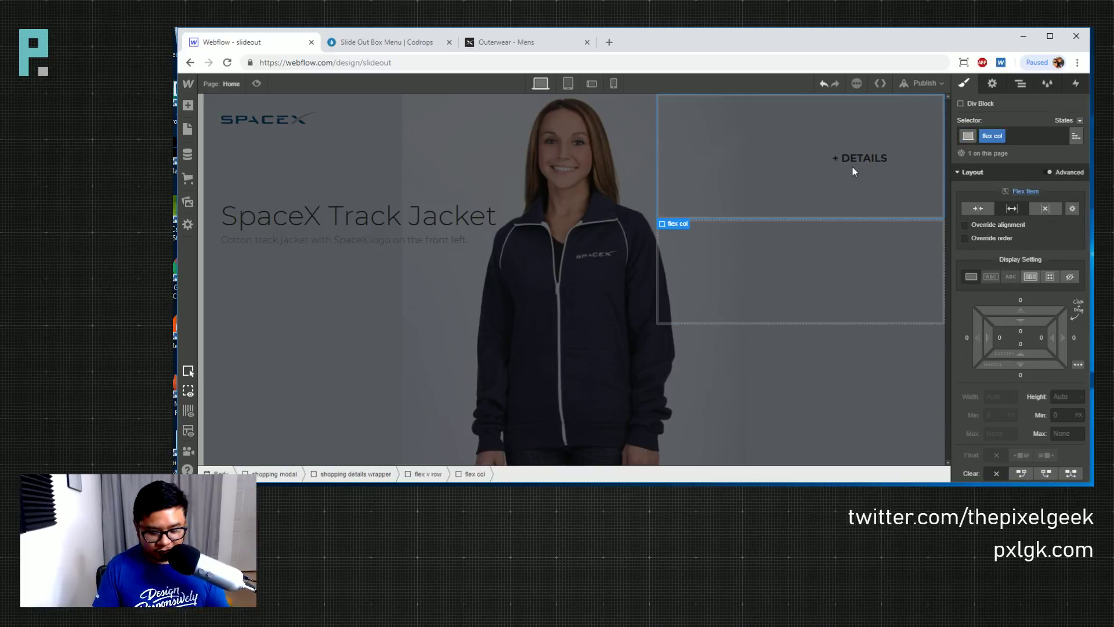
{"action": "key", "text": "ctrl+c"}
{"action": "key", "text": "ctrl+v"}
{"action": "key", "text": "ctrl+v"}
Add the combo class "col 2" to the middle column of the first row
{"action": "left_click", "coordinate": [785, 188]}
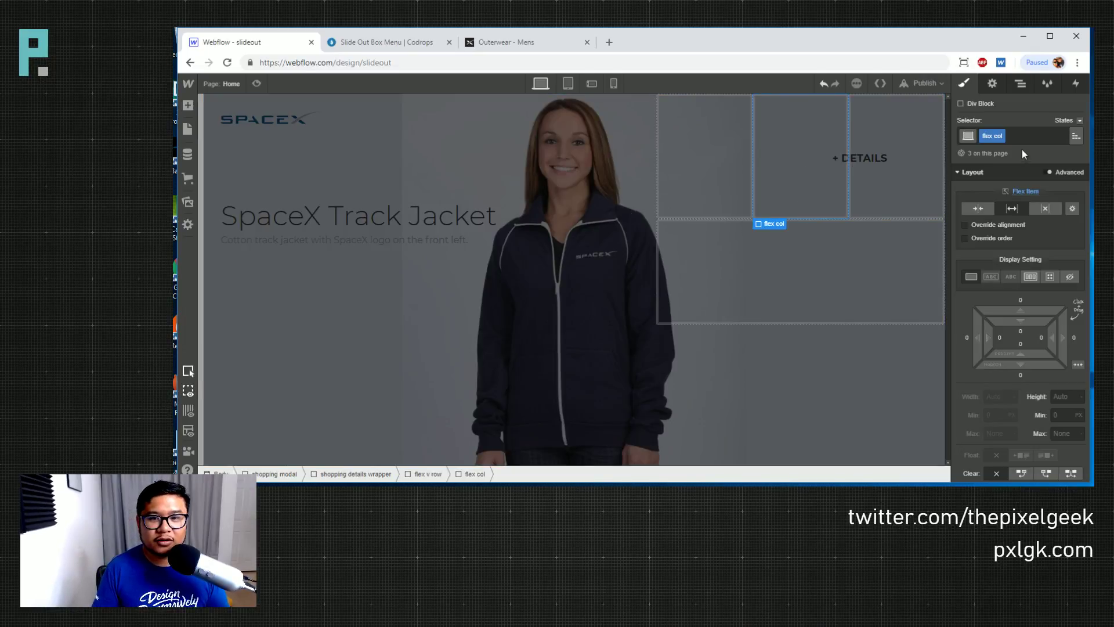
{"action": "left_click", "coordinate": [1025, 136]}
{"action": "type", "text": "col 2"}
{"action": "key", "text": "Return"}
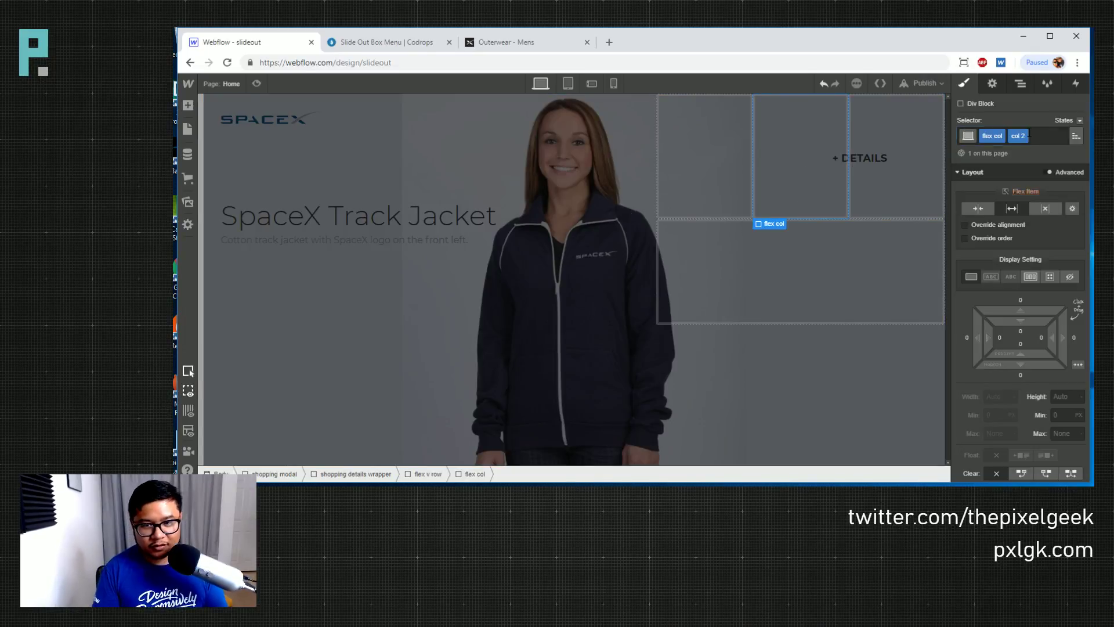
Try several flex grow values on the middle column, compare with the Codrops demo, and set the grow to 4
{"action": "left_click", "coordinate": [1072, 208]}
{"action": "left_click", "coordinate": [1067, 229]}
{"action": "key", "text": "BackSpace"}
{"action": "type", "text": "2"}
{"action": "key", "text": "BackSpace"}
{"action": "type", "text": "3"}
{"action": "key", "text": "BackSpace"}
{"action": "type", "text": "4"}
{"action": "key", "text": "BackSpace"}
{"action": "type", "text": "5"}
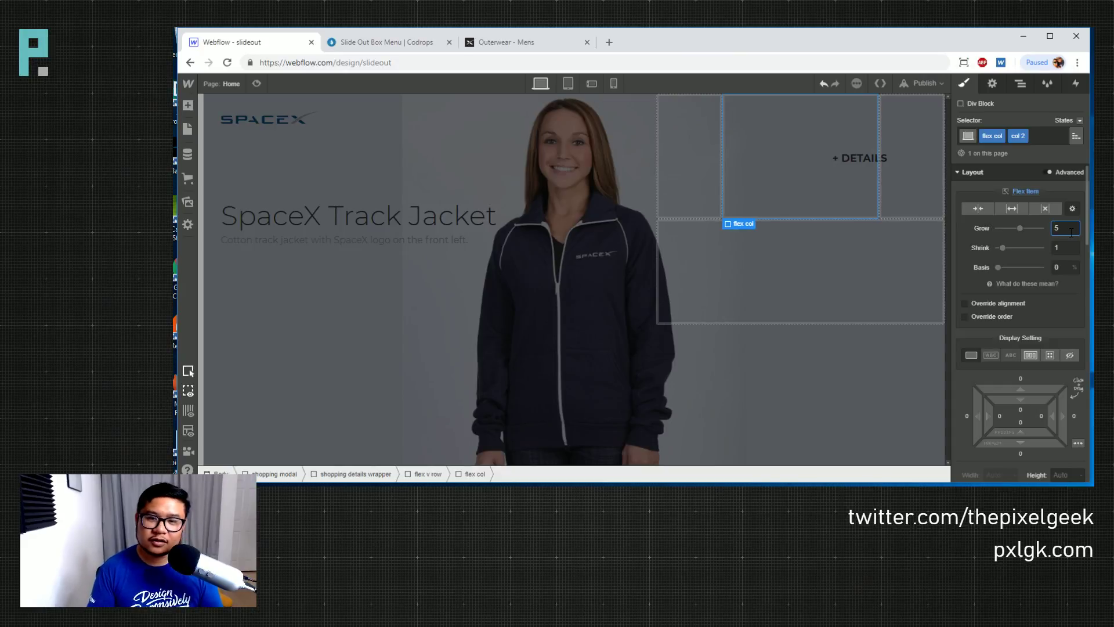
{"action": "key", "text": "BackSpace"}
{"action": "type", "text": "4"}
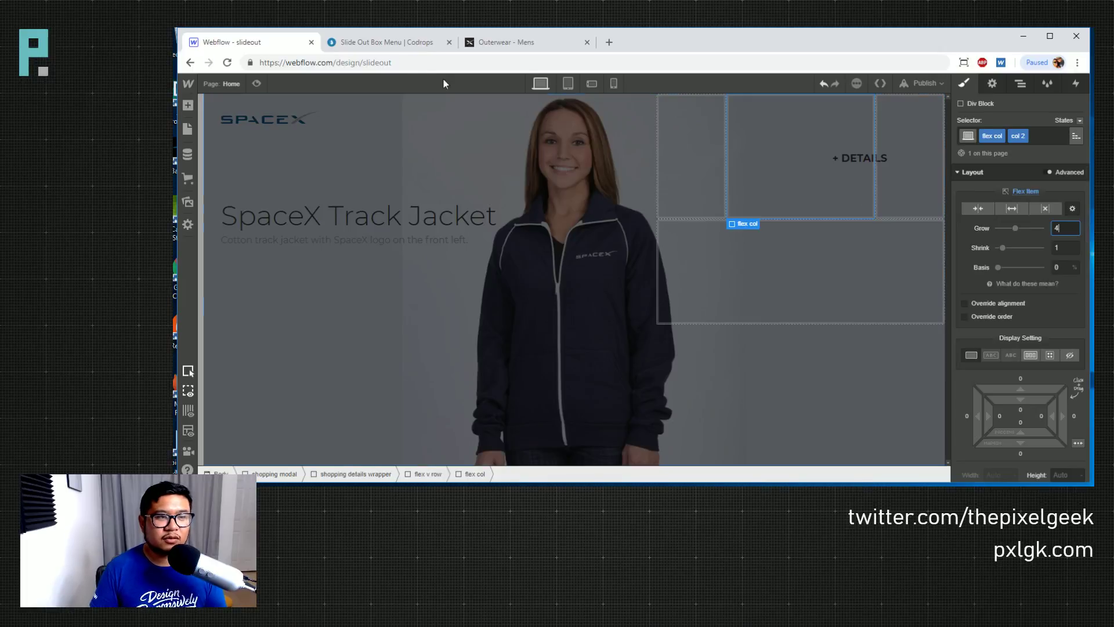
{"action": "left_click", "coordinate": [366, 43]}
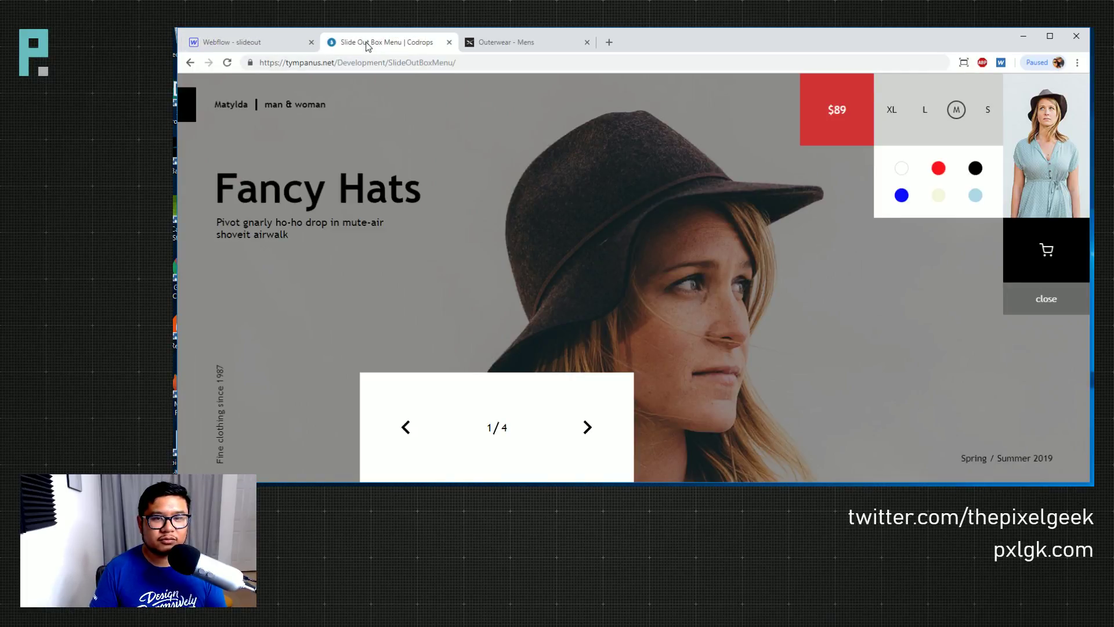
{"action": "left_click", "coordinate": [249, 43]}
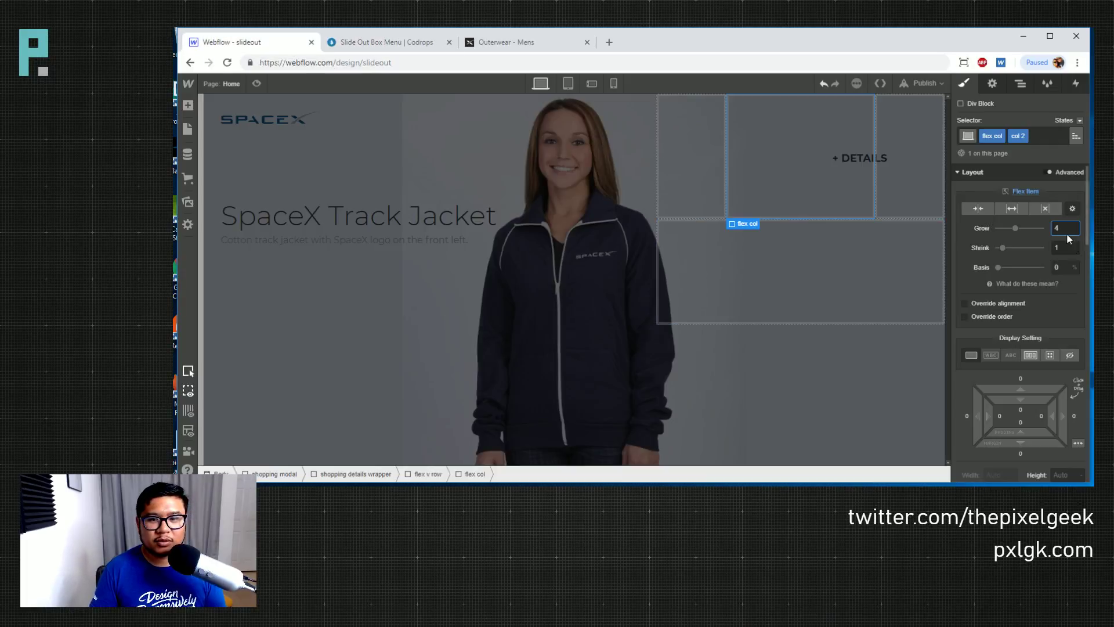
{"action": "key", "text": "Down"}
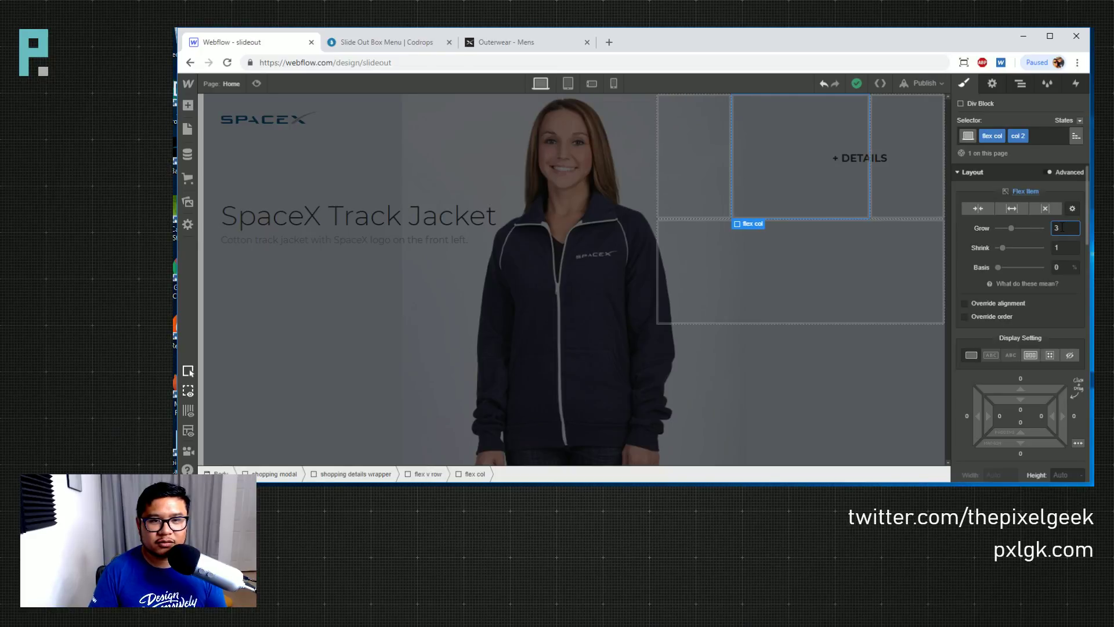
{"action": "key", "text": "Up"}
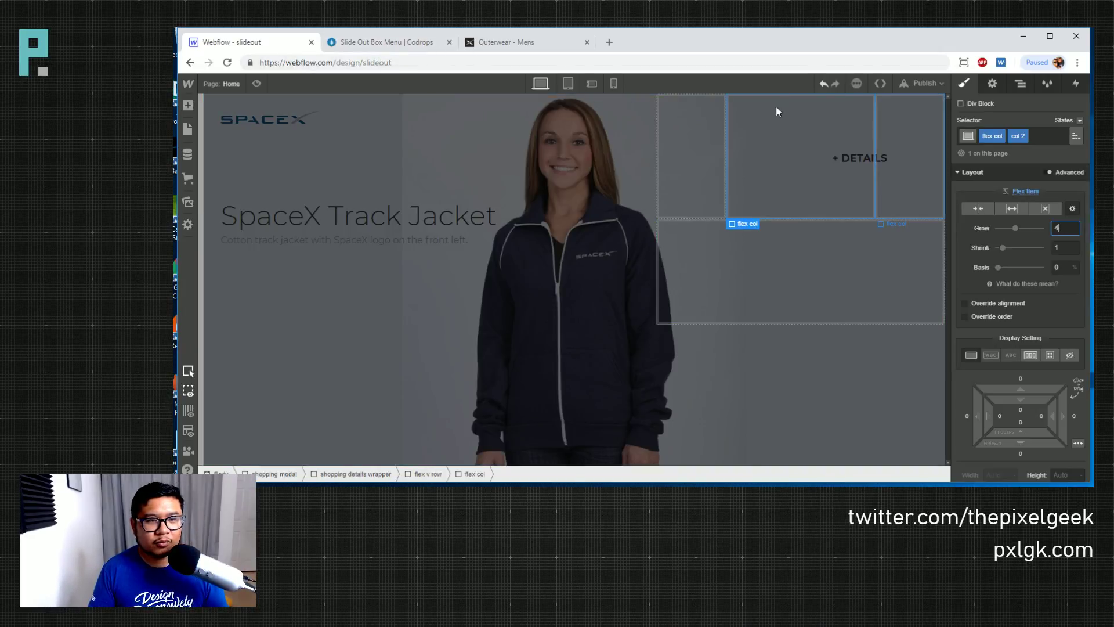
Examine the details panels of the Codrops demo's other products to see how each product image fills its column
{"action": "left_click", "coordinate": [386, 42]}
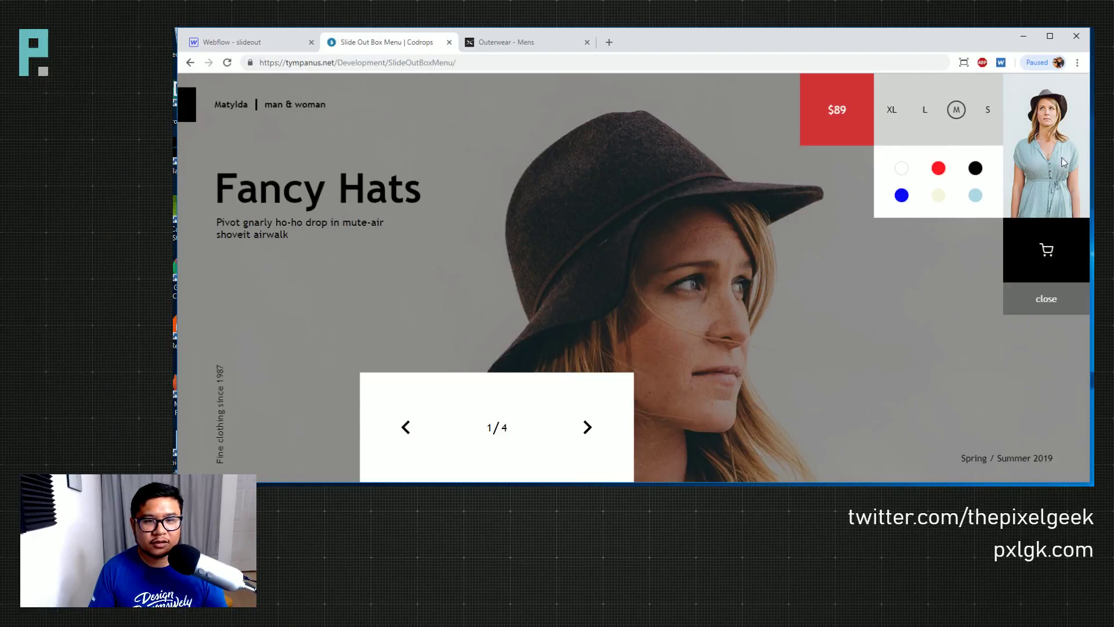
{"action": "left_click", "coordinate": [586, 453]}
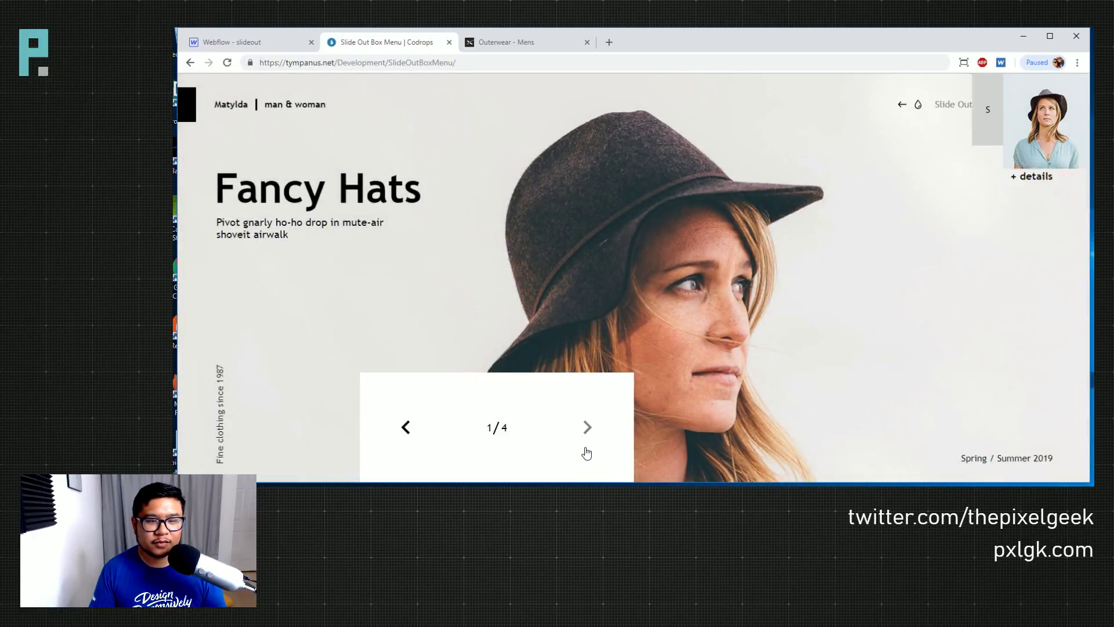
{"action": "left_click", "coordinate": [586, 453]}
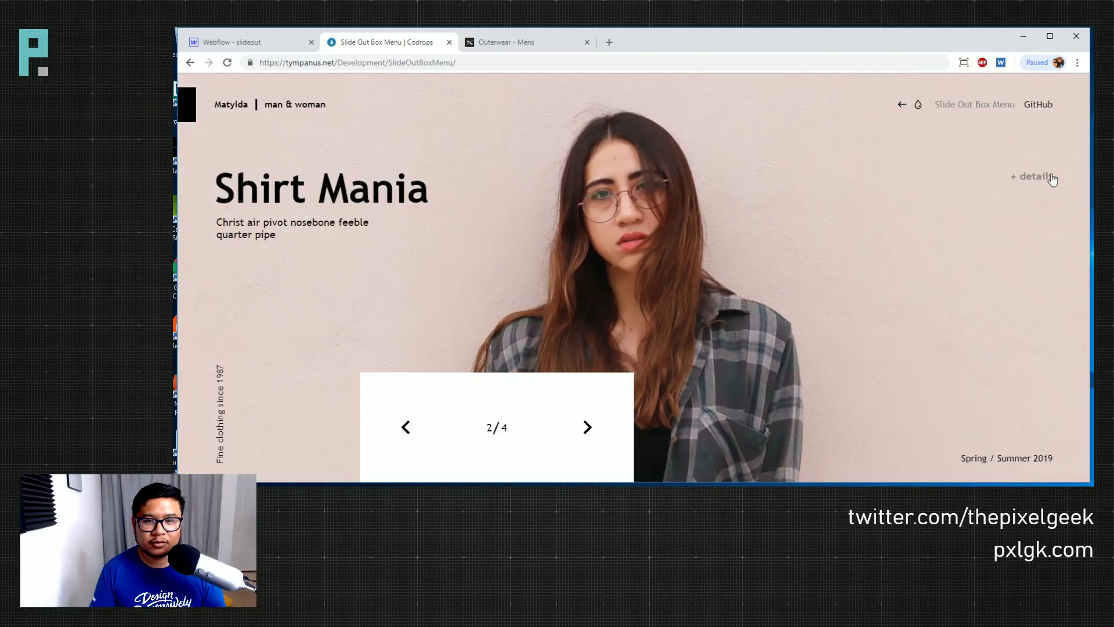
{"action": "left_click", "coordinate": [1051, 176]}
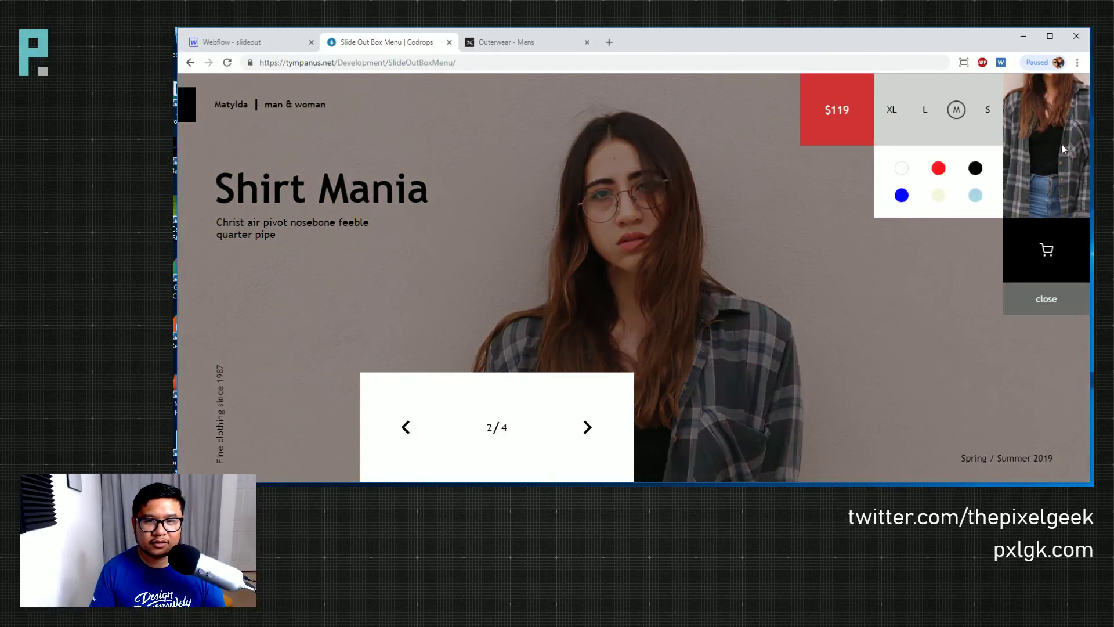
{"action": "left_click", "coordinate": [587, 429]}
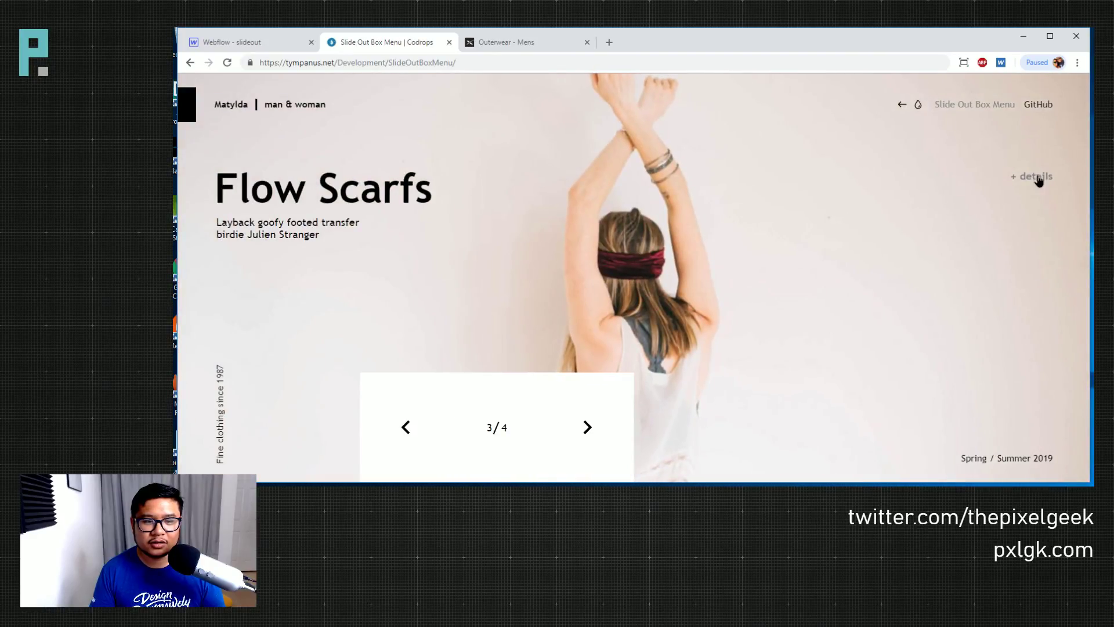
{"action": "left_click", "coordinate": [1036, 178]}
{"action": "left_click", "coordinate": [587, 435]}
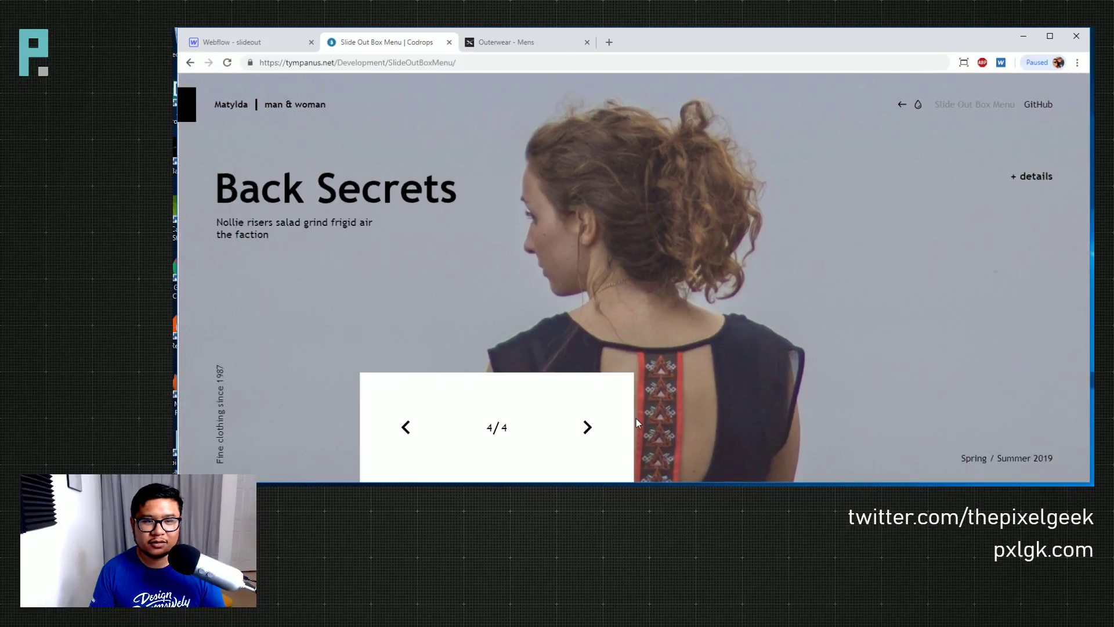
{"action": "left_click", "coordinate": [1037, 176]}
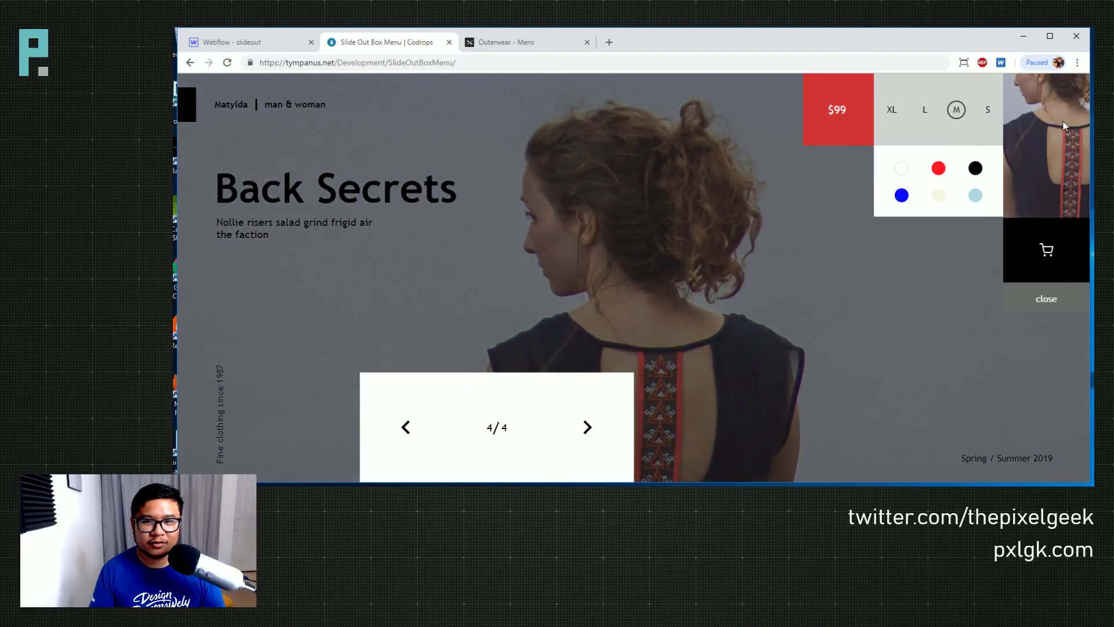
{"action": "left_click", "coordinate": [259, 43]}
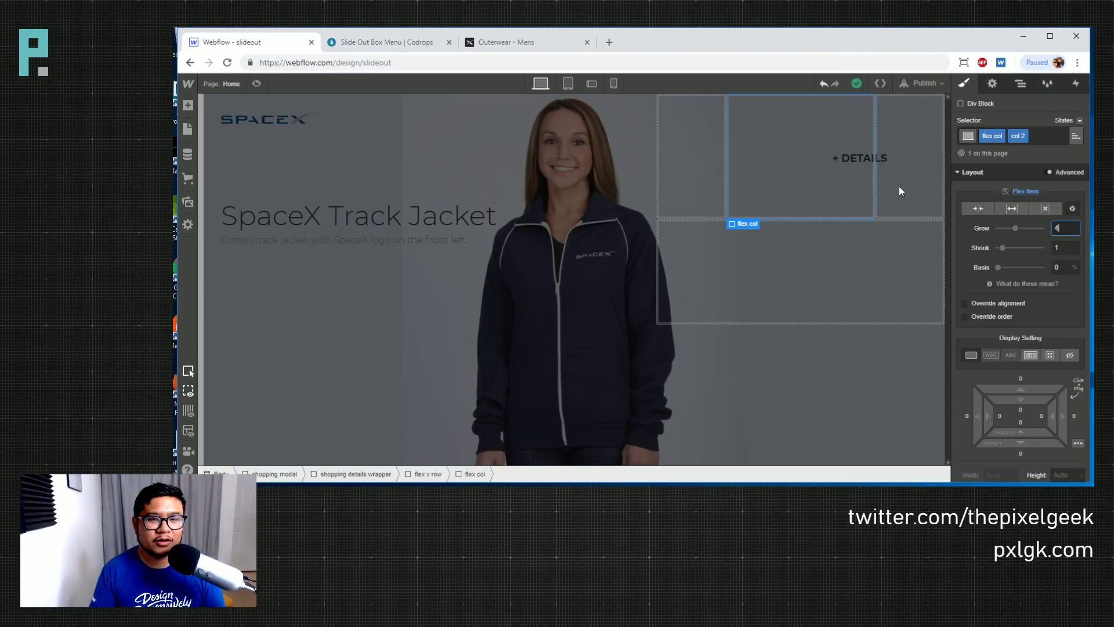
Try placing the navy track jacket image in the third column at 100% height, and delete it
{"action": "key", "text": "a"}
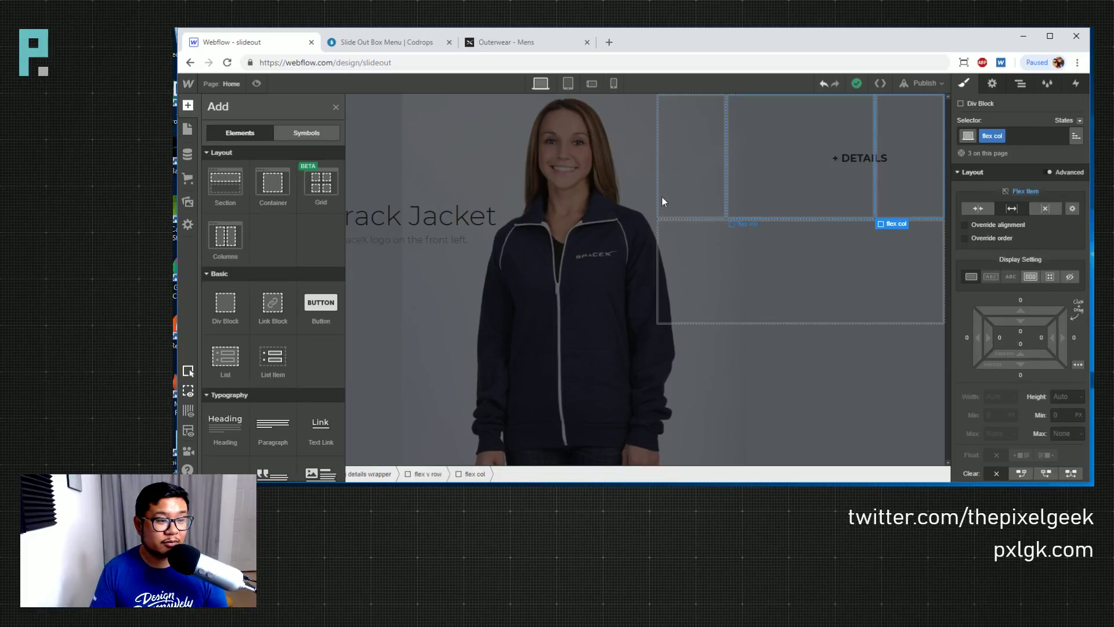
{"action": "left_click", "coordinate": [188, 201]}
{"action": "left_click_drag", "start_coordinate": [329, 169], "coordinate": [921, 158]}
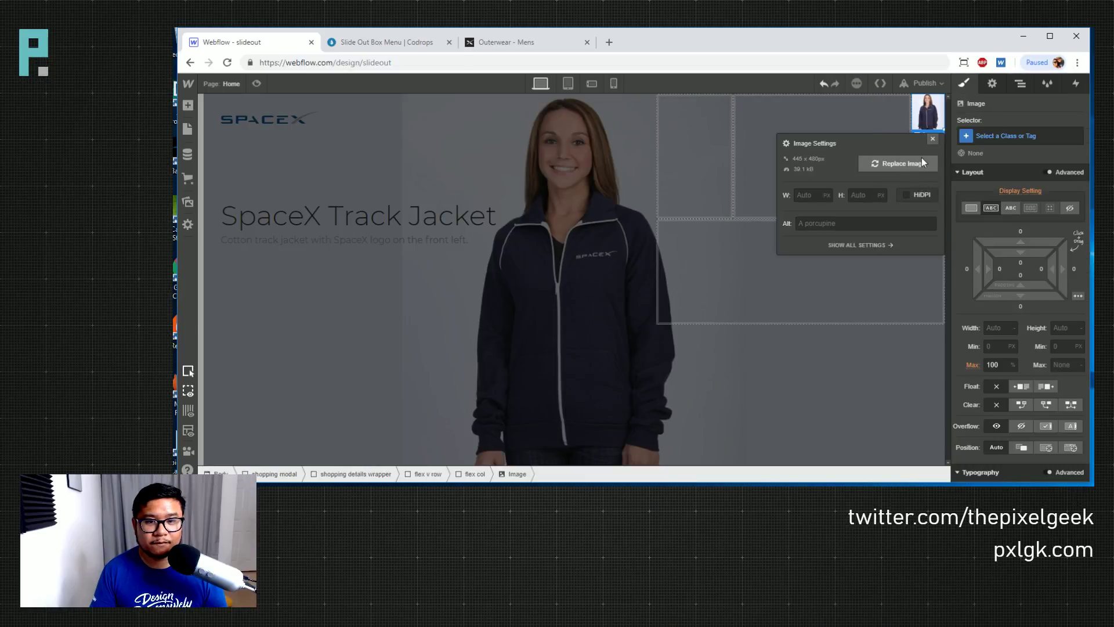
{"action": "key", "text": "Escape"}
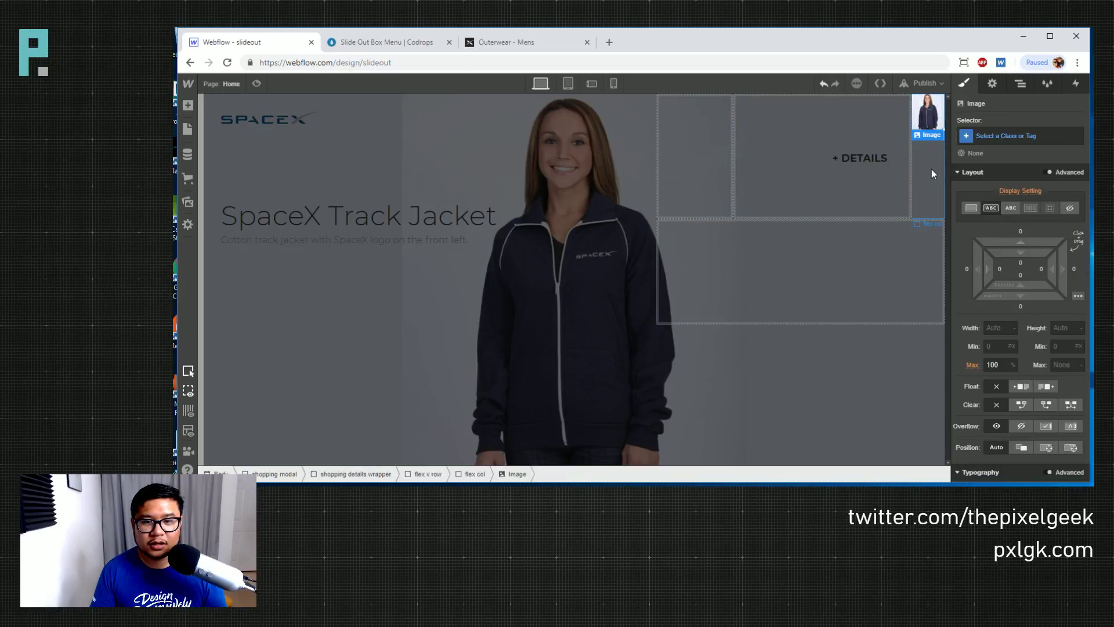
{"action": "left_click", "coordinate": [1065, 329]}
{"action": "type", "text": "100"}
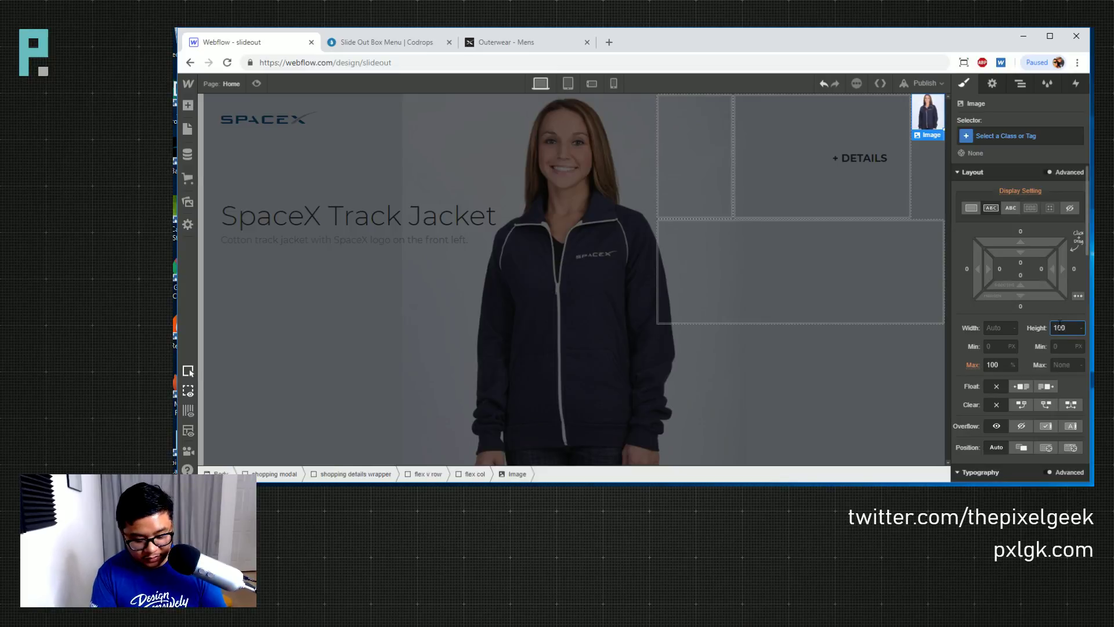
{"action": "type", "text": "%"}
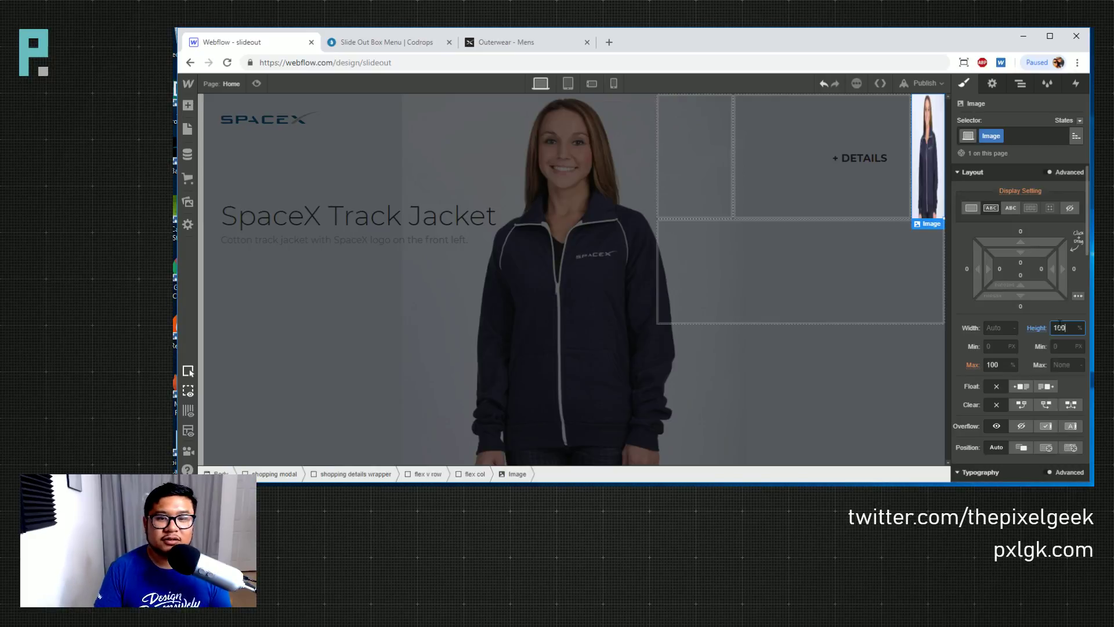
{"action": "left_click", "coordinate": [927, 143]}
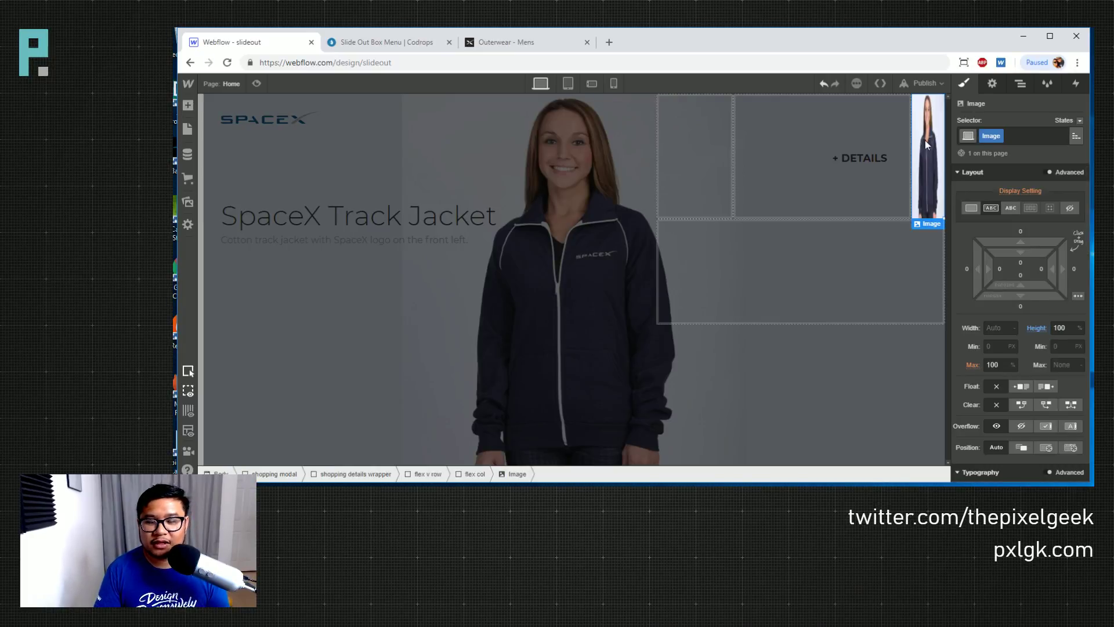
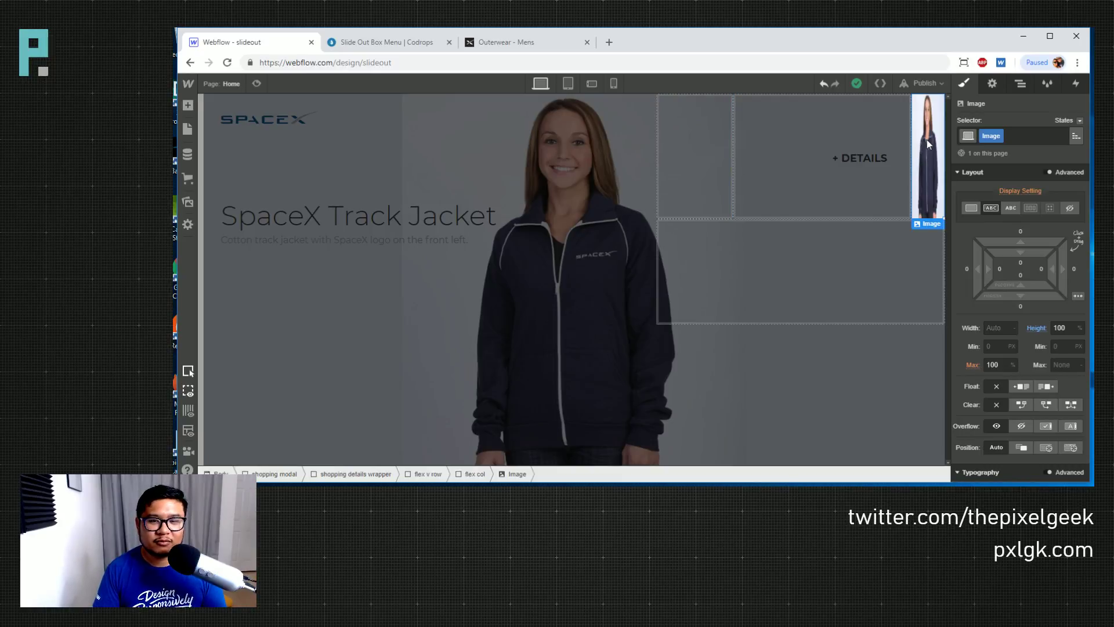
{"action": "key", "text": "Delete"}
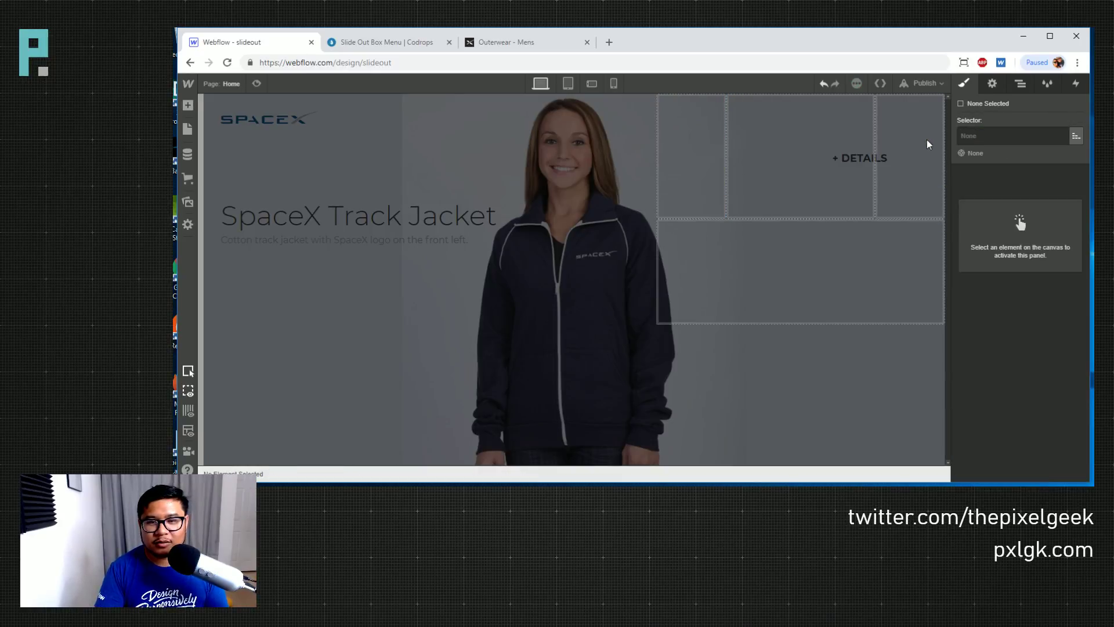
Add the combo class "col 3" to the third column of the first row
{"action": "left_click", "coordinate": [907, 145]}
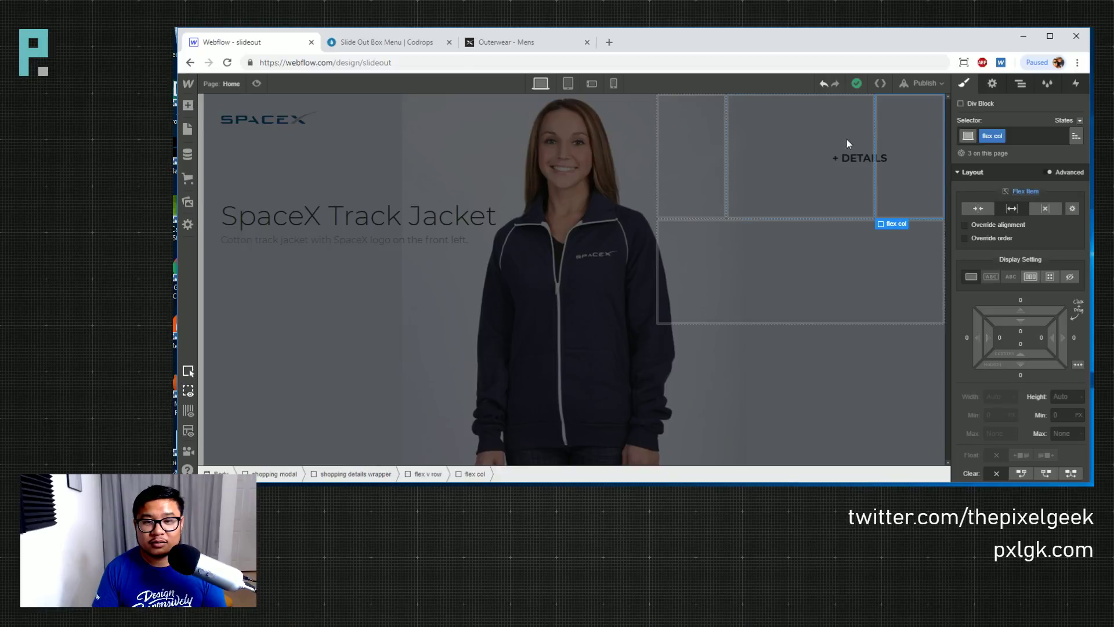
{"action": "scroll", "coordinate": [1039, 332], "scroll_direction": "down", "scroll_amount": 4}
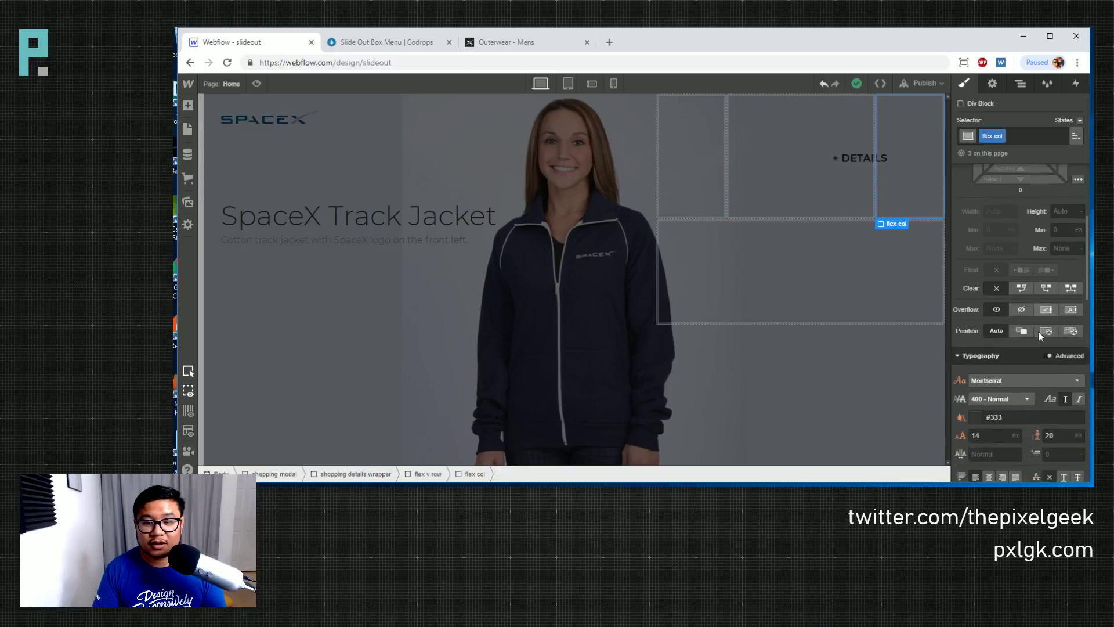
{"action": "left_click", "coordinate": [1018, 136]}
{"action": "type", "text": "col 3"}
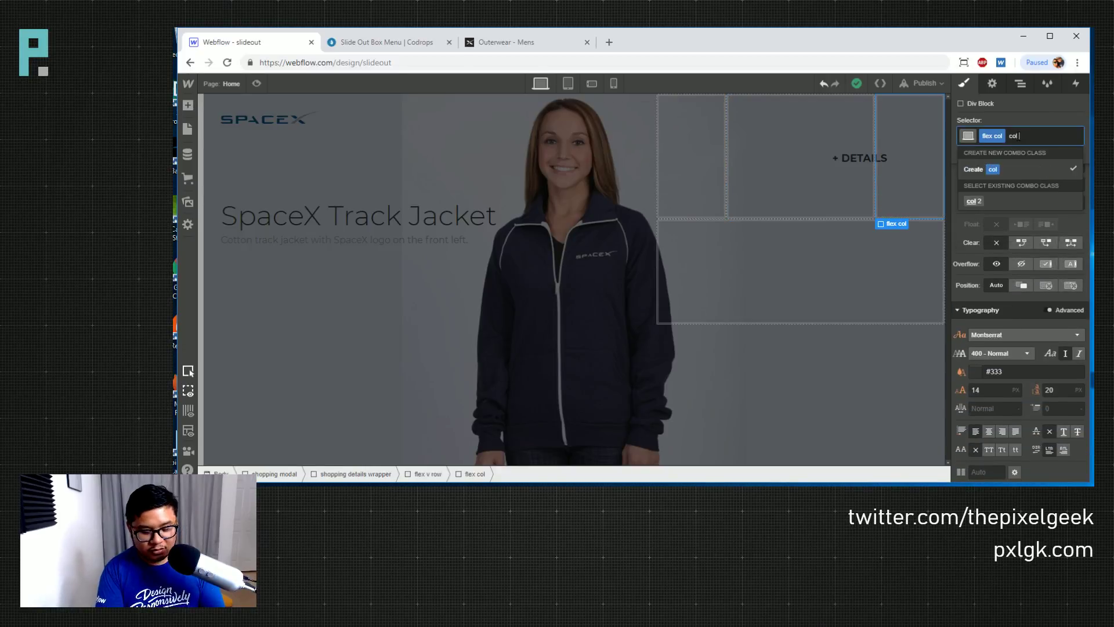
{"action": "key", "text": "Return"}
Give the third column the navy track jacket photo as a background image, sized to cover and positioned at the center
{"action": "scroll", "coordinate": [1019, 319], "scroll_direction": "down", "scroll_amount": 2}
{"action": "scroll", "coordinate": [1002, 278], "scroll_direction": "down", "scroll_amount": 4}
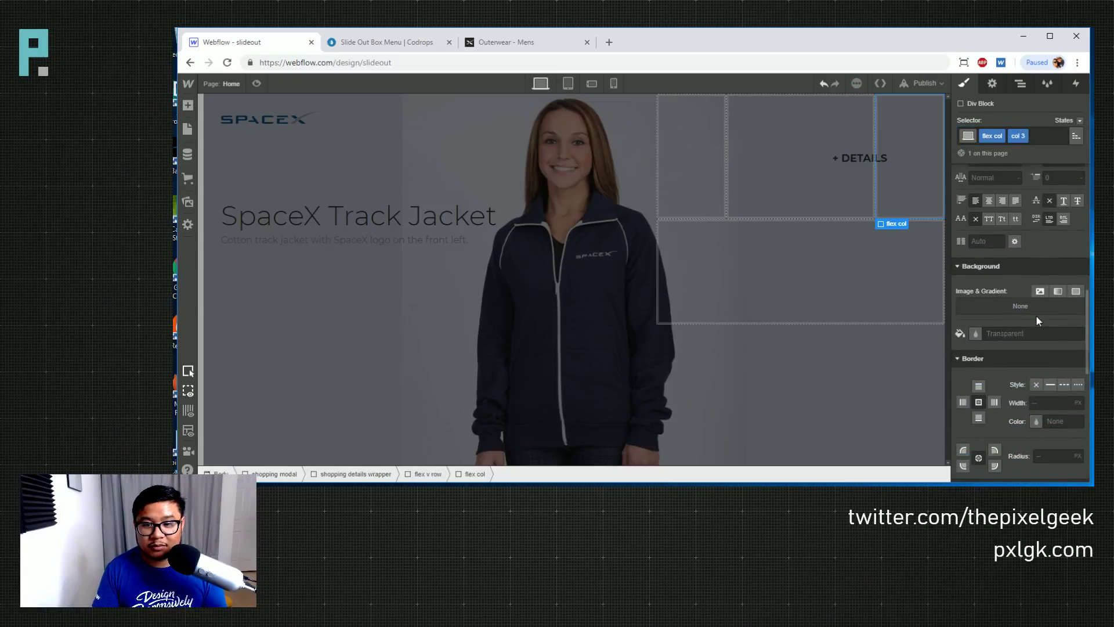
{"action": "left_click", "coordinate": [1001, 284]}
{"action": "left_click", "coordinate": [971, 188]}
{"action": "left_click", "coordinate": [316, 169]}
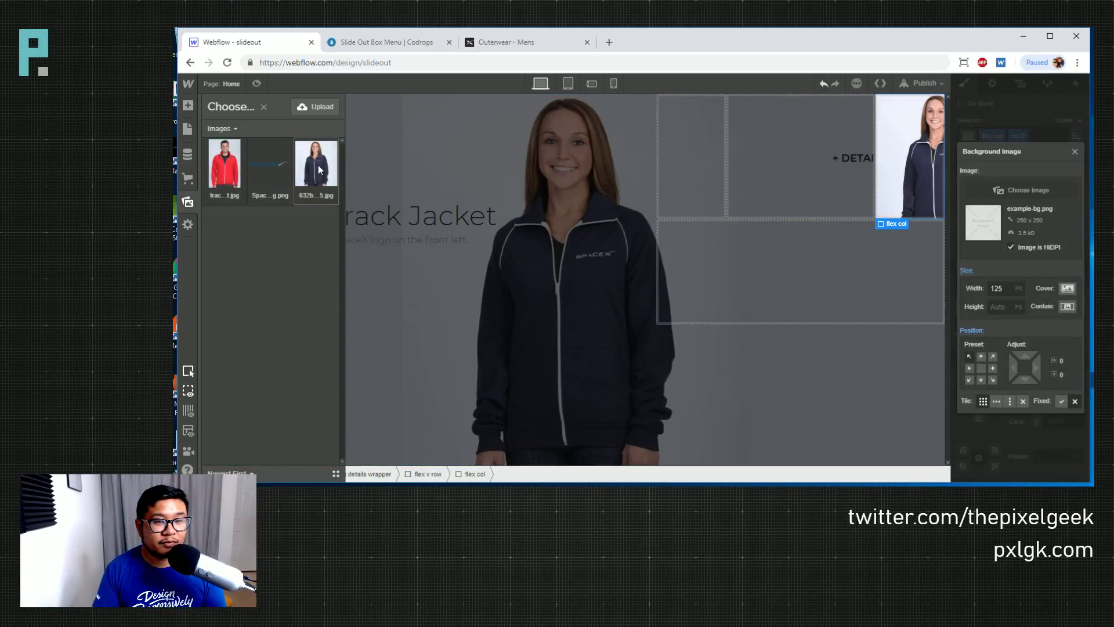
{"action": "left_click", "coordinate": [1067, 289]}
{"action": "left_click", "coordinate": [980, 367]}
{"action": "left_click", "coordinate": [1074, 151]}
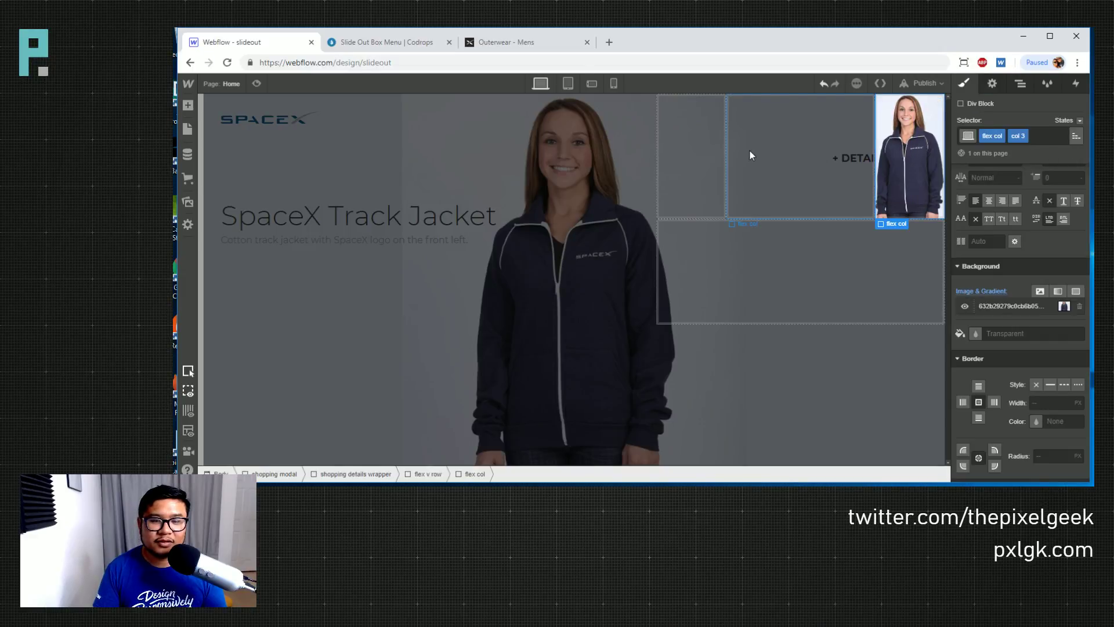
Try giving the first column's flex col class a vertical flex layout, and undo it
{"action": "left_click", "coordinate": [357, 42]}
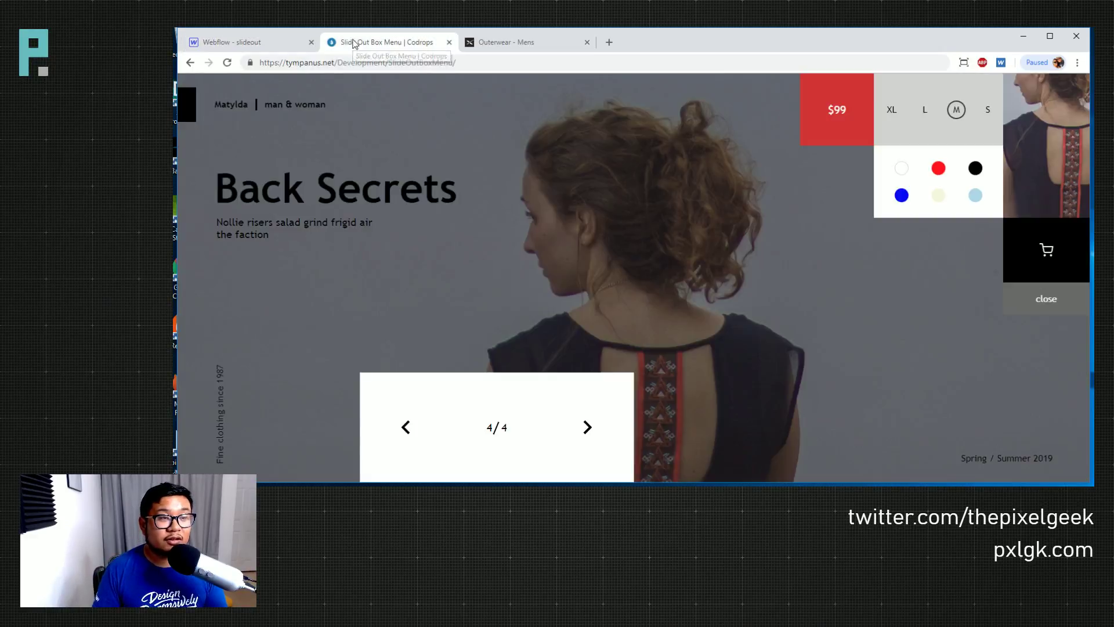
{"action": "left_click", "coordinate": [268, 45]}
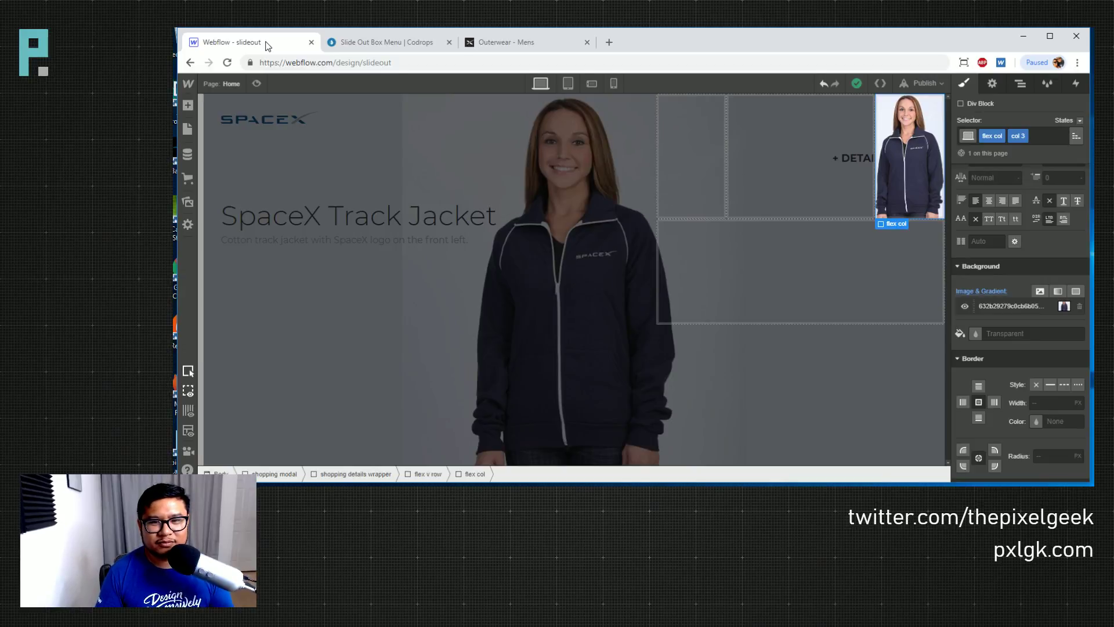
{"action": "left_click", "coordinate": [674, 140]}
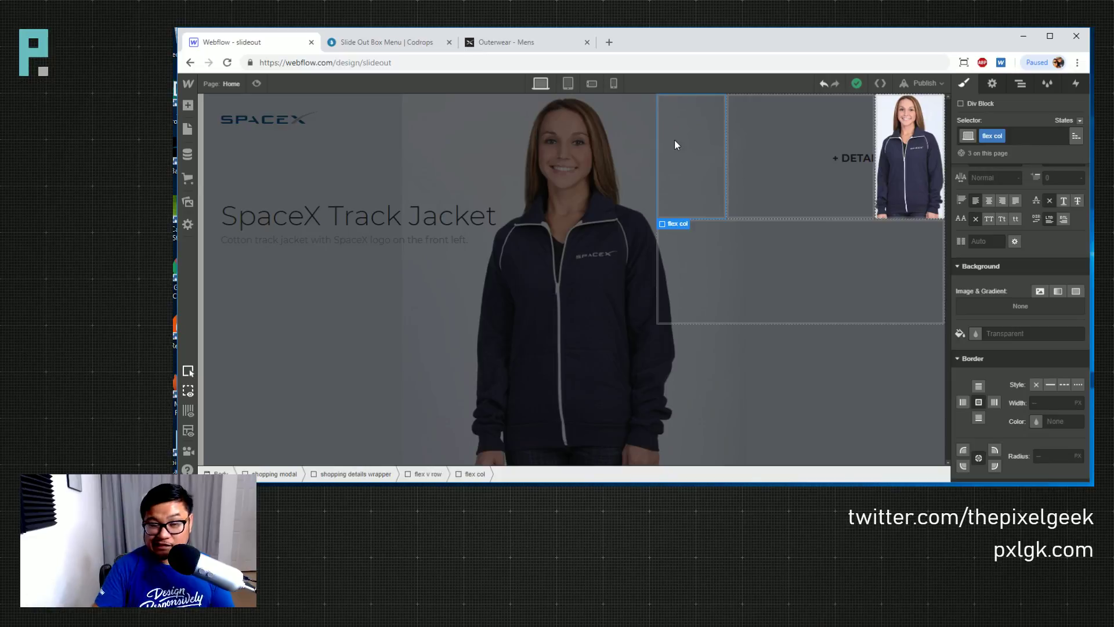
{"action": "scroll", "coordinate": [1051, 305], "scroll_direction": "up", "scroll_amount": 5}
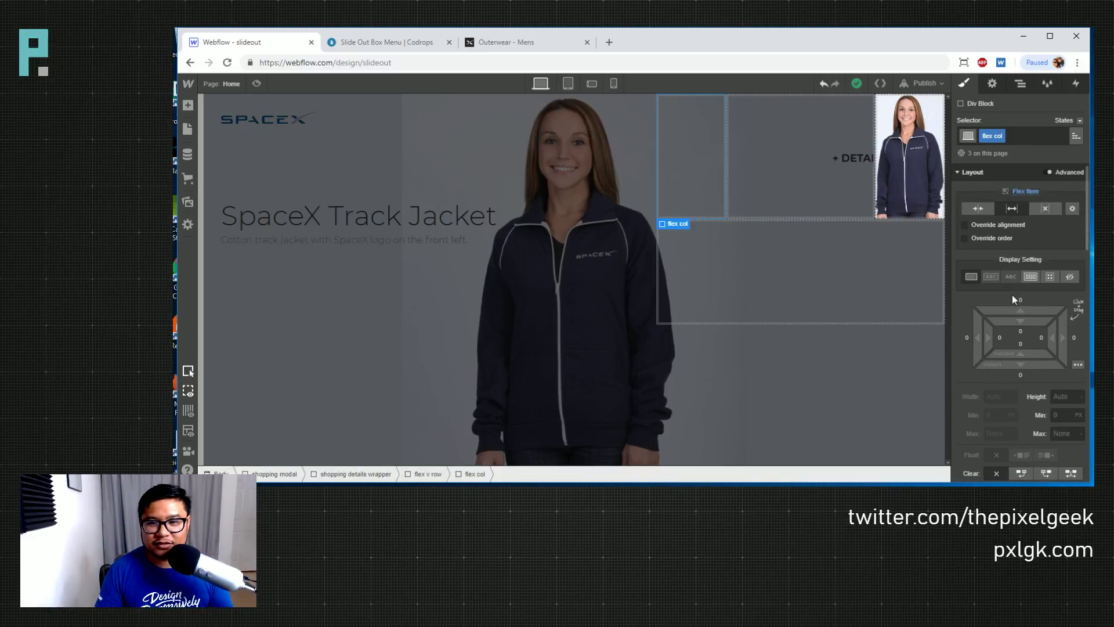
{"action": "left_click", "coordinate": [1029, 276]}
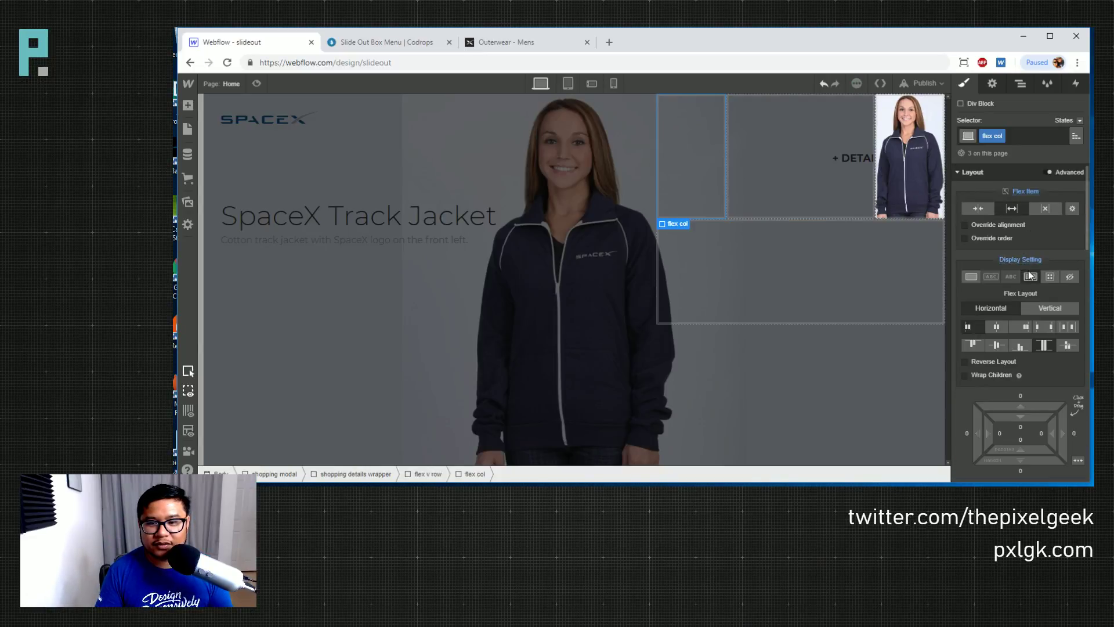
{"action": "left_click", "coordinate": [1038, 308]}
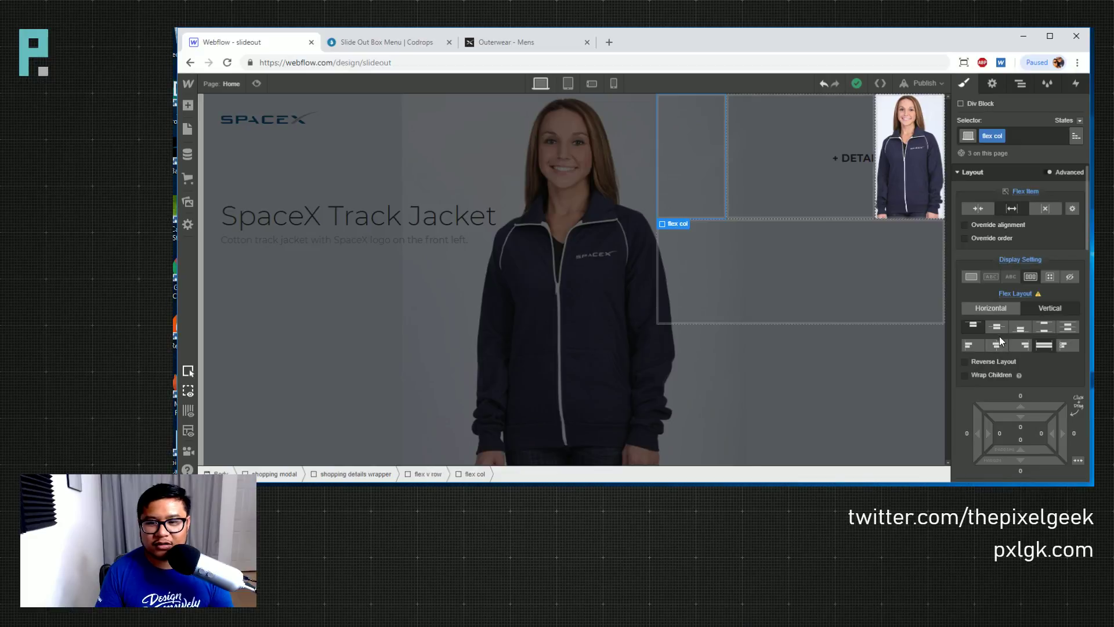
{"action": "key", "text": "ctrl+z"}
{"action": "key", "text": "ctrl+z"}
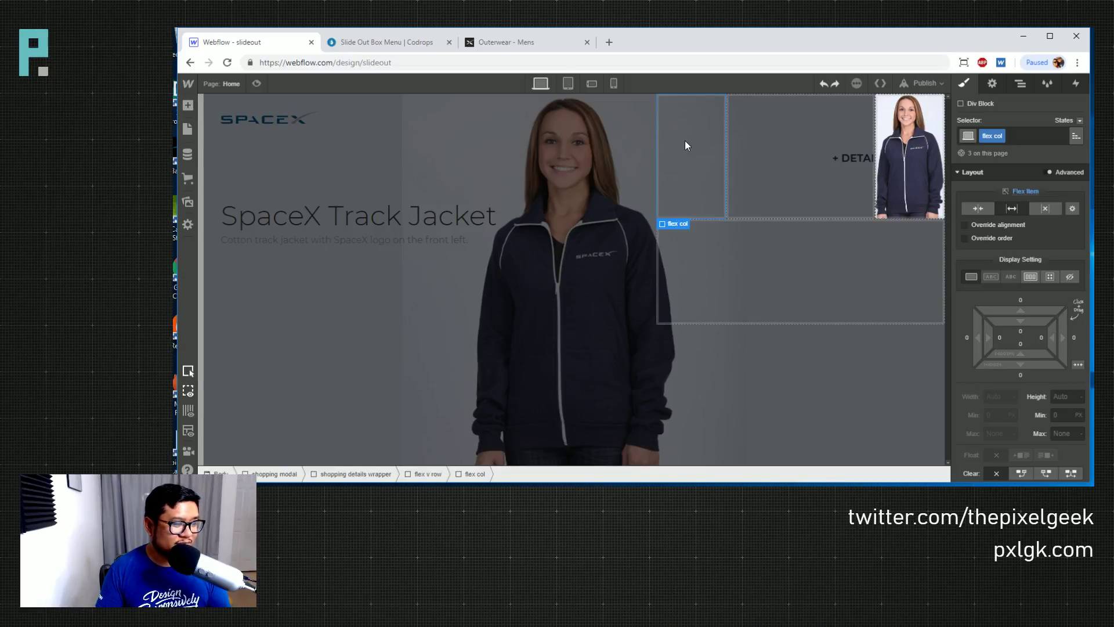
Check the track jacket's shop price and the demo's price box, and add a 50% high div block inside the first column
{"action": "left_click", "coordinate": [493, 41]}
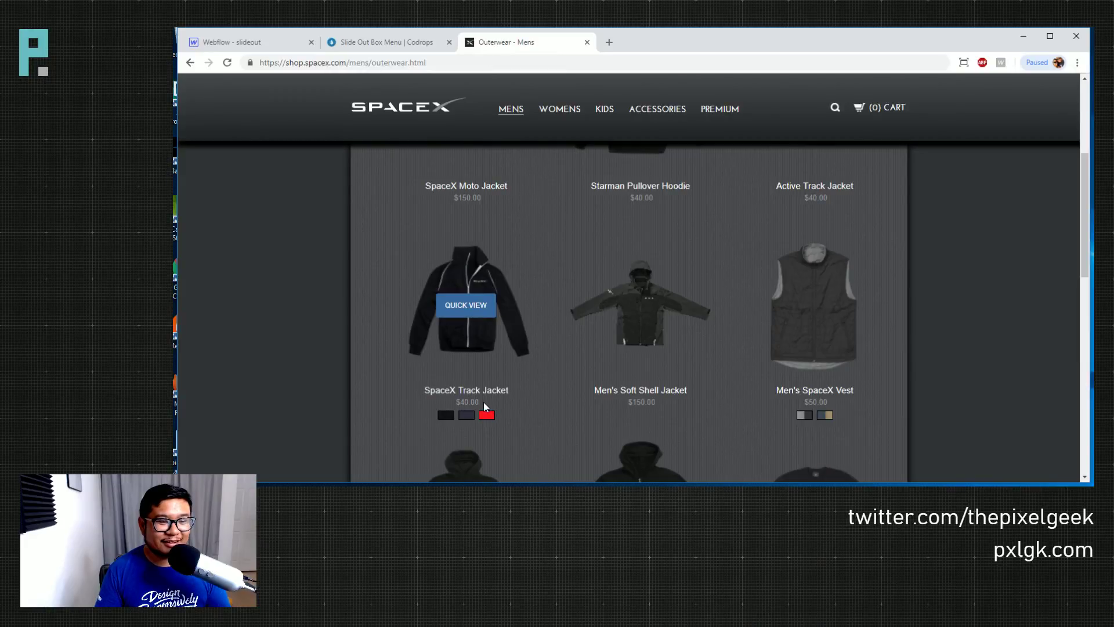
{"action": "left_click", "coordinate": [255, 43]}
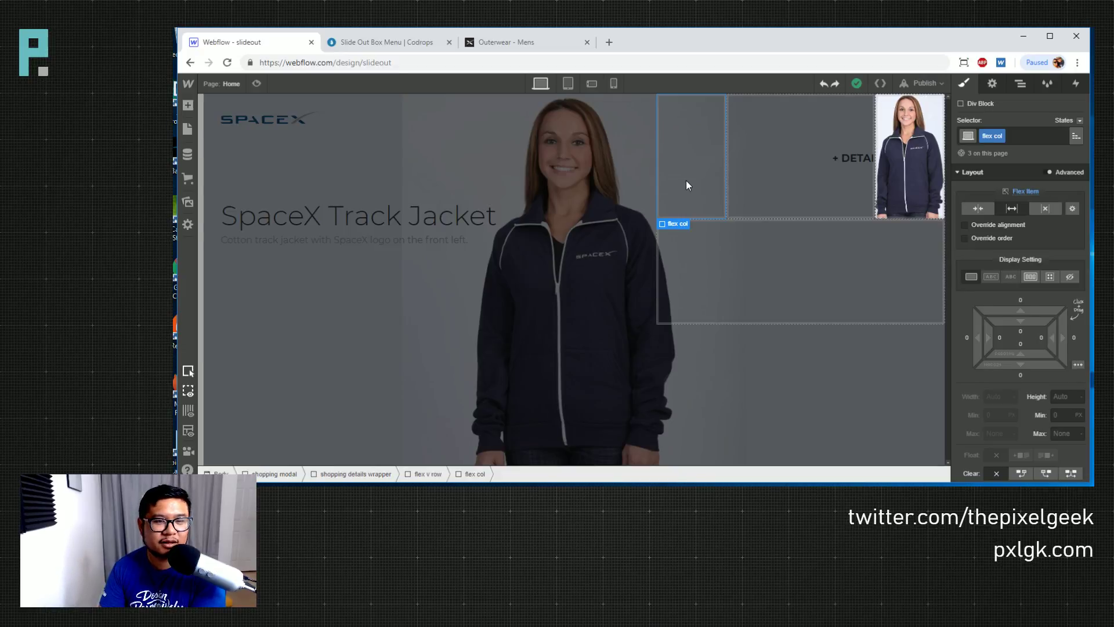
{"action": "left_click", "coordinate": [376, 44]}
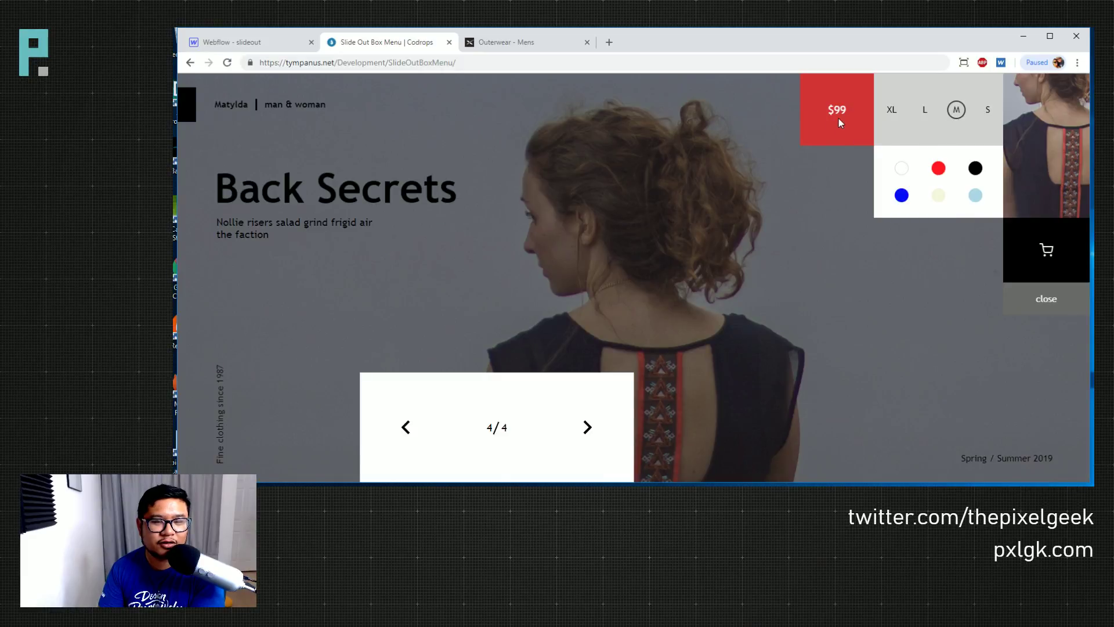
{"action": "left_click", "coordinate": [266, 41]}
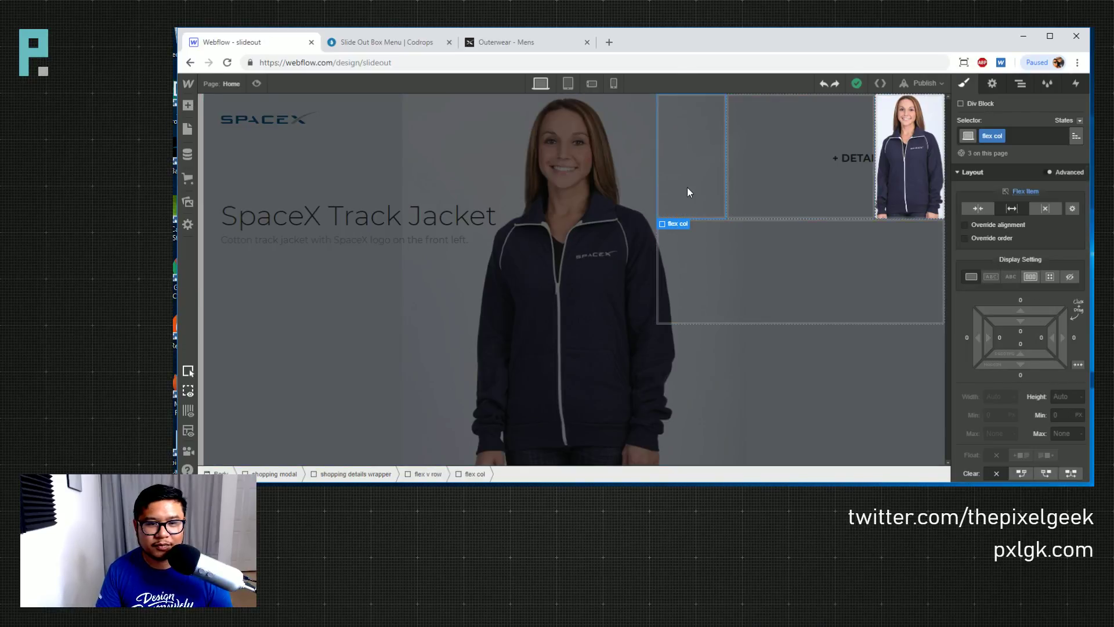
{"action": "key", "text": "a"}
{"action": "left_click", "coordinate": [224, 306]}
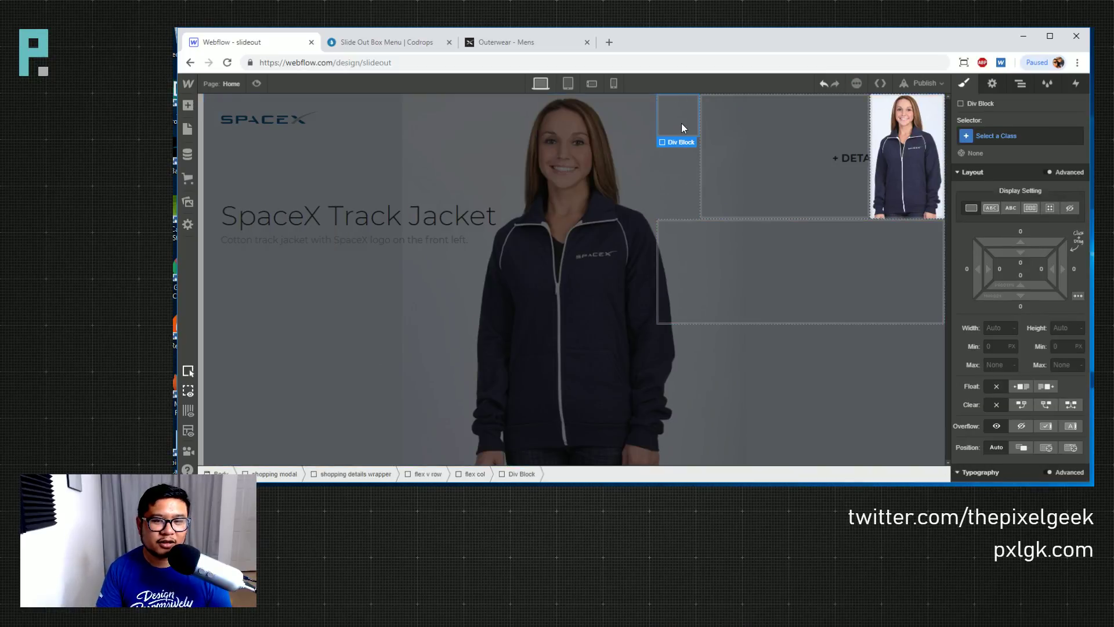
{"action": "left_click", "coordinate": [1066, 328]}
{"action": "type", "text": "50"}
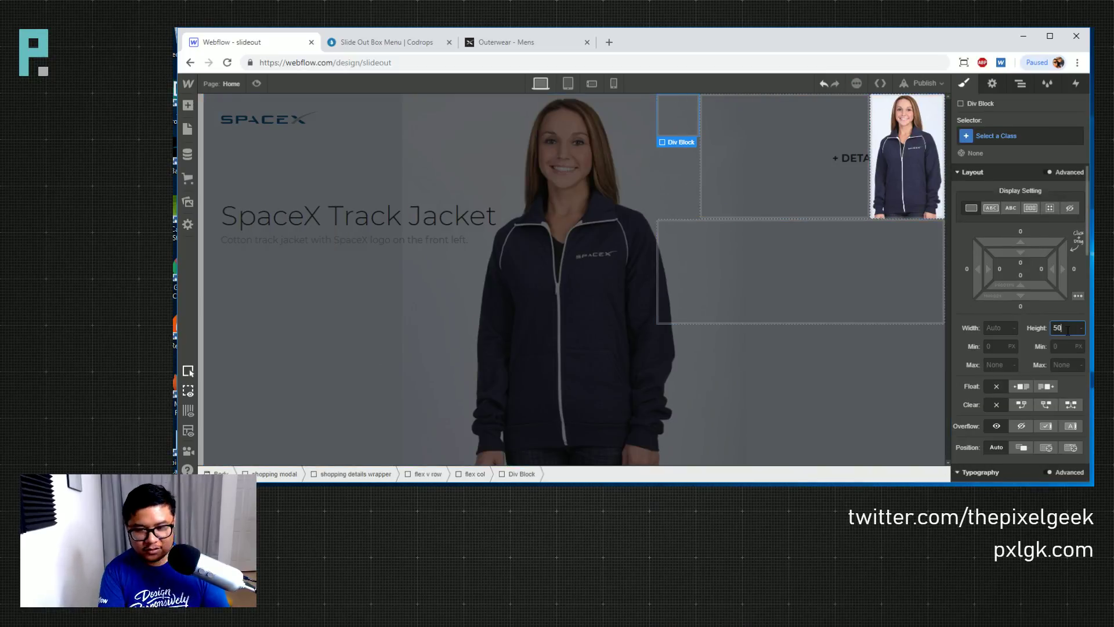
{"action": "type", "text": "%"}
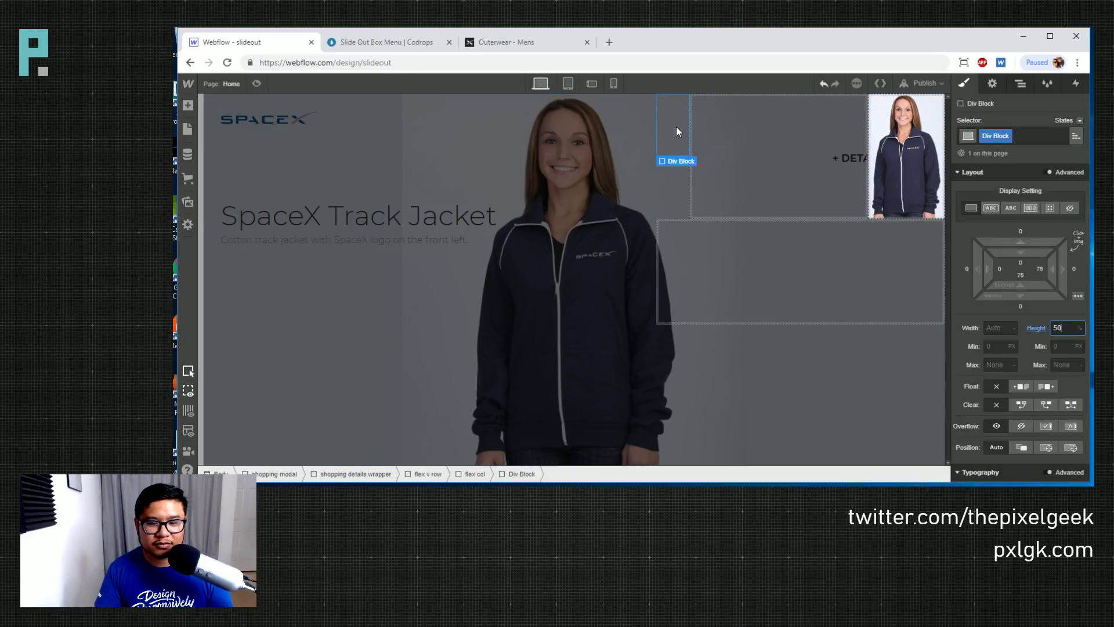
{"action": "key", "text": "Return"}
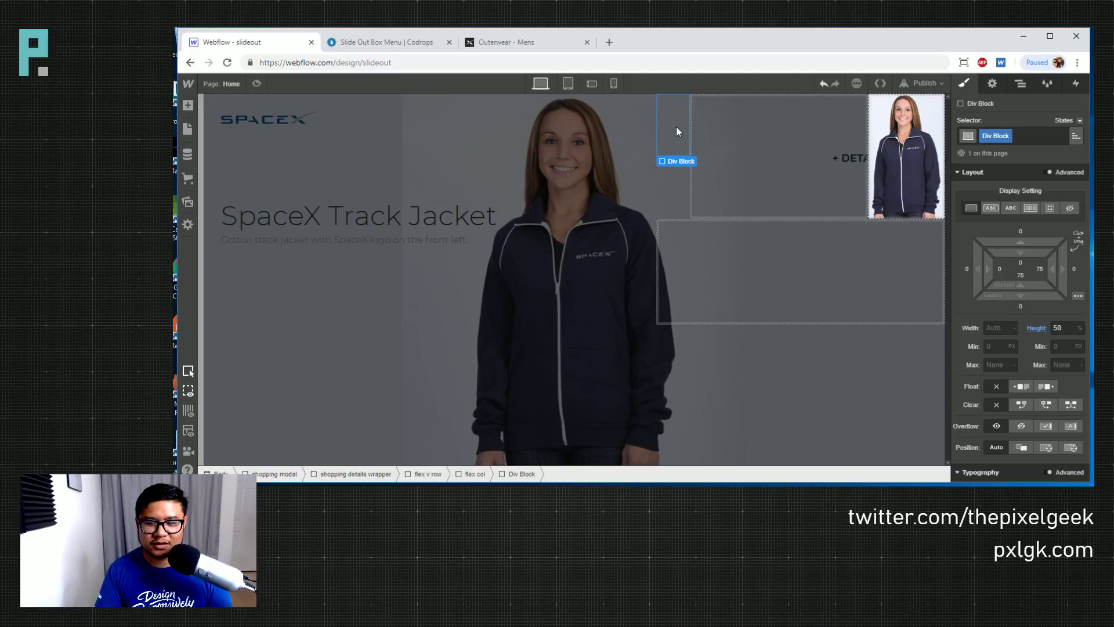
Set the second column's flex sizing to grow 1, shrink 1 and basis 30%
{"action": "left_click", "coordinate": [767, 199]}
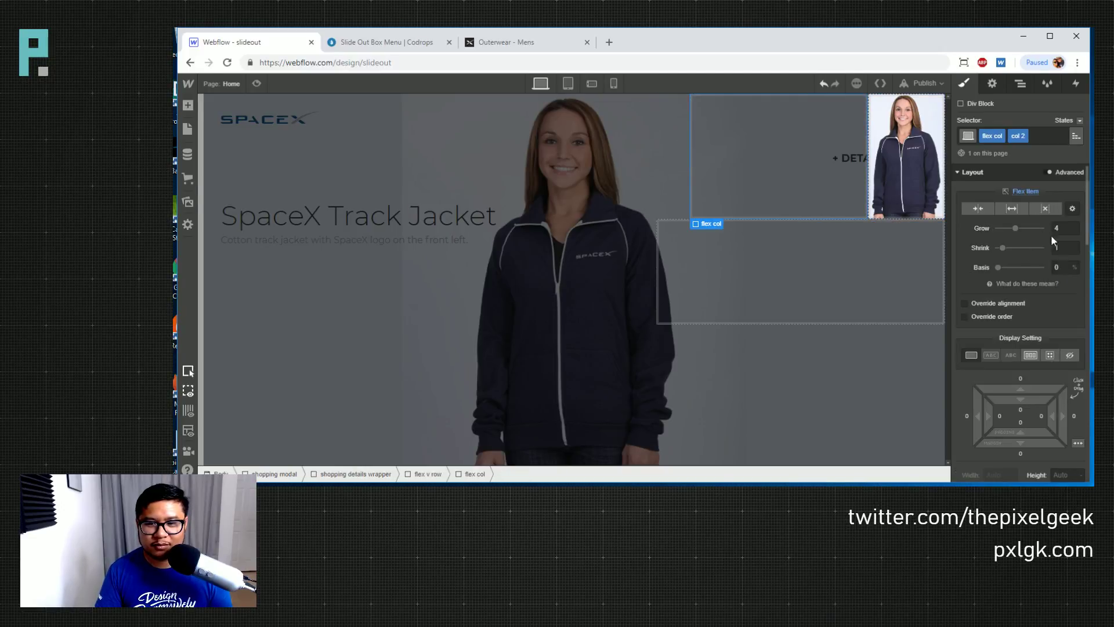
{"action": "left_click", "coordinate": [1012, 209]}
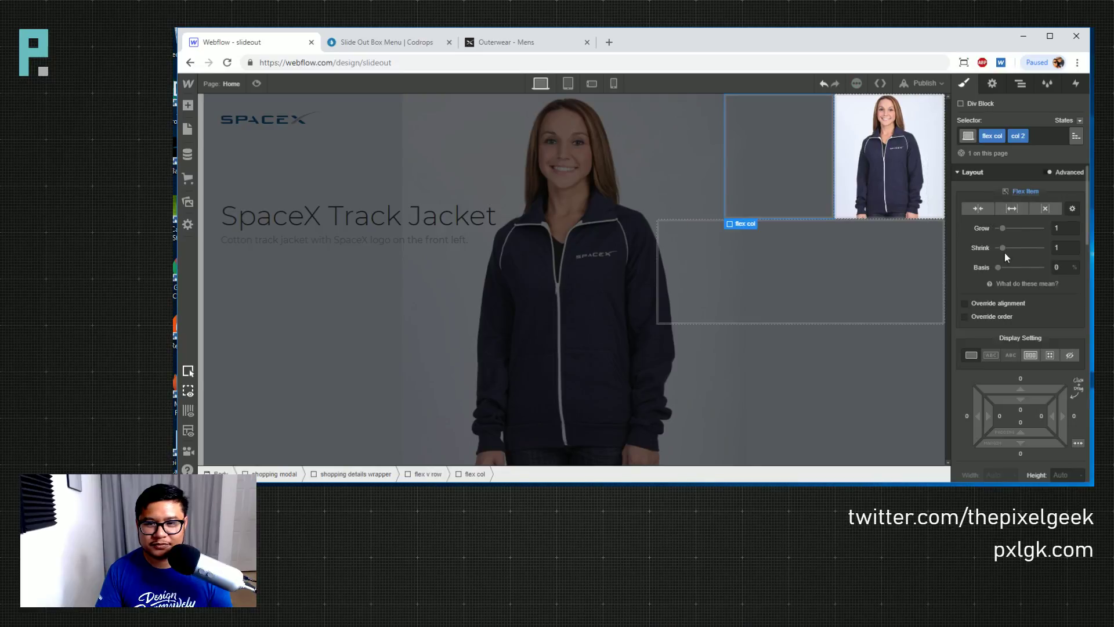
{"action": "left_click", "coordinate": [1056, 270]}
{"action": "type", "text": "50"}
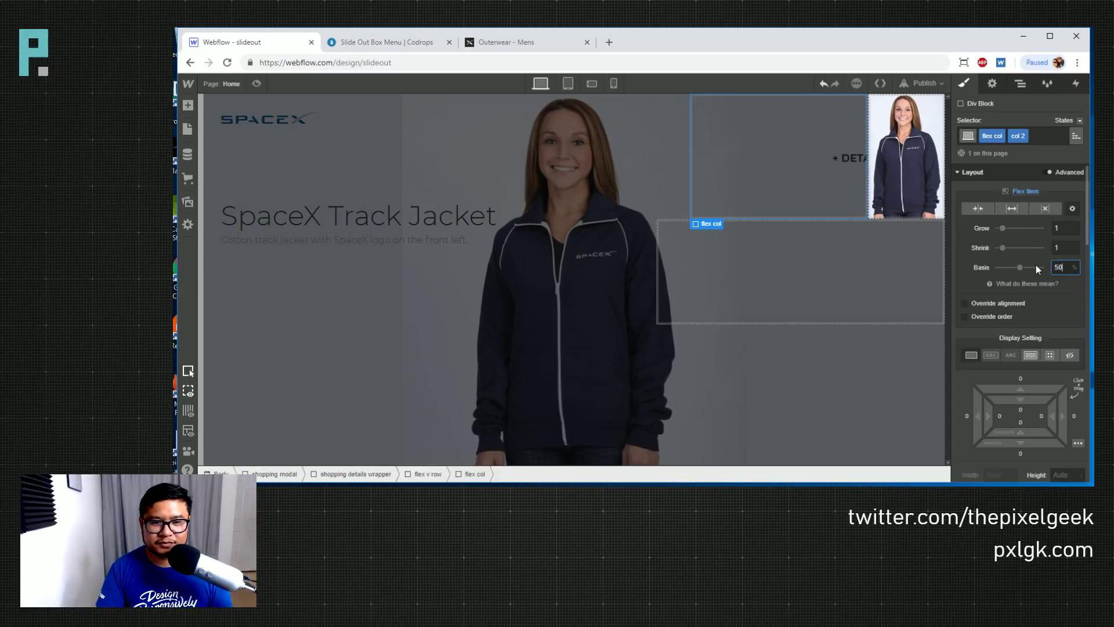
{"action": "key", "text": "shift+Down"}
{"action": "key", "text": "shift+Down"}
{"action": "key", "text": "Up"}
{"action": "key", "text": "Up"}
{"action": "key", "text": "Up"}
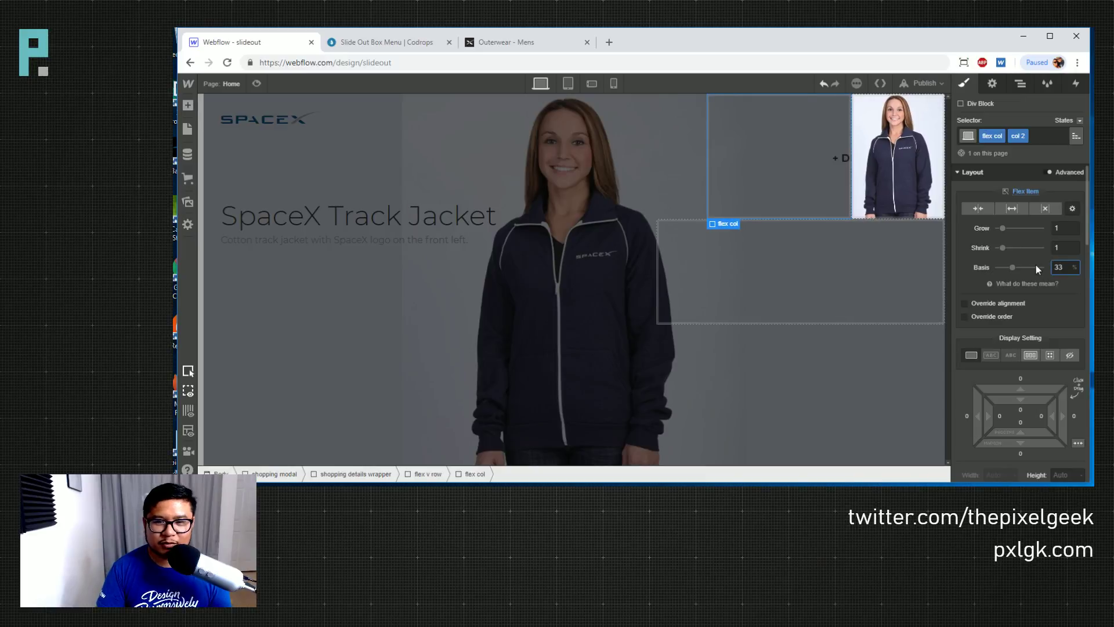
{"action": "key", "text": "Down"}
{"action": "key", "text": "Down"}
{"action": "key", "text": "Down"}
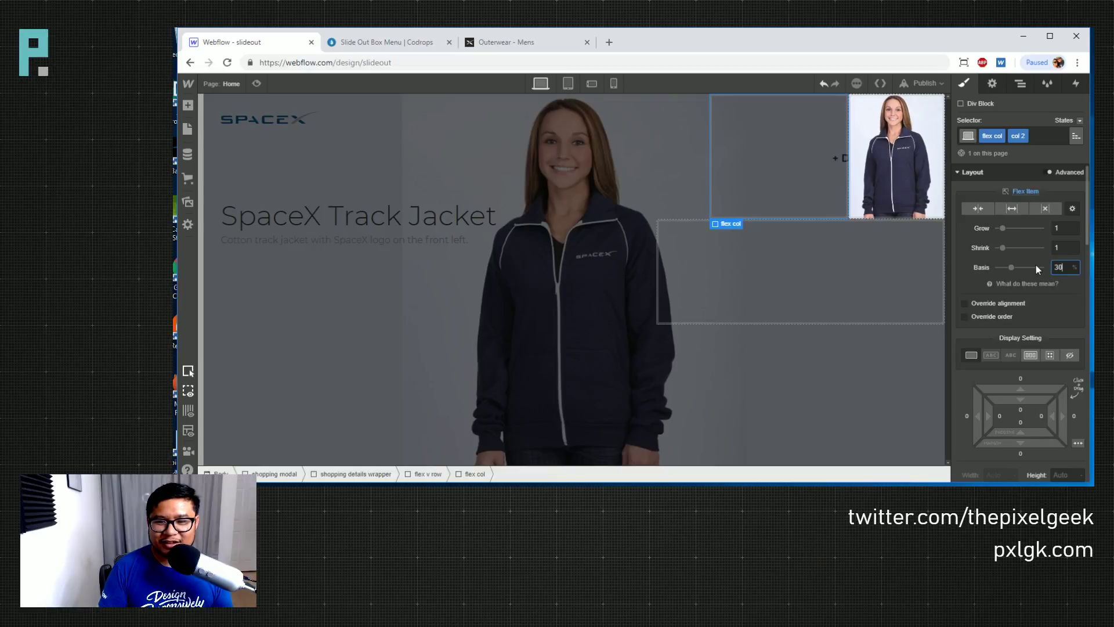
{"action": "key", "text": "Return"}
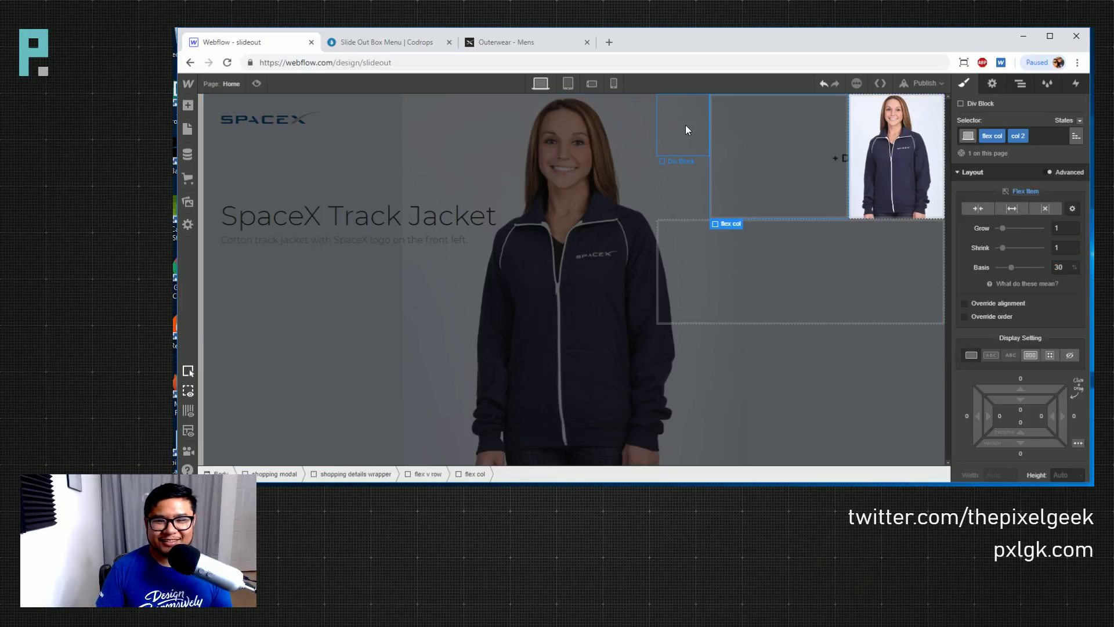
Give the first column's div block the class "price" and the background color #0098ff
{"action": "left_click", "coordinate": [684, 124]}
{"action": "type", "text": "price"}
{"action": "key", "text": "Return"}
{"action": "scroll", "coordinate": [1036, 311], "scroll_direction": "down", "scroll_amount": 3}
{"action": "scroll", "coordinate": [1036, 311], "scroll_direction": "down", "scroll_amount": 5}
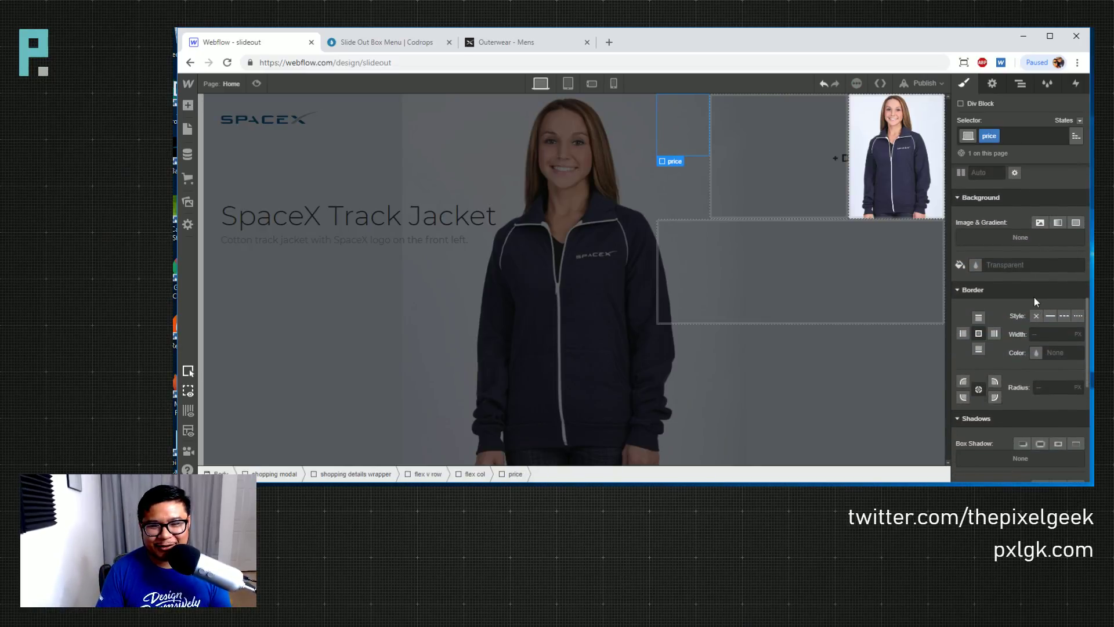
{"action": "left_click", "coordinate": [975, 266]}
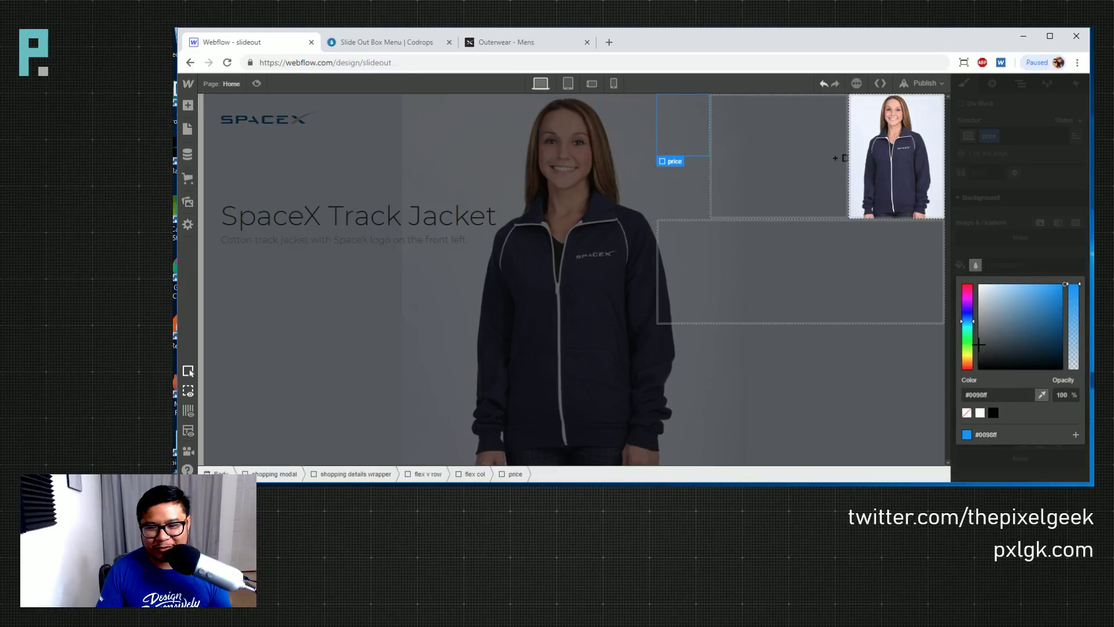
{"action": "left_click", "coordinate": [1074, 285]}
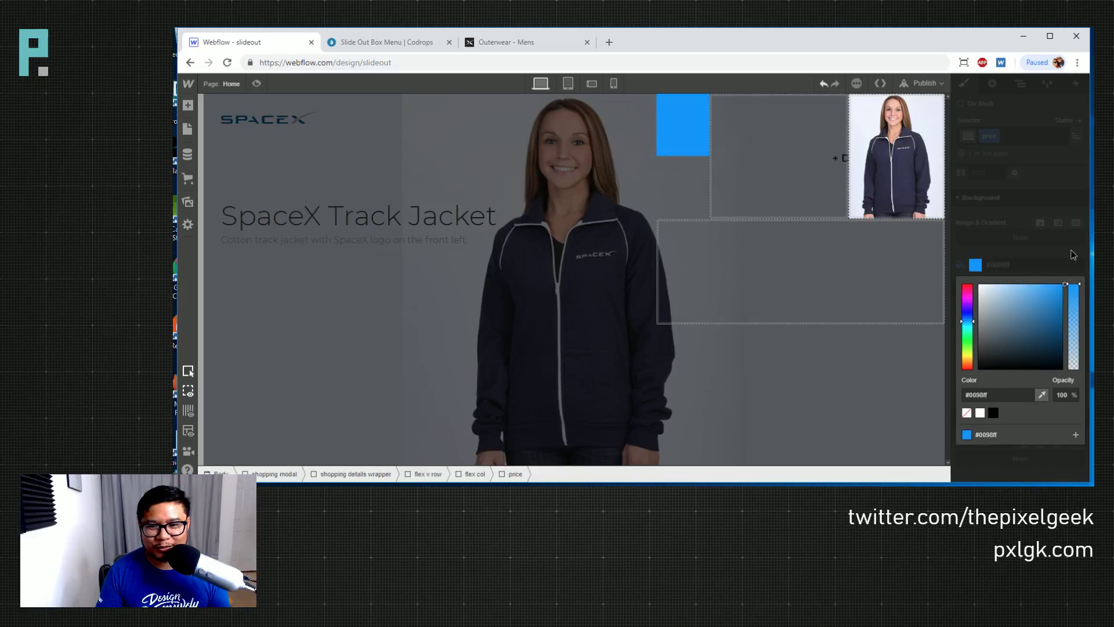
{"action": "left_click", "coordinate": [1064, 249]}
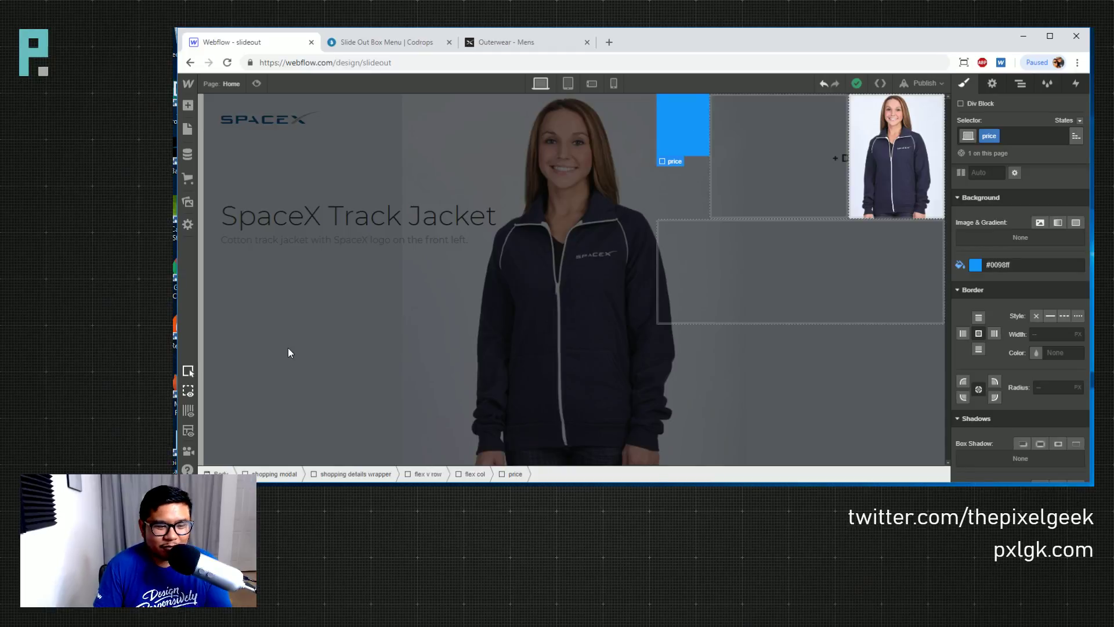
Add a text block reading "$40" inside the price block
{"action": "key", "text": "a"}
{"action": "scroll", "coordinate": [227, 377], "scroll_direction": "down", "scroll_amount": 3}
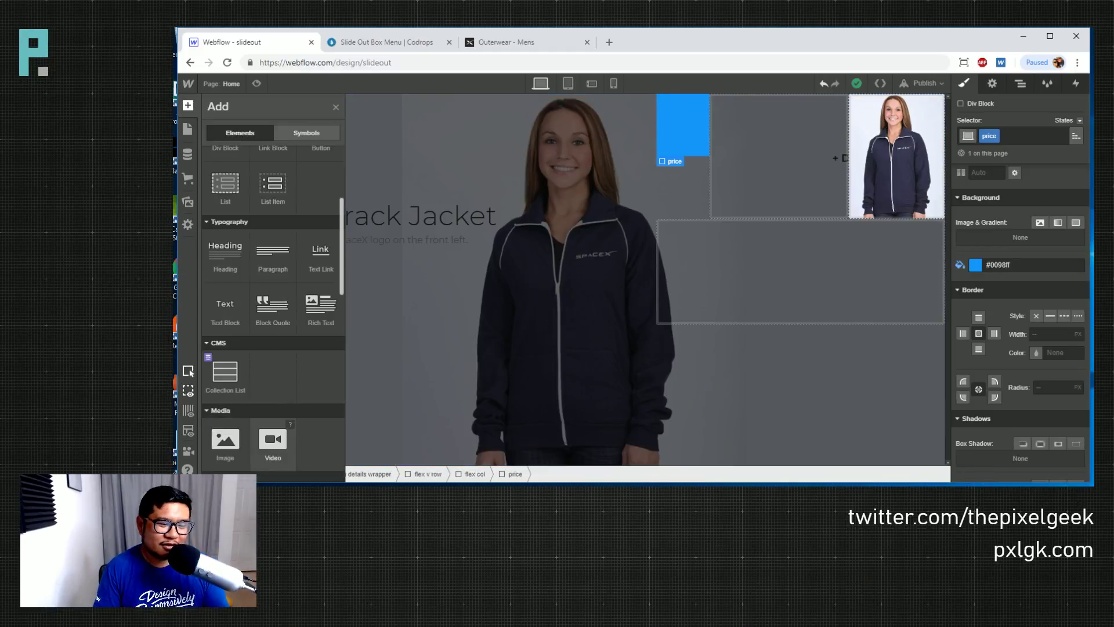
{"action": "left_click_drag", "start_coordinate": [226, 305], "coordinate": [680, 182]}
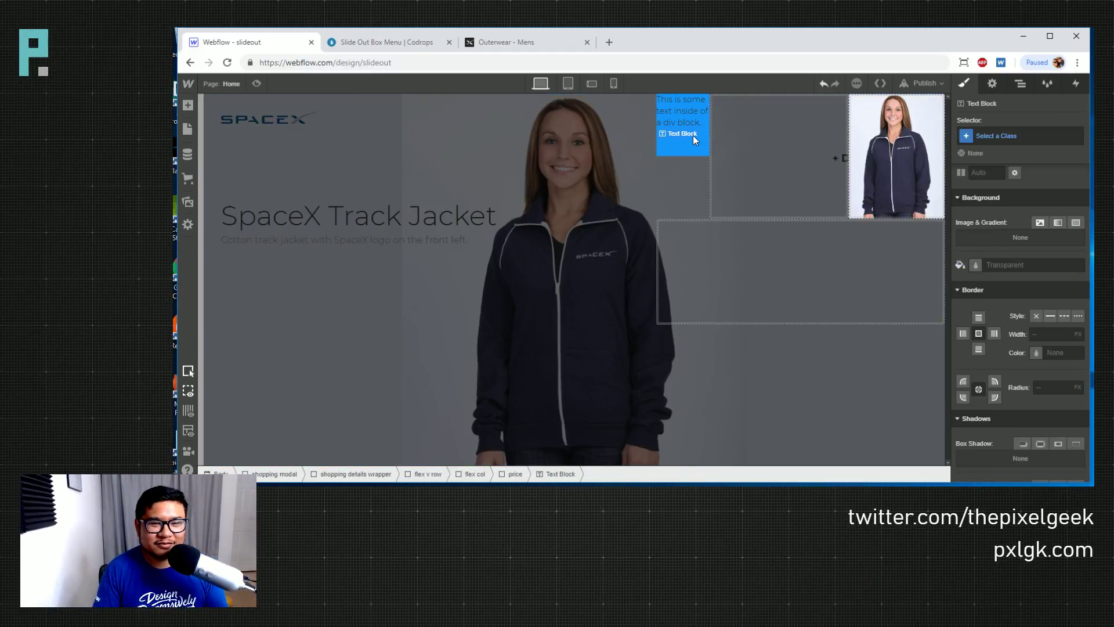
{"action": "double_click", "coordinate": [687, 119]}
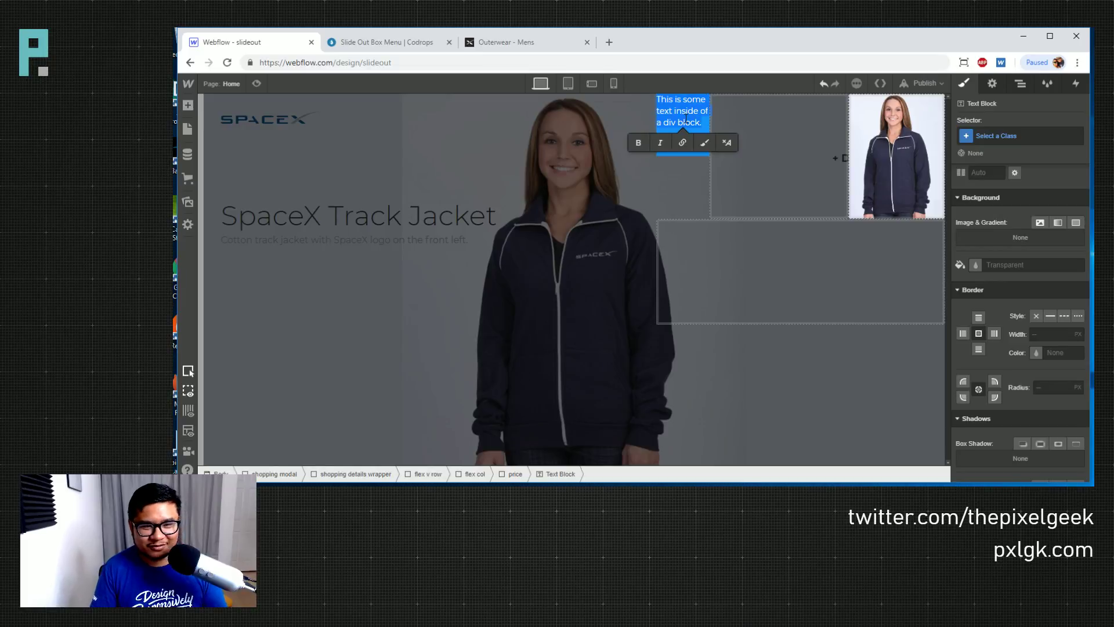
{"action": "type", "text": "$40"}
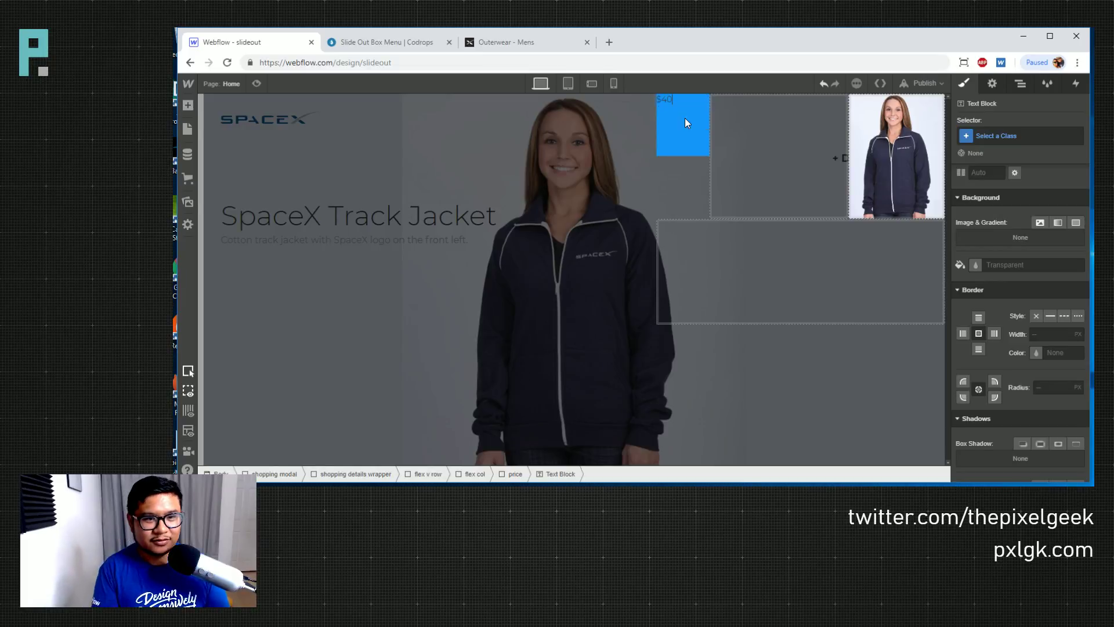
Make the price block a flex container with its content centered horizontally and vertically
{"action": "left_click", "coordinate": [682, 141]}
{"action": "scroll", "coordinate": [996, 302], "scroll_direction": "down", "scroll_amount": 5}
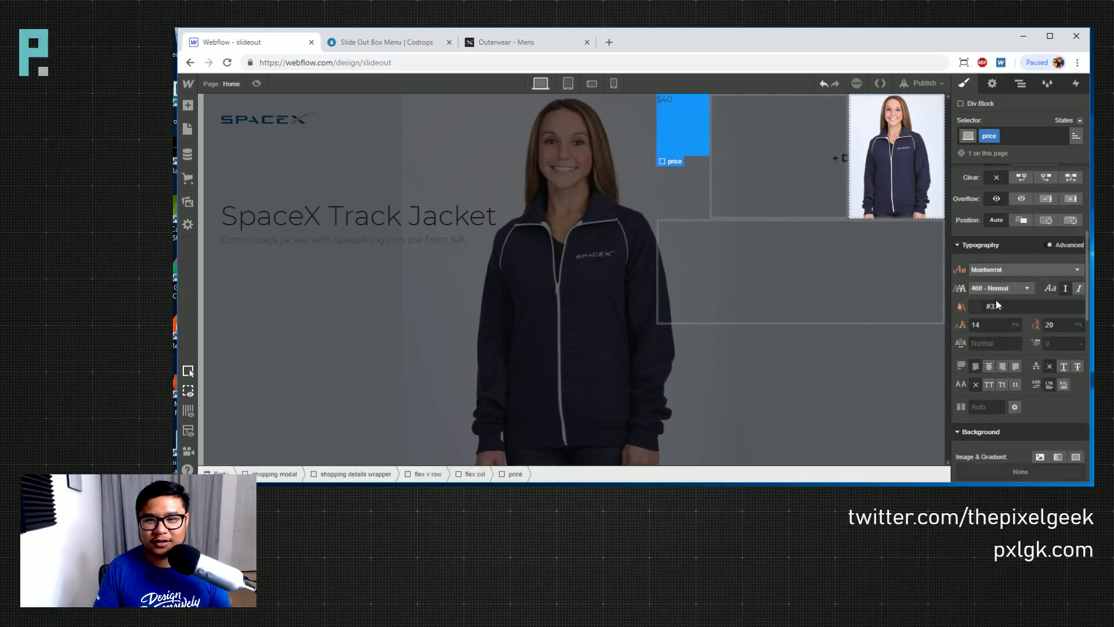
{"action": "scroll", "coordinate": [1009, 273], "scroll_direction": "up", "scroll_amount": 5}
{"action": "left_click", "coordinate": [1032, 208]}
{"action": "left_click", "coordinate": [997, 258]}
{"action": "left_click", "coordinate": [997, 278]}
Style the price block's text in white, weight 700 - Bold, at 24 px
{"action": "scroll", "coordinate": [1045, 278], "scroll_direction": "down", "scroll_amount": 5}
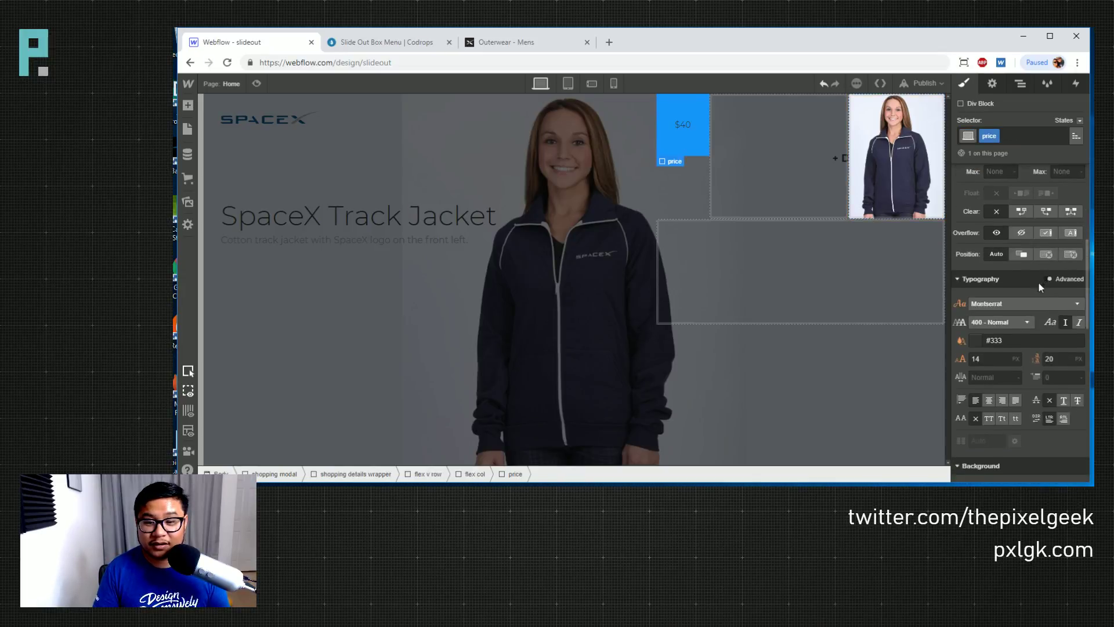
{"action": "left_click", "coordinate": [992, 341]}
{"action": "type", "text": "white"}
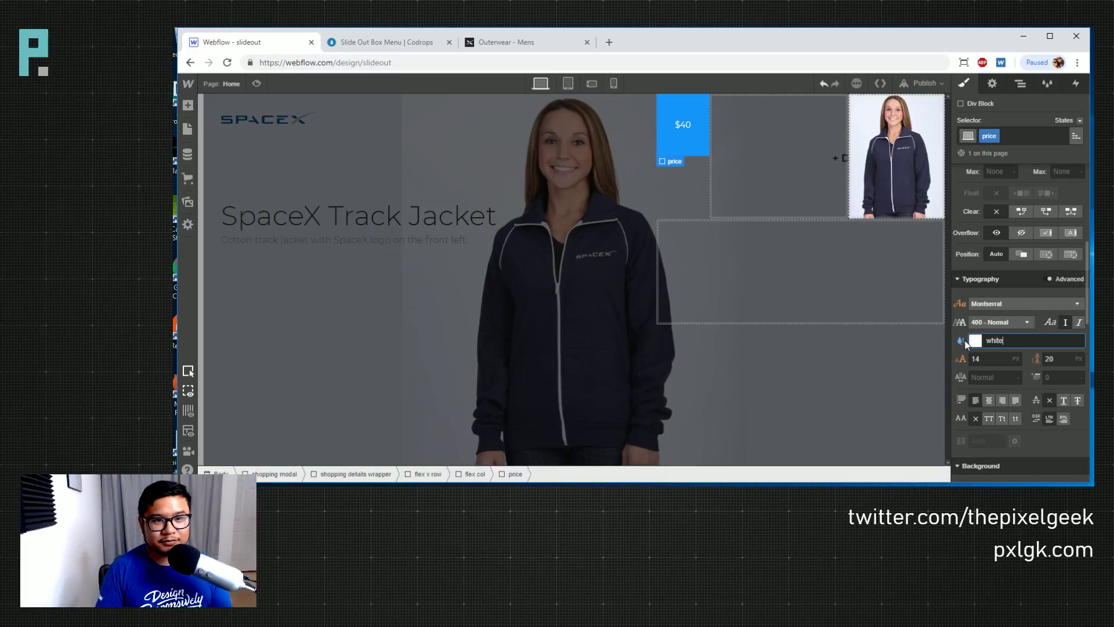
{"action": "left_click", "coordinate": [999, 322]}
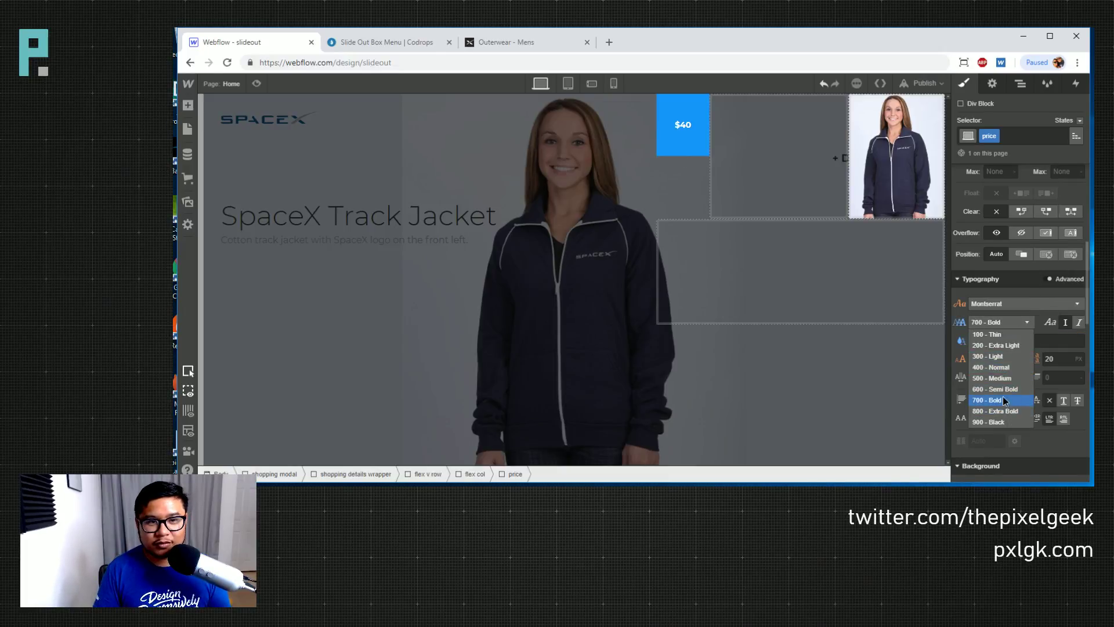
{"action": "left_click", "coordinate": [1006, 407]}
{"action": "left_click", "coordinate": [986, 357]}
{"action": "type", "text": "24"}
{"action": "key", "text": "Tab"}
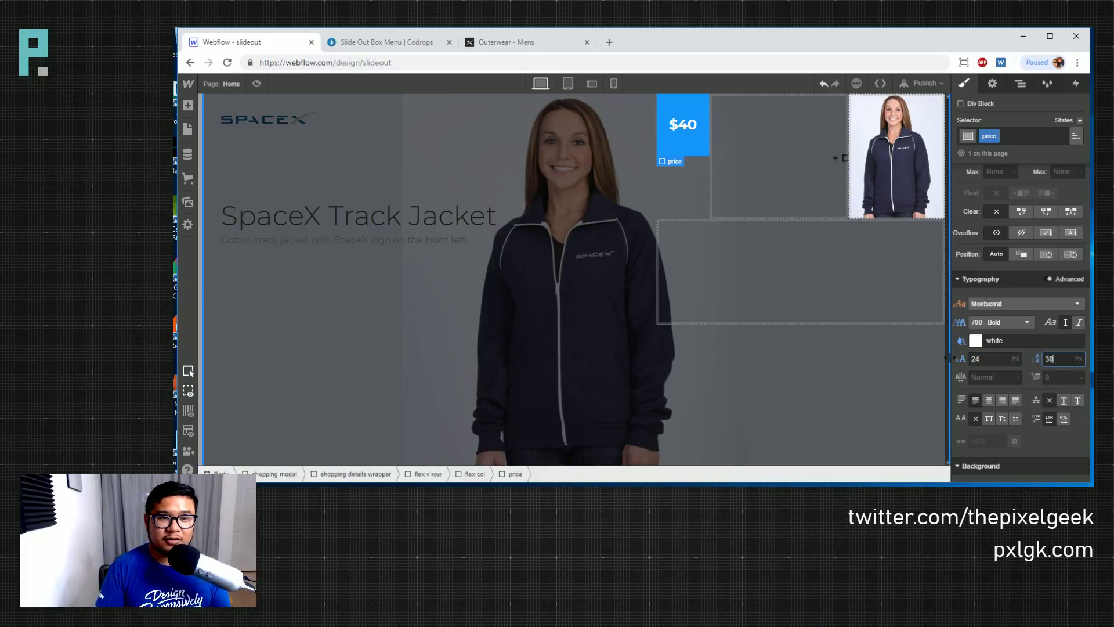
{"action": "key", "text": "shift+Tab"}
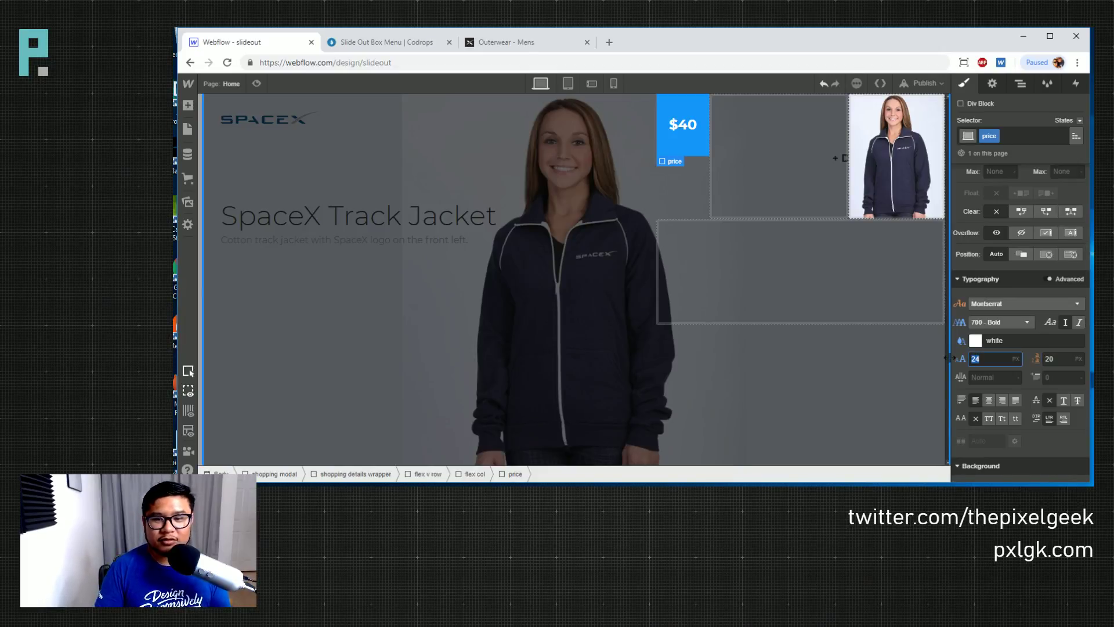
Set the price block's font size to 29 px
{"action": "type", "text": "34"}
{"action": "key", "text": "Down"}
{"action": "key", "text": "Down"}
{"action": "key", "text": "Down"}
{"action": "key", "text": "Down"}
{"action": "key", "text": "Down"}
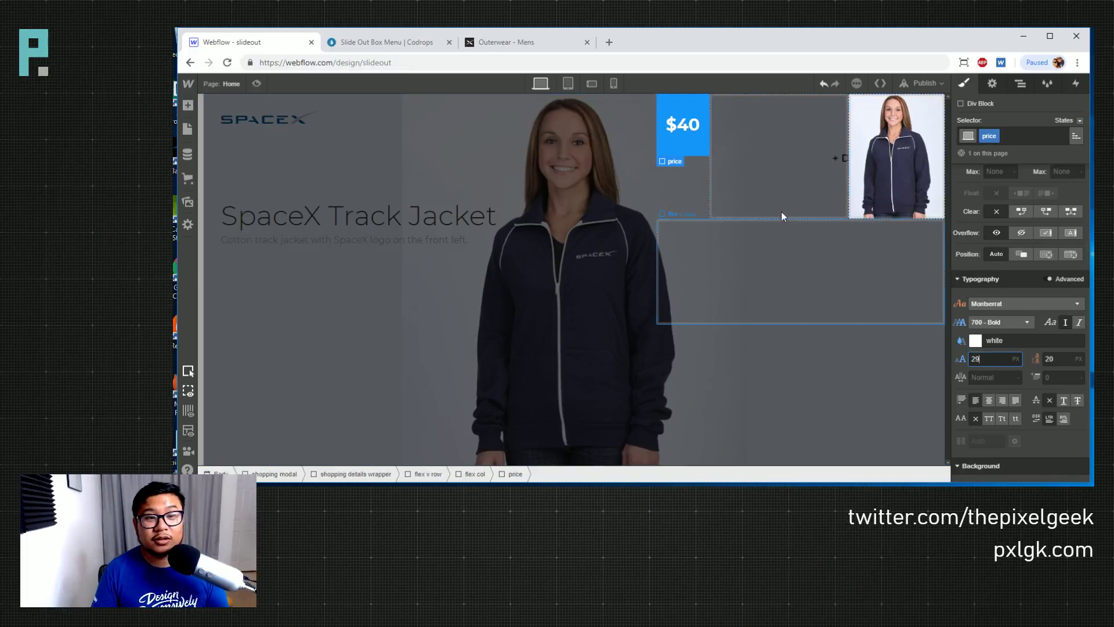
{"action": "left_click", "coordinate": [617, 200]}
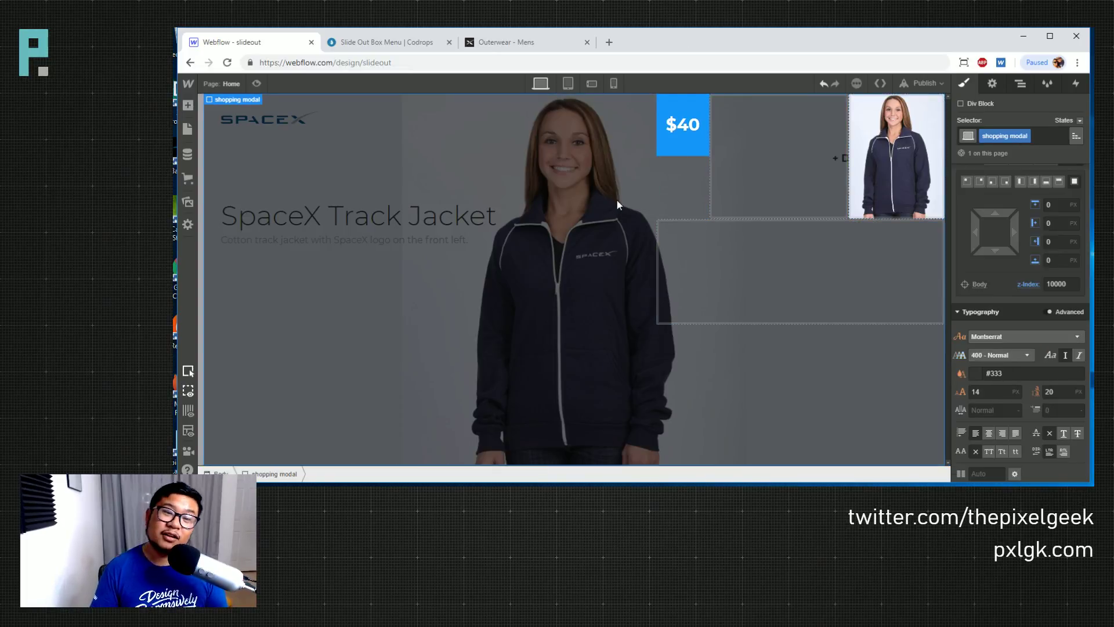
{"action": "left_click", "coordinate": [684, 149]}
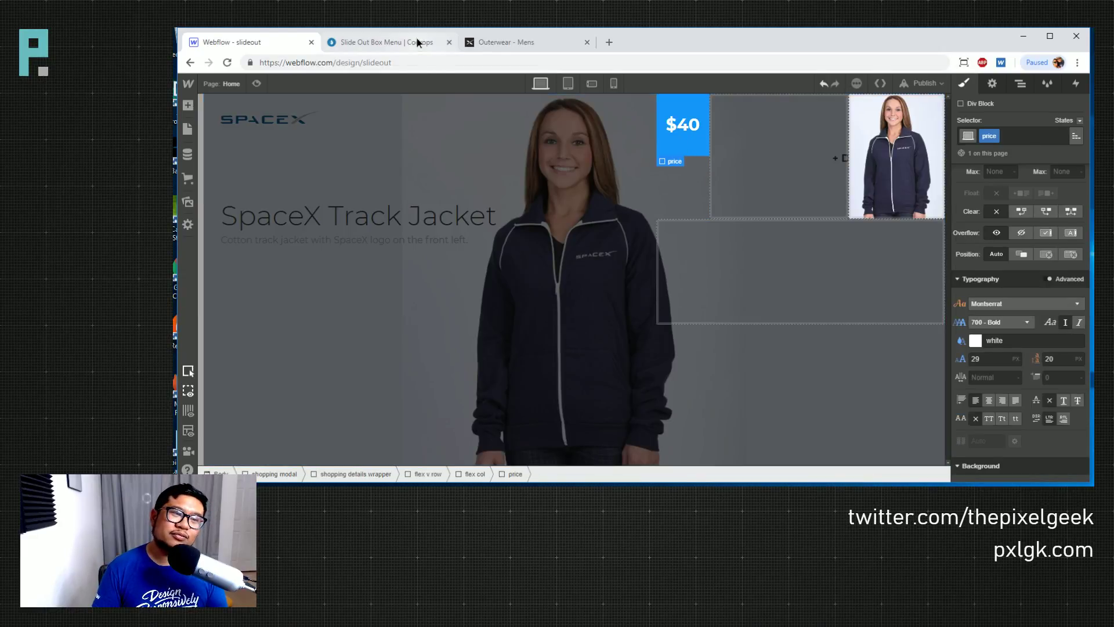
Reduce the price block's font size, using the price box in the Codrops demo as reference
{"action": "left_click", "coordinate": [387, 41]}
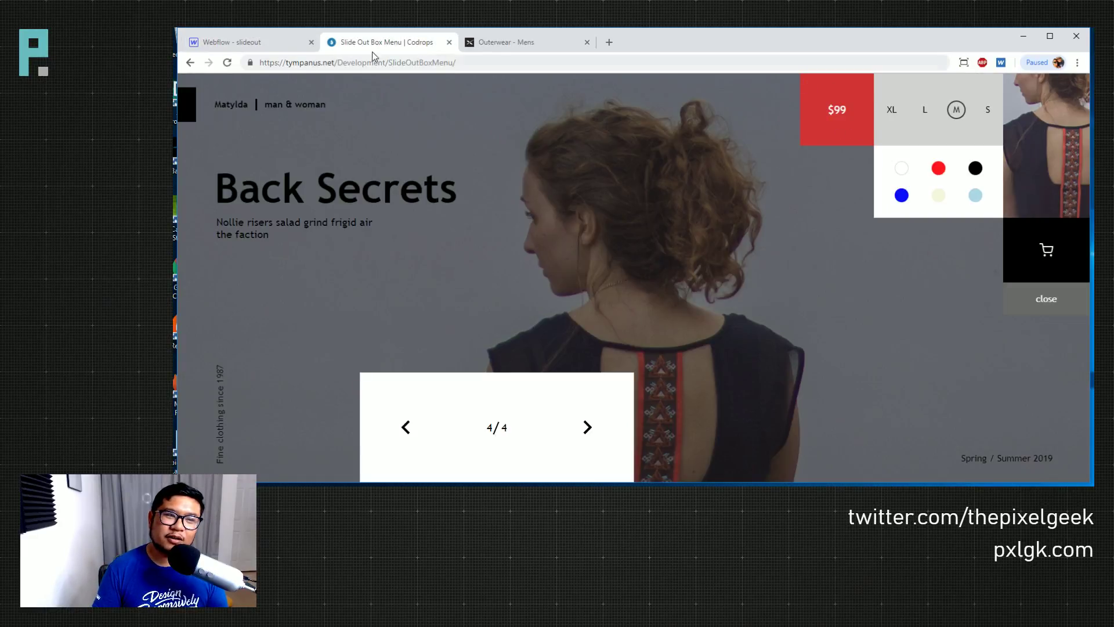
{"action": "left_click", "coordinate": [265, 49]}
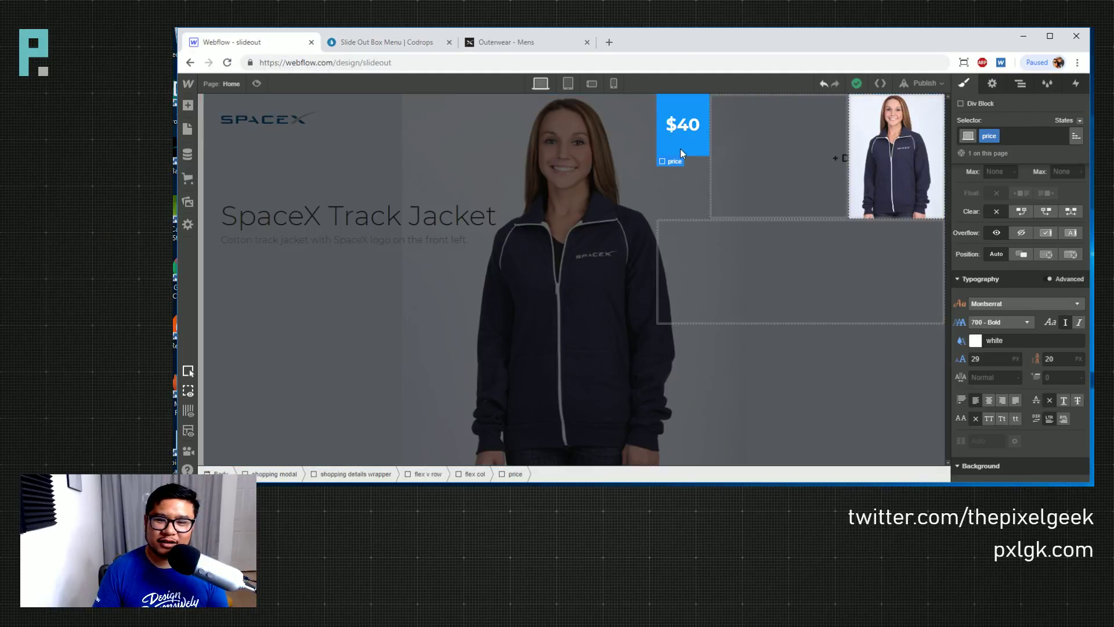
{"action": "left_click", "coordinate": [989, 359]}
{"action": "key", "text": "shift+Down"}
{"action": "key", "text": "Tab"}
{"action": "key", "text": "BackSpace"}
{"action": "left_click", "coordinate": [680, 141]}
{"action": "scroll", "coordinate": [1015, 278], "scroll_direction": "up", "scroll_amount": 4}
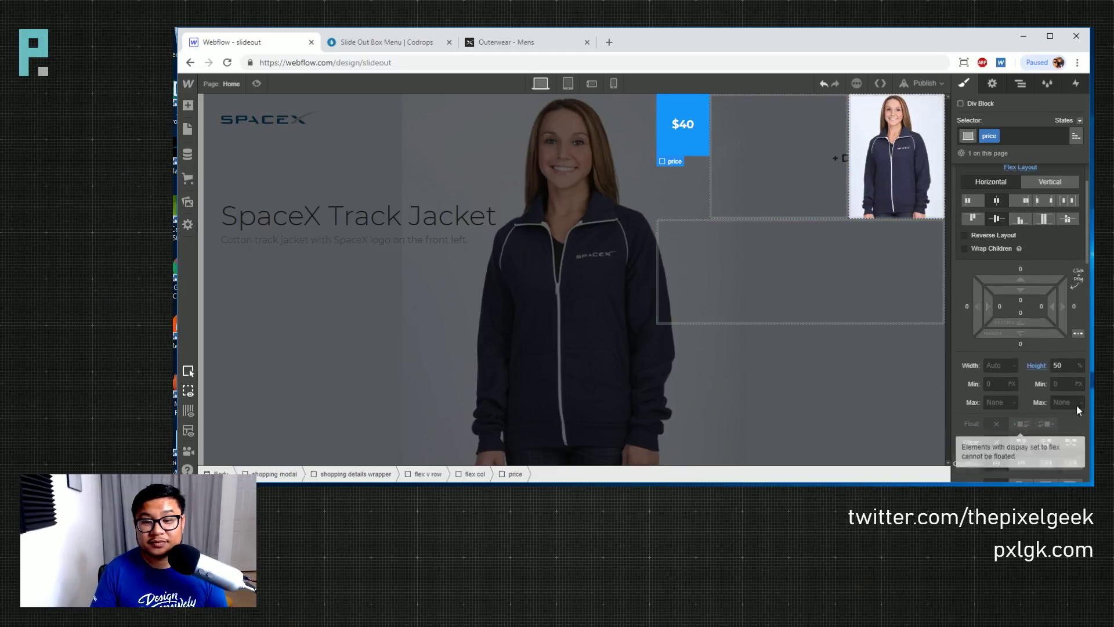
Make the modal's second column, "flex col" with "col 2", a flex container with vertical layout
{"action": "left_click", "coordinate": [753, 166]}
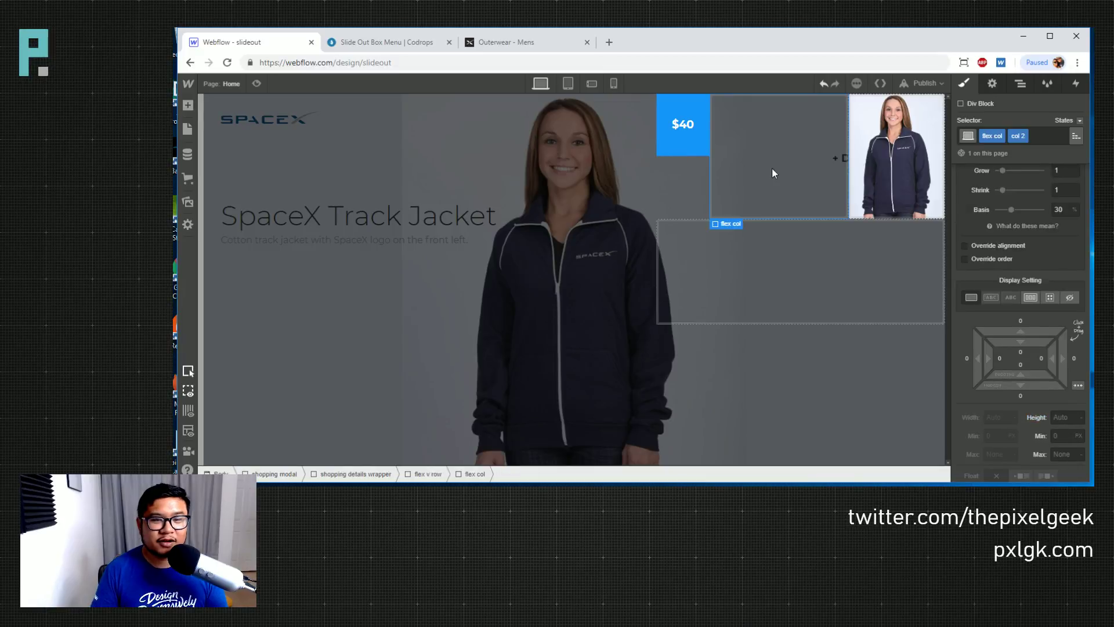
{"action": "key", "text": "a"}
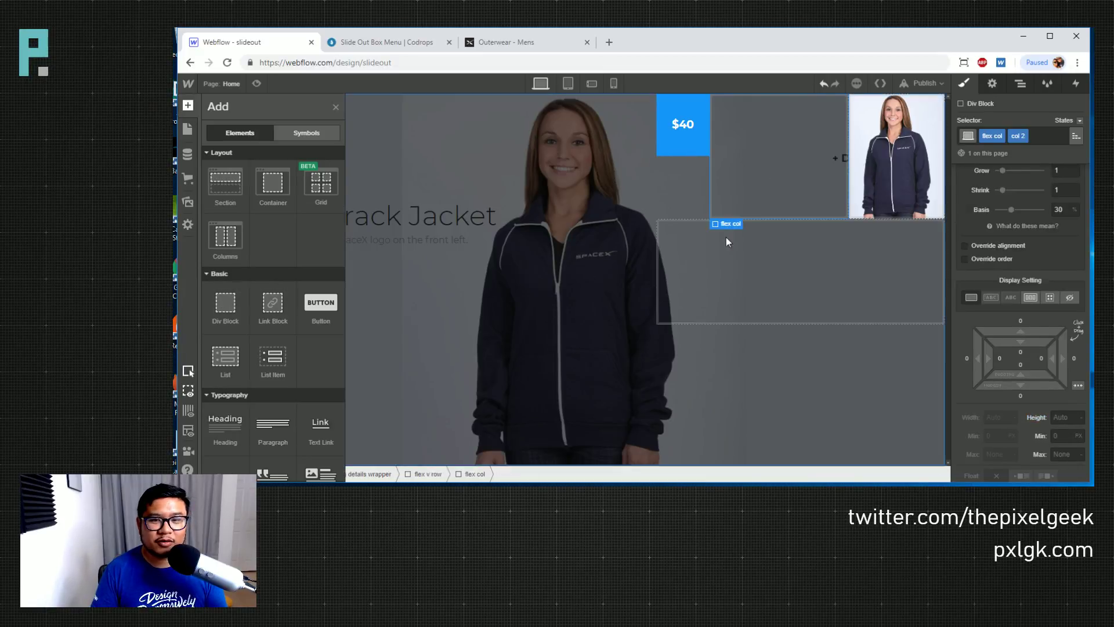
{"action": "key", "text": "a"}
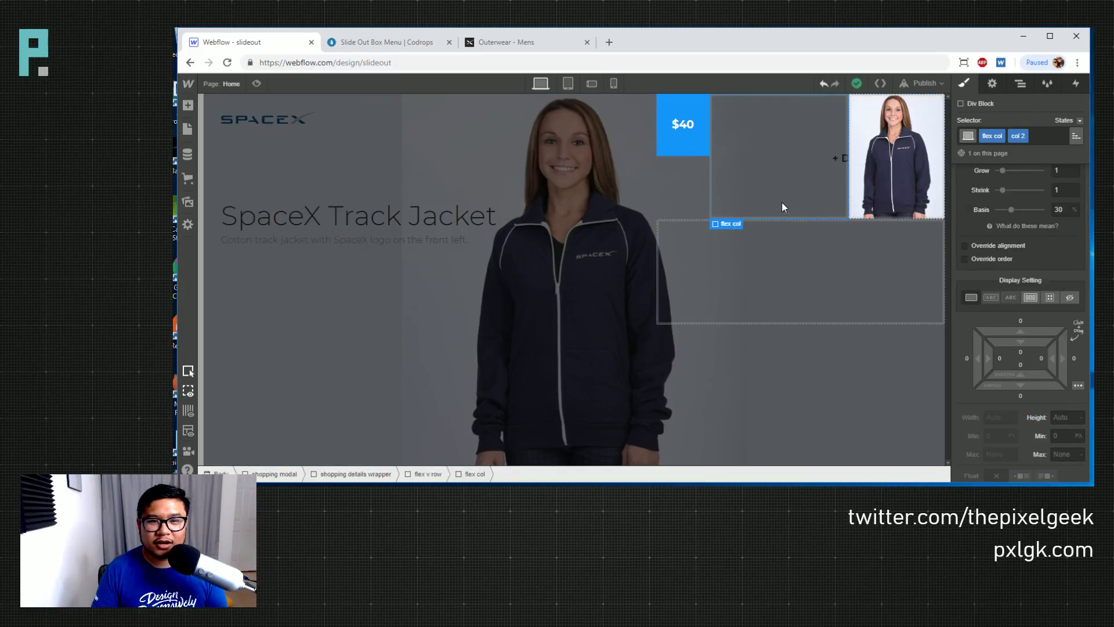
{"action": "left_click", "coordinate": [1030, 297]}
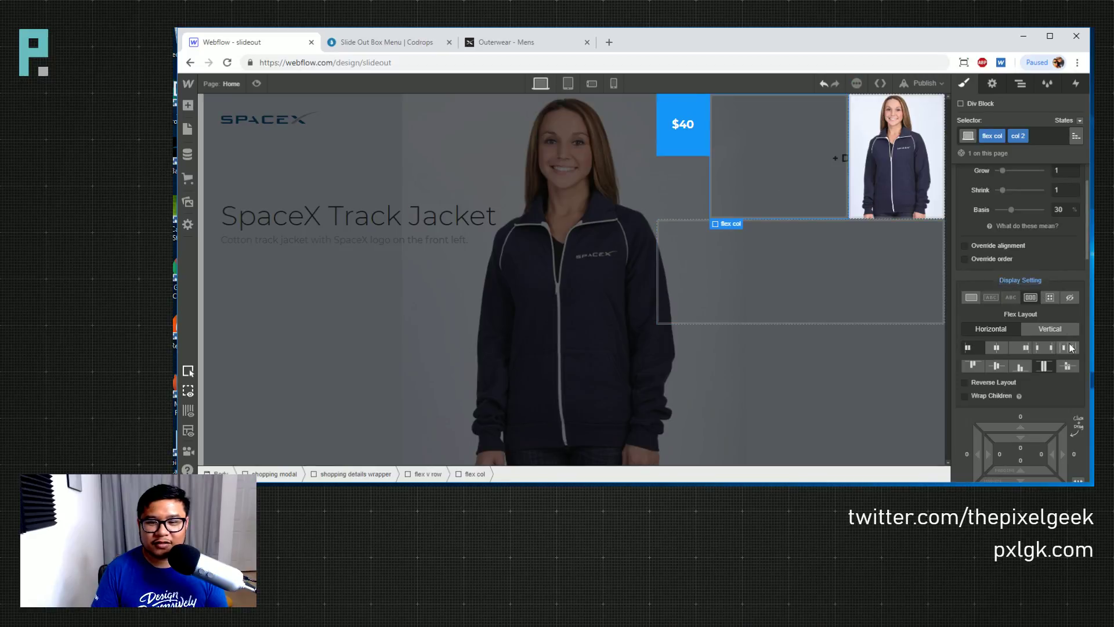
Add a single div block inside the second column
{"action": "key", "text": "a"}
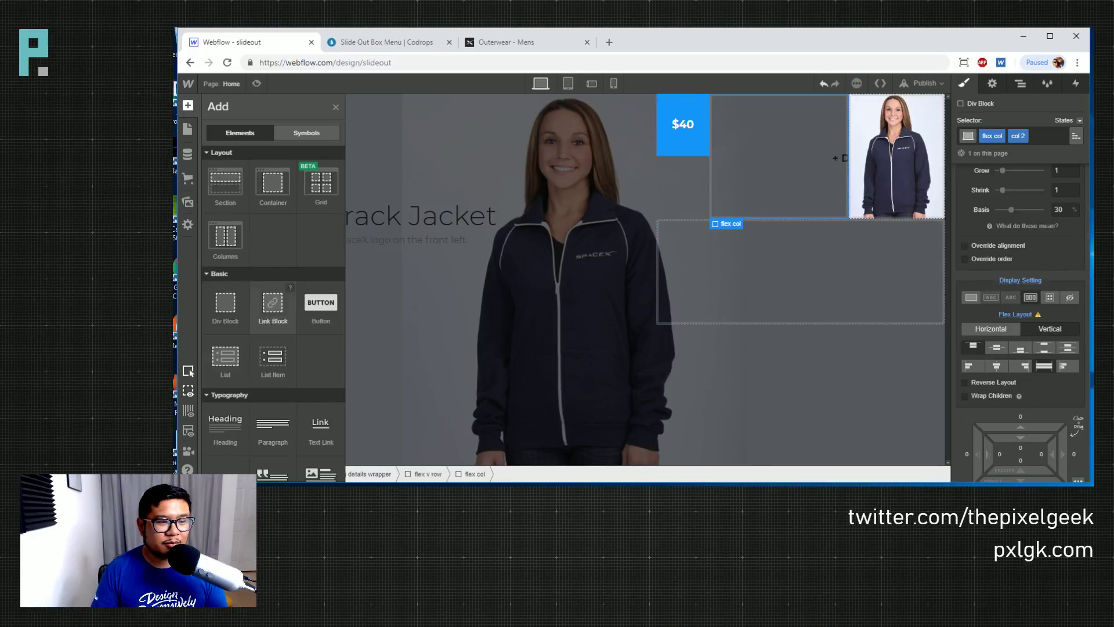
{"action": "left_click_drag", "start_coordinate": [225, 301], "coordinate": [720, 191]}
{"action": "key", "text": "ctrl+c"}
{"action": "key", "text": "ctrl+v"}
{"action": "key", "text": "Delete"}
Give the second column's div block the class "flew row 1 col 2"
{"action": "left_click", "coordinate": [1025, 139]}
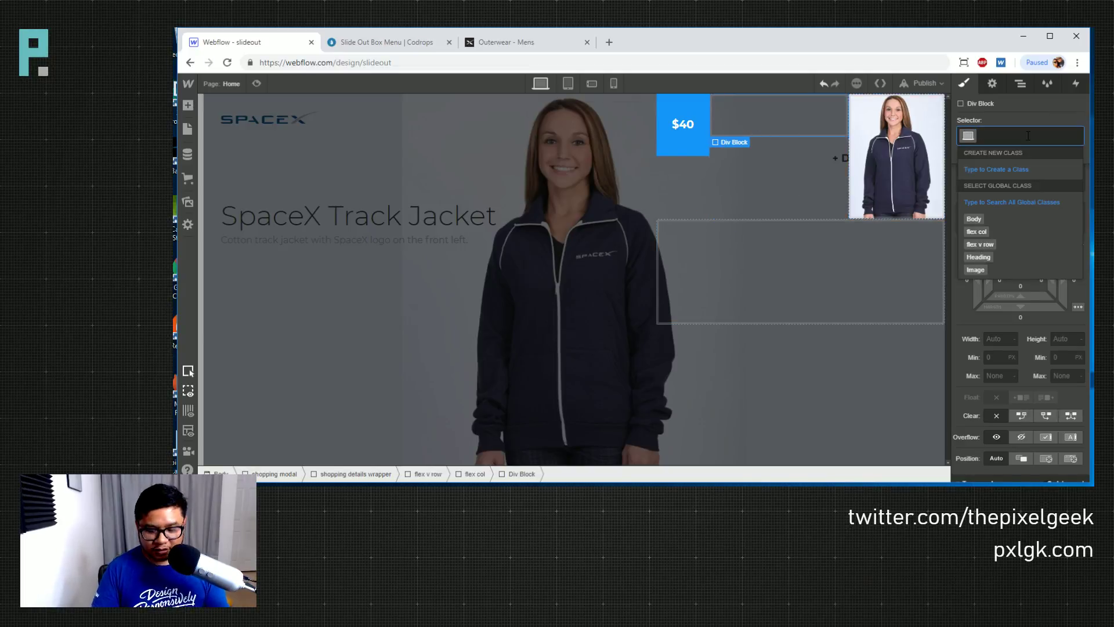
{"action": "type", "text": "f"}
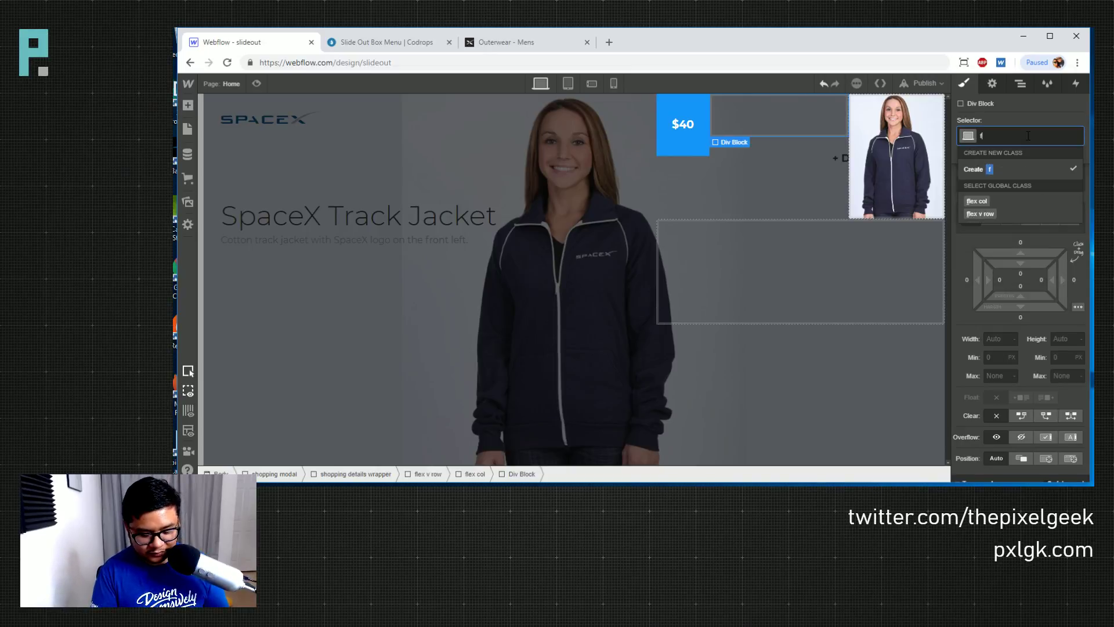
{"action": "type", "text": "lew row 1"}
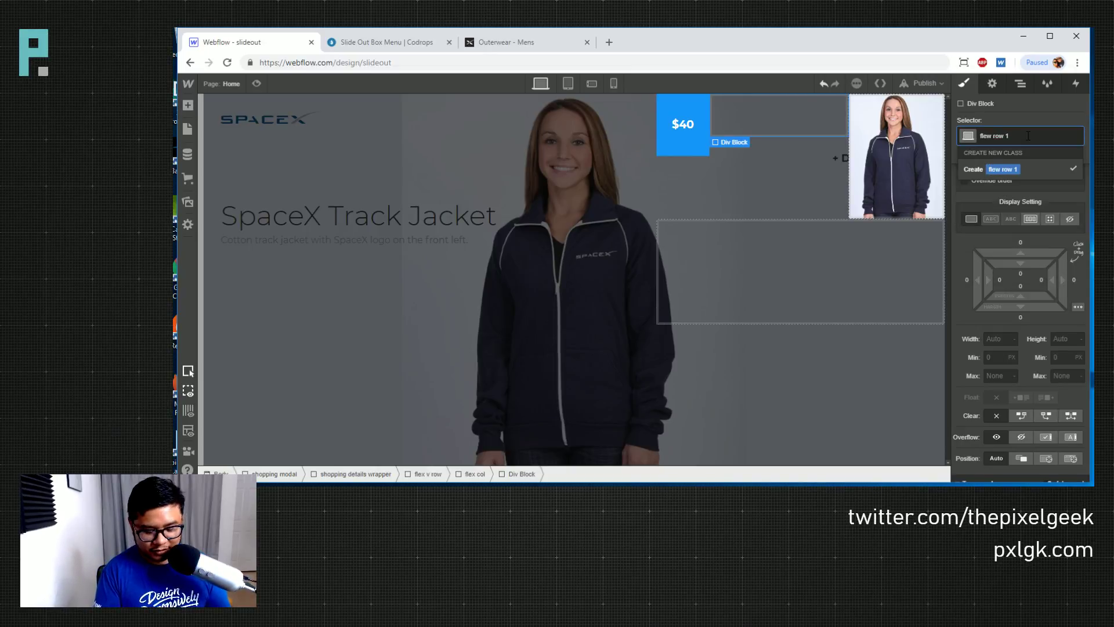
{"action": "type", "text": " col 2 row 2"}
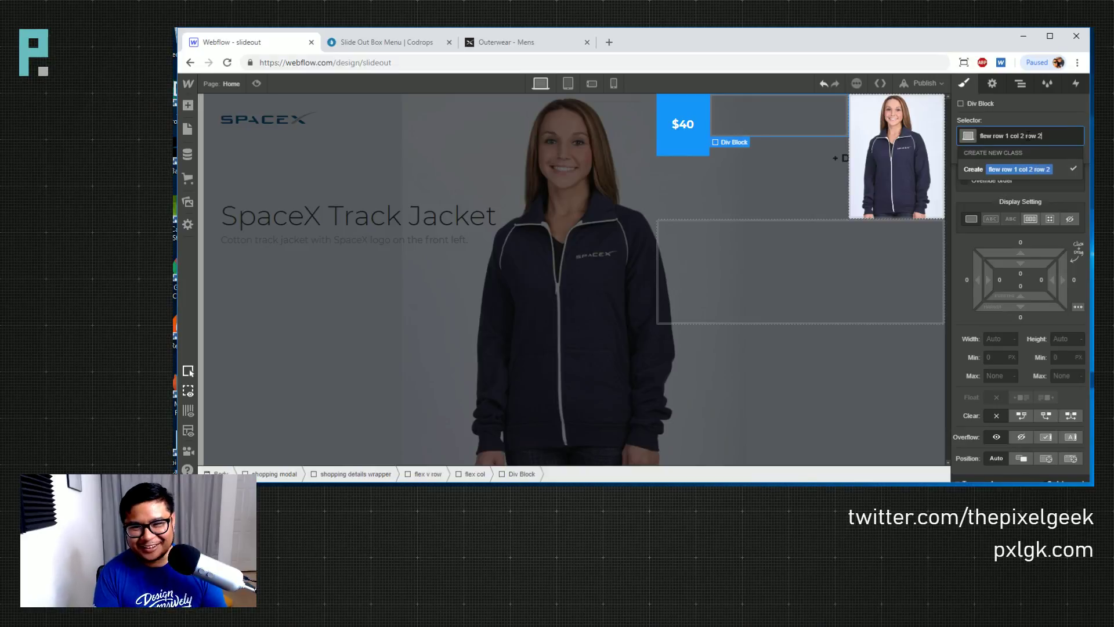
{"action": "key", "text": "Return"}
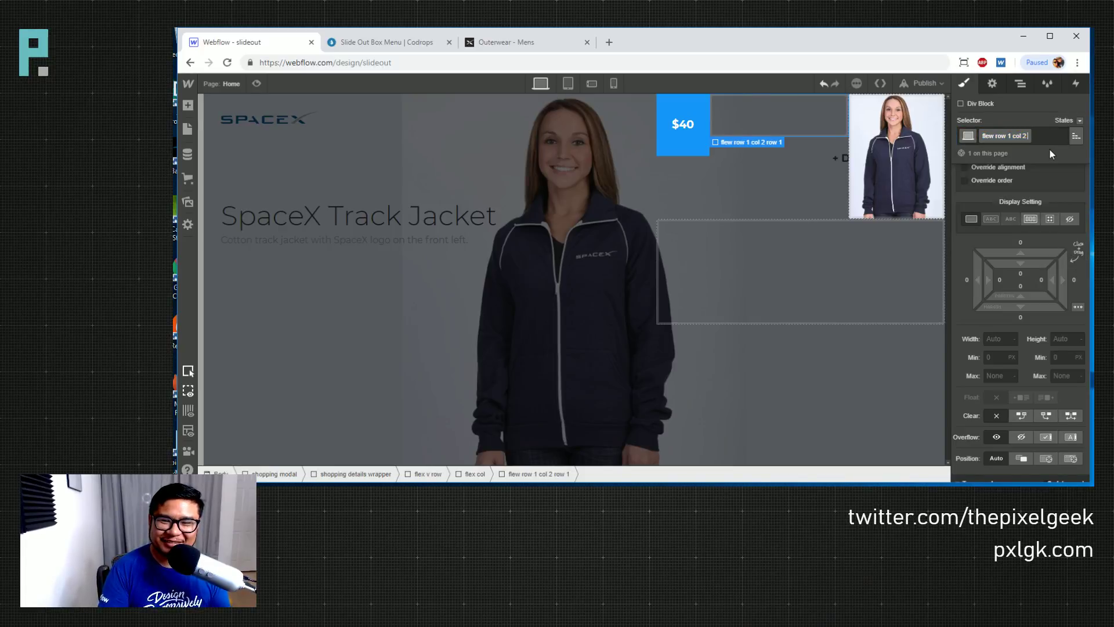
{"action": "key", "text": "Return"}
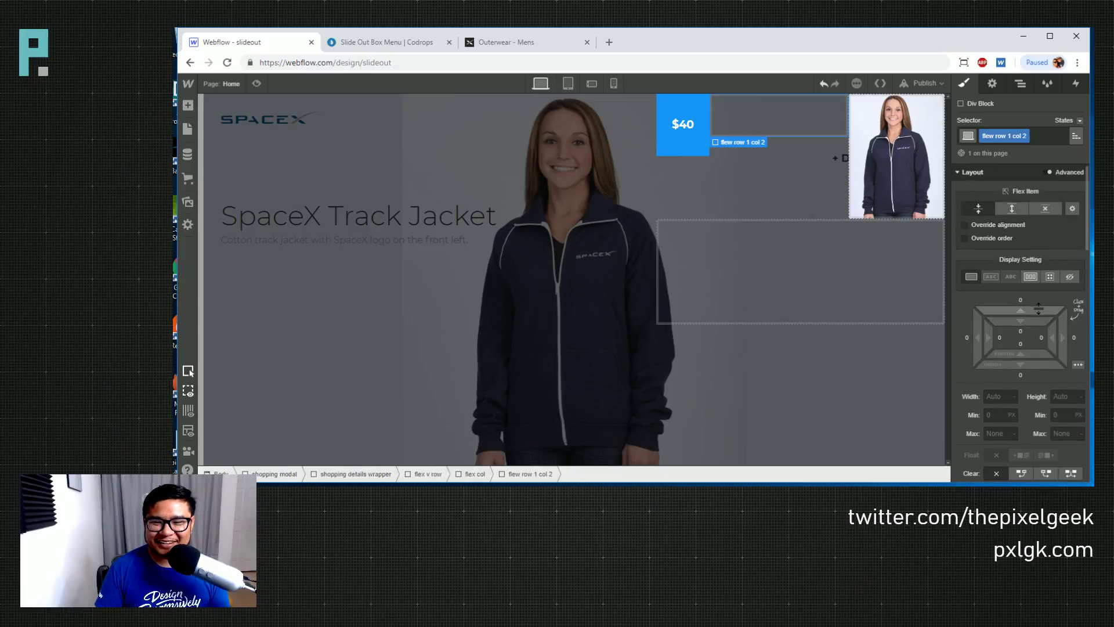
Make the "flew row 1 col 2" block expand to fill the column and paste a copy of it as the second row
{"action": "left_click", "coordinate": [1011, 209]}
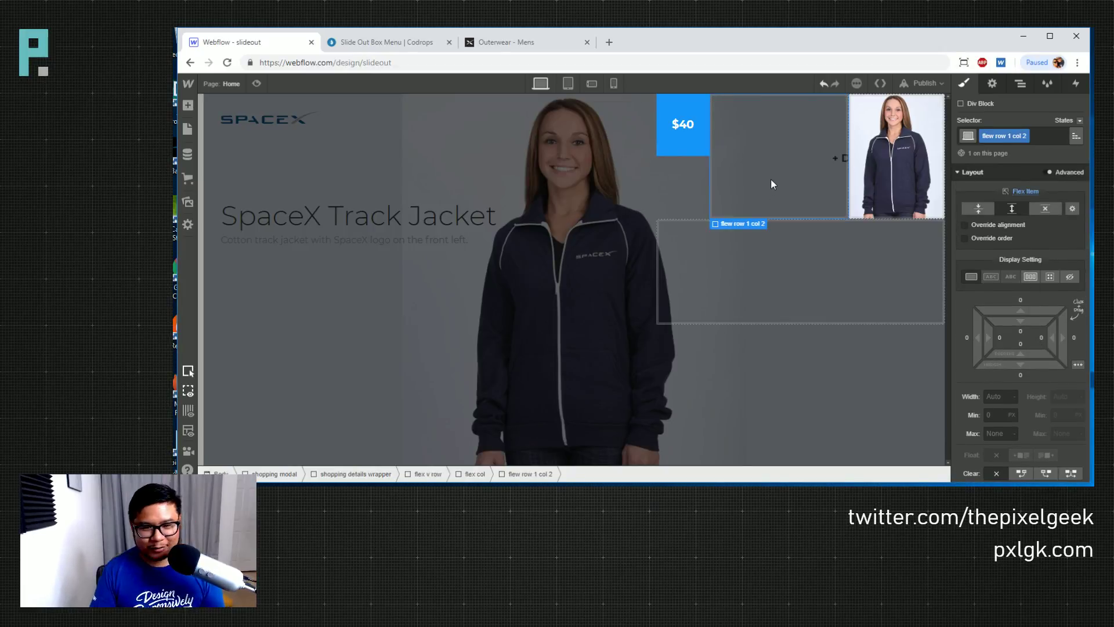
{"action": "key", "text": "ctrl+v"}
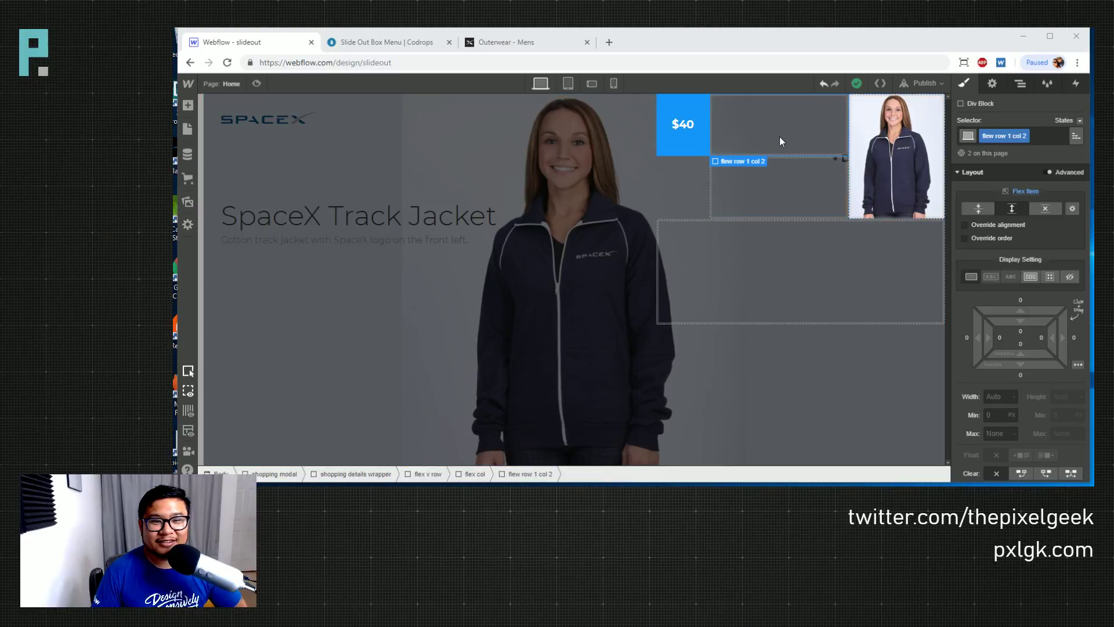
{"action": "left_click", "coordinate": [398, 47]}
{"action": "left_click", "coordinate": [305, 47]}
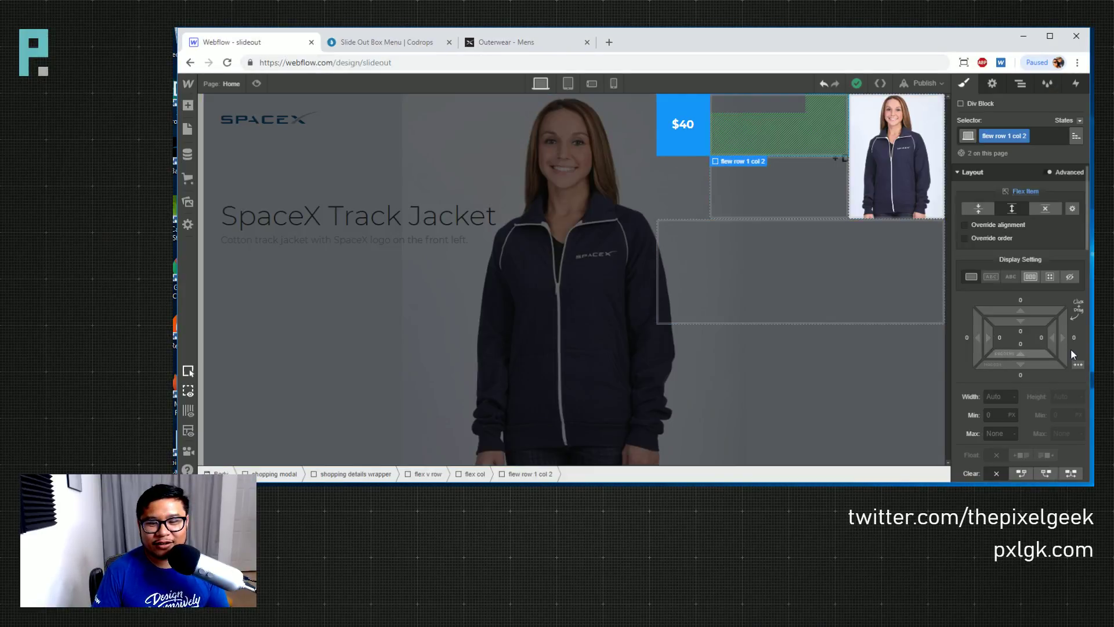
Give the "flew row 1 col 2" blocks the background color #bcbcbc
{"action": "scroll", "coordinate": [1029, 349], "scroll_direction": "down", "scroll_amount": 6}
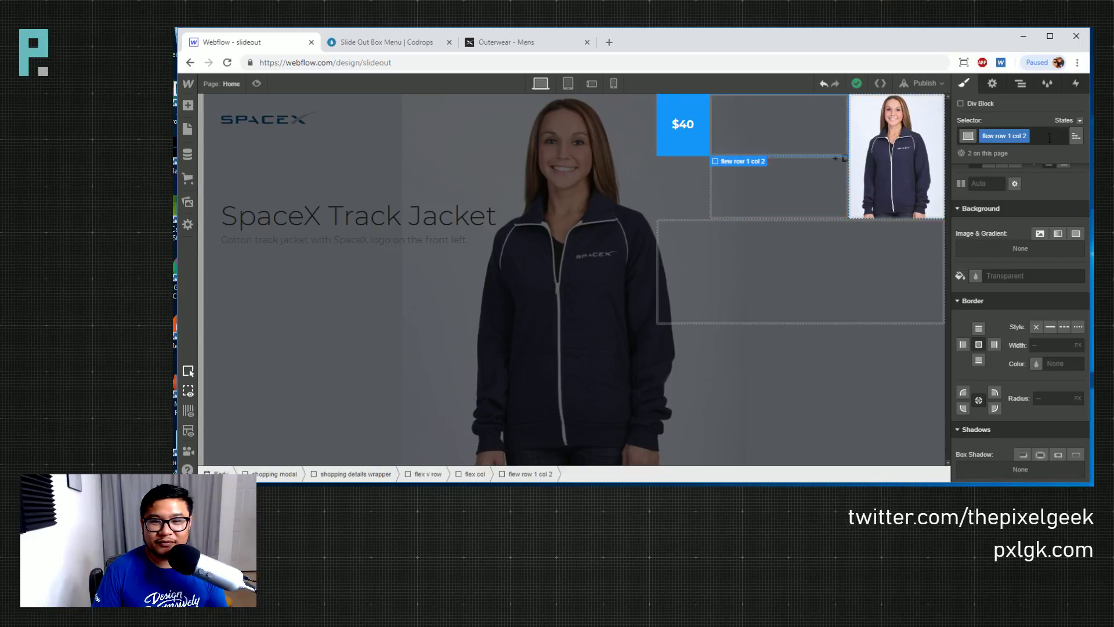
{"action": "left_click", "coordinate": [975, 275]}
{"action": "left_click", "coordinate": [969, 326]}
{"action": "mouse_move", "coordinate": [999, 342]}
{"action": "left_mouse_down"}
{"action": "mouse_move", "coordinate": [987, 316]}
{"action": "mouse_move", "coordinate": [966, 318]}
{"action": "left_mouse_up"}
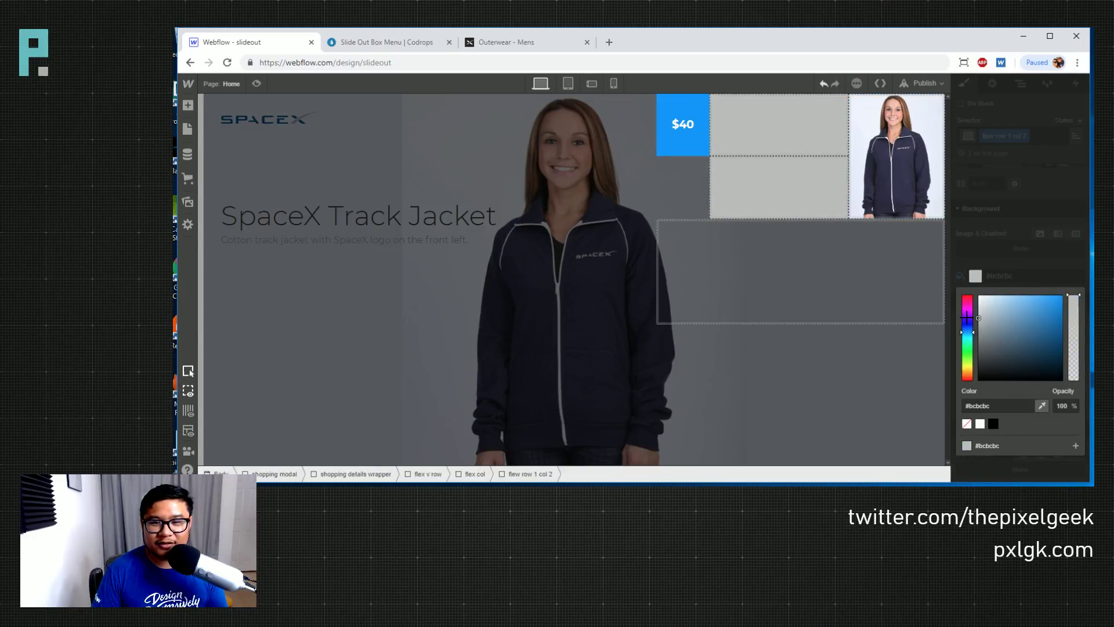
{"action": "left_click", "coordinate": [1029, 192]}
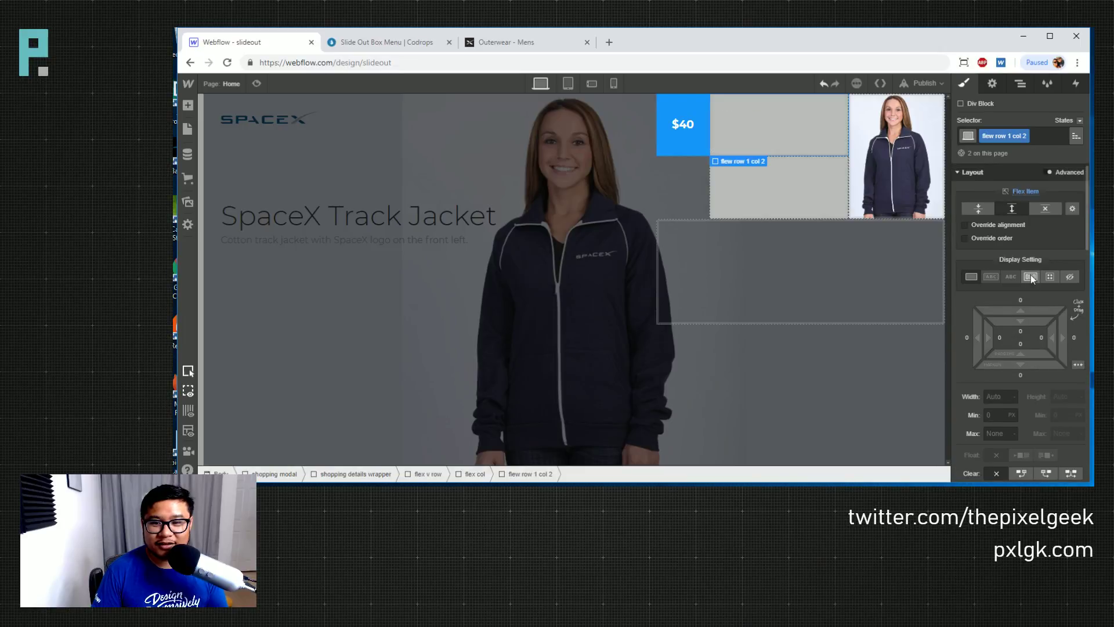
Make the "flew row 1 col 2" blocks horizontal flex containers and check the size row in the Codrops demo
{"action": "left_click", "coordinate": [1030, 276]}
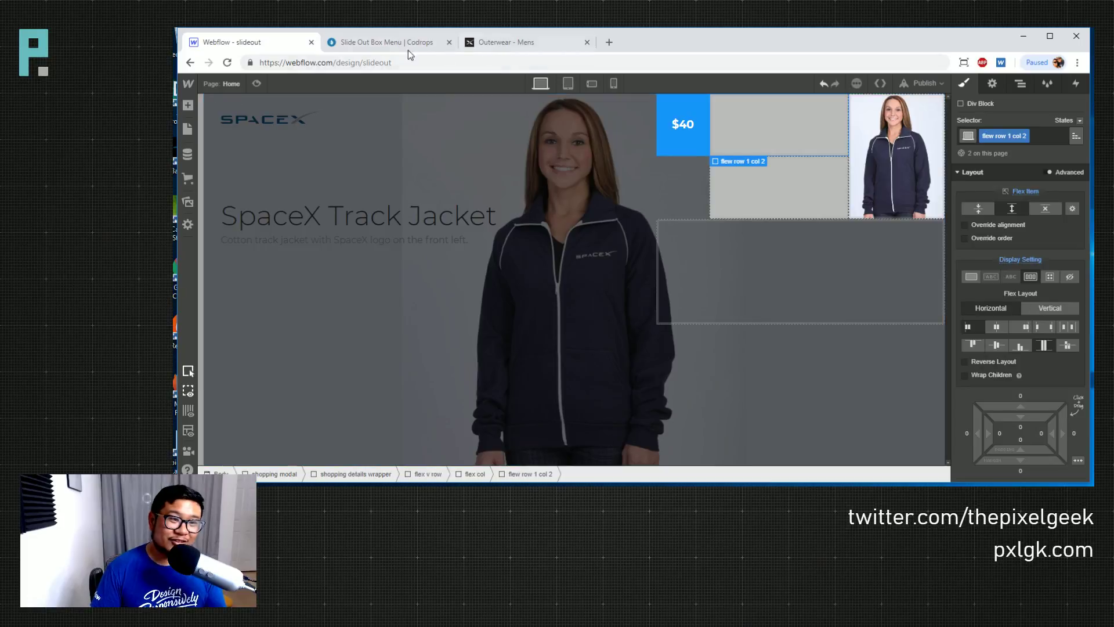
{"action": "left_click", "coordinate": [372, 42]}
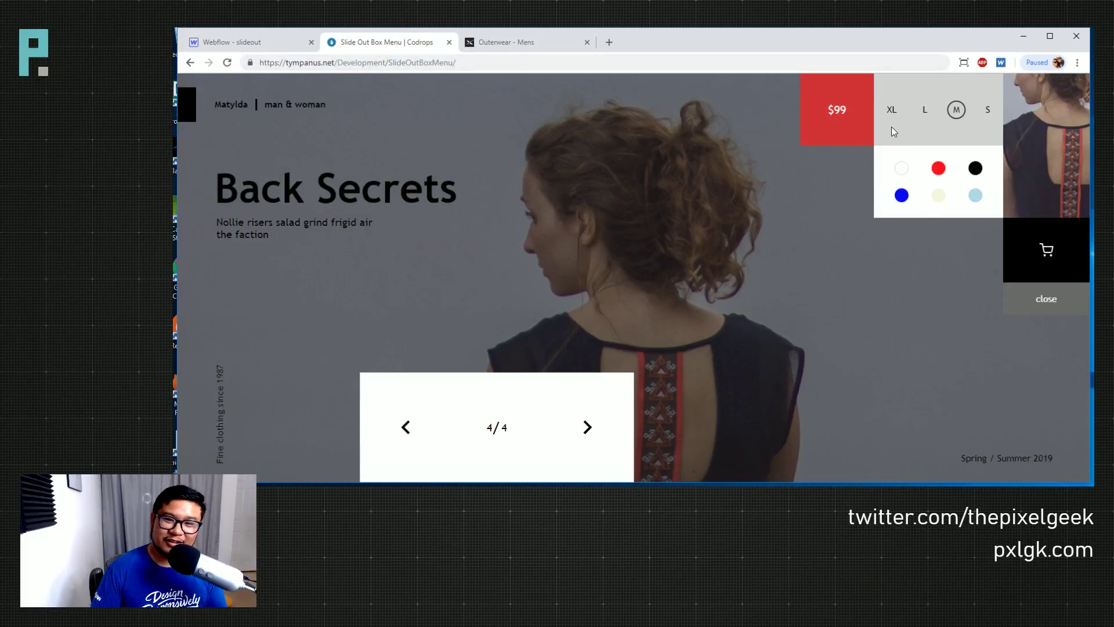
{"action": "left_click", "coordinate": [231, 44]}
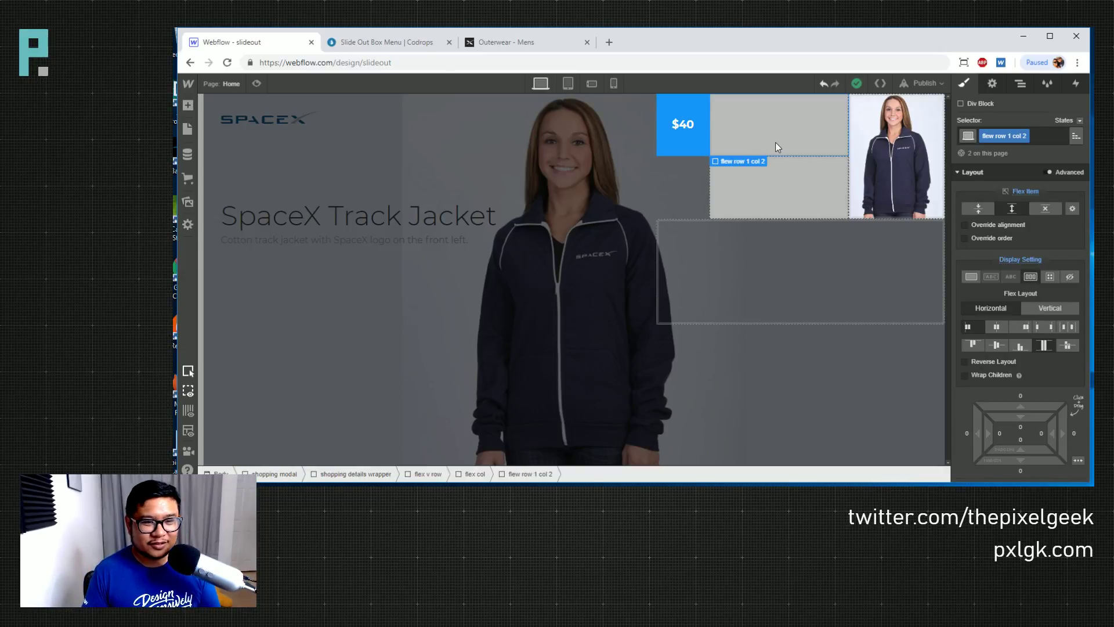
Add a div block to the second column's first row and paste three copies to form four size cells
{"action": "left_click", "coordinate": [187, 105]}
{"action": "left_click_drag", "start_coordinate": [226, 300], "coordinate": [756, 152]}
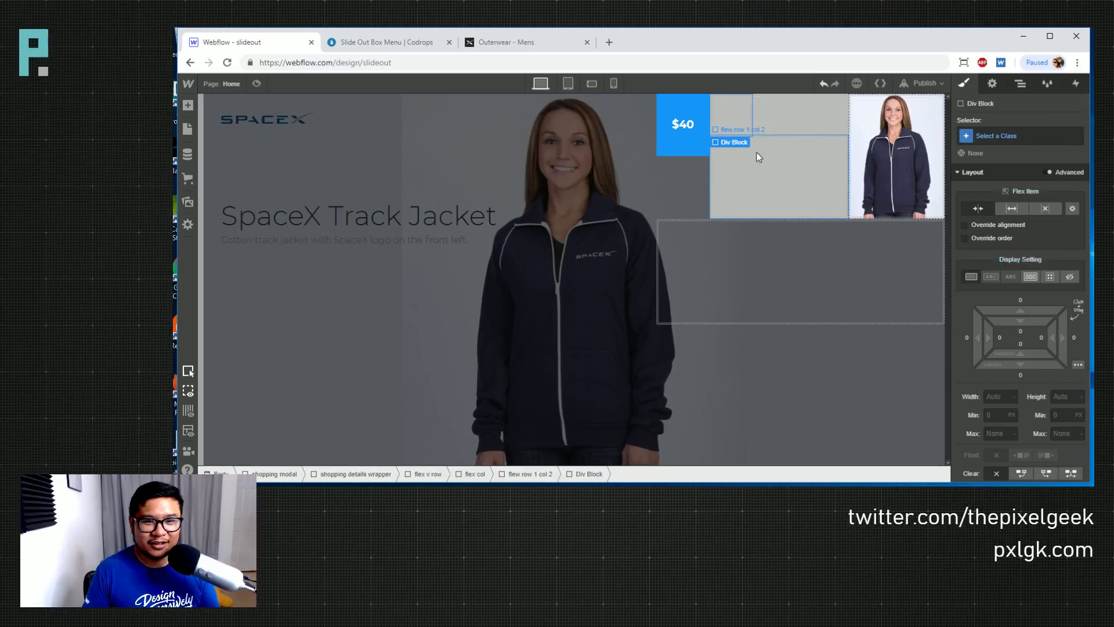
{"action": "key", "text": "ctrl+c"}
{"action": "key", "text": "ctrl+v"}
{"action": "key", "text": "ctrl+v"}
{"action": "key", "text": "ctrl+v"}
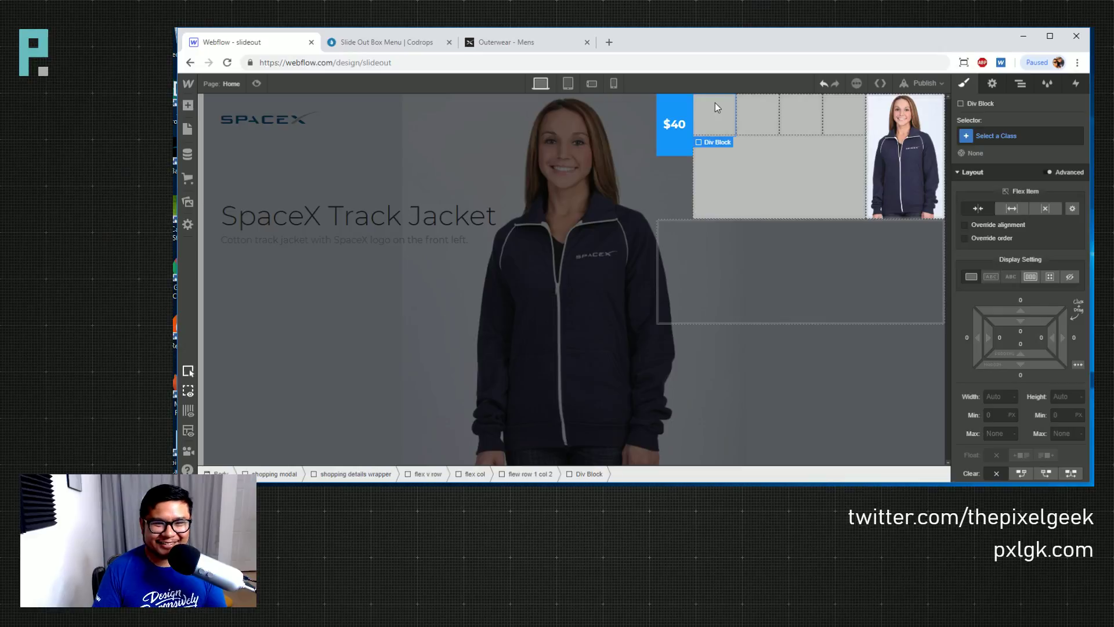
Inspect the four cells, preview the page, and compare the size row with the Codrops demo
{"action": "left_click", "coordinate": [799, 116]}
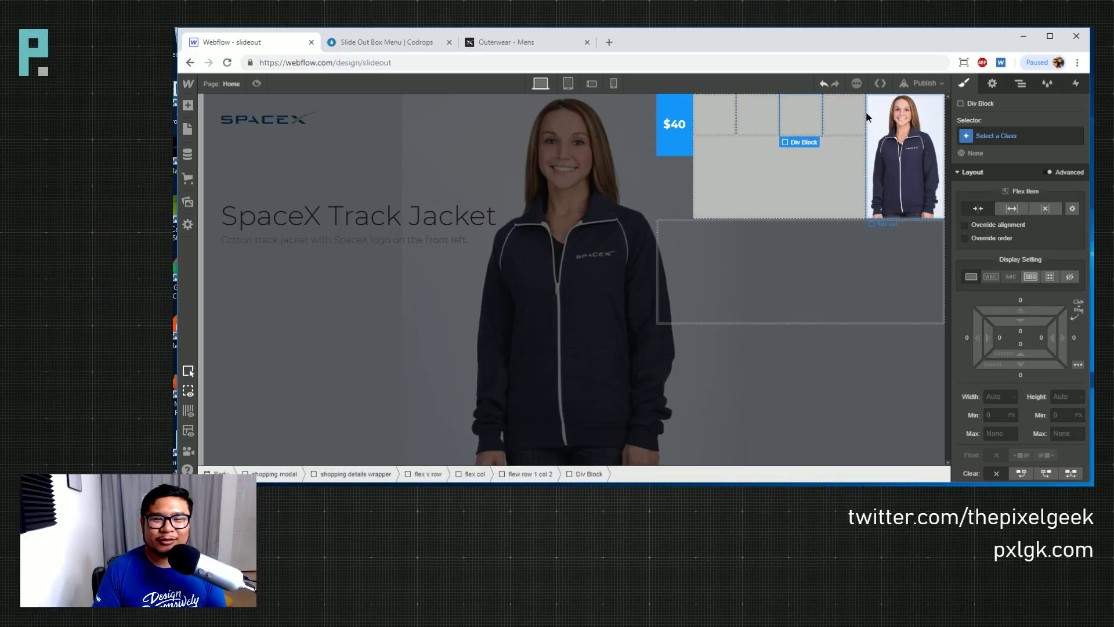
{"action": "left_click", "coordinate": [704, 123]}
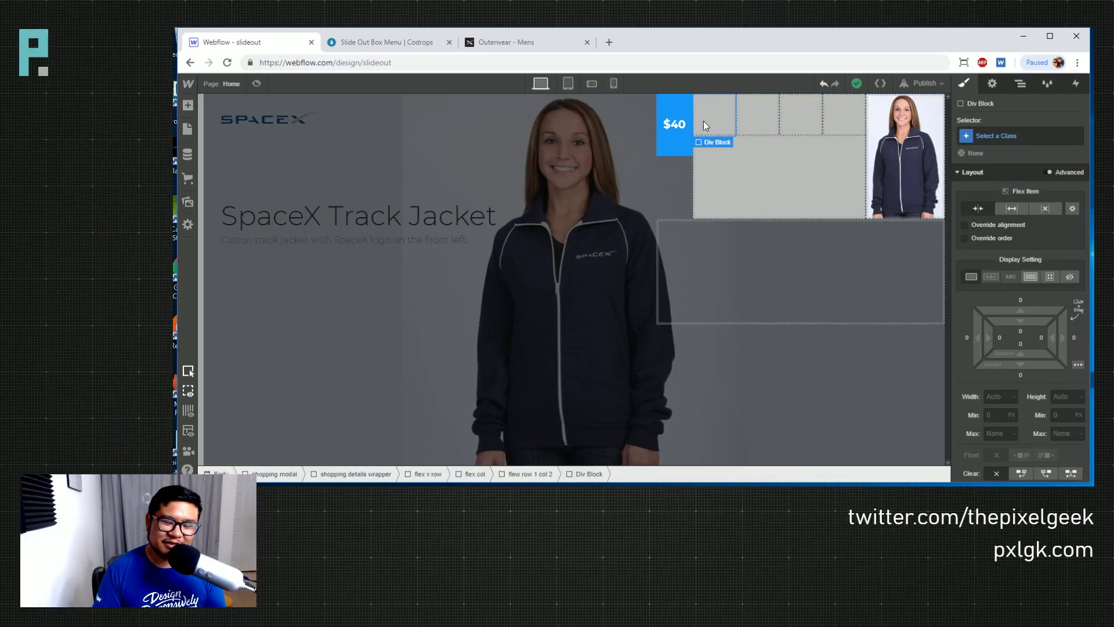
{"action": "left_click", "coordinate": [851, 125]}
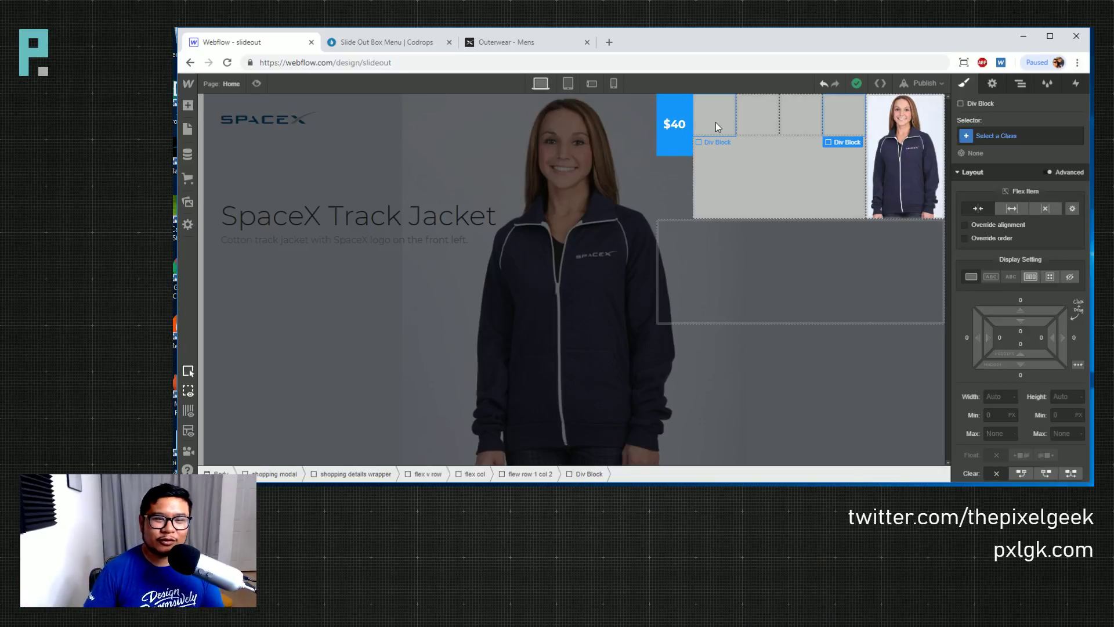
{"action": "left_click", "coordinate": [254, 84]}
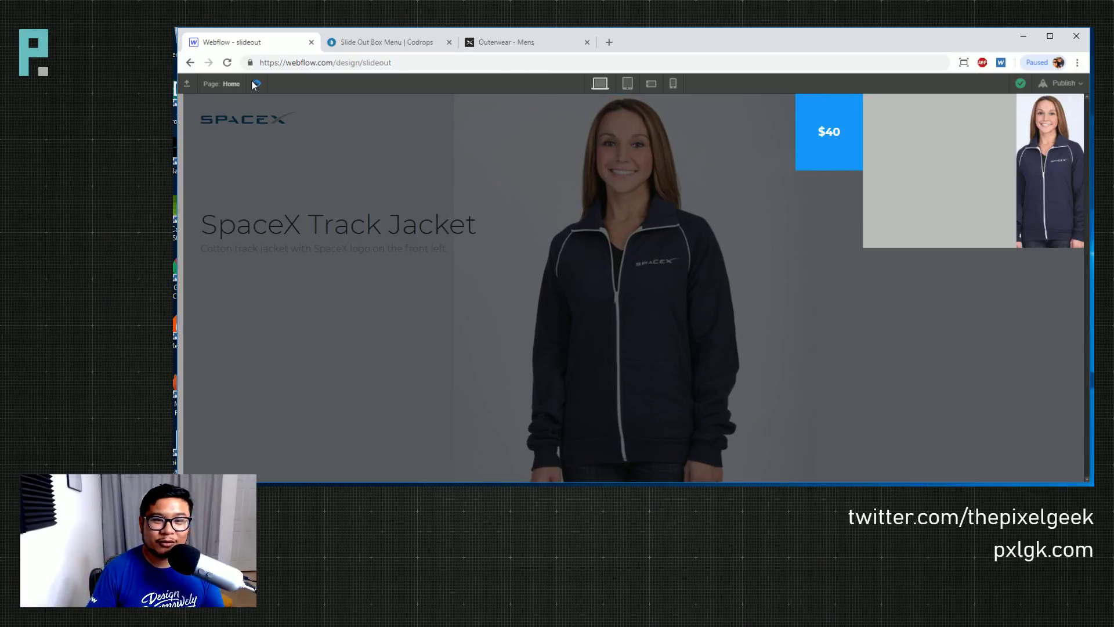
{"action": "left_click", "coordinate": [255, 84]}
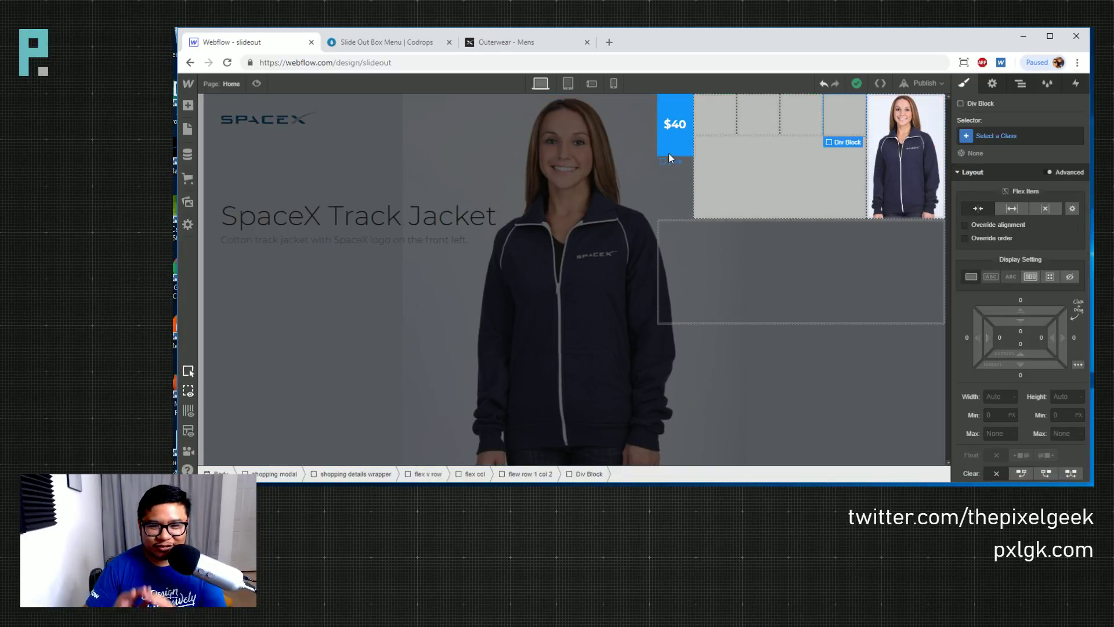
{"action": "left_click", "coordinate": [721, 126]}
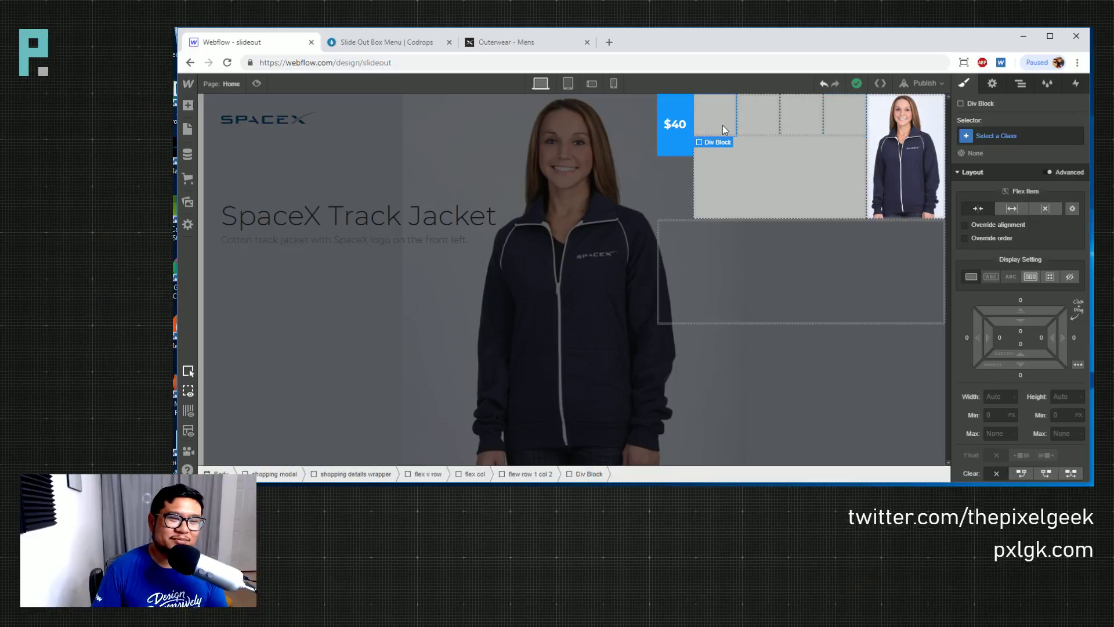
{"action": "left_click", "coordinate": [377, 46]}
{"action": "left_click", "coordinate": [260, 46]}
{"action": "left_click", "coordinate": [340, 47]}
{"action": "left_click", "coordinate": [286, 45]}
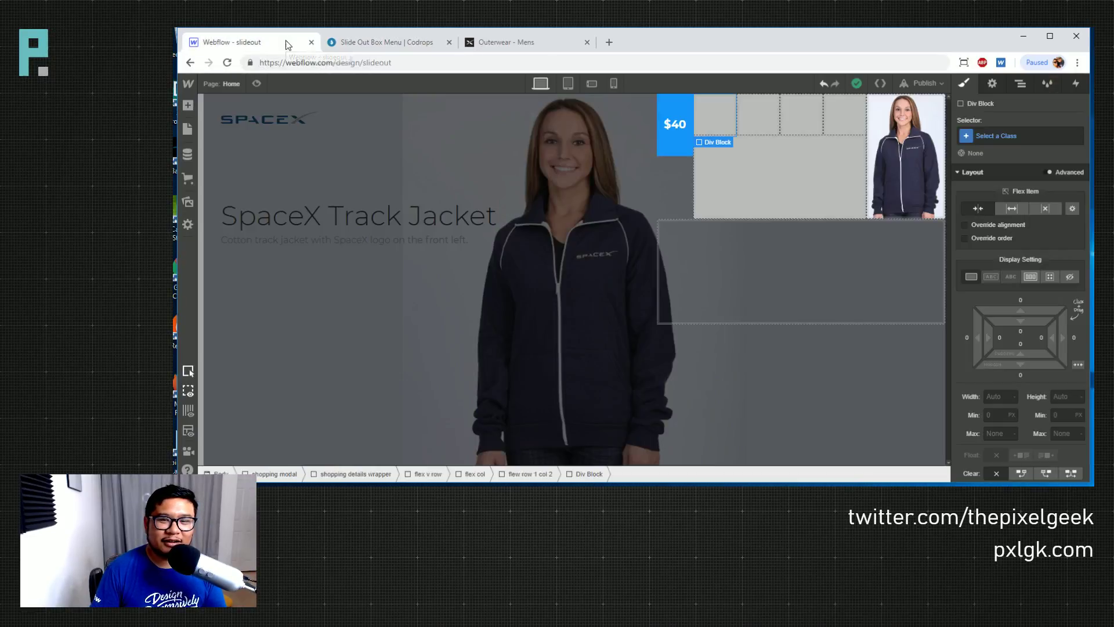
{"action": "key", "text": "a"}
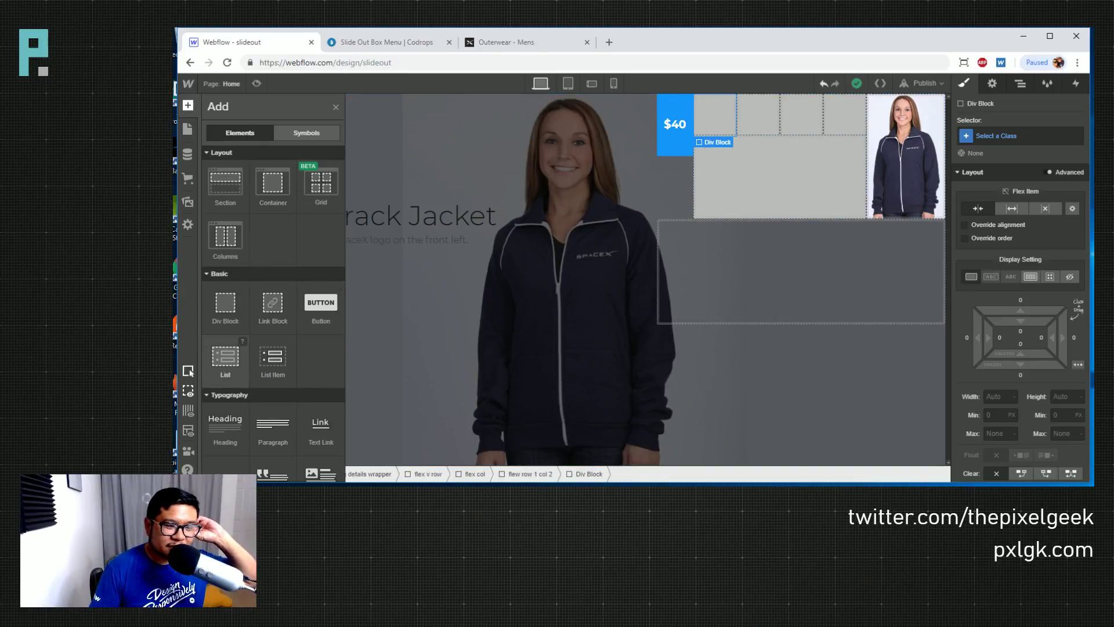
{"action": "scroll", "coordinate": [242, 362], "scroll_direction": "down", "scroll_amount": 4}
{"action": "scroll", "coordinate": [242, 362], "scroll_direction": "up", "scroll_amount": 2}
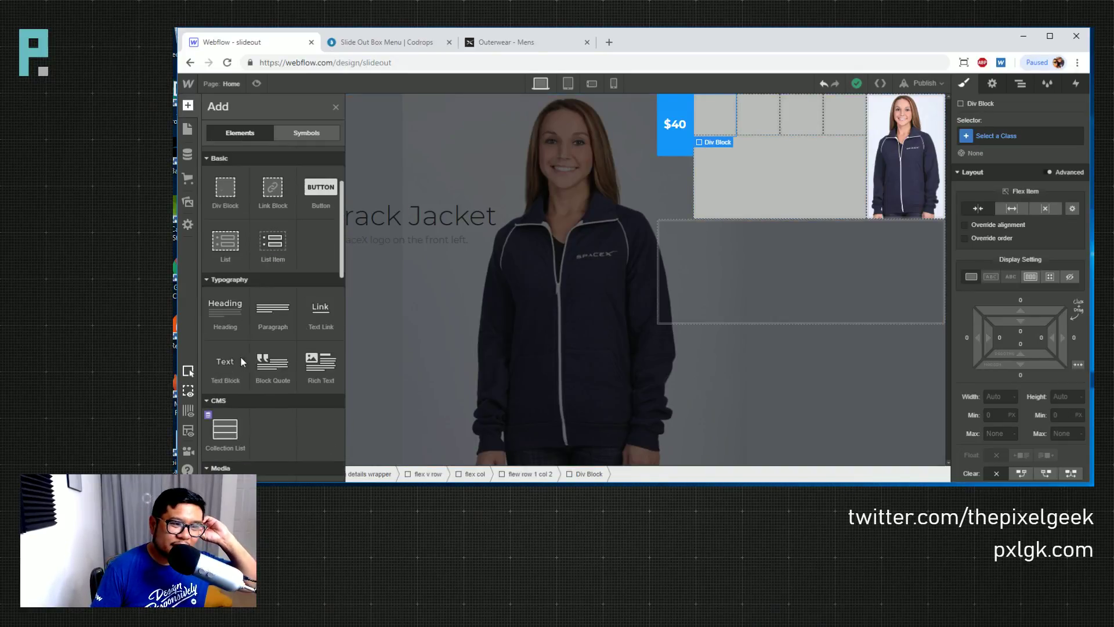
Open the SpaceX Track Jacket's details on the shop's Outerwear page and examine its size options
{"action": "left_click", "coordinate": [490, 42]}
{"action": "left_click", "coordinate": [466, 308]}
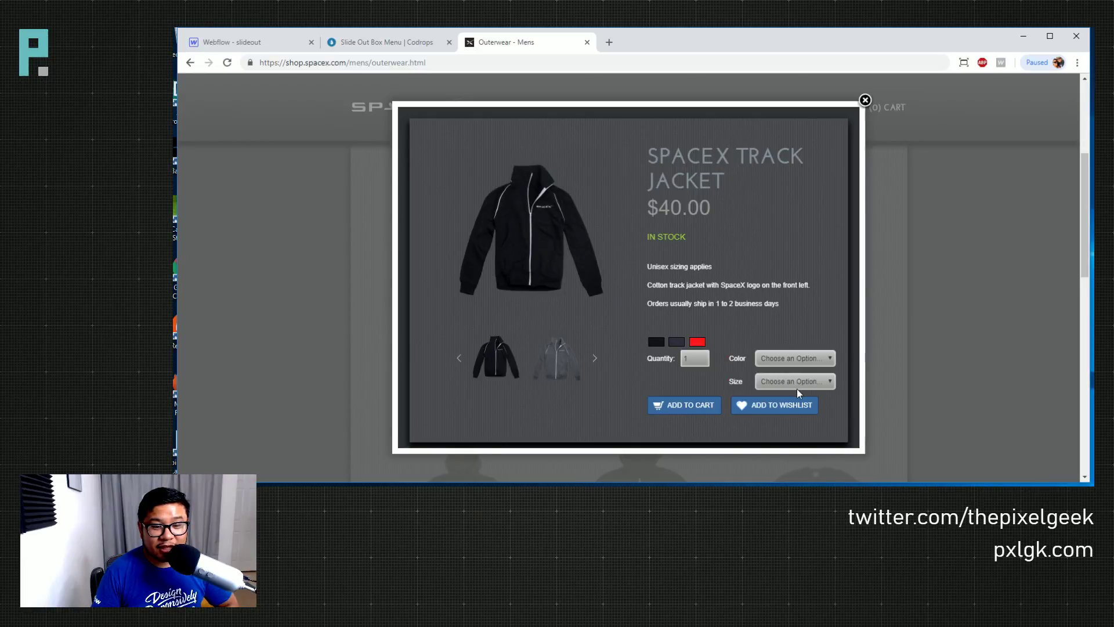
{"action": "scroll", "coordinate": [829, 395], "scroll_direction": "down", "scroll_amount": 2}
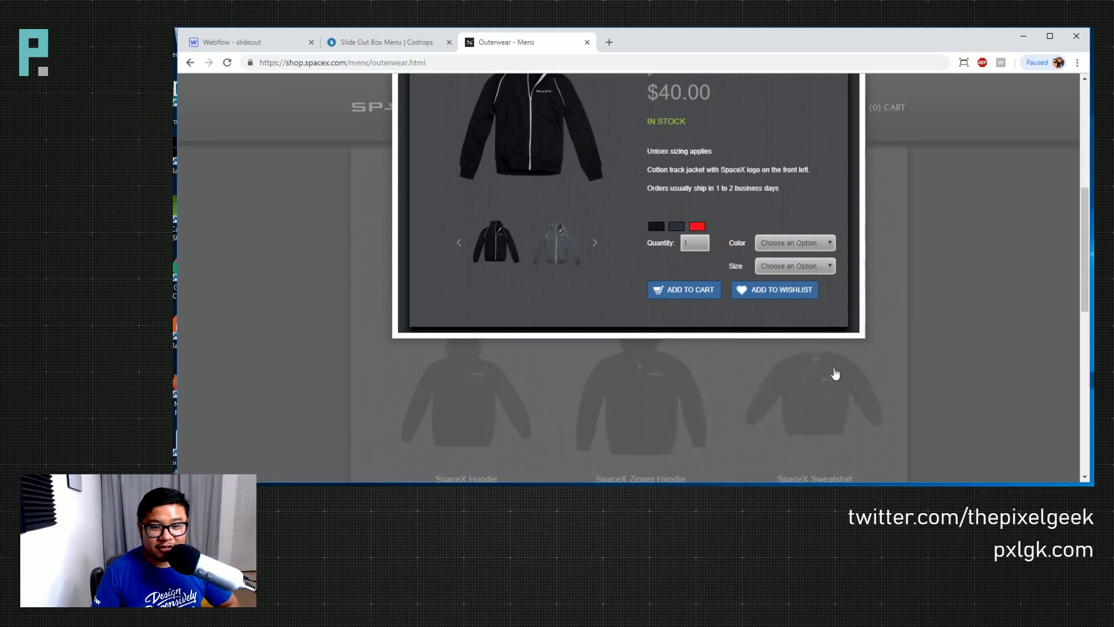
{"action": "right_click", "coordinate": [792, 259]}
{"action": "left_click", "coordinate": [779, 274]}
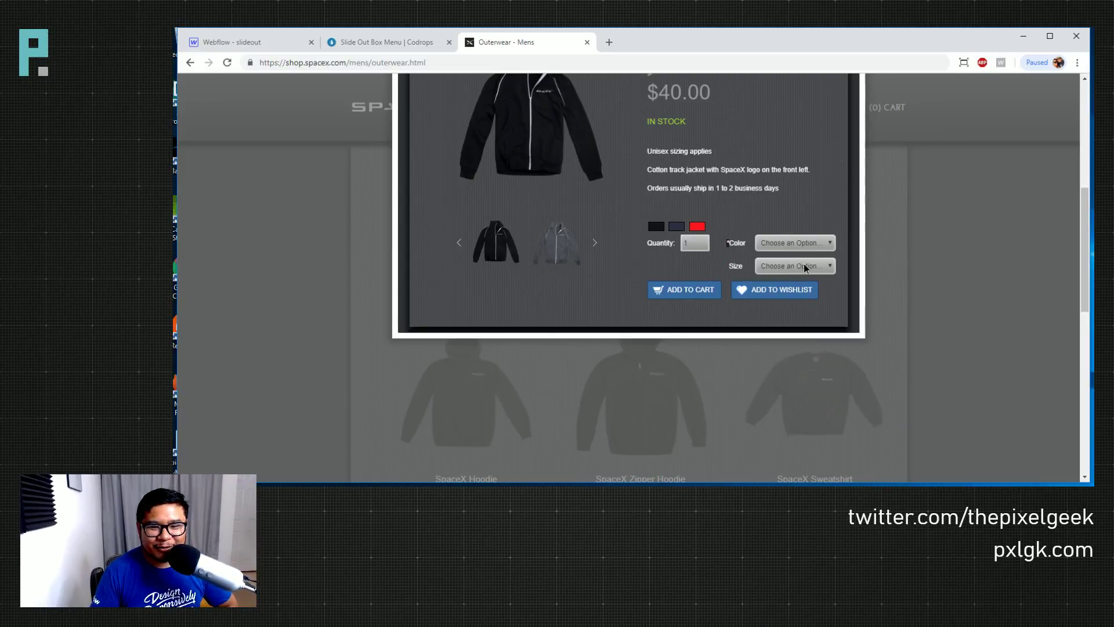
Inspect the markup of the jacket's Size field, expanding down to its select element and its option
{"action": "right_click", "coordinate": [737, 263]}
{"action": "left_click", "coordinate": [795, 434]}
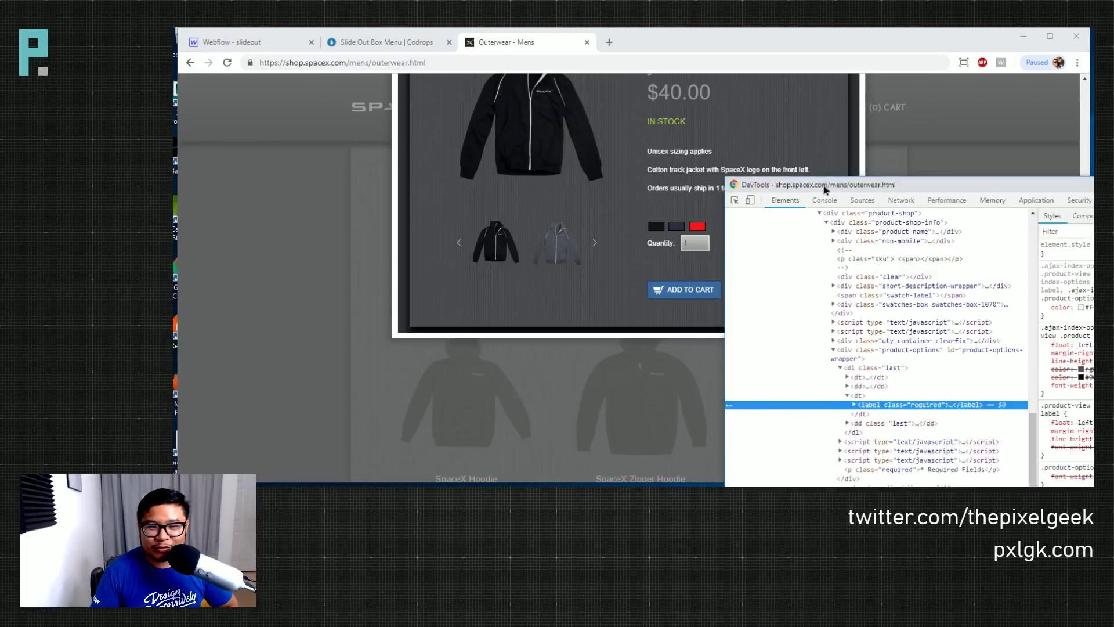
{"action": "left_click_drag", "start_coordinate": [824, 185], "coordinate": [573, 136]}
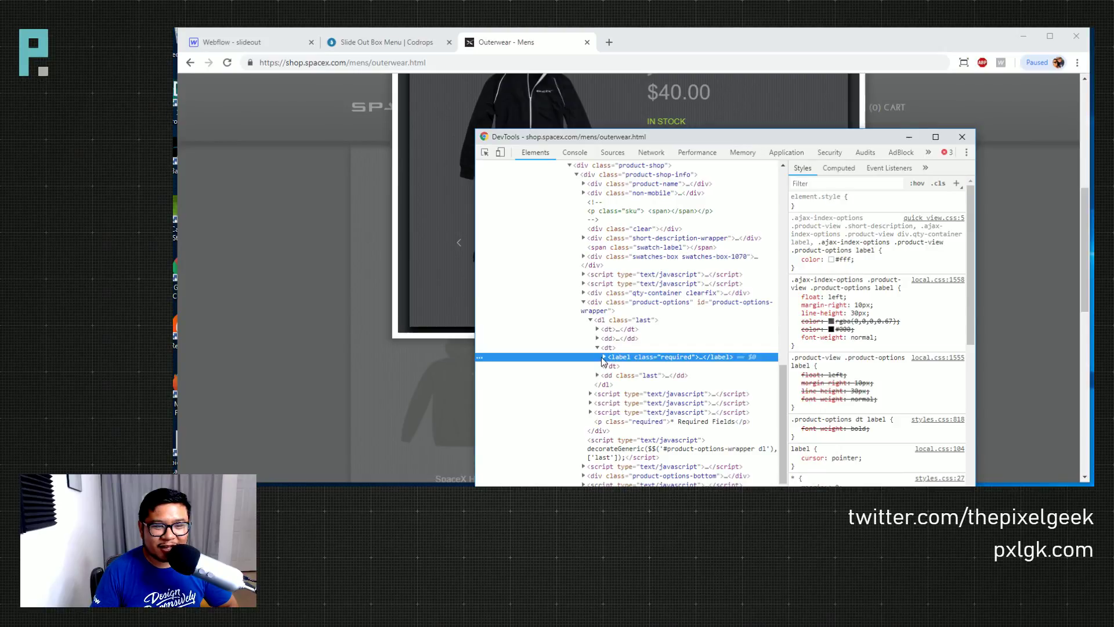
{"action": "key", "text": "super+Right"}
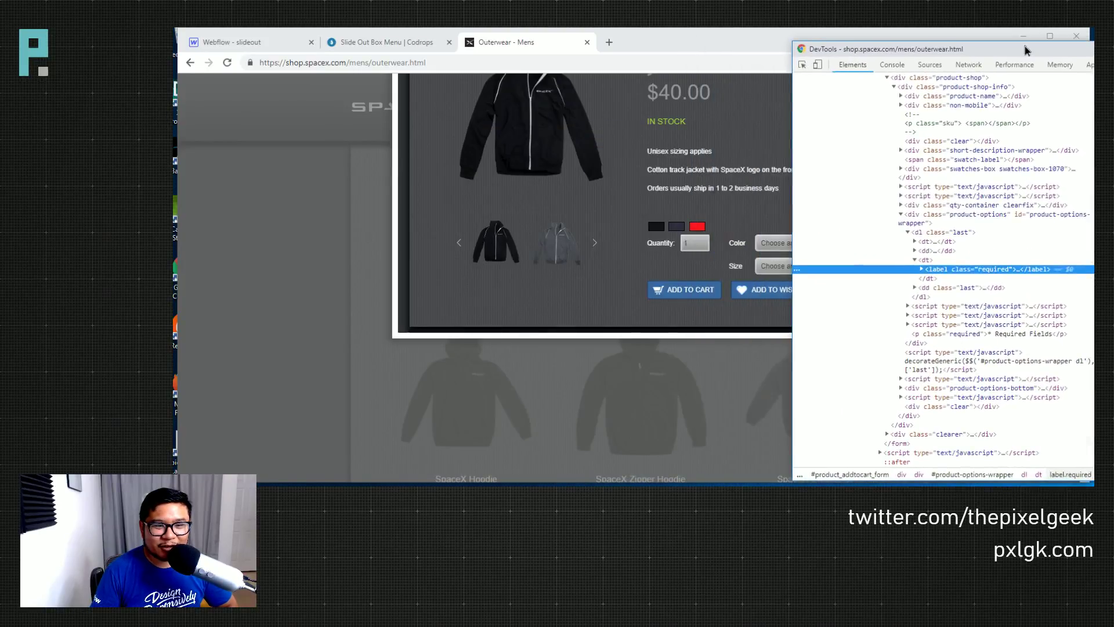
{"action": "left_click", "coordinate": [919, 275]}
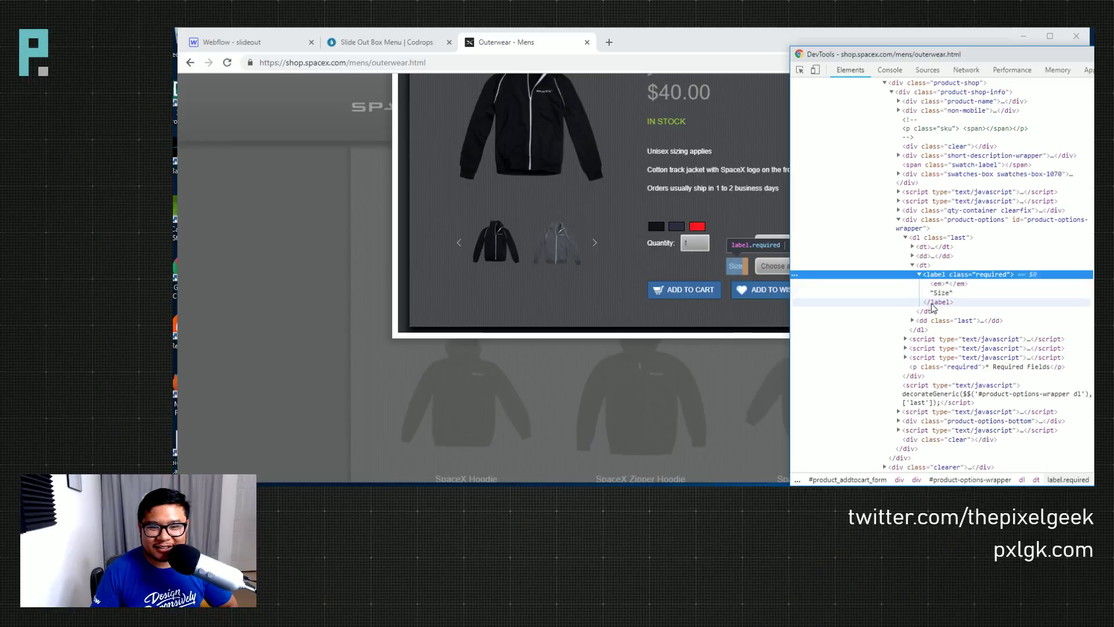
{"action": "left_click", "coordinate": [909, 322]}
{"action": "left_click", "coordinate": [911, 321]}
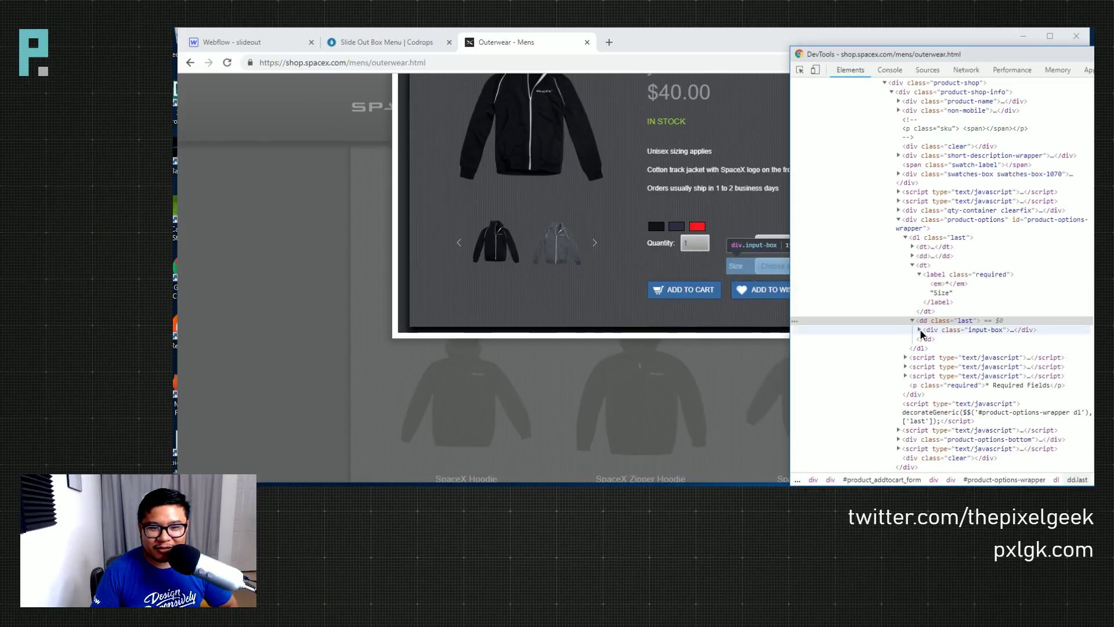
{"action": "left_click", "coordinate": [920, 329]}
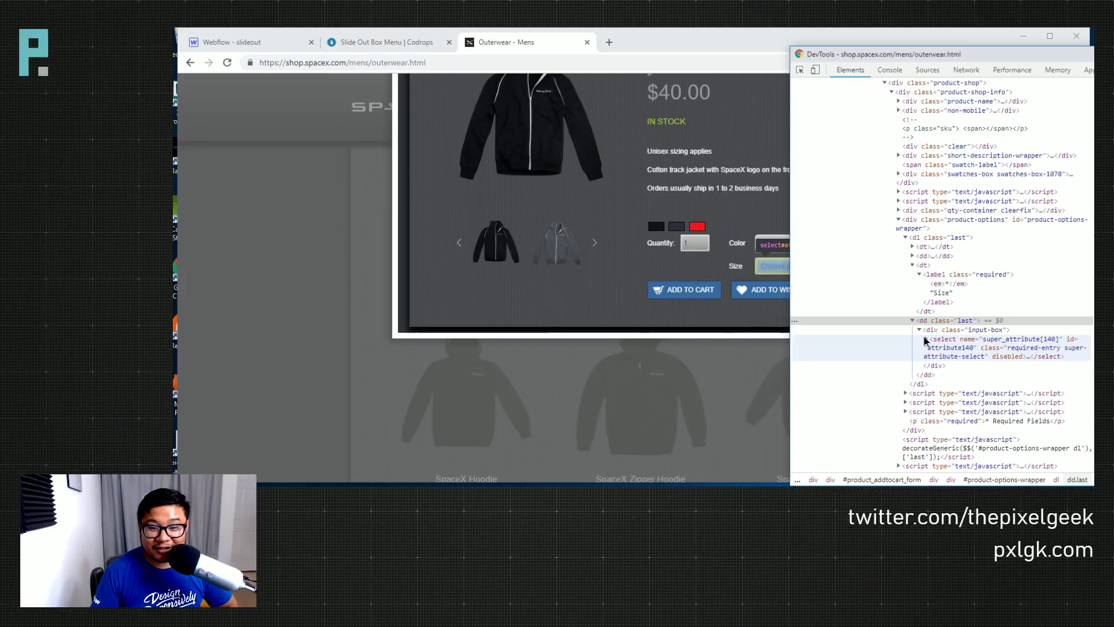
{"action": "left_click", "coordinate": [951, 366]}
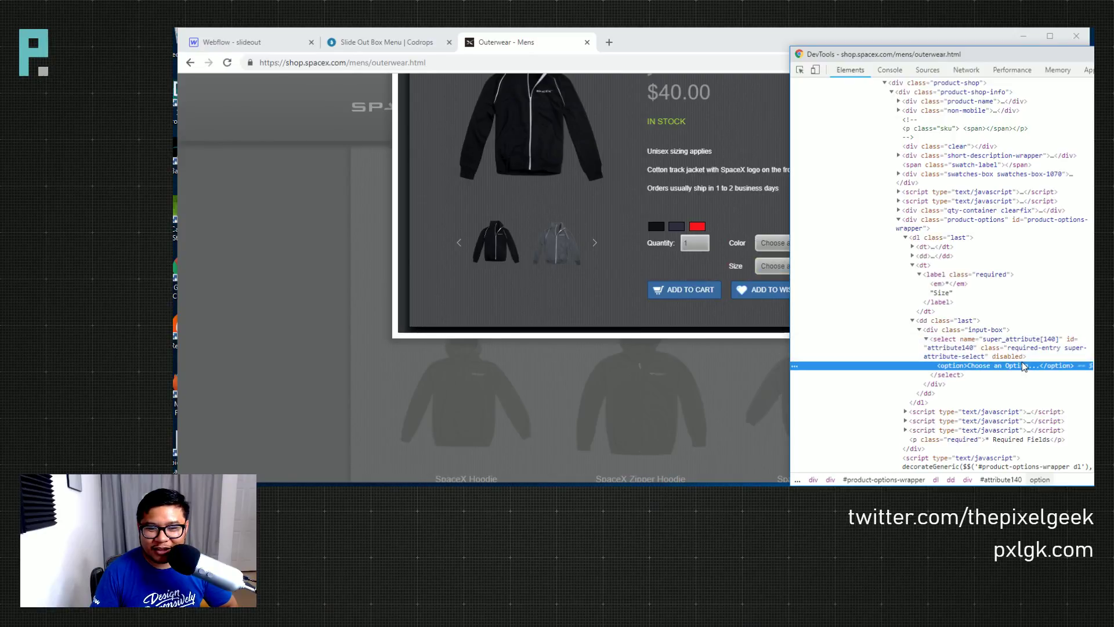
Examine the "Choose an Option..." element and its styles, and close the developer tools
{"action": "double_click", "coordinate": [1028, 54]}
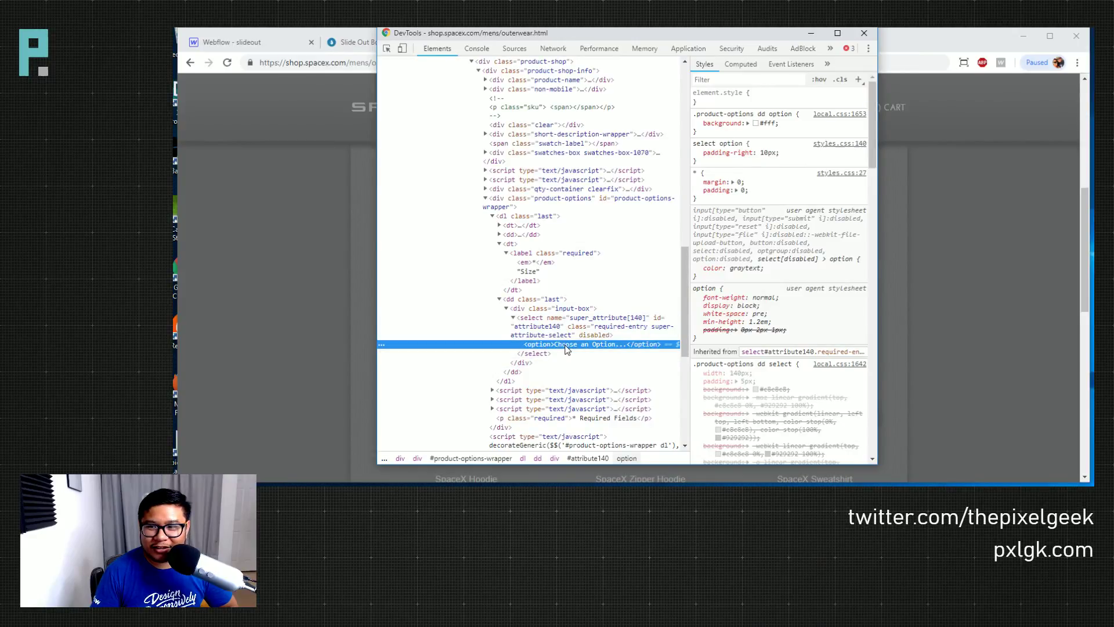
{"action": "left_click", "coordinate": [537, 355]}
{"action": "left_click", "coordinate": [572, 346]}
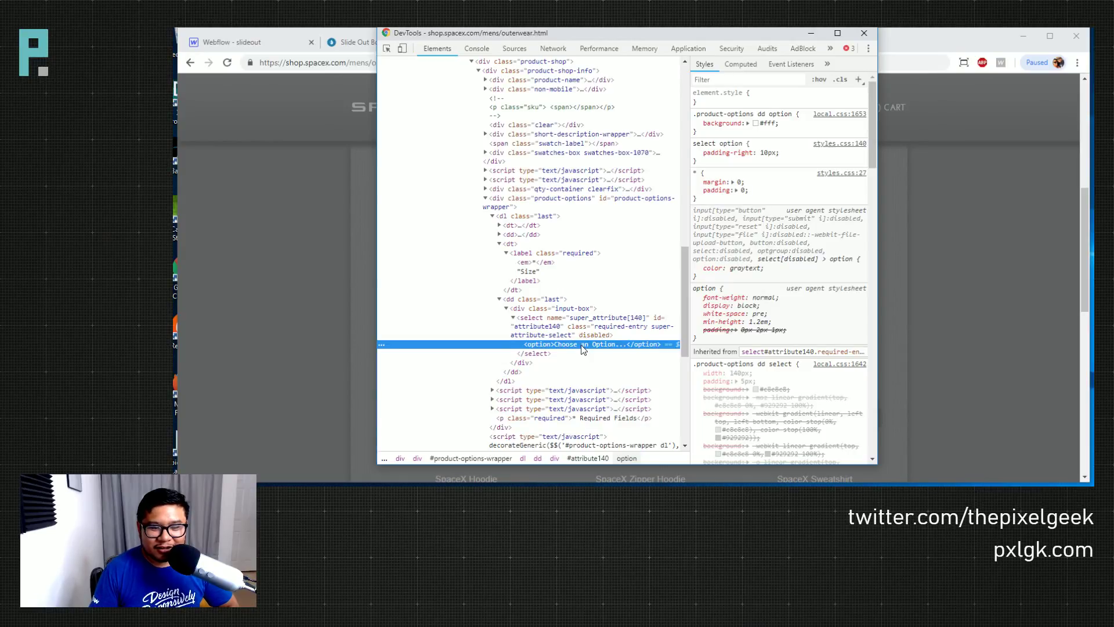
{"action": "left_click_drag", "start_coordinate": [390, 36], "coordinate": [429, 36]}
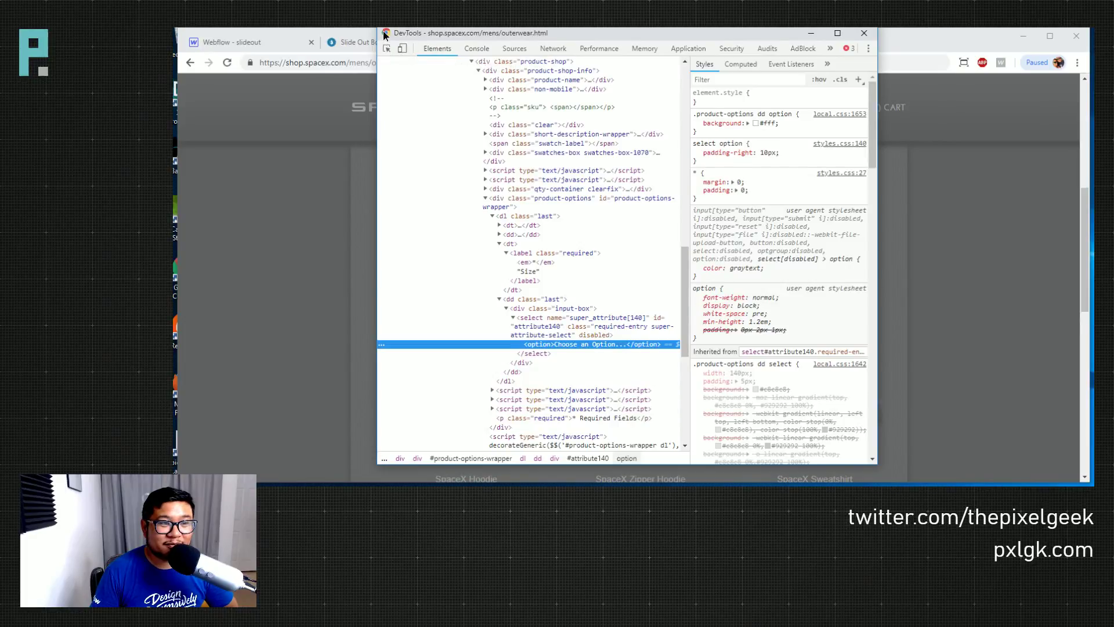
{"action": "key", "text": "F12"}
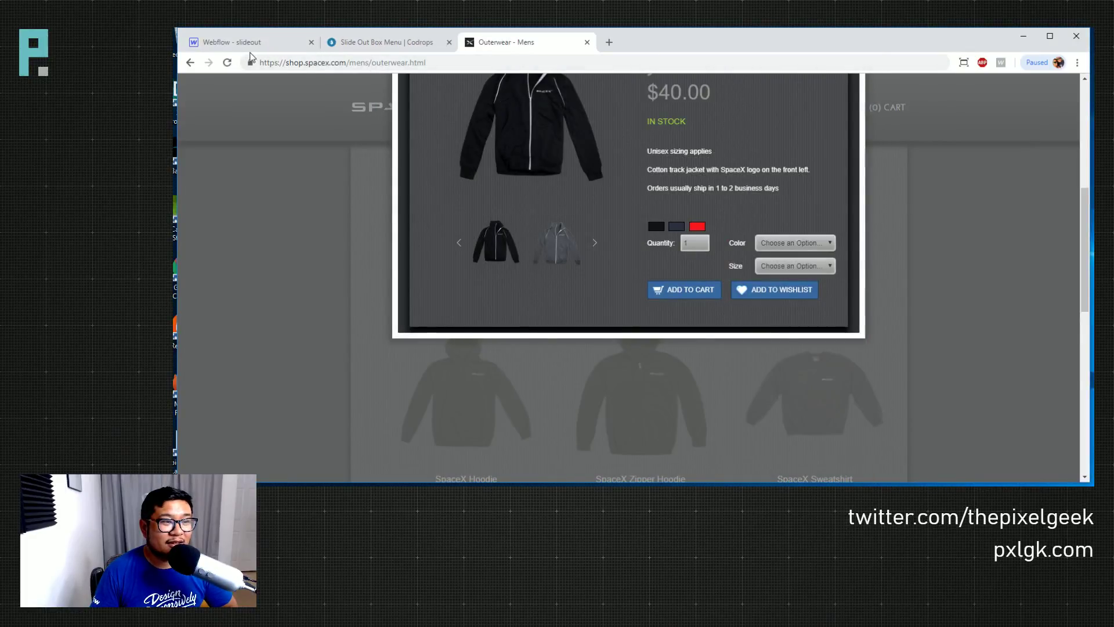
Compare the Slide Out Box Menu demo's size selector with the row of div blocks in the Webflow design
{"action": "left_click", "coordinate": [283, 50]}
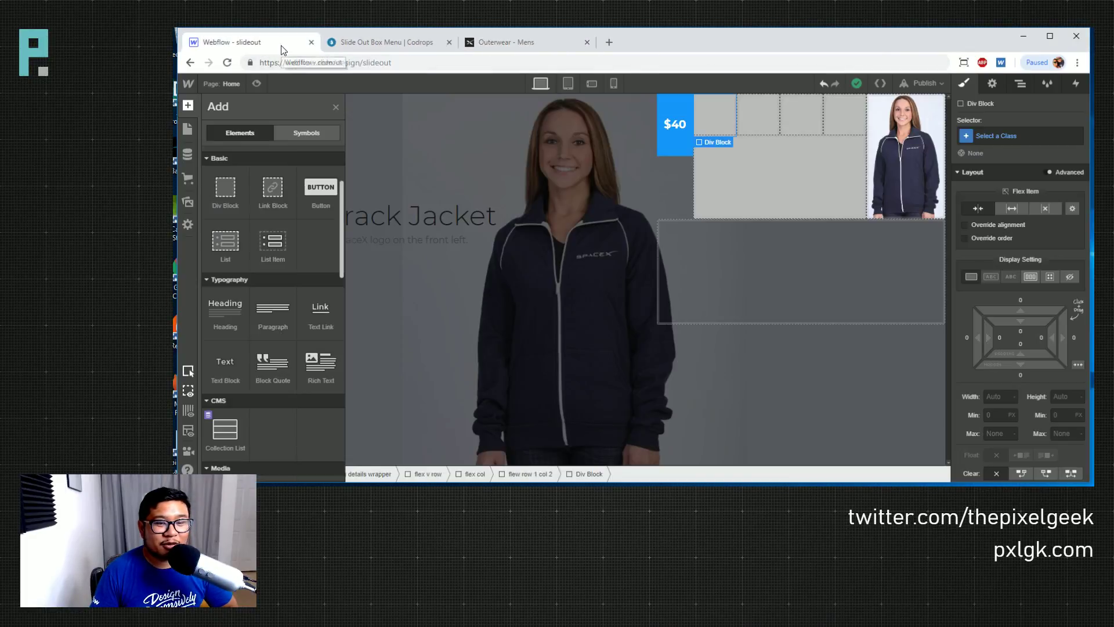
{"action": "left_click", "coordinate": [375, 44]}
{"action": "left_click", "coordinate": [273, 44]}
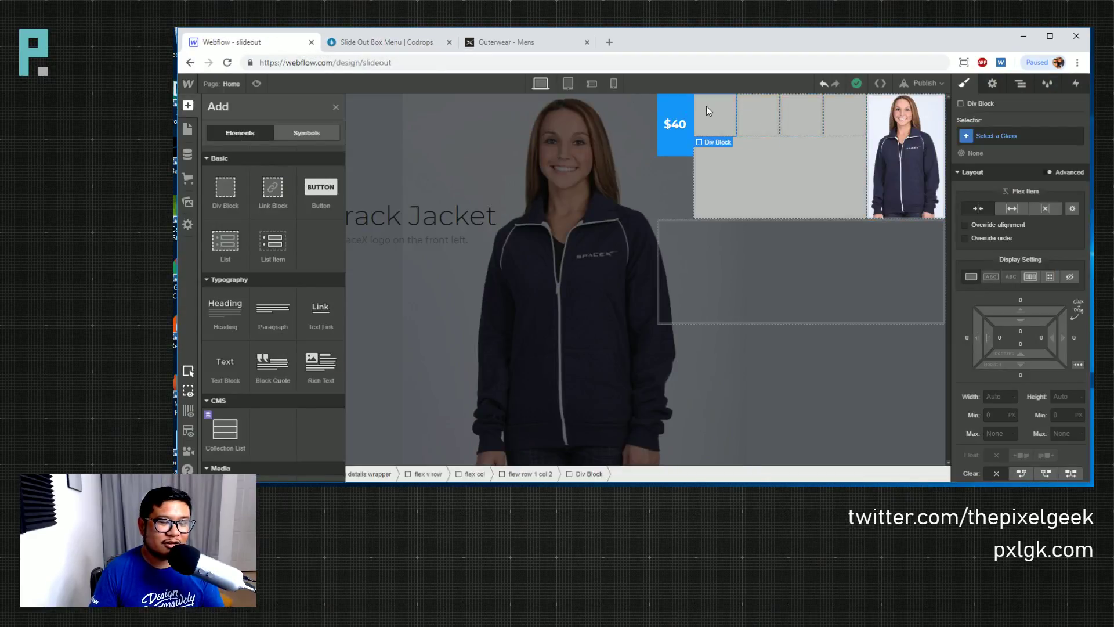
{"action": "left_click", "coordinate": [429, 46]}
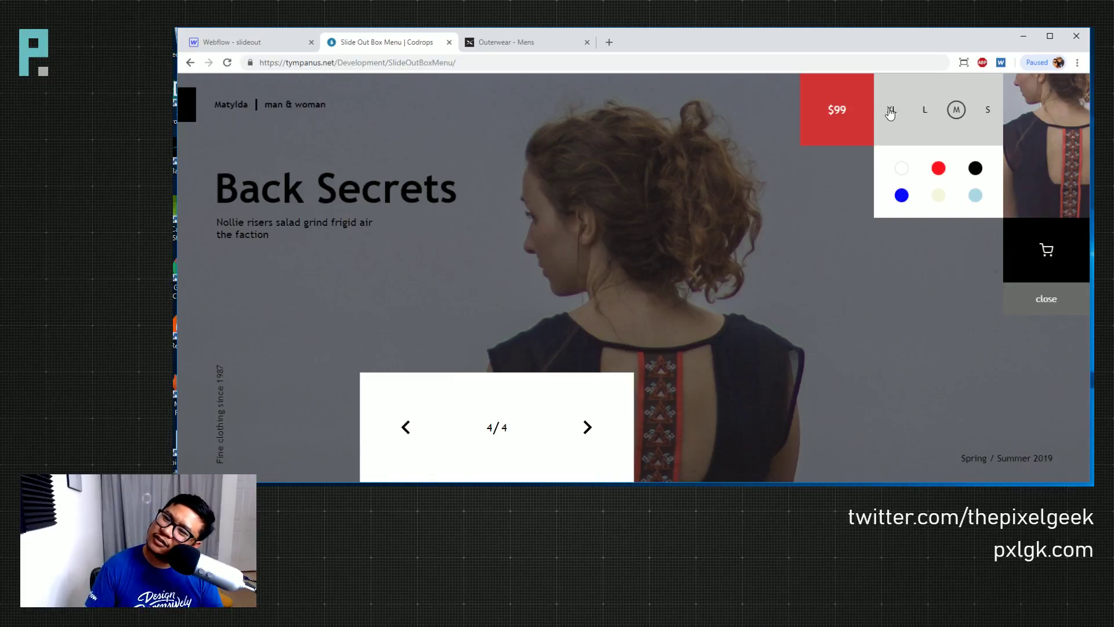
{"action": "left_click", "coordinate": [252, 45]}
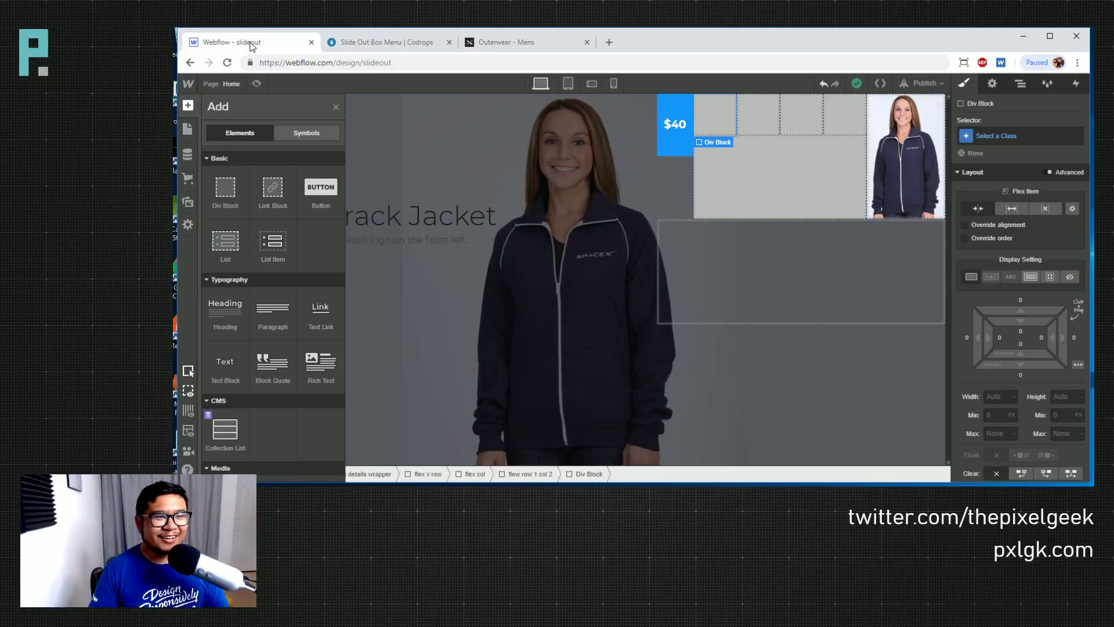
{"action": "left_click", "coordinate": [715, 121]}
{"action": "key", "text": "a"}
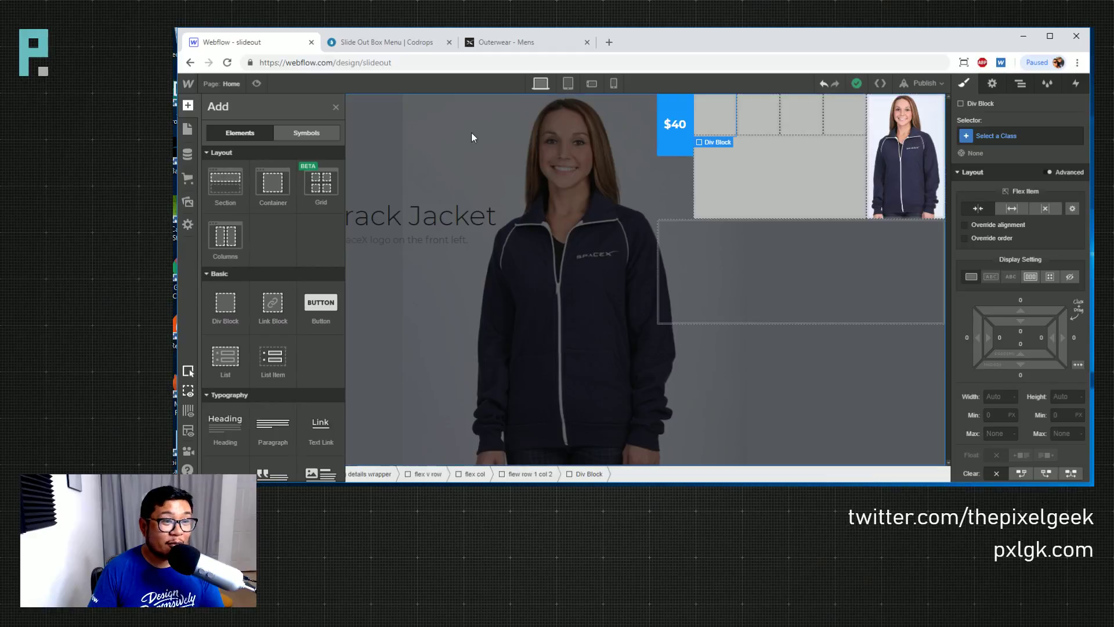
Check the jacket's available colors on the SpaceX shop page and, with Black chosen, its available sizes
{"action": "left_click", "coordinate": [506, 42]}
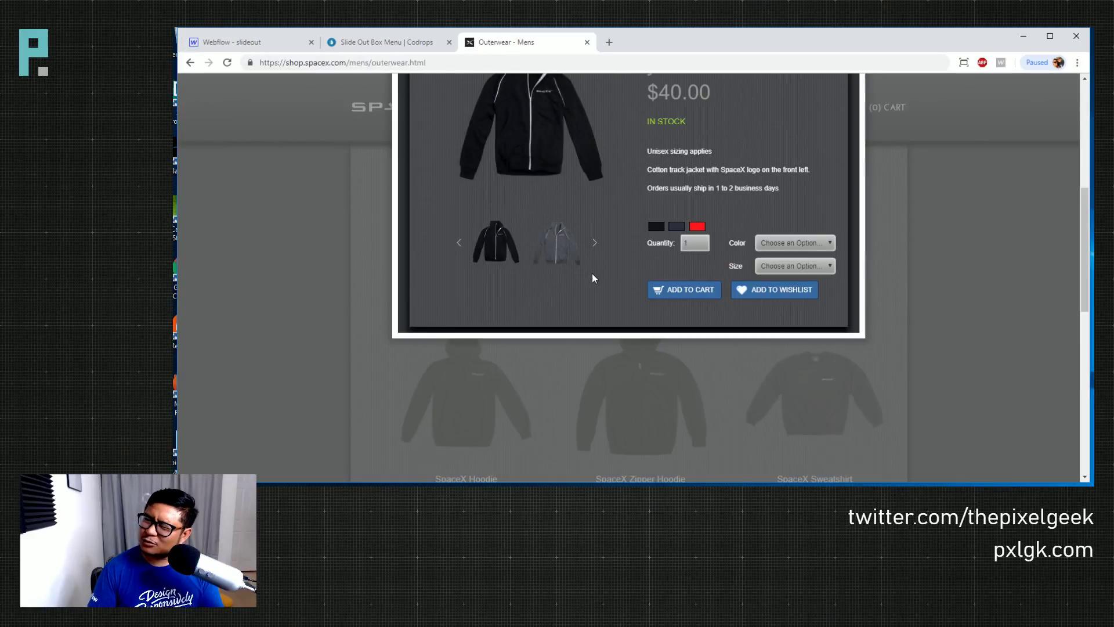
{"action": "left_click", "coordinate": [802, 244]}
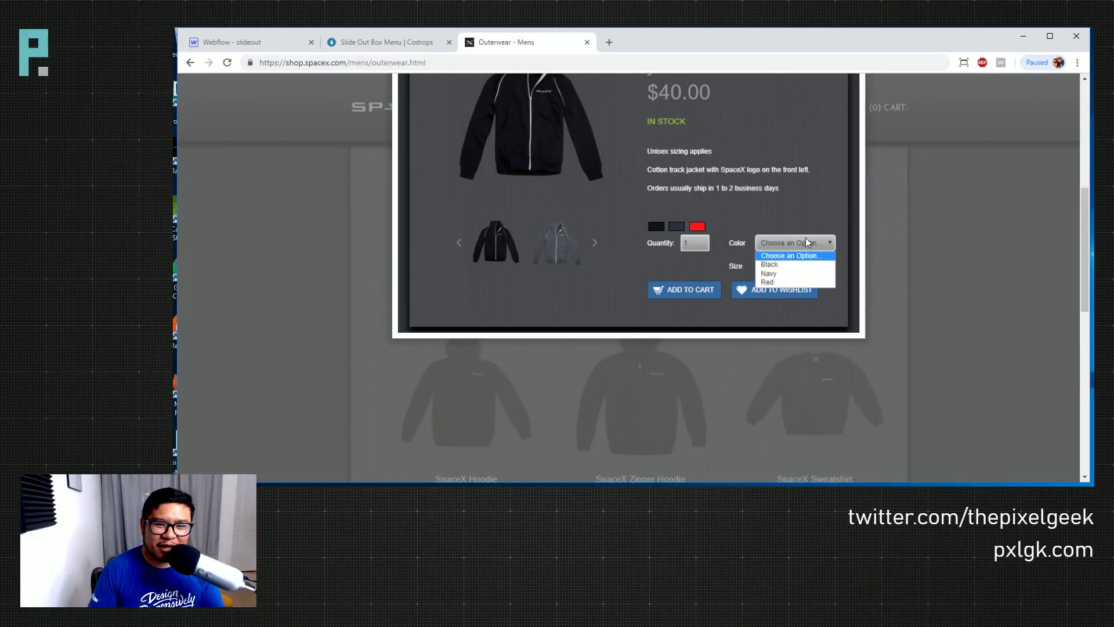
{"action": "left_click", "coordinate": [793, 265]}
{"action": "left_click", "coordinate": [791, 277]}
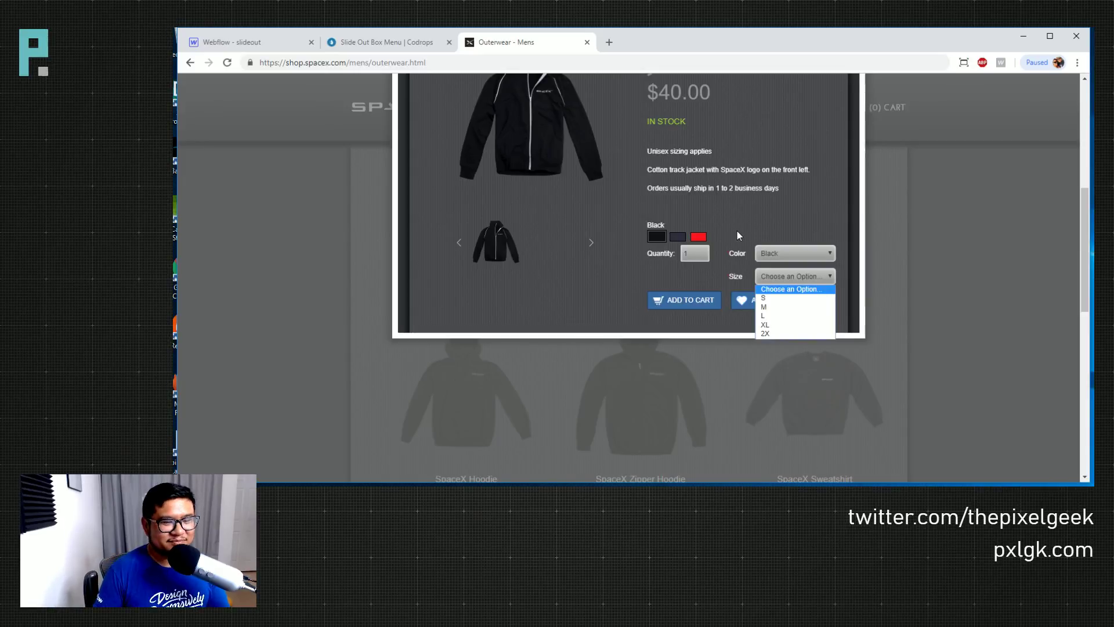
Return to the Webflow design and add a fifth empty div block to the row beside the price
{"action": "left_click", "coordinate": [279, 42]}
{"action": "left_click", "coordinate": [724, 119]}
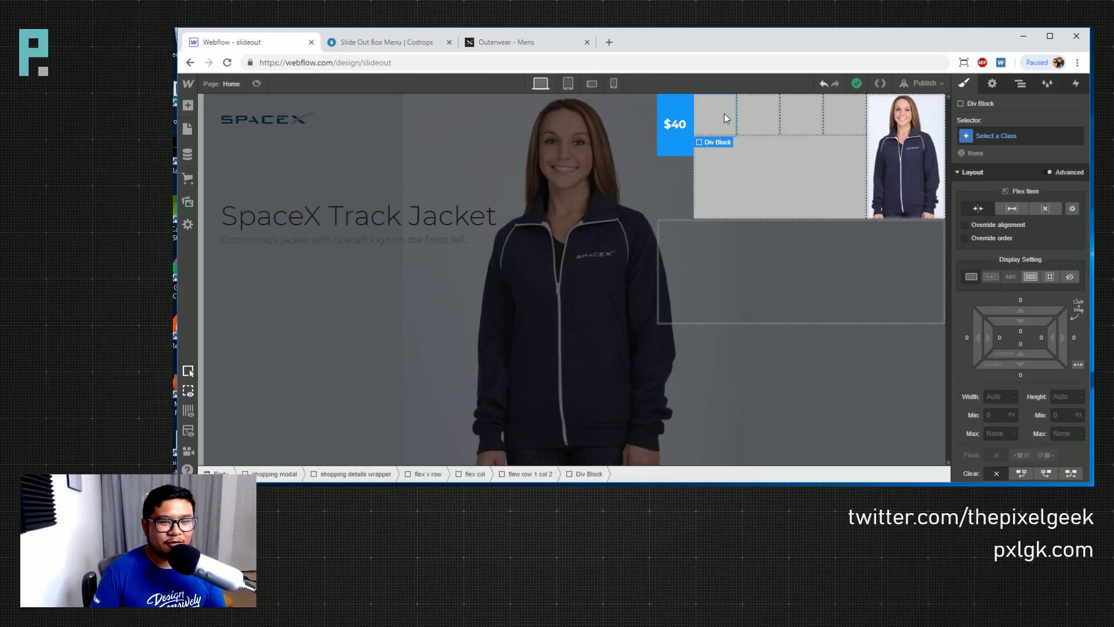
{"action": "key", "text": "ctrl+v"}
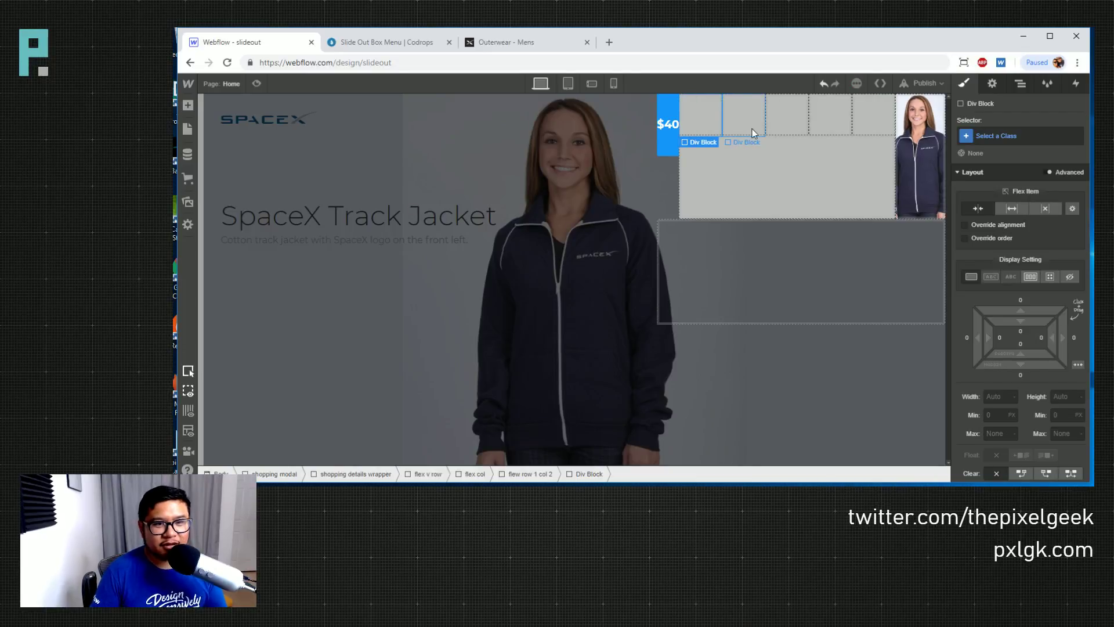
Add a text block inside the first div block of the row and set its text to "S"
{"action": "key", "text": "a"}
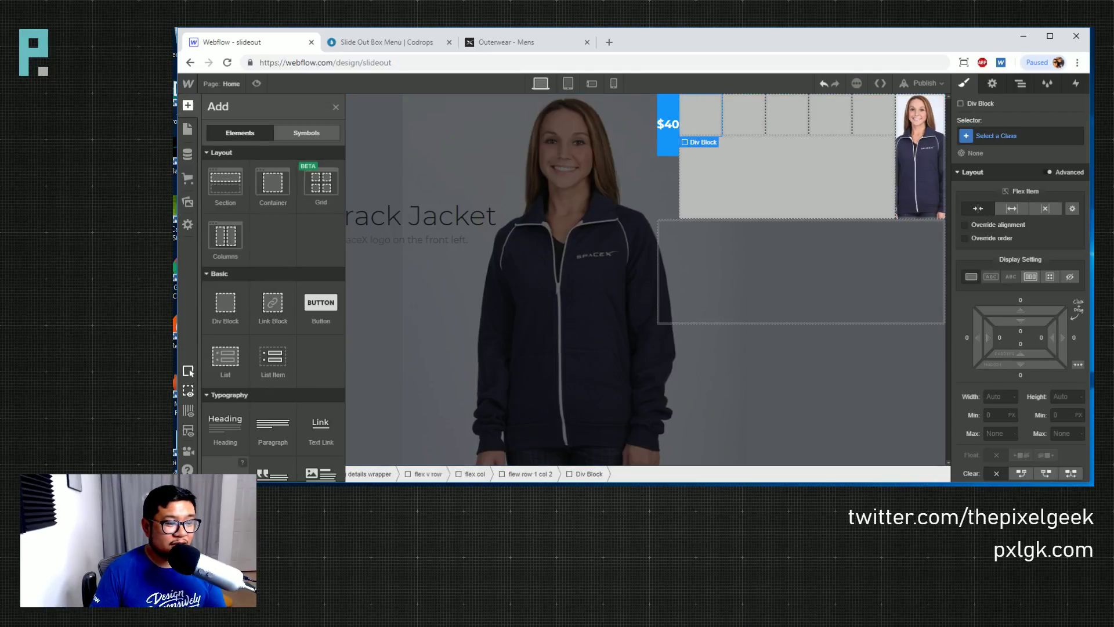
{"action": "left_click", "coordinate": [235, 464]}
{"action": "double_click", "coordinate": [691, 124]}
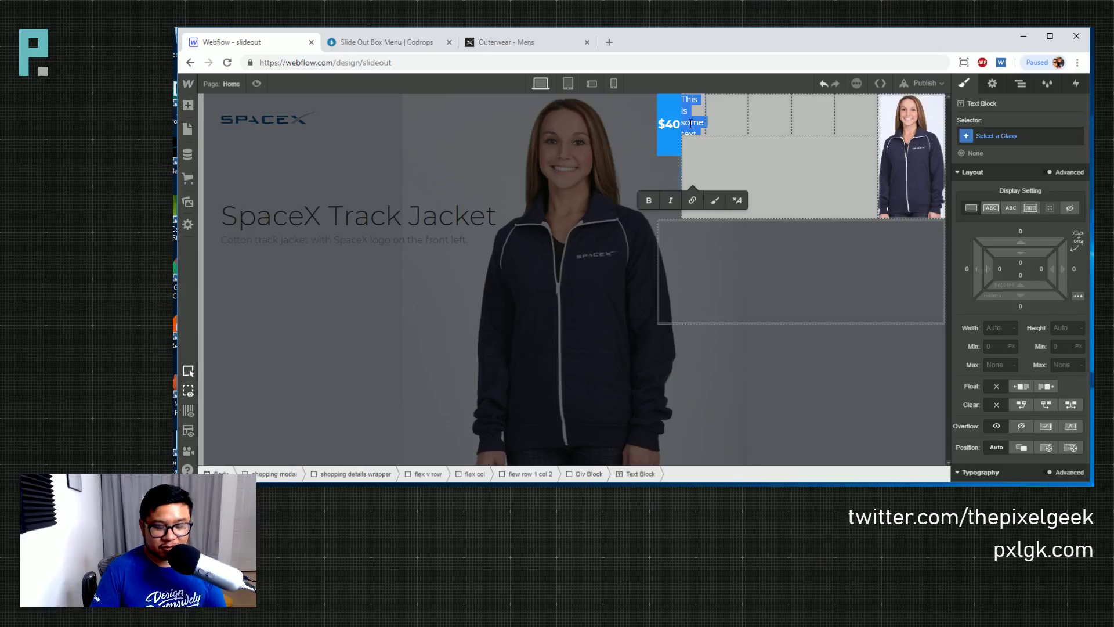
{"action": "key", "text": "Escape"}
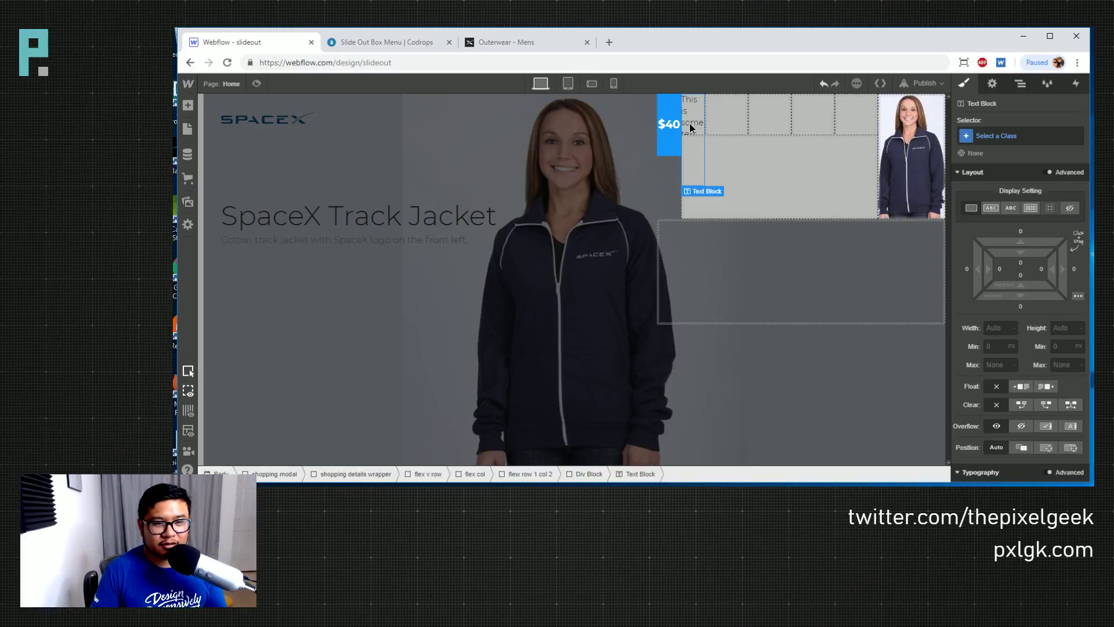
{"action": "double_click", "coordinate": [691, 125]}
{"action": "key", "text": "BackSpace"}
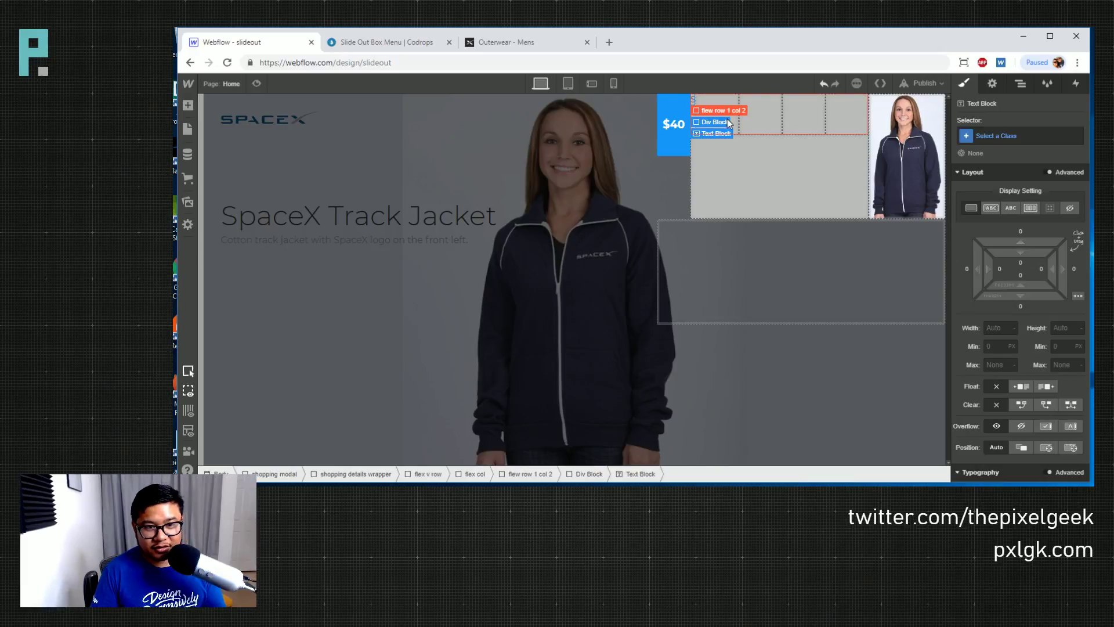
Delete the empty div blocks from the row, keeping only the one with the "S" text
{"action": "left_click", "coordinate": [844, 119]}
{"action": "key", "text": "Delete"}
{"action": "key", "text": "Delete"}
{"action": "key", "text": "Delete"}
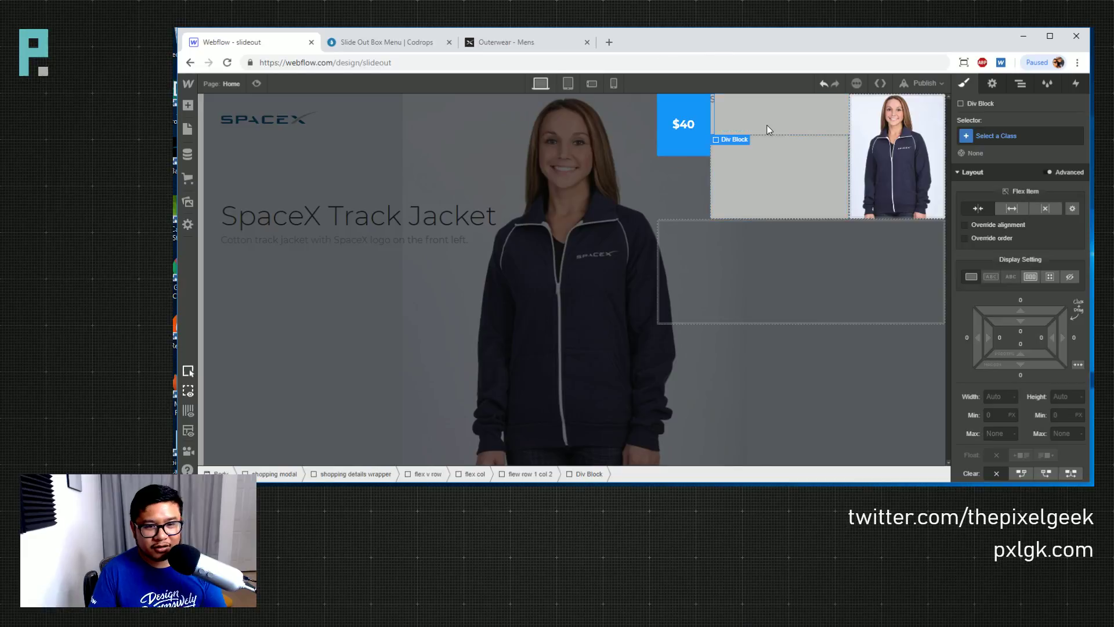
Give the remaining div block a new class named "size"
{"action": "left_click", "coordinate": [1025, 136]}
{"action": "type", "text": "size"}
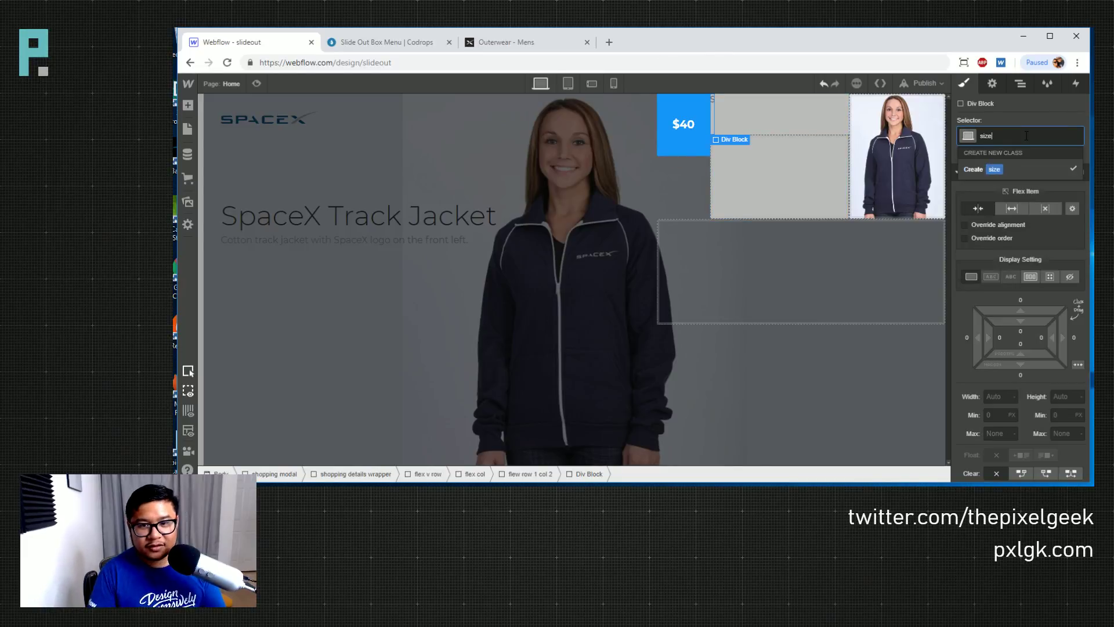
{"action": "key", "text": "Return"}
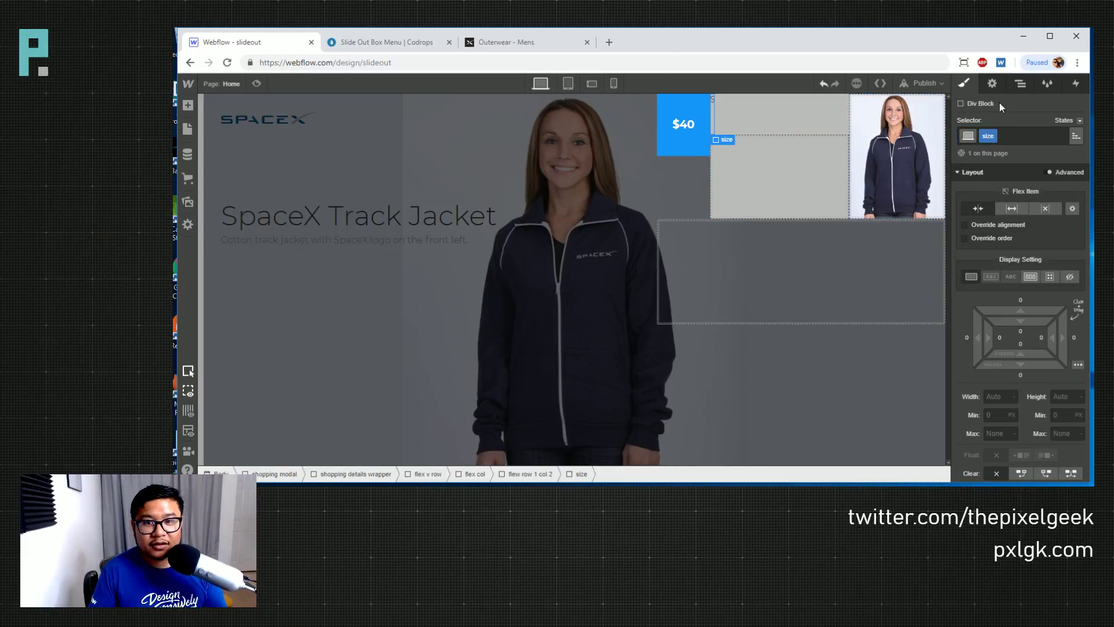
Paste four copies of the size block into the same row to make five size blocks
{"action": "left_click", "coordinate": [1019, 83]}
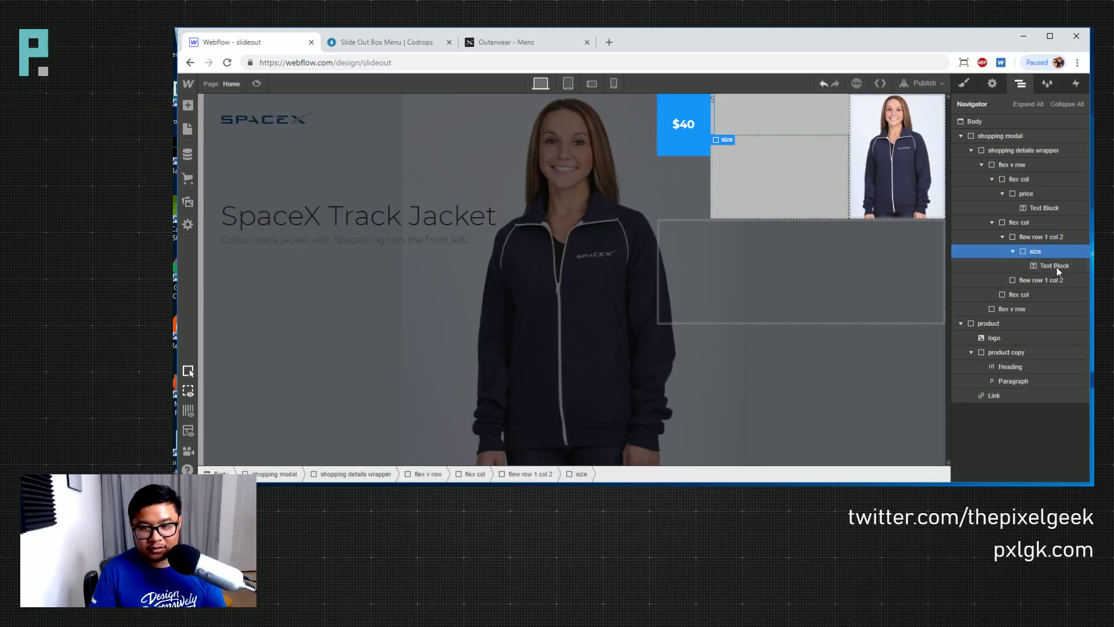
{"action": "key", "text": "ctrl+v"}
{"action": "key", "text": "ctrl+v"}
{"action": "key", "text": "ctrl+v"}
{"action": "key", "text": "ctrl+v"}
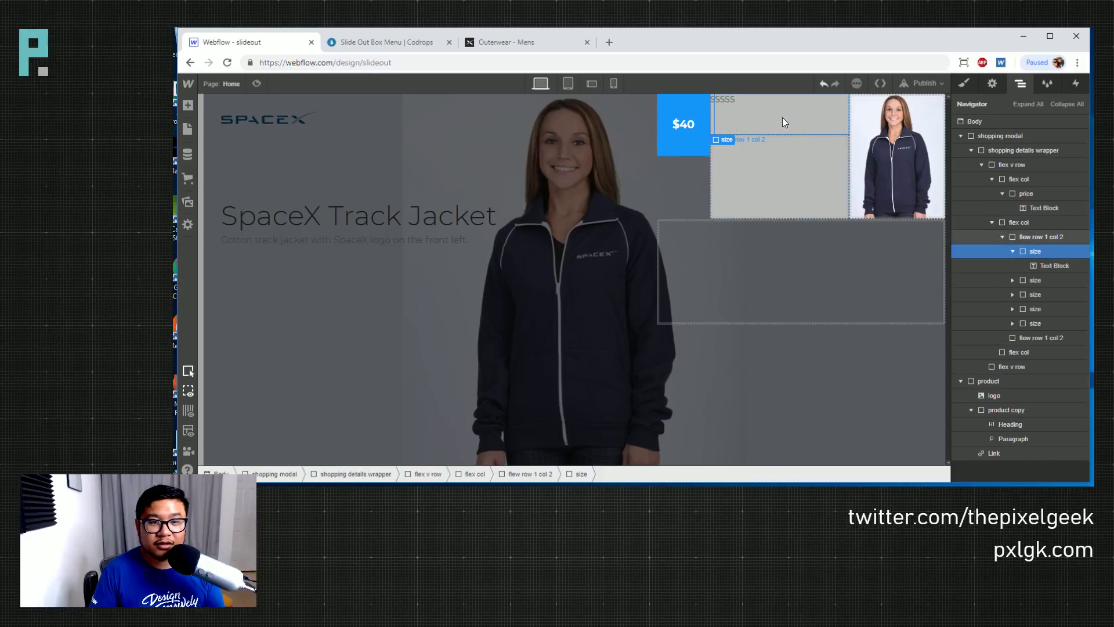
Make the size blocks grow to fill the row and use a horizontal flex layout with content centered on both axes
{"action": "left_click", "coordinate": [965, 85]}
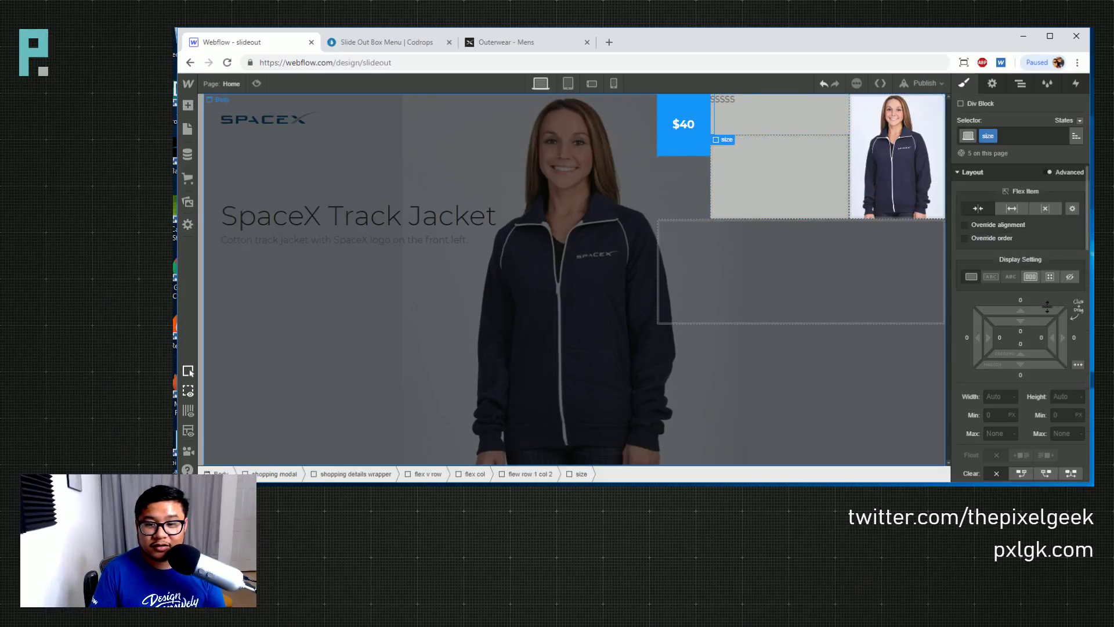
{"action": "left_click", "coordinate": [1011, 209]}
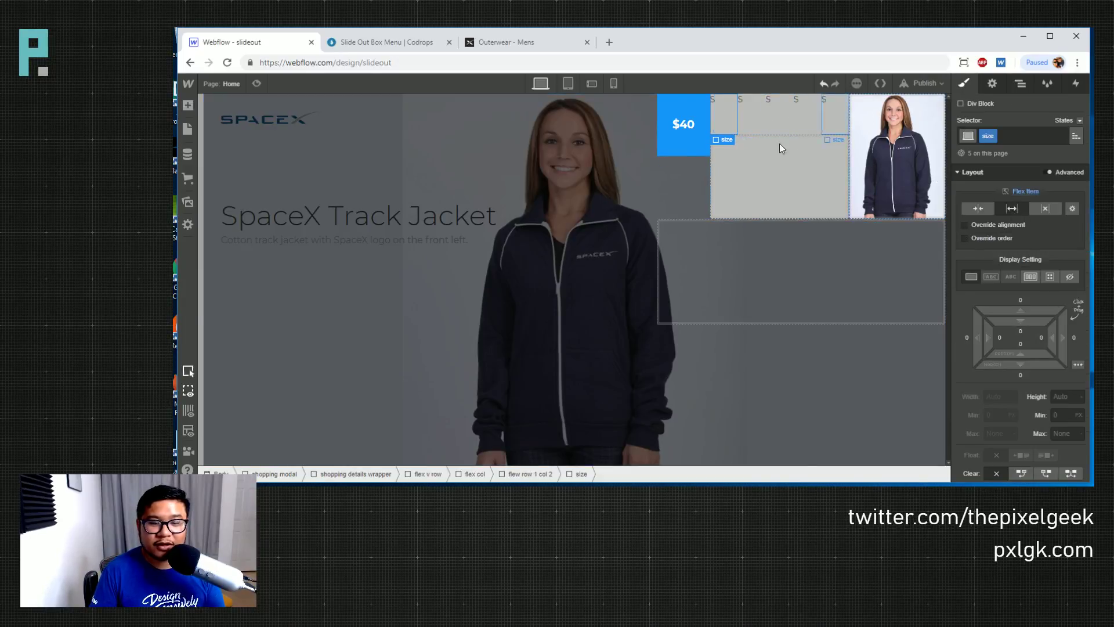
{"action": "left_click", "coordinate": [1030, 276]}
{"action": "left_click", "coordinate": [996, 326]}
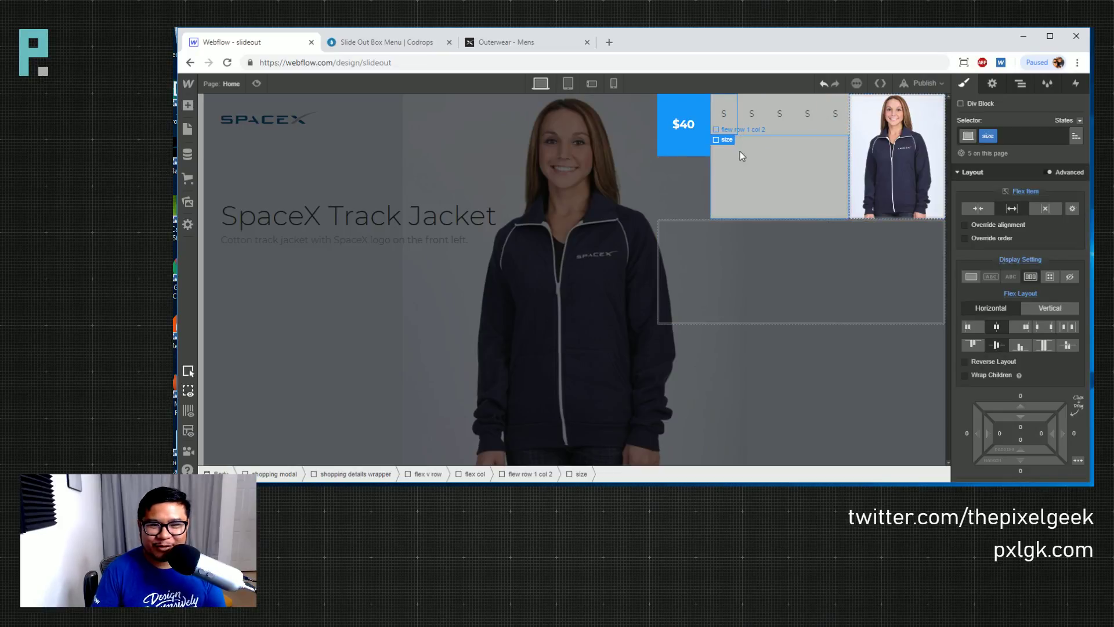
Give the "S" text block in the first size block a new class named "size letter"
{"action": "left_click", "coordinate": [724, 116]}
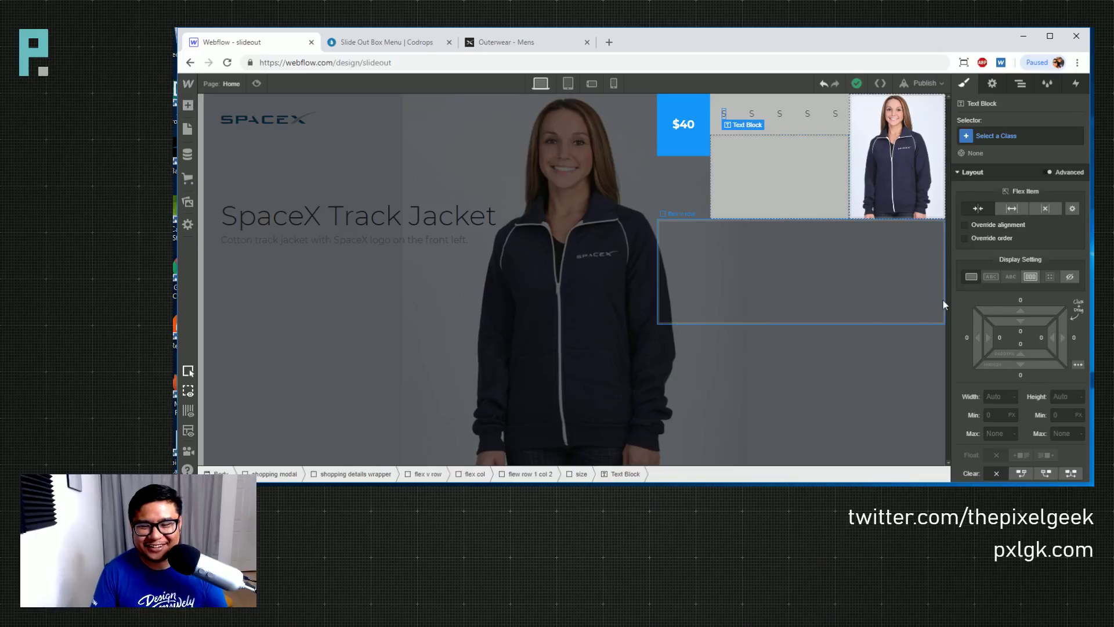
{"action": "left_click", "coordinate": [994, 136]}
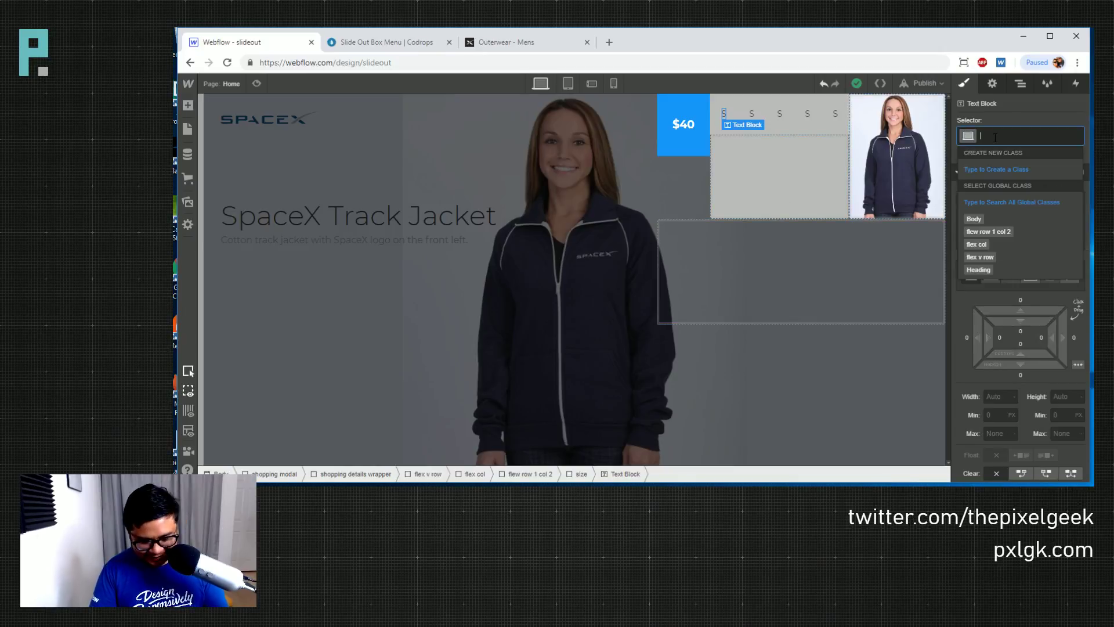
{"action": "type", "text": "size letter"}
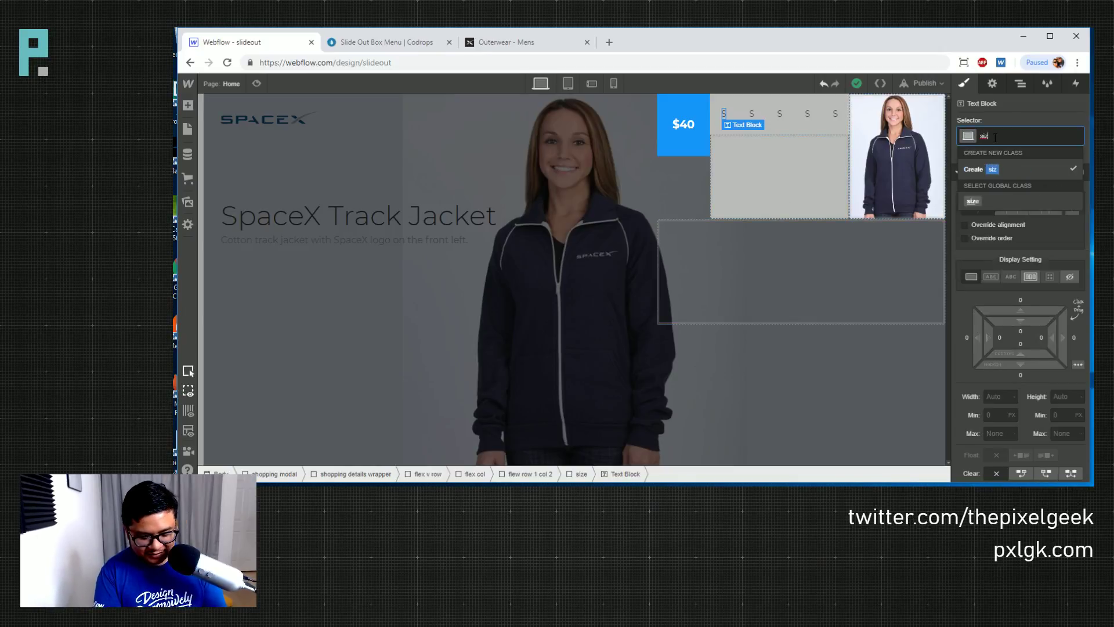
{"action": "key", "text": "Return"}
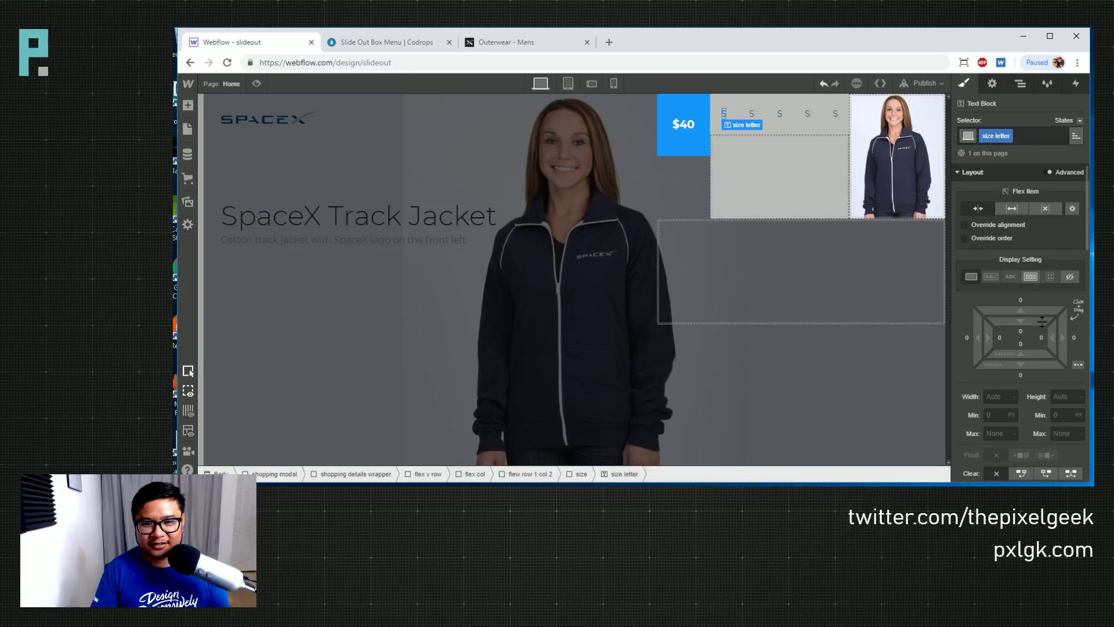
Try 10 px padding on all sides of the "S" text block and compare with the Slide Out Box Menu demo
{"action": "left_click_drag", "start_coordinate": [1031, 322], "coordinate": [1032, 341]}
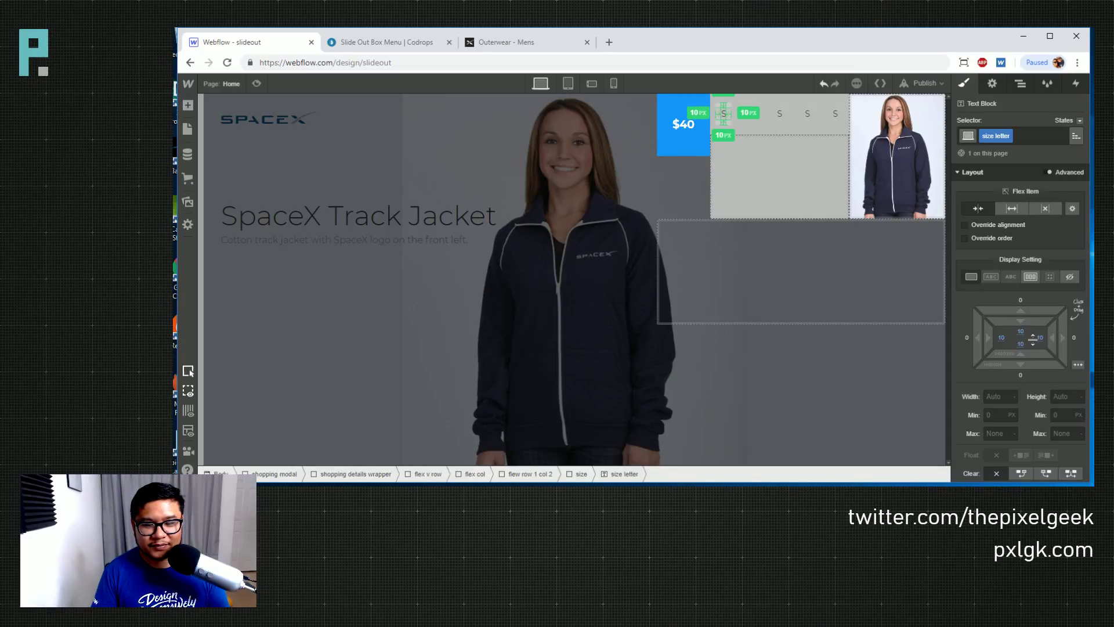
{"action": "mouse_move", "coordinate": [1033, 340]}
{"action": "left_mouse_down"}
{"action": "mouse_move", "coordinate": [1019, 331]}
{"action": "mouse_move", "coordinate": [1008, 345]}
{"action": "mouse_move", "coordinate": [1042, 333]}
{"action": "left_mouse_up"}
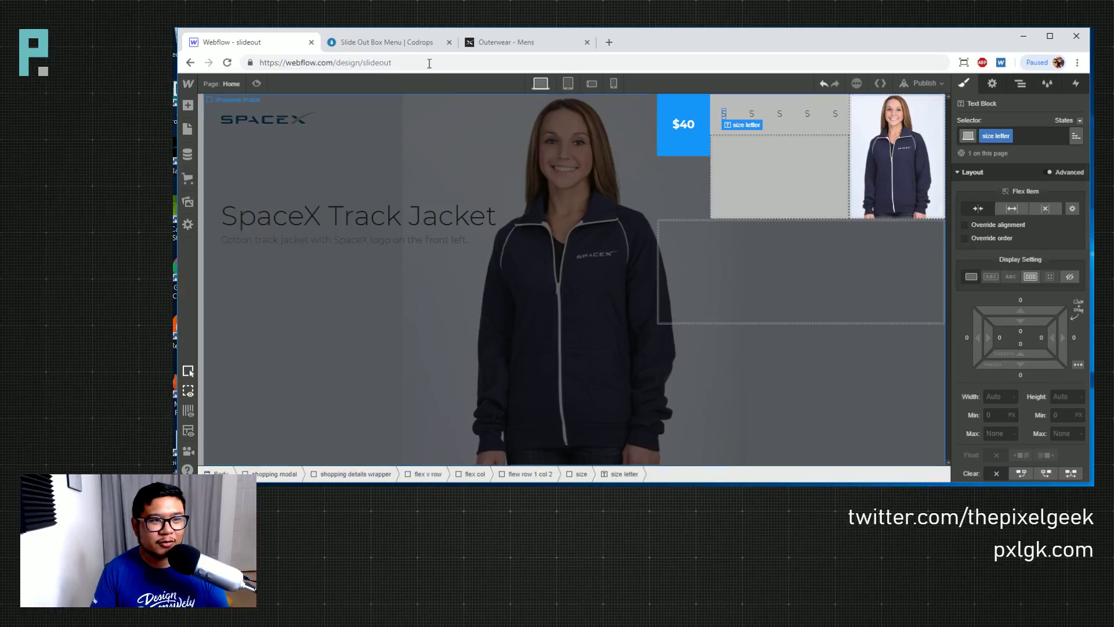
{"action": "key", "text": "ctrl+Tab"}
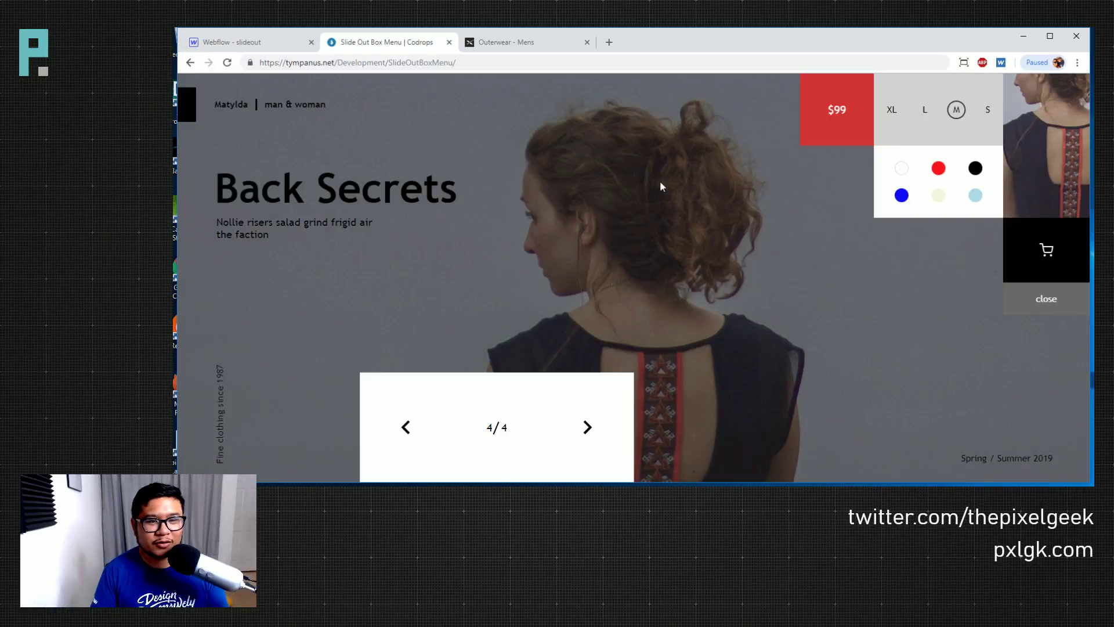
{"action": "left_click", "coordinate": [299, 43]}
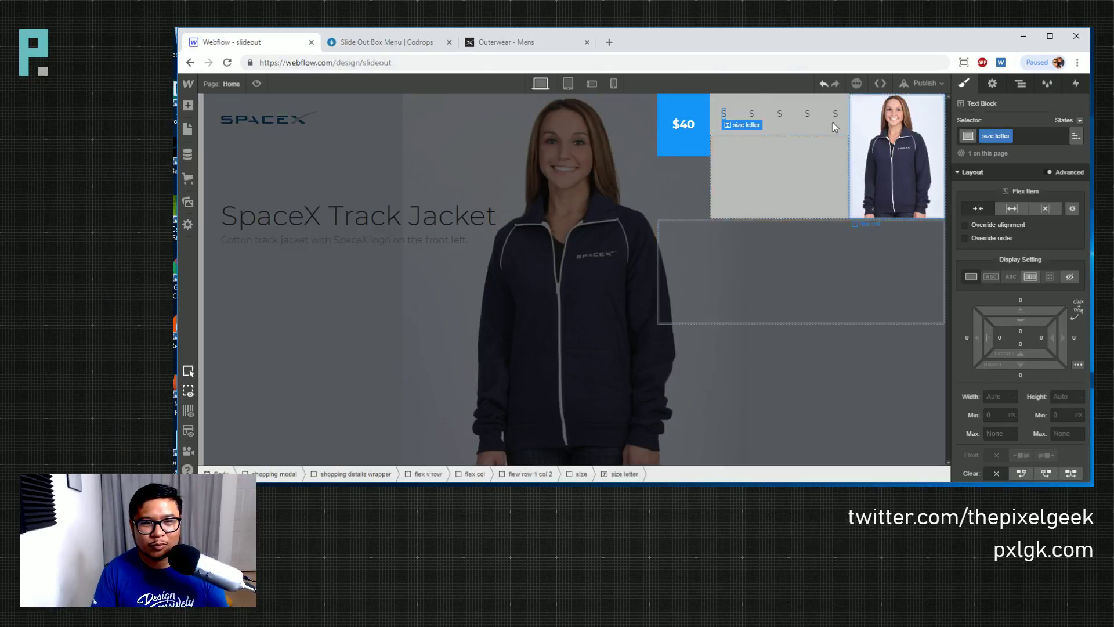
Change the text of the other four size blocks to M, L, XL and 2XL
{"action": "double_click", "coordinate": [751, 114]}
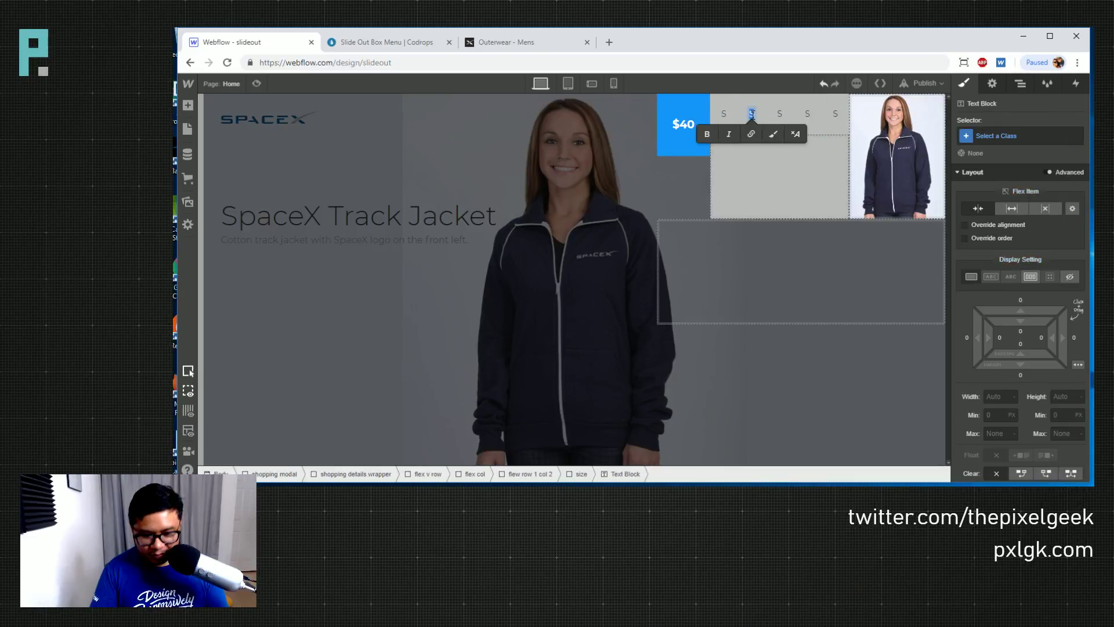
{"action": "double_click", "coordinate": [780, 115]}
{"action": "type", "text": "L"}
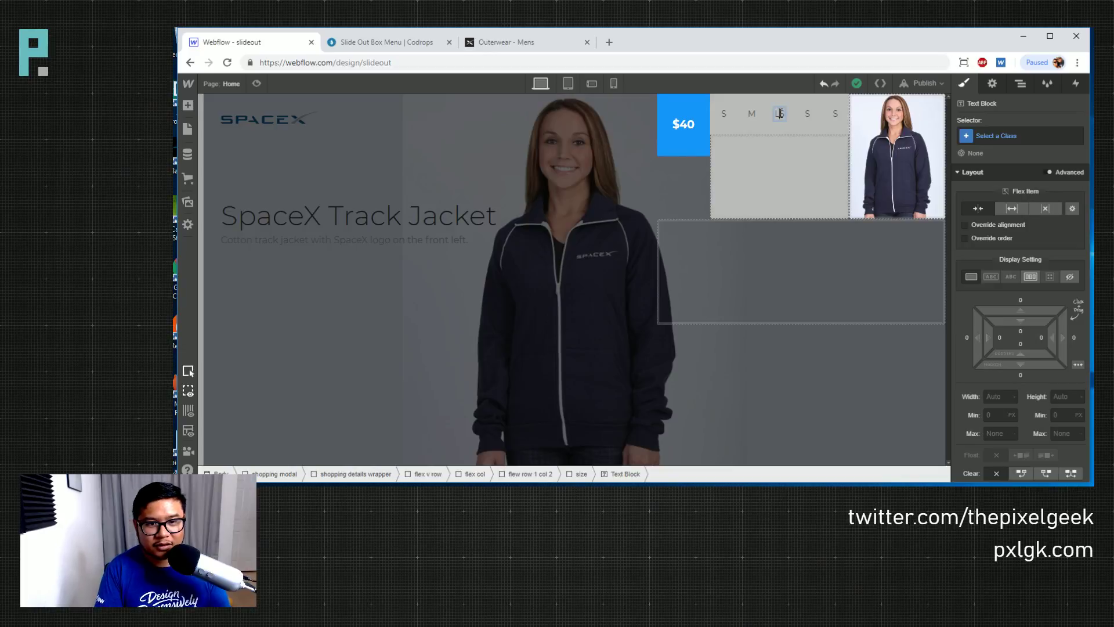
{"action": "double_click", "coordinate": [807, 114]}
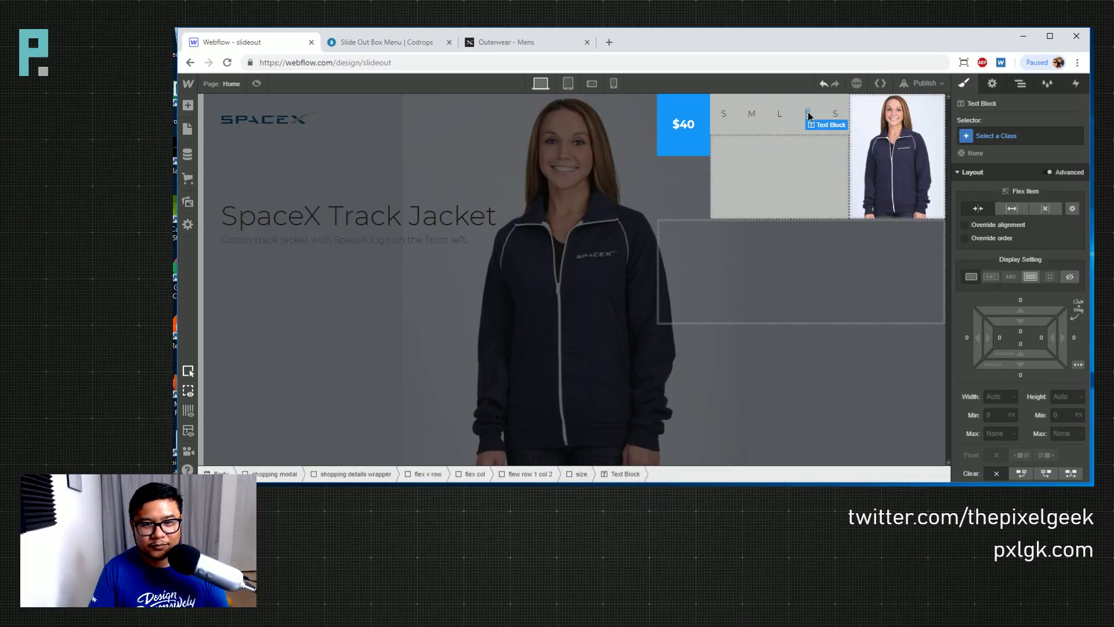
{"action": "key", "text": "BackSpace"}
{"action": "type", "text": "XL"}
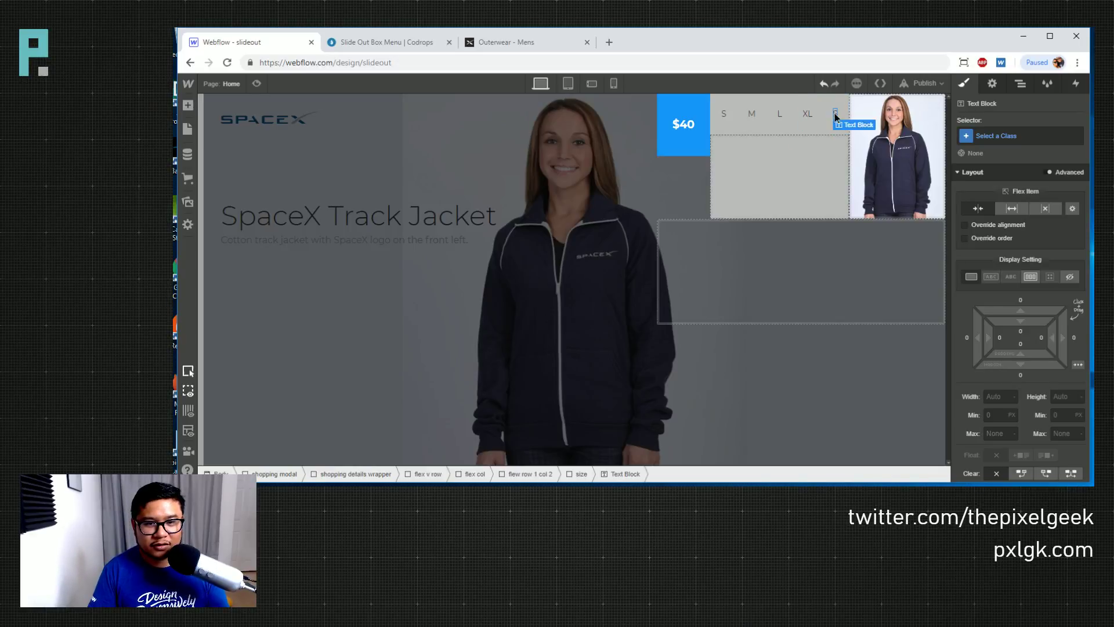
{"action": "double_click", "coordinate": [835, 113]}
{"action": "type", "text": "2XL"}
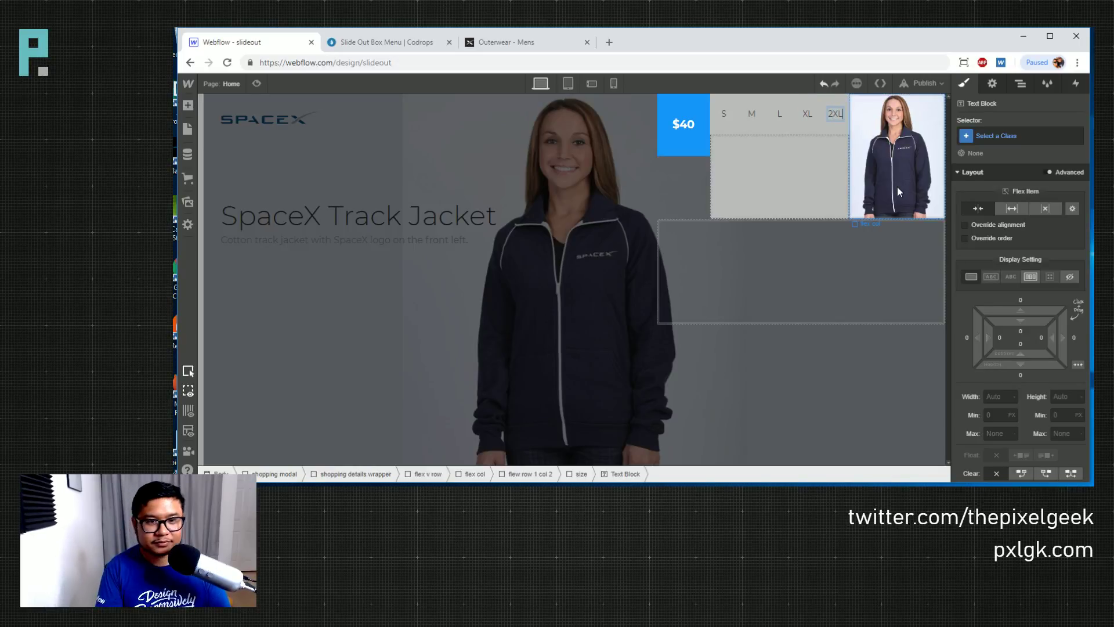
{"action": "key", "text": "Escape"}
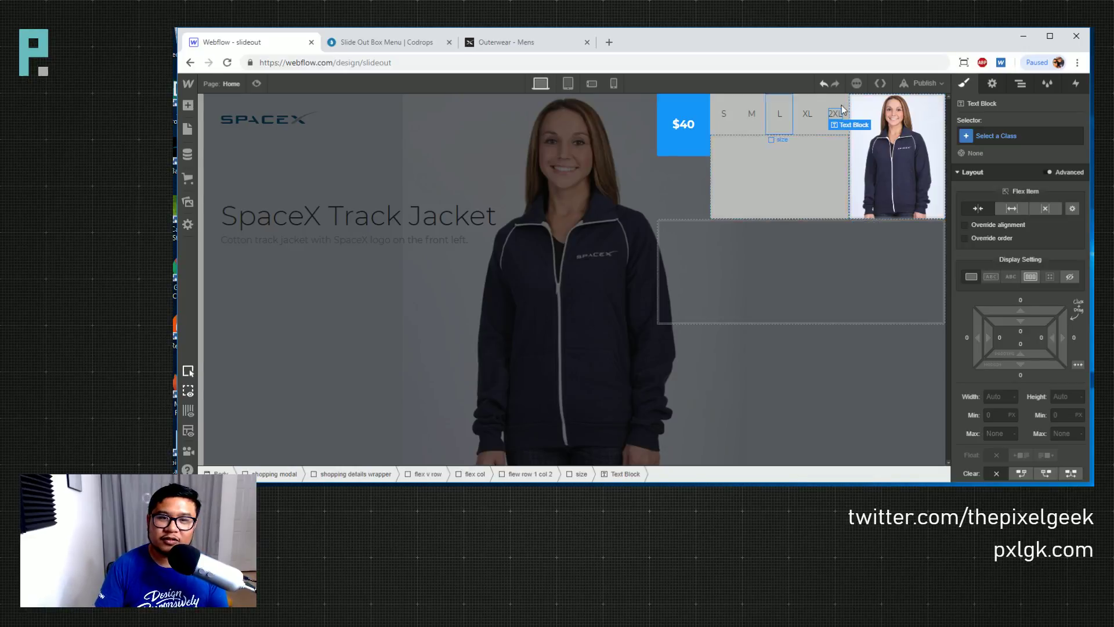
Apply the existing "size letter" class to the "L" text block
{"action": "left_click", "coordinate": [752, 118]}
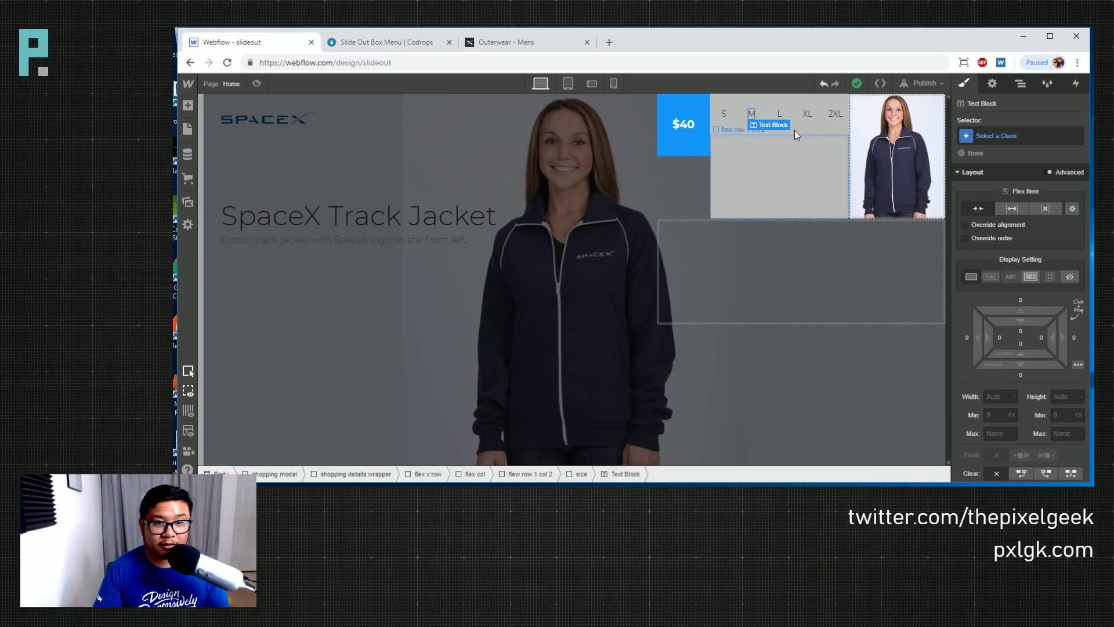
{"action": "left_click", "coordinate": [779, 114]}
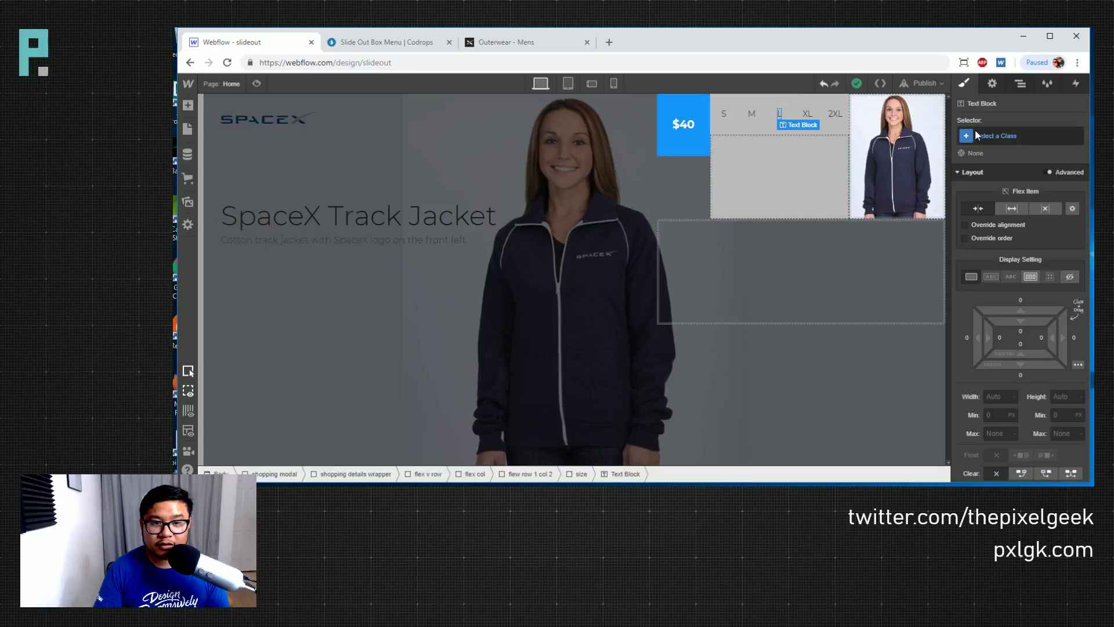
{"action": "left_click", "coordinate": [724, 114]}
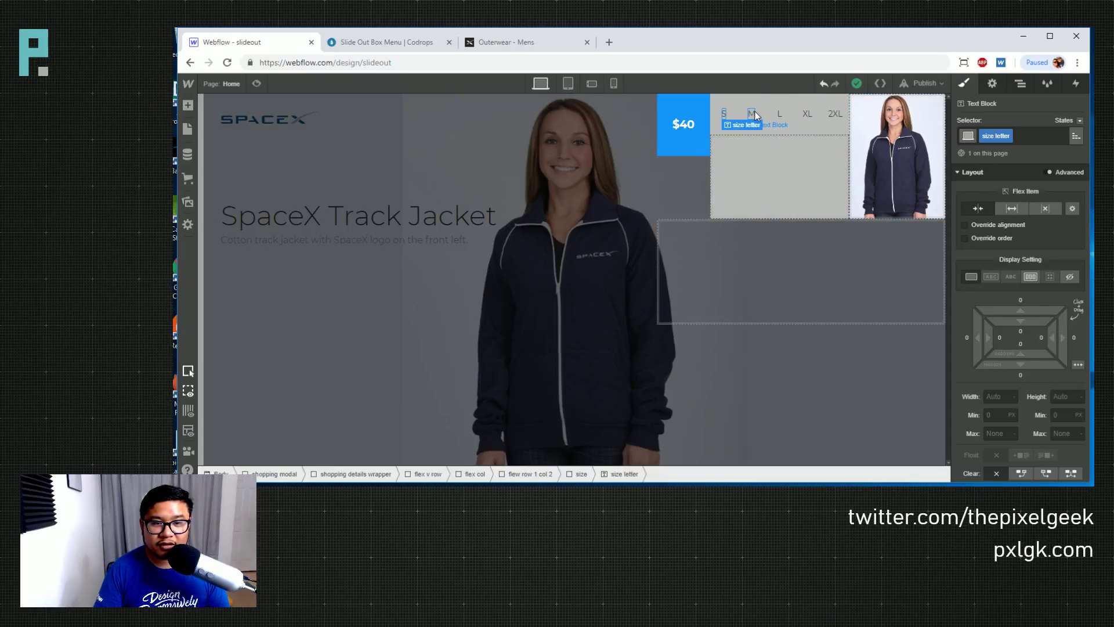
{"action": "left_click", "coordinate": [779, 114]}
{"action": "left_click", "coordinate": [1020, 135]}
{"action": "type", "text": "size"}
{"action": "key", "text": "Return"}
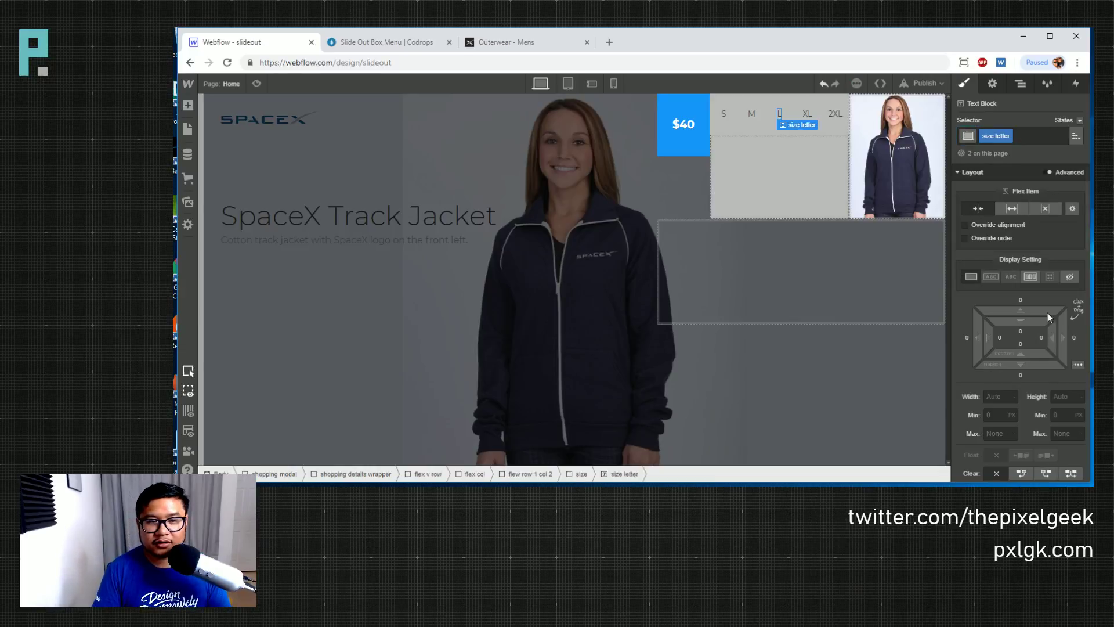
Give the size letter class a solid 1 px black border with a 50% radius
{"action": "scroll", "coordinate": [1047, 312], "scroll_direction": "down", "scroll_amount": 5}
{"action": "scroll", "coordinate": [1048, 331], "scroll_direction": "down", "scroll_amount": 2}
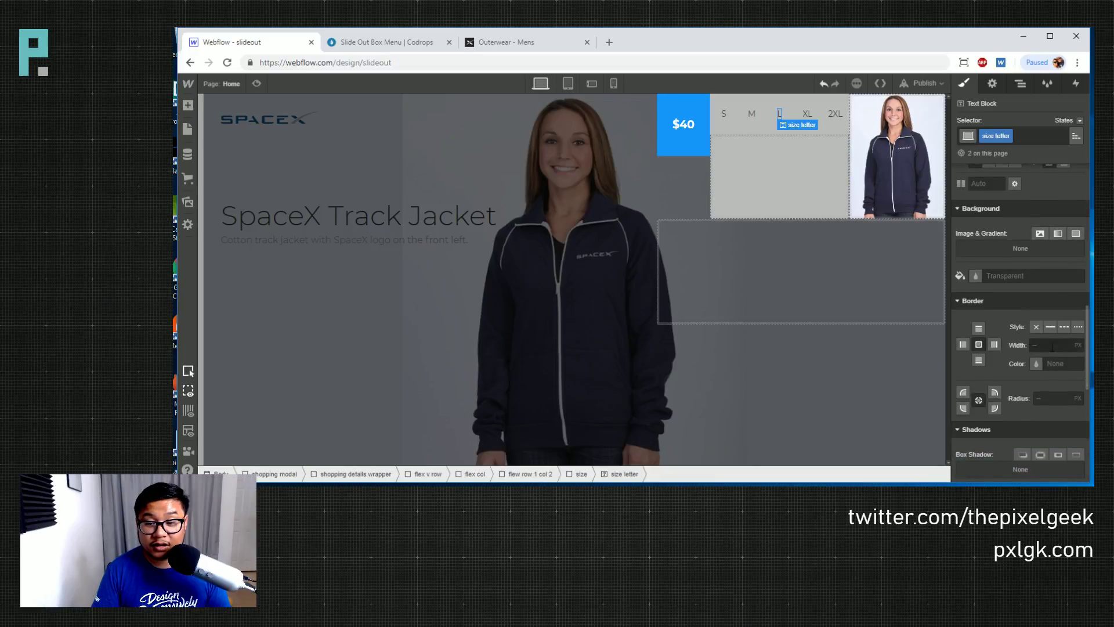
{"action": "left_click", "coordinate": [1050, 327]}
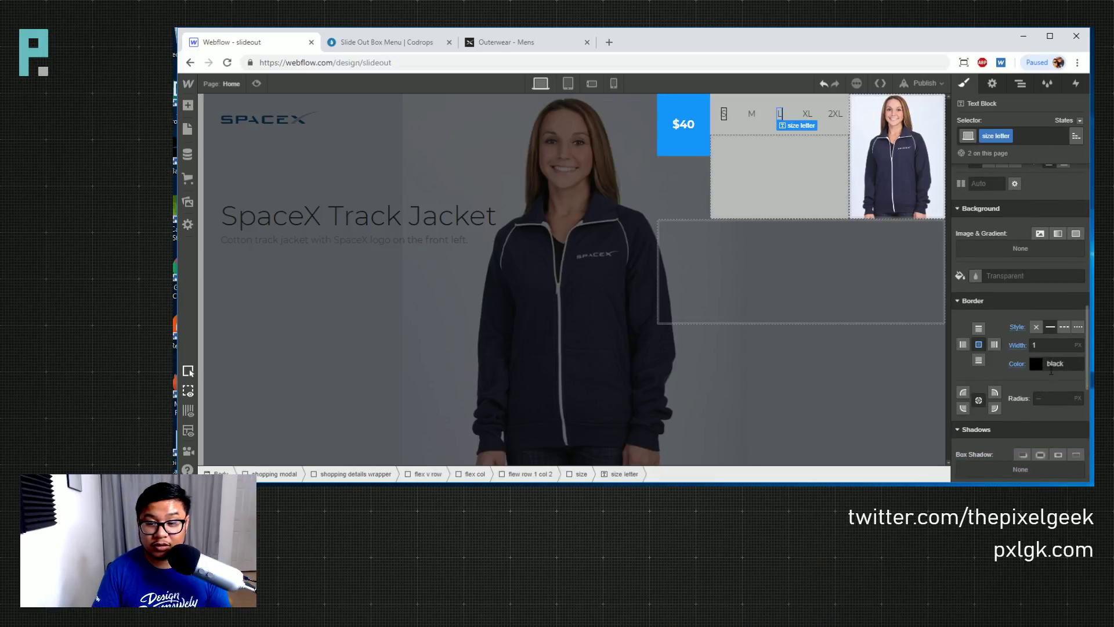
{"action": "left_click", "coordinate": [1049, 398]}
{"action": "type", "text": "505"}
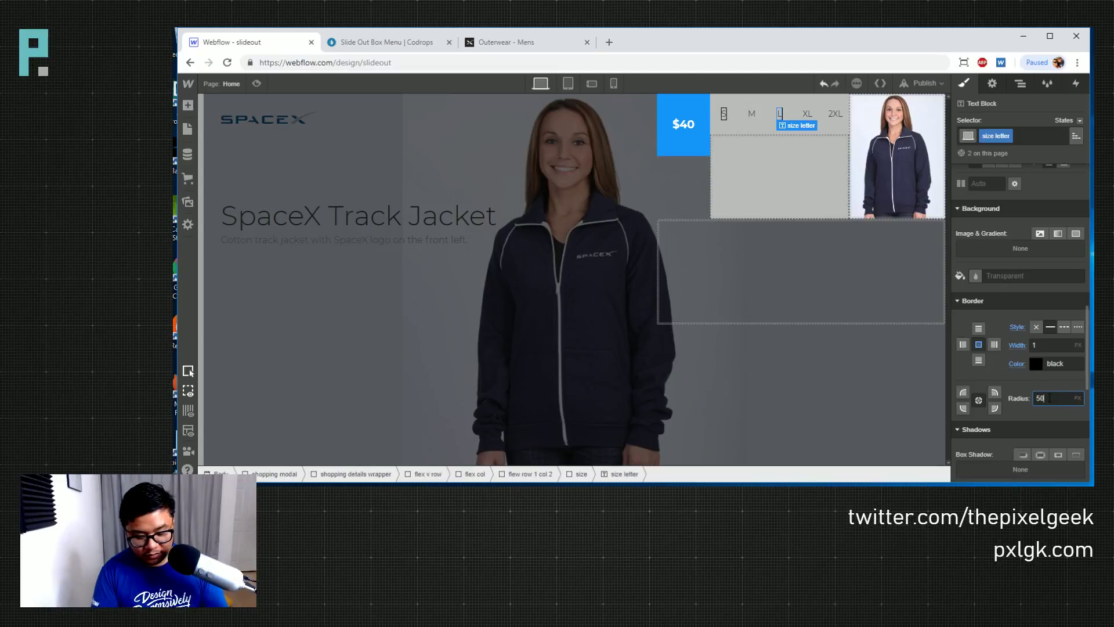
{"action": "key", "text": "Return"}
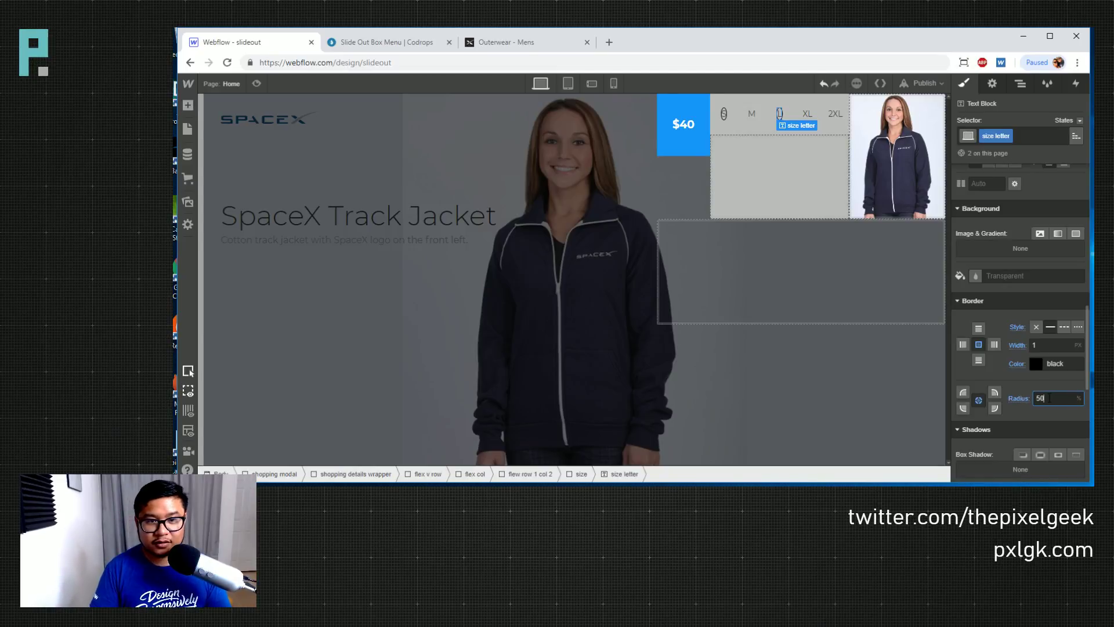
Make the size letter 25 px wide and high, with a horizontal flex layout centering its content on both axes
{"action": "scroll", "coordinate": [1023, 335], "scroll_direction": "up", "scroll_amount": 5}
{"action": "left_click", "coordinate": [1000, 394]}
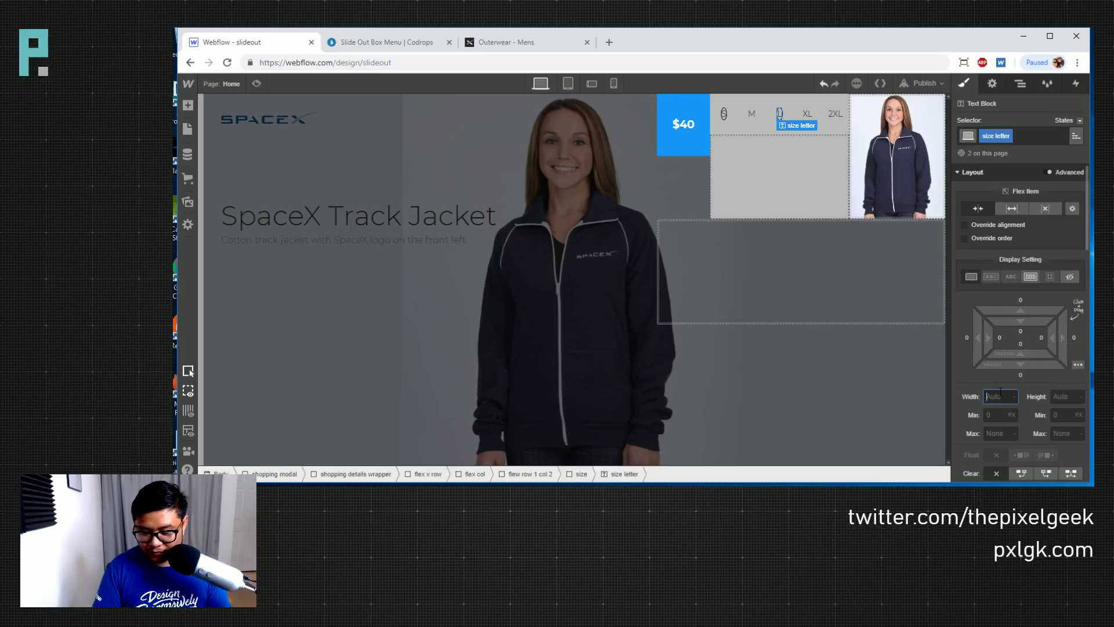
{"action": "type", "text": "25"}
{"action": "key", "text": "Tab"}
{"action": "type", "text": "25"}
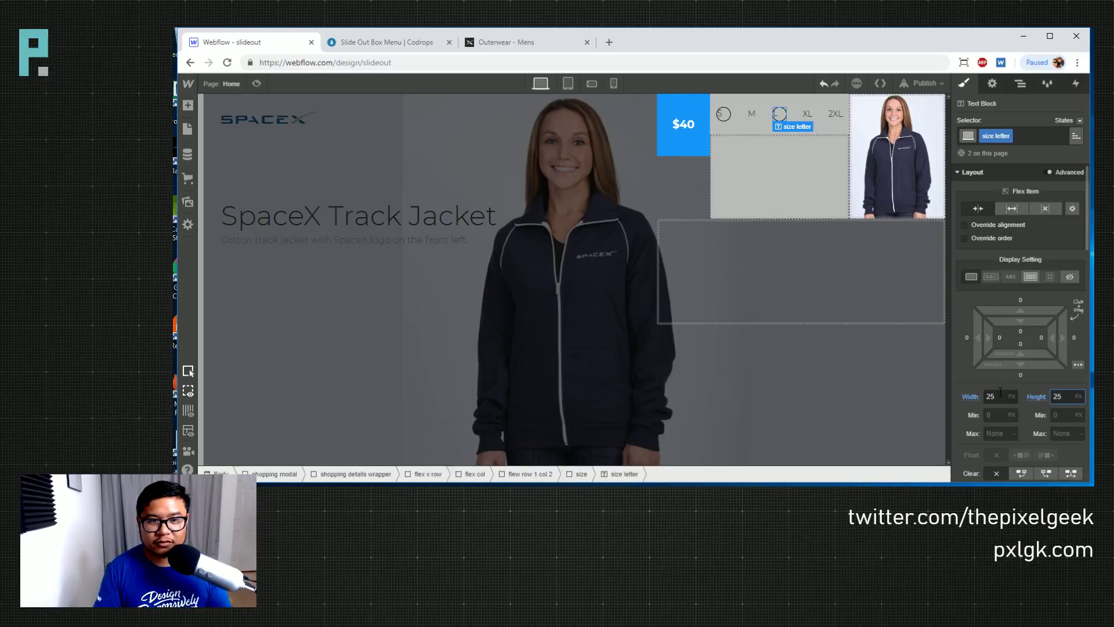
{"action": "left_click", "coordinate": [1029, 277]}
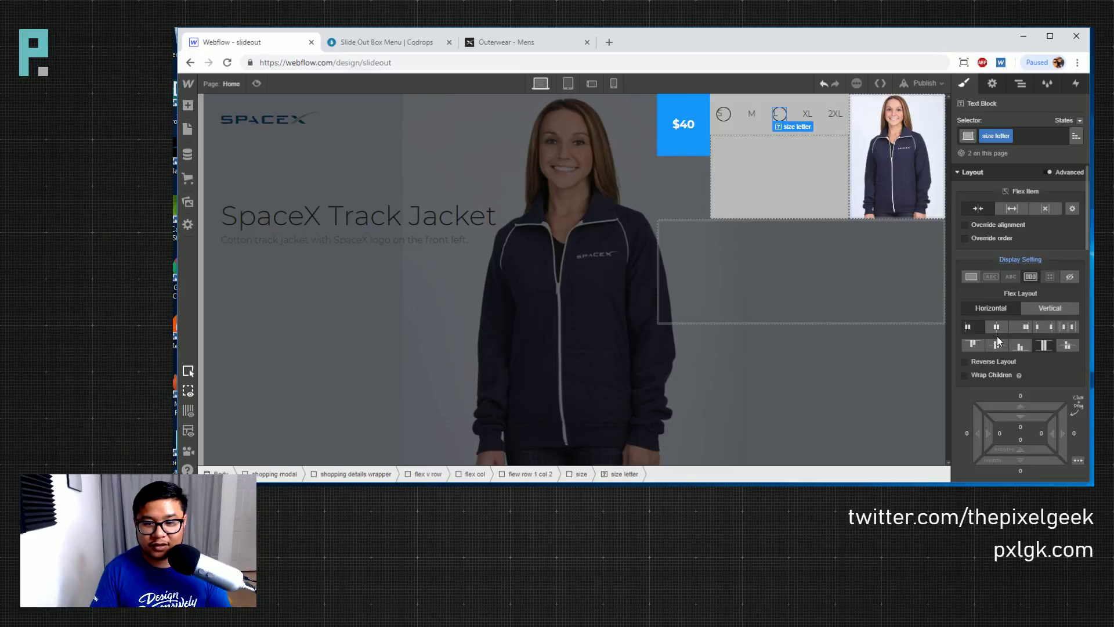
{"action": "left_click", "coordinate": [998, 345]}
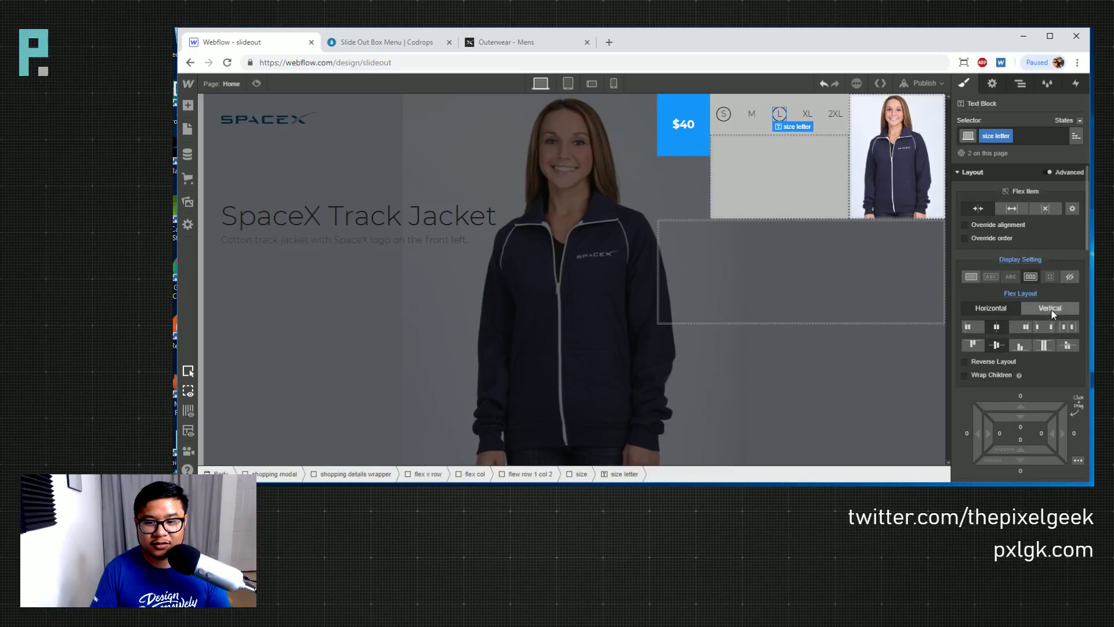
Try adding equal padding on all four sides of the size letter
{"action": "left_click_drag", "start_coordinate": [1030, 416], "coordinate": [1028, 430]}
{"action": "scroll", "coordinate": [1042, 369], "scroll_direction": "down", "scroll_amount": 3}
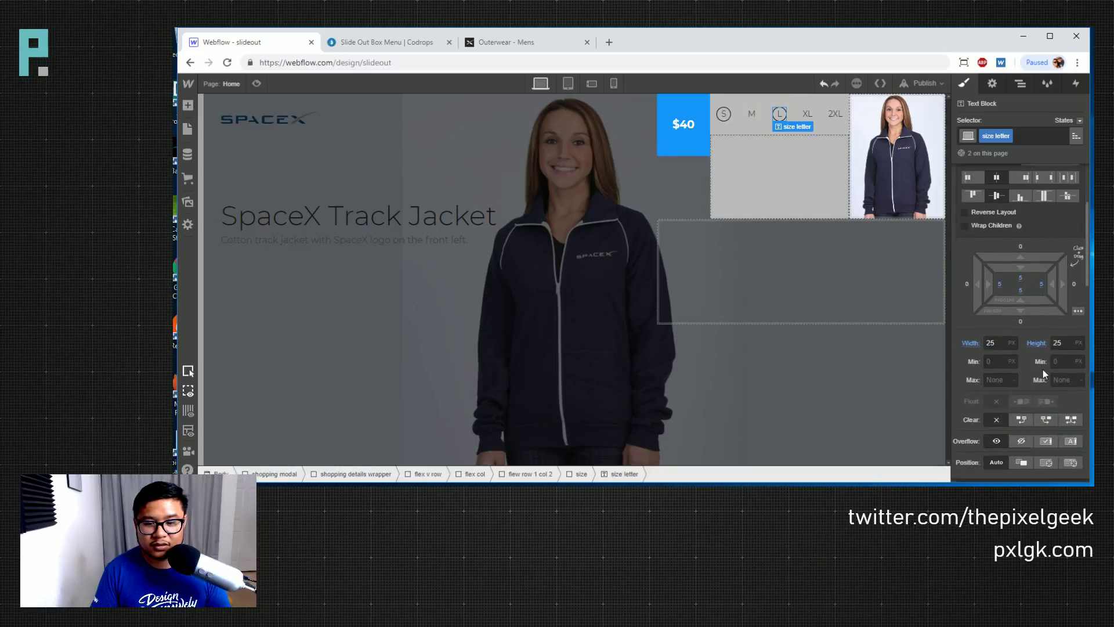
{"action": "scroll", "coordinate": [1042, 369], "scroll_direction": "down", "scroll_amount": 2}
{"action": "left_click_drag", "start_coordinate": [1022, 210], "coordinate": [1003, 284]}
Try a width and height of 35 px for the size letter circles
{"action": "left_click", "coordinate": [990, 261]}
{"action": "type", "text": "35"}
{"action": "key", "text": "Tab"}
{"action": "type", "text": "35"}
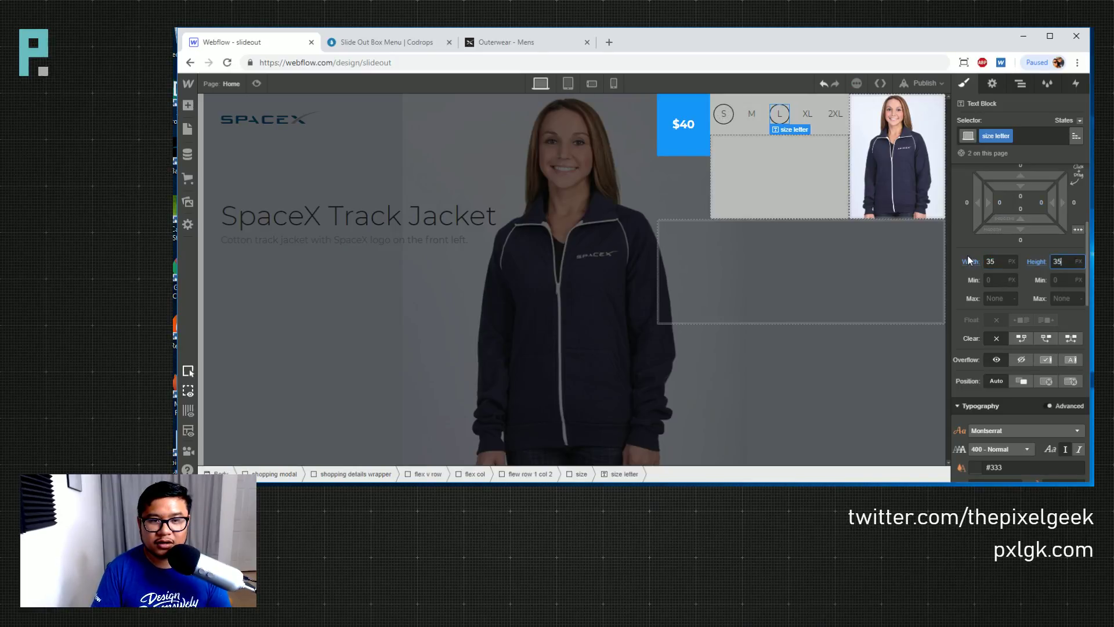
Set the size letter's width and height to 30 px
{"action": "key", "text": "shift+Tab"}
{"action": "type", "text": "30"}
{"action": "key", "text": "Tab"}
{"action": "type", "text": "30"}
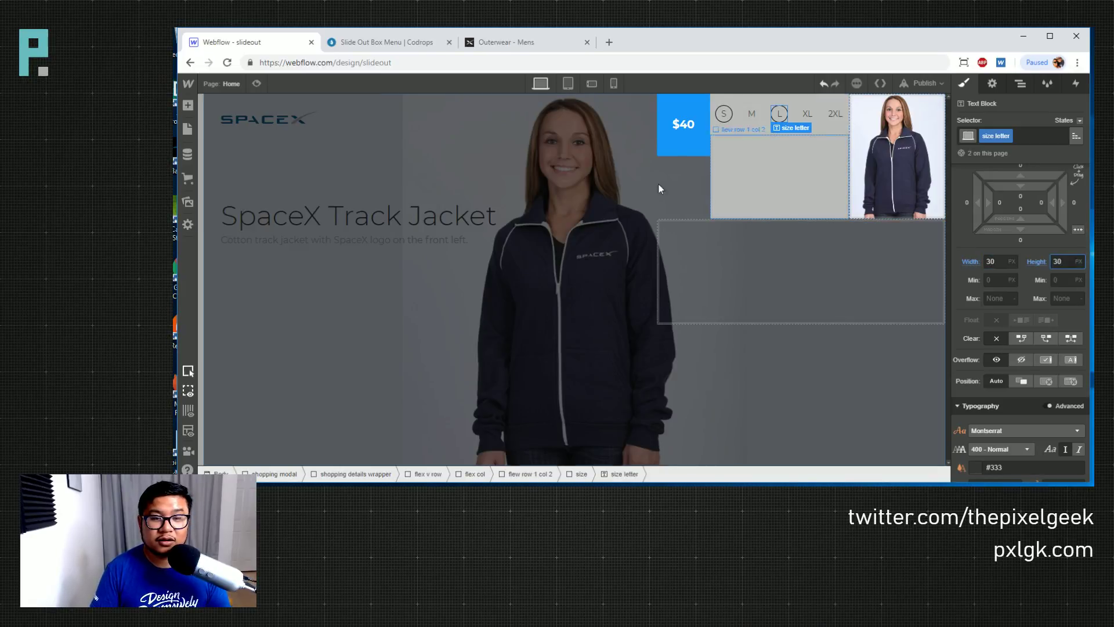
Remove the "size letter" class from the "S" text block, leaving only "L" circled
{"action": "left_click", "coordinate": [759, 229]}
{"action": "left_click", "coordinate": [723, 114]}
{"action": "left_click", "coordinate": [1008, 135]}
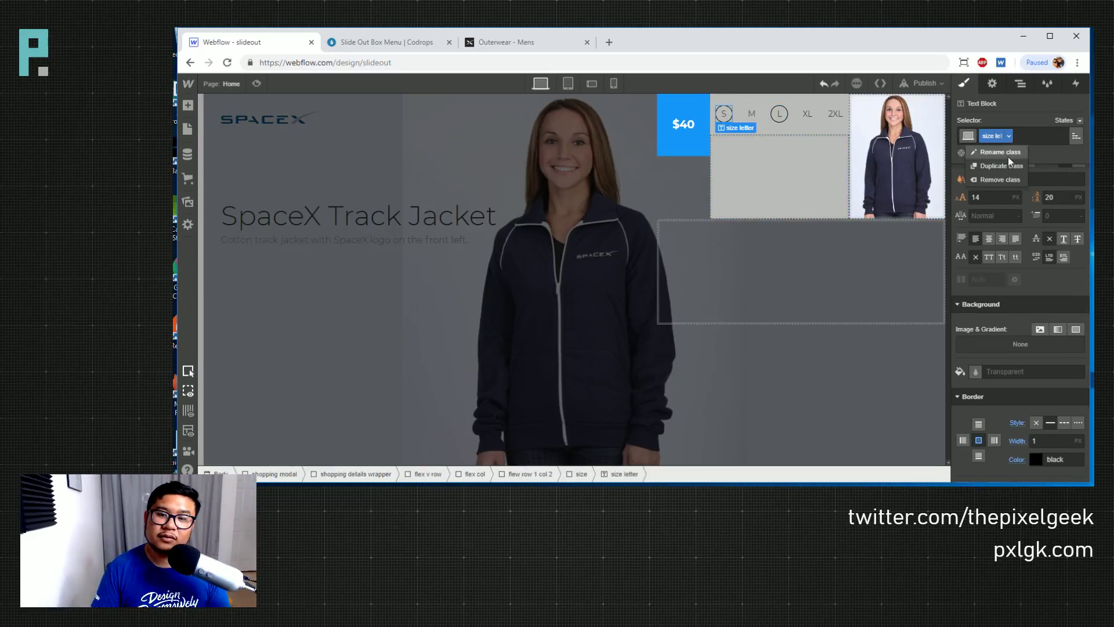
{"action": "left_click", "coordinate": [629, 168]}
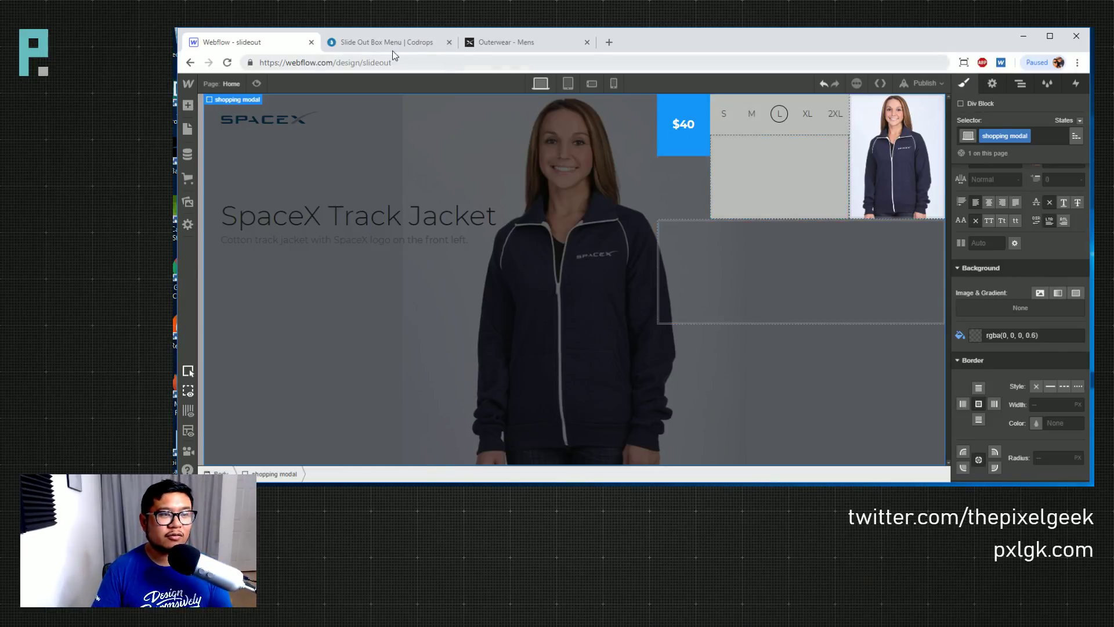
Review the color options in the Slide Out Box Menu demo and preview the track jacket's color swatches in the SpaceX store
{"action": "left_click", "coordinate": [372, 42]}
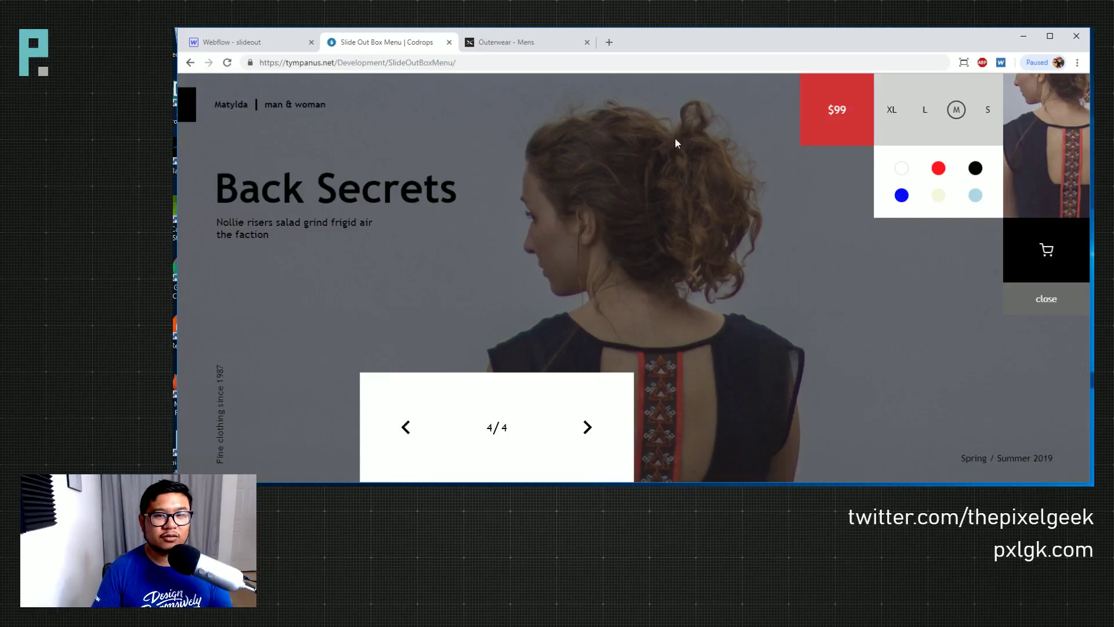
{"action": "left_click", "coordinate": [287, 43]}
{"action": "left_click", "coordinate": [518, 43]}
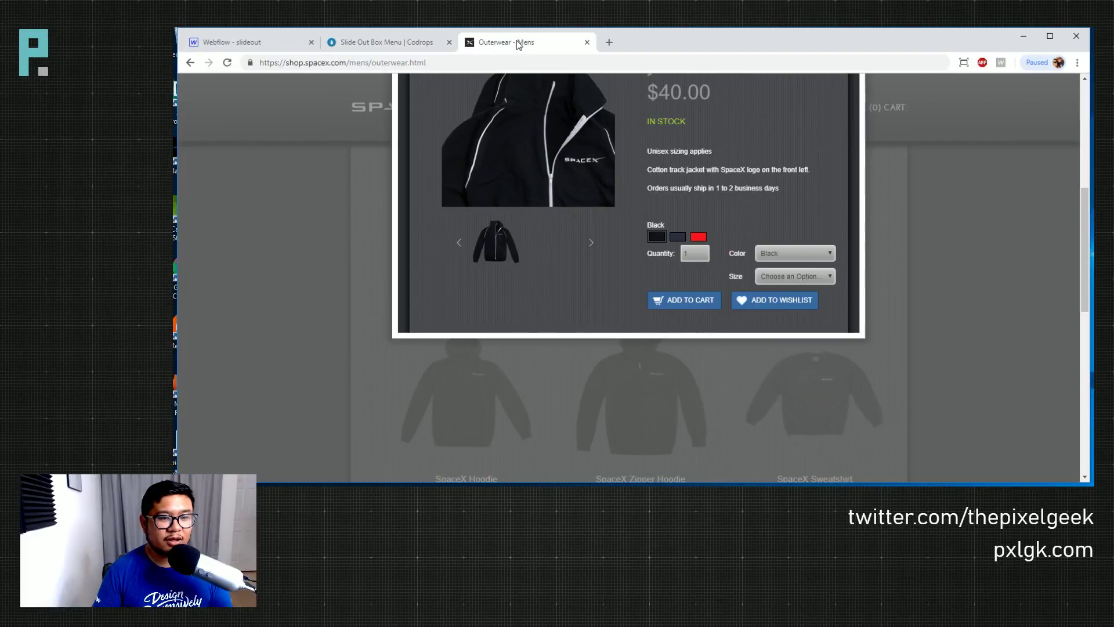
{"action": "left_click", "coordinate": [699, 238]}
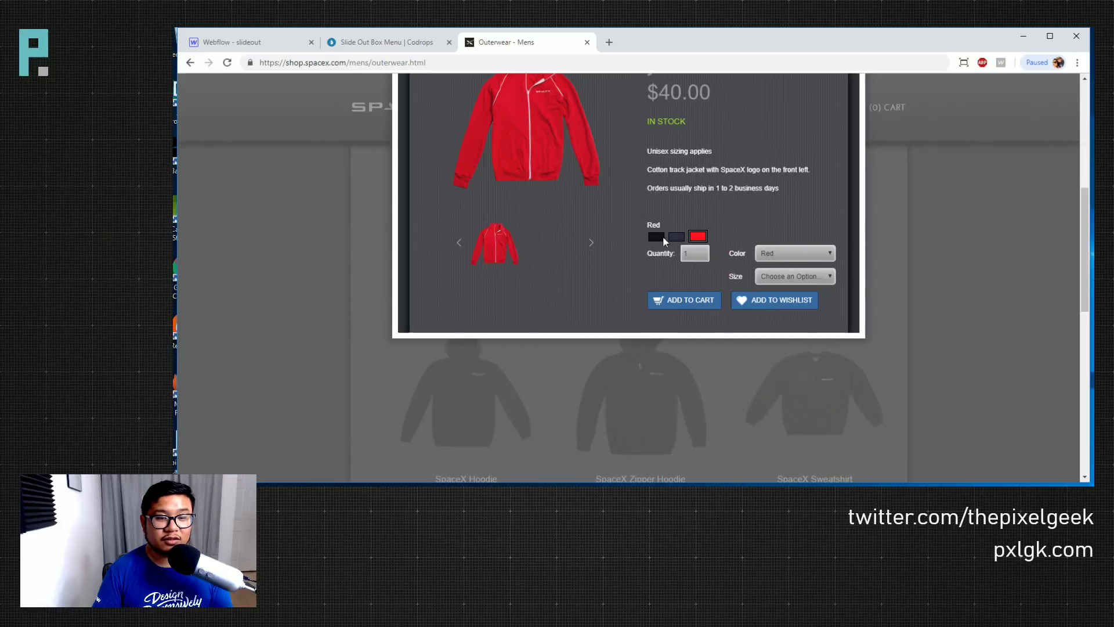
{"action": "left_click", "coordinate": [676, 236]}
{"action": "left_click", "coordinate": [700, 237]}
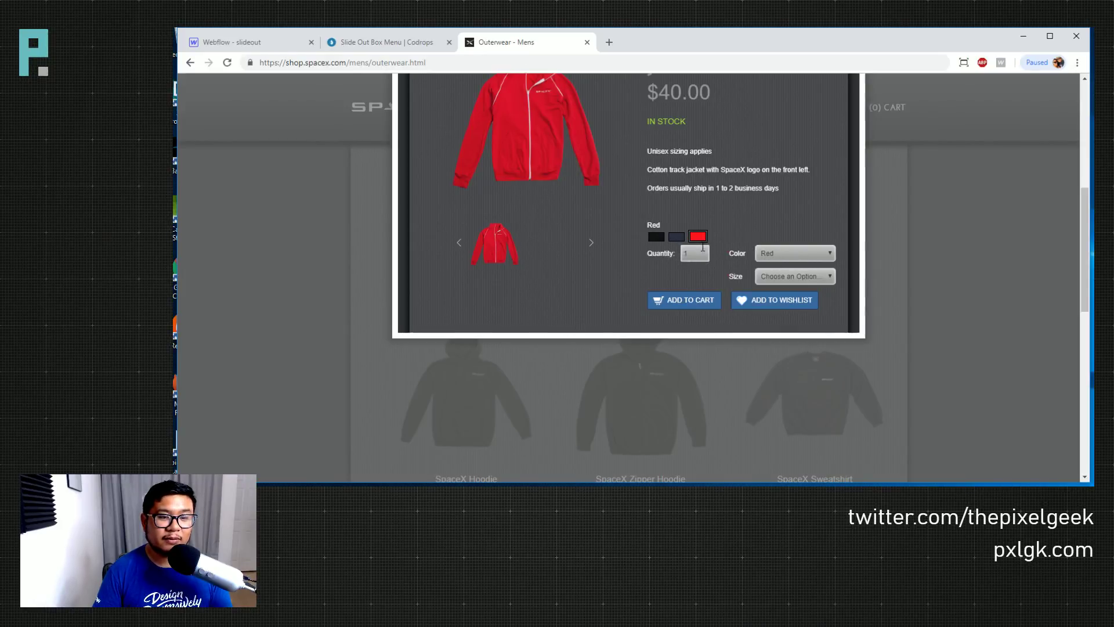
Preview the black, navy and red color swatches of the track jacket in the SpaceX store
{"action": "scroll", "coordinate": [708, 250], "scroll_direction": "up", "scroll_amount": 2}
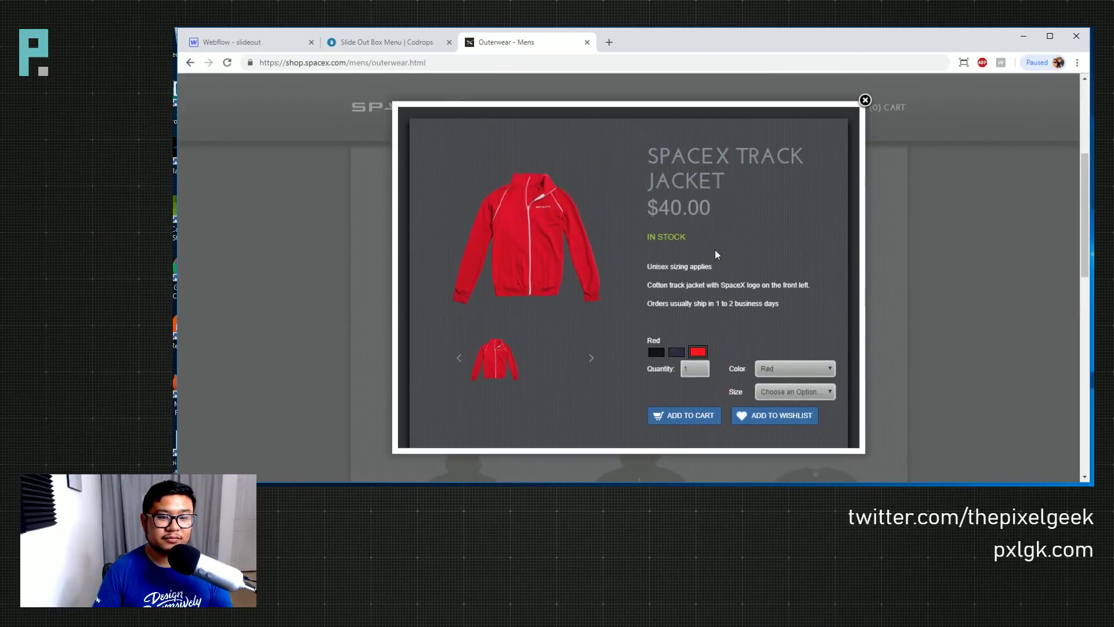
{"action": "left_click", "coordinate": [656, 352]}
{"action": "left_click", "coordinate": [679, 352]}
{"action": "left_click", "coordinate": [699, 353]}
{"action": "left_click", "coordinate": [677, 352]}
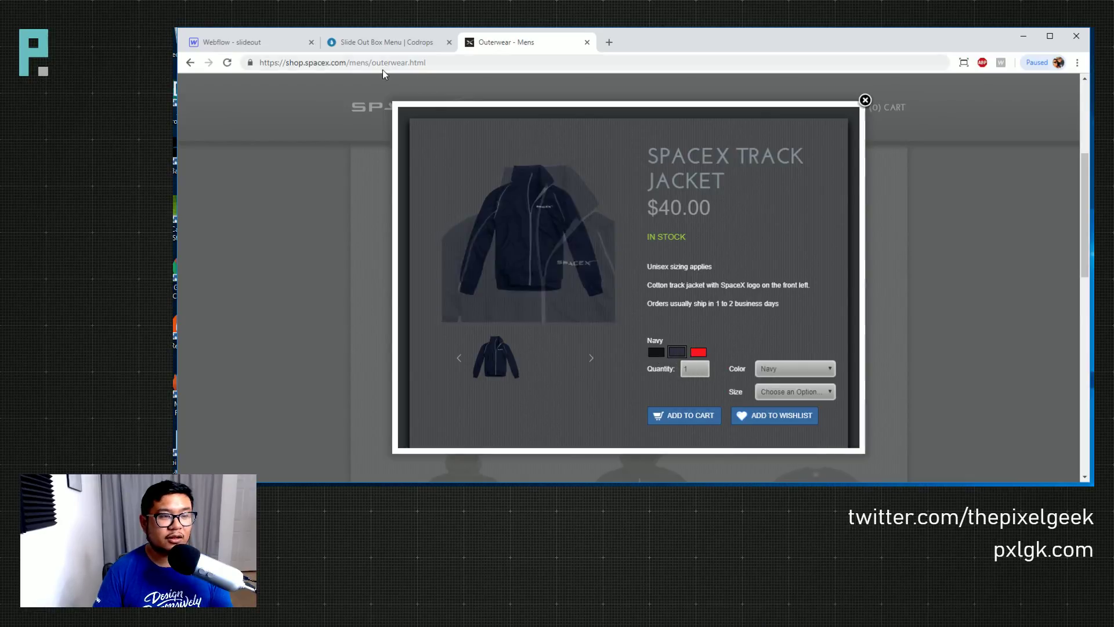
In Webflow, add the combo class "colors" to the empty row below the sizes and center its contents horizontally and vertically
{"action": "left_click", "coordinate": [273, 45]}
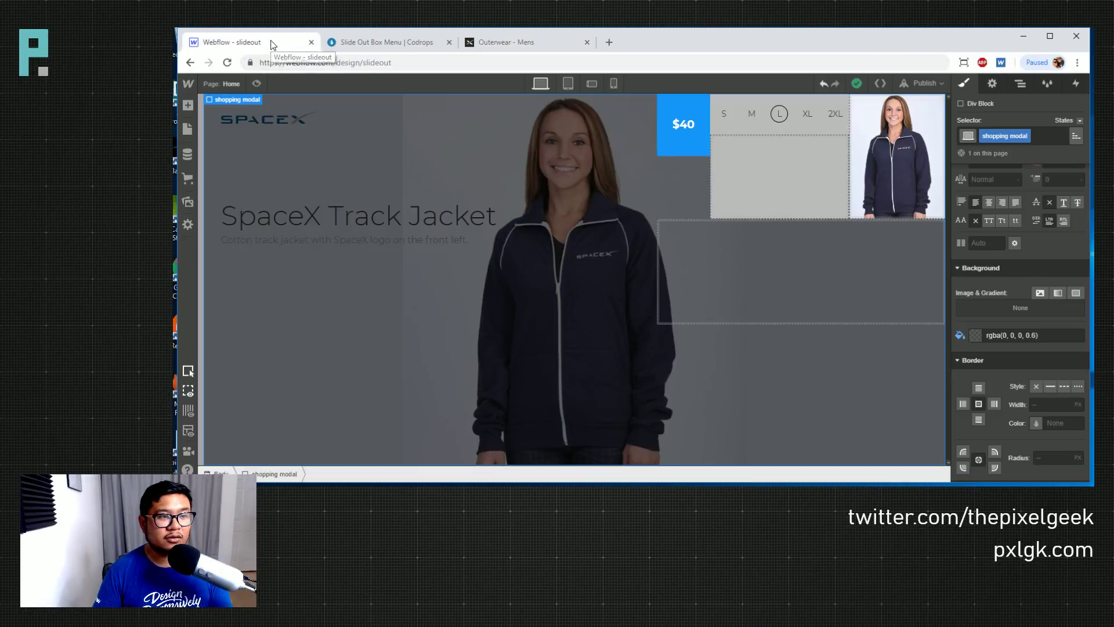
{"action": "left_click", "coordinate": [769, 186]}
{"action": "key", "text": "a"}
{"action": "key", "text": "a"}
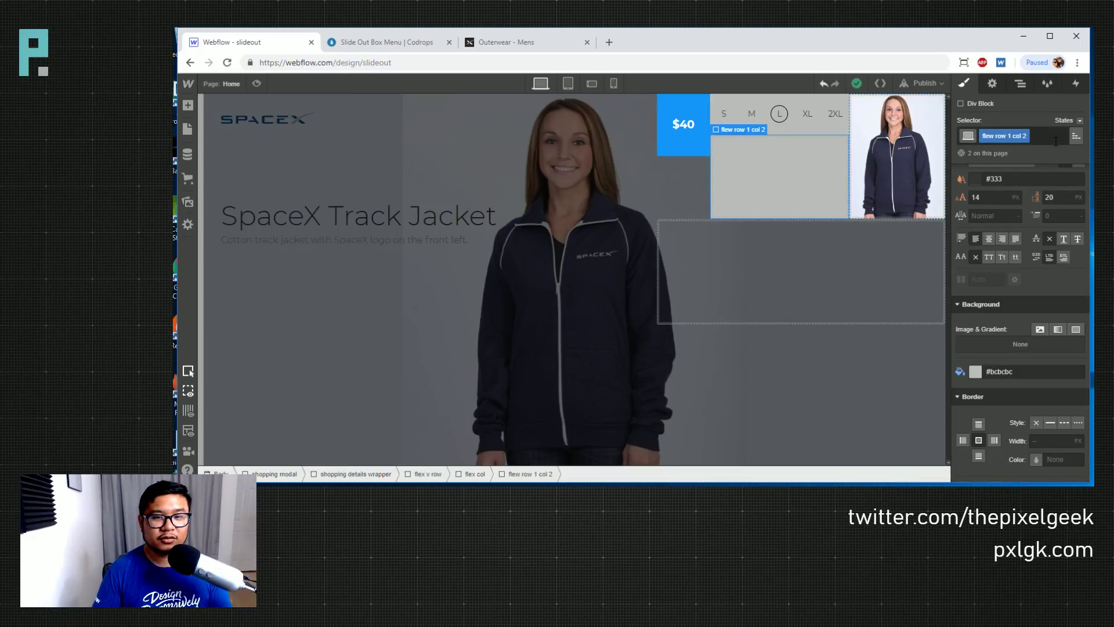
{"action": "scroll", "coordinate": [1008, 294], "scroll_direction": "up", "scroll_amount": 6}
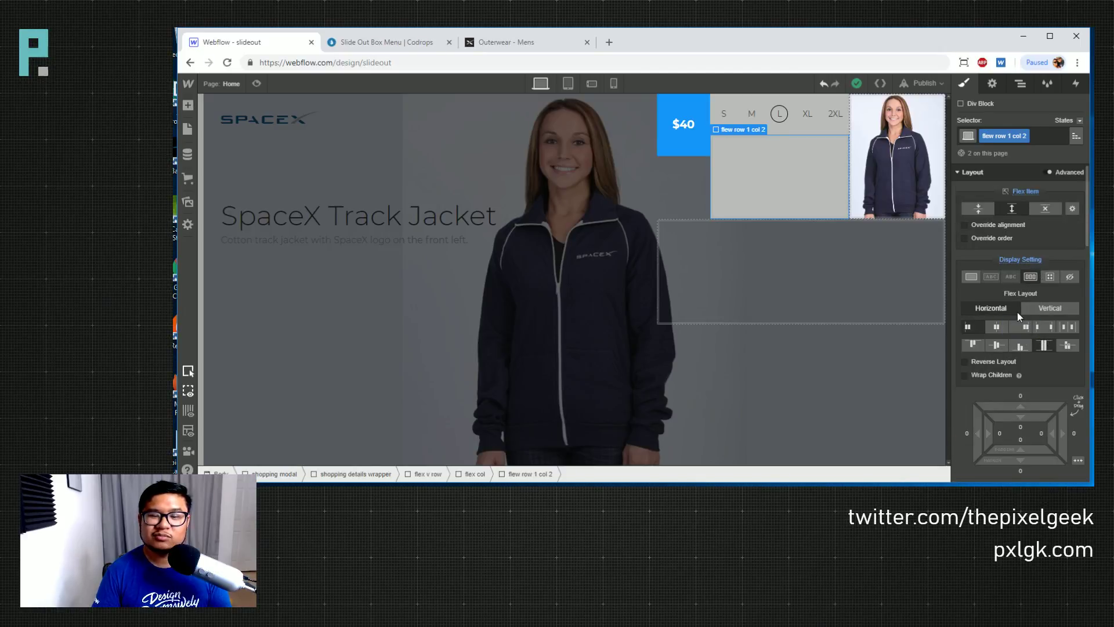
{"action": "left_click", "coordinate": [1048, 136]}
{"action": "type", "text": "co"}
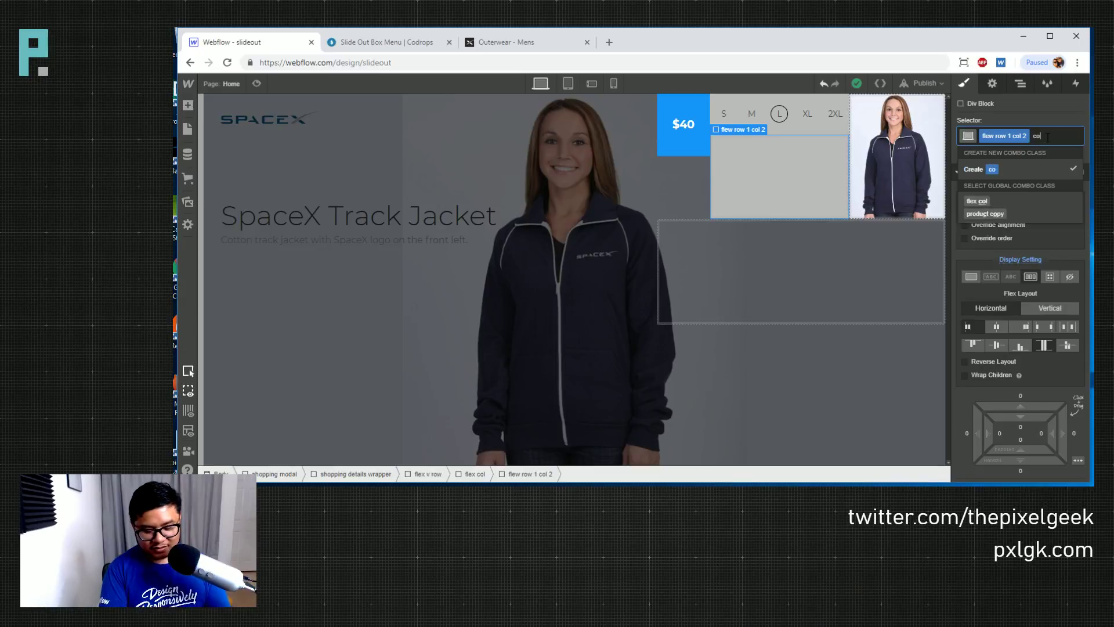
{"action": "type", "text": "lors"}
{"action": "key", "text": "Return"}
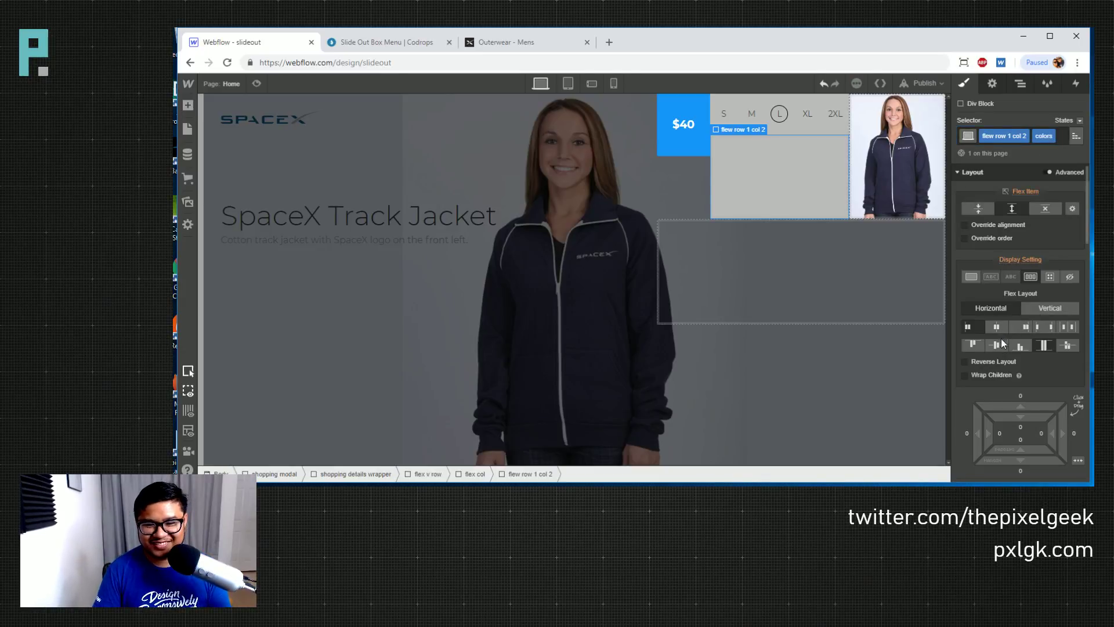
{"action": "left_click", "coordinate": [997, 346]}
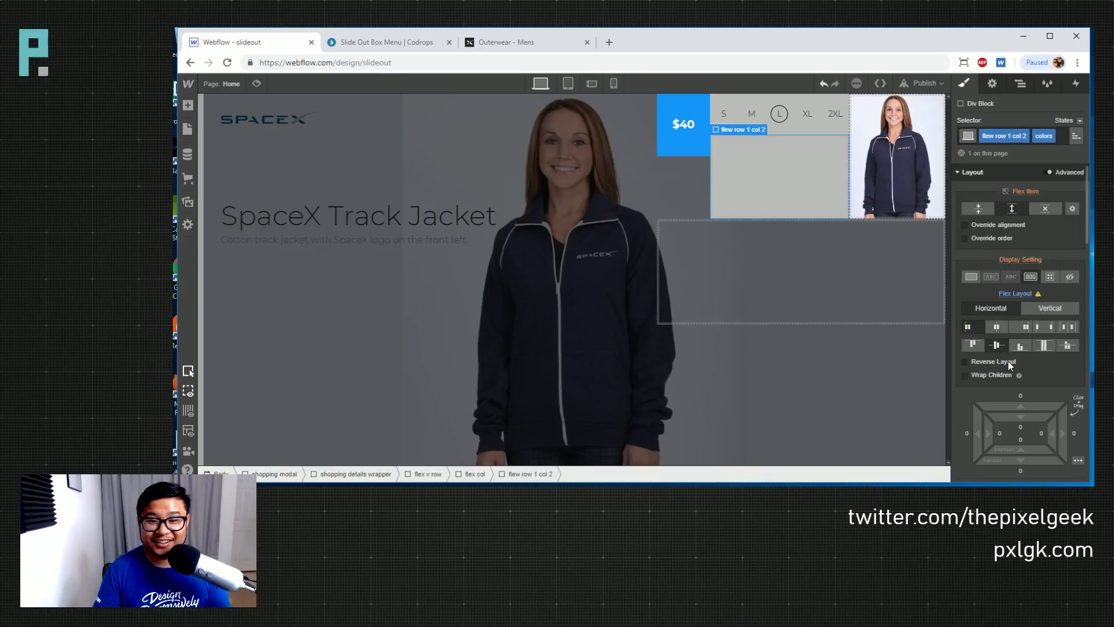
{"action": "left_click", "coordinate": [1001, 328]}
Insert a div block in the colors row and give it the class "color choice"
{"action": "key", "text": "a"}
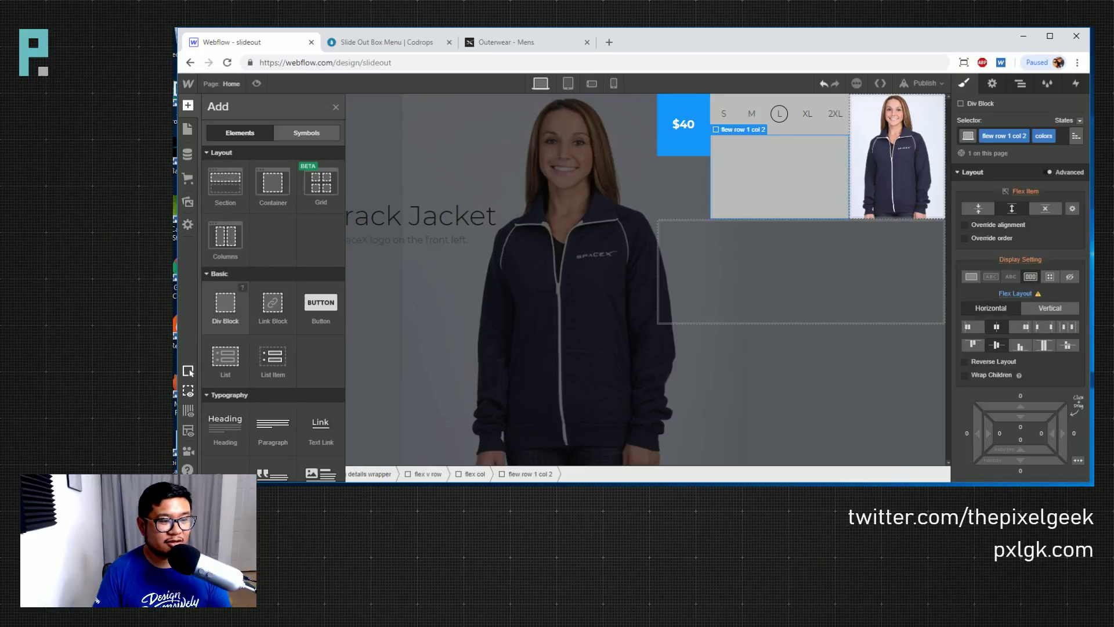
{"action": "left_click_drag", "start_coordinate": [225, 305], "coordinate": [772, 183]}
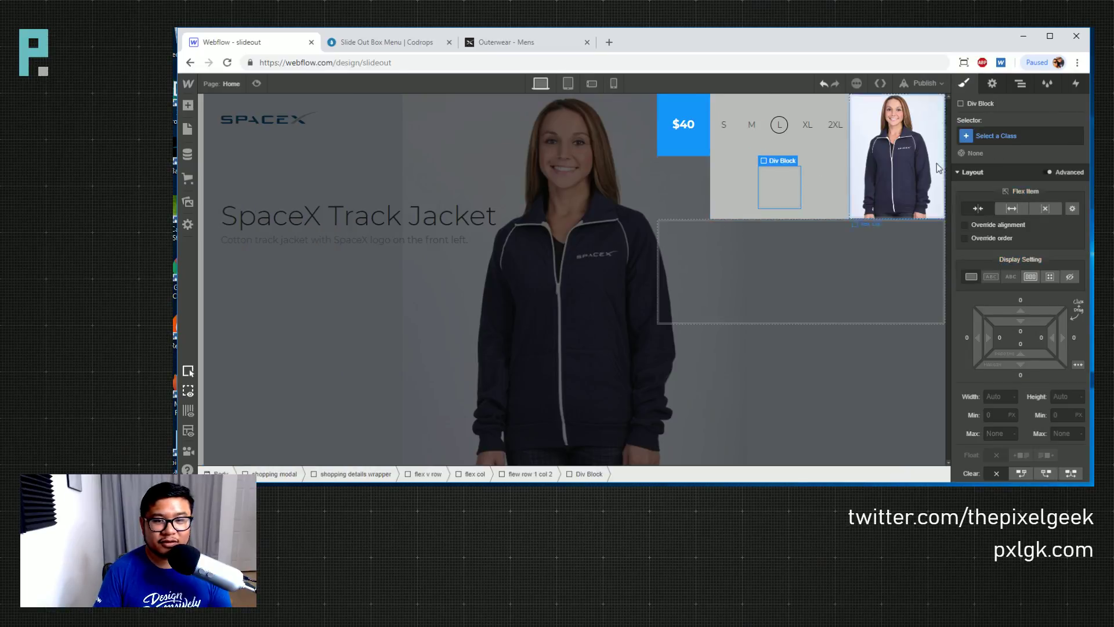
{"action": "left_click", "coordinate": [999, 138]}
{"action": "type", "text": "color choice"}
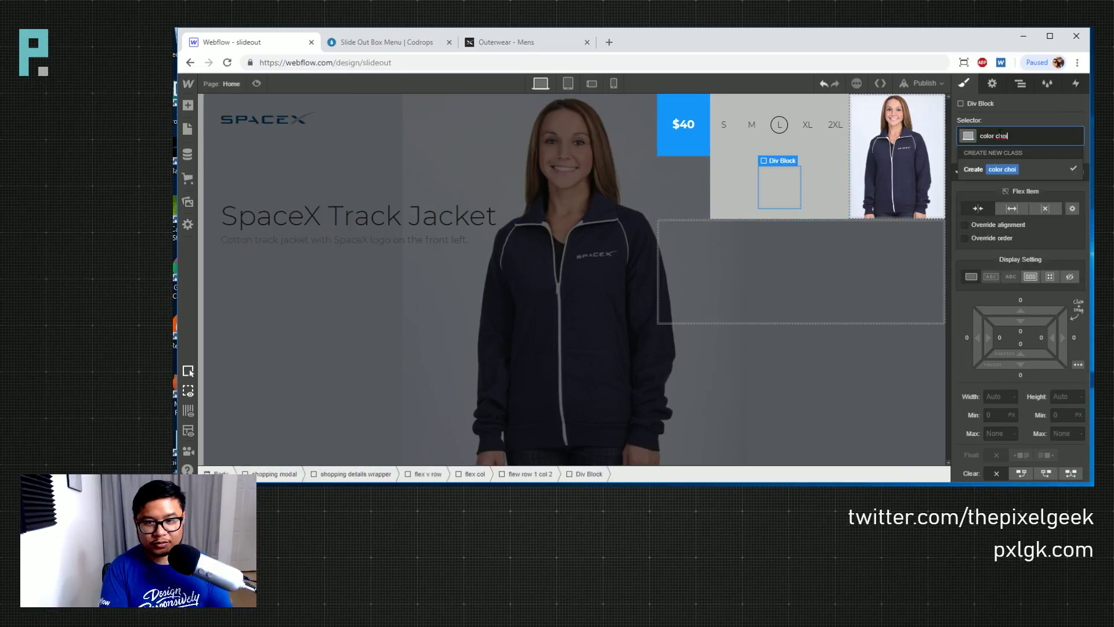
{"action": "key", "text": "Return"}
Try a width and height of 25 px for the color choice block
{"action": "scroll", "coordinate": [1005, 318], "scroll_direction": "down", "scroll_amount": 1}
{"action": "left_click", "coordinate": [1005, 341]}
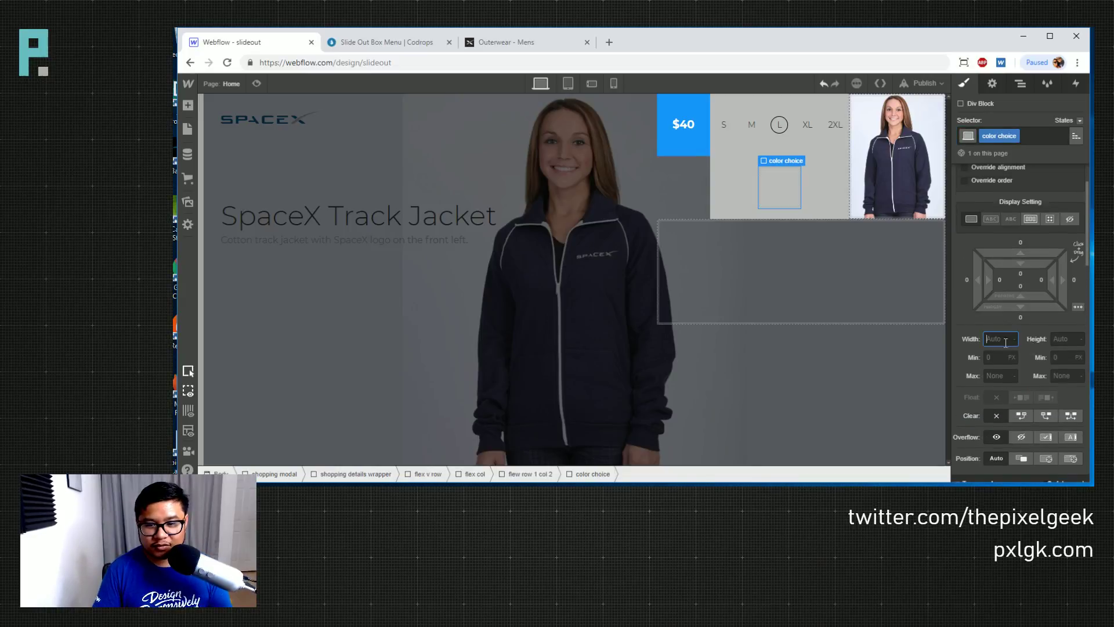
{"action": "type", "text": "25"}
{"action": "key", "text": "Tab"}
{"action": "type", "text": "25"}
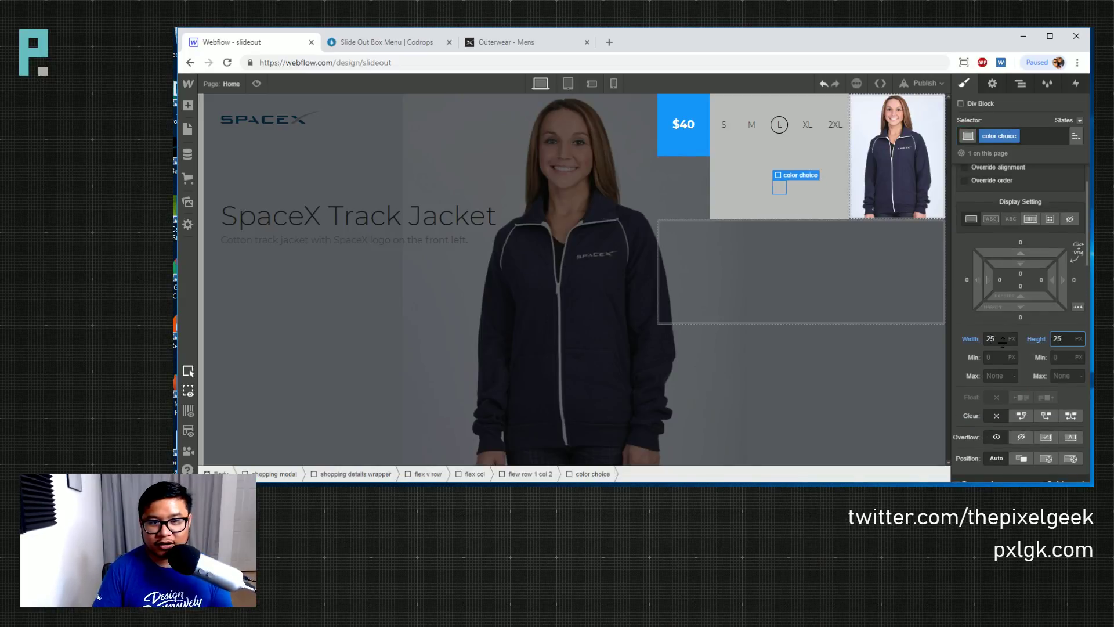
Try a width and height of 30 px for the color choice block
{"action": "scroll", "coordinate": [1023, 359], "scroll_direction": "down", "scroll_amount": 5}
{"action": "key", "text": "shift+Tab"}
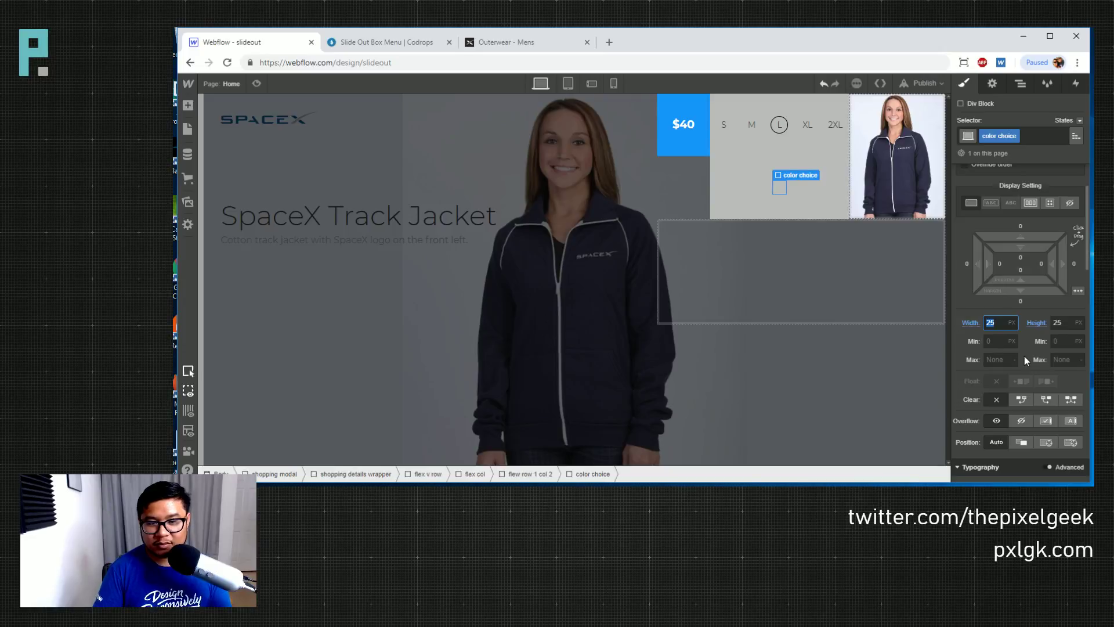
{"action": "type", "text": "30"}
{"action": "key", "text": "Tab"}
{"action": "type", "text": "30"}
Try a solid 1 px black border on the color choice block and remove it
{"action": "scroll", "coordinate": [1039, 357], "scroll_direction": "down", "scroll_amount": 4}
{"action": "scroll", "coordinate": [1039, 358], "scroll_direction": "down", "scroll_amount": 5}
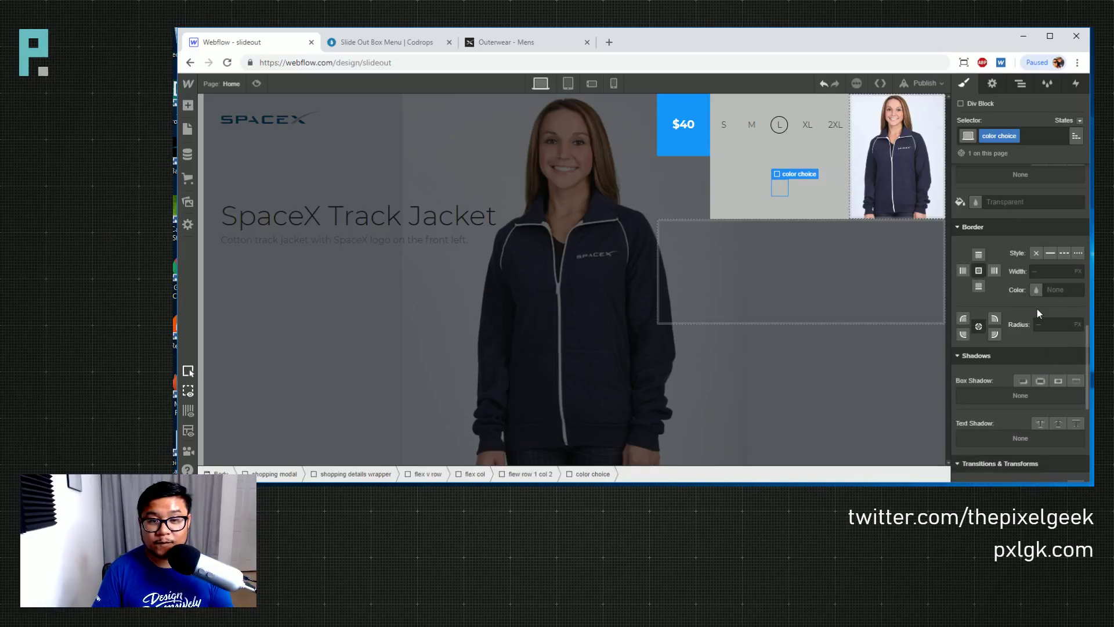
{"action": "scroll", "coordinate": [1037, 310], "scroll_direction": "up", "scroll_amount": 1}
{"action": "left_click", "coordinate": [1050, 311]}
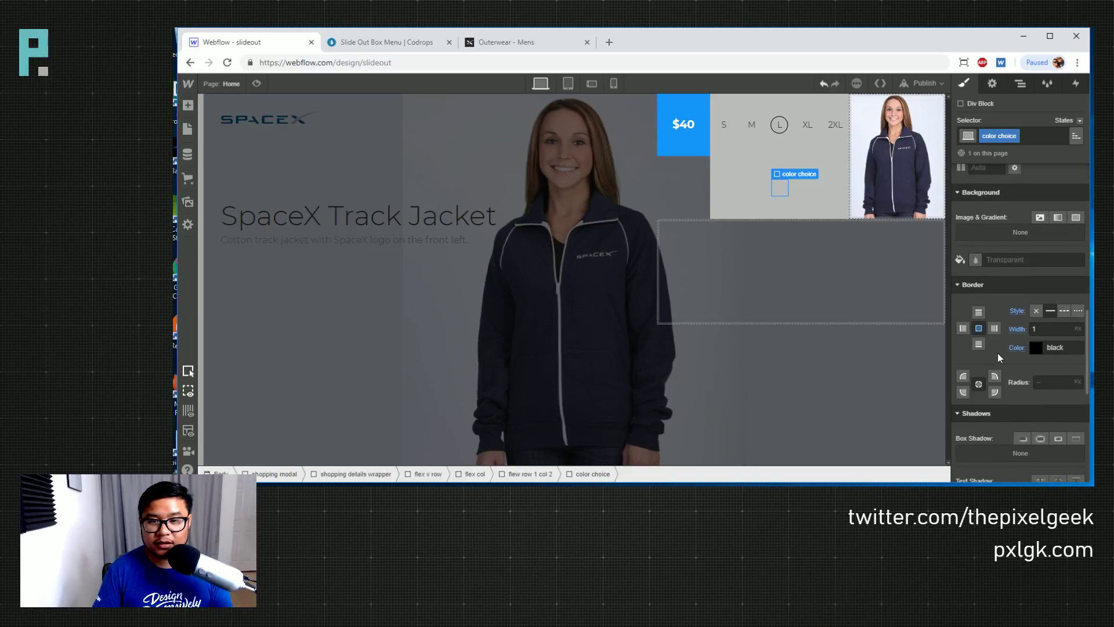
{"action": "scroll", "coordinate": [1015, 331], "scroll_direction": "up", "scroll_amount": 6}
{"action": "scroll", "coordinate": [1016, 329], "scroll_direction": "down", "scroll_amount": 3}
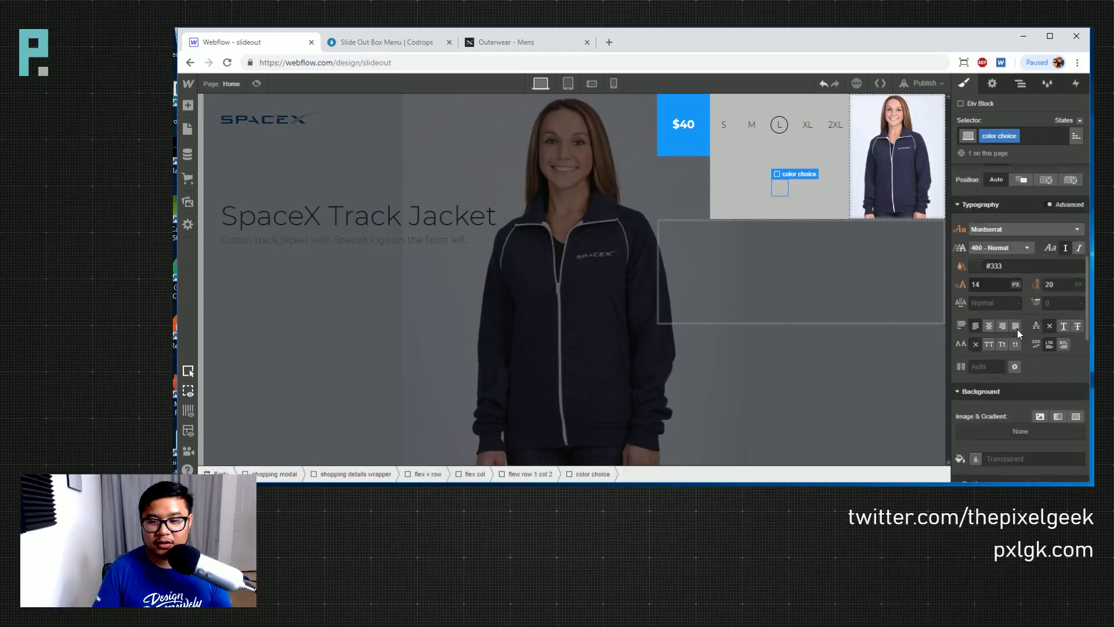
{"action": "scroll", "coordinate": [1018, 329], "scroll_direction": "down", "scroll_amount": 4}
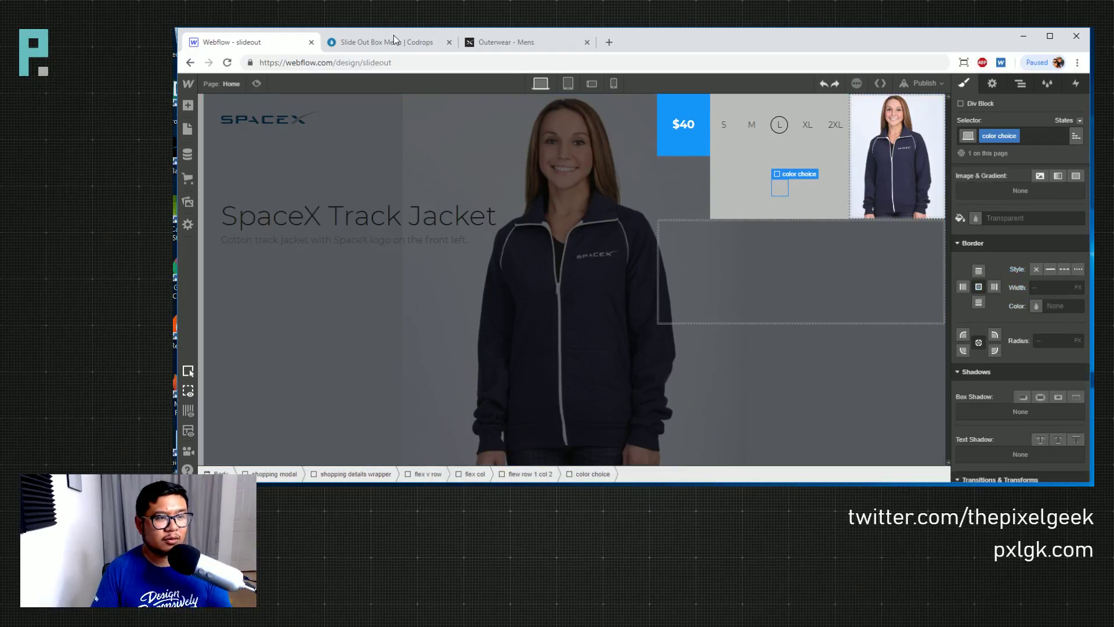
Compare how the selected color is marked in the SpaceX store's swatches and in the Slide Out Box Menu demo
{"action": "left_click", "coordinate": [494, 43]}
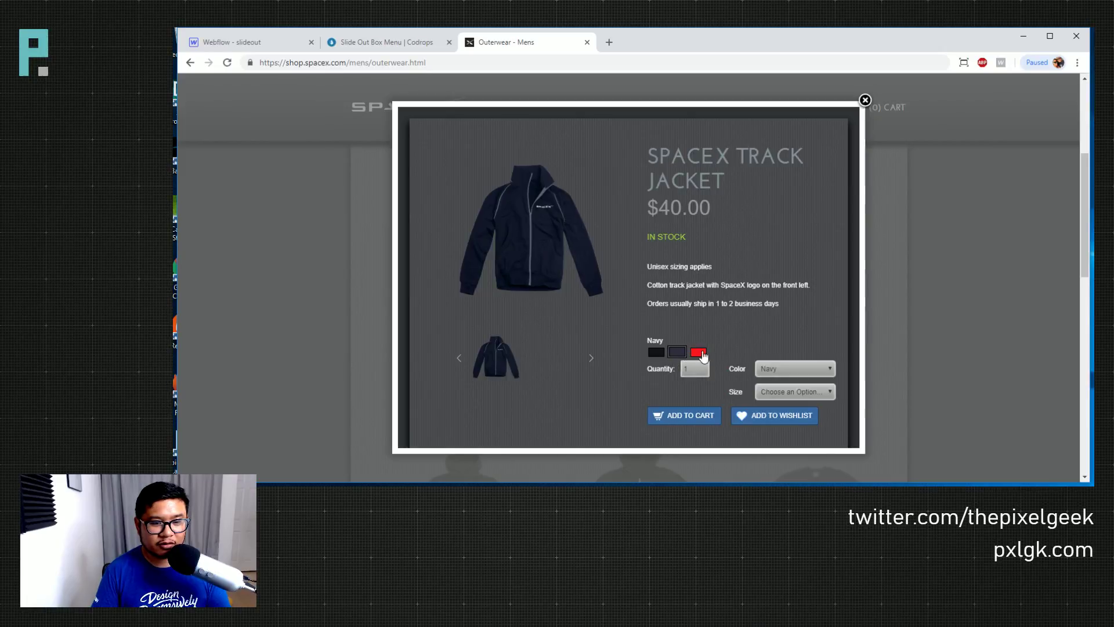
{"action": "left_click", "coordinate": [698, 353]}
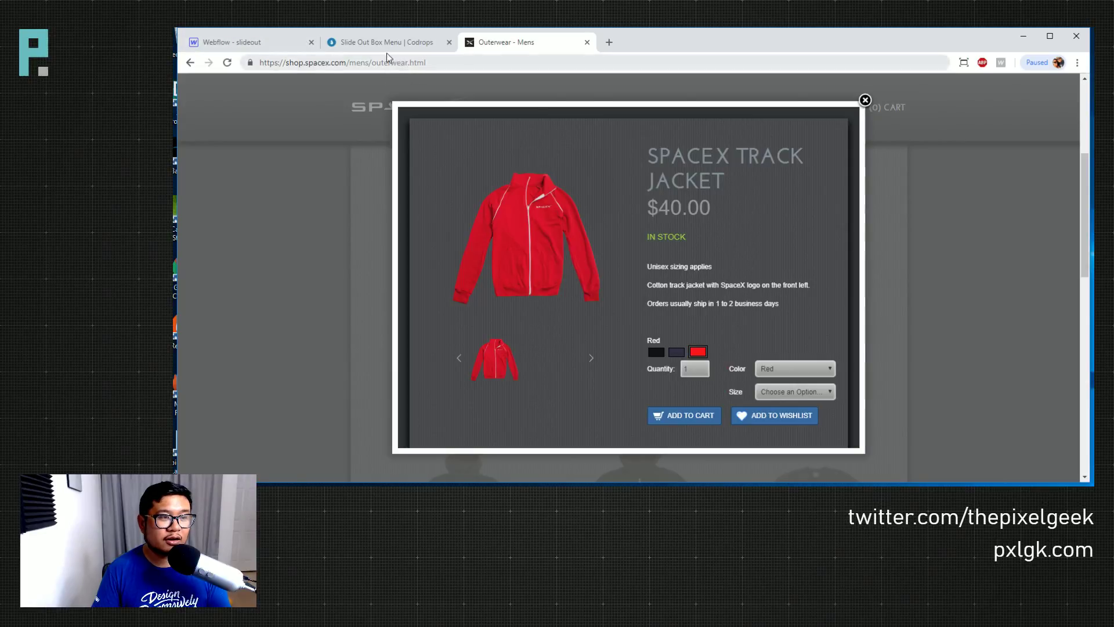
{"action": "left_click", "coordinate": [353, 43]}
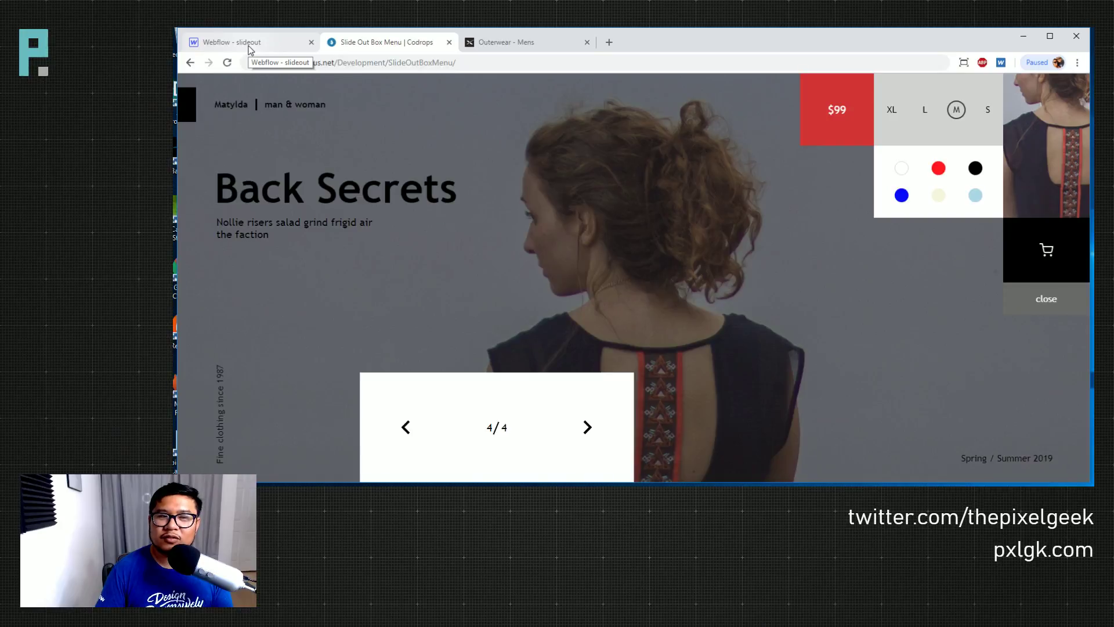
{"action": "left_click", "coordinate": [524, 46]}
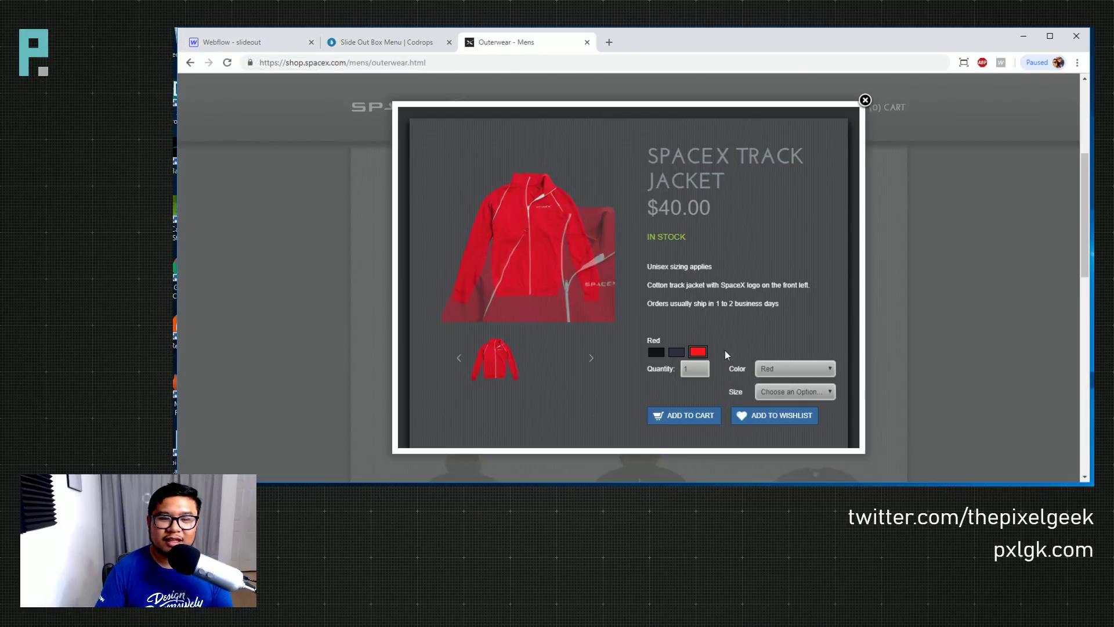
{"action": "left_click", "coordinate": [677, 352]}
In Webflow, clear the color choice block's width and height and set its padding to 3 px on all sides
{"action": "left_click", "coordinate": [234, 46]}
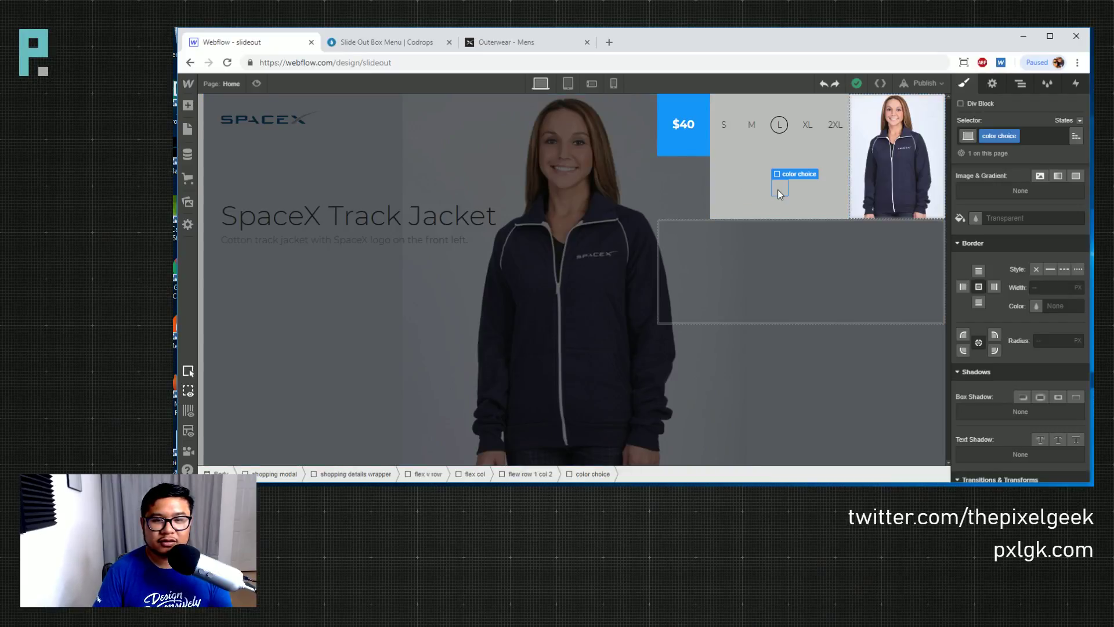
{"action": "scroll", "coordinate": [1019, 318], "scroll_direction": "up", "scroll_amount": 5}
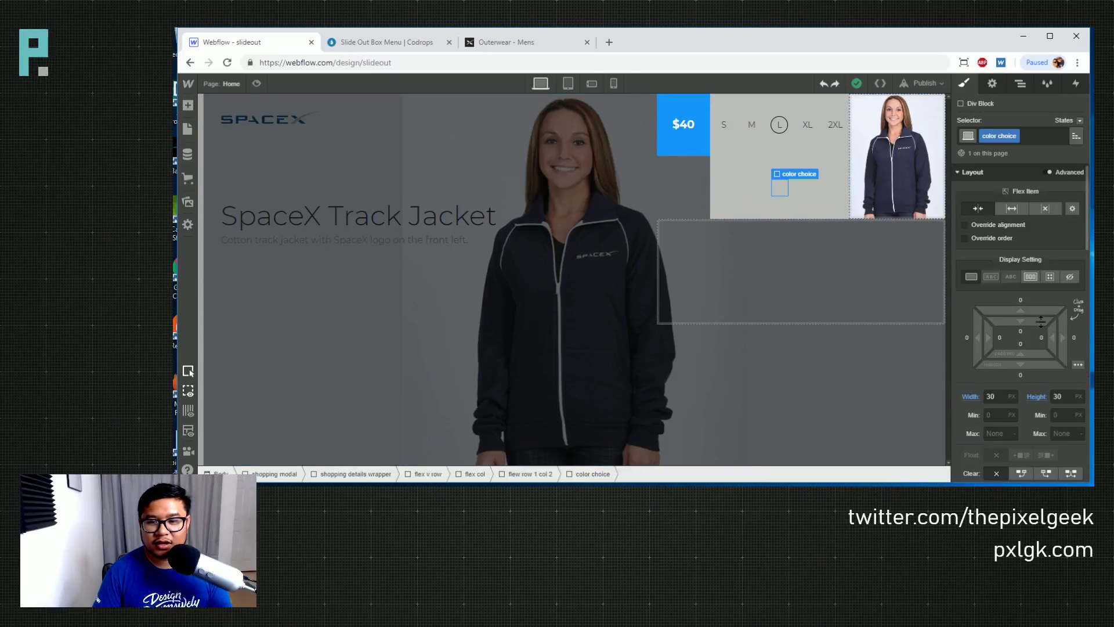
{"action": "left_click", "coordinate": [991, 396]}
{"action": "key", "text": "BackSpace"}
{"action": "key", "text": "Tab"}
{"action": "key", "text": "BackSpace"}
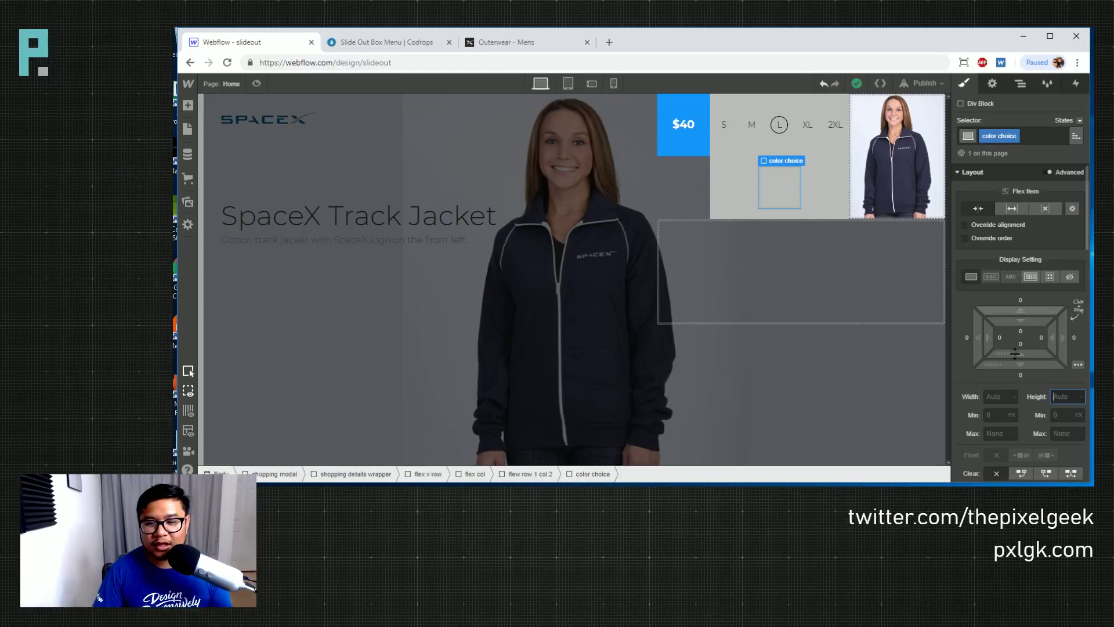
{"action": "left_click_drag", "start_coordinate": [1030, 321], "coordinate": [1033, 326]}
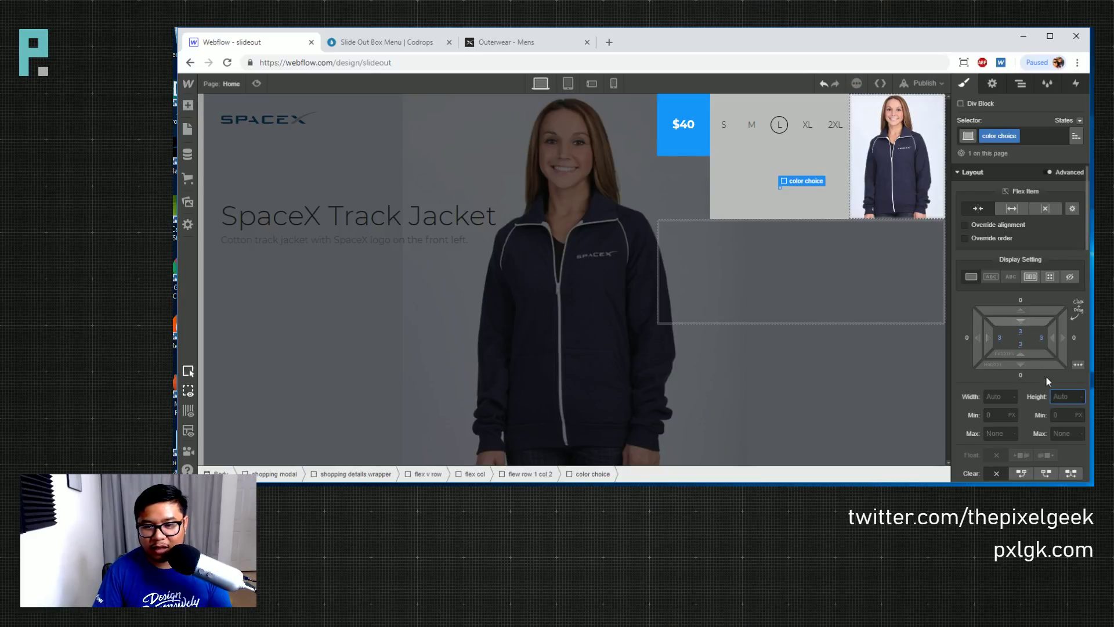
Give the color choice block a solid 1 px transparent border with a 50% radius
{"action": "scroll", "coordinate": [1040, 383], "scroll_direction": "down", "scroll_amount": 8}
{"action": "scroll", "coordinate": [1039, 387], "scroll_direction": "down", "scroll_amount": 3}
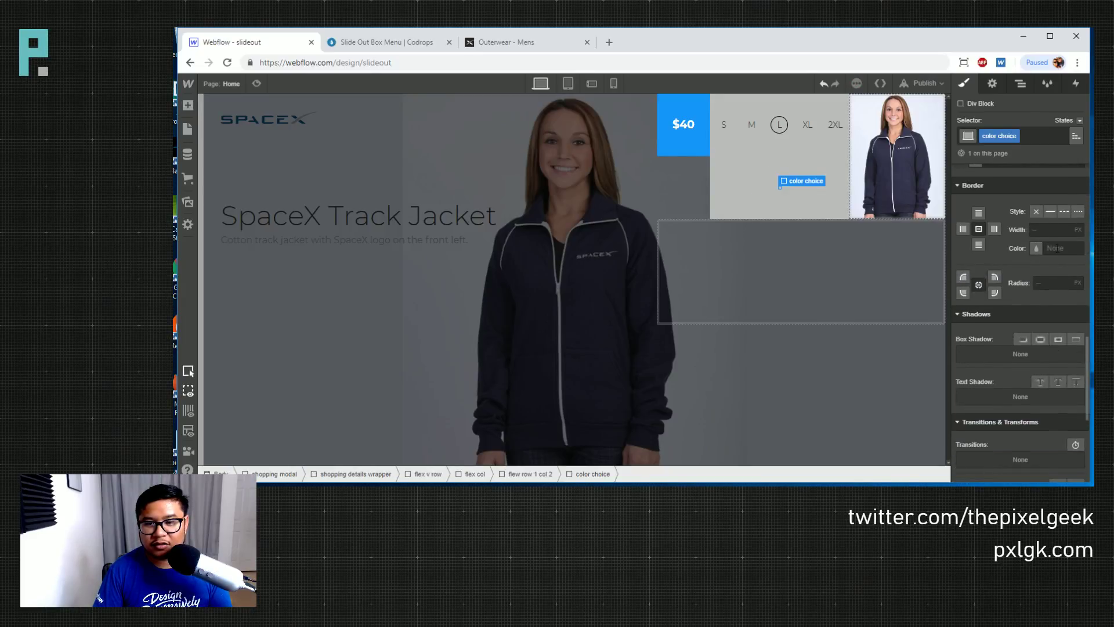
{"action": "left_click", "coordinate": [1048, 212]}
{"action": "left_click", "coordinate": [1036, 247]}
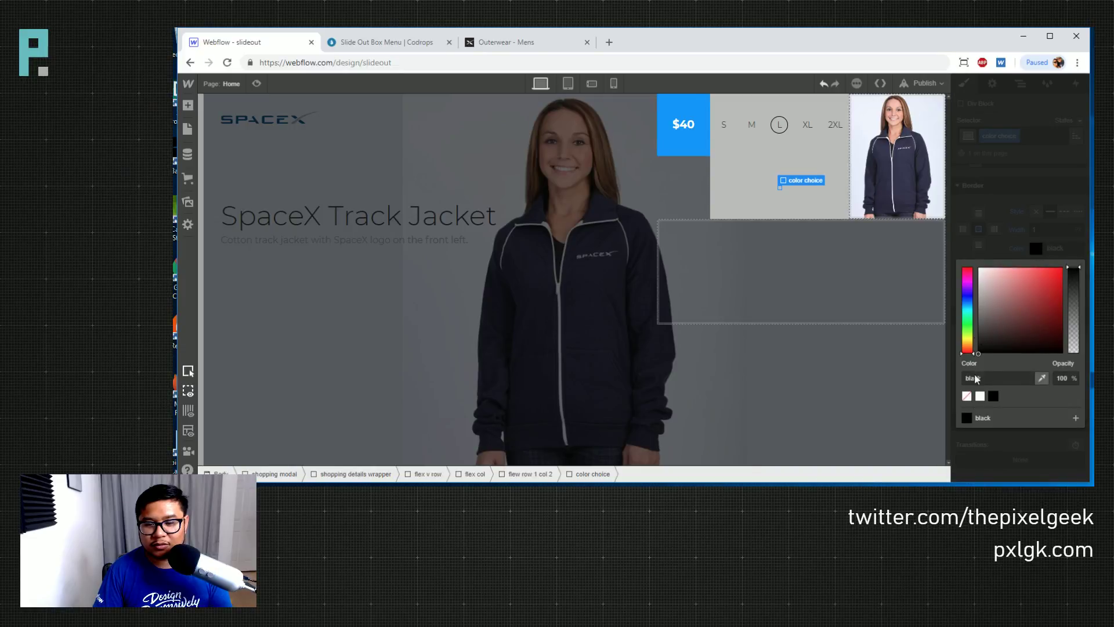
{"action": "left_click", "coordinate": [967, 396]}
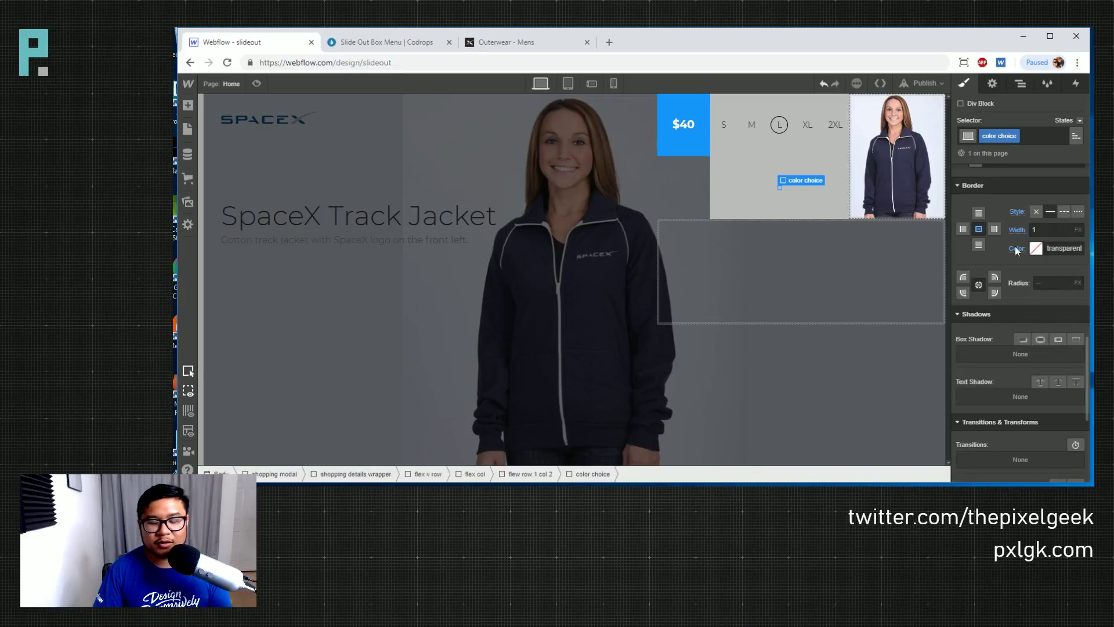
{"action": "left_click", "coordinate": [1045, 285]}
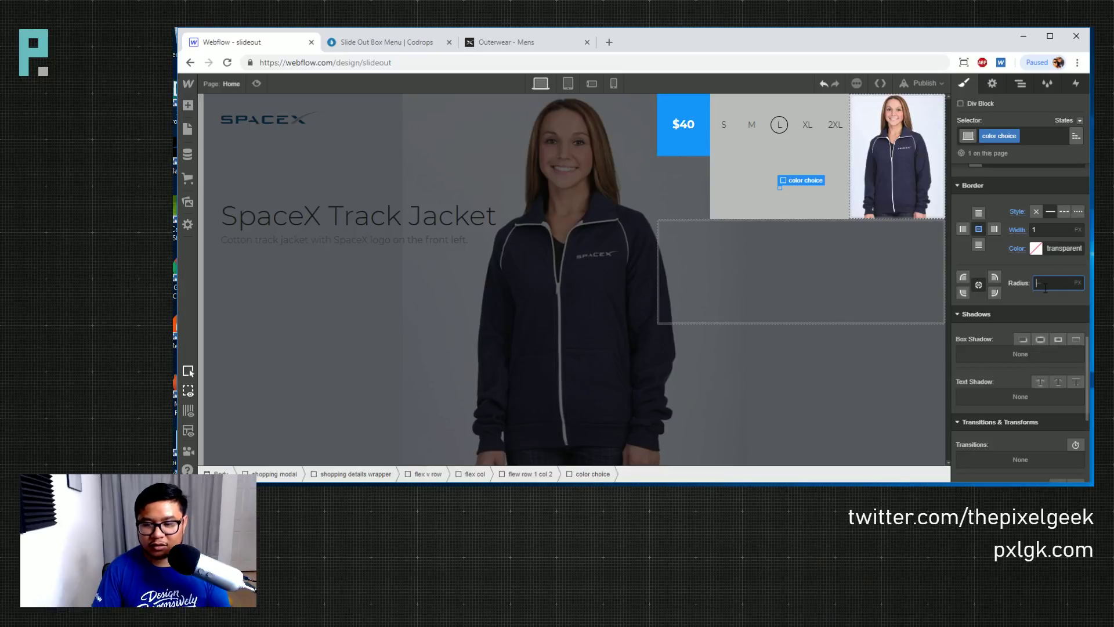
{"action": "type", "text": "50%"}
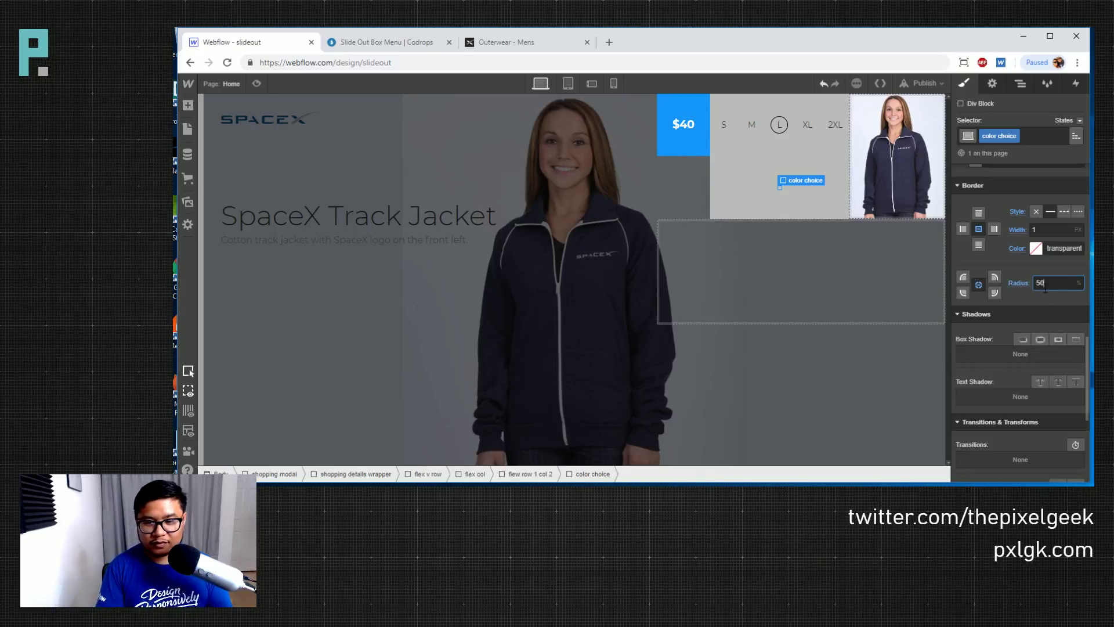
Add a div block inside the color choice block and give it the class color option
{"action": "scroll", "coordinate": [1035, 349], "scroll_direction": "up", "scroll_amount": 15}
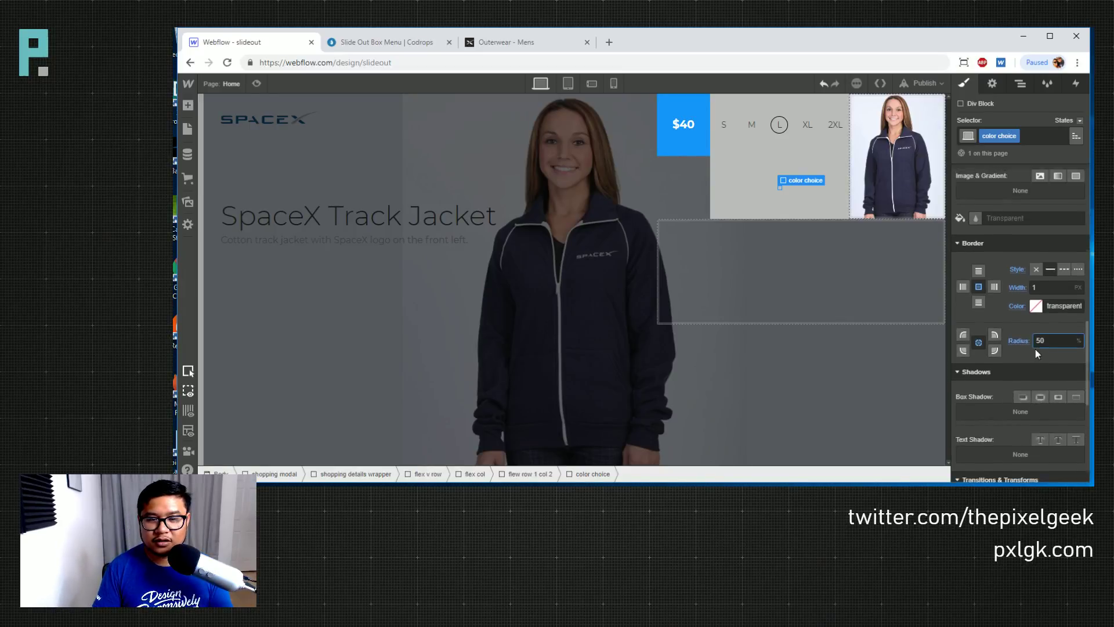
{"action": "key", "text": "z"}
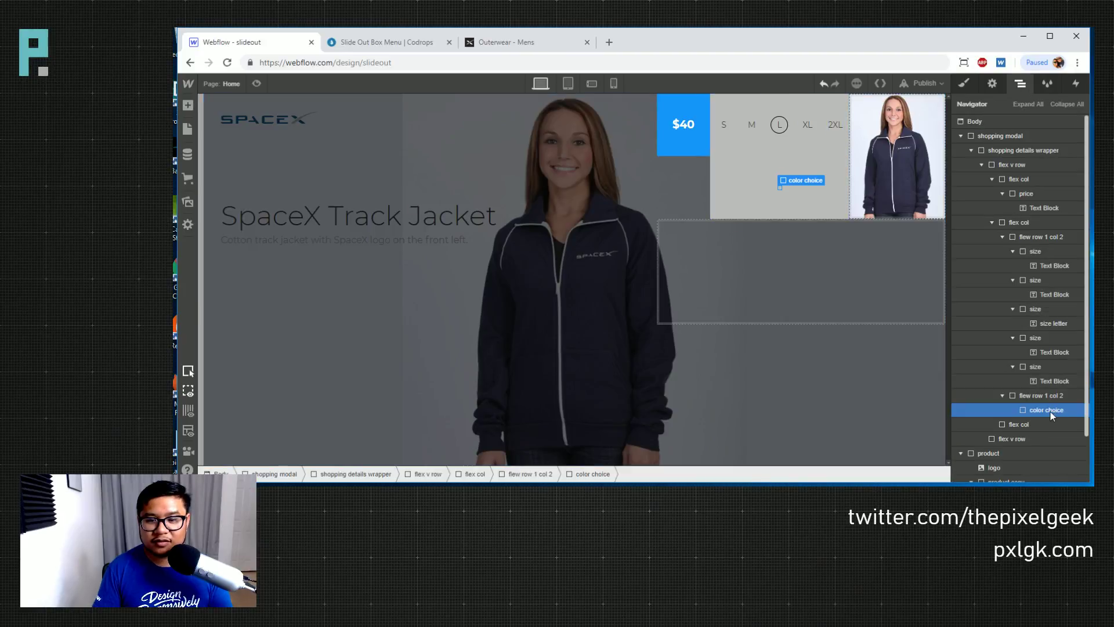
{"action": "key", "text": "a"}
{"action": "left_click_drag", "start_coordinate": [225, 302], "coordinate": [779, 186]}
{"action": "key", "text": "s"}
{"action": "left_click", "coordinate": [1013, 137]}
{"action": "type", "text": "color"}
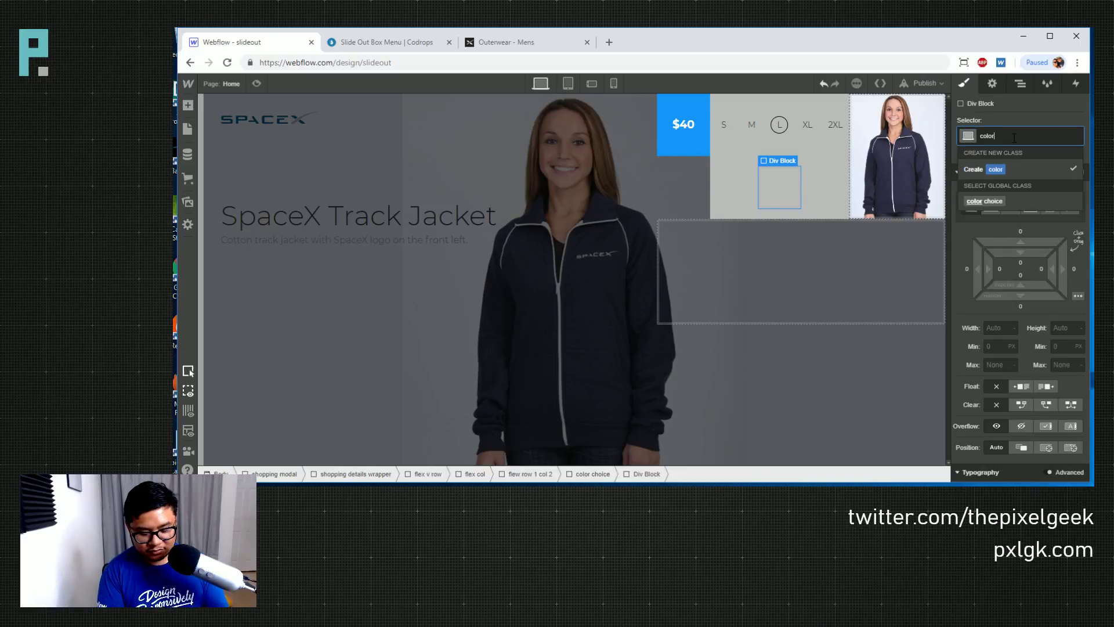
{"action": "type", "text": " option"}
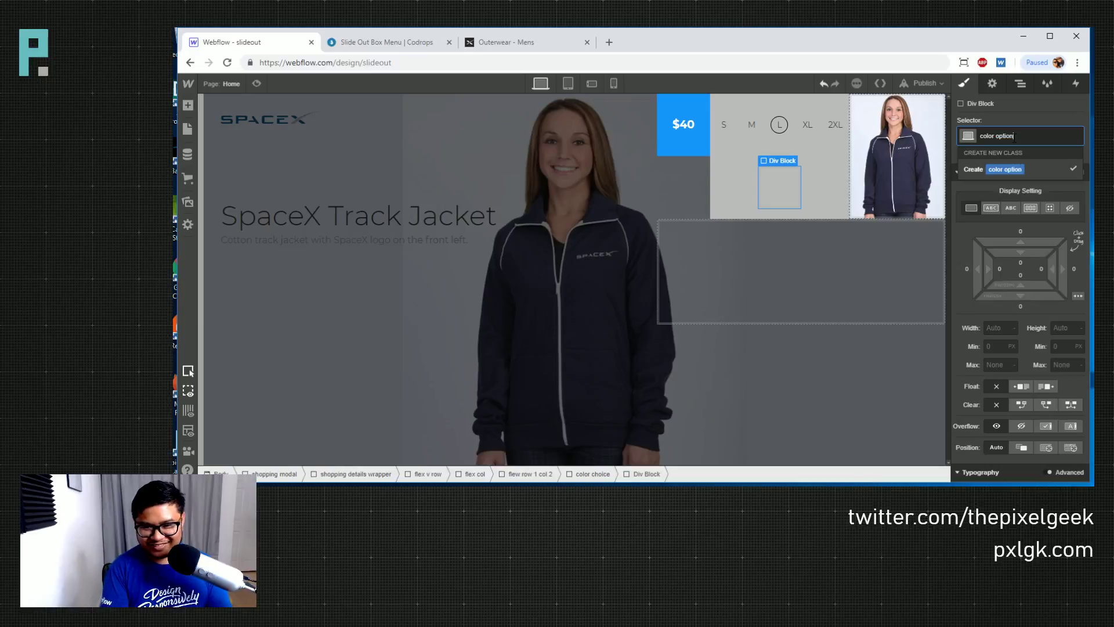
{"action": "key", "text": "Return"}
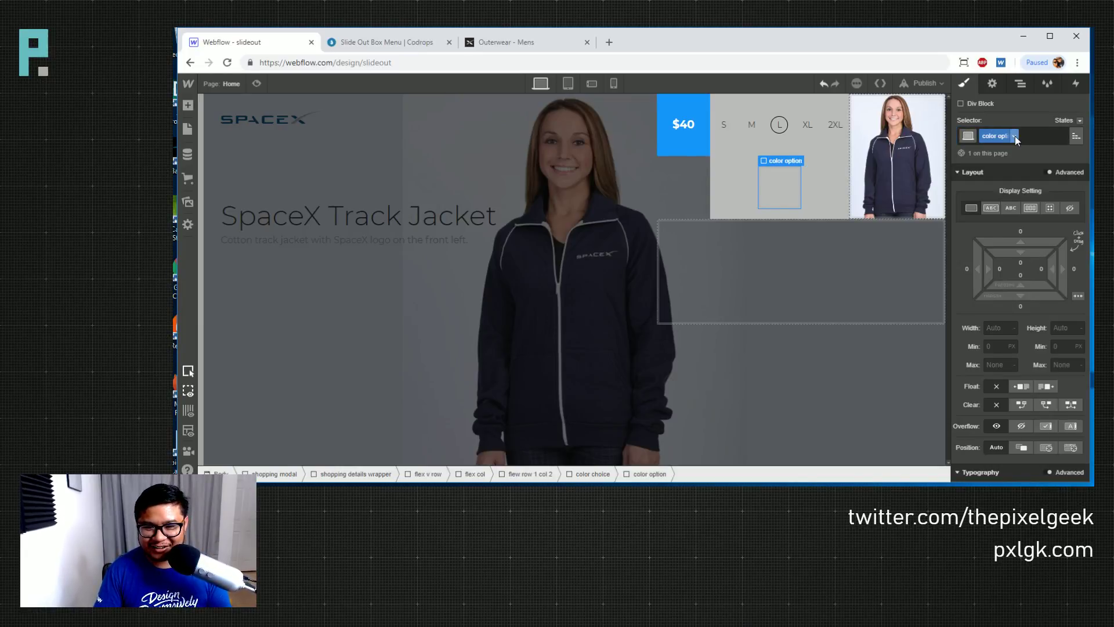
Set the color option block's width and height to 30 px and its border radius to 50%
{"action": "left_click", "coordinate": [999, 324]}
{"action": "type", "text": "30"}
{"action": "key", "text": "Tab"}
{"action": "type", "text": "30"}
{"action": "key", "text": "Return"}
{"action": "scroll", "coordinate": [1021, 365], "scroll_direction": "down", "scroll_amount": 5}
{"action": "scroll", "coordinate": [1038, 359], "scroll_direction": "down", "scroll_amount": 3}
{"action": "left_click", "coordinate": [1038, 330]}
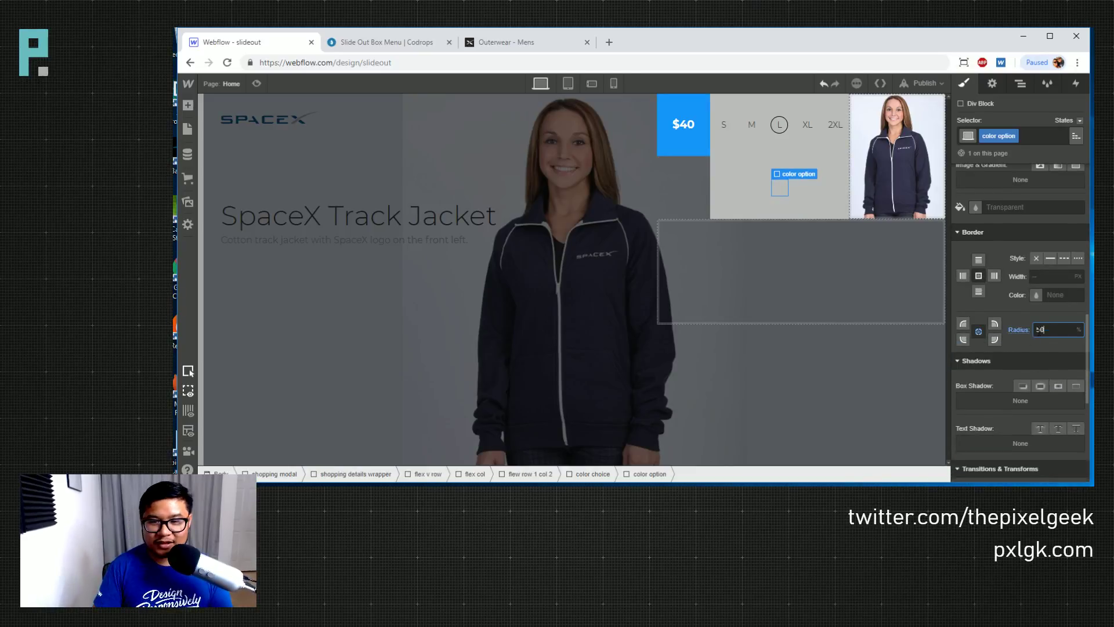
Add the combo class black to the color option block and fill its background with black
{"action": "left_click", "coordinate": [1030, 136]}
{"action": "type", "text": "black"}
{"action": "key", "text": "Return"}
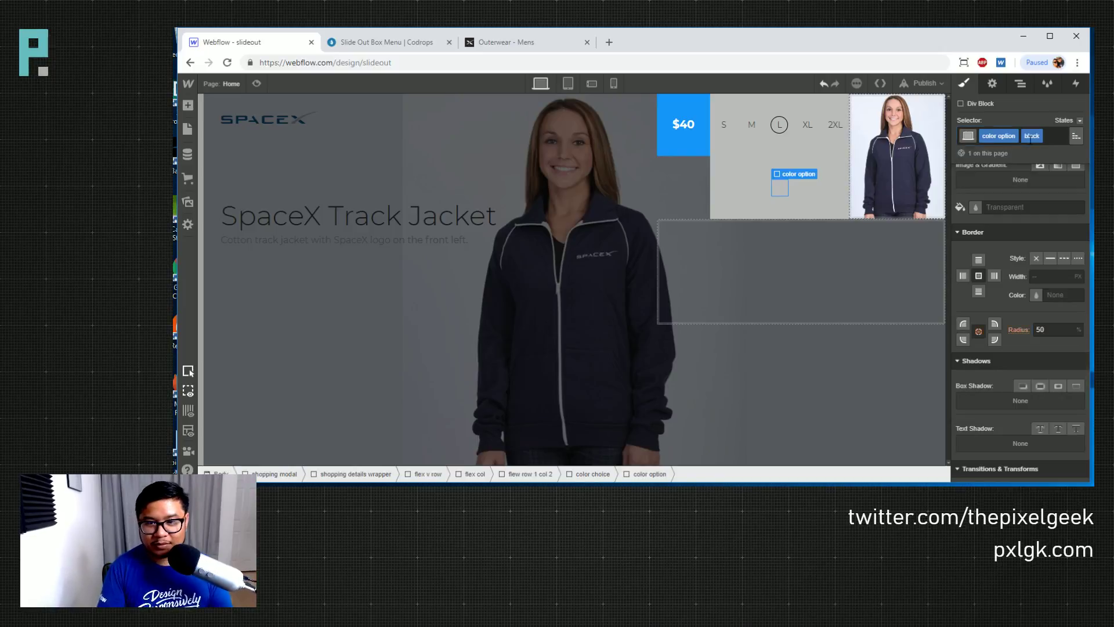
{"action": "left_click", "coordinate": [975, 207]}
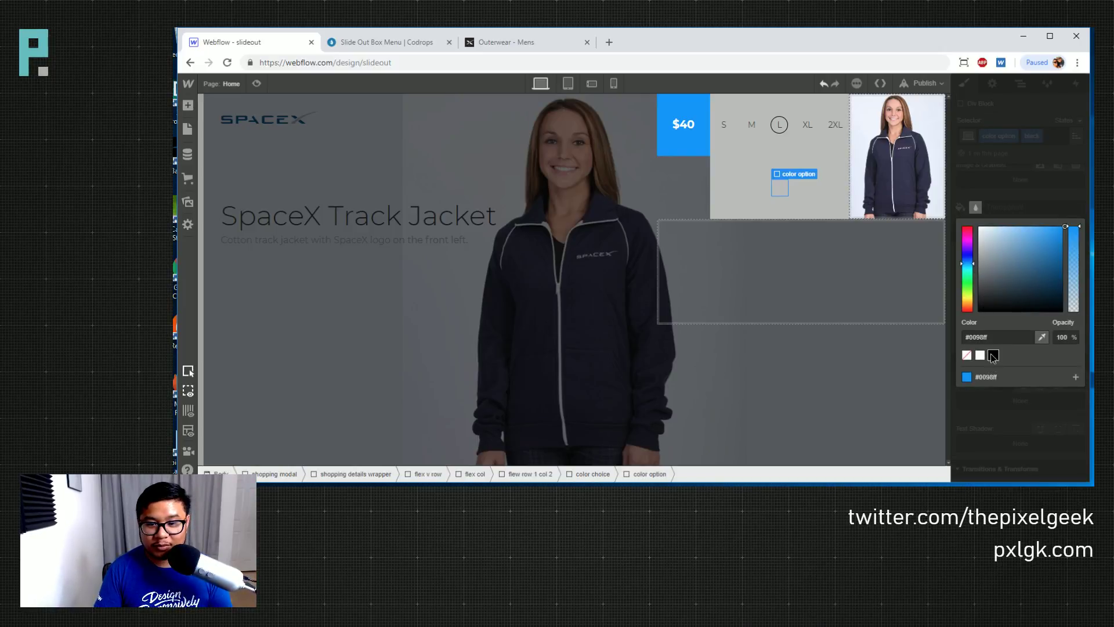
{"action": "left_click", "coordinate": [992, 355]}
{"action": "left_click", "coordinate": [834, 276]}
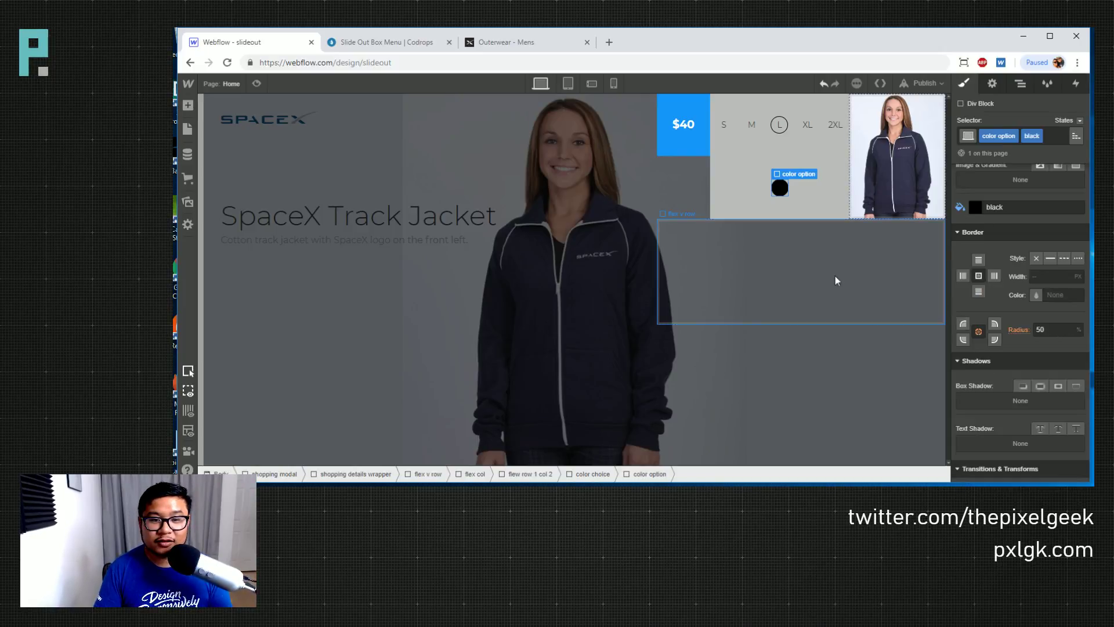
Add the combo class selected to the color choice block and set its border color to black
{"action": "left_click", "coordinate": [780, 187]}
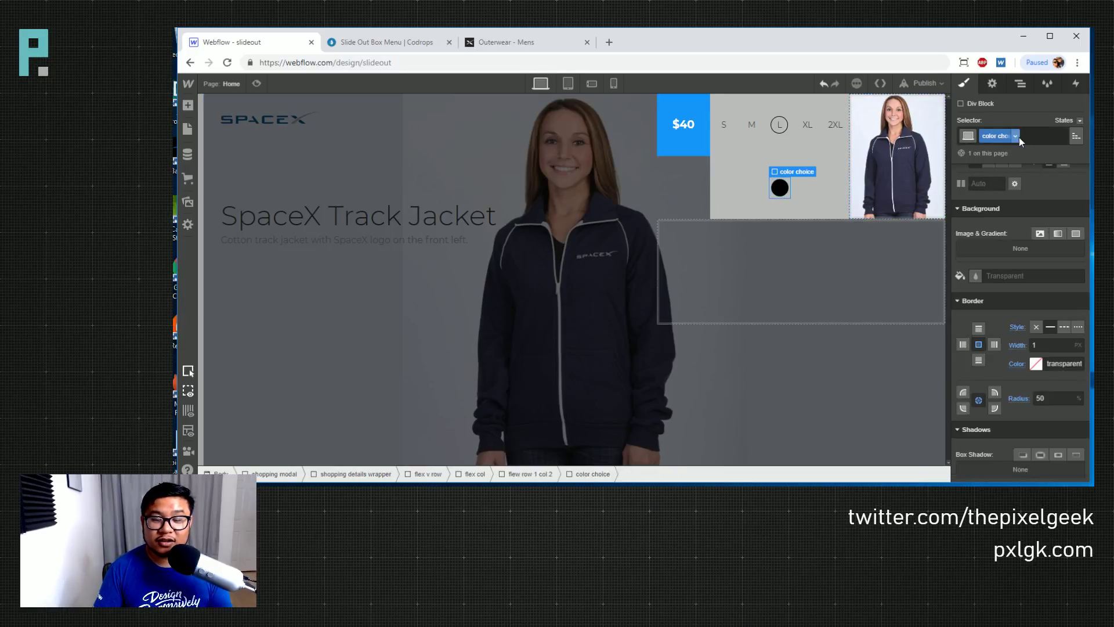
{"action": "left_click", "coordinate": [1040, 138]}
{"action": "type", "text": "selected"}
{"action": "key", "text": "Return"}
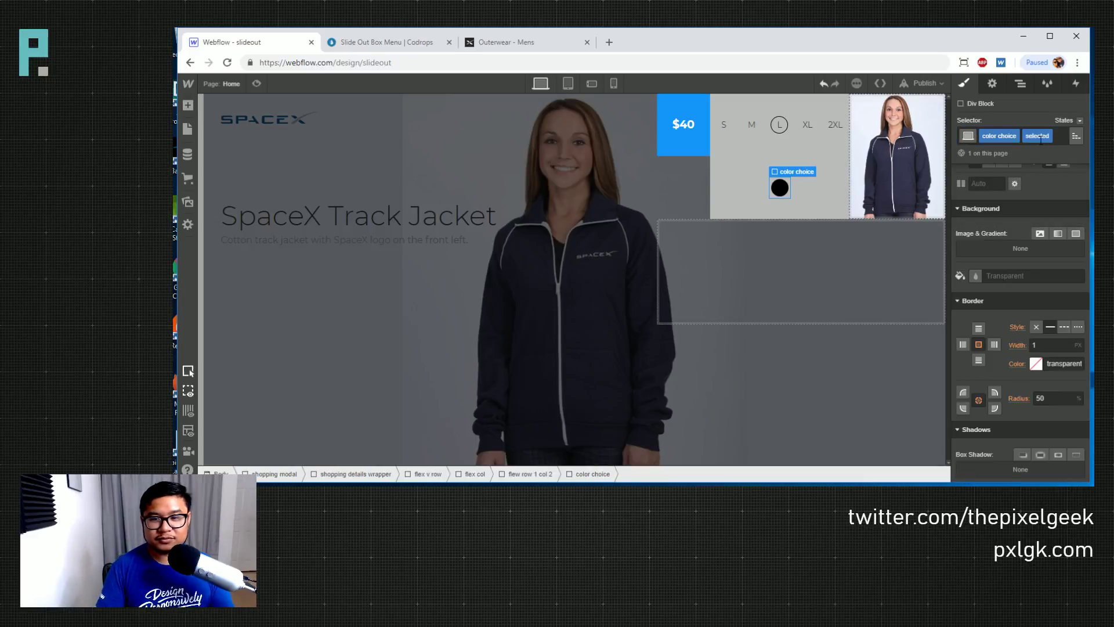
{"action": "left_click", "coordinate": [1035, 364]}
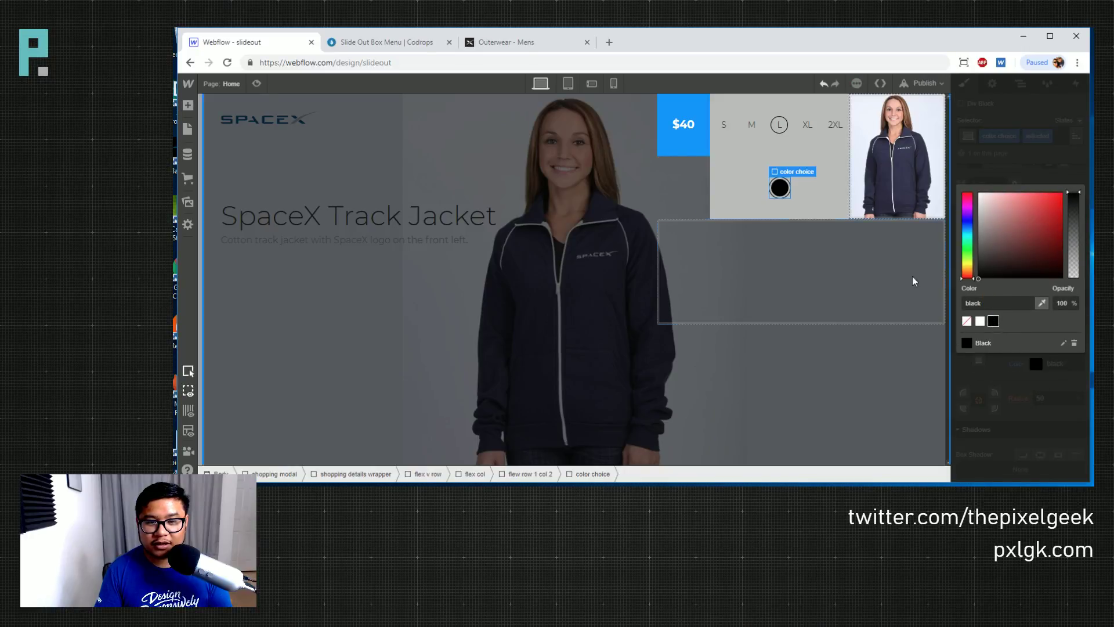
{"action": "left_click", "coordinate": [841, 183]}
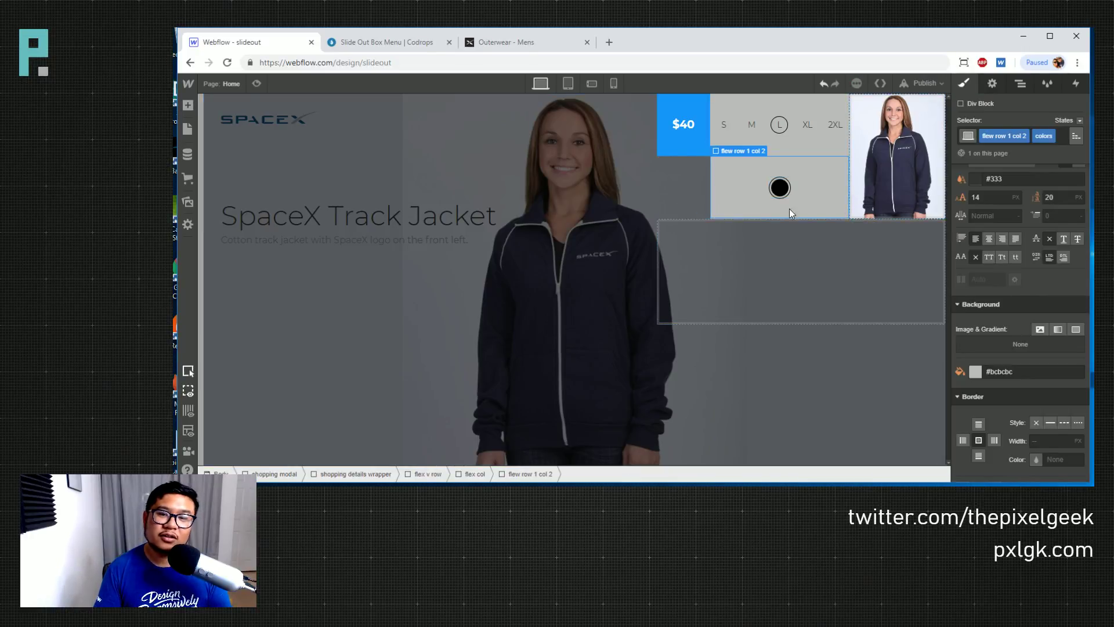
Duplicate the color choice block twice and justify the colors row with space around the swatches
{"action": "left_click", "coordinate": [1021, 84]}
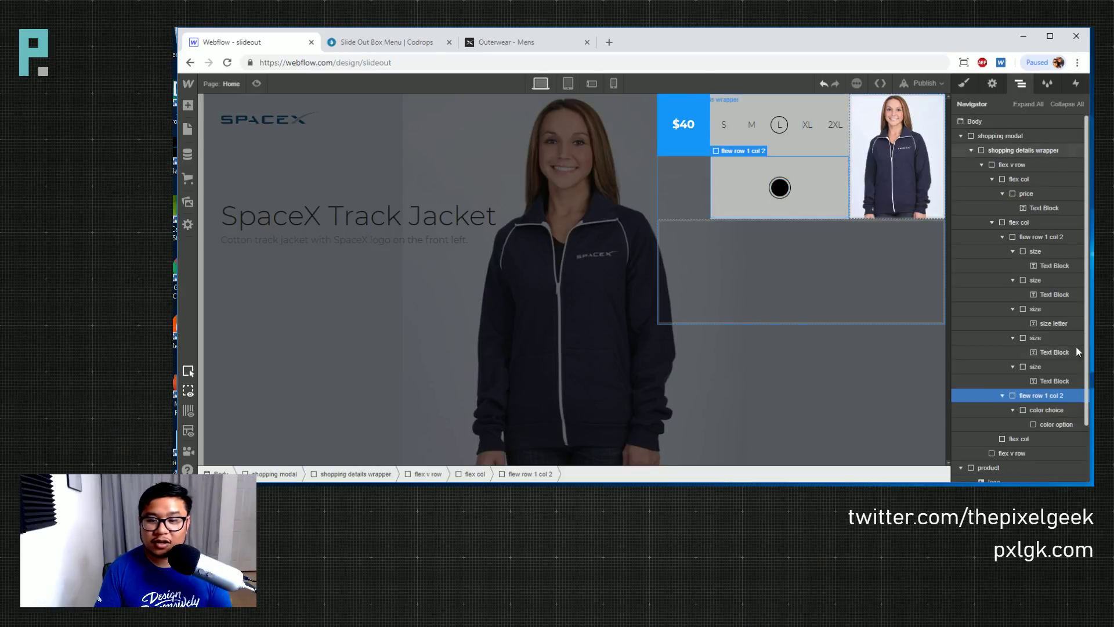
{"action": "left_click", "coordinate": [1042, 409]}
{"action": "key", "text": "ctrl+d"}
{"action": "key", "text": "ctrl+d"}
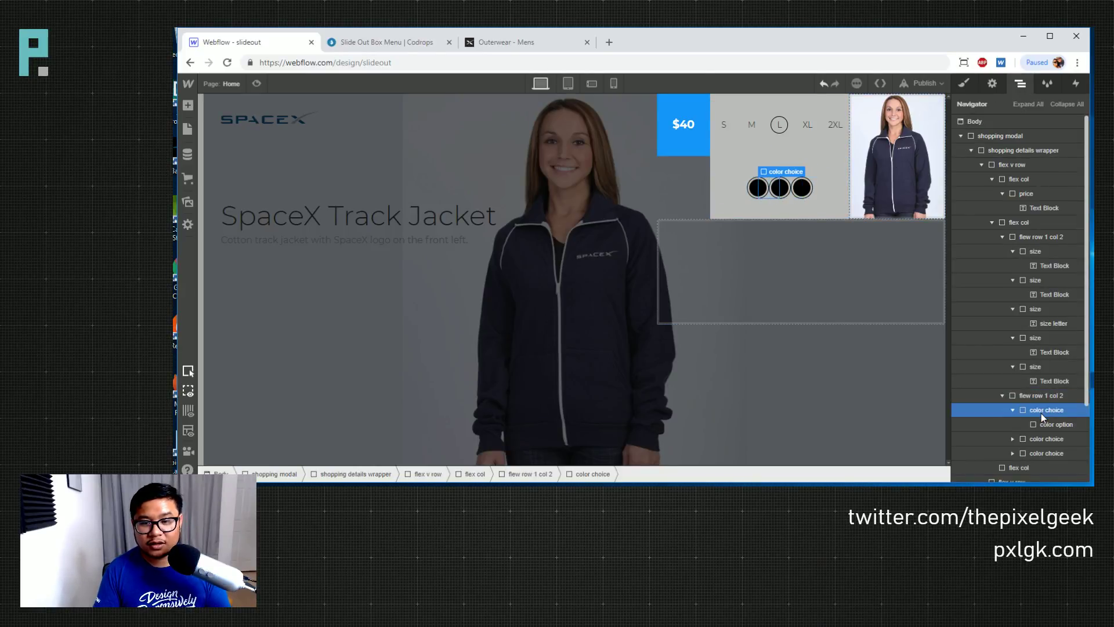
{"action": "left_click", "coordinate": [1067, 396]}
{"action": "left_click", "coordinate": [963, 83]}
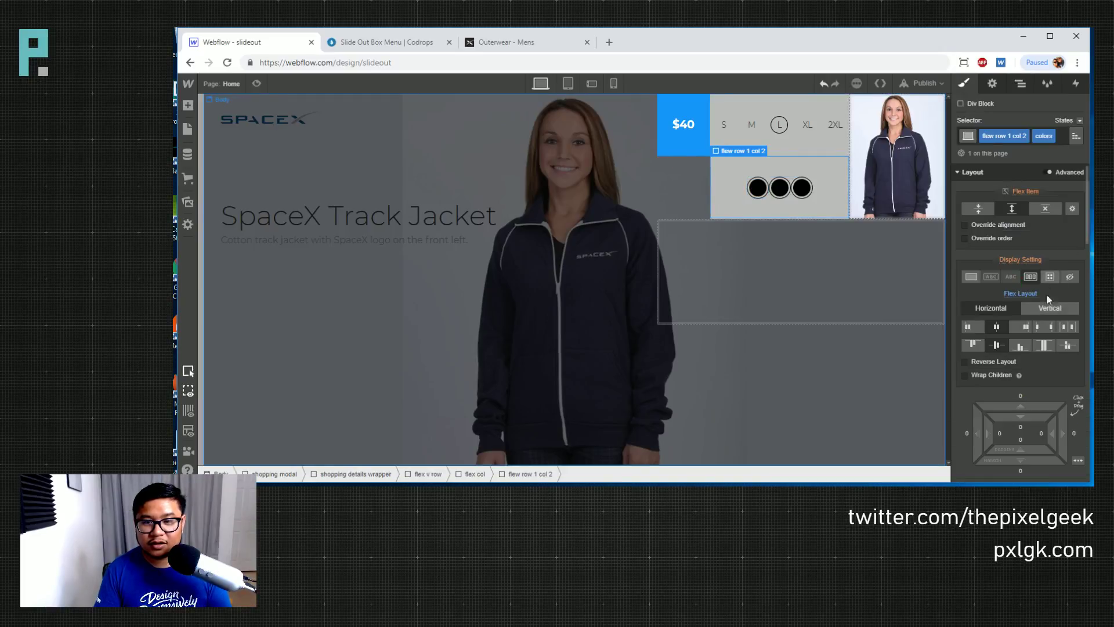
{"action": "left_click", "coordinate": [1068, 327]}
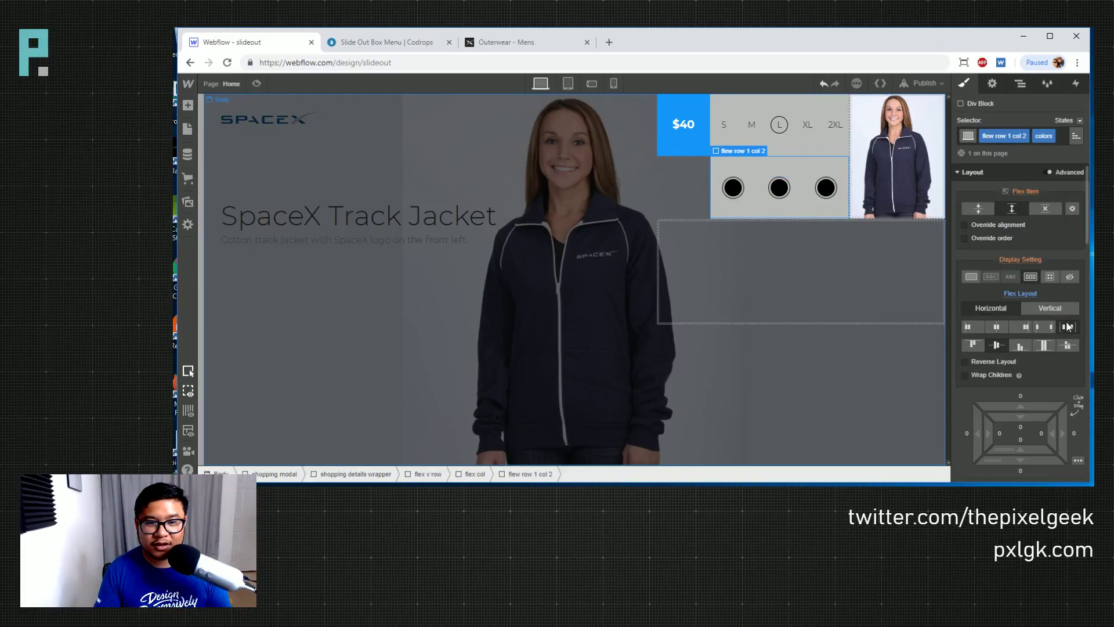
Remove the selected combo class from the second and third color choice blocks
{"action": "left_click", "coordinate": [779, 196]}
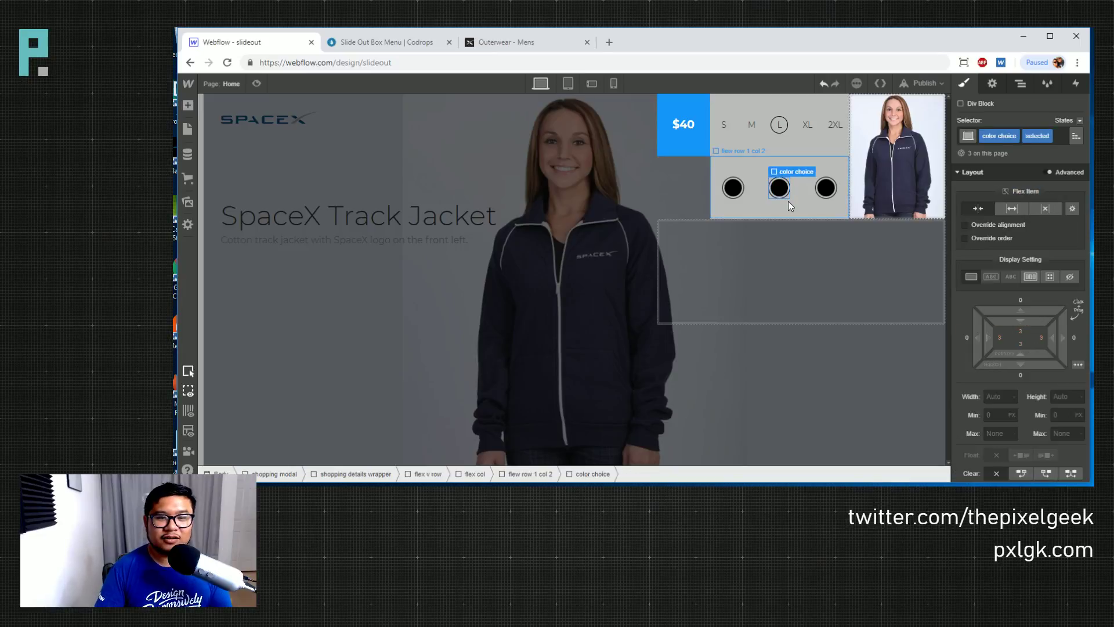
{"action": "left_click", "coordinate": [1056, 138]}
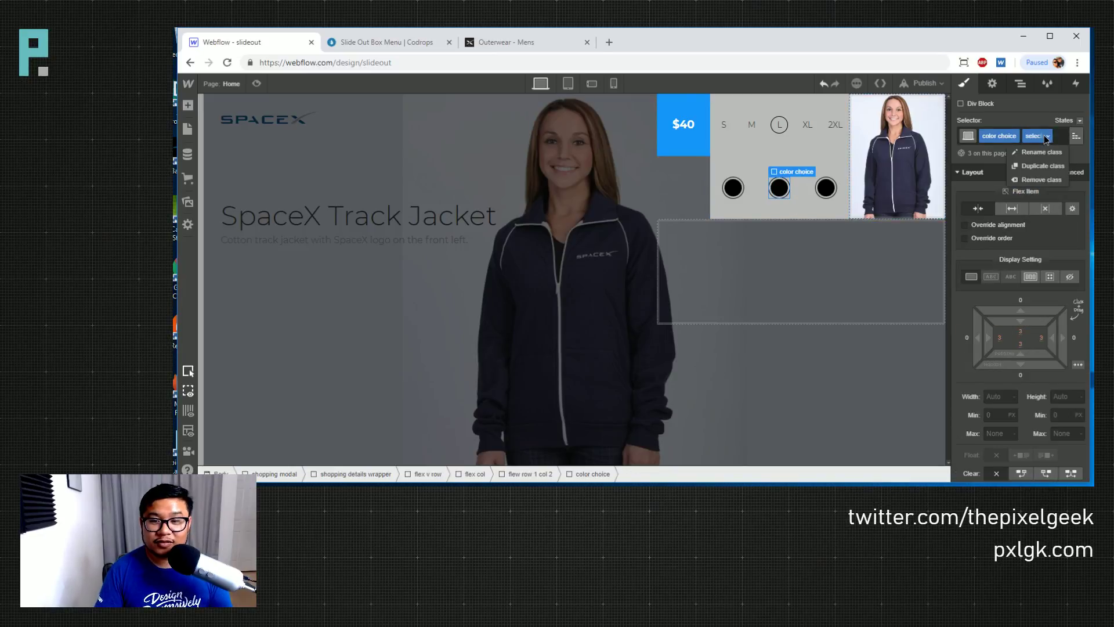
{"action": "left_click", "coordinate": [1045, 177]}
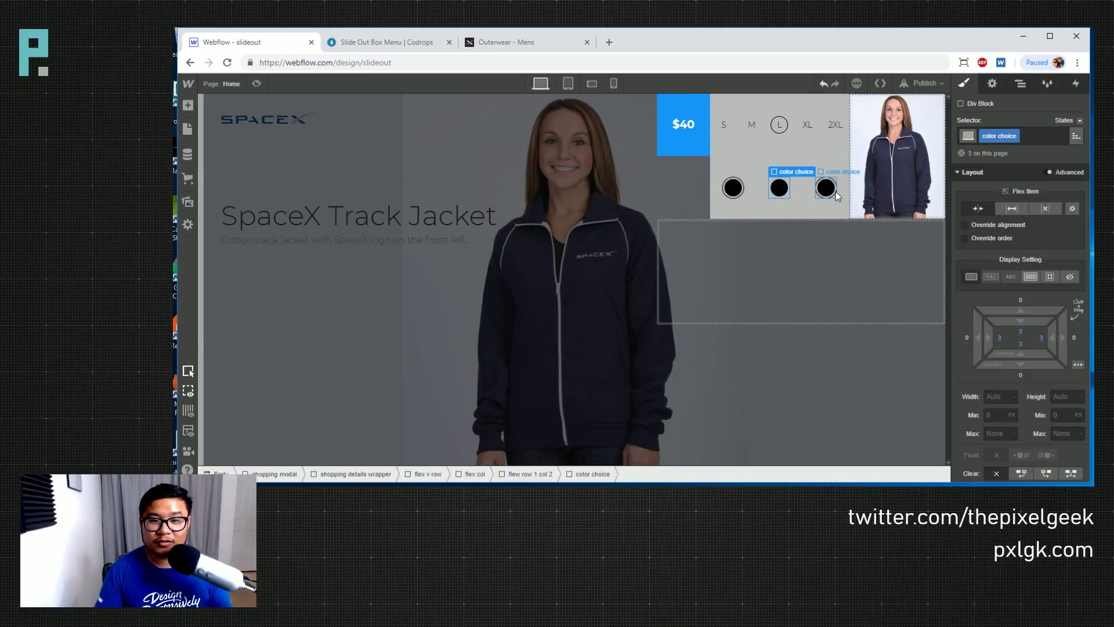
{"action": "left_click", "coordinate": [835, 193]}
{"action": "left_click", "coordinate": [1049, 137]}
{"action": "left_click", "coordinate": [1041, 182]}
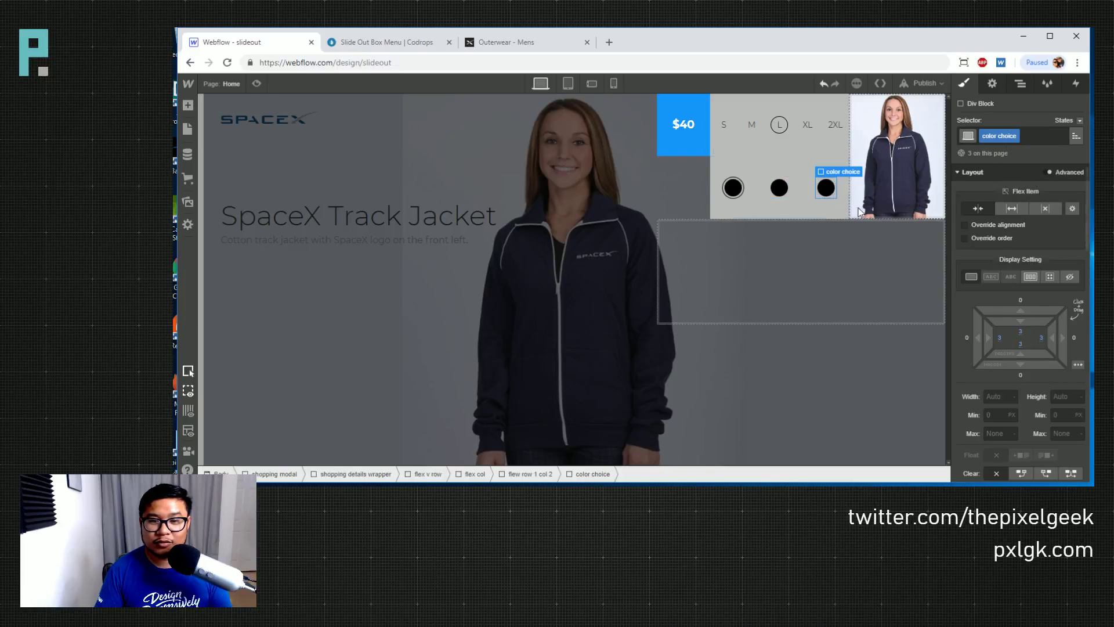
Replace the black combo class on the middle color option with a new combo class navy
{"action": "left_click", "coordinate": [1044, 137]}
{"action": "key", "text": "BackSpace"}
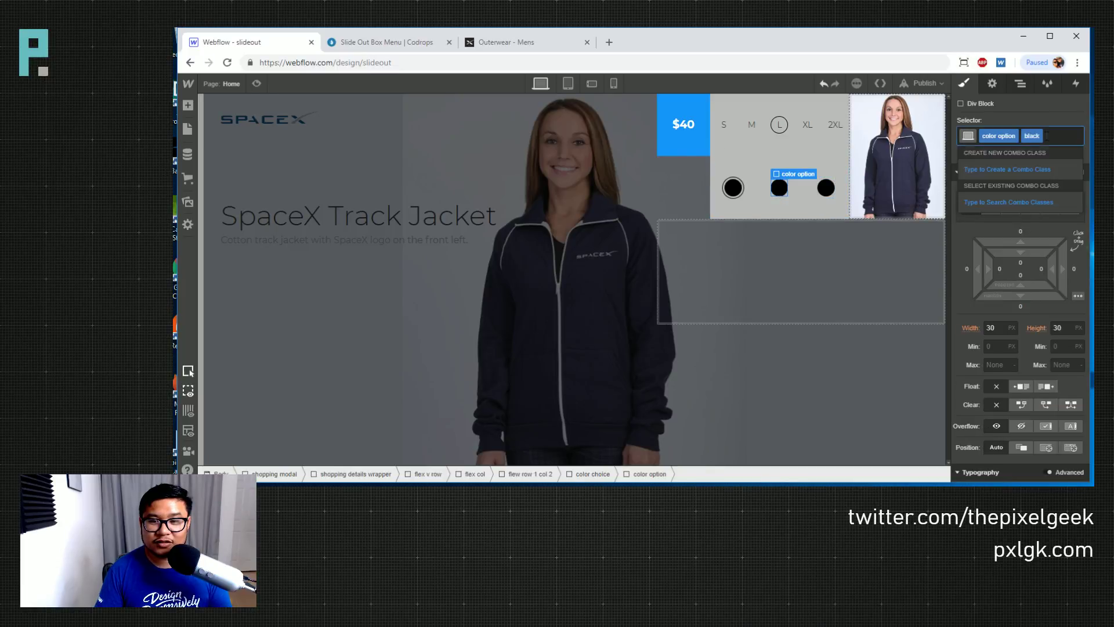
{"action": "type", "text": "navy"}
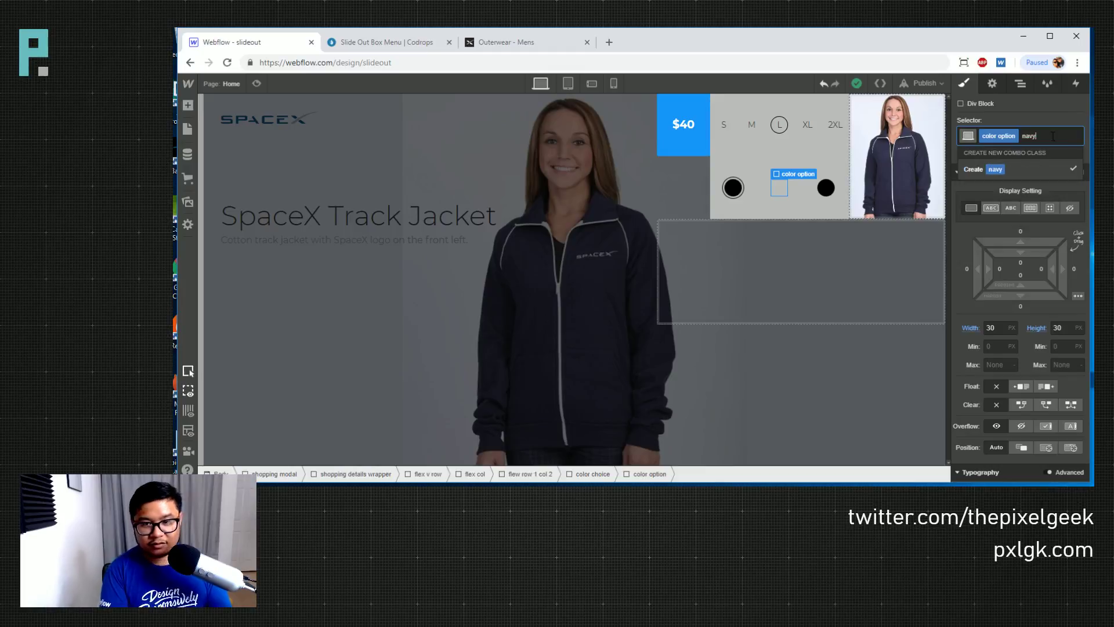
{"action": "key", "text": "Return"}
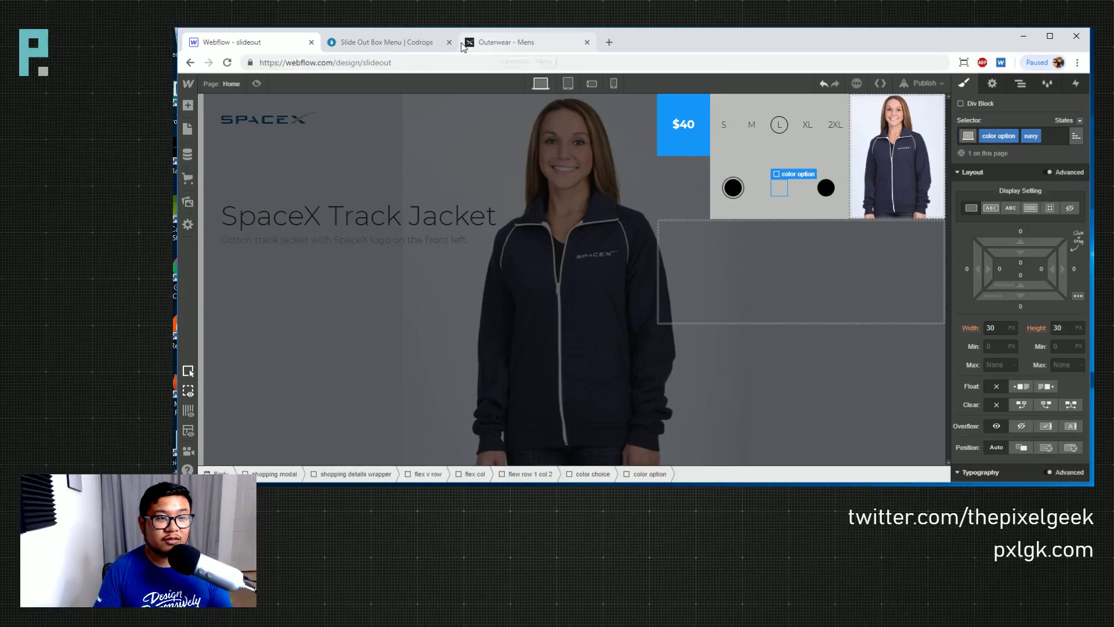
Switch to the SpaceX store page and sample the navy swatch's color #2C2E40 with the page color picker
{"action": "left_click", "coordinate": [495, 46]}
{"action": "left_click", "coordinate": [1076, 62]}
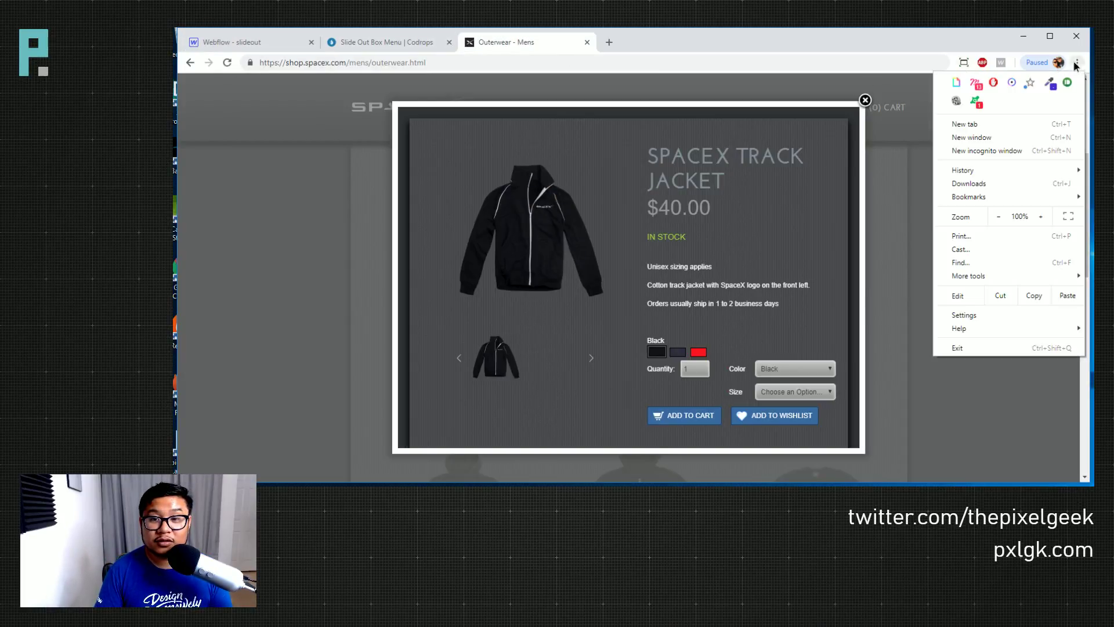
{"action": "left_click", "coordinate": [1049, 83]}
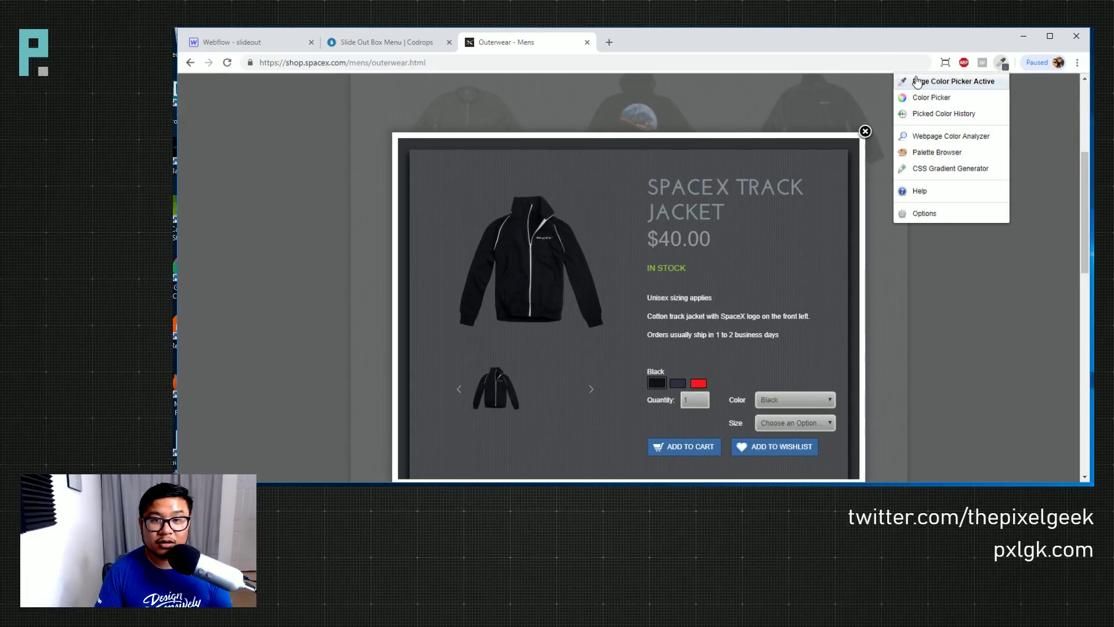
{"action": "left_click", "coordinate": [984, 82]}
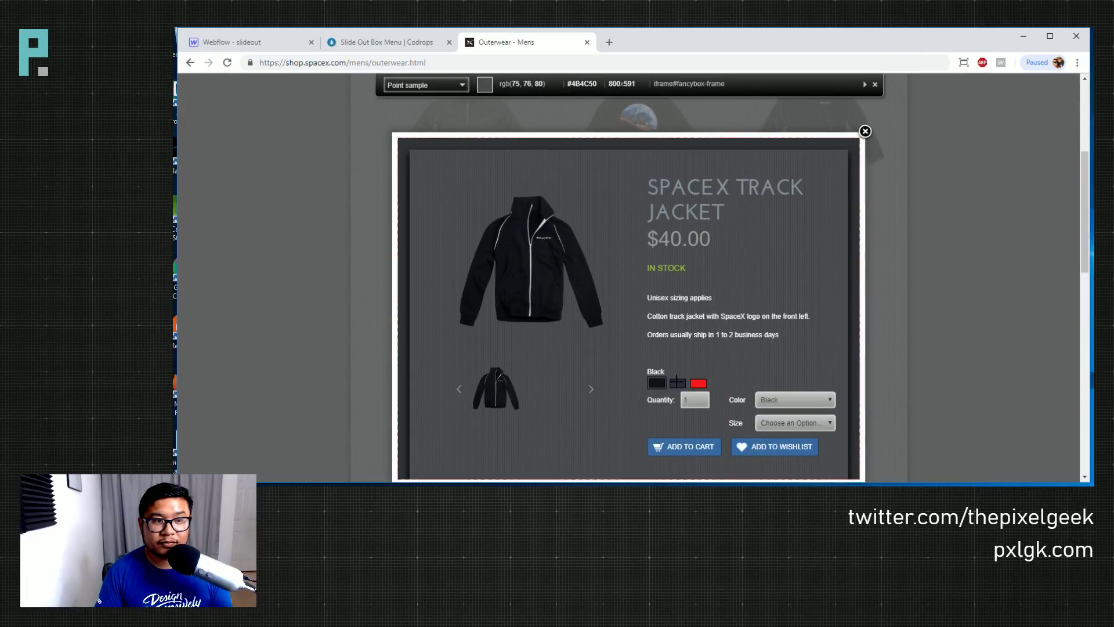
{"action": "left_click", "coordinate": [677, 383]}
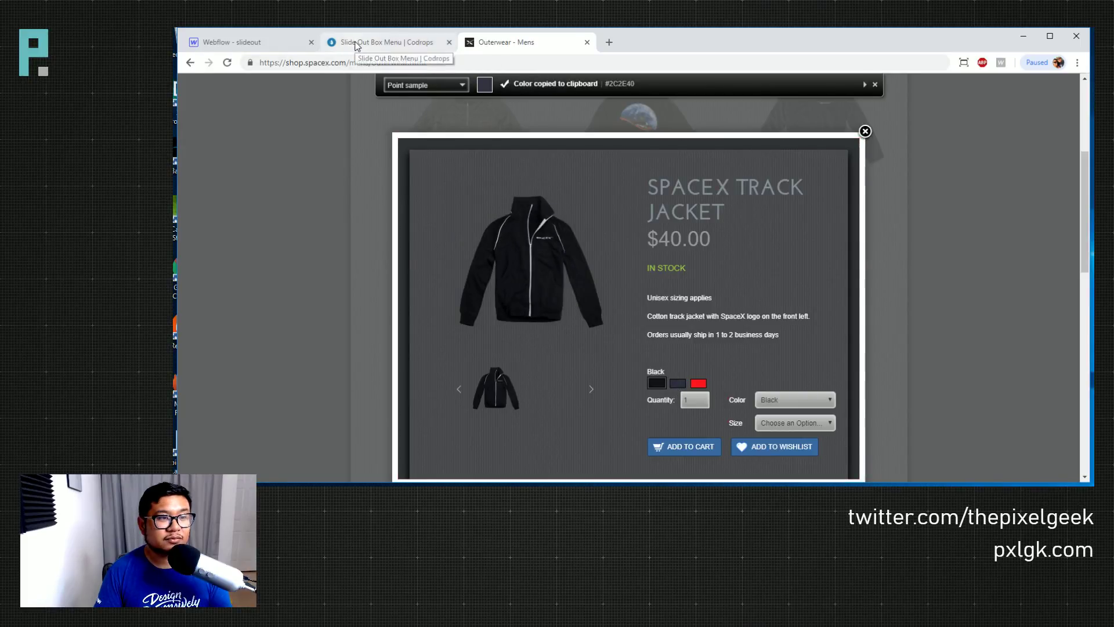
Back in Webflow, set the navy color option's background to the copied color #2c2e40
{"action": "left_click", "coordinate": [281, 44]}
{"action": "scroll", "coordinate": [1042, 372], "scroll_direction": "down", "scroll_amount": 5}
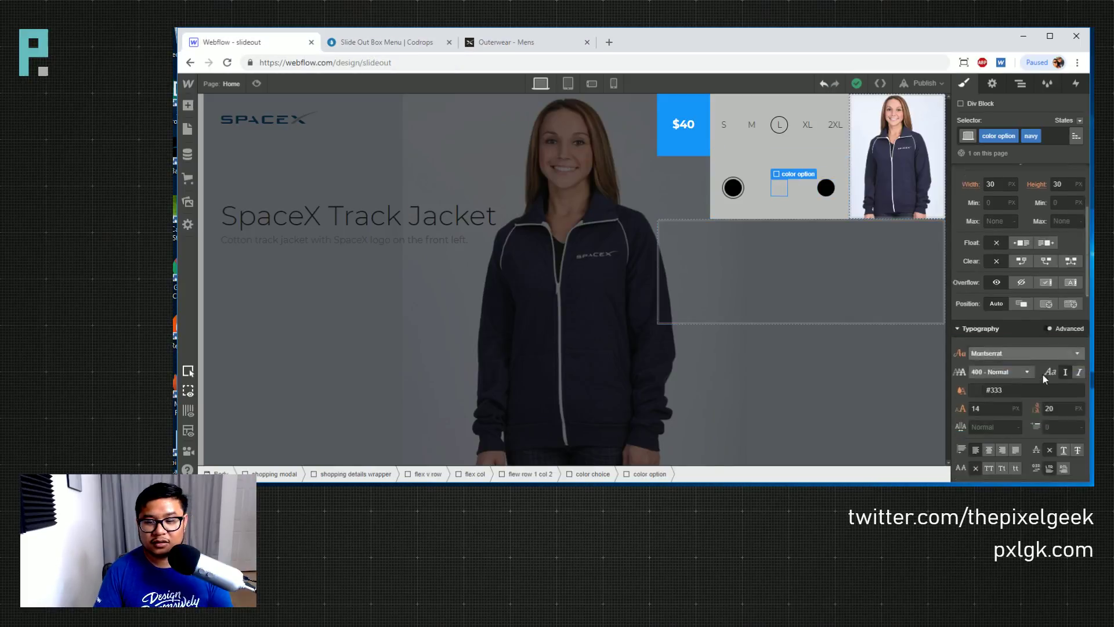
{"action": "left_click", "coordinate": [1013, 437]}
{"action": "key", "text": "ctrl+v"}
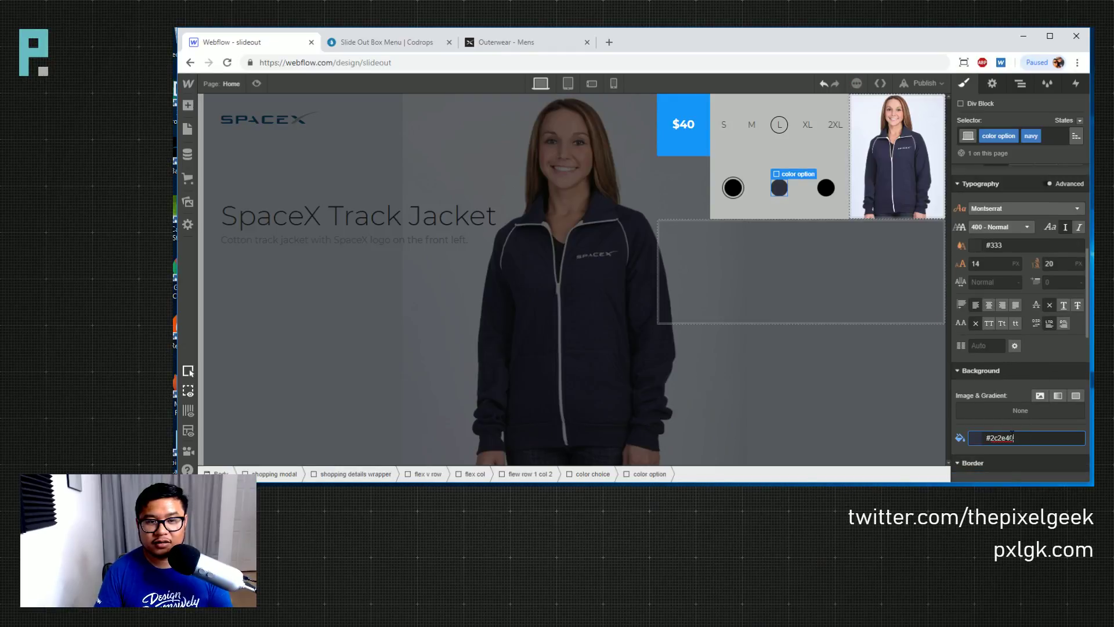
{"action": "left_click", "coordinate": [804, 203]}
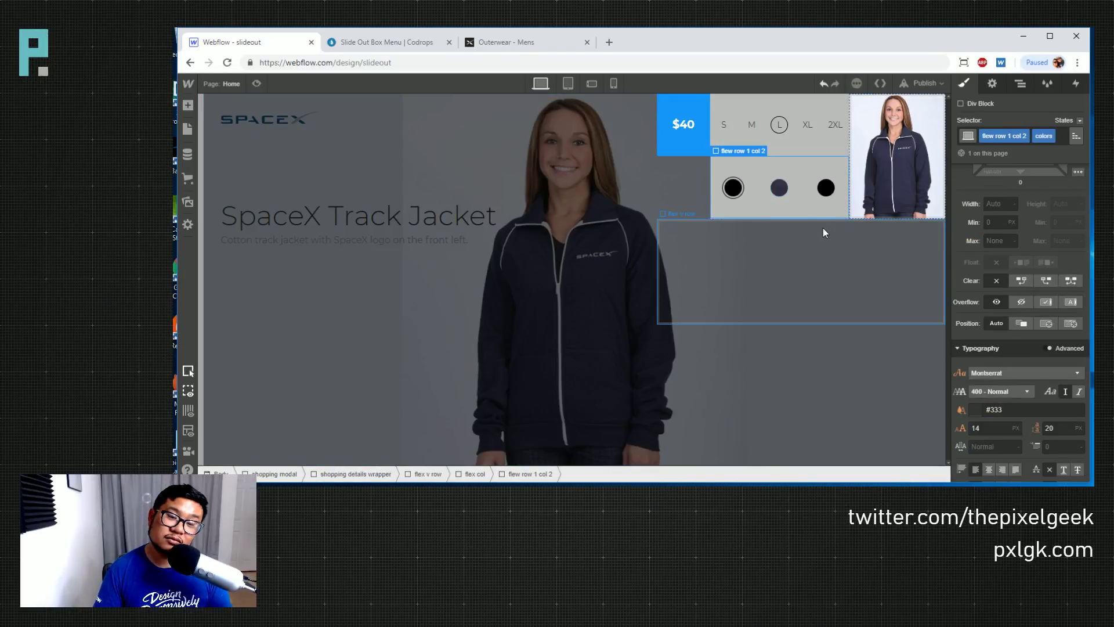
Return to the SpaceX store page and sample the red swatch's color #FD161E with the page color picker
{"action": "left_click", "coordinate": [501, 42]}
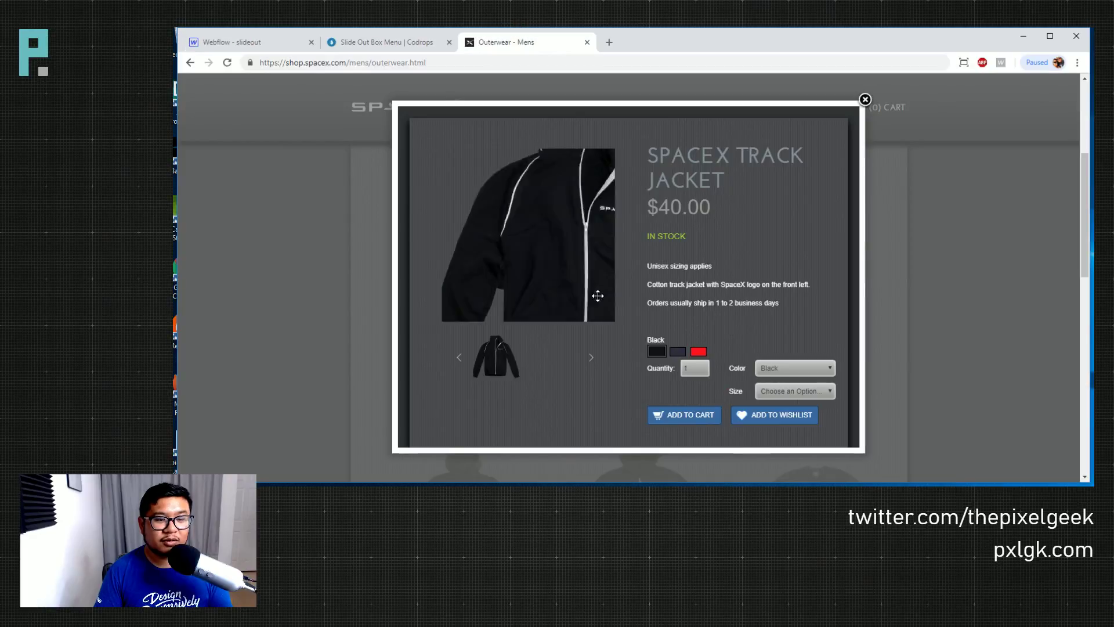
{"action": "left_click", "coordinate": [1077, 62]}
{"action": "left_click", "coordinate": [1050, 83]}
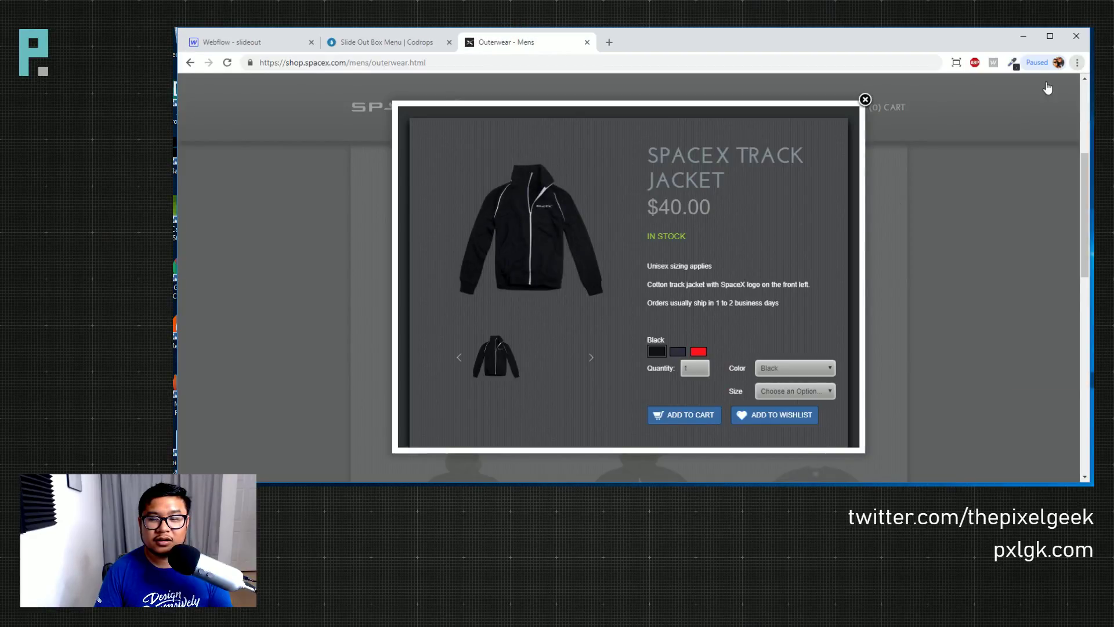
{"action": "left_click", "coordinate": [698, 383]}
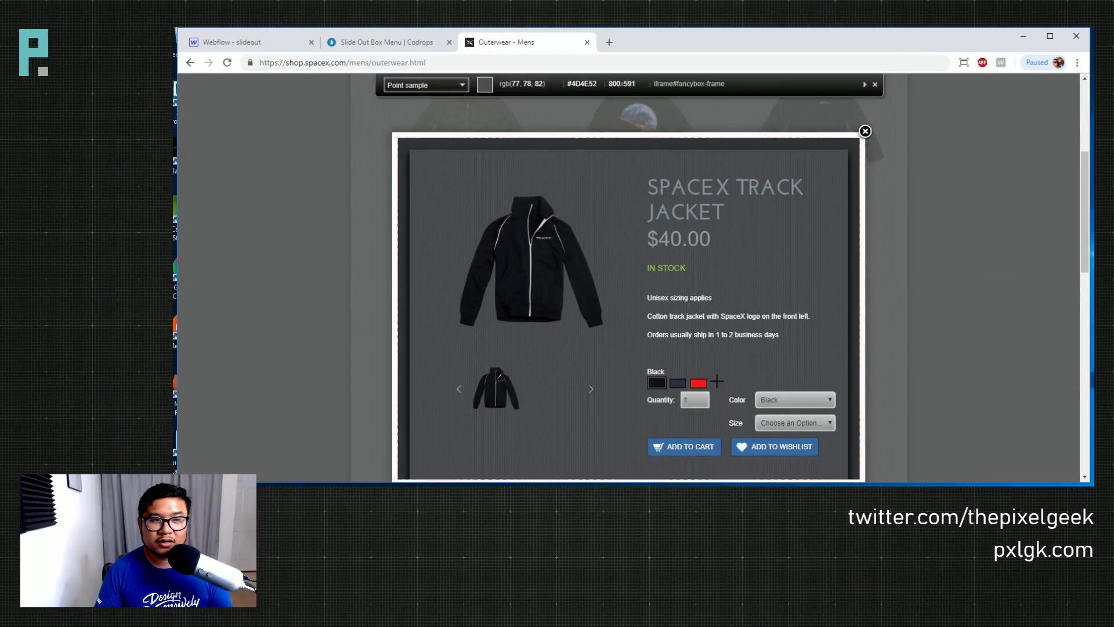
{"action": "left_click", "coordinate": [699, 383]}
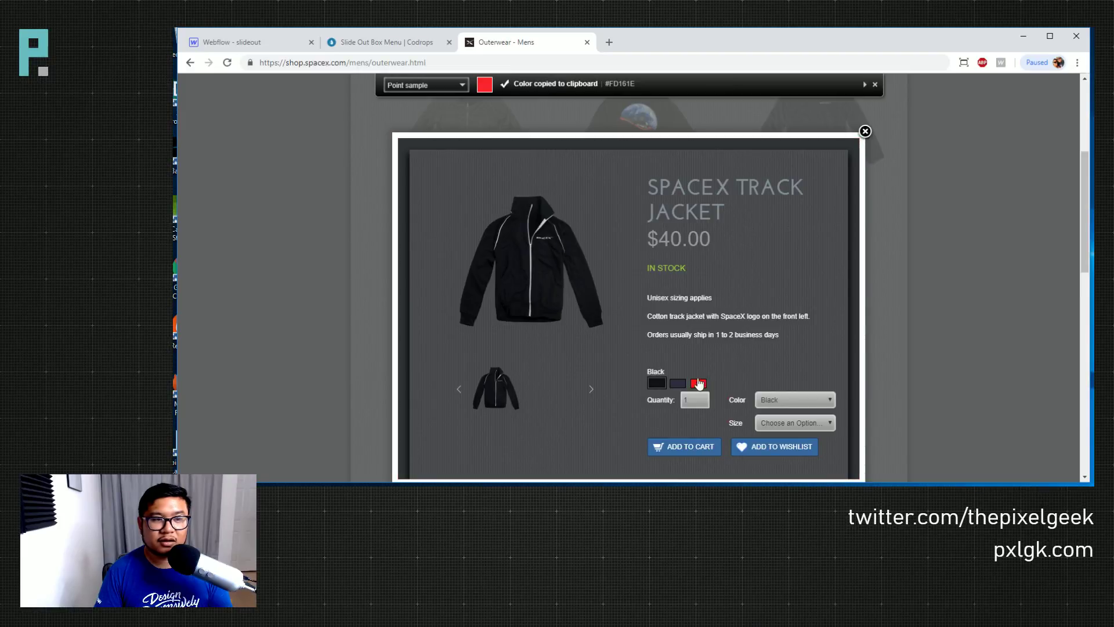
Back in Webflow, replace the black combo class on the last color option with a new combo class red
{"action": "left_click", "coordinate": [258, 42]}
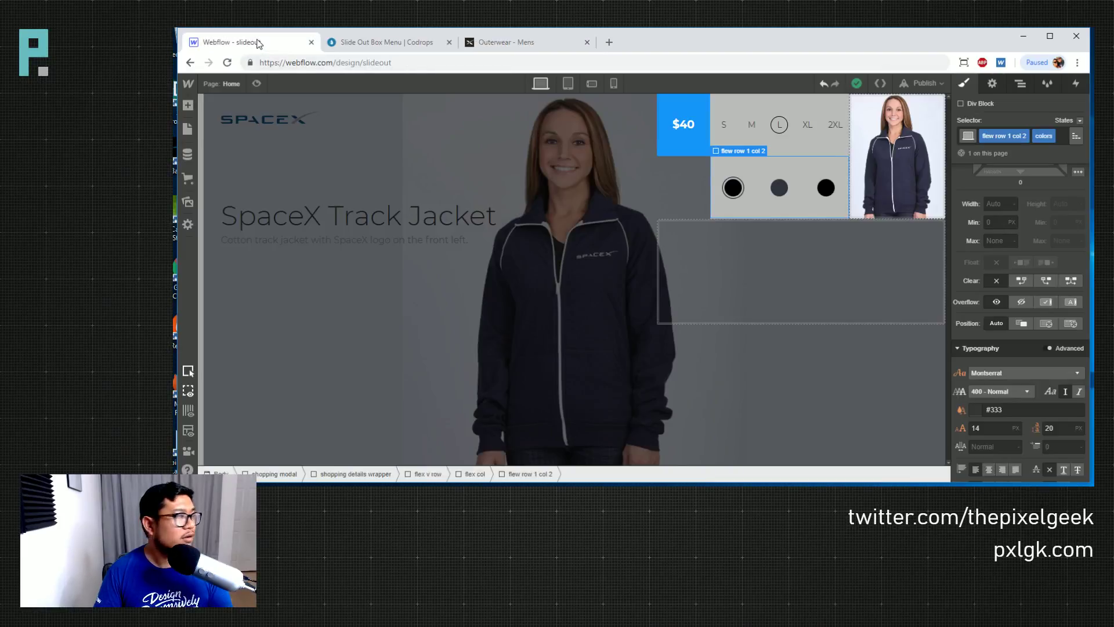
{"action": "left_click", "coordinate": [826, 187]}
{"action": "left_click", "coordinate": [1038, 139]}
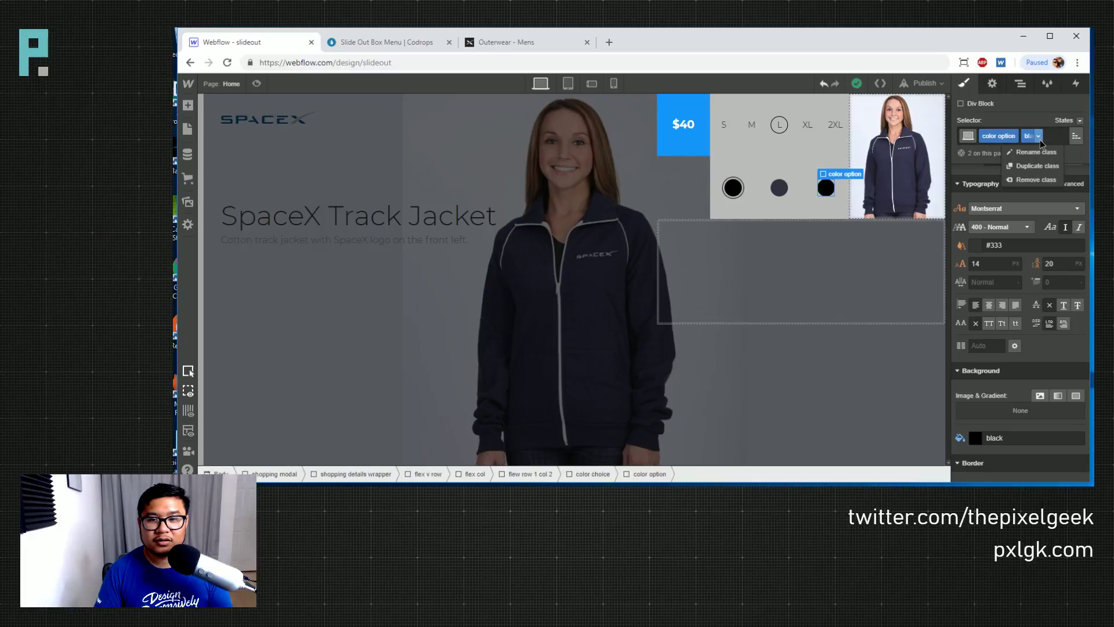
{"action": "left_click", "coordinate": [1029, 181]}
{"action": "type", "text": "red"}
{"action": "key", "text": "Return"}
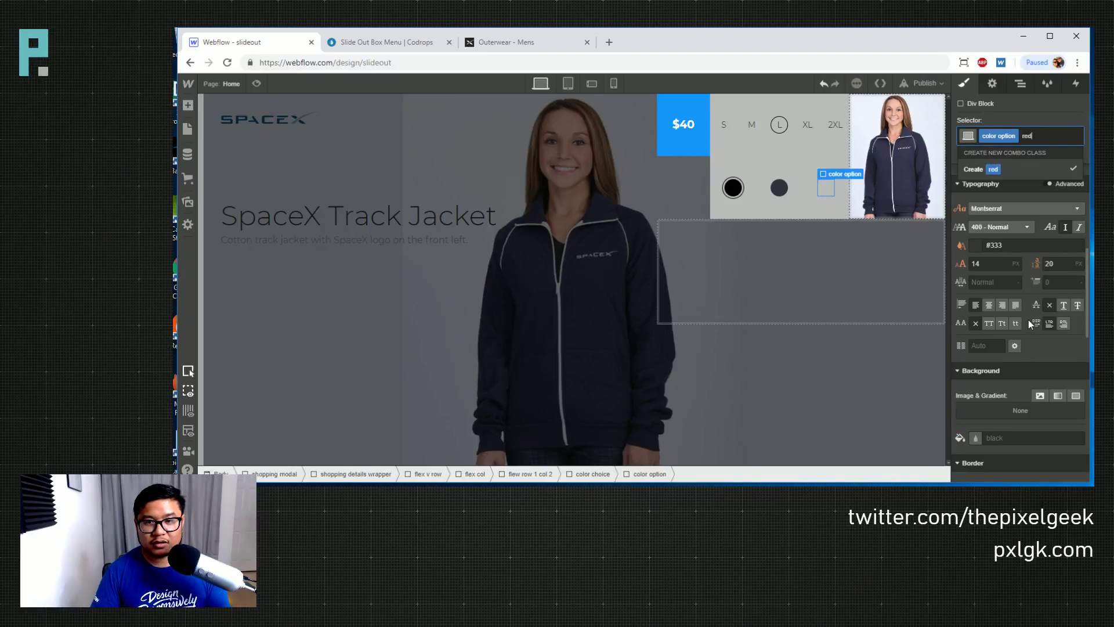
Set the red color option's background to the copied color #fd161e
{"action": "left_click", "coordinate": [1016, 438]}
{"action": "type", "text": "red"}
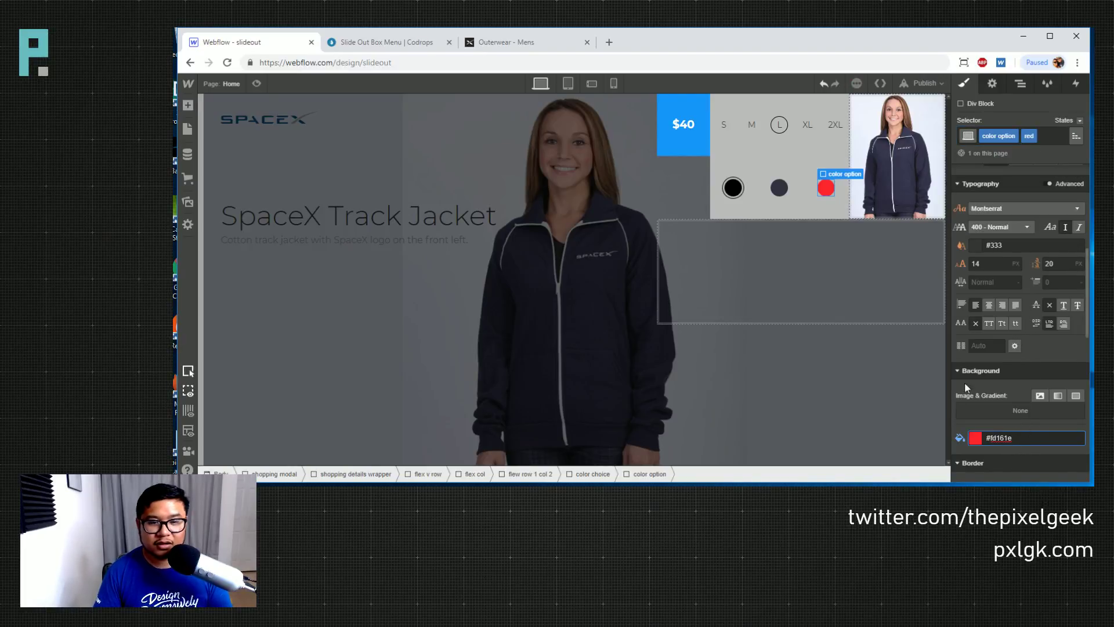
{"action": "left_click", "coordinate": [663, 268]}
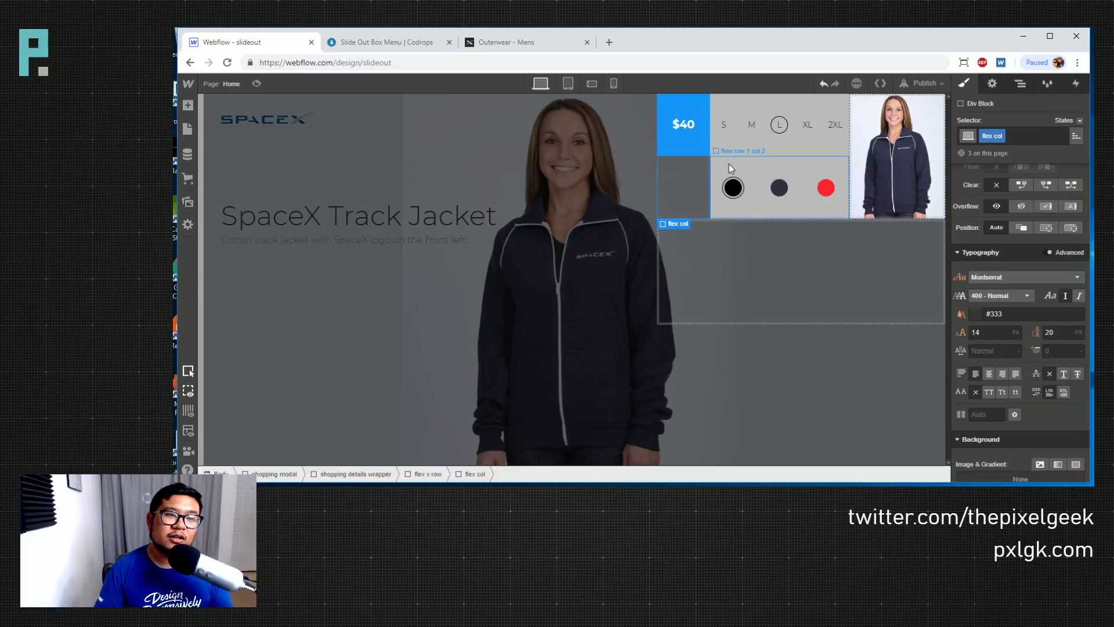
Set the background of the block holding the color swatches to white
{"action": "left_click", "coordinate": [386, 44]}
{"action": "left_click", "coordinate": [255, 43]}
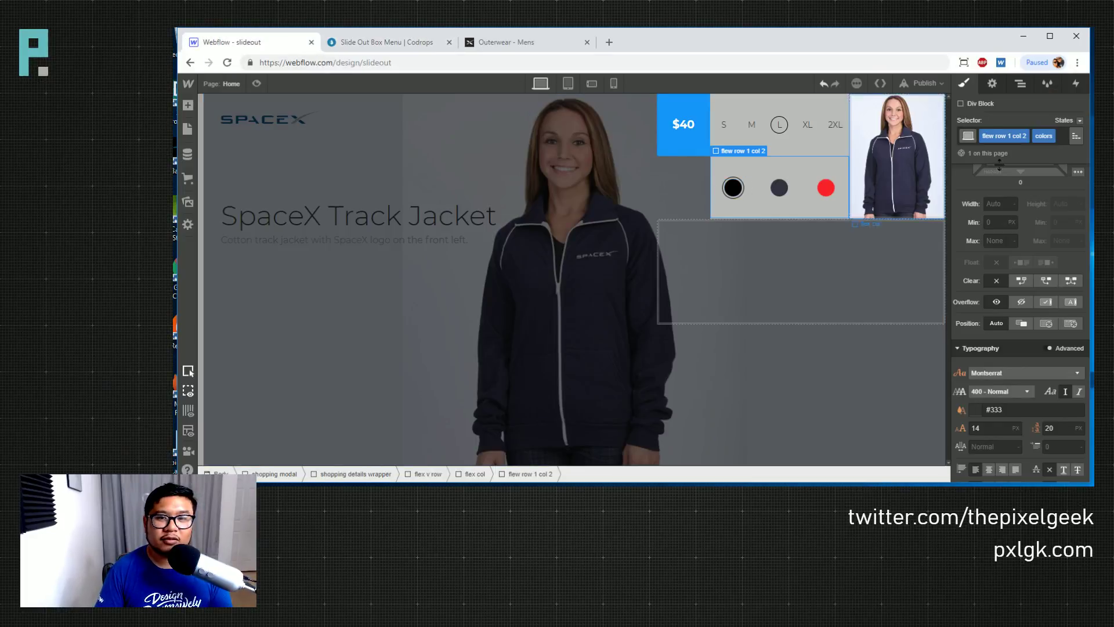
{"action": "scroll", "coordinate": [1032, 349], "scroll_direction": "down", "scroll_amount": 1}
{"action": "scroll", "coordinate": [1033, 350], "scroll_direction": "down", "scroll_amount": 3}
{"action": "left_click", "coordinate": [998, 313]}
{"action": "type", "text": "white"}
{"action": "key", "text": "Return"}
{"action": "left_click", "coordinate": [604, 367]}
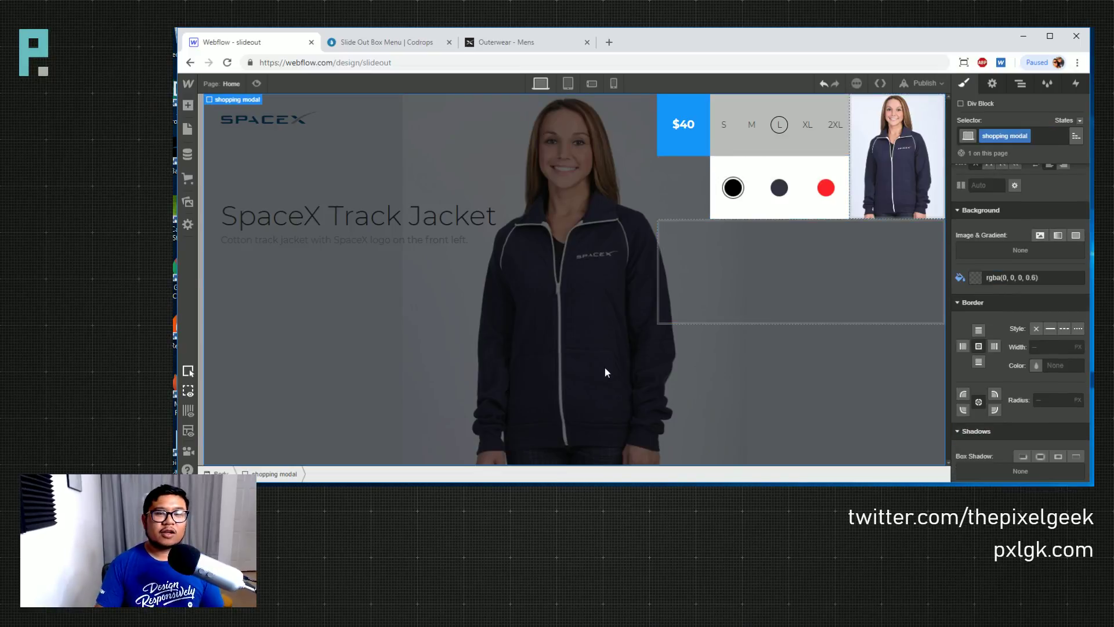
Preview the modal and compare it with the cart and close boxes on the Codrops Slide Out Box Menu page
{"action": "left_click", "coordinate": [256, 83]}
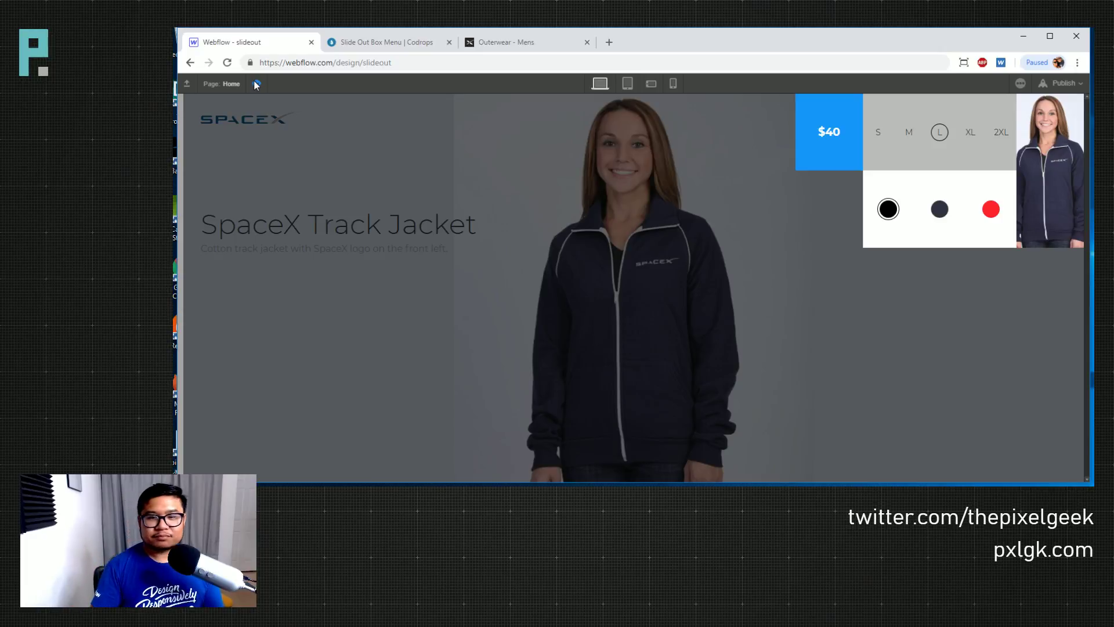
{"action": "key", "text": "ctrl+shift+p"}
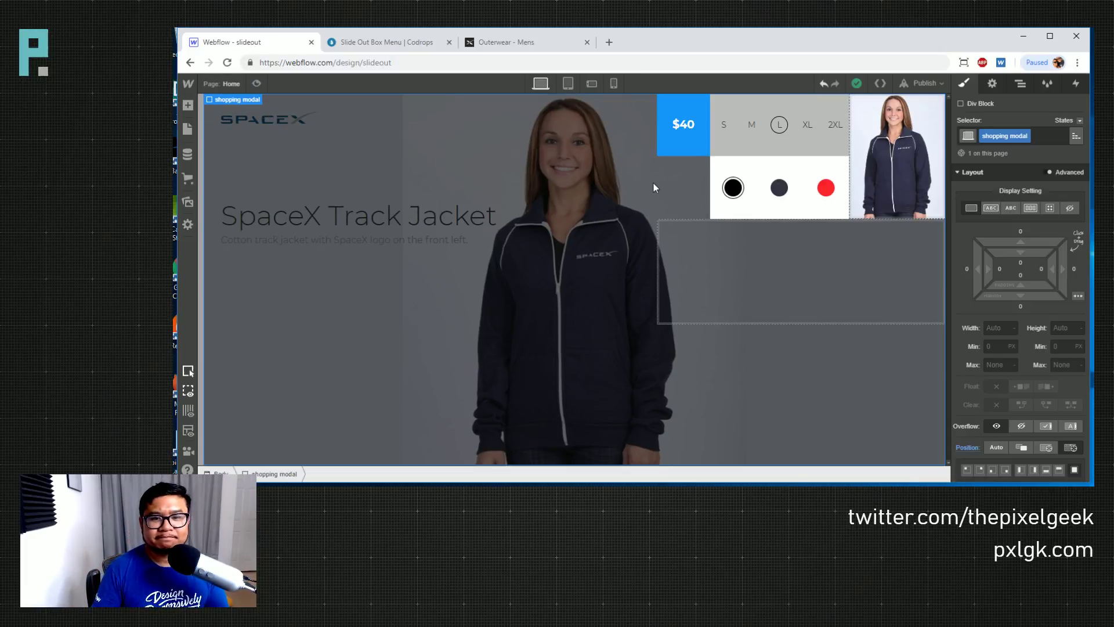
{"action": "left_click", "coordinate": [781, 270]}
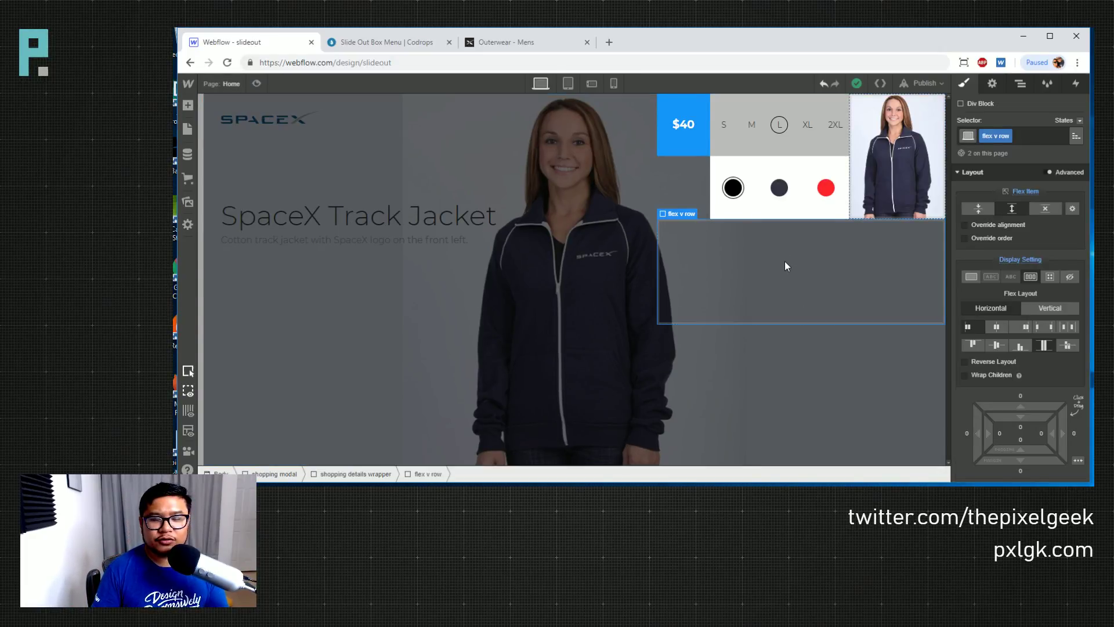
{"action": "left_click", "coordinate": [375, 43]}
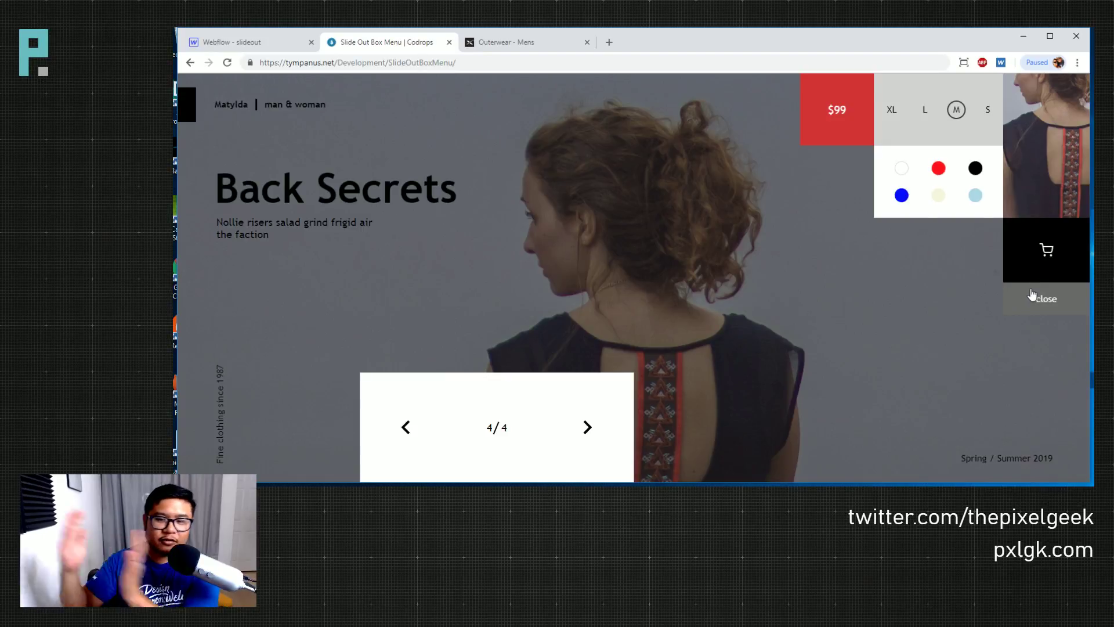
Back in Webflow, add a div block inside the empty second flex v row of the shopping details wrapper
{"action": "left_click", "coordinate": [255, 43]}
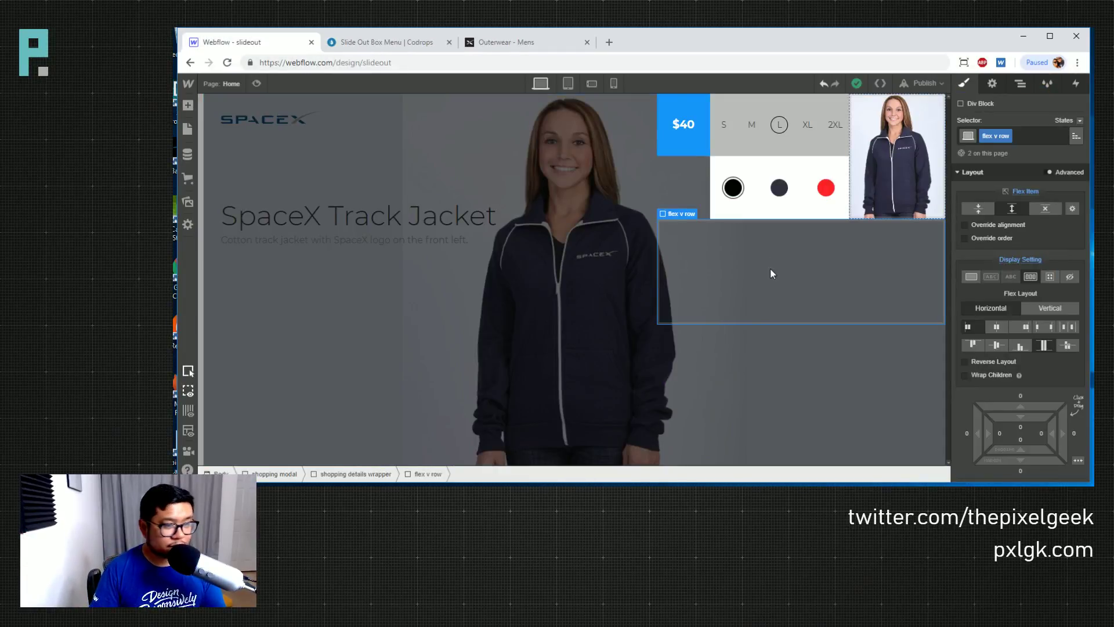
{"action": "key", "text": "a"}
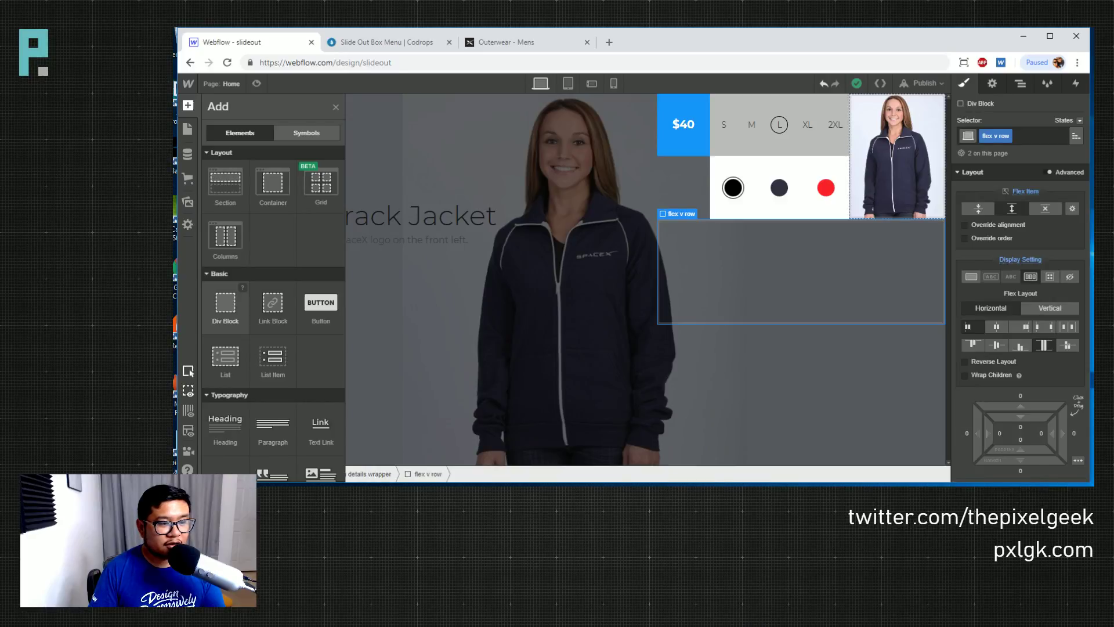
{"action": "left_click_drag", "start_coordinate": [225, 305], "coordinate": [747, 286]}
{"action": "left_click", "coordinate": [869, 304]}
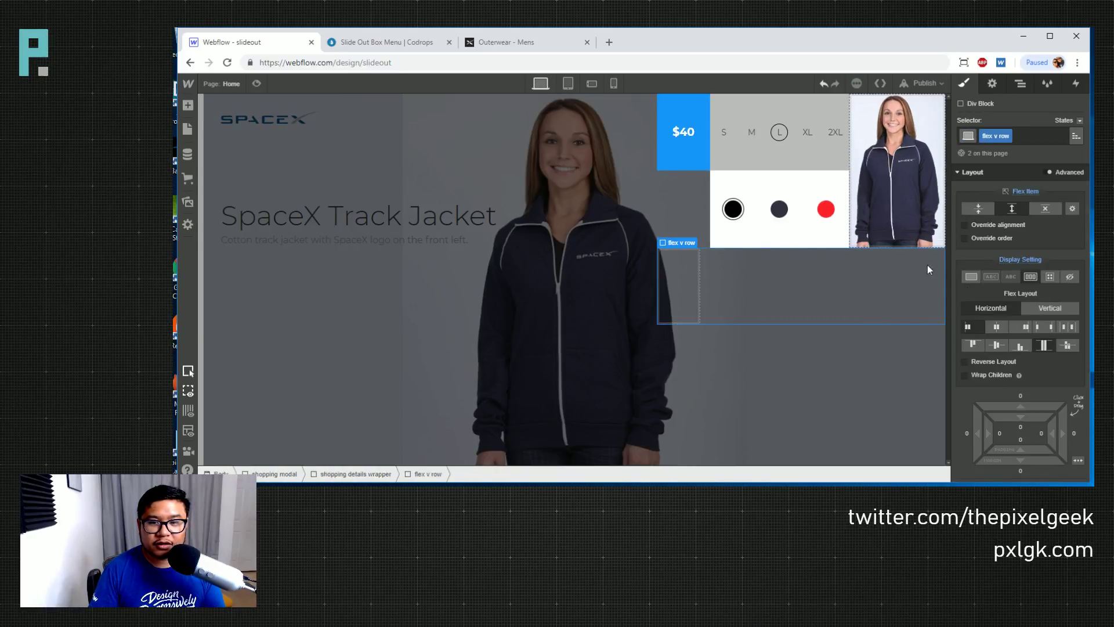
Add the combo class flex row 2 to the second flex v row and justify its contents to the end
{"action": "left_click", "coordinate": [1040, 137]}
{"action": "type", "text": "fled"}
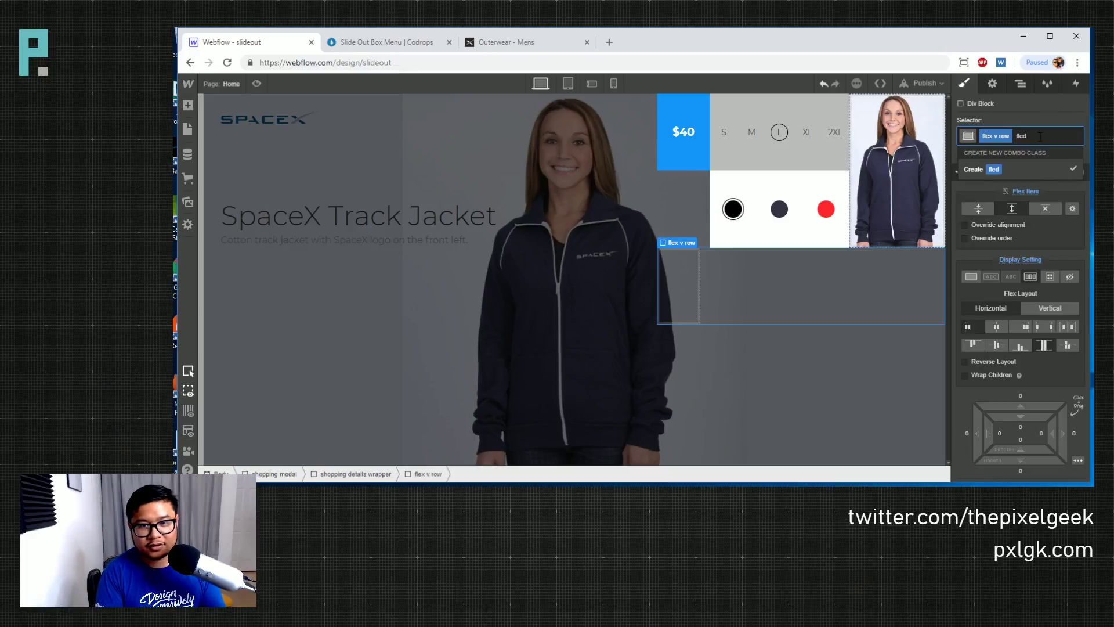
{"action": "key", "text": "BackSpace"}
{"action": "type", "text": "x row 2"}
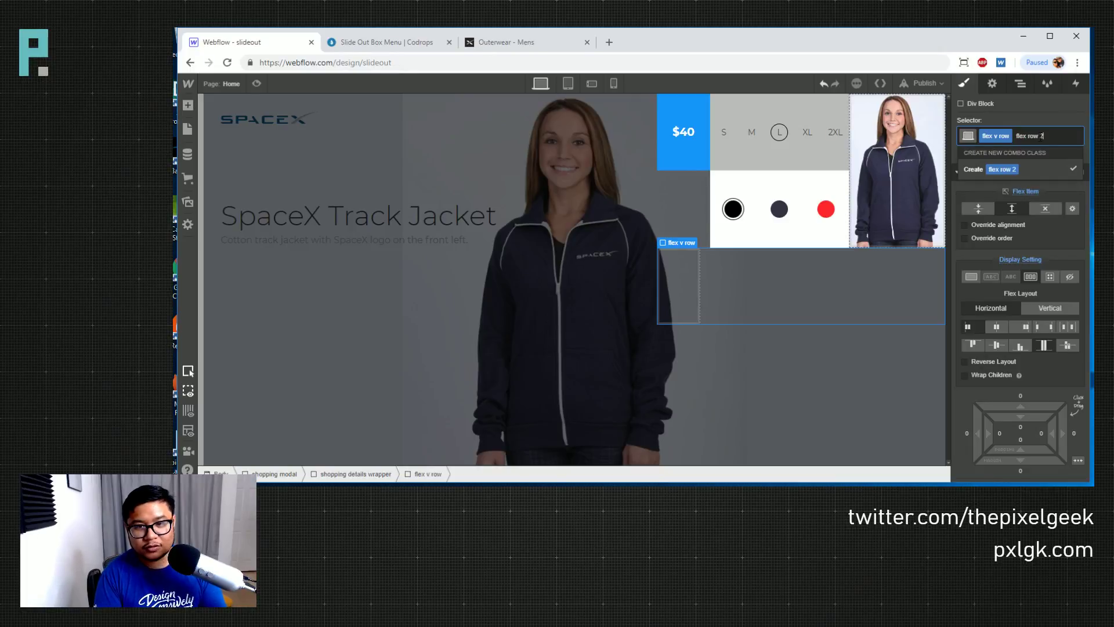
{"action": "key", "text": "Return"}
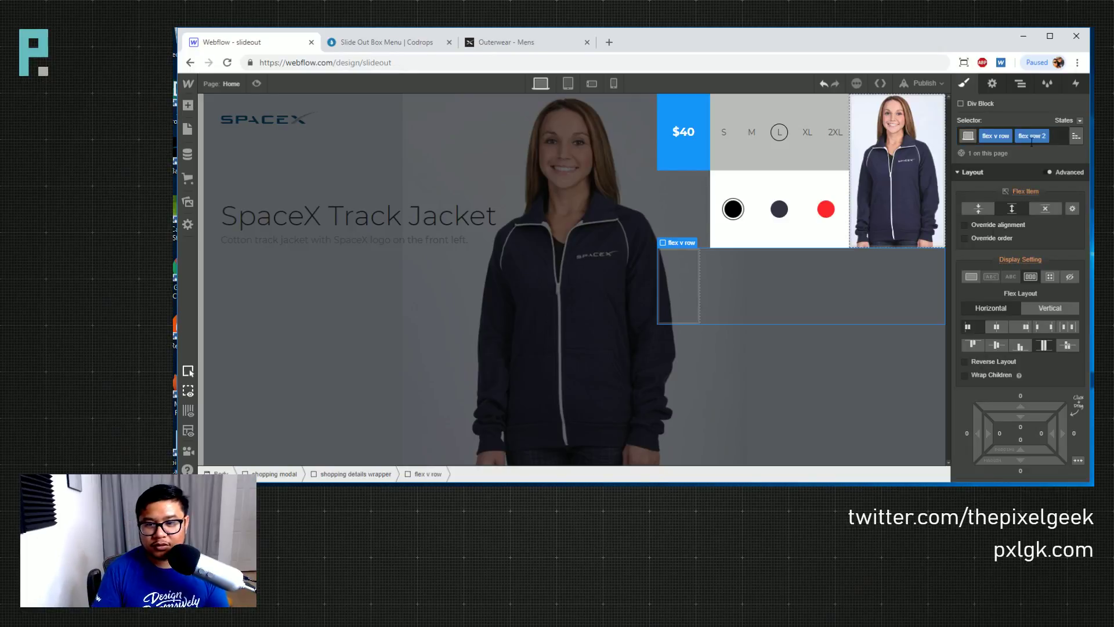
{"action": "left_click", "coordinate": [1023, 328]}
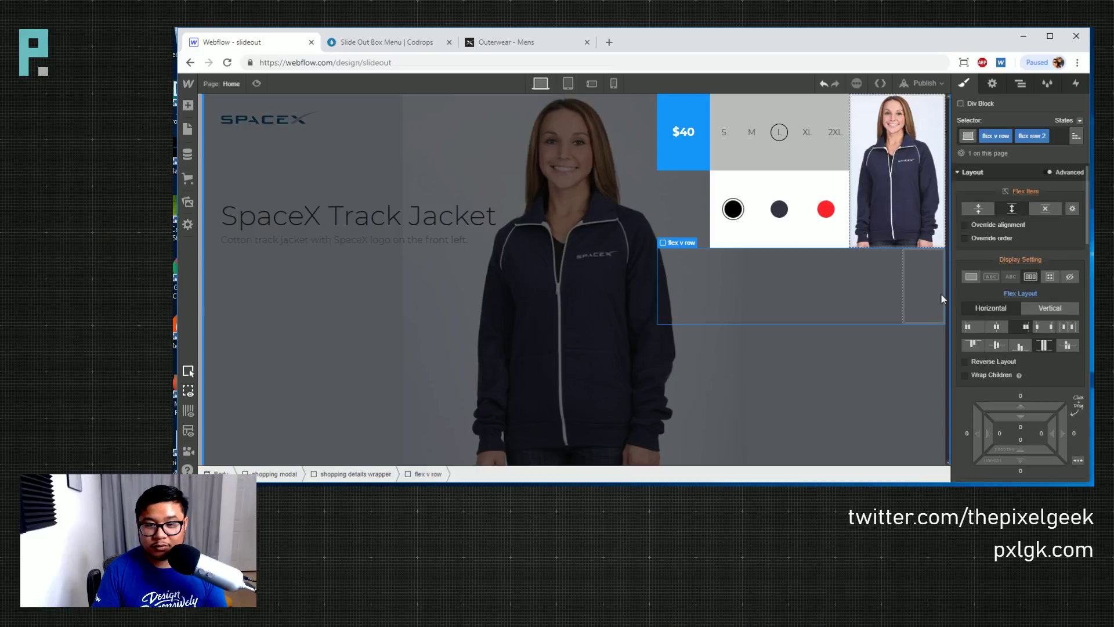
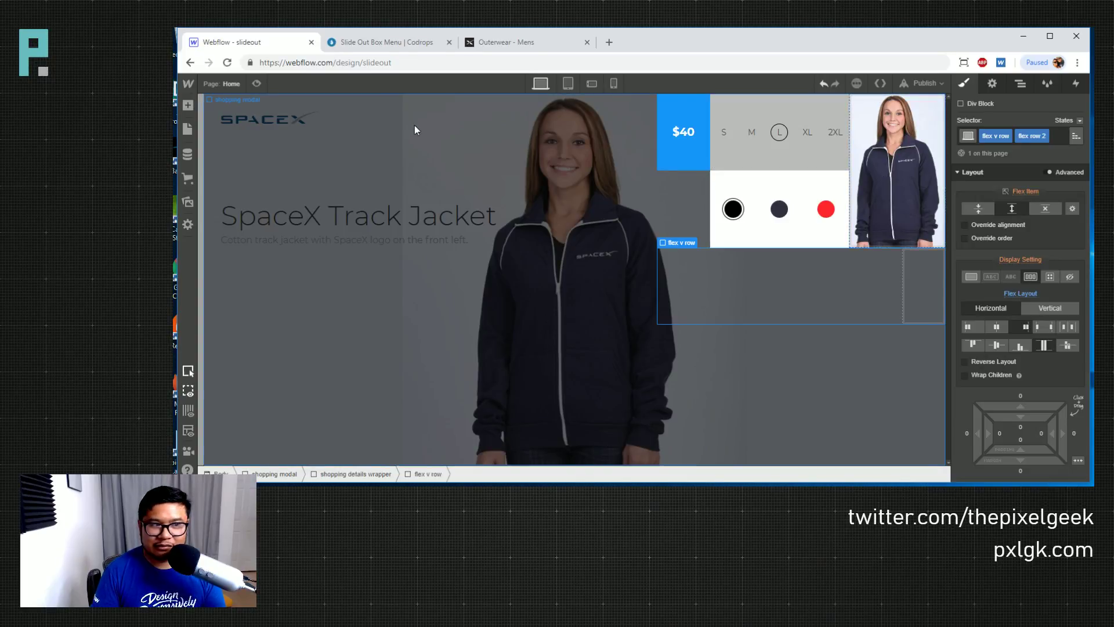
Preview the page to examine the modal's column layout with the second row in place
{"action": "left_click", "coordinate": [257, 83]}
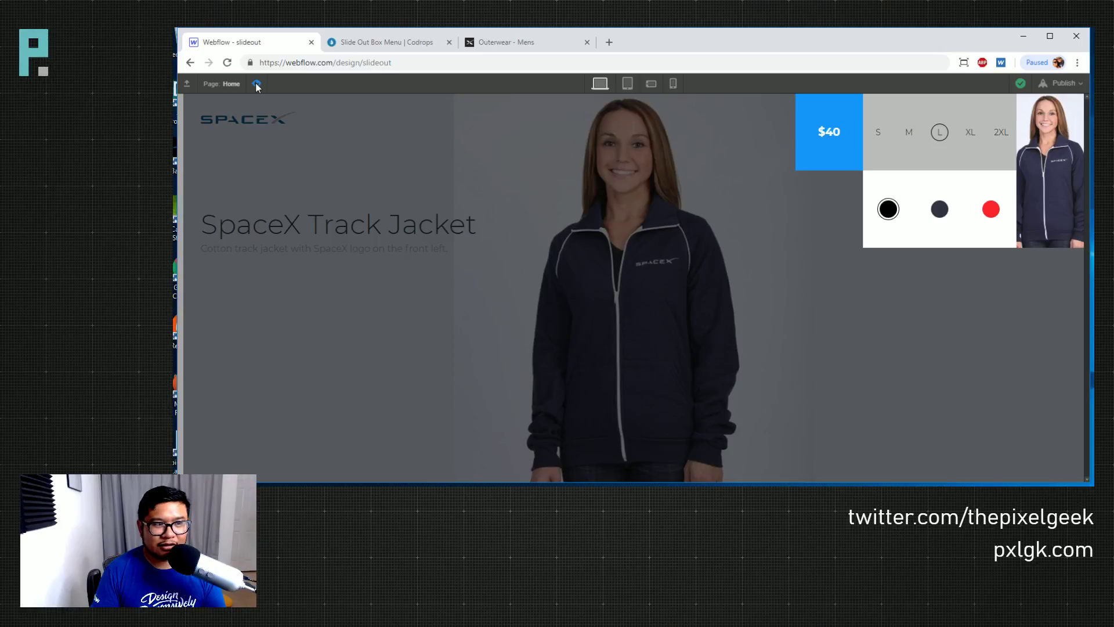
{"action": "left_click", "coordinate": [257, 84]}
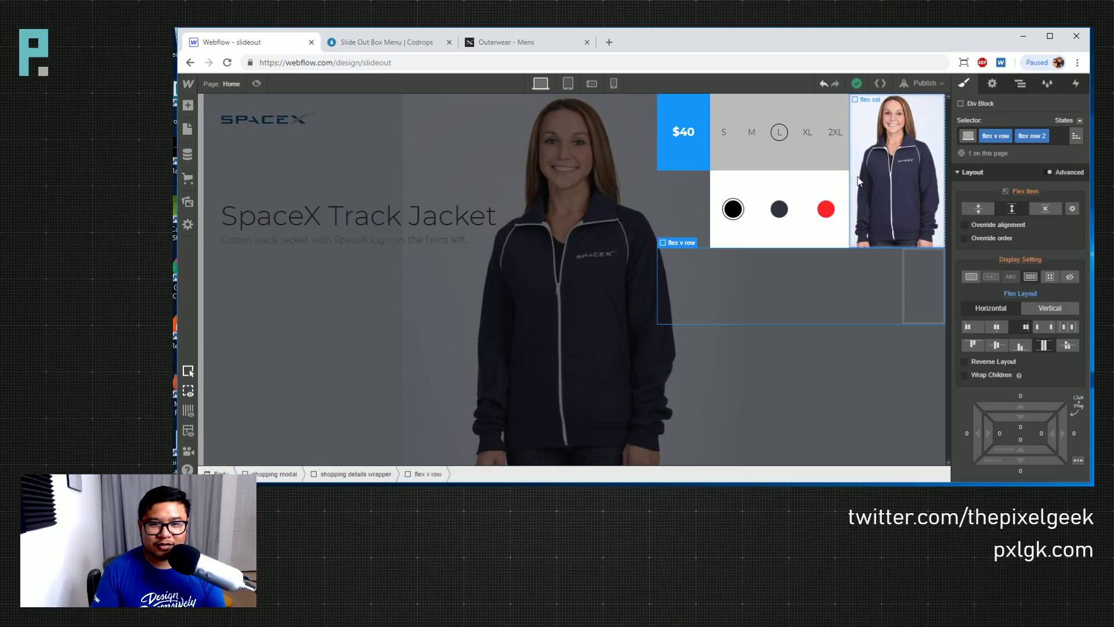
{"action": "left_click", "coordinate": [257, 84]}
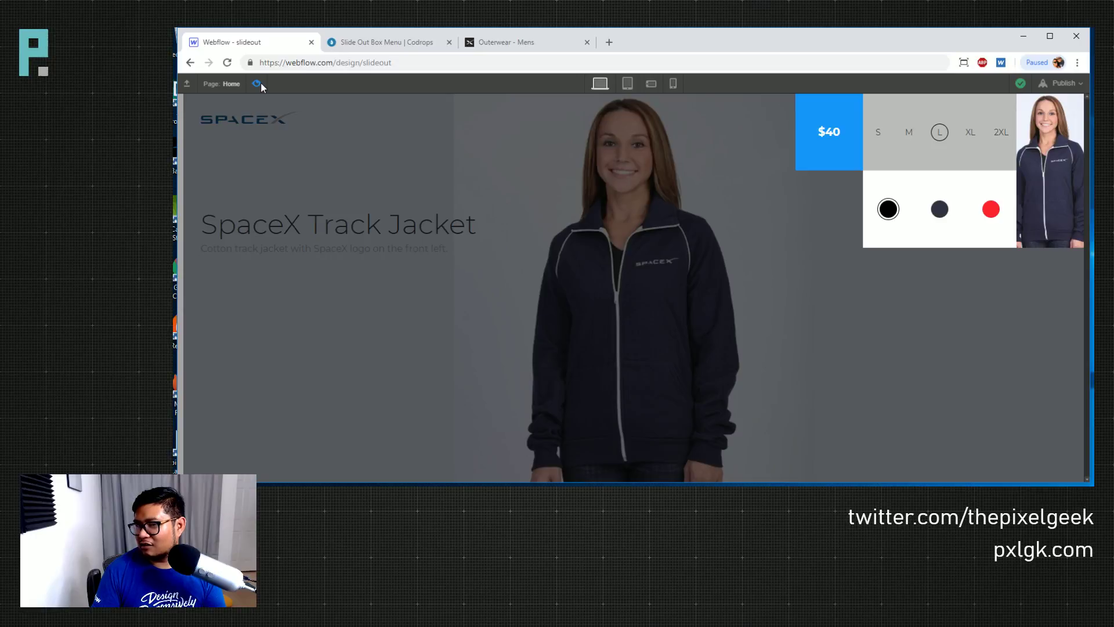
{"action": "left_click", "coordinate": [257, 84]}
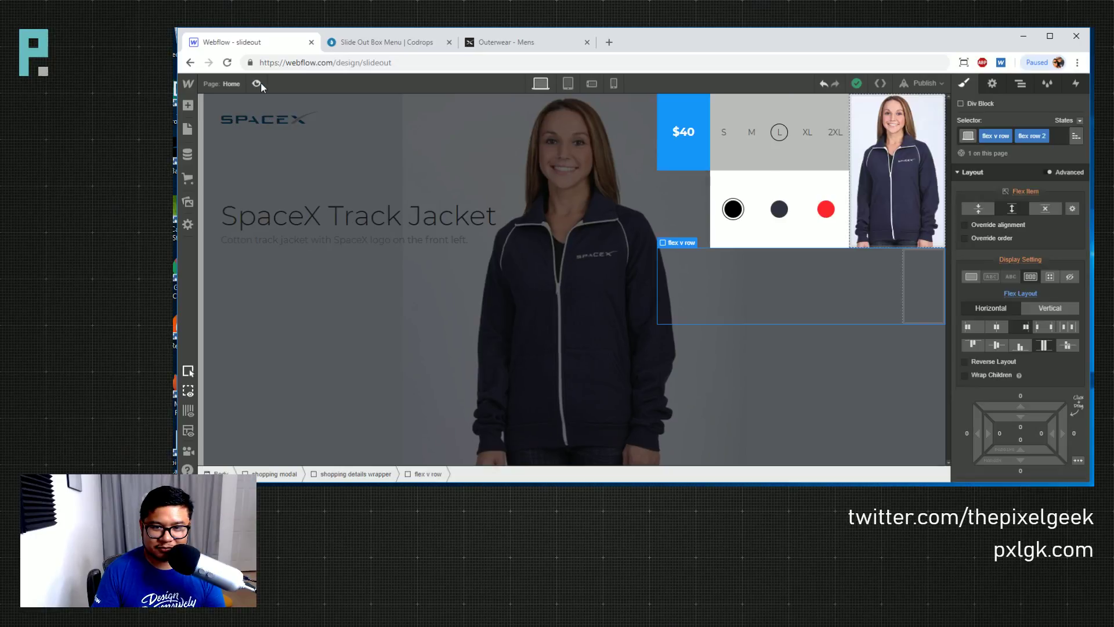
Set the jacket image column's flex sizing to a basis of 50 px with shrink 1
{"action": "left_click", "coordinate": [895, 207]}
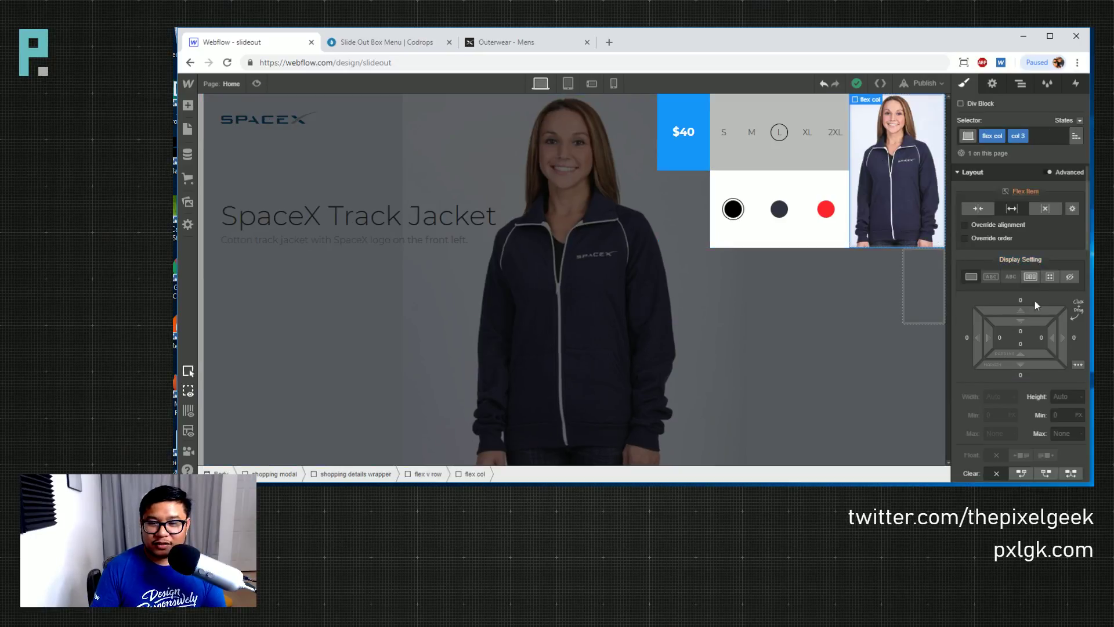
{"action": "left_click", "coordinate": [1072, 209]}
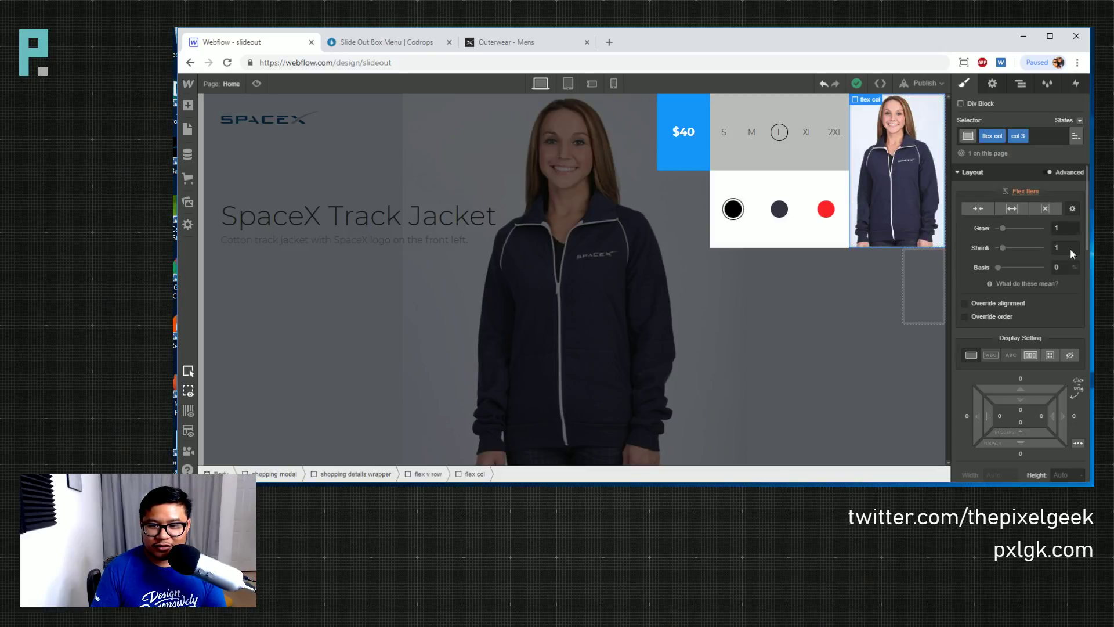
{"action": "left_click", "coordinate": [1074, 268]}
{"action": "left_click", "coordinate": [1070, 289]}
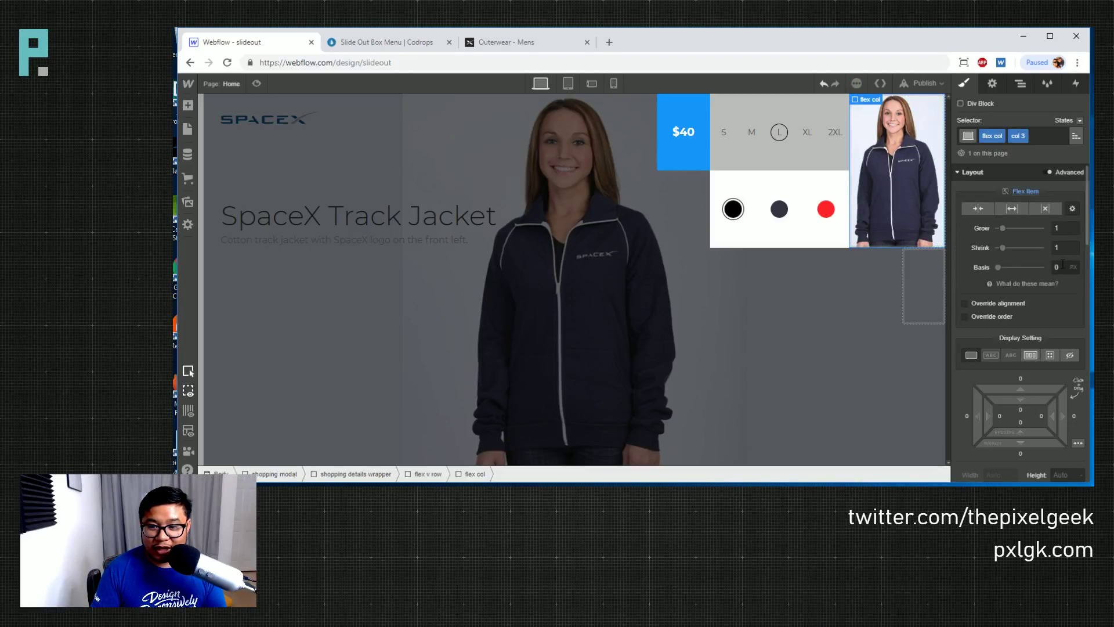
{"action": "type", "text": "50"}
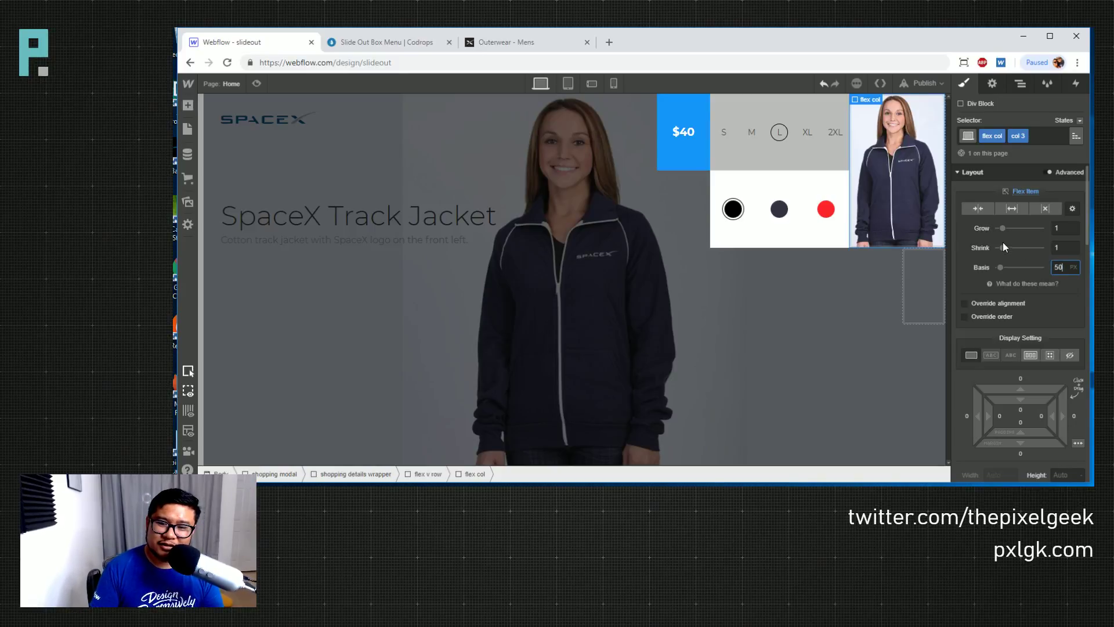
{"action": "left_click_drag", "start_coordinate": [1002, 246], "coordinate": [993, 250]}
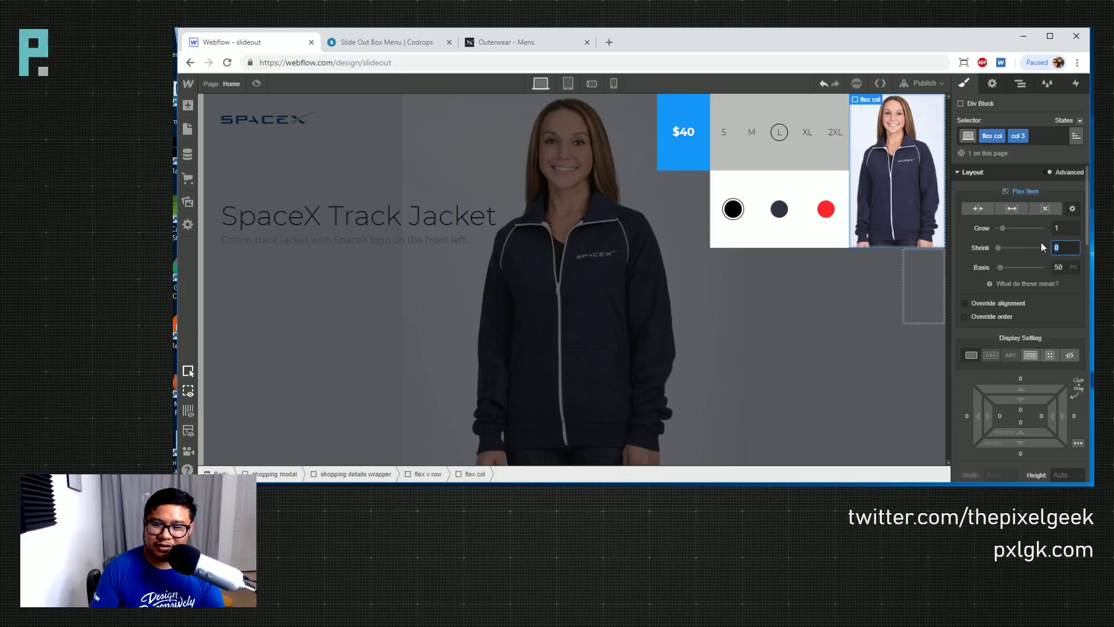
{"action": "key", "text": "Return"}
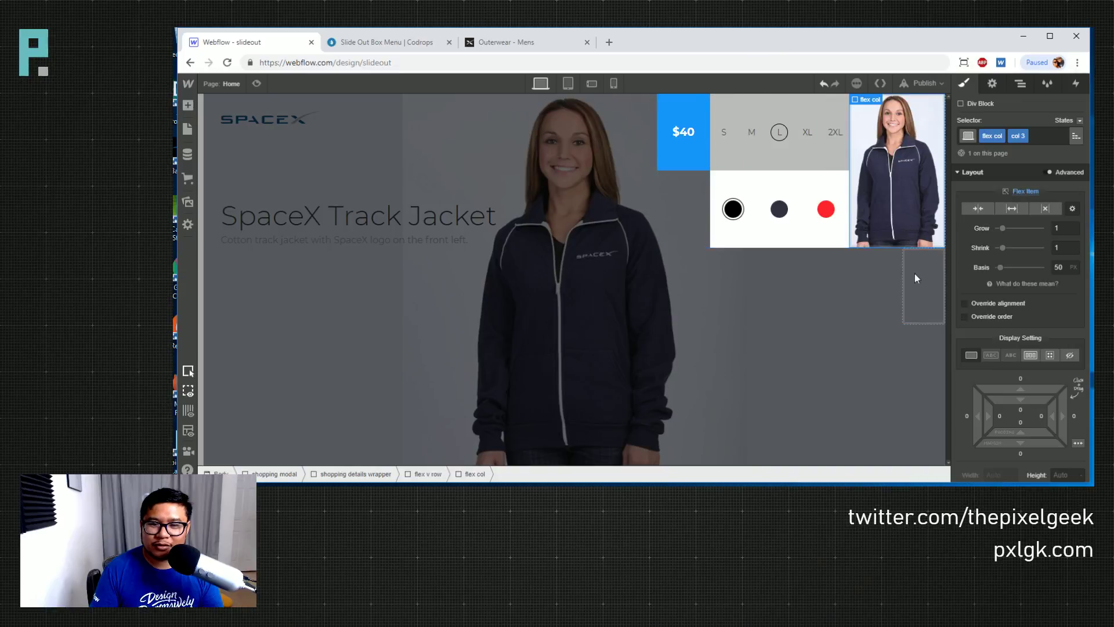
Delete the added div block and the empty second flex v row from the shopping details wrapper
{"action": "left_click", "coordinate": [920, 290]}
{"action": "key", "text": "Delete"}
{"action": "left_click", "coordinate": [858, 263]}
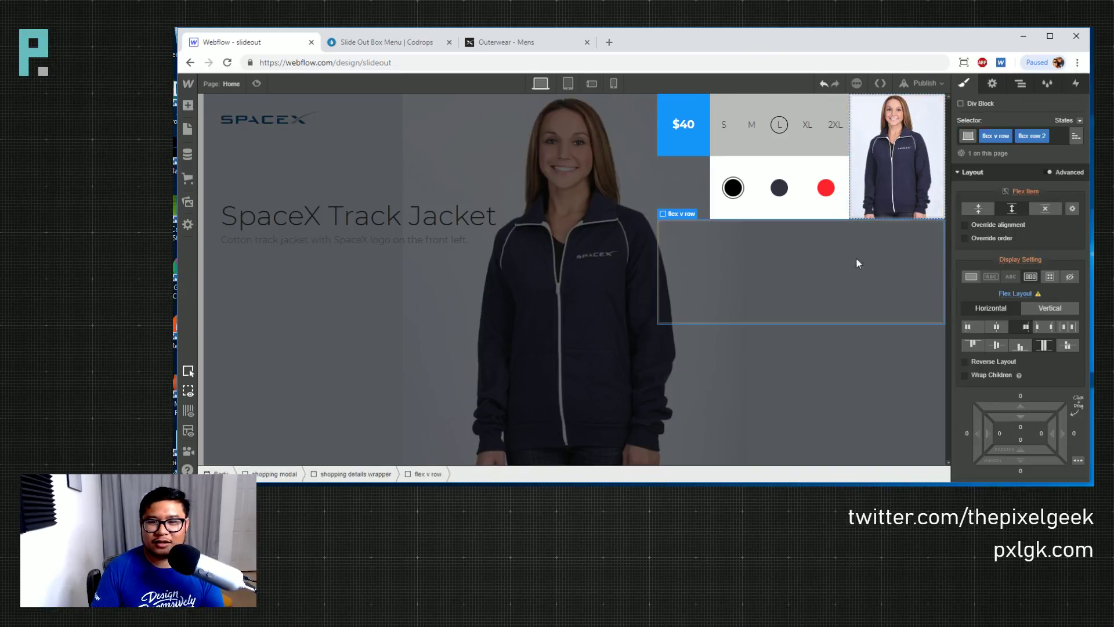
{"action": "left_click", "coordinate": [1021, 84]}
{"action": "left_click_drag", "start_coordinate": [1025, 377], "coordinate": [1026, 389]}
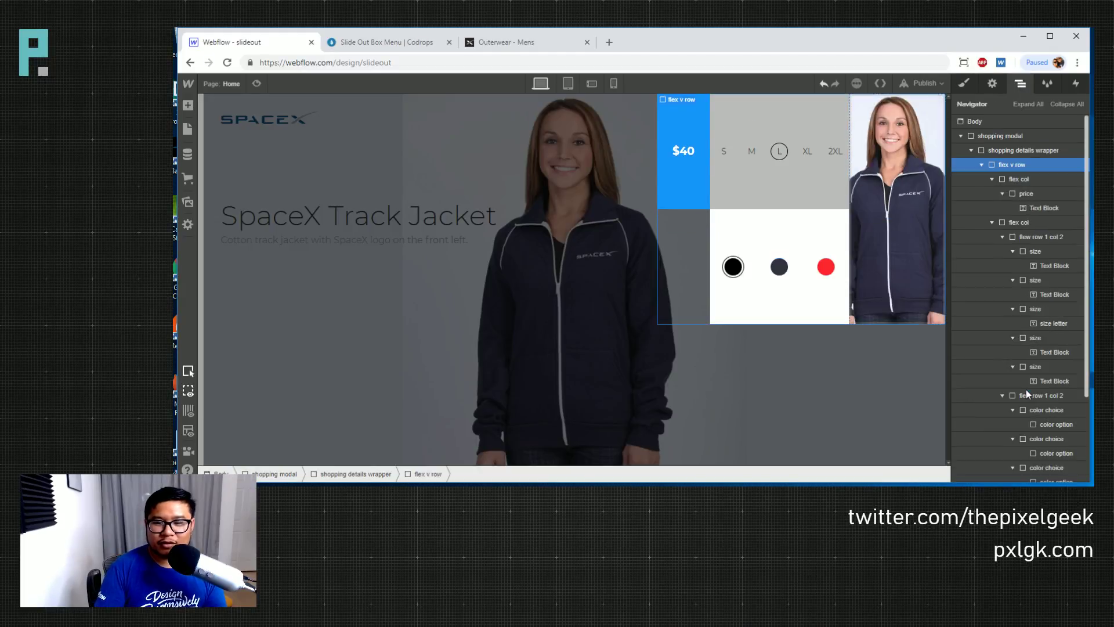
Duplicate the flex v row and delete the price box, size row and color row from the lower copy
{"action": "left_click", "coordinate": [981, 164]}
{"action": "key", "text": "ctrl+d"}
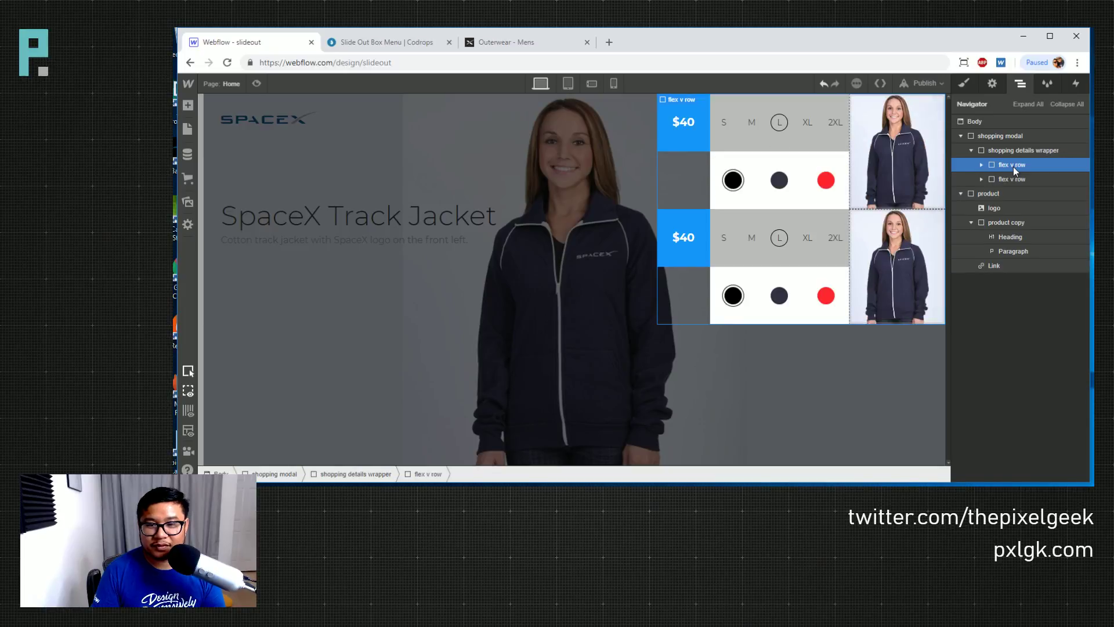
{"action": "left_click", "coordinate": [701, 258]}
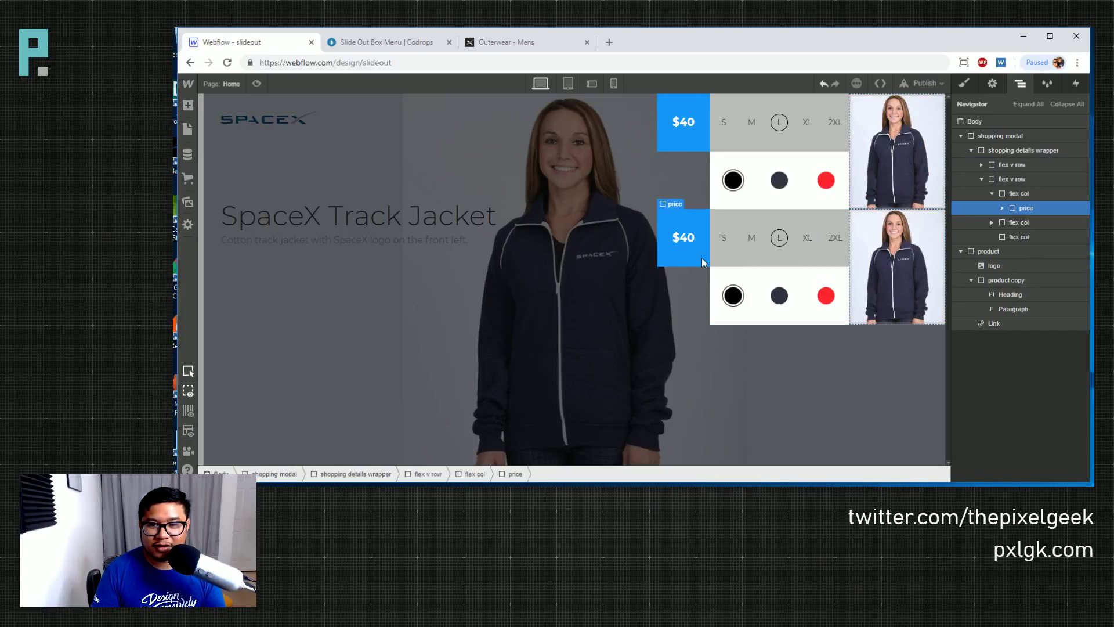
{"action": "key", "text": "Delete"}
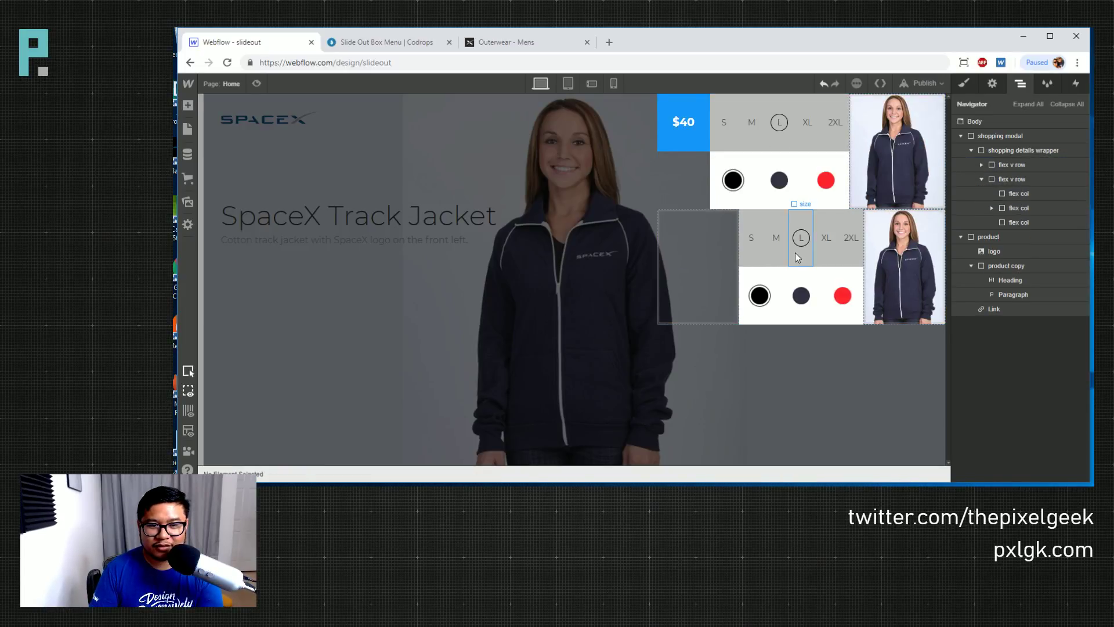
{"action": "left_click", "coordinate": [757, 259]}
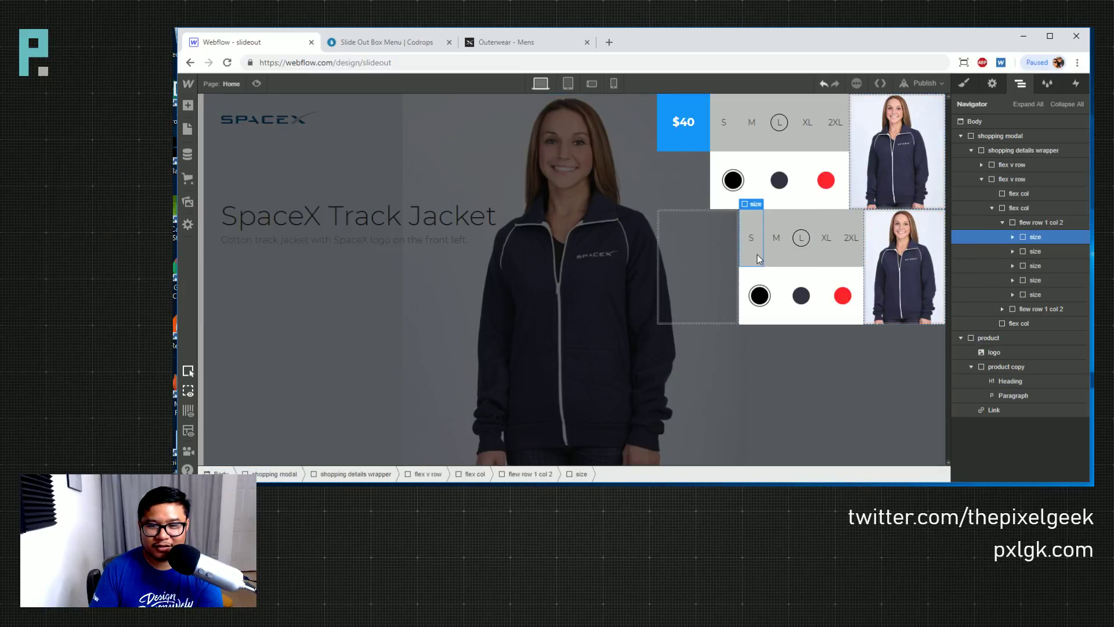
{"action": "left_click", "coordinate": [1047, 223]}
{"action": "key", "text": "Delete"}
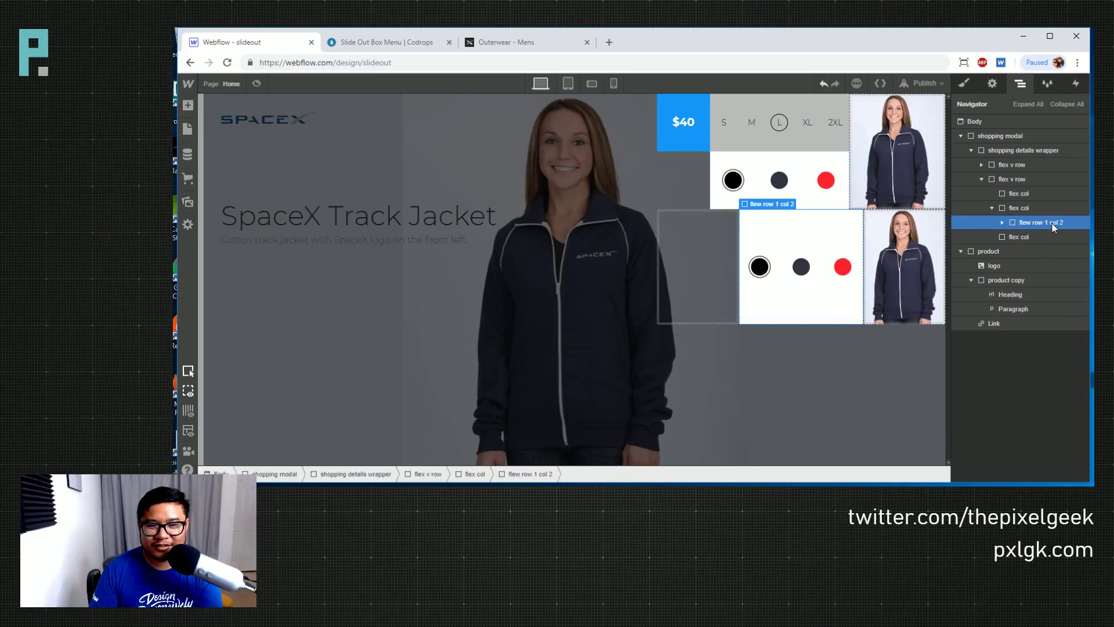
{"action": "key", "text": "Delete"}
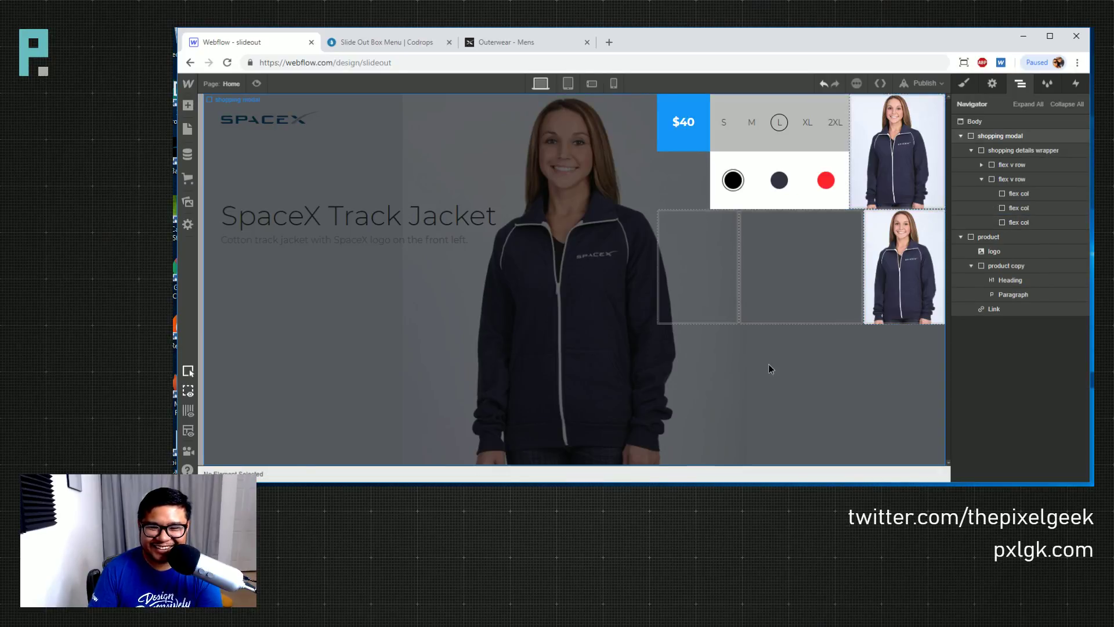
Preview the page to examine how the second row's jacket image lines up with the first row's
{"action": "left_click", "coordinate": [790, 348]}
{"action": "left_click", "coordinate": [257, 85]}
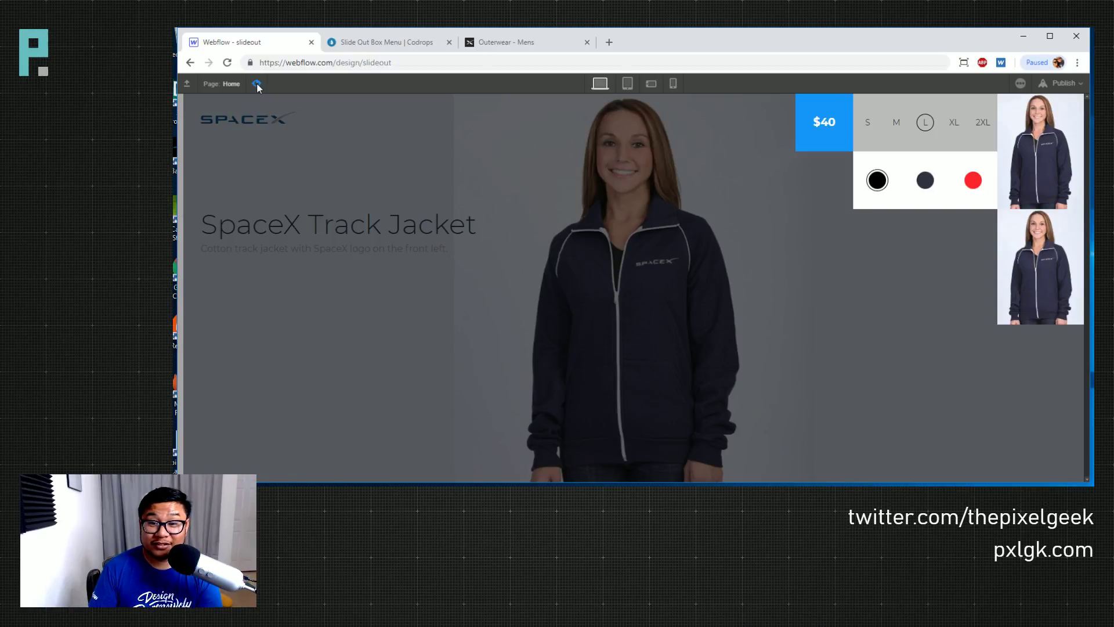
{"action": "left_click", "coordinate": [257, 84]}
{"action": "left_click", "coordinate": [257, 84]}
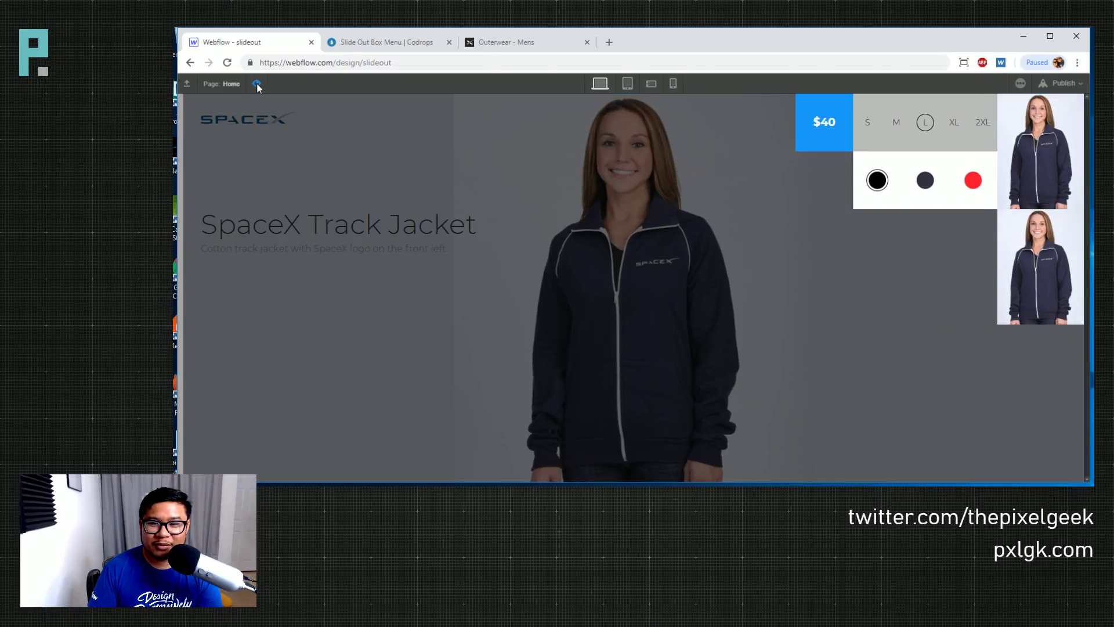
{"action": "left_click", "coordinate": [257, 85]}
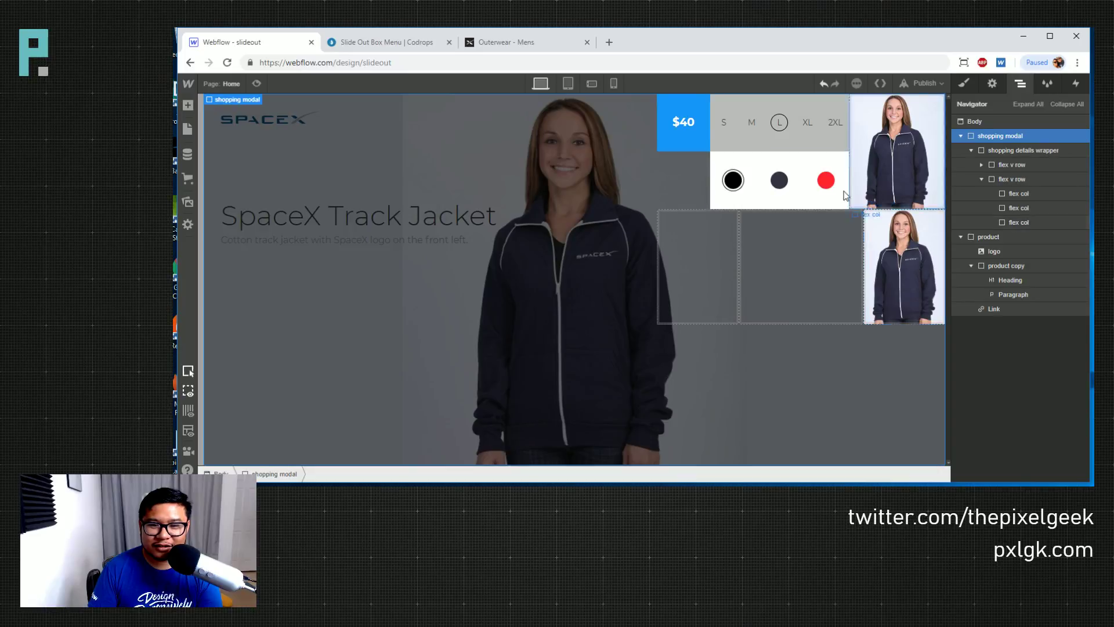
Try to delete the empty middle column of the second flex v row, and undo the deletion
{"action": "left_click", "coordinate": [760, 284]}
{"action": "left_click", "coordinate": [708, 282]}
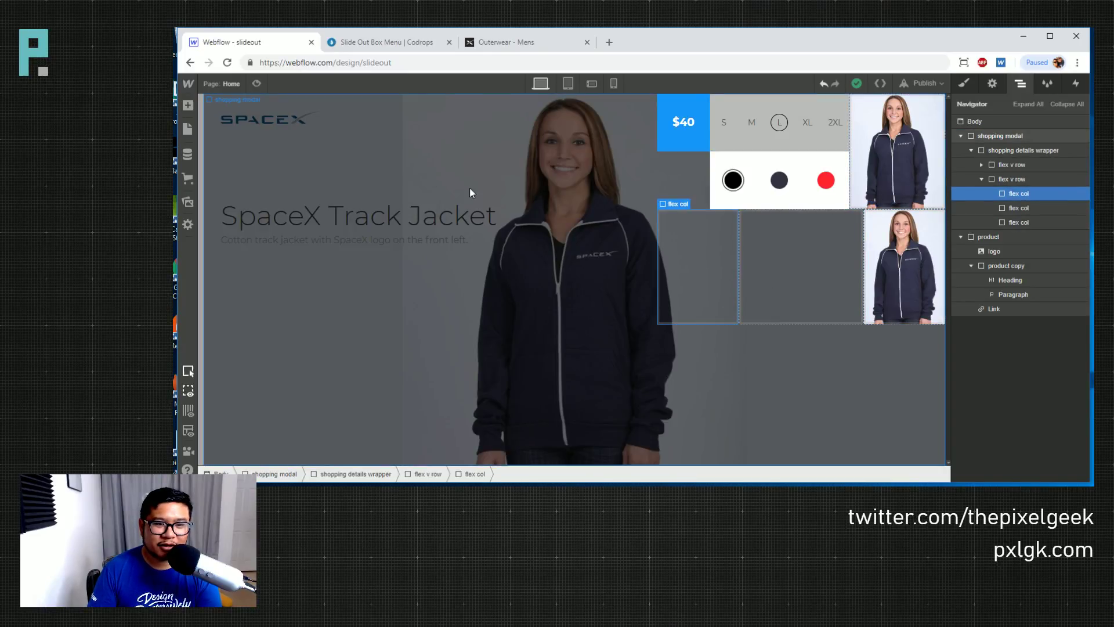
{"action": "left_click", "coordinate": [803, 263]}
{"action": "key", "text": "Delete"}
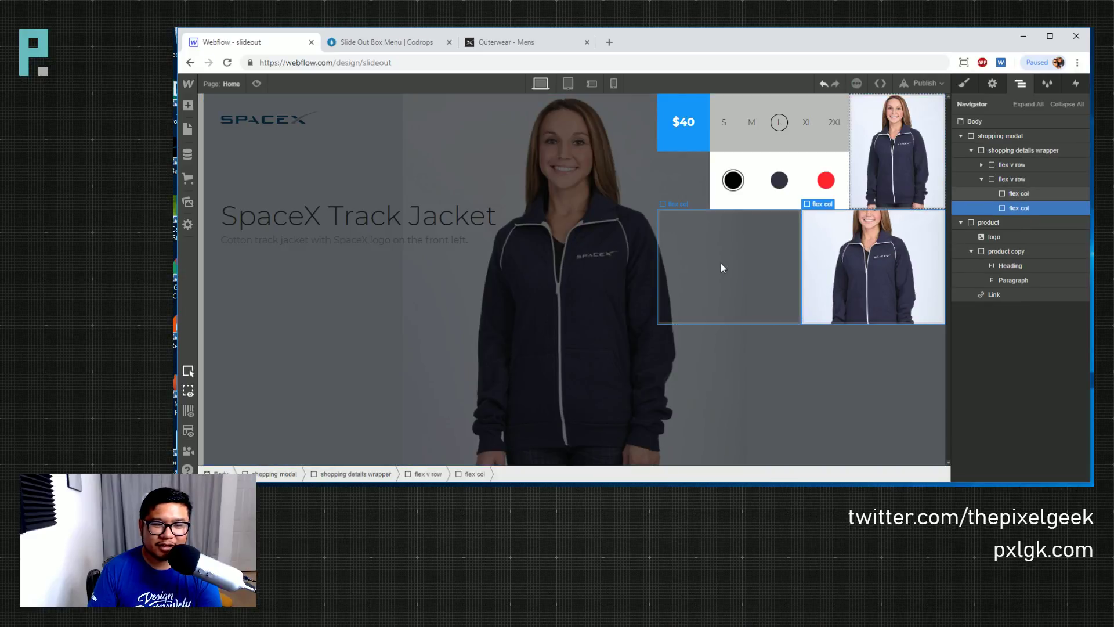
{"action": "key", "text": "ctrl+z"}
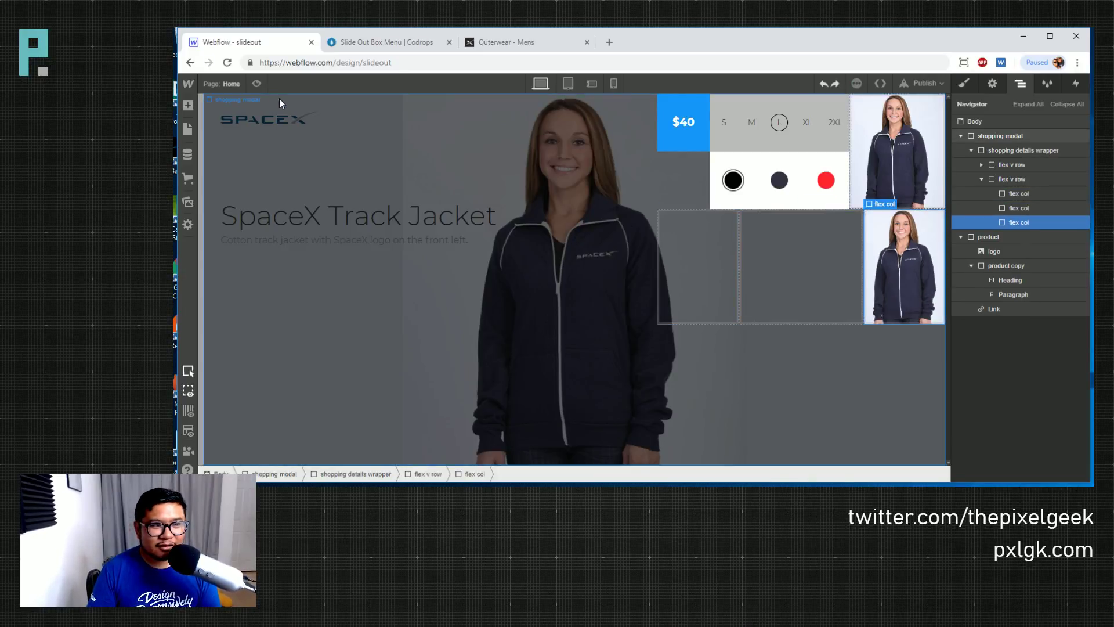
Compare the modal's column widths in both rows between the page preview and the design canvas
{"action": "left_click", "coordinate": [257, 84]}
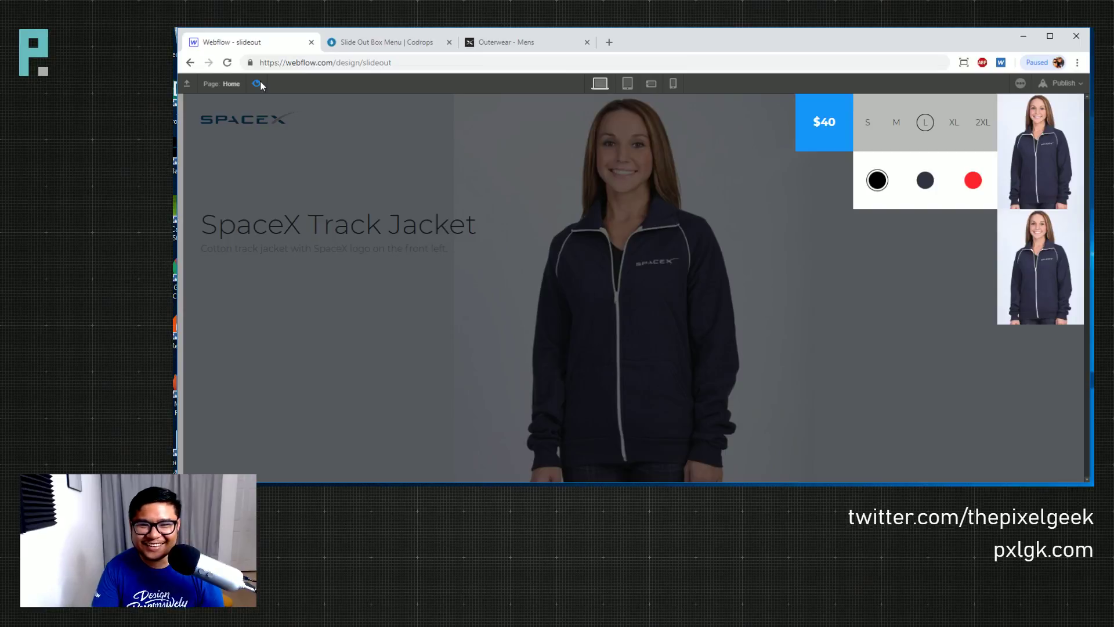
{"action": "left_click", "coordinate": [258, 83]}
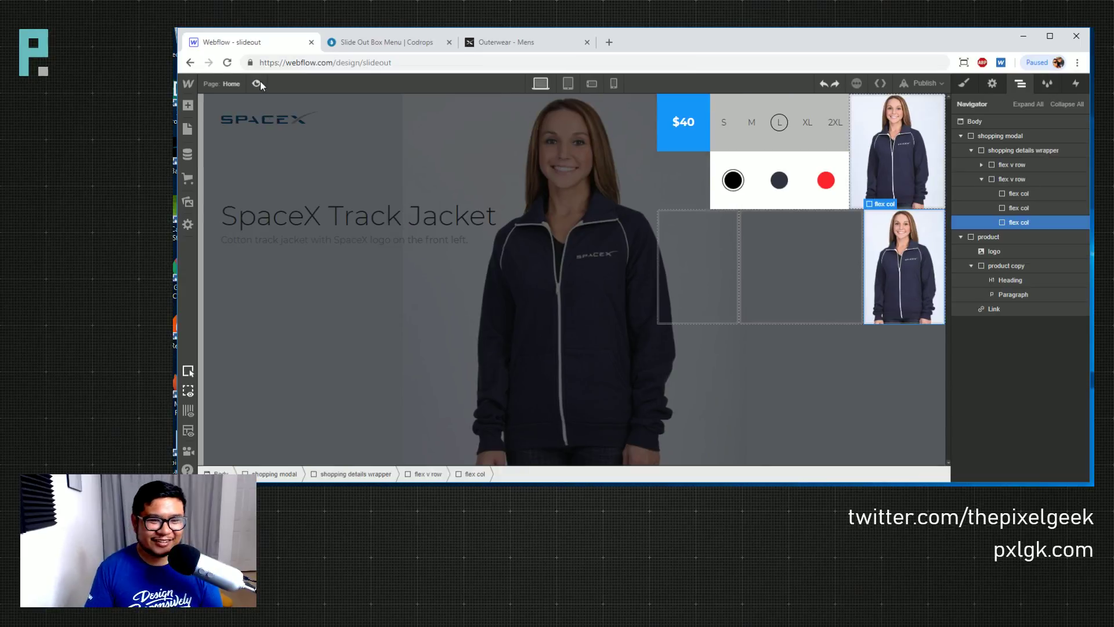
{"action": "left_click", "coordinate": [259, 84]}
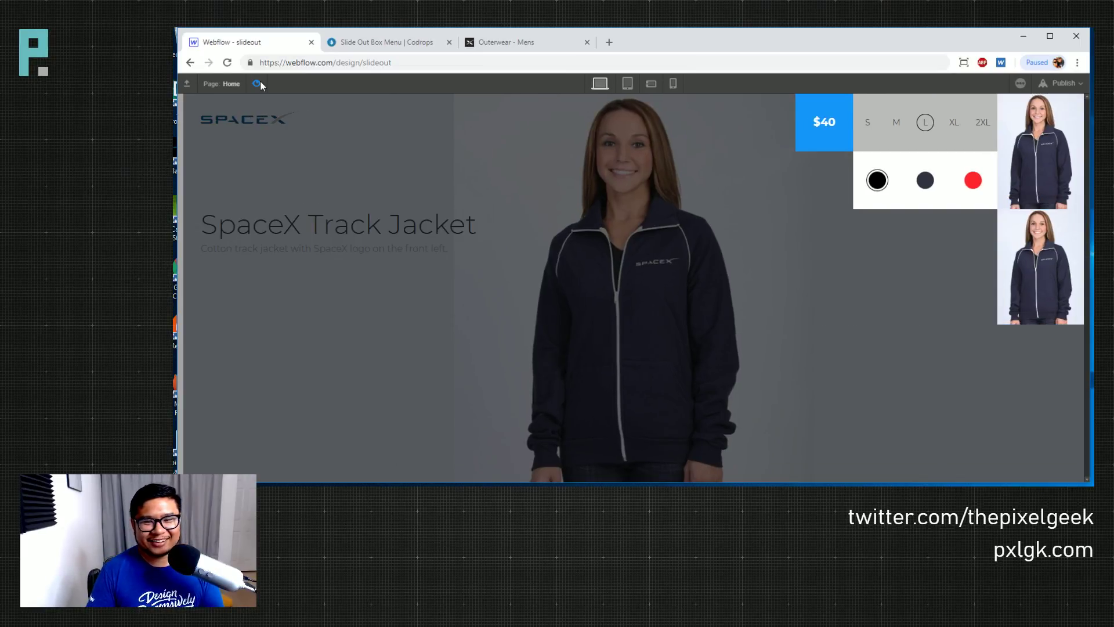
{"action": "left_click", "coordinate": [258, 84]}
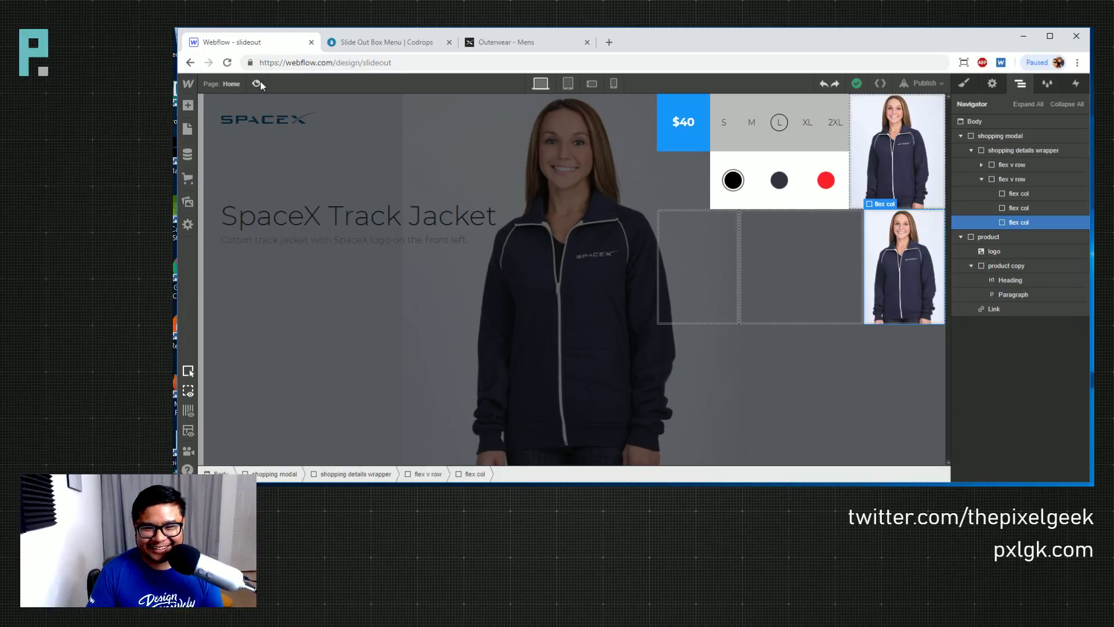
{"action": "left_click", "coordinate": [259, 84]}
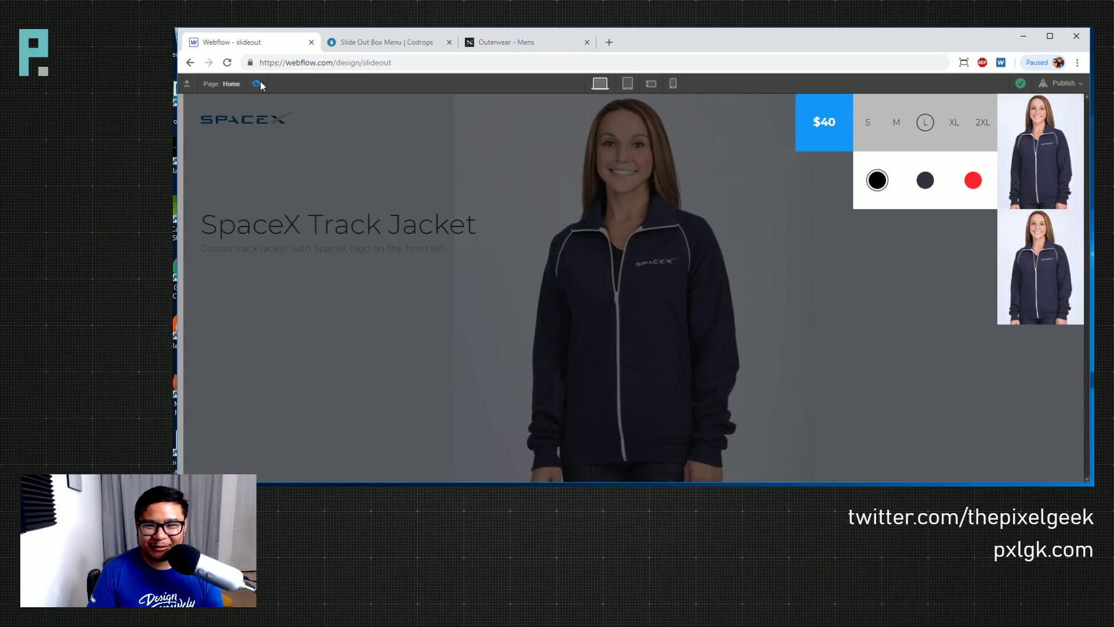
{"action": "left_click", "coordinate": [258, 84]}
{"action": "left_click", "coordinate": [258, 84]}
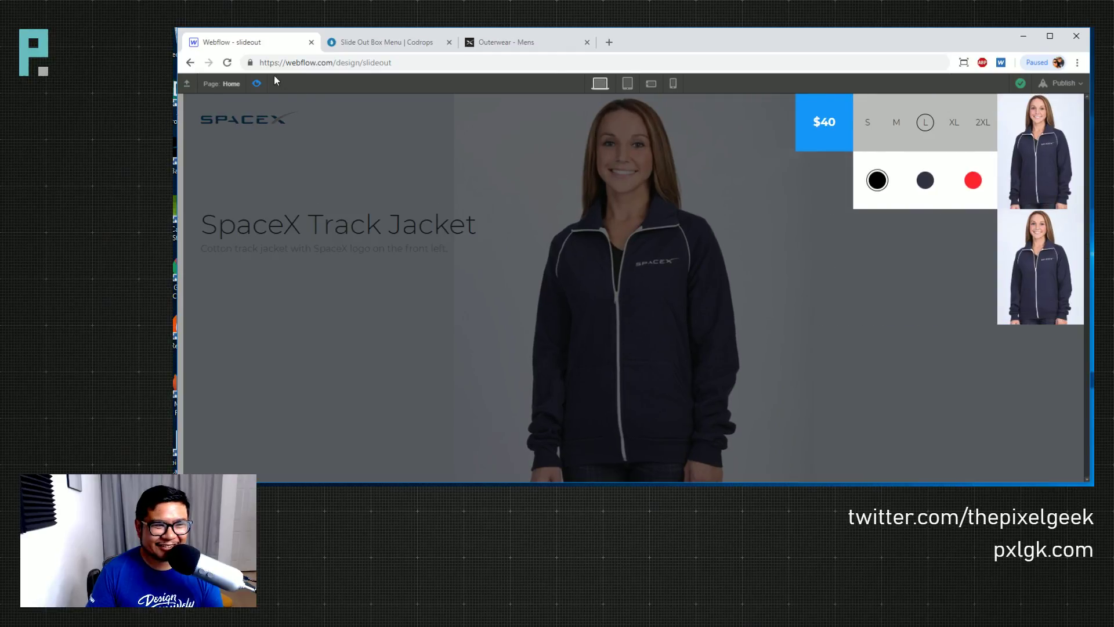
{"action": "left_click", "coordinate": [257, 83]}
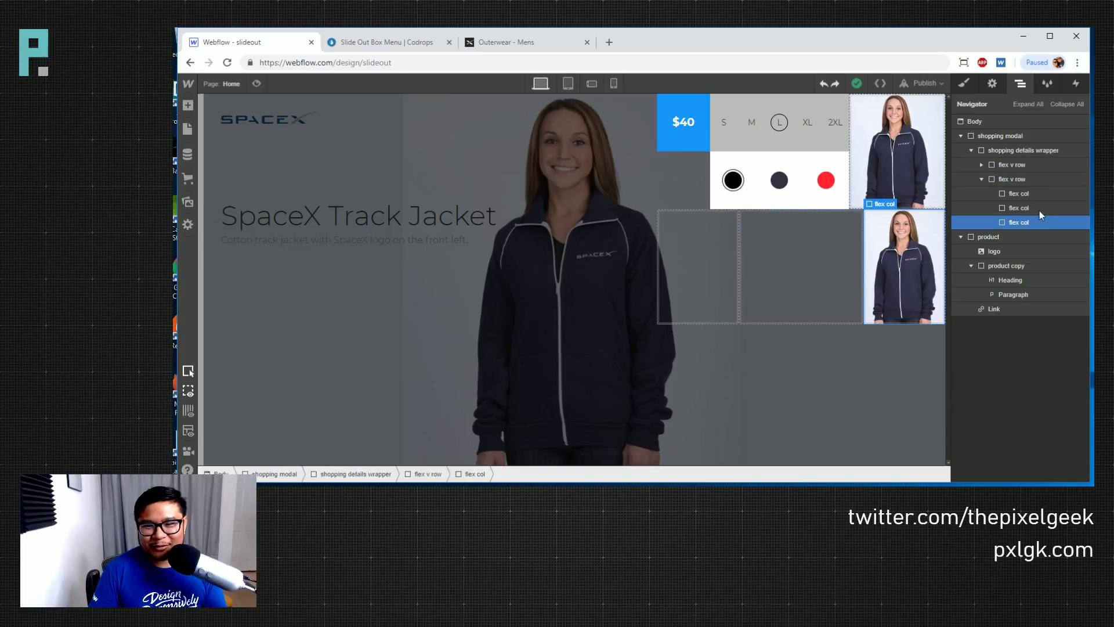
Set the flex basis of the jacket image column with the col 3 class to 0
{"action": "left_click", "coordinate": [962, 84]}
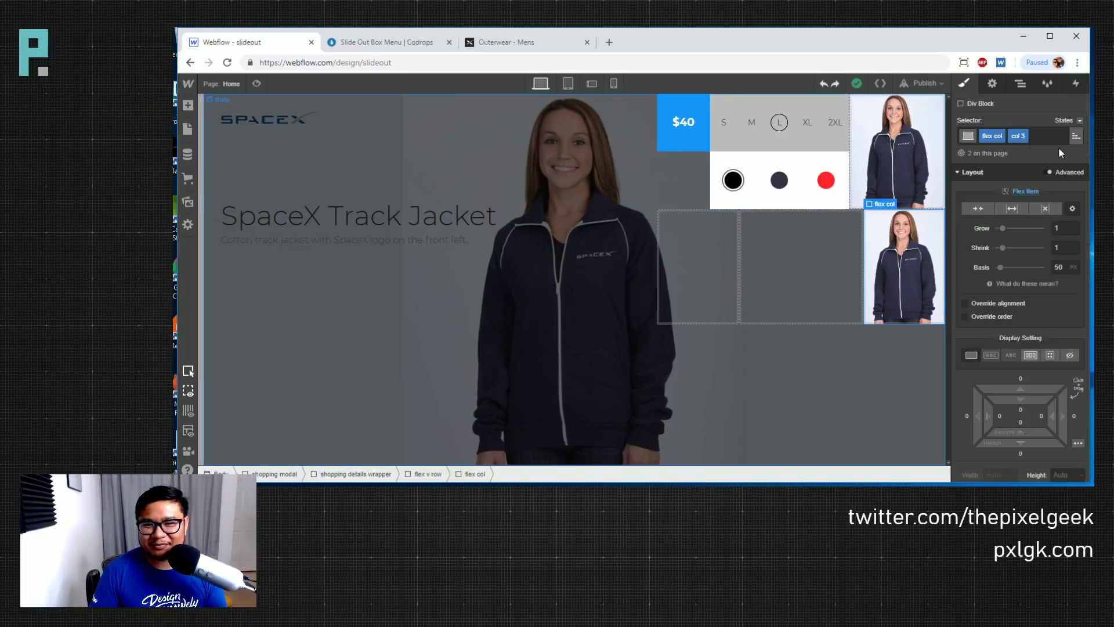
{"action": "left_click", "coordinate": [1024, 137]}
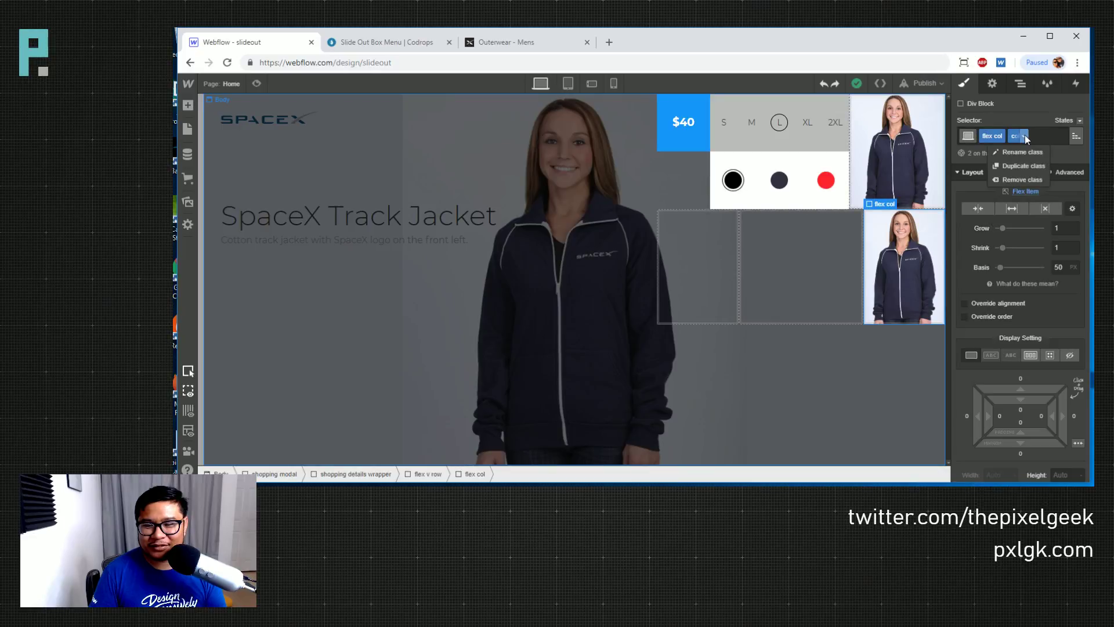
{"action": "left_click", "coordinate": [917, 183]}
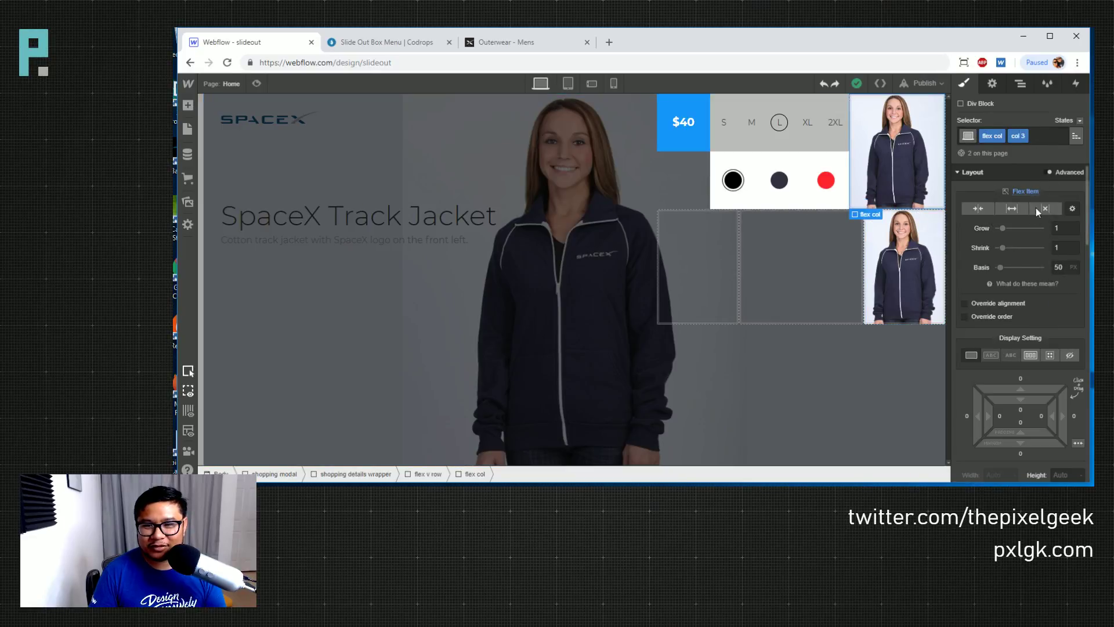
{"action": "left_click", "coordinate": [1061, 268]}
{"action": "type", "text": "0"}
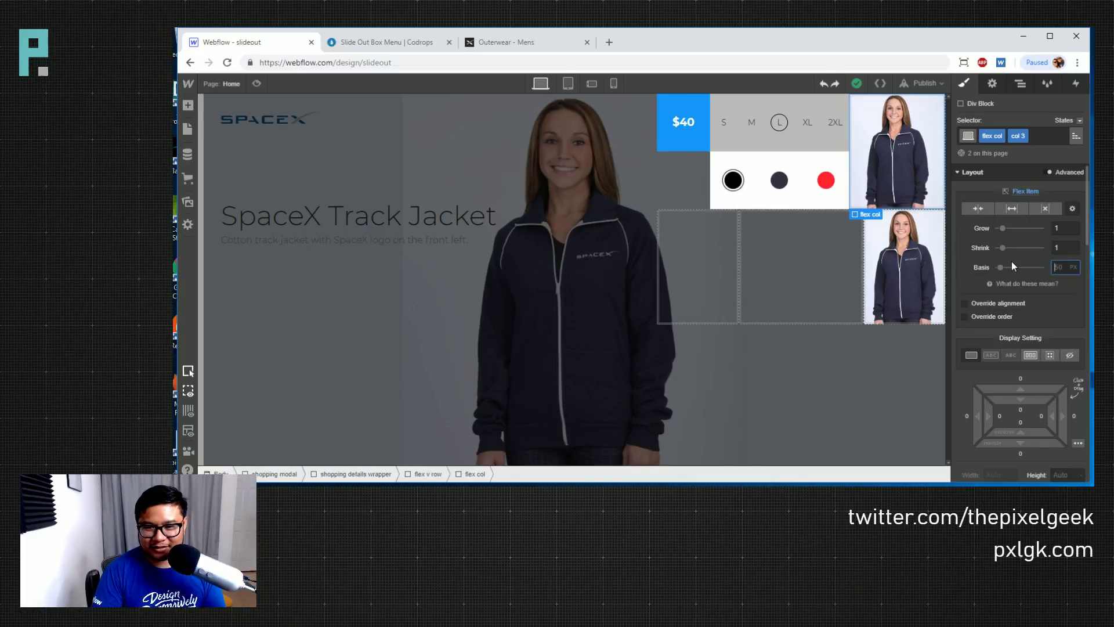
{"action": "key", "text": "Return"}
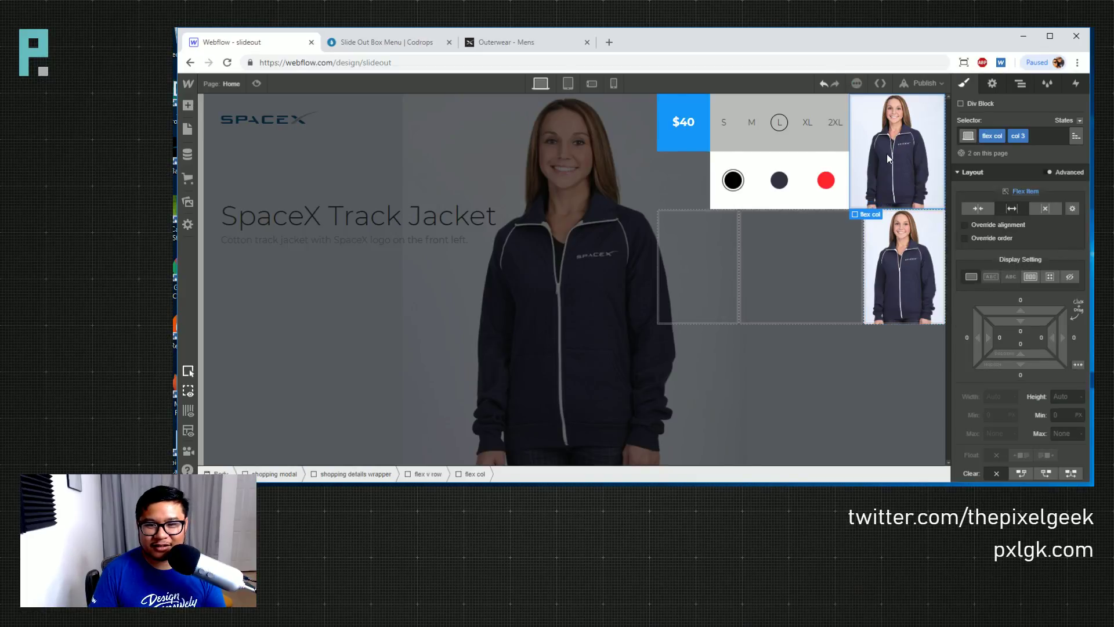
Preview the page to check the price, options and image column widths with the new flex basis
{"action": "left_click", "coordinate": [255, 85]}
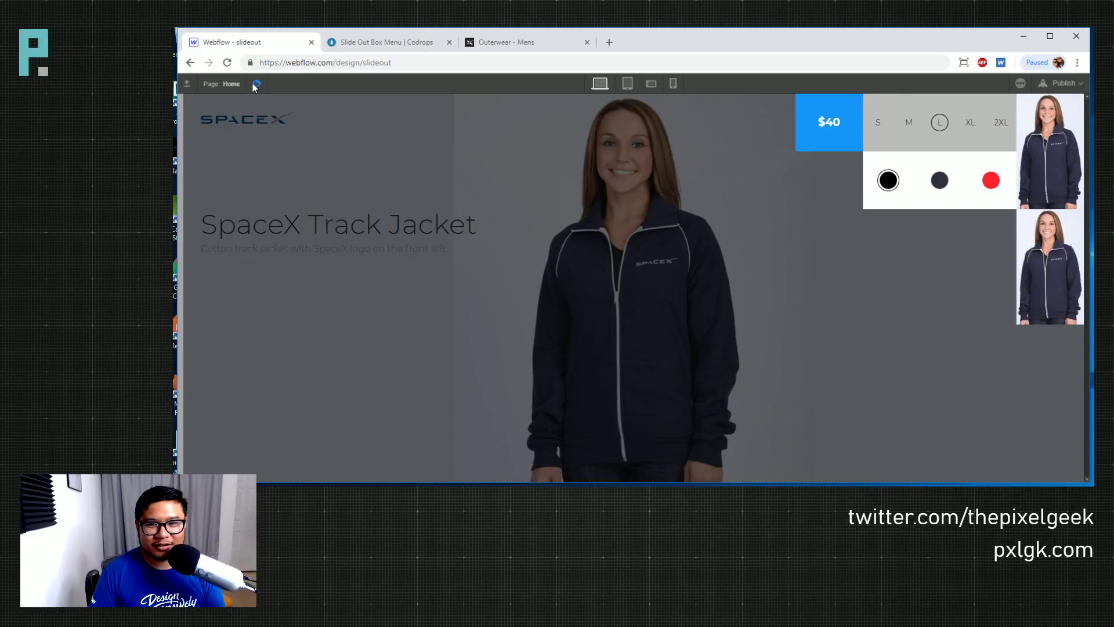
{"action": "left_click", "coordinate": [254, 86]}
{"action": "left_click", "coordinate": [257, 86]}
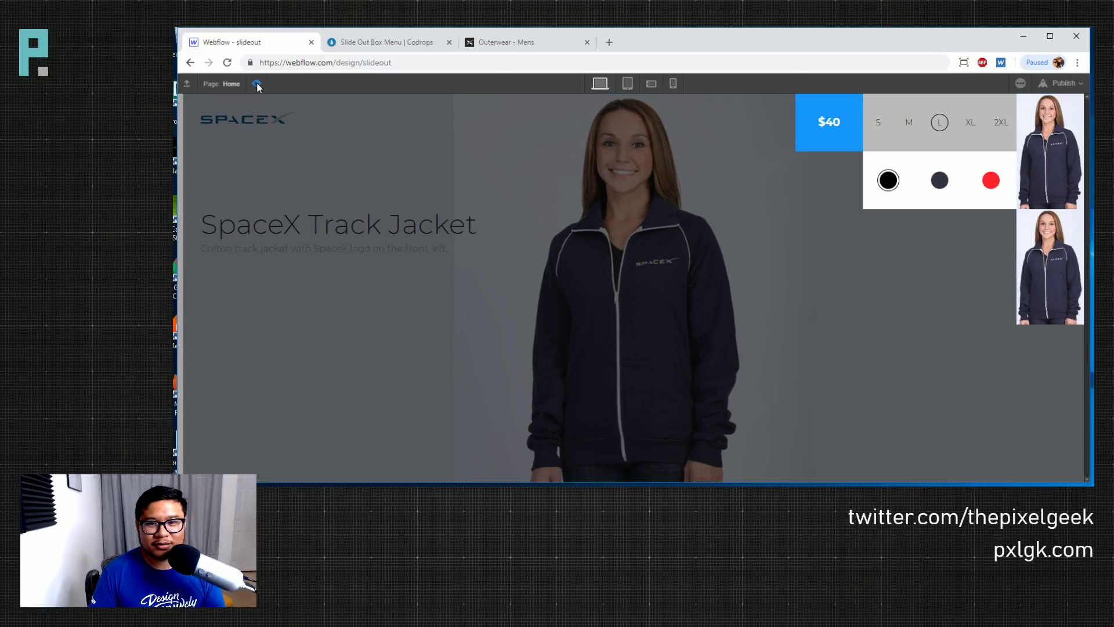
{"action": "left_click", "coordinate": [257, 85]}
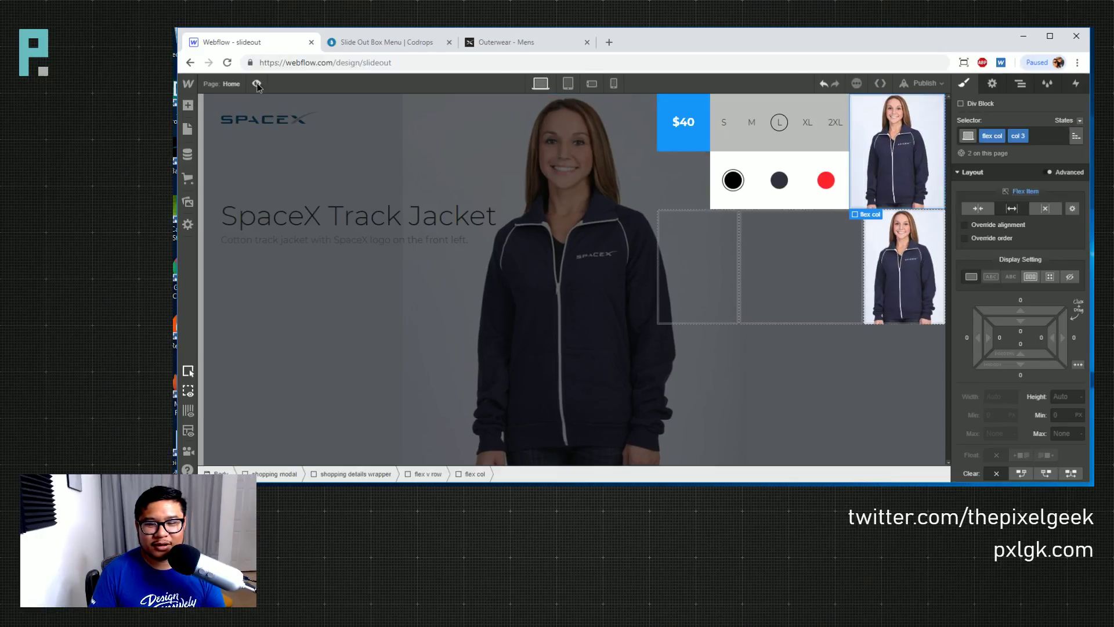
{"action": "left_click", "coordinate": [257, 85]}
{"action": "left_click", "coordinate": [257, 85]}
Remove the col 3 class from the second row's last column and check the preview against the Codrops slide-out demo
{"action": "left_click", "coordinate": [928, 264]}
{"action": "left_click", "coordinate": [1024, 137]}
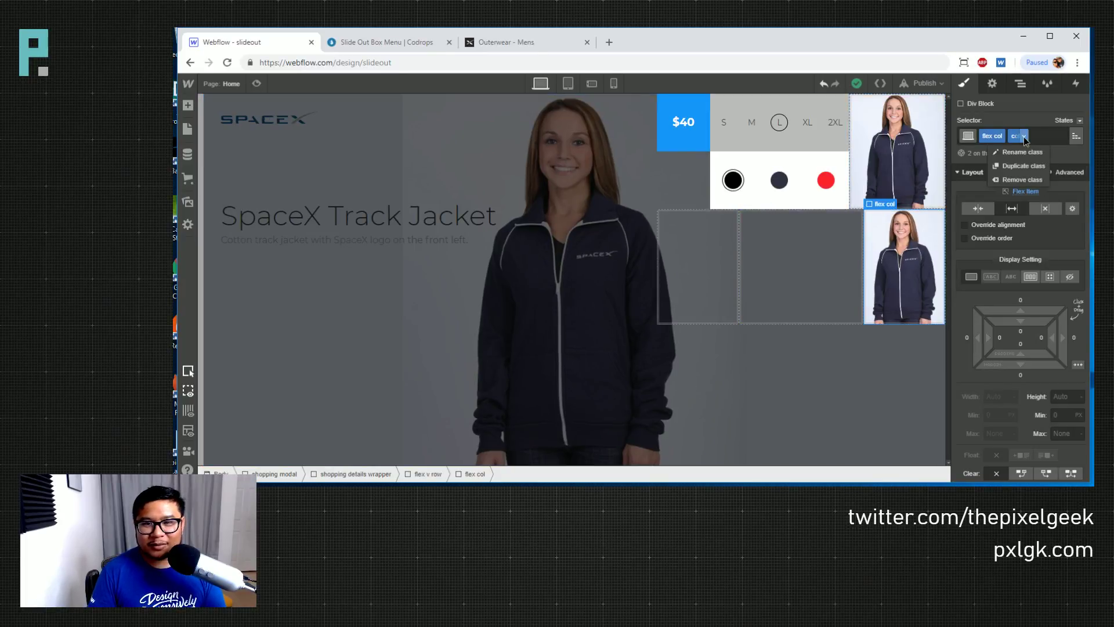
{"action": "left_click", "coordinate": [1022, 179]}
{"action": "left_click", "coordinate": [257, 86]}
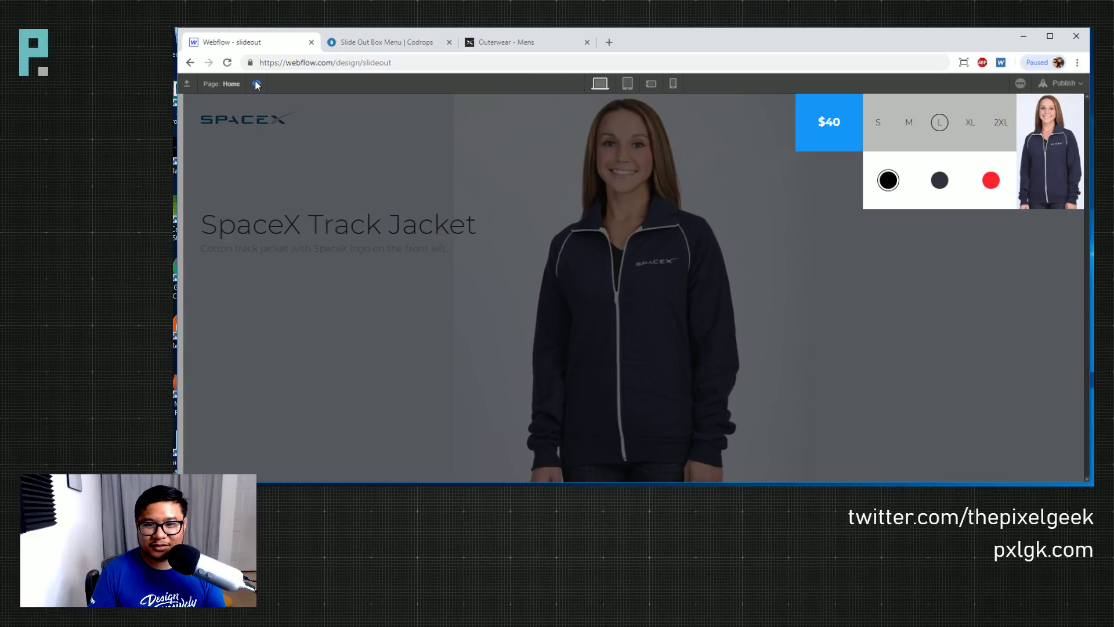
{"action": "key", "text": "ctrl+shift+p"}
{"action": "left_click", "coordinate": [355, 44]}
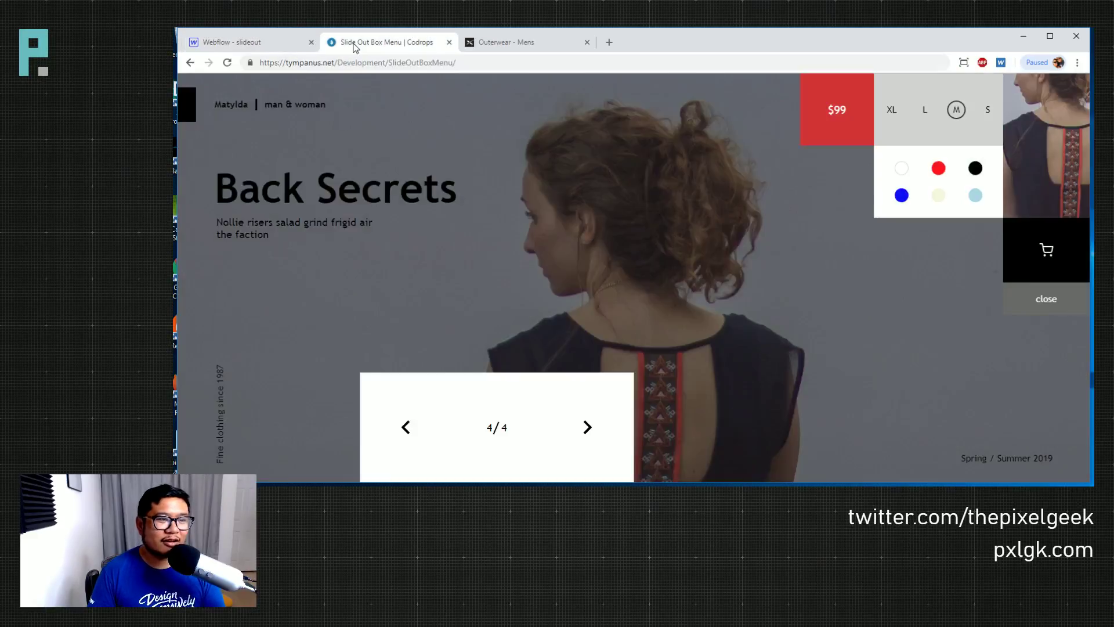
{"action": "left_click", "coordinate": [243, 42]}
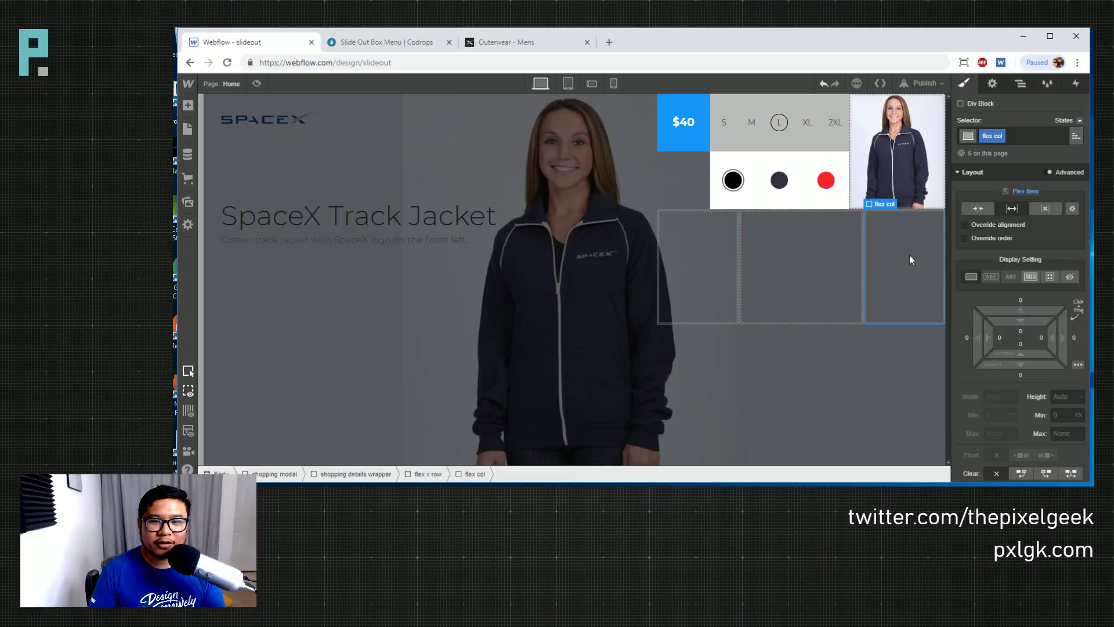
Add the combo class add to cart col to the second row's last column and give it a vertical flex layout
{"action": "left_click", "coordinate": [1034, 134]}
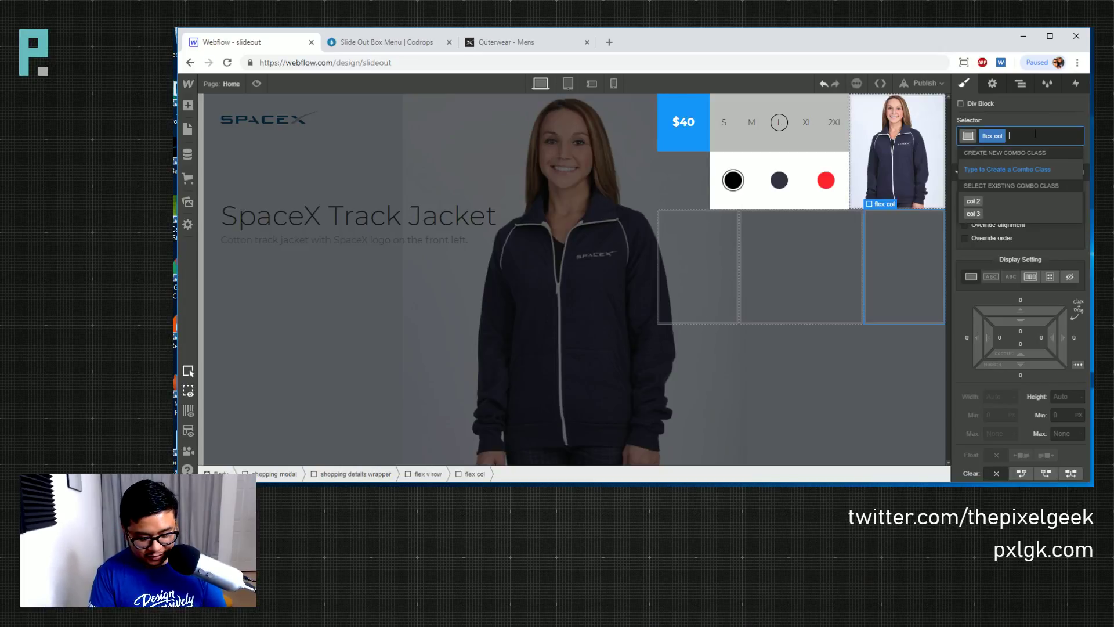
{"action": "type", "text": "add"}
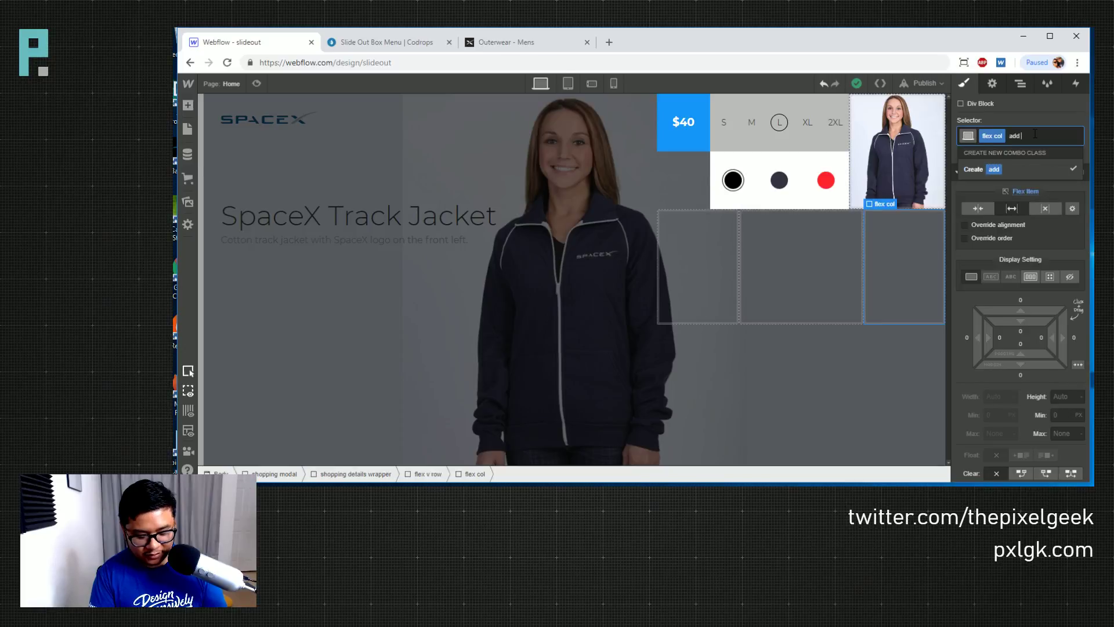
{"action": "type", "text": " to cart col"}
{"action": "key", "text": "Return"}
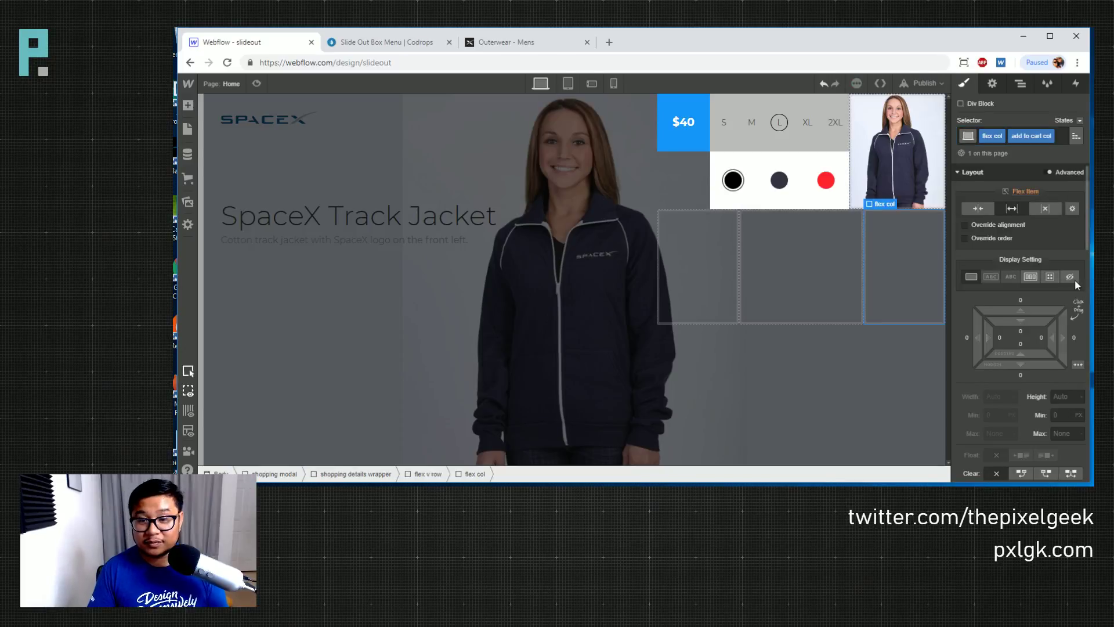
{"action": "left_click", "coordinate": [1025, 276]}
{"action": "left_click", "coordinate": [1035, 309]}
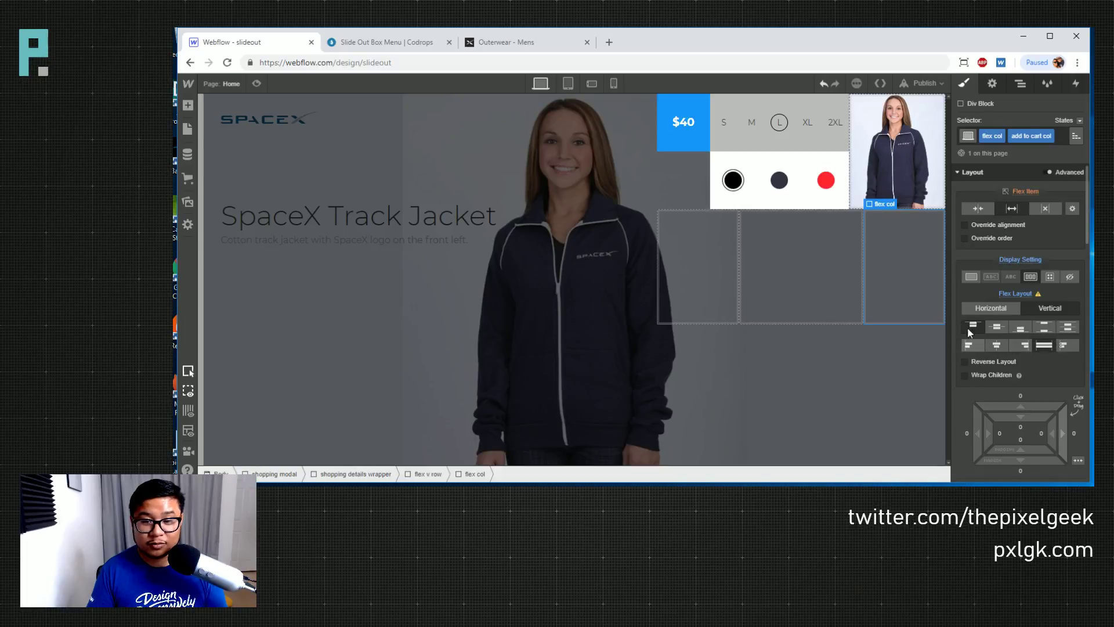
Check the cart box in the Codrops demo and add a div block inside the second row's add to cart column
{"action": "left_click", "coordinate": [385, 42]}
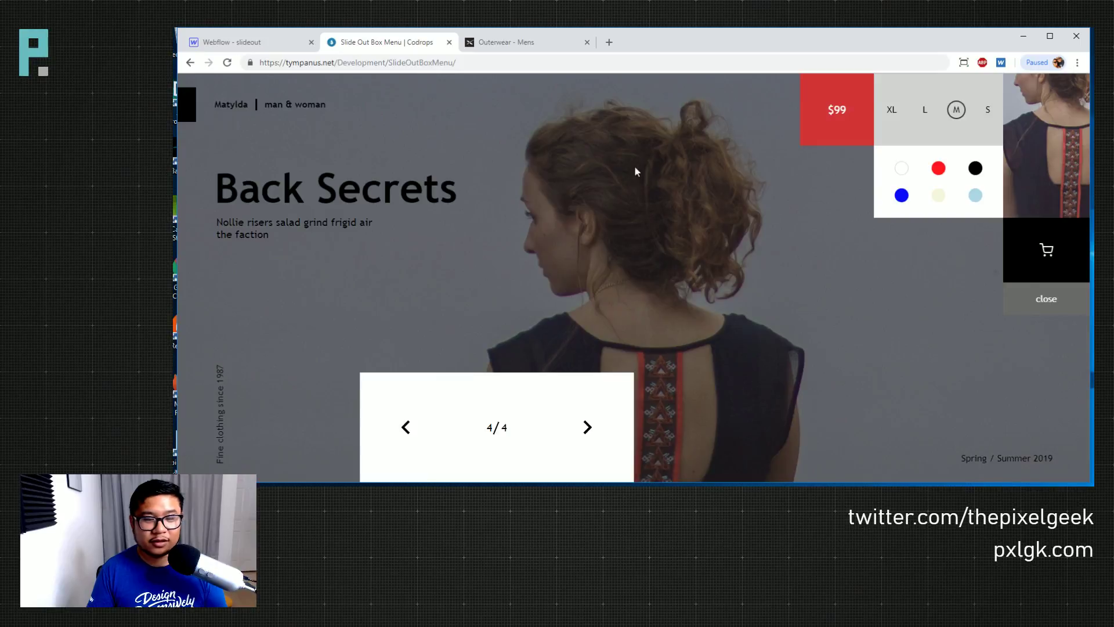
{"action": "left_click", "coordinate": [256, 43]}
{"action": "key", "text": "a"}
{"action": "left_click_drag", "start_coordinate": [225, 305], "coordinate": [936, 268]}
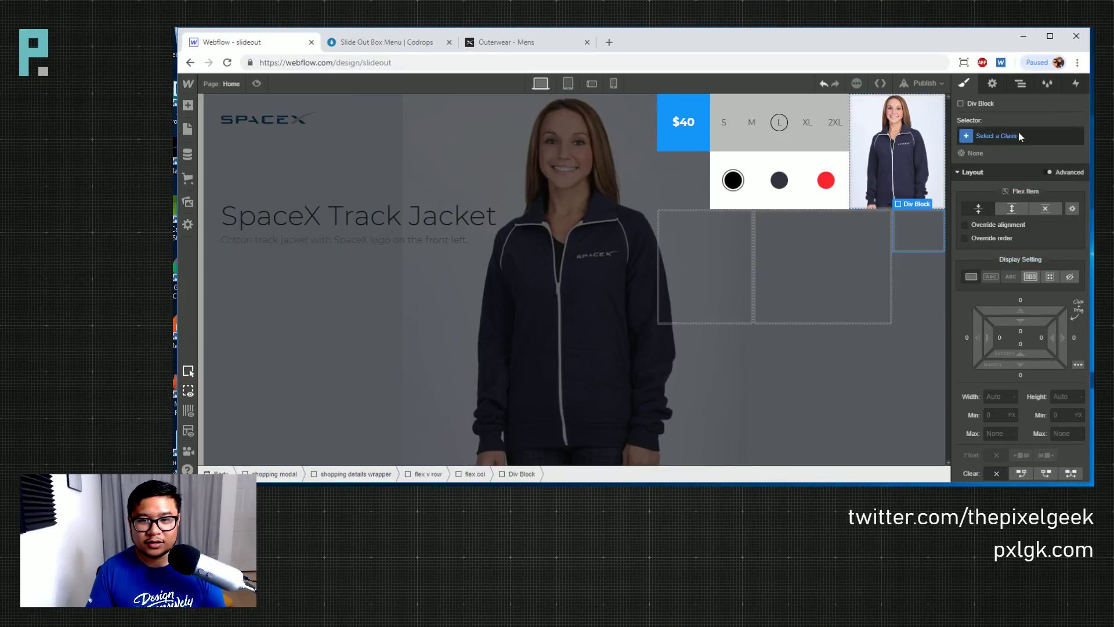
Inspect the cart button in the Codrops slide-out demo and expand its markup to the icon-cart svg paths
{"action": "left_click", "coordinate": [378, 42]}
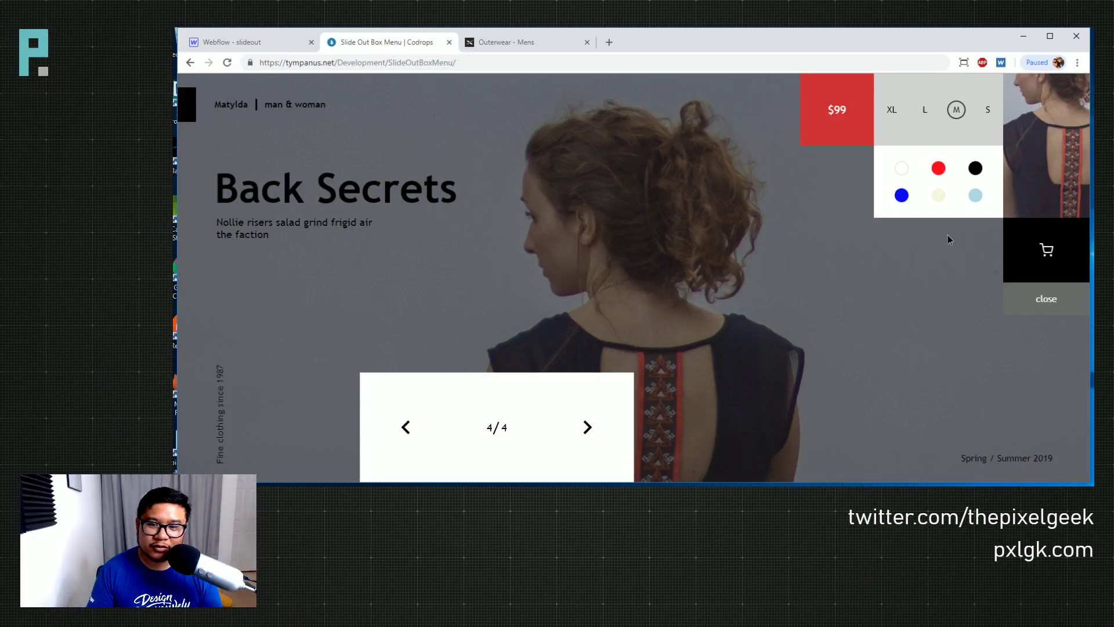
{"action": "right_click", "coordinate": [1042, 257]}
{"action": "left_click", "coordinate": [1059, 400]}
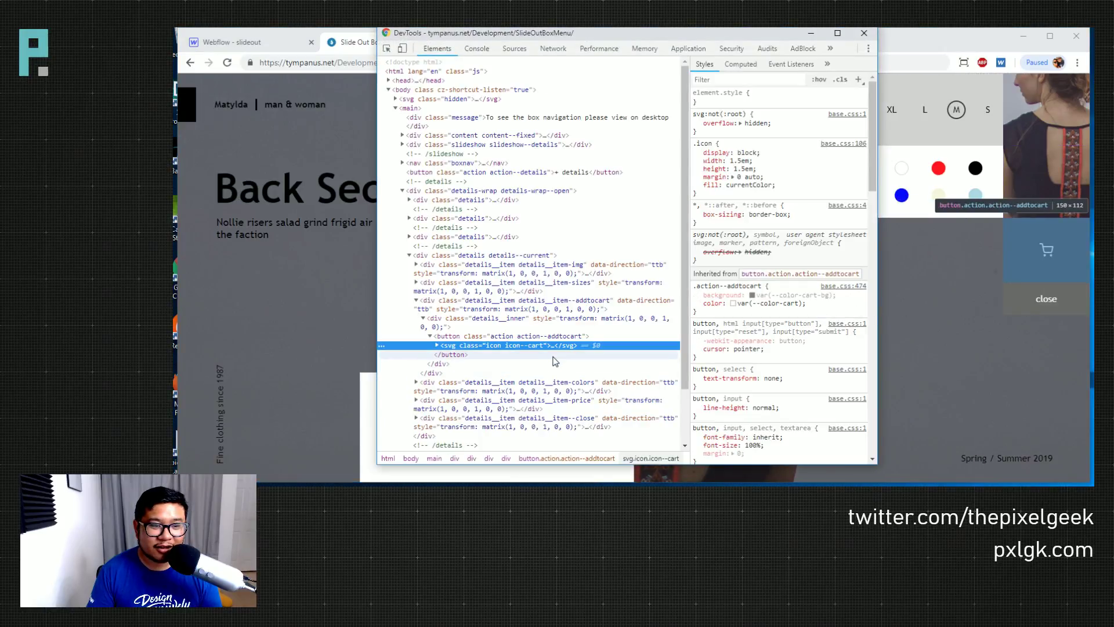
{"action": "left_click", "coordinate": [437, 345]}
{"action": "left_click", "coordinate": [450, 355]}
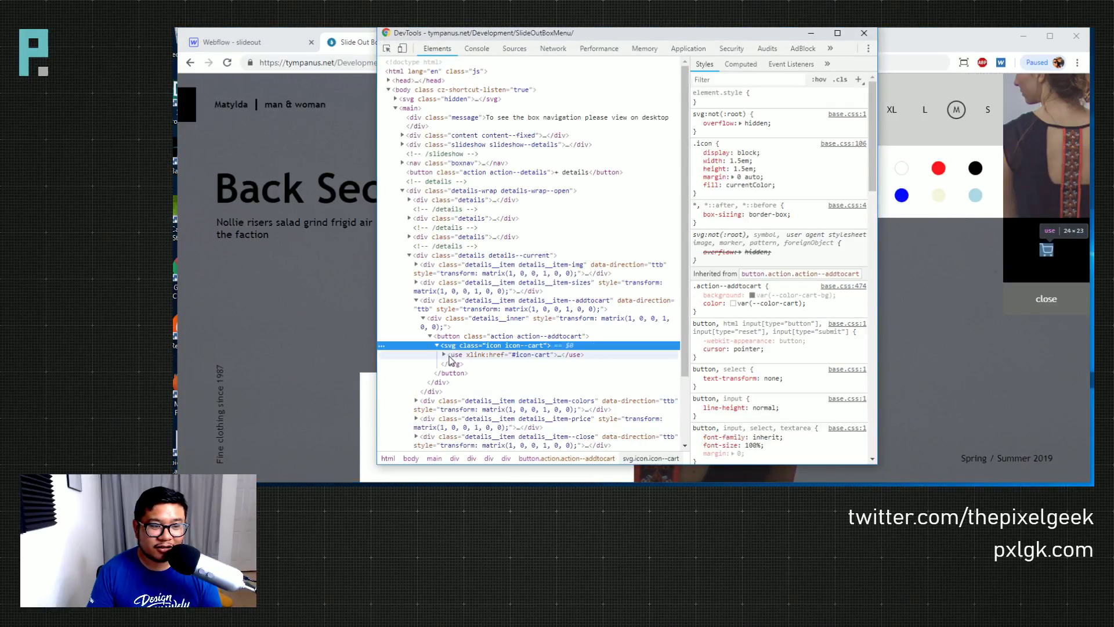
{"action": "left_click", "coordinate": [444, 355]}
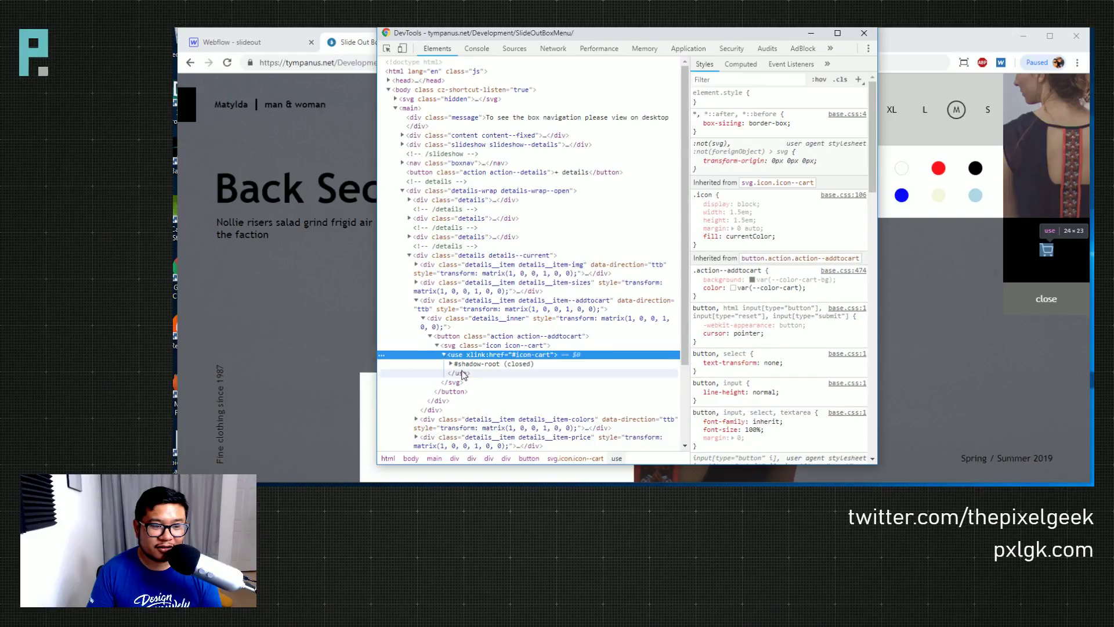
{"action": "left_click", "coordinate": [451, 364]}
{"action": "left_click", "coordinate": [458, 373]}
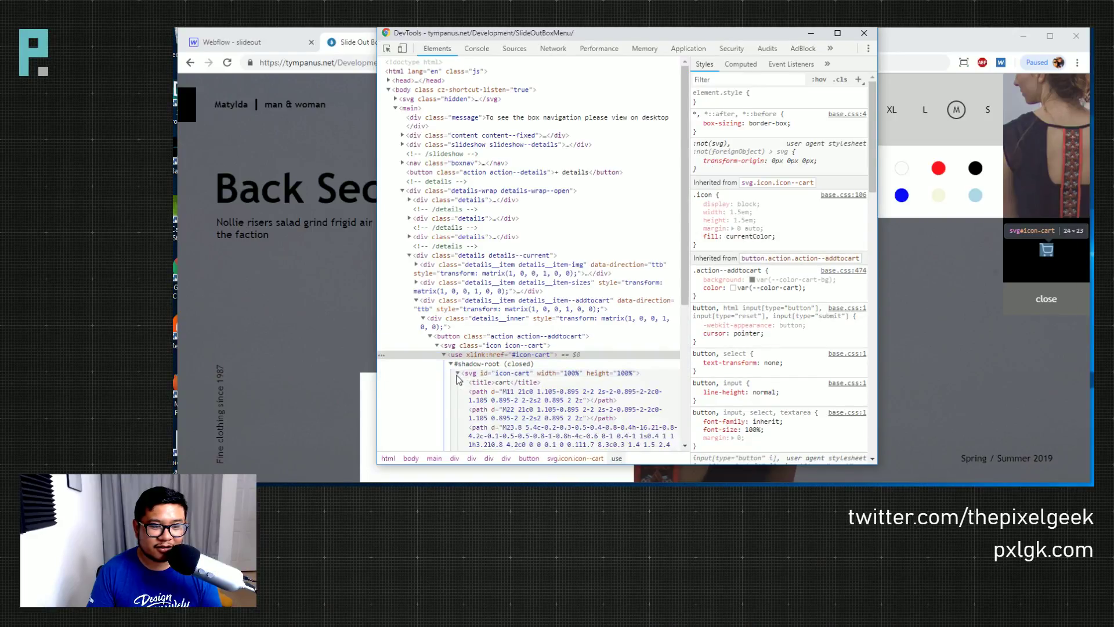
{"action": "scroll", "coordinate": [553, 393], "scroll_direction": "down", "scroll_amount": 4}
{"action": "scroll", "coordinate": [553, 393], "scroll_direction": "up", "scroll_amount": 3}
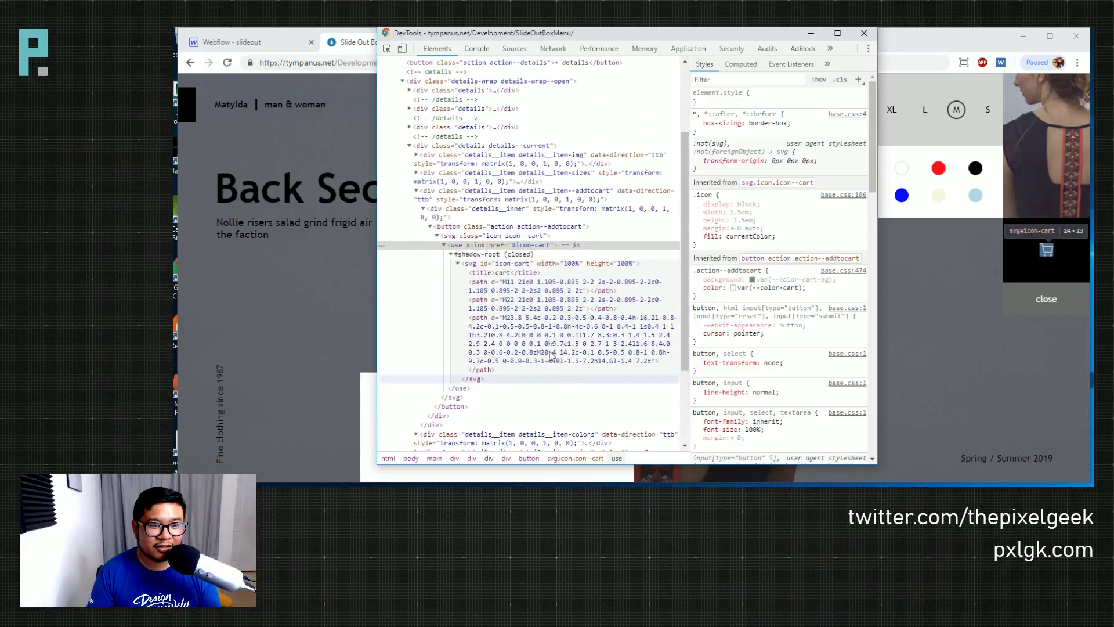
Copy the icon-cart svg element from the inspected markup and return to the Codrops demo page
{"action": "left_click", "coordinate": [499, 264]}
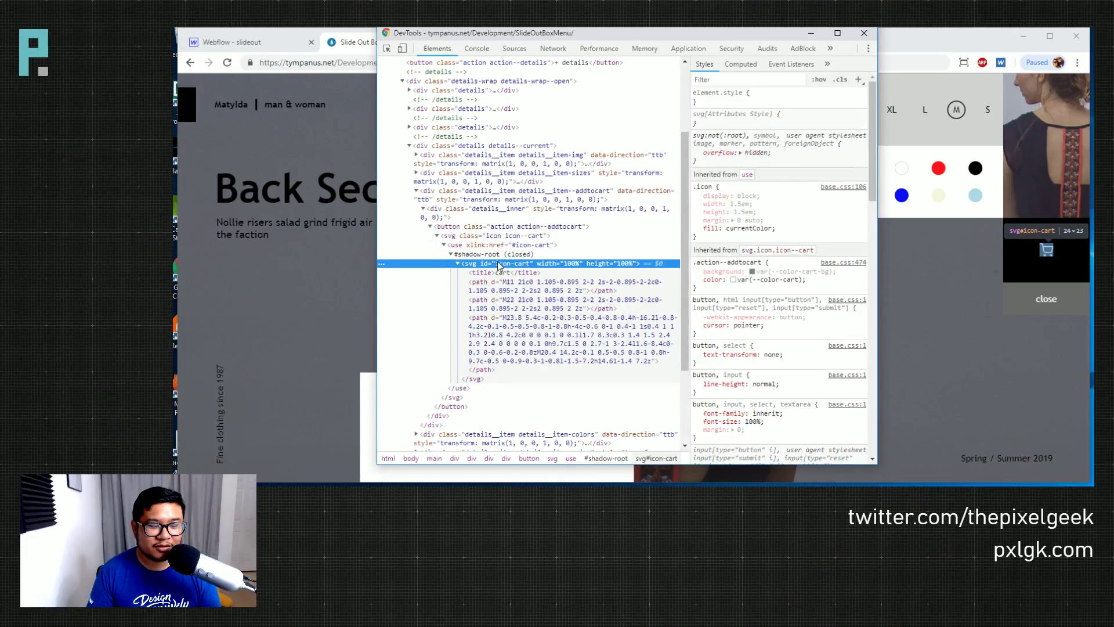
{"action": "right_click", "coordinate": [498, 265]}
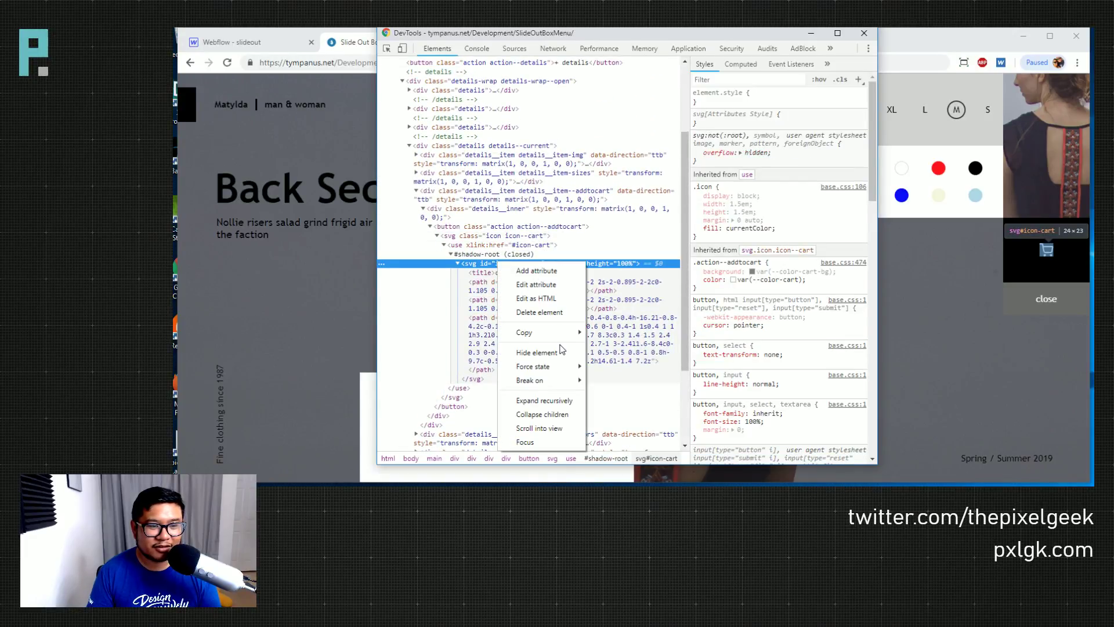
{"action": "mouse_move", "coordinate": [560, 333]}
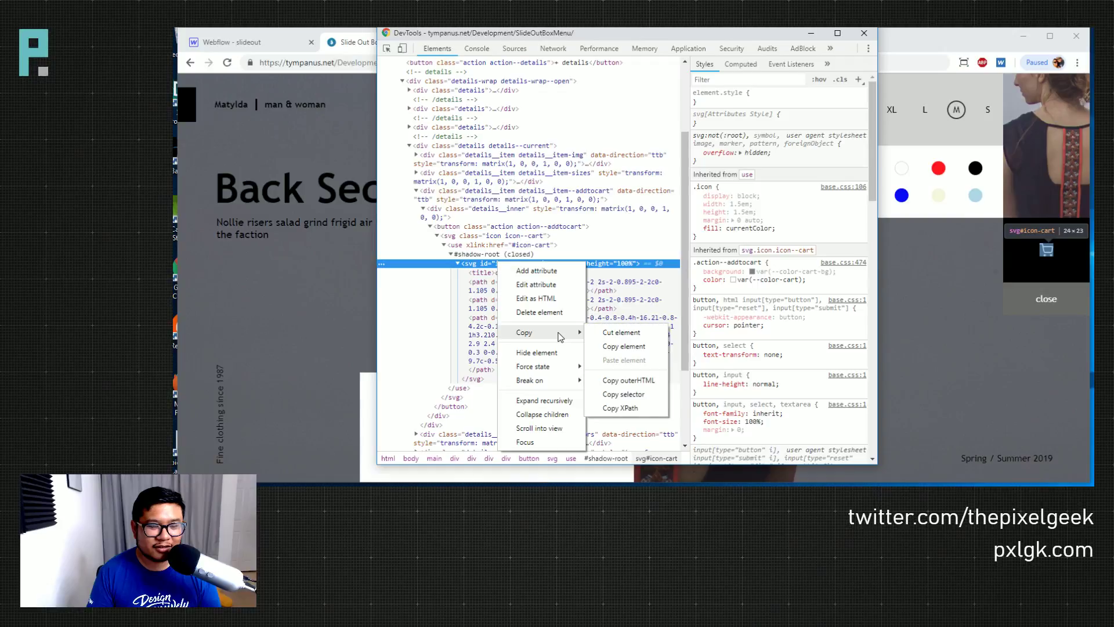
{"action": "left_click", "coordinate": [647, 347]}
{"action": "left_click", "coordinate": [348, 42]}
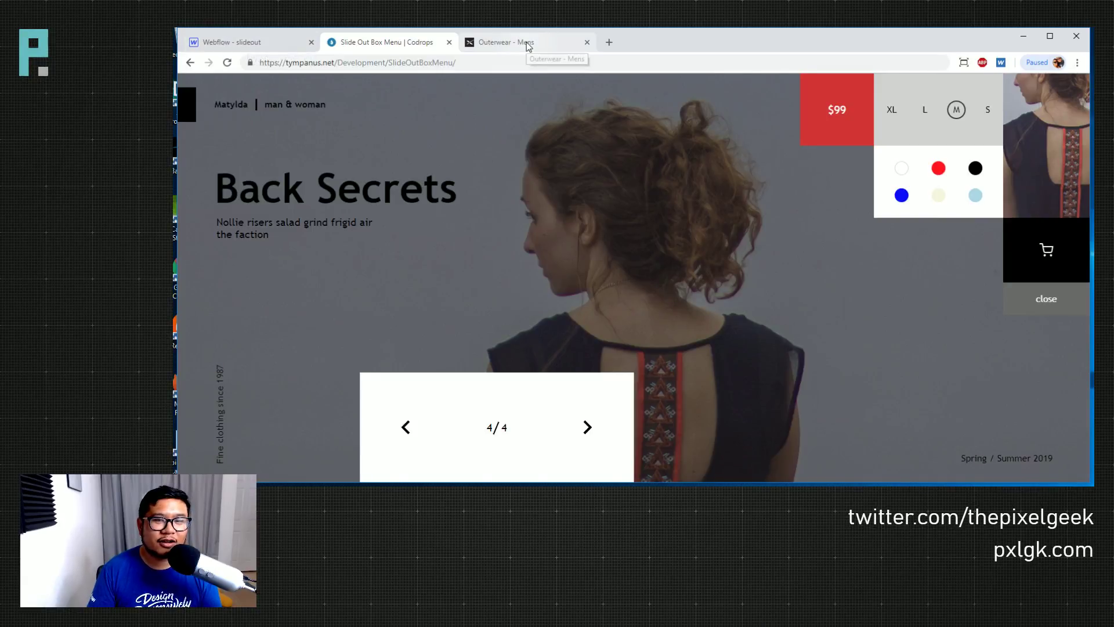
Search the web for "flat icons" in a new tab, open Flaticon and search it for "cart"
{"action": "left_click", "coordinate": [609, 44]}
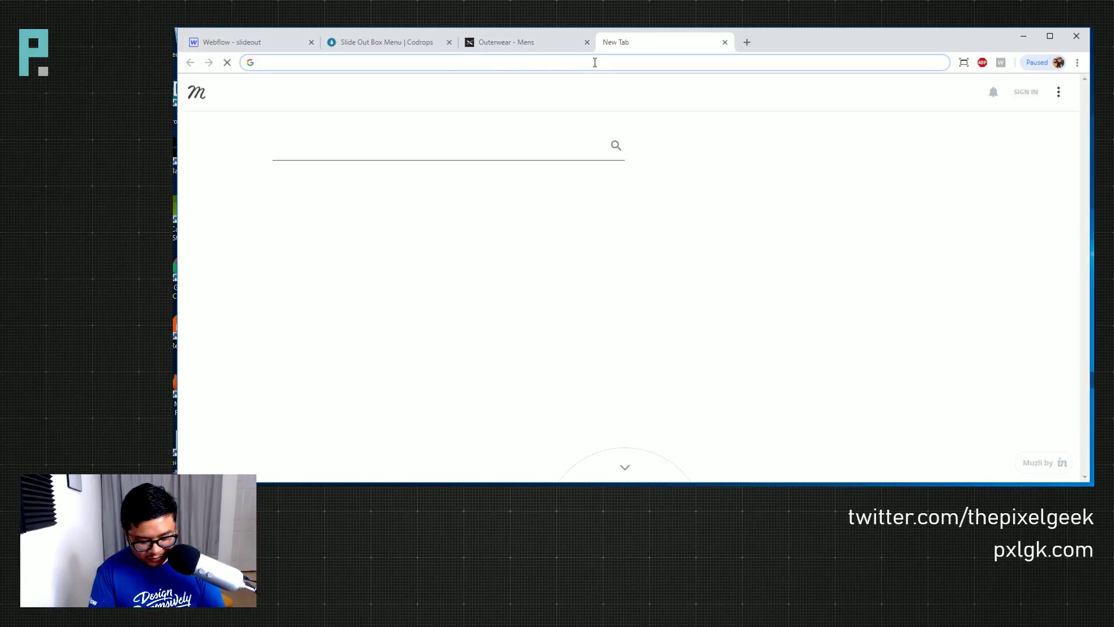
{"action": "type", "text": "flat icons"}
{"action": "key", "text": "Return"}
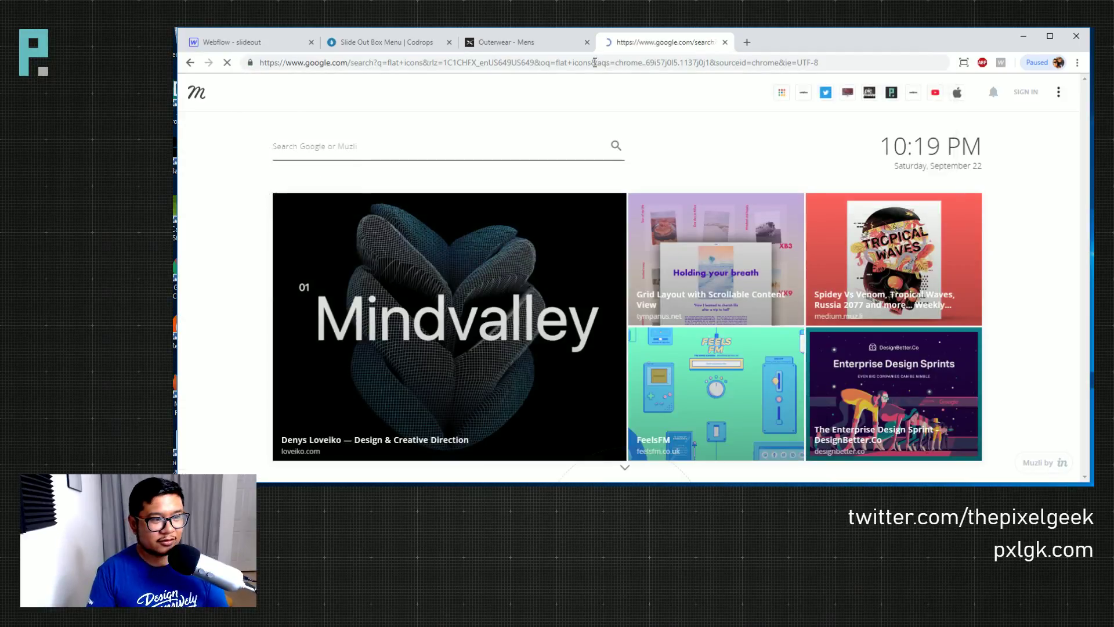
{"action": "left_click", "coordinate": [369, 181]}
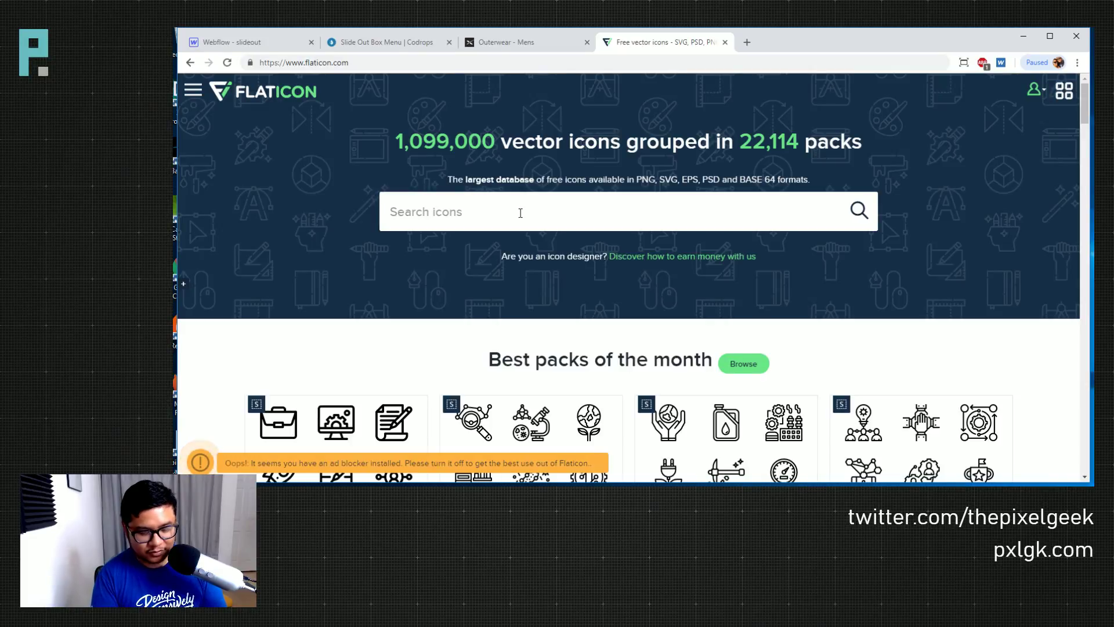
{"action": "type", "text": "cart"}
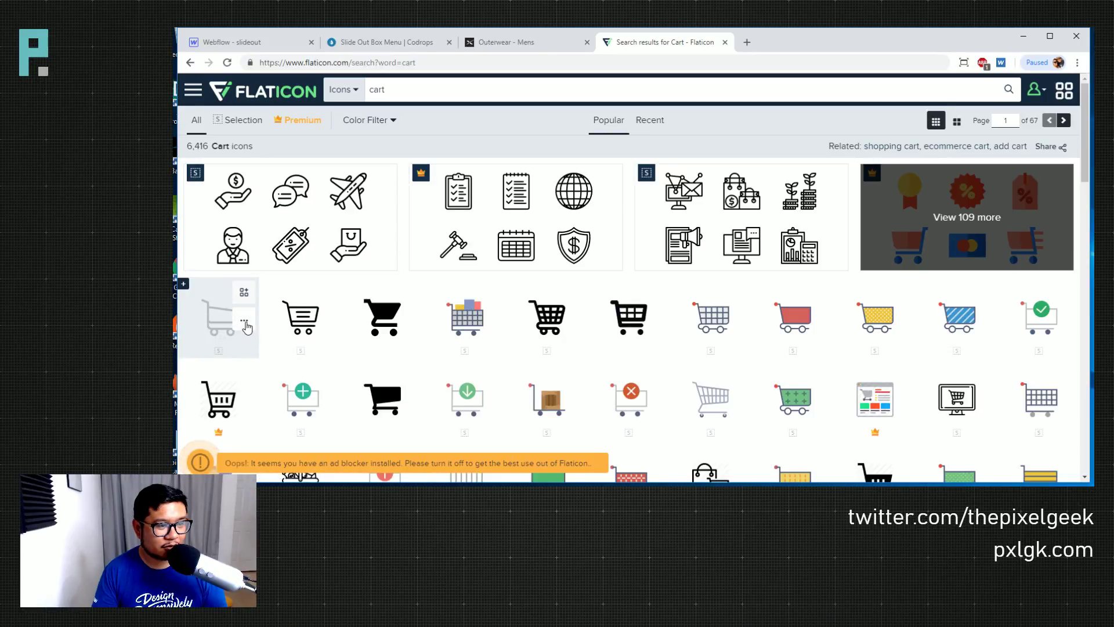
Open the first outlined shopping cart icon, dismiss the pop-up window and choose the SVG format
{"action": "left_click", "coordinate": [204, 320]}
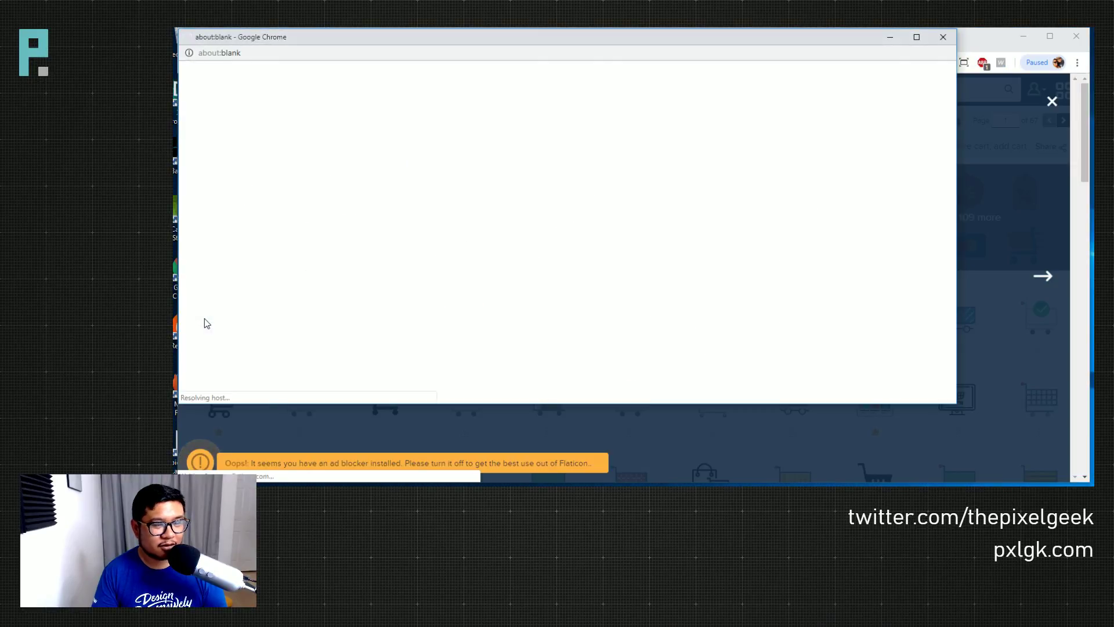
{"action": "left_click", "coordinate": [943, 36]}
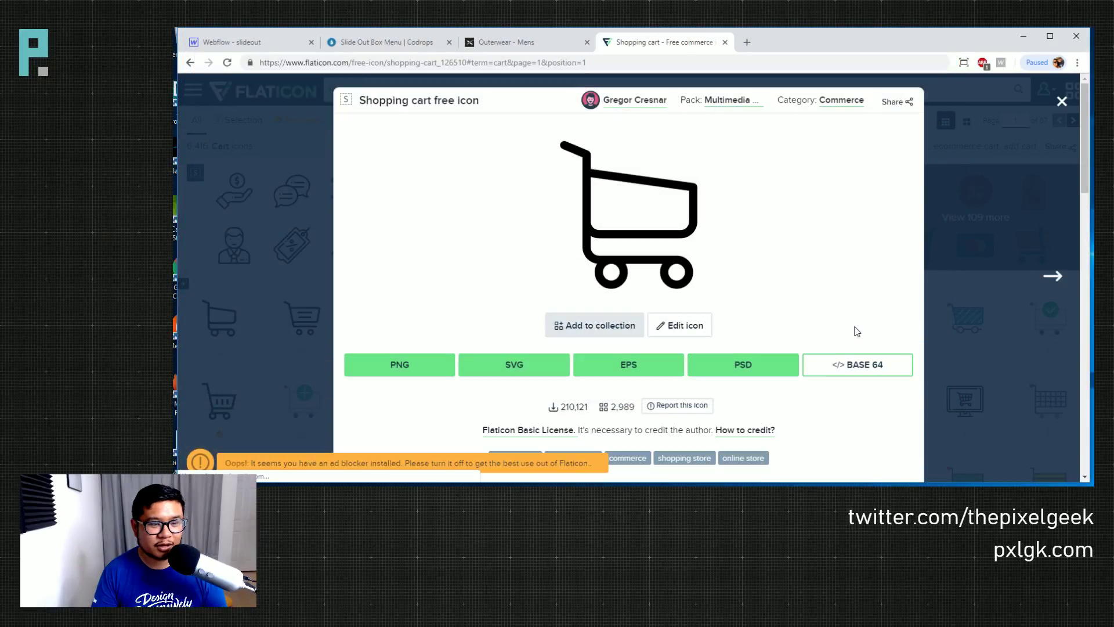
{"action": "scroll", "coordinate": [462, 321], "scroll_direction": "down", "scroll_amount": 2}
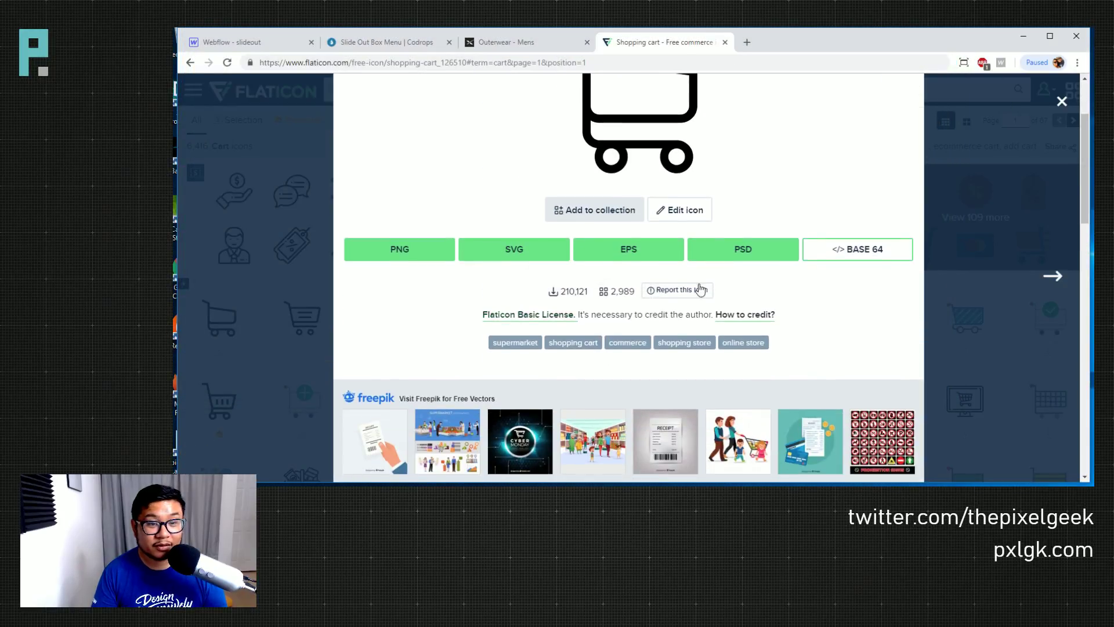
{"action": "scroll", "coordinate": [754, 313], "scroll_direction": "up", "scroll_amount": 1}
{"action": "left_click", "coordinate": [514, 308]}
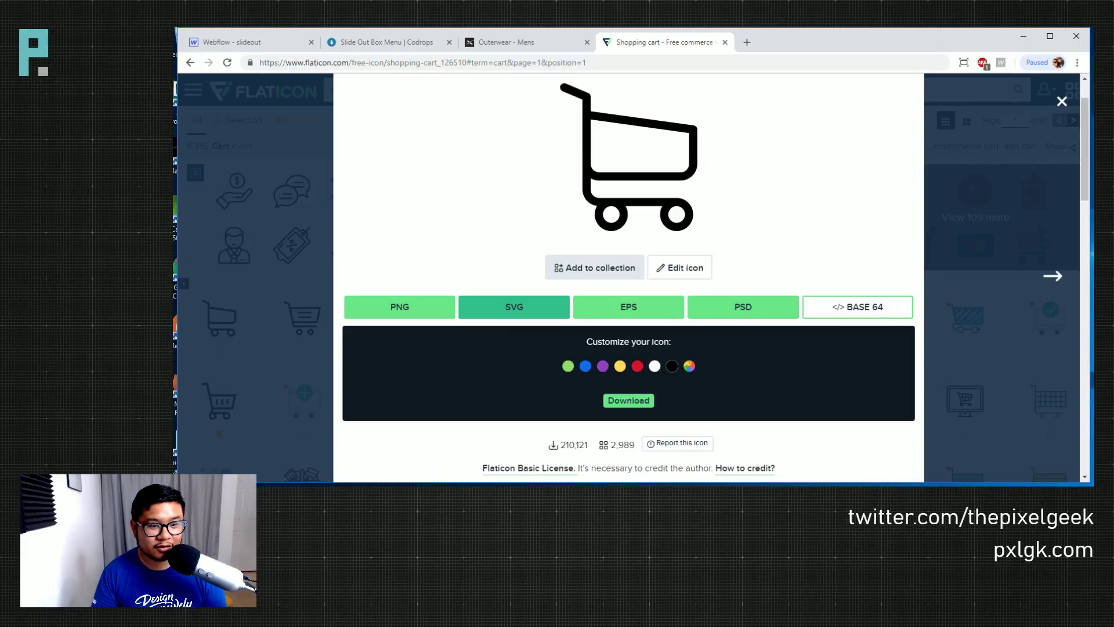
Download the shopping cart icon as a white SVG with the free download option and close the Flaticon page
{"action": "left_click", "coordinate": [389, 44]}
{"action": "left_click", "coordinate": [660, 48]}
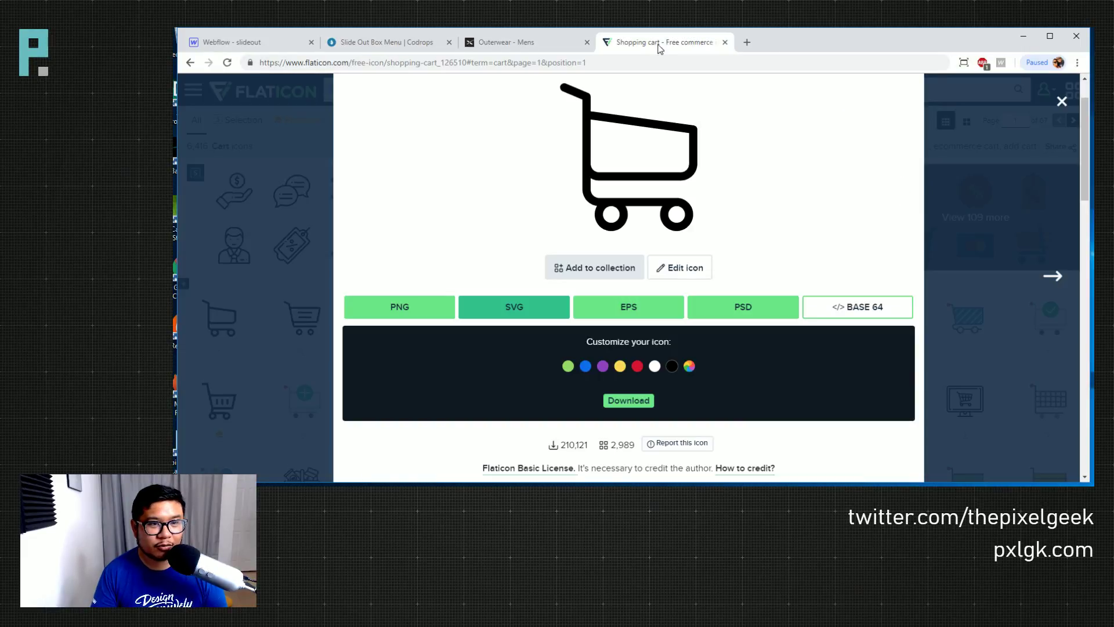
{"action": "left_click", "coordinate": [653, 367]}
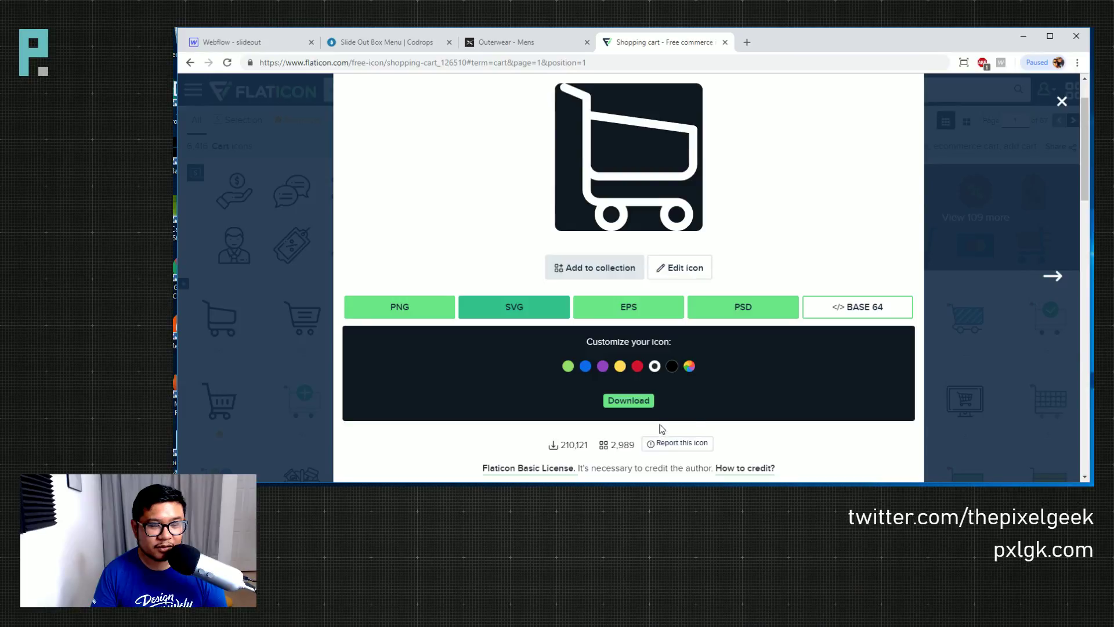
{"action": "left_click", "coordinate": [632, 403]}
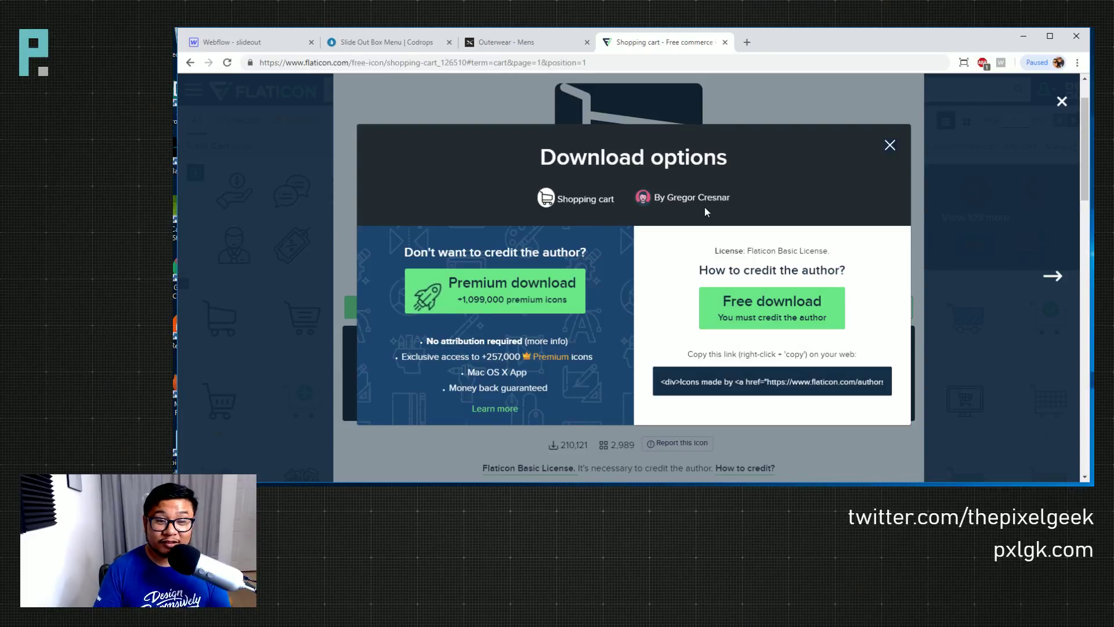
{"action": "left_click", "coordinate": [767, 312]}
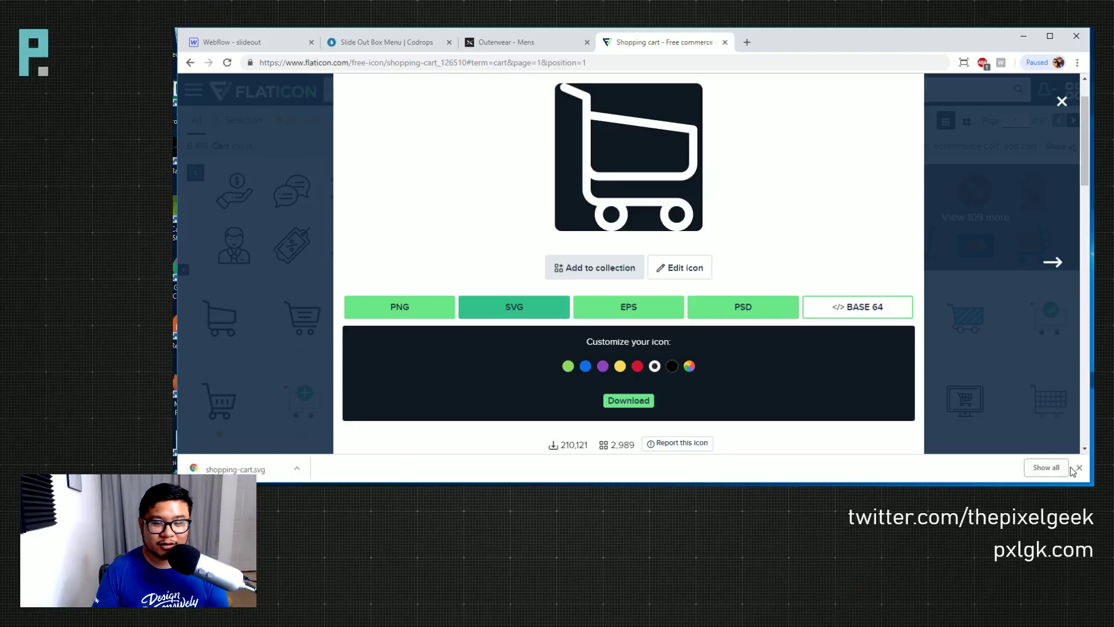
{"action": "left_click", "coordinate": [1079, 468]}
{"action": "left_click", "coordinate": [725, 42]}
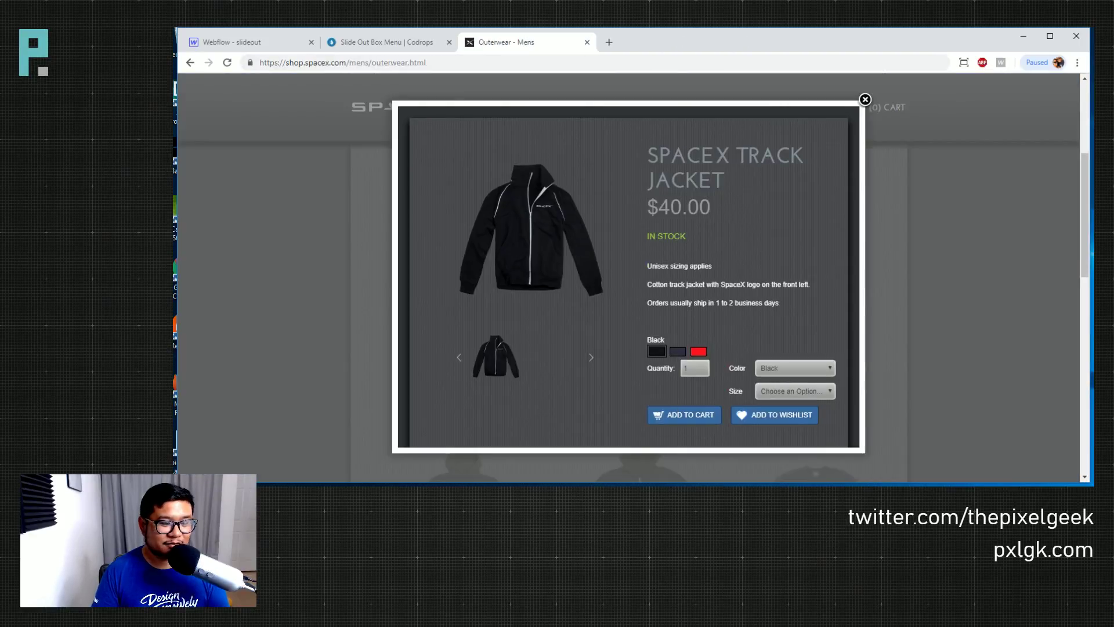
Open the Downloads folder in File Explorer and locate the shopping-cart file
{"action": "key", "text": "super+e"}
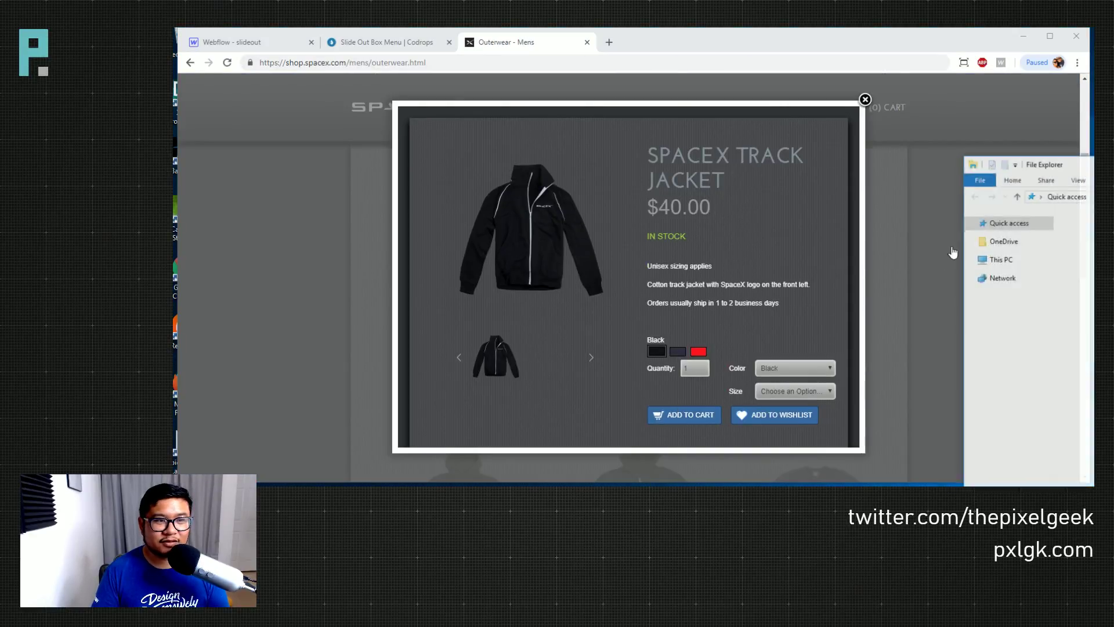
{"action": "key", "text": "super+shift+Right"}
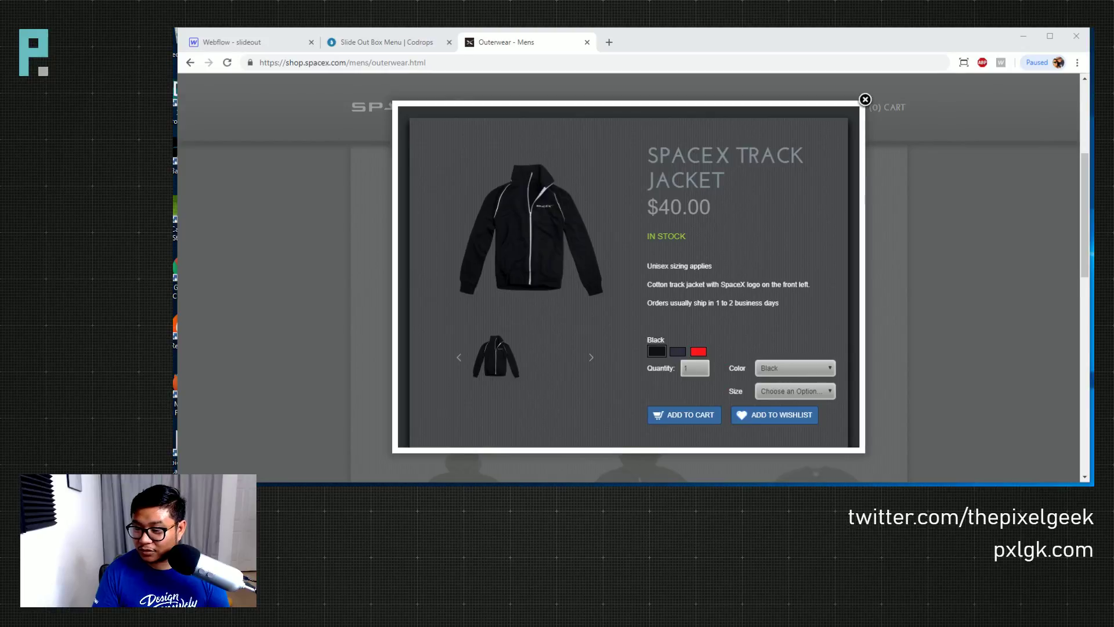
{"action": "key", "text": "super+shift+Left"}
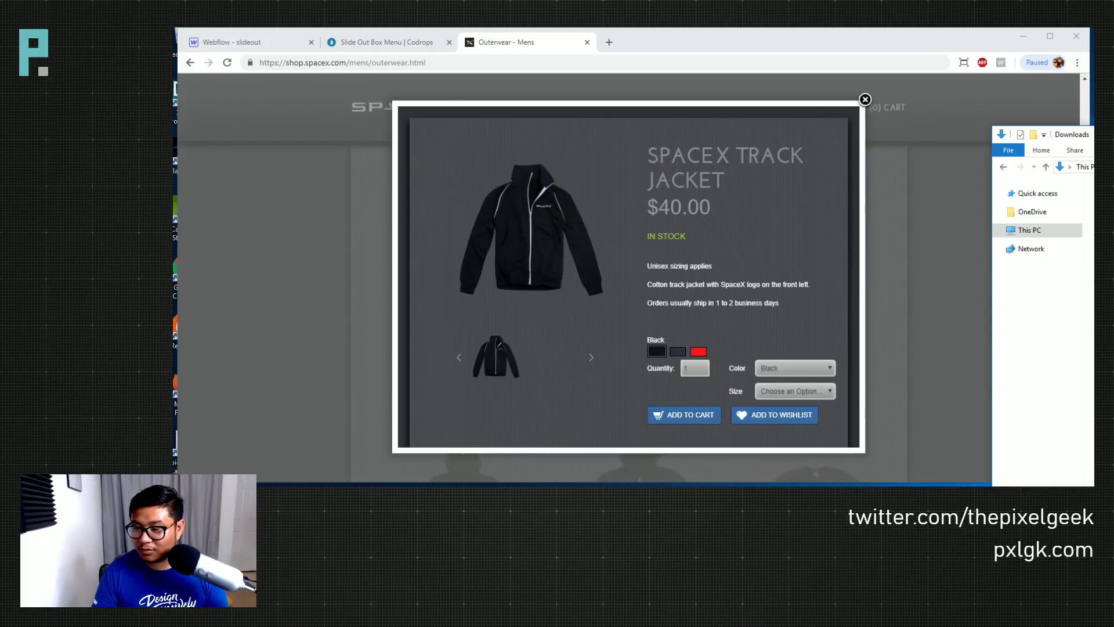
{"action": "left_click_drag", "start_coordinate": [1079, 134], "coordinate": [592, 155]}
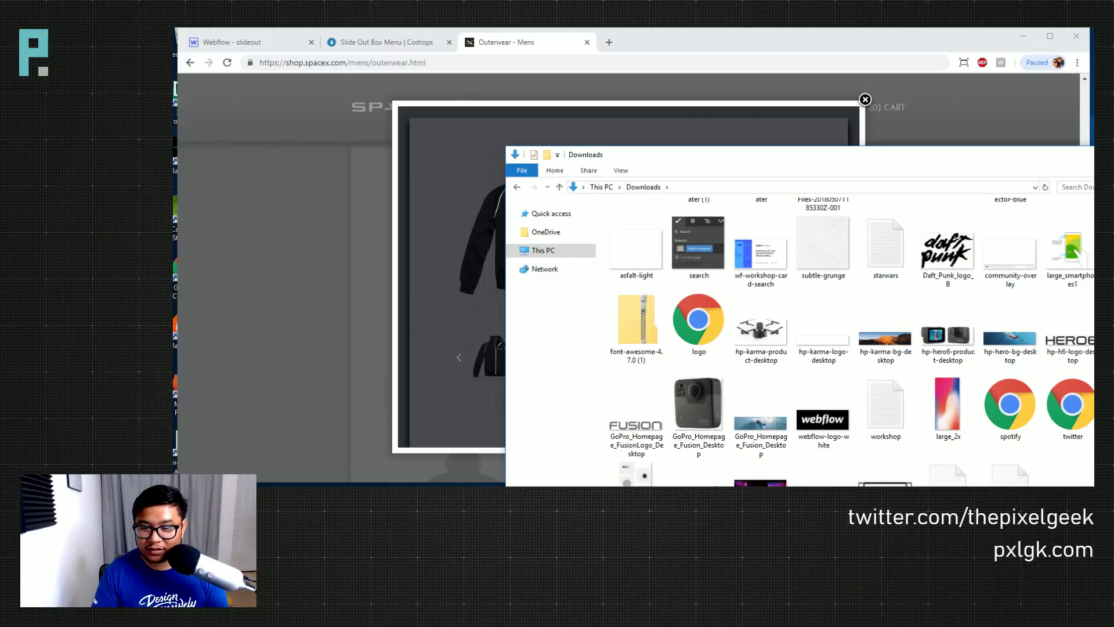
{"action": "scroll", "coordinate": [847, 343], "scroll_direction": "up", "scroll_amount": 3}
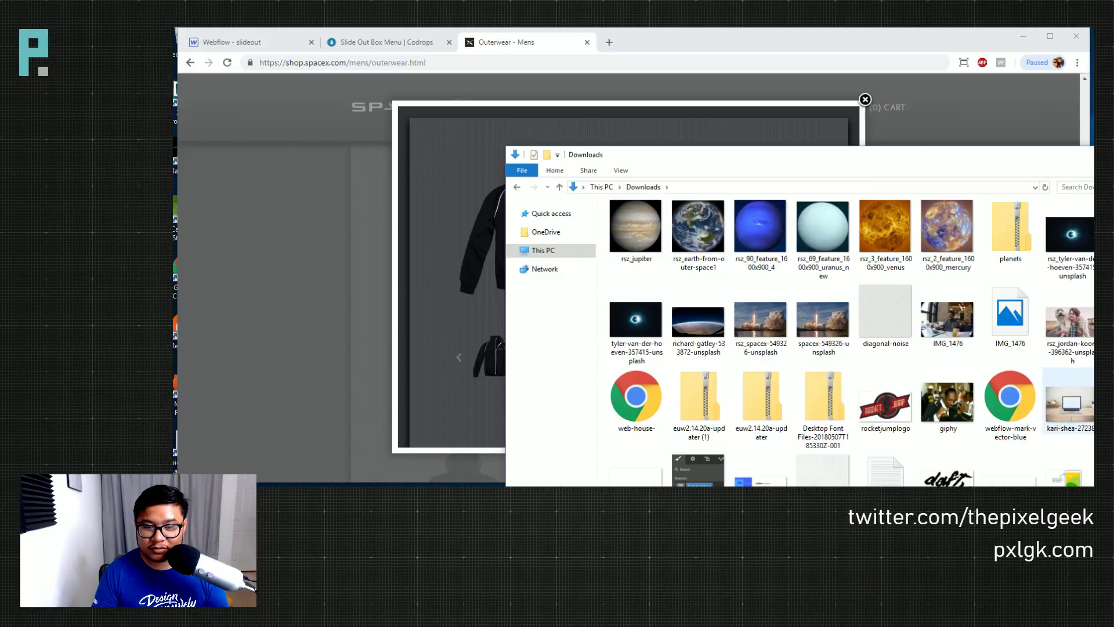
{"action": "scroll", "coordinate": [1054, 392], "scroll_direction": "up", "scroll_amount": 2}
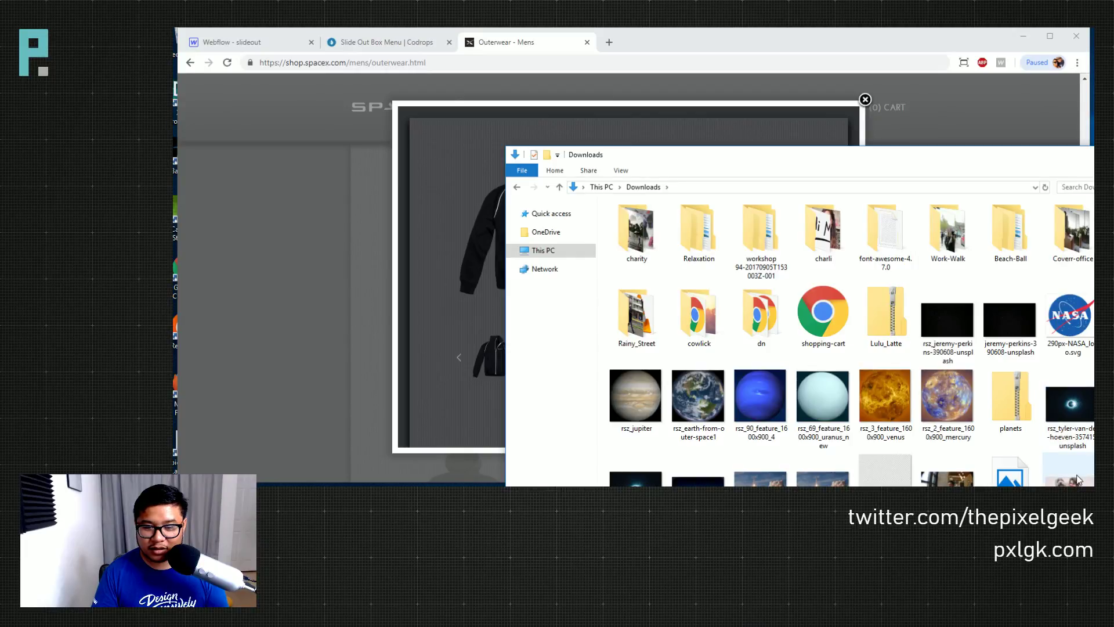
Return to the Downloads folder through This PC and switch its file listing to the details view
{"action": "left_click_drag", "start_coordinate": [862, 157], "coordinate": [1094, 201]}
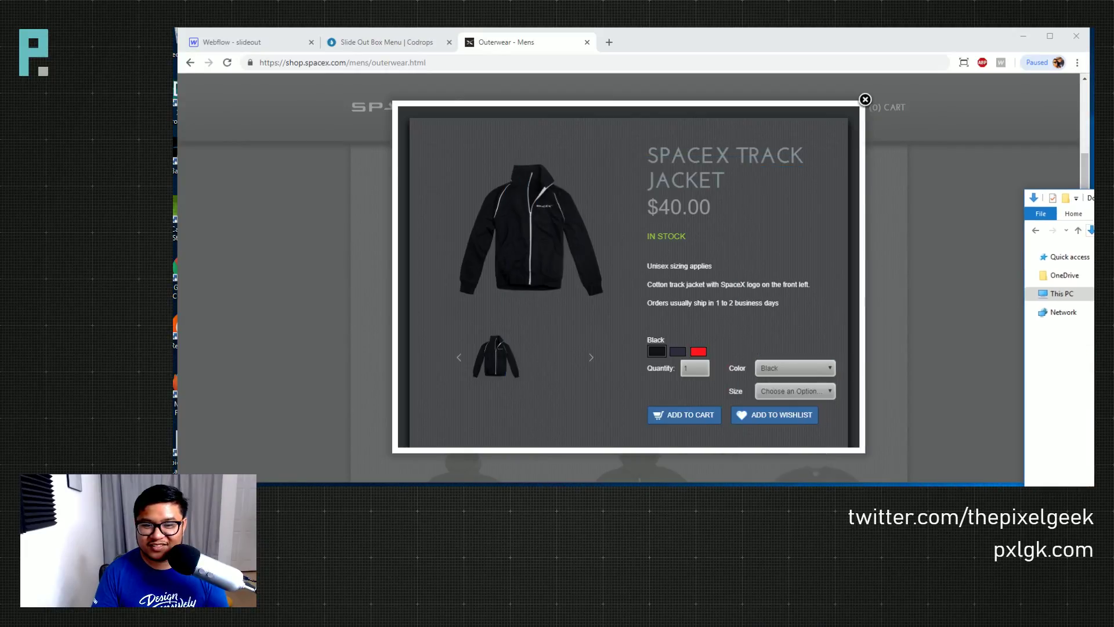
{"action": "left_click", "coordinate": [1068, 293]}
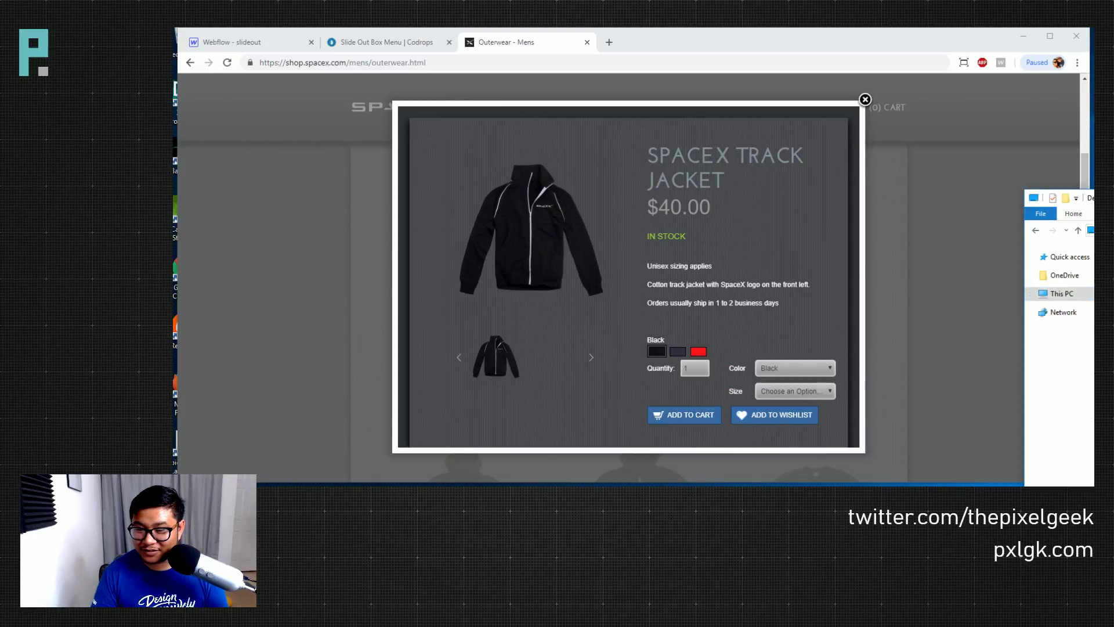
{"action": "left_click", "coordinate": [1059, 294]}
{"action": "key", "text": "alt+Left"}
{"action": "left_click_drag", "start_coordinate": [1089, 198], "coordinate": [971, 194]}
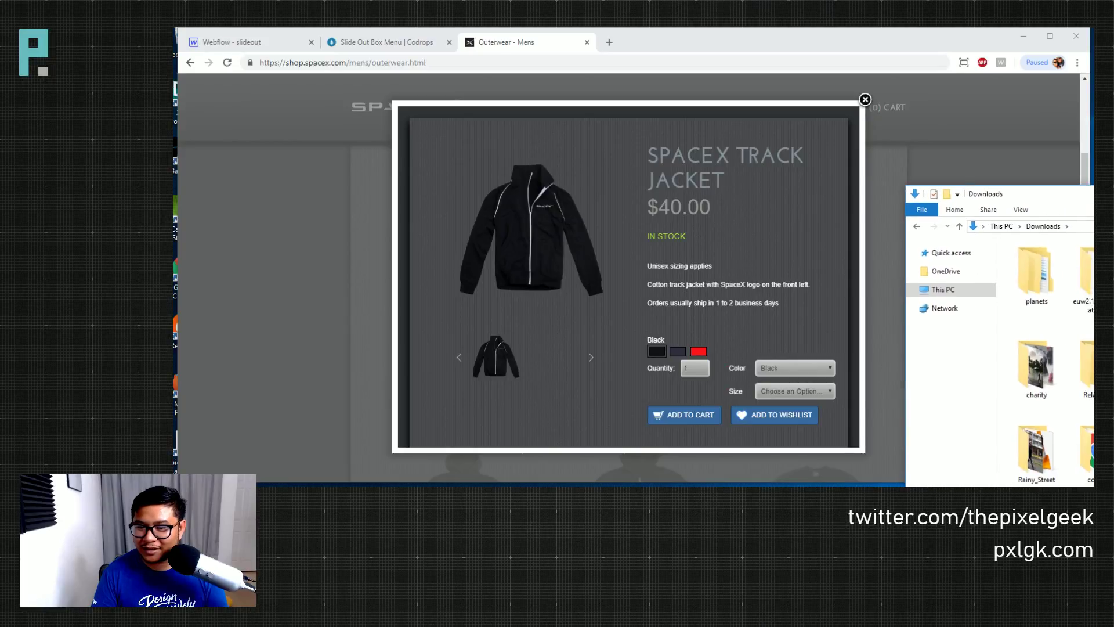
{"action": "key", "text": "ctrl+shift+6"}
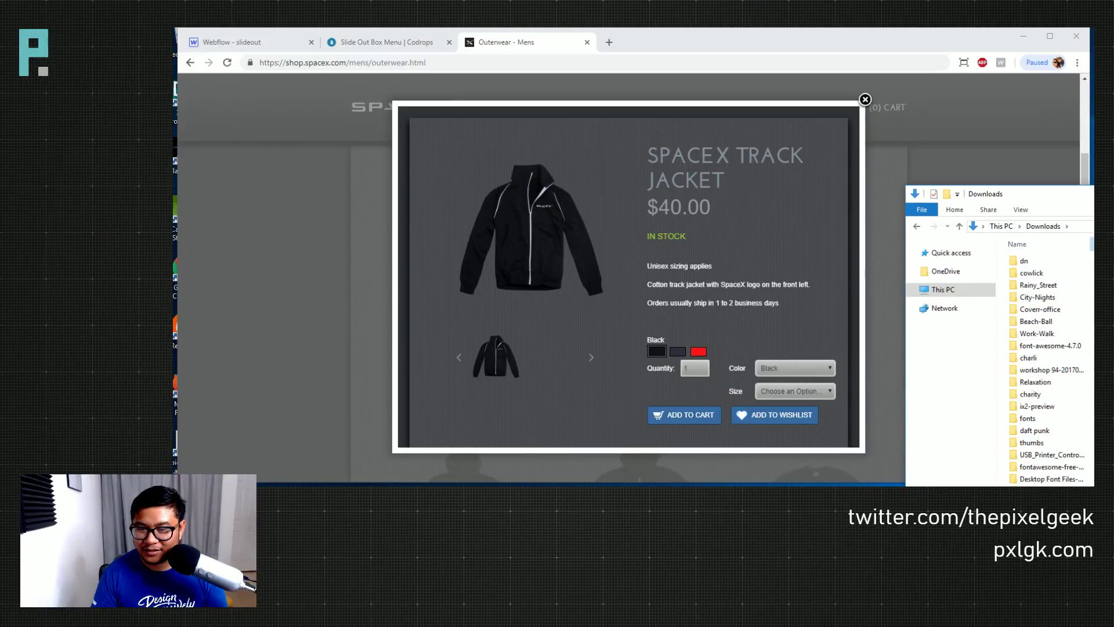
Insert the downloaded shopping cart file as an image in the empty div block of the modal's add-to-cart column
{"action": "left_click", "coordinate": [1092, 244]}
{"action": "left_click_drag", "start_coordinate": [1091, 194], "coordinate": [1113, 185]}
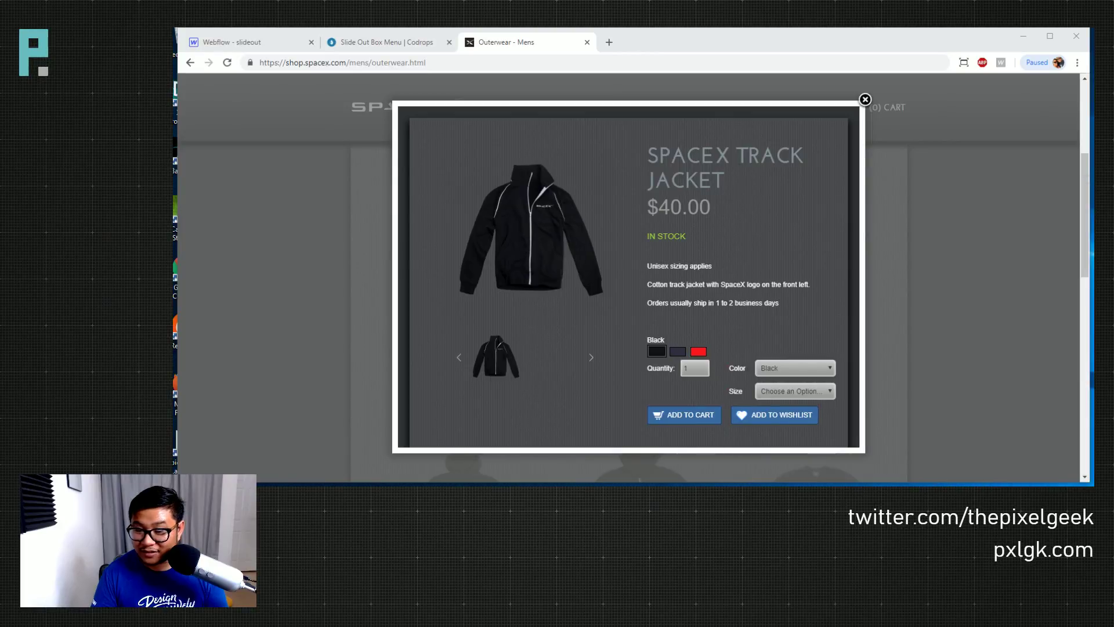
{"action": "key", "text": "ctrl+1"}
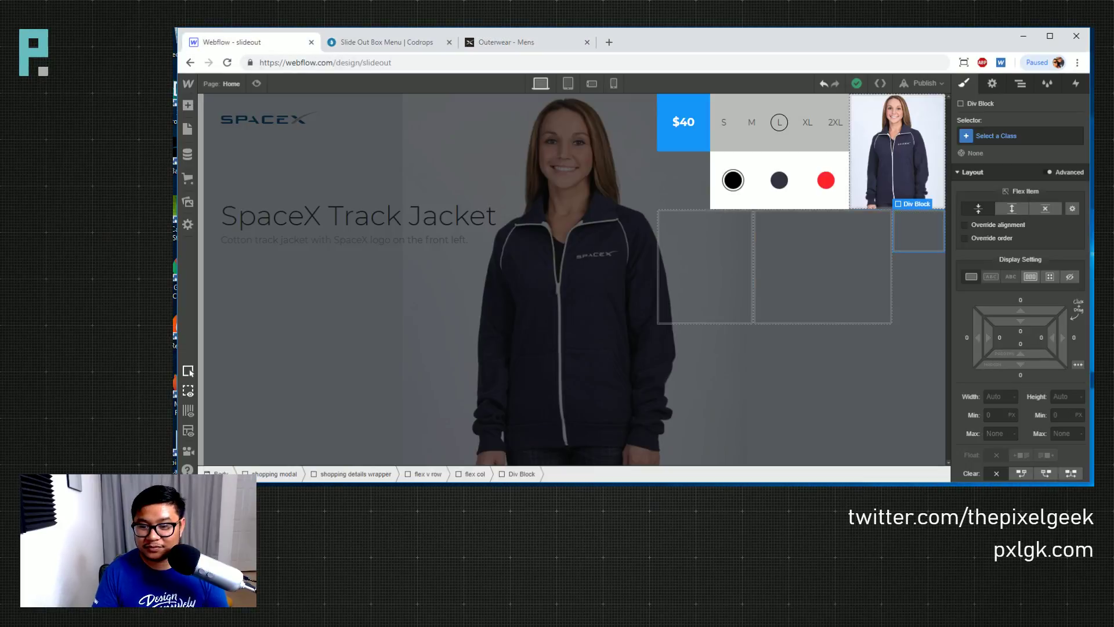
{"action": "left_click_drag", "start_coordinate": [1113, 220], "coordinate": [912, 235]}
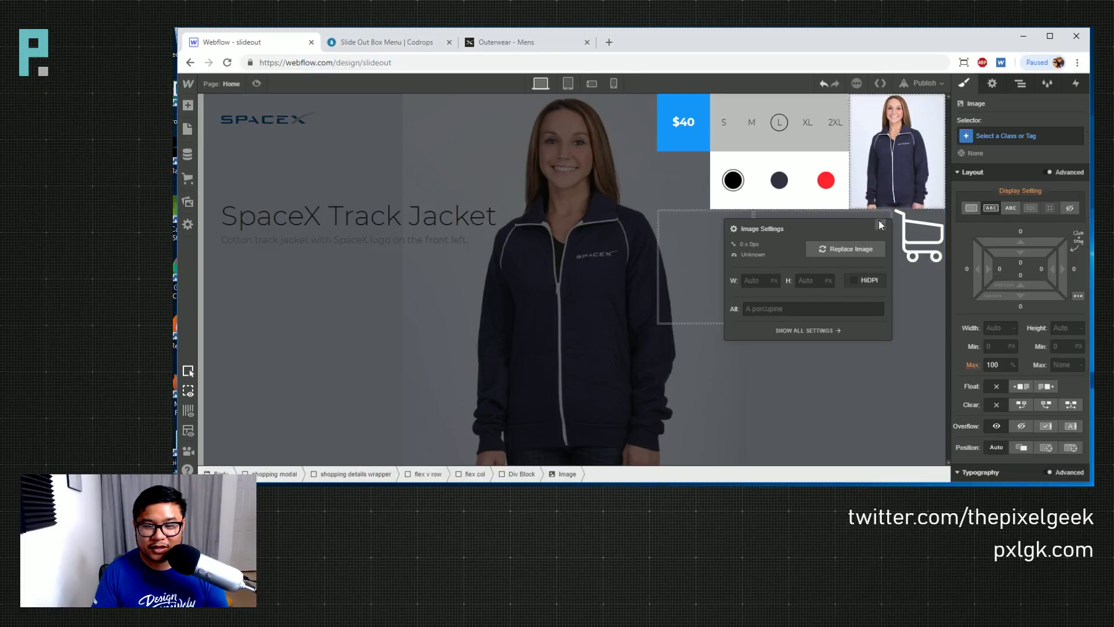
{"action": "left_click", "coordinate": [903, 243]}
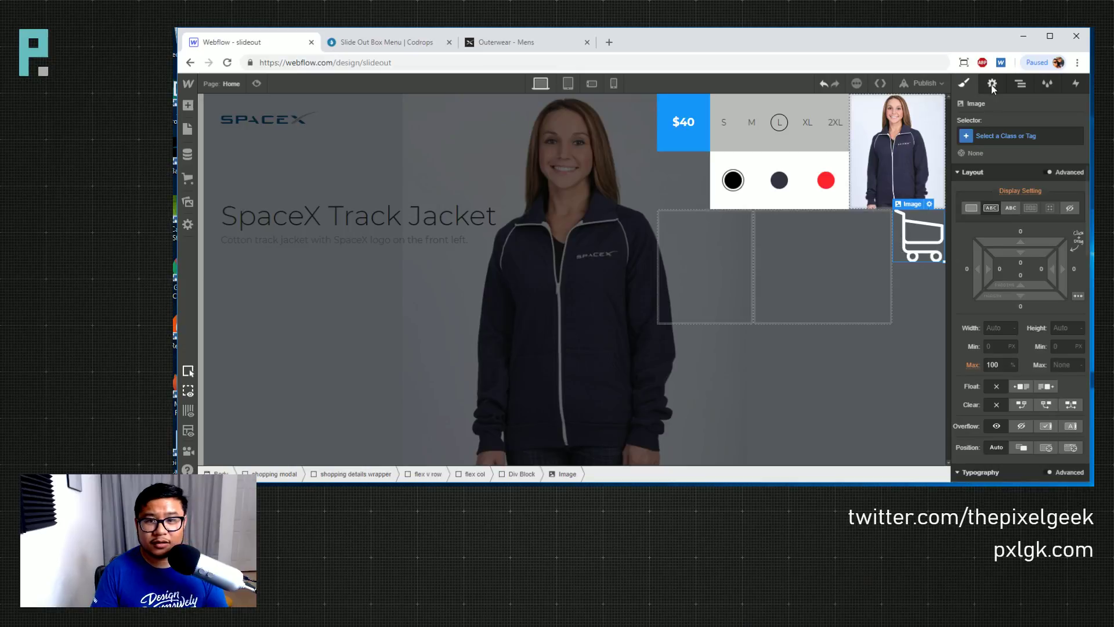
Select the div block around the cart image and create the class "cart wrapper" for it
{"action": "left_click", "coordinate": [1023, 85]}
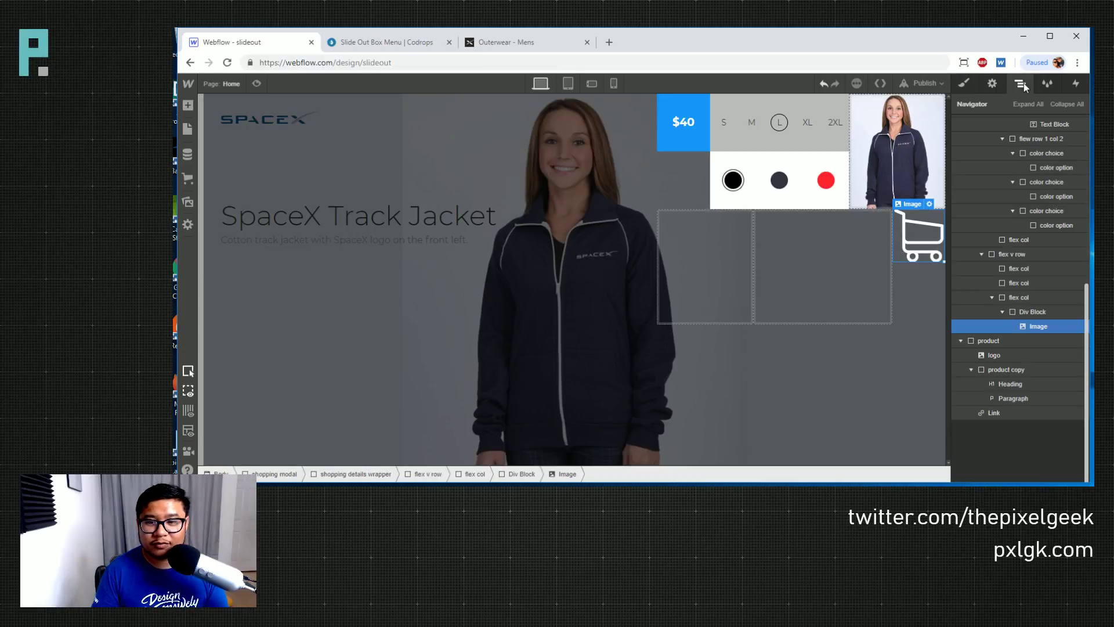
{"action": "left_click", "coordinate": [1044, 313]}
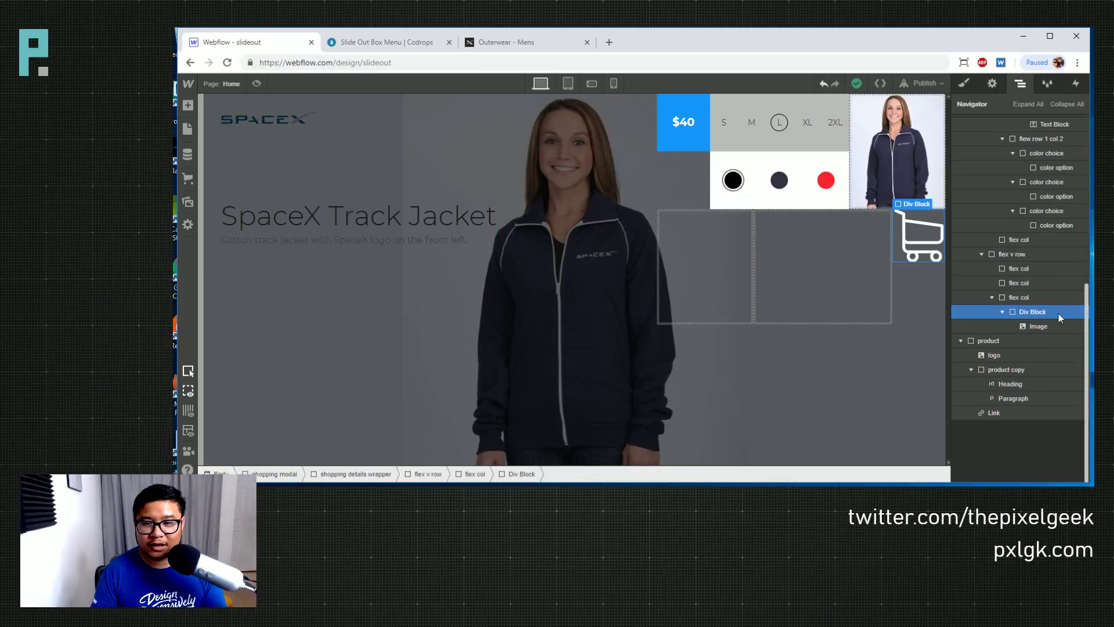
{"action": "left_click", "coordinate": [963, 86]}
{"action": "left_click", "coordinate": [1020, 85]}
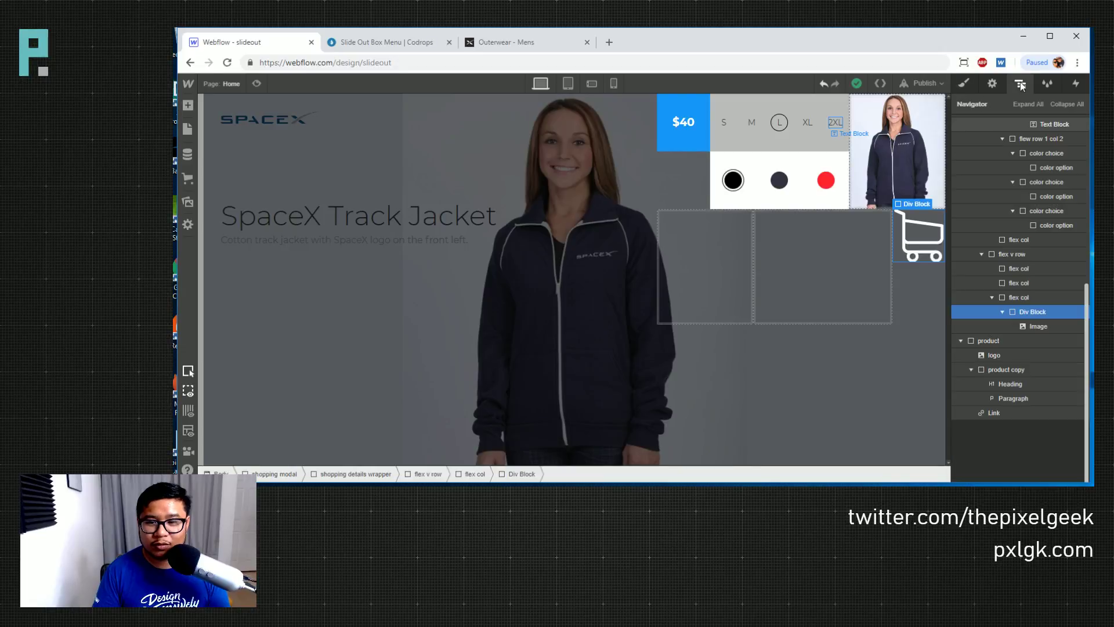
{"action": "left_click", "coordinate": [964, 84]}
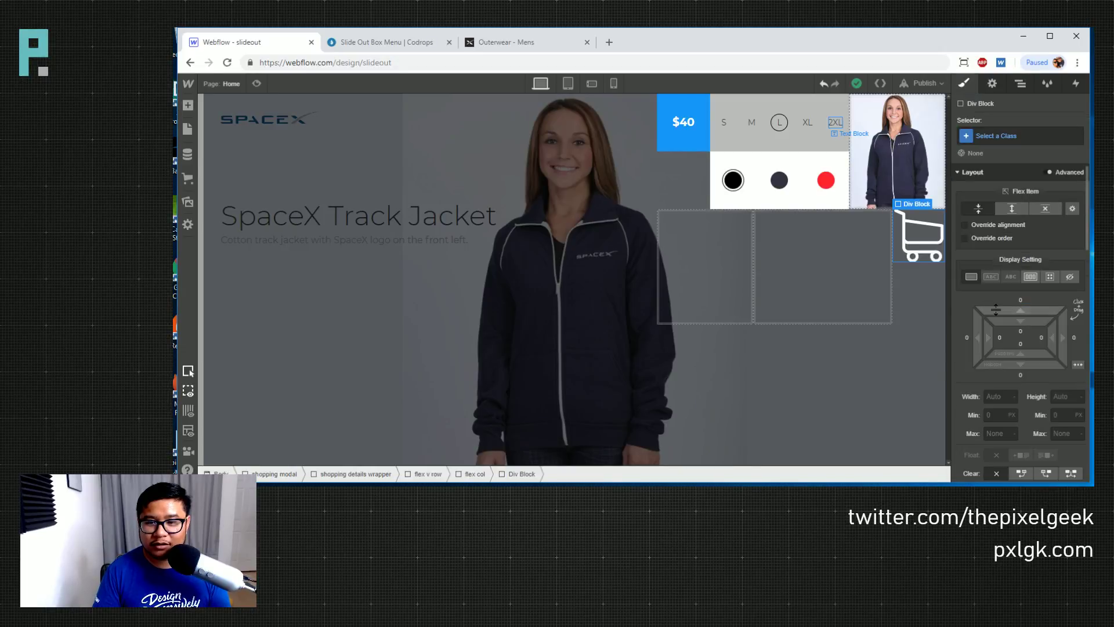
{"action": "scroll", "coordinate": [986, 243], "scroll_direction": "down", "scroll_amount": 1}
{"action": "left_click", "coordinate": [998, 136]}
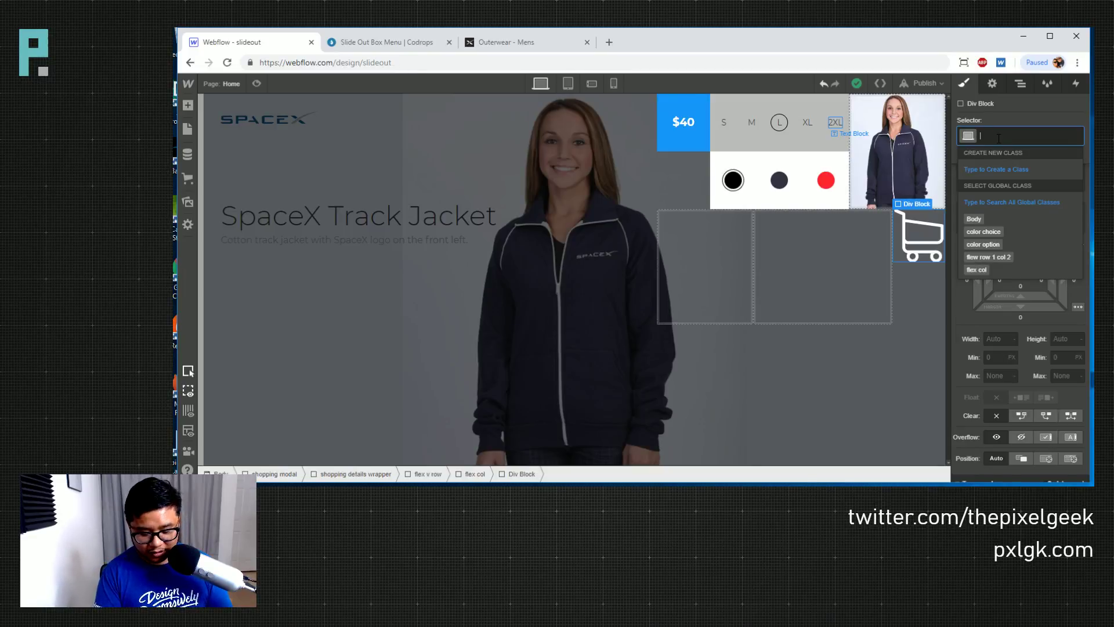
{"action": "type", "text": "cart wrapper"}
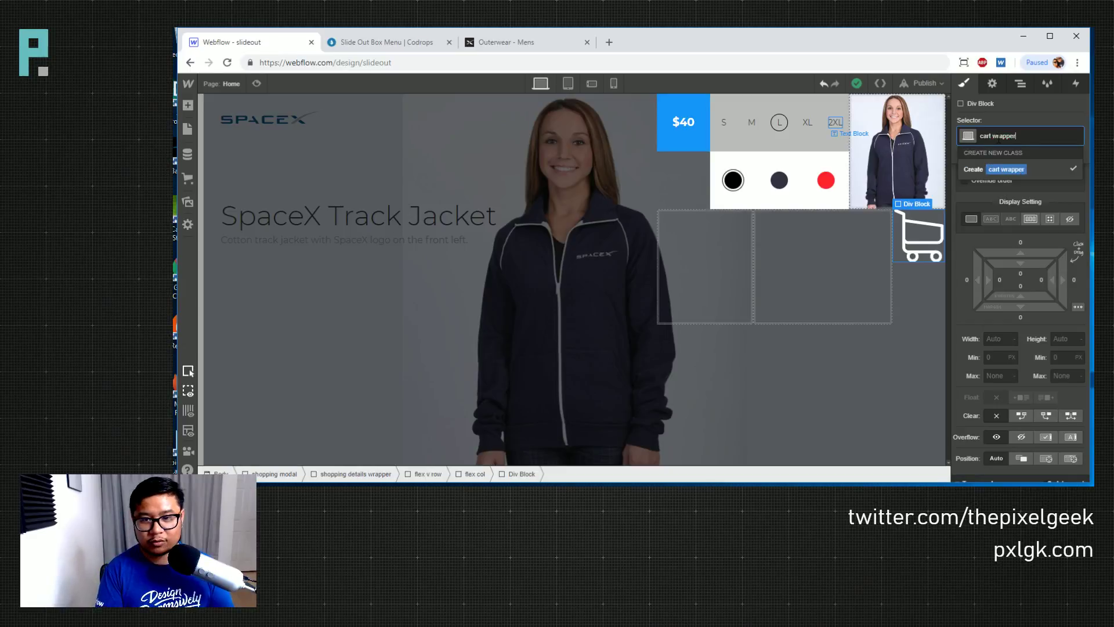
{"action": "key", "text": "Return"}
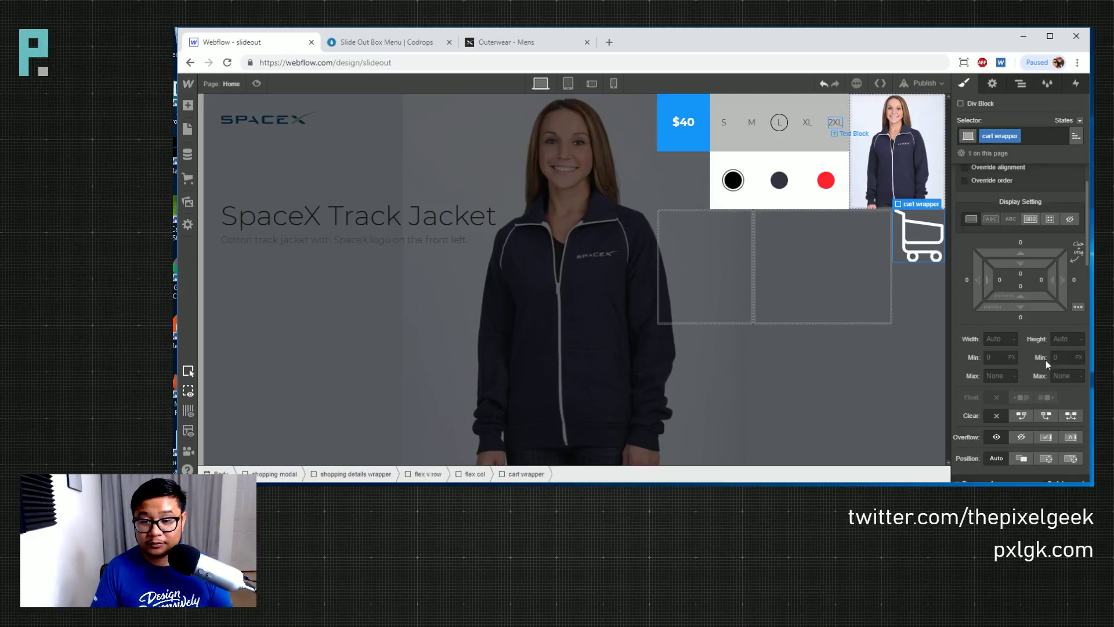
Set the cart wrapper's padding to 30 px on all sides
{"action": "scroll", "coordinate": [1039, 365], "scroll_direction": "up", "scroll_amount": 2}
{"action": "scroll", "coordinate": [1035, 386], "scroll_direction": "down", "scroll_amount": 1}
{"action": "scroll", "coordinate": [1037, 378], "scroll_direction": "up", "scroll_amount": 2}
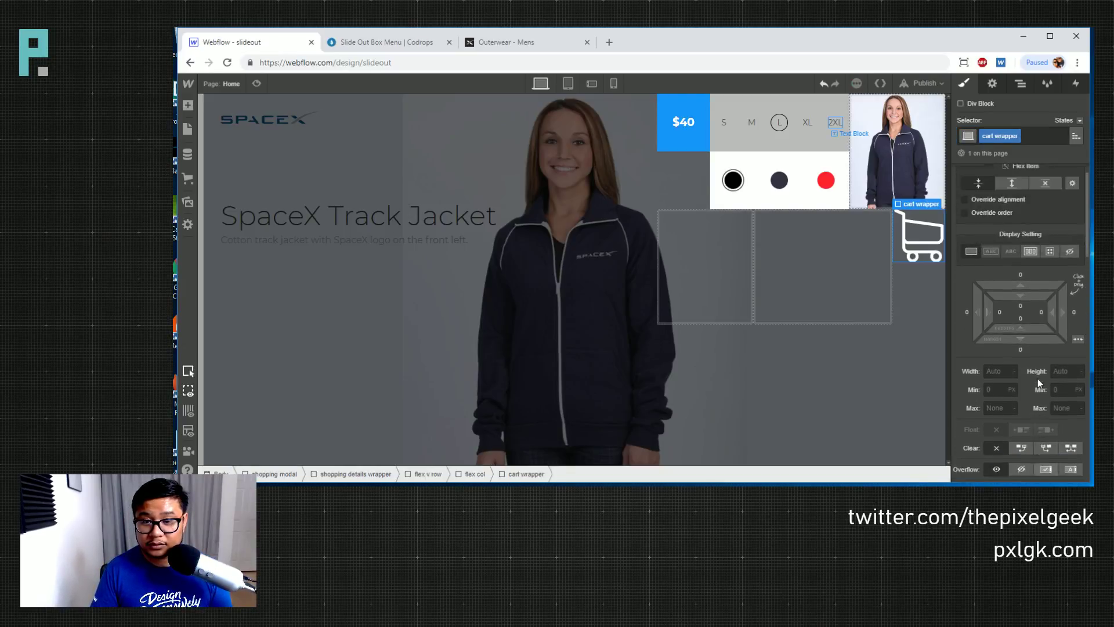
{"action": "left_click_drag", "start_coordinate": [1026, 315], "coordinate": [1032, 366]}
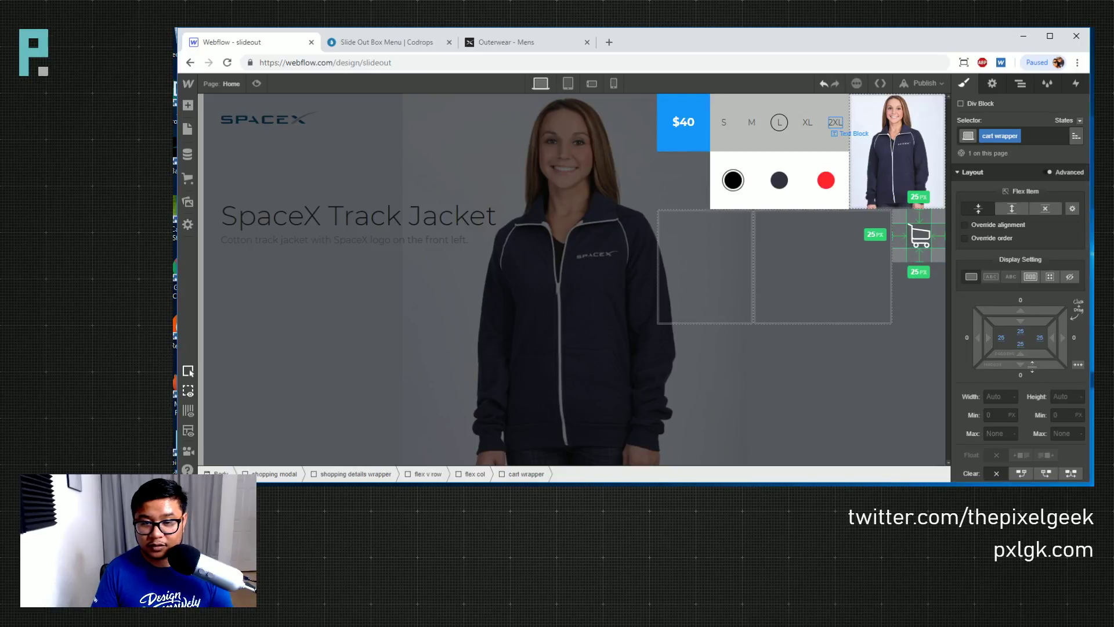
{"action": "left_click_drag", "start_coordinate": [1022, 324], "coordinate": [1025, 336]}
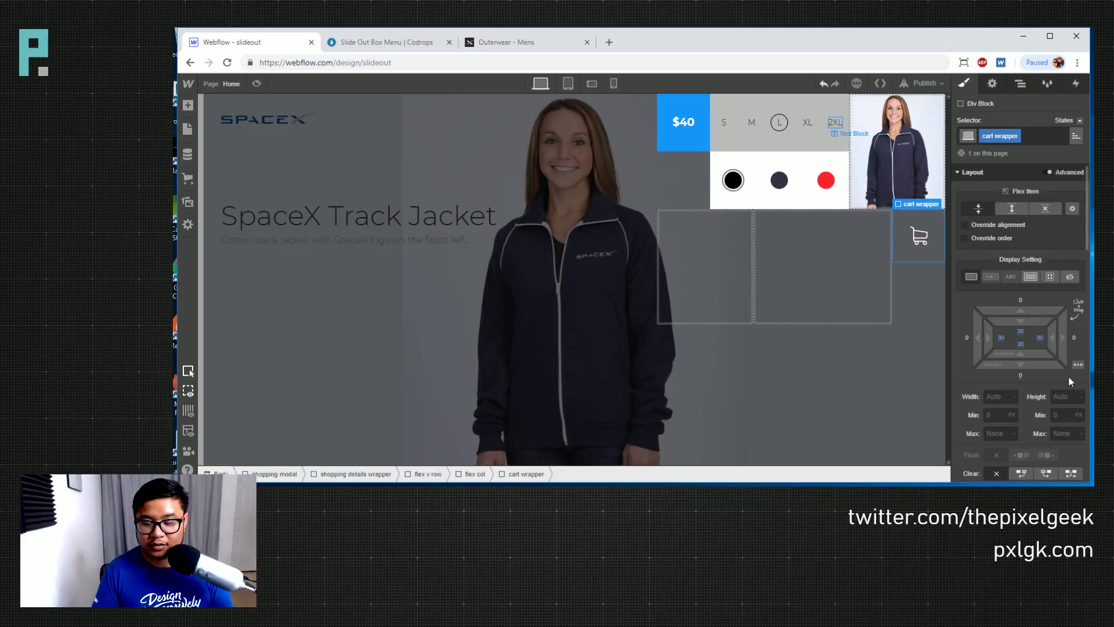
Set the cart wrapper's background colour to black
{"action": "scroll", "coordinate": [1054, 387], "scroll_direction": "down", "scroll_amount": 5}
{"action": "scroll", "coordinate": [1019, 350], "scroll_direction": "down", "scroll_amount": 3}
{"action": "left_click", "coordinate": [1006, 391]}
{"action": "type", "text": "black"}
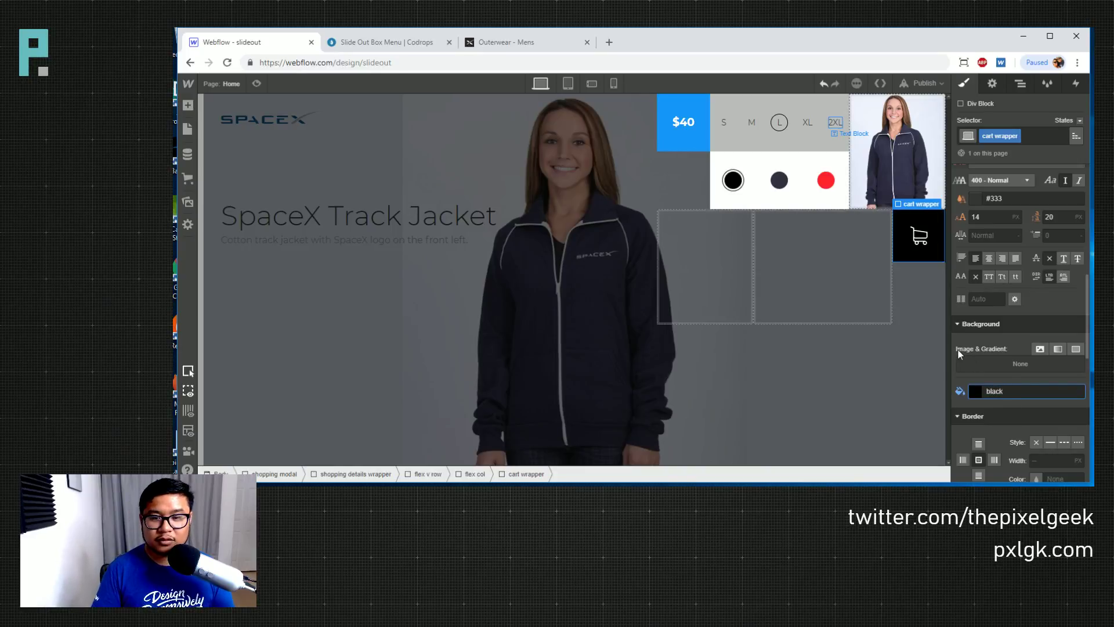
{"action": "left_click", "coordinate": [929, 295]}
{"action": "key", "text": "a"}
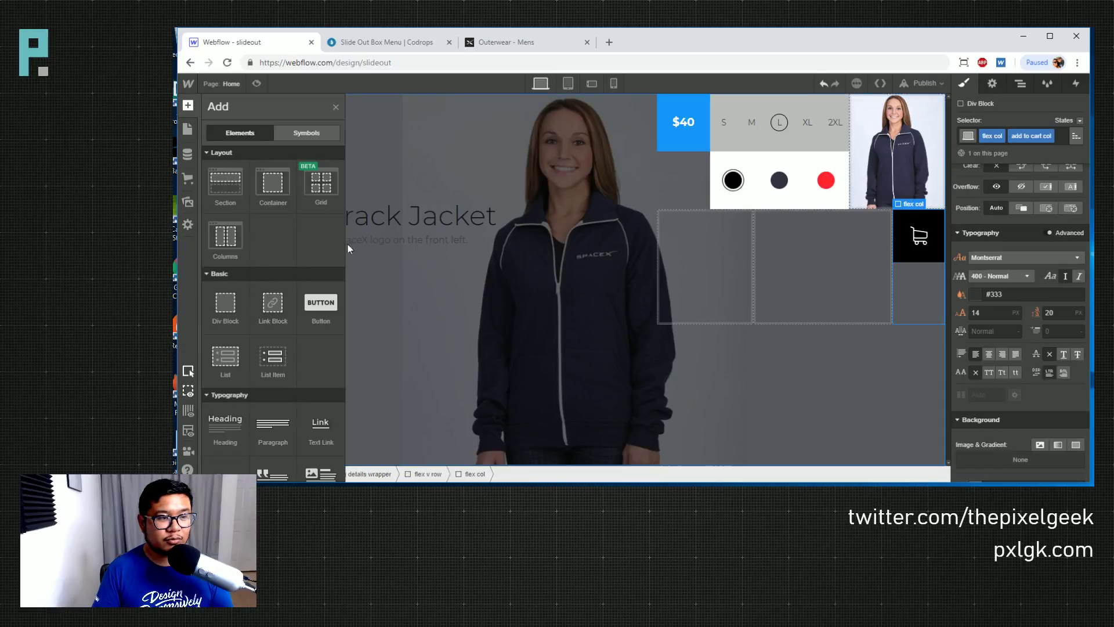
{"action": "left_click", "coordinate": [634, 291]}
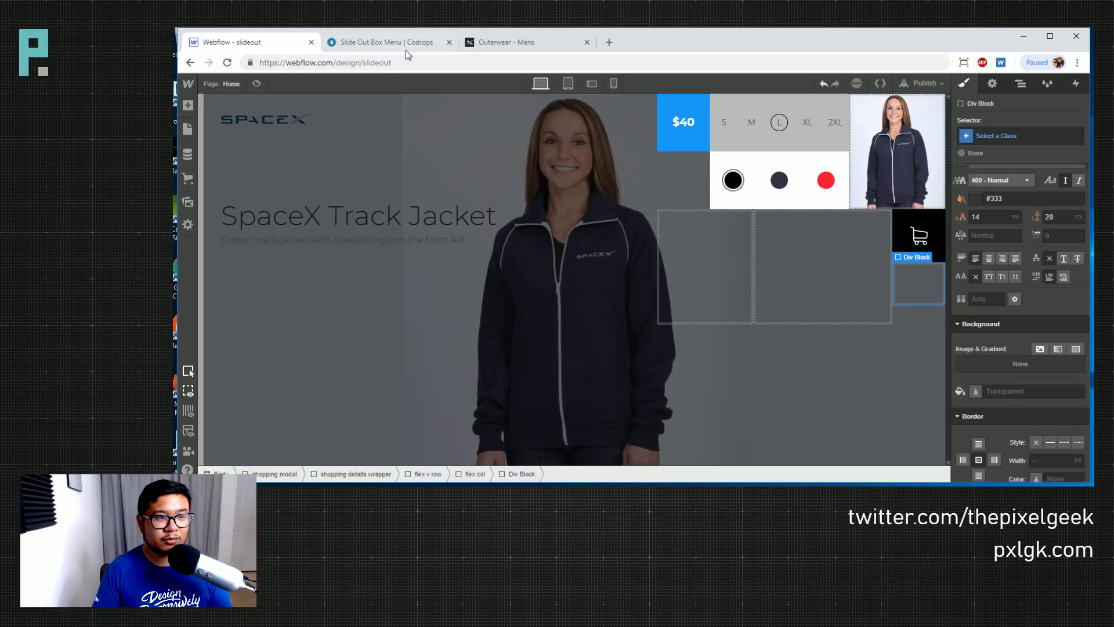
{"action": "left_click", "coordinate": [392, 44]}
{"action": "left_click", "coordinate": [244, 42]}
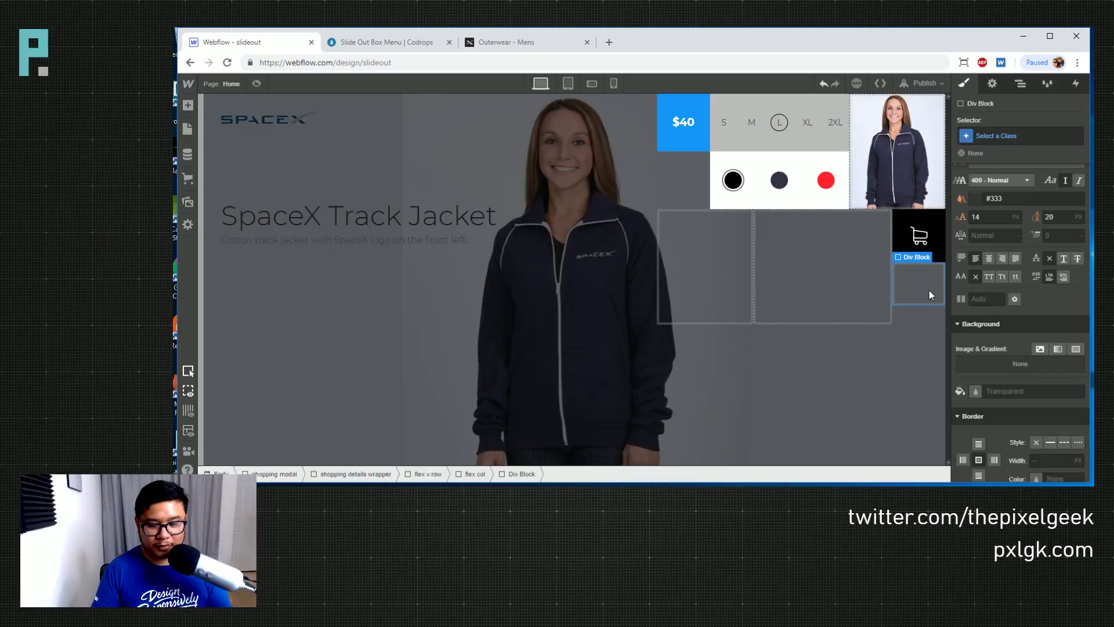
{"action": "key", "text": "Delete"}
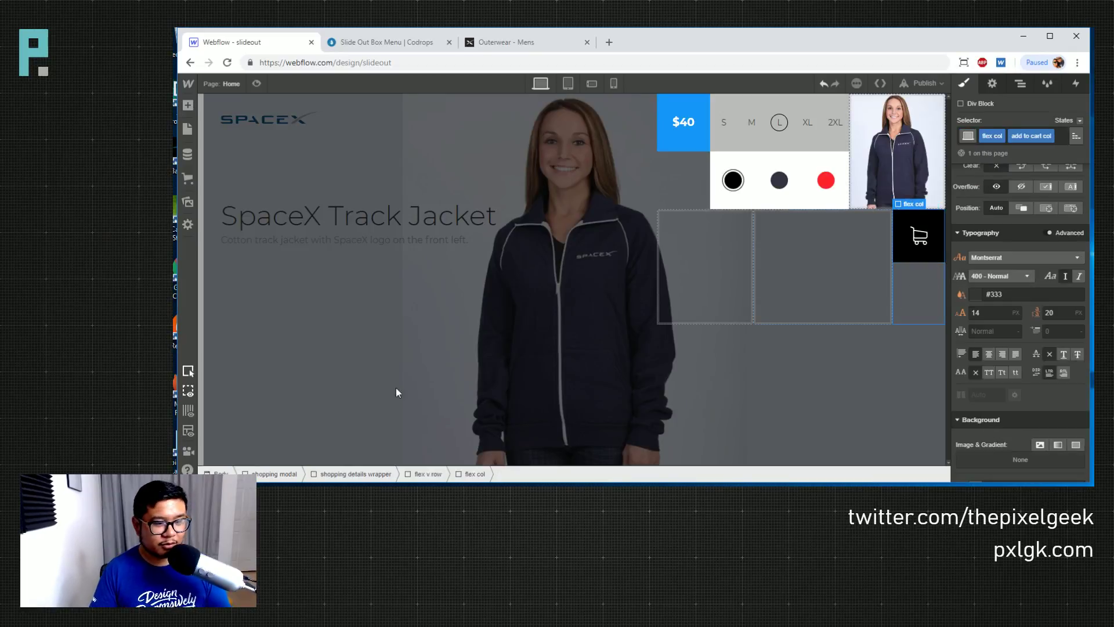
Add a text block reading "Close" beneath the cart box in the add-to-cart column
{"action": "key", "text": "a"}
{"action": "left_click", "coordinate": [236, 464]}
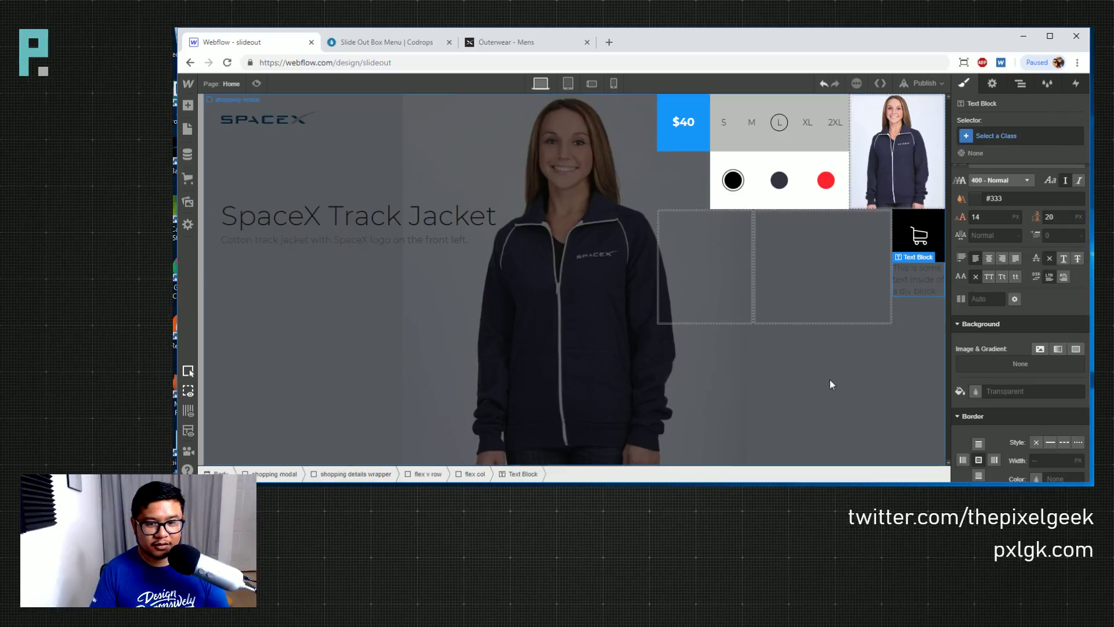
{"action": "double_click", "coordinate": [915, 295]}
{"action": "type", "text": "Close"}
{"action": "key", "text": "Escape"}
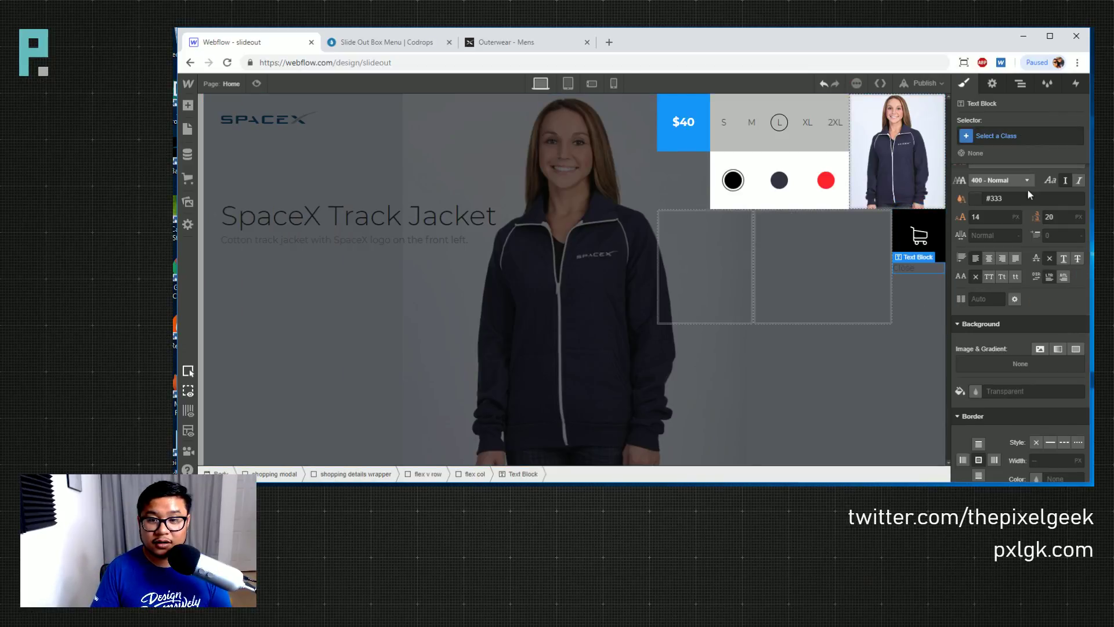
Centre-align the Close text block and create the class "close" for it
{"action": "scroll", "coordinate": [1032, 295], "scroll_direction": "up", "scroll_amount": 4}
{"action": "scroll", "coordinate": [1032, 295], "scroll_direction": "up", "scroll_amount": 3}
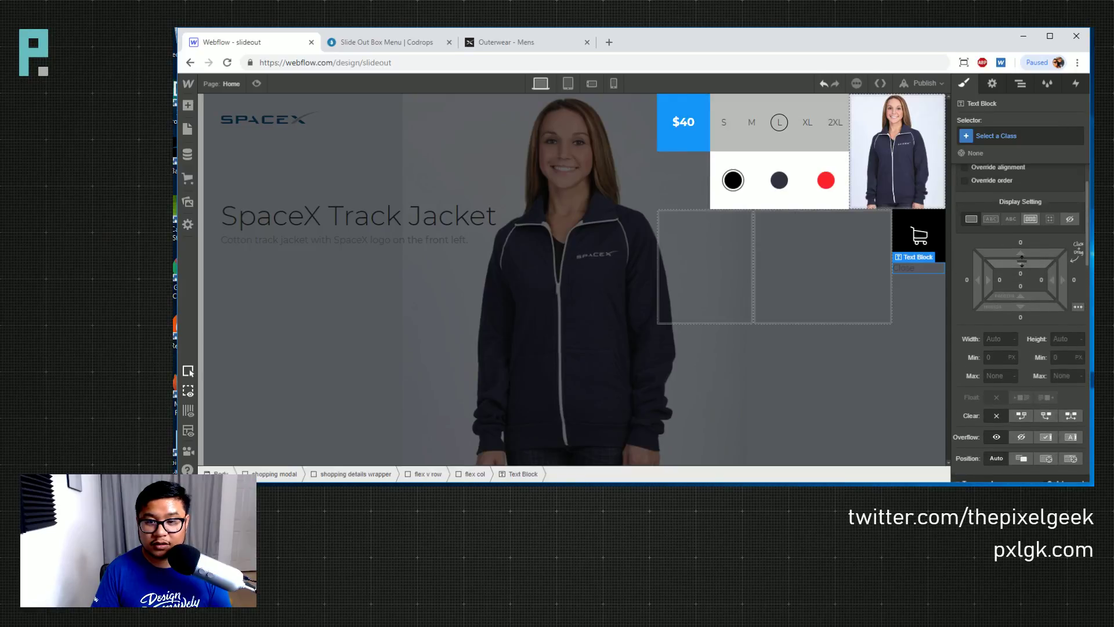
{"action": "scroll", "coordinate": [1032, 391], "scroll_direction": "down", "scroll_amount": 5}
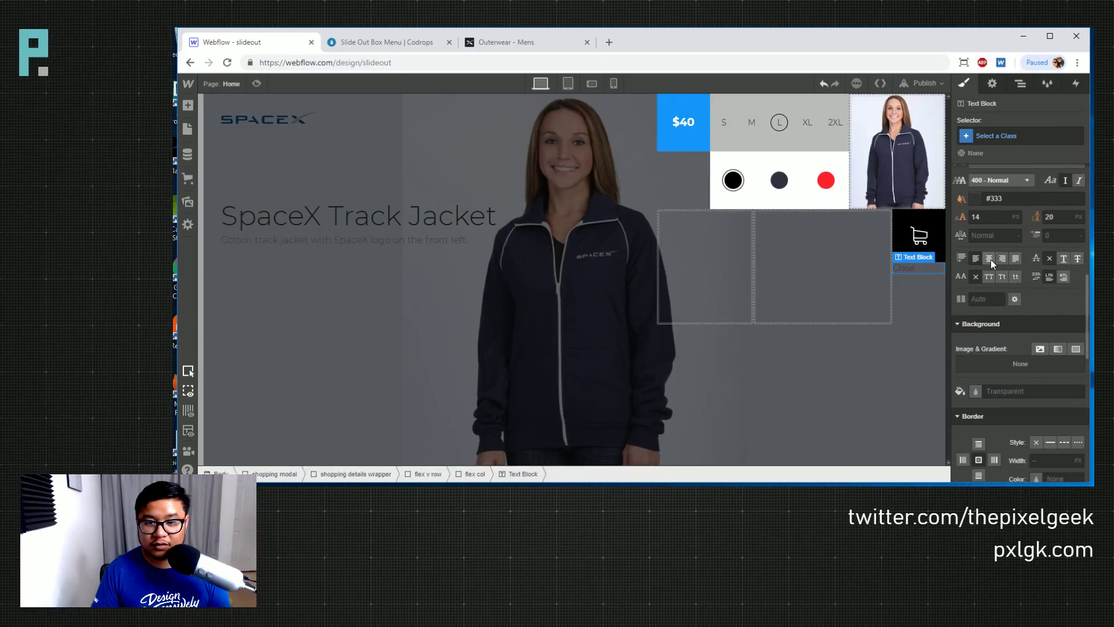
{"action": "left_click", "coordinate": [996, 136]}
{"action": "key", "text": "Return"}
{"action": "double_click", "coordinate": [996, 136]}
{"action": "type", "text": "close"}
{"action": "key", "text": "Return"}
Set the Close text block's padding to 10 px on all sides
{"action": "scroll", "coordinate": [1031, 243], "scroll_direction": "up", "scroll_amount": 3}
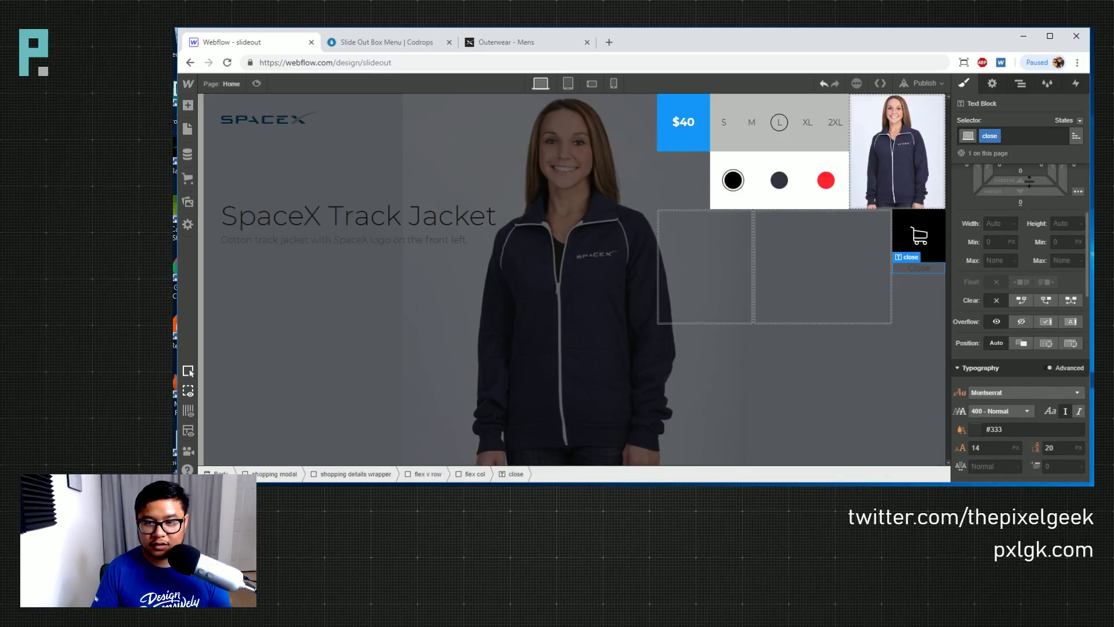
{"action": "scroll", "coordinate": [1025, 180], "scroll_direction": "up", "scroll_amount": 2}
{"action": "left_click_drag", "start_coordinate": [1032, 265], "coordinate": [1032, 282]}
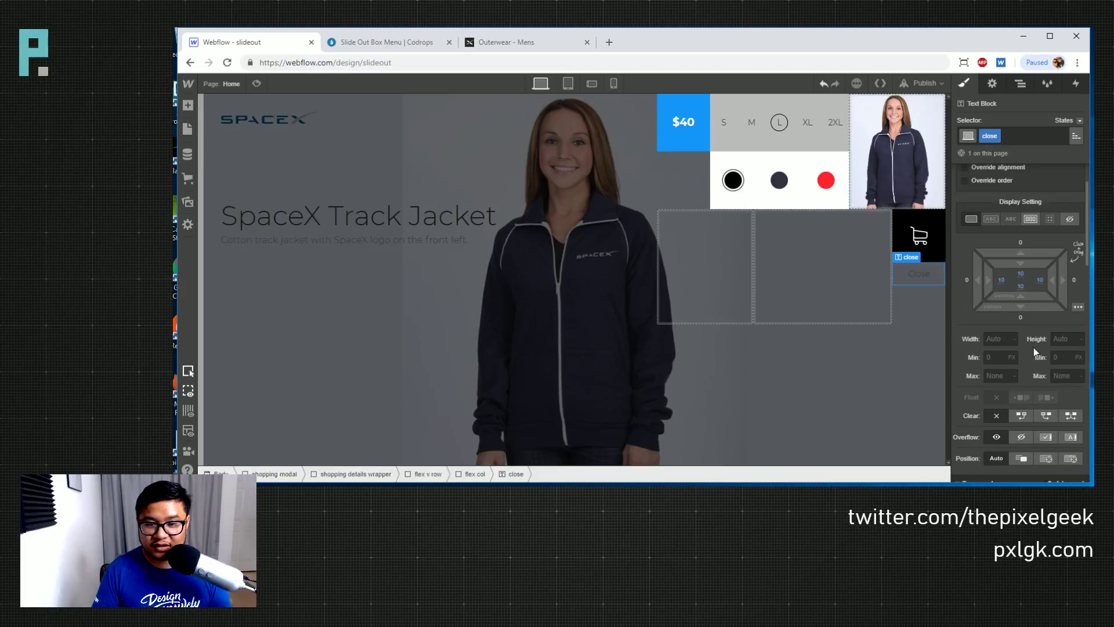
Compare with the Codrops demo's close box and give the Close text block white text and a #616161 background
{"action": "left_click", "coordinate": [409, 46]}
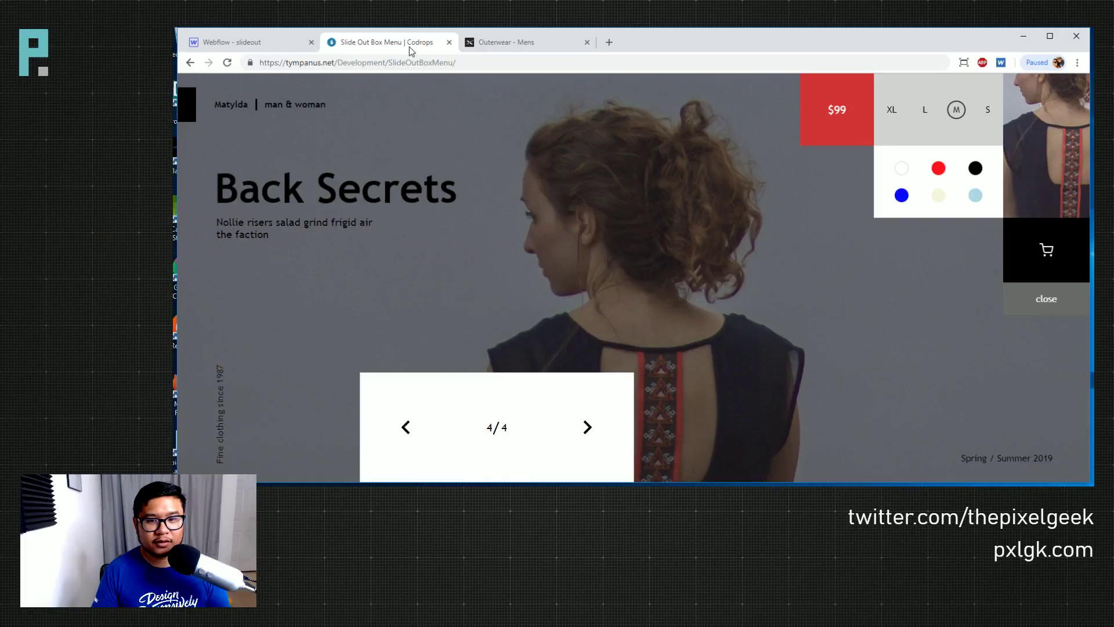
{"action": "left_click", "coordinate": [239, 46]}
{"action": "scroll", "coordinate": [1044, 343], "scroll_direction": "down", "scroll_amount": 2}
{"action": "scroll", "coordinate": [1038, 340], "scroll_direction": "down", "scroll_amount": 5}
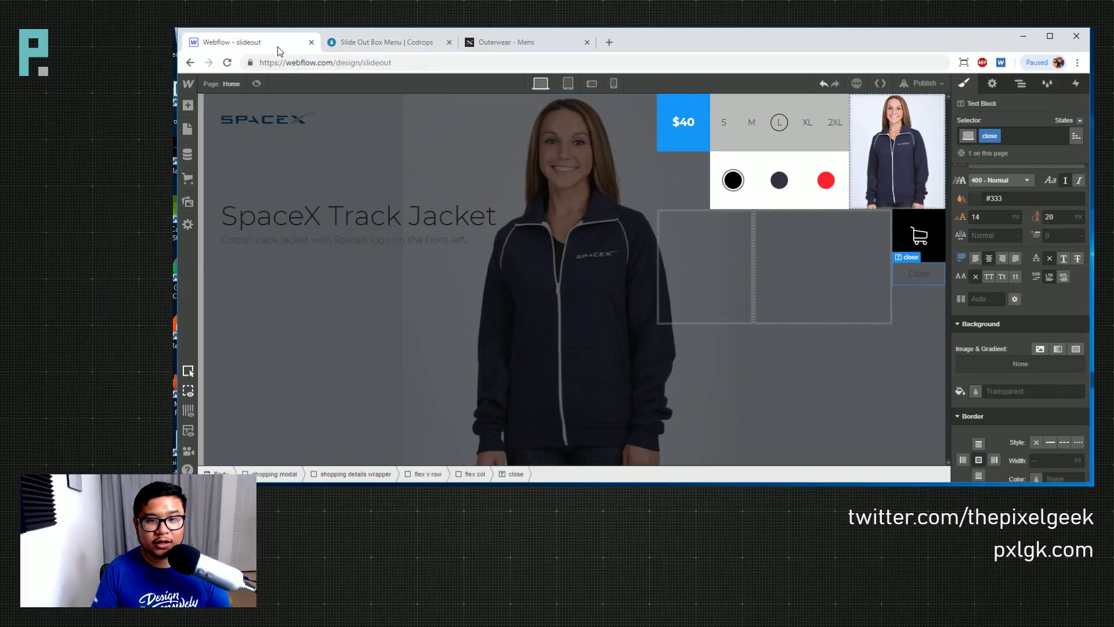
{"action": "left_click", "coordinate": [334, 46]}
{"action": "left_click", "coordinate": [263, 45]}
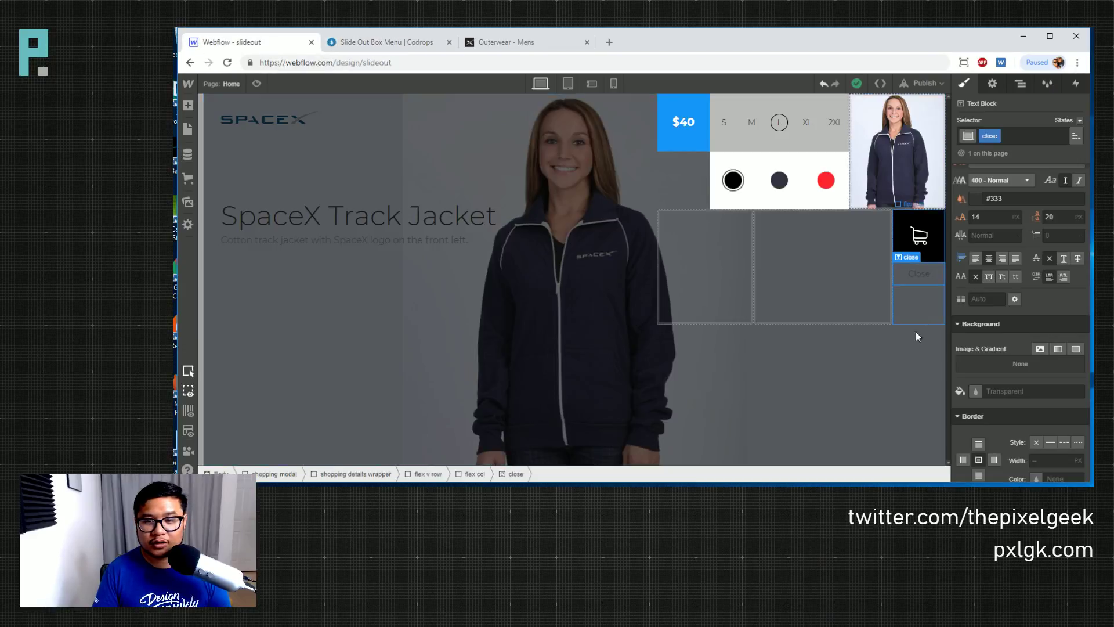
{"action": "left_click", "coordinate": [980, 198]}
{"action": "type", "text": "white"}
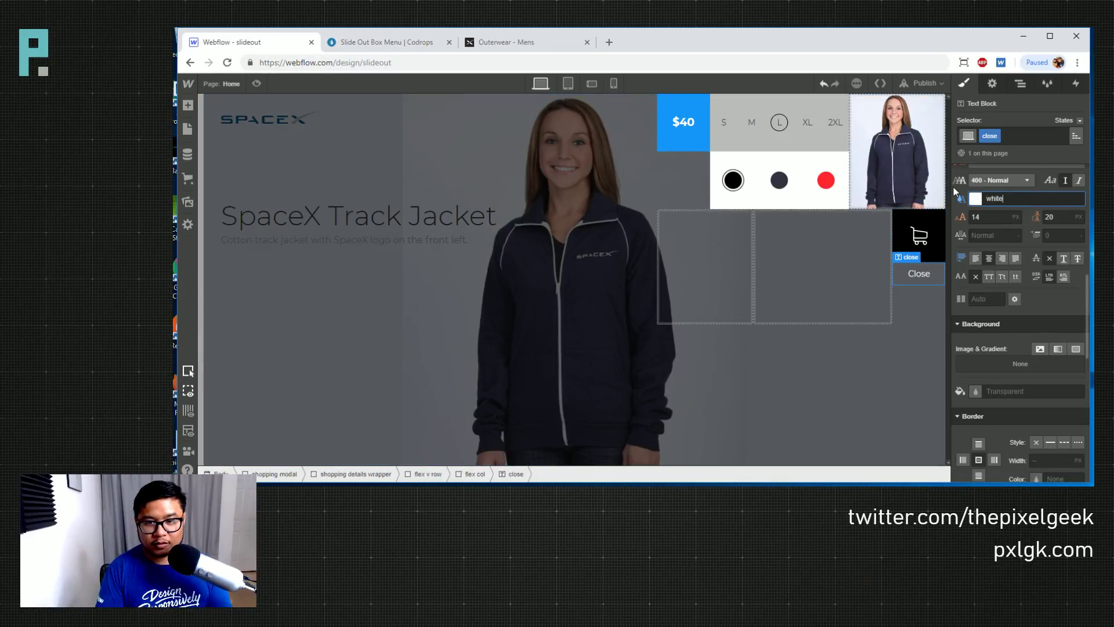
{"action": "left_click", "coordinate": [975, 391]}
{"action": "left_click_drag", "start_coordinate": [1036, 270], "coordinate": [961, 277]}
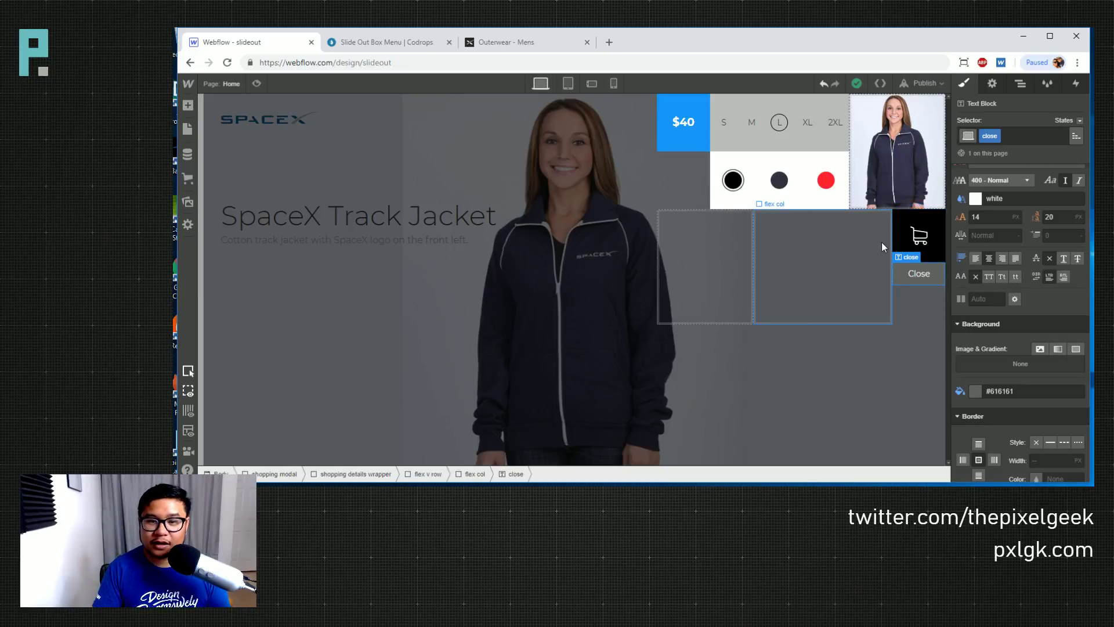
Make the cart wrapper expand within its column and centre the cart icon using a horizontal flex layout
{"action": "left_click", "coordinate": [900, 234]}
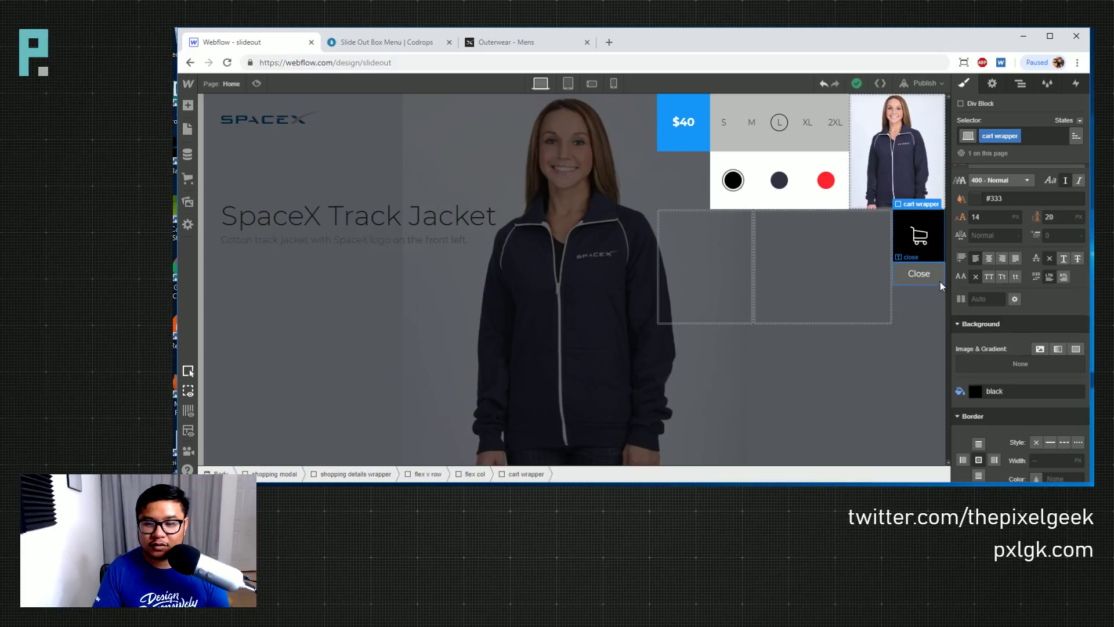
{"action": "scroll", "coordinate": [1022, 268], "scroll_direction": "up", "scroll_amount": 5}
{"action": "scroll", "coordinate": [1047, 242], "scroll_direction": "up", "scroll_amount": 1}
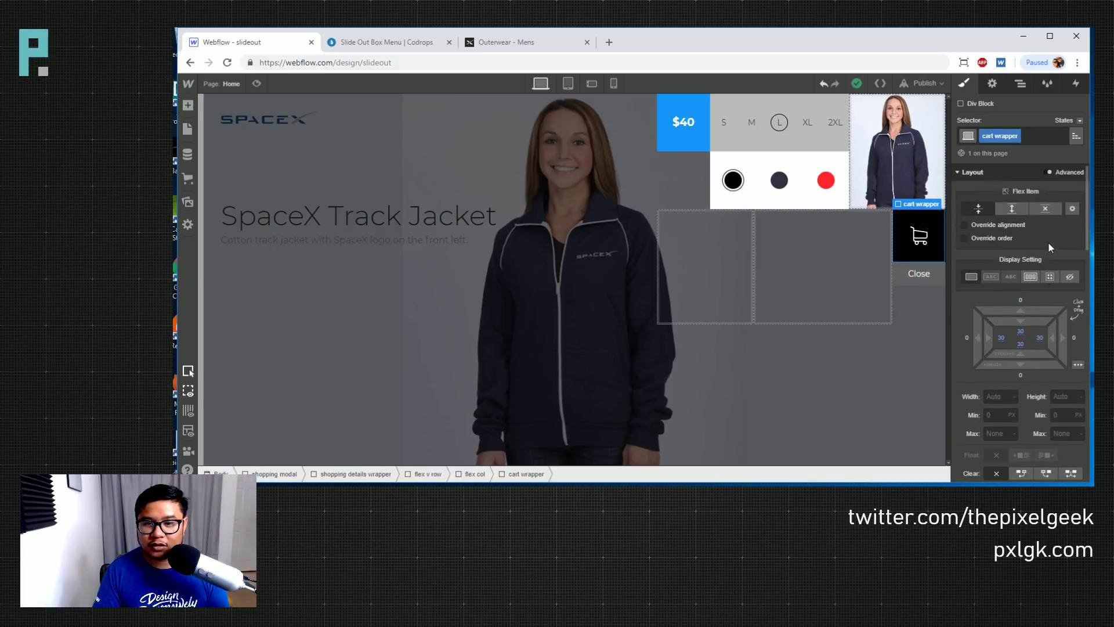
{"action": "left_click", "coordinate": [1010, 208]}
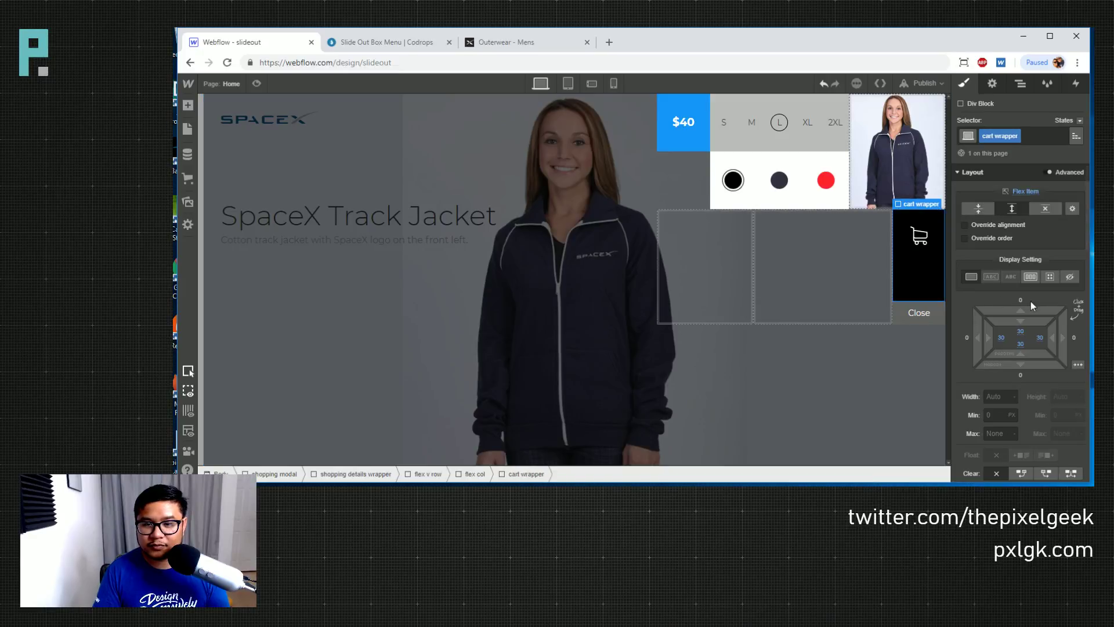
{"action": "left_click", "coordinate": [1030, 277]}
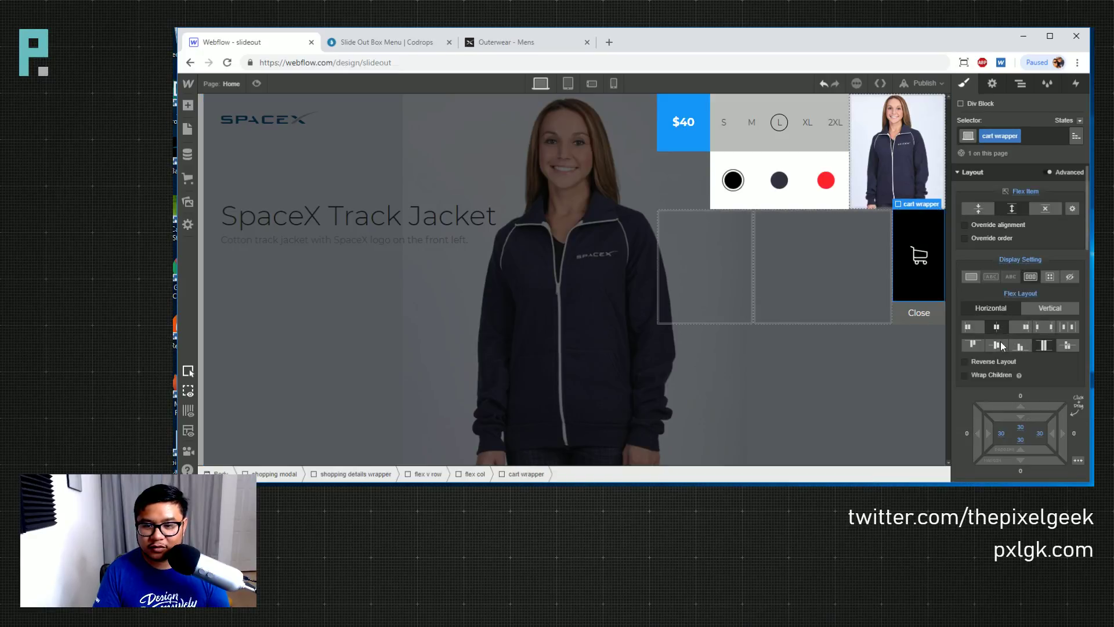
{"action": "left_click", "coordinate": [899, 318]}
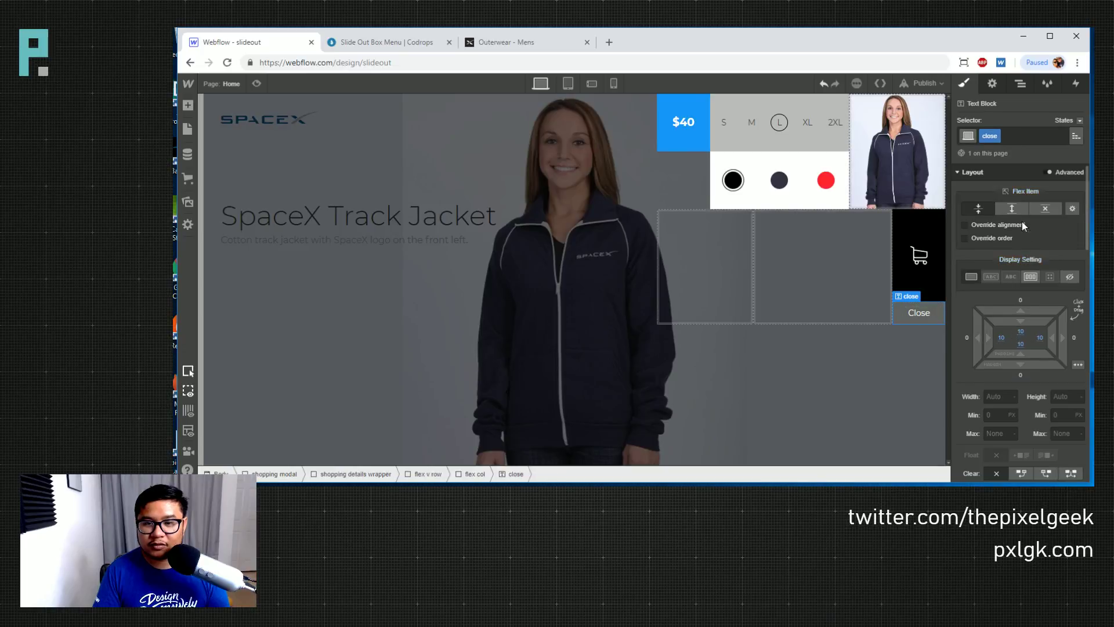
Make the Close text block expand within its column, centre its text with a horizontal flex layout, and preview the page
{"action": "left_click", "coordinate": [1007, 210]}
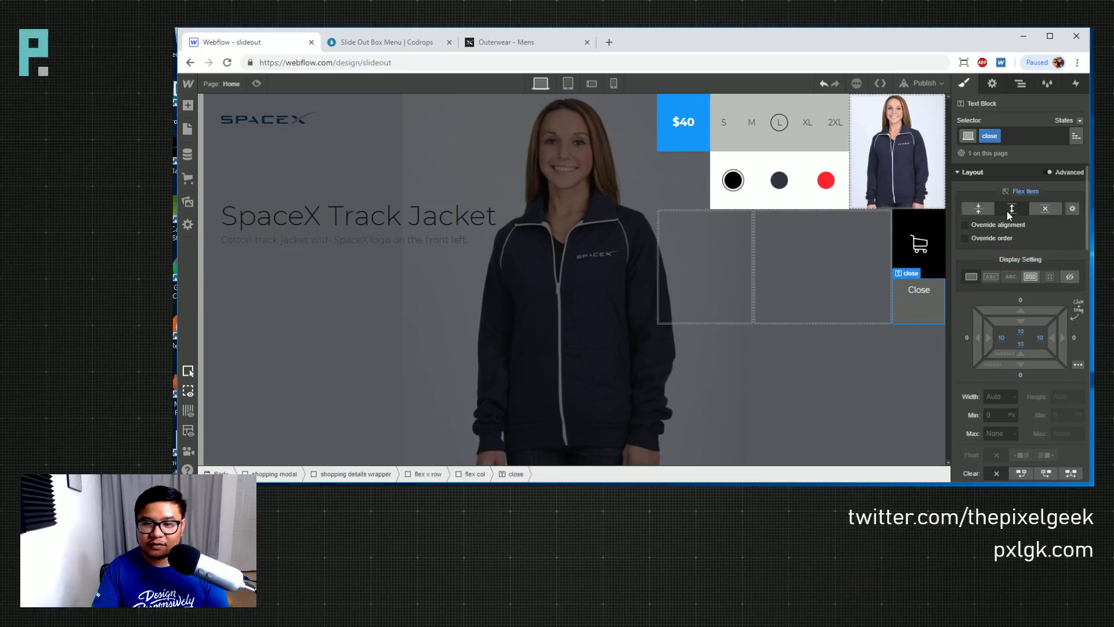
{"action": "left_click", "coordinate": [1030, 277]}
{"action": "left_click", "coordinate": [993, 345]}
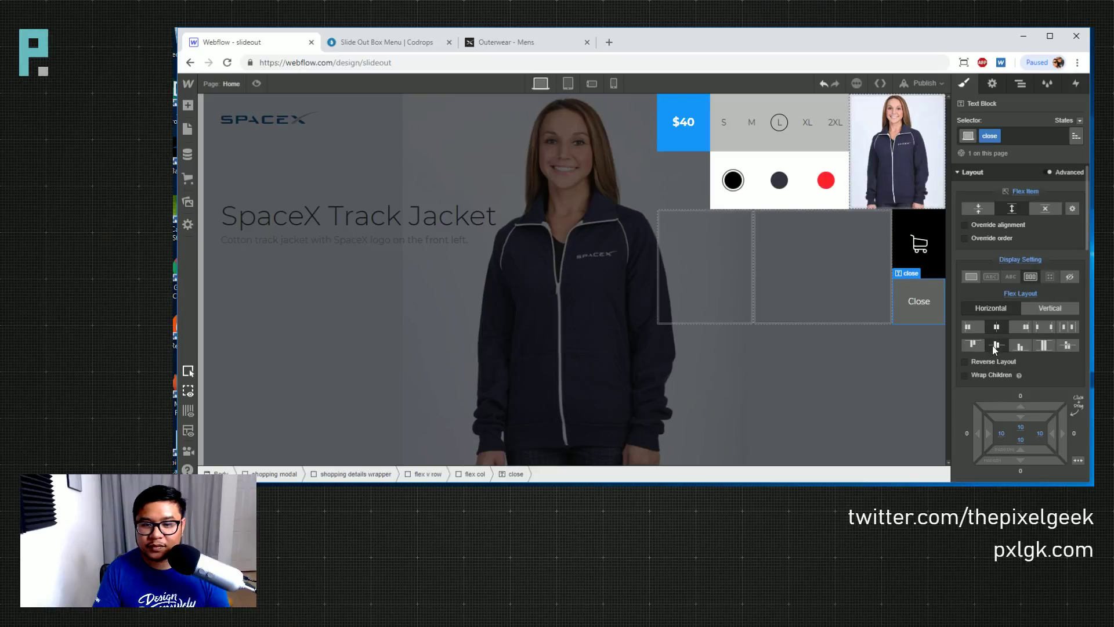
{"action": "left_click", "coordinate": [840, 250]}
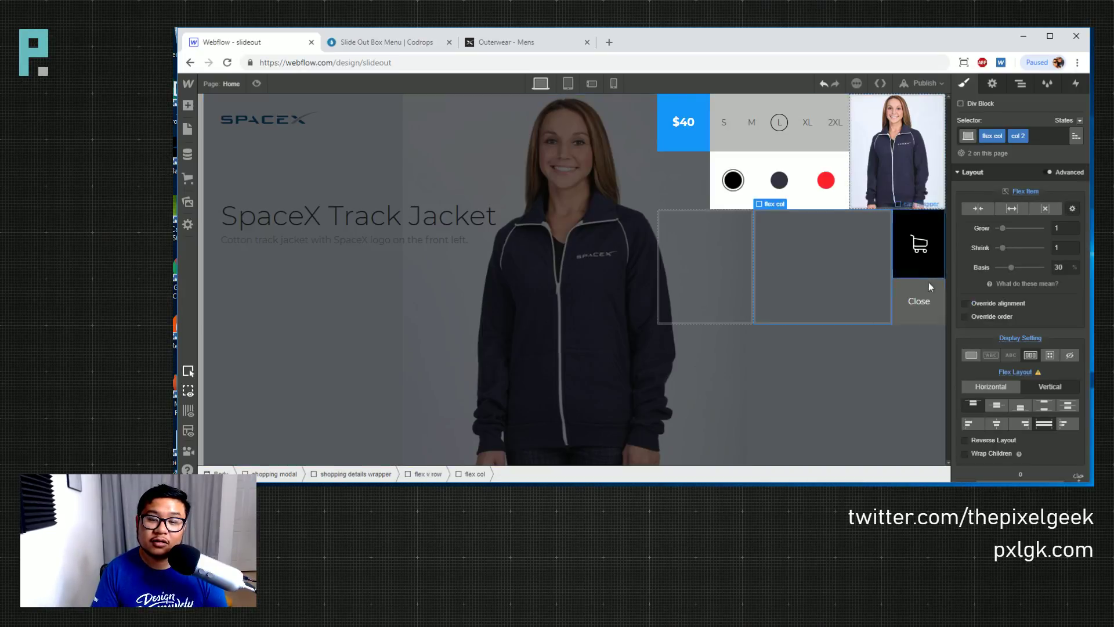
{"action": "left_click", "coordinate": [256, 84]}
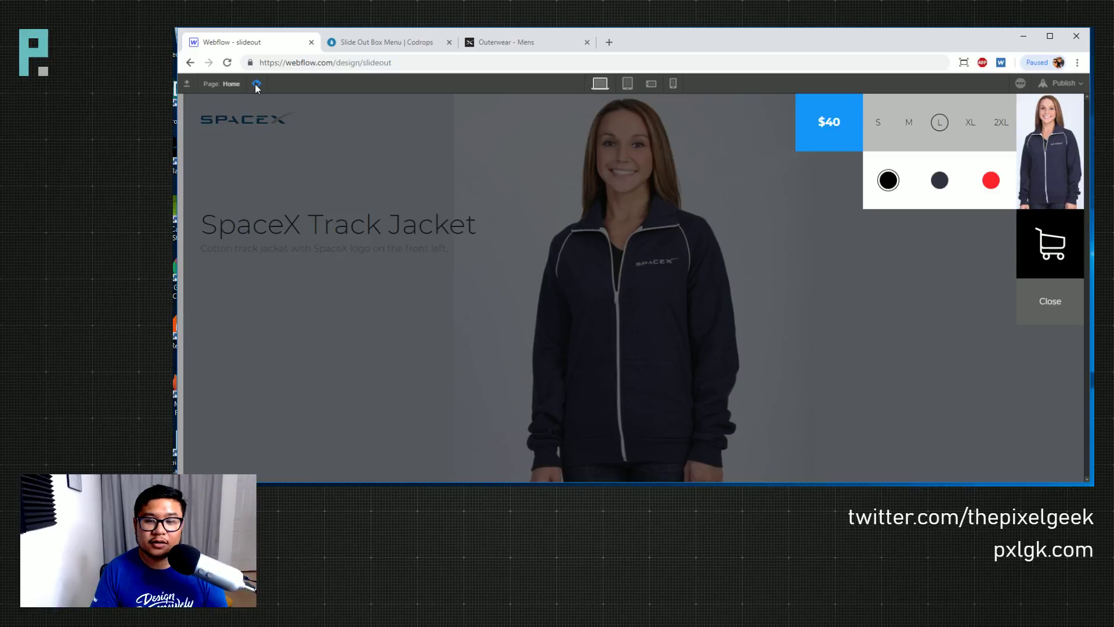
{"action": "left_click", "coordinate": [256, 84]}
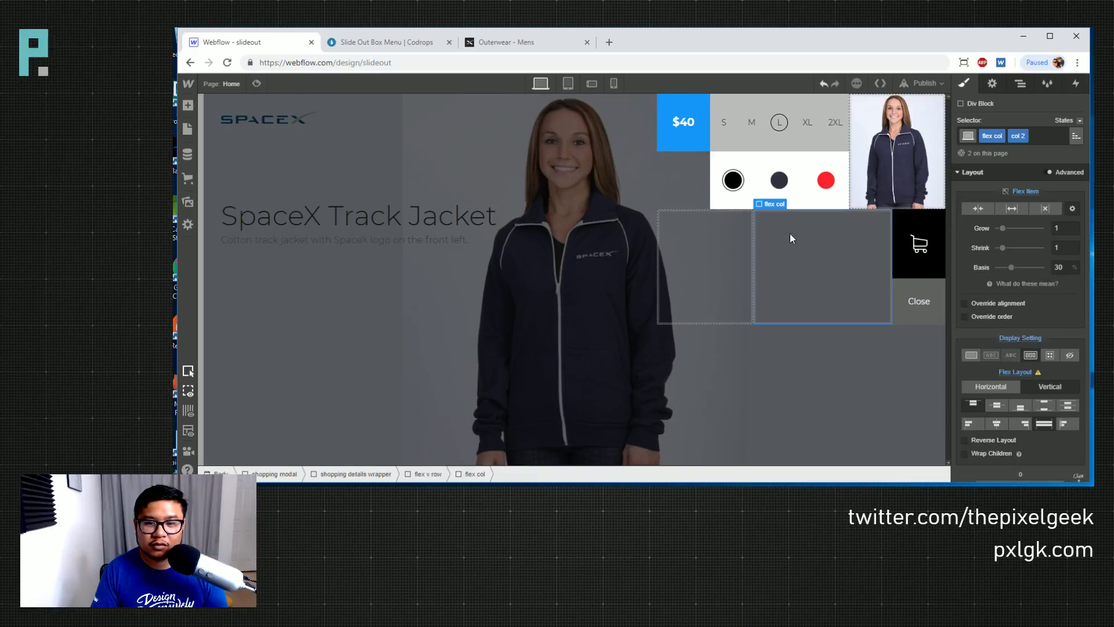
Set the cart wrapper's flex grow to 2 and compare the previewed page with the Codrops demo
{"action": "left_click", "coordinate": [915, 276]}
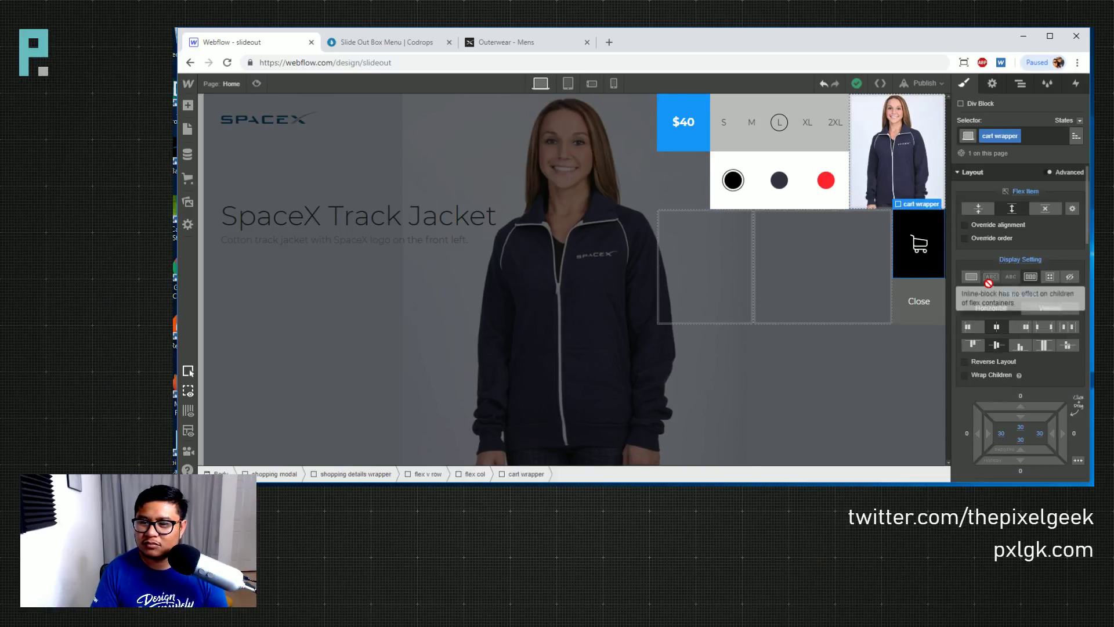
{"action": "left_click", "coordinate": [904, 294]}
{"action": "left_click", "coordinate": [912, 266]}
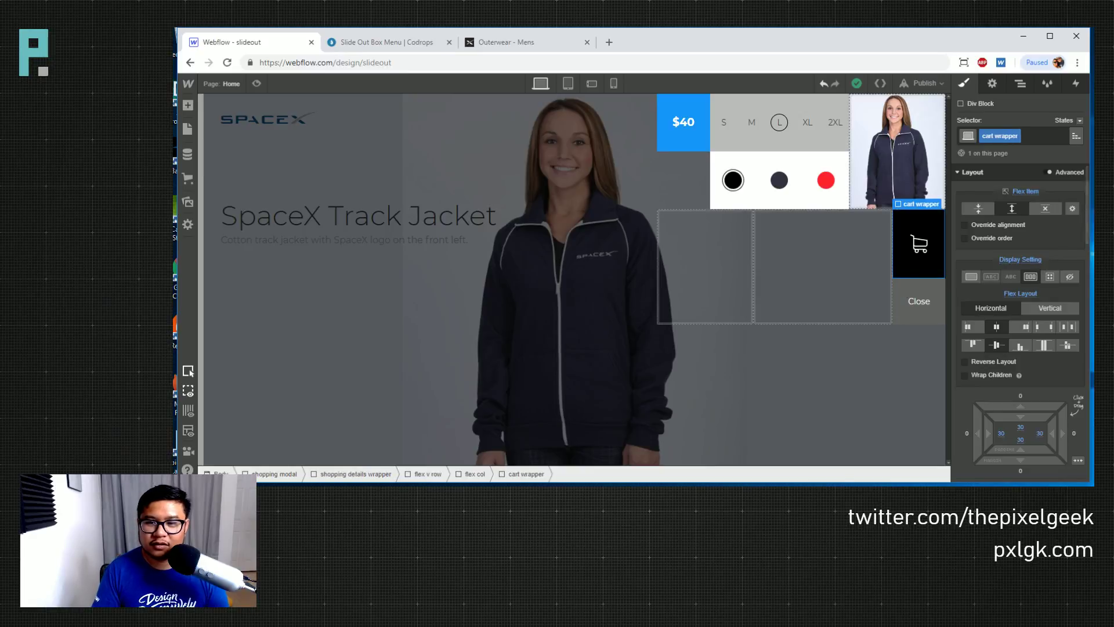
{"action": "left_click", "coordinate": [1072, 208]}
{"action": "left_click", "coordinate": [1065, 228]}
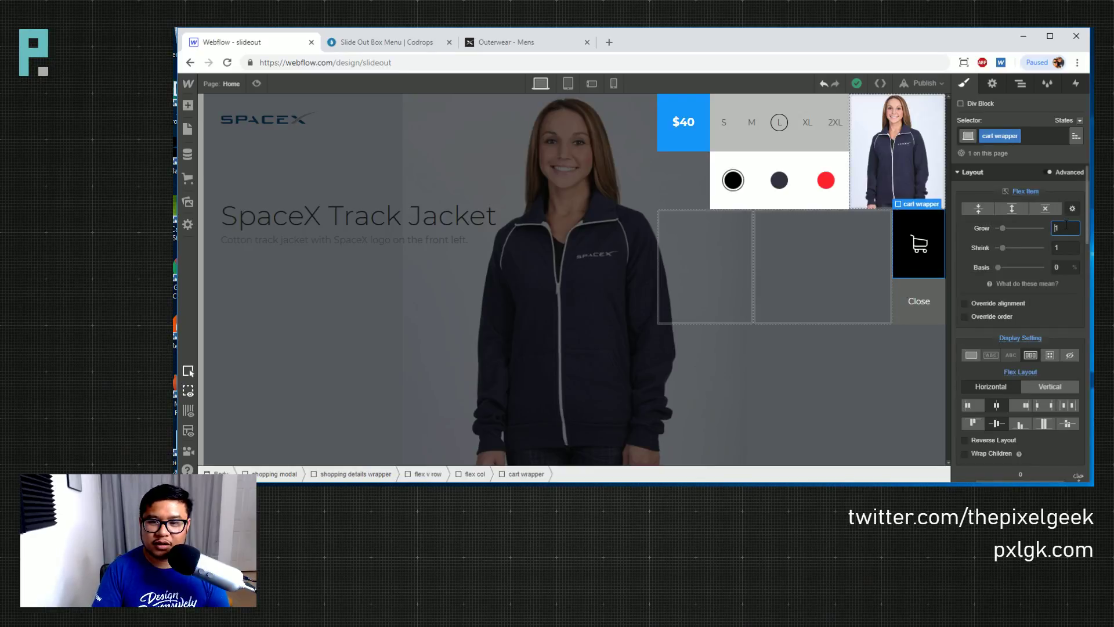
{"action": "type", "text": "2"}
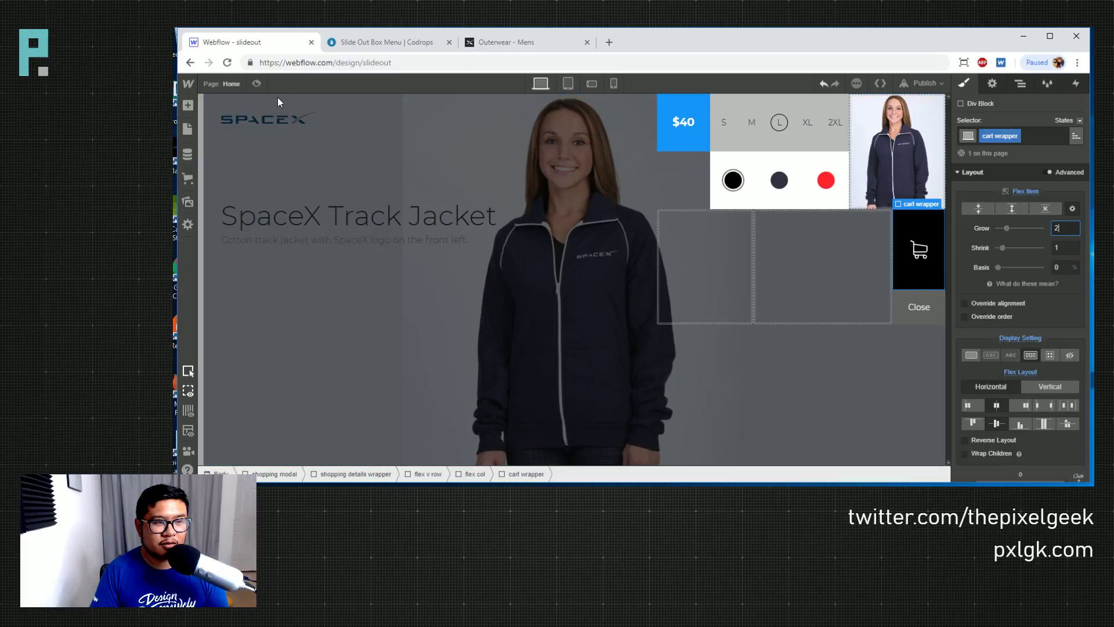
{"action": "left_click", "coordinate": [257, 84]}
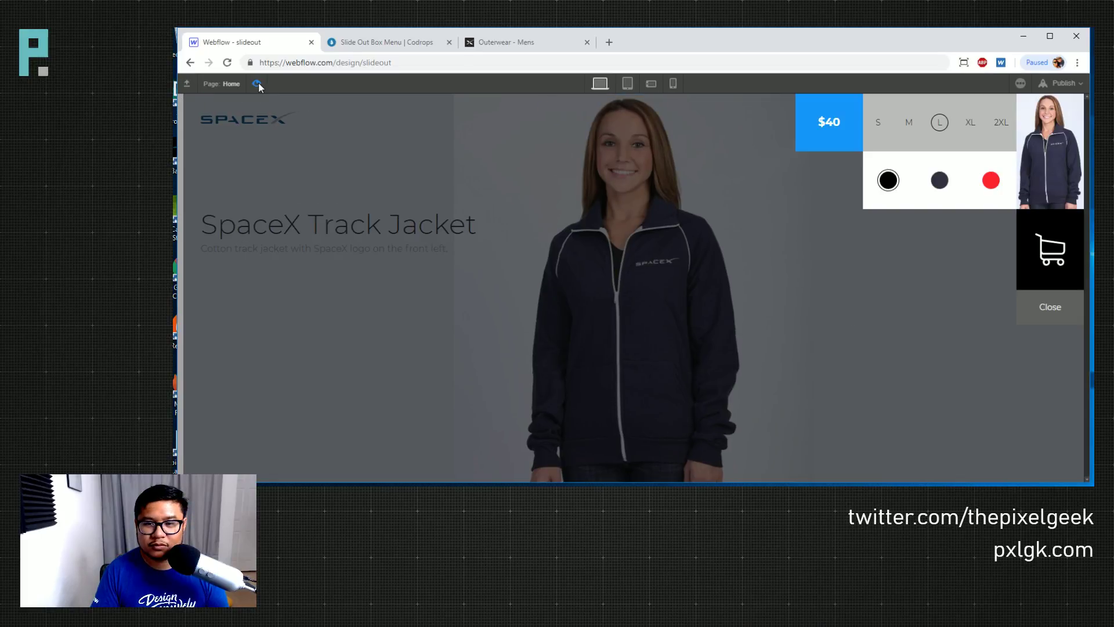
{"action": "left_click", "coordinate": [371, 47]}
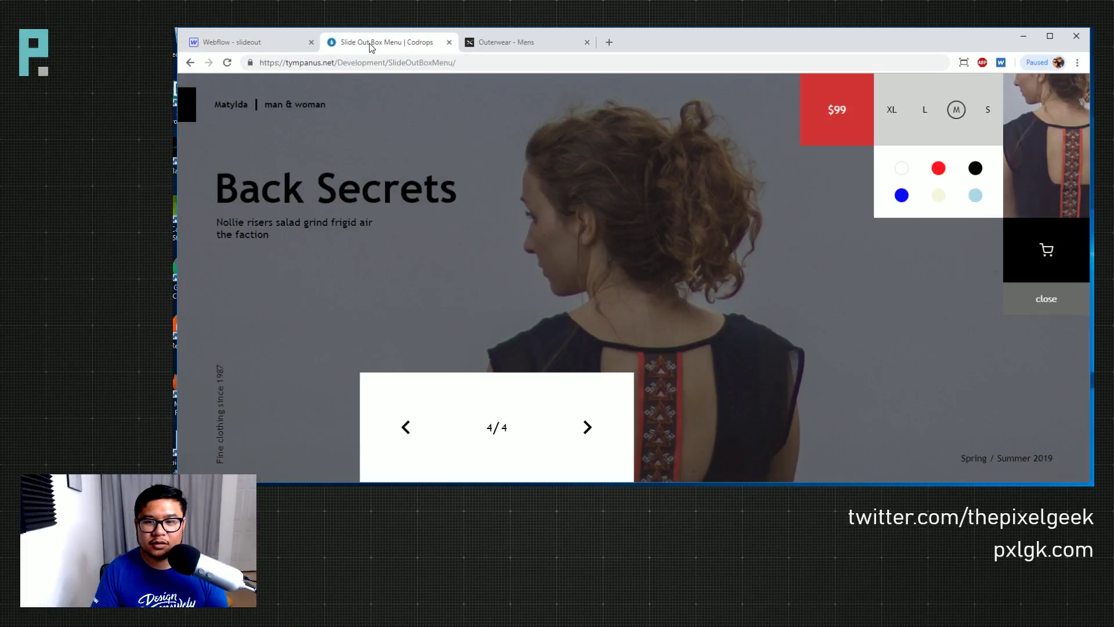
{"action": "left_click", "coordinate": [249, 43]}
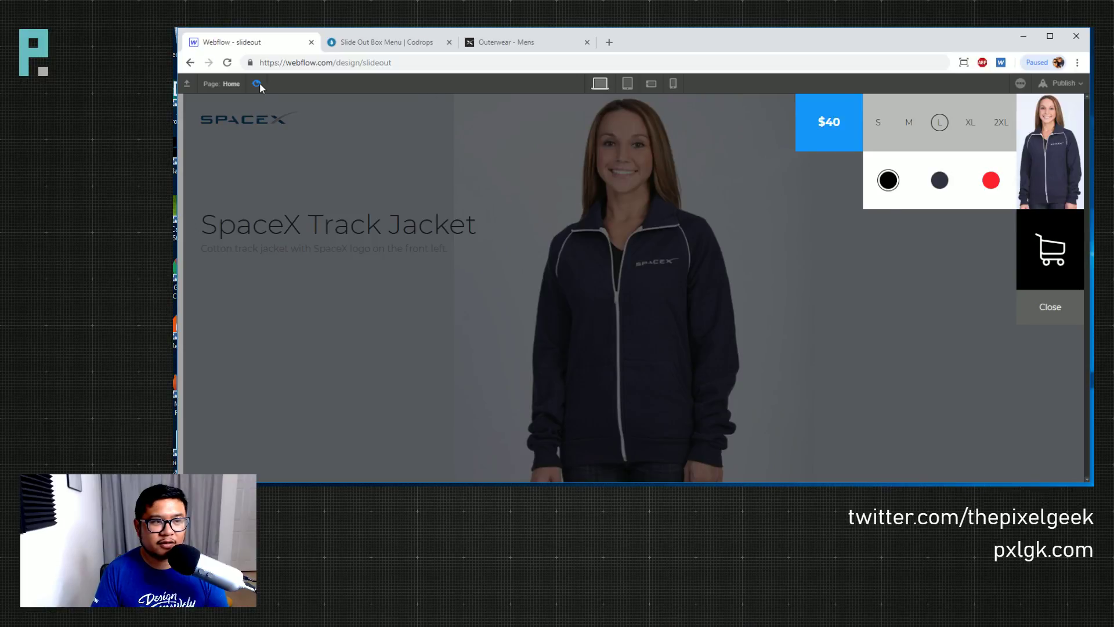
{"action": "key", "text": "ctrl+shift+p"}
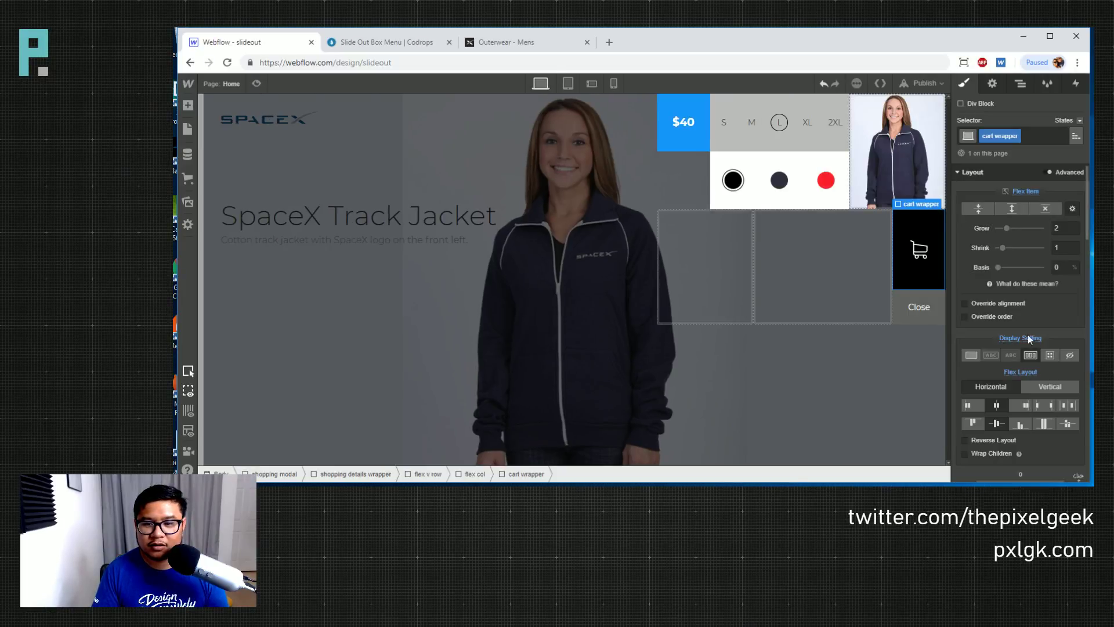
Set the cart wrapper's padding to 0 on all sides
{"action": "scroll", "coordinate": [1042, 375], "scroll_direction": "down", "scroll_amount": 1}
{"action": "scroll", "coordinate": [1041, 375], "scroll_direction": "down", "scroll_amount": 4}
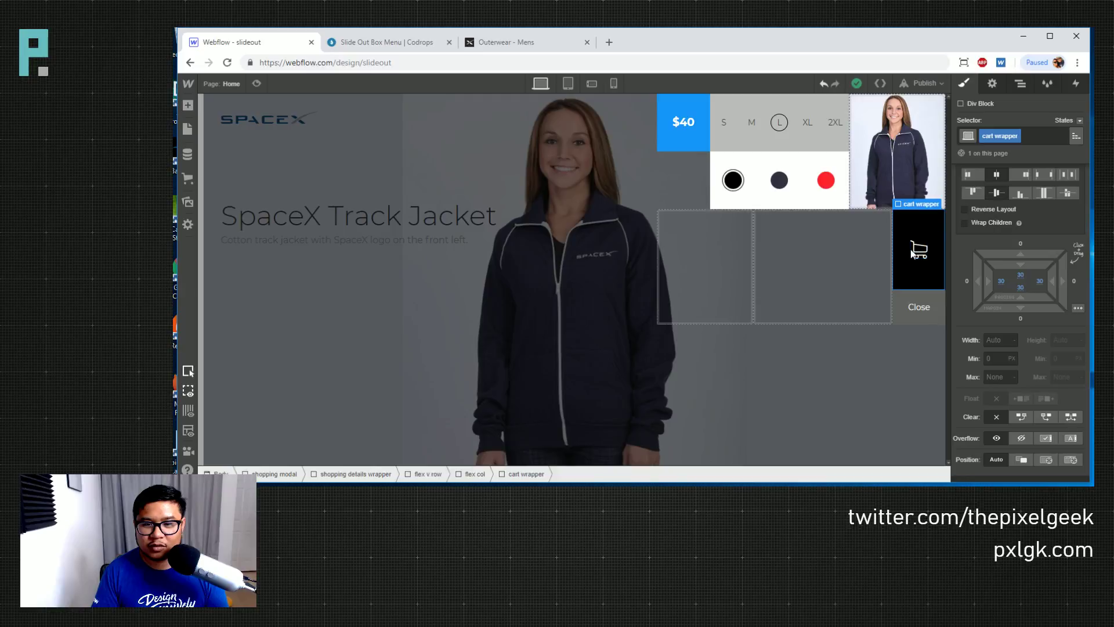
{"action": "left_click_drag", "start_coordinate": [1020, 274], "coordinate": [987, 284]}
{"action": "left_click", "coordinate": [1039, 280], "text": "alt"}
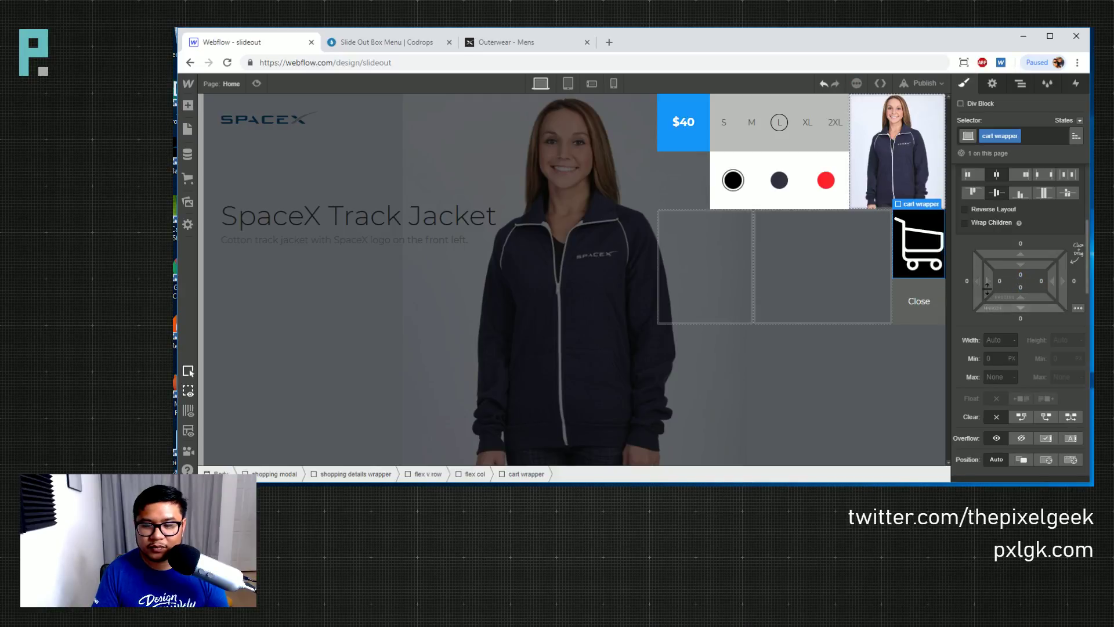
Create the class "cart icon" for the cart image
{"action": "left_click", "coordinate": [918, 244]}
{"action": "left_click", "coordinate": [1032, 137]}
{"action": "type", "text": "cart icon"}
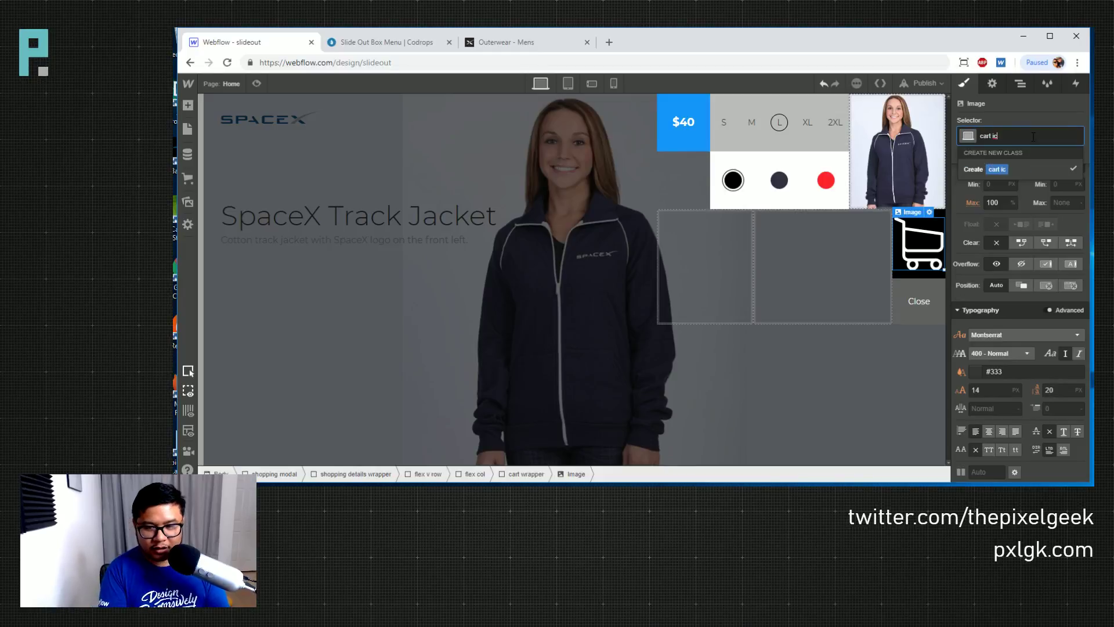
{"action": "key", "text": "Return"}
Try several maximum widths for the cart icon and set it to 25 px
{"action": "scroll", "coordinate": [998, 190], "scroll_direction": "up", "scroll_amount": 3}
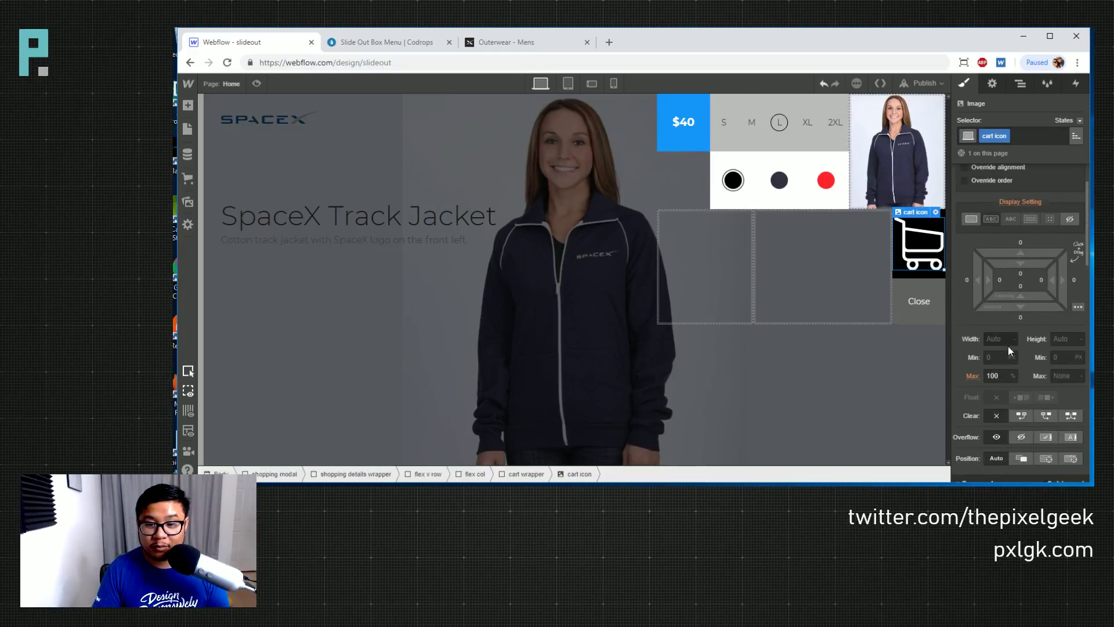
{"action": "type", "text": "50"}
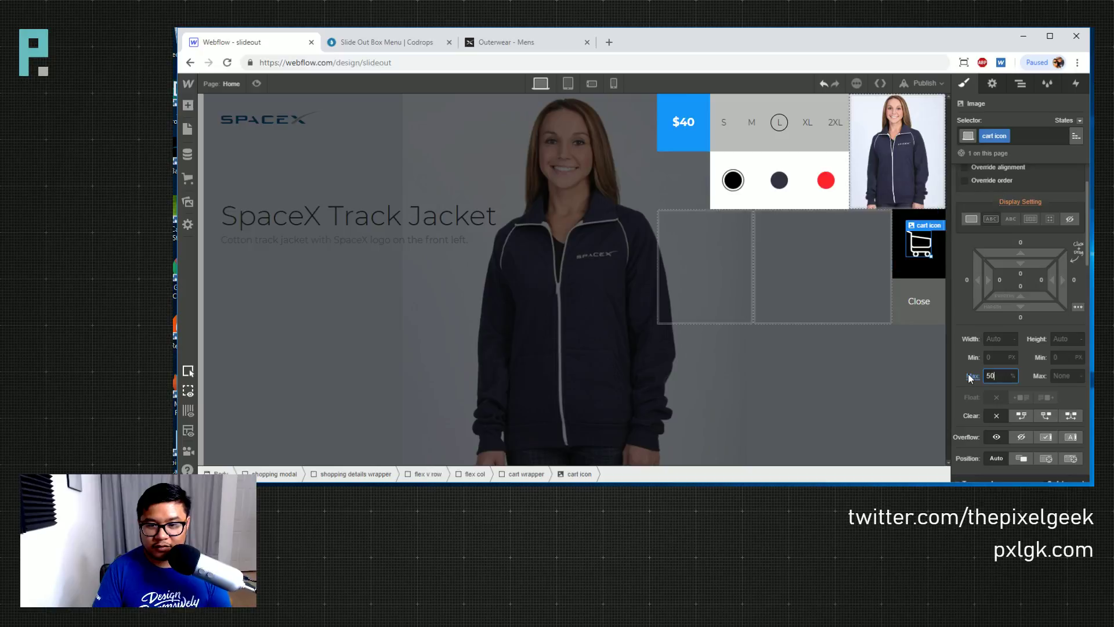
{"action": "key", "text": "BackSpace"}
{"action": "key", "text": "BackSpace"}
{"action": "type", "text": "40px"}
{"action": "key", "text": "BackSpace"}
{"action": "key", "text": "BackSpace"}
{"action": "type", "text": "30"}
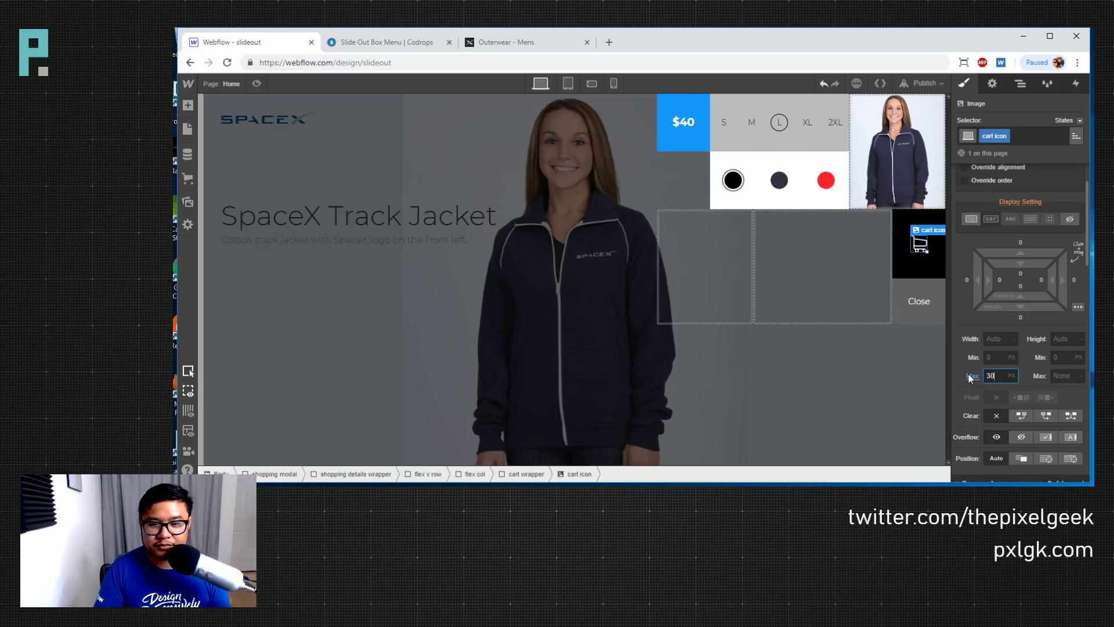
{"action": "key", "text": "BackSpace"}
{"action": "key", "text": "BackSpace"}
{"action": "type", "text": "20"}
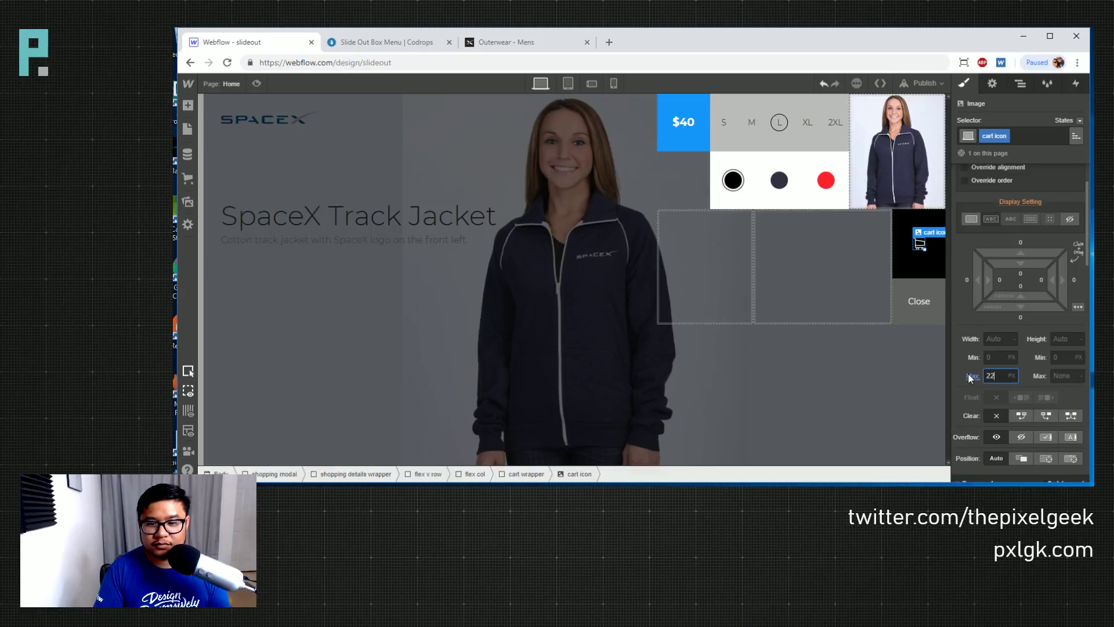
{"action": "key", "text": "BackSpace"}
{"action": "type", "text": "5"}
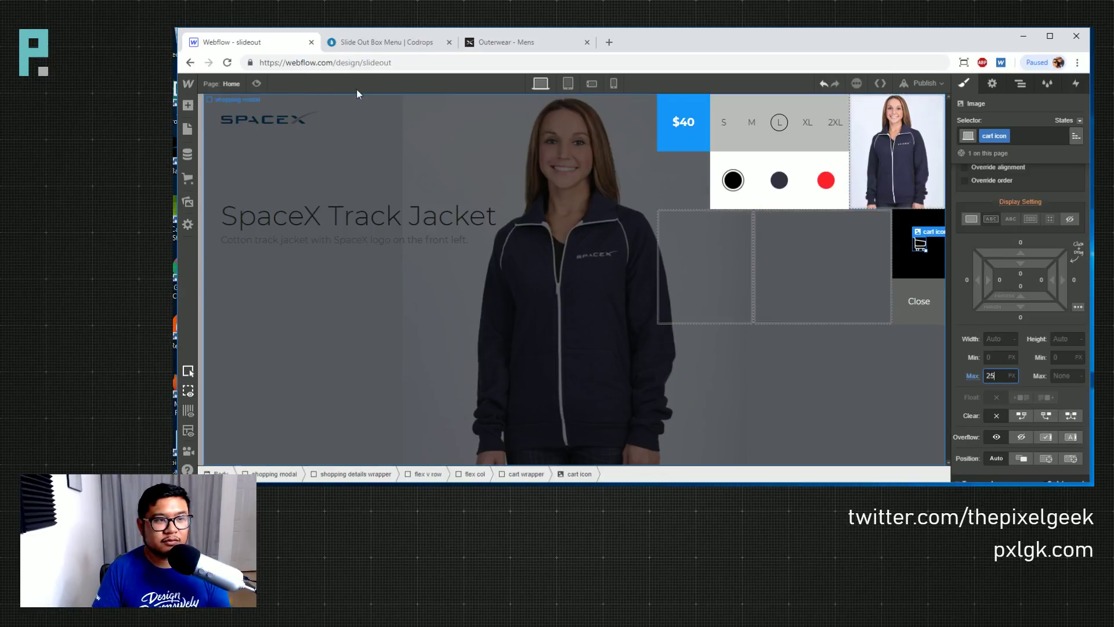
Compare the previewed shopping modal with the Codrops demo, examining the cart box, Close box and size labels
{"action": "left_click", "coordinate": [257, 84]}
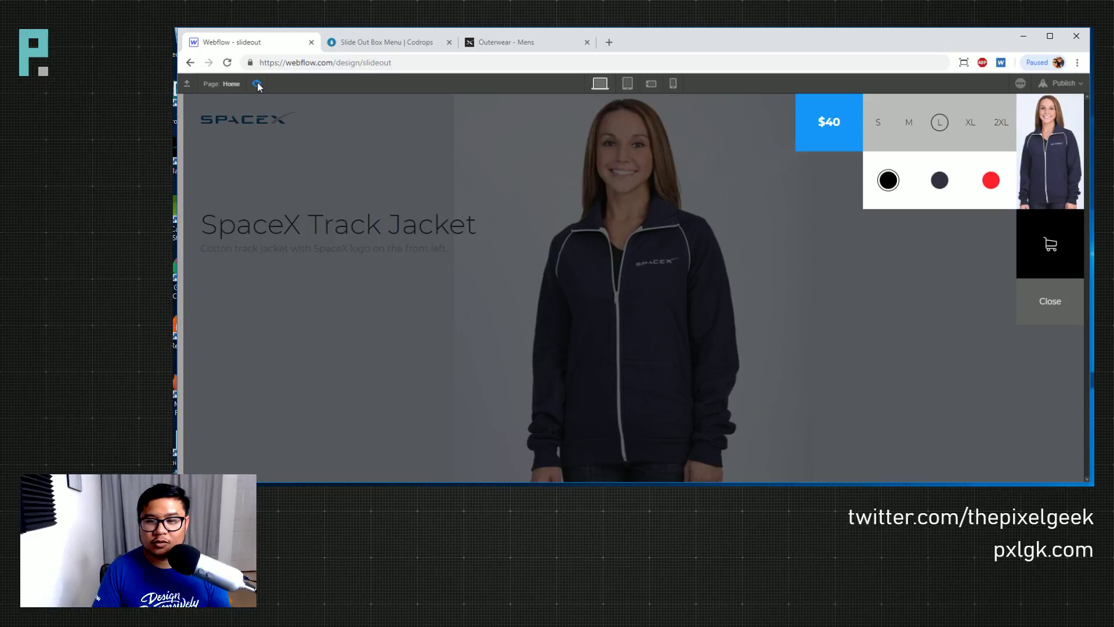
{"action": "left_click", "coordinate": [380, 43]}
{"action": "left_click", "coordinate": [253, 41]}
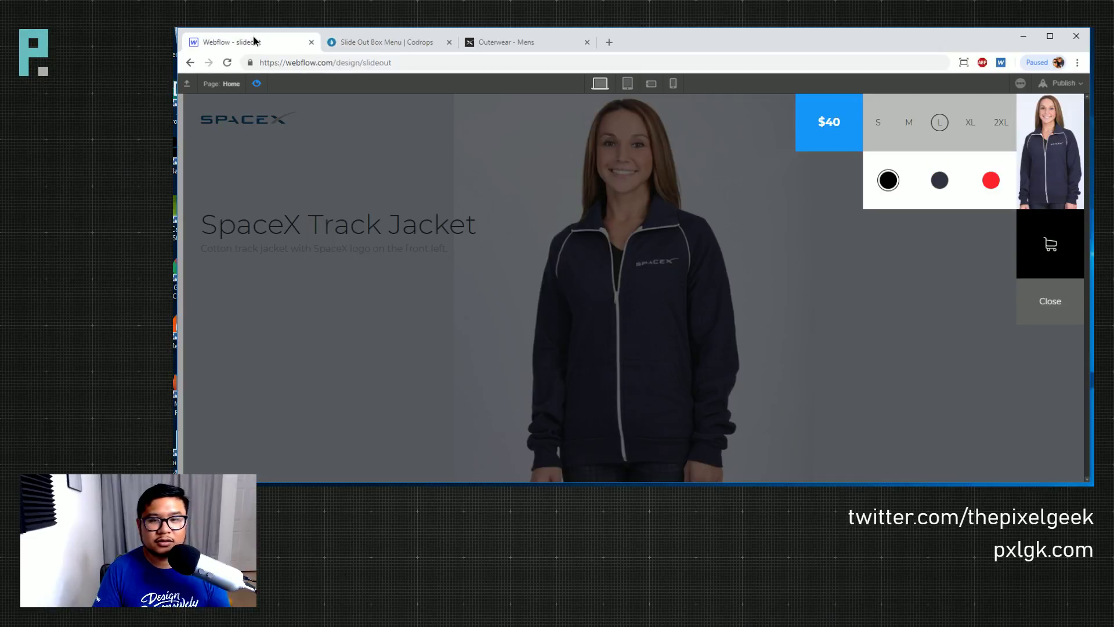
{"action": "left_click", "coordinate": [379, 44]}
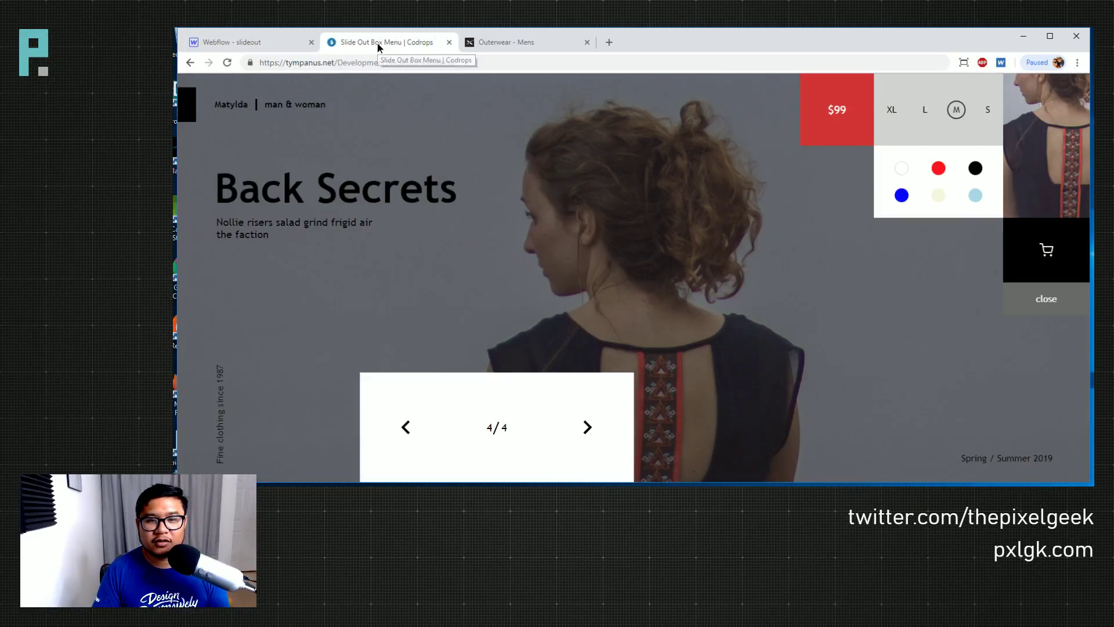
{"action": "left_click", "coordinate": [283, 44]}
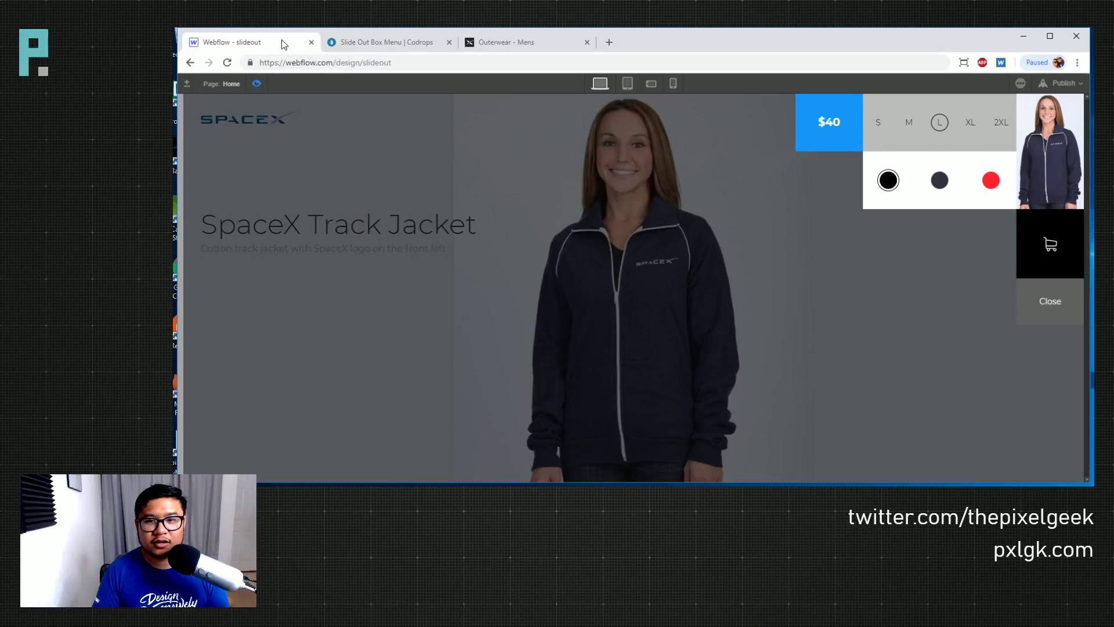
{"action": "left_click", "coordinate": [256, 84]}
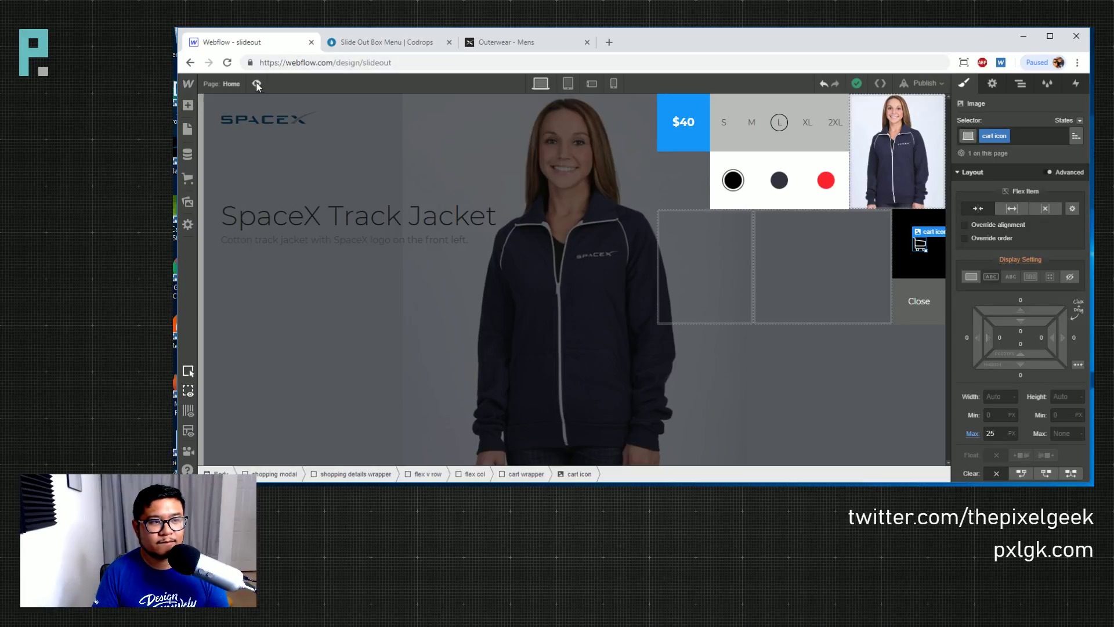
{"action": "left_click", "coordinate": [256, 85]}
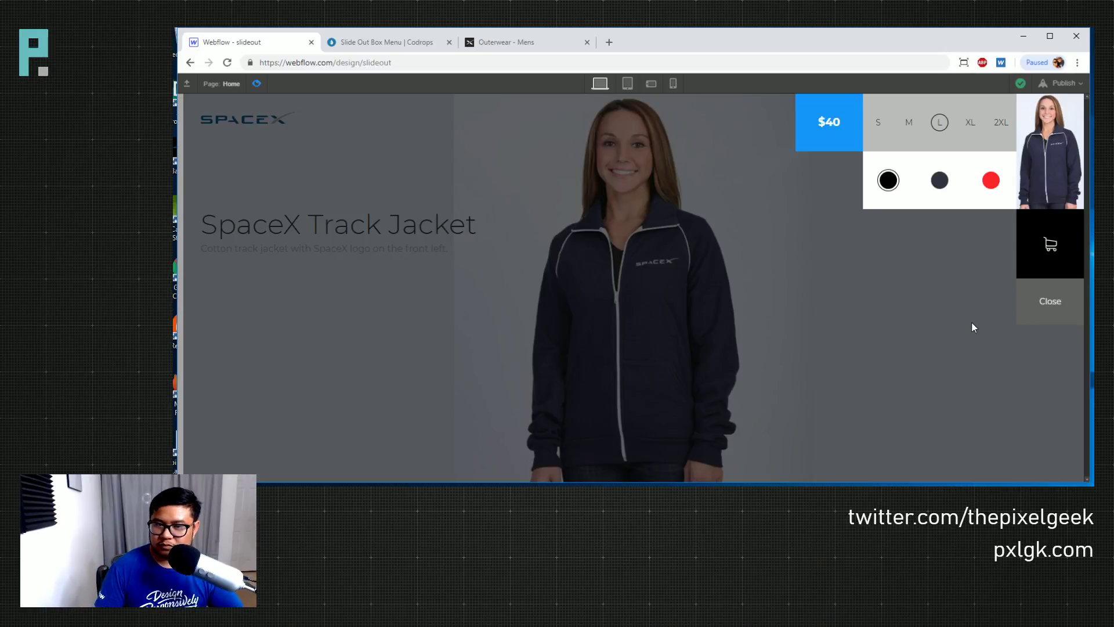
{"action": "left_click", "coordinate": [366, 49]}
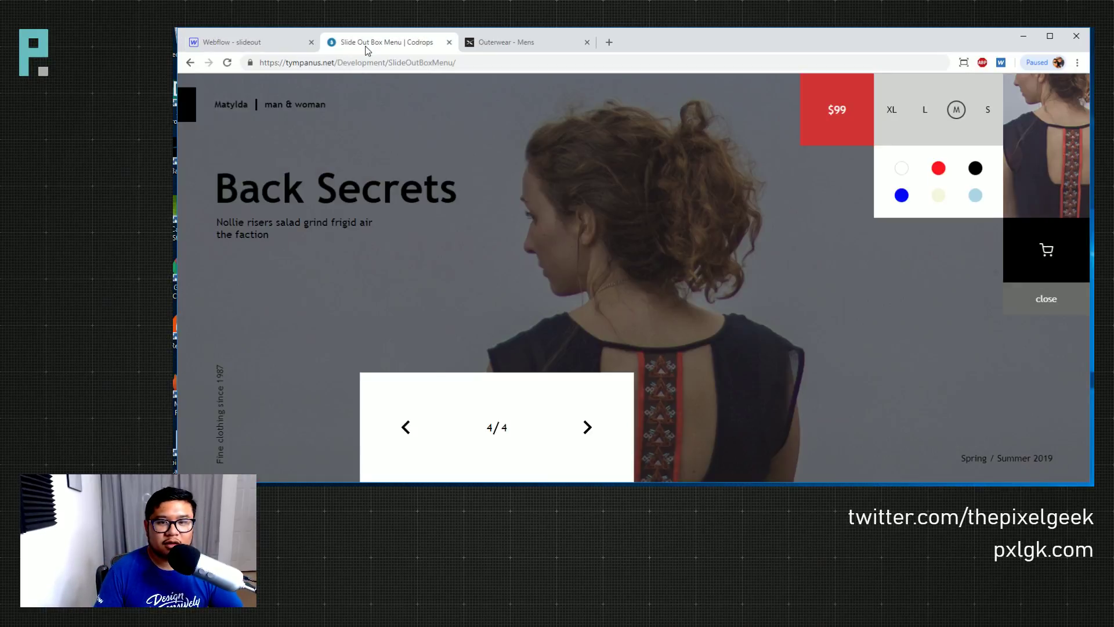
{"action": "left_click", "coordinate": [262, 46]}
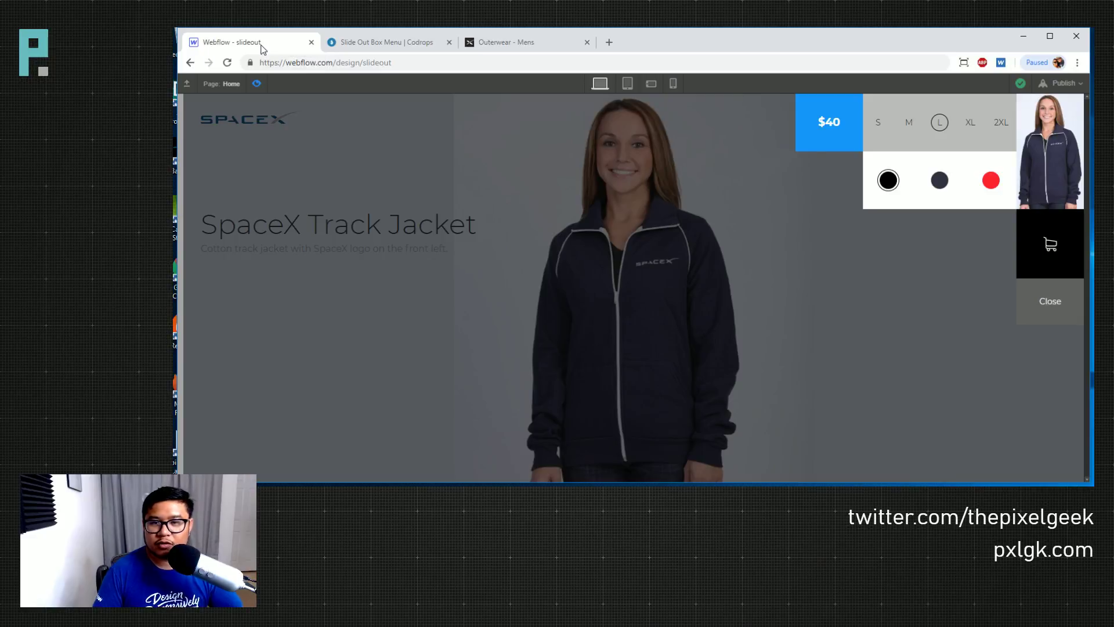
{"action": "left_click", "coordinate": [338, 46]}
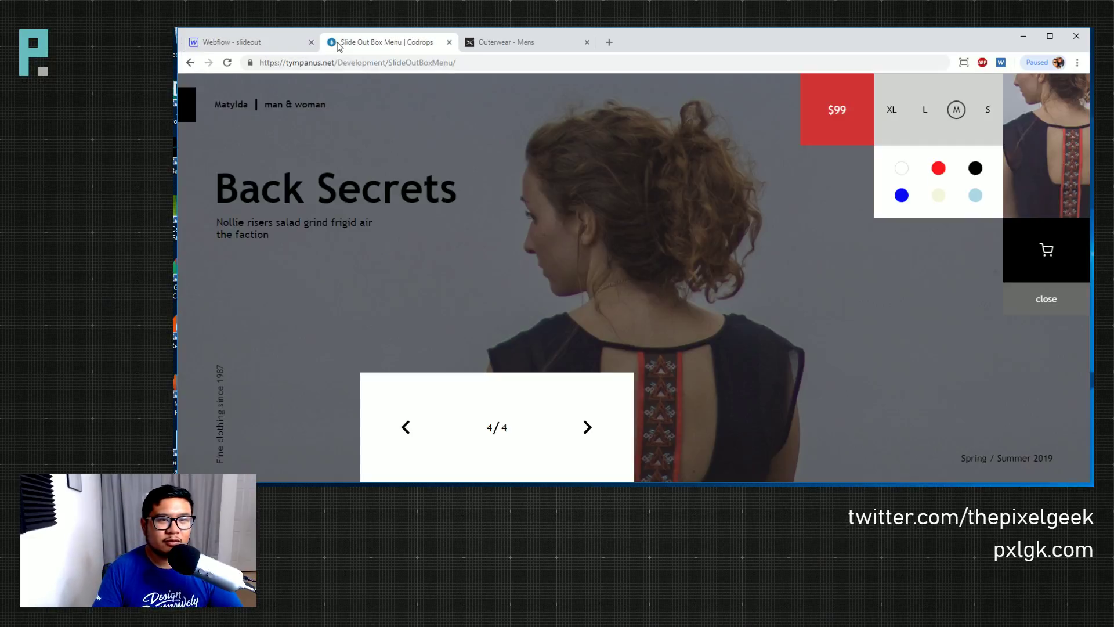
{"action": "left_click", "coordinate": [247, 45]}
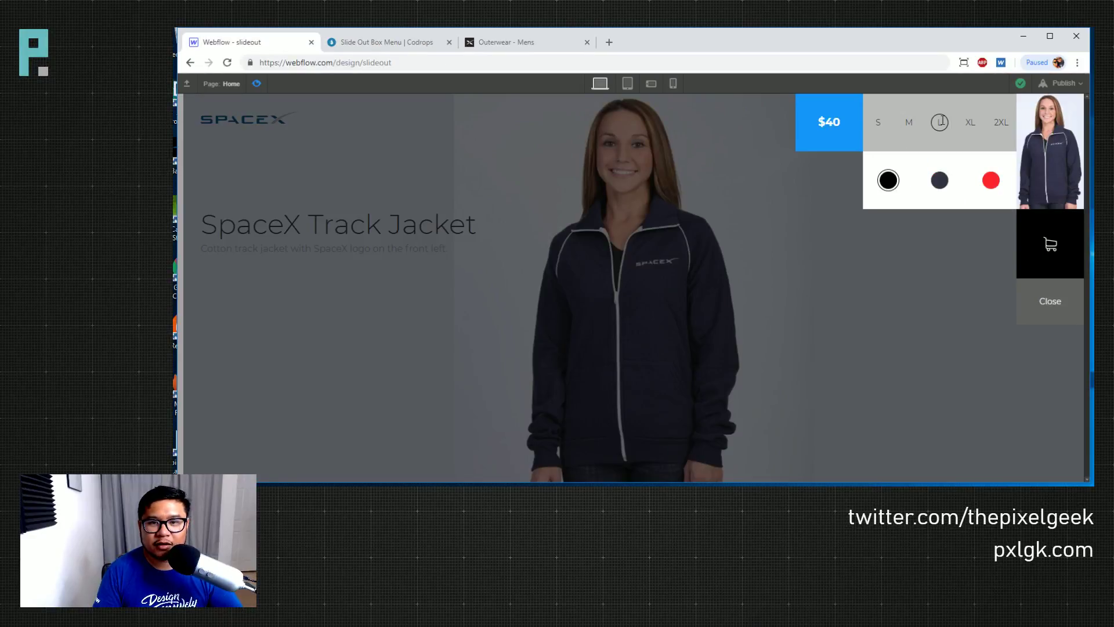
{"action": "key", "text": "ctrl+shift+p"}
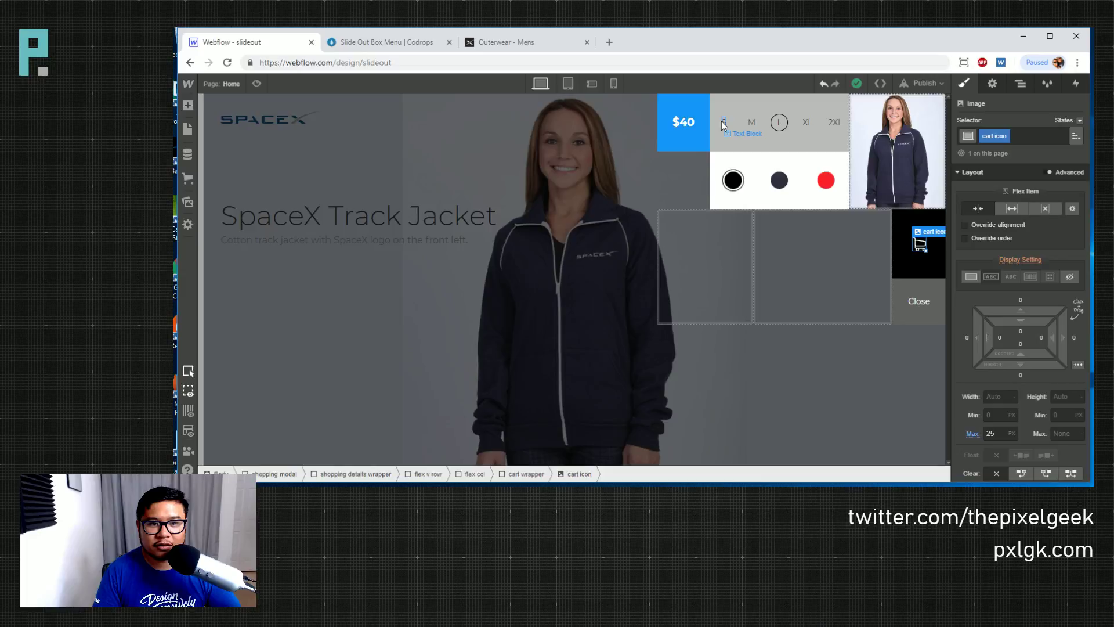
Set the text colour of the "size" class to white and check it on the L size block
{"action": "left_click", "coordinate": [728, 143]}
{"action": "scroll", "coordinate": [982, 349], "scroll_direction": "down", "scroll_amount": 5}
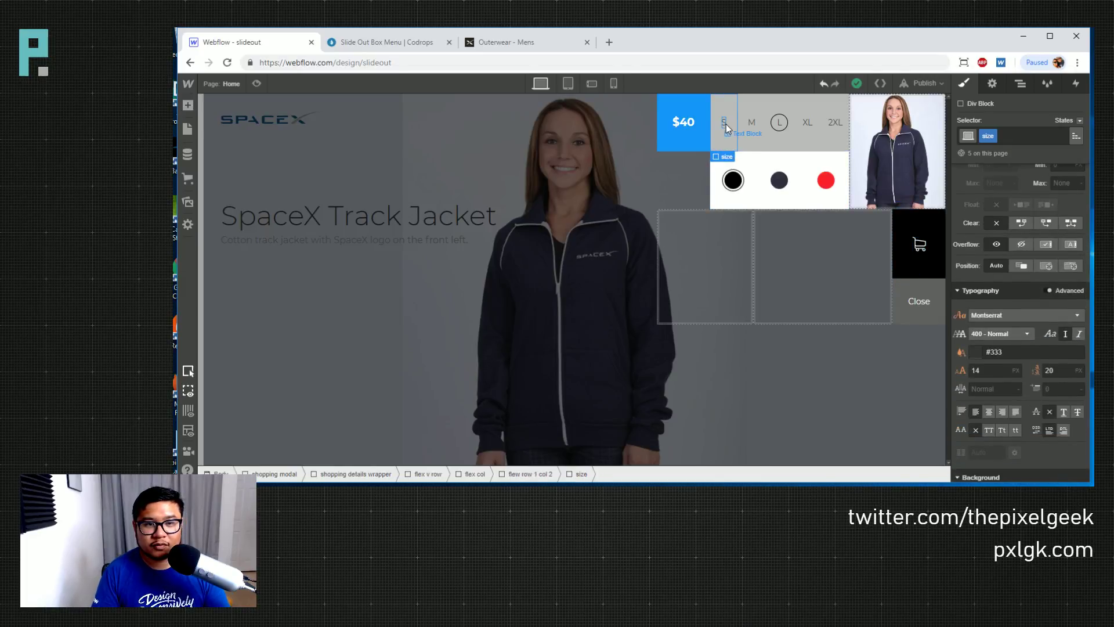
{"action": "left_click", "coordinate": [726, 126]}
{"action": "left_click", "coordinate": [756, 177]}
{"action": "left_click", "coordinate": [960, 353]}
{"action": "type", "text": "white"}
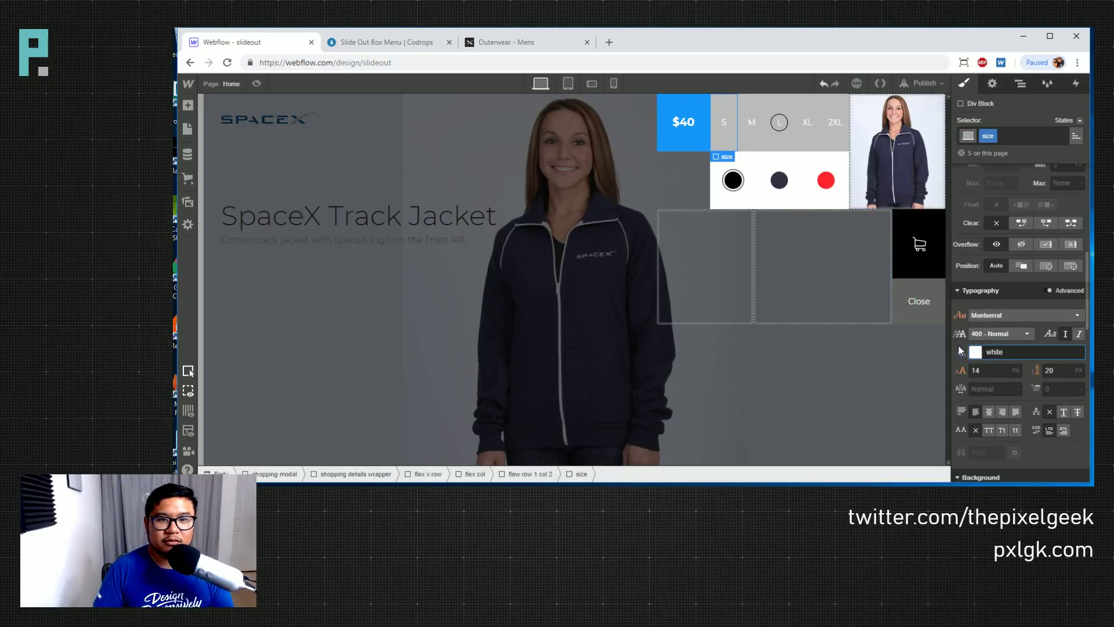
{"action": "left_click", "coordinate": [780, 132]}
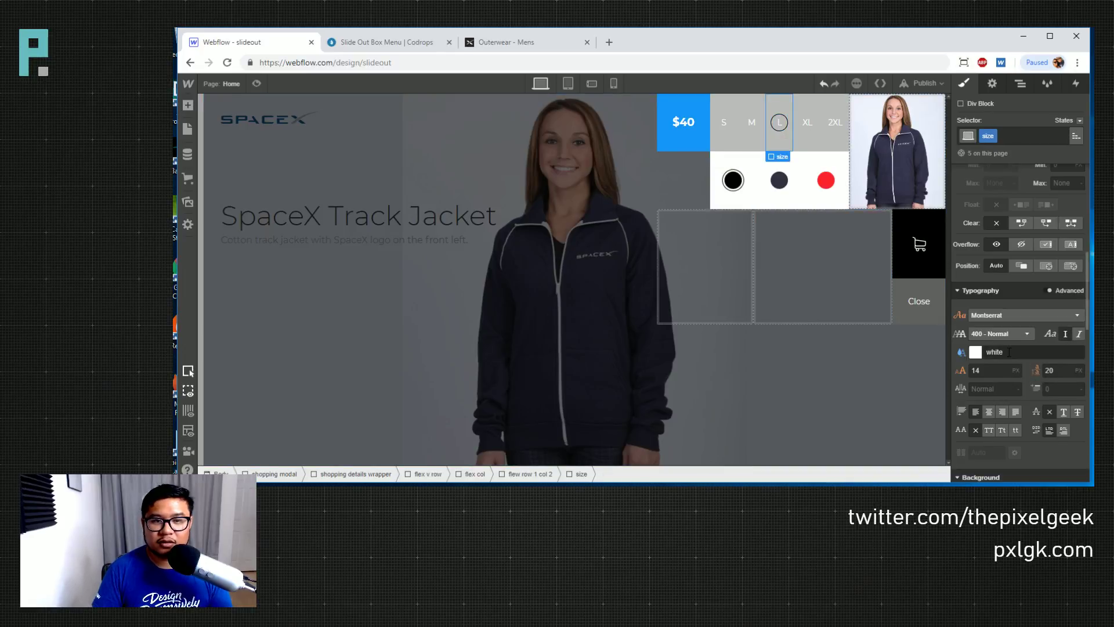
Give the circle border around the L size letter a white colour and a width of 2 px
{"action": "left_click", "coordinate": [779, 134]}
{"action": "left_click", "coordinate": [779, 134]}
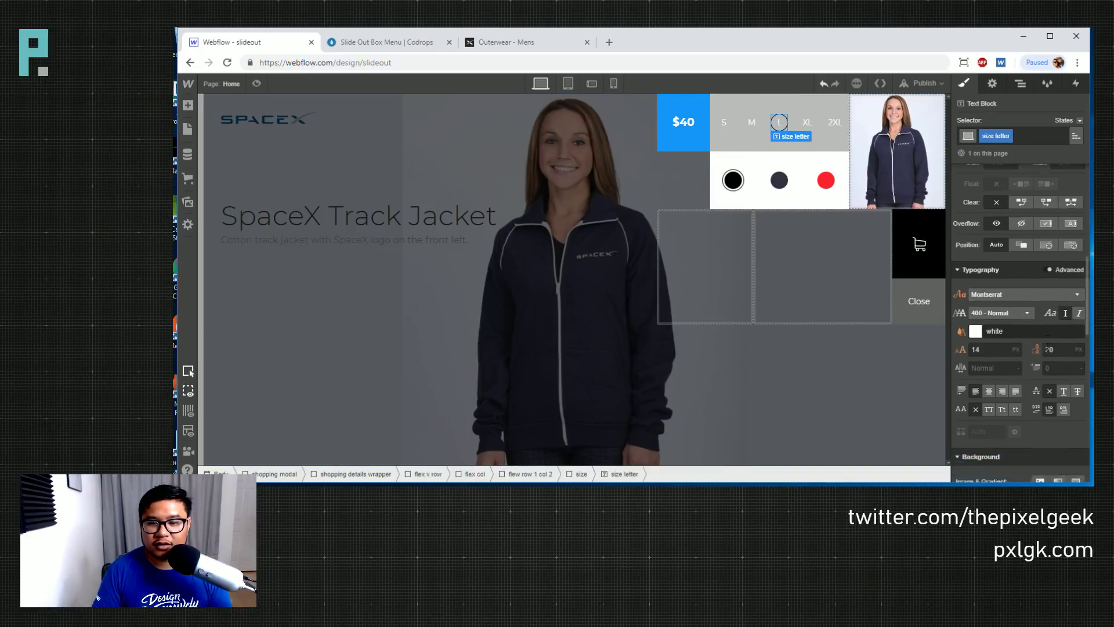
{"action": "left_click", "coordinate": [1044, 344]}
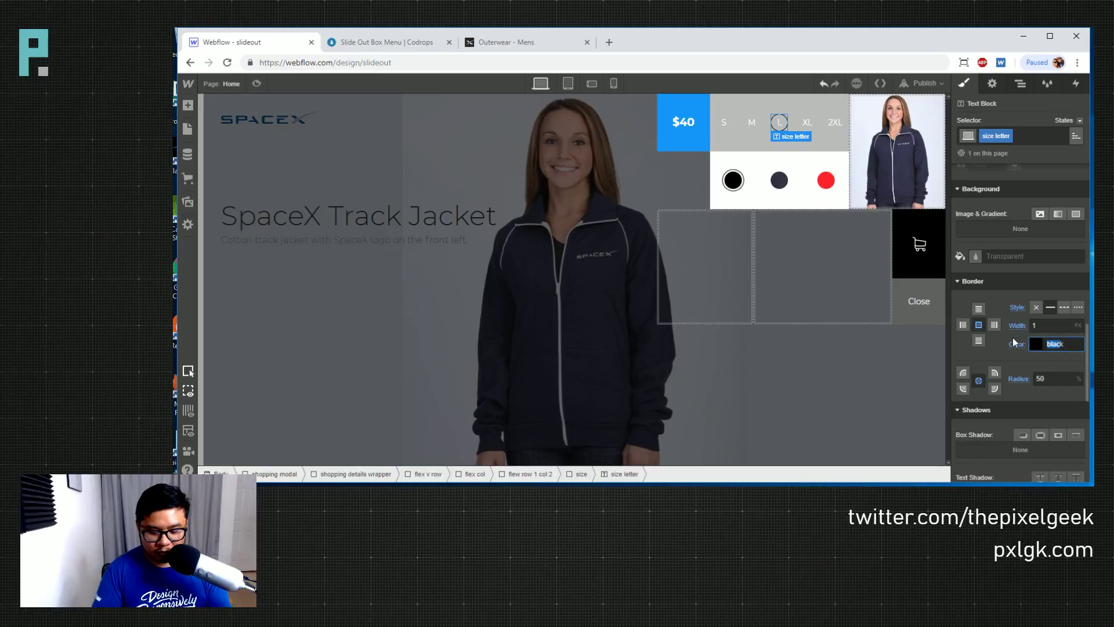
{"action": "type", "text": "white"}
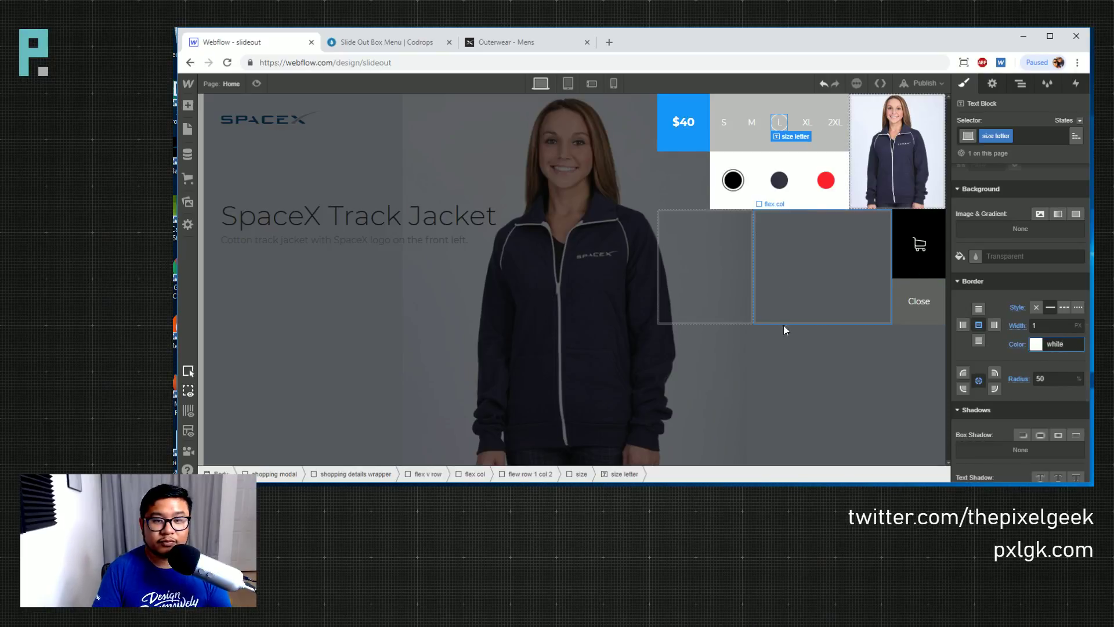
{"action": "left_click", "coordinate": [1061, 326]}
{"action": "type", "text": "2"}
{"action": "left_click", "coordinate": [823, 366]}
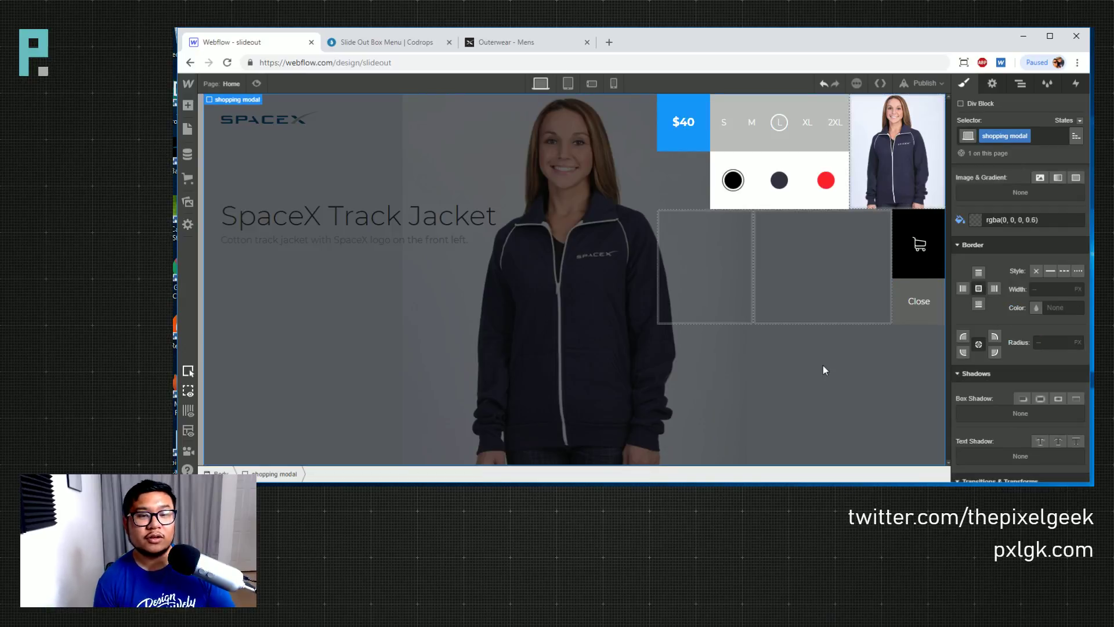
Set the font weight of the "size letter" class to 700 - Bold
{"action": "left_click", "coordinate": [781, 125]}
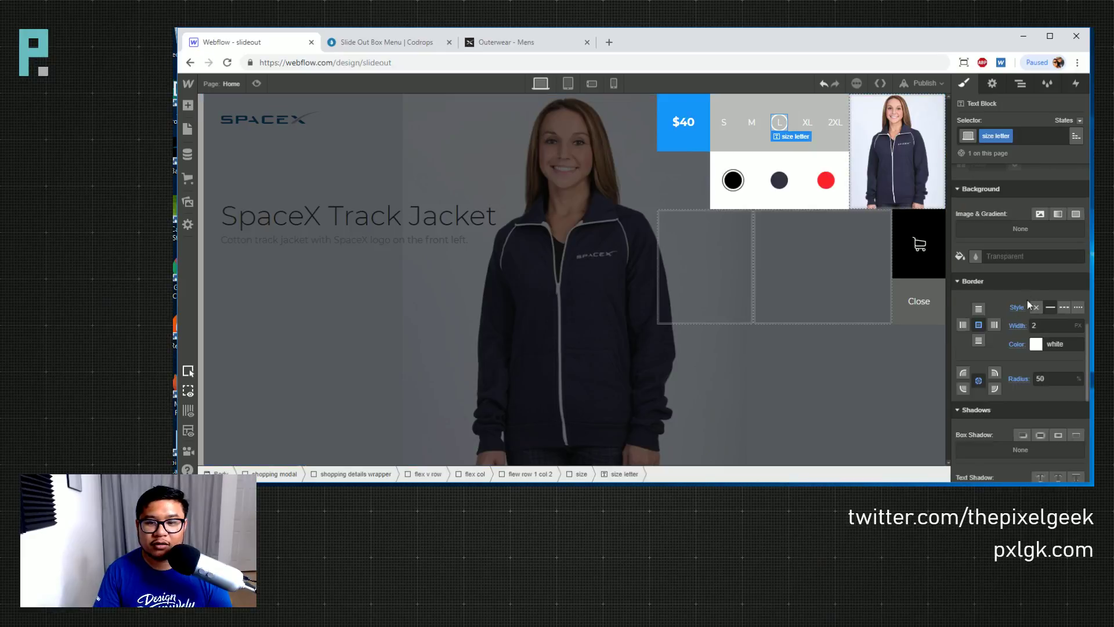
{"action": "scroll", "coordinate": [1022, 412], "scroll_direction": "up", "scroll_amount": 4}
{"action": "left_click", "coordinate": [990, 277]}
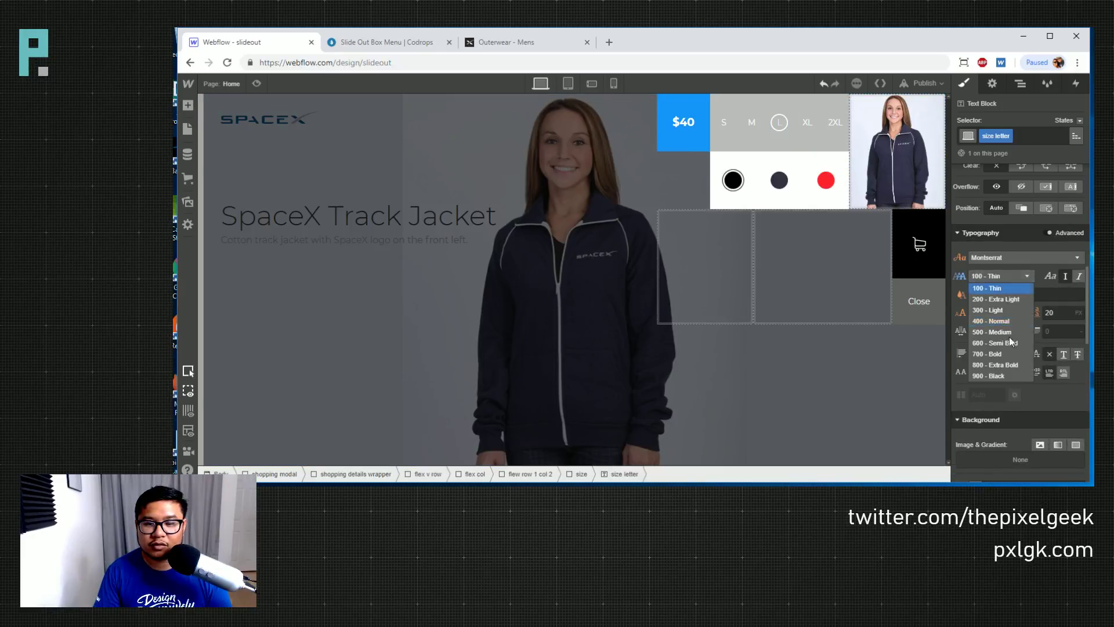
{"action": "left_click", "coordinate": [1010, 356]}
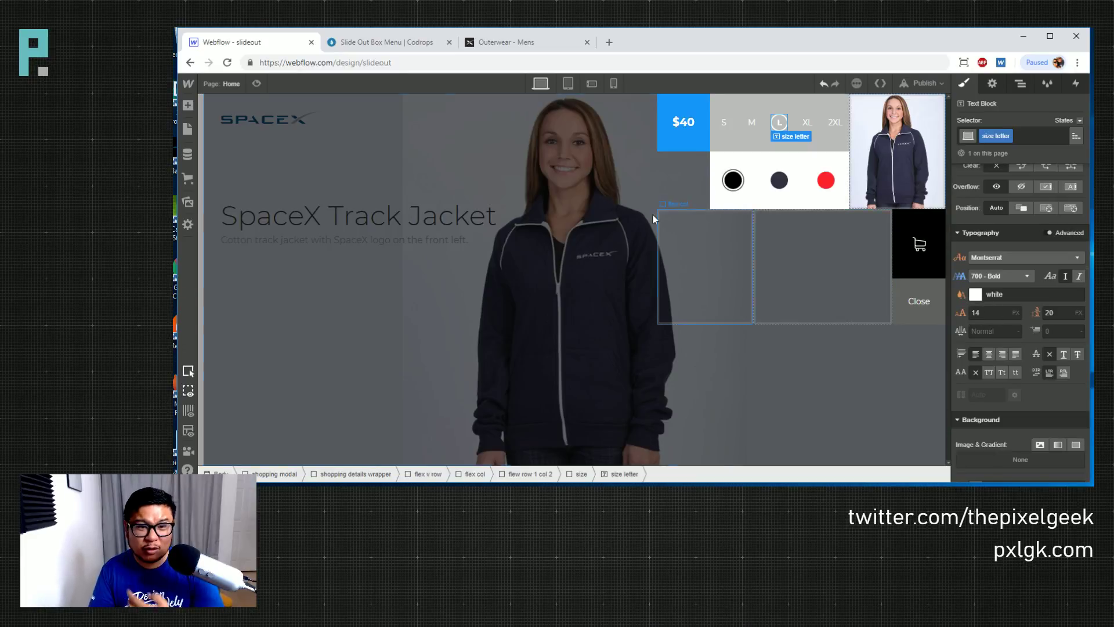
{"action": "left_click", "coordinate": [619, 191]}
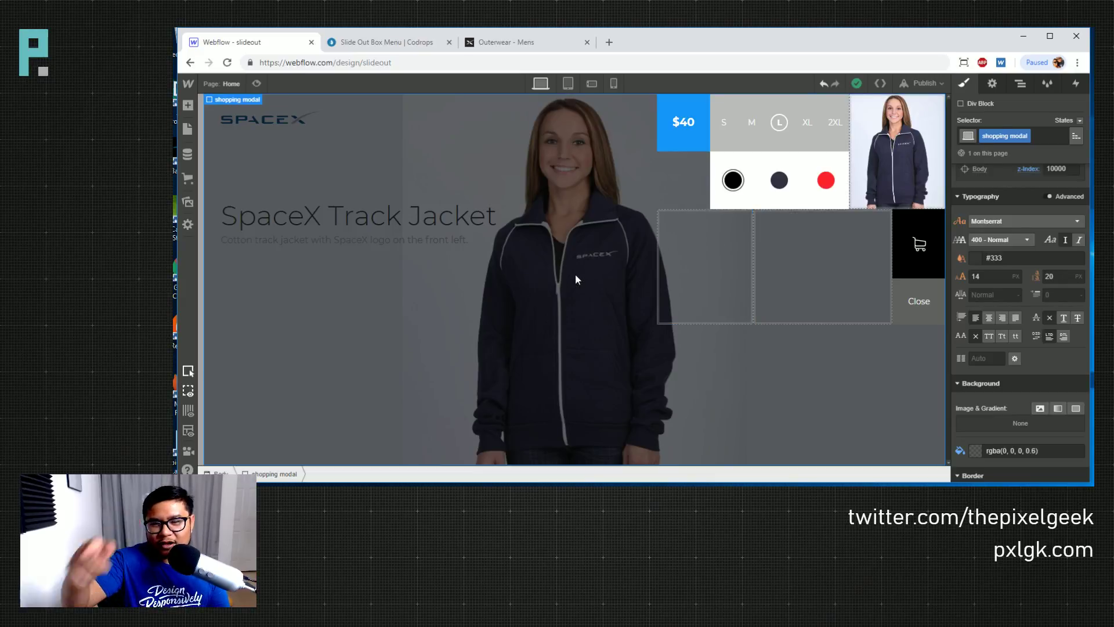
Preview the shopping modal, and replay the closing and opening of the details boxes in the Codrops demo for comparison
{"action": "left_click", "coordinate": [255, 84]}
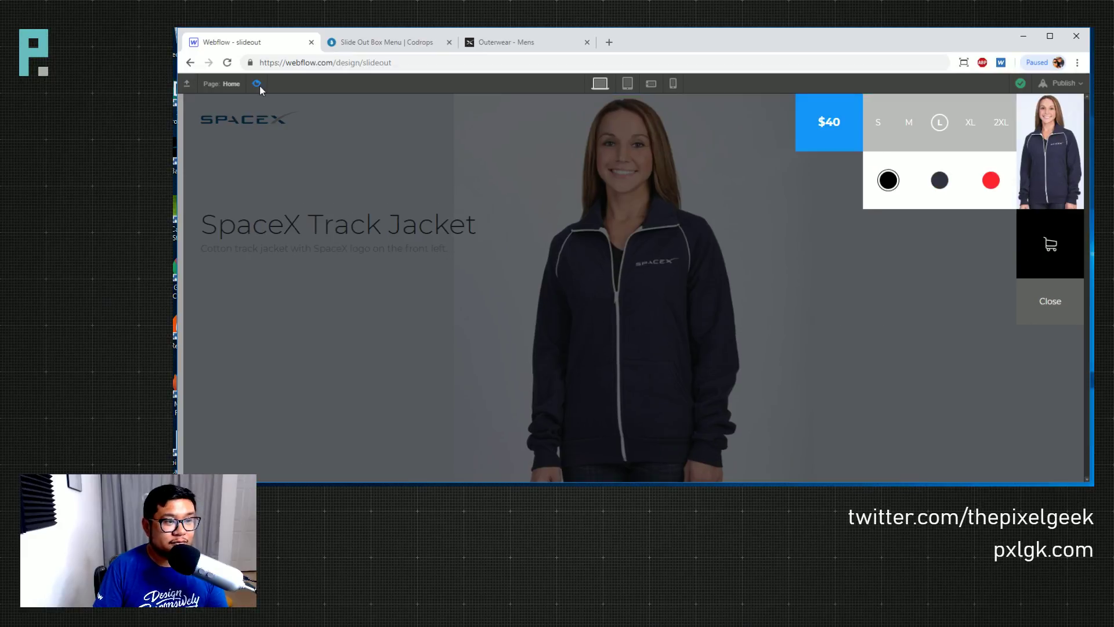
{"action": "left_click", "coordinate": [256, 85]}
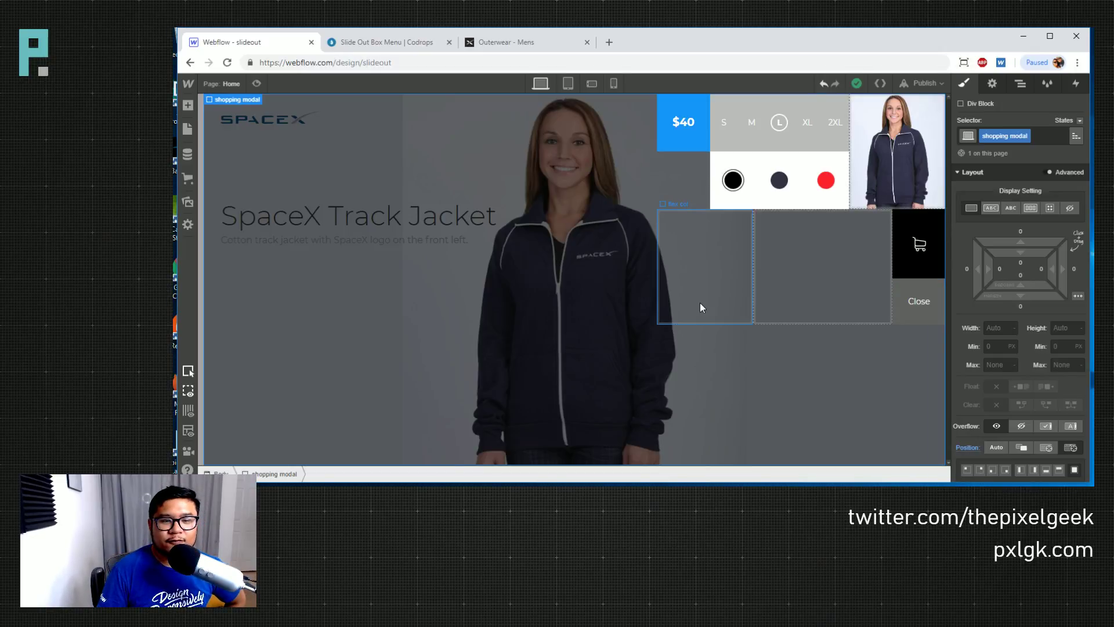
{"action": "left_click", "coordinate": [410, 43]}
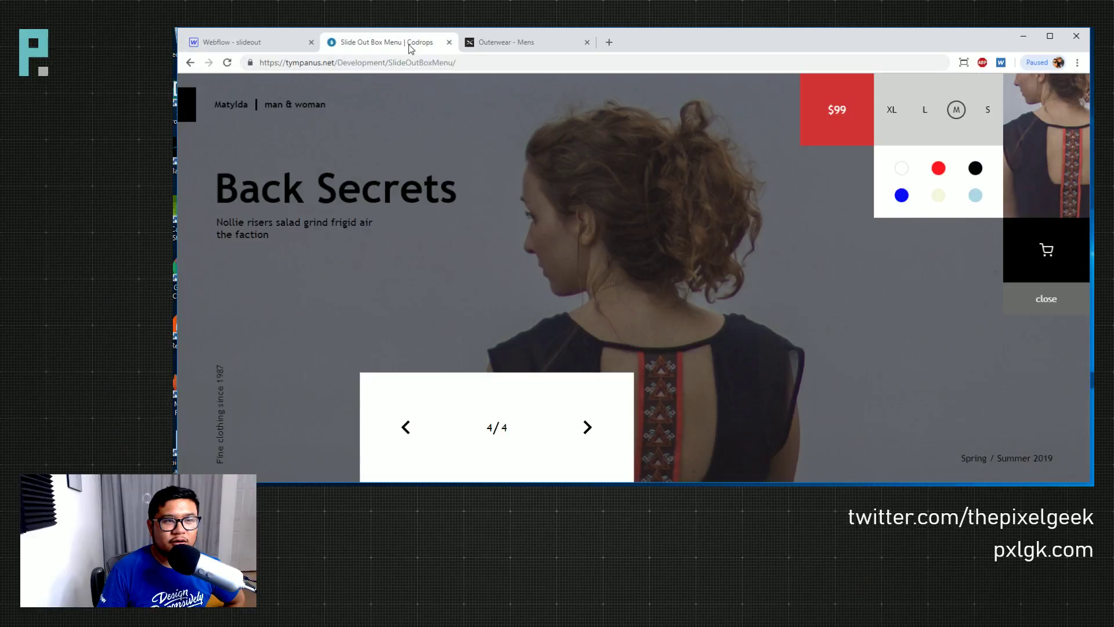
{"action": "left_click", "coordinate": [1048, 301]}
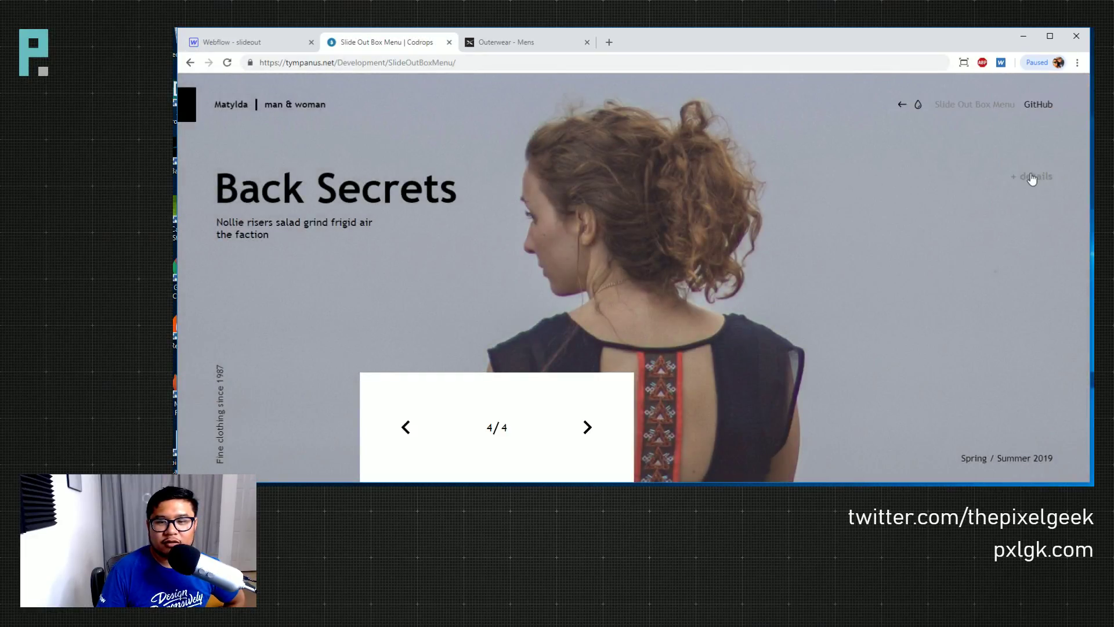
{"action": "left_click", "coordinate": [1031, 179]}
Inspect the Codrops demo's Close box in DevTools, keeping the detail boxes in view beside the DevTools window
{"action": "right_click", "coordinate": [1016, 299]}
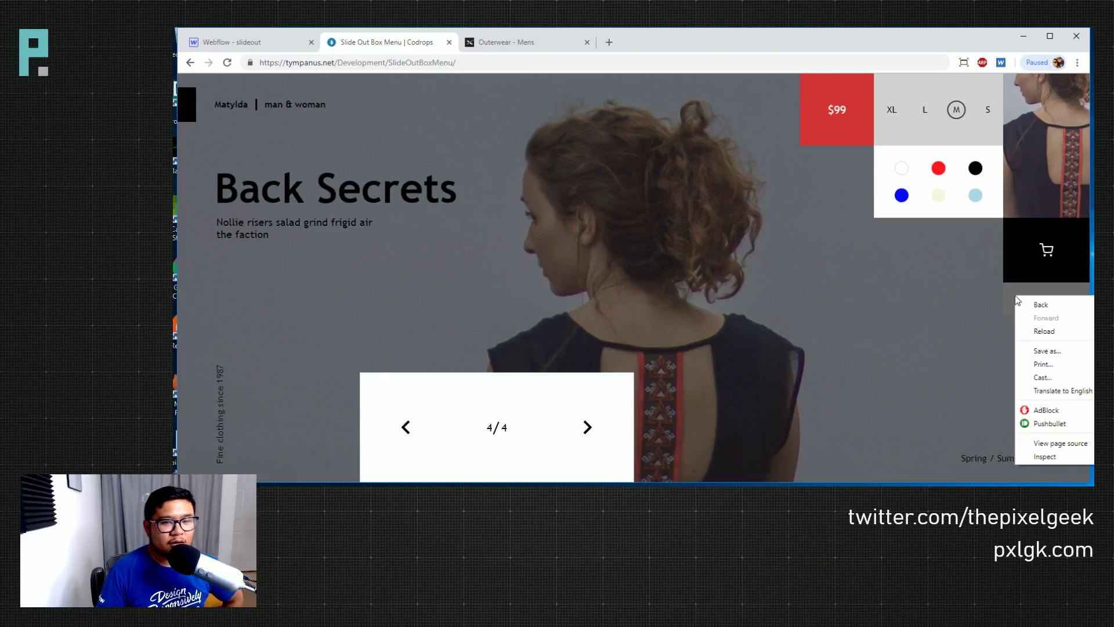
{"action": "left_click", "coordinate": [1047, 456]}
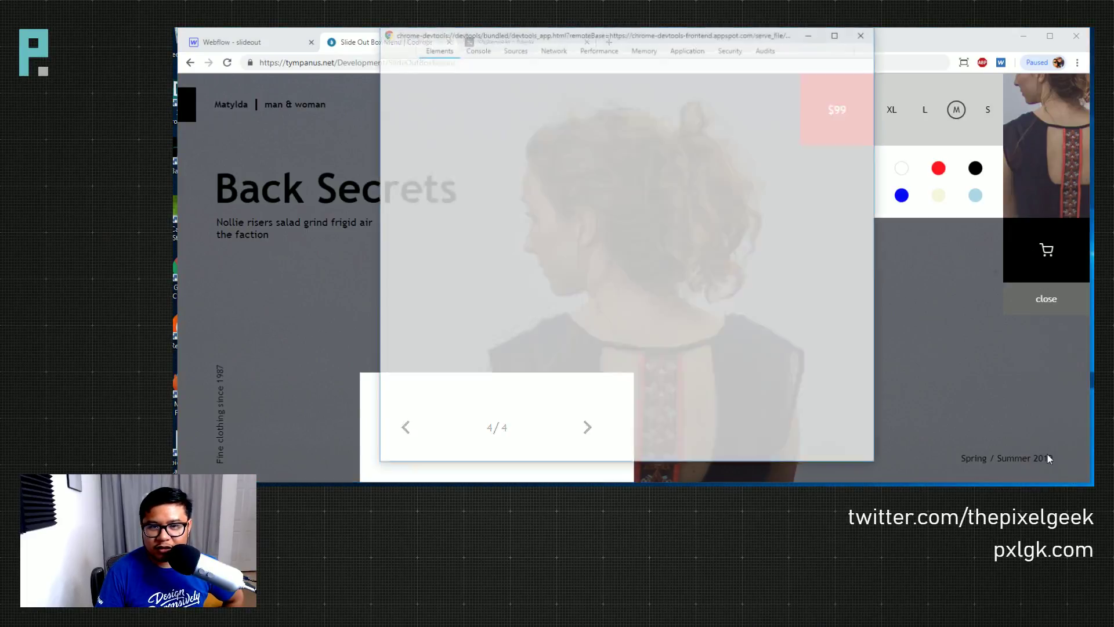
{"action": "left_click_drag", "start_coordinate": [653, 37], "coordinate": [604, 201]}
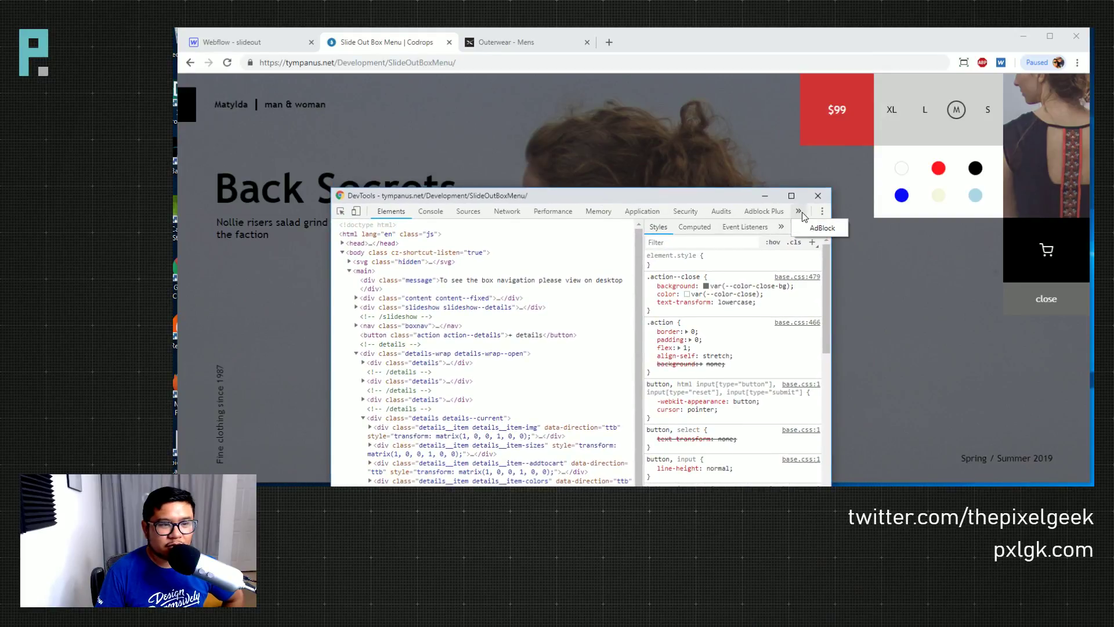
Look through the DevTools tools for a way to inspect the demo's animations, ending at the Elements view
{"action": "left_click", "coordinate": [445, 214]}
{"action": "left_click", "coordinate": [466, 215]}
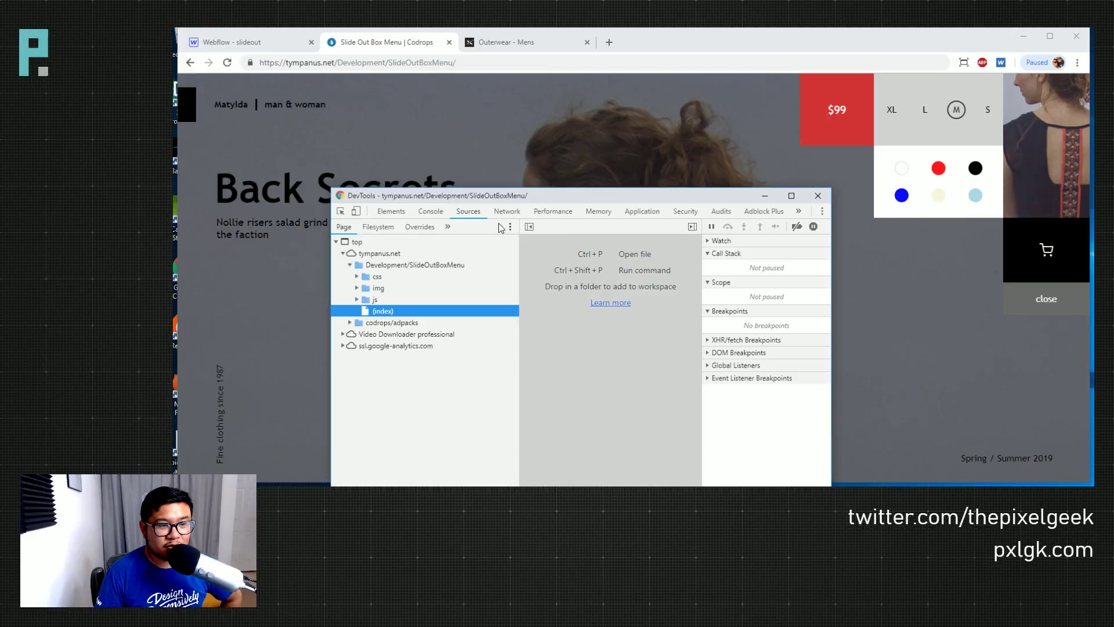
{"action": "left_click_drag", "start_coordinate": [677, 196], "coordinate": [663, 78]}
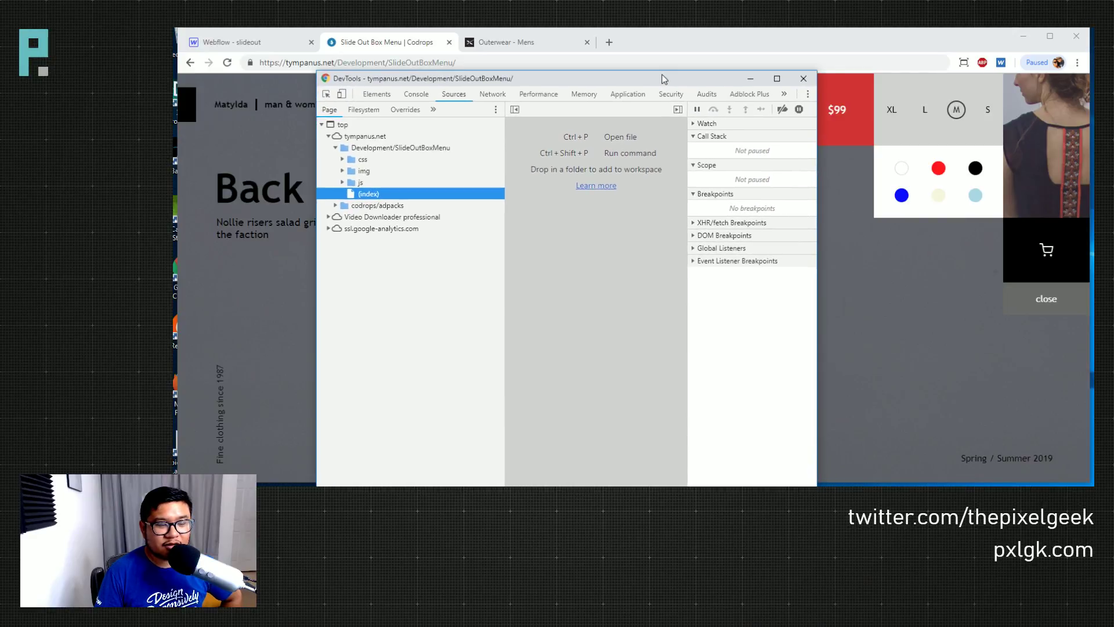
{"action": "left_click", "coordinate": [539, 94]}
{"action": "left_click", "coordinate": [583, 94]}
{"action": "left_click", "coordinate": [627, 94]}
{"action": "left_click", "coordinate": [669, 96]}
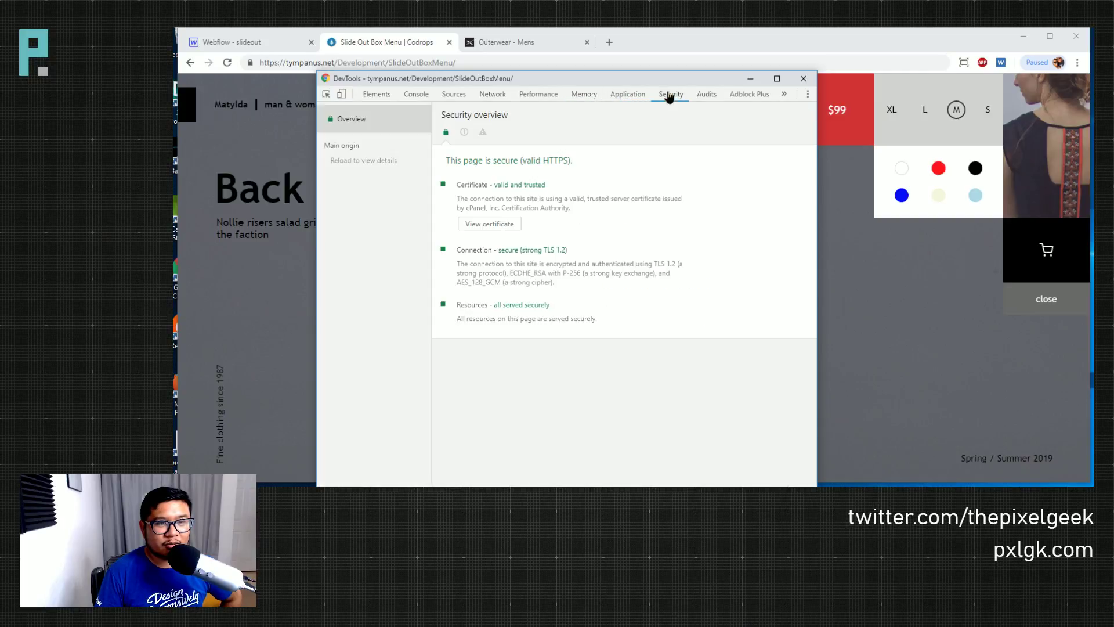
{"action": "left_click", "coordinate": [412, 94]}
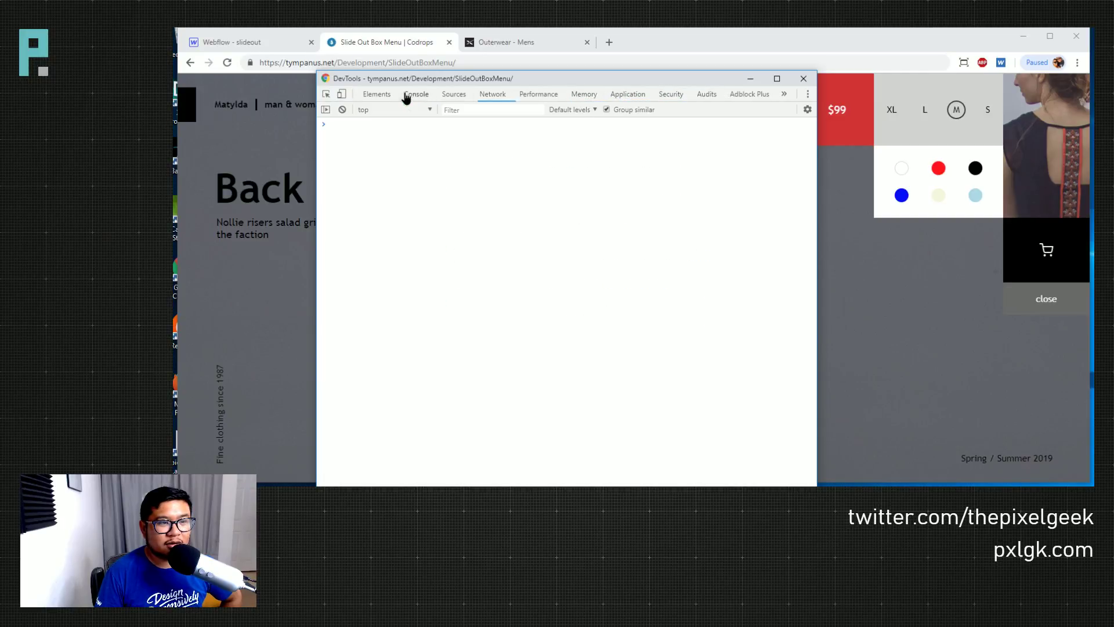
{"action": "left_click", "coordinate": [447, 95]}
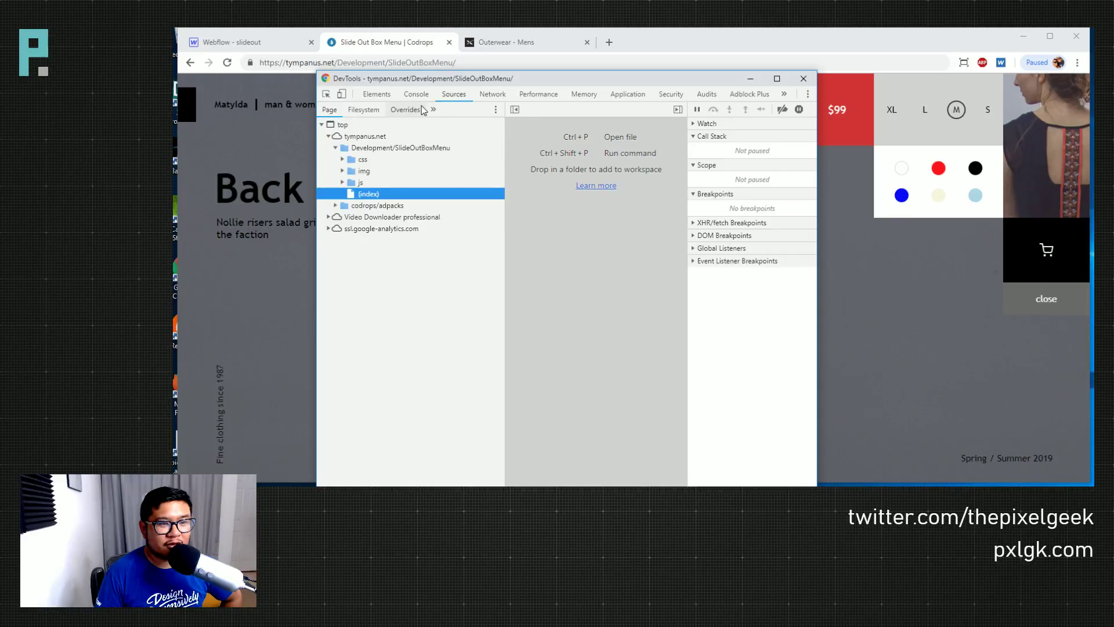
{"action": "left_click", "coordinate": [405, 110]}
{"action": "left_click", "coordinate": [433, 109]}
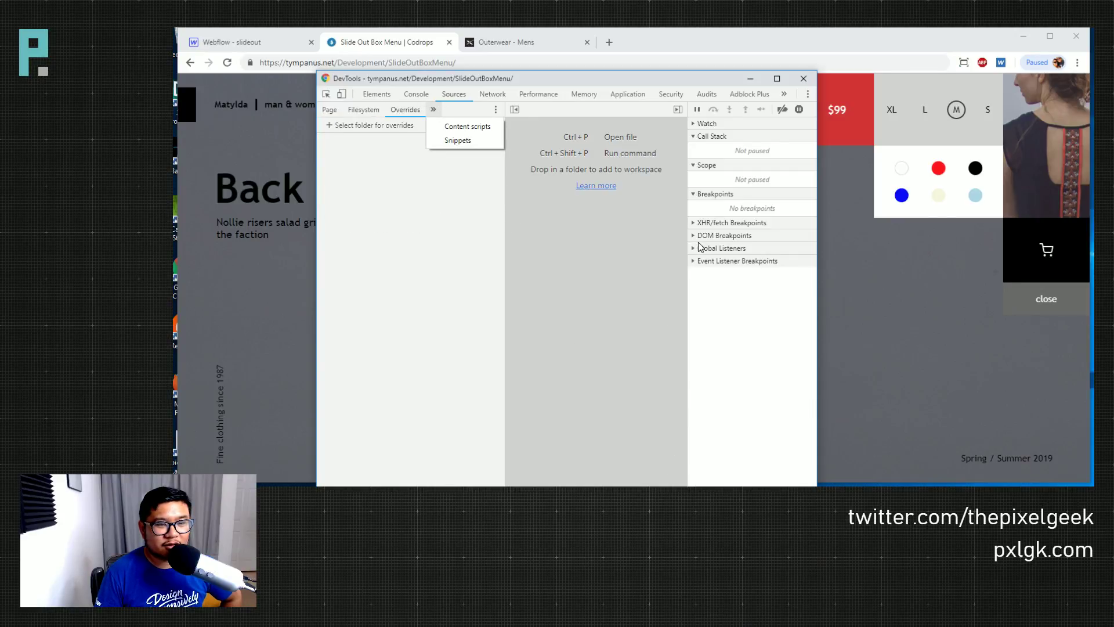
{"action": "left_click", "coordinate": [699, 248]}
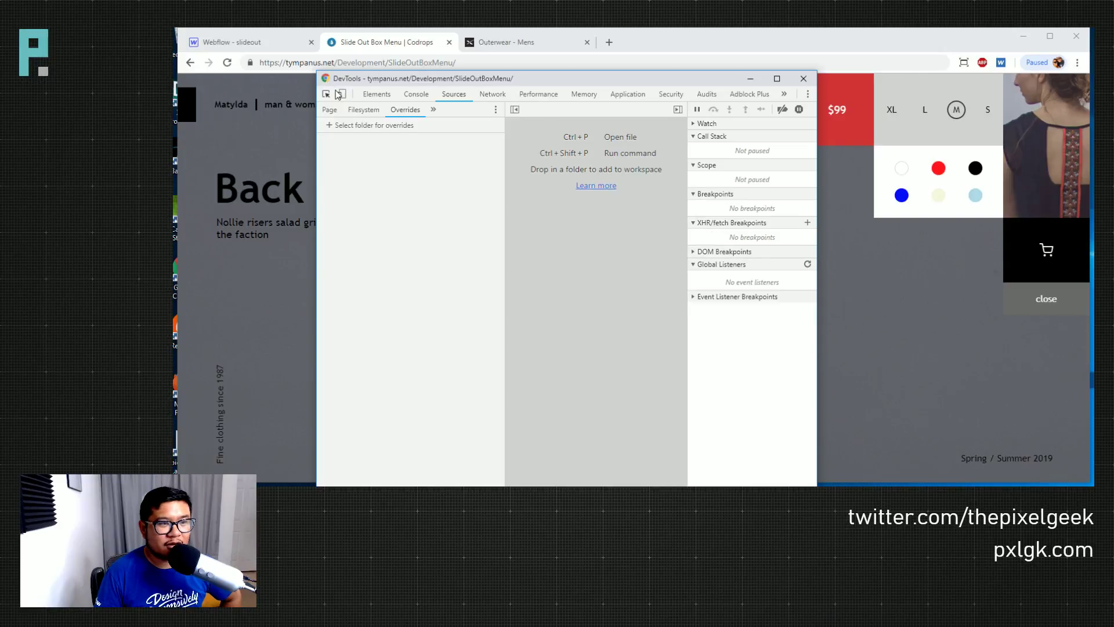
{"action": "left_click", "coordinate": [374, 94]}
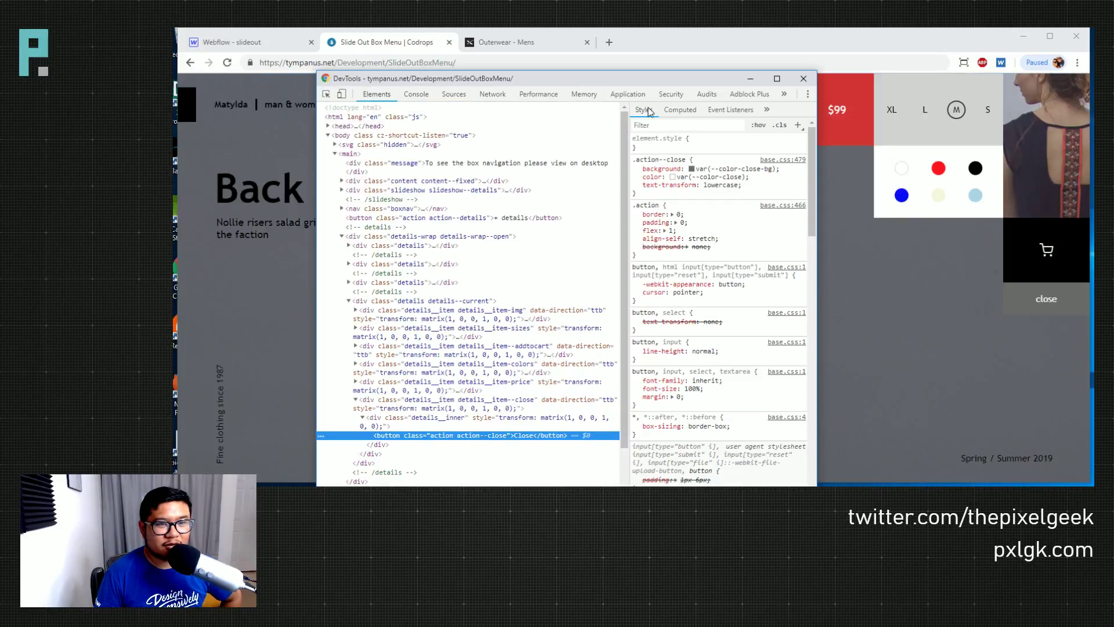
Open the DevTools Animations tool, set the playback speed to 10% and move the DevTools window clear of the demo
{"action": "left_click", "coordinate": [809, 94]}
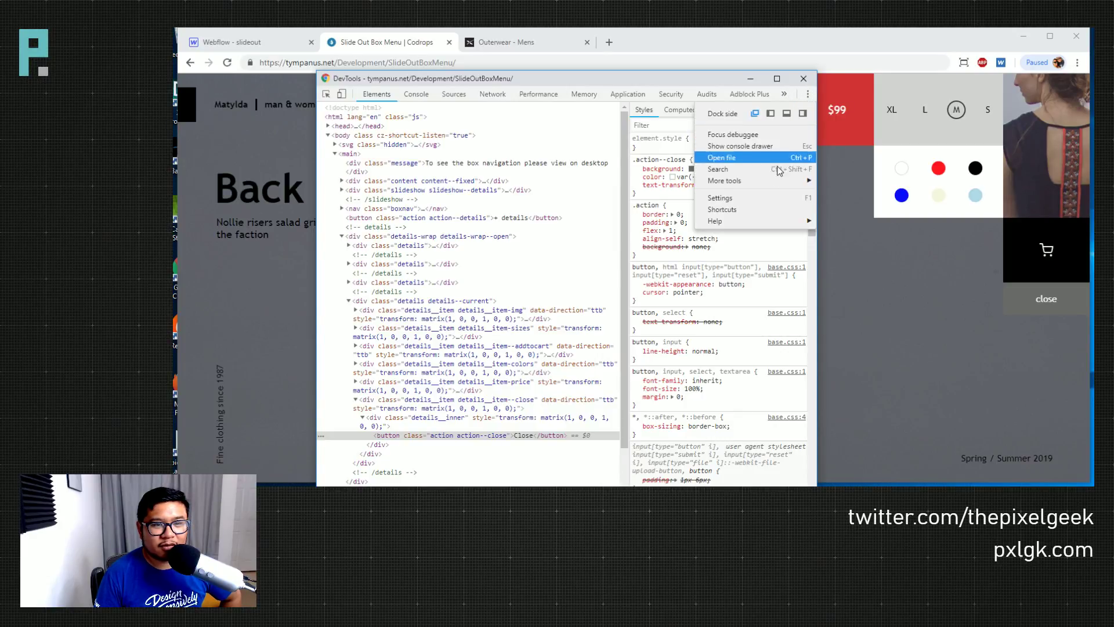
{"action": "mouse_move", "coordinate": [771, 184]}
{"action": "left_click", "coordinate": [646, 183]}
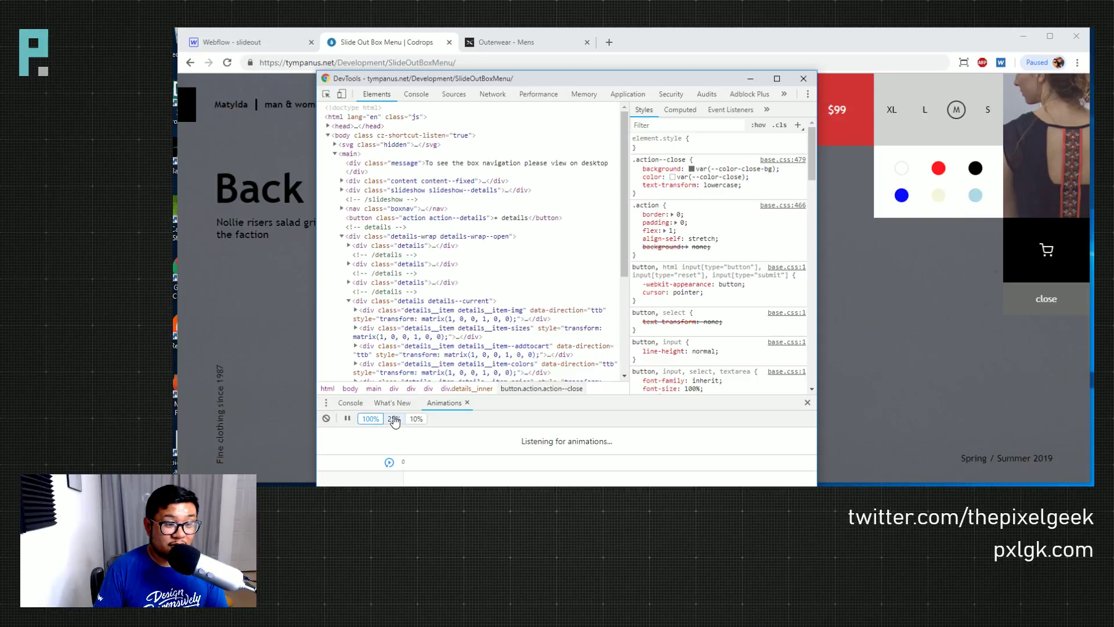
{"action": "left_click", "coordinate": [415, 419]}
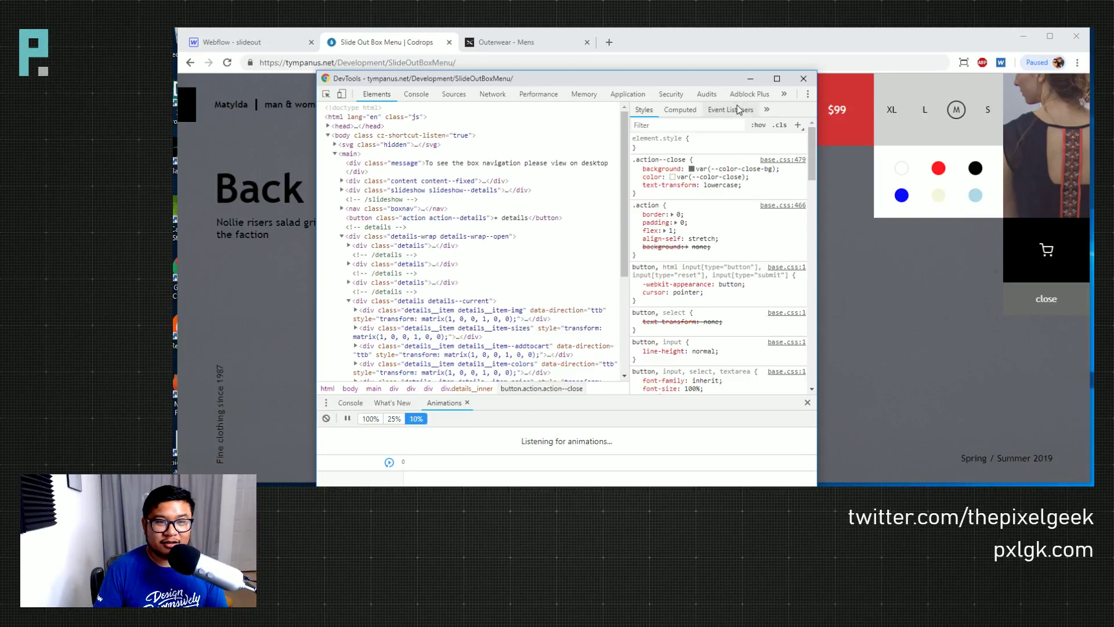
{"action": "left_click_drag", "start_coordinate": [683, 80], "coordinate": [1094, 252]}
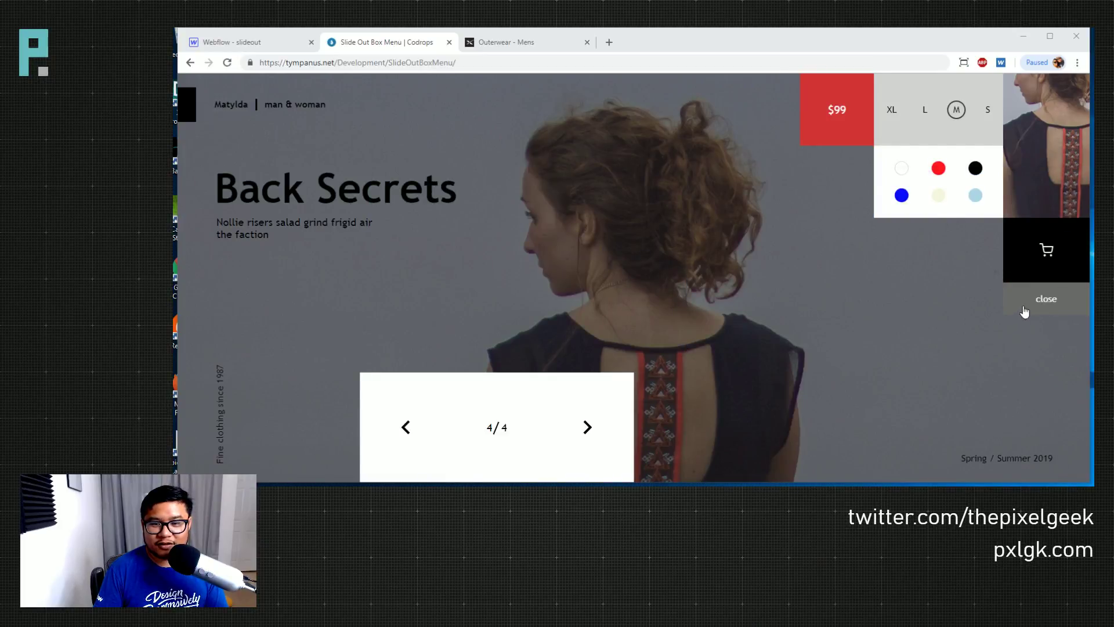
Close the demo's details boxes at the slowed speed and replay the captured opacity animation to examine its timeline
{"action": "left_click", "coordinate": [1051, 301]}
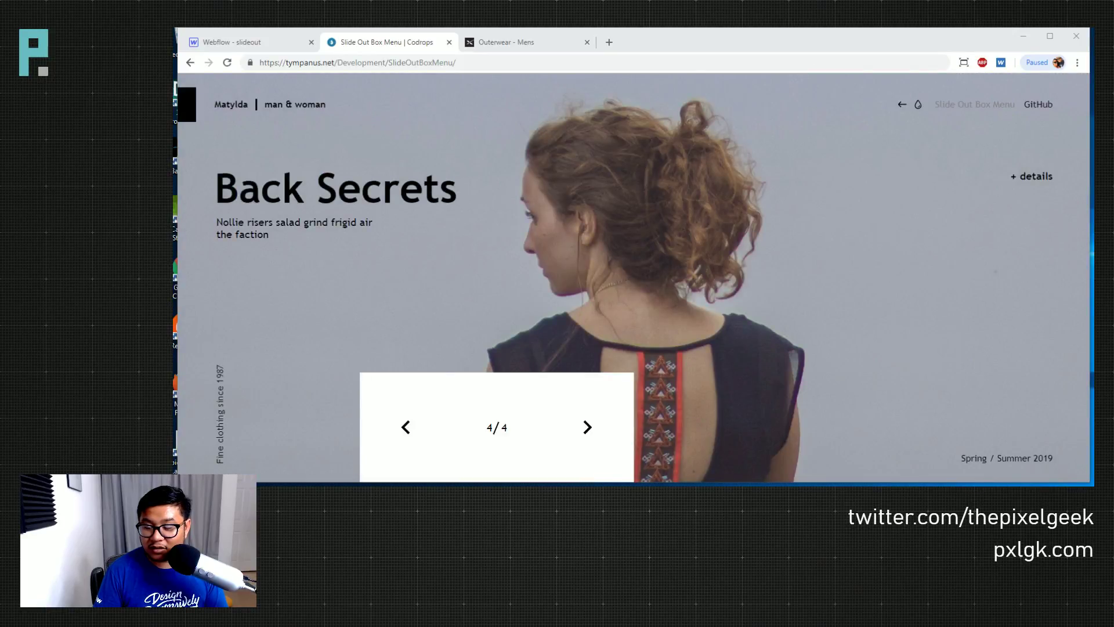
{"action": "key", "text": "F12"}
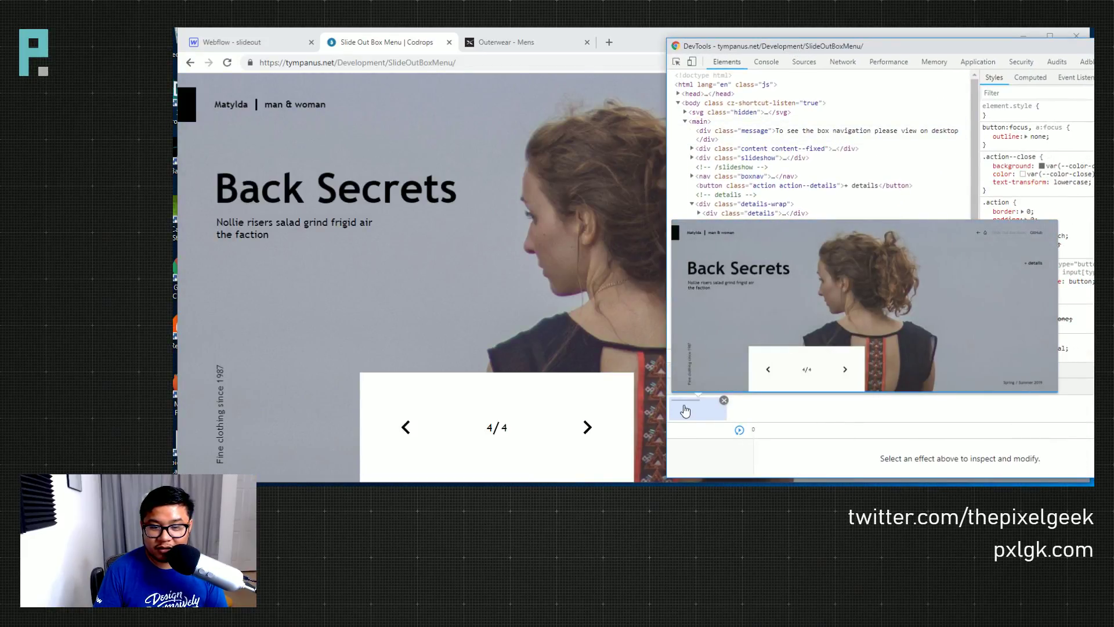
{"action": "left_click", "coordinate": [685, 410]}
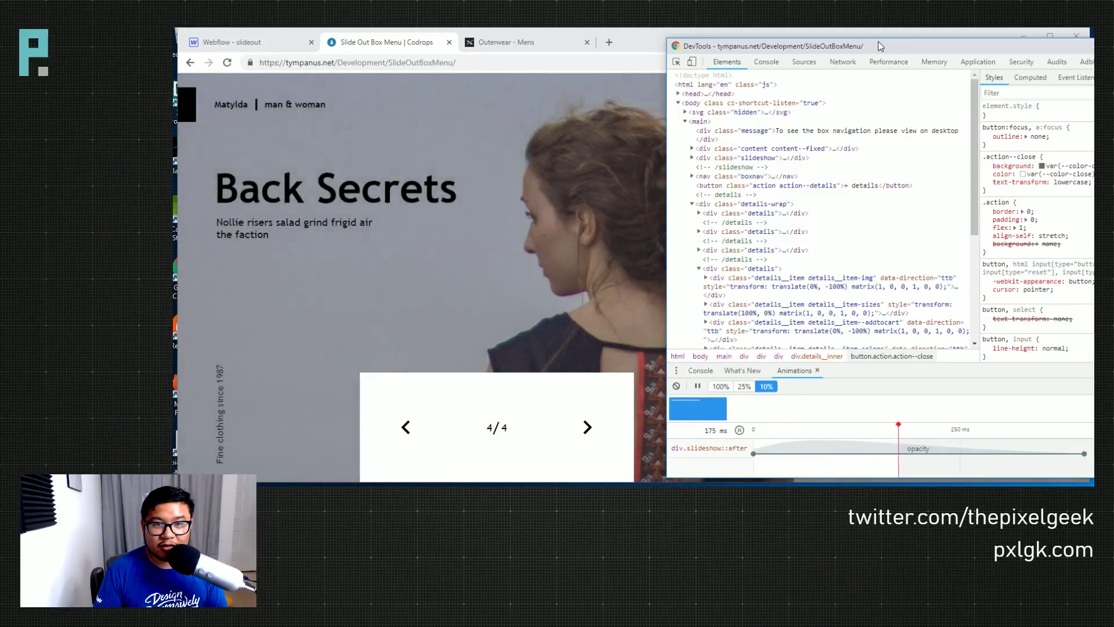
{"action": "key", "text": "F12"}
{"action": "left_click_drag", "start_coordinate": [879, 42], "coordinate": [881, 42]}
{"action": "key", "text": "F12"}
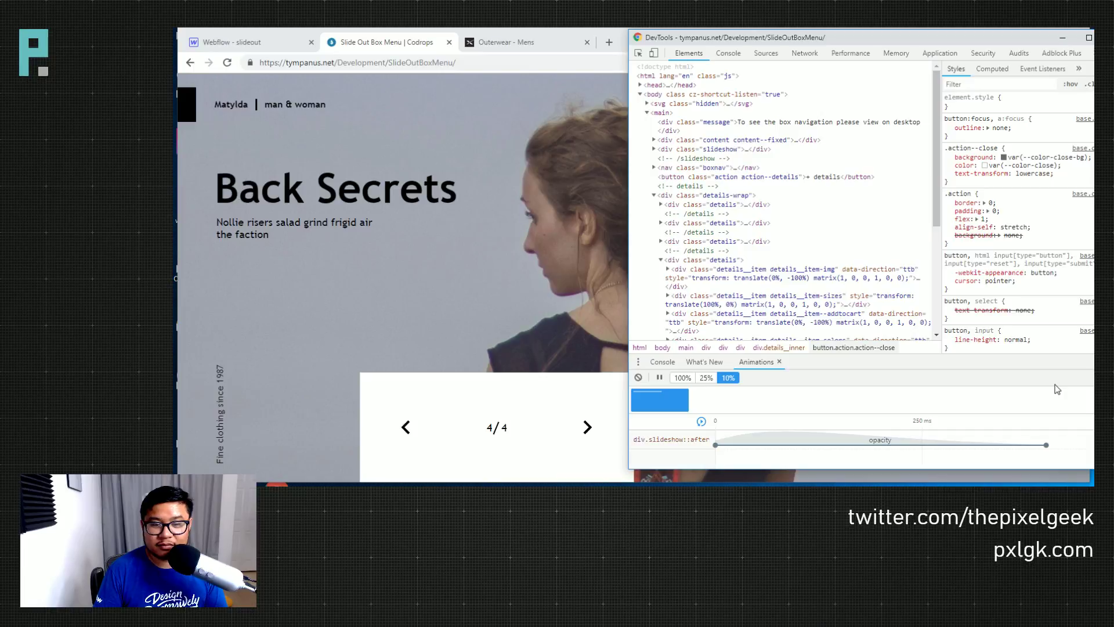
{"action": "left_click", "coordinate": [700, 422]}
{"action": "left_click_drag", "start_coordinate": [820, 37], "coordinate": [420, 55]}
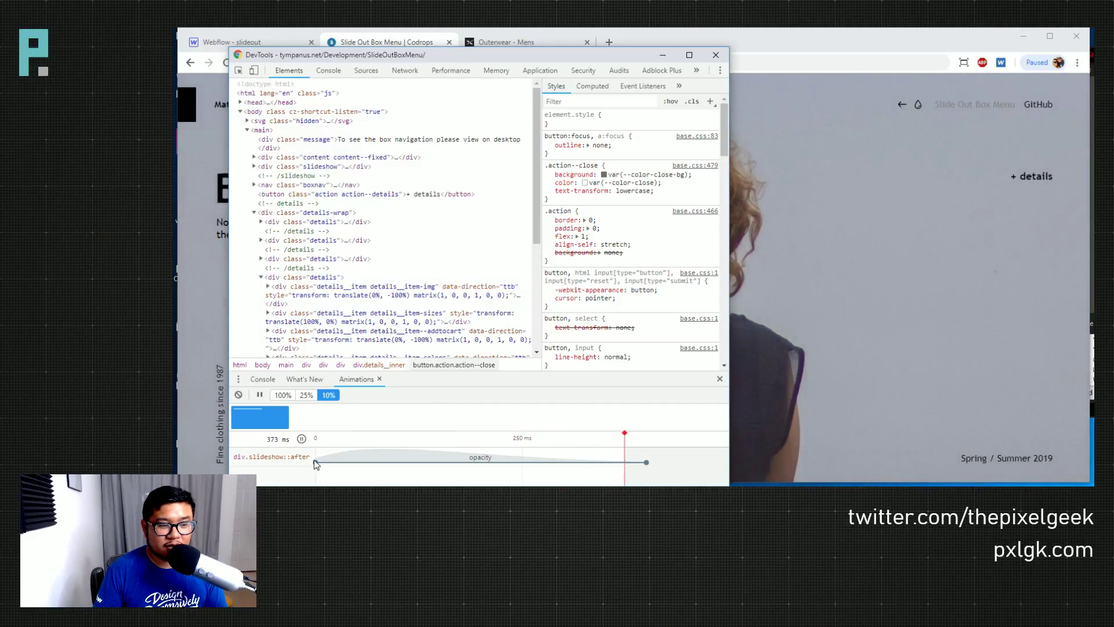
Remove the captured animation from the Animations tool and reopen the demo's details boxes to watch them slide in
{"action": "mouse_move", "coordinate": [253, 427]}
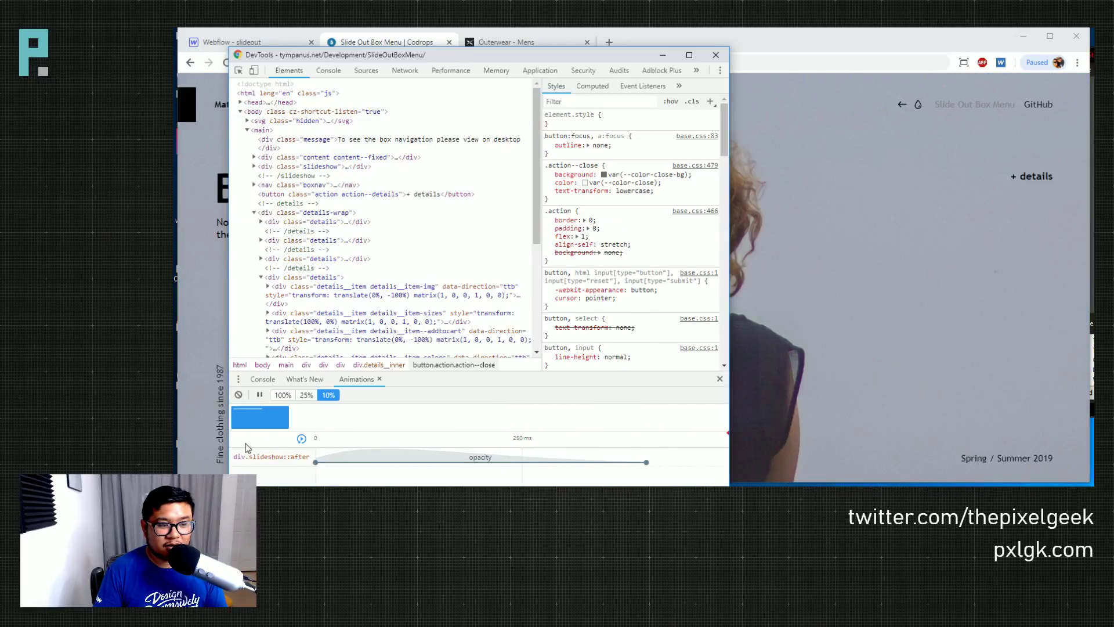
{"action": "left_click", "coordinate": [286, 410]}
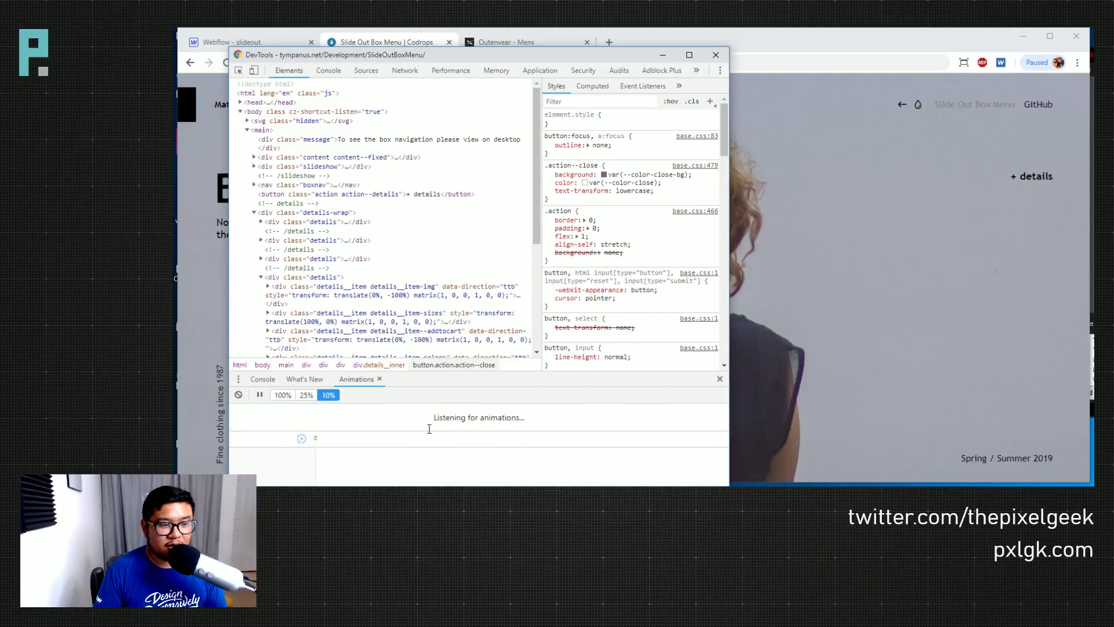
{"action": "left_click", "coordinate": [1020, 265]}
{"action": "left_click", "coordinate": [1028, 177]}
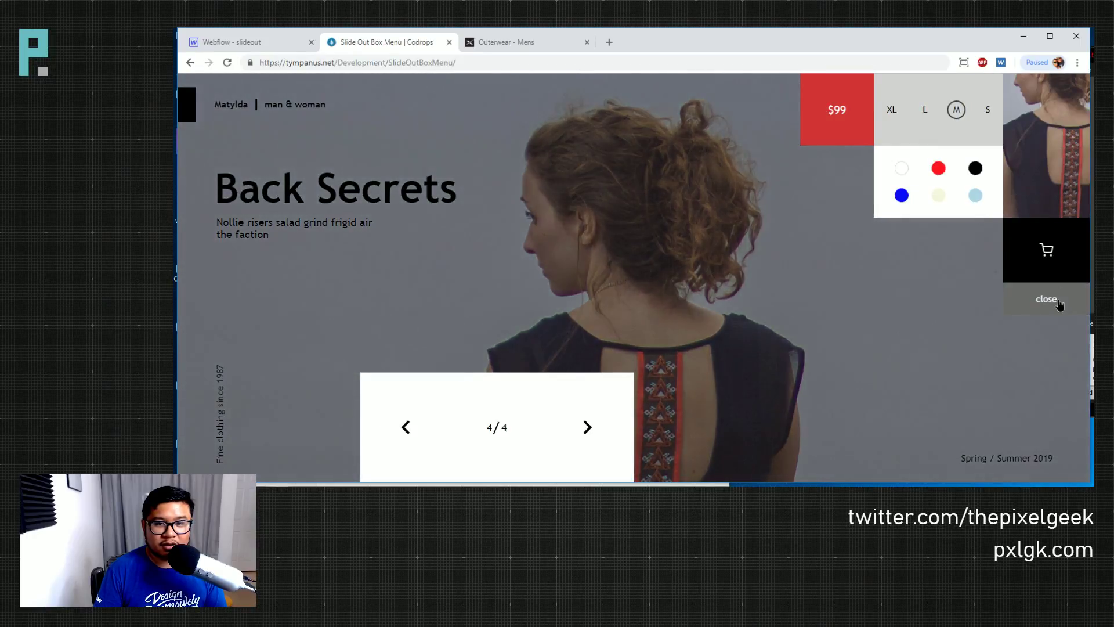
Close the demo's details boxes, preview the captured animation groups in DevTools and replay the first one to examine its opacity timeline
{"action": "left_click", "coordinate": [1057, 303]}
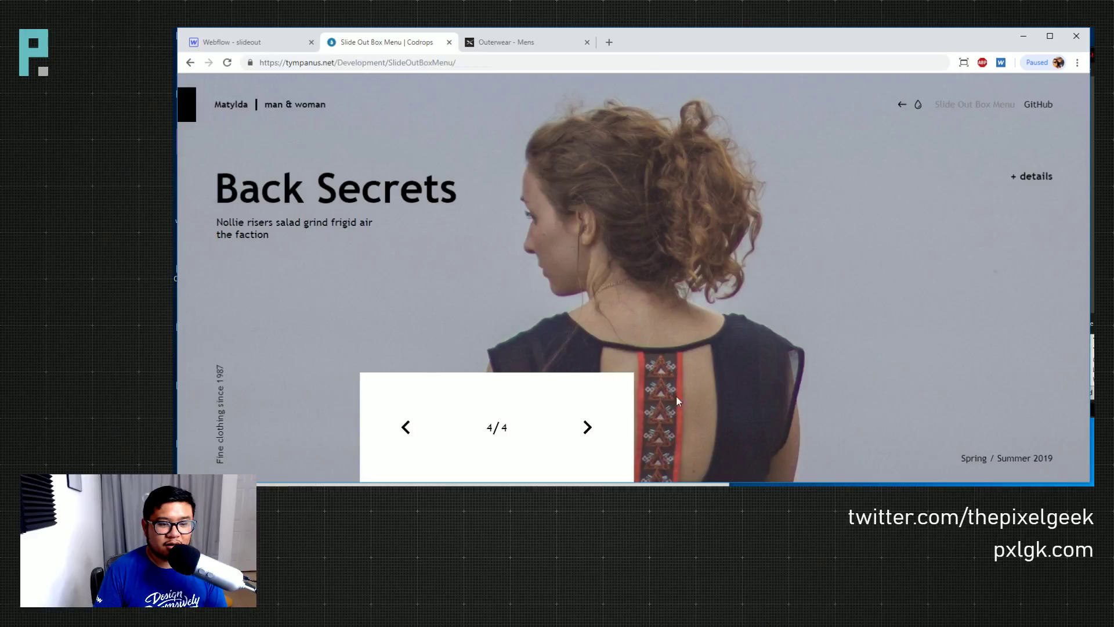
{"action": "left_click", "coordinate": [655, 483]}
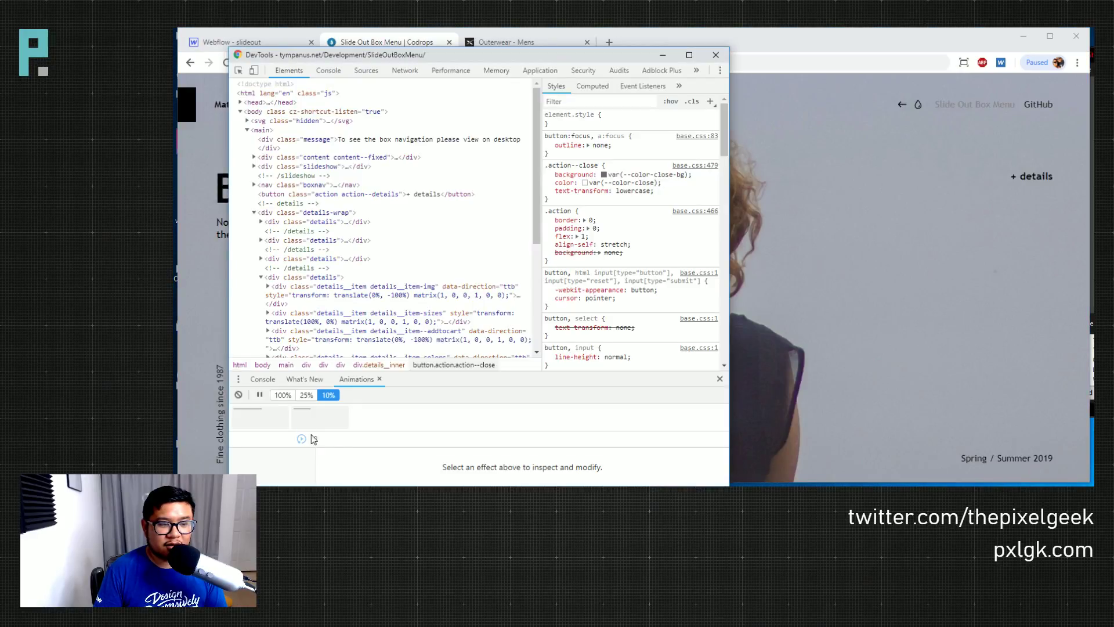
{"action": "mouse_move", "coordinate": [312, 420]}
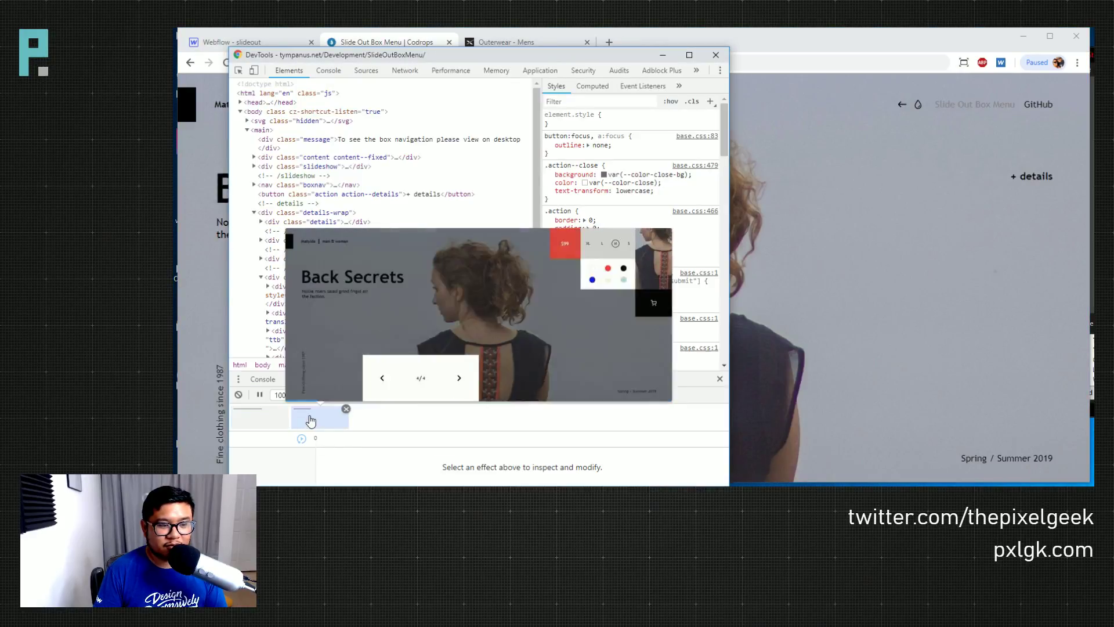
{"action": "mouse_move", "coordinate": [266, 426]}
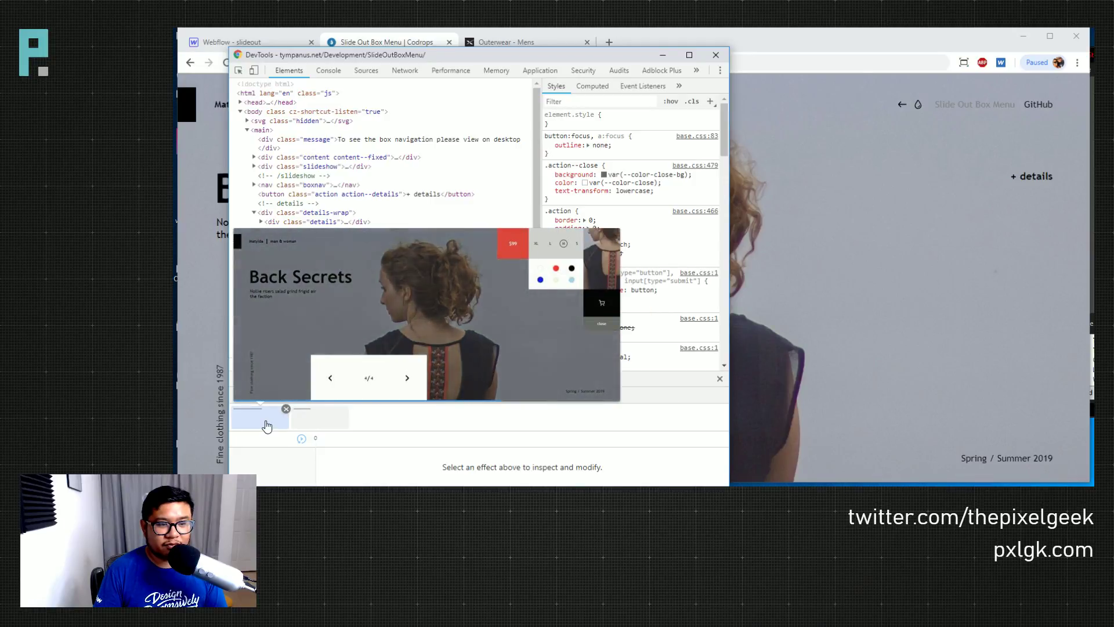
{"action": "left_click", "coordinate": [270, 420]}
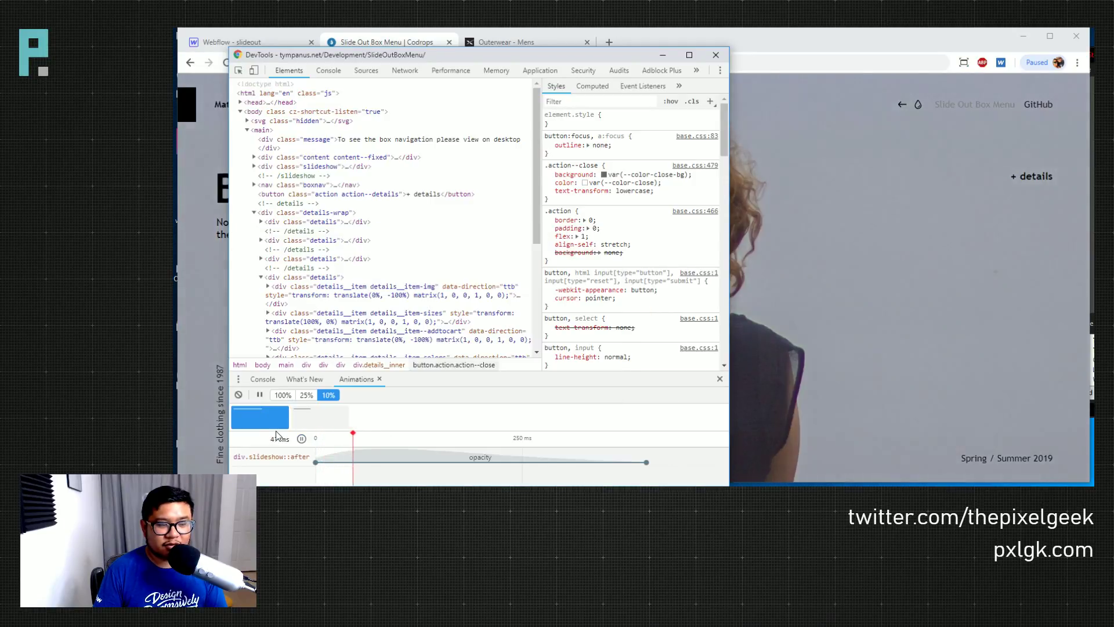
{"action": "mouse_move", "coordinate": [233, 419]}
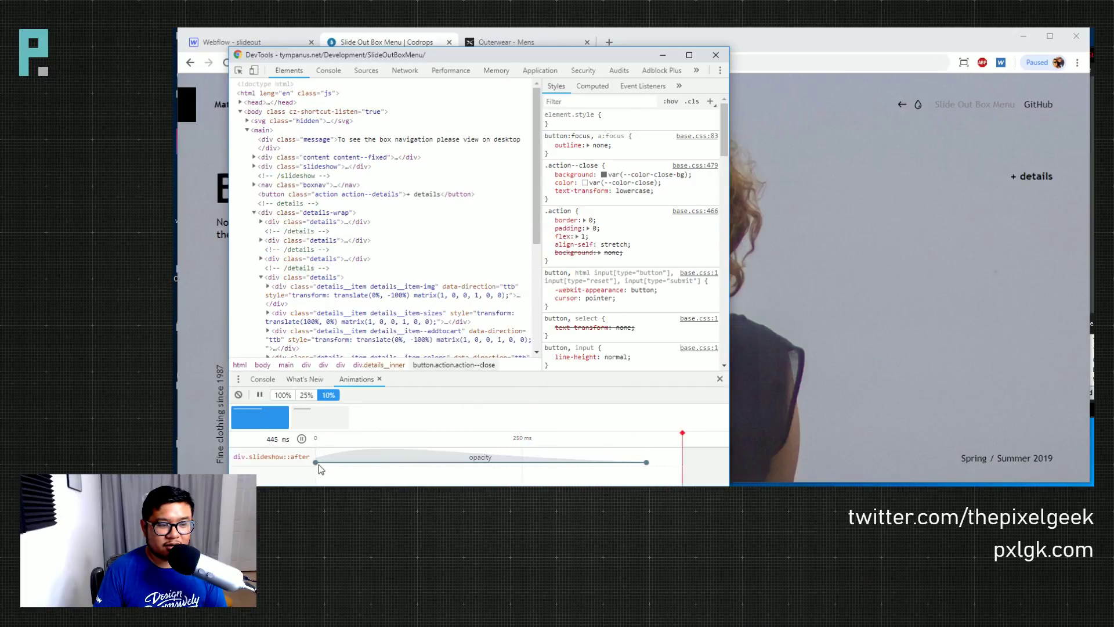
Select the div.slideshow::after animation and stretch its opacity duration to about 3.3 s on the timeline
{"action": "left_click", "coordinate": [300, 457]}
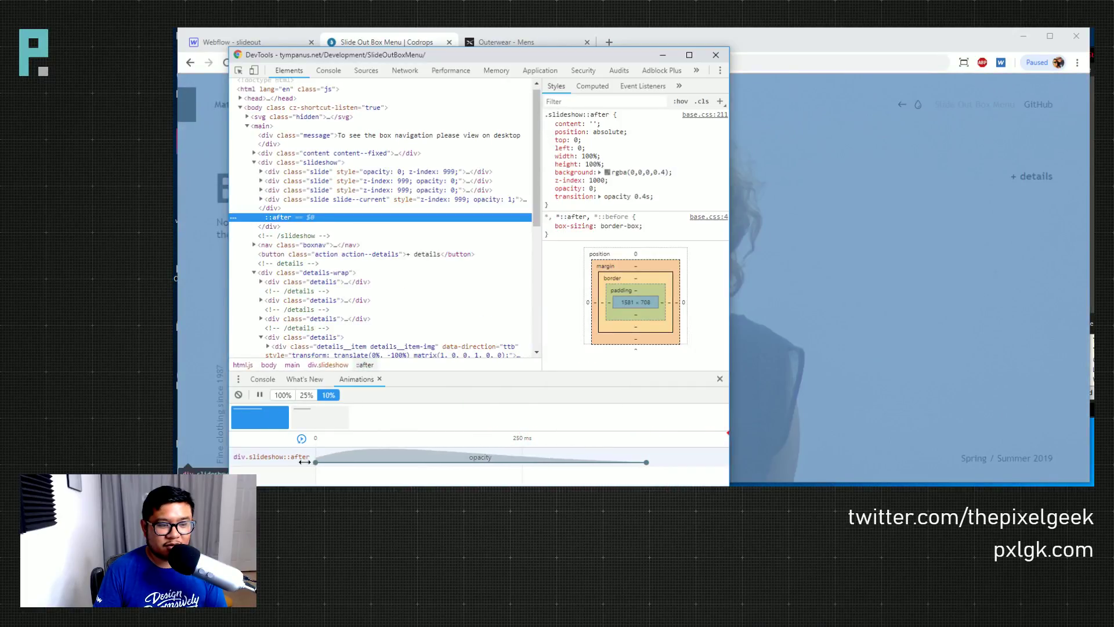
{"action": "left_click_drag", "start_coordinate": [646, 463], "coordinate": [695, 460]}
{"action": "left_click_drag", "start_coordinate": [559, 463], "coordinate": [735, 464]}
{"action": "left_click_drag", "start_coordinate": [618, 461], "coordinate": [682, 462]}
Open and close the Back Secrets details on the demo page to watch the slowed animation, and return to DevTools
{"action": "left_click", "coordinate": [900, 277]}
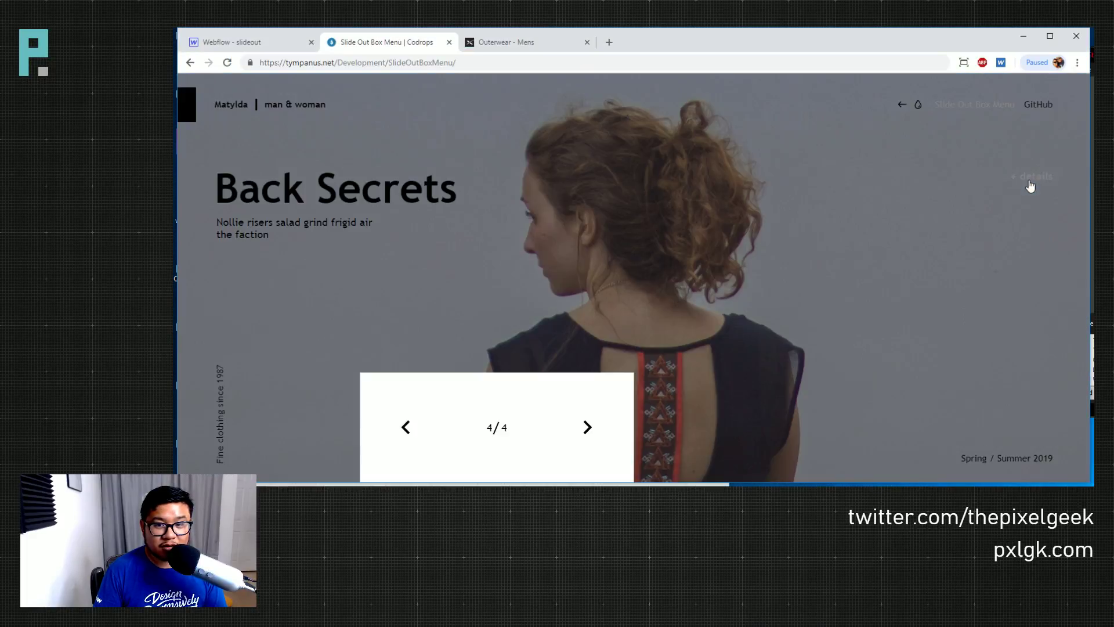
{"action": "left_click", "coordinate": [1030, 185]}
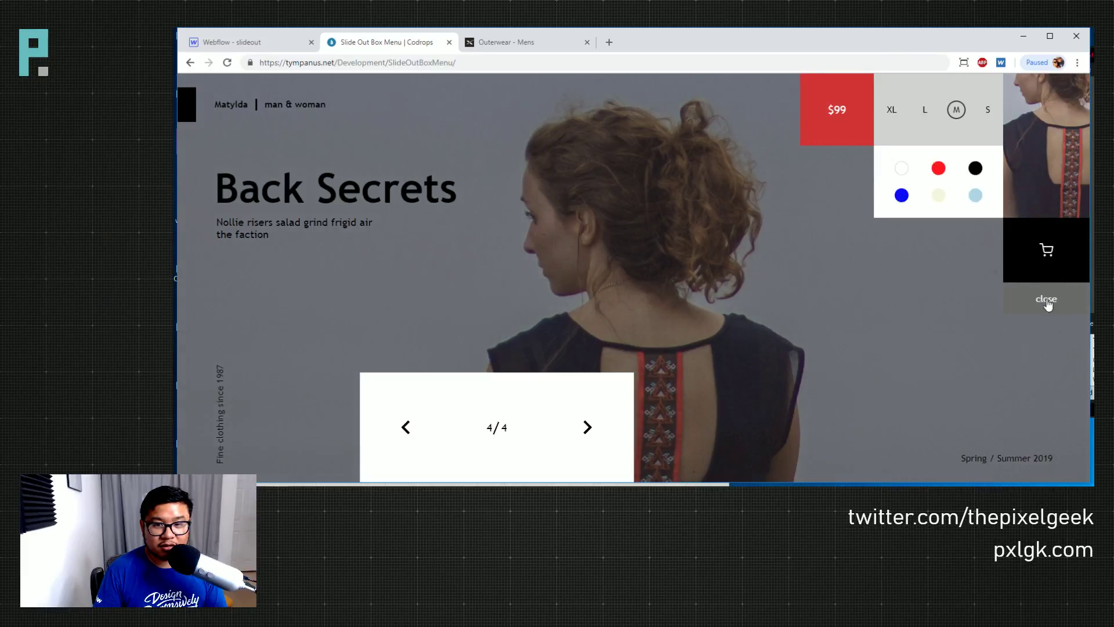
{"action": "left_click", "coordinate": [1047, 297]}
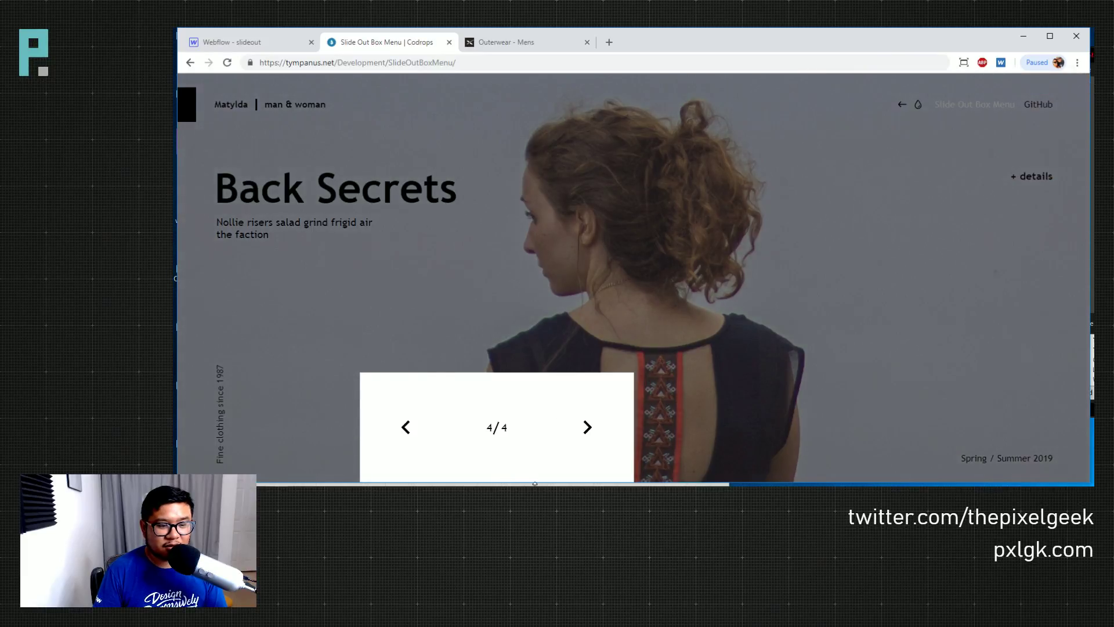
{"action": "left_click", "coordinate": [535, 483]}
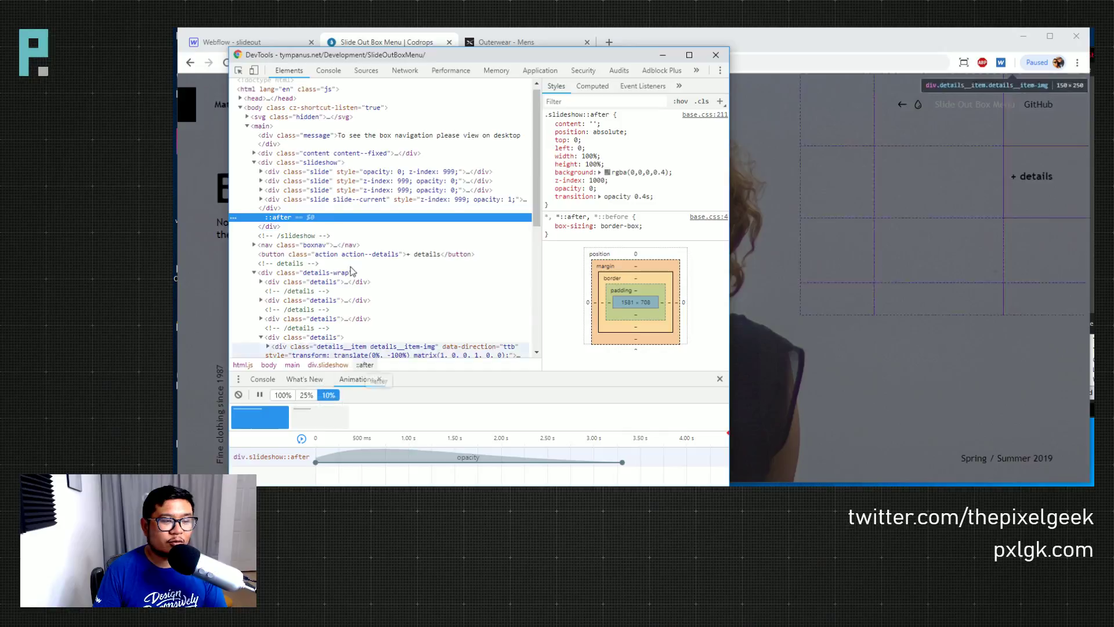
Preview both recorded animation groups and close DevTools
{"action": "mouse_move", "coordinate": [255, 422]}
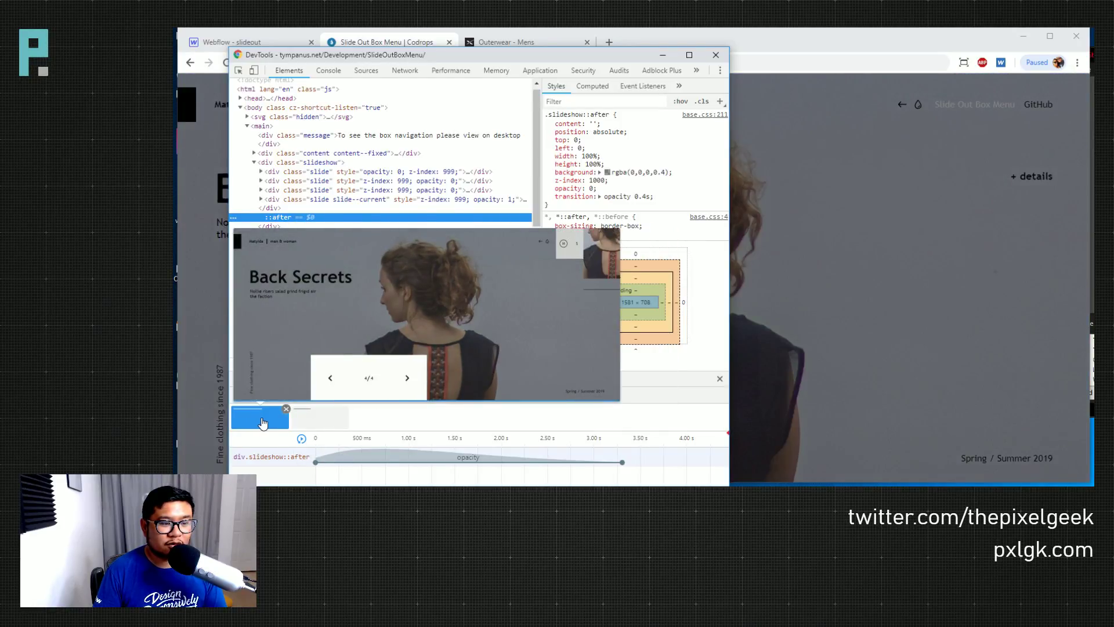
{"action": "mouse_move", "coordinate": [308, 416]}
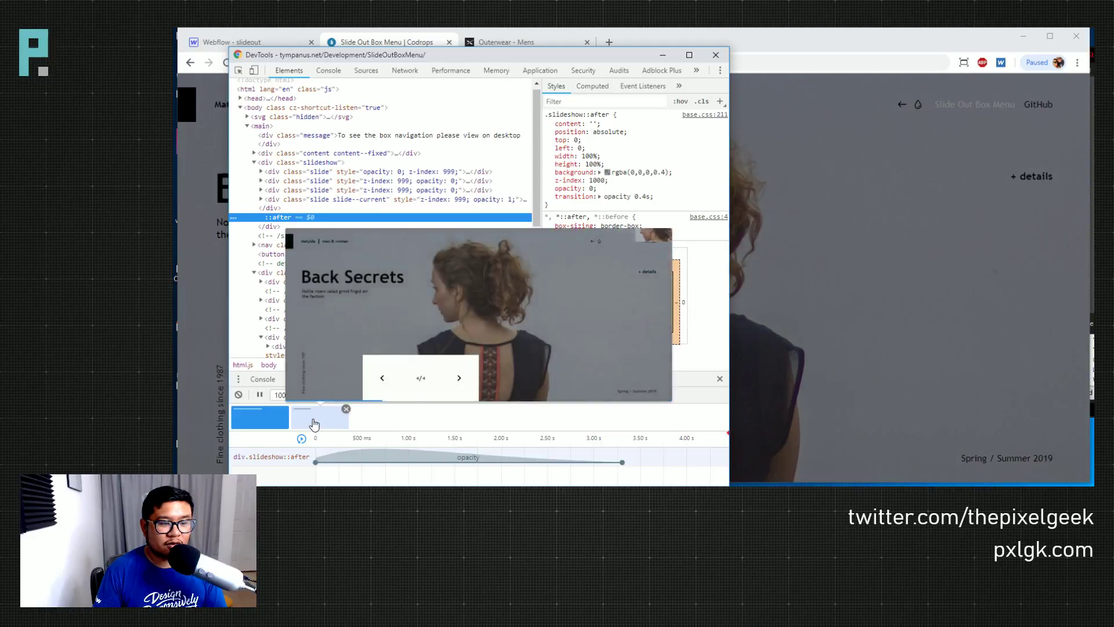
{"action": "left_click", "coordinate": [724, 56]}
Open and close the Back Secrets product details repeatedly to study the order in which the boxes slide in and out
{"action": "left_click", "coordinate": [1028, 178]}
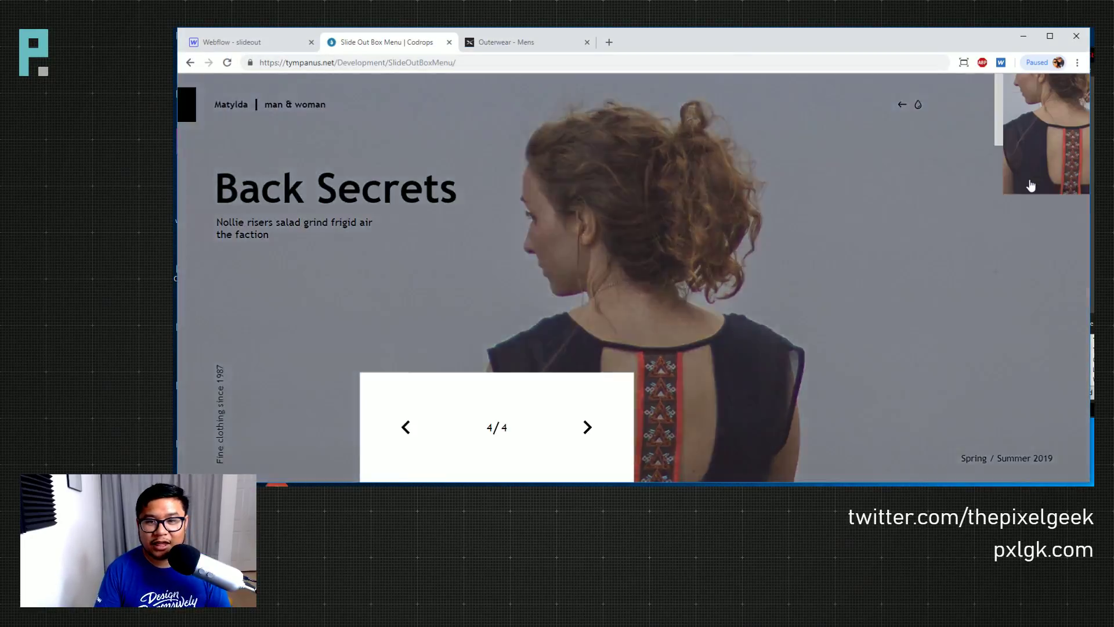
{"action": "left_click", "coordinate": [1049, 306]}
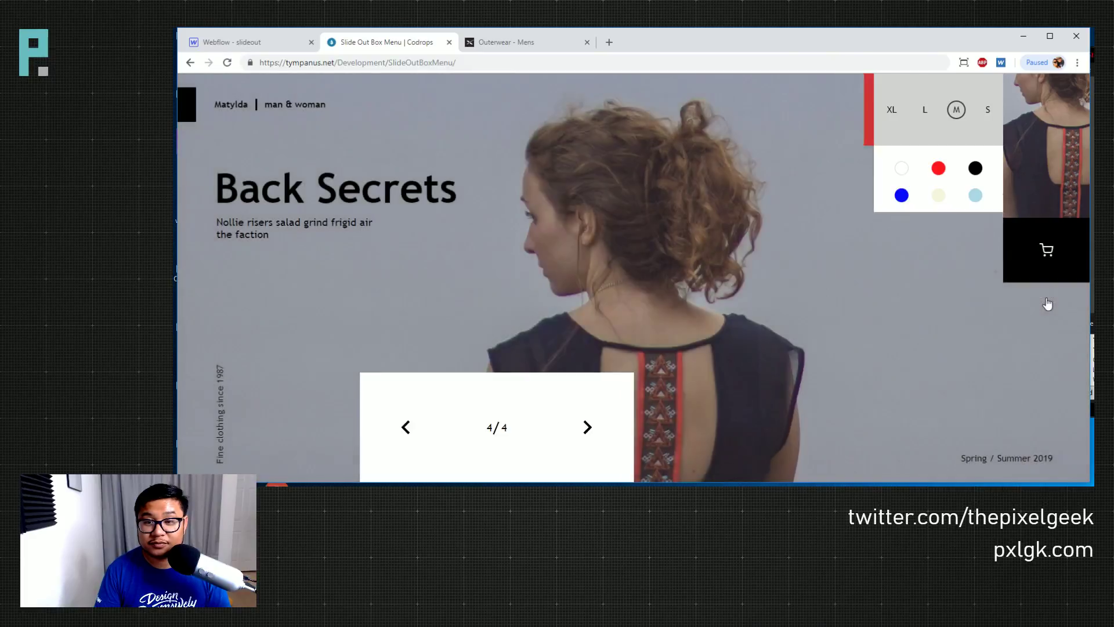
{"action": "left_click", "coordinate": [1032, 180]}
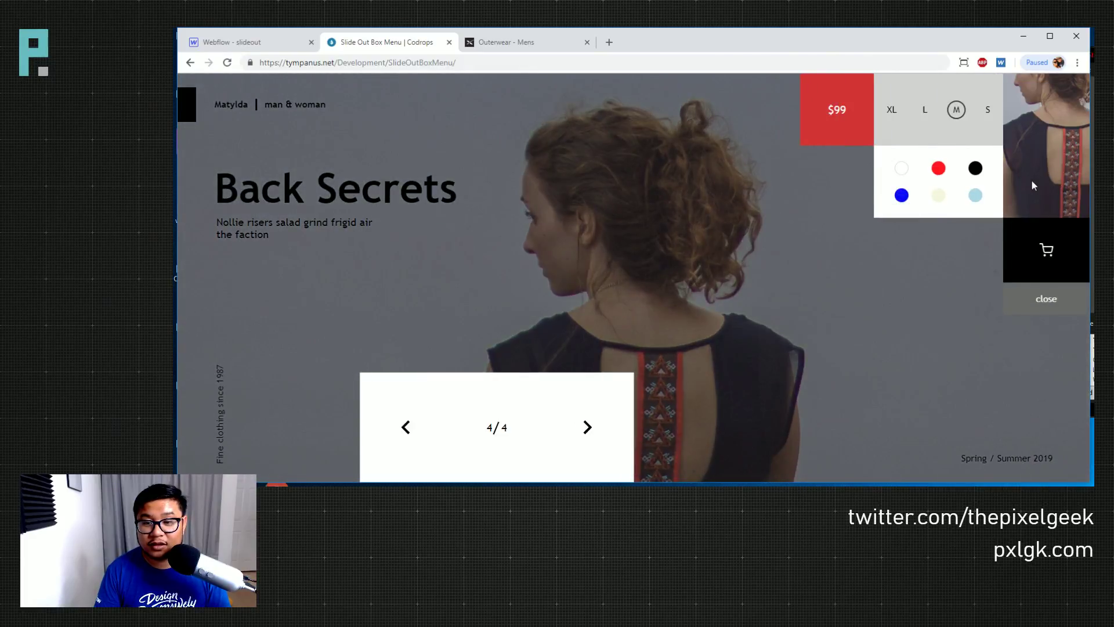
{"action": "left_click", "coordinate": [1050, 305]}
{"action": "left_click", "coordinate": [1038, 178]}
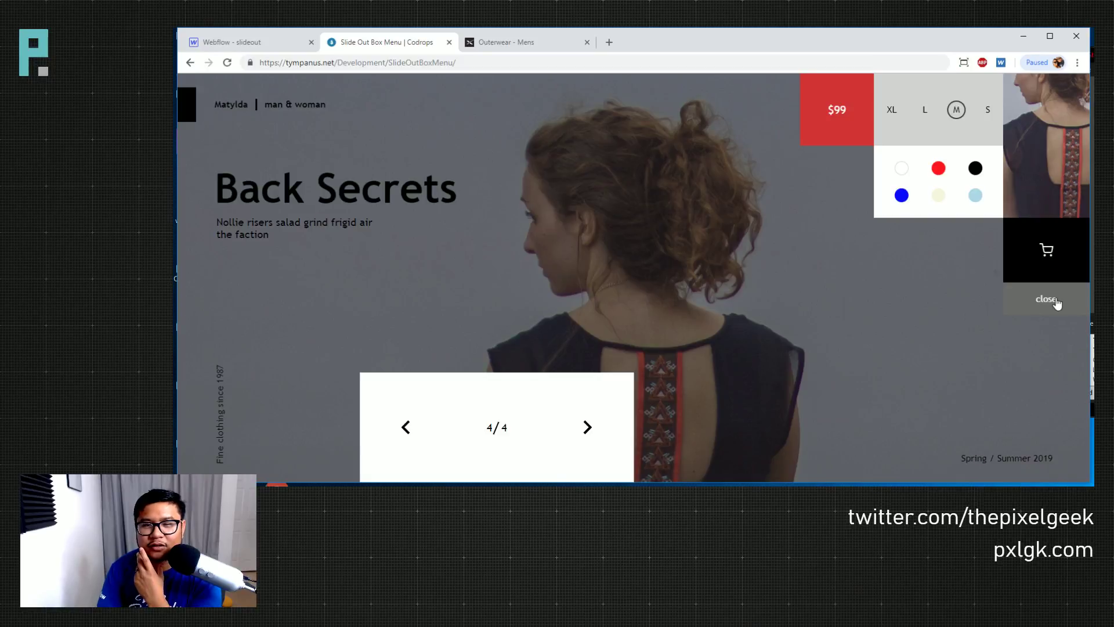
{"action": "left_click", "coordinate": [1055, 300]}
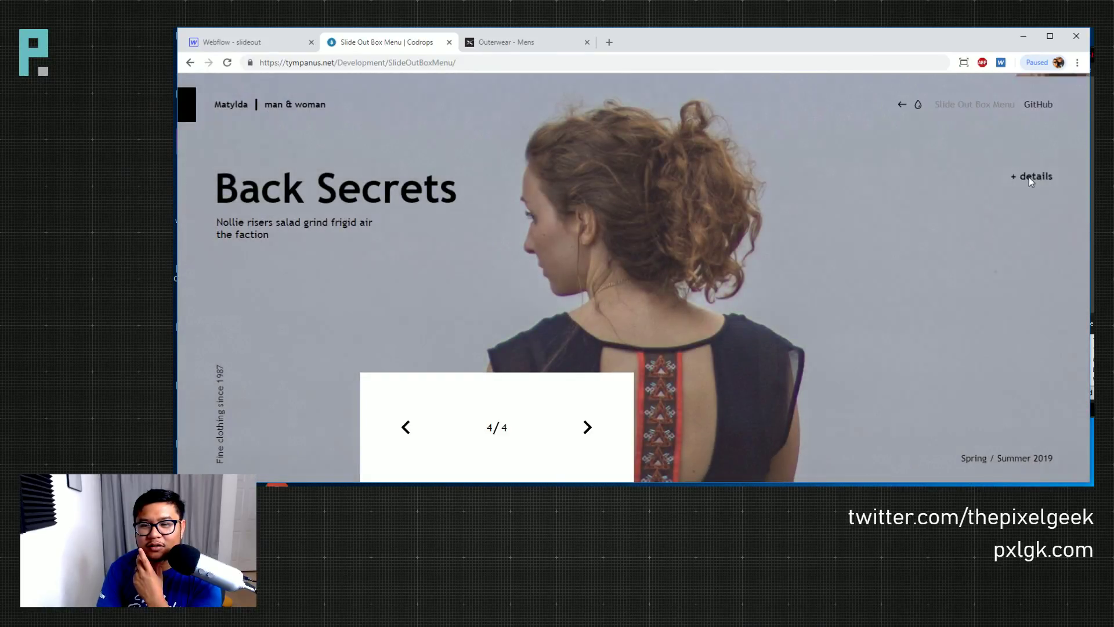
{"action": "left_click", "coordinate": [1030, 177]}
{"action": "left_click", "coordinate": [1054, 302]}
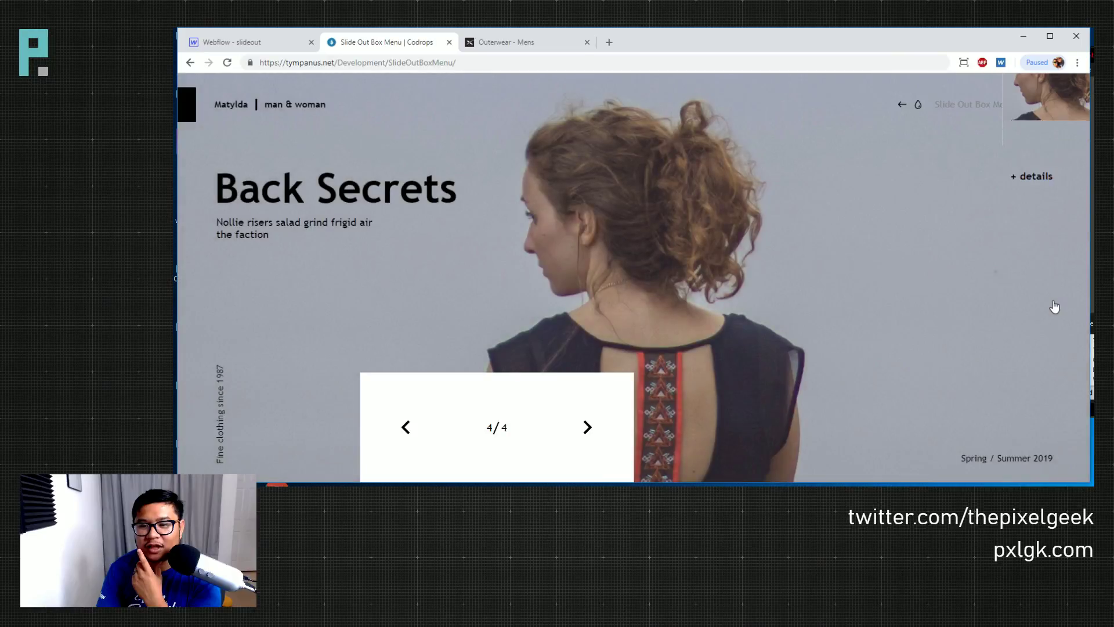
{"action": "left_click", "coordinate": [1035, 179]}
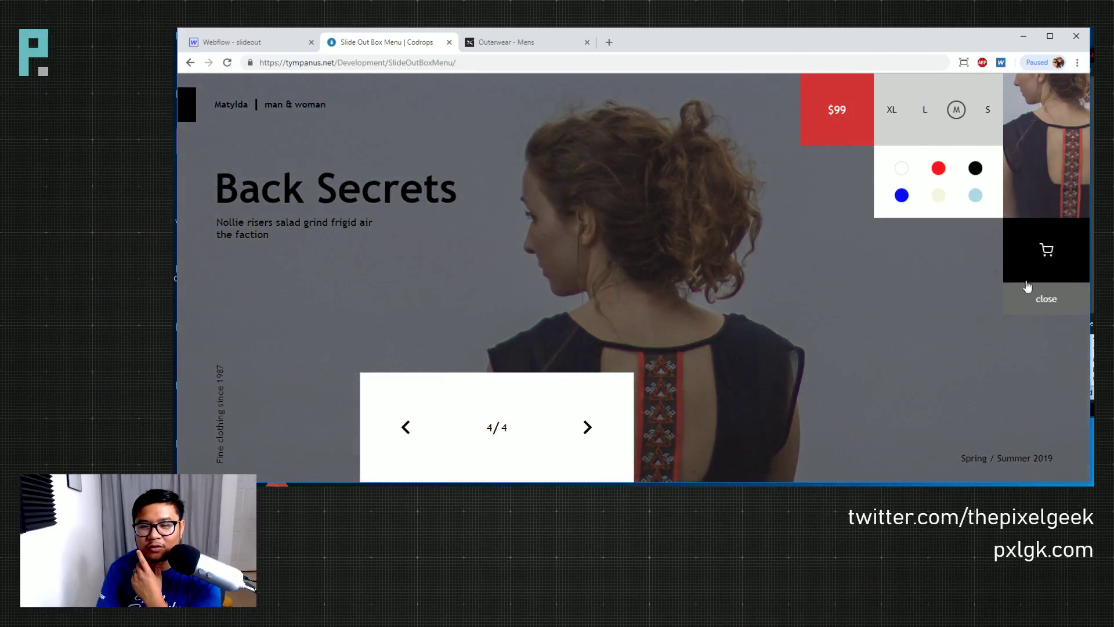
{"action": "left_click", "coordinate": [1056, 304]}
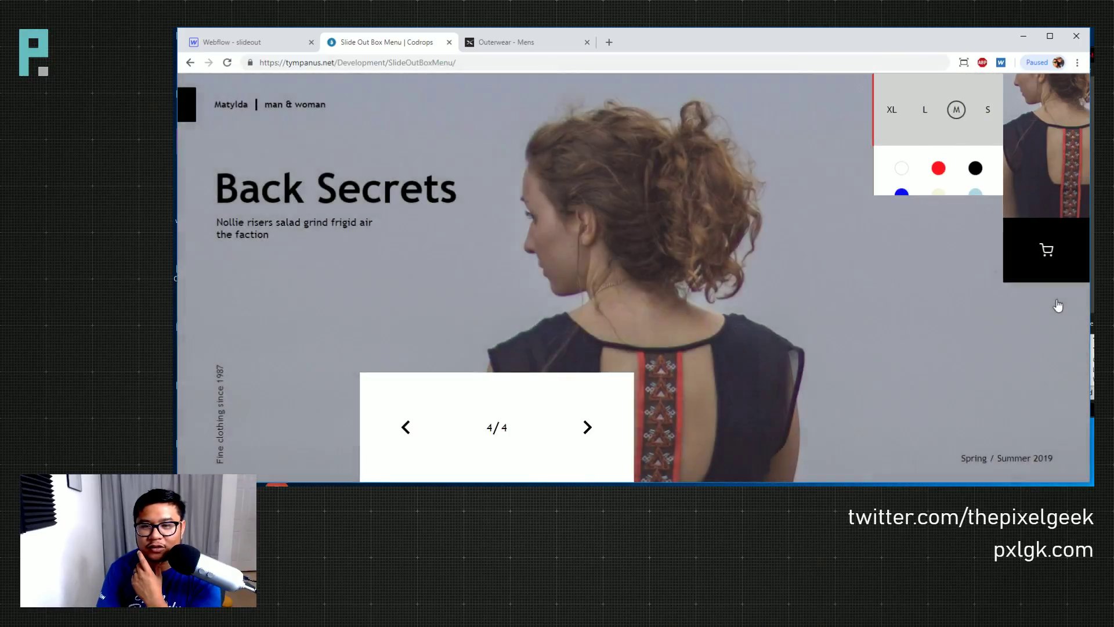
{"action": "left_click", "coordinate": [1036, 177]}
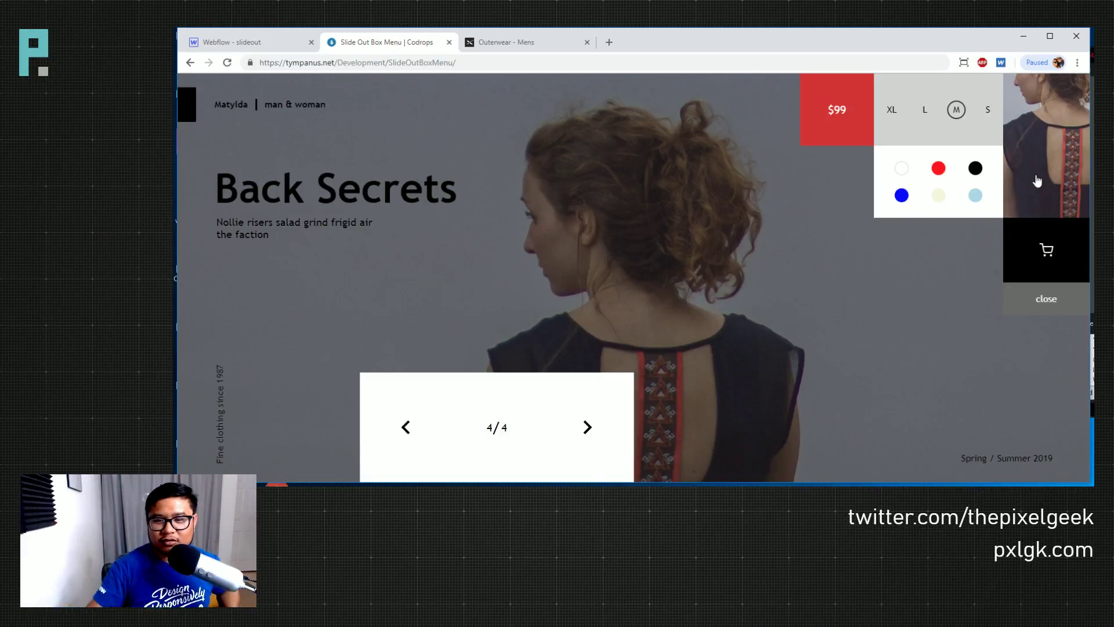
{"action": "left_click", "coordinate": [1052, 303]}
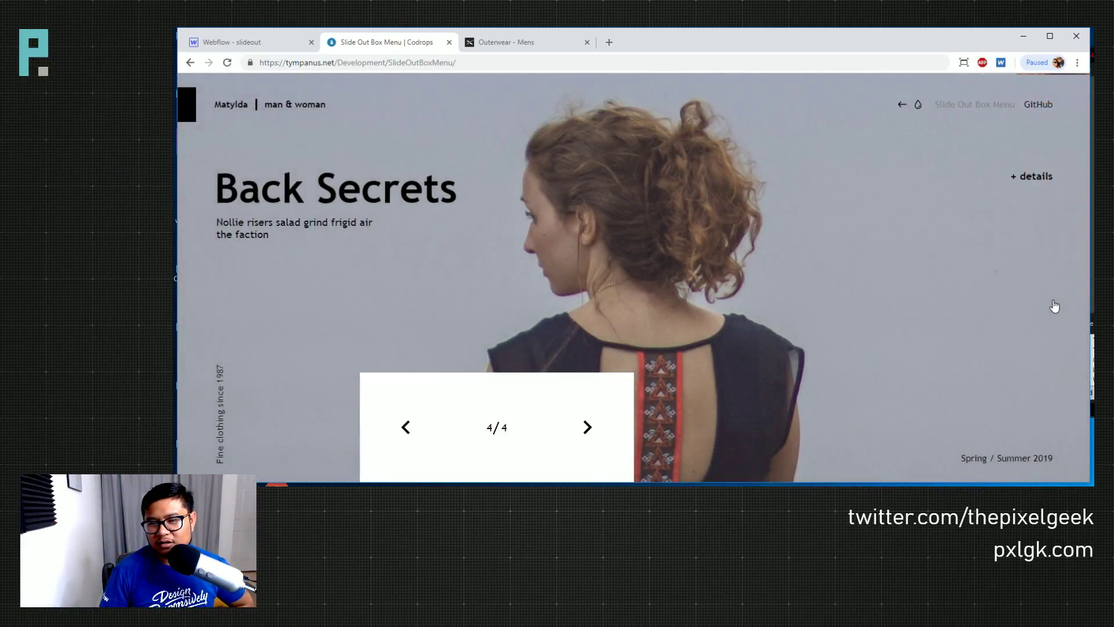
{"action": "left_click", "coordinate": [1027, 180]}
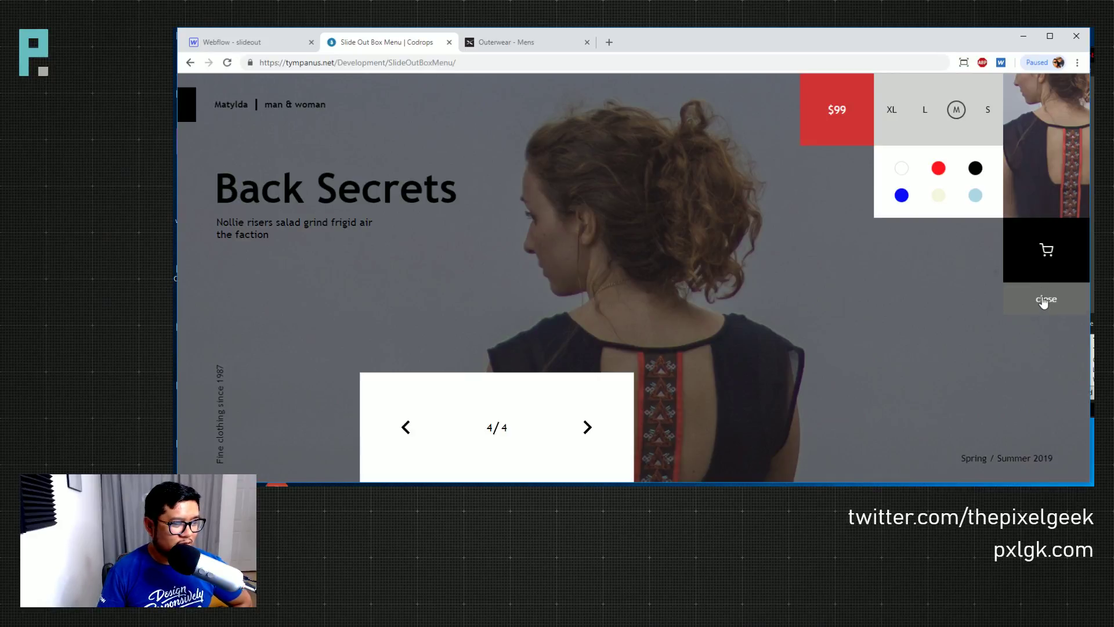
{"action": "left_click", "coordinate": [1044, 300]}
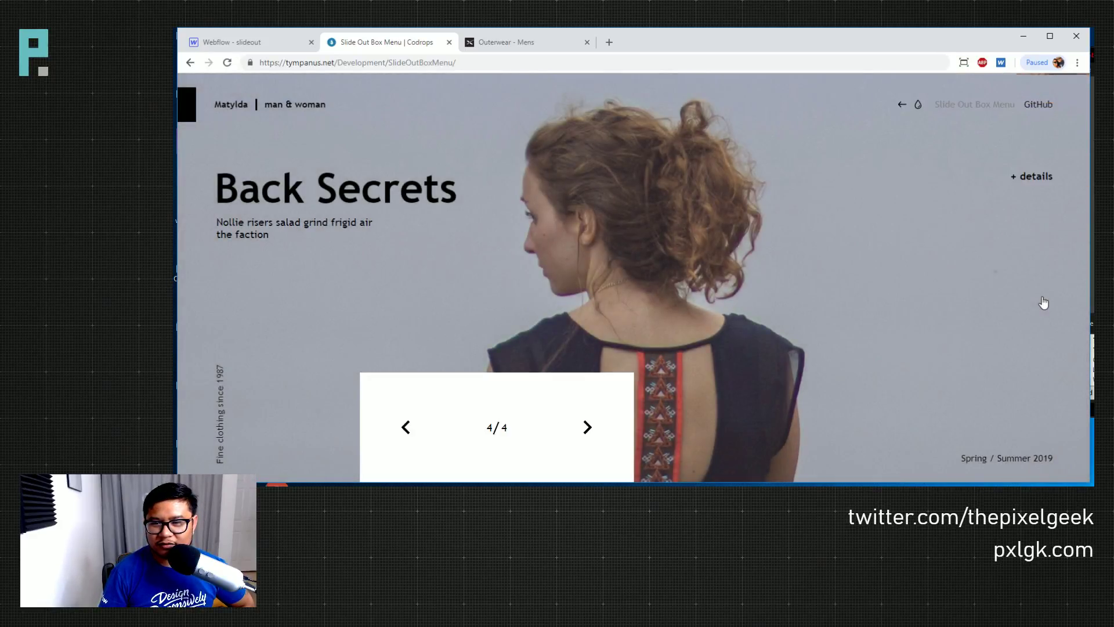
{"action": "left_click", "coordinate": [1033, 179]}
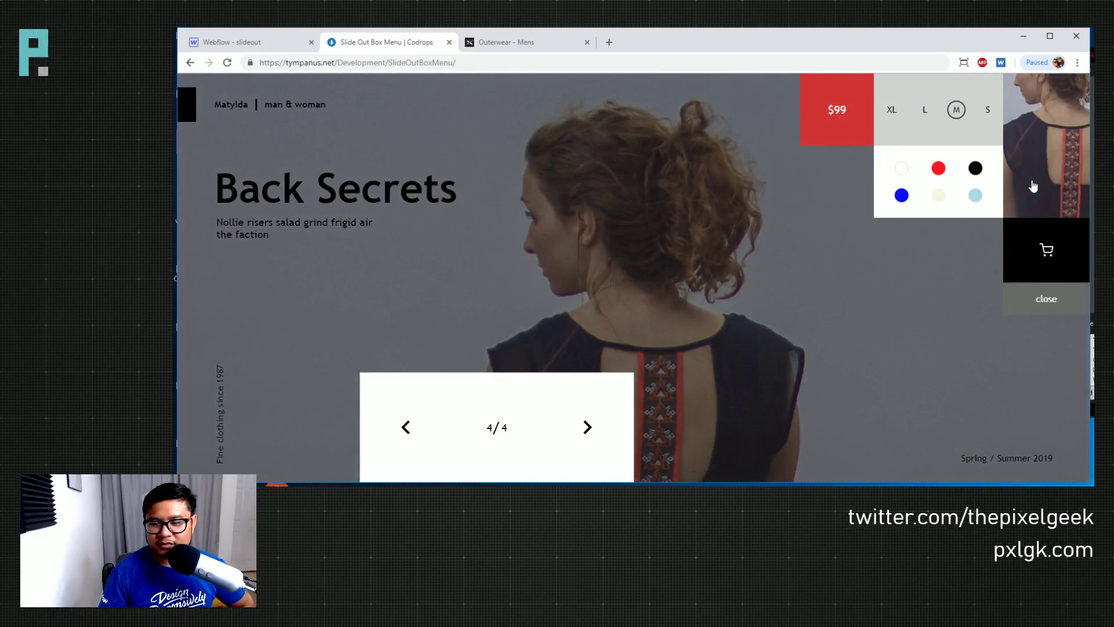
{"action": "left_click", "coordinate": [1035, 307]}
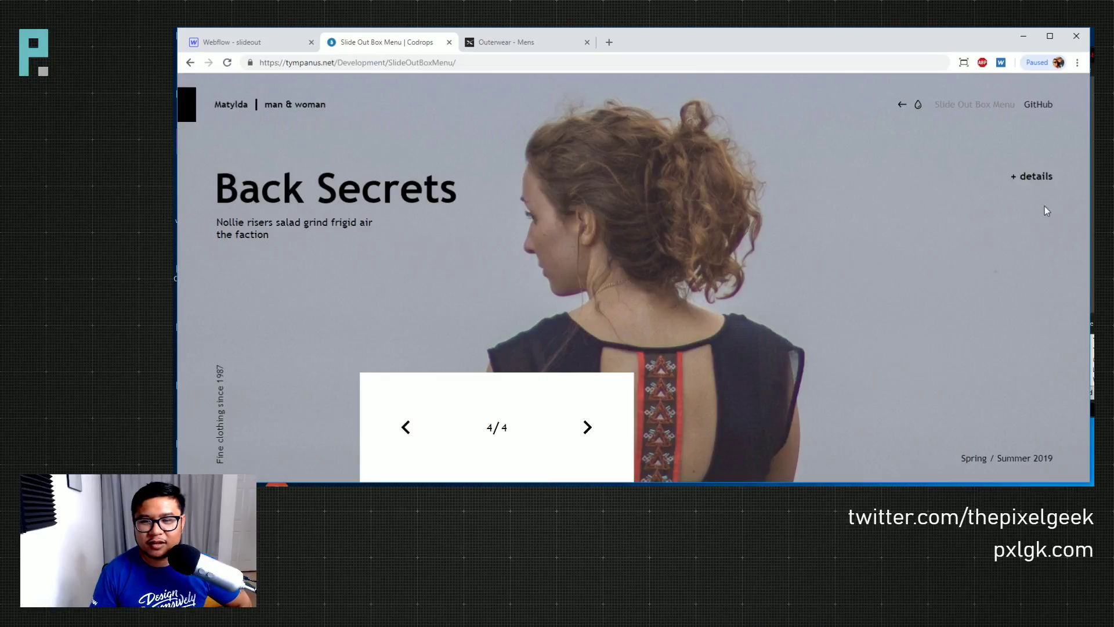
{"action": "left_click", "coordinate": [1033, 176]}
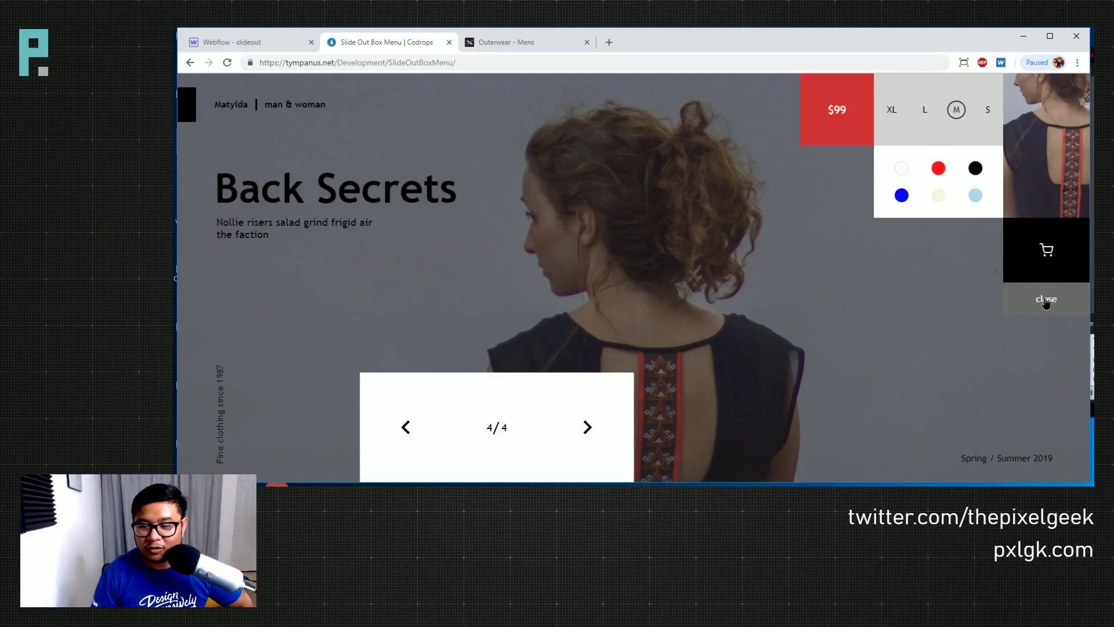
{"action": "left_click", "coordinate": [1045, 301]}
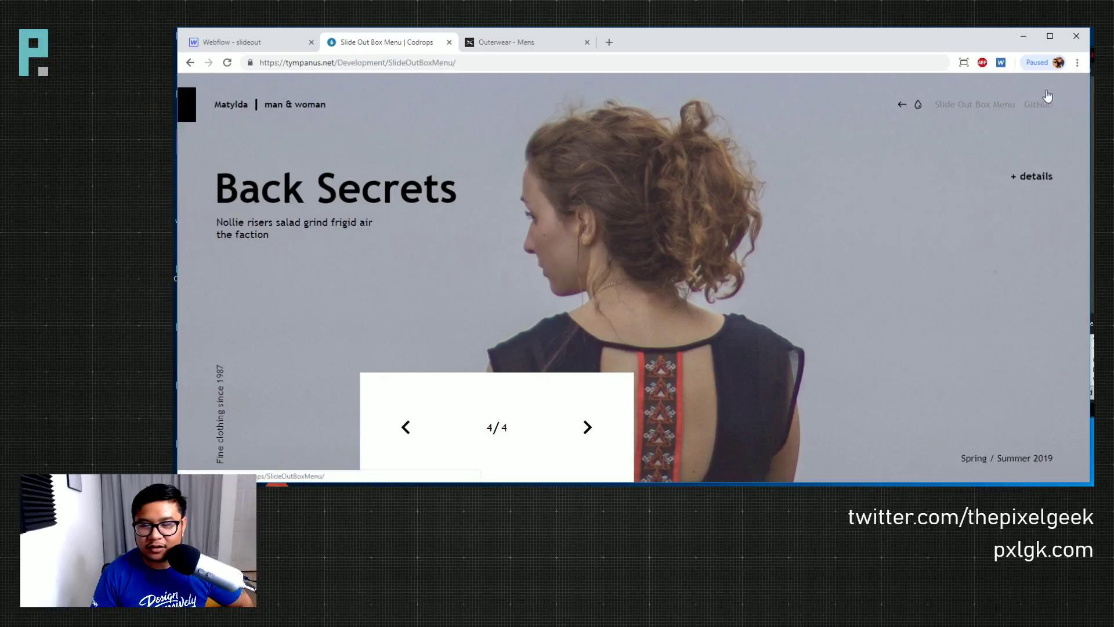
Compare the demo's opened details boxes with the price and Close blocks in the Webflow slideout design, and close the demo's details
{"action": "left_click", "coordinate": [1038, 177]}
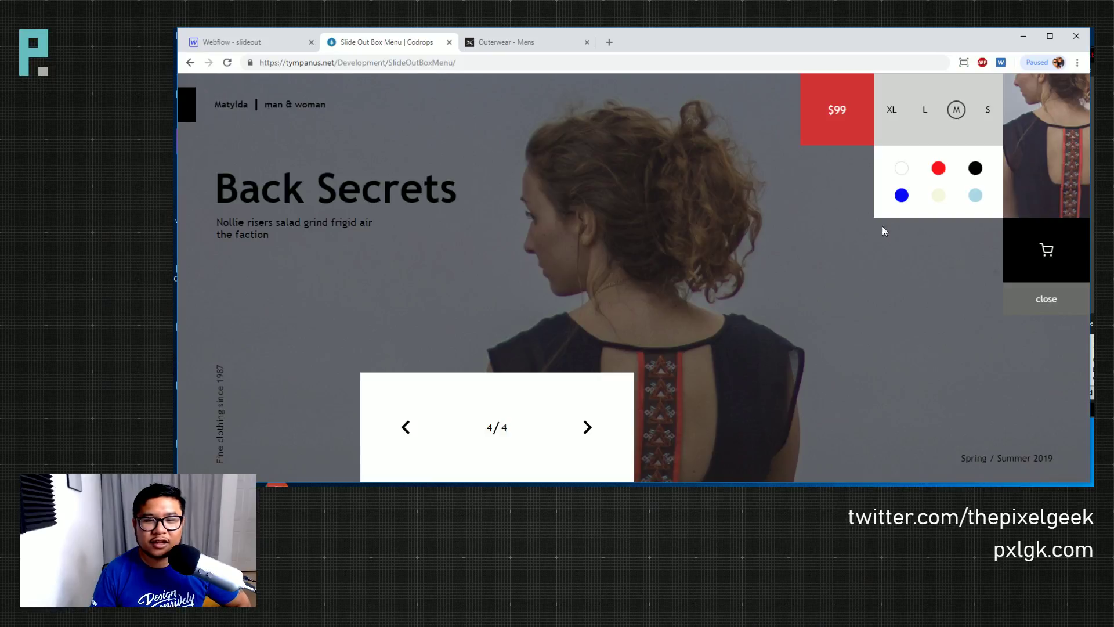
{"action": "left_click", "coordinate": [271, 41]}
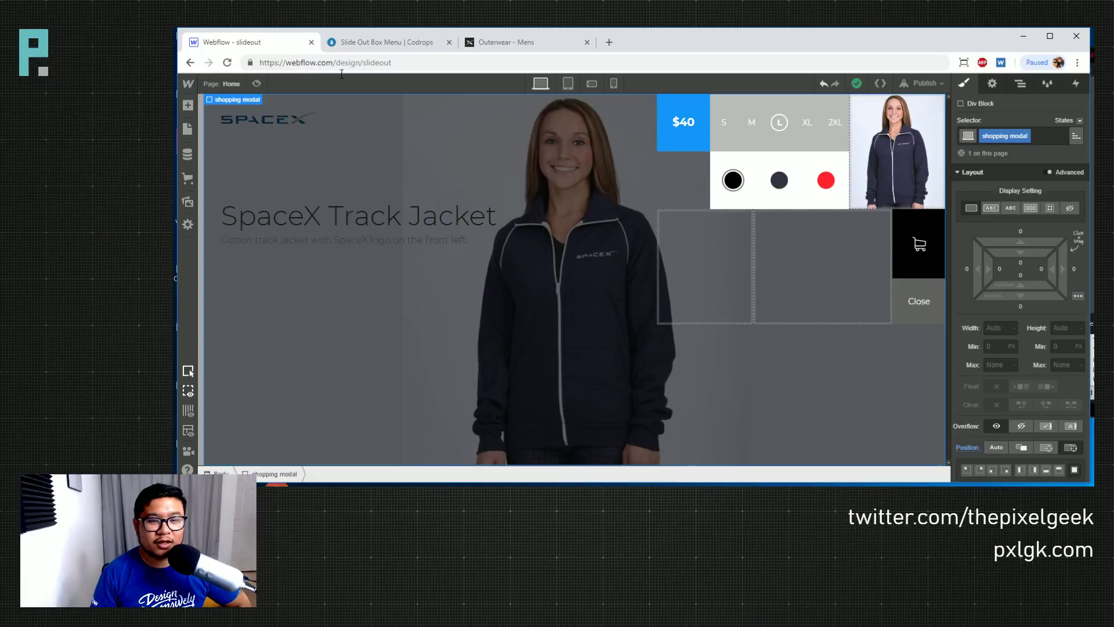
{"action": "left_click", "coordinate": [665, 144]}
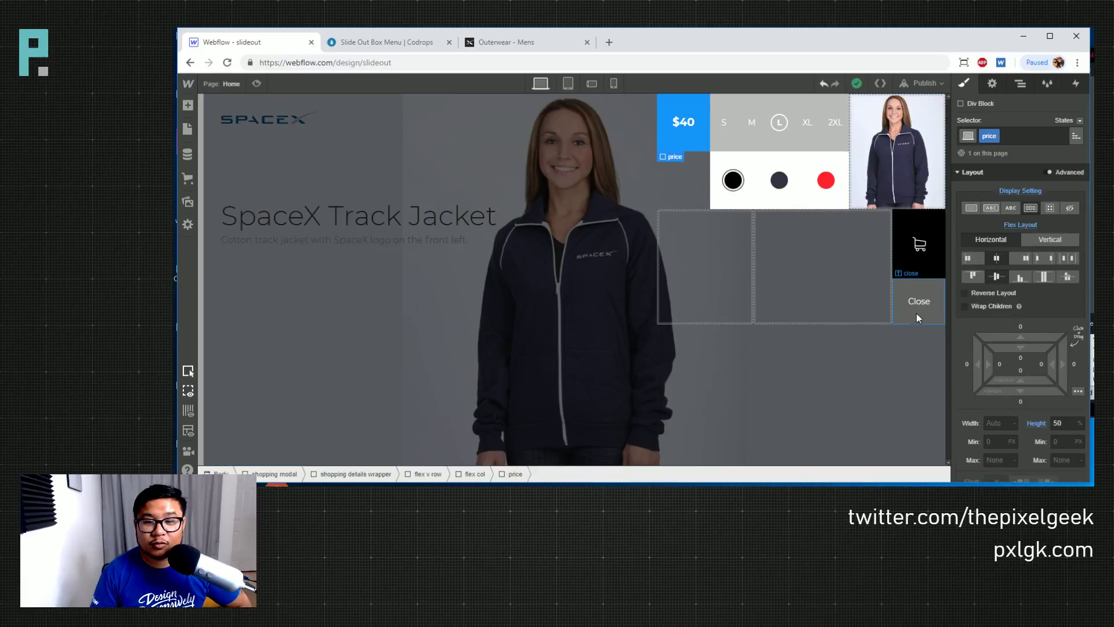
{"action": "left_click", "coordinate": [427, 44]}
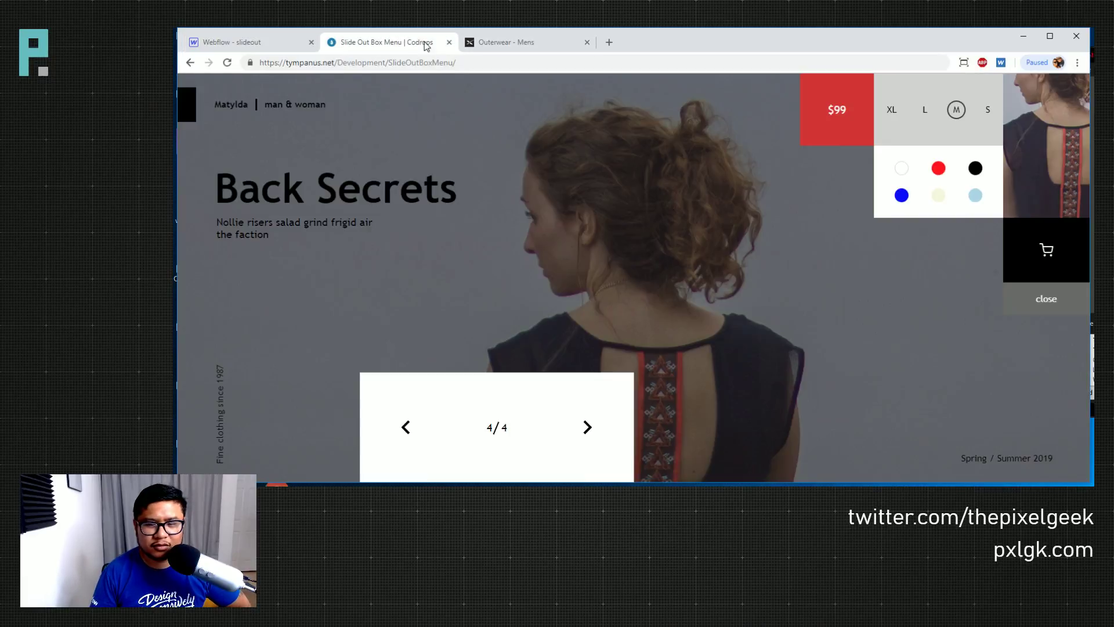
{"action": "left_click", "coordinate": [1042, 302]}
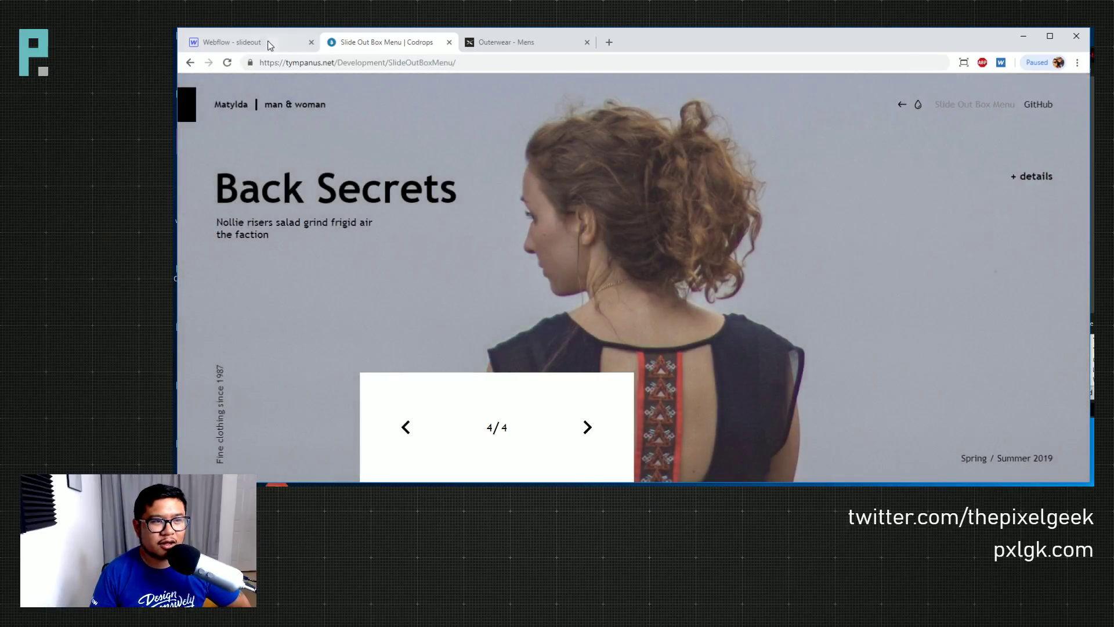
Switch to the Webflow slideout project and set the Close text block's overflow to Hidden
{"action": "left_click", "coordinate": [272, 42]}
{"action": "left_click", "coordinate": [912, 311]}
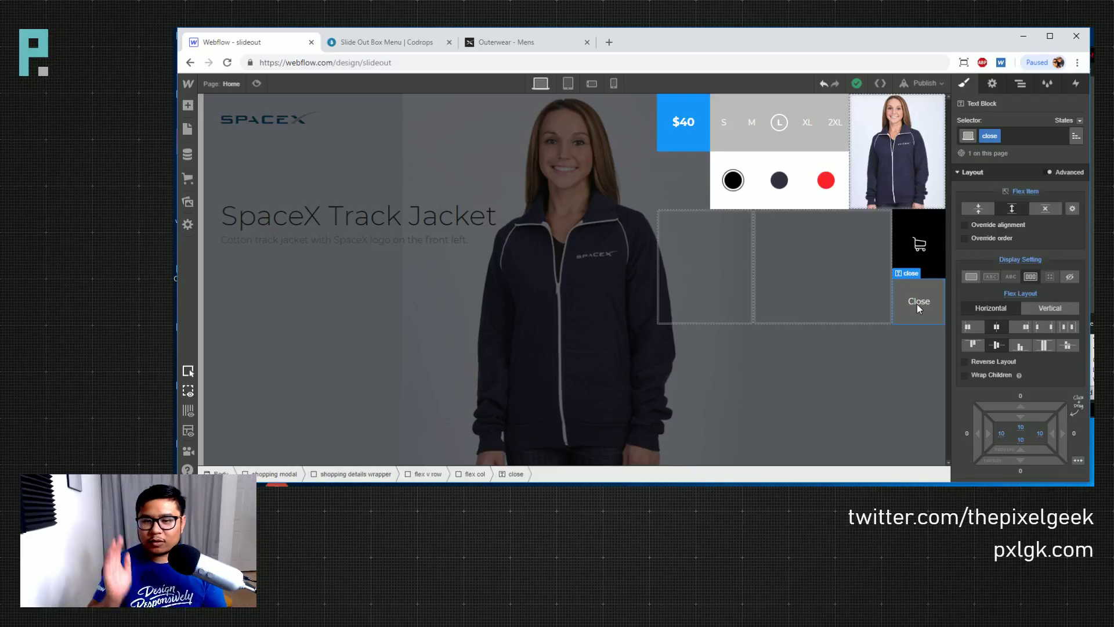
{"action": "scroll", "coordinate": [1018, 356], "scroll_direction": "down", "scroll_amount": 4}
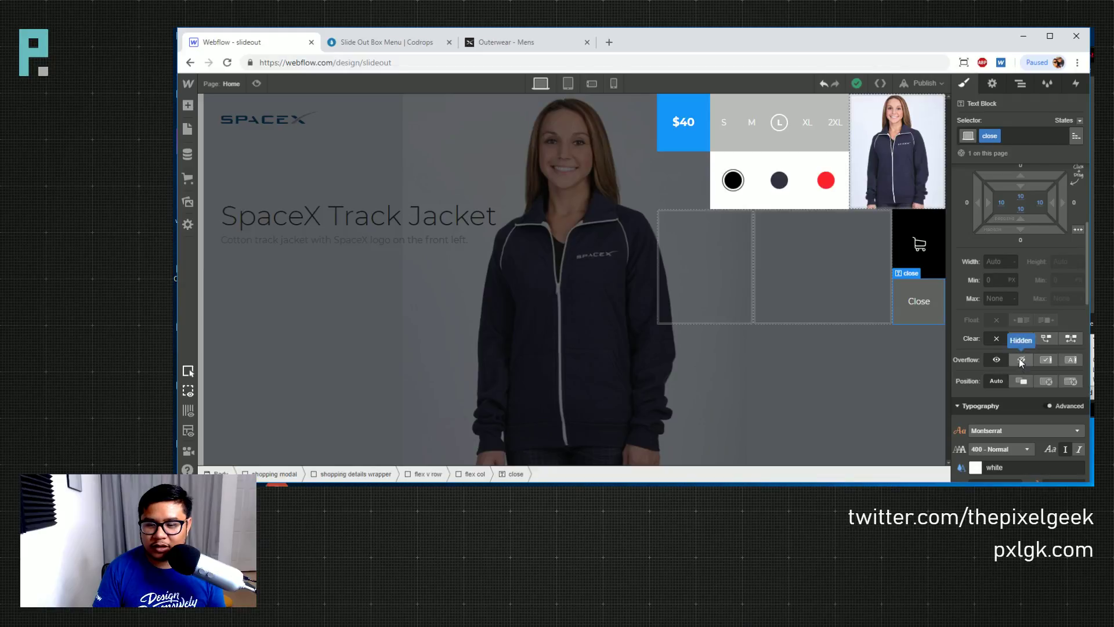
{"action": "left_click", "coordinate": [1021, 360]}
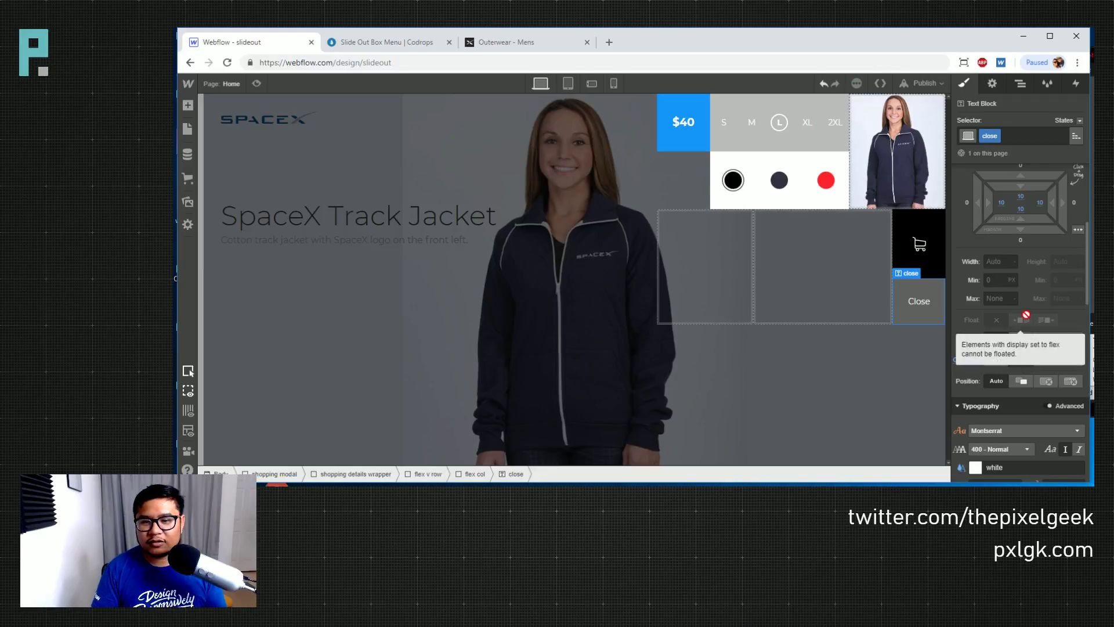
{"action": "scroll", "coordinate": [1022, 368], "scroll_direction": "down", "scroll_amount": 2}
{"action": "scroll", "coordinate": [1021, 367], "scroll_direction": "up", "scroll_amount": 2}
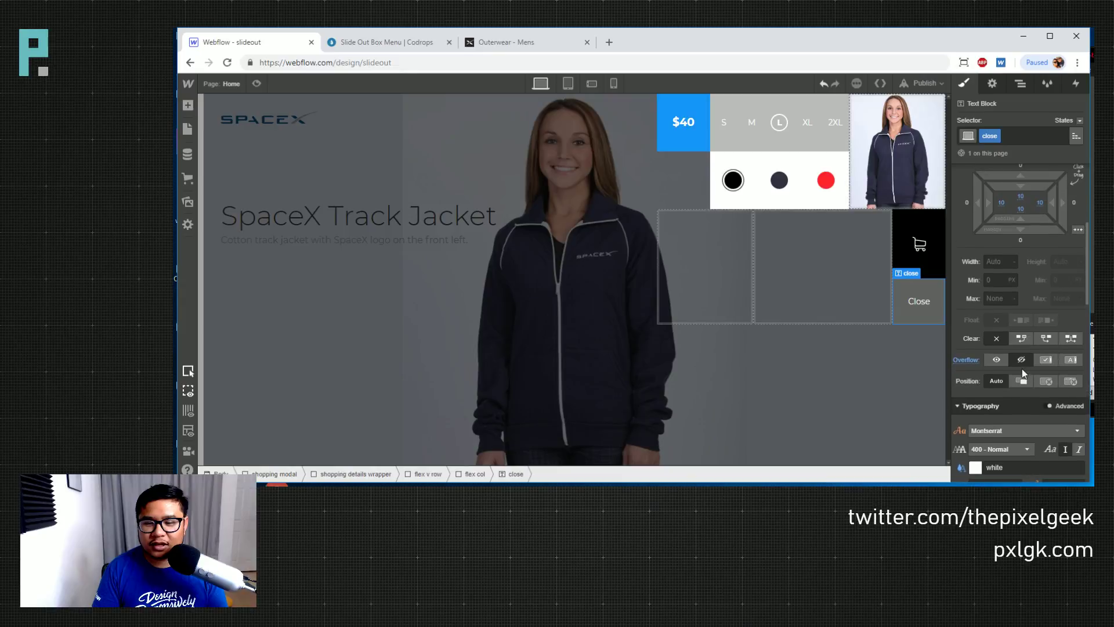
{"action": "scroll", "coordinate": [1022, 368], "scroll_direction": "up", "scroll_amount": 3}
{"action": "scroll", "coordinate": [1021, 368], "scroll_direction": "down", "scroll_amount": 2}
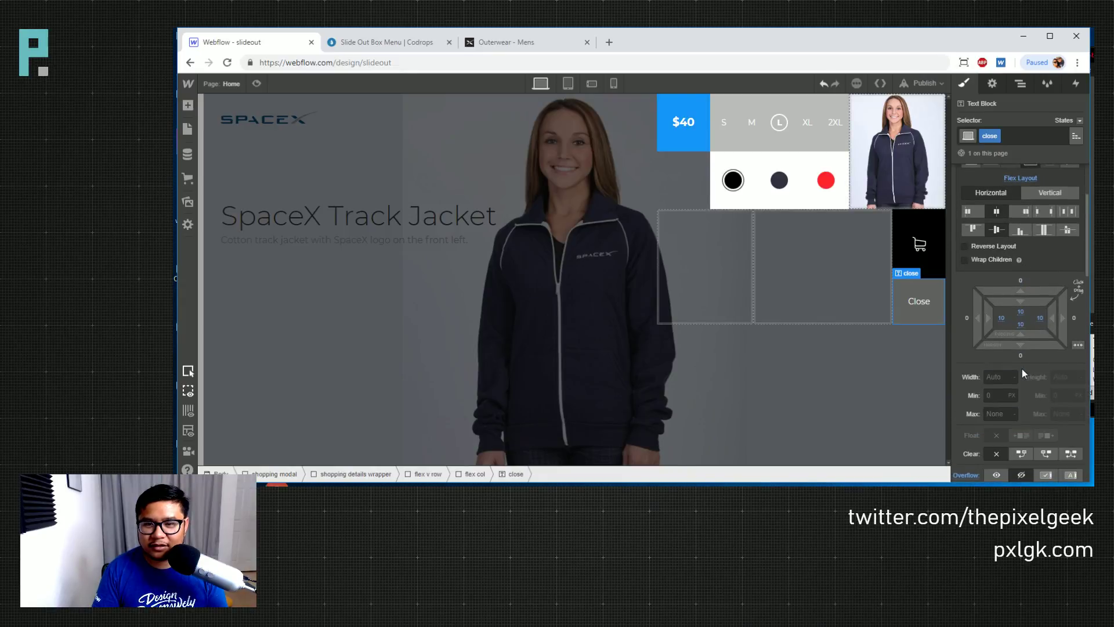
{"action": "scroll", "coordinate": [1022, 368], "scroll_direction": "down", "scroll_amount": 1}
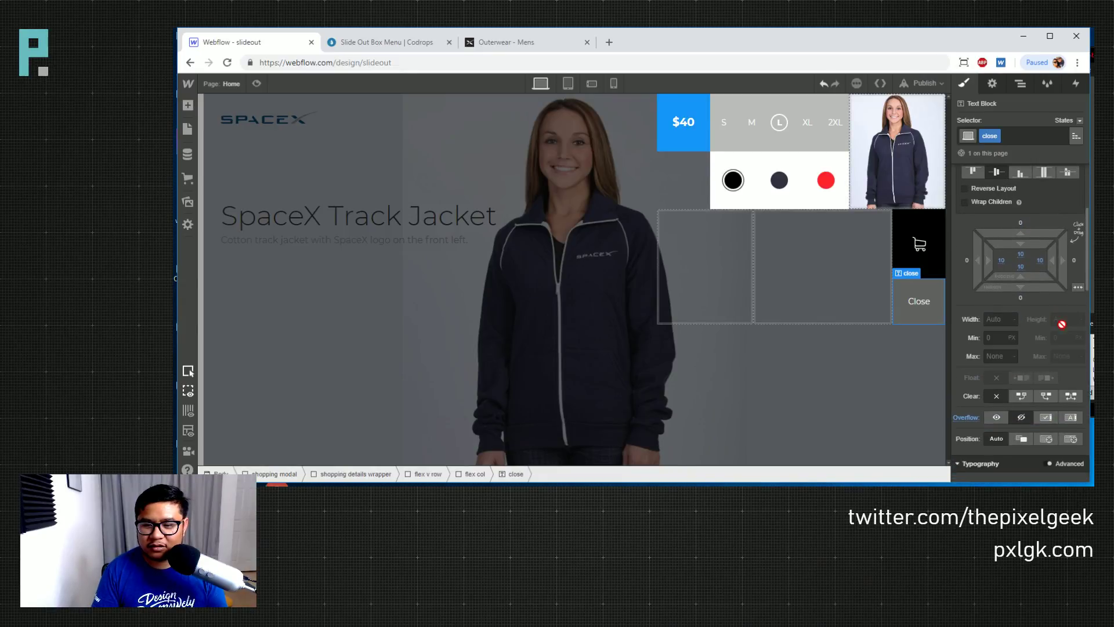
{"action": "scroll", "coordinate": [1060, 313], "scroll_direction": "up", "scroll_amount": 2}
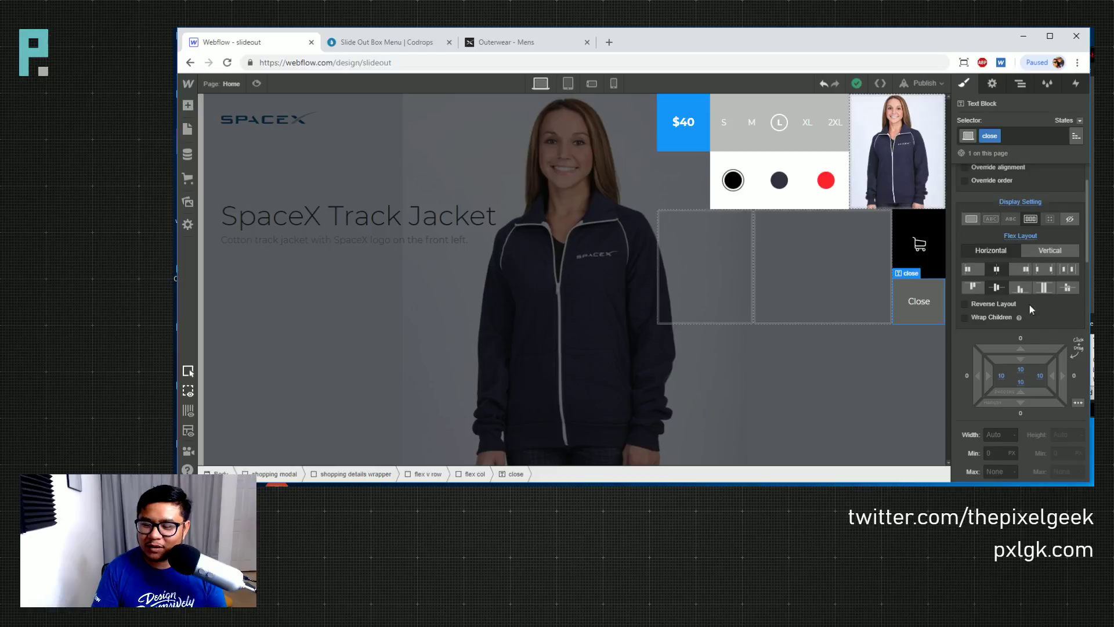
Remove the display setting style from the add to cart column that holds the cart and Close blocks
{"action": "scroll", "coordinate": [1042, 331], "scroll_direction": "down", "scroll_amount": 3}
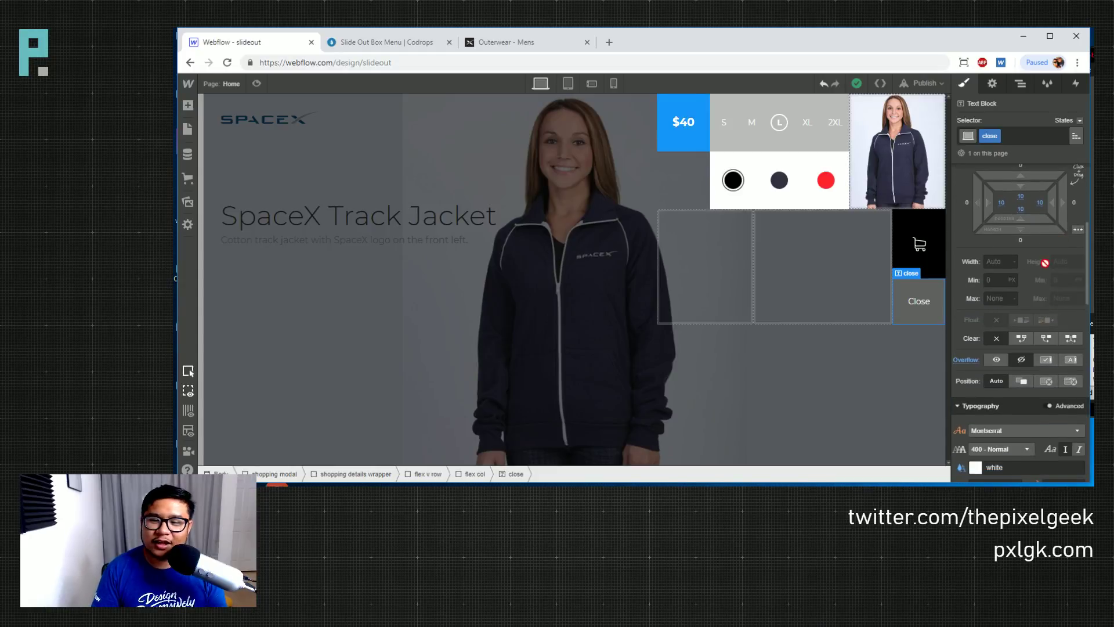
{"action": "mouse_move", "coordinate": [1069, 265]}
{"action": "mouse_move", "coordinate": [1074, 310]}
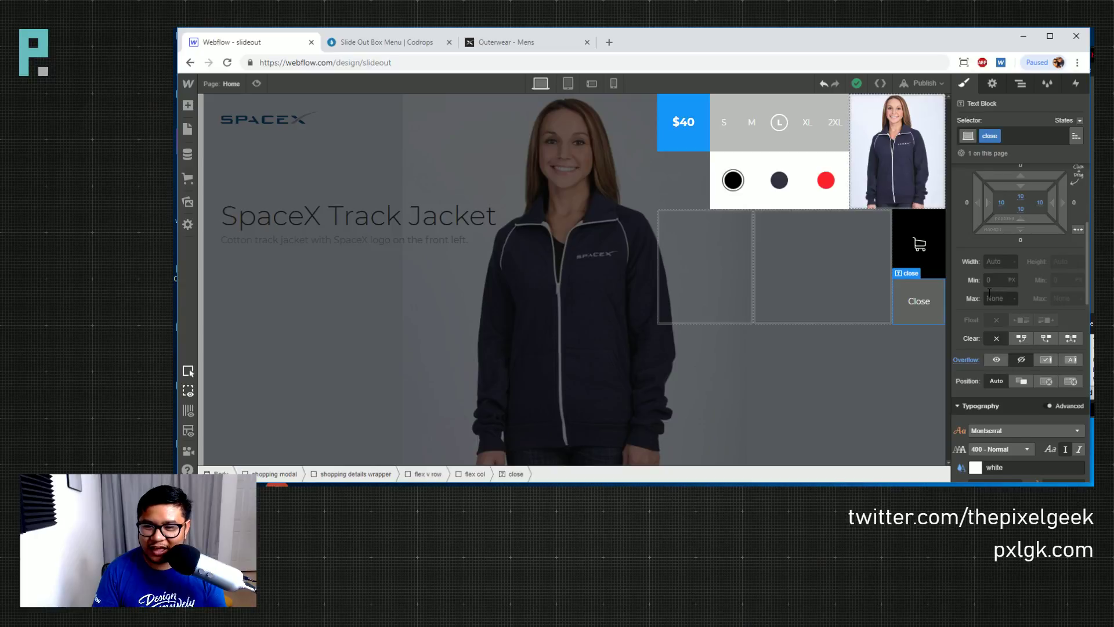
{"action": "scroll", "coordinate": [989, 293], "scroll_direction": "up", "scroll_amount": 4}
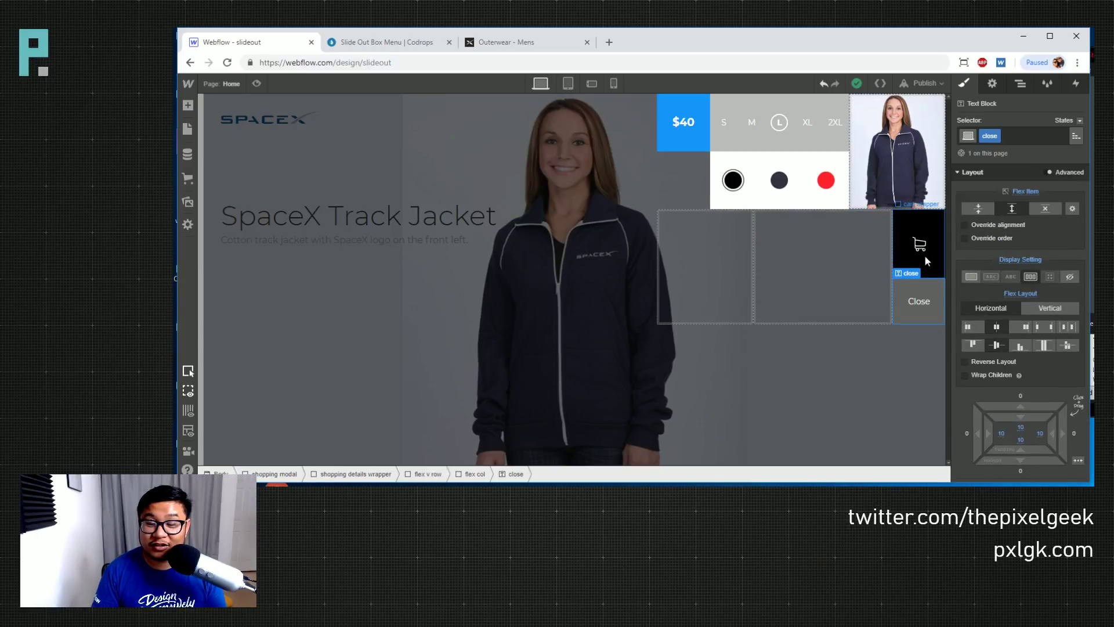
{"action": "left_click", "coordinate": [927, 262]}
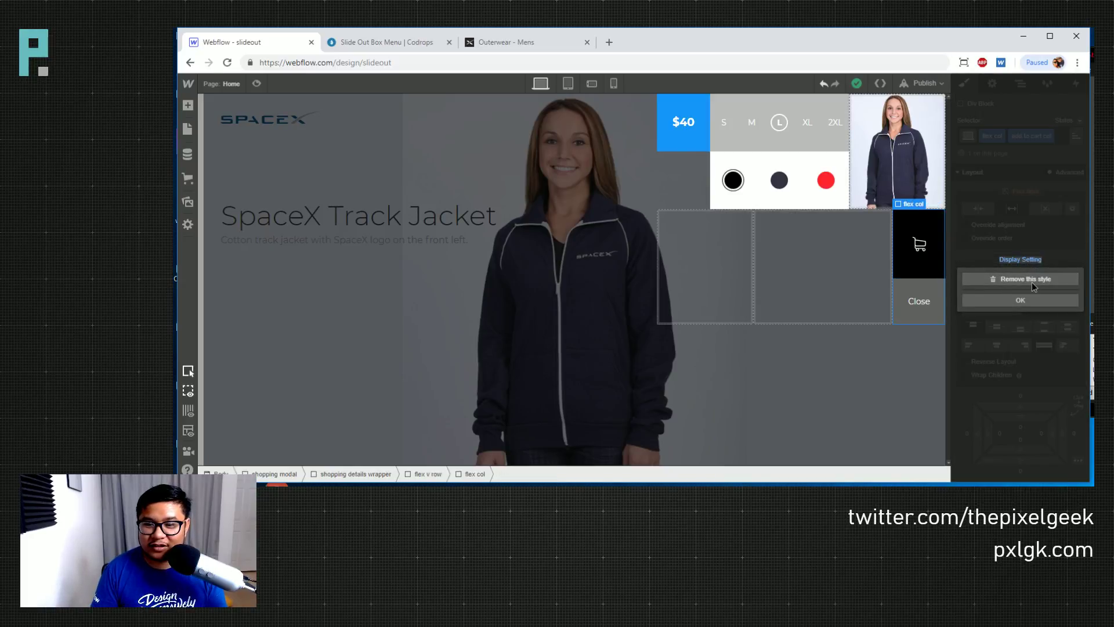
{"action": "left_click", "coordinate": [1032, 281]}
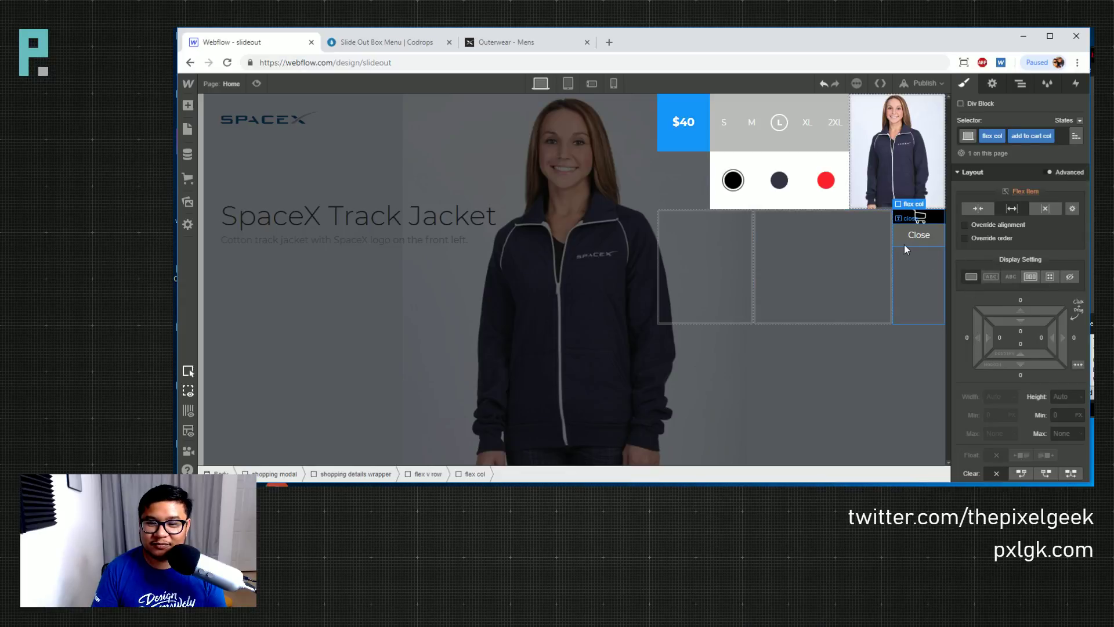
Set the cart wrapper's height to 100 px
{"action": "left_click", "coordinate": [903, 217]}
{"action": "left_click", "coordinate": [1059, 423]}
{"action": "type", "text": "50"}
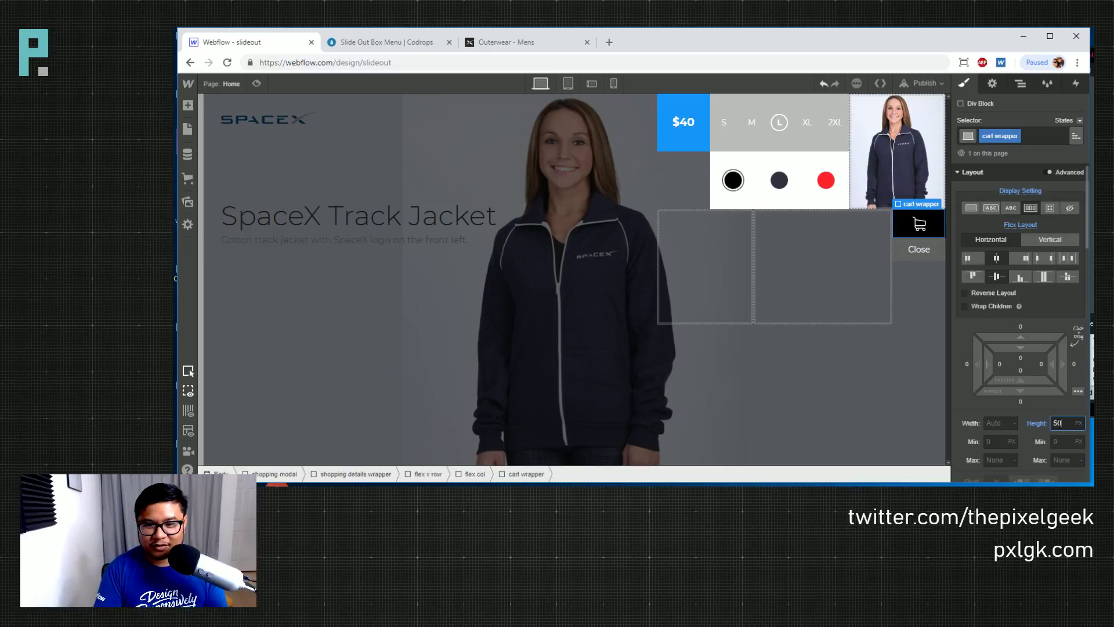
{"action": "key", "text": "shift+Up"}
{"action": "key", "text": "shift+Up"}
{"action": "key", "text": "shift+Up"}
{"action": "key", "text": "shift+Up"}
{"action": "key", "text": "shift+Up"}
{"action": "key", "text": "shift+Up"}
{"action": "key", "text": "shift+Up"}
{"action": "key", "text": "shift+Down"}
{"action": "key", "text": "shift+Down"}
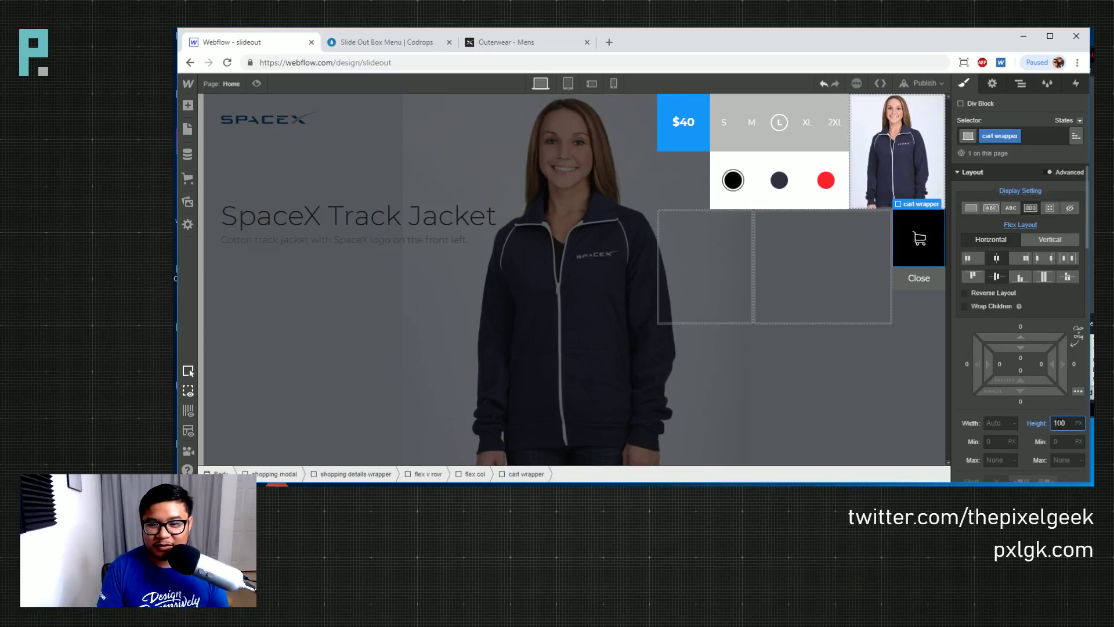
Set the Close text block's height to 50 px
{"action": "left_click", "coordinate": [918, 278]}
{"action": "left_click", "coordinate": [1065, 421]}
{"action": "type", "text": "20"}
{"action": "key", "text": "shift+Up"}
{"action": "key", "text": "shift+Up"}
{"action": "key", "text": "shift+Up"}
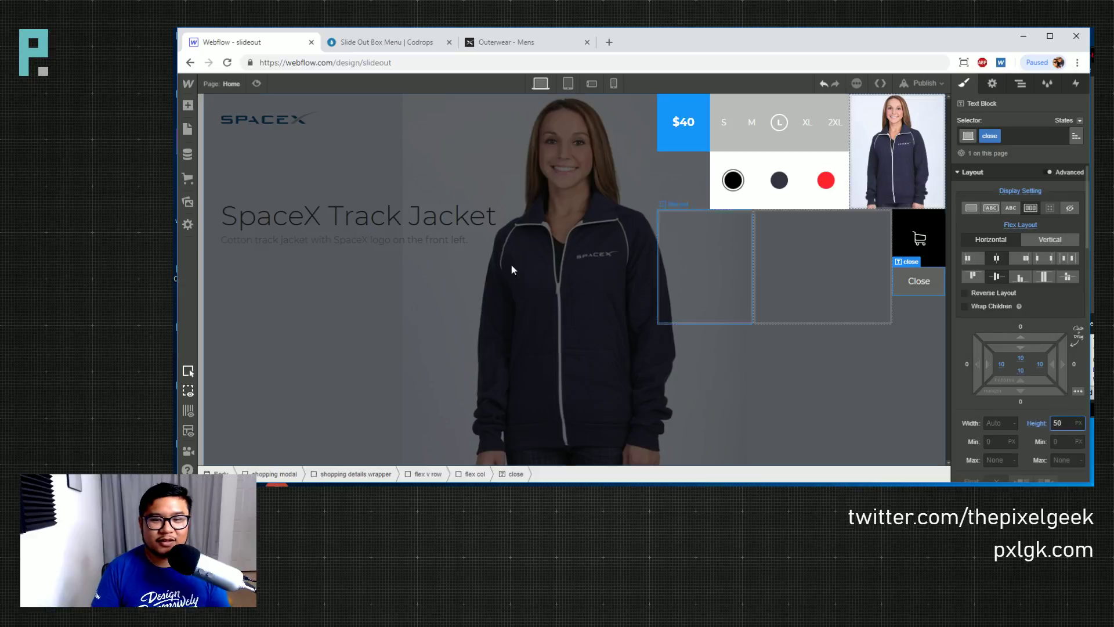
Preview the page to check the resized cart and Close blocks, and return to editing
{"action": "left_click", "coordinate": [257, 84]}
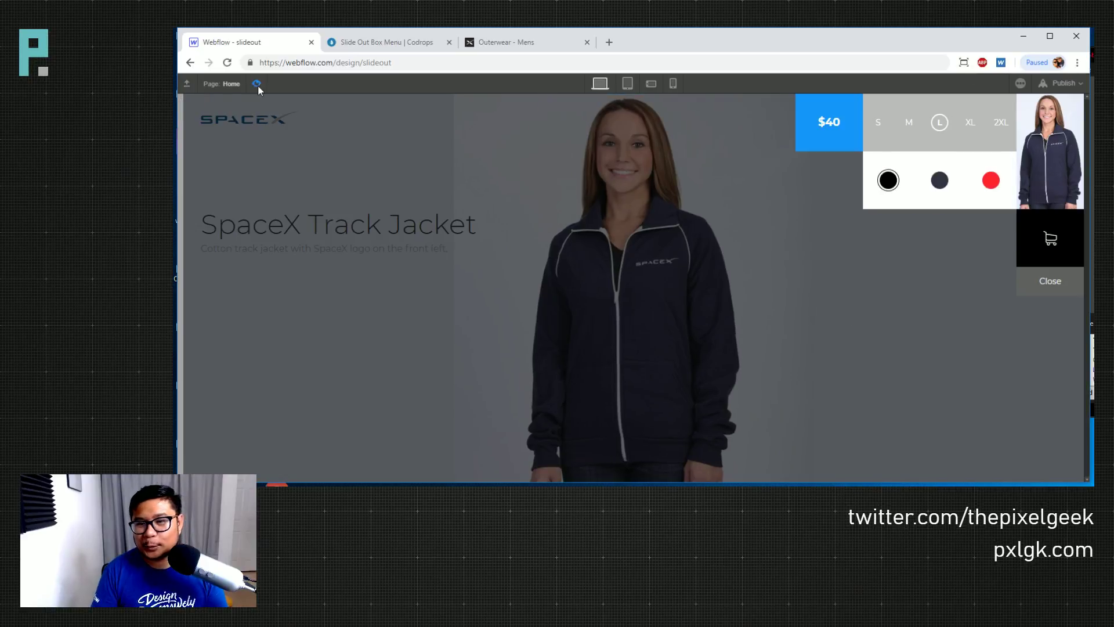
{"action": "left_click", "coordinate": [257, 84]}
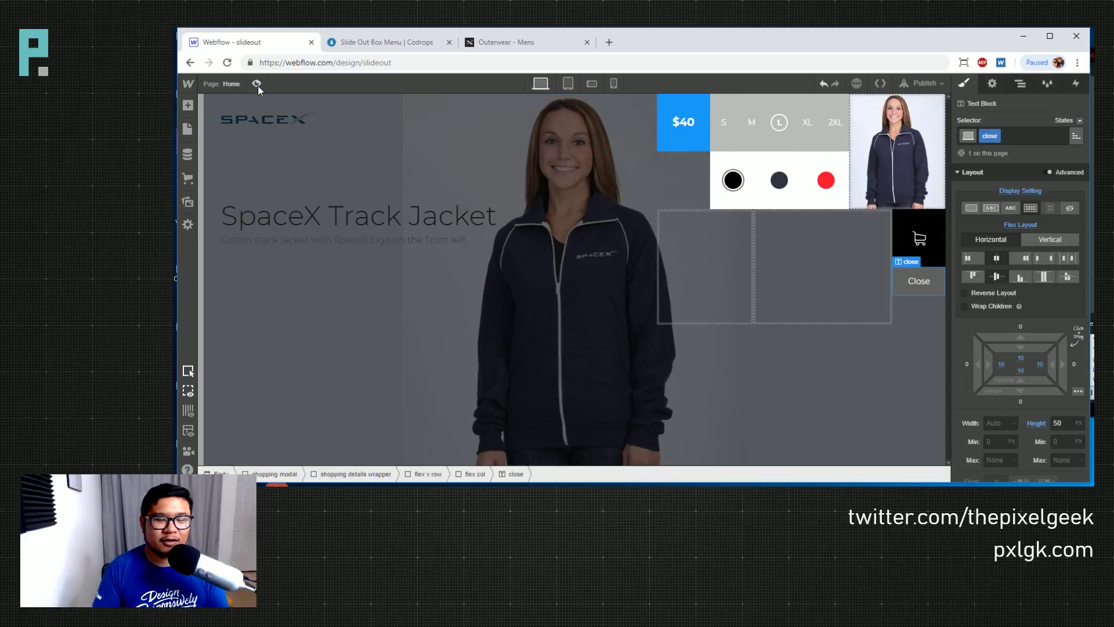
{"action": "left_click", "coordinate": [900, 298]}
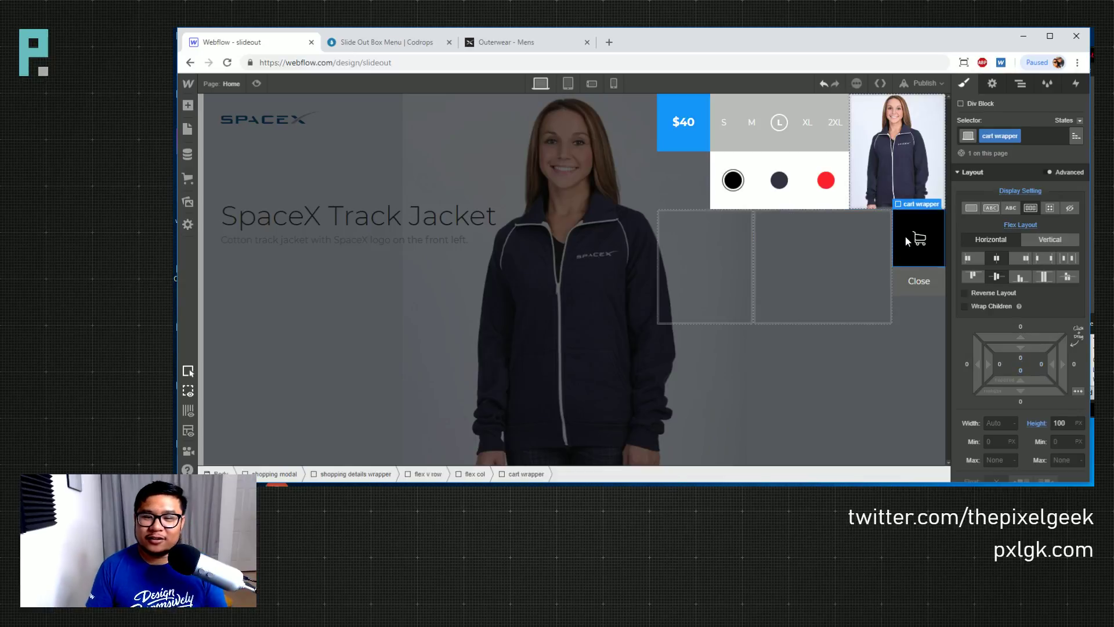
{"action": "left_click", "coordinate": [899, 293]}
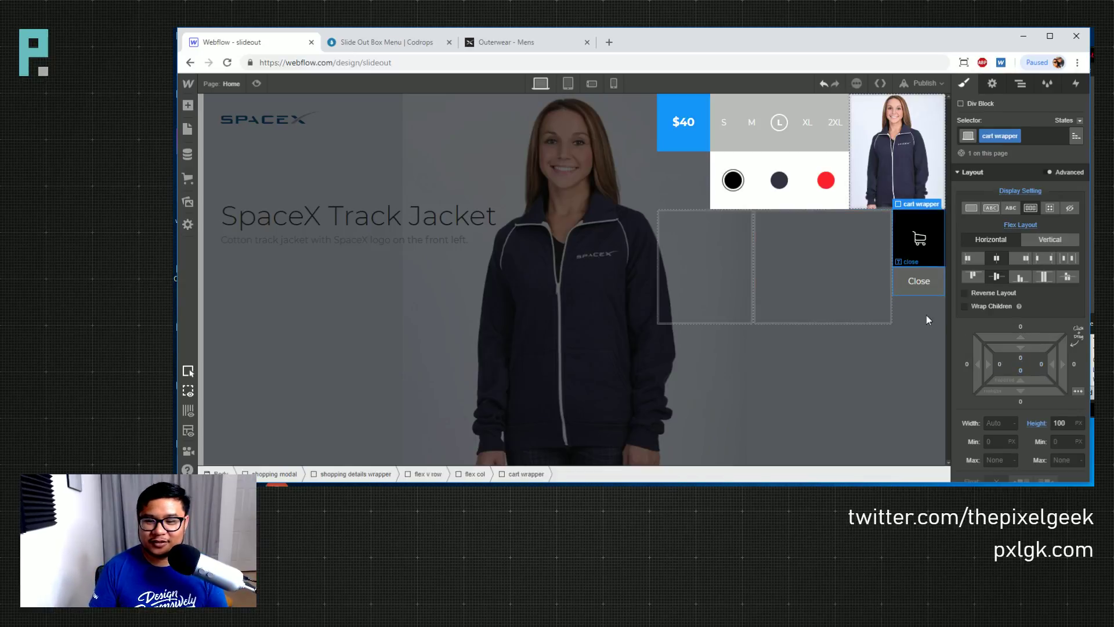
Test collapsing the Close text block by setting its height to 0, and enlarge it again
{"action": "left_click", "coordinate": [1068, 422]}
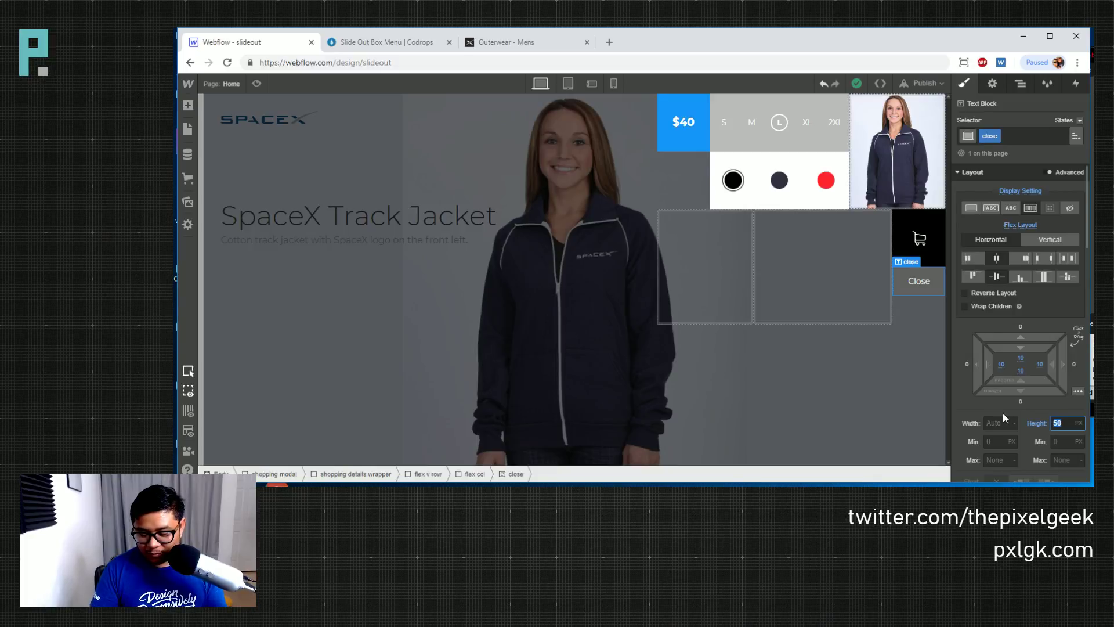
{"action": "type", "text": "0"}
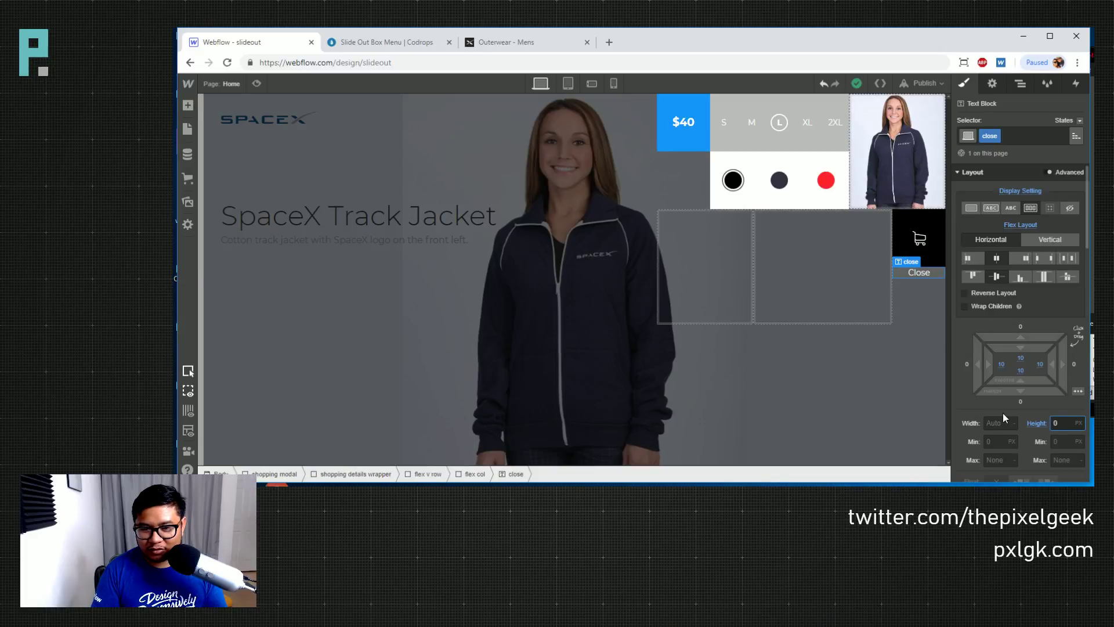
{"action": "key", "text": "BackSpace"}
{"action": "type", "text": "50"}
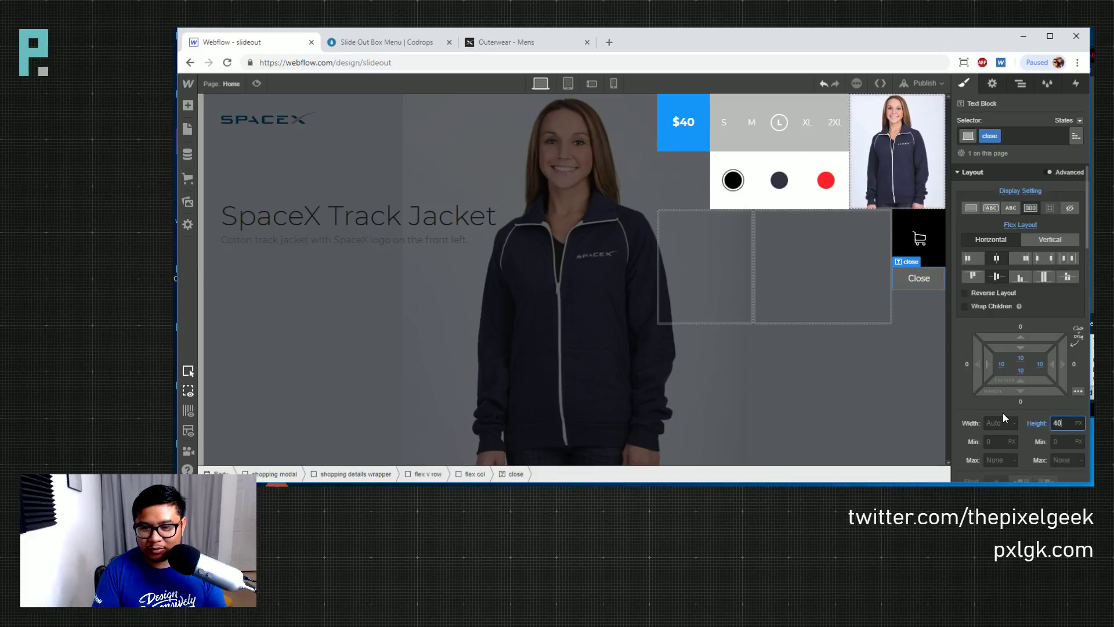
Set the Close text block's padding to 0 on all sides, test its height at 0, and set the height to 50 px
{"action": "left_click_drag", "start_coordinate": [1001, 363], "coordinate": [1049, 384]}
{"action": "left_click", "coordinate": [1066, 423]}
{"action": "key", "text": "BackSpace"}
{"action": "key", "text": "BackSpace"}
{"action": "type", "text": "0"}
{"action": "key", "text": "BackSpace"}
{"action": "type", "text": "50"}
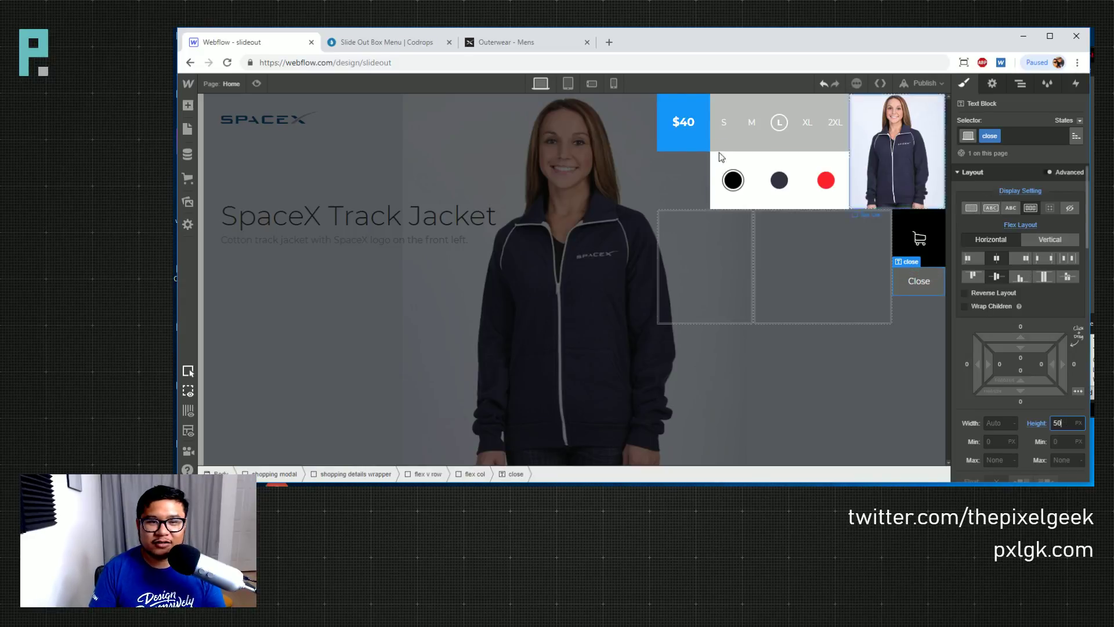
Set the price block's overflow to Hidden, testing its width at 0 px before returning the width to Auto
{"action": "left_click", "coordinate": [688, 138]}
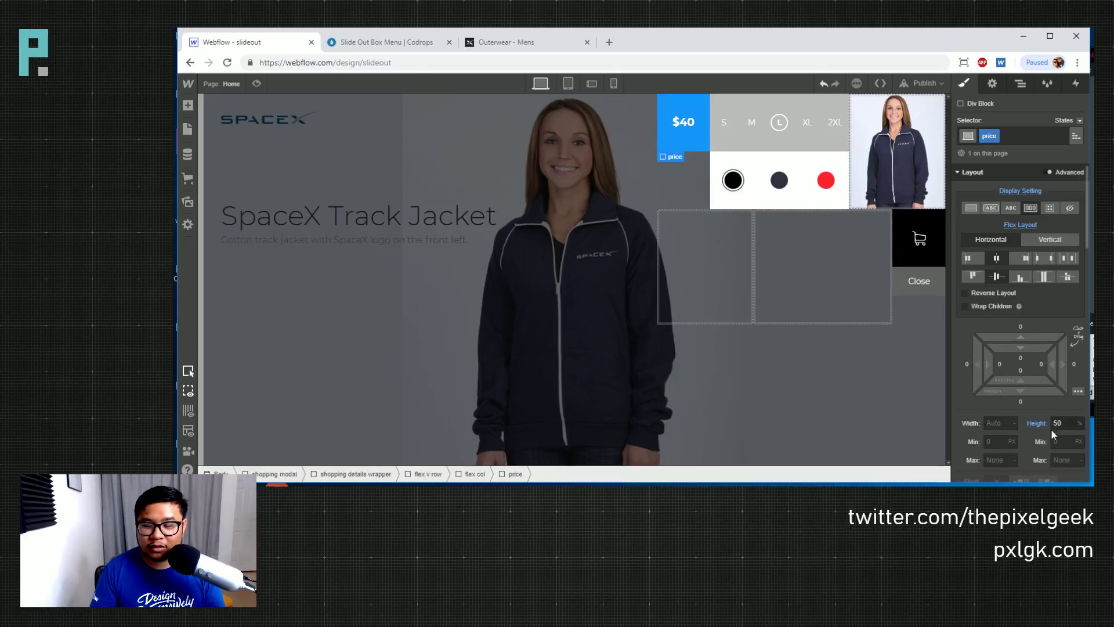
{"action": "left_click", "coordinate": [988, 423]}
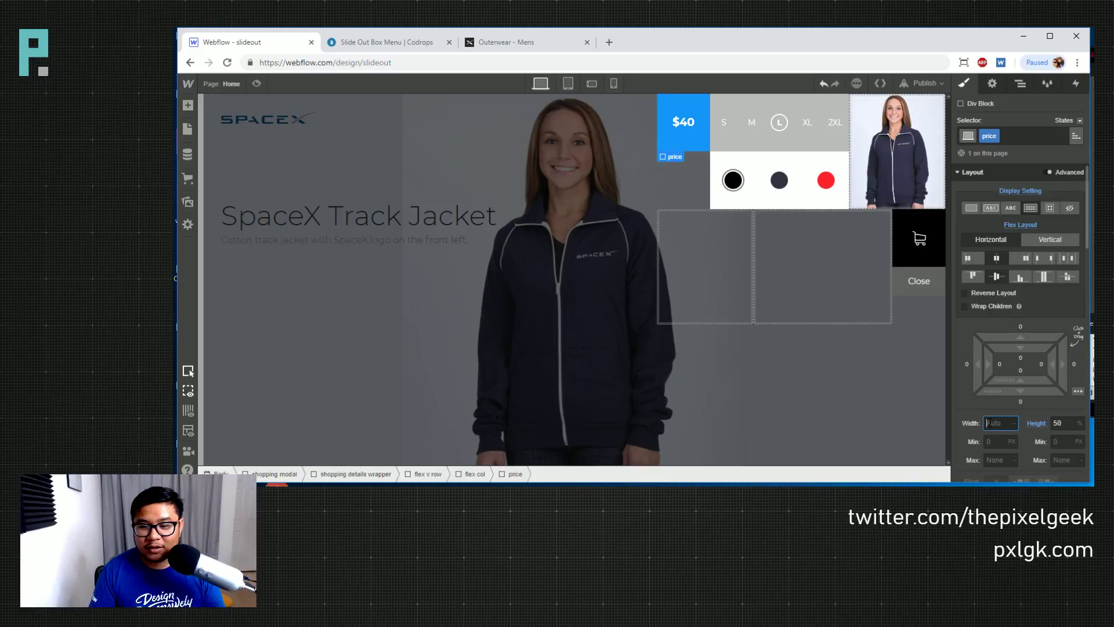
{"action": "type", "text": "0"}
{"action": "key", "text": "Return"}
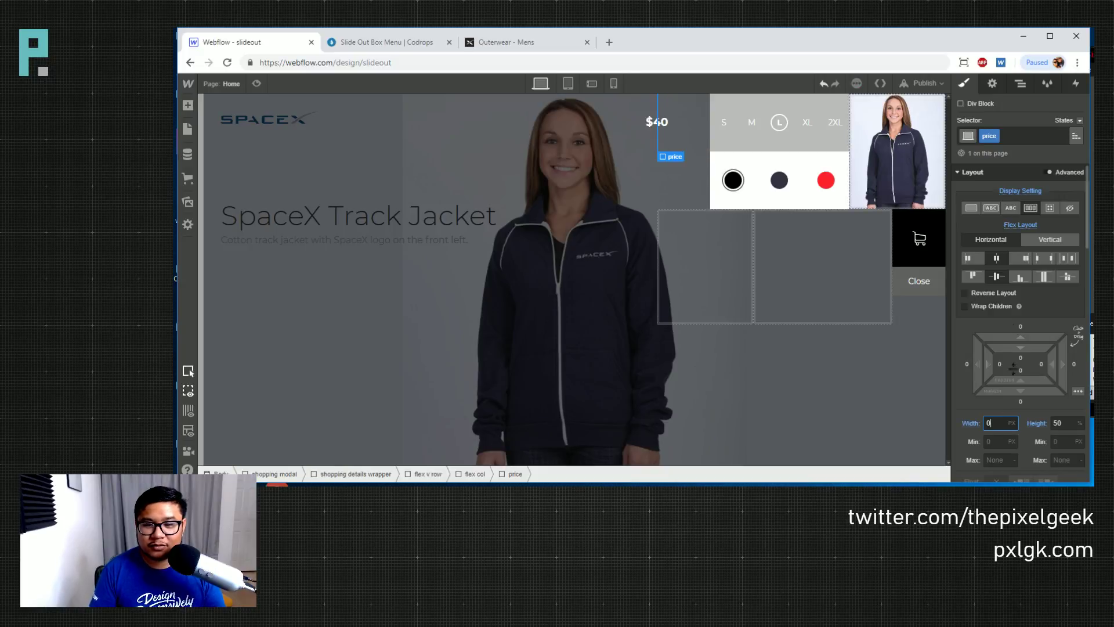
{"action": "scroll", "coordinate": [1019, 278], "scroll_direction": "down", "scroll_amount": 3}
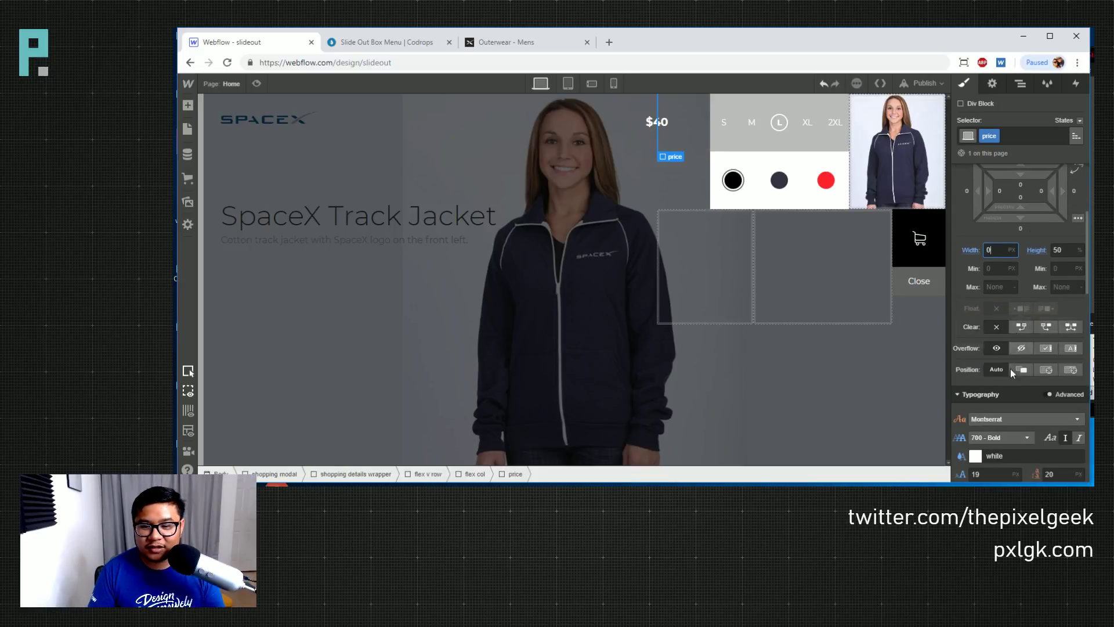
{"action": "left_click", "coordinate": [996, 250]}
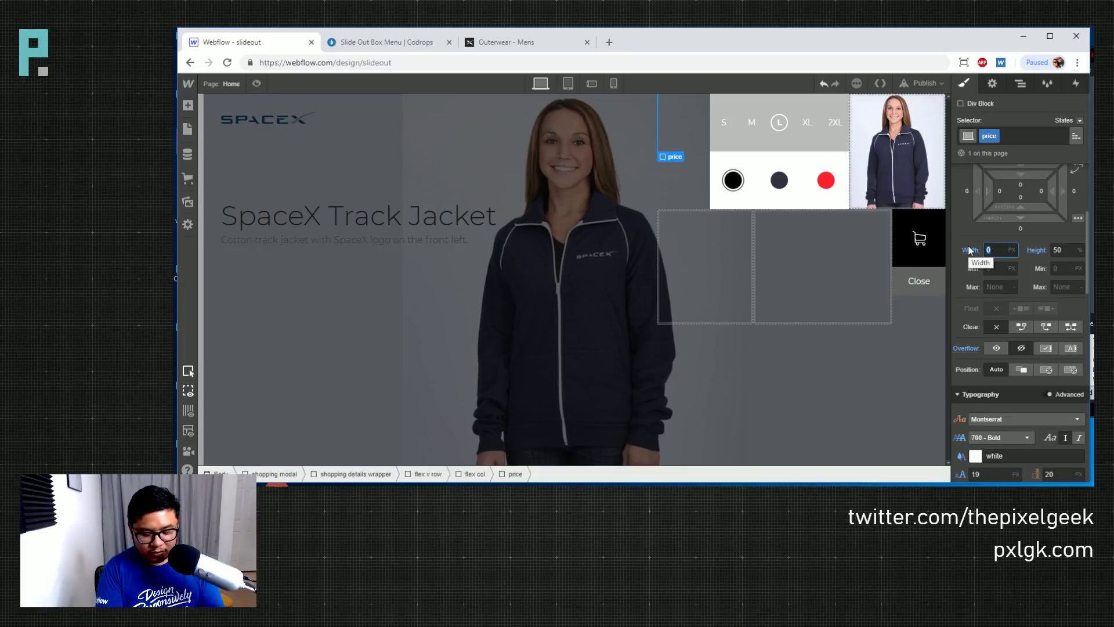
{"action": "key", "text": "BackSpace"}
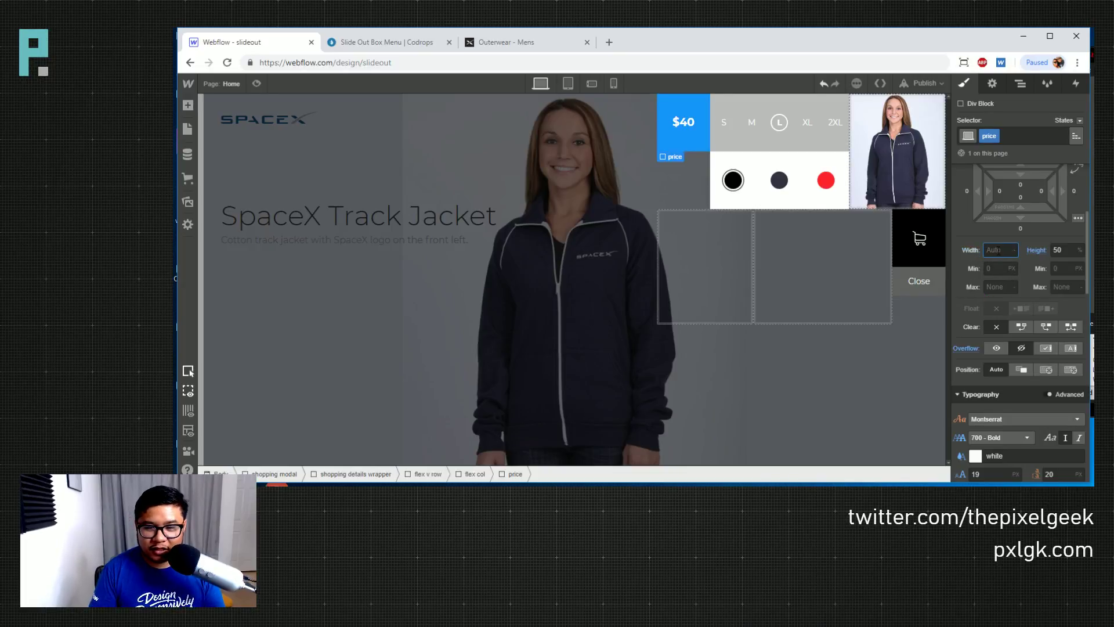
Test collapsing the price block again with a width of 0, and clear the width
{"action": "scroll", "coordinate": [1001, 261], "scroll_direction": "up", "scroll_amount": 2}
{"action": "scroll", "coordinate": [1006, 314], "scroll_direction": "up", "scroll_amount": 1}
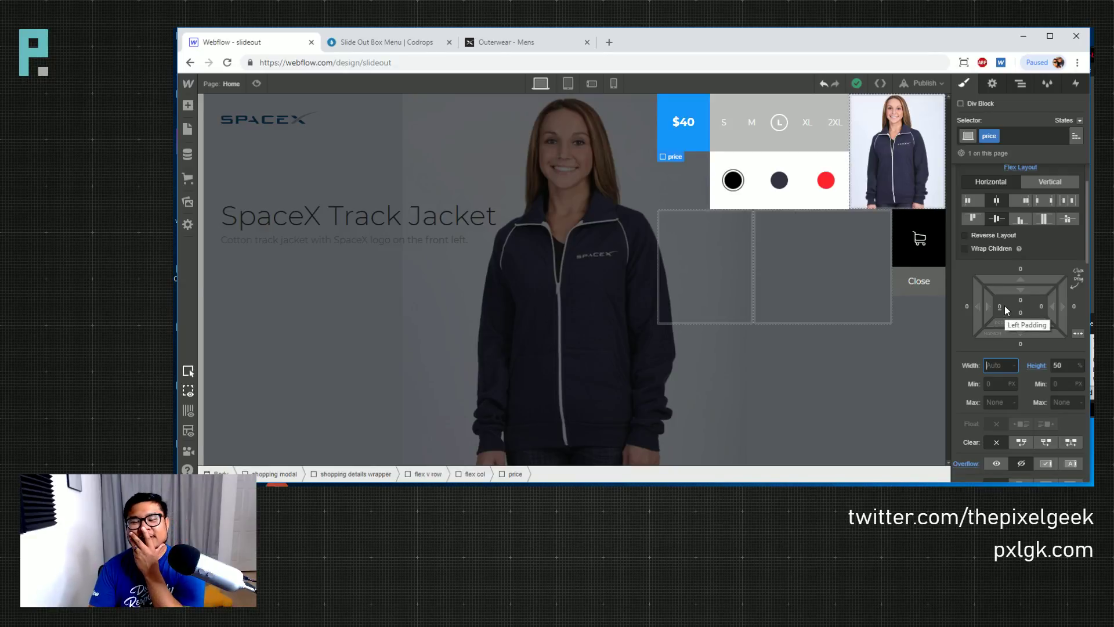
{"action": "scroll", "coordinate": [1006, 306], "scroll_direction": "down", "scroll_amount": 2}
{"action": "scroll", "coordinate": [1004, 306], "scroll_direction": "up", "scroll_amount": 1}
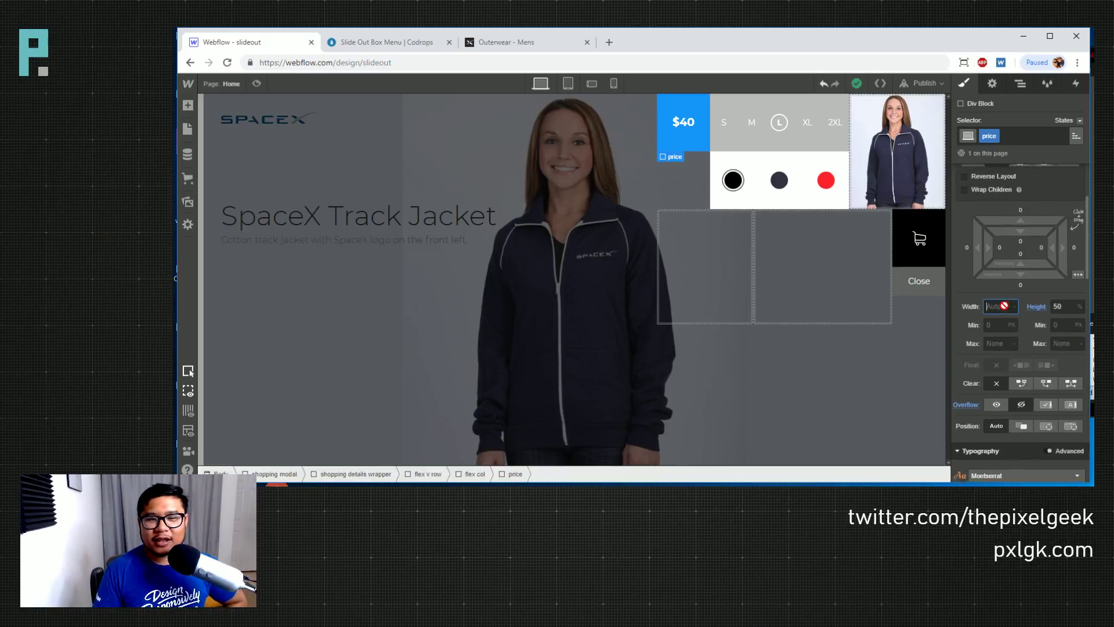
{"action": "scroll", "coordinate": [1004, 295], "scroll_direction": "down", "scroll_amount": 1}
{"action": "type", "text": "0"}
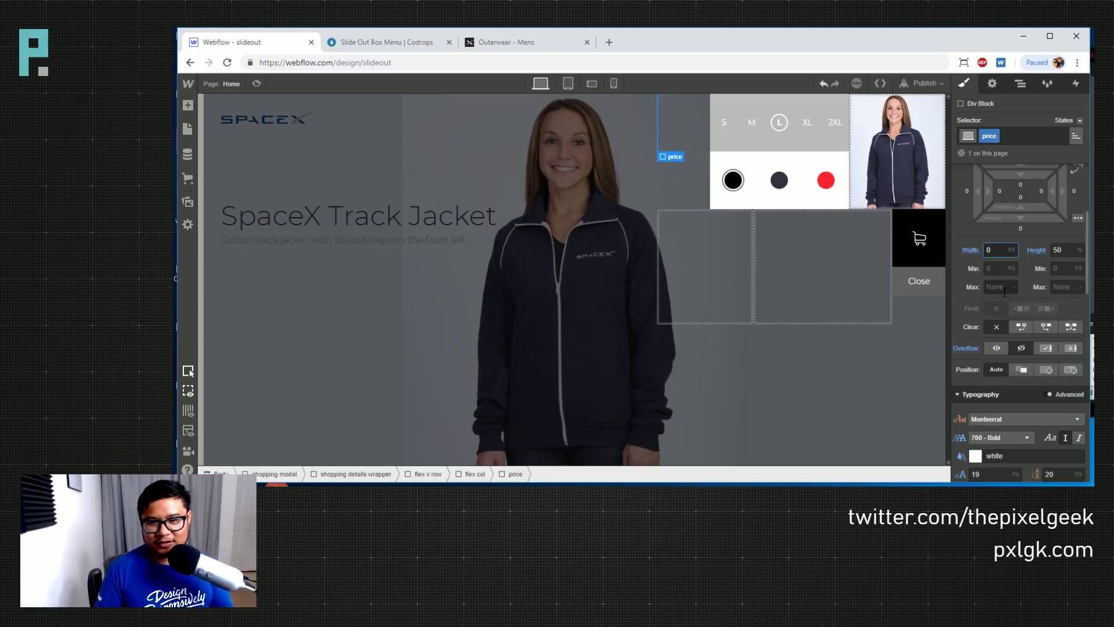
{"action": "key", "text": "BackSpace"}
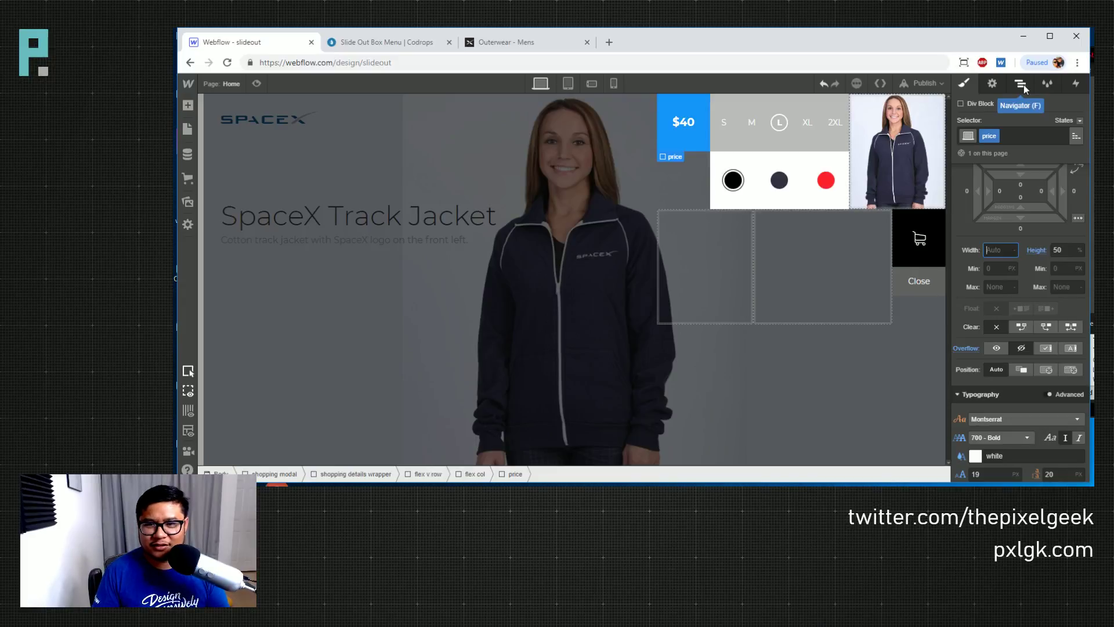
Justify the children of the row 1 flex row, which contains the price column, to the end of the horizontal axis
{"action": "left_click", "coordinate": [1024, 87]}
{"action": "left_click", "coordinate": [1025, 181]}
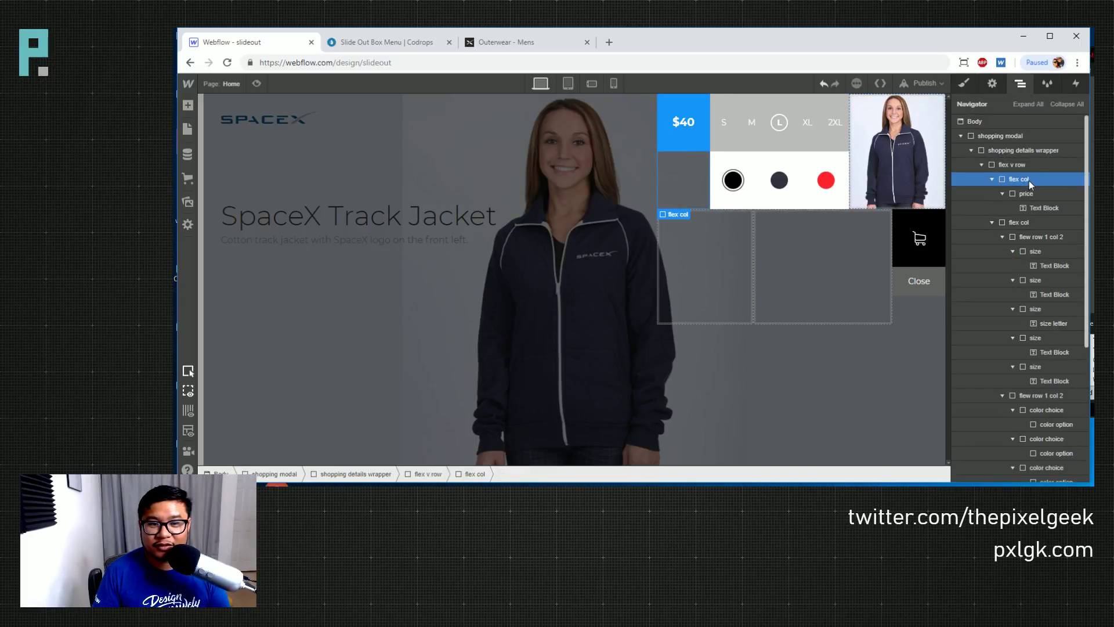
{"action": "left_click", "coordinate": [1021, 166]}
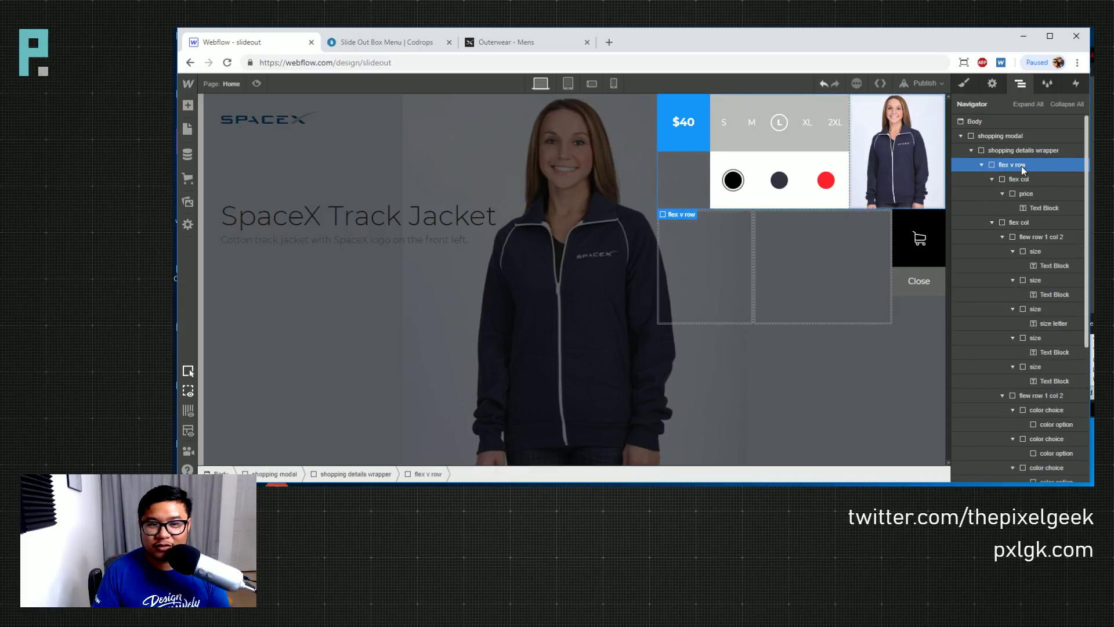
{"action": "left_click", "coordinate": [966, 86]}
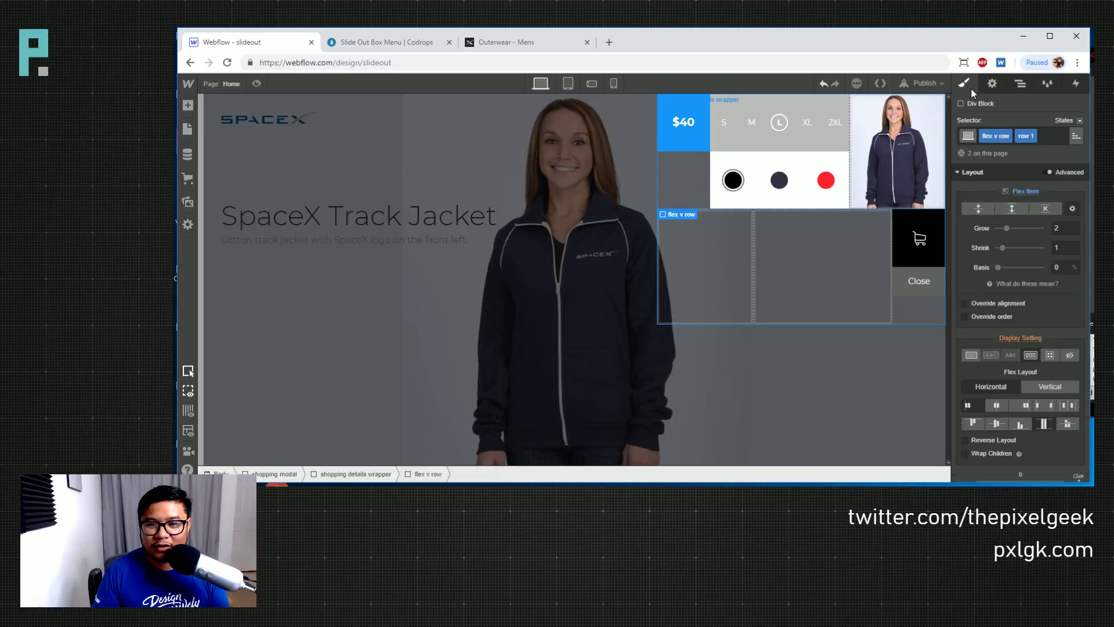
{"action": "left_click", "coordinate": [1017, 407]}
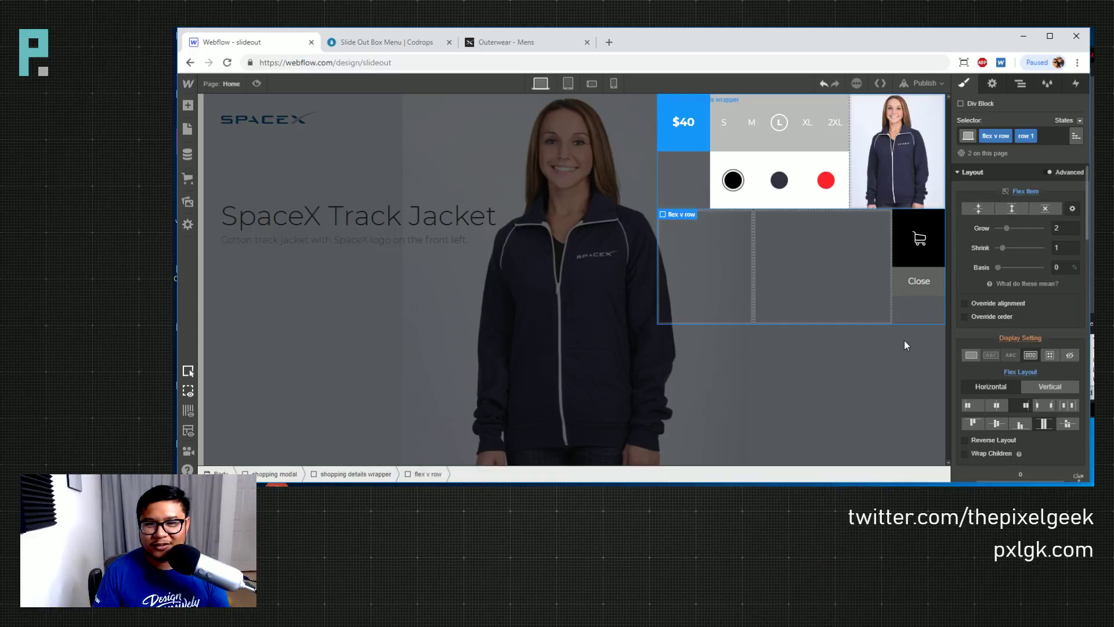
Set the price block's width to 0 px
{"action": "left_click", "coordinate": [688, 141]}
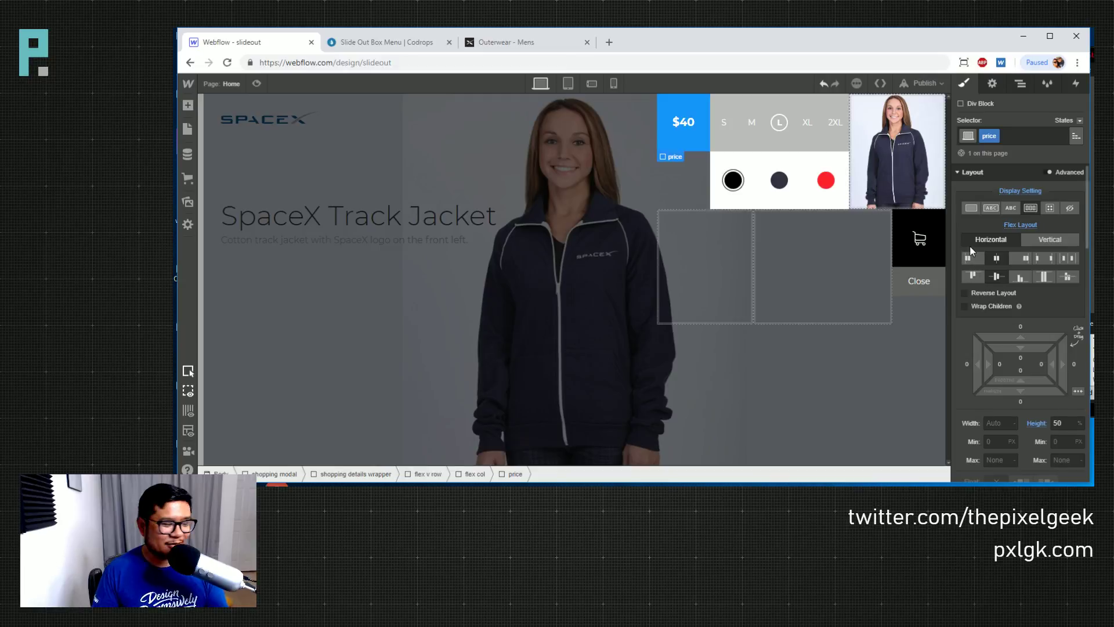
{"action": "scroll", "coordinate": [986, 290], "scroll_direction": "down", "scroll_amount": 2}
{"action": "left_click", "coordinate": [996, 311]}
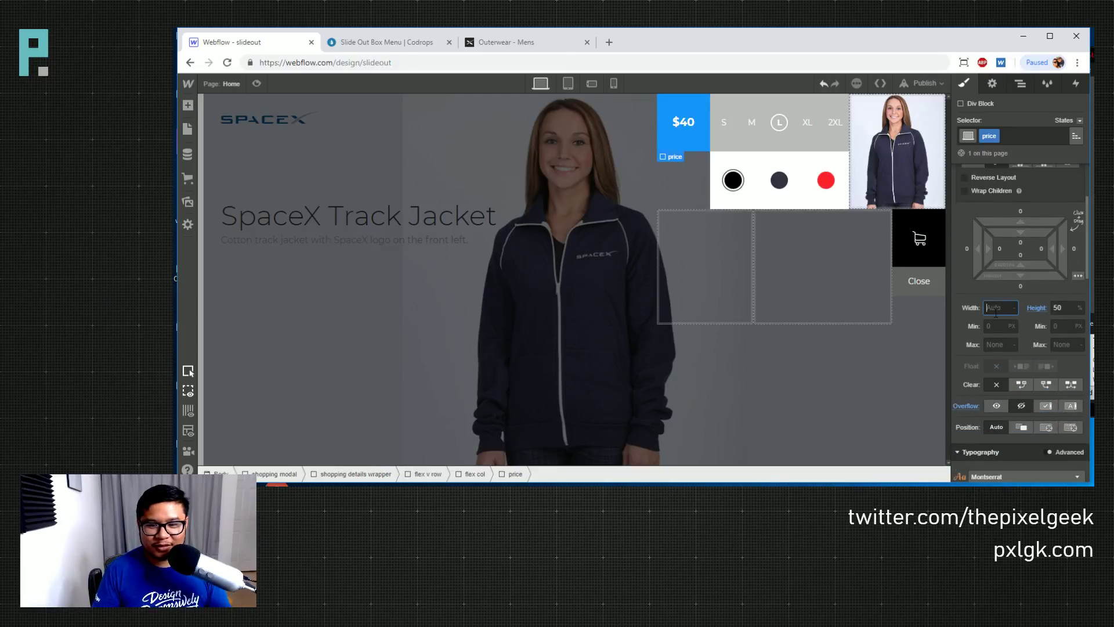
{"action": "type", "text": "0"}
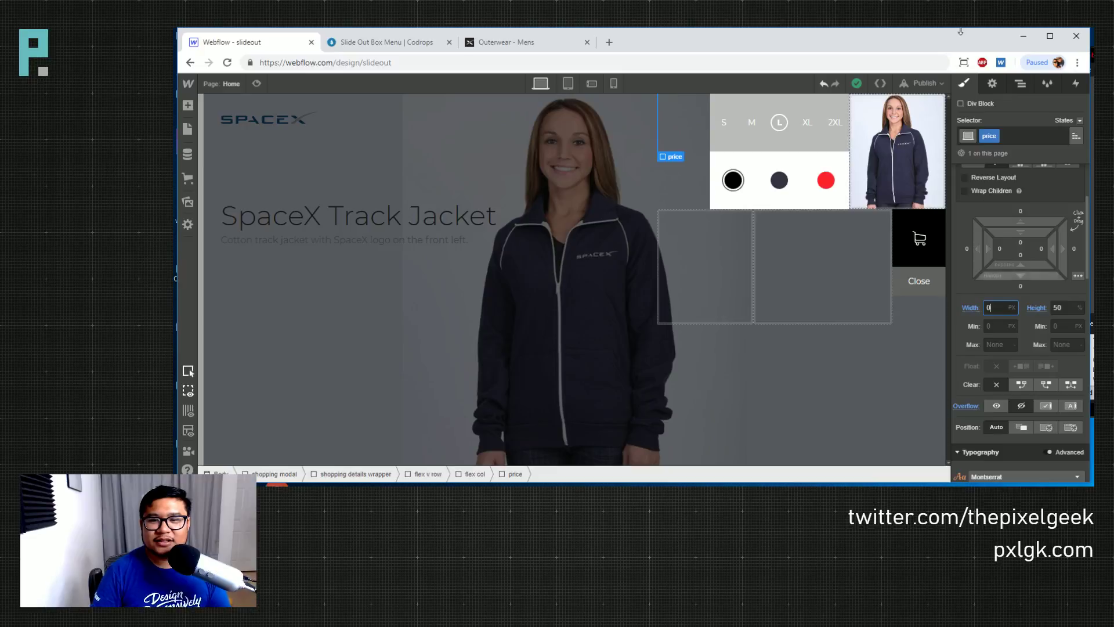
Justify the children of the row 1 flex row to the start of the horizontal axis
{"action": "left_click", "coordinate": [1020, 83]}
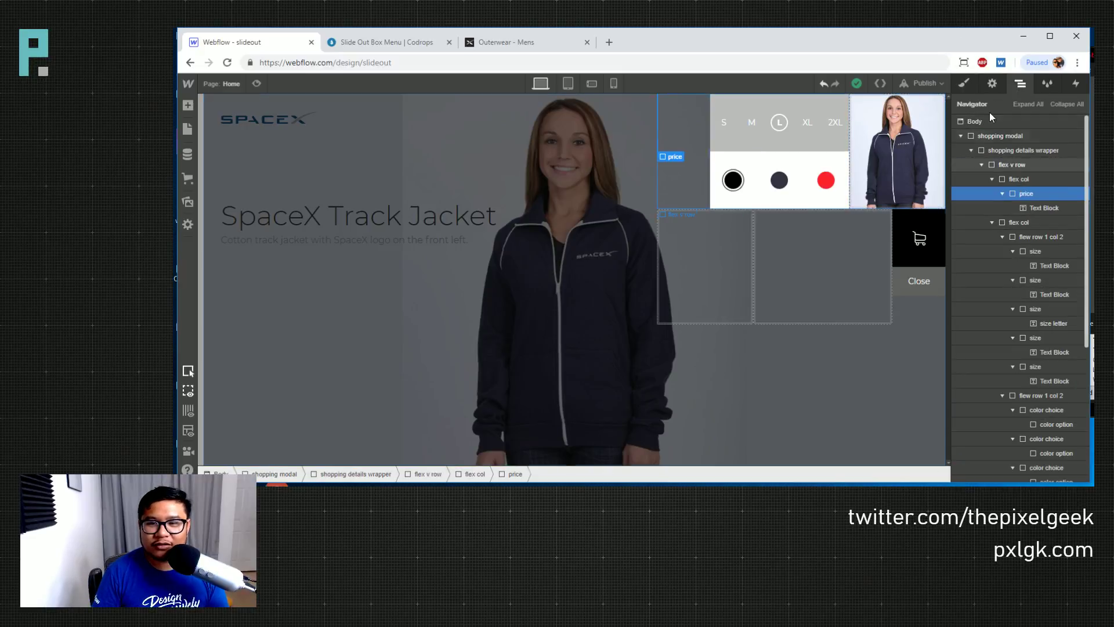
{"action": "double_click", "coordinate": [979, 165]}
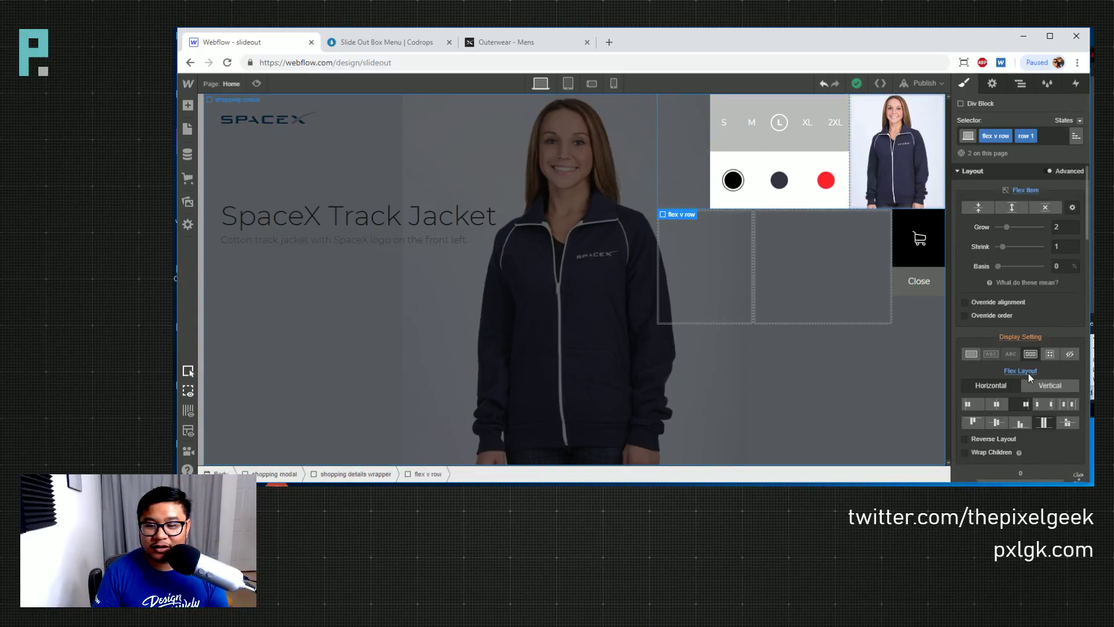
{"action": "scroll", "coordinate": [1024, 406], "scroll_direction": "down", "scroll_amount": 2}
{"action": "scroll", "coordinate": [986, 348], "scroll_direction": "up", "scroll_amount": 1}
{"action": "left_click", "coordinate": [967, 347]}
Add the combo class col 1 to the flex col that holds the price block
{"action": "left_click", "coordinate": [1021, 86]}
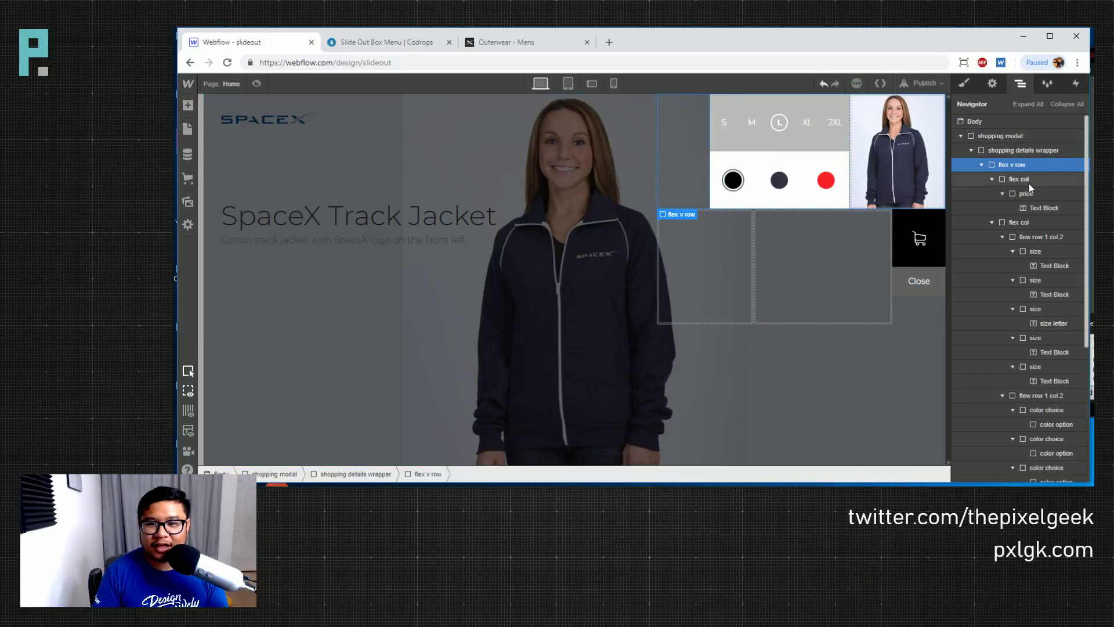
{"action": "left_click", "coordinate": [1028, 180]}
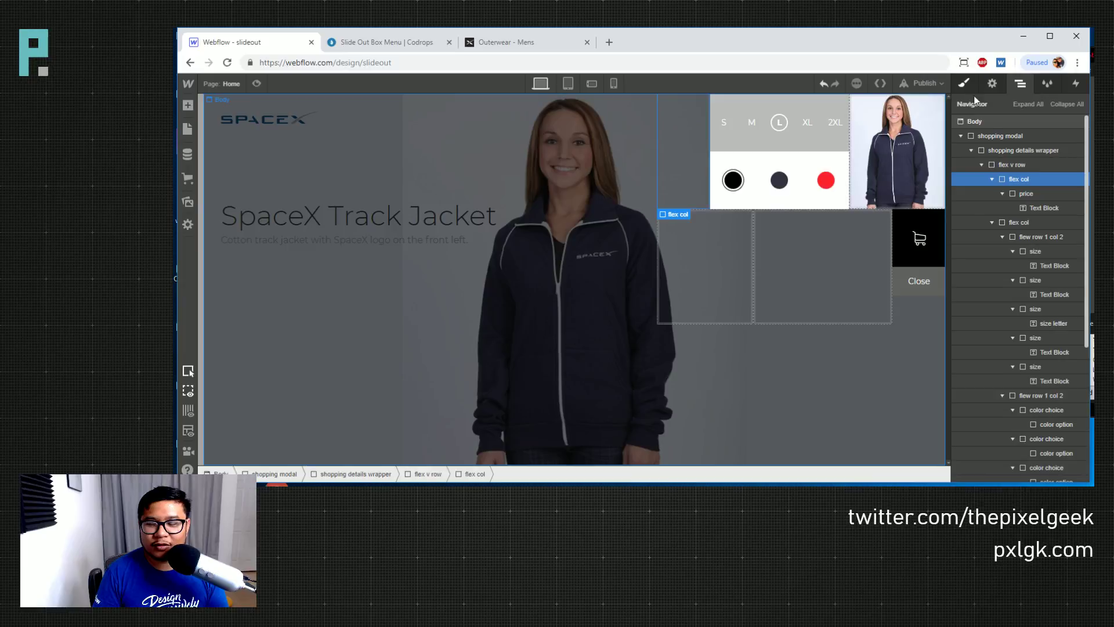
{"action": "key", "text": "s"}
{"action": "left_click", "coordinate": [1030, 136]}
{"action": "type", "text": "col 1"}
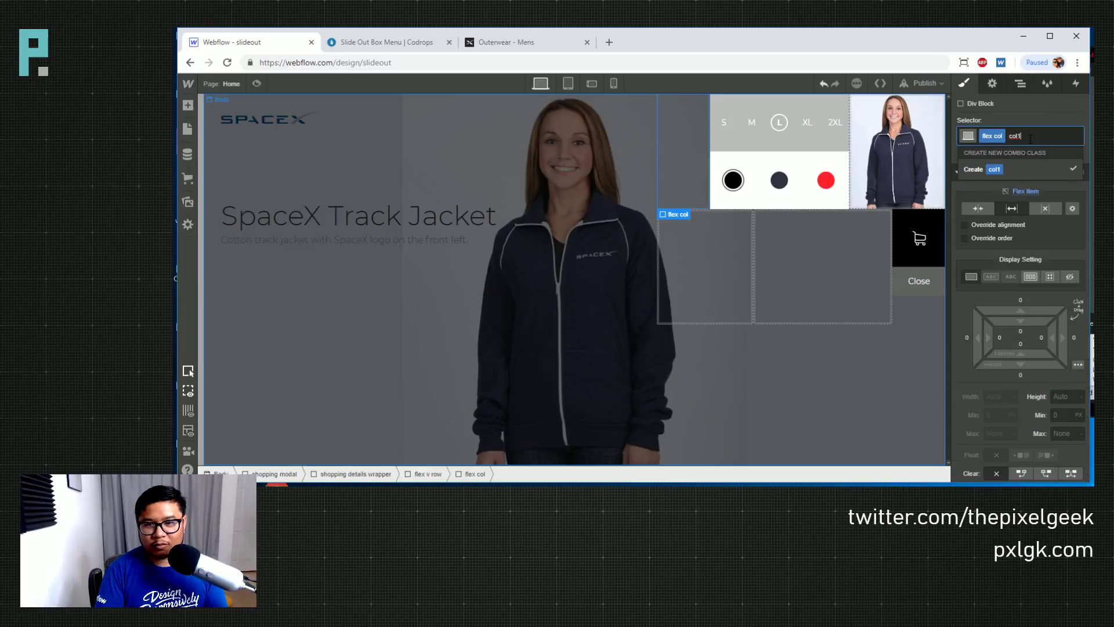
{"action": "key", "text": "Return"}
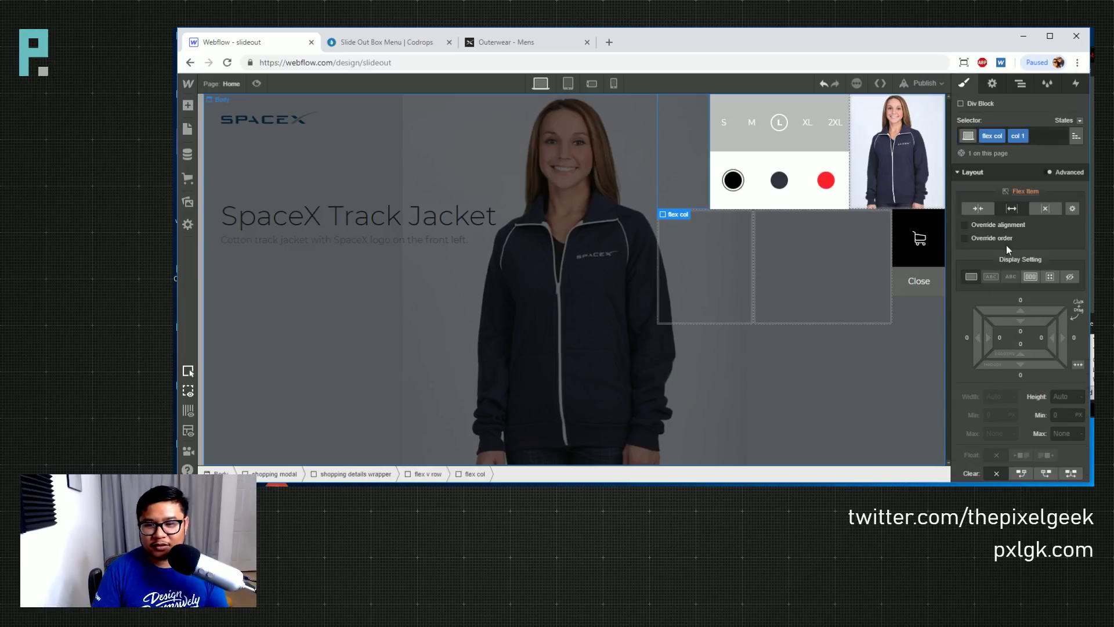
Set the col 1 column to a horizontal flex layout with its children justified to the end
{"action": "left_click", "coordinate": [1029, 276]}
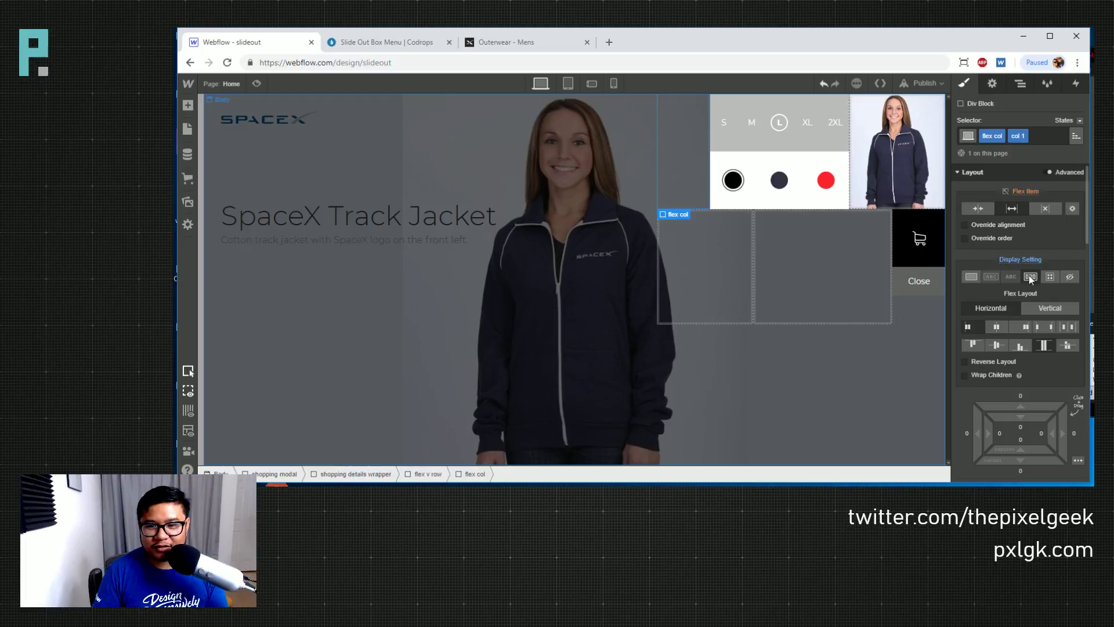
{"action": "left_click", "coordinate": [1022, 326]}
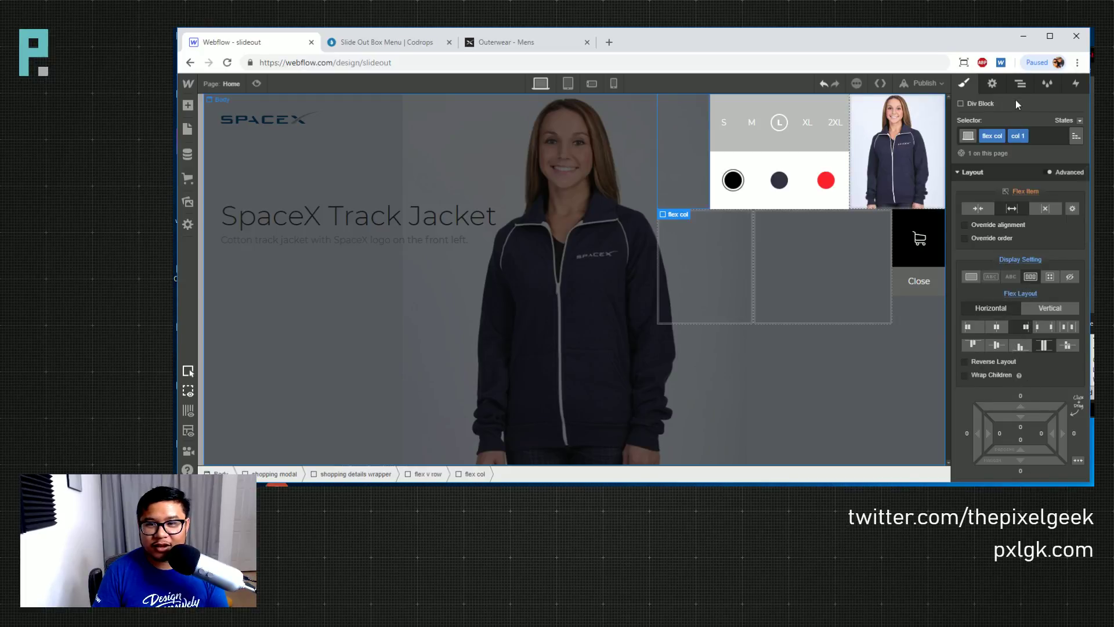
Clear the price block's width so that it uses Auto
{"action": "left_click", "coordinate": [1019, 84]}
{"action": "left_click", "coordinate": [1024, 195]}
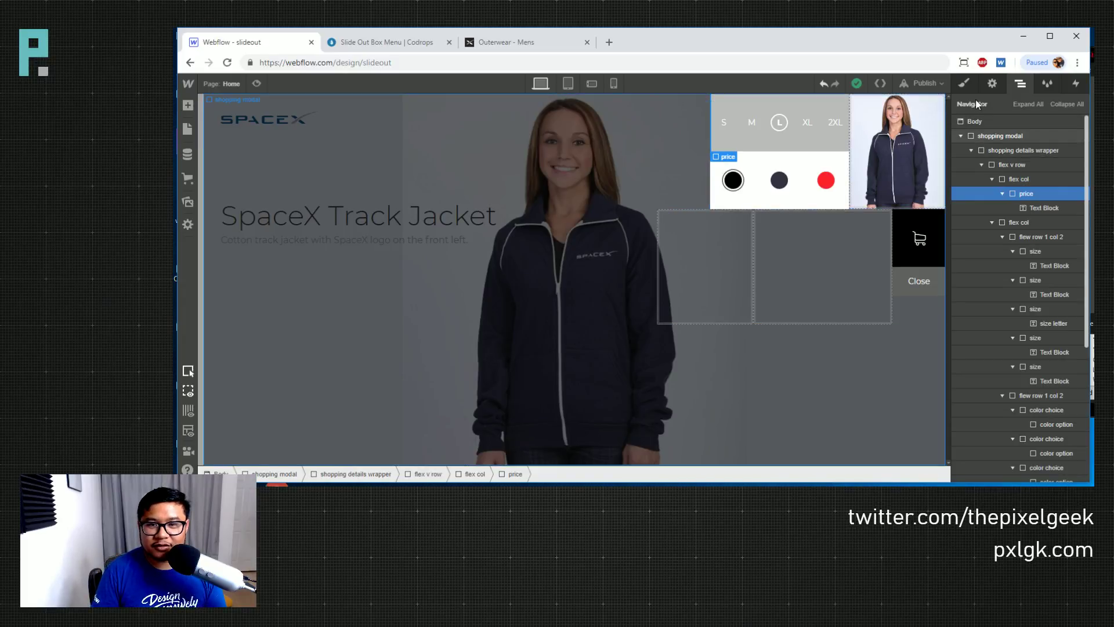
{"action": "left_click", "coordinate": [964, 83]}
{"action": "scroll", "coordinate": [1043, 348], "scroll_direction": "down", "scroll_amount": 4}
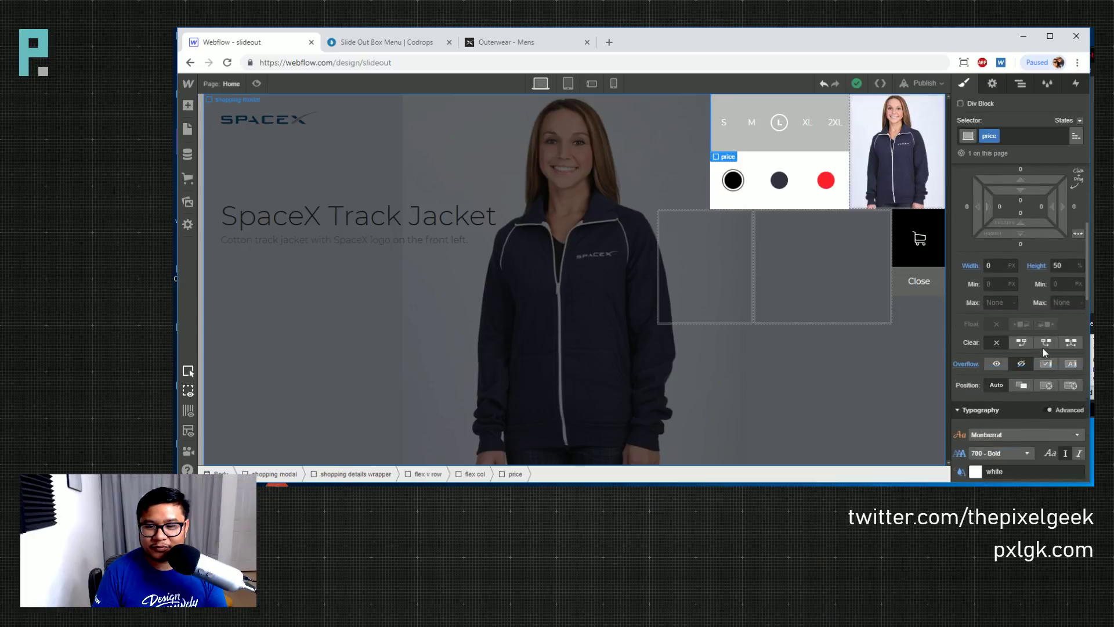
{"action": "left_click", "coordinate": [998, 263]}
{"action": "key", "text": "BackSpace"}
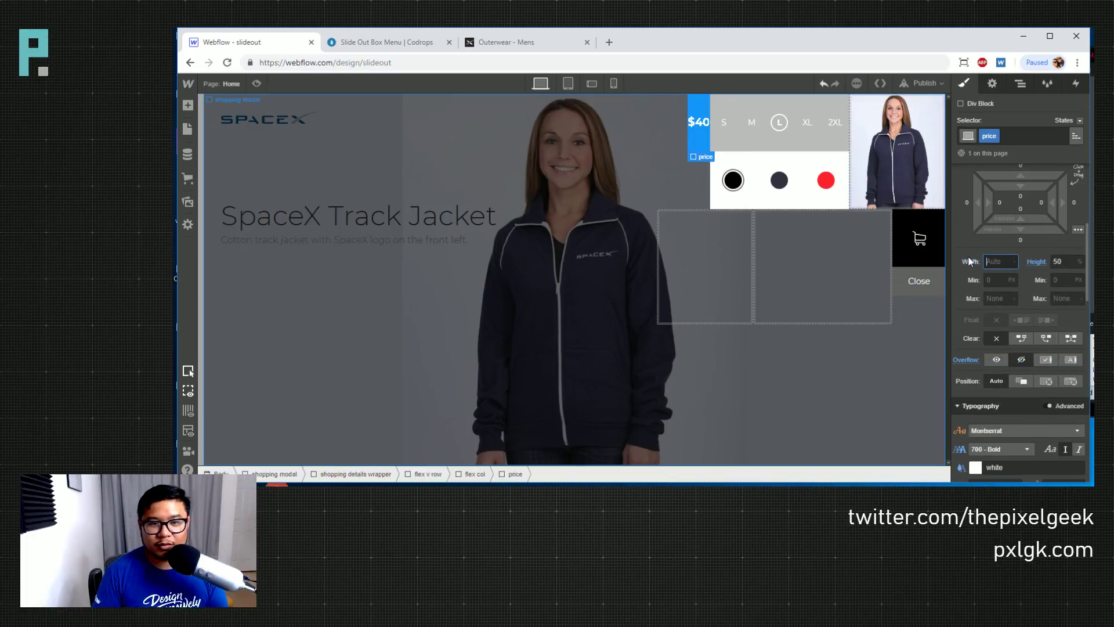
Try the grow-if-possible flex sizing on the price block, and take it off again
{"action": "scroll", "coordinate": [994, 297], "scroll_direction": "up", "scroll_amount": 4}
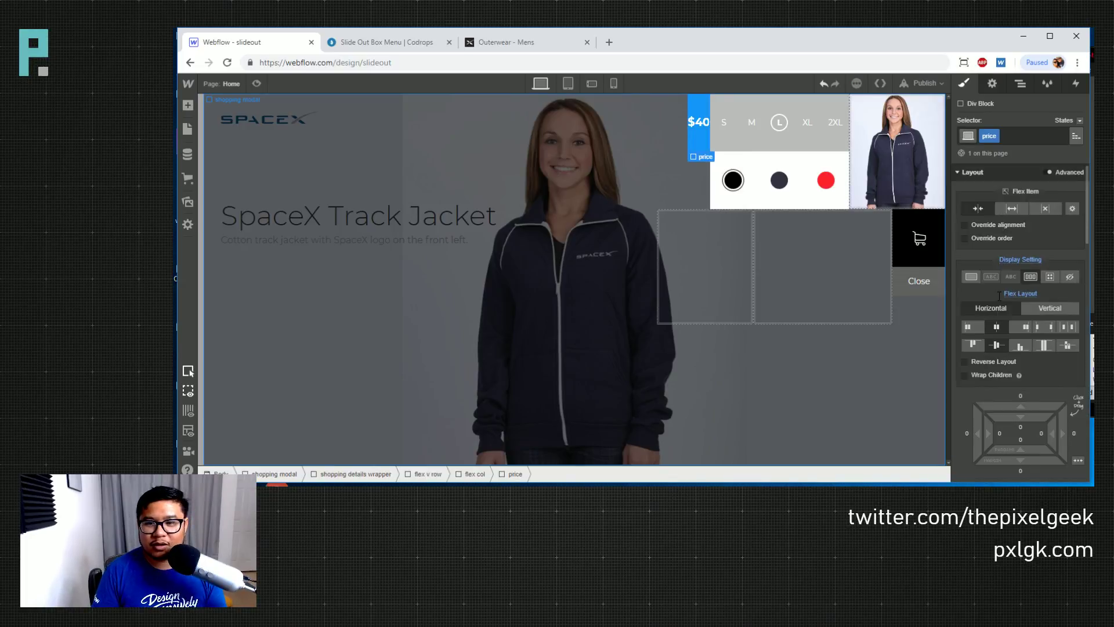
{"action": "left_click", "coordinate": [1011, 208]}
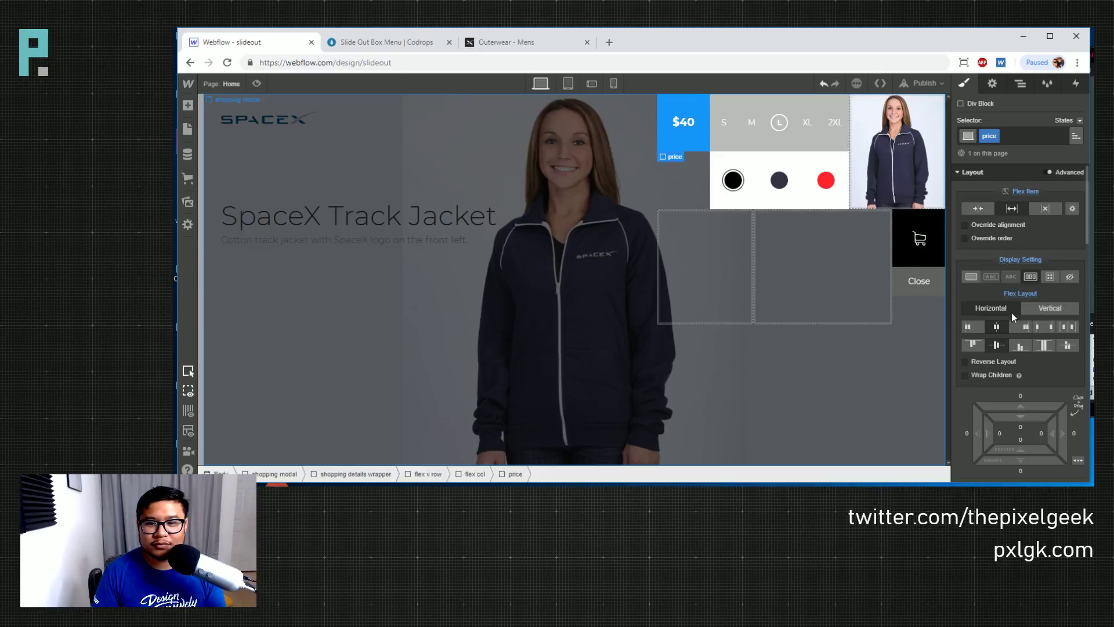
{"action": "scroll", "coordinate": [1010, 325], "scroll_direction": "down", "scroll_amount": 3}
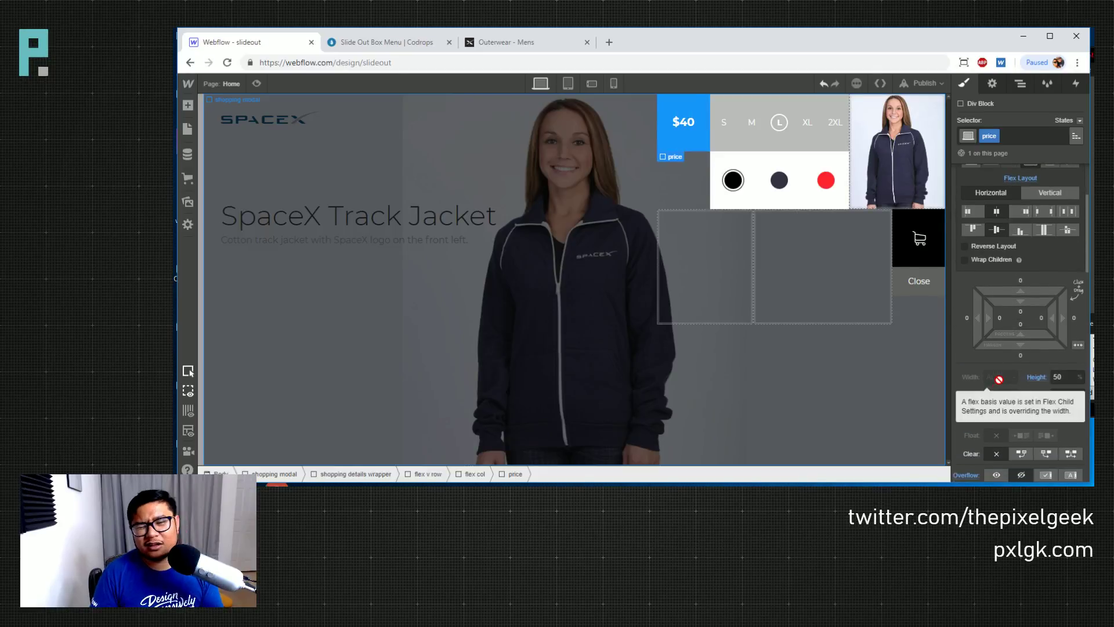
{"action": "scroll", "coordinate": [1027, 197], "scroll_direction": "up", "scroll_amount": 3}
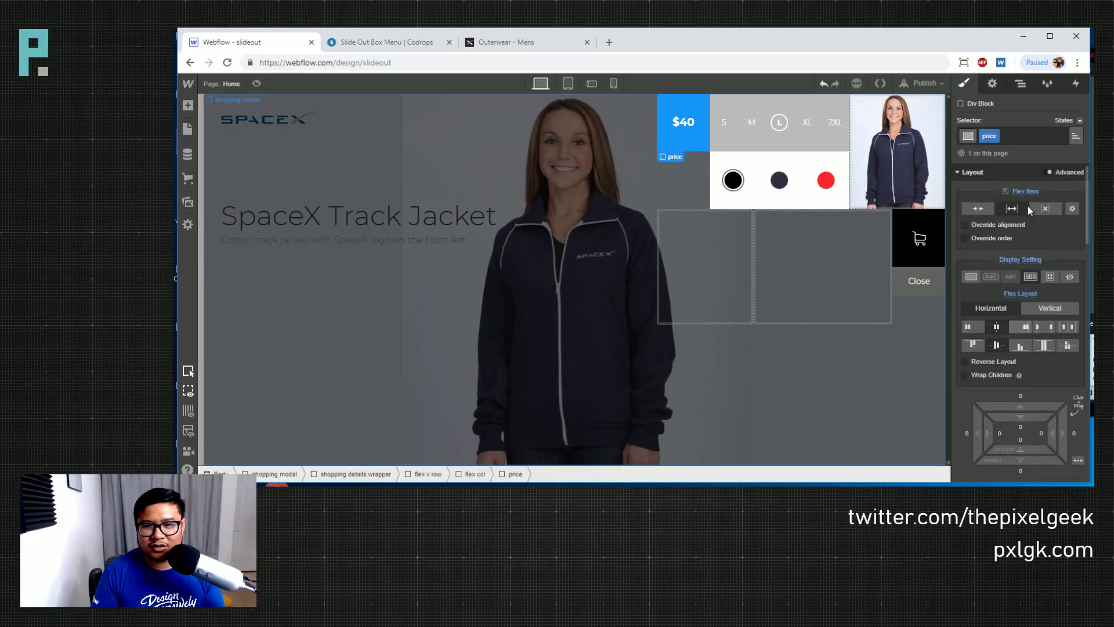
{"action": "left_click", "coordinate": [1045, 209]}
Set the price block's width to 100% with the default flex item sizing
{"action": "scroll", "coordinate": [1021, 243], "scroll_direction": "down", "scroll_amount": 5}
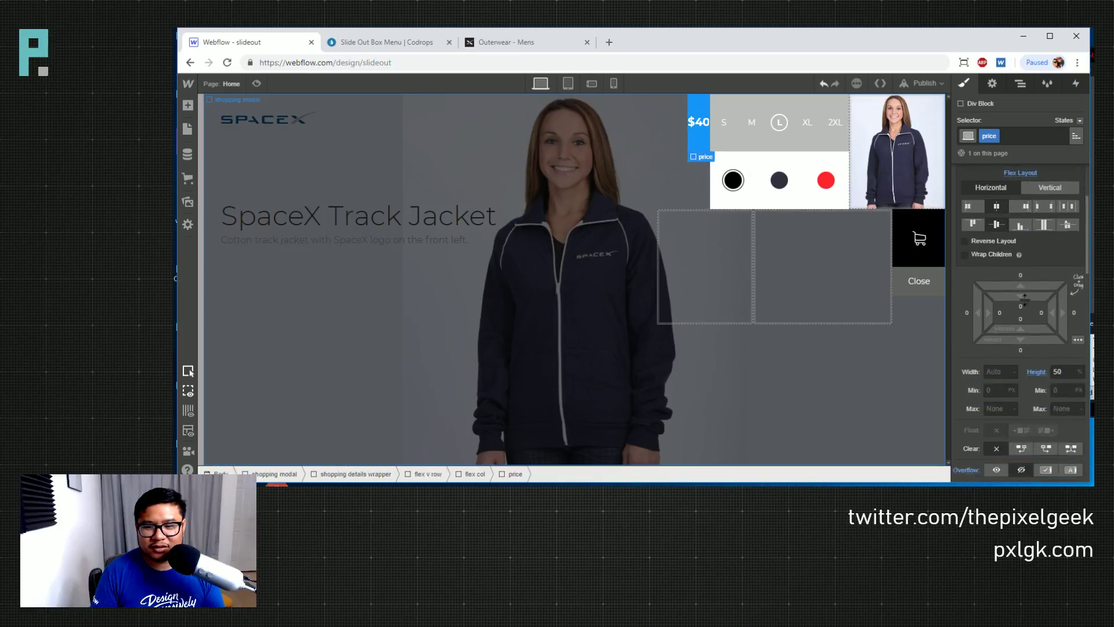
{"action": "type", "text": "100%"}
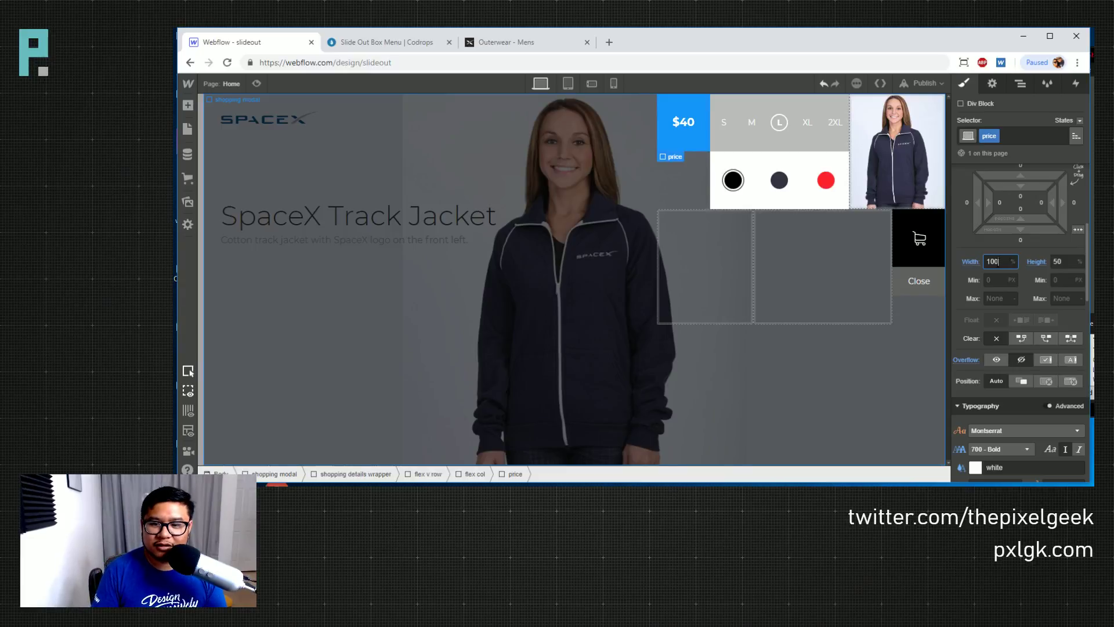
{"action": "scroll", "coordinate": [994, 293], "scroll_direction": "up", "scroll_amount": 4}
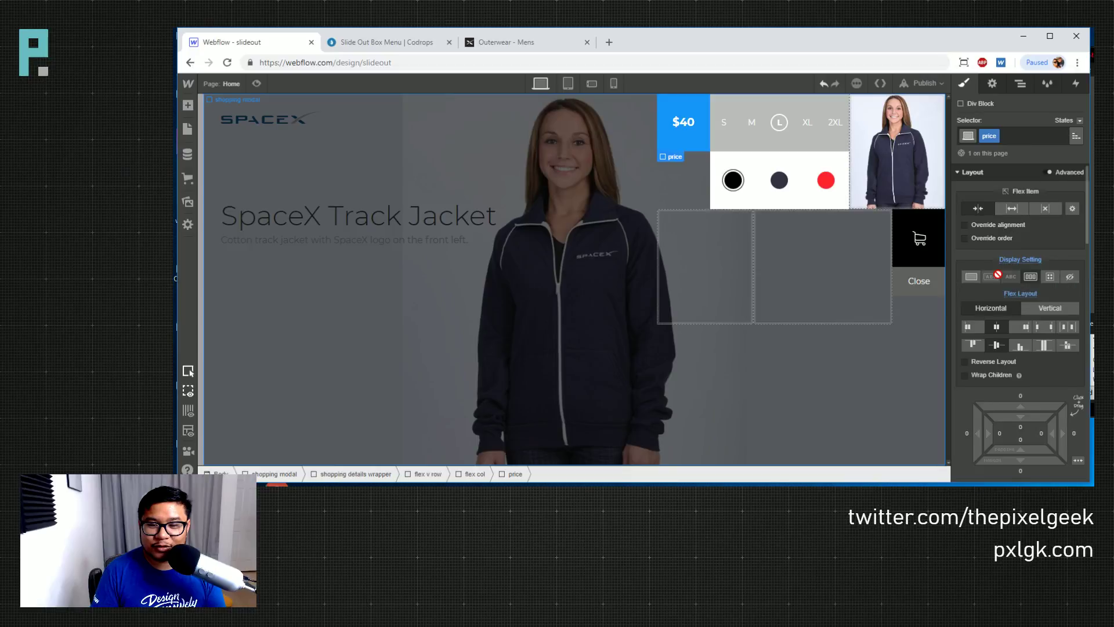
{"action": "scroll", "coordinate": [995, 385], "scroll_direction": "down", "scroll_amount": 4}
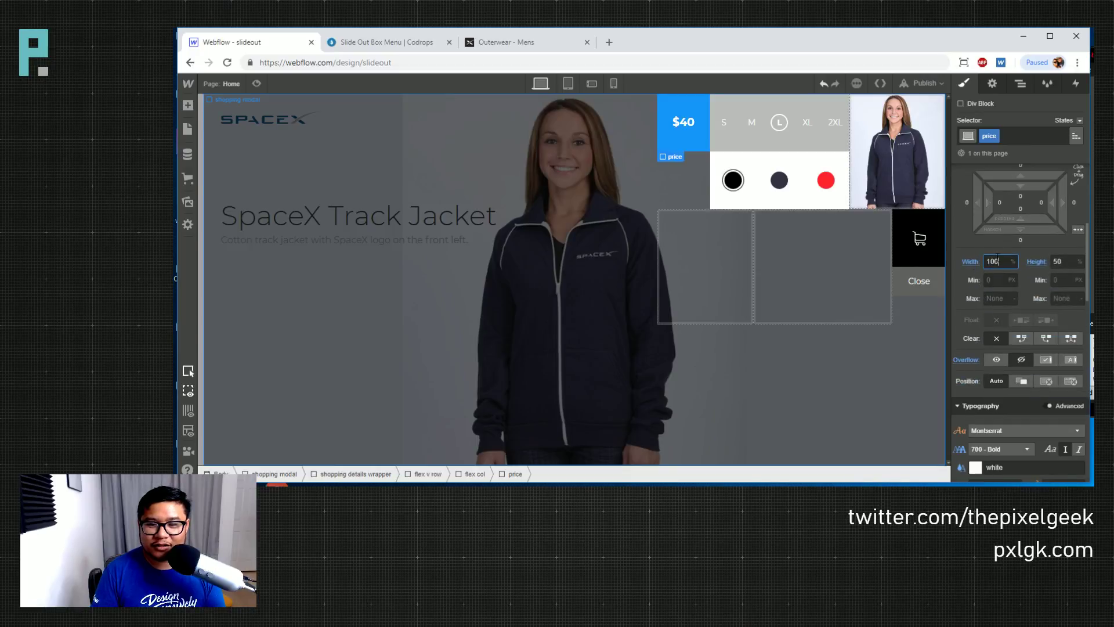
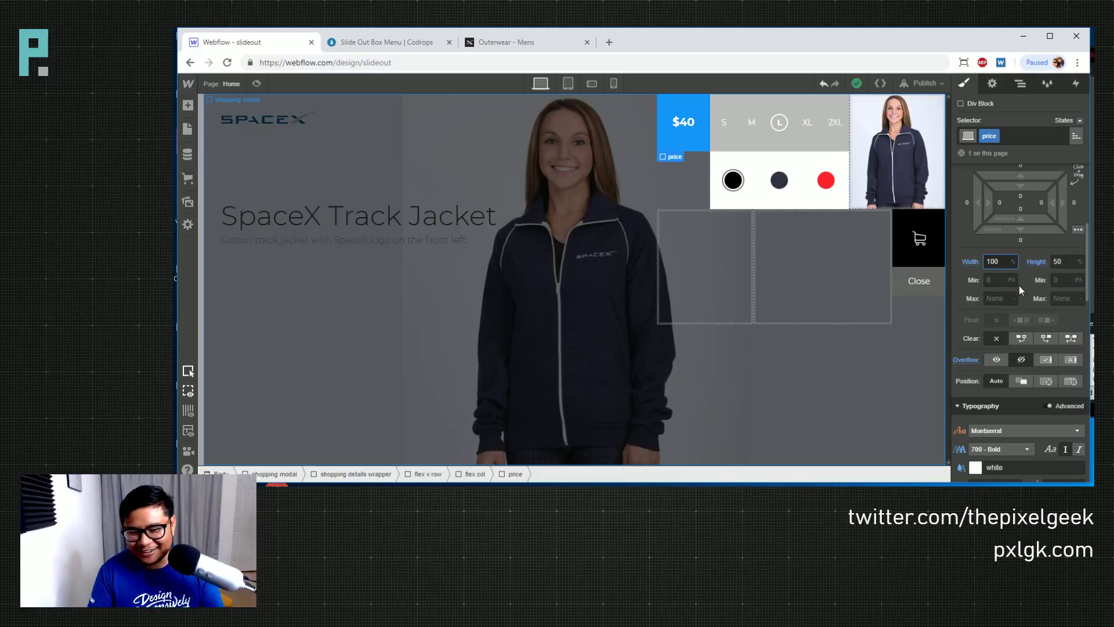
{"action": "scroll", "coordinate": [1019, 285], "scroll_direction": "up", "scroll_amount": 5}
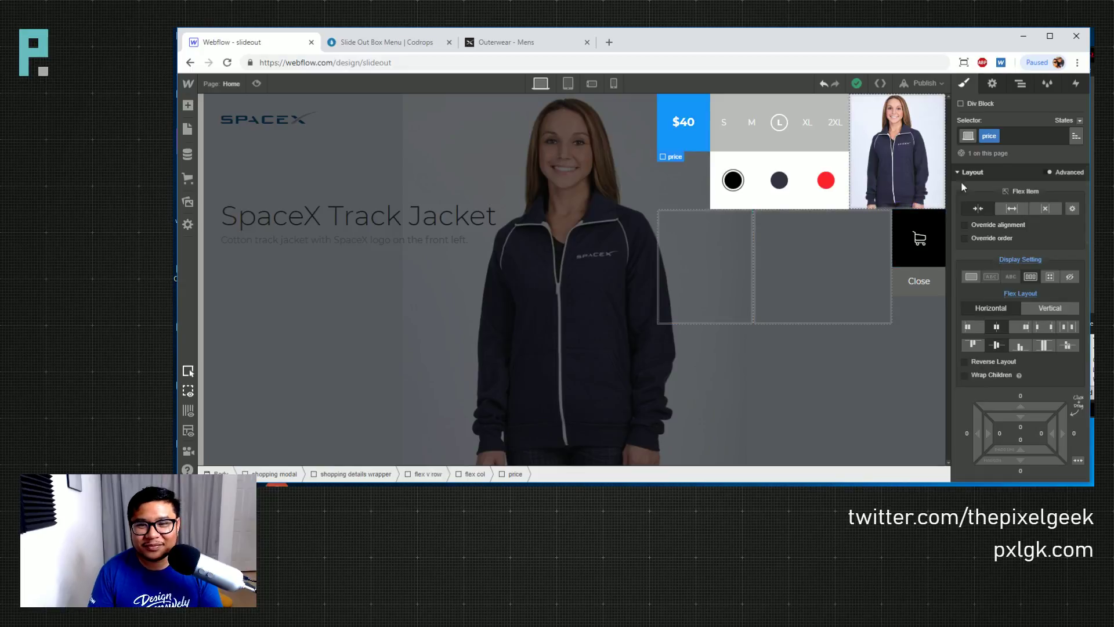
Add a Mouse Click (Tap) element trigger to the Close block
{"action": "left_click", "coordinate": [1076, 83]}
{"action": "left_click", "coordinate": [1080, 124]}
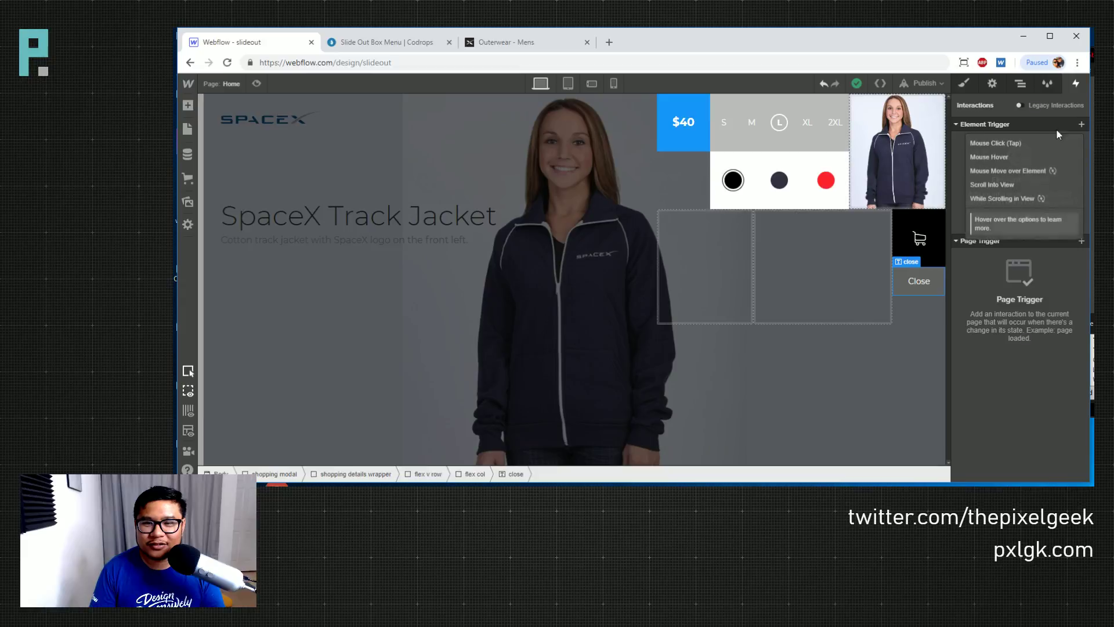
{"action": "left_click", "coordinate": [999, 141]}
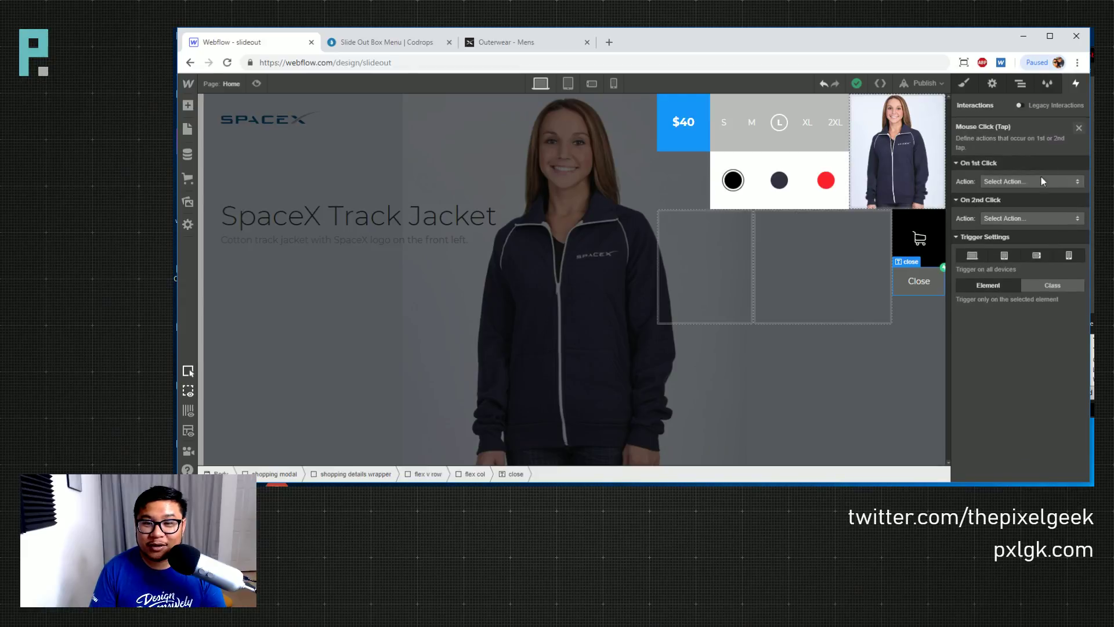
Assign a new timed animation named "close all the things" to the Close block's first click
{"action": "left_click", "coordinate": [1012, 181]}
{"action": "left_click", "coordinate": [998, 209]}
{"action": "left_click", "coordinate": [1078, 200]}
{"action": "type", "text": "clos"}
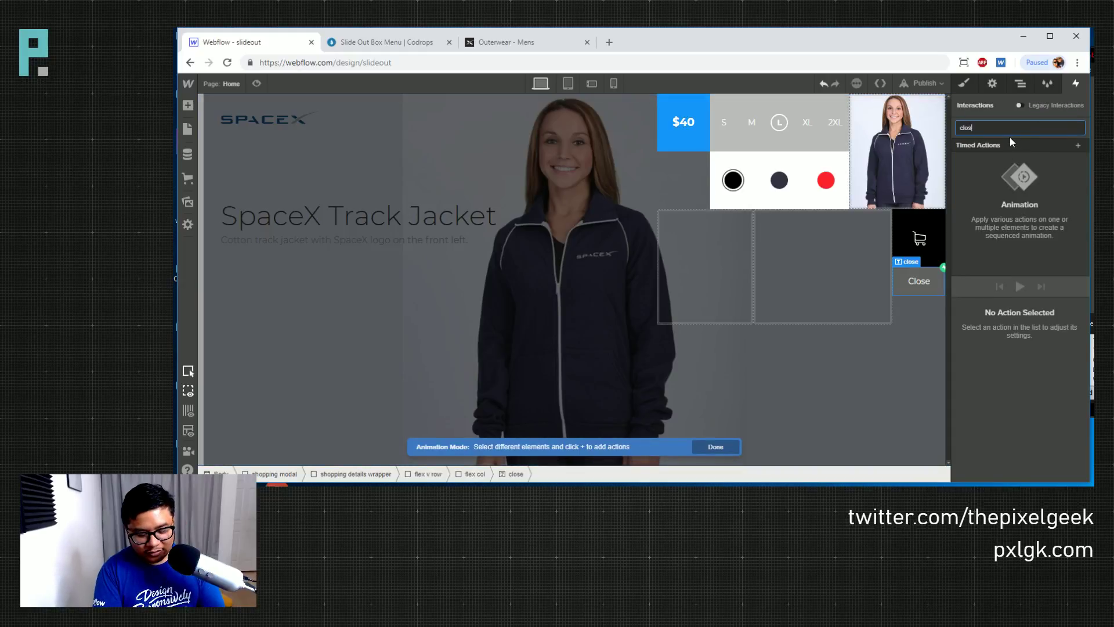
{"action": "type", "text": "e all the things"}
{"action": "key", "text": "Return"}
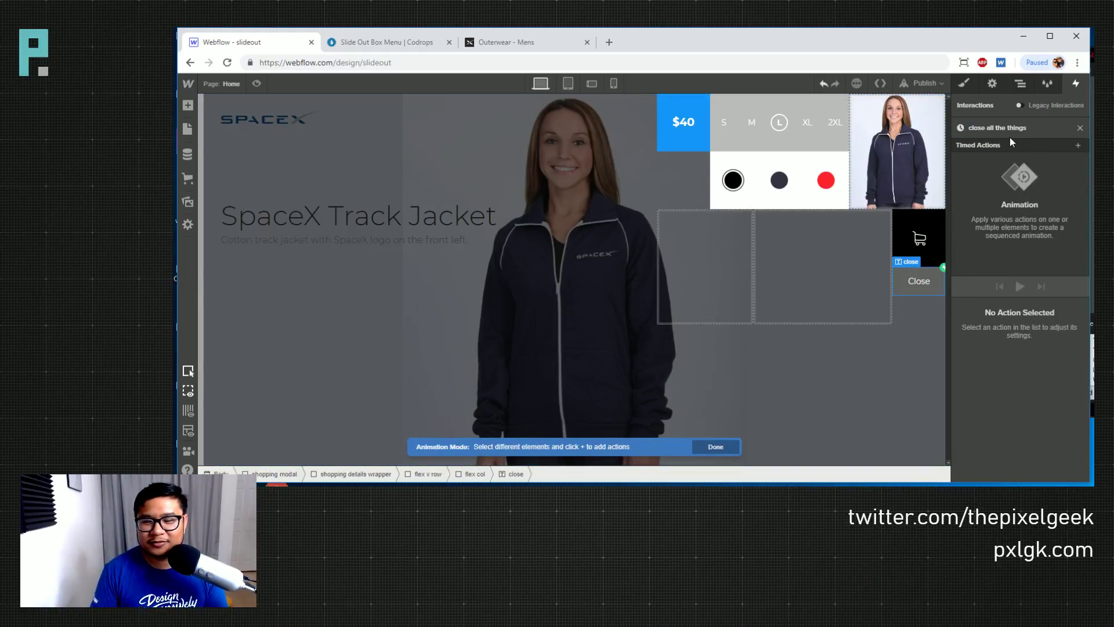
Add a Size action with a width of 0 for the close element and open its easing choices
{"action": "left_click", "coordinate": [1077, 145]}
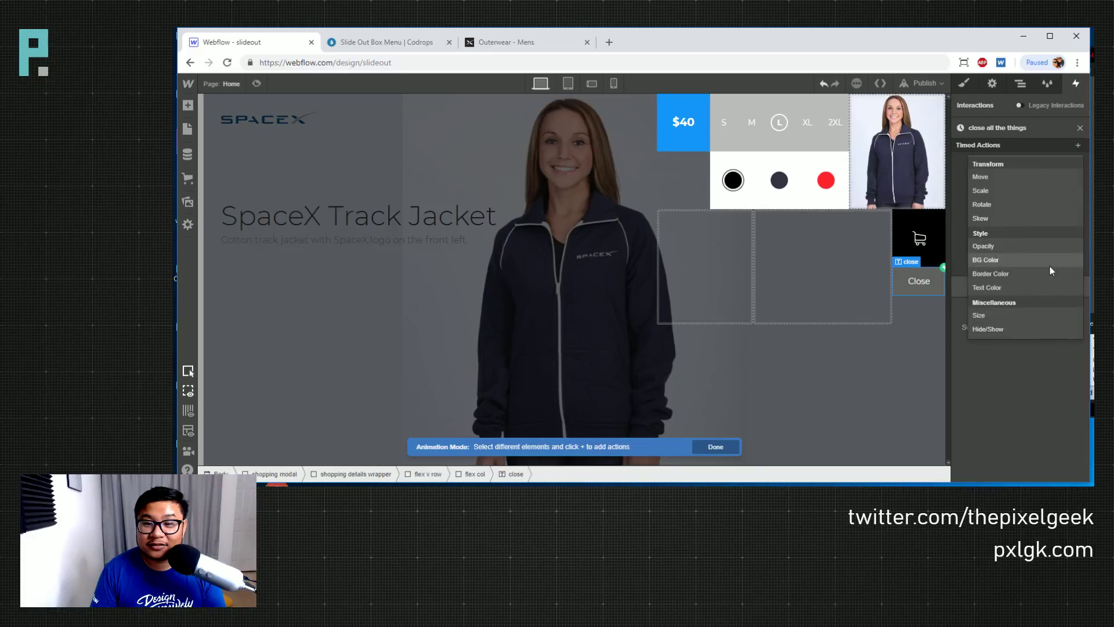
{"action": "left_click", "coordinate": [1002, 314]}
{"action": "left_click", "coordinate": [1053, 423]}
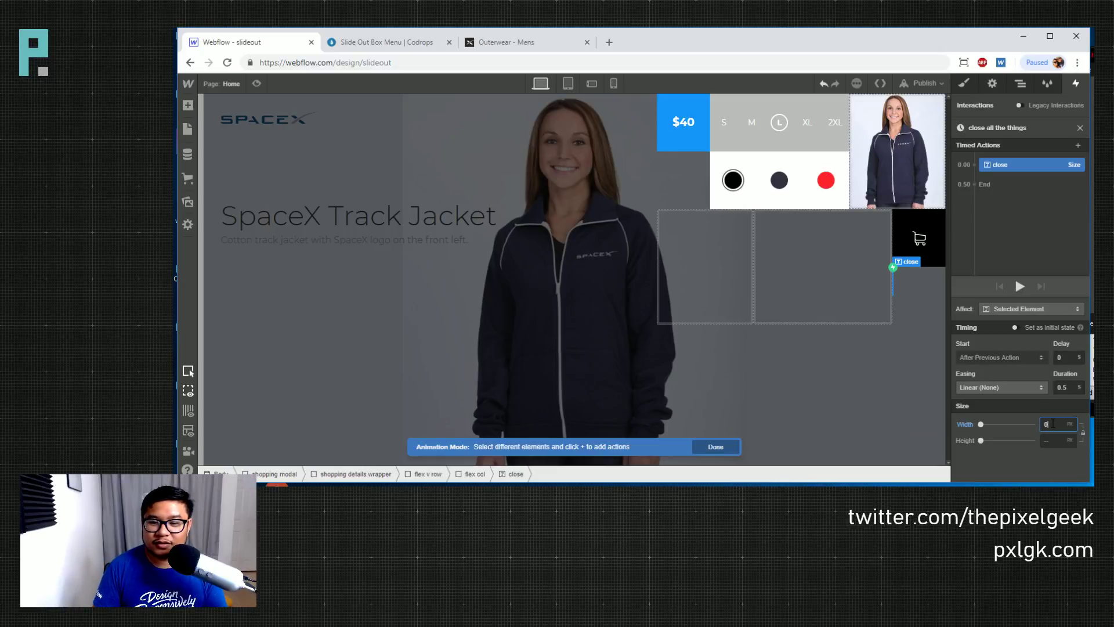
{"action": "left_click", "coordinate": [1019, 387]}
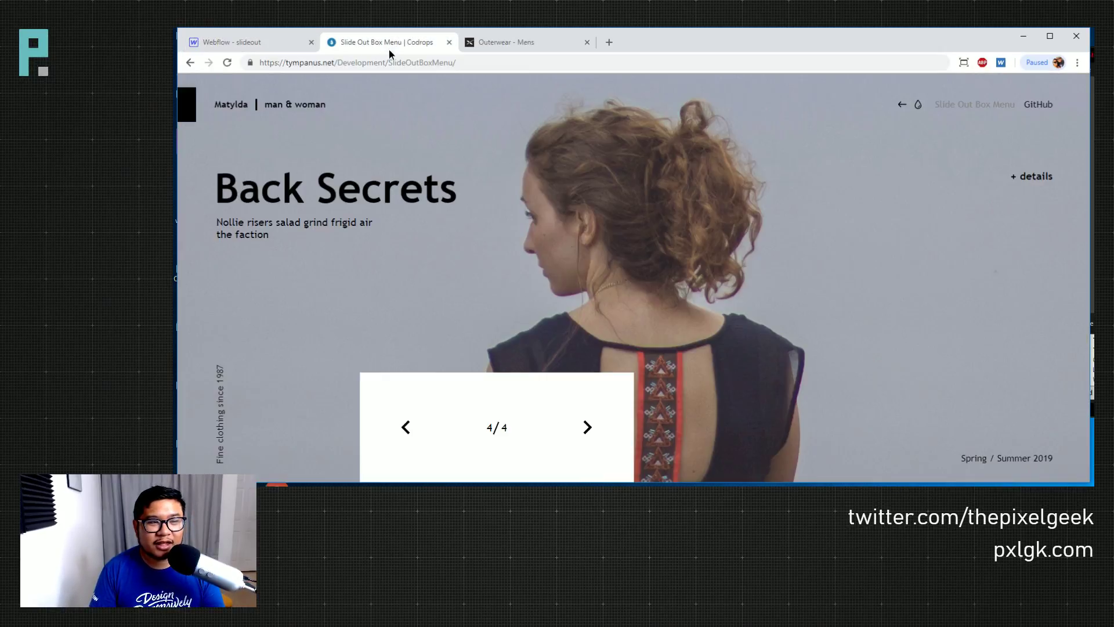
Switch to the Codrops Slide Out Box Menu demo, open and close its details boxes to study the motion, and return to Webflow
{"action": "left_click", "coordinate": [388, 46]}
{"action": "left_click", "coordinate": [1055, 187]}
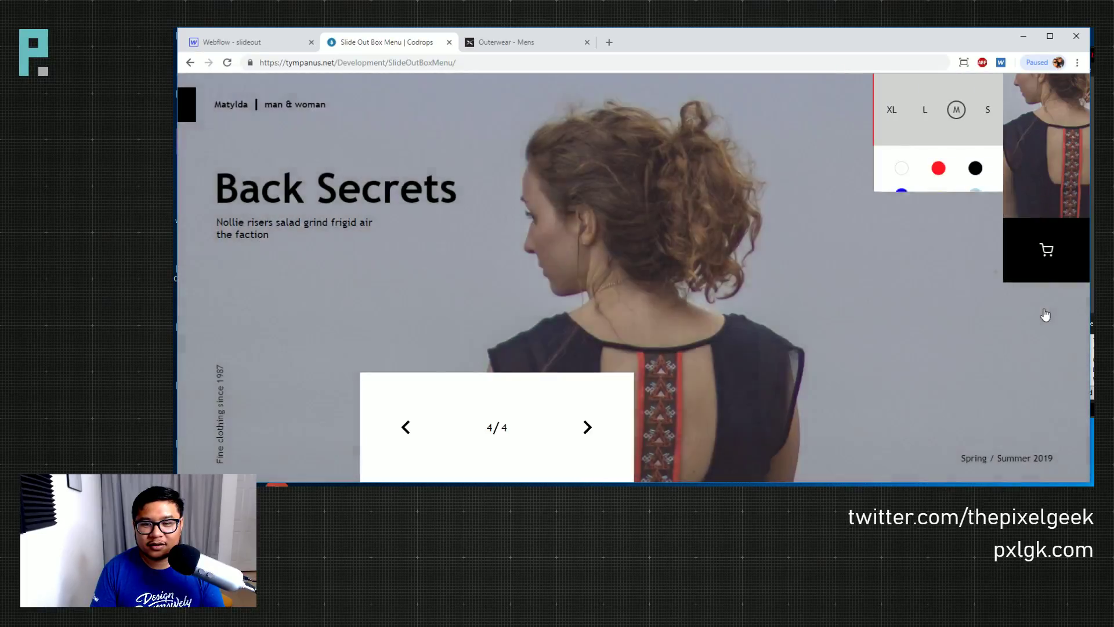
{"action": "left_click", "coordinate": [1044, 315]}
{"action": "left_click", "coordinate": [255, 42]}
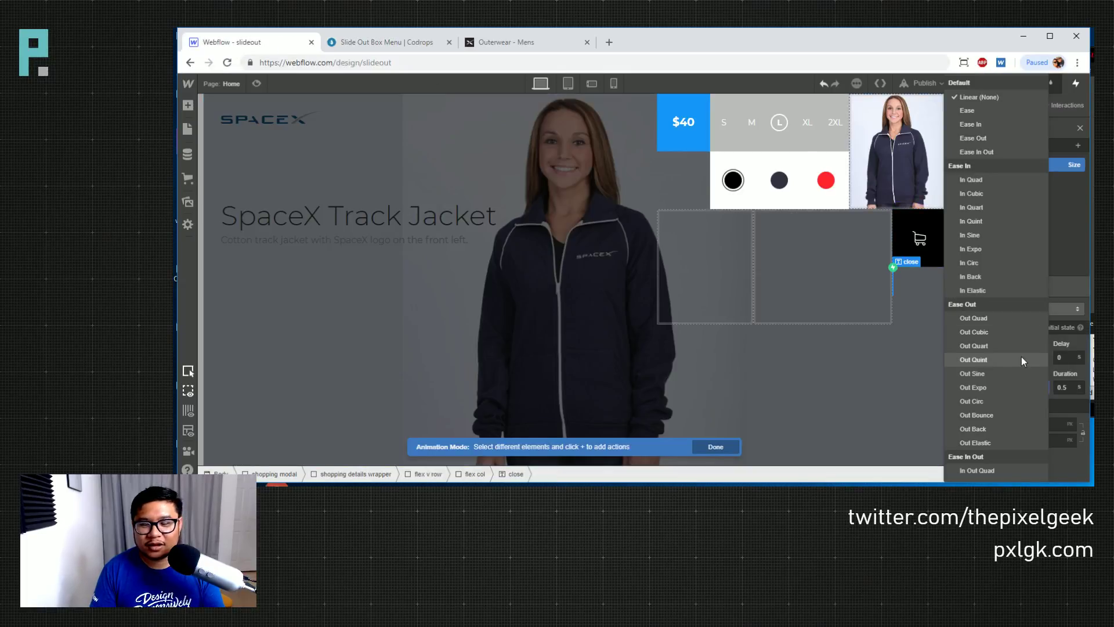
Set the close element's Size action easing to Ease and preview the animation
{"action": "left_click", "coordinate": [1008, 110]}
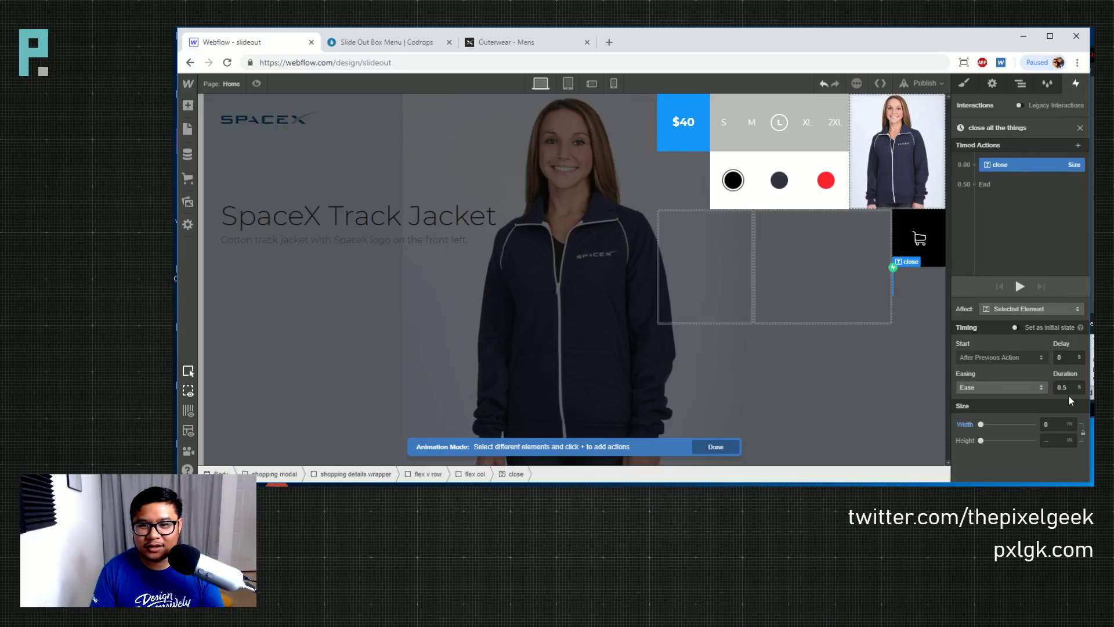
{"action": "left_click", "coordinate": [1019, 286]}
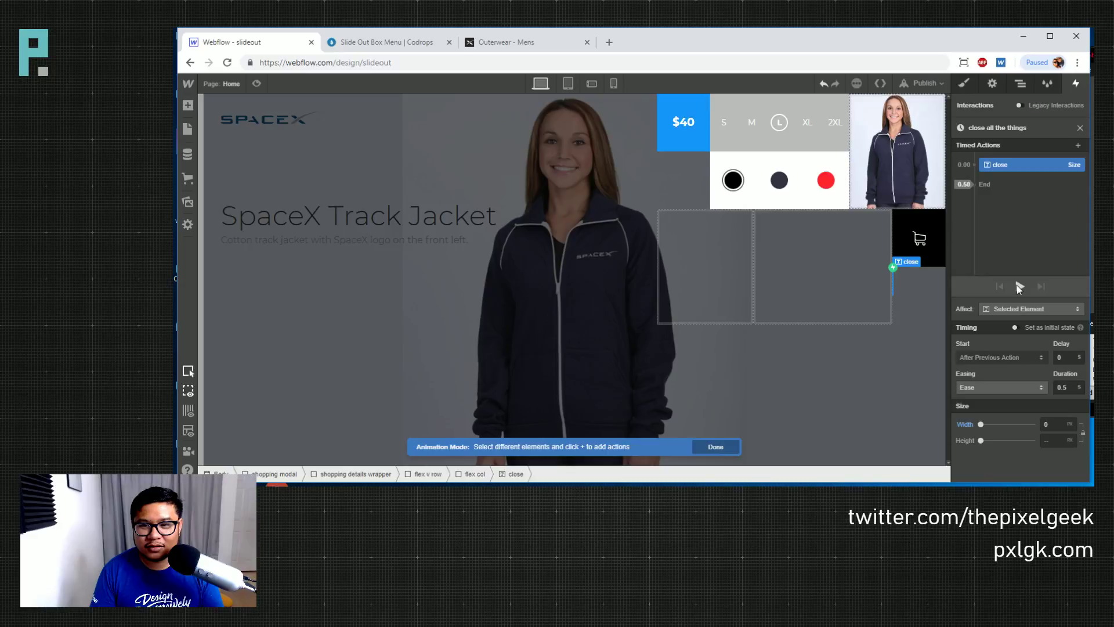
Remove the width from the close element's Size action, set its height to 0 instead, and preview the animation
{"action": "left_click", "coordinate": [965, 424], "text": "alt"}
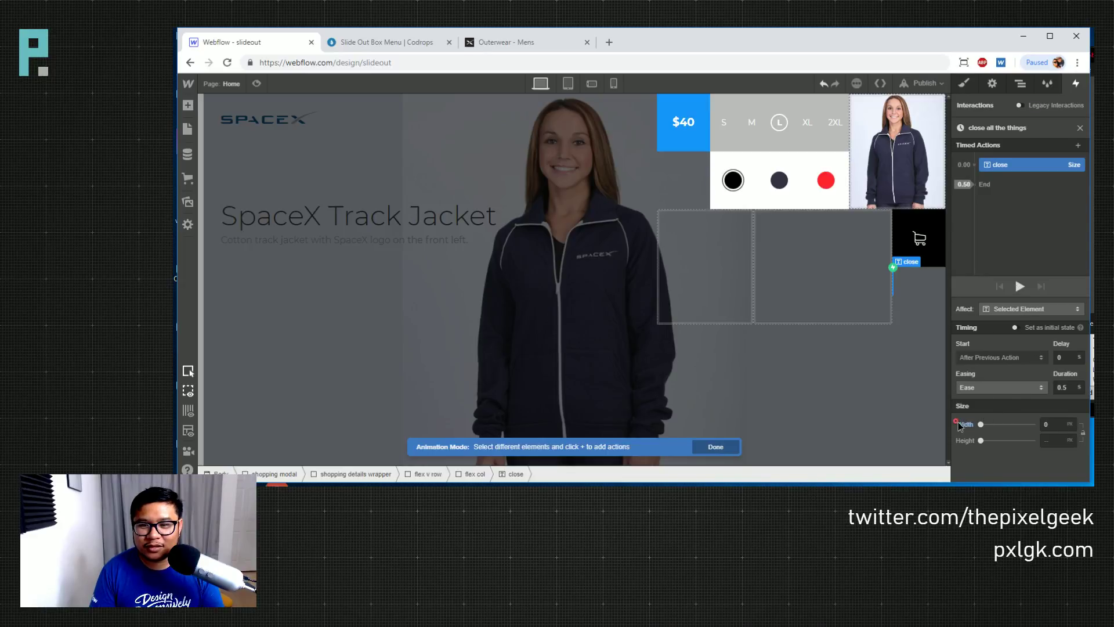
{"action": "left_click", "coordinate": [1053, 439]}
{"action": "type", "text": "0"}
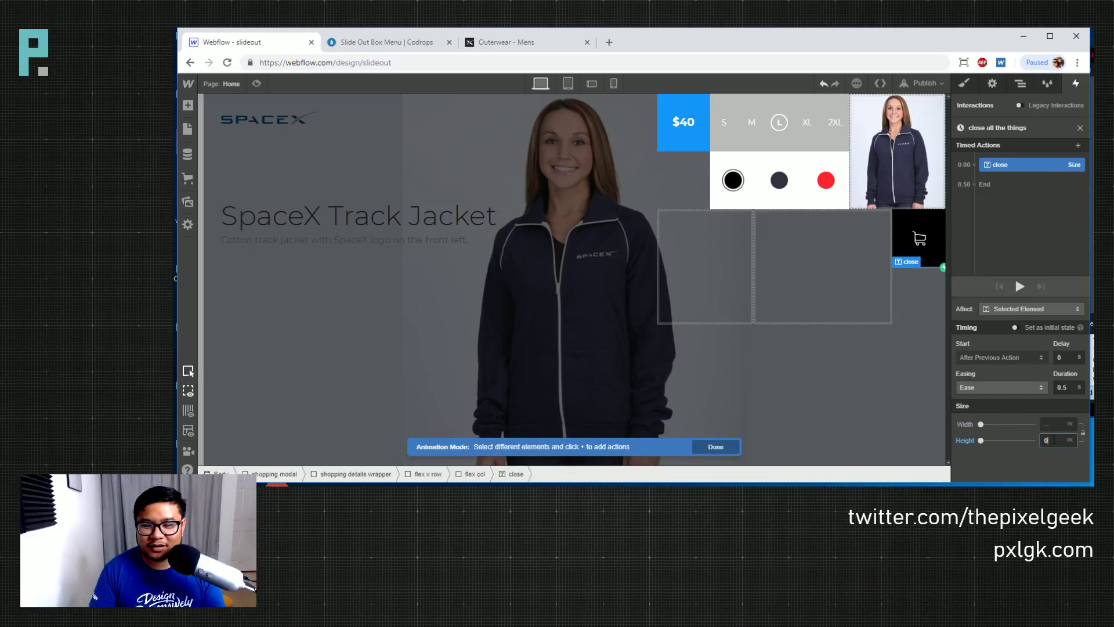
{"action": "left_click", "coordinate": [1019, 287]}
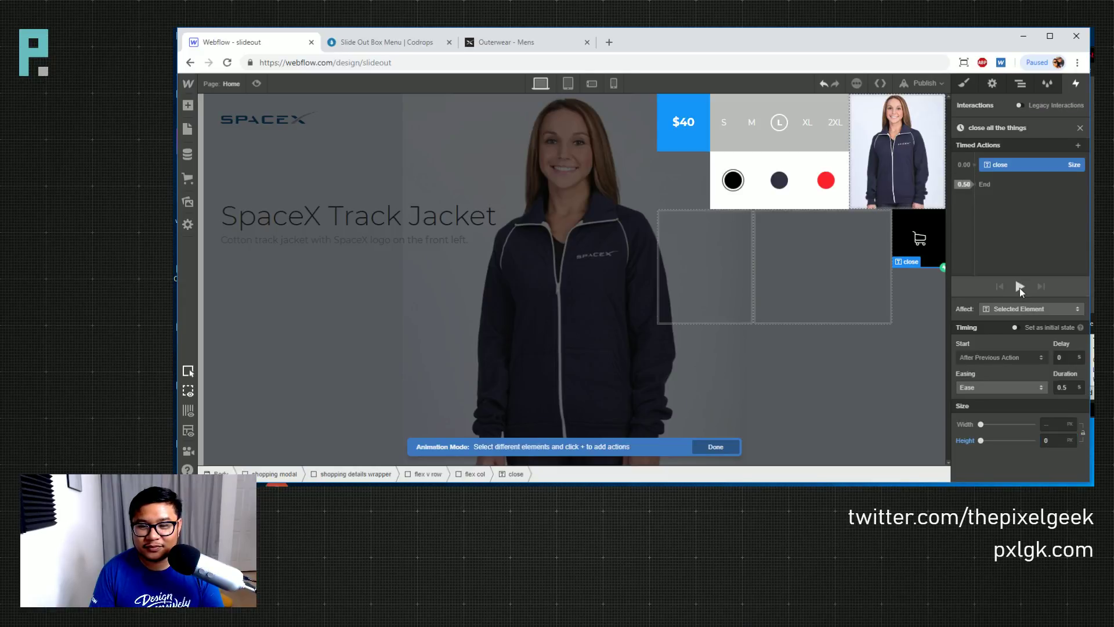
Set the duration of the close element's Size action to 0.2 s and preview the animation
{"action": "left_click", "coordinate": [1061, 389]}
{"action": "key", "text": "BackSpace"}
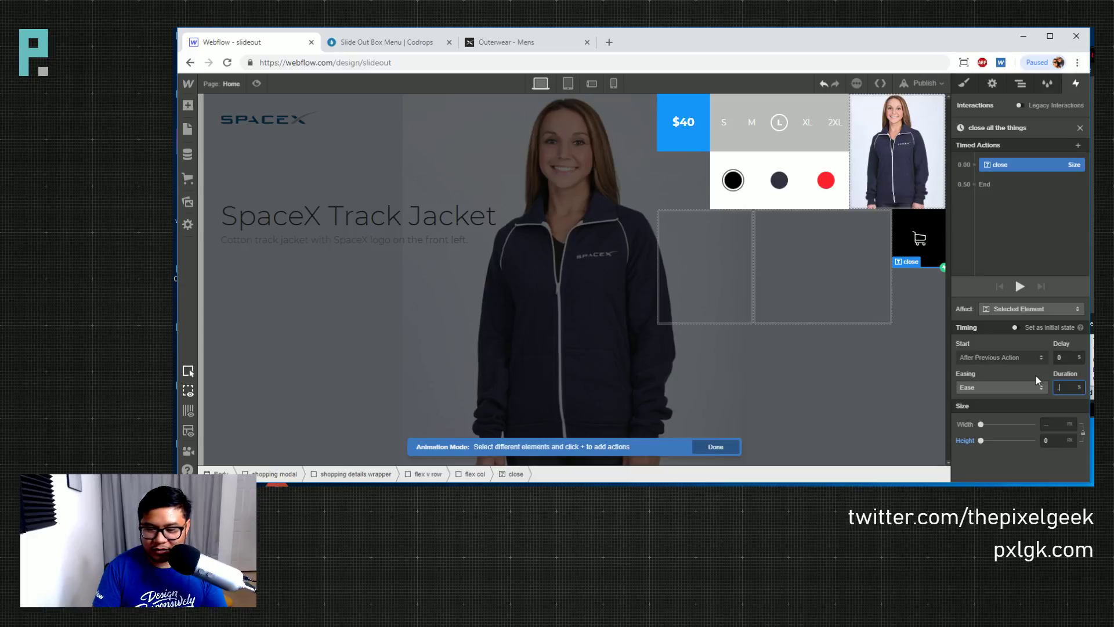
{"action": "type", "text": ".2"}
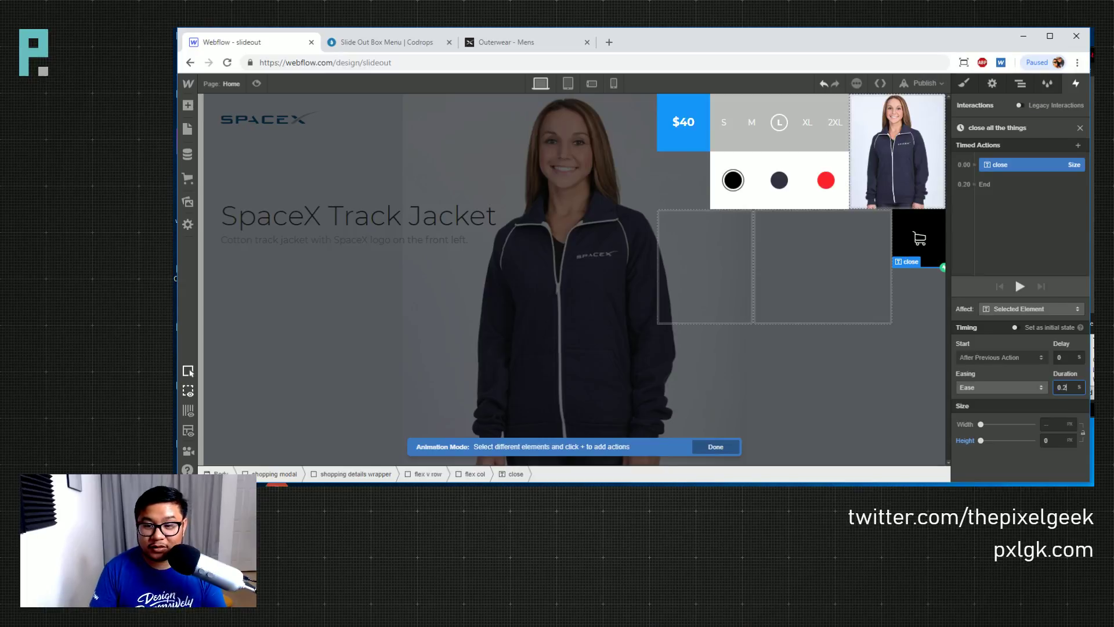
{"action": "left_click", "coordinate": [1019, 288]}
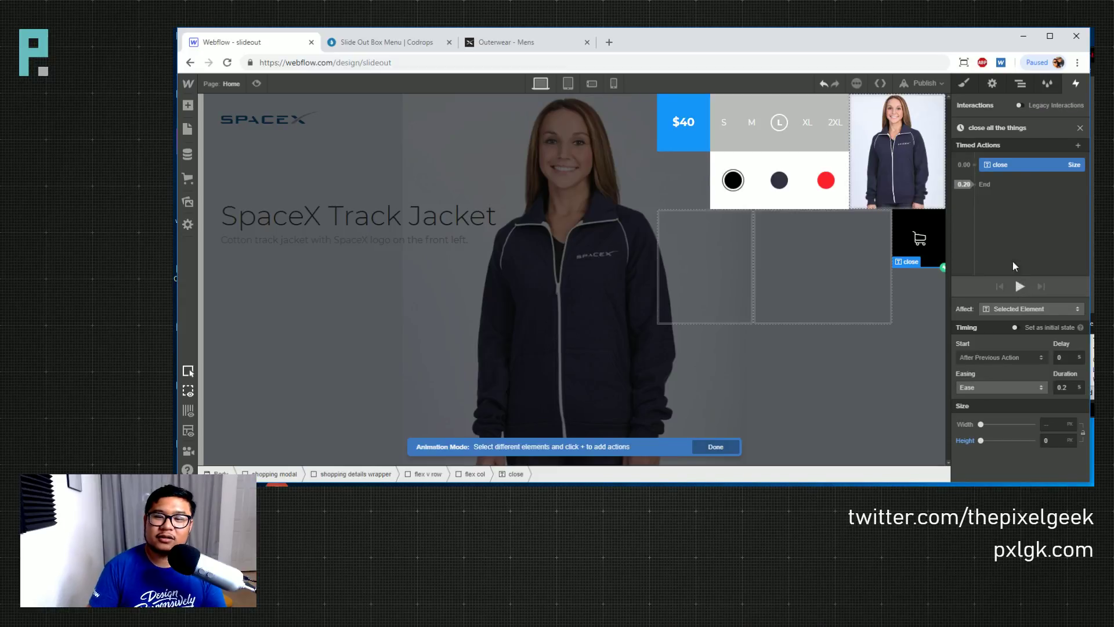
Add a Size action for the price block, running with the previous action, with a 0.1 s delay and 0.2 s duration
{"action": "left_click", "coordinate": [684, 135]}
{"action": "left_click", "coordinate": [974, 164]}
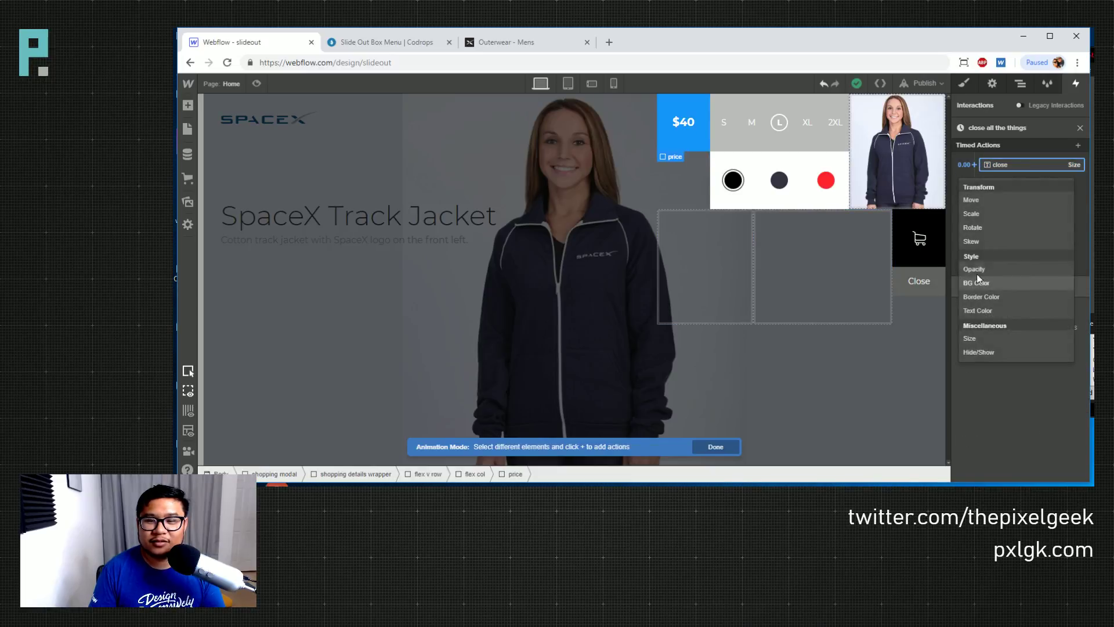
{"action": "left_click", "coordinate": [984, 335]}
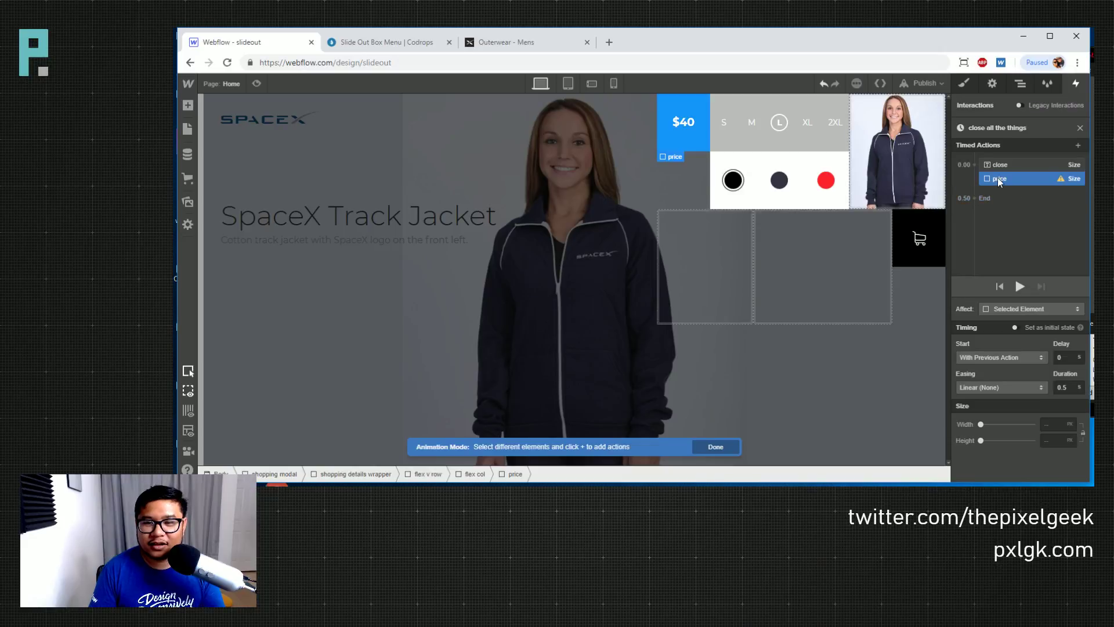
{"action": "left_click", "coordinate": [1064, 357]}
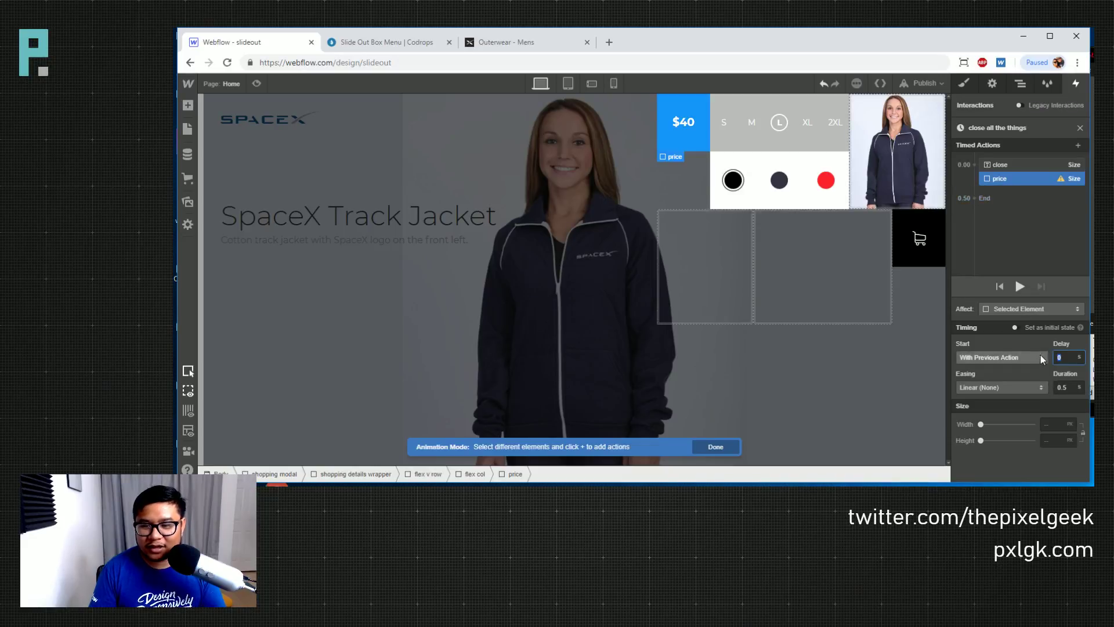
{"action": "type", "text": "0.1"}
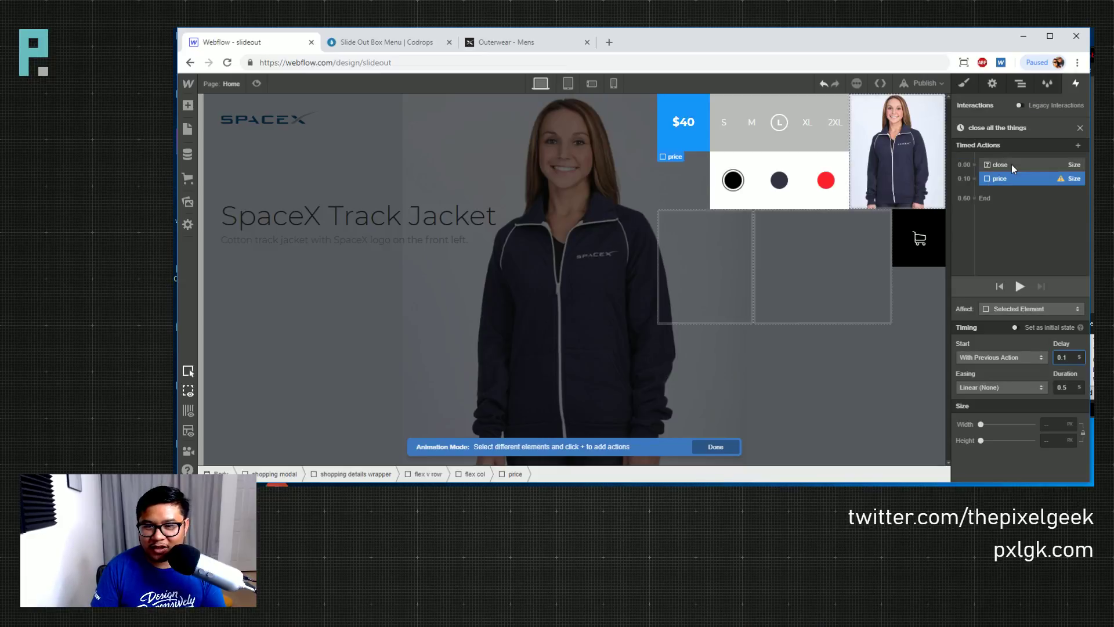
{"action": "left_click", "coordinate": [1070, 390]}
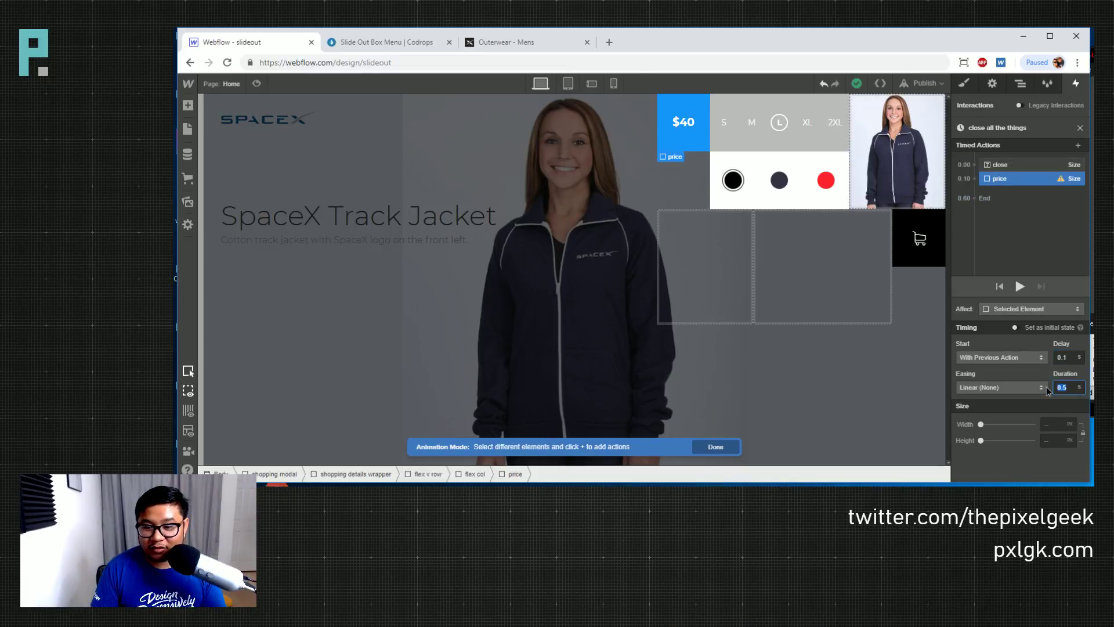
{"action": "key", "text": "Return"}
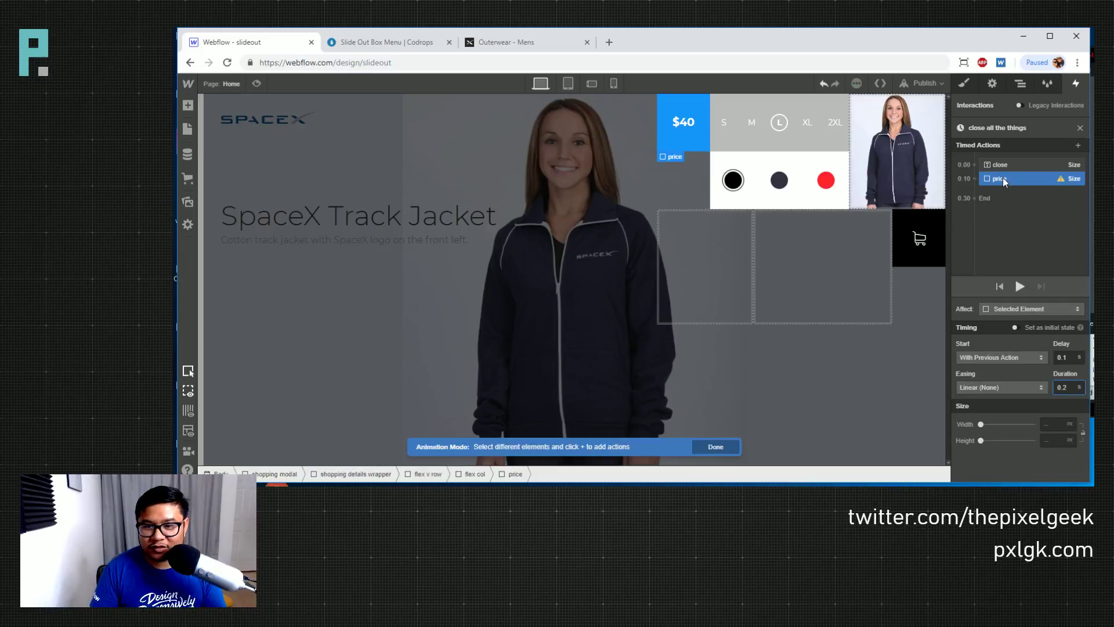
Set the price block's Size action to Ease easing and a width of 0, and preview the animation
{"action": "left_click", "coordinate": [1002, 387]}
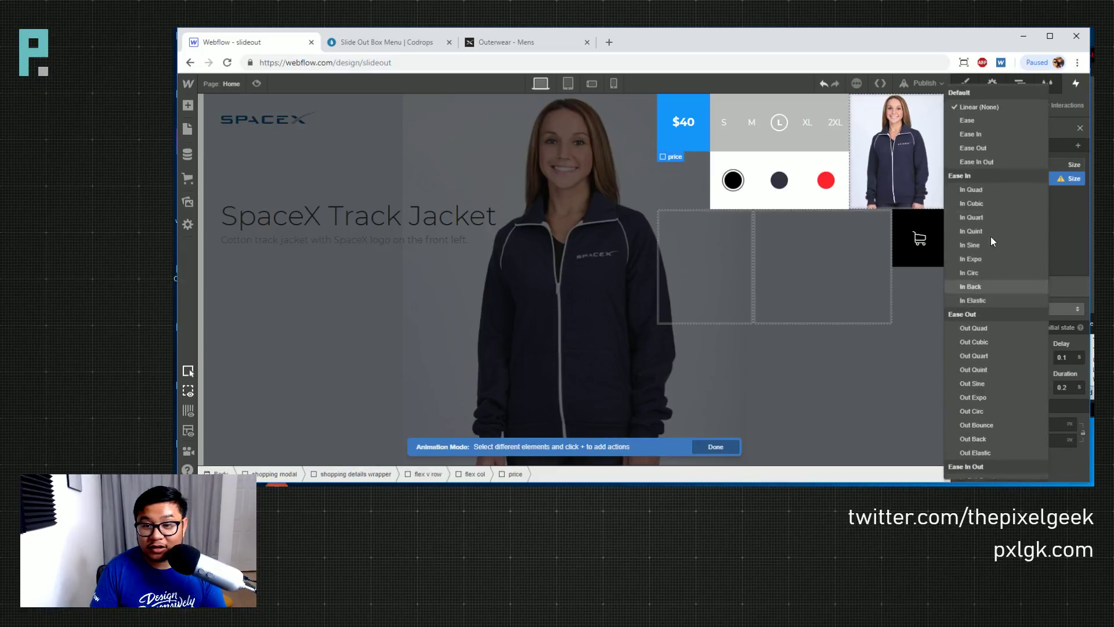
{"action": "left_click", "coordinate": [983, 112]}
{"action": "left_click", "coordinate": [1061, 423]}
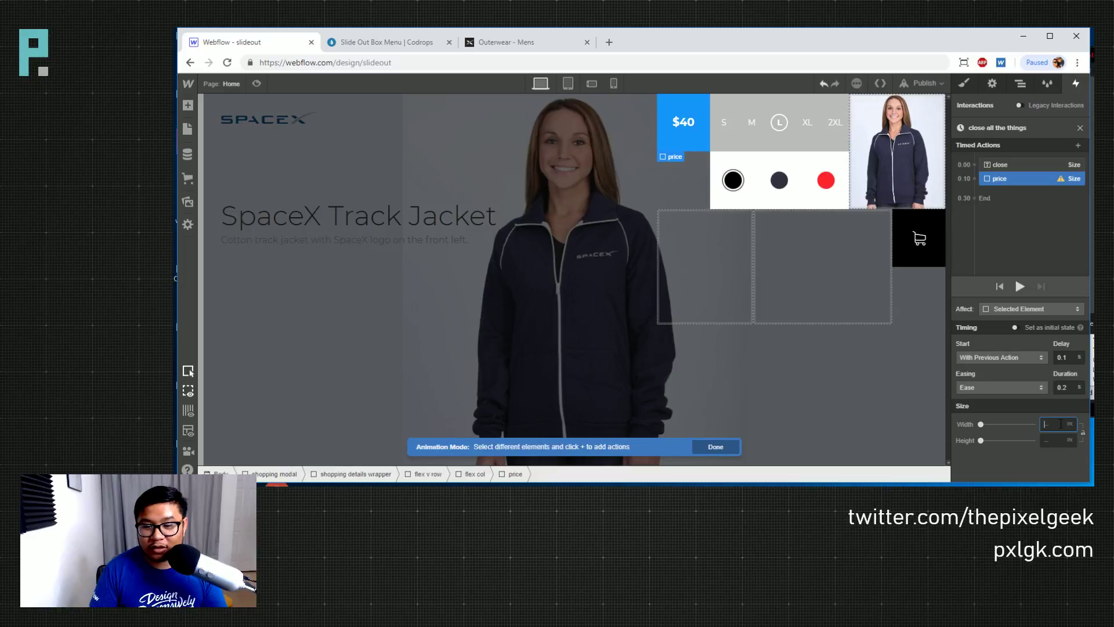
{"action": "type", "text": "0"}
{"action": "left_click", "coordinate": [1019, 286]}
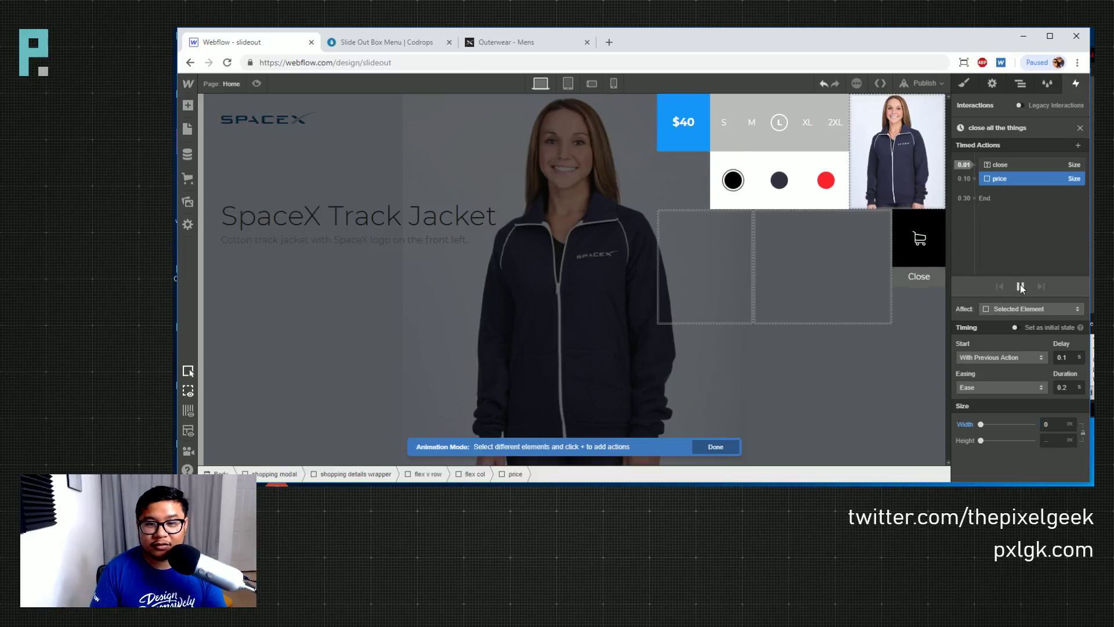
{"action": "left_click", "coordinate": [1020, 286]}
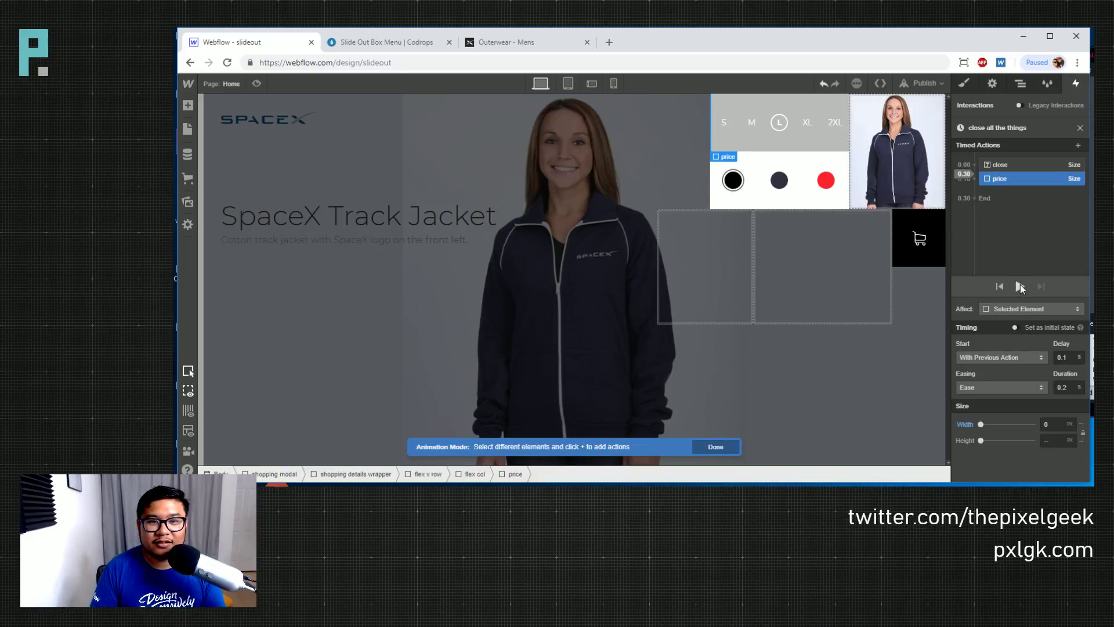
{"action": "left_click", "coordinate": [1020, 285]}
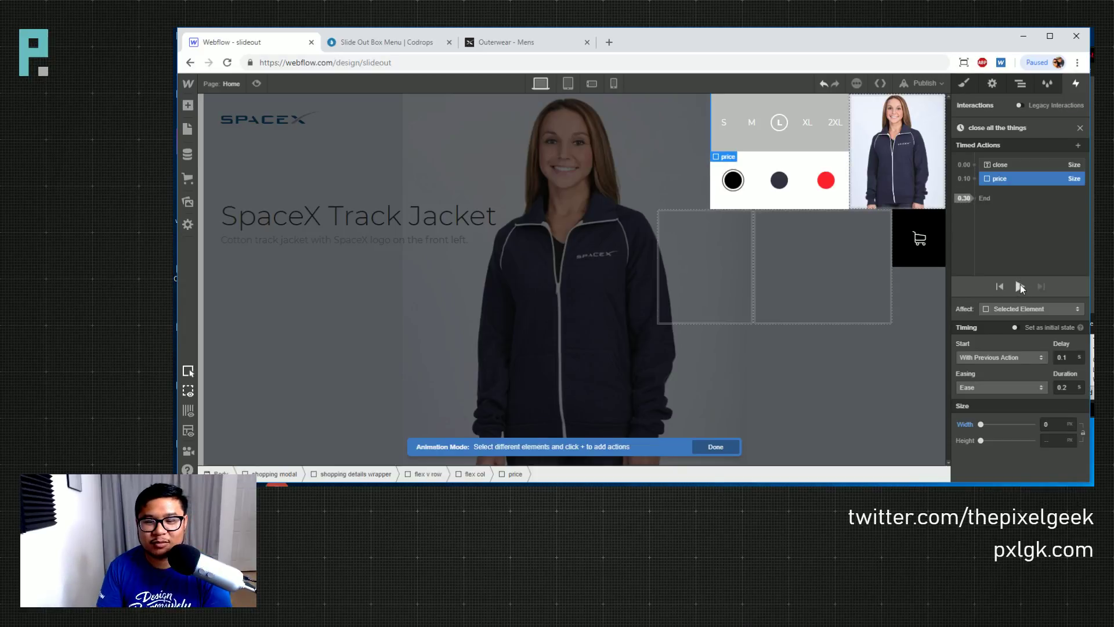
Compare the closing sequence with the Codrops Slide Out Box Menu demo by opening and closing its details boxes, and return to Webflow
{"action": "left_click", "coordinate": [378, 43]}
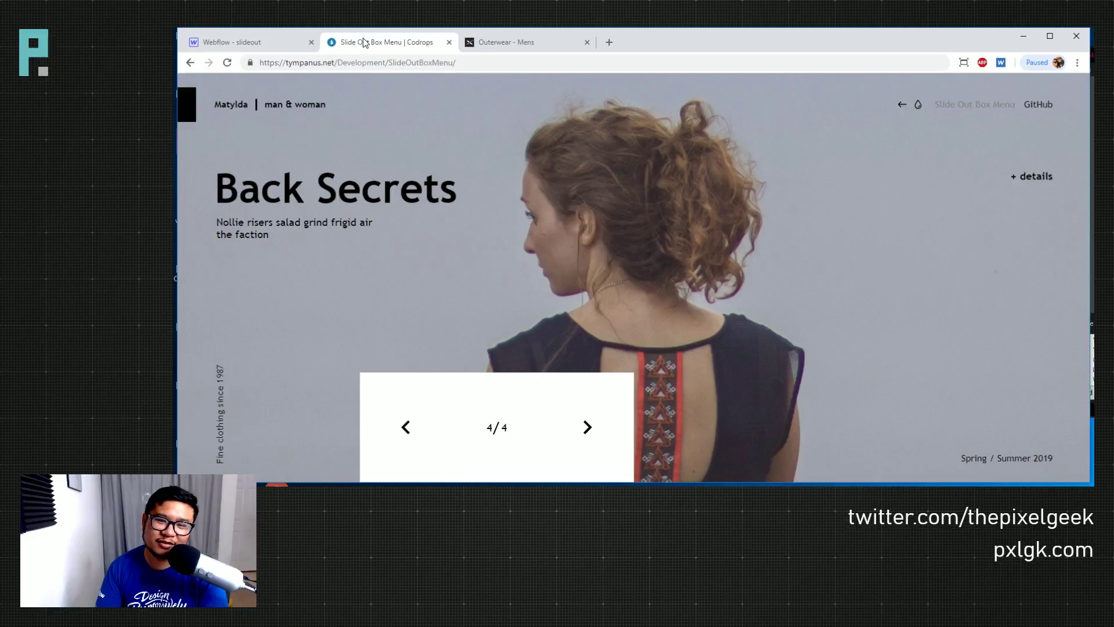
{"action": "left_click", "coordinate": [1044, 177]}
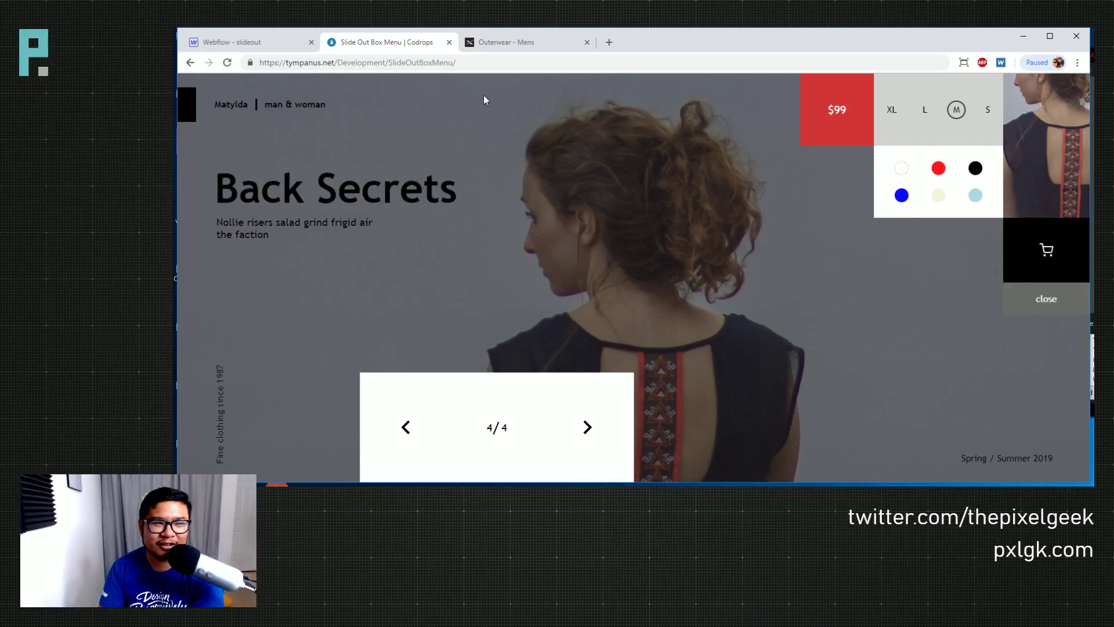
{"action": "left_click", "coordinate": [276, 40]}
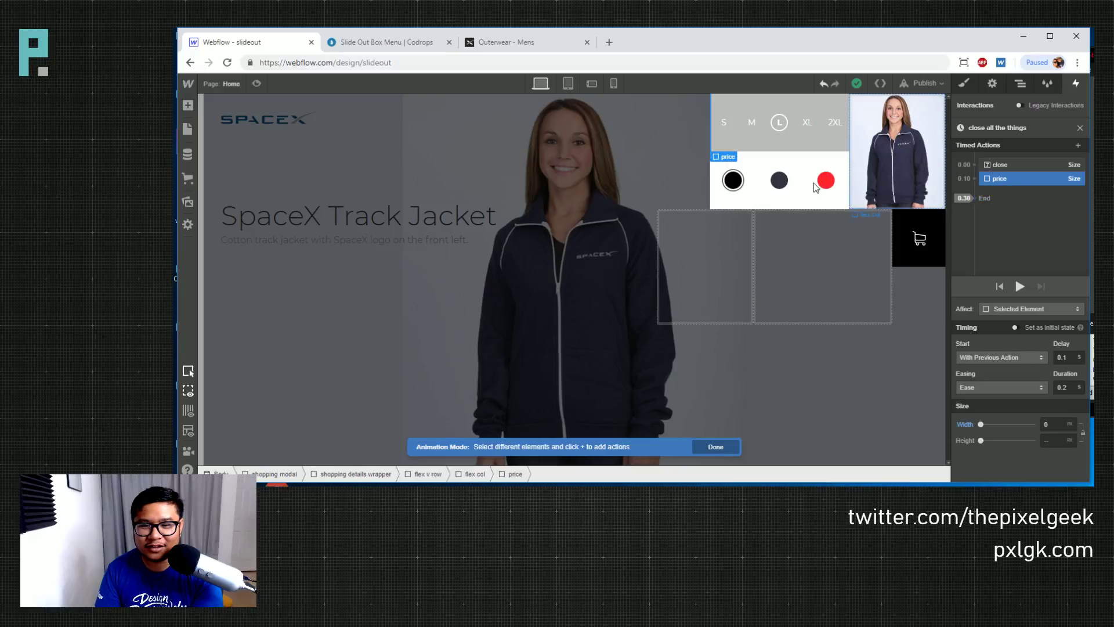
{"action": "left_click", "coordinate": [933, 227]}
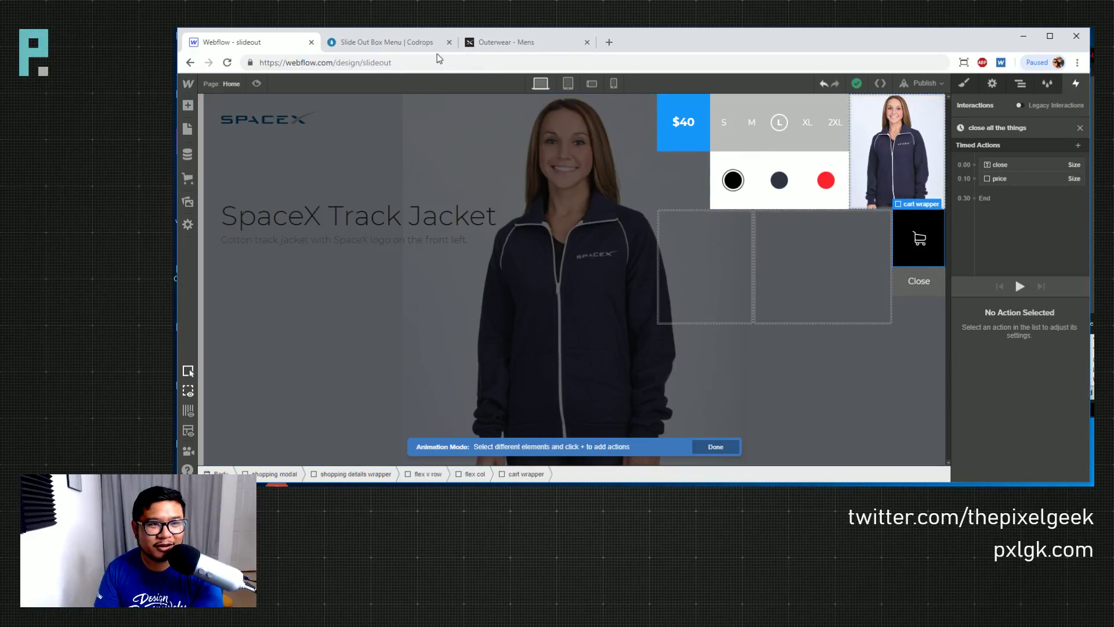
{"action": "left_click", "coordinate": [410, 42]}
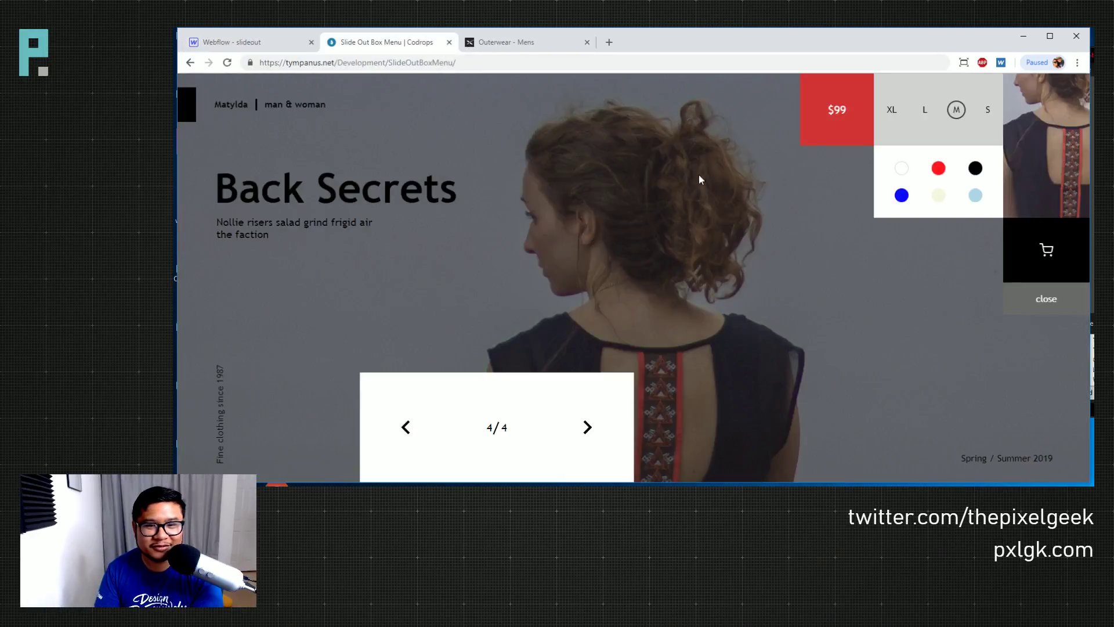
{"action": "left_click", "coordinate": [1057, 311]}
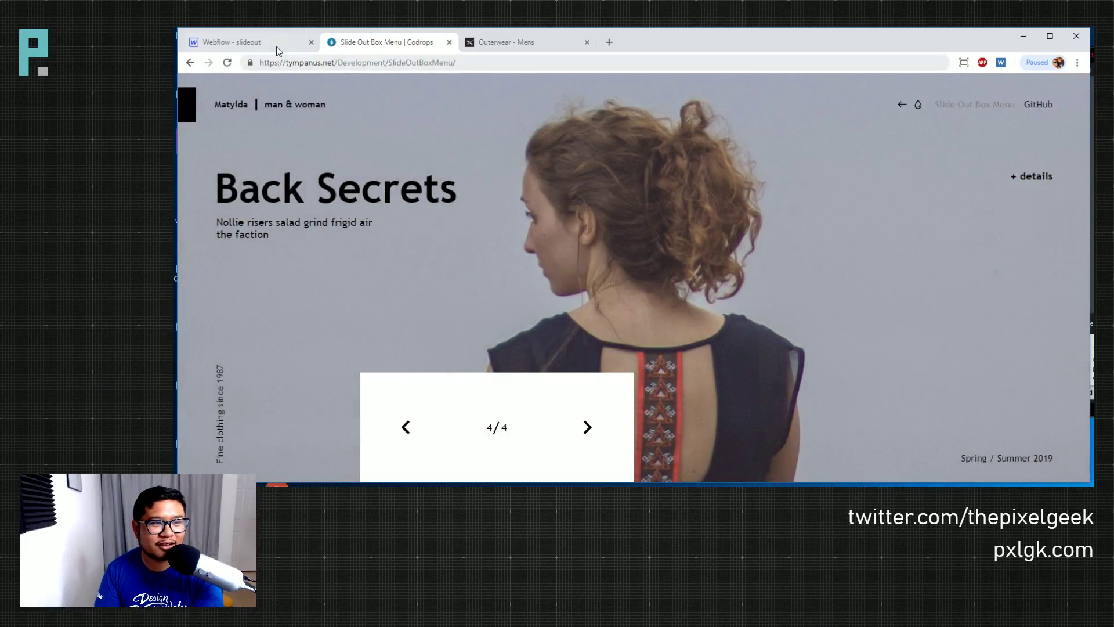
{"action": "left_click", "coordinate": [276, 46]}
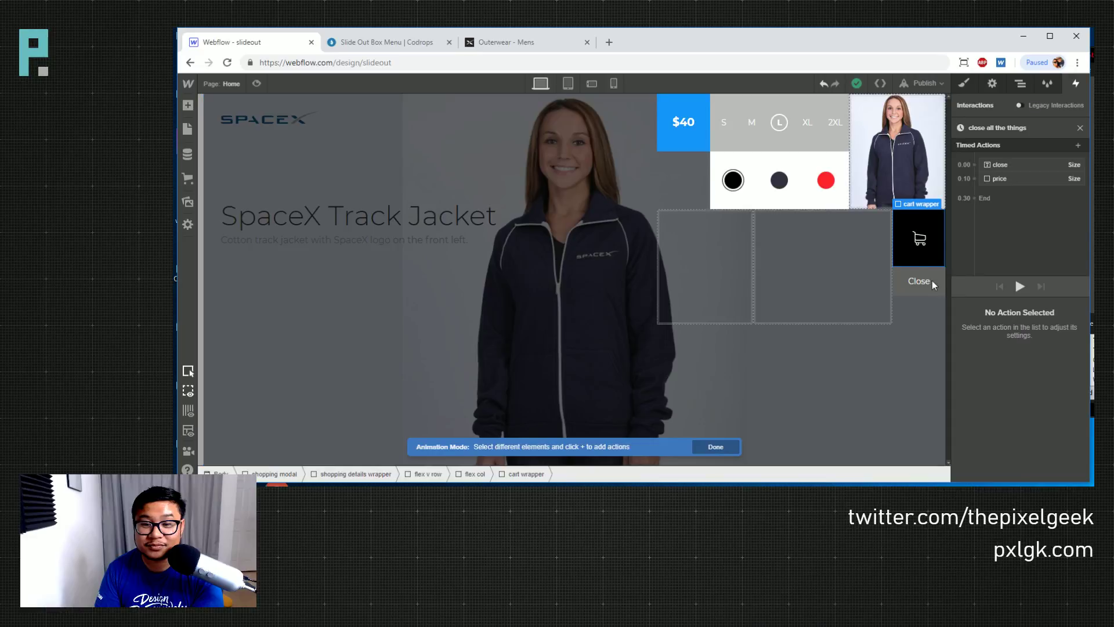
Add a Size action for the cart wrapper, running with the previous action, with a 0.3 s delay and 0.2 s duration
{"action": "left_click", "coordinate": [975, 199]}
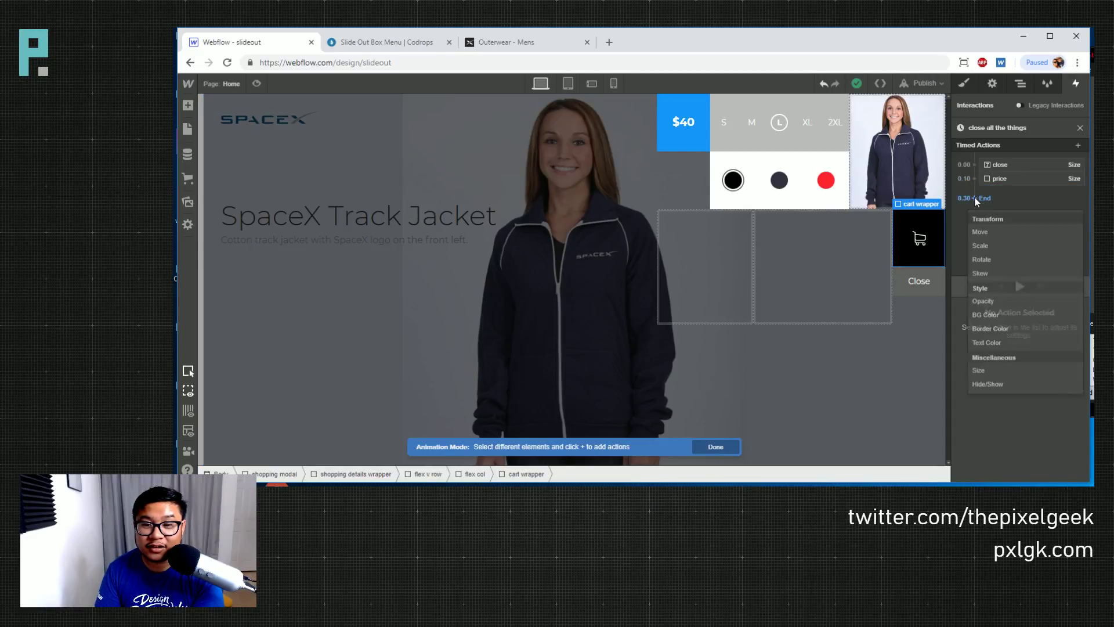
{"action": "left_click", "coordinate": [978, 161]}
{"action": "left_click", "coordinate": [973, 165]}
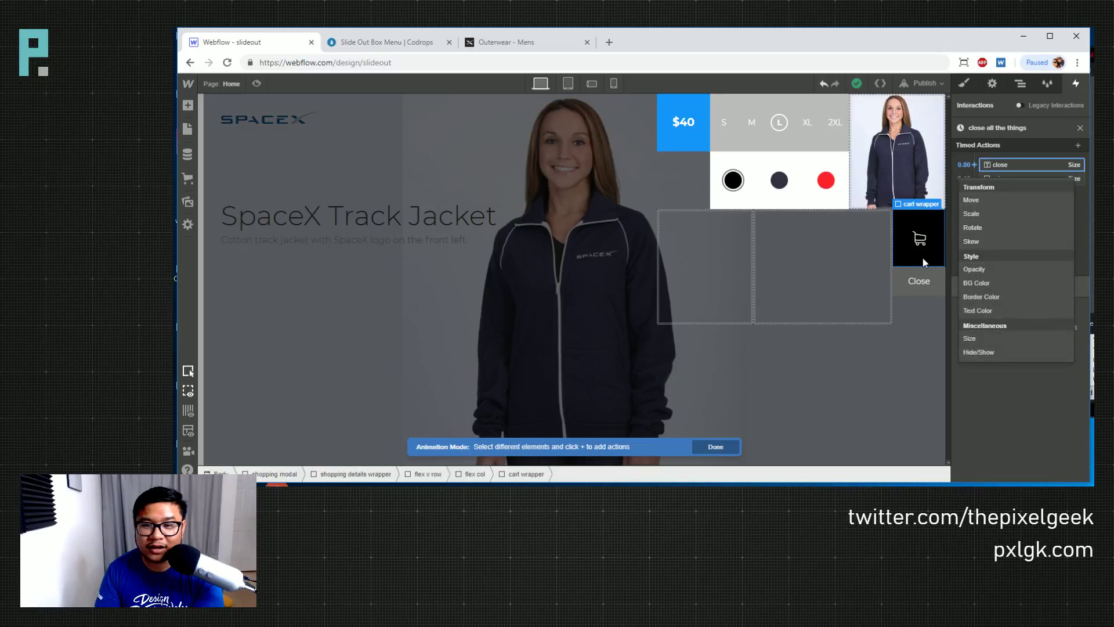
{"action": "left_click", "coordinate": [997, 339]}
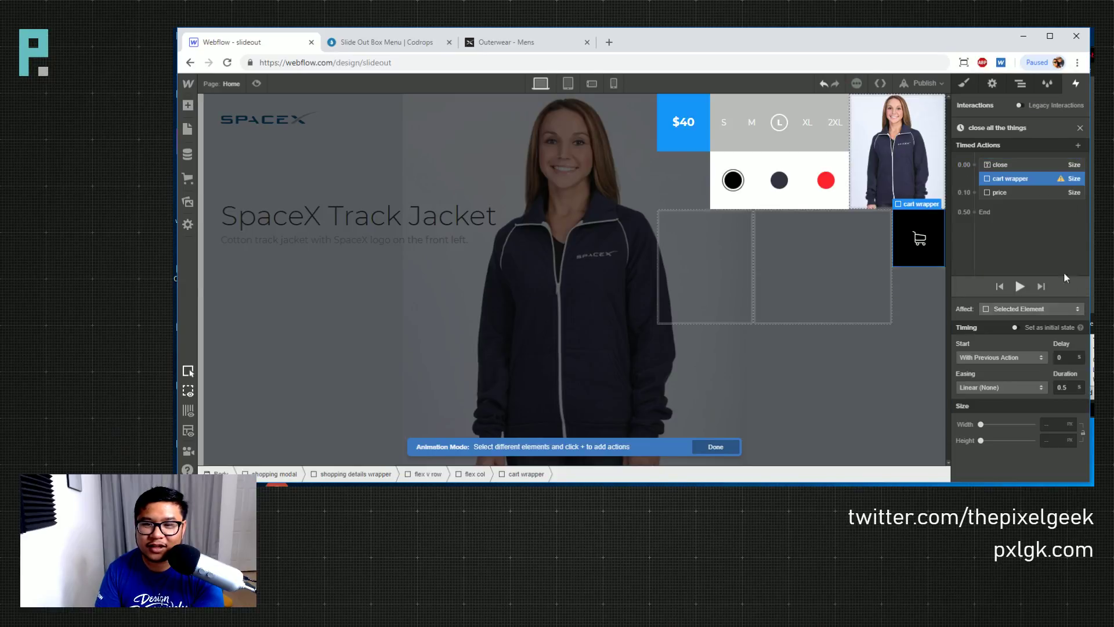
{"action": "left_click", "coordinate": [1065, 357]}
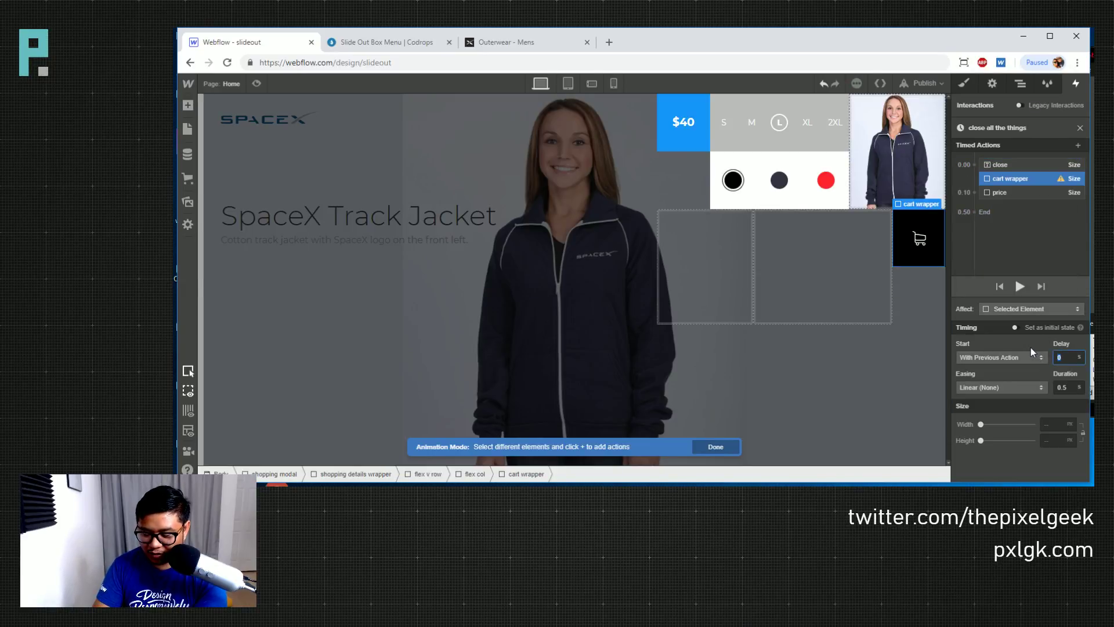
{"action": "type", "text": ".3"}
{"action": "key", "text": "Tab"}
{"action": "type", "text": ".2"}
Set the cart wrapper's Size action to Ease easing and a height of 0
{"action": "left_click", "coordinate": [1031, 386]}
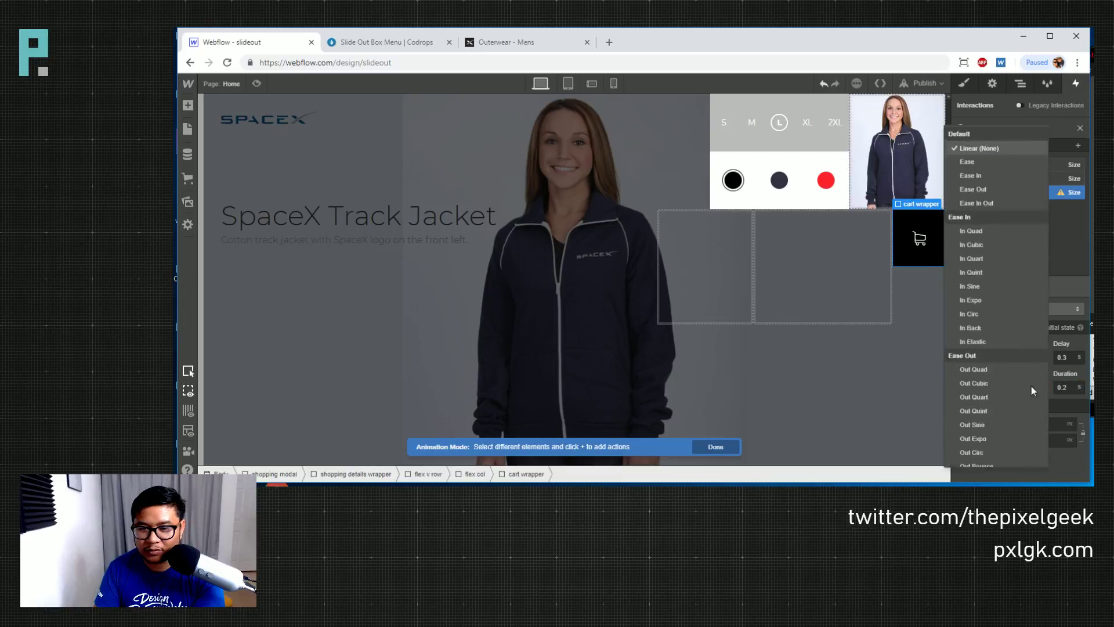
{"action": "left_click", "coordinate": [974, 110]}
{"action": "left_click", "coordinate": [1055, 441]}
{"action": "type", "text": "0"}
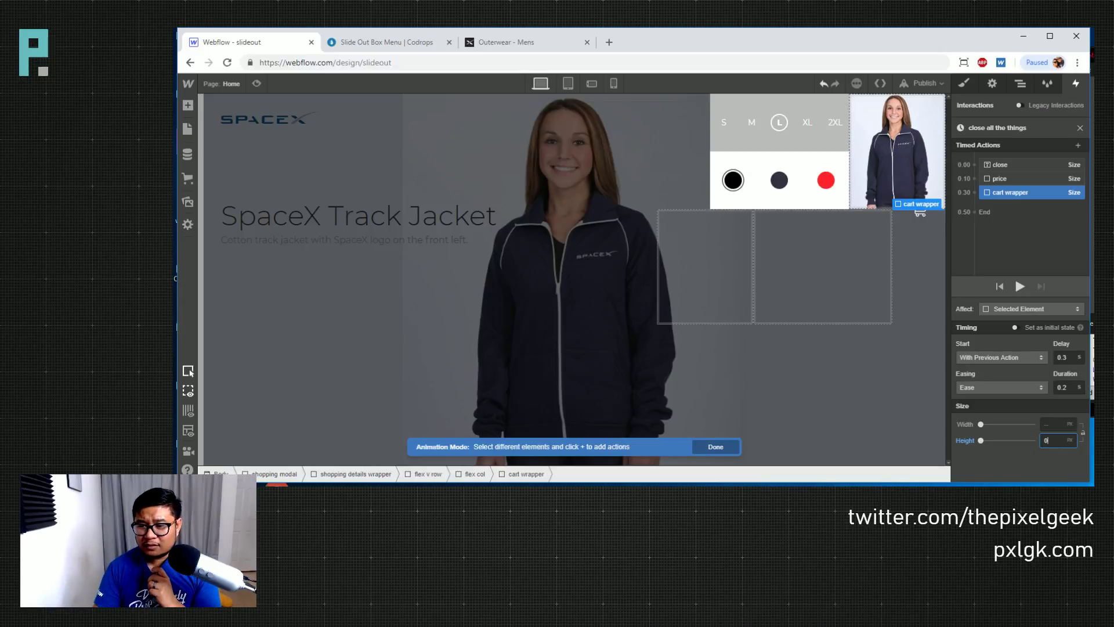
{"action": "key", "text": "alt+Tab"}
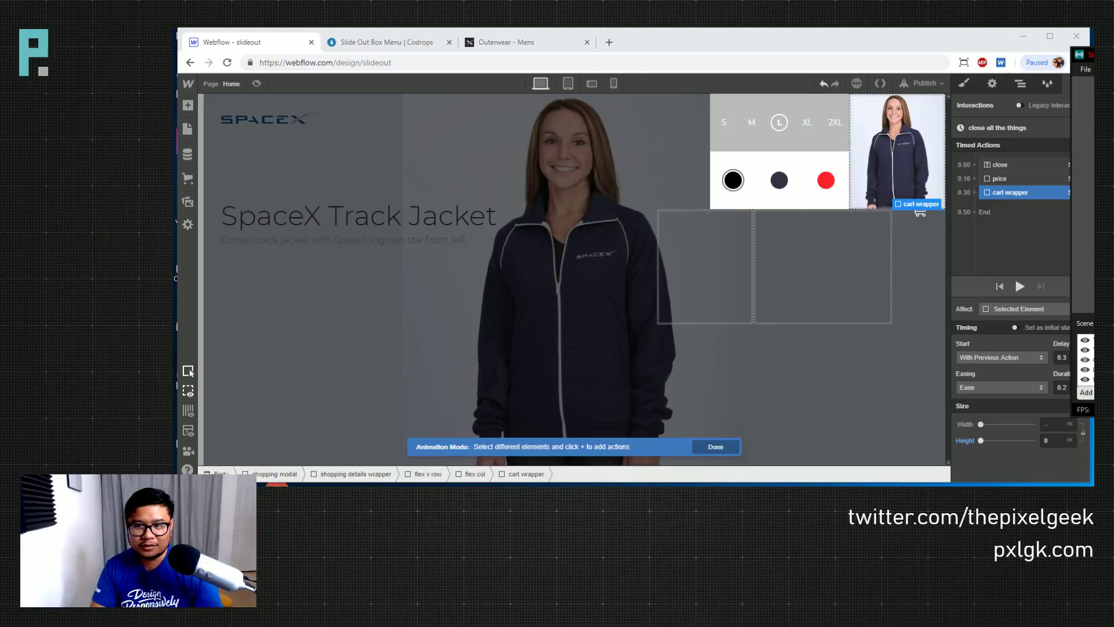
{"action": "left_click", "coordinate": [1035, 237]}
{"action": "left_click", "coordinate": [1006, 196]}
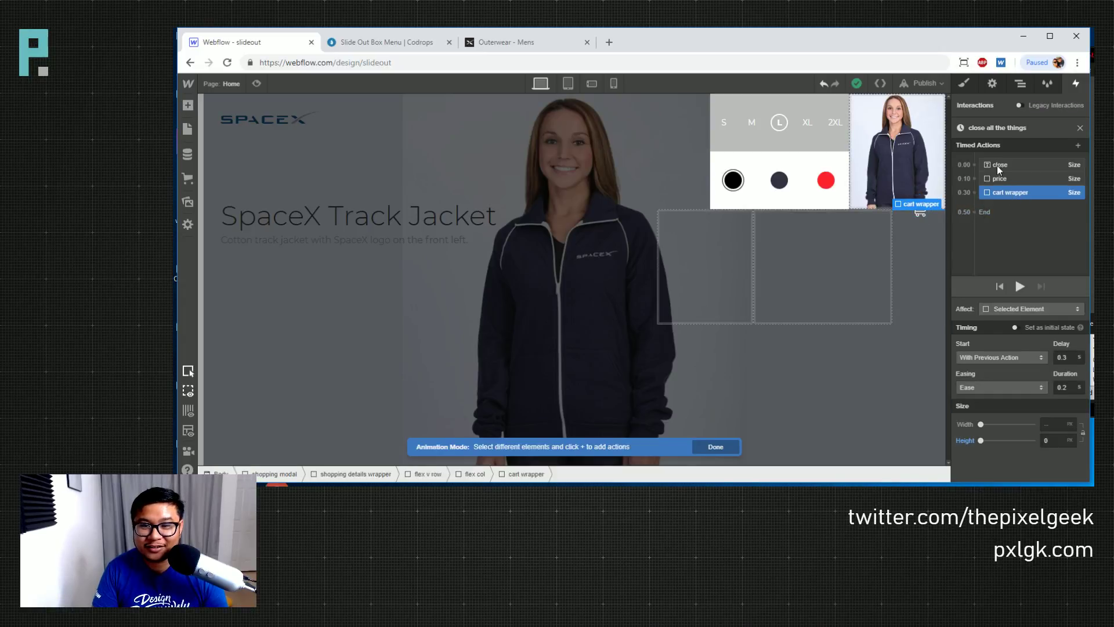
Set the overflow of the cart wrapper and the colors block to hidden in their styles
{"action": "left_click", "coordinate": [965, 83]}
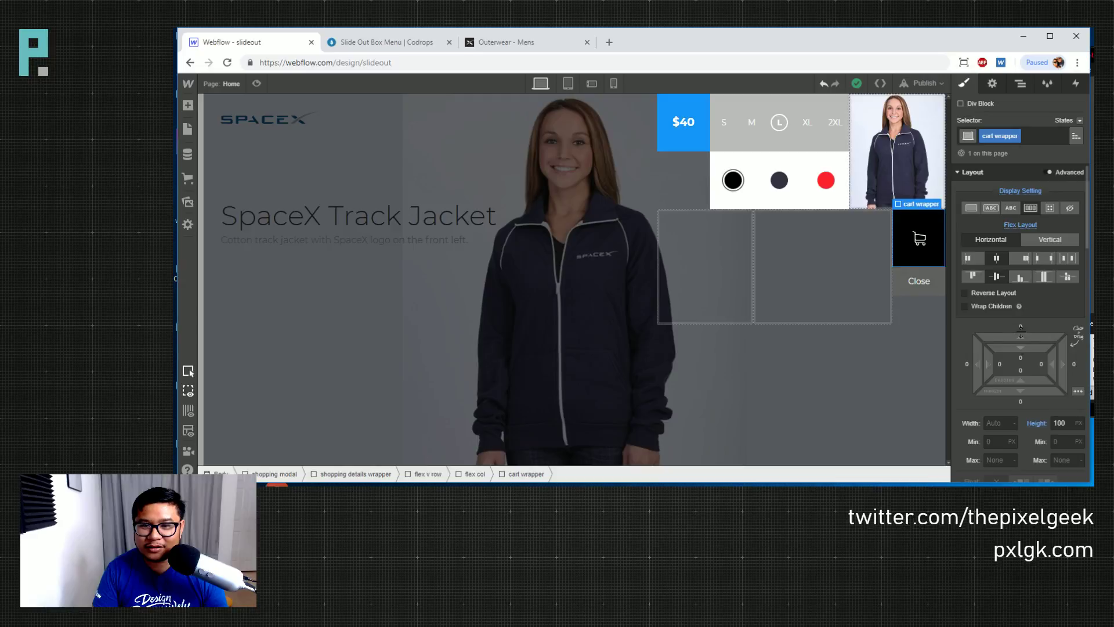
{"action": "scroll", "coordinate": [1018, 348], "scroll_direction": "down", "scroll_amount": 4}
{"action": "left_click", "coordinate": [1021, 349]}
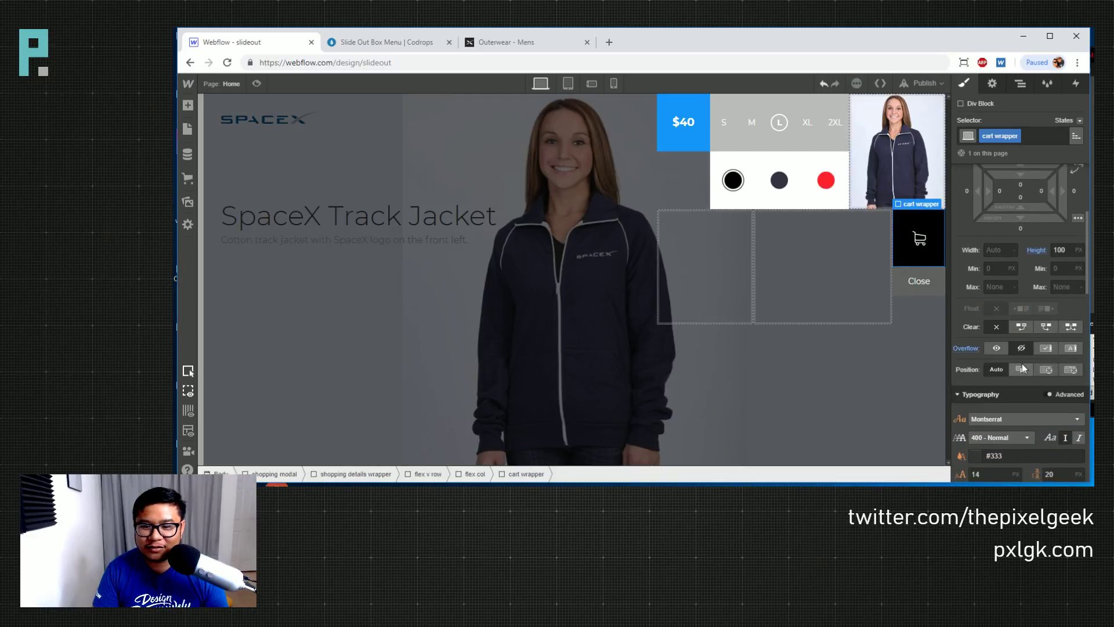
{"action": "left_click", "coordinate": [729, 161]}
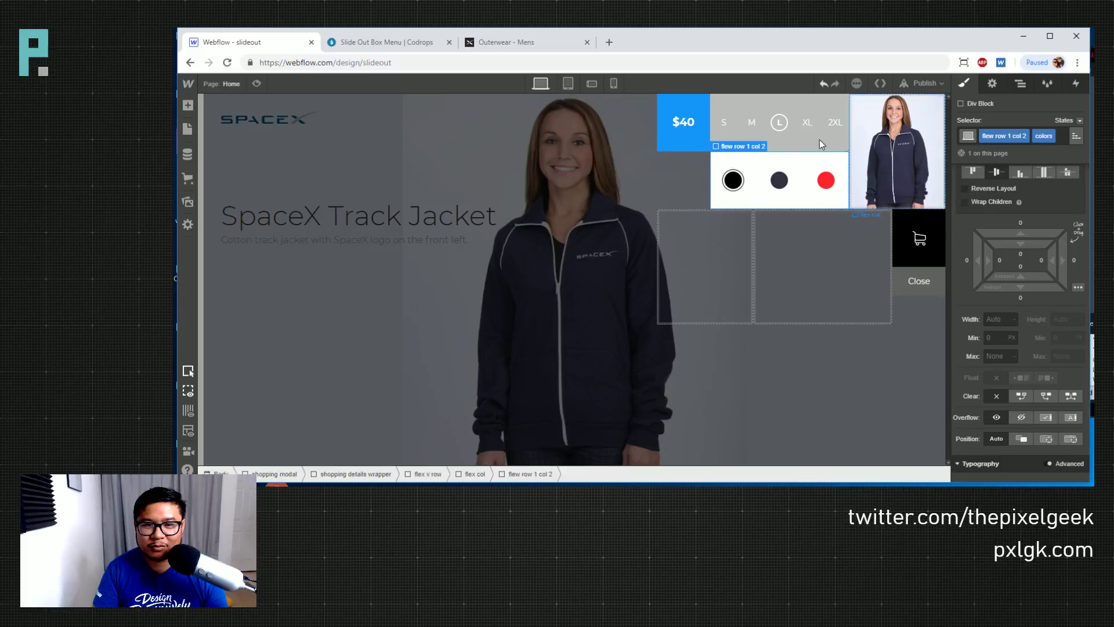
{"action": "left_click", "coordinate": [1021, 416]}
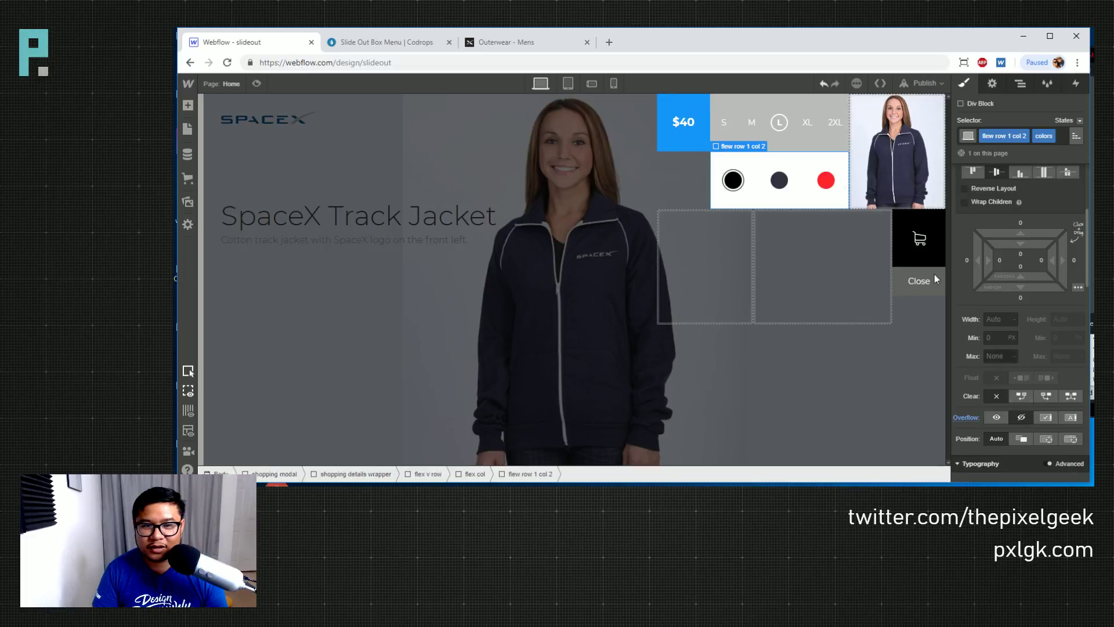
Check the overflow settings of the sizes row and the jacket image column in their styles
{"action": "left_click", "coordinate": [774, 142]}
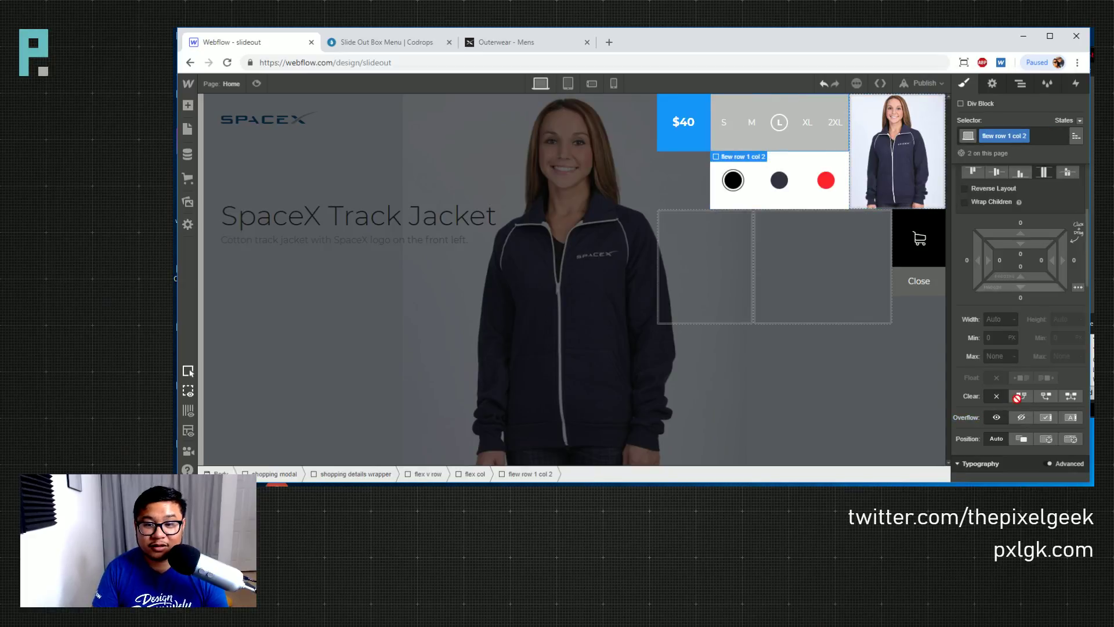
{"action": "left_click", "coordinate": [1020, 83]}
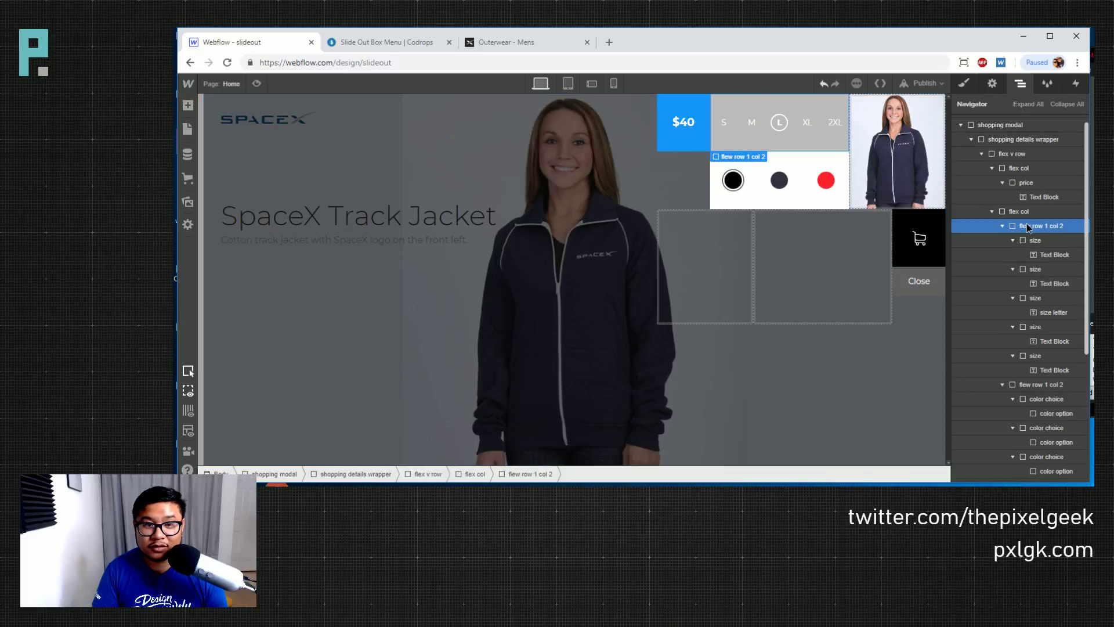
{"action": "key", "text": "s"}
{"action": "scroll", "coordinate": [1033, 384], "scroll_direction": "down", "scroll_amount": 3}
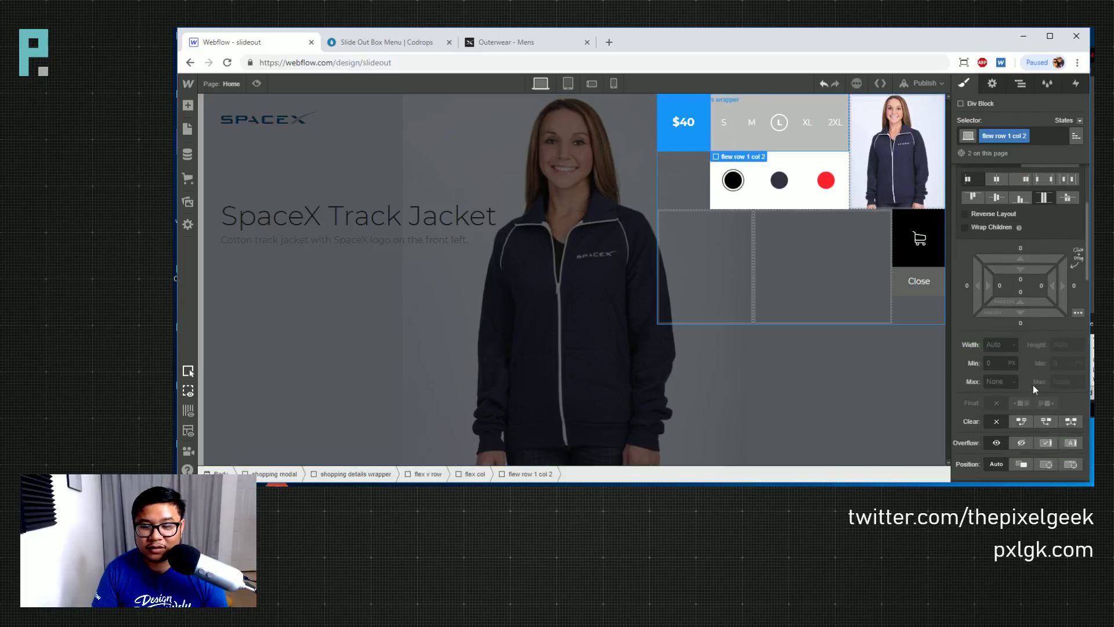
{"action": "left_click", "coordinate": [879, 158]}
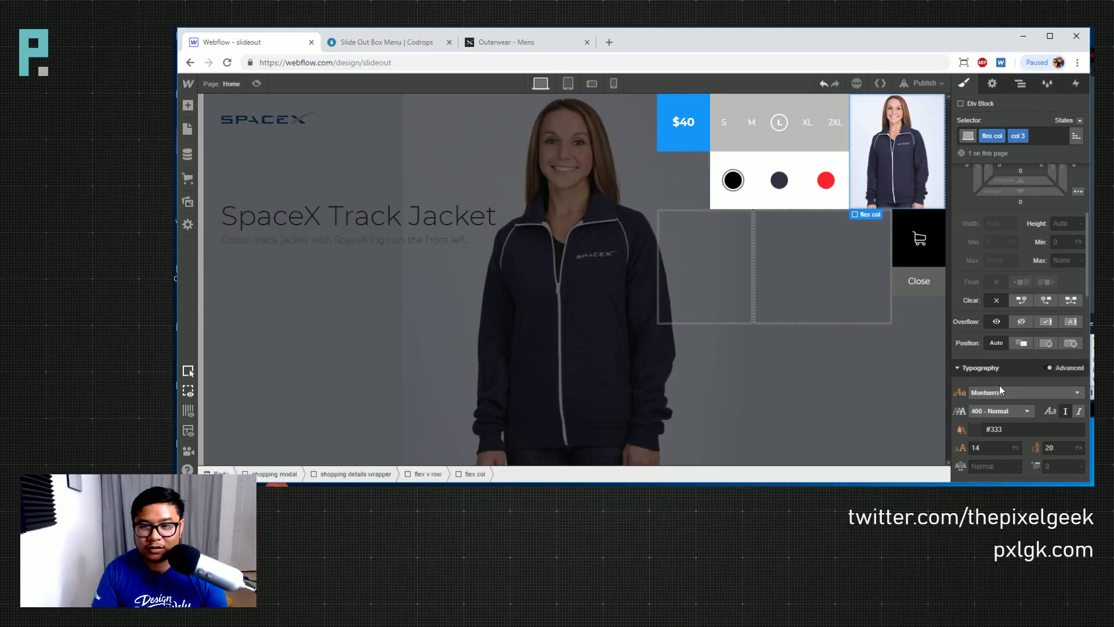
{"action": "scroll", "coordinate": [1035, 378], "scroll_direction": "down", "scroll_amount": 4}
{"action": "scroll", "coordinate": [1035, 377], "scroll_direction": "up", "scroll_amount": 4}
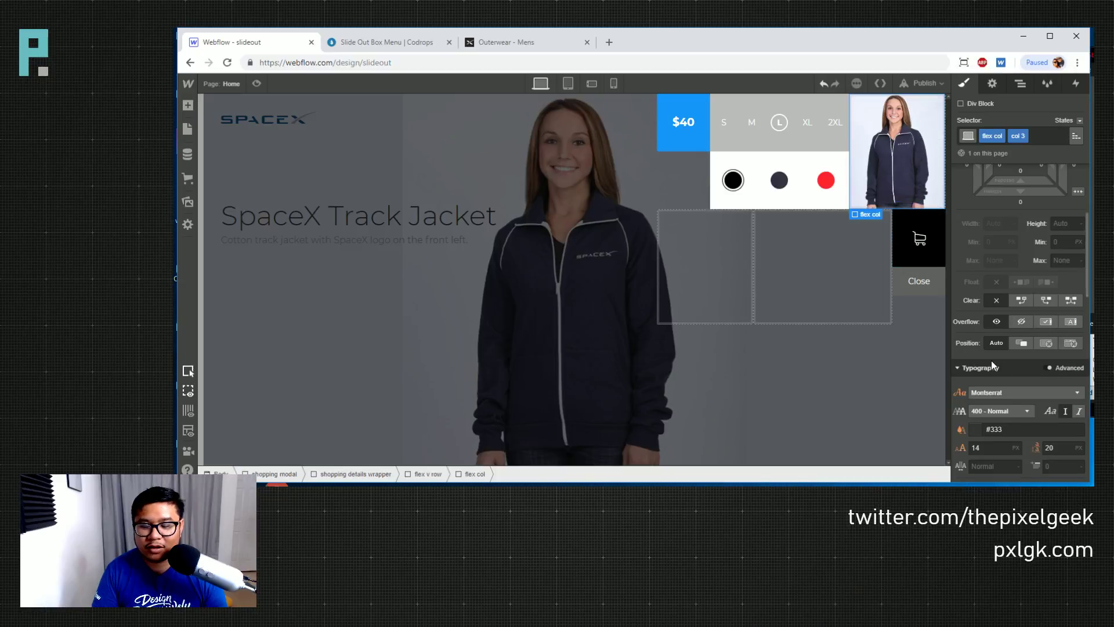
{"action": "scroll", "coordinate": [990, 359], "scroll_direction": "down", "scroll_amount": 2}
{"action": "scroll", "coordinate": [991, 363], "scroll_direction": "down", "scroll_amount": 1}
{"action": "scroll", "coordinate": [992, 359], "scroll_direction": "up", "scroll_amount": 3}
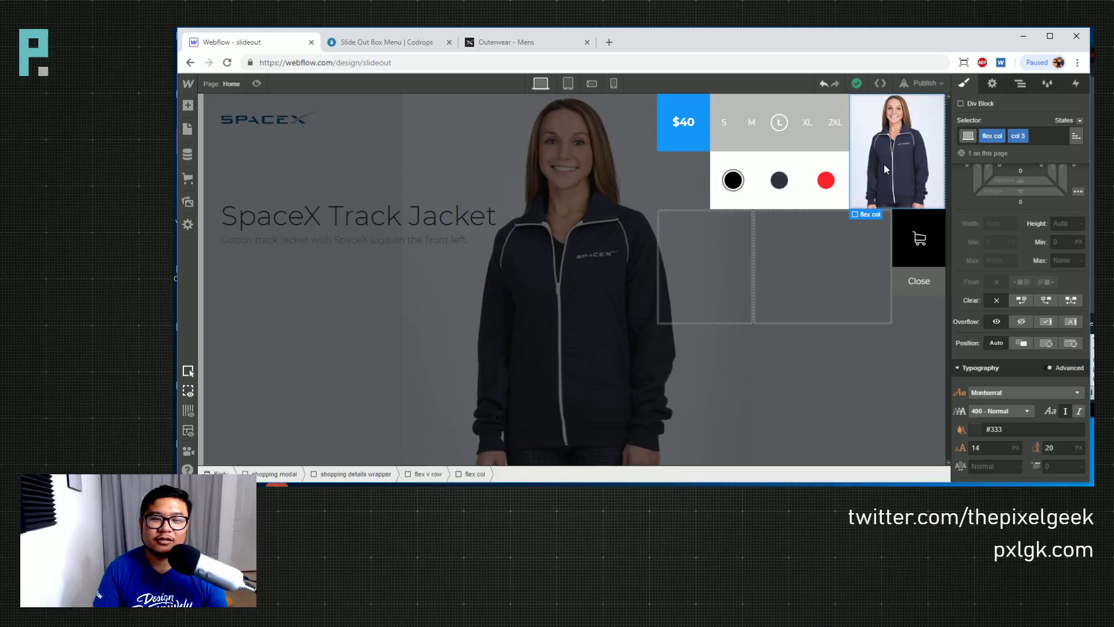
Open the "close all the things" animation from the Close button's click trigger, select its cart wrapper action and preview the sequence
{"action": "left_click", "coordinate": [928, 270]}
{"action": "left_click", "coordinate": [1075, 83]}
{"action": "left_click", "coordinate": [1068, 152]}
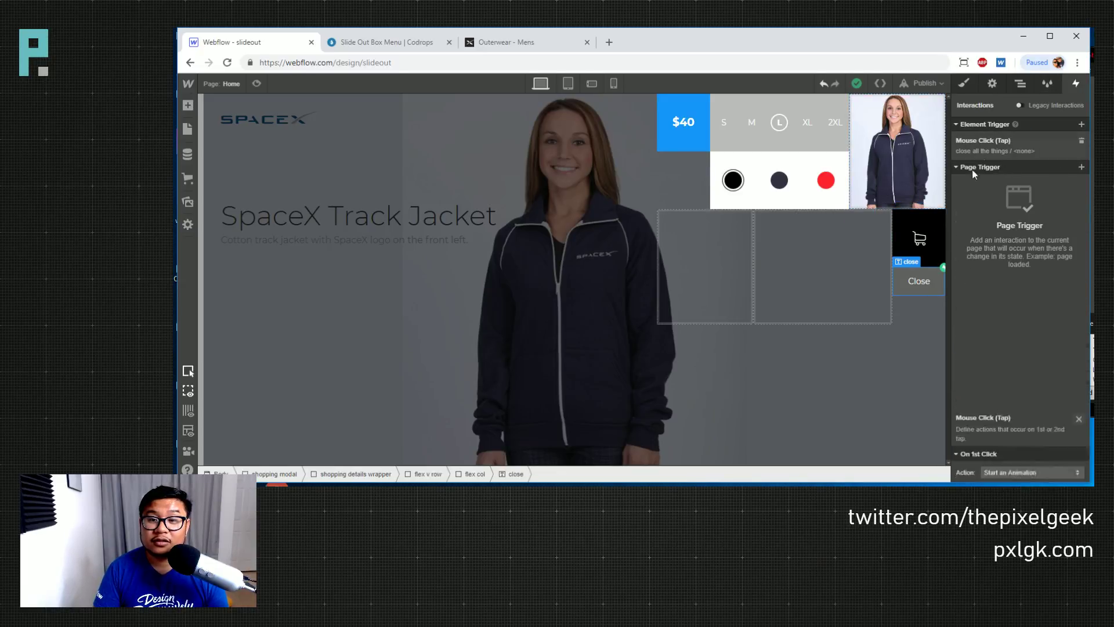
{"action": "left_click", "coordinate": [983, 237]}
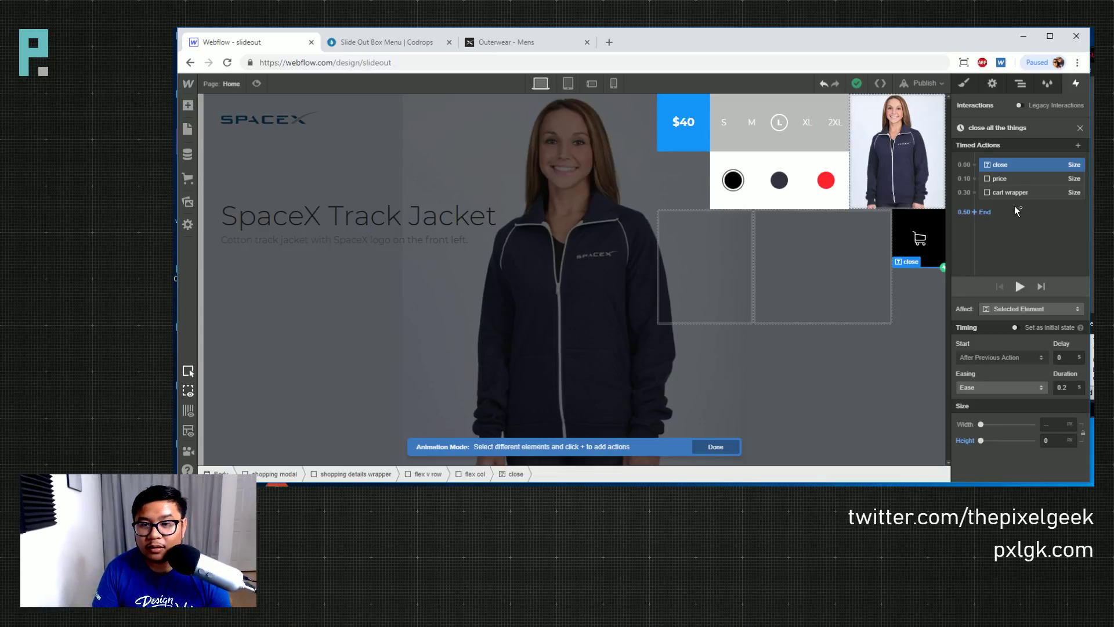
{"action": "left_click", "coordinate": [1013, 193]}
{"action": "left_click", "coordinate": [1016, 283]}
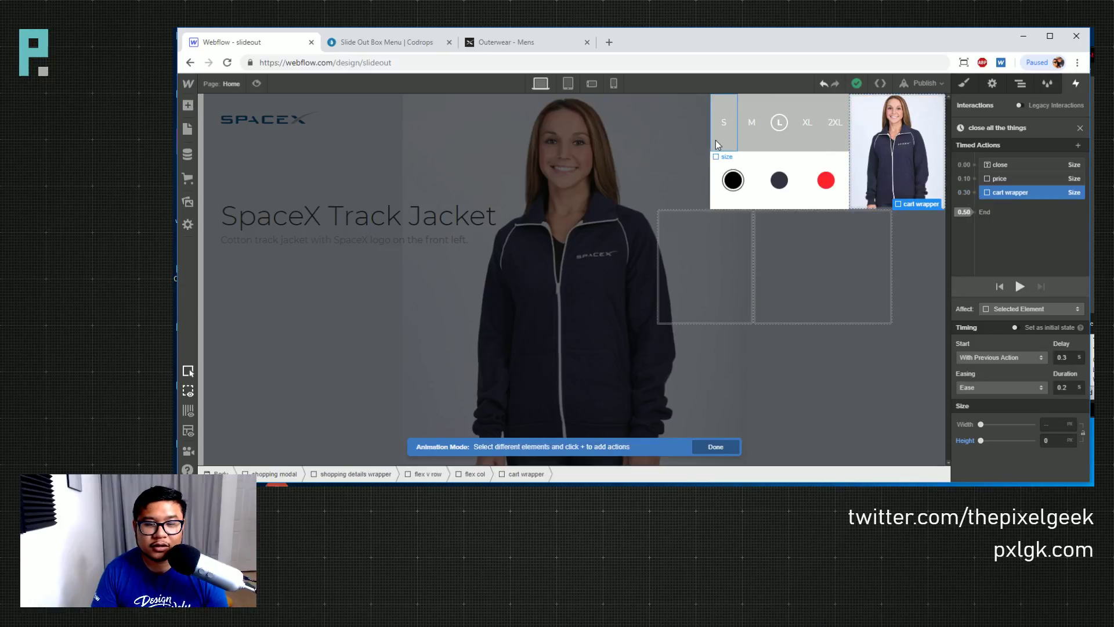
Try adding a Size action with width 0 for the flex col holding the sizes and colors rows
{"action": "left_click", "coordinate": [1010, 85]}
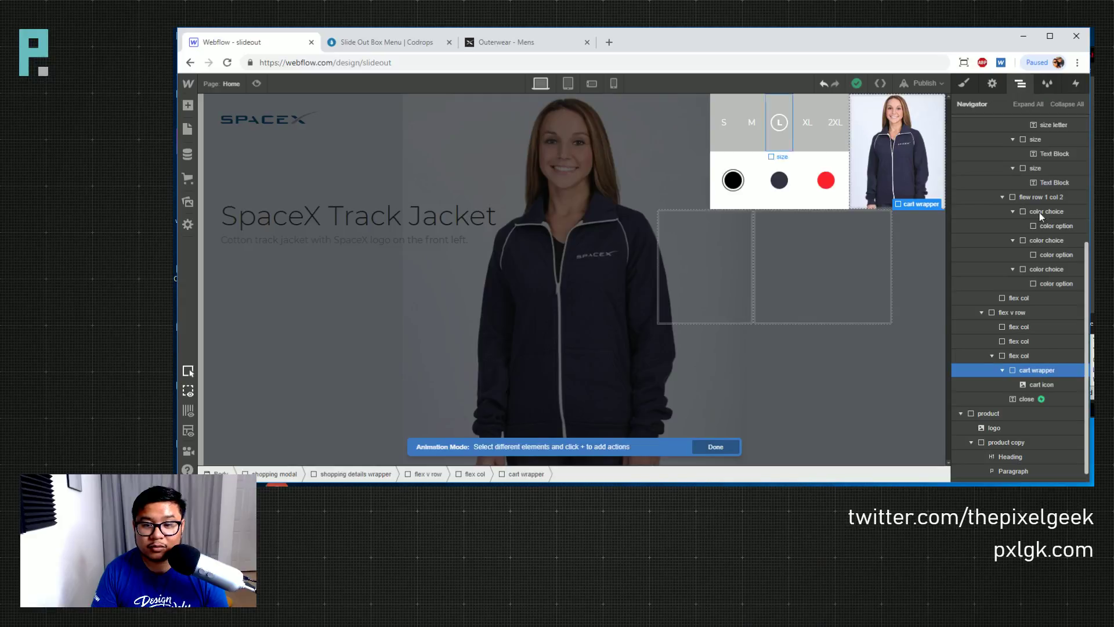
{"action": "scroll", "coordinate": [1027, 273], "scroll_direction": "up", "scroll_amount": 4}
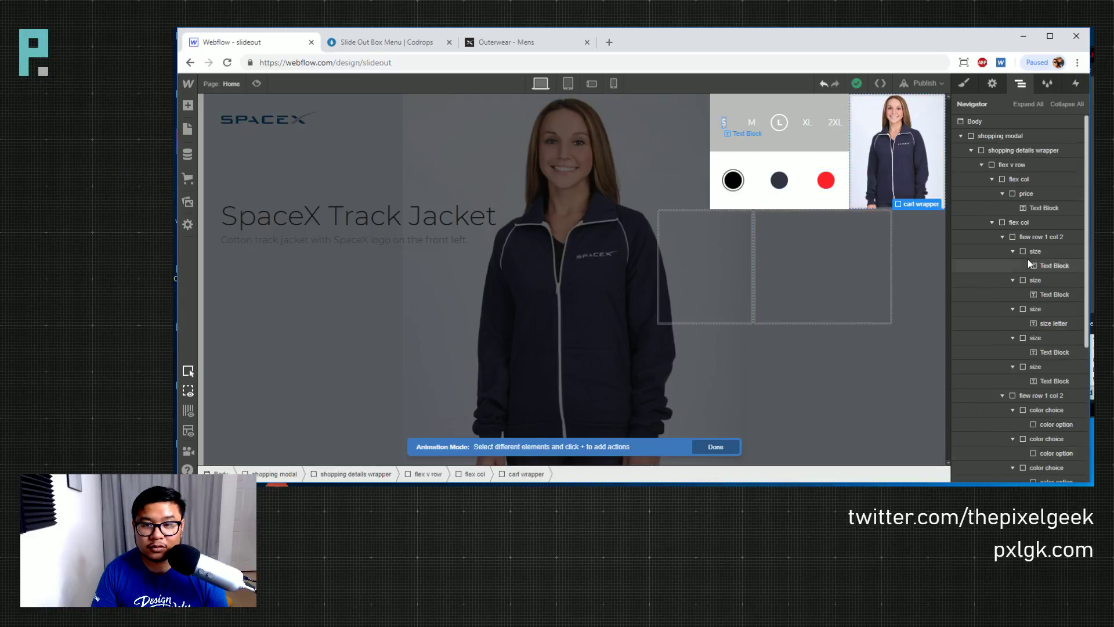
{"action": "left_click", "coordinate": [992, 223]}
{"action": "left_click", "coordinate": [1022, 225]}
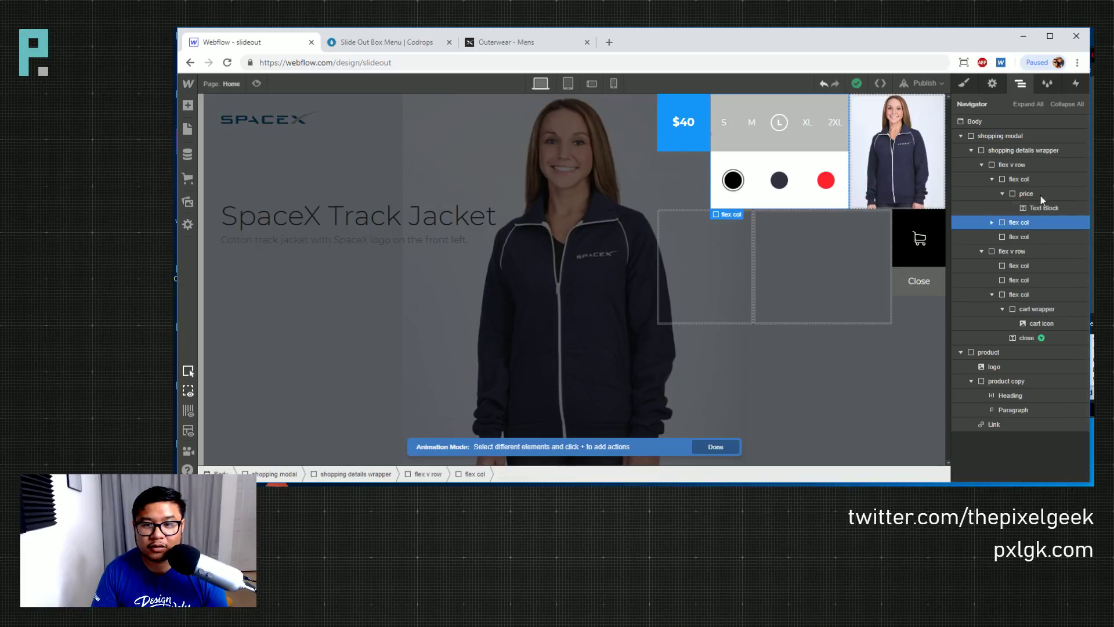
{"action": "left_click", "coordinate": [1075, 83]}
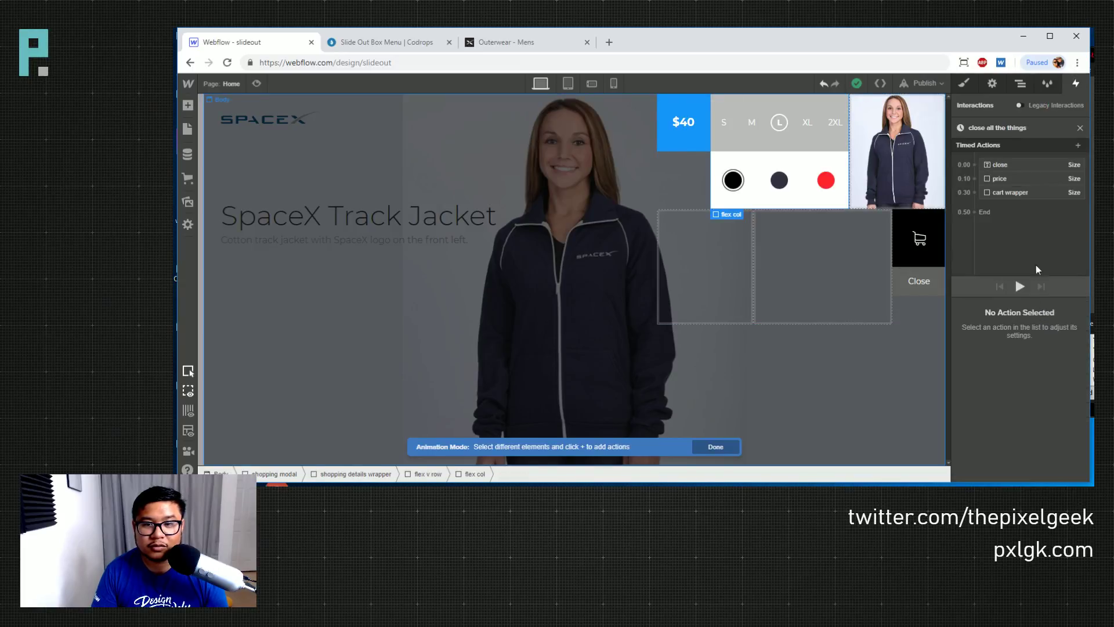
{"action": "left_click", "coordinate": [975, 193]}
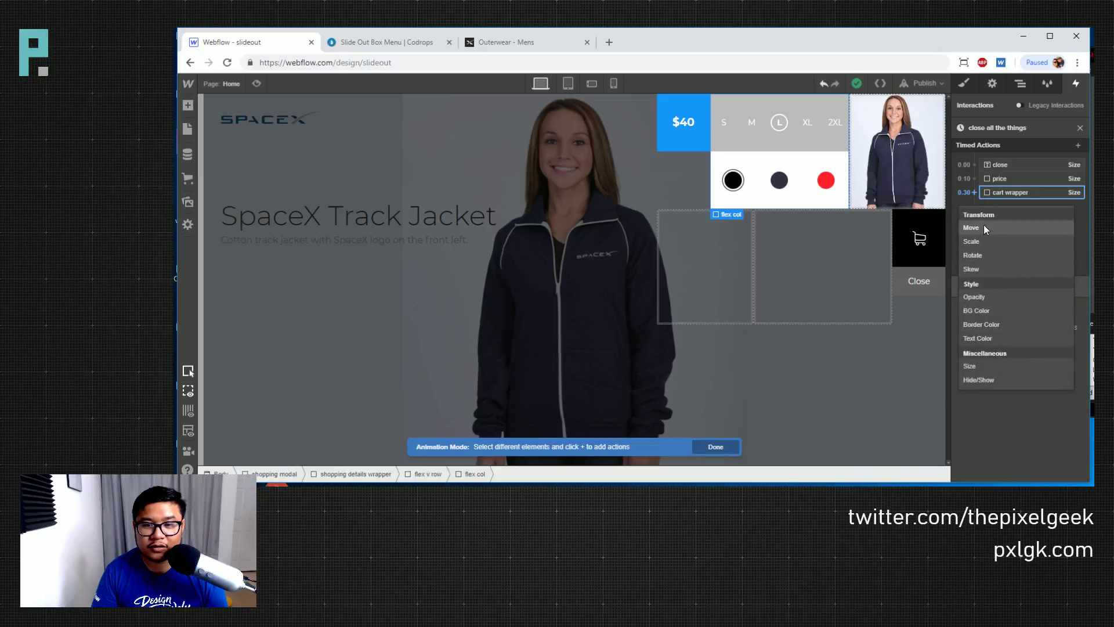
{"action": "left_click", "coordinate": [986, 367]}
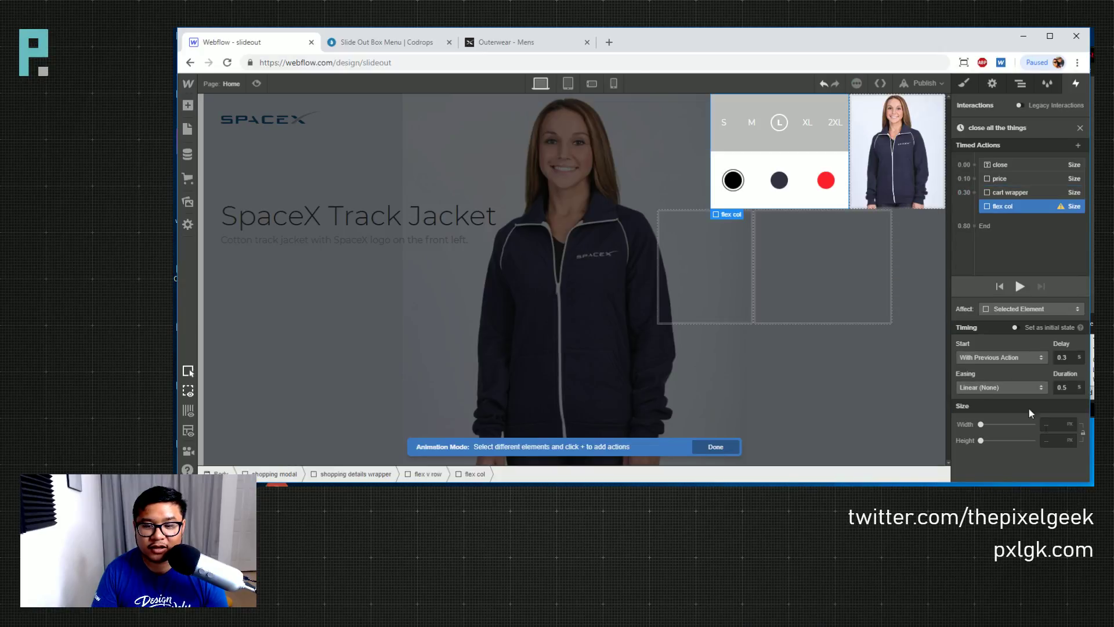
{"action": "left_click", "coordinate": [1055, 422]}
{"action": "type", "text": "0"}
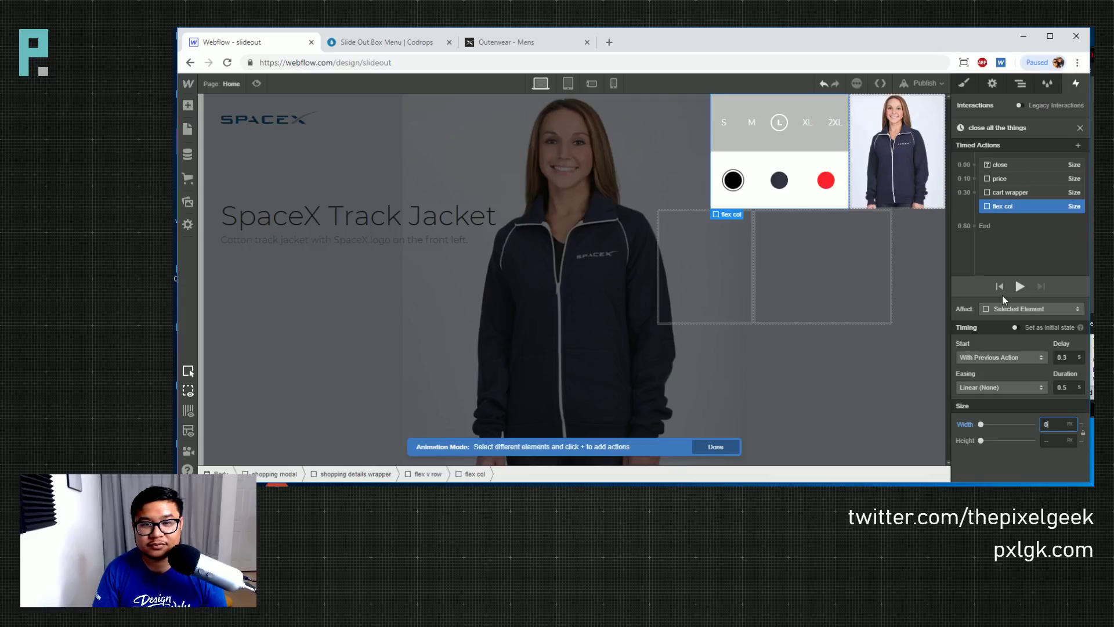
Clear the width of the flex col's Size action and delete the action
{"action": "left_click", "coordinate": [980, 424]}
{"action": "left_click", "coordinate": [999, 210]}
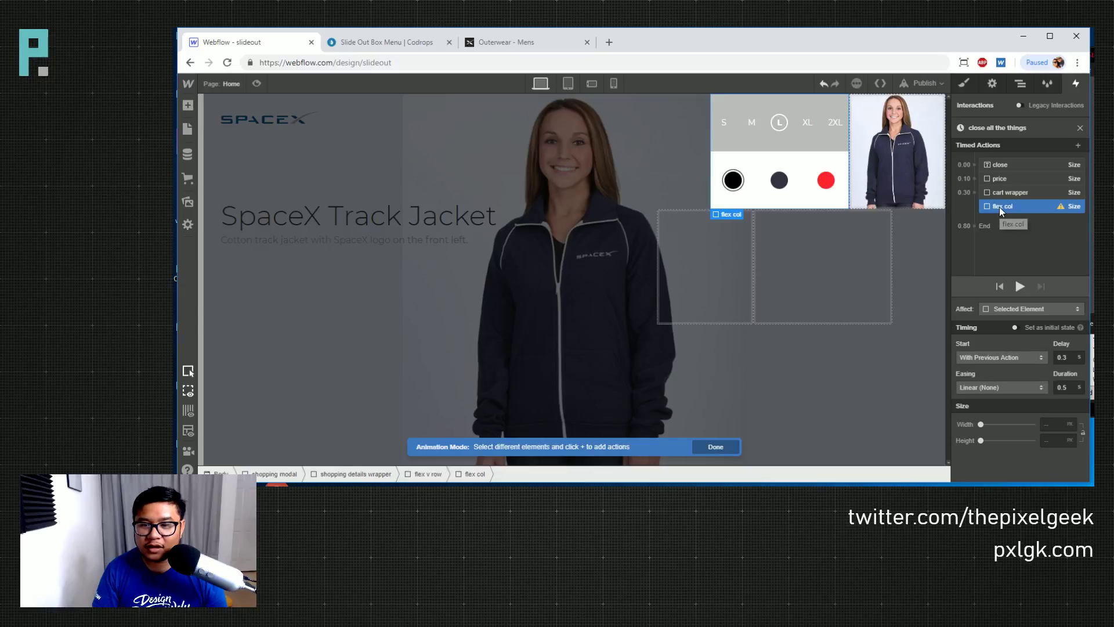
{"action": "key", "text": "Delete"}
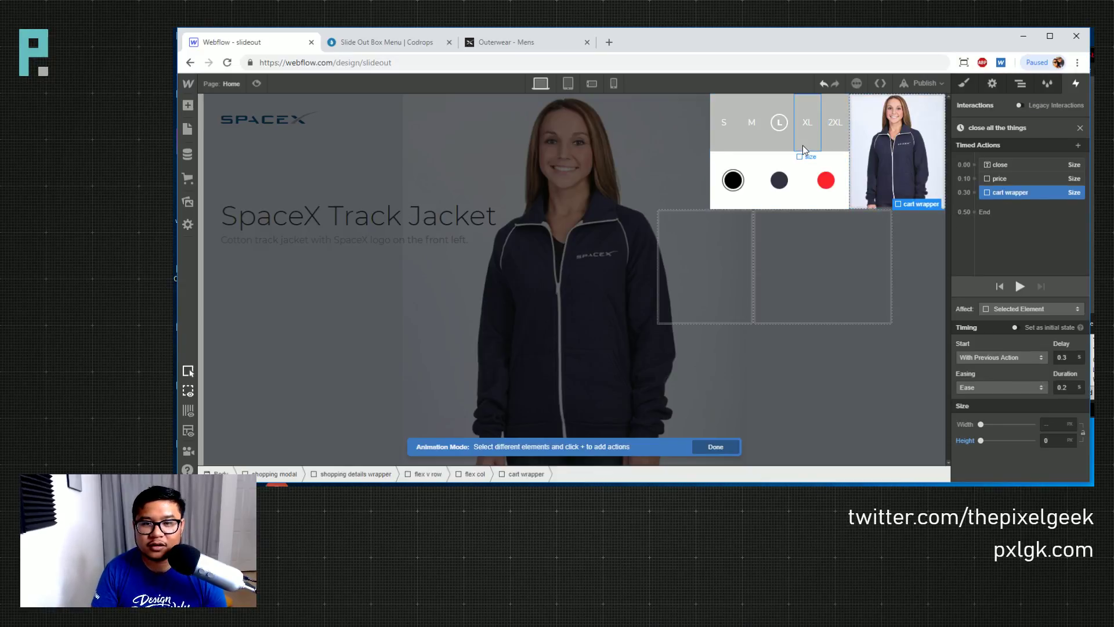
Add a Size action with width 0 for the sizes row, running with the cart wrapper action
{"action": "left_click", "coordinate": [715, 140]}
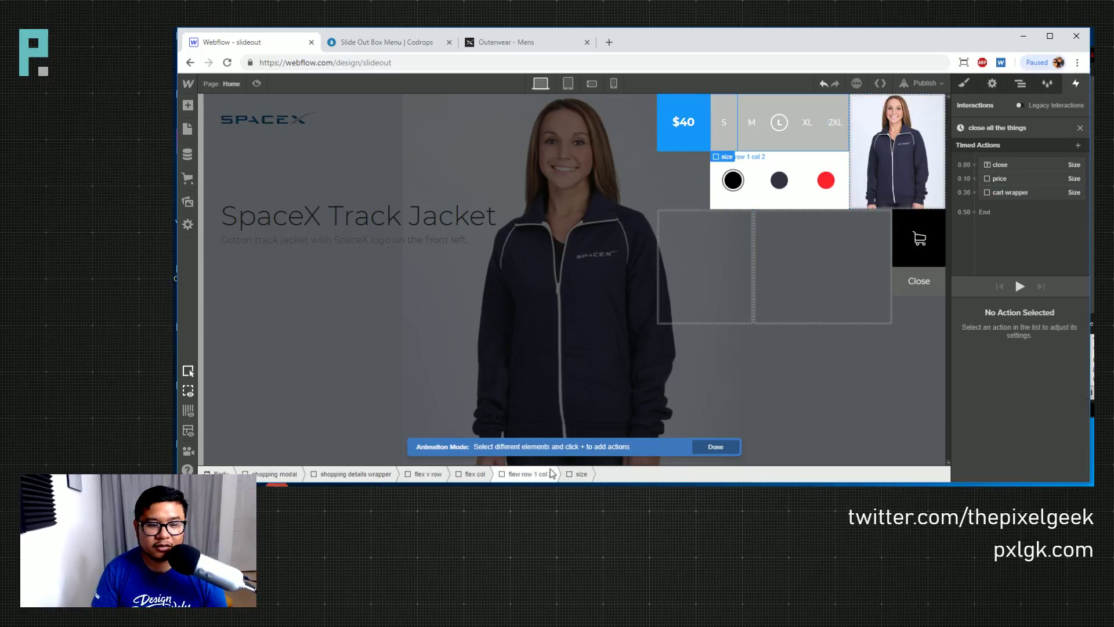
{"action": "left_click", "coordinate": [515, 474]}
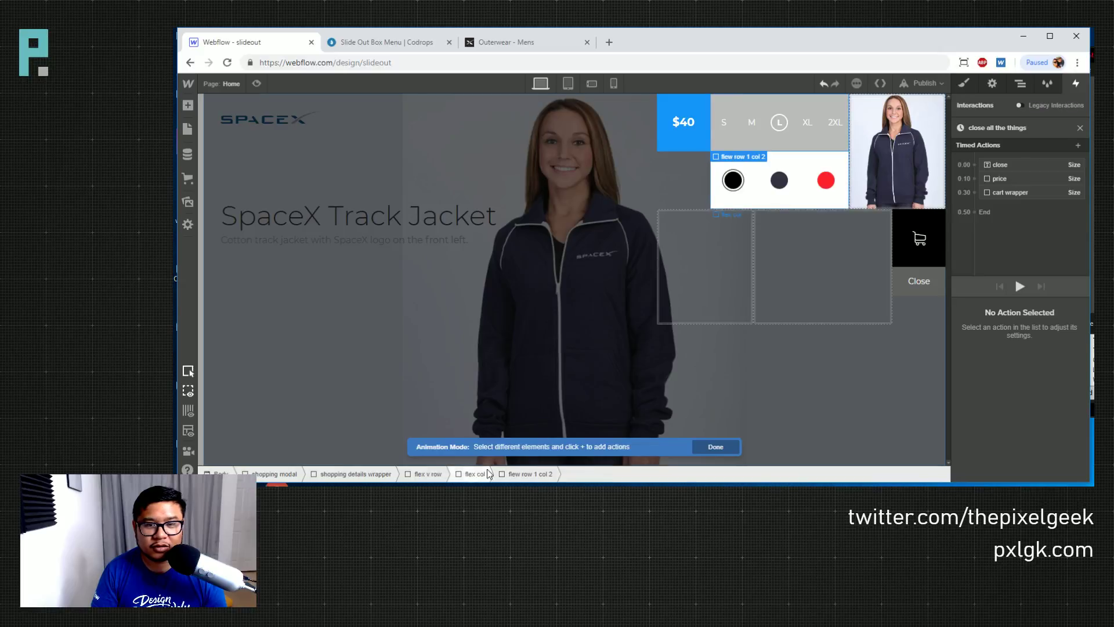
{"action": "left_click", "coordinate": [975, 192]}
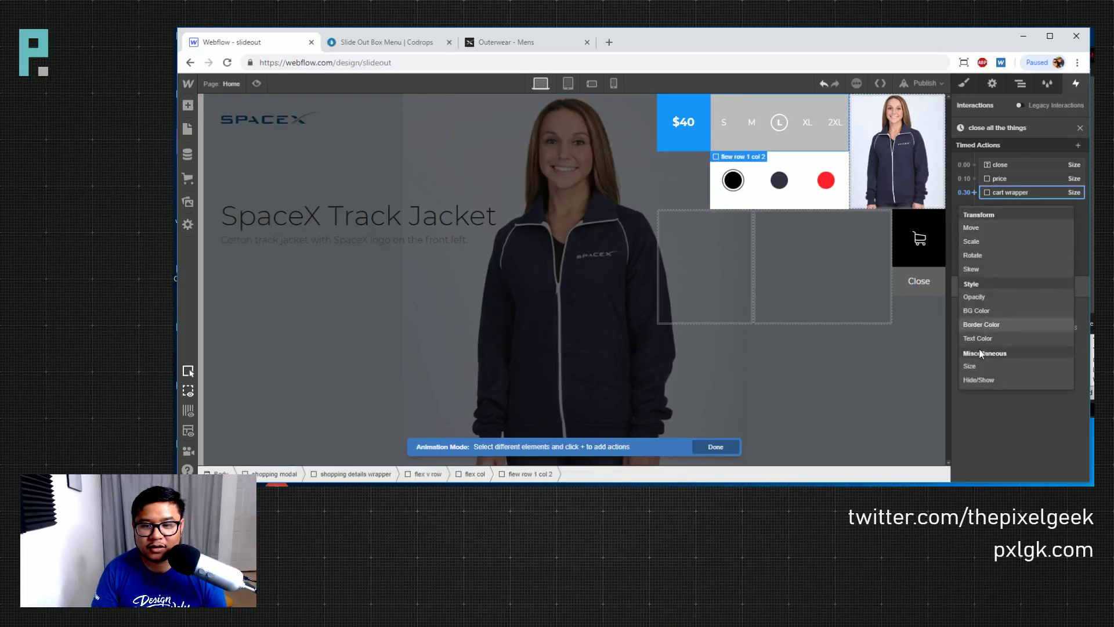
{"action": "left_click", "coordinate": [982, 366]}
{"action": "left_click", "coordinate": [1053, 424]}
{"action": "type", "text": "0"}
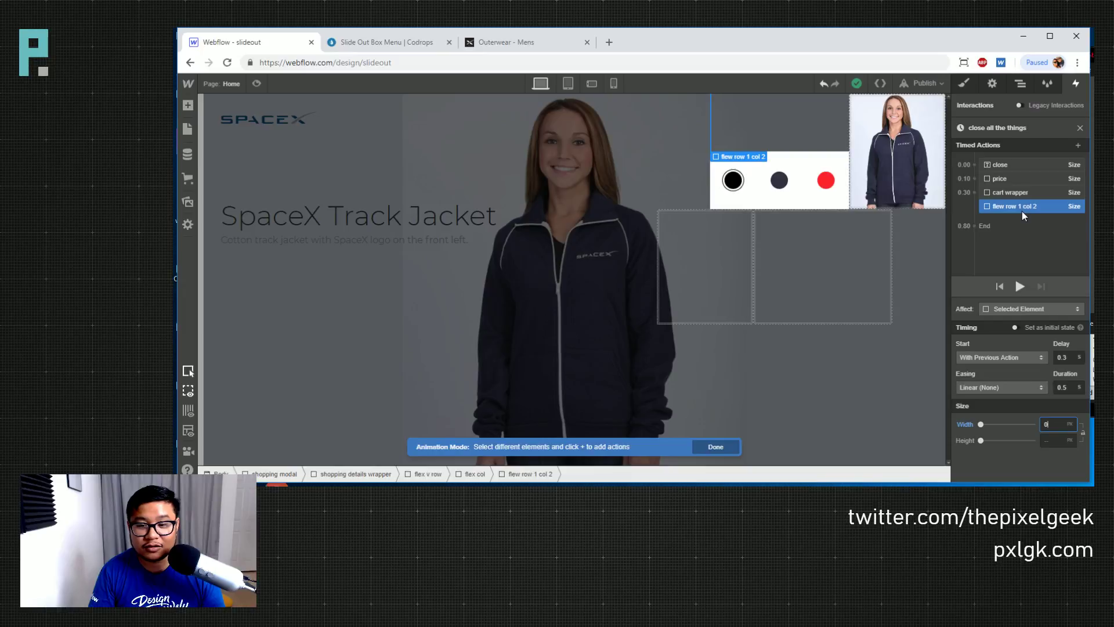
Set the sizes row's Size action to a 0.4 s delay, 0.2 s duration and Ease easing
{"action": "left_click", "coordinate": [1071, 359]}
{"action": "type", "text": "4"}
{"action": "left_click", "coordinate": [1070, 388]}
{"action": "key", "text": "BackSpace"}
{"action": "type", "text": "2"}
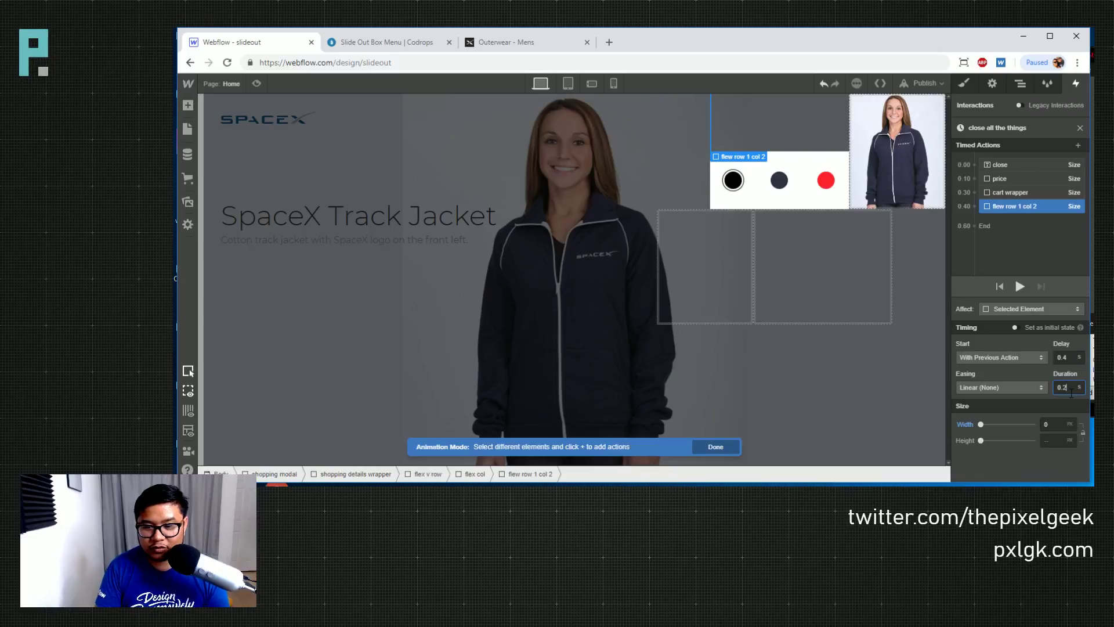
{"action": "left_click", "coordinate": [1010, 388]}
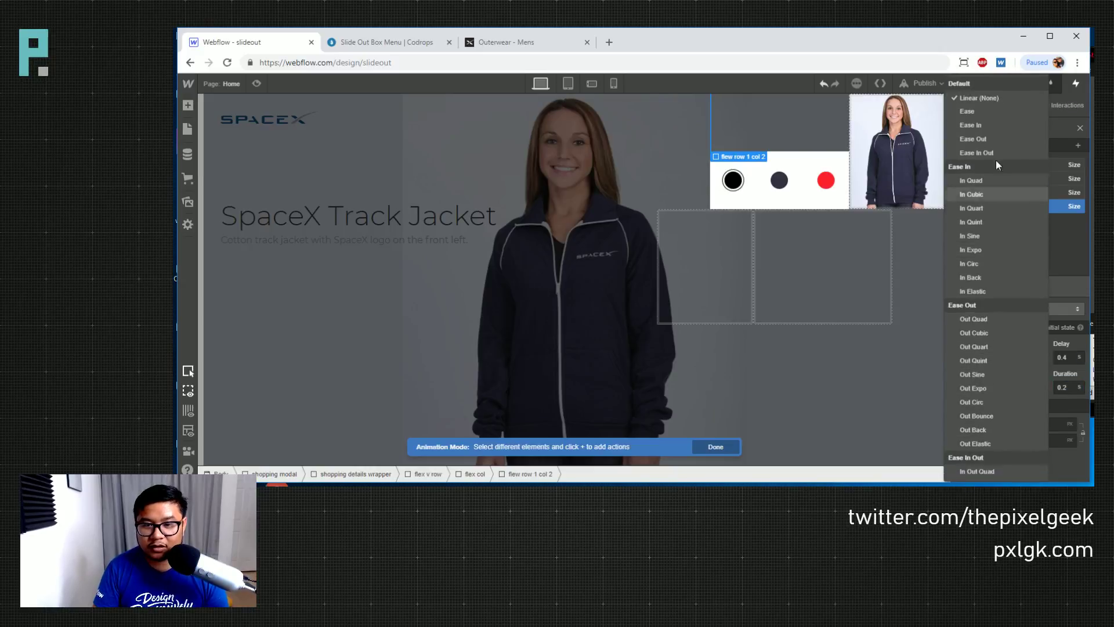
{"action": "left_click", "coordinate": [989, 110]}
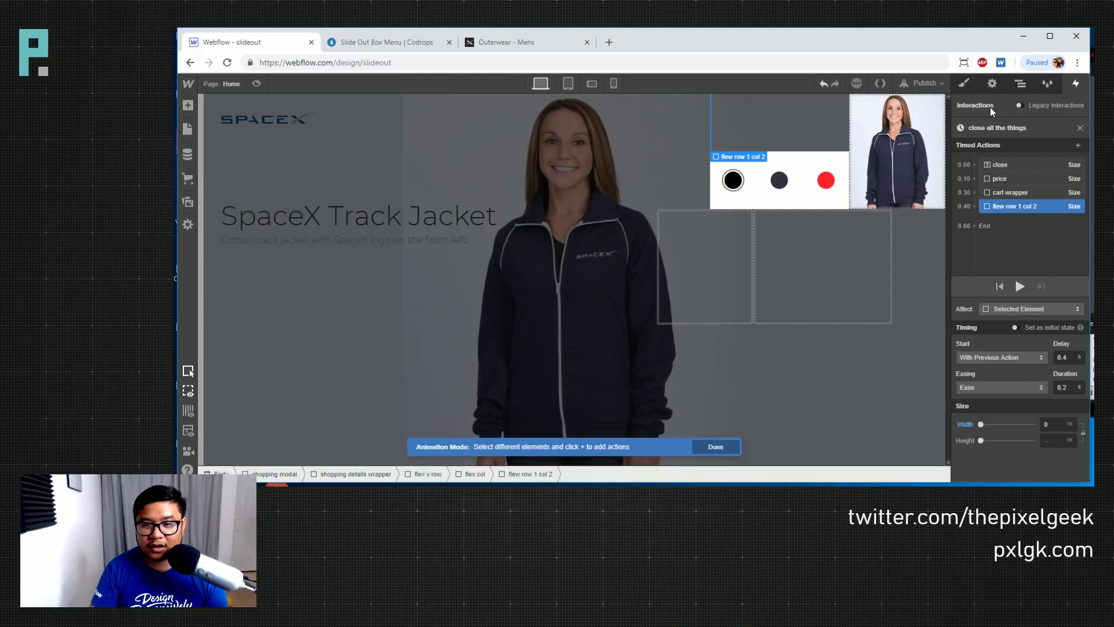
Duplicate the sizes row's Size action and move the copy to start with the original at 0.40 s
{"action": "right_click", "coordinate": [1004, 207]}
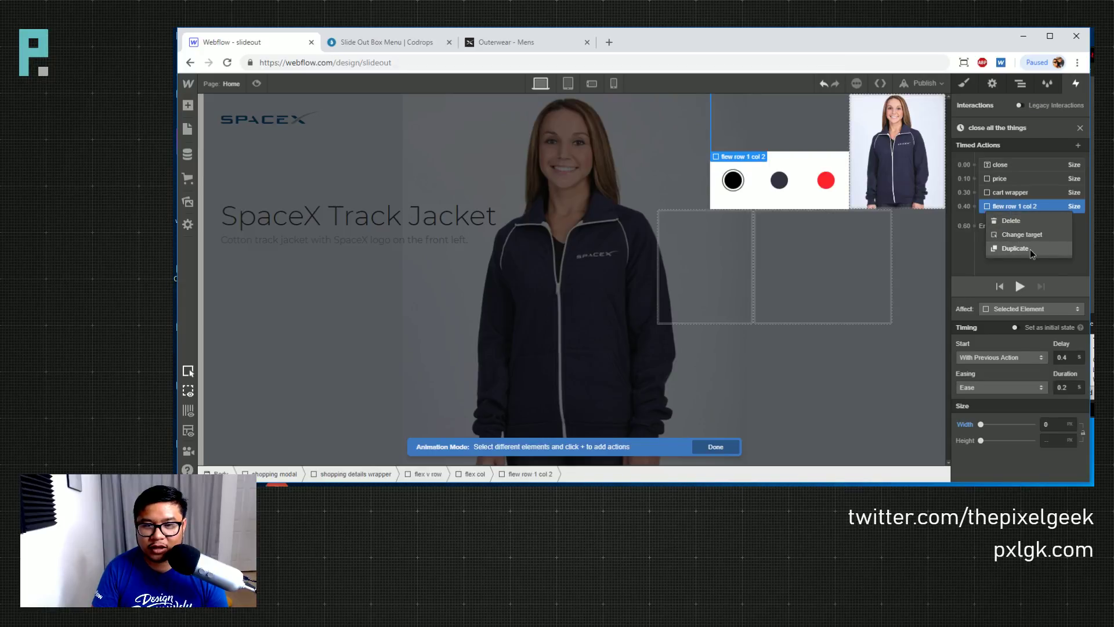
{"action": "left_click", "coordinate": [1015, 248]}
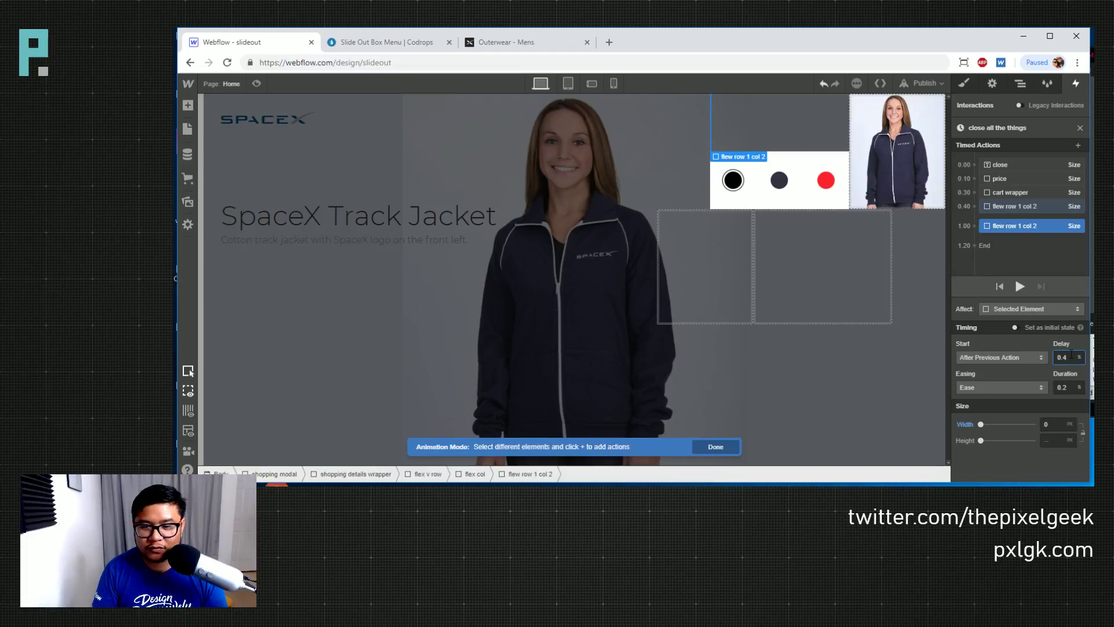
{"action": "left_click_drag", "start_coordinate": [1013, 226], "coordinate": [1011, 206]}
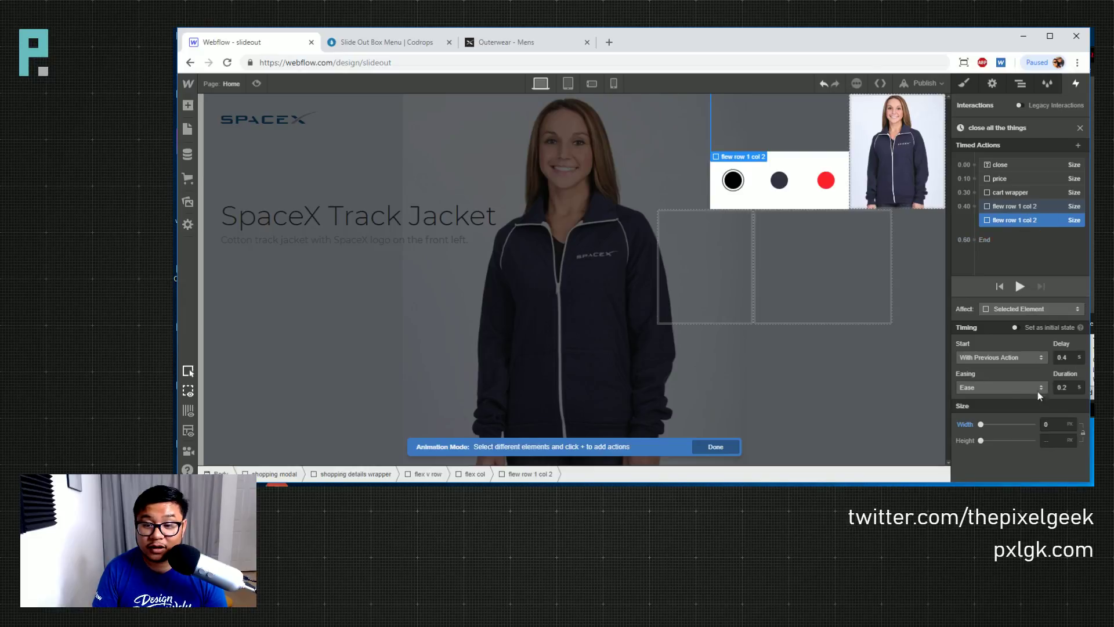
Change the duplicated Size action's target to the colors row containing the color choices
{"action": "right_click", "coordinate": [995, 220]}
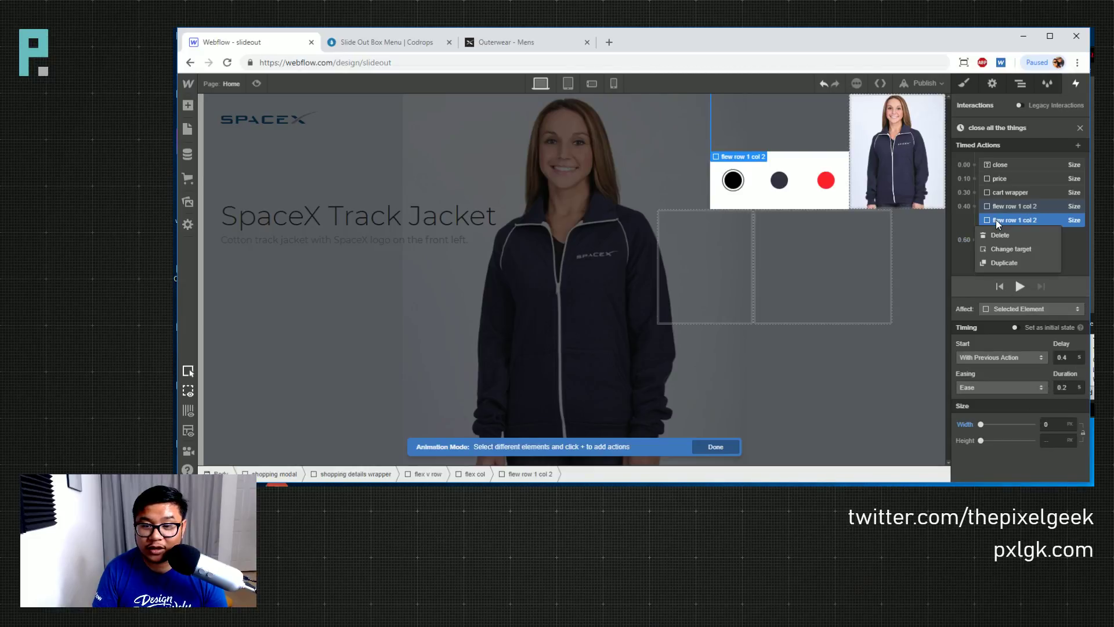
{"action": "left_click", "coordinate": [1004, 249]}
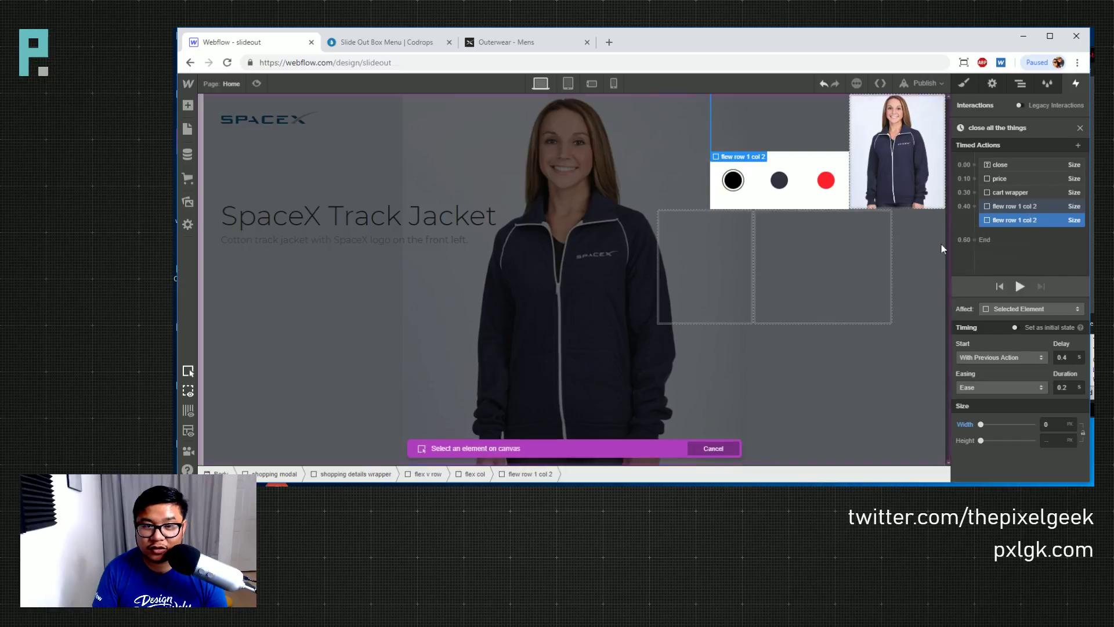
{"action": "left_click", "coordinate": [1020, 86]}
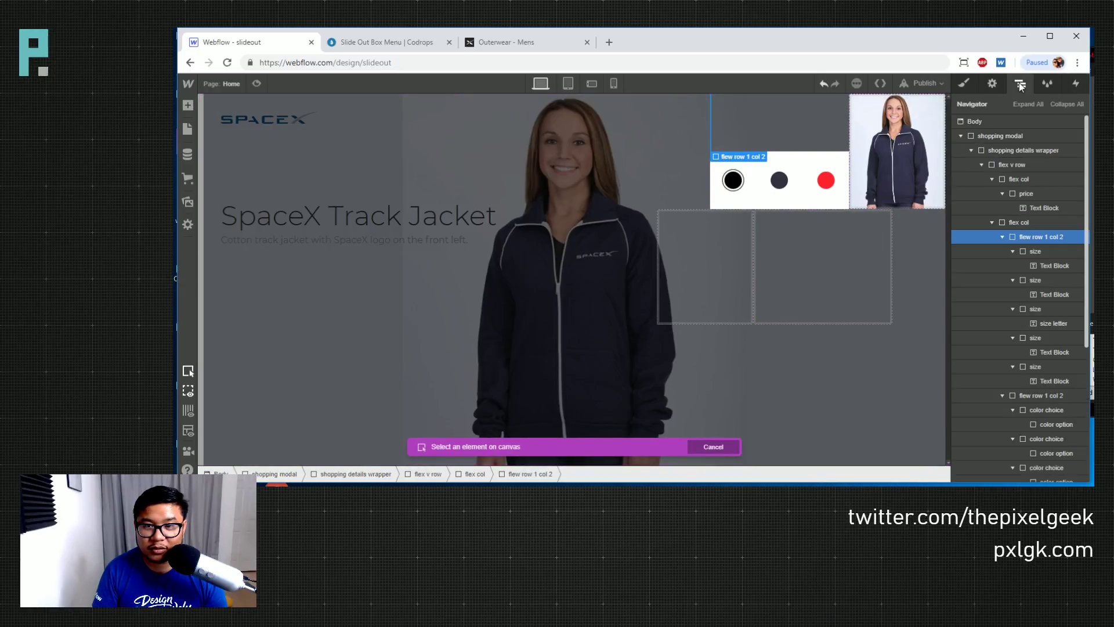
{"action": "left_click", "coordinate": [1001, 237]}
{"action": "left_click", "coordinate": [1018, 252]}
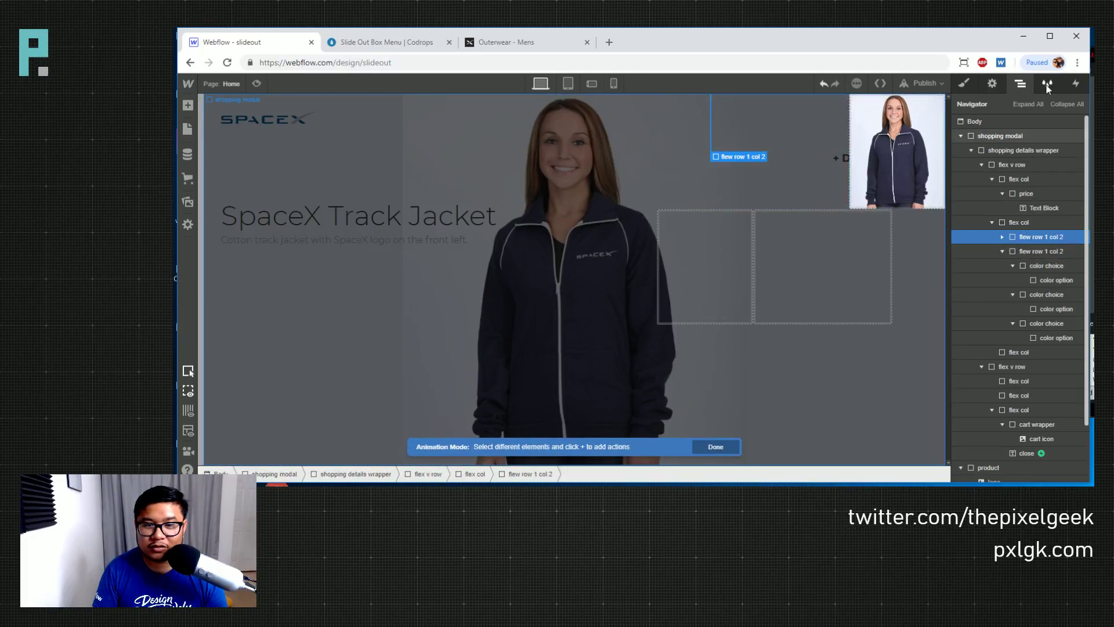
Return to the "close all the things" timed actions and play the closing animation to check both rows
{"action": "left_click", "coordinate": [1076, 83]}
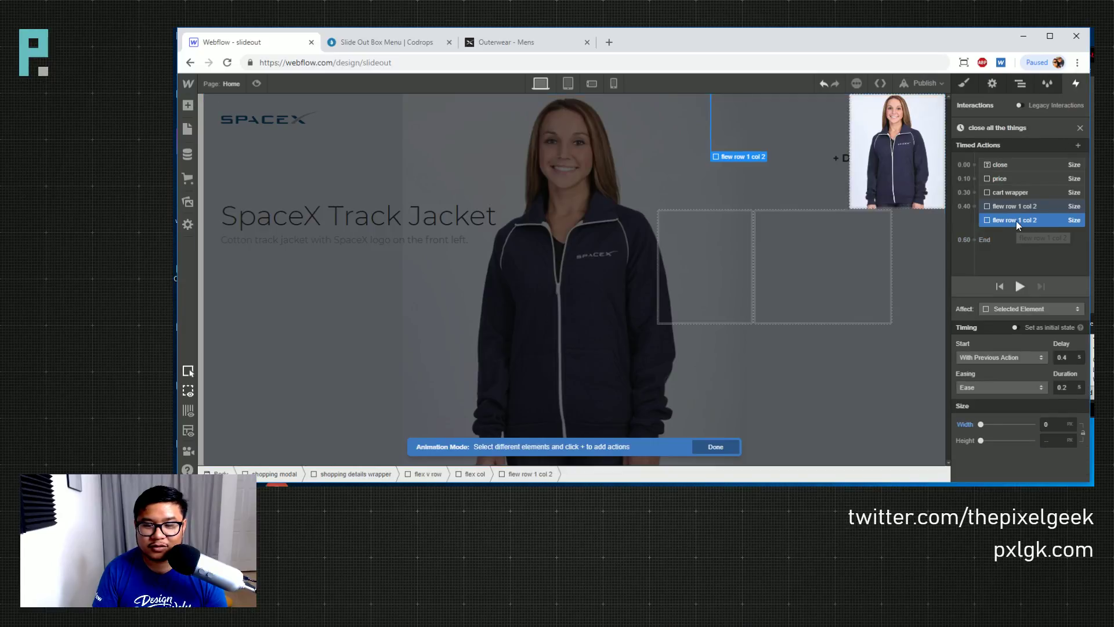
{"action": "left_click", "coordinate": [1019, 286]}
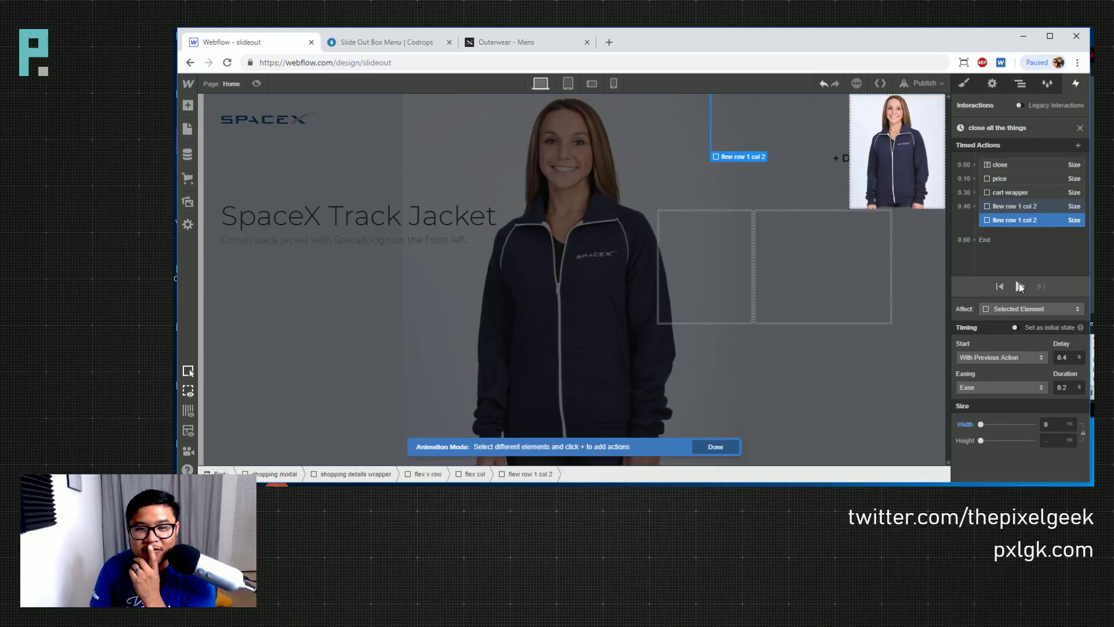
{"action": "left_click", "coordinate": [1019, 286]}
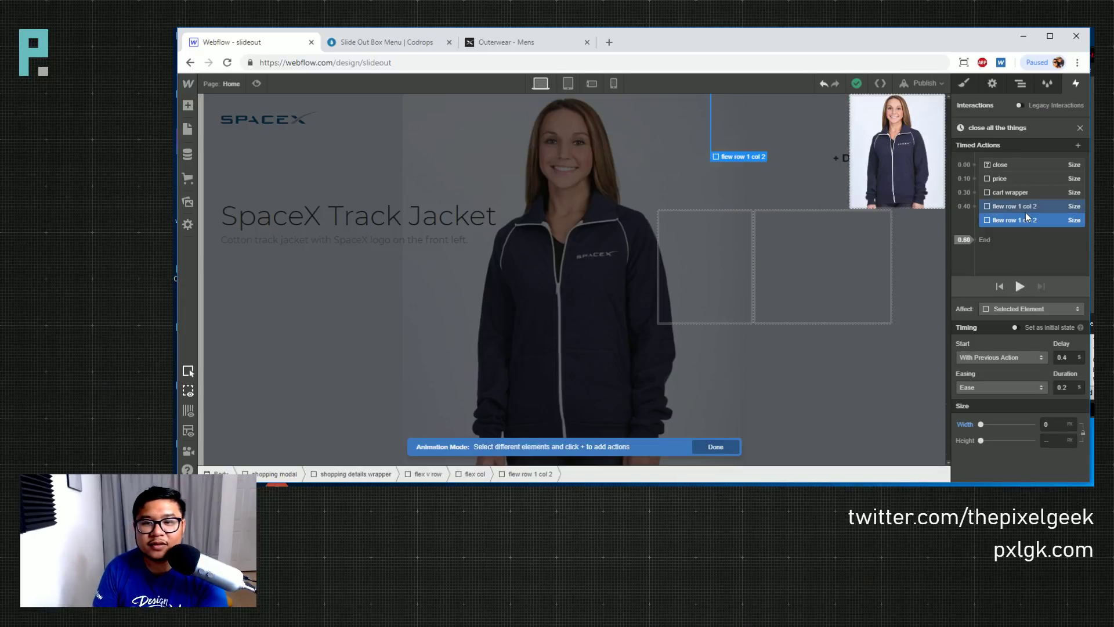
Try aligning the sizes and colors rows to the end of their parent column (flex col, col 2), and restore stretch alignment
{"action": "left_click", "coordinate": [963, 85]}
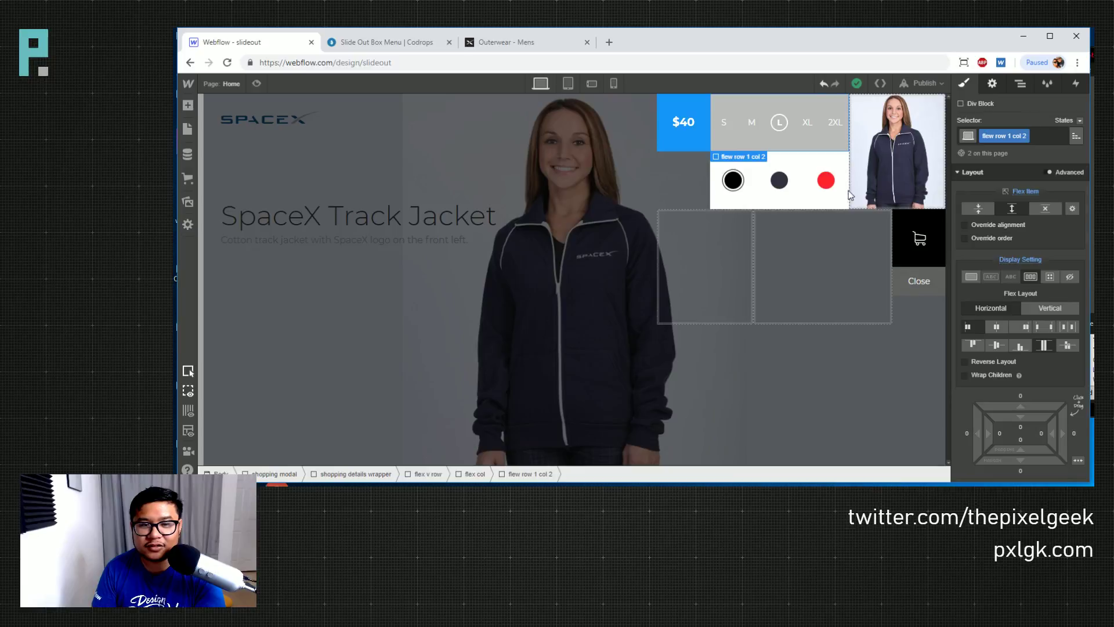
{"action": "left_click", "coordinate": [1019, 84]}
{"action": "left_click", "coordinate": [1002, 252]}
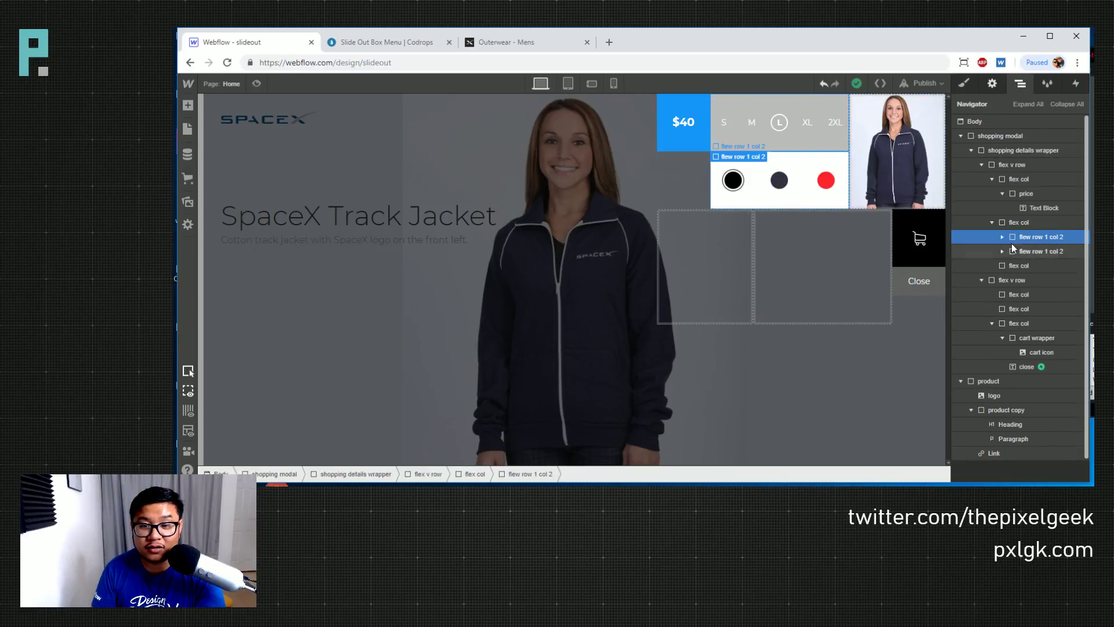
{"action": "left_click", "coordinate": [1029, 226]}
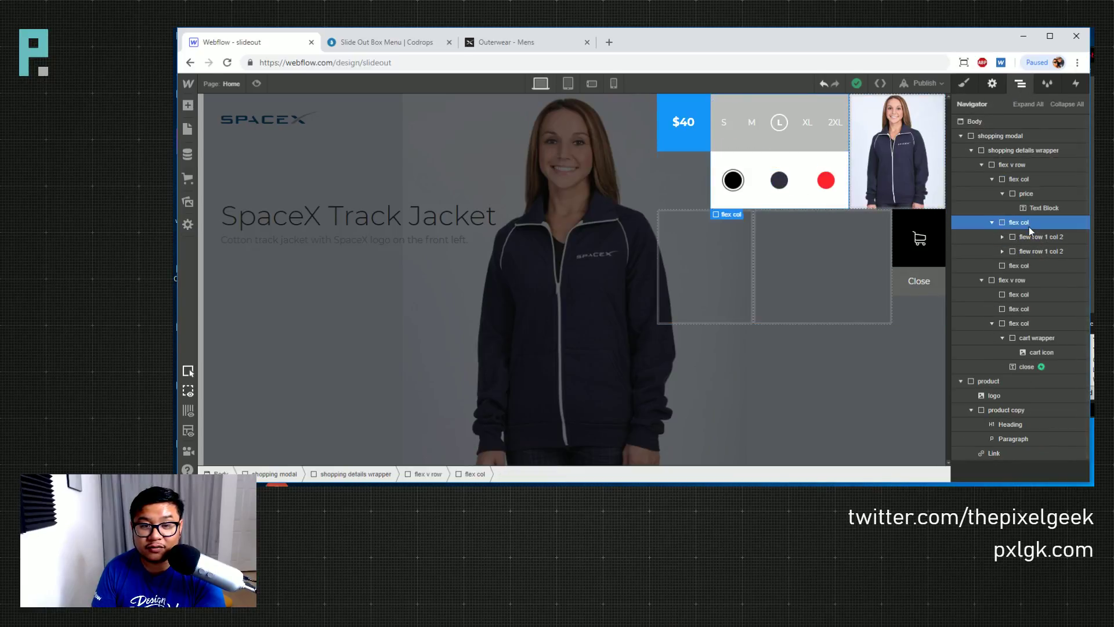
{"action": "left_click", "coordinate": [963, 83]}
{"action": "scroll", "coordinate": [1024, 336], "scroll_direction": "down", "scroll_amount": 2}
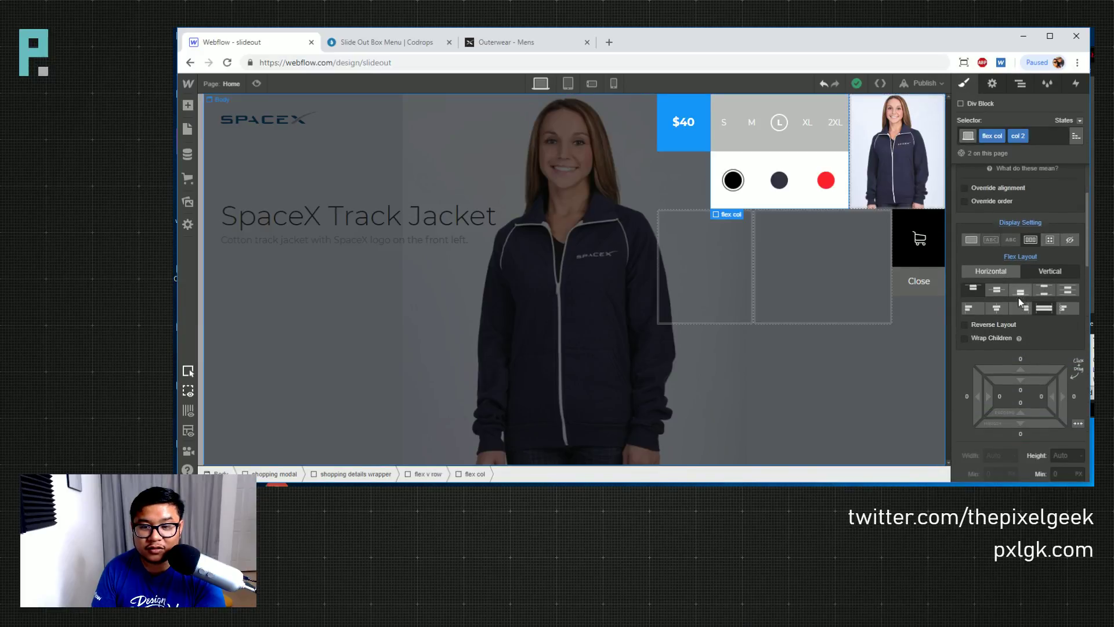
{"action": "left_click", "coordinate": [1021, 313]}
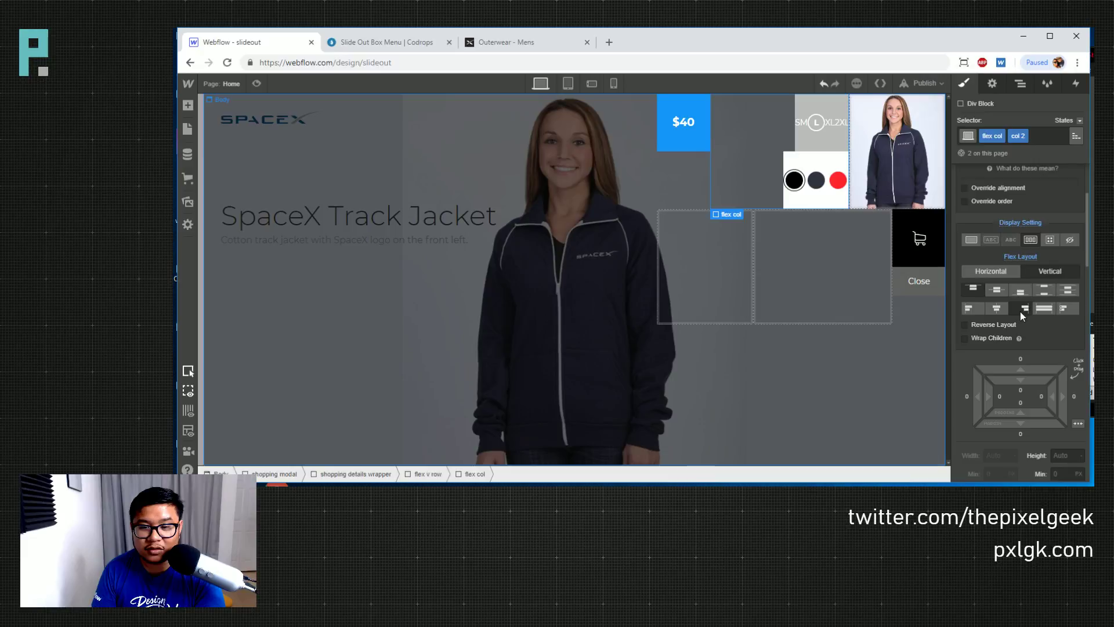
{"action": "left_click", "coordinate": [1043, 309]}
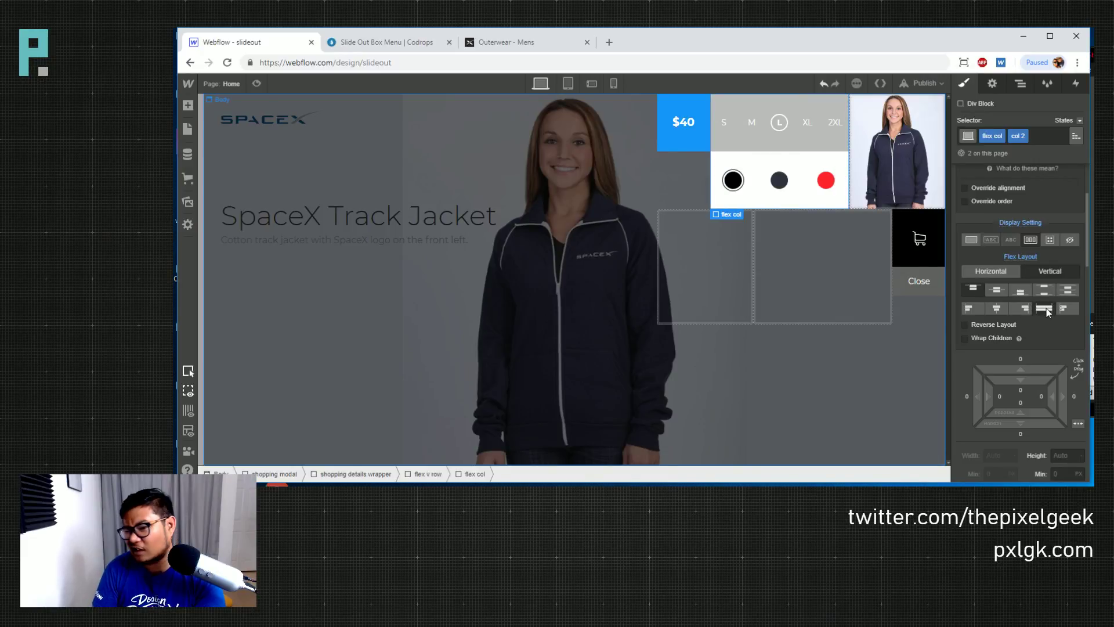
Try a transform origin of 100% by 50% on the "flew row 1 col 2" class, and reset the origin
{"action": "left_click", "coordinate": [1022, 84]}
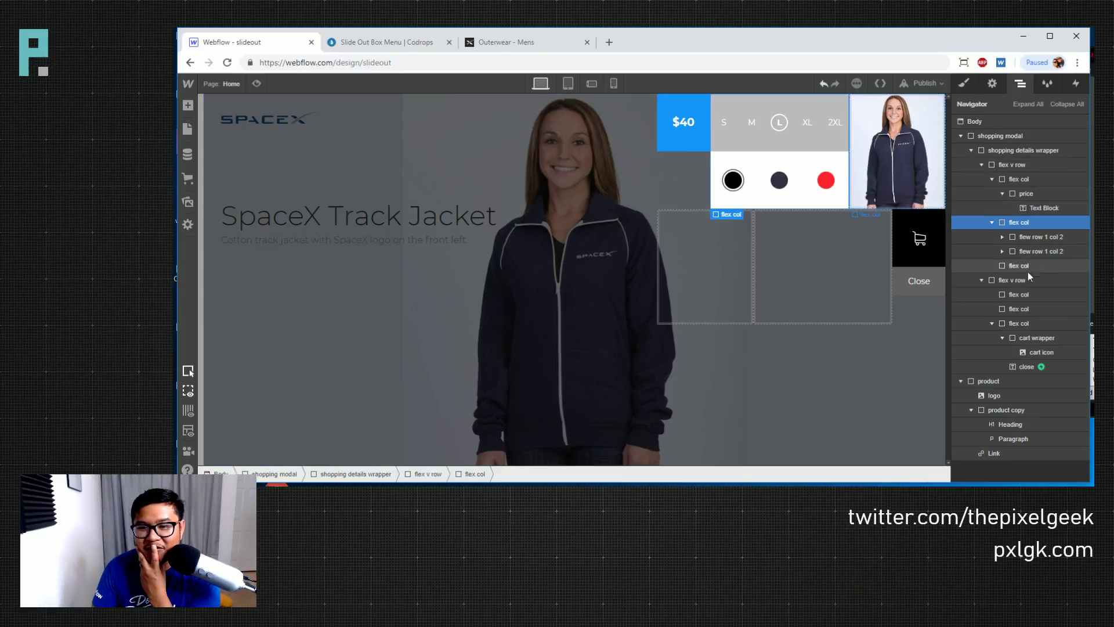
{"action": "left_click", "coordinate": [1034, 242]}
{"action": "left_click", "coordinate": [963, 83]}
{"action": "scroll", "coordinate": [1018, 361], "scroll_direction": "down", "scroll_amount": 5}
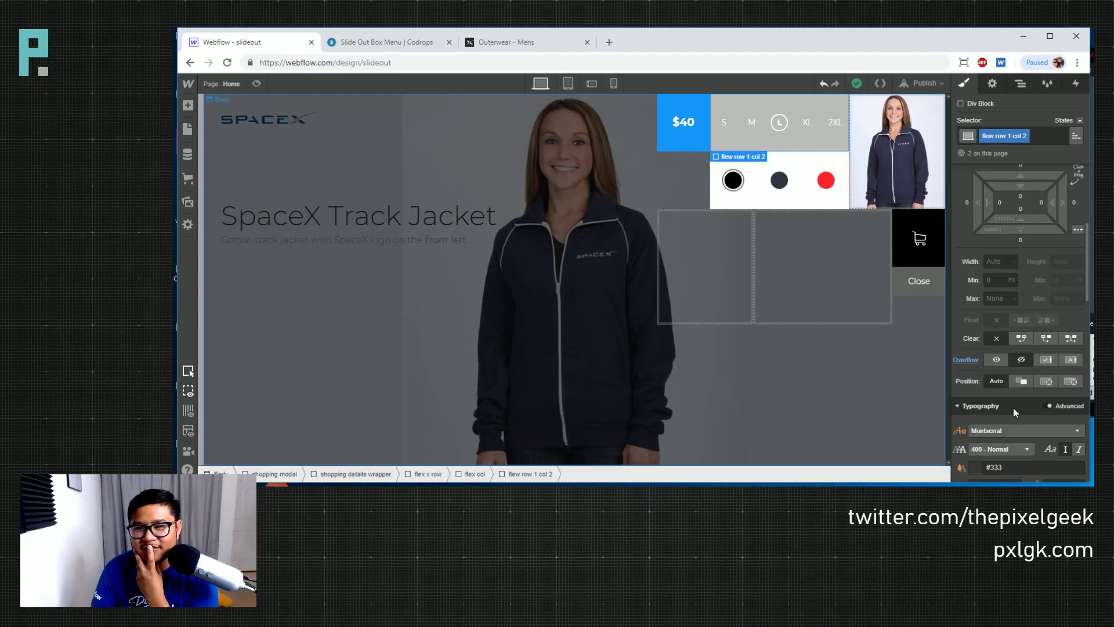
{"action": "scroll", "coordinate": [1013, 408], "scroll_direction": "down", "scroll_amount": 10}
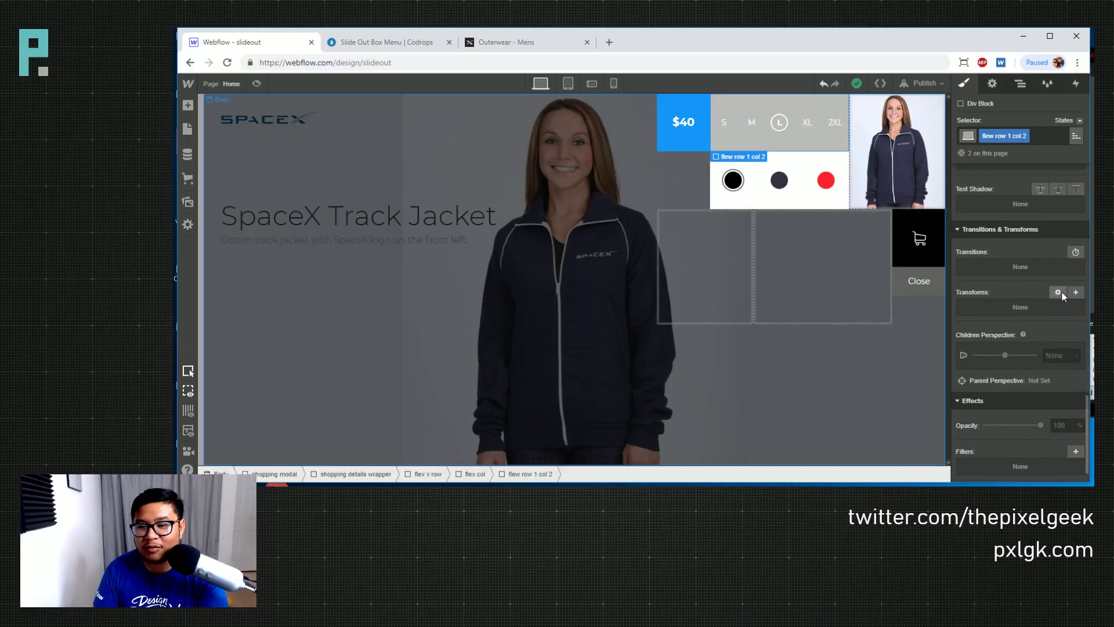
{"action": "left_click", "coordinate": [1059, 292]}
{"action": "left_click", "coordinate": [987, 354]}
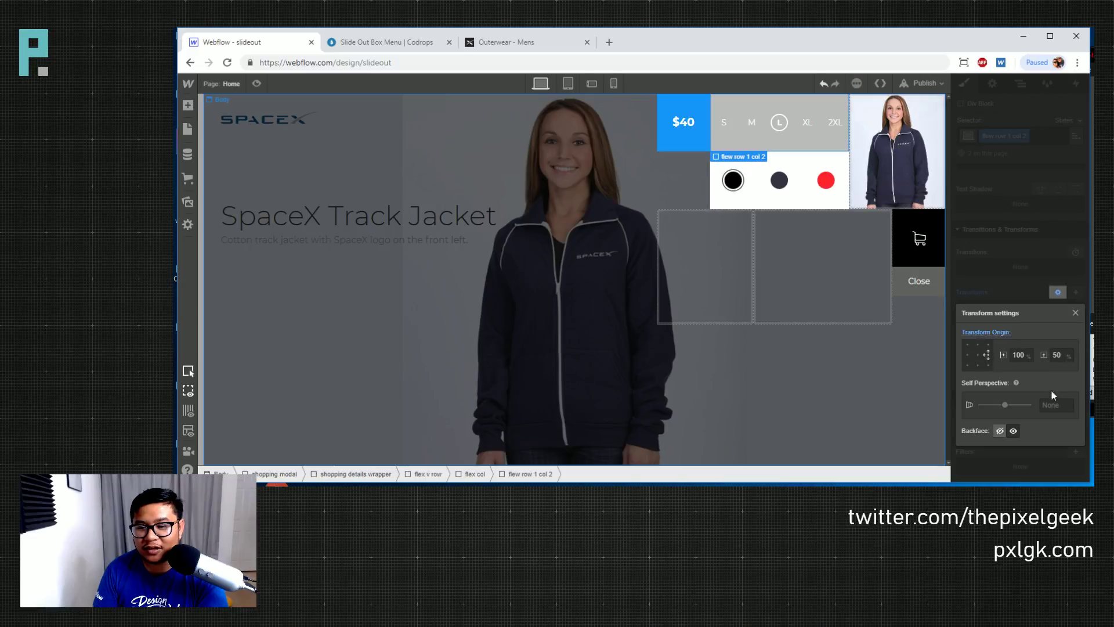
{"action": "left_click", "coordinate": [978, 354]}
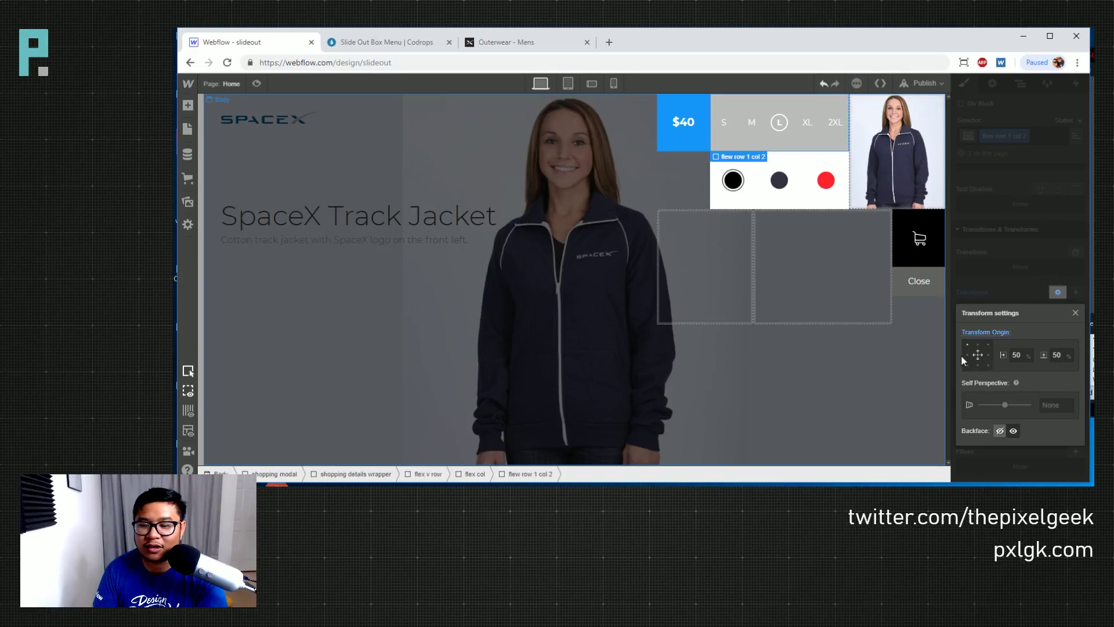
{"action": "left_click", "coordinate": [986, 332]}
{"action": "left_click", "coordinate": [1024, 349]}
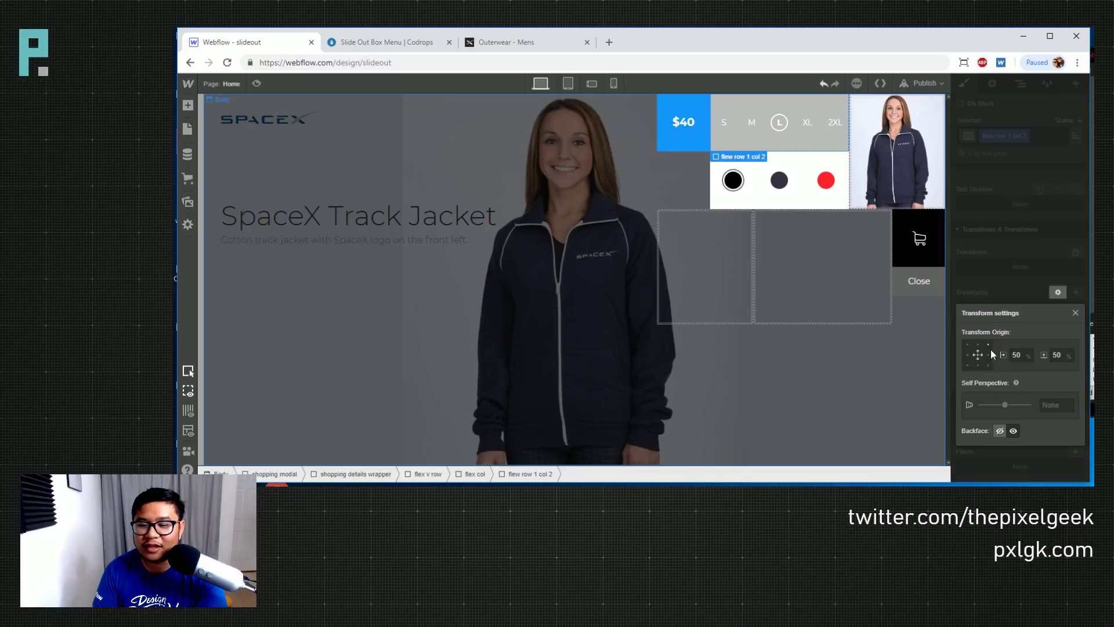
{"action": "left_click", "coordinate": [1043, 264]}
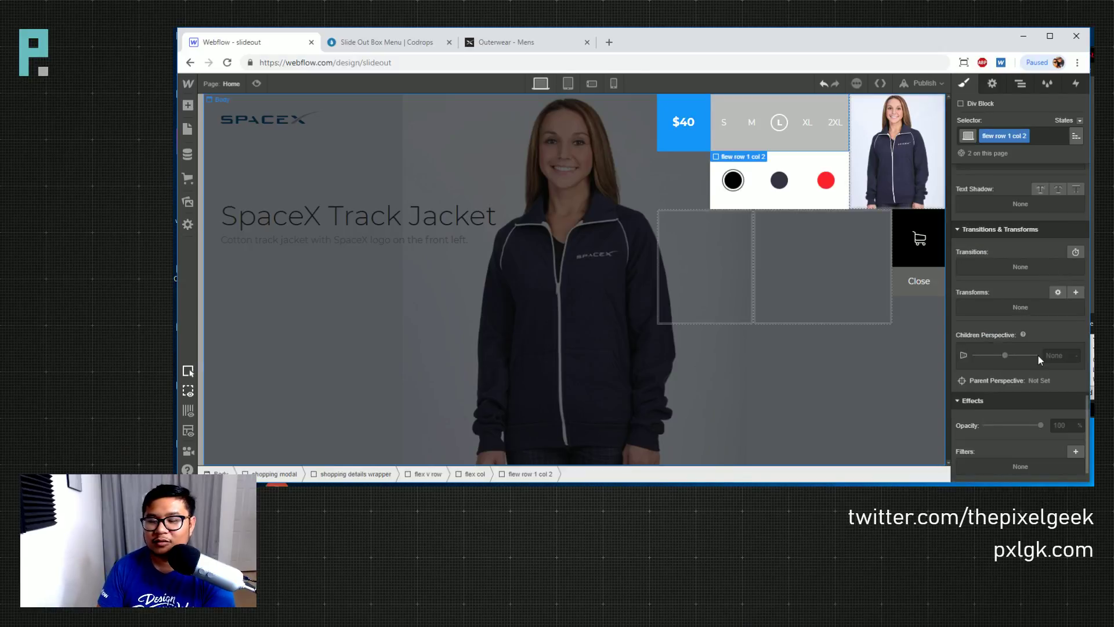
Align the children of the column holding the sizes and colors rows (flex col, col 2) to the end
{"action": "scroll", "coordinate": [1039, 355], "scroll_direction": "up", "scroll_amount": 8}
{"action": "scroll", "coordinate": [1039, 363], "scroll_direction": "up", "scroll_amount": 3}
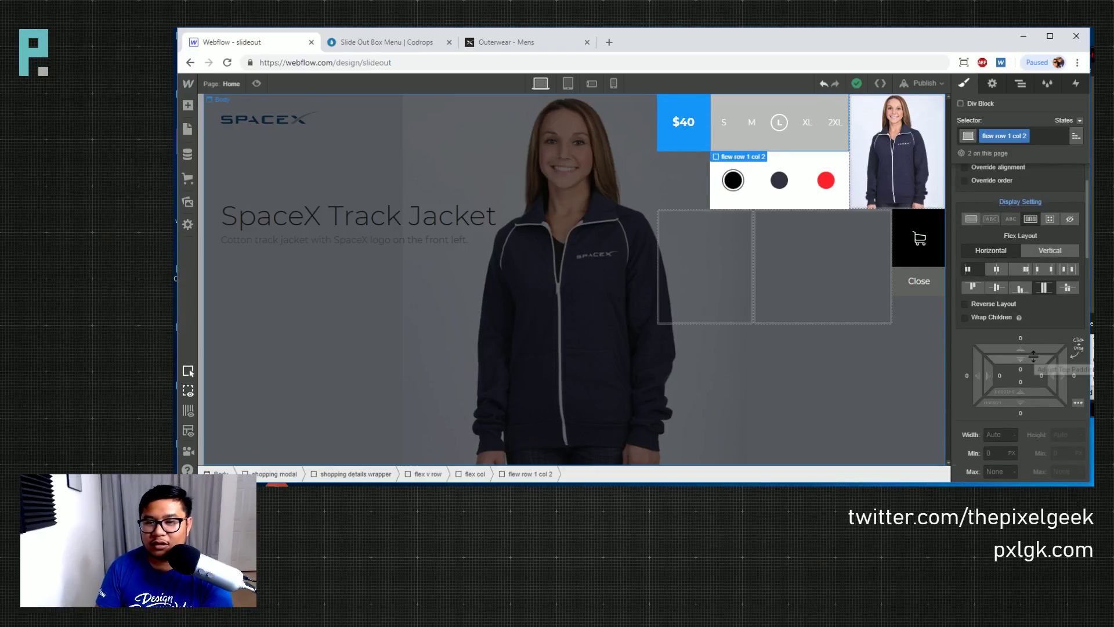
{"action": "left_click", "coordinate": [1020, 83]}
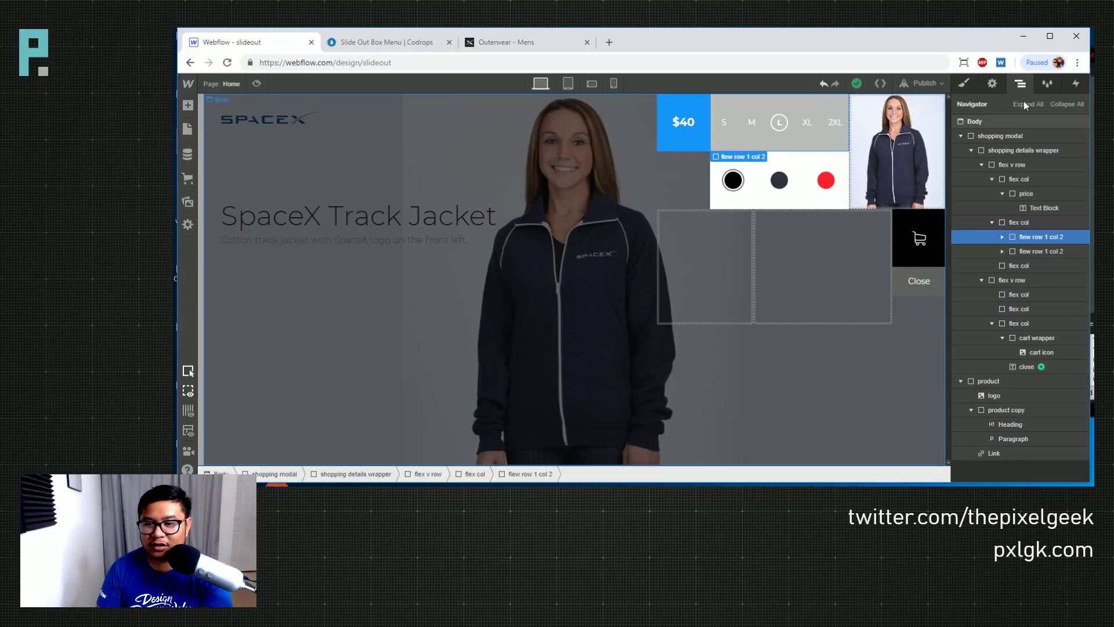
{"action": "left_click", "coordinate": [1040, 224]}
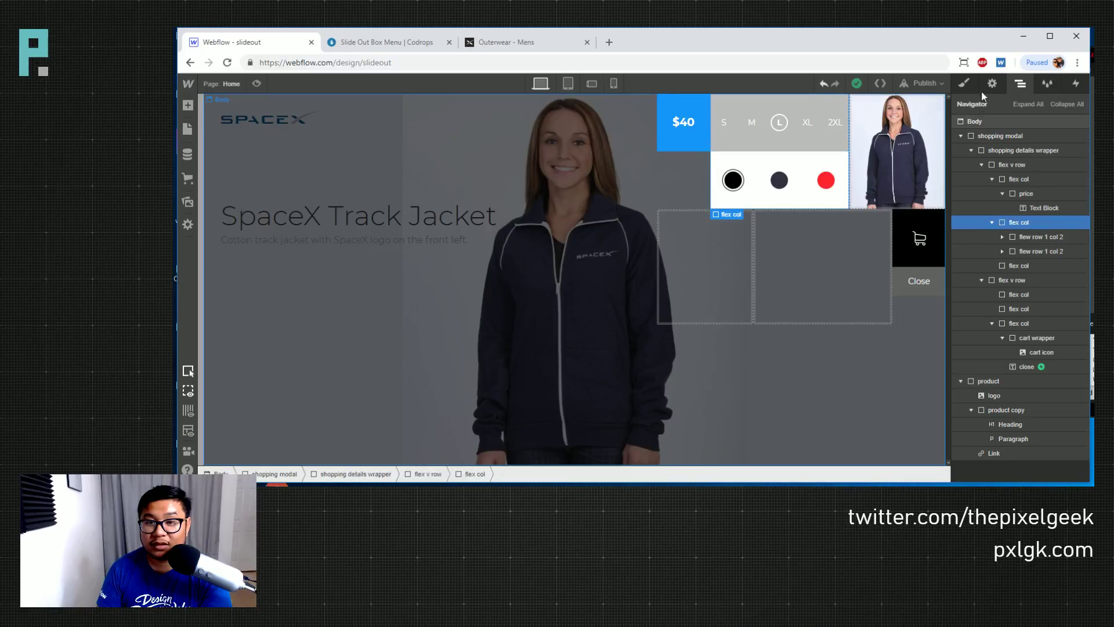
{"action": "left_click", "coordinate": [967, 84]}
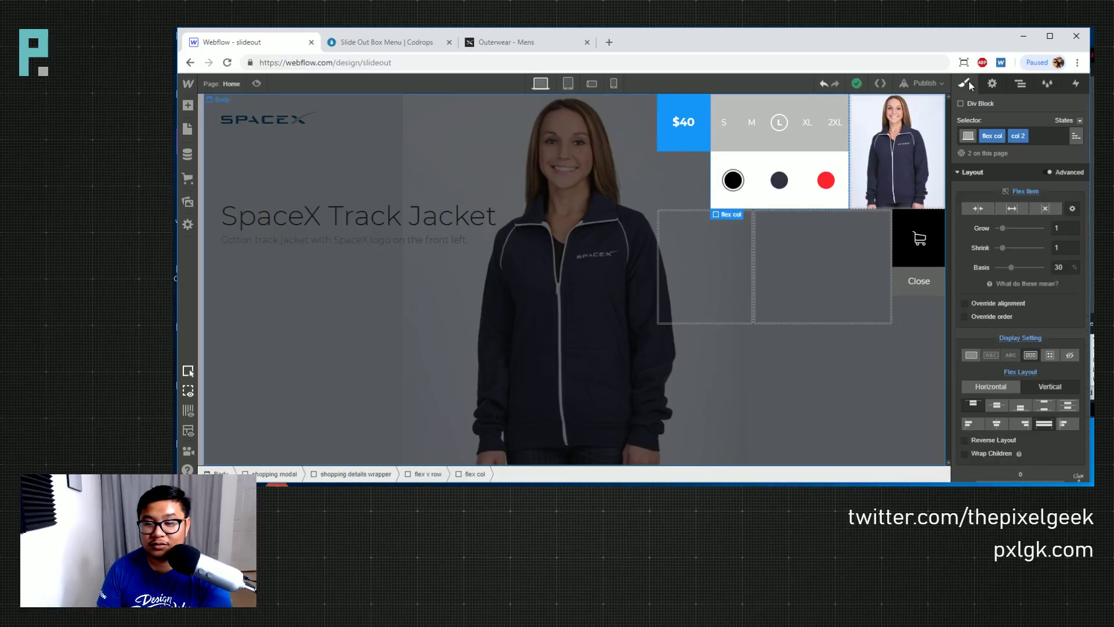
{"action": "left_click", "coordinate": [1023, 425]}
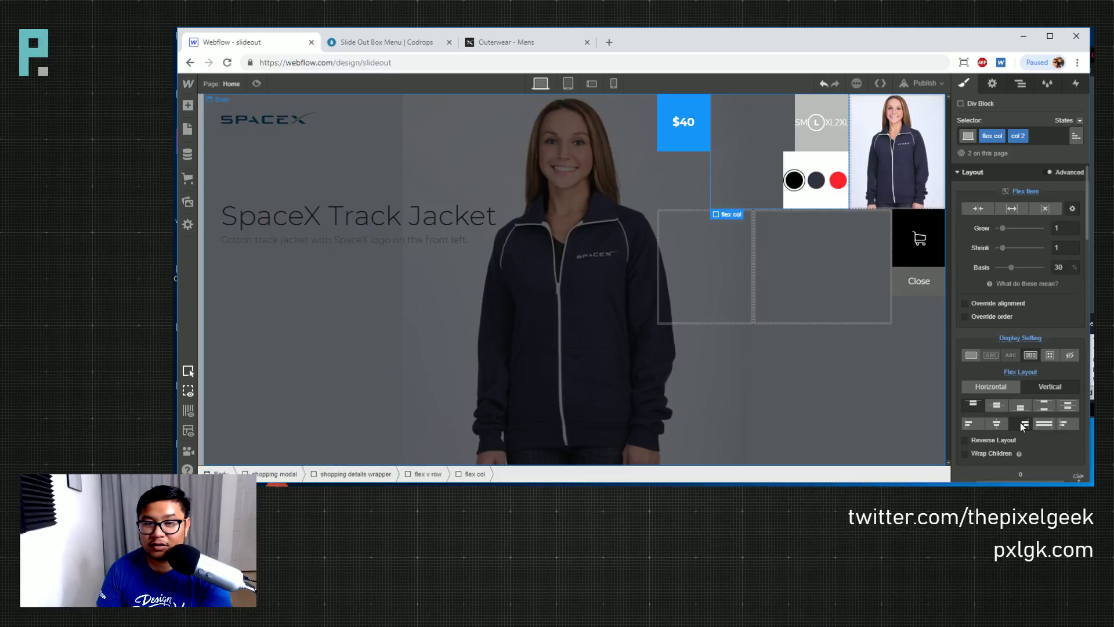
{"action": "scroll", "coordinate": [1020, 405], "scroll_direction": "down", "scroll_amount": 2}
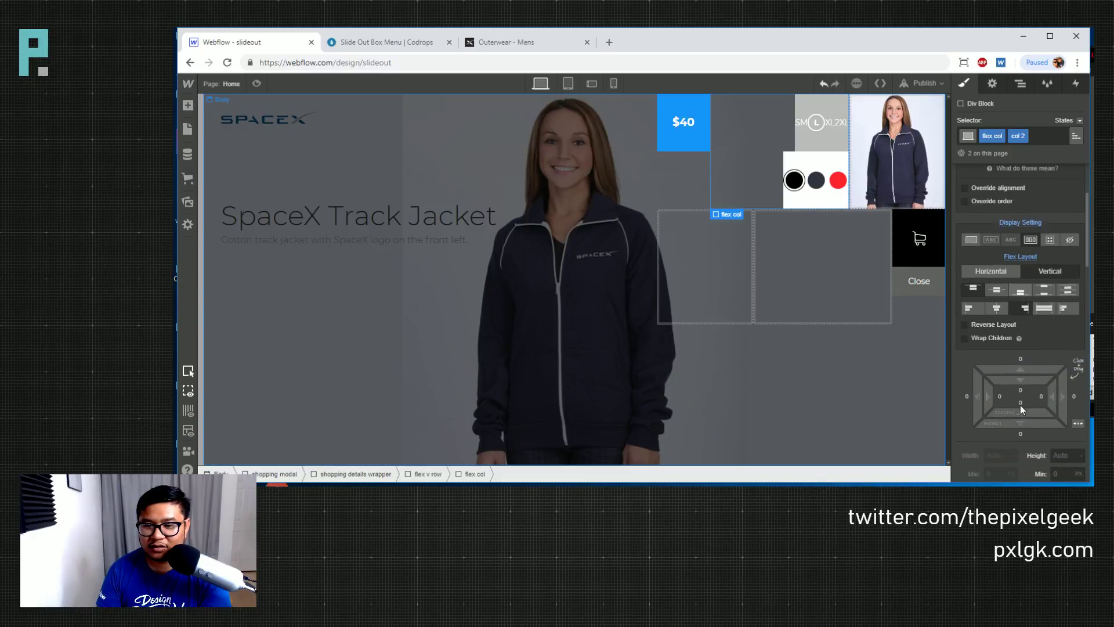
Set the width of the "flew row 1 col 2" class to 100%
{"action": "left_click", "coordinate": [1019, 83]}
{"action": "left_click", "coordinate": [1040, 237]}
{"action": "left_click", "coordinate": [962, 84]}
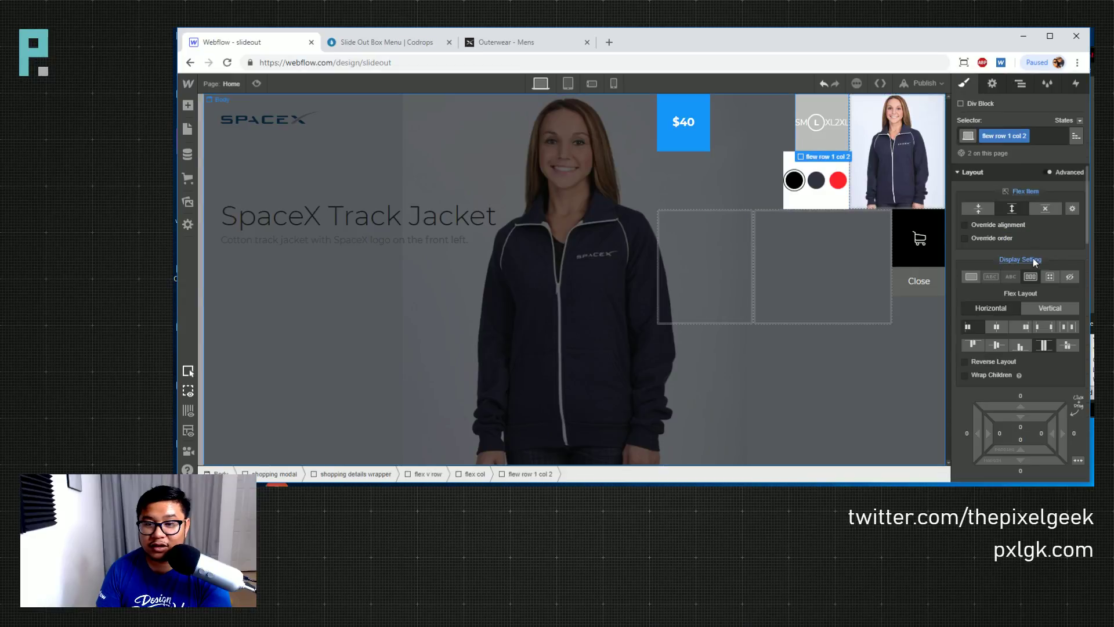
{"action": "scroll", "coordinate": [997, 331], "scroll_direction": "down", "scroll_amount": 4}
{"action": "left_click", "coordinate": [993, 319]}
{"action": "type", "text": "100%"}
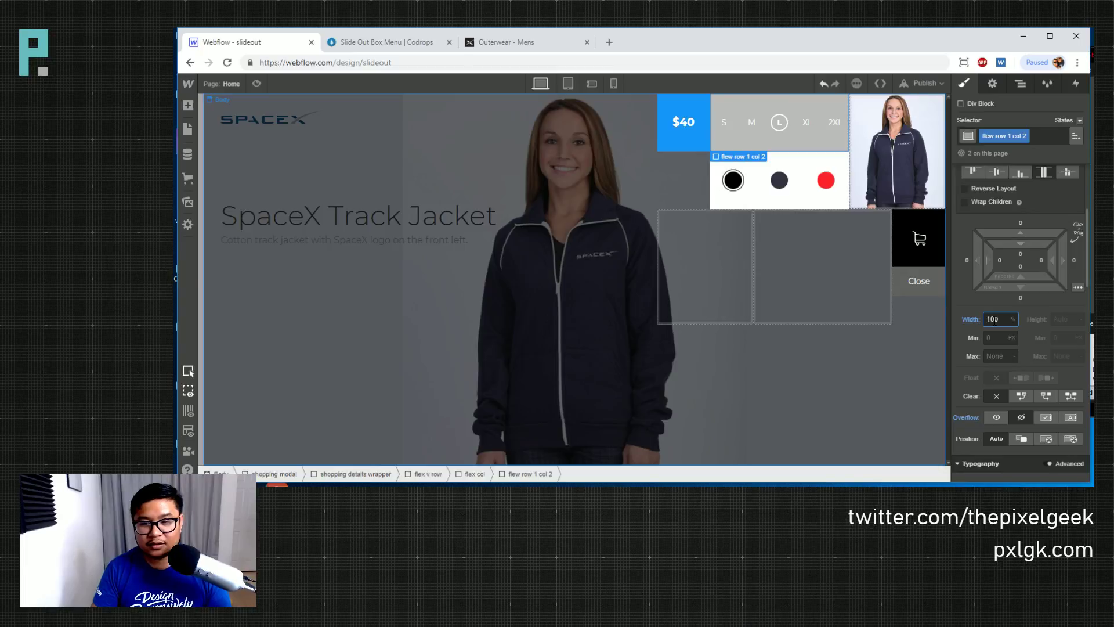
Reopen the "close all the things" animation on the Close element and set the width unit of both rows' Size actions to %
{"action": "left_click", "coordinate": [919, 280]}
{"action": "left_click", "coordinate": [1076, 87]}
{"action": "left_click", "coordinate": [993, 155]}
{"action": "left_click", "coordinate": [992, 233]}
{"action": "left_click", "coordinate": [1025, 219]}
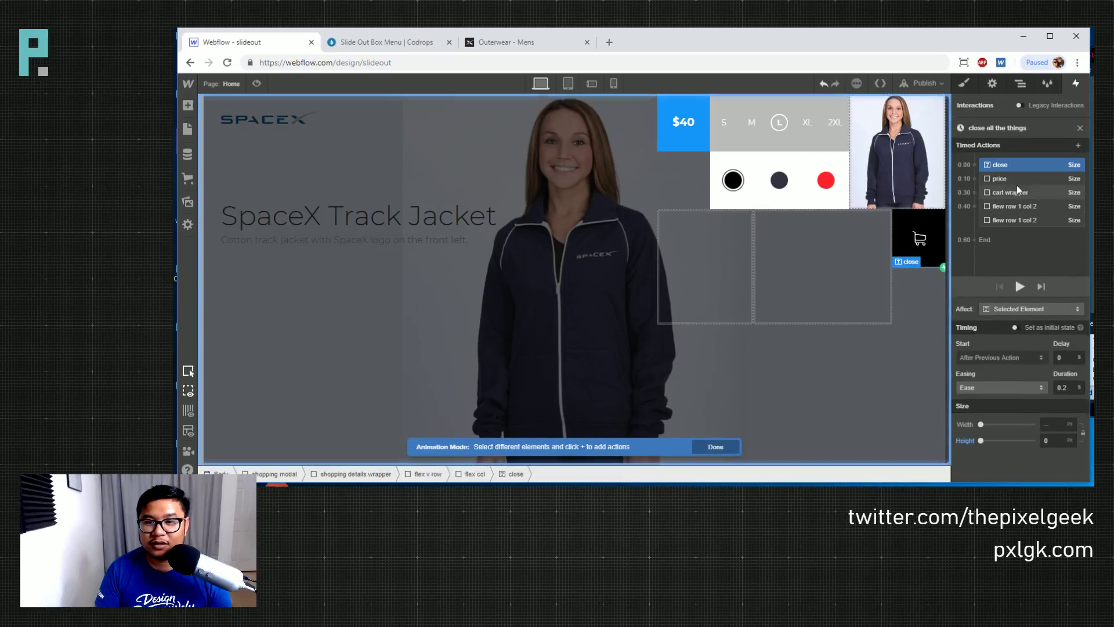
{"action": "left_click", "coordinate": [1013, 207]}
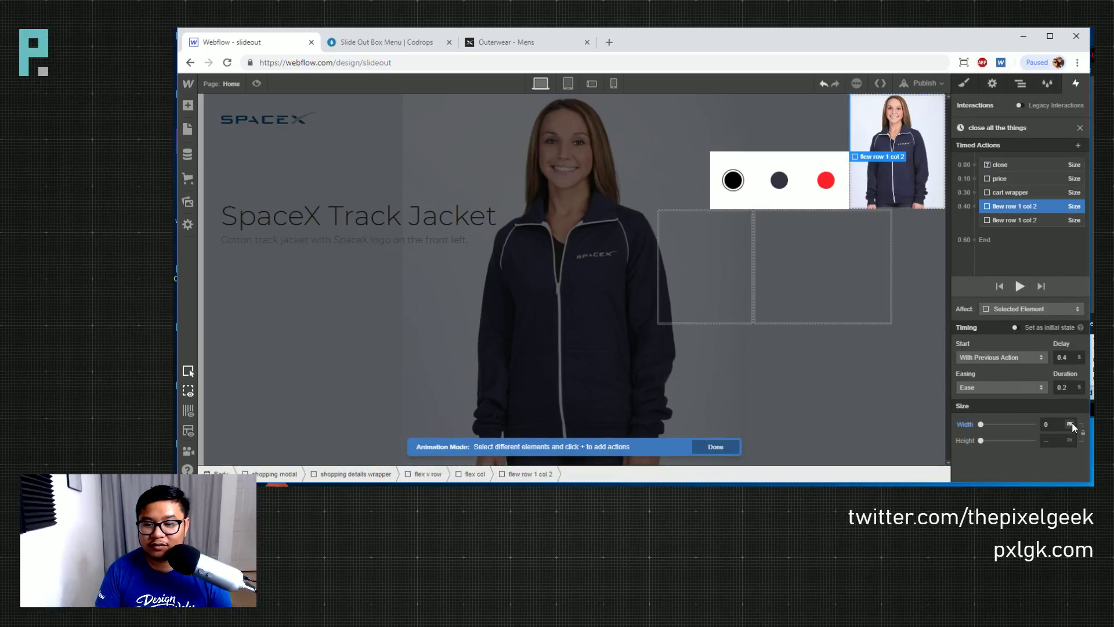
{"action": "left_click", "coordinate": [1069, 425]}
{"action": "left_click", "coordinate": [1051, 411]}
{"action": "left_click", "coordinate": [1027, 220]}
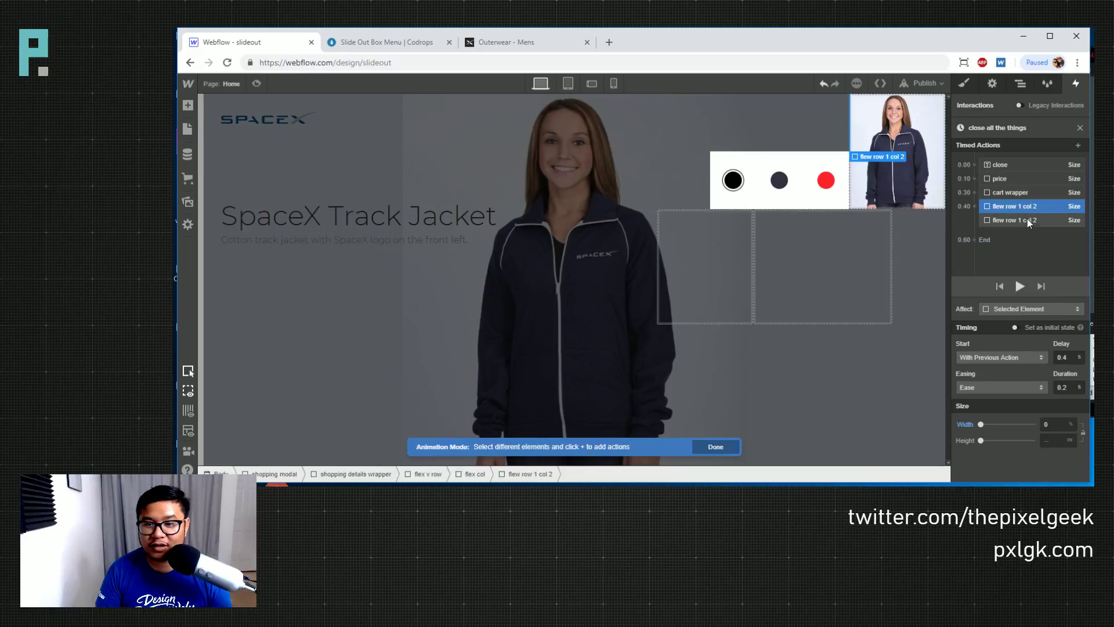
{"action": "left_click", "coordinate": [1071, 424]}
{"action": "left_click", "coordinate": [1051, 403]}
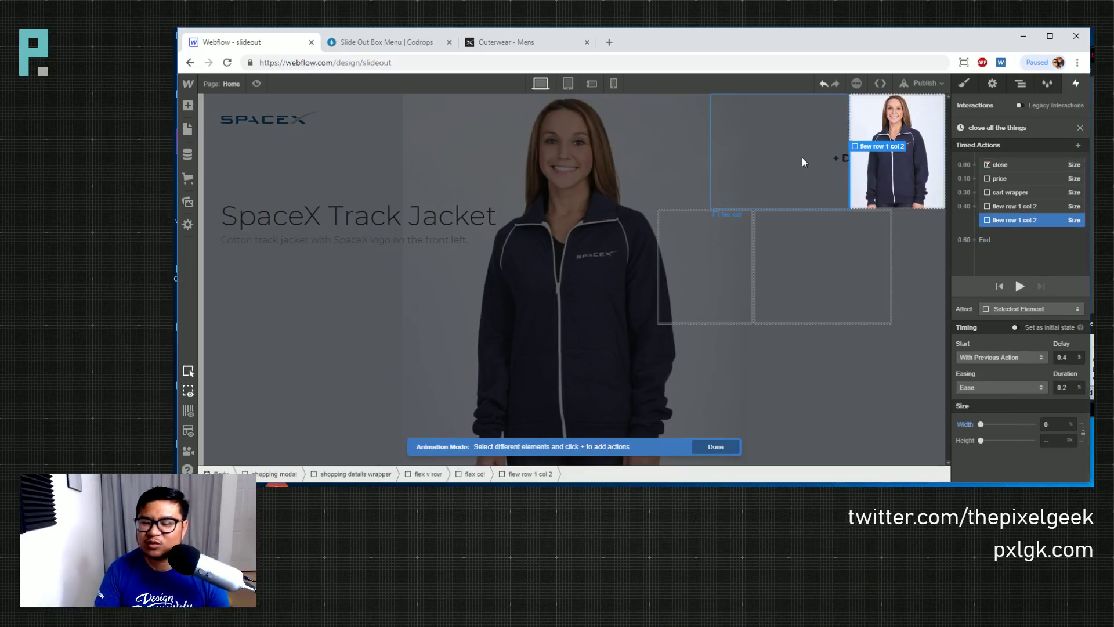
Play the closing animation repeatedly to check how the sizes and colors rows collapse toward the product photo
{"action": "left_click", "coordinate": [1018, 287]}
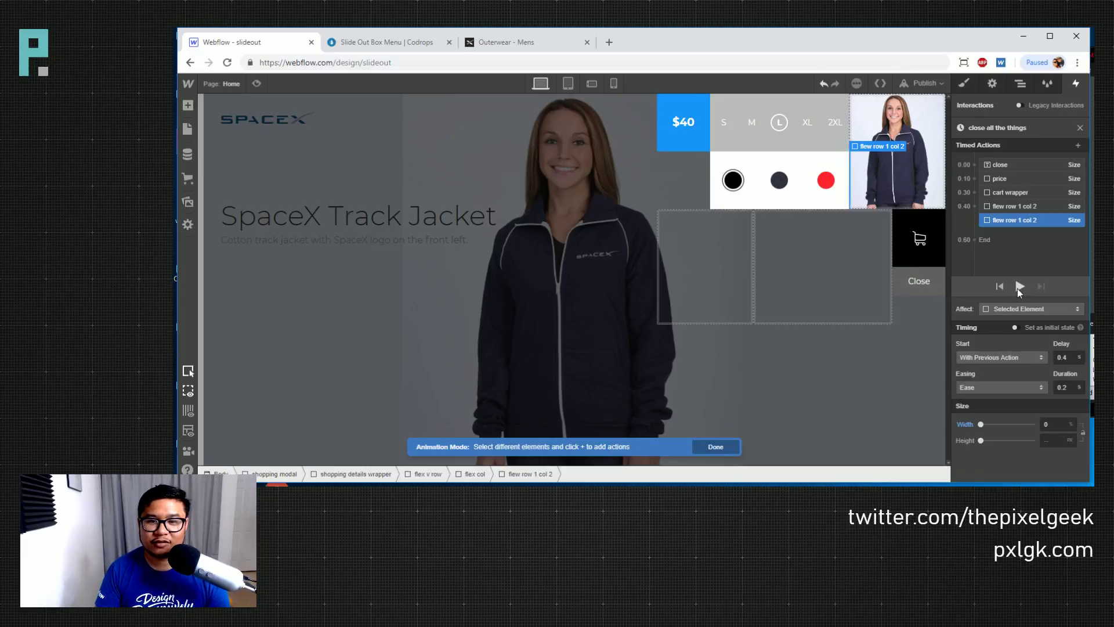
{"action": "left_click", "coordinate": [1018, 286]}
{"action": "left_click", "coordinate": [1018, 288]}
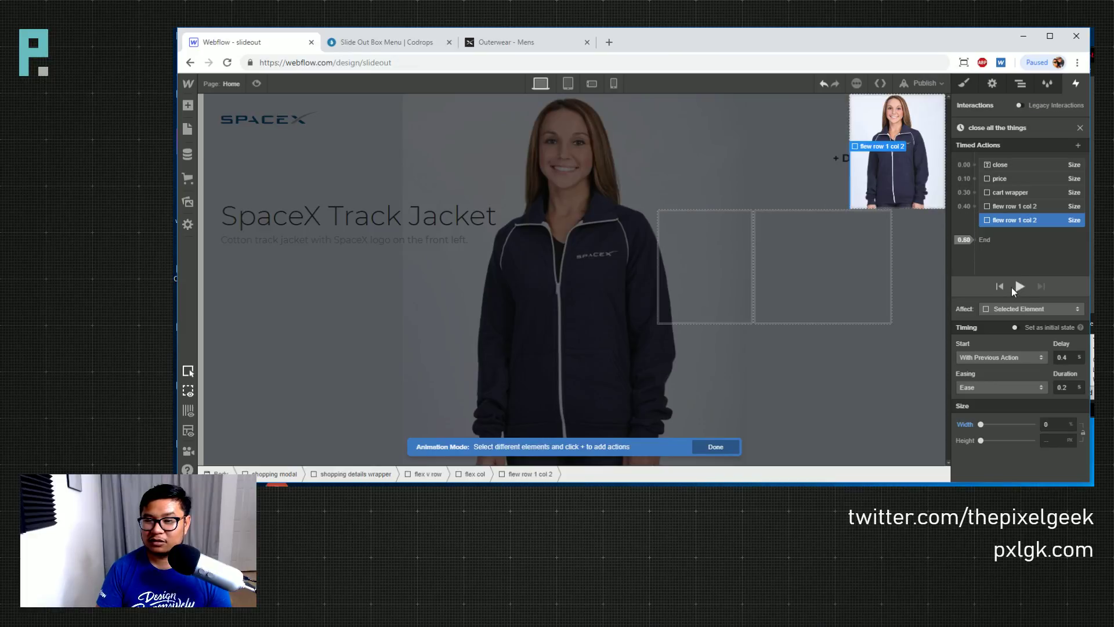
{"action": "left_click", "coordinate": [1011, 207]}
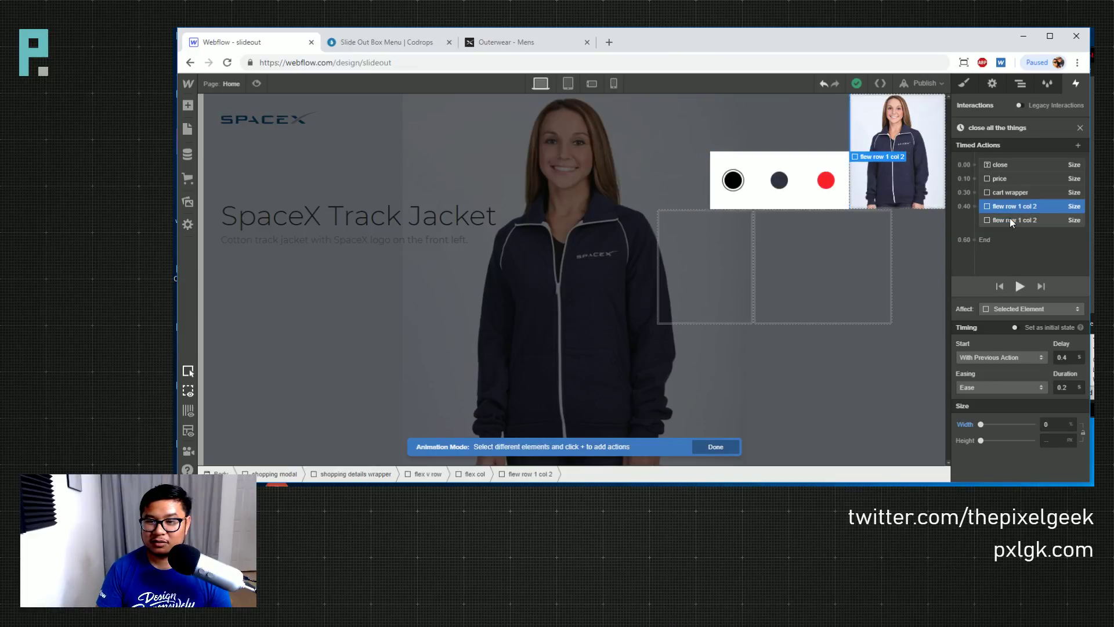
{"action": "left_click", "coordinate": [1010, 221]}
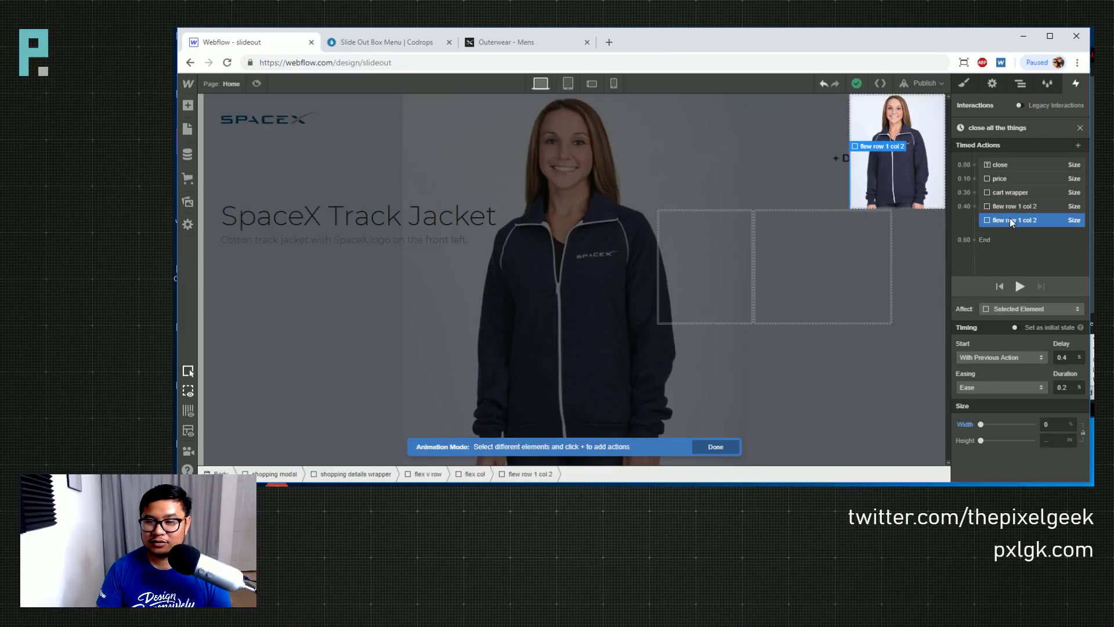
{"action": "left_click", "coordinate": [1021, 285]}
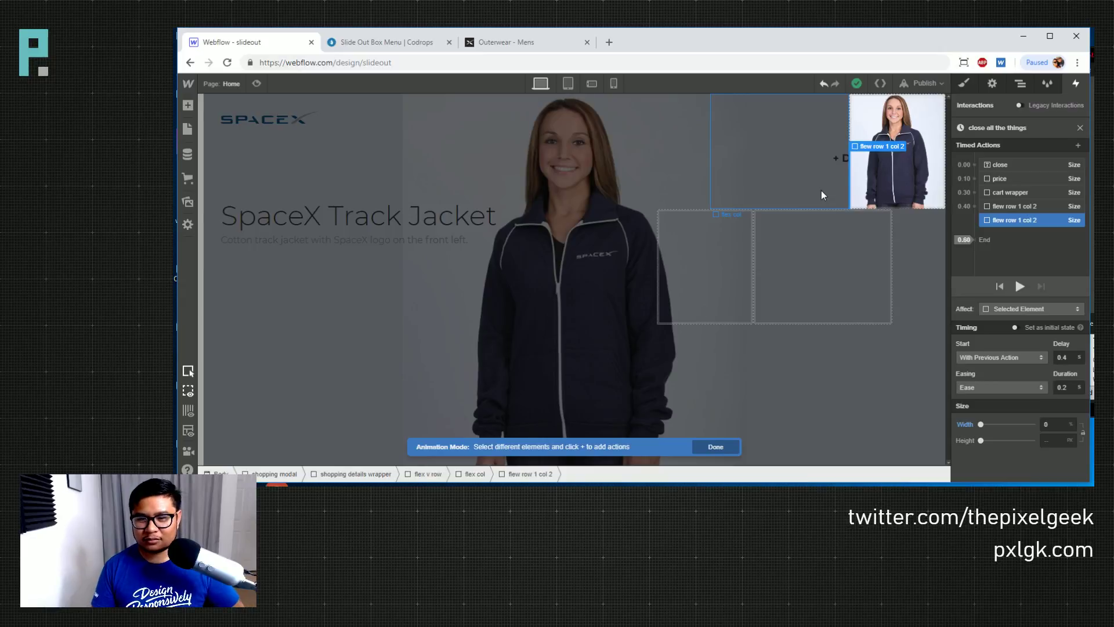
{"action": "left_click", "coordinate": [1019, 286]}
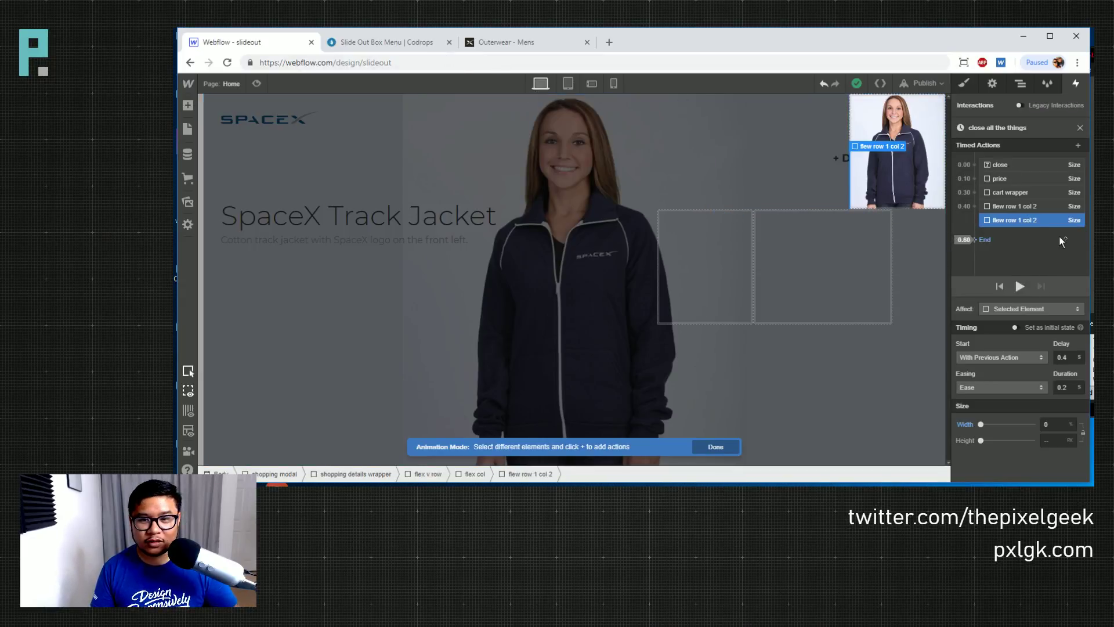
Alternate between the two "flew row 1 col 2" Size actions to compare their closing states
{"action": "left_click", "coordinate": [1010, 207]}
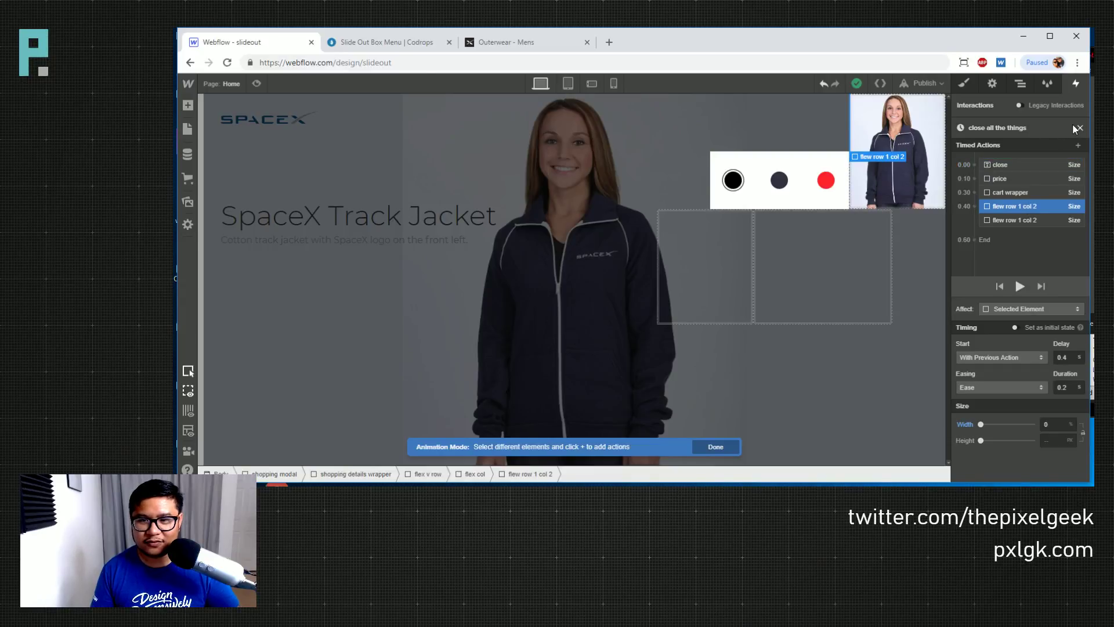
{"action": "left_click", "coordinate": [1018, 220]}
{"action": "left_click", "coordinate": [1020, 207]}
{"action": "left_click", "coordinate": [1018, 221]}
{"action": "left_click", "coordinate": [1015, 206]}
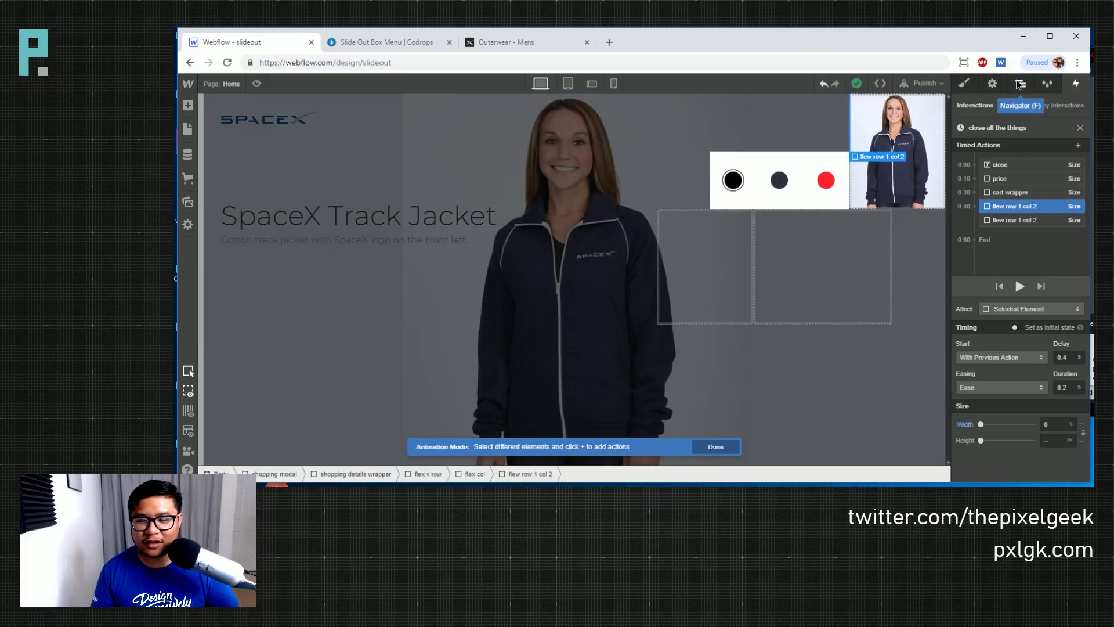
Close the animation and set the "flex col" holding the sizes and colors to Expand with a Grow value of 3
{"action": "left_click", "coordinate": [1080, 128]}
{"action": "left_click", "coordinate": [1020, 83]}
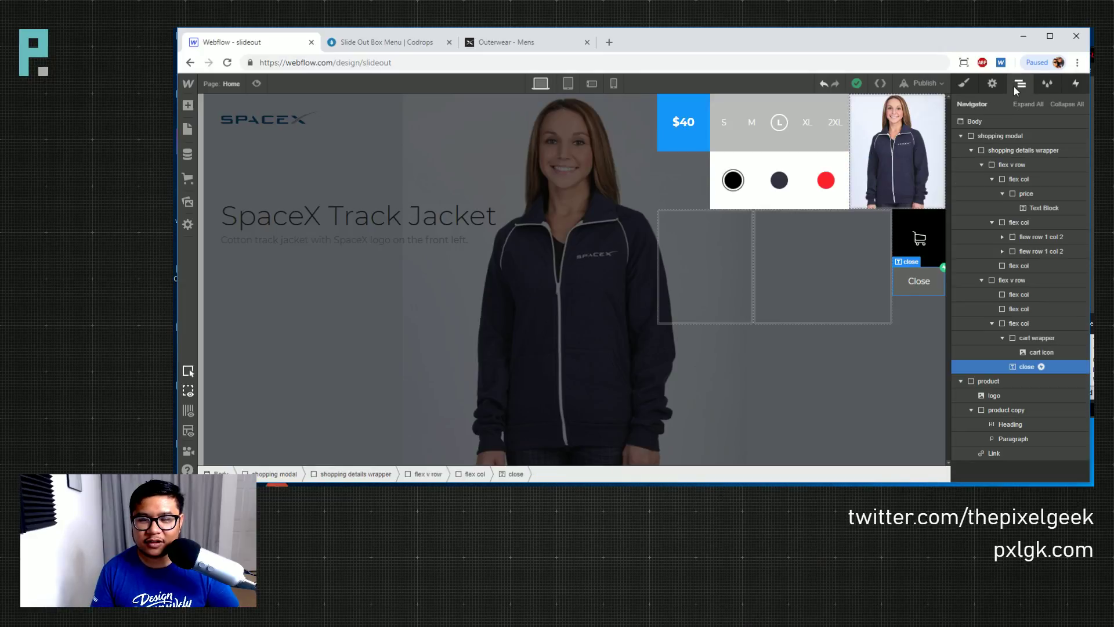
{"action": "left_click", "coordinate": [1013, 281]}
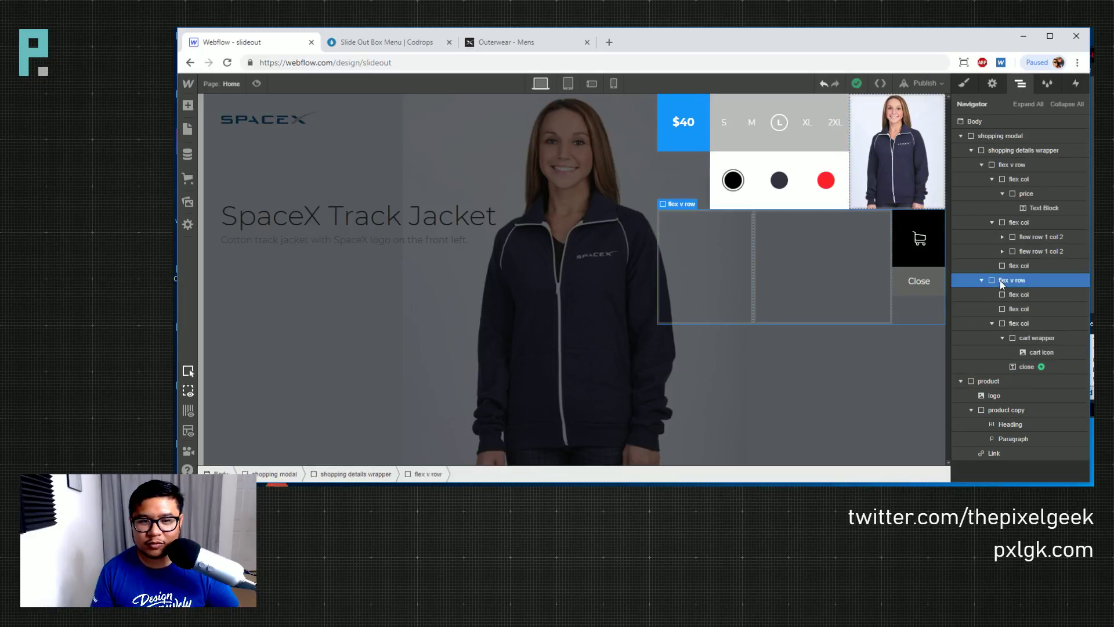
{"action": "left_click", "coordinate": [1014, 224]}
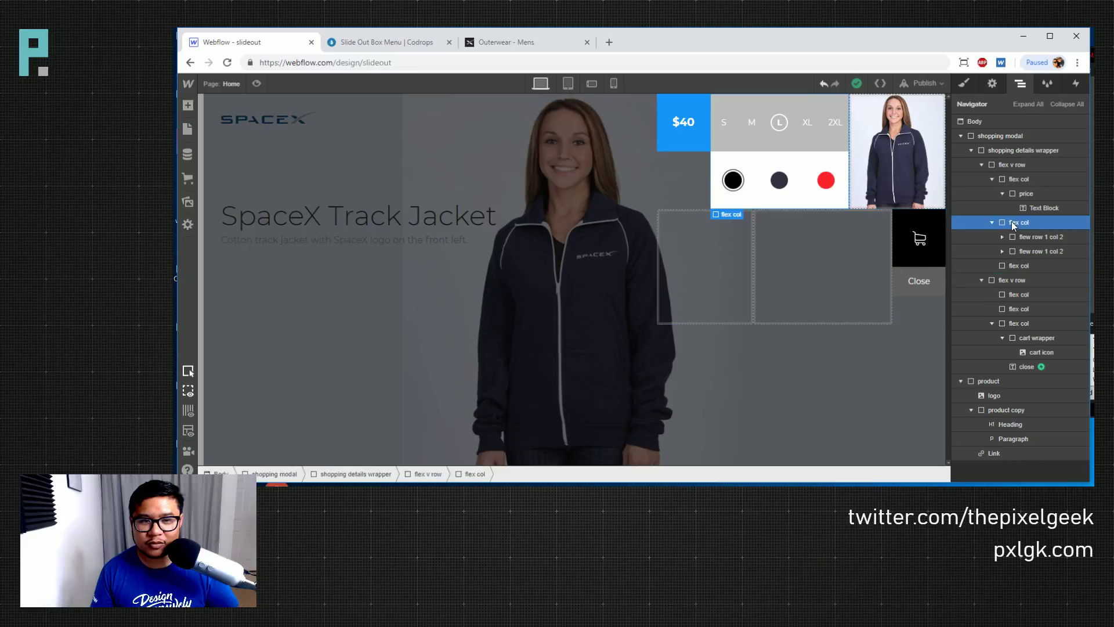
{"action": "left_click", "coordinate": [964, 83]}
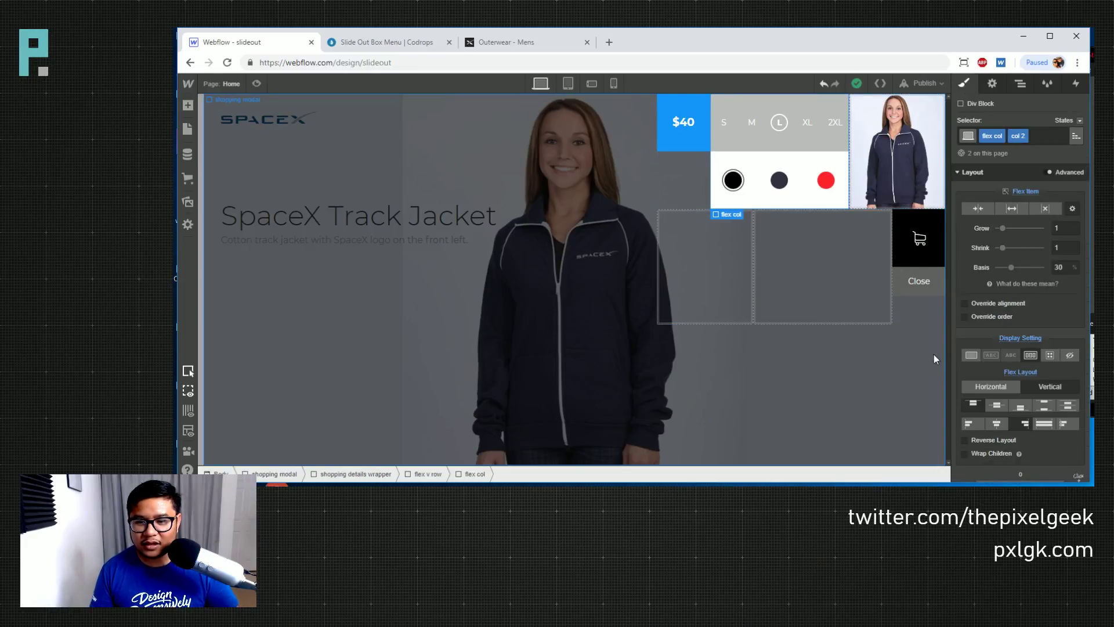
{"action": "scroll", "coordinate": [1045, 299], "scroll_direction": "down", "scroll_amount": 1}
{"action": "scroll", "coordinate": [1045, 299], "scroll_direction": "up", "scroll_amount": 1}
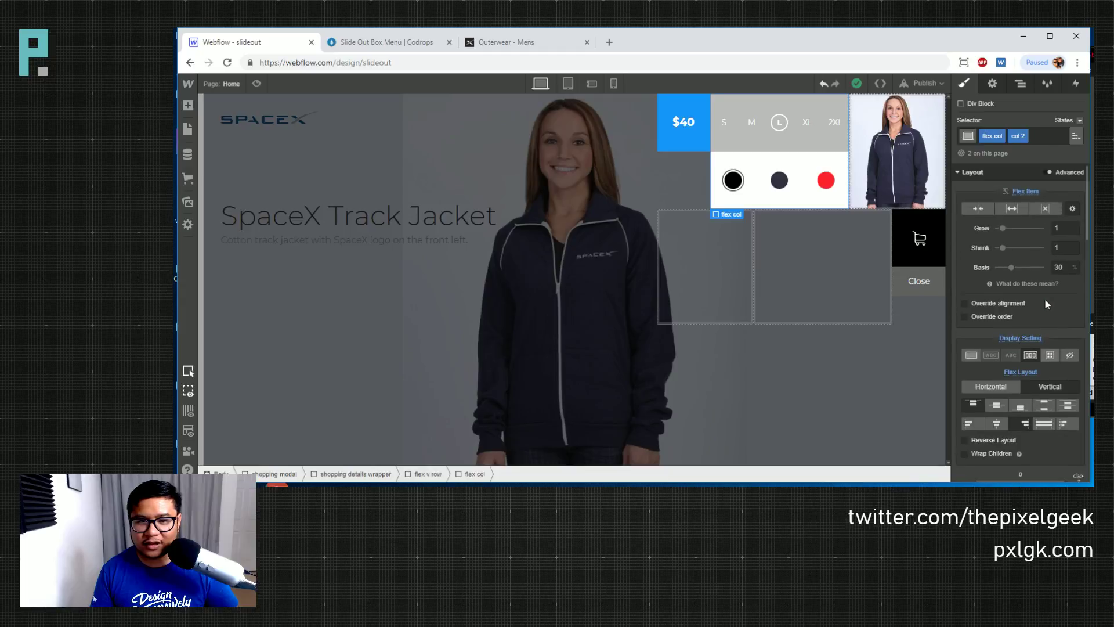
{"action": "left_click", "coordinate": [1011, 208]}
{"action": "left_click", "coordinate": [1065, 228]}
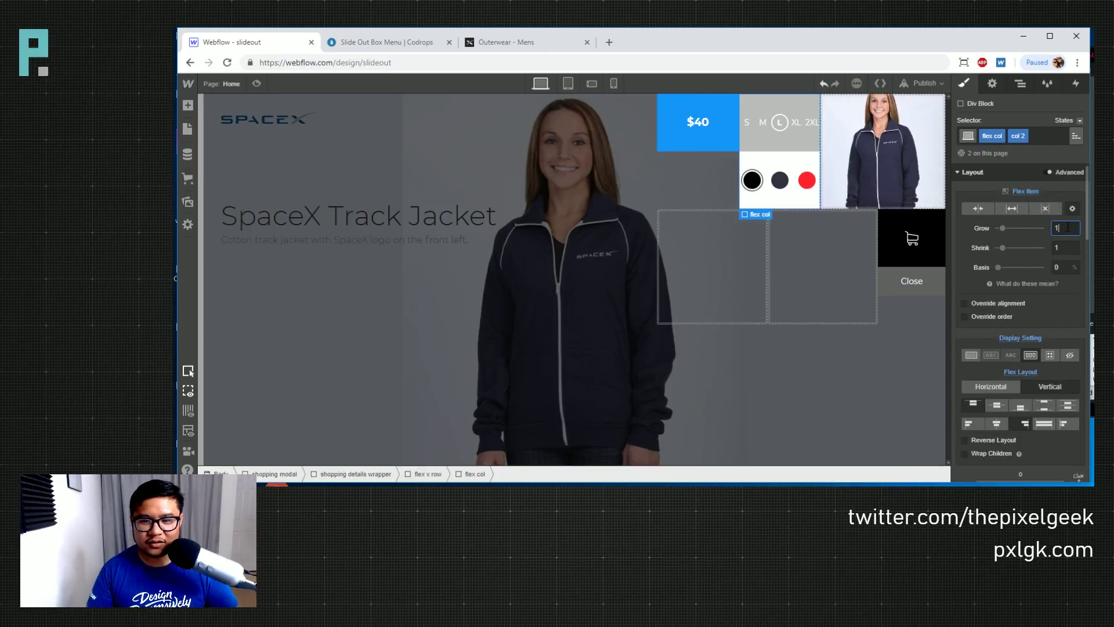
{"action": "type", "text": "2"}
{"action": "key", "text": "Up"}
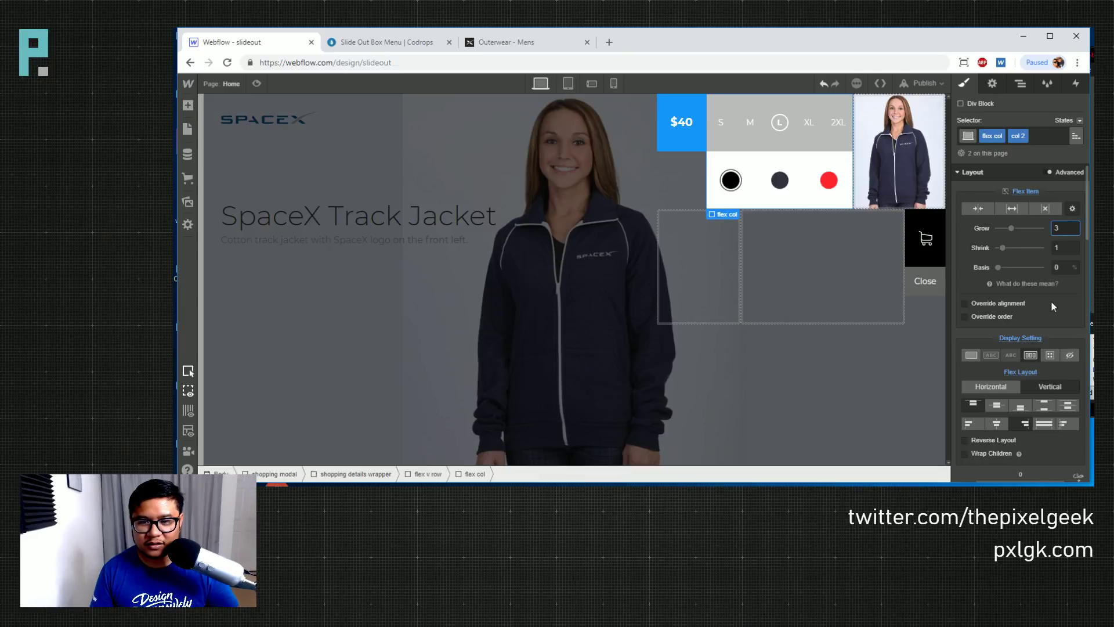
Try sizing the sizes-and-colors column with Shrink if needed and an explicit width, first 70%, finally 50%
{"action": "scroll", "coordinate": [1051, 301], "scroll_direction": "down", "scroll_amount": 3}
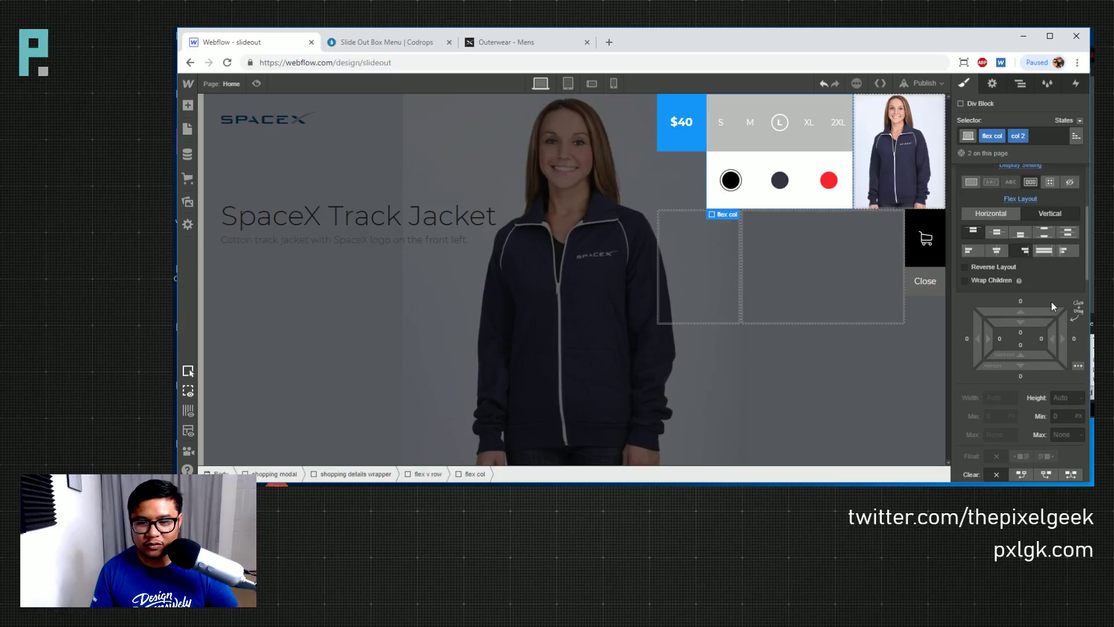
{"action": "scroll", "coordinate": [1051, 302], "scroll_direction": "down", "scroll_amount": 1}
{"action": "mouse_move", "coordinate": [1008, 344]}
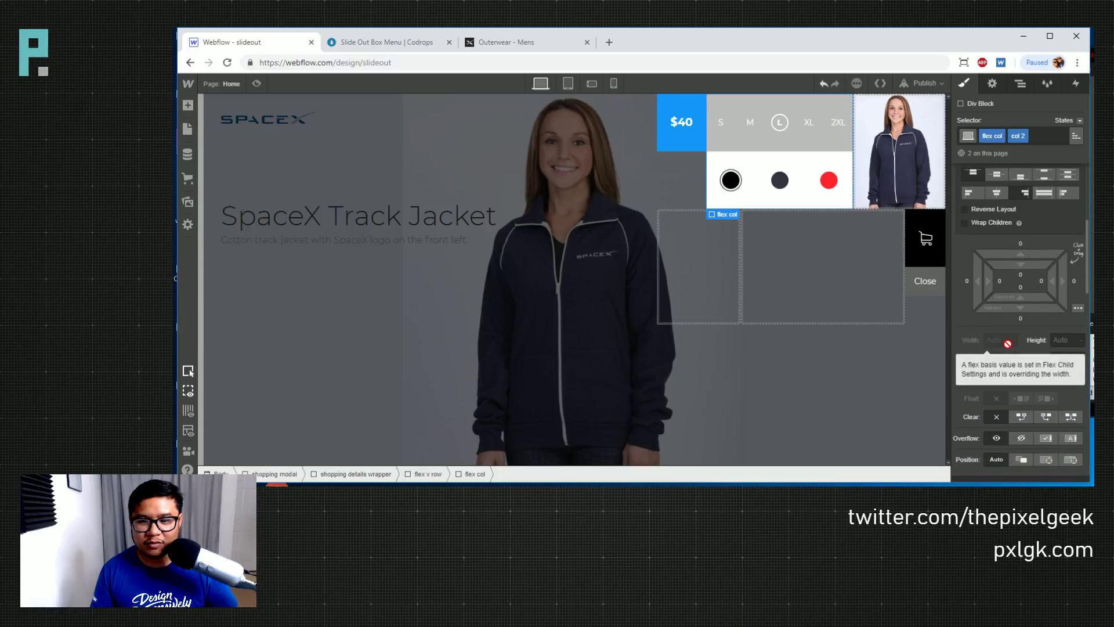
{"action": "left_click", "coordinate": [998, 334]}
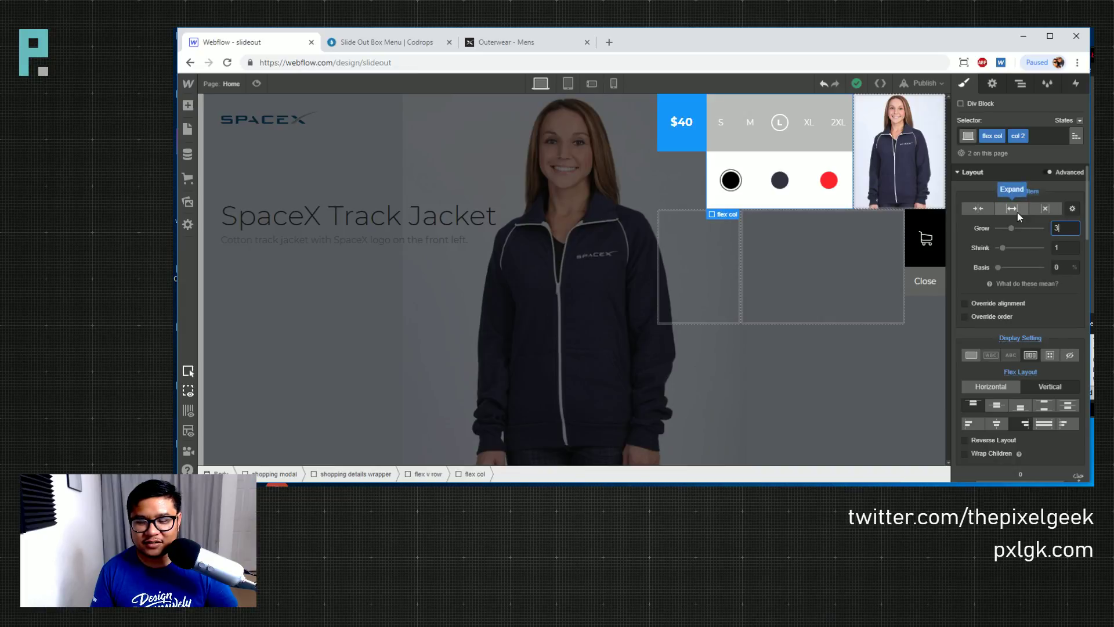
{"action": "left_click", "coordinate": [978, 208]}
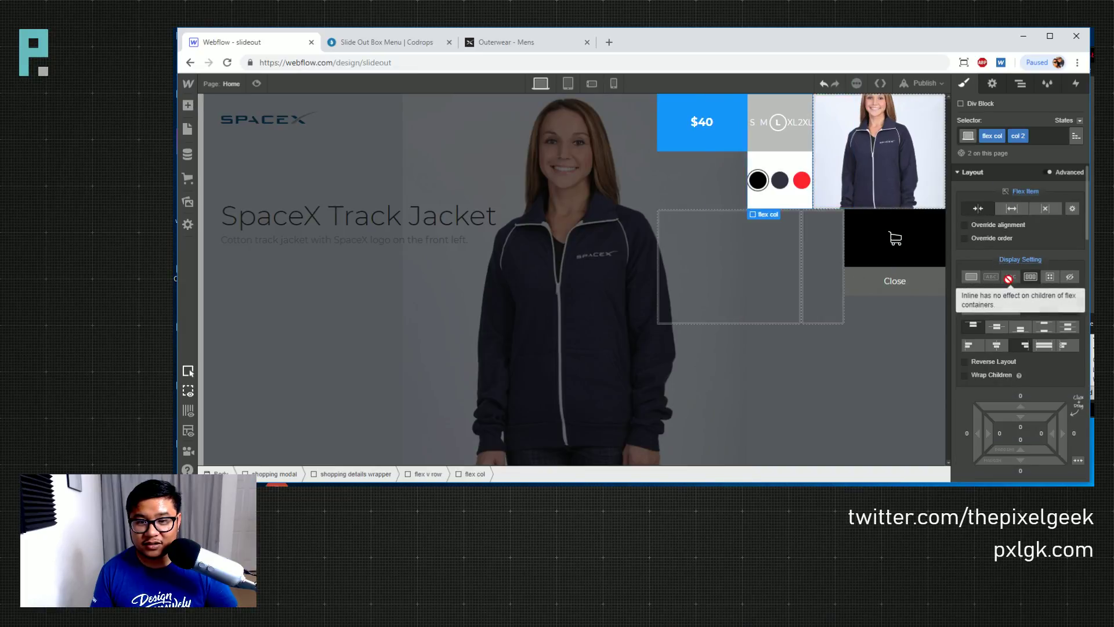
{"action": "scroll", "coordinate": [1043, 341], "scroll_direction": "down", "scroll_amount": 3}
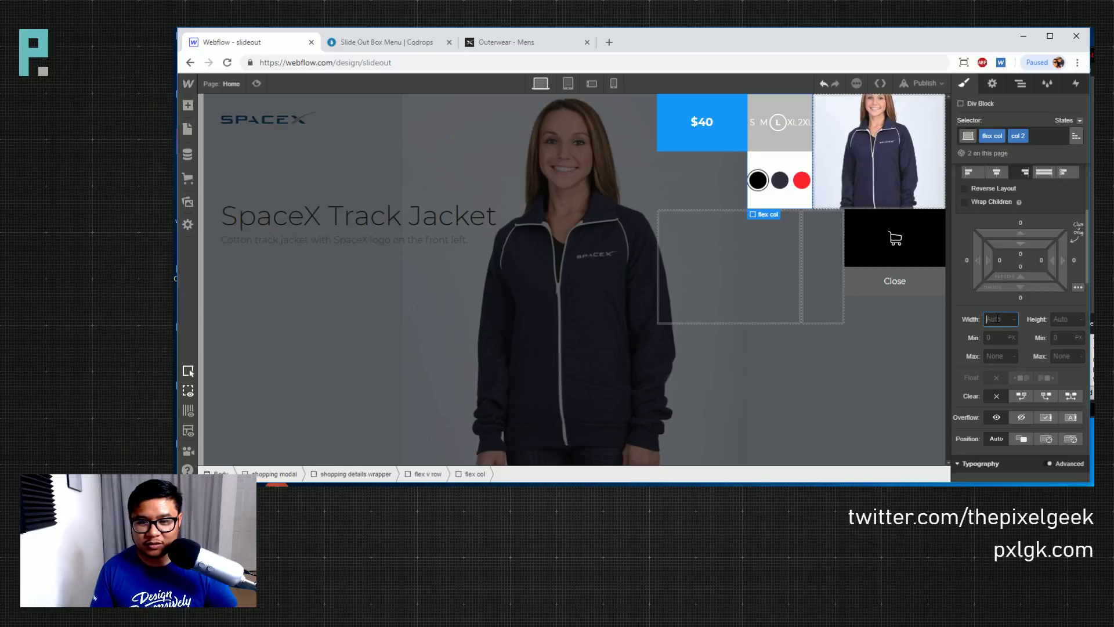
{"action": "type", "text": "70%"}
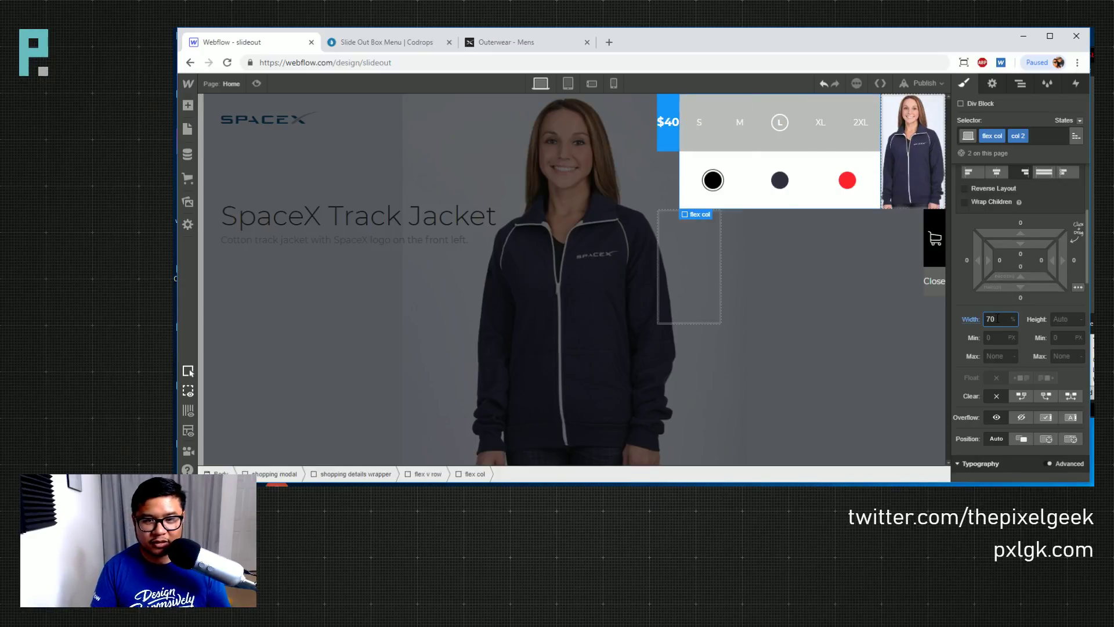
{"action": "key", "text": "BackSpace"}
{"action": "key", "text": "BackSpace"}
{"action": "type", "text": "50"}
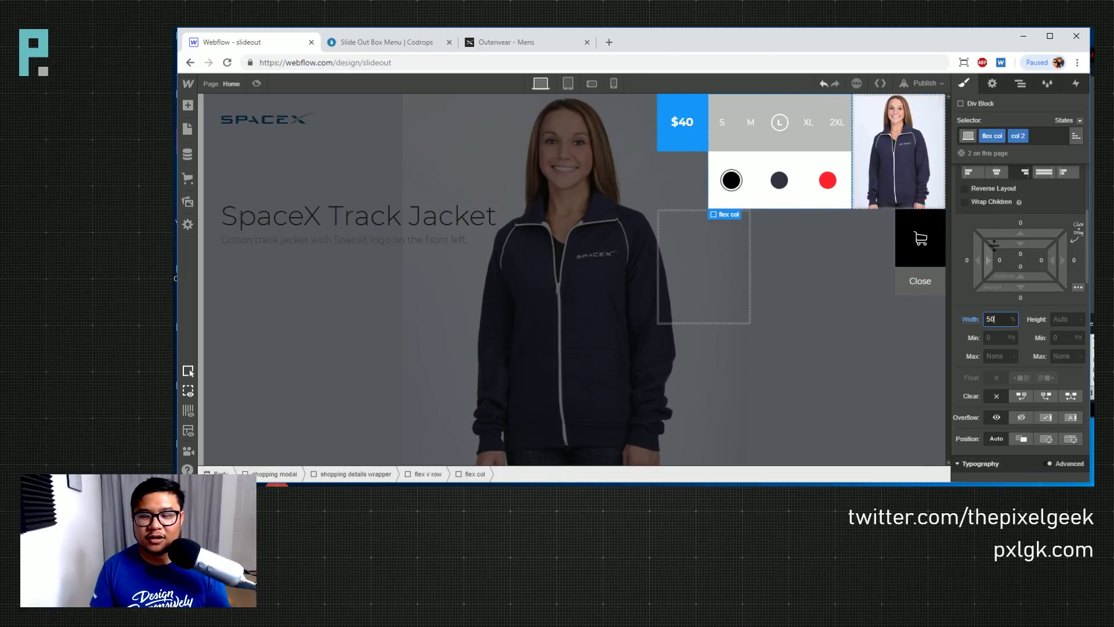
Step the sizes-and-colors column's width down to 0% and back up to test how the top row's blocks react
{"action": "scroll", "coordinate": [995, 224], "scroll_direction": "up", "scroll_amount": 3}
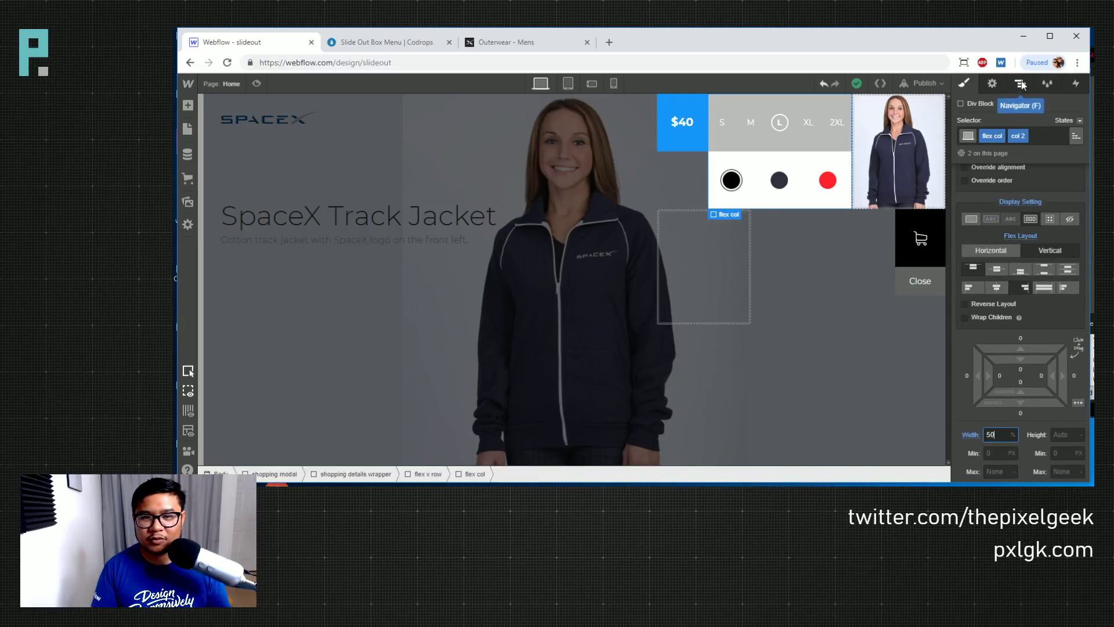
{"action": "key", "text": "shift+Down"}
{"action": "key", "text": "shift+Down"}
{"action": "key", "text": "shift+Down"}
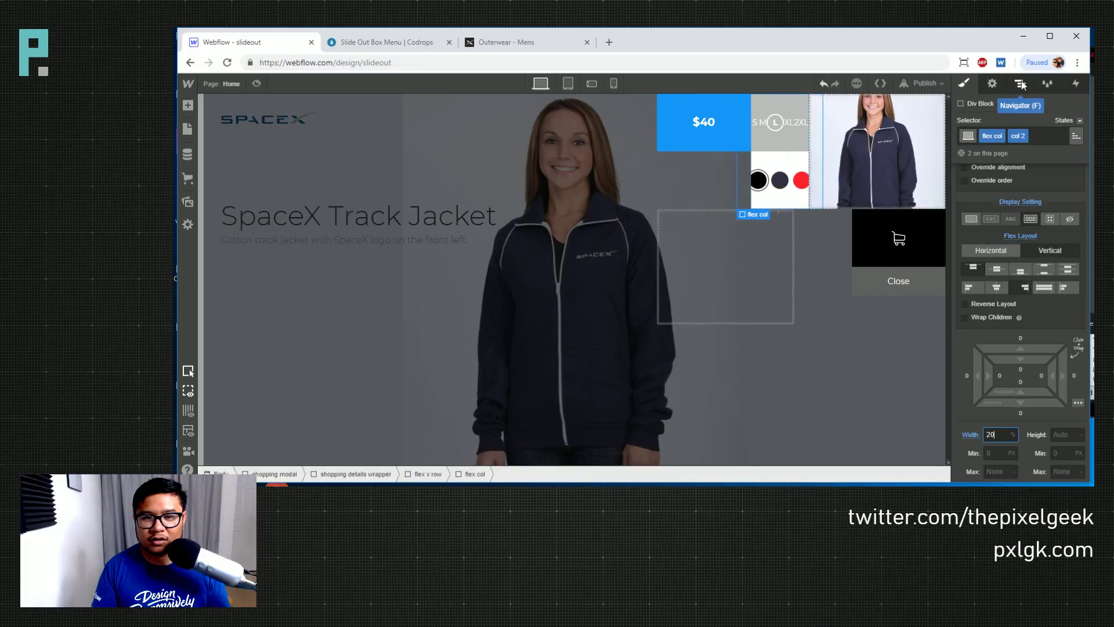
{"action": "key", "text": "shift+Down"}
{"action": "key", "text": "shift+Down"}
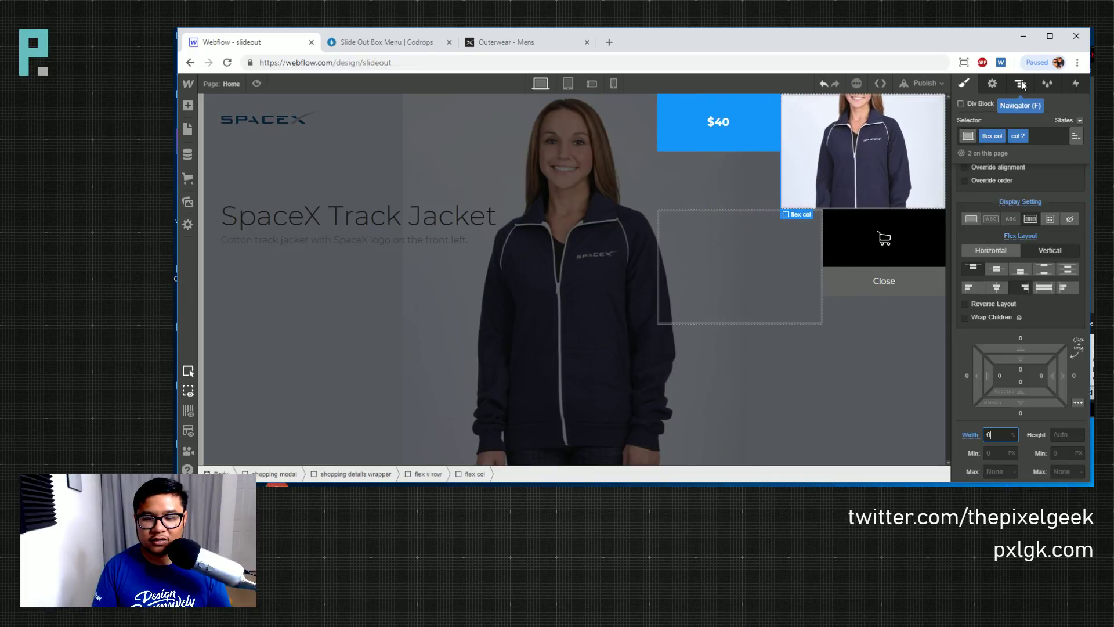
{"action": "key", "text": "shift+Up"}
{"action": "key", "text": "shift+Up"}
{"action": "key", "text": "shift+Up"}
{"action": "key", "text": "shift+Up"}
{"action": "key", "text": "shift+Up"}
{"action": "key", "text": "shift+Up"}
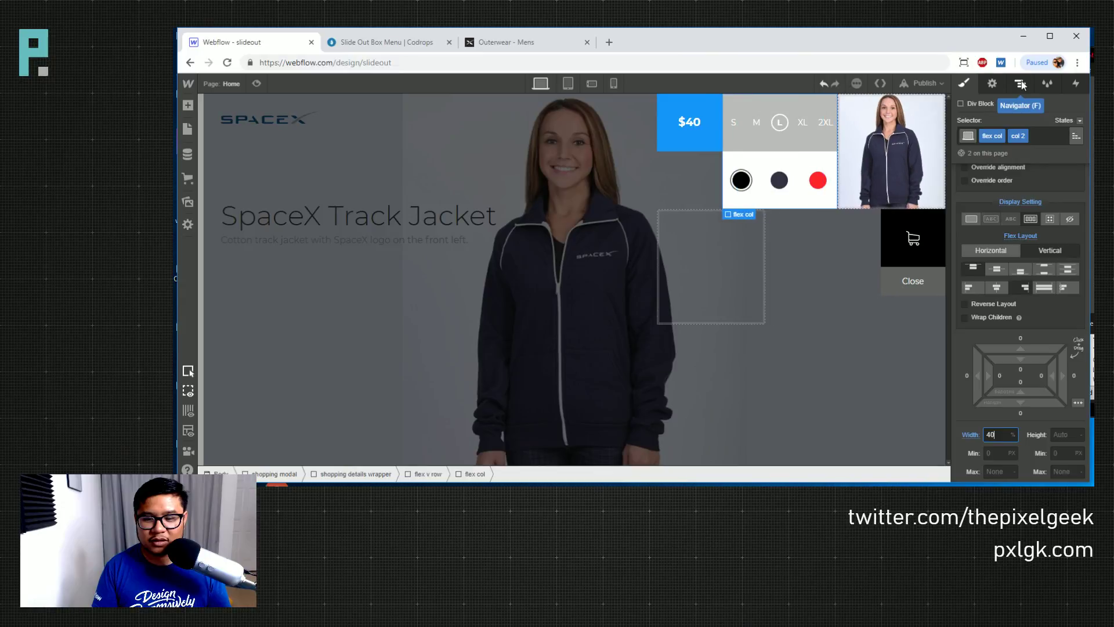
{"action": "key", "text": "shift+Down"}
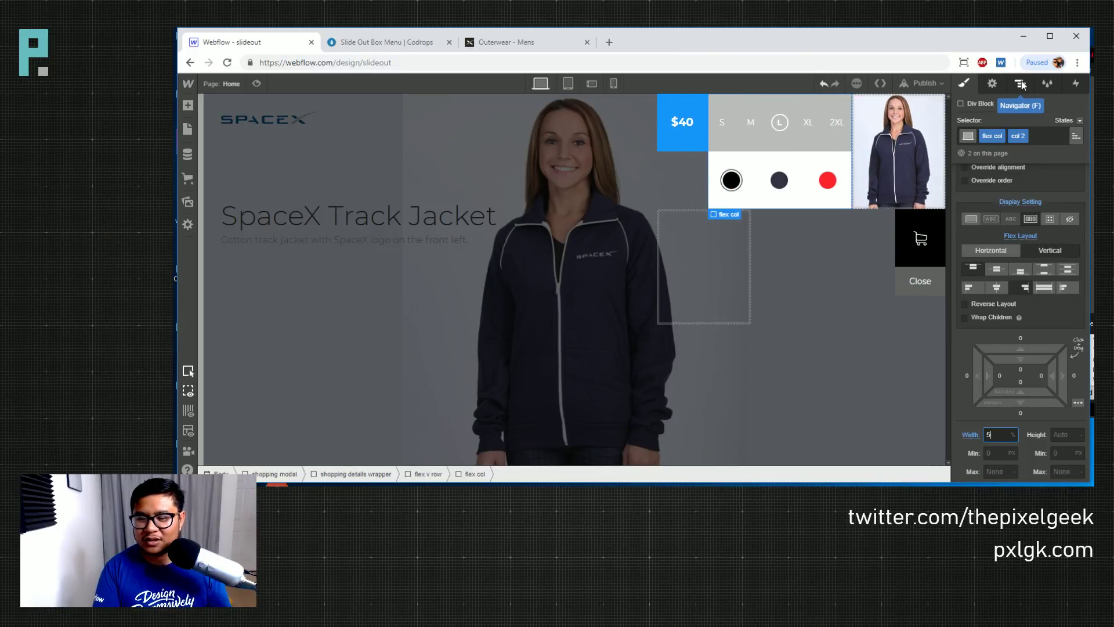
Clear the sizes-and-colors column's width and restore its Expand flex sizing with a Grow value of 3
{"action": "key", "text": "BackSpace"}
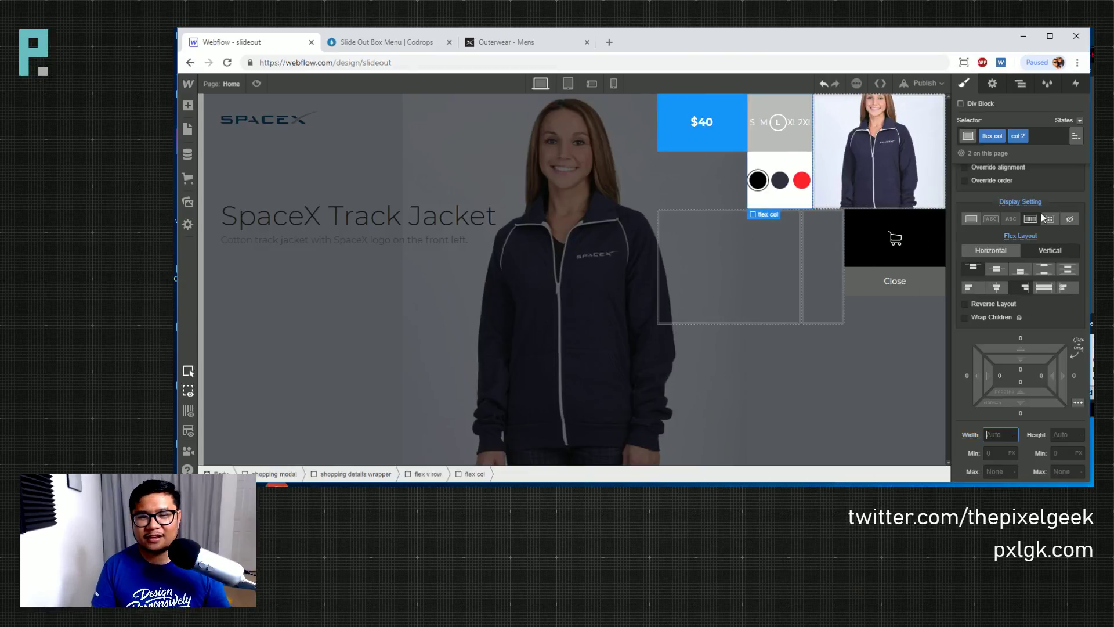
{"action": "scroll", "coordinate": [1038, 229], "scroll_direction": "up", "scroll_amount": 1}
{"action": "left_click", "coordinate": [1021, 210]}
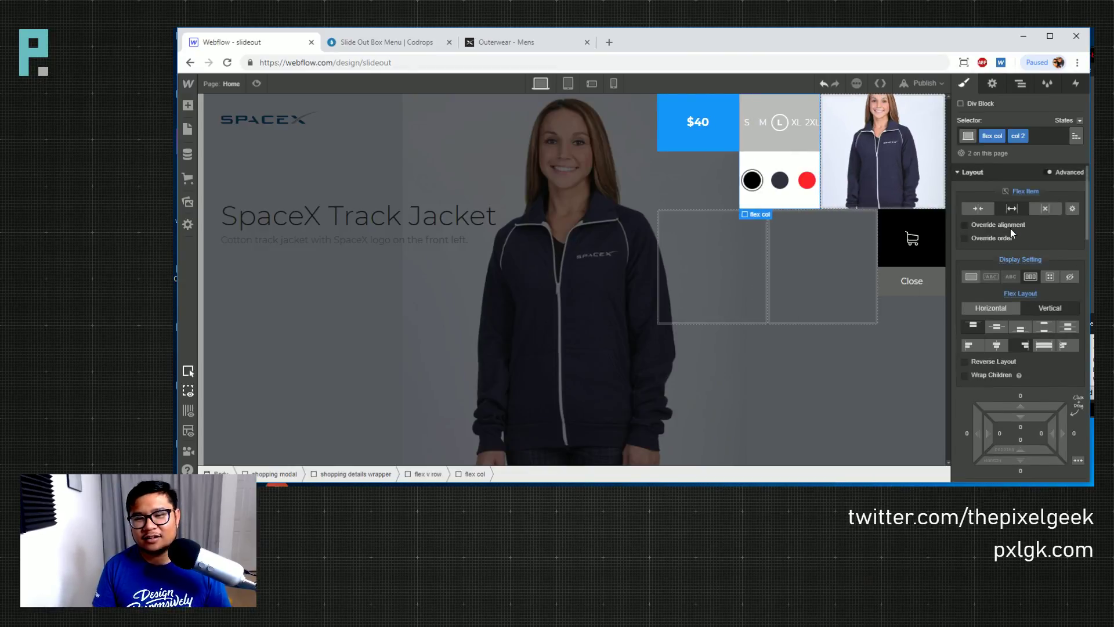
{"action": "left_click", "coordinate": [1072, 208]}
{"action": "left_click", "coordinate": [1064, 229]}
{"action": "type", "text": "3"}
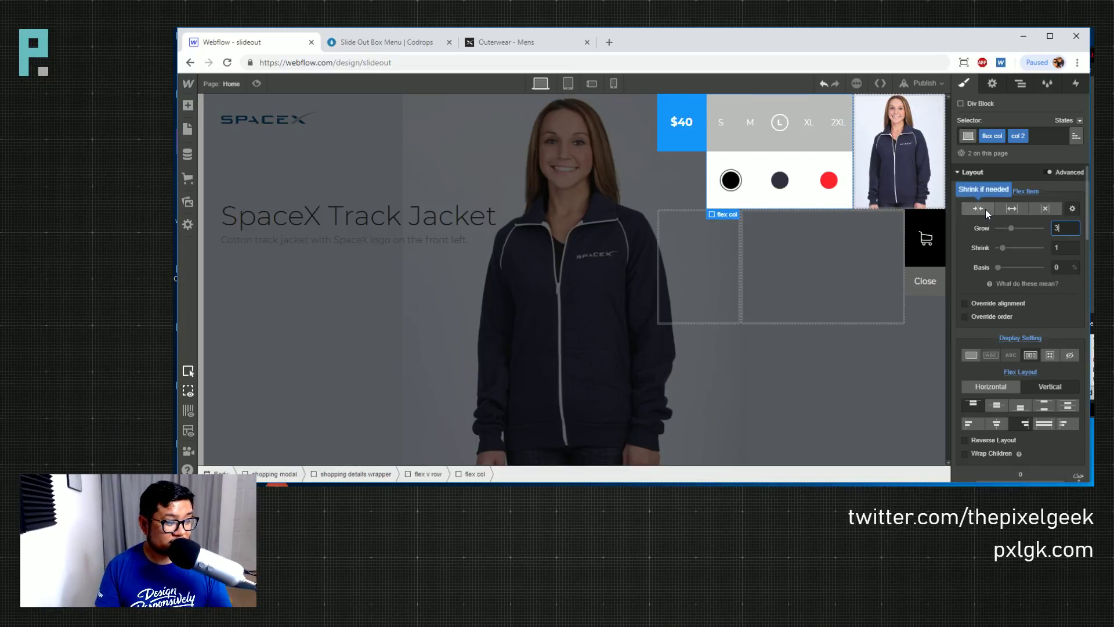
Select the "flew row 1 col 2" block containing the sizes in the element hierarchy
{"action": "left_click", "coordinate": [725, 145]}
{"action": "left_click", "coordinate": [1019, 86]}
{"action": "left_click", "coordinate": [1040, 234]}
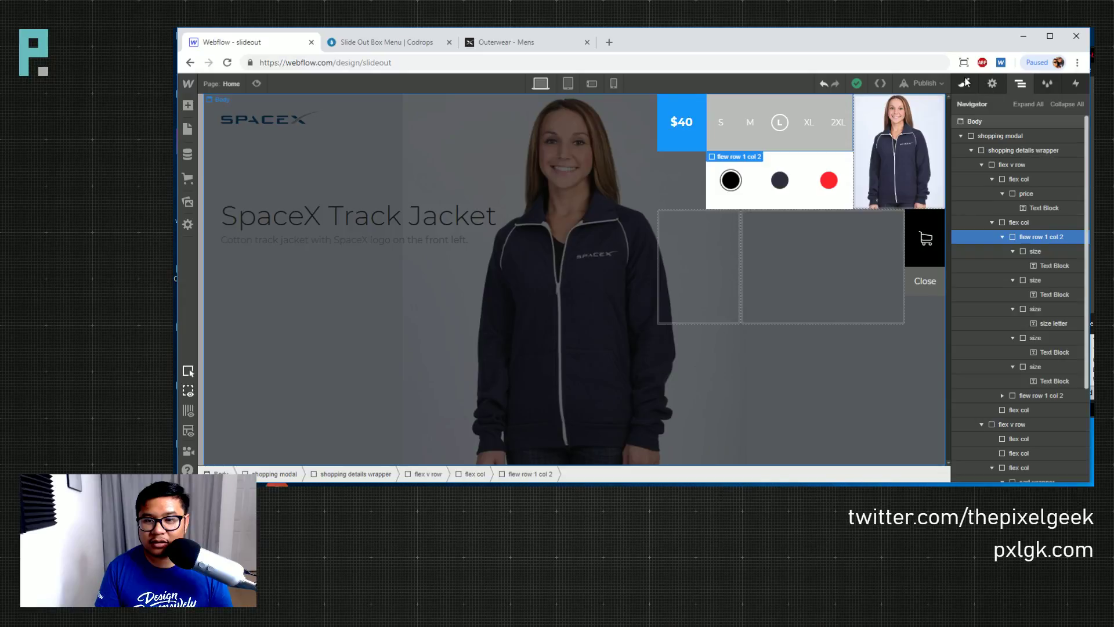
Switch to the Codrops Slide Out Box Menu demo and open and close its details twice to study the closing motion
{"action": "left_click", "coordinate": [403, 43]}
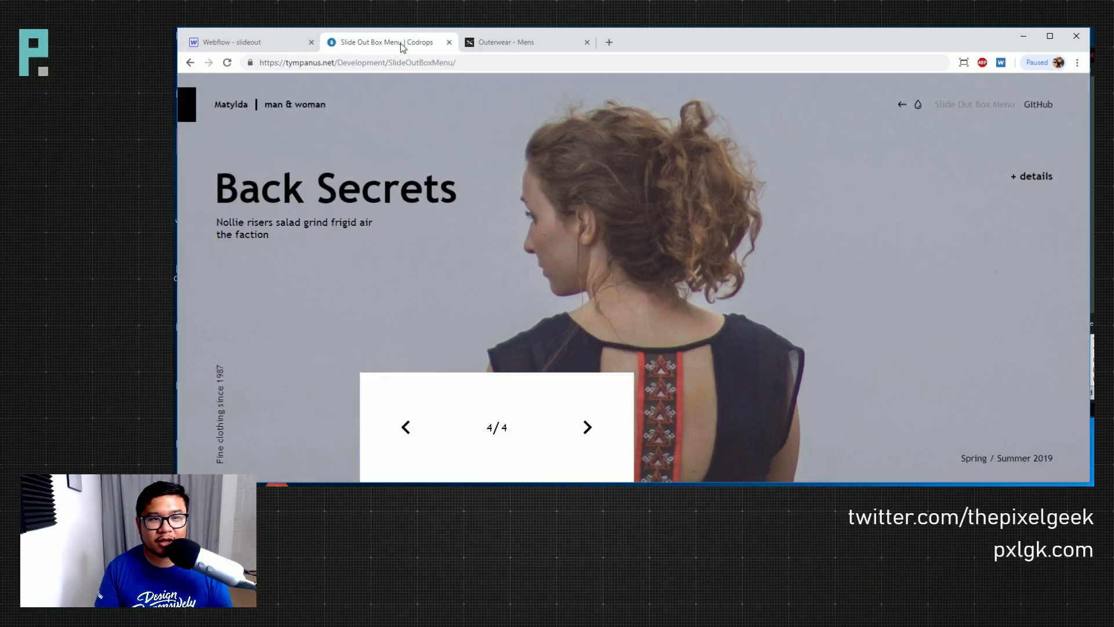
{"action": "left_click", "coordinate": [1031, 181]}
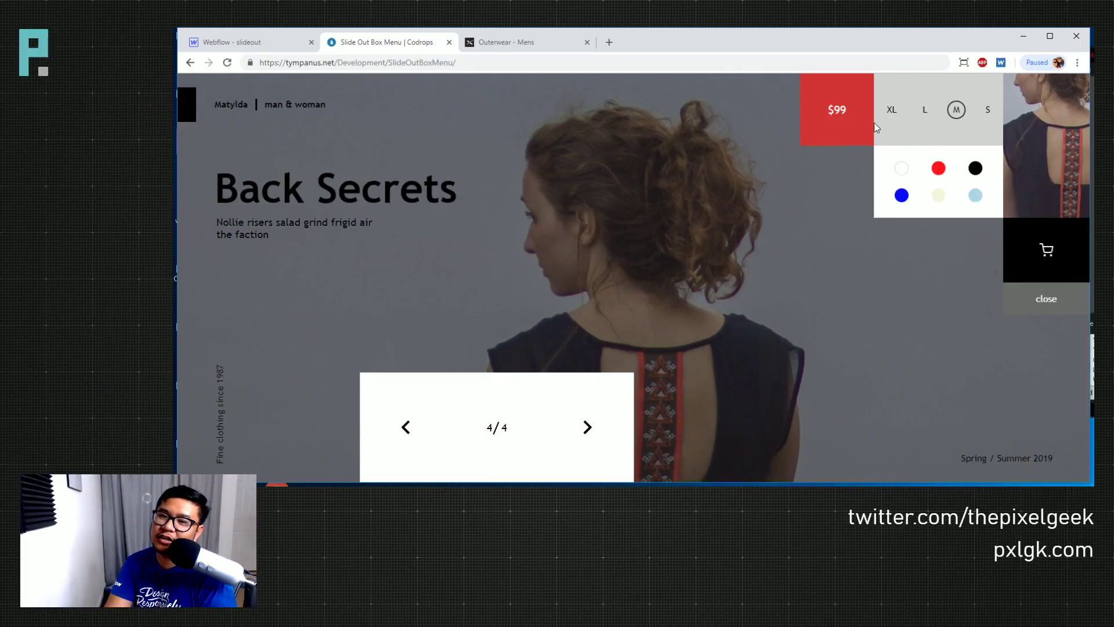
{"action": "left_click", "coordinate": [1038, 302]}
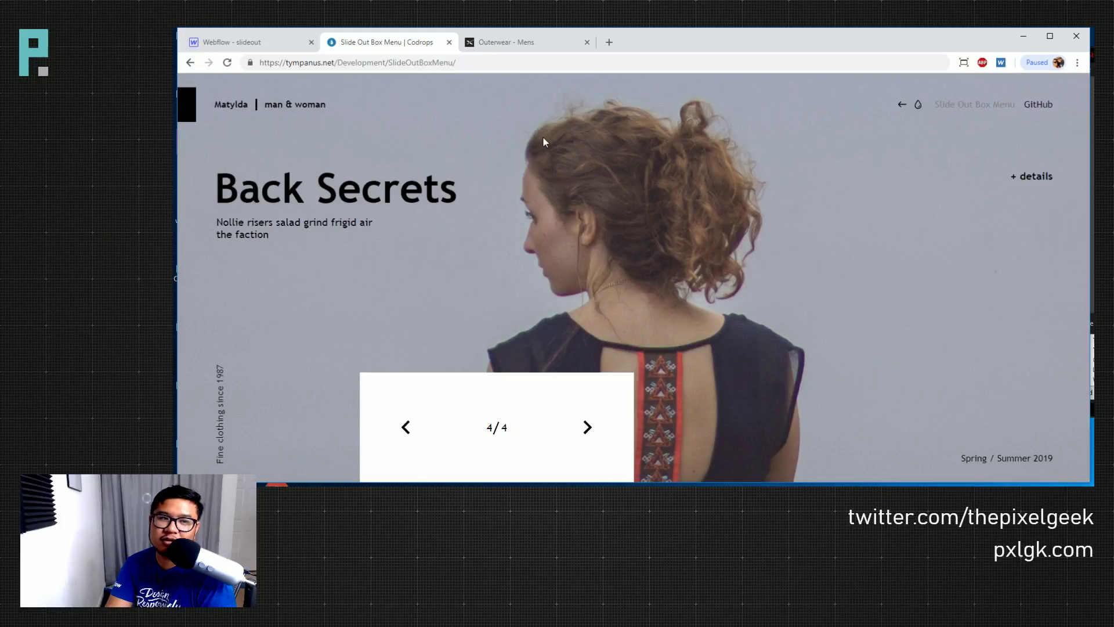
{"action": "left_click", "coordinate": [1034, 176]}
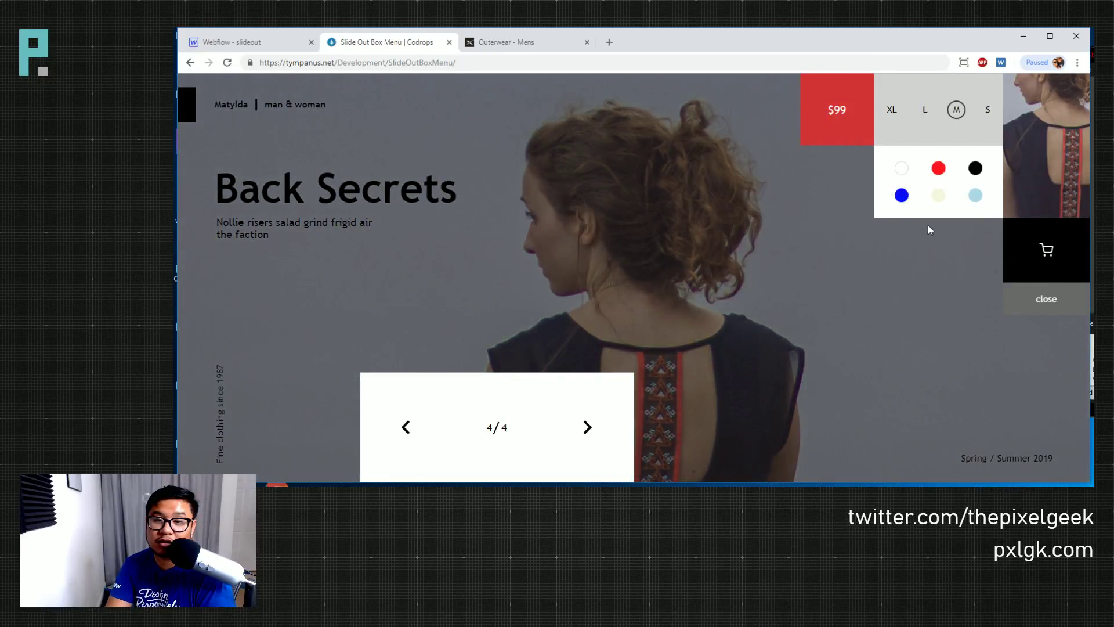
{"action": "left_click", "coordinate": [1044, 308]}
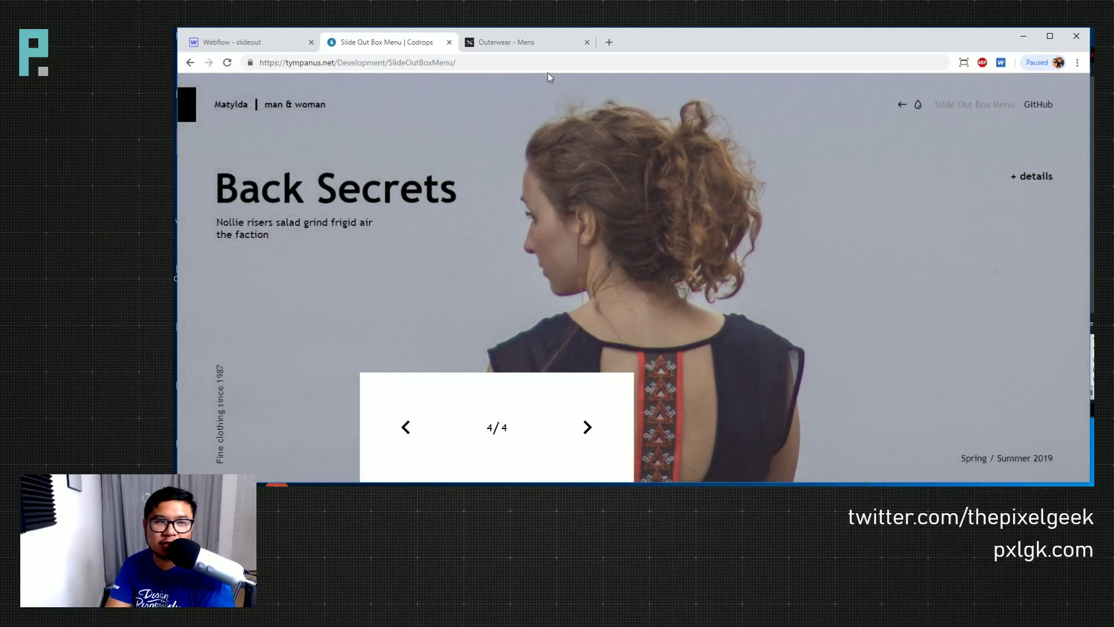
Return to the Webflow slideout project and reopen the "close all the things" animation on the Close element
{"action": "left_click", "coordinate": [244, 41]}
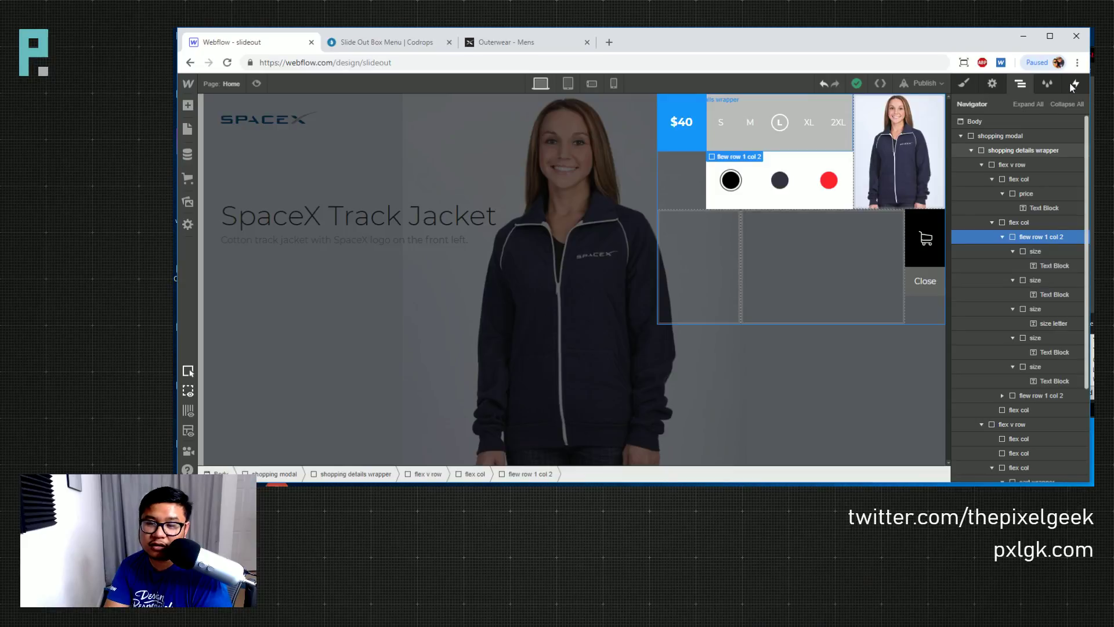
{"action": "scroll", "coordinate": [1050, 348], "scroll_direction": "down", "scroll_amount": 2}
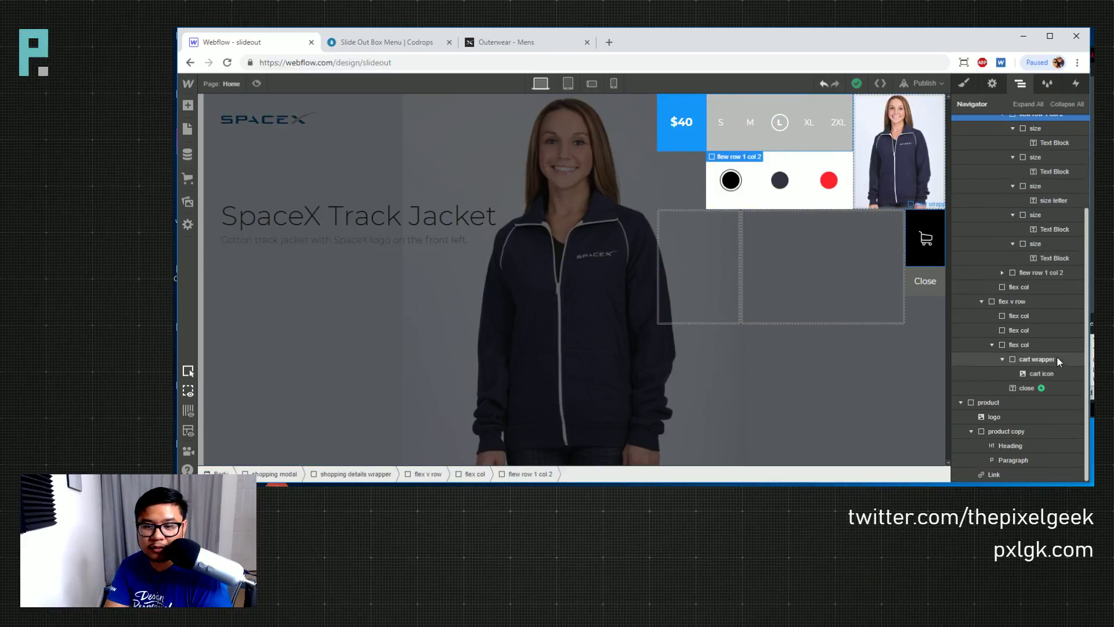
{"action": "left_click", "coordinate": [1040, 383]}
{"action": "left_click", "coordinate": [1075, 84]}
{"action": "left_click", "coordinate": [1038, 155]}
{"action": "left_click", "coordinate": [1072, 214]}
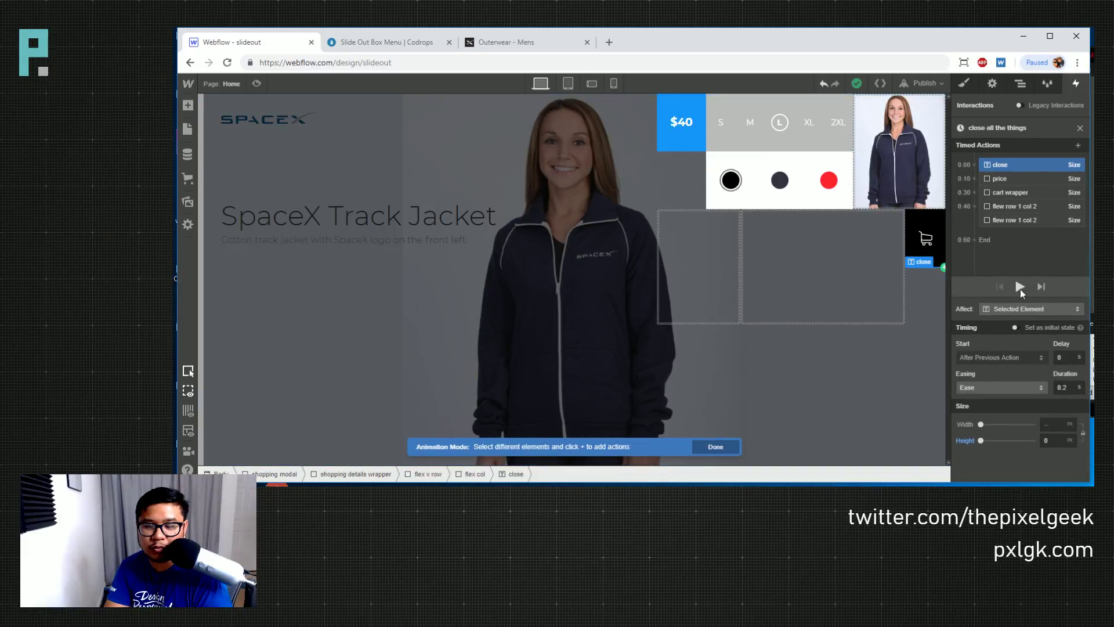
Play the closing animation to check how the sizes and colors rows collapse with the new column sizing
{"action": "left_click", "coordinate": [1020, 286]}
{"action": "left_click", "coordinate": [1019, 286]}
{"action": "left_click", "coordinate": [1019, 286]}
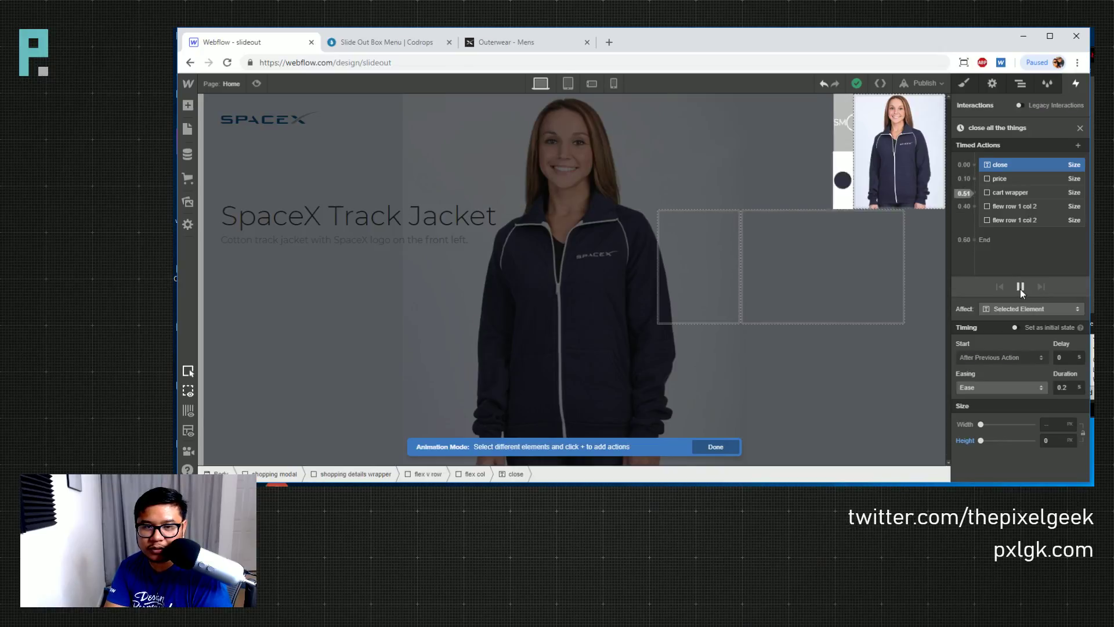
In the second "flew row 1 col 2" Size action for the colors row, clear the width and set the height to 0
{"action": "left_click", "coordinate": [1028, 224]}
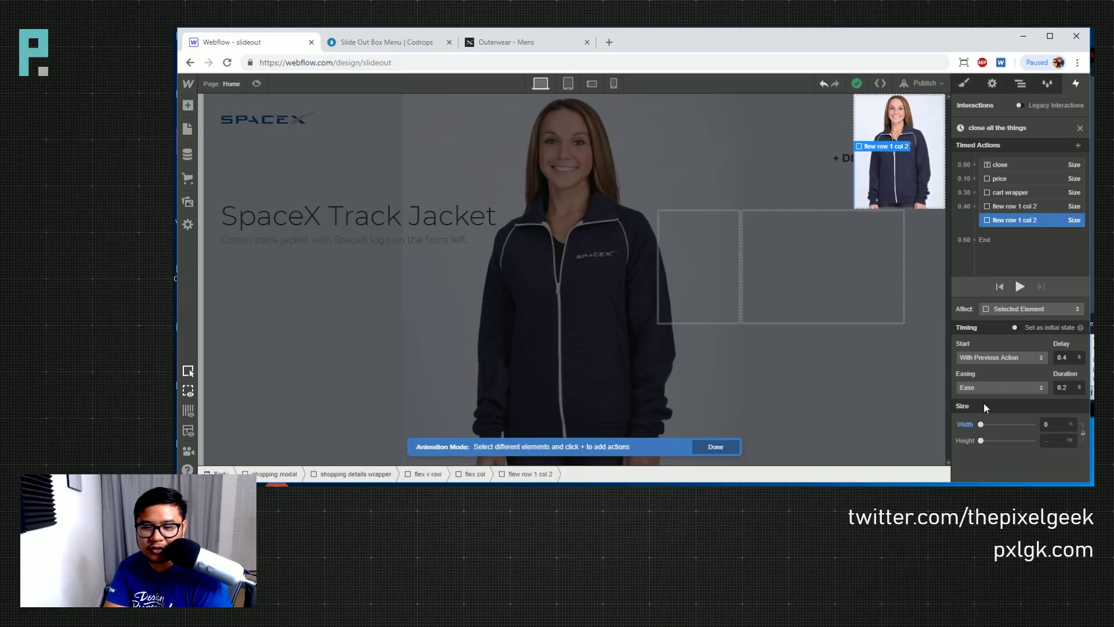
{"action": "left_click", "coordinate": [966, 425], "text": "alt"}
{"action": "left_click", "coordinate": [1046, 441]}
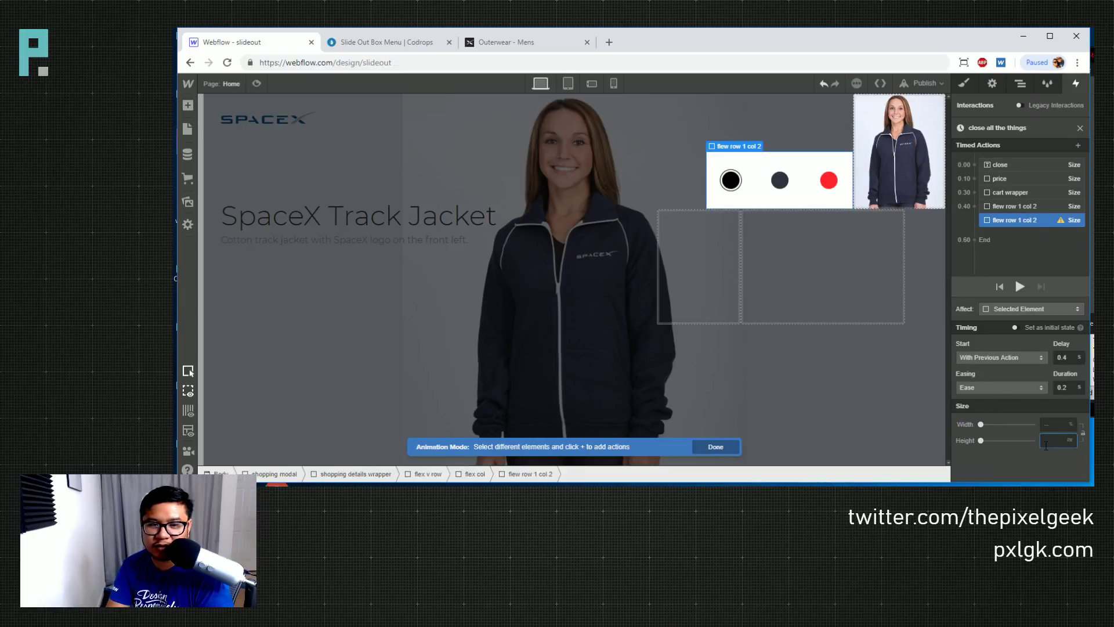
{"action": "type", "text": "0"}
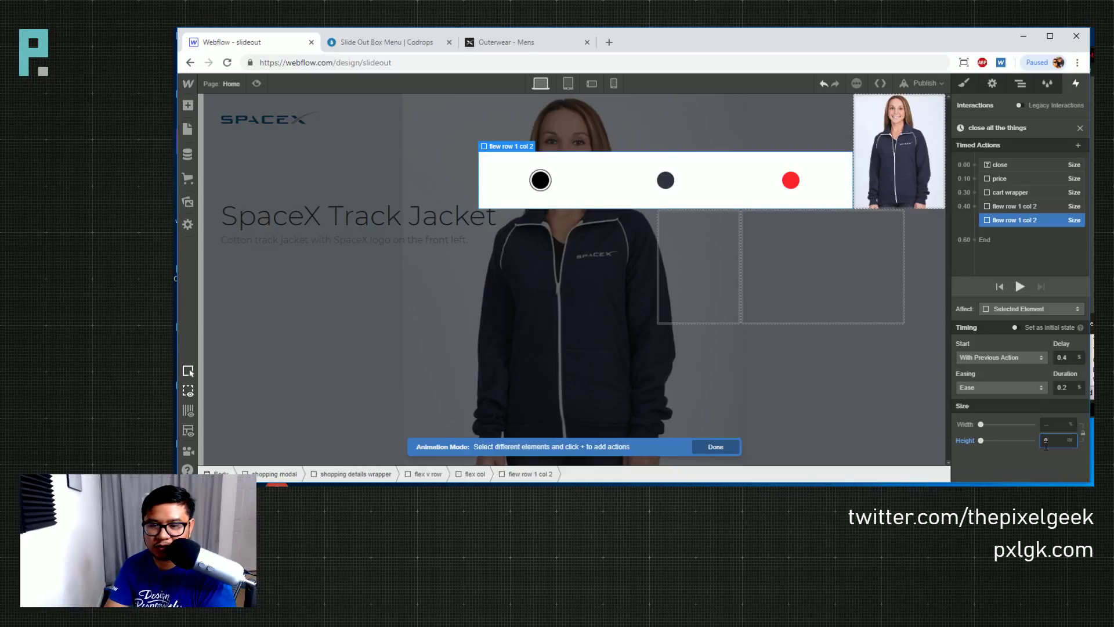
Examine how the flex columns and rows nest inside the shopping details wrapper and check the second column's layout settings
{"action": "left_click", "coordinate": [1023, 82]}
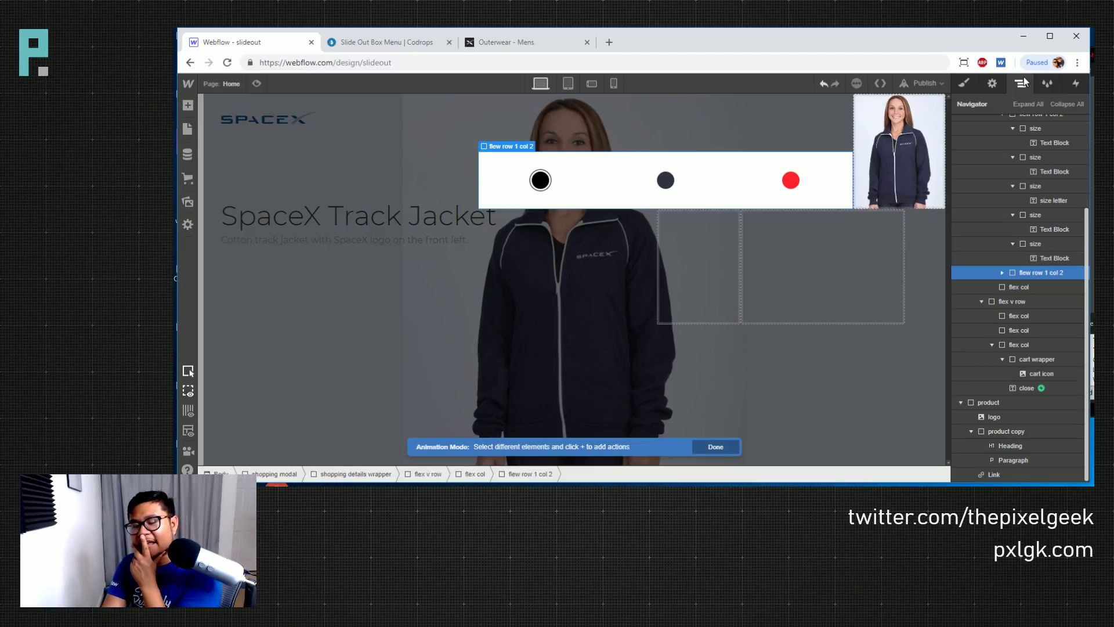
{"action": "scroll", "coordinate": [1040, 252], "scroll_direction": "up", "scroll_amount": 3}
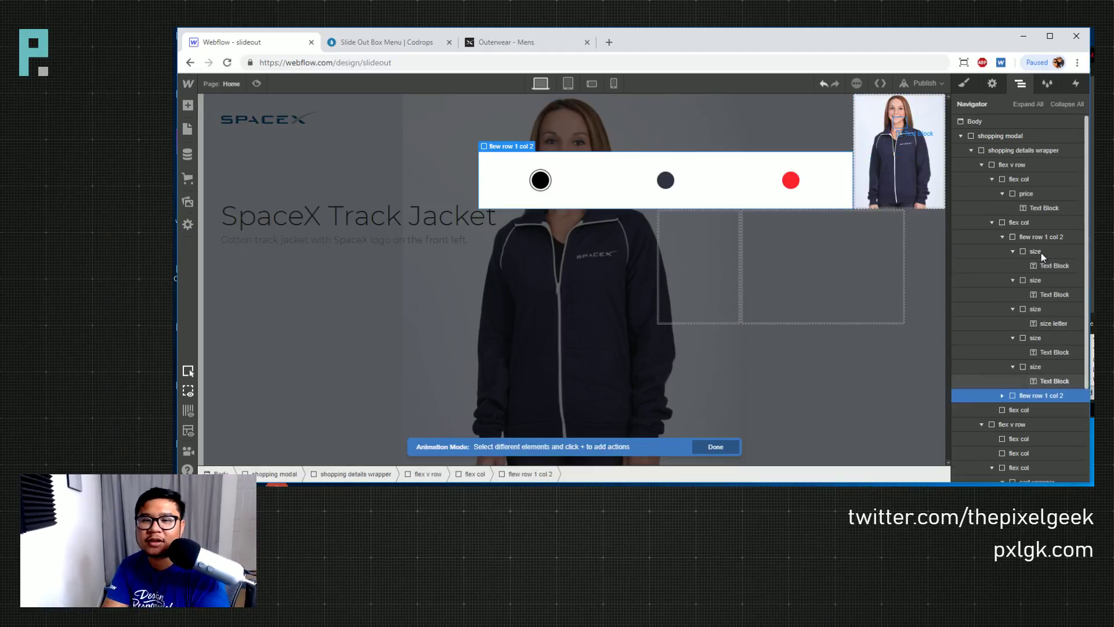
{"action": "left_click", "coordinate": [1022, 179]}
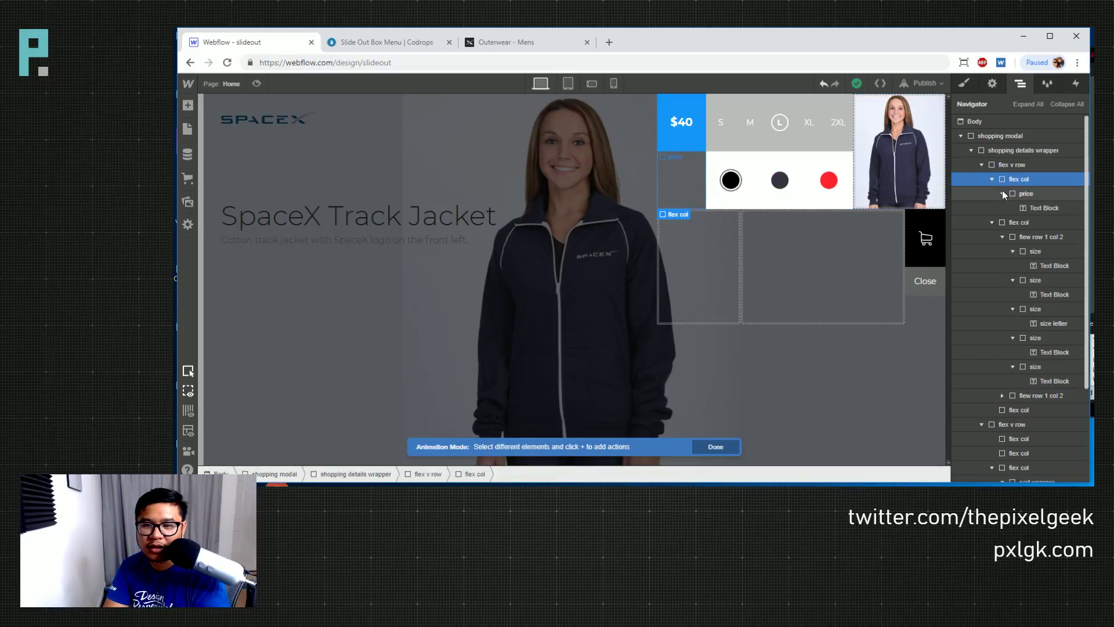
{"action": "left_click", "coordinate": [992, 178]}
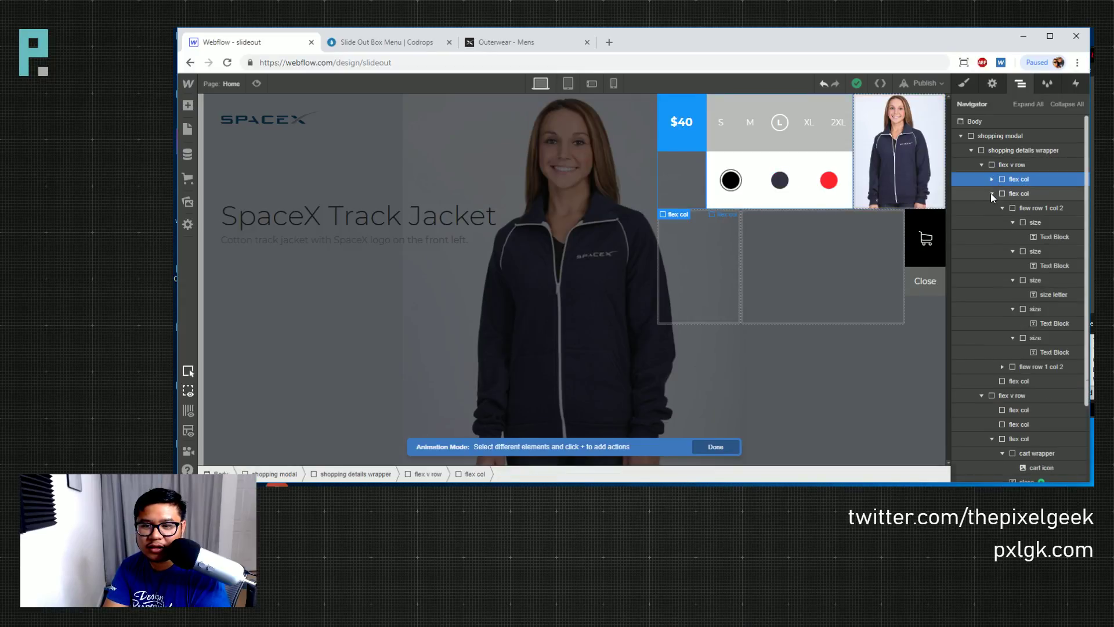
{"action": "left_click", "coordinate": [991, 193]}
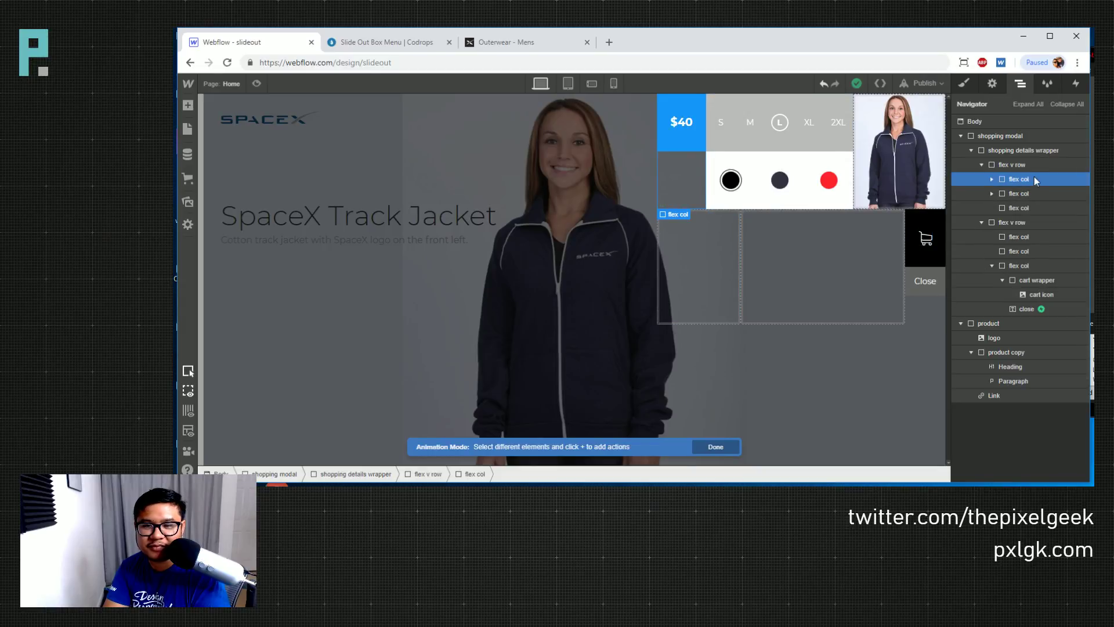
{"action": "left_click", "coordinate": [990, 193]}
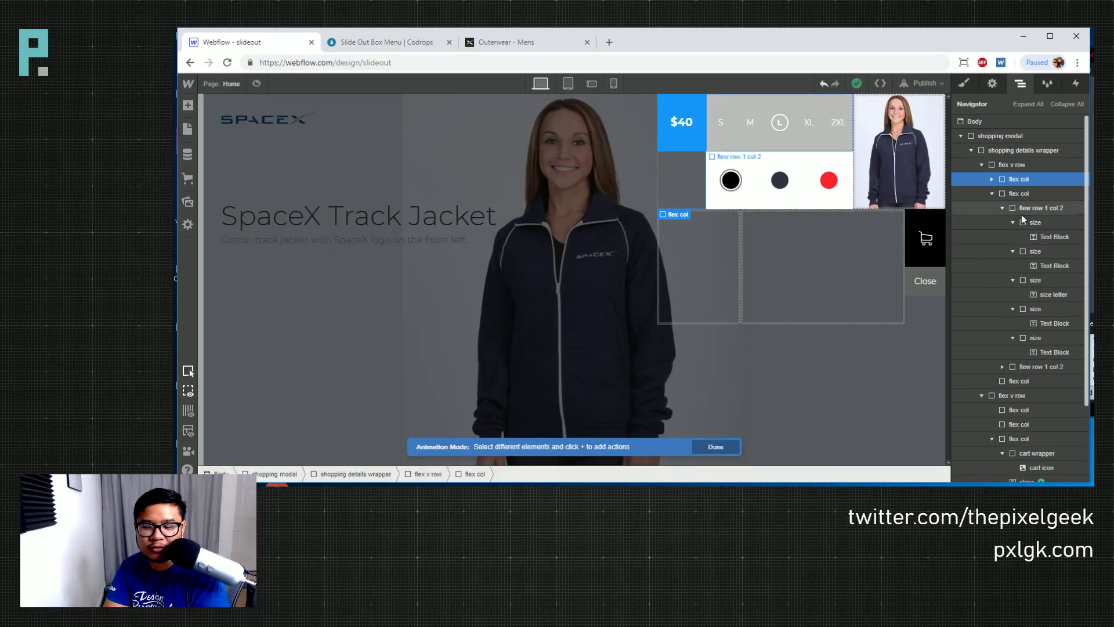
{"action": "left_click", "coordinate": [1002, 207]}
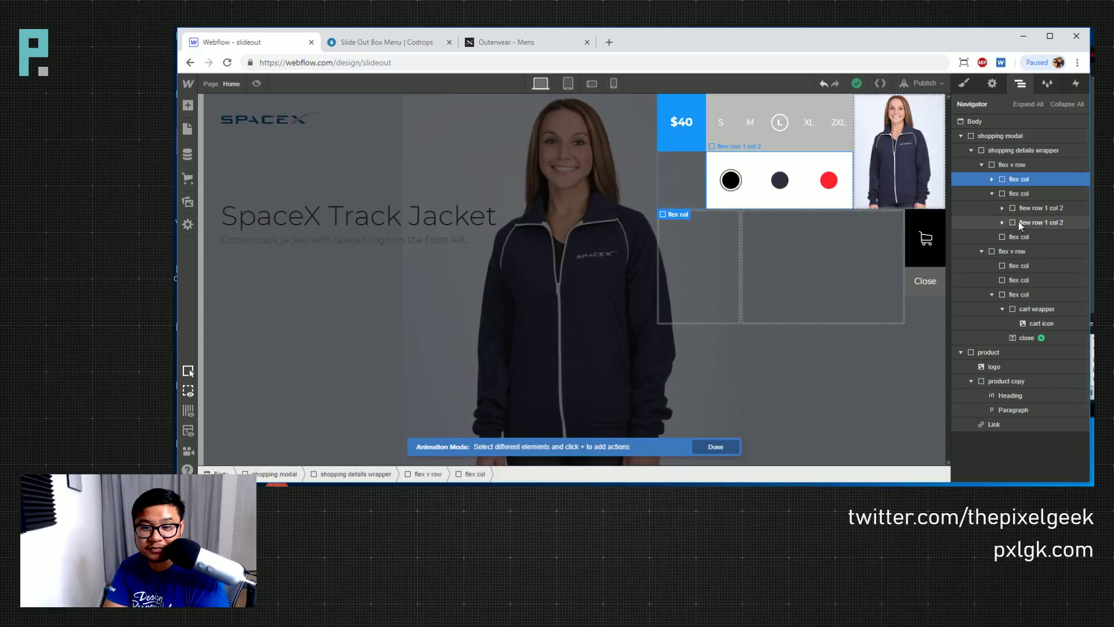
{"action": "left_click", "coordinate": [1044, 221]}
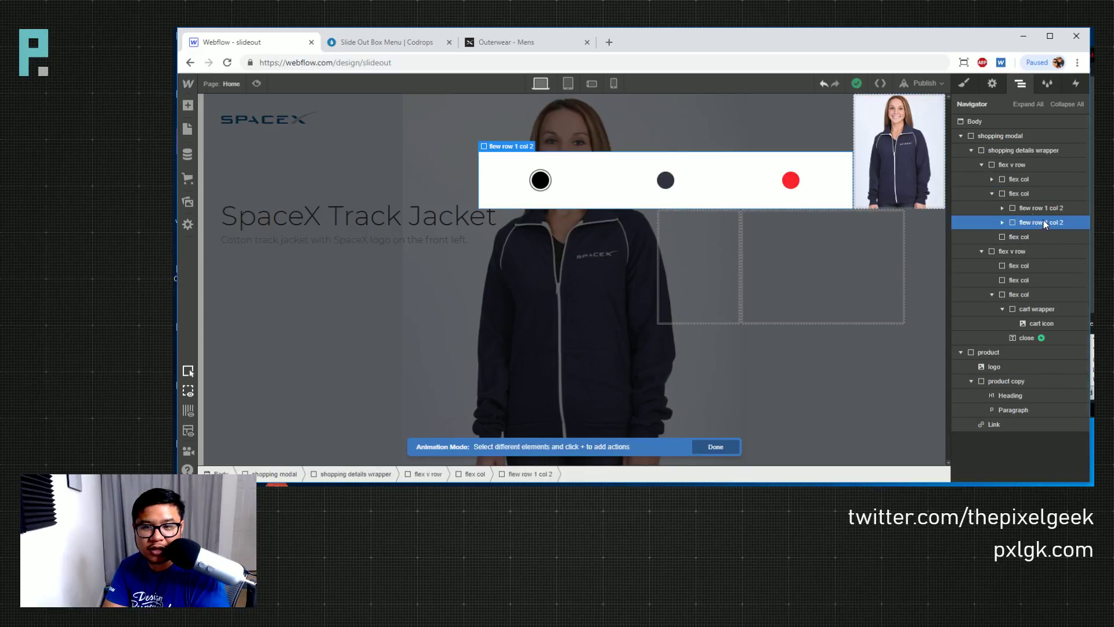
{"action": "left_click", "coordinate": [1029, 193]}
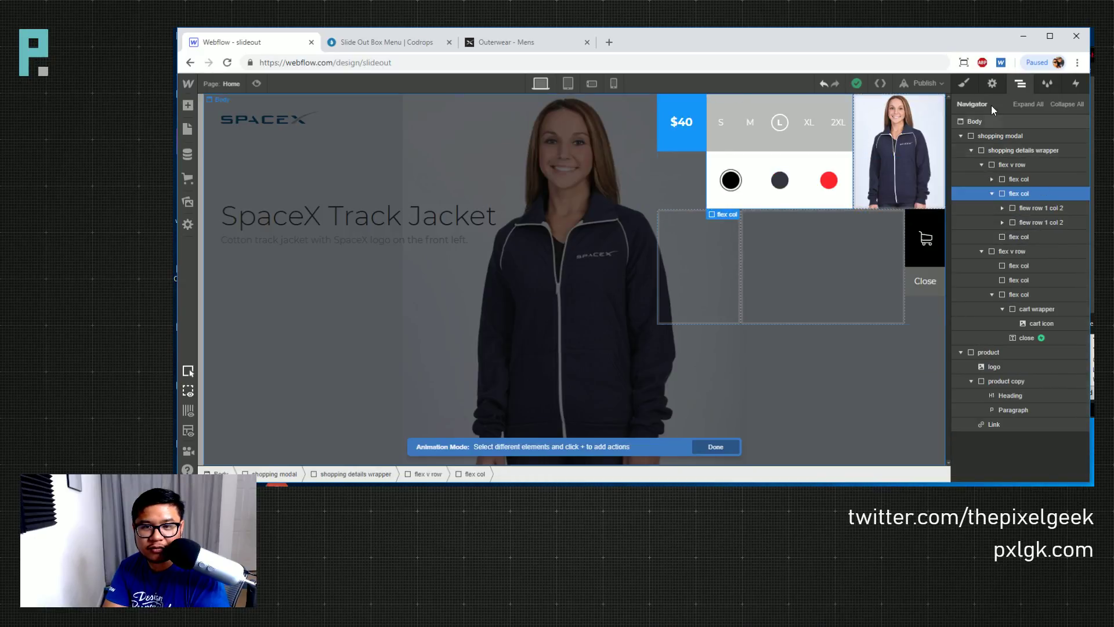
{"action": "left_click", "coordinate": [964, 86]}
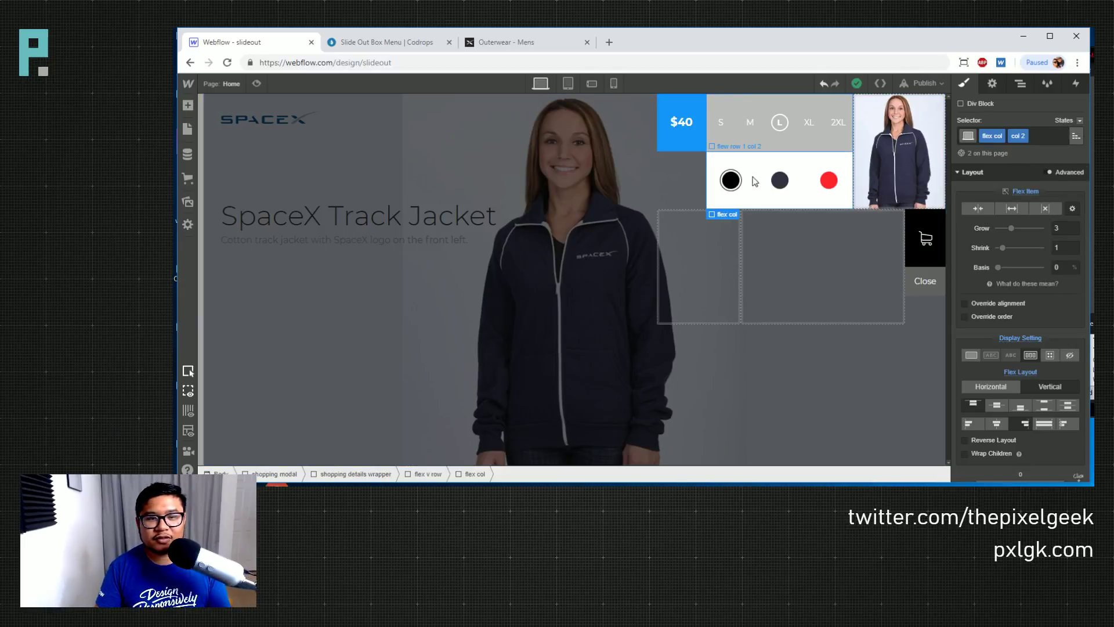
Reset the display setting of the price column ("flex col" with "col 1") from flex to block and preview the page
{"action": "left_click", "coordinate": [672, 181]}
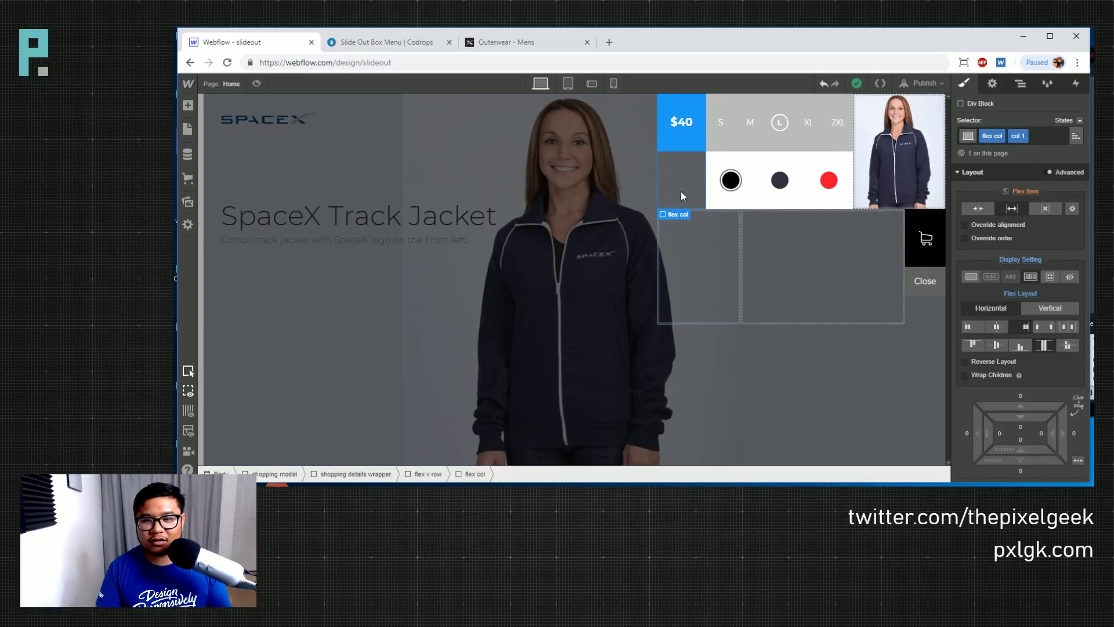
{"action": "left_click", "coordinate": [1027, 256]}
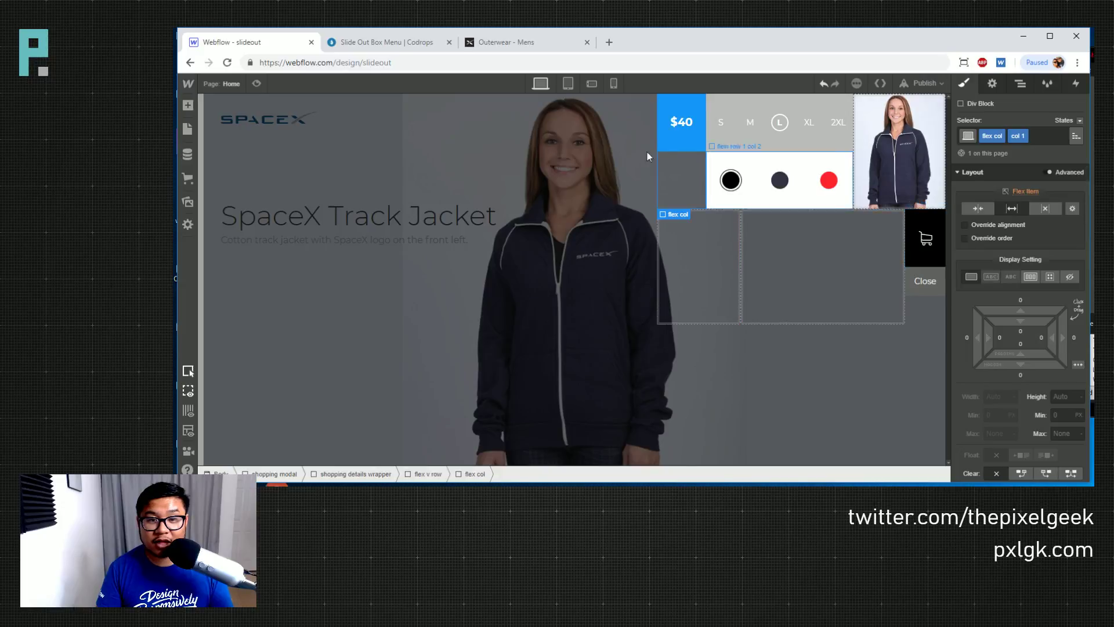
{"action": "left_click", "coordinate": [264, 84]}
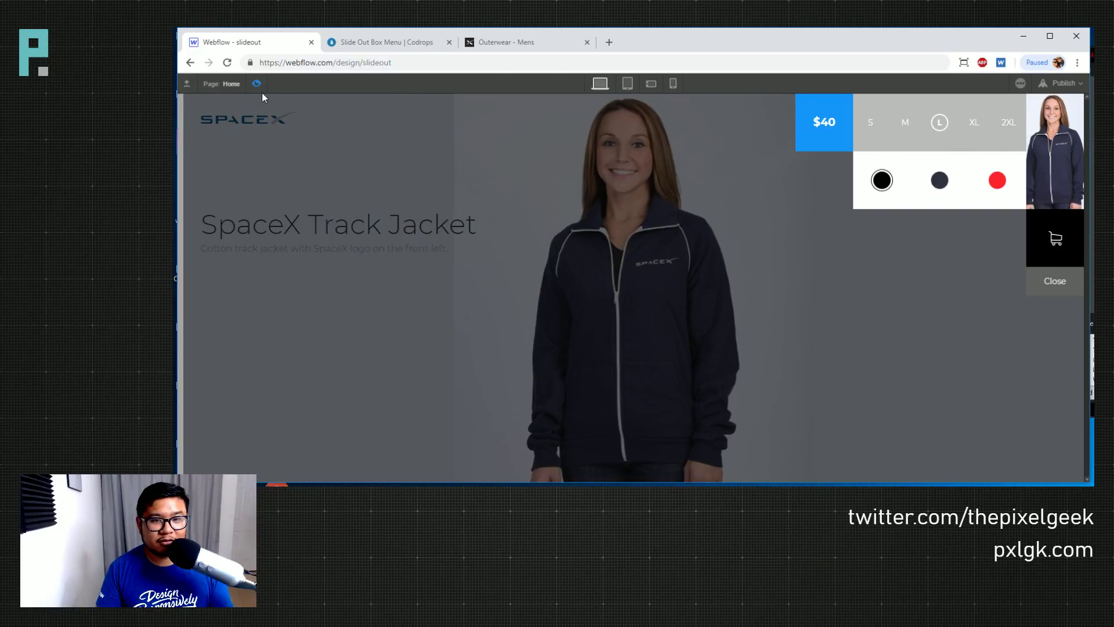
{"action": "left_click", "coordinate": [260, 86]}
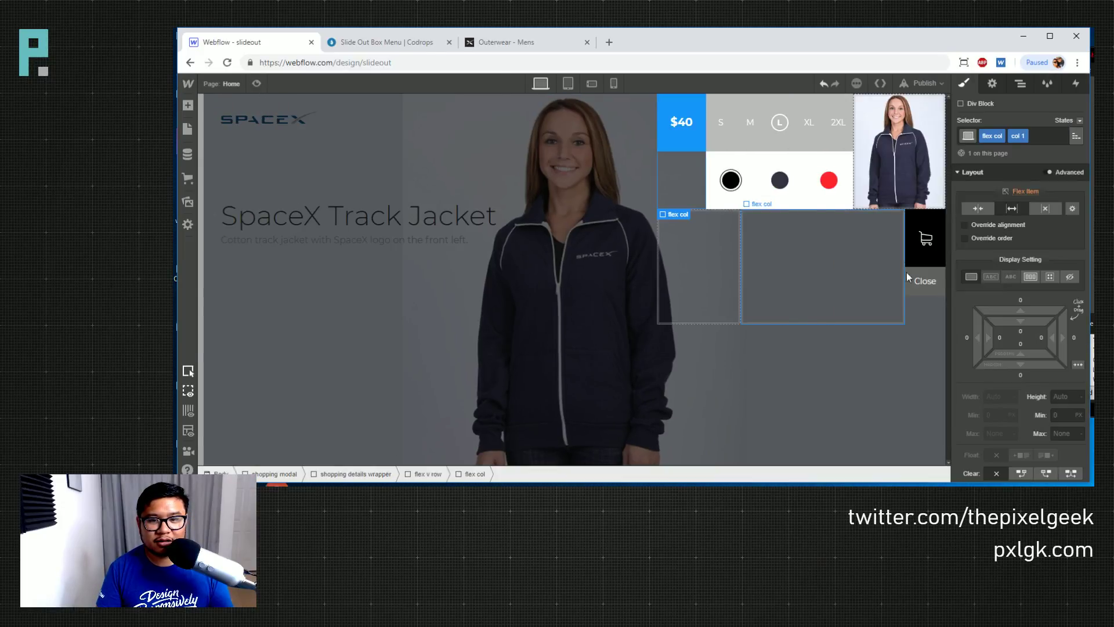
Reopen the "close all the things" animation on the Close element and play it
{"action": "left_click", "coordinate": [1077, 83]}
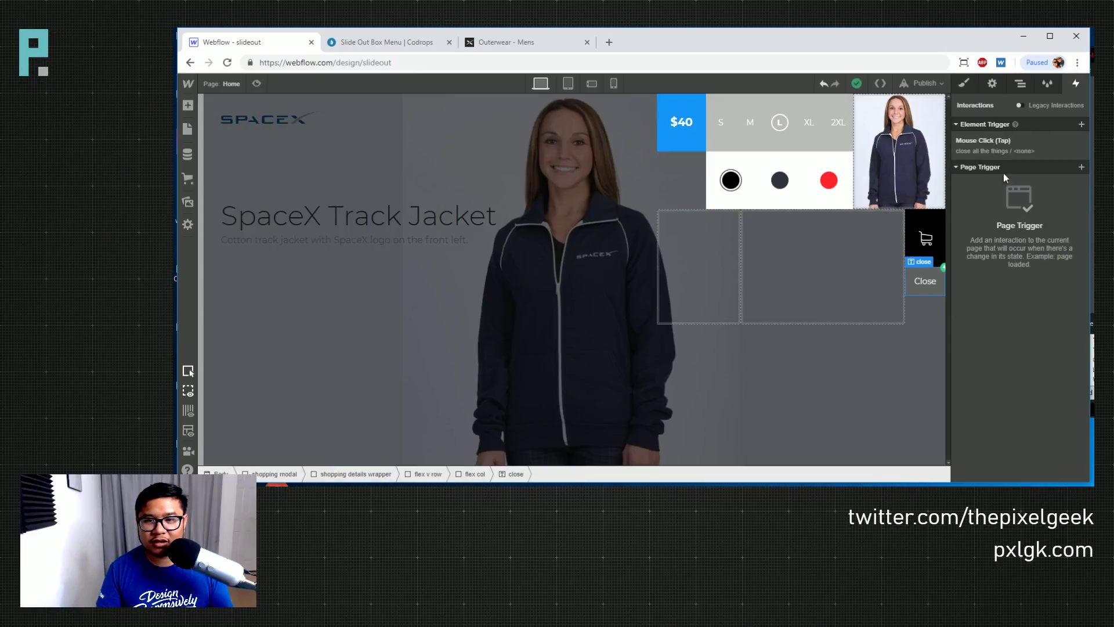
{"action": "left_click", "coordinate": [987, 143]}
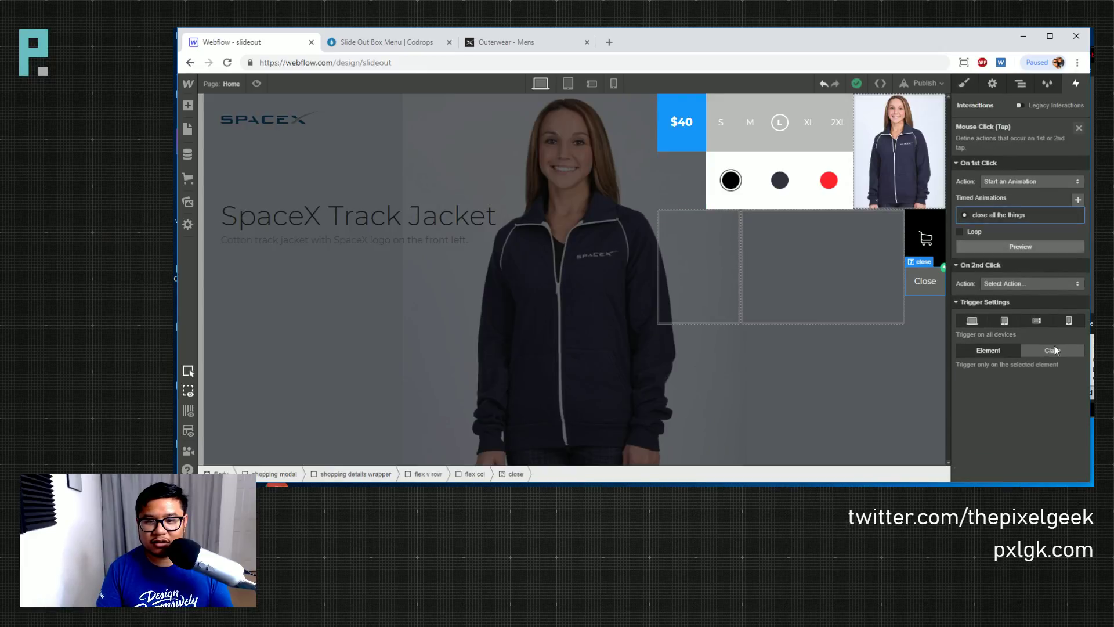
{"action": "left_click", "coordinate": [1009, 216]}
{"action": "left_click", "coordinate": [1020, 285]}
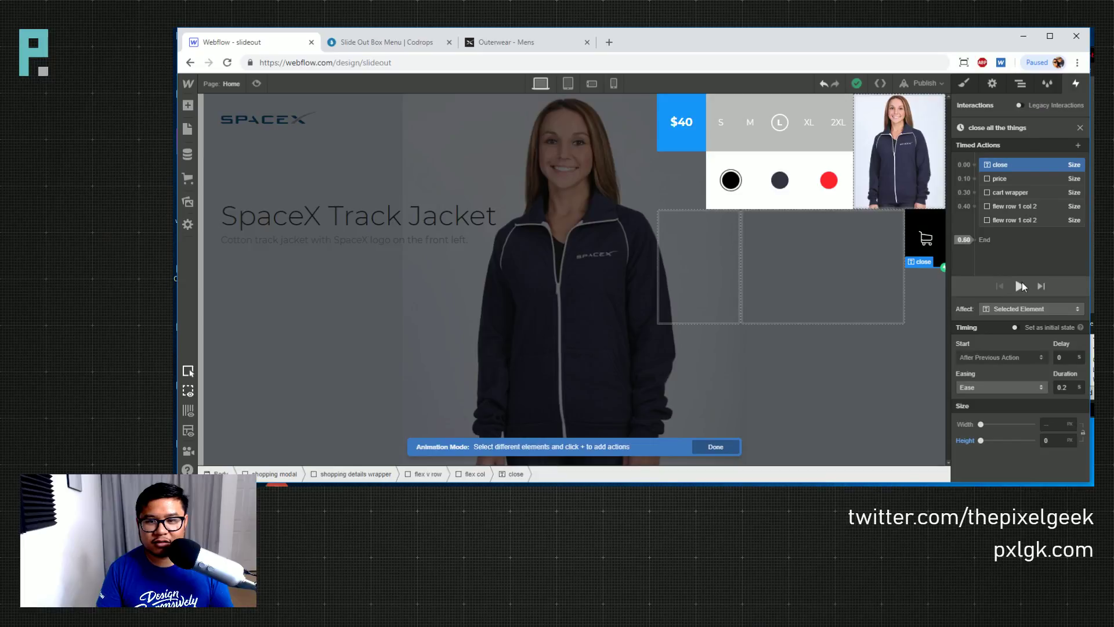
{"action": "left_click", "coordinate": [1020, 285]}
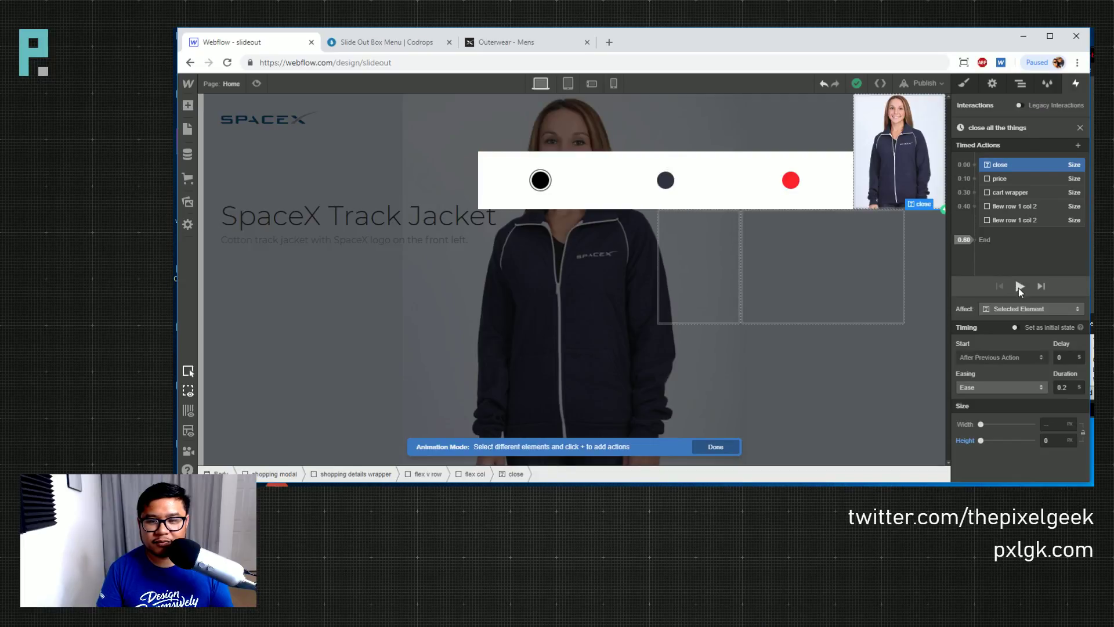
In the second "flew row 1 col 2" Size action, clear the height, set the width to 0 and play the closing animation
{"action": "left_click", "coordinate": [1003, 220]}
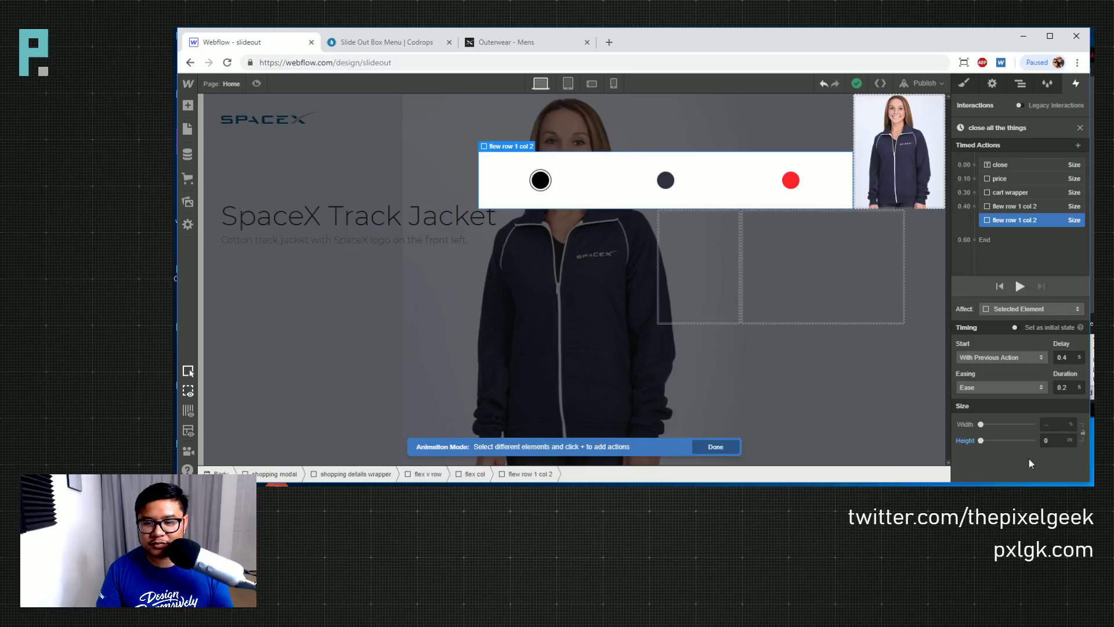
{"action": "left_click", "coordinate": [961, 441]}
{"action": "left_click", "coordinate": [1052, 423]}
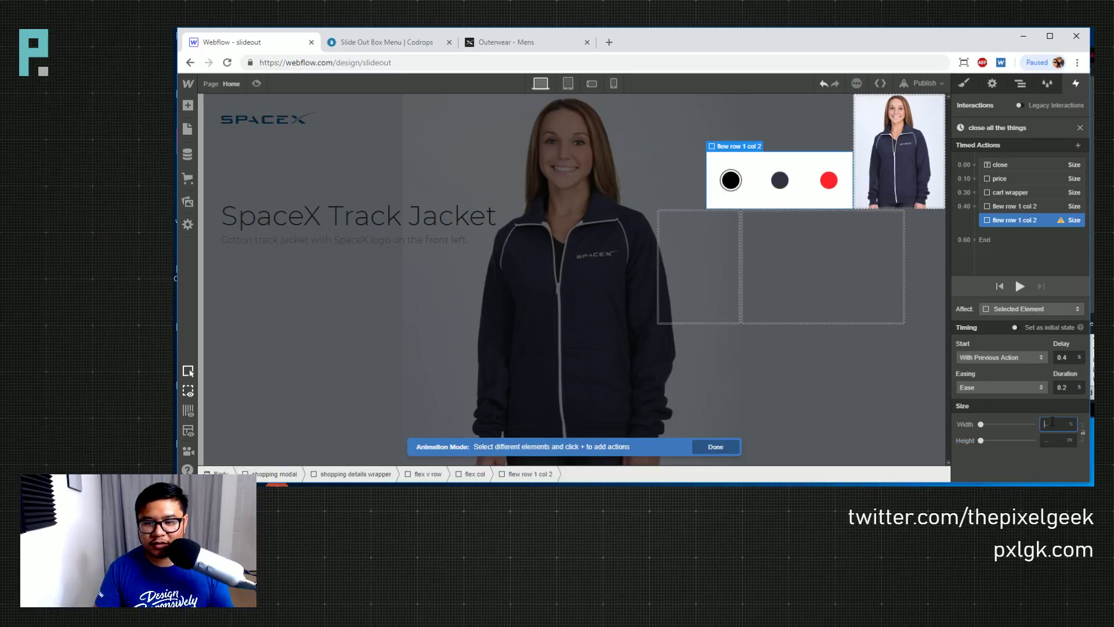
{"action": "type", "text": "0"}
{"action": "left_click", "coordinate": [1022, 287]}
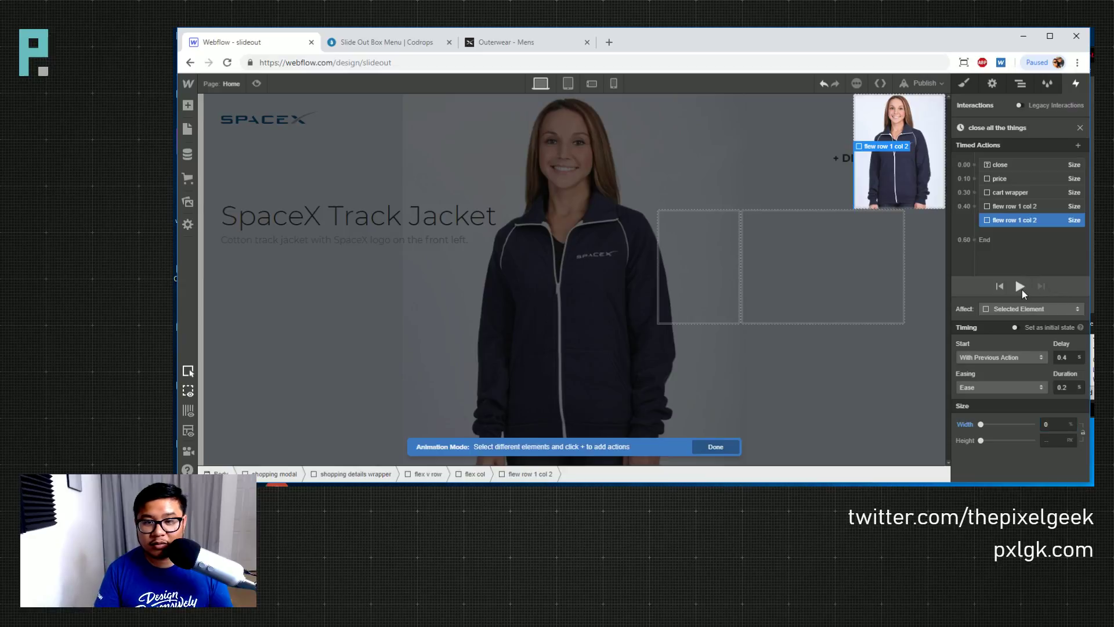
{"action": "left_click", "coordinate": [1021, 287]}
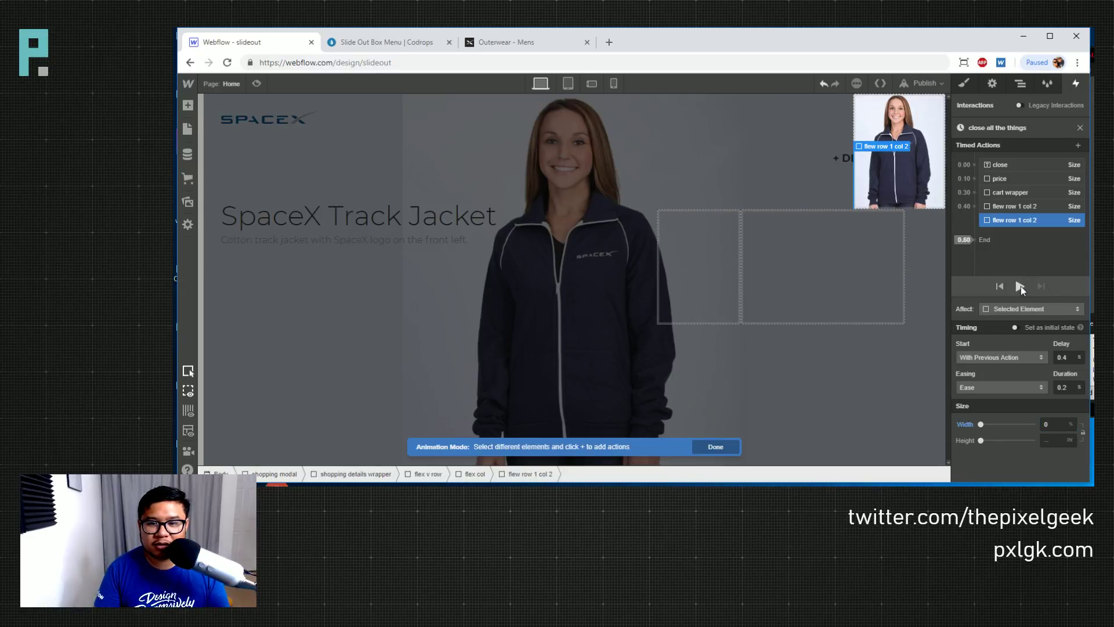
{"action": "left_click", "coordinate": [1021, 287]}
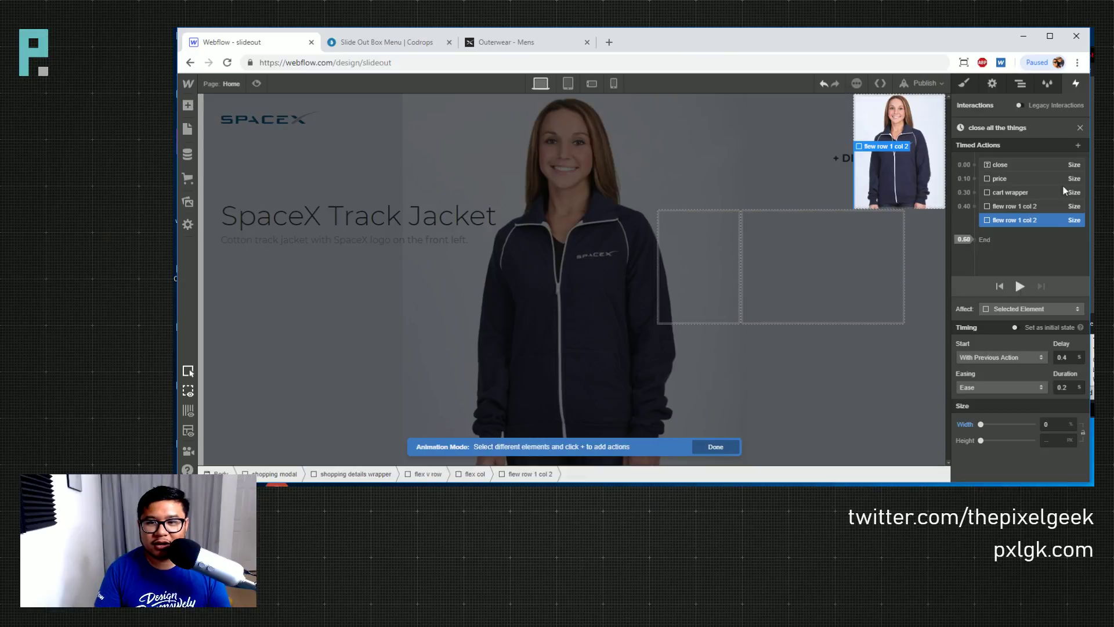
{"action": "left_click", "coordinate": [1079, 127]}
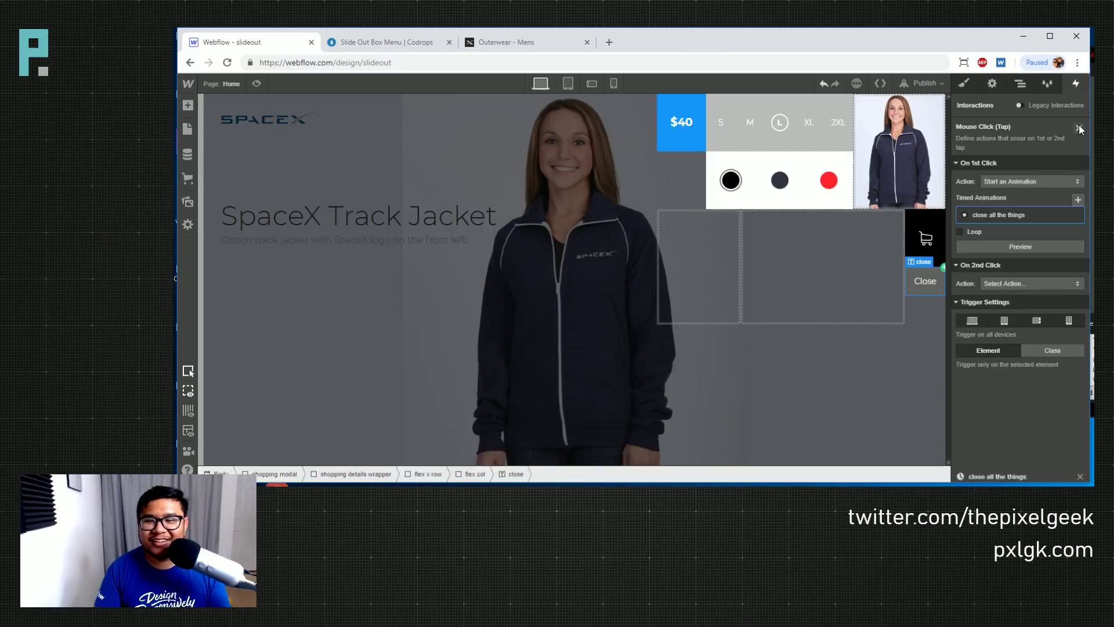
Examine the style settings of the first "flex v row", the price column and the colors row for their layout and sizing
{"action": "left_click", "coordinate": [1019, 83]}
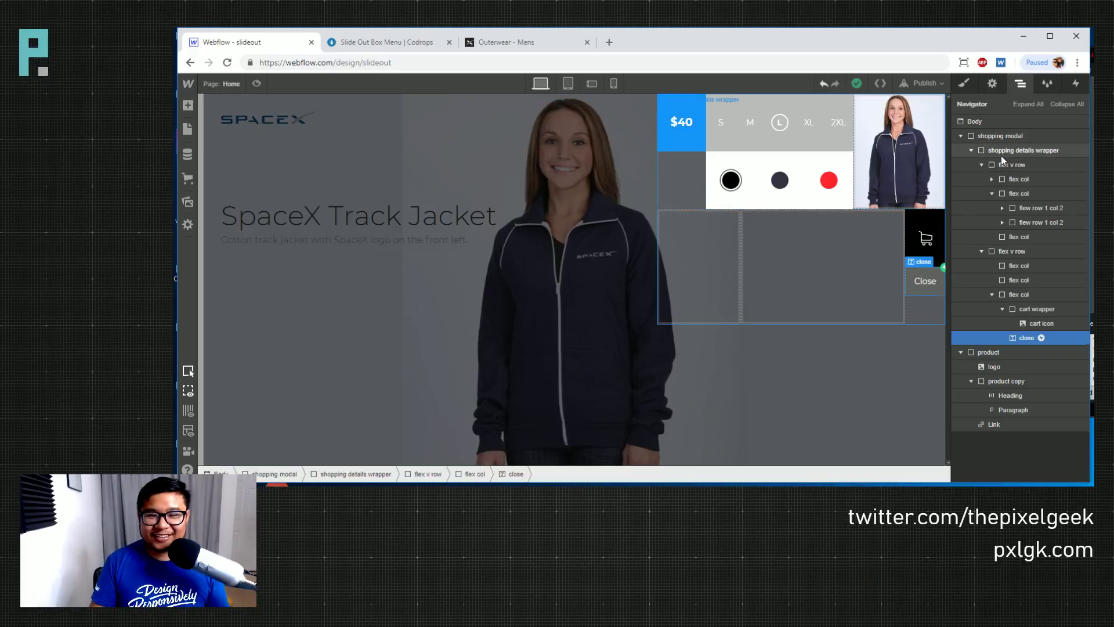
{"action": "left_click", "coordinate": [1001, 154]}
{"action": "left_click", "coordinate": [1001, 167]}
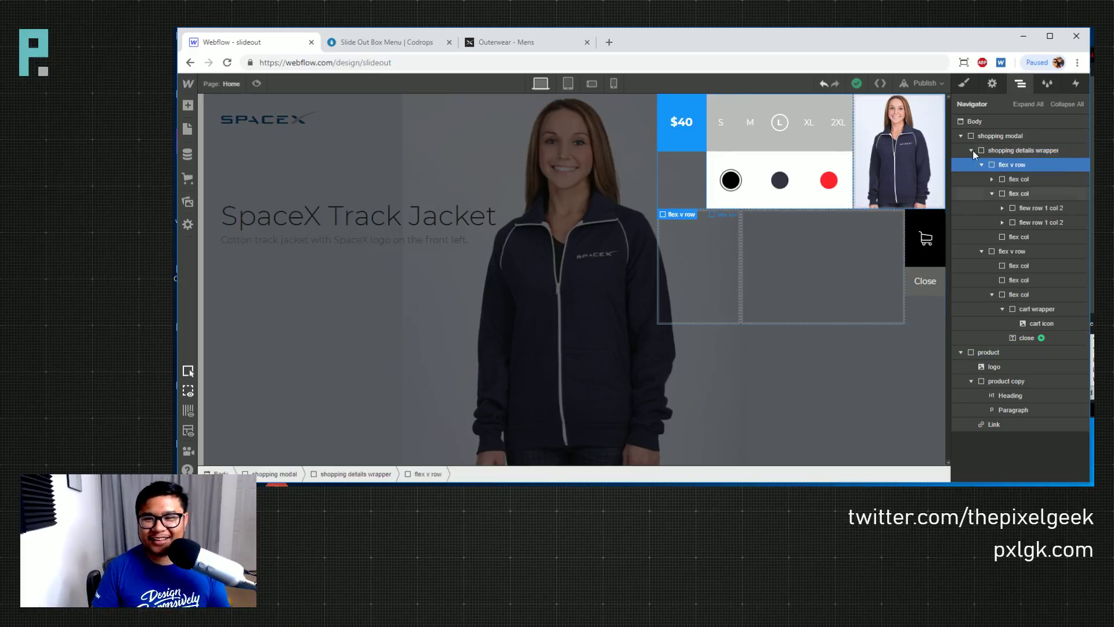
{"action": "left_click", "coordinate": [963, 84]}
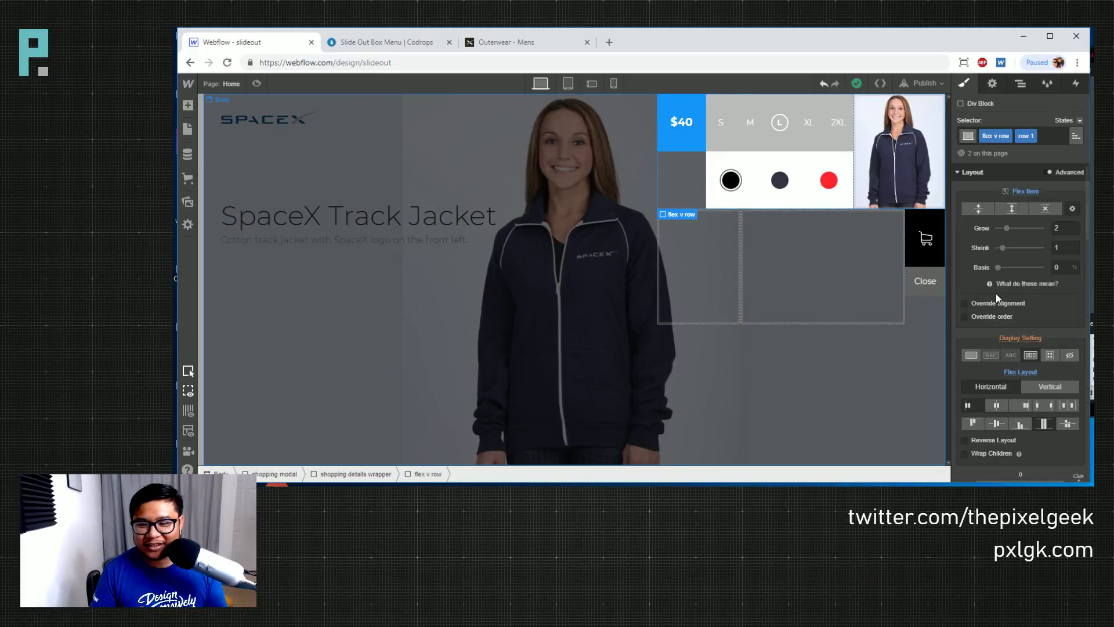
{"action": "scroll", "coordinate": [996, 294], "scroll_direction": "down", "scroll_amount": 1}
{"action": "scroll", "coordinate": [996, 293], "scroll_direction": "down", "scroll_amount": 2}
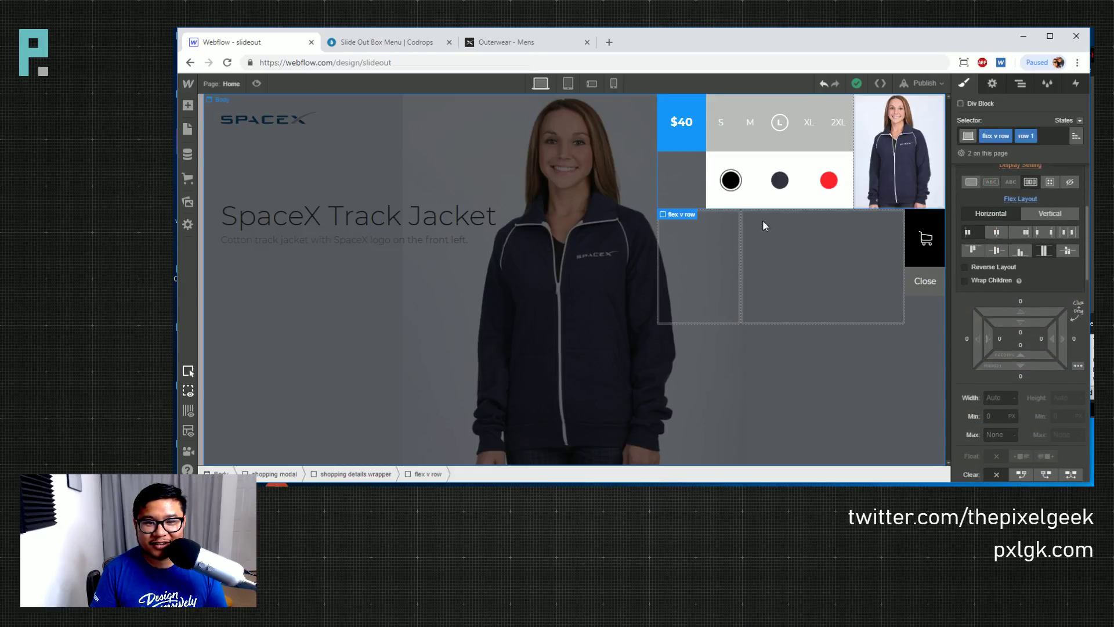
{"action": "left_click", "coordinate": [673, 190]}
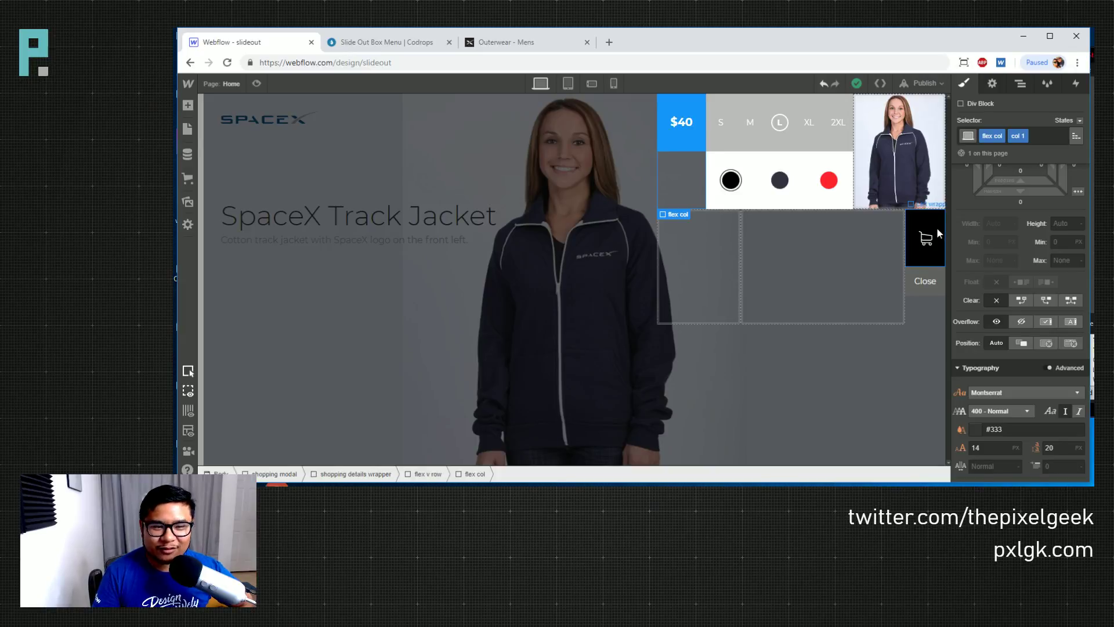
{"action": "left_click", "coordinate": [737, 165]}
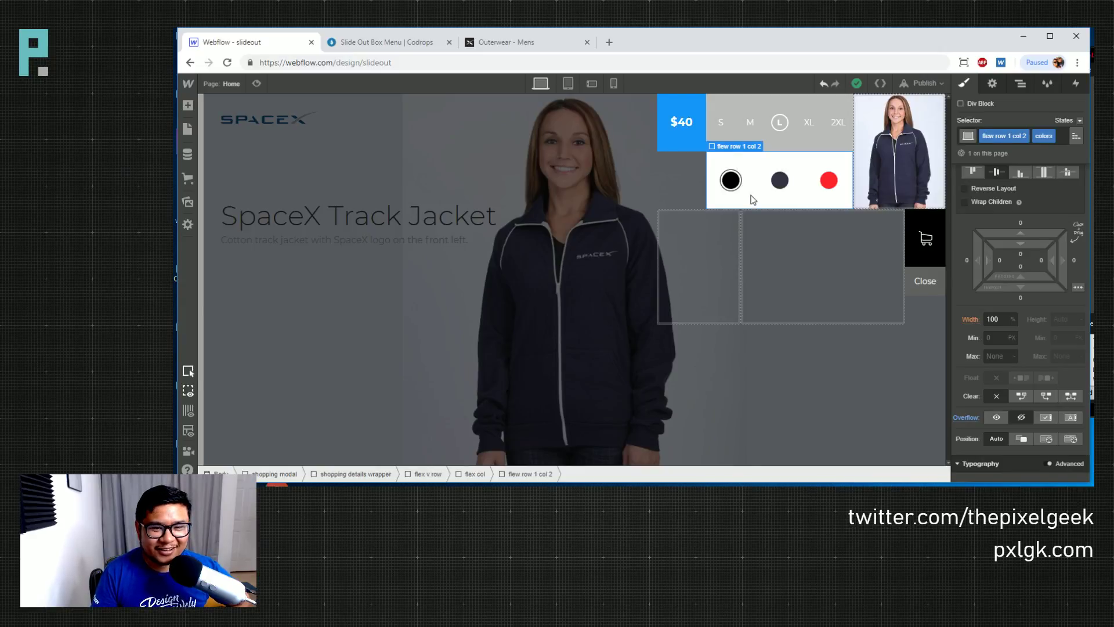
{"action": "left_click", "coordinate": [699, 168]}
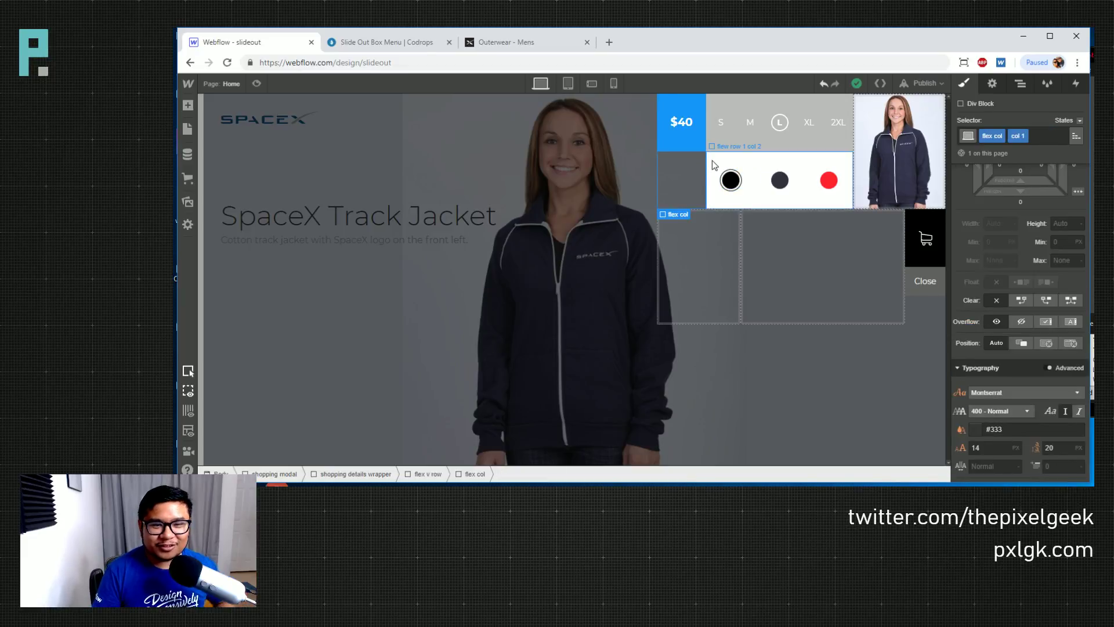
{"action": "left_click", "coordinate": [743, 172]}
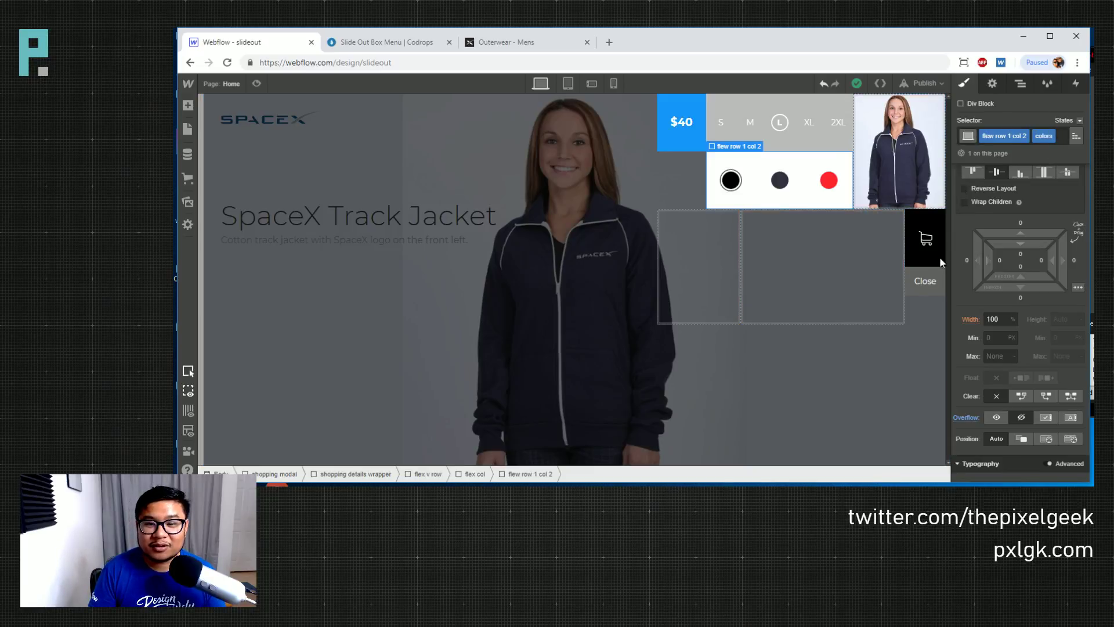
Reopen the "close all the things" animation on the Close element and delete both "flew row 1 col 2" Size actions
{"action": "left_click", "coordinate": [938, 279]}
{"action": "left_click", "coordinate": [1073, 85]}
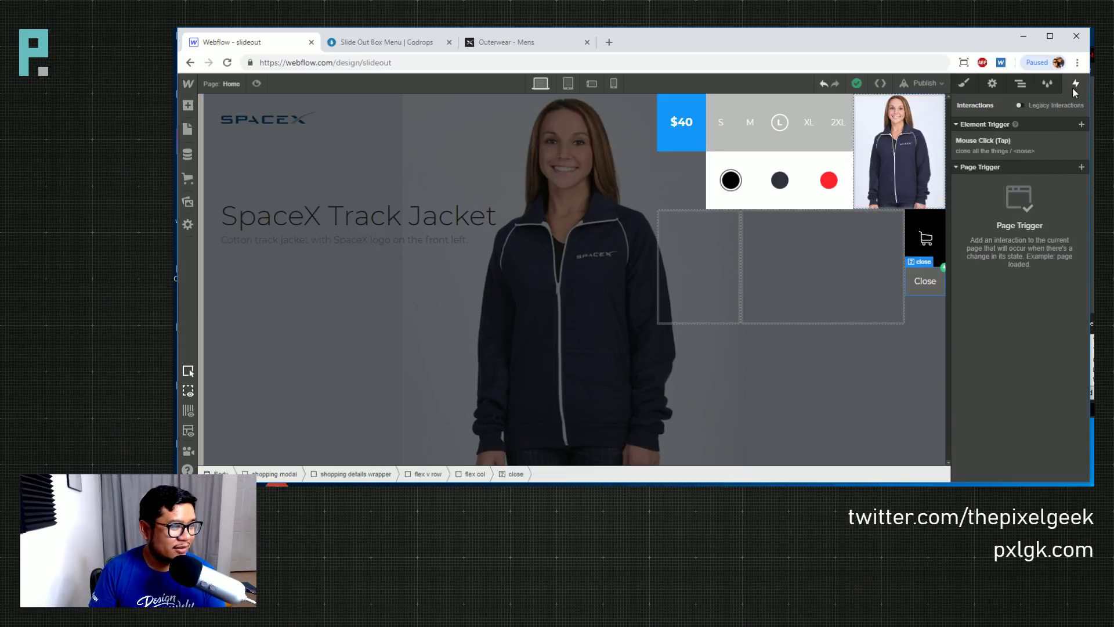
{"action": "left_click", "coordinate": [1004, 156]}
{"action": "left_click", "coordinate": [980, 218]}
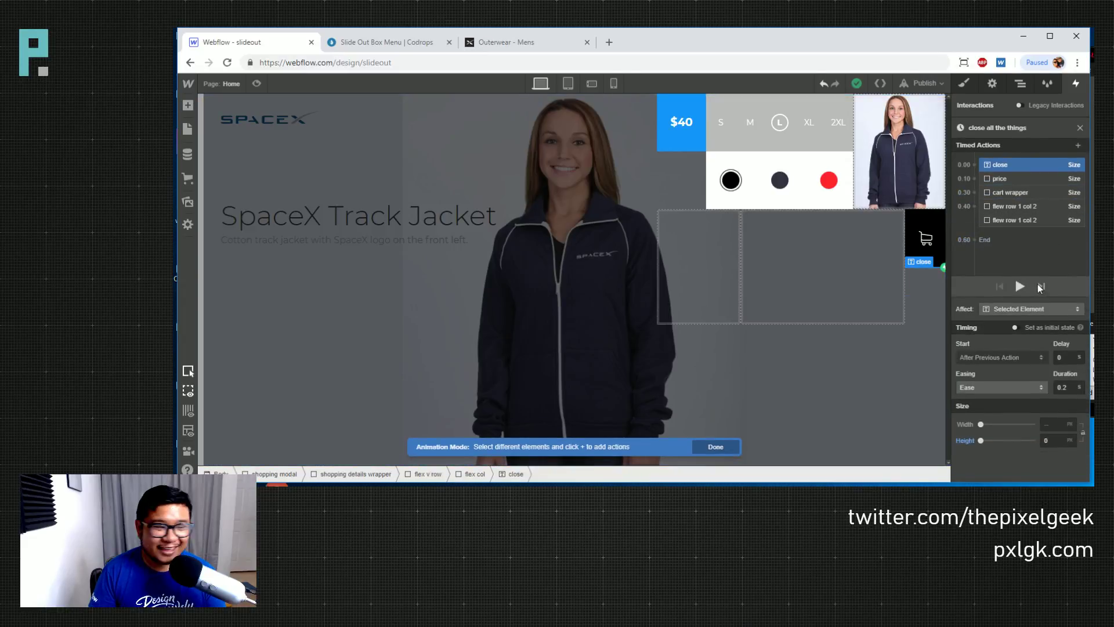
{"action": "left_click", "coordinate": [1021, 207]}
{"action": "key", "text": "Delete"}
{"action": "key", "text": "Delete"}
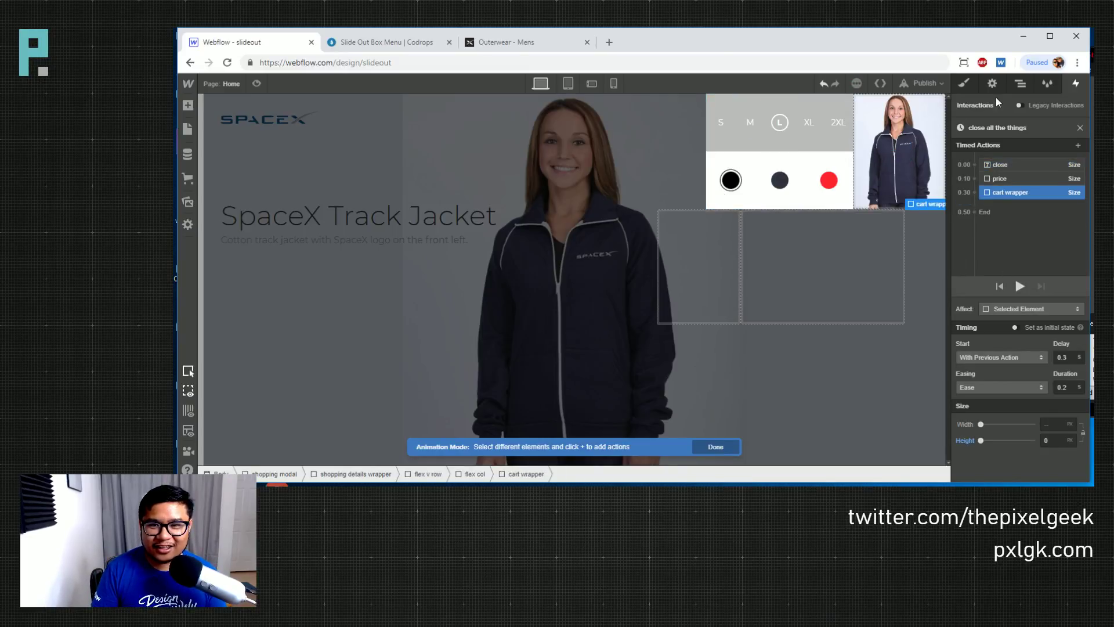
Try shrinking the width of the first "flew row 1 col 2" element to 0% in its style settings
{"action": "left_click", "coordinate": [1020, 83]}
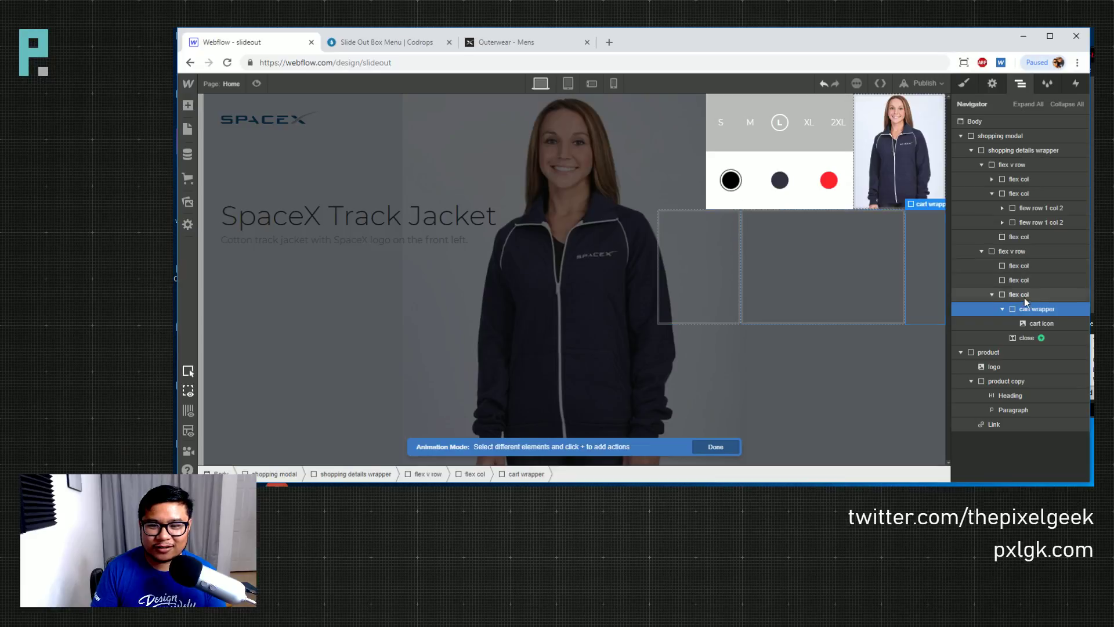
{"action": "left_click", "coordinate": [992, 295]}
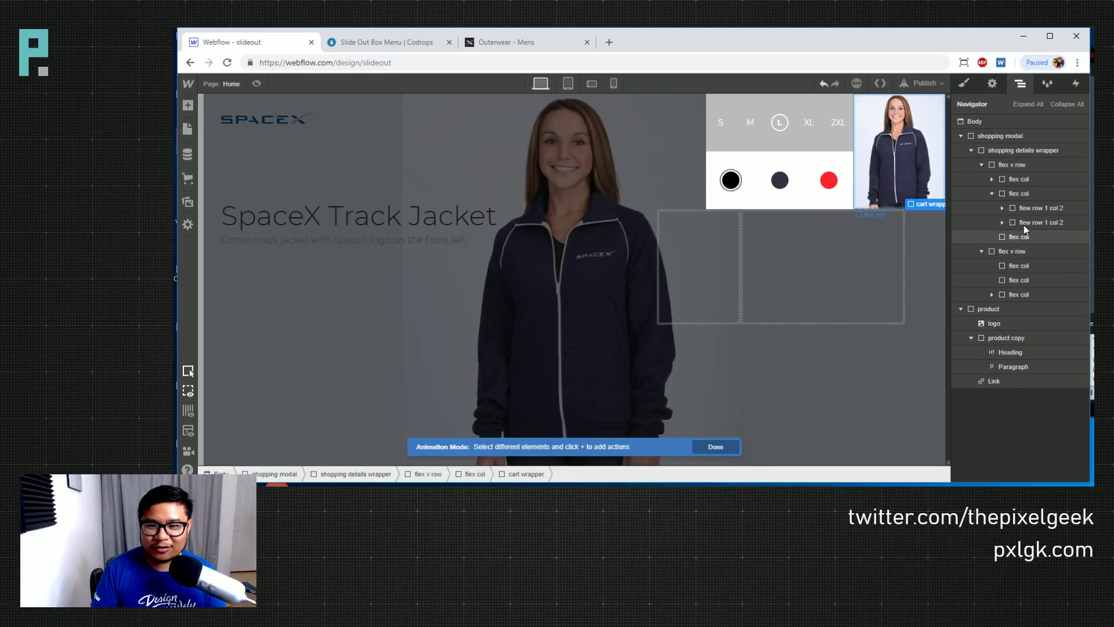
{"action": "left_click", "coordinate": [1028, 207]}
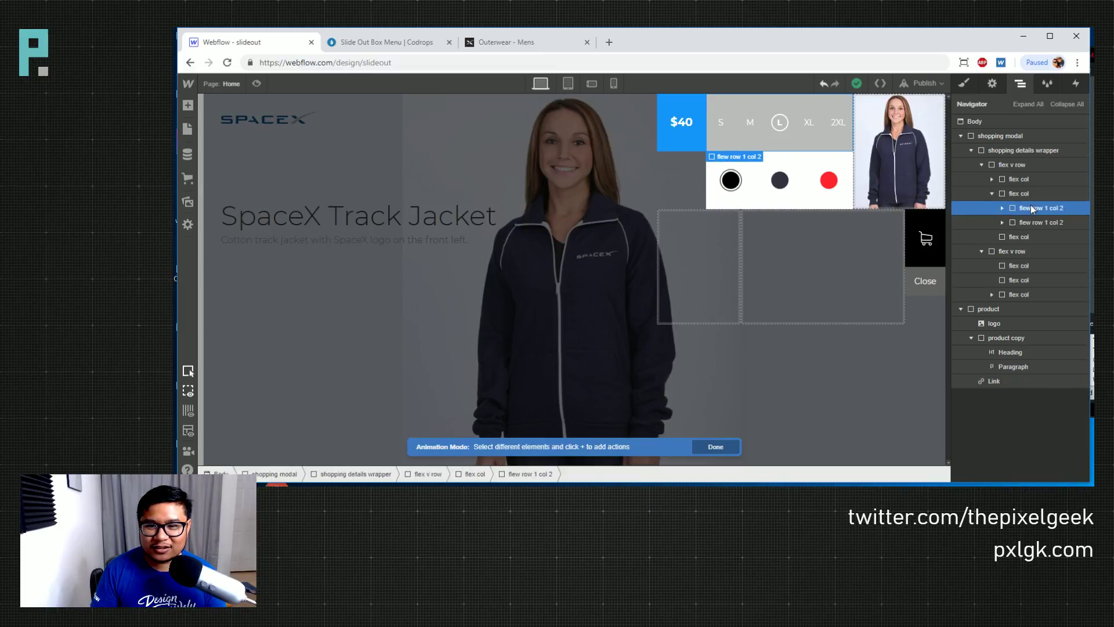
{"action": "left_click", "coordinate": [969, 82]}
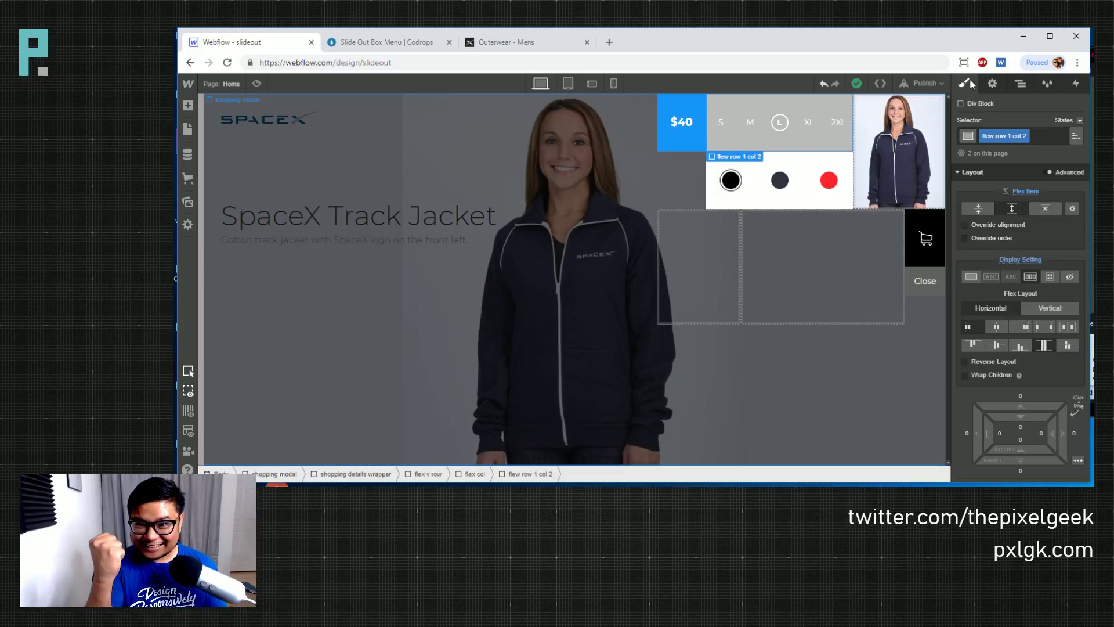
{"action": "scroll", "coordinate": [1024, 290], "scroll_direction": "down", "scroll_amount": 4}
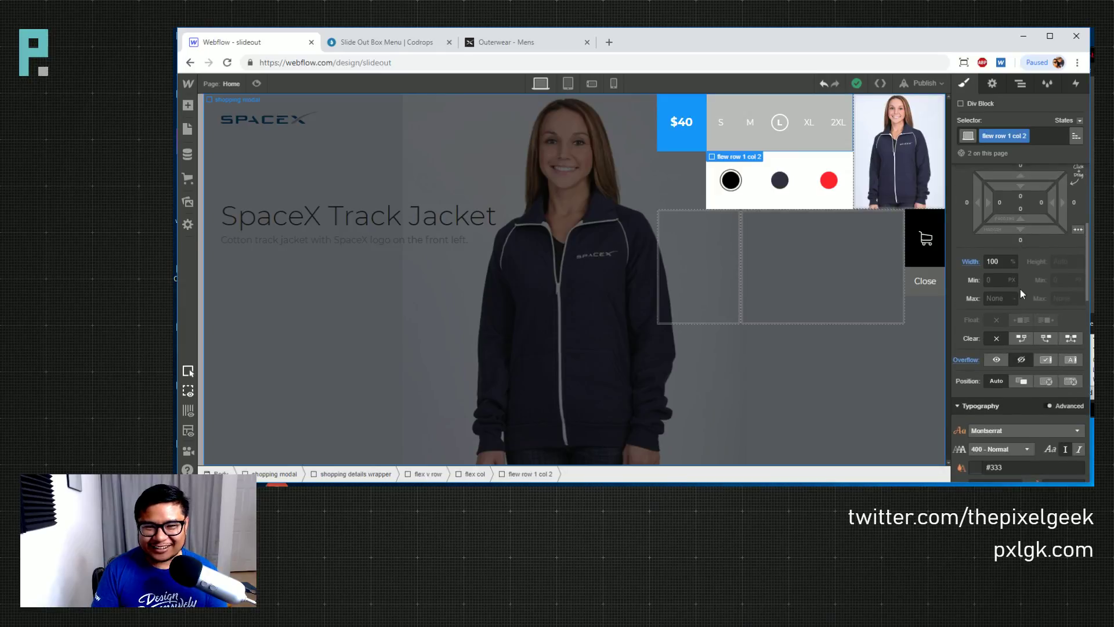
{"action": "left_click", "coordinate": [1004, 261]}
{"action": "type", "text": "90"}
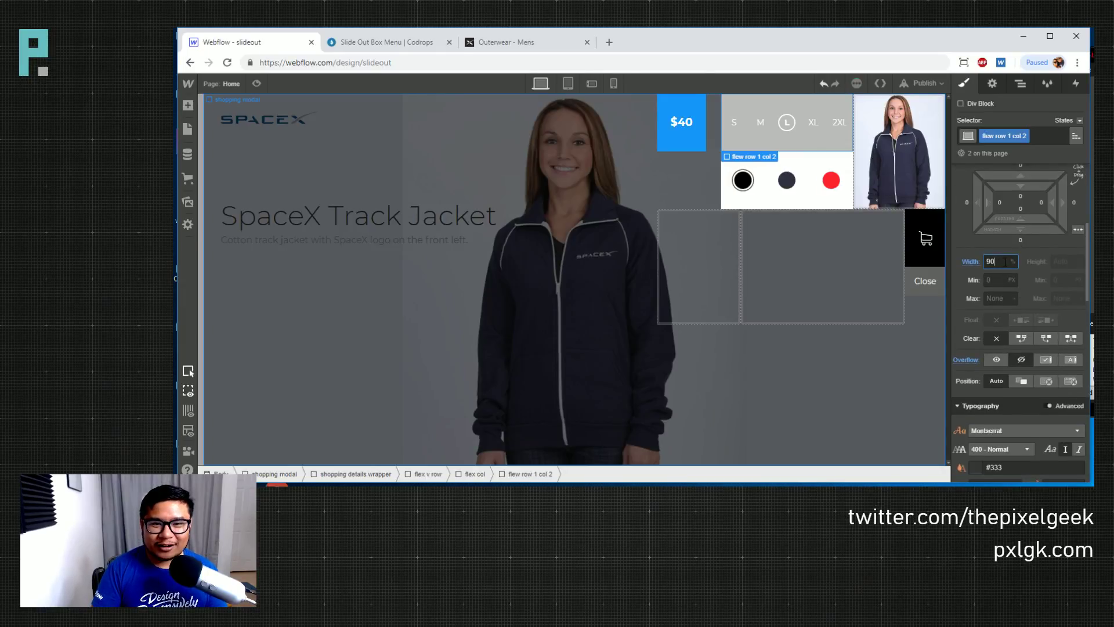
{"action": "key", "text": "shift+Down"}
{"action": "key", "text": "shift+Down"}
{"action": "key", "text": "shift+Down"}
{"action": "key", "text": "shift+Down"}
{"action": "key", "text": "shift+Down"}
{"action": "key", "text": "shift+Down"}
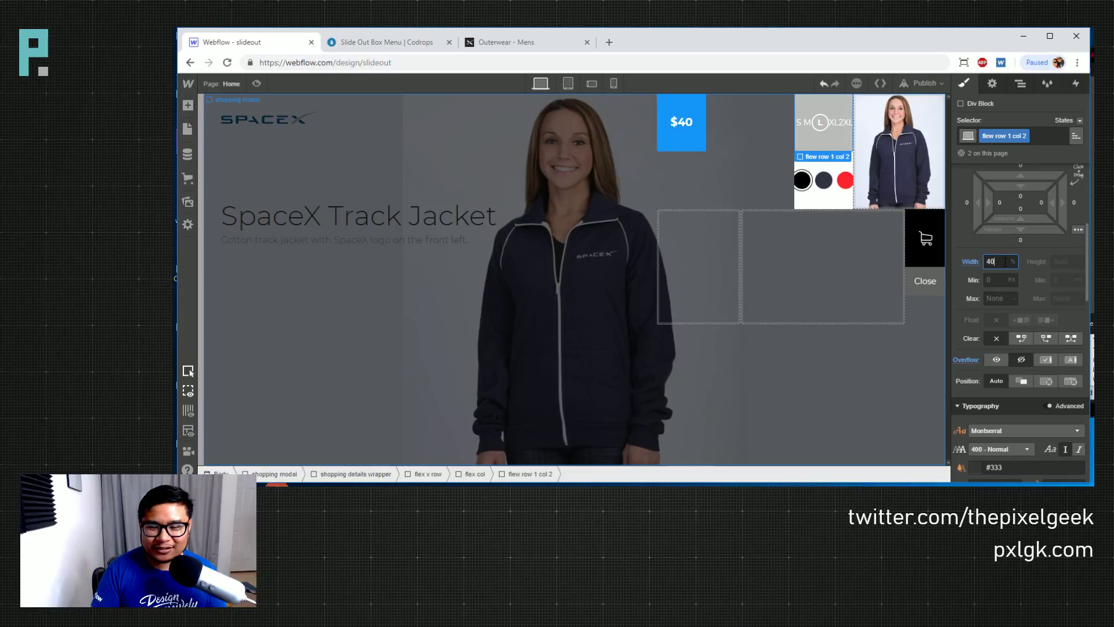
{"action": "key", "text": "shift+Down"}
{"action": "key", "text": "shift+Down"}
{"action": "key", "text": "shift+Down"}
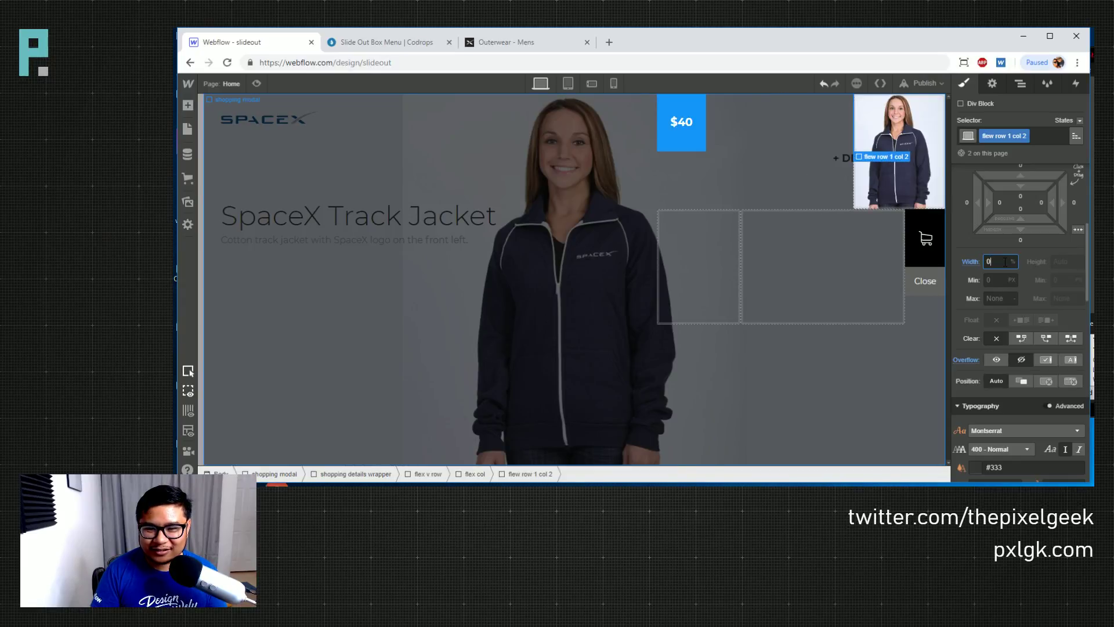
Return the width of the "flew row 1 col 2" element to 100%
{"action": "key", "text": "shift+Up"}
{"action": "key", "text": "shift+Up"}
{"action": "key", "text": "shift+Up"}
{"action": "key", "text": "shift+Up"}
{"action": "key", "text": "shift+Up"}
{"action": "key", "text": "shift+Up"}
{"action": "key", "text": "shift+Up"}
{"action": "key", "text": "shift+Up"}
{"action": "key", "text": "shift+Up"}
{"action": "key", "text": "shift+Up"}
{"action": "key", "text": "shift+Up"}
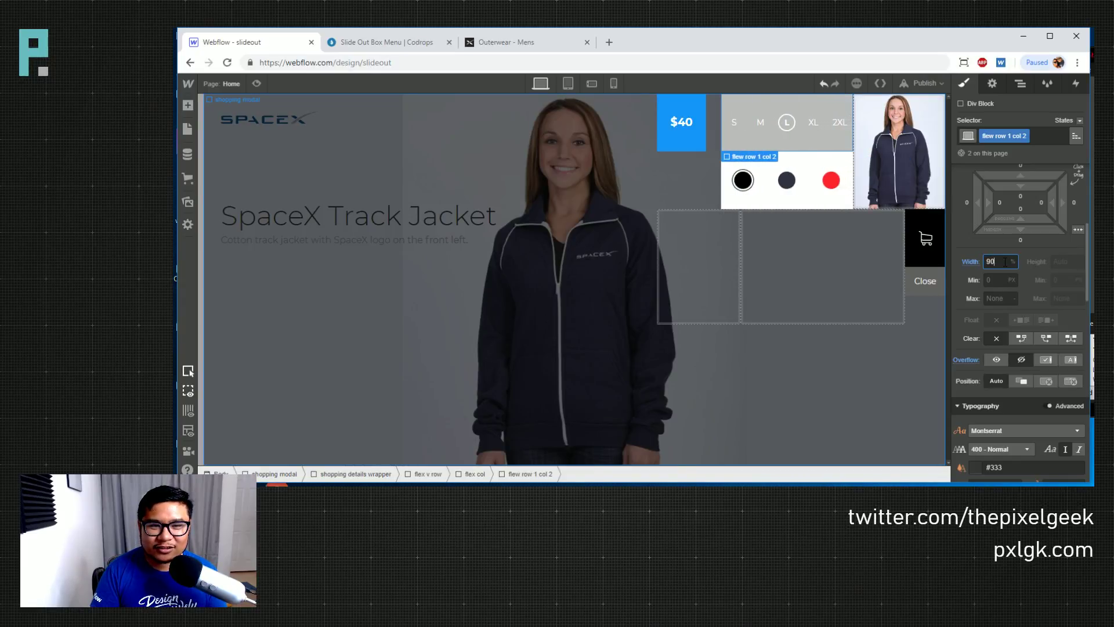
{"action": "key", "text": "shift+Down"}
Compare the middle column's layout with the price column's, and try resetting the middle column's custom flex item sizing
{"action": "left_click", "coordinate": [1020, 83]}
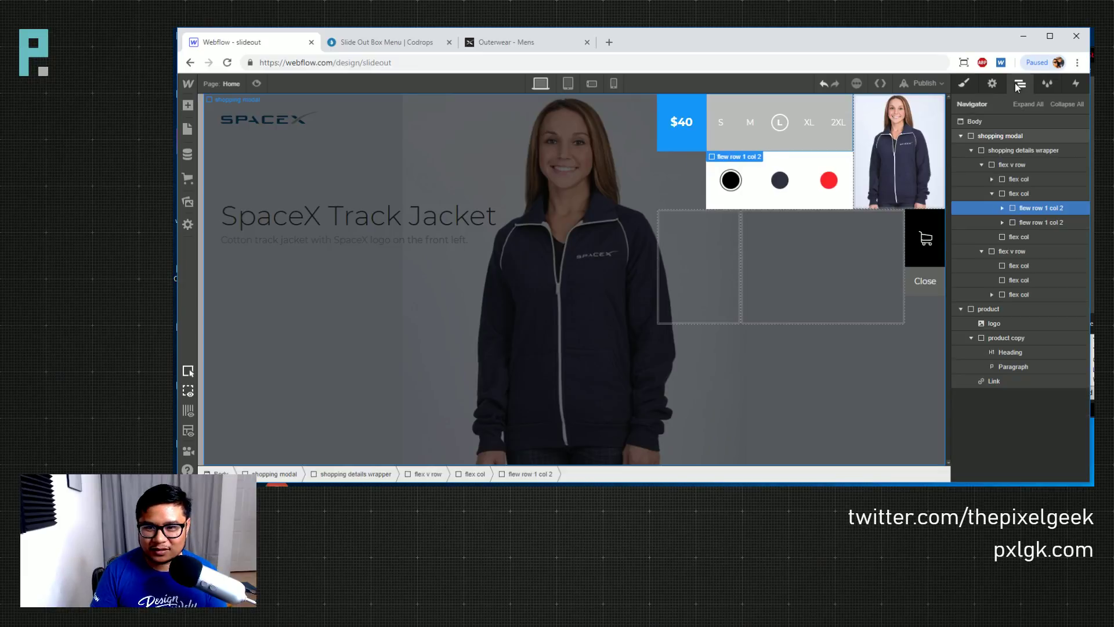
{"action": "left_click", "coordinate": [1017, 193]}
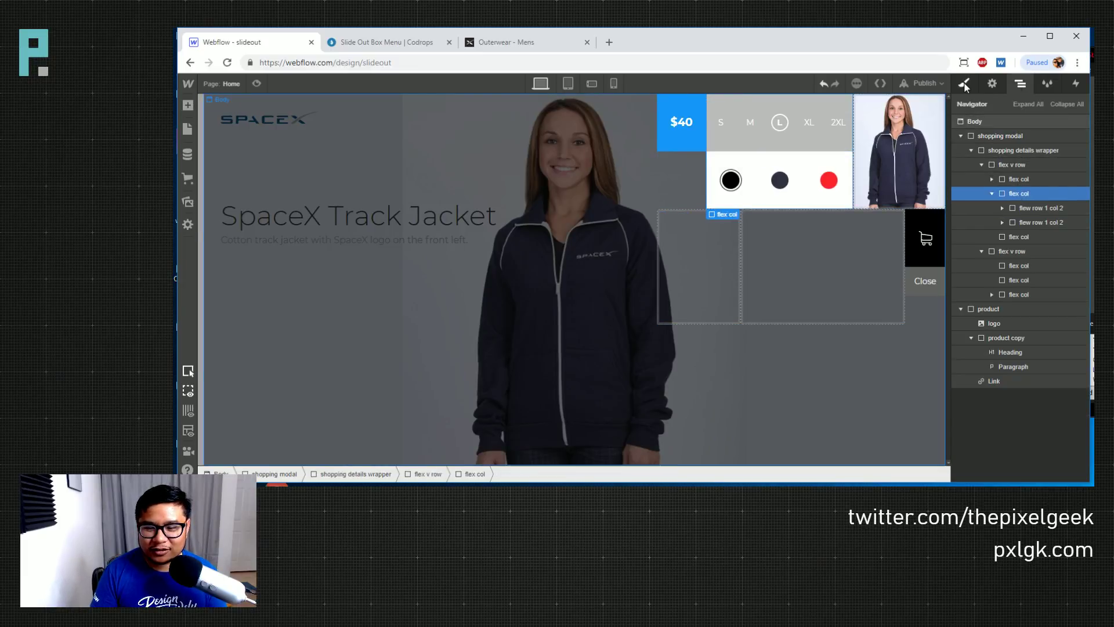
{"action": "left_click", "coordinate": [964, 85]}
{"action": "scroll", "coordinate": [999, 317], "scroll_direction": "down", "scroll_amount": 3}
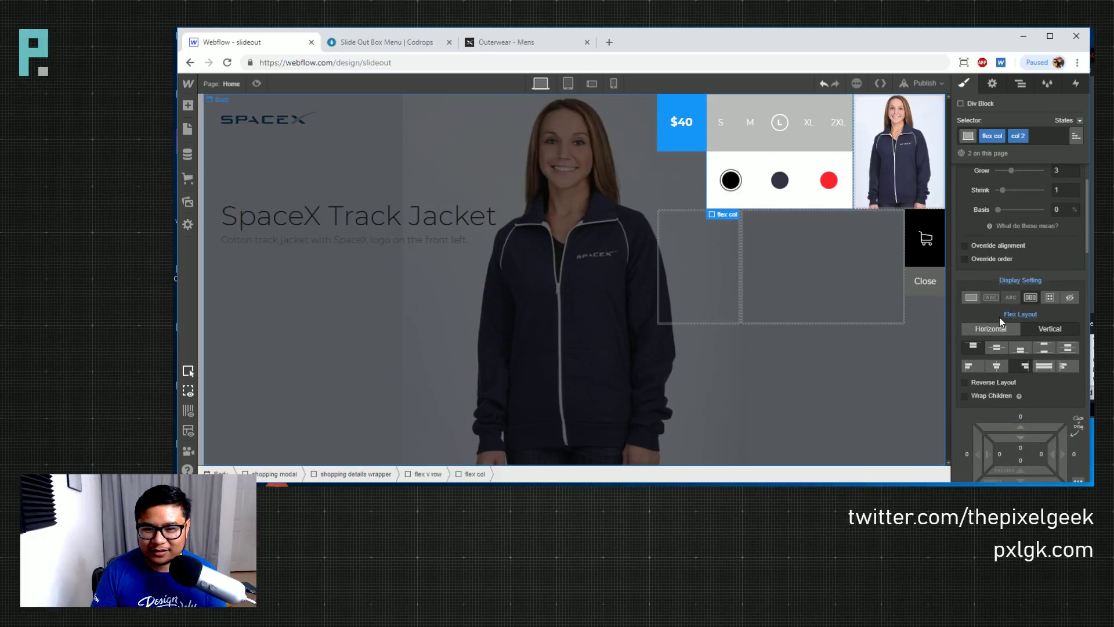
{"action": "scroll", "coordinate": [998, 317], "scroll_direction": "up", "scroll_amount": 3}
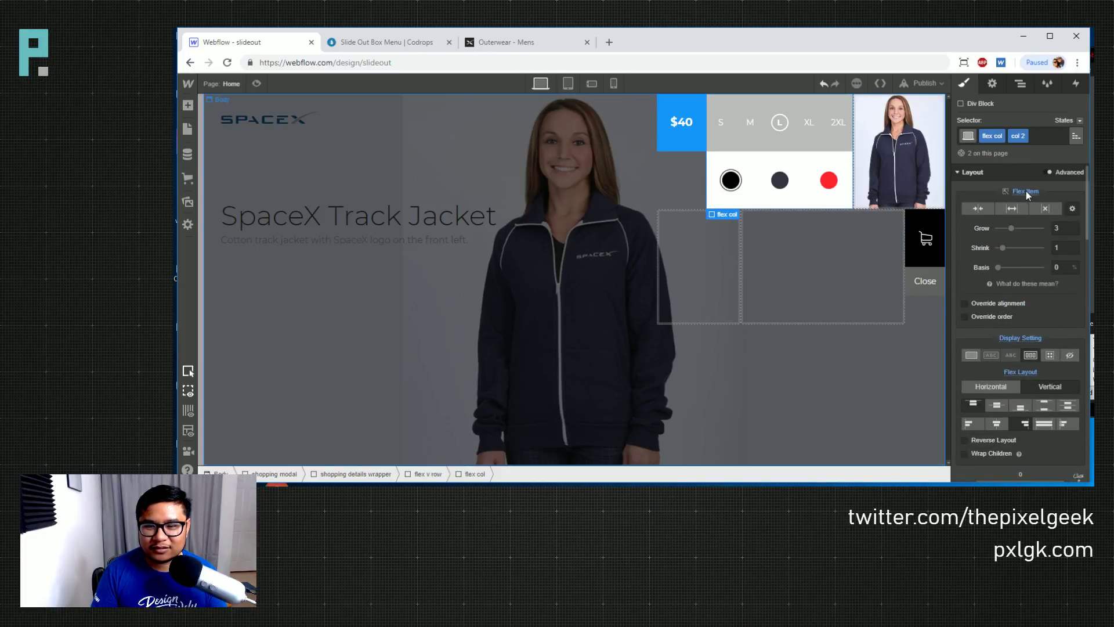
{"action": "left_click", "coordinate": [684, 179]}
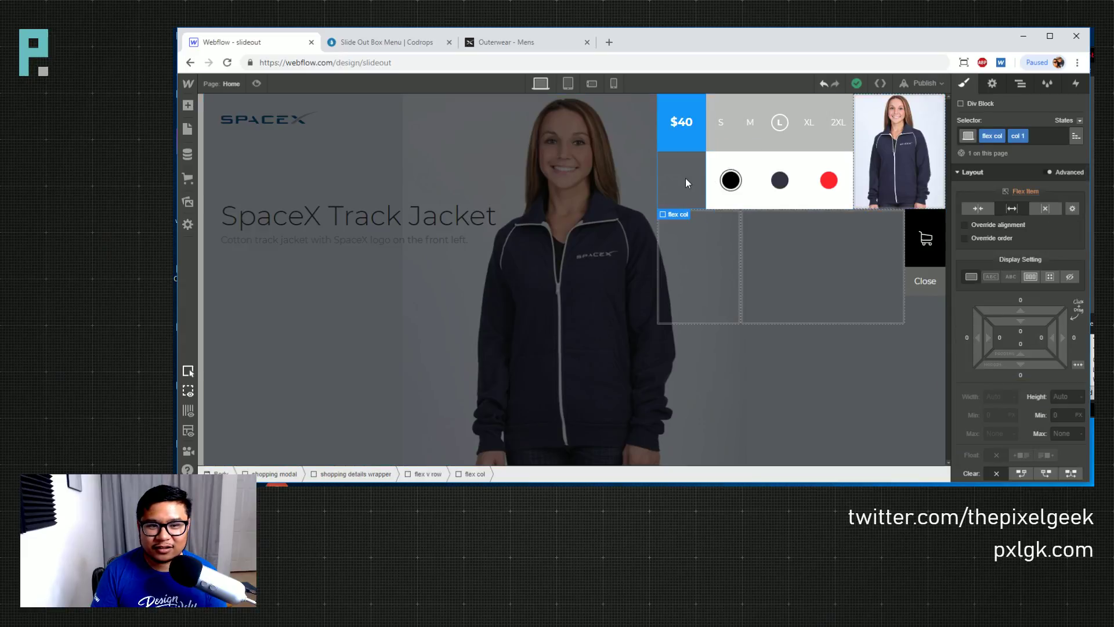
{"action": "left_click", "coordinate": [1024, 87]}
{"action": "left_click", "coordinate": [1010, 193]}
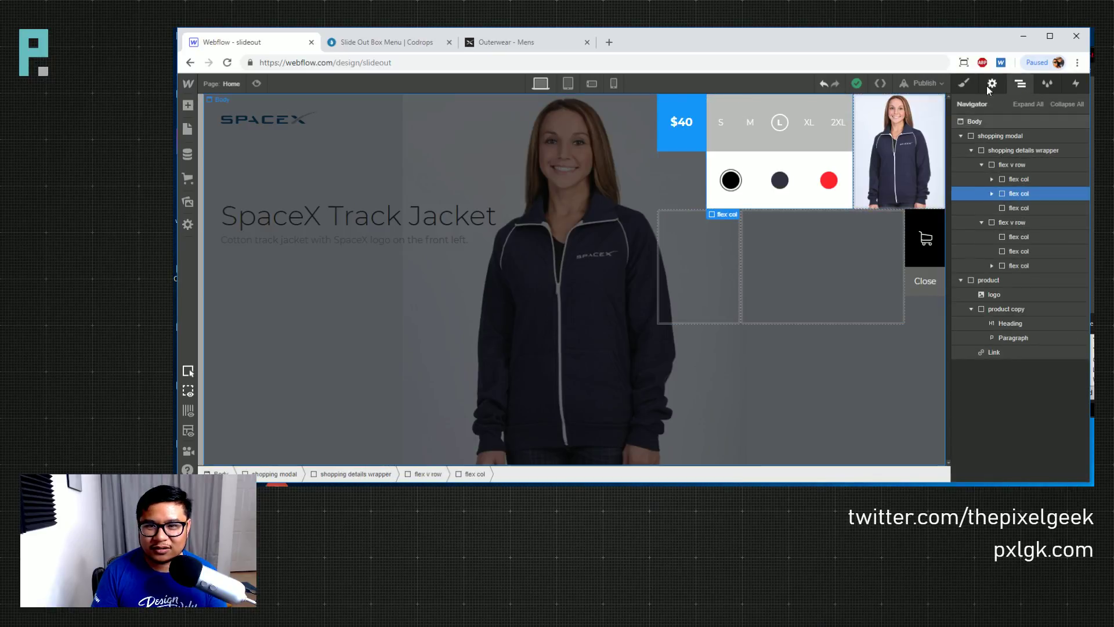
{"action": "left_click", "coordinate": [965, 83]}
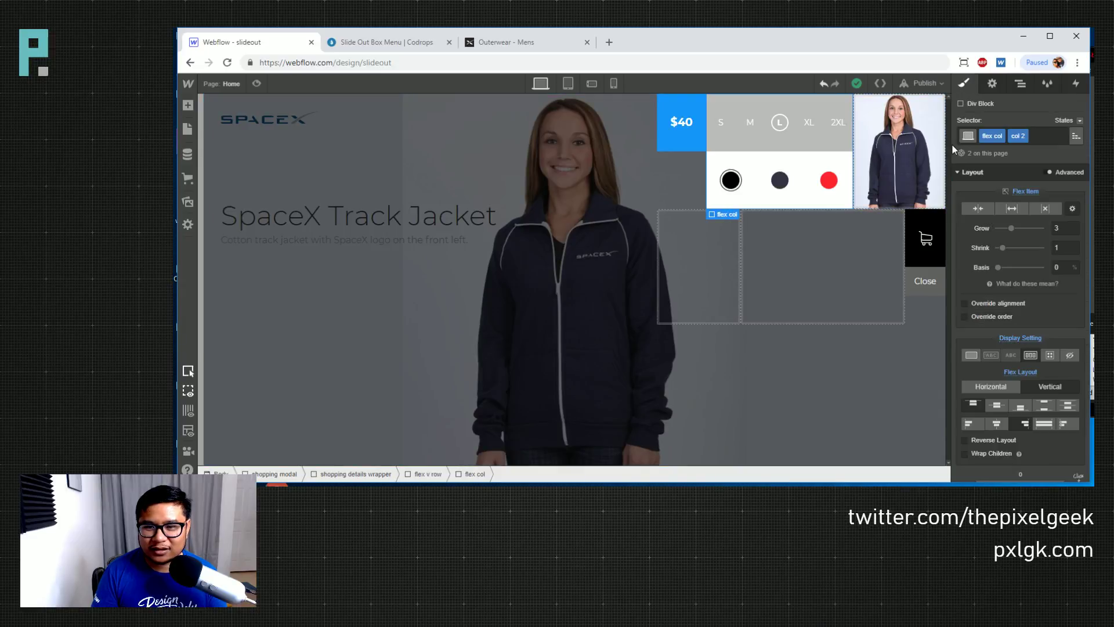
{"action": "left_click", "coordinate": [1045, 208]}
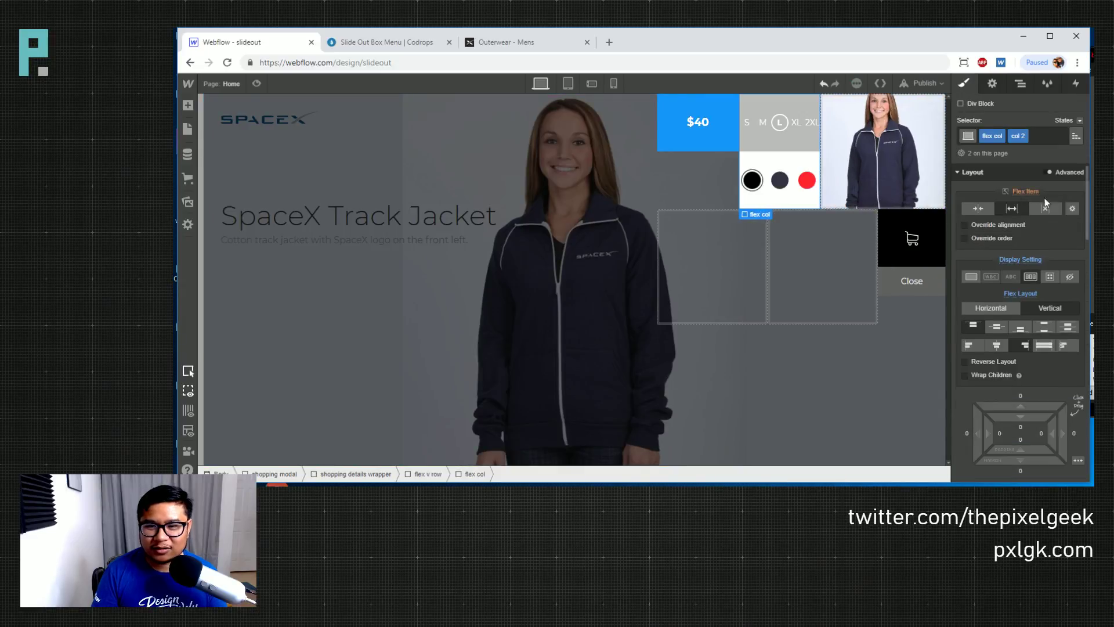
Try block display on the first "flex v row", and restore its flex layout and the middle column's flex sizing
{"action": "left_click", "coordinate": [1020, 83]}
{"action": "left_click", "coordinate": [1012, 165]}
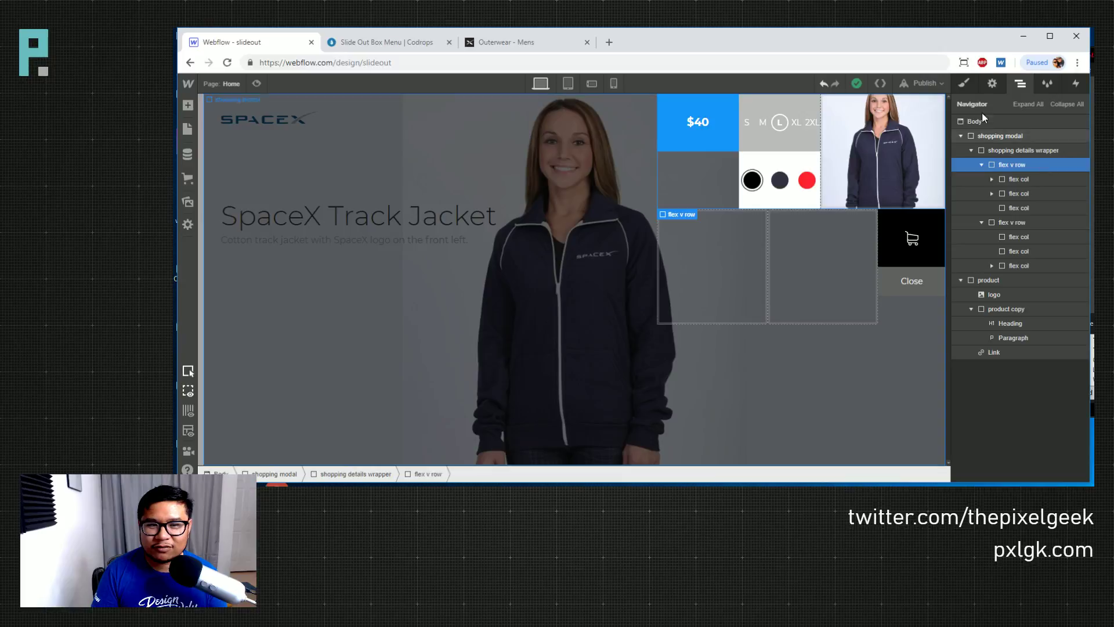
{"action": "left_click", "coordinate": [963, 83]}
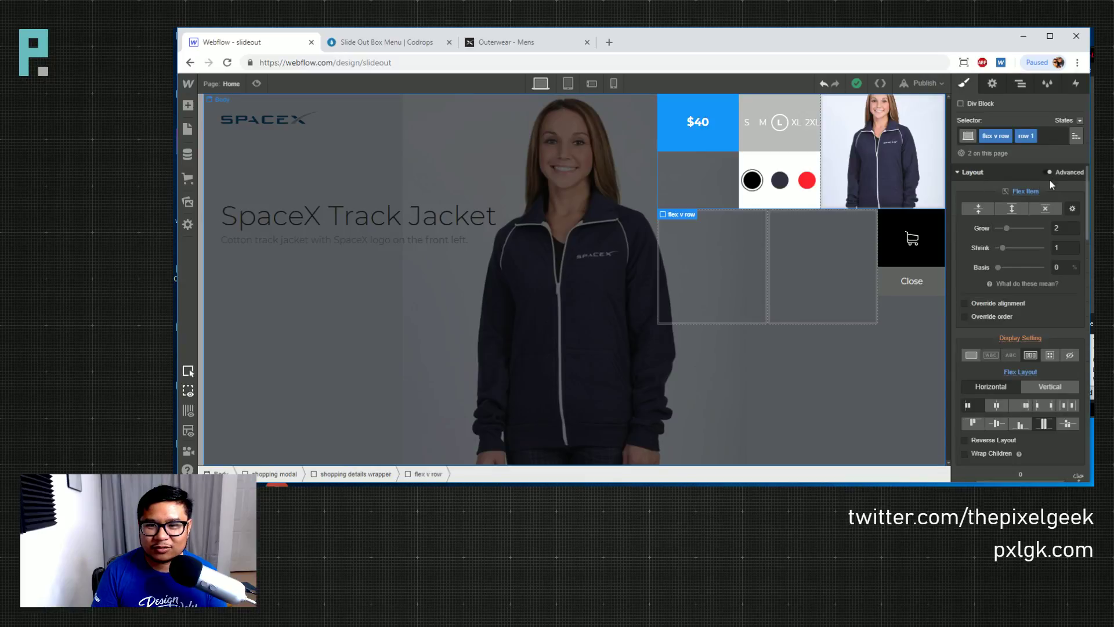
{"action": "left_click", "coordinate": [970, 356]}
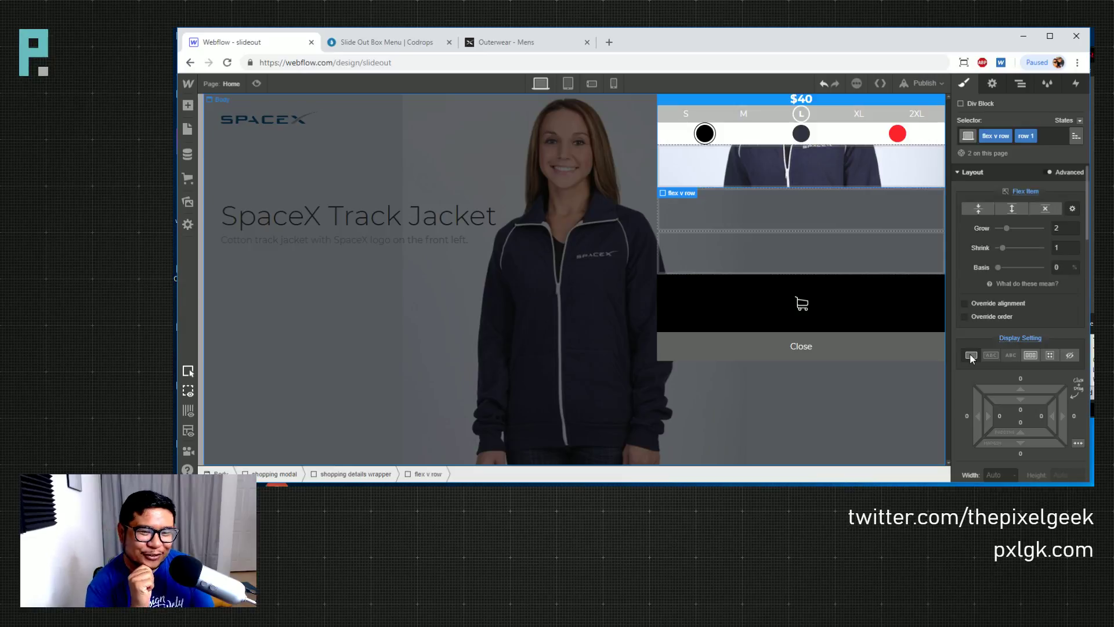
{"action": "left_click", "coordinate": [971, 355]}
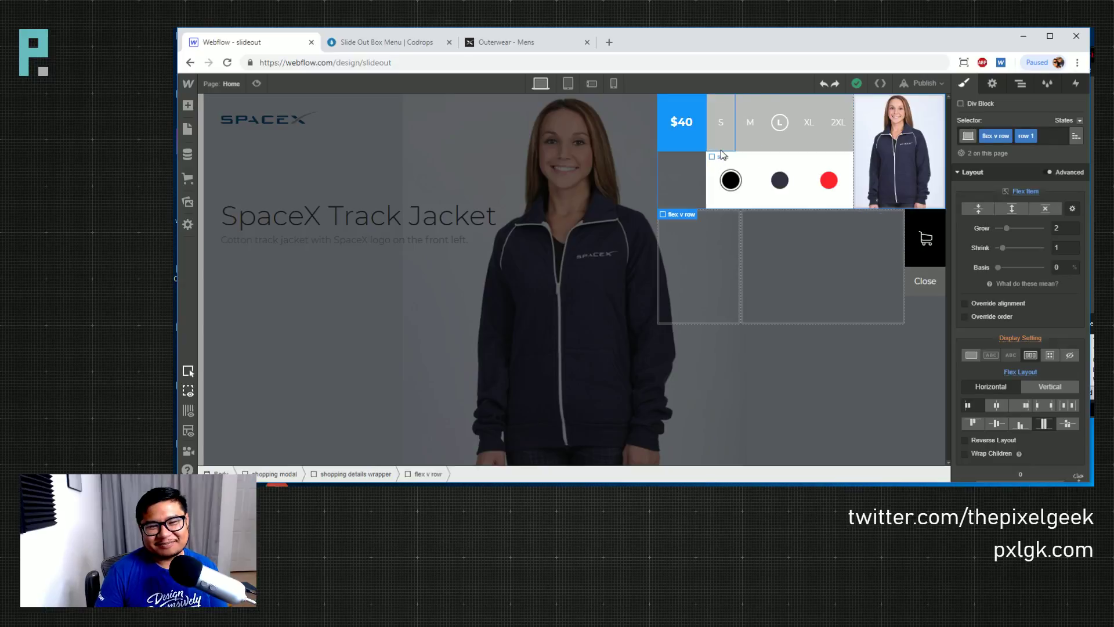
Reset the display setting of the middle "flex col" in the first "flex v row" to block, keeping its flex grow of 3
{"action": "left_click", "coordinate": [1020, 84]}
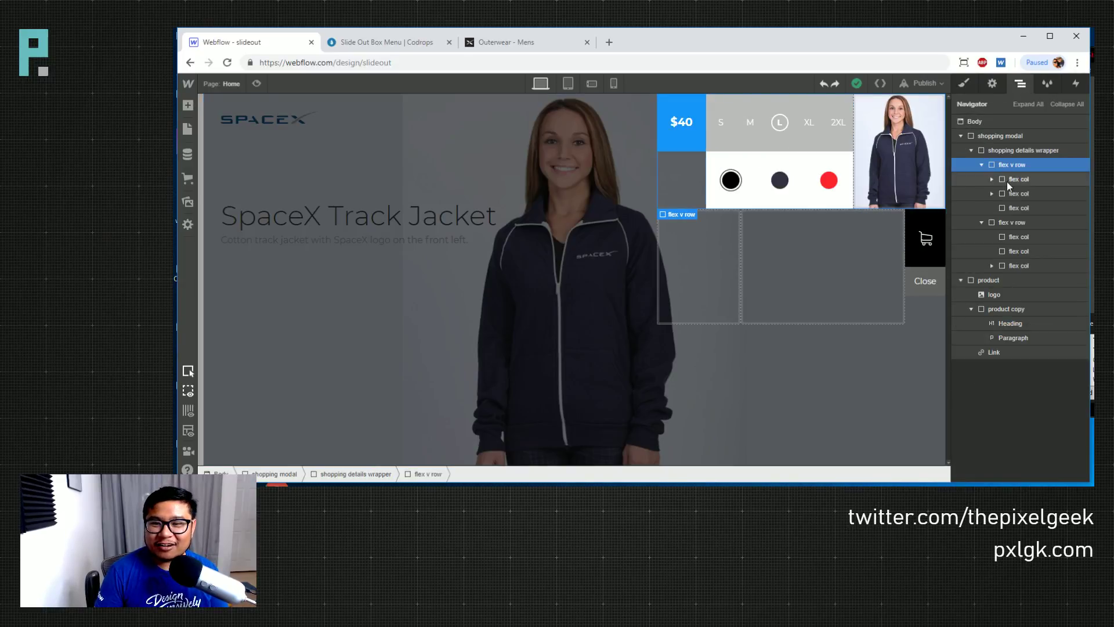
{"action": "left_click", "coordinate": [991, 179]}
{"action": "left_click", "coordinate": [992, 180]}
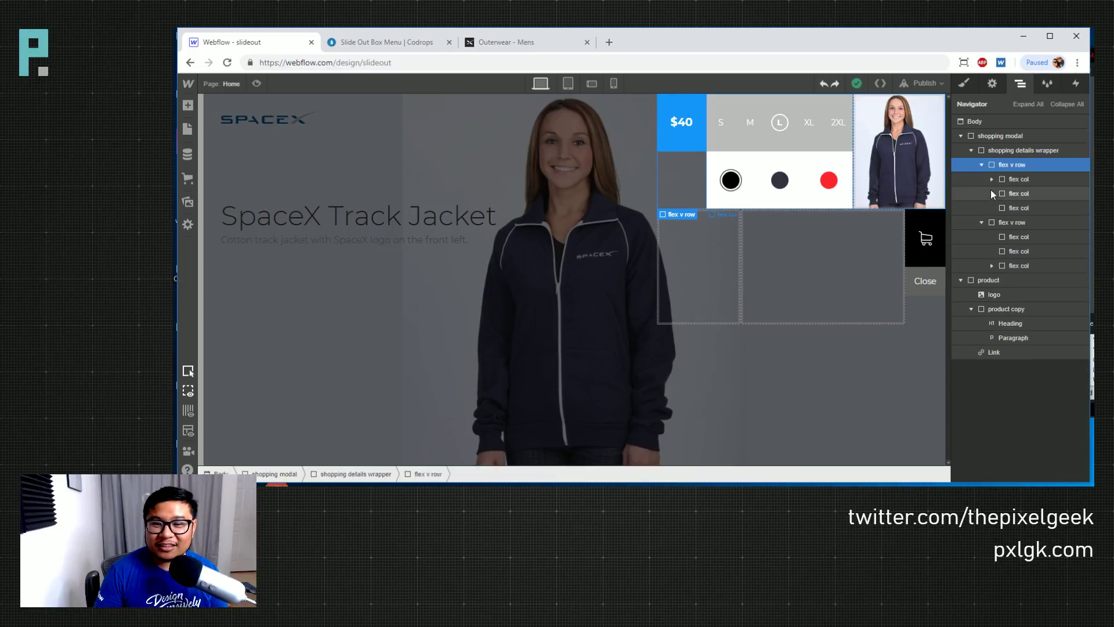
{"action": "left_click", "coordinate": [1016, 193]}
{"action": "left_click", "coordinate": [992, 194]}
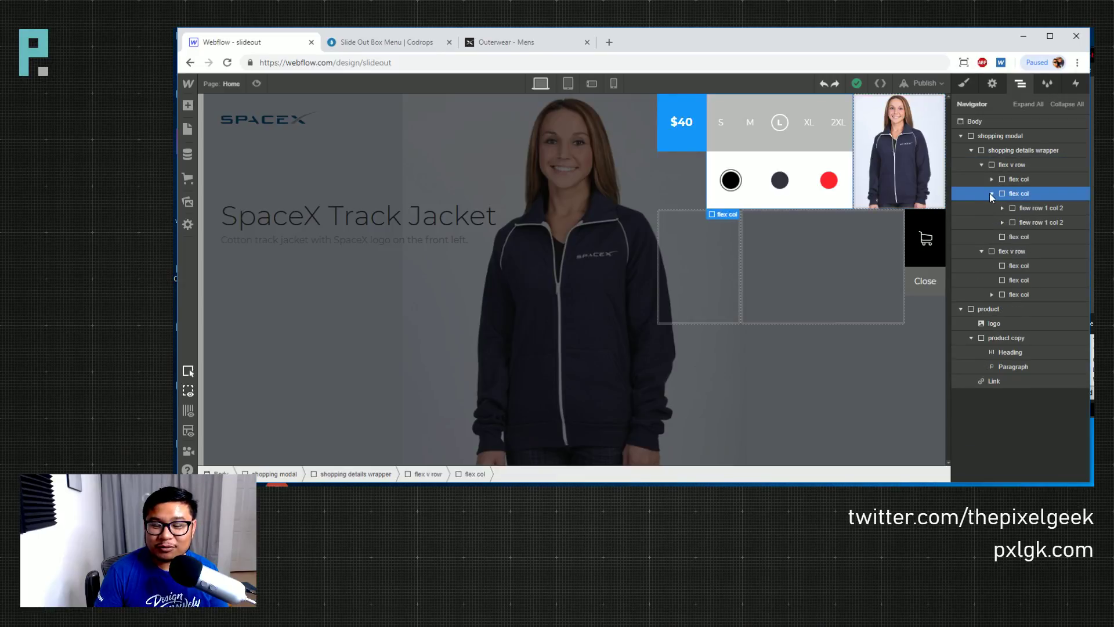
{"action": "left_click", "coordinate": [991, 194]}
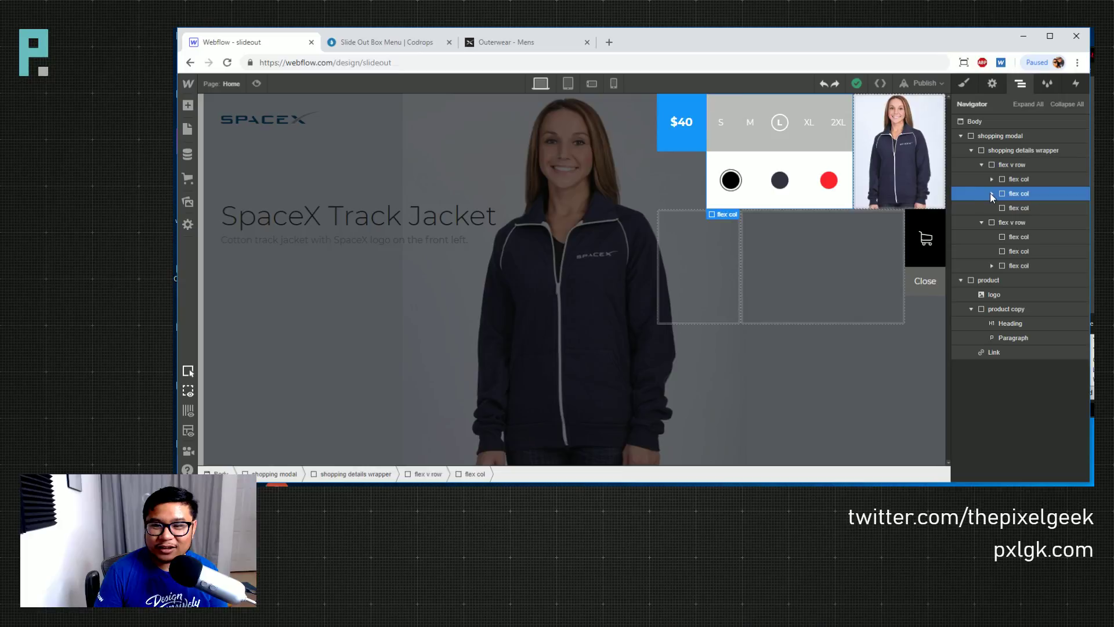
{"action": "left_click", "coordinate": [963, 84]}
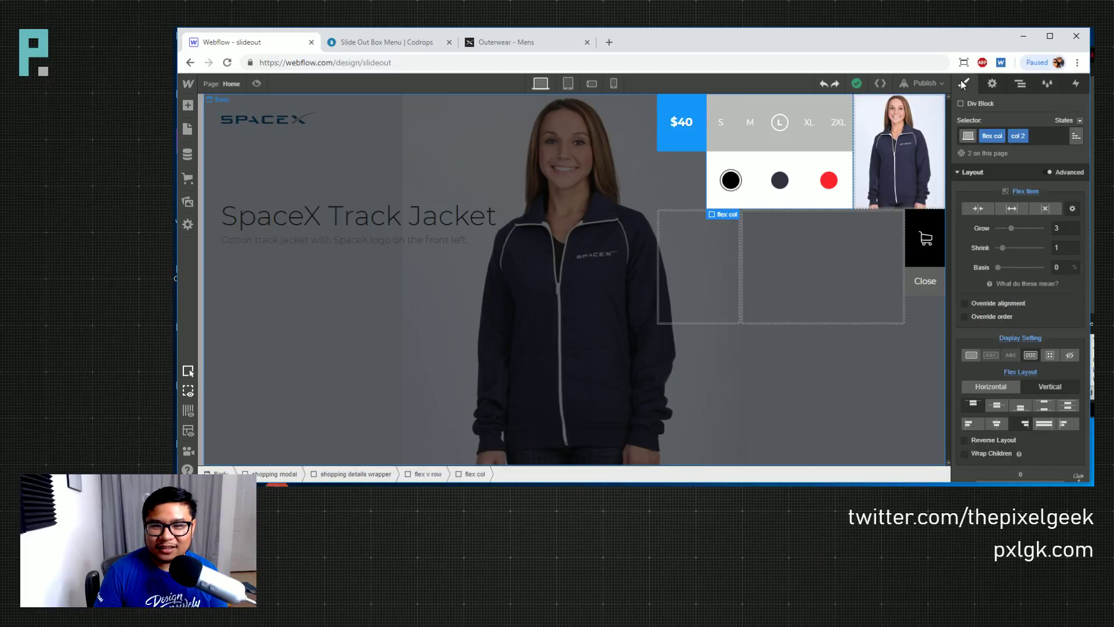
{"action": "left_click", "coordinate": [1022, 193], "text": "alt"}
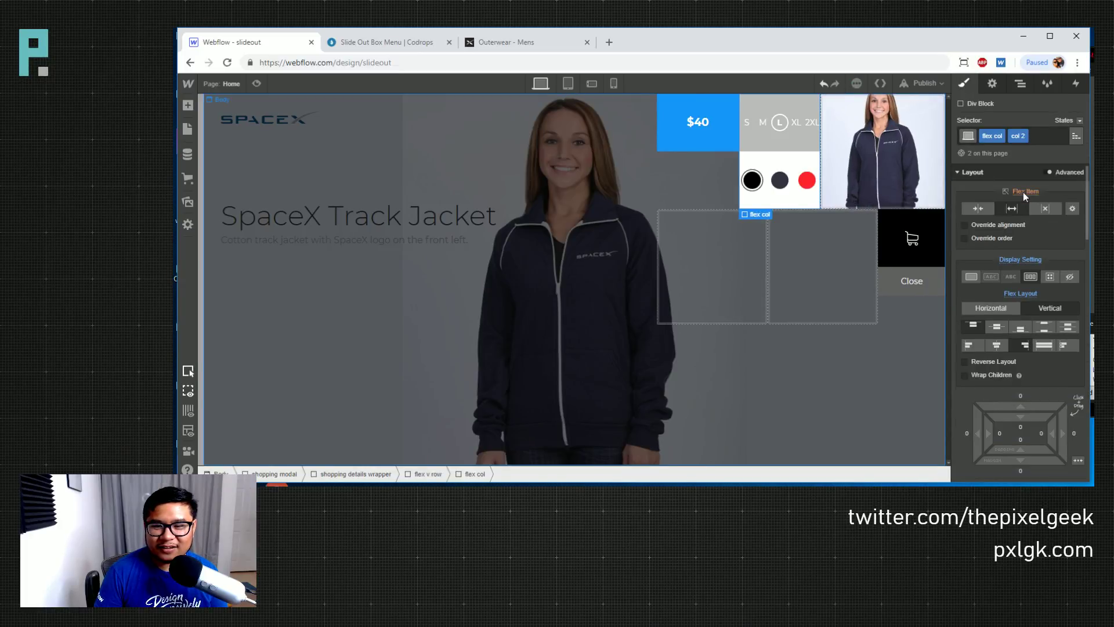
{"action": "key", "text": "ctrl+z"}
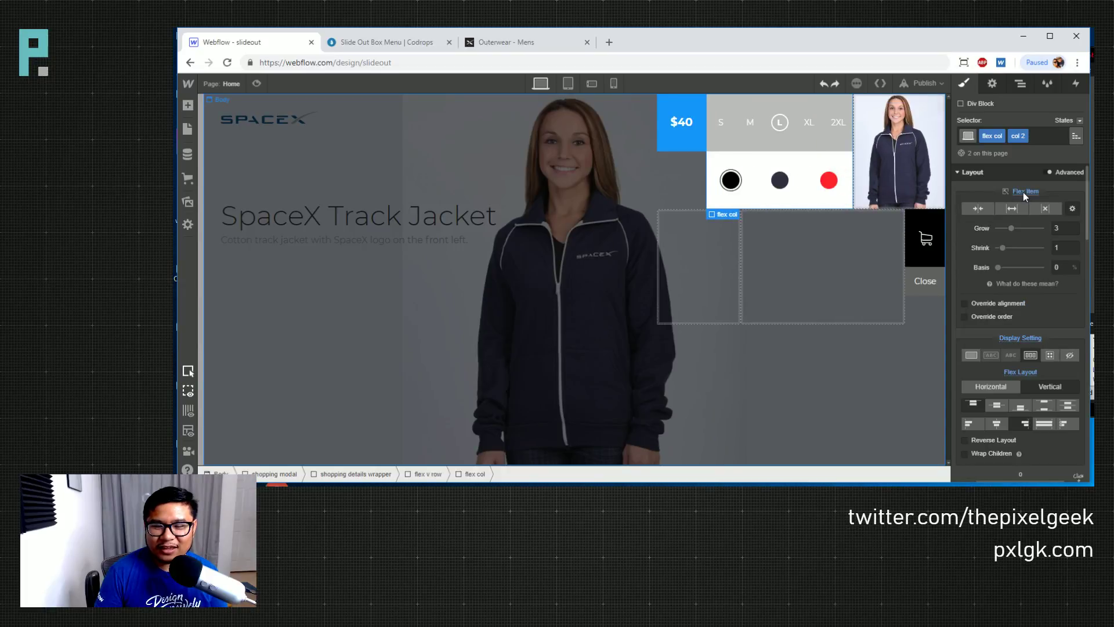
{"action": "left_click", "coordinate": [1028, 337], "text": "alt"}
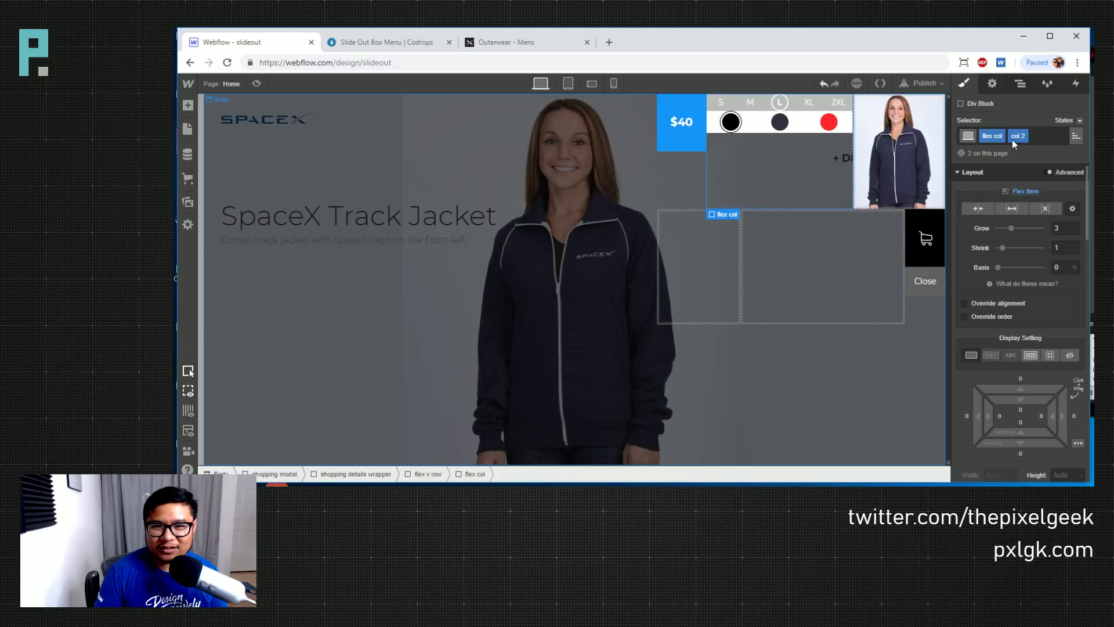
Set the height of the first "flew row 1 col 2" element inside the middle column to 50%
{"action": "left_click", "coordinate": [1019, 84]}
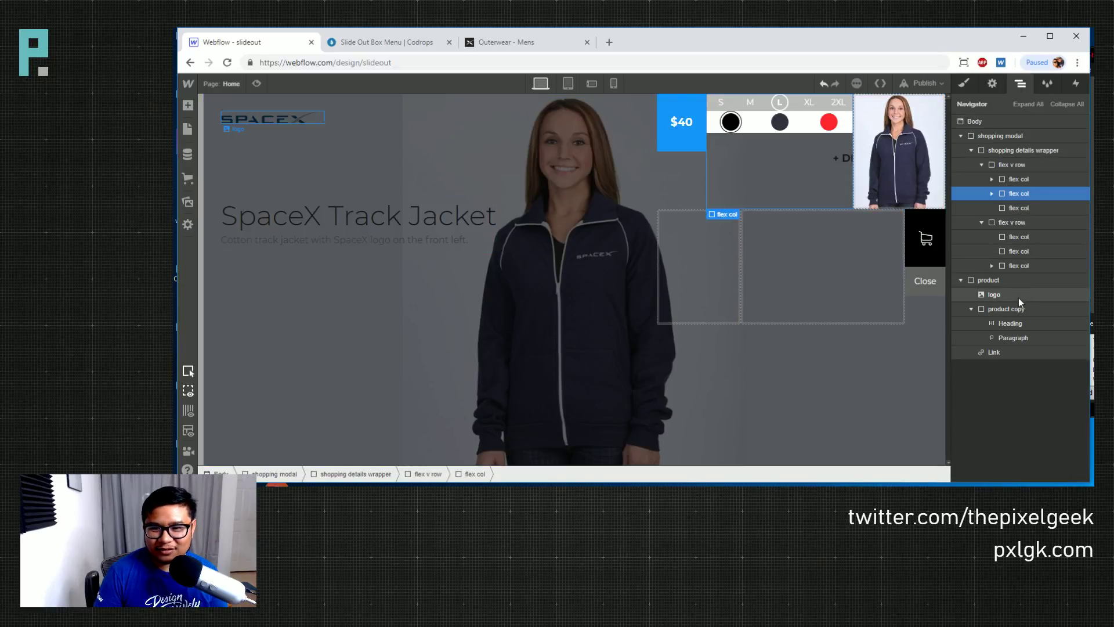
{"action": "left_click", "coordinate": [991, 194]}
{"action": "left_click", "coordinate": [1032, 210]}
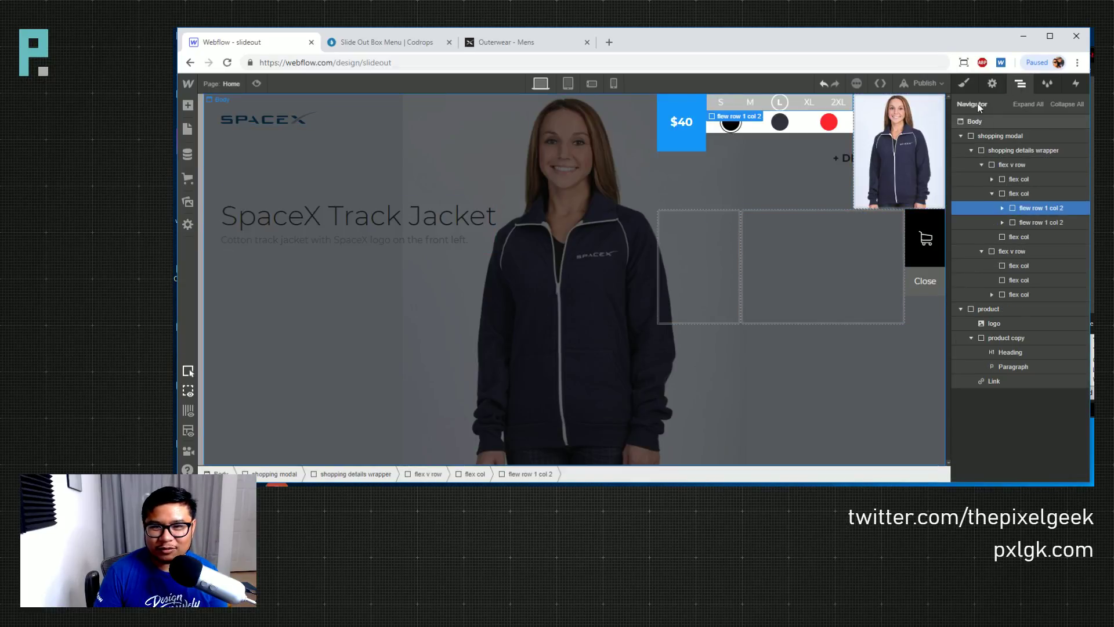
{"action": "key", "text": "s"}
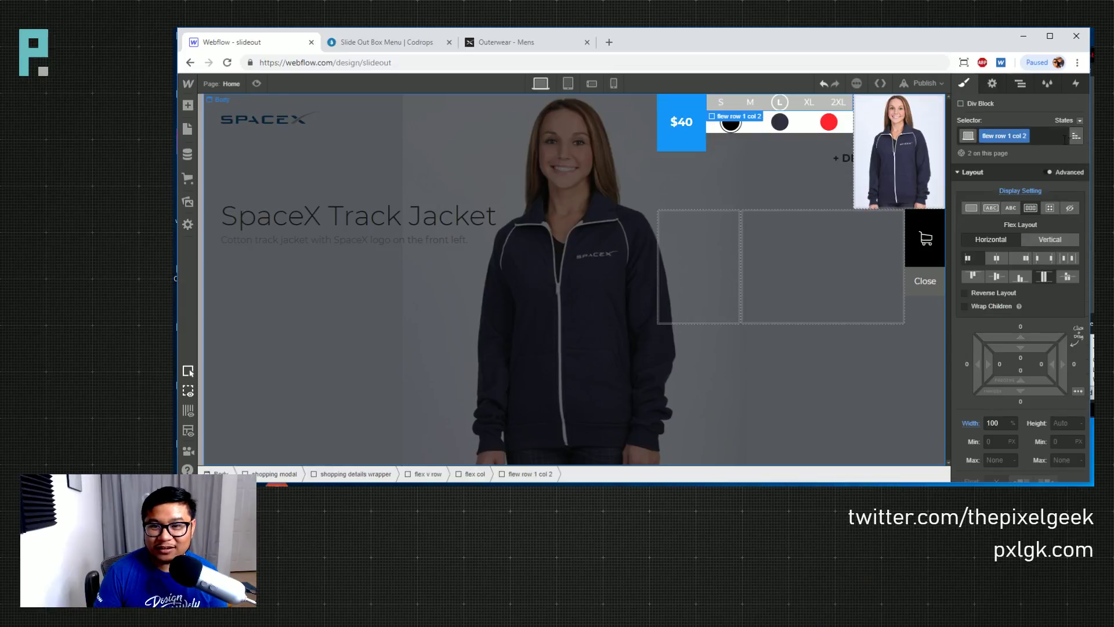
{"action": "left_click", "coordinate": [1054, 423]}
{"action": "type", "text": "50%"}
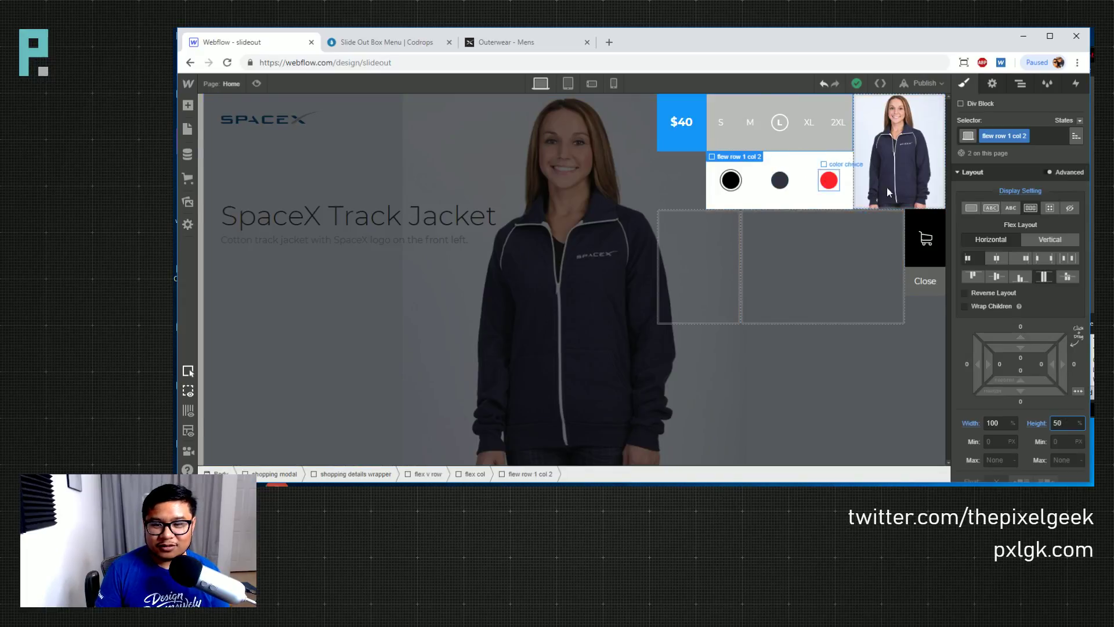
Try a width of 60% on the first "flew row 1 col 2" element, and restore it to 100%
{"action": "left_click", "coordinate": [1004, 425]}
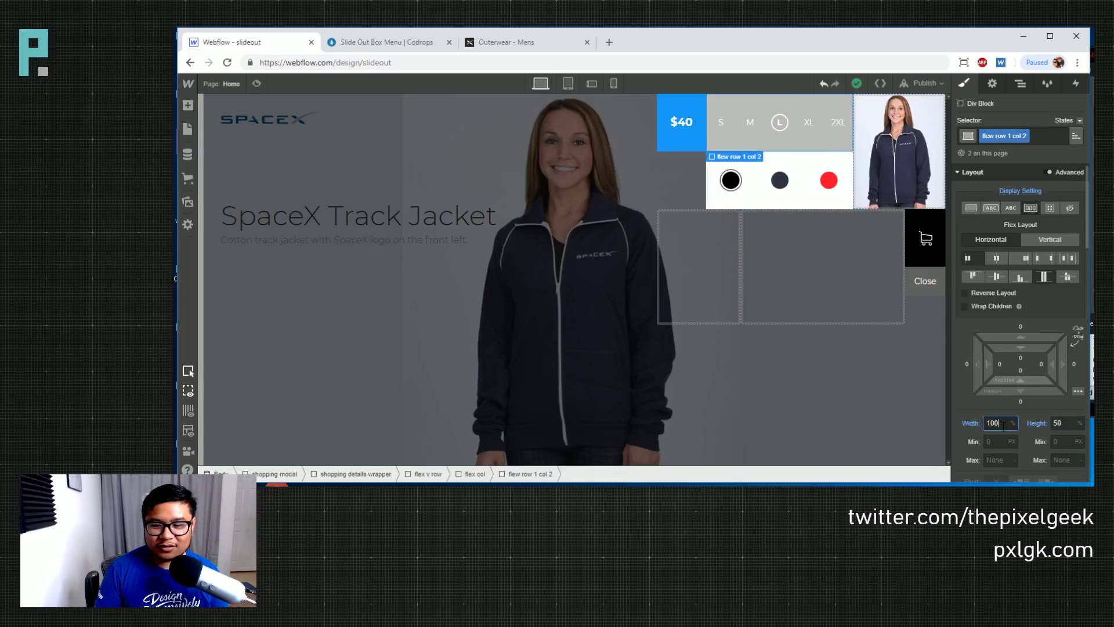
{"action": "key", "text": "BackSpace"}
{"action": "key", "text": "BackSpace"}
{"action": "key", "text": "BackSpace"}
{"action": "type", "text": "50"}
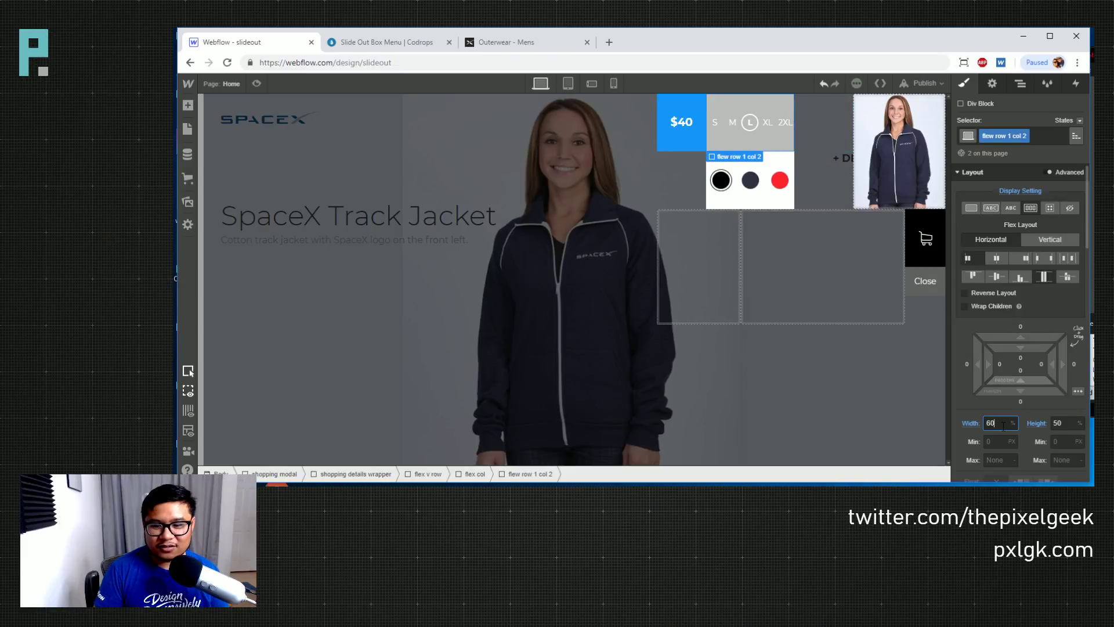
{"action": "key", "text": "BackSpace"}
{"action": "key", "text": "BackSpace"}
{"action": "type", "text": "100"}
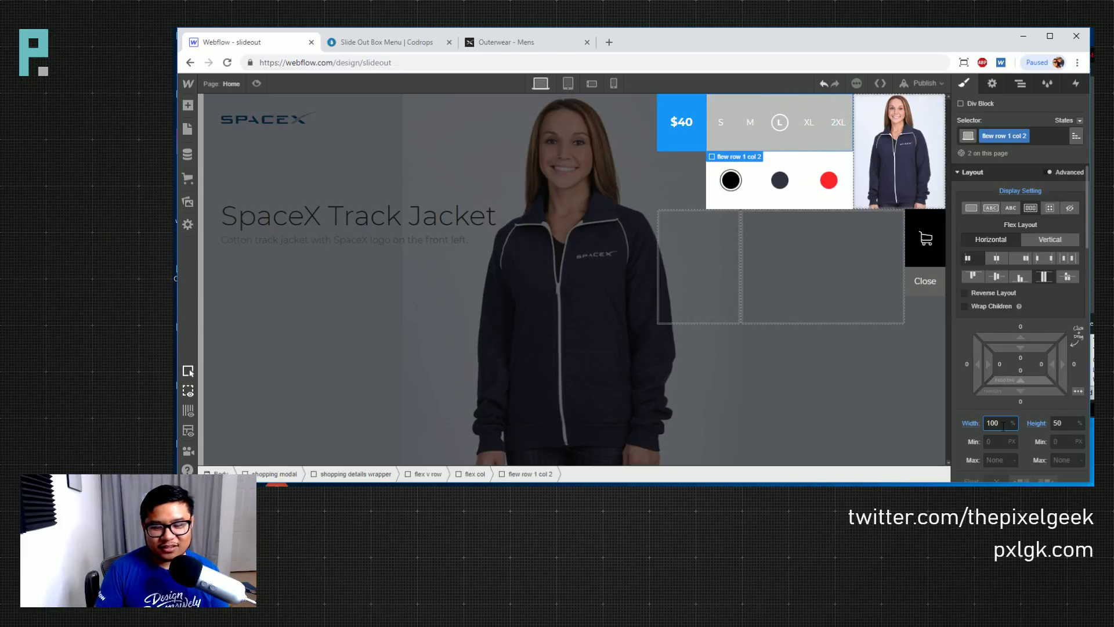
Compare the middle "flex col" sizing with the size and flex layout settings of its first "flew row 1 col 2"
{"action": "left_click", "coordinate": [1019, 83]}
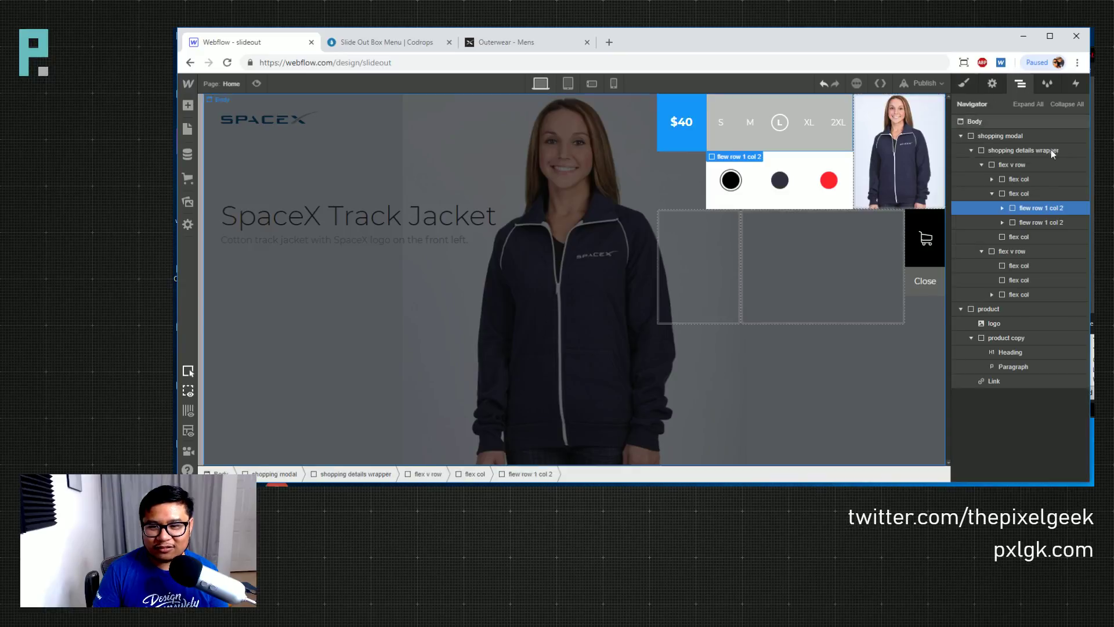
{"action": "left_click", "coordinate": [1044, 193]}
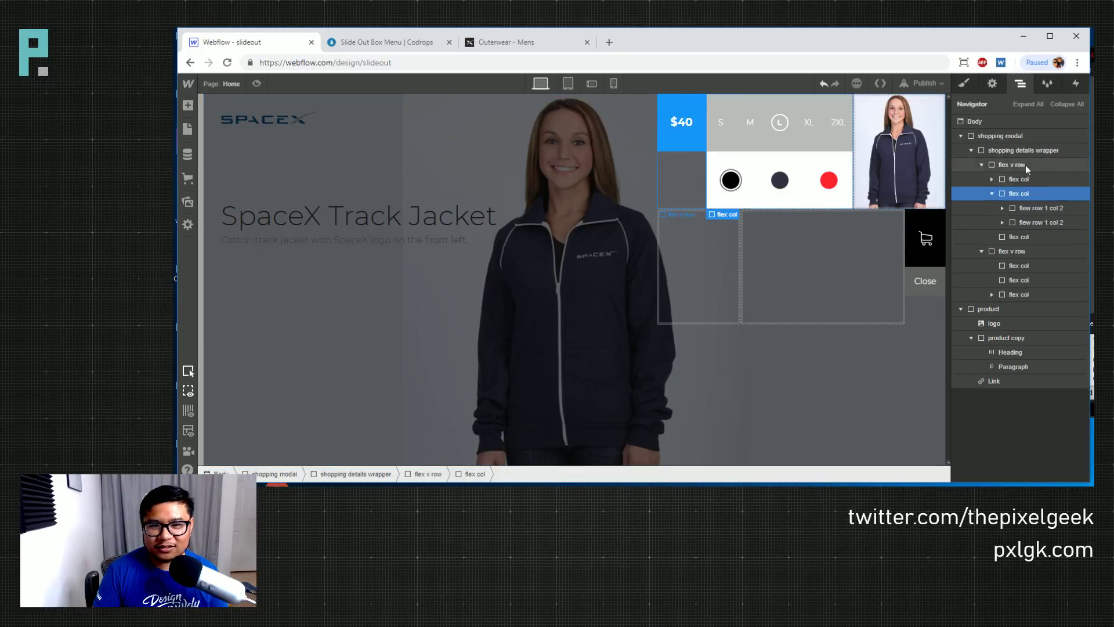
{"action": "left_click", "coordinate": [963, 83]}
{"action": "scroll", "coordinate": [1031, 329], "scroll_direction": "down", "scroll_amount": 3}
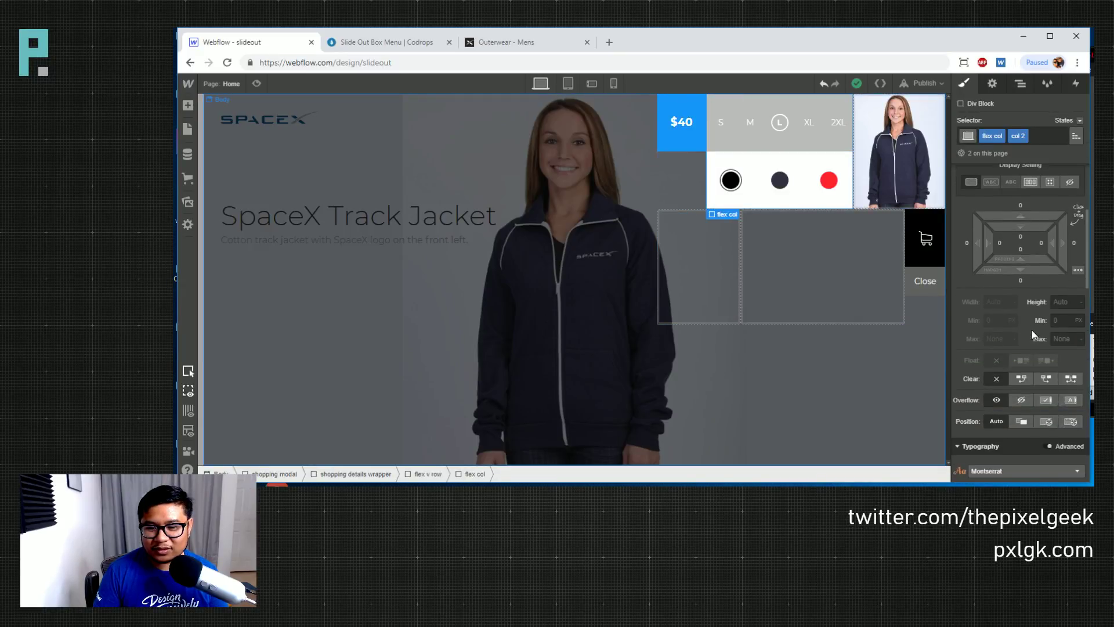
{"action": "left_click", "coordinate": [1020, 83]}
{"action": "left_click", "coordinate": [1039, 208]}
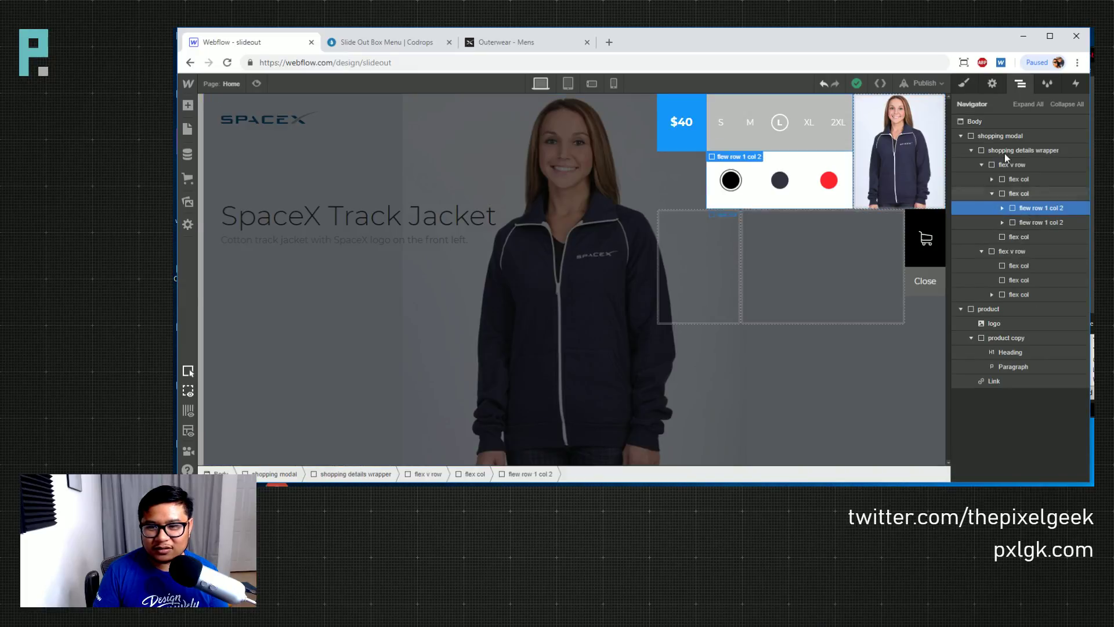
{"action": "left_click", "coordinate": [963, 83]}
{"action": "scroll", "coordinate": [1044, 330], "scroll_direction": "down", "scroll_amount": 3}
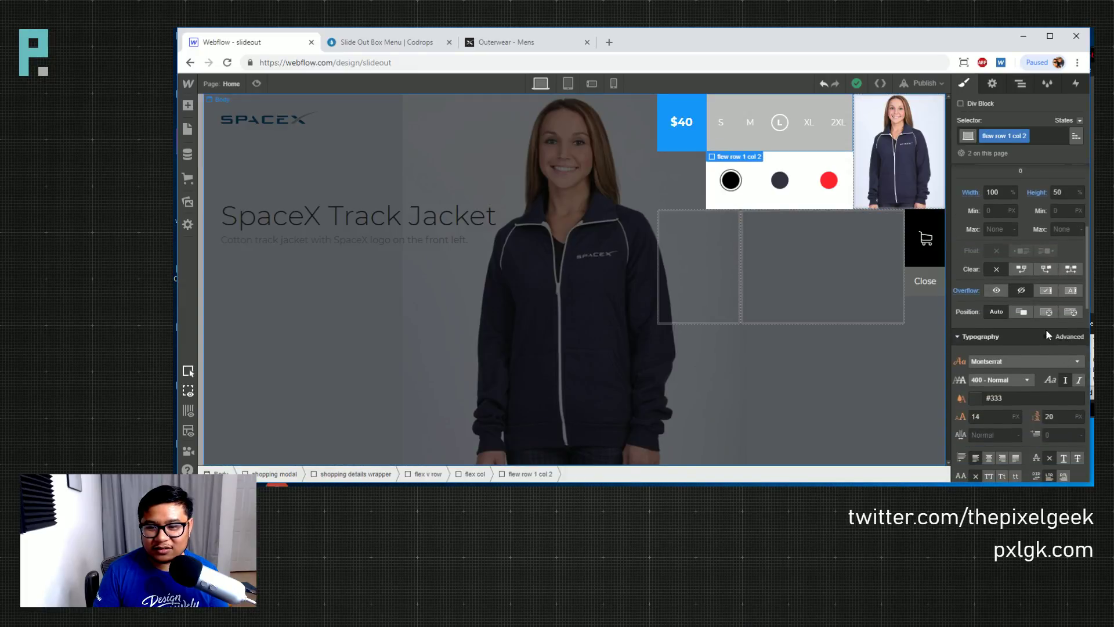
{"action": "scroll", "coordinate": [1039, 319], "scroll_direction": "up", "scroll_amount": 3}
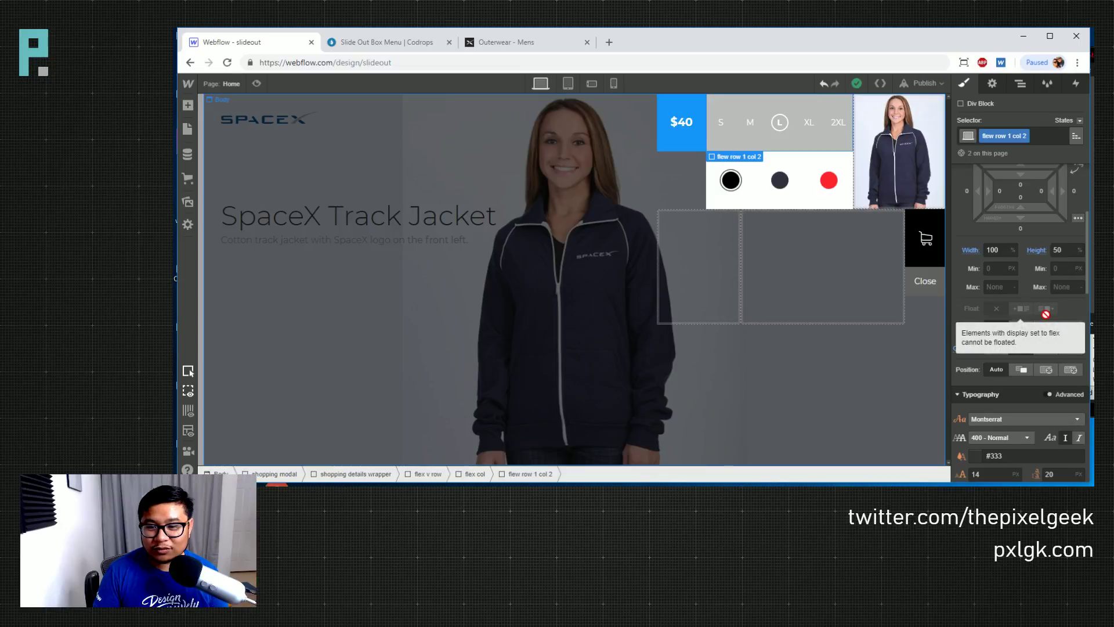
{"action": "scroll", "coordinate": [1046, 313], "scroll_direction": "up", "scroll_amount": 3}
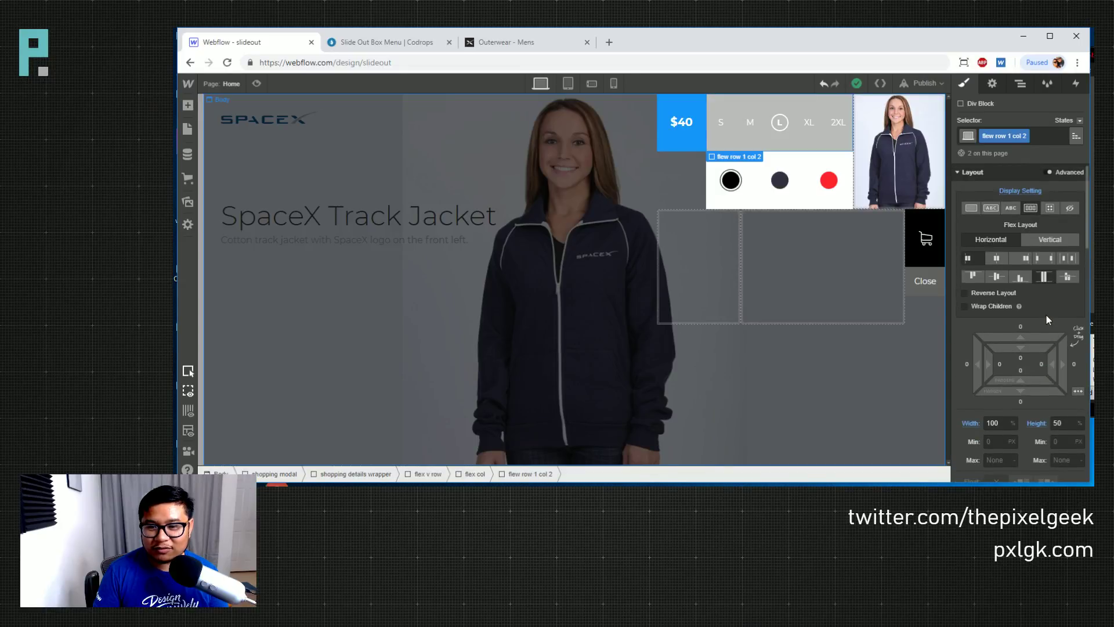
{"action": "scroll", "coordinate": [1043, 258], "scroll_direction": "down", "scroll_amount": 2}
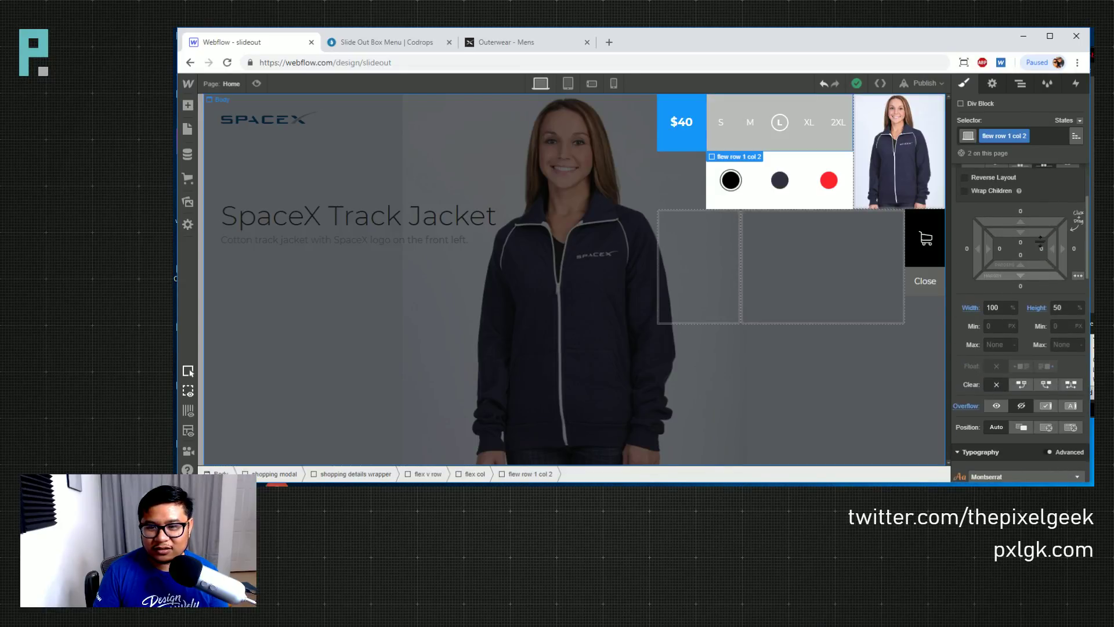
Recheck the middle column's flex item settings and the overflow and position settings of its first "flew row 1 col 2"
{"action": "left_click", "coordinate": [1019, 83]}
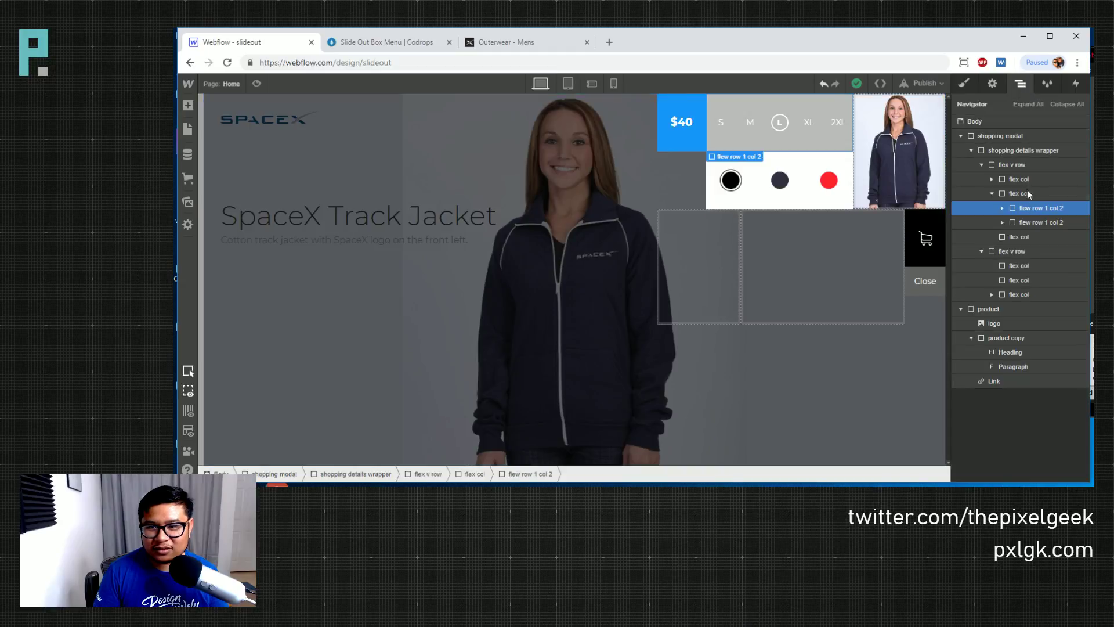
{"action": "left_click", "coordinate": [1020, 194]}
{"action": "left_click", "coordinate": [964, 84]}
{"action": "scroll", "coordinate": [1001, 318], "scroll_direction": "down", "scroll_amount": 3}
{"action": "scroll", "coordinate": [1000, 318], "scroll_direction": "up", "scroll_amount": 2}
{"action": "scroll", "coordinate": [1001, 318], "scroll_direction": "up", "scroll_amount": 1}
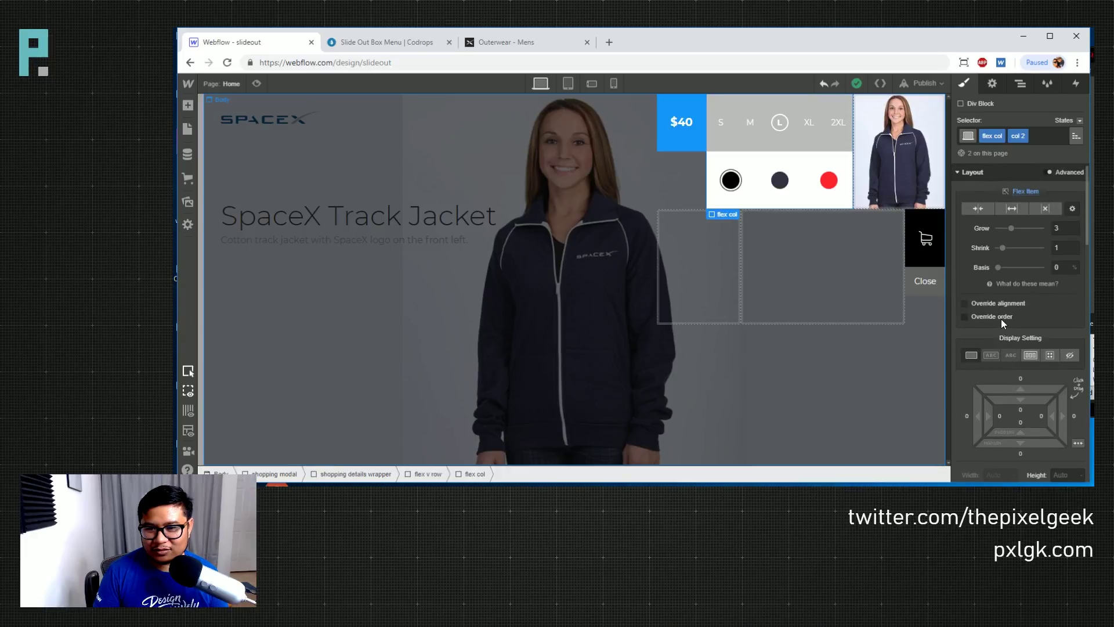
{"action": "left_click", "coordinate": [1020, 84]}
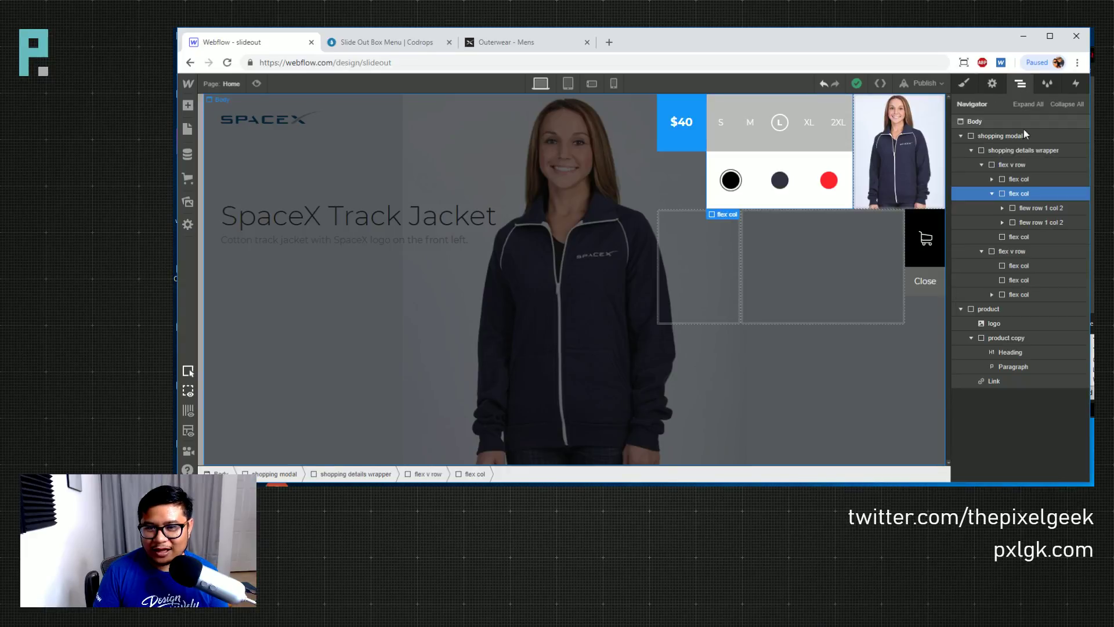
{"action": "left_click", "coordinate": [1025, 211]}
{"action": "key", "text": "s"}
{"action": "scroll", "coordinate": [1007, 315], "scroll_direction": "down", "scroll_amount": 3}
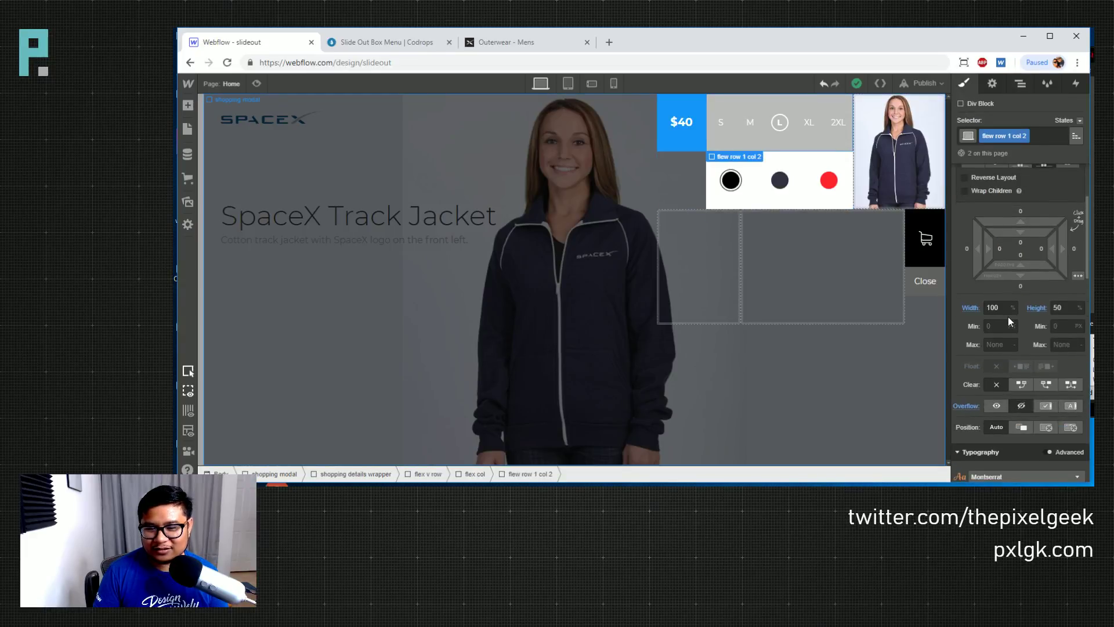
{"action": "scroll", "coordinate": [1003, 371], "scroll_direction": "down", "scroll_amount": 1}
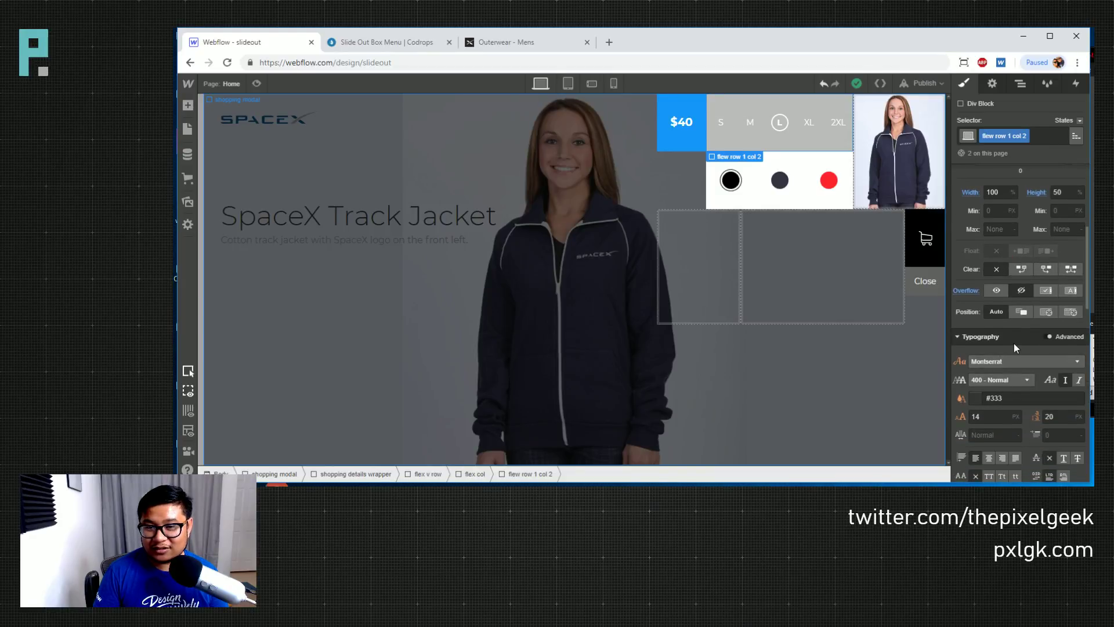
{"action": "scroll", "coordinate": [1014, 343], "scroll_direction": "up", "scroll_amount": 2}
{"action": "scroll", "coordinate": [1014, 343], "scroll_direction": "up", "scroll_amount": 2}
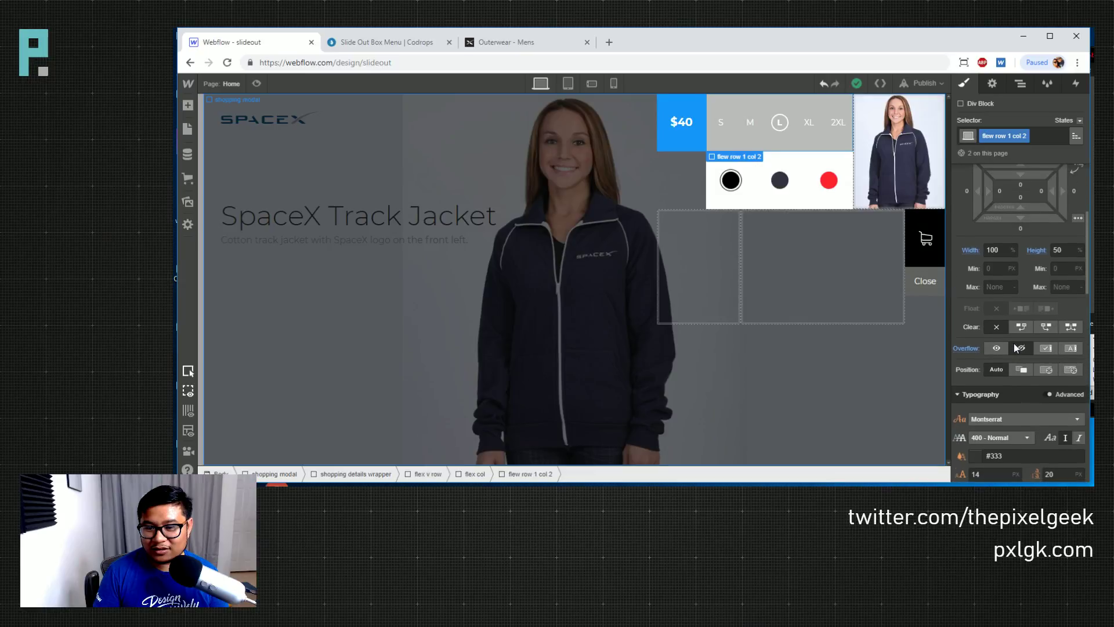
{"action": "scroll", "coordinate": [1014, 343], "scroll_direction": "down", "scroll_amount": 1}
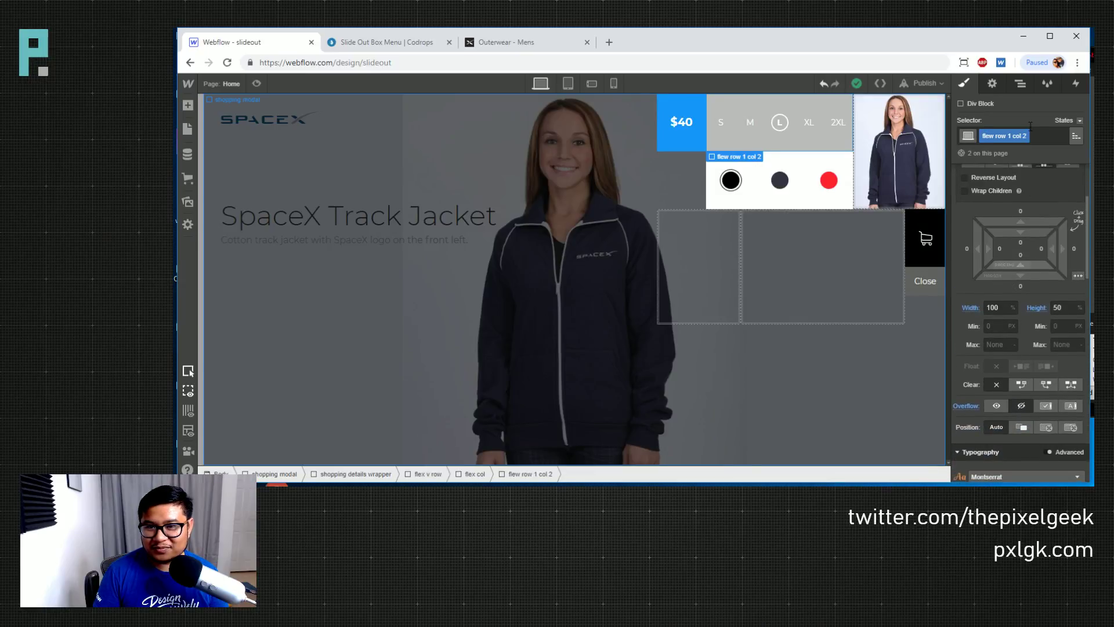
Set the position of the middle "flex col" in the first "flex v row" to relative
{"action": "left_click", "coordinate": [1020, 84]}
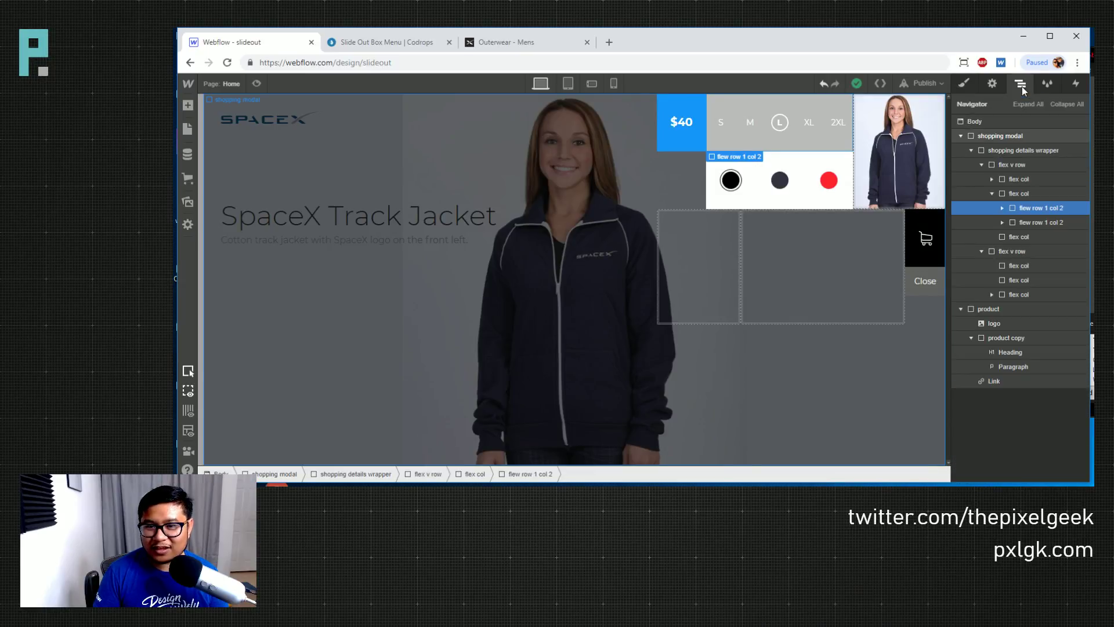
{"action": "left_click", "coordinate": [1019, 193]}
{"action": "left_click", "coordinate": [964, 83]}
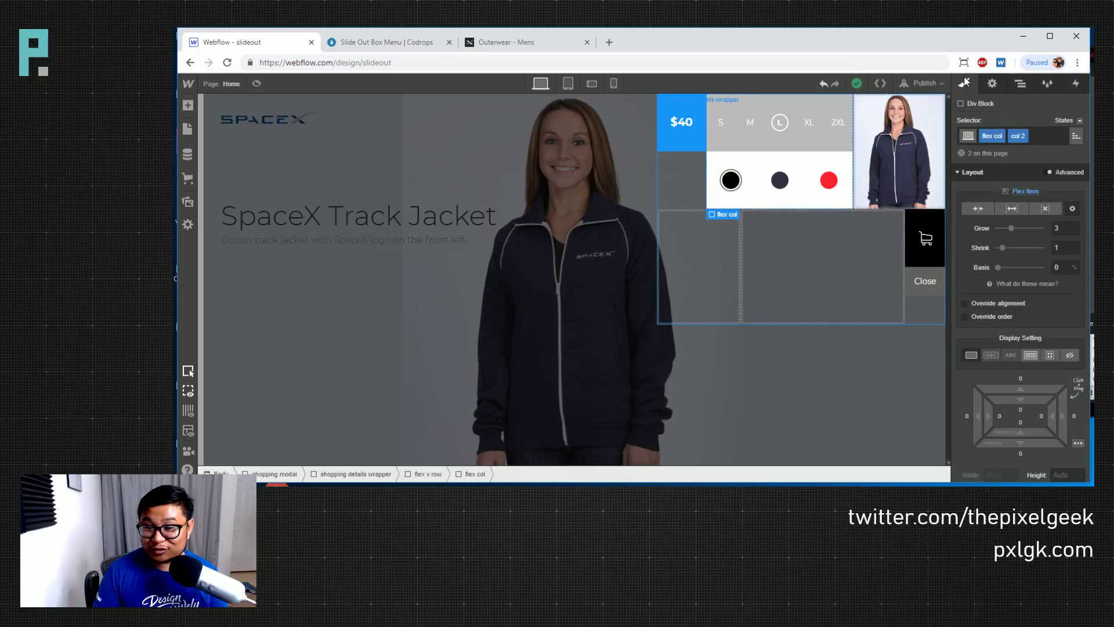
{"action": "scroll", "coordinate": [984, 309], "scroll_direction": "down", "scroll_amount": 4}
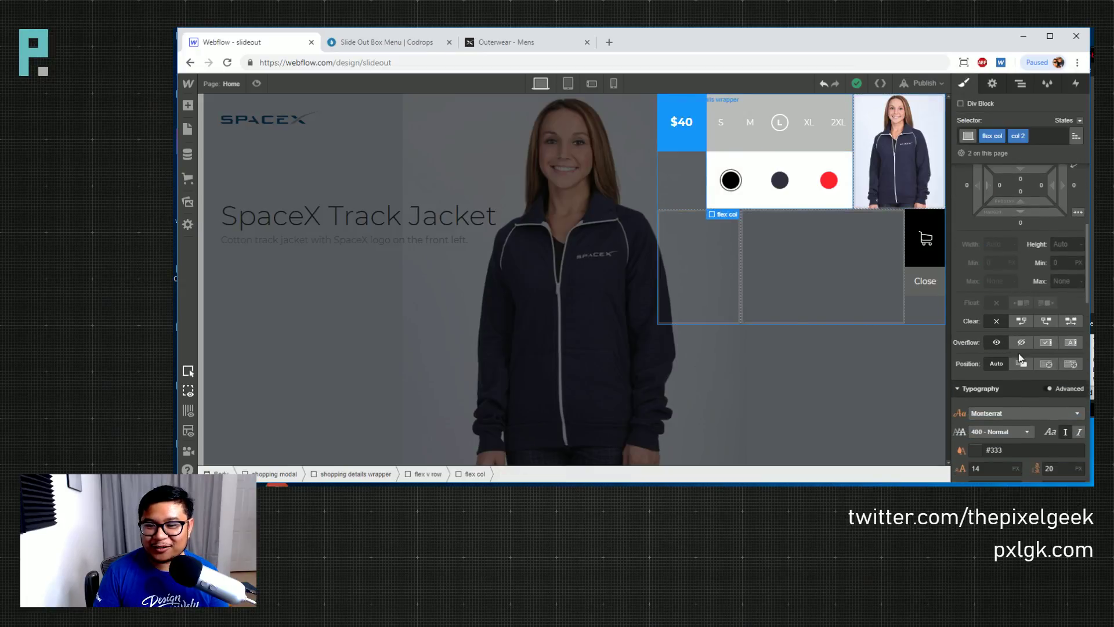
{"action": "left_click", "coordinate": [1023, 363]}
Set the position of the first "flew row 1 col 2" inside the middle column to relative
{"action": "left_click", "coordinate": [1020, 84]}
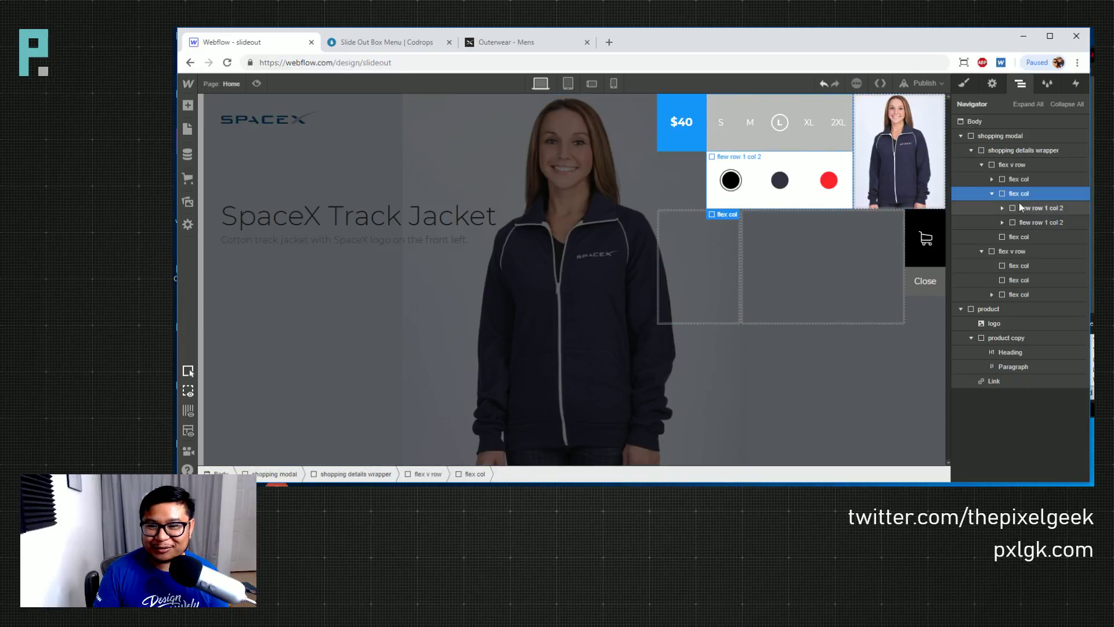
{"action": "left_click", "coordinate": [1039, 208]}
{"action": "left_click", "coordinate": [963, 84]}
{"action": "scroll", "coordinate": [1031, 374], "scroll_direction": "down", "scroll_amount": 5}
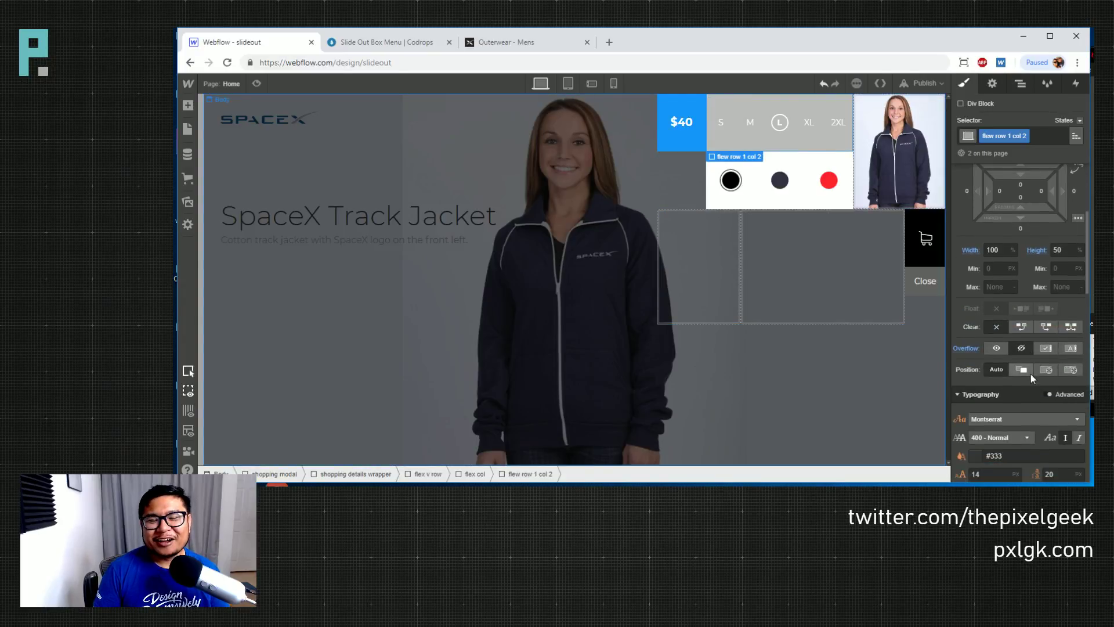
{"action": "left_click", "coordinate": [1016, 253]}
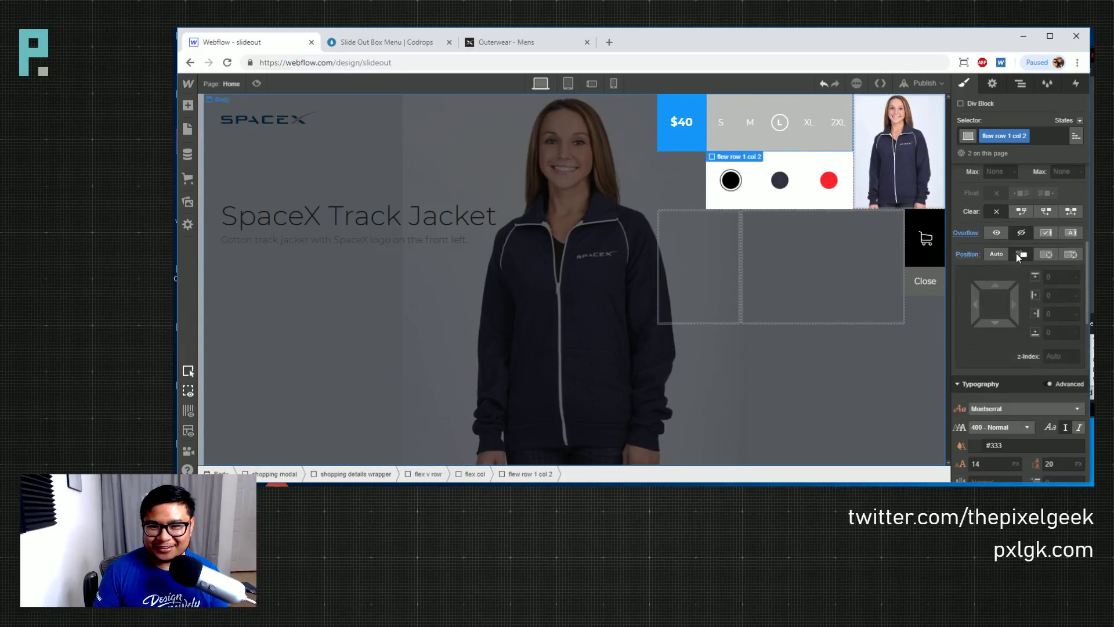
{"action": "scroll", "coordinate": [1004, 309], "scroll_direction": "up", "scroll_amount": 1}
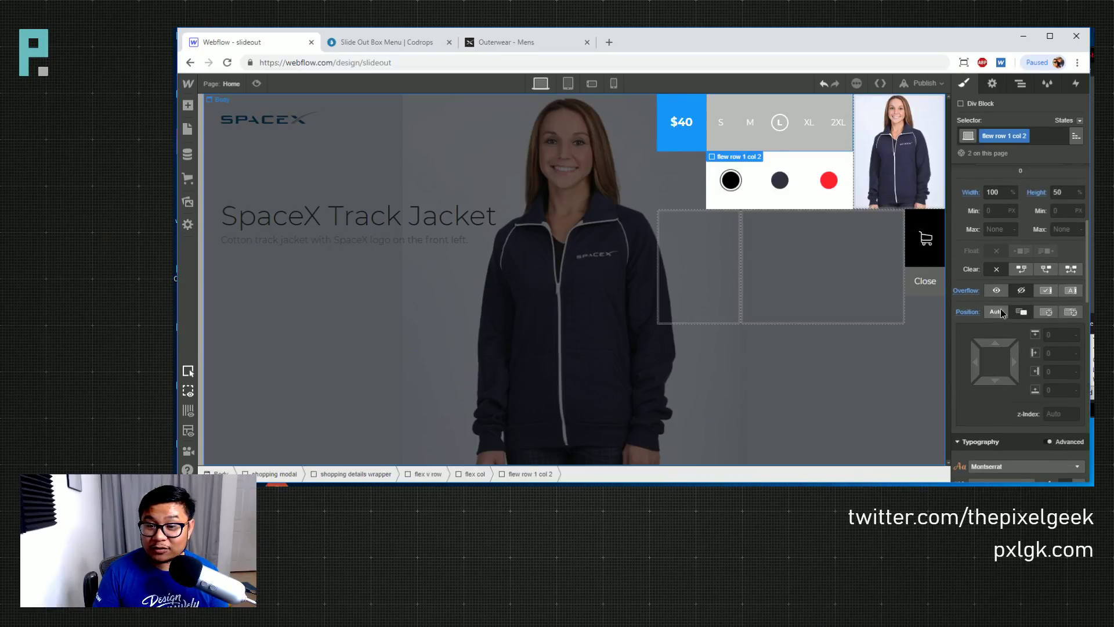
{"action": "left_click", "coordinate": [996, 311]}
{"action": "left_click", "coordinate": [1021, 311]}
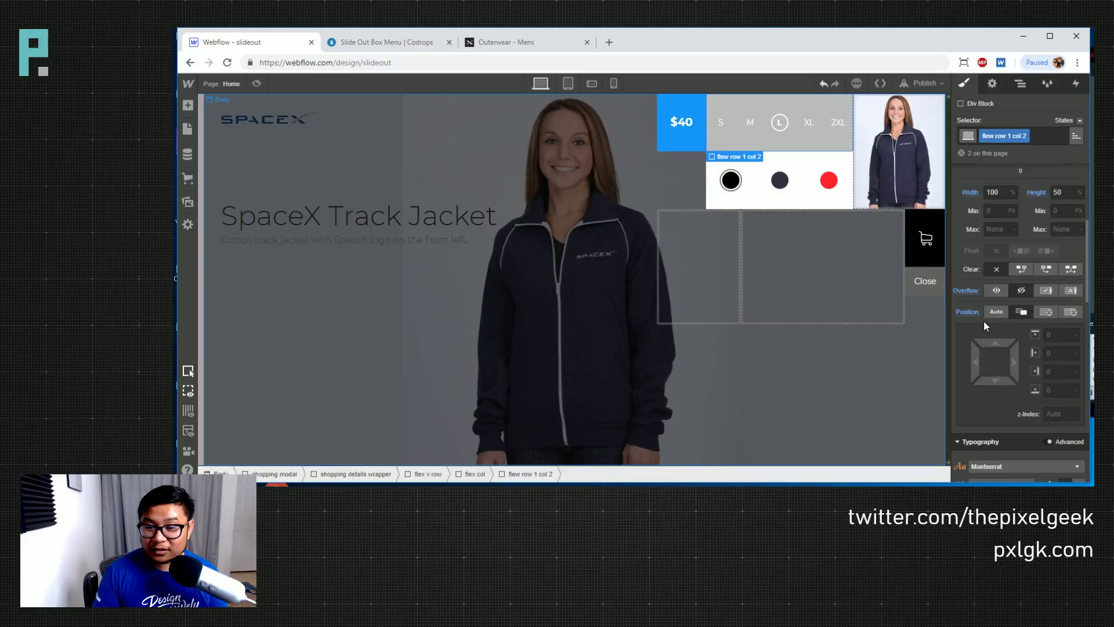
Set the top and right position offsets of the first "flew row 1 col 2" to 0 px
{"action": "left_click", "coordinate": [1052, 335]}
{"action": "type", "text": "0"}
{"action": "key", "text": "Tab"}
{"action": "left_click", "coordinate": [1048, 335]}
{"action": "key", "text": "Tab"}
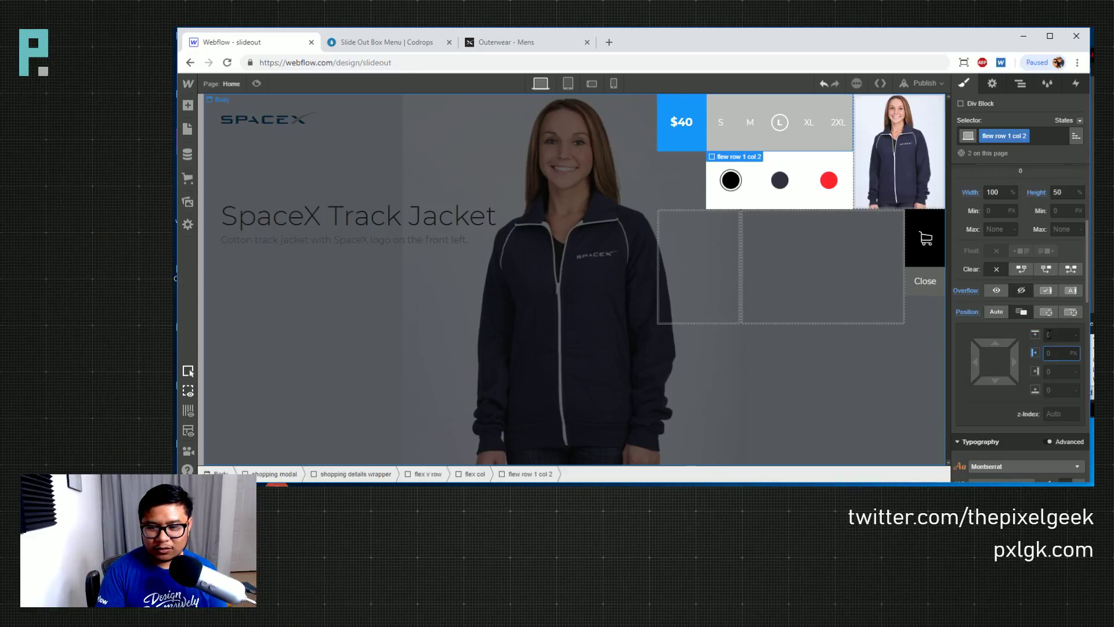
{"action": "left_click", "coordinate": [1048, 334]}
{"action": "type", "text": "0"}
{"action": "key", "text": "Tab"}
{"action": "type", "text": "0"}
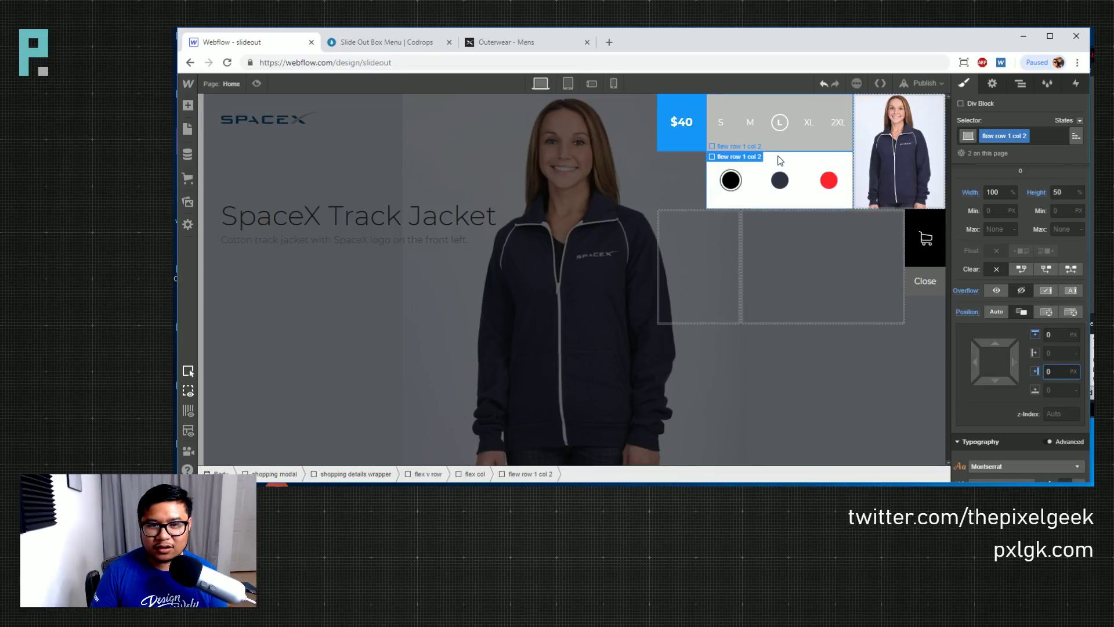
Reload the project and examine the colors row's flex layout, size and position settings
{"action": "left_click", "coordinate": [809, 163]}
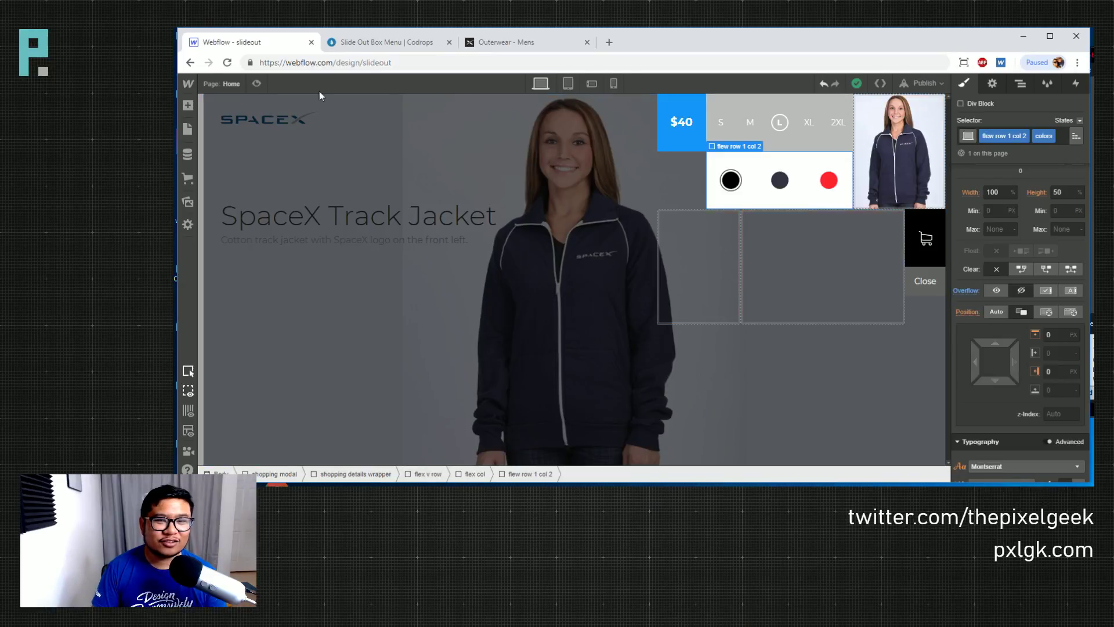
{"action": "left_click", "coordinate": [225, 62]}
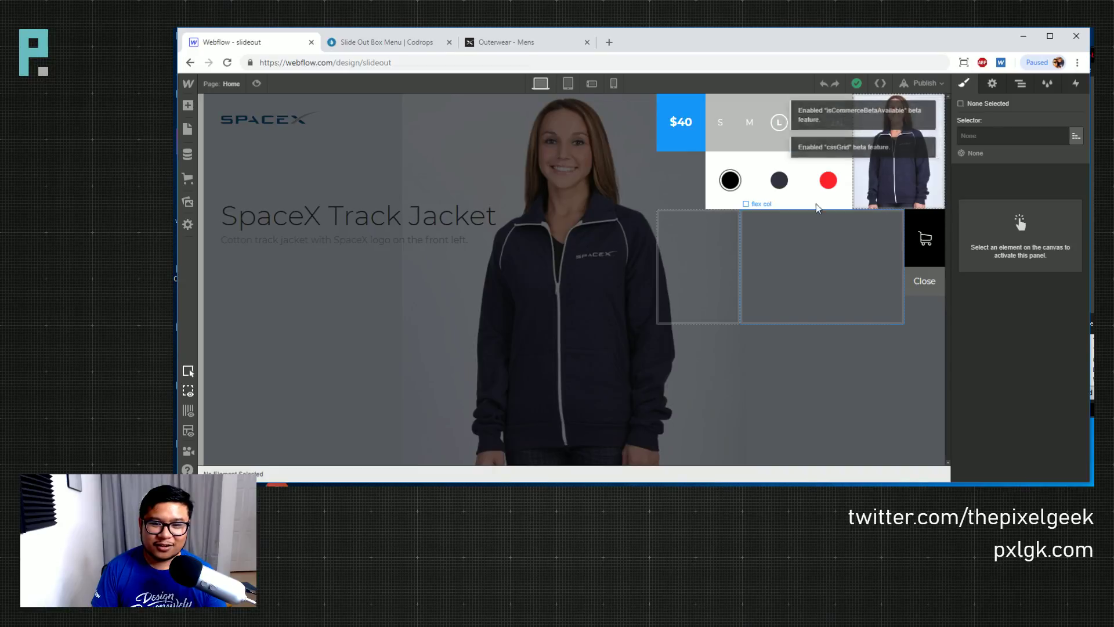
{"action": "left_click", "coordinate": [828, 178]}
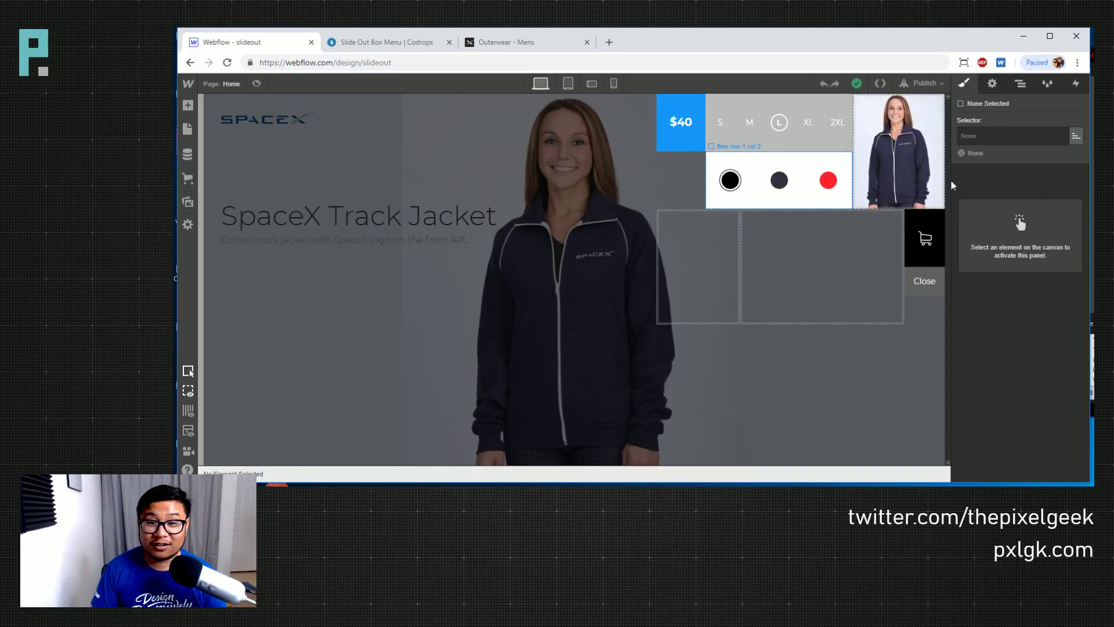
{"action": "scroll", "coordinate": [1028, 283], "scroll_direction": "down", "scroll_amount": 2}
{"action": "scroll", "coordinate": [1028, 283], "scroll_direction": "down", "scroll_amount": 2}
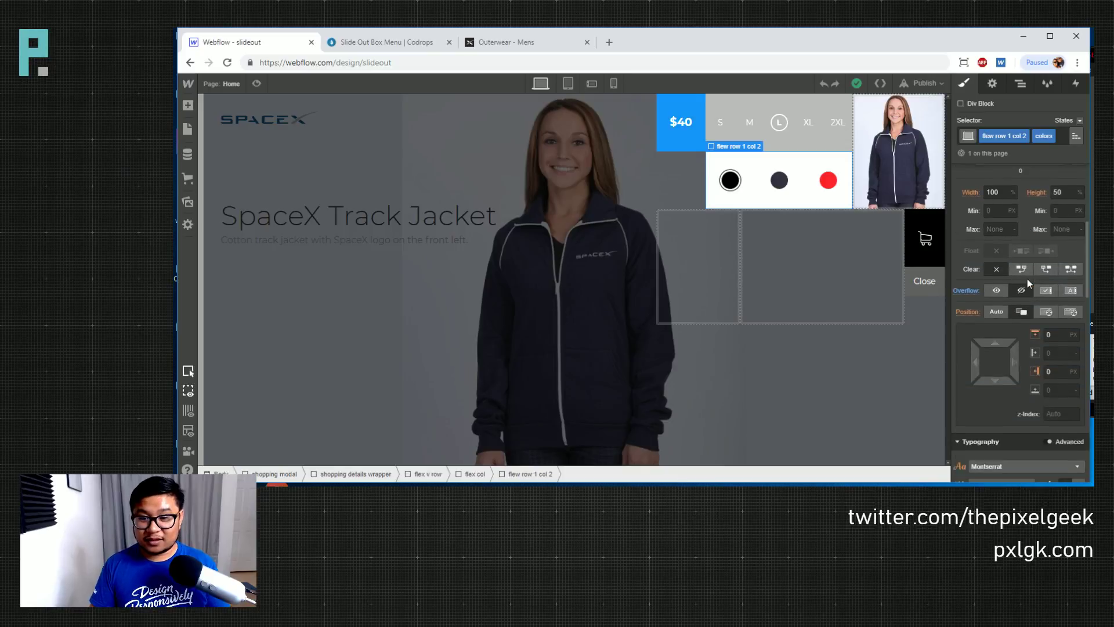
{"action": "scroll", "coordinate": [1004, 330], "scroll_direction": "up", "scroll_amount": 5}
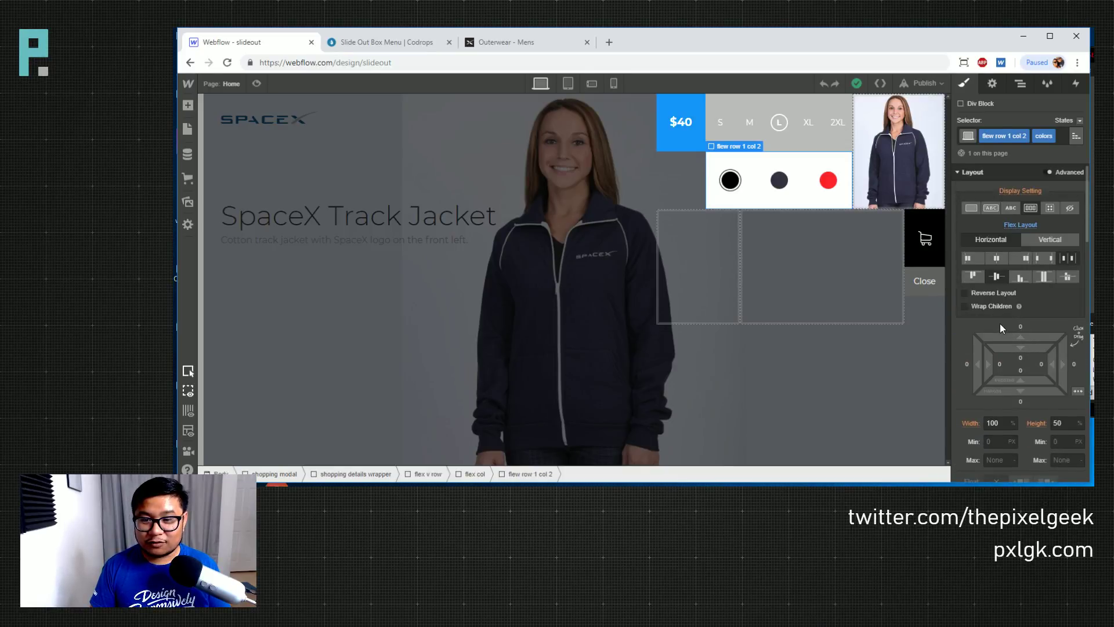
{"action": "right_click", "coordinate": [999, 327]}
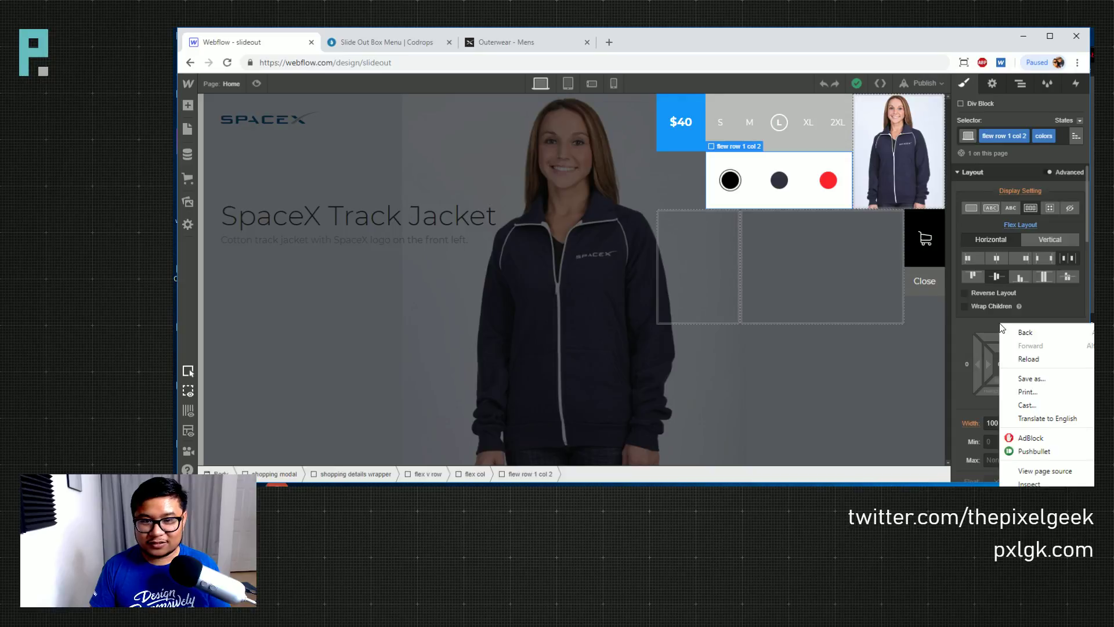
{"action": "left_click", "coordinate": [986, 229]}
{"action": "scroll", "coordinate": [981, 261], "scroll_direction": "down", "scroll_amount": 3}
{"action": "scroll", "coordinate": [986, 290], "scroll_direction": "up", "scroll_amount": 2}
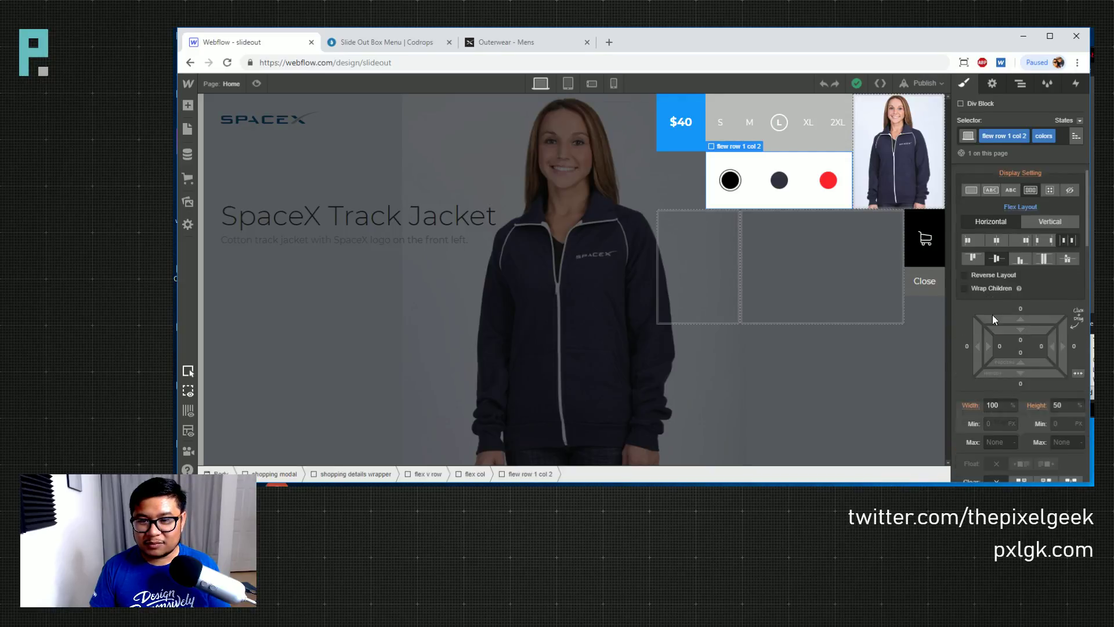
{"action": "scroll", "coordinate": [992, 315], "scroll_direction": "up", "scroll_amount": 1}
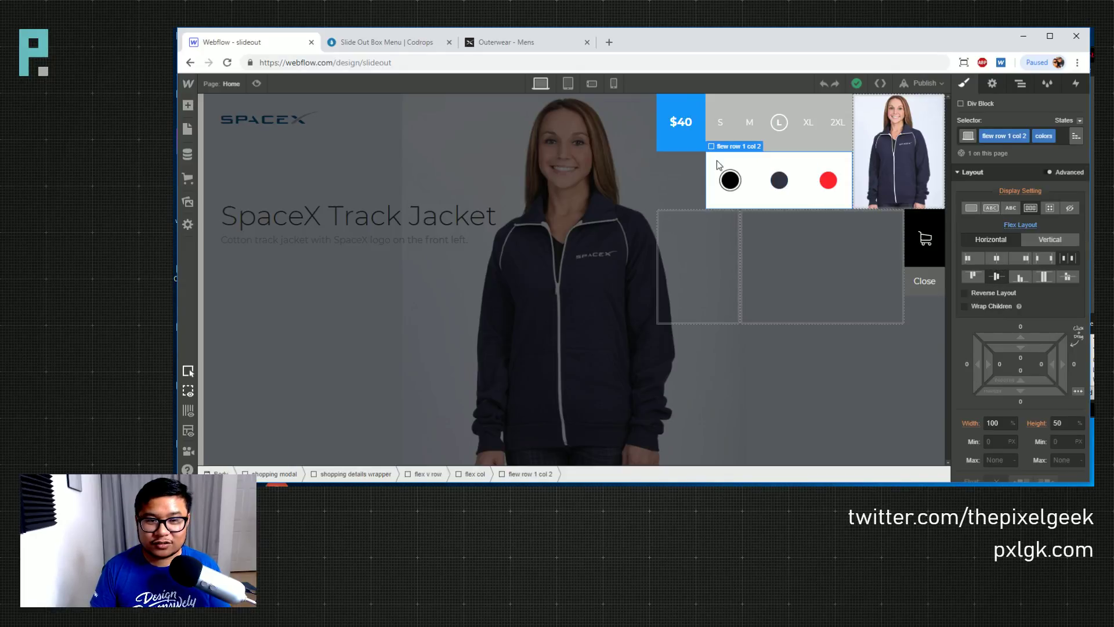
Examine the flex item sizing, height and position settings of the middle "flex col" in the first "flex v row"
{"action": "left_click", "coordinate": [1022, 84]}
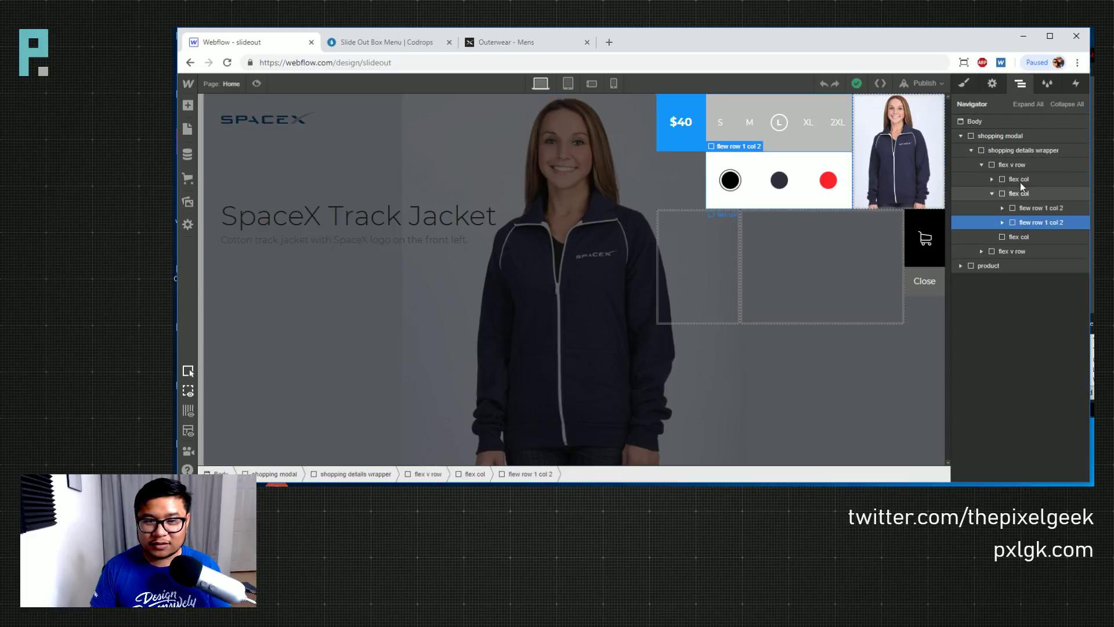
{"action": "left_click", "coordinate": [1021, 191]}
{"action": "left_click", "coordinate": [964, 83]}
{"action": "mouse_move", "coordinate": [1010, 280]}
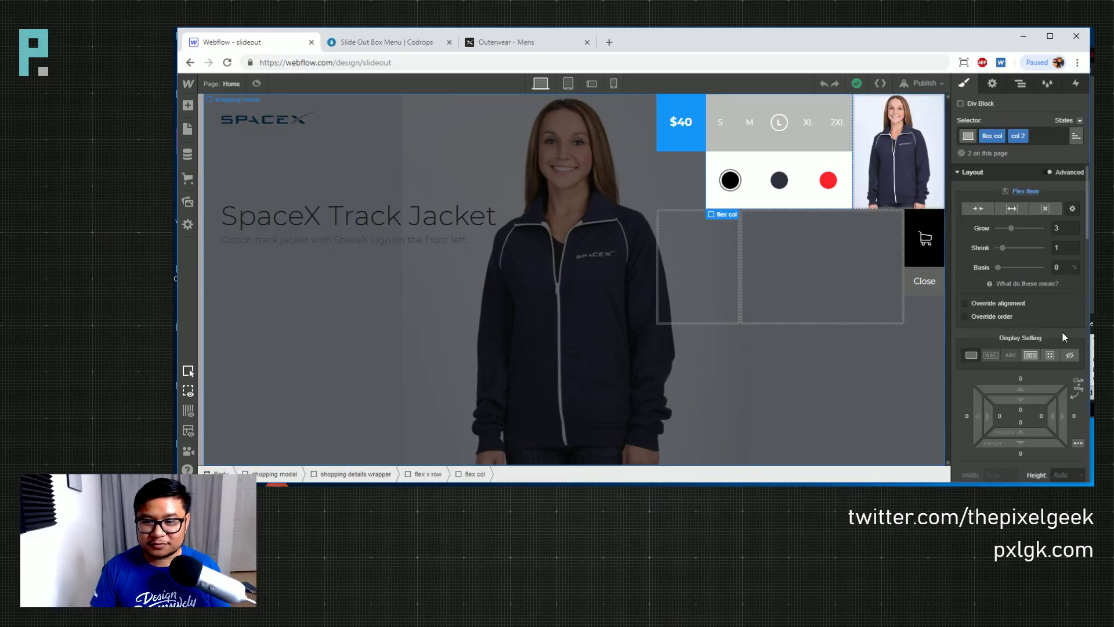
{"action": "scroll", "coordinate": [1060, 325], "scroll_direction": "down", "scroll_amount": 3}
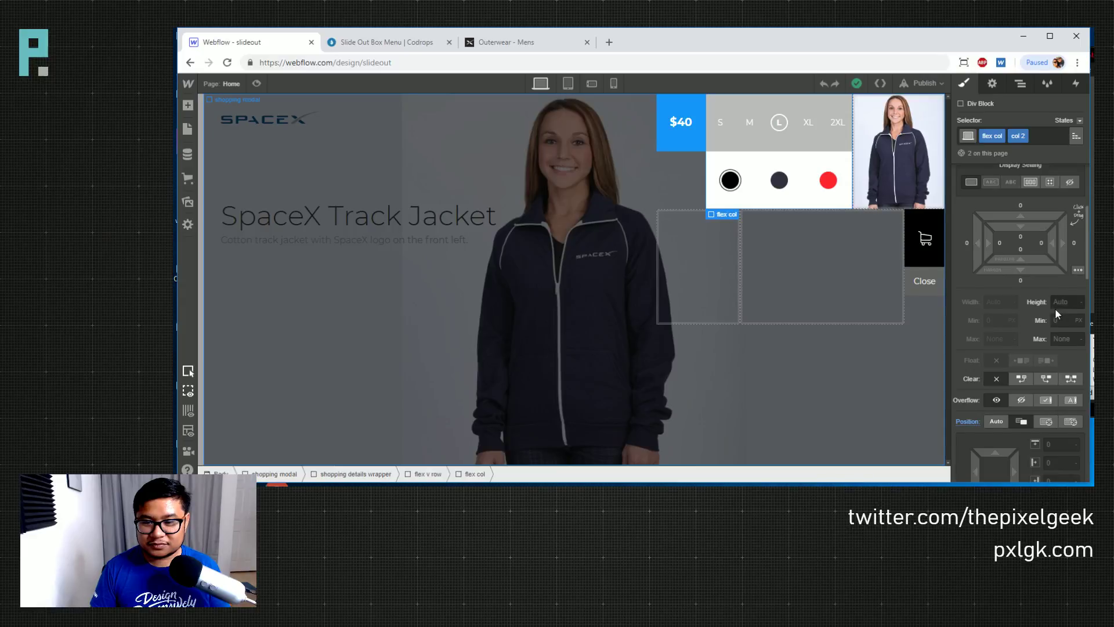
Examine the width, height, overflow and position settings of the first flew row 1 col 2 block
{"action": "scroll", "coordinate": [1055, 308], "scroll_direction": "down", "scroll_amount": 1}
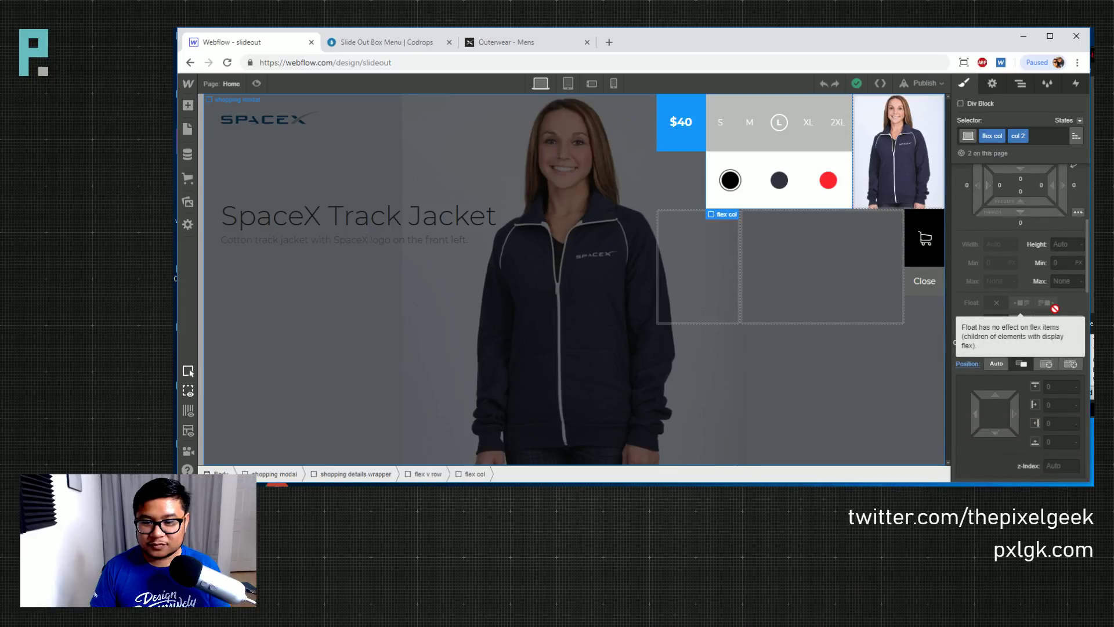
{"action": "left_click", "coordinate": [1028, 87]}
{"action": "left_click", "coordinate": [1028, 207]}
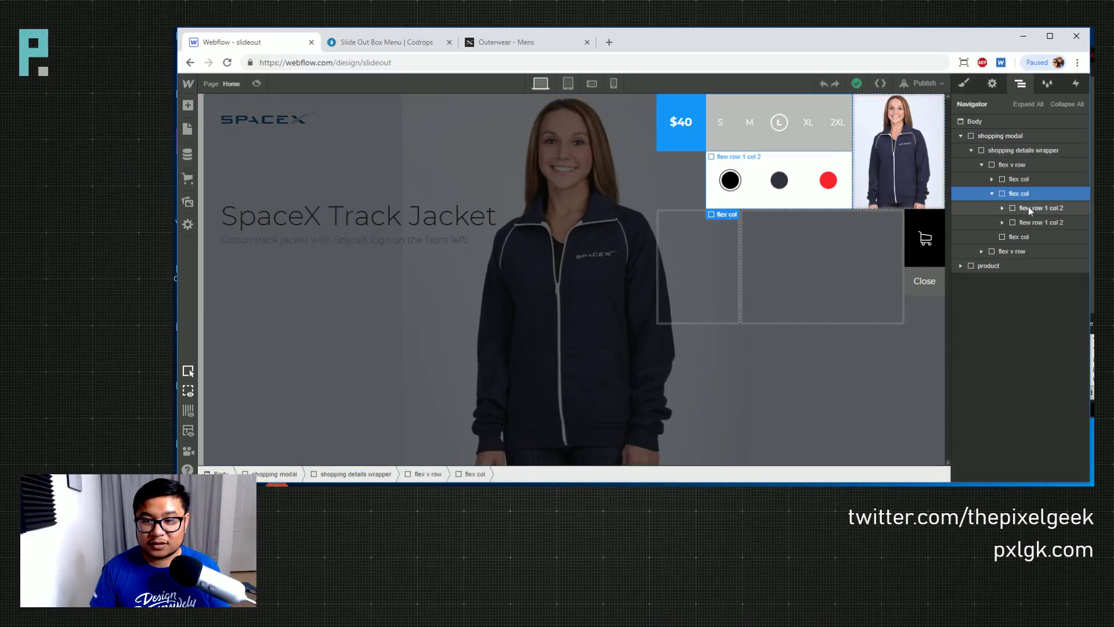
{"action": "left_click", "coordinate": [963, 85]}
{"action": "left_click", "coordinate": [994, 423]}
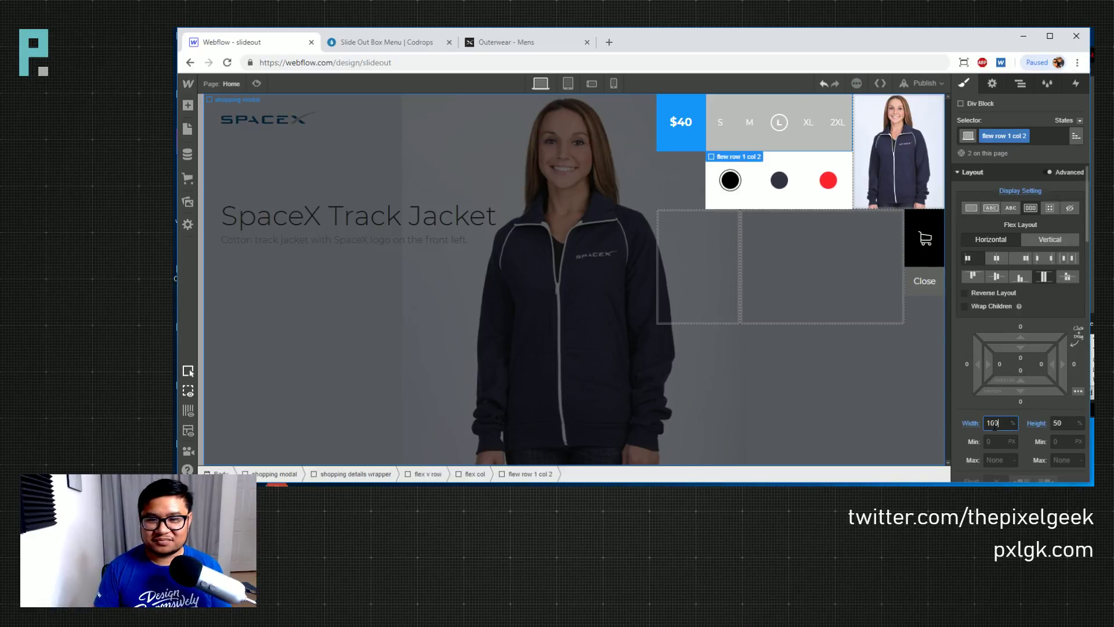
{"action": "scroll", "coordinate": [1028, 310], "scroll_direction": "down", "scroll_amount": 3}
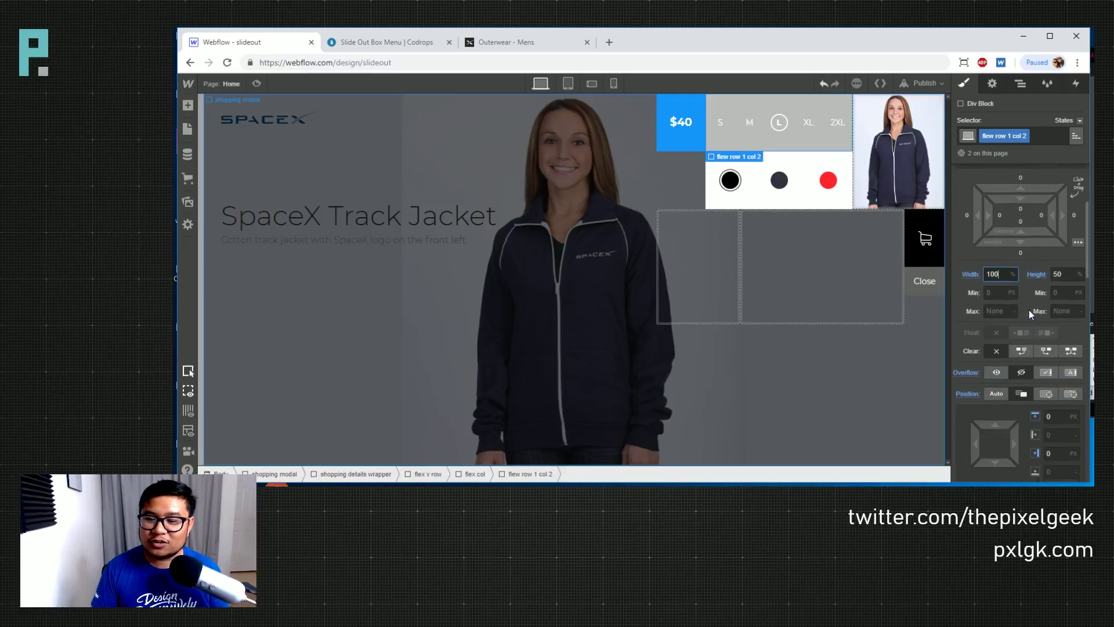
{"action": "scroll", "coordinate": [1029, 310], "scroll_direction": "down", "scroll_amount": 1}
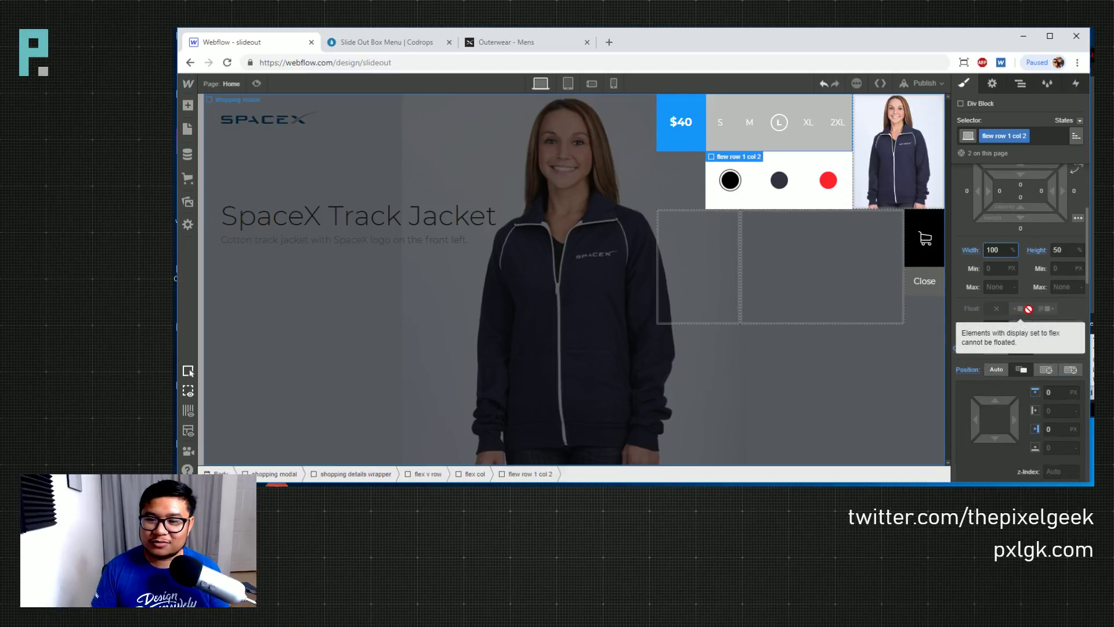
Try setting the second flex col in the upper flex v row to grow if possible
{"action": "left_click", "coordinate": [1022, 86]}
{"action": "left_click", "coordinate": [1023, 166]}
{"action": "left_click", "coordinate": [1019, 193]}
{"action": "left_click", "coordinate": [964, 83]}
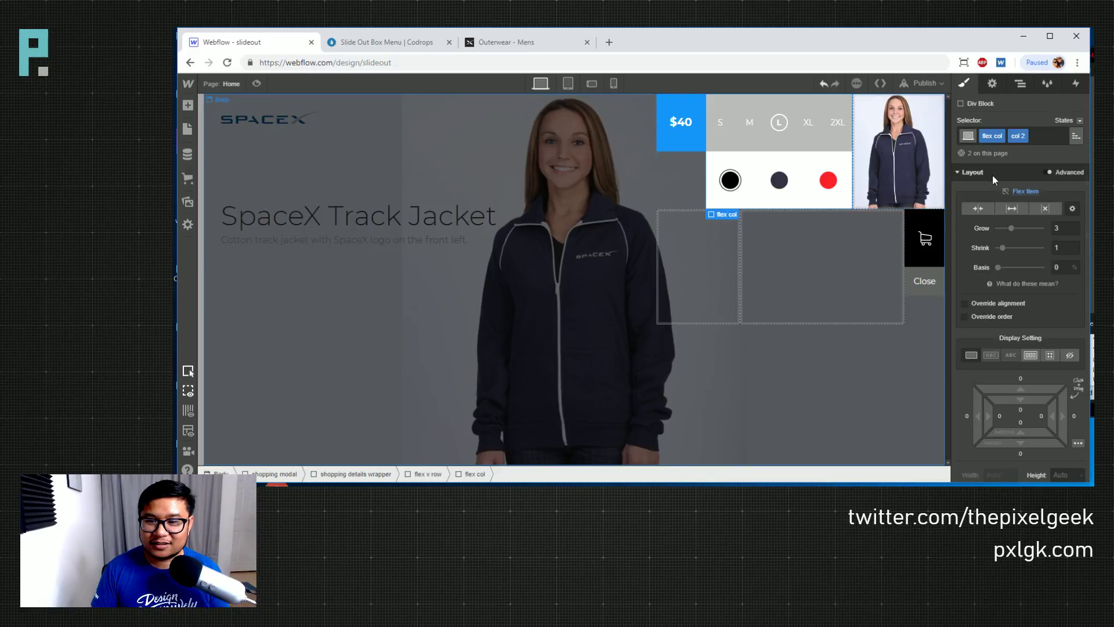
{"action": "left_click", "coordinate": [1014, 208]}
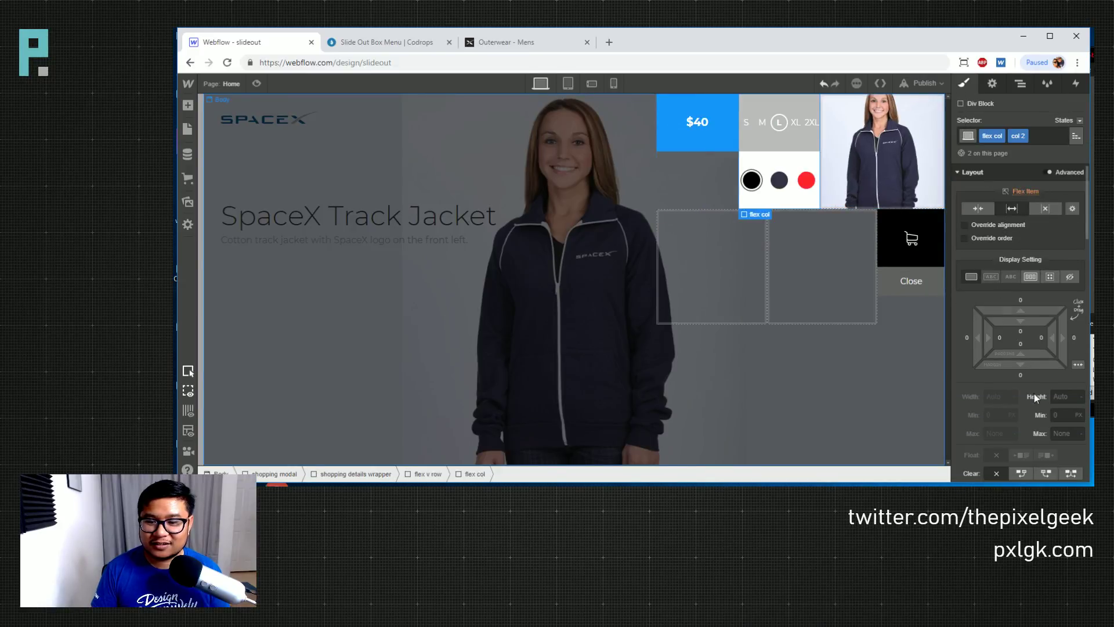
Examine the second flex col's nested rows and flex sizing, and the flex layout settings of its parent flex v row
{"action": "left_click", "coordinate": [1020, 83]}
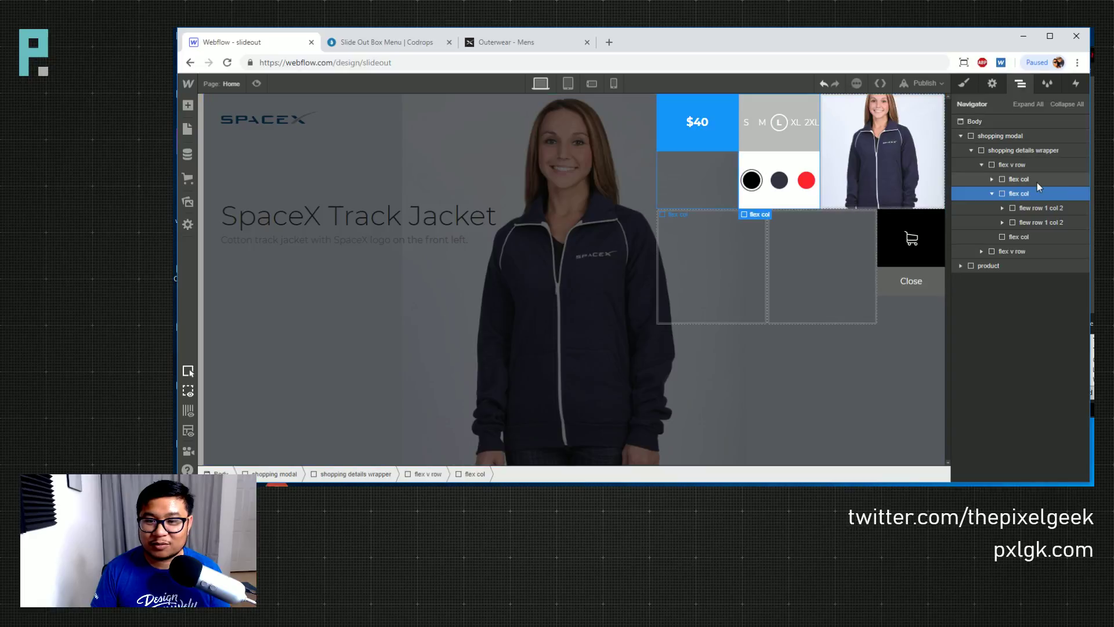
{"action": "left_click", "coordinate": [992, 193]}
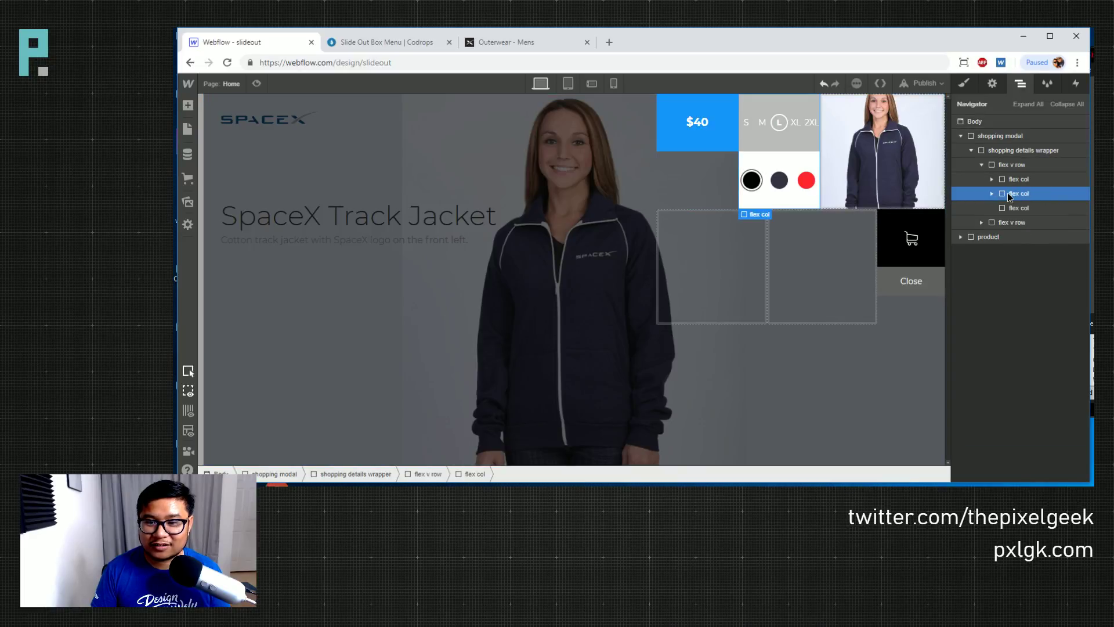
{"action": "left_click", "coordinate": [991, 192]}
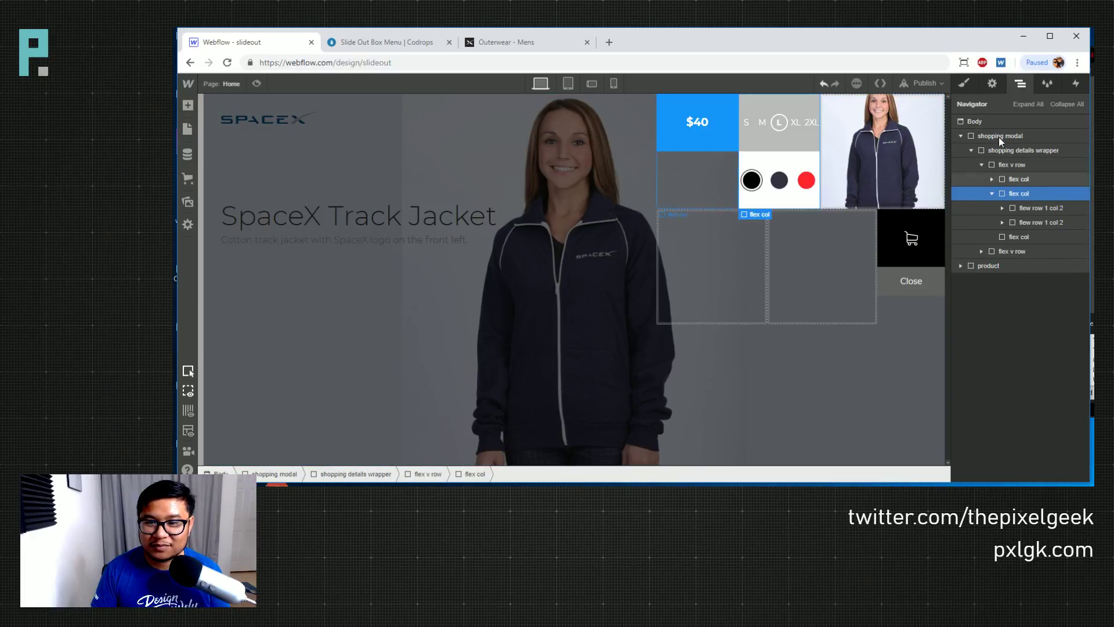
{"action": "left_click", "coordinate": [964, 83]}
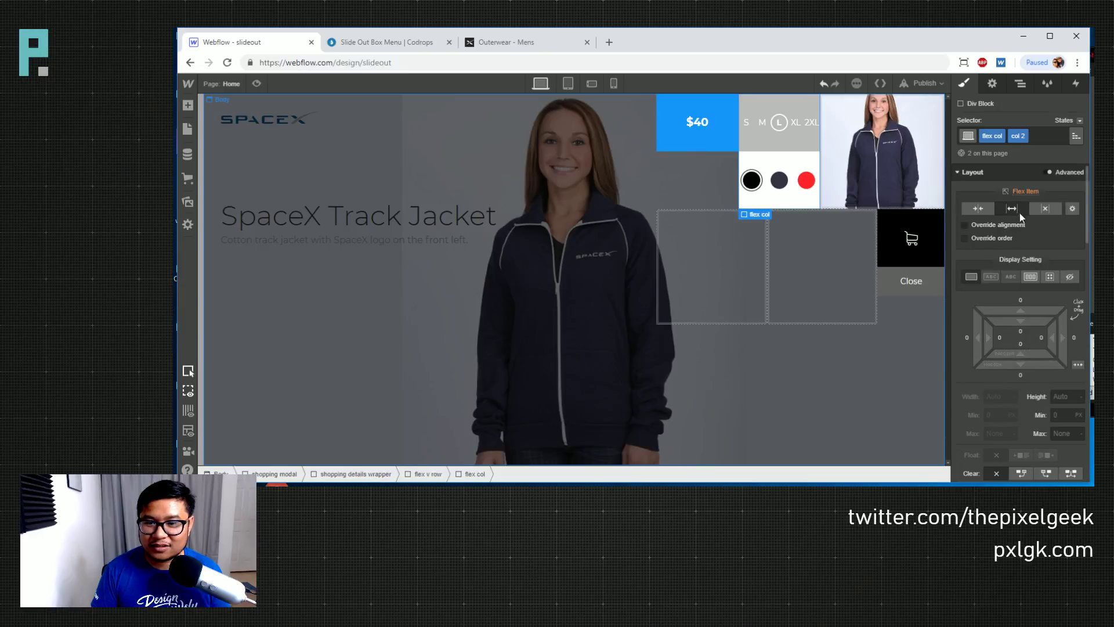
{"action": "key", "text": "z"}
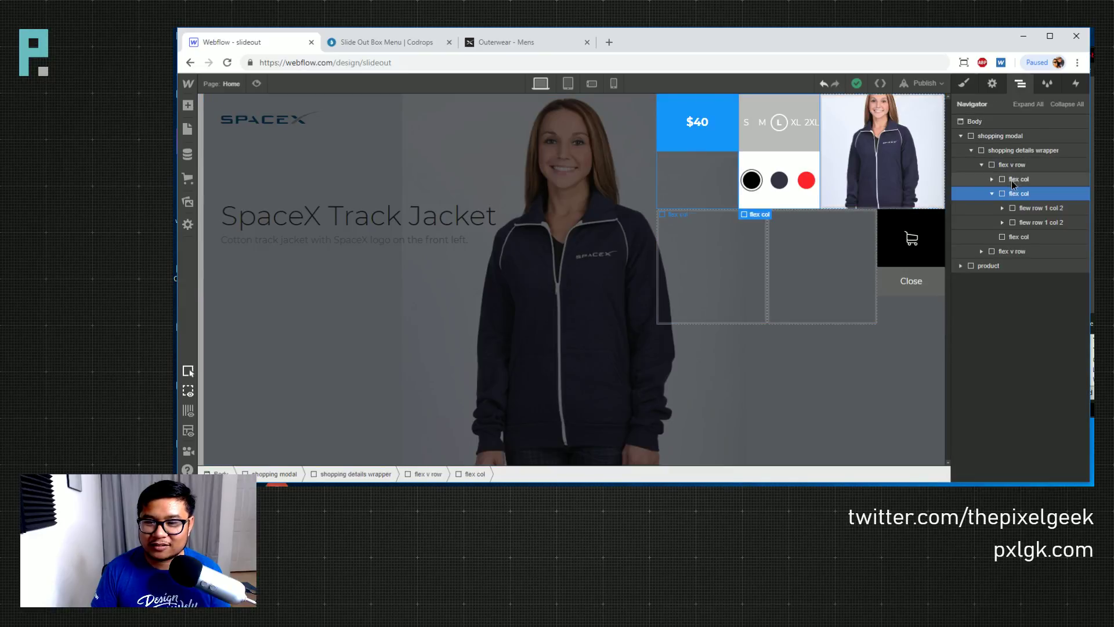
{"action": "left_click", "coordinate": [1011, 179]}
{"action": "left_click", "coordinate": [1019, 165]}
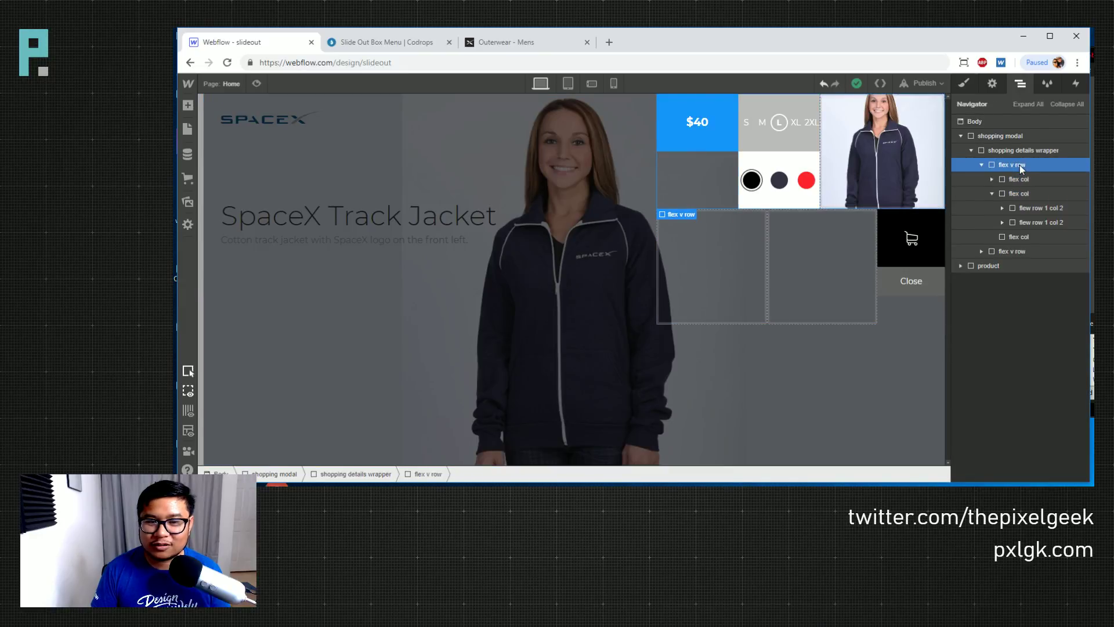
{"action": "left_click", "coordinate": [964, 85]}
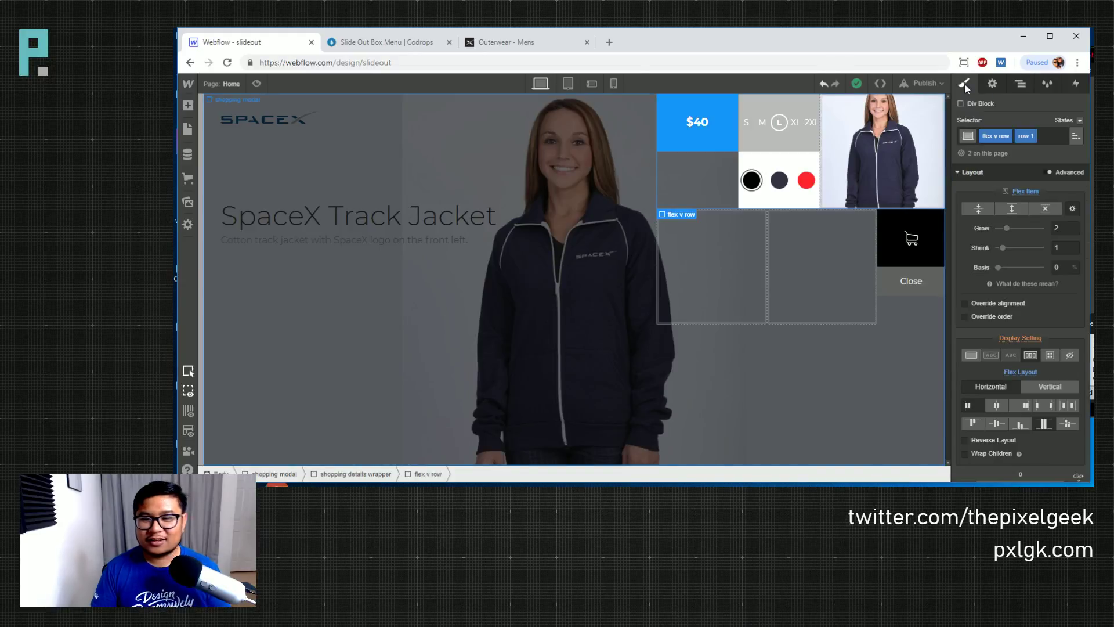
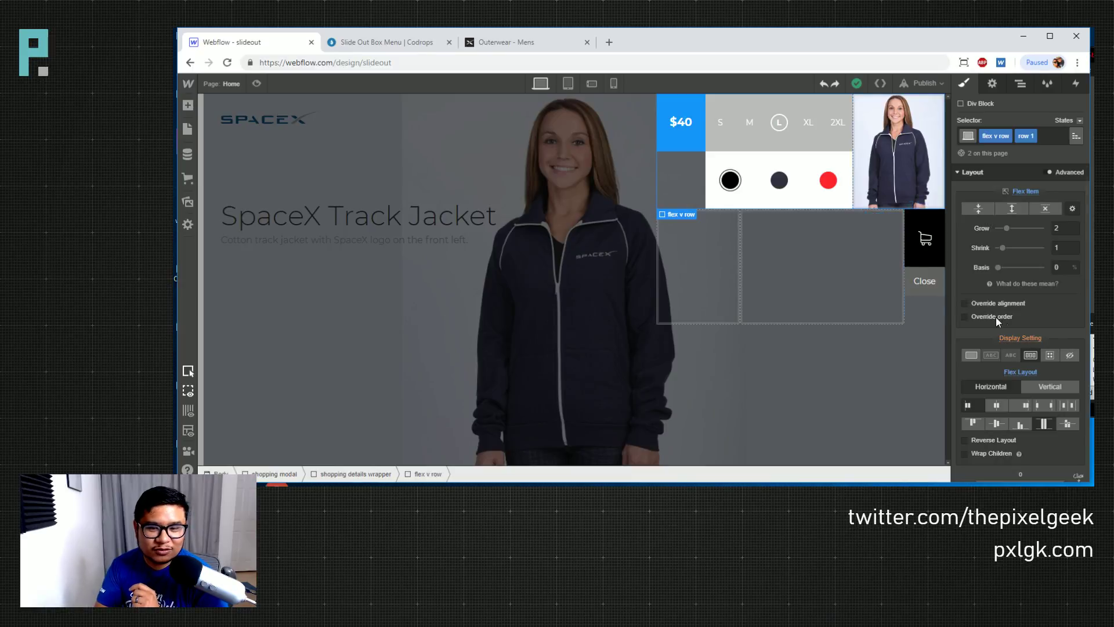
Try adding a Move transform to the color swatches row, and delete it
{"action": "scroll", "coordinate": [995, 317], "scroll_direction": "down", "scroll_amount": 5}
{"action": "scroll", "coordinate": [995, 307], "scroll_direction": "down", "scroll_amount": 4}
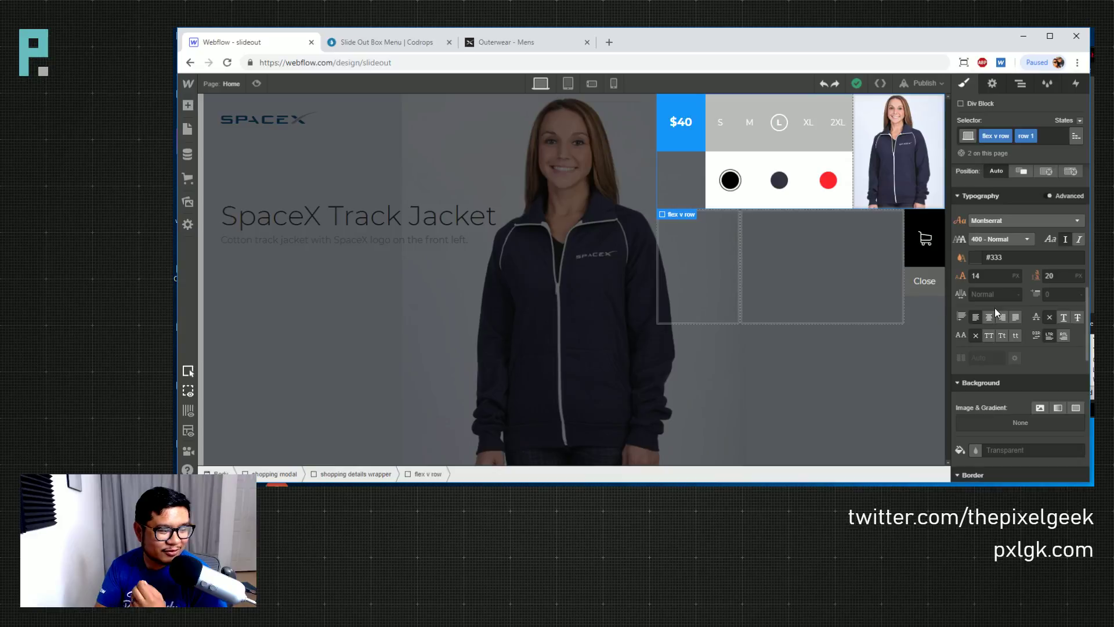
{"action": "scroll", "coordinate": [1005, 332], "scroll_direction": "down", "scroll_amount": 8}
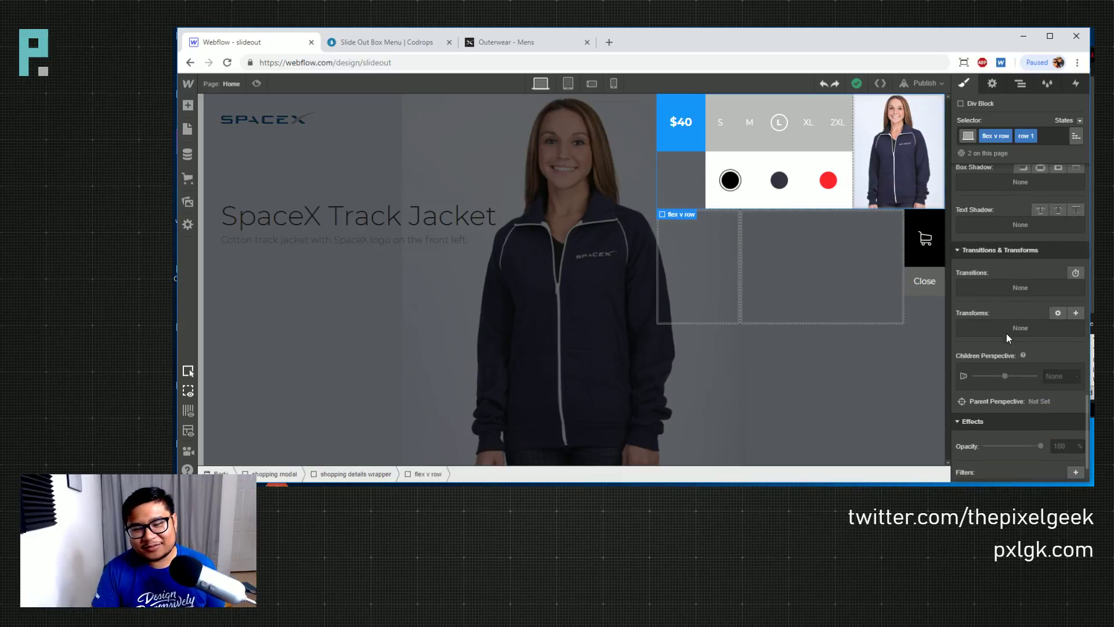
{"action": "scroll", "coordinate": [1006, 333], "scroll_direction": "down", "scroll_amount": 2}
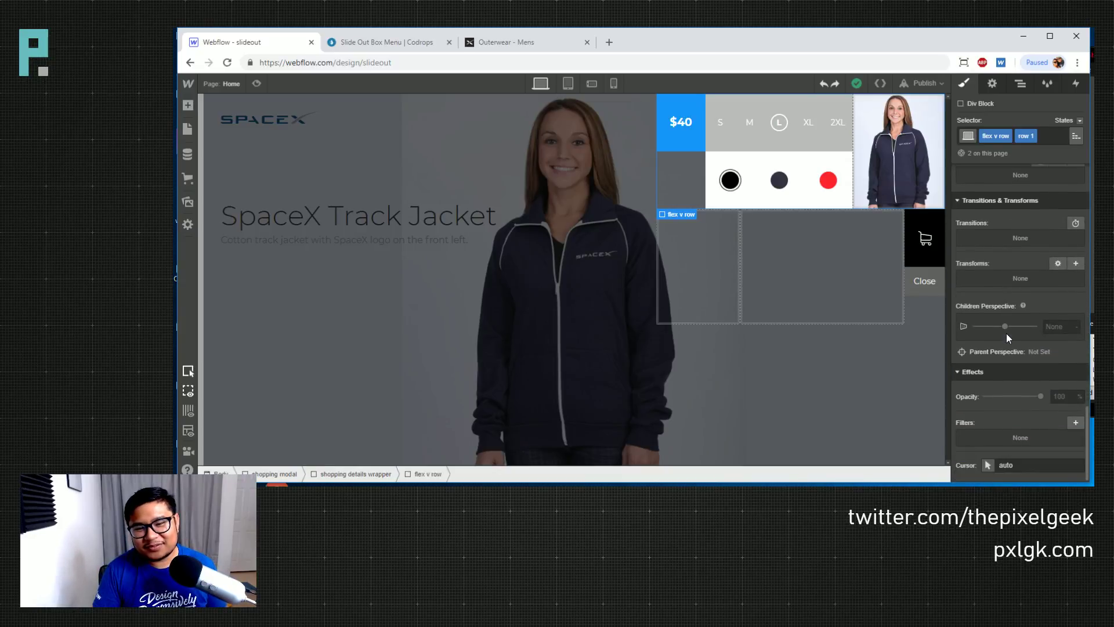
{"action": "left_click", "coordinate": [850, 202]}
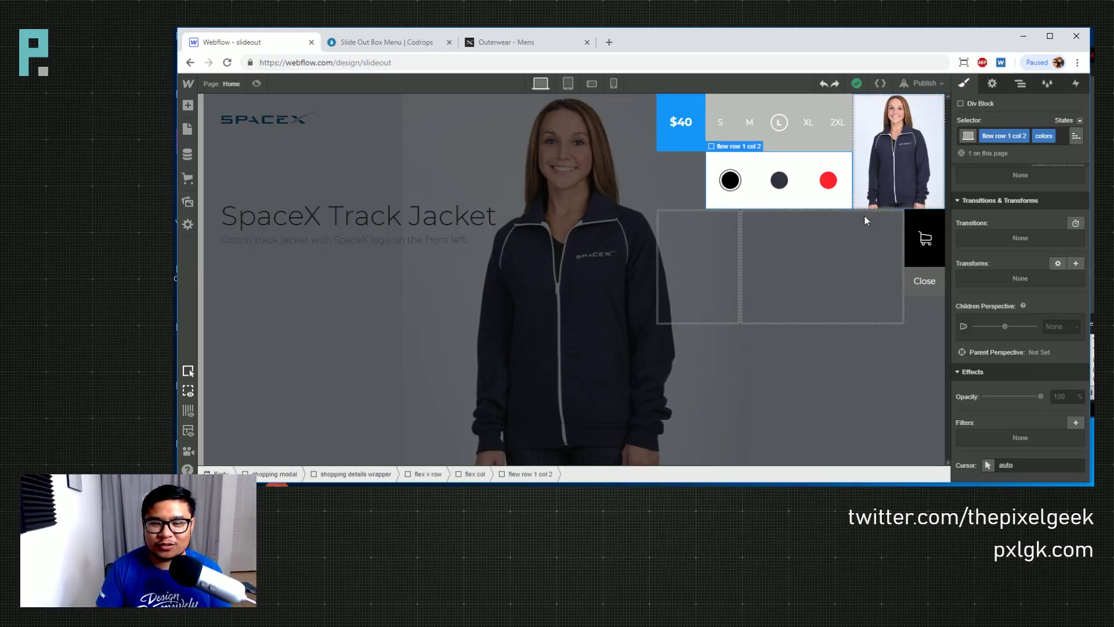
{"action": "left_click", "coordinate": [1074, 265]}
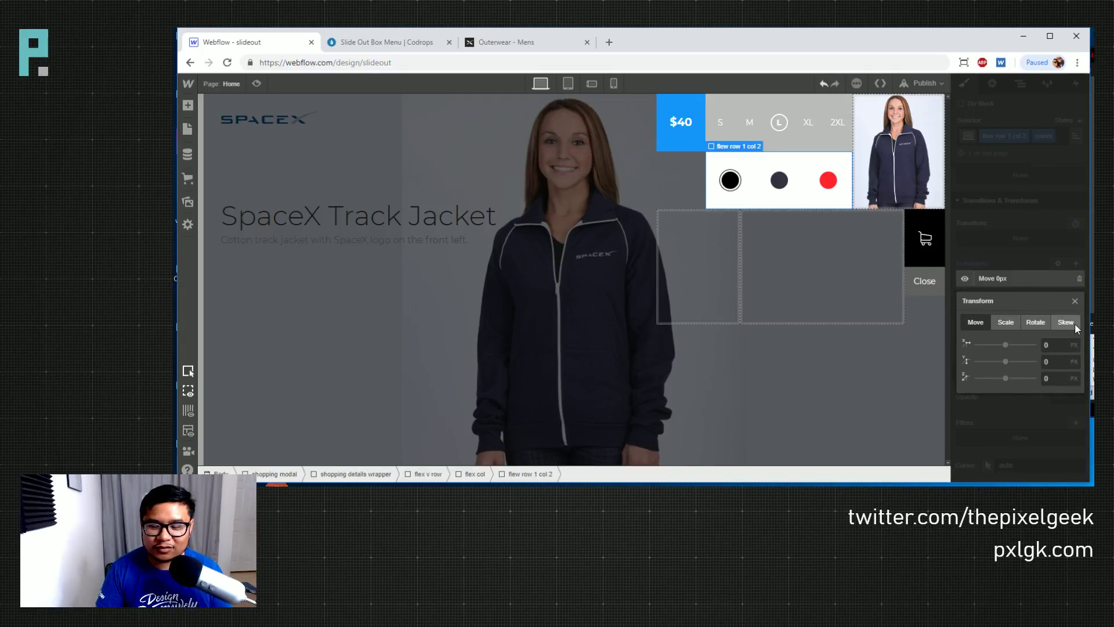
{"action": "left_click", "coordinate": [1035, 258]}
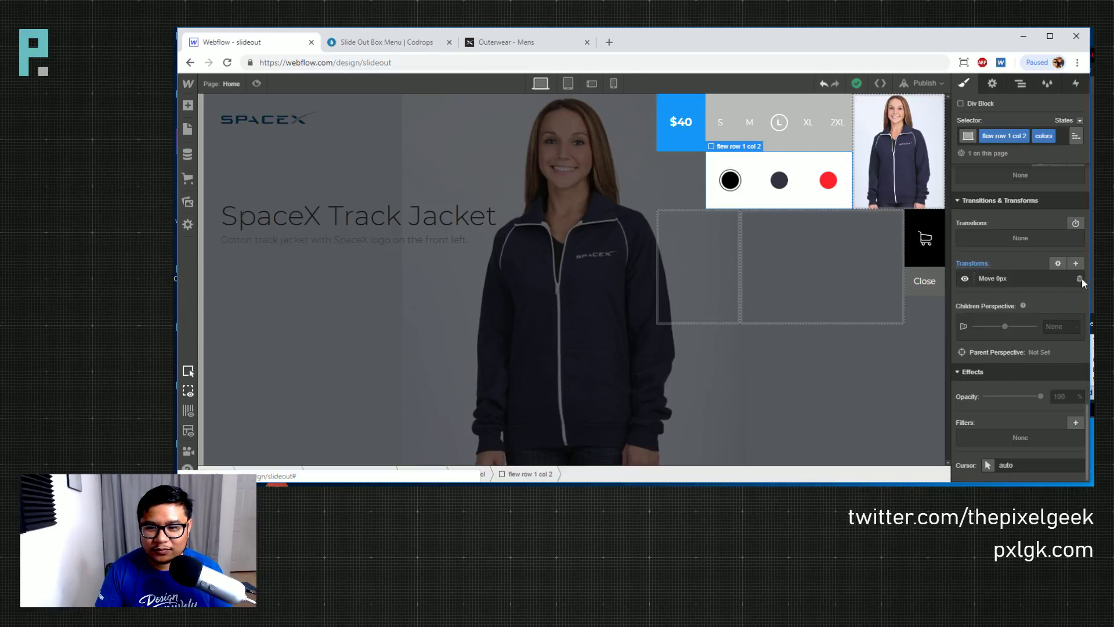
Set the color swatches row's transform origin to the middle of its right edge, 100% horizontal and 50% vertical
{"action": "left_click", "coordinate": [1058, 264]}
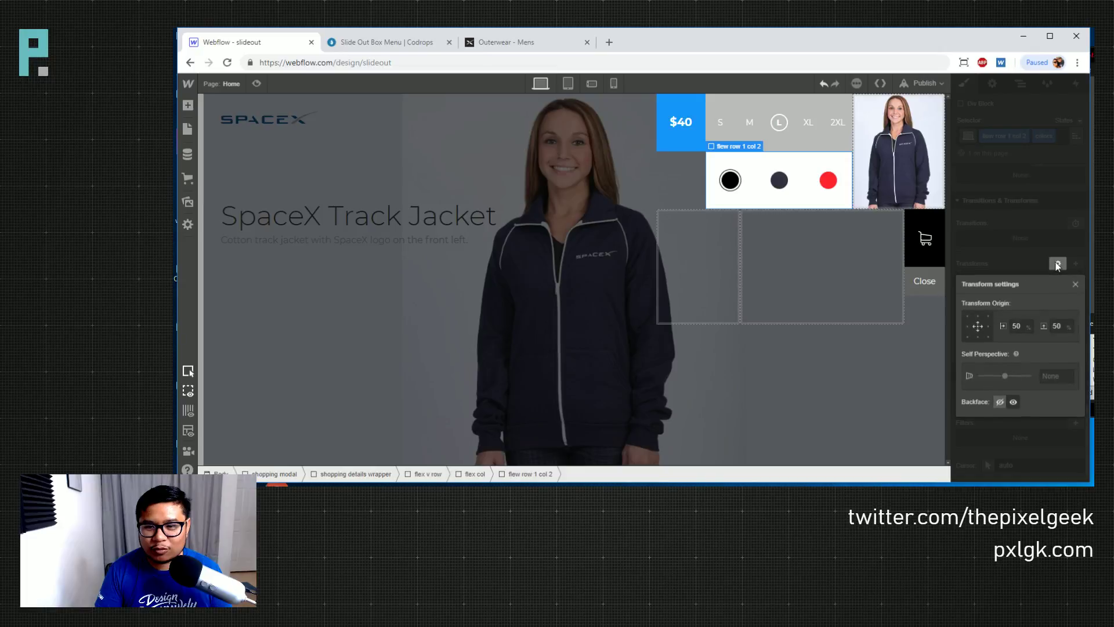
{"action": "left_click", "coordinate": [986, 324]}
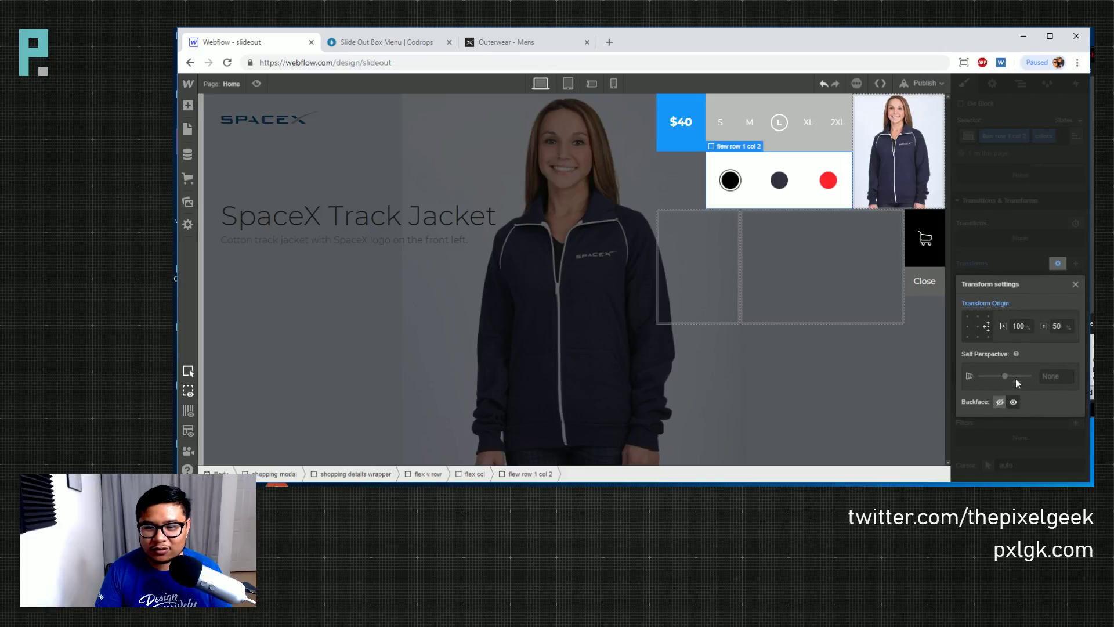
{"action": "left_click", "coordinate": [1075, 284]}
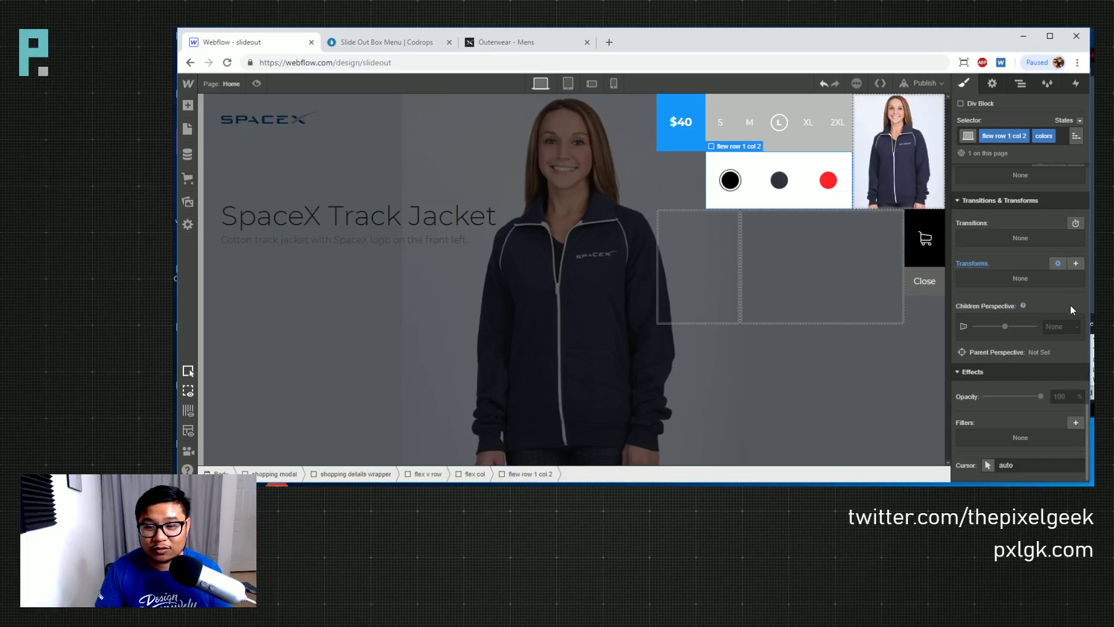
Try a Move transform on the color swatches row with the right-edge origin, and delete it
{"action": "left_click", "coordinate": [1075, 264]}
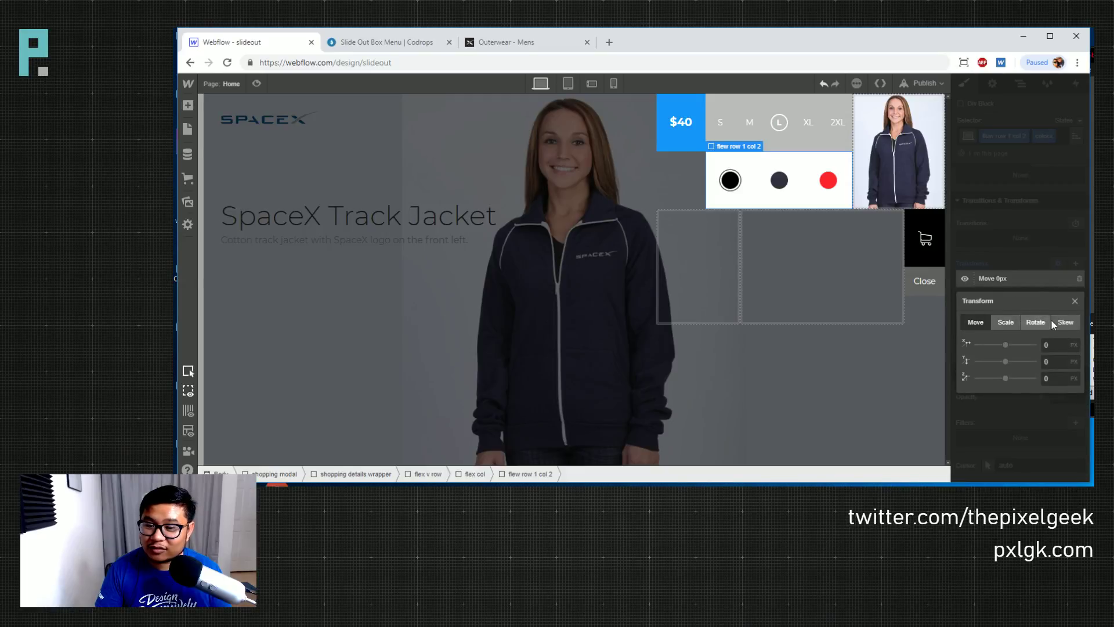
{"action": "left_click", "coordinate": [1075, 300]}
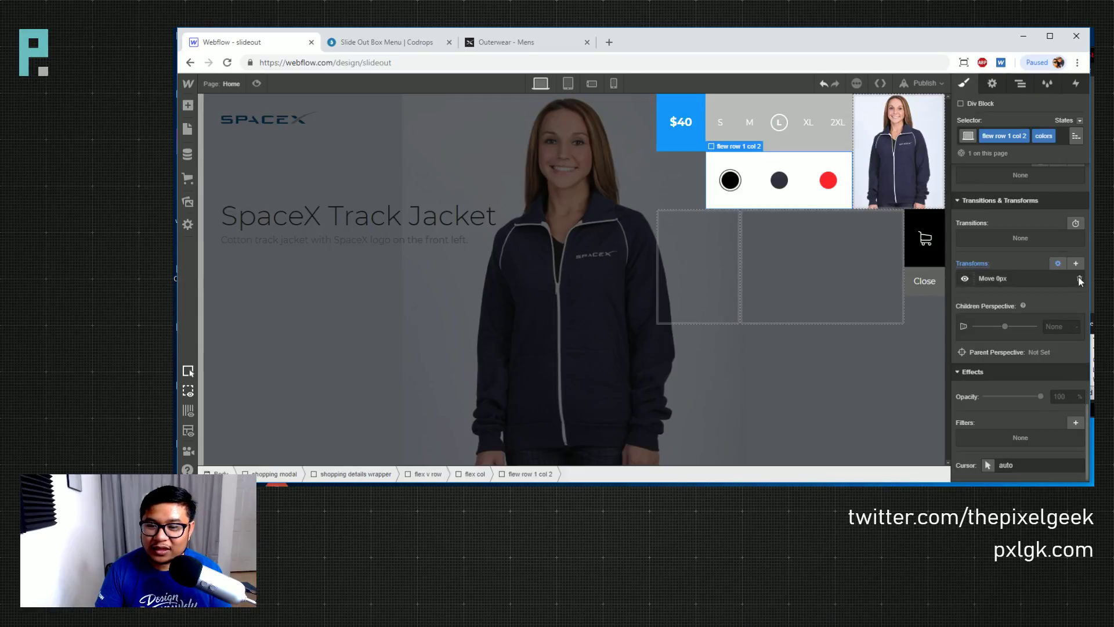
{"action": "scroll", "coordinate": [1024, 301], "scroll_direction": "up", "scroll_amount": 6}
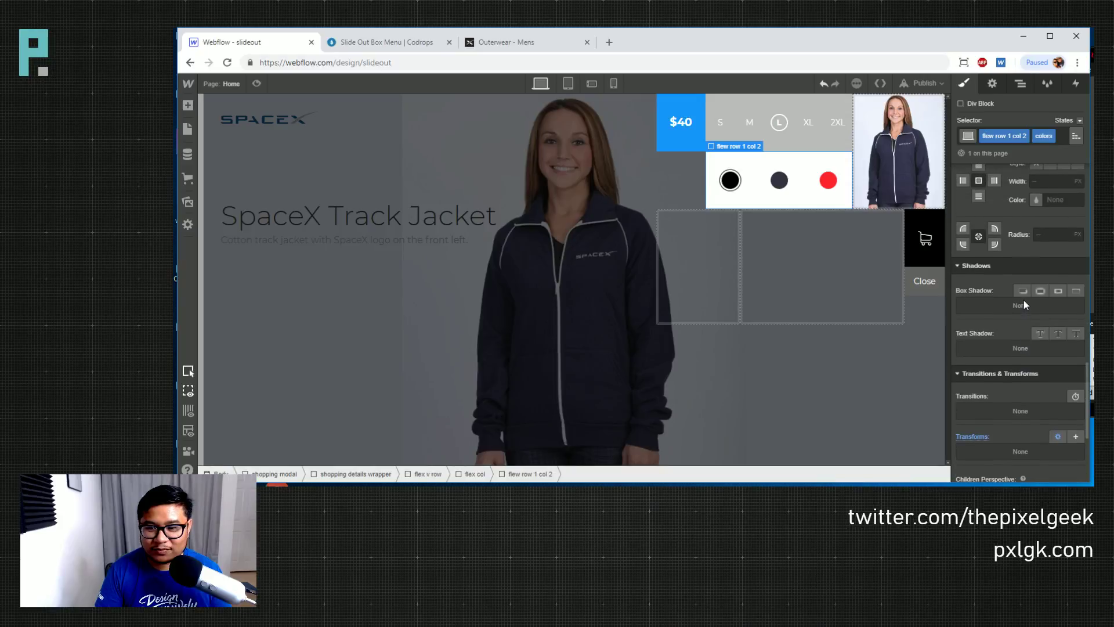
{"action": "scroll", "coordinate": [1024, 301], "scroll_direction": "up", "scroll_amount": 5}
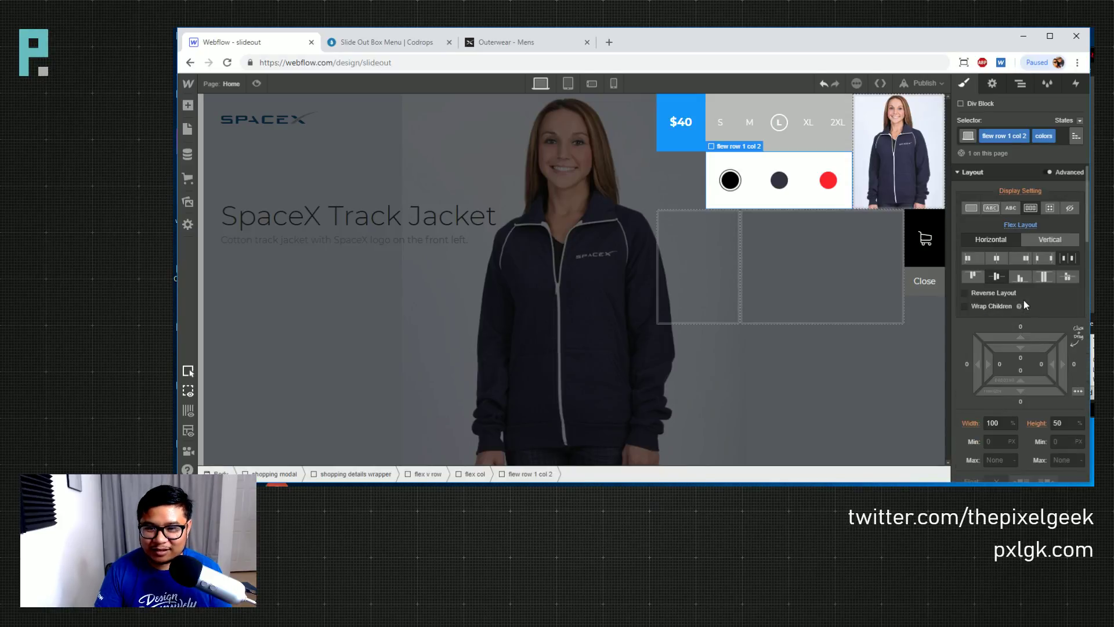
Try narrowing the color swatches row to 80% width
{"action": "left_click", "coordinate": [1020, 83]}
{"action": "left_click", "coordinate": [1002, 222]}
{"action": "left_click", "coordinate": [1002, 223]}
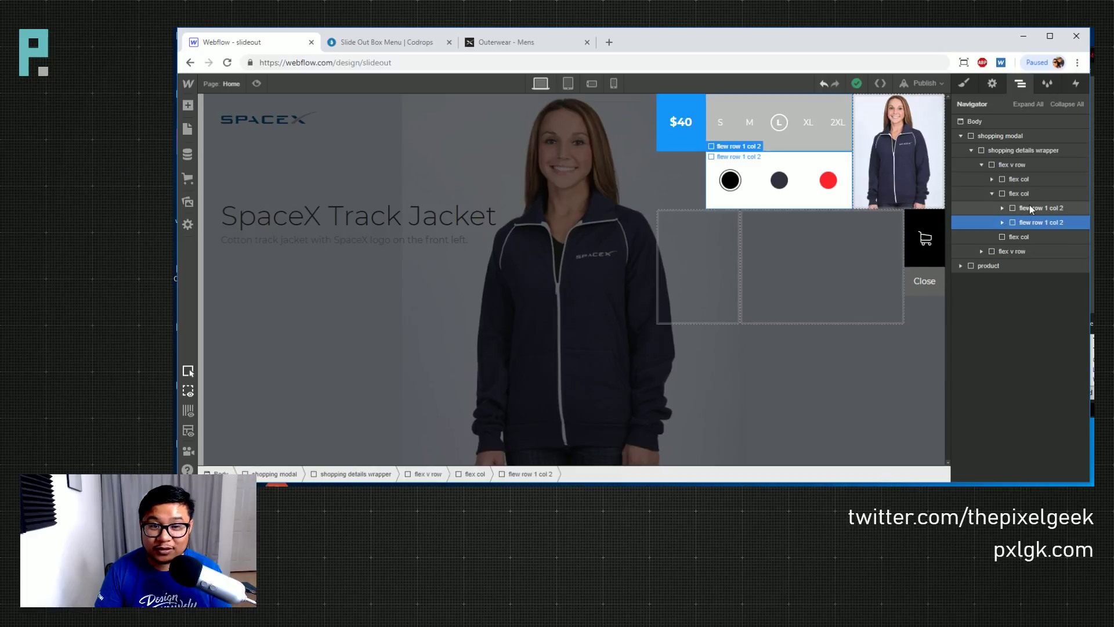
{"action": "left_click", "coordinate": [964, 83]}
{"action": "scroll", "coordinate": [1016, 348], "scroll_direction": "down", "scroll_amount": 2}
{"action": "scroll", "coordinate": [1017, 351], "scroll_direction": "down", "scroll_amount": 2}
{"action": "left_click", "coordinate": [997, 249]}
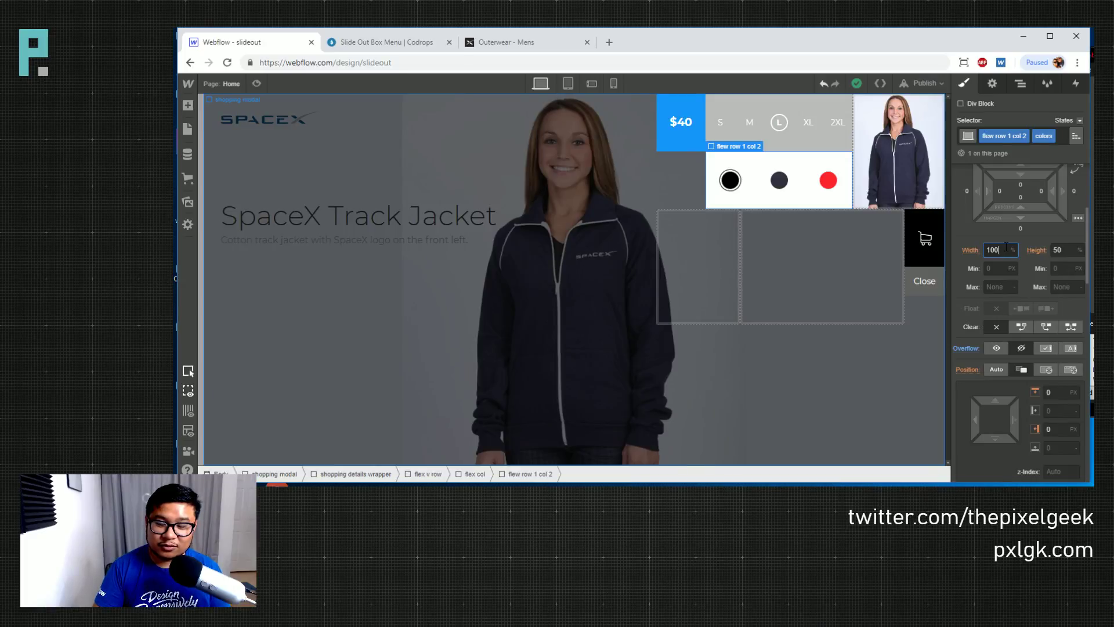
{"action": "key", "text": "BackSpace"}
{"action": "key", "text": "BackSpace"}
{"action": "key", "text": "BackSpace"}
{"action": "type", "text": "30"}
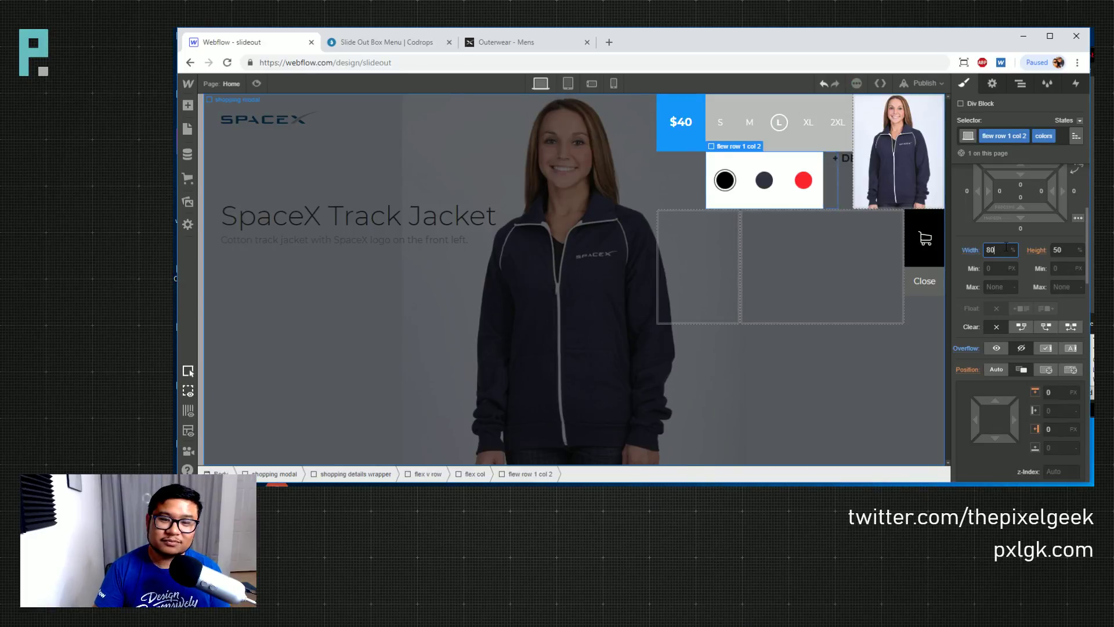
Try a 50% width on the color swatches row, and set its width back to 100%
{"action": "key", "text": "BackSpace"}
{"action": "key", "text": "BackSpace"}
{"action": "type", "text": "50"}
{"action": "key", "text": "BackSpace"}
{"action": "key", "text": "BackSpace"}
{"action": "type", "text": "100"}
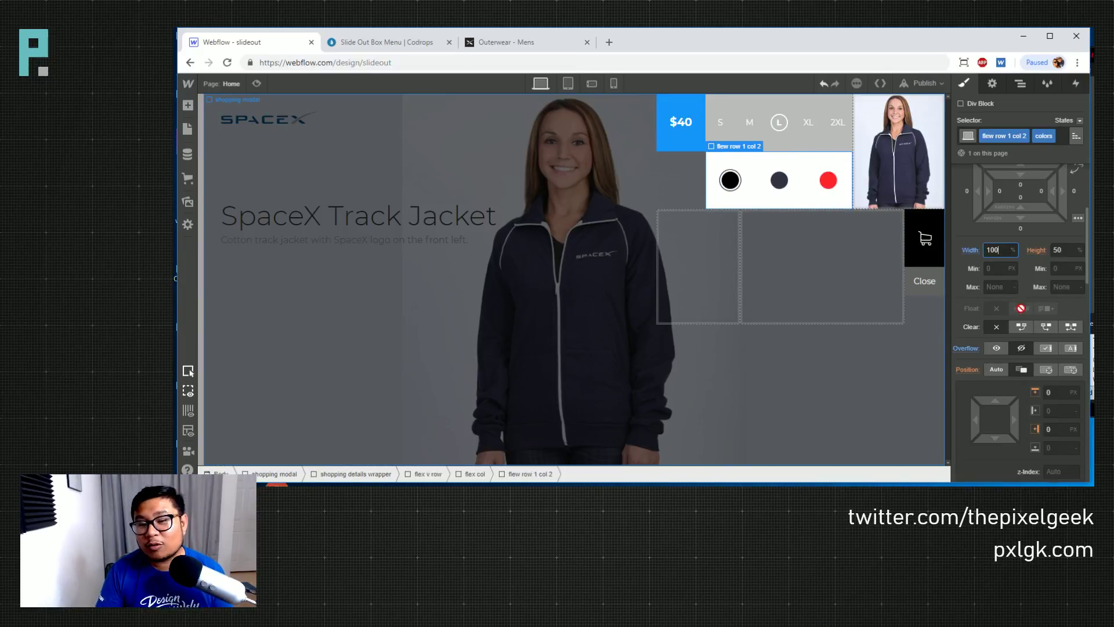
Remove the custom Transforms style from the color swatches row
{"action": "scroll", "coordinate": [1021, 309], "scroll_direction": "down", "scroll_amount": 6}
{"action": "scroll", "coordinate": [1024, 348], "scroll_direction": "down", "scroll_amount": 5}
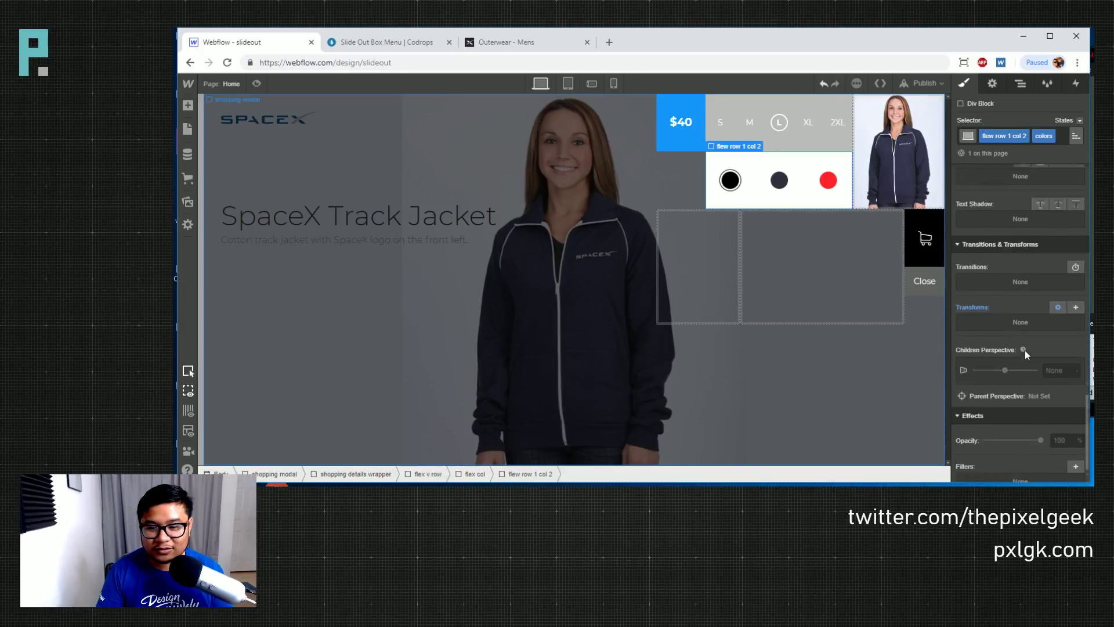
{"action": "left_click", "coordinate": [973, 270]}
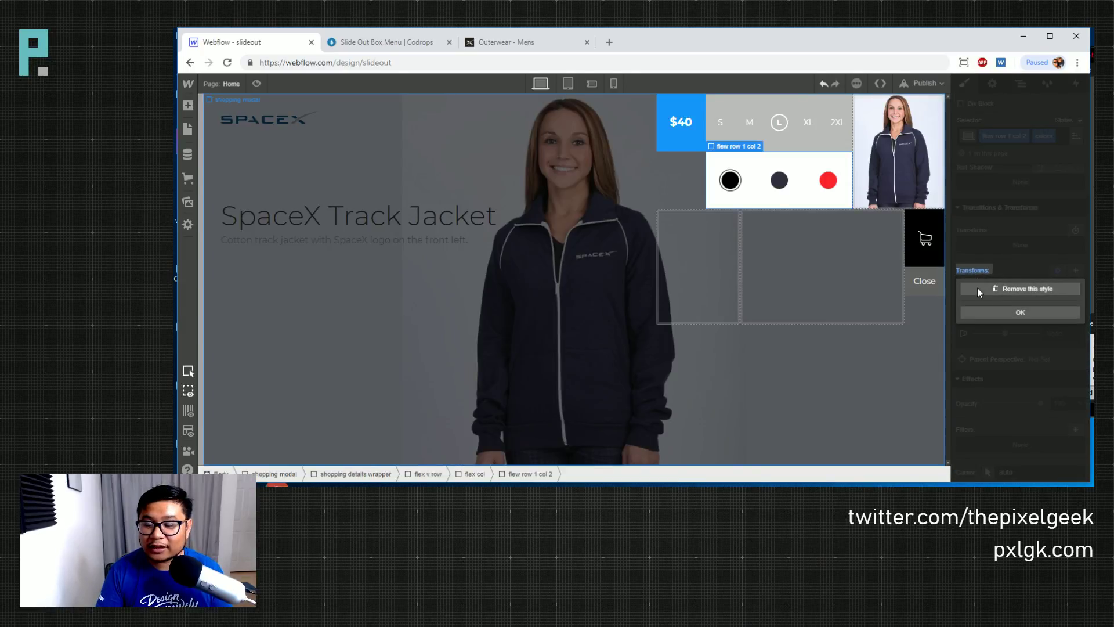
{"action": "left_click", "coordinate": [977, 287]}
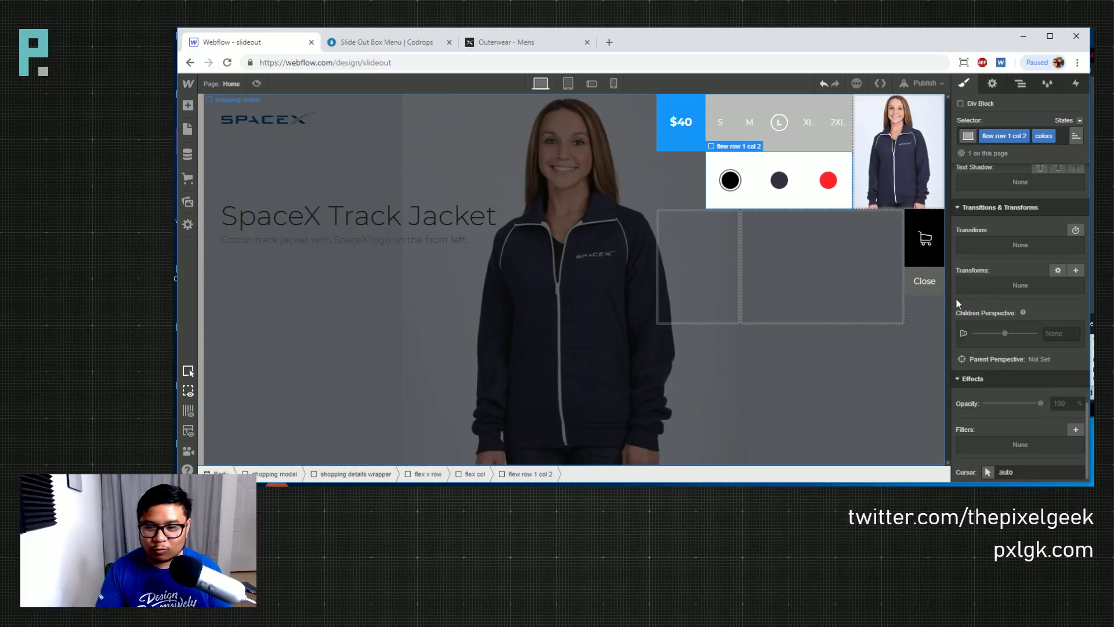
{"action": "scroll", "coordinate": [1011, 340], "scroll_direction": "up", "scroll_amount": 5}
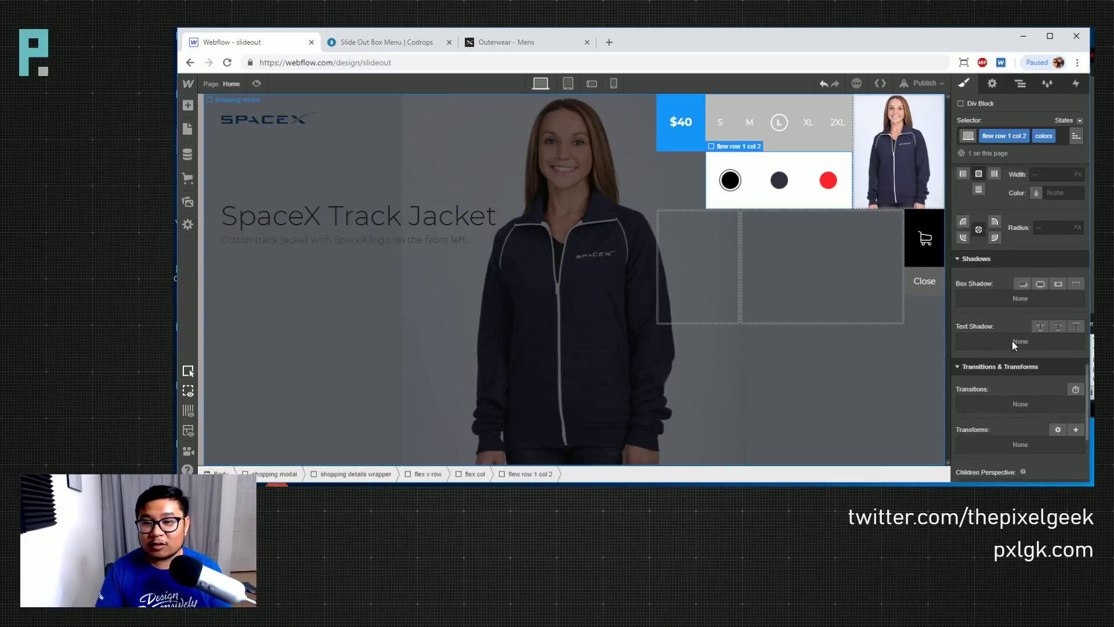
{"action": "scroll", "coordinate": [1013, 344], "scroll_direction": "up", "scroll_amount": 1}
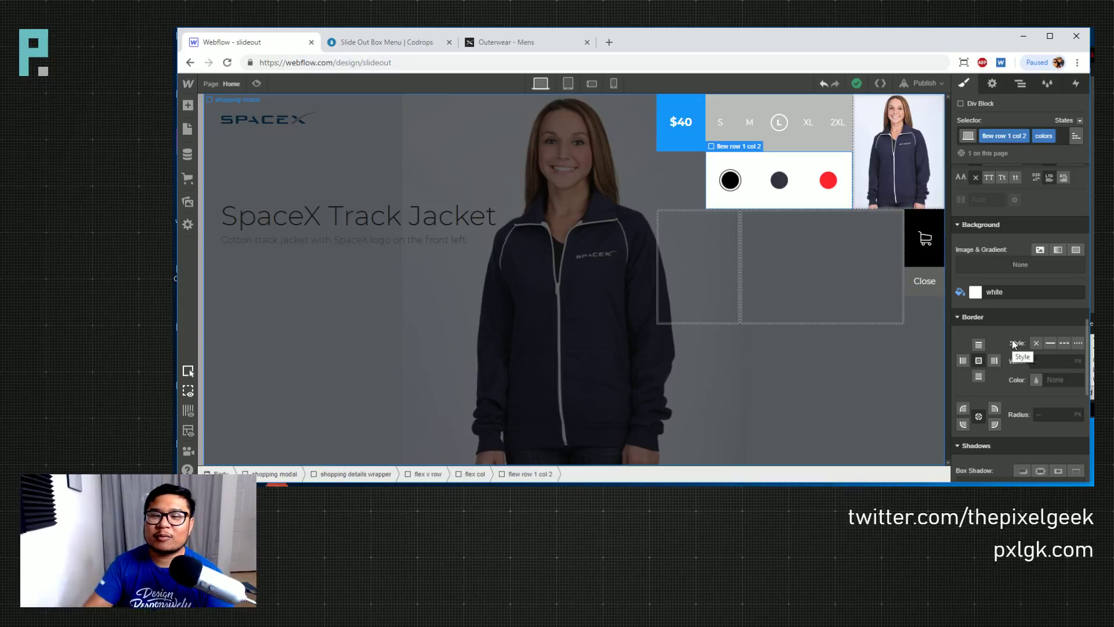
{"action": "scroll", "coordinate": [998, 322], "scroll_direction": "up", "scroll_amount": 5}
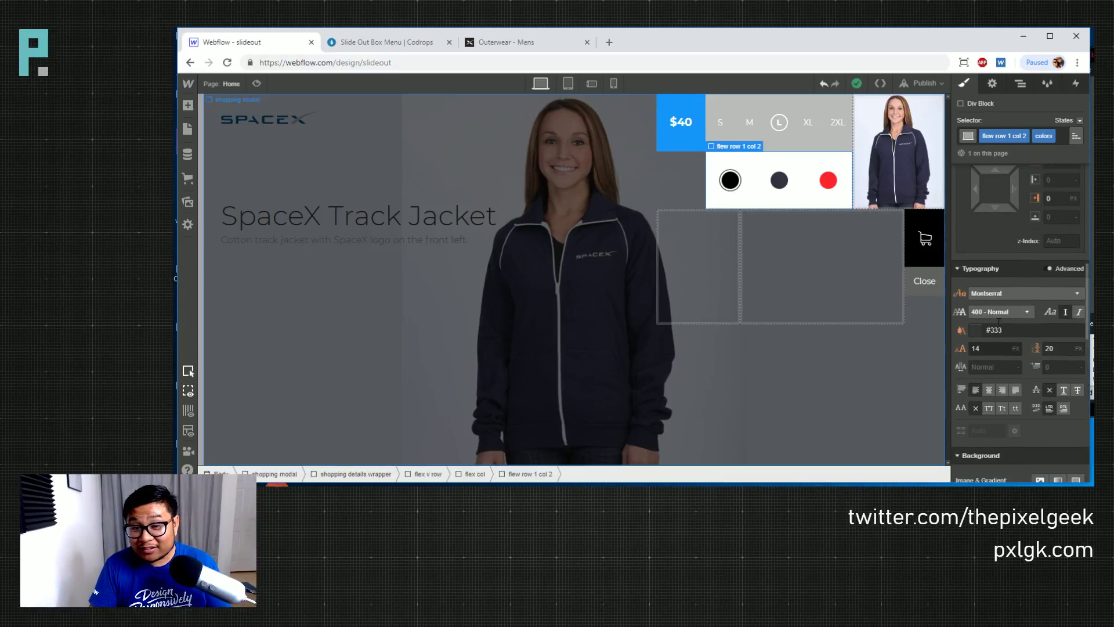
{"action": "scroll", "coordinate": [998, 327], "scroll_direction": "up", "scroll_amount": 5}
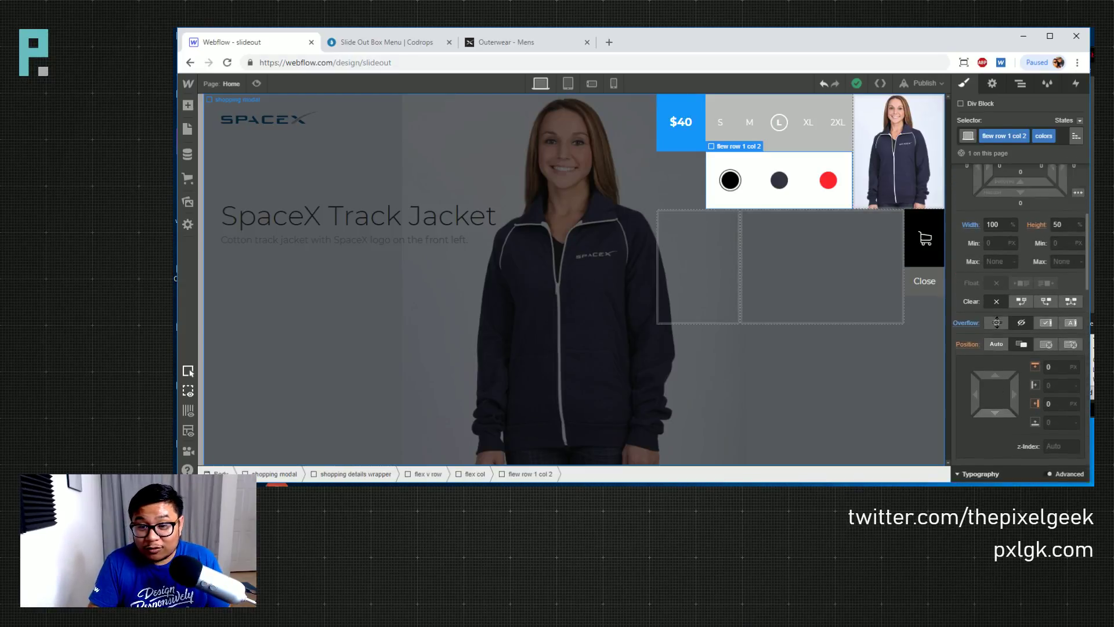
{"action": "scroll", "coordinate": [998, 327], "scroll_direction": "up", "scroll_amount": 3}
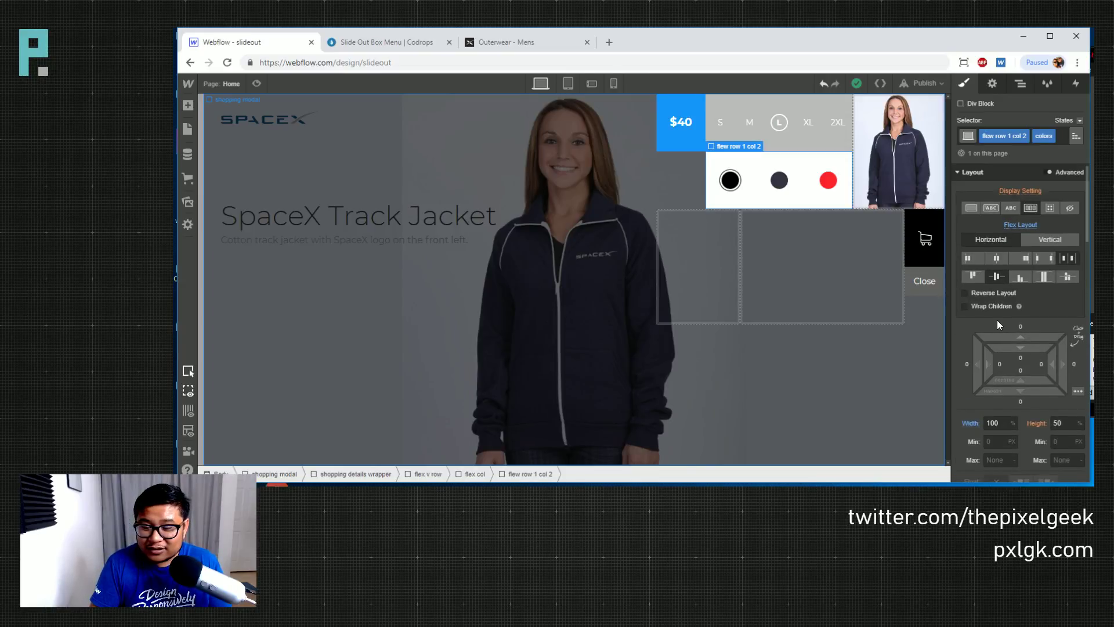
{"action": "scroll", "coordinate": [997, 321], "scroll_direction": "down", "scroll_amount": 2}
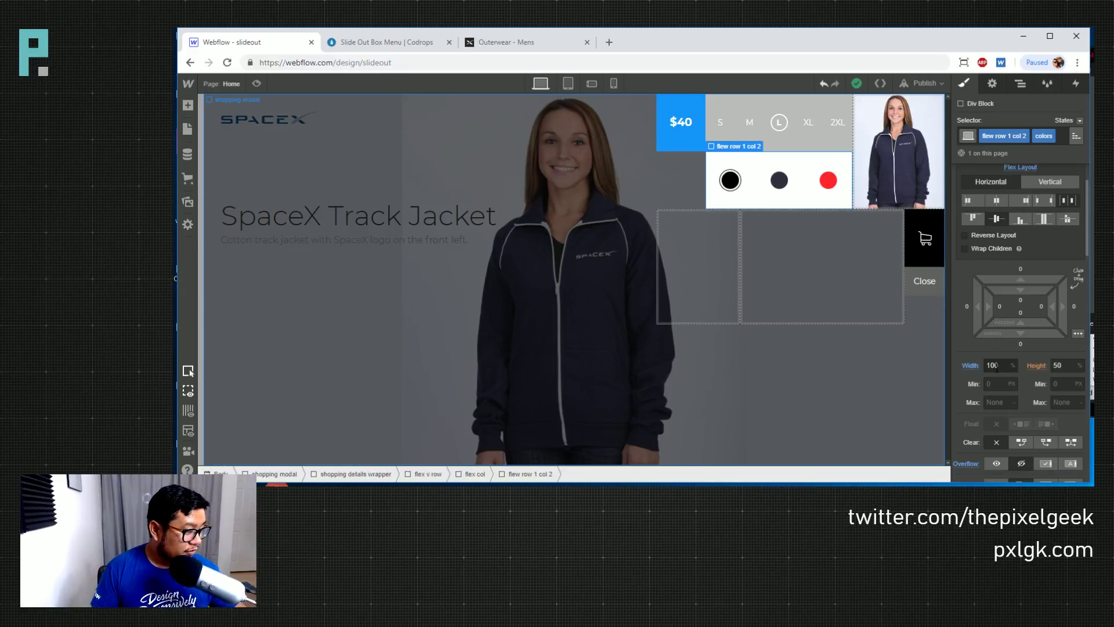
Select the modal's middle column (flex col, col 2) and reset its custom flex item sizing
{"action": "left_click", "coordinate": [1020, 83]}
{"action": "left_click", "coordinate": [1020, 197]}
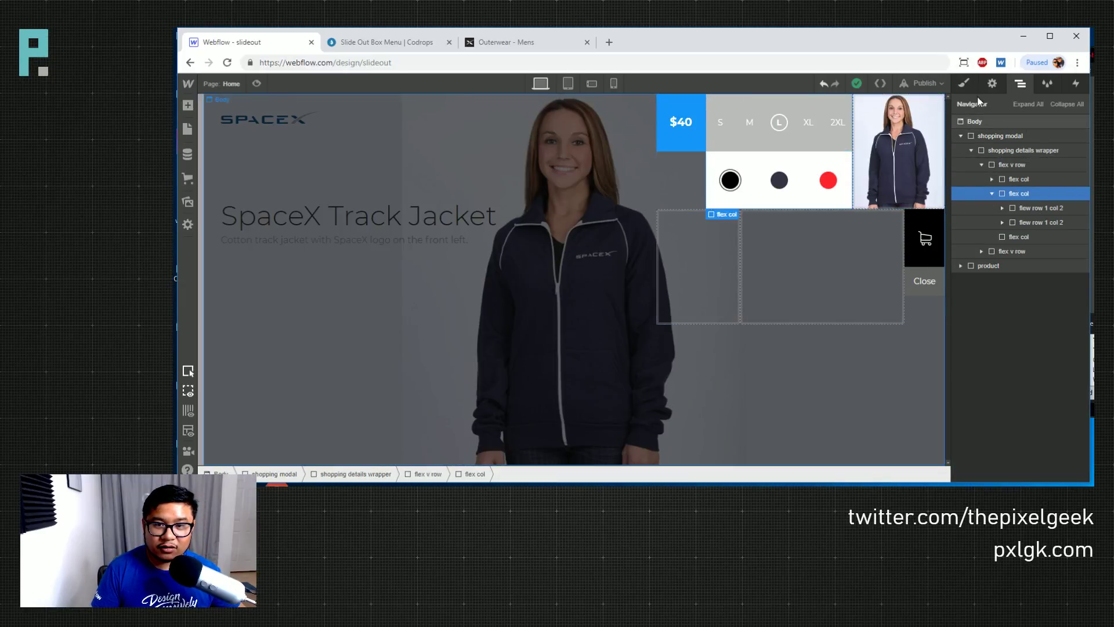
{"action": "left_click", "coordinate": [963, 83]}
{"action": "scroll", "coordinate": [1028, 352], "scroll_direction": "down", "scroll_amount": 2}
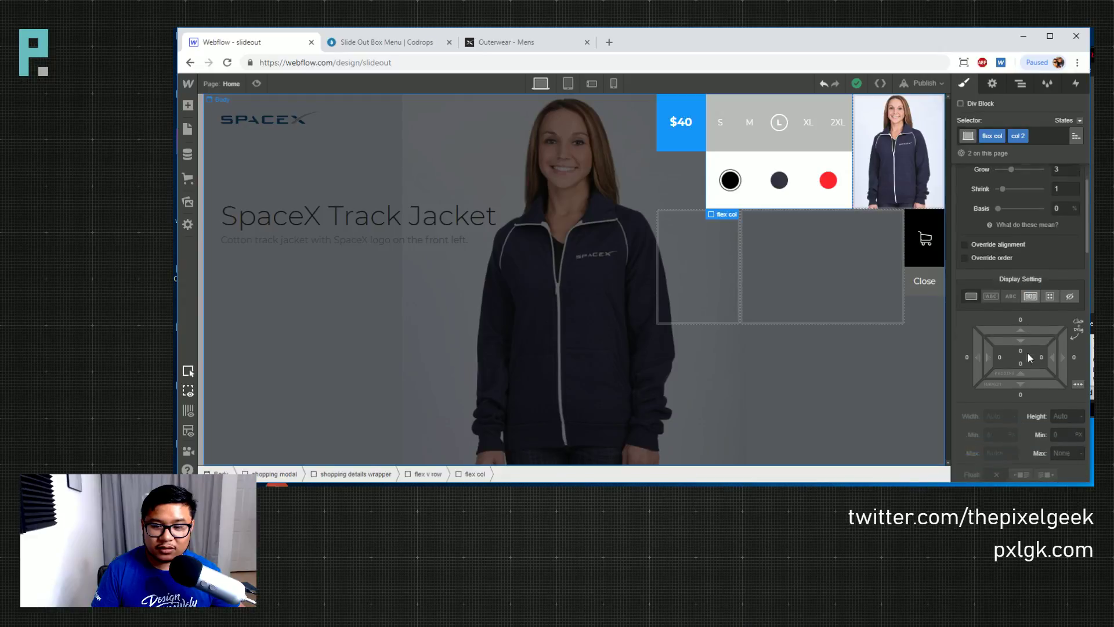
{"action": "scroll", "coordinate": [1028, 352], "scroll_direction": "up", "scroll_amount": 2}
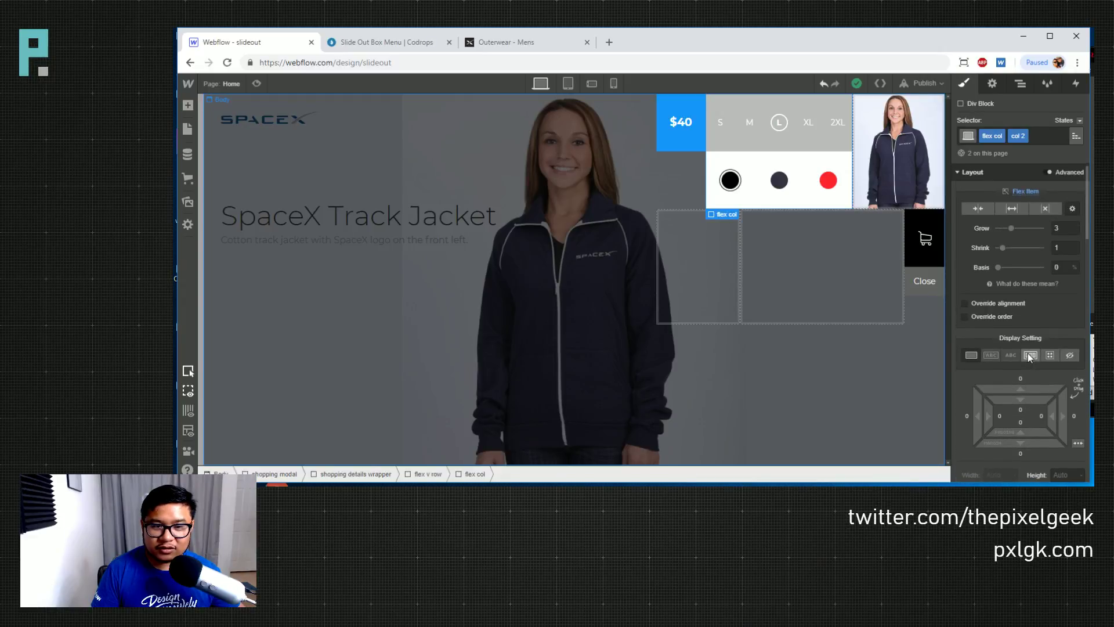
{"action": "left_click", "coordinate": [1026, 191]}
{"action": "left_click", "coordinate": [1027, 211]}
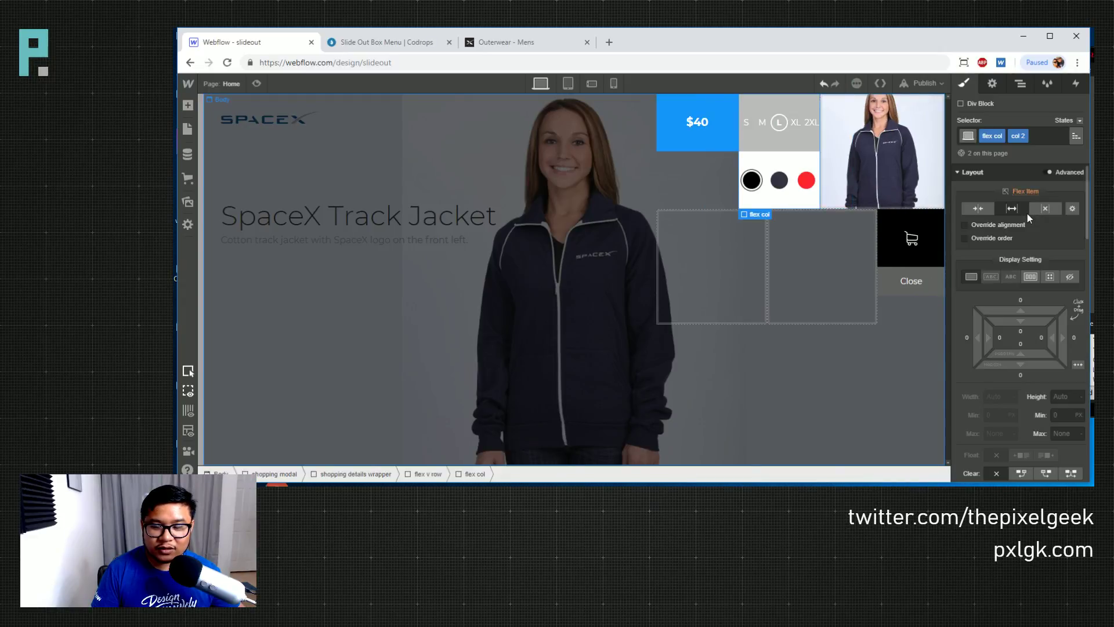
Select the first flex v row (row 1) of the shopping details wrapper and set its display to block
{"action": "left_click", "coordinate": [1021, 91]}
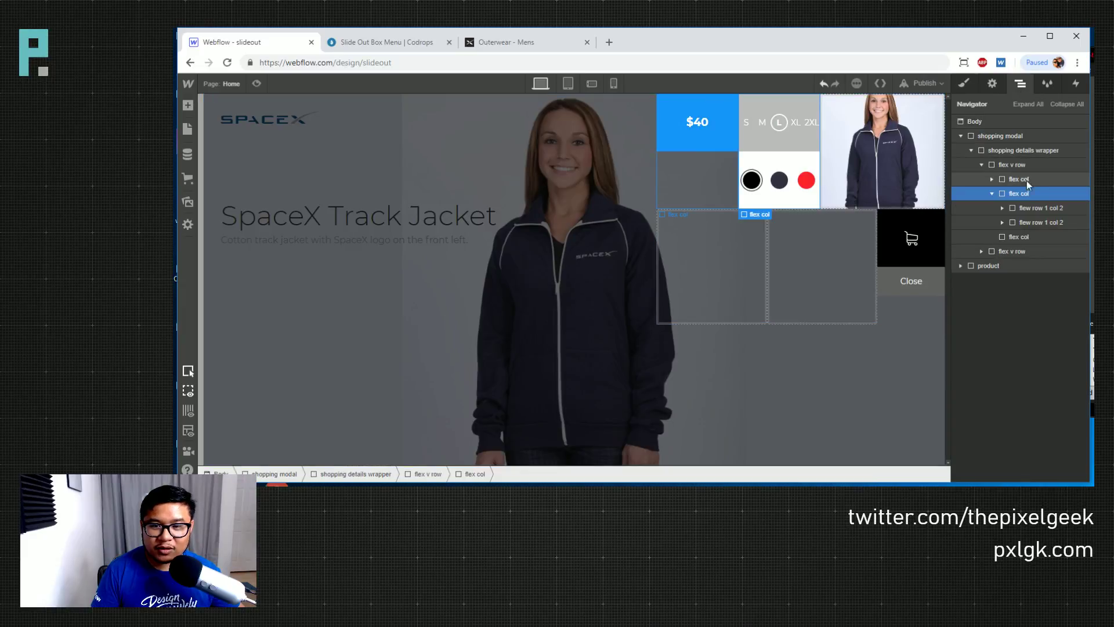
{"action": "left_click", "coordinate": [991, 193]}
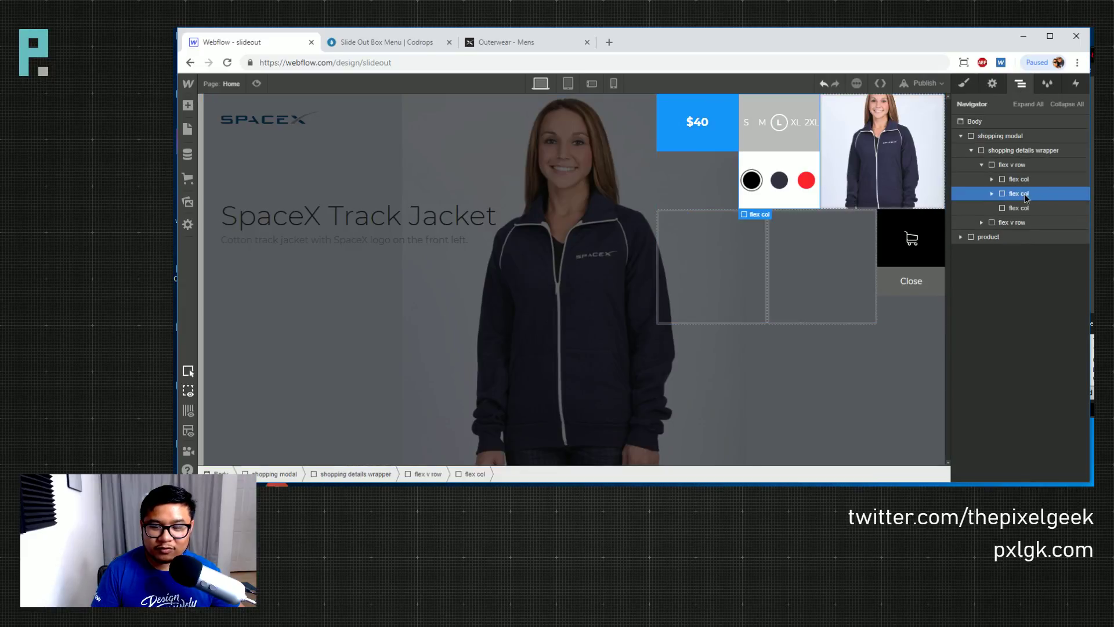
{"action": "left_click", "coordinate": [963, 83]}
{"action": "mouse_move", "coordinate": [1000, 336]}
{"action": "left_click", "coordinate": [1019, 82]}
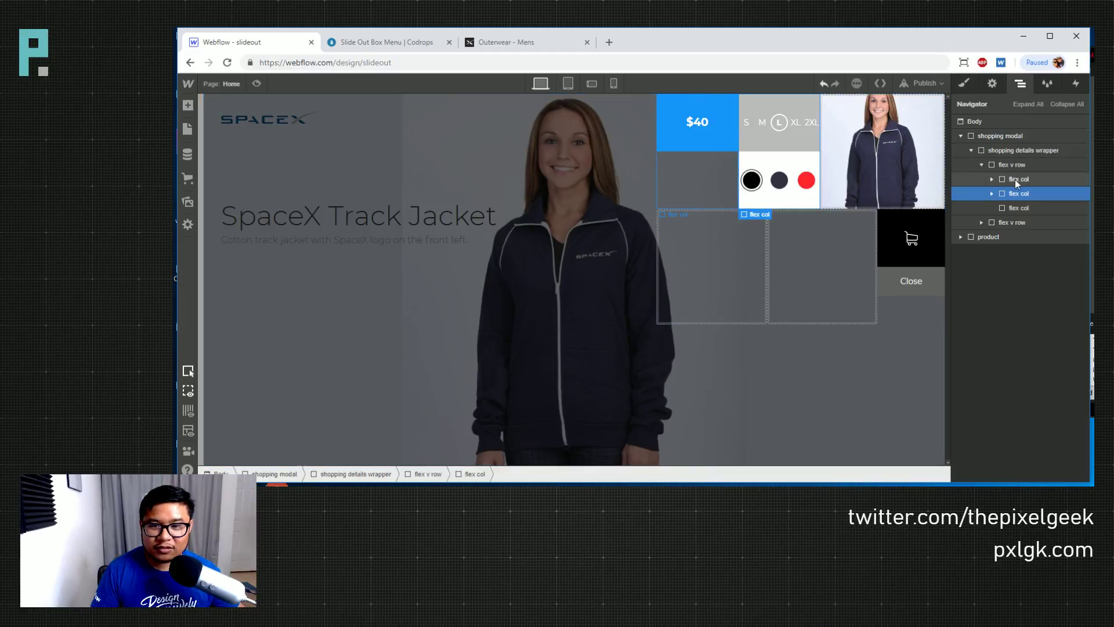
{"action": "left_click", "coordinate": [1012, 165]}
{"action": "left_click", "coordinate": [964, 83]}
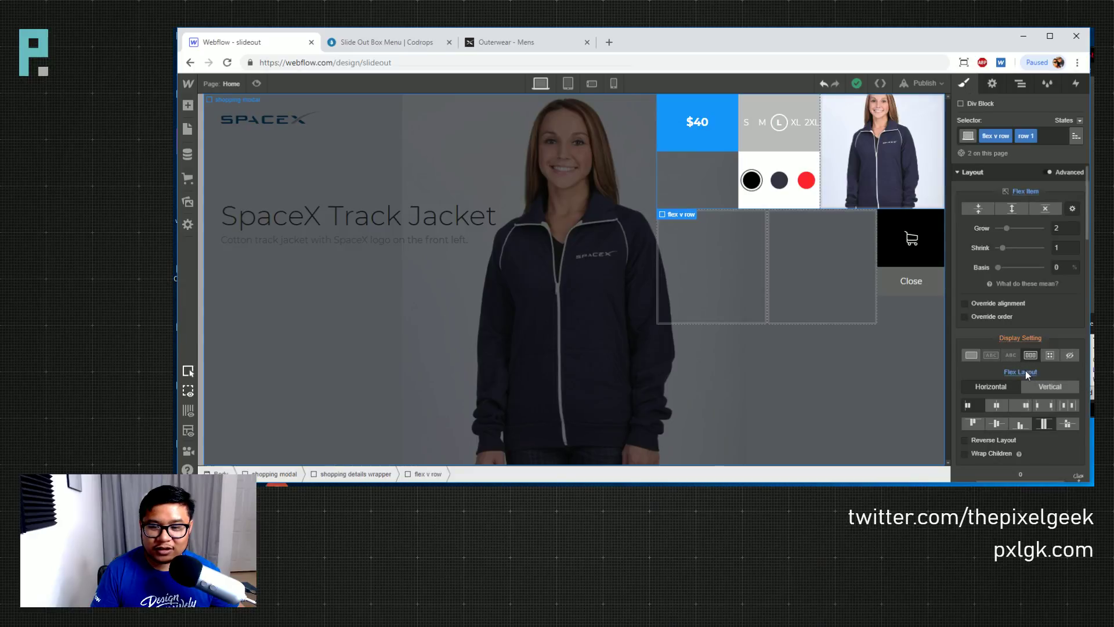
{"action": "scroll", "coordinate": [1025, 370], "scroll_direction": "down", "scroll_amount": 1}
{"action": "scroll", "coordinate": [1025, 370], "scroll_direction": "up", "scroll_amount": 1}
{"action": "left_click", "coordinate": [971, 355]}
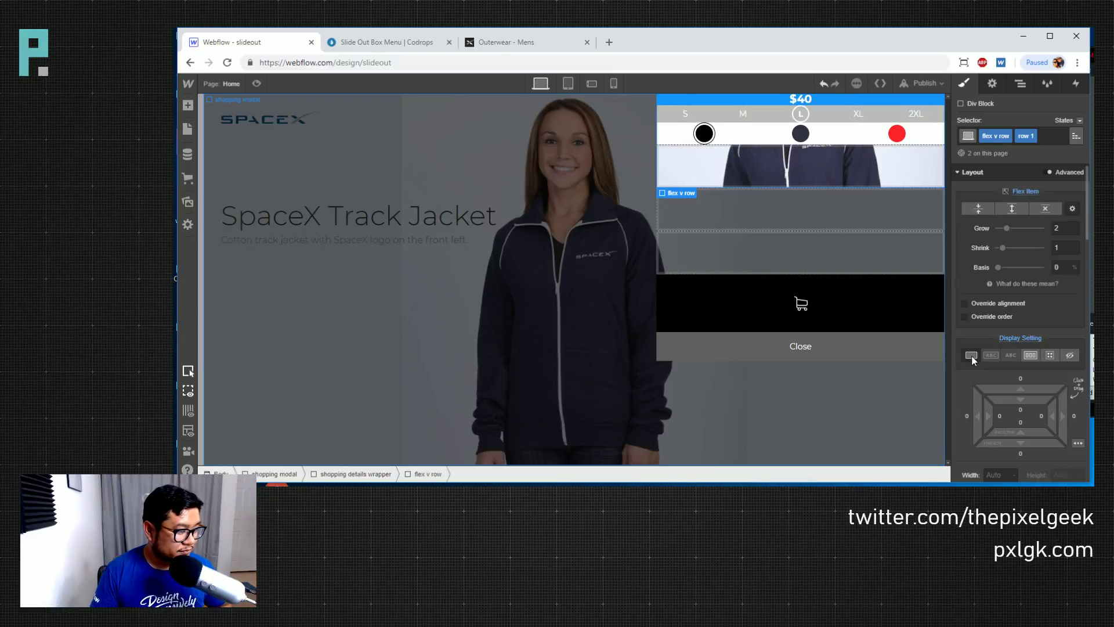
Switch to the Codrops Slide Out Box Menu demo and open, close and reopen its details panel to study the animation
{"action": "left_click", "coordinate": [401, 43]}
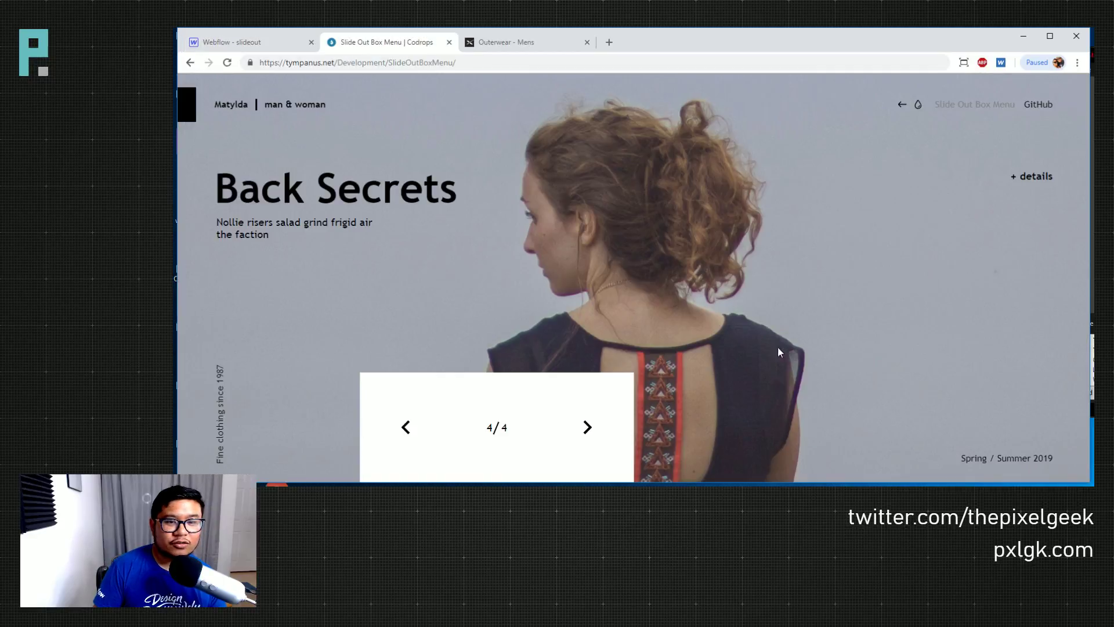
{"action": "left_click", "coordinate": [1036, 185]}
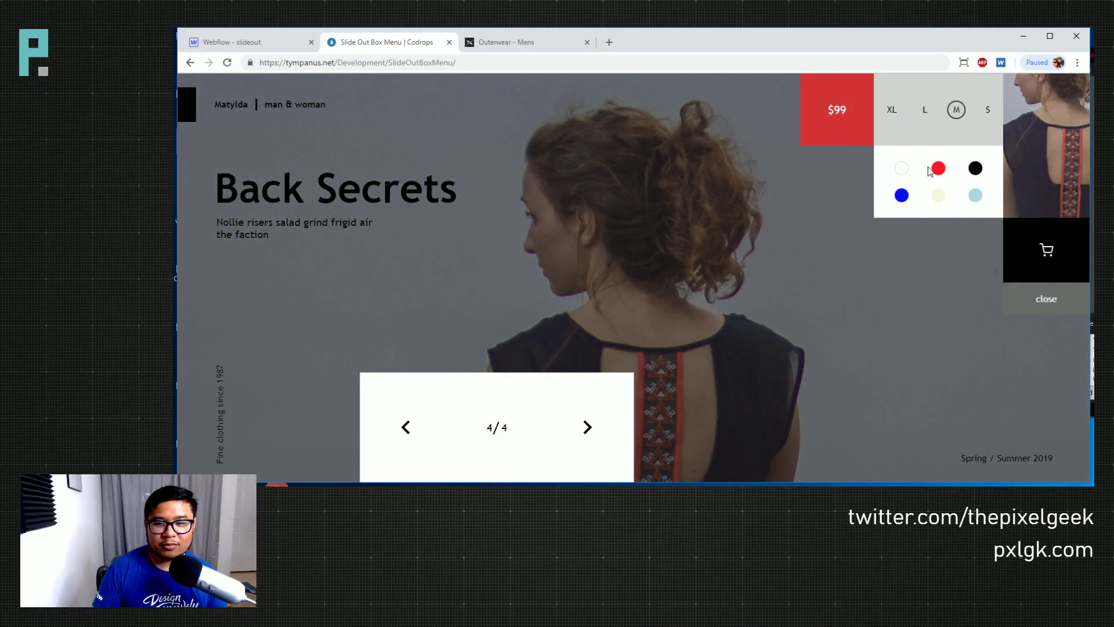
{"action": "left_click", "coordinate": [1036, 299]}
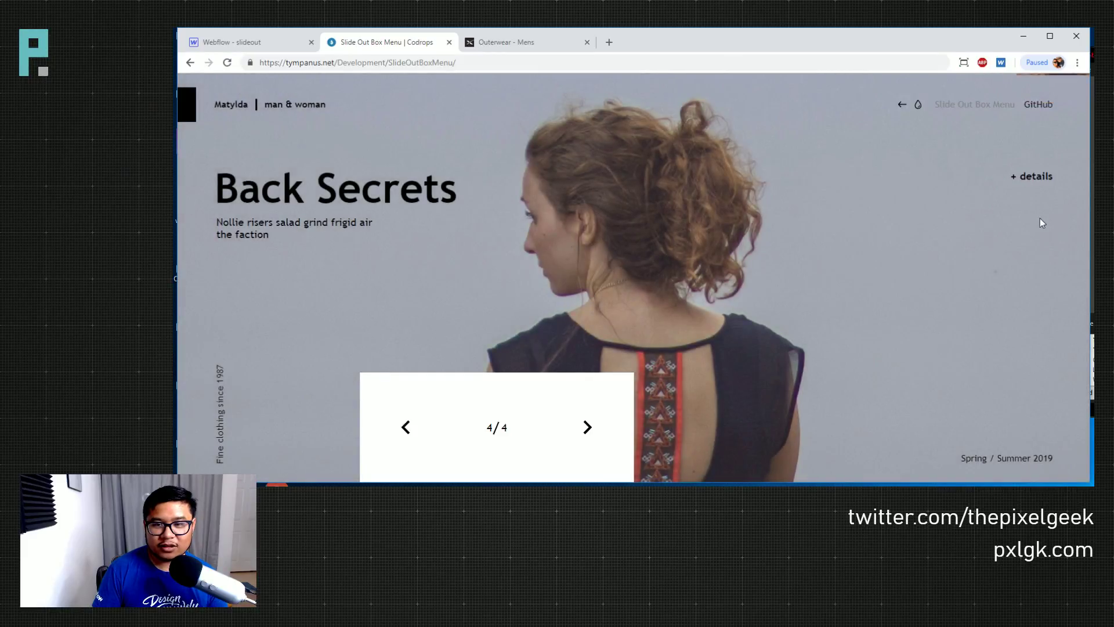
{"action": "left_click", "coordinate": [1039, 180]}
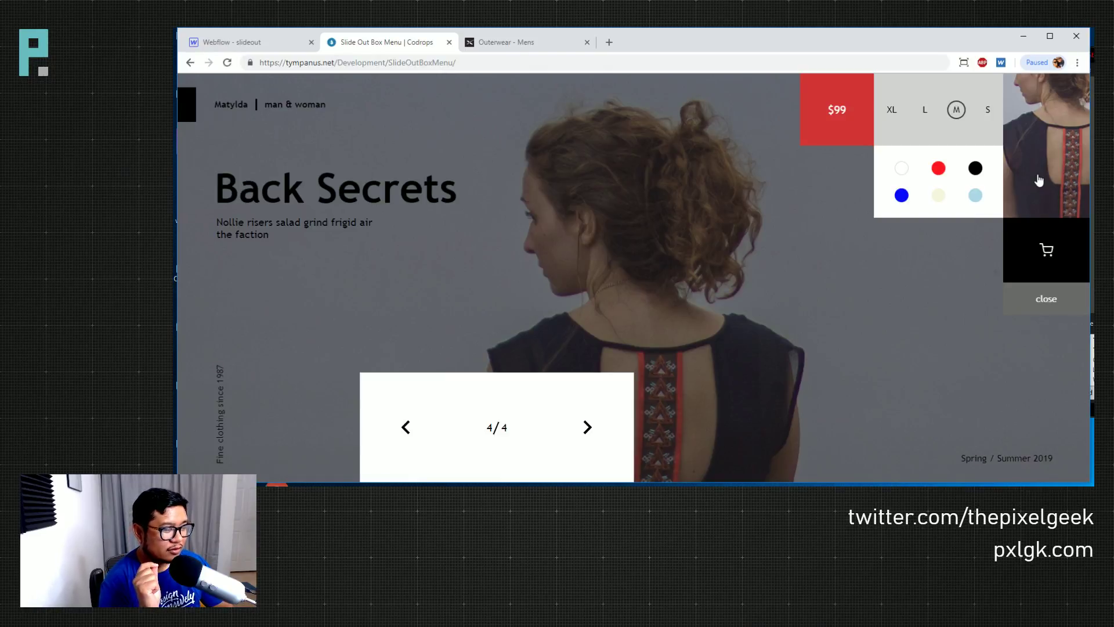
Return to the Webflow project, turn on Showcase in the slideout project's settings and confirm showcasing the site
{"action": "left_click", "coordinate": [295, 51]}
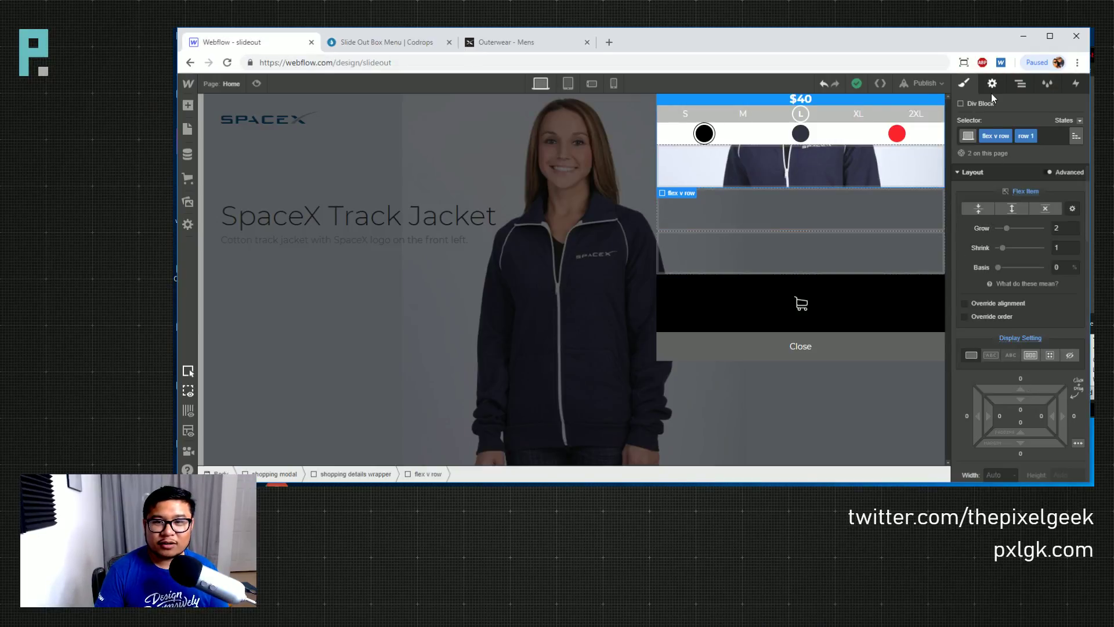
{"action": "left_click", "coordinate": [186, 86]}
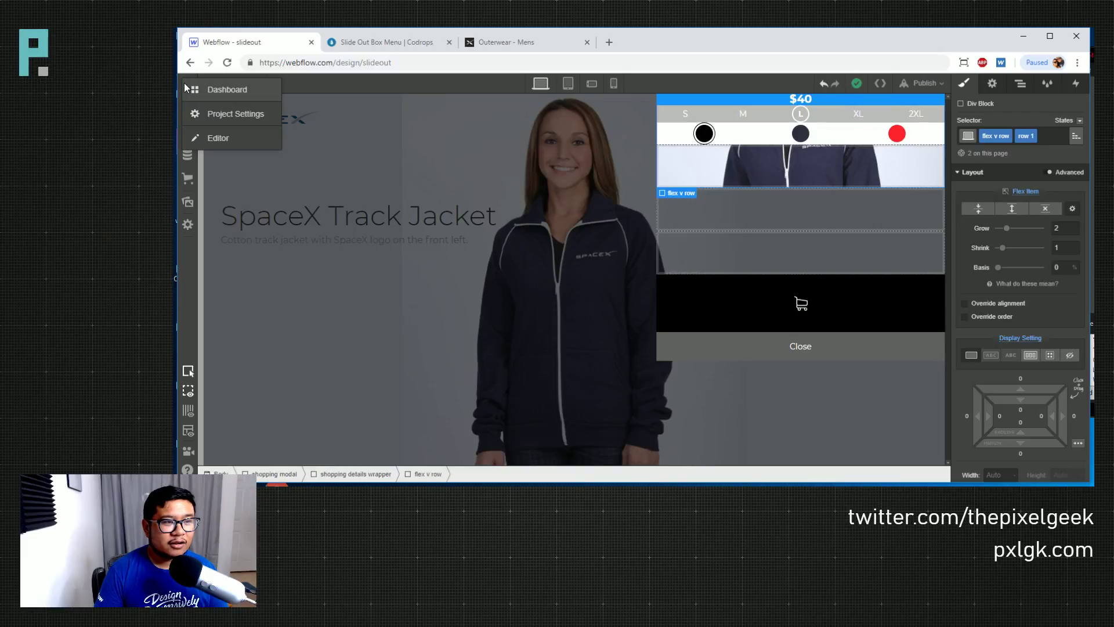
{"action": "left_click", "coordinate": [252, 115]}
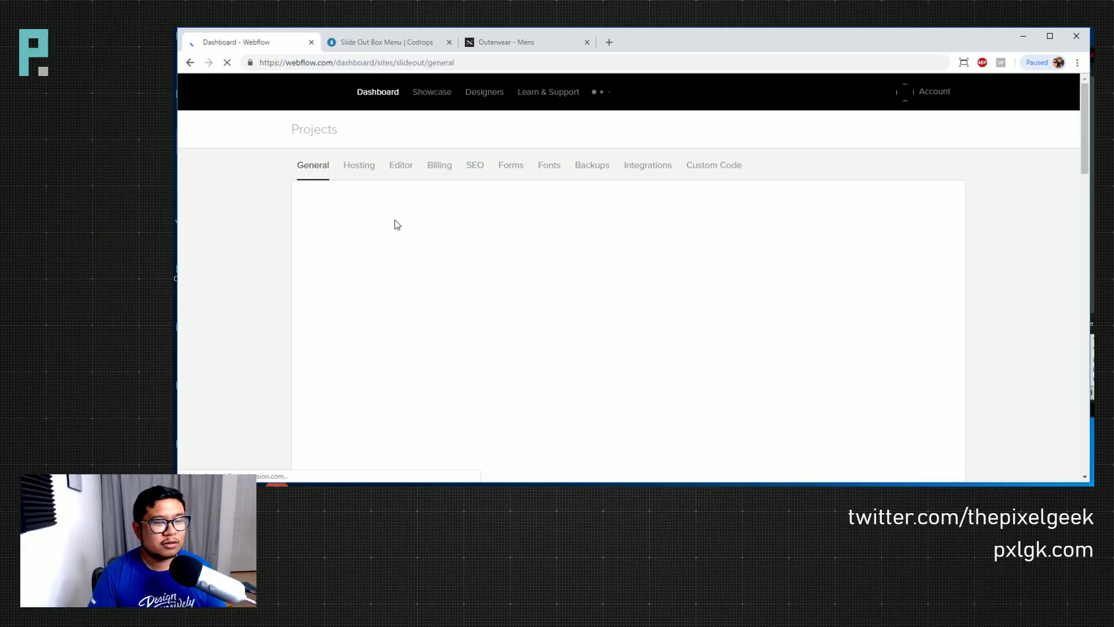
{"action": "scroll", "coordinate": [580, 243], "scroll_direction": "down", "scroll_amount": 5}
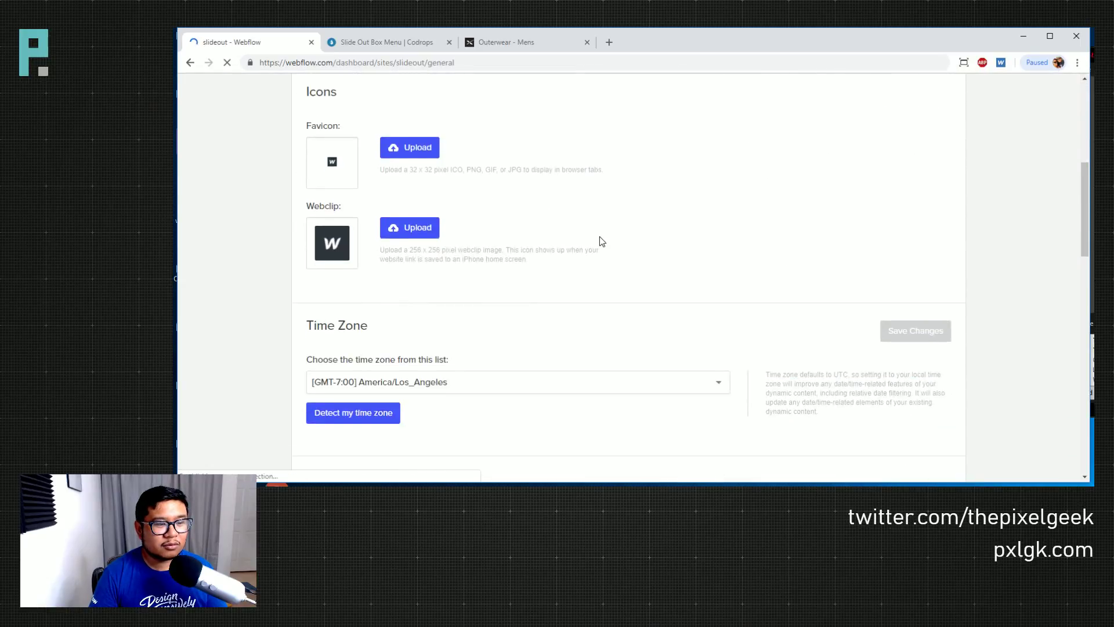
{"action": "scroll", "coordinate": [600, 241], "scroll_direction": "down", "scroll_amount": 5}
{"action": "left_click", "coordinate": [326, 360]}
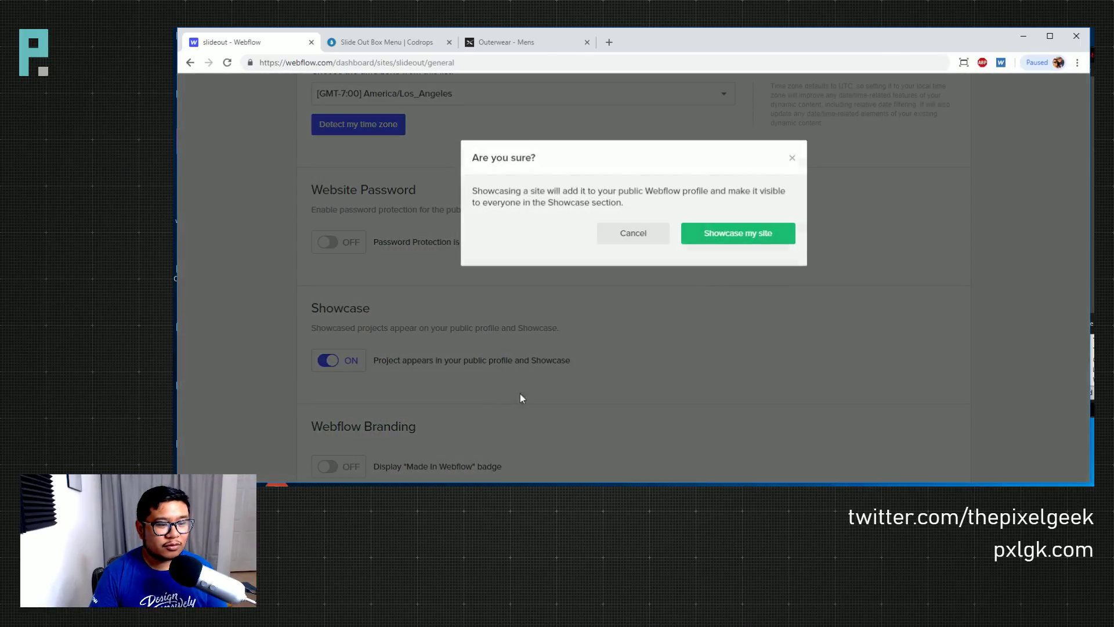
{"action": "left_click", "coordinate": [723, 237]}
Try to create the slideout showcase page with cloning by others allowed
{"action": "scroll", "coordinate": [532, 367], "scroll_direction": "down", "scroll_amount": 1}
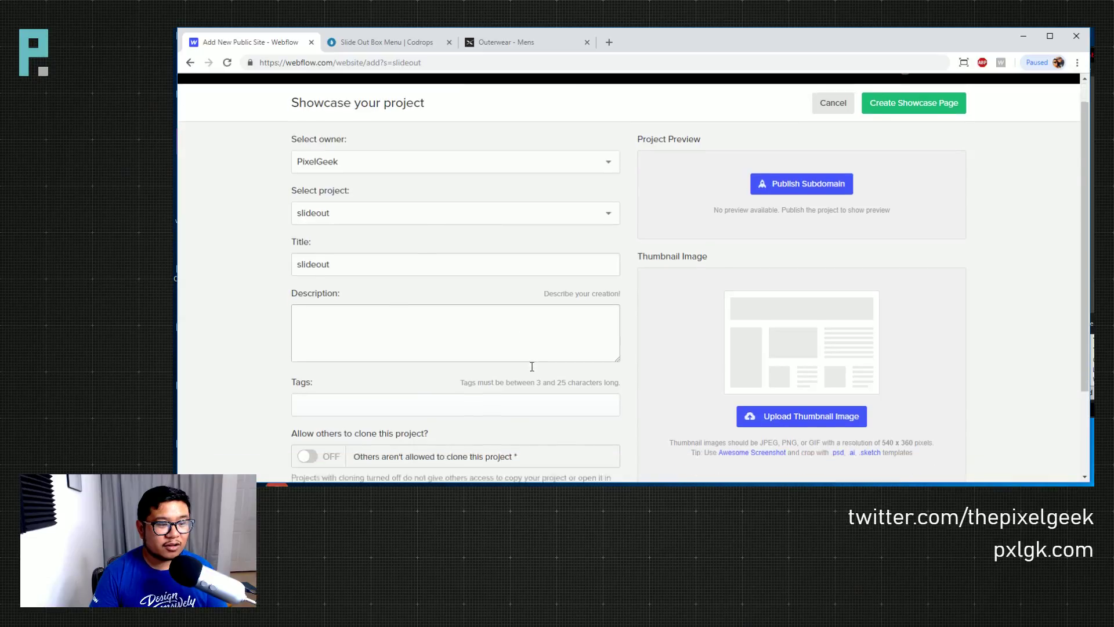
{"action": "scroll", "coordinate": [532, 366], "scroll_direction": "down", "scroll_amount": 2}
{"action": "left_click", "coordinate": [308, 343]}
{"action": "left_click", "coordinate": [343, 422]}
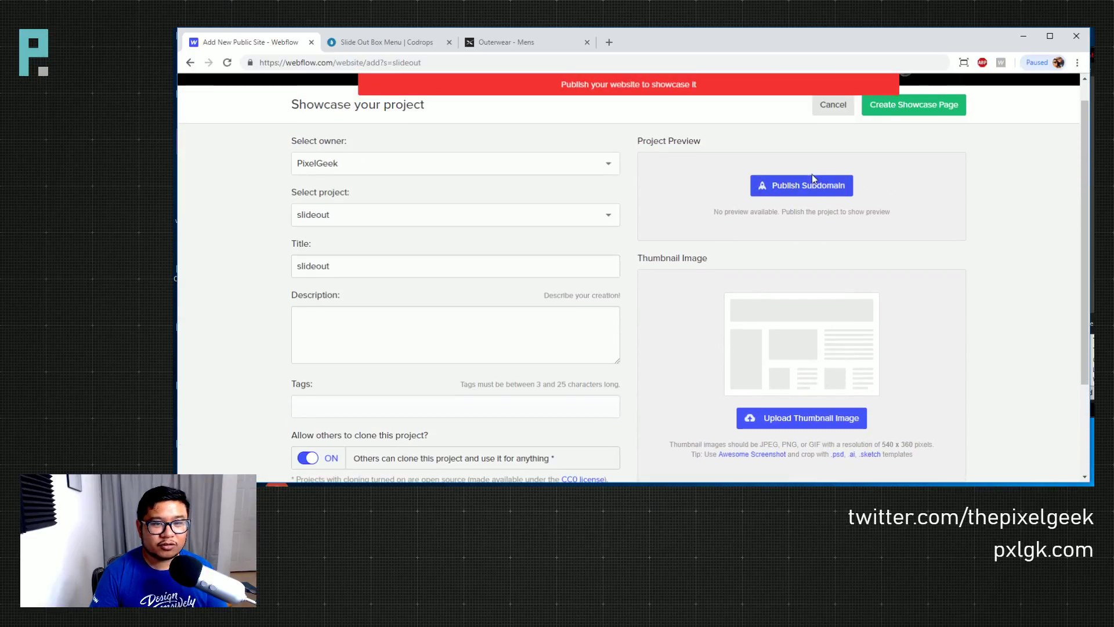
Publish the project's subdomain, allow others to clone the project and create the showcase page
{"action": "left_click", "coordinate": [784, 197]}
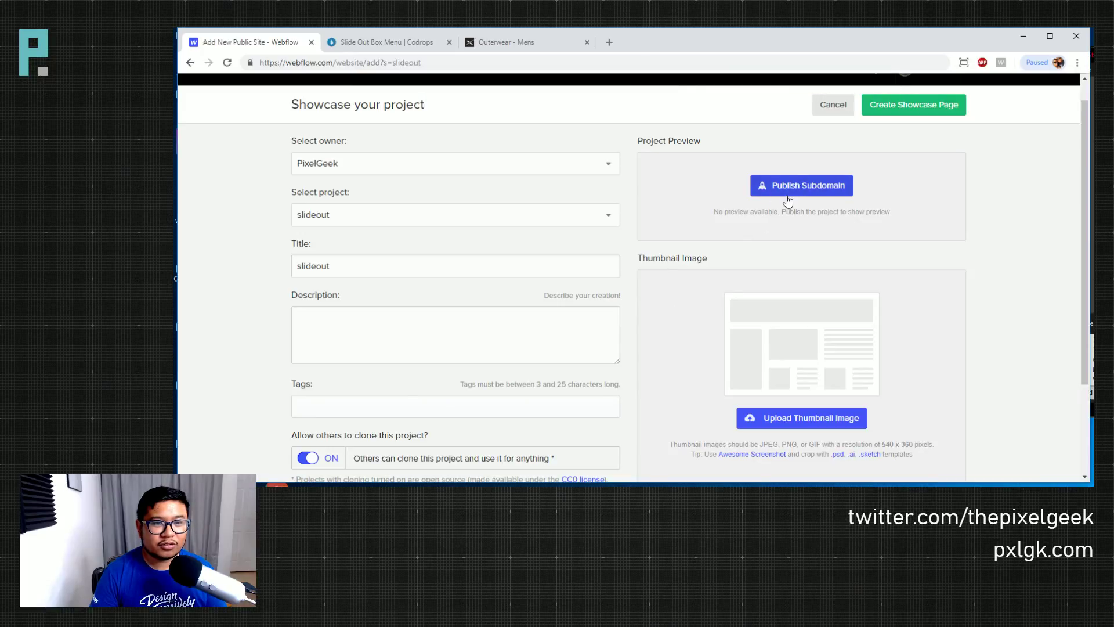
{"action": "scroll", "coordinate": [306, 362], "scroll_direction": "down", "scroll_amount": 4}
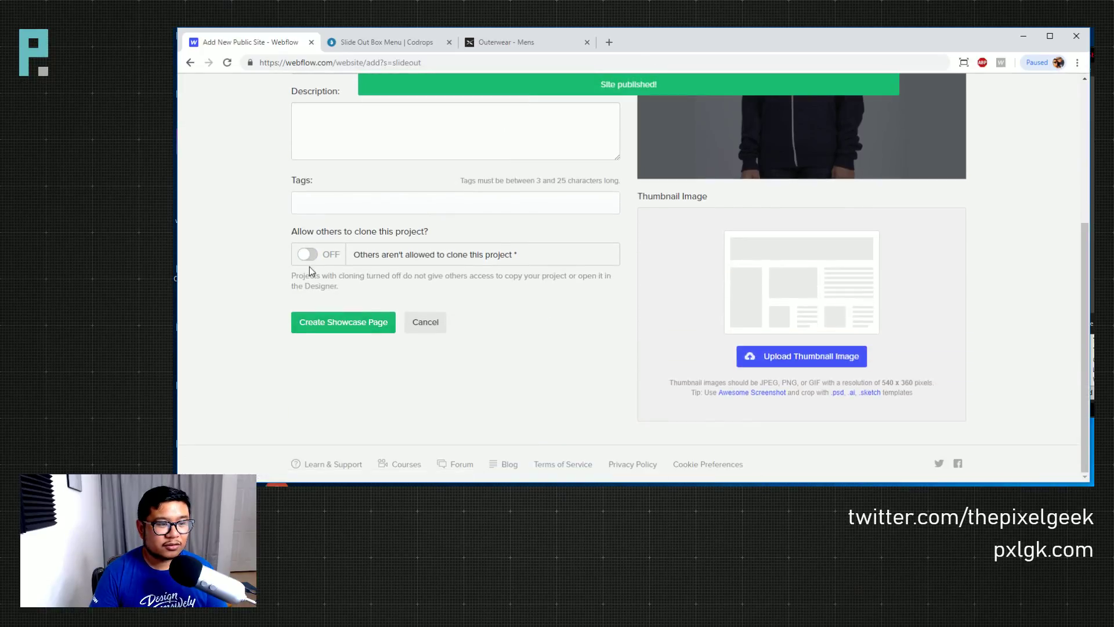
{"action": "left_click", "coordinate": [308, 255]}
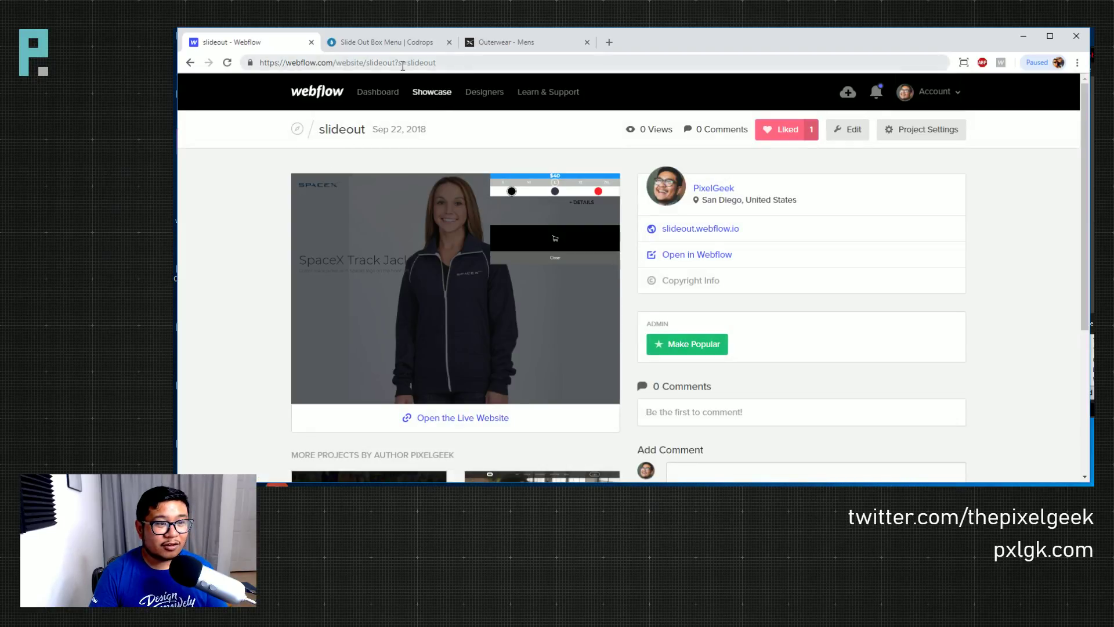
Select the showcase page's address without its query string, webflow.com/website/slideout, and clear the selection
{"action": "left_click_drag", "start_coordinate": [393, 63], "coordinate": [188, 62]}
{"action": "left_click_drag", "start_coordinate": [395, 62], "coordinate": [239, 62]}
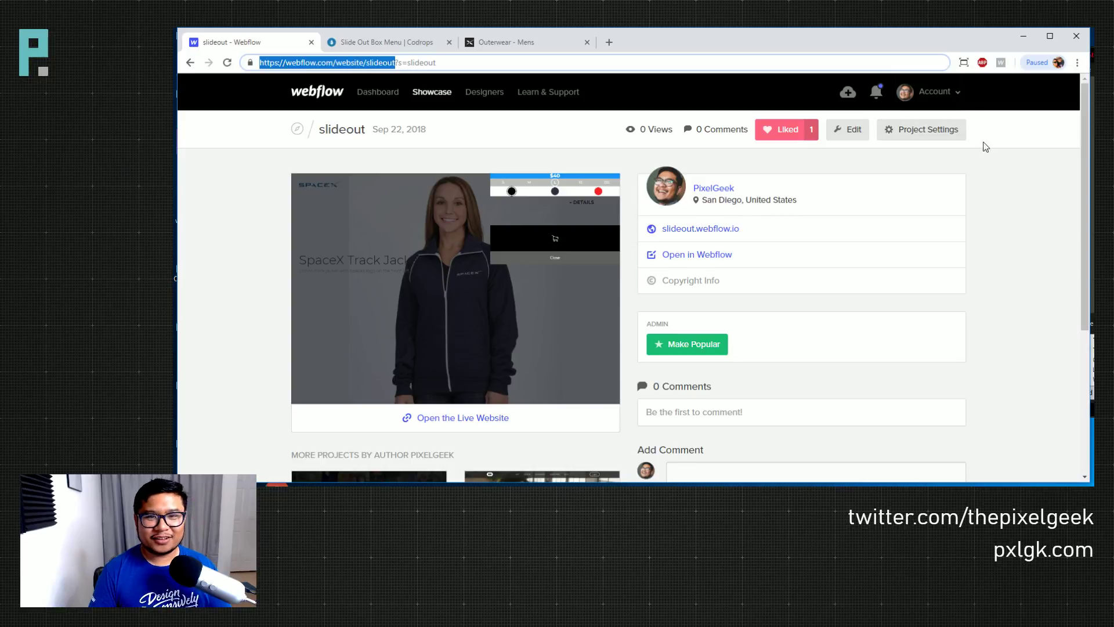
{"action": "left_click", "coordinate": [1002, 241]}
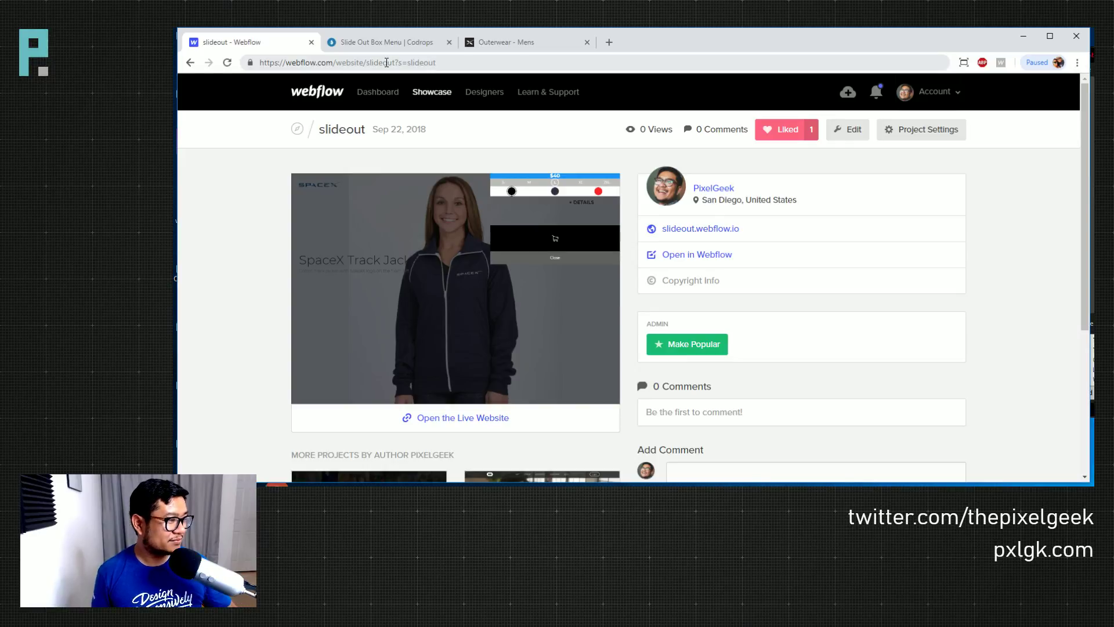
Glance at the Codrops demo and reopen the slideout project in the Webflow Designer from its showcase page
{"action": "left_click", "coordinate": [366, 47]}
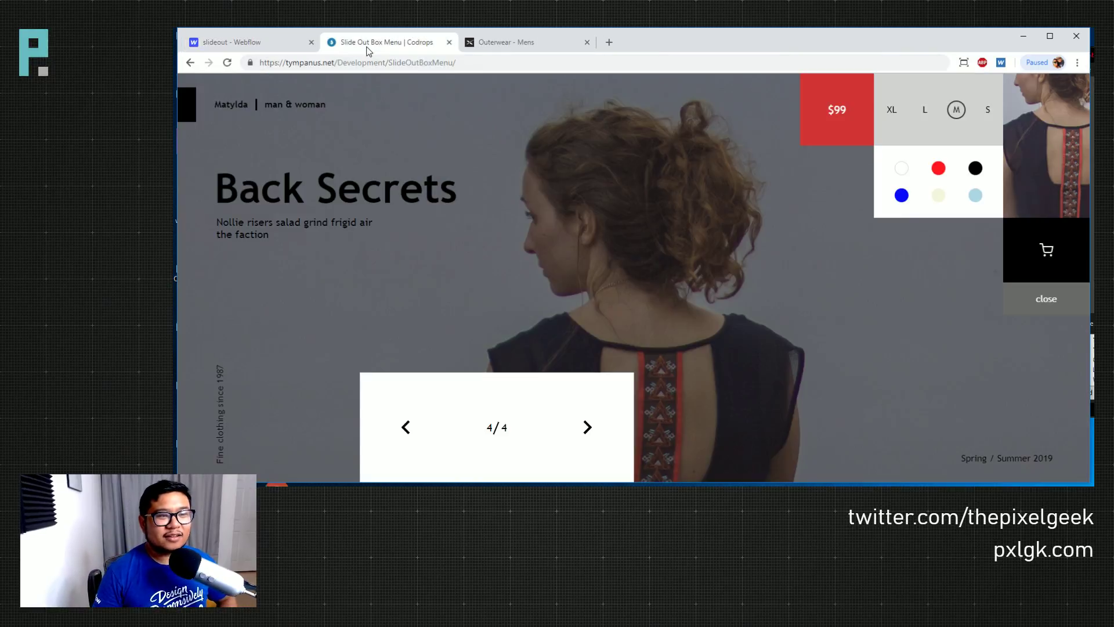
{"action": "left_click", "coordinate": [292, 48]}
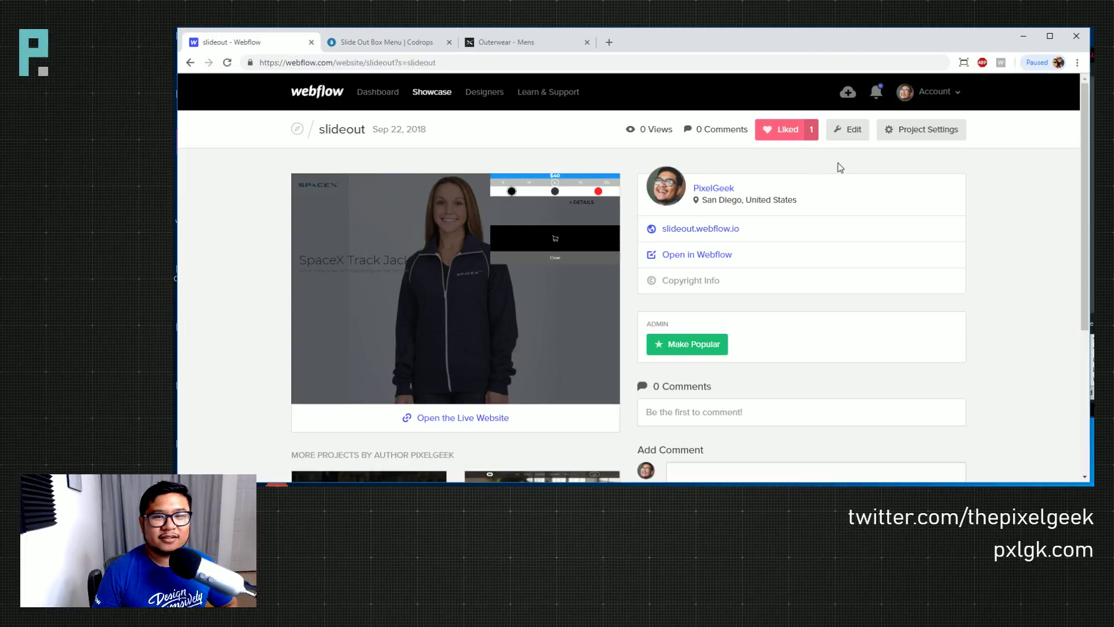
{"action": "left_click", "coordinate": [906, 132]}
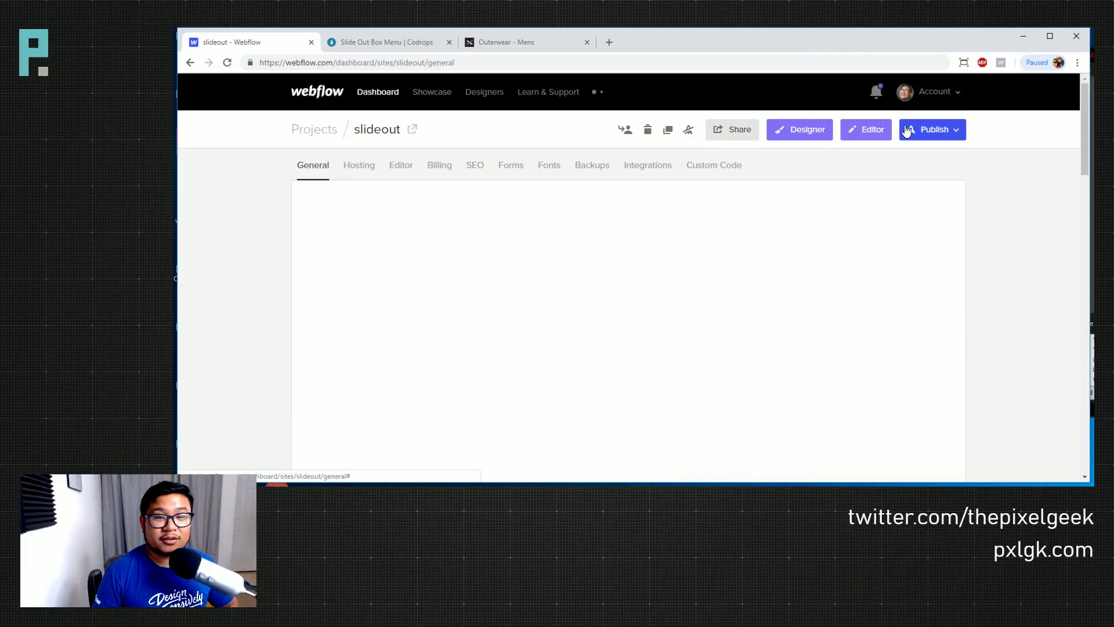
{"action": "left_click", "coordinate": [808, 130]}
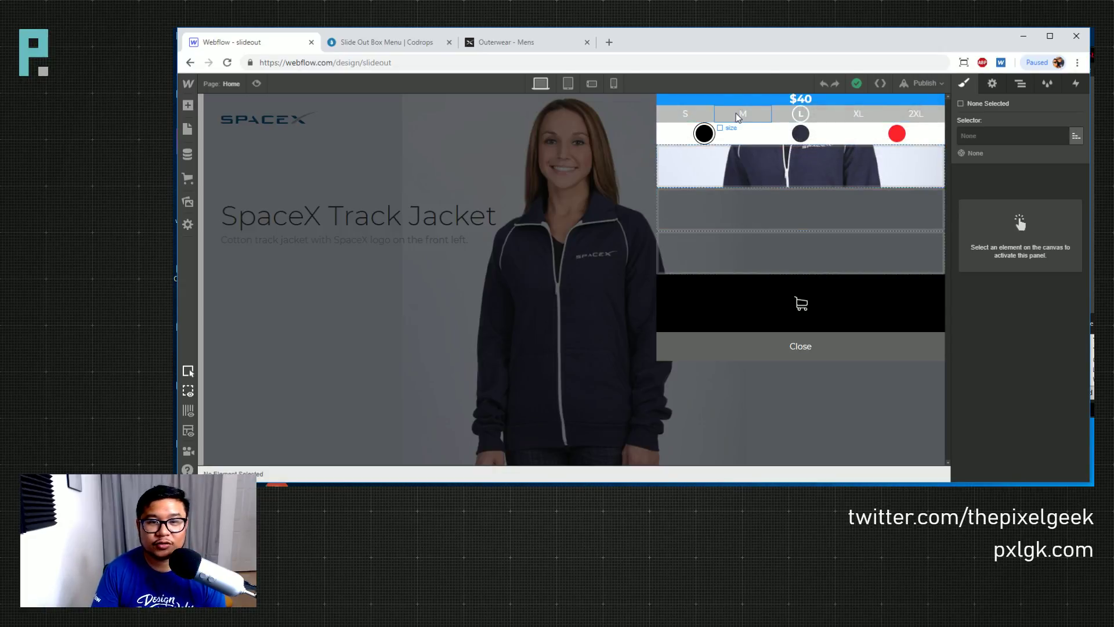
Examine the price block's place in the element hierarchy and the layout settings of the first flex v row
{"action": "left_click", "coordinate": [917, 127]}
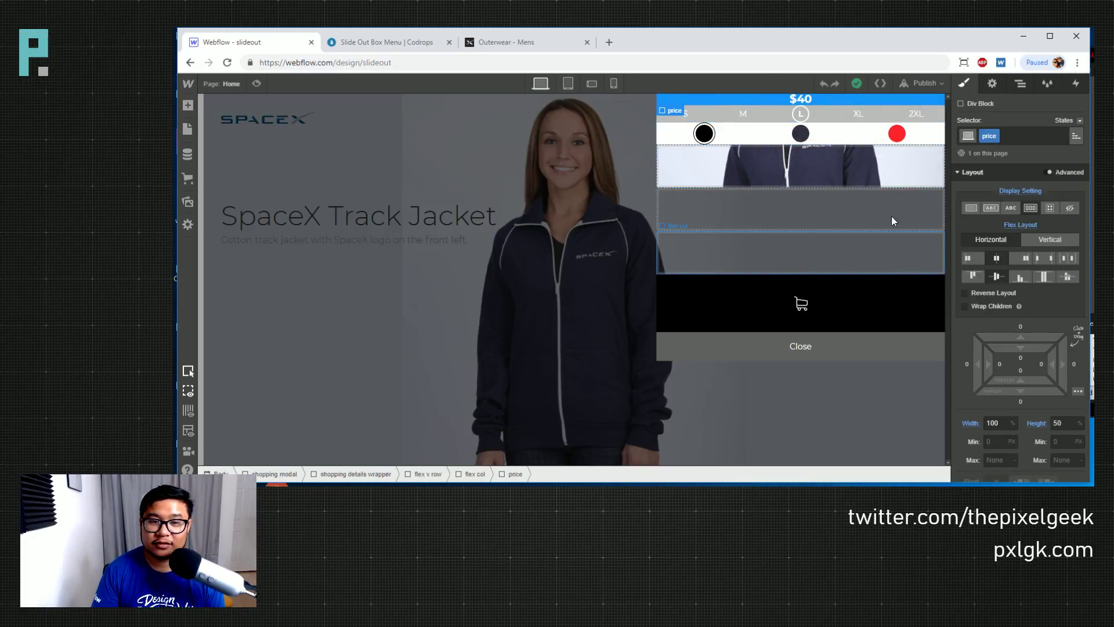
{"action": "left_click", "coordinate": [1020, 83]}
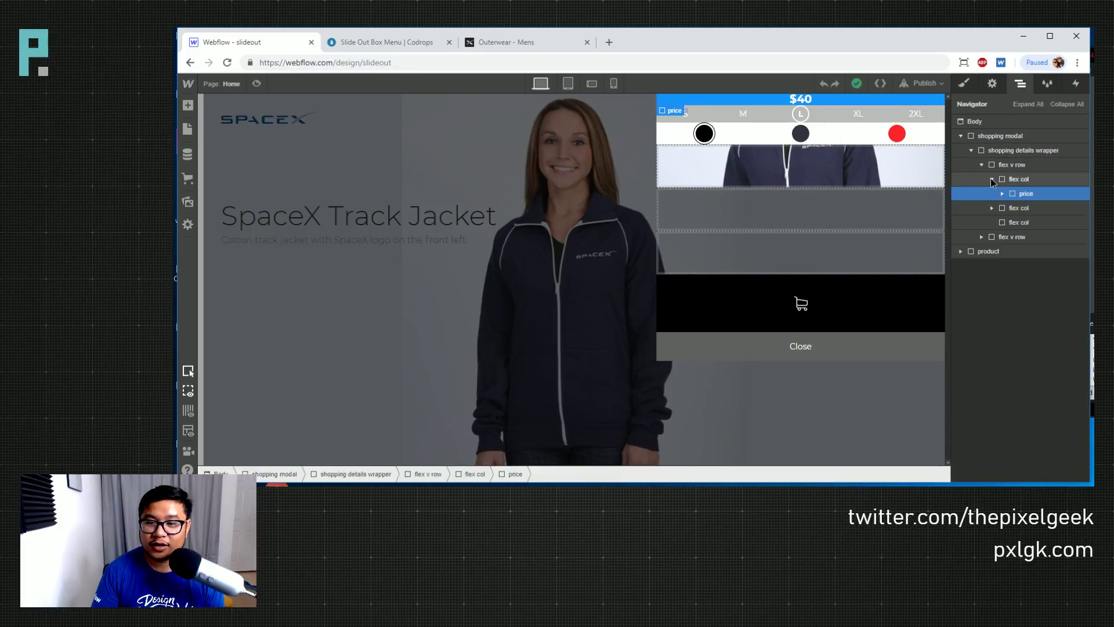
{"action": "left_click", "coordinate": [992, 179]}
{"action": "left_click", "coordinate": [981, 165]}
{"action": "left_click", "coordinate": [1009, 165]}
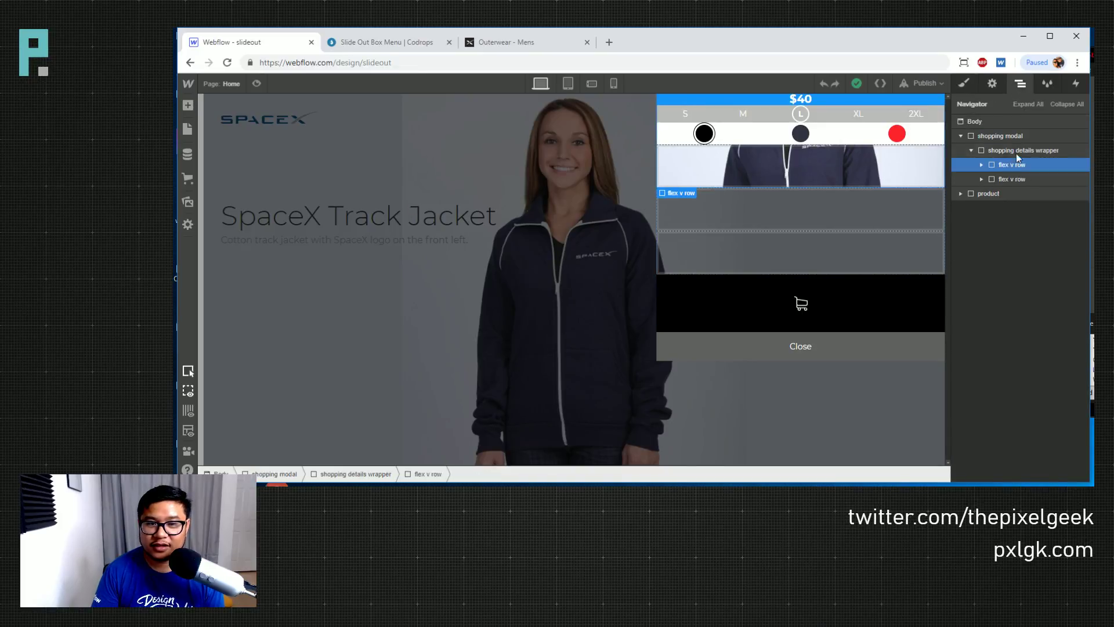
{"action": "left_click", "coordinate": [981, 165]}
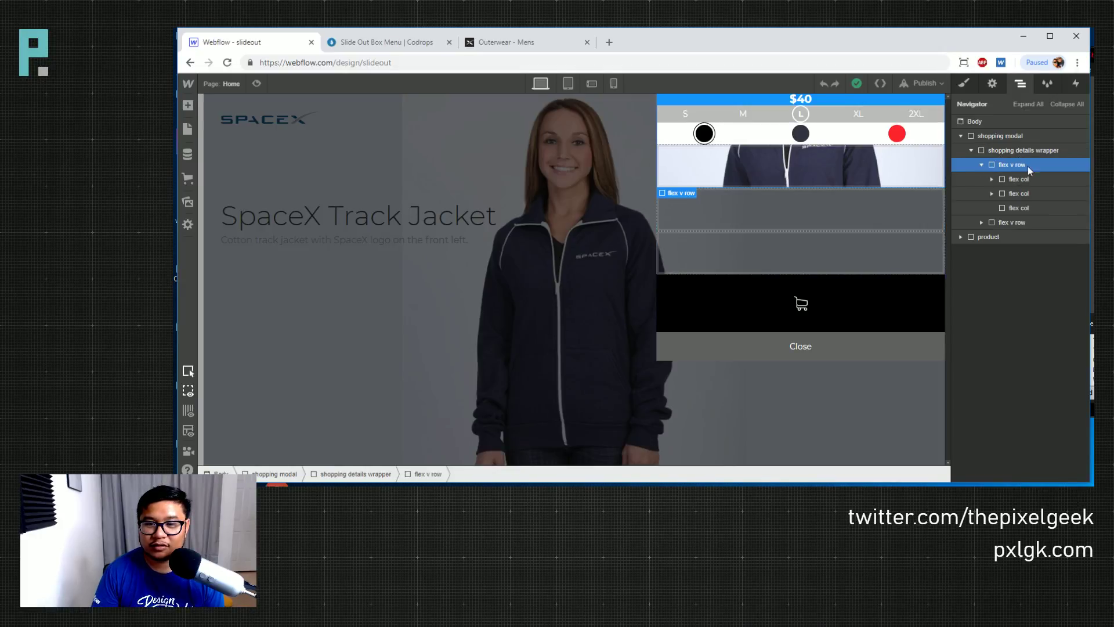
{"action": "left_click", "coordinate": [969, 81]}
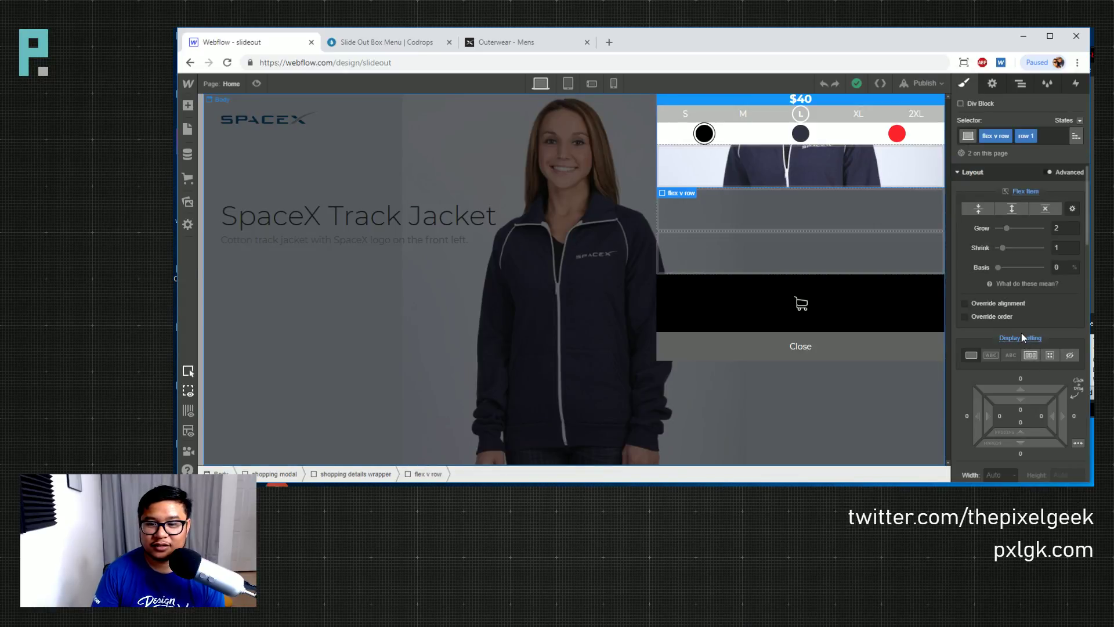
Reset the display setting of the shopping details wrapper
{"action": "left_click", "coordinate": [1020, 83]}
{"action": "left_click", "coordinate": [1004, 152]}
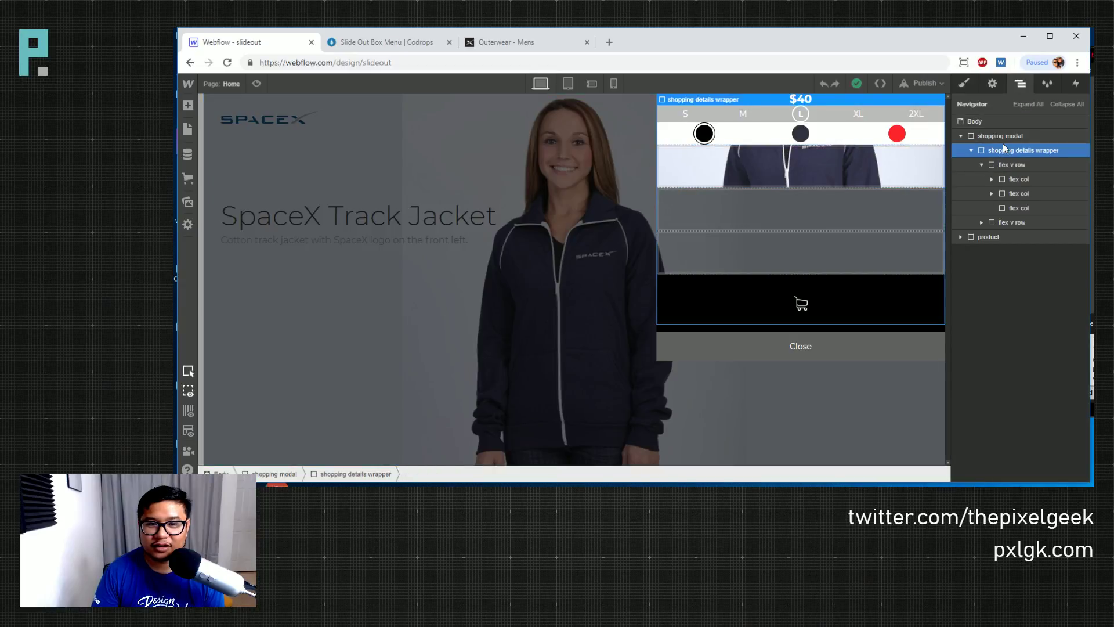
{"action": "left_click", "coordinate": [964, 83]}
{"action": "left_click", "coordinate": [1021, 190]}
{"action": "left_click", "coordinate": [1015, 206]}
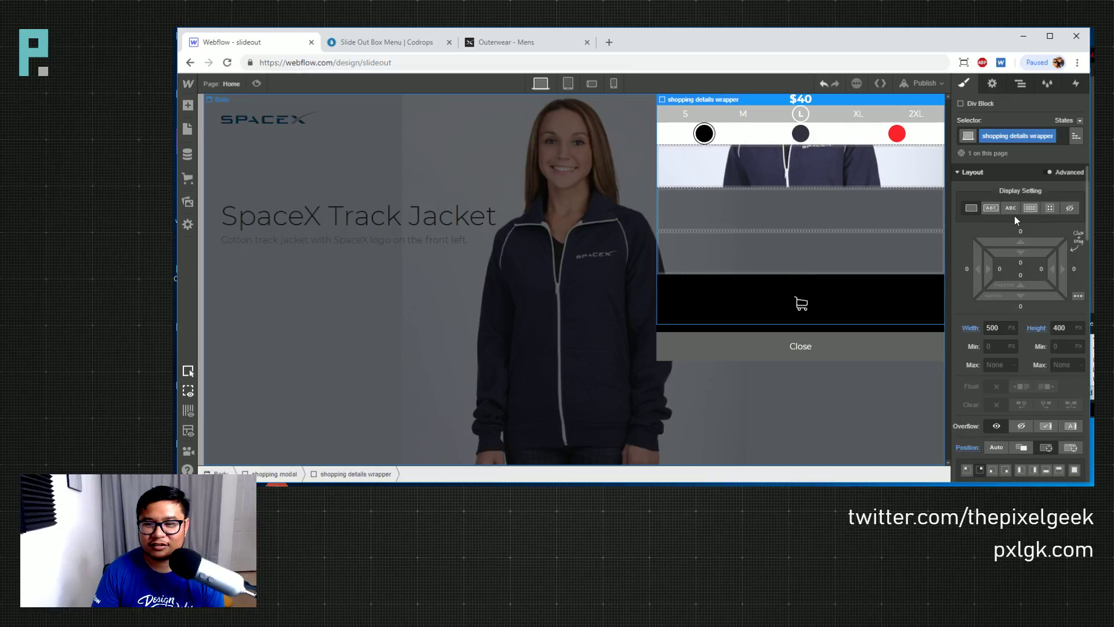
Set the height of the first flex v row inside the shopping details wrapper to 50%
{"action": "left_click", "coordinate": [1020, 83]}
{"action": "left_click", "coordinate": [1019, 135]}
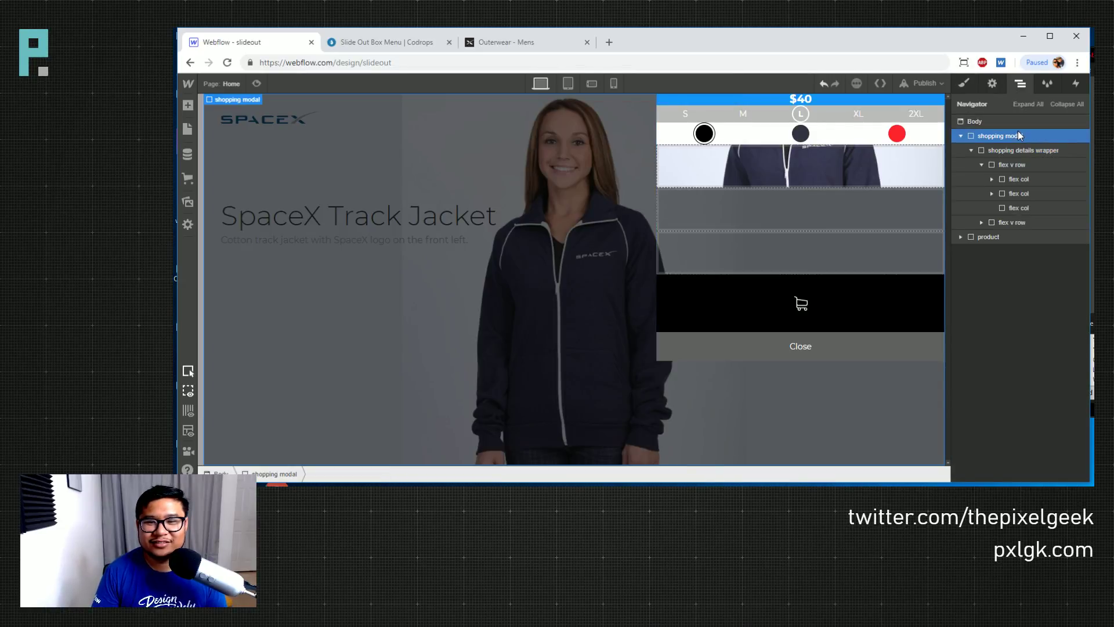
{"action": "left_click", "coordinate": [979, 150]}
{"action": "left_click", "coordinate": [971, 151]}
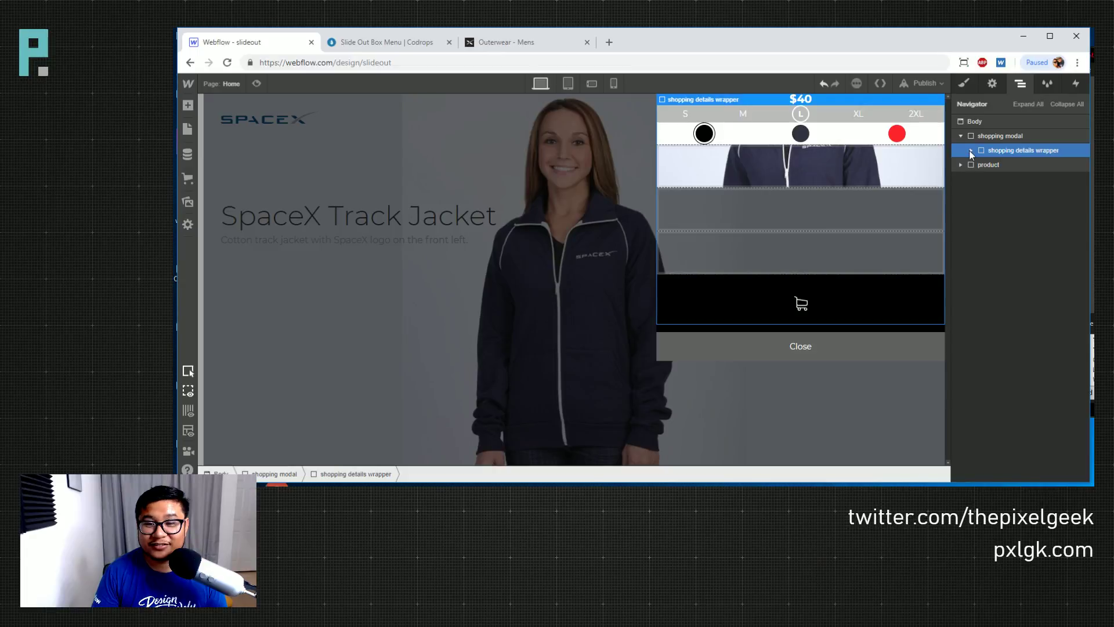
{"action": "left_click", "coordinate": [971, 151]}
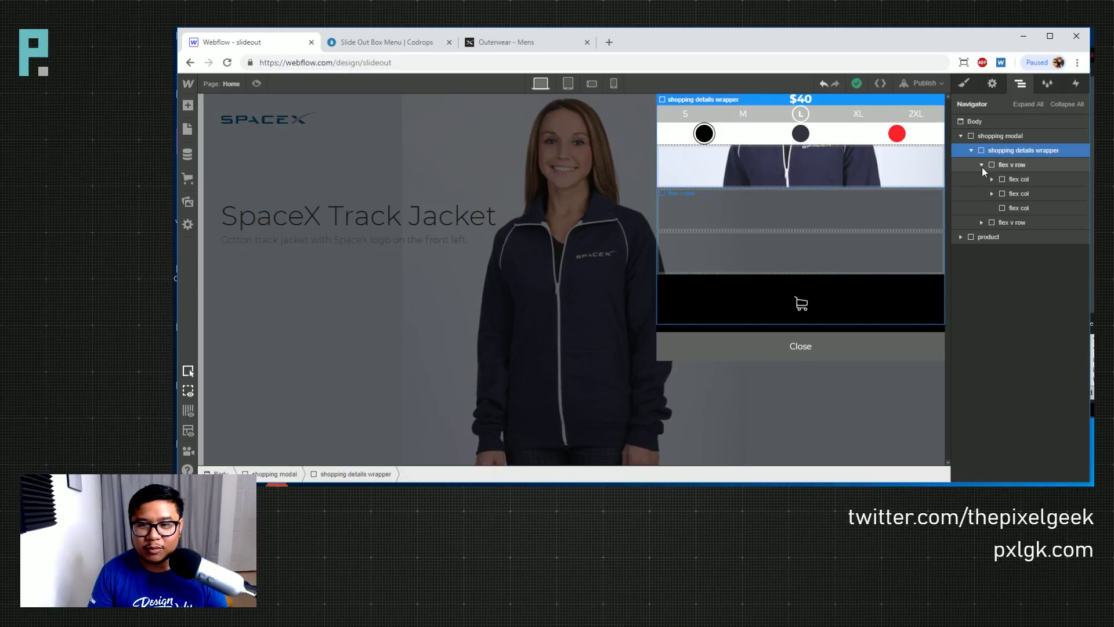
{"action": "left_click", "coordinate": [981, 166]}
{"action": "left_click", "coordinate": [1010, 166]}
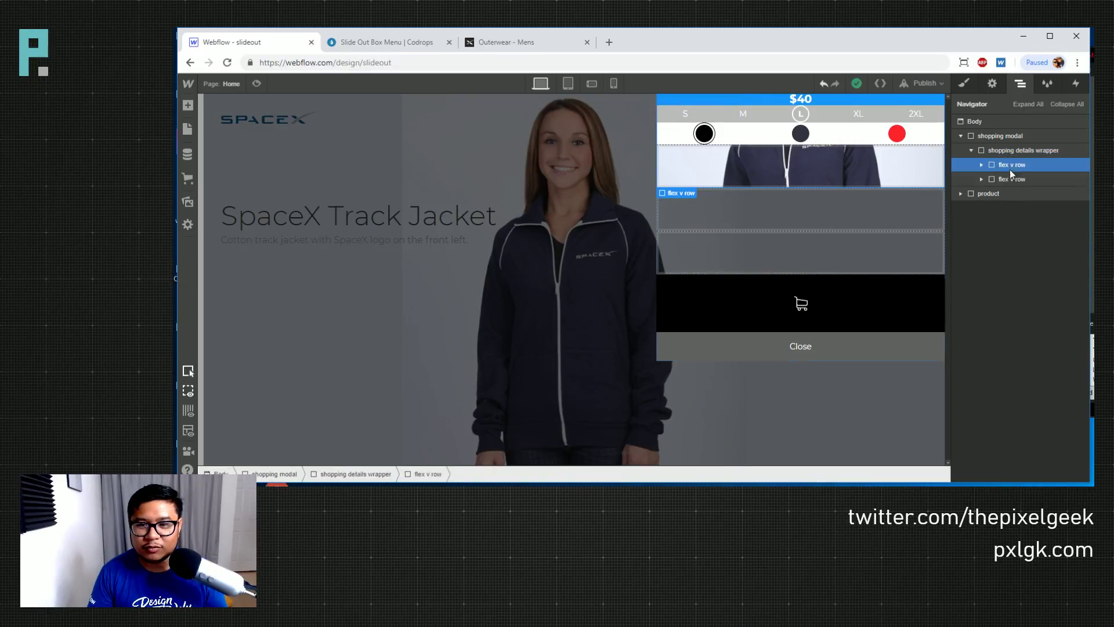
{"action": "left_click", "coordinate": [981, 167]}
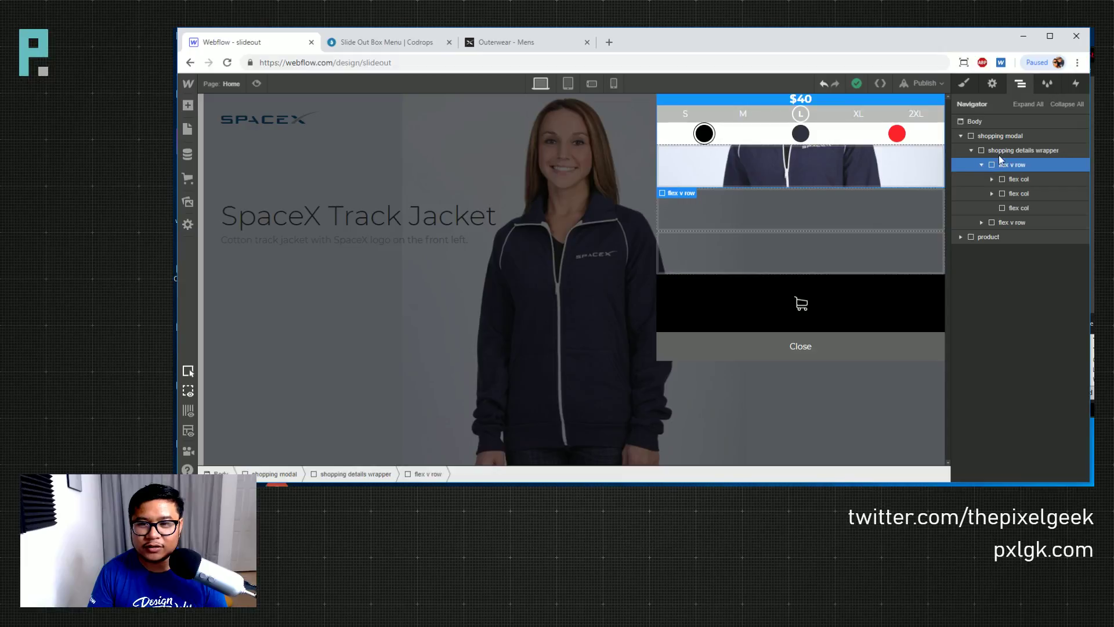
{"action": "left_click", "coordinate": [964, 83]}
{"action": "left_click", "coordinate": [1067, 328]}
{"action": "type", "text": "50%"}
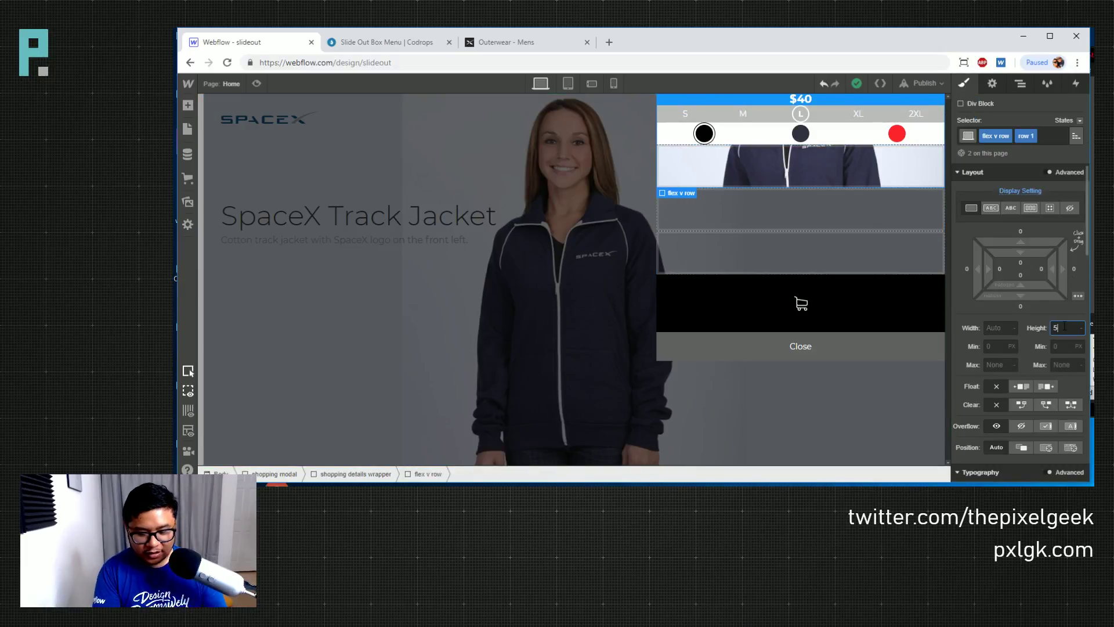
Remove the row 1 combo class from the first flex v row
{"action": "left_click", "coordinate": [1024, 85]}
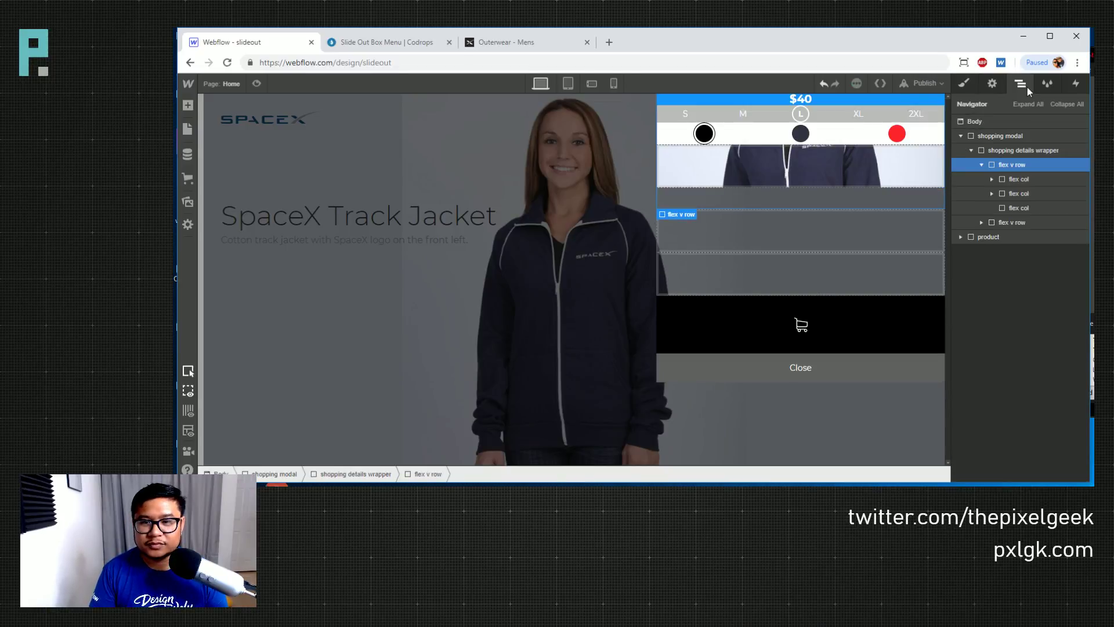
{"action": "left_click", "coordinate": [963, 84]}
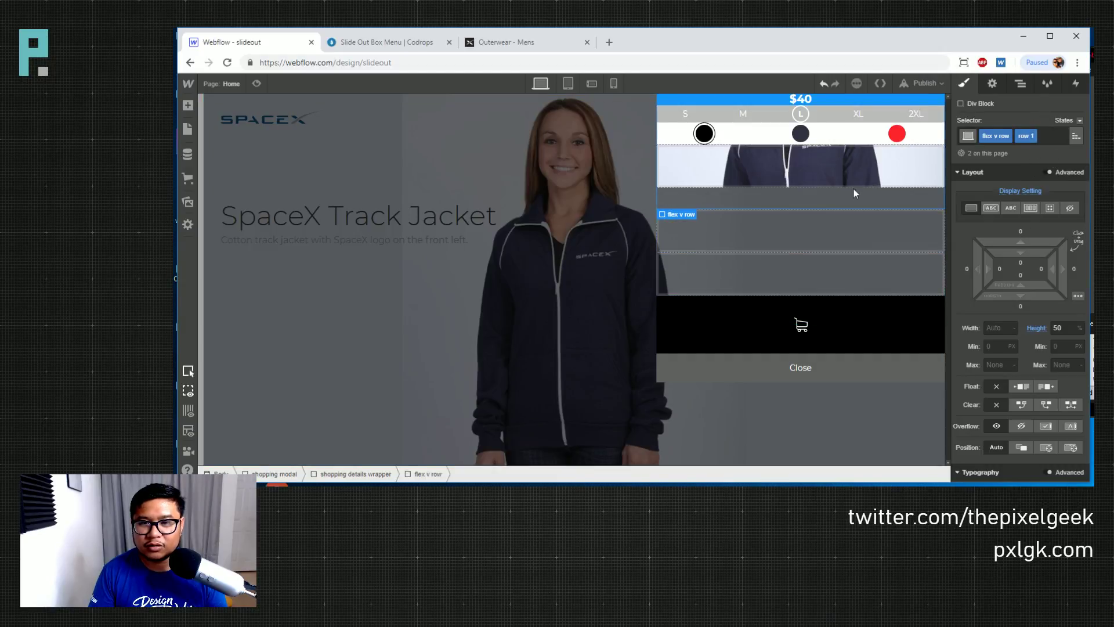
{"action": "left_click", "coordinate": [1020, 83]}
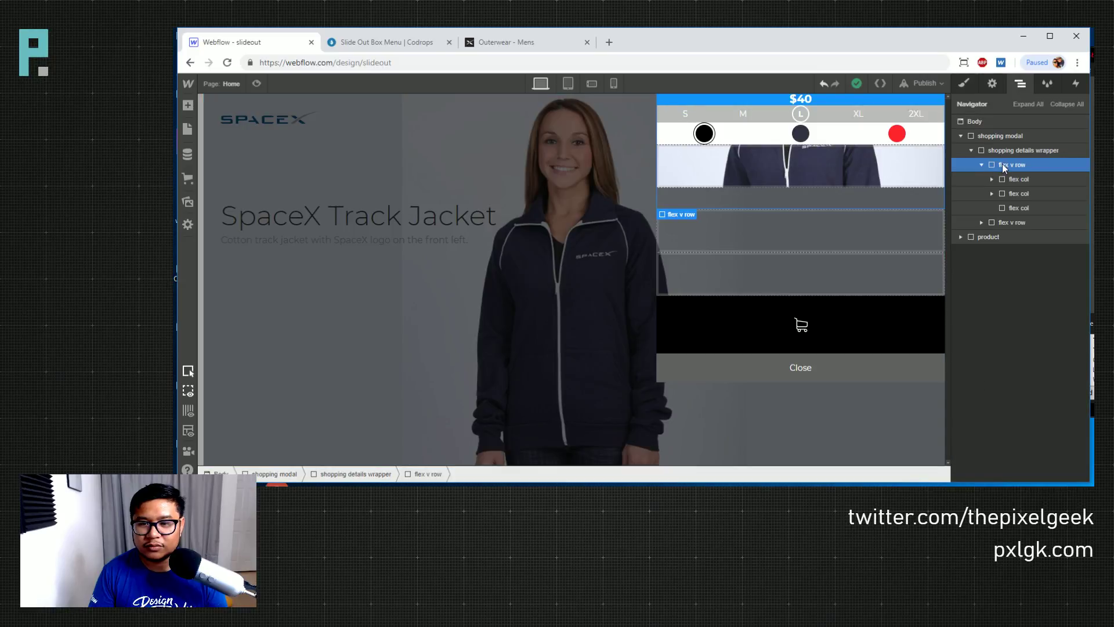
{"action": "left_click", "coordinate": [964, 84]}
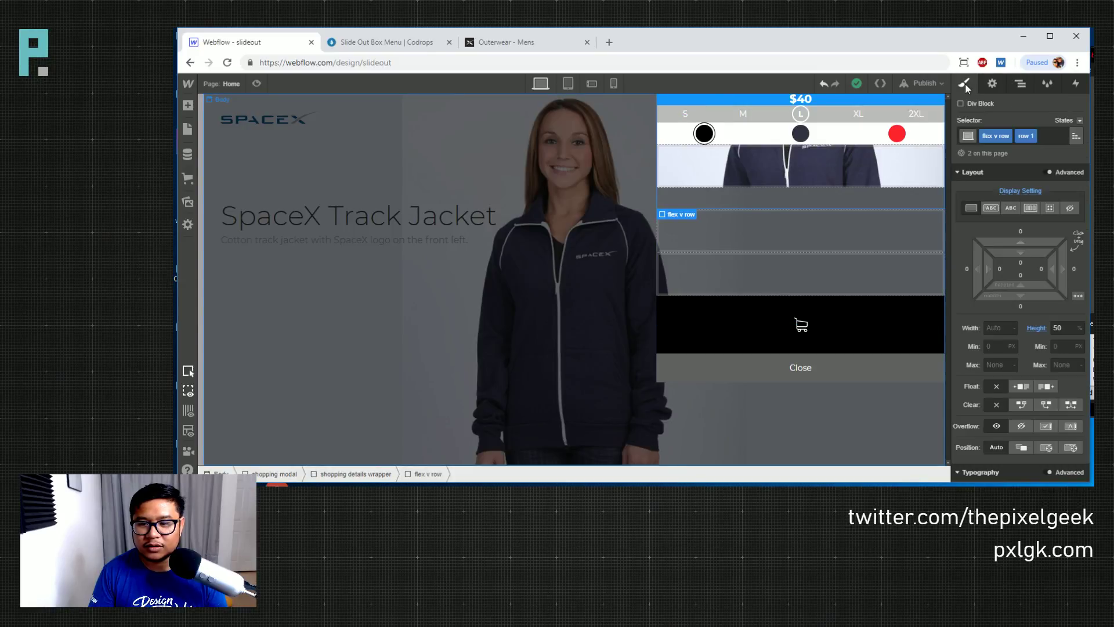
{"action": "left_click", "coordinate": [1020, 83]}
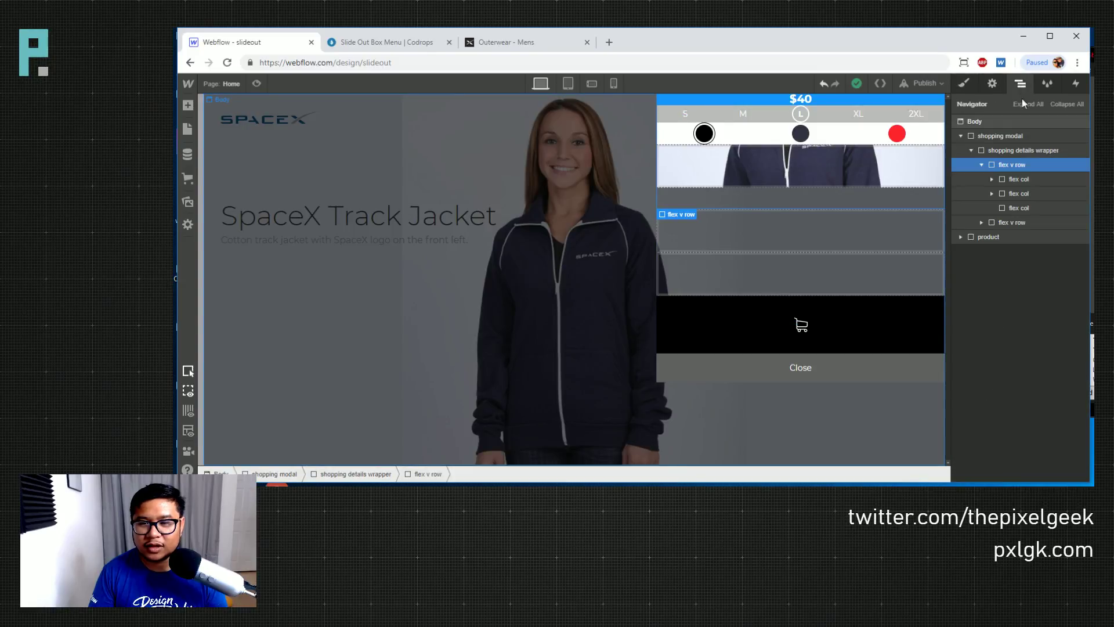
{"action": "left_click", "coordinate": [964, 83]}
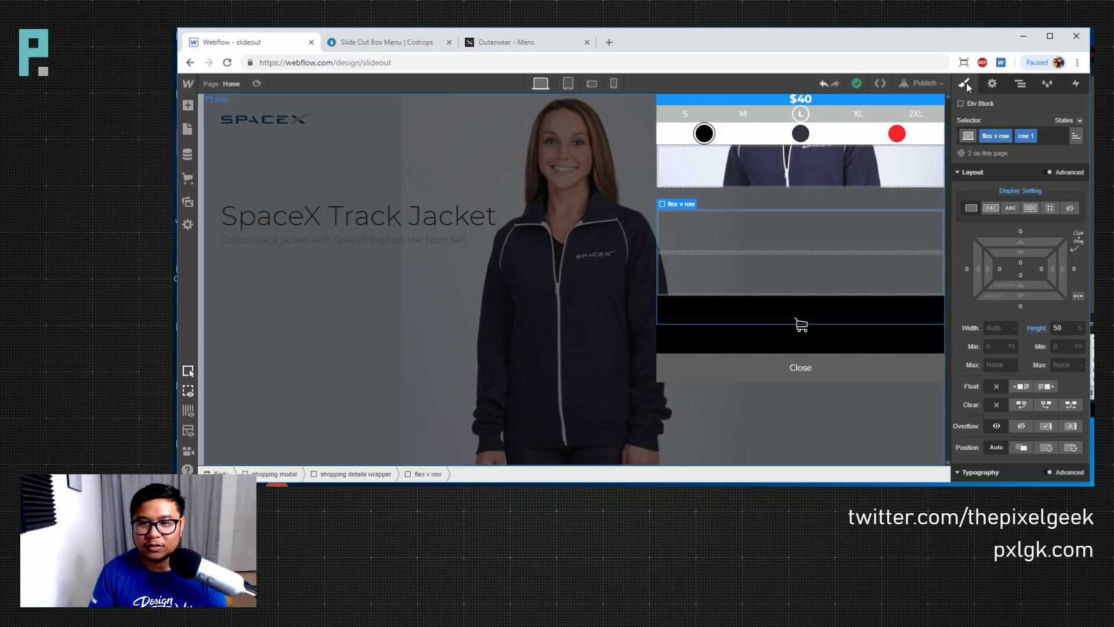
{"action": "left_click", "coordinate": [1033, 137]}
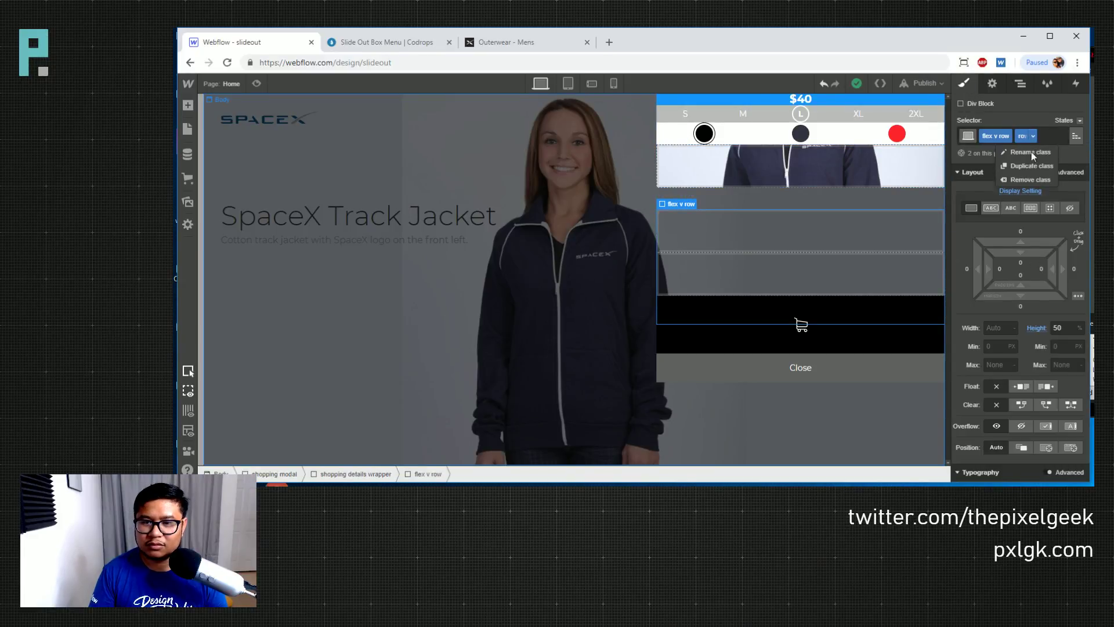
{"action": "left_click", "coordinate": [1028, 179]}
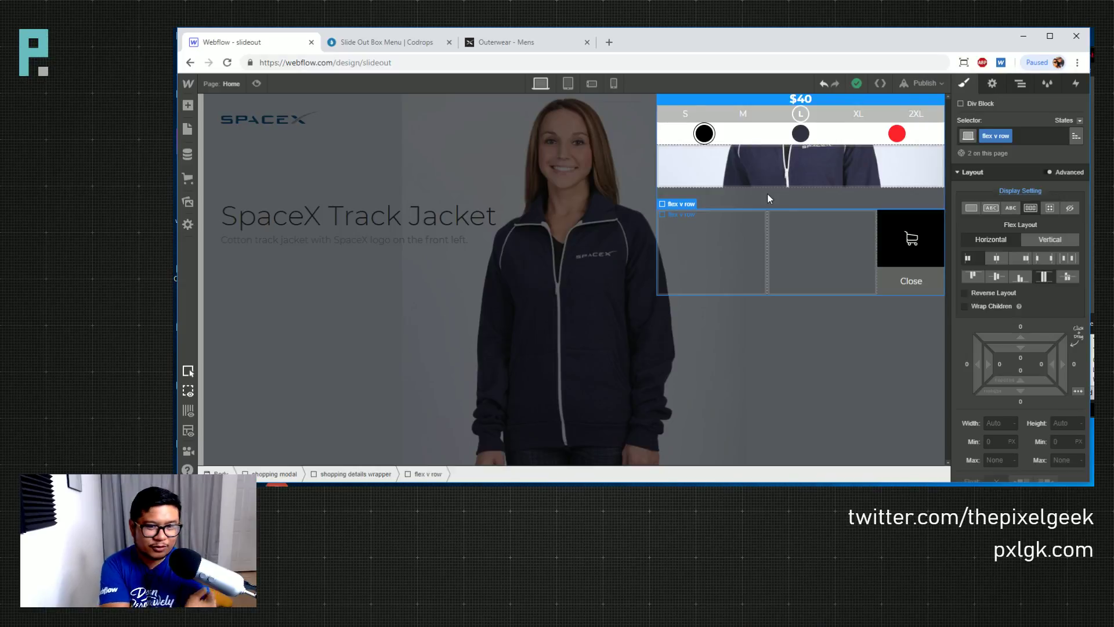
Undo the class removal, the 50% row height and the display reset of the shopping details wrapper
{"action": "key", "text": "ctrl+z"}
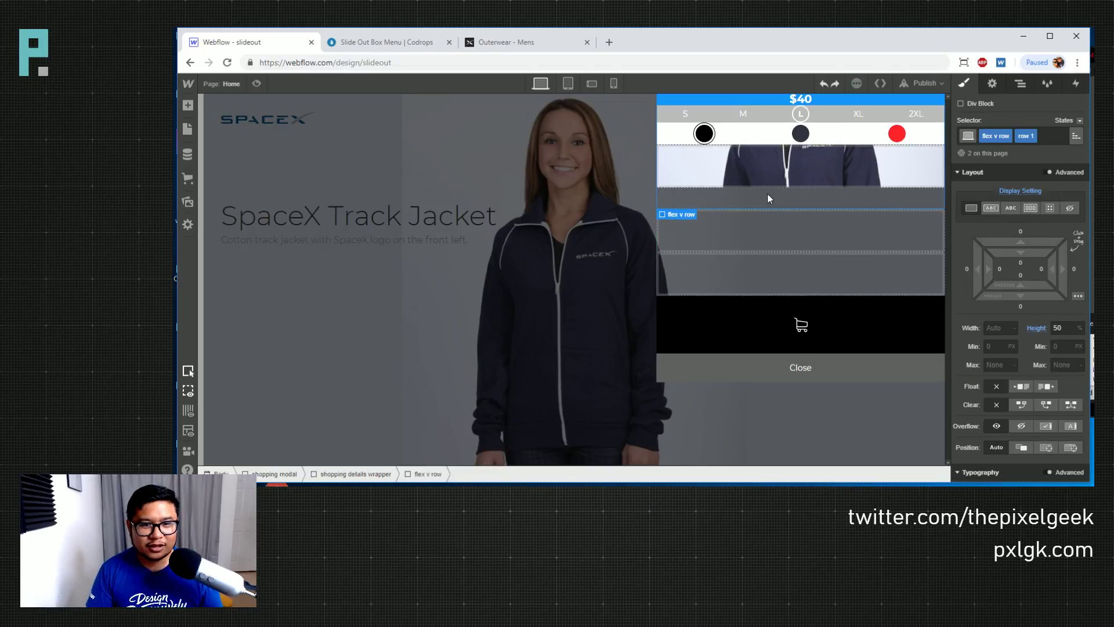
{"action": "key", "text": "ctrl+z"}
{"action": "key", "text": "ctrl+z"}
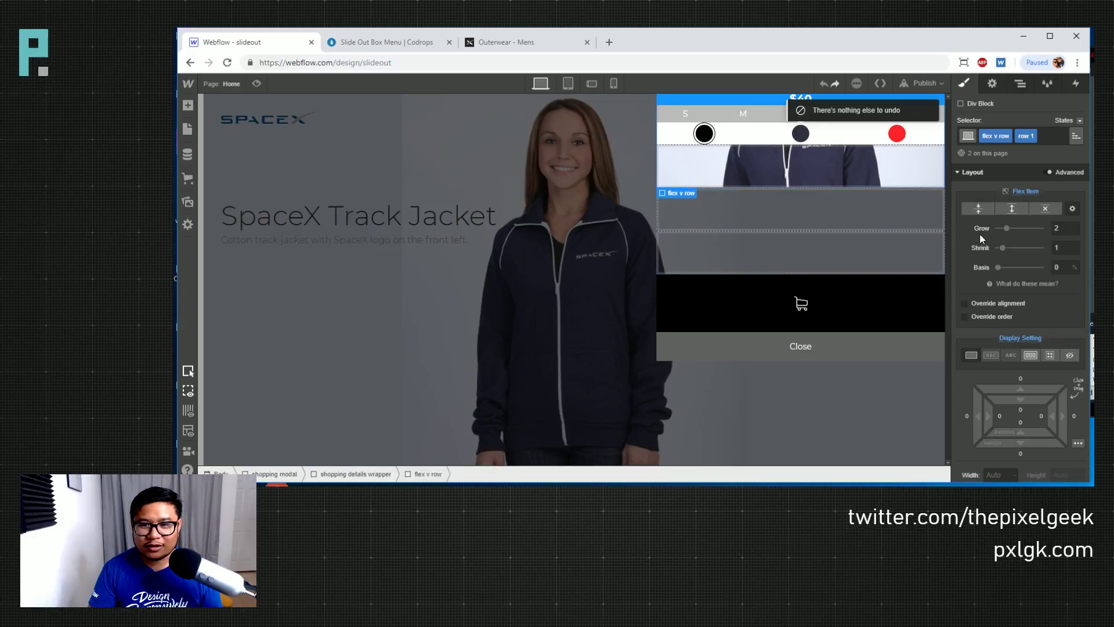
Set the display of the first flex v row (row 1) to flex
{"action": "left_click", "coordinate": [1021, 84]}
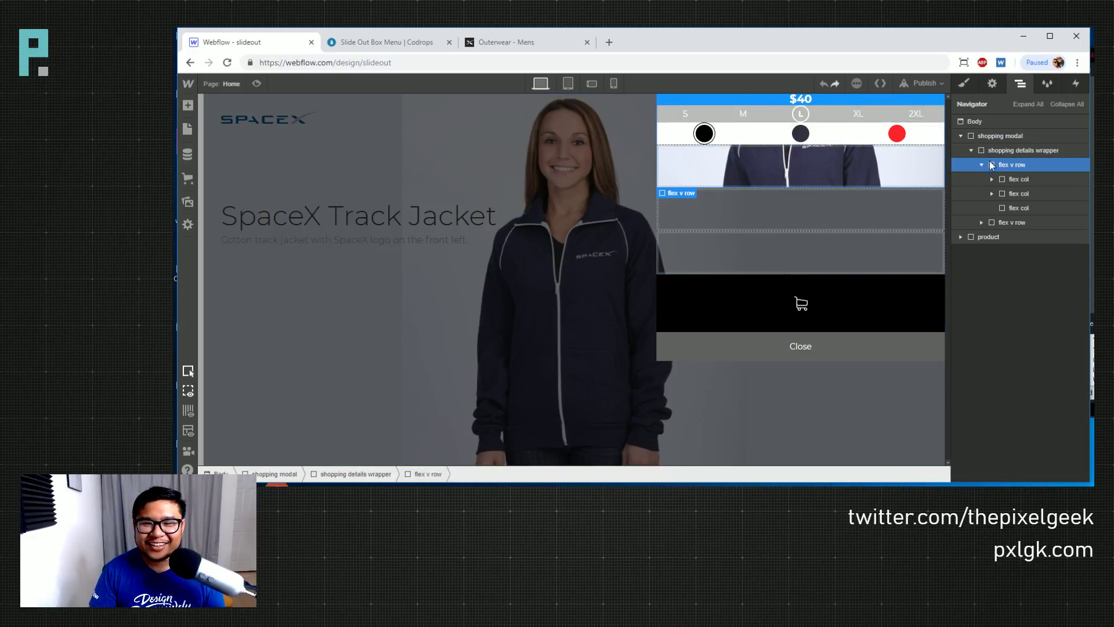
{"action": "left_click", "coordinate": [964, 84]}
{"action": "left_click", "coordinate": [1030, 355]}
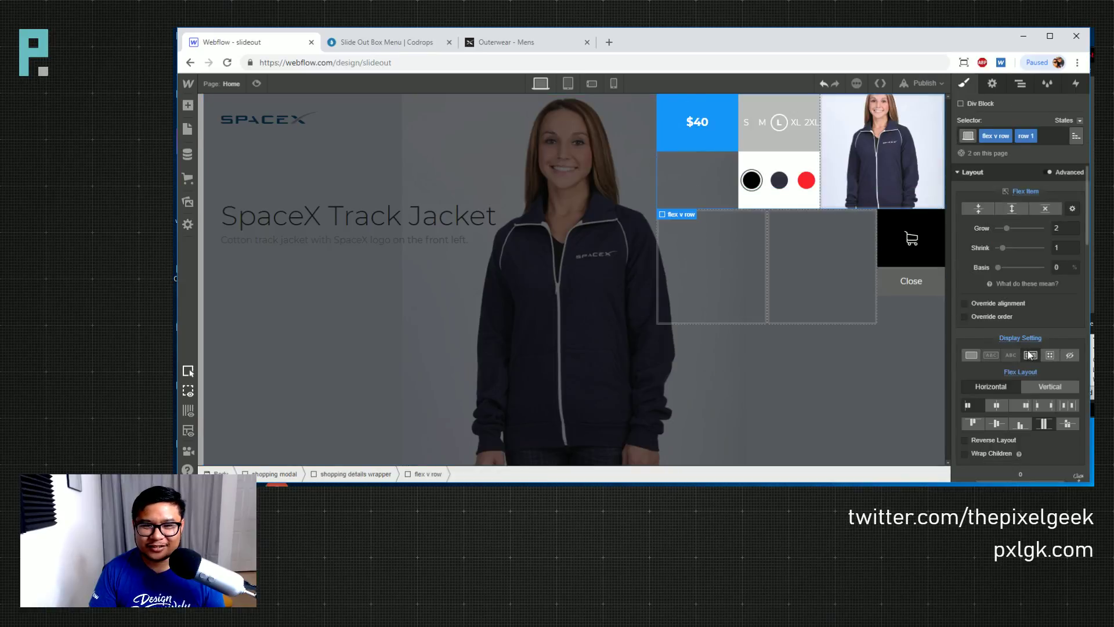
Set the flex grow of the middle column (flex col, col 2) holding the sizes and colours to 3
{"action": "left_click", "coordinate": [1021, 84]}
{"action": "left_click", "coordinate": [992, 179]}
{"action": "left_click", "coordinate": [1024, 197]}
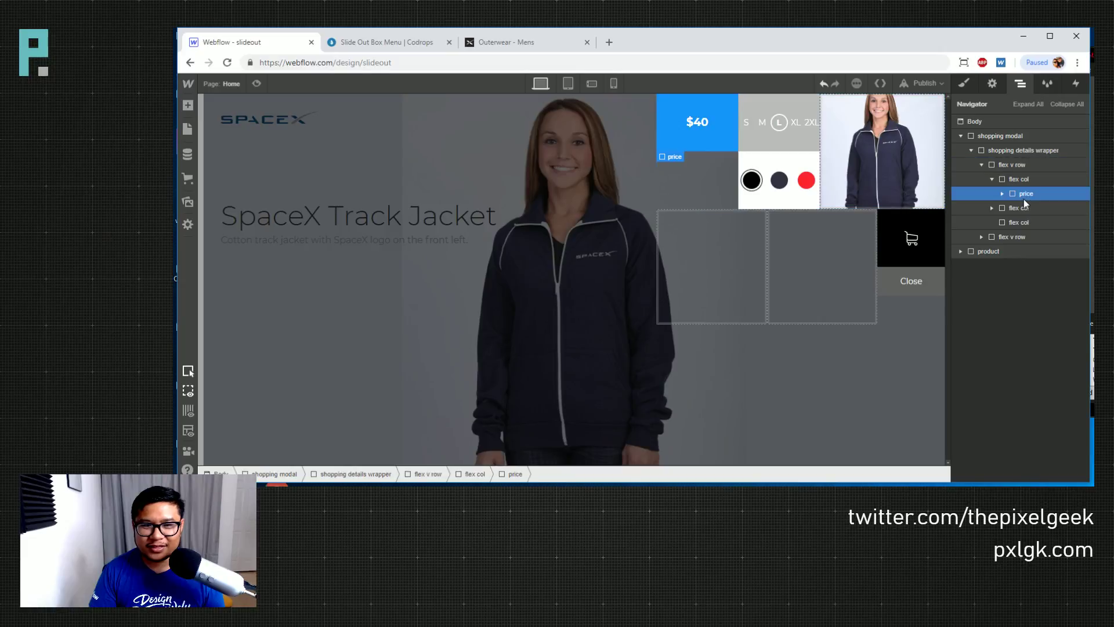
{"action": "left_click", "coordinate": [1012, 208]}
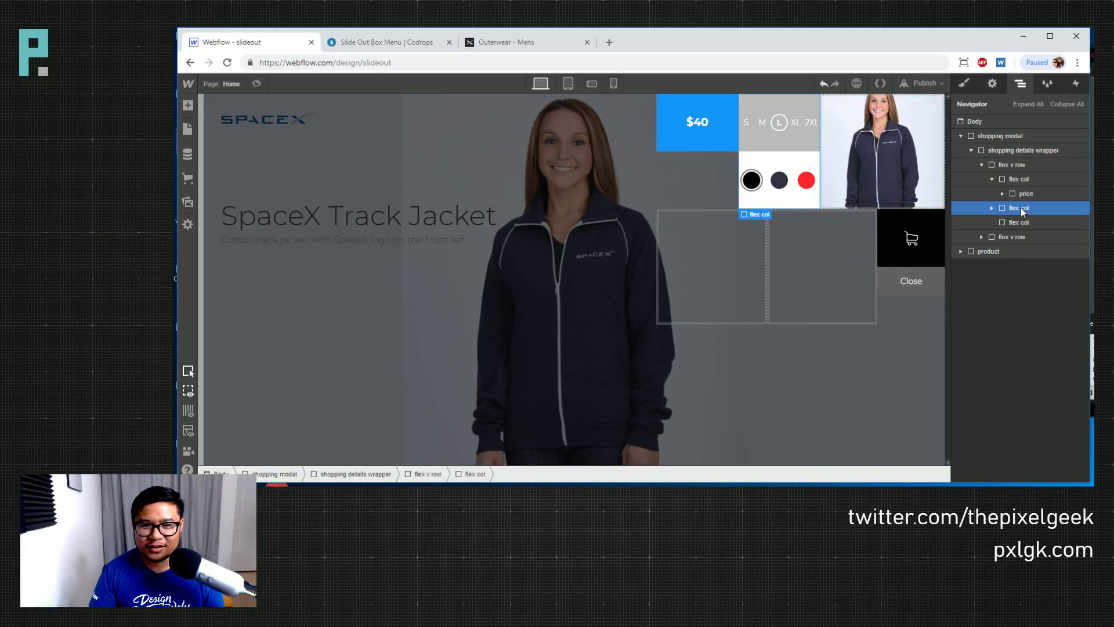
{"action": "left_click", "coordinate": [964, 84]}
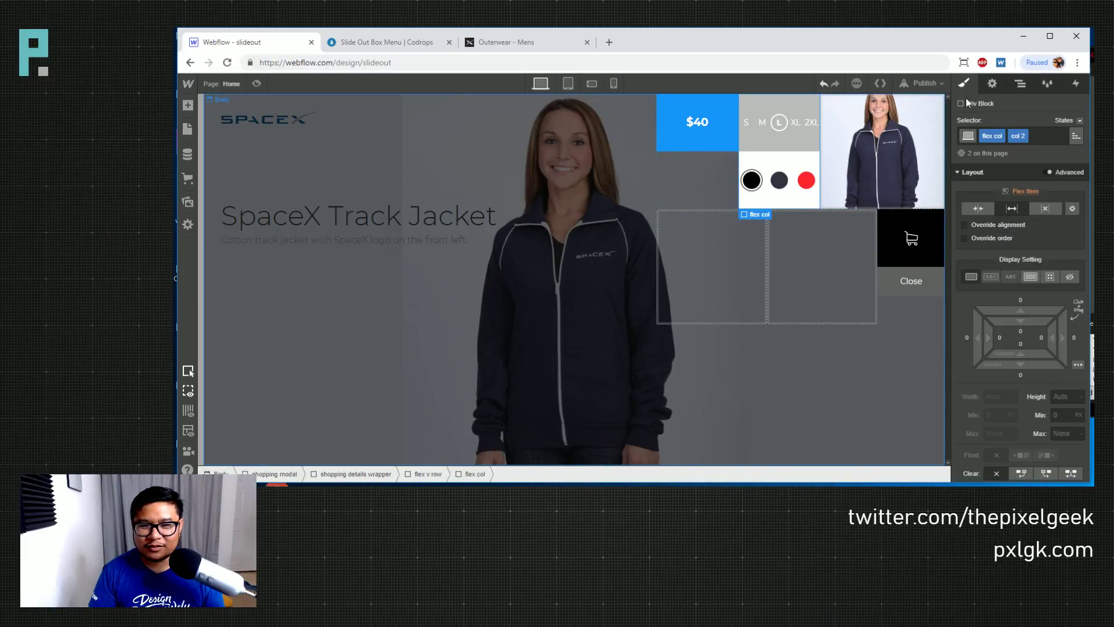
{"action": "left_click", "coordinate": [1029, 277]}
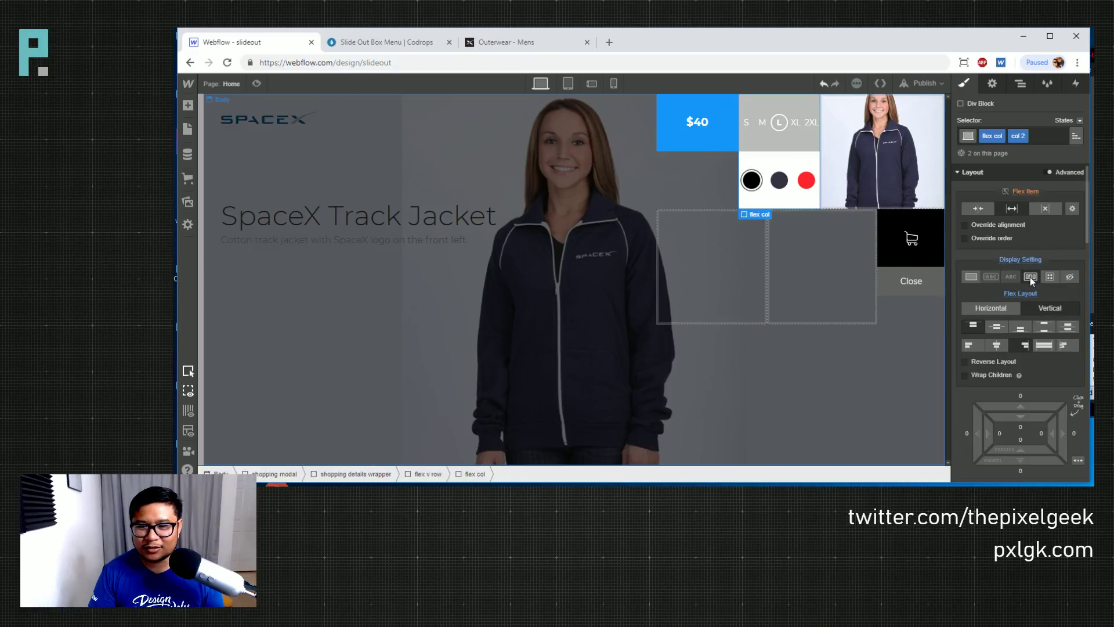
{"action": "left_click", "coordinate": [1029, 277]}
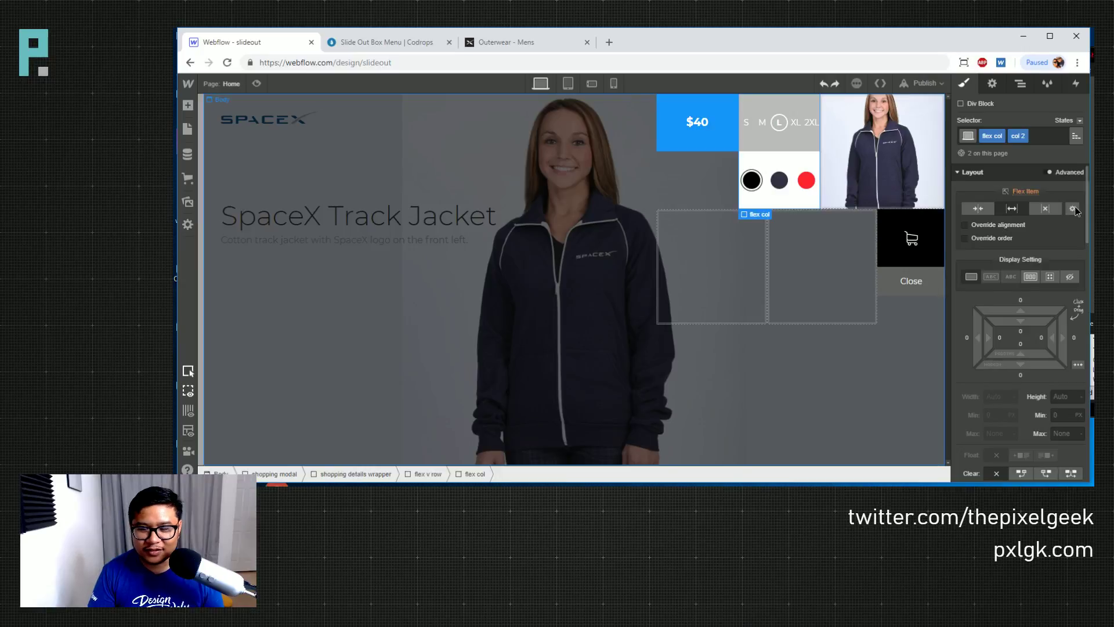
{"action": "left_click", "coordinate": [1073, 209]}
{"action": "type", "text": "3"}
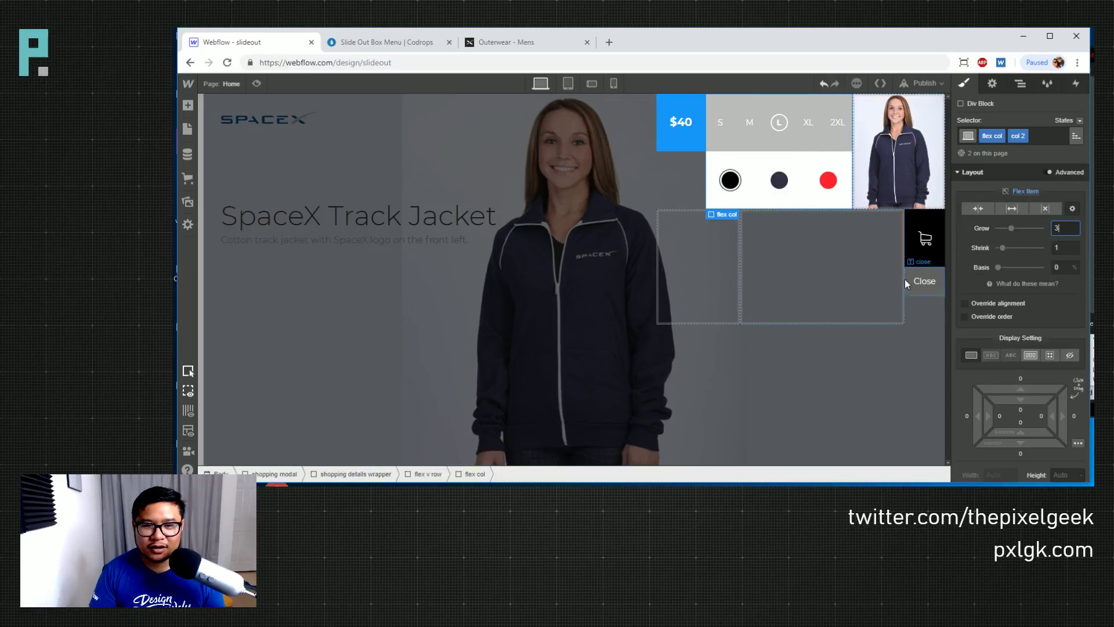
Check the second flex v row's layout settings, and preview the page to test closing the shopping modal
{"action": "left_click", "coordinate": [1020, 83]}
{"action": "left_click", "coordinate": [1014, 236]}
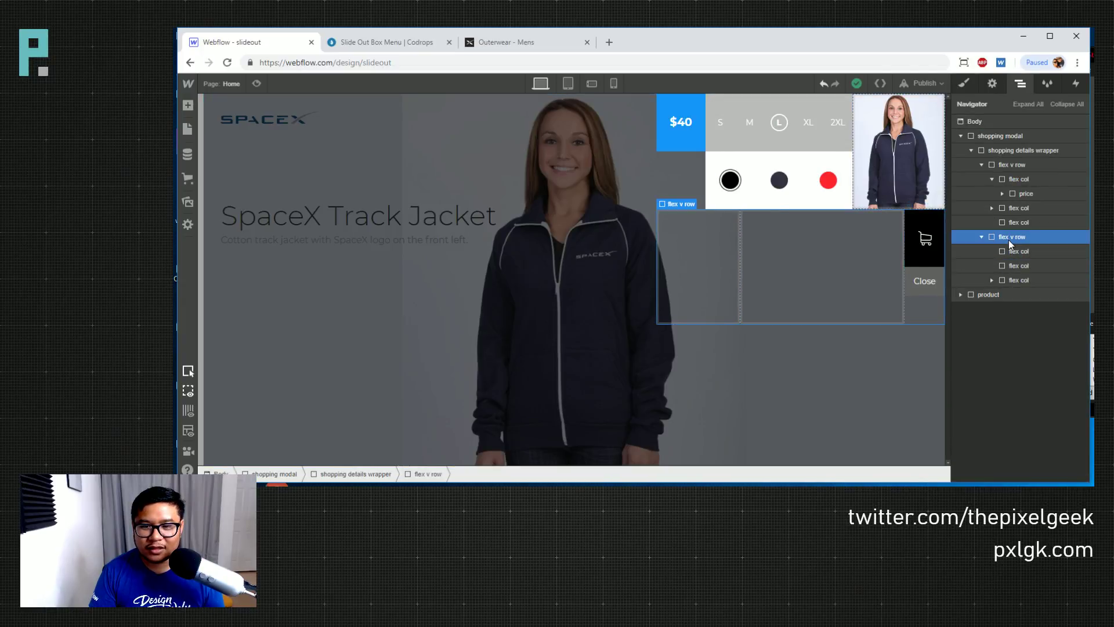
{"action": "left_click", "coordinate": [964, 83]}
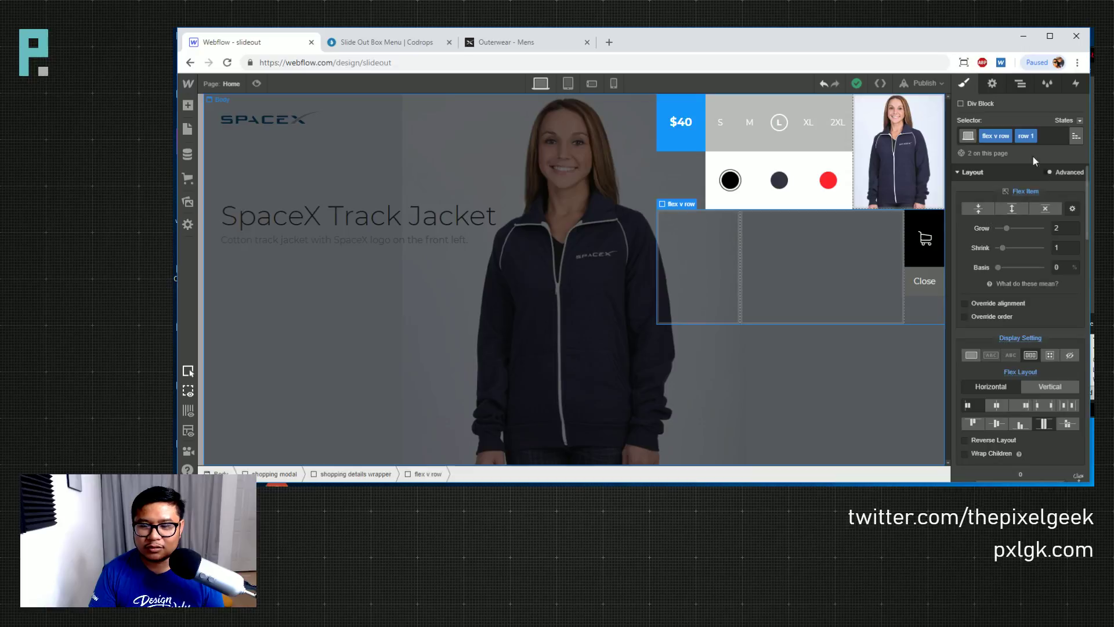
{"action": "left_click", "coordinate": [257, 85]}
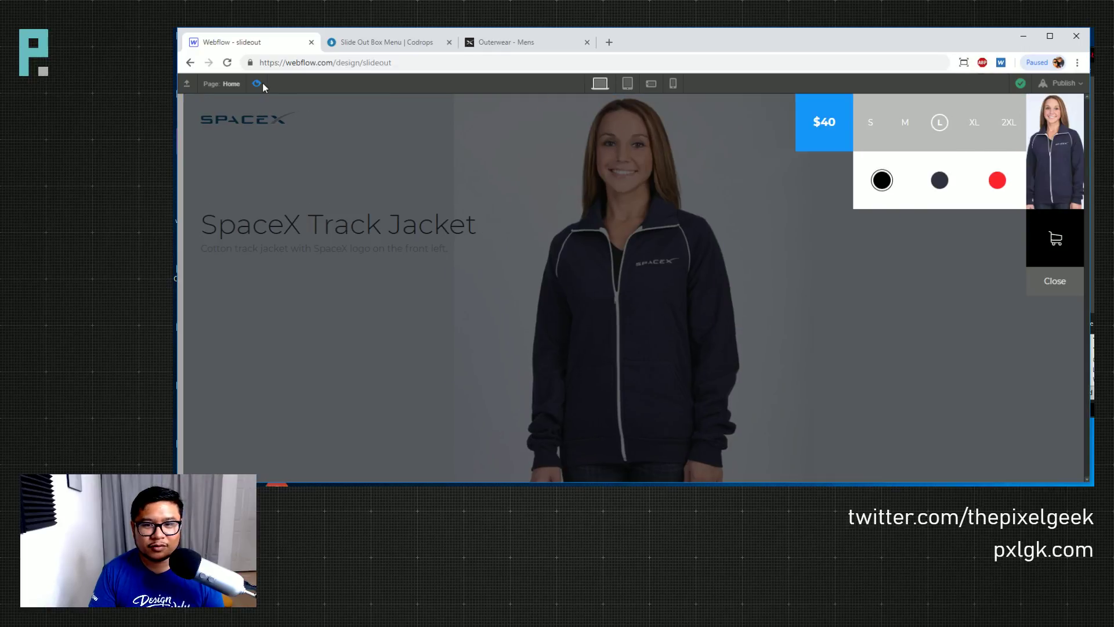
{"action": "left_click", "coordinate": [1054, 281]}
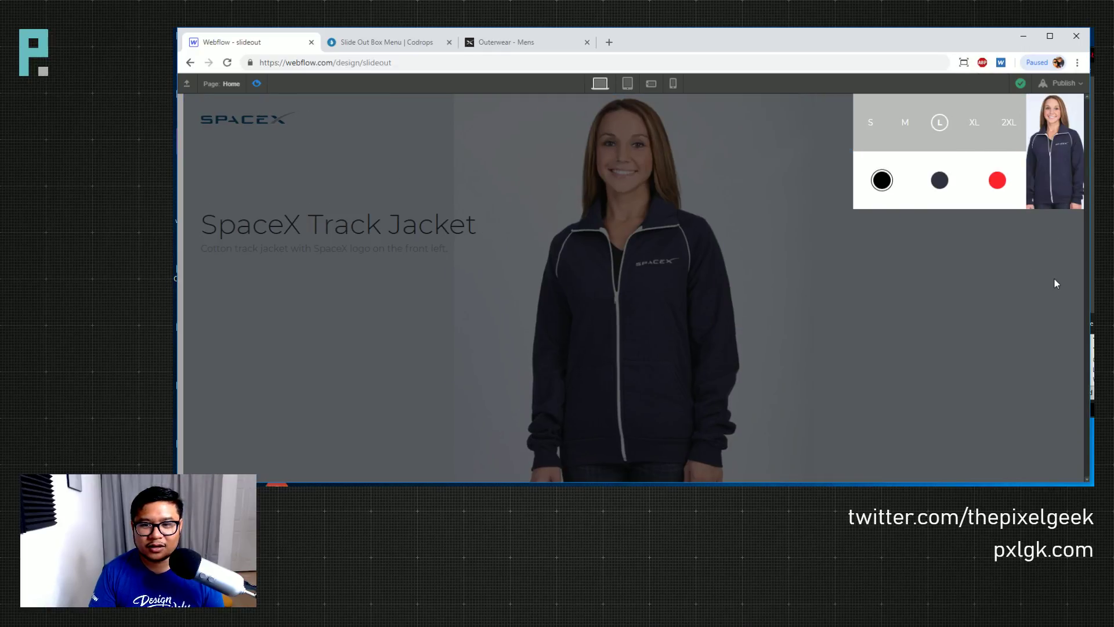
Exit the preview and select the middle flex col of the first flex v row, which holds the sizes and colours
{"action": "left_click", "coordinate": [257, 84]}
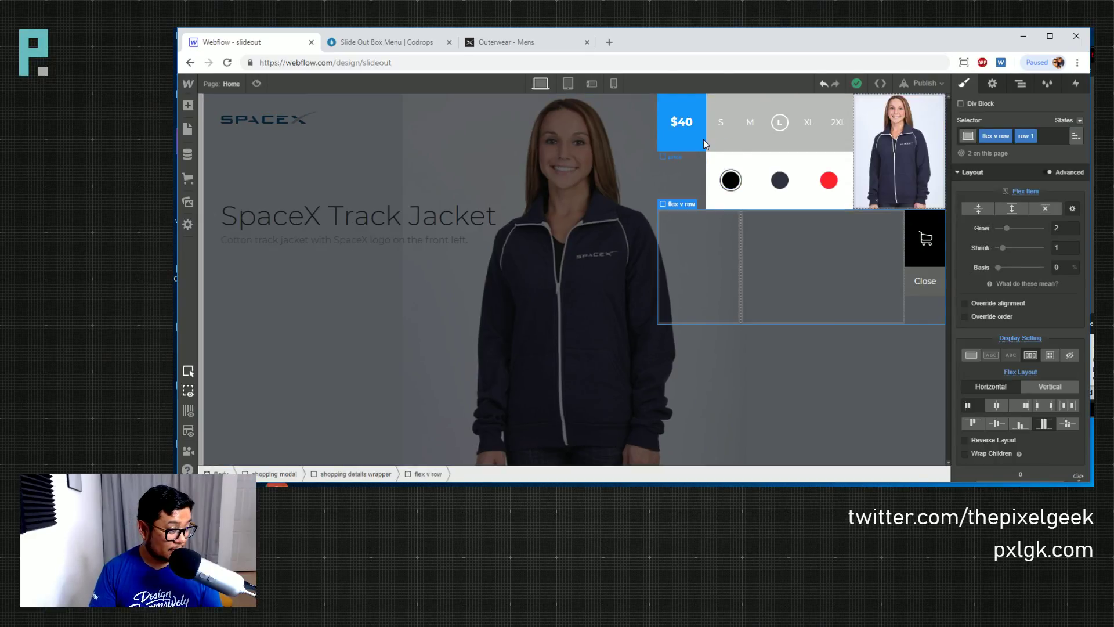
{"action": "left_click", "coordinate": [749, 138]}
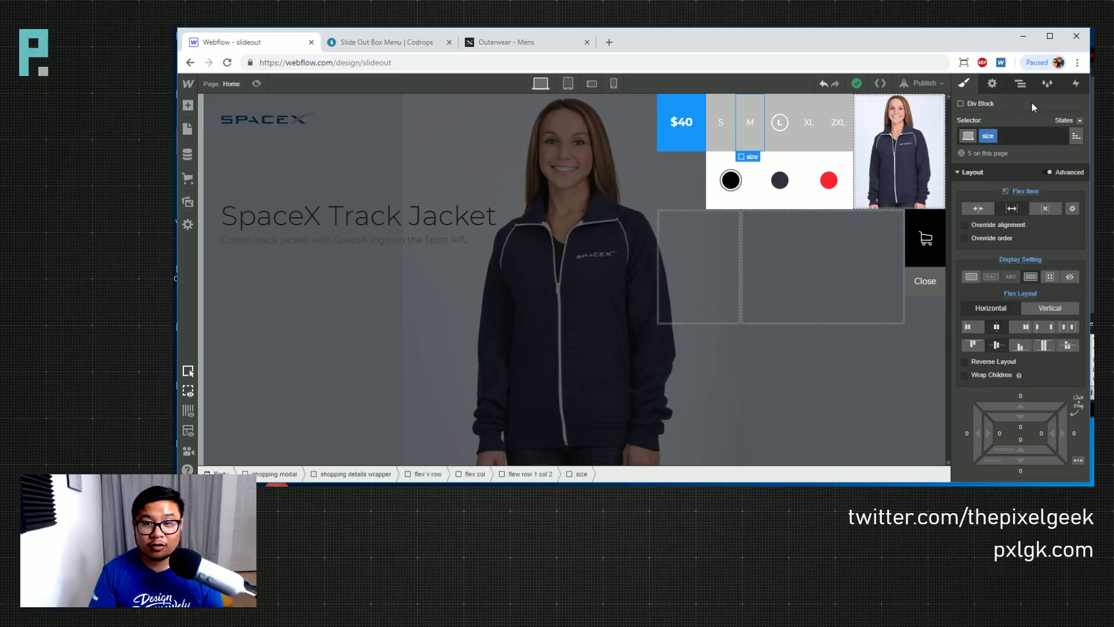
{"action": "left_click", "coordinate": [1021, 84]}
{"action": "left_click", "coordinate": [1043, 224]}
{"action": "left_click", "coordinate": [1043, 208]}
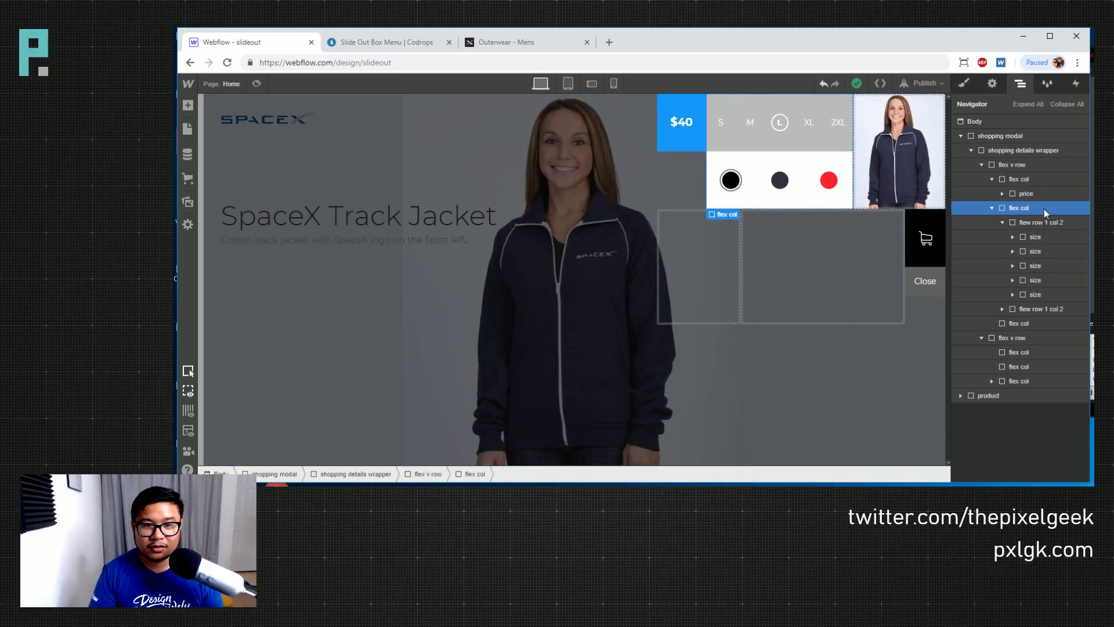
Try overriding the alignment of the middle column (flex col, col 2), and turn the override off again
{"action": "left_click", "coordinate": [963, 84]}
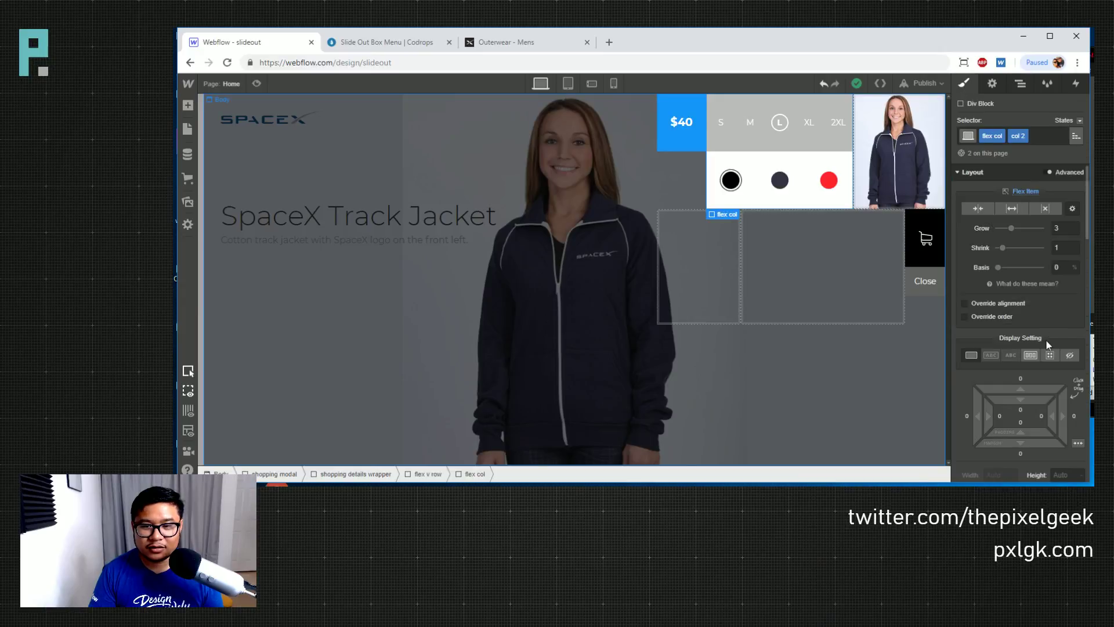
{"action": "left_click", "coordinate": [998, 303]}
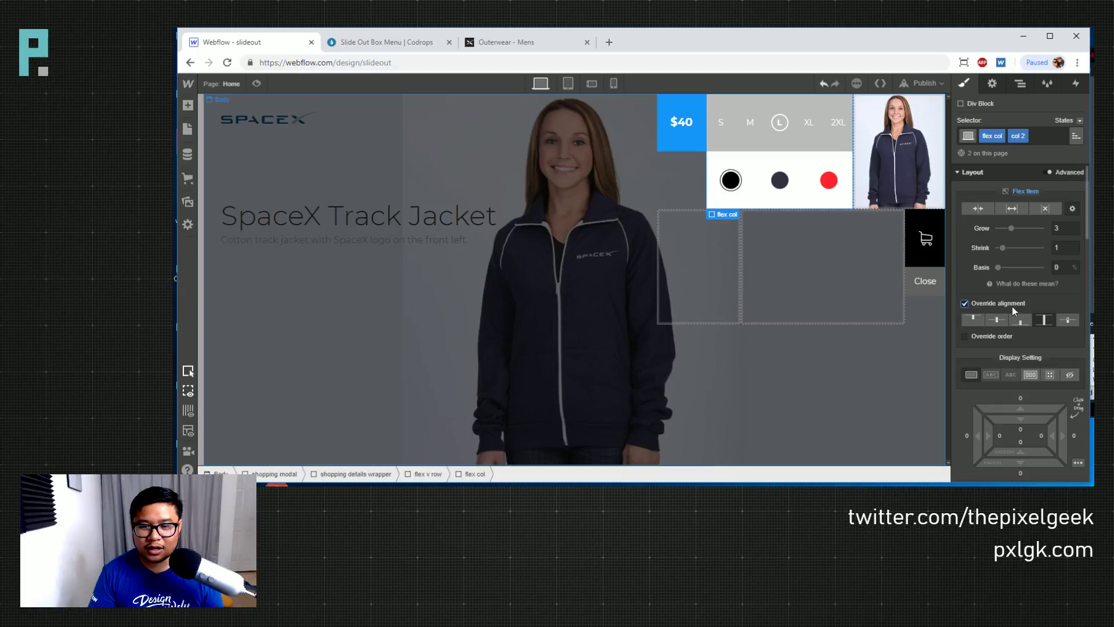
{"action": "left_click", "coordinate": [1014, 301]}
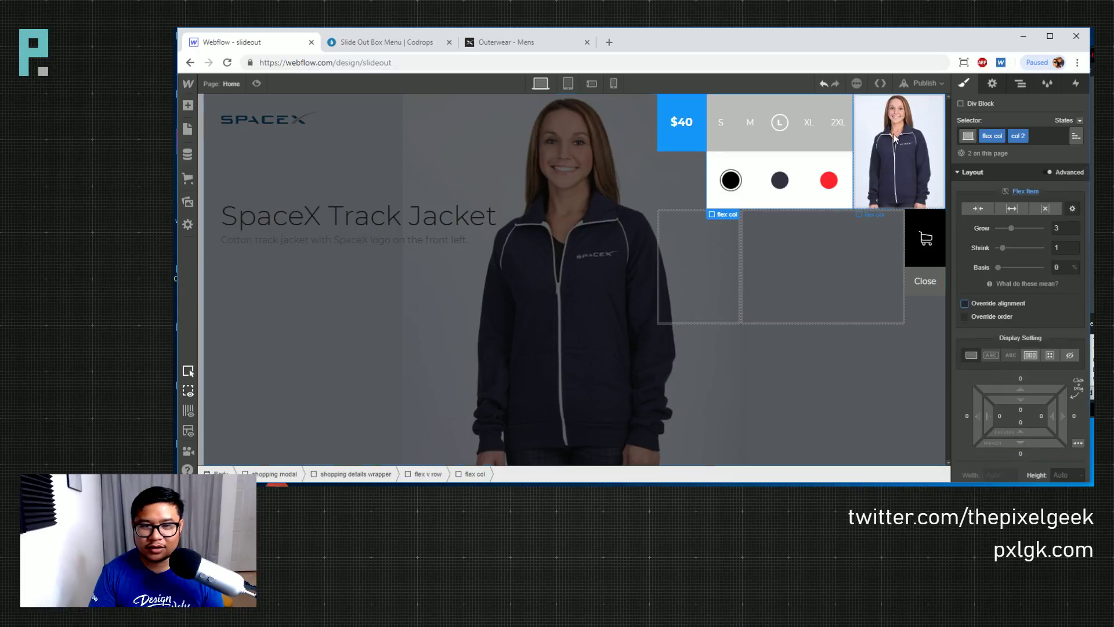
Try clearing the flex display of the sizes row (flew row 1 col 2), and set it back to flex
{"action": "left_click", "coordinate": [1019, 84]}
{"action": "left_click", "coordinate": [1033, 223]}
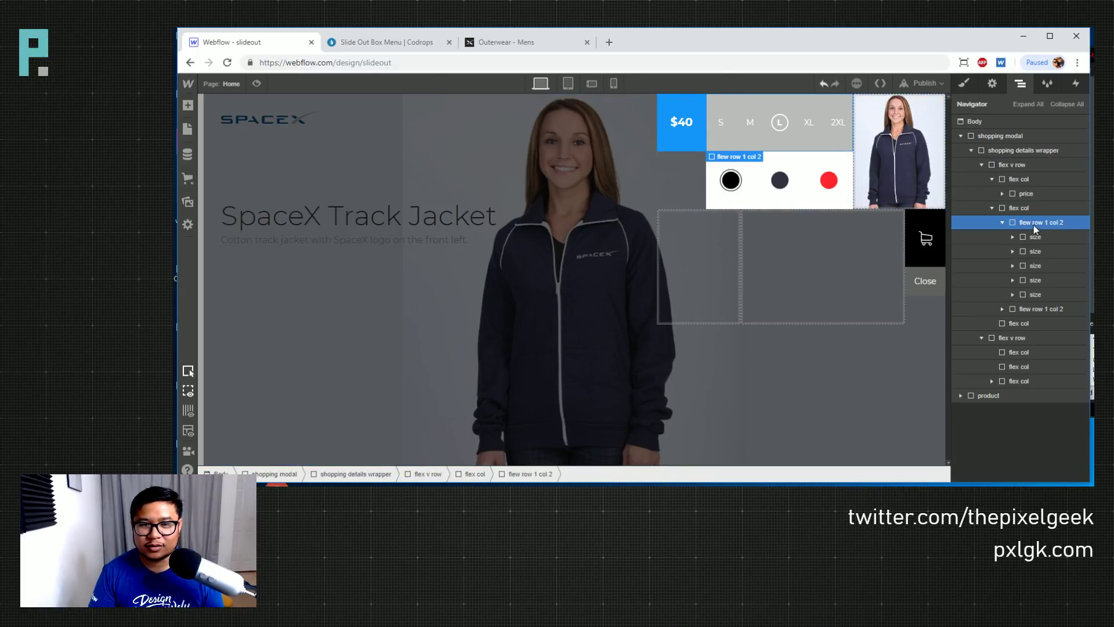
{"action": "left_click", "coordinate": [964, 83]}
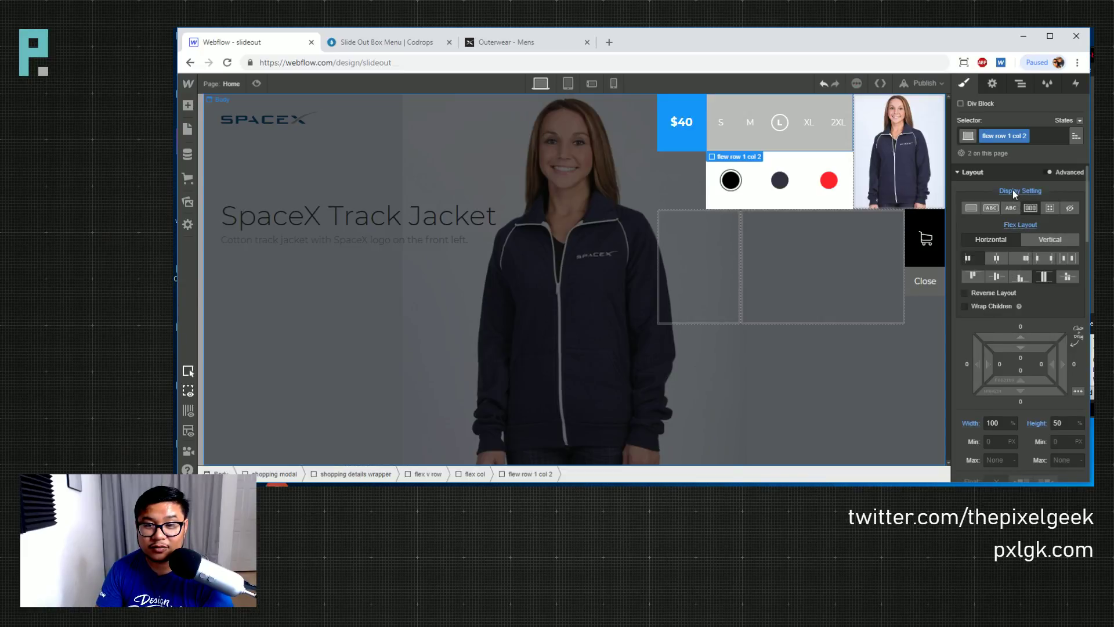
{"action": "left_click", "coordinate": [1028, 207]}
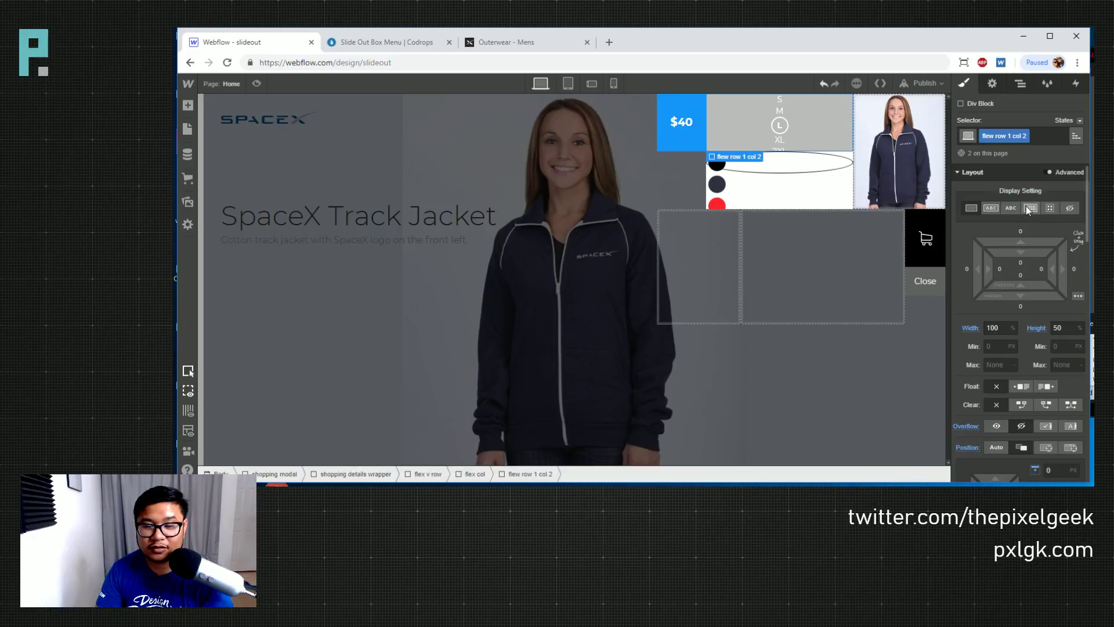
{"action": "left_click", "coordinate": [1028, 208]}
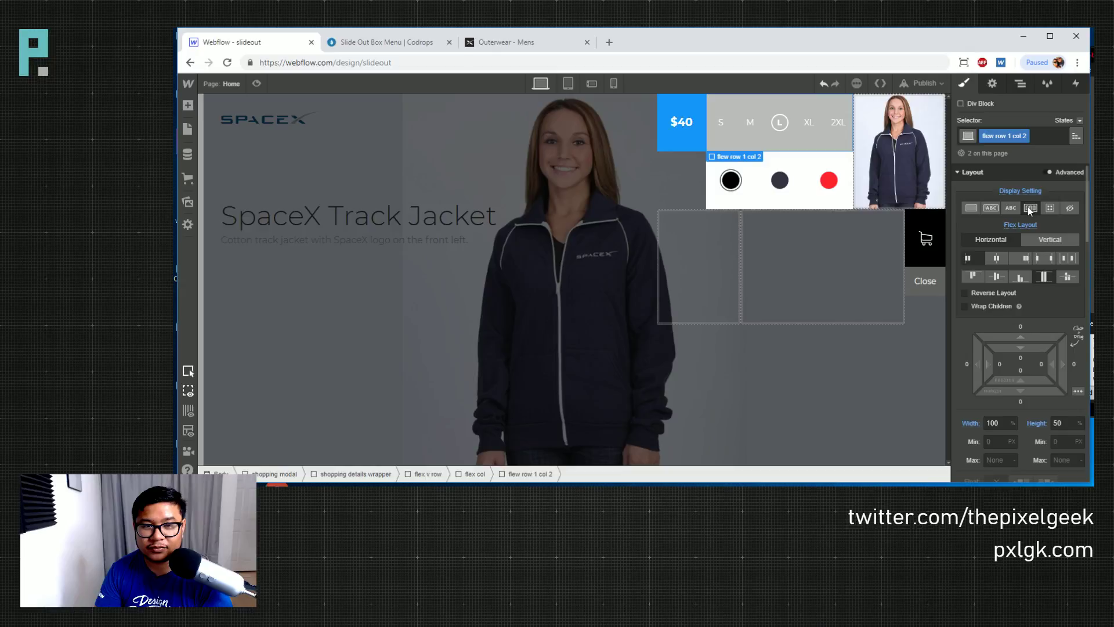
Justify the children of the first flex v row (row 1) to the end
{"action": "left_click", "coordinate": [1020, 83]}
{"action": "left_click", "coordinate": [1025, 209]}
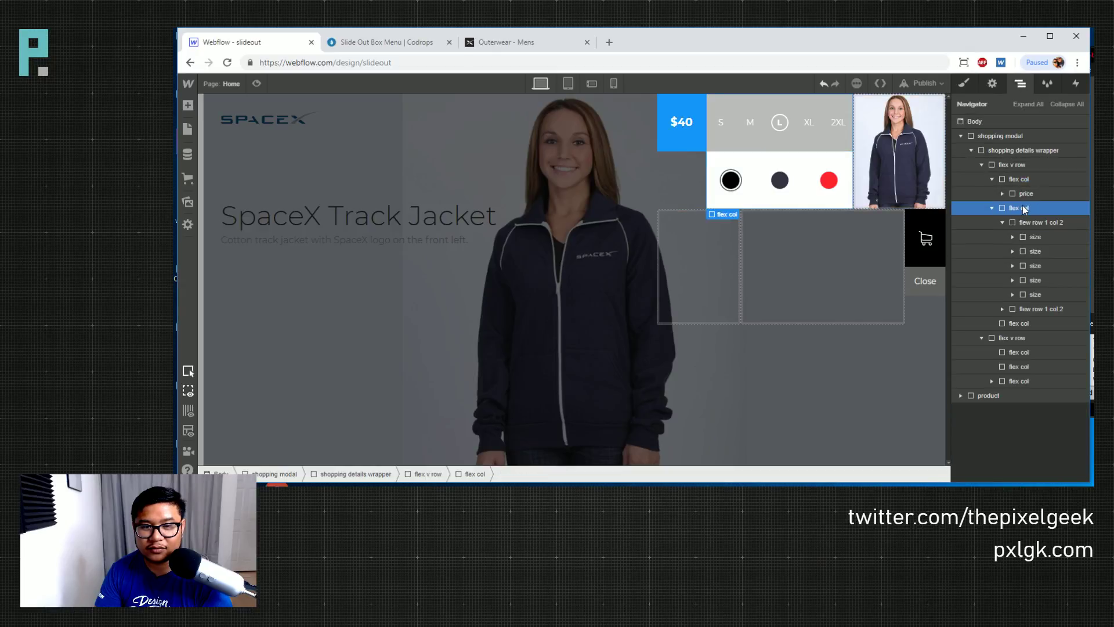
{"action": "left_click", "coordinate": [1020, 165]}
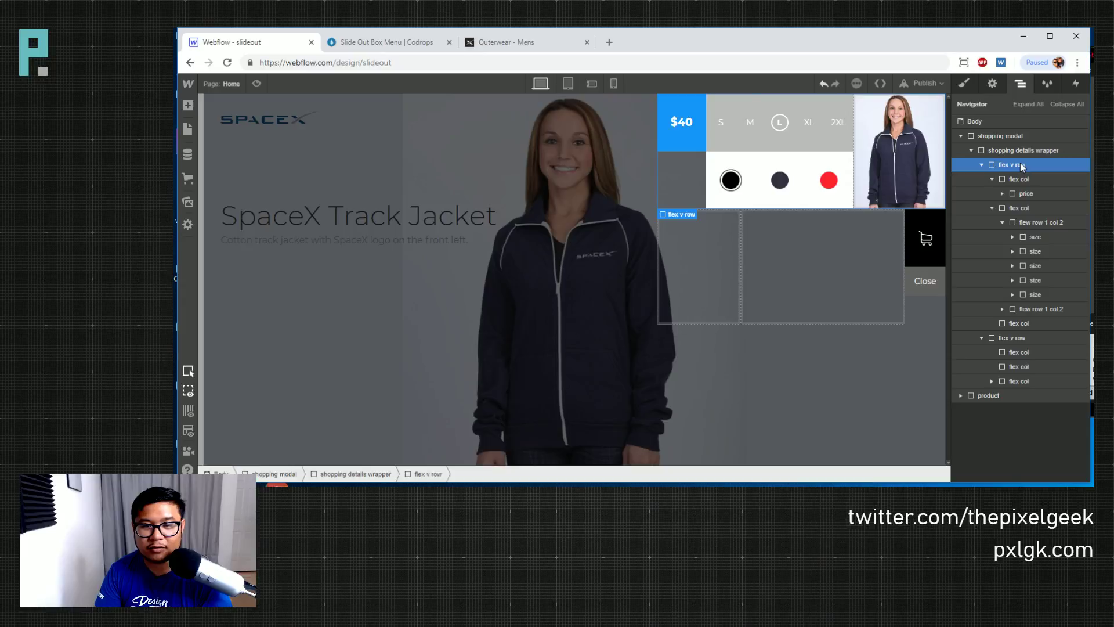
{"action": "left_click", "coordinate": [964, 84]}
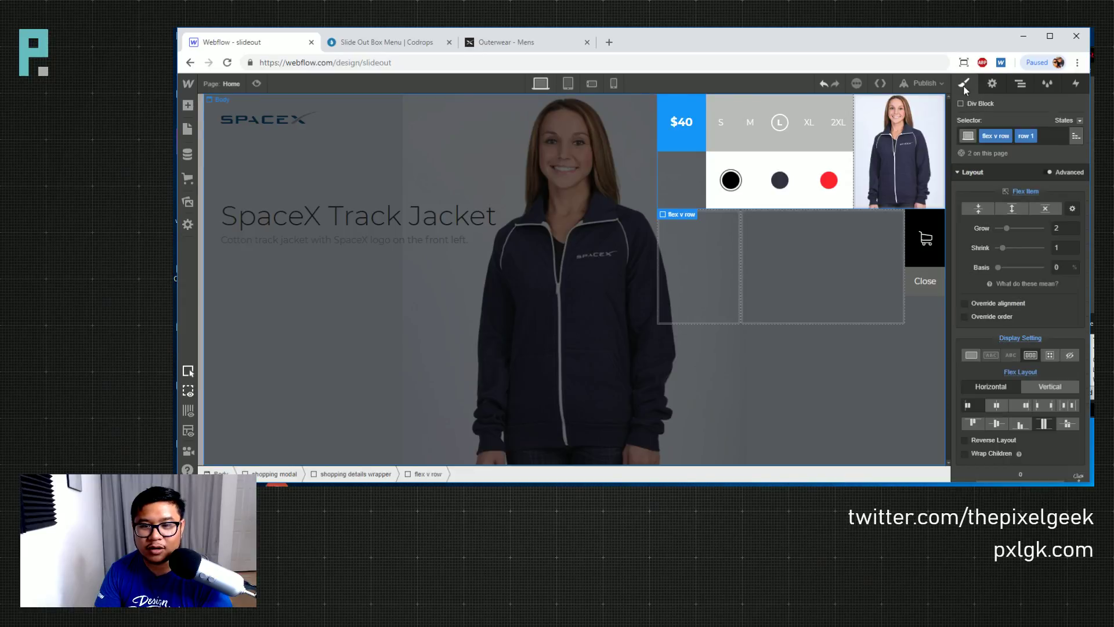
{"action": "left_click", "coordinate": [1022, 406]}
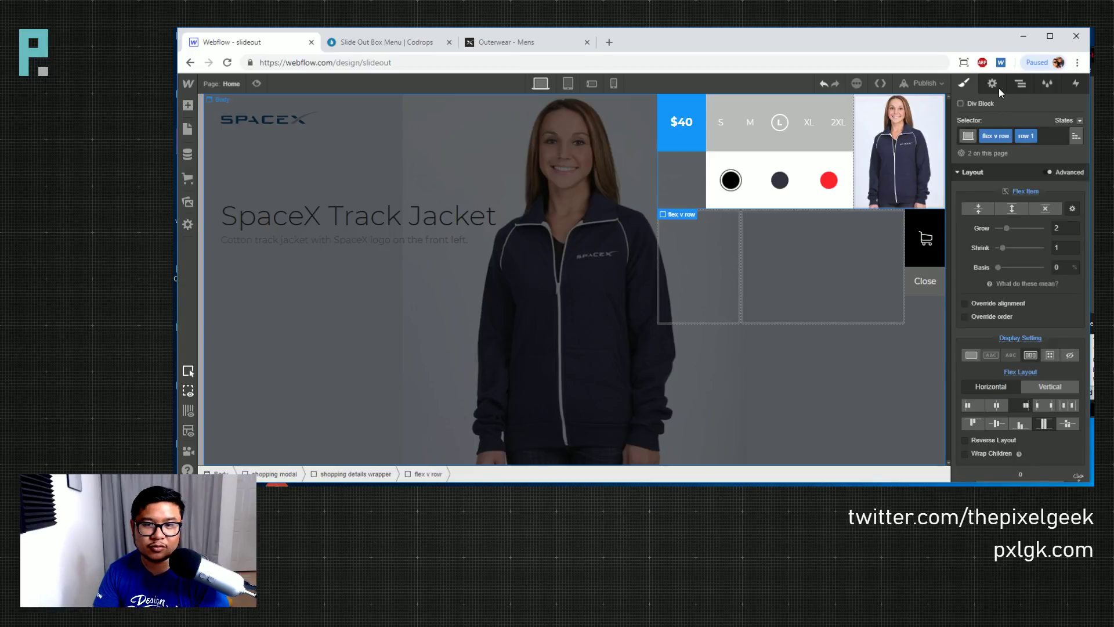
Check the layout and size settings of the sizes row (flew row 1 col 2)
{"action": "left_click", "coordinate": [1019, 87]}
{"action": "left_click", "coordinate": [1044, 223]}
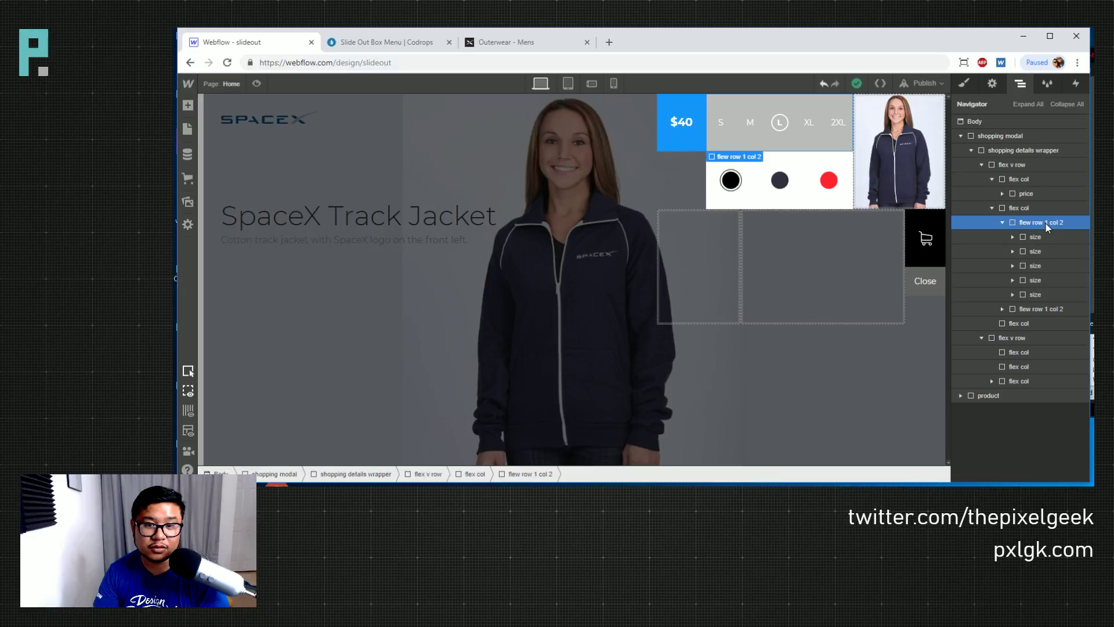
{"action": "left_click", "coordinate": [961, 84]}
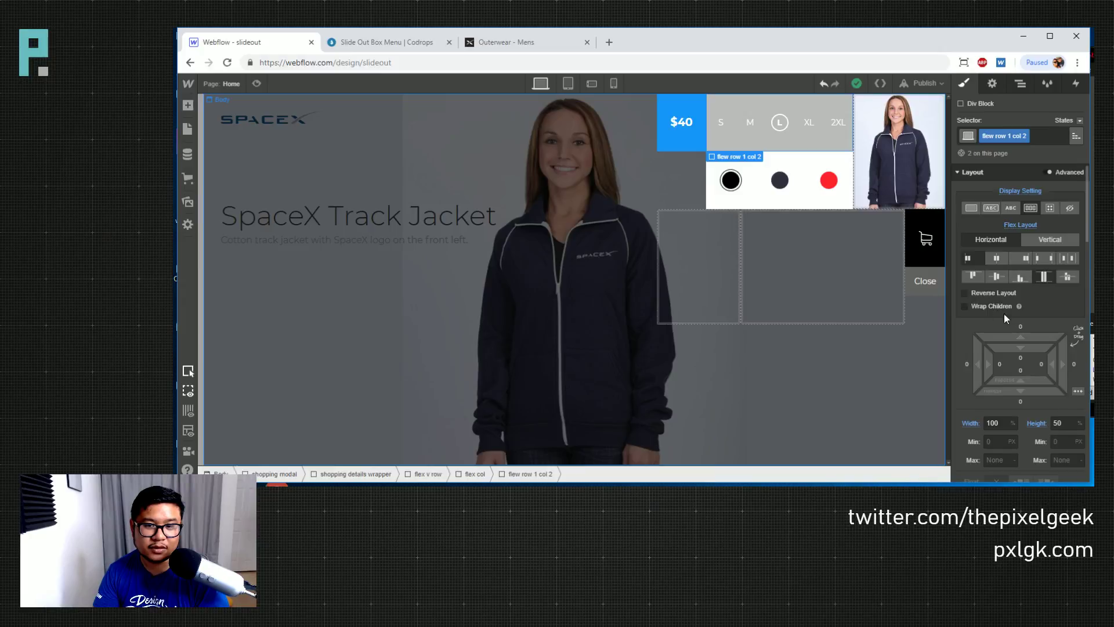
{"action": "scroll", "coordinate": [1057, 321], "scroll_direction": "down", "scroll_amount": 4}
{"action": "scroll", "coordinate": [1057, 319], "scroll_direction": "up", "scroll_amount": 4}
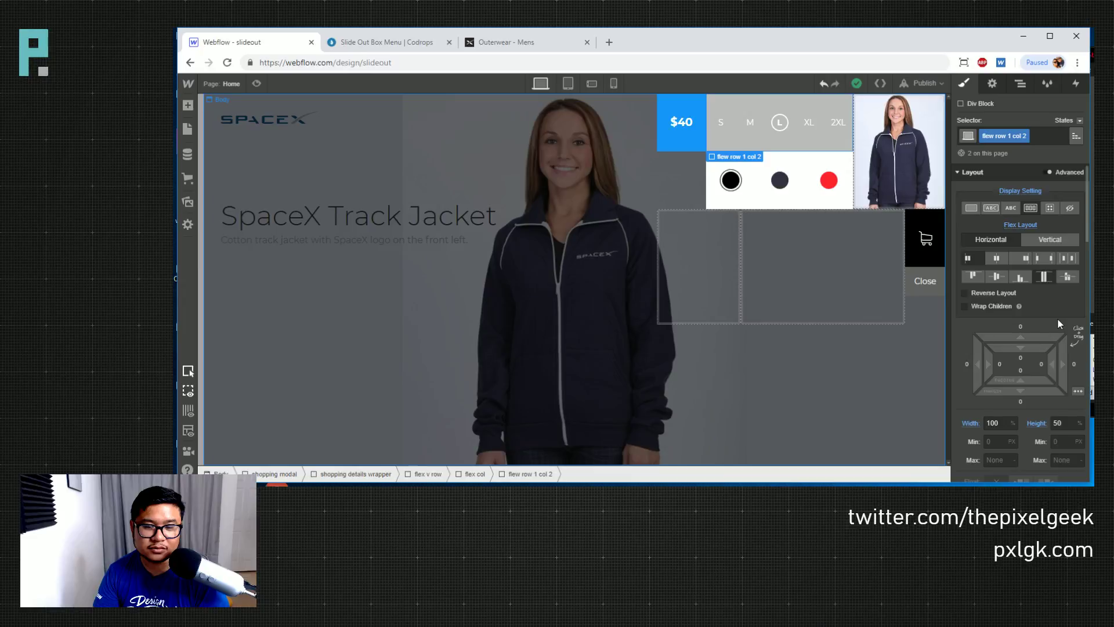
Try the start, centre, end and stretch alignment overrides on the middle column (col 2), and turn the override off
{"action": "left_click", "coordinate": [1020, 83]}
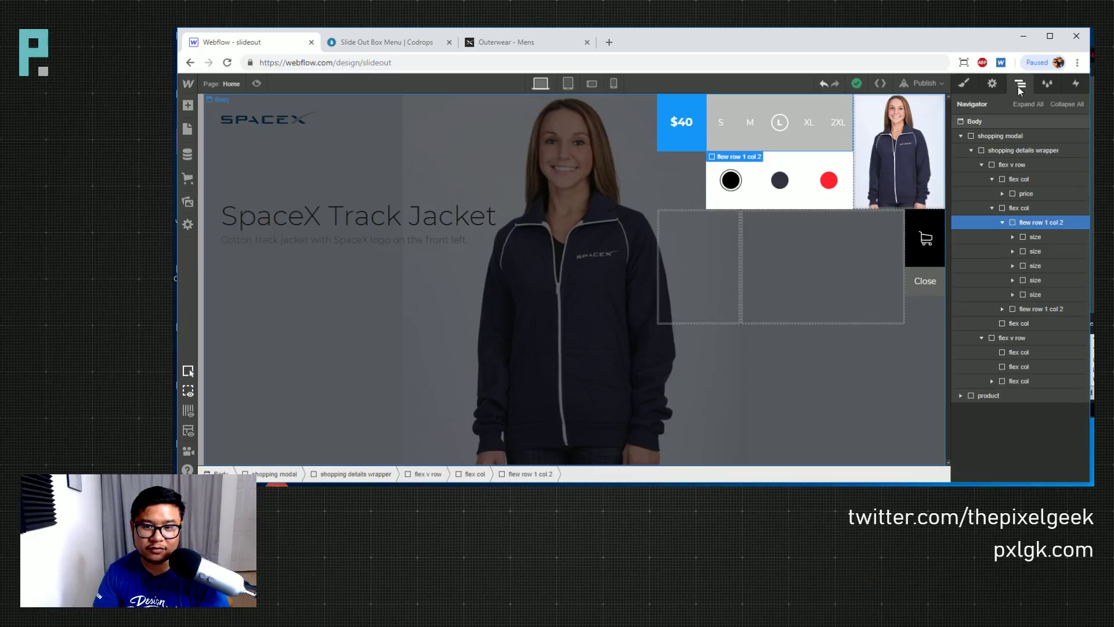
{"action": "left_click", "coordinate": [1027, 207]}
{"action": "left_click", "coordinate": [965, 87]}
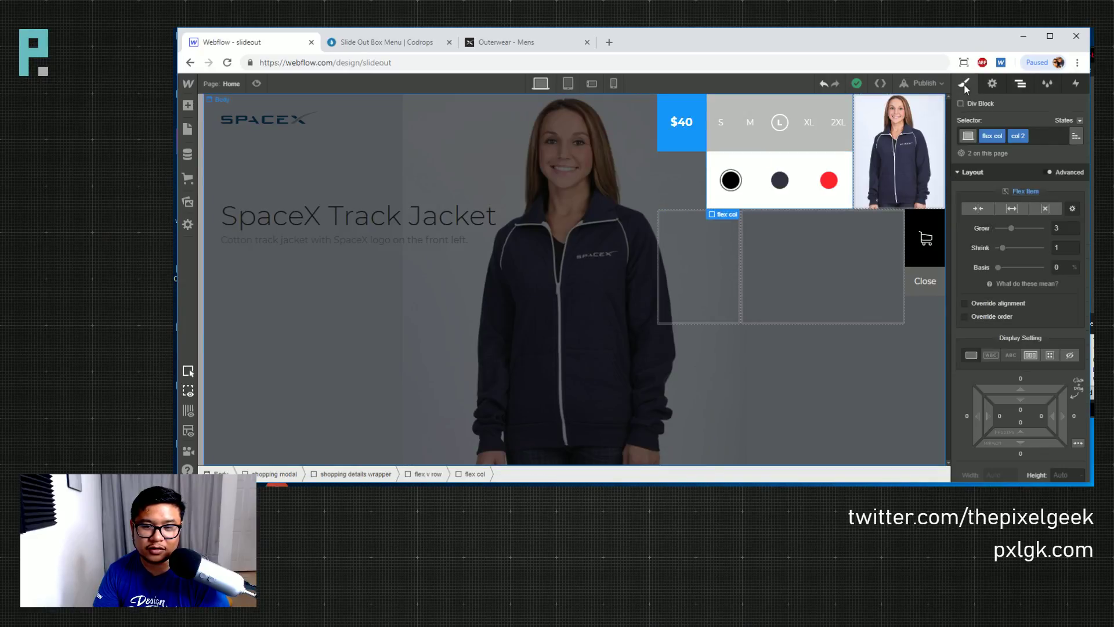
{"action": "left_click", "coordinate": [1001, 303]}
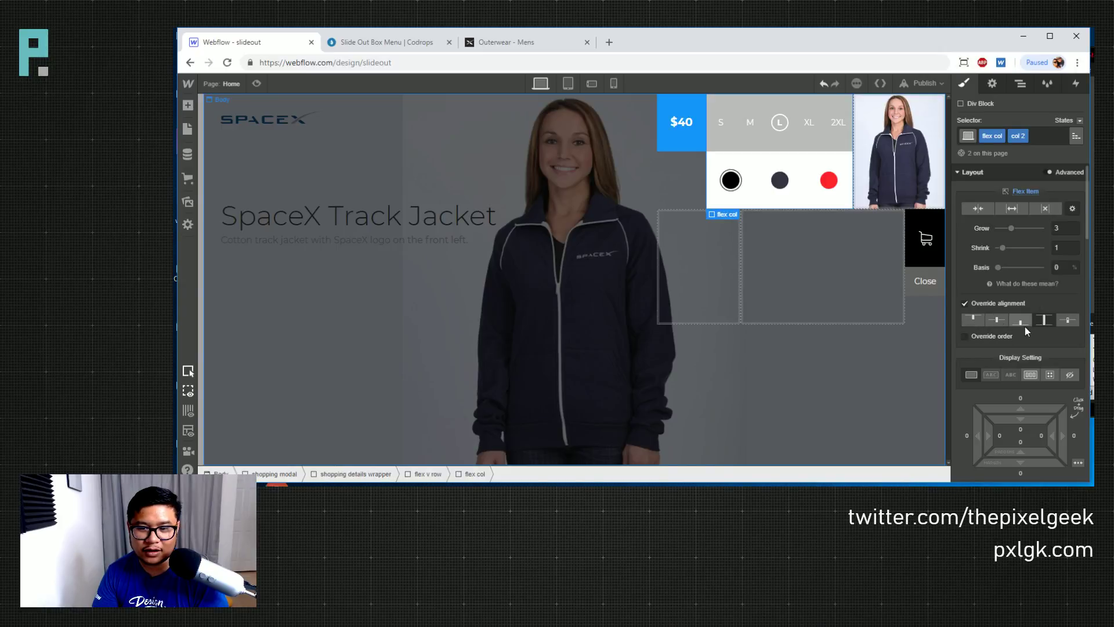
{"action": "left_click", "coordinate": [994, 320]}
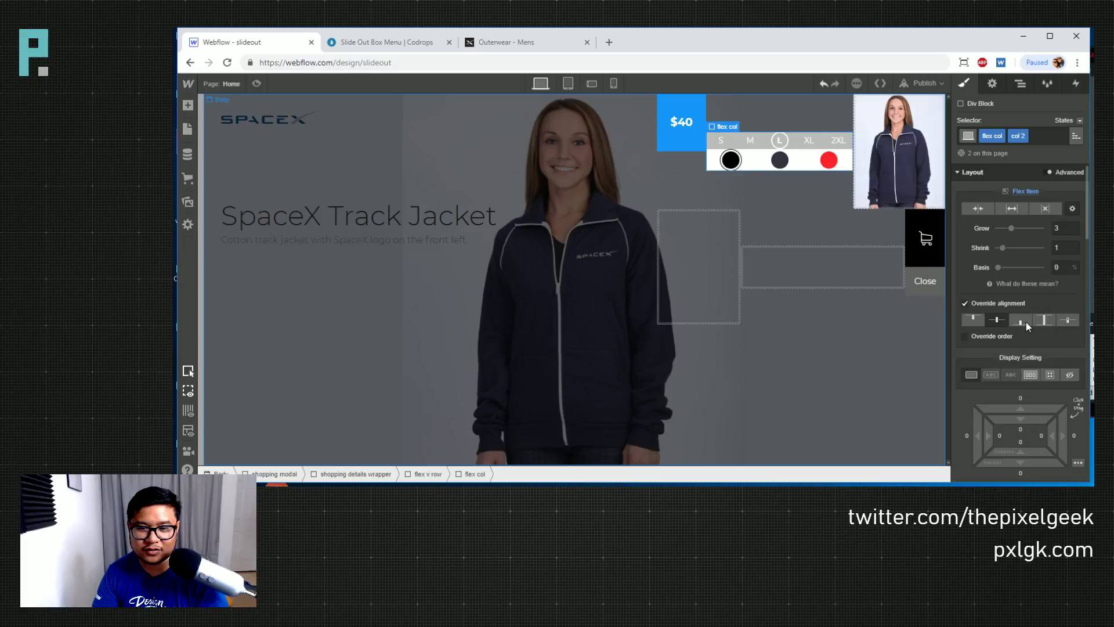
{"action": "left_click", "coordinate": [1025, 322]}
{"action": "left_click", "coordinate": [969, 319]}
{"action": "left_click", "coordinate": [993, 322]}
{"action": "left_click", "coordinate": [1021, 319]}
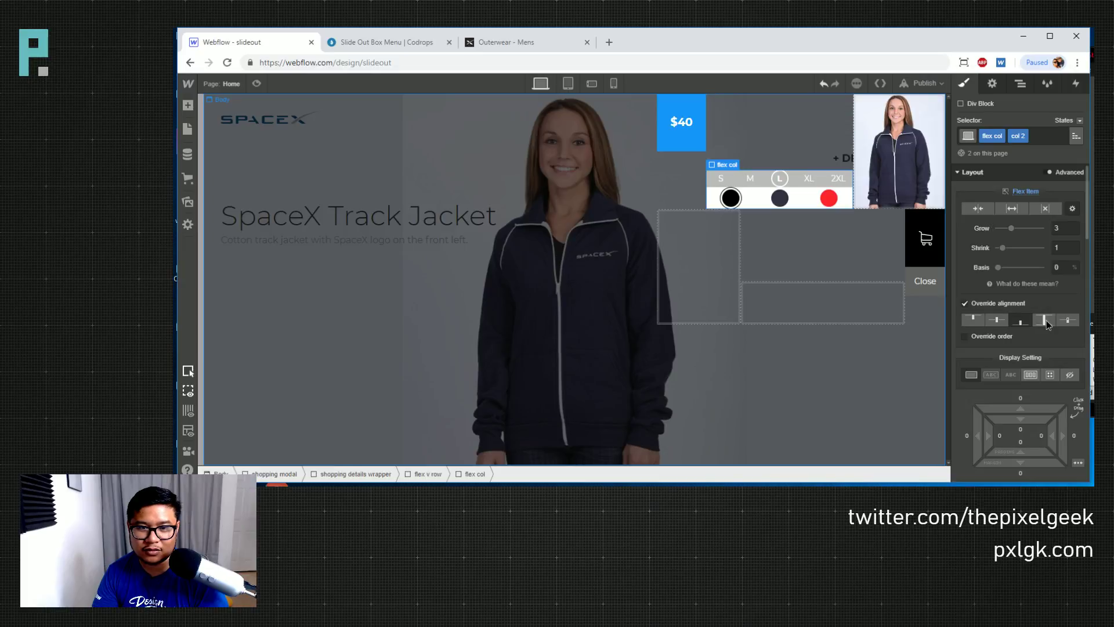
{"action": "left_click", "coordinate": [1045, 321]}
{"action": "left_click", "coordinate": [984, 302]}
{"action": "left_click", "coordinate": [983, 303]}
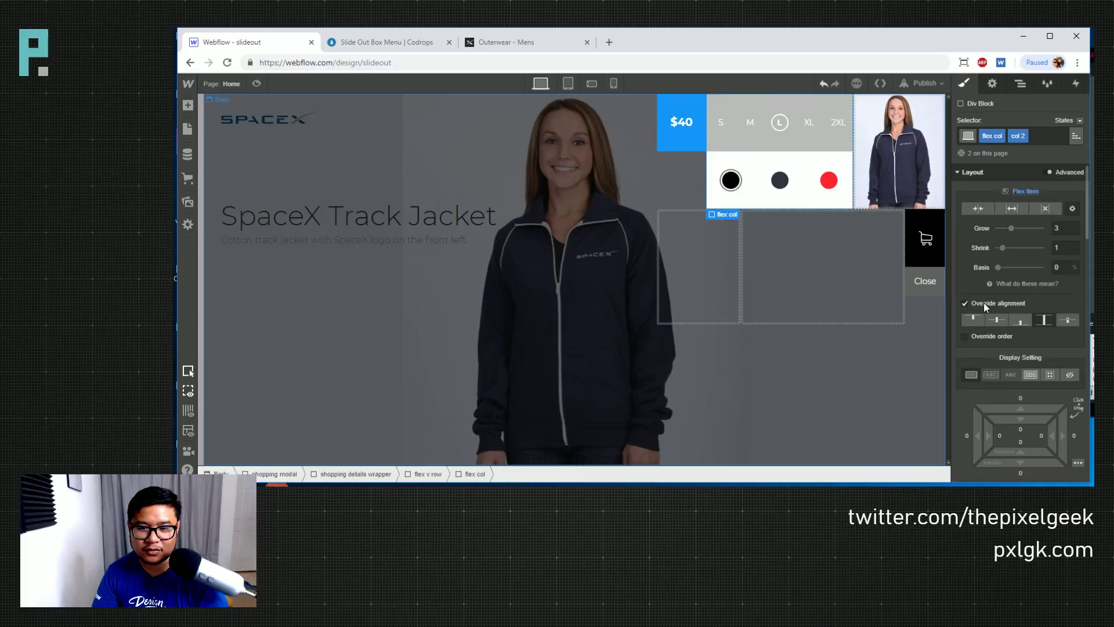
{"action": "left_click", "coordinate": [983, 303]}
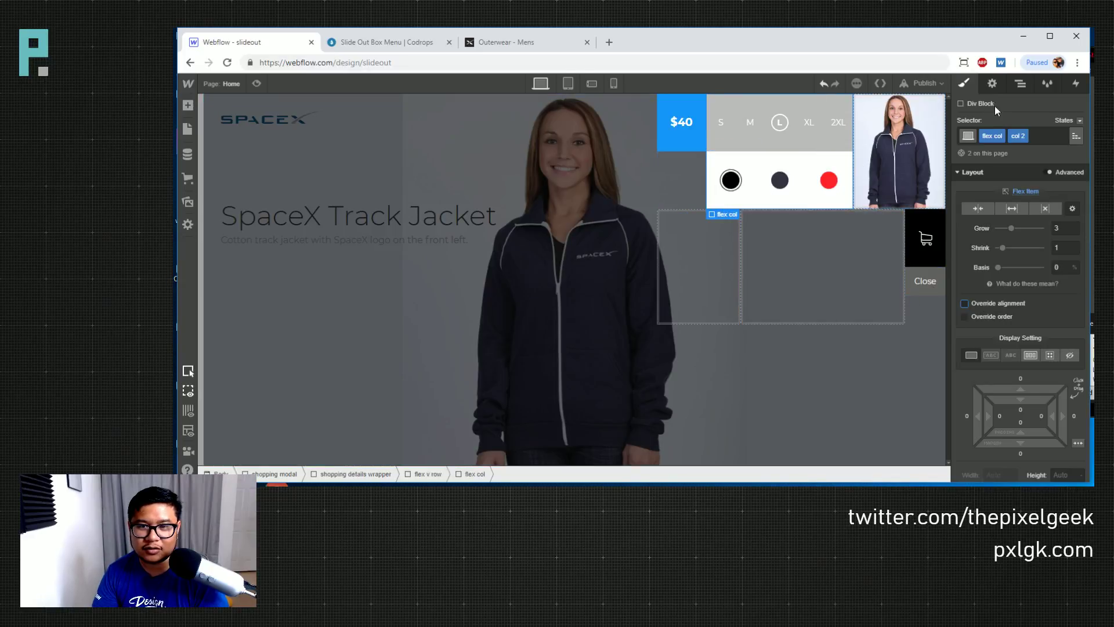
Try narrowing the sizes row (flew row 1 col 2) in steps of 10, and return its width to 100%
{"action": "left_click", "coordinate": [1020, 83]}
{"action": "left_click", "coordinate": [1032, 225]}
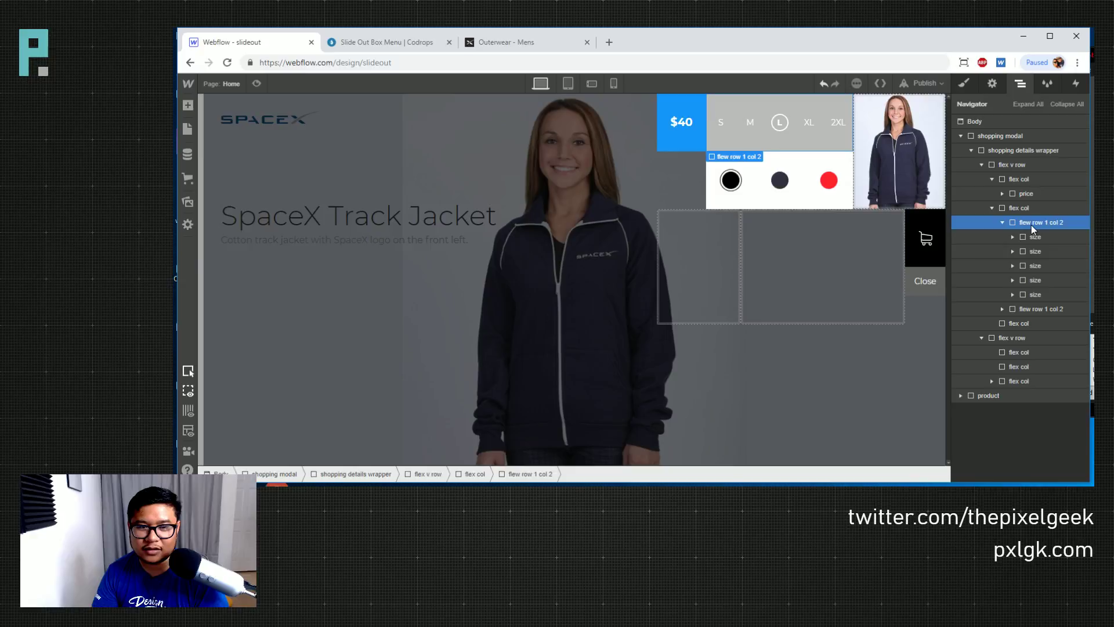
{"action": "left_click", "coordinate": [963, 83]}
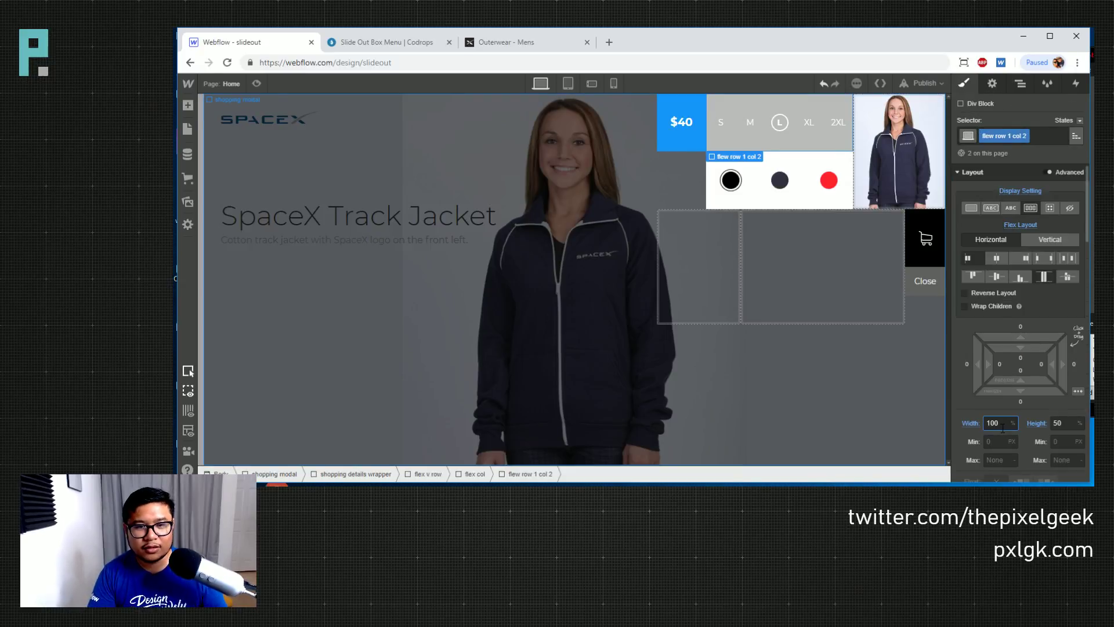
{"action": "key", "text": "shift+Down"}
{"action": "key", "text": "shift+Down"}
{"action": "key", "text": "shift+Down"}
{"action": "key", "text": "shift+Down"}
{"action": "key", "text": "shift+Down"}
{"action": "key", "text": "shift+Up"}
{"action": "key", "text": "shift+Up"}
{"action": "key", "text": "shift+Up"}
{"action": "key", "text": "shift+Up"}
{"action": "key", "text": "shift+Up"}
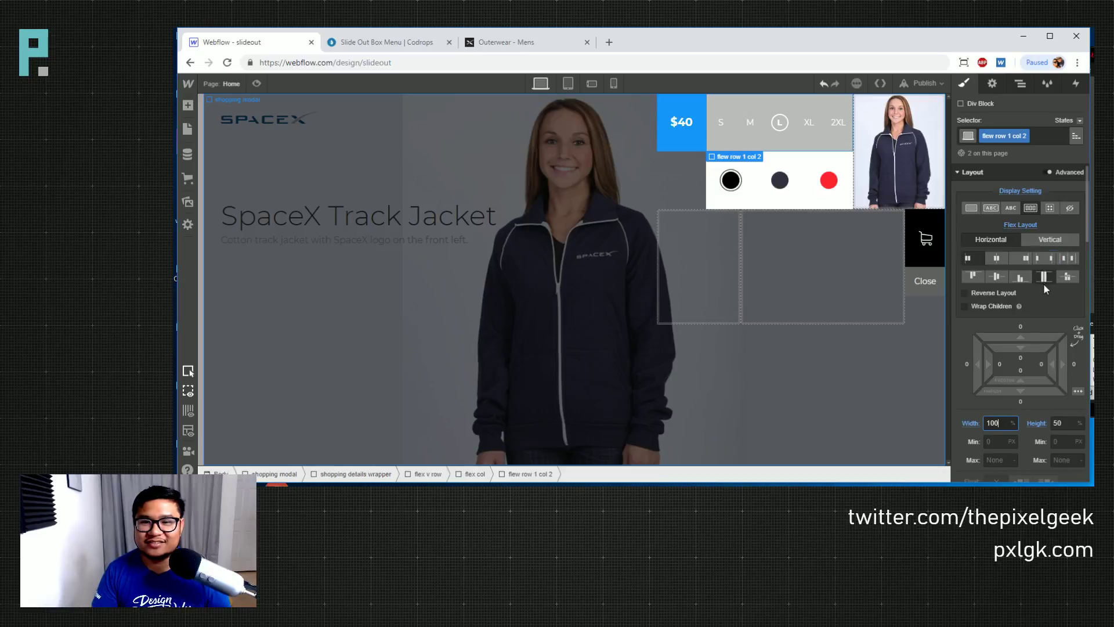
Set the display of the middle column (flex col, col 2) to flex with a horizontal direction
{"action": "left_click", "coordinate": [1020, 83]}
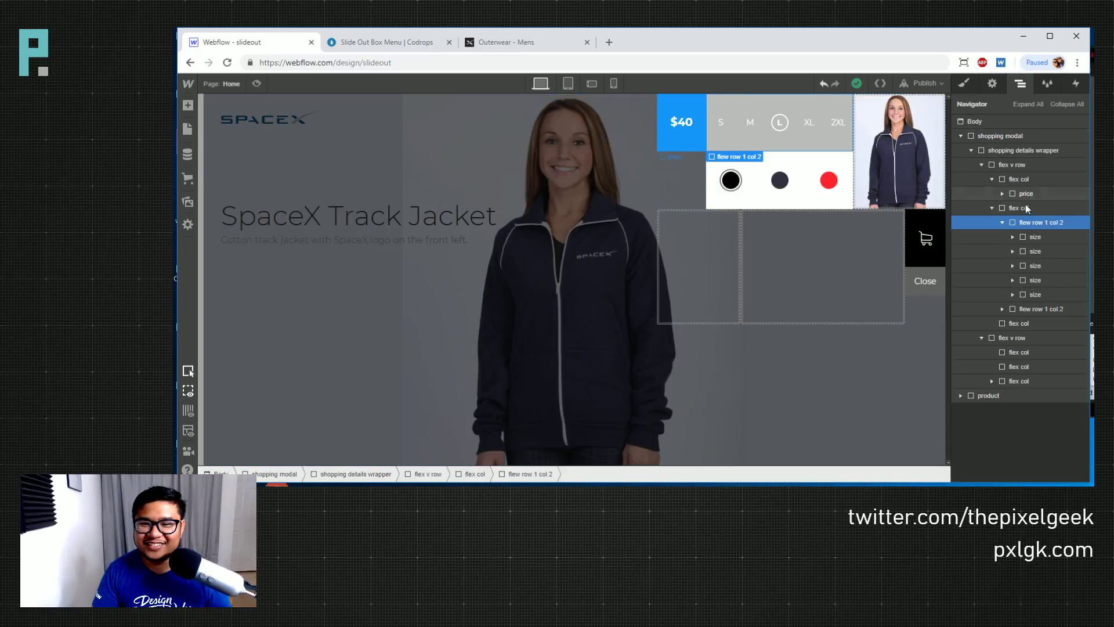
{"action": "left_click", "coordinate": [1019, 208]}
{"action": "left_click", "coordinate": [964, 83]}
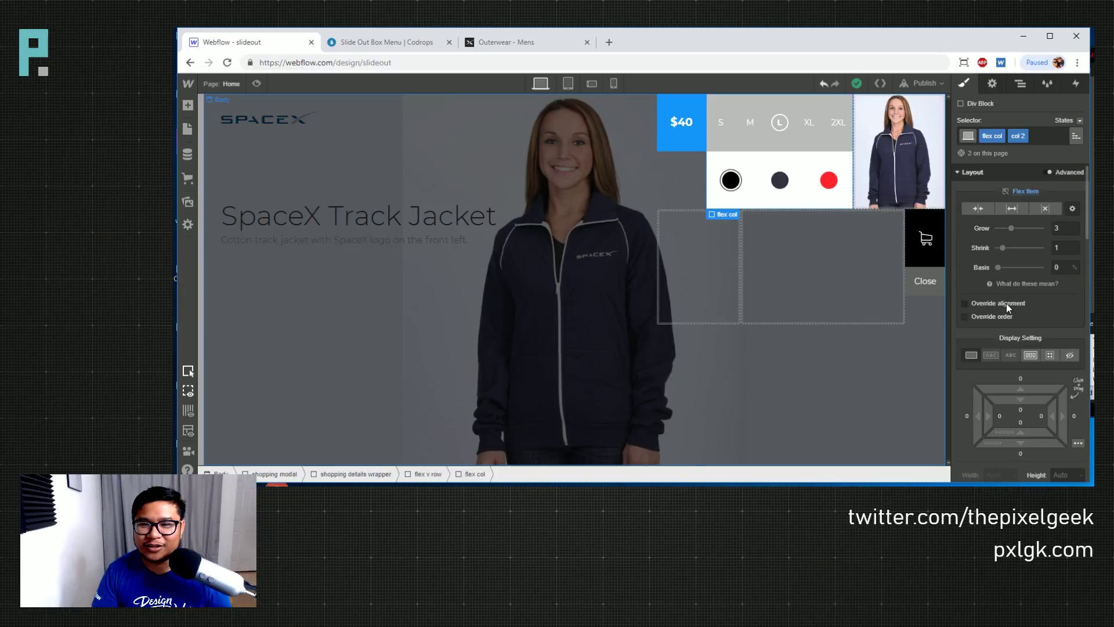
{"action": "left_click", "coordinate": [1033, 354]}
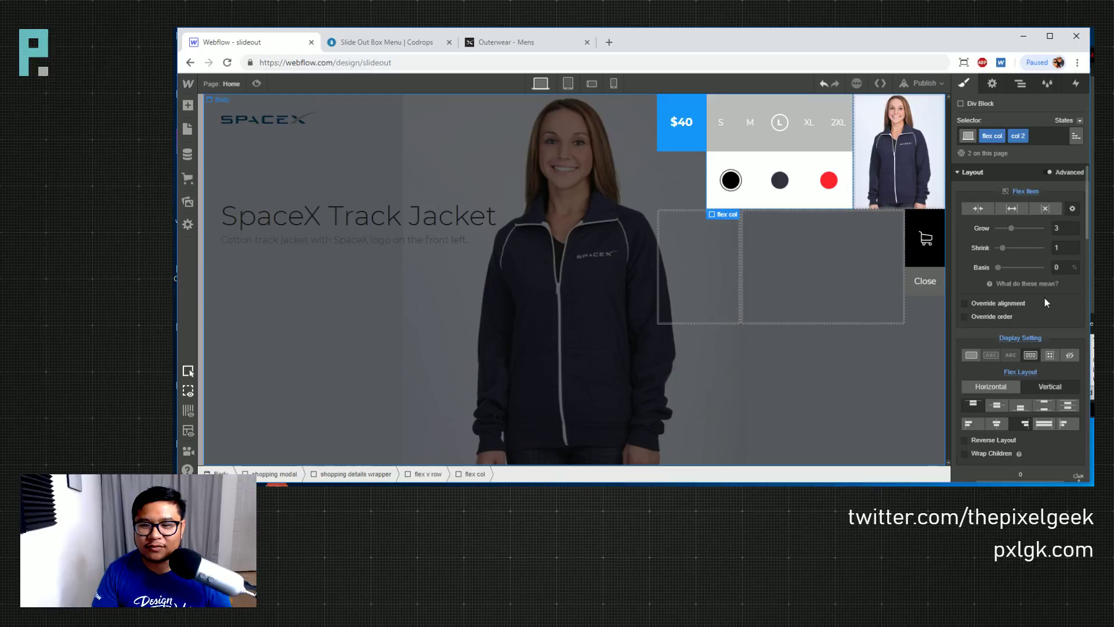
{"action": "scroll", "coordinate": [1046, 299], "scroll_direction": "down", "scroll_amount": 3}
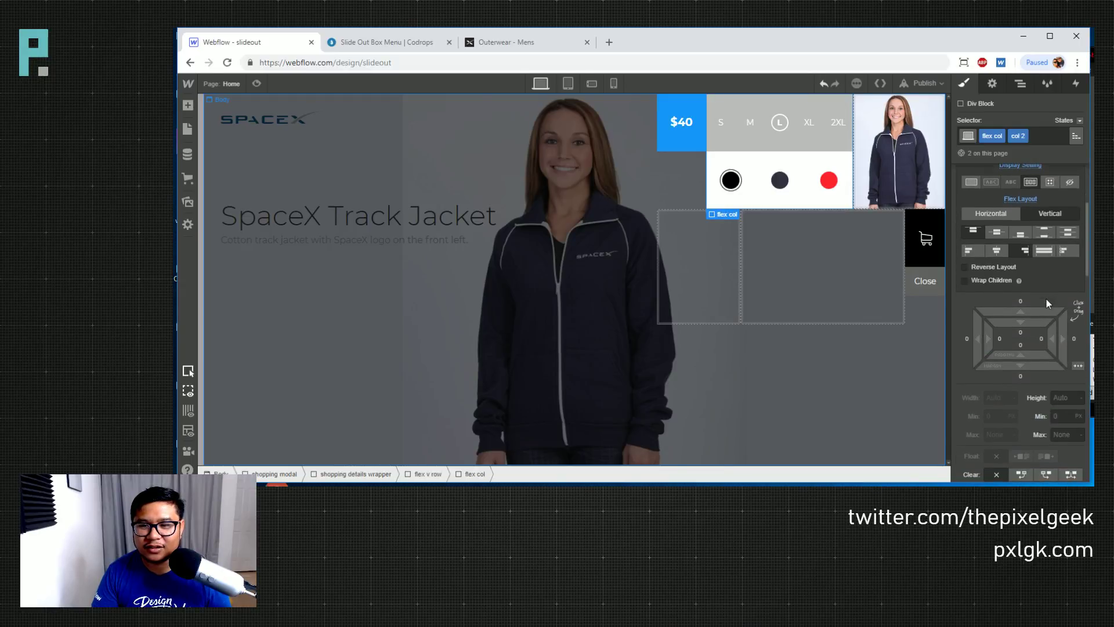
{"action": "left_click", "coordinate": [996, 214]}
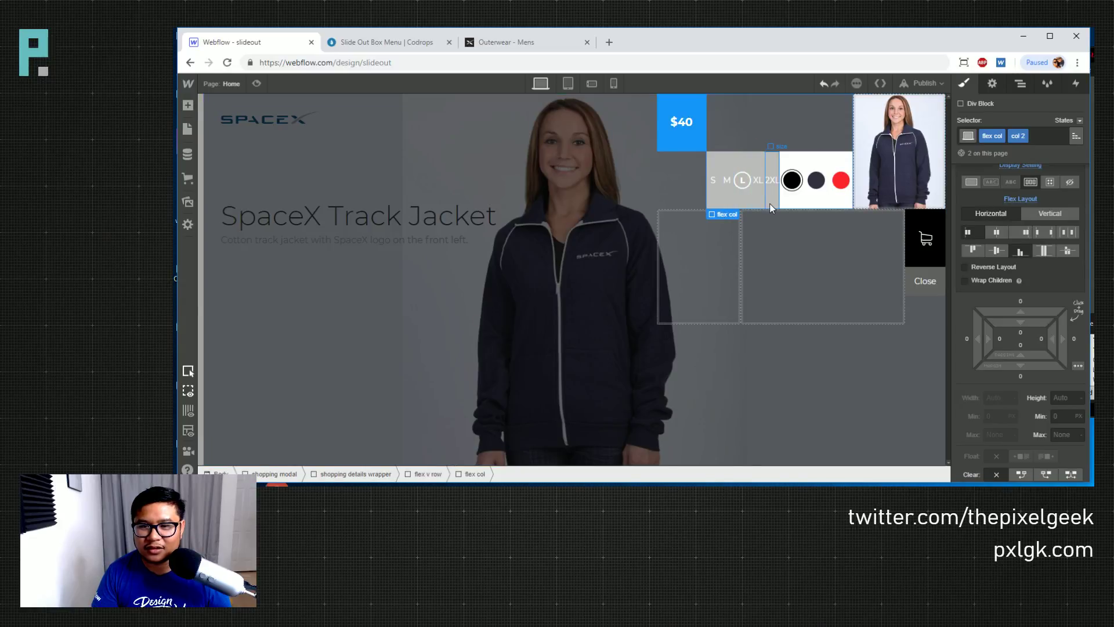
Justify the children of the middle column (col 2) to the end and align them to the start
{"action": "left_click", "coordinate": [1024, 232]}
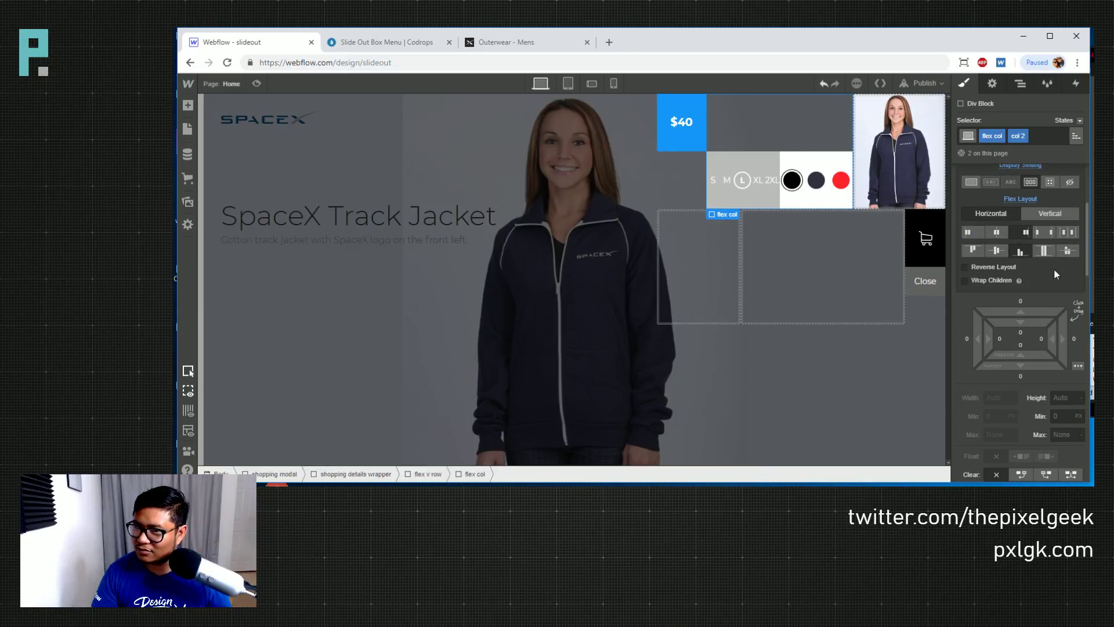
{"action": "left_click", "coordinate": [972, 250]}
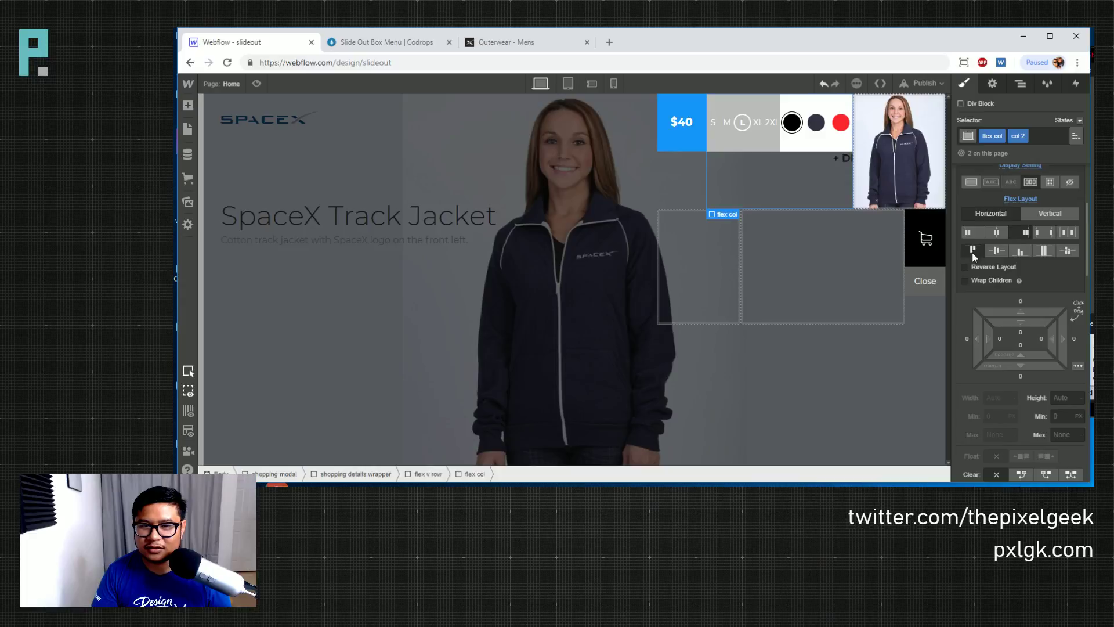
{"action": "left_click", "coordinate": [1020, 83]}
{"action": "left_click", "coordinate": [963, 85]}
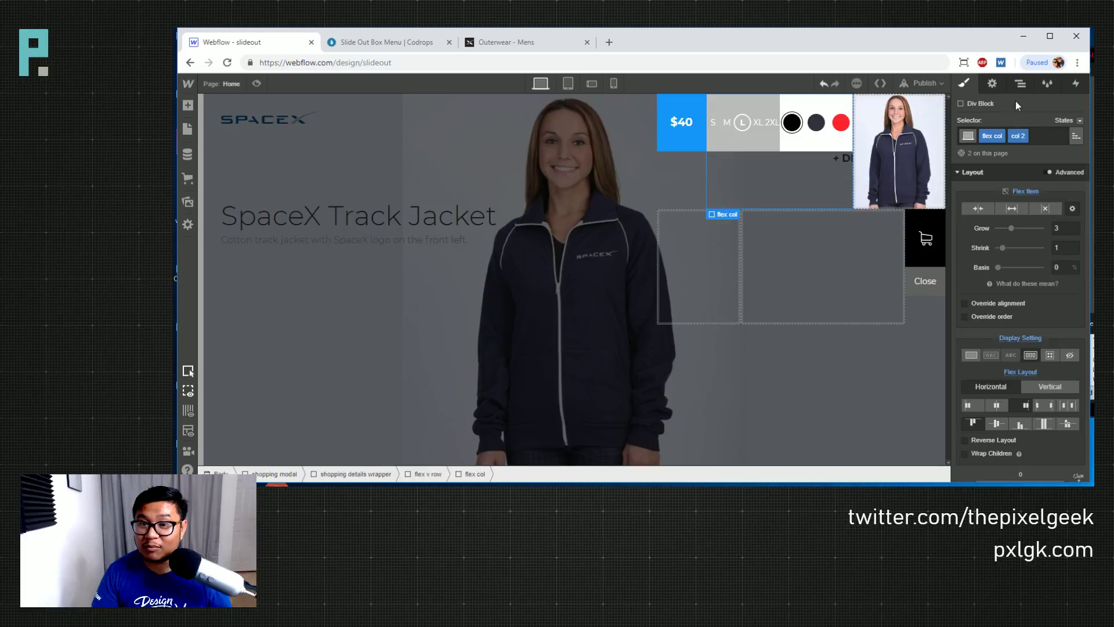
Turn on child wrapping for the middle column (flex col, col 2)
{"action": "left_click", "coordinate": [1020, 83]}
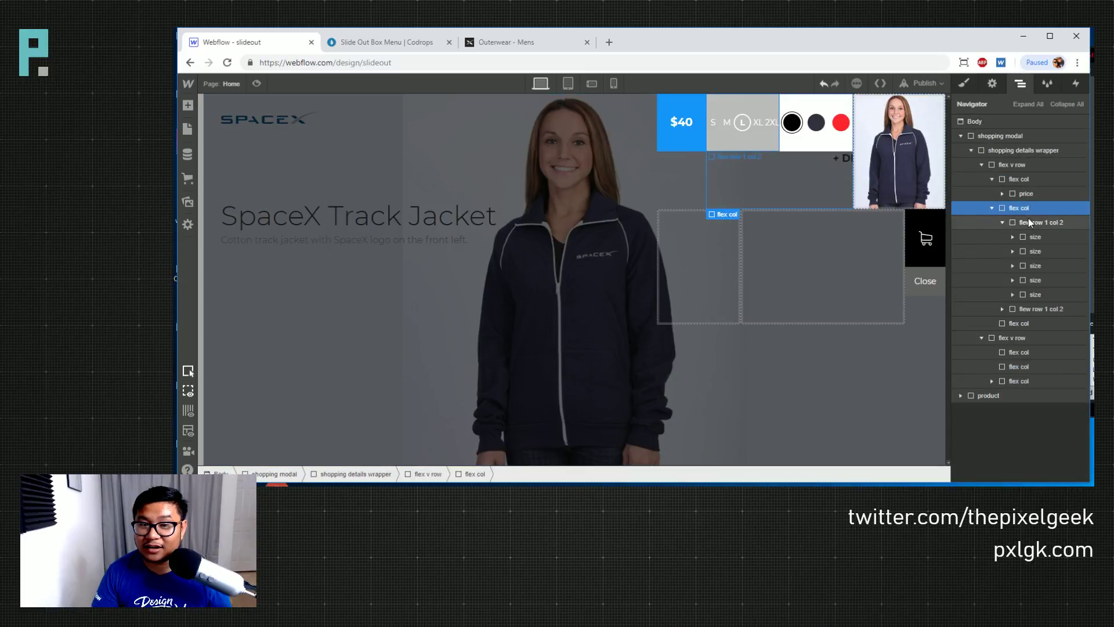
{"action": "left_click", "coordinate": [1052, 223]}
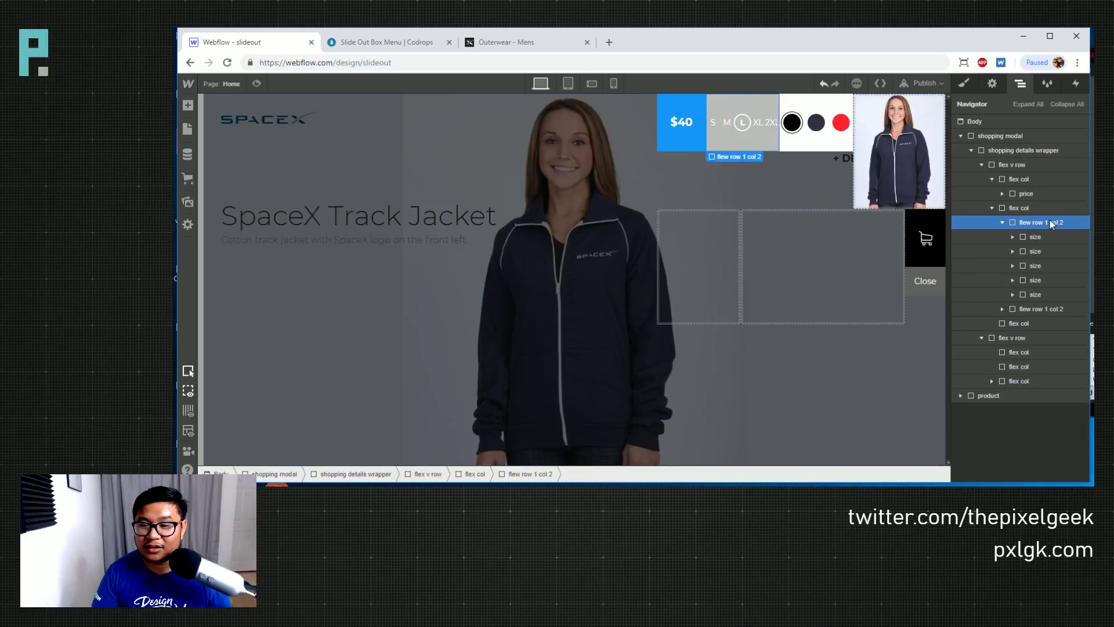
{"action": "left_click", "coordinate": [1032, 308]}
{"action": "left_click", "coordinate": [1019, 208]}
{"action": "left_click", "coordinate": [963, 83]}
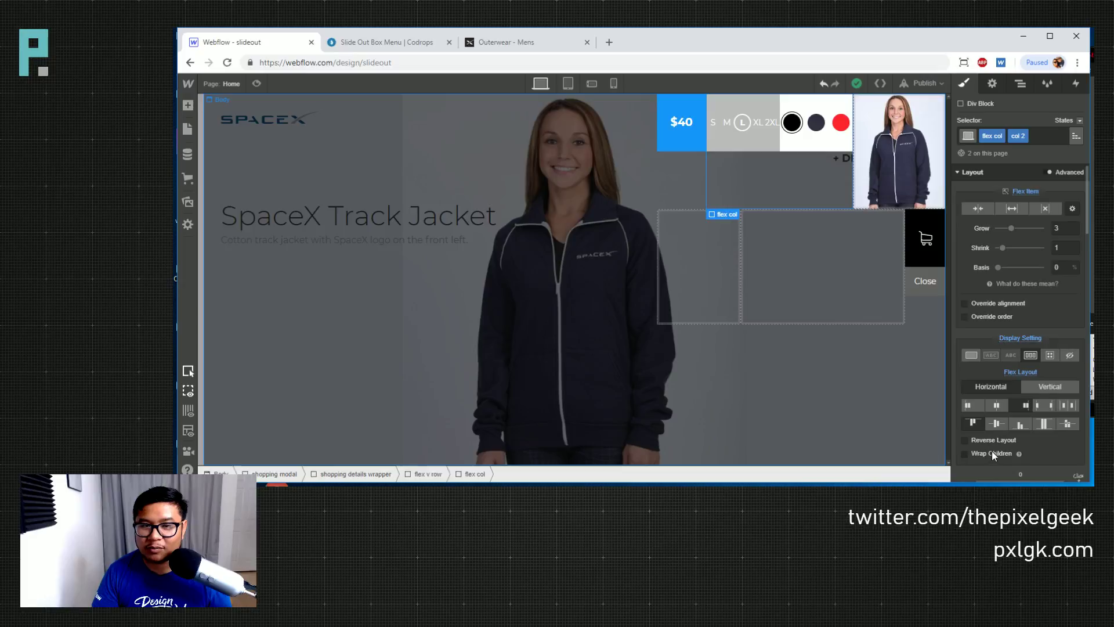
{"action": "left_click", "coordinate": [991, 454]}
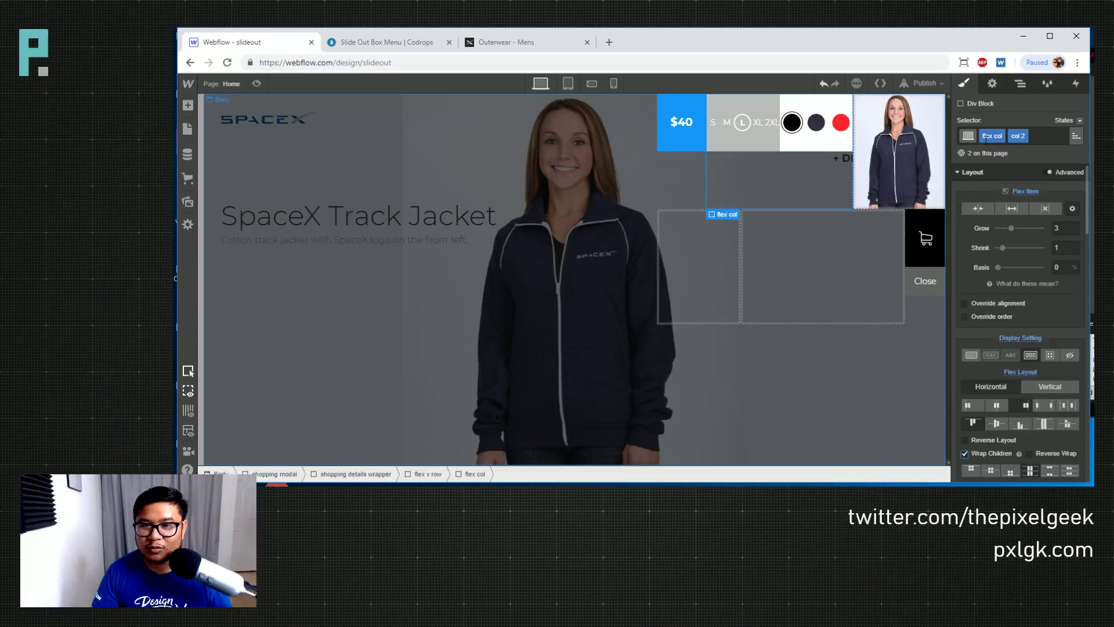
Inspect the flex layout and size settings of the sizes row (flew row 1 col 2)
{"action": "left_click", "coordinate": [1021, 84]}
{"action": "left_click", "coordinate": [1041, 222]}
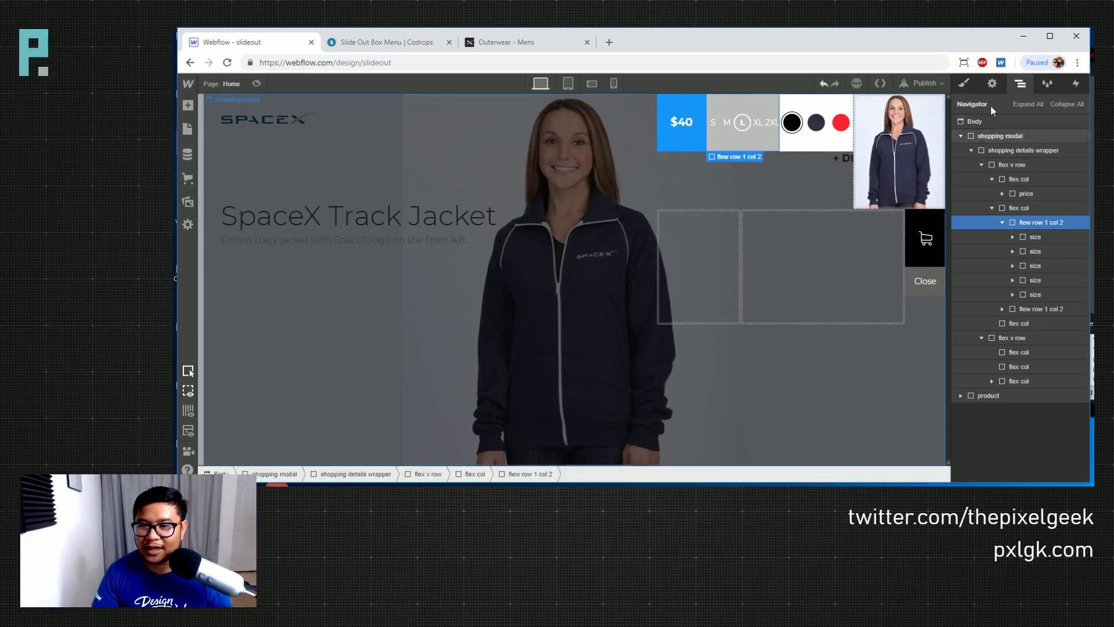
{"action": "left_click", "coordinate": [964, 83]}
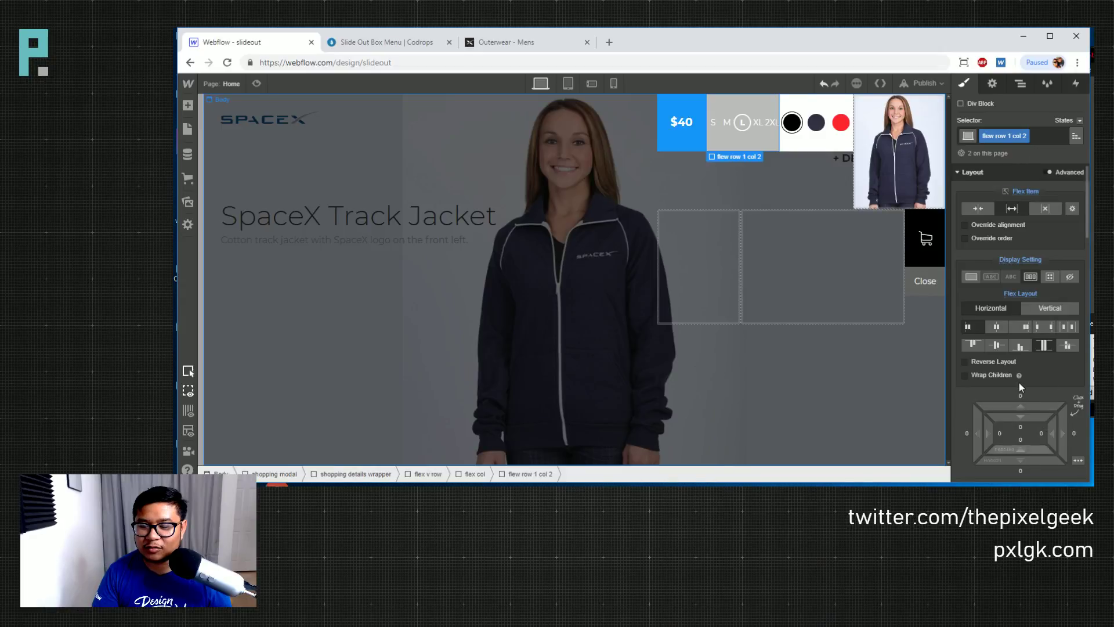
{"action": "scroll", "coordinate": [1019, 382], "scroll_direction": "down", "scroll_amount": 2}
{"action": "scroll", "coordinate": [1018, 380], "scroll_direction": "down", "scroll_amount": 2}
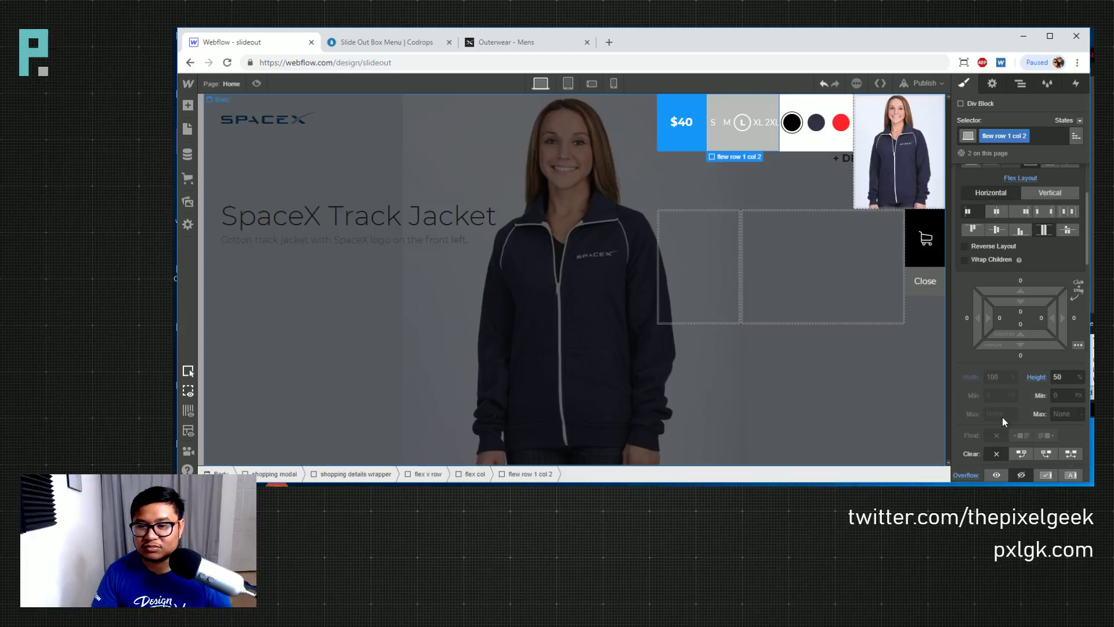
{"action": "scroll", "coordinate": [1006, 311], "scroll_direction": "up", "scroll_amount": 4}
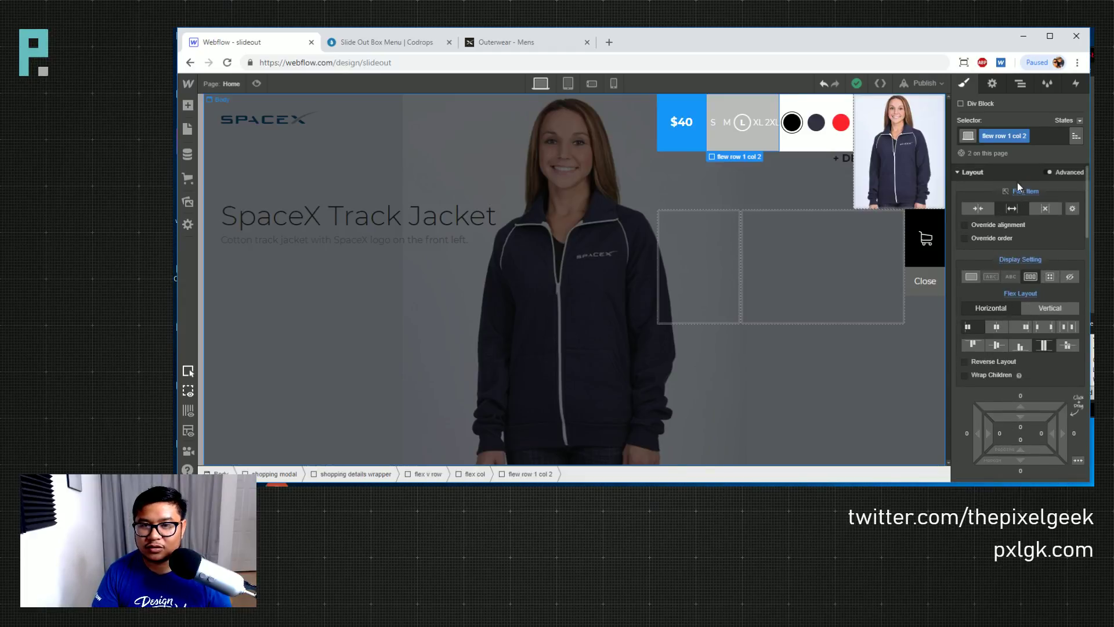
Set the middle column (col 2) to a vertical flex direction with children aligned to the end and wrapping off
{"action": "left_click", "coordinate": [1020, 83]}
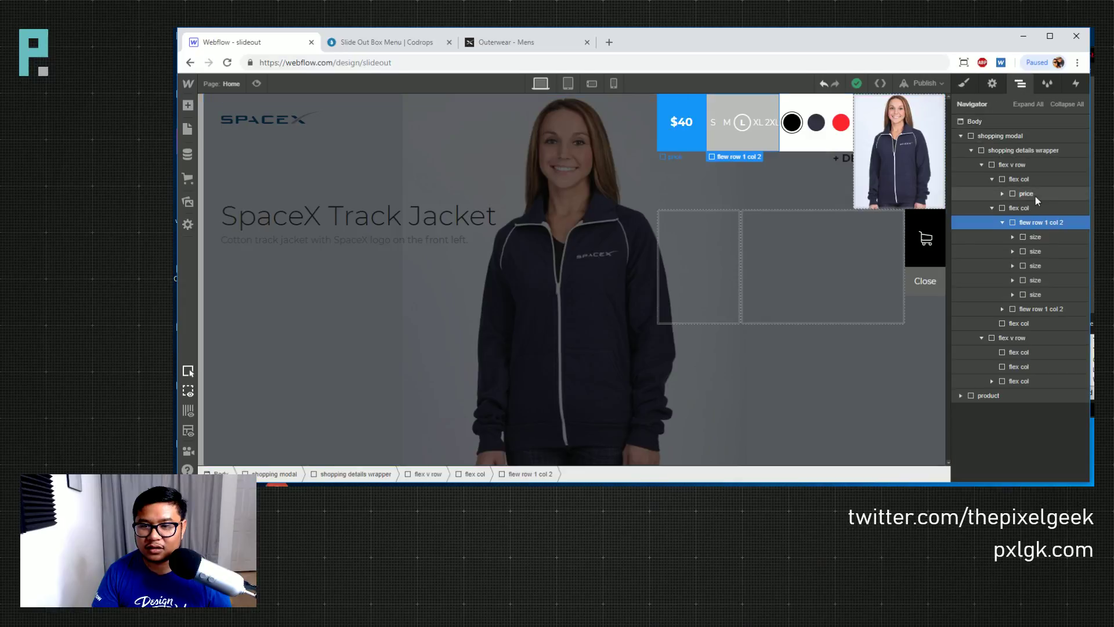
{"action": "left_click", "coordinate": [1019, 207]}
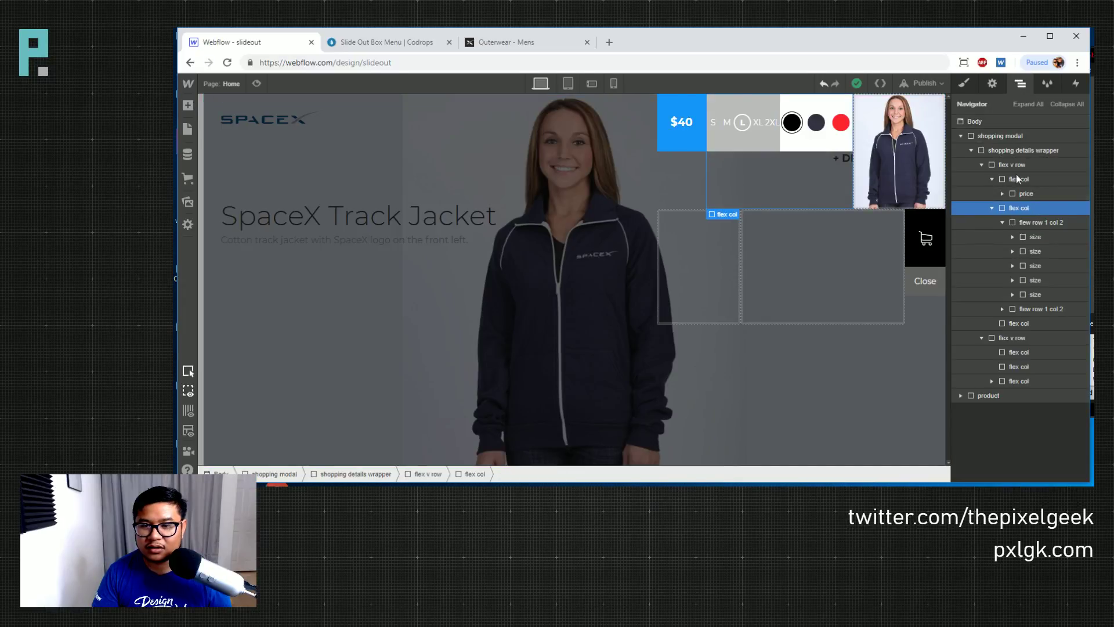
{"action": "left_click", "coordinate": [964, 83]}
{"action": "scroll", "coordinate": [1048, 332], "scroll_direction": "down", "scroll_amount": 2}
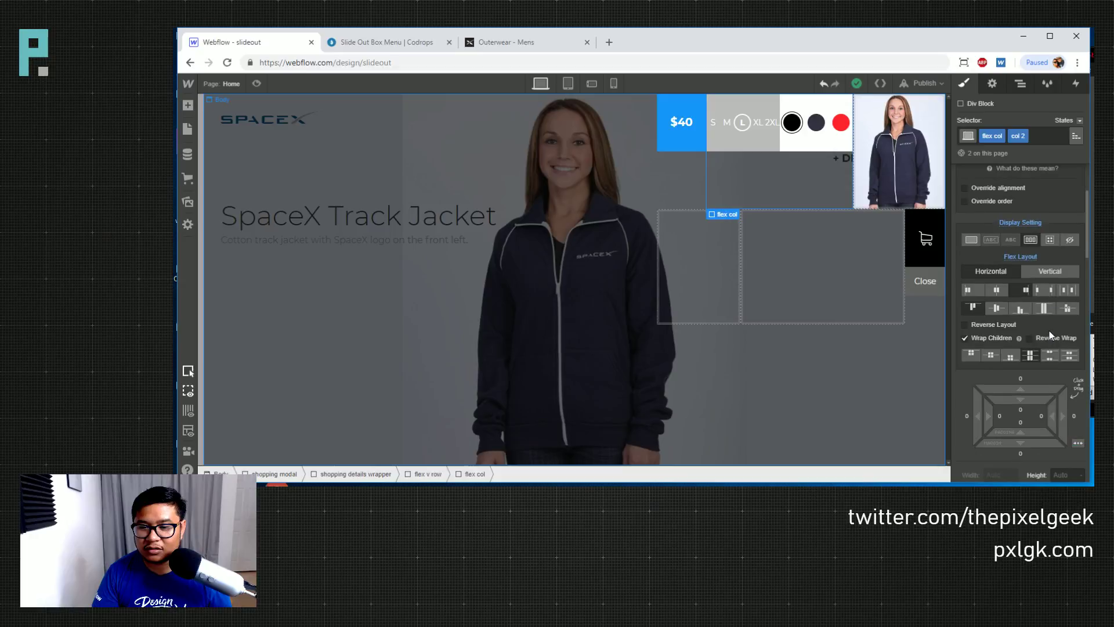
{"action": "left_click", "coordinate": [1035, 271]}
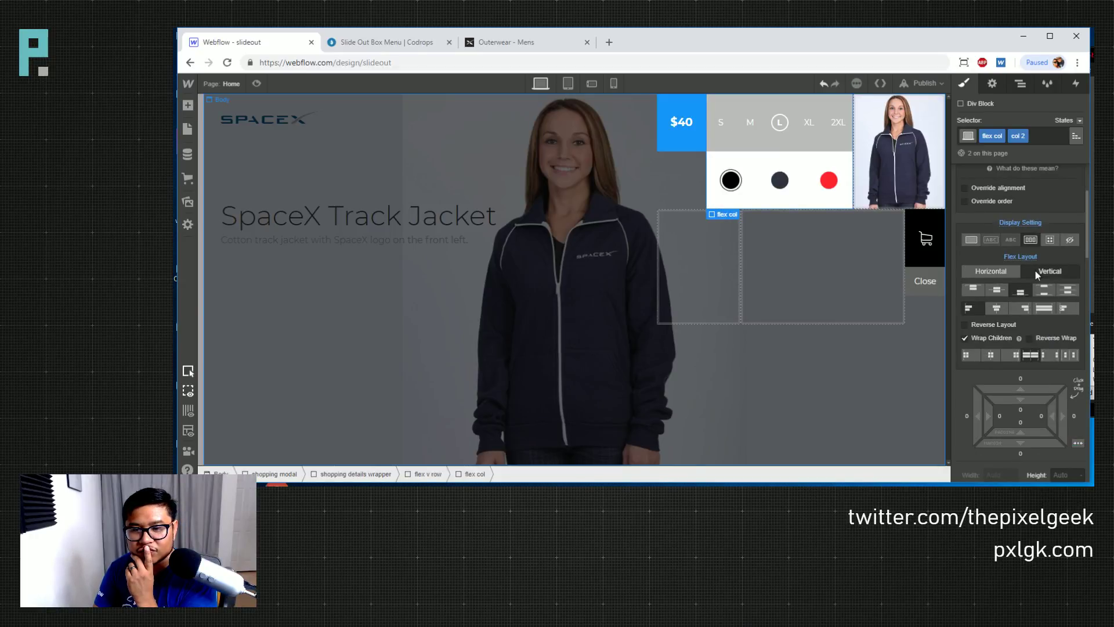
{"action": "left_click", "coordinate": [1019, 311]}
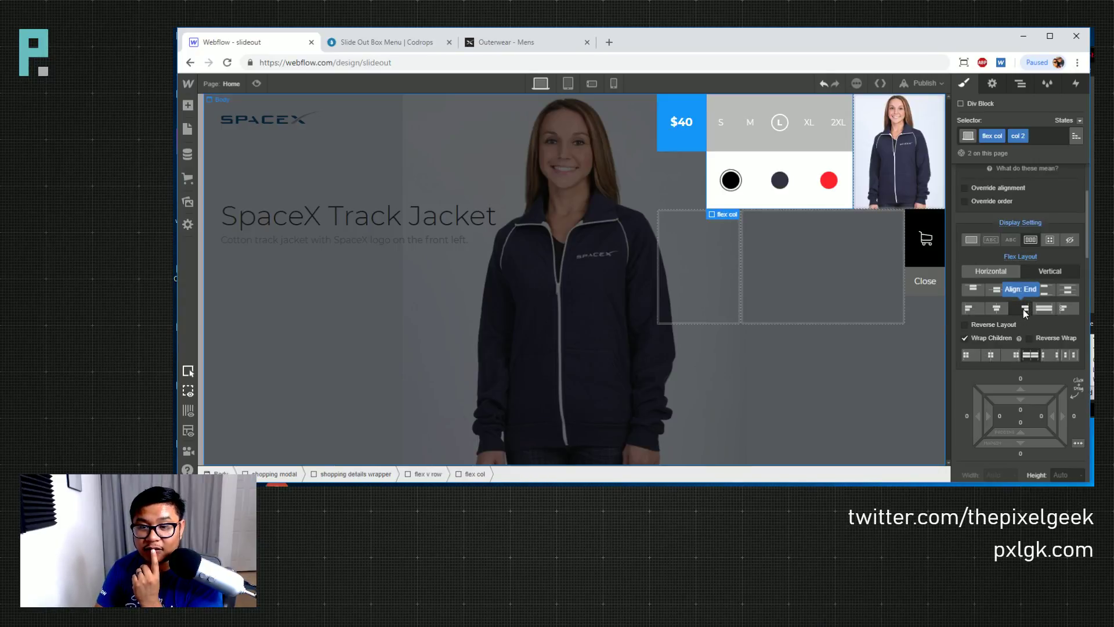
{"action": "left_click", "coordinate": [994, 337]}
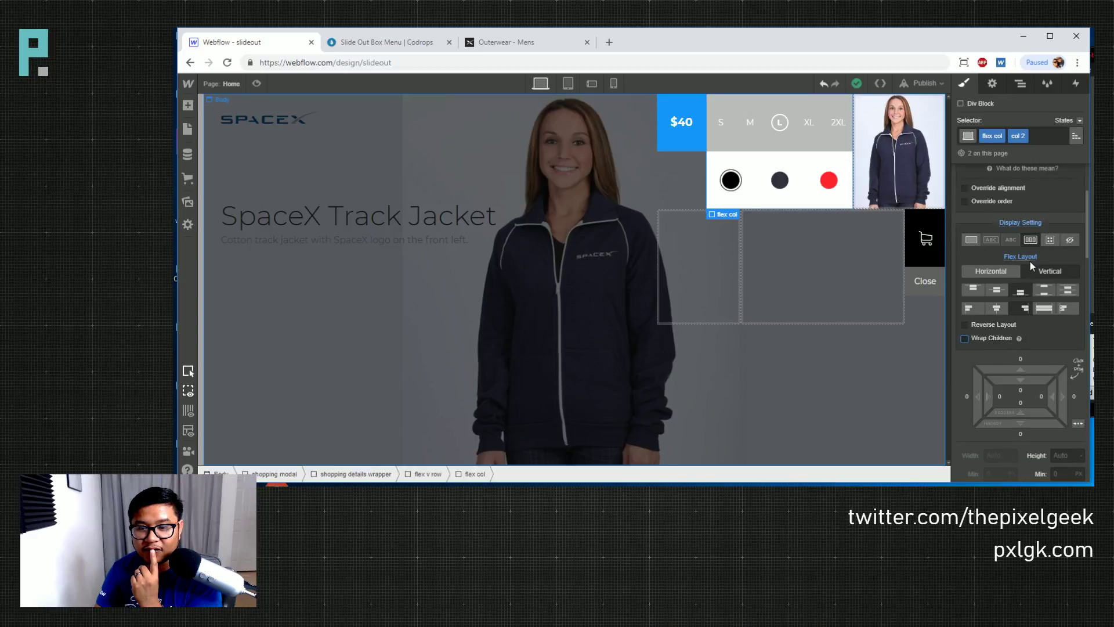
Try widths of 90% and 0% on the sizes row (flew row 1 col 2), and return its width to 100%
{"action": "left_click", "coordinate": [1020, 83]}
{"action": "left_click", "coordinate": [1042, 223]}
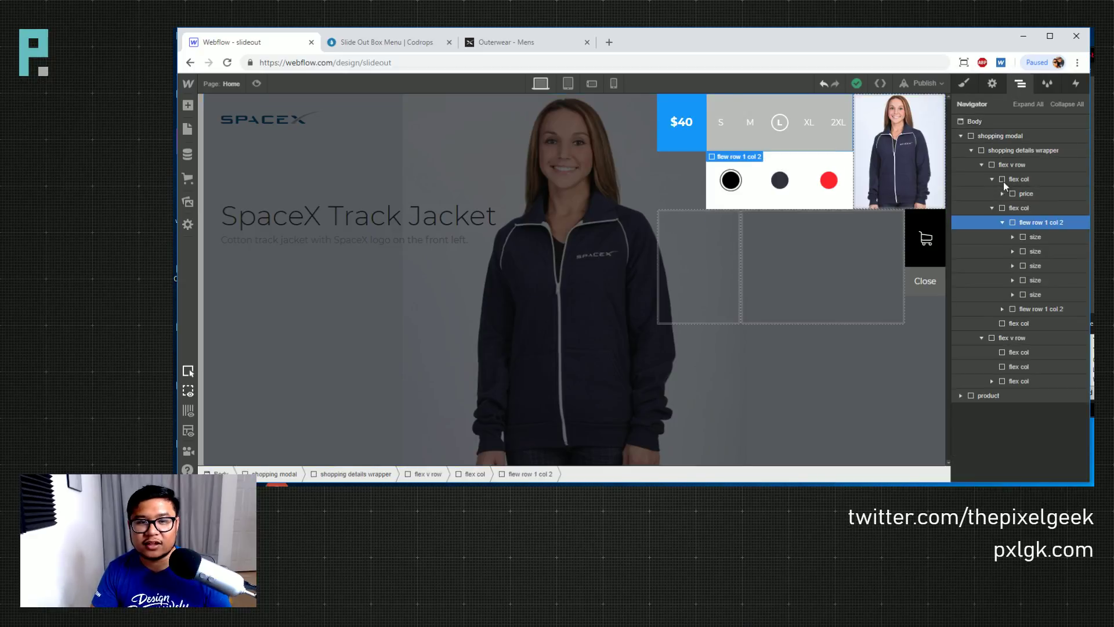
{"action": "left_click", "coordinate": [964, 84]}
{"action": "scroll", "coordinate": [987, 441], "scroll_direction": "down", "scroll_amount": 3}
{"action": "left_click", "coordinate": [998, 378]}
{"action": "key", "text": "BackSpace"}
{"action": "key", "text": "BackSpace"}
{"action": "key", "text": "BackSpace"}
{"action": "type", "text": "90"}
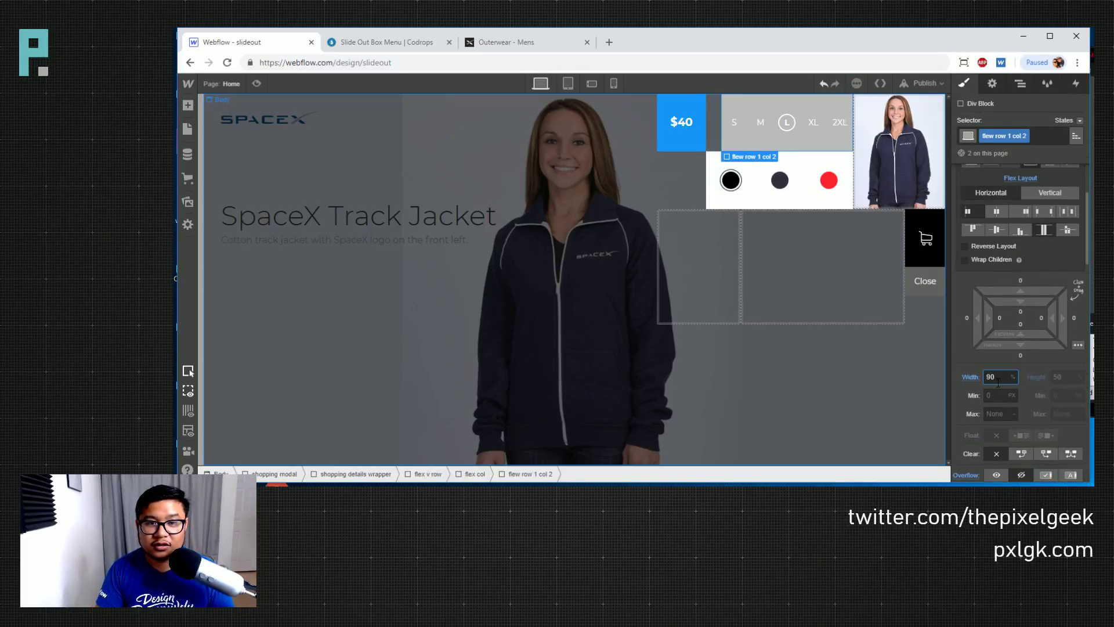
{"action": "key", "text": "BackSpace"}
{"action": "key", "text": "BackSpace"}
{"action": "type", "text": "0"}
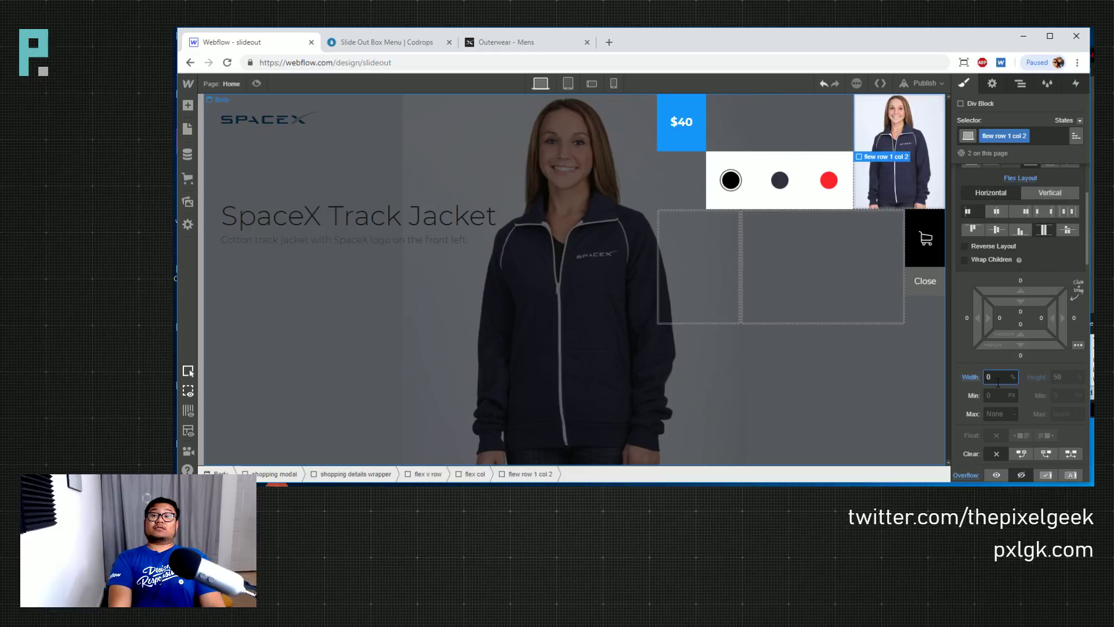
{"action": "key", "text": "BackSpace"}
{"action": "type", "text": "100"}
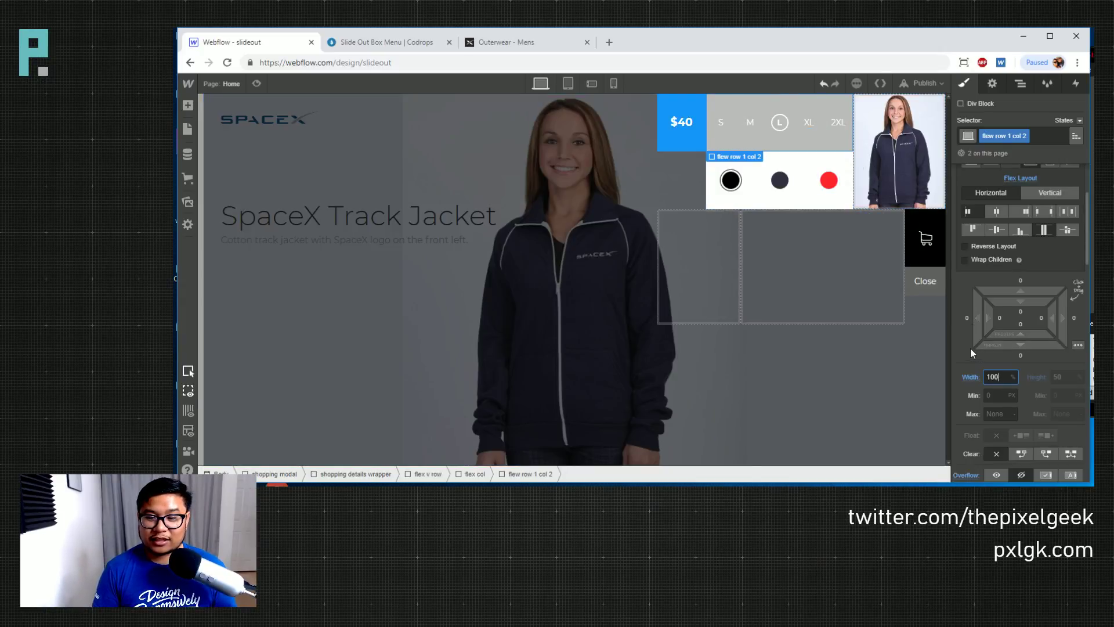
Review the flex layout settings of the middle column (col 2)
{"action": "scroll", "coordinate": [970, 348], "scroll_direction": "down", "scroll_amount": 2}
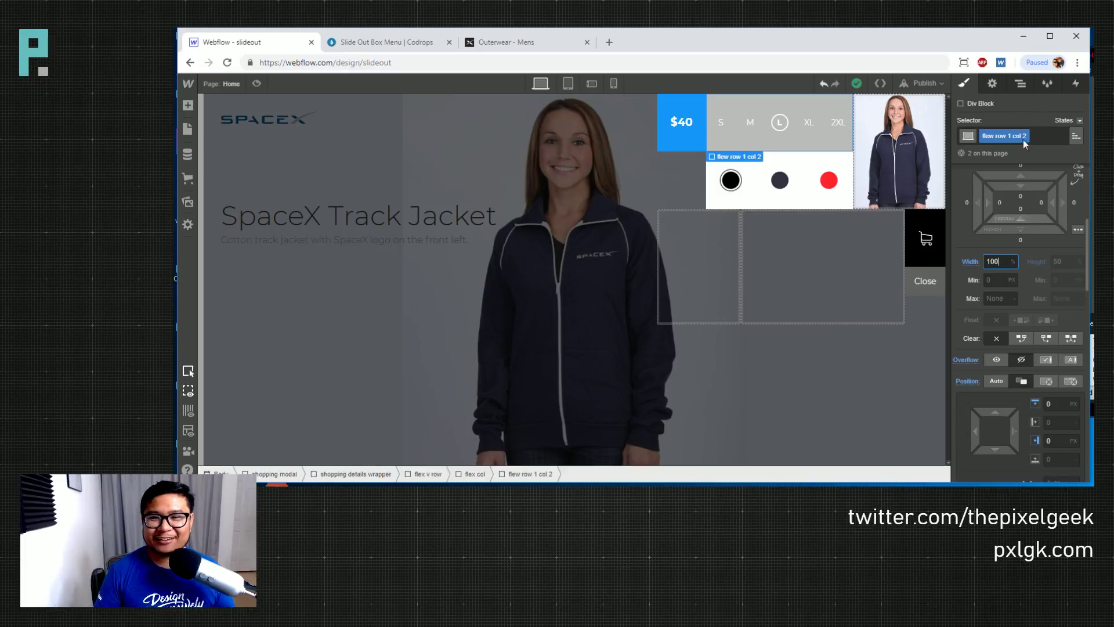
{"action": "left_click", "coordinate": [1022, 86]}
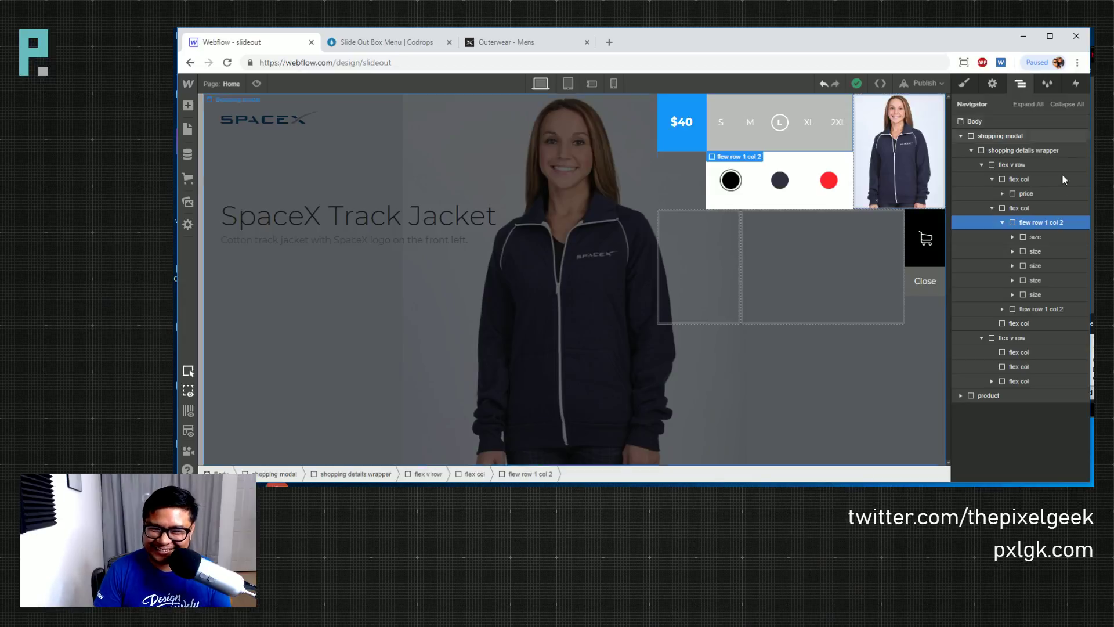
{"action": "left_click", "coordinate": [1081, 208]}
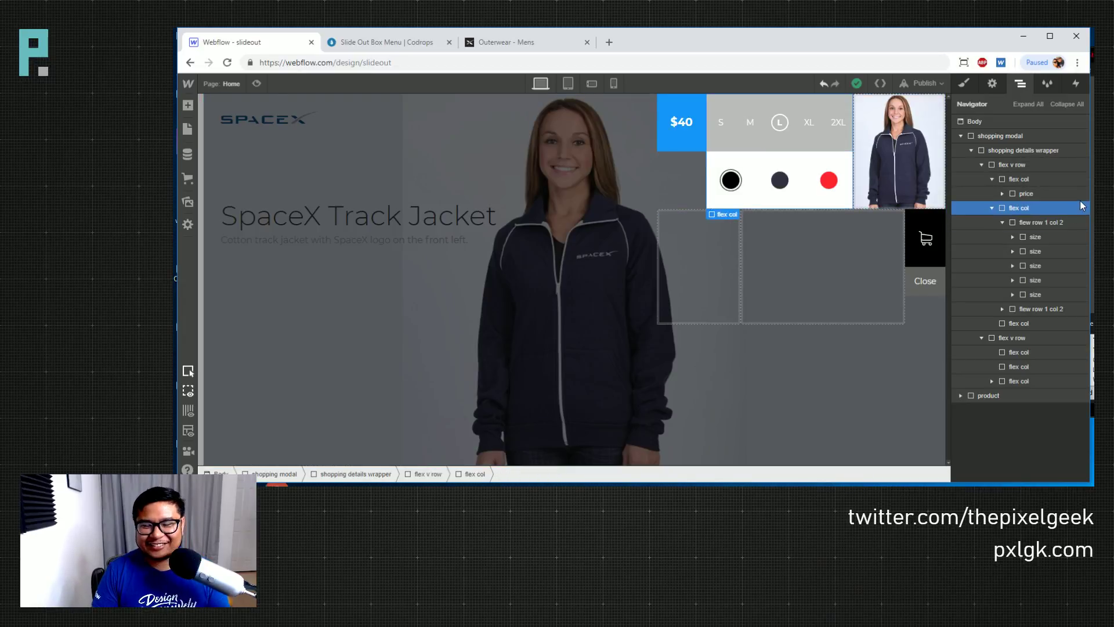
{"action": "left_click", "coordinate": [964, 84]}
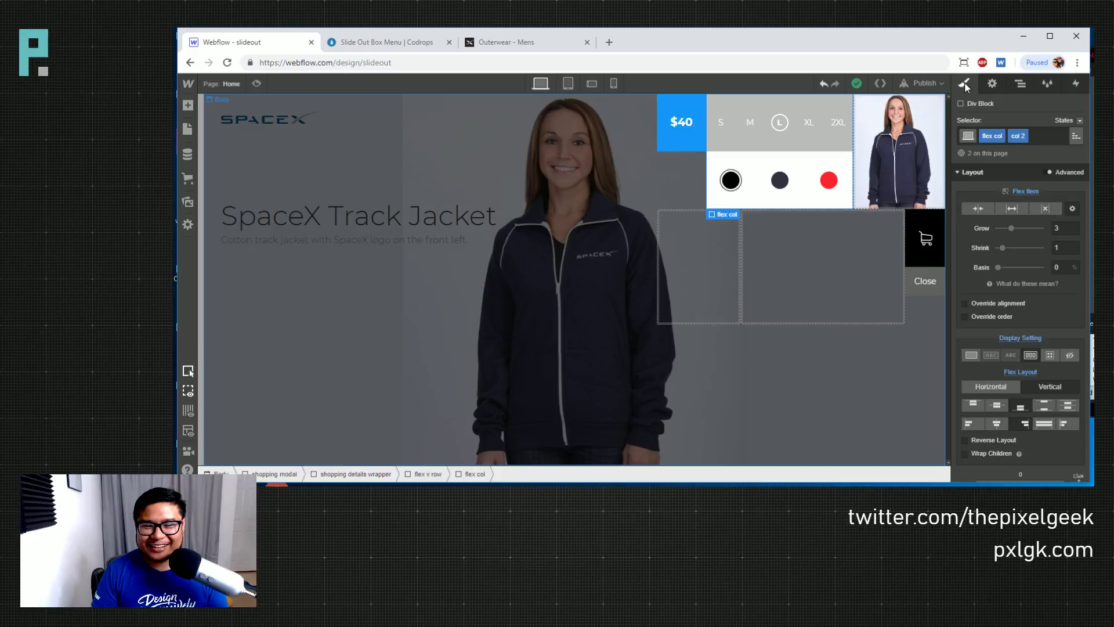
{"action": "scroll", "coordinate": [1032, 353], "scroll_direction": "down", "scroll_amount": 2}
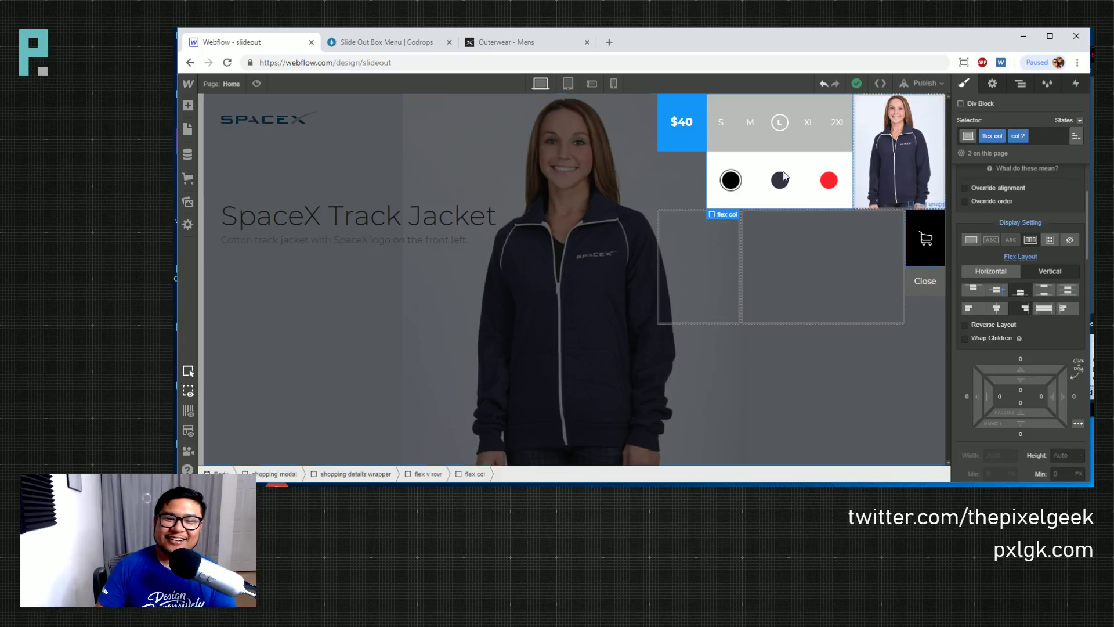
{"action": "left_click", "coordinate": [1021, 85]}
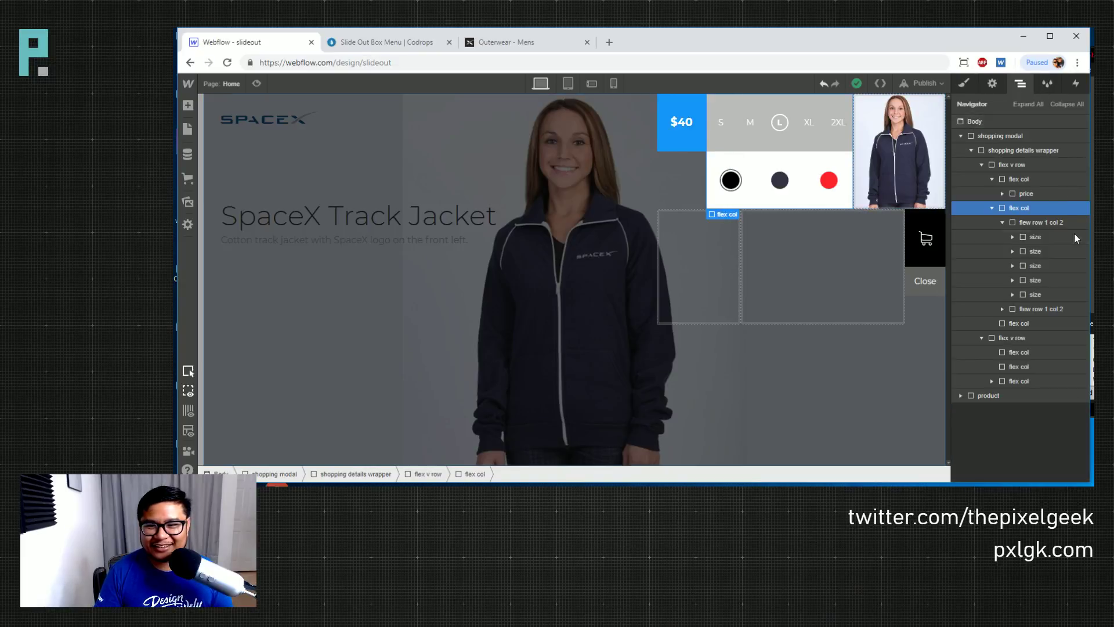
{"action": "left_click", "coordinate": [1035, 222]}
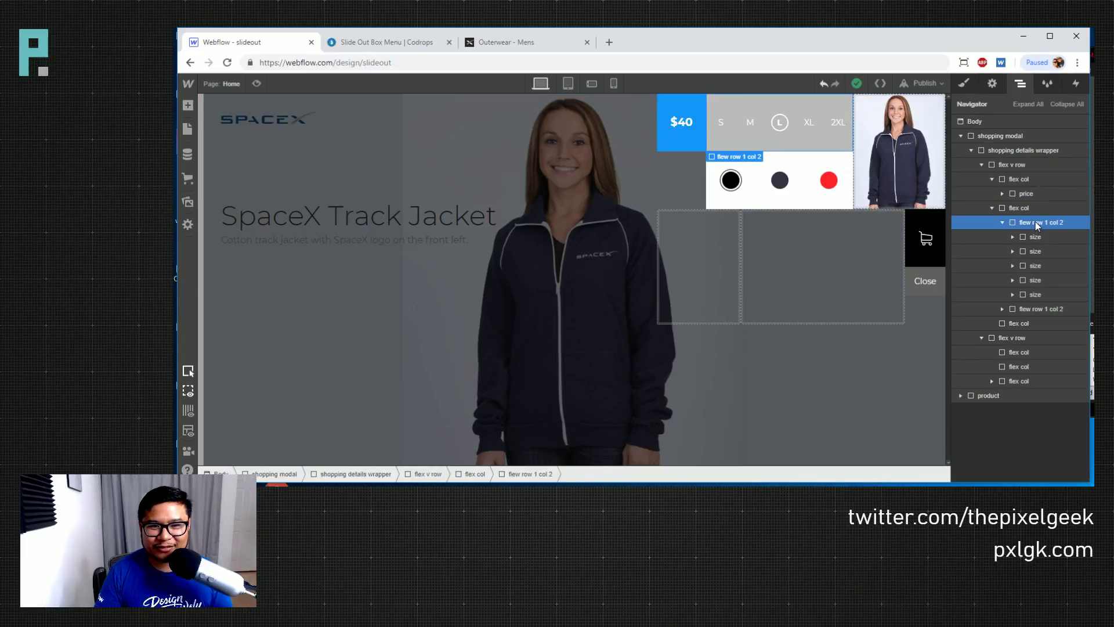
{"action": "left_click", "coordinate": [1035, 237]}
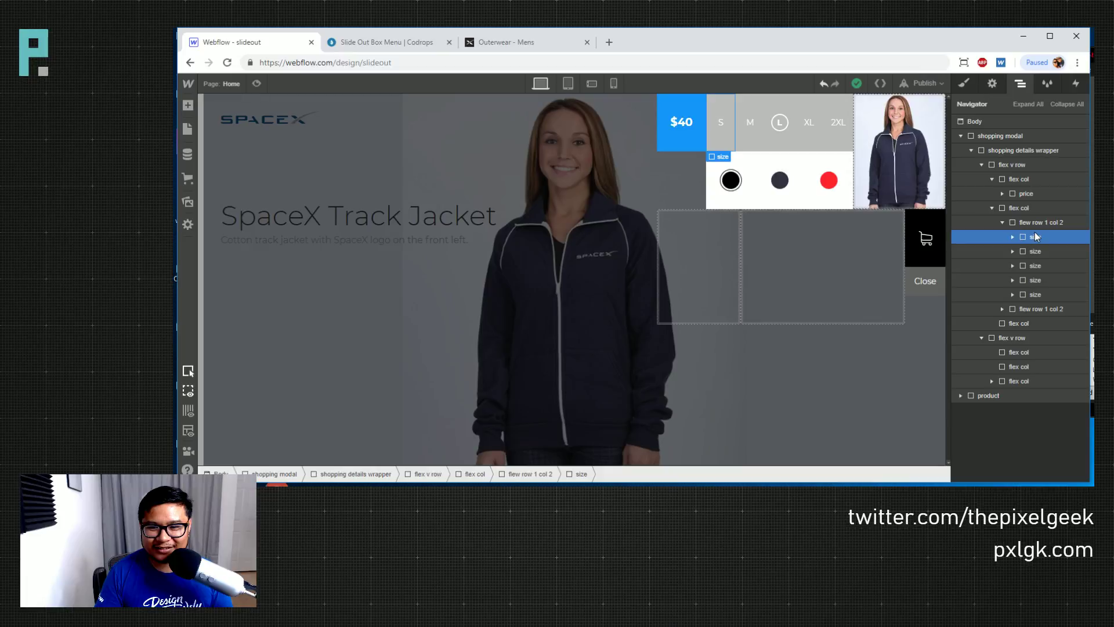
{"action": "key", "text": "a"}
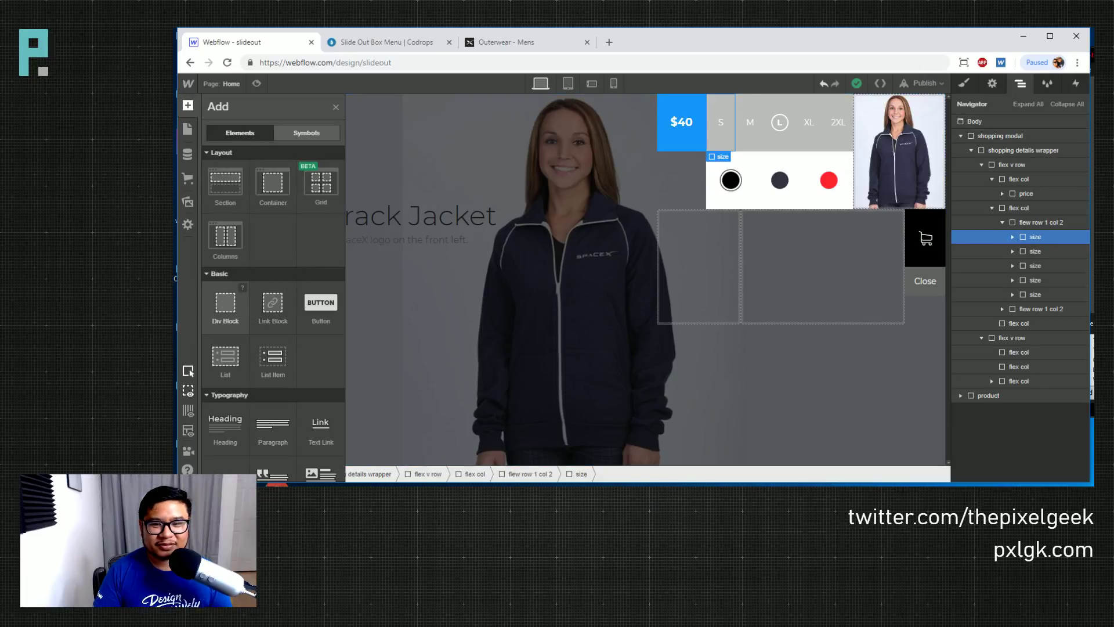
{"action": "left_click", "coordinate": [225, 307]}
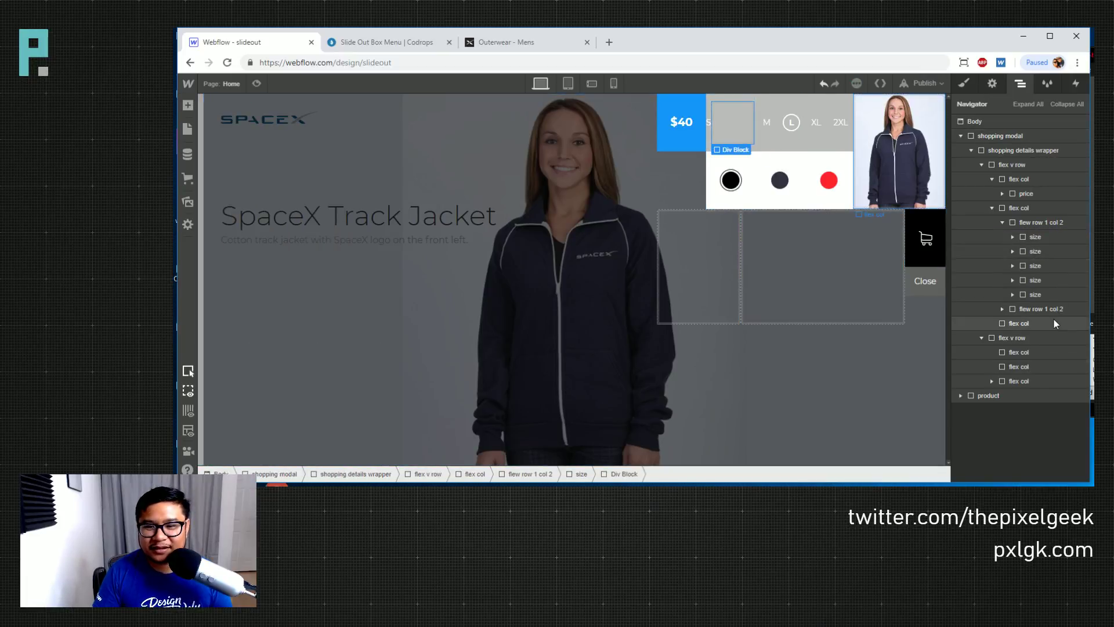
{"action": "key", "text": "Delete"}
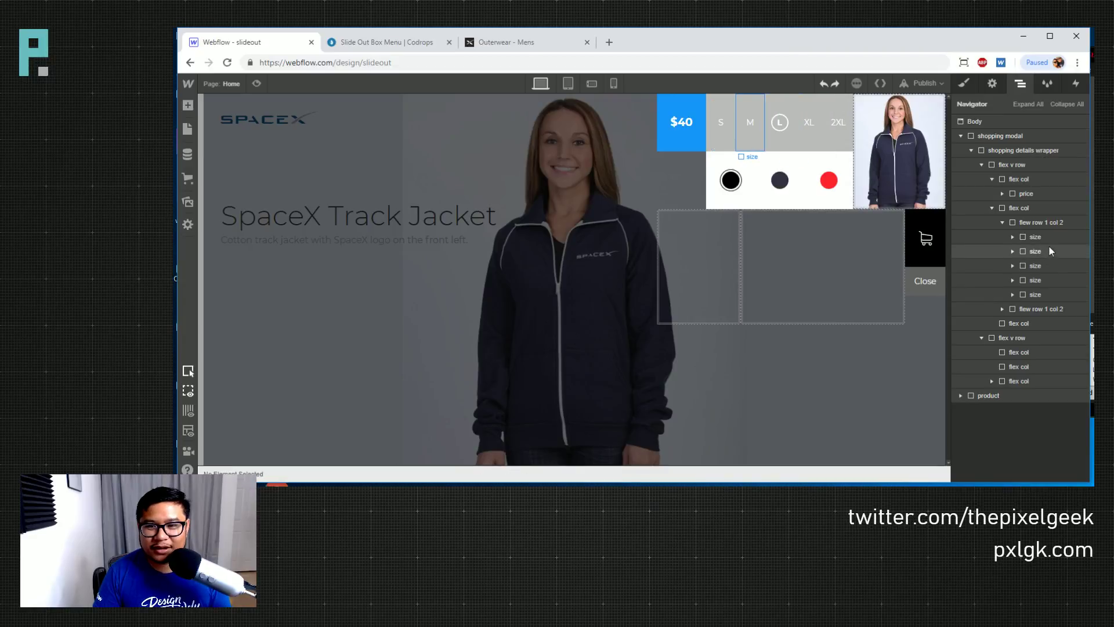
Add a div block to the sizes row (flew row 1 col 2) and nest the five size items inside it
{"action": "left_click", "coordinate": [1046, 219]}
{"action": "key", "text": "a"}
{"action": "left_click", "coordinate": [225, 308]}
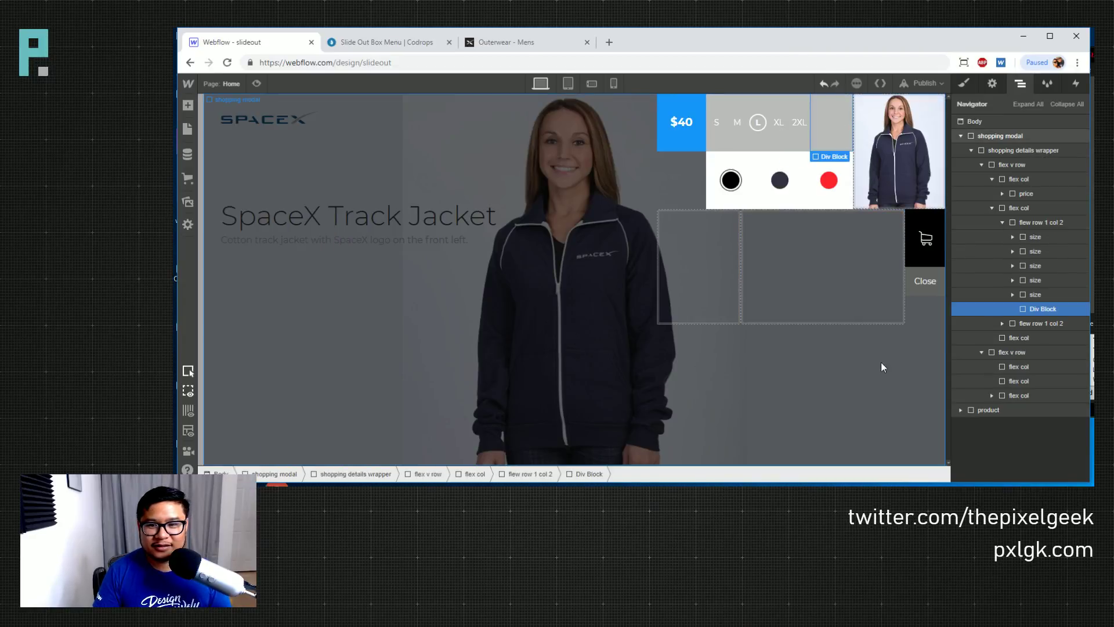
{"action": "left_click_drag", "start_coordinate": [1042, 308], "coordinate": [1043, 239]}
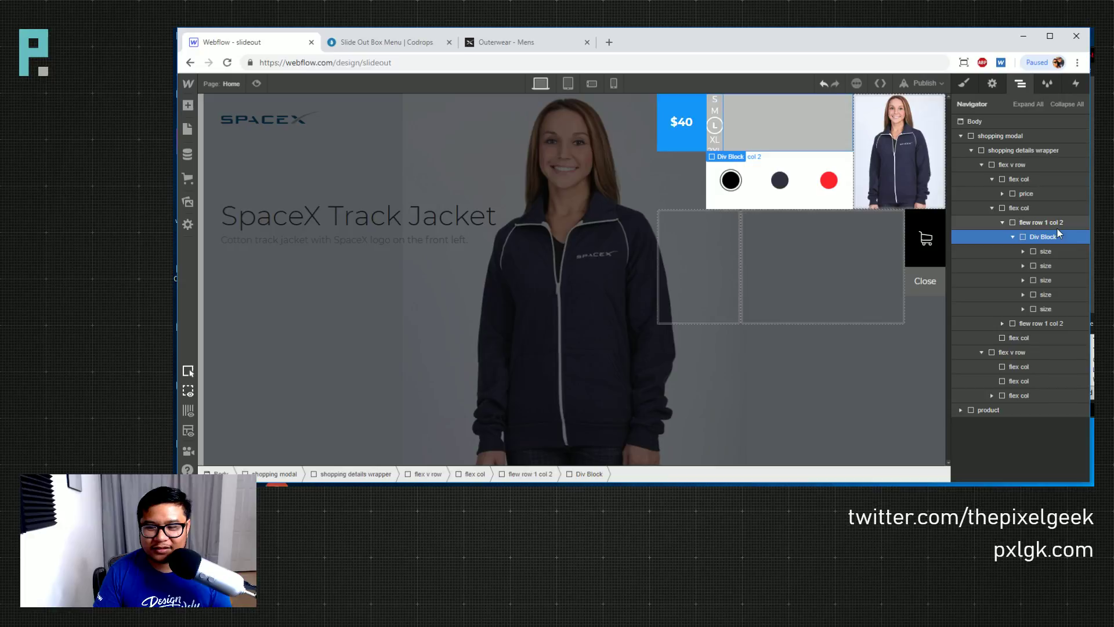
Reset the display setting of the sizes row (flew row 1 col 2) from flex to its default block
{"action": "left_click", "coordinate": [1039, 221]}
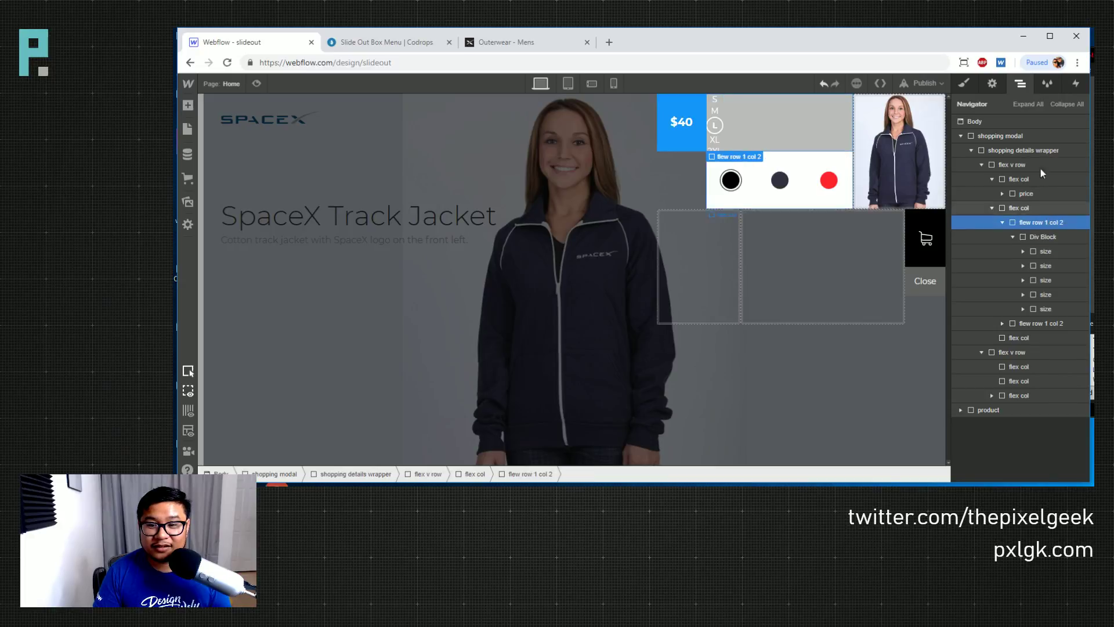
{"action": "left_click", "coordinate": [963, 83]}
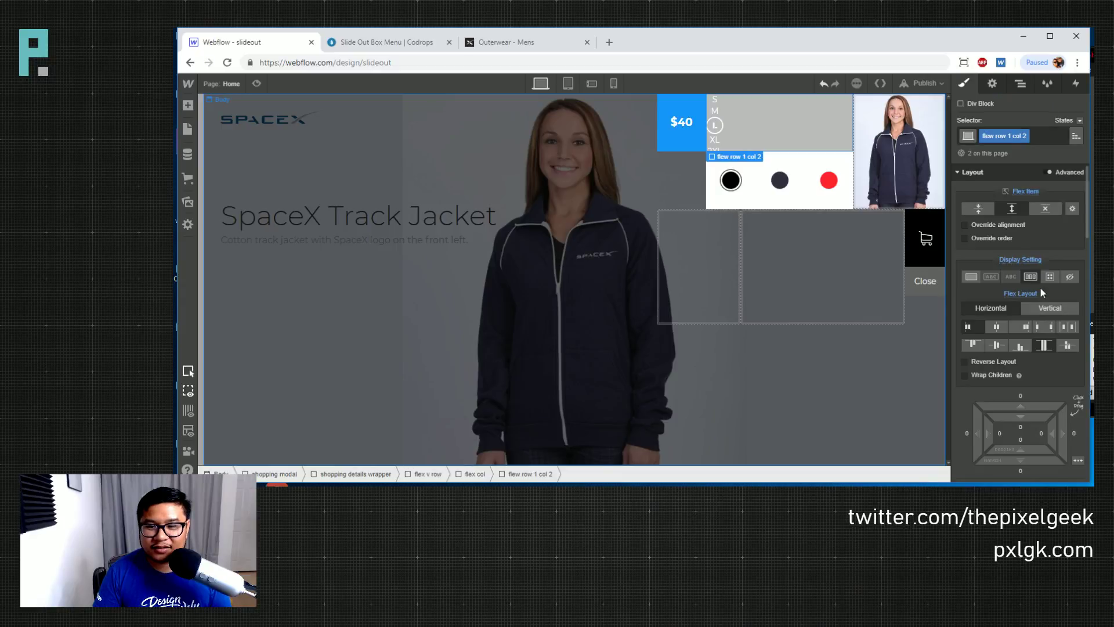
{"action": "left_click", "coordinate": [1024, 260]}
{"action": "left_click", "coordinate": [1039, 277]}
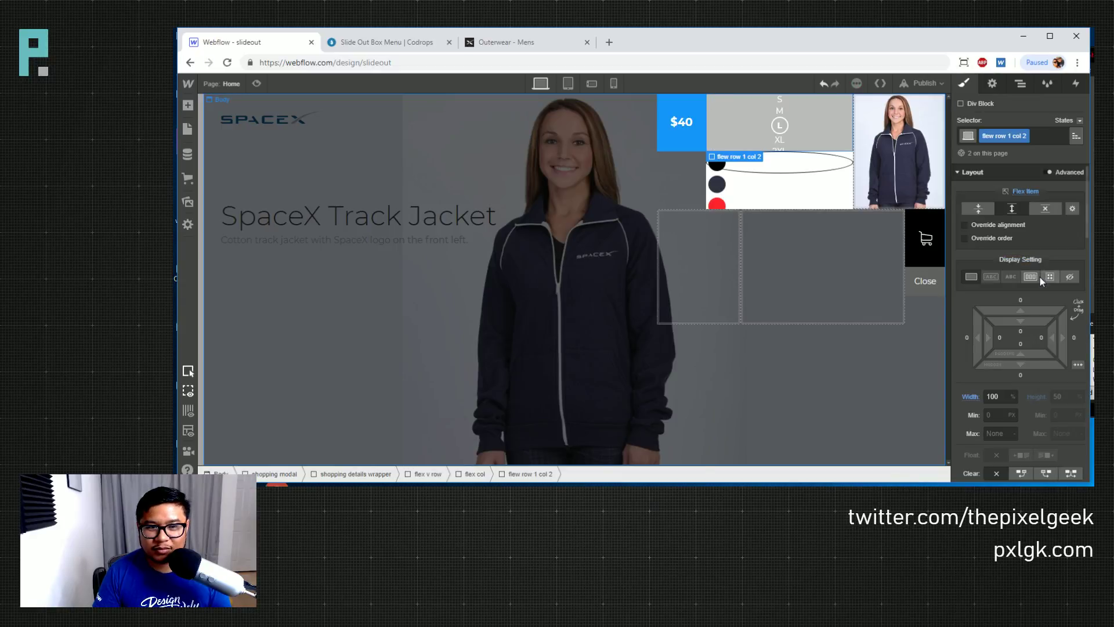
Give the new div block around the five sizes the class "flex arg"
{"action": "left_click", "coordinate": [1020, 83]}
{"action": "left_click", "coordinate": [1045, 237]}
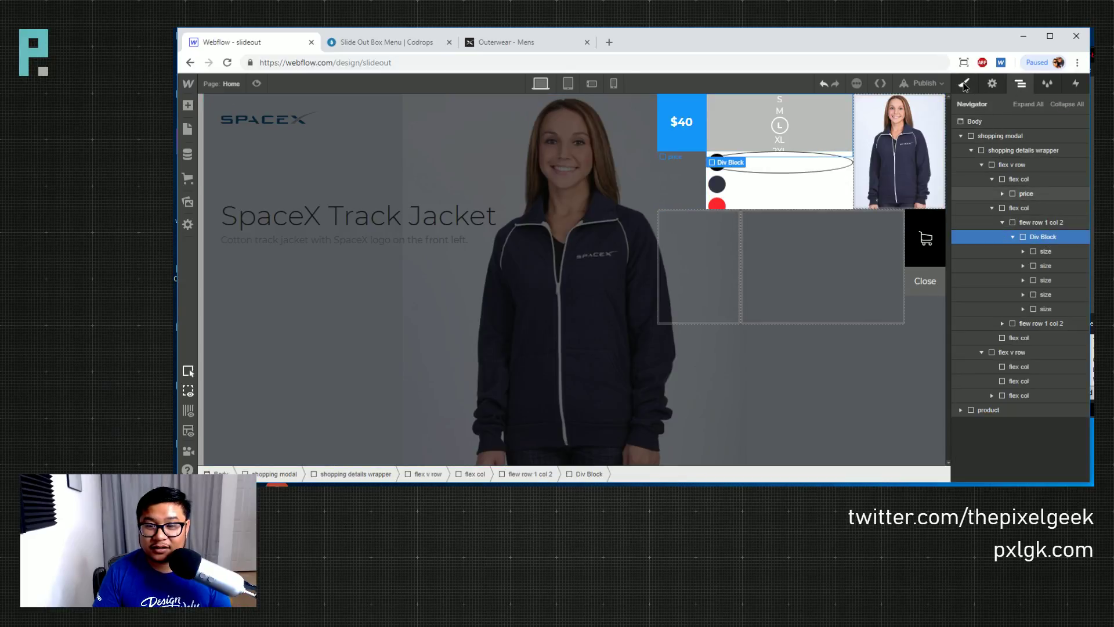
{"action": "key", "text": "s"}
{"action": "left_click", "coordinate": [1006, 131]}
{"action": "type", "text": "flex arg!!!"}
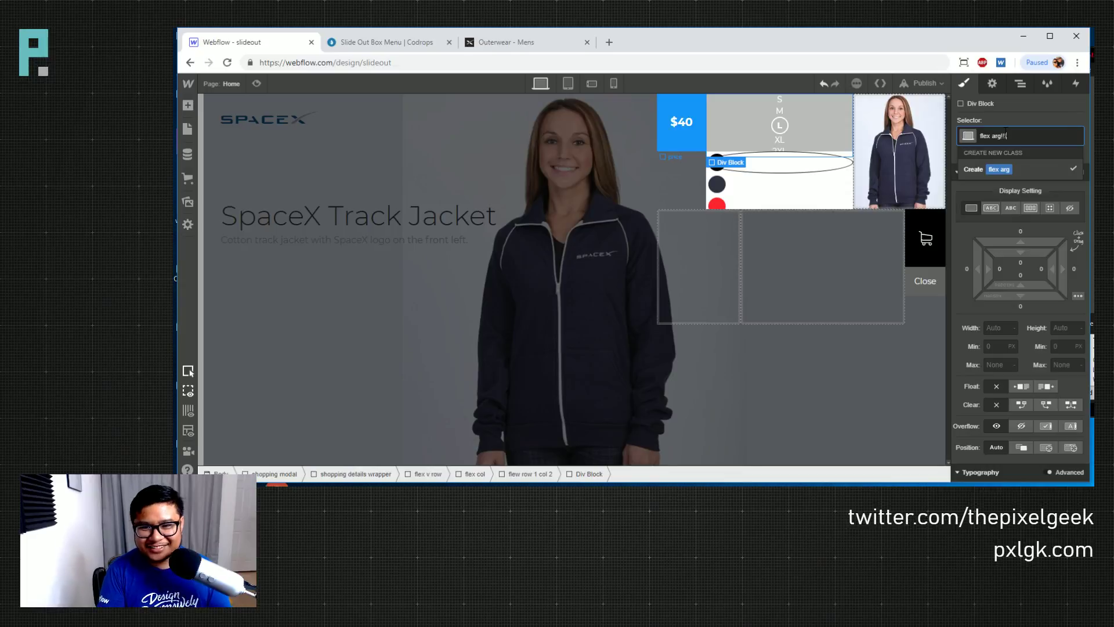
{"action": "key", "text": "Return"}
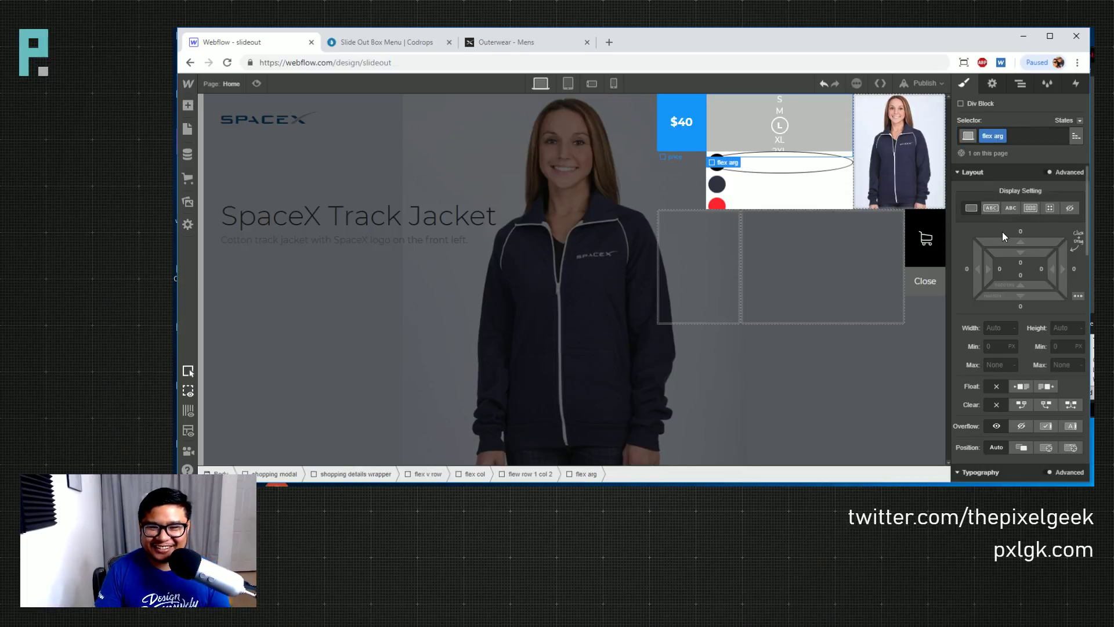
Make the size wrapper a horizontal flex layout, try centre alignment before returning to stretch, and set its height to 100%
{"action": "left_click", "coordinate": [1030, 207]}
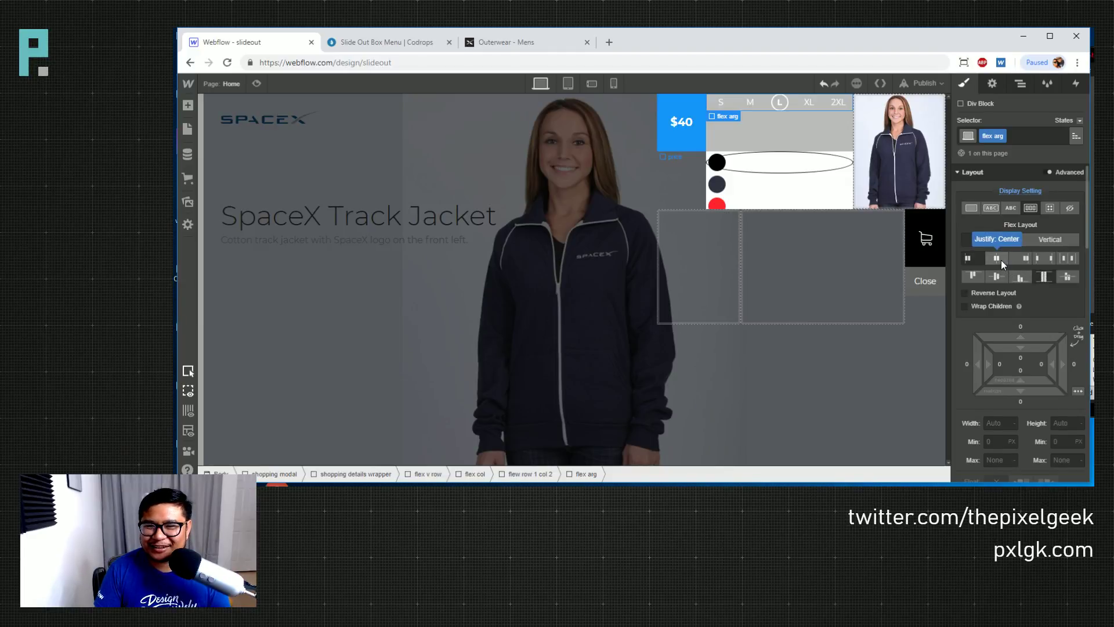
{"action": "left_click", "coordinate": [1002, 277]}
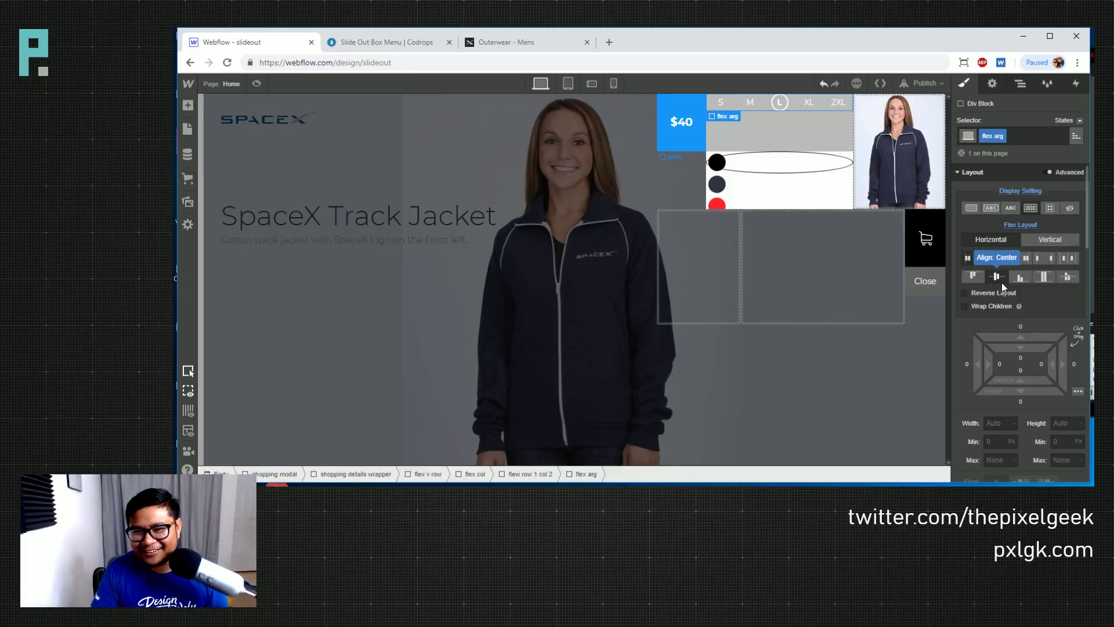
{"action": "left_click", "coordinate": [1046, 276]}
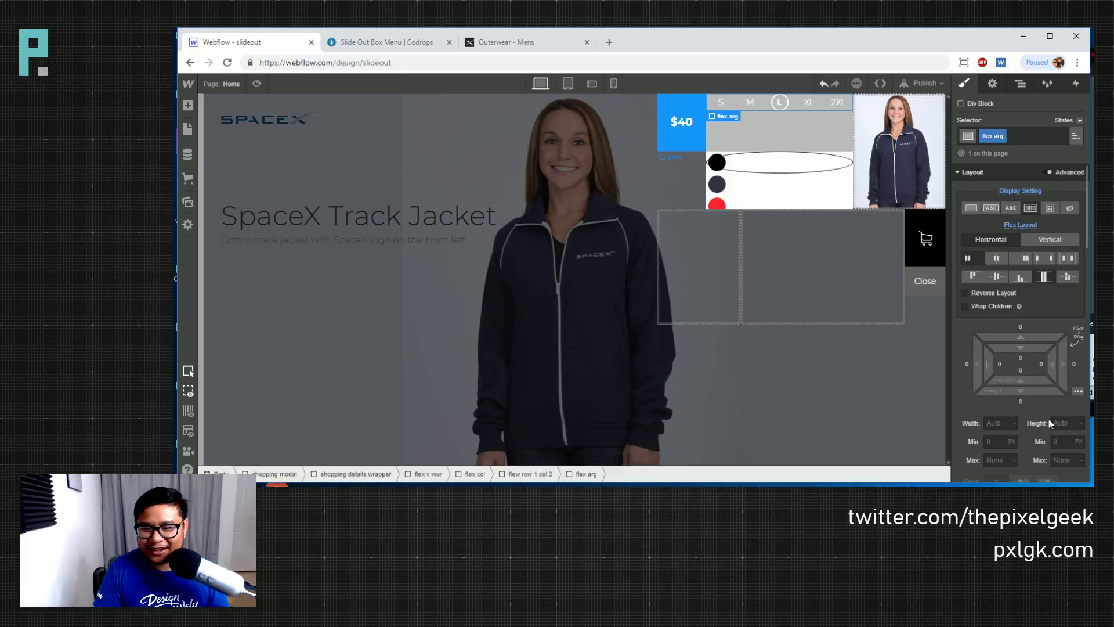
{"action": "left_click", "coordinate": [1068, 422]}
{"action": "type", "text": "100%"}
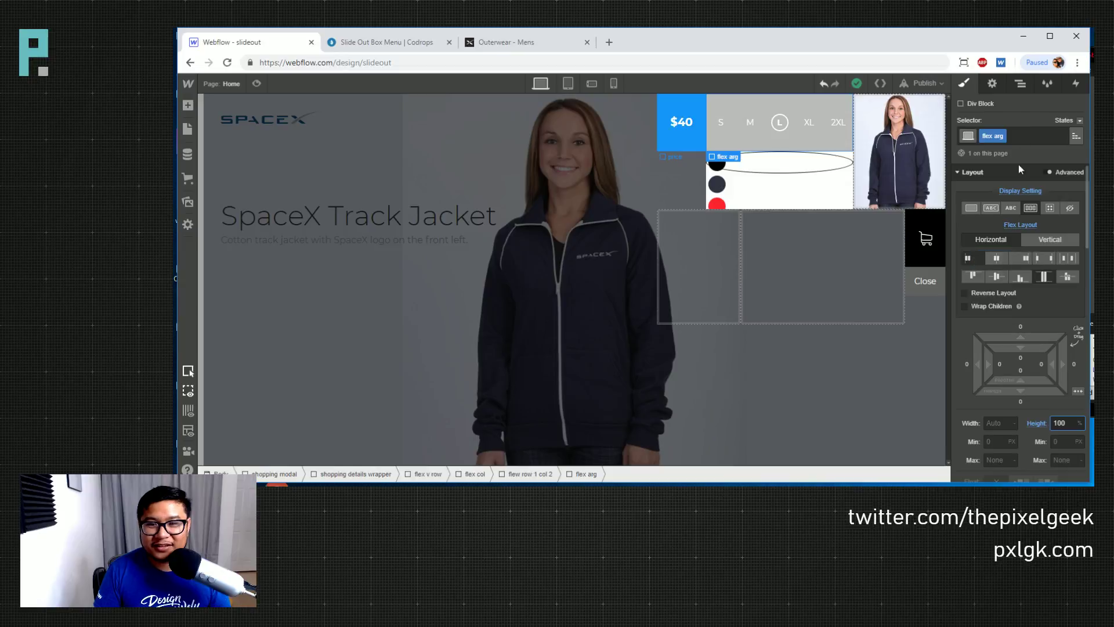
Rename the size wrapper's class to "wrapper thing"
{"action": "left_click", "coordinate": [1024, 90]}
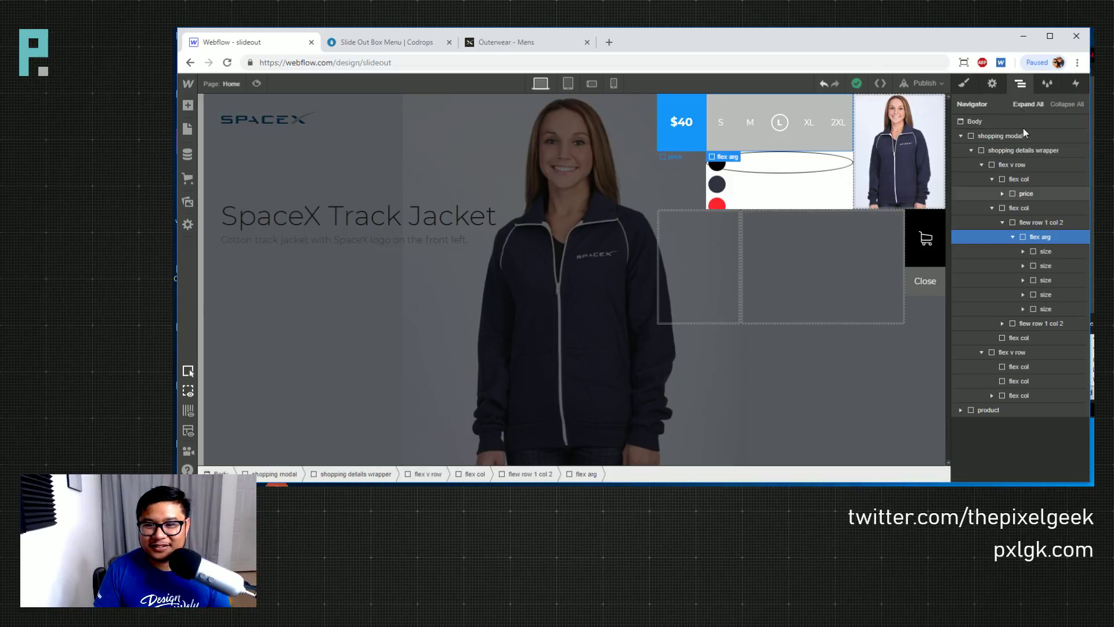
{"action": "left_click", "coordinate": [965, 84]}
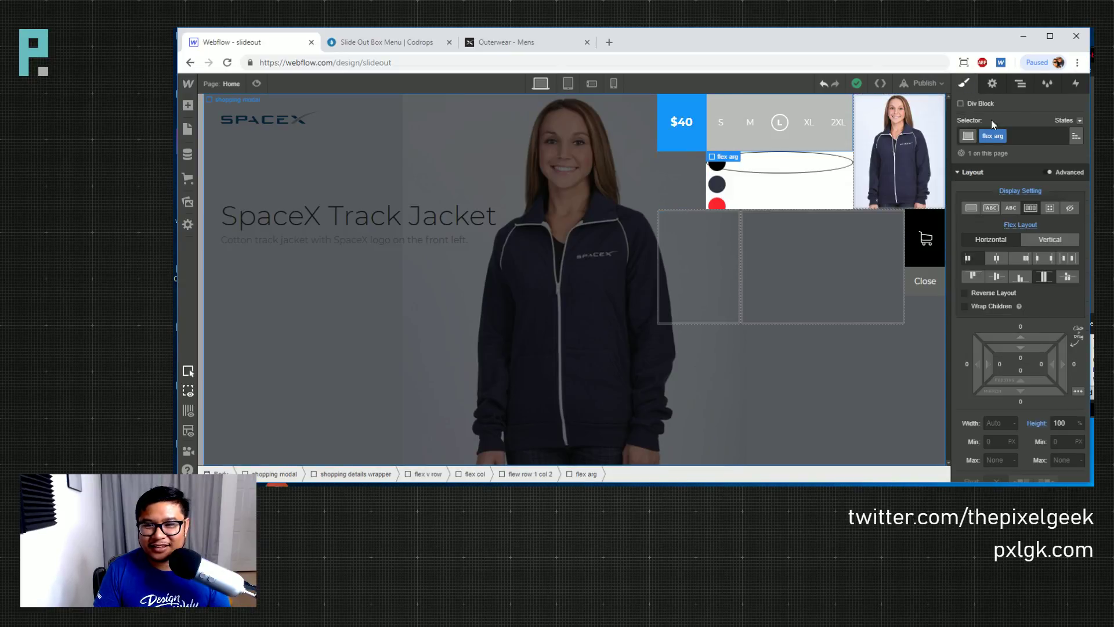
{"action": "double_click", "coordinate": [989, 135]}
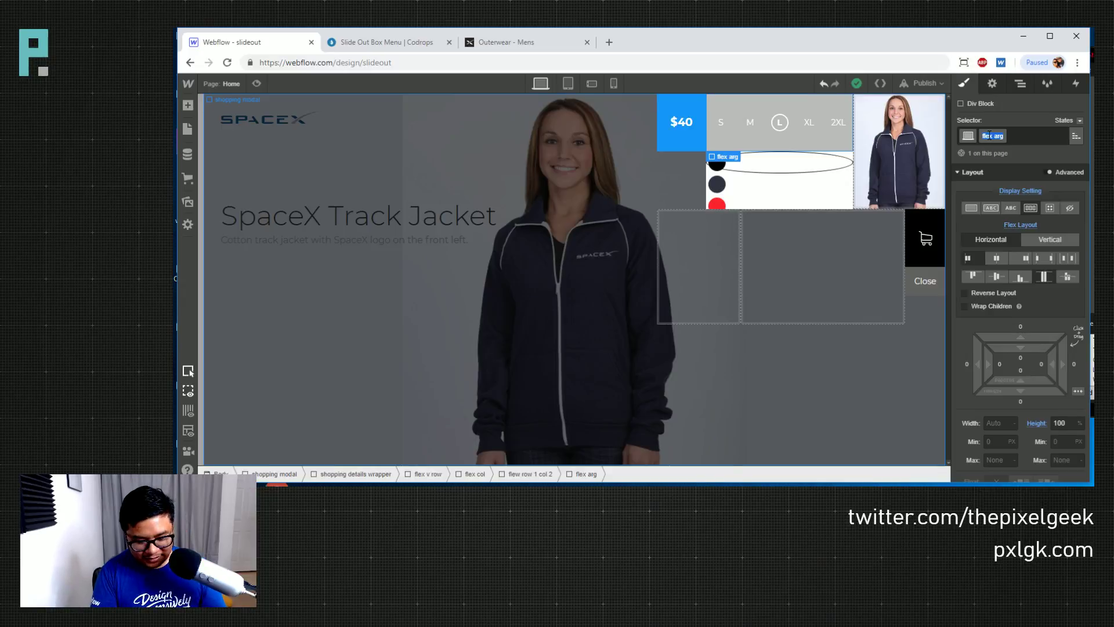
{"action": "type", "text": "wrapper thing"}
{"action": "key", "text": "Return"}
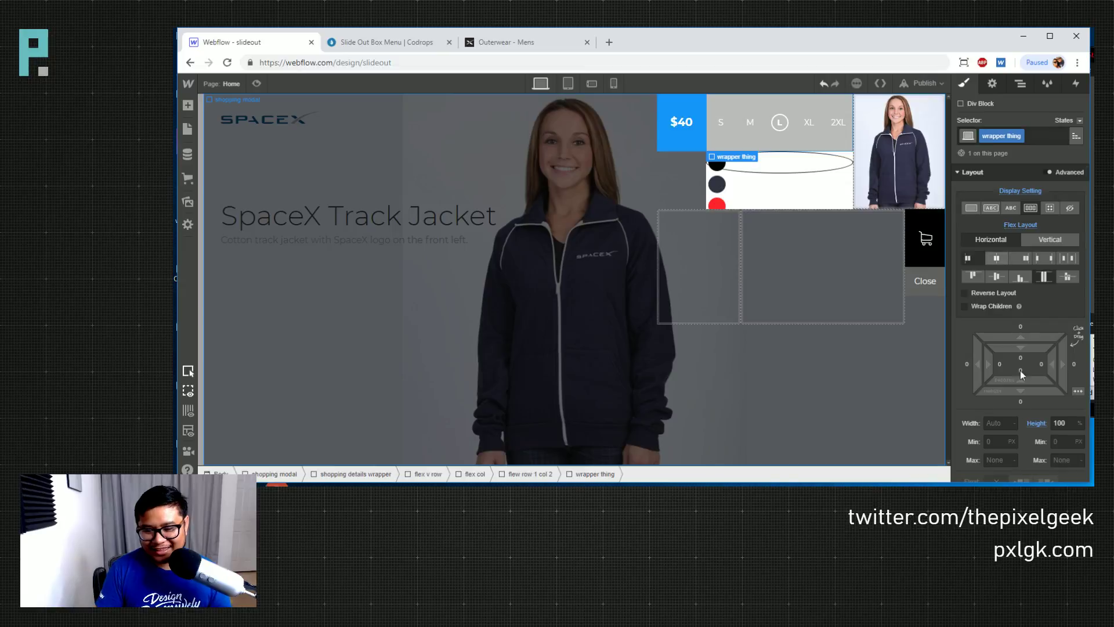
Set the wrapper thing's width to 500 px and reduce it until it fits the middle column at 255 px
{"action": "left_click", "coordinate": [993, 422]}
{"action": "type", "text": "500"}
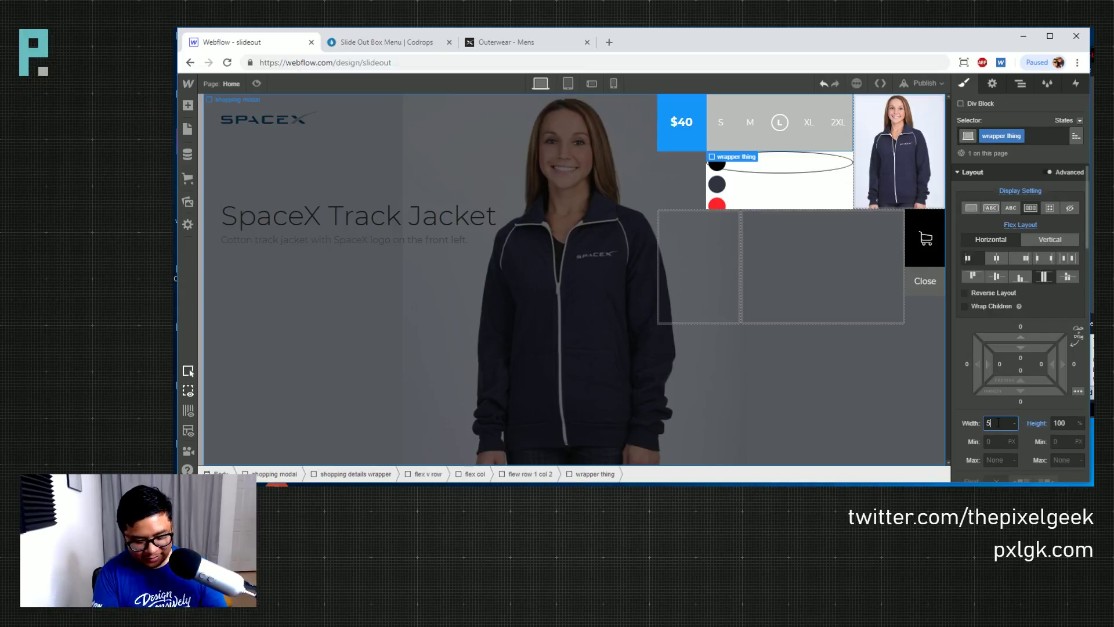
{"action": "key", "text": "Return"}
{"action": "key", "text": "shift+Down"}
{"action": "key", "text": "shift+Down"}
{"action": "key", "text": "shift+Down"}
{"action": "key", "text": "shift+Down"}
{"action": "key", "text": "shift+Down"}
{"action": "key", "text": "shift+Down"}
{"action": "key", "text": "shift+Down"}
{"action": "key", "text": "shift+Down"}
{"action": "key", "text": "shift+Down"}
{"action": "key", "text": "shift+Down"}
{"action": "key", "text": "shift+Down"}
{"action": "key", "text": "shift+Down"}
{"action": "key", "text": "shift+Down"}
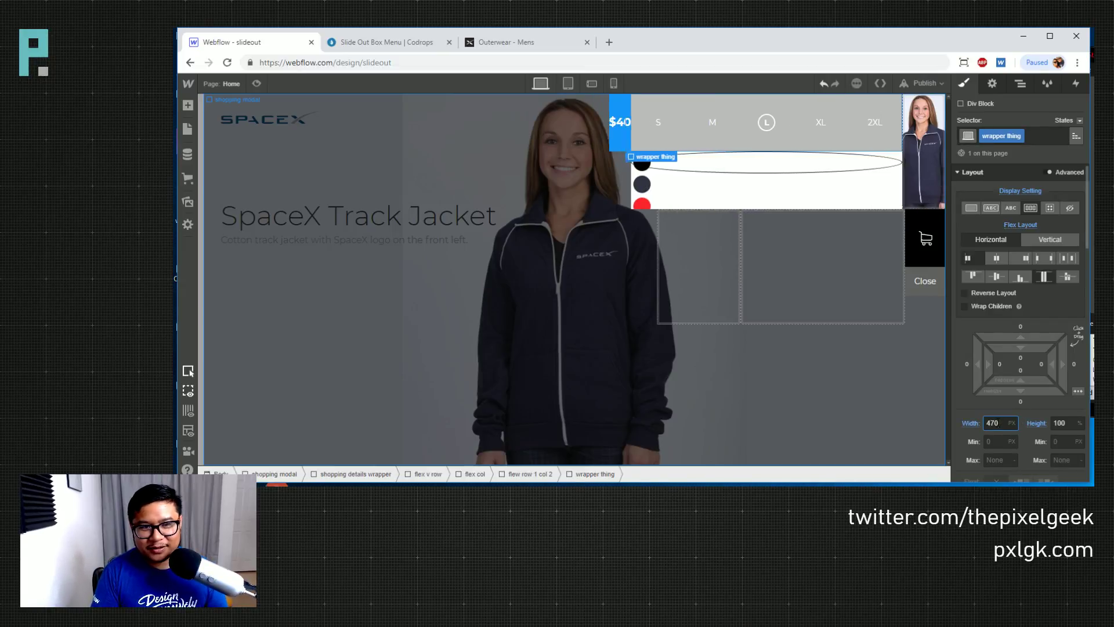
{"action": "key", "text": "shift+Down"}
{"action": "key", "text": "shift+Down"}
{"action": "key", "text": "shift+Down"}
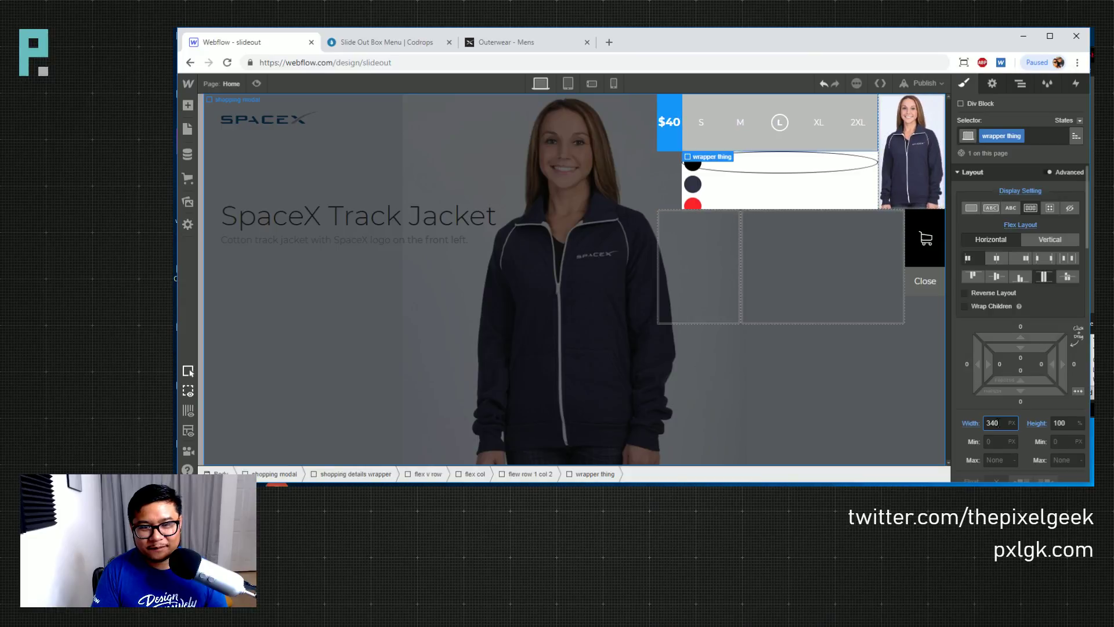
{"action": "key", "text": "shift+Down"}
{"action": "key", "text": "shift+Down"}
{"action": "key", "text": "shift+Down"}
{"action": "key", "text": "shift+Down"}
{"action": "key", "text": "shift+Down"}
{"action": "key", "text": "shift+Down"}
{"action": "key", "text": "shift+Down"}
{"action": "key", "text": "shift+Down"}
{"action": "key", "text": "shift+Down"}
{"action": "key", "text": "shift+Down"}
{"action": "key", "text": "shift+Down"}
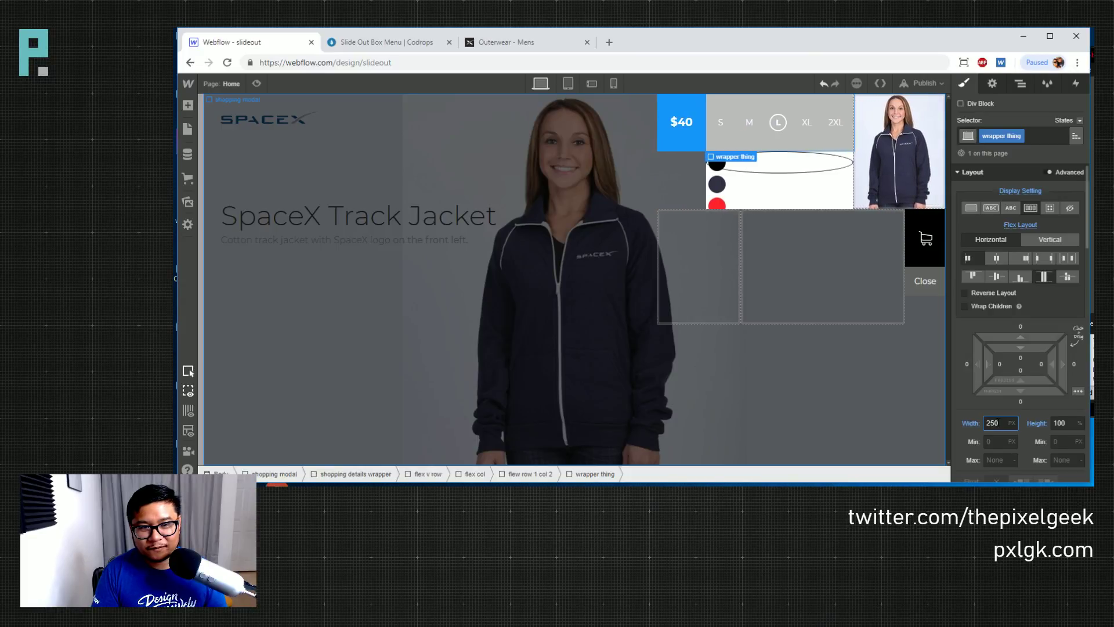
{"action": "key", "text": "Up"}
{"action": "key", "text": "Up"}
{"action": "key", "text": "Up"}
{"action": "key", "text": "Up"}
{"action": "key", "text": "Up"}
{"action": "key", "text": "Up"}
{"action": "key", "text": "Up"}
{"action": "key", "text": "Up"}
{"action": "key", "text": "Up"}
{"action": "key", "text": "Up"}
{"action": "key", "text": "Up"}
{"action": "key", "text": "Up"}
{"action": "key", "text": "Up"}
{"action": "key", "text": "Up"}
{"action": "key", "text": "Up"}
{"action": "key", "text": "Up"}
{"action": "key", "text": "Up"}
{"action": "key", "text": "Up"}
{"action": "key", "text": "Up"}
{"action": "key", "text": "Up"}
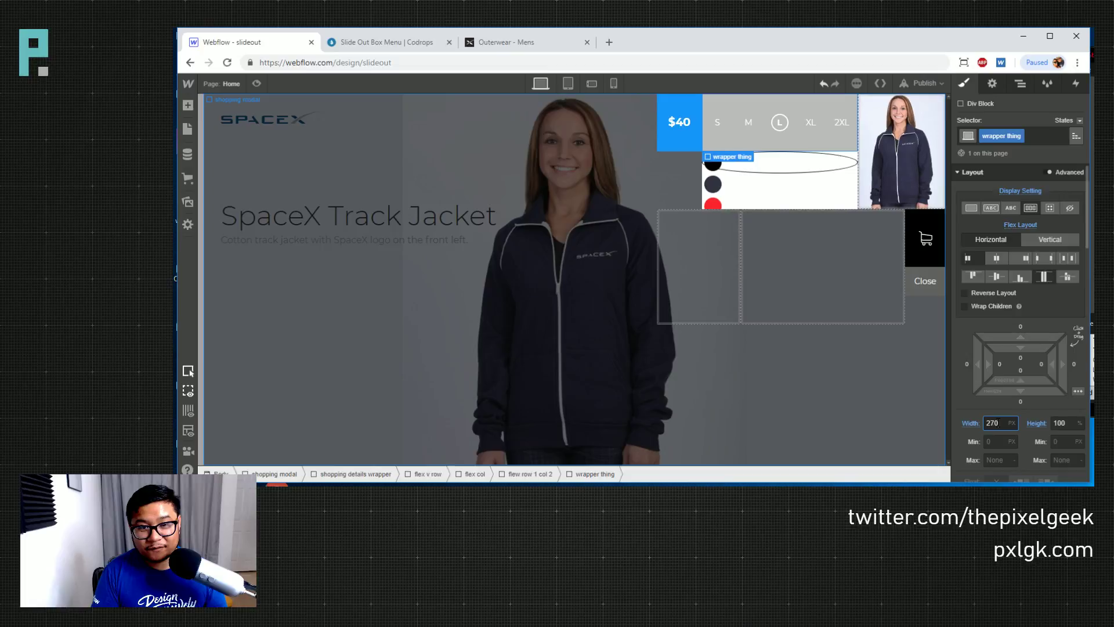
{"action": "key", "text": "Up"}
{"action": "key", "text": "Up"}
{"action": "key", "text": "Up"}
{"action": "key", "text": "Up"}
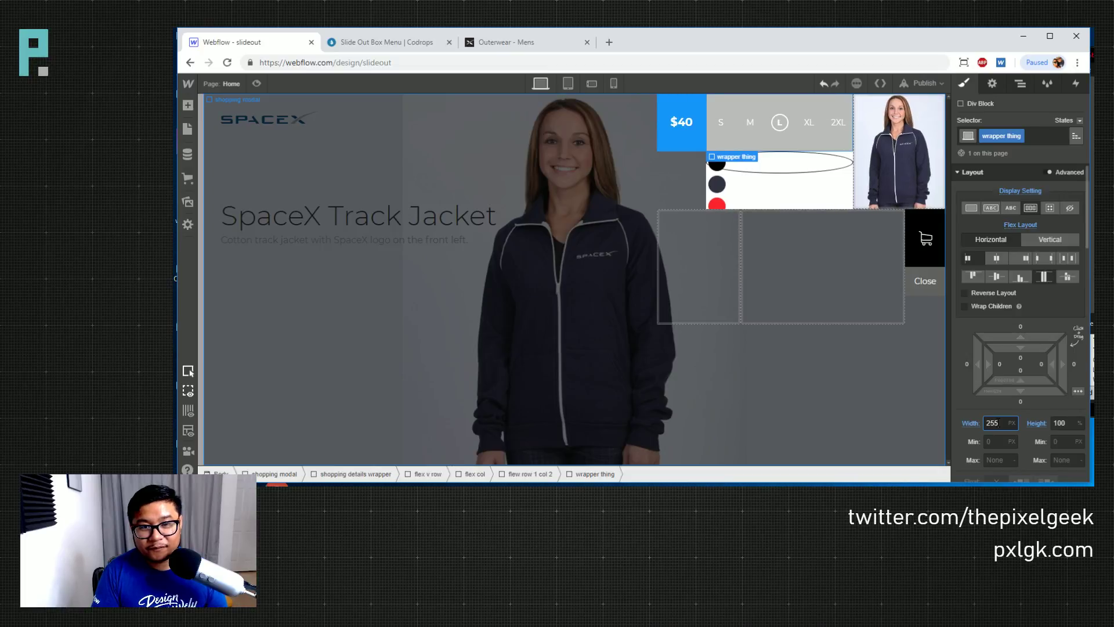
{"action": "key", "text": "Down"}
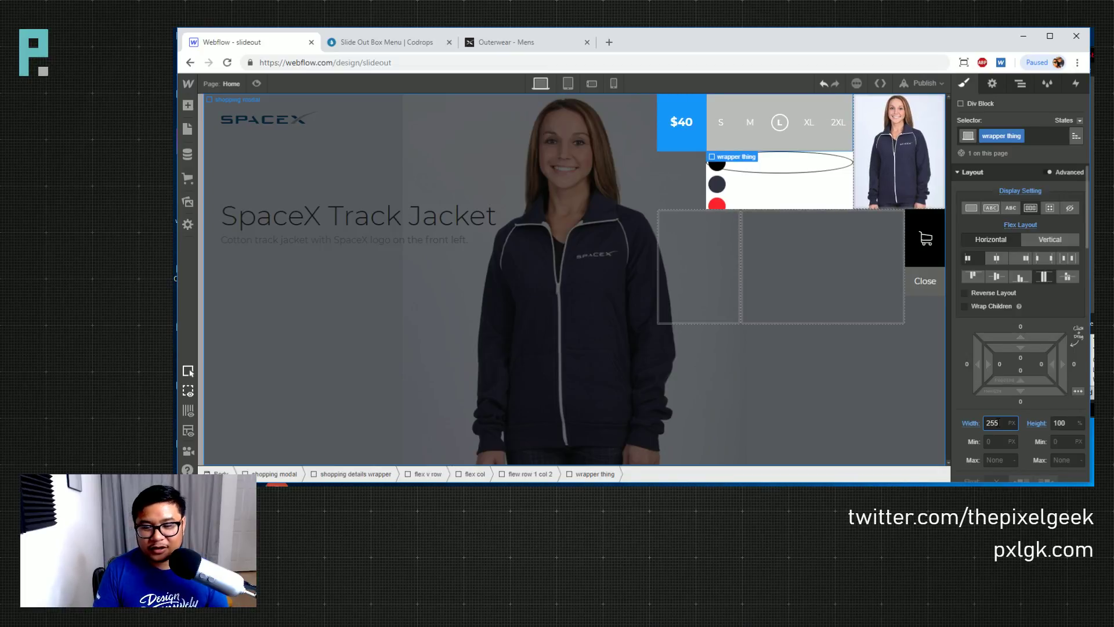
Test the sizes row (flew row 1 col 2) at varying widths between 90% and 0%, and return its width to 100%
{"action": "left_click", "coordinate": [1020, 83]}
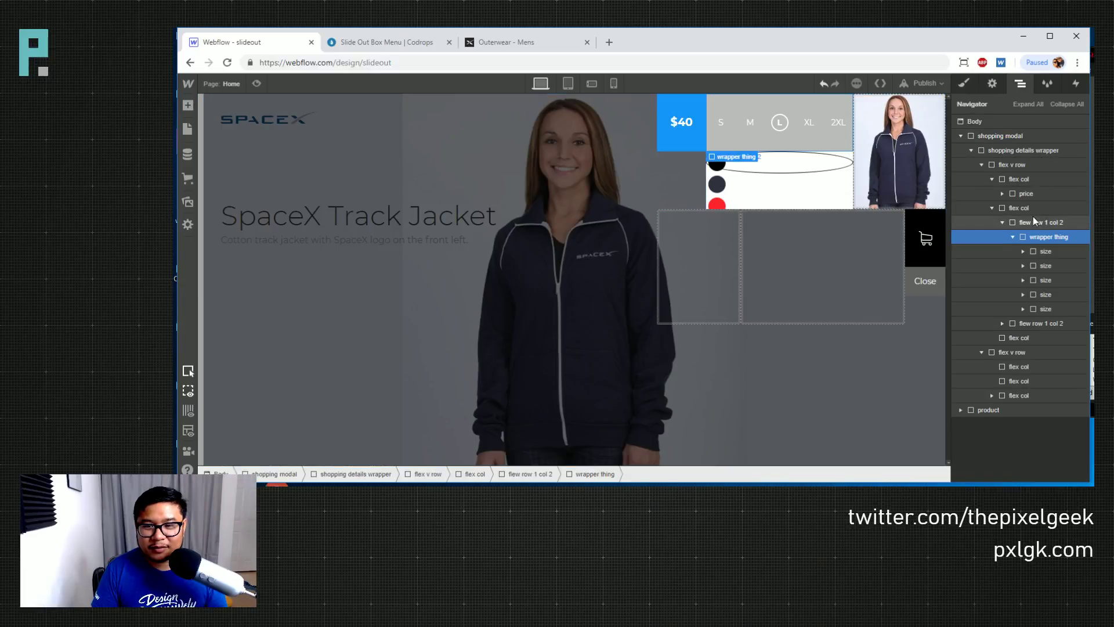
{"action": "left_click", "coordinate": [1032, 219]}
{"action": "left_click", "coordinate": [963, 83]}
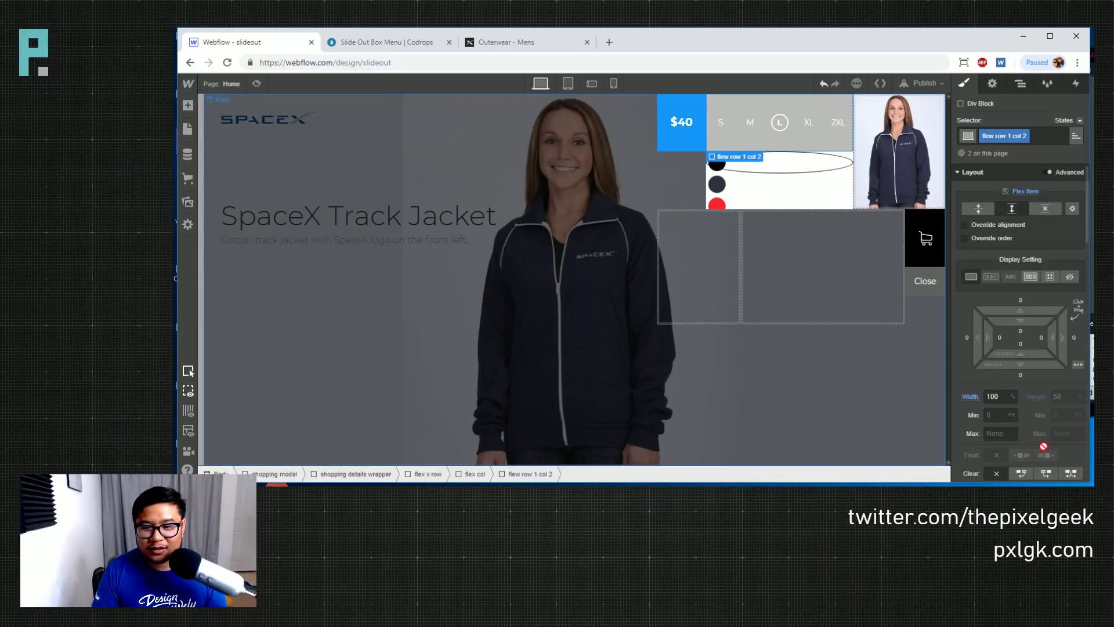
{"action": "left_click", "coordinate": [996, 395]}
{"action": "type", "text": "90"}
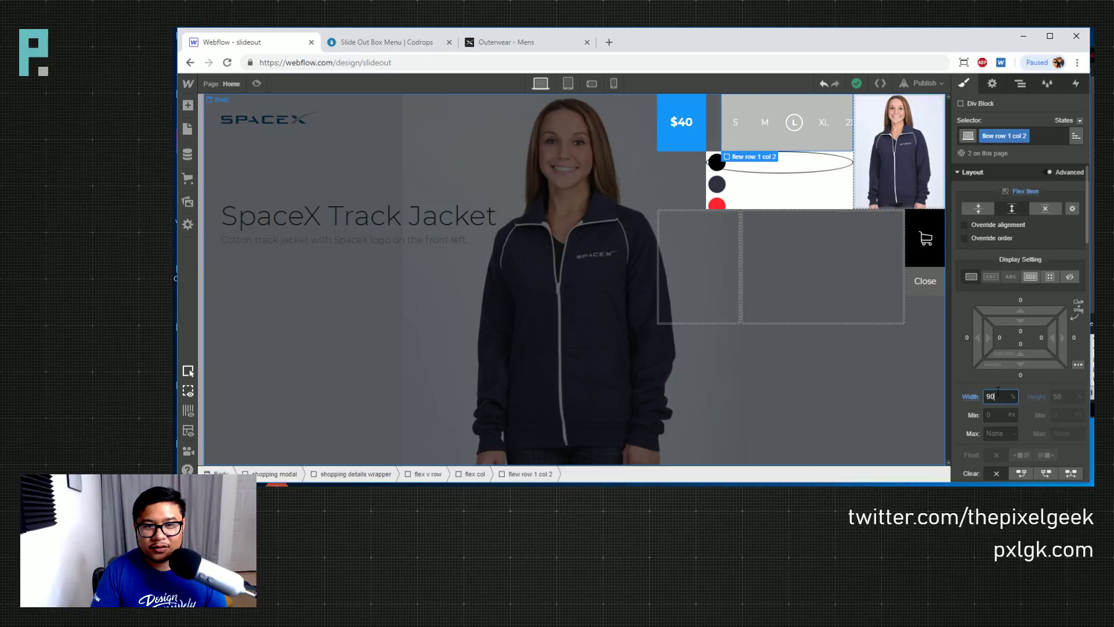
{"action": "key", "text": "shift+Down"}
{"action": "key", "text": "shift+Down"}
{"action": "key", "text": "shift+Down"}
{"action": "key", "text": "shift+Down"}
{"action": "key", "text": "shift+Down"}
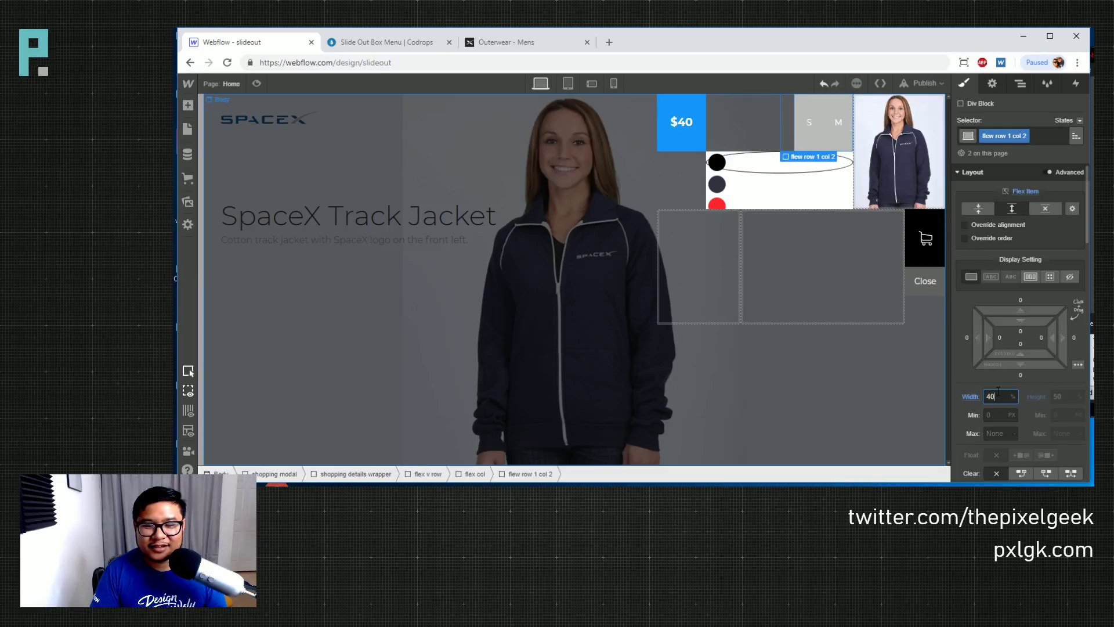
{"action": "key", "text": "shift+Up"}
{"action": "key", "text": "shift+Up"}
{"action": "key", "text": "shift+Up"}
{"action": "key", "text": "shift+Down"}
{"action": "key", "text": "shift+Down"}
{"action": "key", "text": "shift+Down"}
{"action": "key", "text": "shift+Down"}
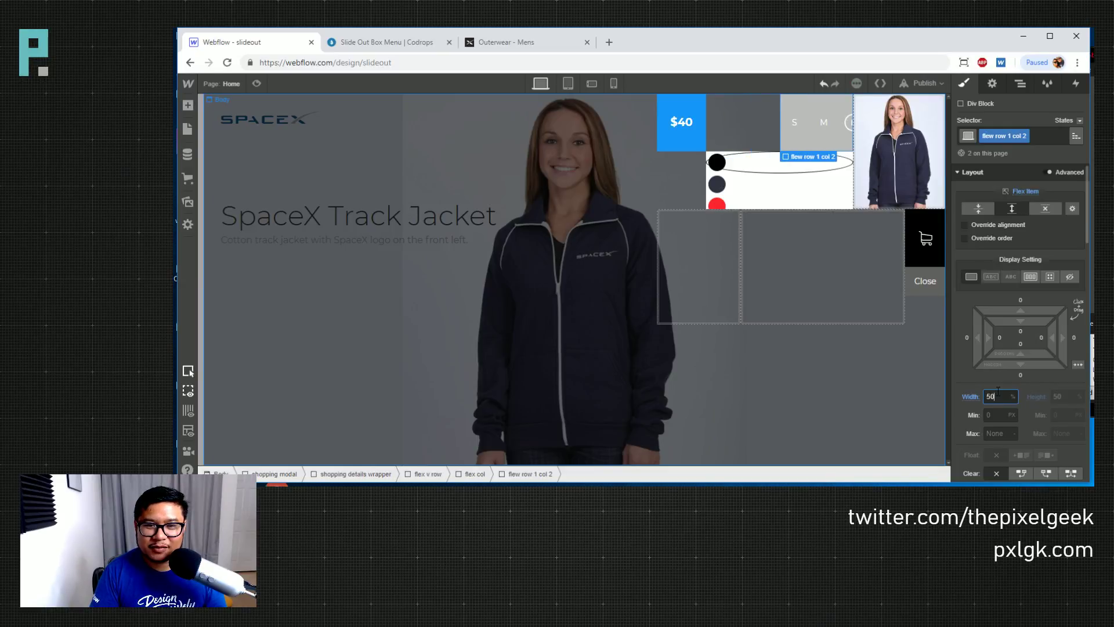
{"action": "key", "text": "shift+Up"}
{"action": "key", "text": "shift+Up"}
{"action": "key", "text": "shift+Up"}
{"action": "key", "text": "shift+Up"}
{"action": "key", "text": "shift+Up"}
{"action": "key", "text": "shift+Up"}
{"action": "key", "text": "shift+Up"}
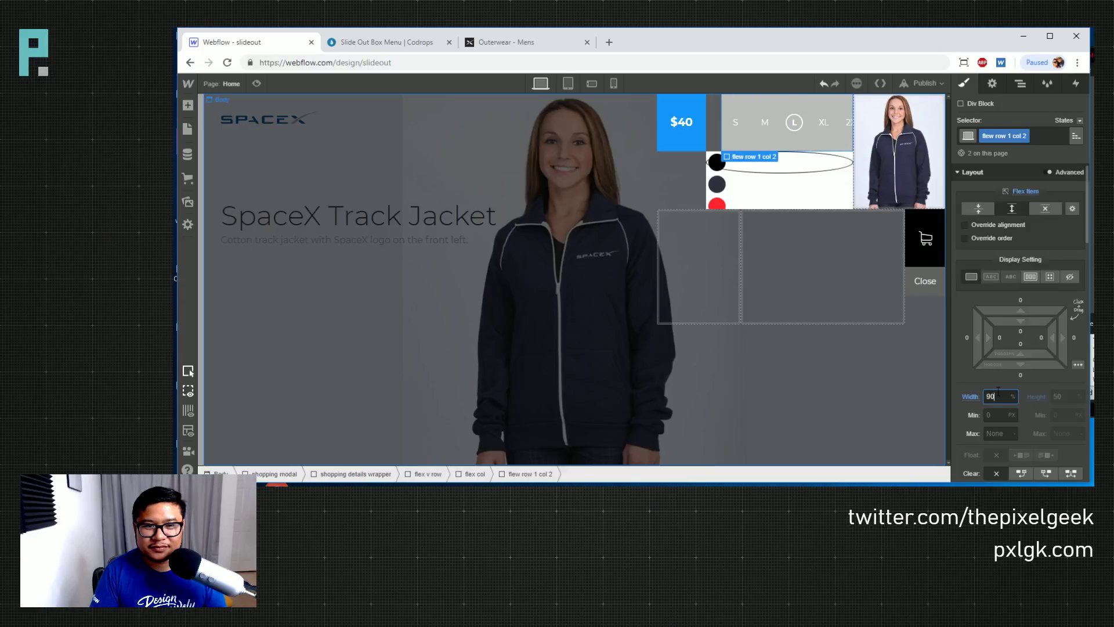
{"action": "key", "text": "shift+Down"}
{"action": "key", "text": "shift+Down"}
{"action": "key", "text": "shift+Down"}
{"action": "key", "text": "shift+Down"}
{"action": "key", "text": "shift+Down"}
{"action": "key", "text": "shift+Down"}
{"action": "key", "text": "shift+Down"}
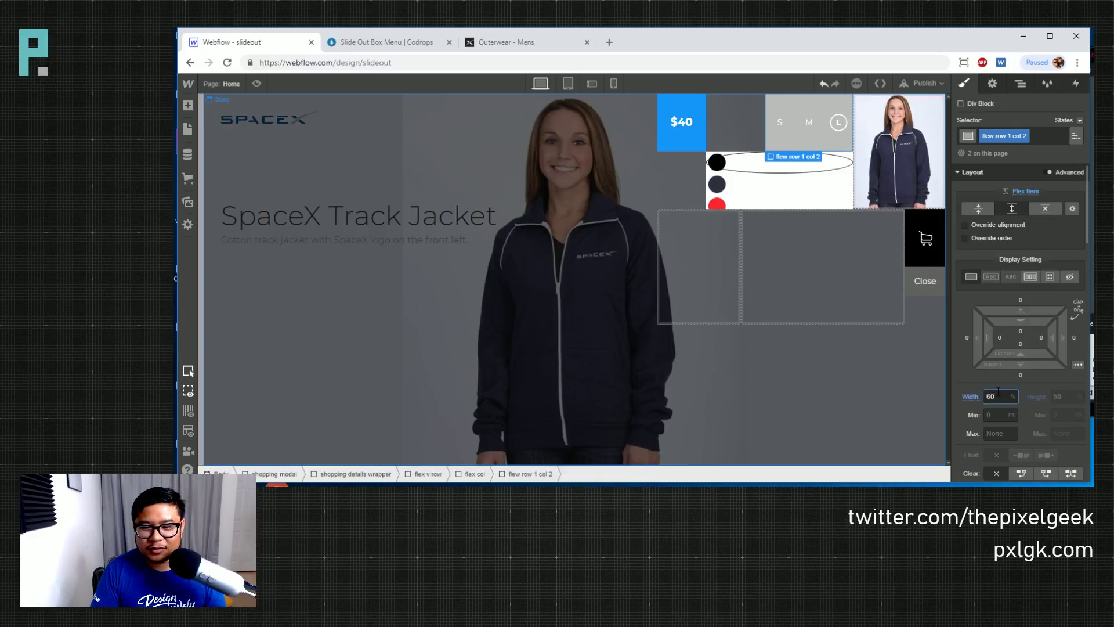
{"action": "key", "text": "shift+Down"}
{"action": "key", "text": "shift+Down"}
{"action": "key", "text": "shift+Down"}
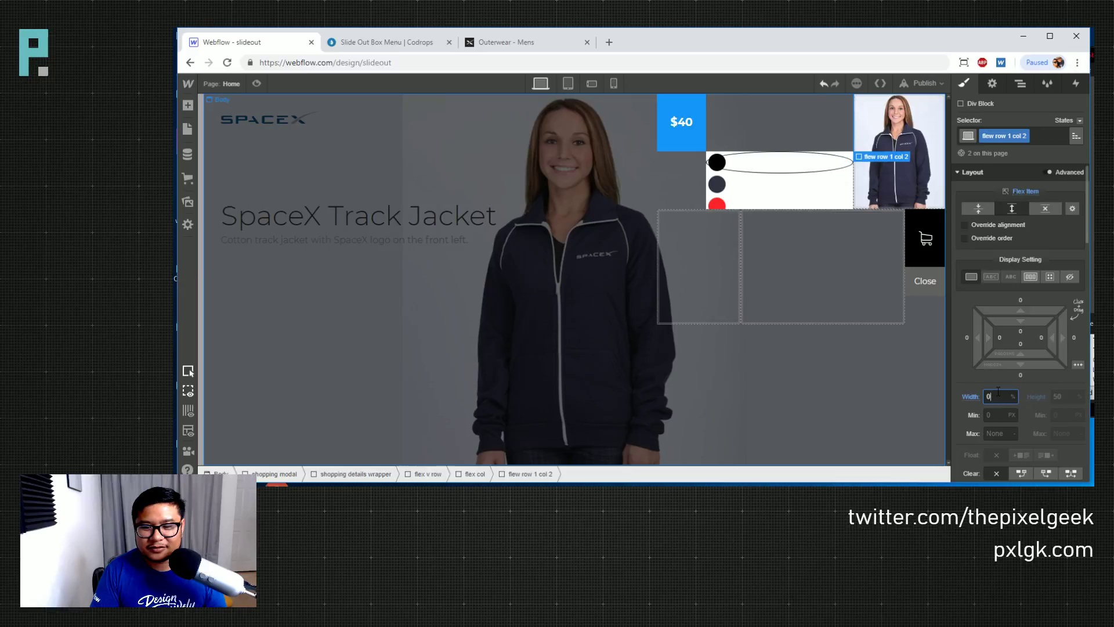
{"action": "key", "text": "shift+Up"}
{"action": "key", "text": "shift+Up"}
{"action": "key", "text": "shift+Up"}
{"action": "key", "text": "shift+Up"}
{"action": "key", "text": "shift+Up"}
{"action": "key", "text": "shift+Up"}
{"action": "key", "text": "shift+Up"}
{"action": "key", "text": "shift+Up"}
{"action": "key", "text": "shift+Up"}
{"action": "key", "text": "shift+Up"}
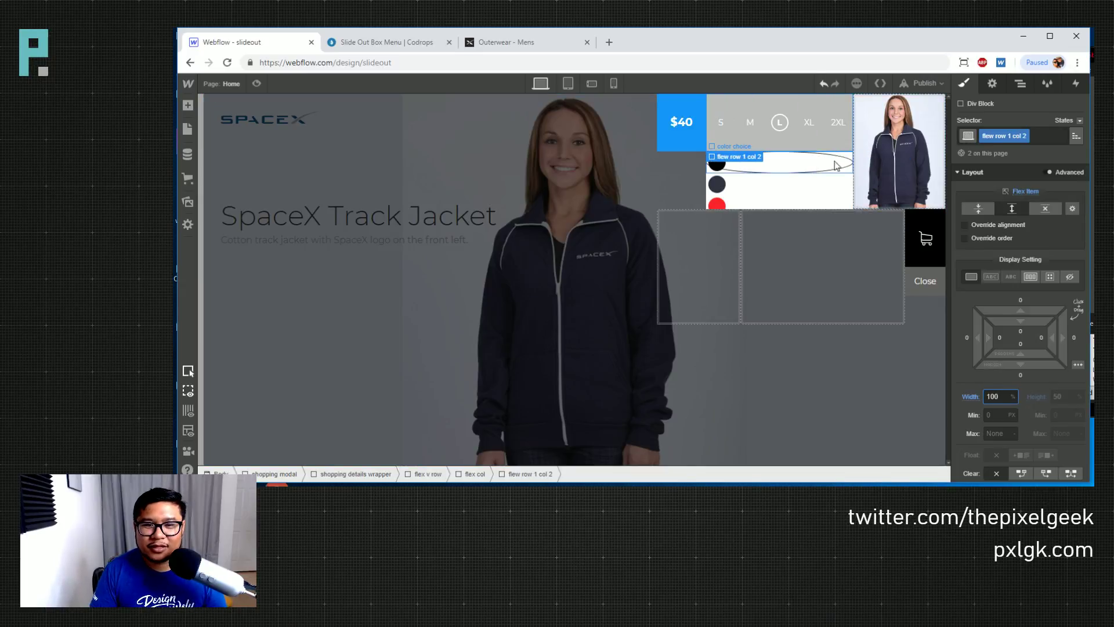
{"action": "left_click", "coordinate": [1020, 83]}
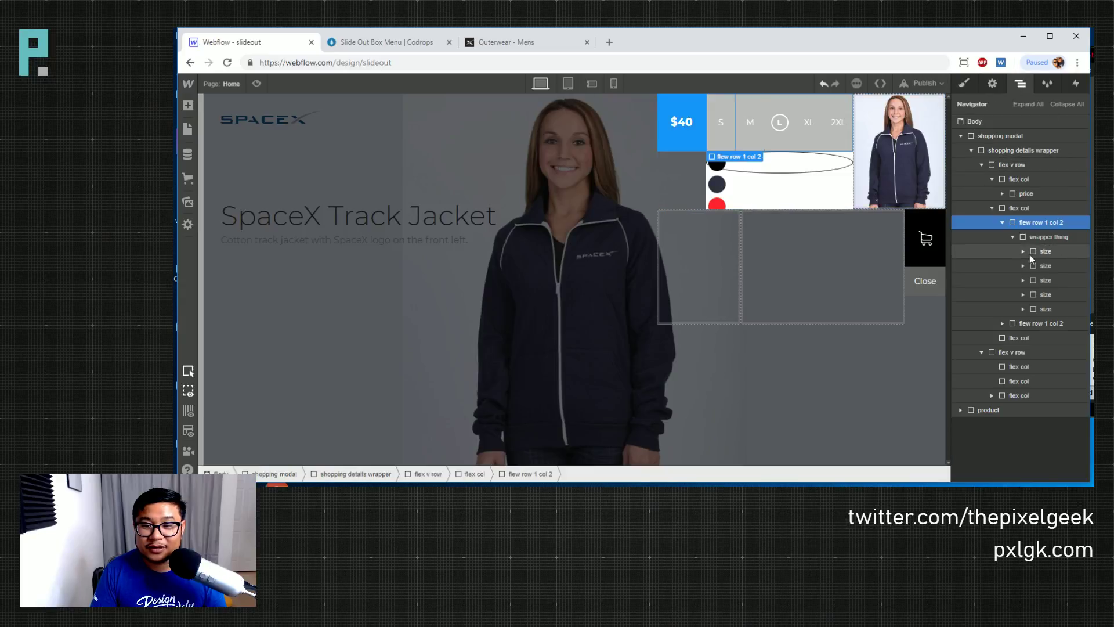
{"action": "left_click", "coordinate": [1003, 323]}
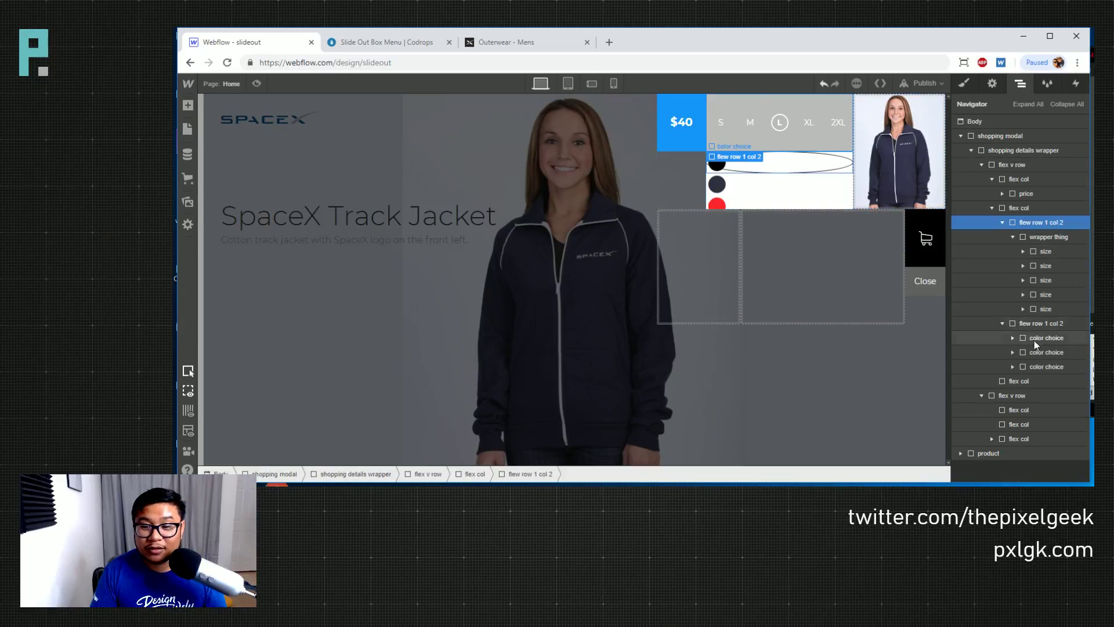
{"action": "left_click", "coordinate": [1036, 341]}
{"action": "key", "text": "a"}
{"action": "left_click", "coordinate": [225, 305]}
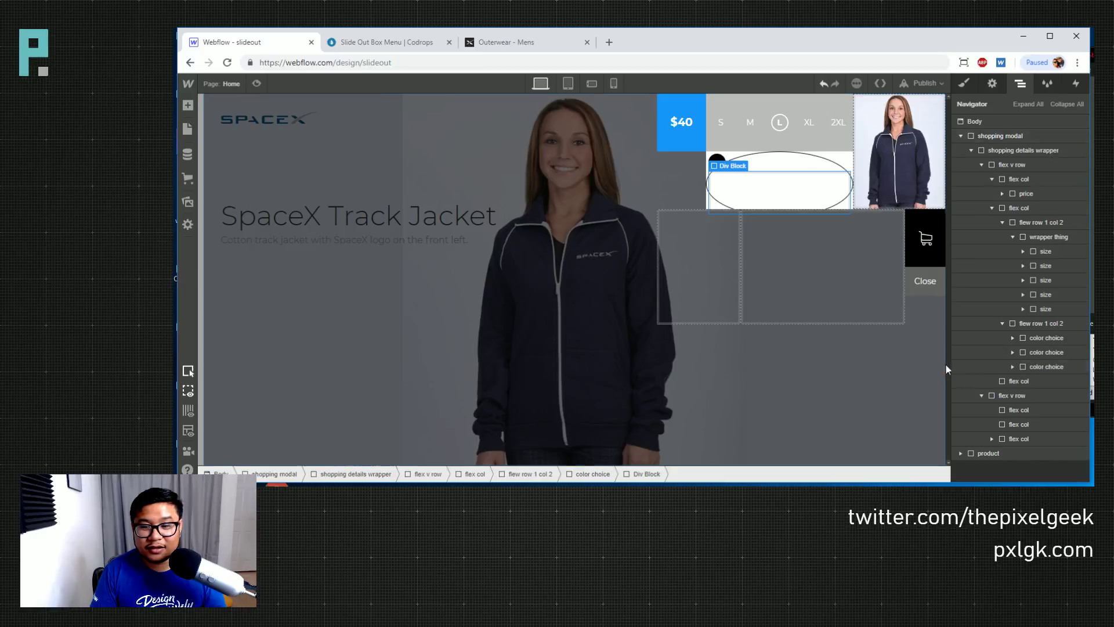
{"action": "key", "text": "Delete"}
Add a div block to the colours row (second flew row 1 col 2) and nest the three color choice items inside it
{"action": "left_click", "coordinate": [1038, 323]}
{"action": "key", "text": "a"}
{"action": "left_click_drag", "start_coordinate": [225, 305], "coordinate": [1038, 381]}
Apply the existing class "wrapper thing" to the new div block around the color choices
{"action": "left_click", "coordinate": [1042, 337]}
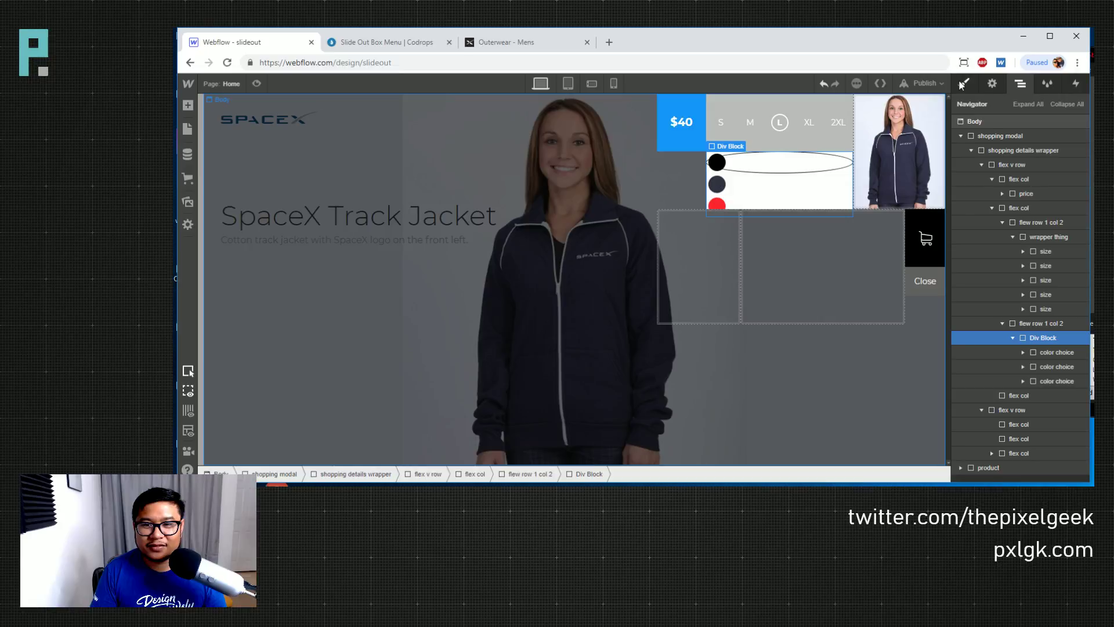
{"action": "key", "text": "s"}
{"action": "left_click", "coordinate": [1014, 137]}
{"action": "type", "text": "wra"}
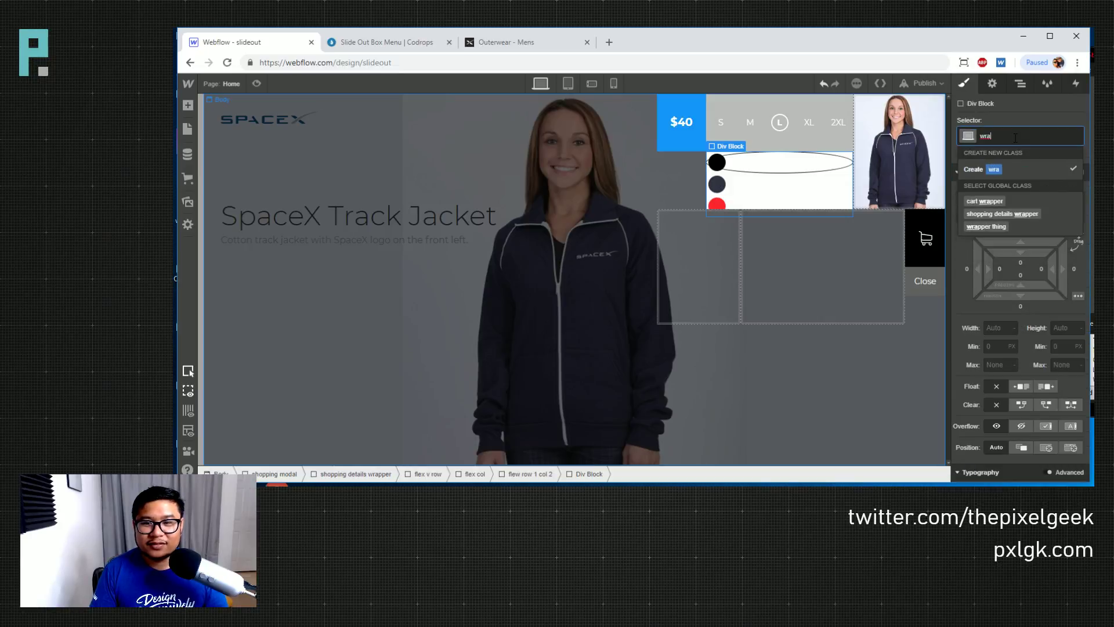
{"action": "left_click", "coordinate": [1001, 227]}
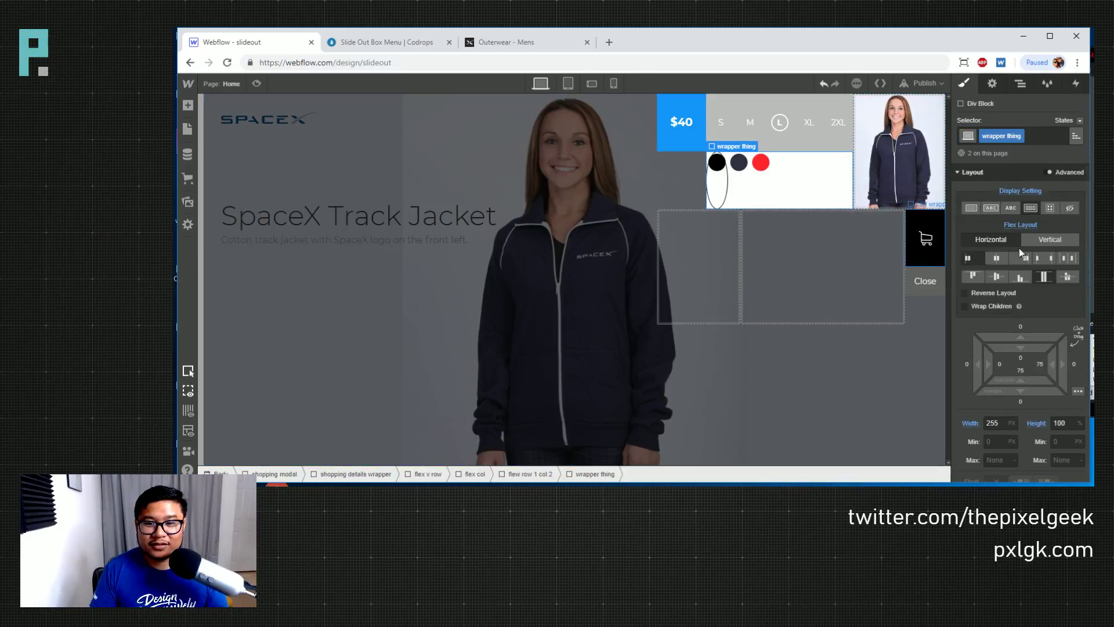
{"action": "mouse_move", "coordinate": [1019, 307]}
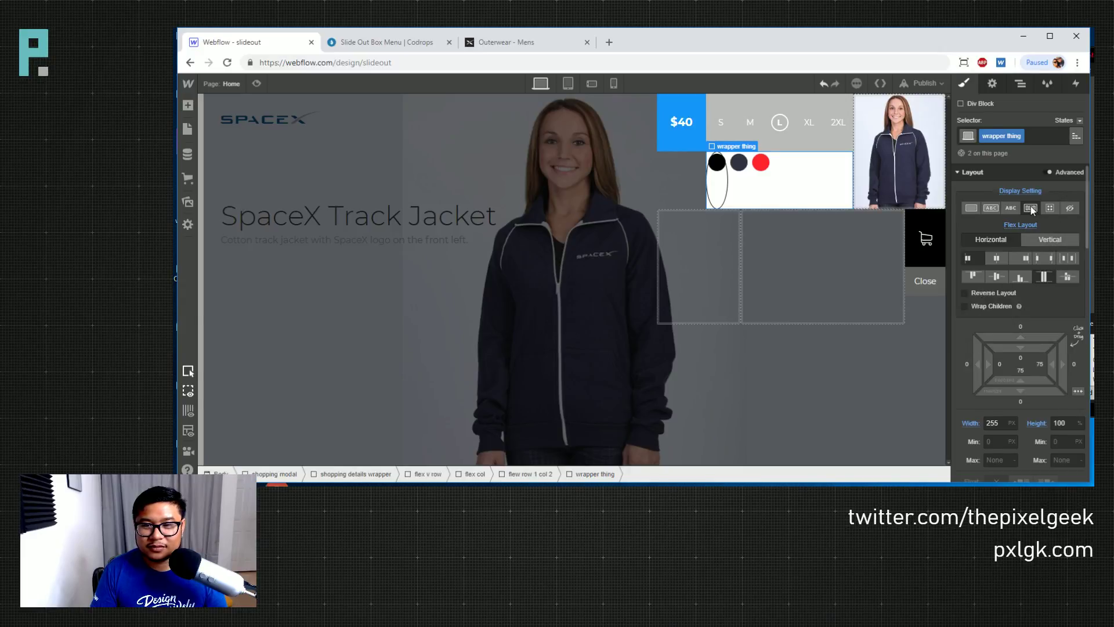
{"action": "left_click", "coordinate": [1016, 85]}
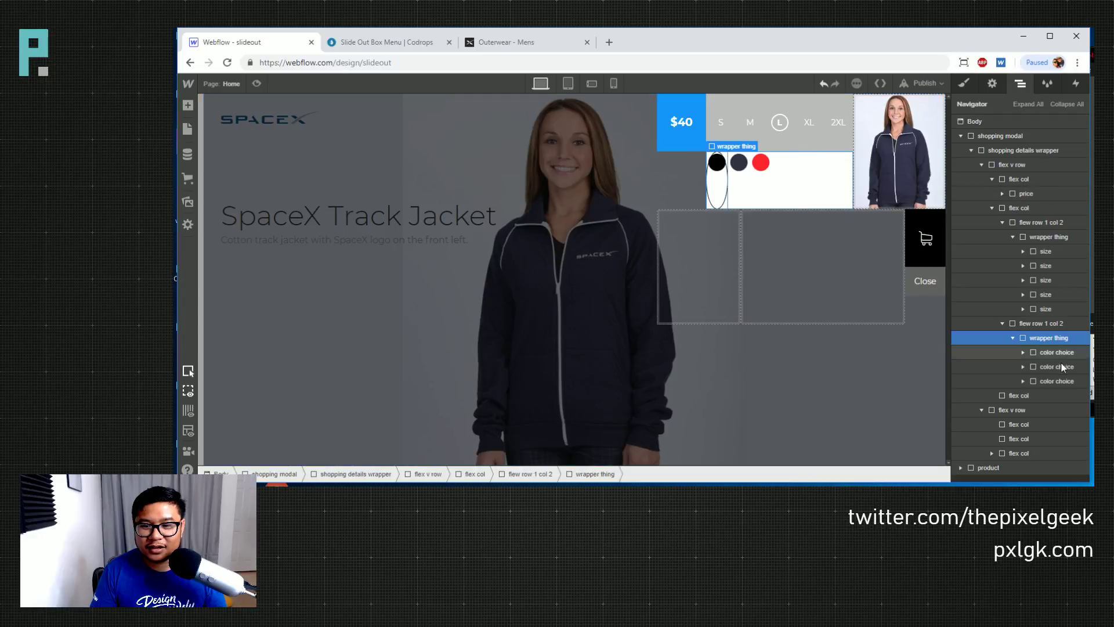
Centre the wrapper thing's children vertically and distribute them with space around across its width
{"action": "left_click", "coordinate": [1055, 352]}
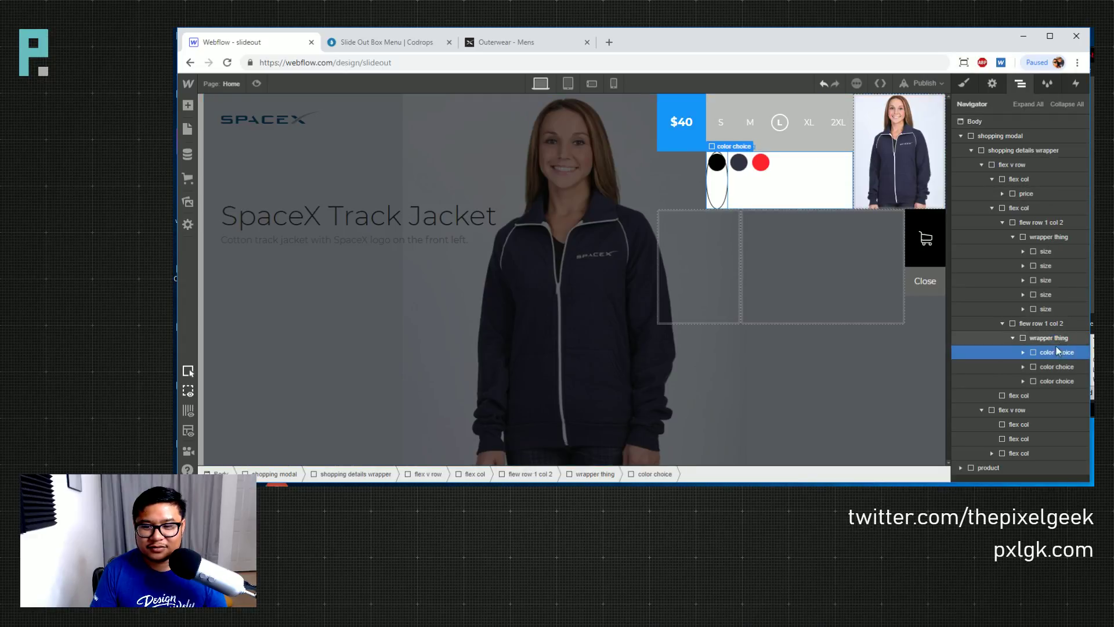
{"action": "left_click", "coordinate": [1051, 338]}
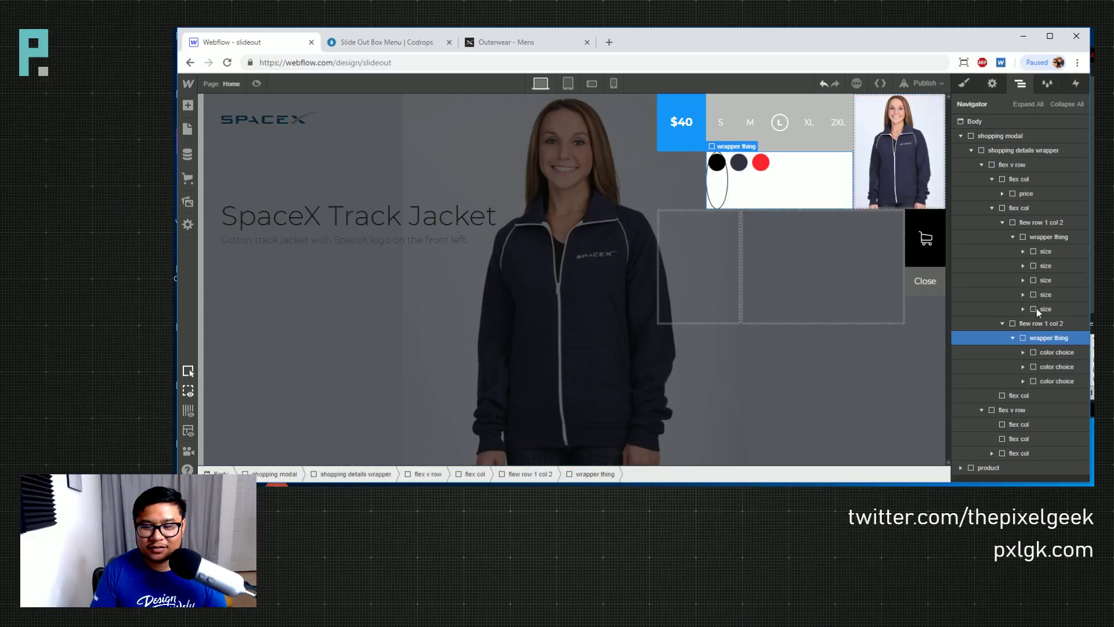
{"action": "left_click", "coordinate": [964, 85]}
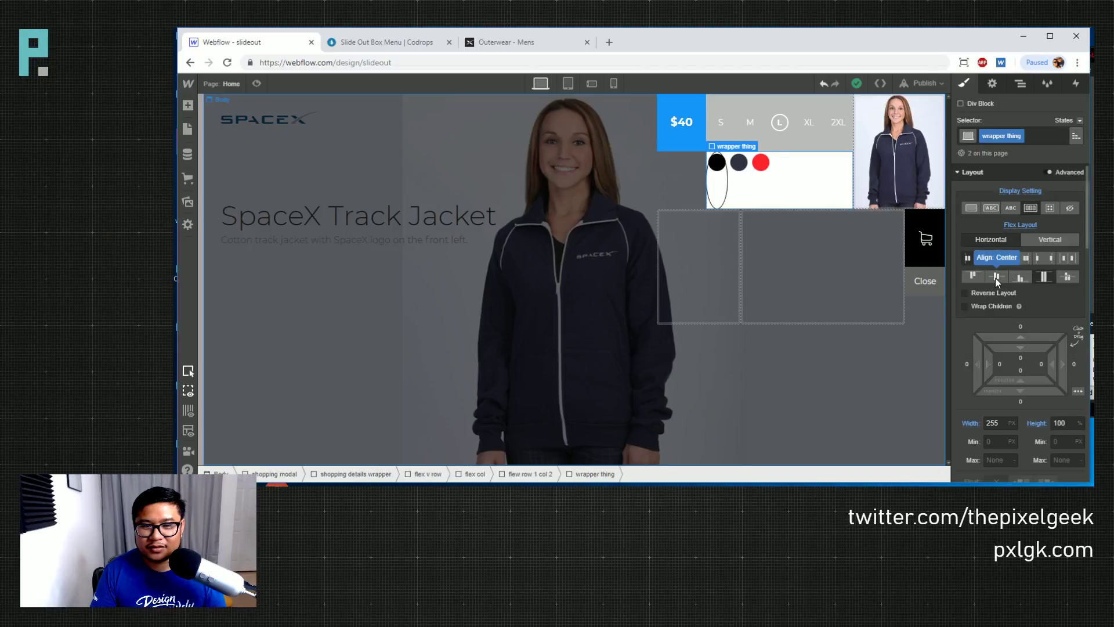
{"action": "left_click", "coordinate": [994, 278]}
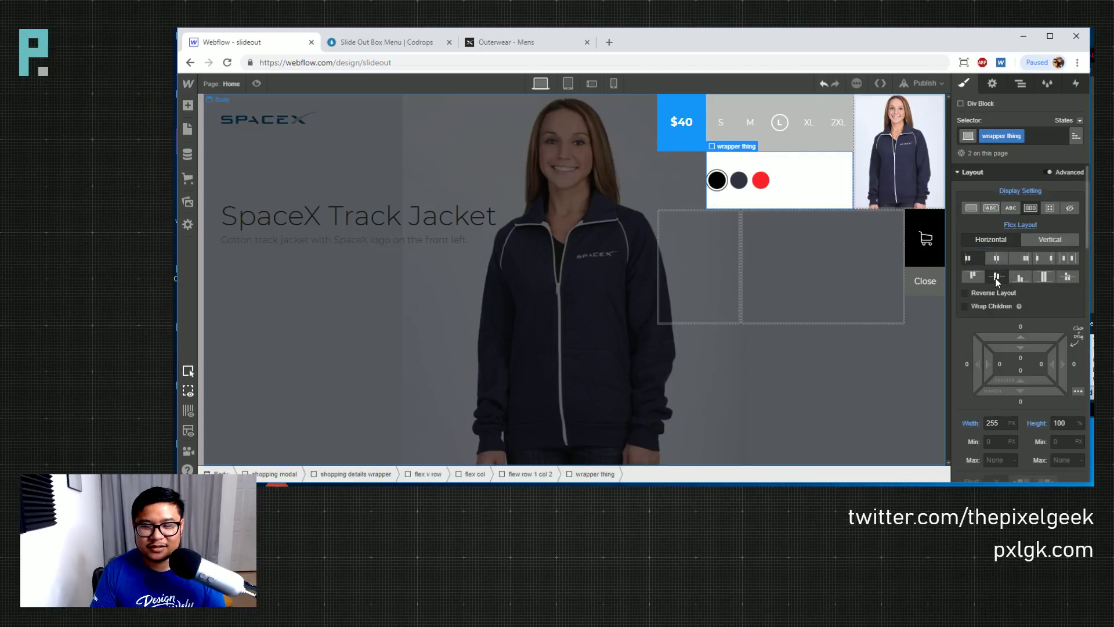
{"action": "left_click", "coordinate": [996, 259]}
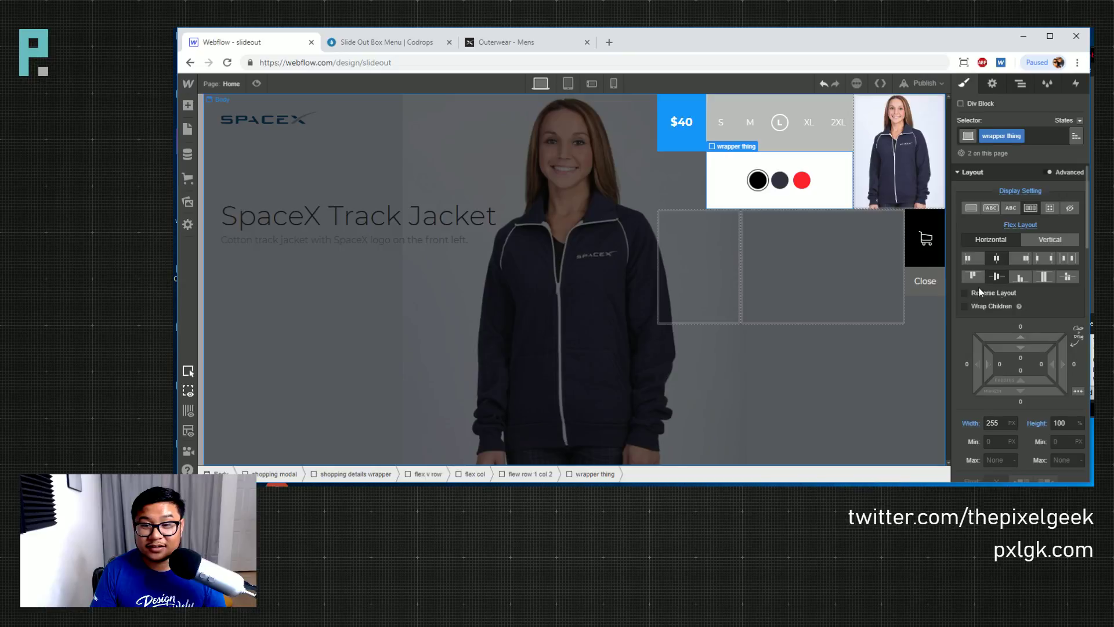
{"action": "left_click", "coordinate": [1069, 260]}
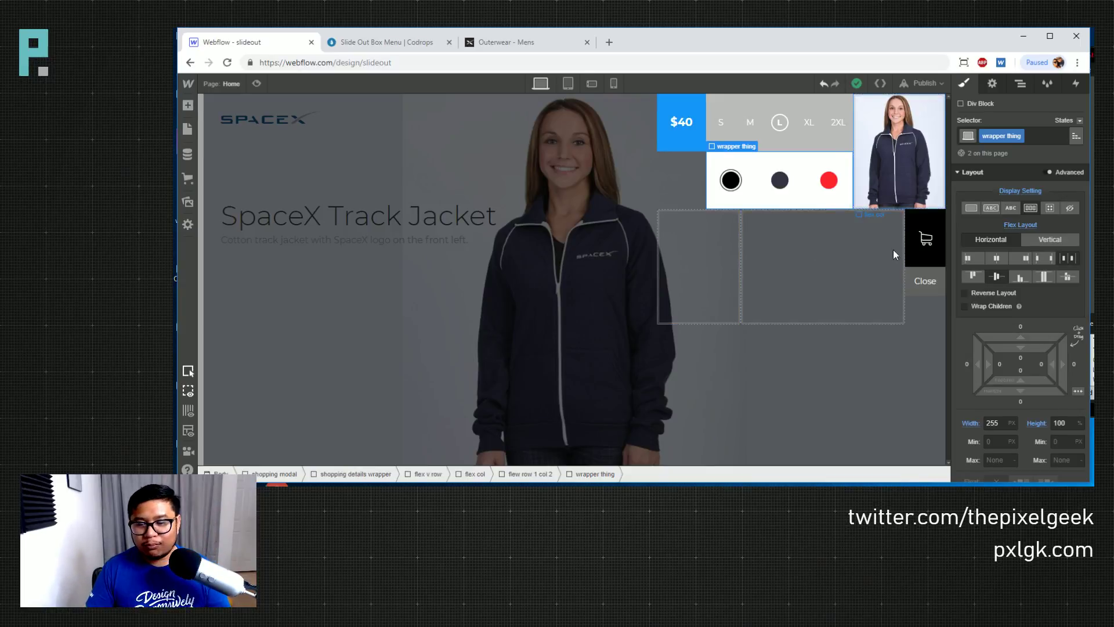
Preview the page and close the shopping modal to check its slide-out animation, and return to the designer
{"action": "left_click", "coordinate": [257, 84]}
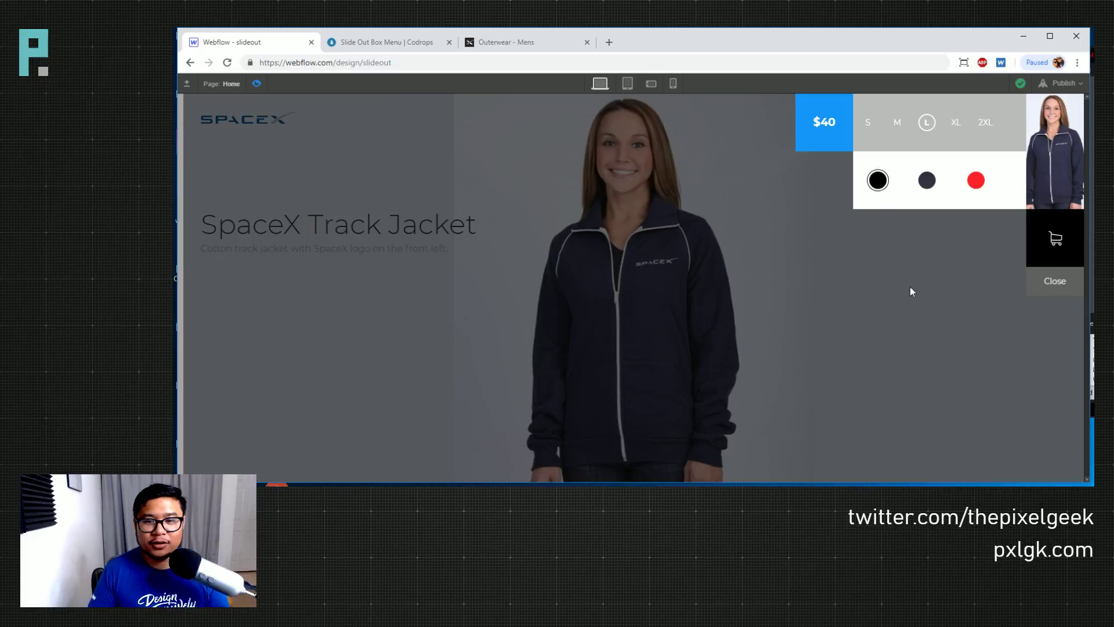
{"action": "left_click", "coordinate": [1050, 280]}
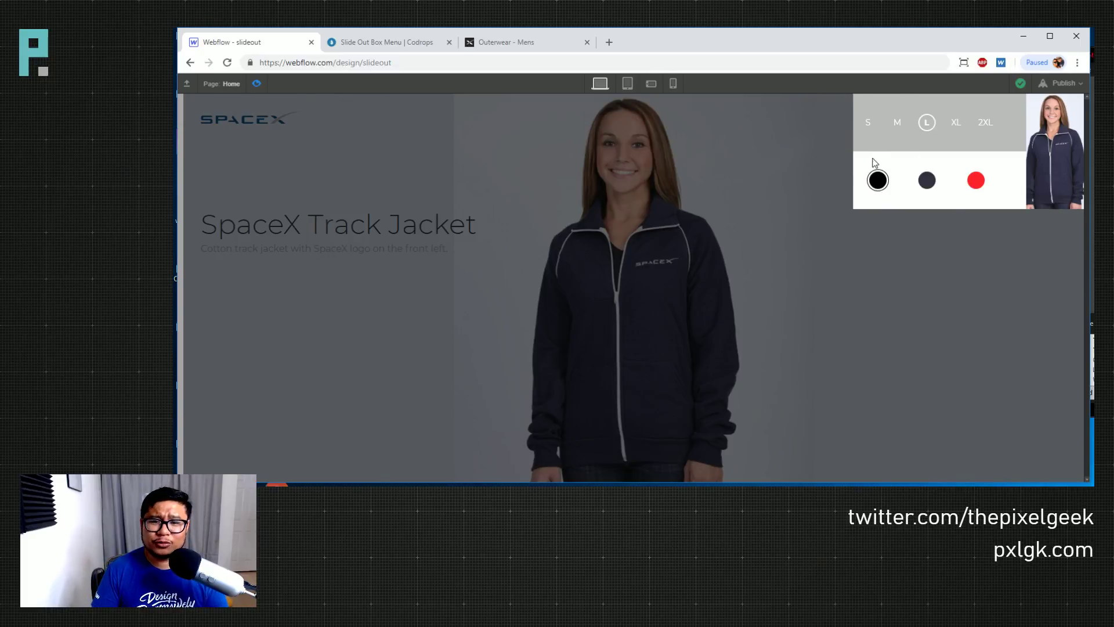
{"action": "key", "text": "ctrl+shift+p"}
Test the price block at widths between 70% and 110%, and return its width to 100%
{"action": "left_click", "coordinate": [681, 142]}
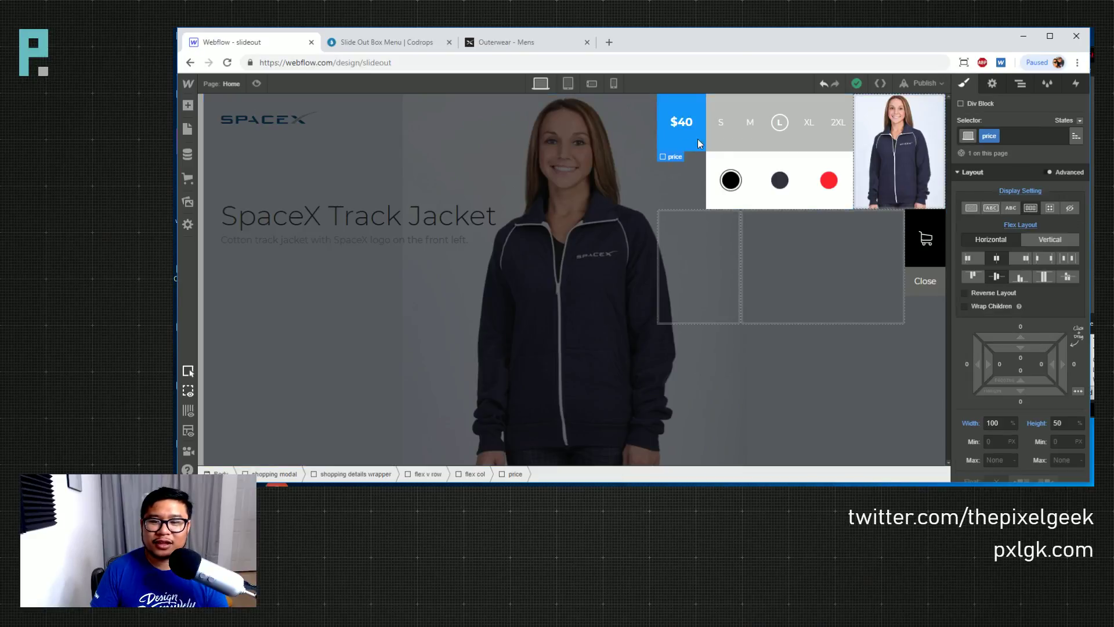
{"action": "left_click", "coordinate": [1005, 423]}
{"action": "type", "text": "90"}
{"action": "key", "text": "shift+Down"}
{"action": "key", "text": "shift+Down"}
{"action": "key", "text": "shift+Up"}
{"action": "key", "text": "shift+Up"}
{"action": "key", "text": "shift+Up"}
{"action": "key", "text": "shift+Up"}
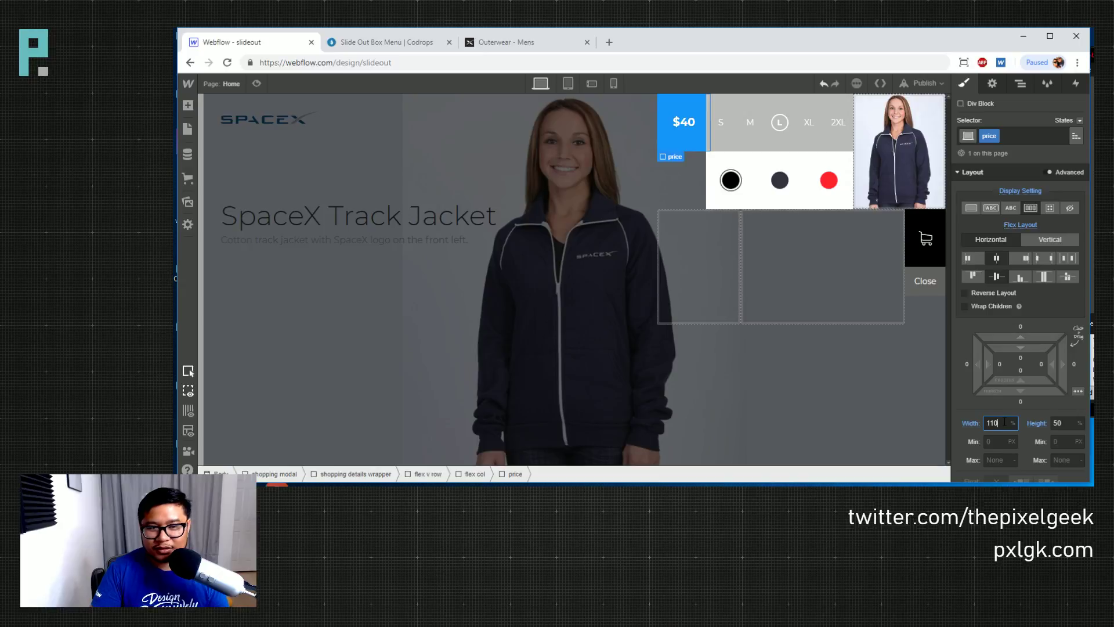
{"action": "key", "text": "shift+Down"}
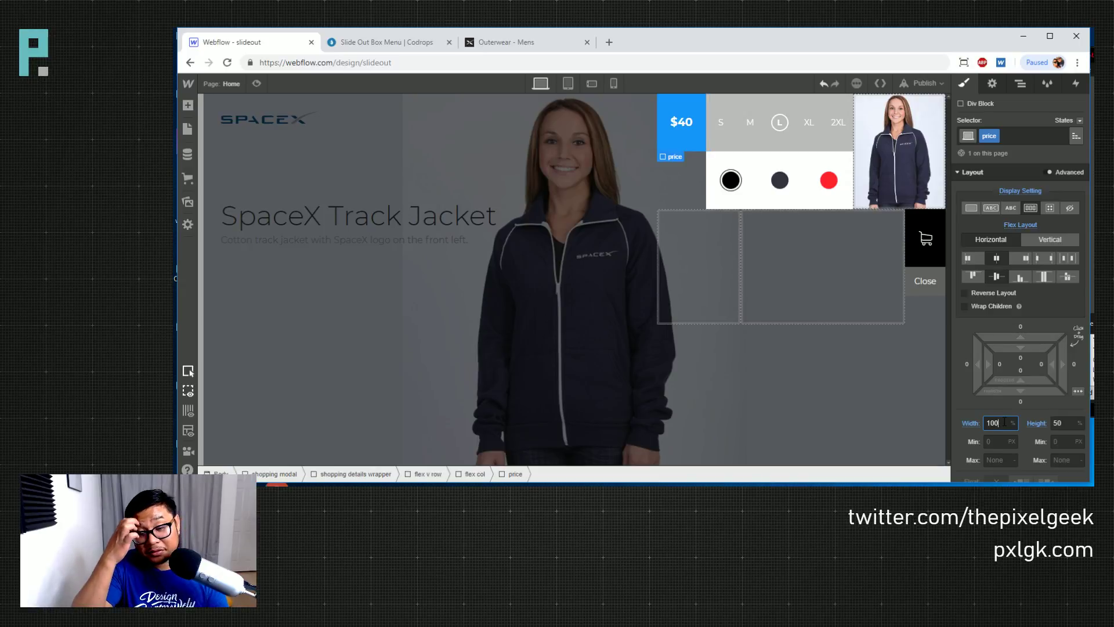
Set the flex col (col 1) around the price block to a horizontal flex layout with its content justified to the end
{"action": "left_click", "coordinate": [1021, 84]}
{"action": "left_click", "coordinate": [1023, 178]}
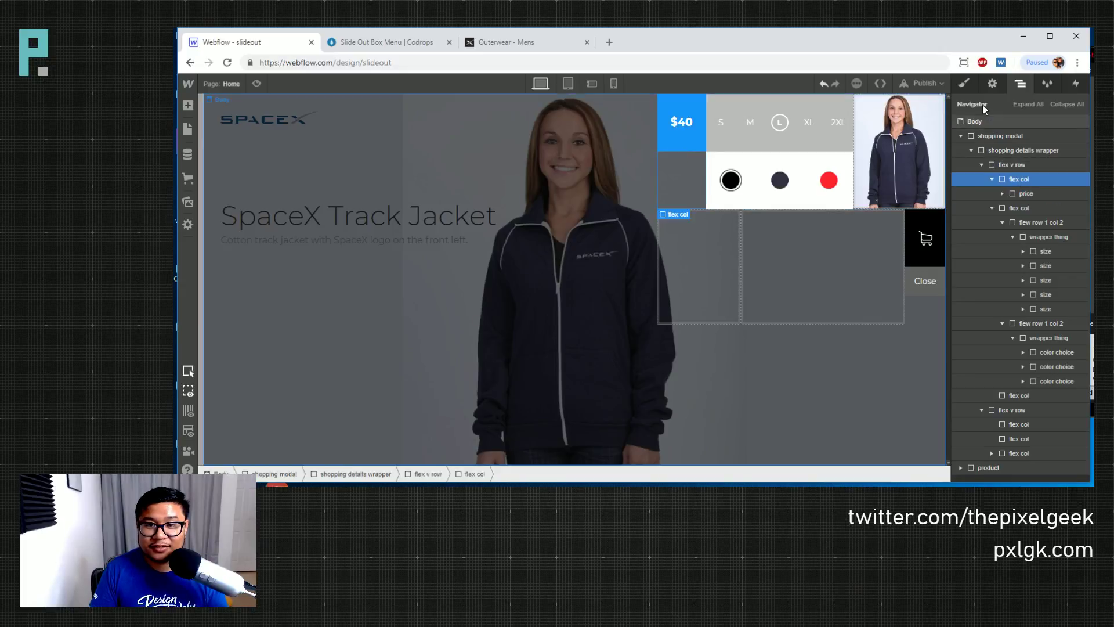
{"action": "left_click", "coordinate": [965, 83]}
{"action": "scroll", "coordinate": [1002, 341], "scroll_direction": "down", "scroll_amount": 2}
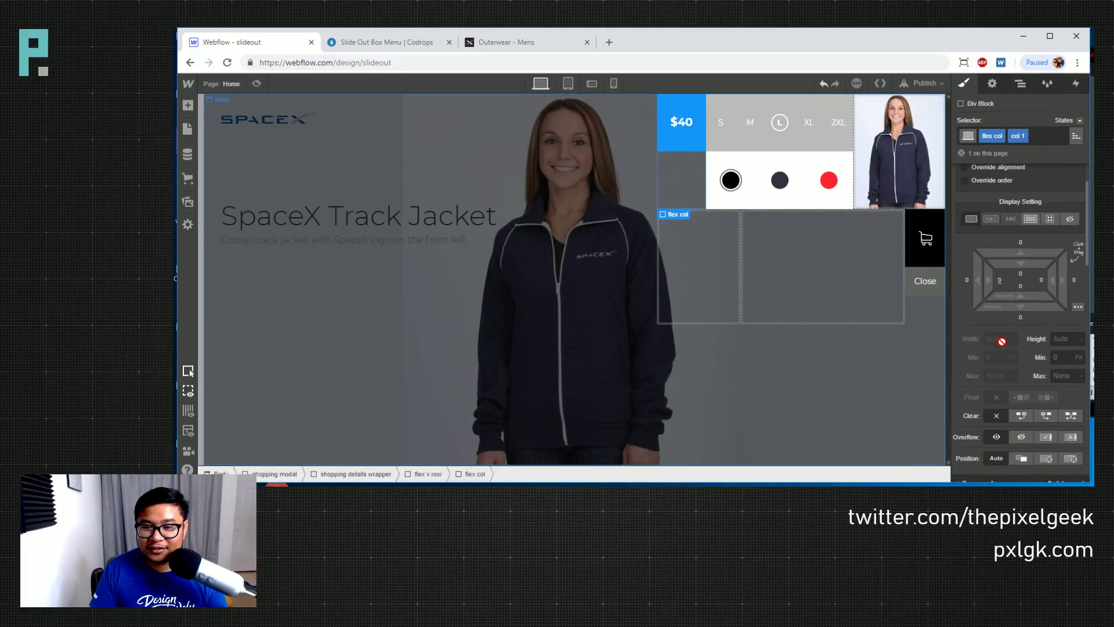
{"action": "scroll", "coordinate": [1001, 342], "scroll_direction": "down", "scroll_amount": 1}
{"action": "scroll", "coordinate": [1001, 343], "scroll_direction": "up", "scroll_amount": 2}
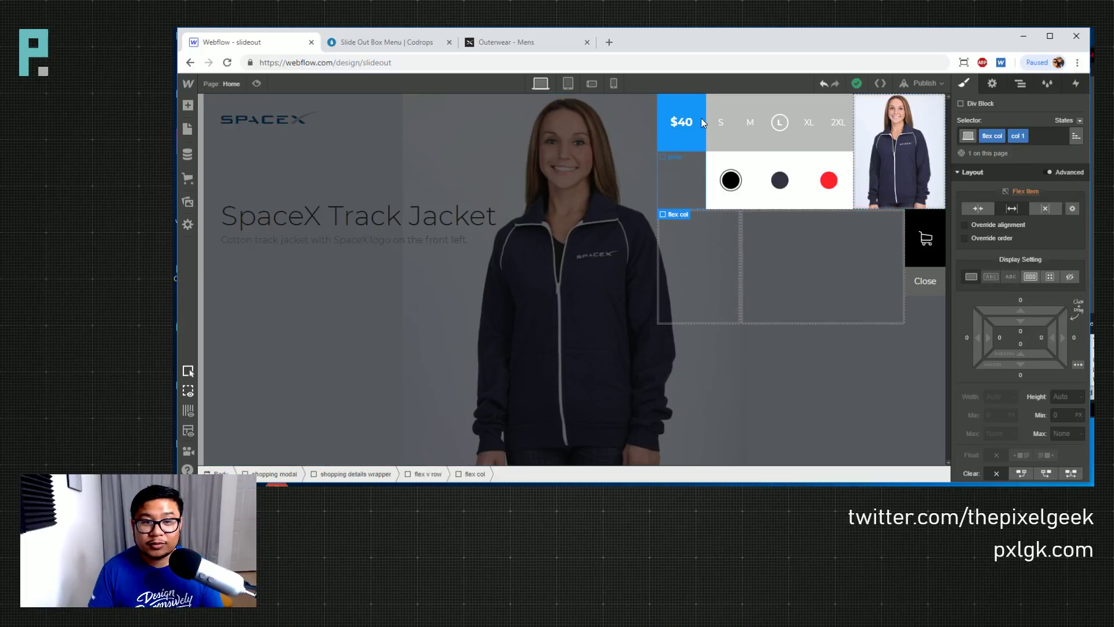
{"action": "left_click", "coordinate": [676, 140]}
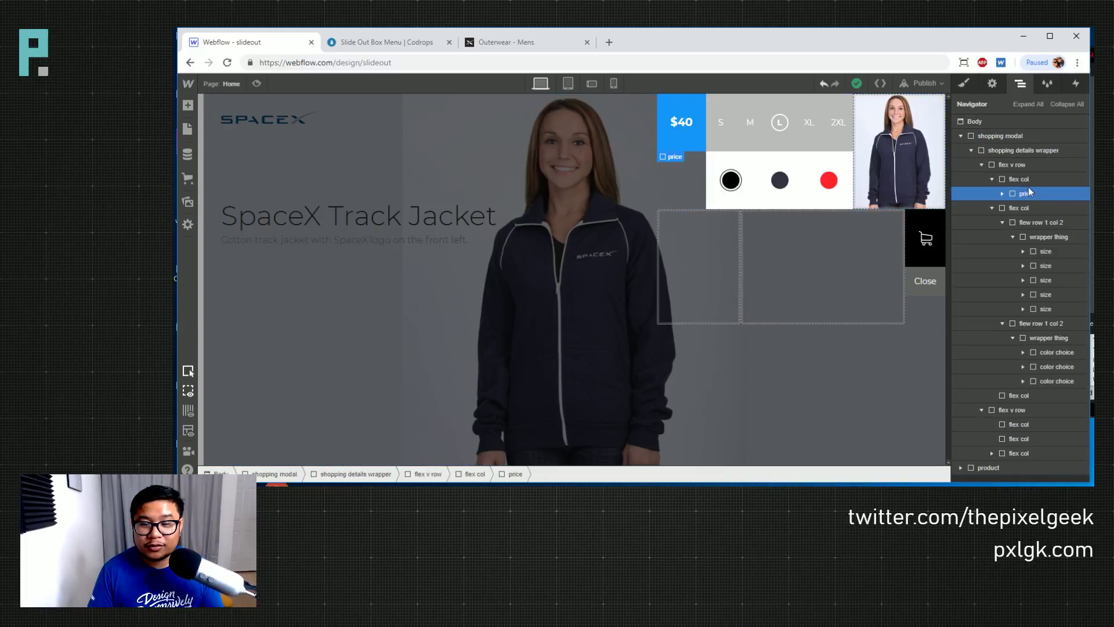
{"action": "left_click", "coordinate": [1022, 181]}
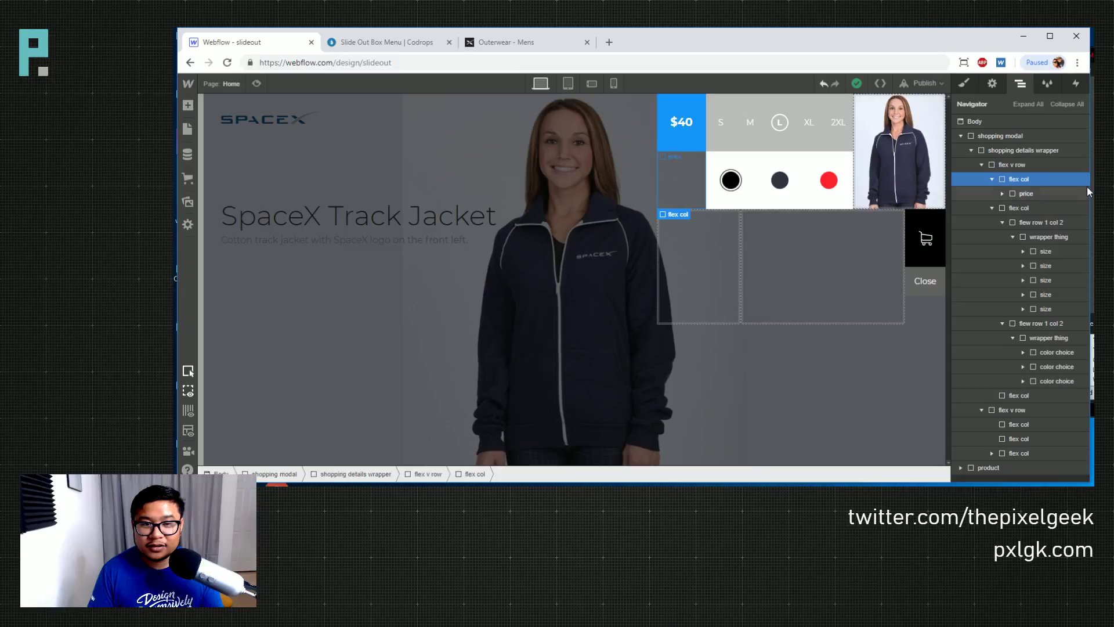
{"action": "key", "text": "s"}
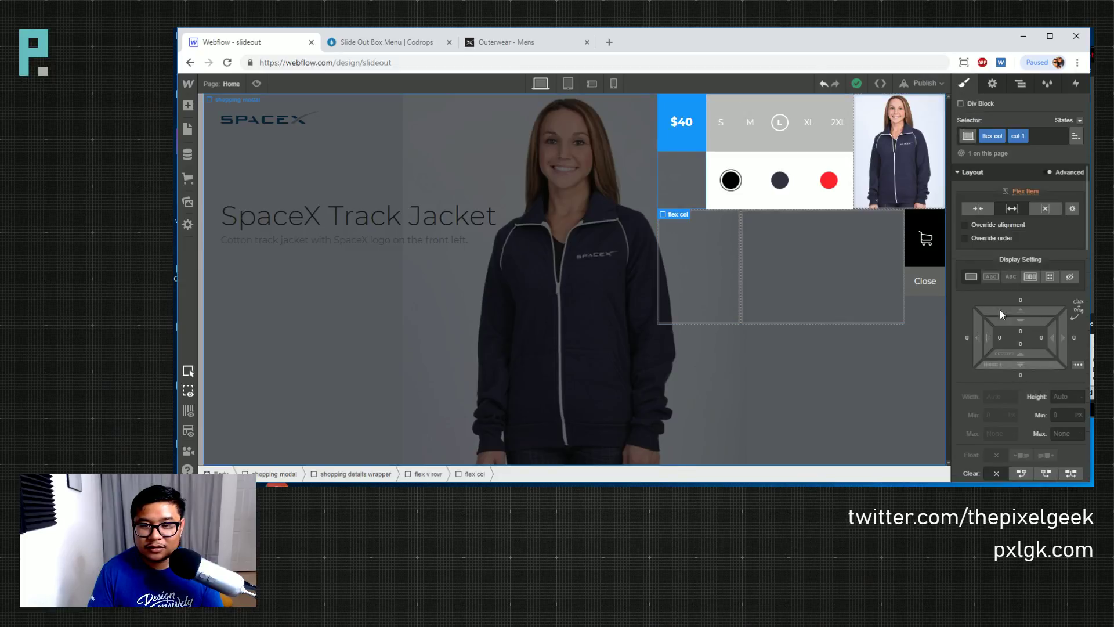
{"action": "left_click", "coordinate": [1019, 86]}
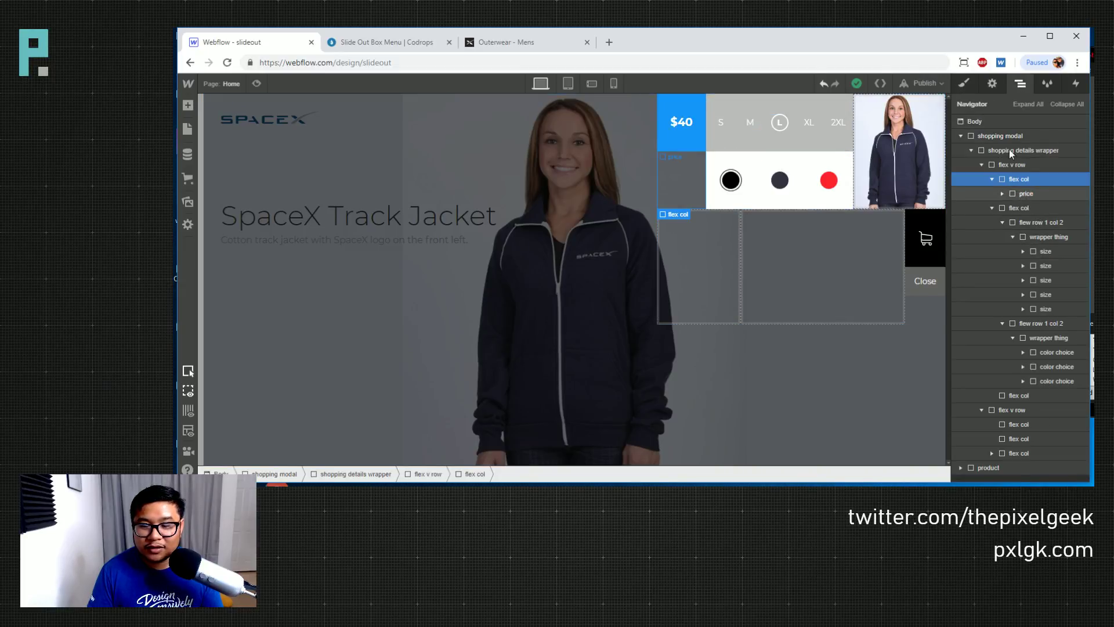
{"action": "key", "text": "Down"}
{"action": "left_click", "coordinate": [1019, 179]}
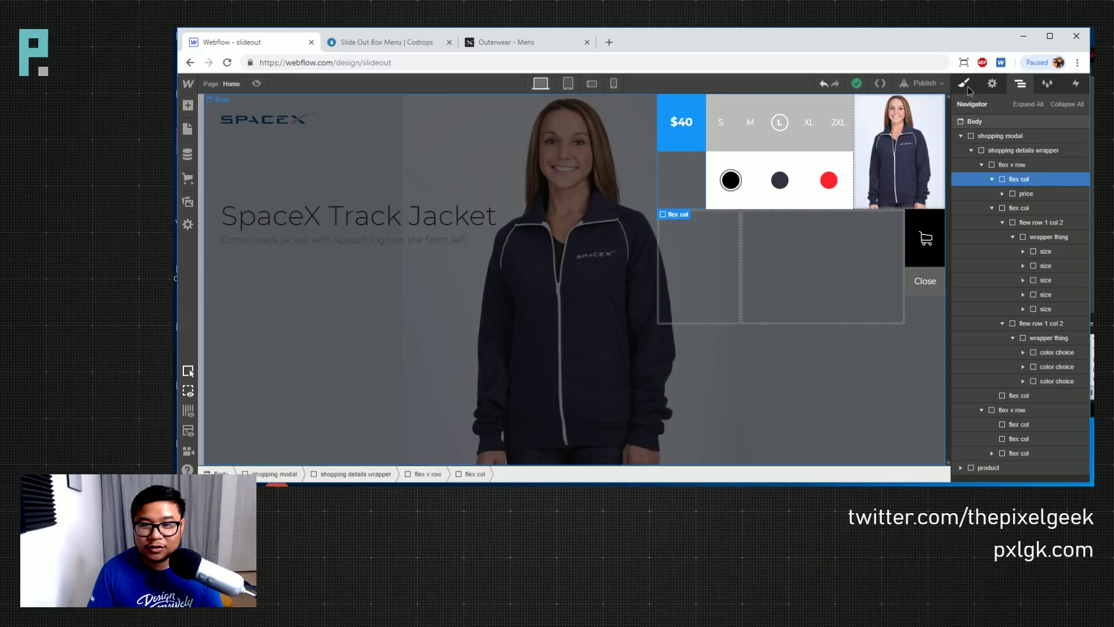
{"action": "key", "text": "s"}
{"action": "left_click", "coordinate": [1030, 277]}
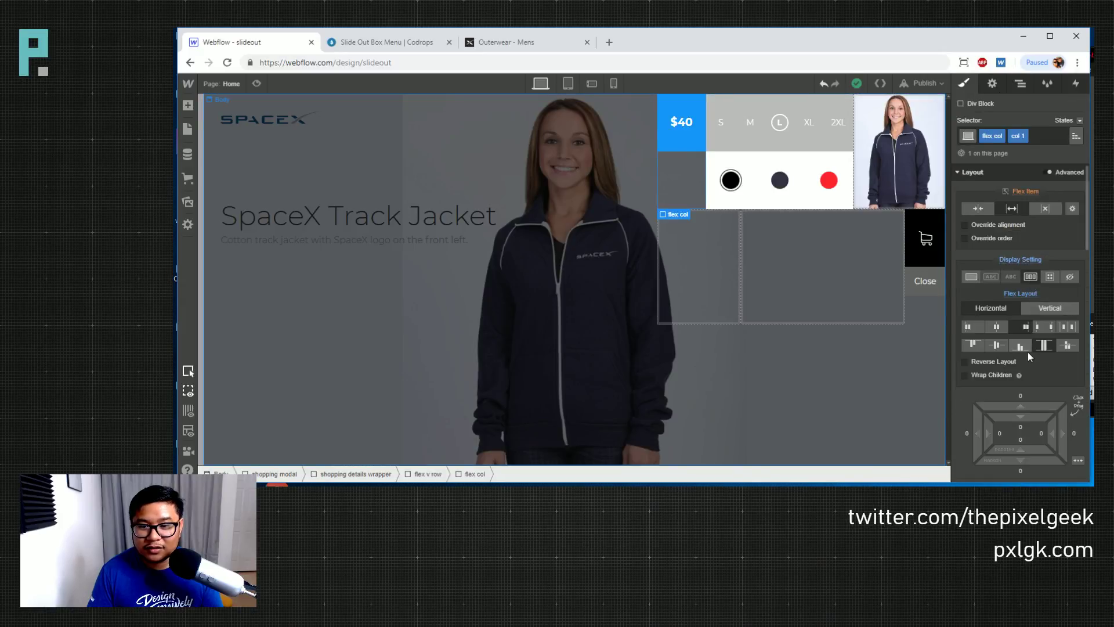
Test the price block at 70% width and raise it in steps back to 100%
{"action": "left_click", "coordinate": [1020, 84]}
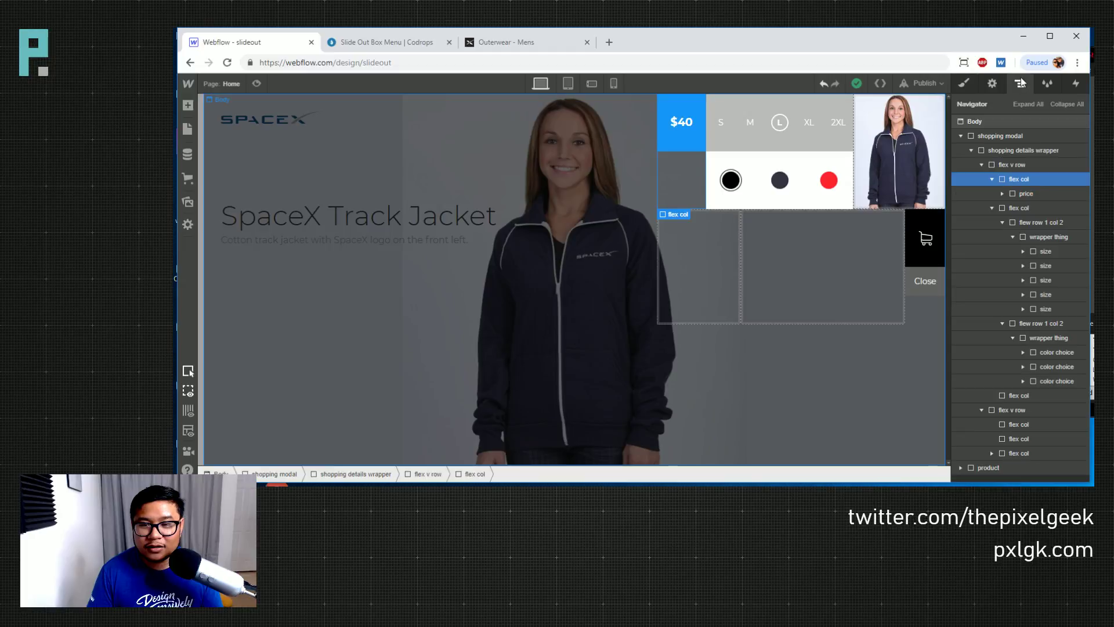
{"action": "left_click", "coordinate": [1026, 194]}
{"action": "left_click", "coordinate": [965, 84]}
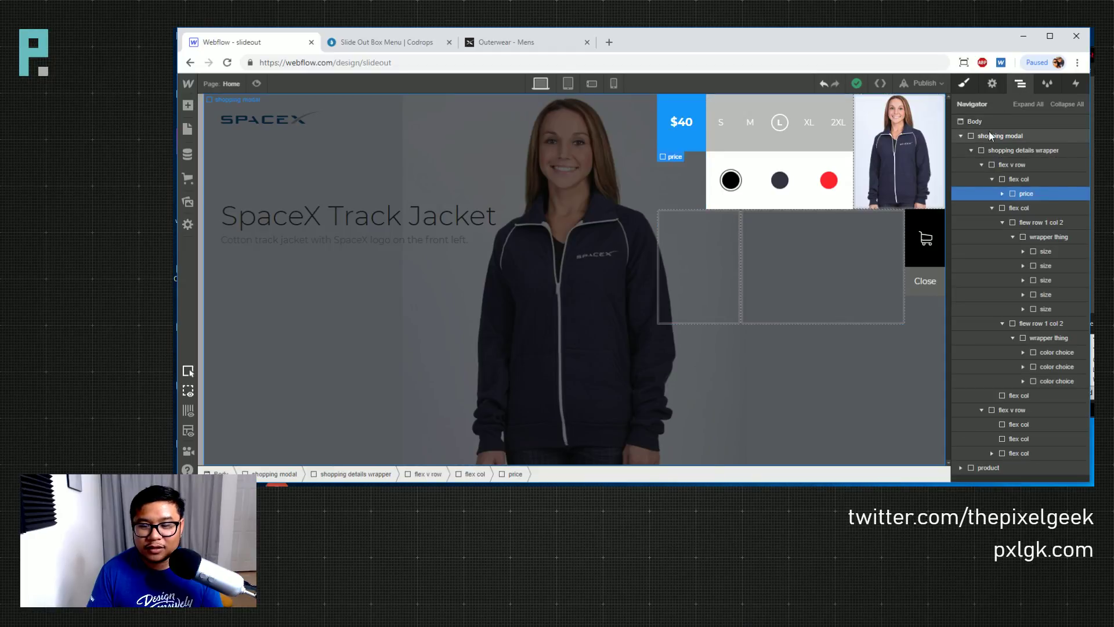
{"action": "scroll", "coordinate": [1021, 348], "scroll_direction": "down", "scroll_amount": 3}
{"action": "left_click", "coordinate": [998, 320]}
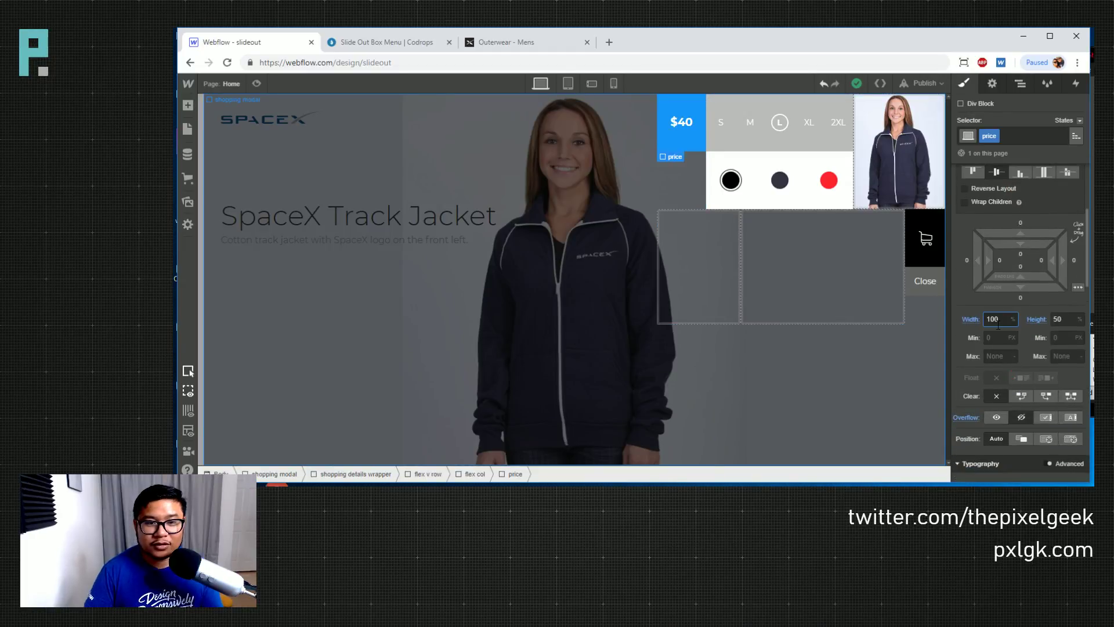
{"action": "key", "text": "BackSpace"}
{"action": "key", "text": "BackSpace"}
{"action": "key", "text": "BackSpace"}
{"action": "type", "text": "70"}
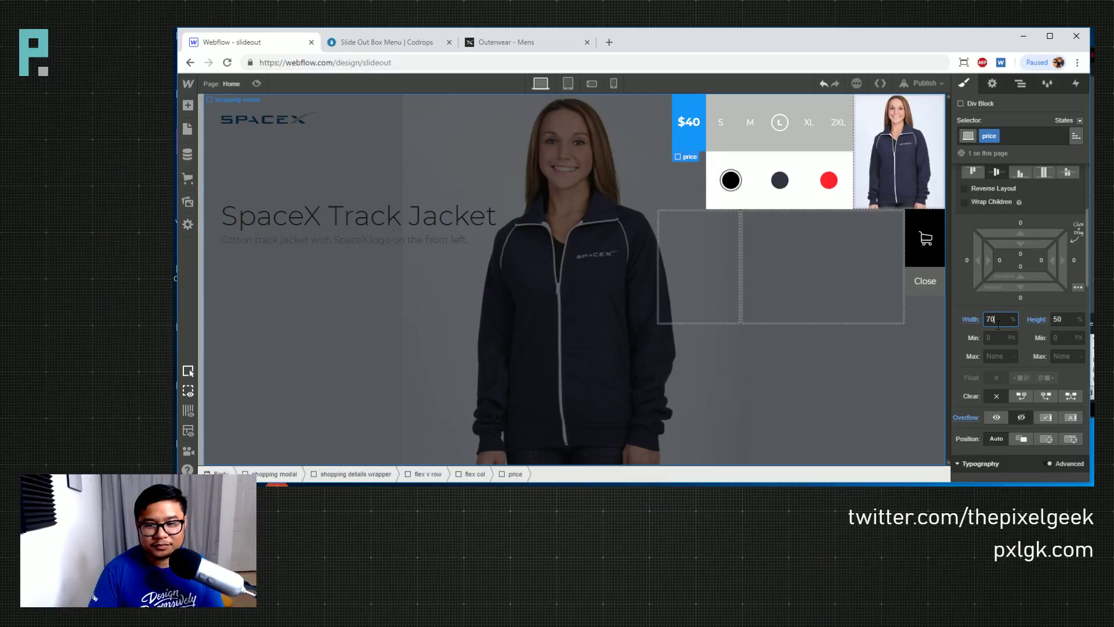
{"action": "key", "text": "shift+Up"}
{"action": "key", "text": "shift+Up"}
{"action": "key", "text": "shift+Up"}
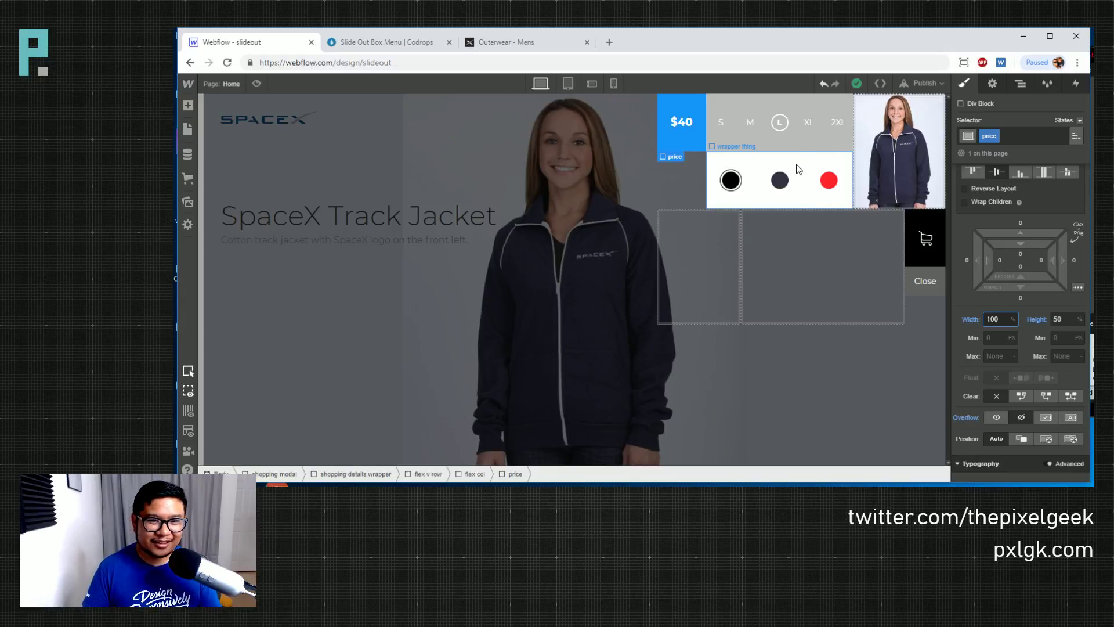
Change the first size label from S to M and the second size label to XM
{"action": "left_click", "coordinate": [724, 124]}
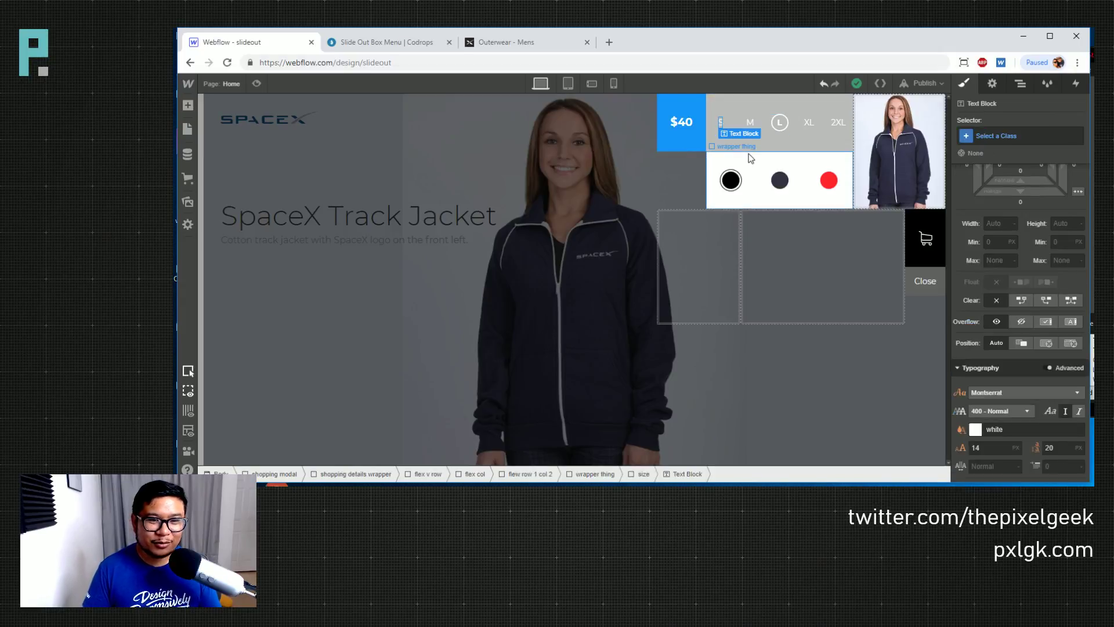
{"action": "double_click", "coordinate": [723, 122]}
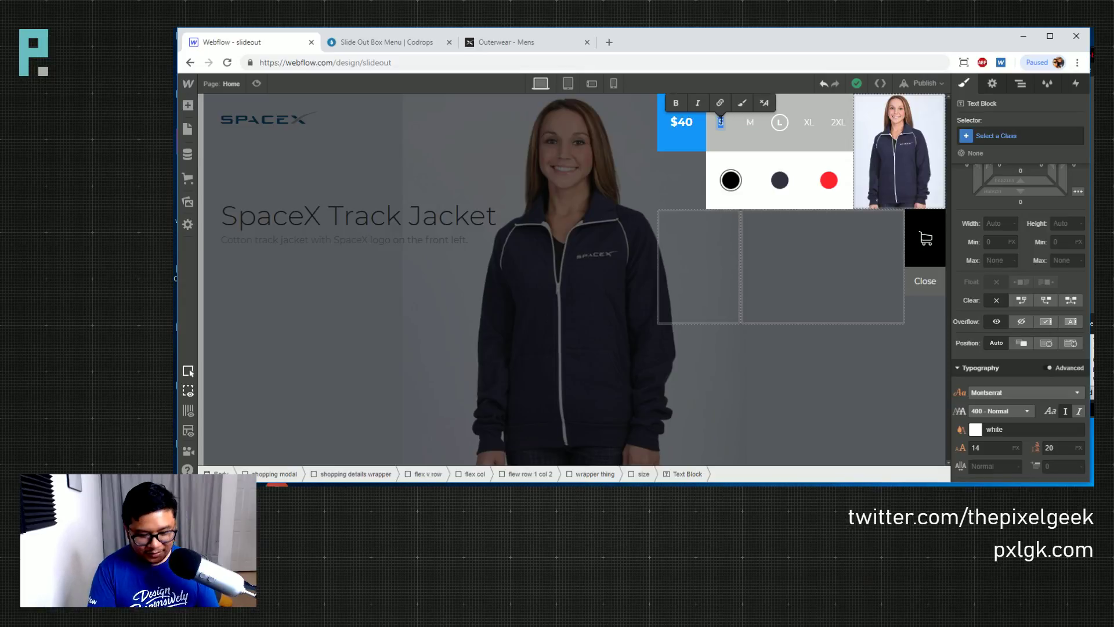
{"action": "type", "text": "M"}
{"action": "double_click", "coordinate": [750, 122]}
{"action": "type", "text": "XLM"}
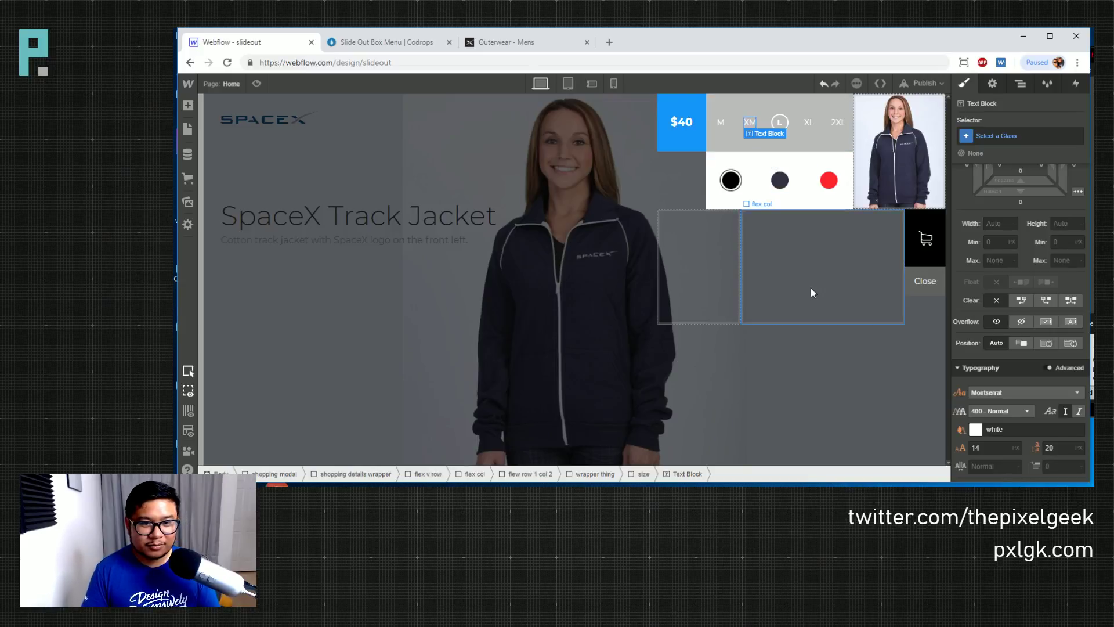
{"action": "left_click", "coordinate": [809, 288]}
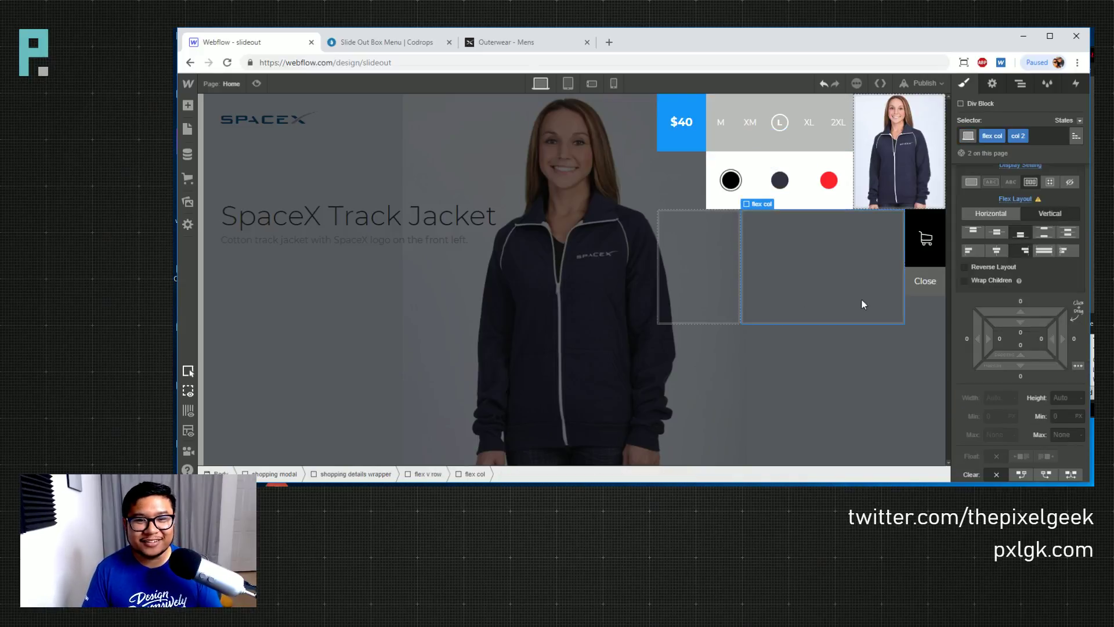
Open the "close all the things" animation of the Close element's mouse click trigger for editing
{"action": "left_click", "coordinate": [942, 280]}
{"action": "left_click", "coordinate": [1075, 84]}
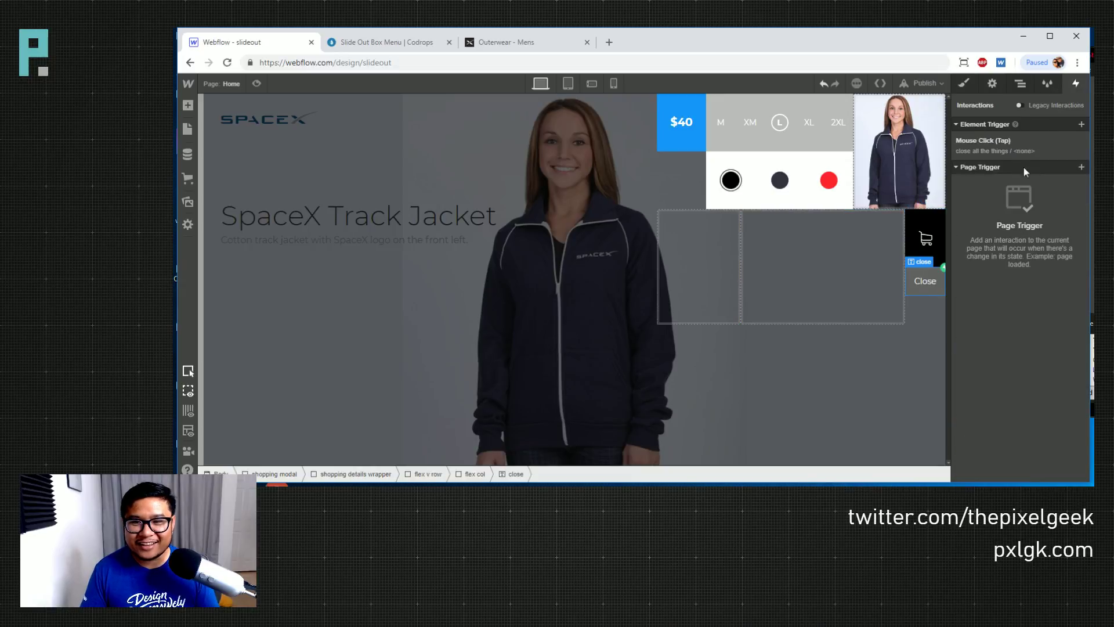
{"action": "left_click", "coordinate": [995, 145]}
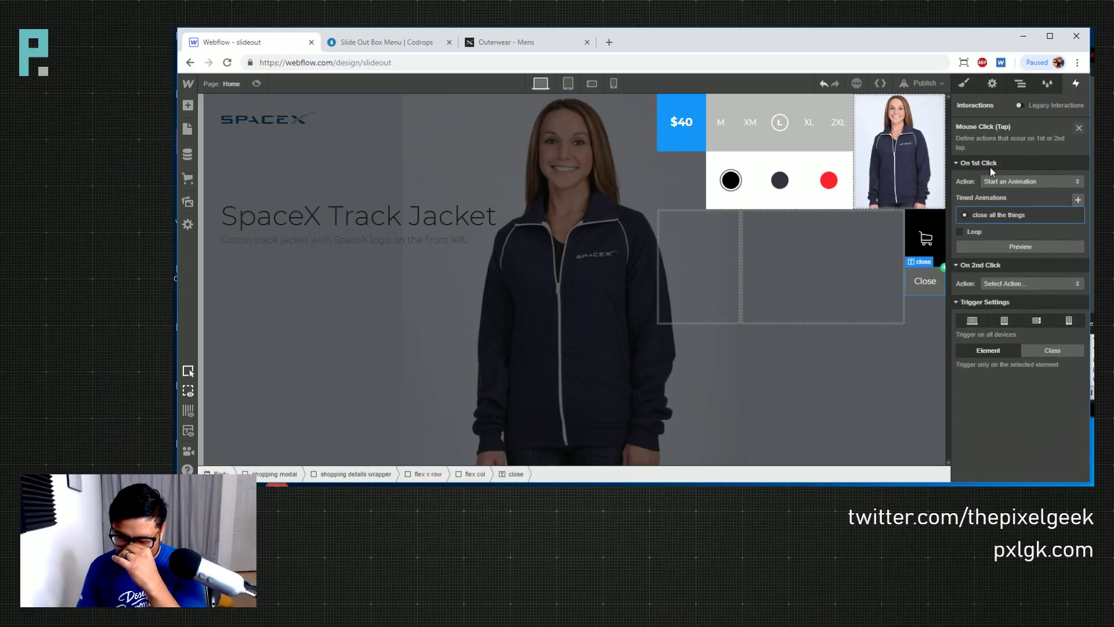
{"action": "left_click", "coordinate": [994, 218]}
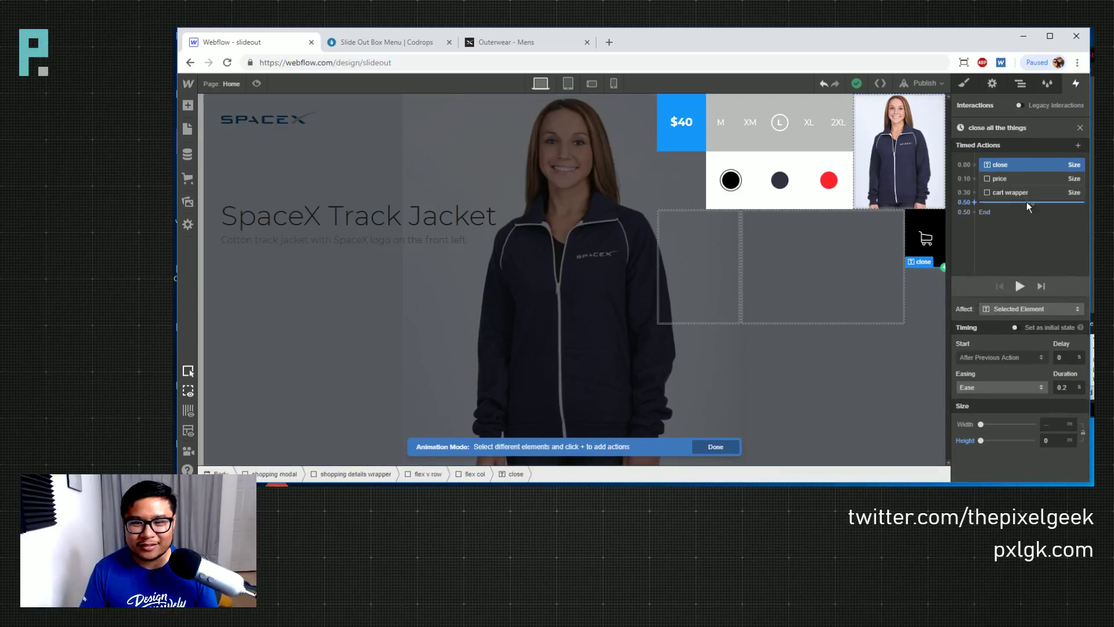
{"action": "left_click", "coordinate": [729, 146]}
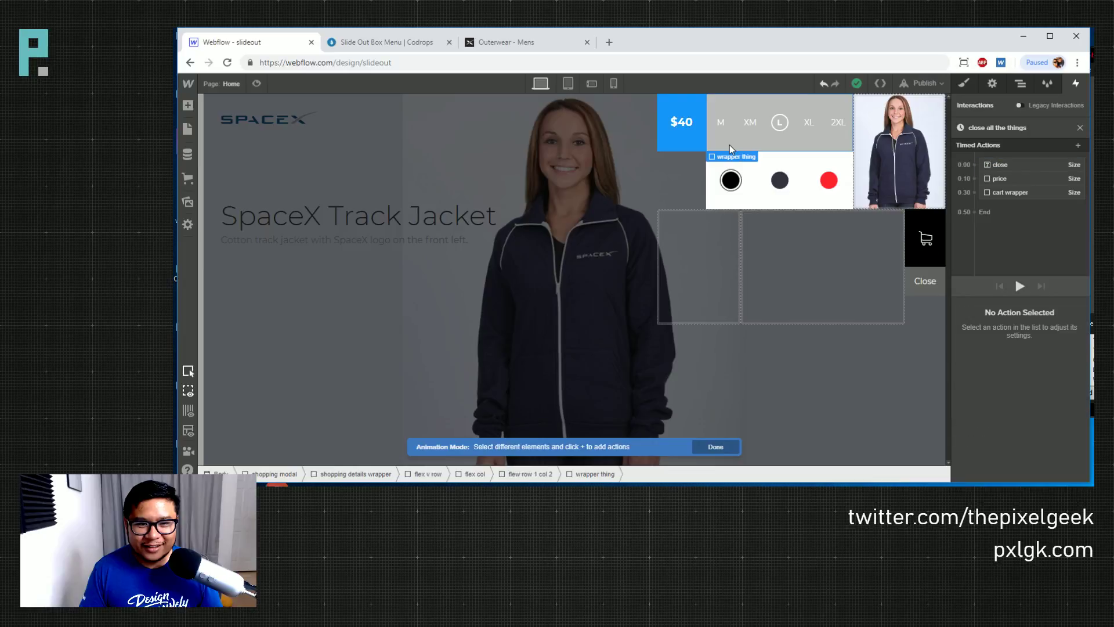
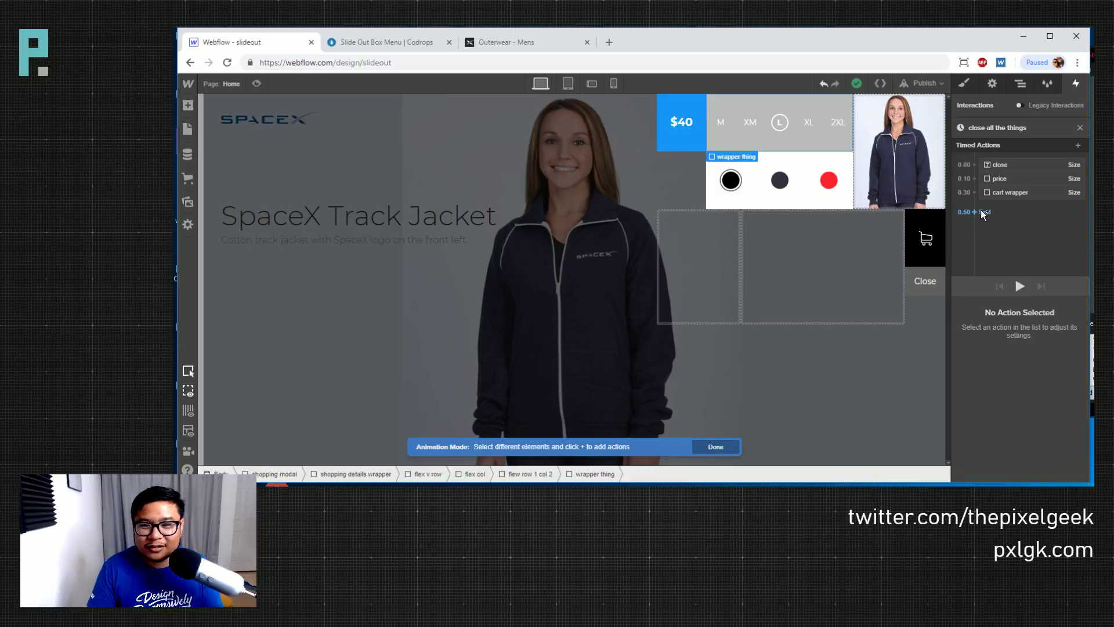
{"action": "left_click", "coordinate": [982, 213]}
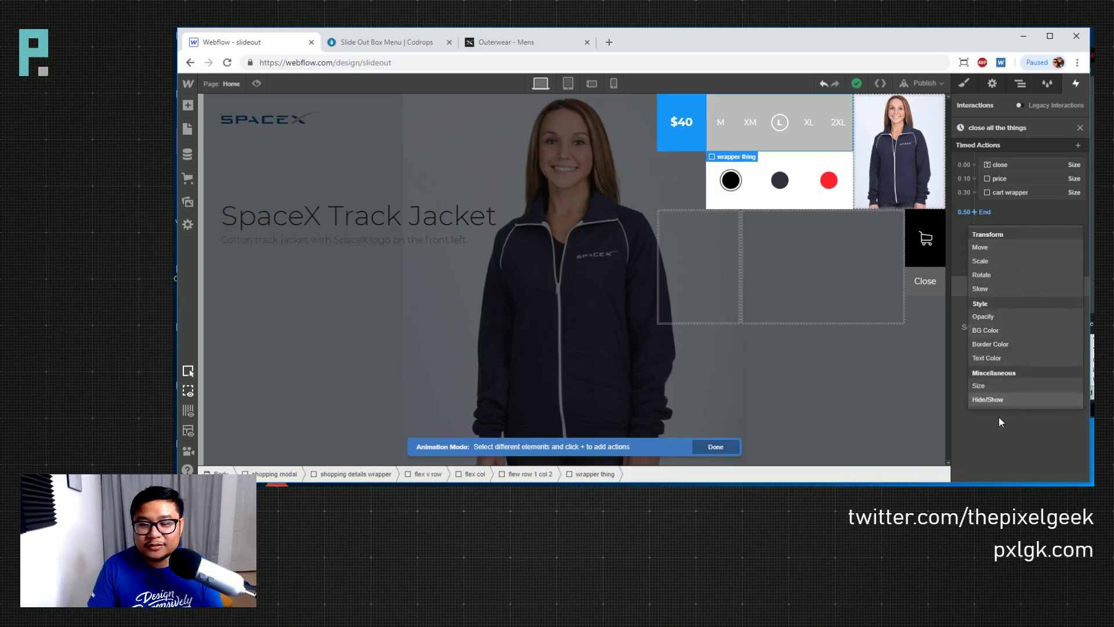
{"action": "left_click", "coordinate": [1011, 388]}
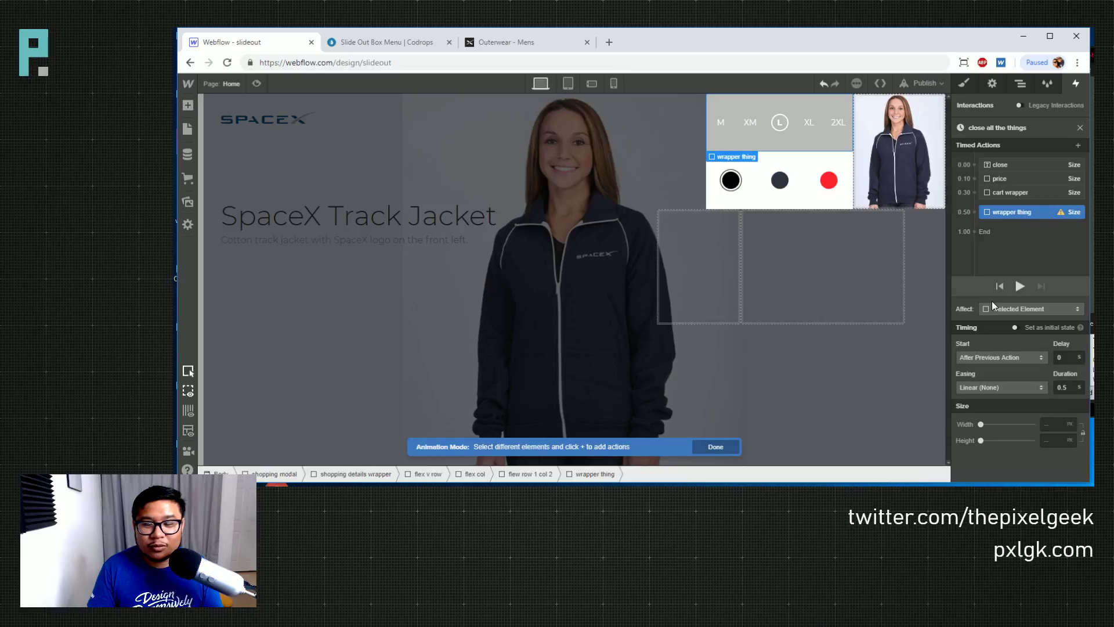
{"action": "key", "text": "Delete"}
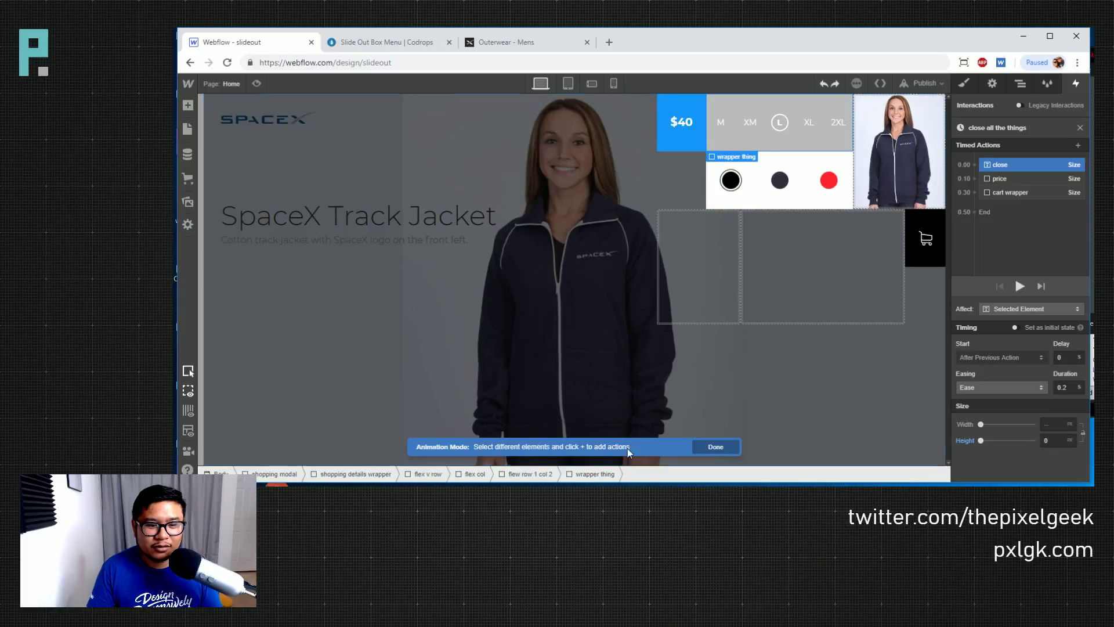
Add a Size action for the sizes block (flew row 1 col 2) alongside the cart wrapper action, with a 0.4 s delay
{"action": "left_click", "coordinate": [528, 473]}
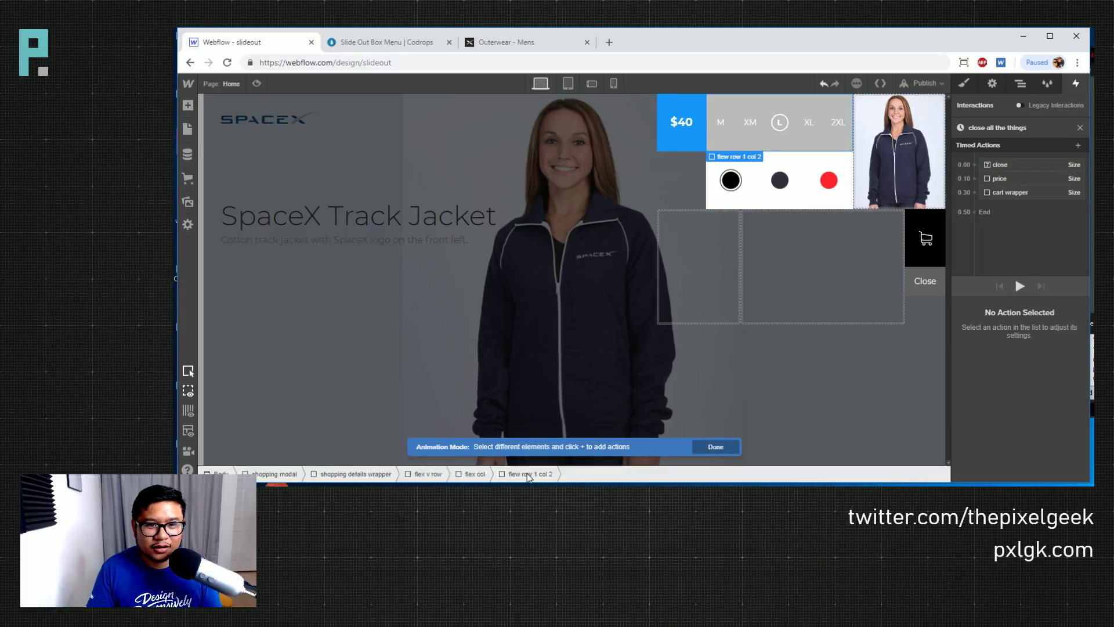
{"action": "left_click", "coordinate": [974, 192]}
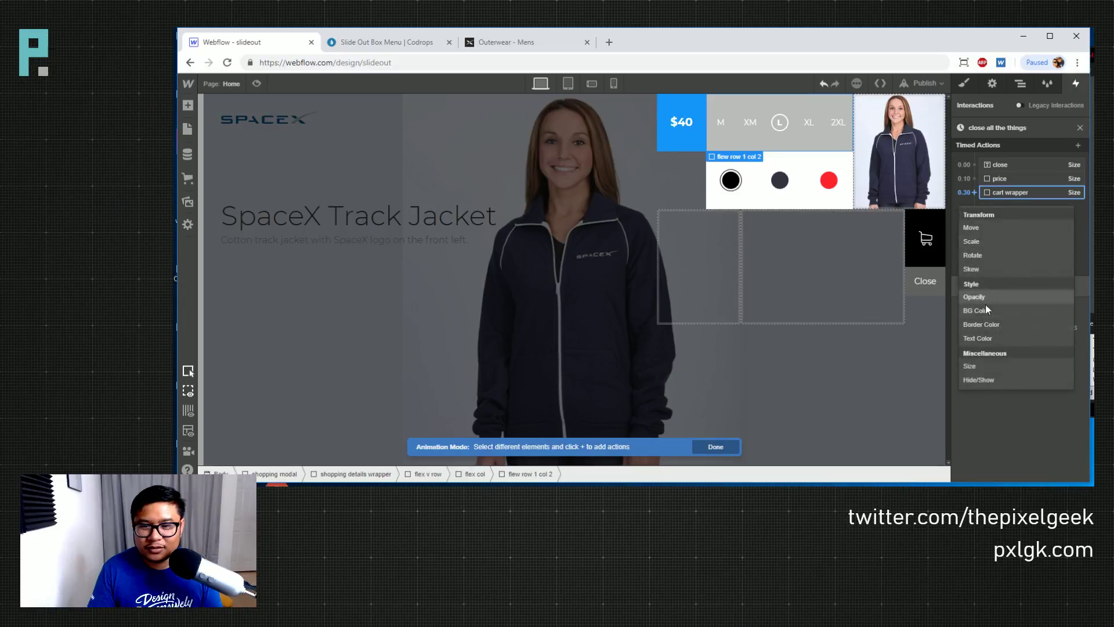
{"action": "left_click", "coordinate": [984, 367]}
{"action": "left_click", "coordinate": [1069, 358]}
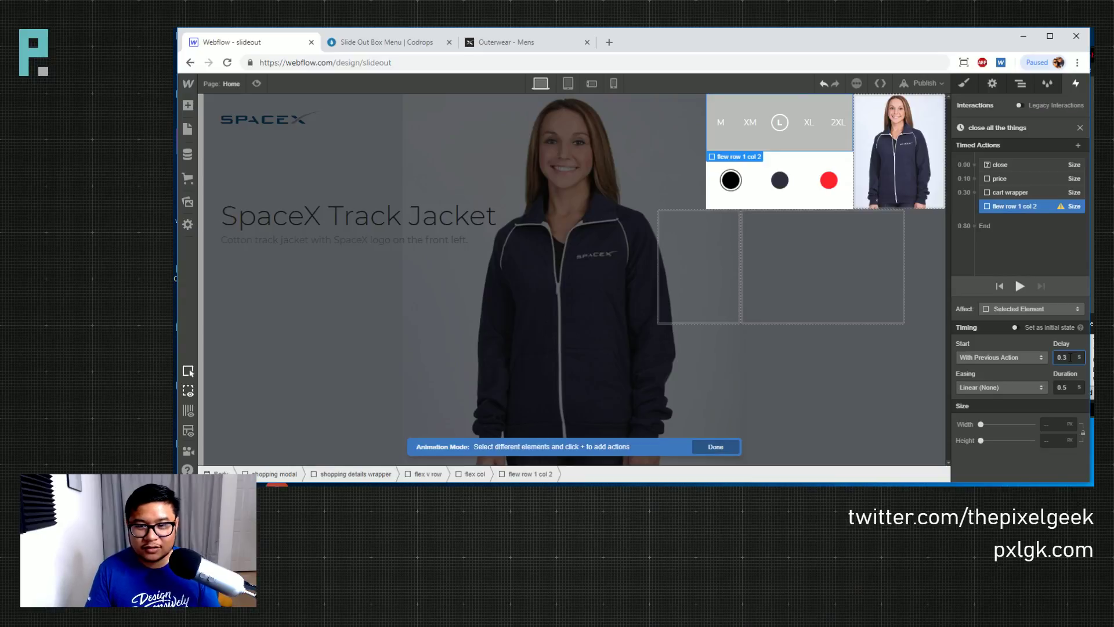
{"action": "key", "text": "BackSpace"}
{"action": "type", "text": "4"}
{"action": "key", "text": "Tab"}
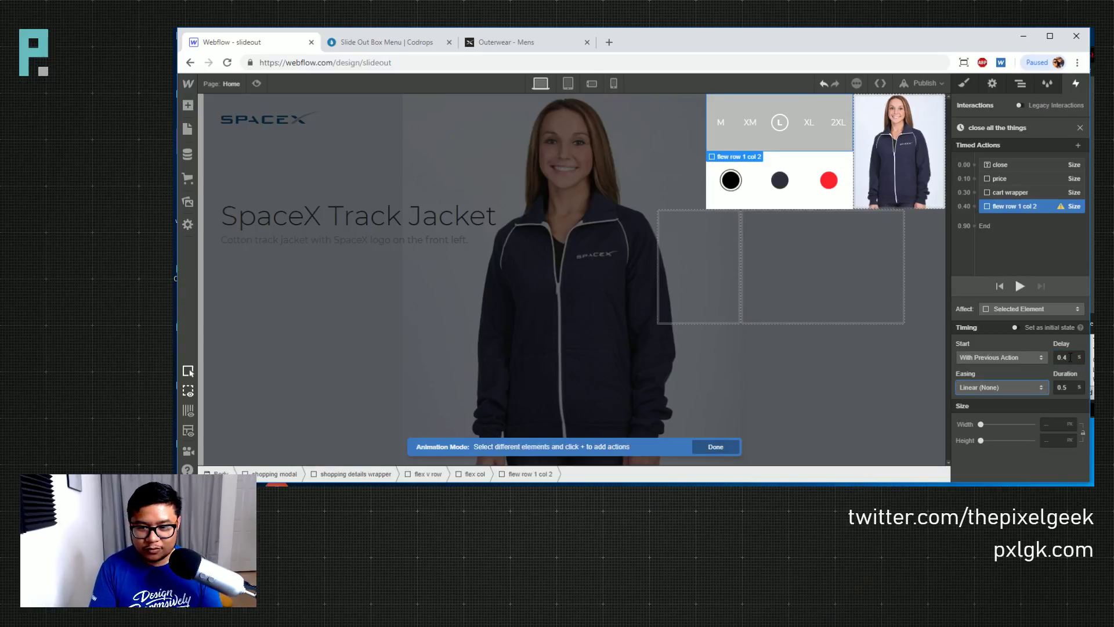
{"action": "key", "text": "Tab"}
{"action": "type", "text": "0.3"}
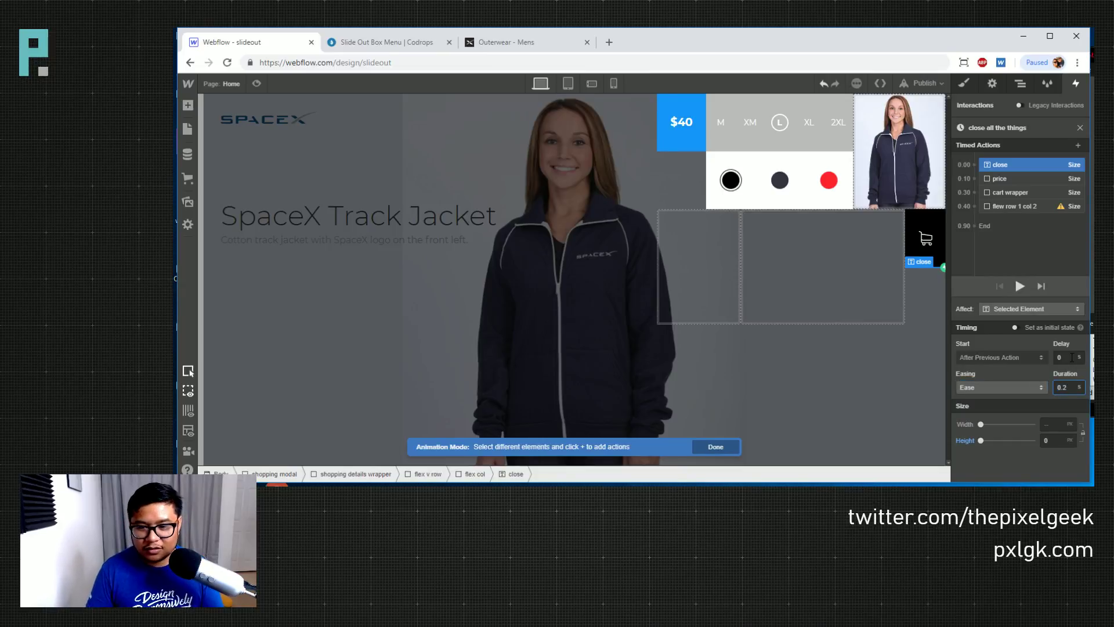
{"action": "left_click", "coordinate": [980, 440]}
{"action": "left_click", "coordinate": [1053, 424]}
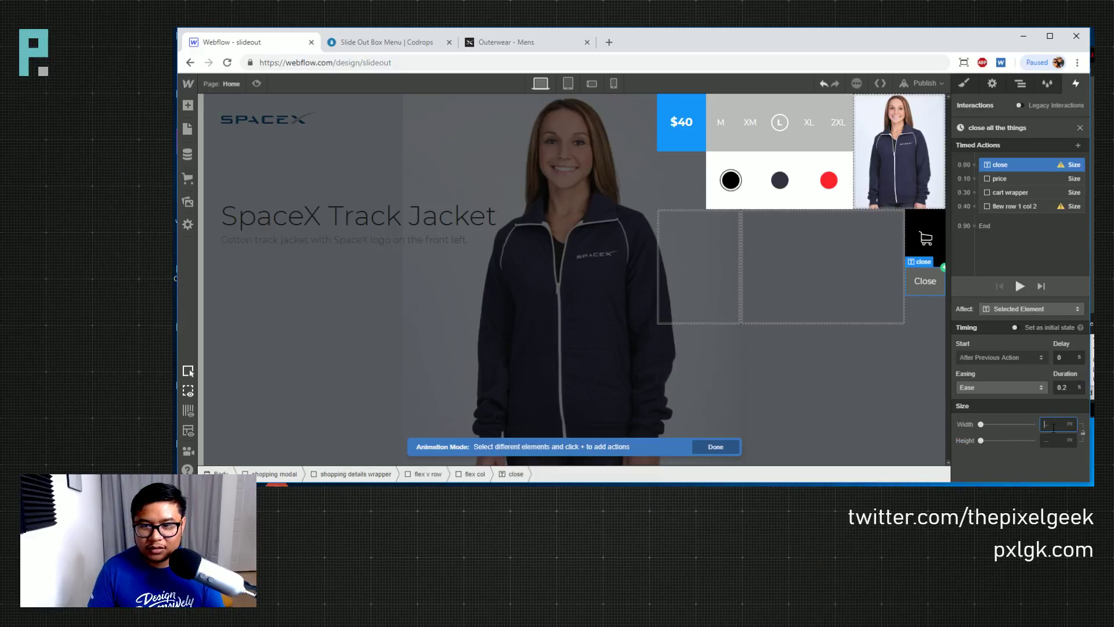
{"action": "left_click", "coordinate": [1059, 441]}
{"action": "type", "text": "0"}
Set the width to 0 in the sizes block's Size action and play the animation
{"action": "left_click", "coordinate": [1005, 207]}
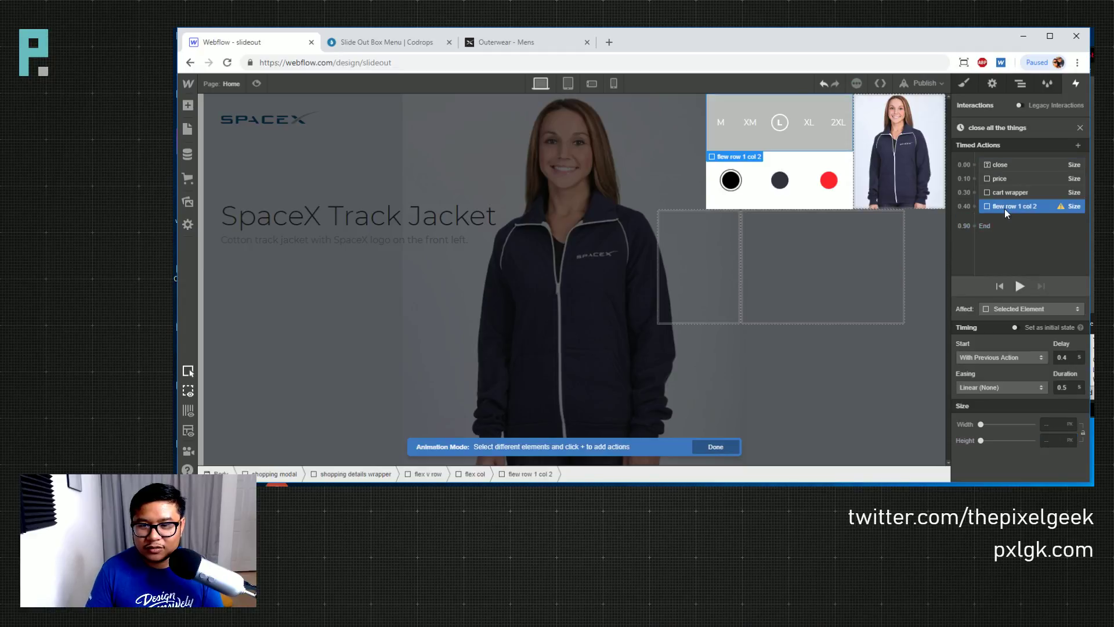
{"action": "left_click", "coordinate": [1049, 418]}
{"action": "type", "text": "0"}
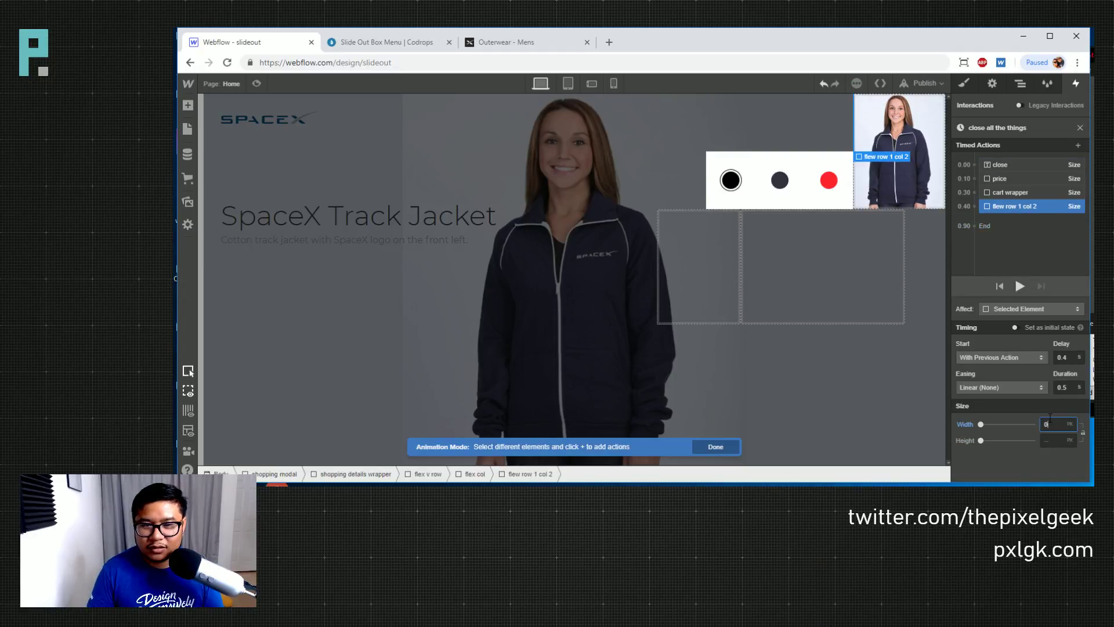
{"action": "left_click", "coordinate": [1019, 286]}
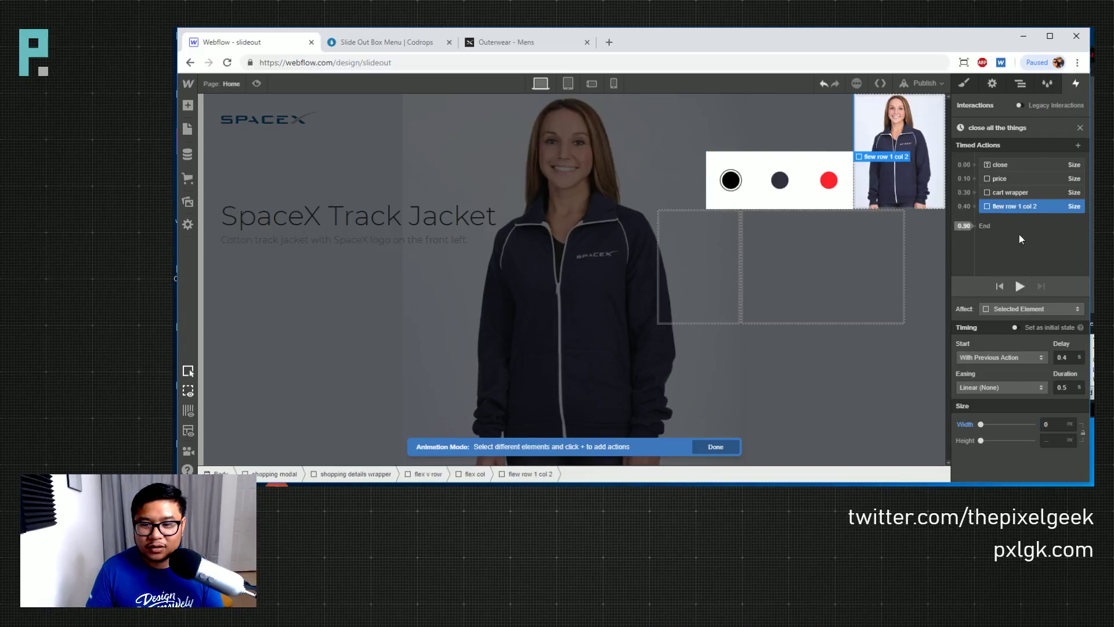
Set the sizes block's Size action to Ease easing with a 0.2 s duration, and replay the animation
{"action": "left_click", "coordinate": [1018, 380]}
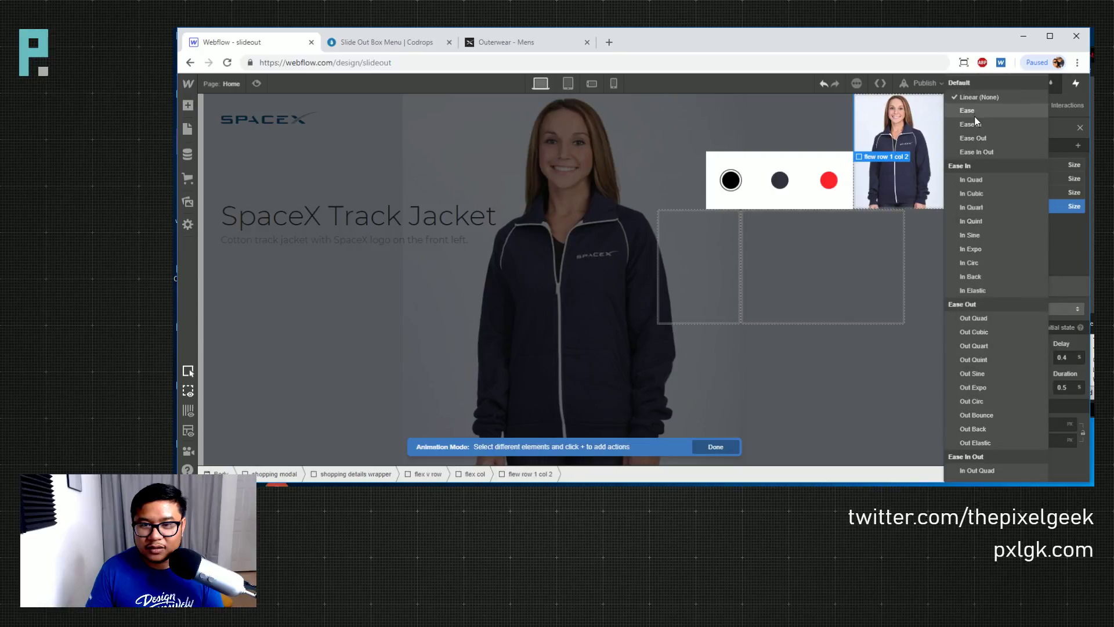
{"action": "left_click", "coordinate": [974, 116]}
{"action": "left_click", "coordinate": [1068, 386]}
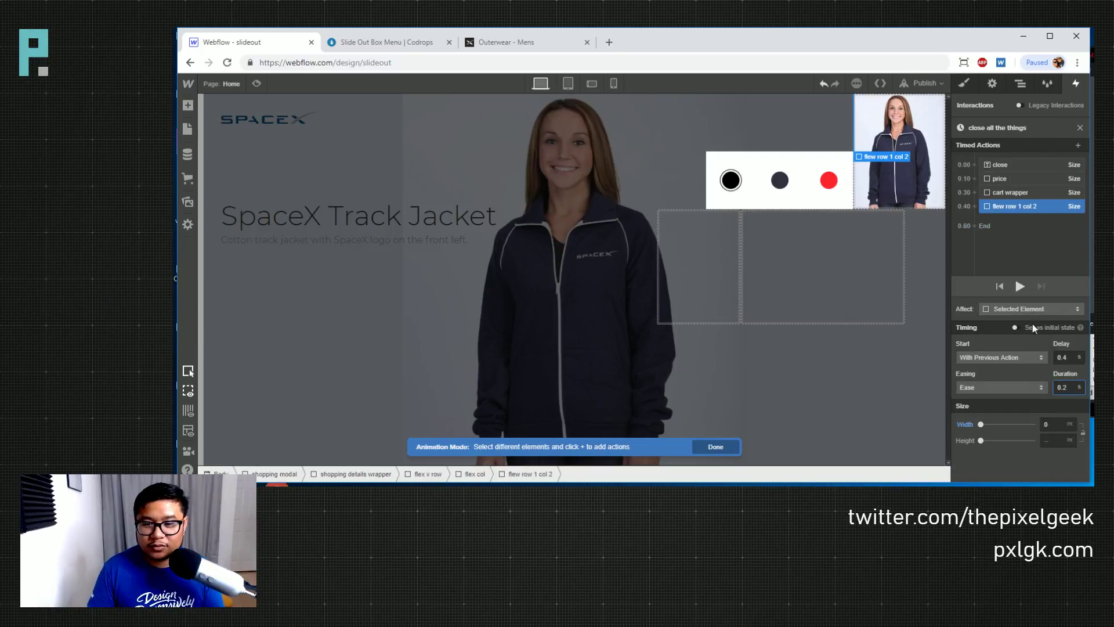
{"action": "left_click", "coordinate": [1019, 286]}
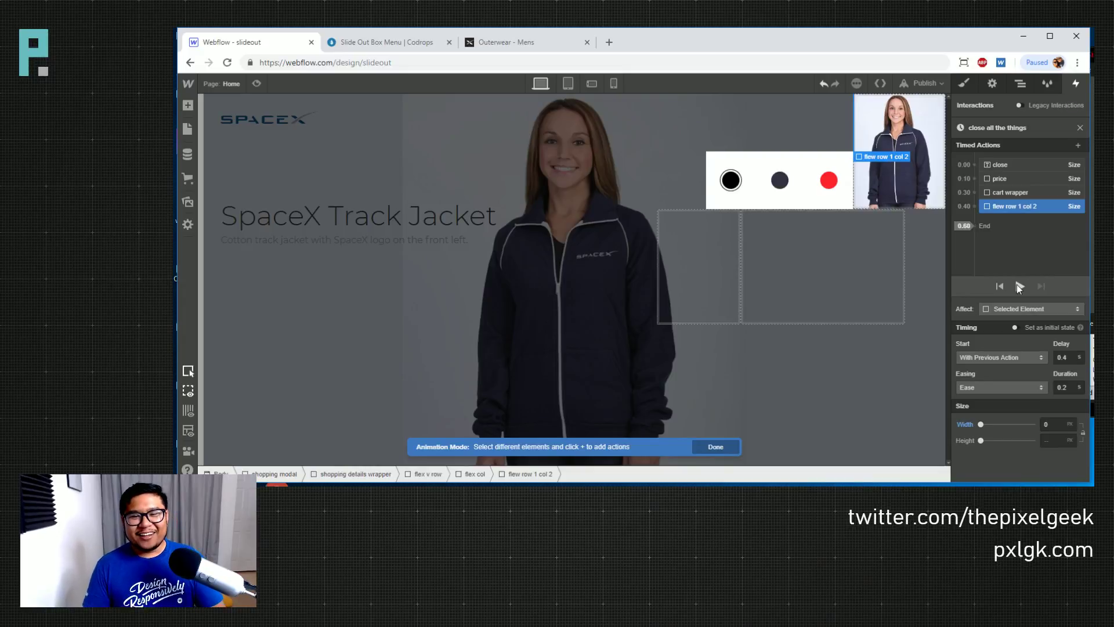
Add a Size action for the colours block (flew row 1 col 2) alongside the sizes action, with its height set to 0
{"action": "left_click", "coordinate": [847, 169]}
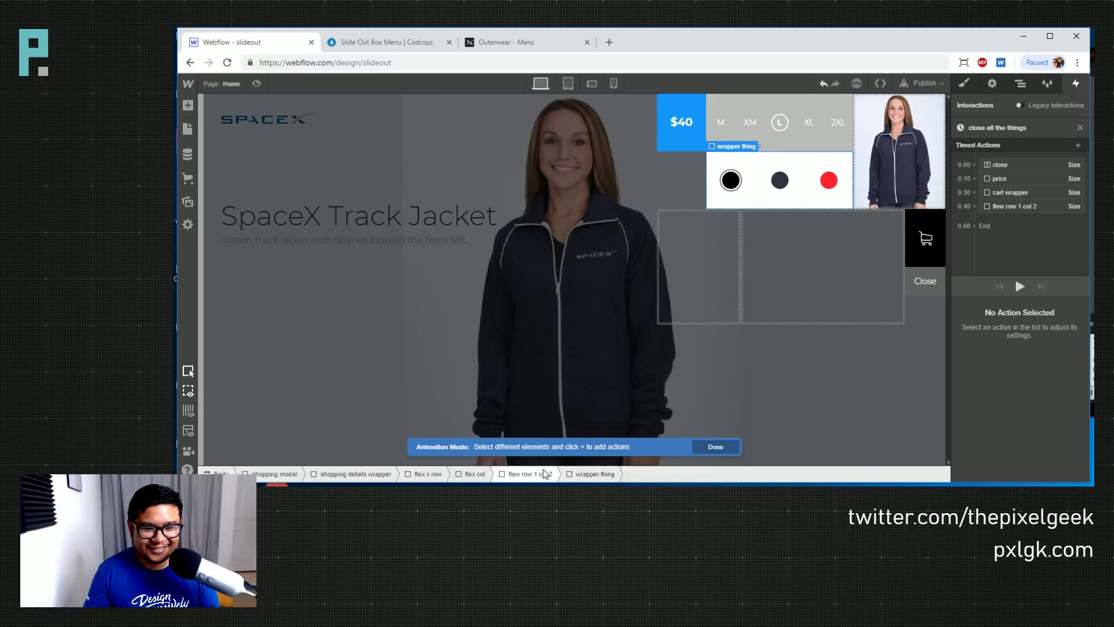
{"action": "left_click", "coordinate": [973, 206]}
{"action": "left_click", "coordinate": [983, 380]}
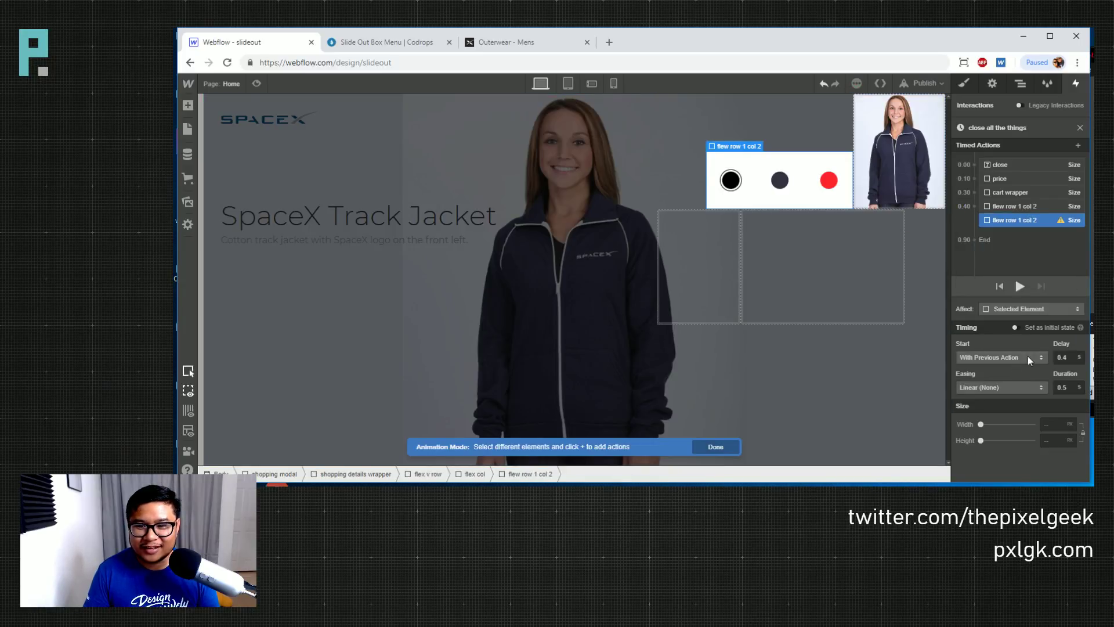
{"action": "left_click", "coordinate": [1059, 440]}
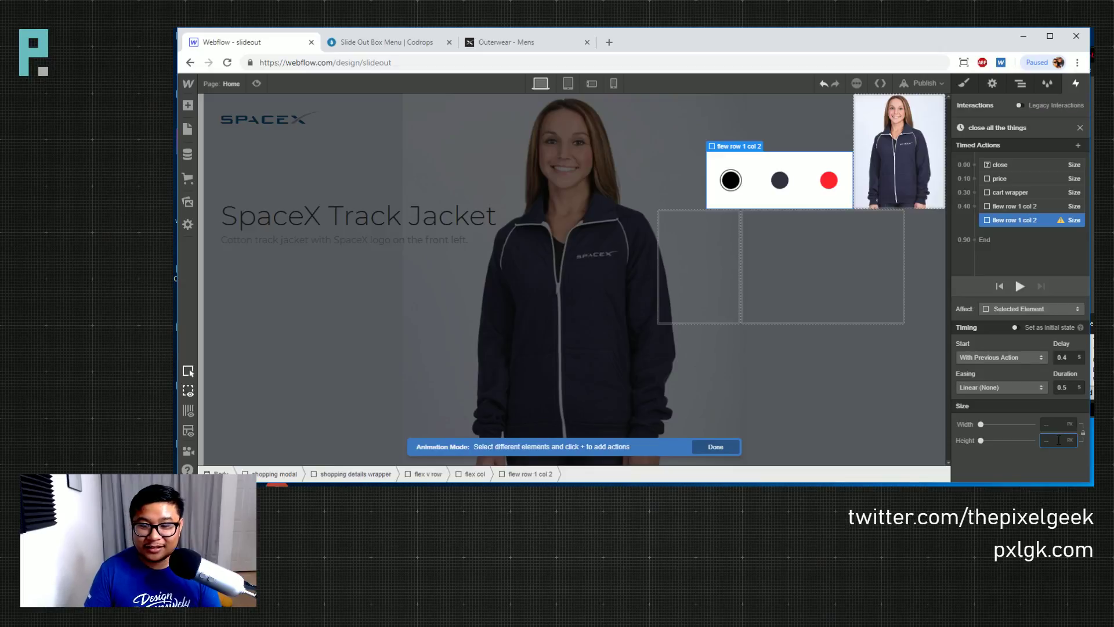
{"action": "type", "text": "0"}
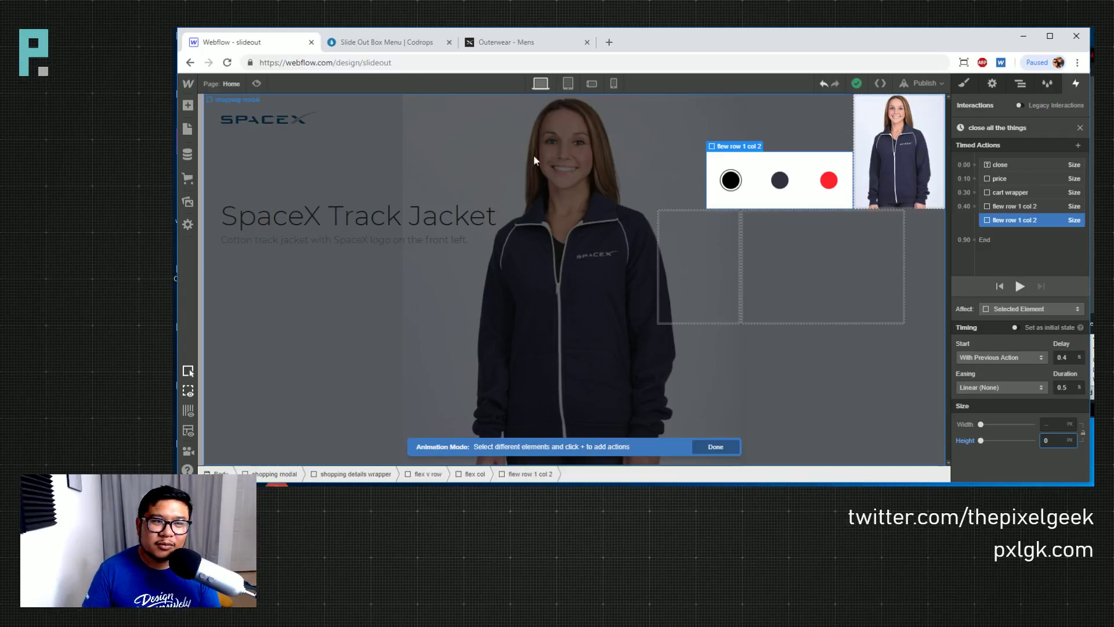
Check how the menu closes in the Codrops Slide Out Box Menu demo and return to the Webflow project
{"action": "left_click", "coordinate": [393, 43]}
{"action": "left_click", "coordinate": [1055, 310]}
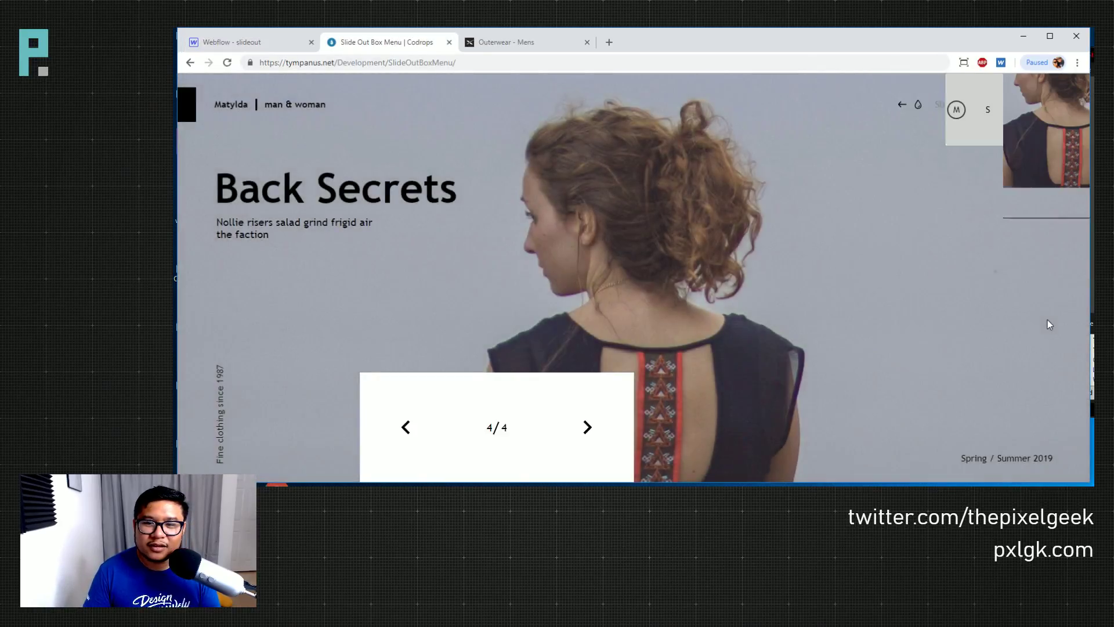
{"action": "left_click", "coordinate": [298, 45]}
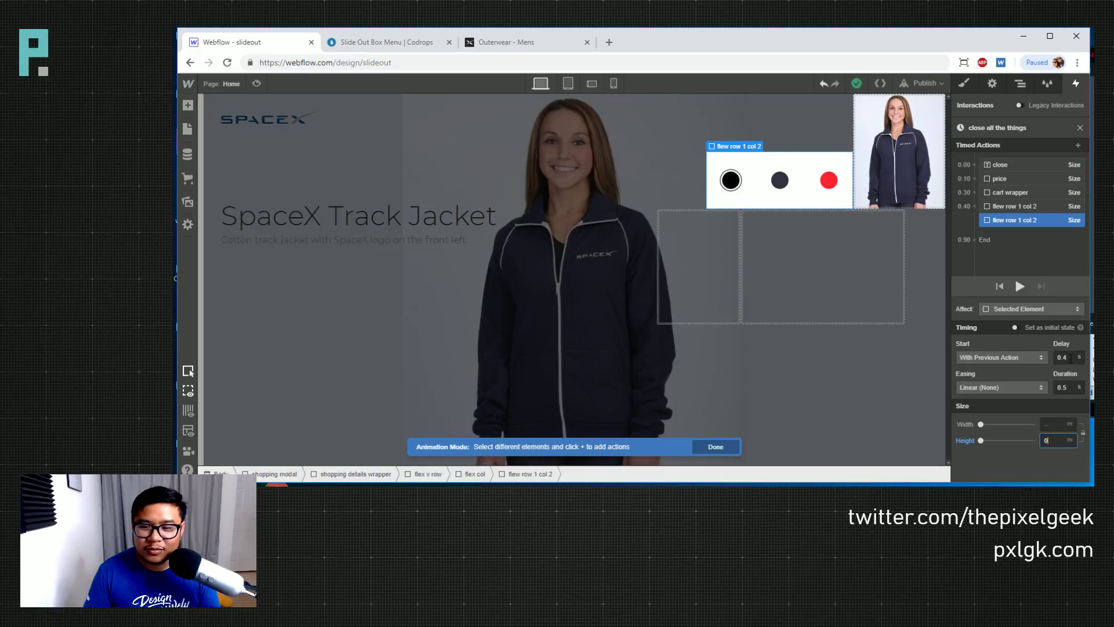
Set the colours action's duration to 0.2 s and the sizes action's delay to 0.5 s, play the animation, and finish editing it
{"action": "left_click", "coordinate": [1072, 392]}
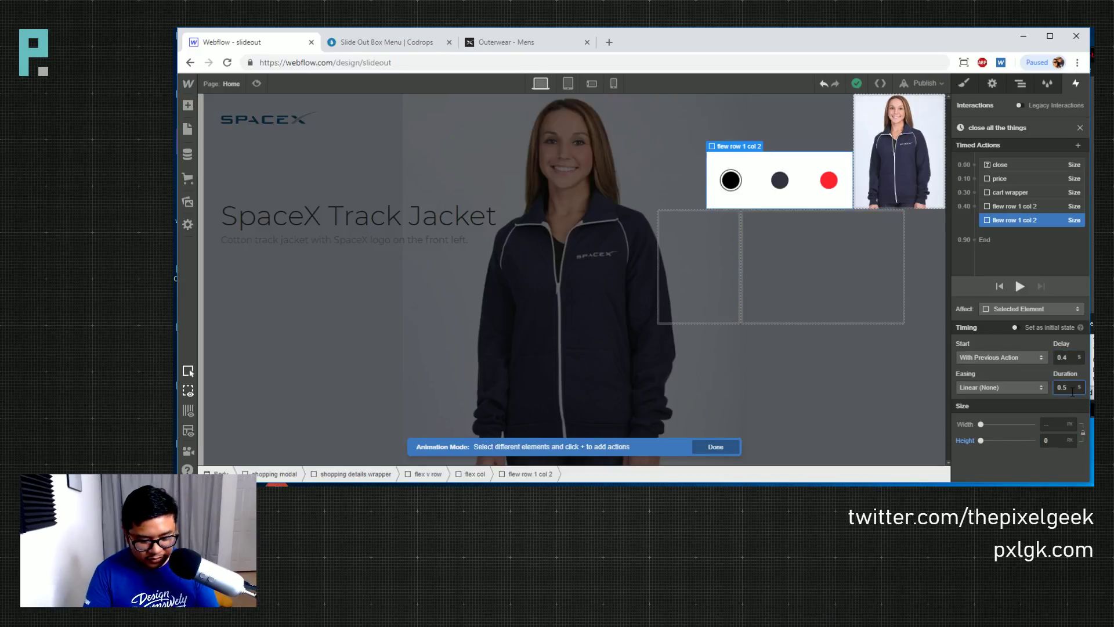
{"action": "type", "text": "2"}
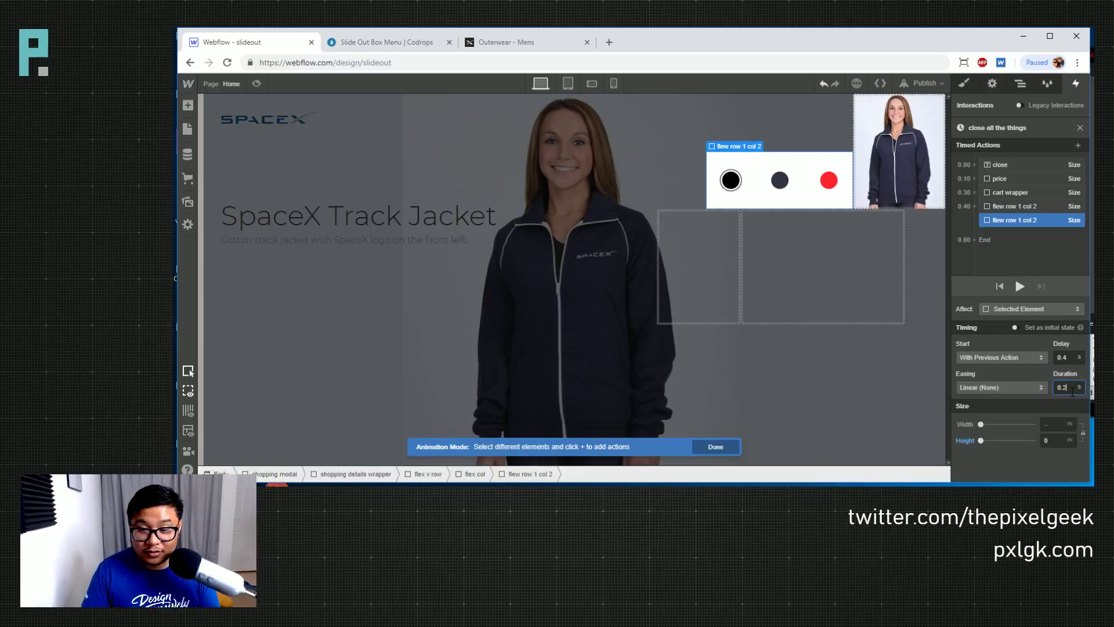
{"action": "left_click", "coordinate": [1006, 210]}
{"action": "left_click", "coordinate": [1065, 356]}
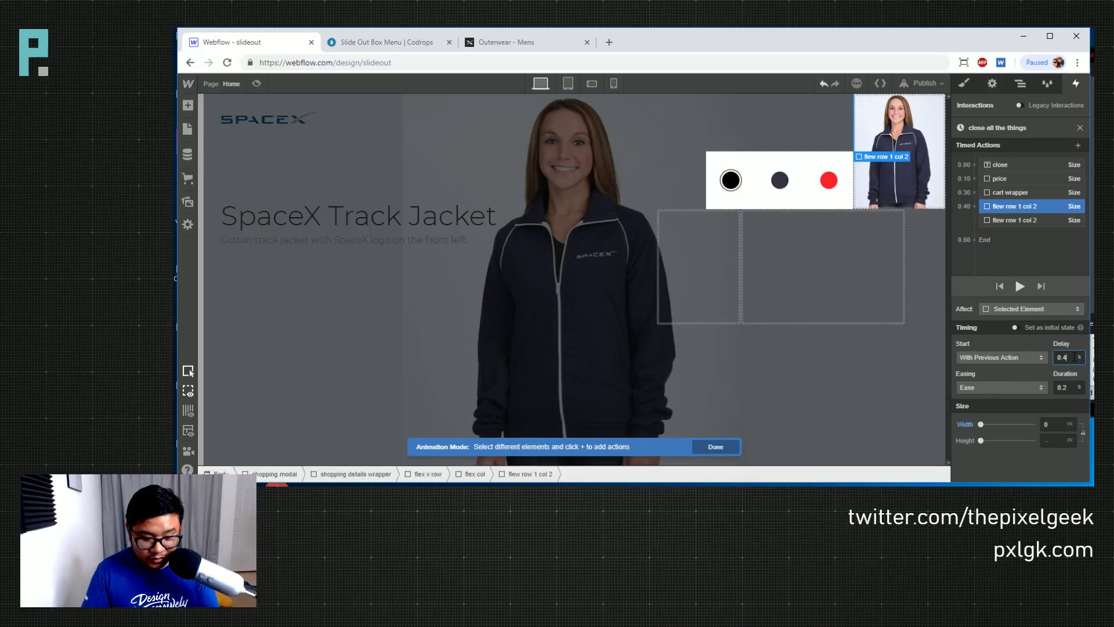
{"action": "key", "text": "BackSpace"}
{"action": "type", "text": "5"}
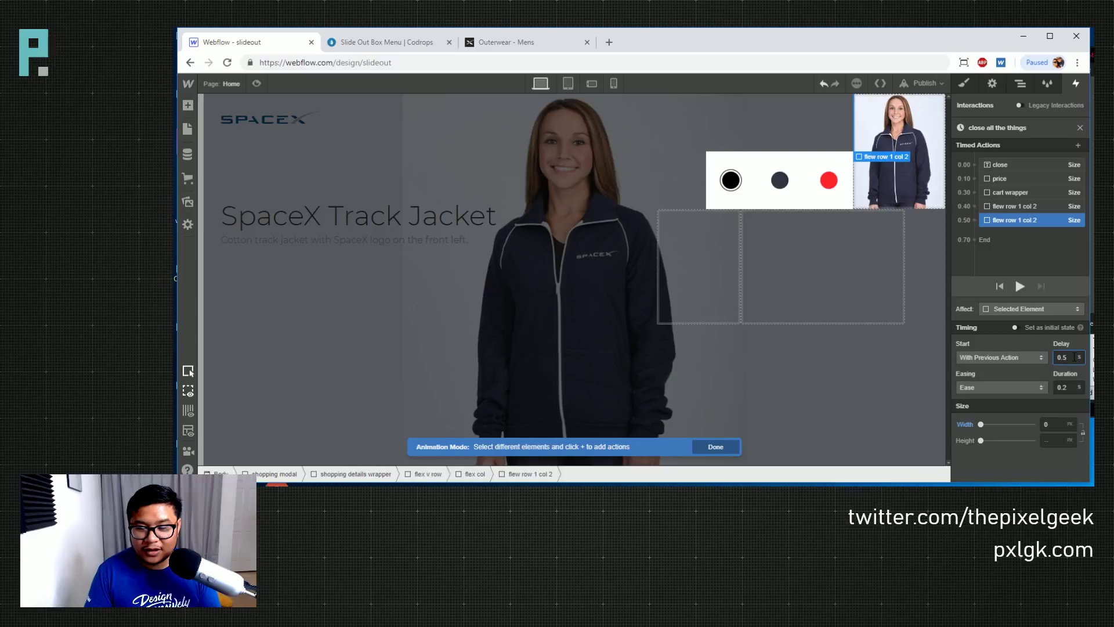
{"action": "left_click", "coordinate": [1019, 283]}
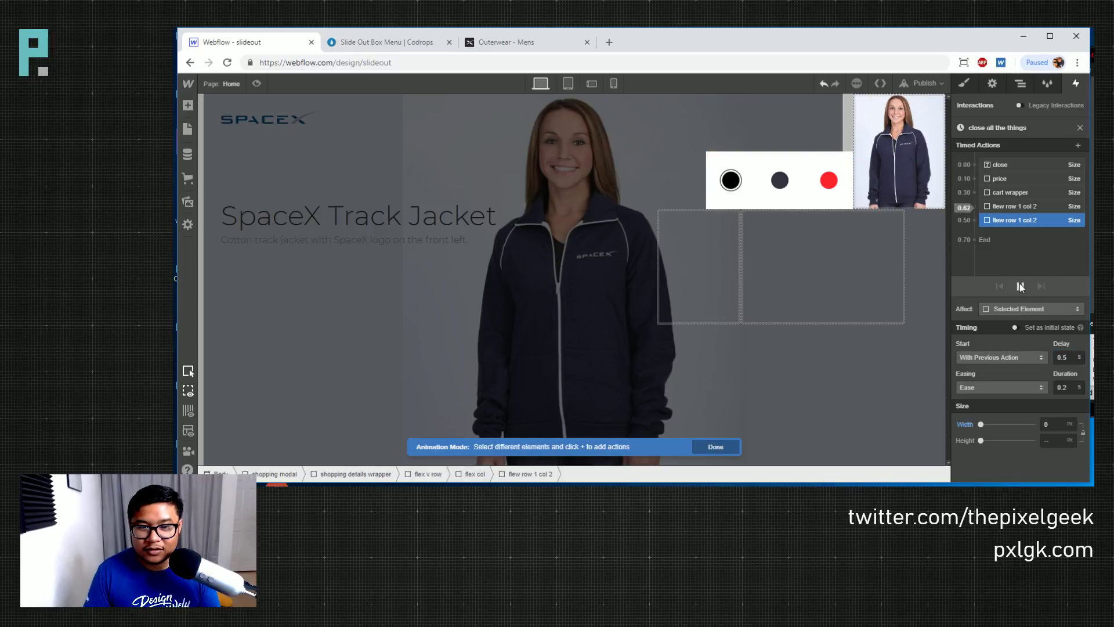
{"action": "left_click", "coordinate": [1003, 206]}
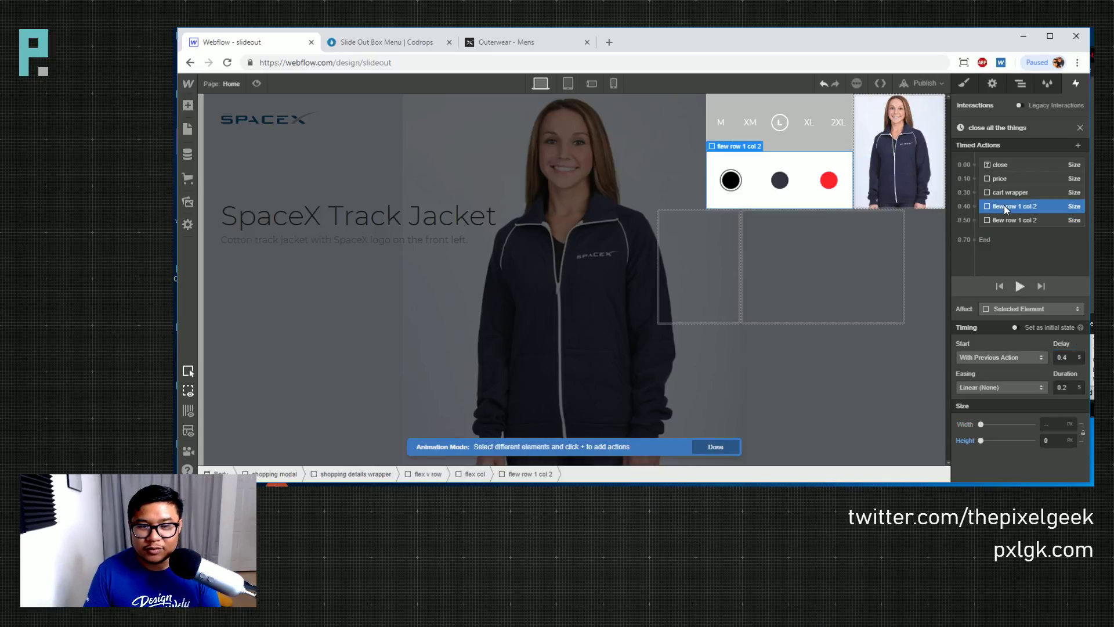
{"action": "left_click", "coordinate": [718, 447]}
Set the flex child sizing of the colours block (flew row 1 col 2, colors) to shrink if needed
{"action": "left_click", "coordinate": [963, 84]}
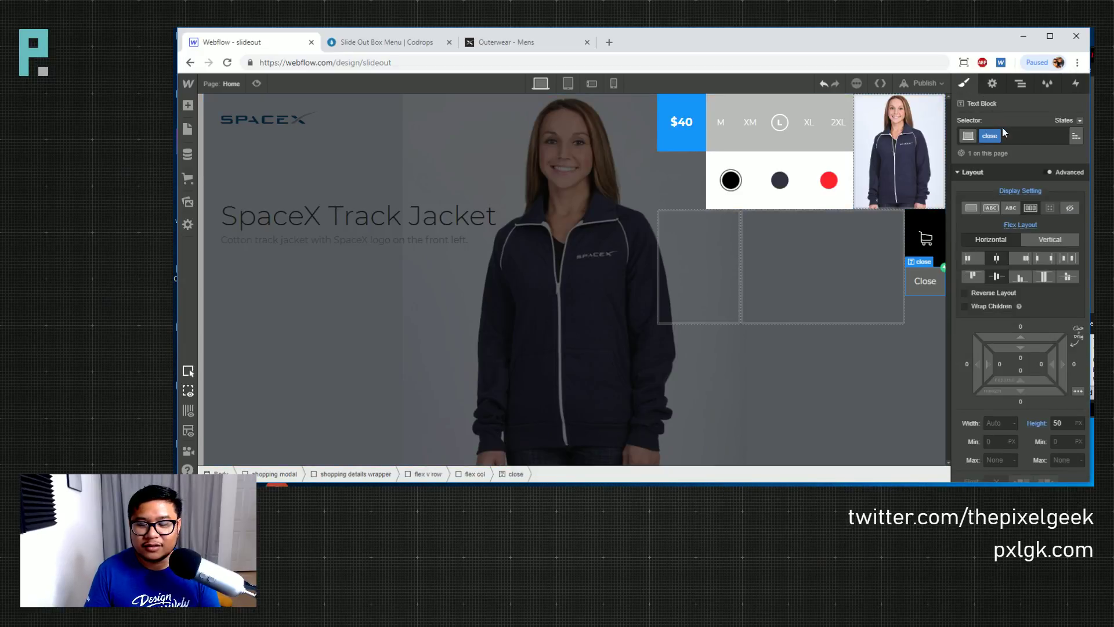
{"action": "left_click", "coordinate": [715, 200]}
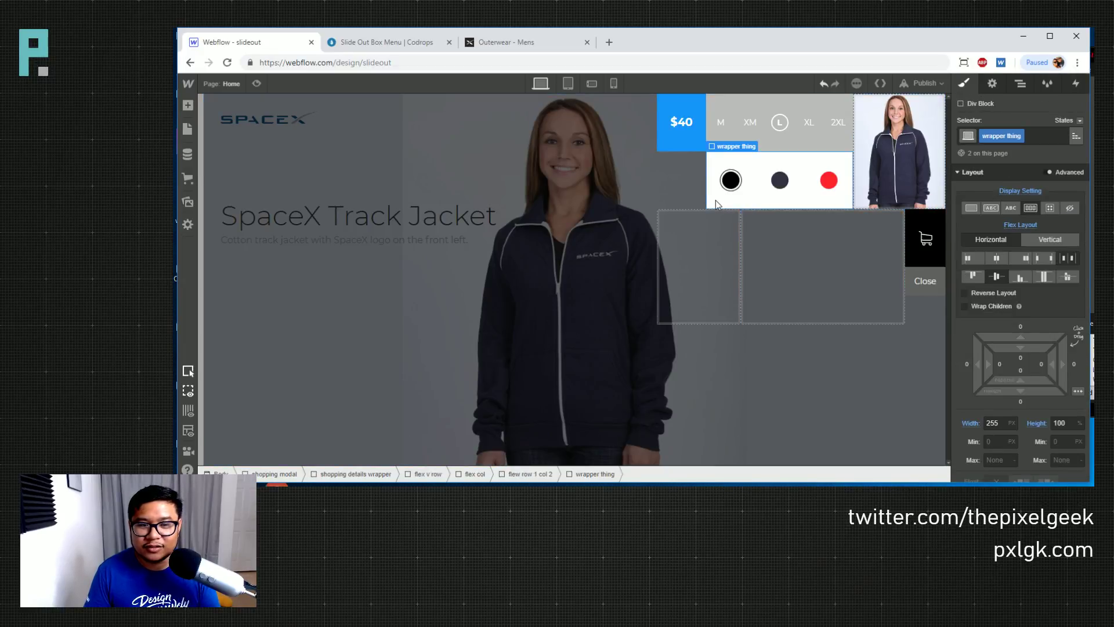
{"action": "left_click", "coordinate": [533, 474]}
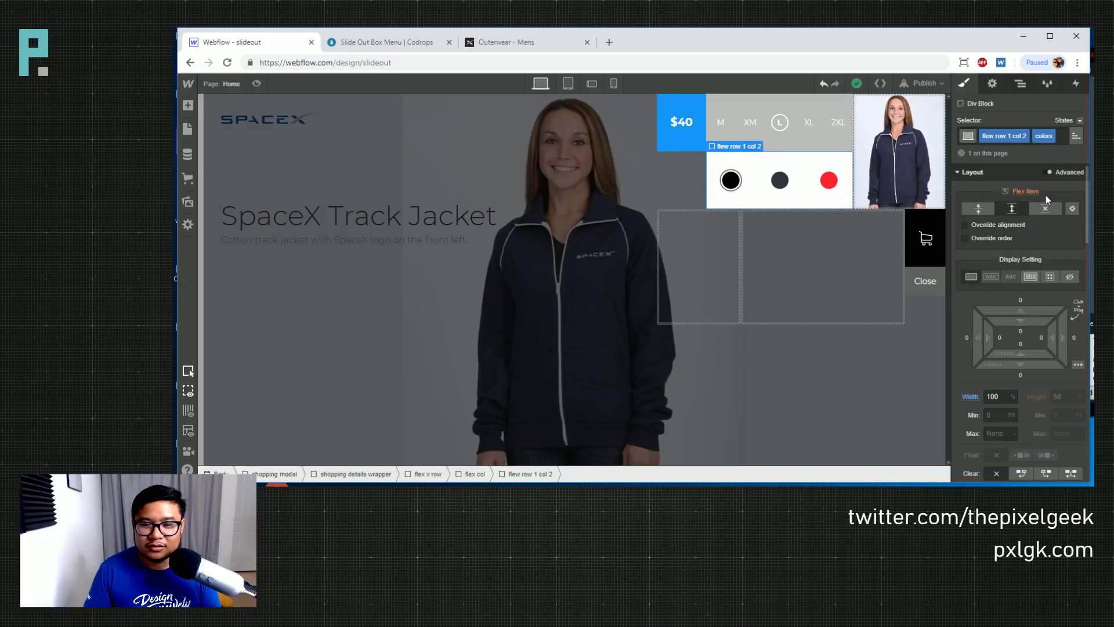
{"action": "left_click", "coordinate": [978, 209]}
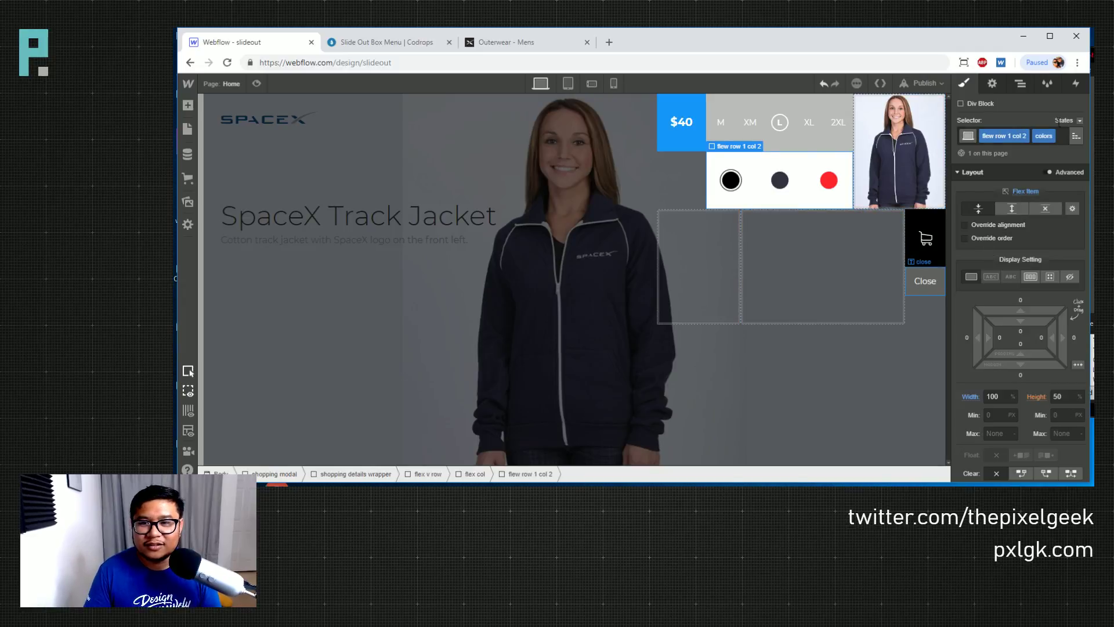
In the Close element's "close all the things" animation, switch the height unit of the colours block's Size action to %
{"action": "left_click", "coordinate": [925, 281]}
{"action": "left_click", "coordinate": [1075, 82]}
{"action": "left_click", "coordinate": [976, 145]}
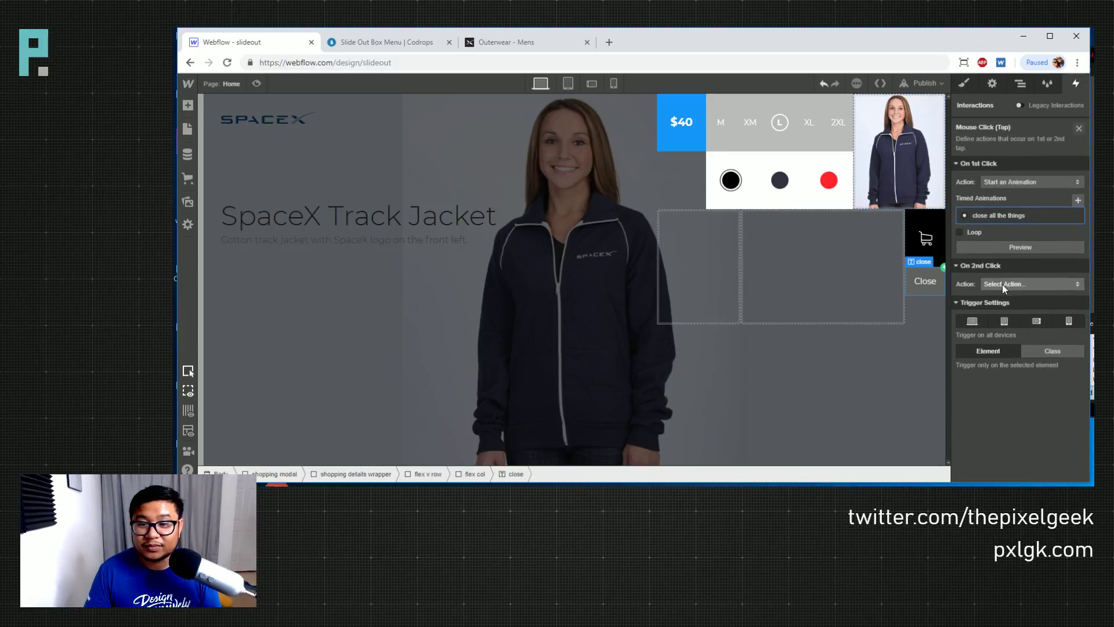
{"action": "left_click", "coordinate": [997, 215]}
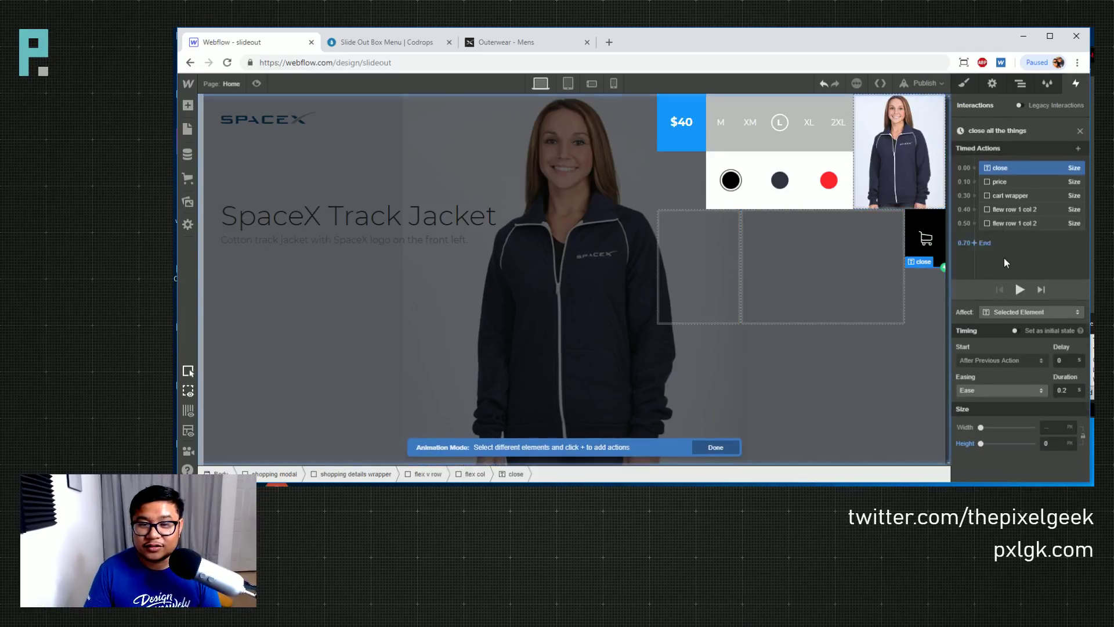
{"action": "left_click", "coordinate": [1011, 208]}
{"action": "left_click", "coordinate": [1073, 439]}
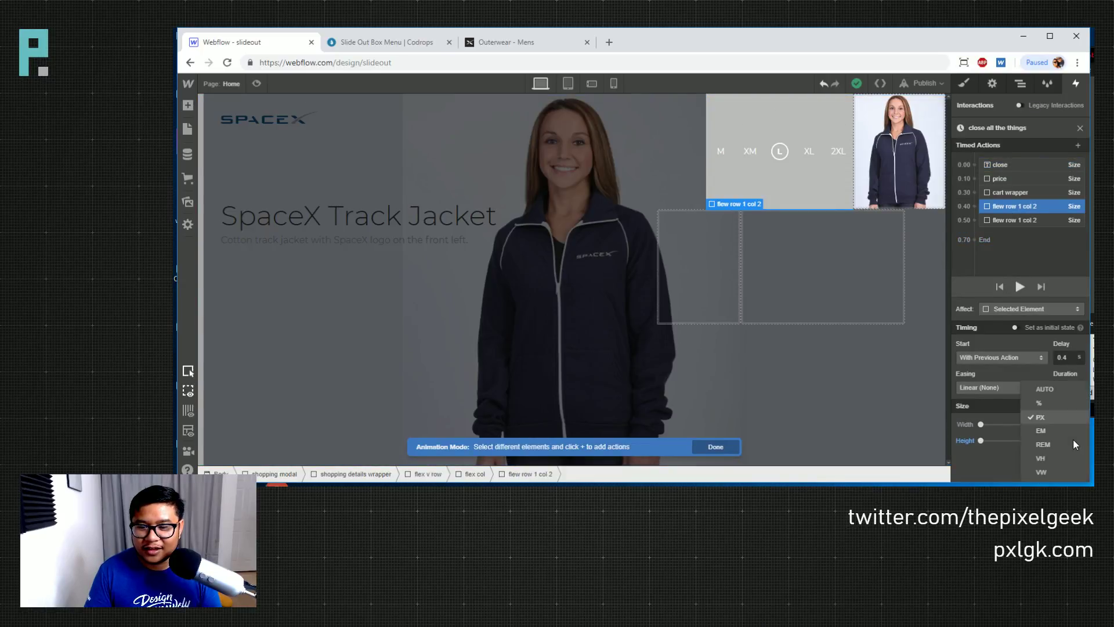
{"action": "left_click", "coordinate": [1050, 406]}
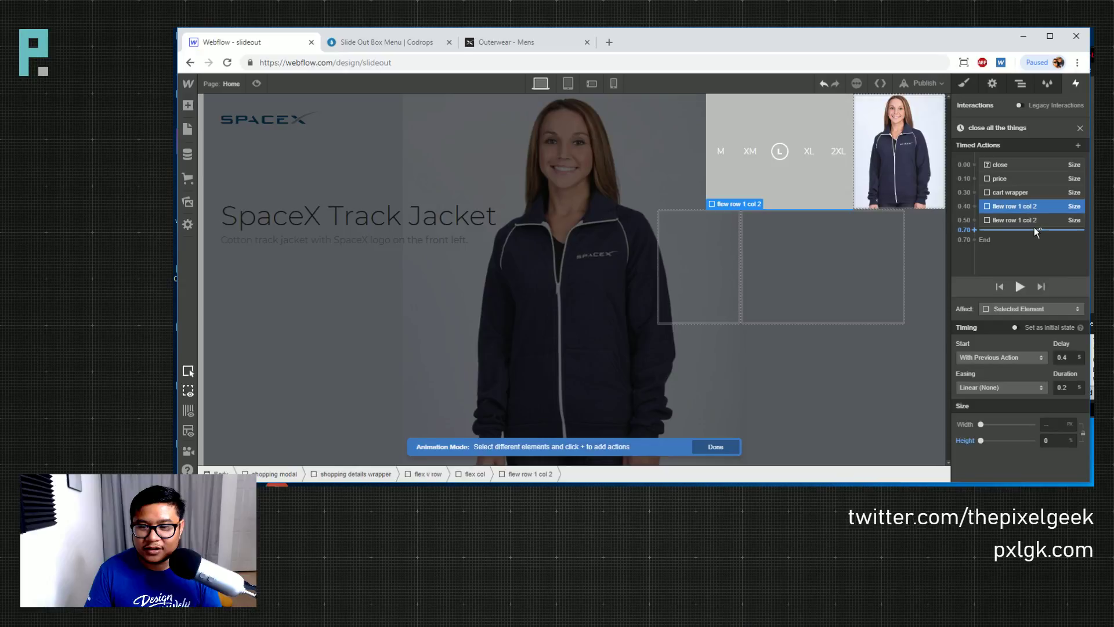
Set the flex child sizing of the sizes block (flew row 1 col 2) to shrink if needed
{"action": "left_click", "coordinate": [789, 189]}
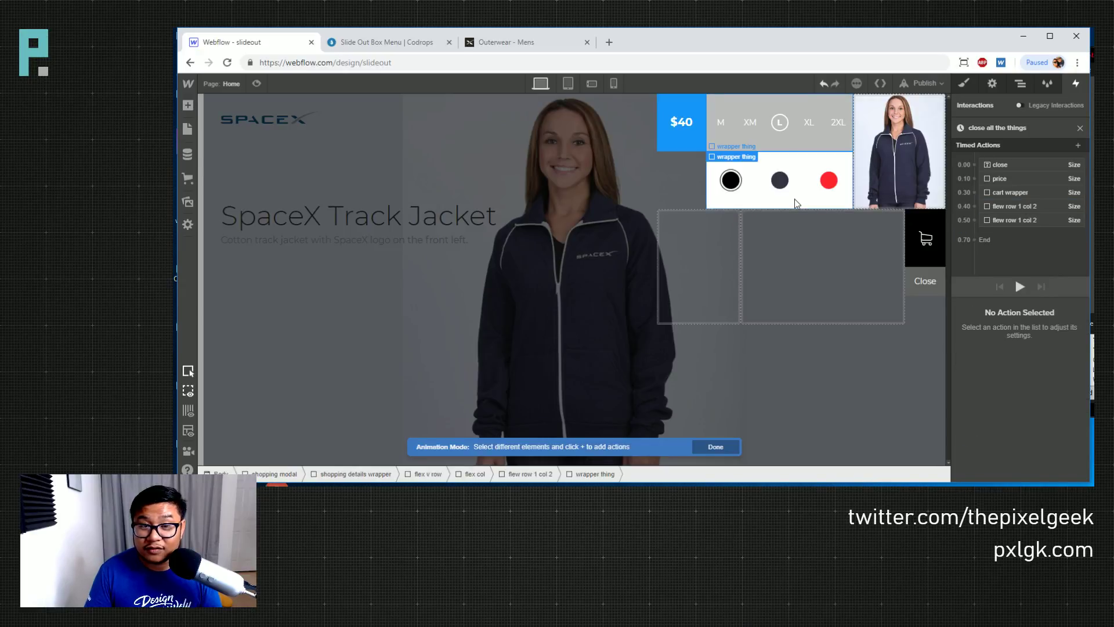
{"action": "left_click", "coordinate": [963, 83]}
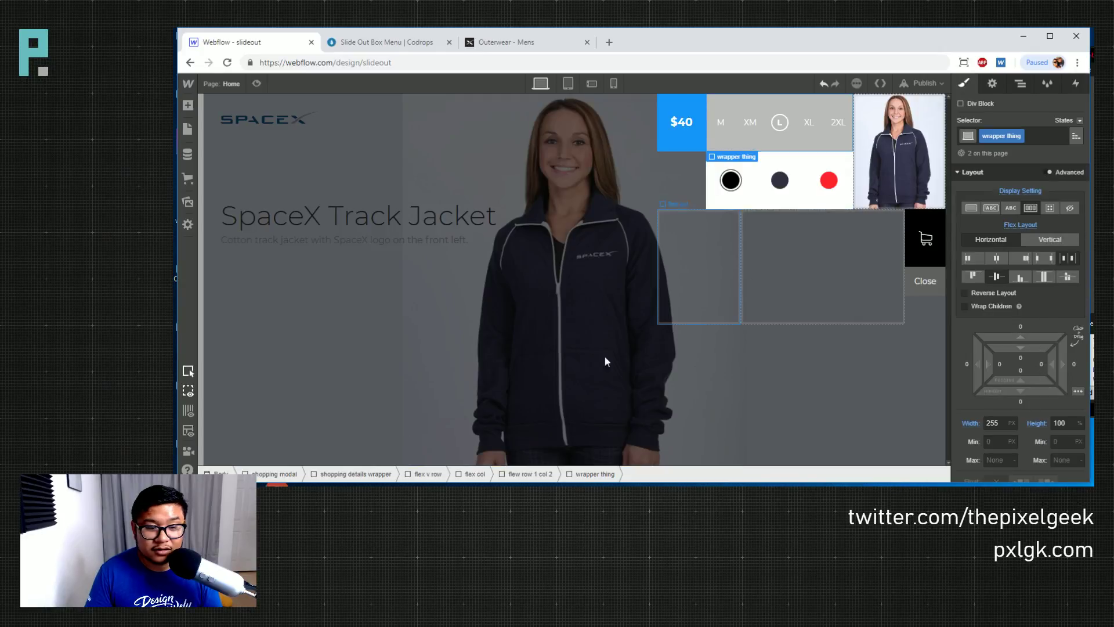
{"action": "left_click", "coordinate": [530, 475]}
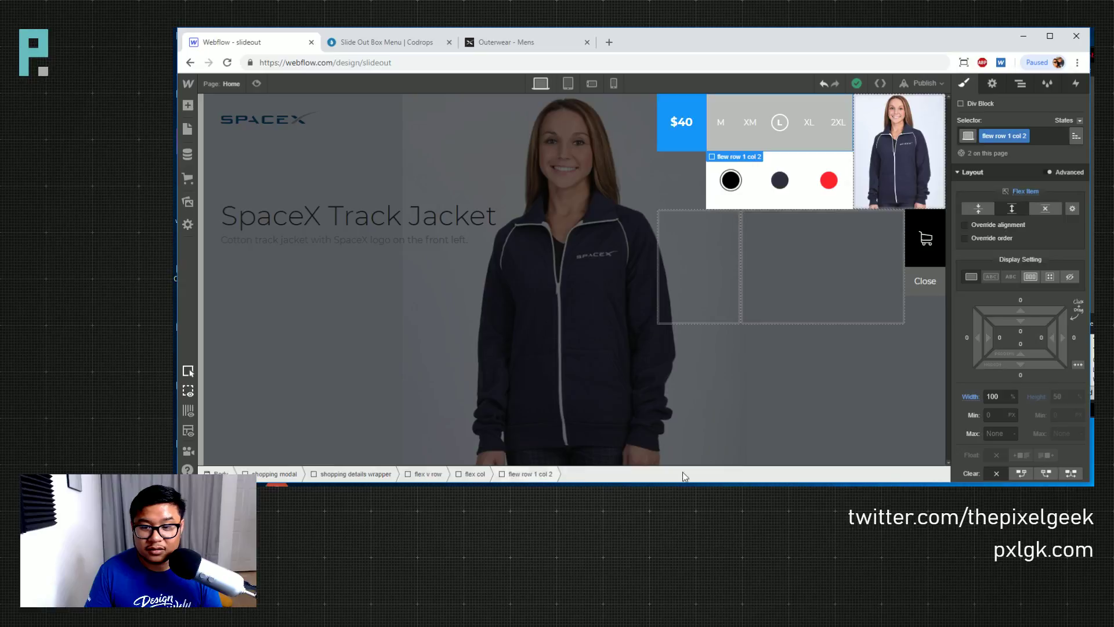
{"action": "left_click", "coordinate": [1012, 208]}
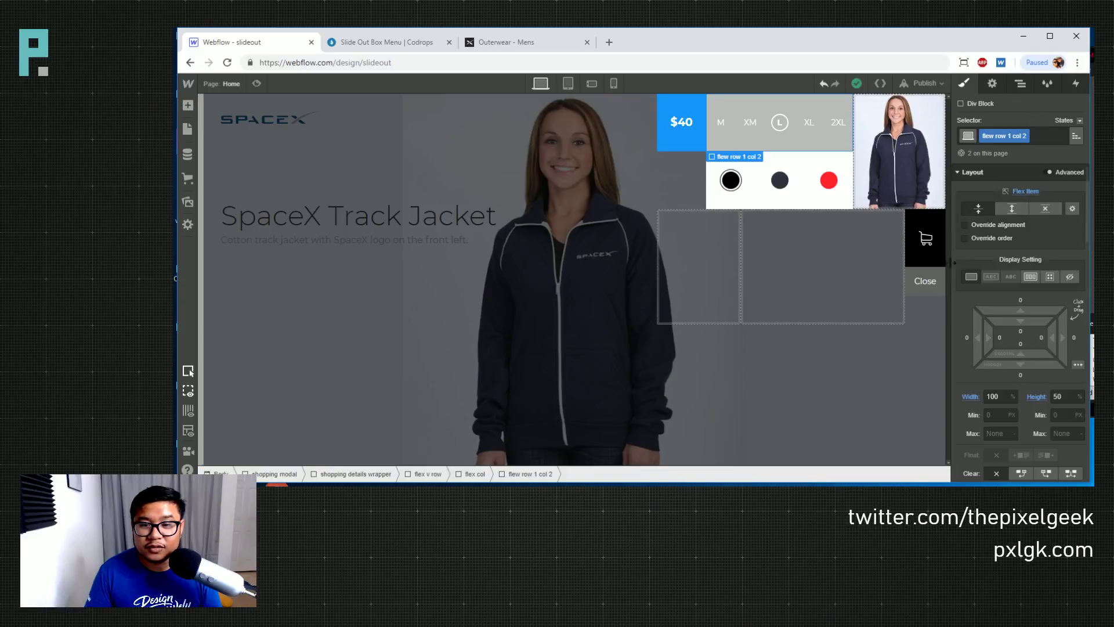
Play the Close element's "close all the things" animation to check how the blocks collapse, and leave animation editing
{"action": "left_click", "coordinate": [925, 281]}
{"action": "left_click", "coordinate": [1075, 83]}
{"action": "left_click", "coordinate": [991, 142]}
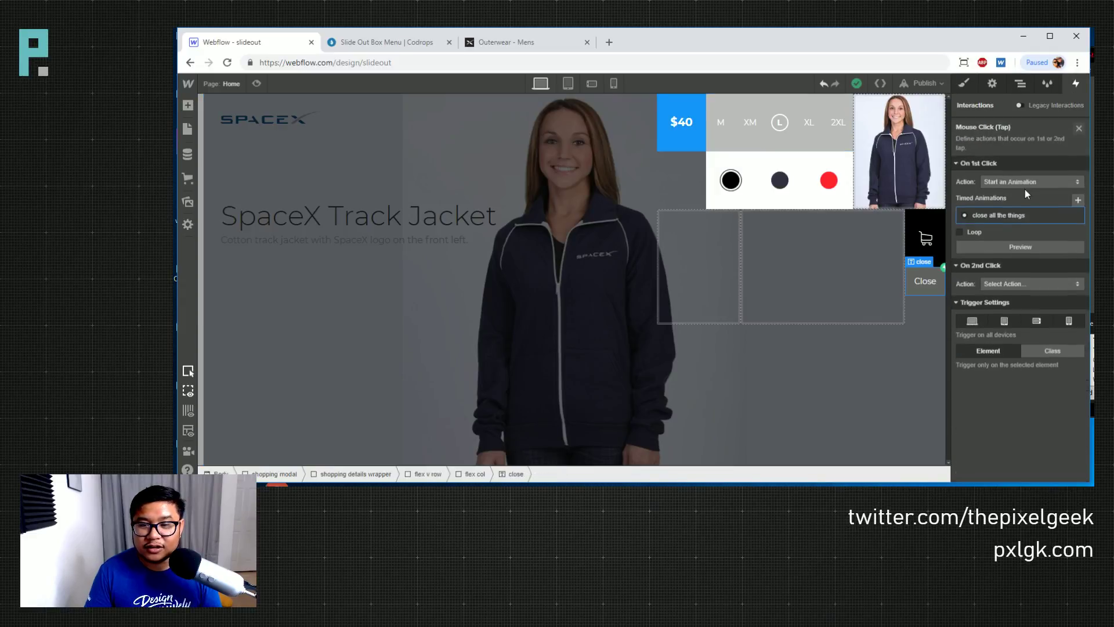
{"action": "left_click", "coordinate": [980, 214]}
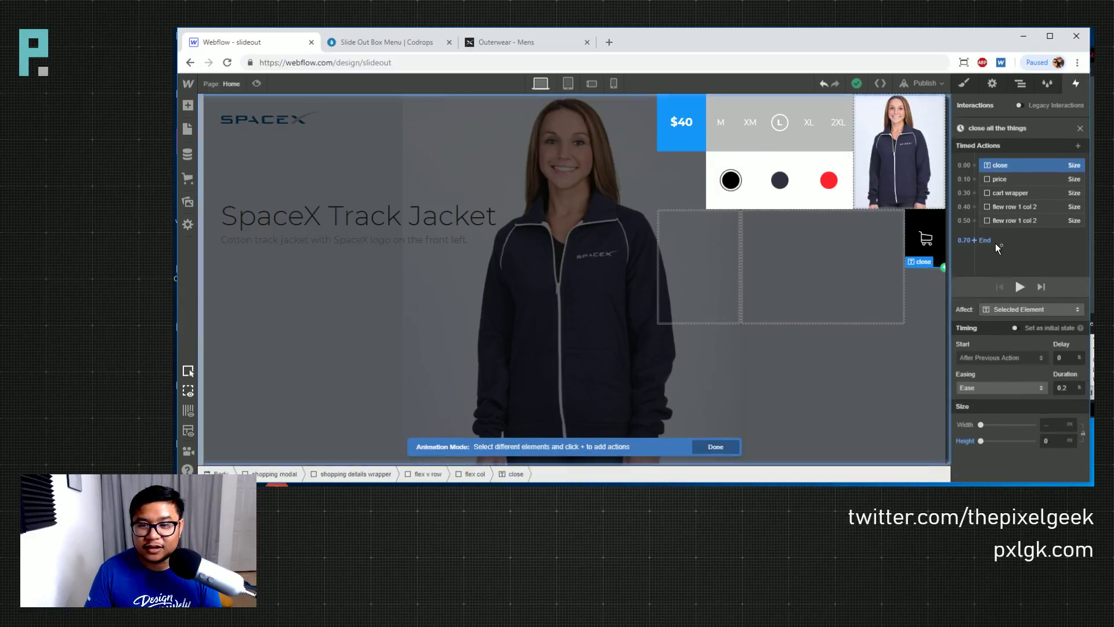
{"action": "left_click", "coordinate": [1023, 287]}
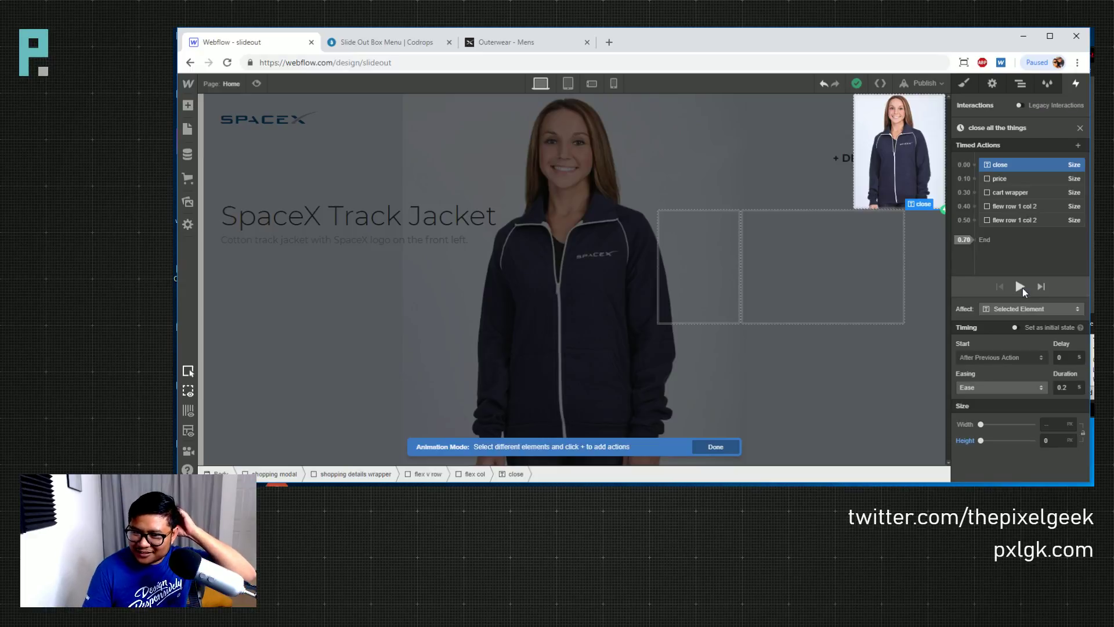
{"action": "left_click", "coordinate": [715, 448]}
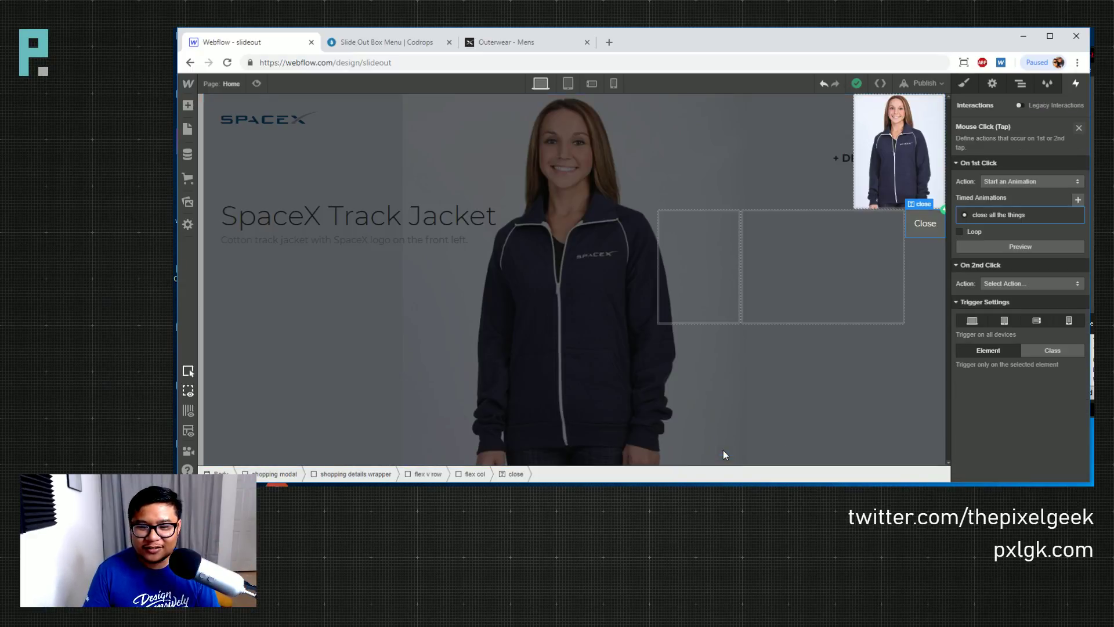
Align the children of the flex col holding the sizes and colours blocks to the top of its vertical flex layout
{"action": "left_click", "coordinate": [1019, 84]}
{"action": "left_click", "coordinate": [1021, 157]}
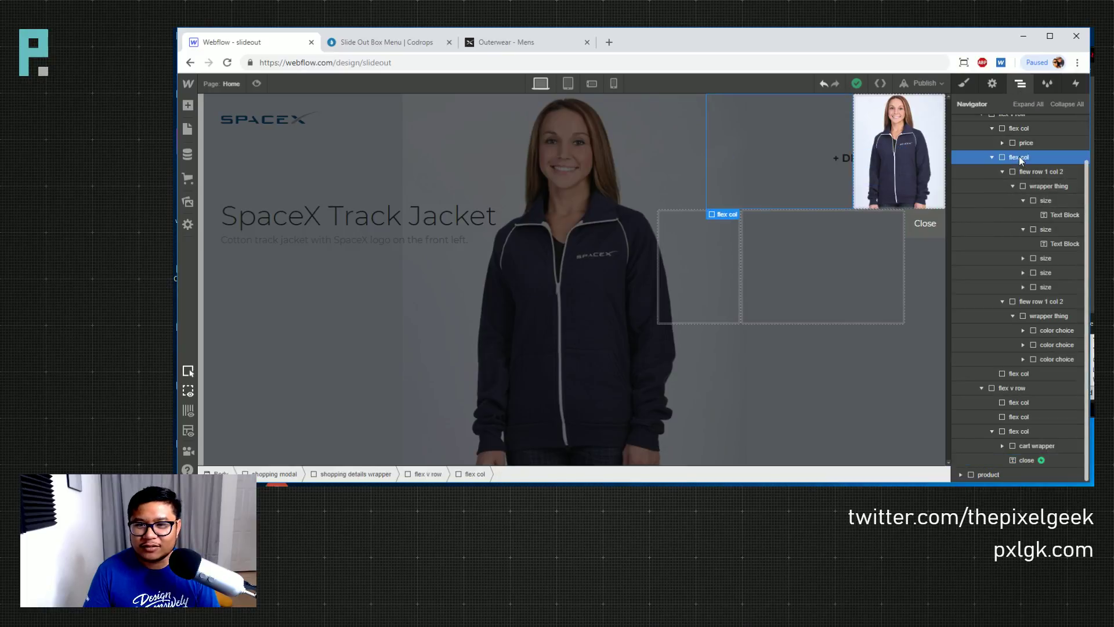
{"action": "left_click", "coordinate": [961, 84]}
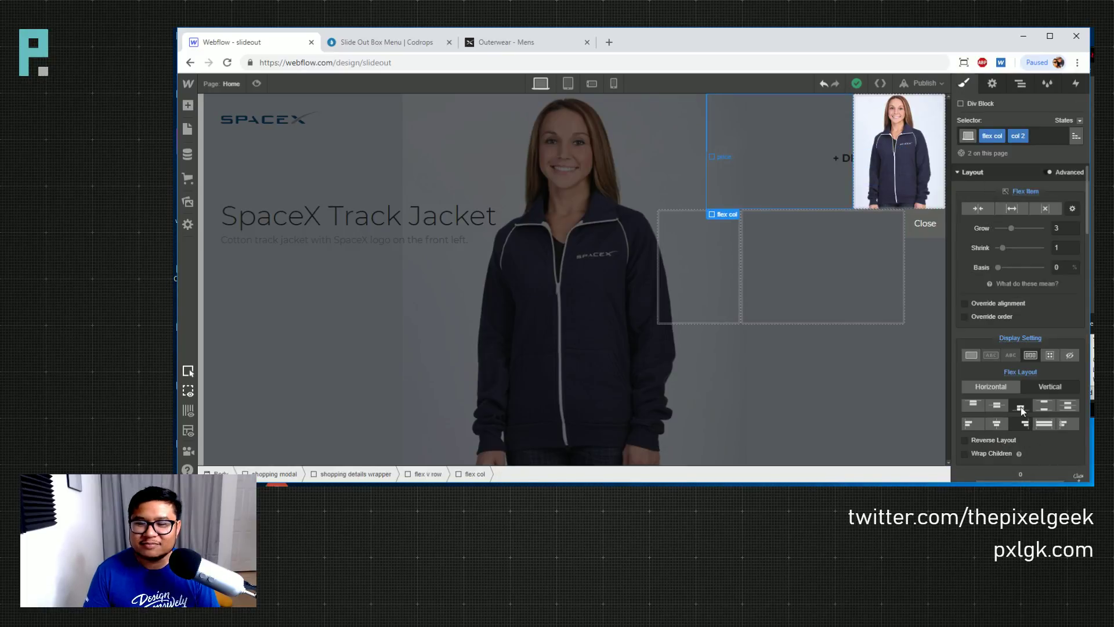
{"action": "left_click", "coordinate": [977, 404]}
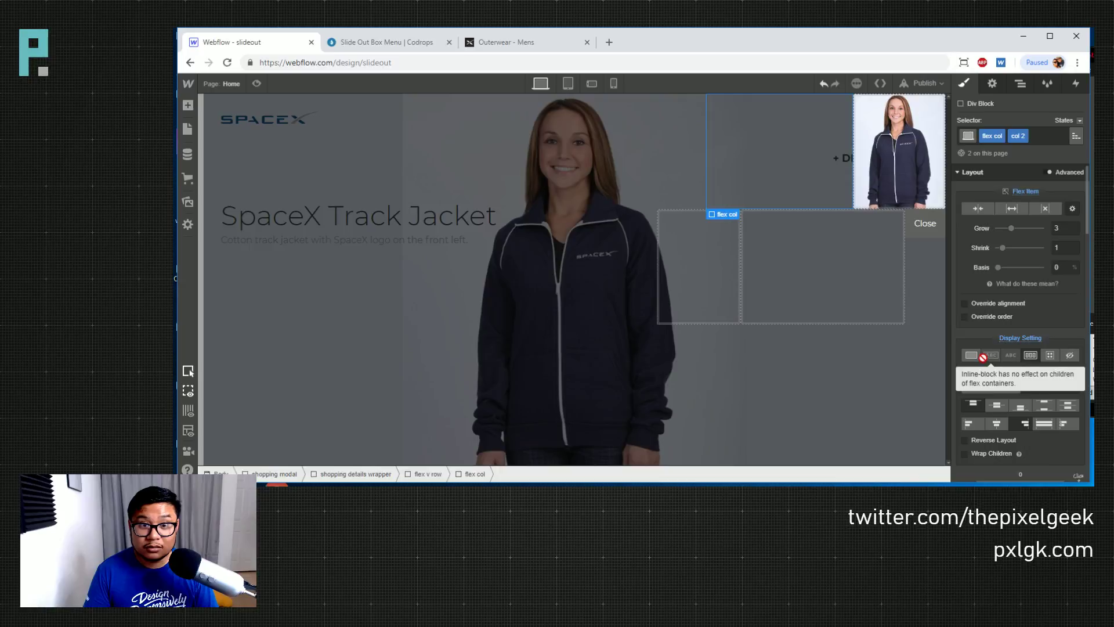
Reopen the "close all the things" animation on the Close element and replay it
{"action": "left_click", "coordinate": [1076, 84]}
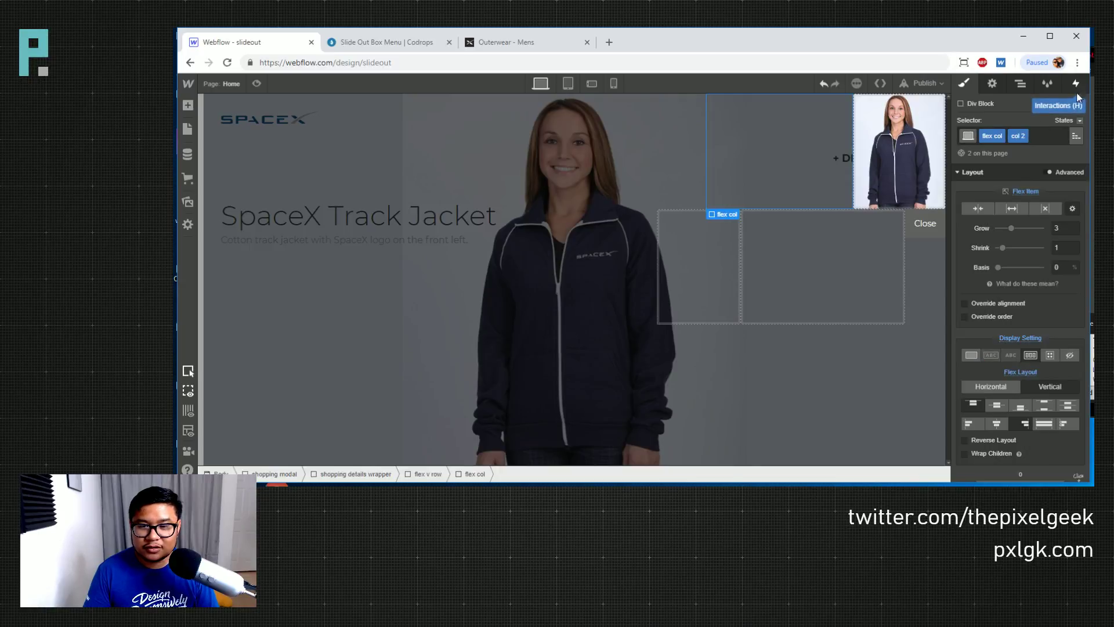
{"action": "left_click", "coordinate": [920, 225]}
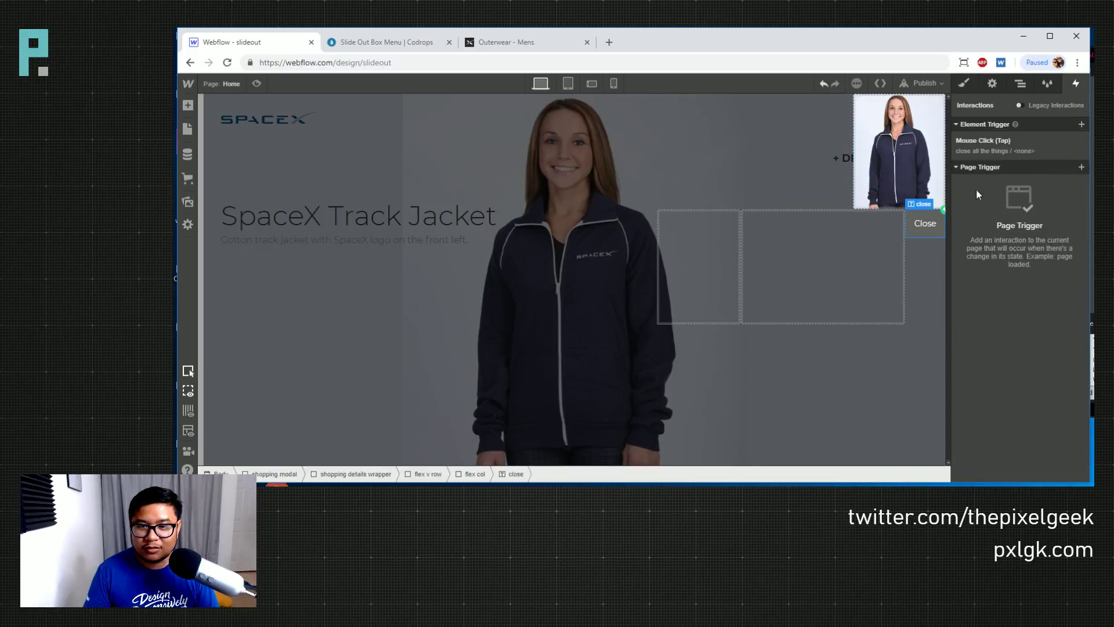
{"action": "left_click", "coordinate": [993, 148]}
{"action": "left_click", "coordinate": [992, 214]}
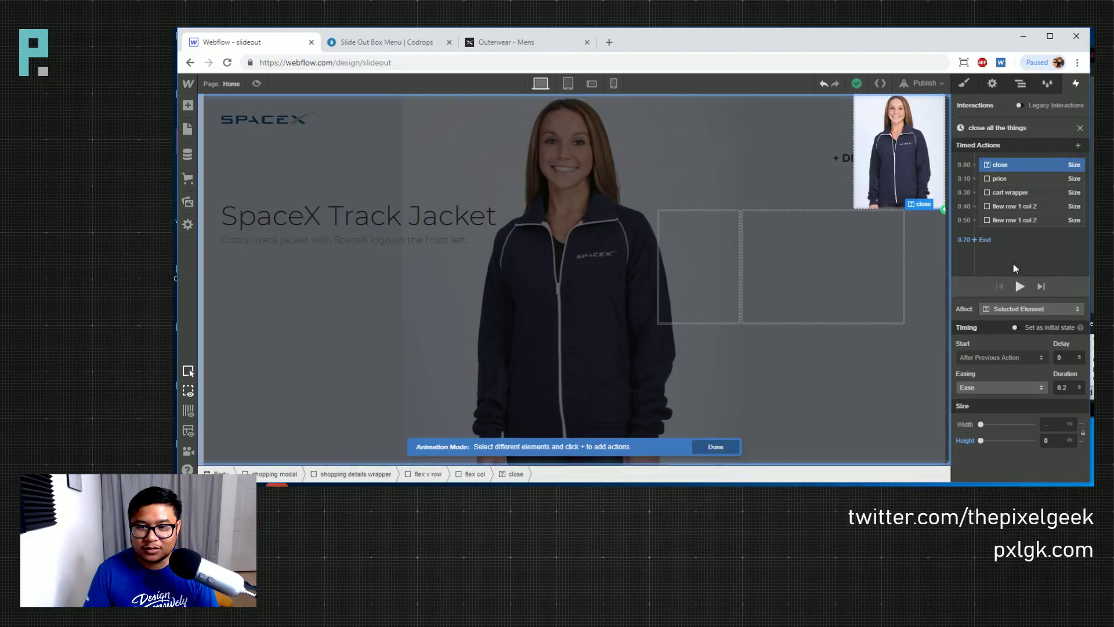
{"action": "left_click", "coordinate": [1022, 287]}
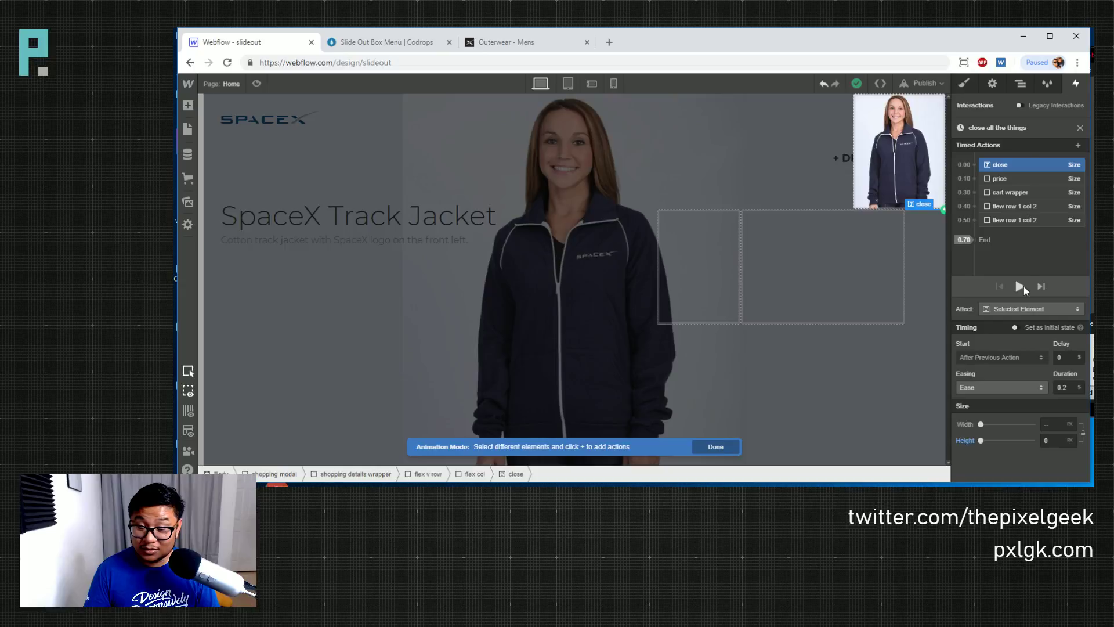
Inspect the layout settings of the sizes block (flew row 1 col 2) and of the second flex col in the lower row
{"action": "key", "text": "z"}
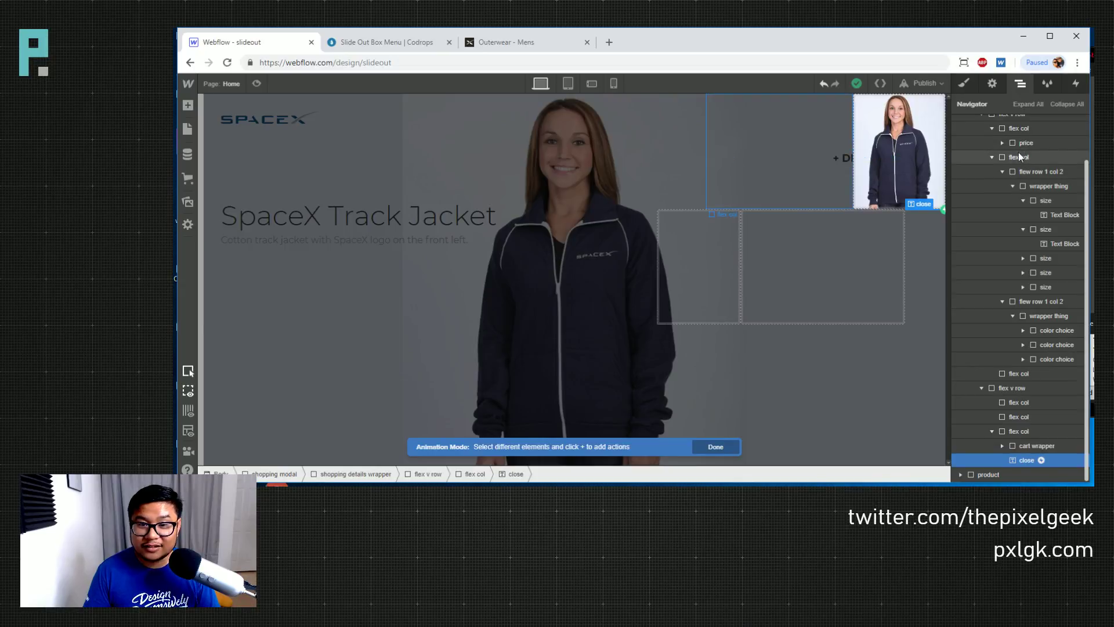
{"action": "left_click", "coordinate": [1027, 175]}
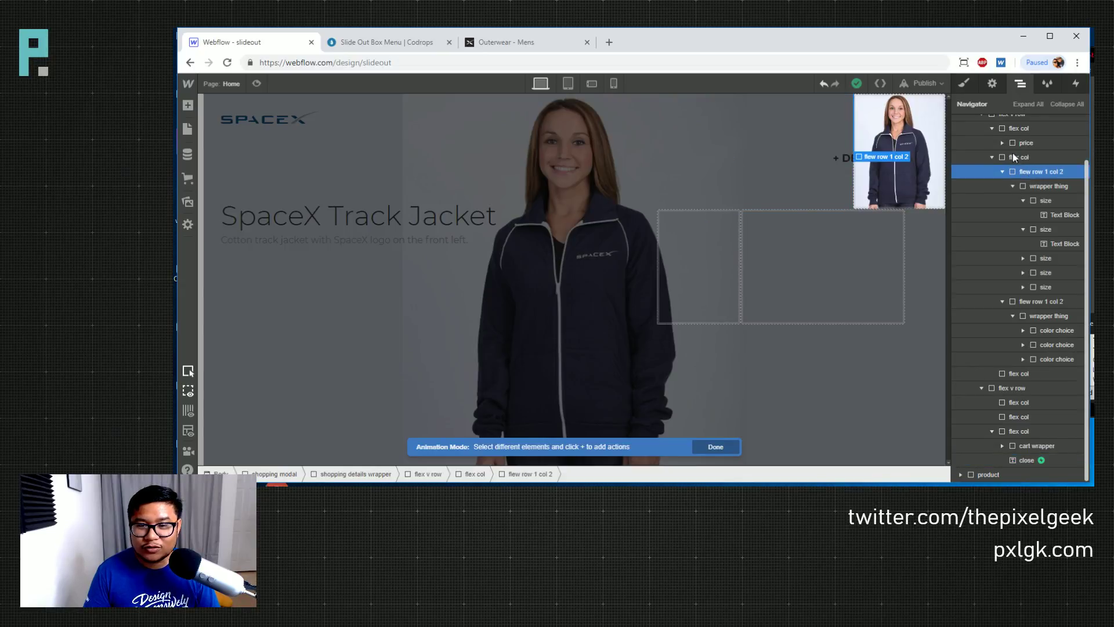
{"action": "left_click", "coordinate": [964, 85]}
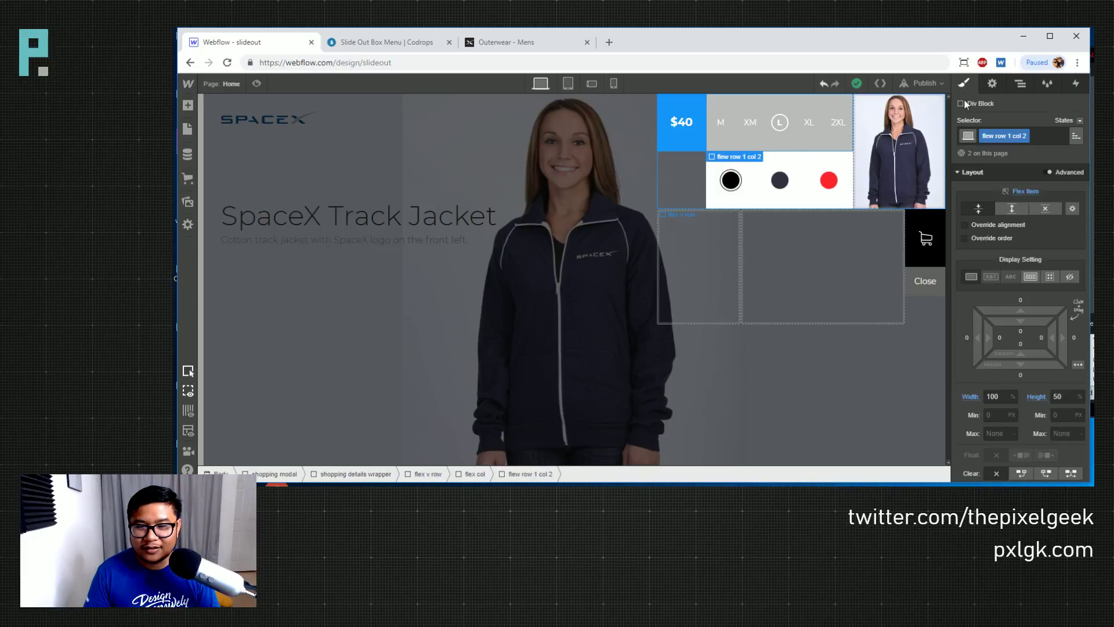
{"action": "left_click", "coordinate": [827, 255]}
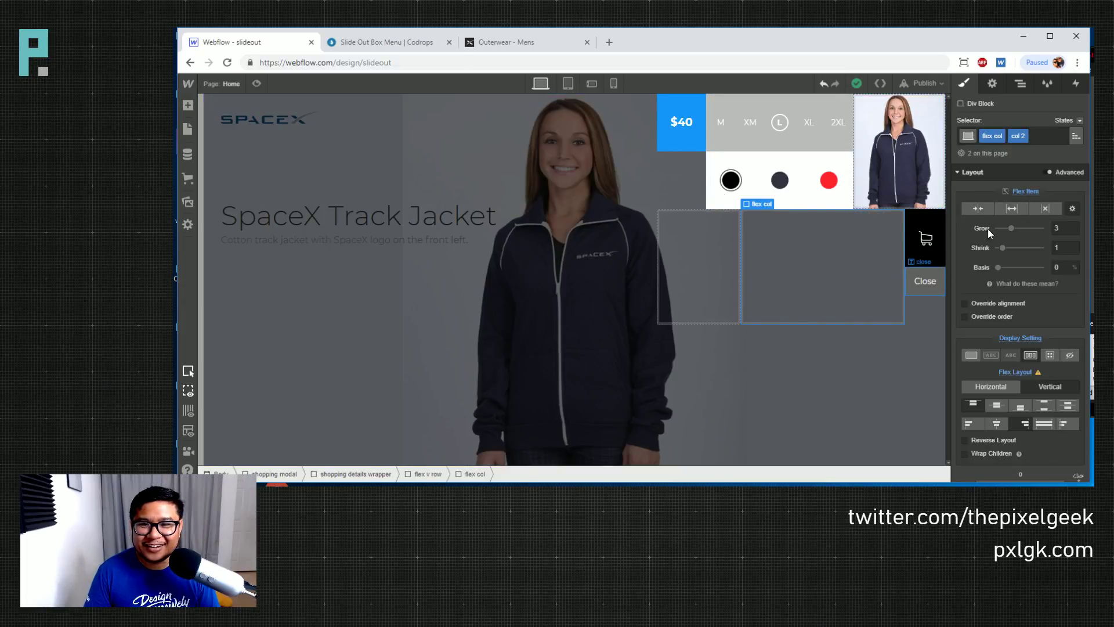
Open "close all the things" from the Close element again and play it several times to study the collapse sequence
{"action": "left_click", "coordinate": [925, 281]}
{"action": "left_click", "coordinate": [1075, 83]}
{"action": "left_click", "coordinate": [997, 154]}
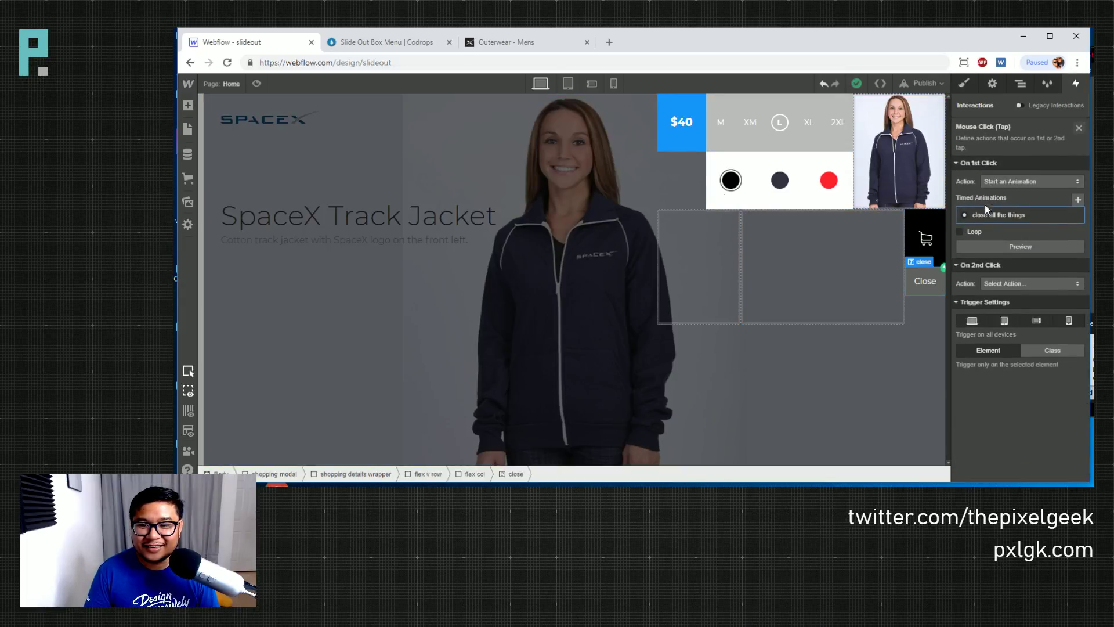
{"action": "left_click", "coordinate": [998, 223]}
{"action": "left_click", "coordinate": [1019, 286]}
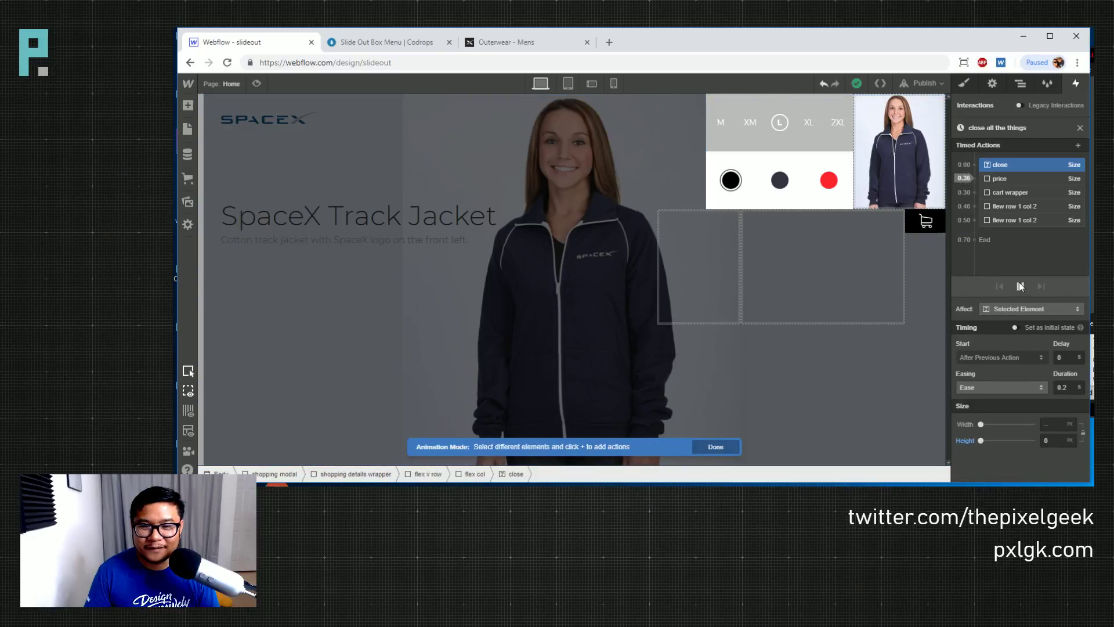
{"action": "left_click", "coordinate": [1019, 287]}
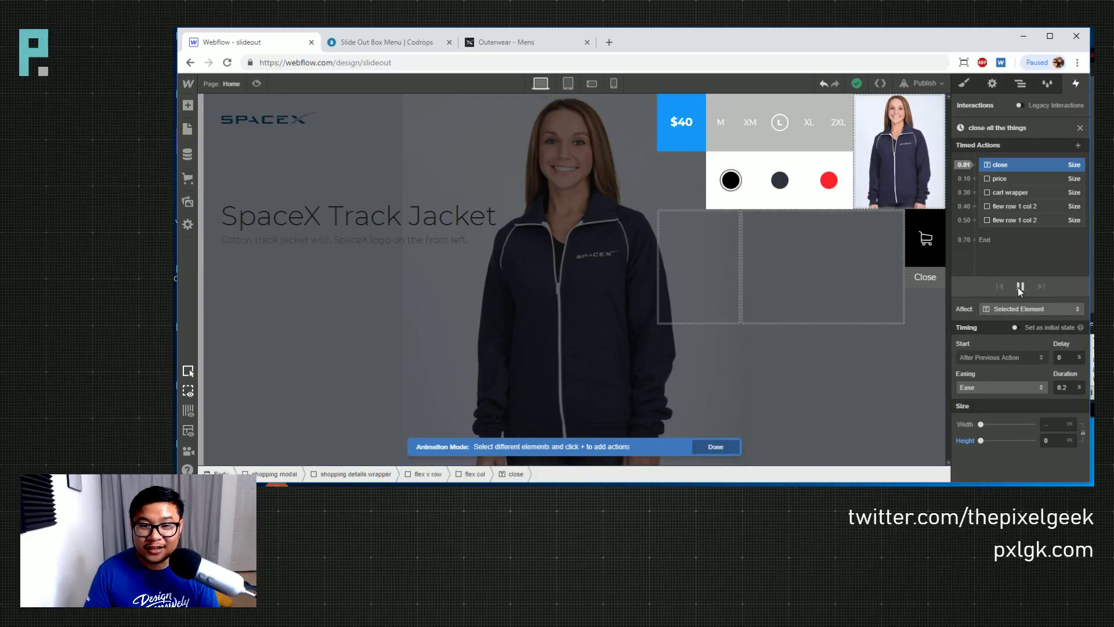
{"action": "left_click", "coordinate": [1018, 287]}
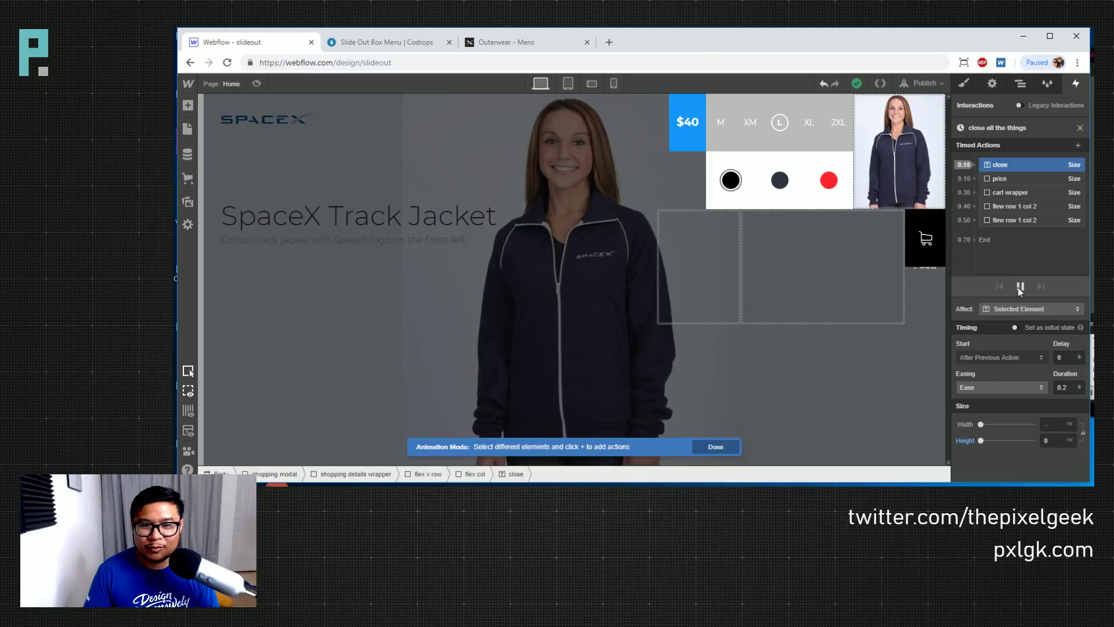
{"action": "left_click", "coordinate": [1019, 286]}
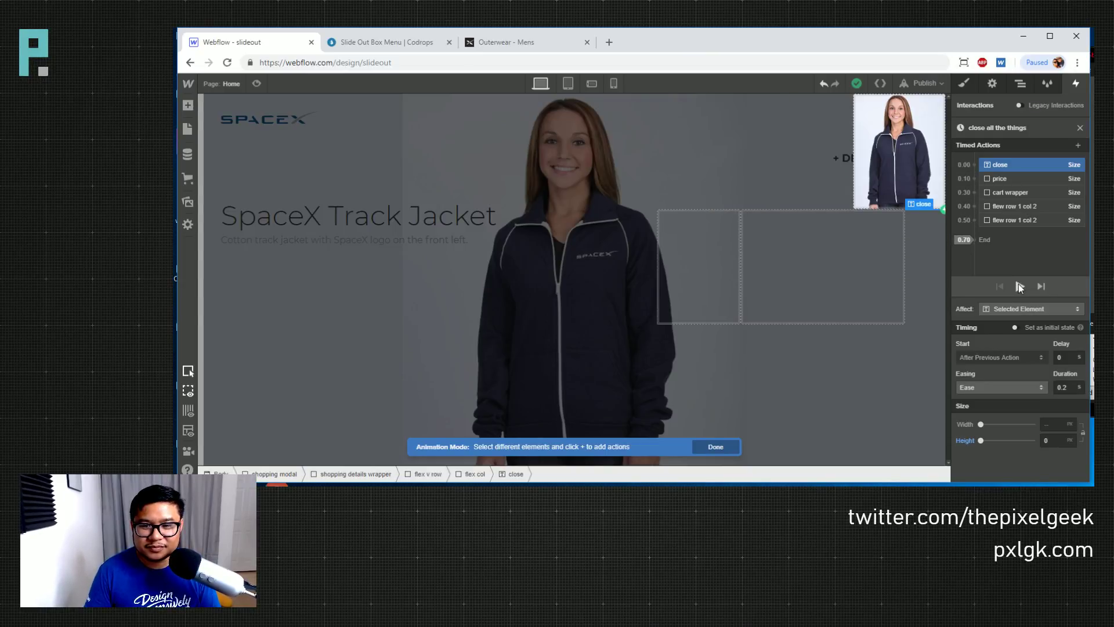
Compare the timing and size settings of the two flew row 1 col 2 actions for the colours and sizes blocks
{"action": "left_click", "coordinate": [1014, 207]}
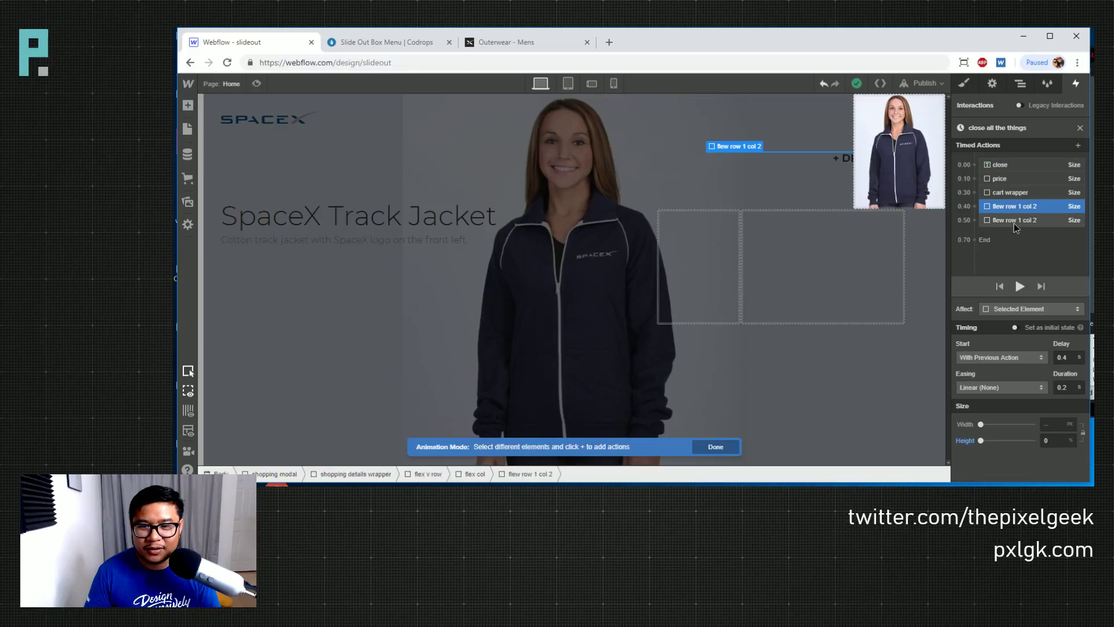
{"action": "left_click", "coordinate": [1014, 222]}
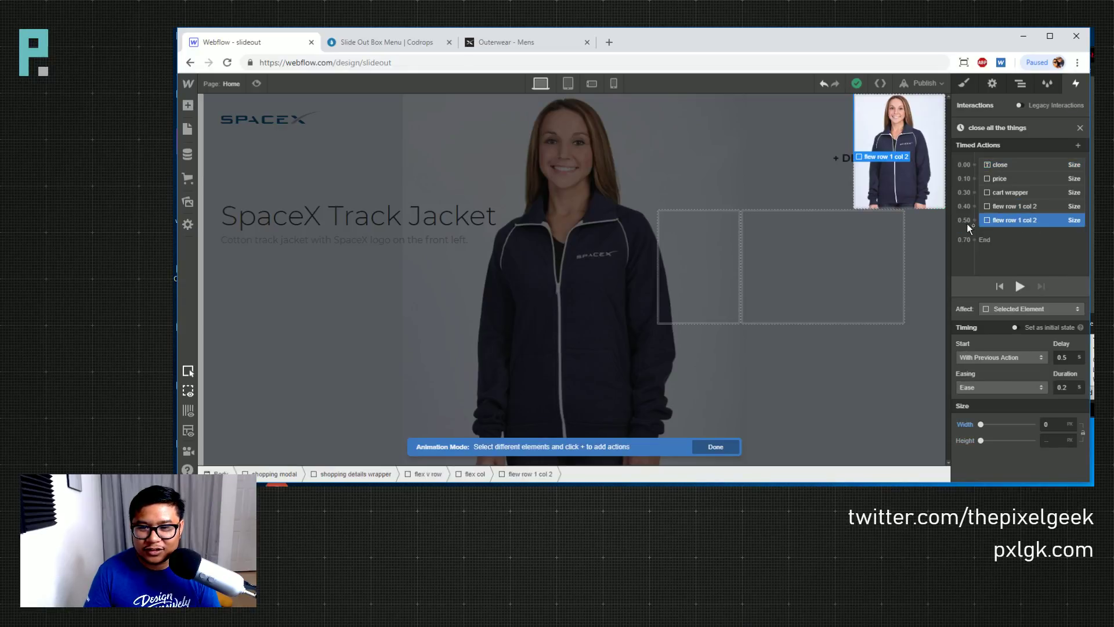
{"action": "left_click", "coordinate": [1005, 206]}
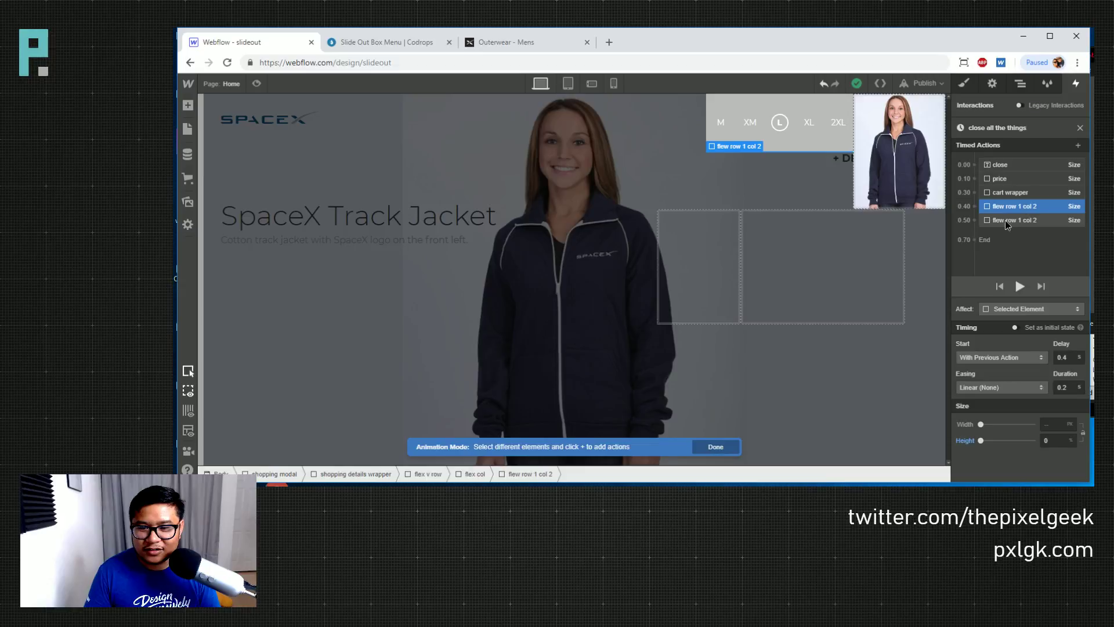
Set the delay of the sizes block's width collapse action to 0.7 s and replay the animation
{"action": "left_click", "coordinate": [1004, 221]}
{"action": "left_click", "coordinate": [1065, 355]}
{"action": "type", "text": "7"}
{"action": "left_click", "coordinate": [1016, 285]}
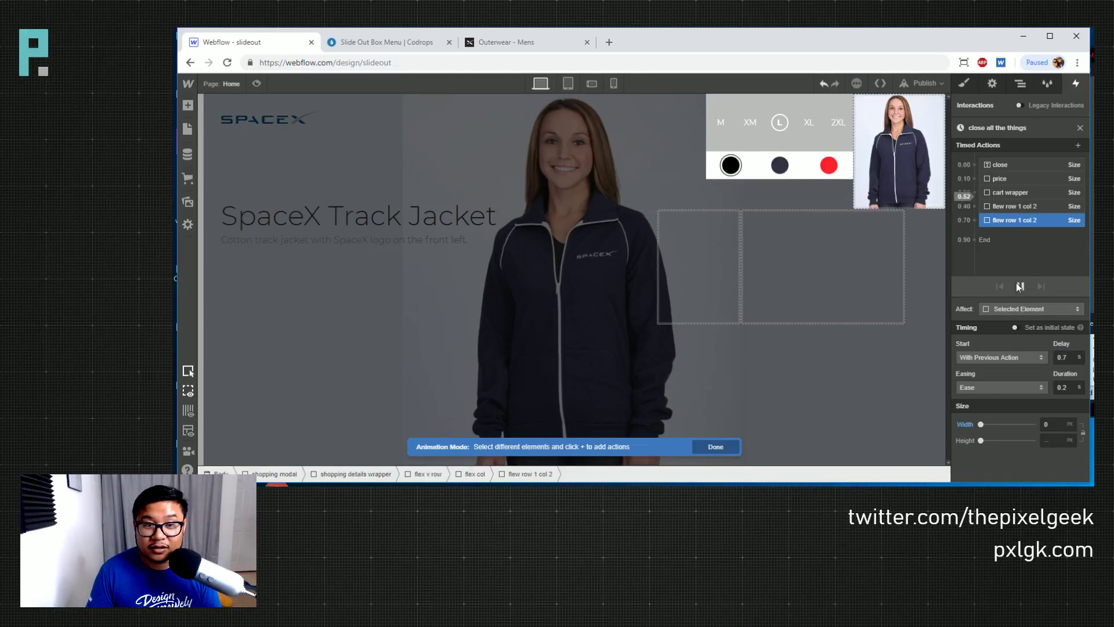
{"action": "left_click", "coordinate": [1016, 285]}
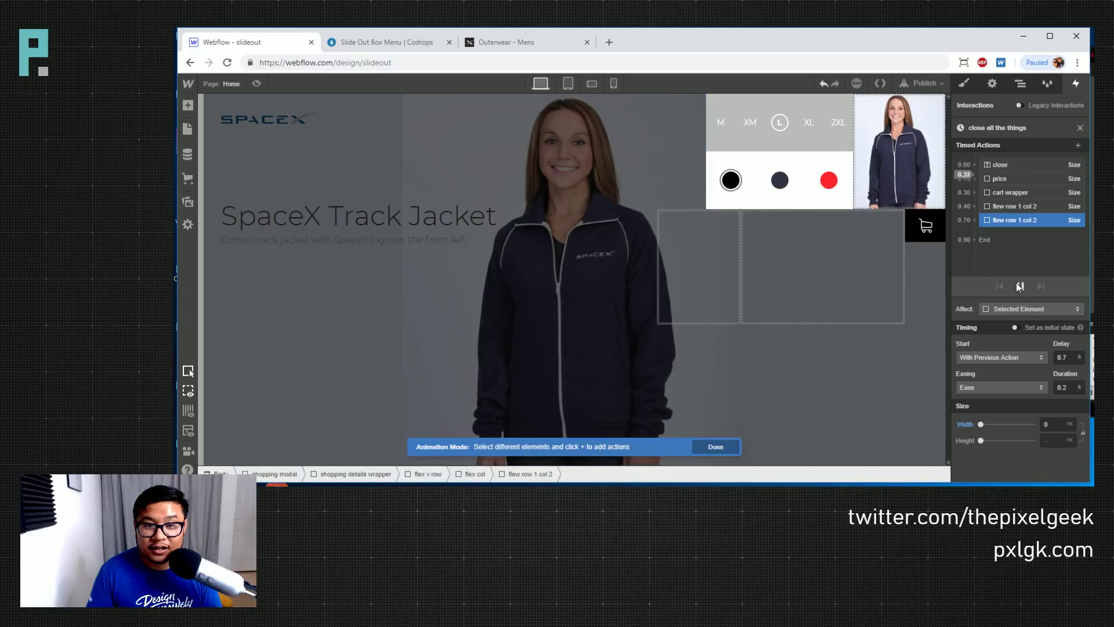
{"action": "left_click", "coordinate": [1017, 285]}
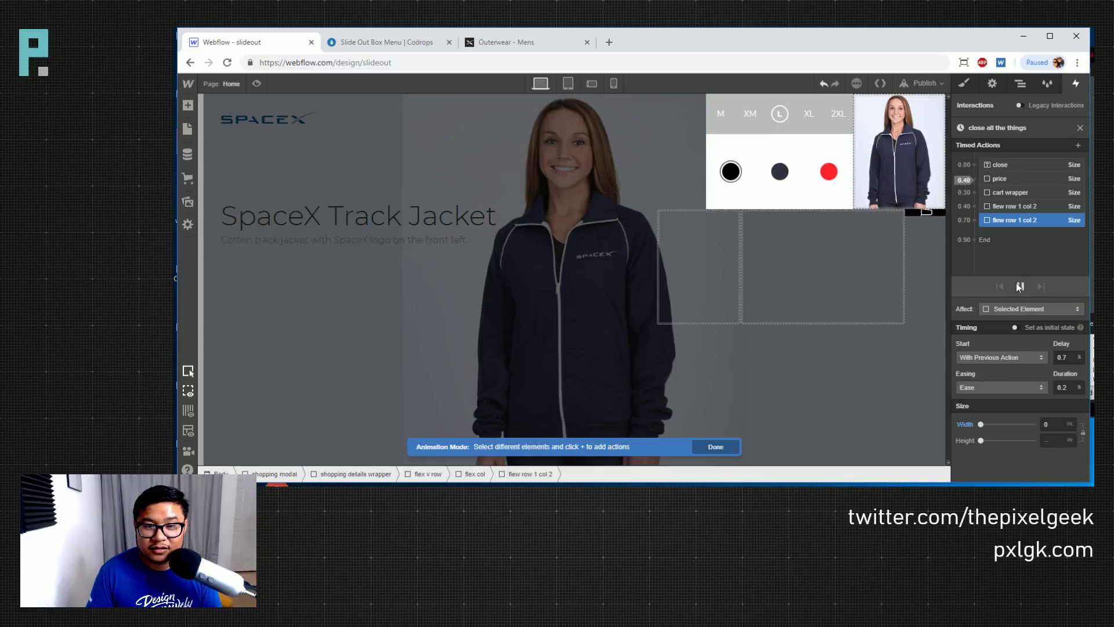
Change the easing of the colours block's height collapse action to Ease and replay the animation
{"action": "left_click", "coordinate": [1013, 206]}
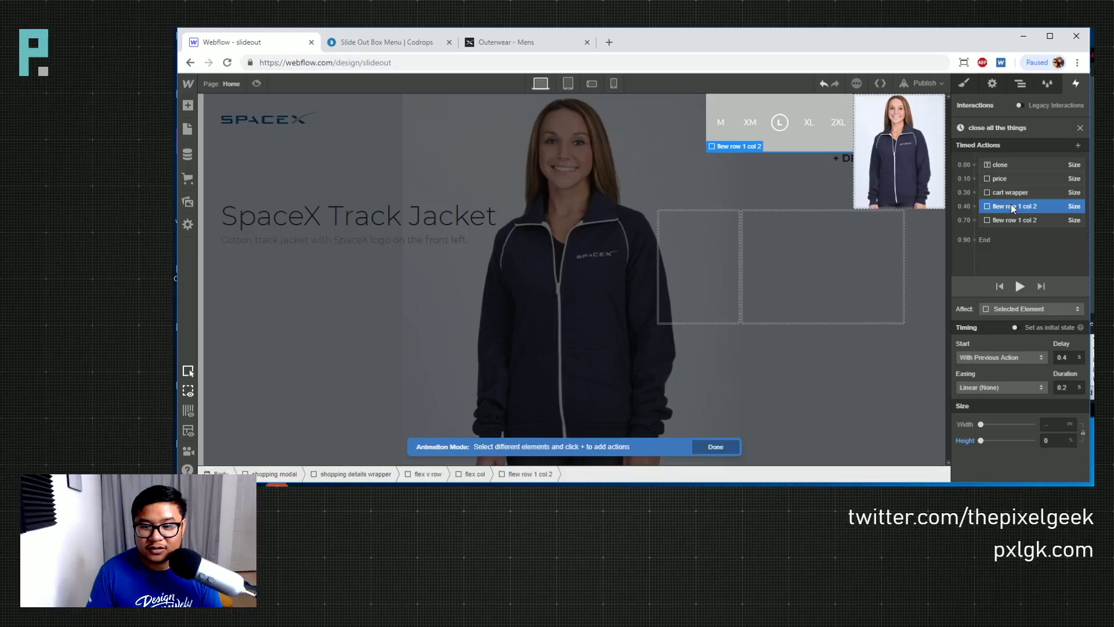
{"action": "left_click", "coordinate": [1011, 381]}
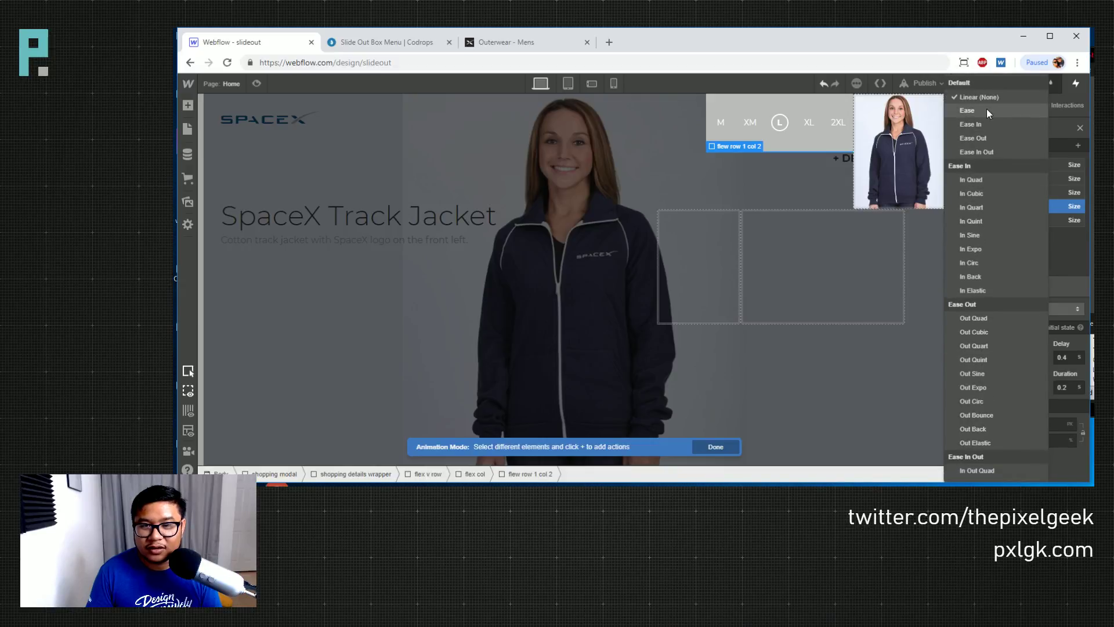
{"action": "left_click", "coordinate": [987, 109]}
{"action": "left_click", "coordinate": [1019, 286]}
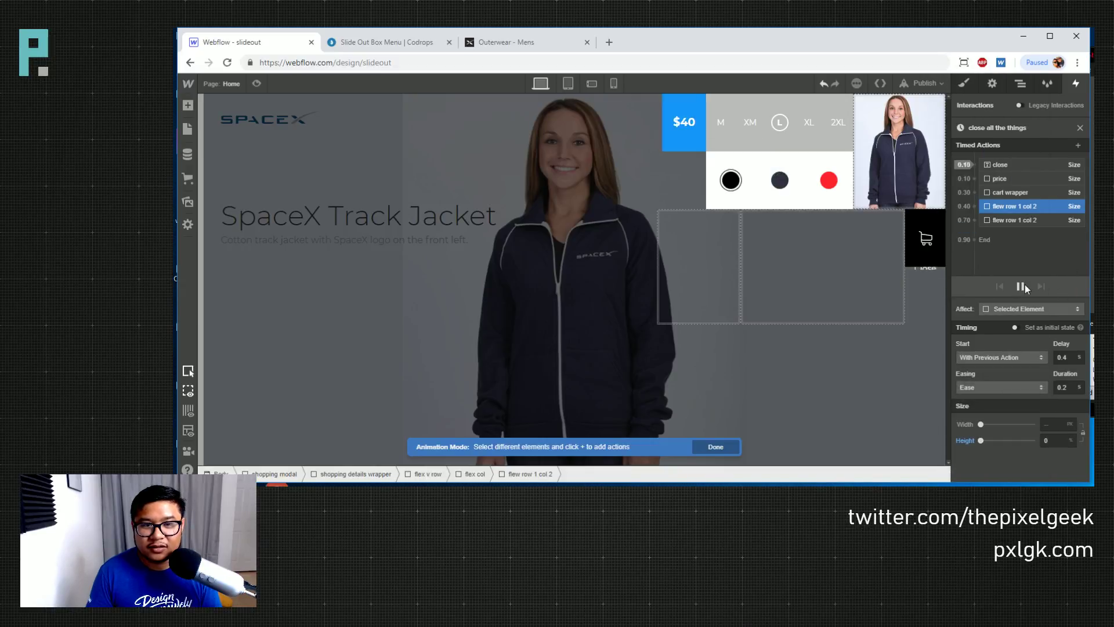
{"action": "left_click", "coordinate": [1024, 284]}
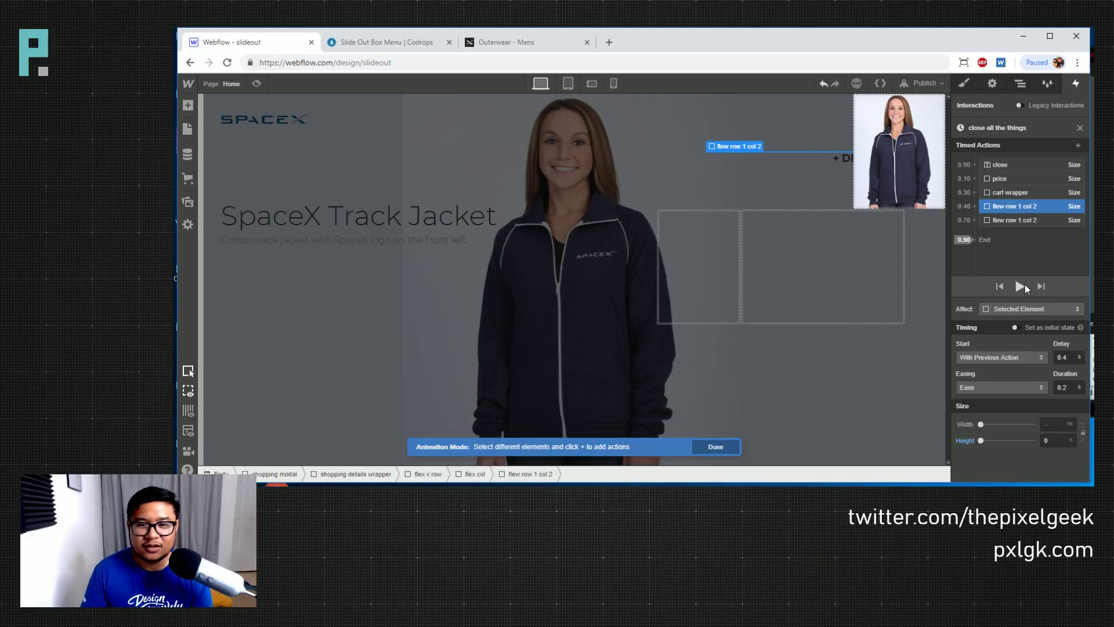
{"action": "left_click", "coordinate": [1025, 284]}
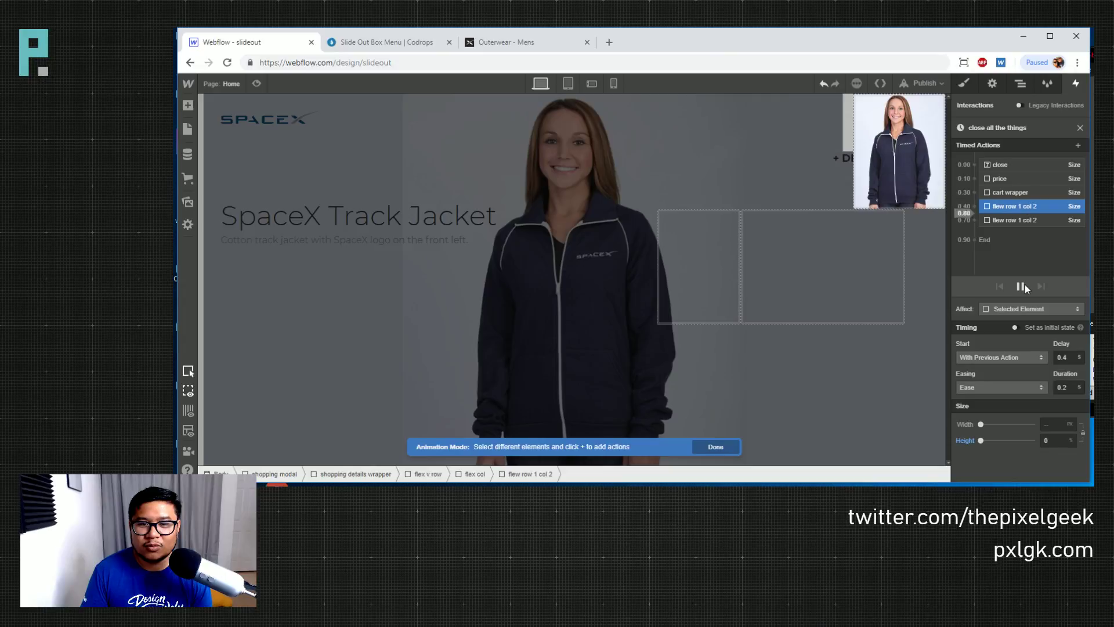
Try different width units for the sizes block's collapse action, replaying the animation after each choice
{"action": "left_click", "coordinate": [1031, 225]}
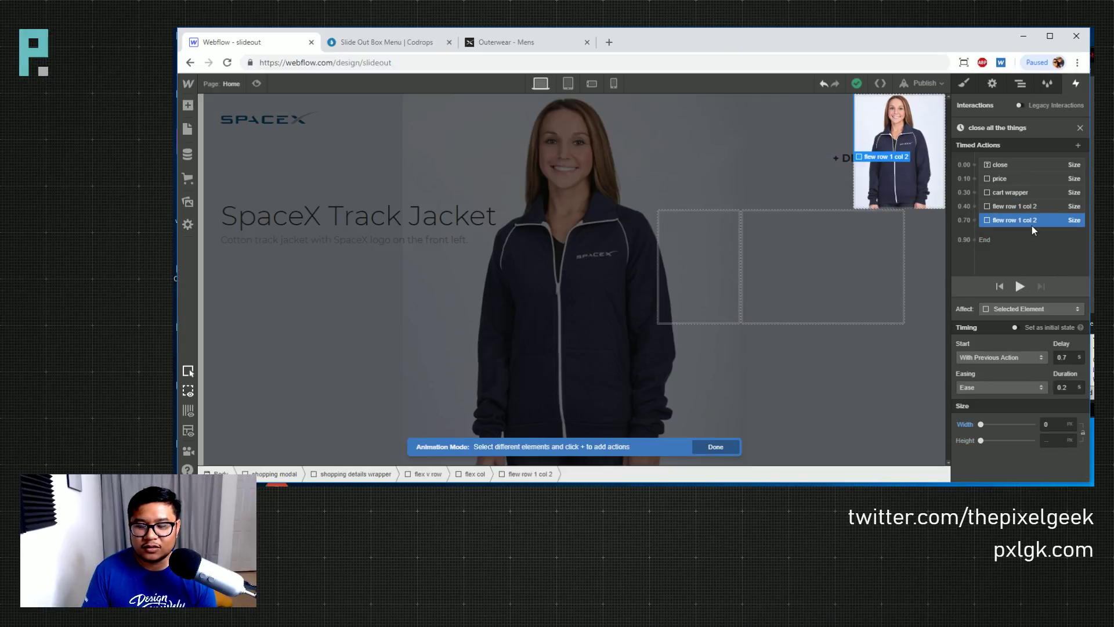
{"action": "left_click", "coordinate": [1053, 424]}
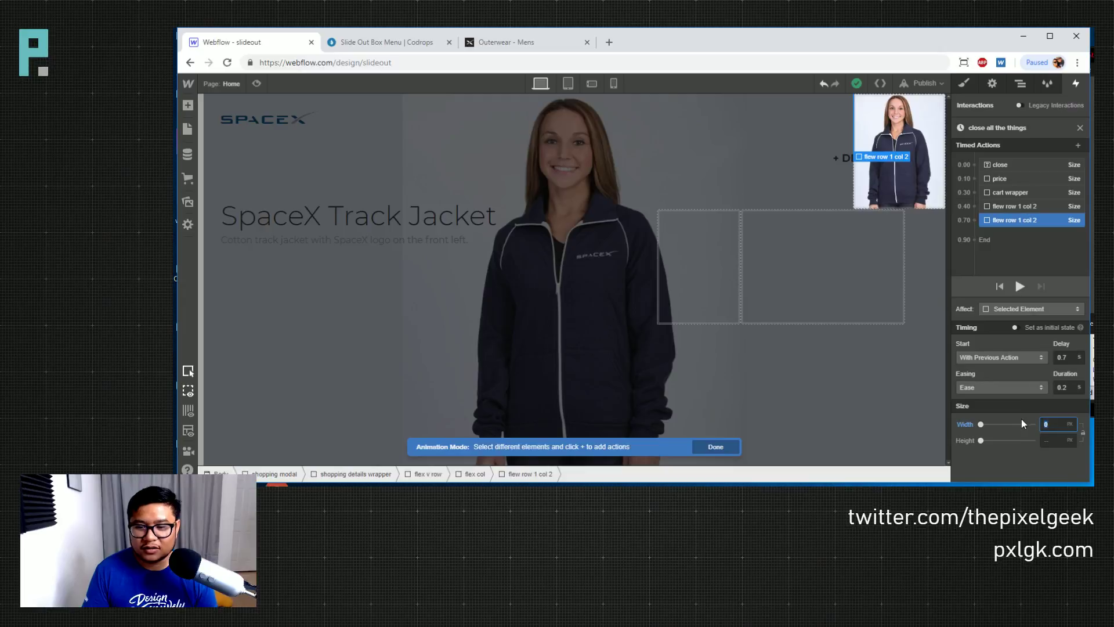
{"action": "left_click", "coordinate": [1072, 423]}
{"action": "left_click", "coordinate": [1056, 402]}
{"action": "left_click", "coordinate": [1020, 286]}
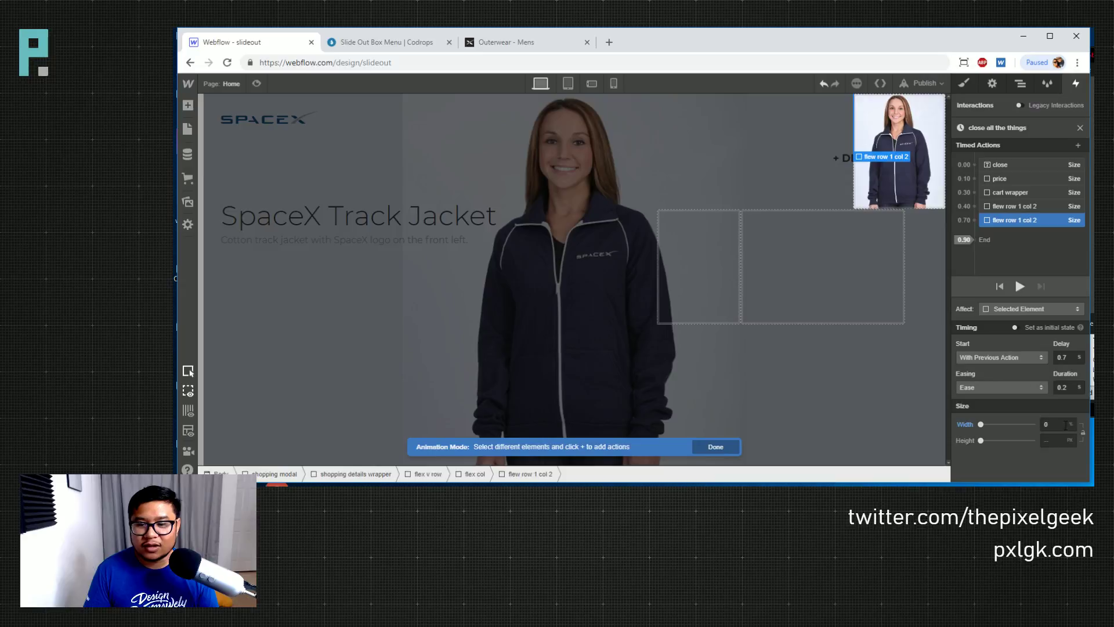
{"action": "left_click", "coordinate": [1071, 424]}
{"action": "left_click", "coordinate": [1052, 418]}
{"action": "left_click", "coordinate": [1020, 287]}
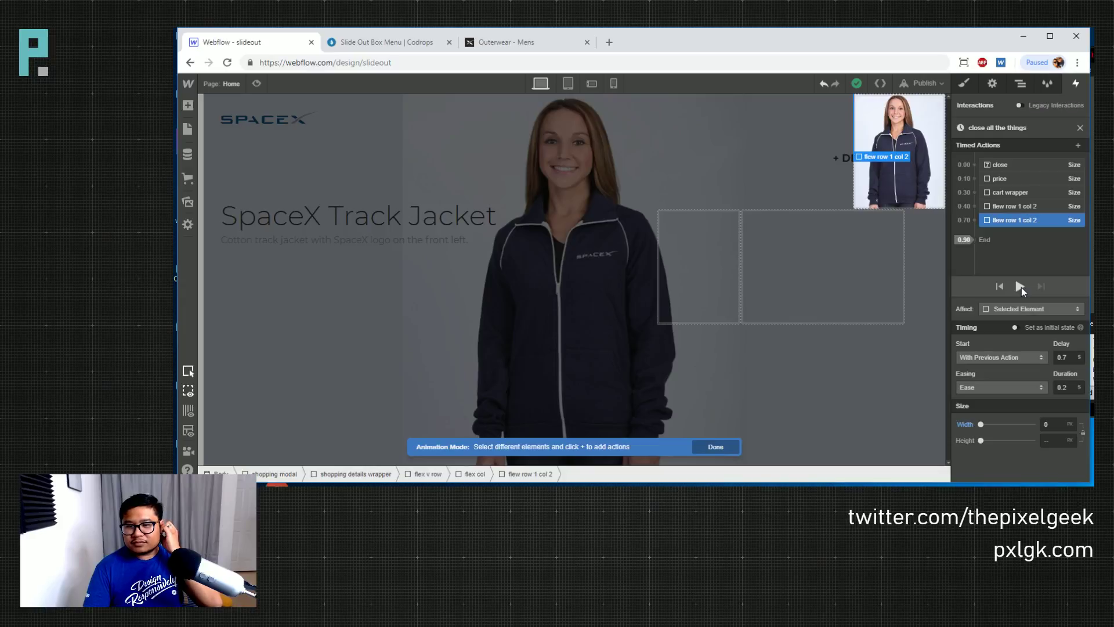
Check the colours block's collapse action and replay the whole closing sequence
{"action": "left_click", "coordinate": [1007, 205]}
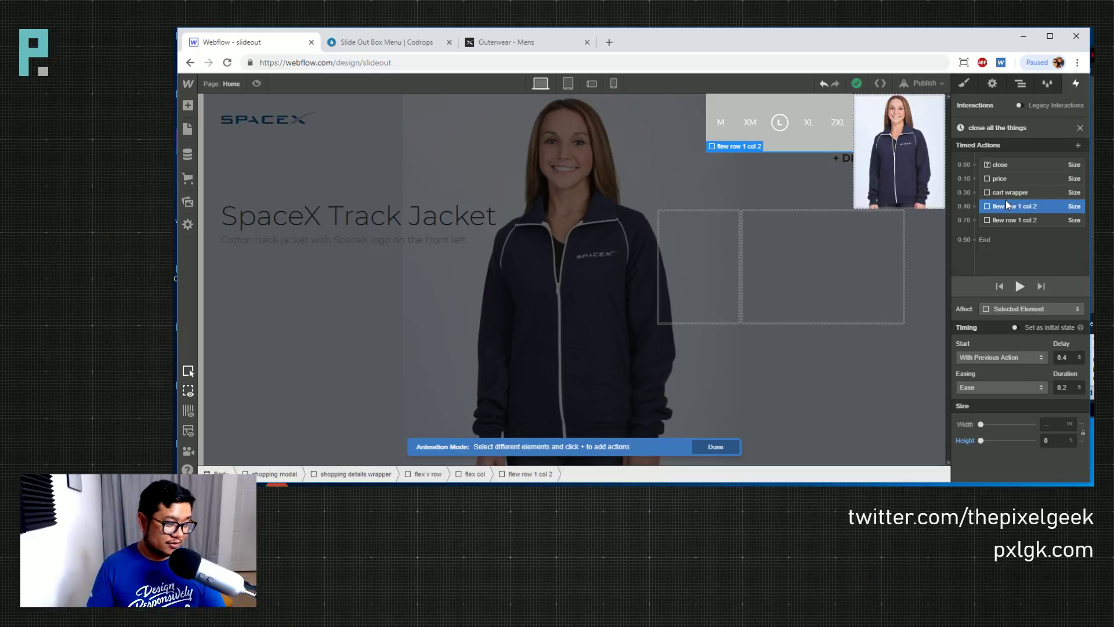
{"action": "left_click", "coordinate": [1019, 286]}
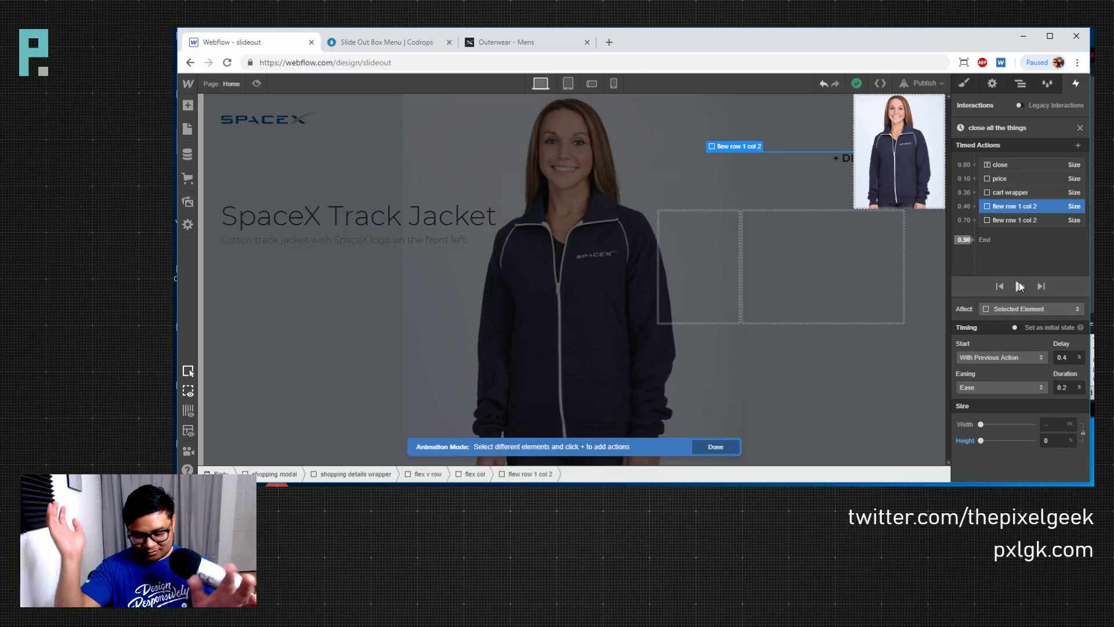
{"action": "left_click", "coordinate": [1019, 286]}
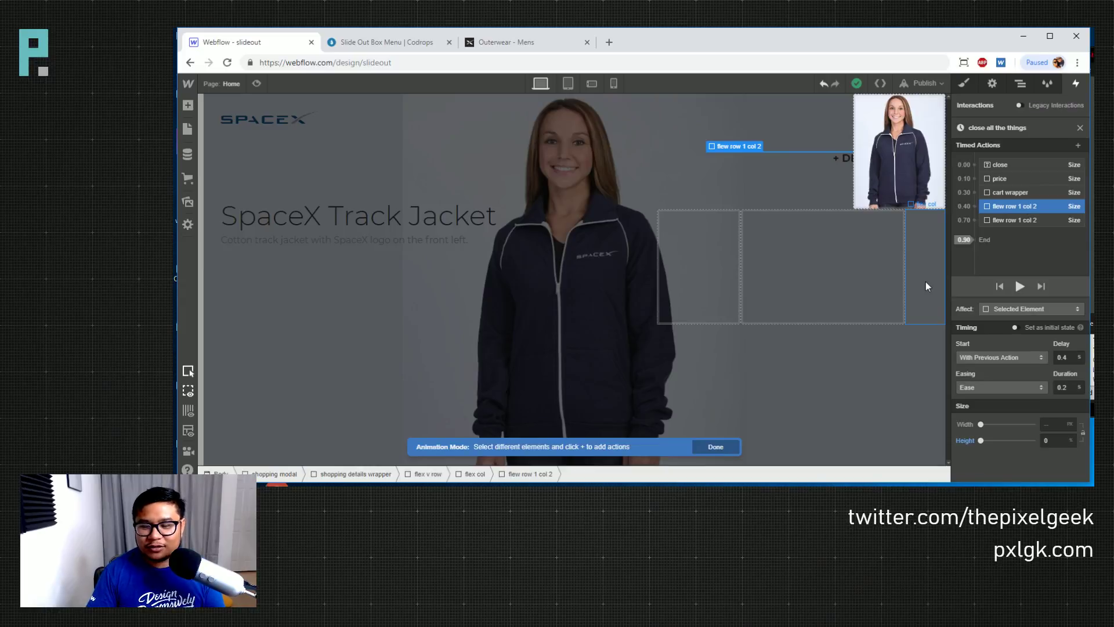
{"action": "left_click", "coordinate": [1020, 287]}
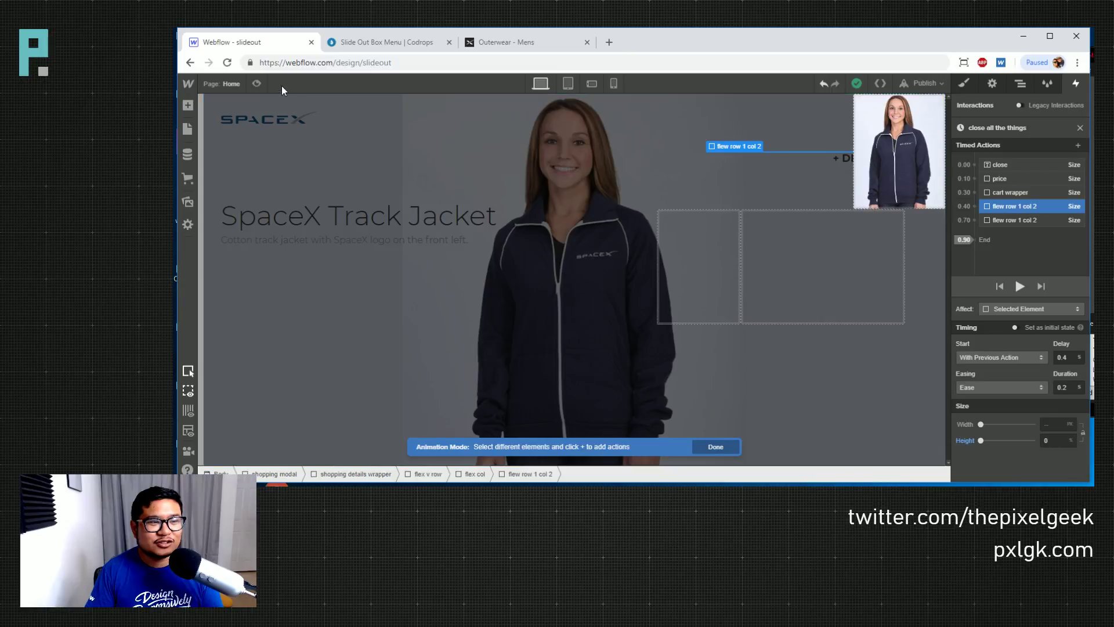
Preview the page, close the shopping modal to test the animation, and return to the design view
{"action": "left_click", "coordinate": [257, 83]}
{"action": "left_click", "coordinate": [263, 81]}
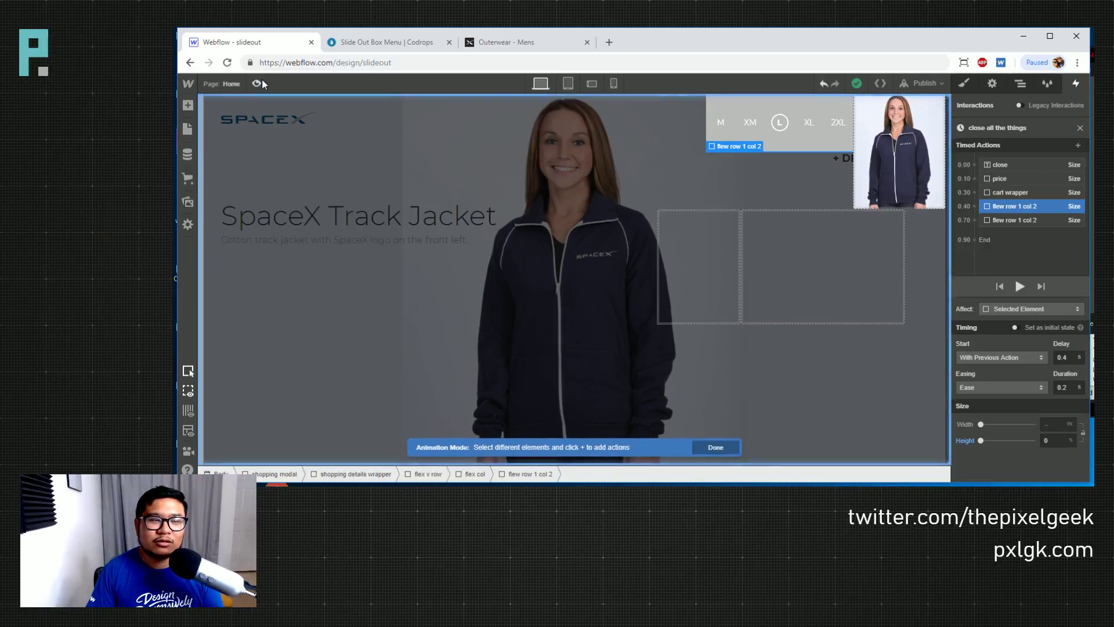
{"action": "left_click", "coordinate": [262, 81]}
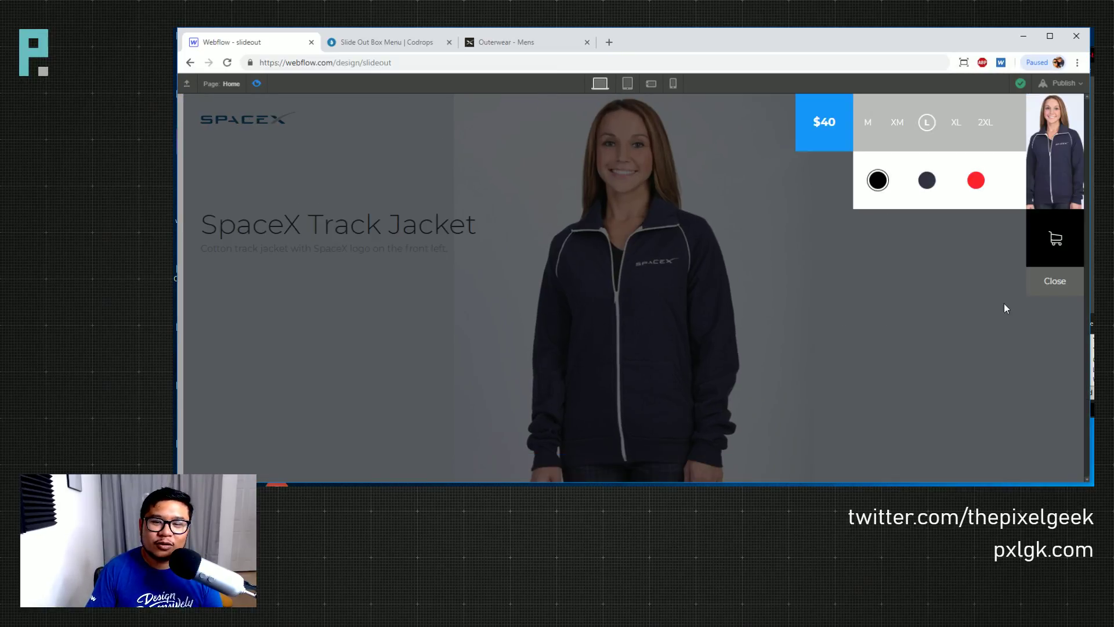
{"action": "left_click", "coordinate": [1053, 283]}
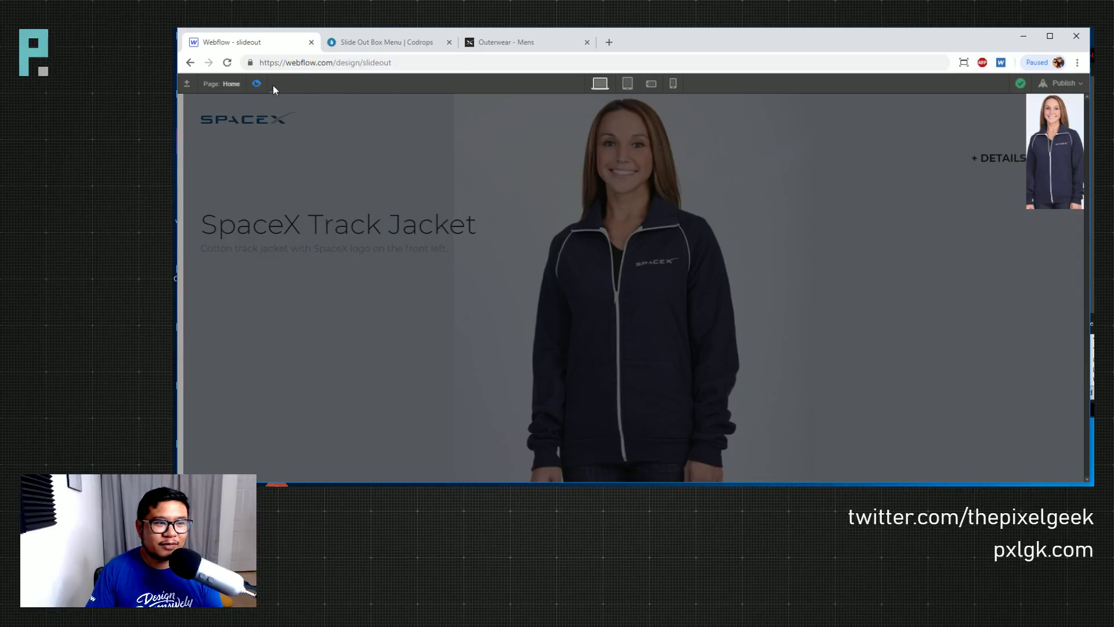
{"action": "key", "text": "ctrl+shift+p"}
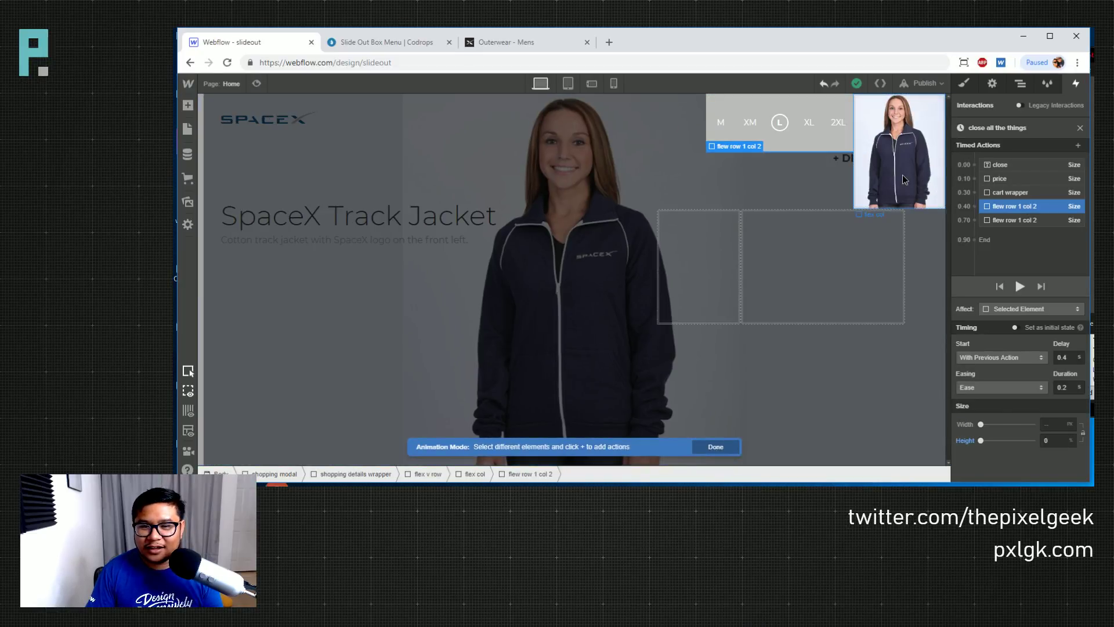
Add a Size action for the product image's flex col at the sequence's end, with delay 0.9 s and duration 0.2 s
{"action": "left_click", "coordinate": [903, 179]}
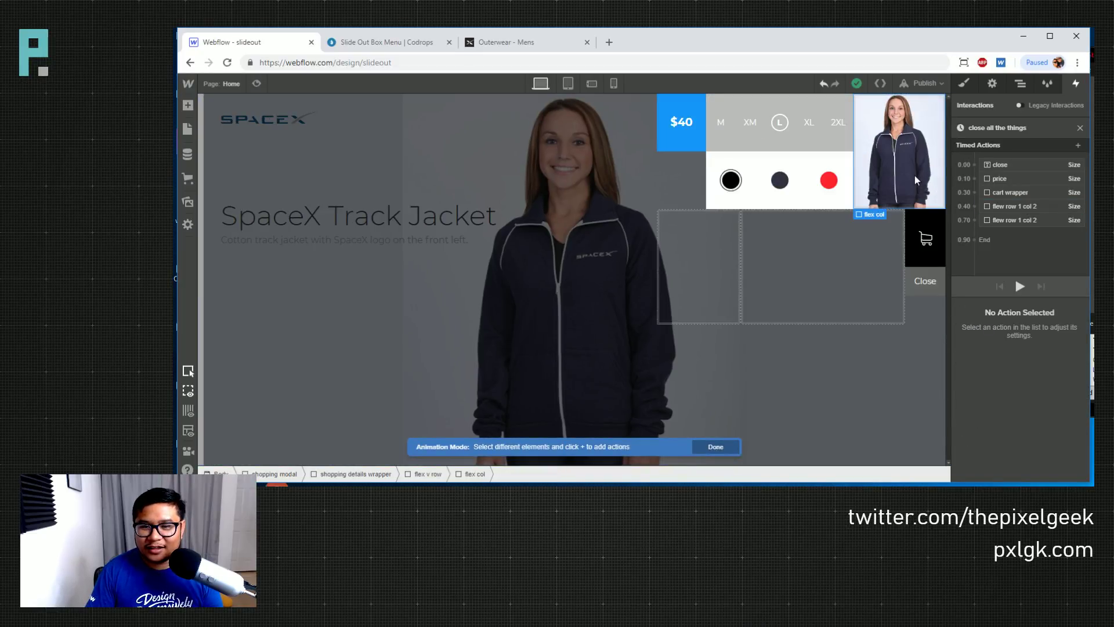
{"action": "left_click", "coordinate": [974, 220]}
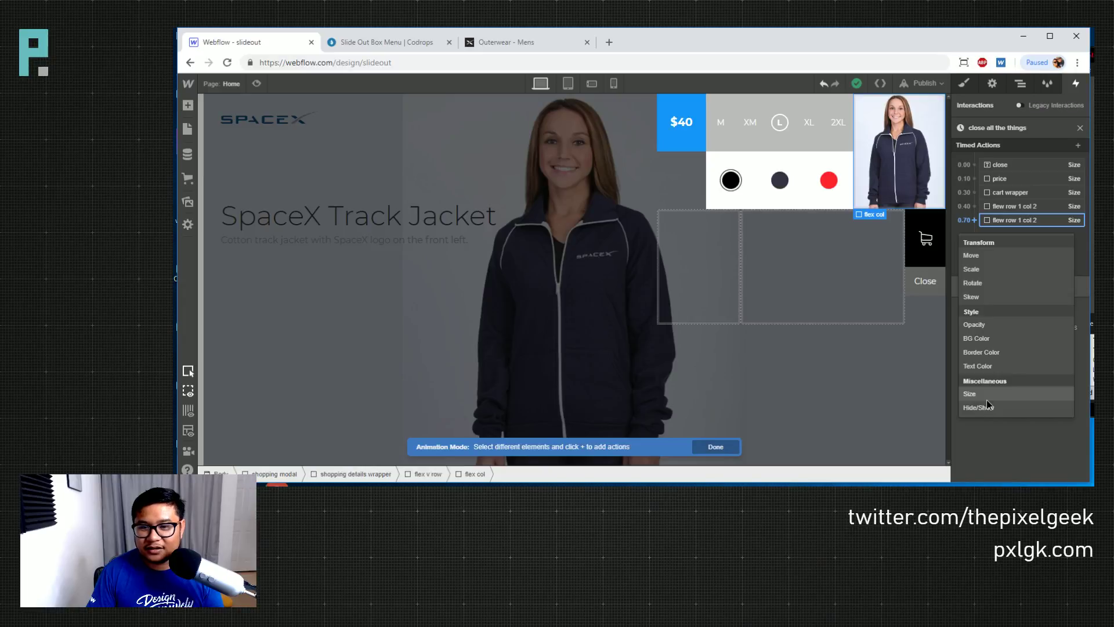
{"action": "left_click", "coordinate": [966, 395]}
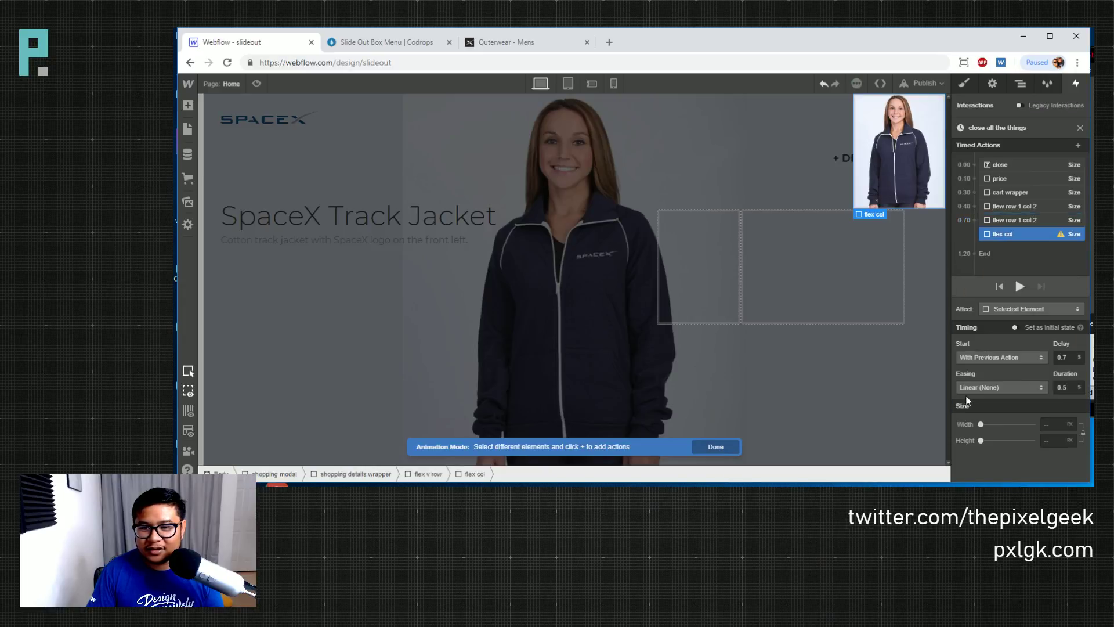
{"action": "double_click", "coordinate": [1063, 357]}
{"action": "type", "text": "0.9"}
{"action": "double_click", "coordinate": [1065, 388]}
{"action": "type", "text": "0.2"}
Give the flex col action Ease easing and a width of 0%, and finish editing the animation
{"action": "left_click", "coordinate": [1022, 387]}
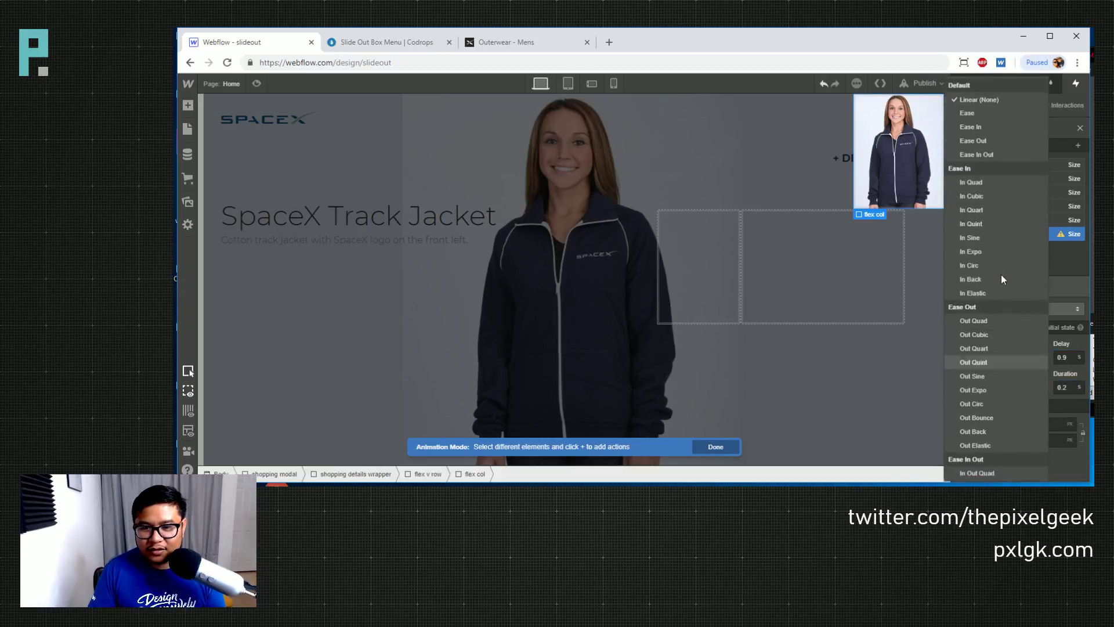
{"action": "left_click", "coordinate": [993, 111]}
{"action": "left_click", "coordinate": [1054, 425]}
{"action": "type", "text": "0%"}
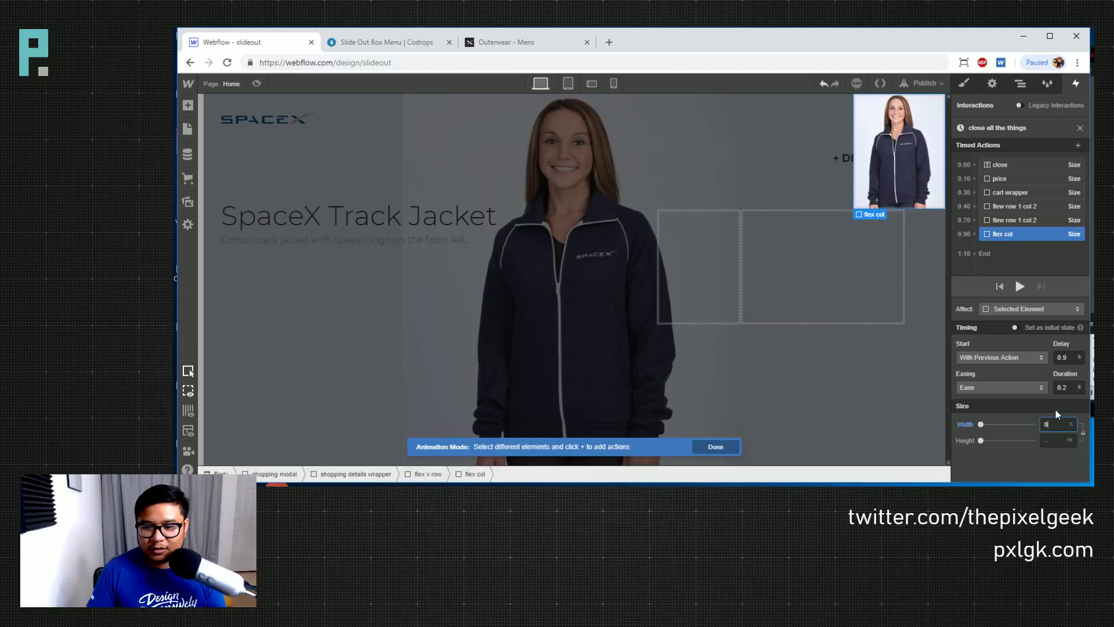
{"action": "left_click", "coordinate": [713, 445]}
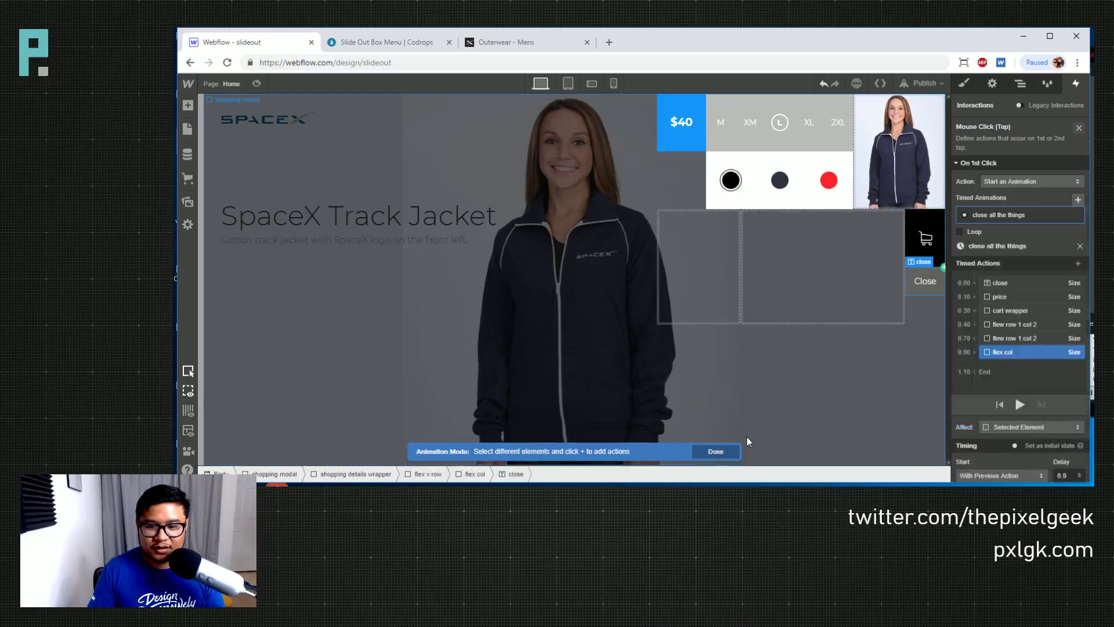
Set the product image's flex col (col 3) to shrink if needed, with a width of 30%
{"action": "left_click", "coordinate": [1017, 85]}
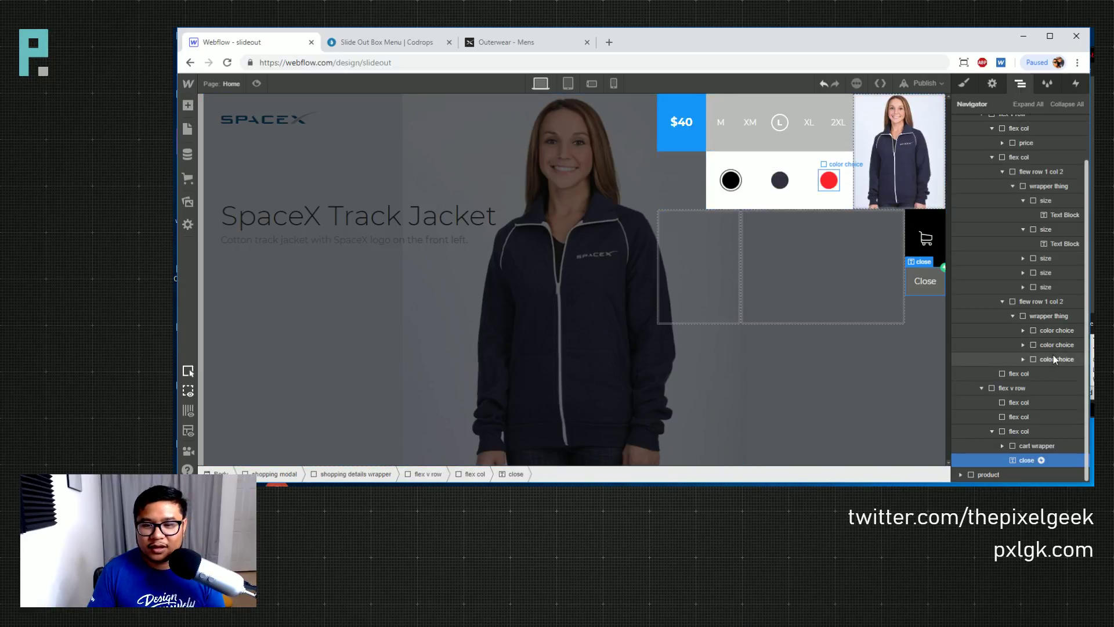
{"action": "left_click", "coordinate": [879, 173]}
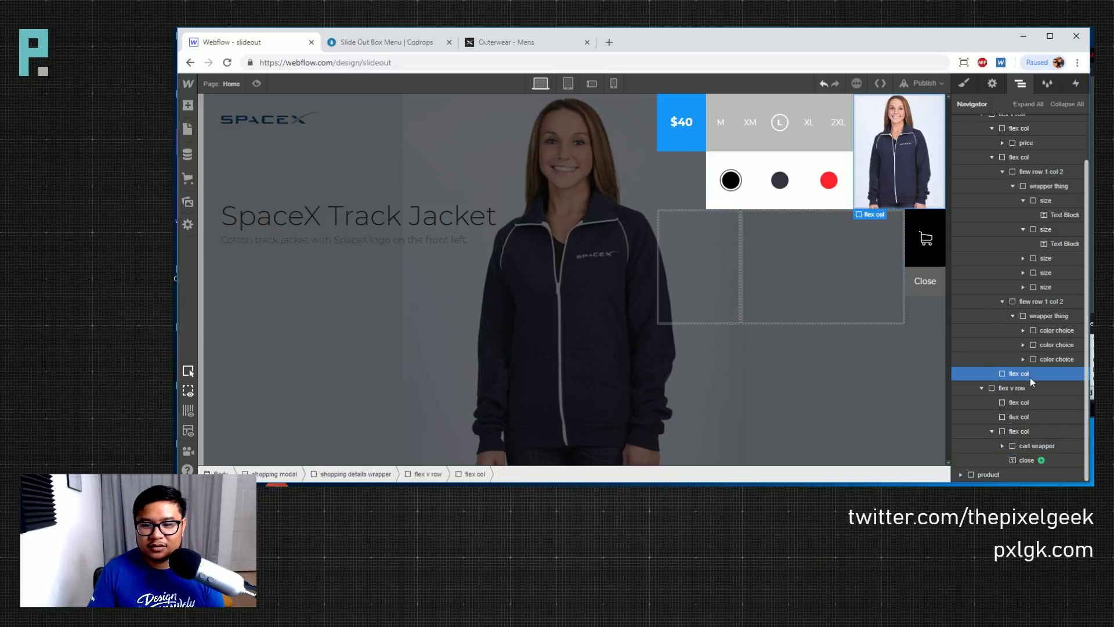
{"action": "left_click", "coordinate": [963, 84]}
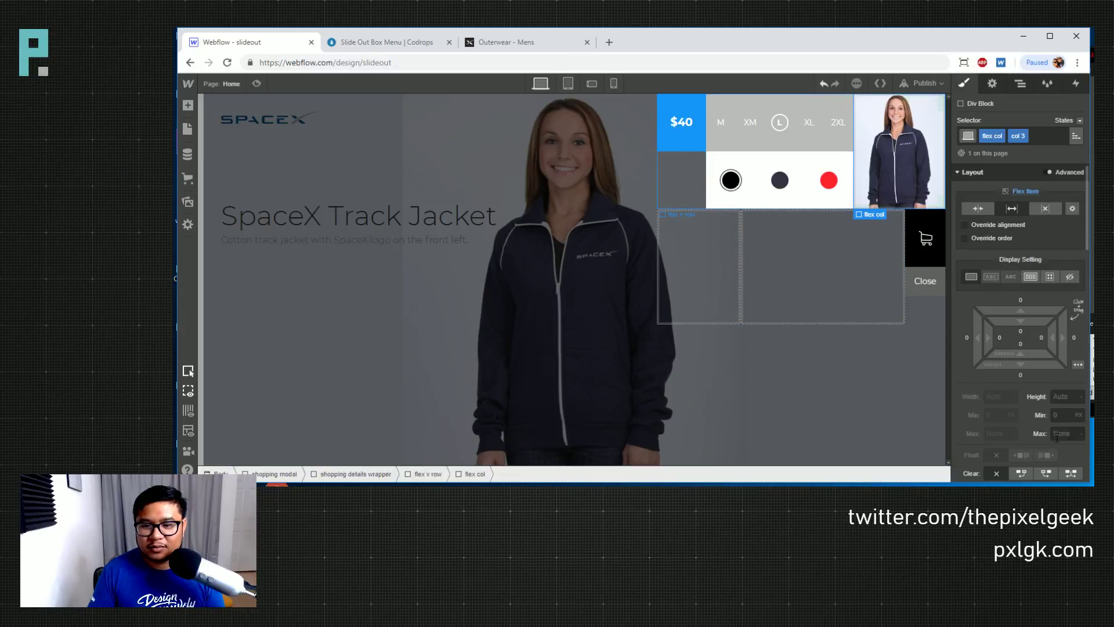
{"action": "left_click", "coordinate": [978, 209]}
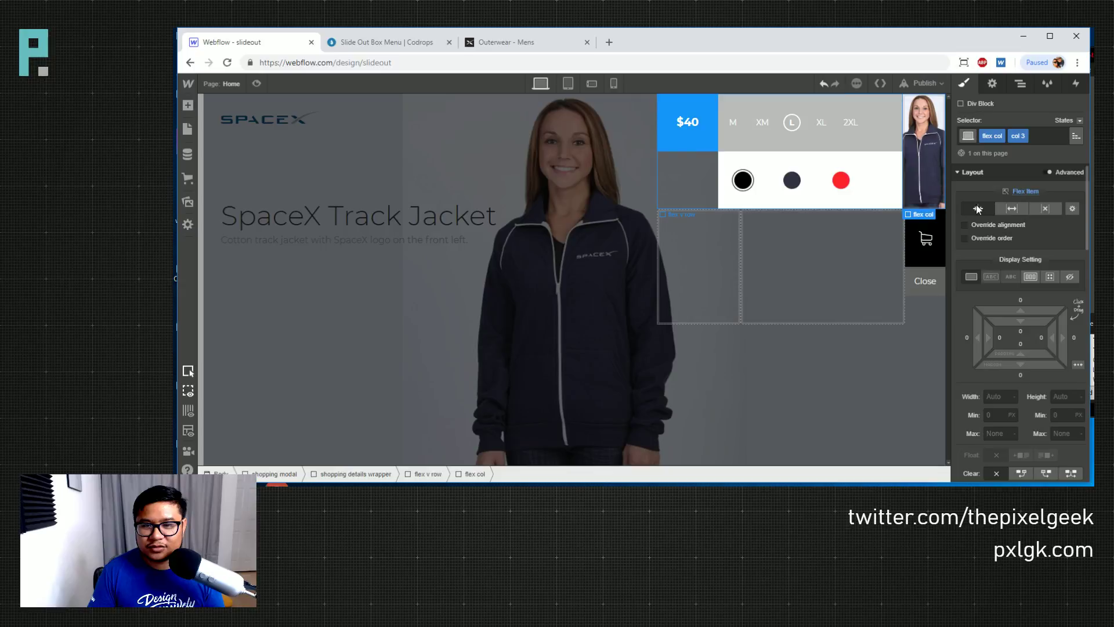
{"action": "left_click", "coordinate": [995, 397]}
{"action": "type", "text": "30%"}
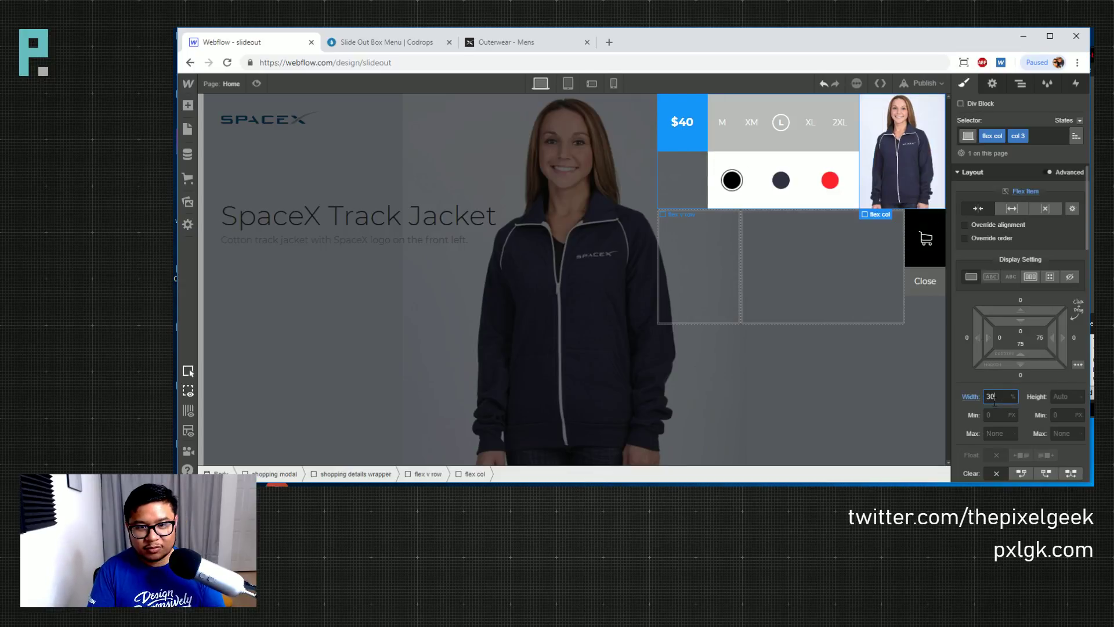
Fine-tune the product image column's width to 29%
{"action": "key", "text": "Down"}
{"action": "key", "text": "Down"}
{"action": "key", "text": "Down"}
{"action": "key", "text": "Down"}
{"action": "key", "text": "Down"}
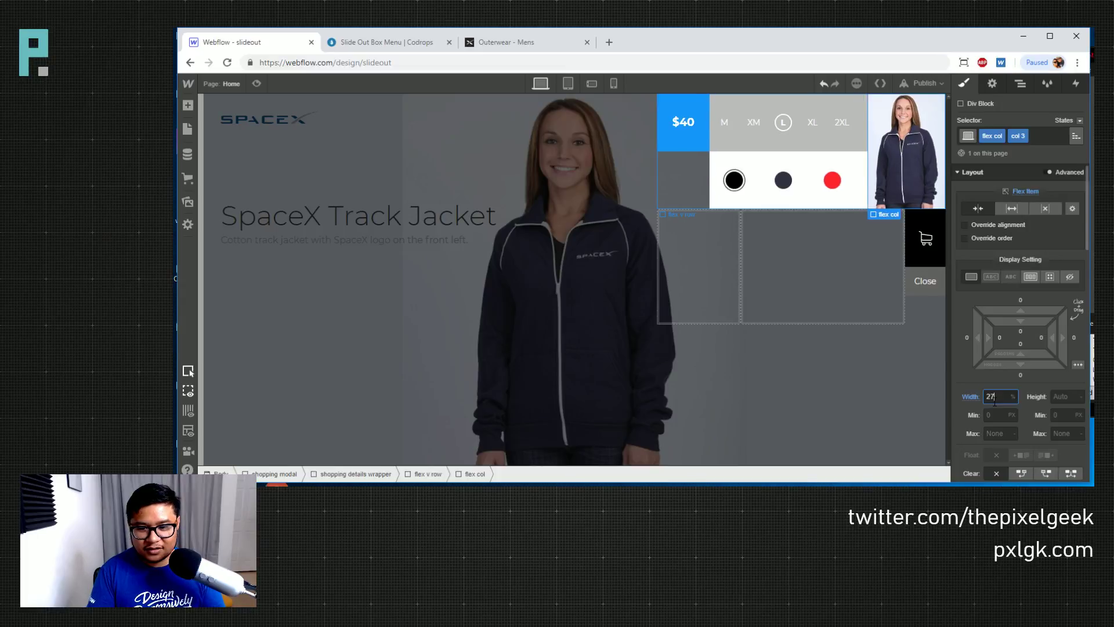
{"action": "key", "text": "Up"}
{"action": "key", "text": "Up"}
{"action": "key", "text": "Up"}
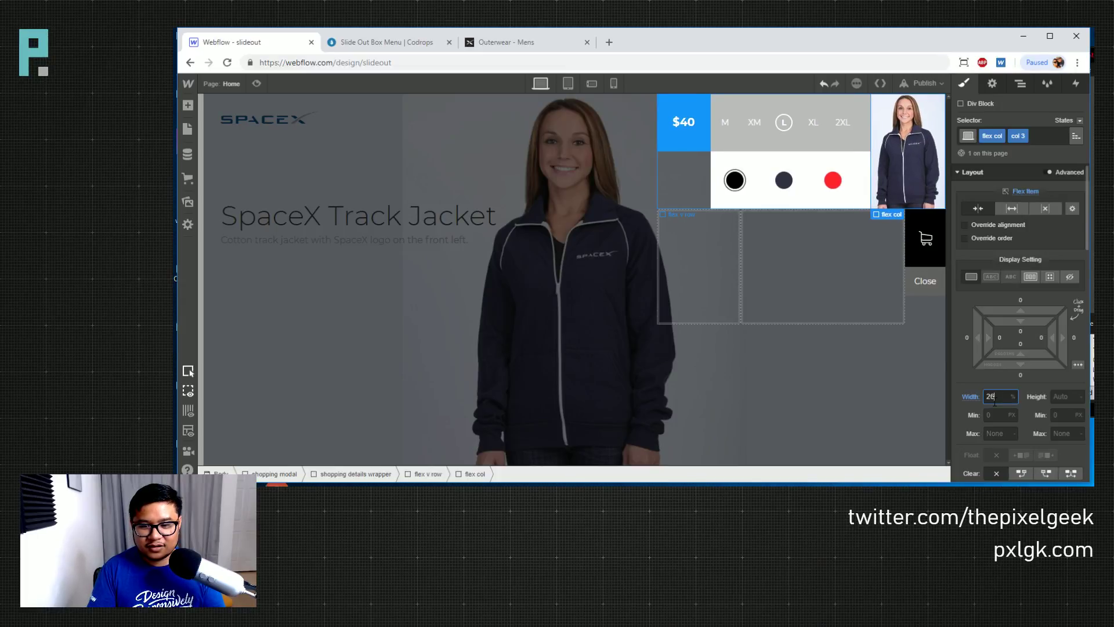
{"action": "key", "text": "Up"}
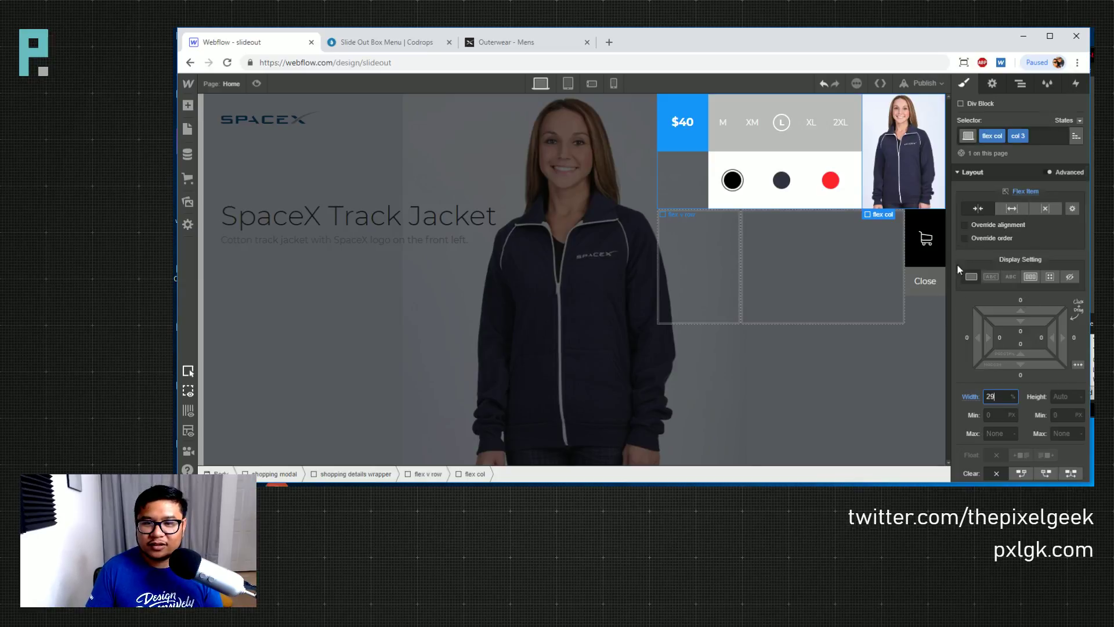
Play back the Close element's "close all the things" click animation repeatedly to check the full collapse sequence, and exit animation editing
{"action": "left_click", "coordinate": [928, 284]}
{"action": "left_click", "coordinate": [1075, 83]}
{"action": "left_click", "coordinate": [981, 141]}
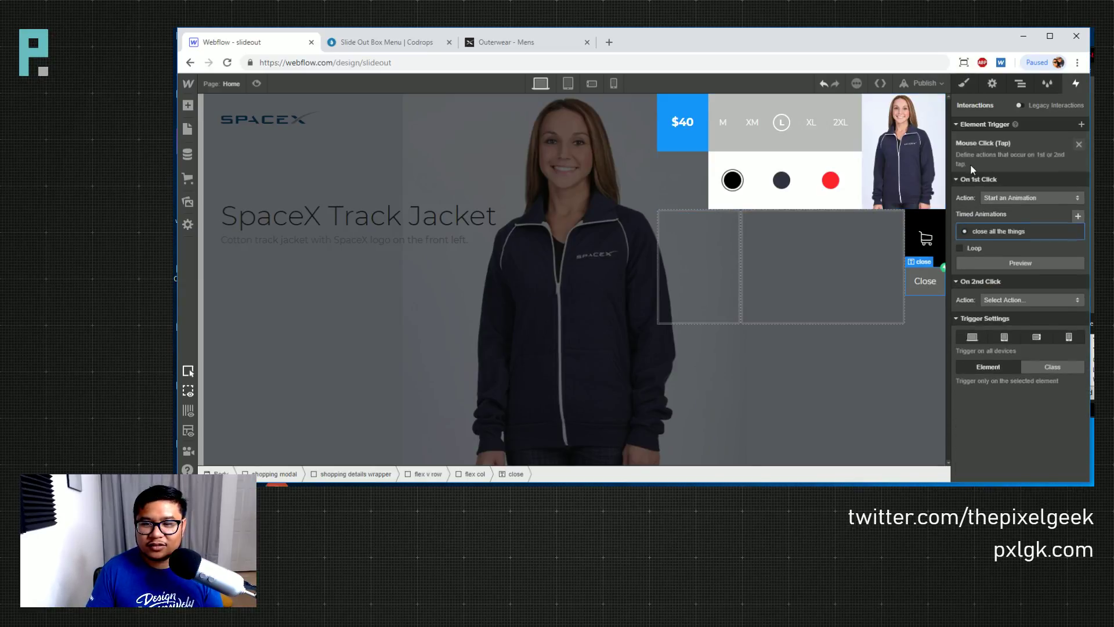
{"action": "left_click", "coordinate": [1060, 245]}
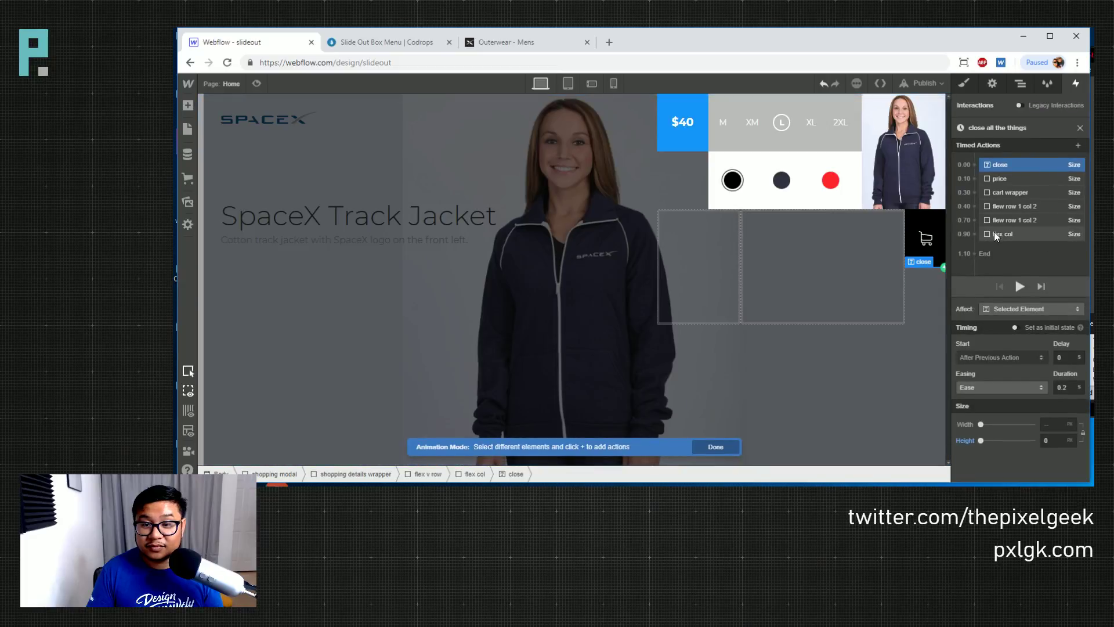
{"action": "left_click", "coordinate": [996, 234]}
{"action": "left_click", "coordinate": [1020, 287]}
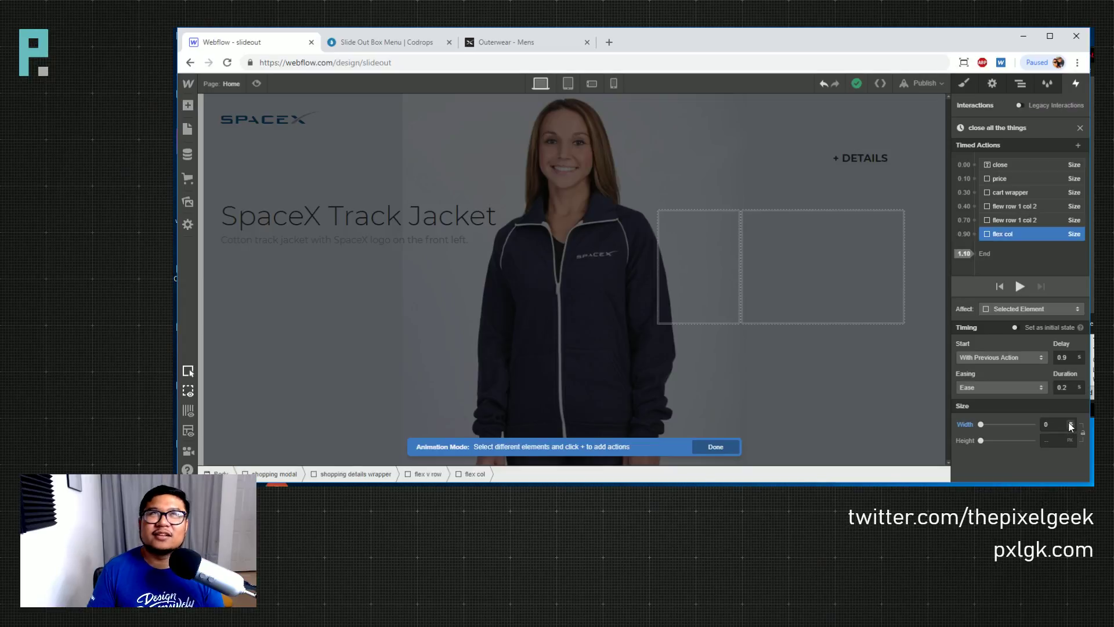
{"action": "left_click", "coordinate": [1020, 286]}
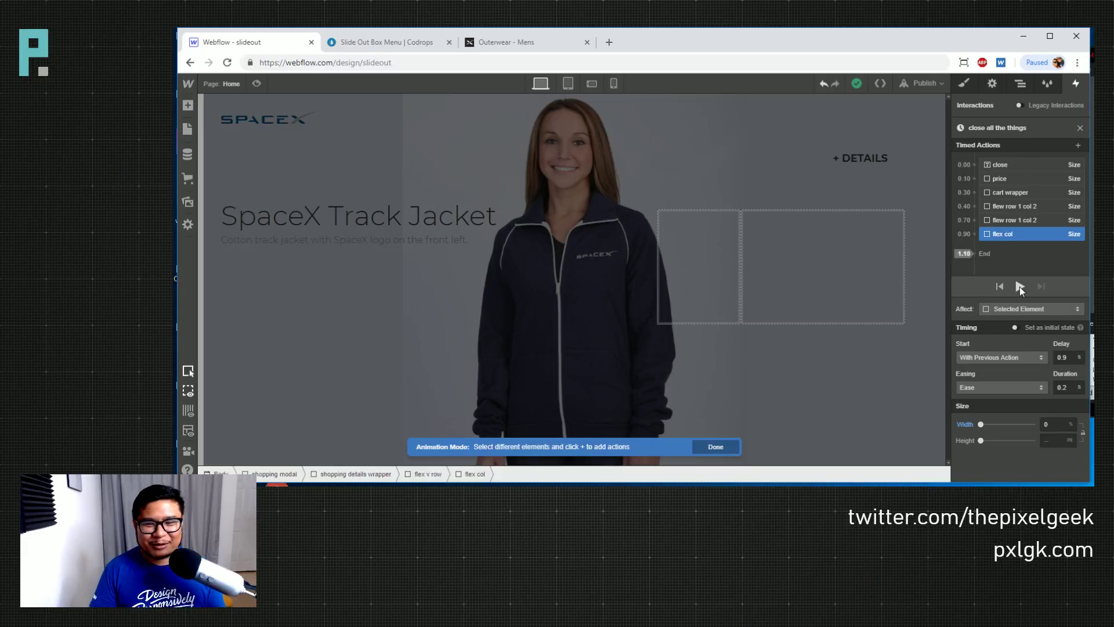
{"action": "left_click", "coordinate": [1020, 287]}
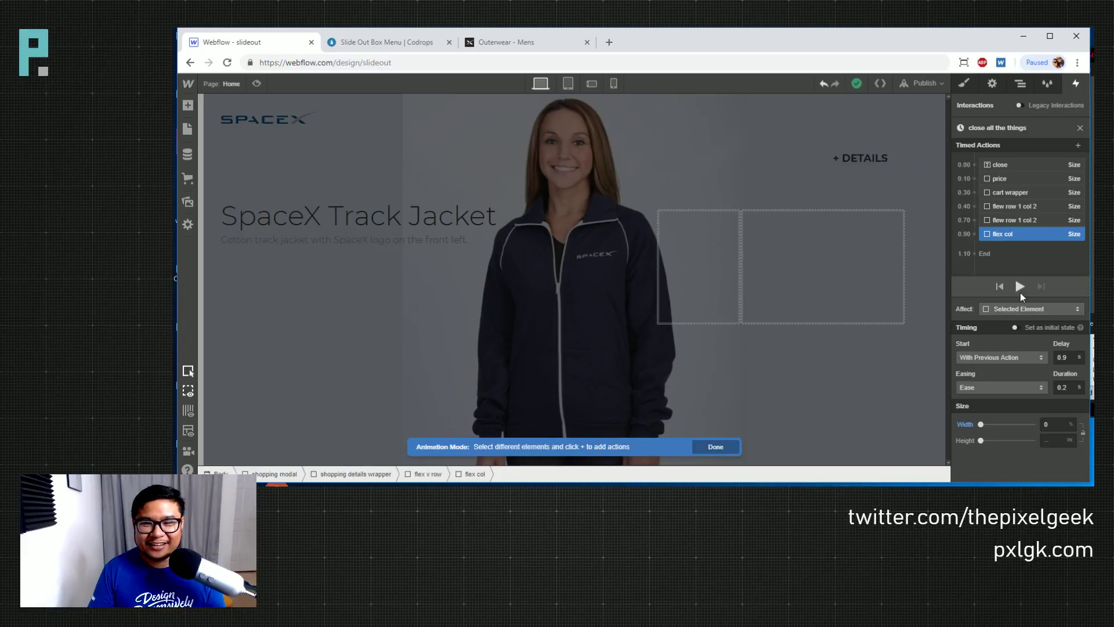
{"action": "left_click", "coordinate": [1080, 128]}
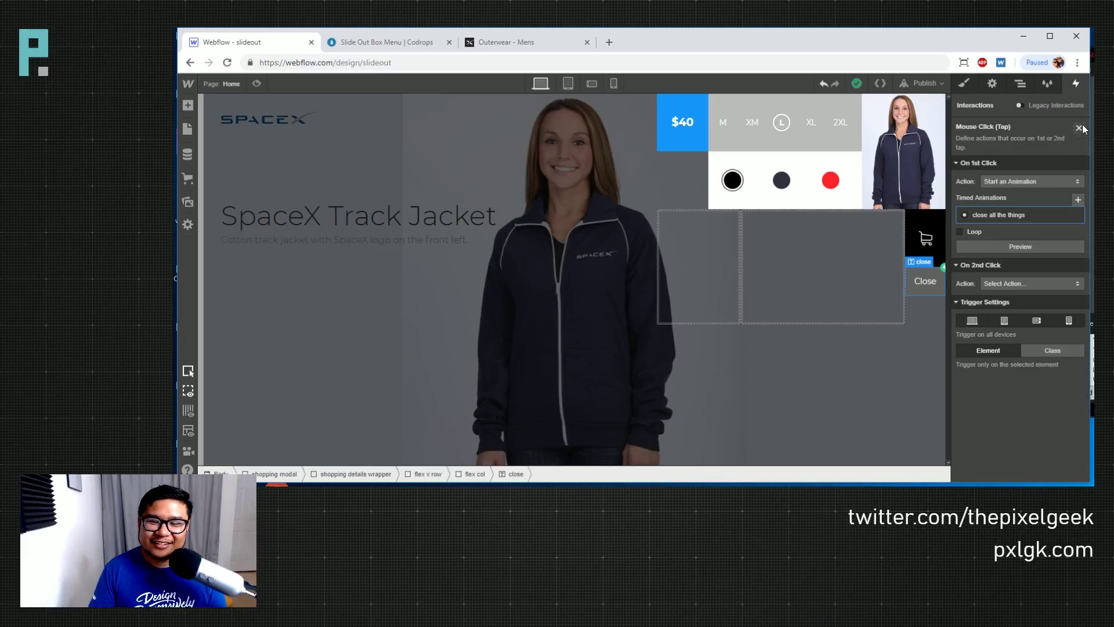
Display the page's element hierarchy and select the shopping modal
{"action": "left_click", "coordinate": [1020, 84]}
{"action": "left_click", "coordinate": [782, 359]}
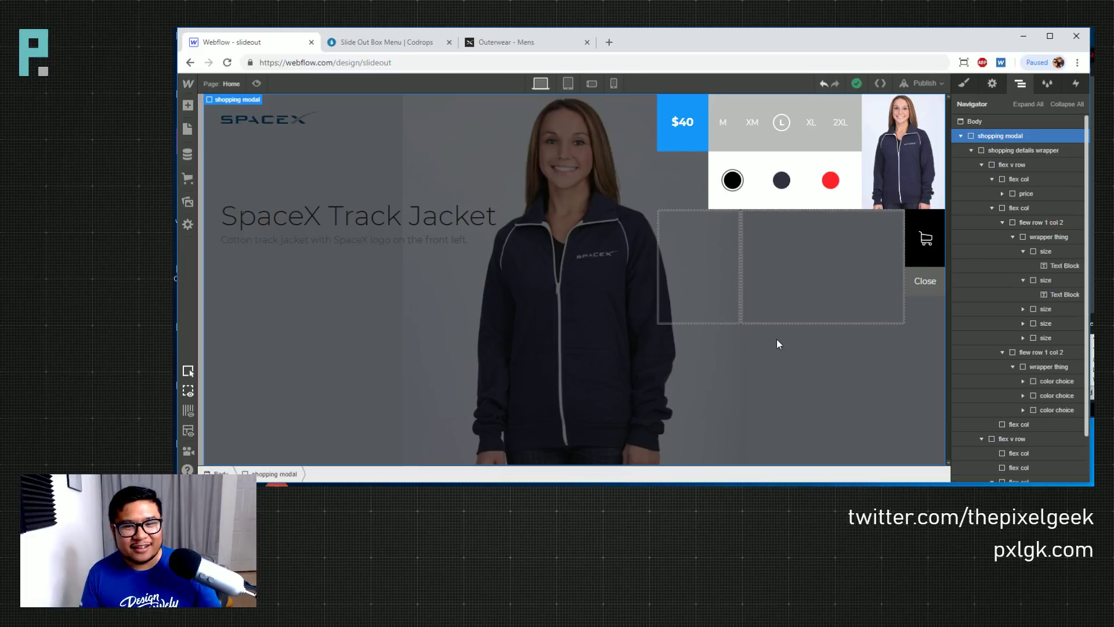
Compare the shopping modal with the Slide Out Box Menu reference page and review its nested elements in the Navigator
{"action": "left_click", "coordinate": [960, 136]}
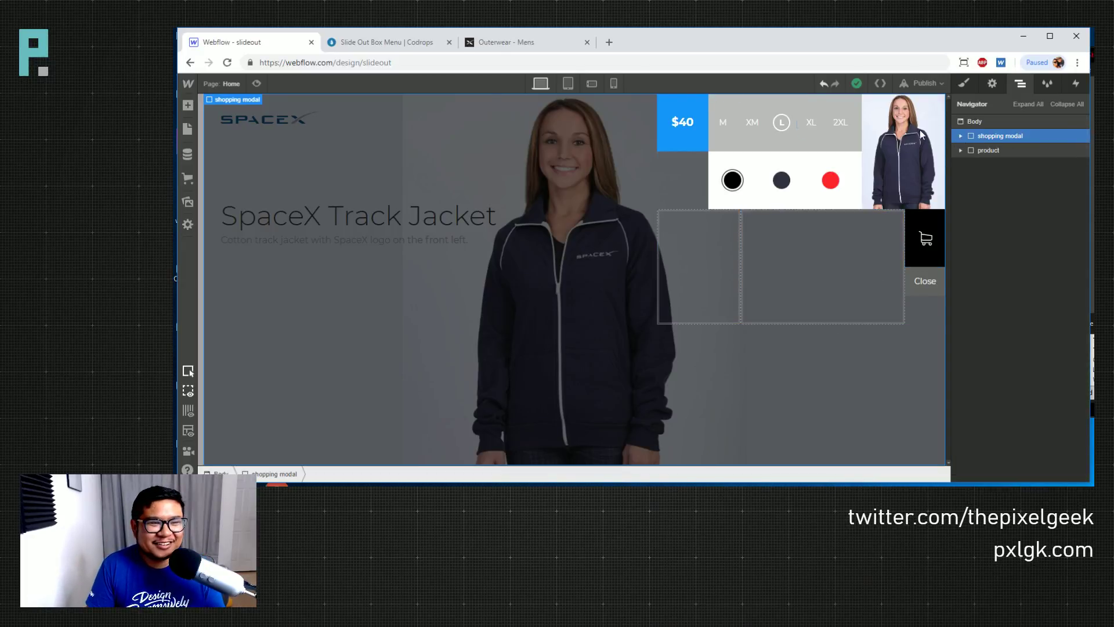
{"action": "left_click", "coordinate": [390, 42]}
{"action": "left_click", "coordinate": [1031, 187]}
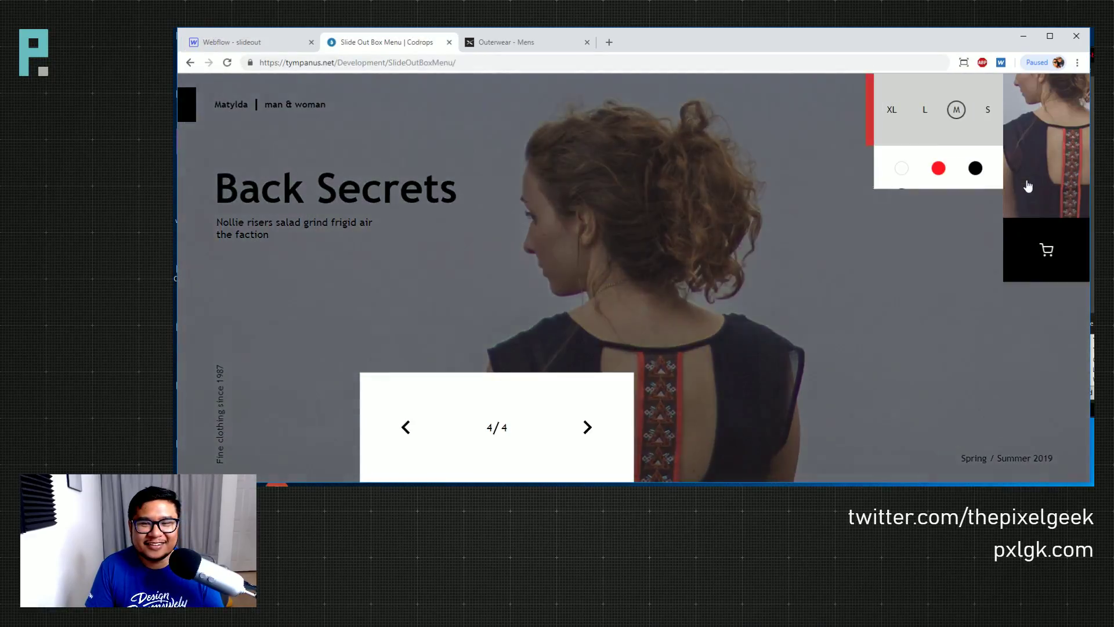
{"action": "left_click", "coordinate": [249, 42]}
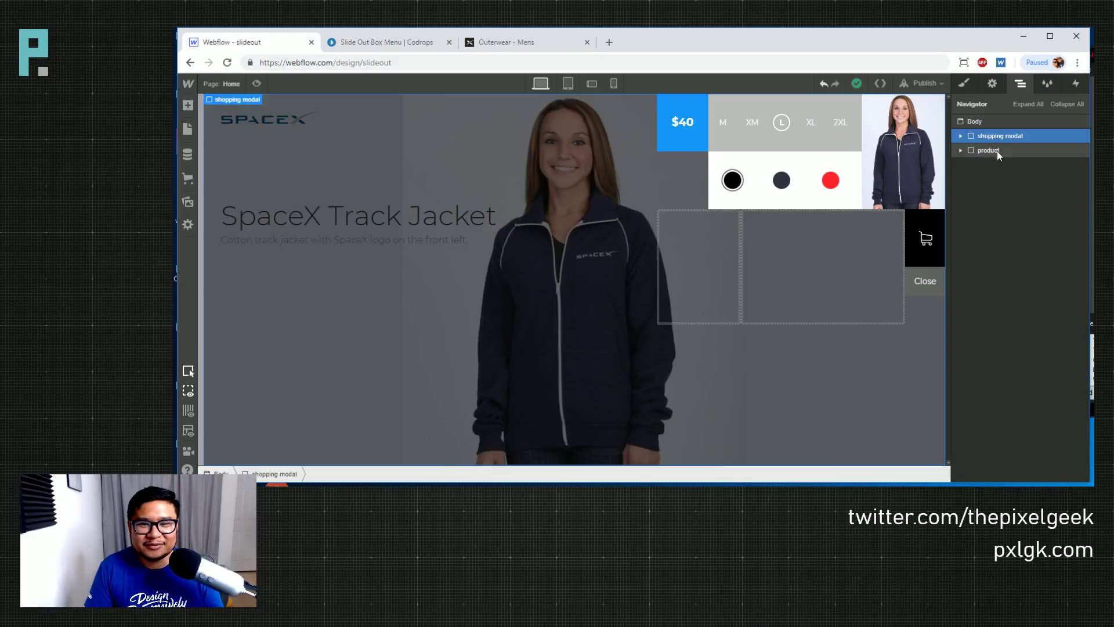
{"action": "left_click", "coordinate": [960, 136]}
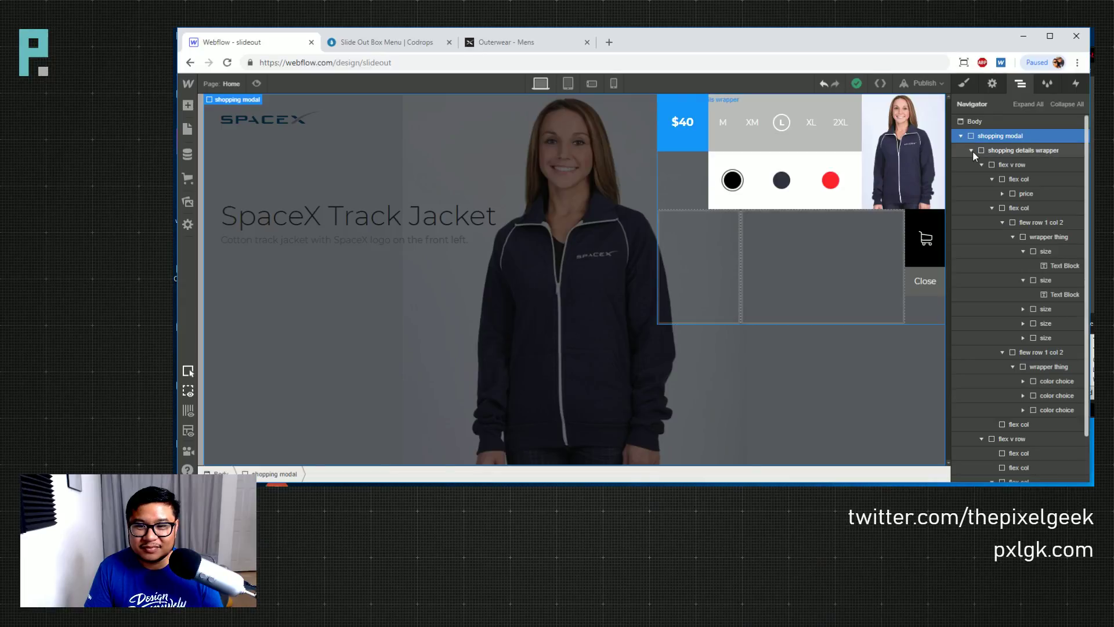
{"action": "left_click", "coordinate": [961, 136]}
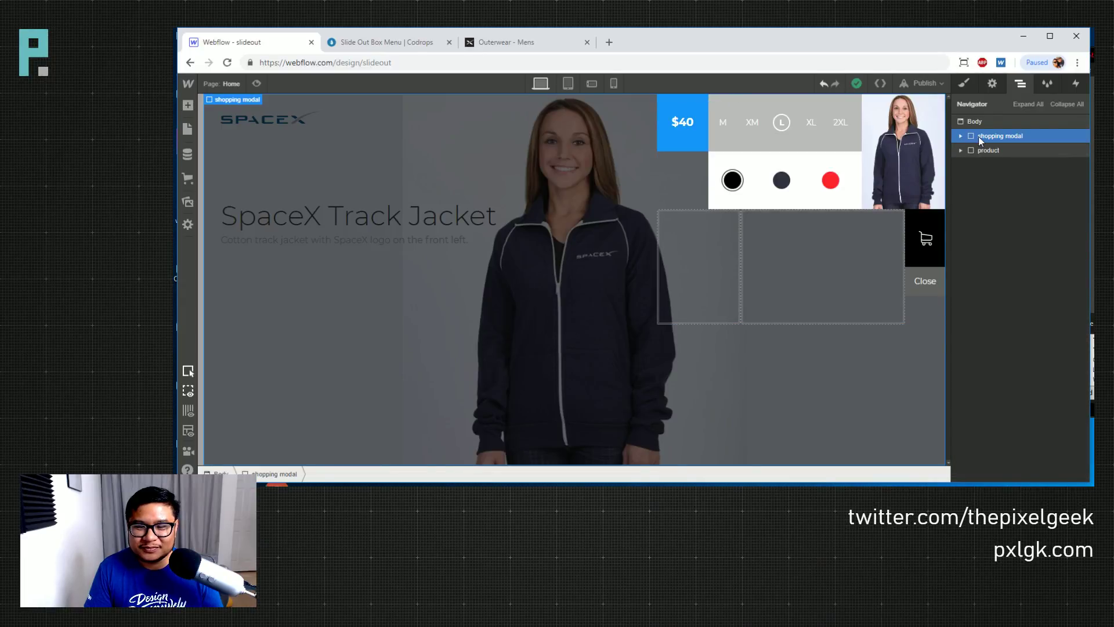
Try hiding the shopping modal by setting its opacity to 0%, and reset the opacity
{"action": "left_click", "coordinate": [964, 84]}
{"action": "scroll", "coordinate": [1060, 386], "scroll_direction": "down", "scroll_amount": 5}
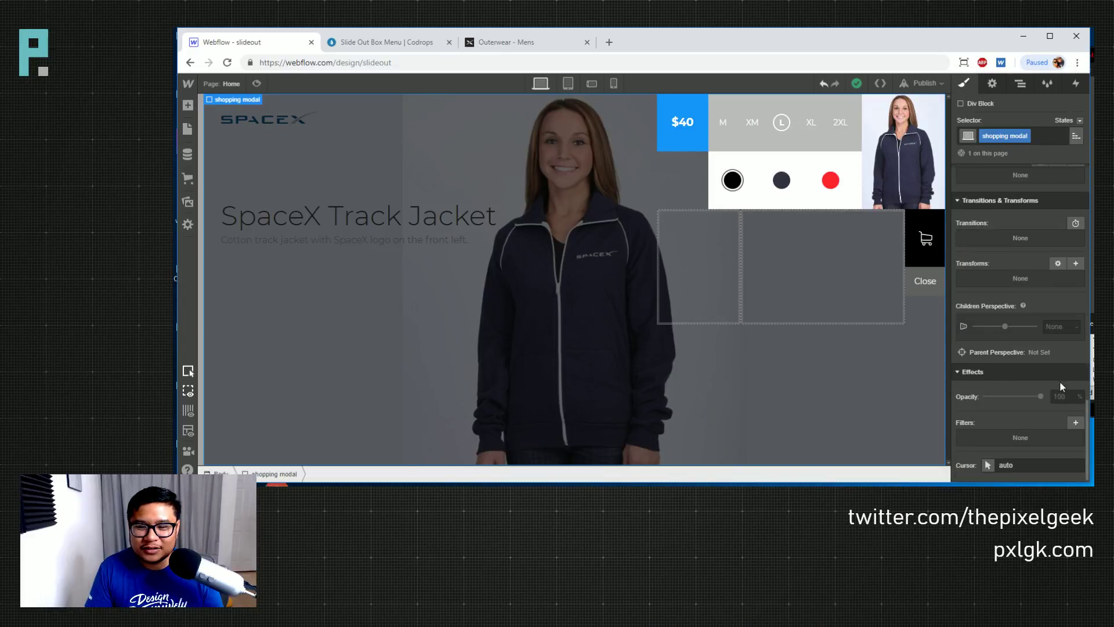
{"action": "type", "text": "0"}
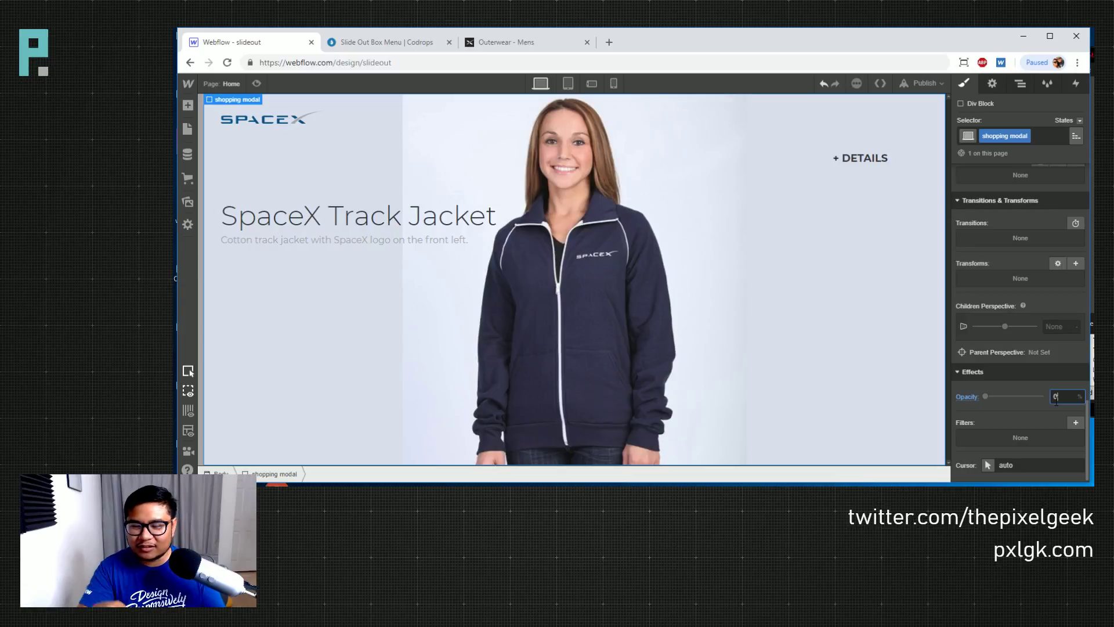
{"action": "left_click", "coordinate": [967, 396]}
{"action": "left_click", "coordinate": [1022, 416]}
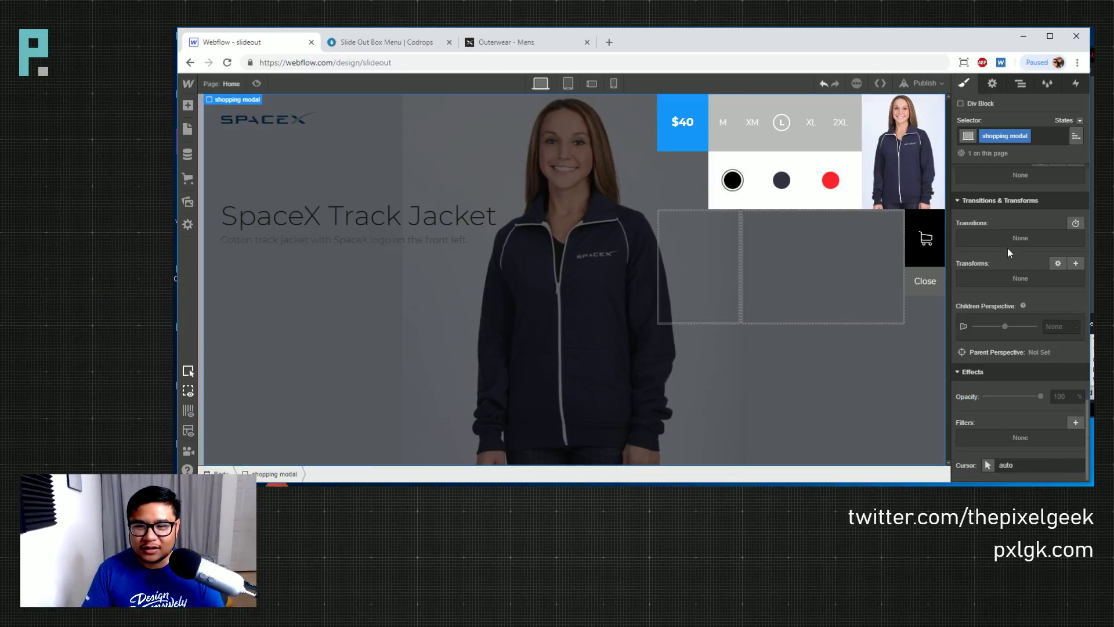
Hide the shopping modal by setting its display to None
{"action": "left_click", "coordinate": [1071, 207]}
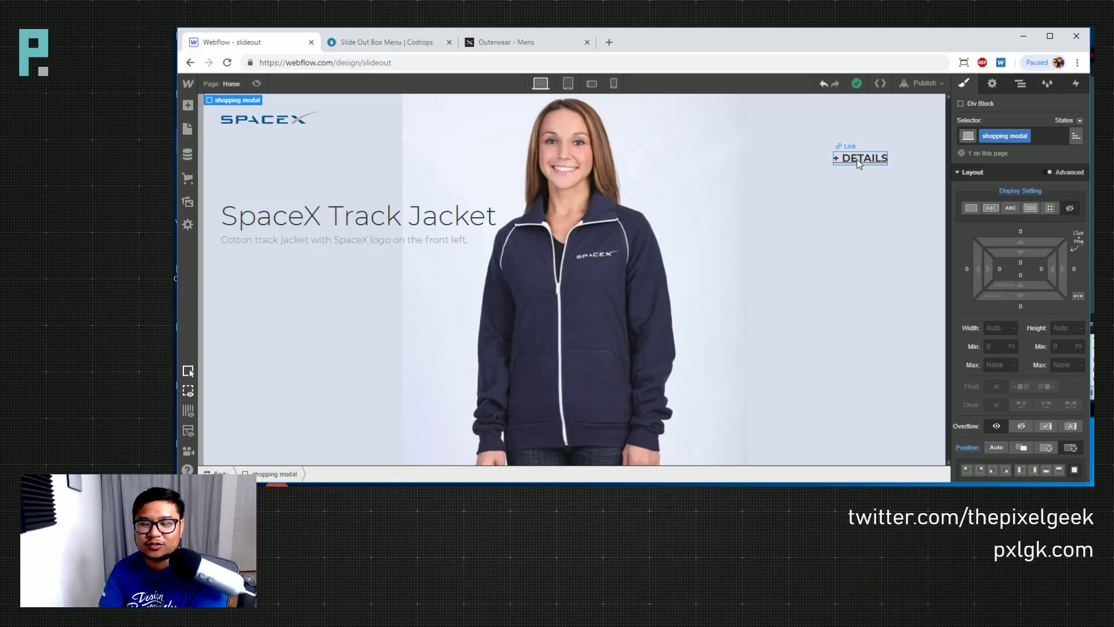
Add a Mouse Click (Tap) trigger to the + DETAILS link, with Start an Animation as the first-click action
{"action": "left_click", "coordinate": [859, 161]}
{"action": "left_click", "coordinate": [1075, 83]}
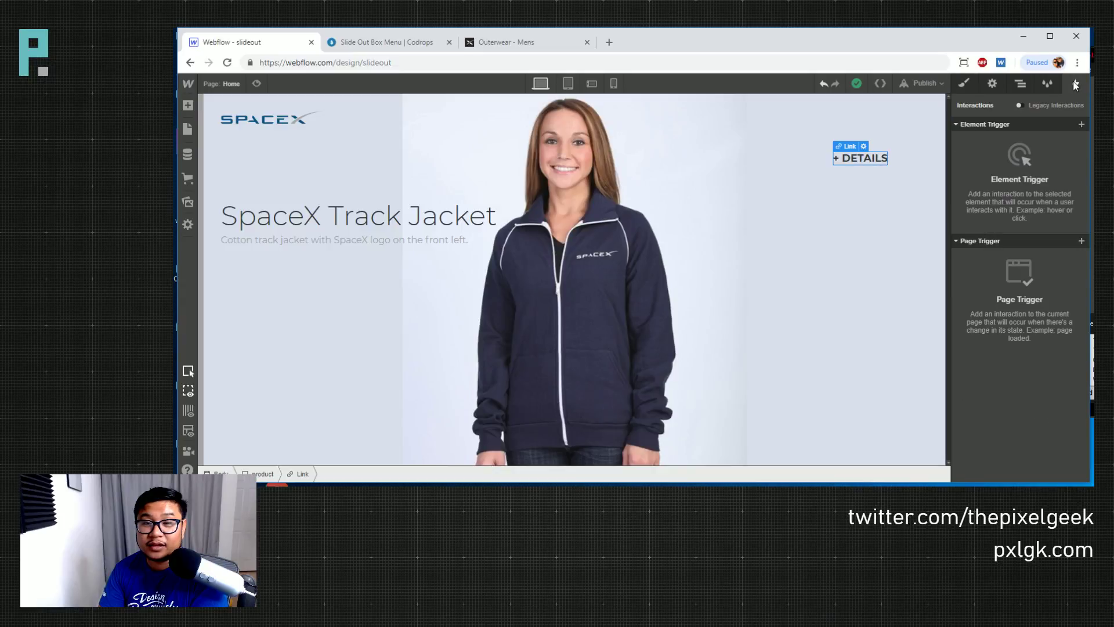
{"action": "left_click", "coordinate": [1080, 125]}
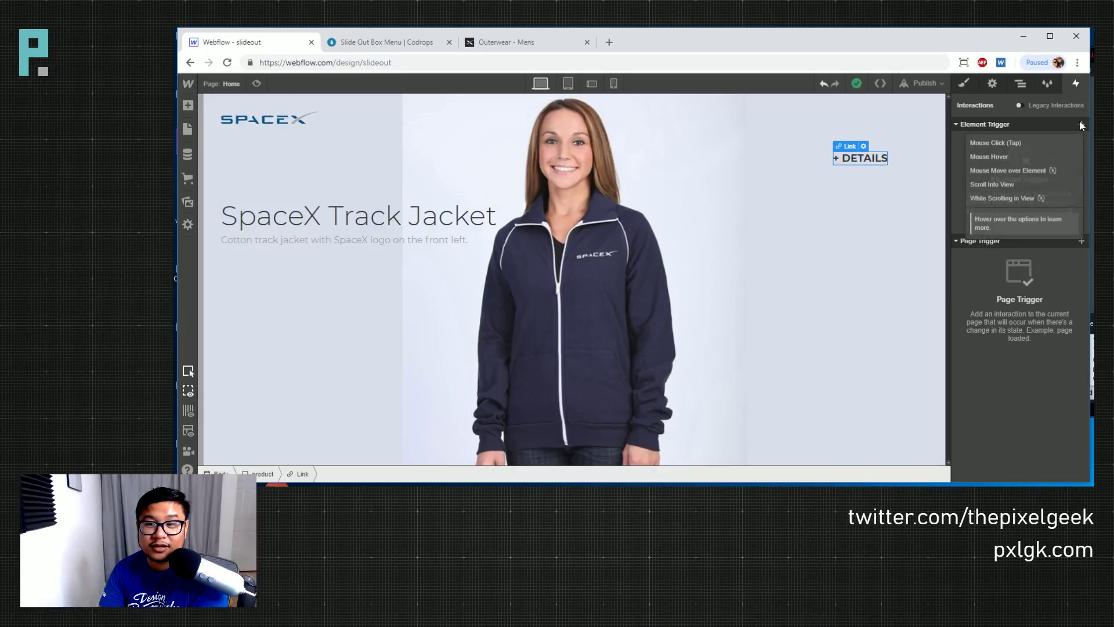
{"action": "left_click", "coordinate": [995, 139]}
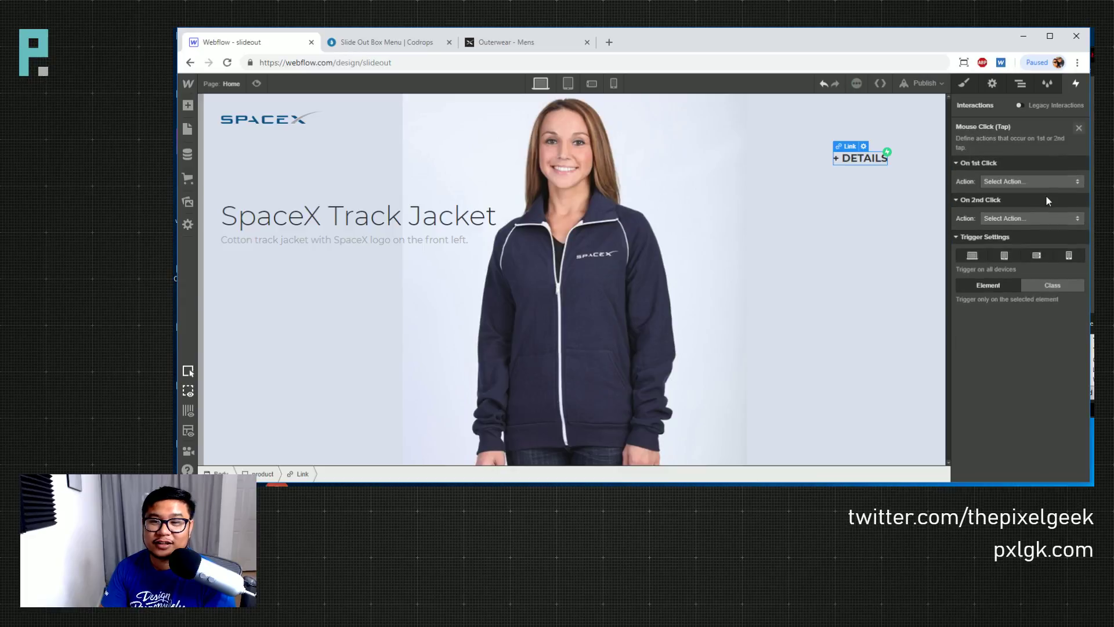
{"action": "left_click", "coordinate": [1001, 179]}
{"action": "left_click", "coordinate": [1001, 182]}
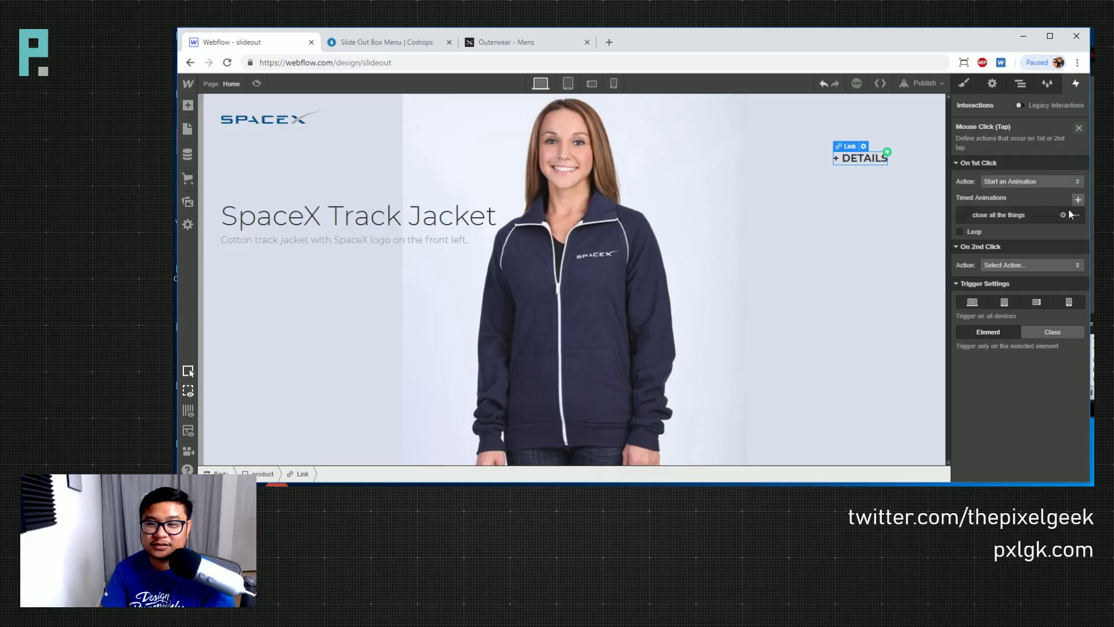
Create a new timed animation named "open all the things" for the first click
{"action": "left_click", "coordinate": [995, 228]}
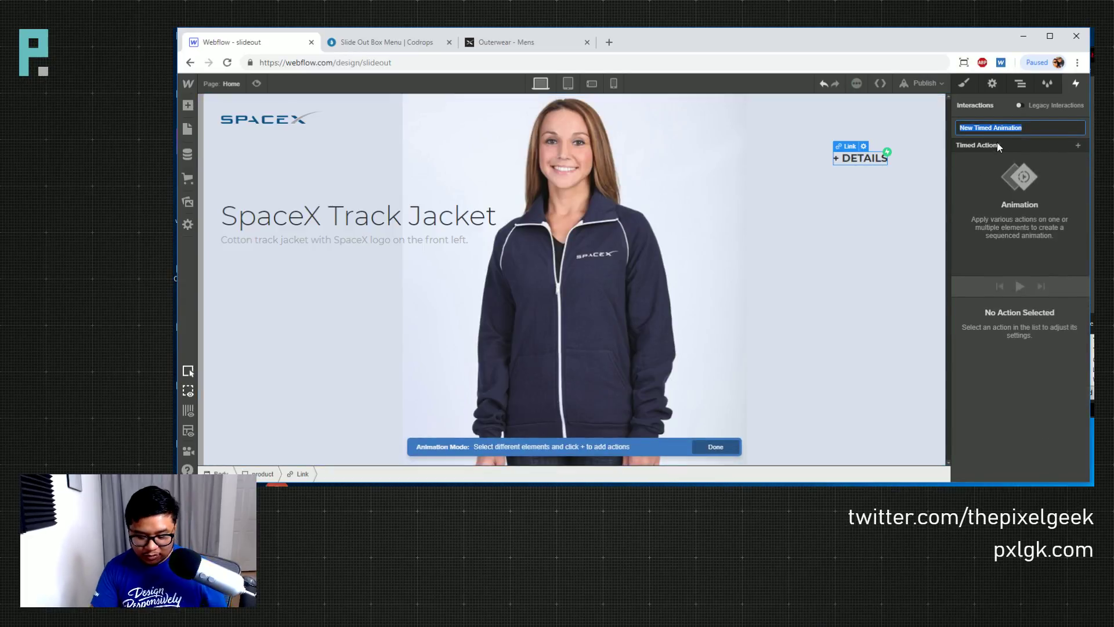
{"action": "type", "text": "open all the things"}
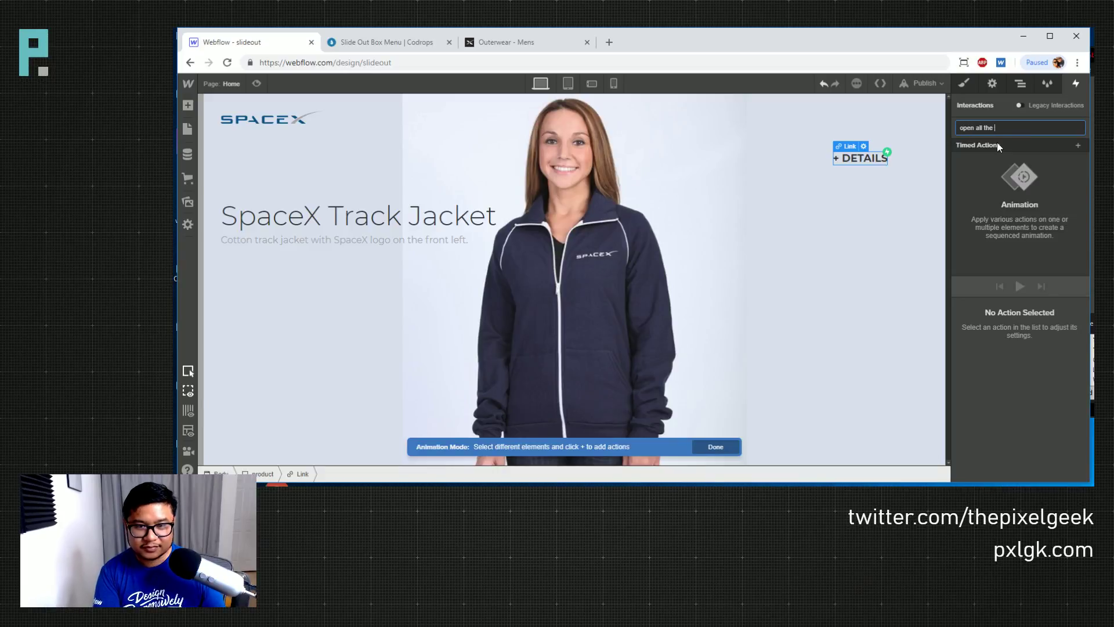
{"action": "key", "text": "Return"}
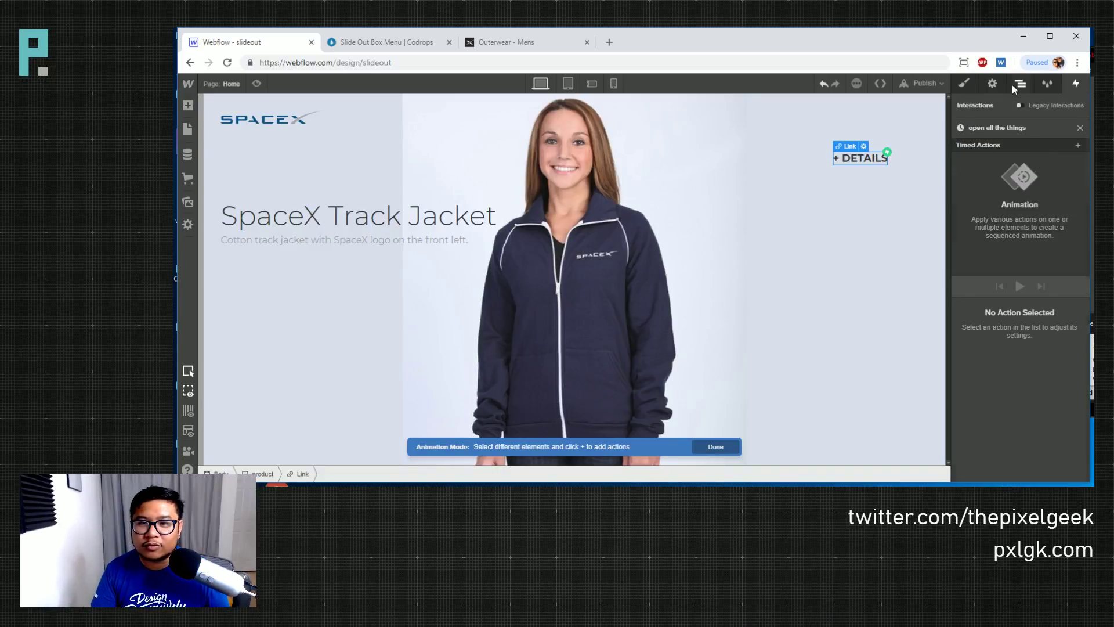
Add Hide/Show and Opacity actions for the shopping modal, with block display and 100% opacity
{"action": "left_click", "coordinate": [1019, 84]}
{"action": "left_click", "coordinate": [992, 137]}
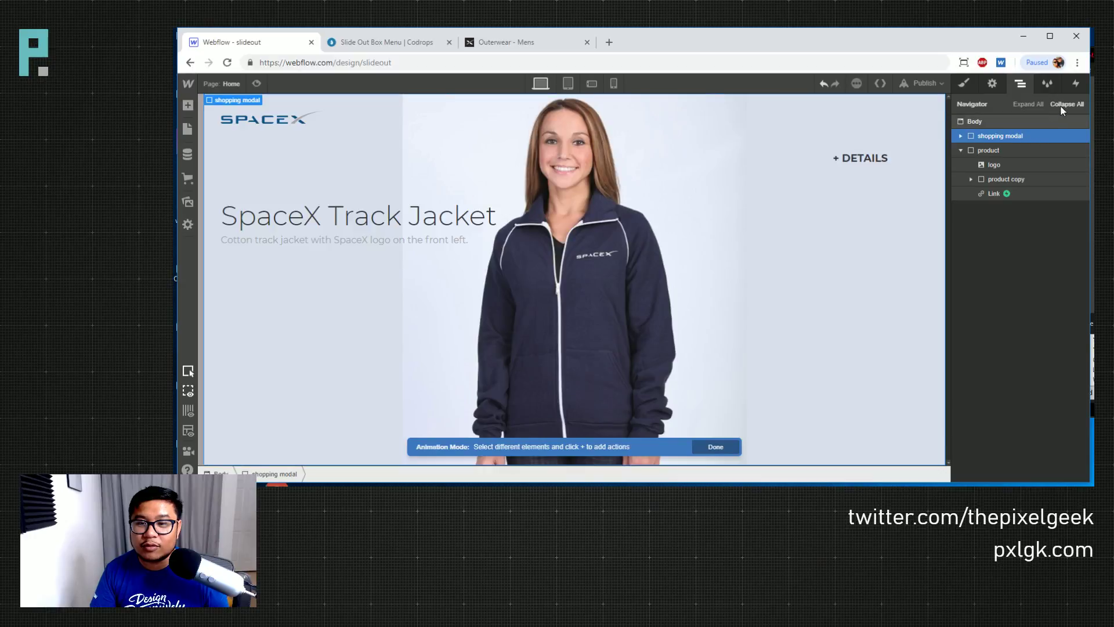
{"action": "left_click", "coordinate": [1077, 85]}
{"action": "left_click", "coordinate": [1076, 148]}
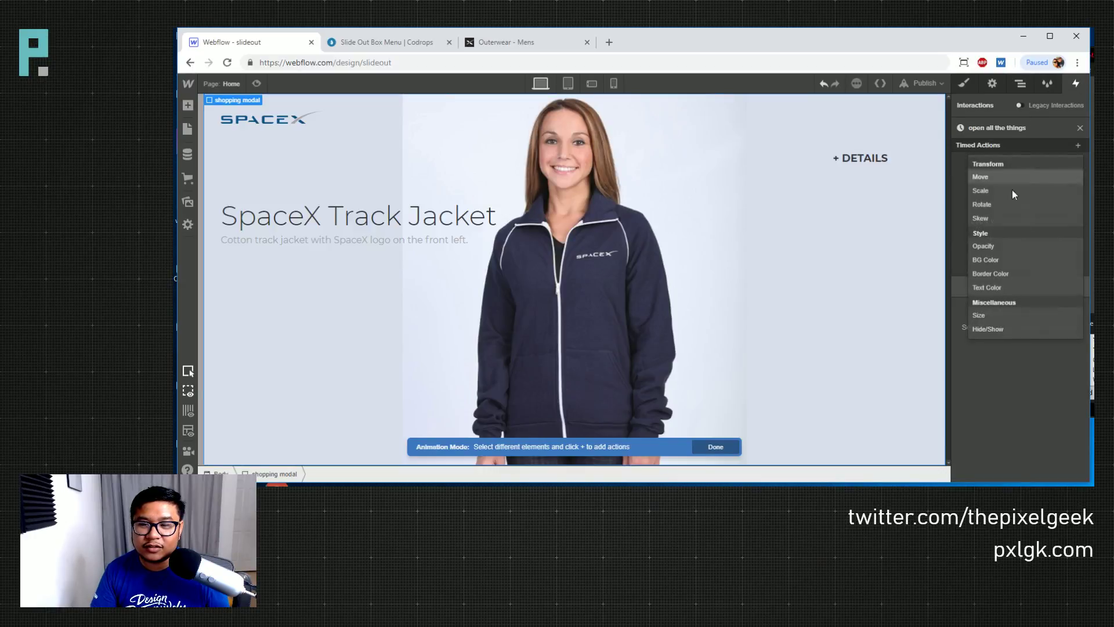
{"action": "left_click", "coordinate": [1000, 325]}
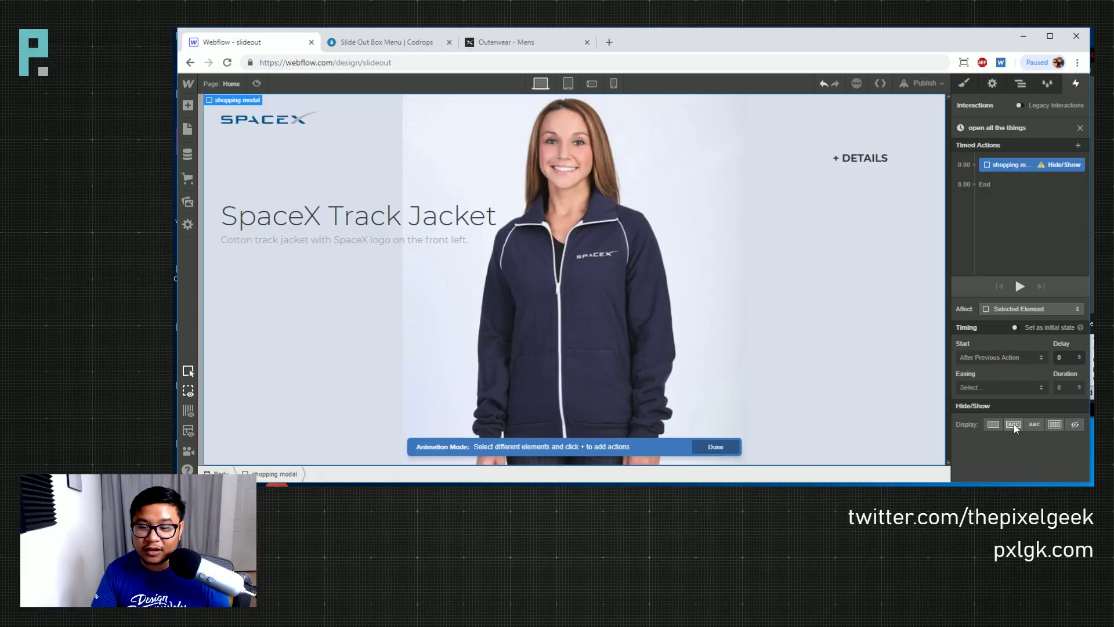
{"action": "left_click", "coordinate": [992, 424]}
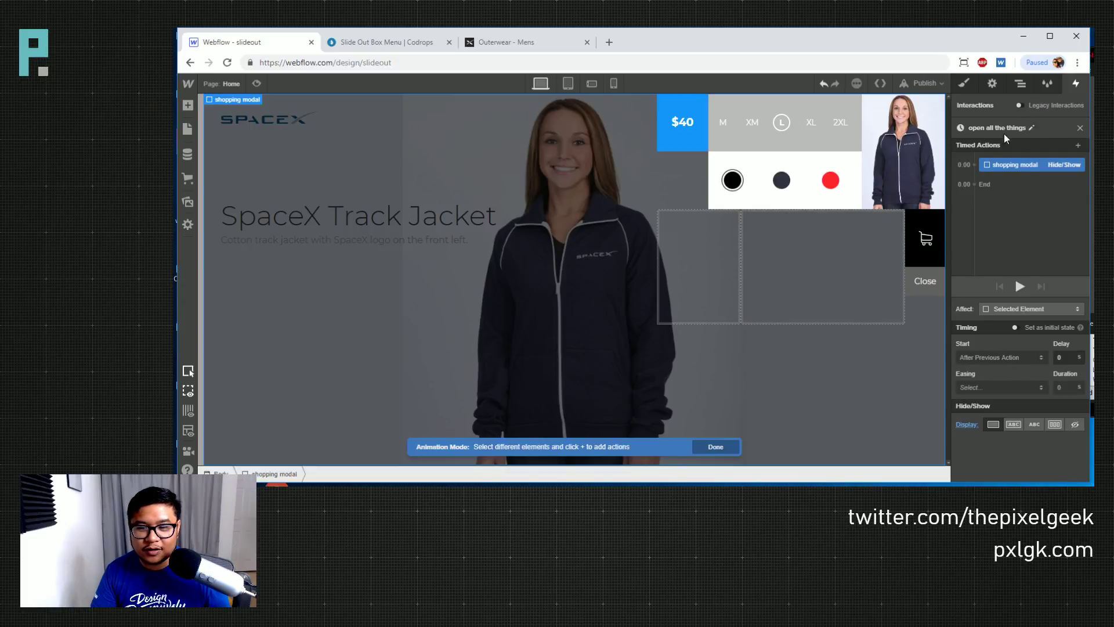
{"action": "left_click", "coordinate": [973, 163]}
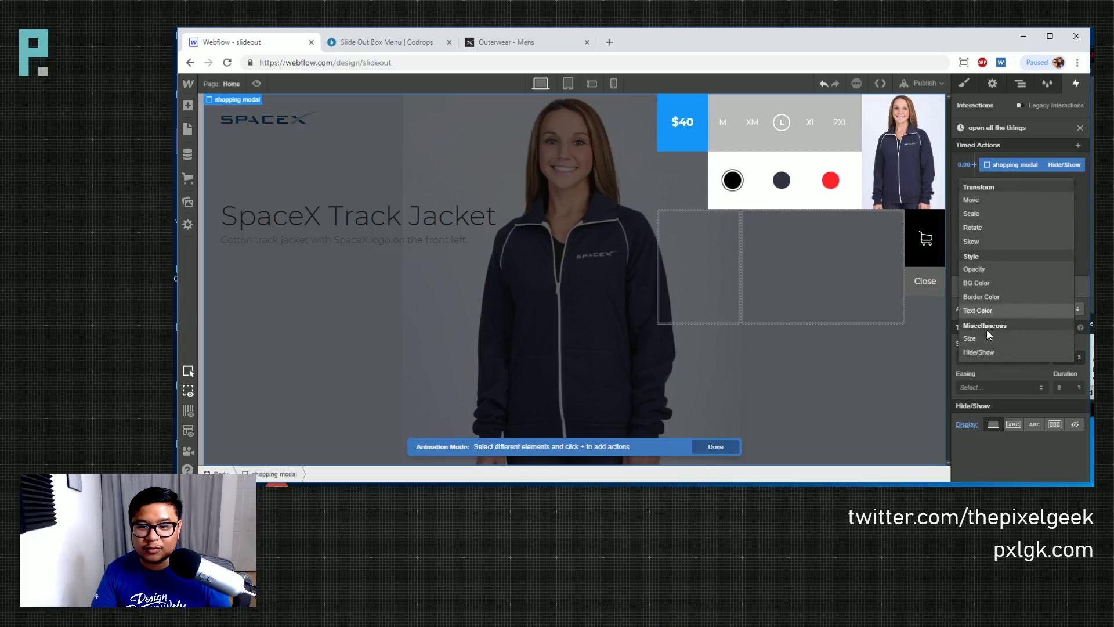
{"action": "left_click", "coordinate": [989, 270]}
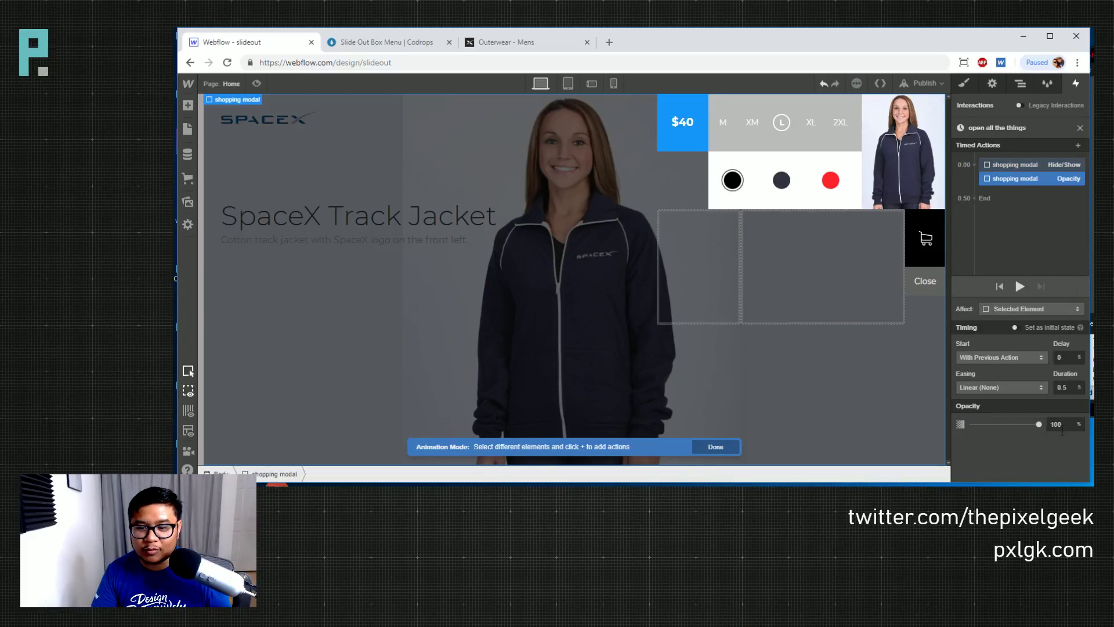
Add another Opacity action for the shopping modal, set it as the initial state and enter 0%
{"action": "left_click", "coordinate": [976, 164]}
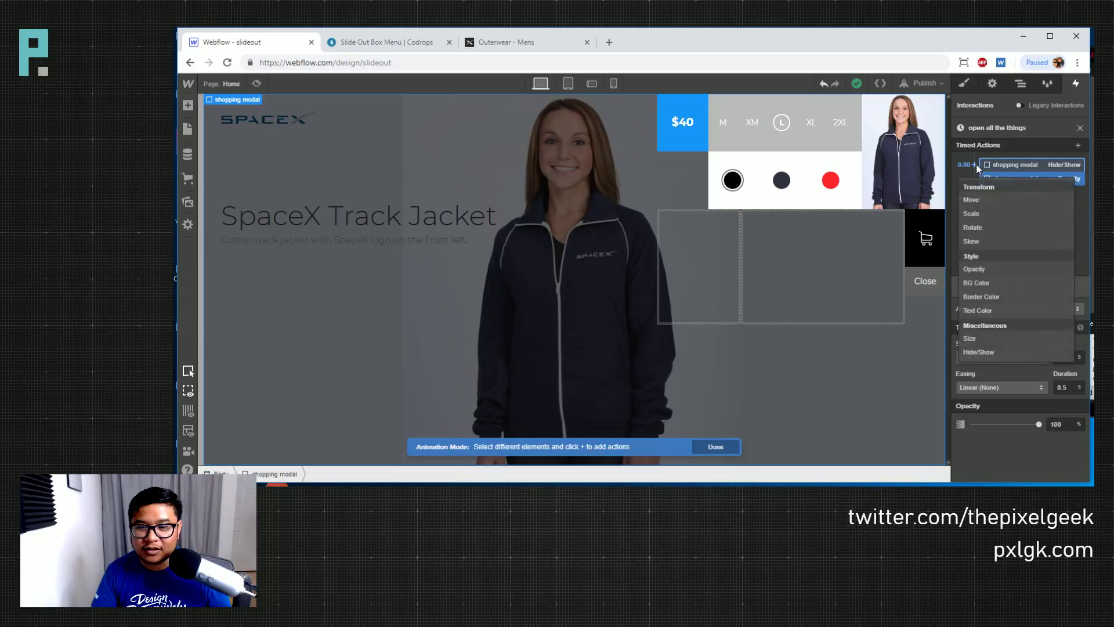
{"action": "left_click", "coordinate": [989, 267]}
{"action": "left_click", "coordinate": [1059, 423]}
{"action": "type", "text": "0"}
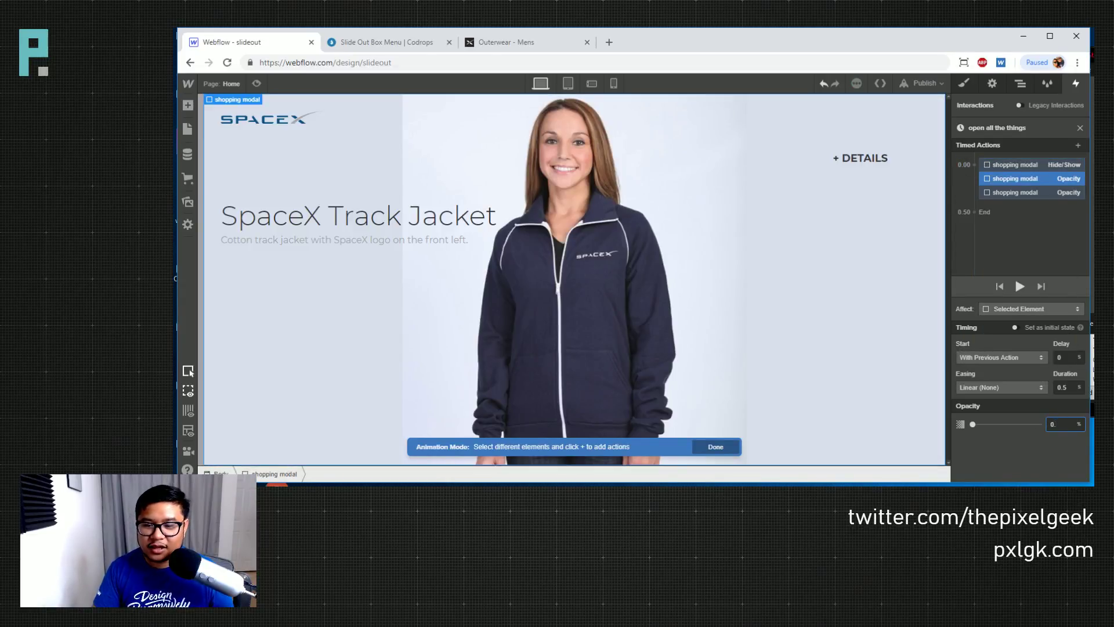
{"action": "left_click", "coordinate": [1036, 328]}
{"action": "left_click", "coordinate": [1075, 361]}
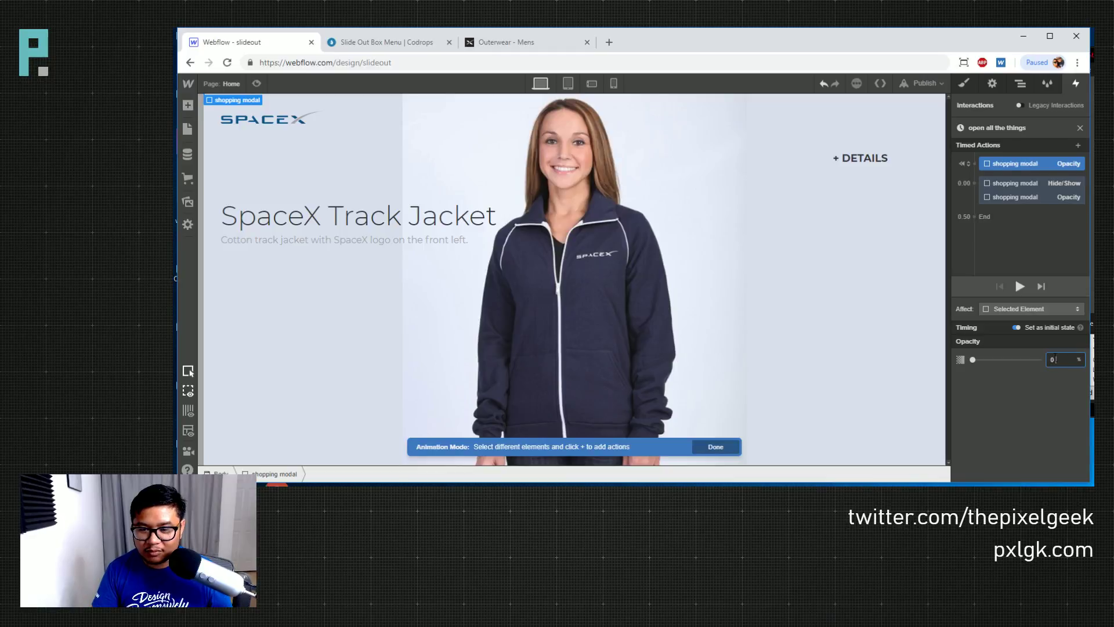
{"action": "key", "text": "BackSpace"}
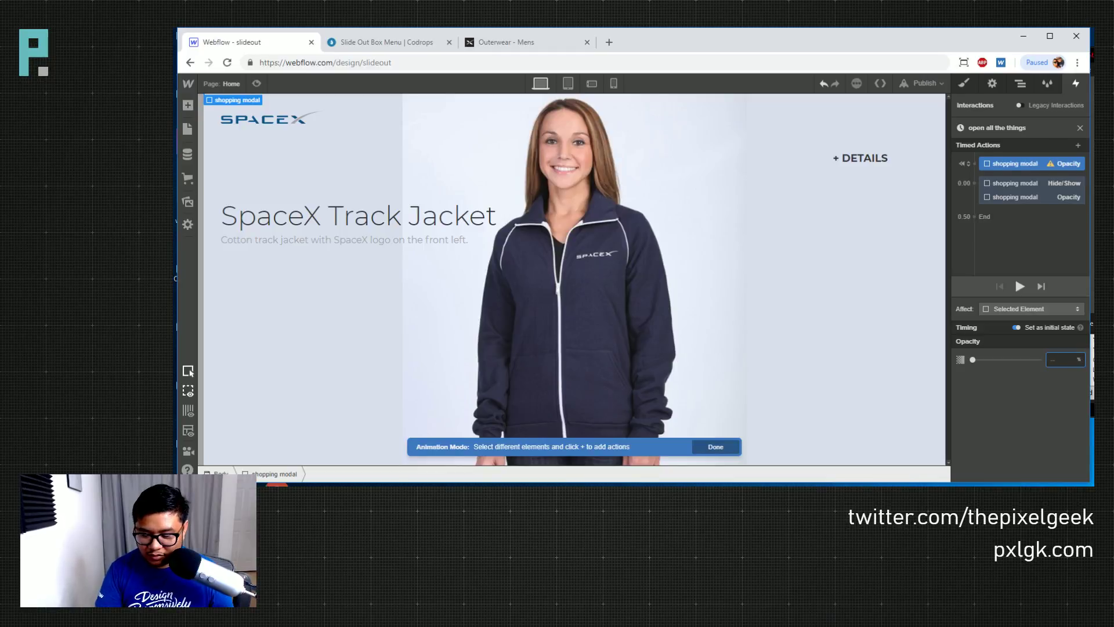
{"action": "type", "text": "0"}
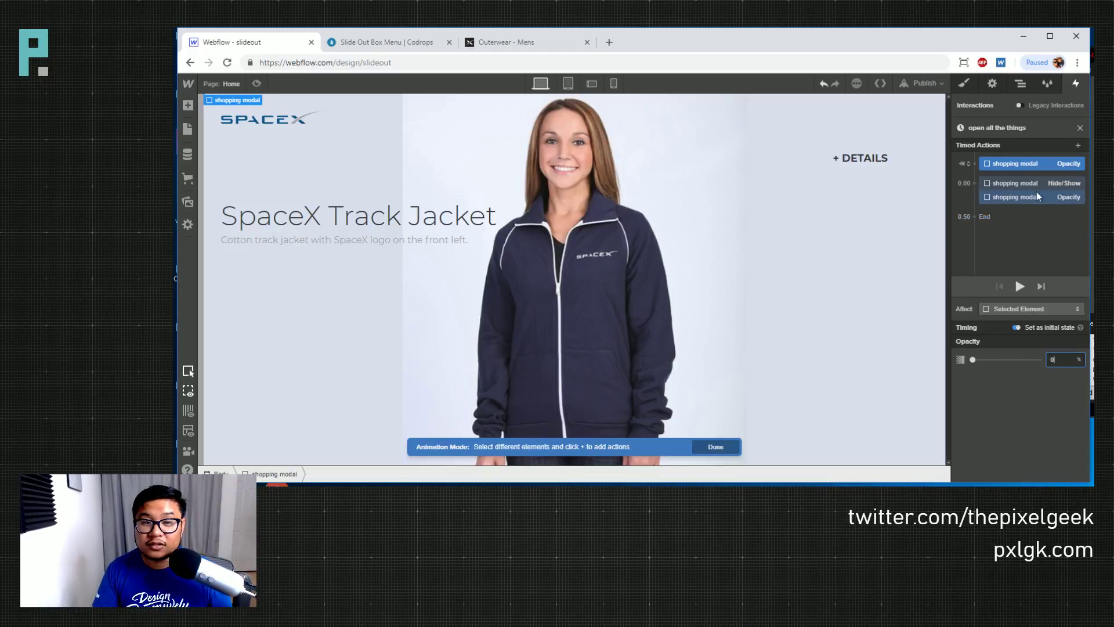
Add a Hide/Show action to the shopping modal's initial state with display set to None
{"action": "left_click", "coordinate": [976, 163]}
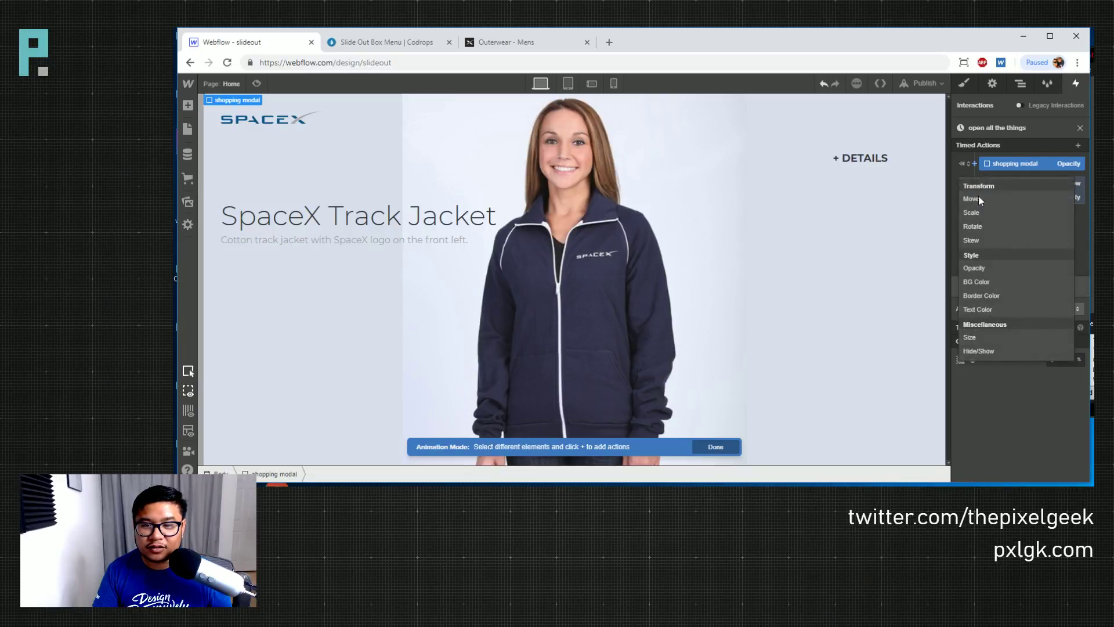
{"action": "left_click", "coordinate": [1033, 339]}
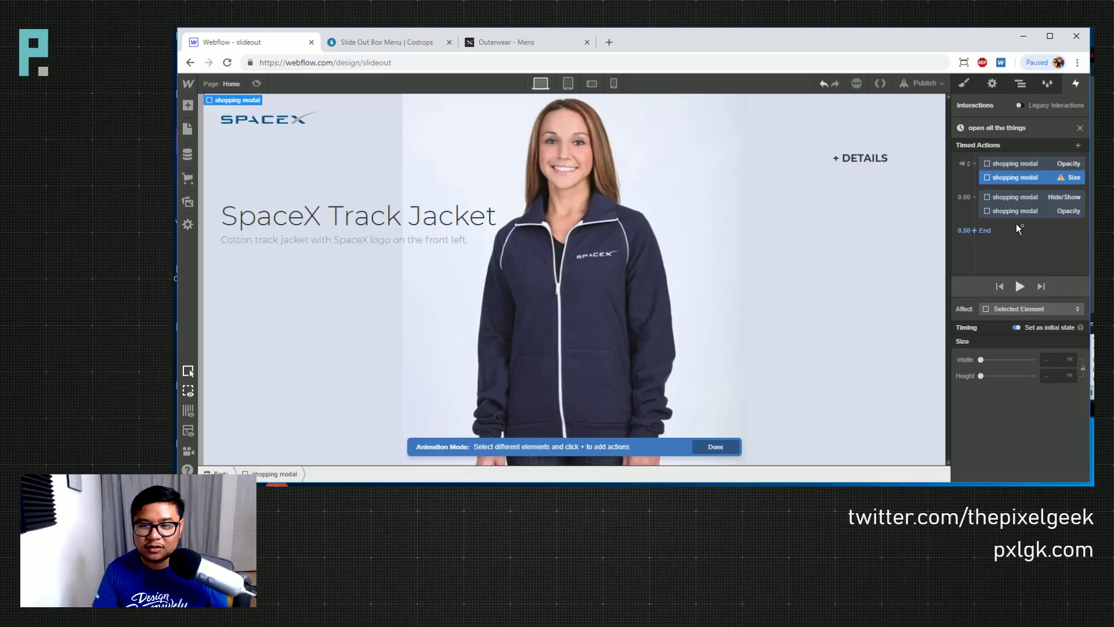
{"action": "left_click", "coordinate": [973, 162]}
{"action": "left_click", "coordinate": [995, 360]}
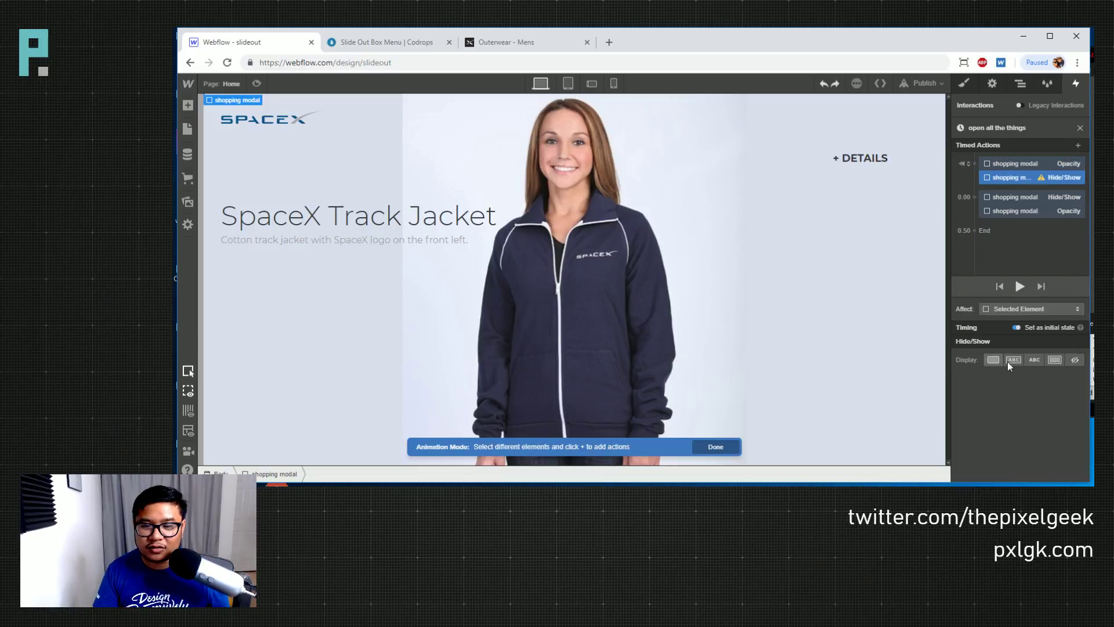
{"action": "left_click", "coordinate": [1076, 360]}
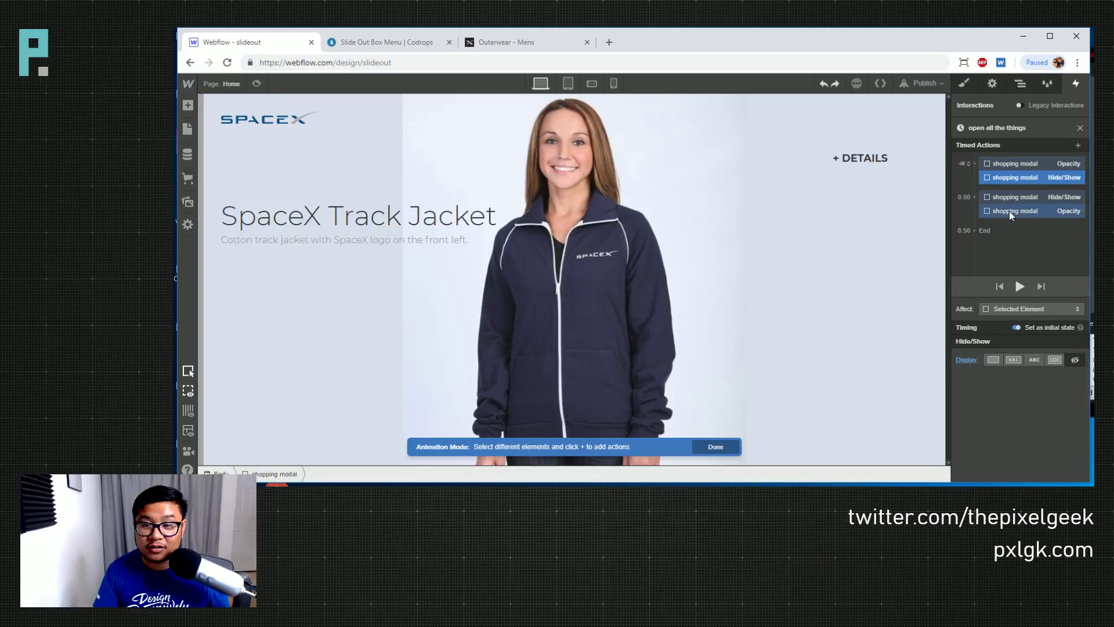
Preview the "open all the things" animation and check the shopping modal's Hide/Show and Opacity actions
{"action": "left_click", "coordinate": [1019, 286]}
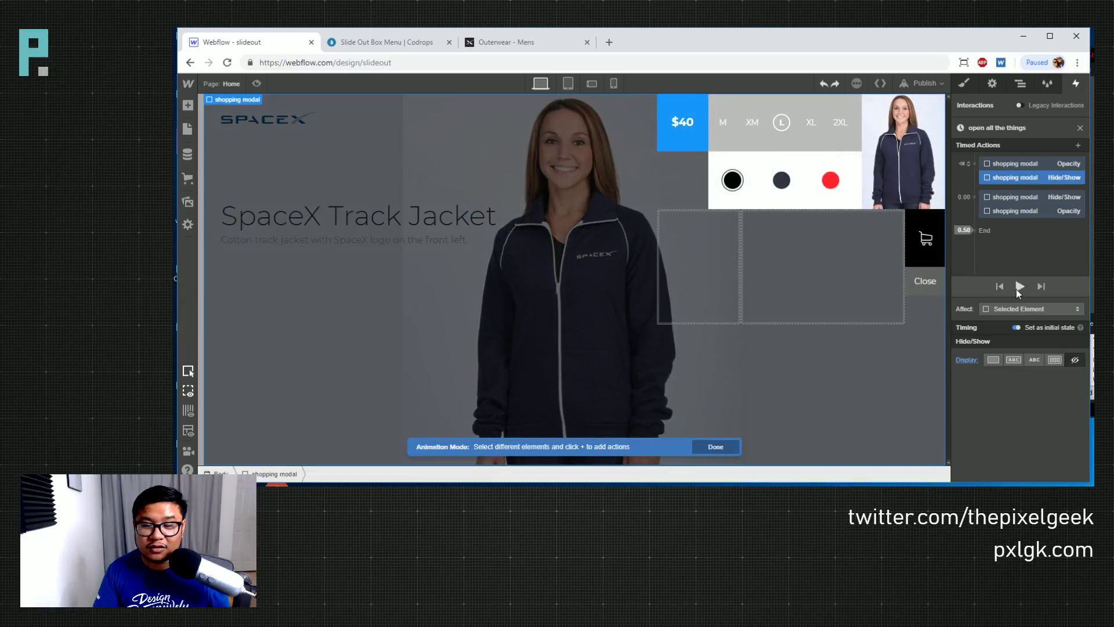
{"action": "left_click", "coordinate": [1016, 288]}
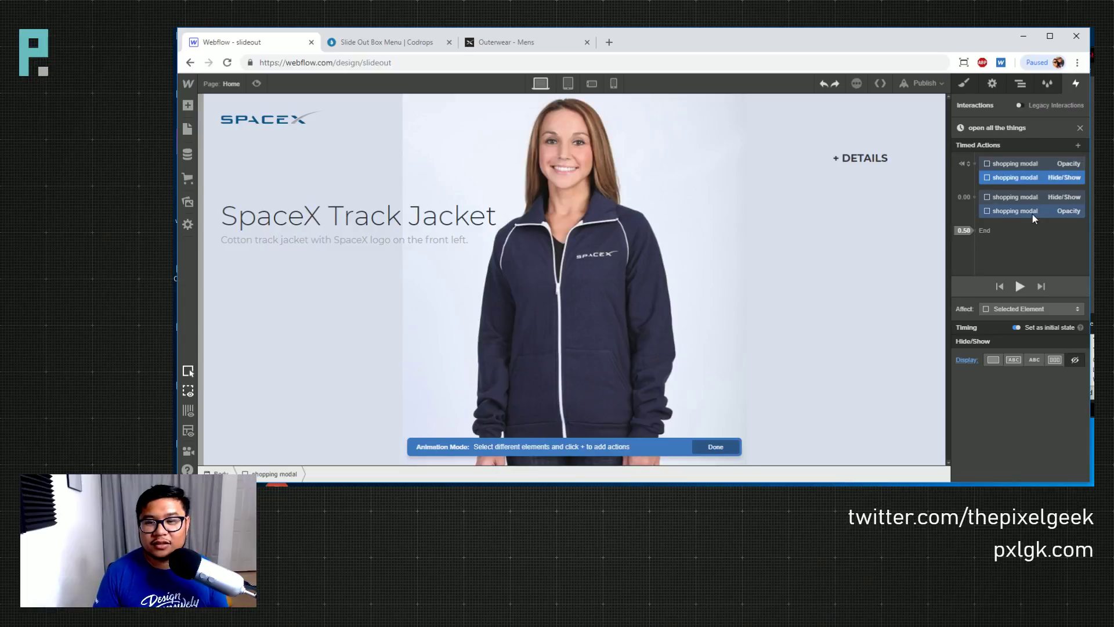
{"action": "left_click", "coordinate": [1018, 198]}
{"action": "left_click", "coordinate": [1015, 211]}
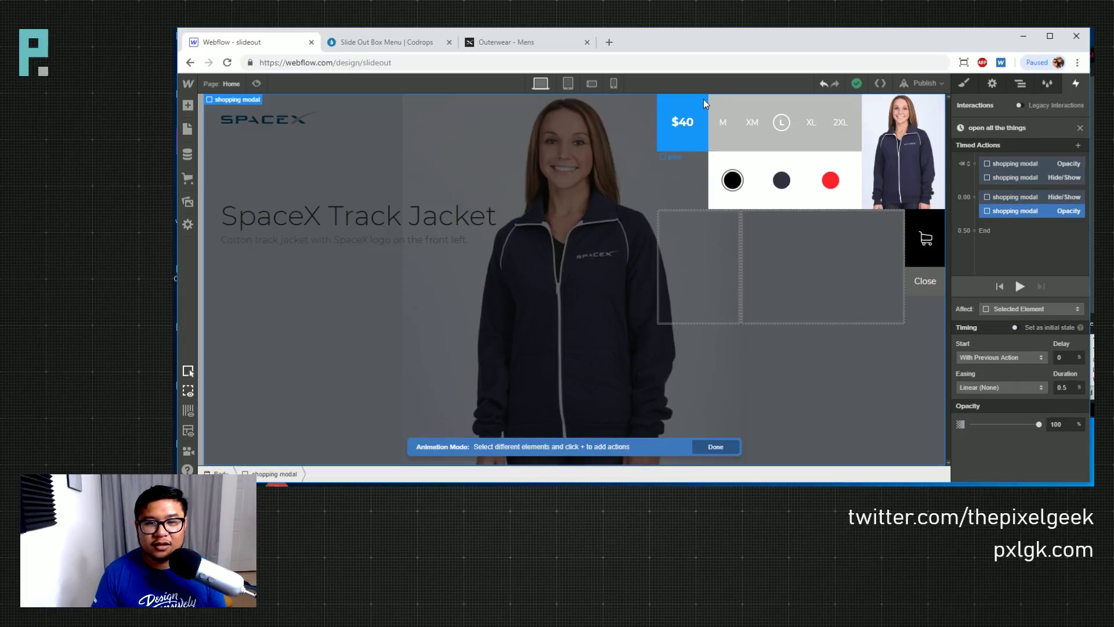
{"action": "left_click", "coordinate": [675, 143]}
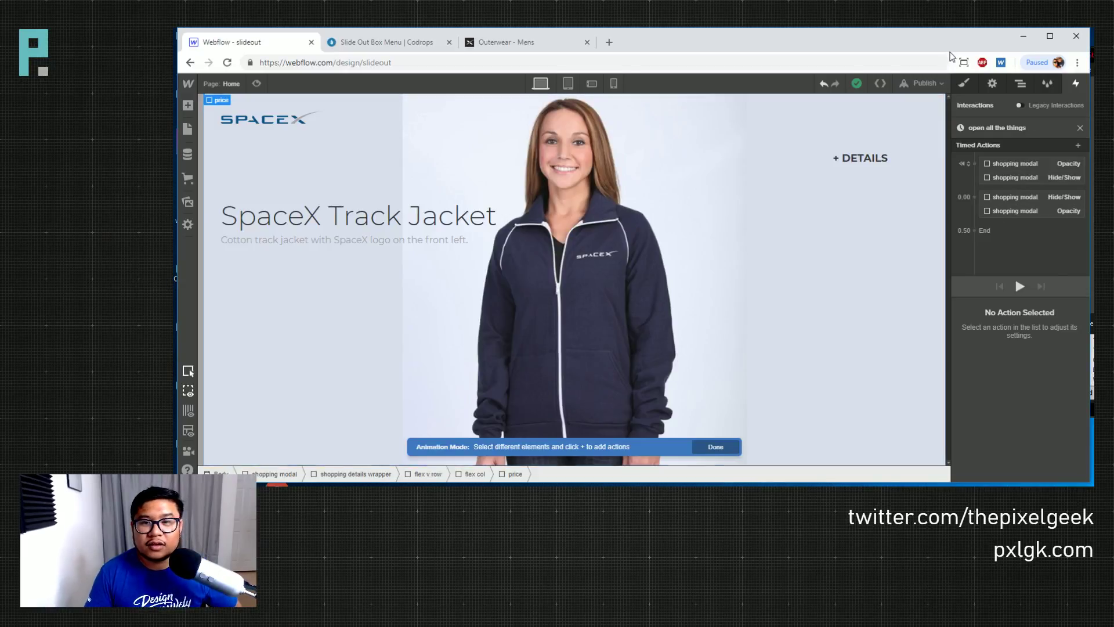
{"action": "left_click", "coordinate": [1020, 83]}
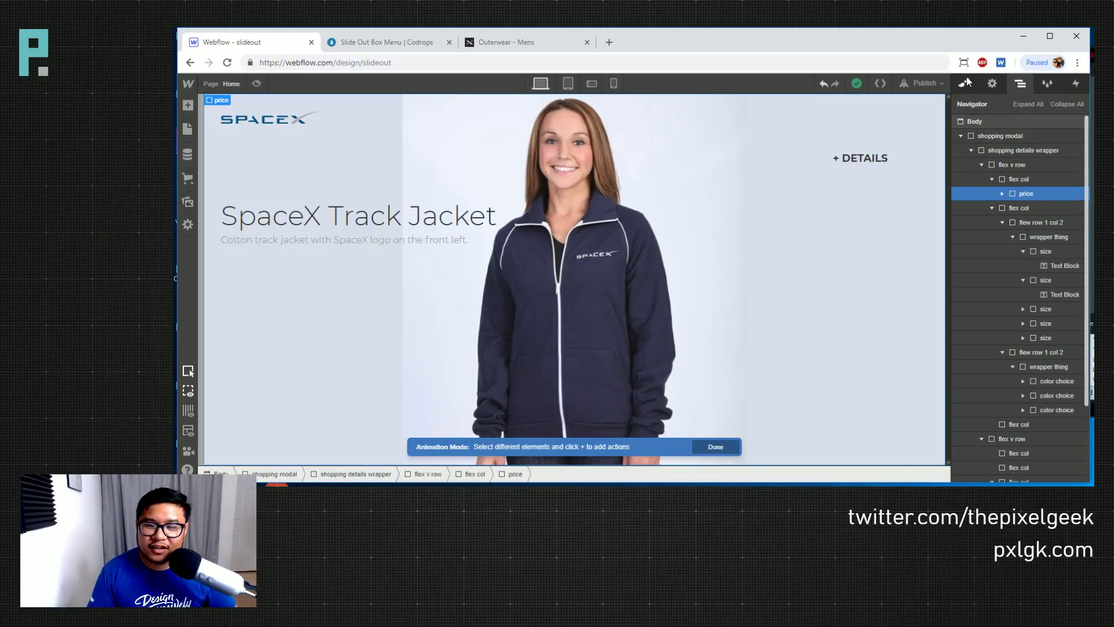
{"action": "left_click", "coordinate": [1075, 83]}
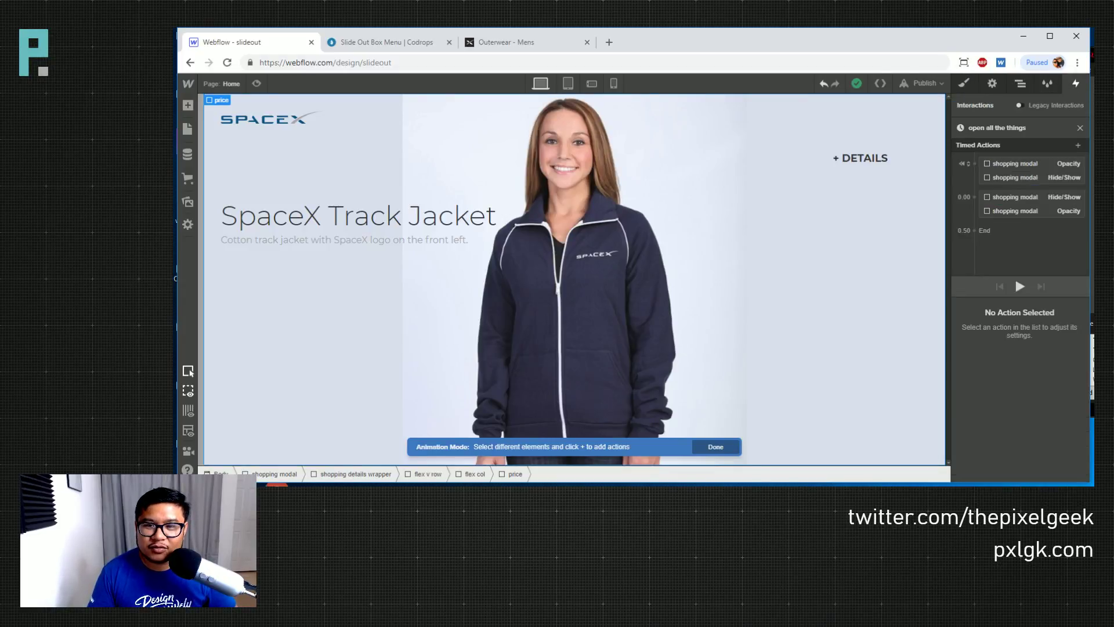
Delete the shopping modal's two initial-state actions and its remaining Opacity action from the "open all the things" animation
{"action": "left_click", "coordinate": [1030, 164]}
{"action": "key", "text": "Delete"}
{"action": "key", "text": "Delete"}
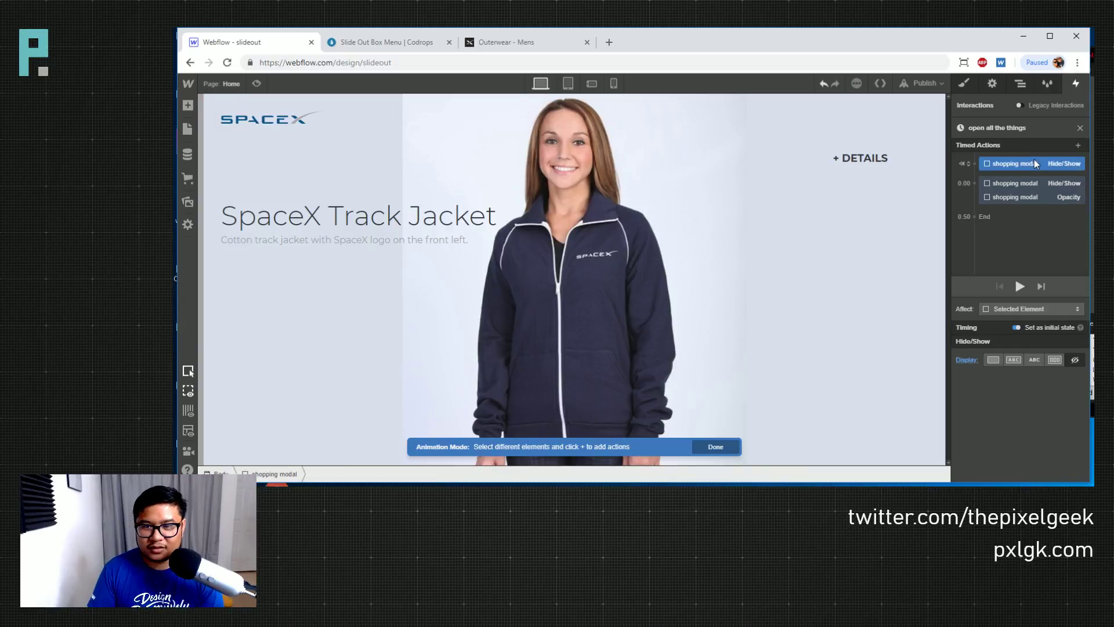
{"action": "left_click", "coordinate": [673, 148]}
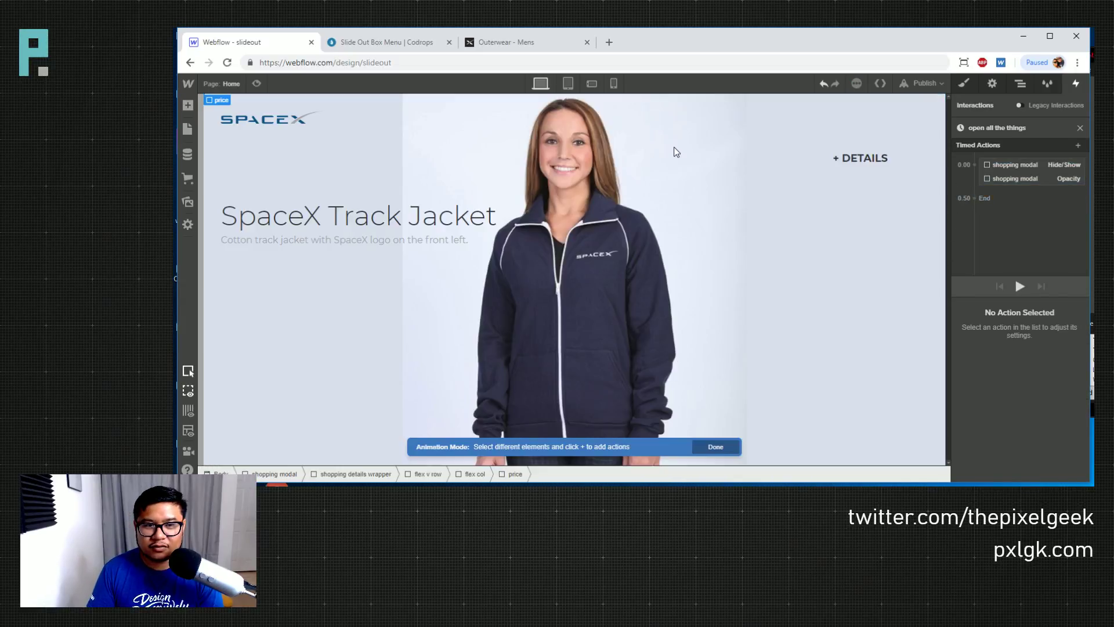
{"action": "left_click", "coordinate": [1033, 180]}
{"action": "key", "text": "Delete"}
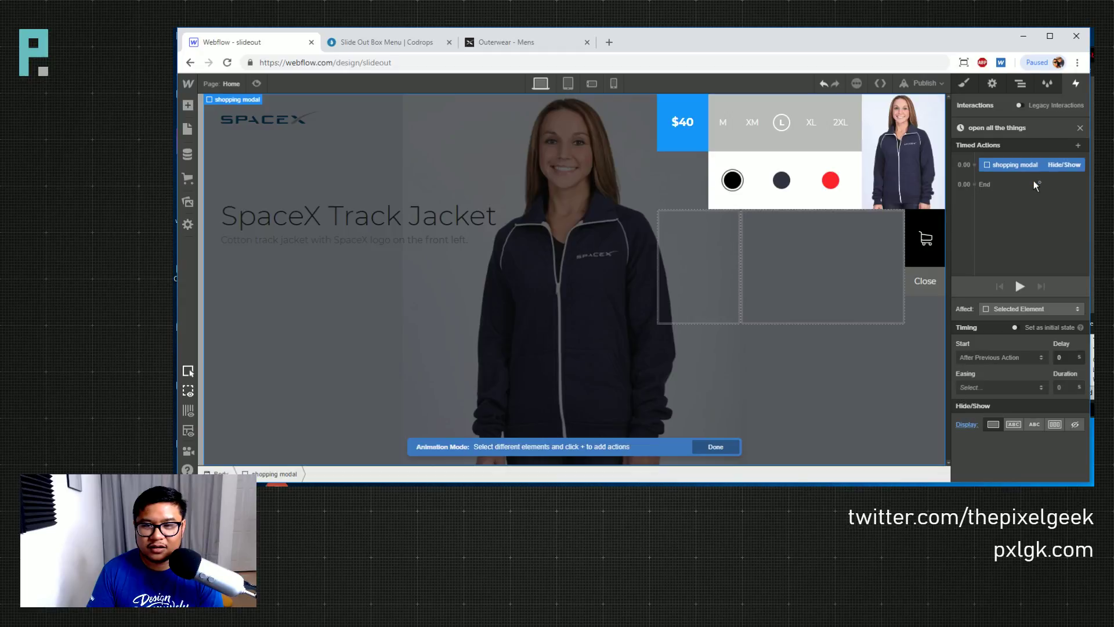
Select the shopping modal in the element tree and set its display style to block
{"action": "left_click", "coordinate": [787, 152]}
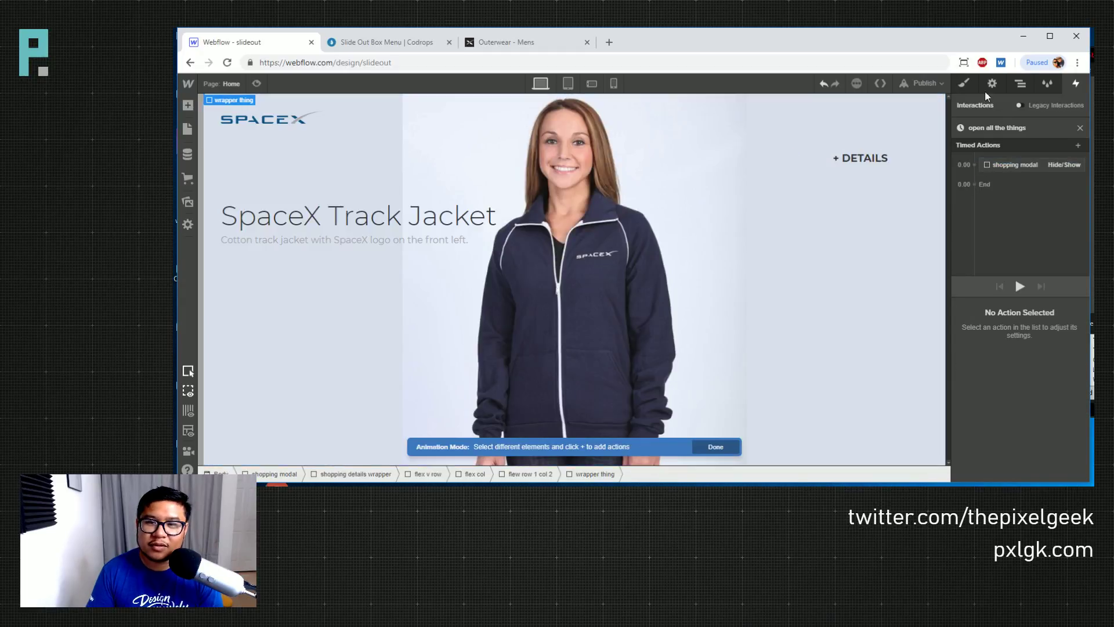
{"action": "left_click", "coordinate": [1021, 84]}
{"action": "left_click", "coordinate": [1009, 136]}
{"action": "left_click", "coordinate": [963, 85]}
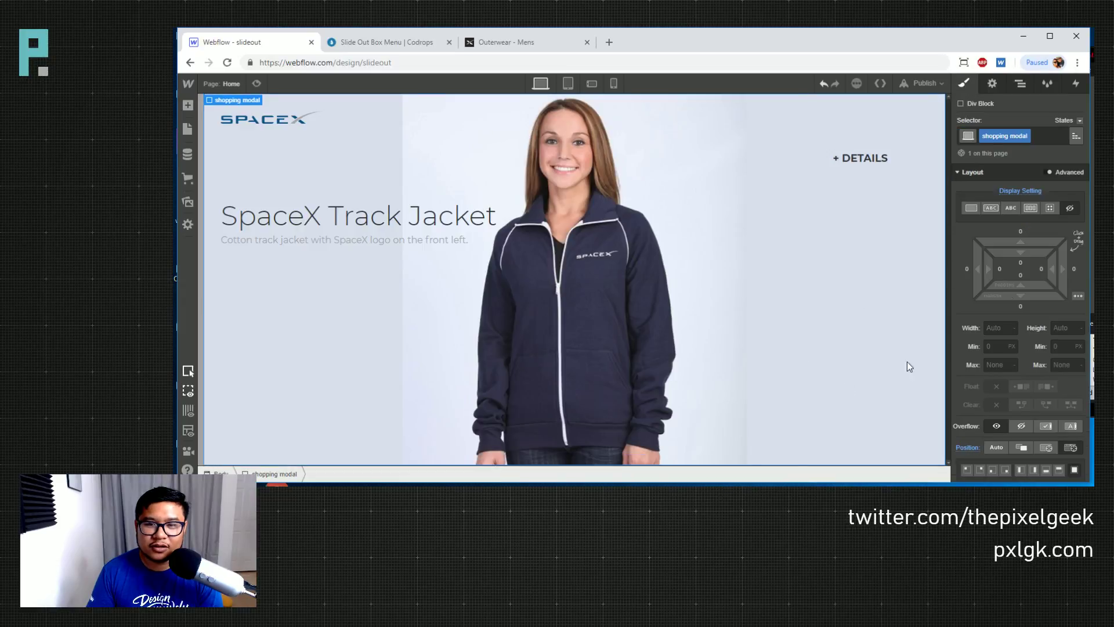
{"action": "left_click", "coordinate": [970, 210]}
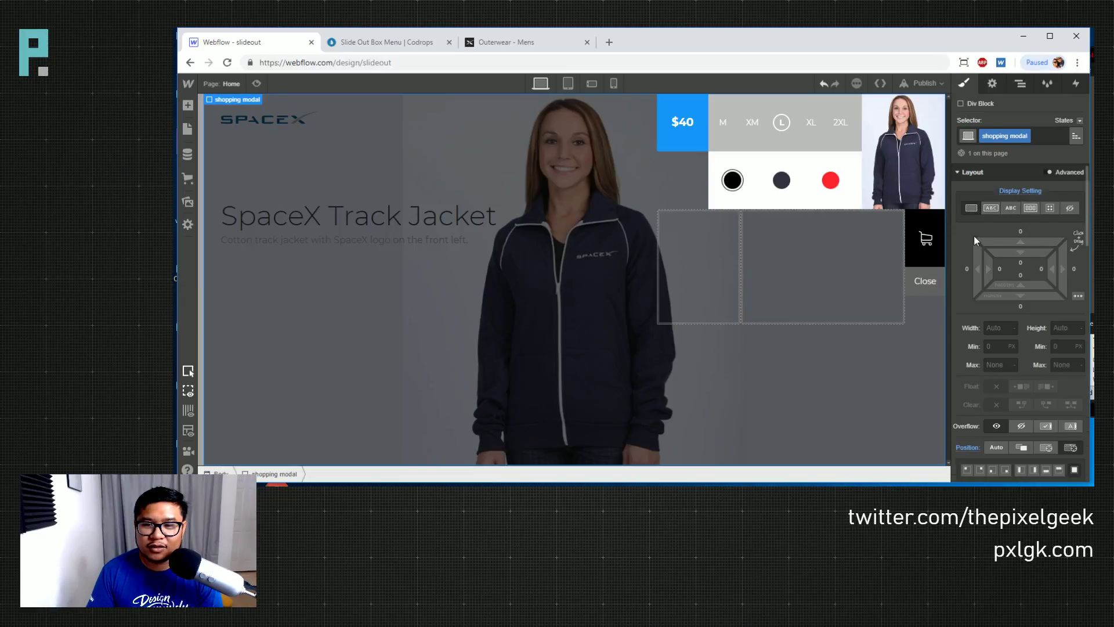
Select the product's Link element and open the "open all the things" animation from its Mouse Click trigger
{"action": "left_click", "coordinate": [1020, 85]}
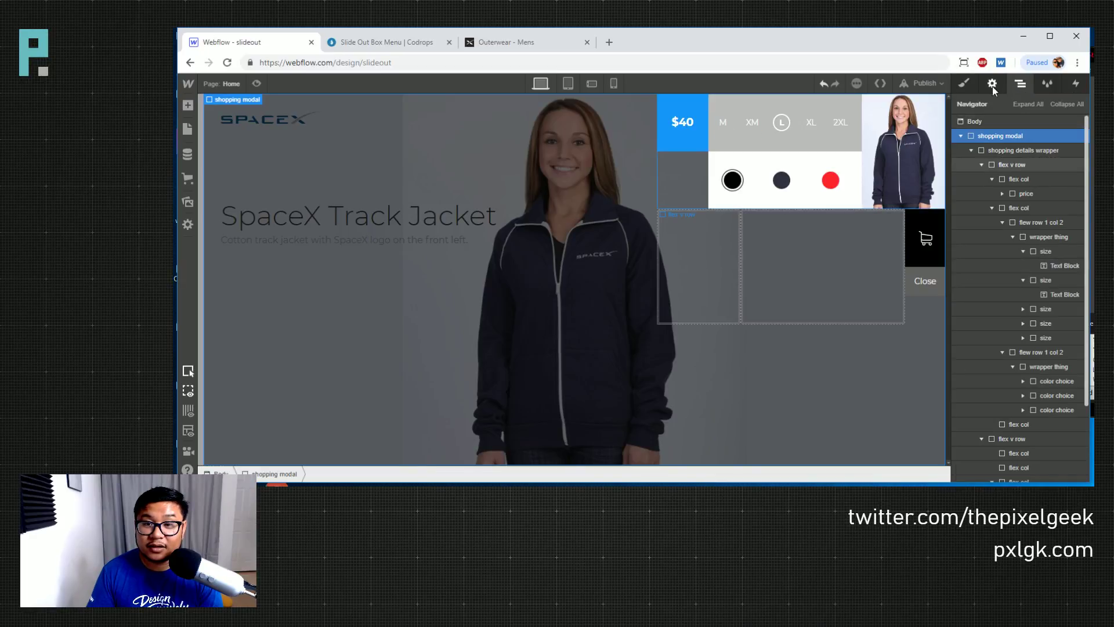
{"action": "left_click", "coordinate": [958, 136]}
{"action": "left_click", "coordinate": [1002, 204]}
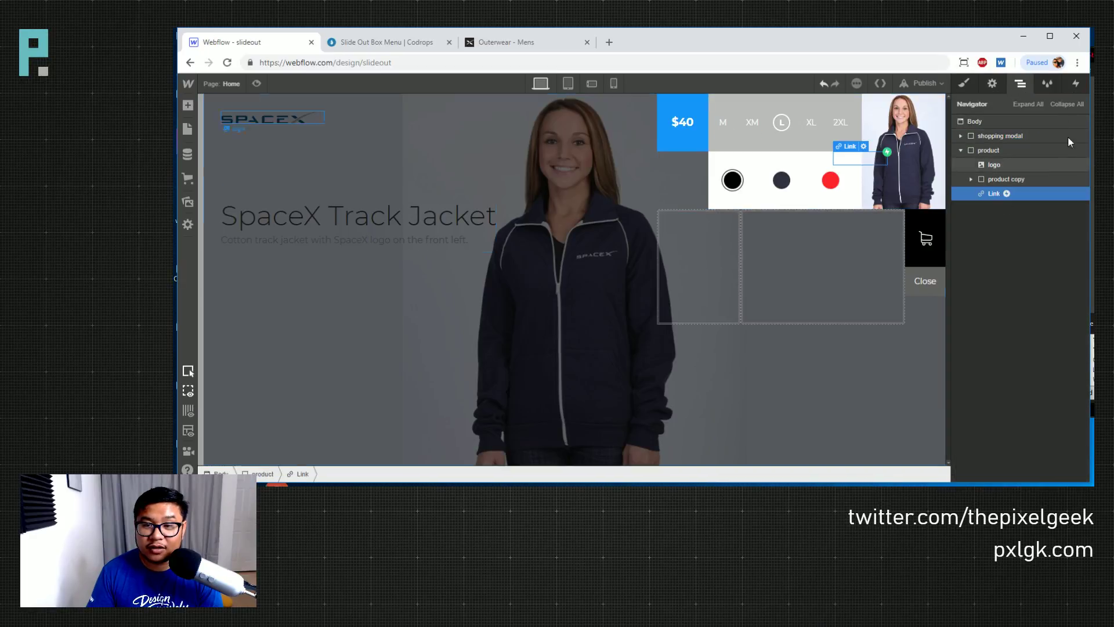
{"action": "left_click", "coordinate": [1074, 84]}
{"action": "left_click", "coordinate": [994, 151]}
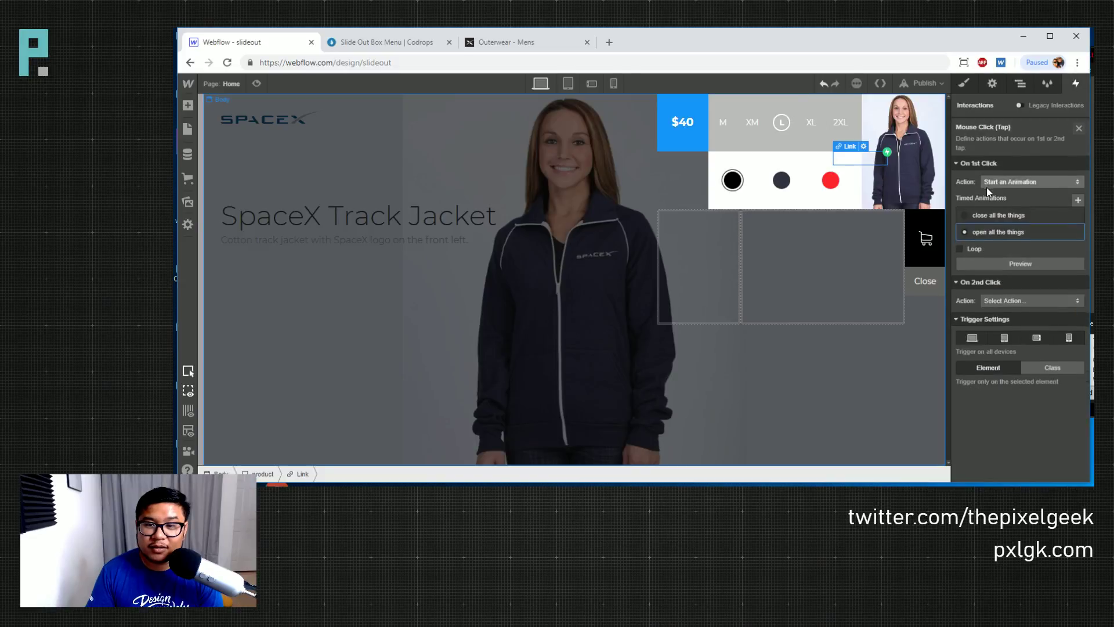
{"action": "left_click", "coordinate": [985, 233]}
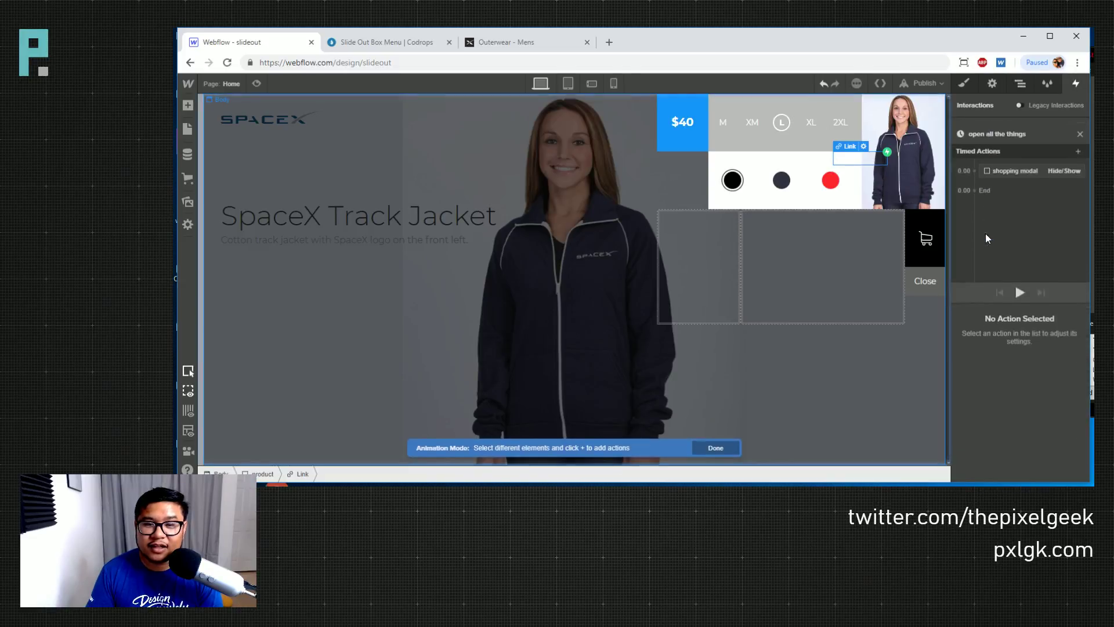
Add an Opacity action of 100% for the shopping modal alongside its Hide/Show action, with Ease easing and a 0.2 s duration
{"action": "left_click", "coordinate": [1007, 164]}
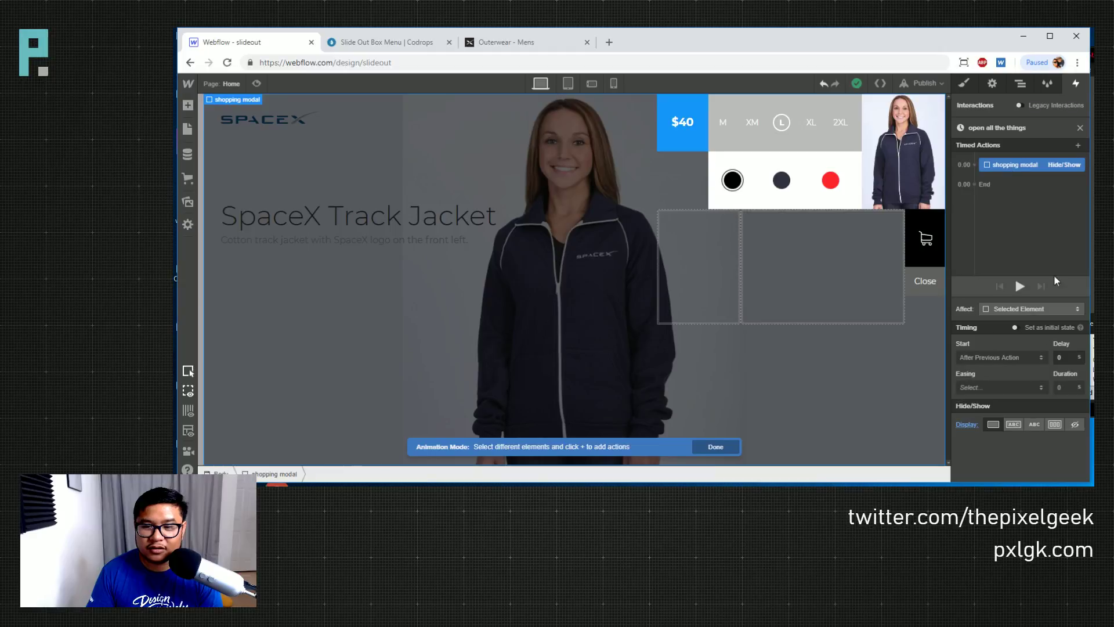
{"action": "left_click", "coordinate": [975, 161]}
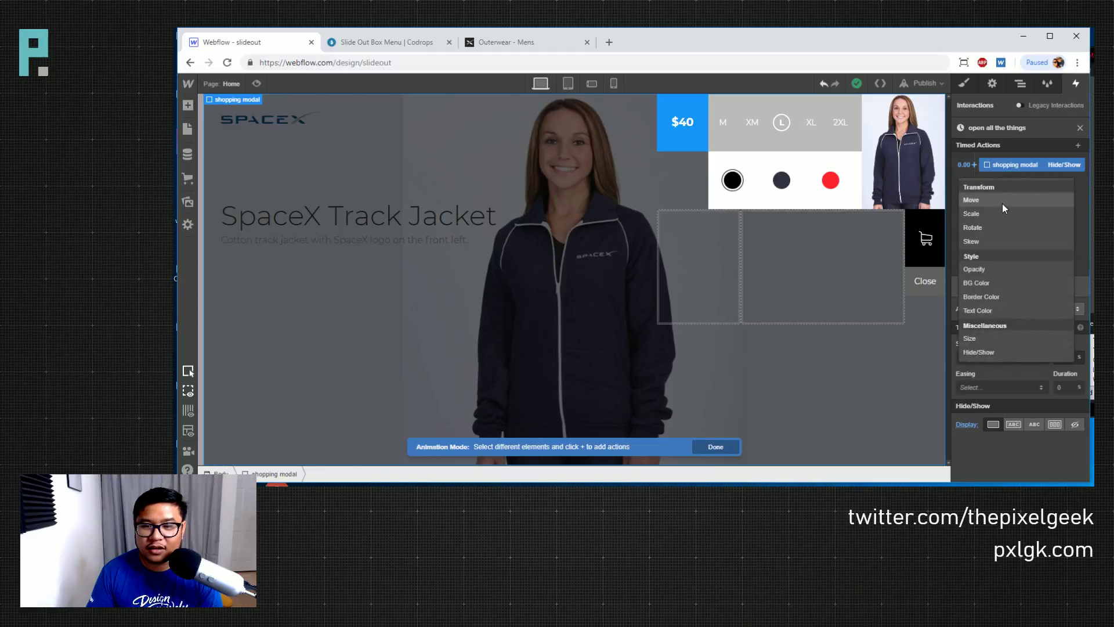
{"action": "left_click", "coordinate": [994, 268]}
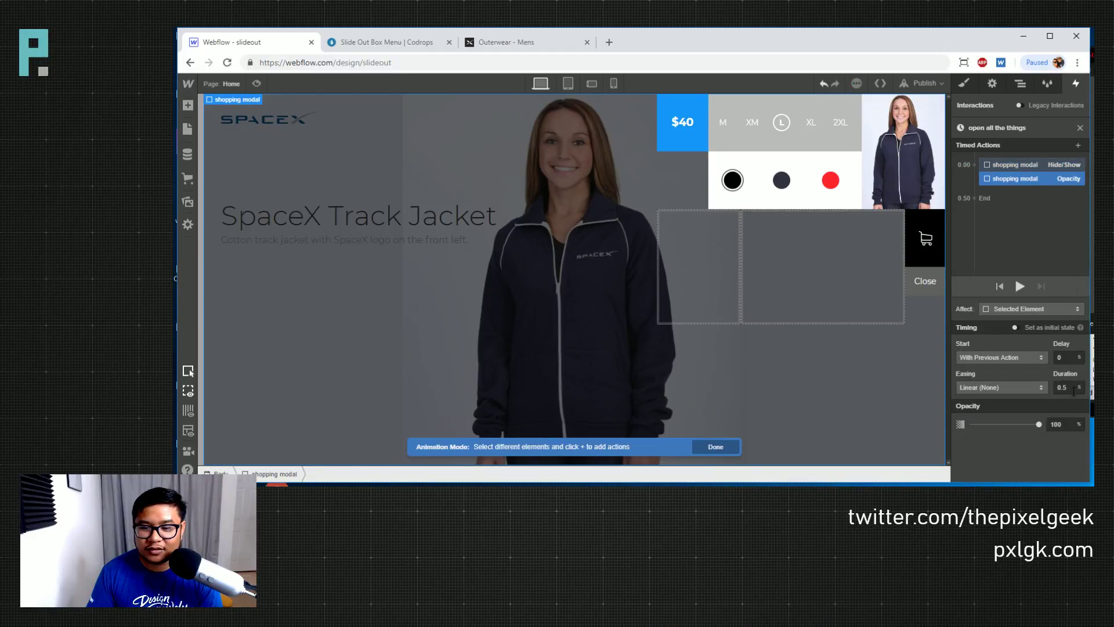
{"action": "left_click", "coordinate": [1014, 388]}
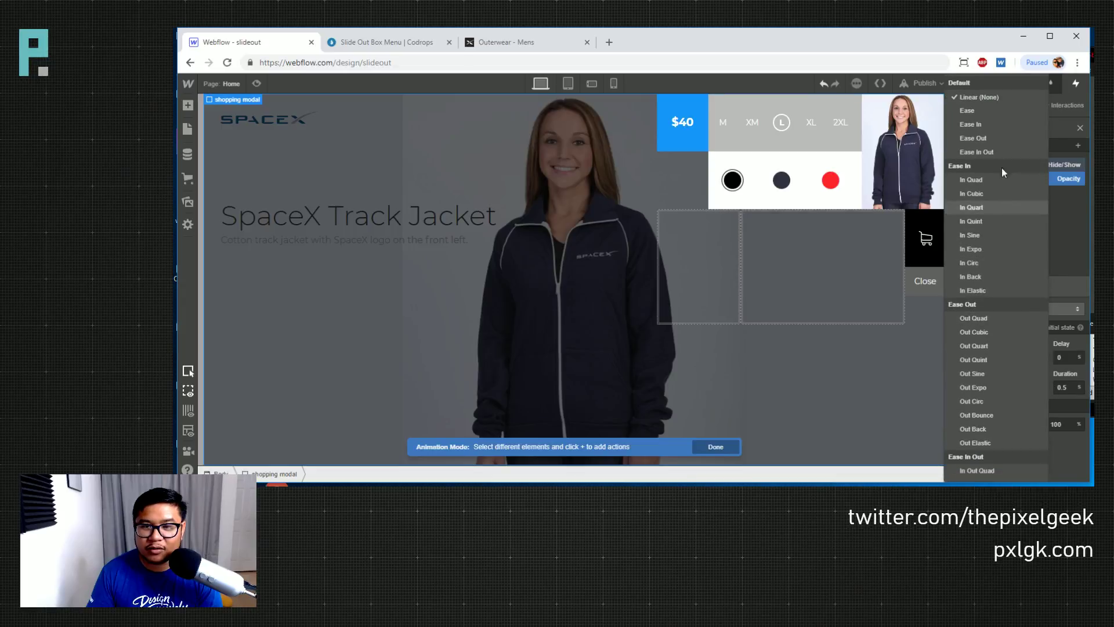
{"action": "left_click", "coordinate": [979, 113]}
{"action": "left_click", "coordinate": [1061, 388]}
{"action": "key", "text": "BackSpace"}
{"action": "type", "text": "2"}
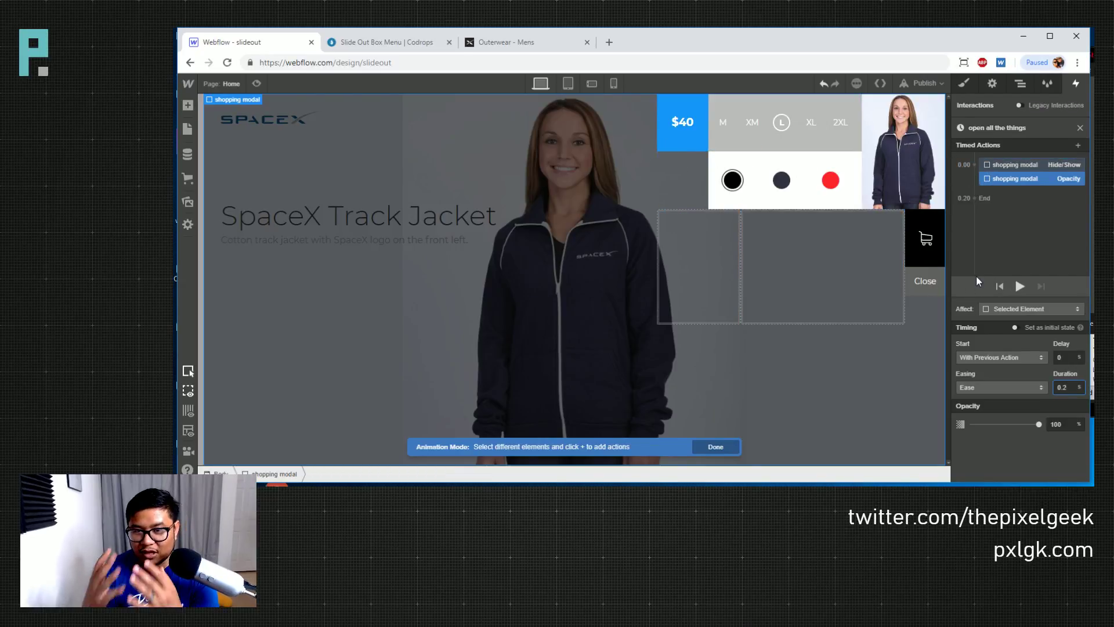
Collapse both flex v row elements in the element tree and select the shopping details wrapper
{"action": "left_click", "coordinate": [686, 137]}
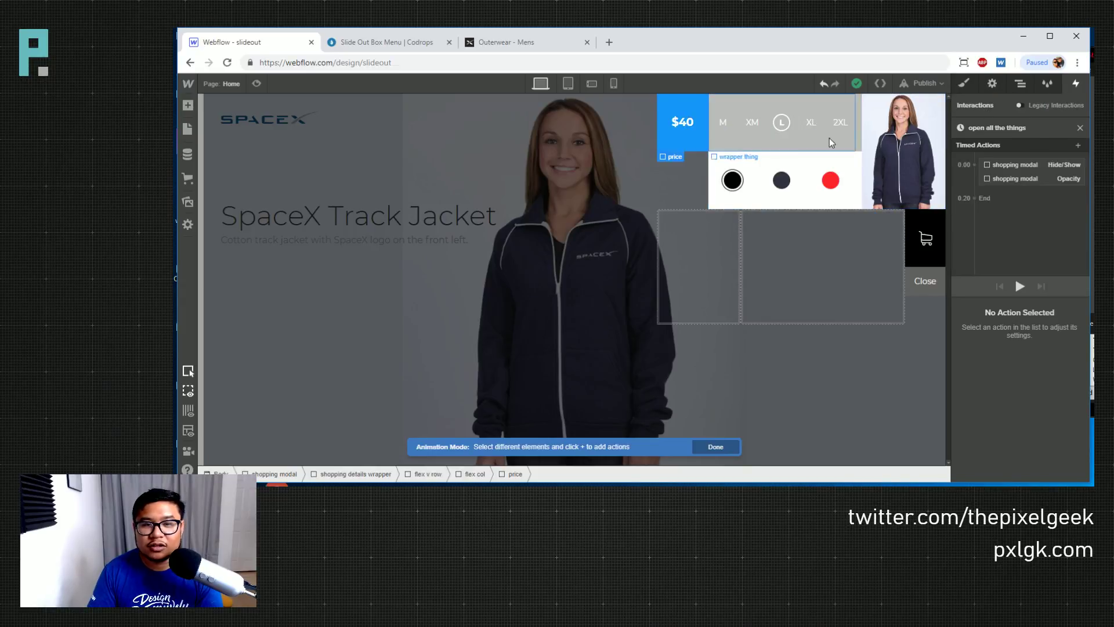
{"action": "left_click", "coordinate": [909, 206]}
{"action": "left_click", "coordinate": [1020, 82]}
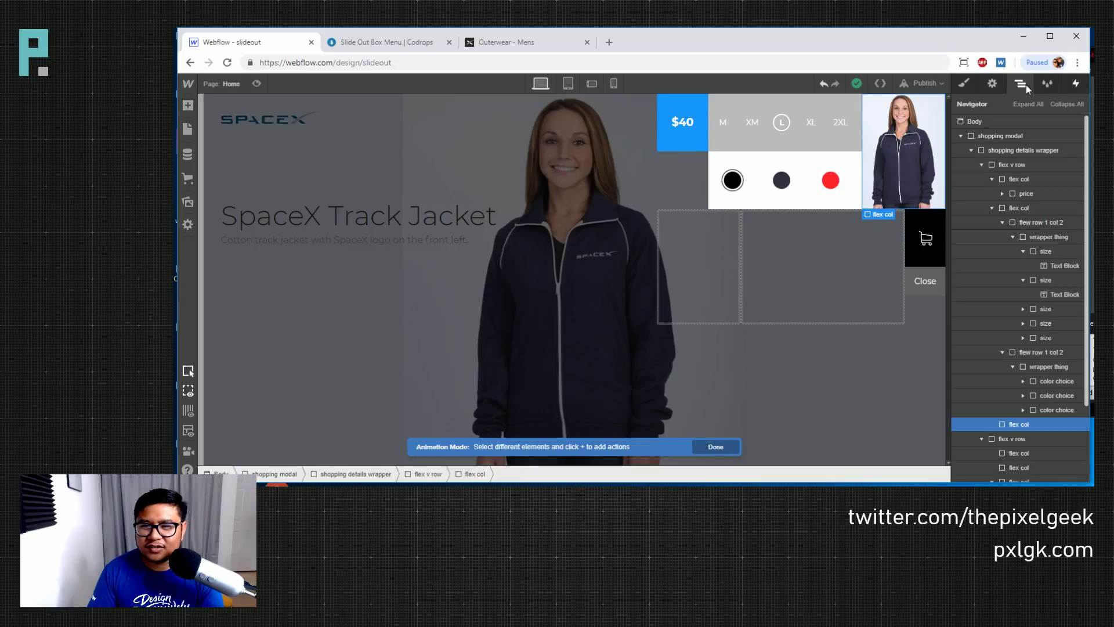
{"action": "left_click", "coordinate": [982, 165]}
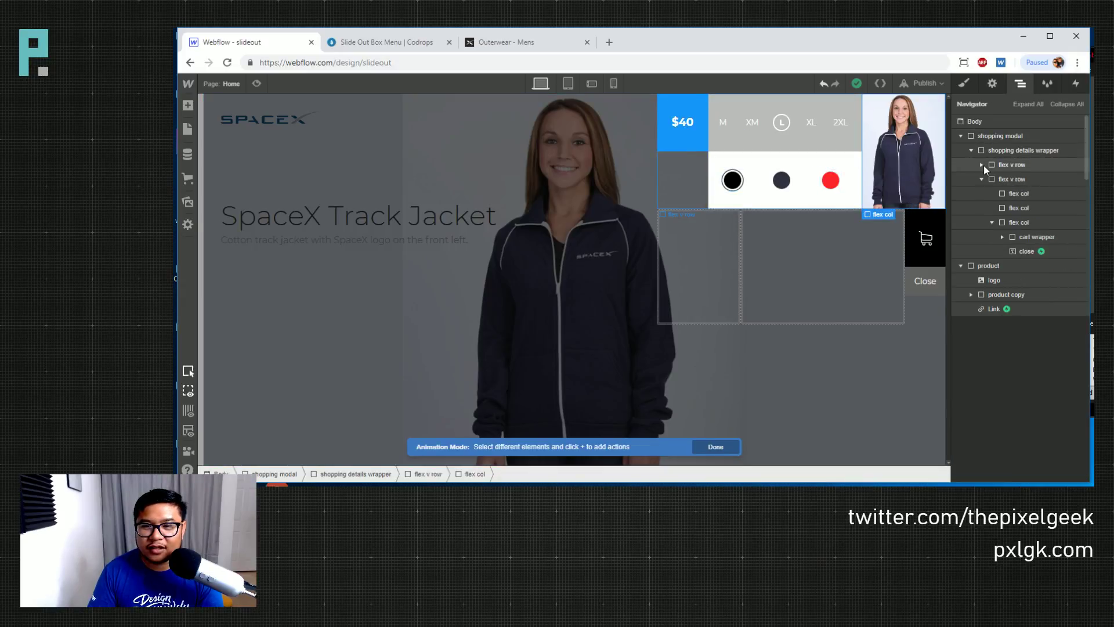
{"action": "left_click", "coordinate": [981, 180]}
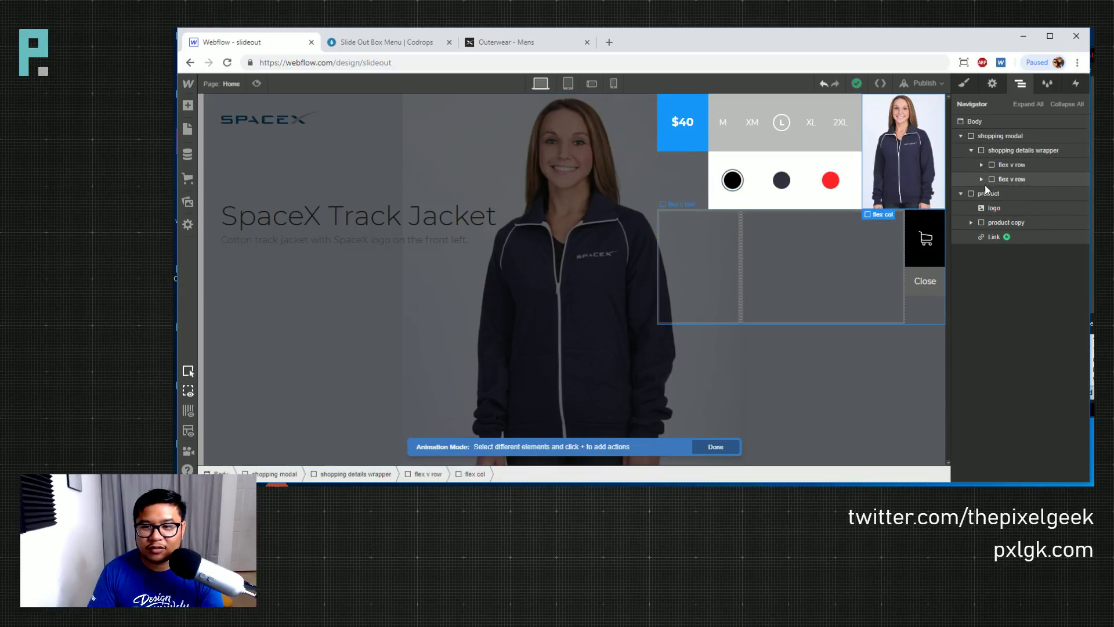
{"action": "left_click", "coordinate": [1014, 152]}
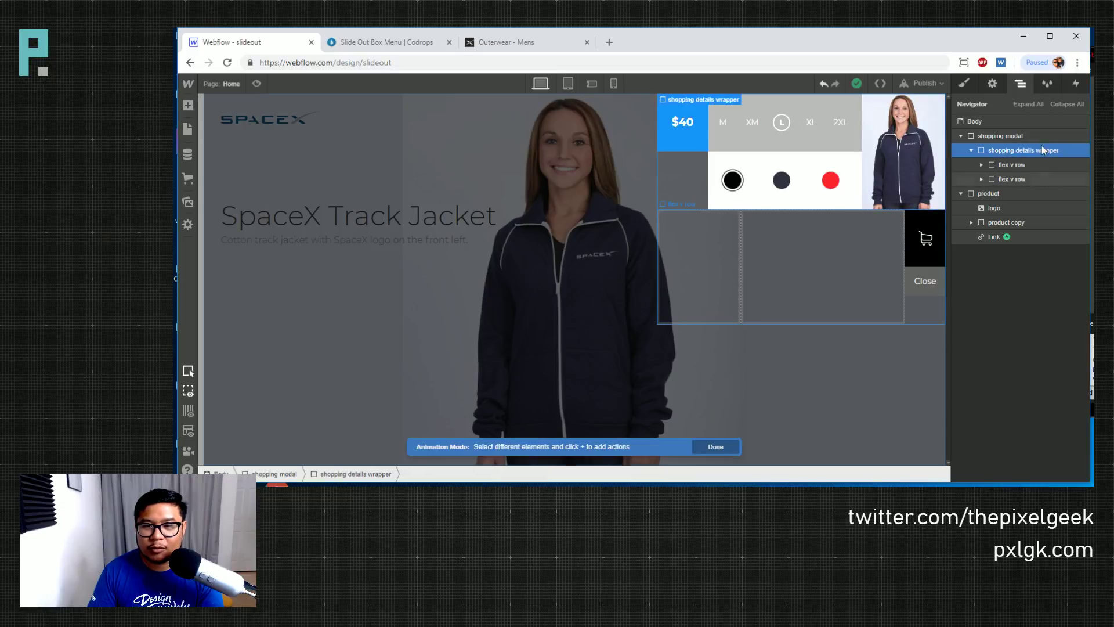
Try to hide the shopping details wrapper by setting its display style to None
{"action": "left_click", "coordinate": [965, 85]}
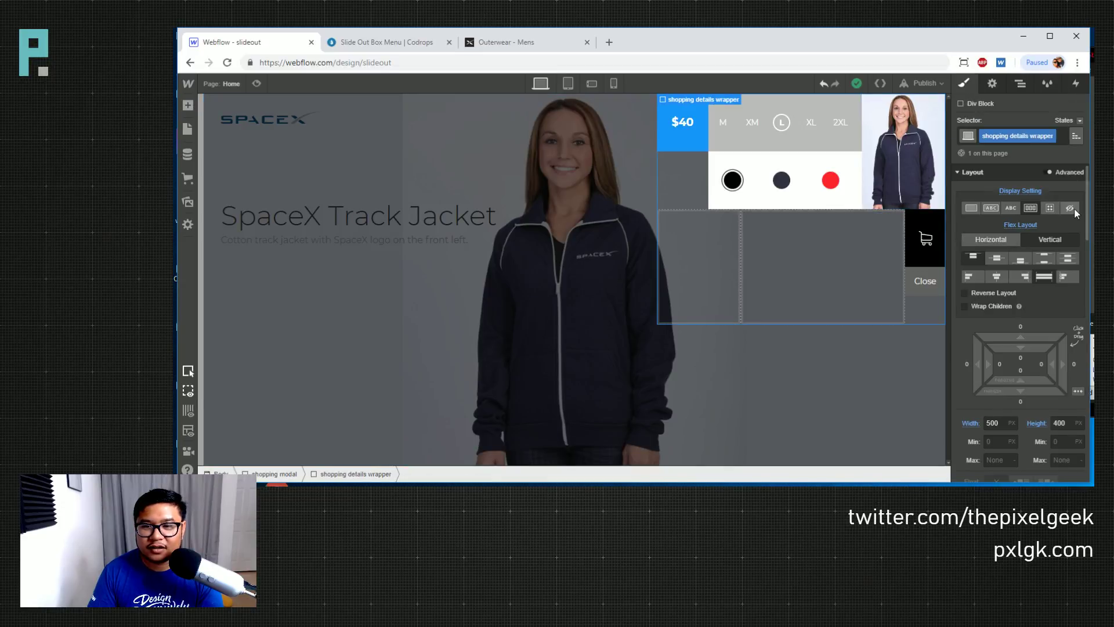
{"action": "left_click", "coordinate": [1071, 209]}
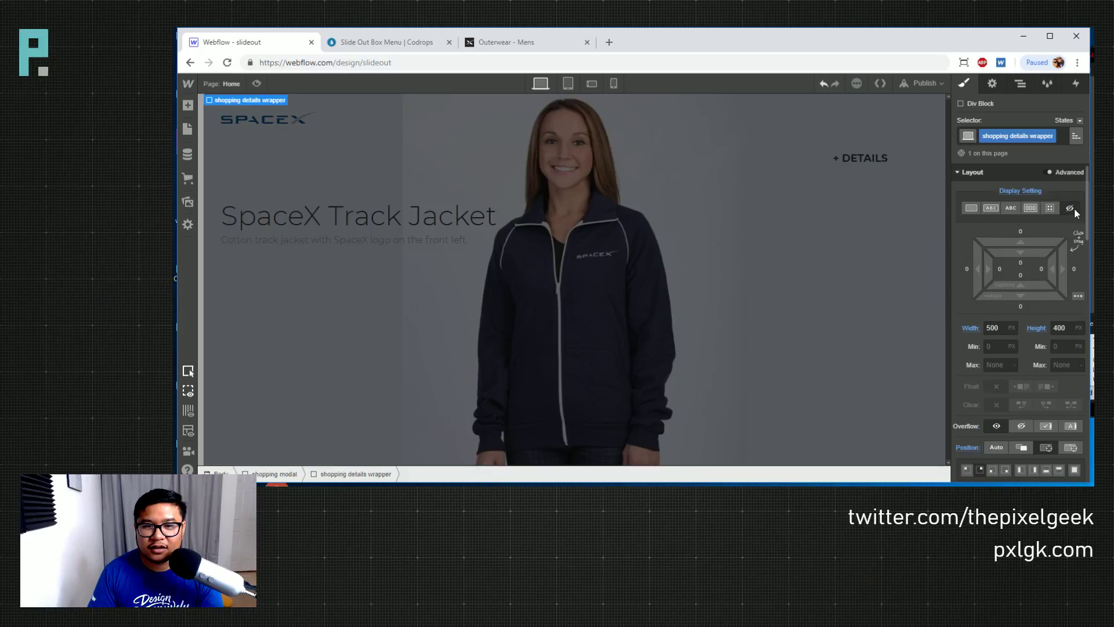
{"action": "left_click", "coordinate": [1020, 84]}
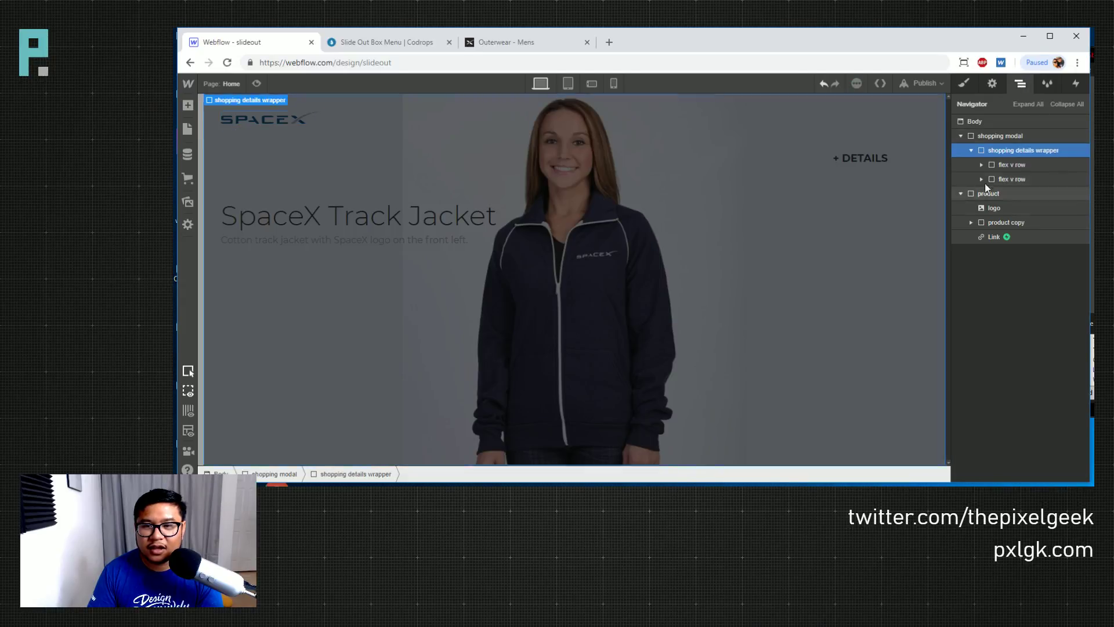
Restore the wrapper's display style, then reopen the "open all the things" animation from the Link element's Mouse Click trigger
{"action": "left_click", "coordinate": [1009, 238]}
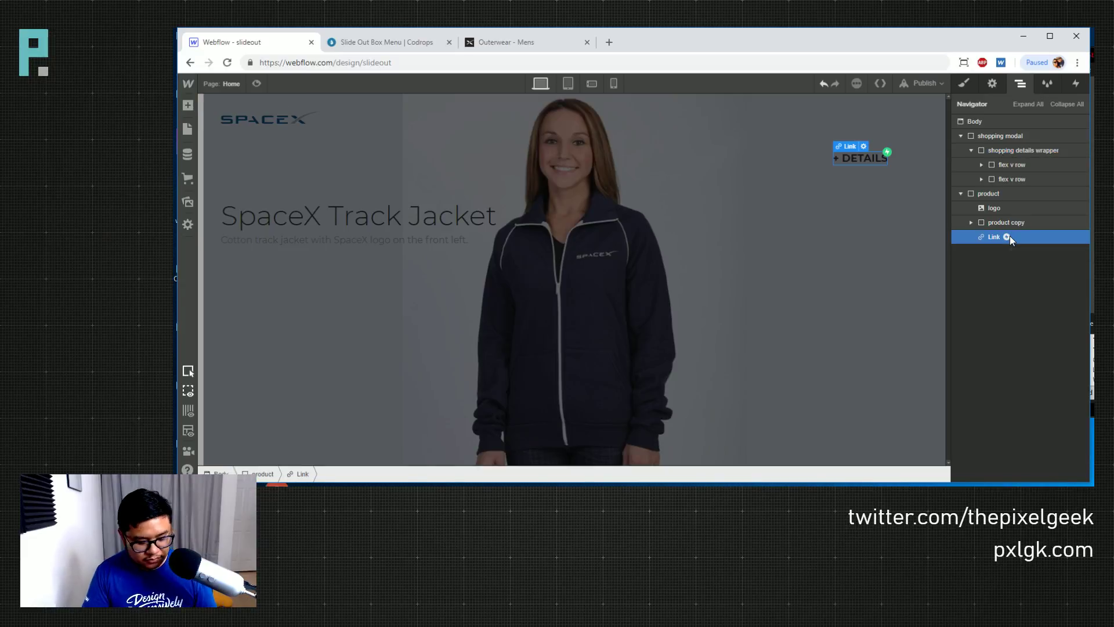
{"action": "left_click", "coordinate": [1008, 237]}
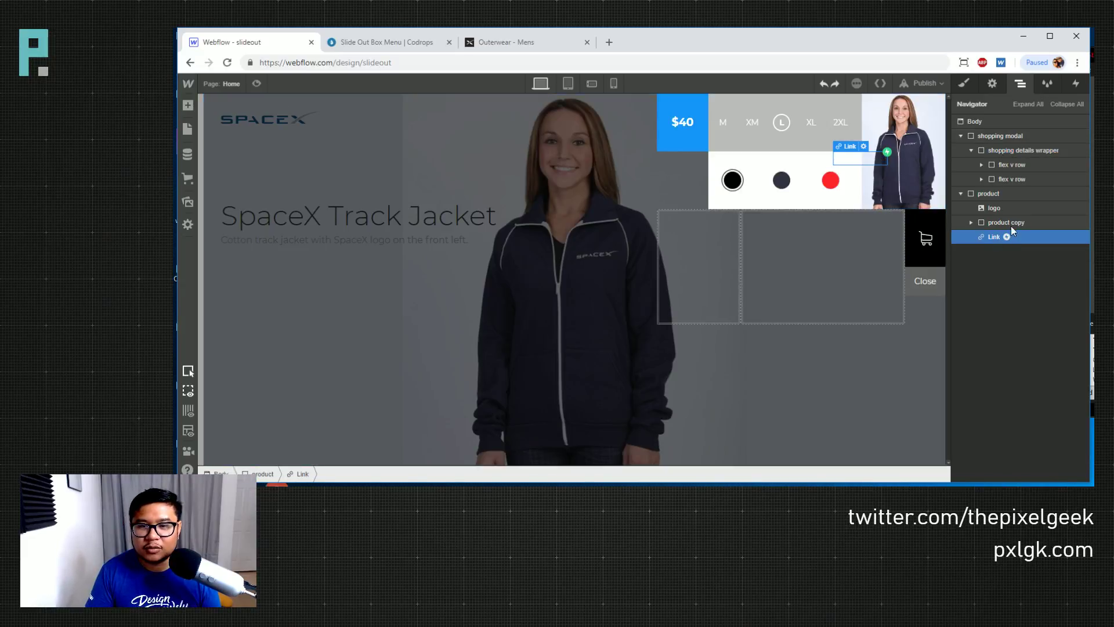
{"action": "left_click", "coordinate": [1008, 236]}
{"action": "left_click", "coordinate": [994, 149]}
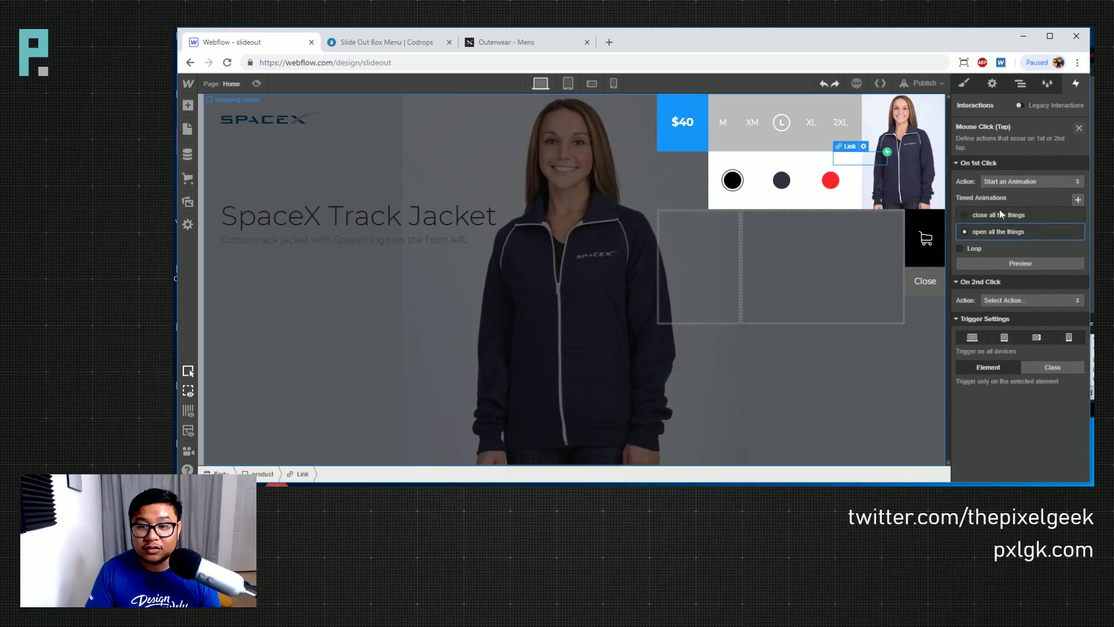
{"action": "left_click", "coordinate": [988, 231]}
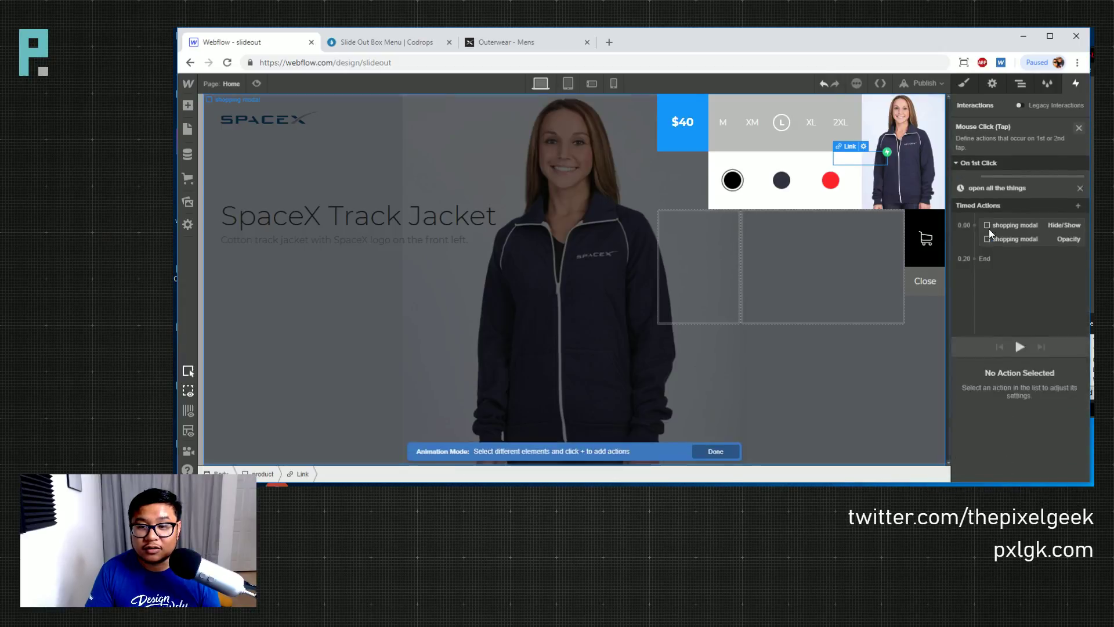
Add a Hide/Show action for the shopping details wrapper before the shopping modal's actions, with display set to None
{"action": "left_click", "coordinate": [1016, 87]}
{"action": "left_click", "coordinate": [1005, 152]}
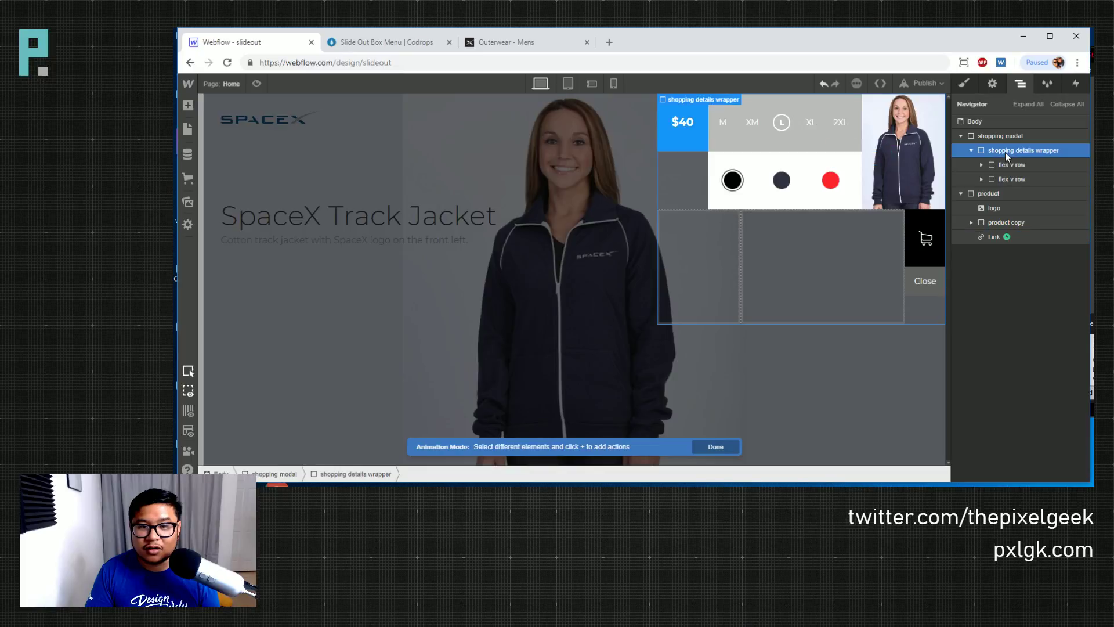
{"action": "left_click", "coordinate": [1076, 83]}
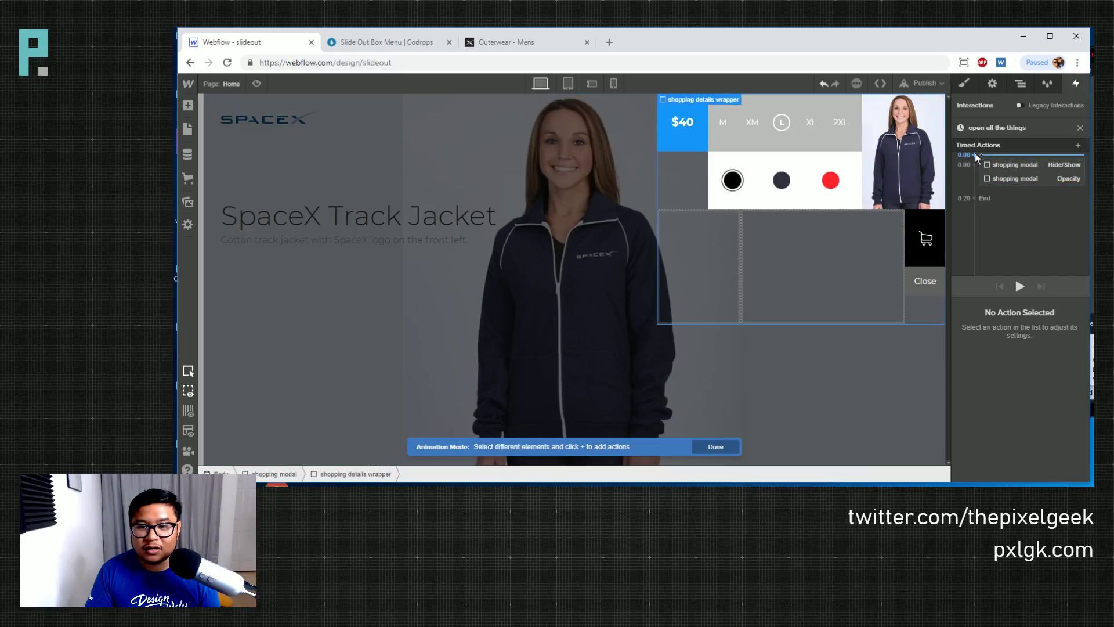
{"action": "left_click", "coordinate": [974, 154]}
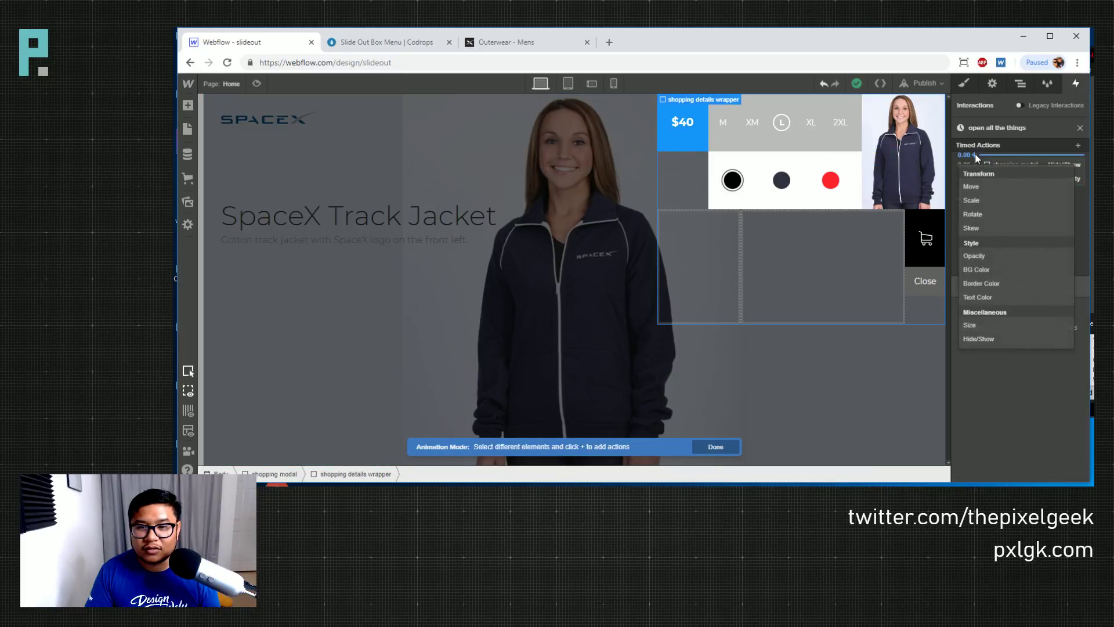
{"action": "left_click", "coordinate": [984, 339]}
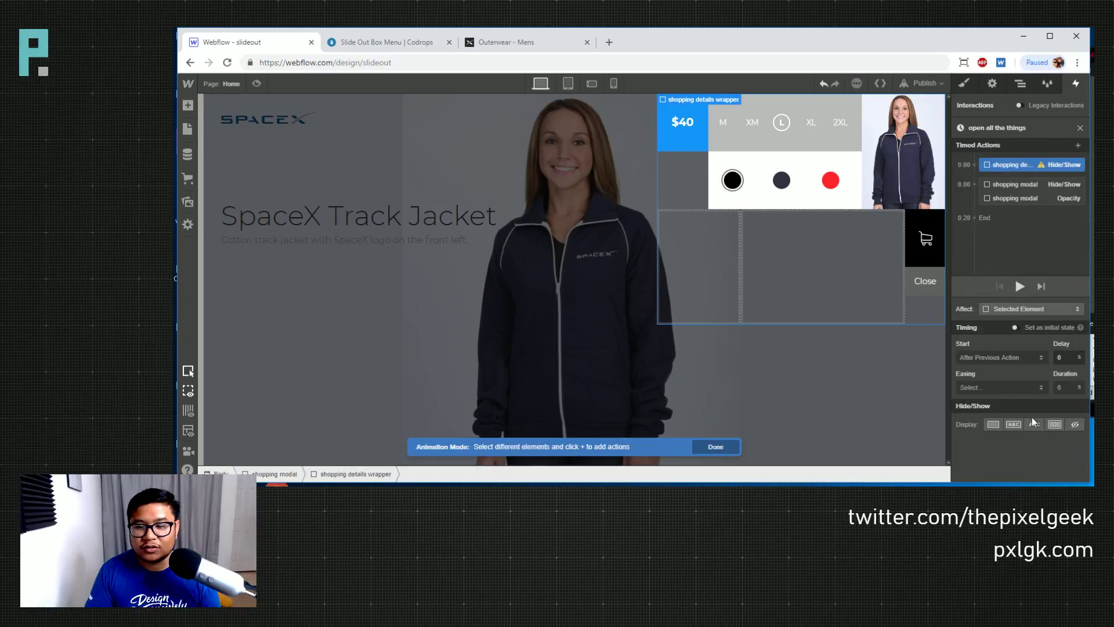
{"action": "left_click", "coordinate": [1075, 424]}
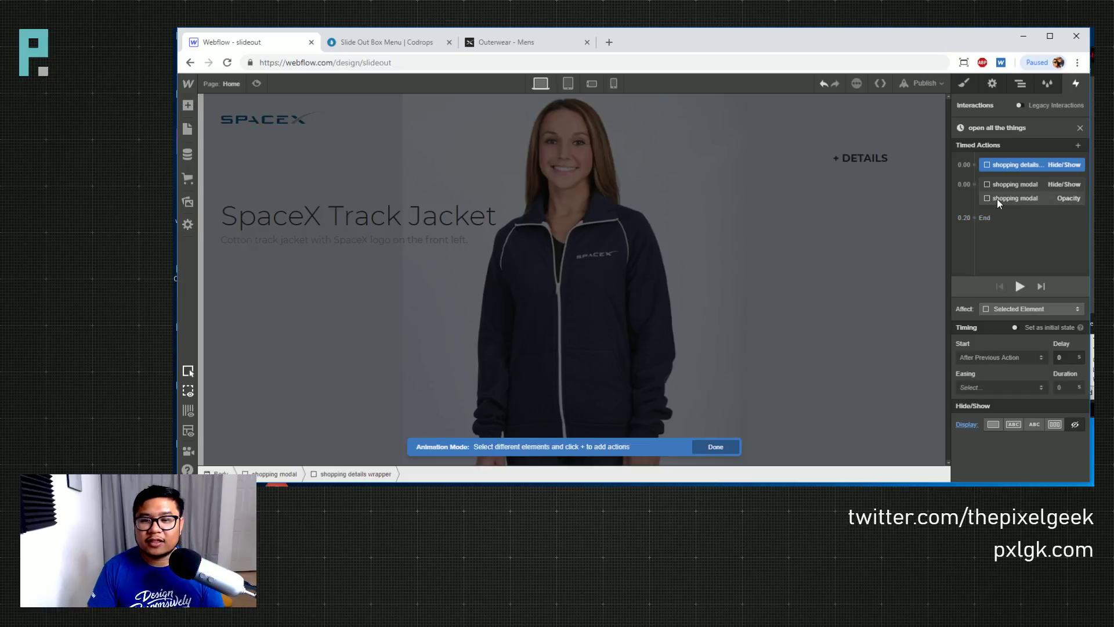
Add a Hide/Show action for the shopping details wrapper at the end of the animation, with display set to Flex
{"action": "left_click", "coordinate": [978, 220]}
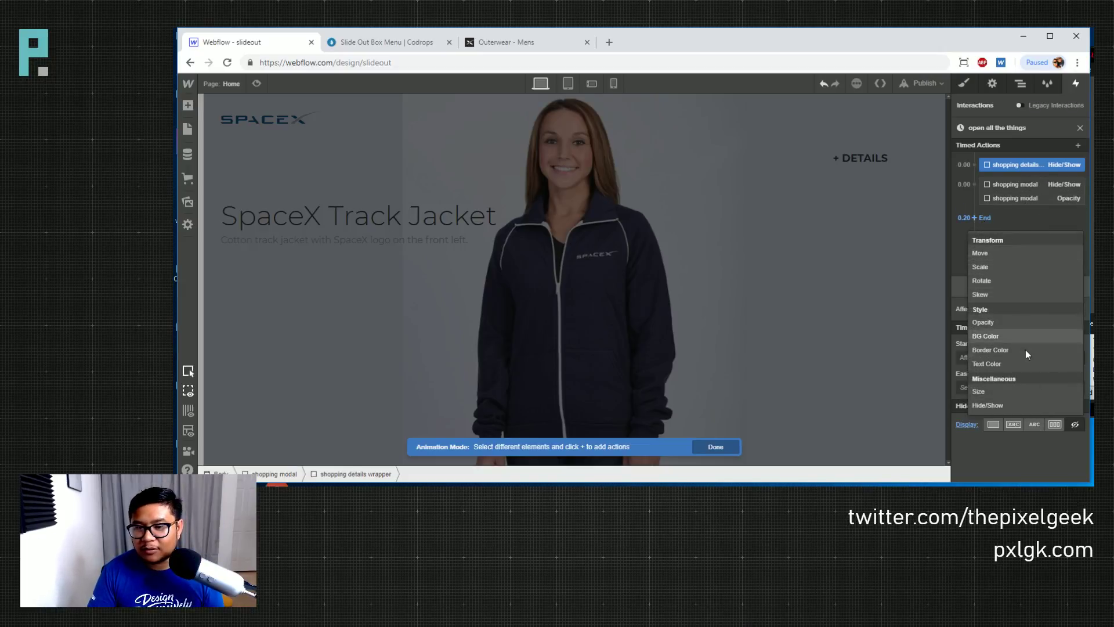
{"action": "left_click", "coordinate": [997, 401]}
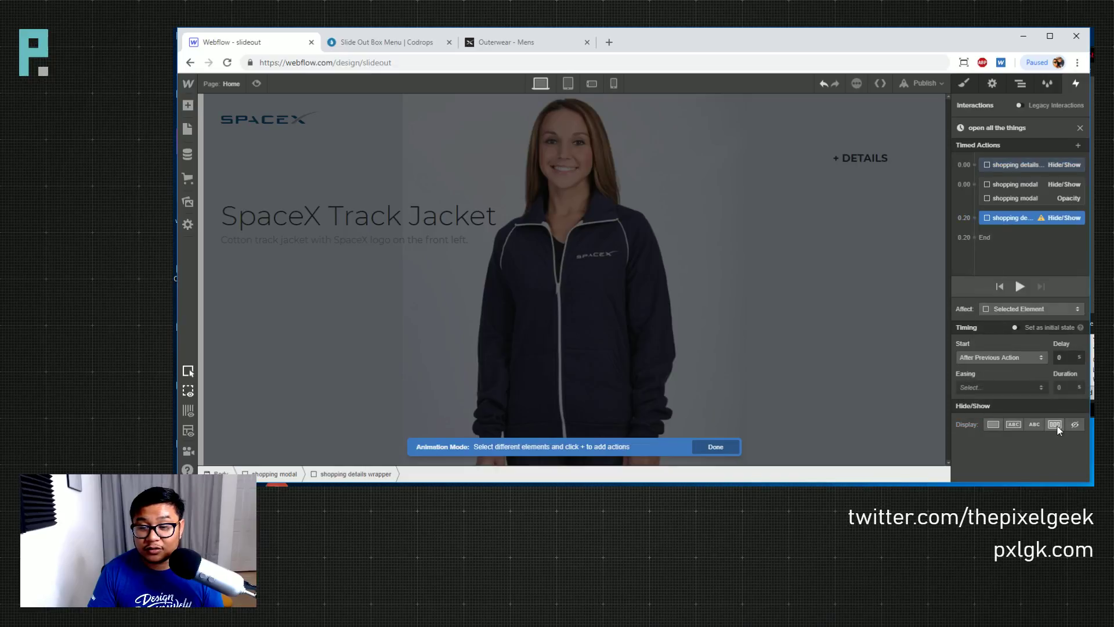
{"action": "left_click", "coordinate": [1056, 426]}
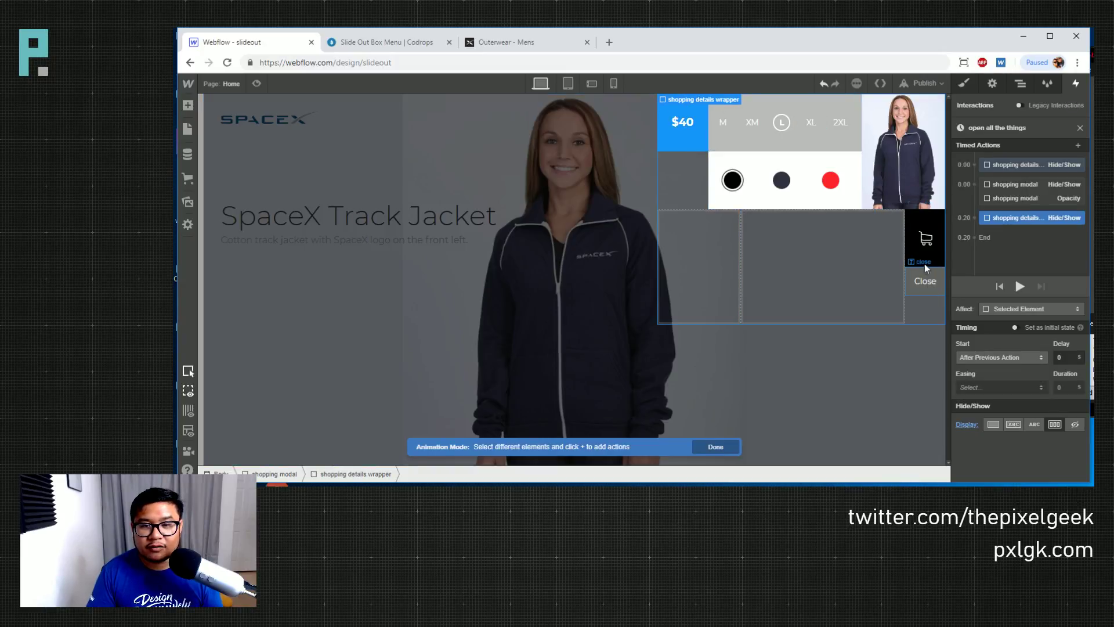
Select the flex col holding the small jacket image, and replay the details menu in the Codrops demo for comparison
{"action": "left_click", "coordinate": [893, 155]}
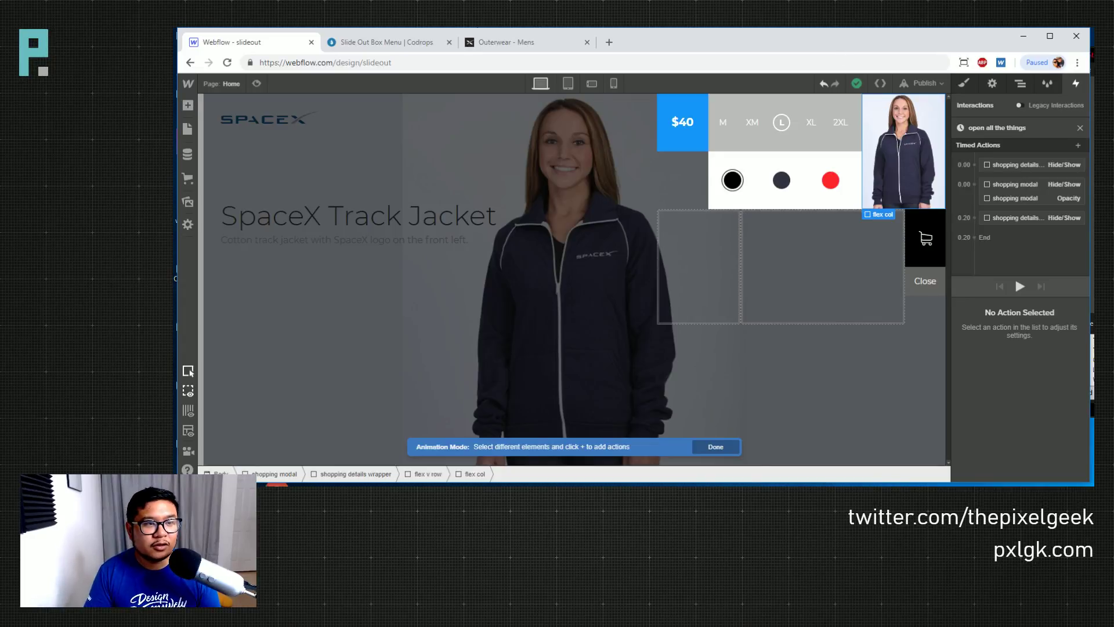
{"action": "left_click", "coordinate": [385, 42]}
{"action": "left_click", "coordinate": [1032, 298]}
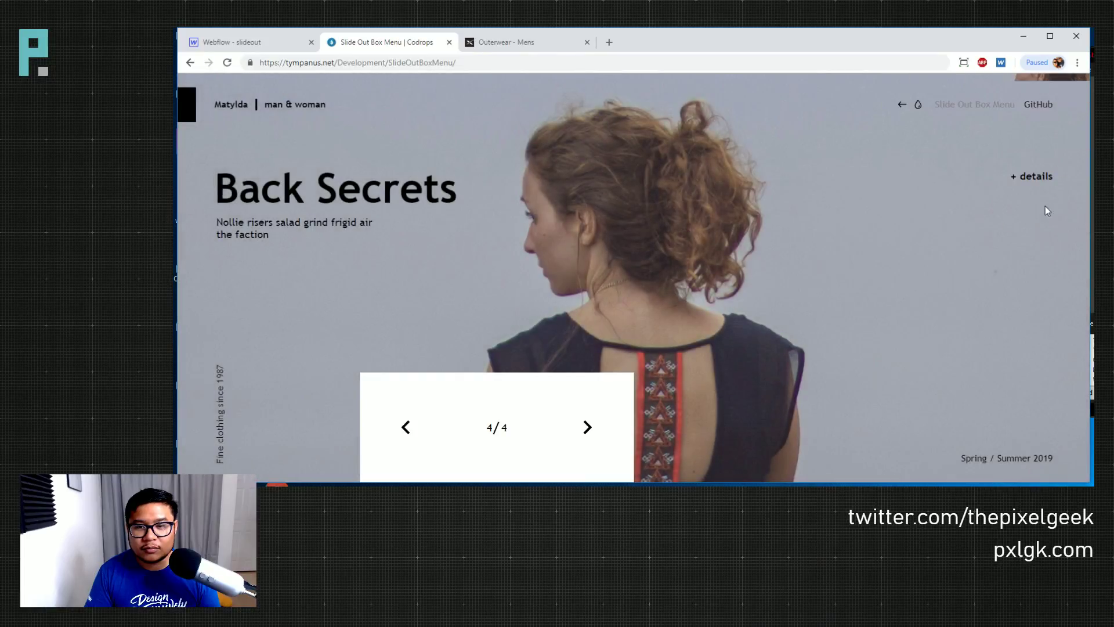
{"action": "left_click", "coordinate": [1036, 177]}
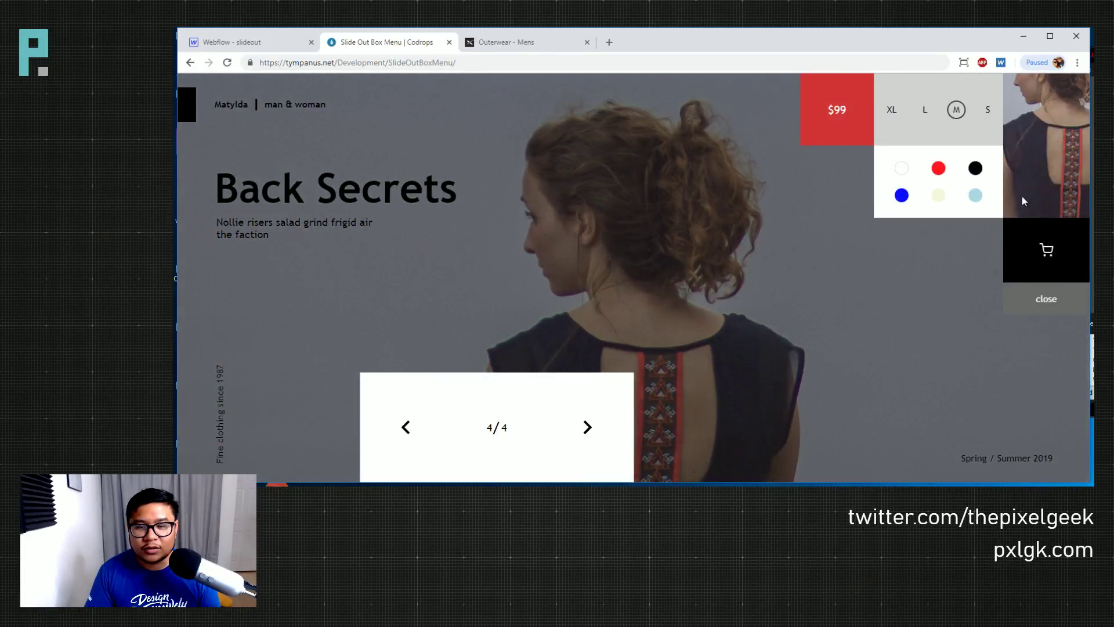
{"action": "left_click", "coordinate": [273, 44]}
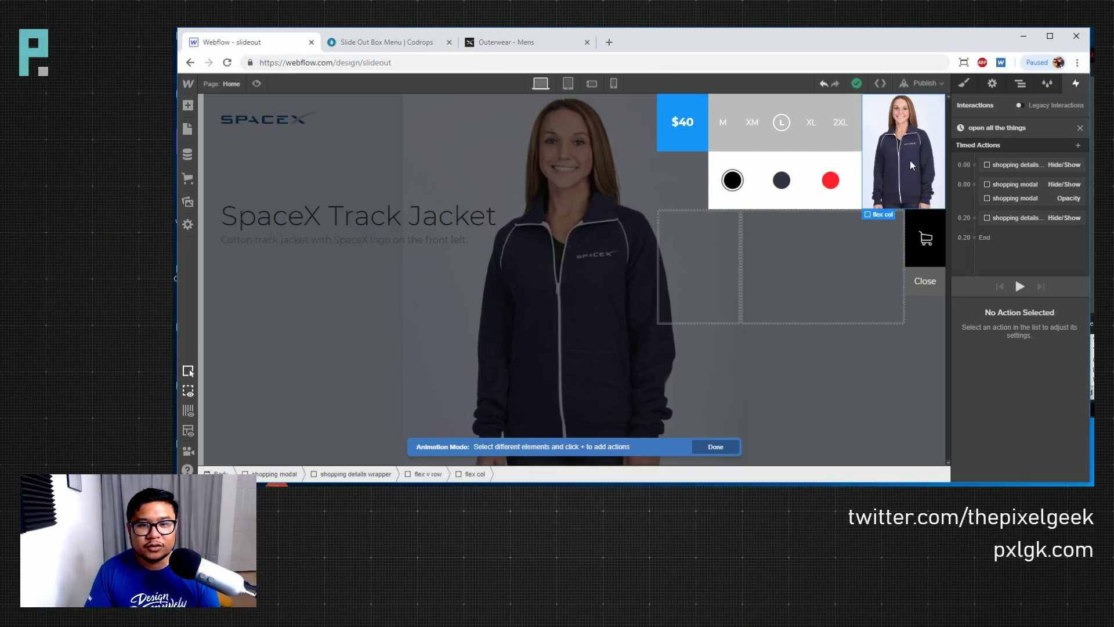
Add a Size action for the image's flex col to the 0.00 group, with width set to 0%
{"action": "left_click", "coordinate": [975, 164]}
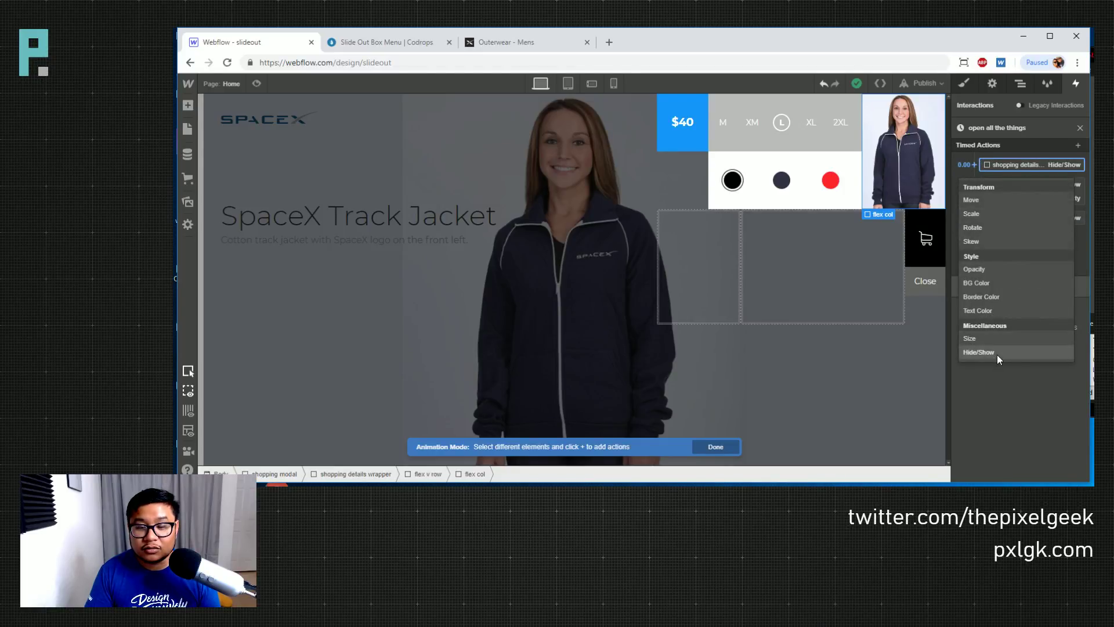
{"action": "left_click", "coordinate": [997, 338]}
{"action": "left_click", "coordinate": [1055, 424]}
{"action": "type", "text": "0%"}
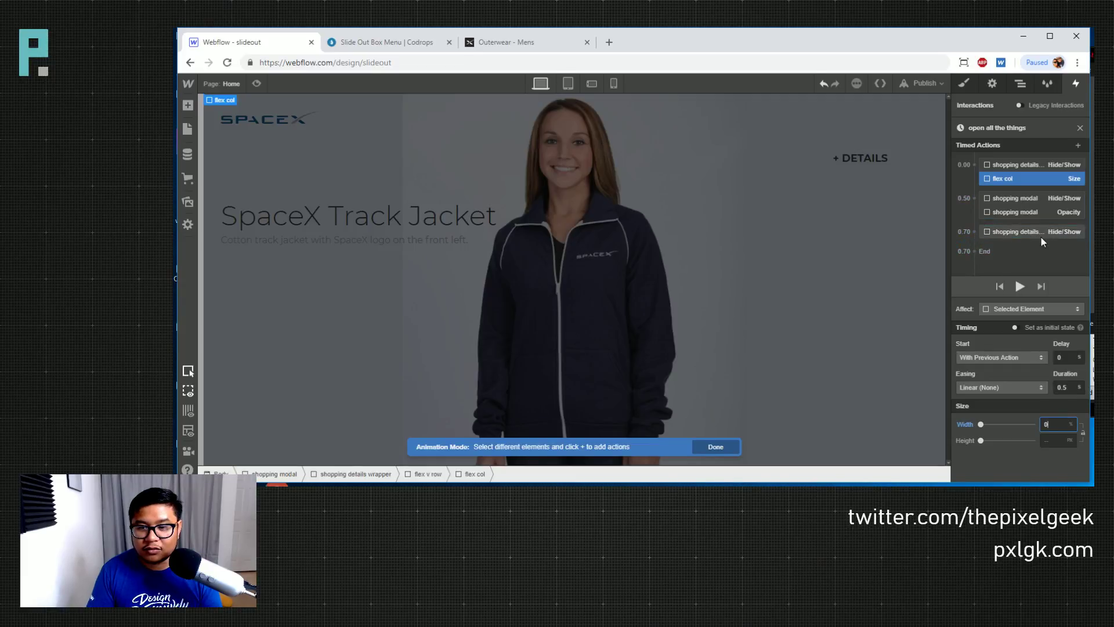
Add a second Size action for the image's flex col to the 0.70 group, with width set to 29%
{"action": "left_click", "coordinate": [974, 231]}
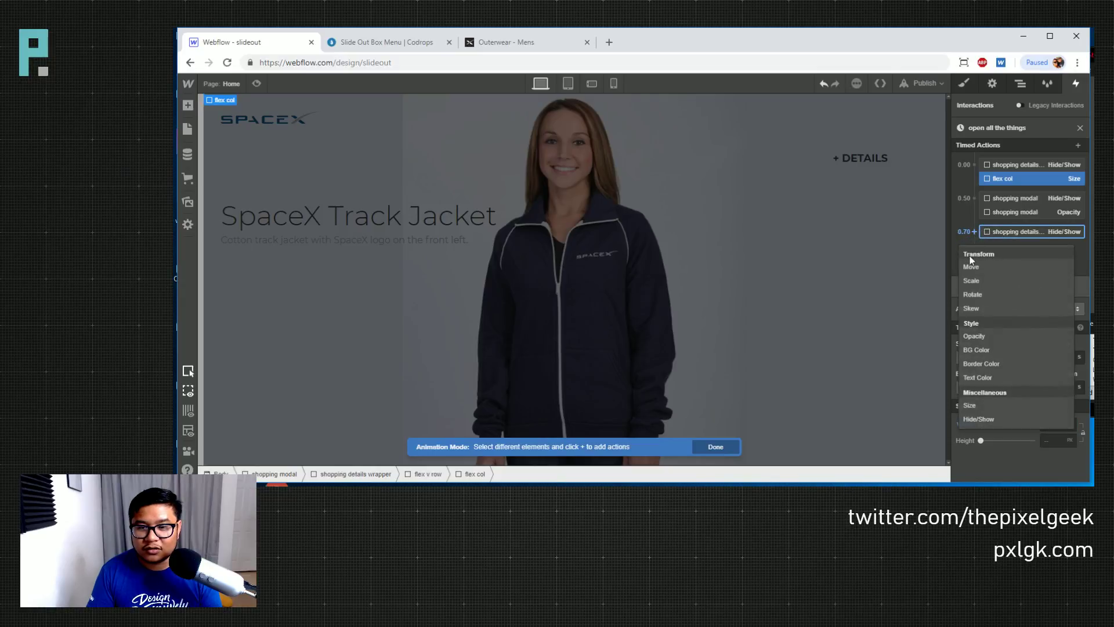
{"action": "left_click", "coordinate": [996, 405]}
{"action": "left_click", "coordinate": [1055, 423]}
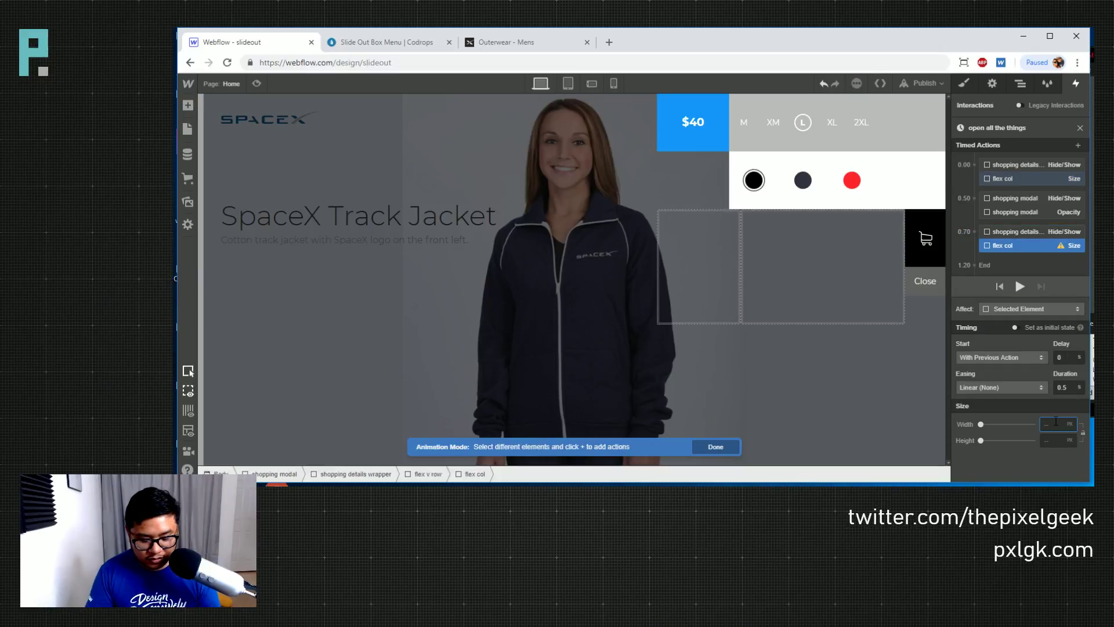
{"action": "type", "text": "29%"}
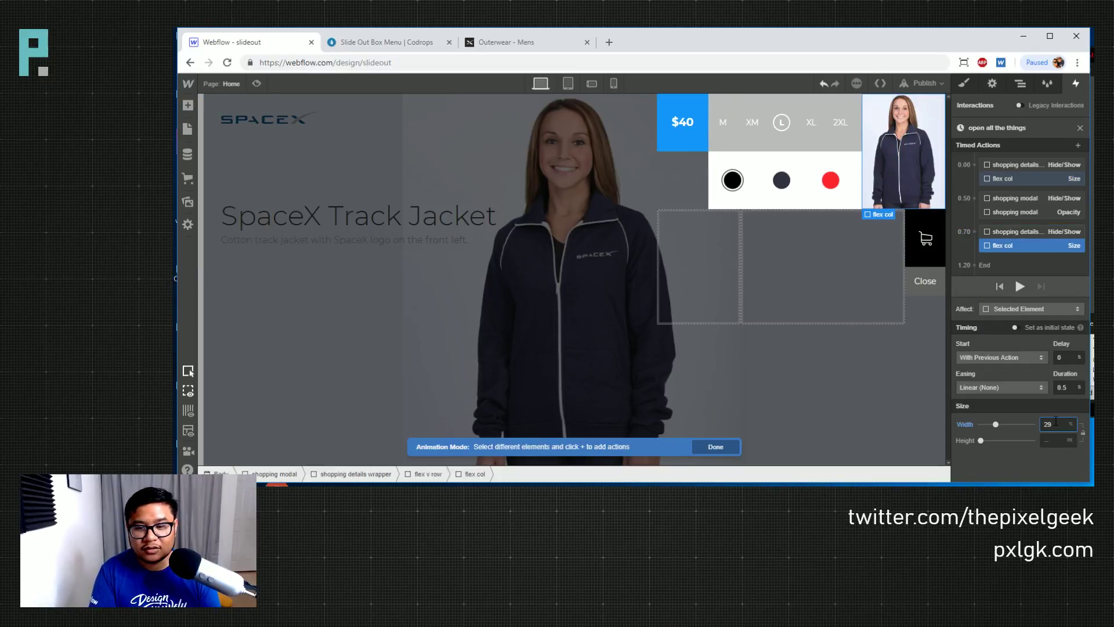
Set the flex col's closing Size action to a 0.2 s duration with Ease easing, previewing the animation before and after
{"action": "left_click", "coordinate": [1019, 286]}
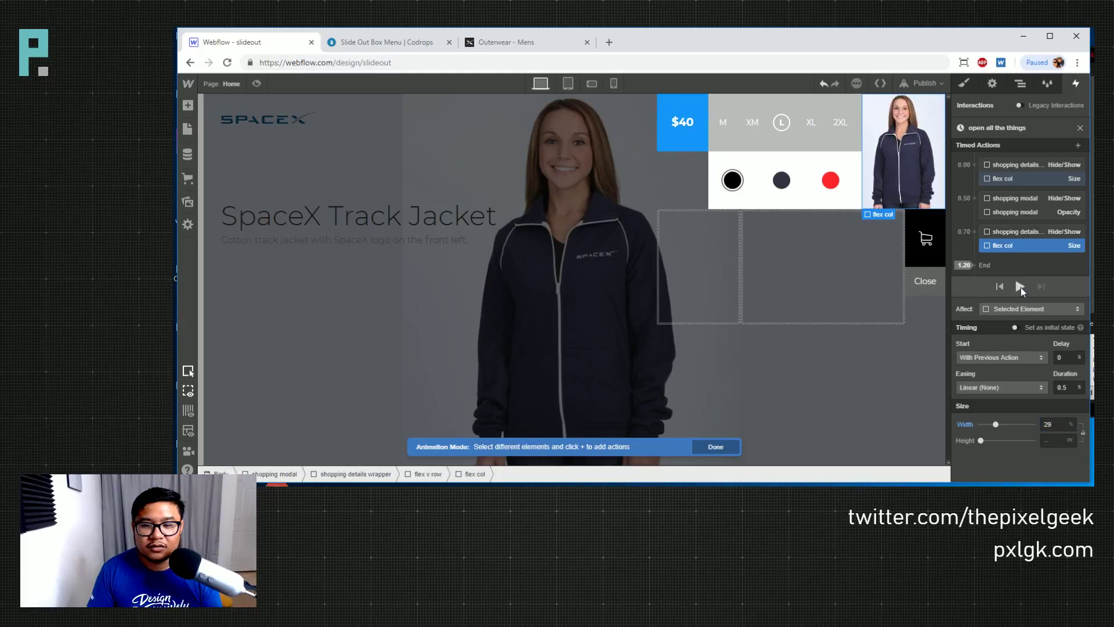
{"action": "left_click", "coordinate": [1020, 287]}
{"action": "double_click", "coordinate": [1067, 387]}
{"action": "type", "text": "0.2"}
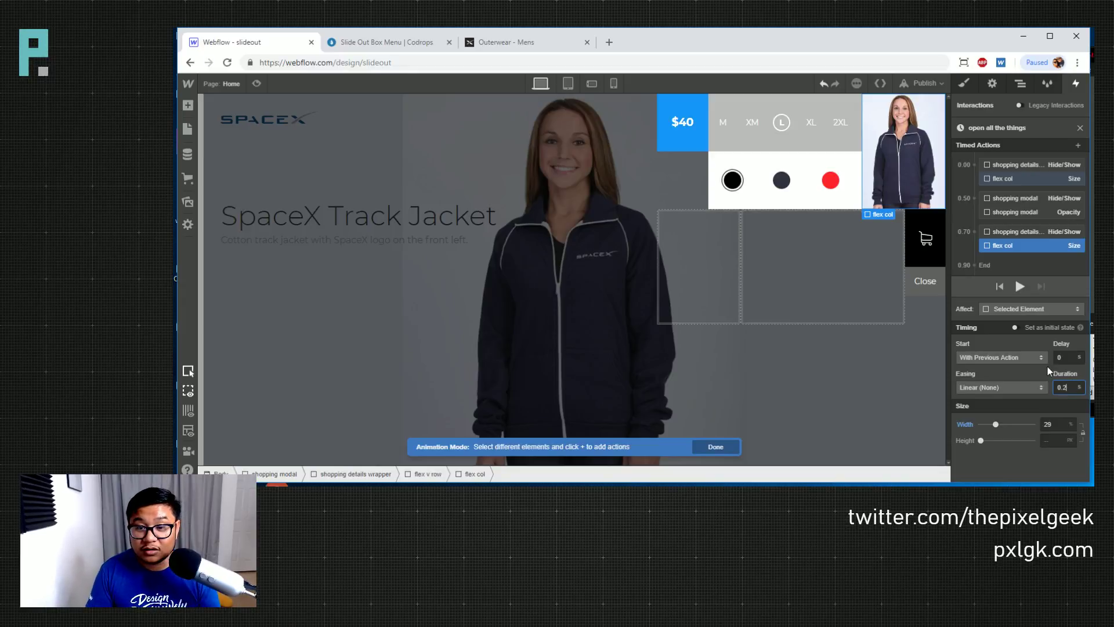
{"action": "left_click", "coordinate": [998, 387]}
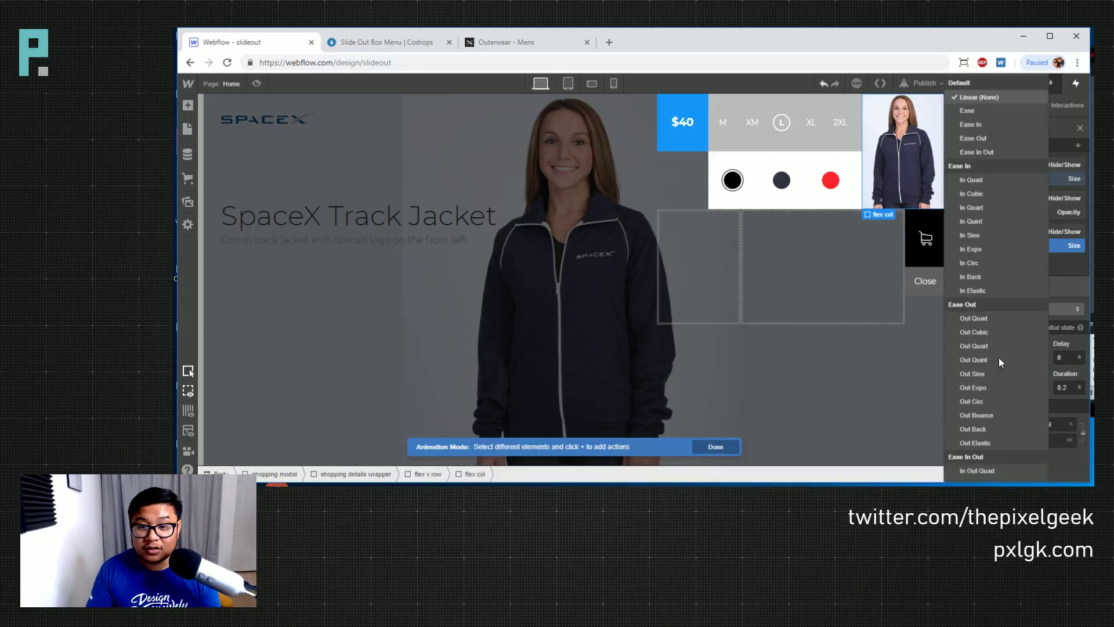
{"action": "left_click", "coordinate": [997, 109]}
{"action": "left_click", "coordinate": [1020, 286]}
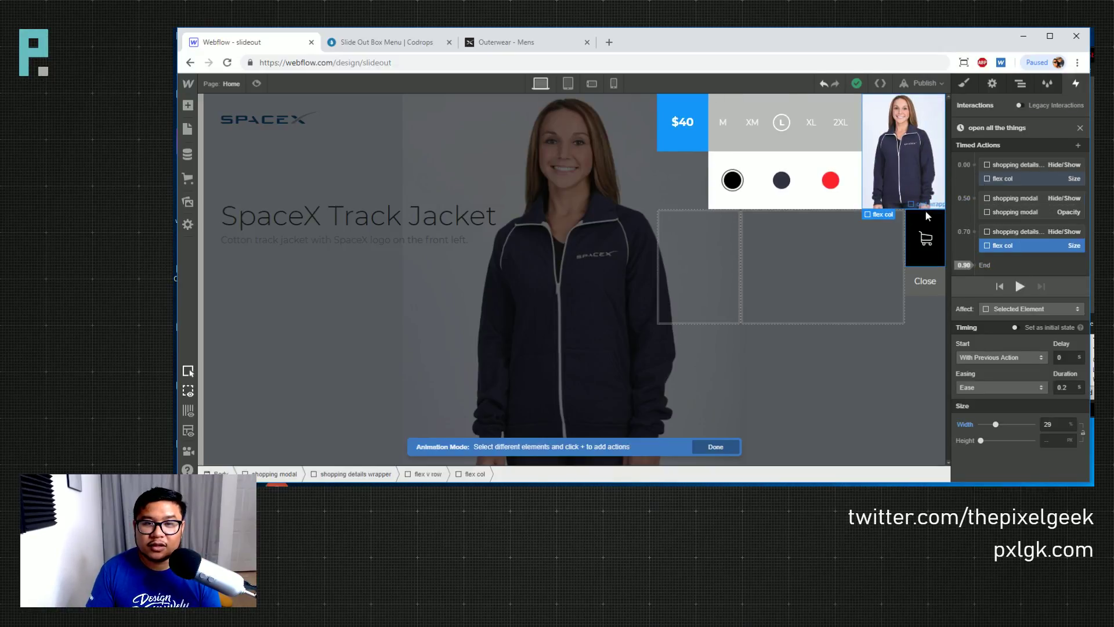
Open and close the details menu in the Codrops demo repeatedly to examine how its boxes slide out, and return to Webflow
{"action": "left_click", "coordinate": [383, 43]}
{"action": "left_click", "coordinate": [1024, 304]}
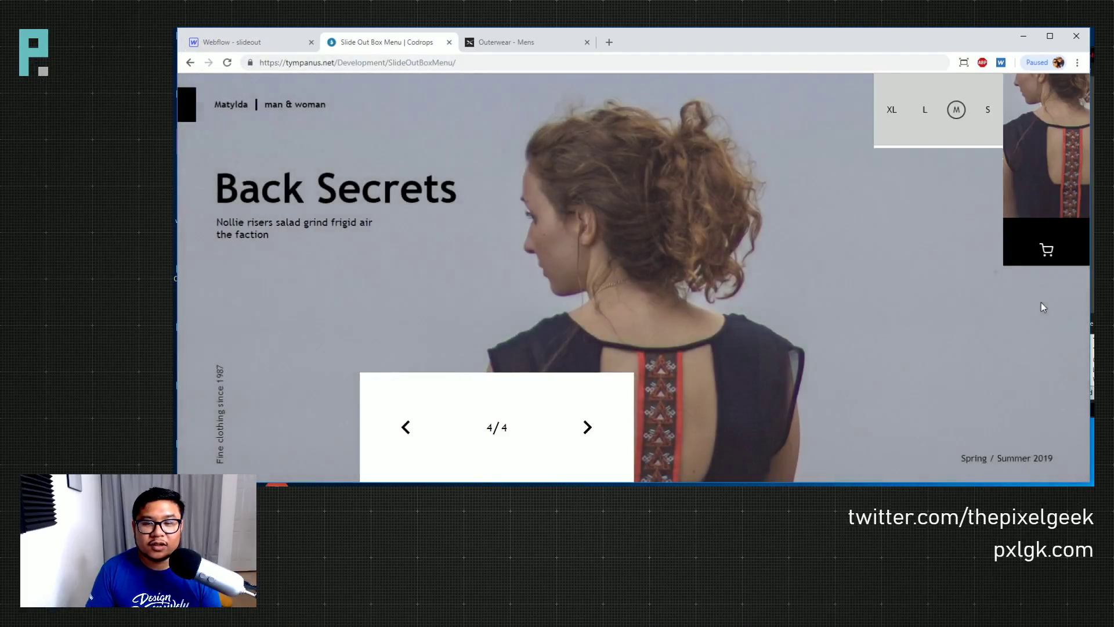
{"action": "left_click", "coordinate": [1037, 180]}
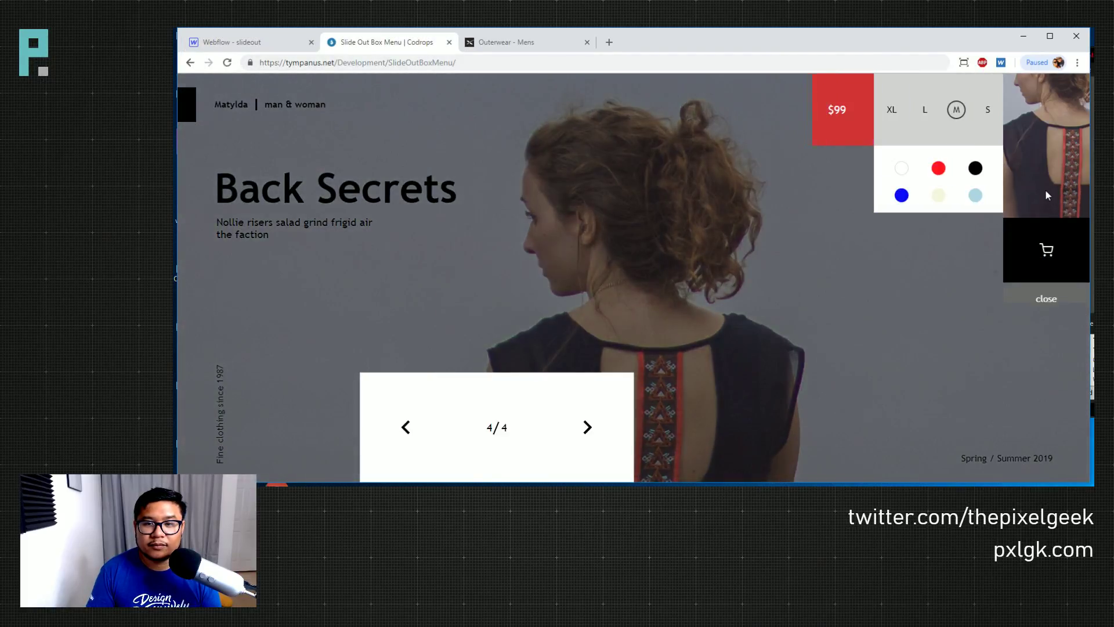
{"action": "left_click", "coordinate": [1048, 298]}
{"action": "left_click", "coordinate": [1028, 179]}
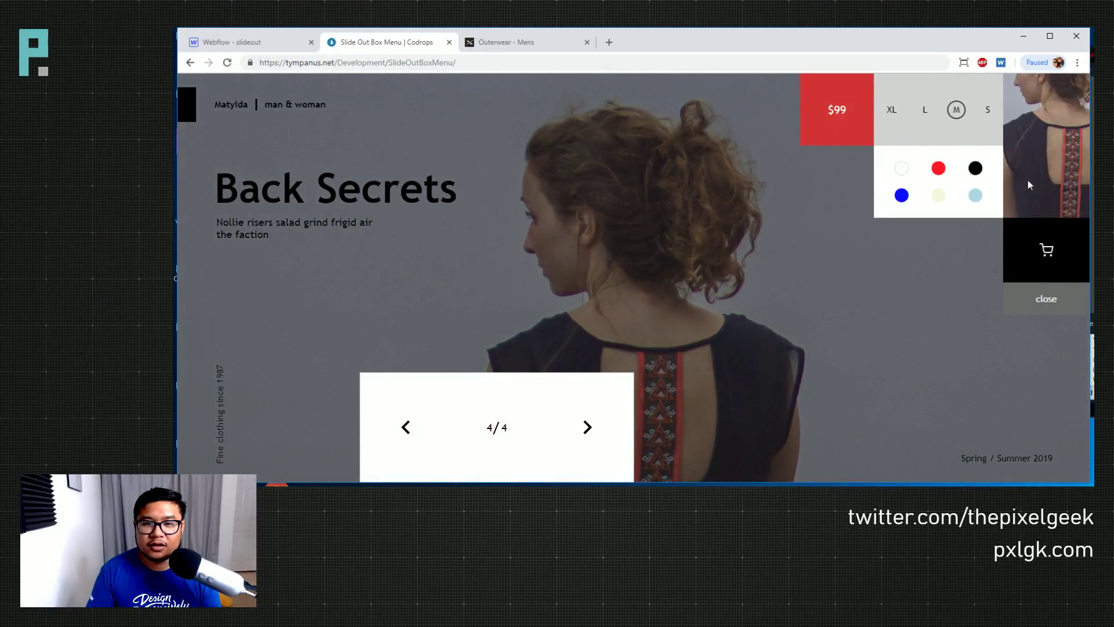
{"action": "left_click", "coordinate": [1048, 298]}
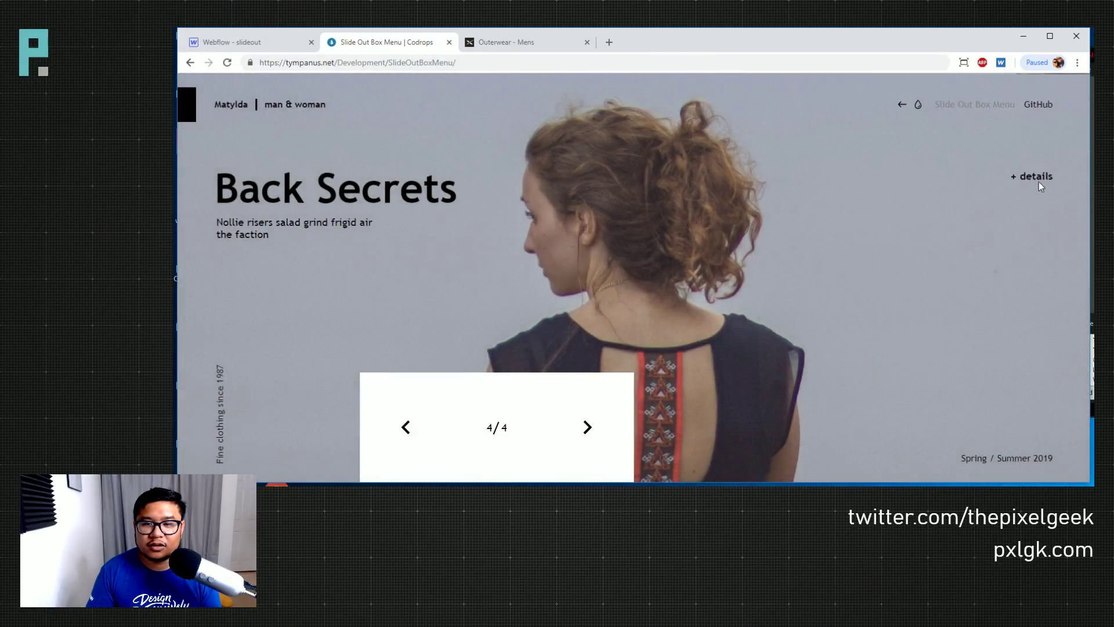
{"action": "left_click", "coordinate": [1037, 177]}
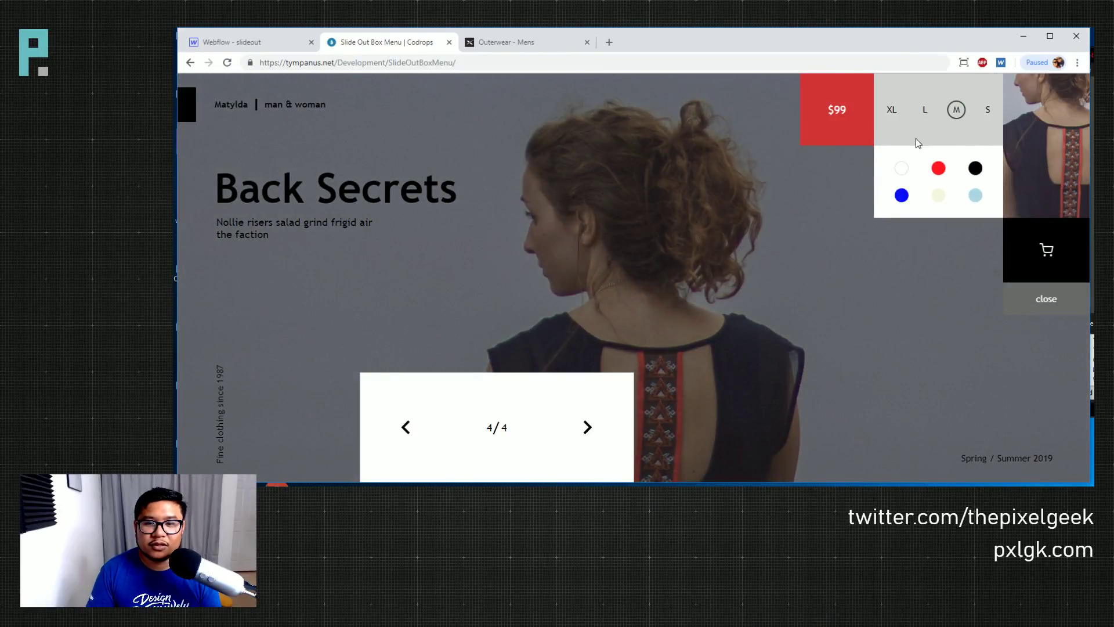
{"action": "key", "text": "ctrl+shift+Tab"}
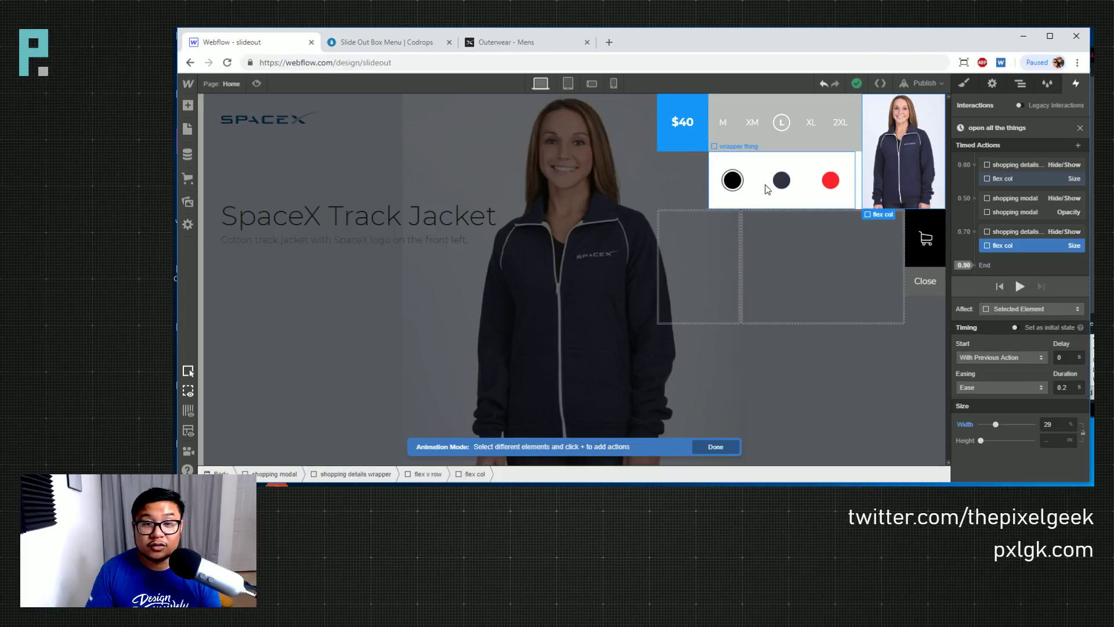
Add a Size action for the flew row 1 col 2 element to the 0.70 group, with width set to 40%
{"action": "left_click", "coordinate": [719, 138]}
{"action": "left_click", "coordinate": [529, 473]}
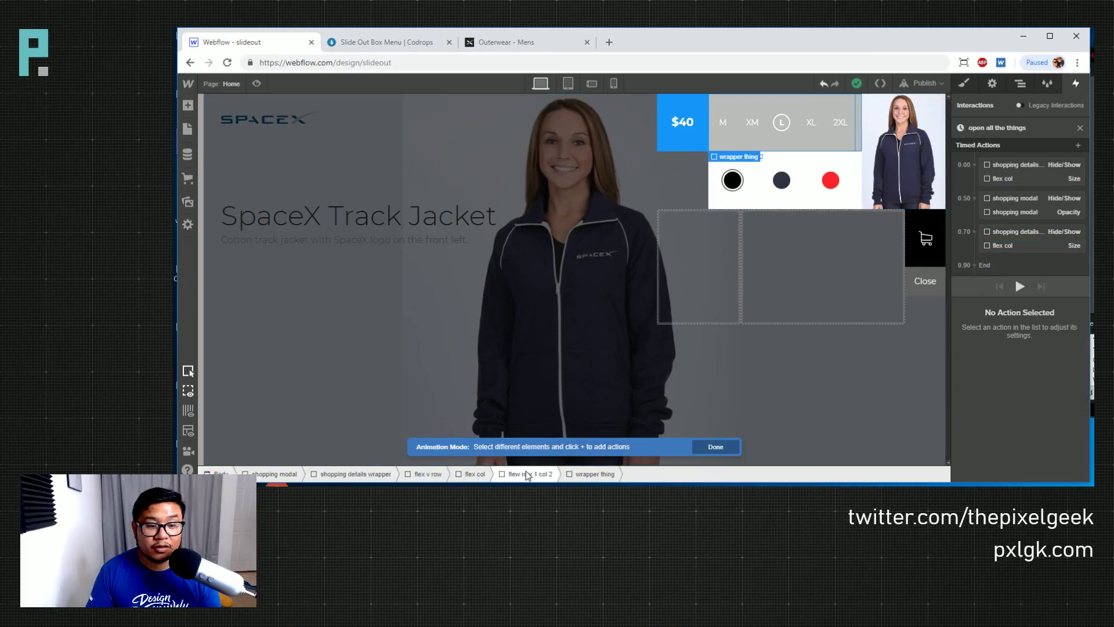
{"action": "left_click", "coordinate": [975, 231]}
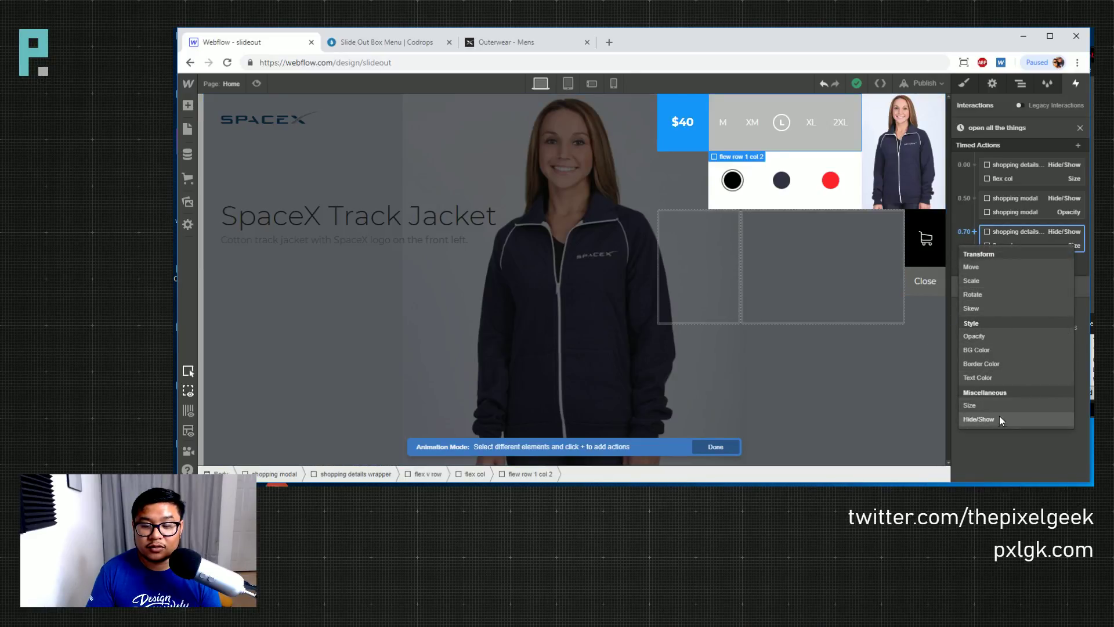
{"action": "left_click", "coordinate": [993, 407]}
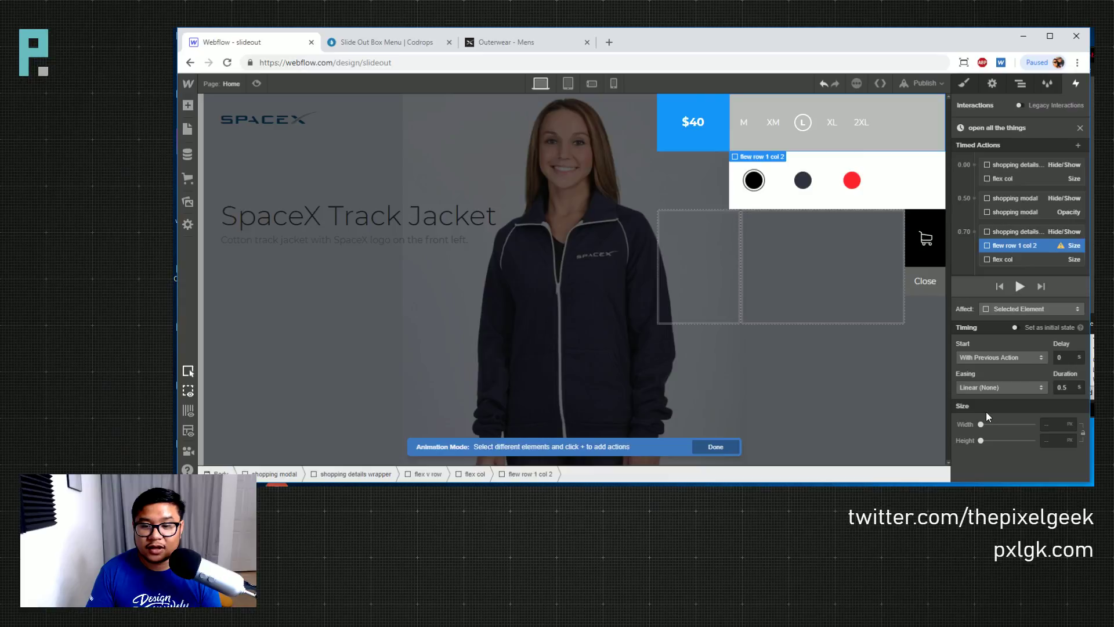
{"action": "left_click", "coordinate": [1053, 423]}
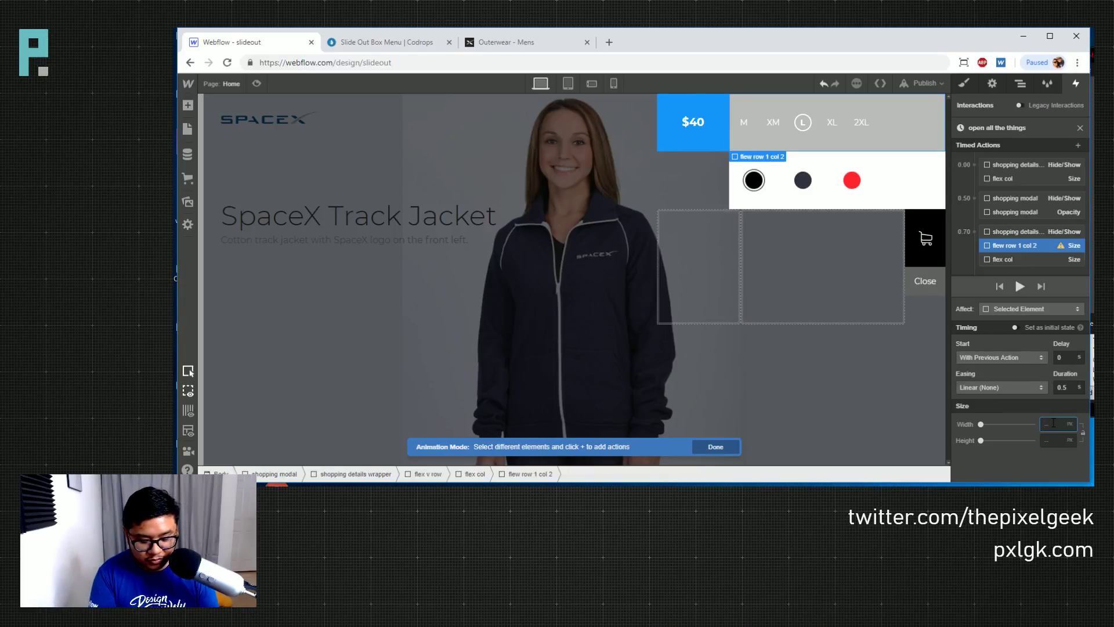
{"action": "type", "text": "40%"}
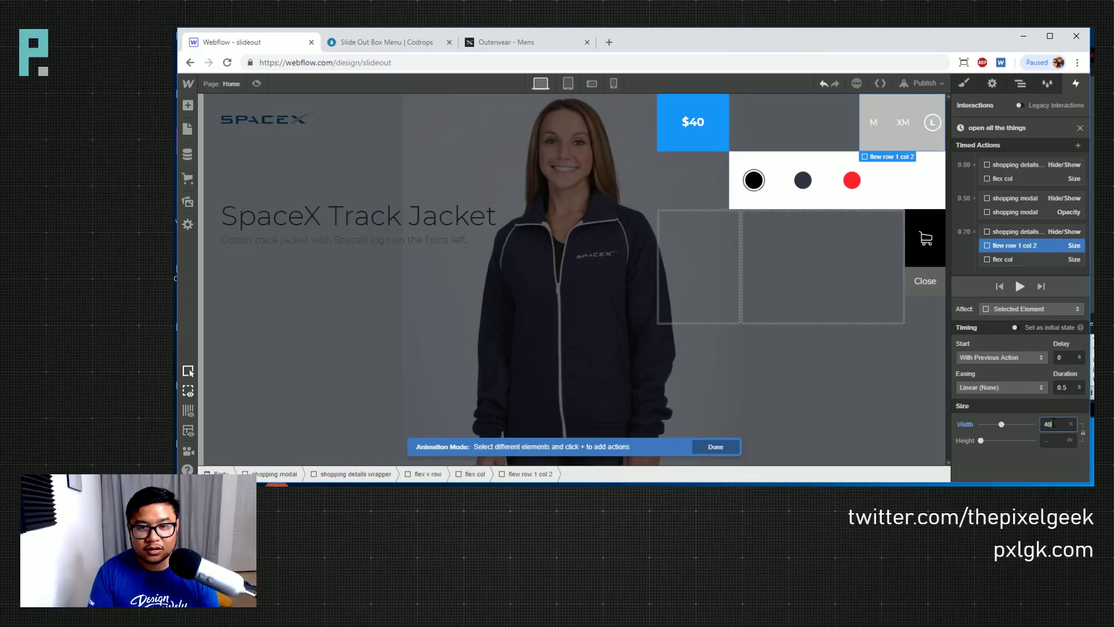
Try a 70% width for the flew row 1 col 2 Size action, and replace it with 255 px
{"action": "key", "text": "shift+Up"}
{"action": "key", "text": "shift+Up"}
{"action": "key", "text": "shift+Up"}
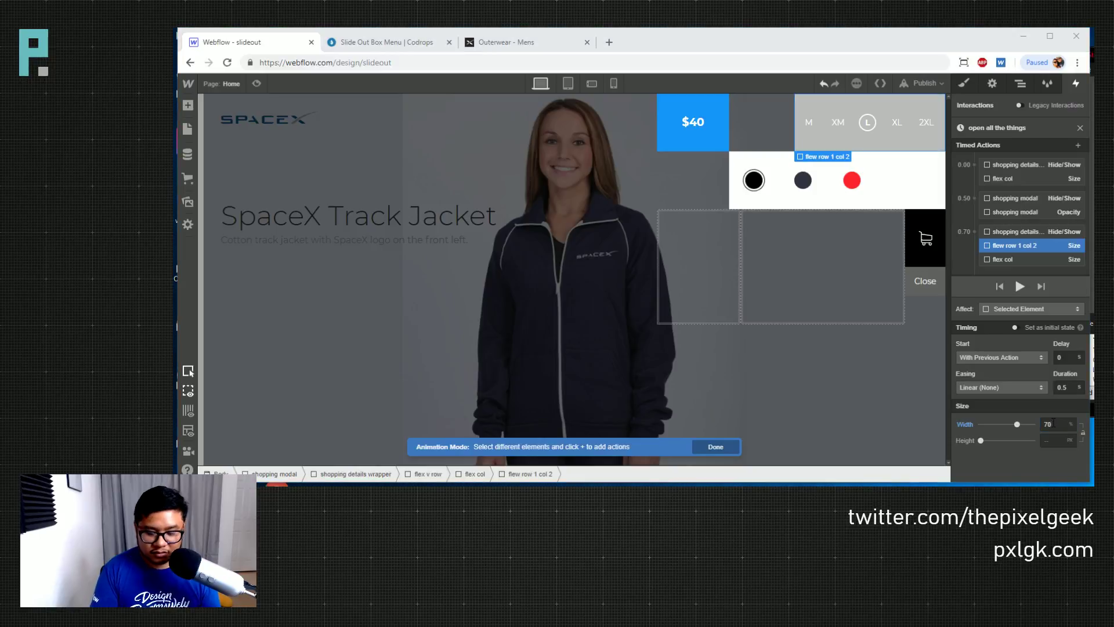
{"action": "key", "text": "super"}
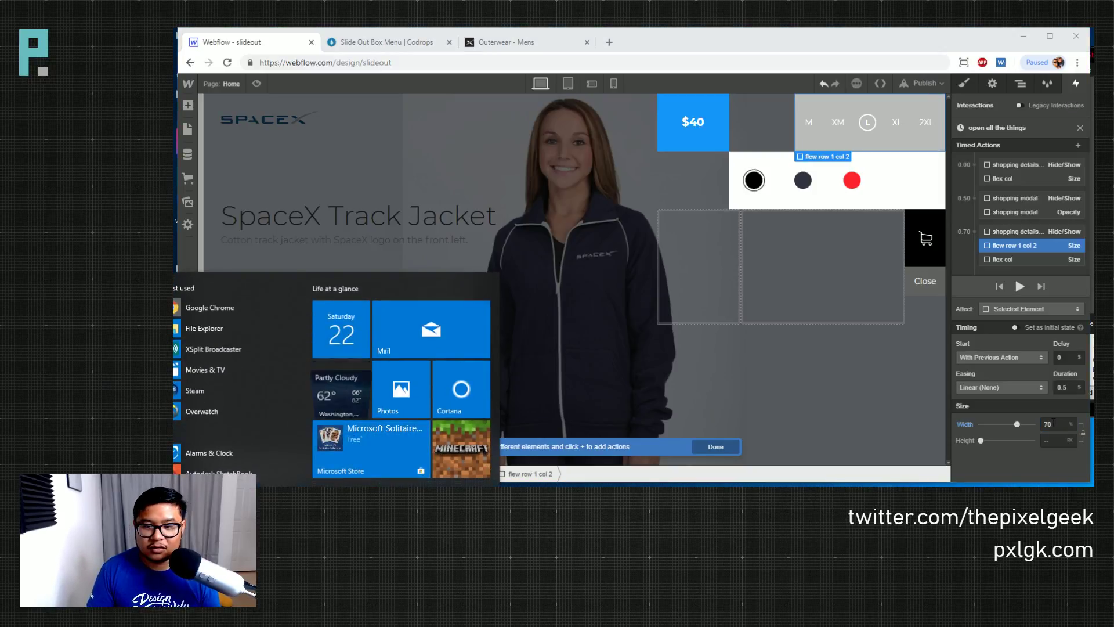
{"action": "left_click", "coordinate": [1055, 431]}
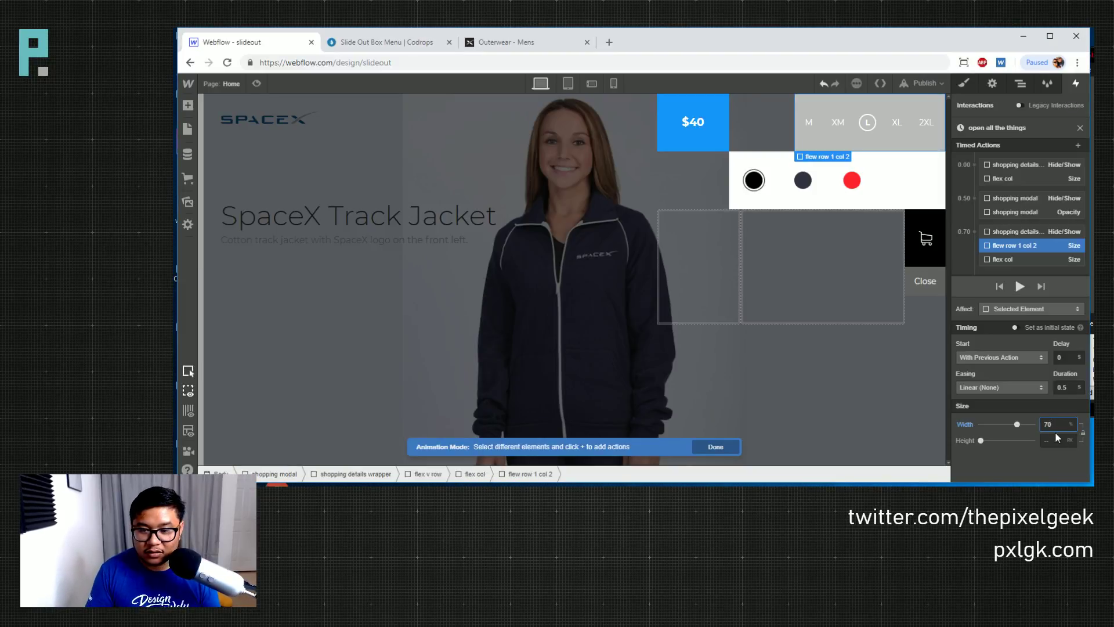
{"action": "double_click", "coordinate": [1056, 428]}
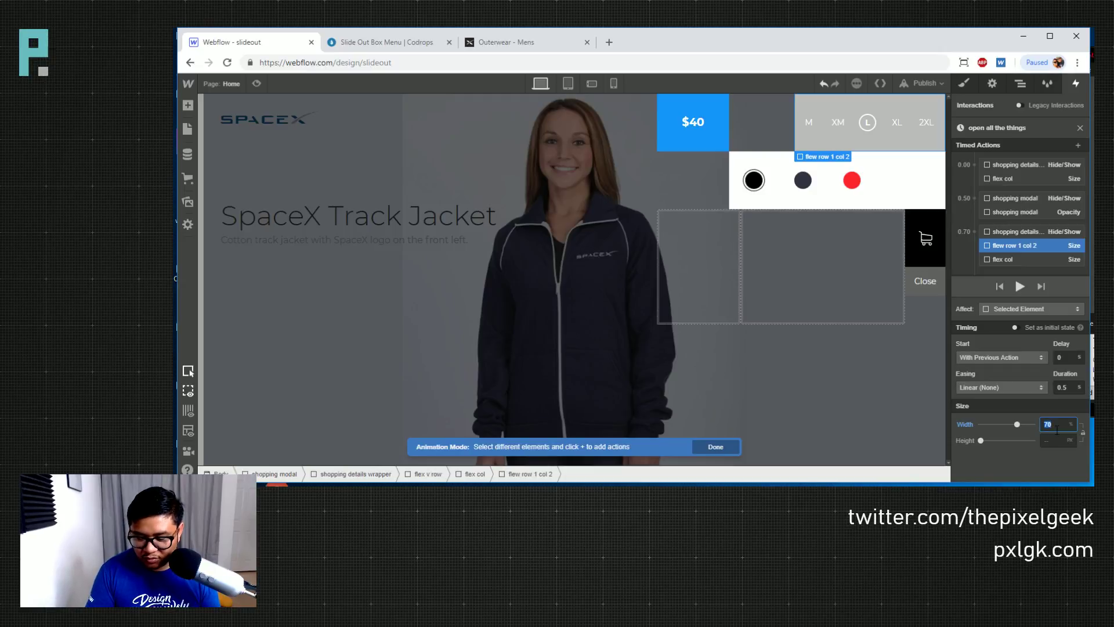
{"action": "type", "text": "255px"}
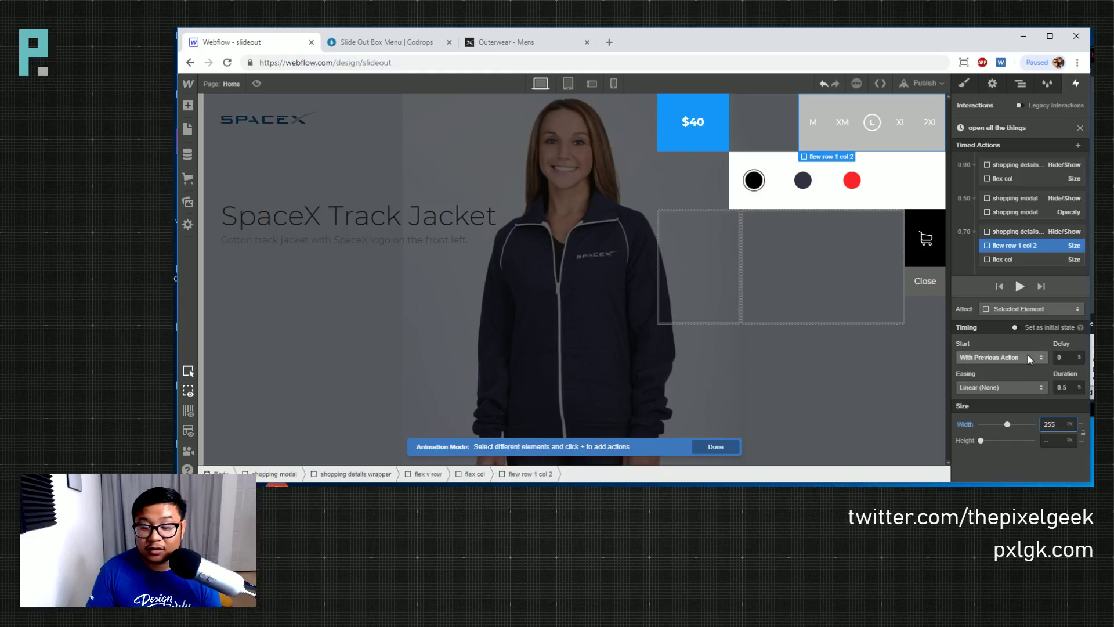
Set the flew row 1 col 2 Size action to a 0.2 s duration with Ease easing
{"action": "left_click", "coordinate": [1072, 387]}
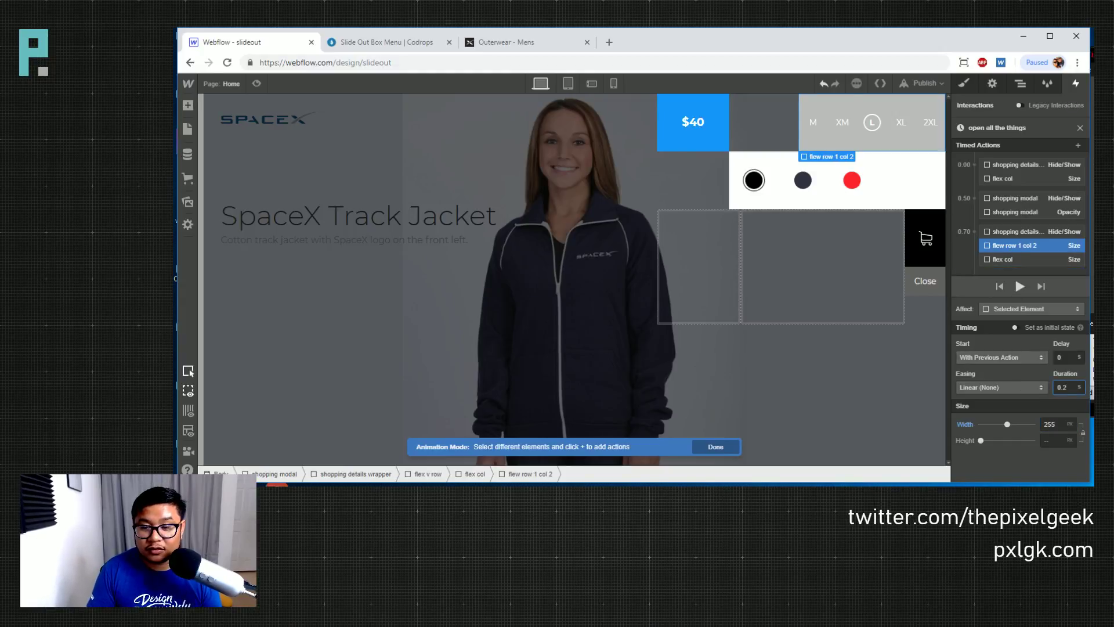
{"action": "left_click", "coordinate": [1001, 387]}
{"action": "left_click", "coordinate": [976, 117]}
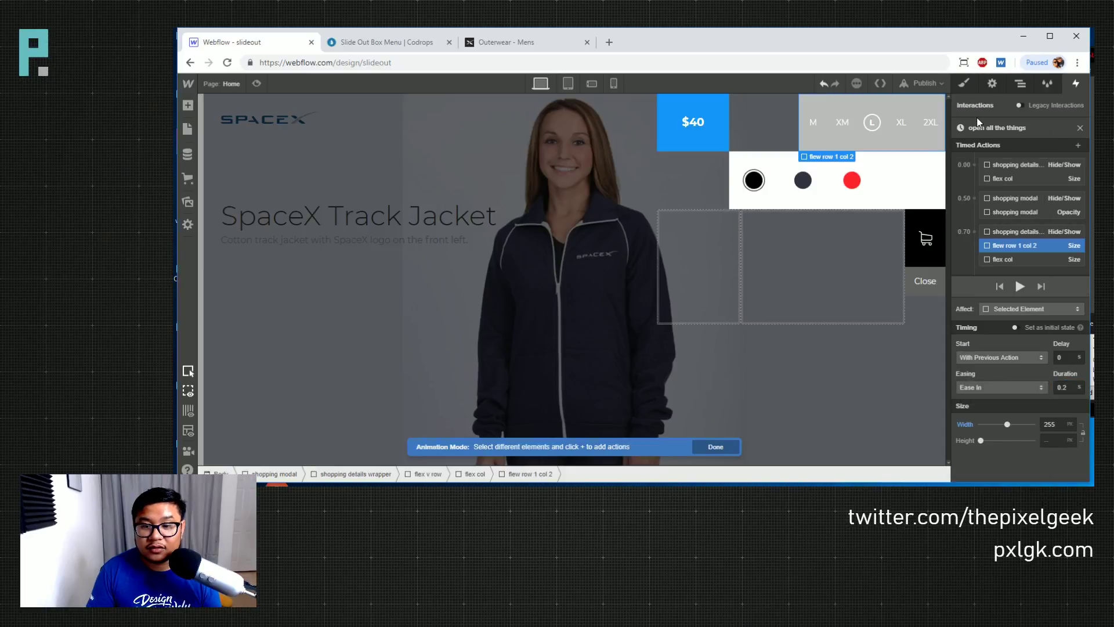
{"action": "left_click", "coordinate": [984, 383]}
{"action": "left_click", "coordinate": [979, 102]}
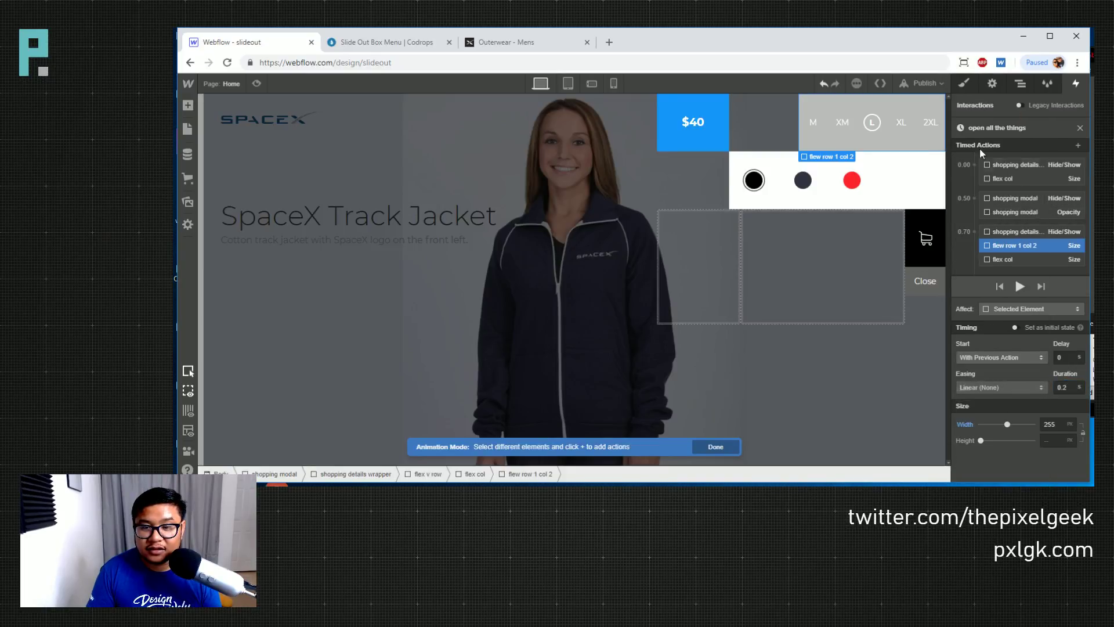
{"action": "left_click", "coordinate": [978, 388]}
{"action": "left_click", "coordinate": [987, 110]}
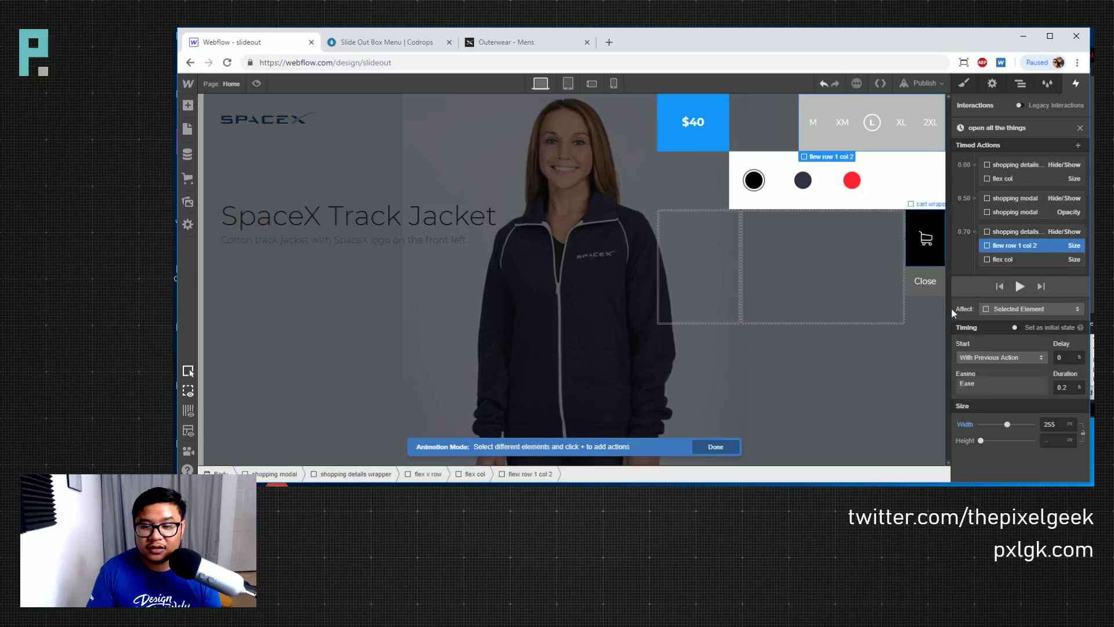
Delay the flew row 1 col 2 Size action by 0.2 s and preview the animation
{"action": "left_click", "coordinate": [1068, 358]}
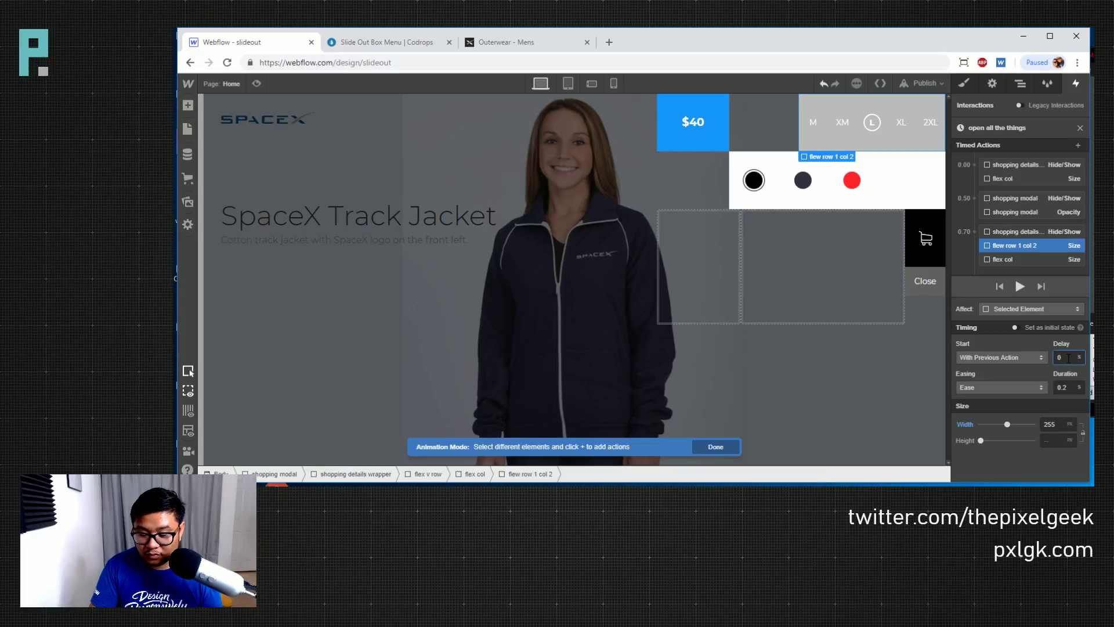
{"action": "type", "text": ".2"}
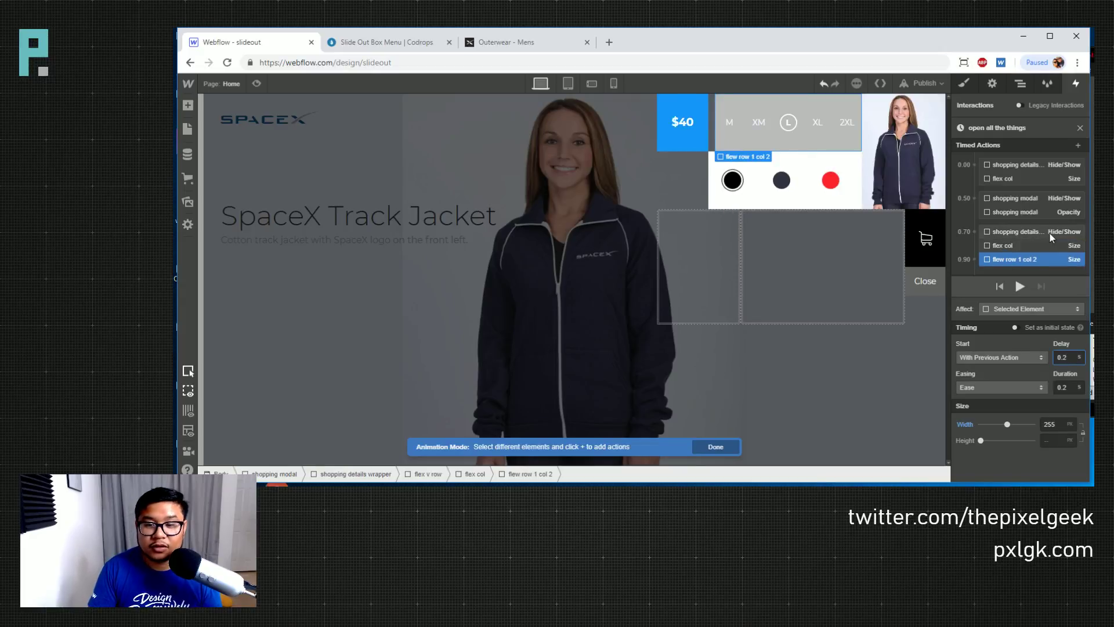
{"action": "left_click", "coordinate": [1019, 286]}
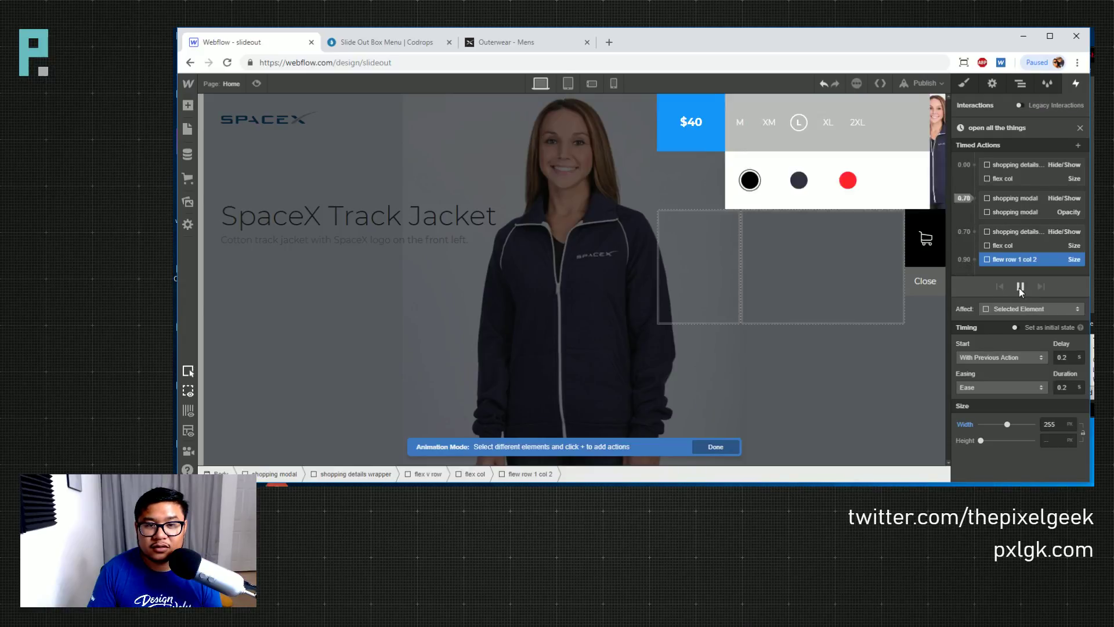
{"action": "left_click", "coordinate": [1019, 287]}
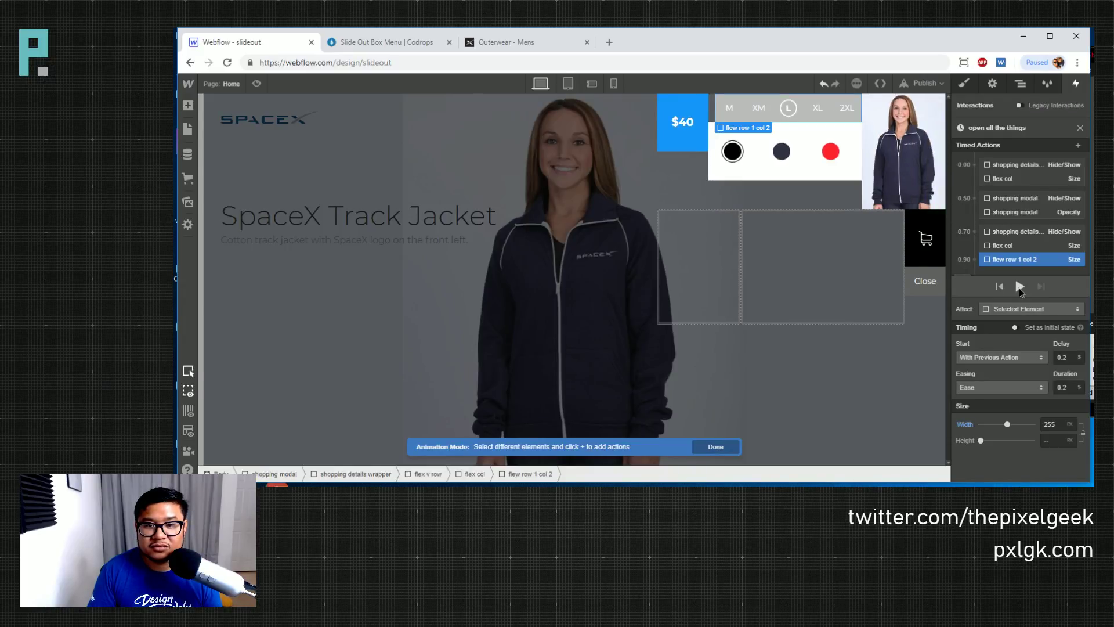
{"action": "left_click", "coordinate": [1019, 287]}
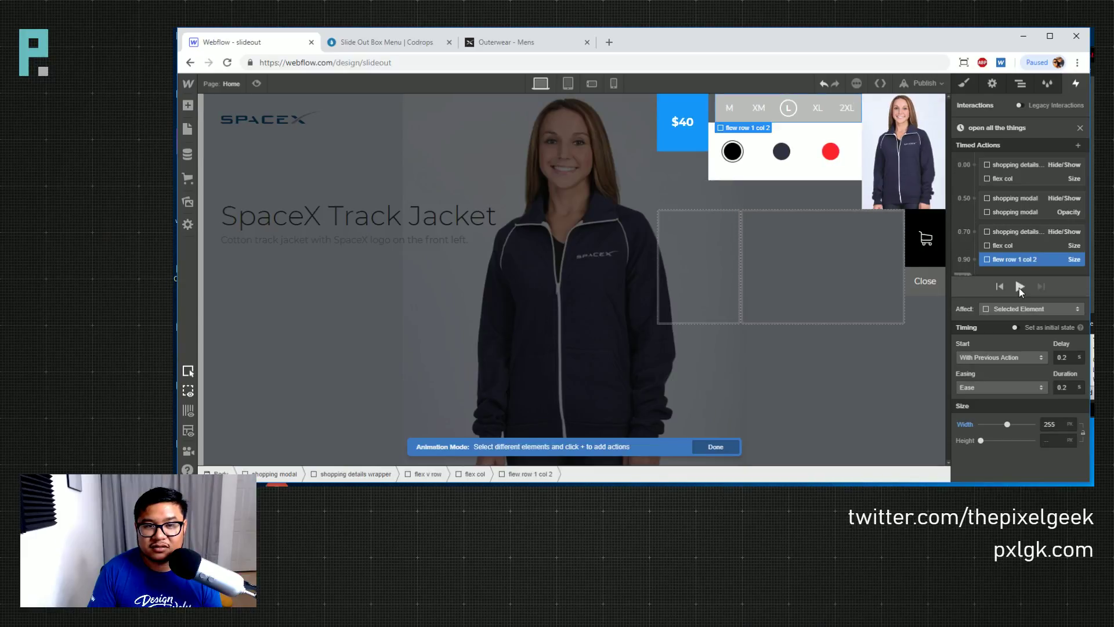
Fine-tune the sizes row's Size action width to 266 px and replay the animation
{"action": "left_click", "coordinate": [1062, 422]}
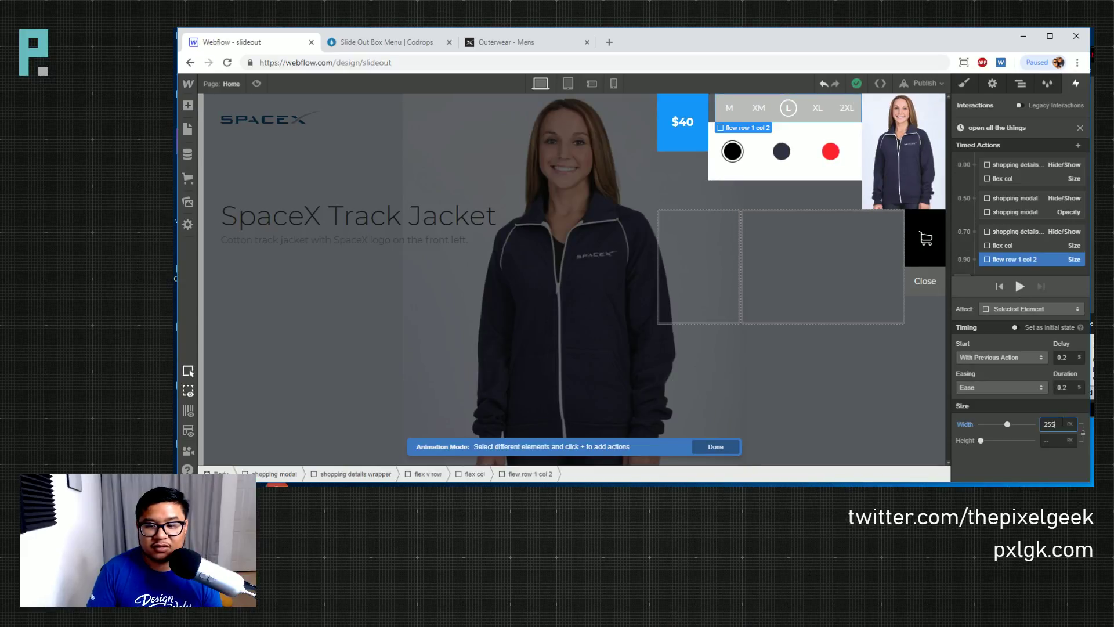
{"action": "key", "text": "shift+Up"}
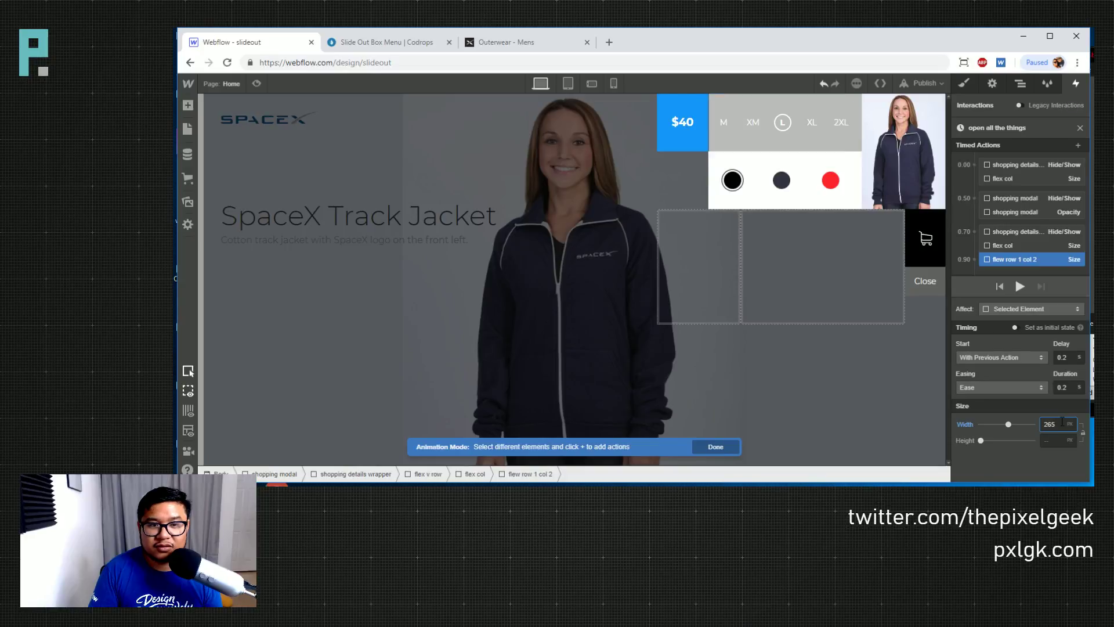
{"action": "key", "text": "shift+Down"}
{"action": "key", "text": "shift+Up"}
{"action": "key", "text": "Up"}
{"action": "key", "text": "Up"}
{"action": "key", "text": "Up"}
{"action": "key", "text": "Down"}
{"action": "key", "text": "Down"}
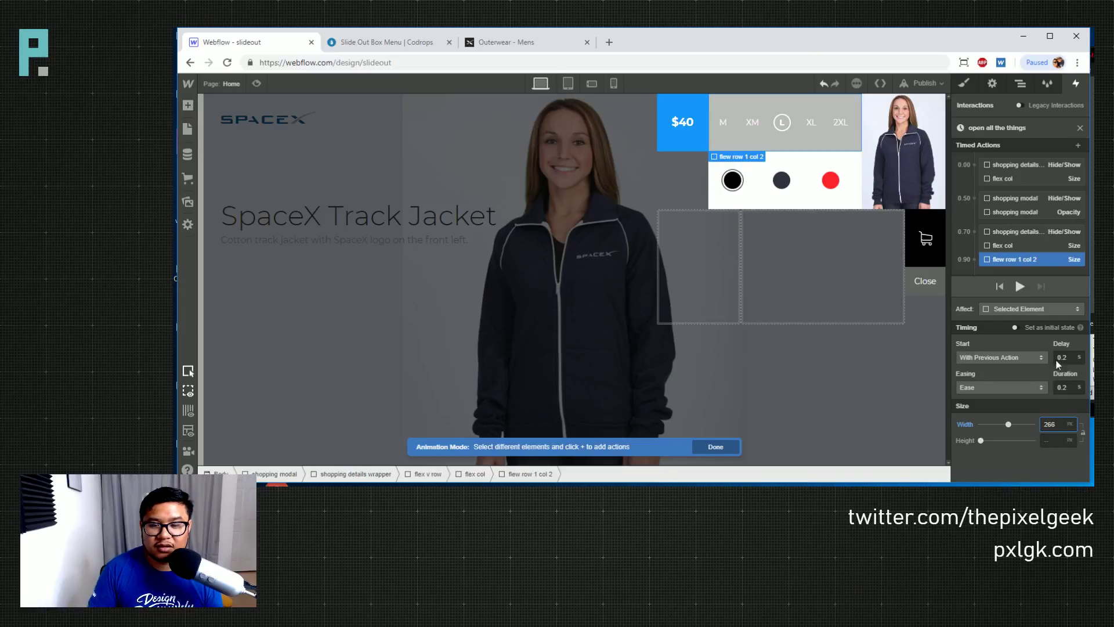
{"action": "left_click", "coordinate": [1022, 281]}
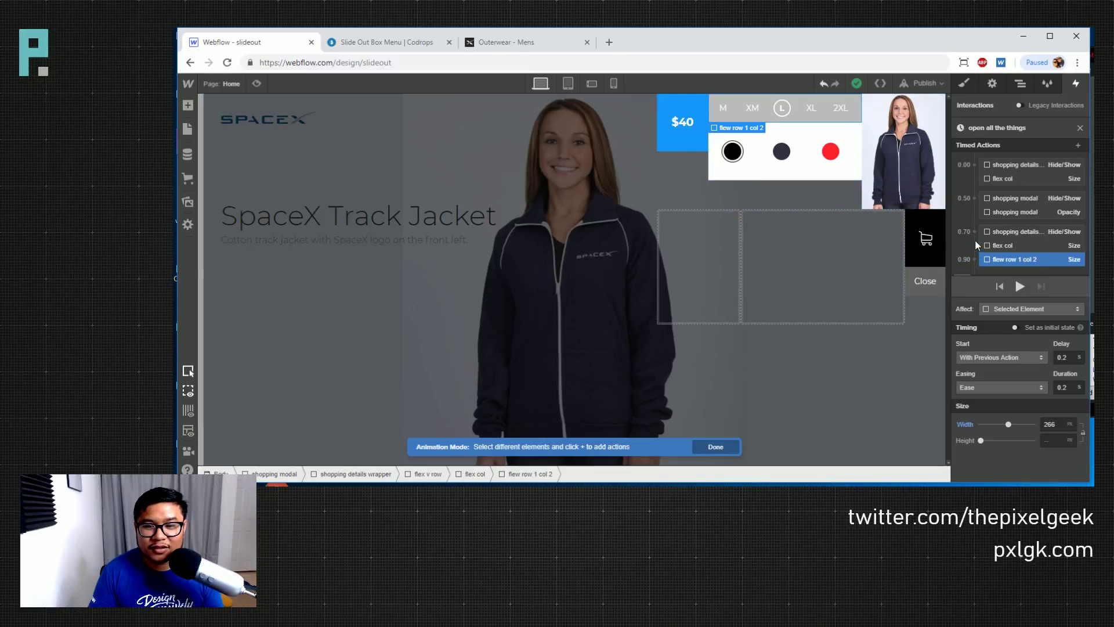
Add a Size action for the colour swatch row to the 0.90 group, with width set to 266 px
{"action": "left_click", "coordinate": [861, 175]}
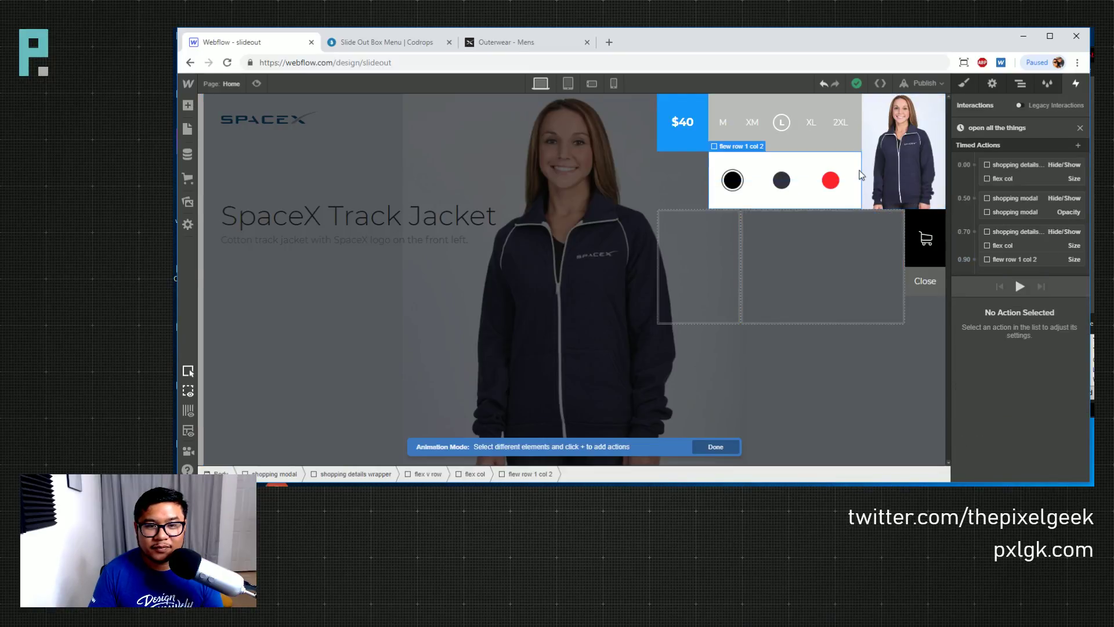
{"action": "scroll", "coordinate": [998, 241], "scroll_direction": "down", "scroll_amount": 1}
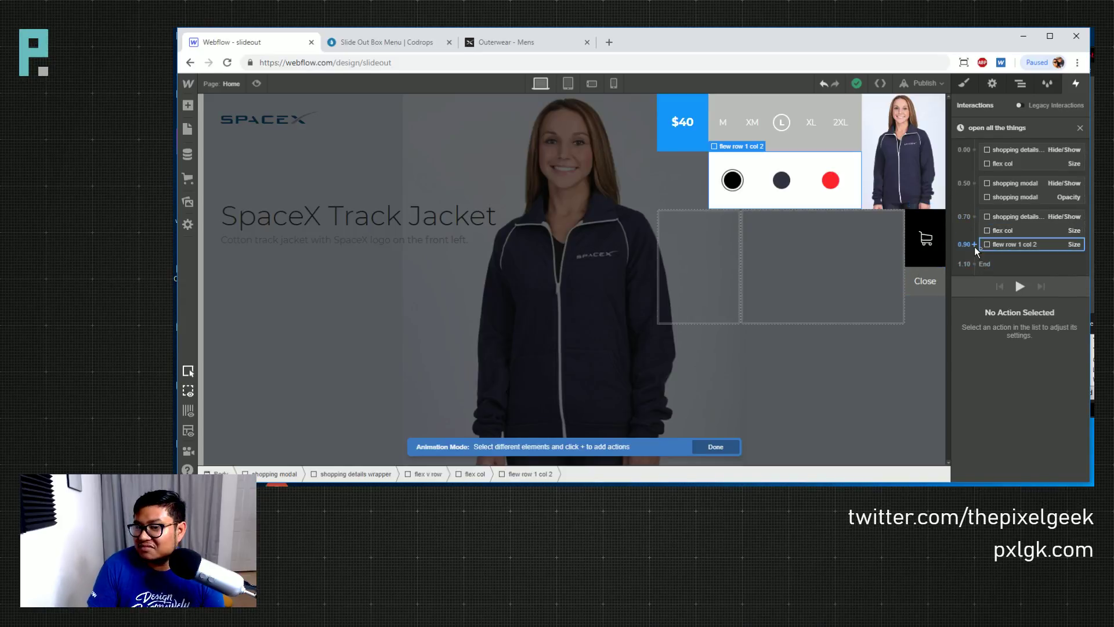
{"action": "left_click", "coordinate": [975, 246]}
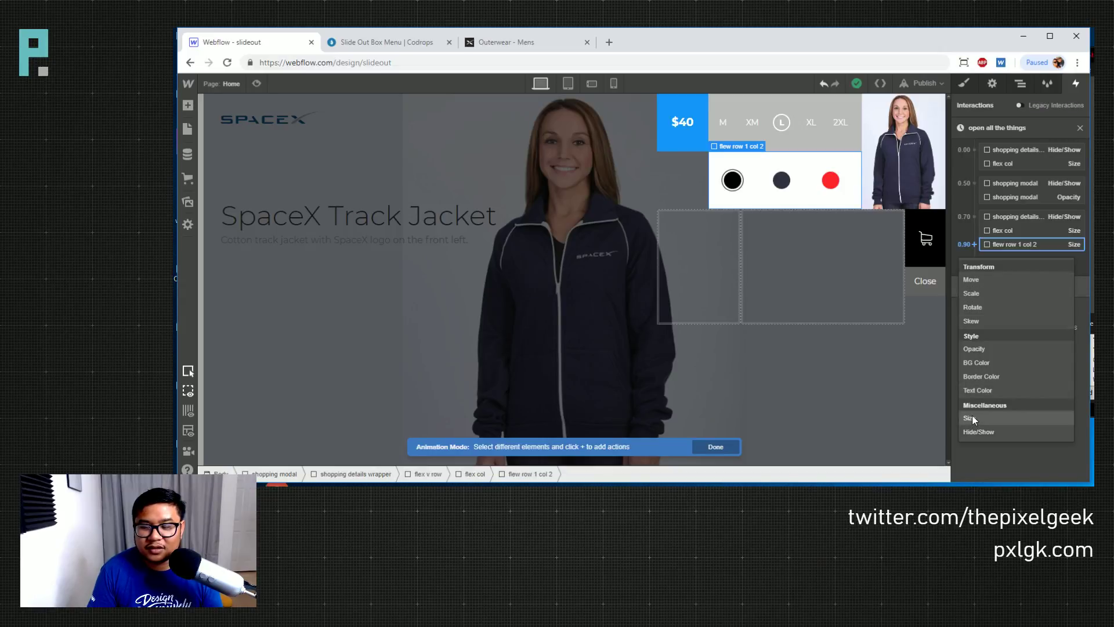
{"action": "left_click", "coordinate": [982, 417]}
{"action": "left_click_drag", "start_coordinate": [981, 424], "coordinate": [1008, 424]}
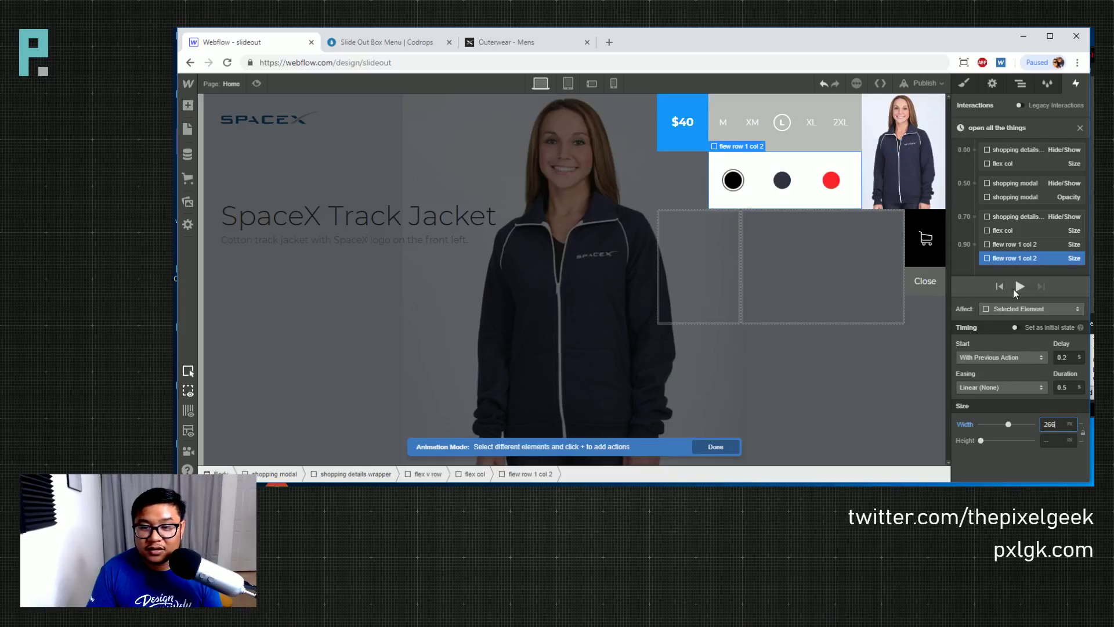
Set the swatch row's Size action to a 0.2 s duration with Ease easing, and preview the animation
{"action": "left_click", "coordinate": [1069, 359]}
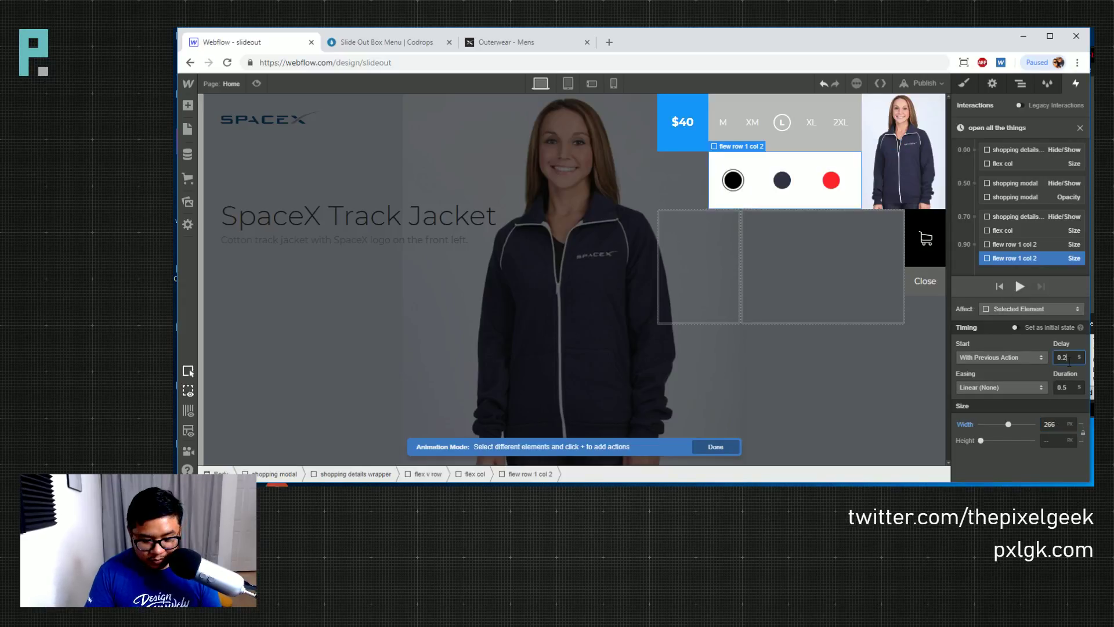
{"action": "left_click", "coordinate": [1066, 387]}
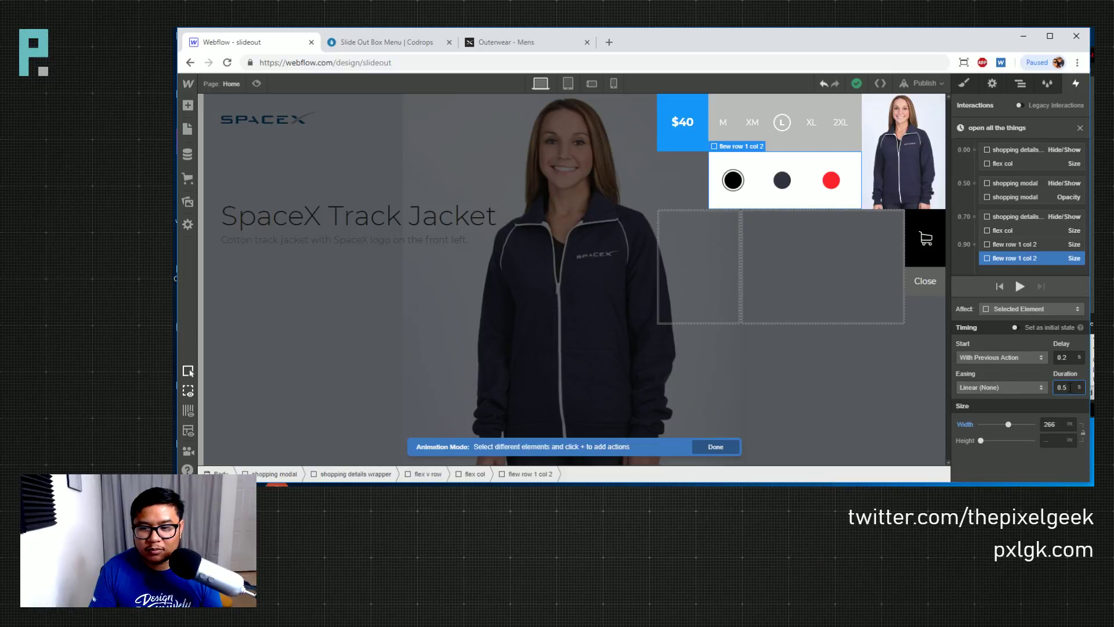
{"action": "left_click", "coordinate": [998, 387]}
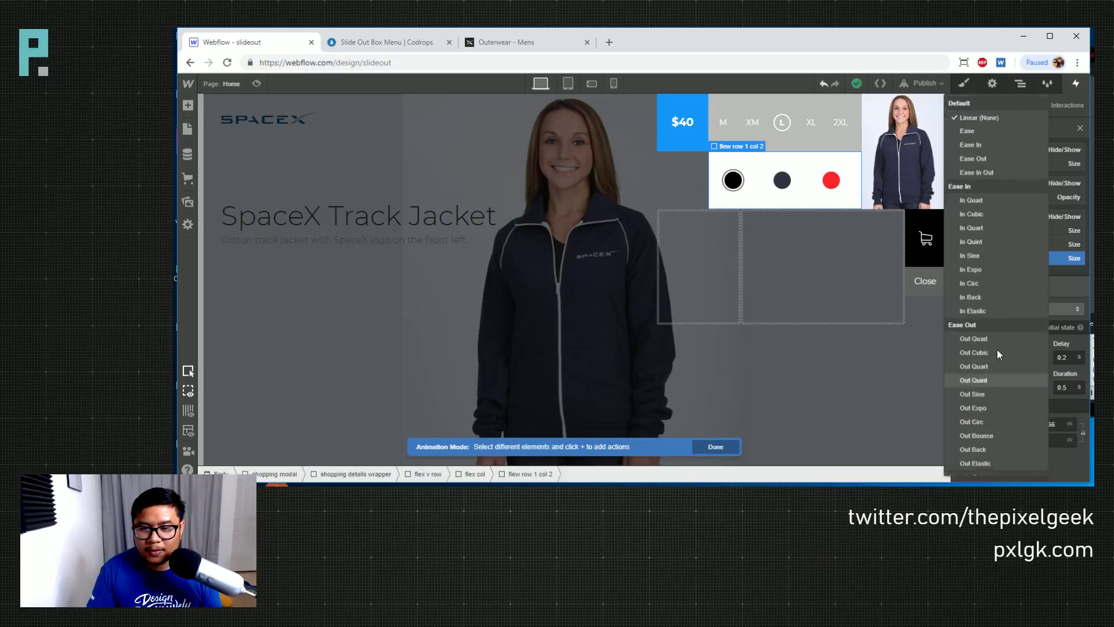
{"action": "left_click", "coordinate": [976, 116]}
{"action": "left_click", "coordinate": [1066, 387]}
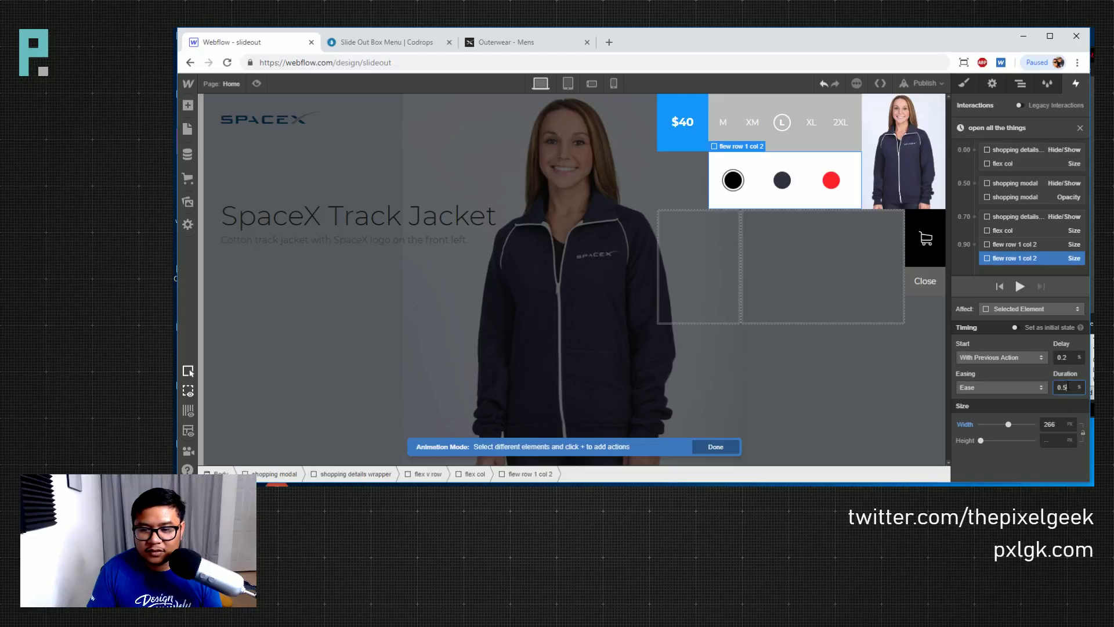
{"action": "left_click", "coordinate": [1019, 286]}
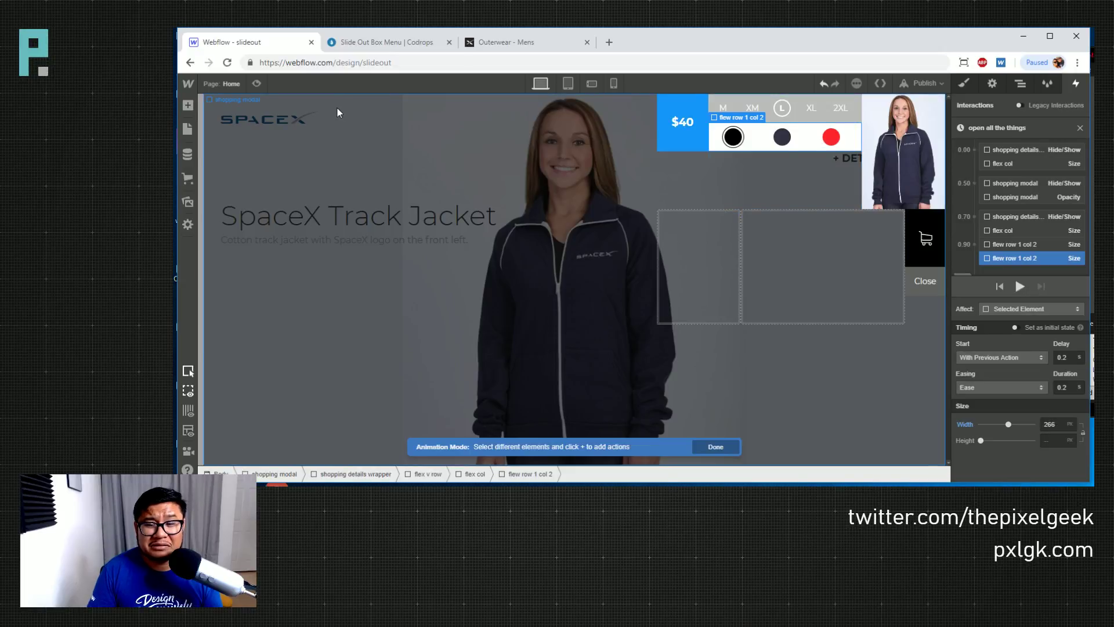
Test the Close element in page preview to check how the shopping boxes collapse, and return to the designer
{"action": "left_click", "coordinate": [257, 84]}
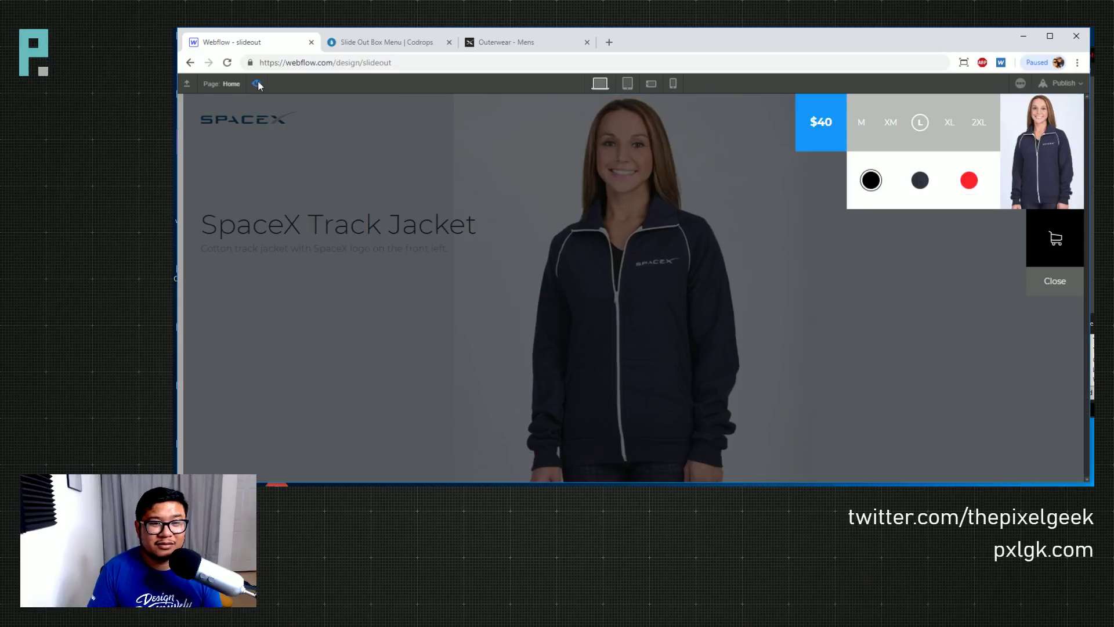
{"action": "left_click", "coordinate": [1057, 284]}
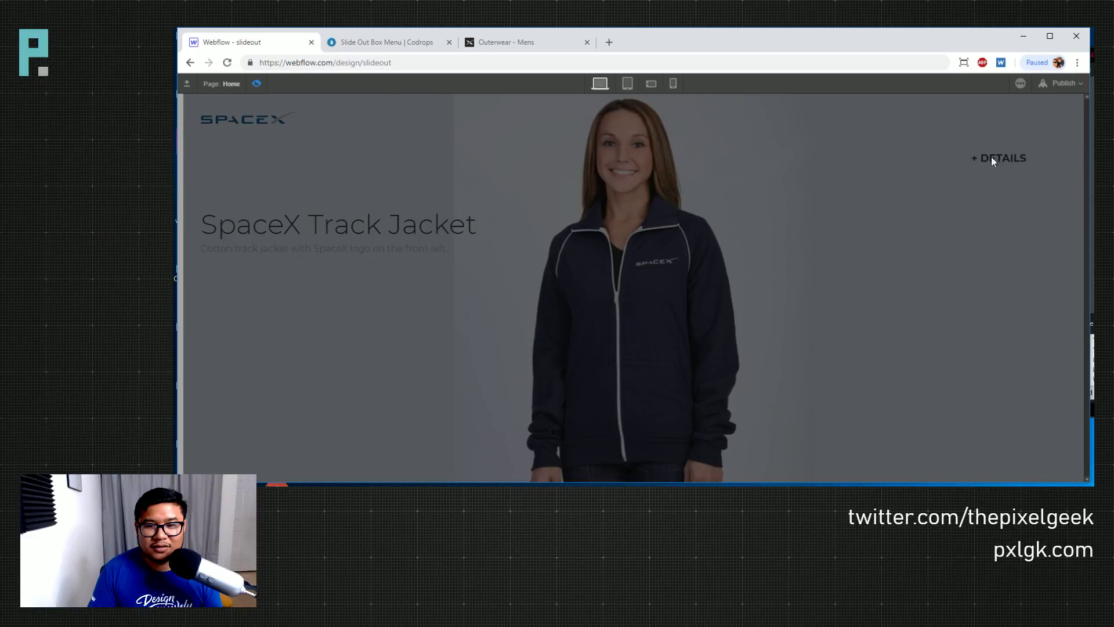
{"action": "left_click", "coordinate": [257, 84]}
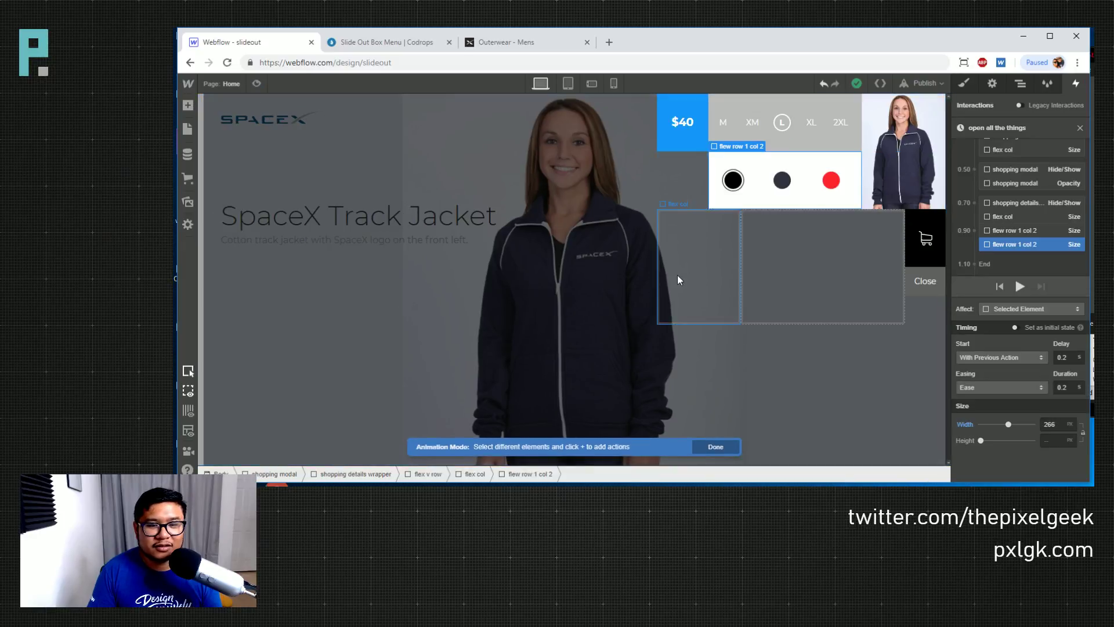
Open the close all the things animation from the Close element's click trigger and play it
{"action": "left_click", "coordinate": [931, 288]}
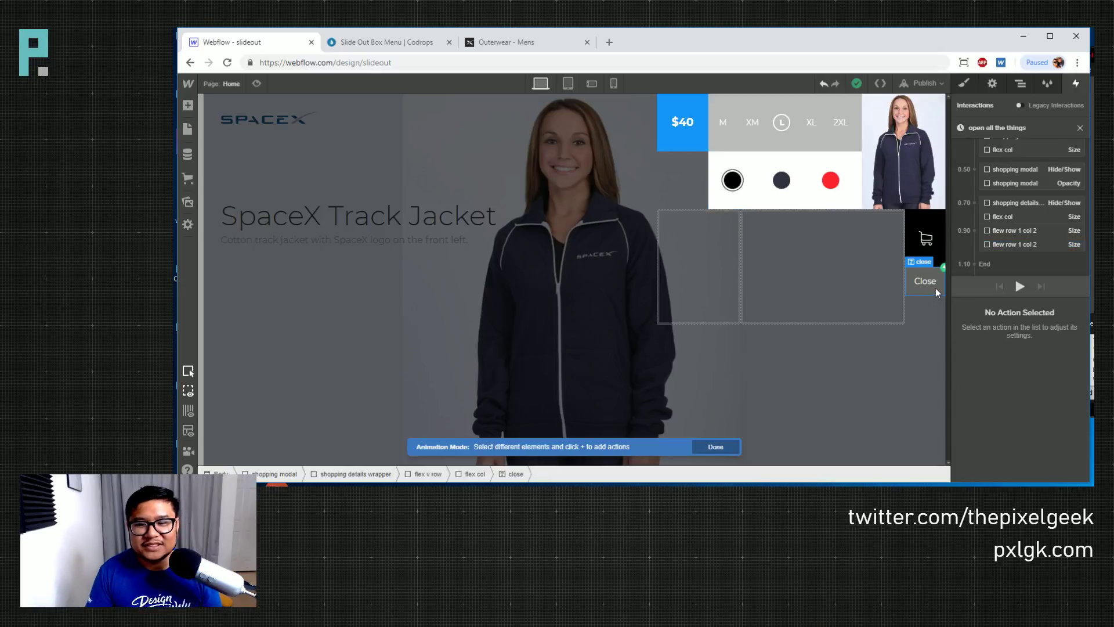
{"action": "left_click", "coordinate": [1079, 129]}
{"action": "left_click", "coordinate": [1079, 127]}
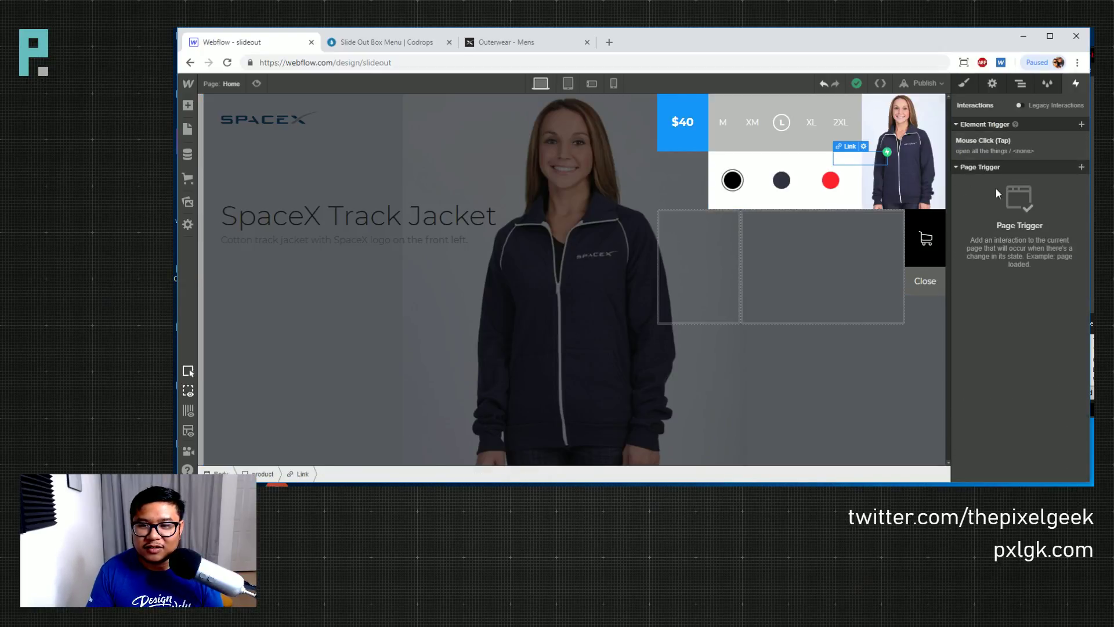
{"action": "left_click", "coordinate": [928, 289]}
{"action": "left_click", "coordinate": [987, 152]}
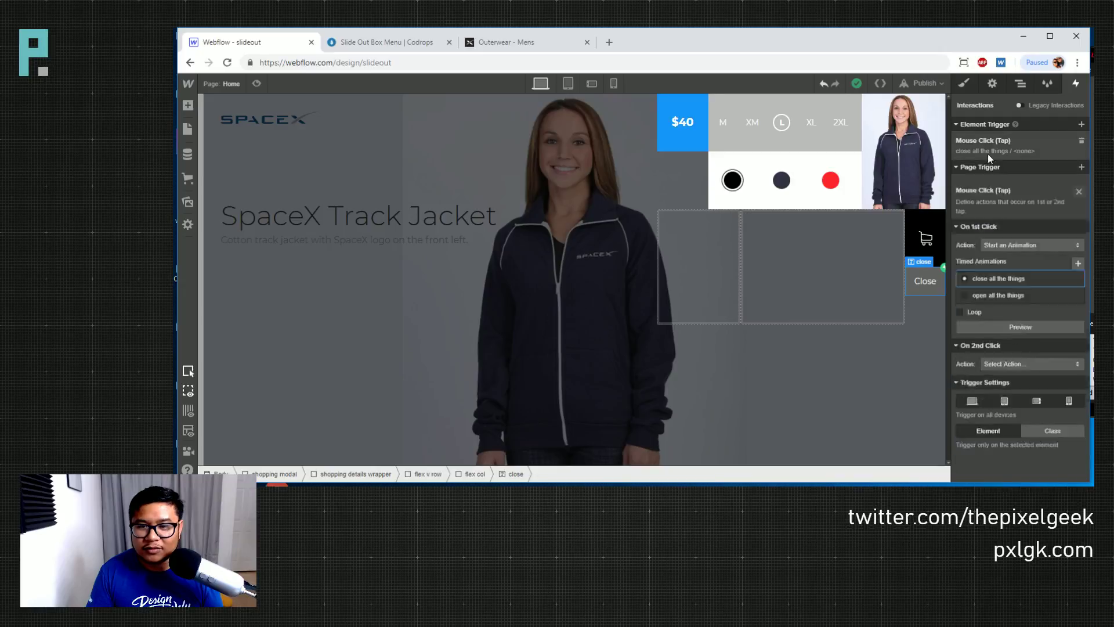
{"action": "left_click", "coordinate": [1010, 216]}
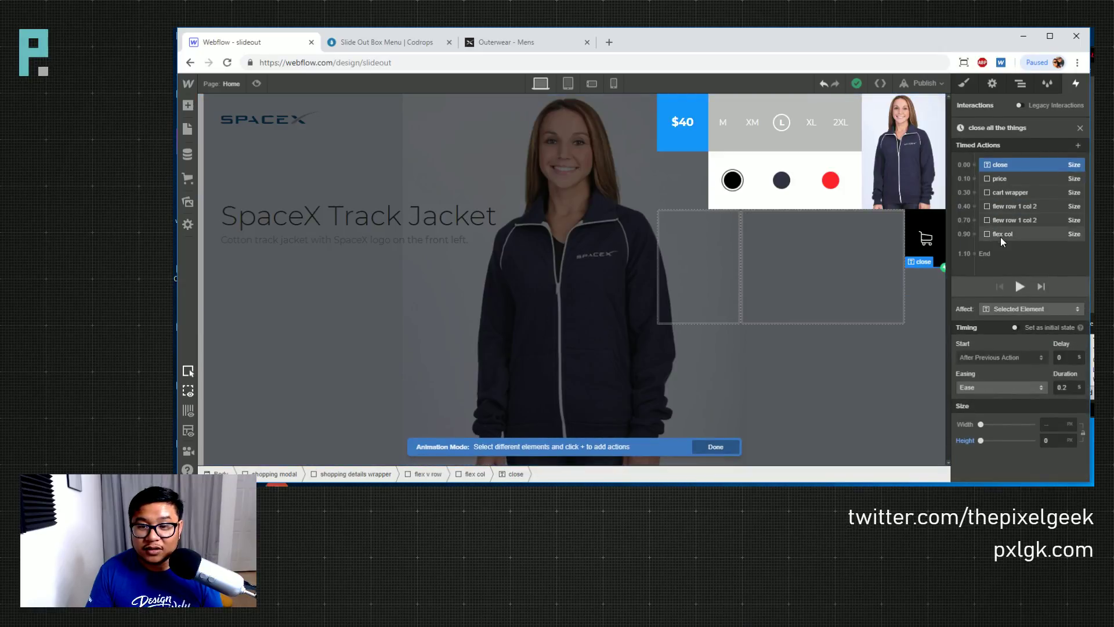
{"action": "left_click", "coordinate": [1015, 289]}
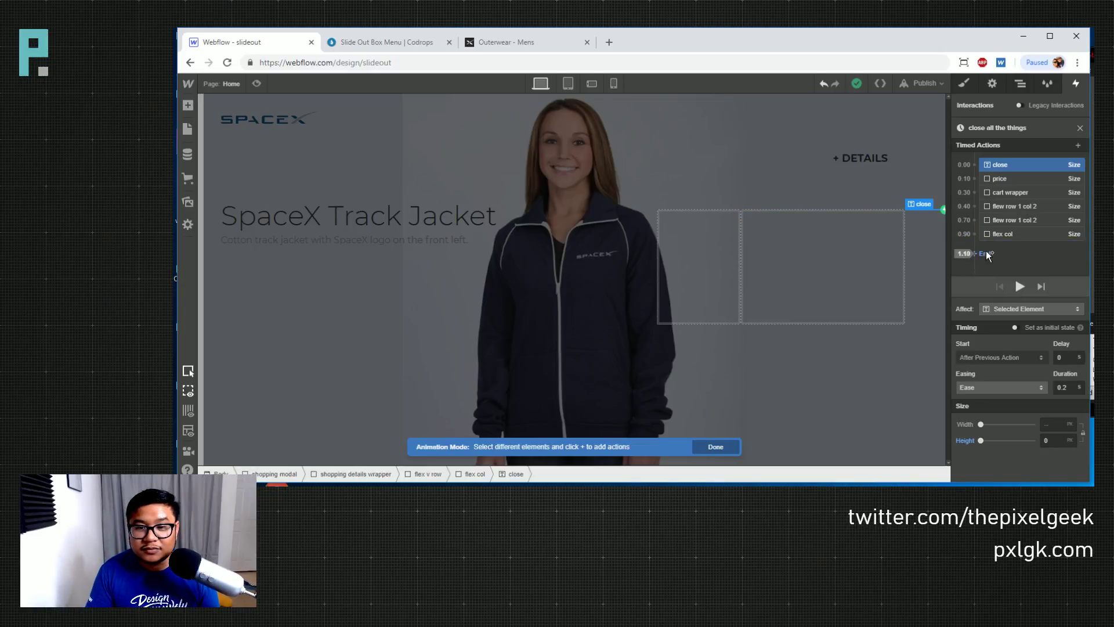
Add an Opacity action of 0% for the shopping modal at the end of the close all the things animation
{"action": "left_click", "coordinate": [919, 385]}
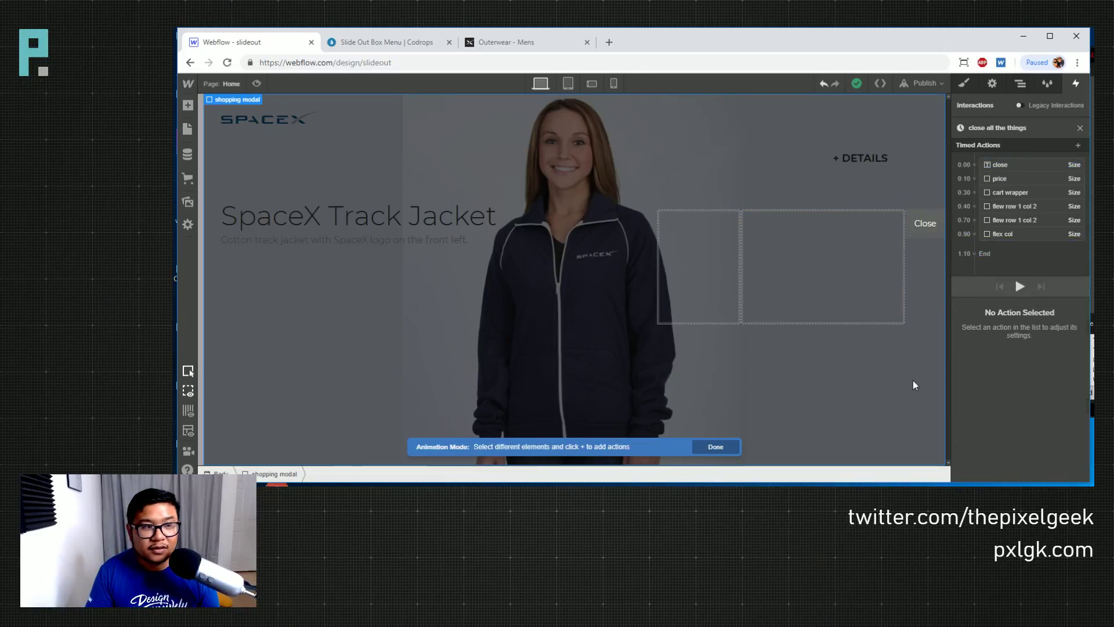
{"action": "left_click", "coordinate": [976, 254]}
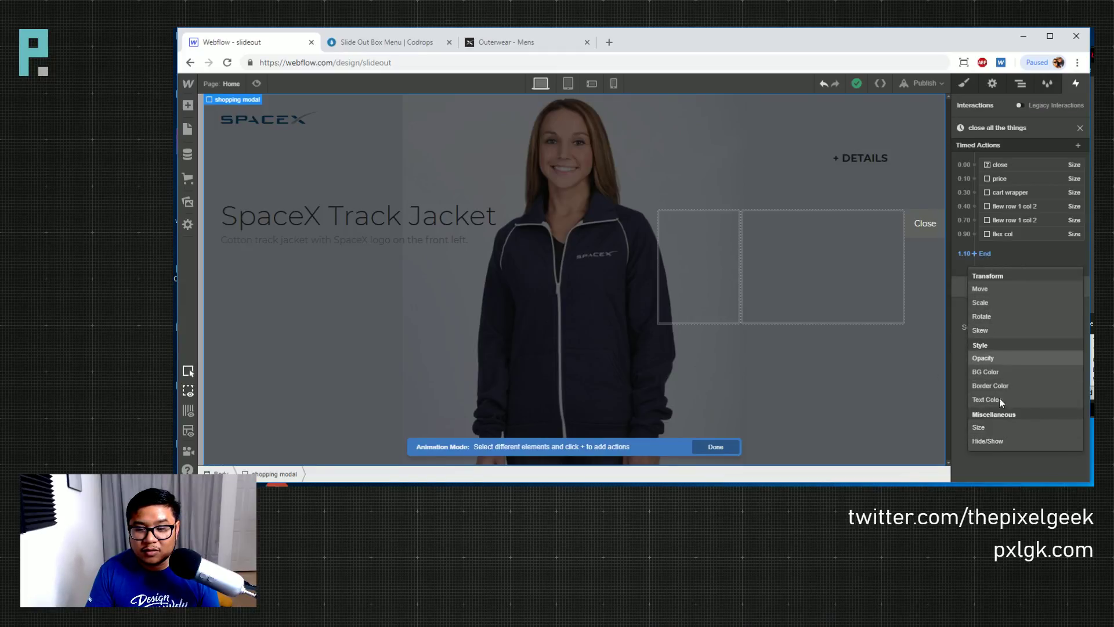
{"action": "left_click", "coordinate": [1008, 359]}
{"action": "left_click", "coordinate": [1055, 424]}
{"action": "type", "text": "0"}
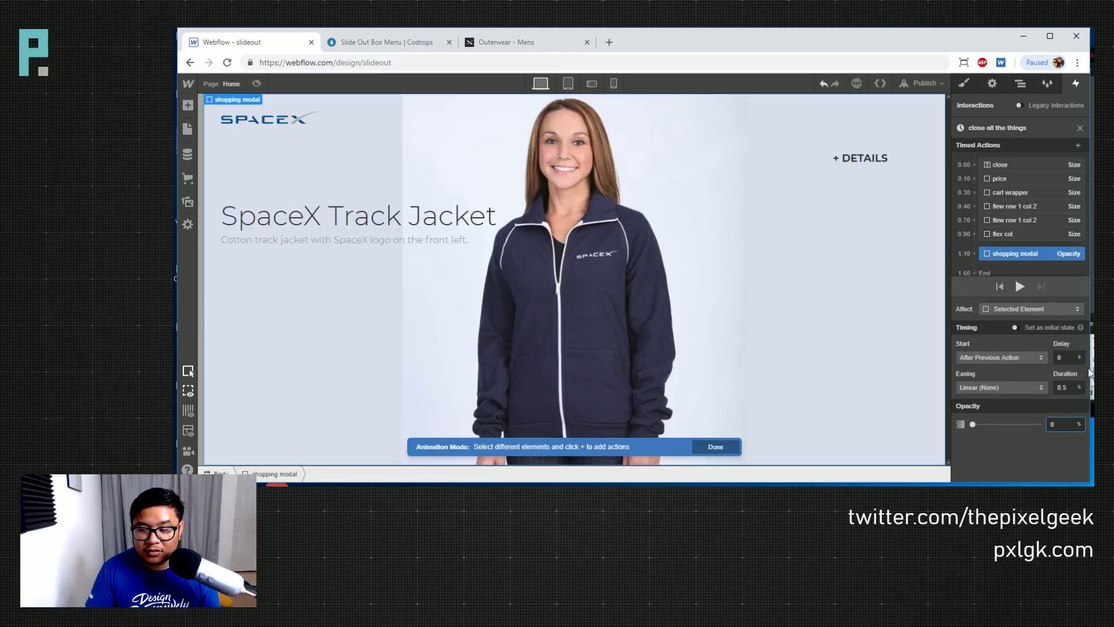
Set the shopping modal's Opacity action to a 0.2 s duration with Ease easing
{"action": "left_click", "coordinate": [1064, 388]}
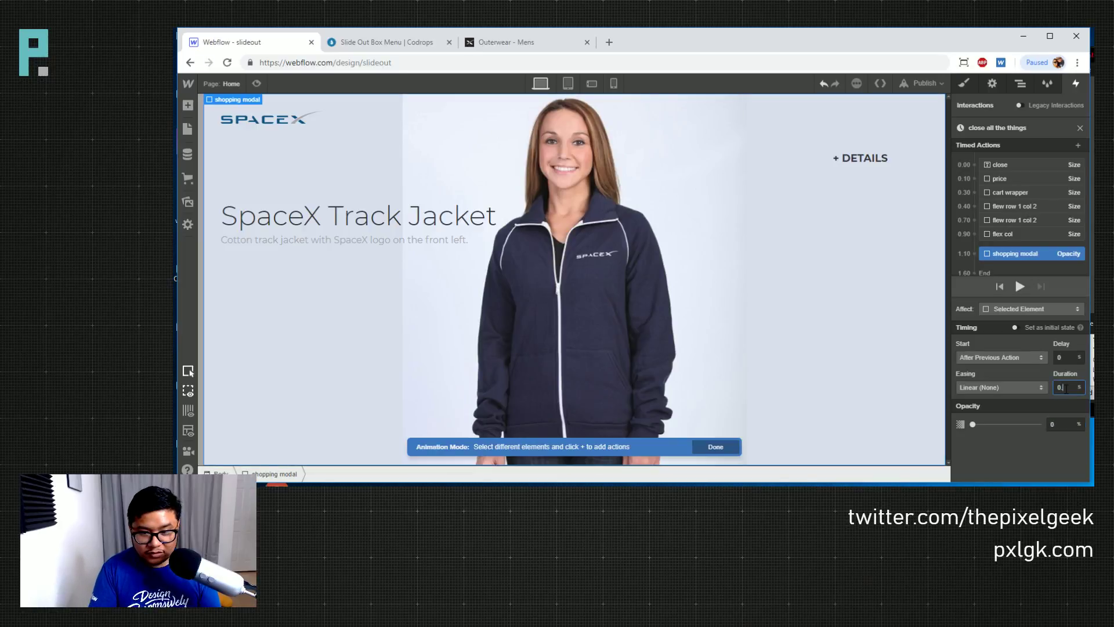
{"action": "type", "text": "2"}
{"action": "left_click", "coordinate": [1011, 388]}
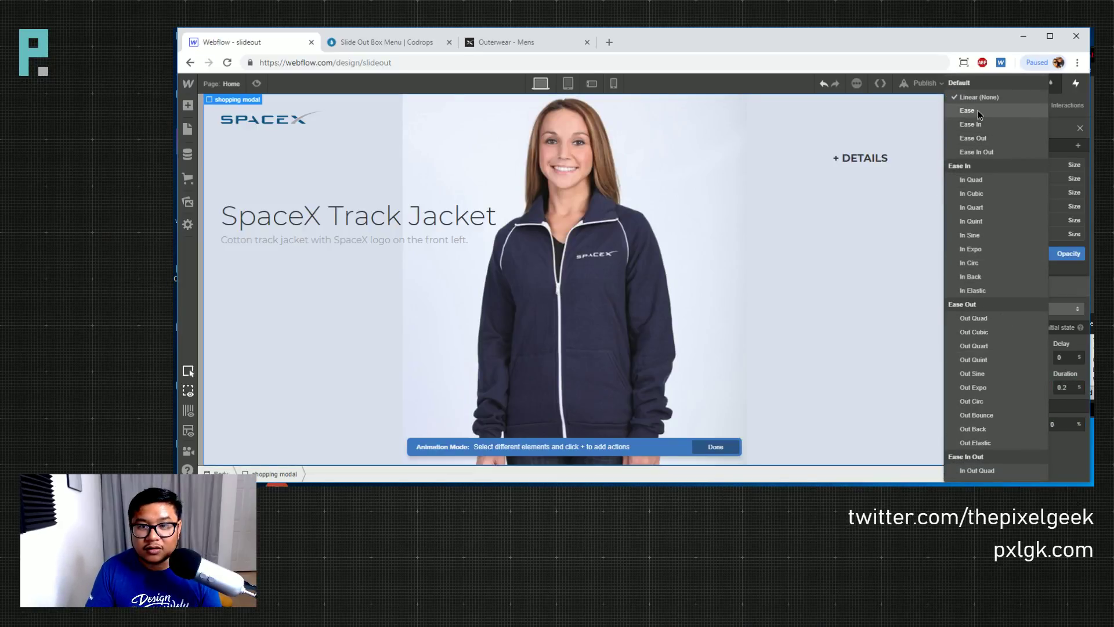
{"action": "left_click", "coordinate": [987, 110]}
Add a Hide/Show action with display none for the shopping modal at the end of the close all the things animation
{"action": "scroll", "coordinate": [973, 253], "scroll_direction": "down", "scroll_amount": 1}
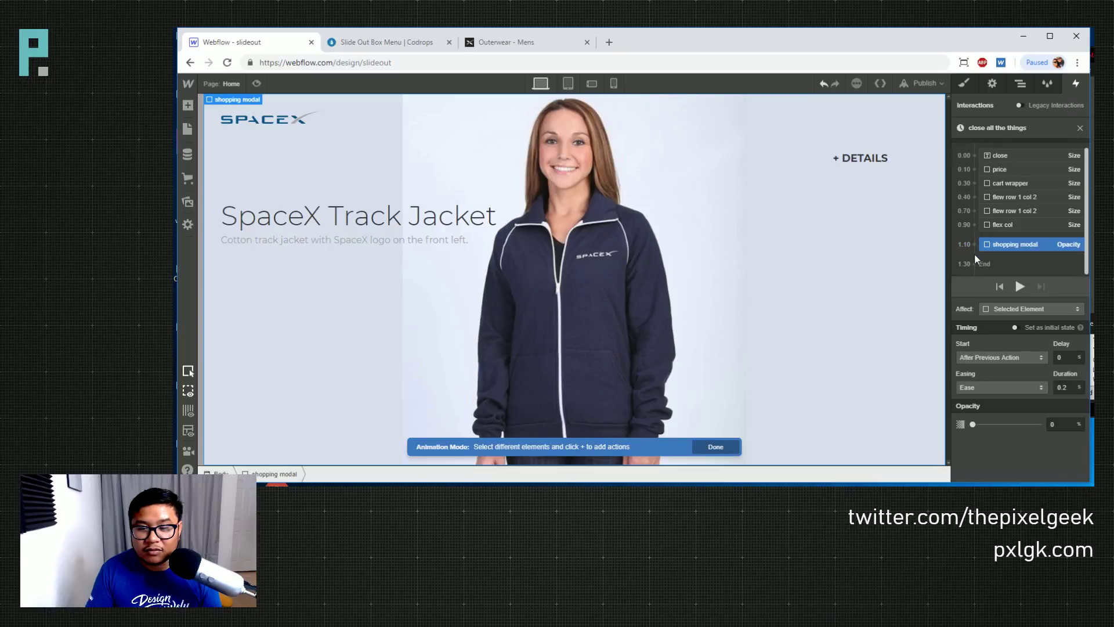
{"action": "left_click", "coordinate": [972, 263]}
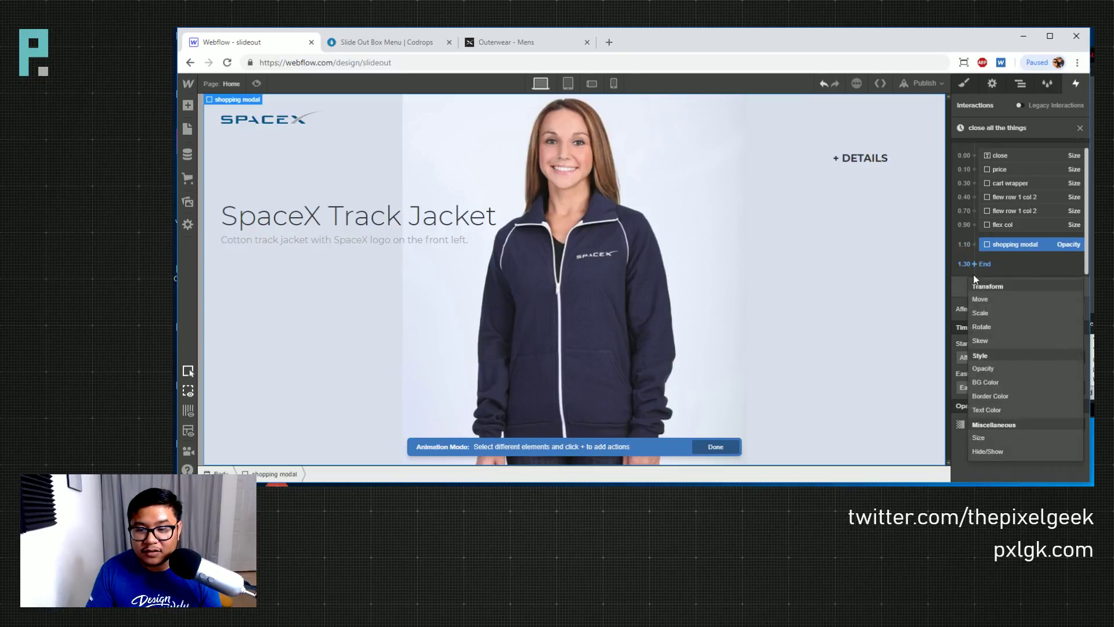
{"action": "left_click", "coordinate": [995, 447]}
{"action": "left_click", "coordinate": [1073, 425]}
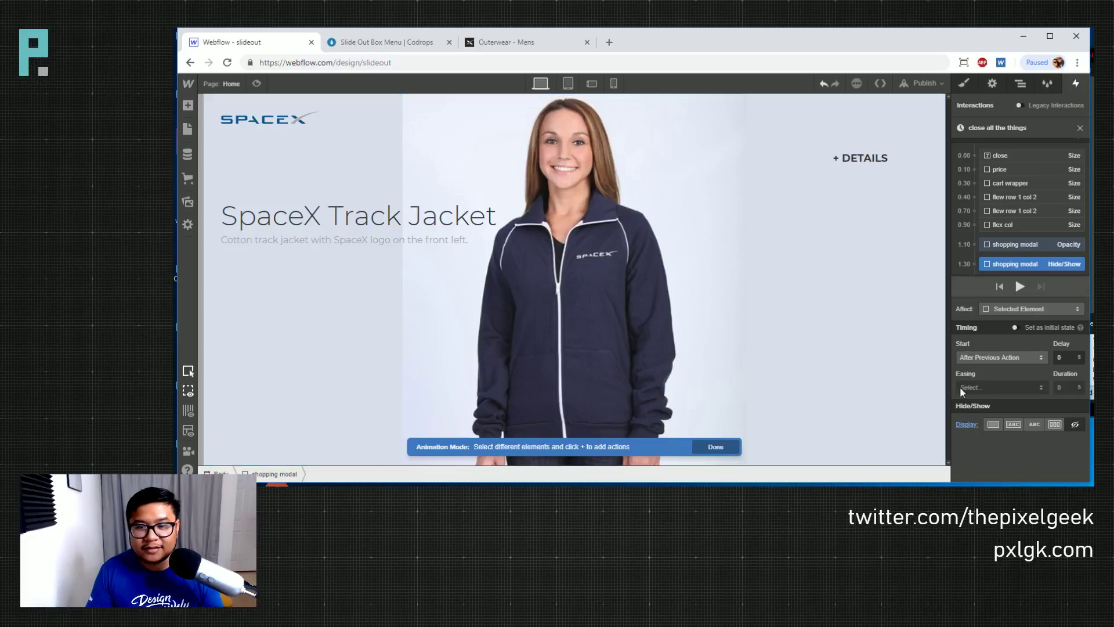
Test Close and + DETAILS in page preview to check closing and reopening the modal, and return to the designer
{"action": "left_click", "coordinate": [257, 83]}
{"action": "left_click", "coordinate": [1039, 281]}
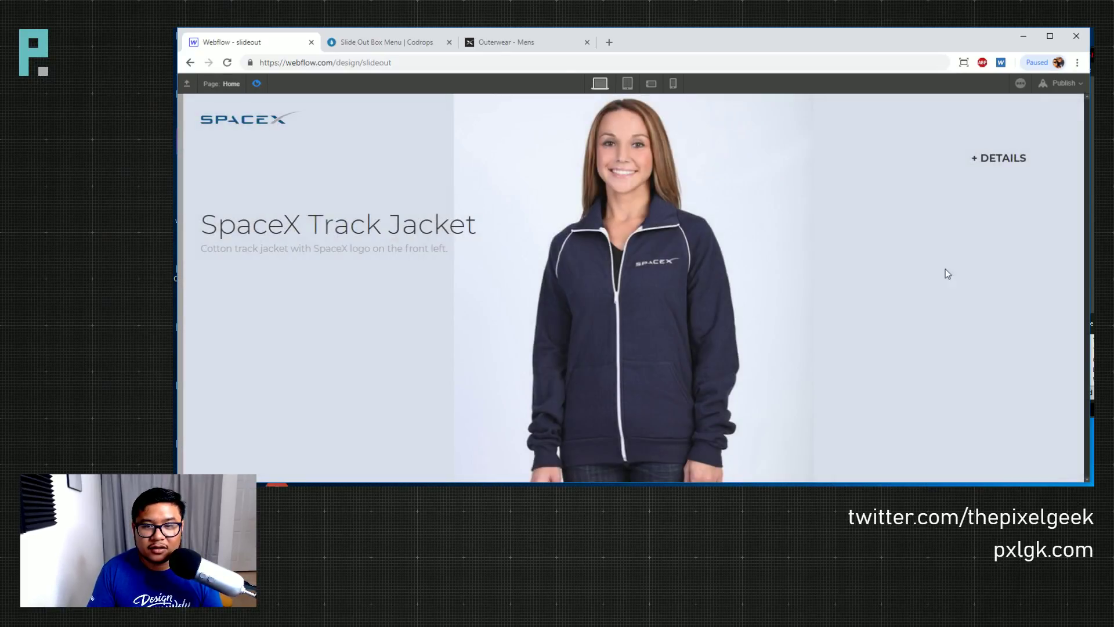
{"action": "left_click", "coordinate": [998, 158]}
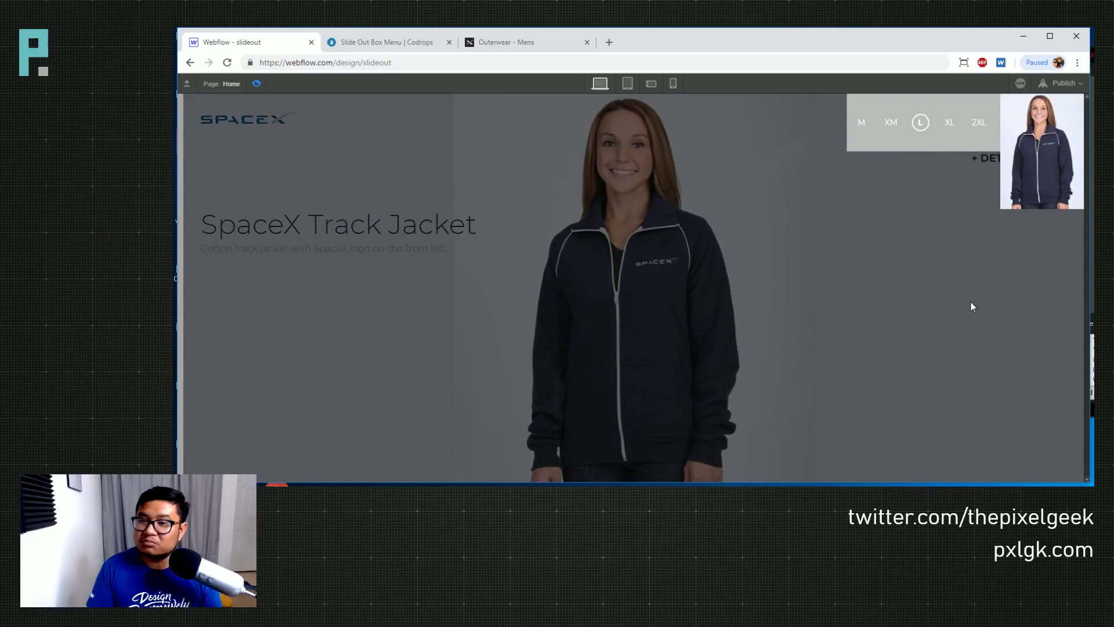
{"action": "left_click", "coordinate": [256, 83]}
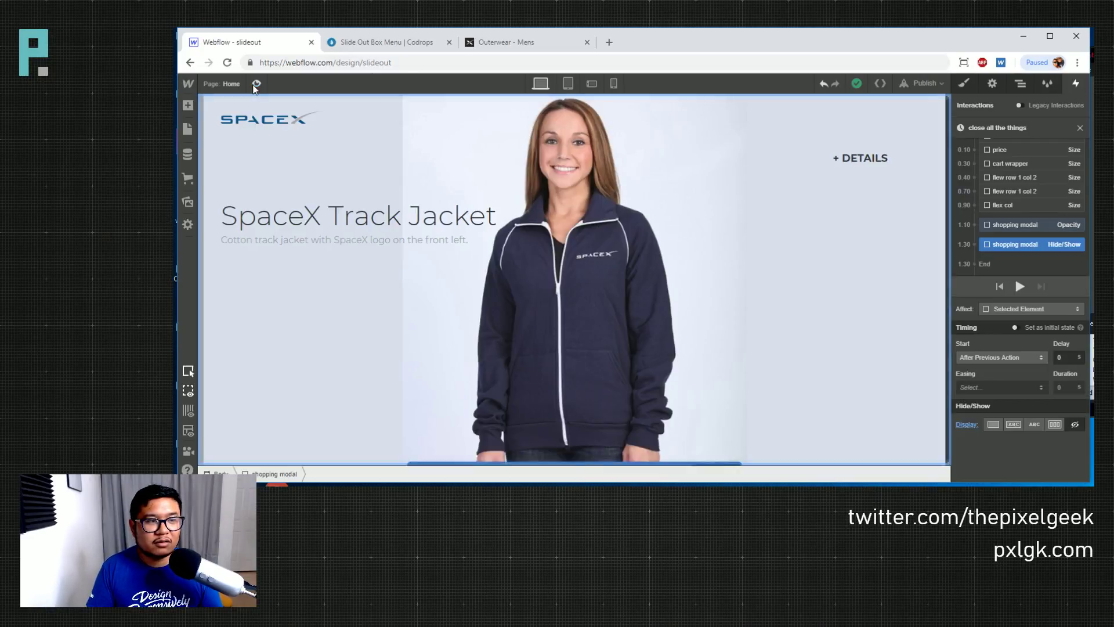
Open the open all the things animation from the + DETAILS link's click trigger and play it
{"action": "left_click", "coordinate": [861, 158]}
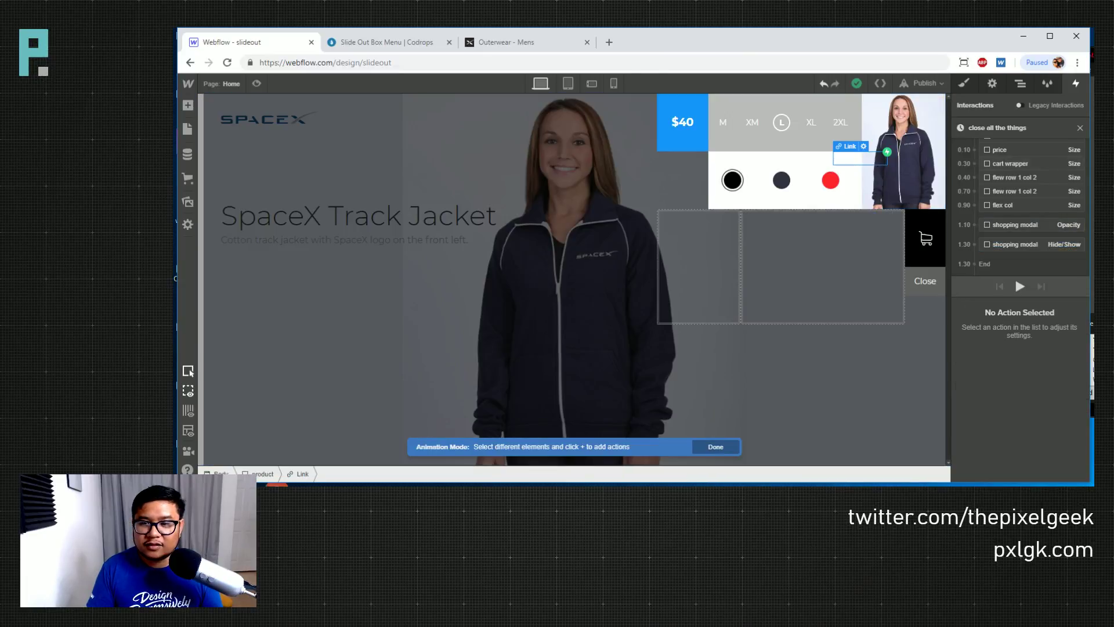
{"action": "left_click", "coordinate": [1080, 127]}
{"action": "left_click", "coordinate": [1079, 129]}
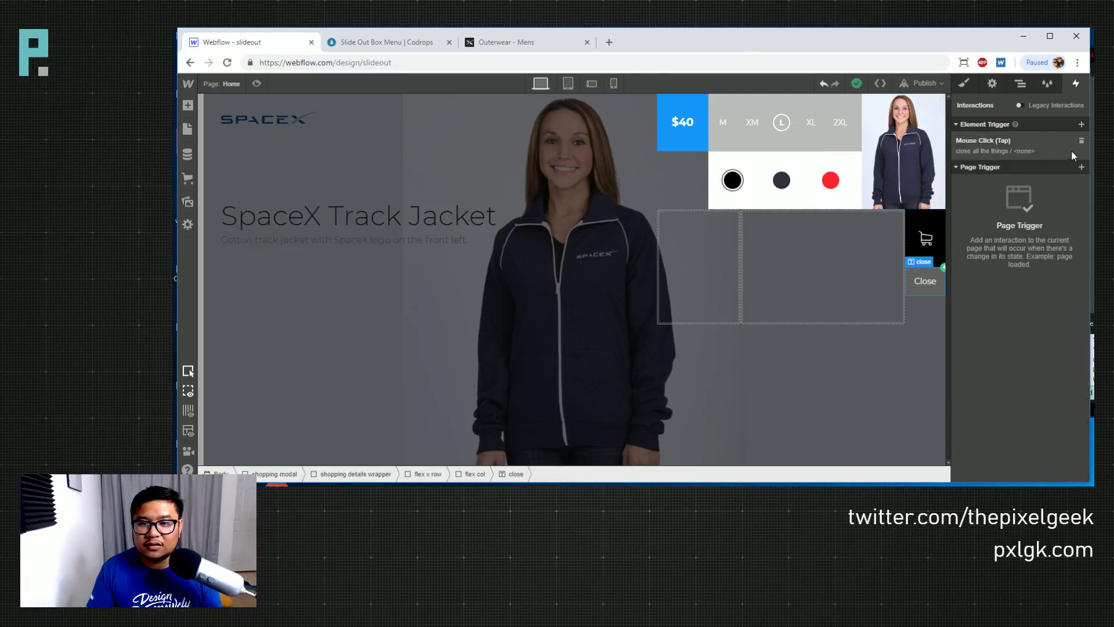
{"action": "left_click", "coordinate": [1019, 84]}
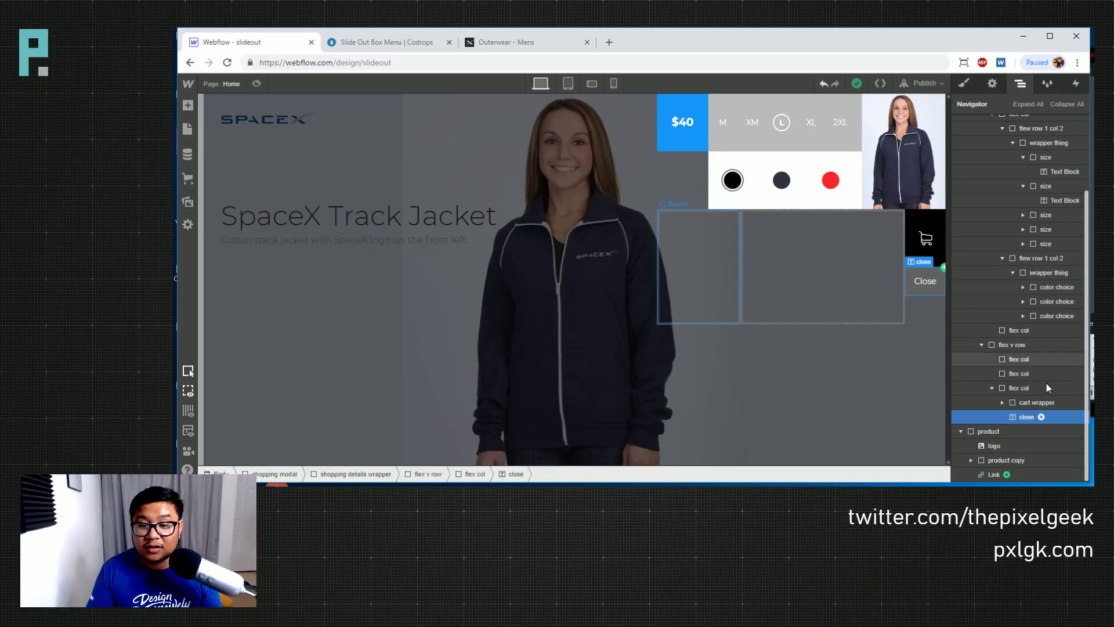
{"action": "left_click", "coordinate": [1018, 473]}
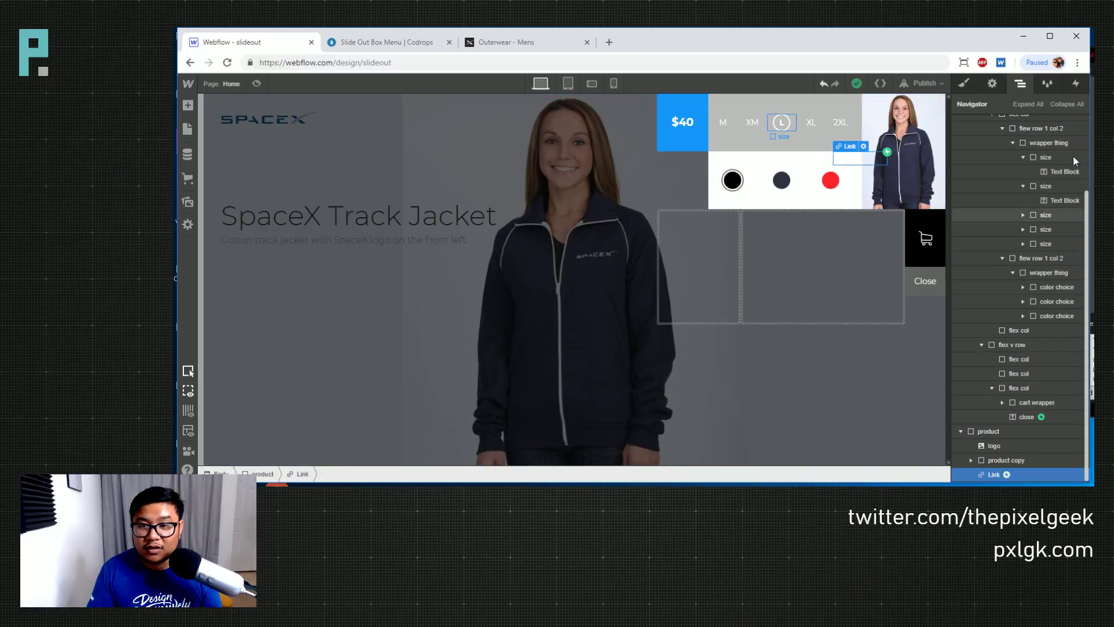
{"action": "left_click", "coordinate": [1078, 83]}
{"action": "left_click", "coordinate": [1024, 141]}
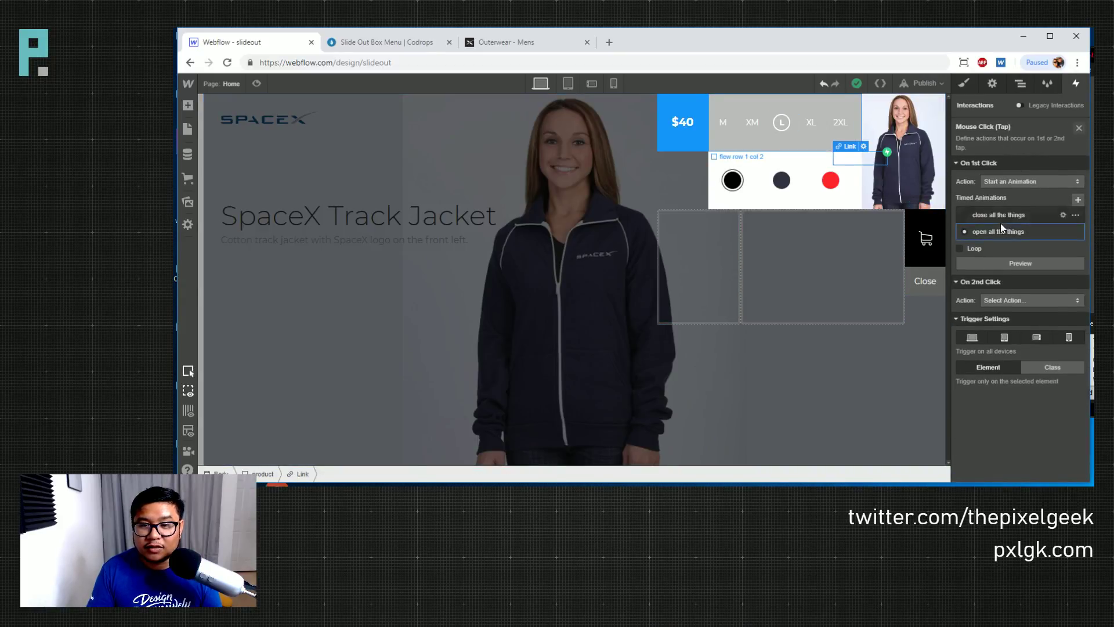
{"action": "left_click", "coordinate": [1000, 229]}
{"action": "left_click", "coordinate": [1021, 287]}
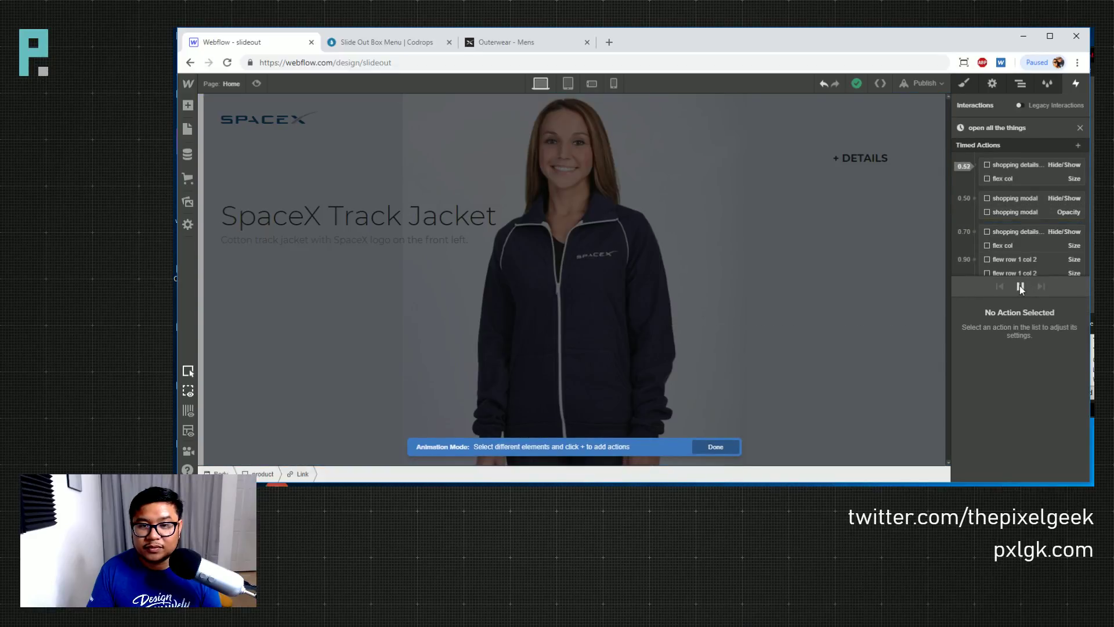
{"action": "scroll", "coordinate": [1024, 246], "scroll_direction": "down", "scroll_amount": 1}
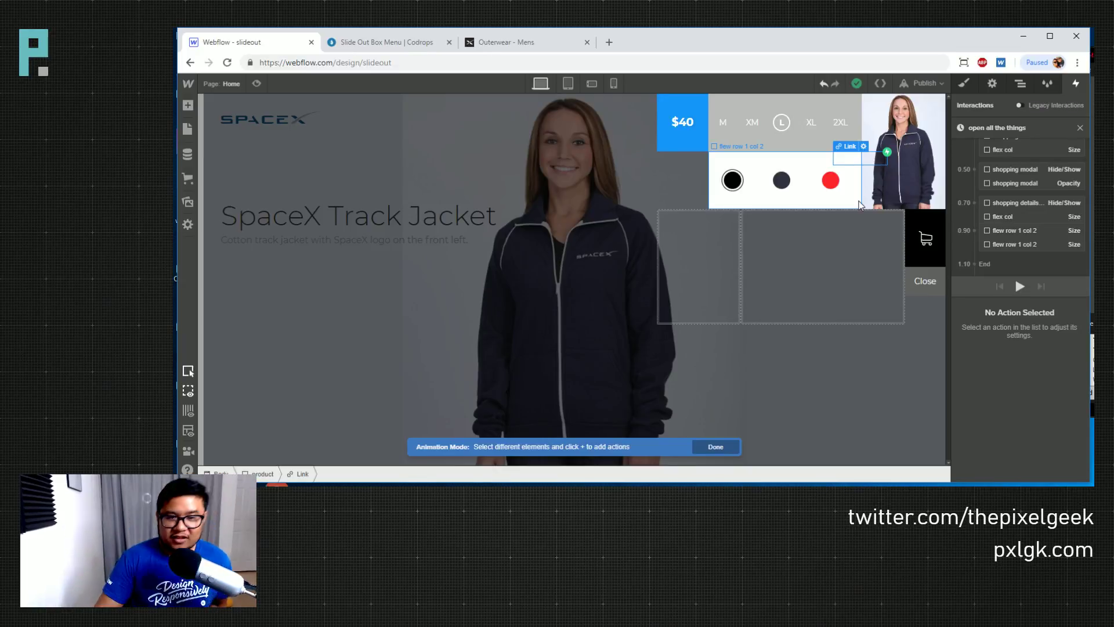
{"action": "left_click", "coordinate": [1019, 286]}
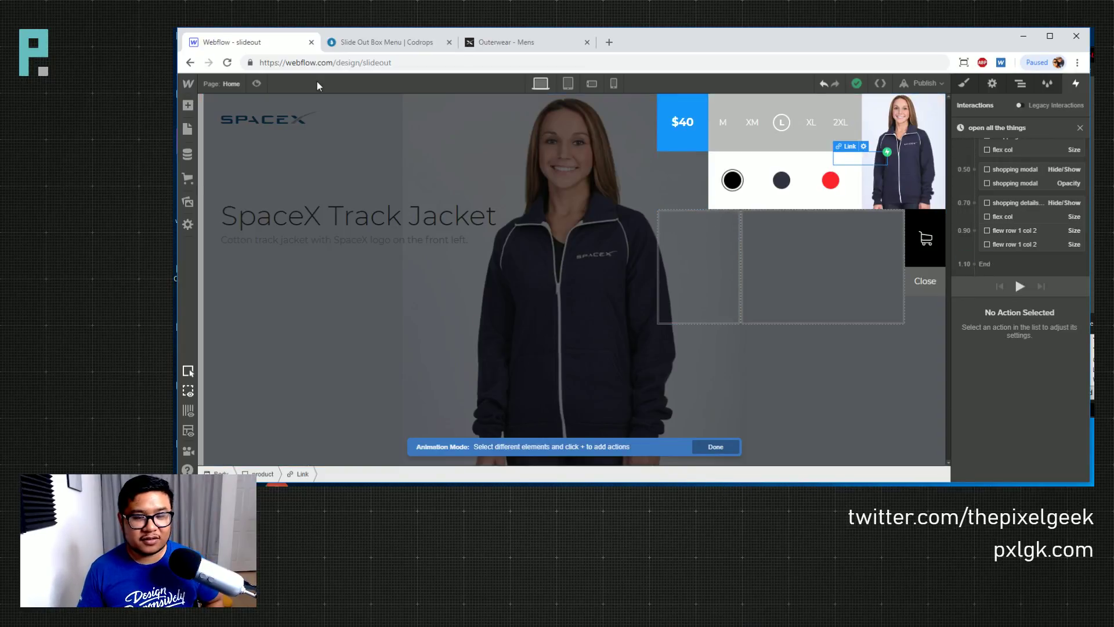
Test the modal in page preview to see which boxes reopen after closing, and return to the designer
{"action": "left_click", "coordinate": [256, 83]}
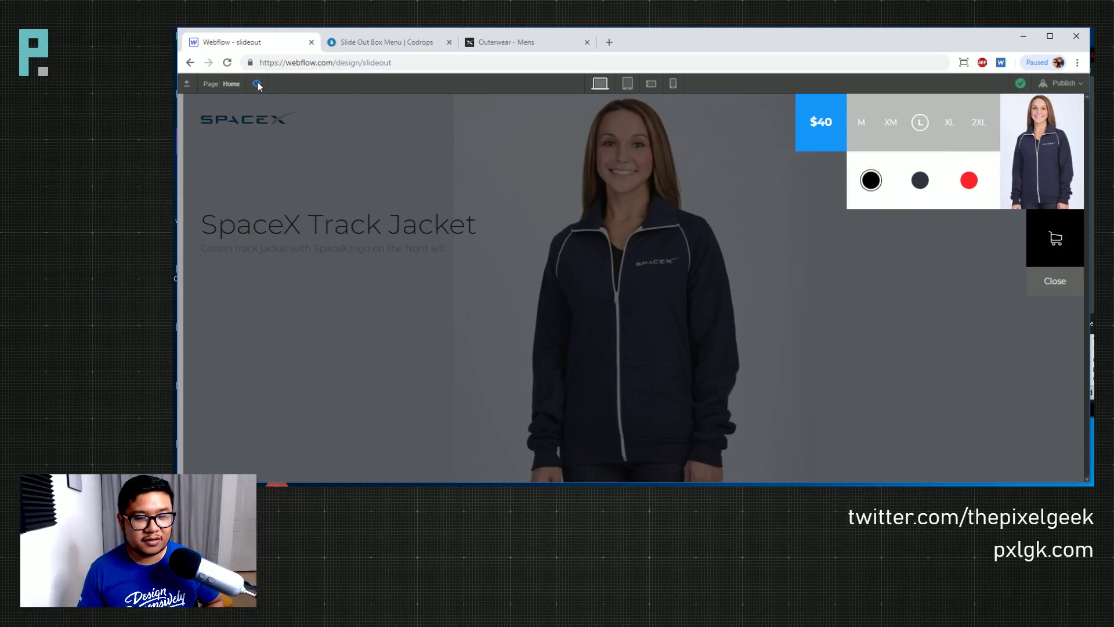
{"action": "left_click", "coordinate": [1066, 278]}
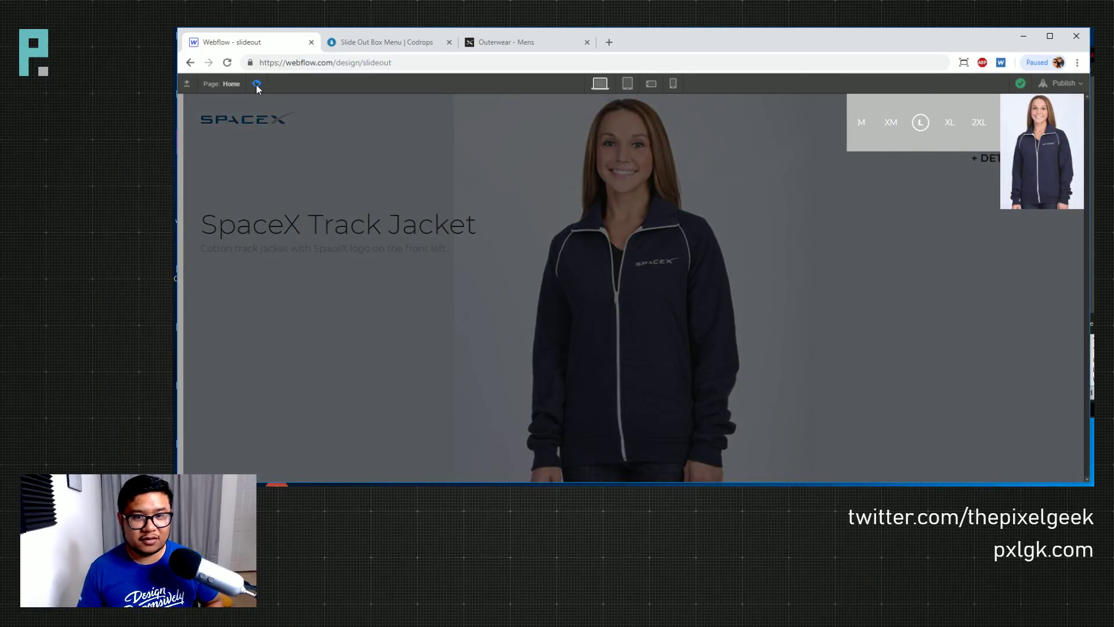
{"action": "left_click", "coordinate": [256, 83]}
Examine the Size actions of the size row and swatch row in open all the things while replaying the animation
{"action": "left_click", "coordinate": [857, 199]}
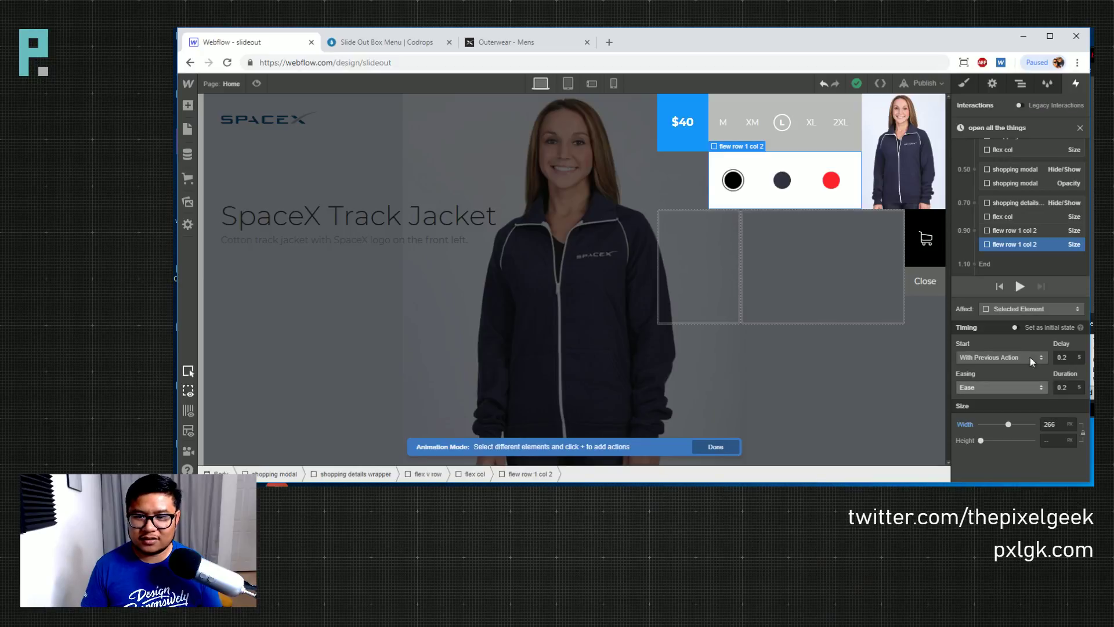
{"action": "scroll", "coordinate": [1011, 241], "scroll_direction": "up", "scroll_amount": 1}
{"action": "scroll", "coordinate": [1011, 242], "scroll_direction": "down", "scroll_amount": 1}
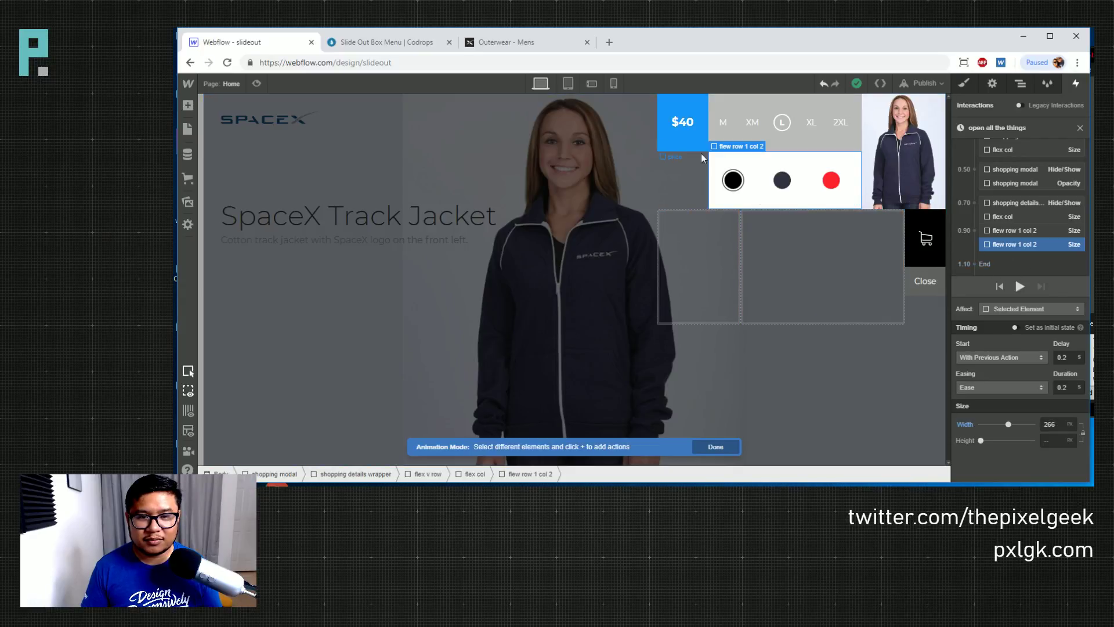
{"action": "left_click", "coordinate": [1021, 286]}
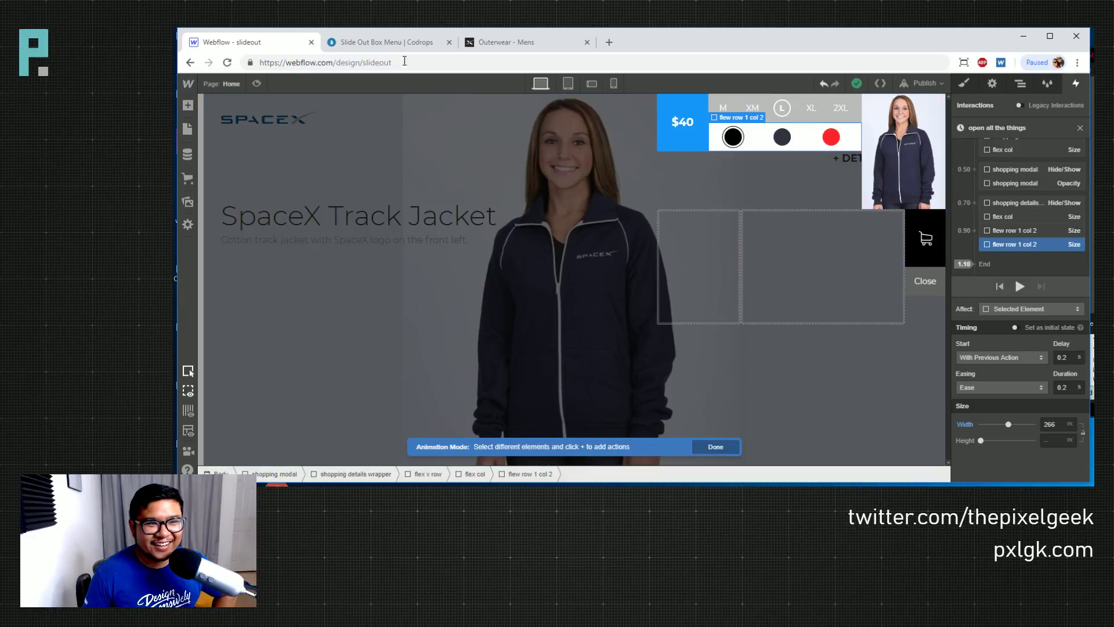
{"action": "left_click", "coordinate": [1018, 287]}
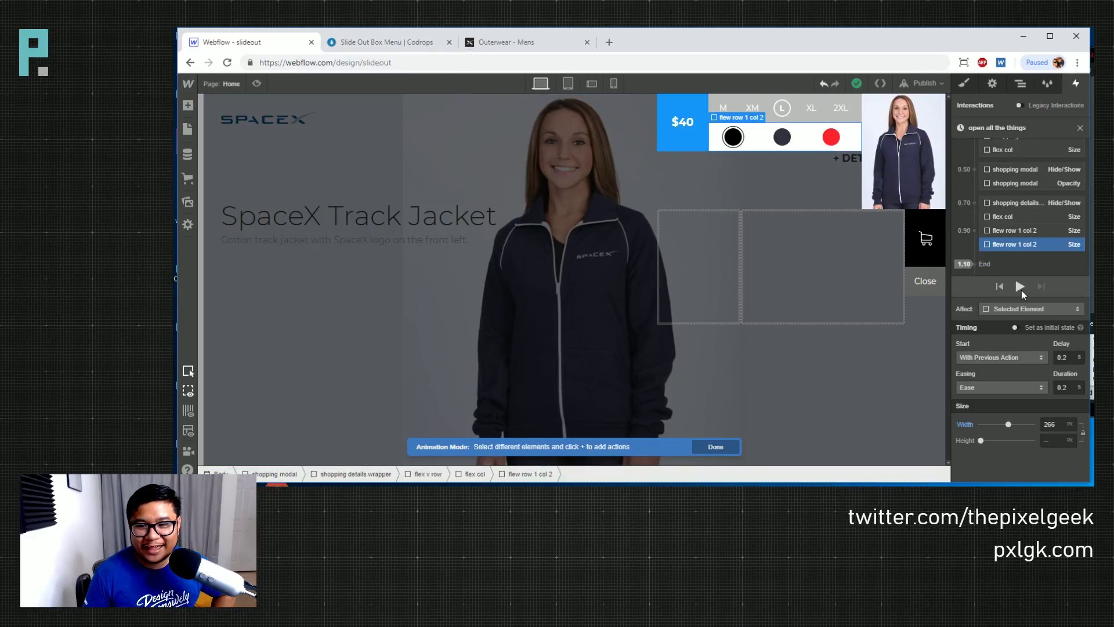
{"action": "left_click", "coordinate": [1004, 227]}
{"action": "left_click", "coordinate": [1013, 248]}
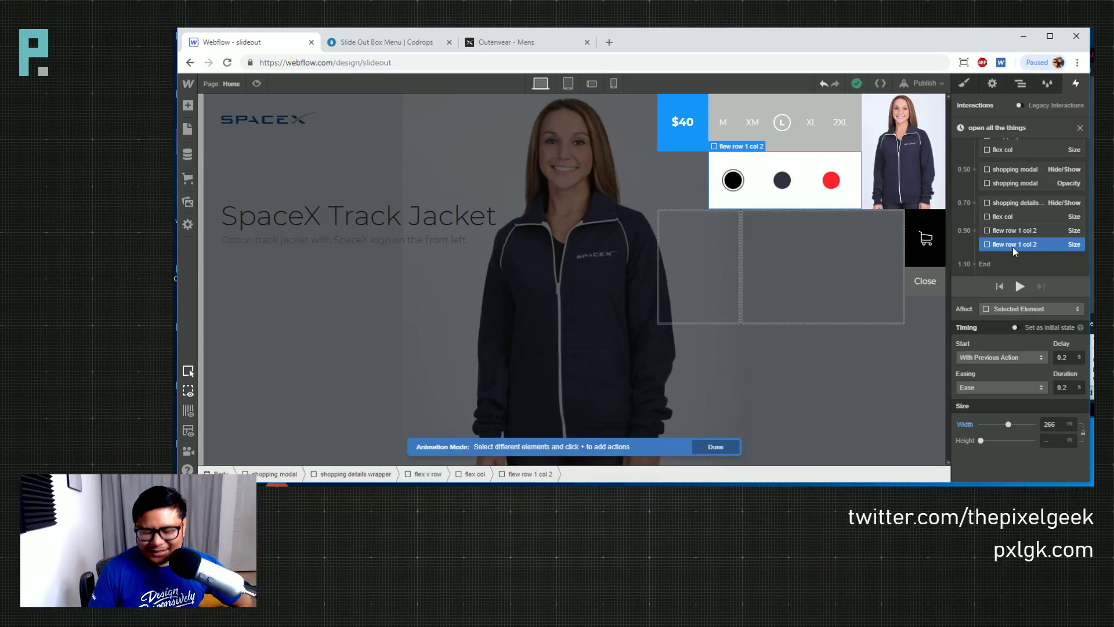
{"action": "left_click", "coordinate": [1019, 287]}
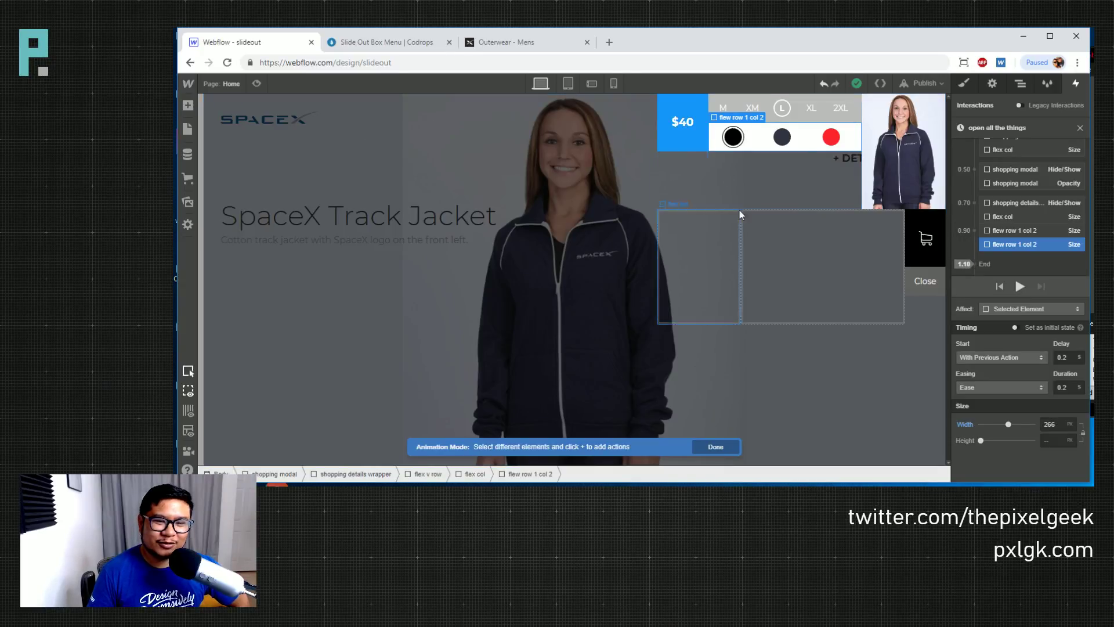
{"action": "left_click", "coordinate": [792, 192]}
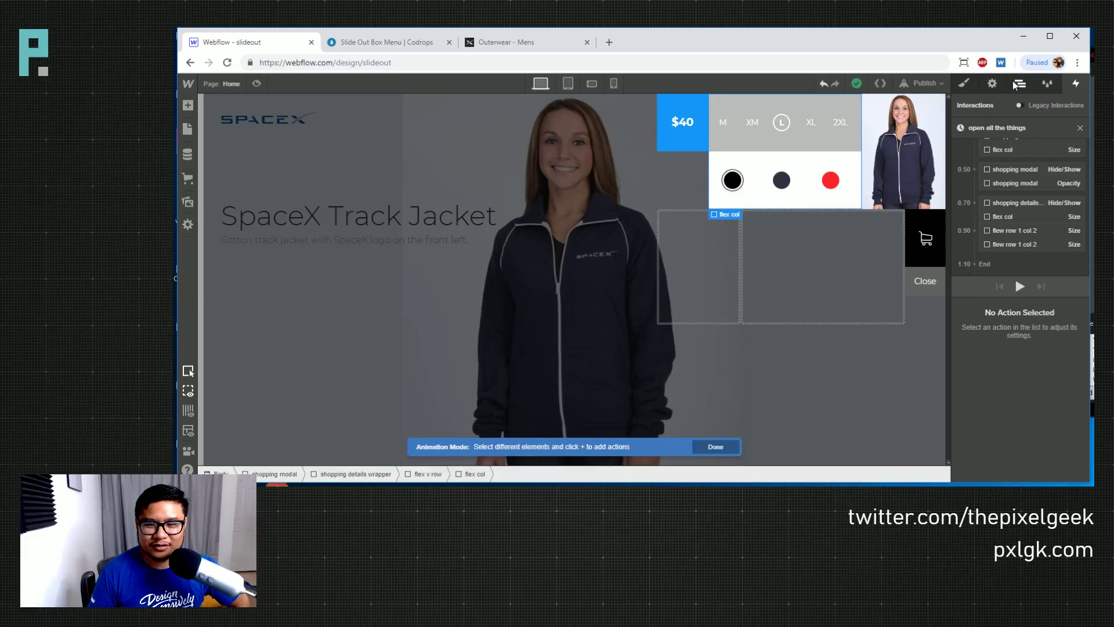
Check the width in the swatch row's Size action, test Close in page preview, and return to the designer
{"action": "left_click", "coordinate": [1013, 244]}
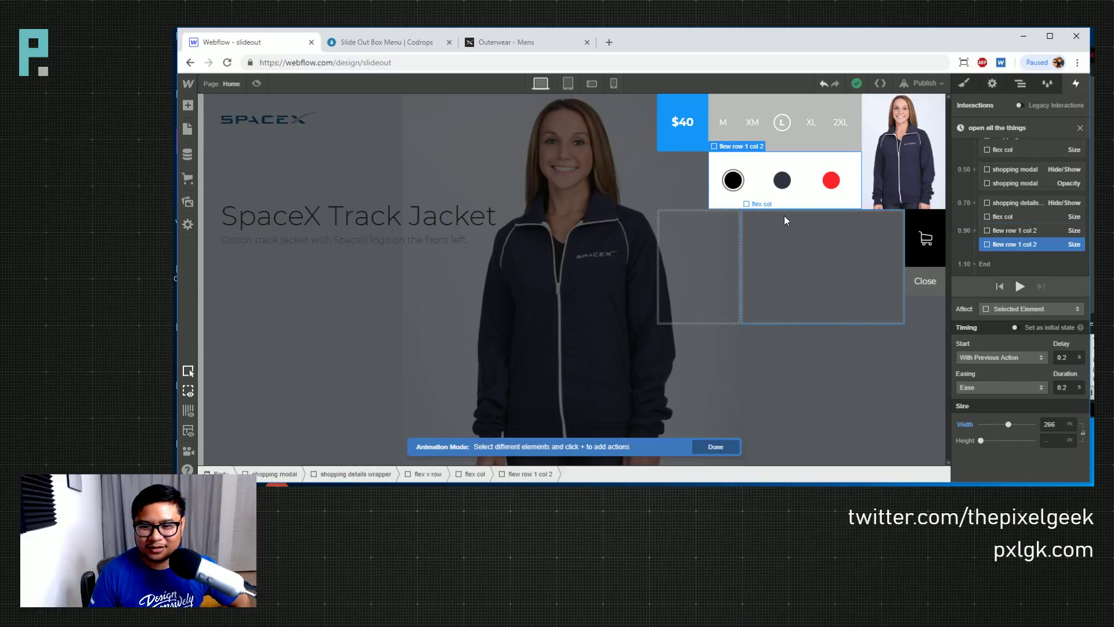
{"action": "mouse_move", "coordinate": [1007, 424]}
{"action": "left_mouse_down"}
{"action": "mouse_move", "coordinate": [1020, 424]}
{"action": "mouse_move", "coordinate": [1009, 424]}
{"action": "left_mouse_up"}
{"action": "left_click", "coordinate": [1065, 420]}
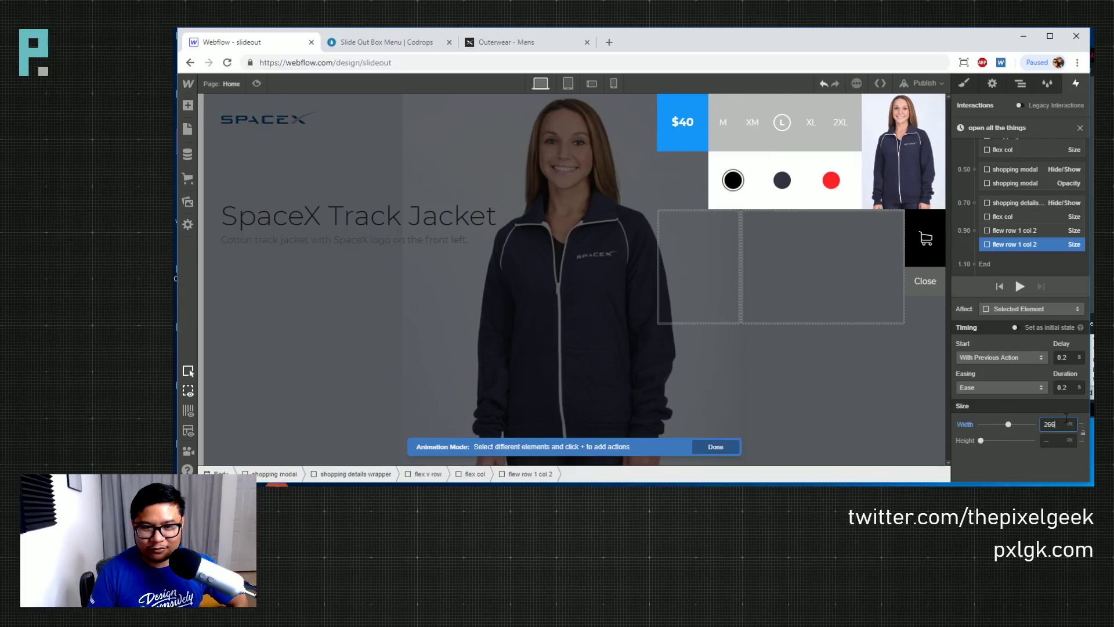
{"action": "key", "text": "ctrl+shift+p"}
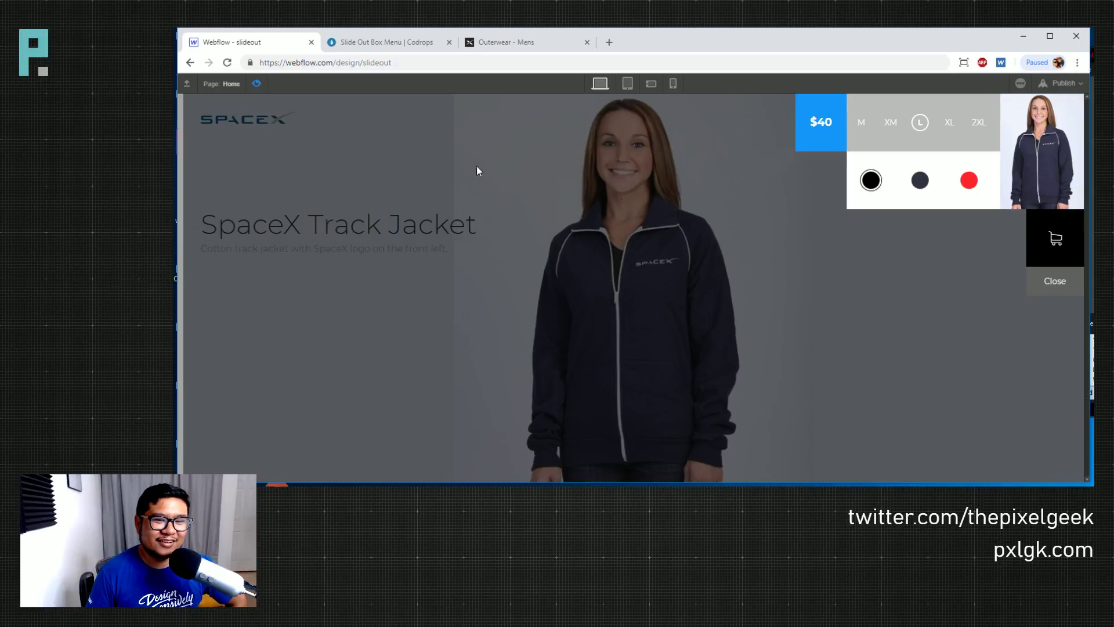
{"action": "left_click", "coordinate": [1055, 289]}
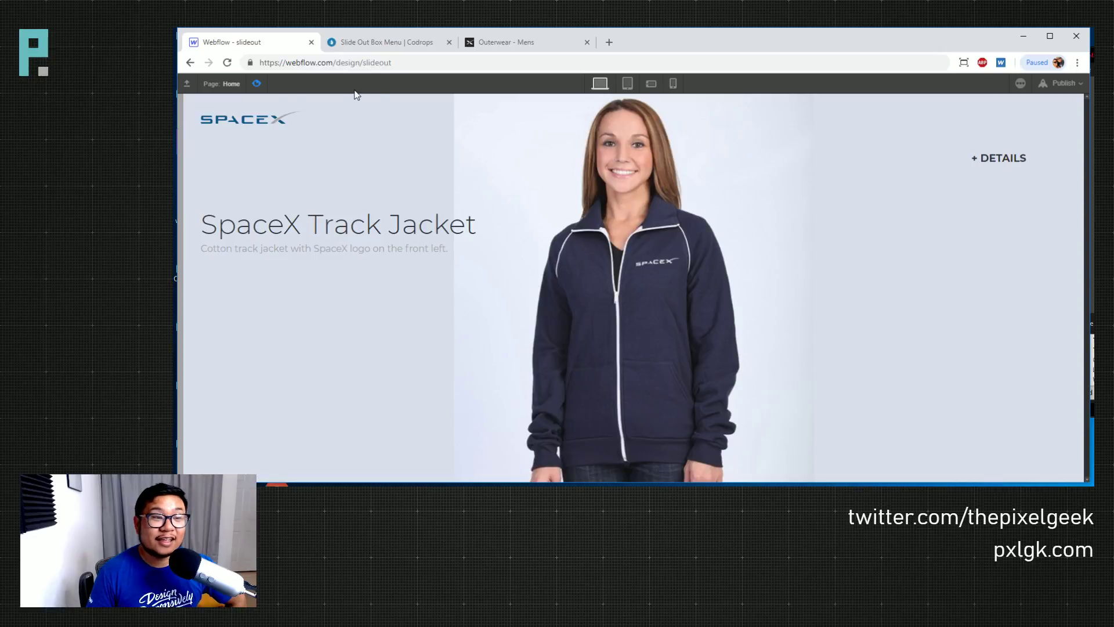
{"action": "left_click", "coordinate": [257, 84]}
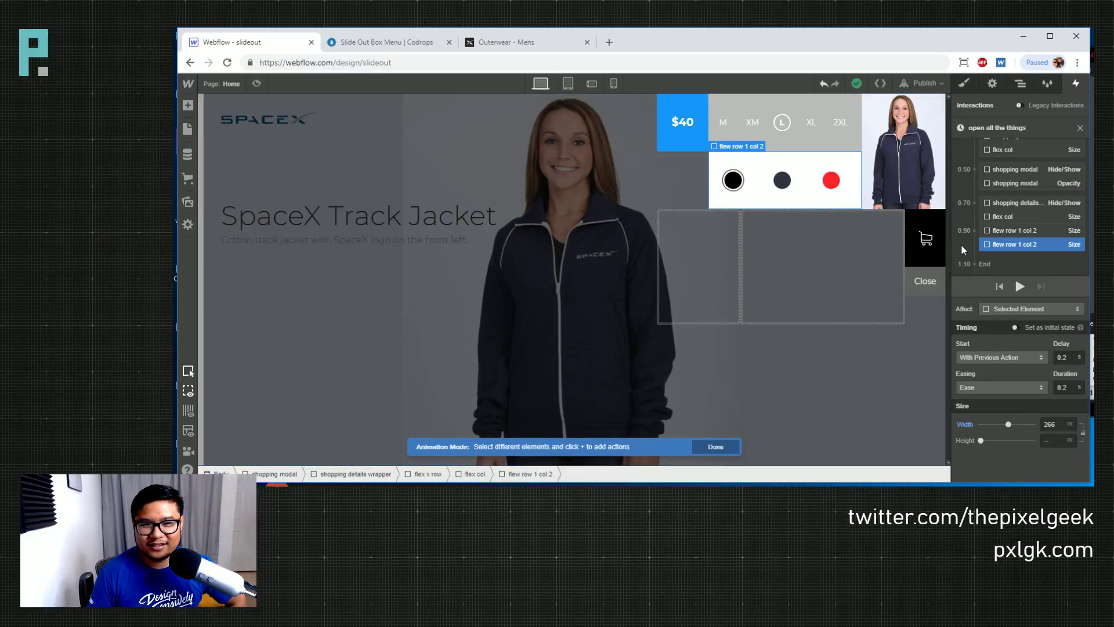
Clear the width of the swatch row's Size action, set its height to 50%, and preview the result
{"action": "left_click", "coordinate": [965, 424], "text": "alt"}
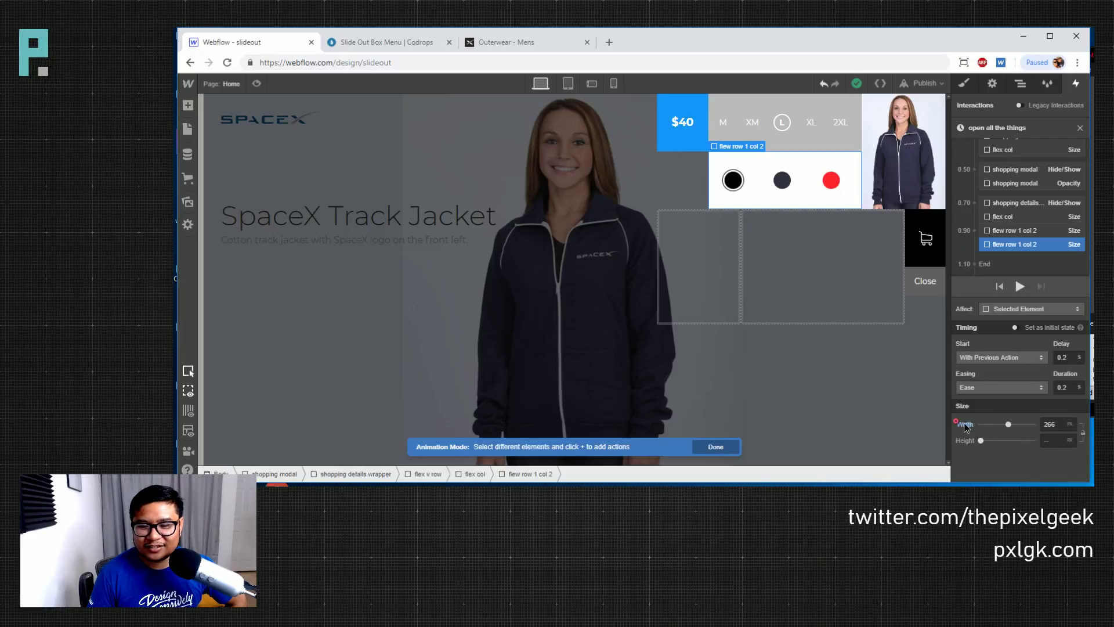
{"action": "left_click", "coordinate": [1051, 436]}
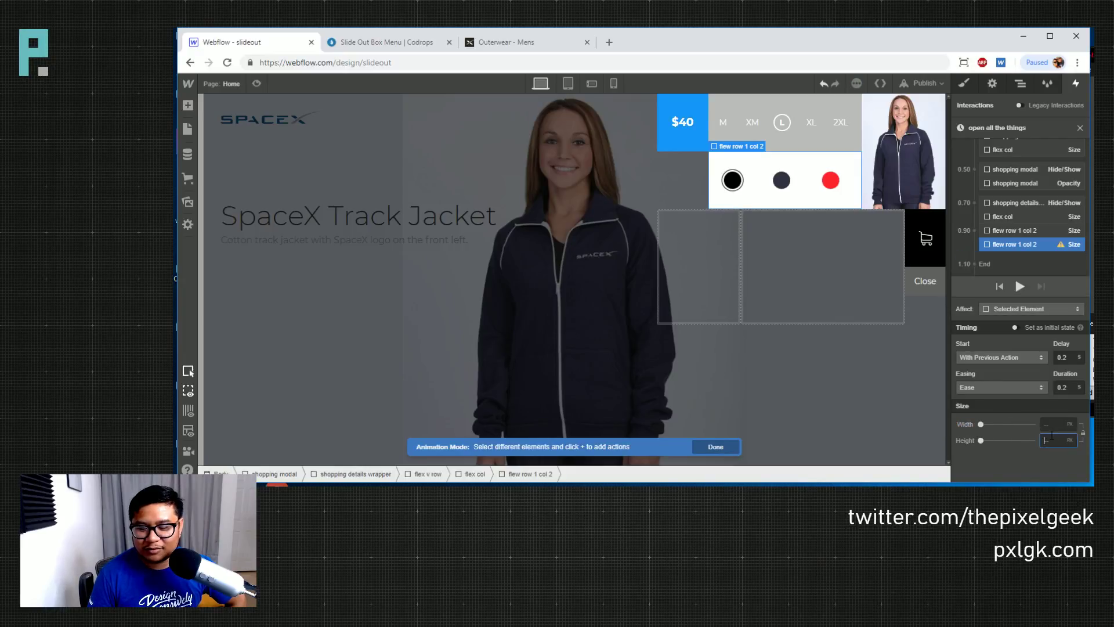
{"action": "type", "text": "50%"}
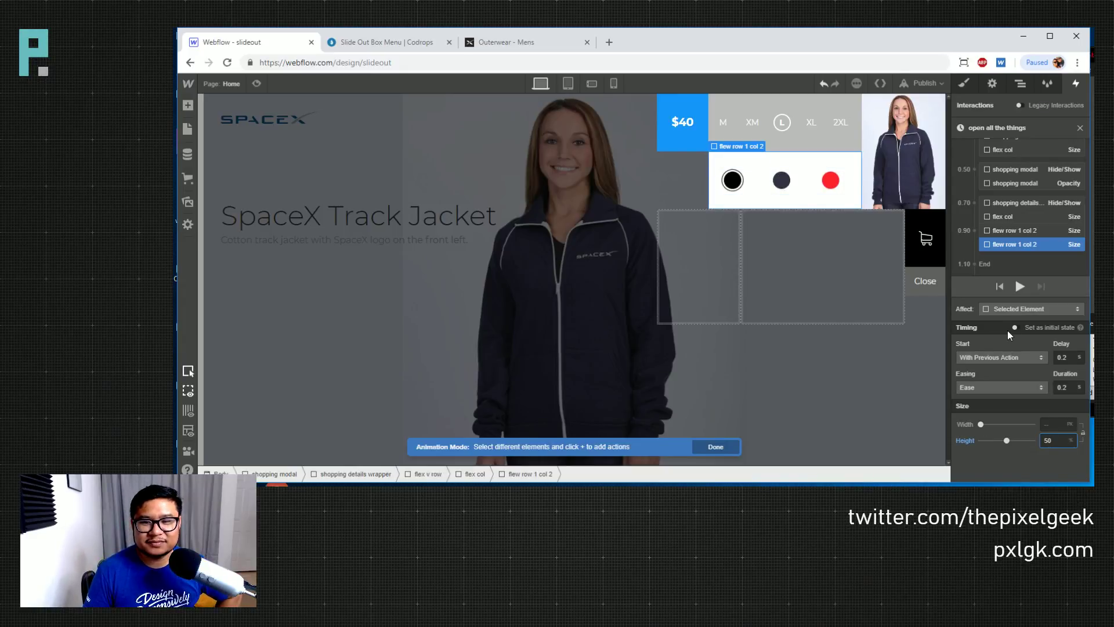
{"action": "left_click", "coordinate": [1019, 287]}
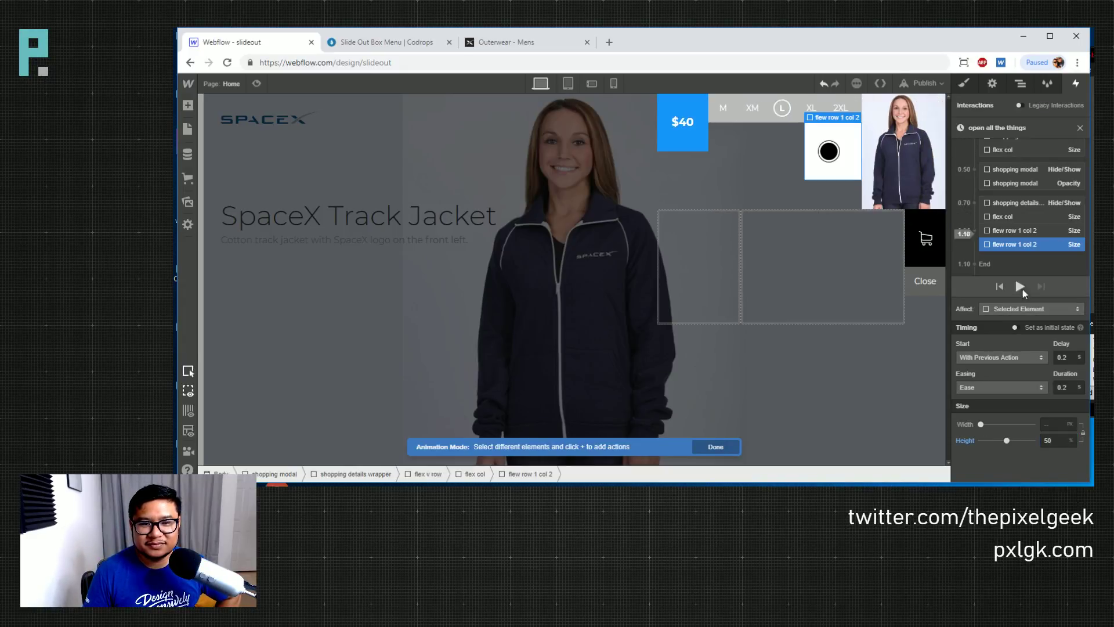
{"action": "left_click", "coordinate": [256, 84]}
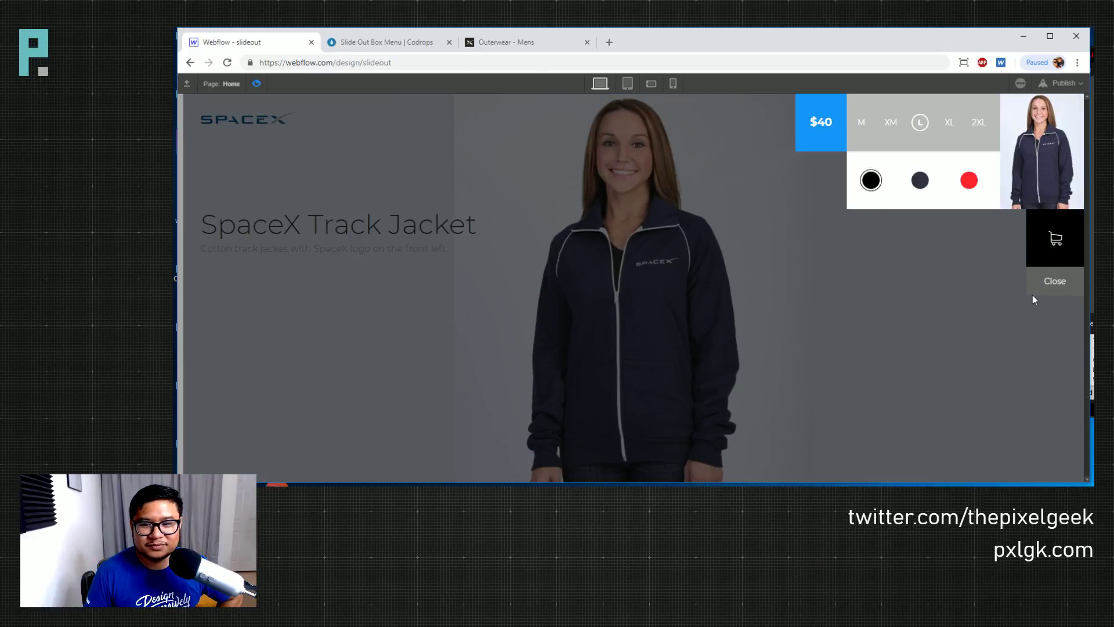
Test closing and reopening the modal in page preview, return to the designer, and replay the open all the things animation
{"action": "left_click", "coordinate": [1058, 280]}
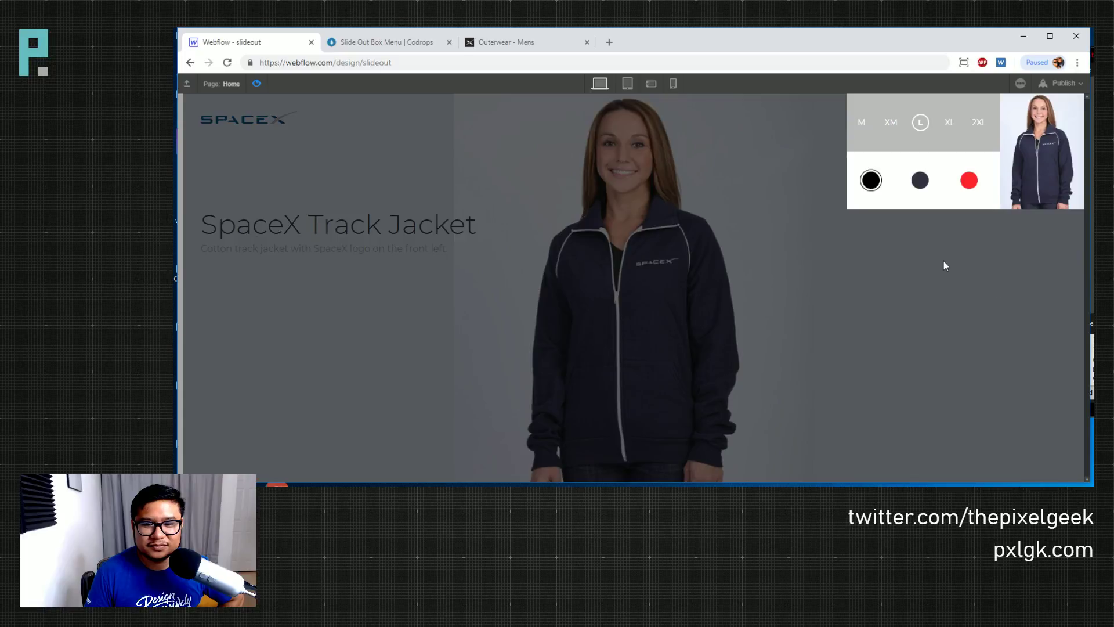
{"action": "left_click", "coordinate": [256, 84]}
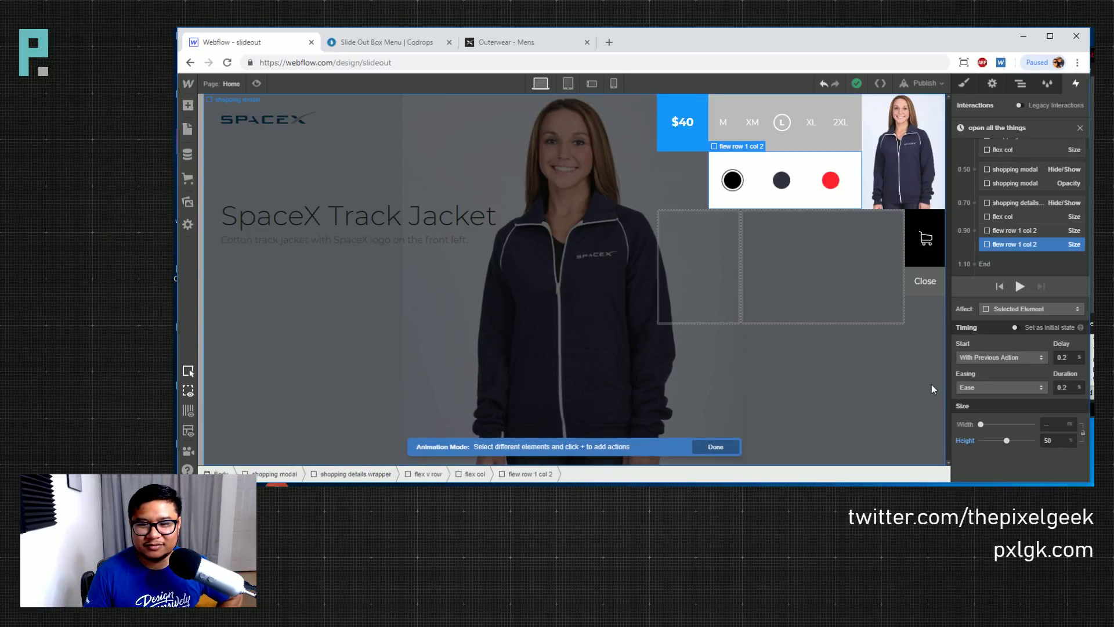
{"action": "left_click", "coordinate": [1016, 286]}
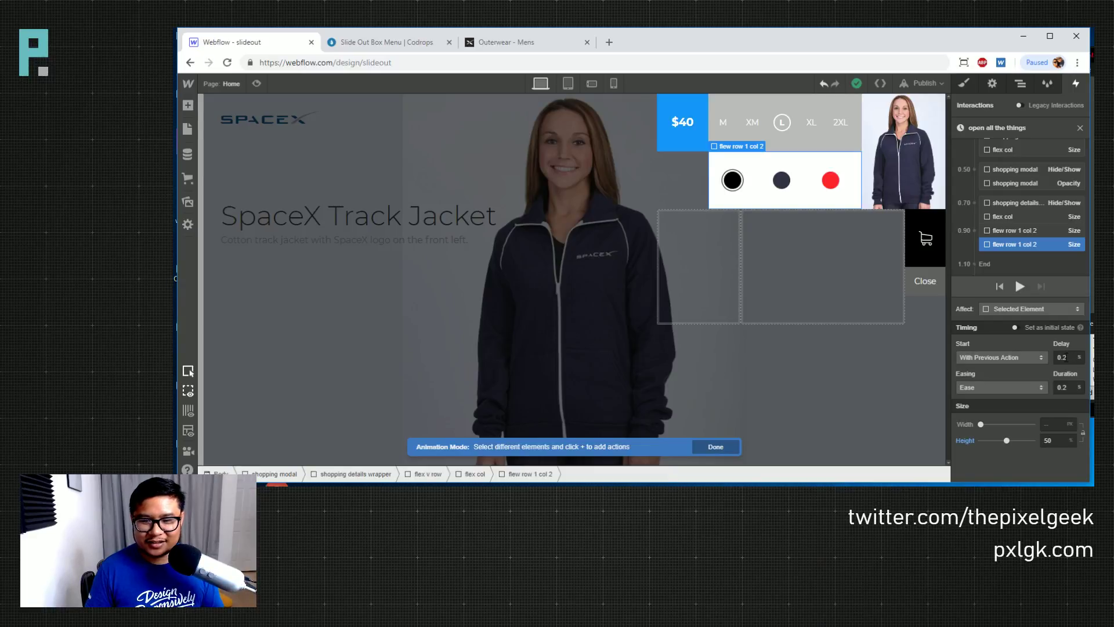
Set the delay of the swatch row's Size action to 0.4 s and play the opening animation
{"action": "left_click", "coordinate": [1068, 358]}
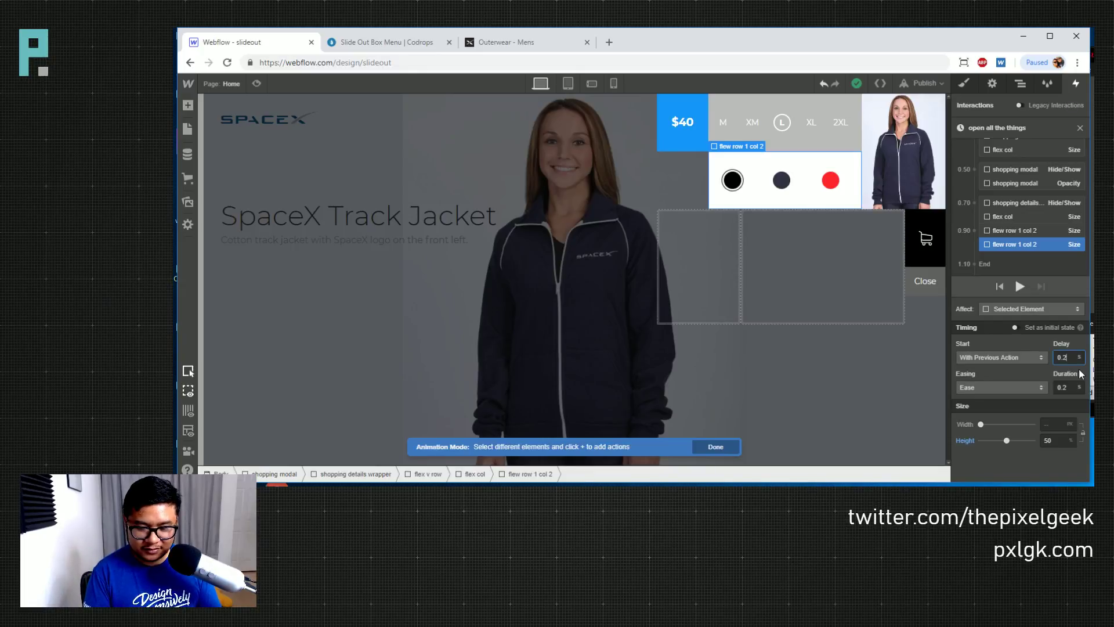
{"action": "key", "text": "BackSpace"}
{"action": "key", "text": "BackSpace"}
{"action": "key", "text": "BackSpace"}
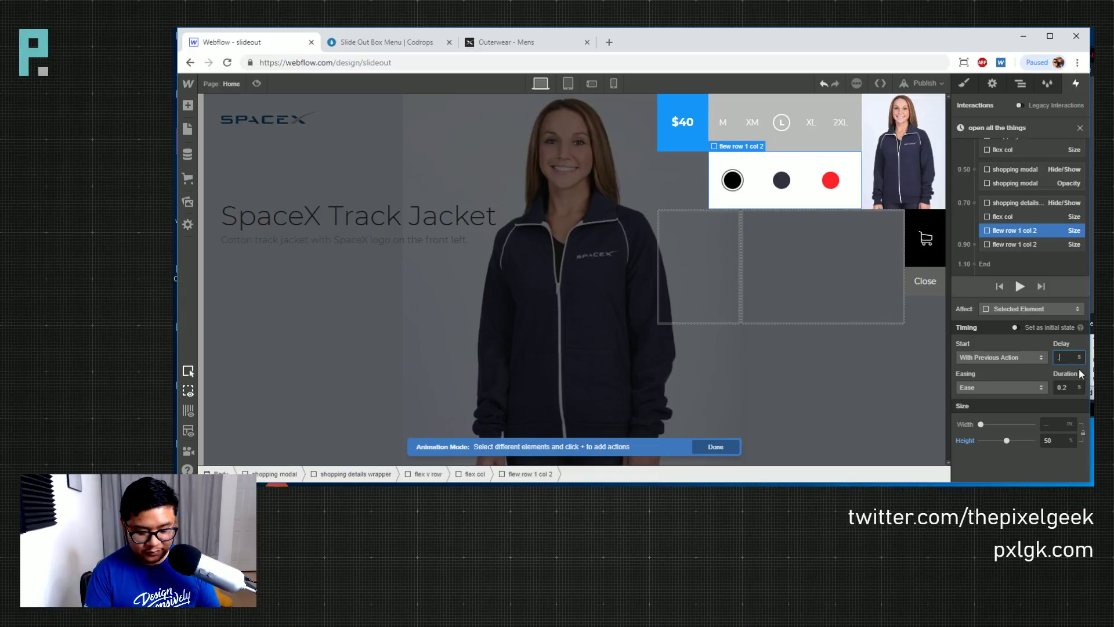
{"action": "type", "text": "0.4"}
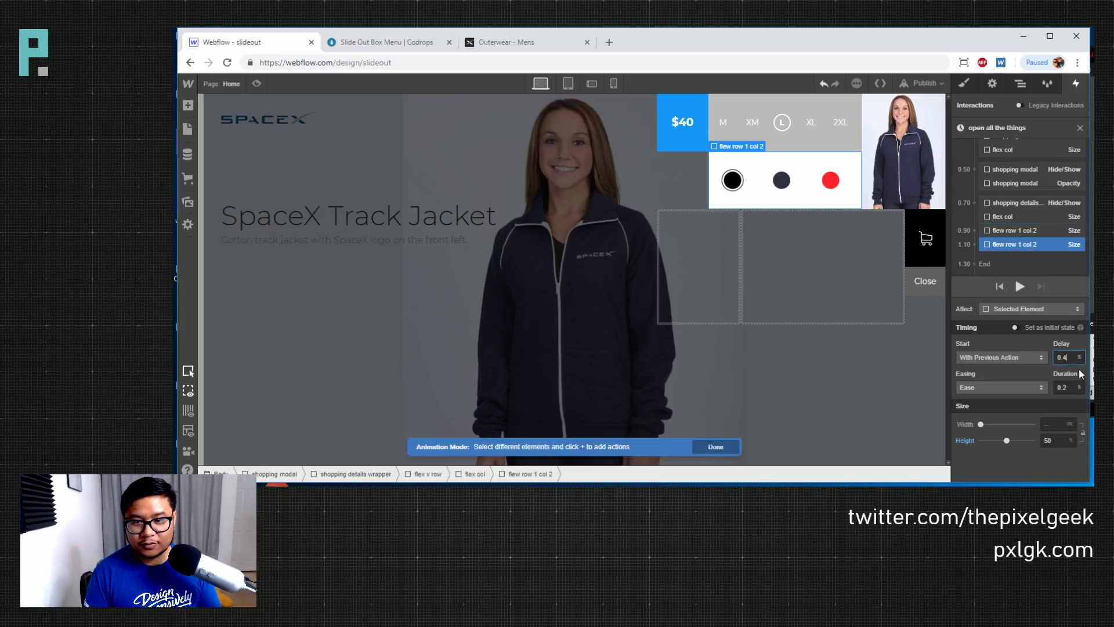
{"action": "left_click", "coordinate": [1019, 286]}
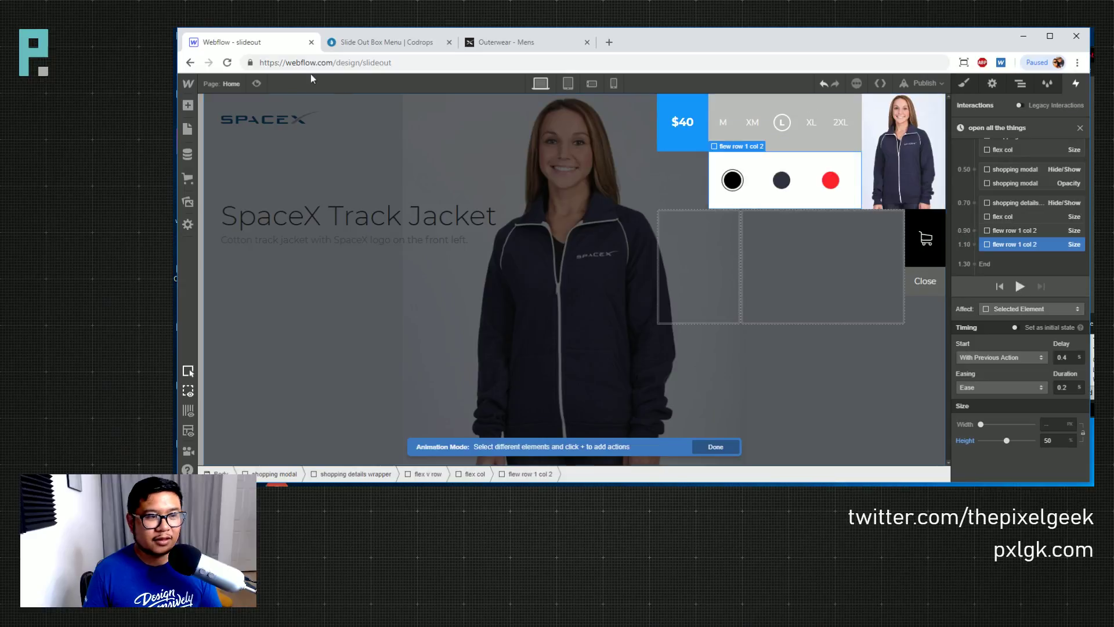
Test Close and + DETAILS in page preview with the longer delay, and return to the designer
{"action": "left_click", "coordinate": [257, 84]}
{"action": "left_click", "coordinate": [1067, 276]}
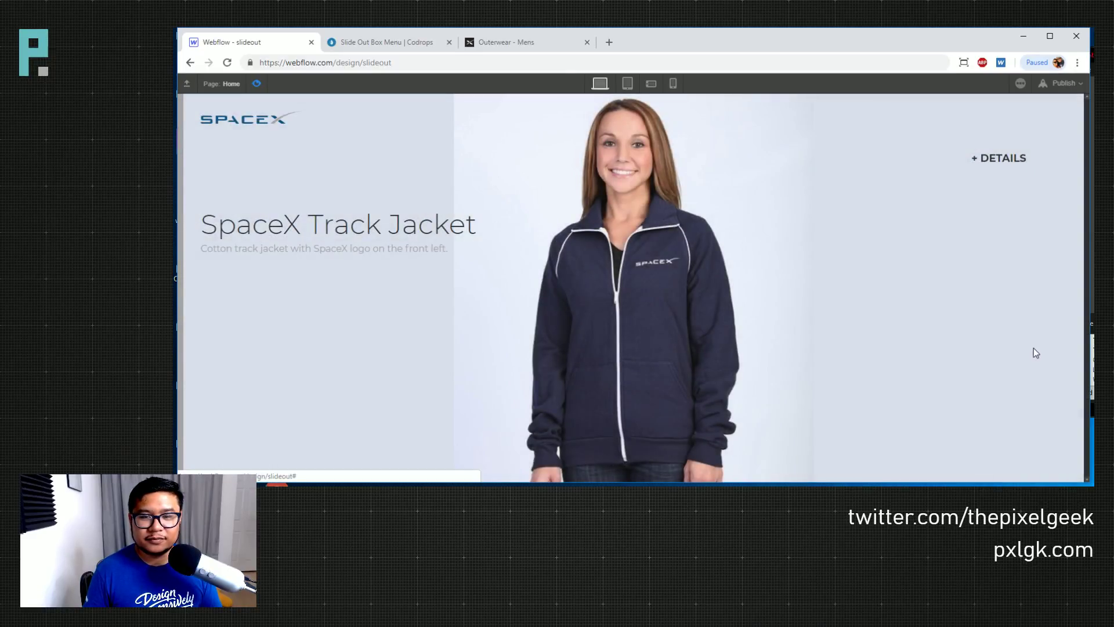
{"action": "left_click", "coordinate": [998, 157]}
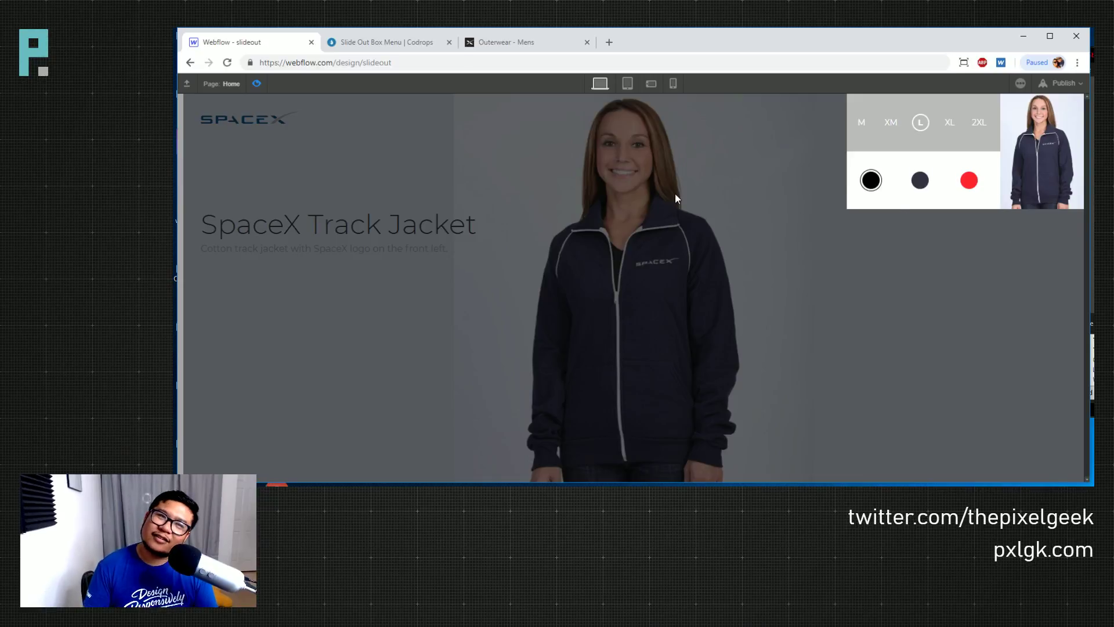
{"action": "left_click", "coordinate": [256, 84]}
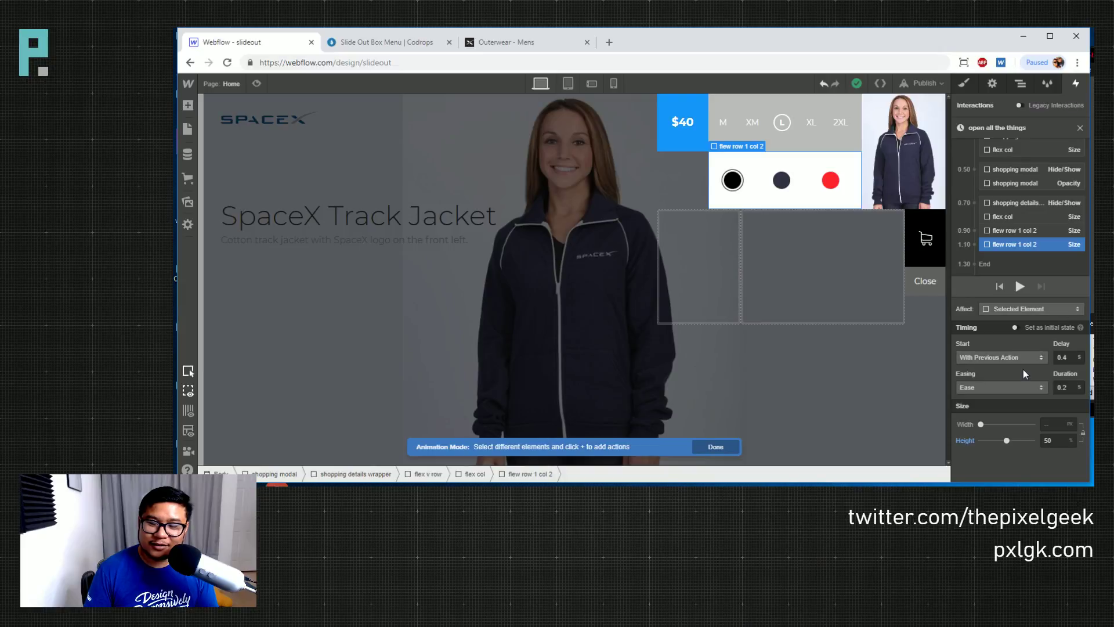
Add a Size action for the $40 price box at the end of open all the things and open its width for editing
{"action": "left_click", "coordinate": [679, 145]}
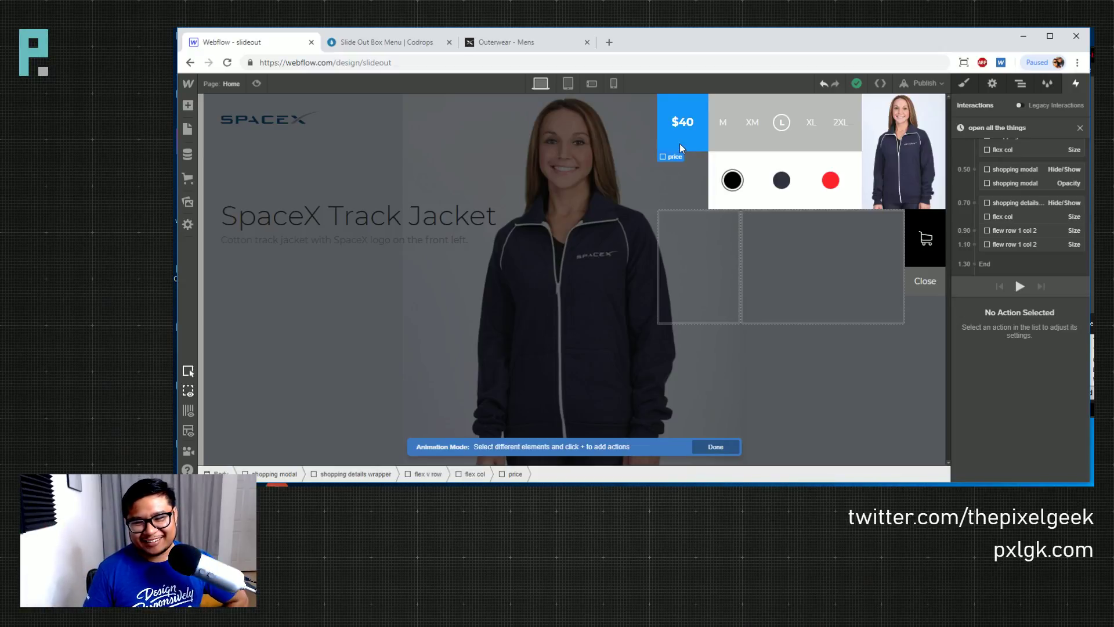
{"action": "mouse_move", "coordinate": [974, 258]}
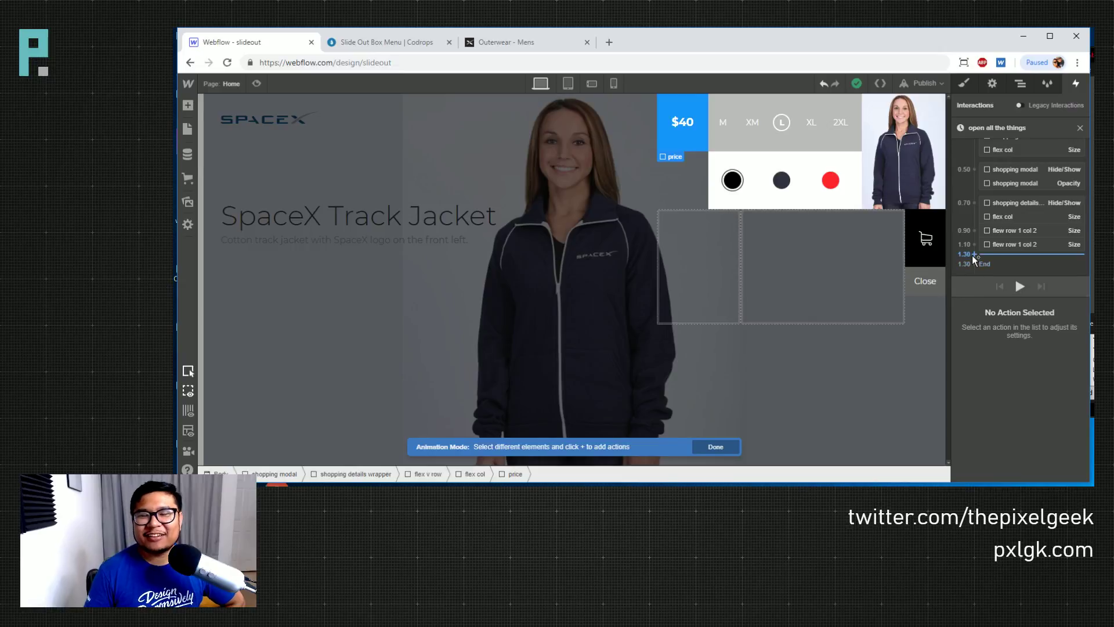
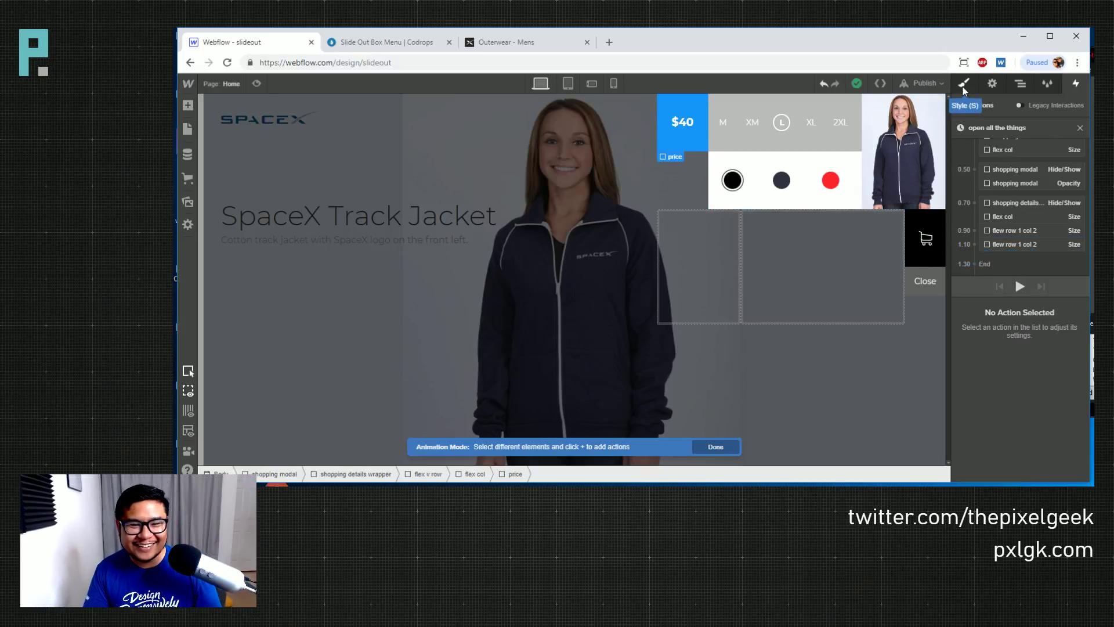
{"action": "left_click", "coordinate": [976, 263]}
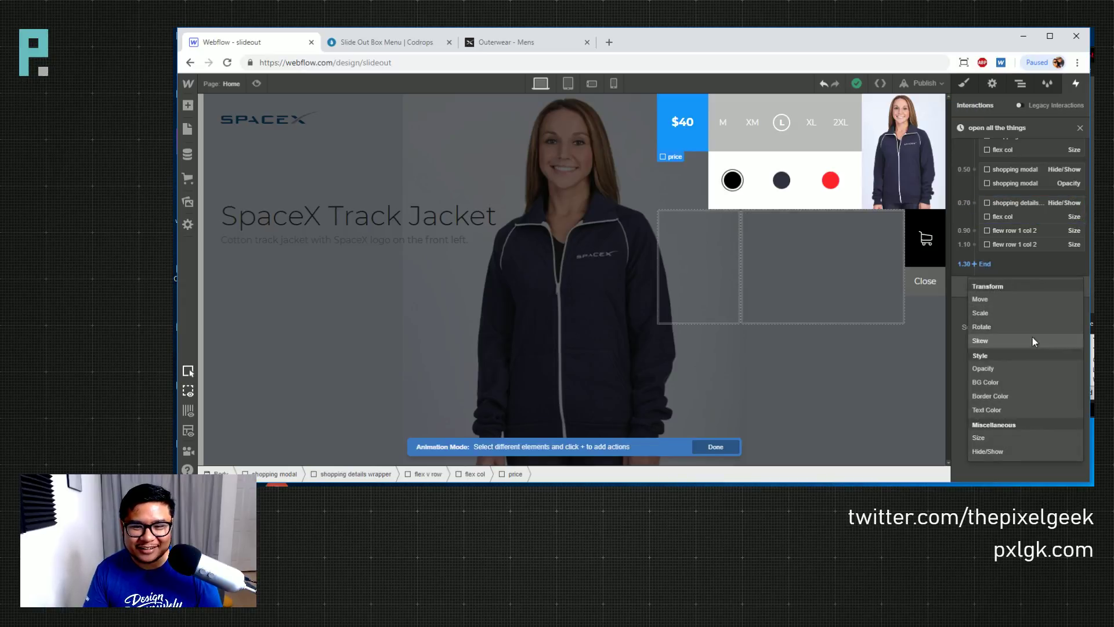
{"action": "left_click", "coordinate": [1016, 440]}
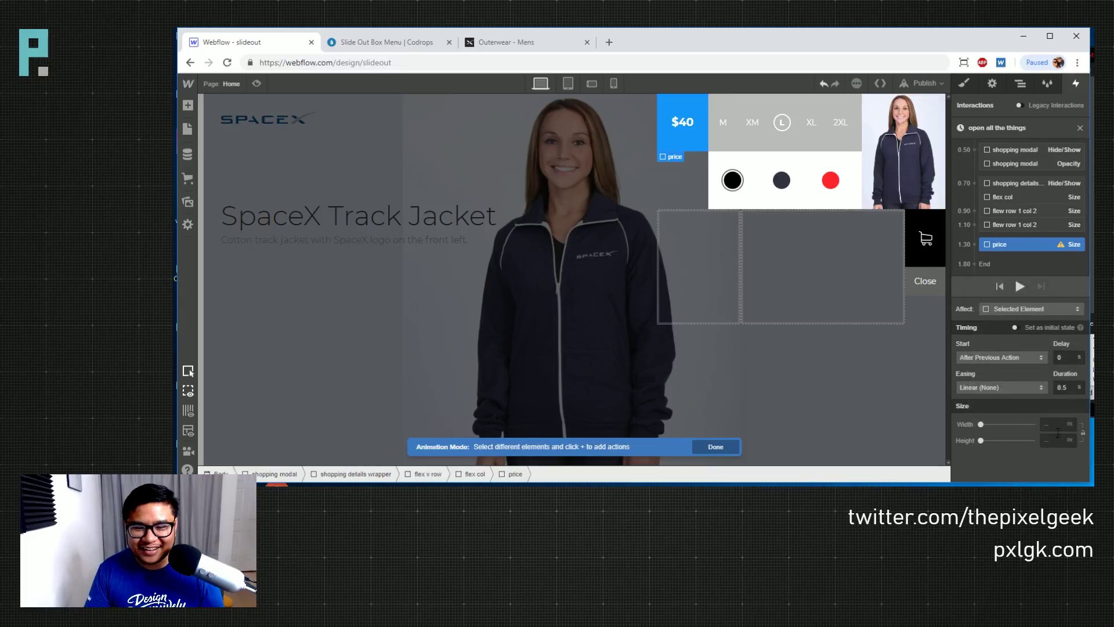
{"action": "left_click", "coordinate": [1050, 424]}
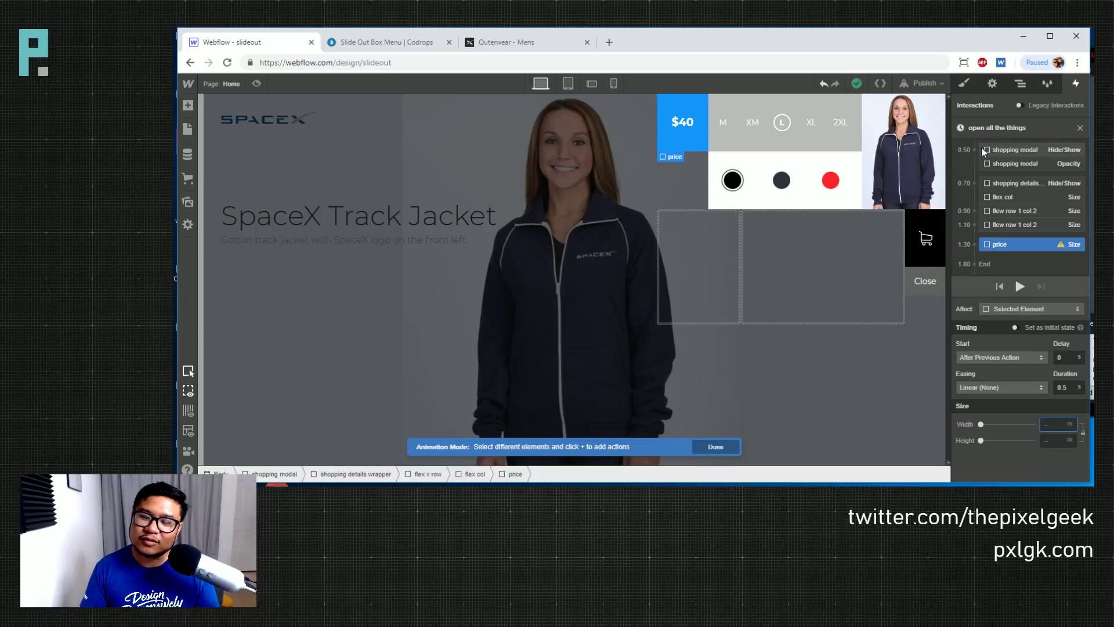
Leave open all the things, open close all the things from the Close element's click trigger, and review its timed actions
{"action": "left_click", "coordinate": [1081, 128]}
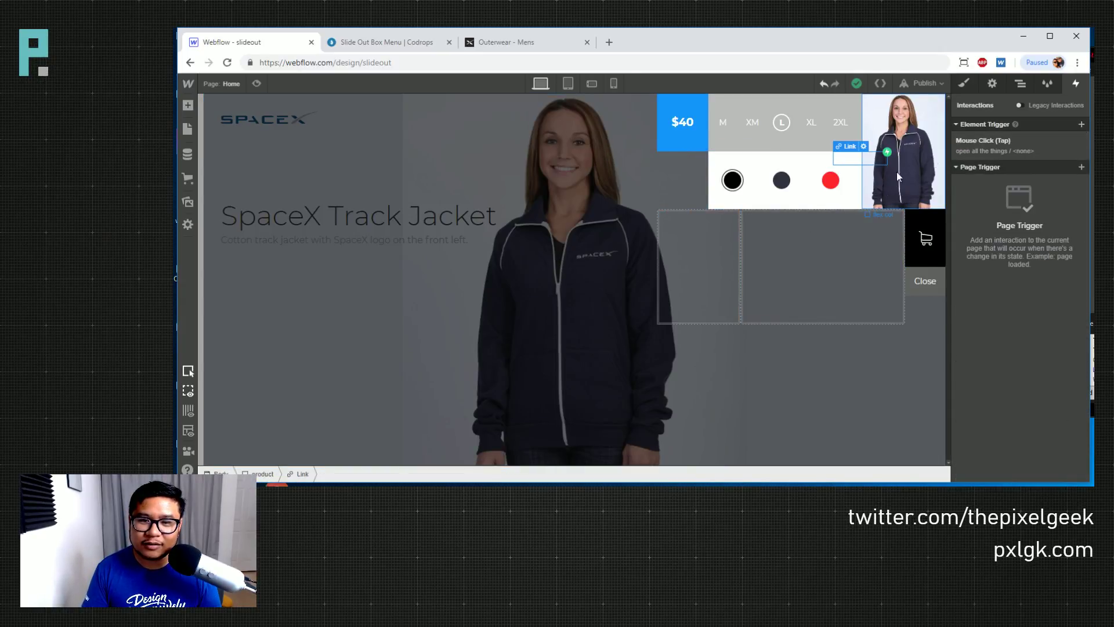
{"action": "left_click", "coordinate": [925, 281]}
{"action": "left_click", "coordinate": [1004, 151]}
{"action": "left_click", "coordinate": [988, 214]}
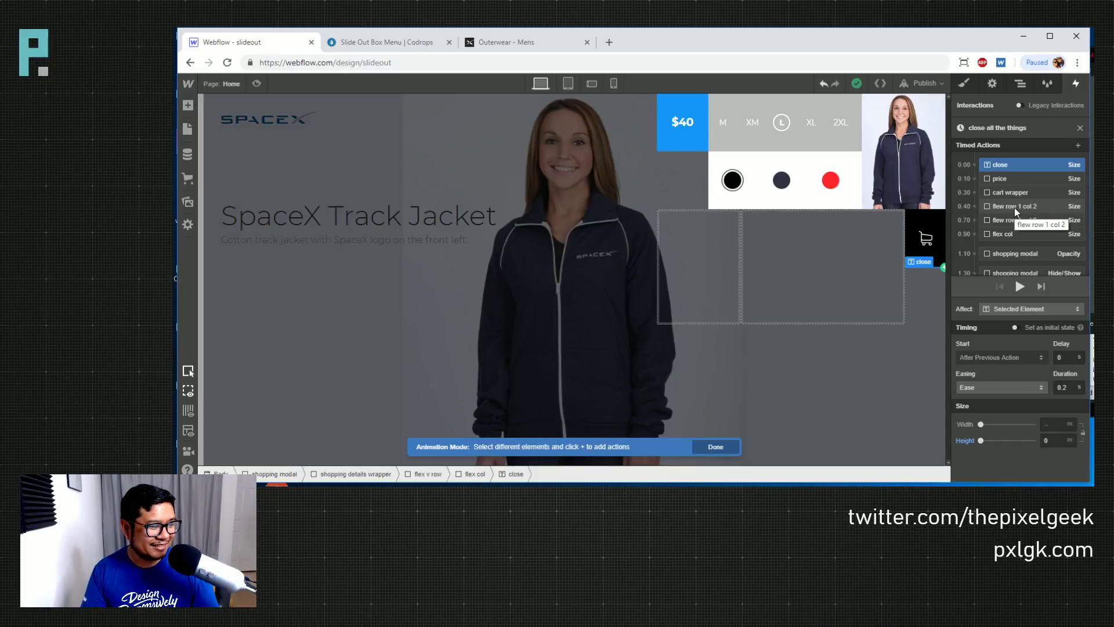
{"action": "scroll", "coordinate": [1022, 217], "scroll_direction": "down", "scroll_amount": 1}
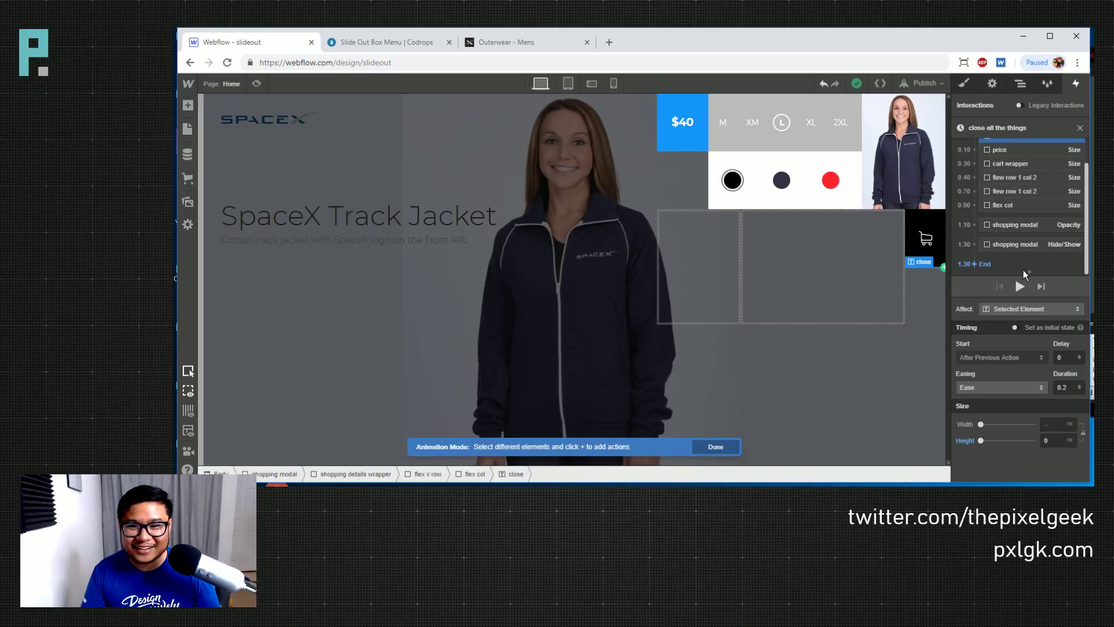
{"action": "scroll", "coordinate": [1013, 197], "scroll_direction": "up", "scroll_amount": 1}
Clear the width of the price box's Size action in close all the things and set it to 0 again
{"action": "left_click", "coordinate": [1006, 162]}
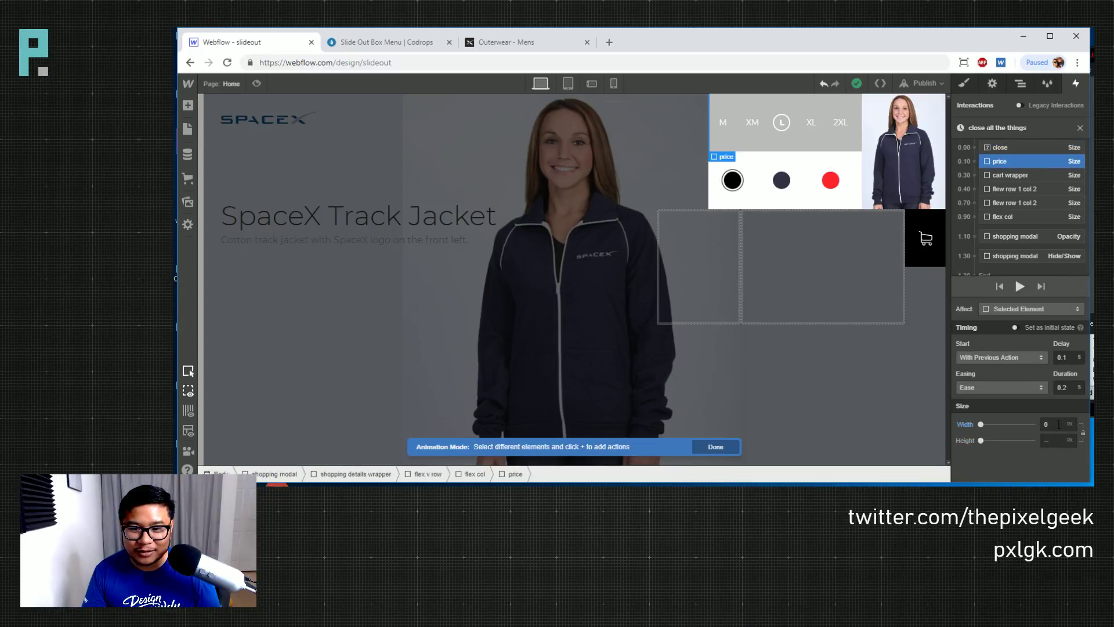
{"action": "left_click", "coordinate": [957, 423]}
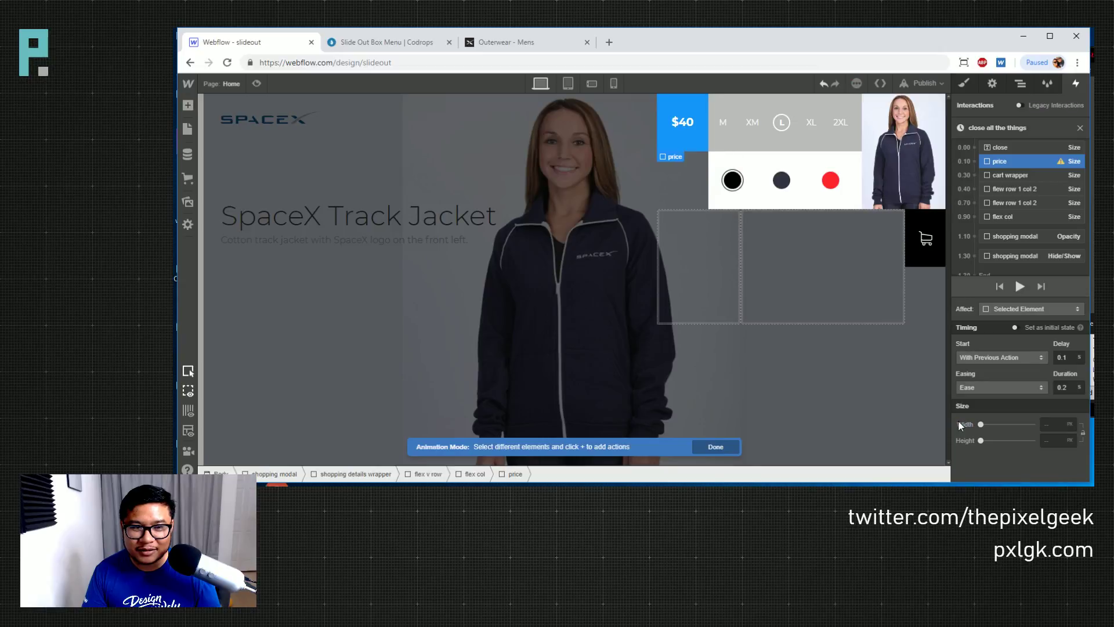
{"action": "left_click", "coordinate": [1050, 424]}
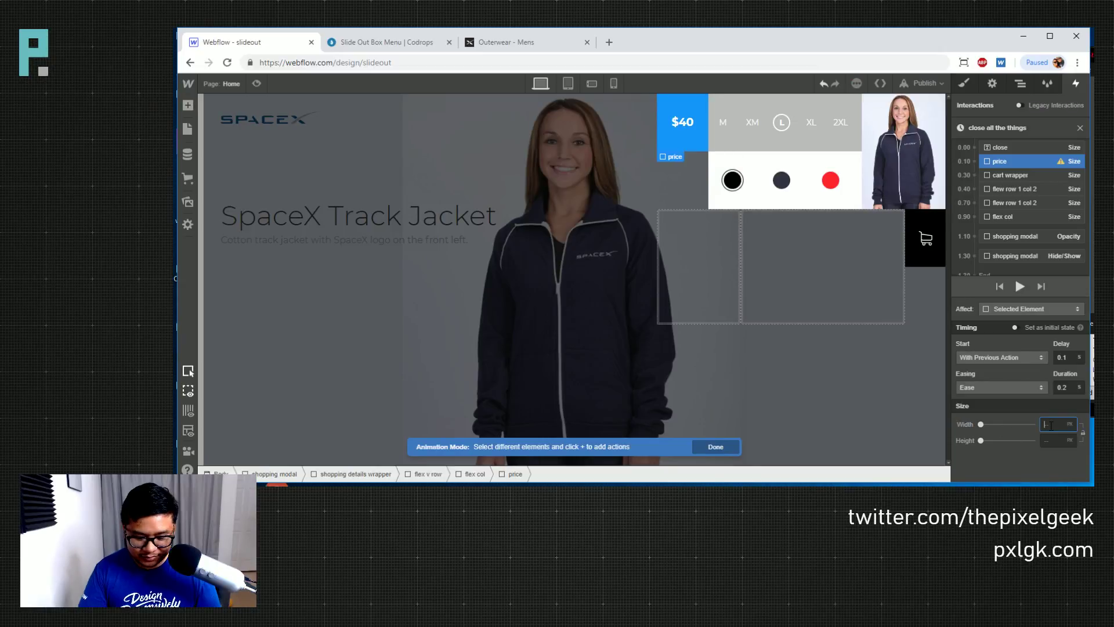
{"action": "type", "text": "0"}
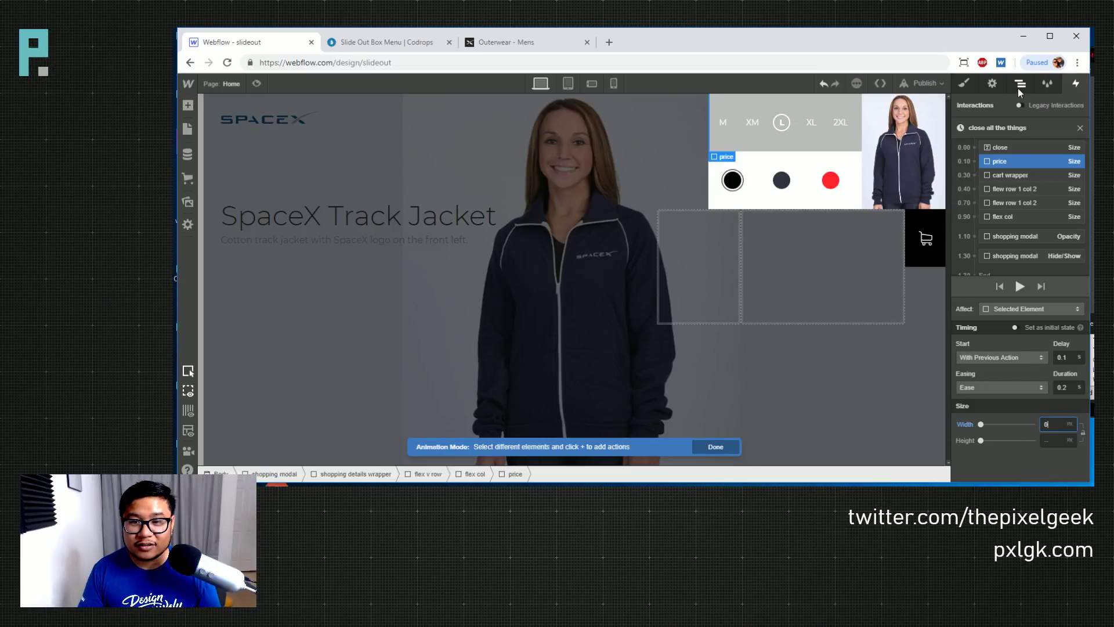
Check the width and height in the price box's style settings
{"action": "left_click", "coordinate": [963, 83]}
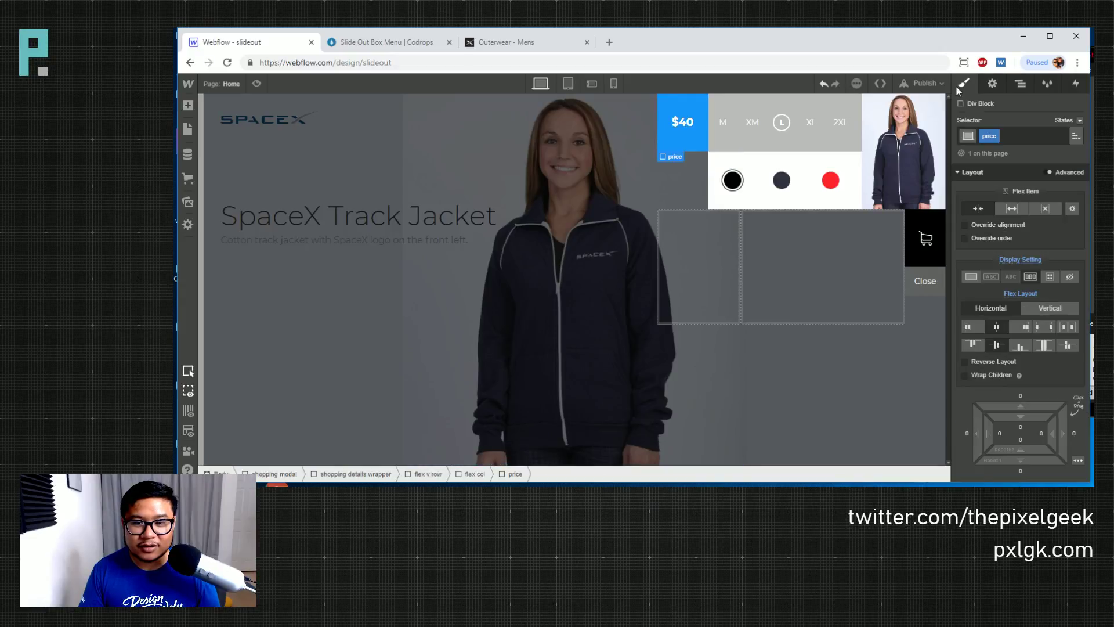
{"action": "scroll", "coordinate": [1017, 336], "scroll_direction": "down", "scroll_amount": 3}
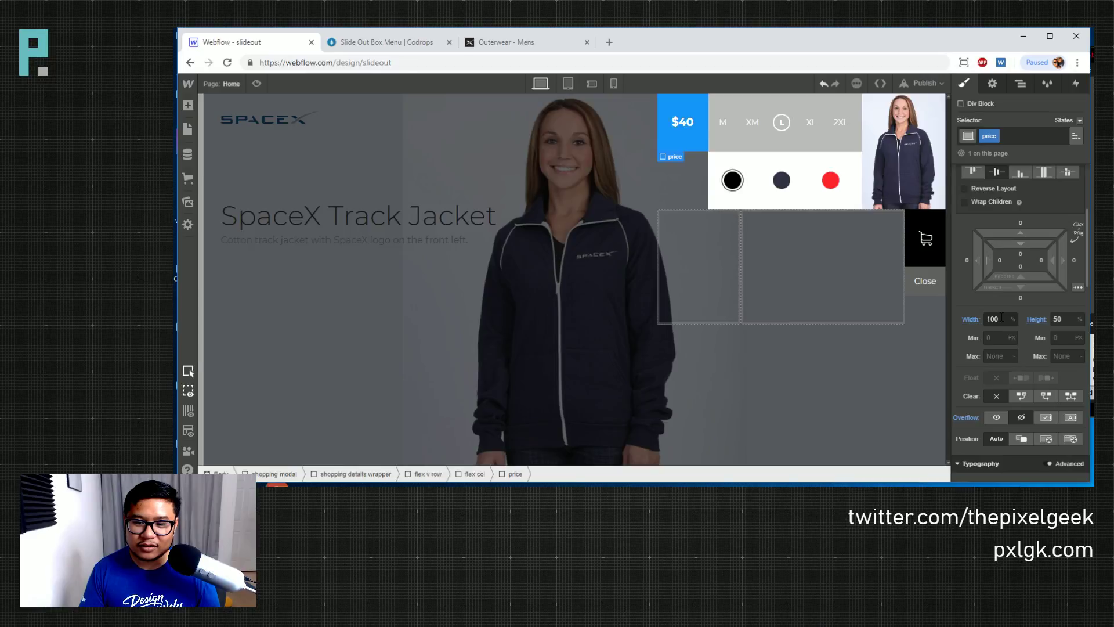
{"action": "scroll", "coordinate": [1002, 317], "scroll_direction": "up", "scroll_amount": 3}
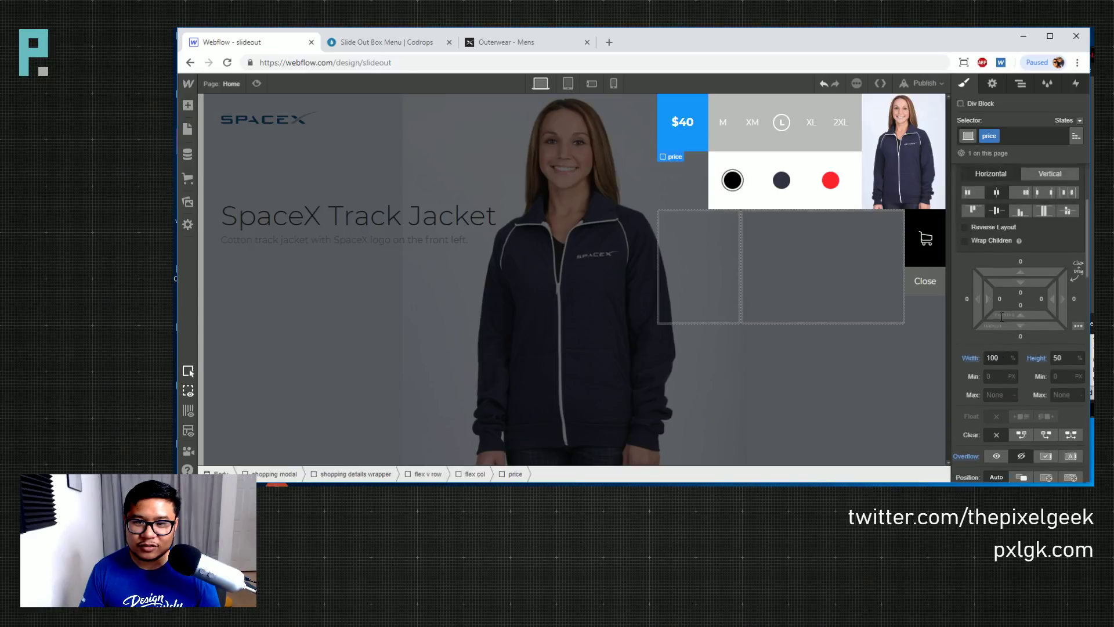
Reopen close all the things from the Close element and change the width unit of the price box's Size action to %
{"action": "left_click", "coordinate": [927, 273]}
{"action": "left_click", "coordinate": [1074, 83]}
{"action": "left_click", "coordinate": [987, 147]}
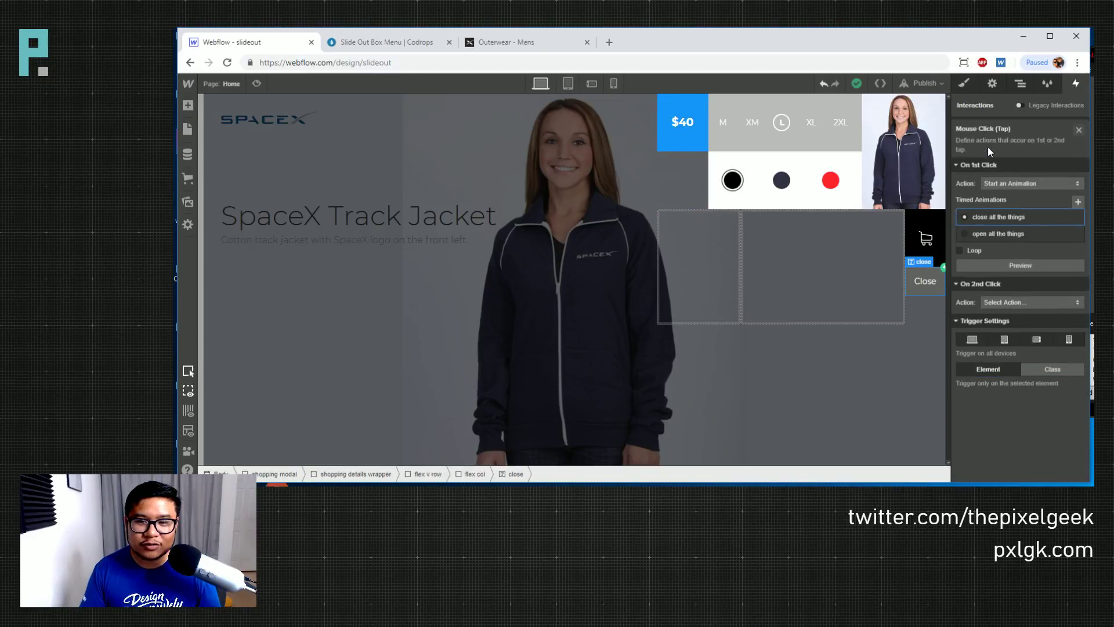
{"action": "left_click", "coordinate": [980, 215]}
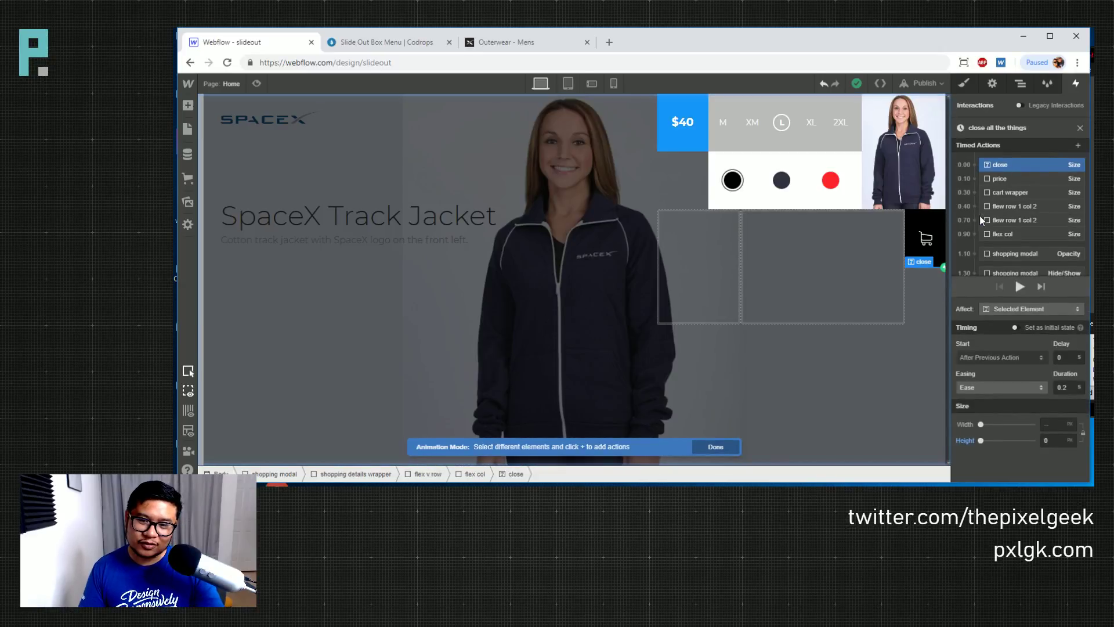
{"action": "left_click", "coordinate": [1010, 180]}
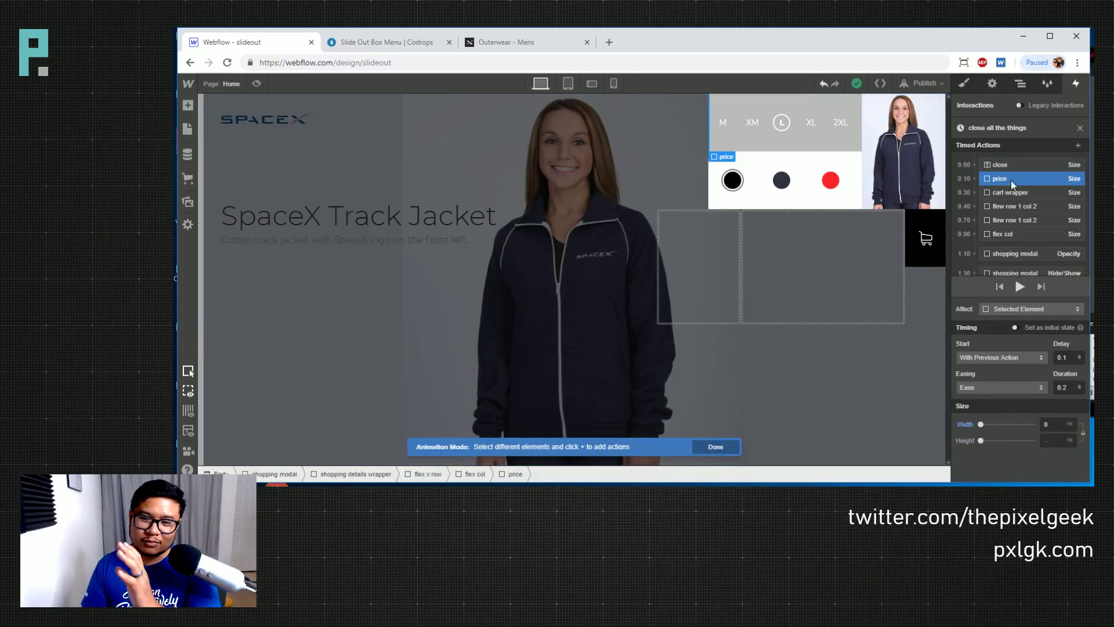
{"action": "left_click", "coordinate": [1069, 429]}
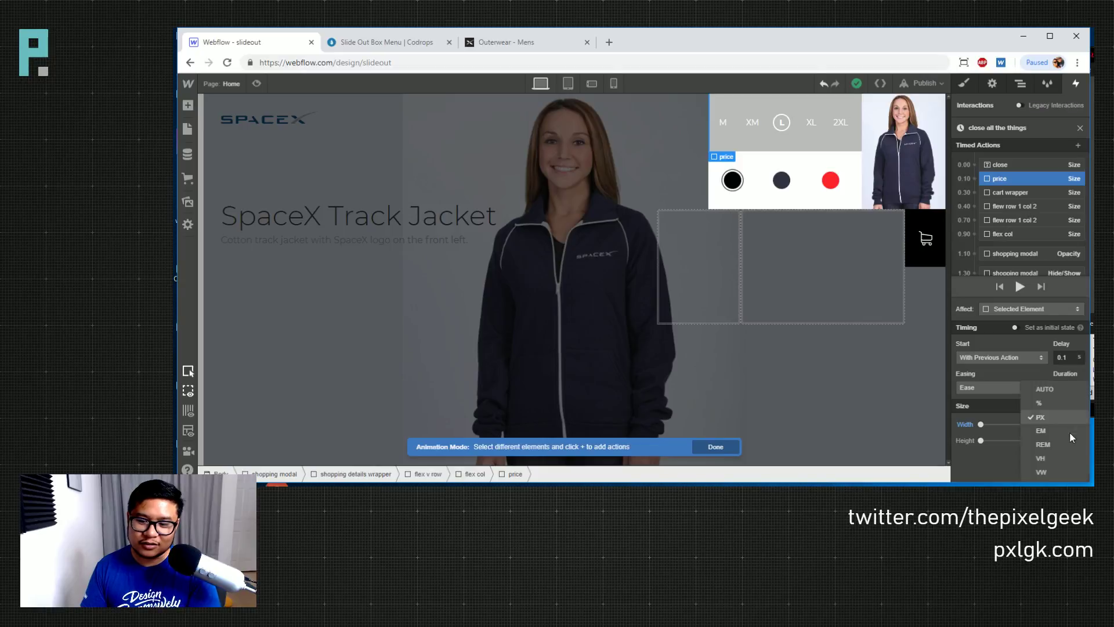
{"action": "left_click", "coordinate": [1039, 403]}
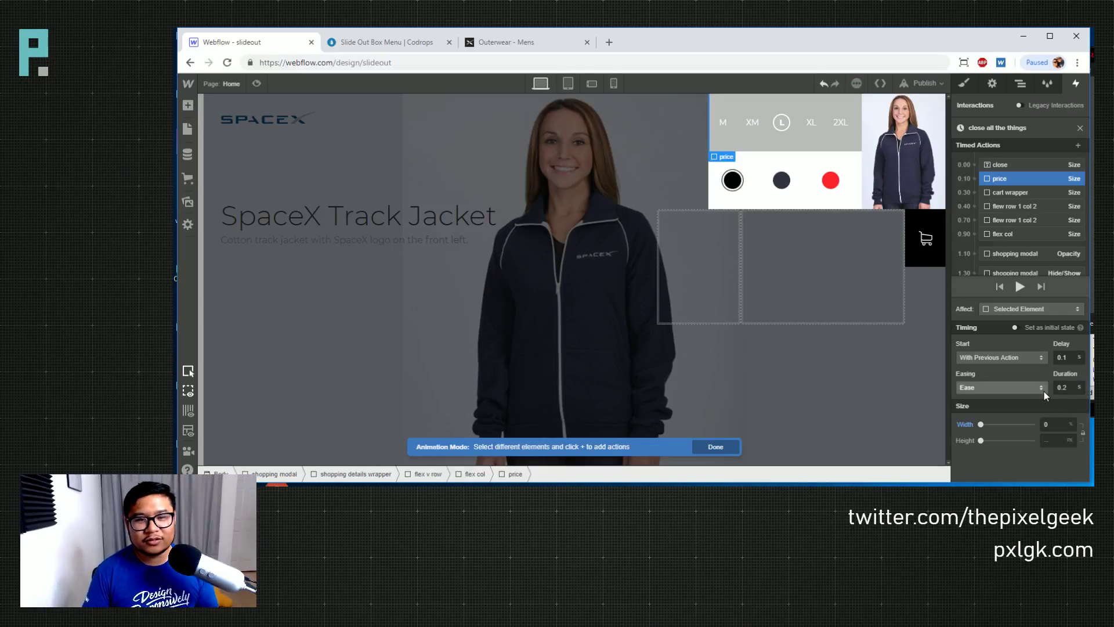
Leave close all the things and open open all the things from the + DETAILS link's click trigger
{"action": "left_click", "coordinate": [1020, 85]}
{"action": "left_click", "coordinate": [994, 474]}
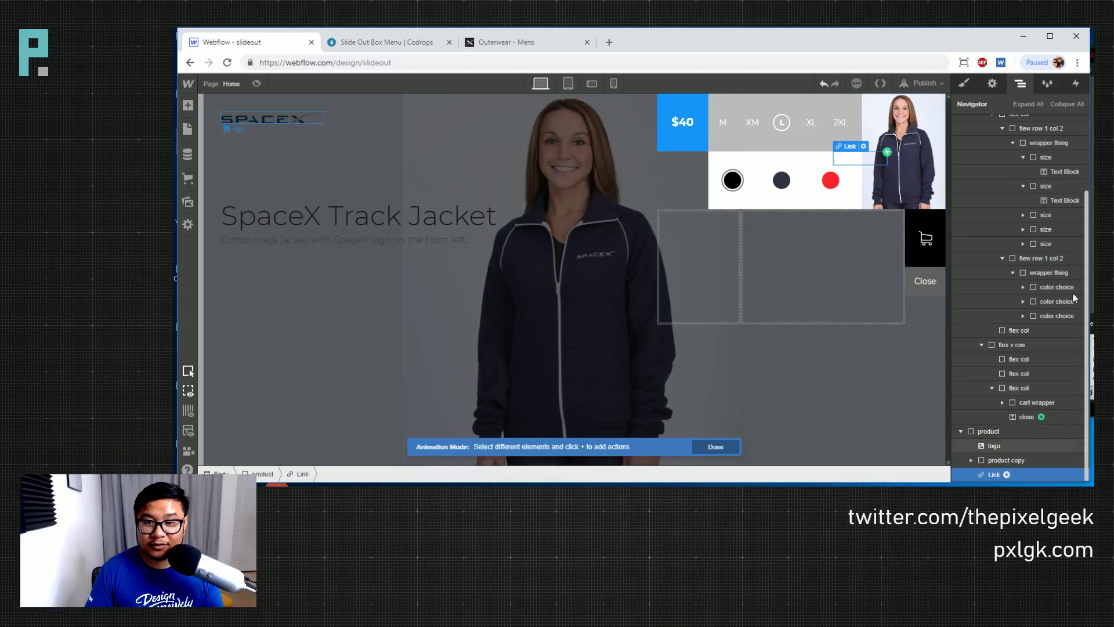
{"action": "left_click", "coordinate": [1075, 84]}
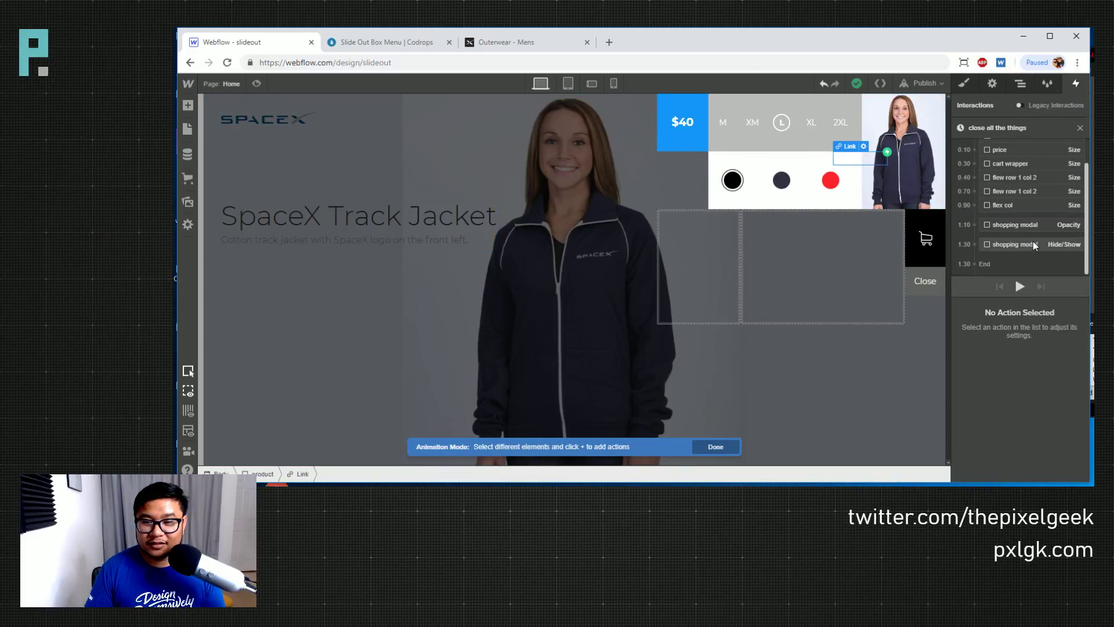
{"action": "scroll", "coordinate": [1026, 247], "scroll_direction": "up", "scroll_amount": 2}
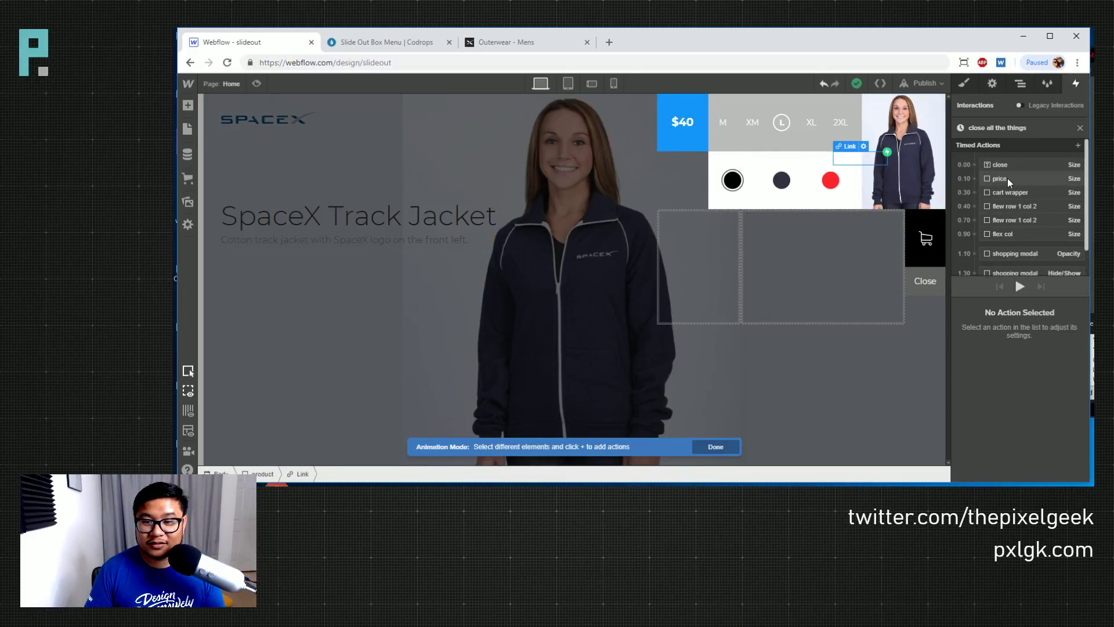
{"action": "left_click", "coordinate": [1020, 84]}
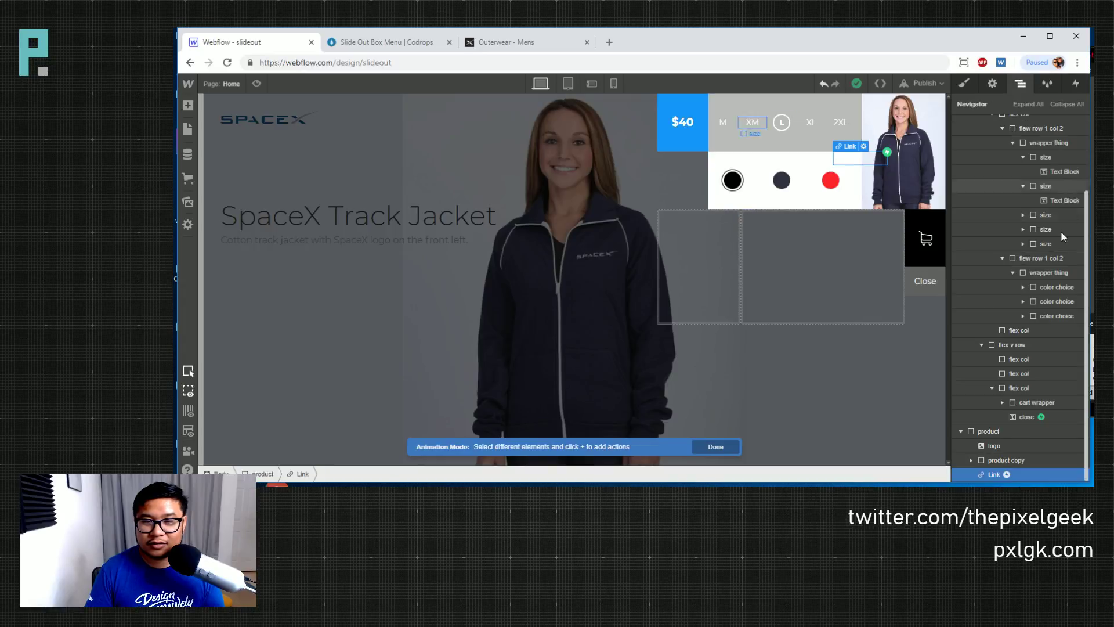
{"action": "left_click", "coordinate": [1002, 476]}
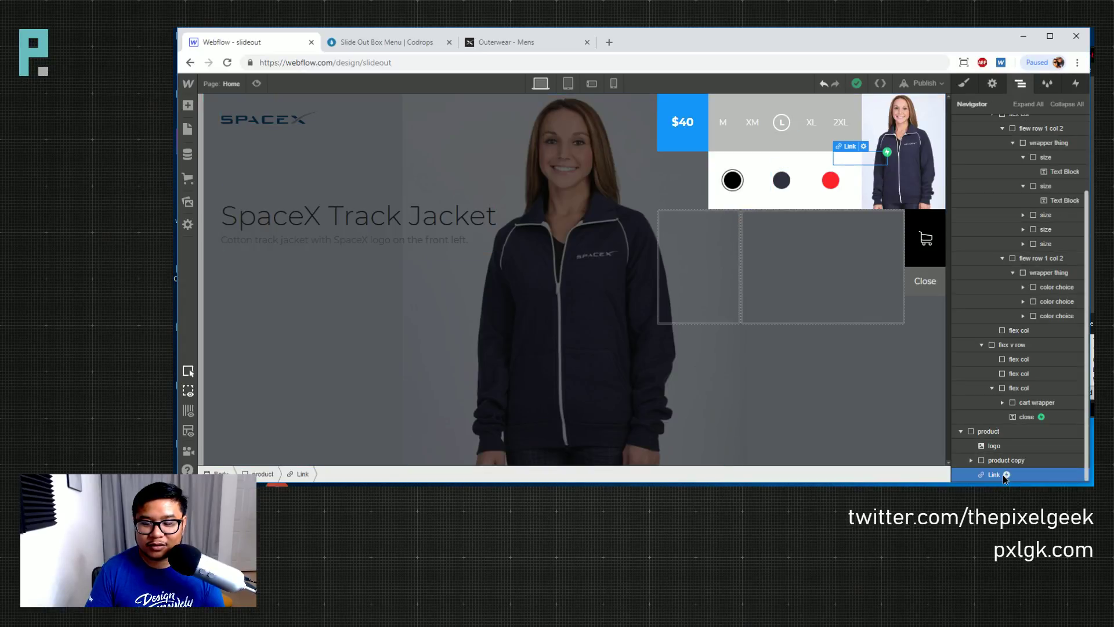
{"action": "left_click", "coordinate": [1075, 84]}
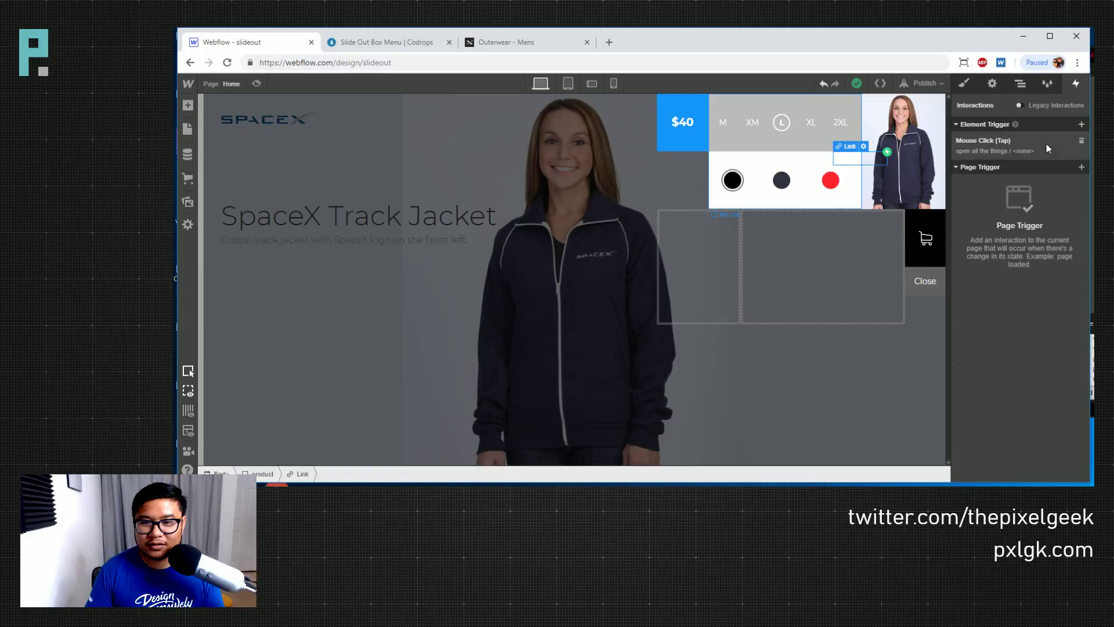
{"action": "left_click", "coordinate": [1007, 142]}
{"action": "left_click", "coordinate": [983, 232]}
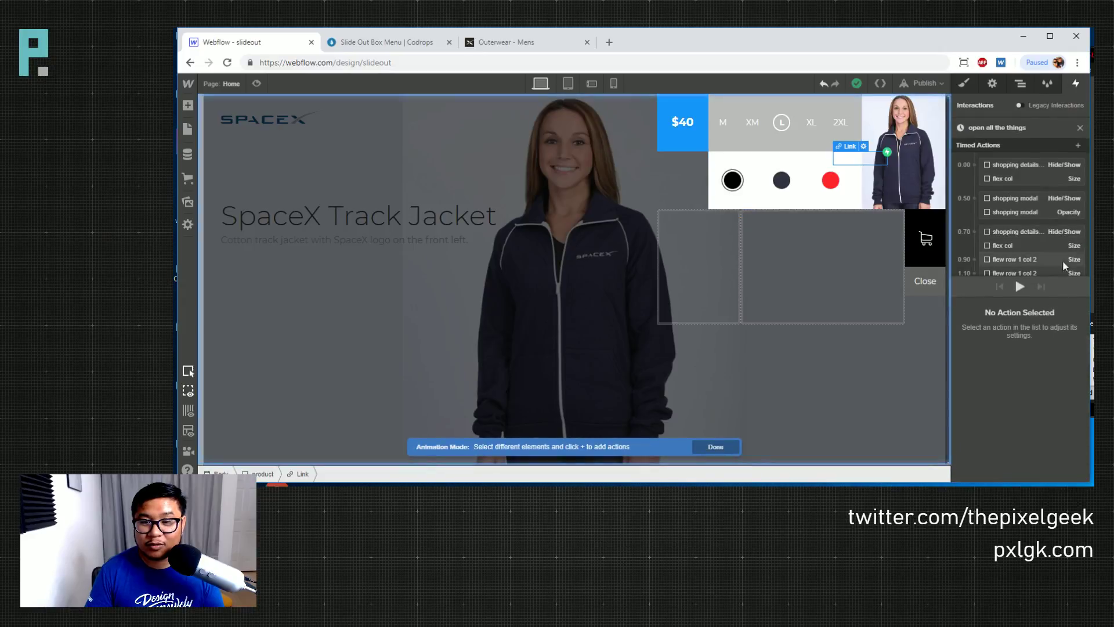
Set the width of the price box's Size action in open all the things to 100% and play the animation
{"action": "scroll", "coordinate": [1027, 248], "scroll_direction": "down", "scroll_amount": 2}
{"action": "left_click", "coordinate": [1029, 244]}
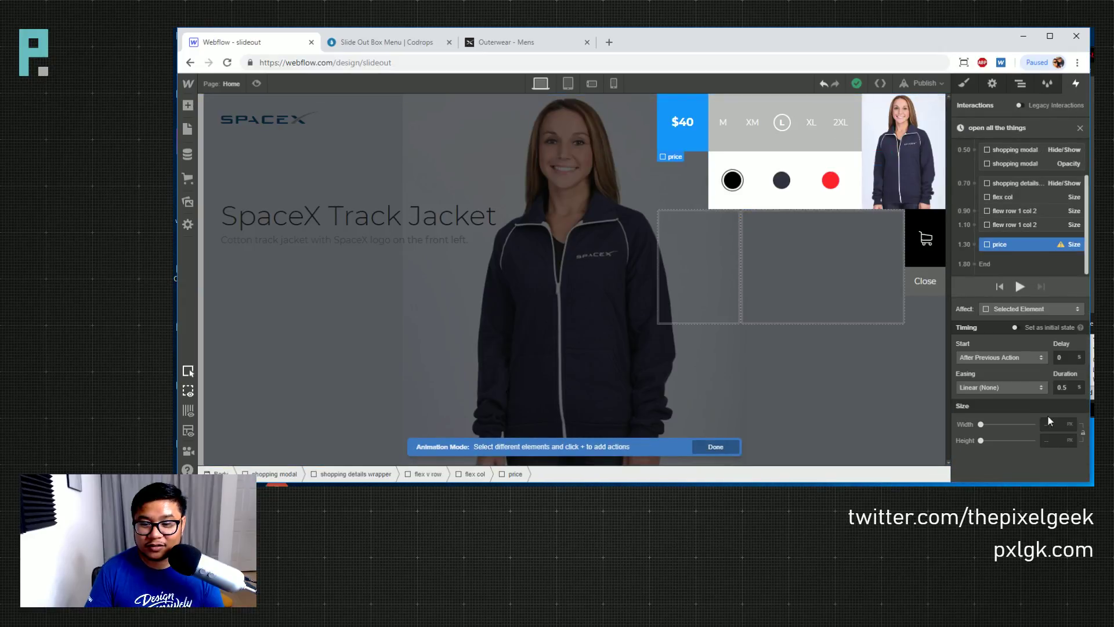
{"action": "left_click", "coordinate": [1057, 424]}
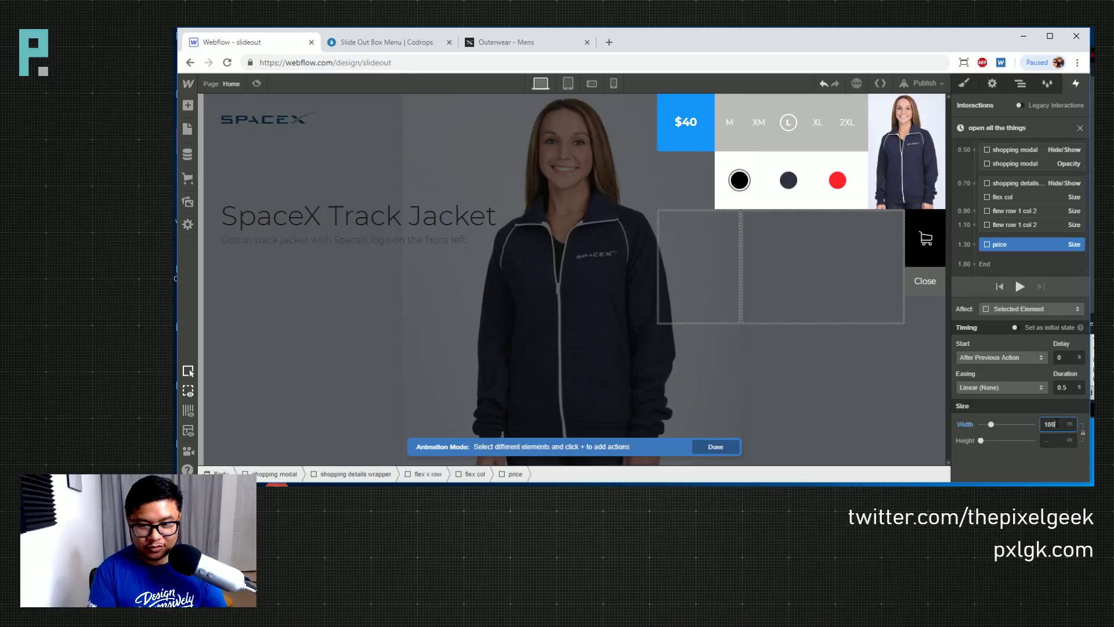
{"action": "left_click", "coordinate": [1019, 287]}
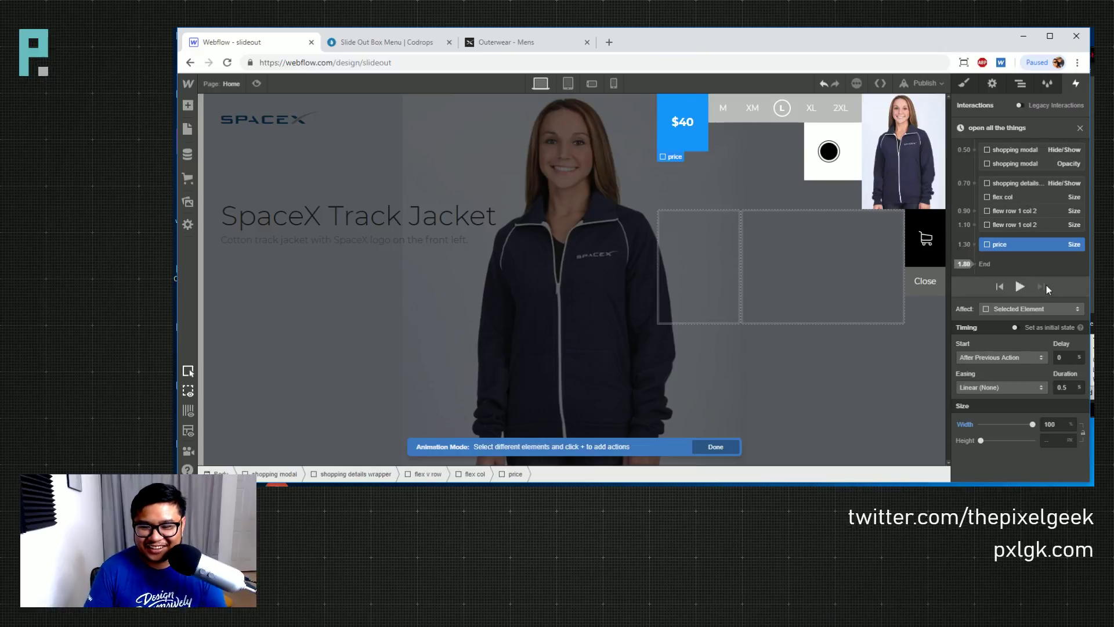
Give the price box's Size action Ease easing and a duration of 0.2 s
{"action": "left_click", "coordinate": [997, 387]}
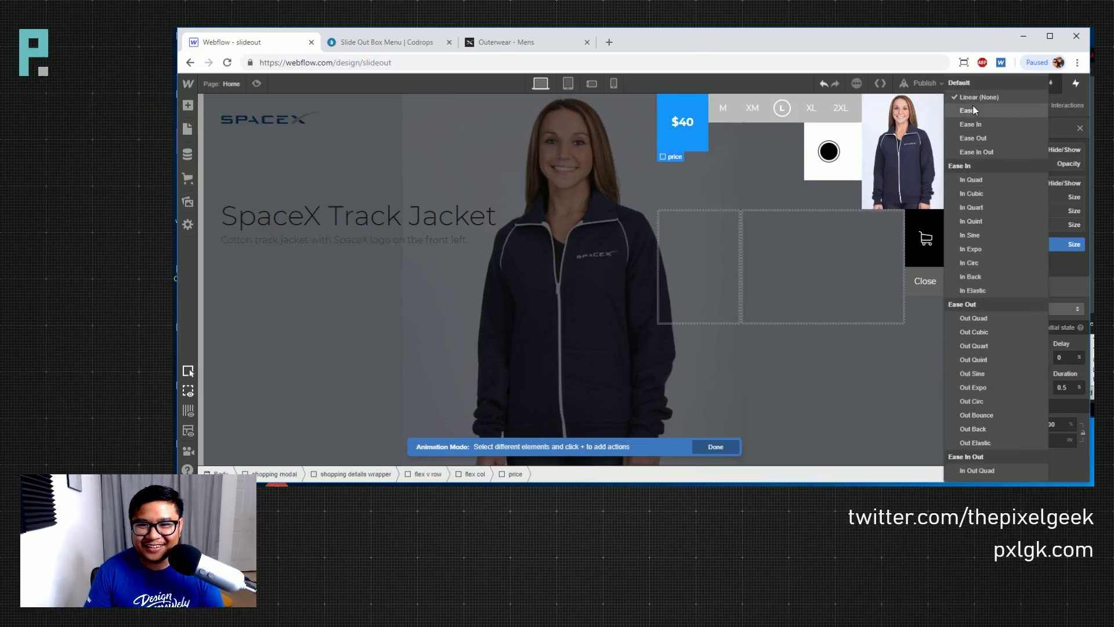
{"action": "left_click", "coordinate": [973, 110]}
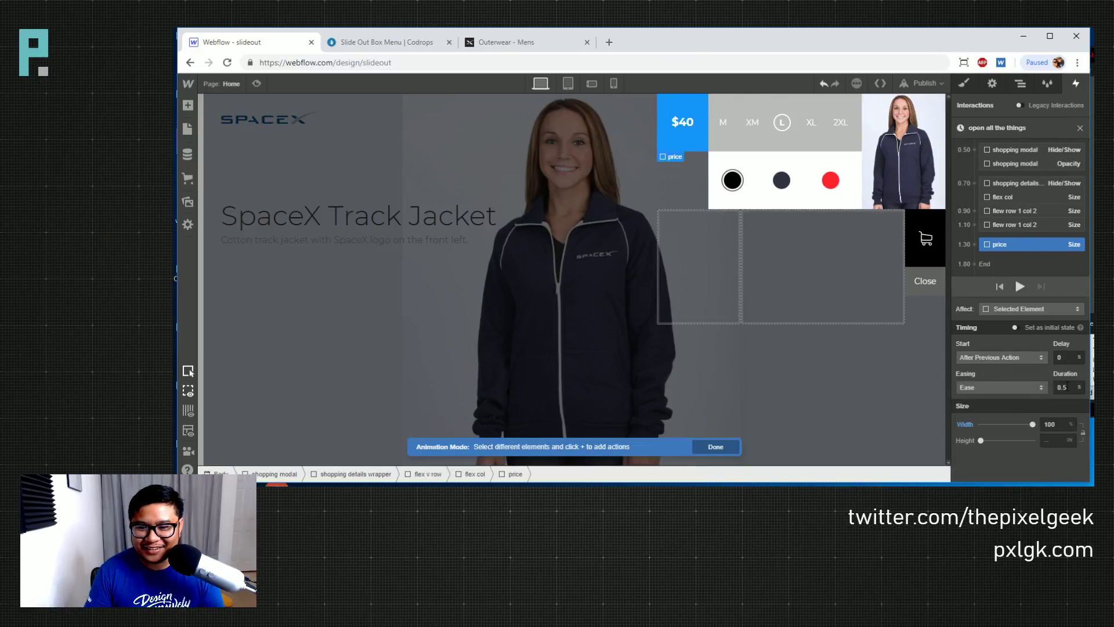
{"action": "double_click", "coordinate": [1063, 387]}
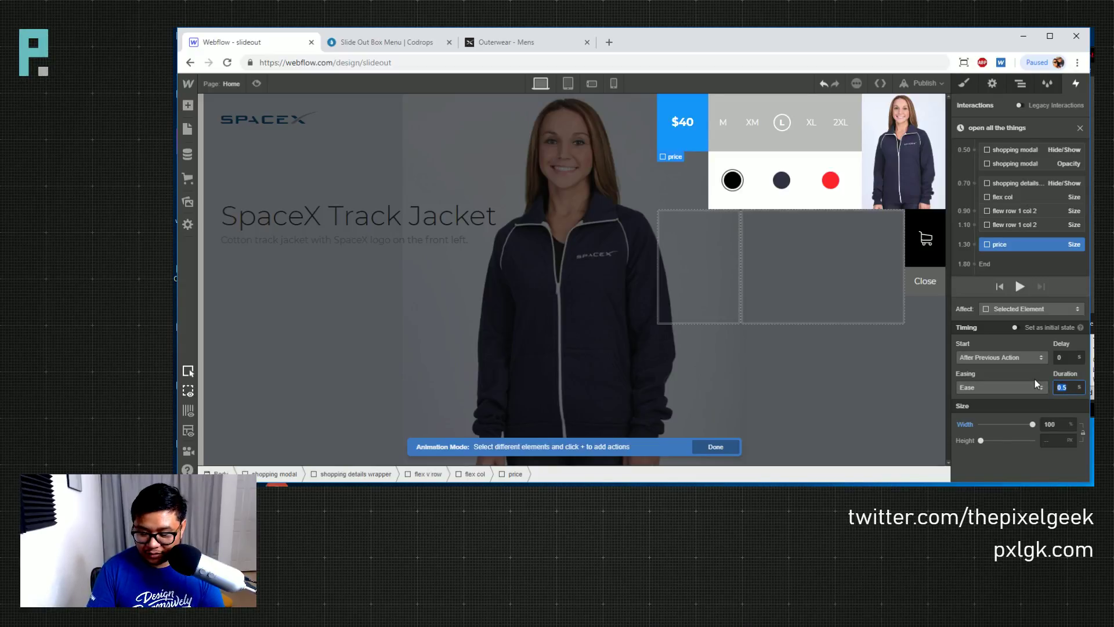
{"action": "type", "text": ".2"}
Preview the page, collapsing the modal with Close and reopening it with + DETAILS to check the price box
{"action": "key", "text": "ctrl+shift+p"}
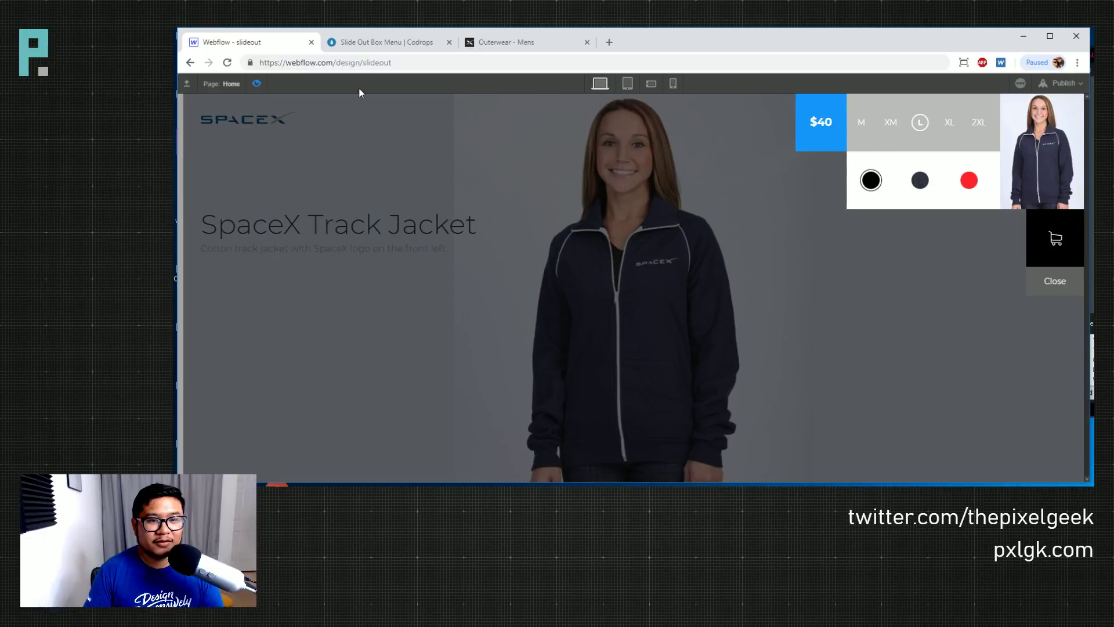
{"action": "left_click", "coordinate": [1040, 284]}
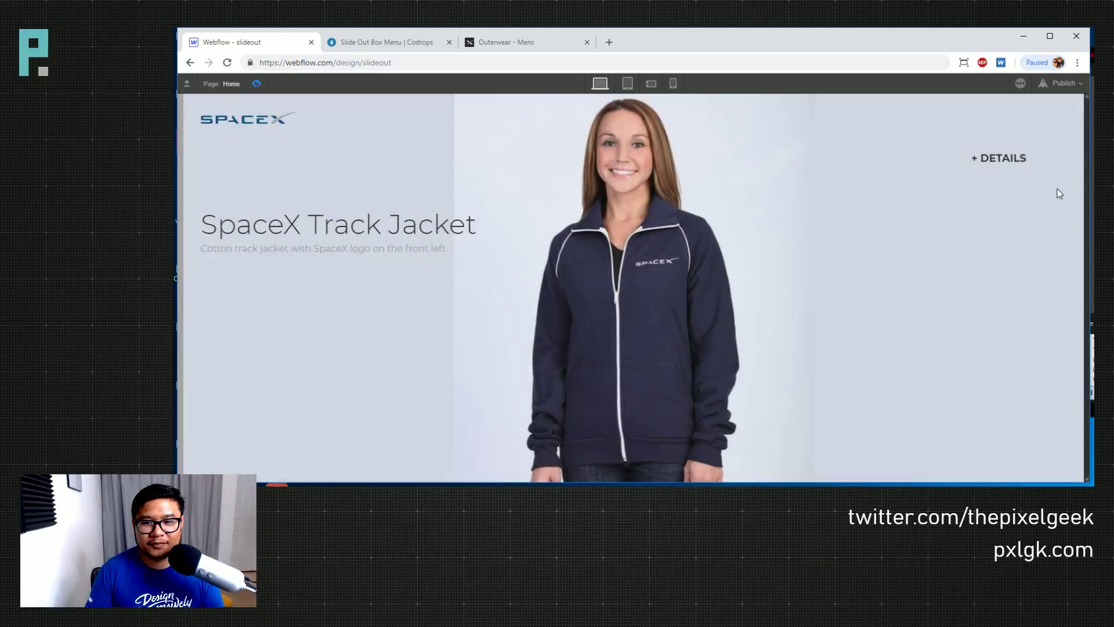
{"action": "left_click", "coordinate": [1012, 159]}
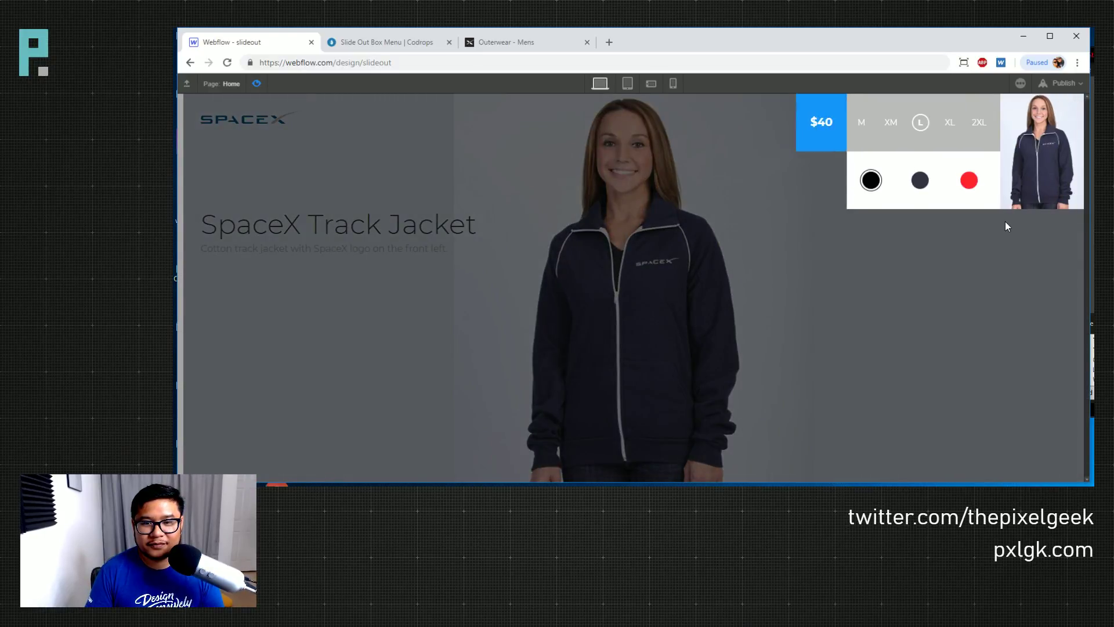
{"action": "left_click", "coordinate": [262, 86]}
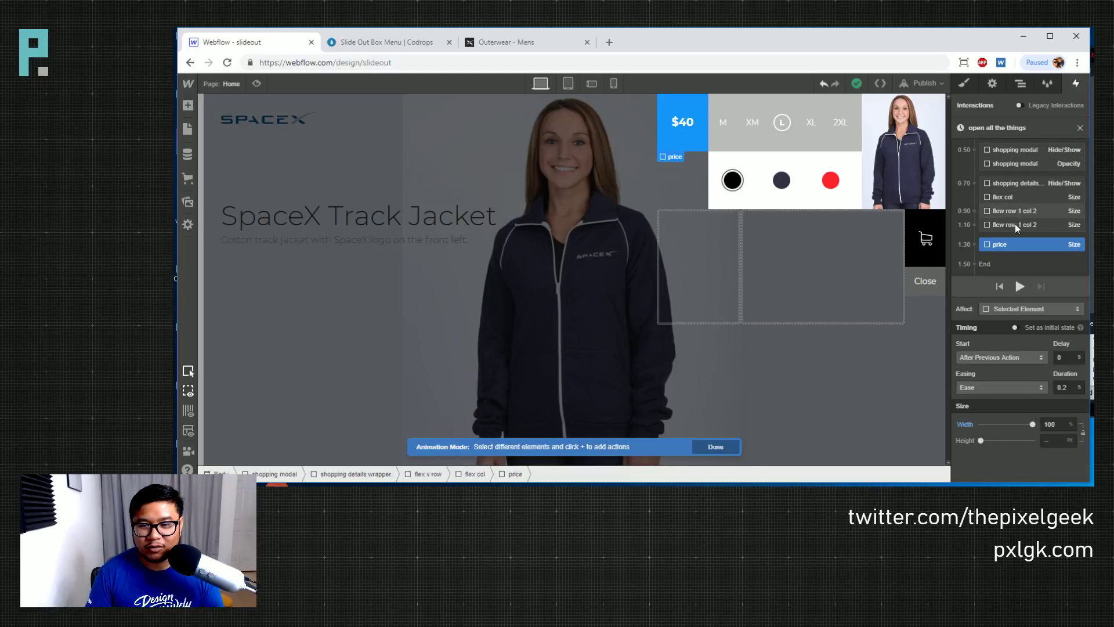
Retime the color choice box's Size action to start with the previous action after a 0.3 s delay, following the size box's action
{"action": "left_click", "coordinate": [1016, 212]}
{"action": "left_click", "coordinate": [1020, 226]}
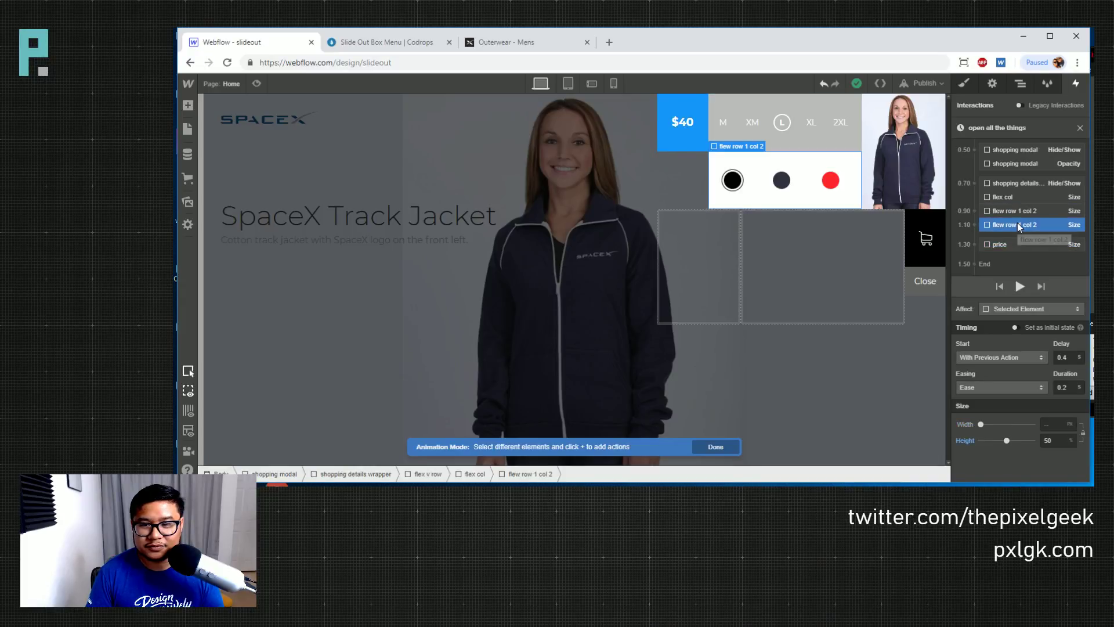
{"action": "left_click", "coordinate": [1073, 355]}
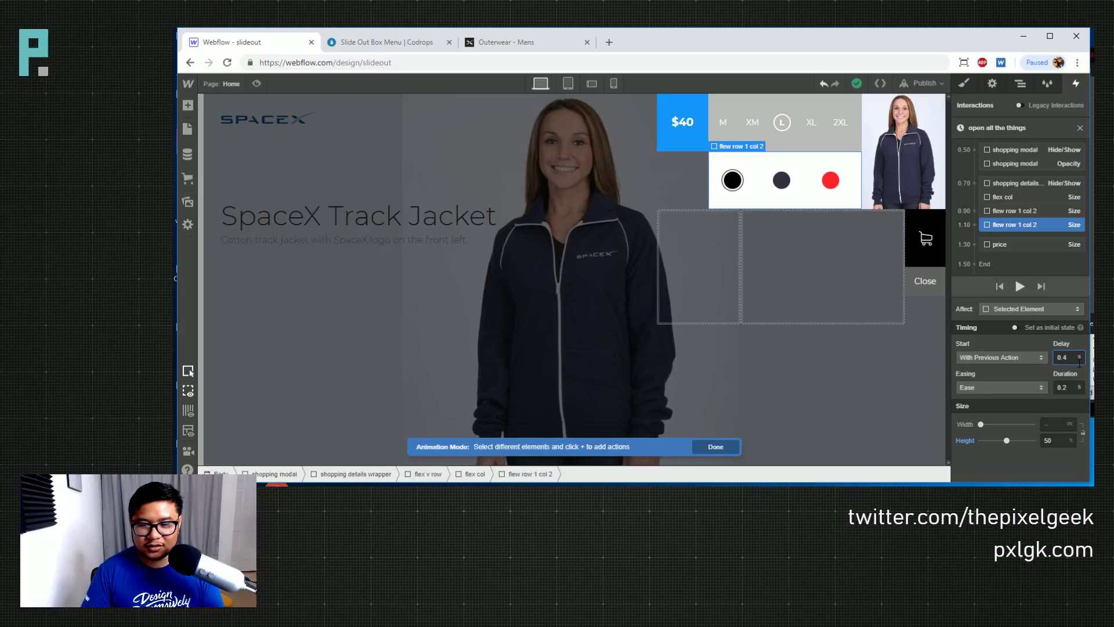
{"action": "key", "text": "BackSpace"}
{"action": "type", "text": "1"}
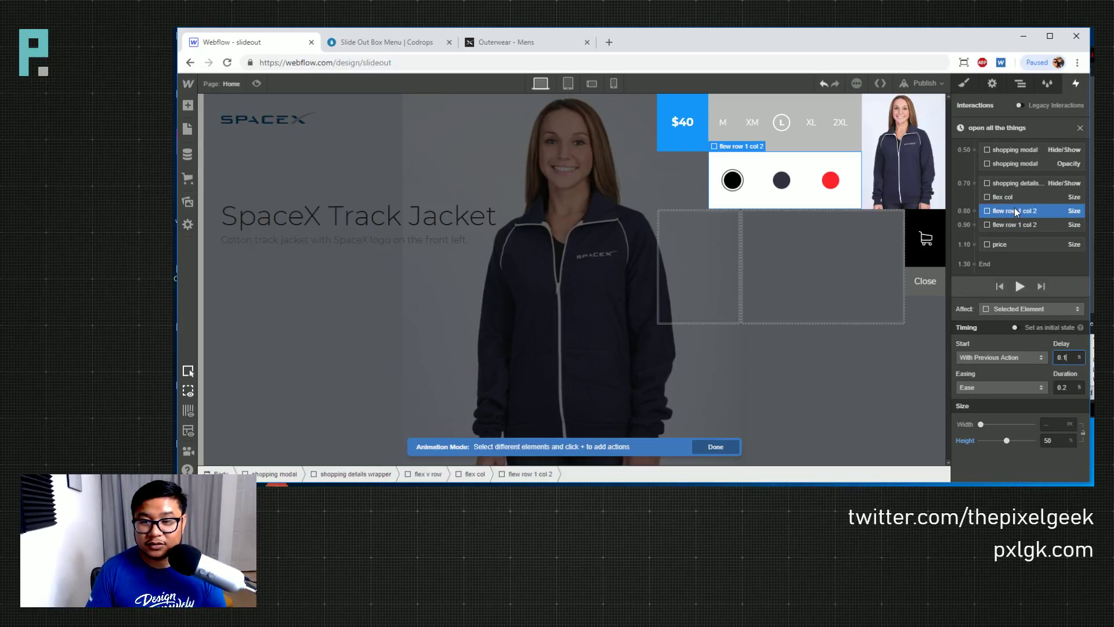
{"action": "left_click_drag", "start_coordinate": [1015, 210], "coordinate": [1051, 228]}
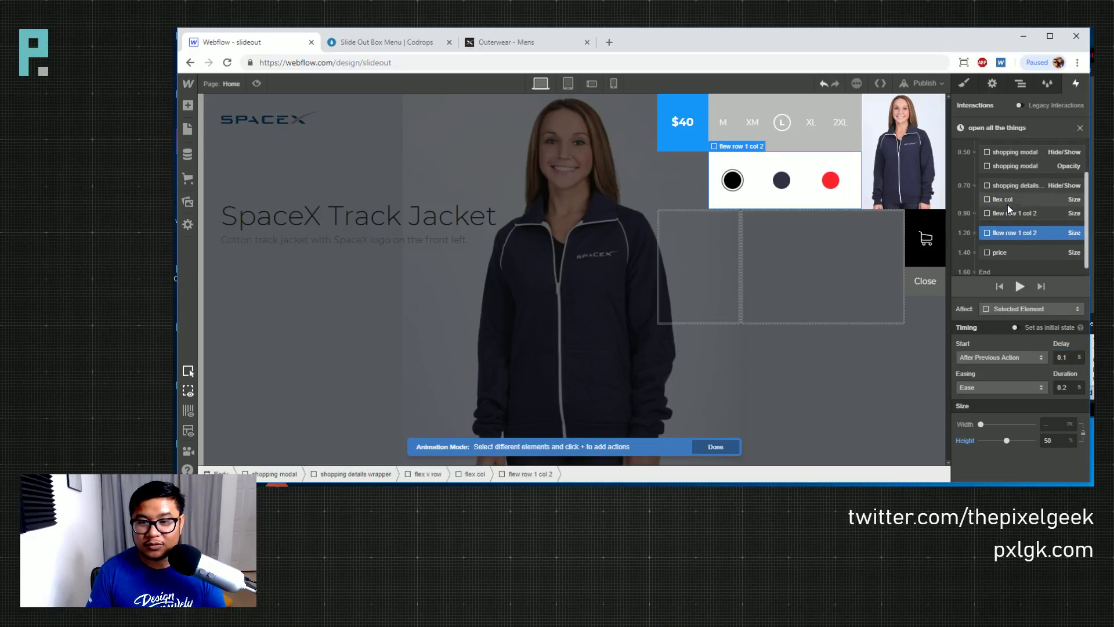
{"action": "mouse_move", "coordinate": [1004, 235]}
{"action": "left_mouse_down"}
{"action": "mouse_move", "coordinate": [1020, 221]}
{"action": "mouse_move", "coordinate": [999, 222]}
{"action": "left_mouse_up"}
{"action": "left_click", "coordinate": [1067, 358]}
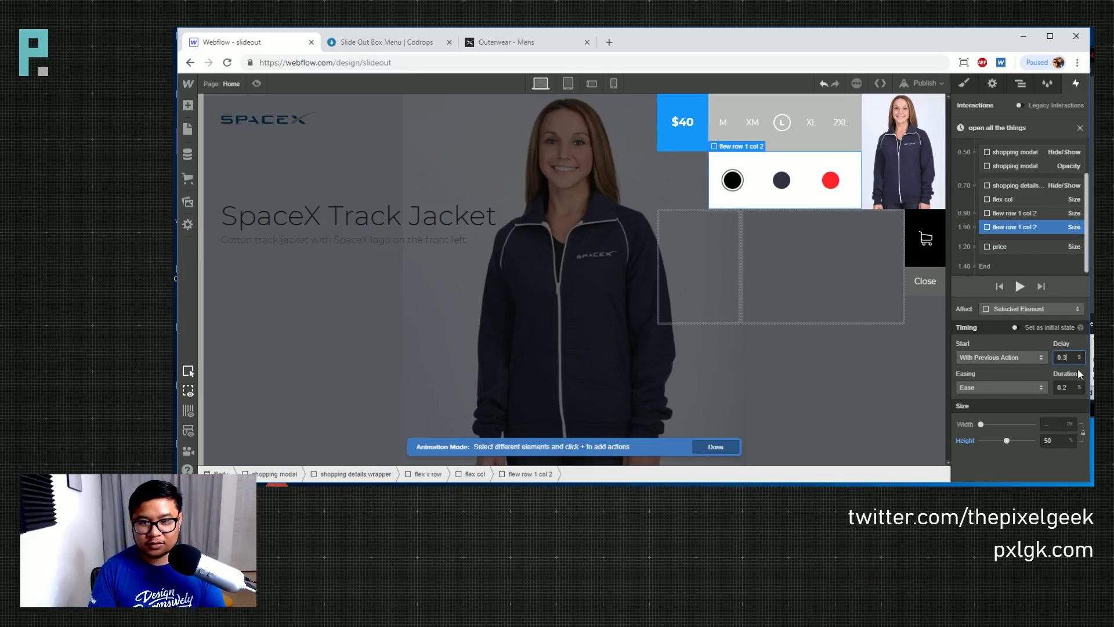
Make the price box's Size action start with the previous action, after a delay of 0.4 s
{"action": "left_click_drag", "start_coordinate": [990, 247], "coordinate": [1008, 224]}
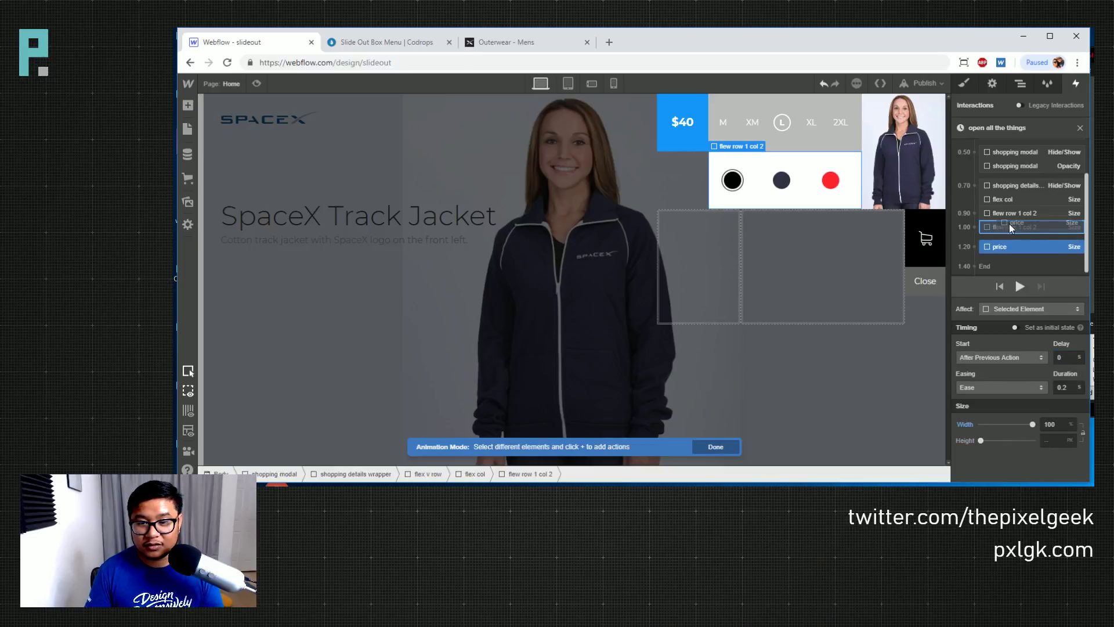
{"action": "left_click", "coordinate": [1070, 358]}
{"action": "key", "text": "BackSpace"}
{"action": "type", "text": "4"}
{"action": "key", "text": "Return"}
Test the retimed opening sequence in preview by closing the modal and opening it again from + DETAILS
{"action": "left_click", "coordinate": [257, 84]}
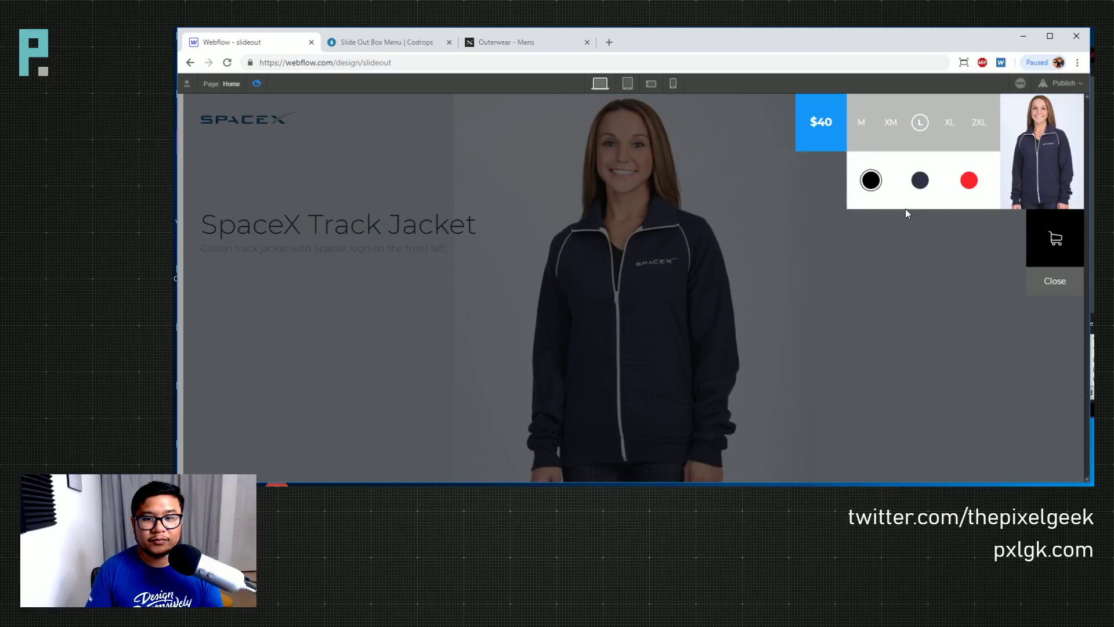
{"action": "left_click", "coordinate": [1053, 279]}
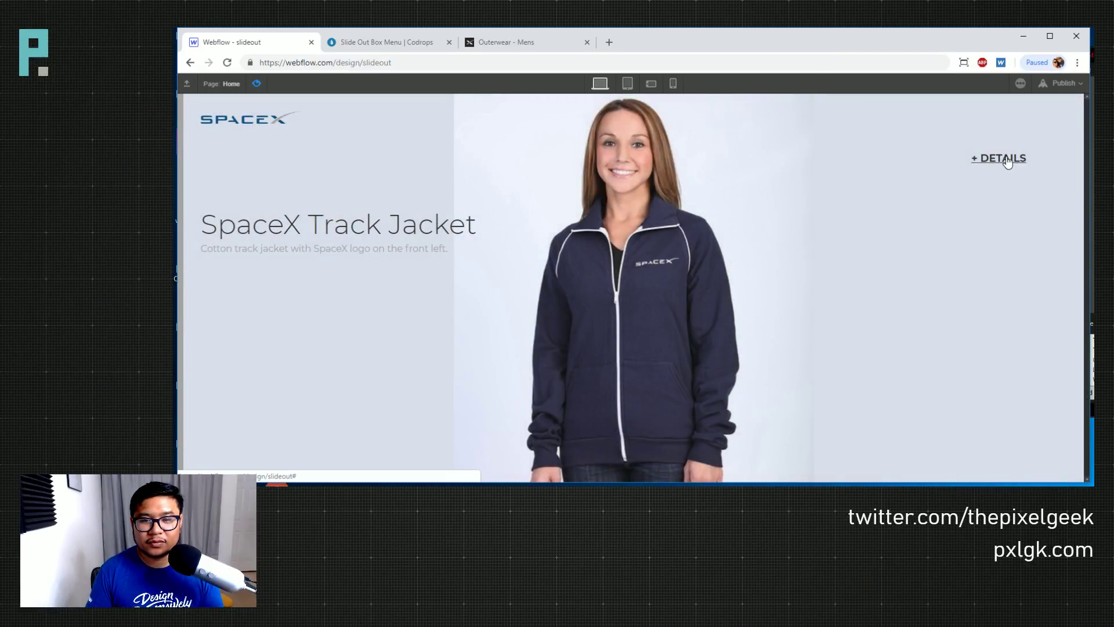
{"action": "left_click", "coordinate": [1006, 162]}
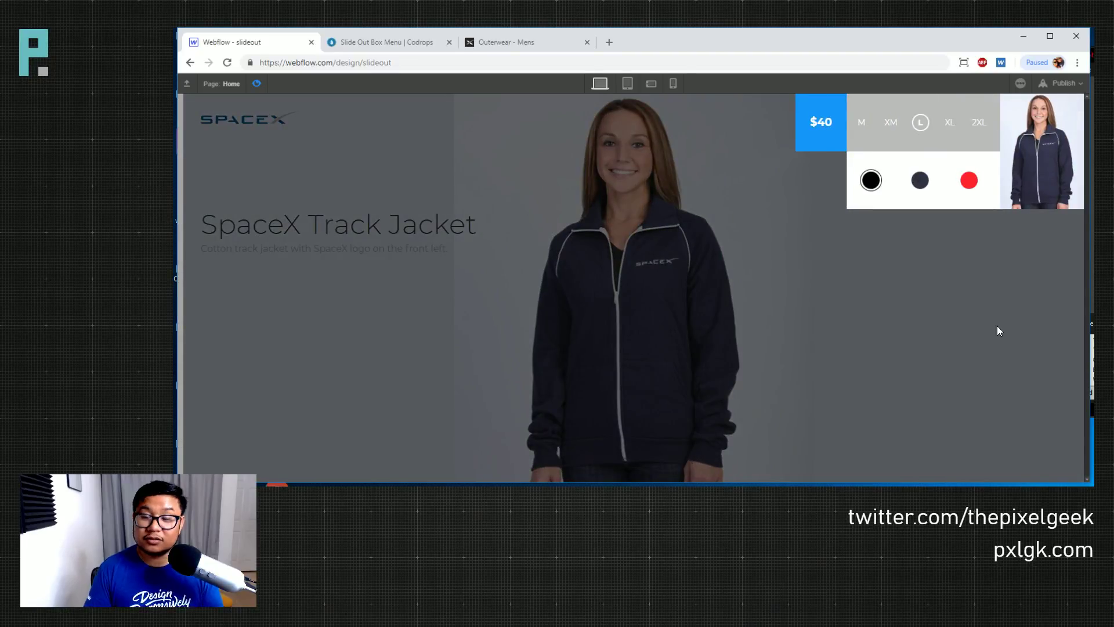
{"action": "left_click", "coordinate": [257, 85]}
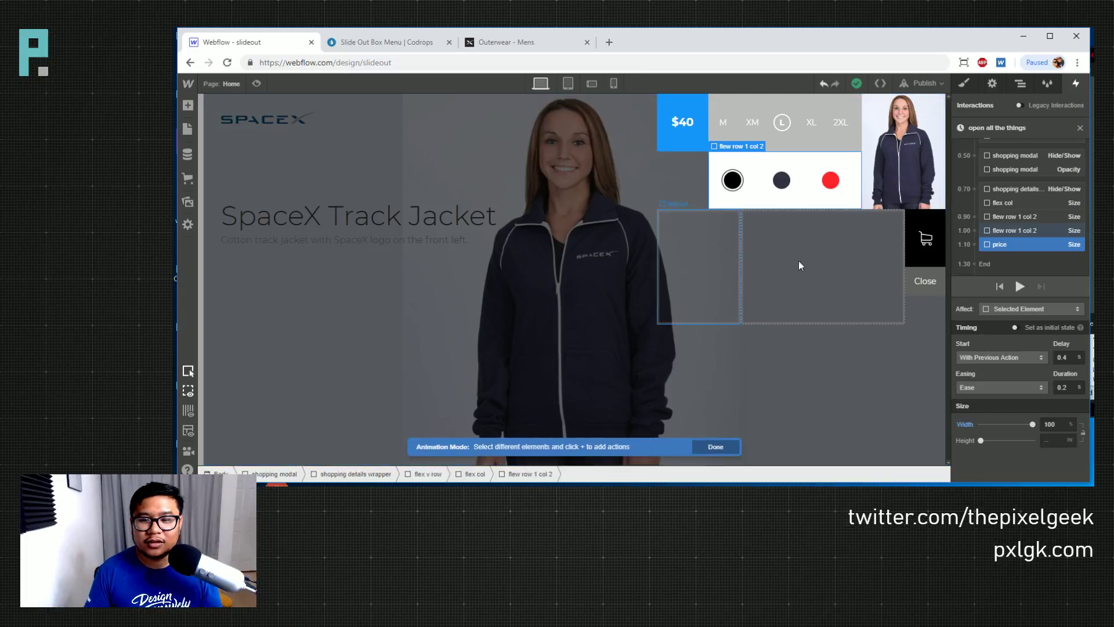
Check the cart wrapper's height in its style settings and reopen open all the things from the + DETAILS link
{"action": "left_click", "coordinate": [941, 255]}
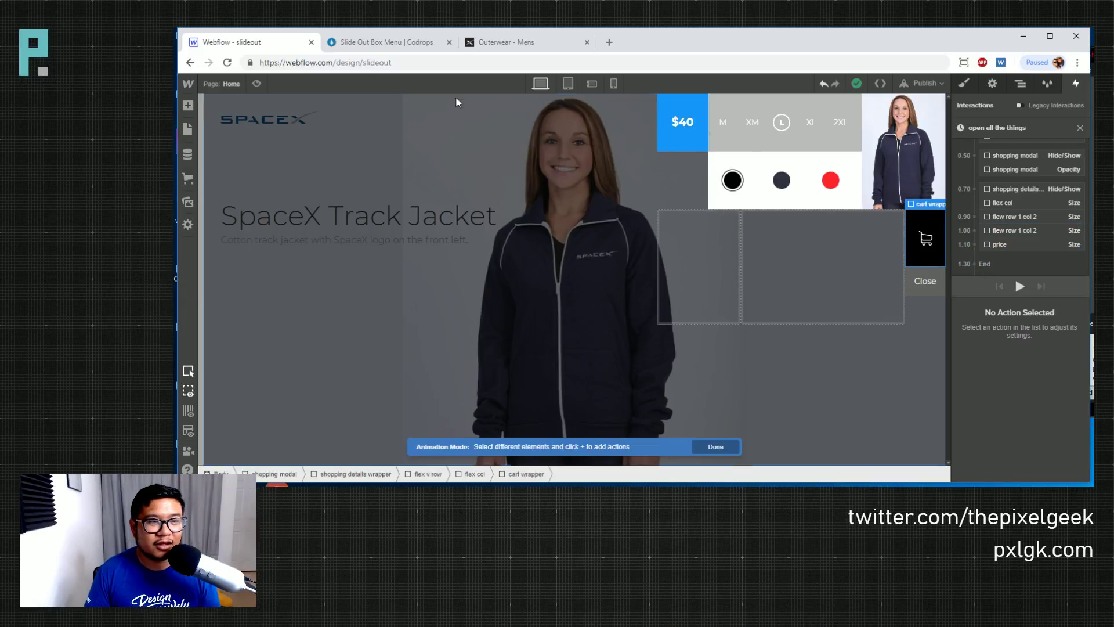
{"action": "left_click", "coordinate": [963, 83]}
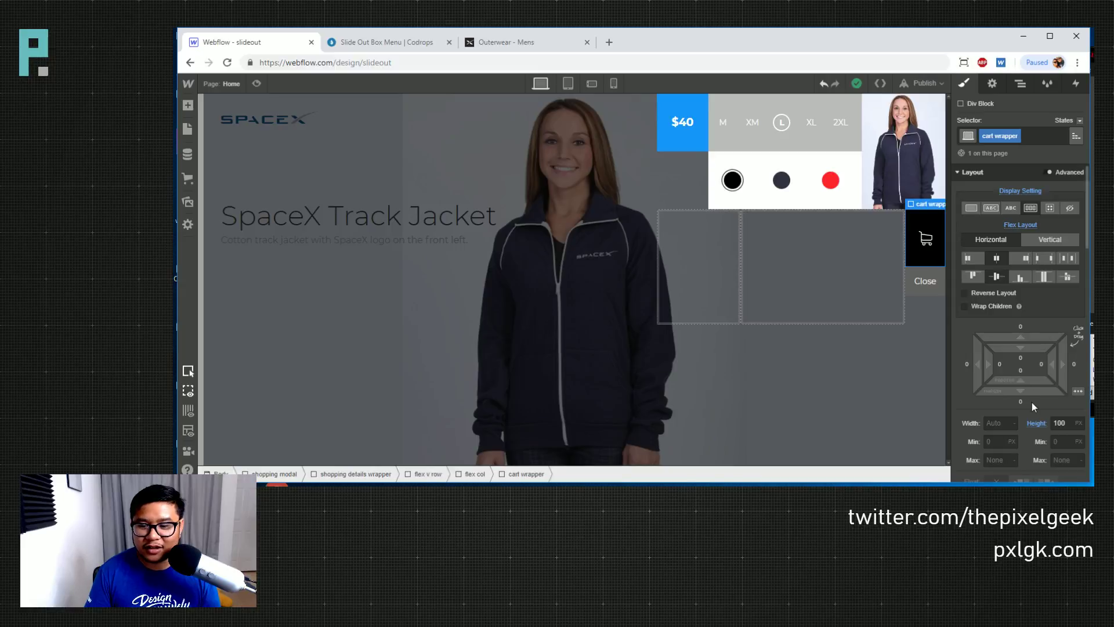
{"action": "left_click", "coordinate": [1019, 83]}
{"action": "left_click", "coordinate": [994, 474]}
{"action": "left_click", "coordinate": [1075, 83]}
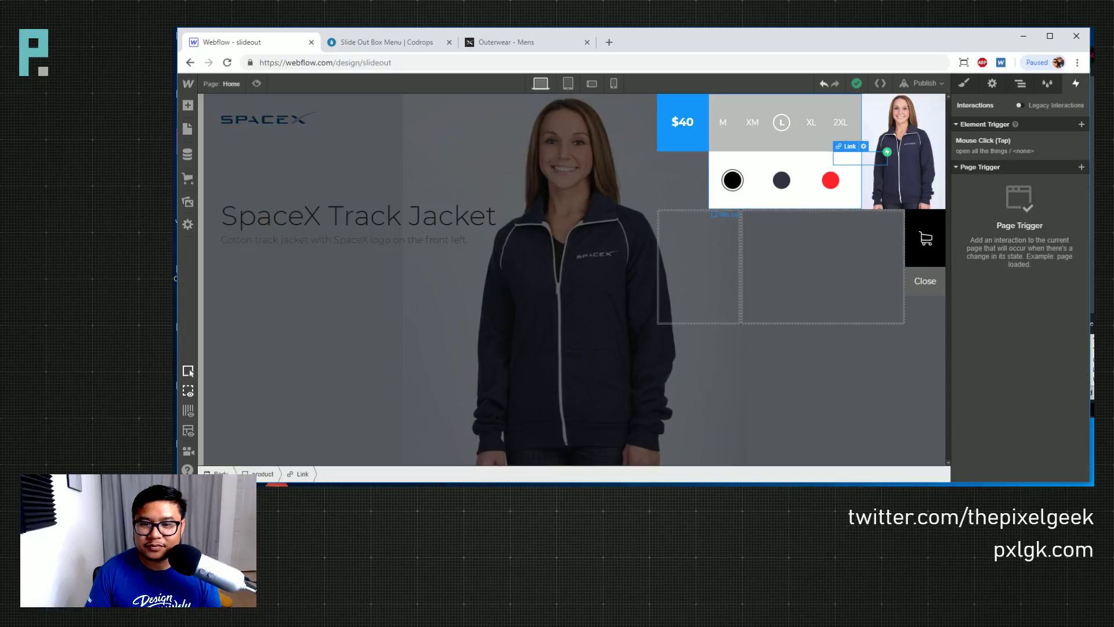
{"action": "left_click", "coordinate": [998, 153]}
{"action": "left_click", "coordinate": [987, 229]}
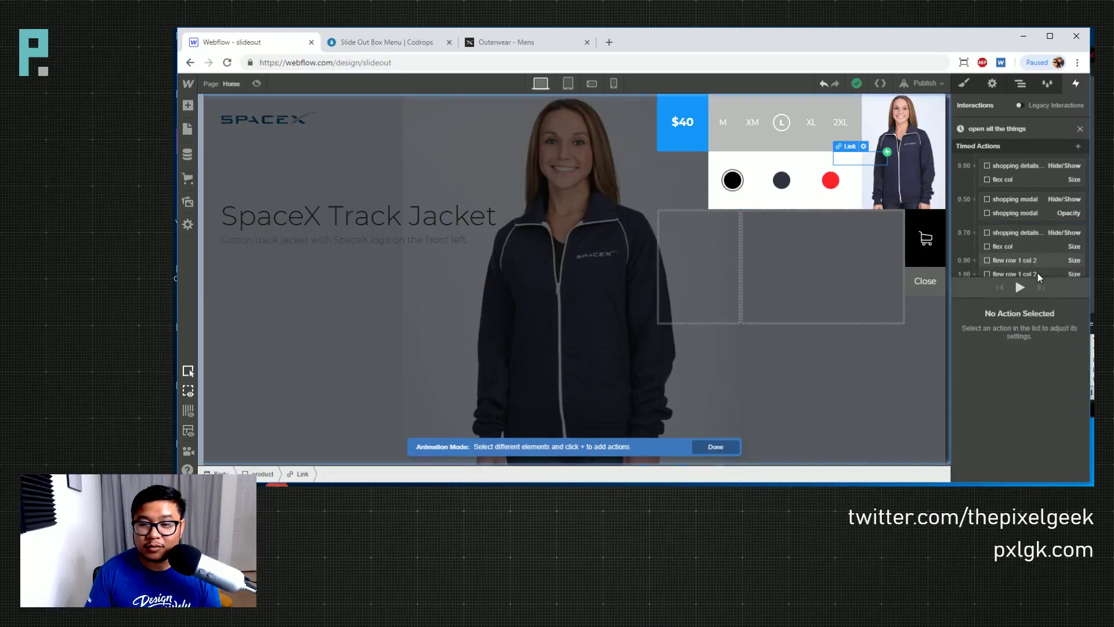
Add a Size action for the cart wrapper after the price action, starting with the previous action after a 0.5 s delay
{"action": "scroll", "coordinate": [1015, 255], "scroll_direction": "down", "scroll_amount": 2}
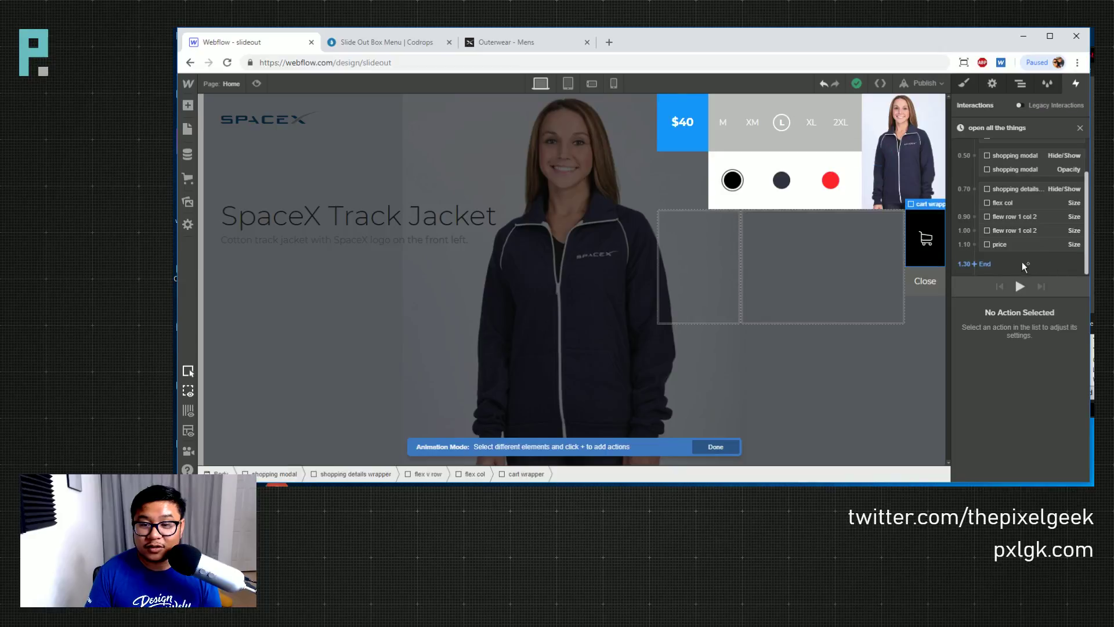
{"action": "left_click", "coordinate": [975, 243]}
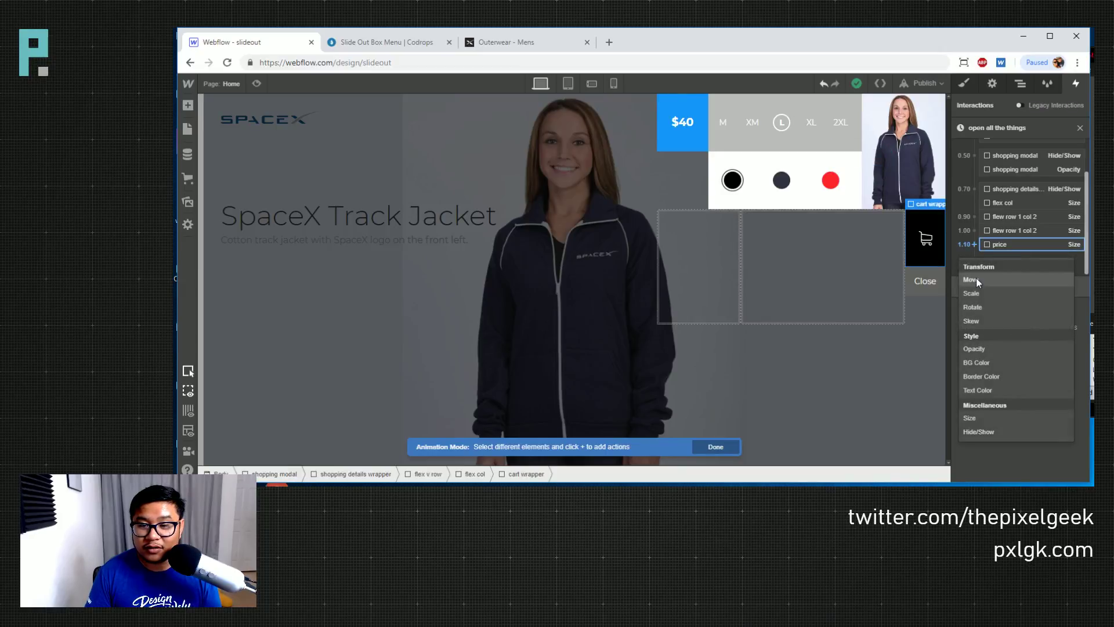
{"action": "left_click", "coordinate": [994, 419]}
{"action": "left_click", "coordinate": [1065, 358]}
{"action": "key", "text": "BackSpace"}
{"action": "type", "text": "5"}
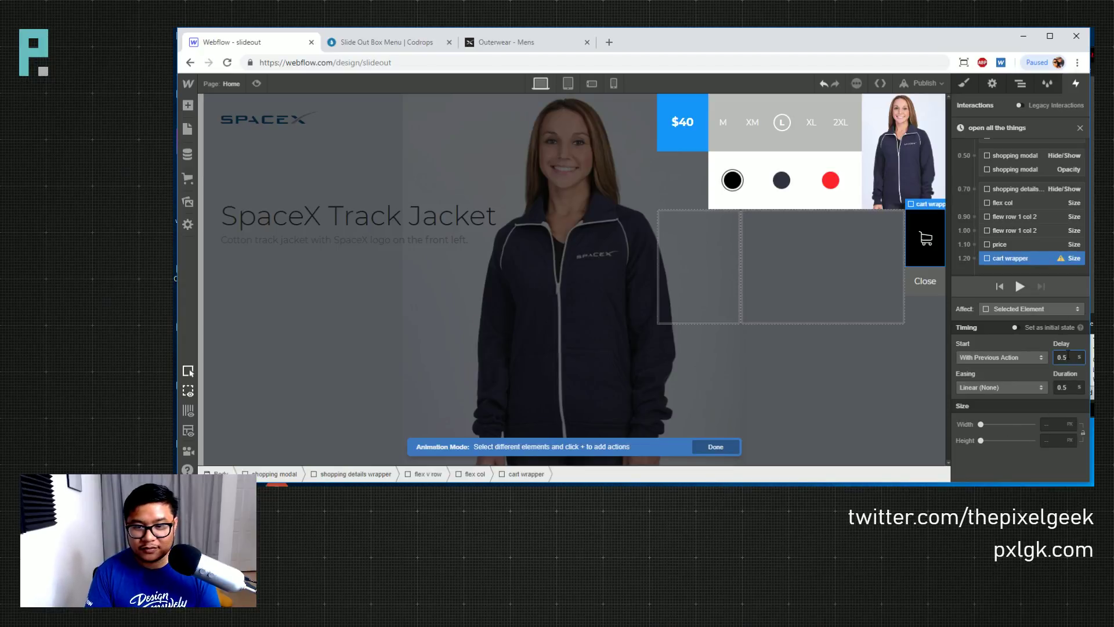
{"action": "key", "text": "Return"}
Give the cart wrapper's Size action a 0.2 s duration, Ease easing and a height of 100
{"action": "left_click", "coordinate": [1071, 388]}
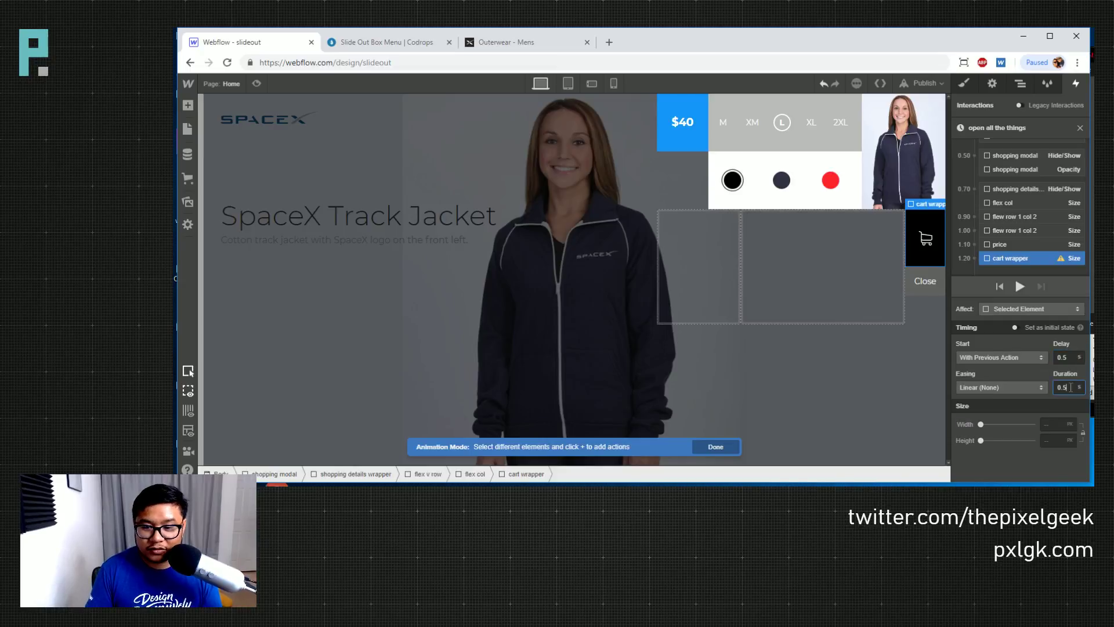
{"action": "left_click", "coordinate": [1036, 388]}
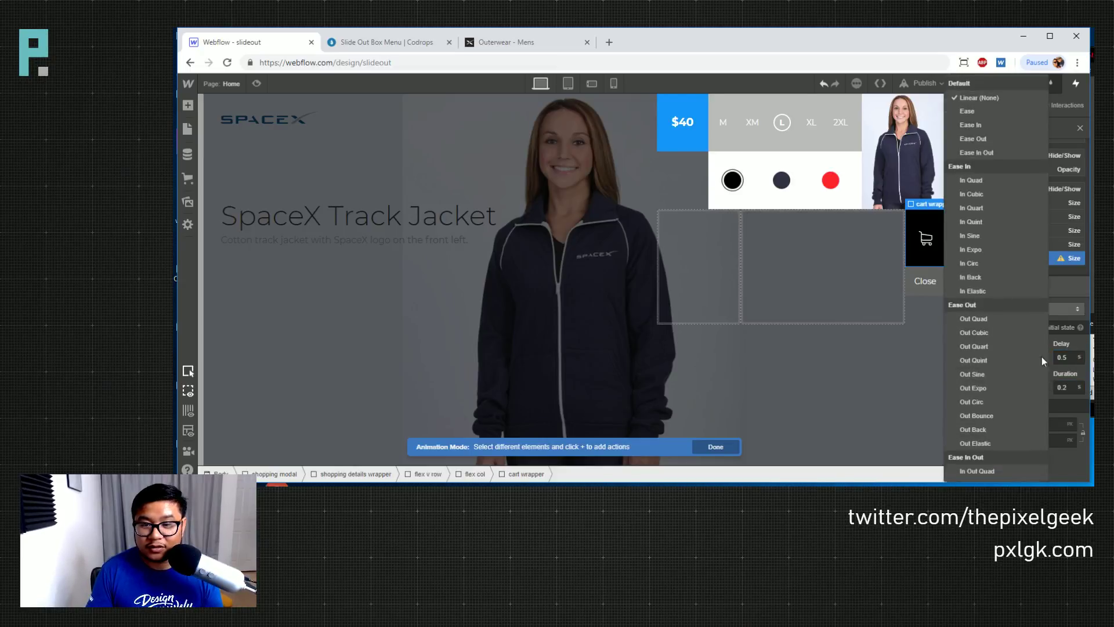
{"action": "left_click", "coordinate": [984, 106]}
{"action": "left_click", "coordinate": [1051, 442]}
{"action": "type", "text": "100"}
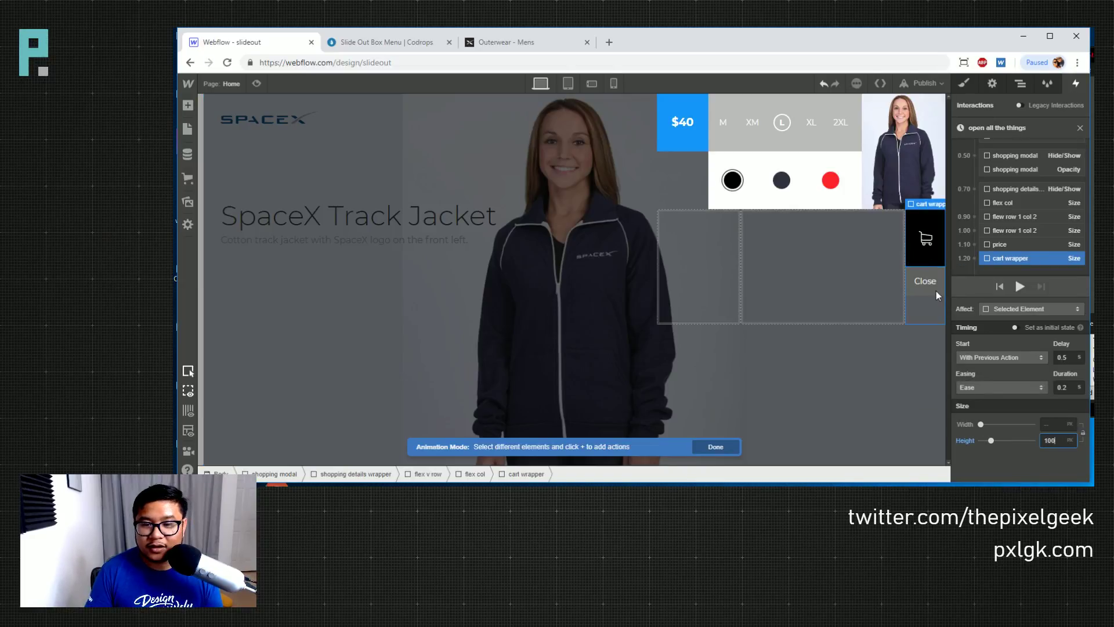
Check the close block's height in its style settings and reopen open all the things from the + DETAILS link
{"action": "left_click", "coordinate": [935, 287]}
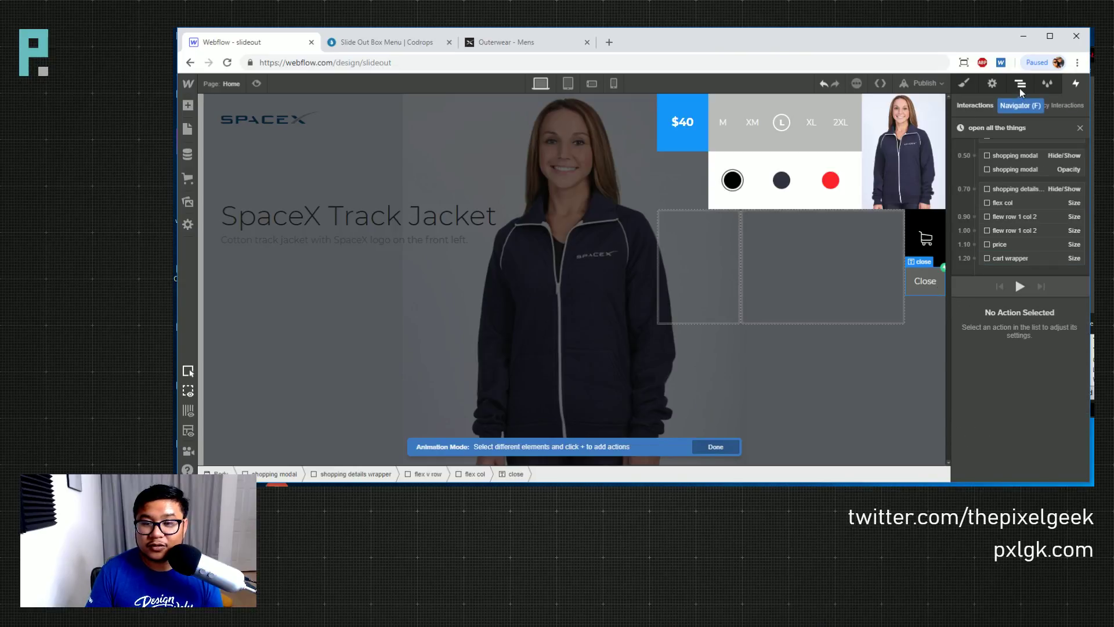
{"action": "left_click", "coordinate": [959, 86]}
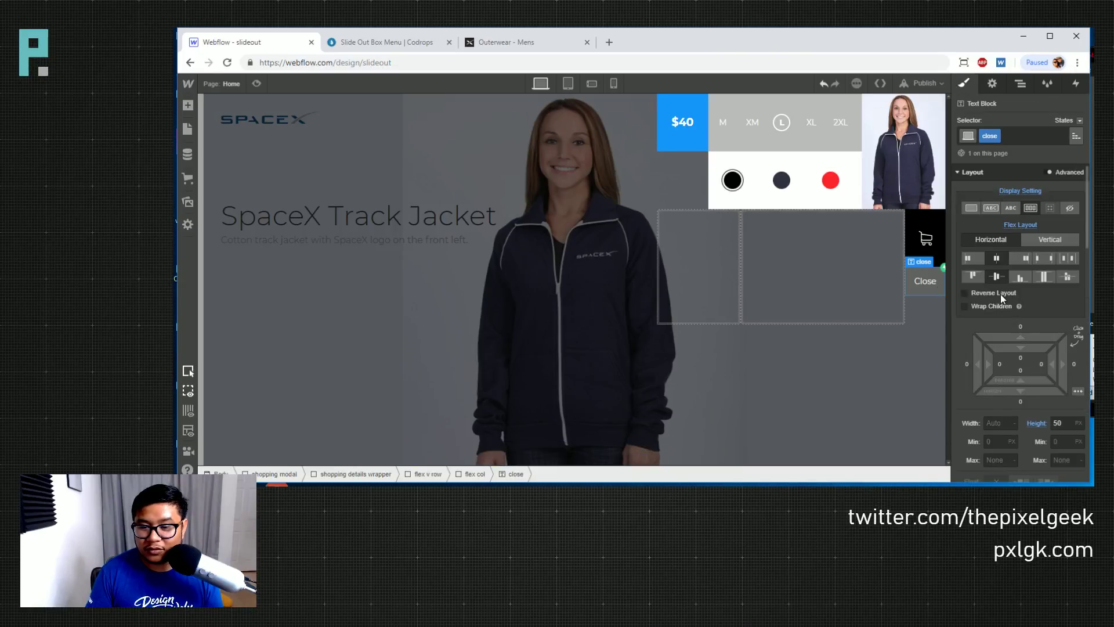
{"action": "left_click", "coordinate": [1075, 84]}
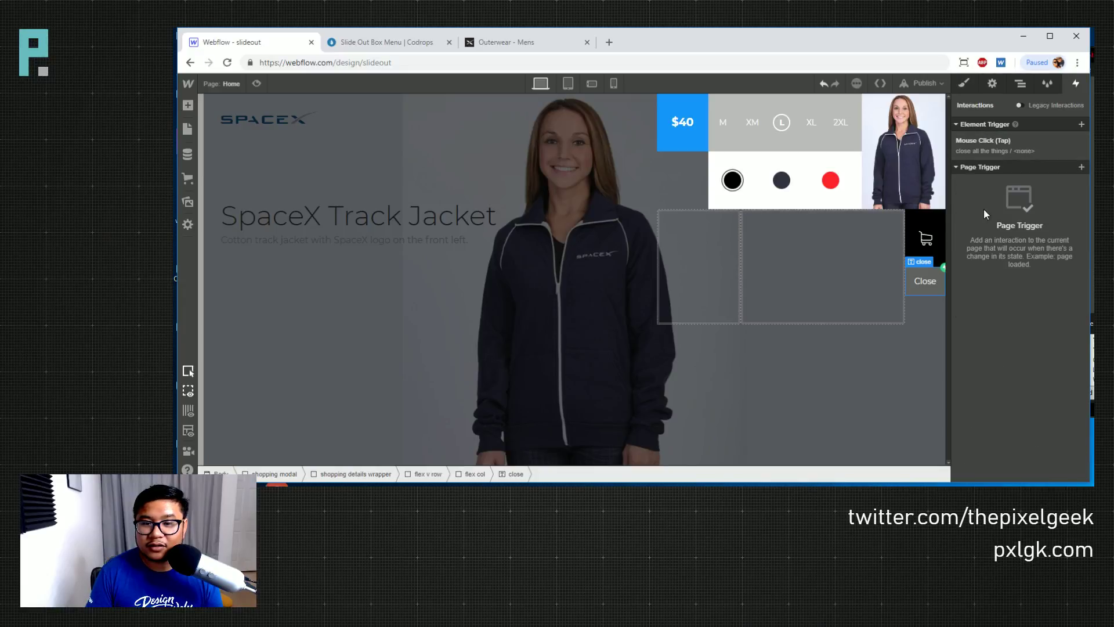
{"action": "left_click", "coordinate": [1020, 83]}
{"action": "left_click", "coordinate": [994, 474]}
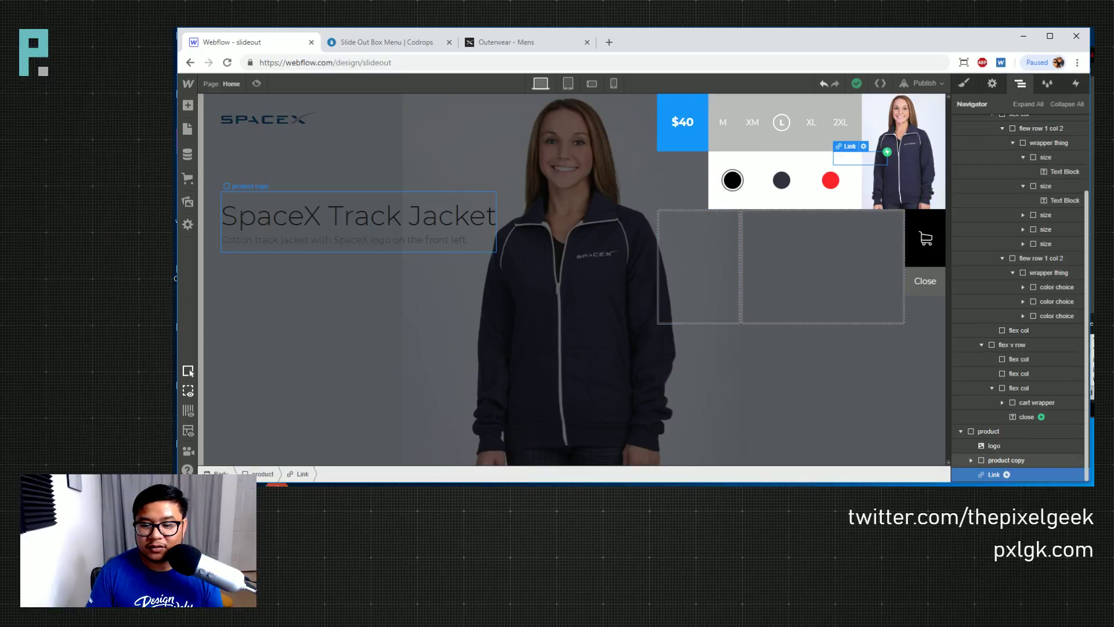
{"action": "left_click", "coordinate": [1076, 84]}
{"action": "left_click", "coordinate": [983, 140]}
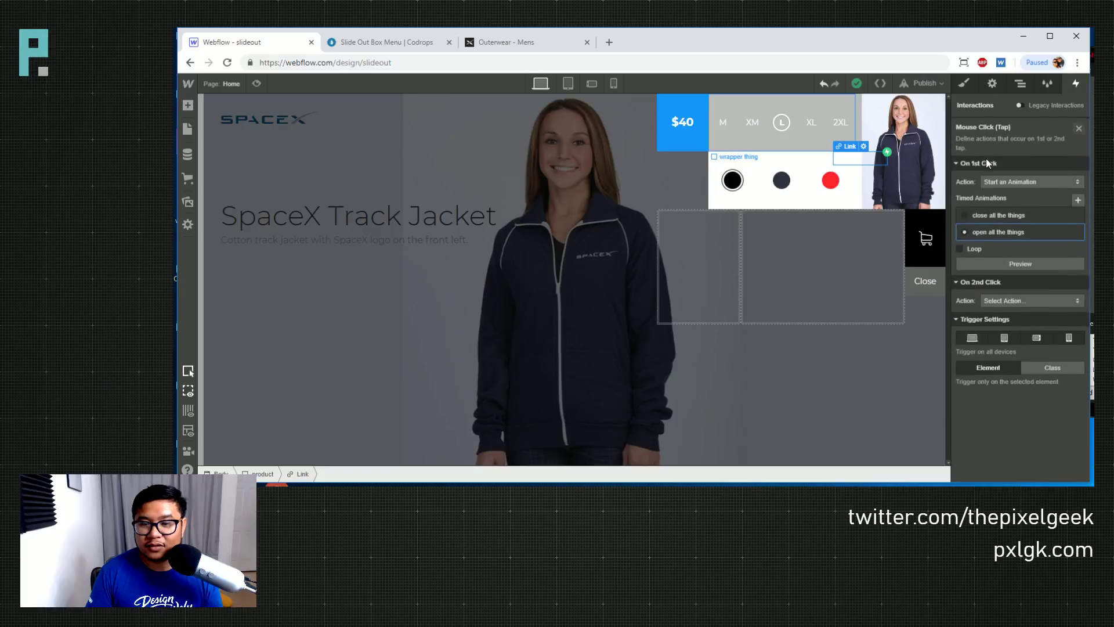
{"action": "left_click", "coordinate": [1007, 232]}
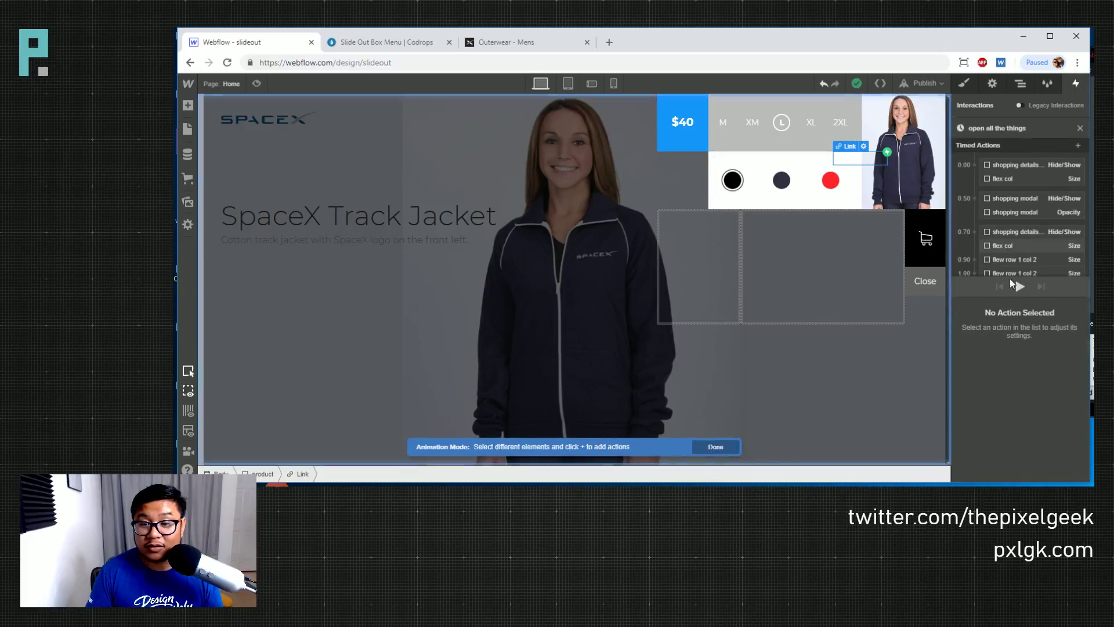
{"action": "left_click", "coordinate": [973, 245]}
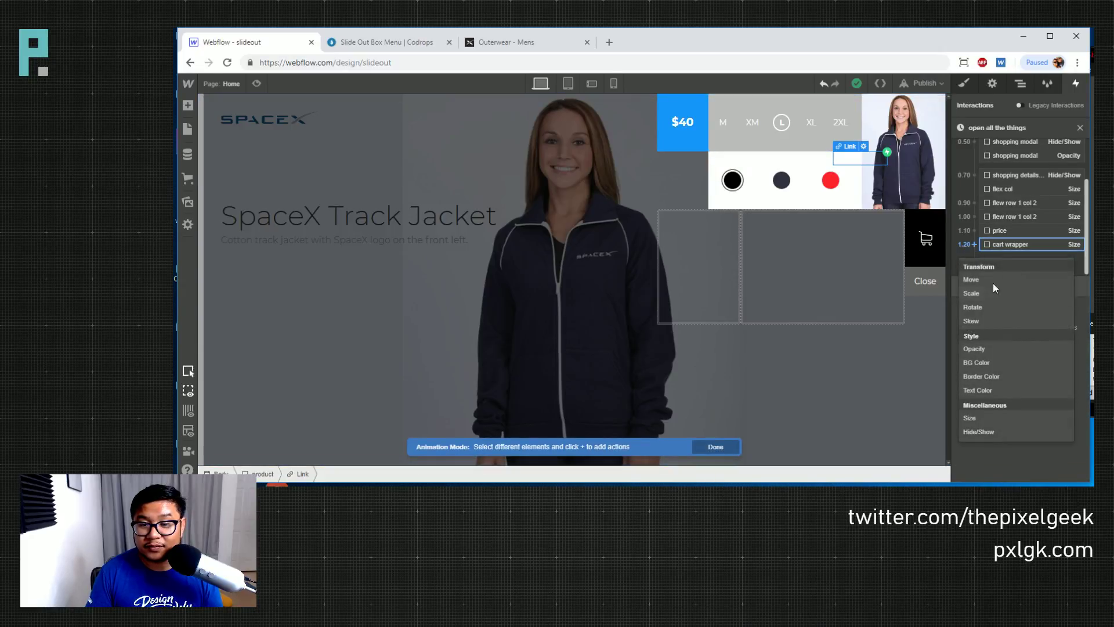
{"action": "left_click", "coordinate": [986, 425]}
{"action": "left_click", "coordinate": [1057, 423]}
{"action": "left_click", "coordinate": [1053, 440]}
{"action": "type", "text": "50"}
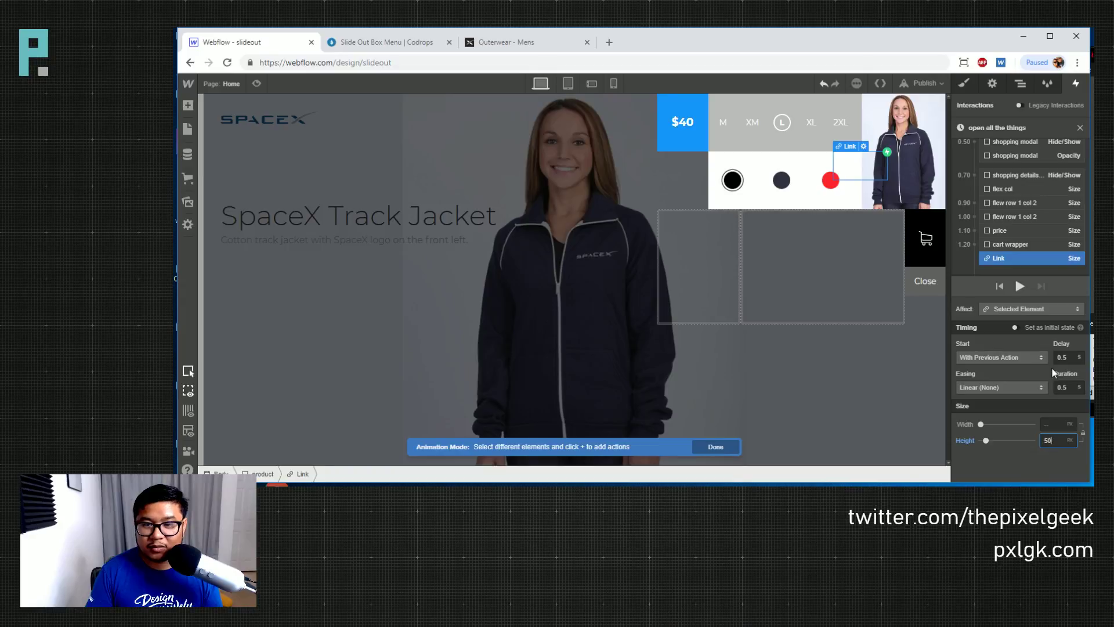
{"action": "left_click", "coordinate": [995, 258]}
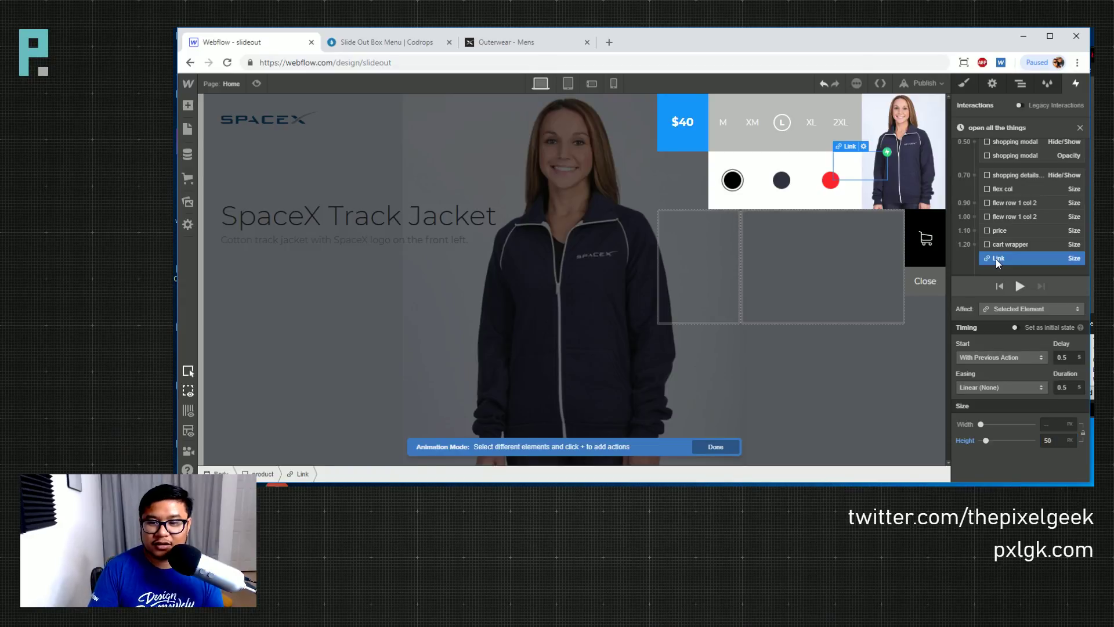
{"action": "key", "text": "Delete"}
Add a Size action for the close block after the cart wrapper action, with a height of 50 and a 0.6 s delay
{"action": "left_click", "coordinate": [930, 281]}
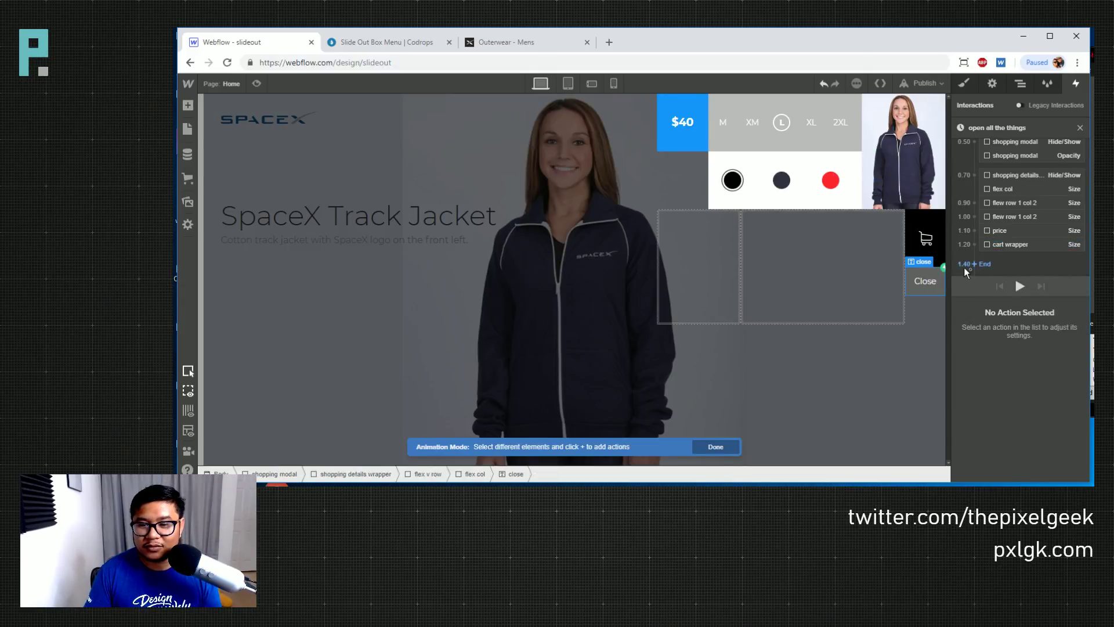
{"action": "left_click", "coordinate": [974, 244]}
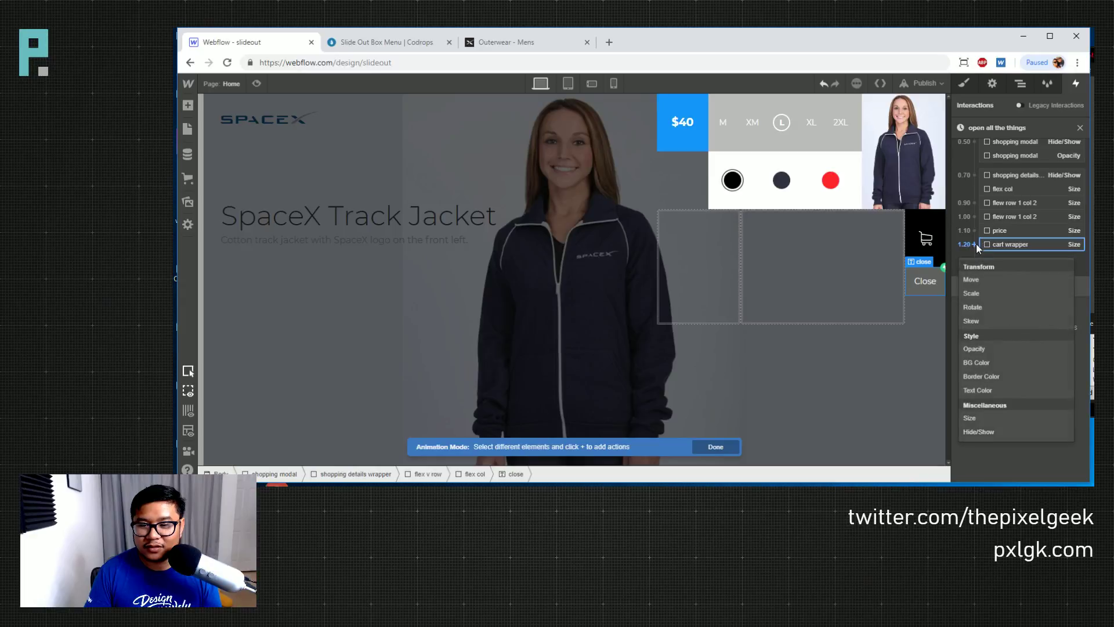
{"action": "left_click", "coordinate": [986, 418]}
{"action": "left_click", "coordinate": [1054, 437]}
{"action": "type", "text": "50"}
{"action": "left_click", "coordinate": [1076, 356]}
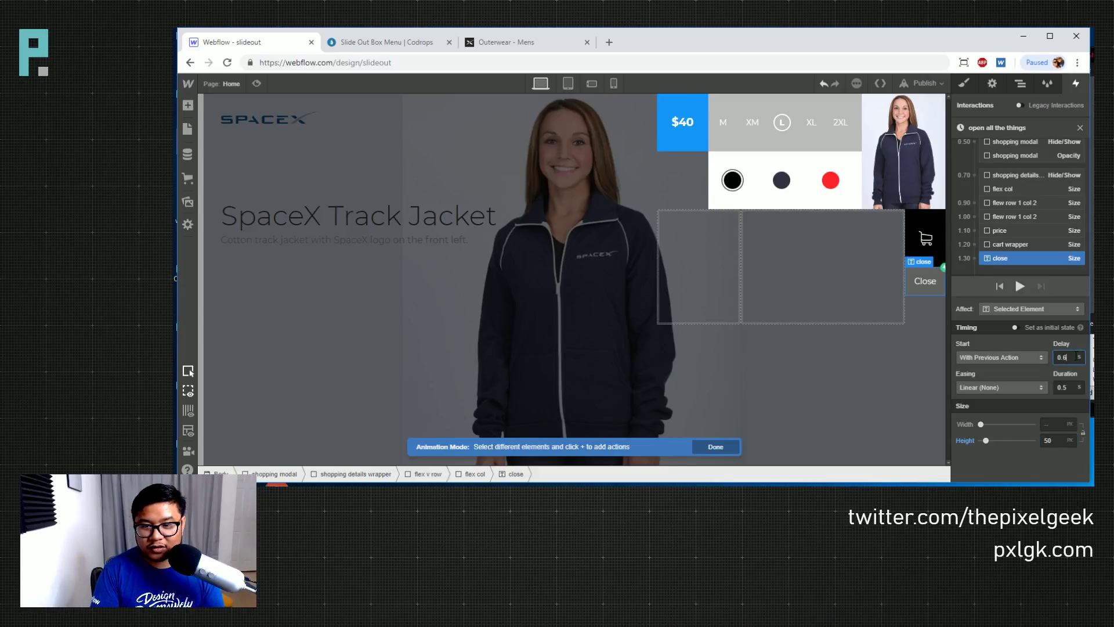
Set the close block's Size action to Ease easing with a 0.2 s duration and exit the animation
{"action": "left_click", "coordinate": [1009, 387]}
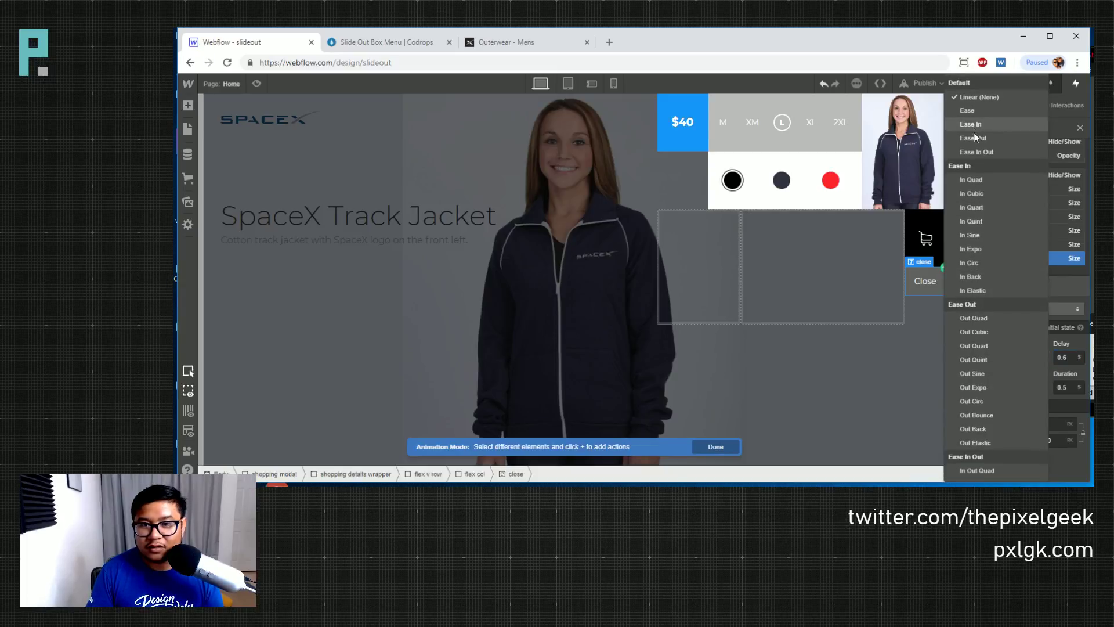
{"action": "left_click", "coordinate": [976, 119]}
{"action": "left_click", "coordinate": [999, 387]}
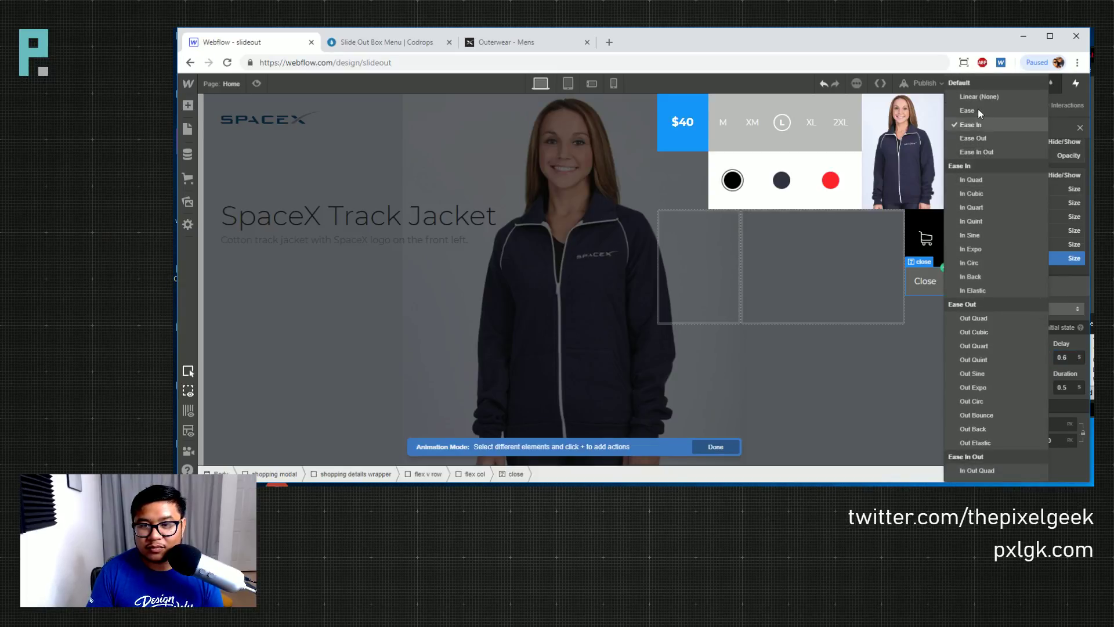
{"action": "left_click", "coordinate": [985, 110]}
{"action": "left_click", "coordinate": [1074, 388]}
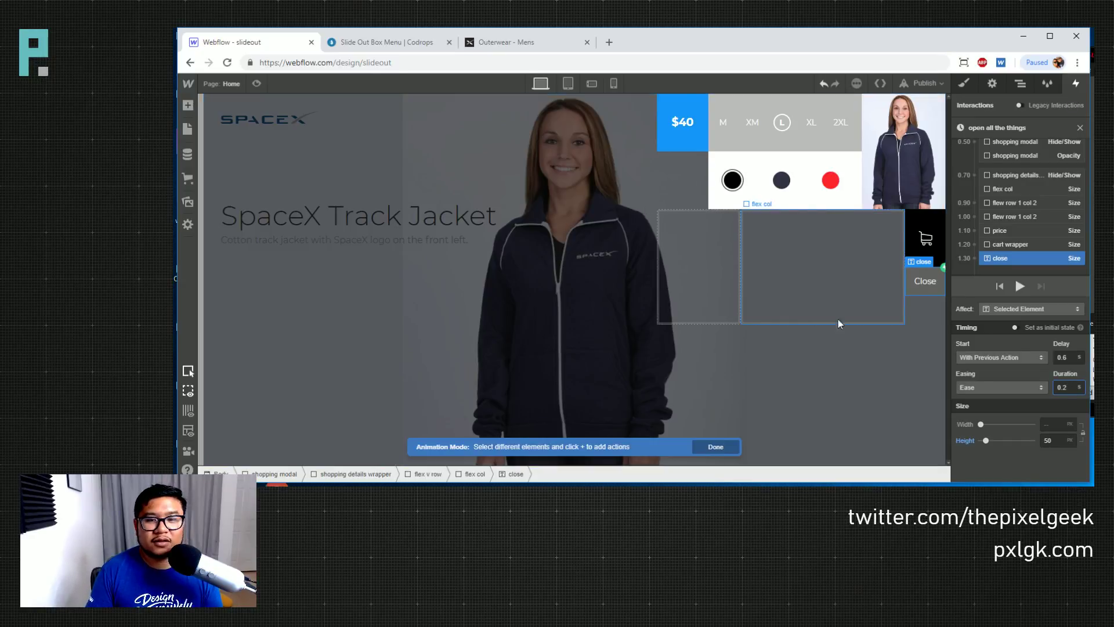
{"action": "left_click", "coordinate": [1079, 130]}
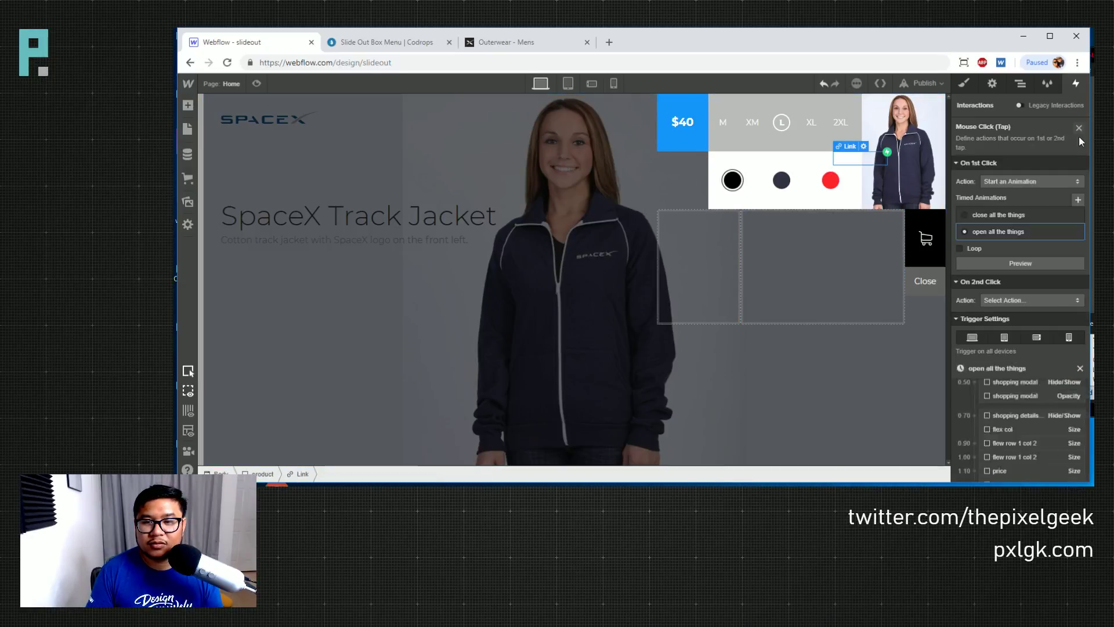
Hide the shopping modal by setting its display to none and its opacity to 0
{"action": "left_click", "coordinate": [1021, 86]}
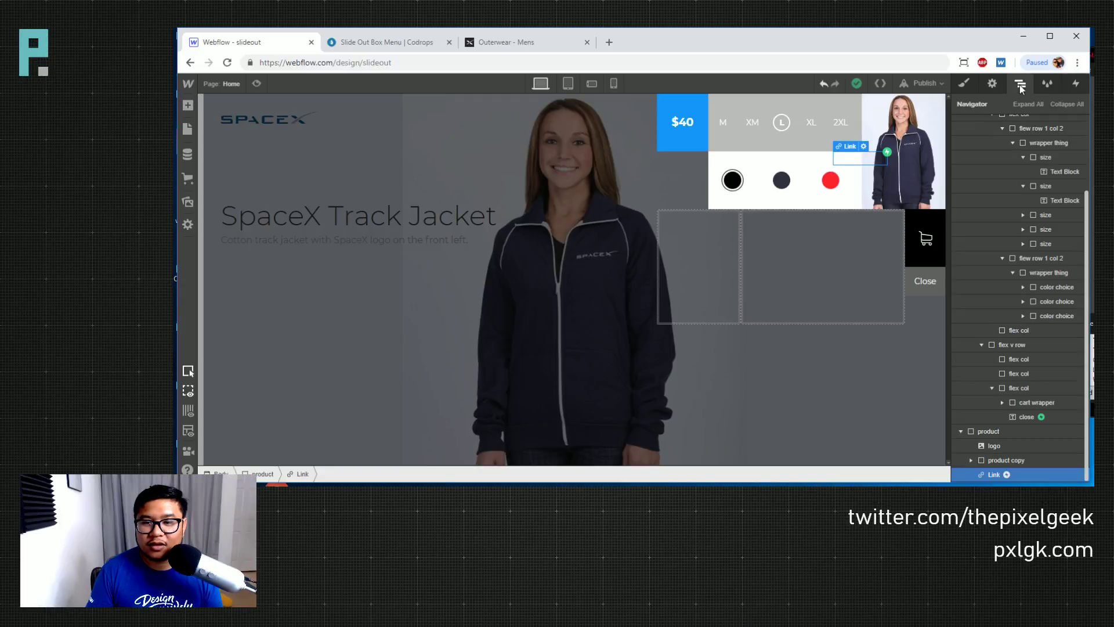
{"action": "scroll", "coordinate": [996, 242], "scroll_direction": "up", "scroll_amount": 3}
{"action": "left_click", "coordinate": [987, 136]}
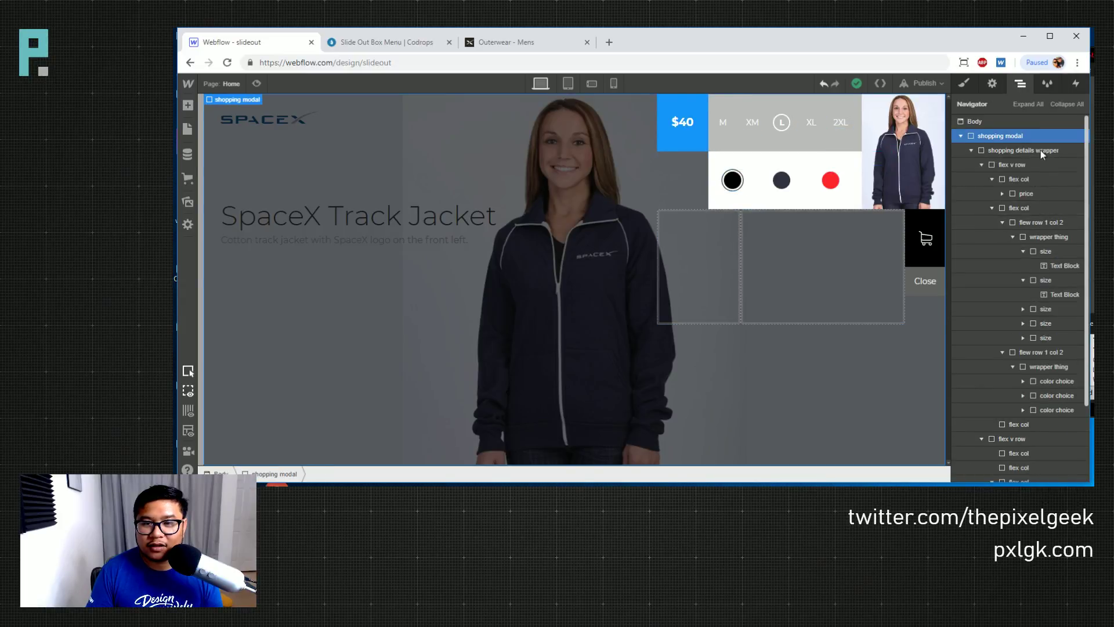
{"action": "left_click", "coordinate": [961, 136]}
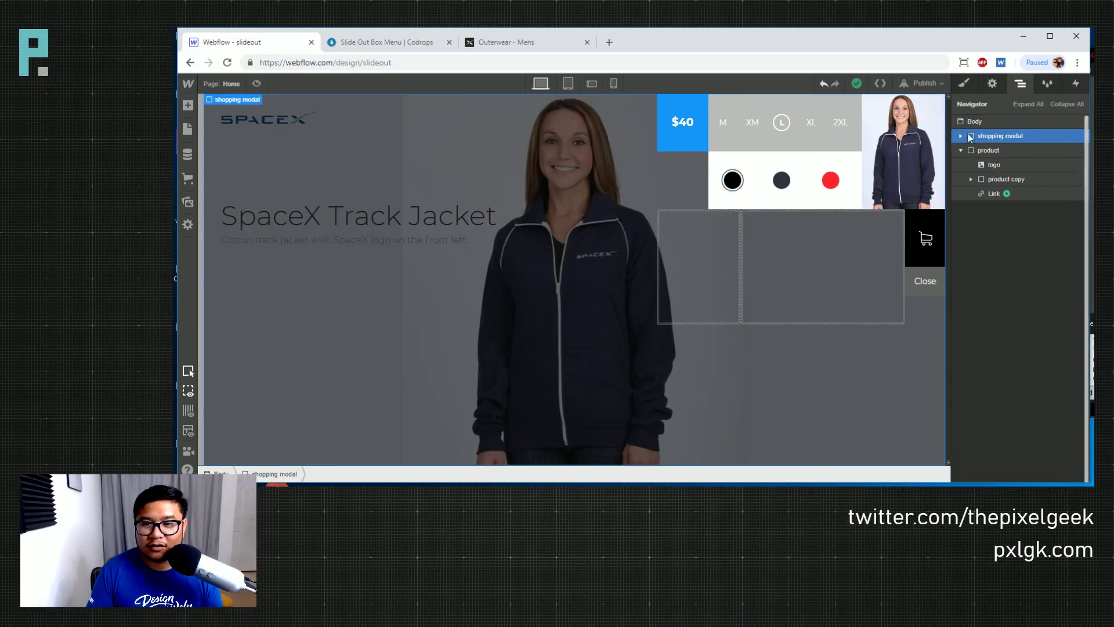
{"action": "left_click", "coordinate": [963, 83]}
{"action": "left_click", "coordinate": [1074, 210]}
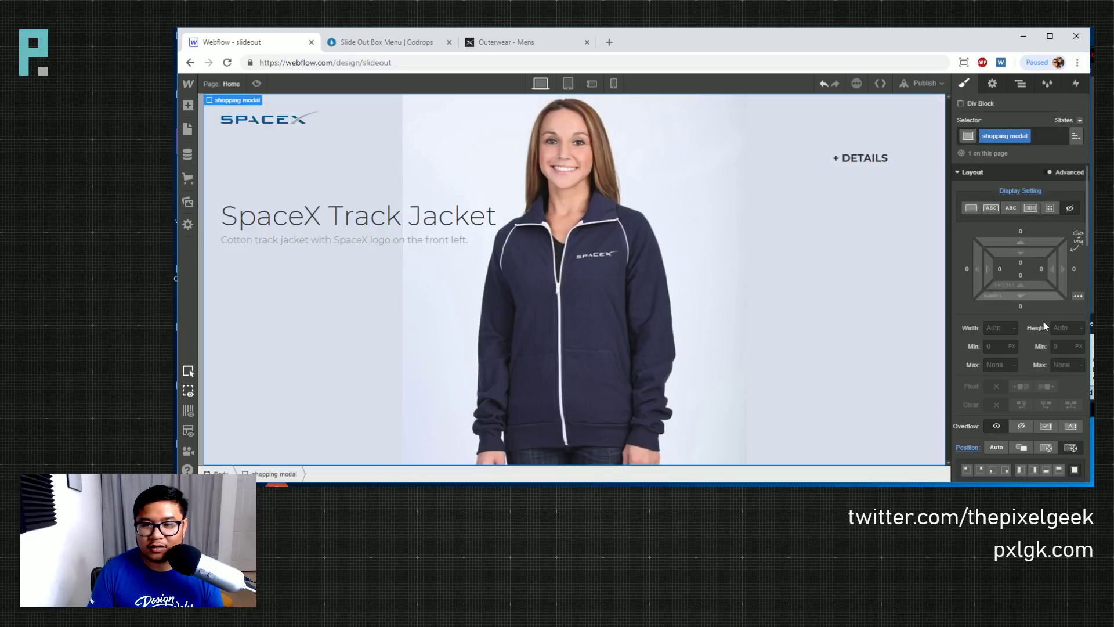
{"action": "scroll", "coordinate": [1043, 416], "scroll_direction": "down", "scroll_amount": 5}
{"action": "left_click", "coordinate": [1067, 397]}
{"action": "type", "text": "0"}
Test the interactions in preview by opening the modal from + DETAILS, closing it, and opening it again
{"action": "left_click", "coordinate": [257, 83]}
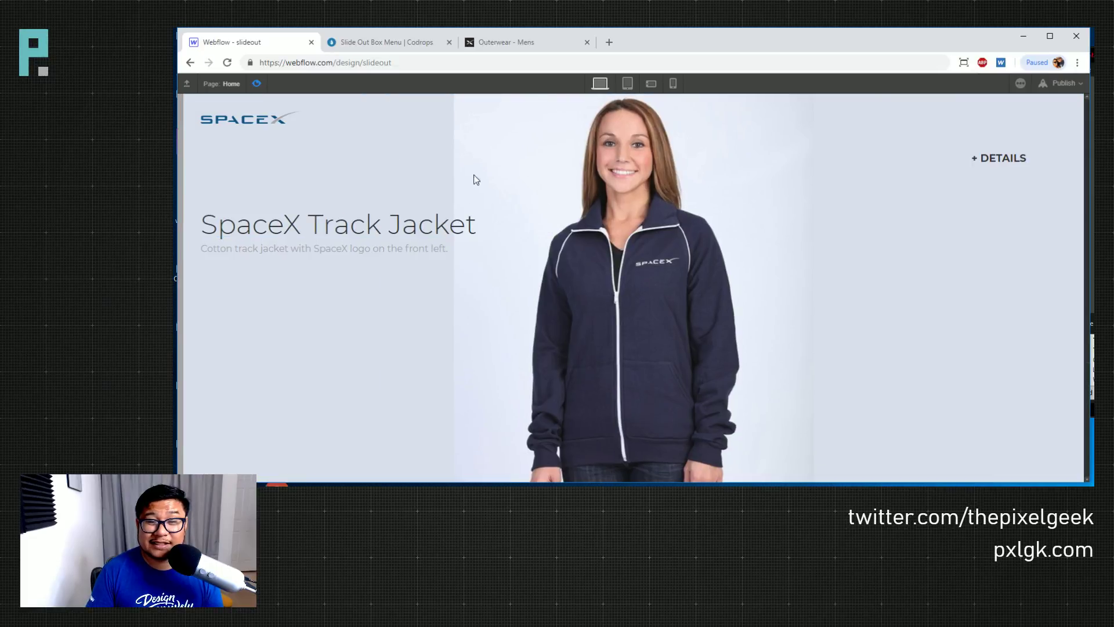
{"action": "left_click", "coordinate": [957, 160]}
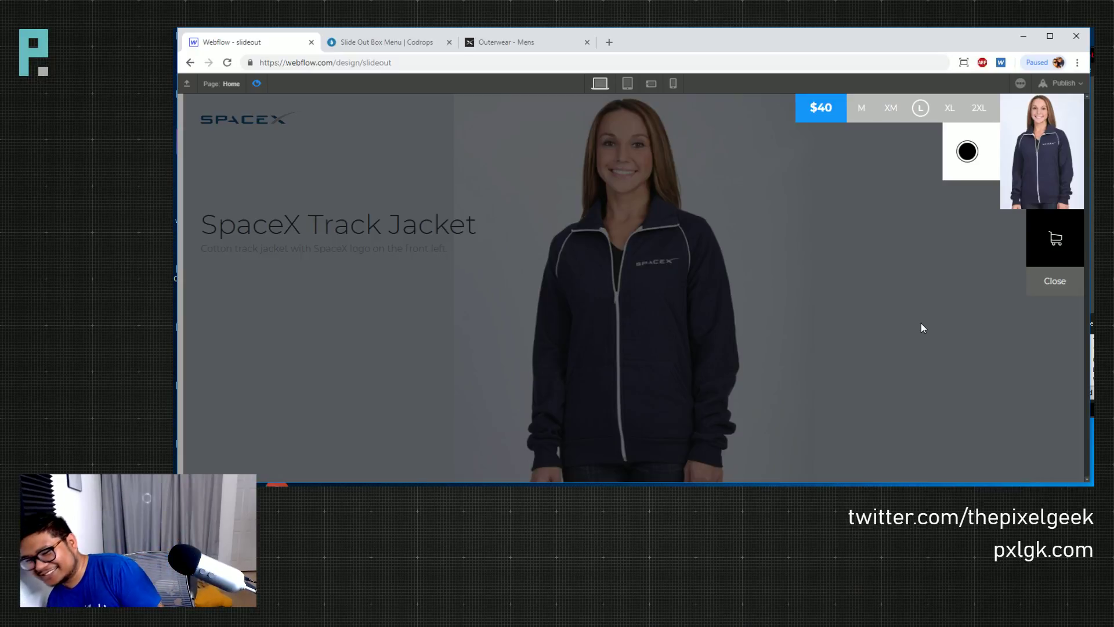
{"action": "left_click", "coordinate": [1042, 279]}
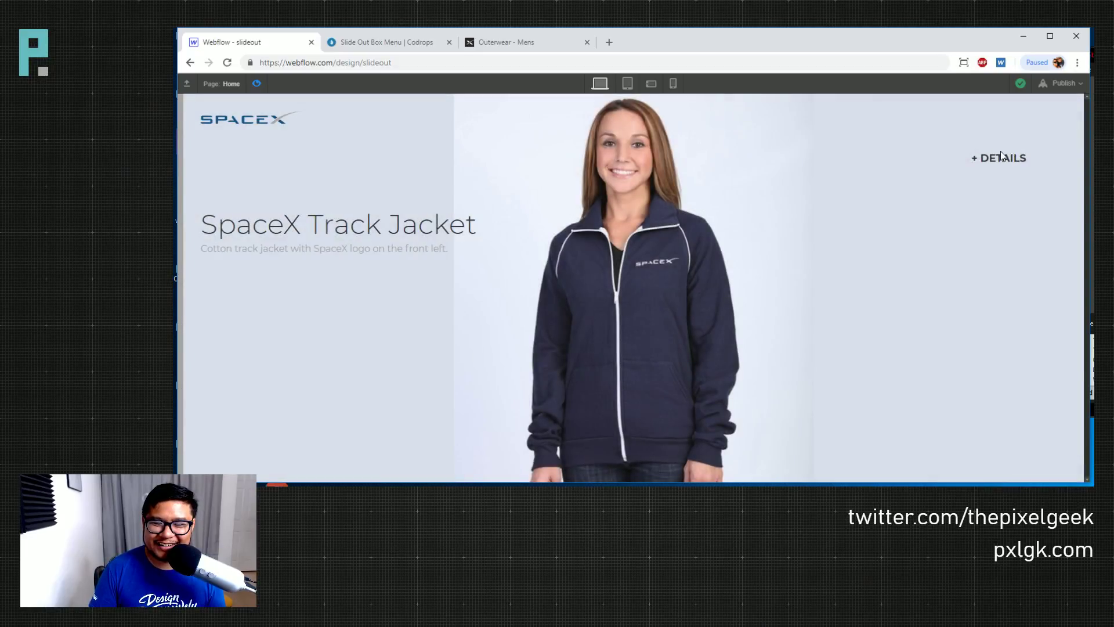
{"action": "left_click", "coordinate": [1018, 370]}
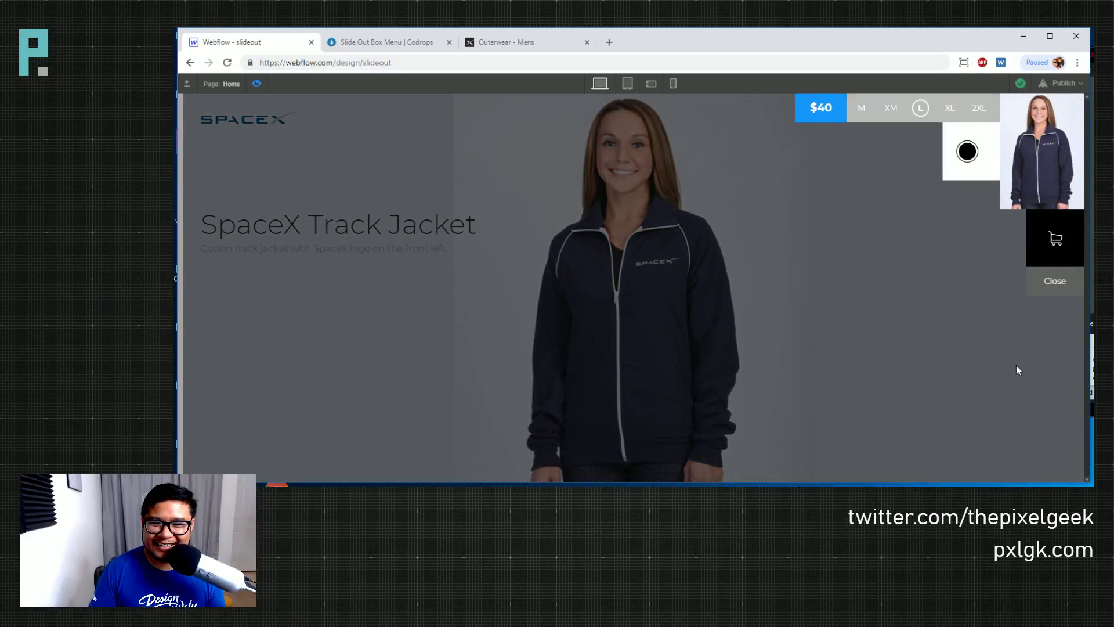
Make the shopping modal visible again with its opacity reset to 100%, and return to preview
{"action": "left_click", "coordinate": [257, 84]}
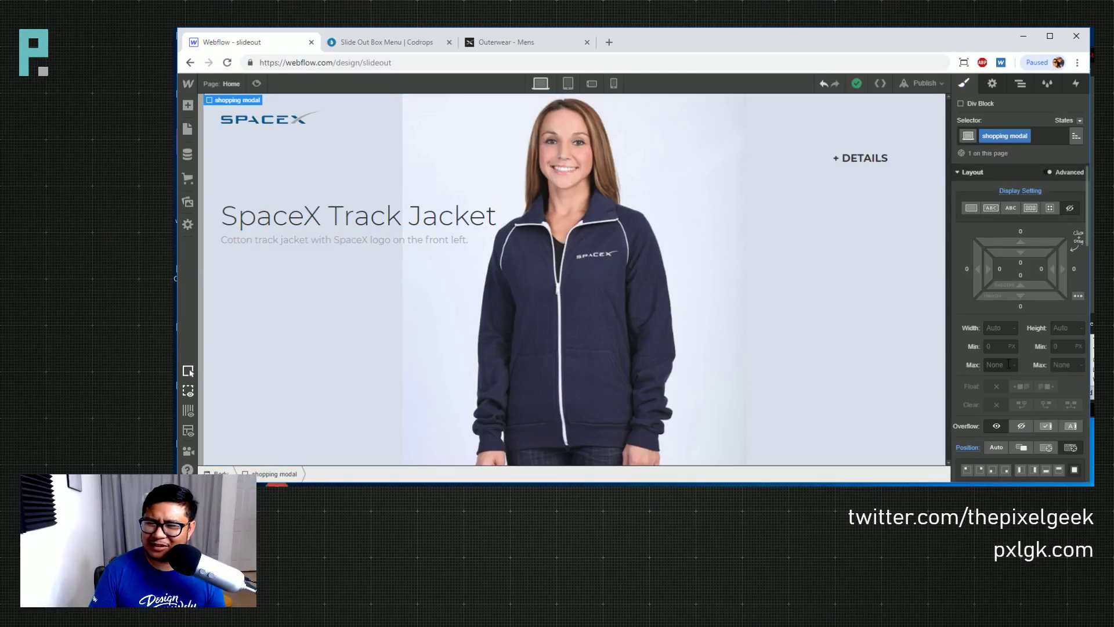
{"action": "scroll", "coordinate": [1009, 365], "scroll_direction": "down", "scroll_amount": 6}
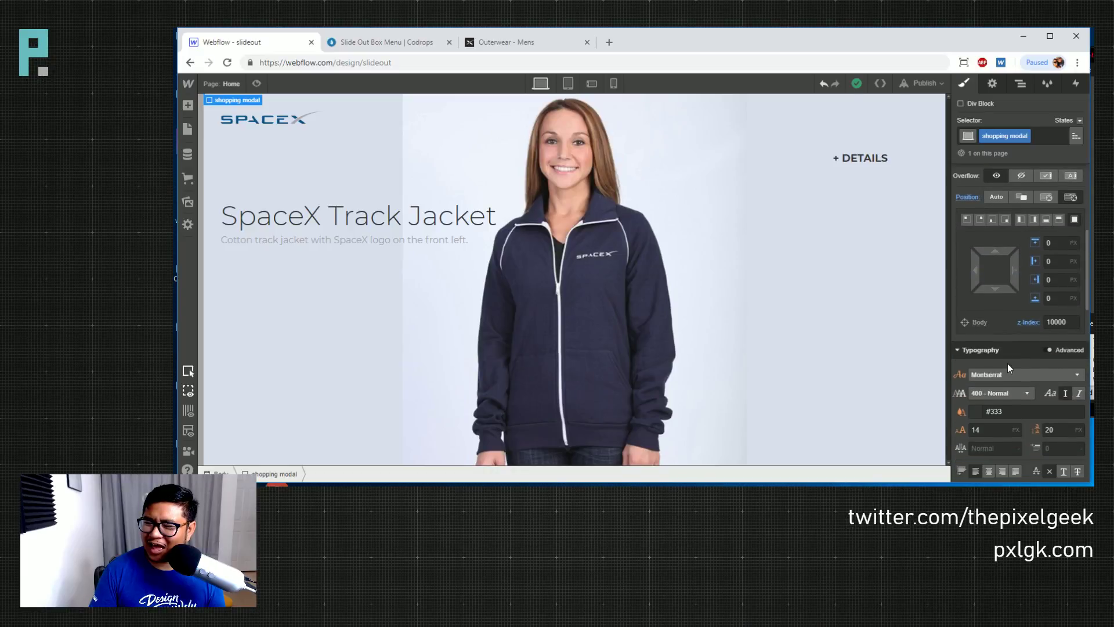
{"action": "scroll", "coordinate": [1007, 363], "scroll_direction": "up", "scroll_amount": 6}
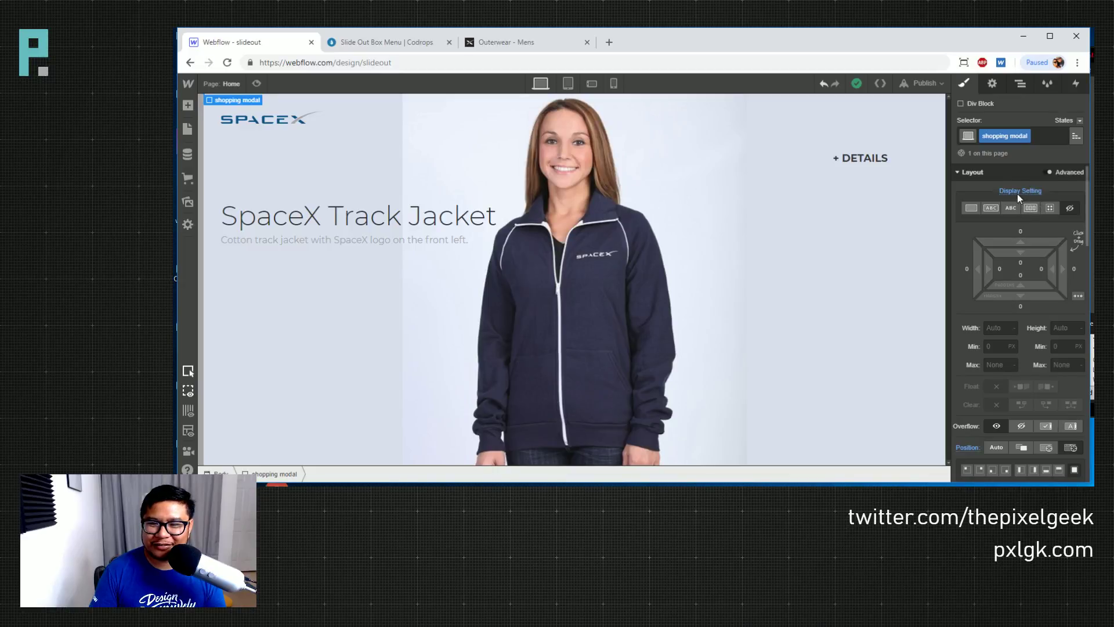
{"action": "scroll", "coordinate": [1042, 374], "scroll_direction": "down", "scroll_amount": 5}
{"action": "scroll", "coordinate": [1042, 364], "scroll_direction": "down", "scroll_amount": 5}
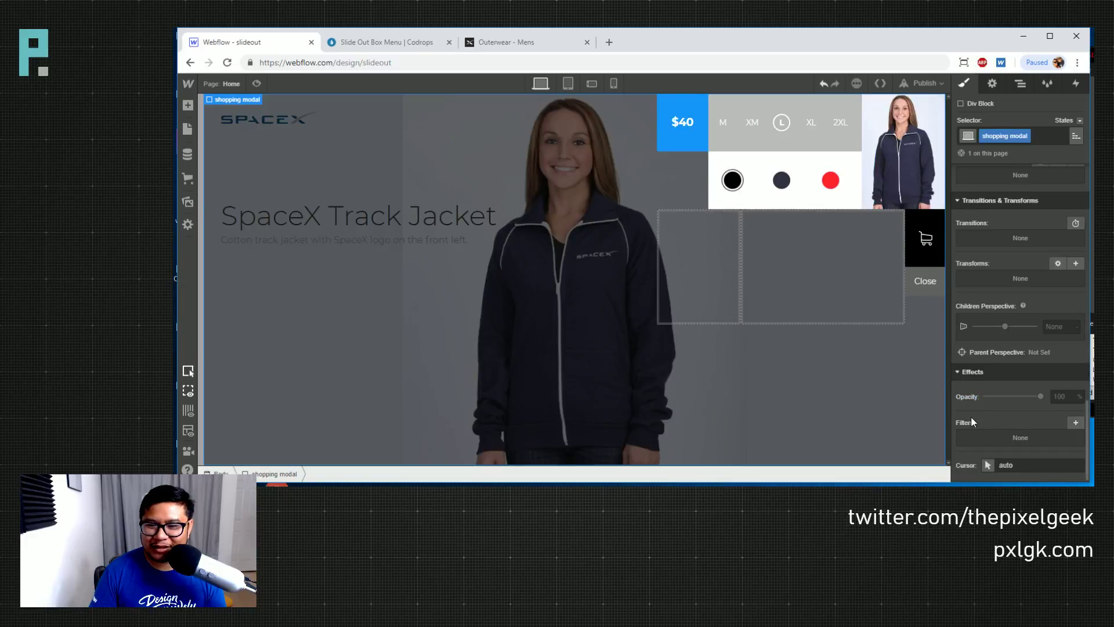
{"action": "left_click", "coordinate": [257, 84]}
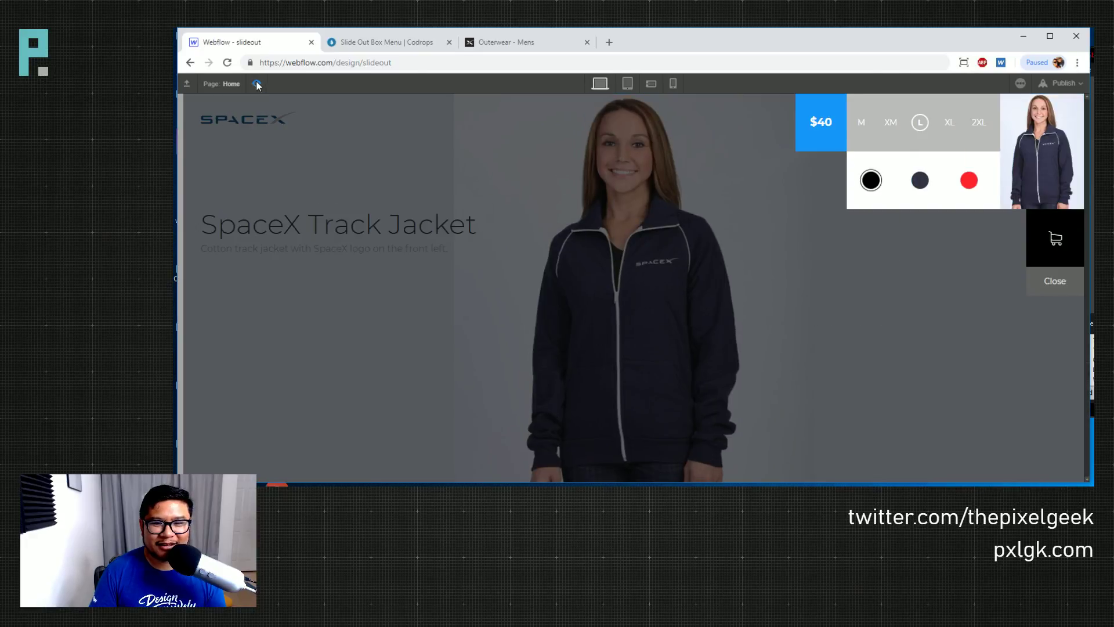
Test the modal in preview by closing it and reopening it from + DETAILS, and return to the designer
{"action": "left_click", "coordinate": [917, 304]}
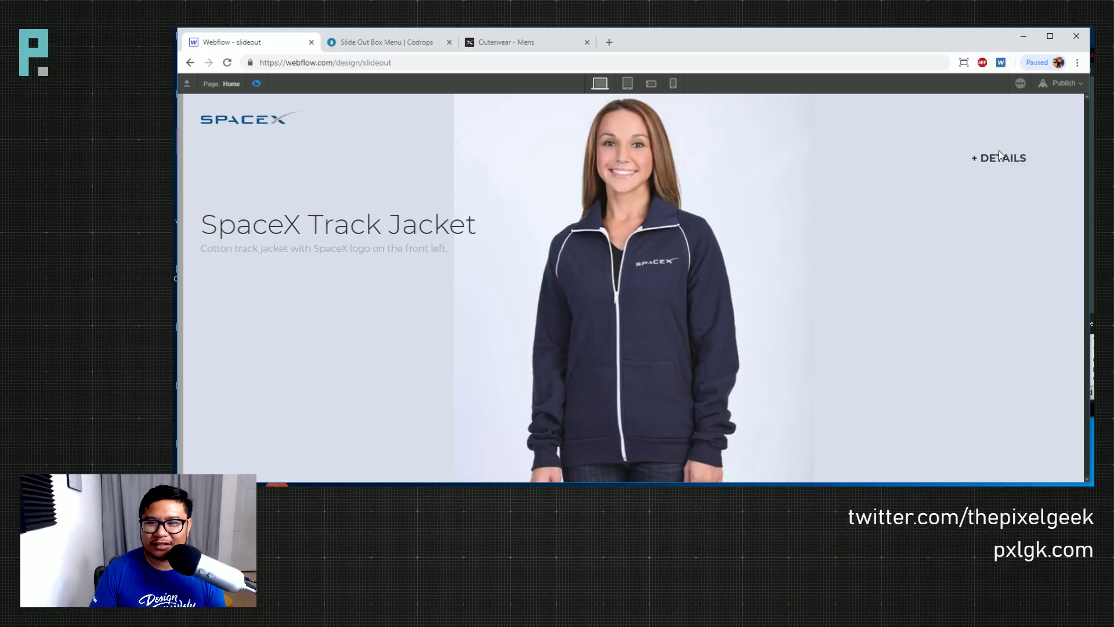
{"action": "left_click", "coordinate": [1001, 157]}
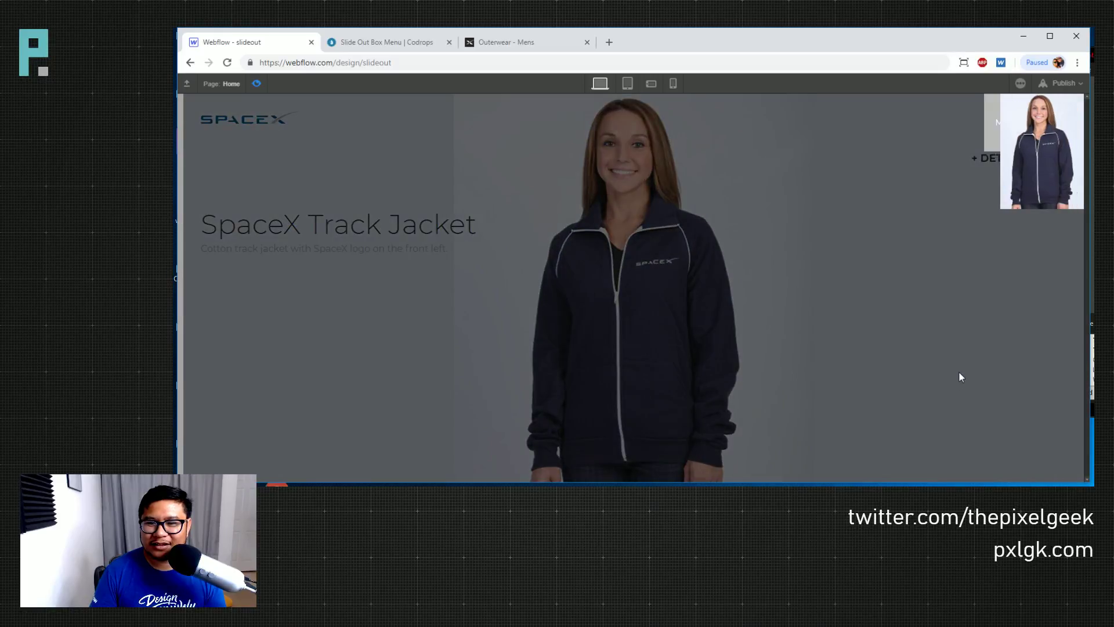
{"action": "left_click", "coordinate": [256, 84]}
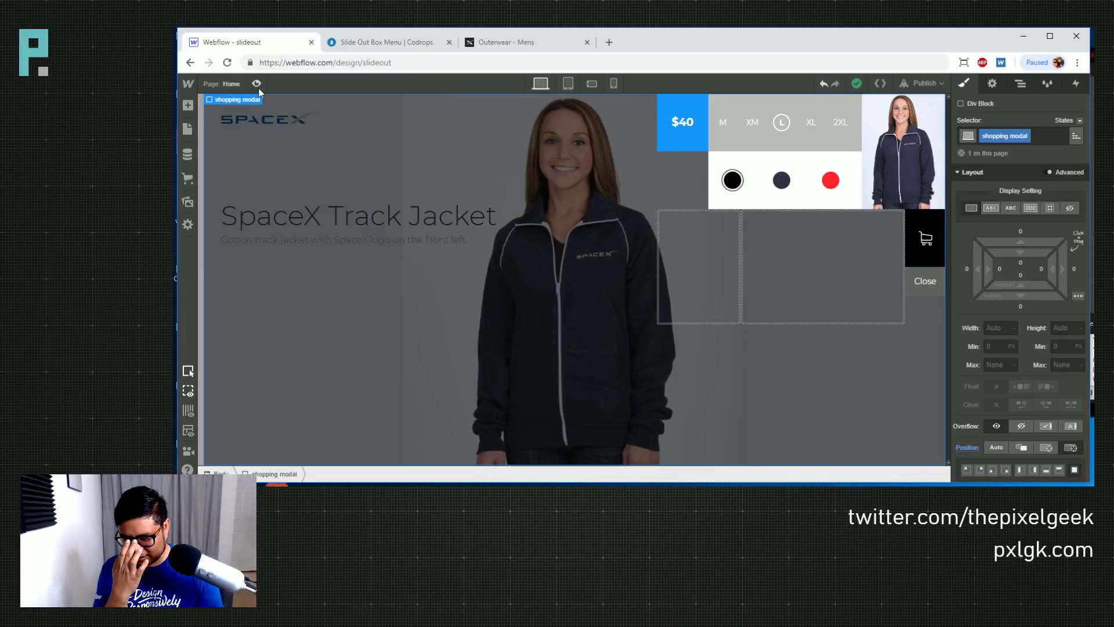
{"action": "left_click", "coordinate": [689, 186]}
{"action": "left_click", "coordinate": [674, 148]}
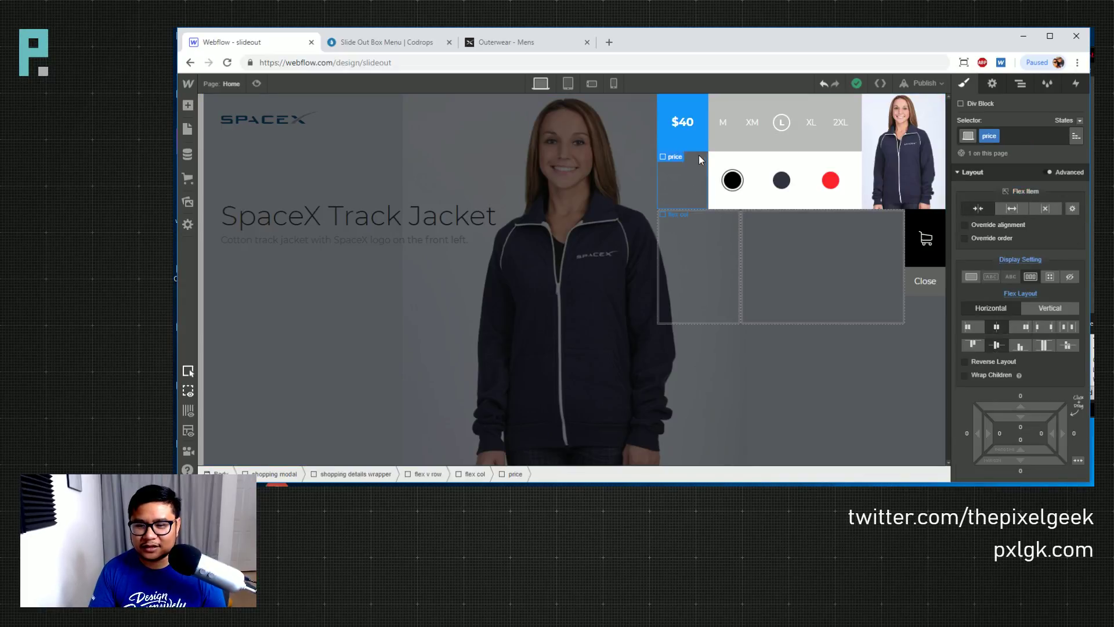
{"action": "scroll", "coordinate": [967, 324], "scroll_direction": "down", "scroll_amount": 5}
{"action": "scroll", "coordinate": [967, 323], "scroll_direction": "down", "scroll_amount": 5}
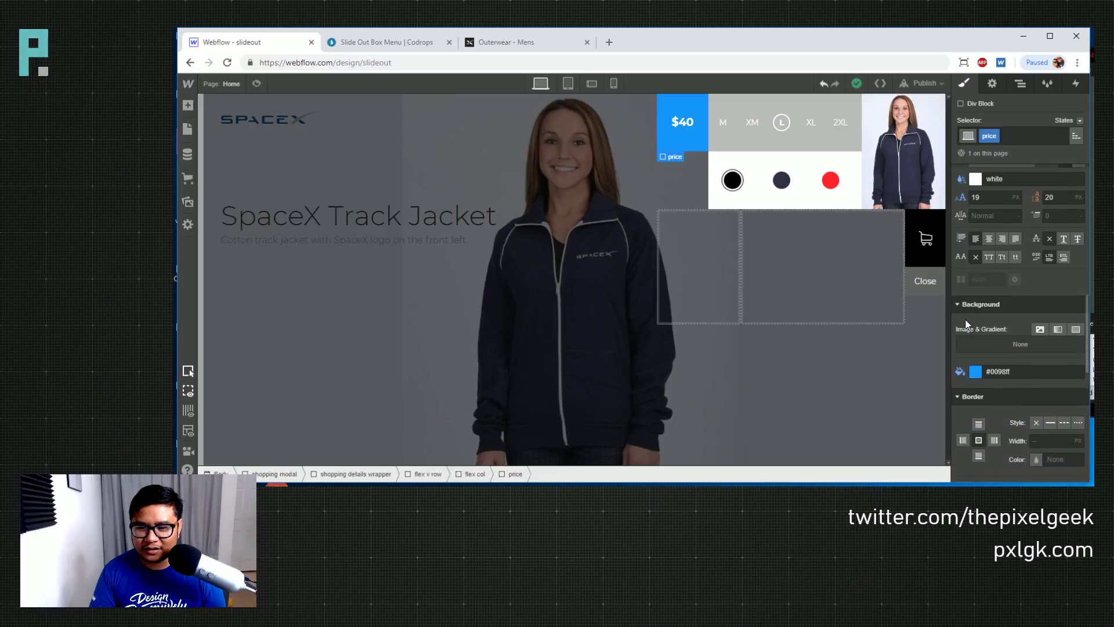
{"action": "left_click", "coordinate": [859, 169]}
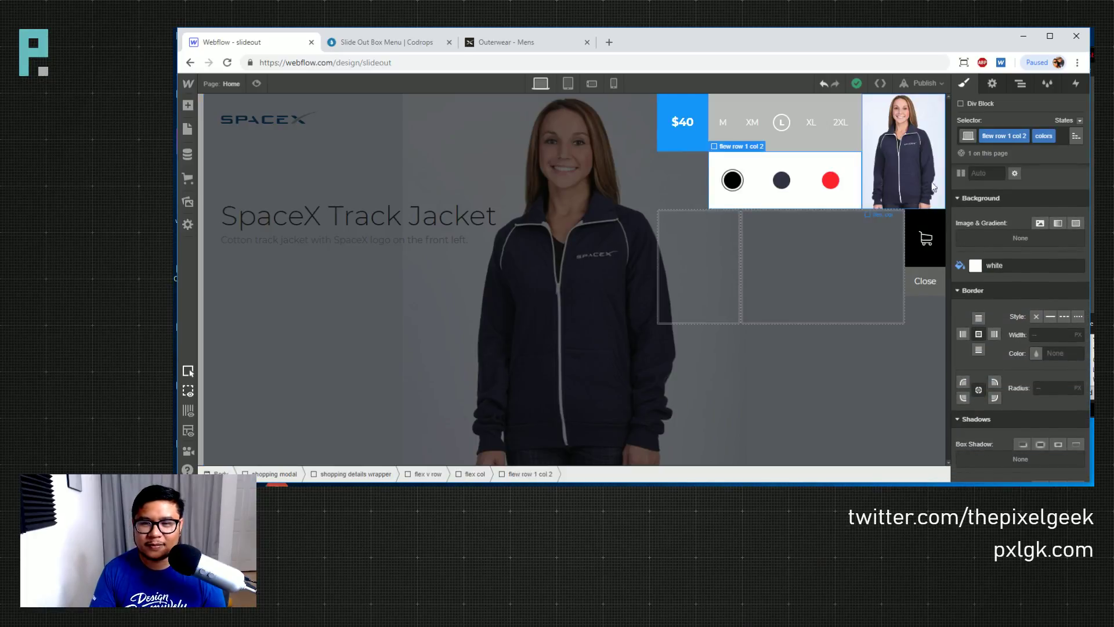
Open the "open all the things" timed animation from the product section link's mouse click trigger
{"action": "left_click", "coordinate": [1020, 85]}
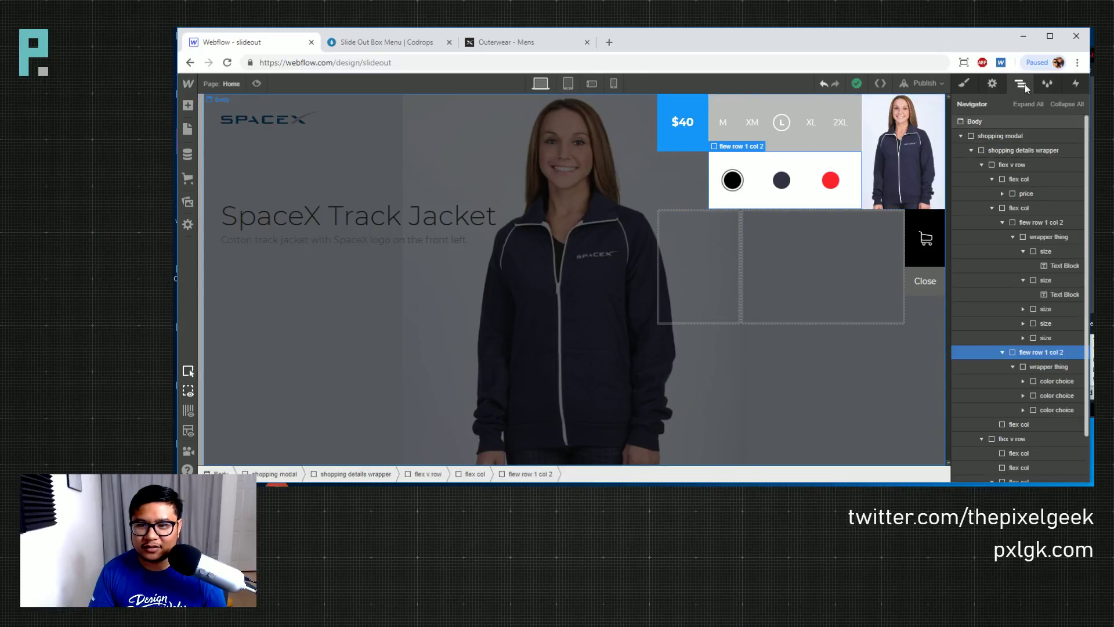
{"action": "scroll", "coordinate": [1027, 348], "scroll_direction": "down", "scroll_amount": 1}
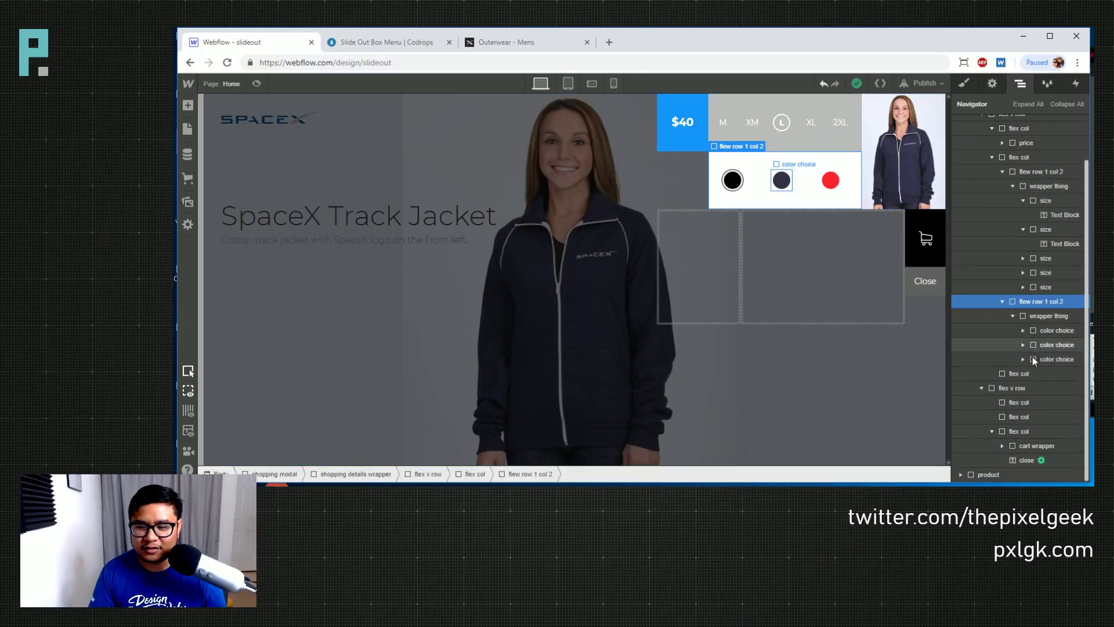
{"action": "left_click", "coordinate": [960, 474]}
{"action": "scroll", "coordinate": [1010, 453], "scroll_direction": "down", "scroll_amount": 1}
{"action": "left_click", "coordinate": [1010, 474]}
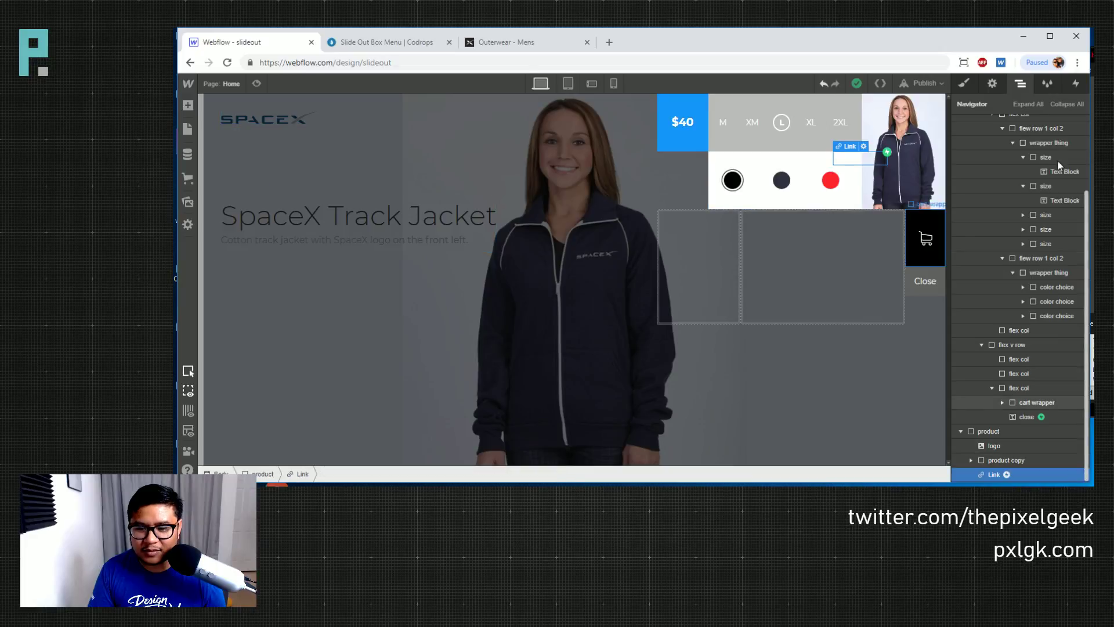
{"action": "left_click", "coordinate": [1071, 86]}
{"action": "left_click", "coordinate": [994, 155]}
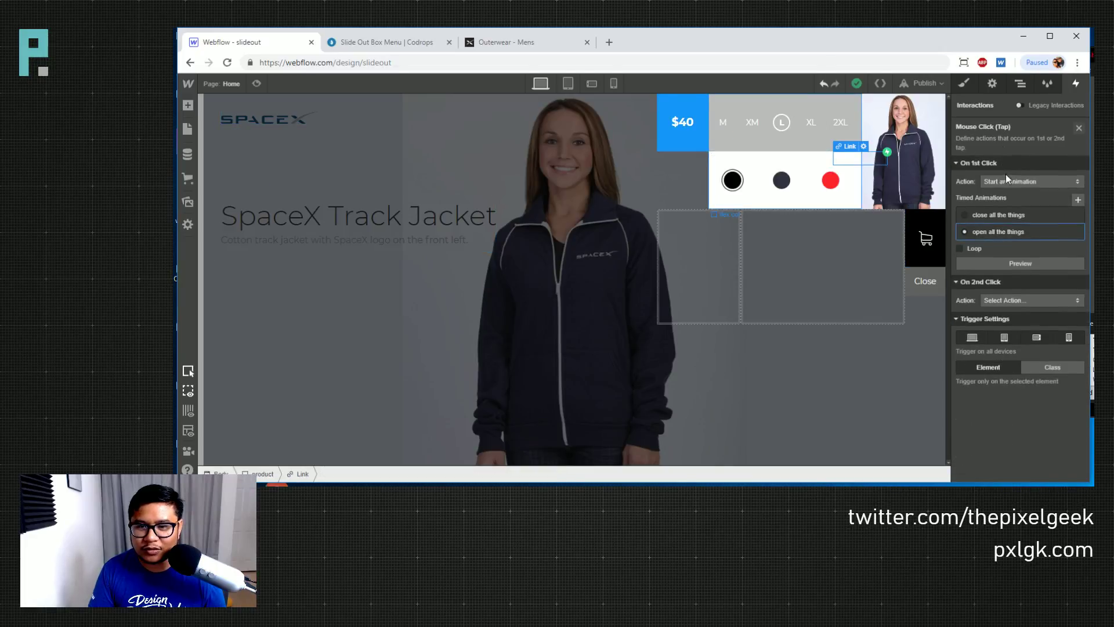
{"action": "left_click", "coordinate": [990, 231]}
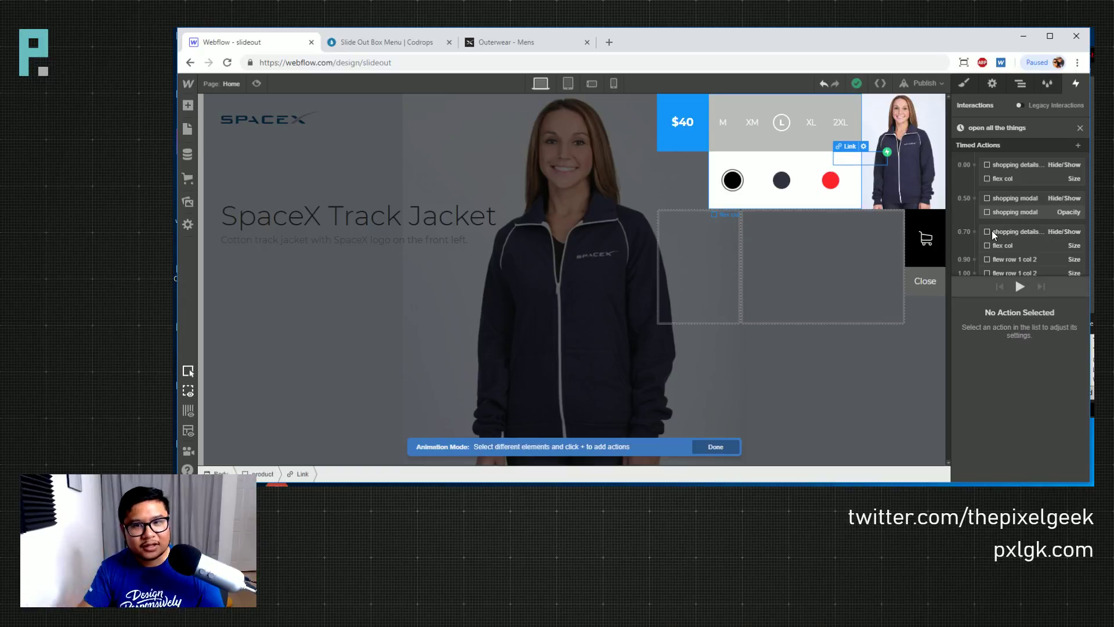
Add a Size action for the close block with height 0 and set it as the initial state
{"action": "scroll", "coordinate": [975, 228], "scroll_direction": "down", "scroll_amount": 3}
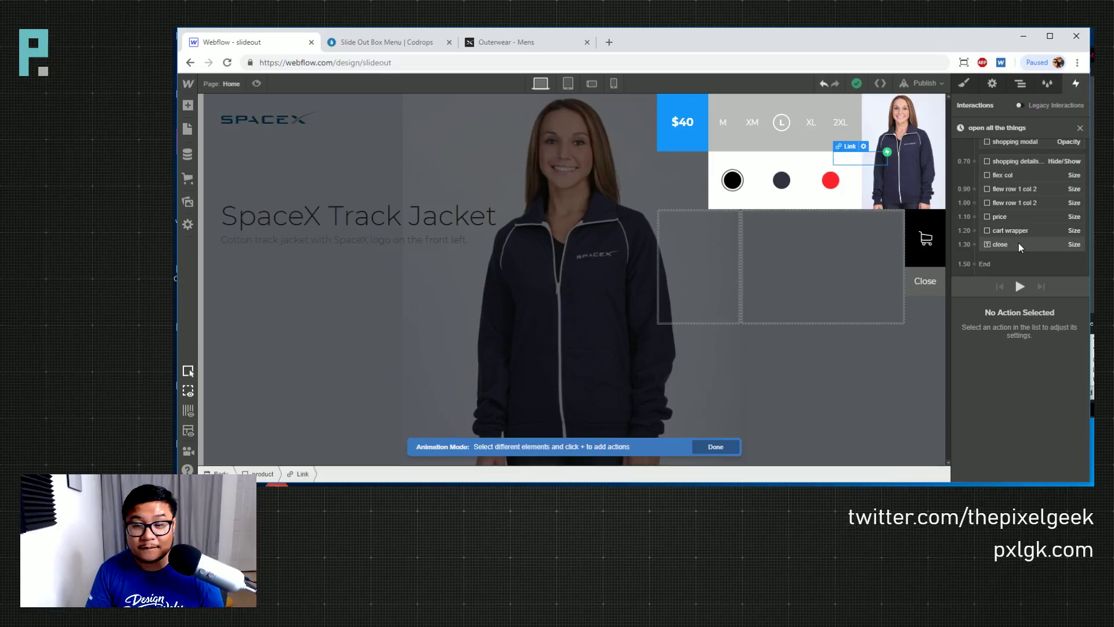
{"action": "left_click", "coordinate": [1019, 243]}
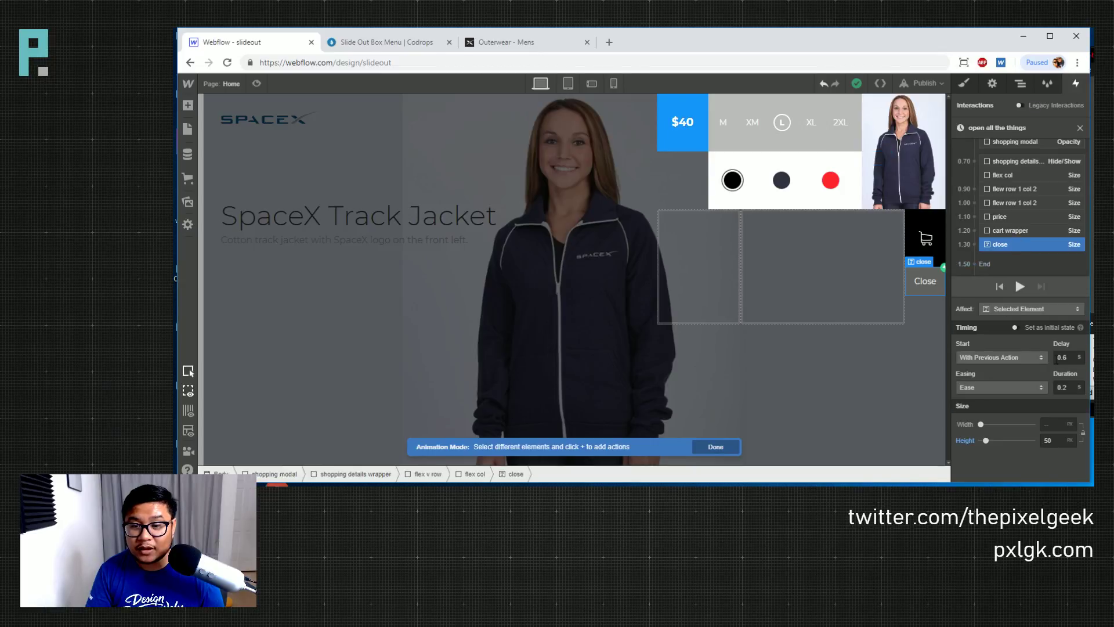
{"action": "left_click", "coordinate": [974, 244]}
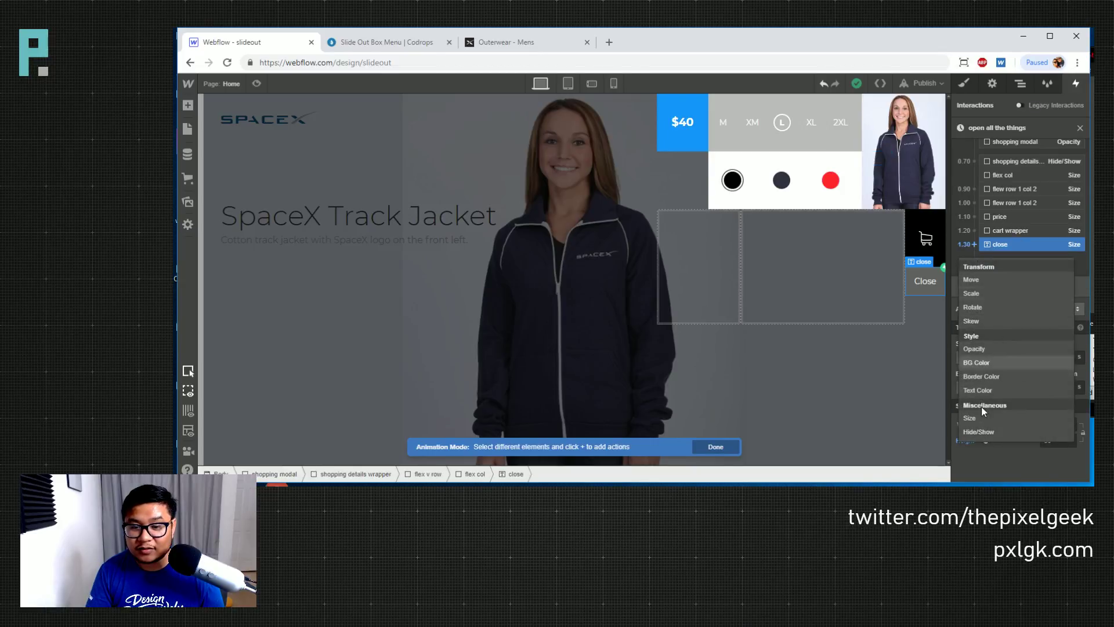
{"action": "left_click", "coordinate": [989, 418]}
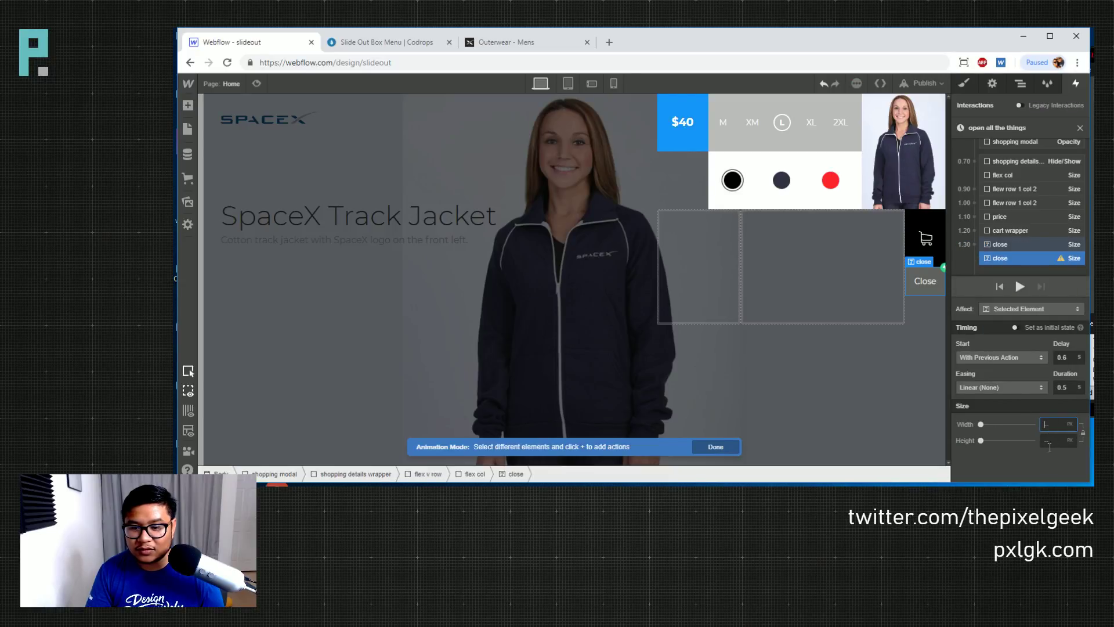
{"action": "left_click", "coordinate": [1050, 441]}
{"action": "type", "text": "0"}
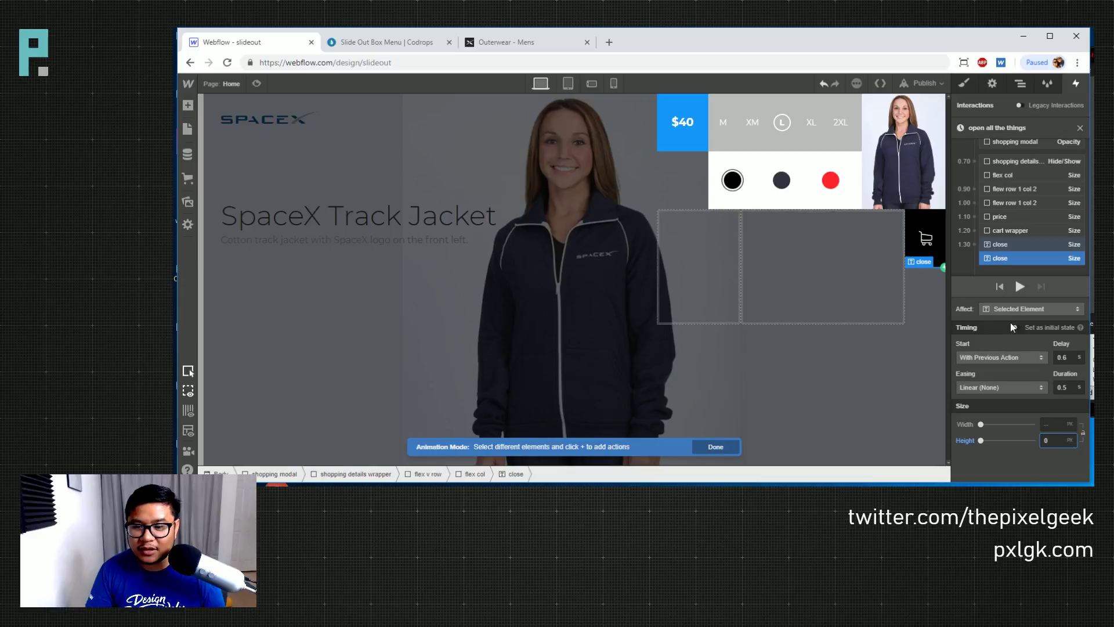
{"action": "left_click", "coordinate": [1029, 326]}
Add a Size action for the cart wrapper with height 0 and set it as the initial state
{"action": "scroll", "coordinate": [1026, 241], "scroll_direction": "up", "scroll_amount": 1}
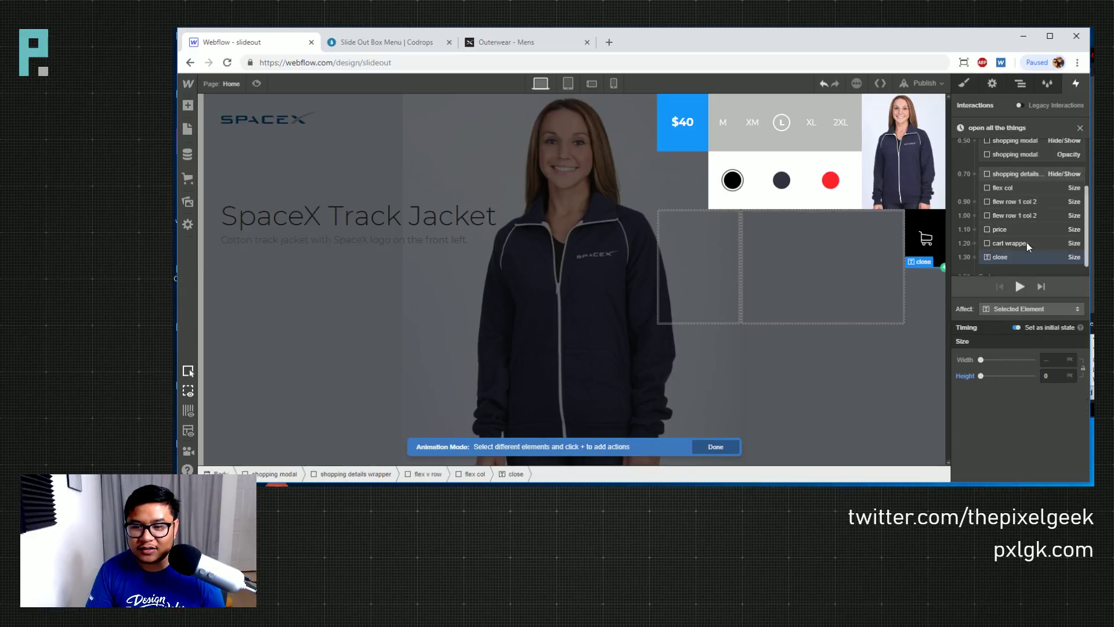
{"action": "left_click", "coordinate": [1024, 243]}
{"action": "scroll", "coordinate": [1009, 235], "scroll_direction": "down", "scroll_amount": 1}
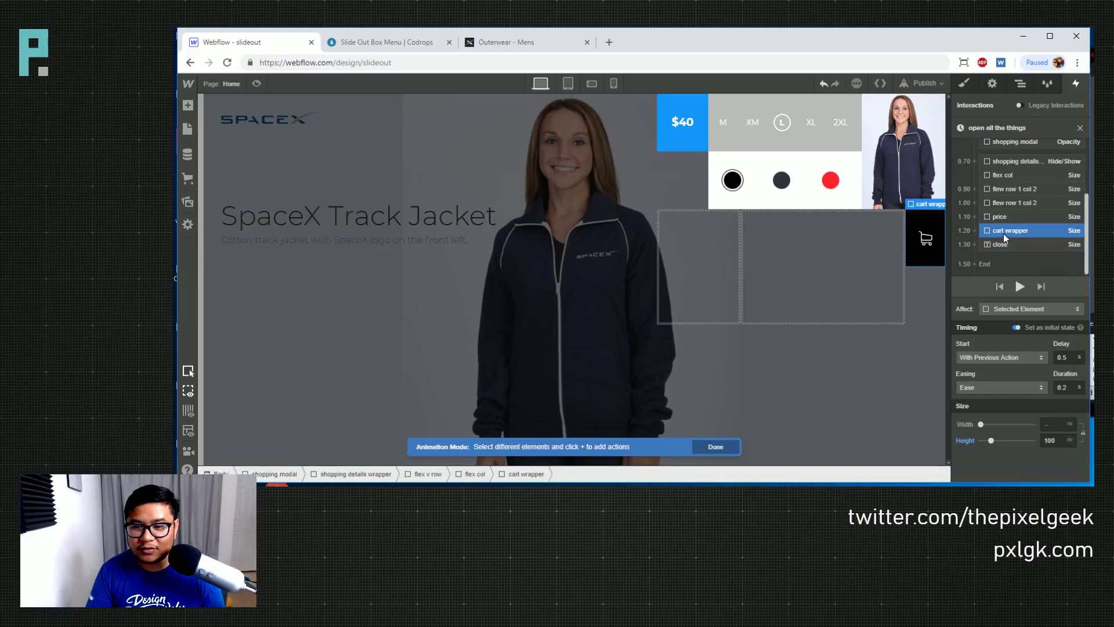
{"action": "left_click", "coordinate": [974, 231]}
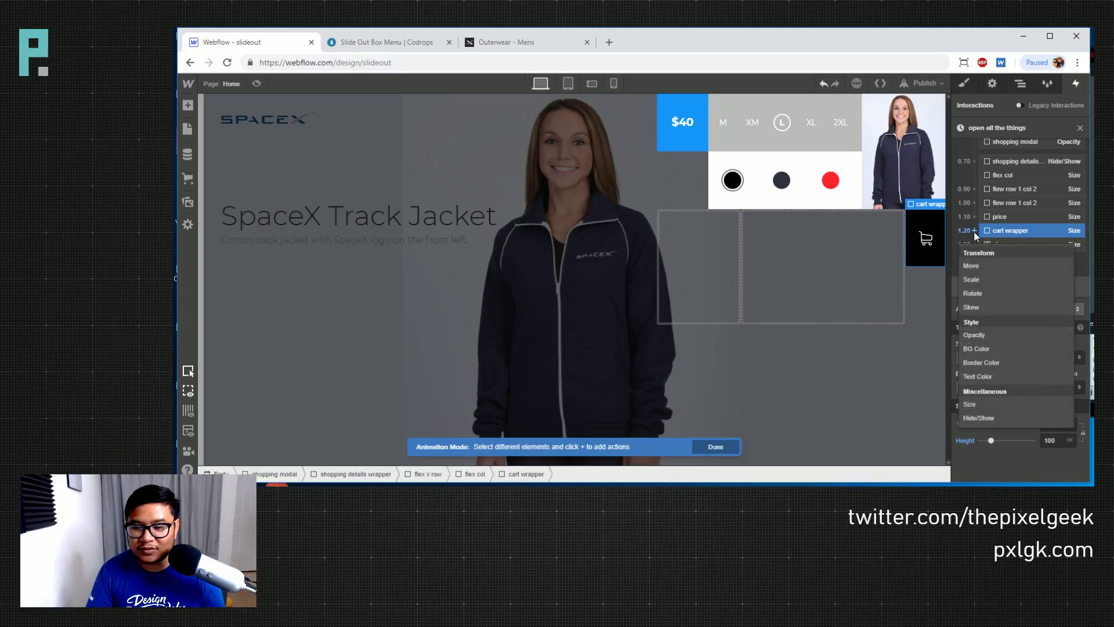
{"action": "left_click", "coordinate": [981, 404]}
{"action": "left_click", "coordinate": [1055, 442]}
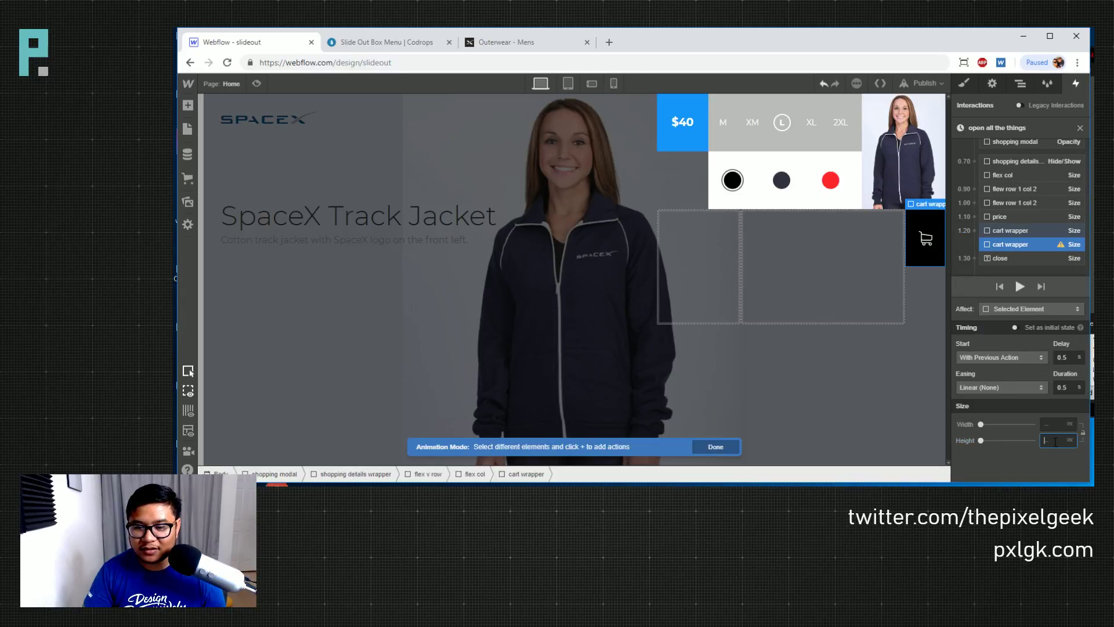
{"action": "type", "text": "0"}
{"action": "left_click", "coordinate": [1033, 329]}
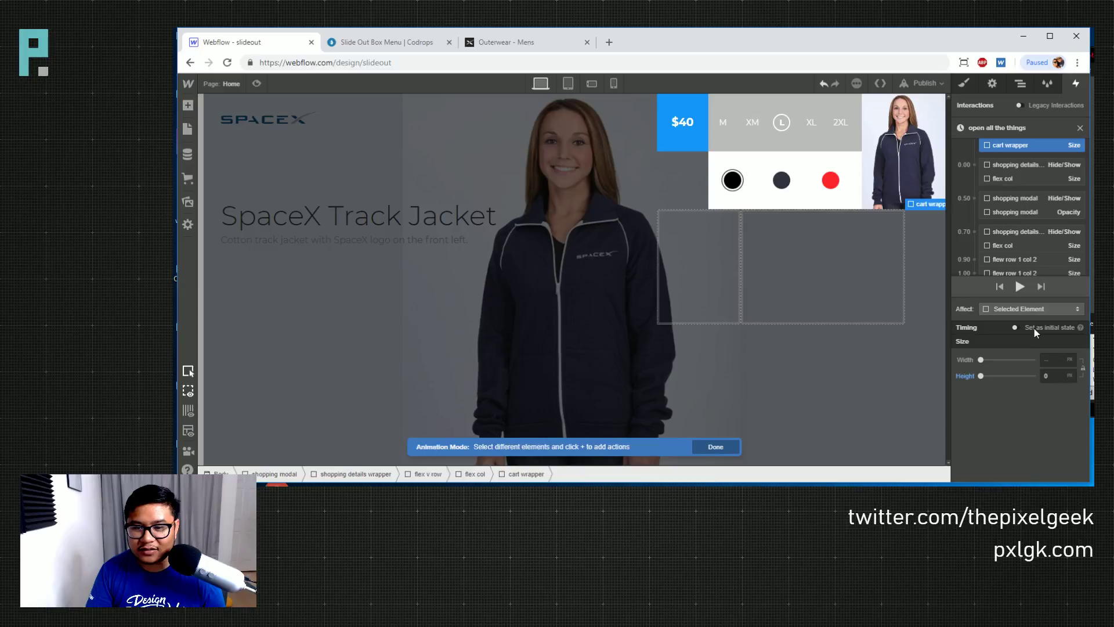
Add a Size action for the price box with width 0% and set it as the initial state
{"action": "left_click", "coordinate": [1033, 220]}
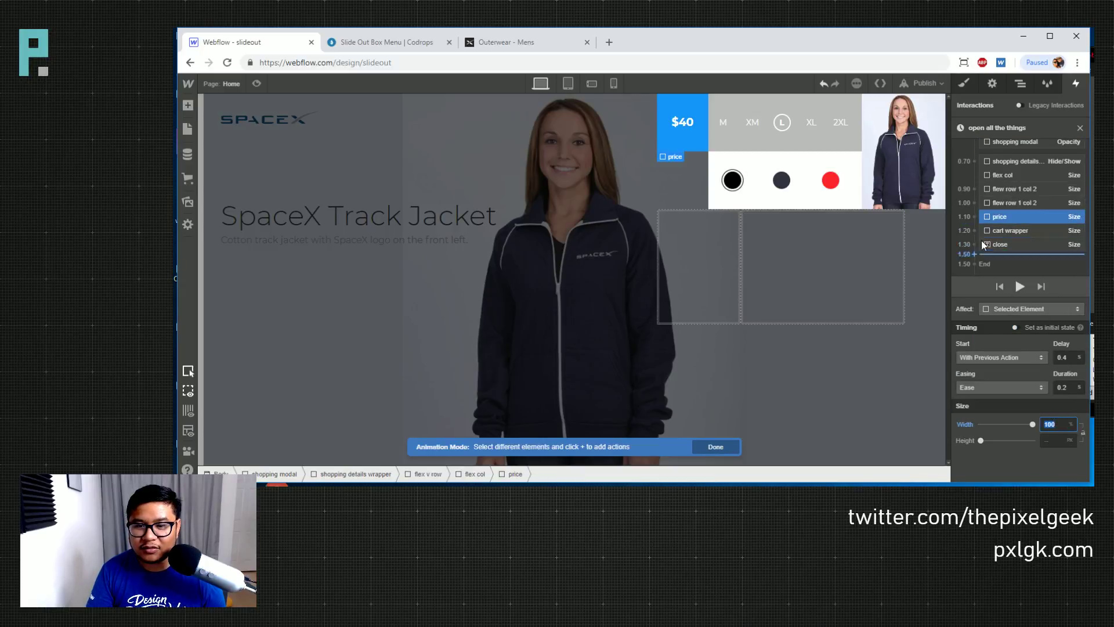
{"action": "left_click", "coordinate": [976, 215]}
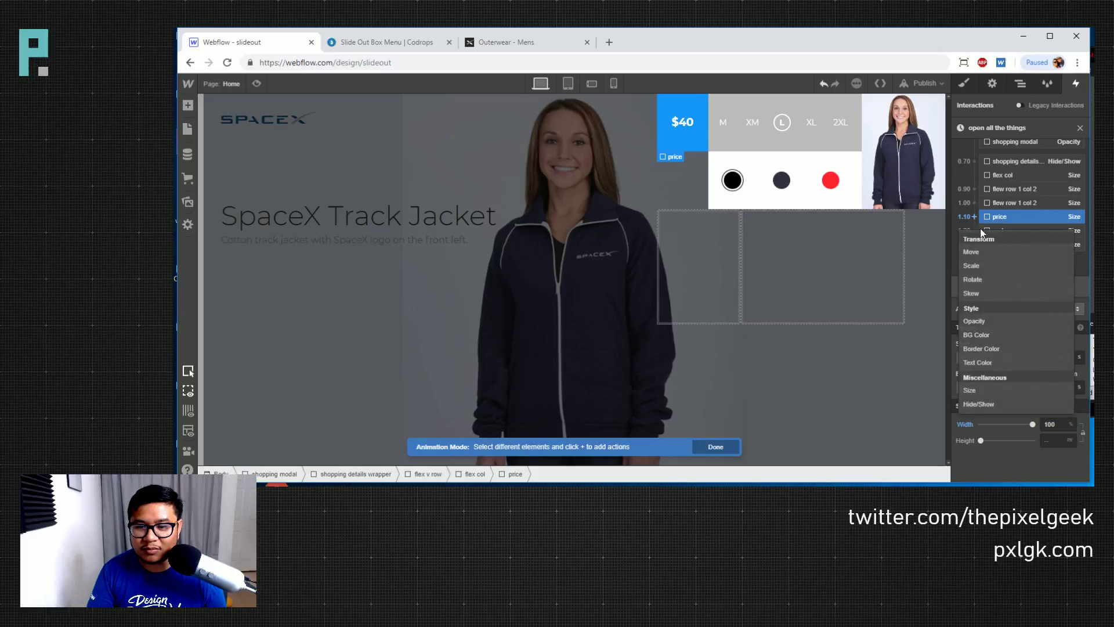
{"action": "left_click", "coordinate": [988, 391]}
{"action": "type", "text": "0"}
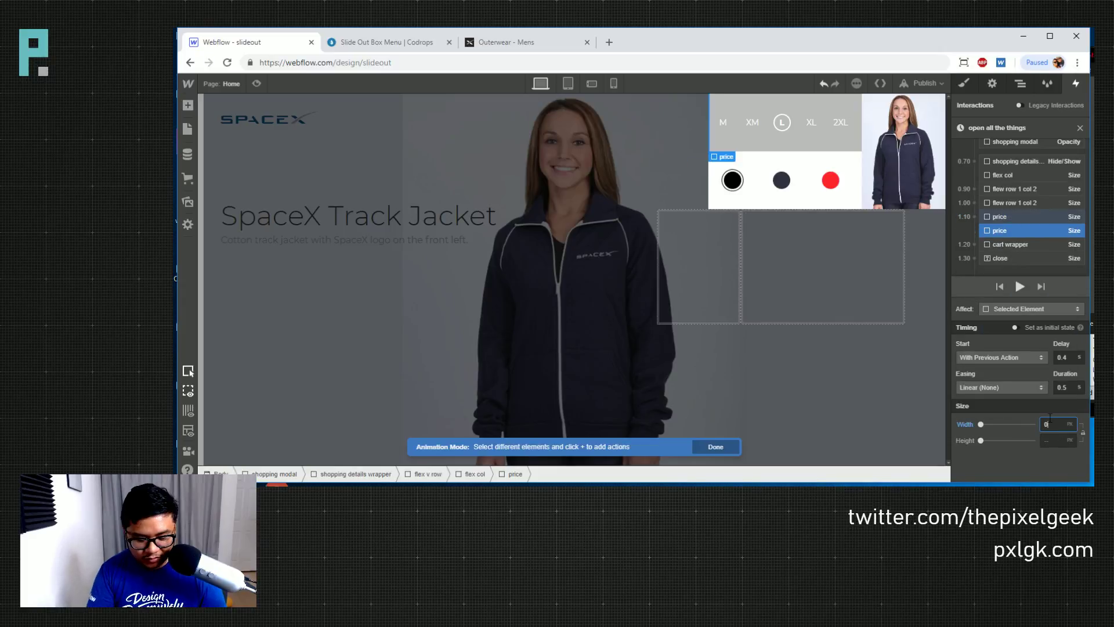
{"action": "left_click", "coordinate": [1042, 329]}
Add a Size action for the color choices box with height 0% and set it as the initial state
{"action": "scroll", "coordinate": [1004, 220], "scroll_direction": "down", "scroll_amount": 3}
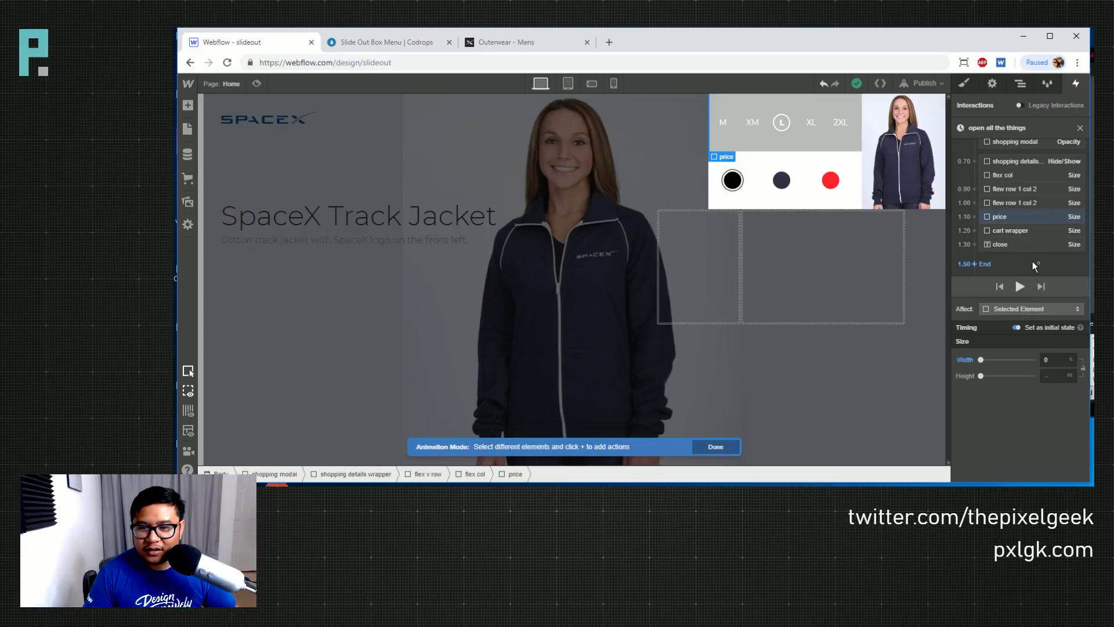
{"action": "scroll", "coordinate": [1032, 259], "scroll_direction": "up", "scroll_amount": 2}
{"action": "left_click", "coordinate": [1011, 259]}
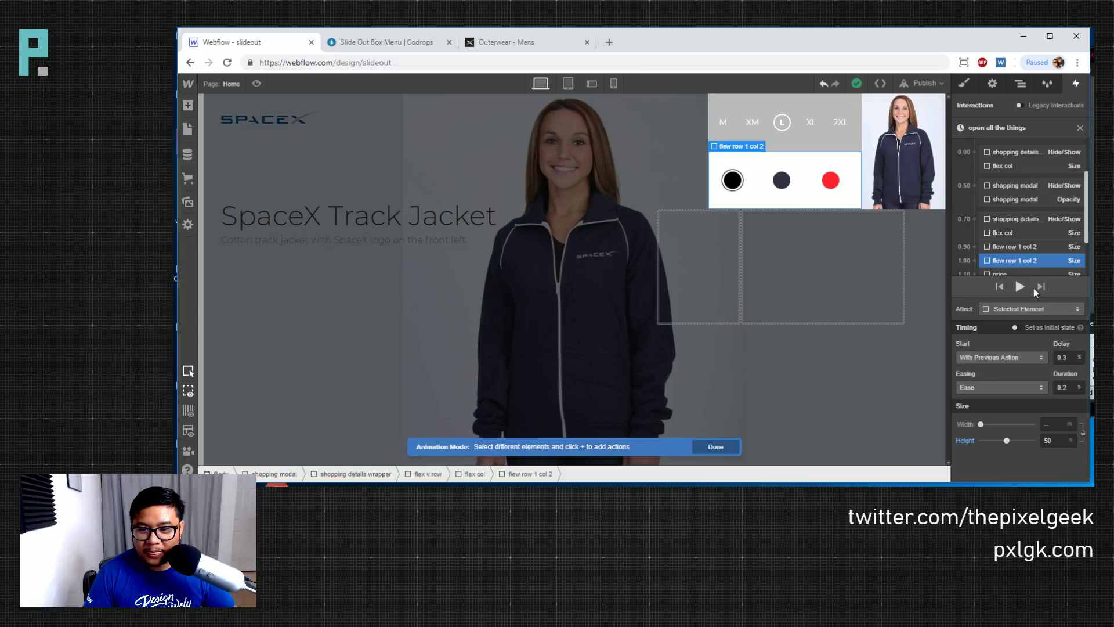
{"action": "scroll", "coordinate": [1031, 247], "scroll_direction": "down", "scroll_amount": 1}
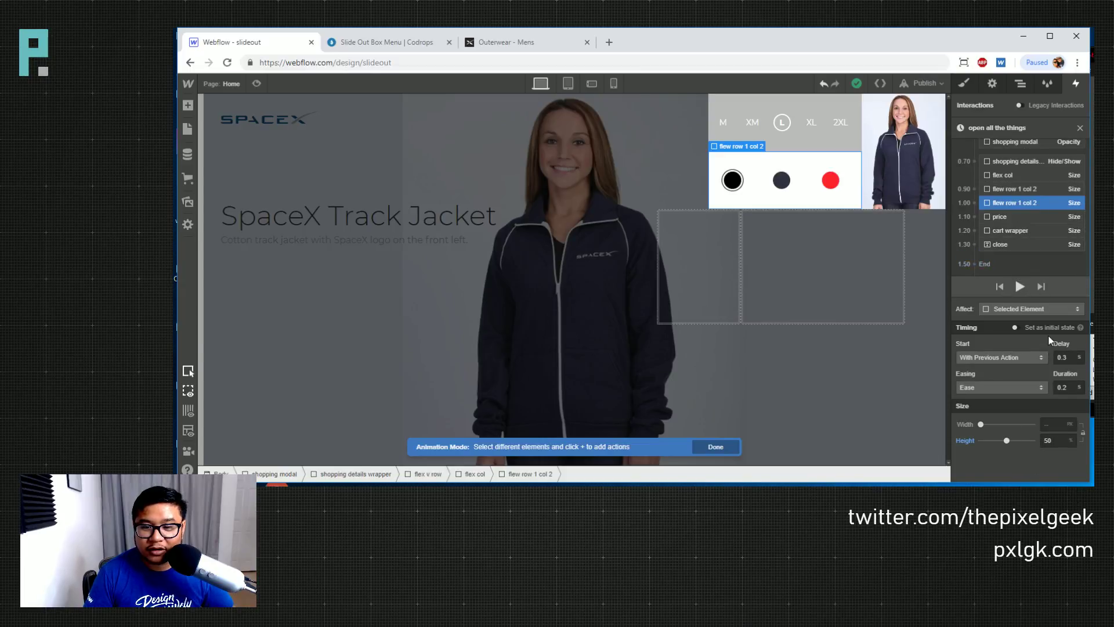
{"action": "left_click", "coordinate": [973, 202]}
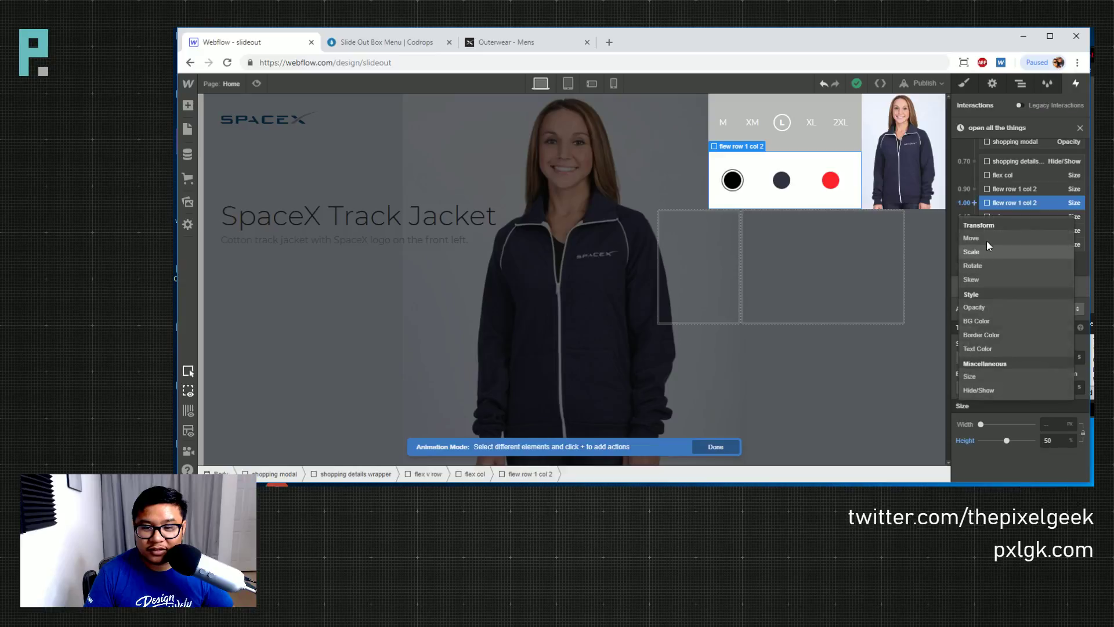
{"action": "left_click", "coordinate": [985, 376]}
{"action": "left_click", "coordinate": [1054, 439]}
{"action": "type", "text": "0%"}
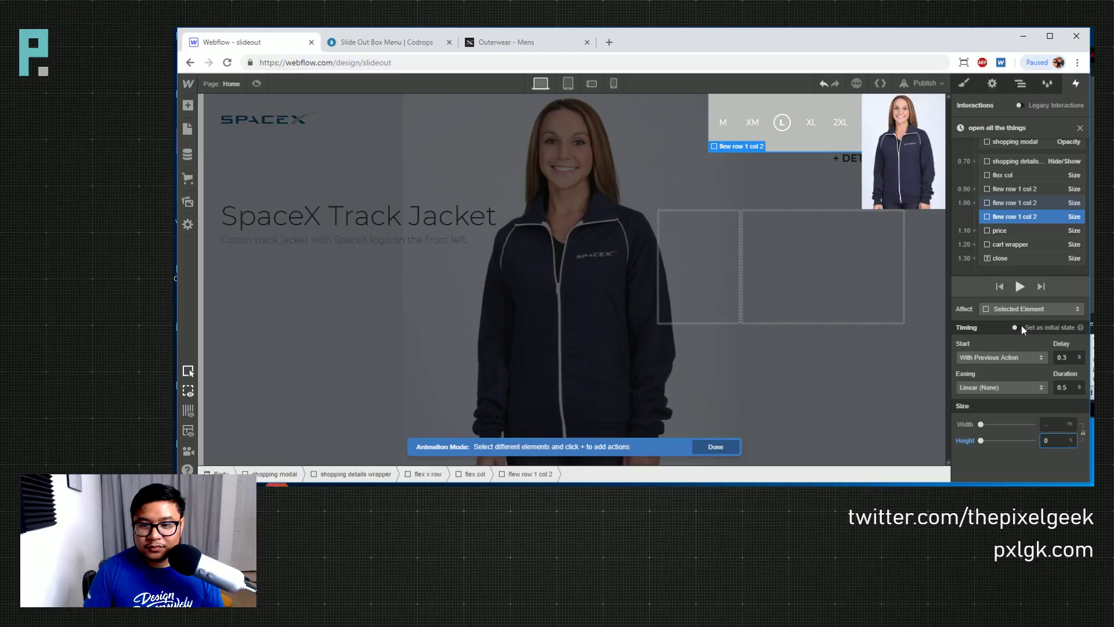
{"action": "left_click", "coordinate": [1042, 328]}
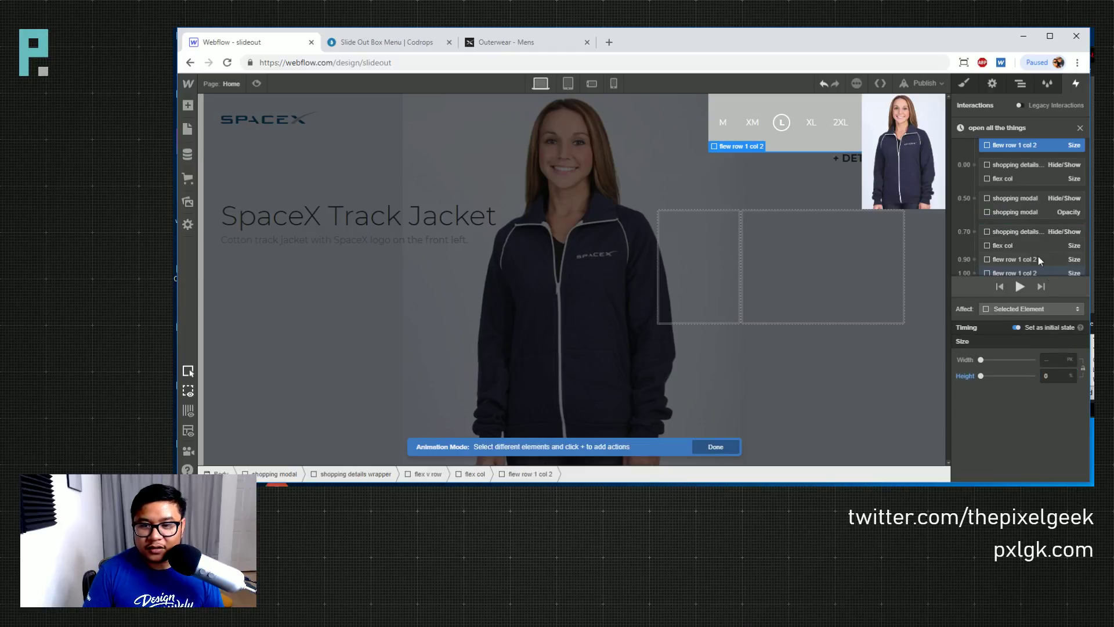
Add a Size action for the size choices box with width 0 and set it as the initial state
{"action": "scroll", "coordinate": [1052, 260], "scroll_direction": "down", "scroll_amount": 2}
{"action": "left_click", "coordinate": [1021, 190]}
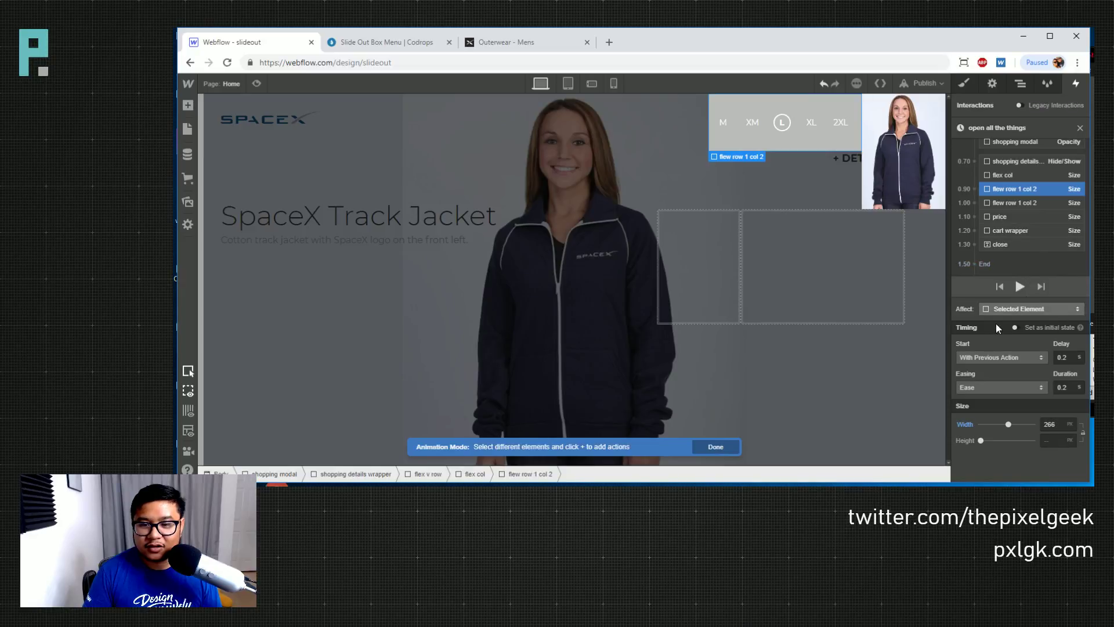
{"action": "left_click", "coordinate": [974, 189]}
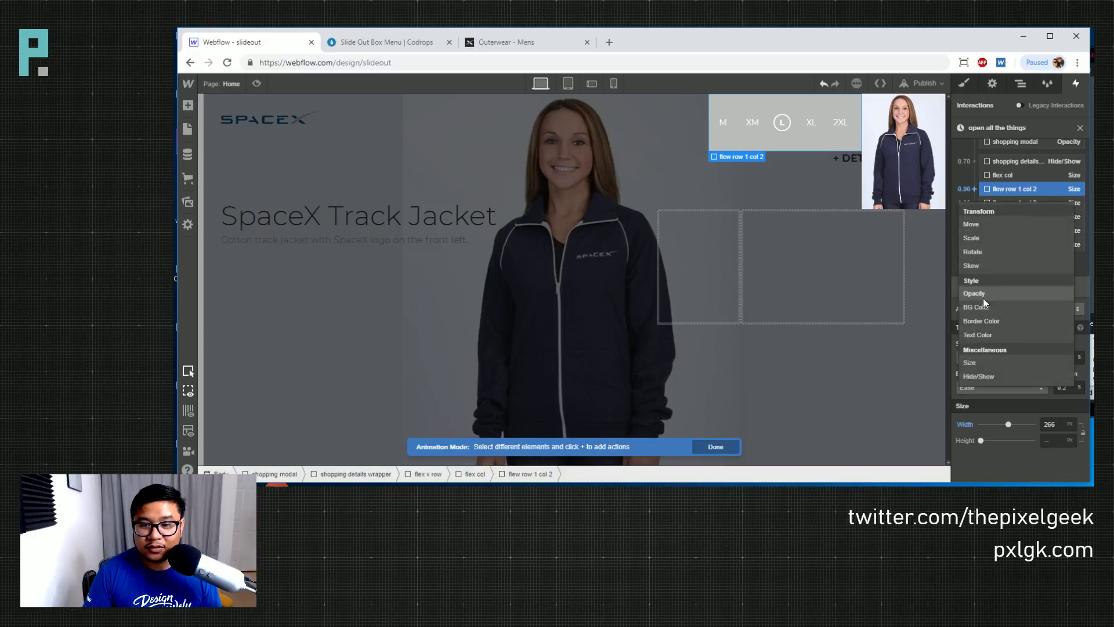
{"action": "left_click", "coordinate": [981, 362]}
{"action": "left_click", "coordinate": [1046, 423]}
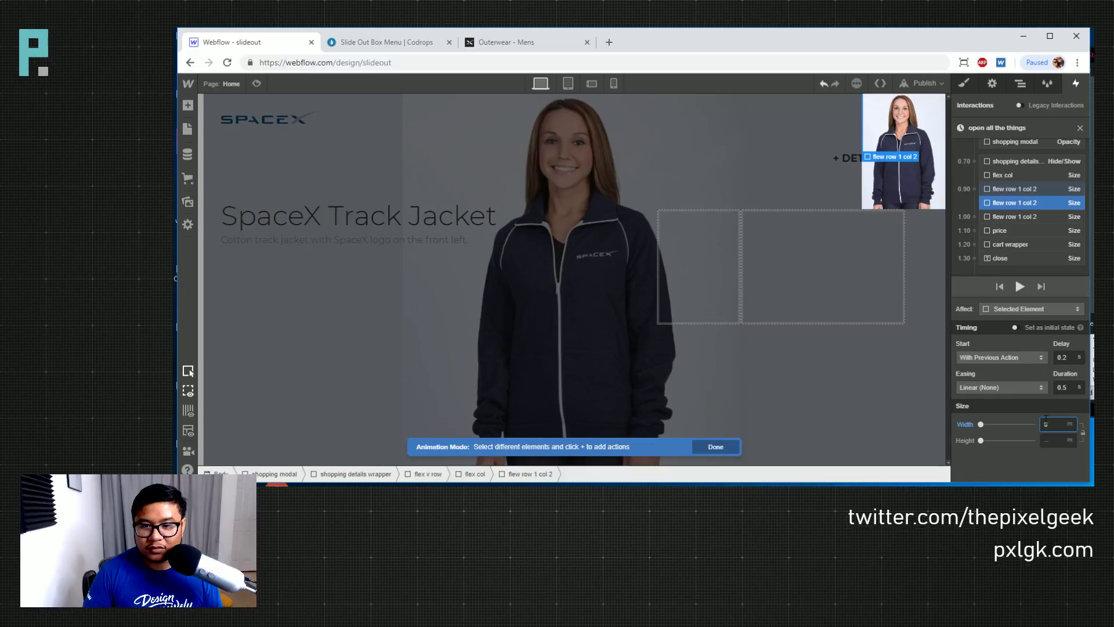
{"action": "left_click", "coordinate": [1017, 328]}
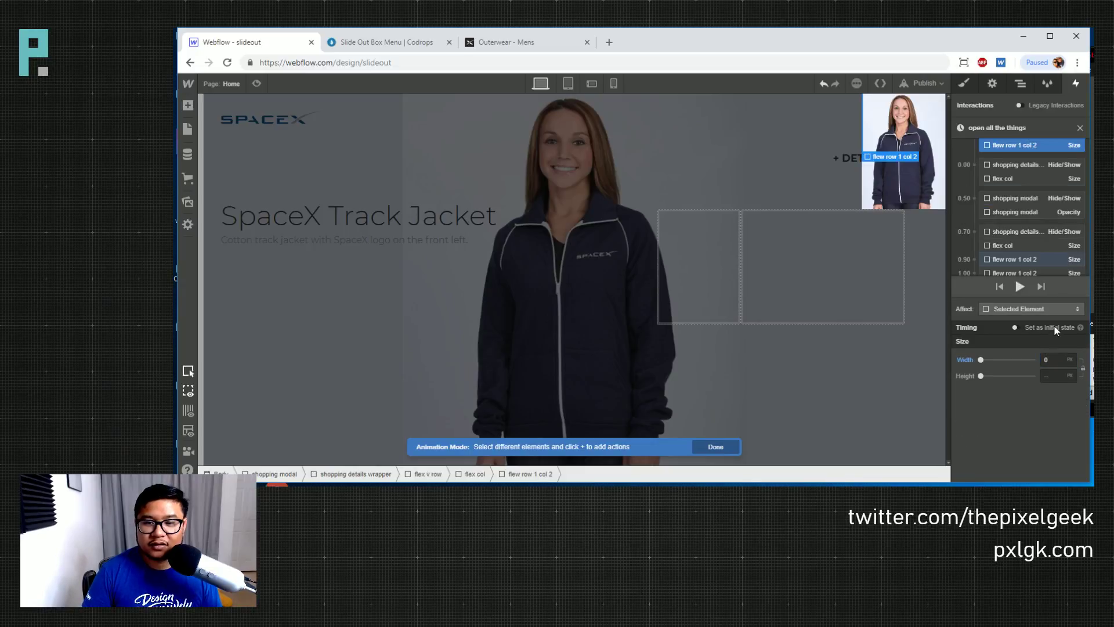
{"action": "scroll", "coordinate": [1031, 211], "scroll_direction": "down", "scroll_amount": 2}
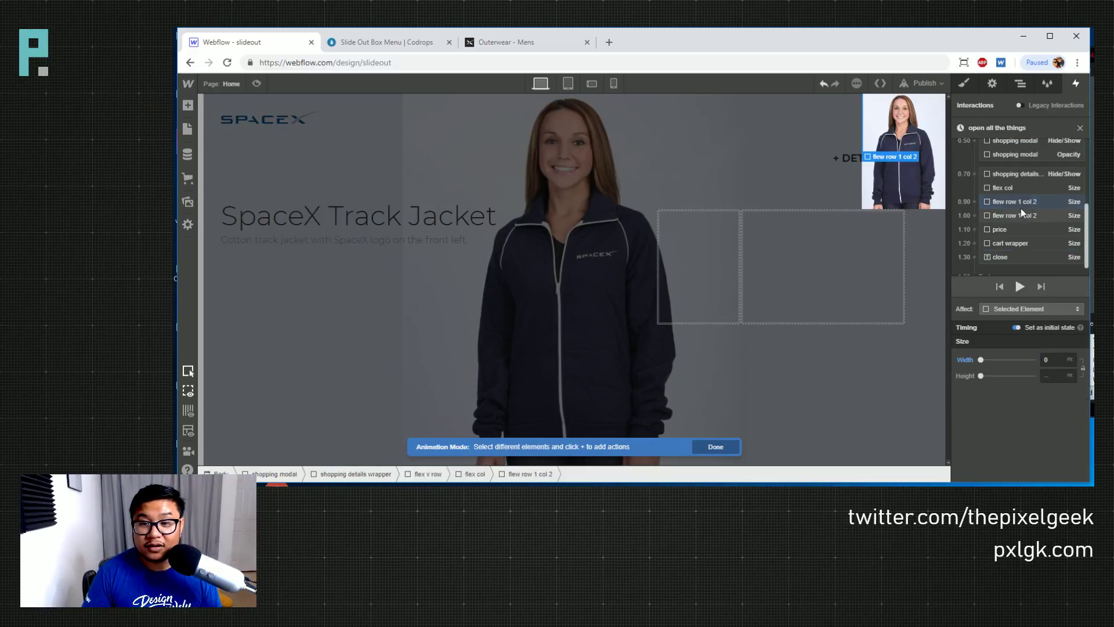
Add a Size action for the jacket image column with width 0% and set it as the initial state
{"action": "left_click", "coordinate": [990, 190]}
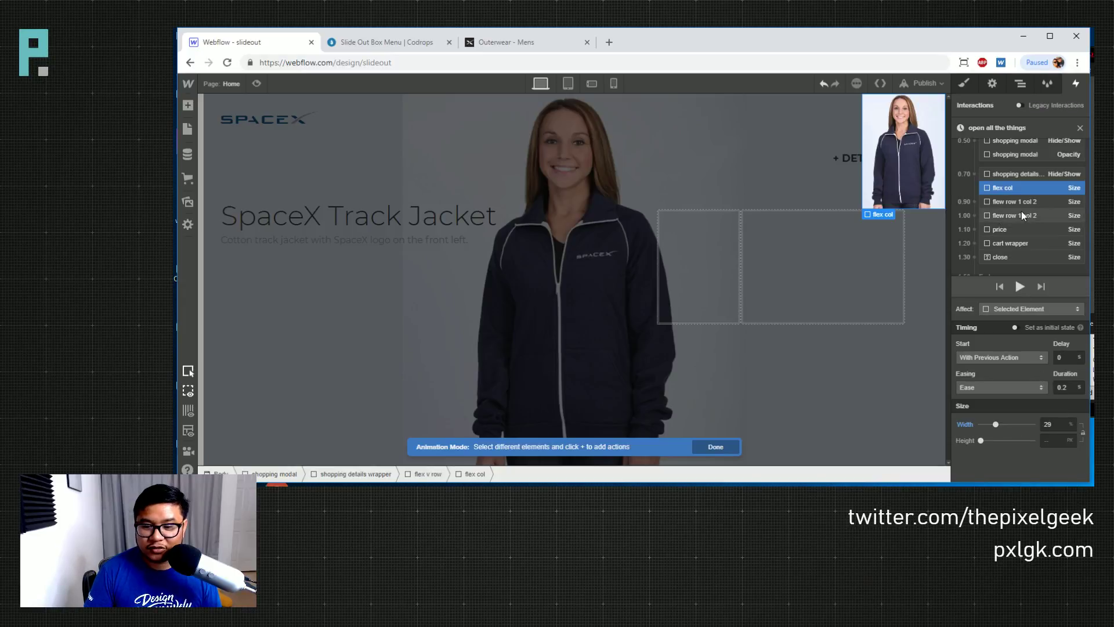
{"action": "left_click", "coordinate": [974, 174]}
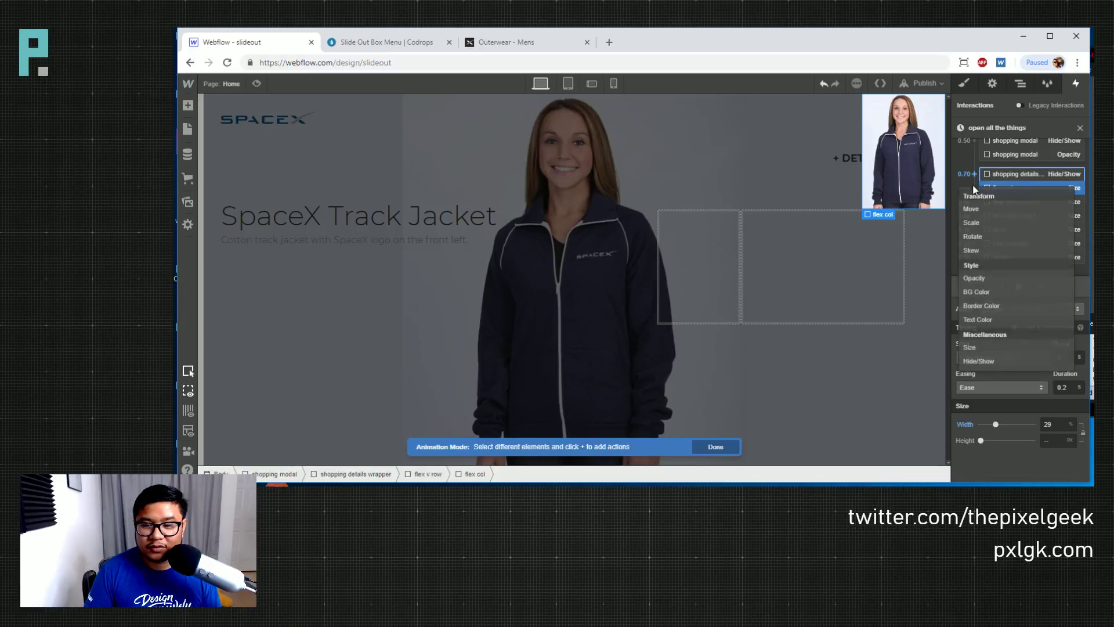
{"action": "left_click", "coordinate": [983, 347]}
{"action": "left_click", "coordinate": [1053, 424]}
{"action": "type", "text": "0"}
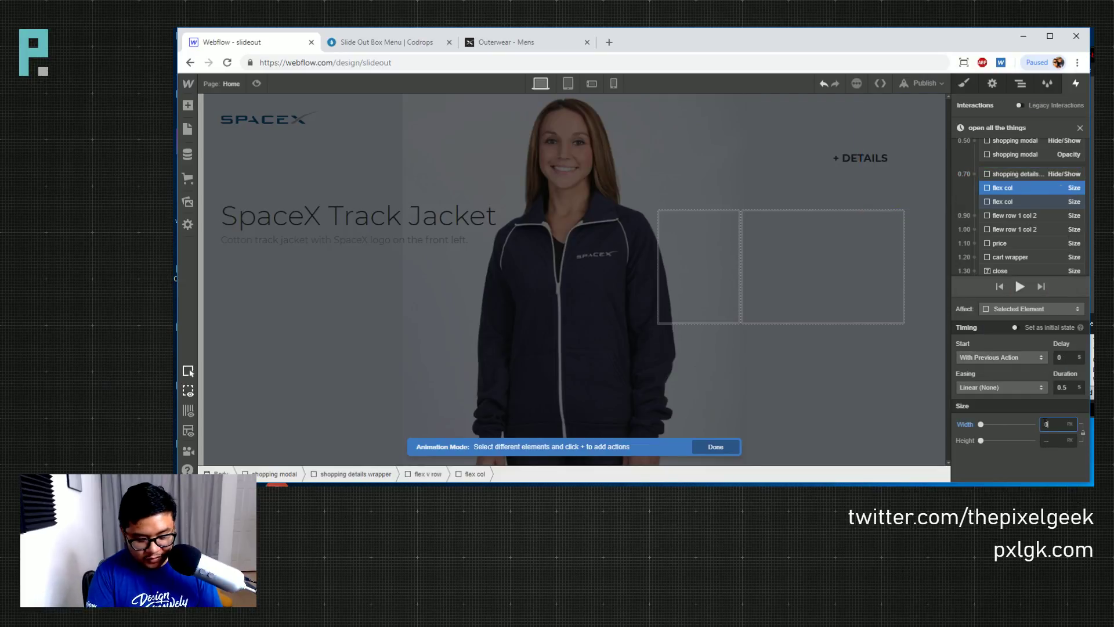
{"action": "left_click", "coordinate": [1035, 328]}
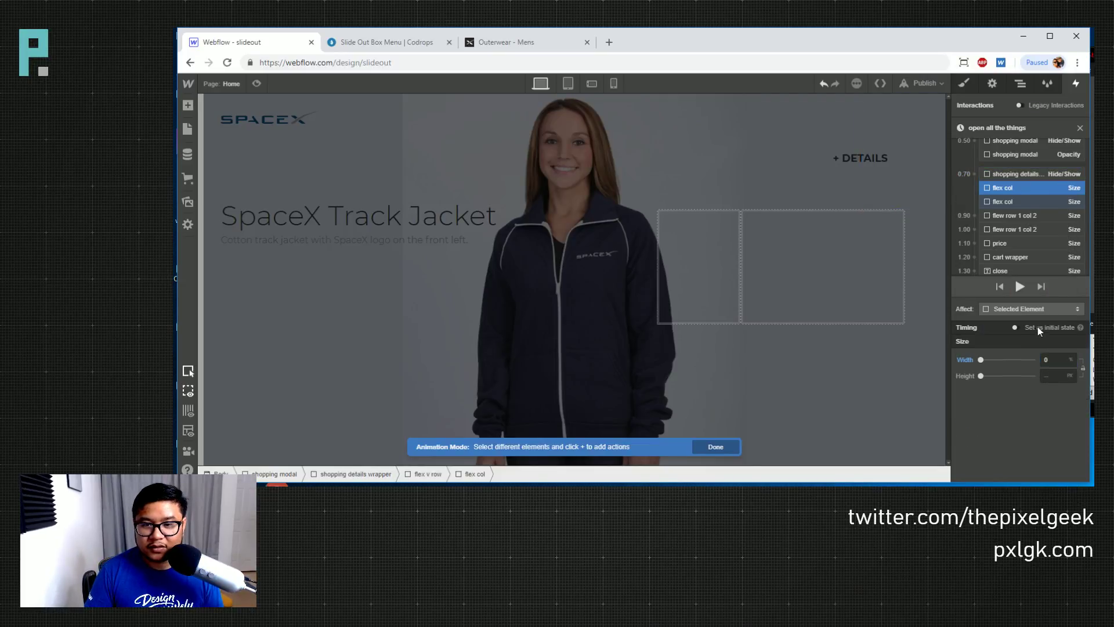
Set the image column's zero-width Size action at the start of the timeline as an initial state
{"action": "left_click", "coordinate": [1014, 231]}
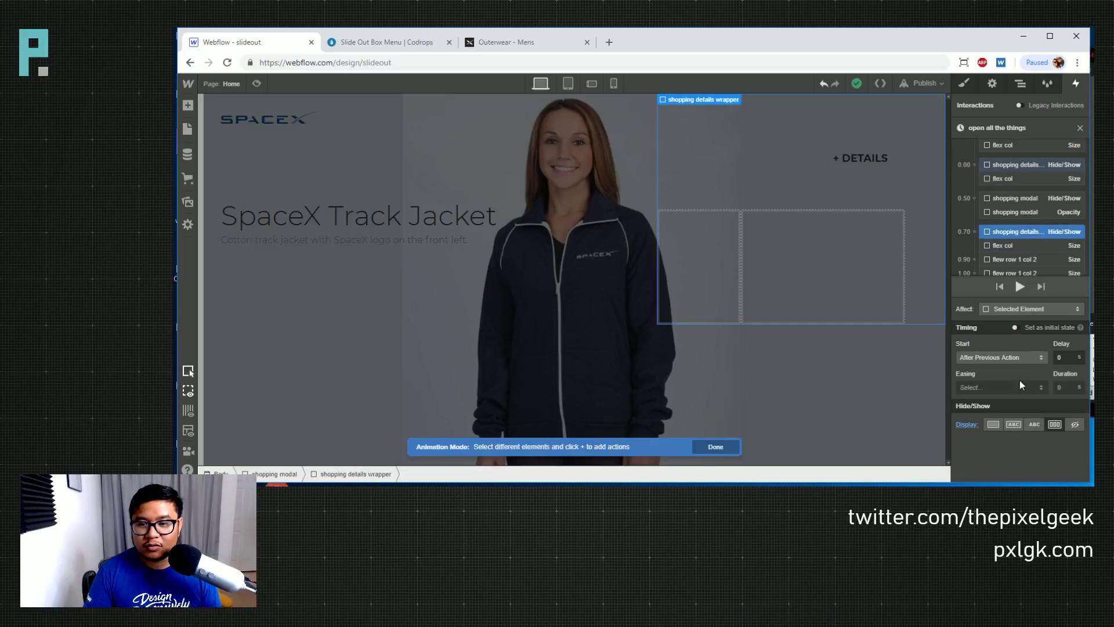
{"action": "left_click", "coordinate": [1006, 180]}
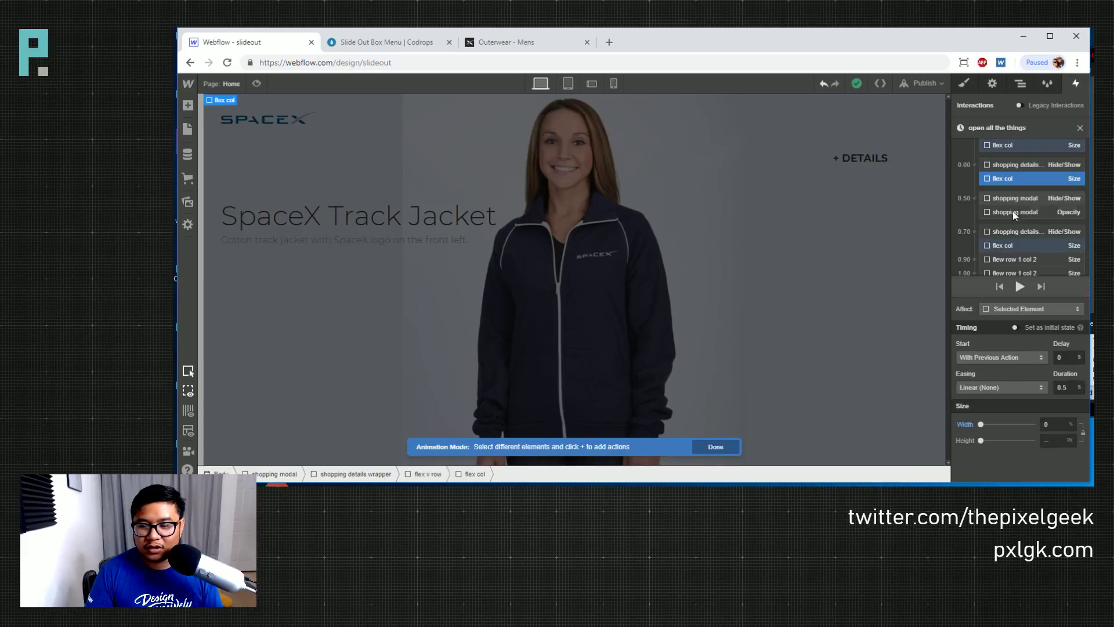
{"action": "scroll", "coordinate": [1019, 225], "scroll_direction": "up", "scroll_amount": 2}
{"action": "scroll", "coordinate": [1018, 225], "scroll_direction": "down", "scroll_amount": 3}
{"action": "scroll", "coordinate": [1020, 229], "scroll_direction": "up", "scroll_amount": 2}
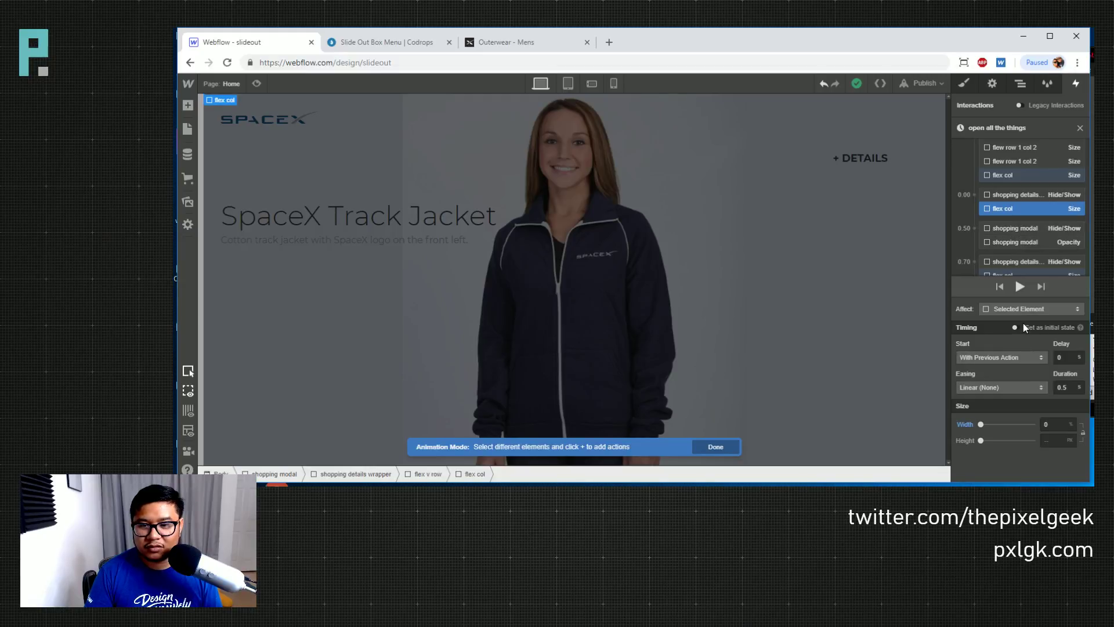
{"action": "left_click", "coordinate": [1037, 330]}
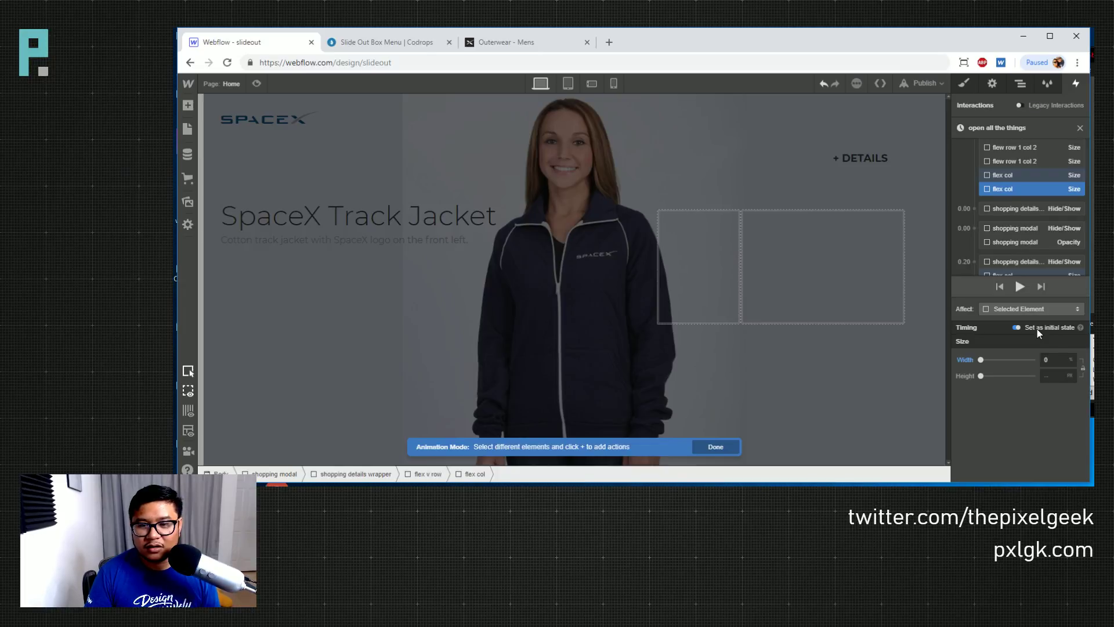
Preview the page's initial state and leave the + DETAILS link's animation settings
{"action": "left_click", "coordinate": [257, 83]}
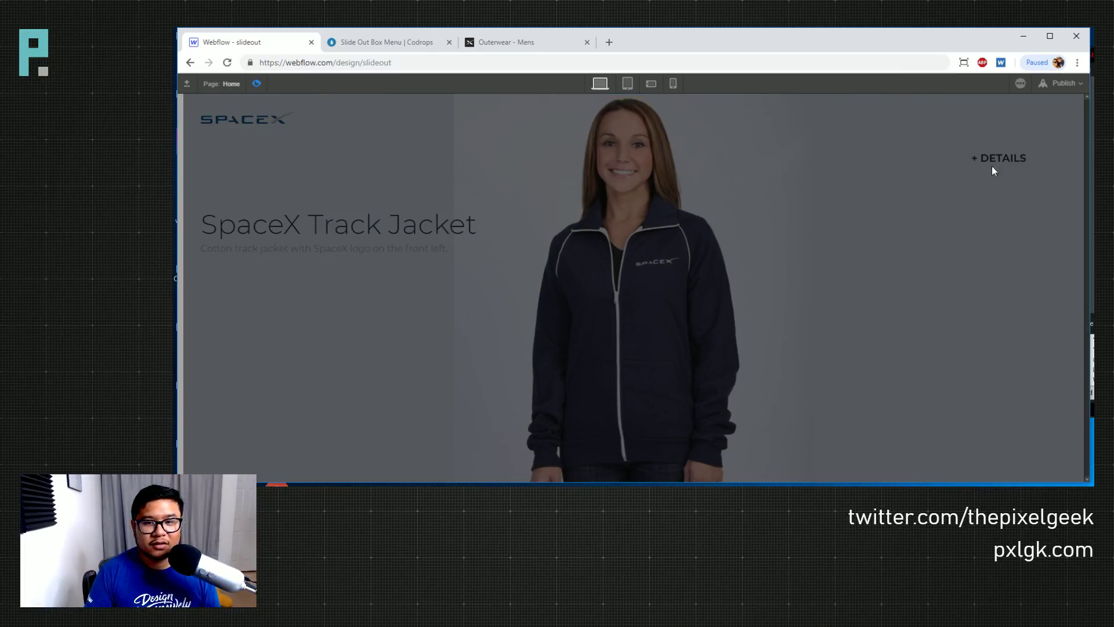
{"action": "left_click", "coordinate": [256, 83]}
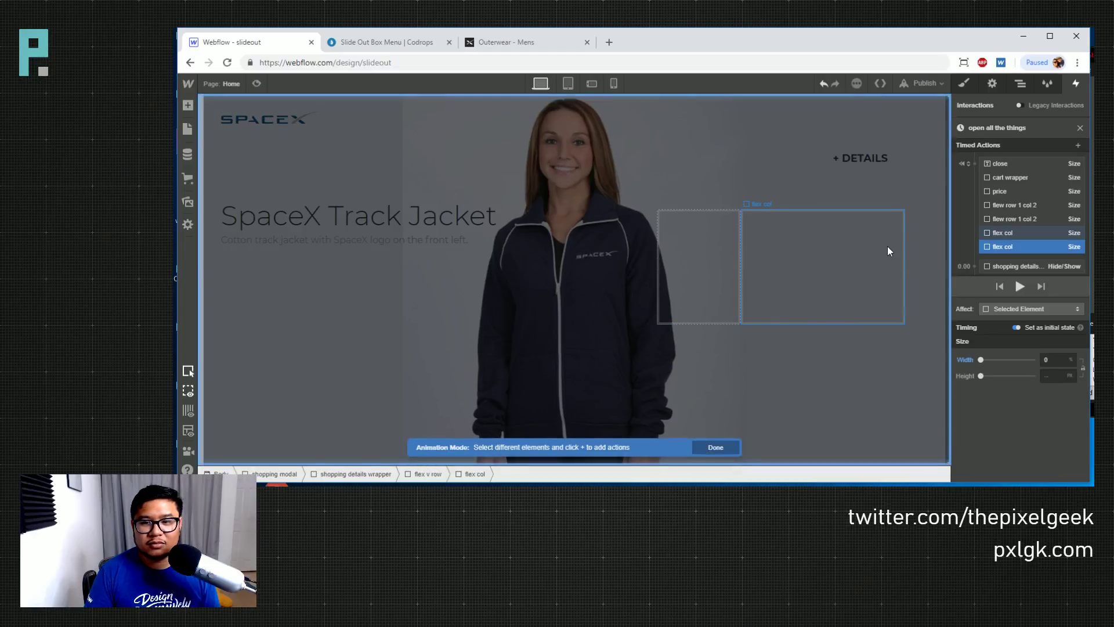
{"action": "left_click", "coordinate": [1079, 128]}
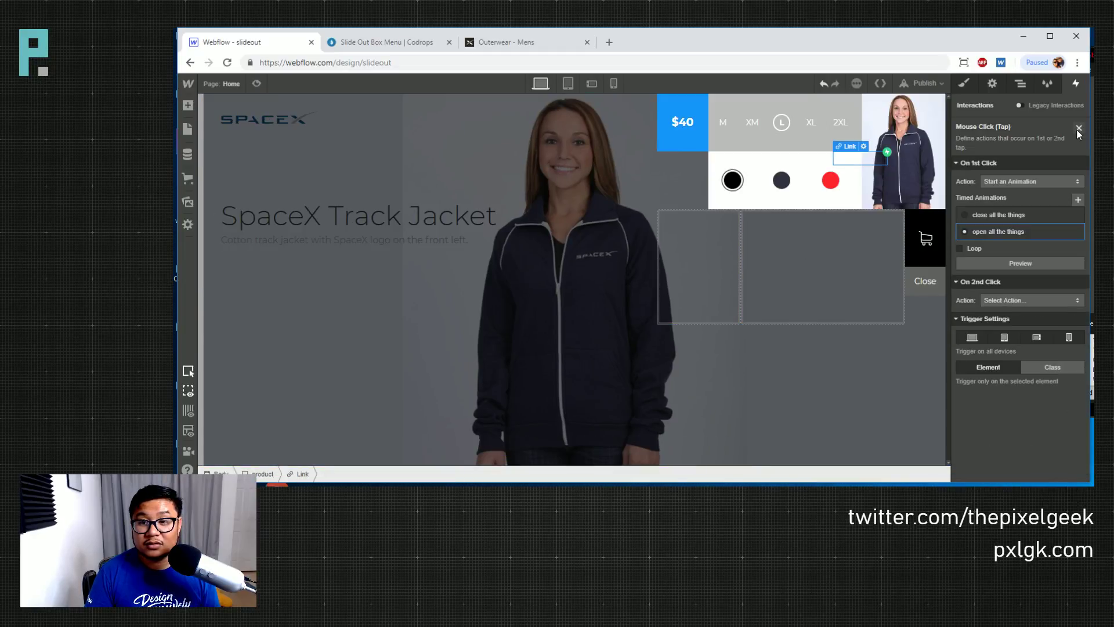
{"action": "left_click", "coordinate": [1078, 129]}
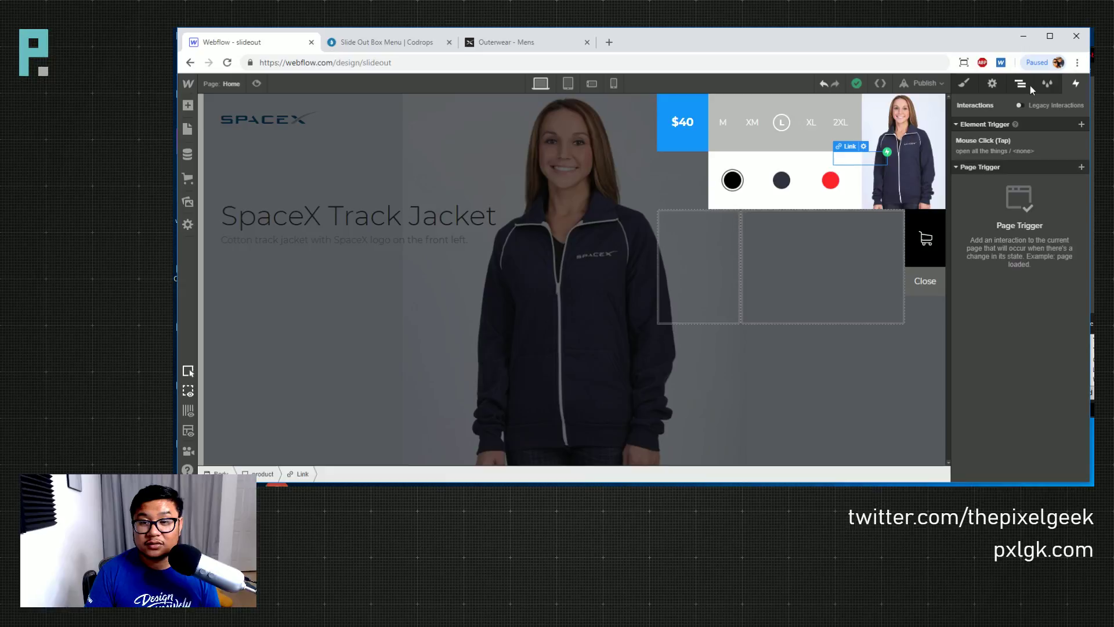
Set the shopping modal's default display to none and its opacity to 0%
{"action": "left_click", "coordinate": [1015, 85]}
{"action": "scroll", "coordinate": [1018, 262], "scroll_direction": "up", "scroll_amount": 10}
{"action": "left_click", "coordinate": [1001, 142]}
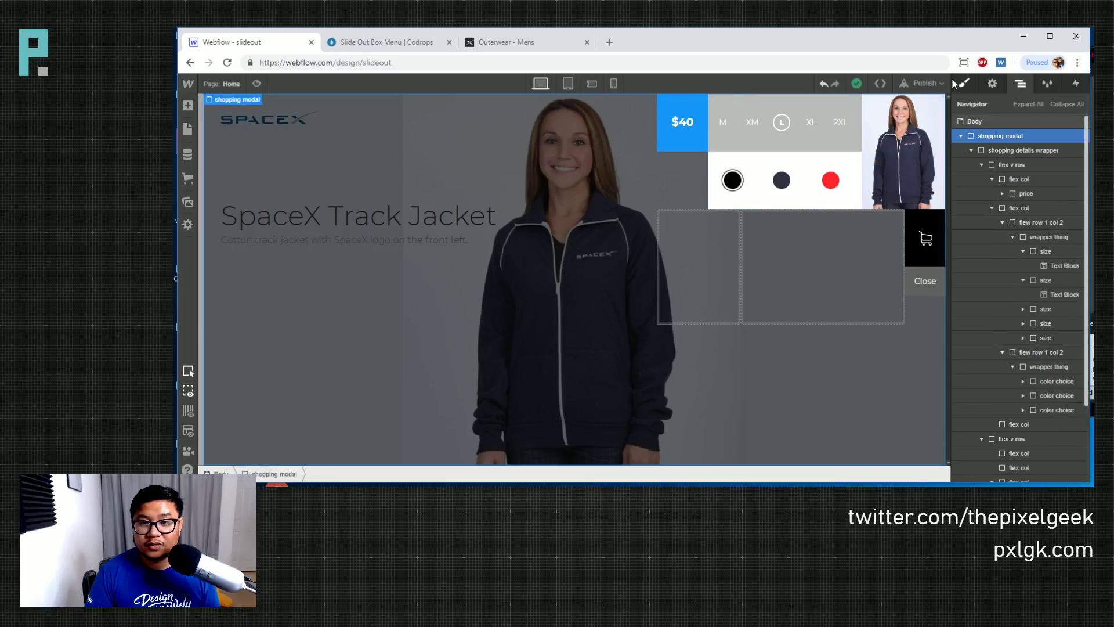
{"action": "left_click", "coordinate": [963, 84]}
{"action": "left_click", "coordinate": [1070, 208]}
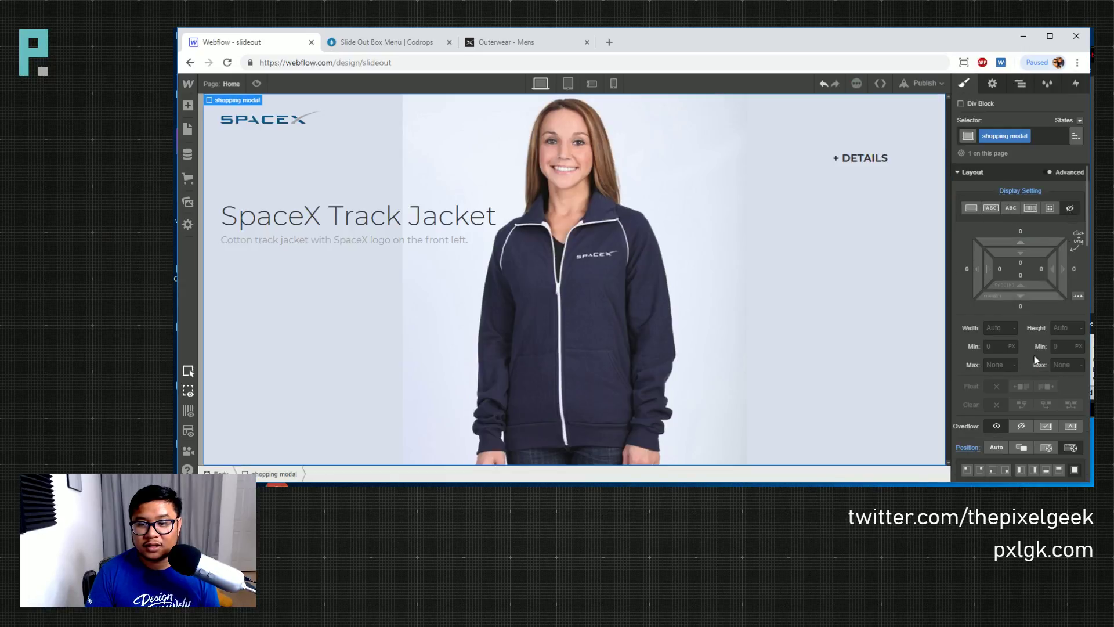
{"action": "scroll", "coordinate": [1048, 441], "scroll_direction": "down", "scroll_amount": 6}
{"action": "type", "text": "0"}
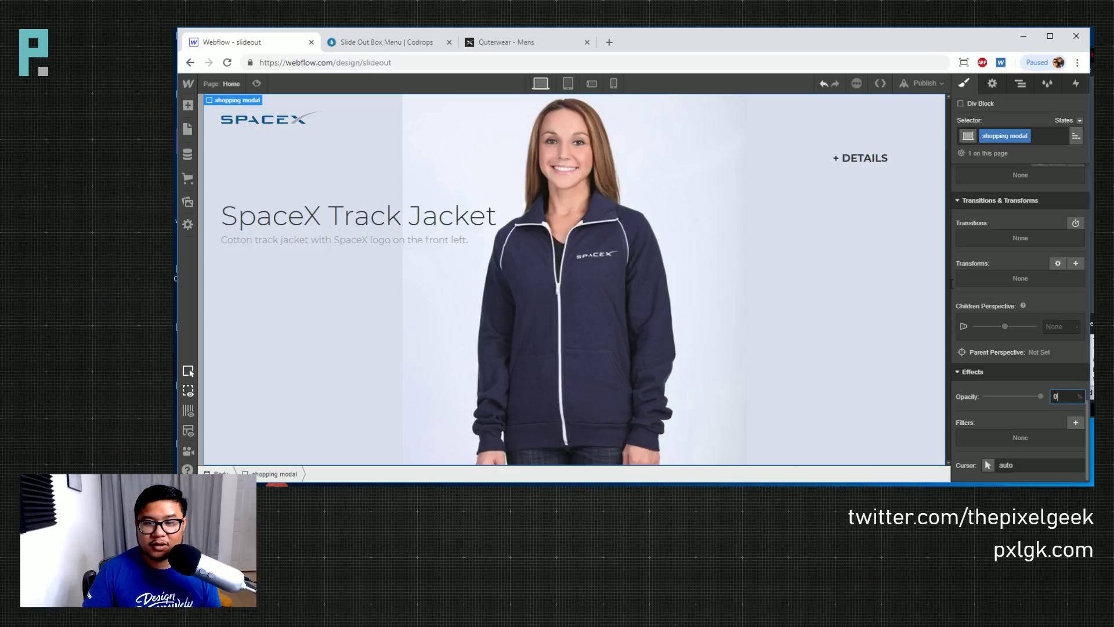
Preview the page and test the opening animation from + DETAILS
{"action": "left_click", "coordinate": [256, 83]}
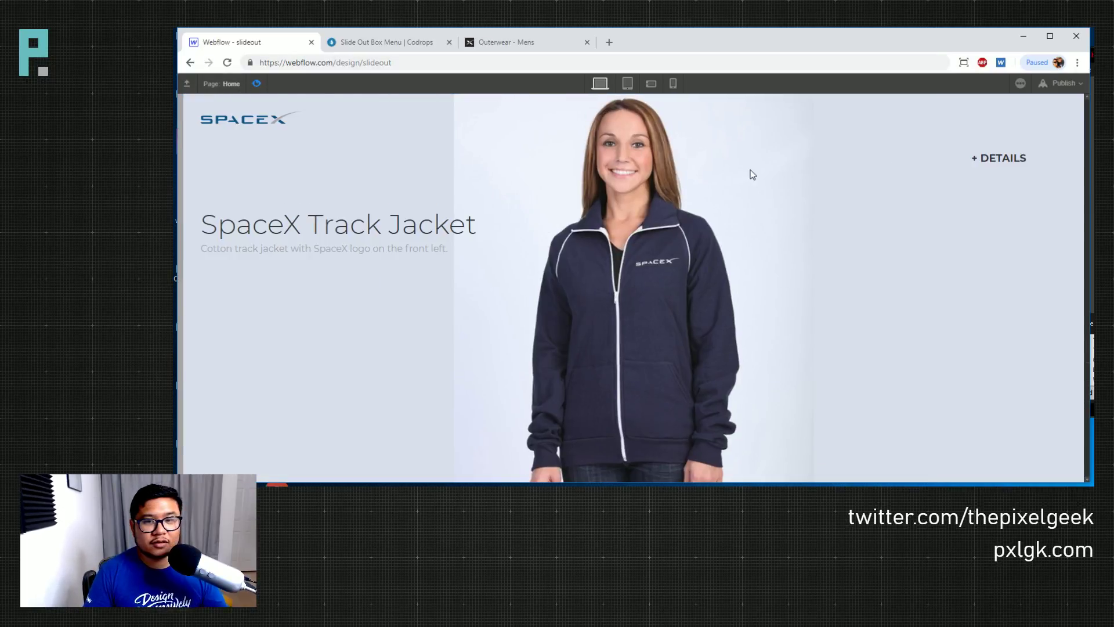
{"action": "left_click", "coordinate": [1008, 161]}
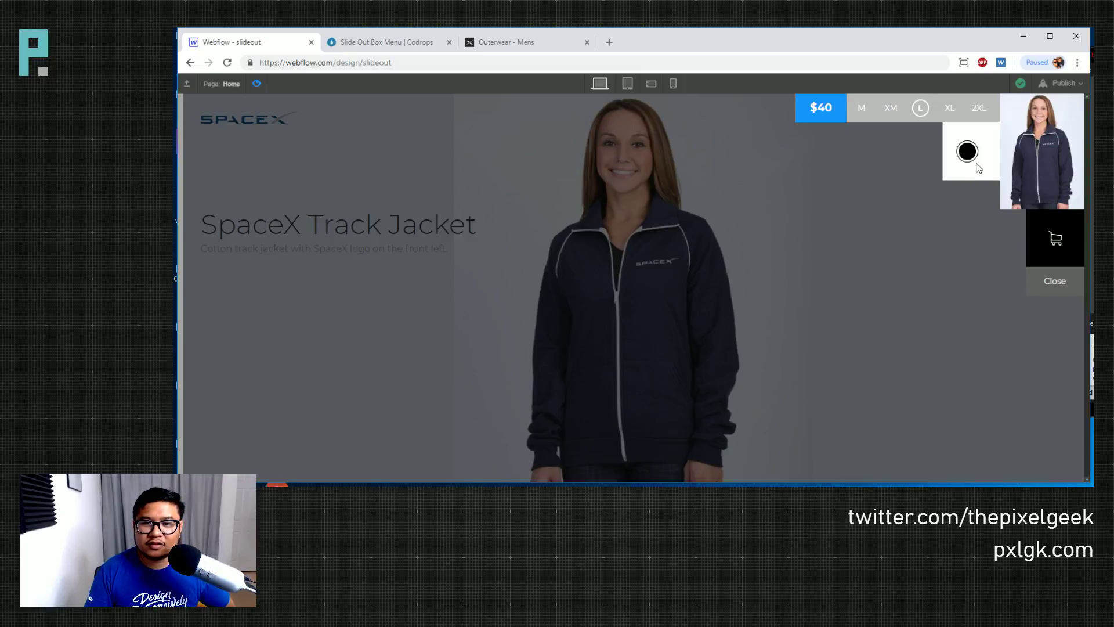
{"action": "left_click", "coordinate": [256, 86]}
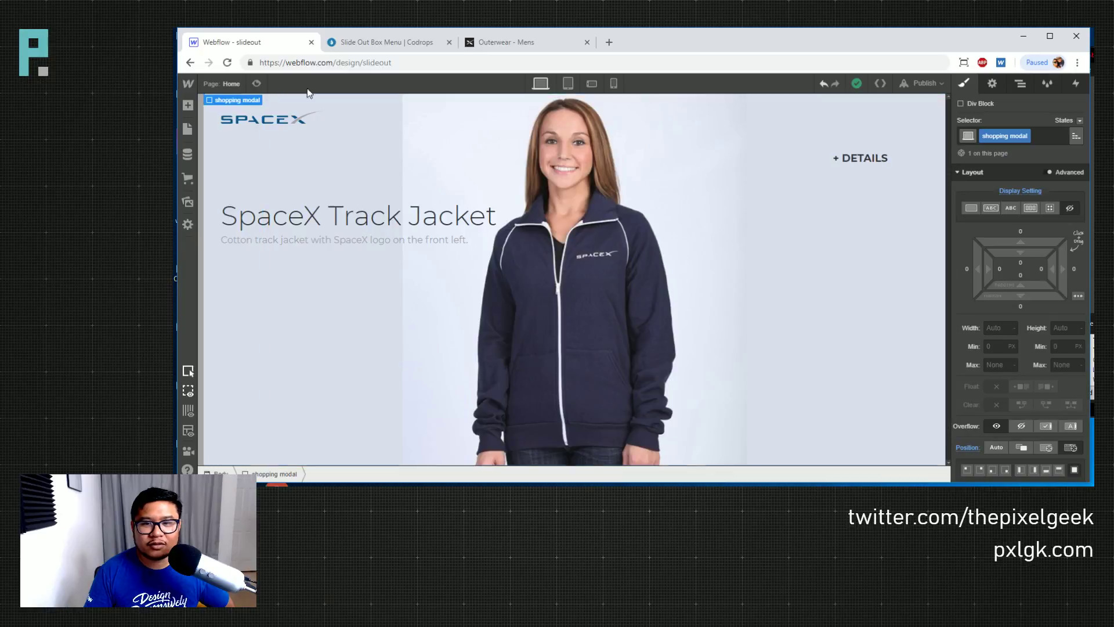
Examine the size and color boxes' Size actions in "open all the things" and compare them with the boxes' styled dimensions
{"action": "left_click", "coordinate": [1020, 83]}
{"action": "left_click", "coordinate": [859, 158]}
{"action": "left_click", "coordinate": [1075, 83]}
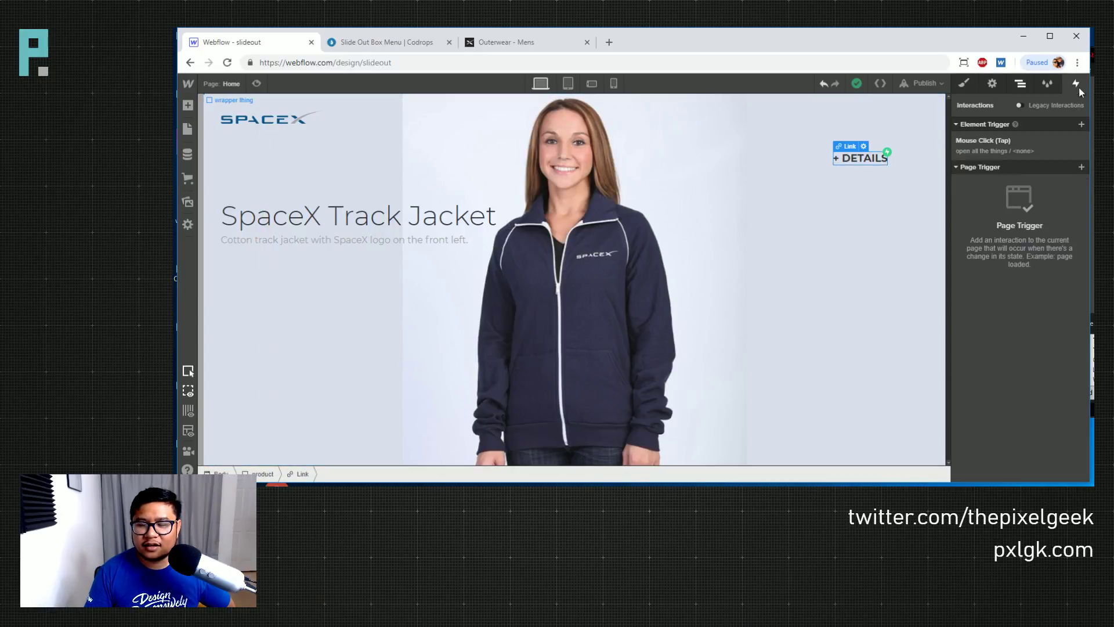
{"action": "left_click", "coordinate": [990, 152]}
{"action": "left_click", "coordinate": [997, 232]}
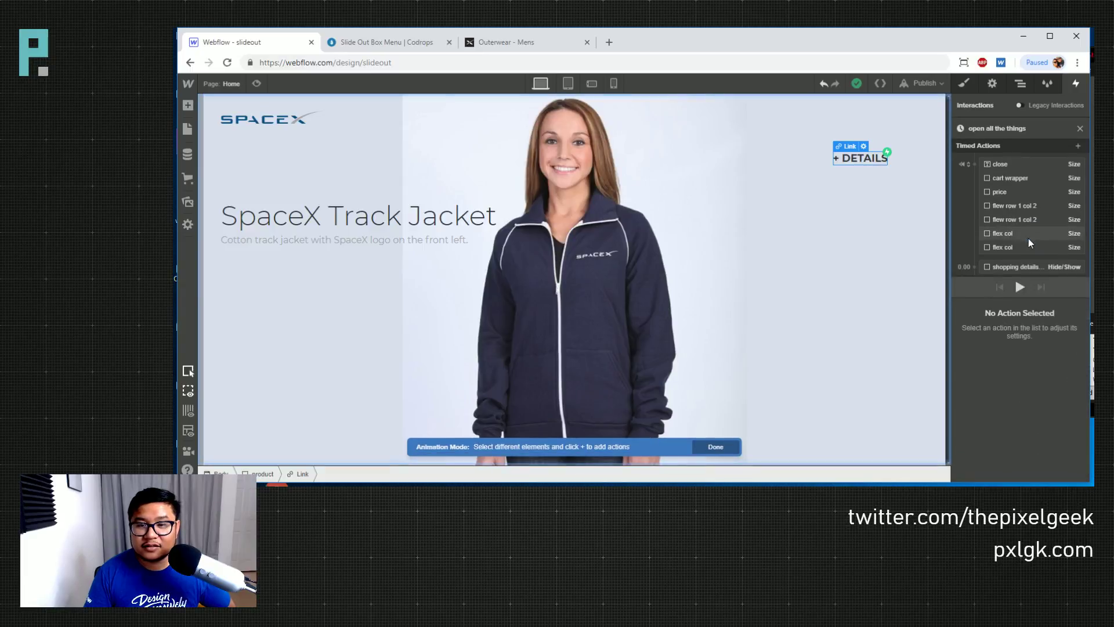
{"action": "scroll", "coordinate": [1024, 239], "scroll_direction": "down", "scroll_amount": 2}
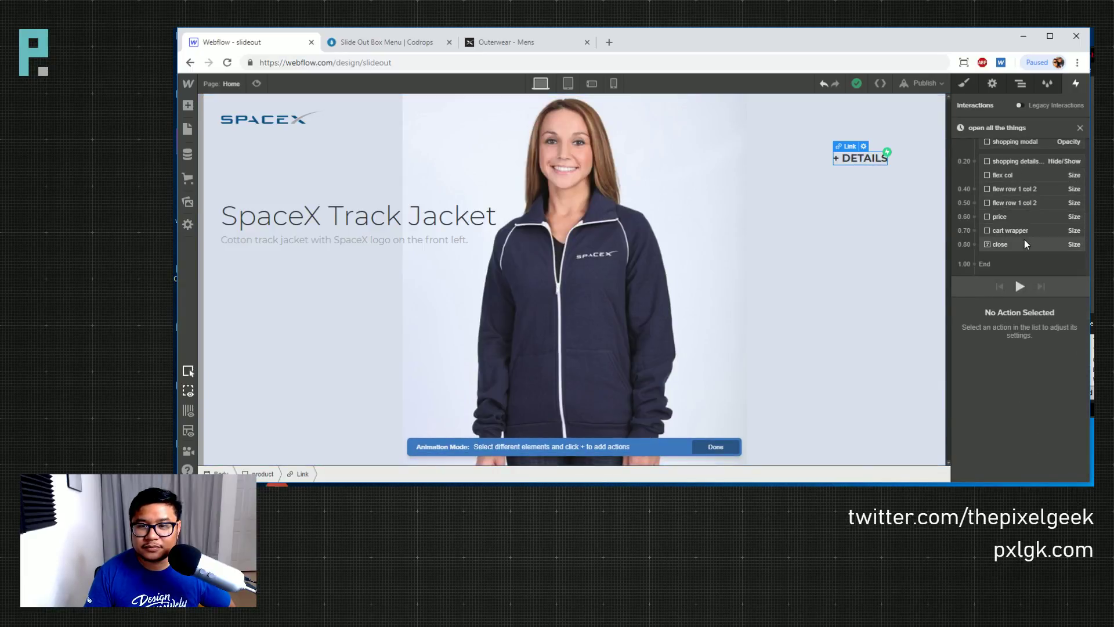
{"action": "left_click", "coordinate": [1032, 205]}
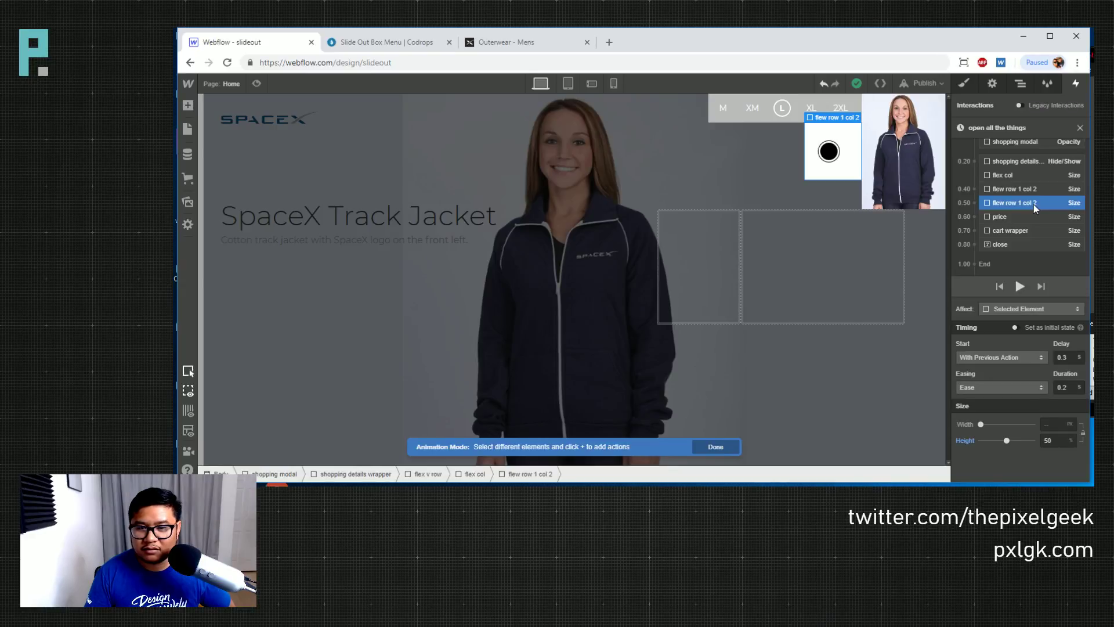
{"action": "left_click", "coordinate": [1029, 192]}
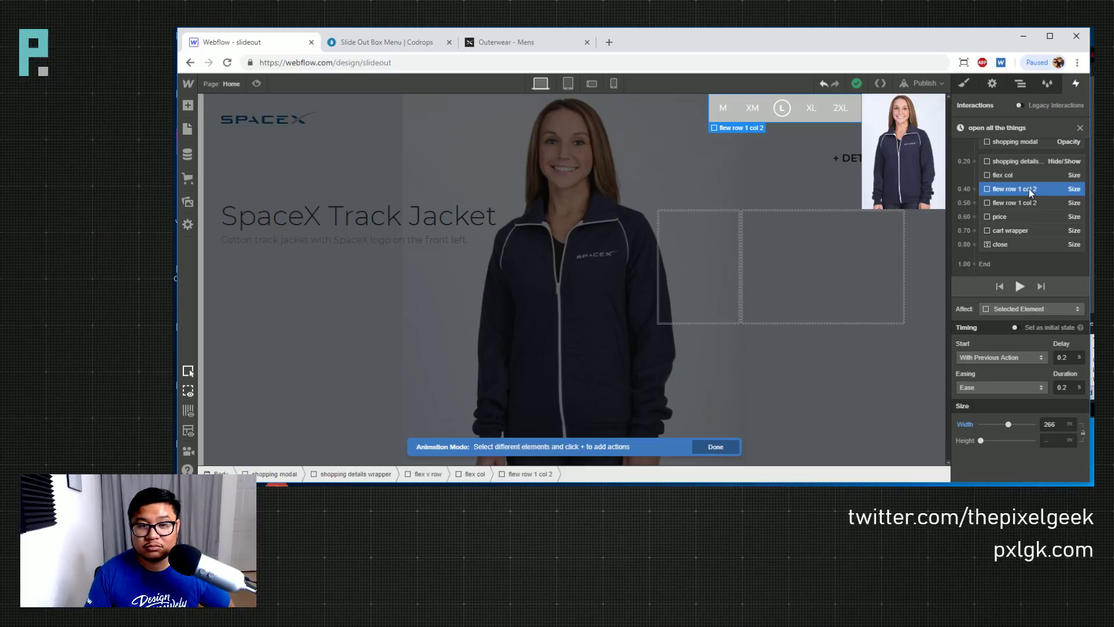
{"action": "left_click", "coordinate": [963, 85]}
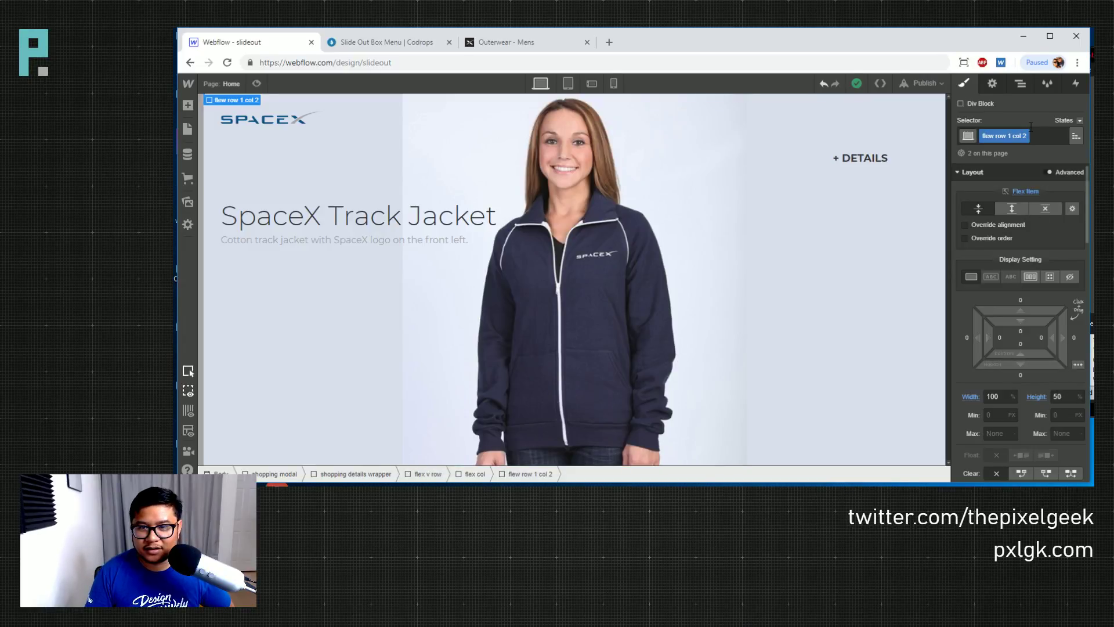
{"action": "left_click", "coordinate": [1022, 85]}
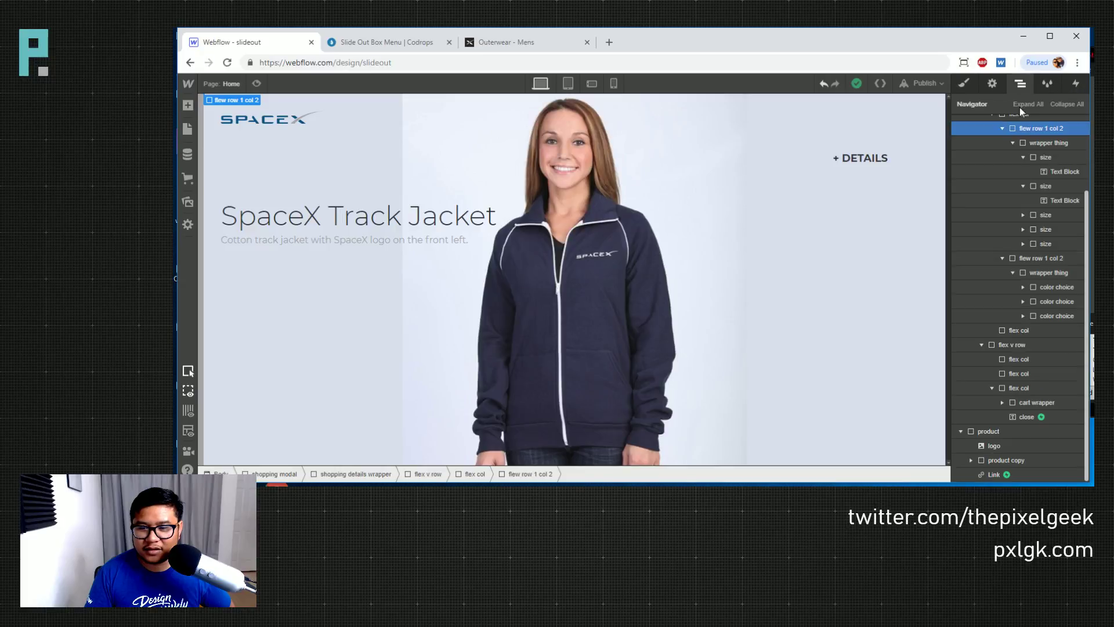
In "open all the things" on the + DETAILS link, set the size choices box's opening height to 50%
{"action": "left_click", "coordinate": [1016, 472]}
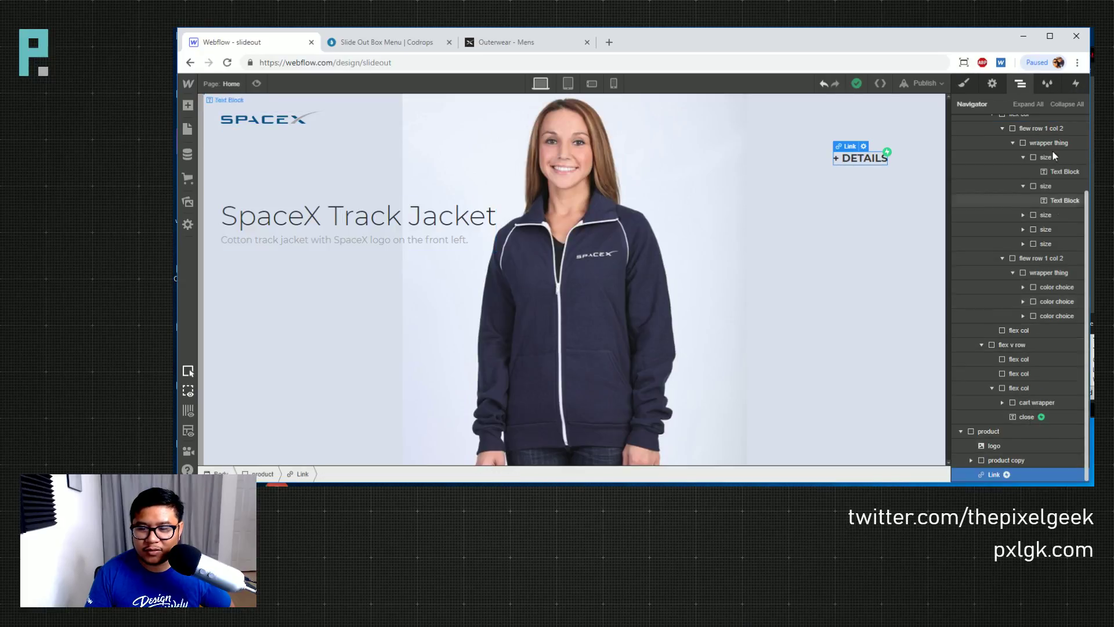
{"action": "left_click", "coordinate": [1075, 88]}
{"action": "left_click", "coordinate": [1026, 149]}
{"action": "left_click", "coordinate": [997, 227]}
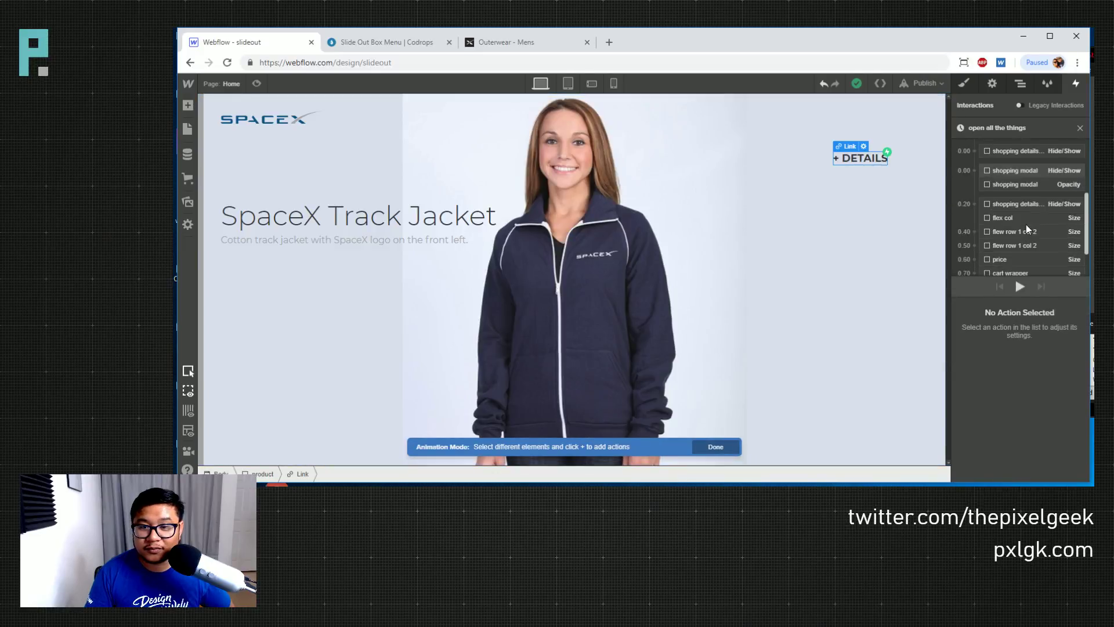
{"action": "scroll", "coordinate": [1025, 224], "scroll_direction": "down", "scroll_amount": 2}
{"action": "left_click", "coordinate": [1035, 191]}
{"action": "left_click", "coordinate": [1056, 440]}
{"action": "type", "text": "50%"}
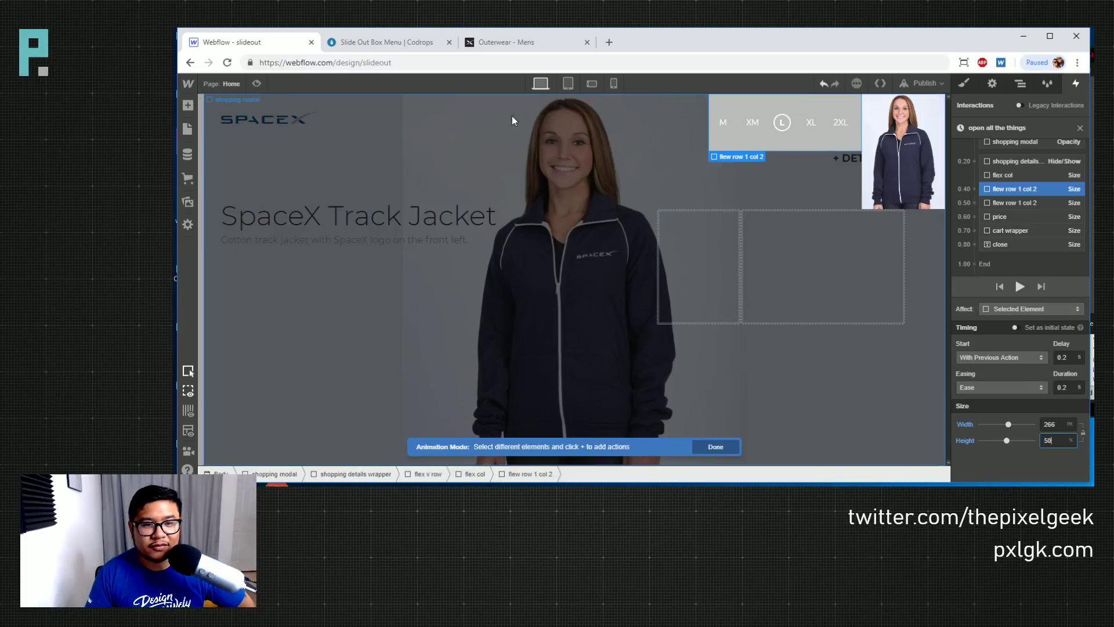
Preview the + DETAILS animation to check the size choices box's height
{"action": "left_click", "coordinate": [257, 83]}
{"action": "left_click", "coordinate": [1007, 160]}
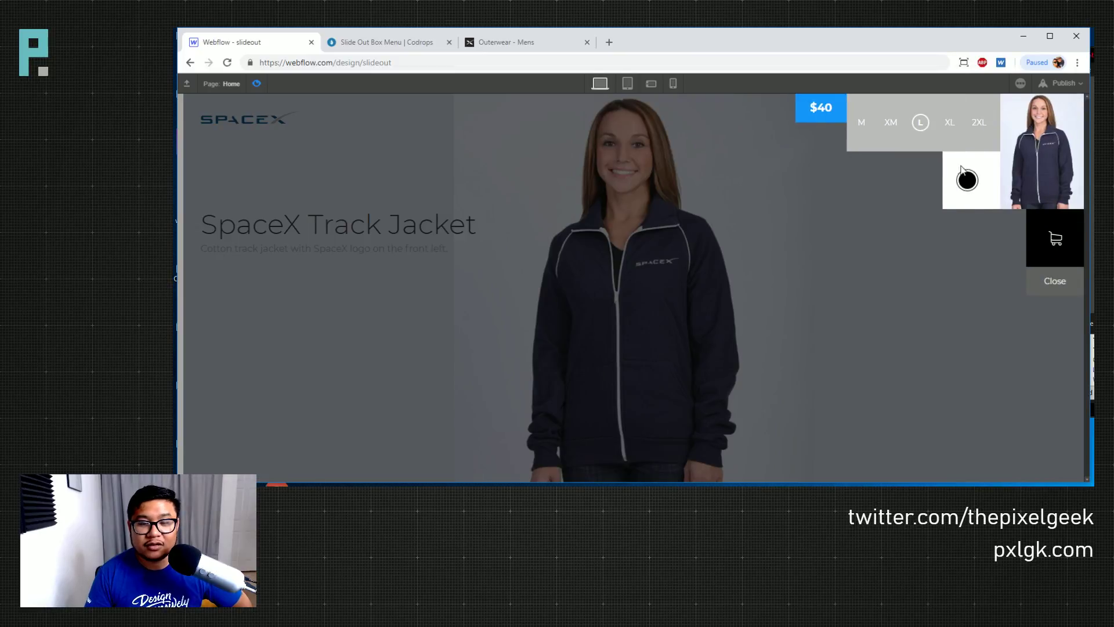
{"action": "left_click", "coordinate": [258, 84]}
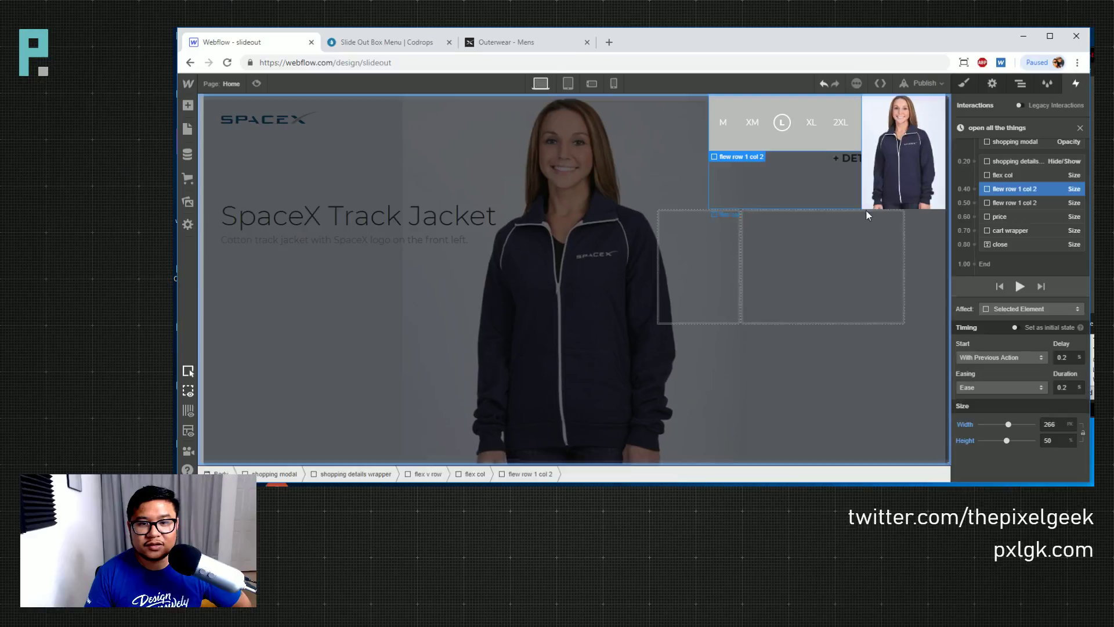
Set the color choices box's opening width to 266 px and preview the animation from + DETAILS
{"action": "left_click", "coordinate": [1021, 204]}
{"action": "type", "text": "266"}
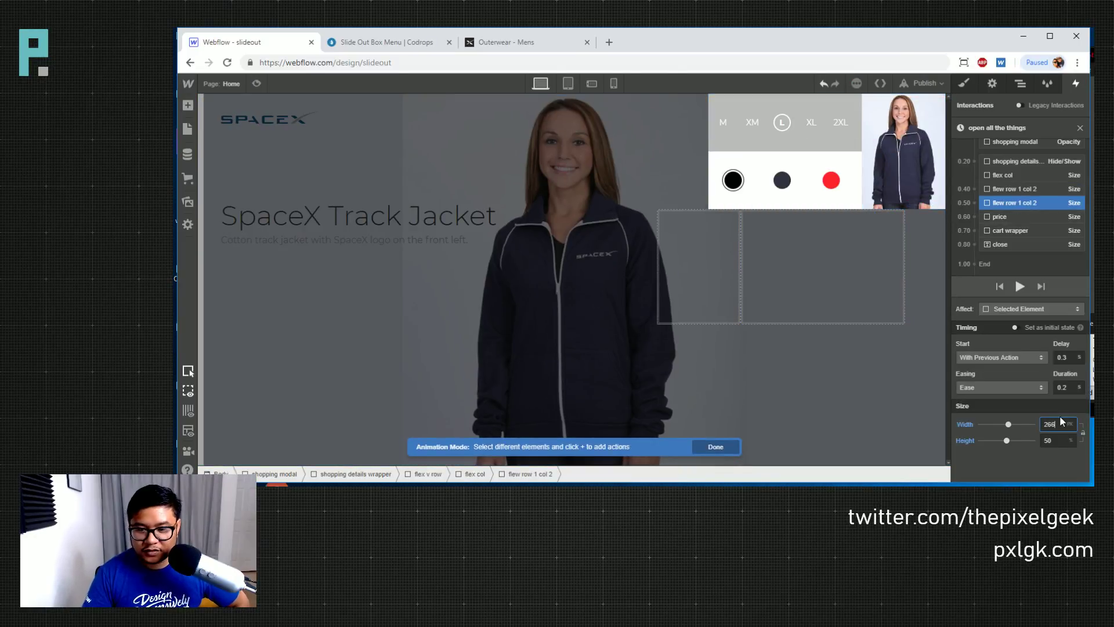
{"action": "left_click", "coordinate": [256, 83]}
{"action": "left_click", "coordinate": [1020, 162]}
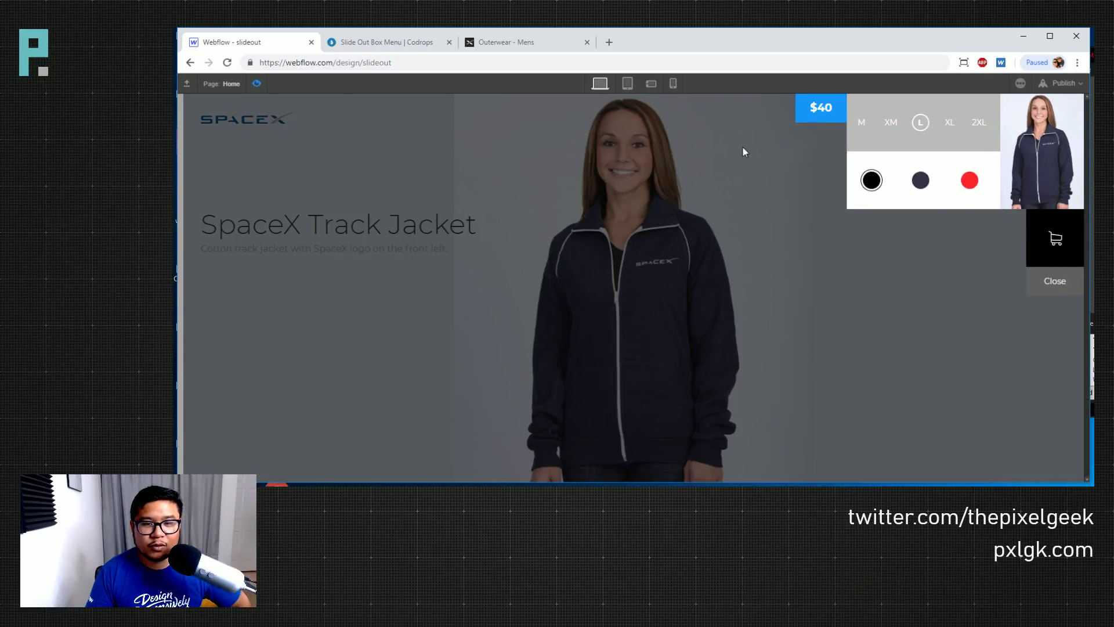
{"action": "left_click", "coordinate": [257, 84]}
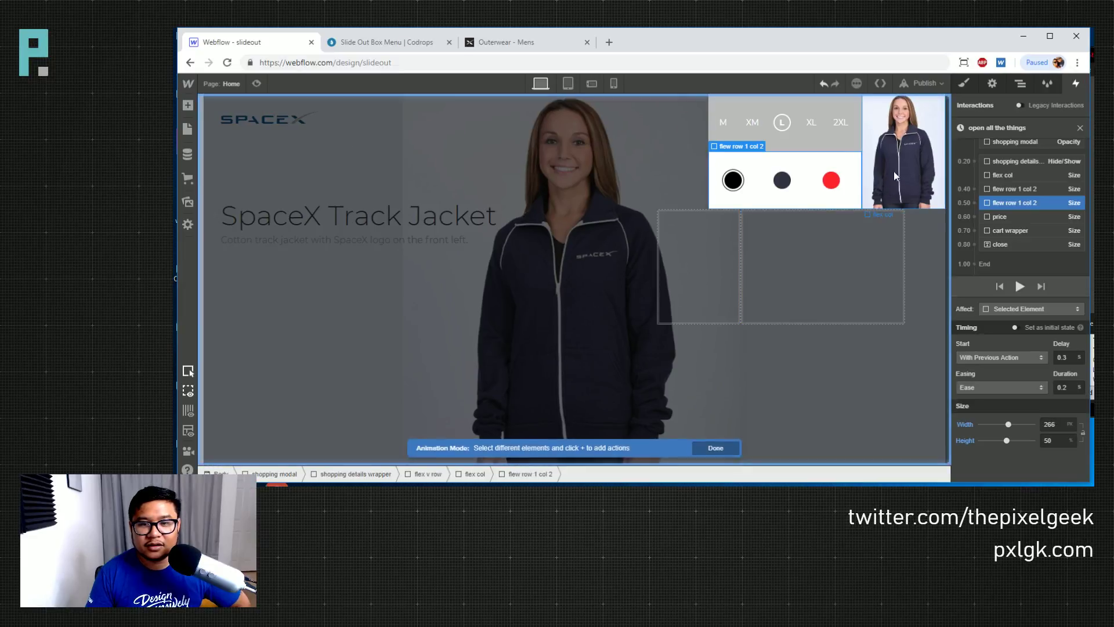
Set the price box's opening height to 50% in its Size action
{"action": "left_click", "coordinate": [1001, 218]}
{"action": "left_click", "coordinate": [1053, 439]}
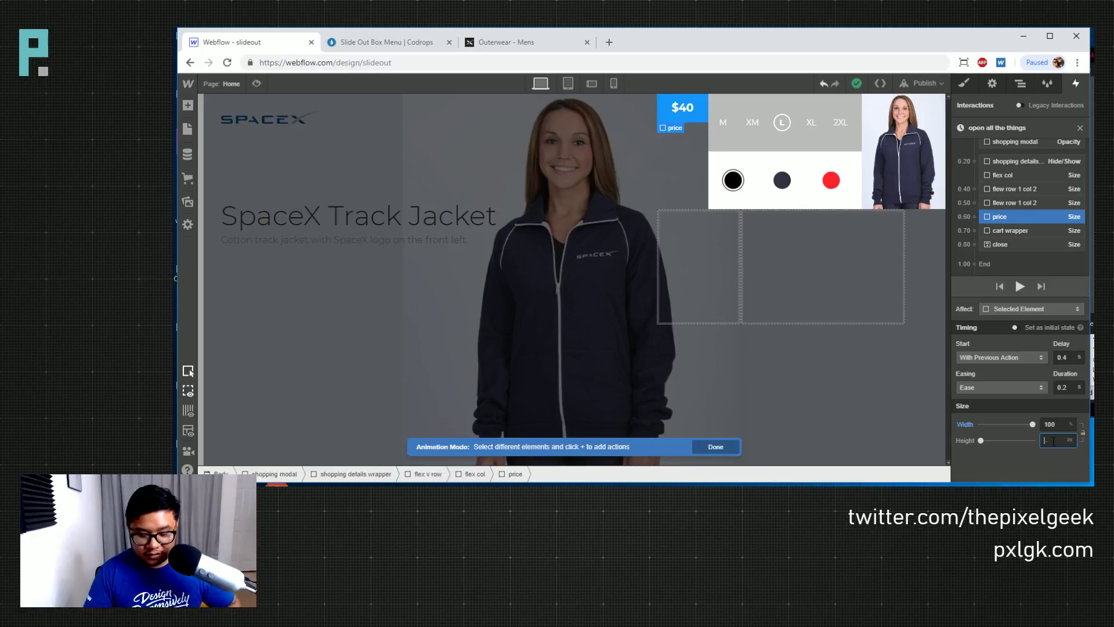
{"action": "type", "text": "50"}
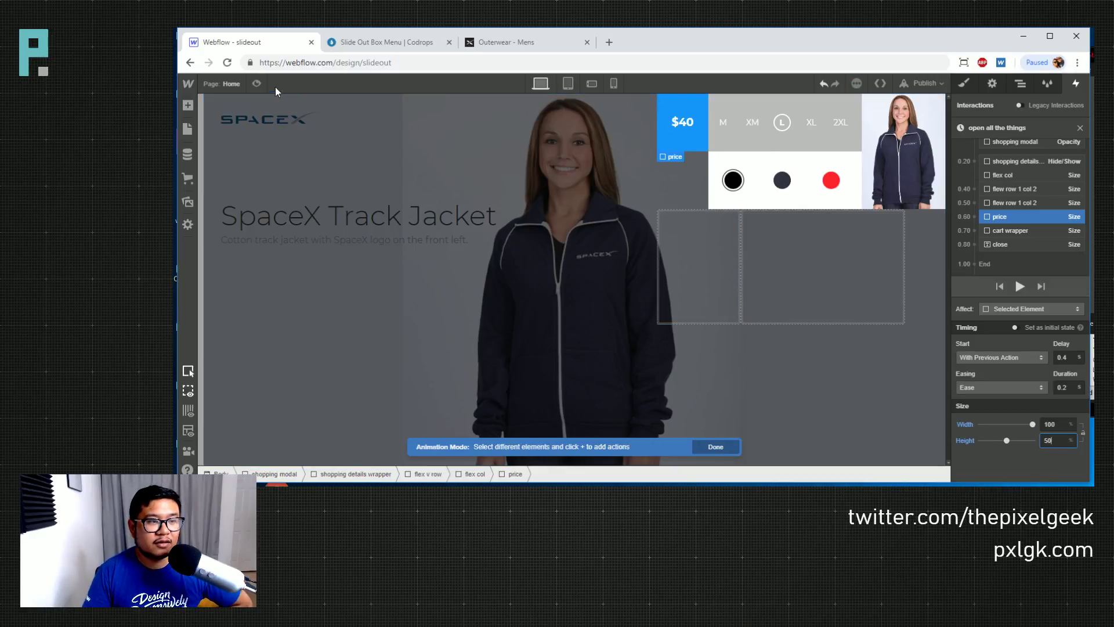
Preview the page and repeatedly open the shopping modal from + DETAILS and collapse it from Close to check both animations
{"action": "left_click", "coordinate": [256, 83]}
{"action": "left_click", "coordinate": [1015, 168]}
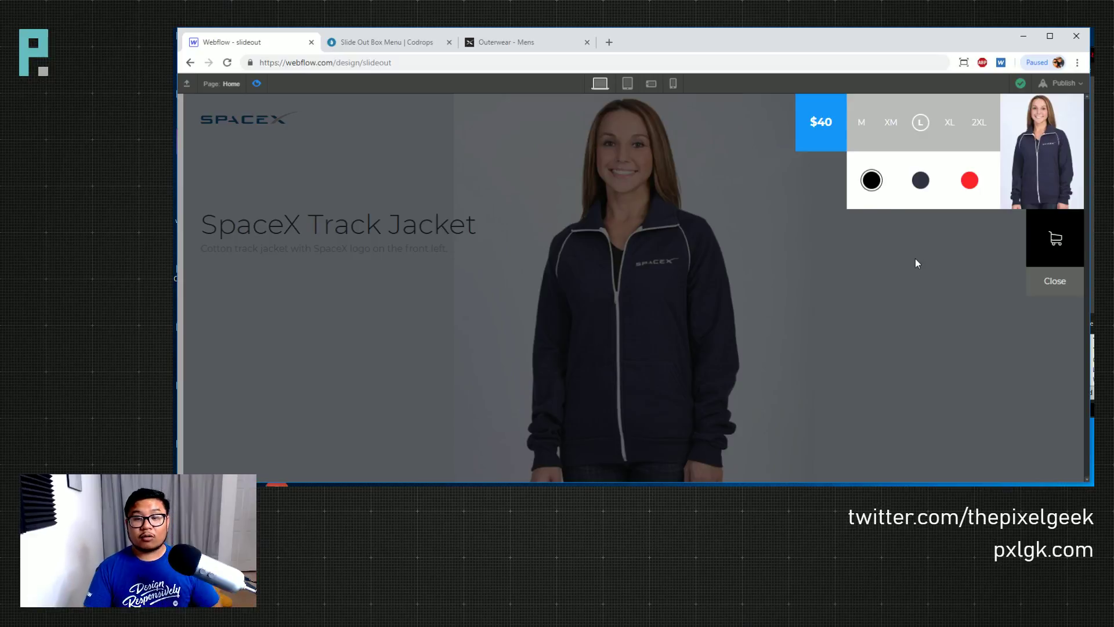
{"action": "left_click", "coordinate": [1035, 281]}
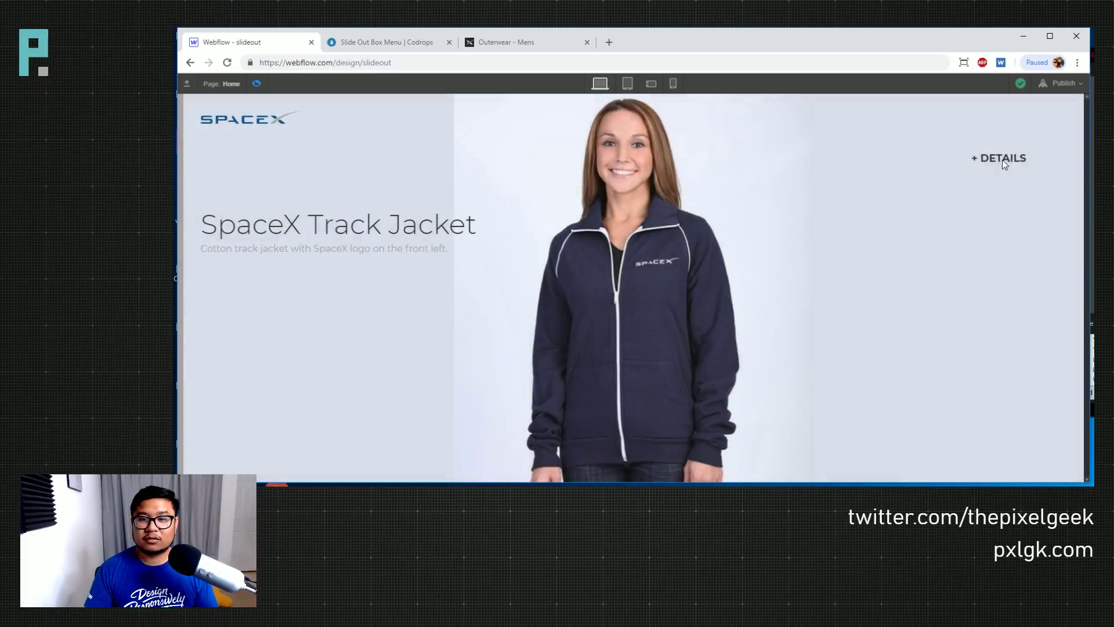
{"action": "left_click", "coordinate": [1002, 159]}
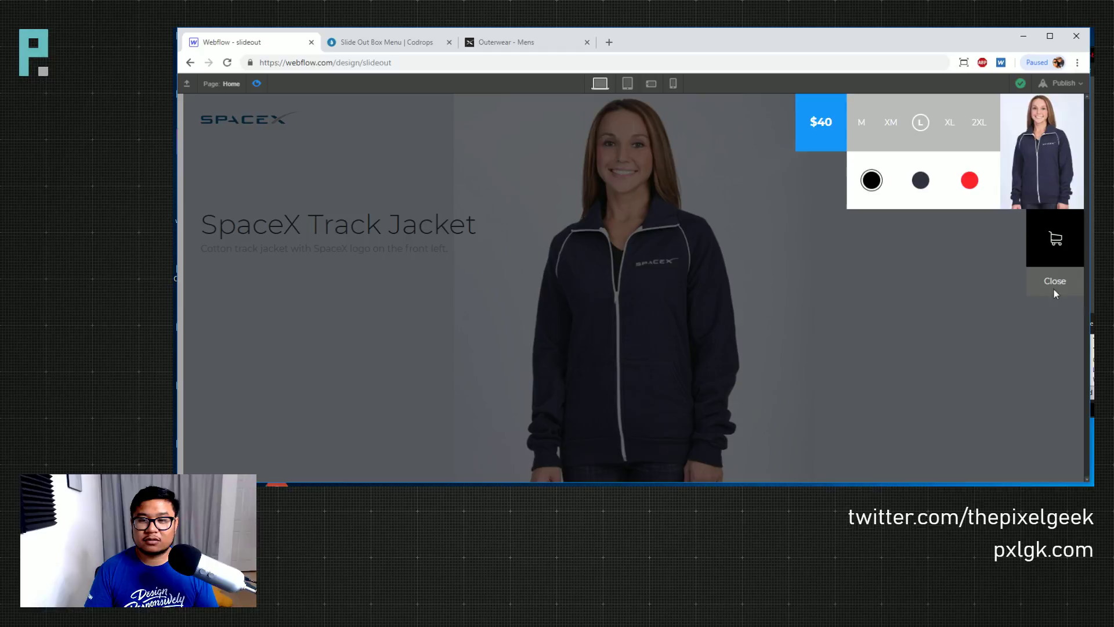
{"action": "left_click", "coordinate": [1053, 289]}
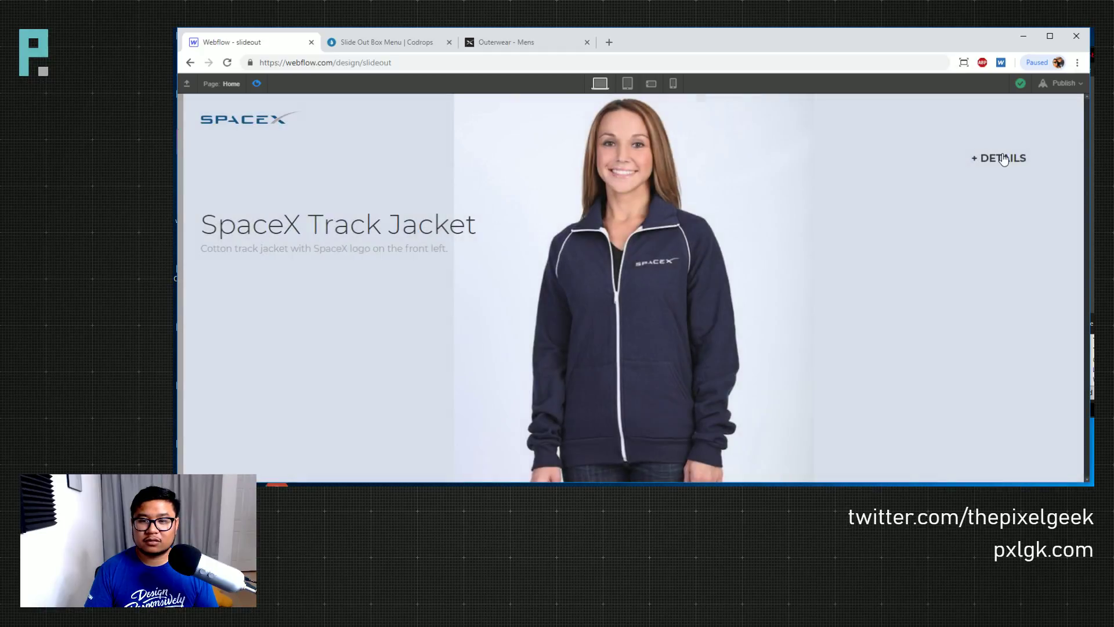
{"action": "left_click", "coordinate": [997, 161]}
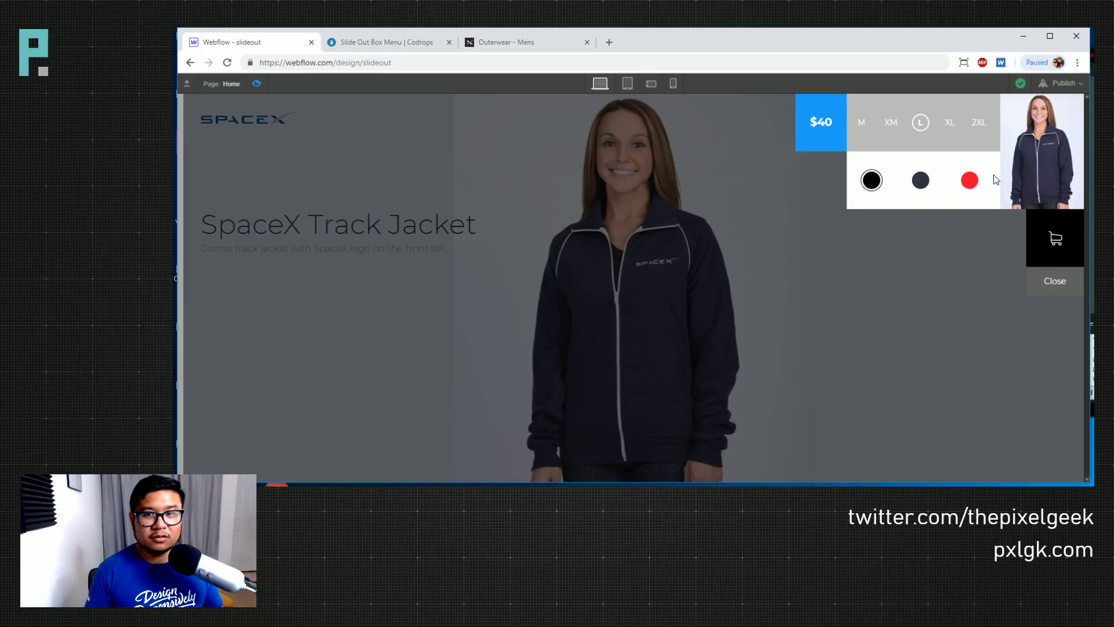
{"action": "left_click", "coordinate": [1058, 280]}
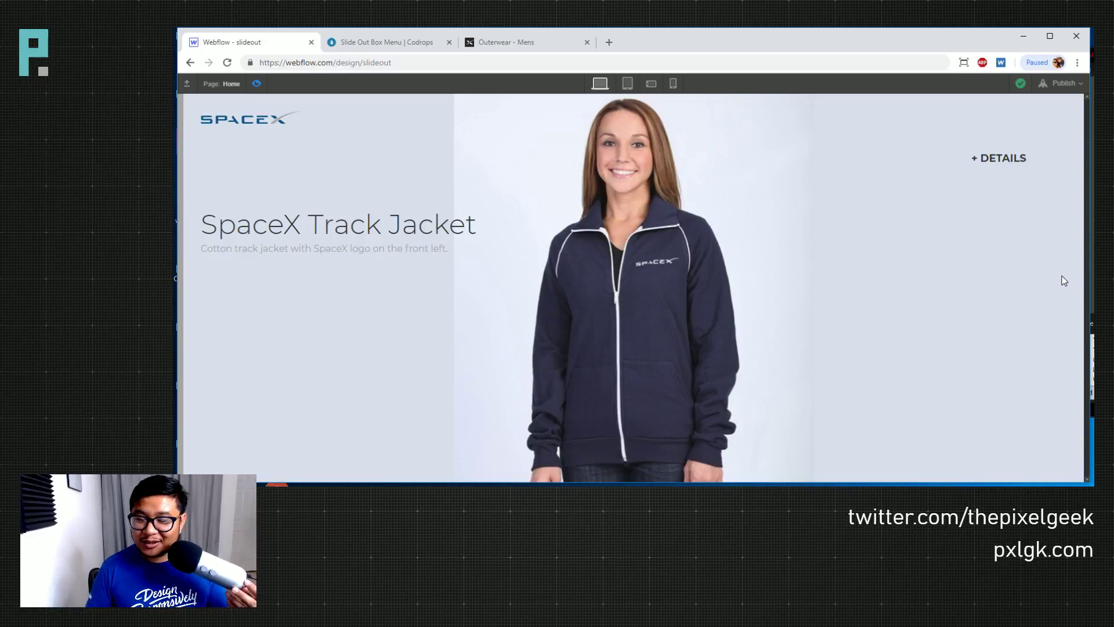
{"action": "left_click", "coordinate": [996, 156]}
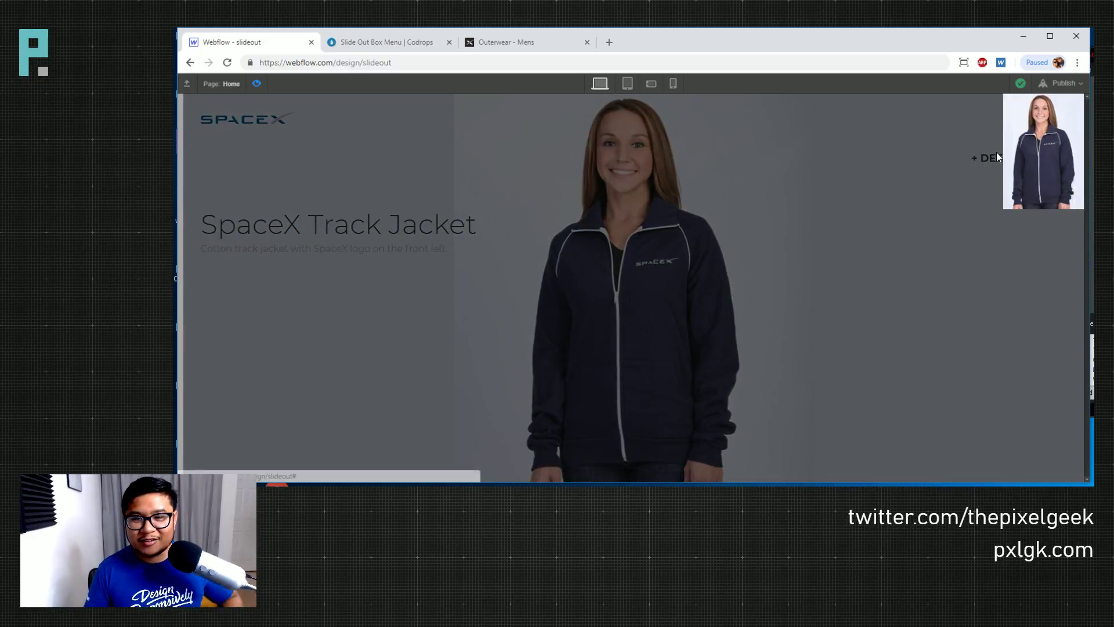
{"action": "left_click", "coordinate": [1054, 272]}
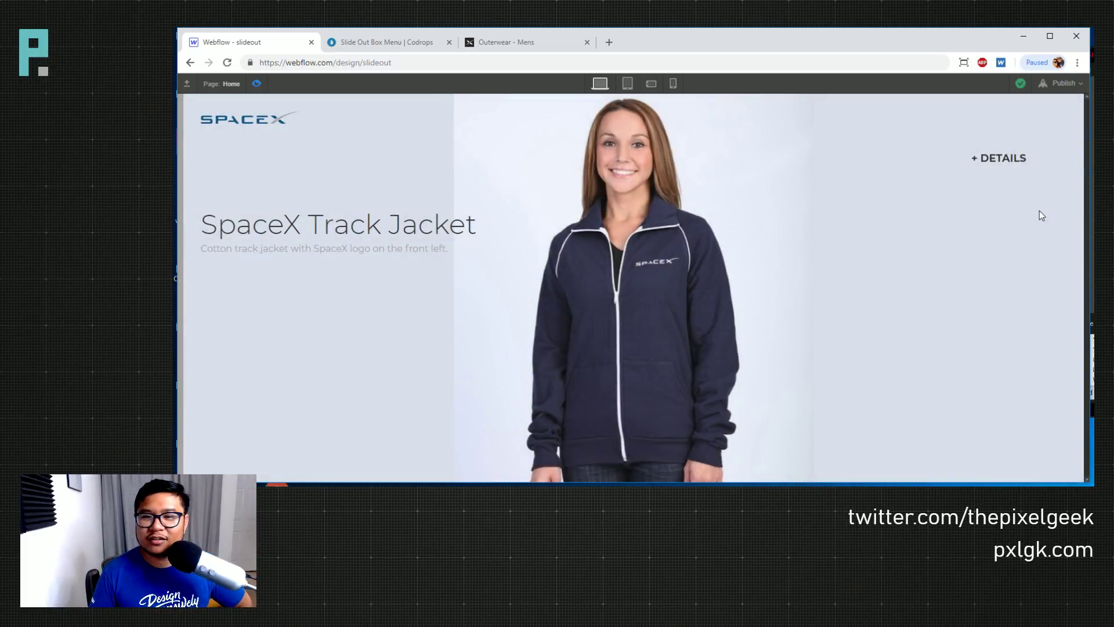
{"action": "left_click", "coordinate": [997, 155]}
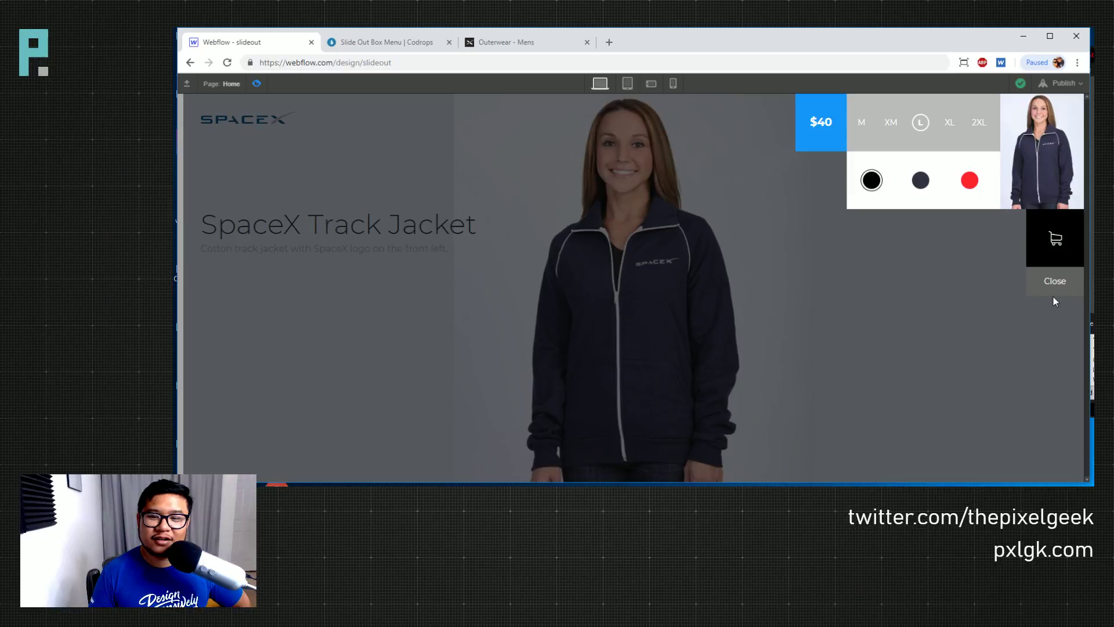
{"action": "left_click", "coordinate": [1054, 282]}
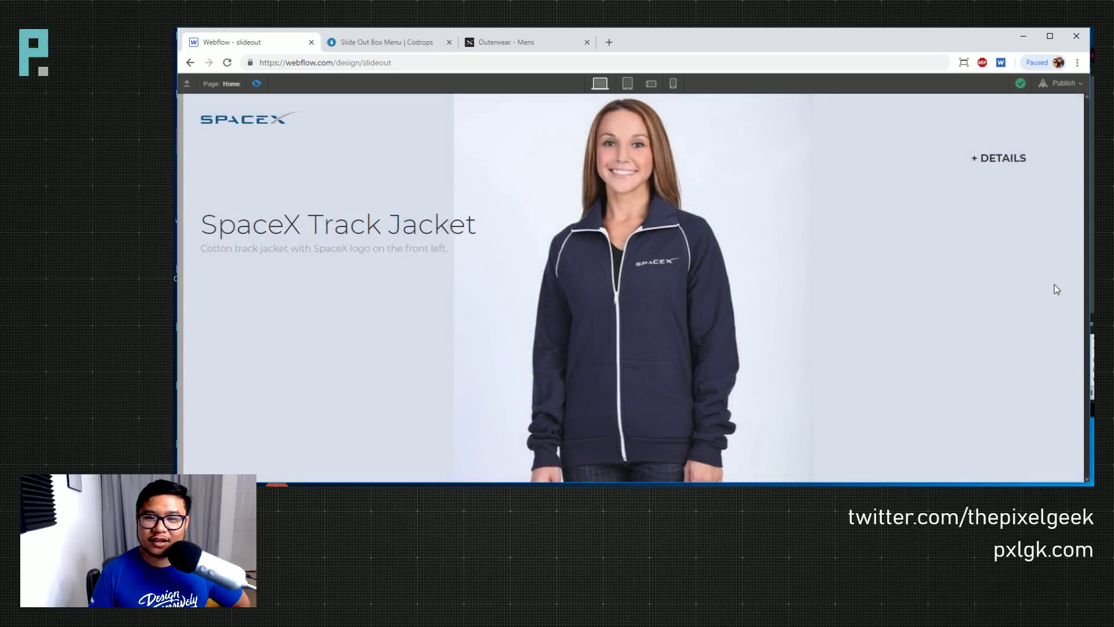